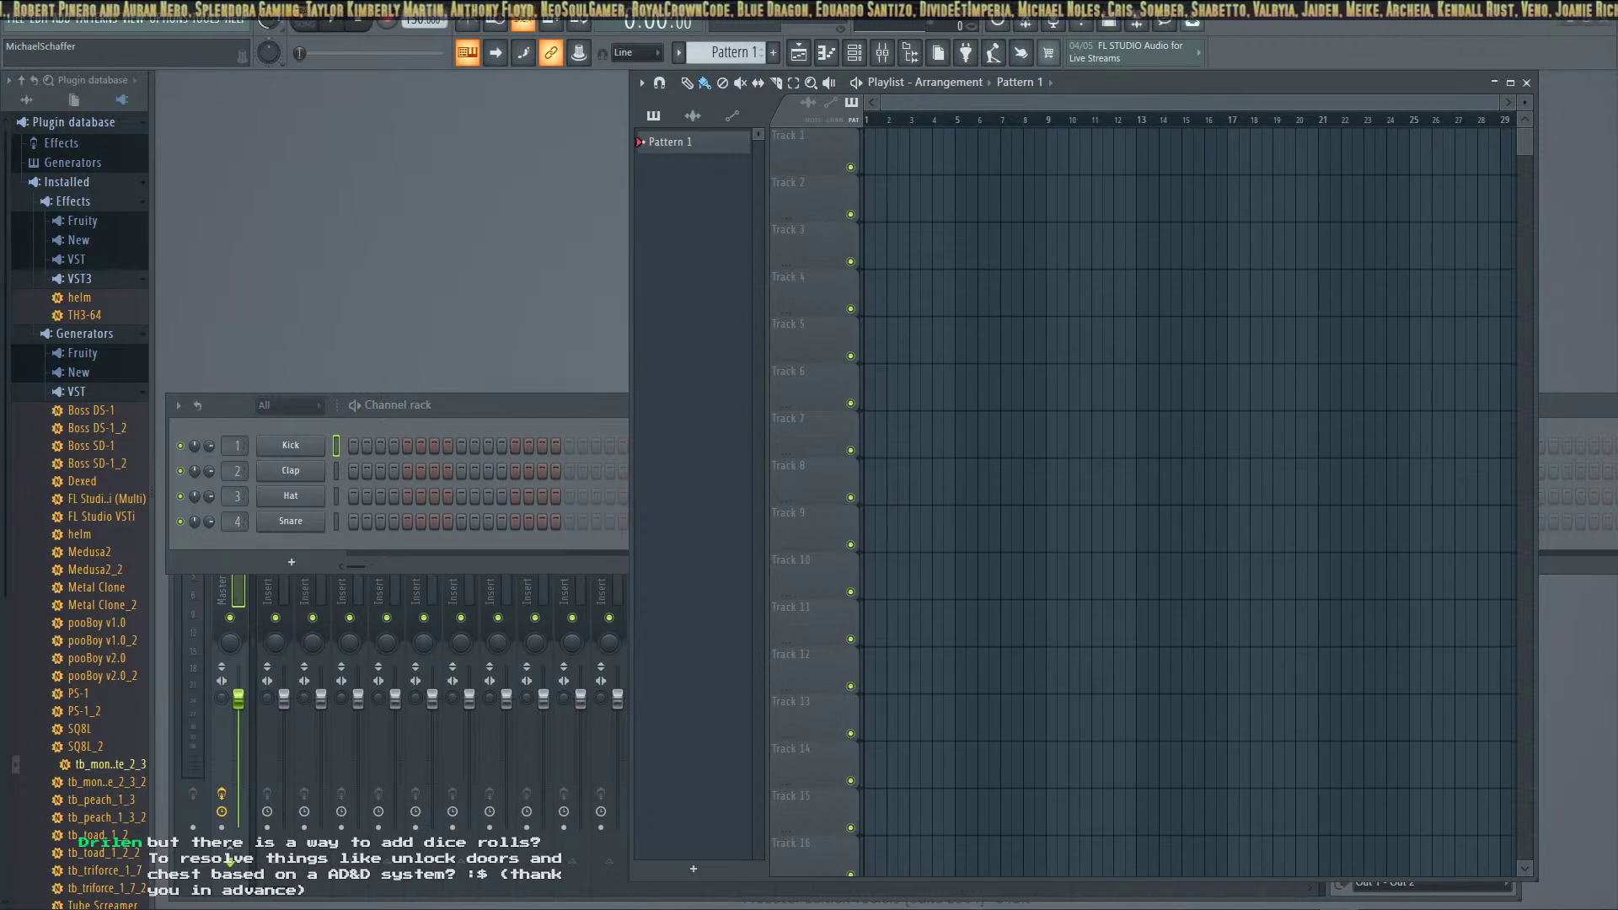
Switch to RPG Maker MZ and create an event named Simple Dice on the Home Base map at tile 8,5
key(alt+Tab)
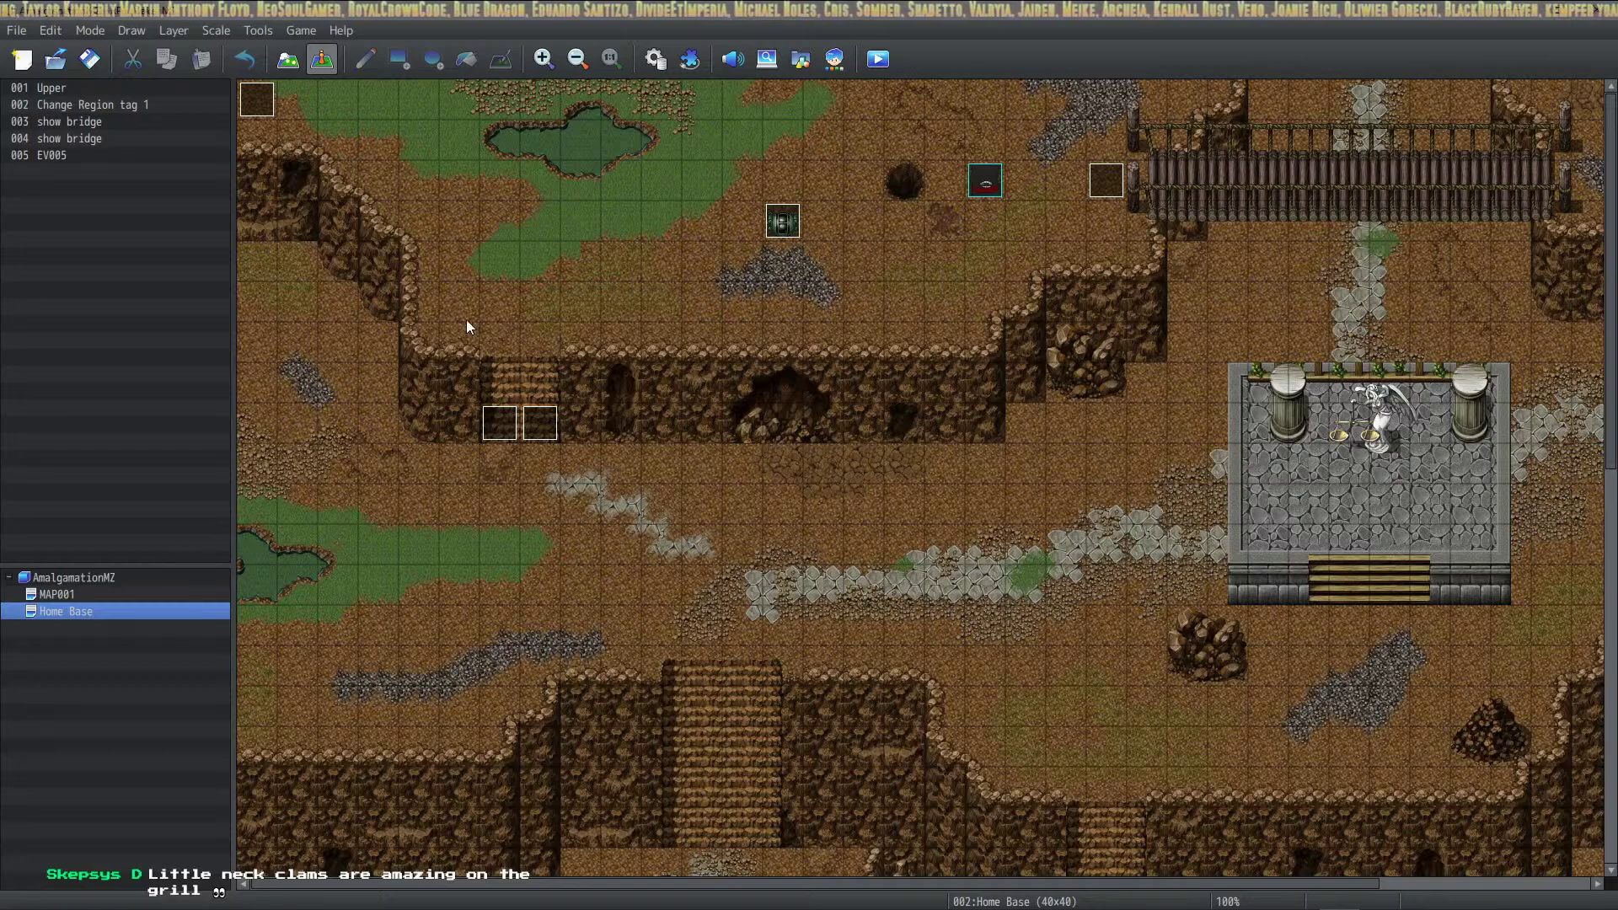
click(581, 302)
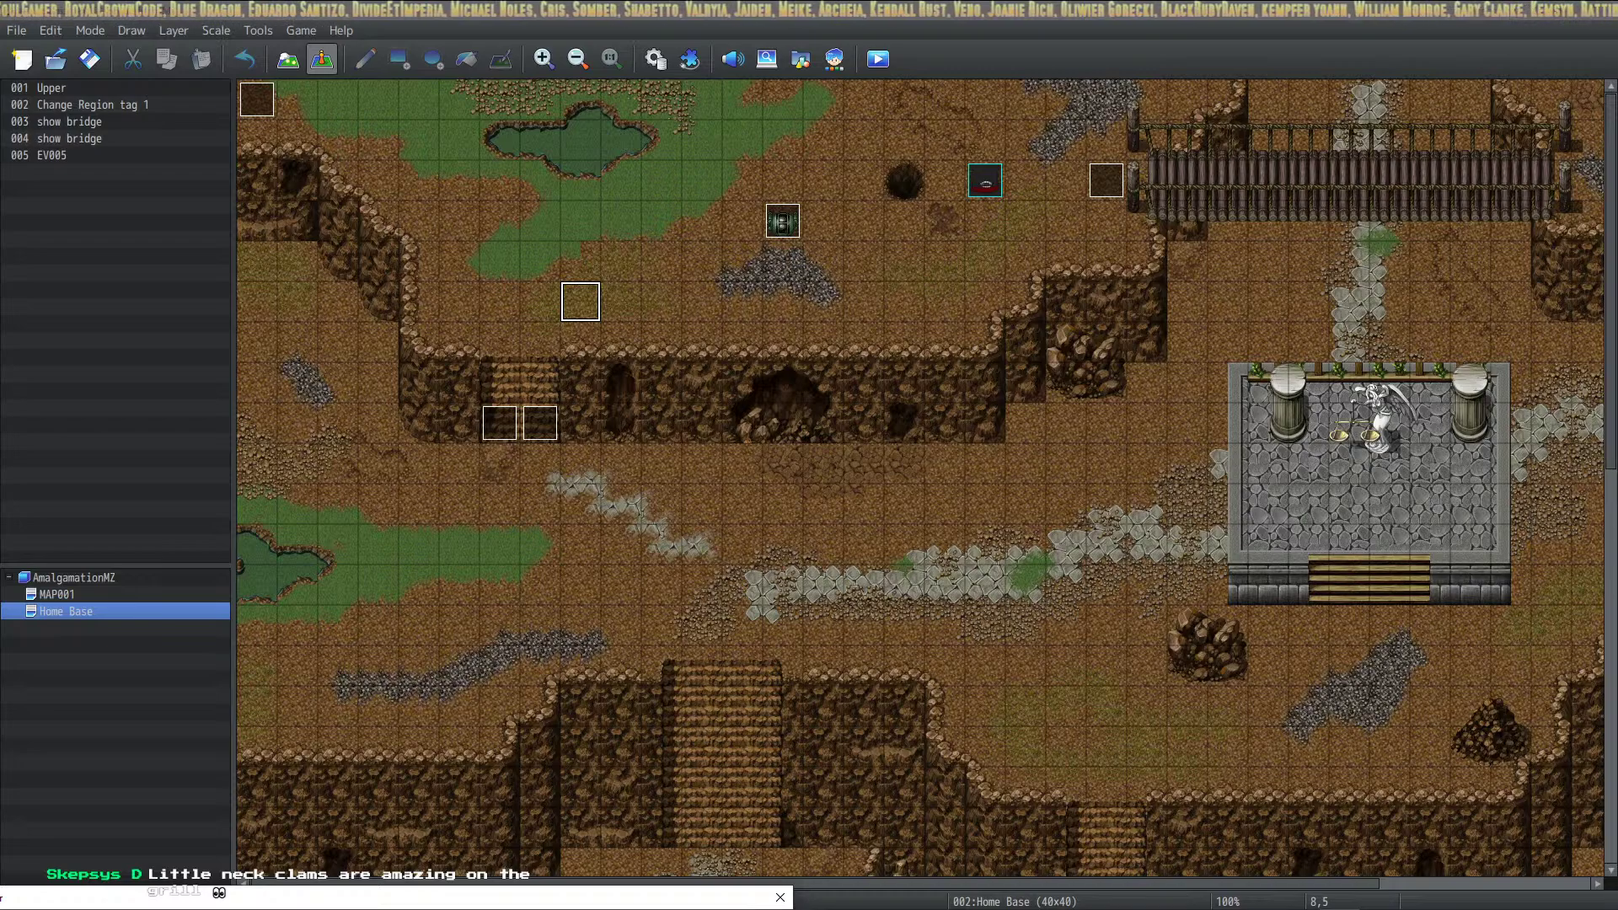
key(Return)
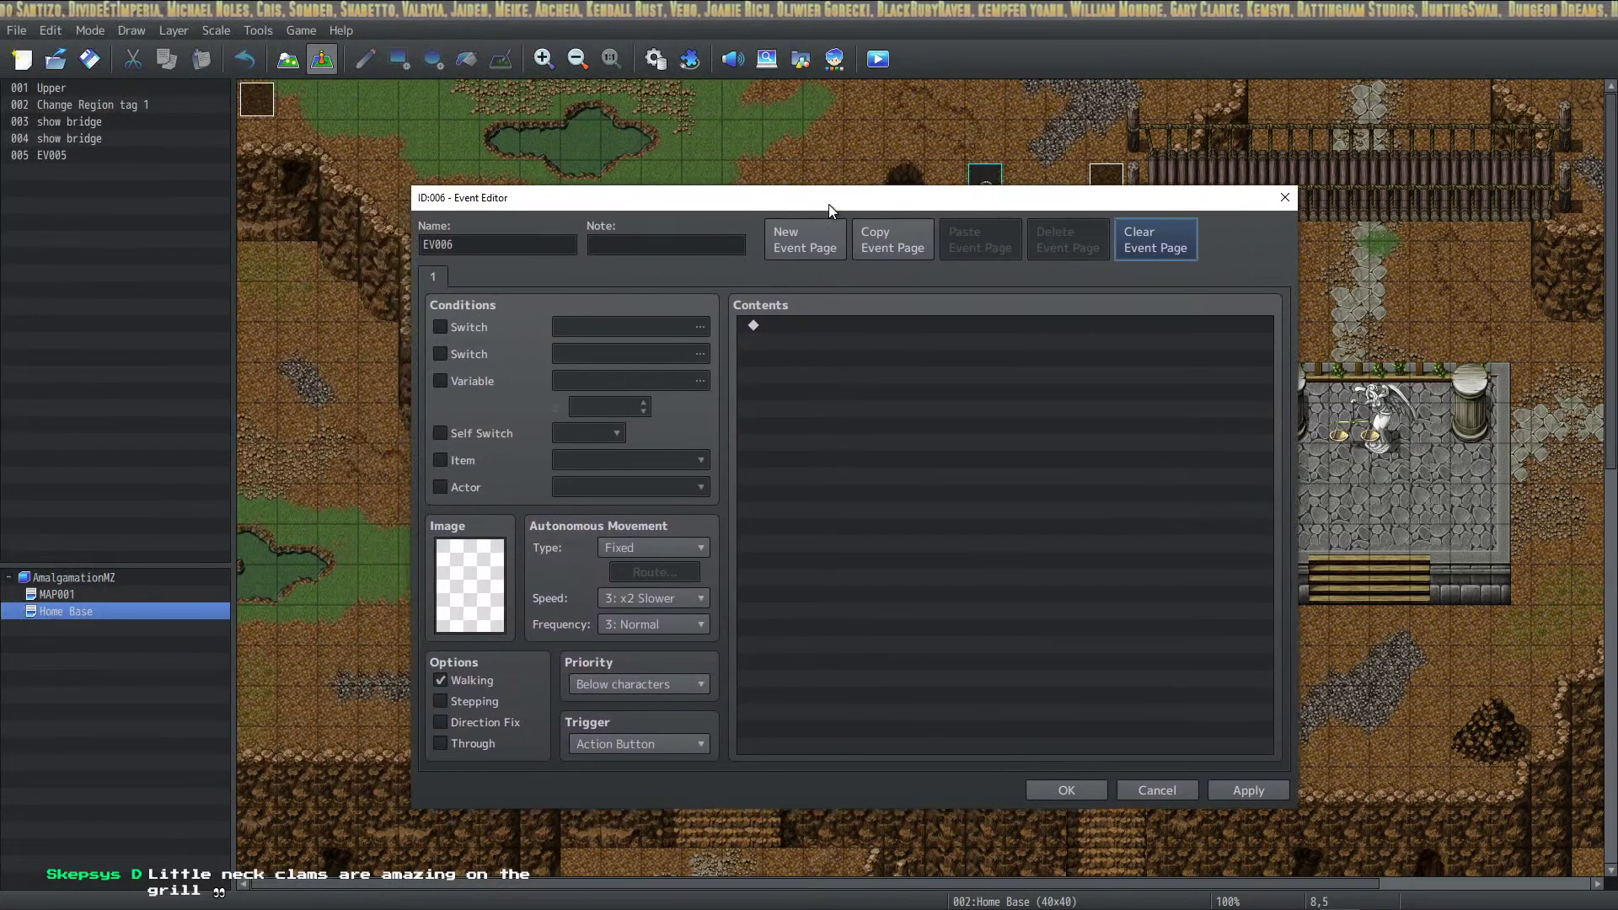
double_click(490, 248)
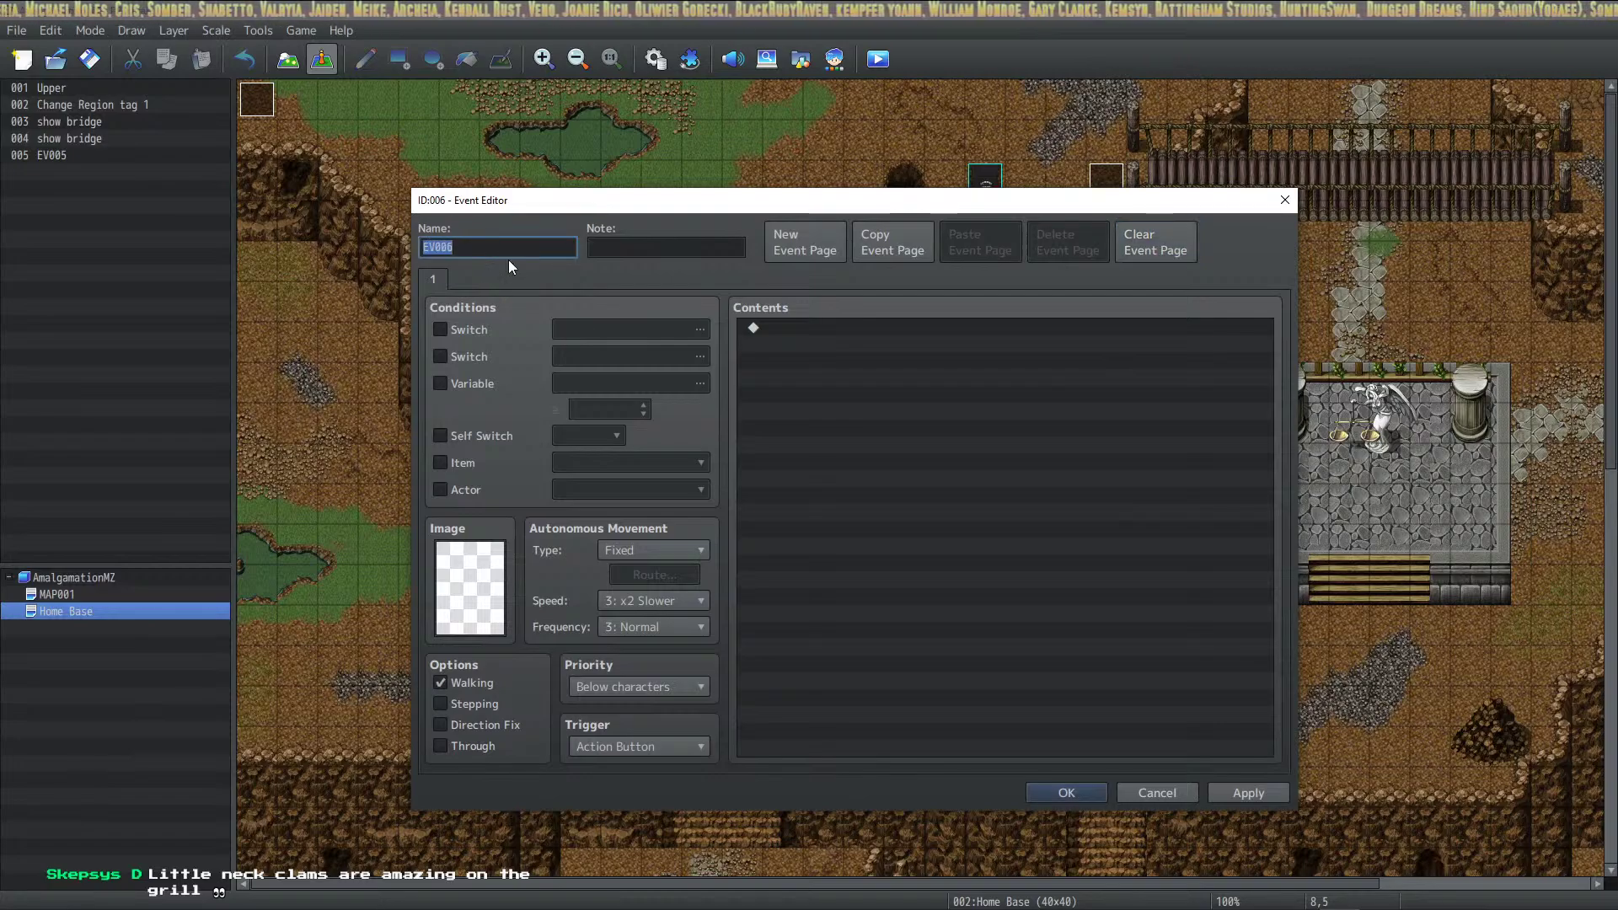
text(Simple Dice)
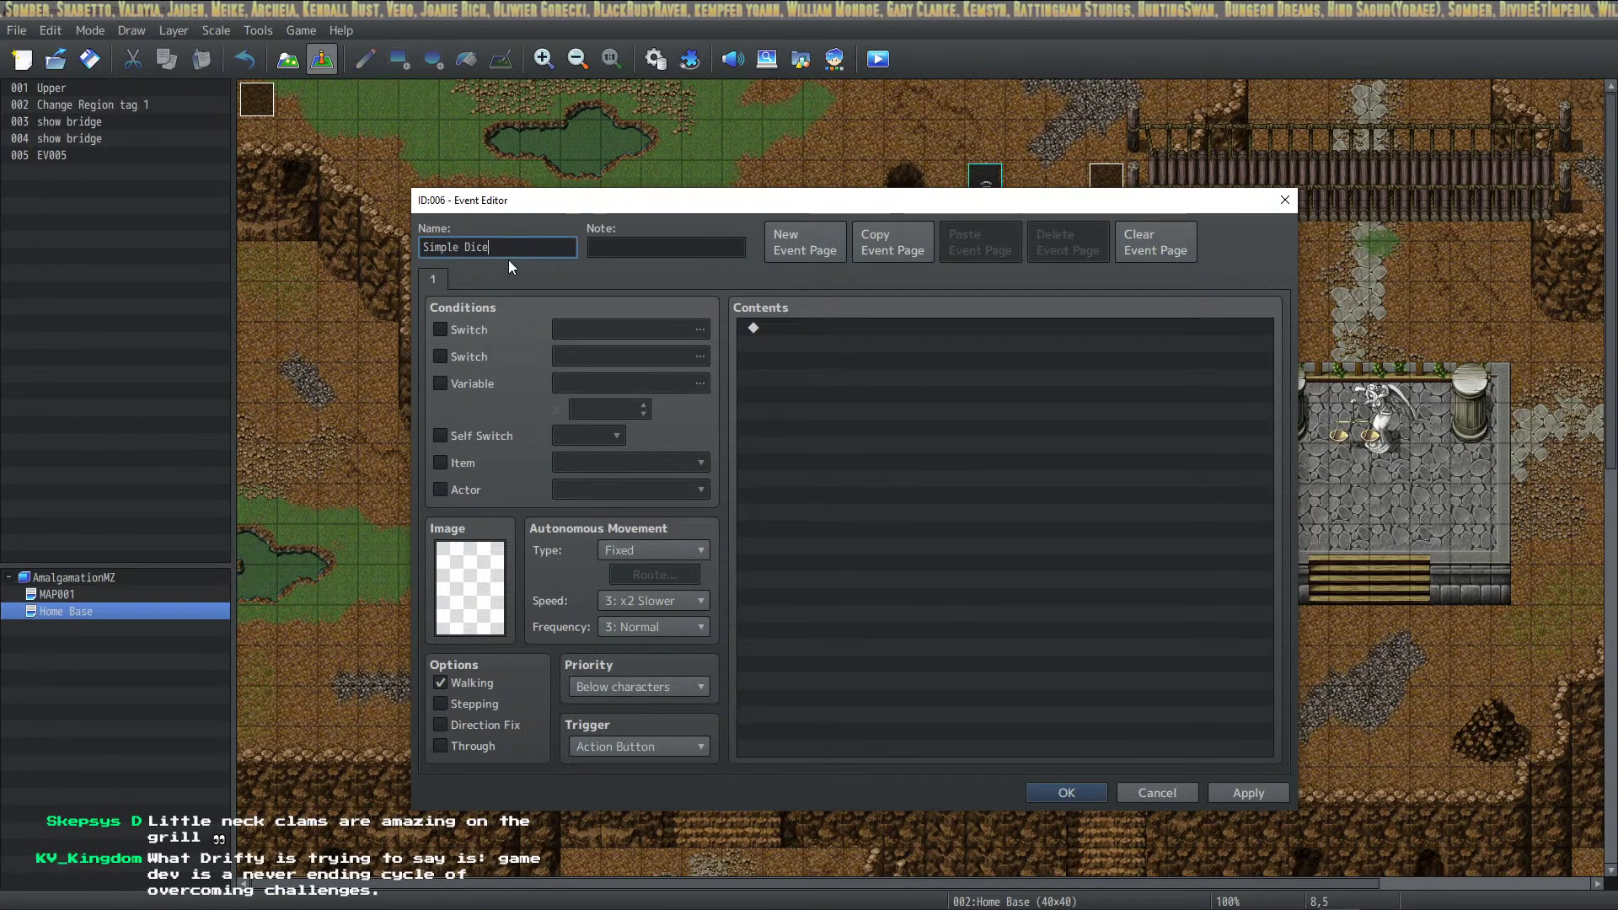
click(837, 415)
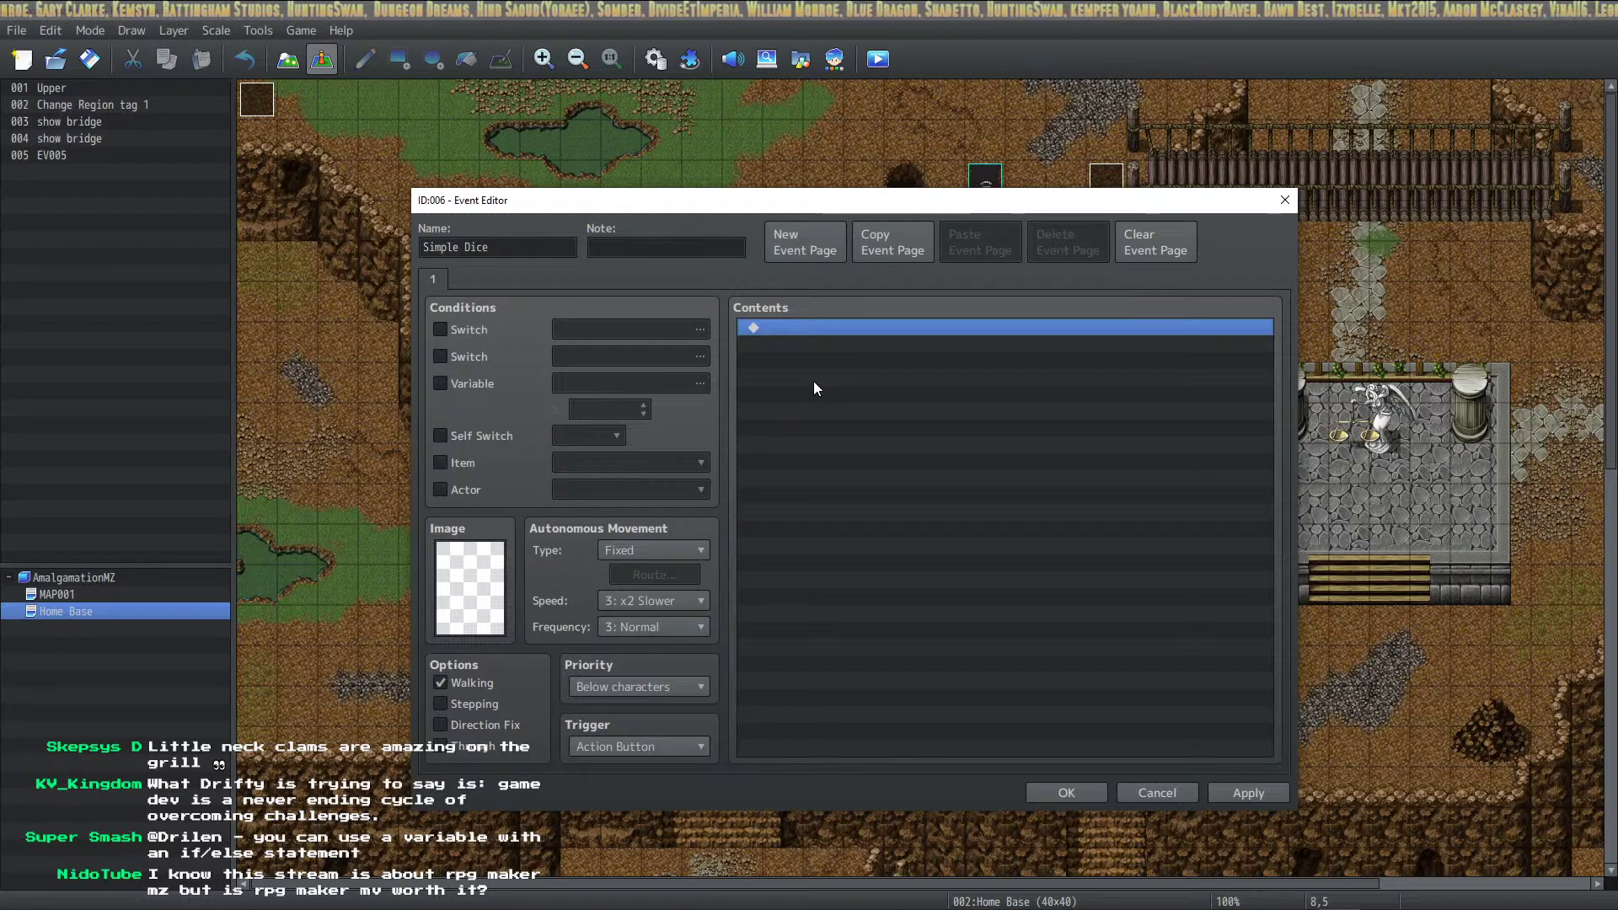
click(1053, 791)
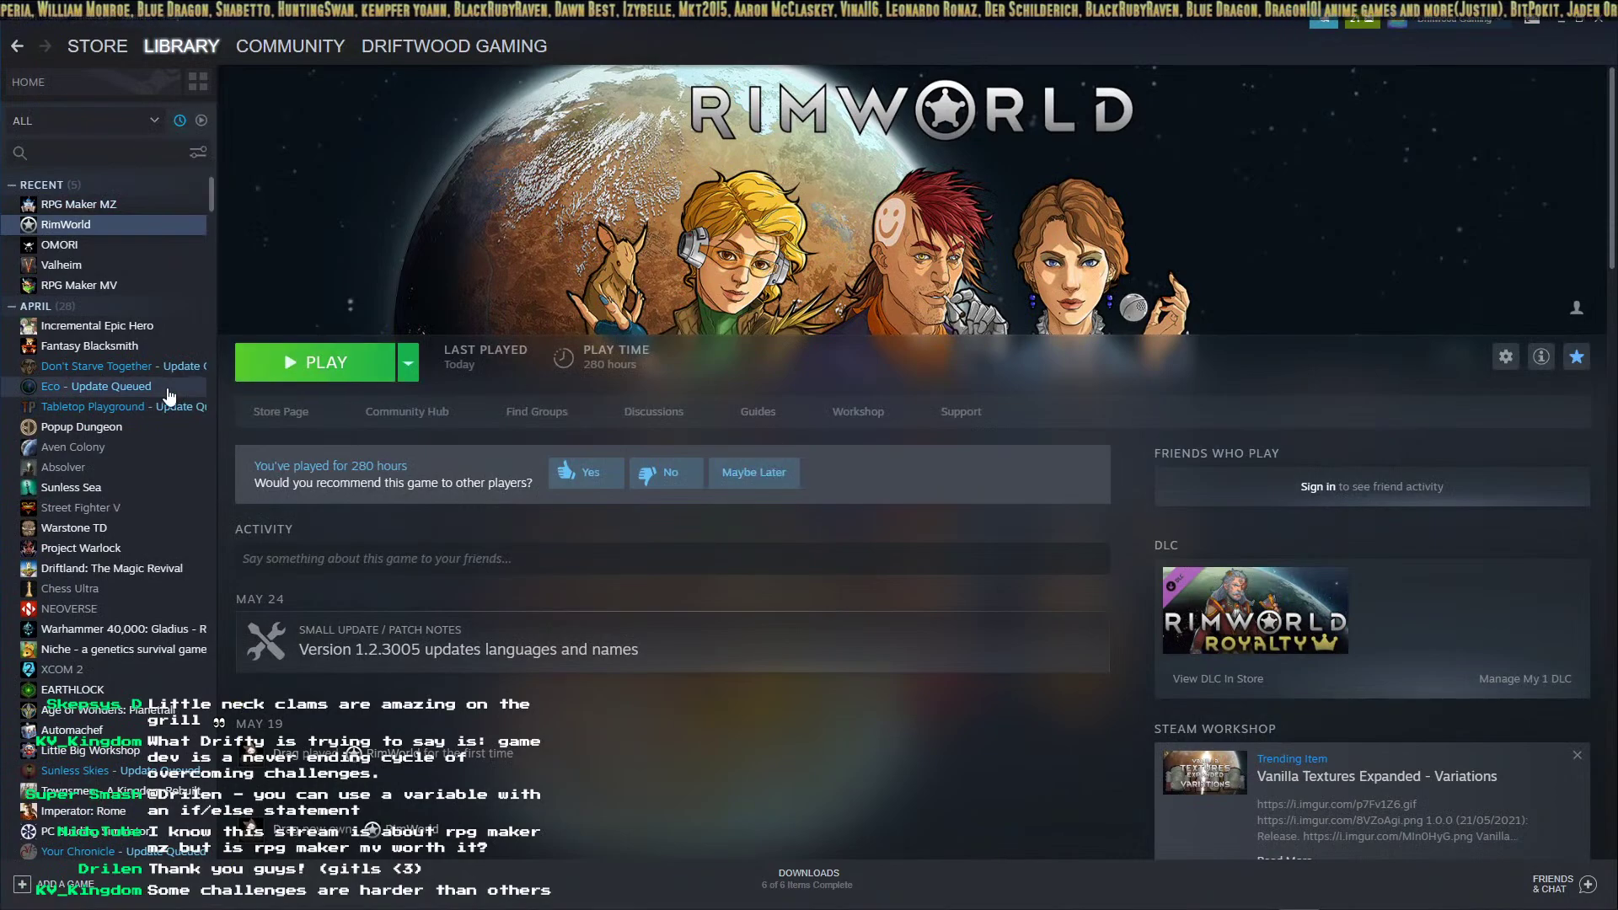
Launch RPG Maker MZ from the Steam library
click(109, 291)
click(109, 204)
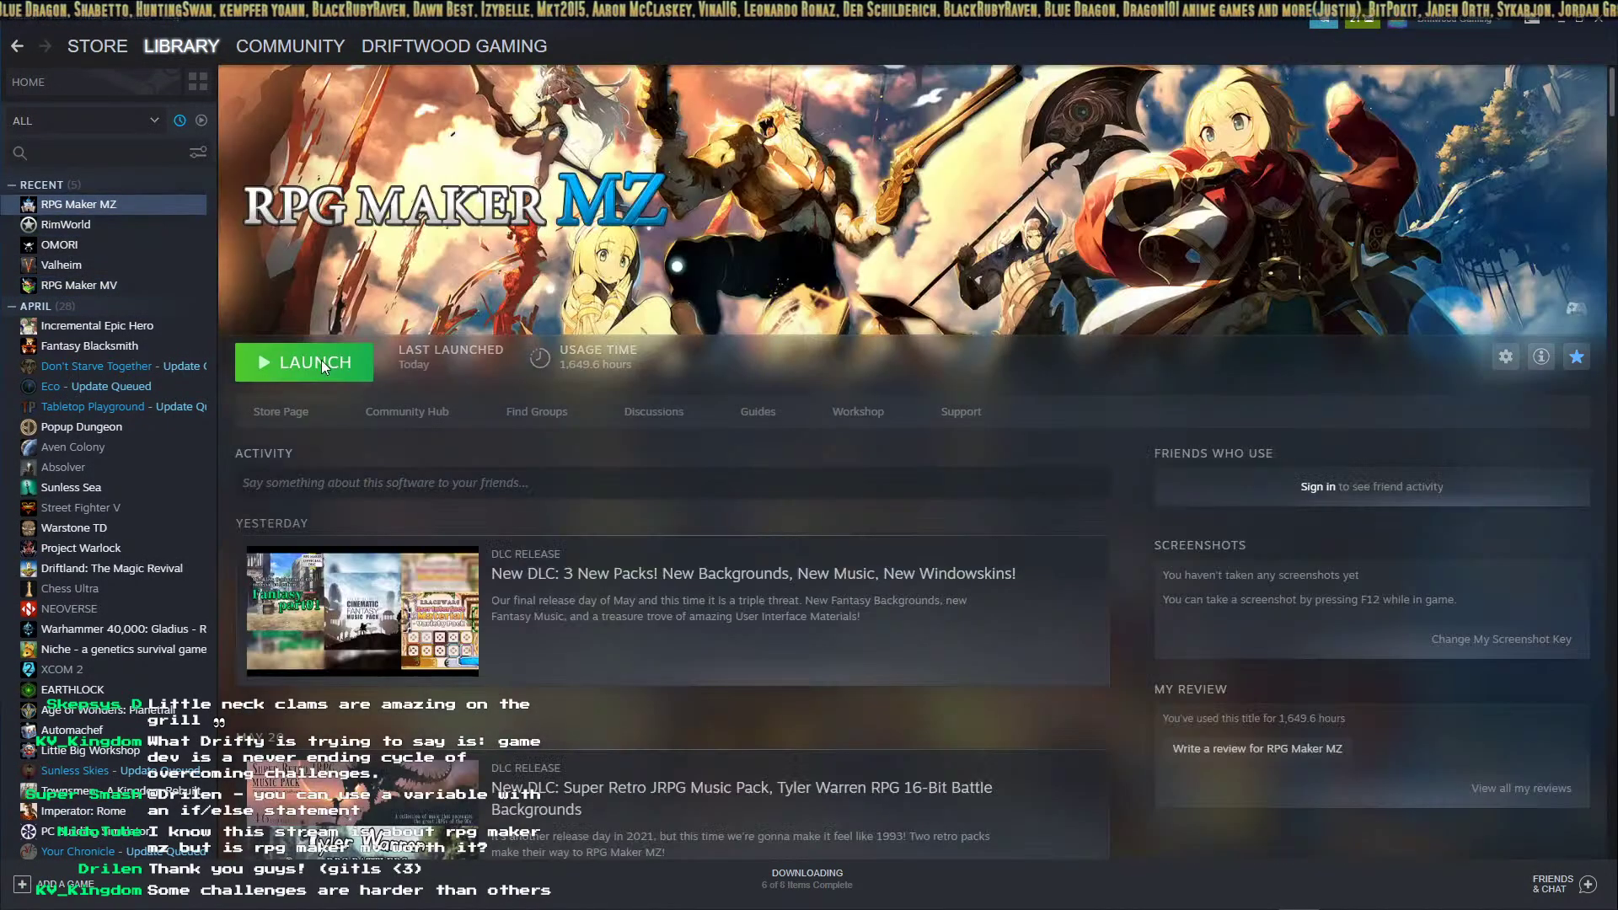
click(321, 361)
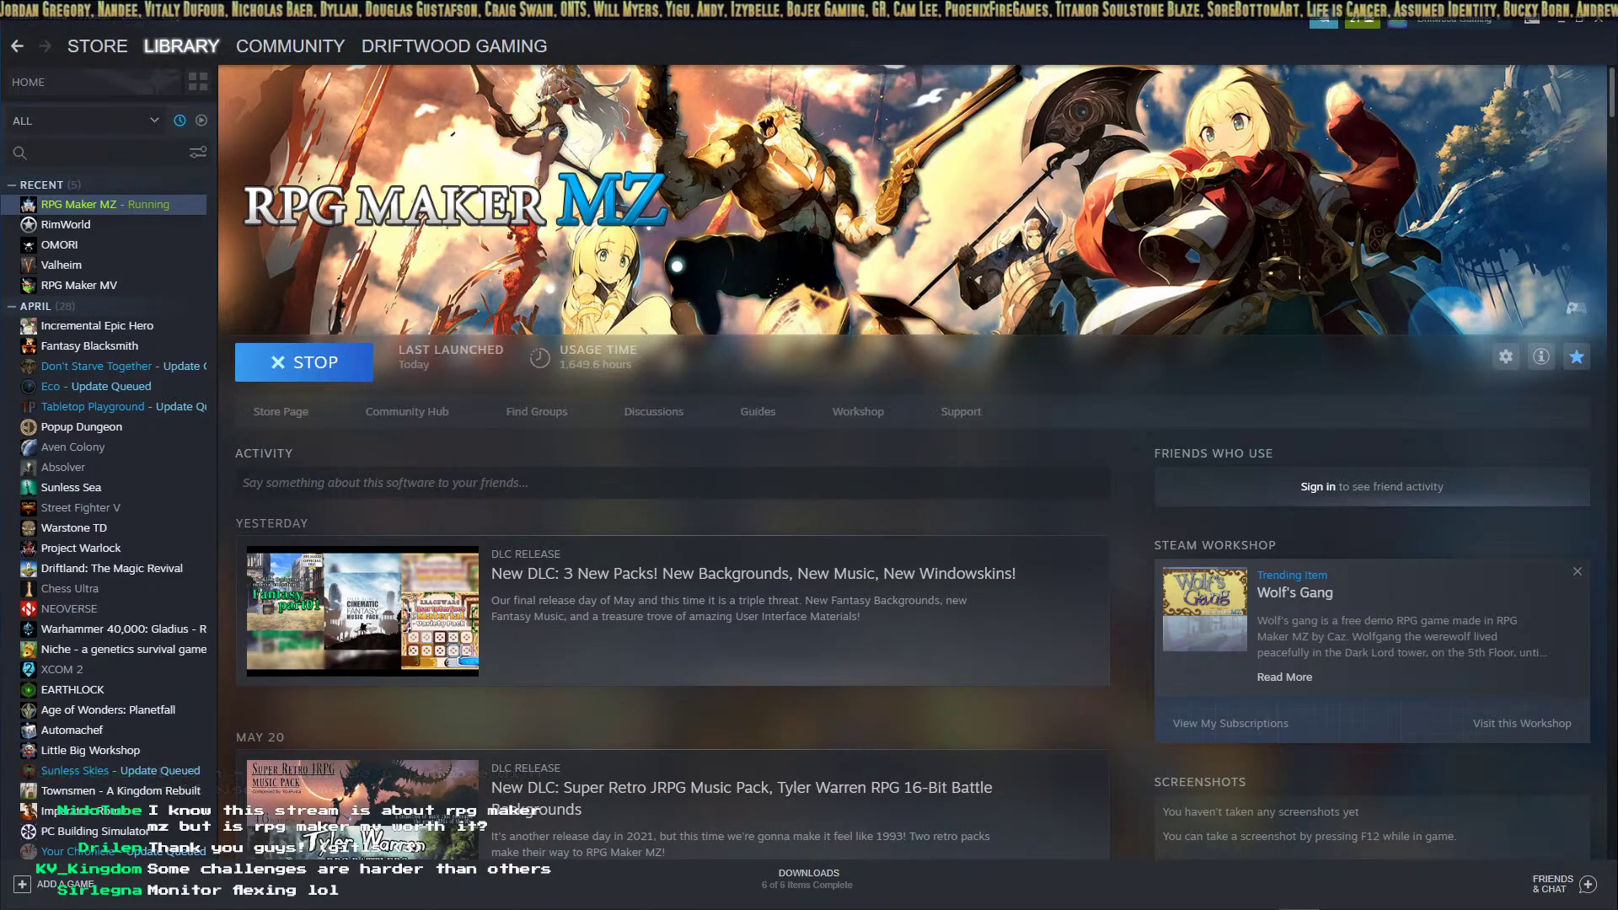
Switch back to the RPG Maker MZ editor and reopen the Simple Dice event at its empty contents line
key(alt+Tab)
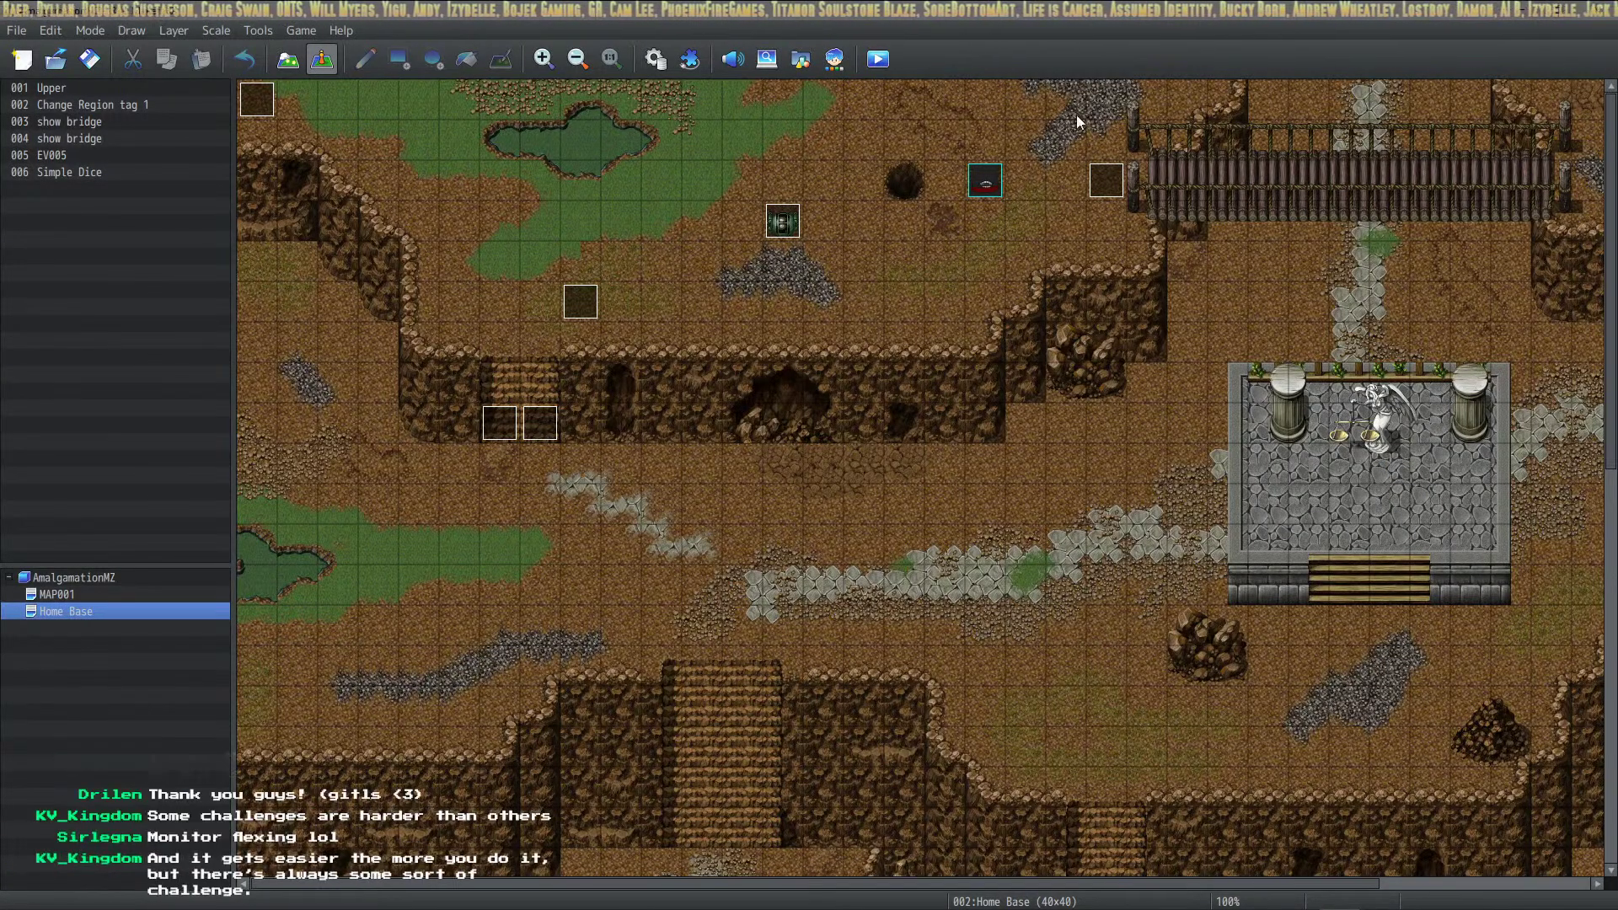
double_click(588, 303)
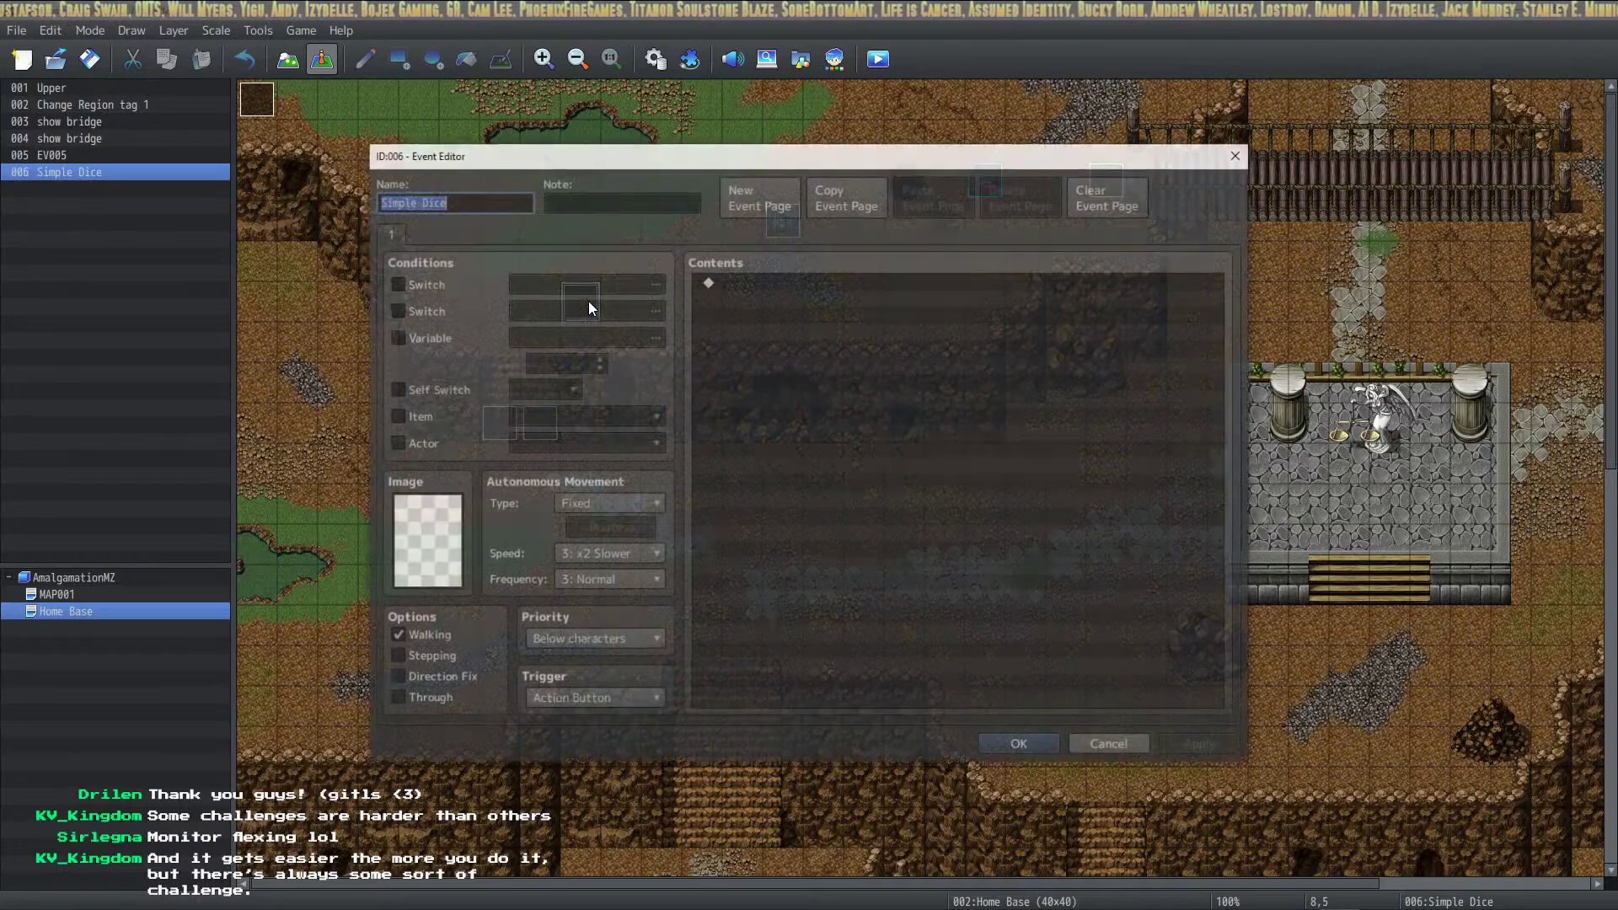
right_click(815, 325)
click(867, 288)
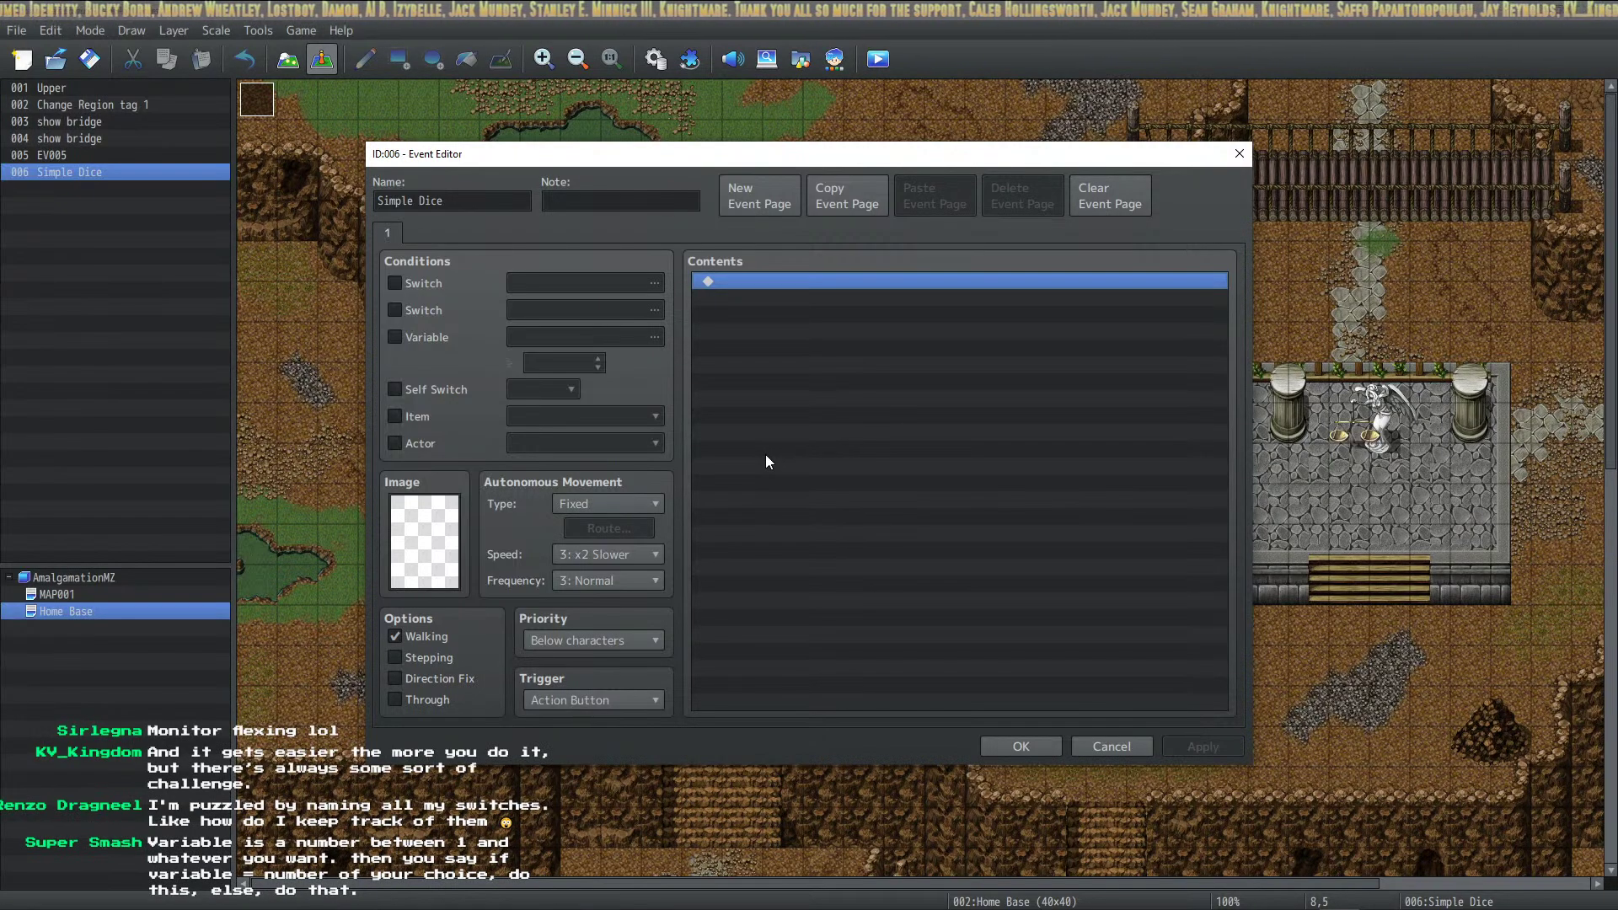
Examine the named switches offered by a Control Switches command, and leave without adding the command
right_click(775, 290)
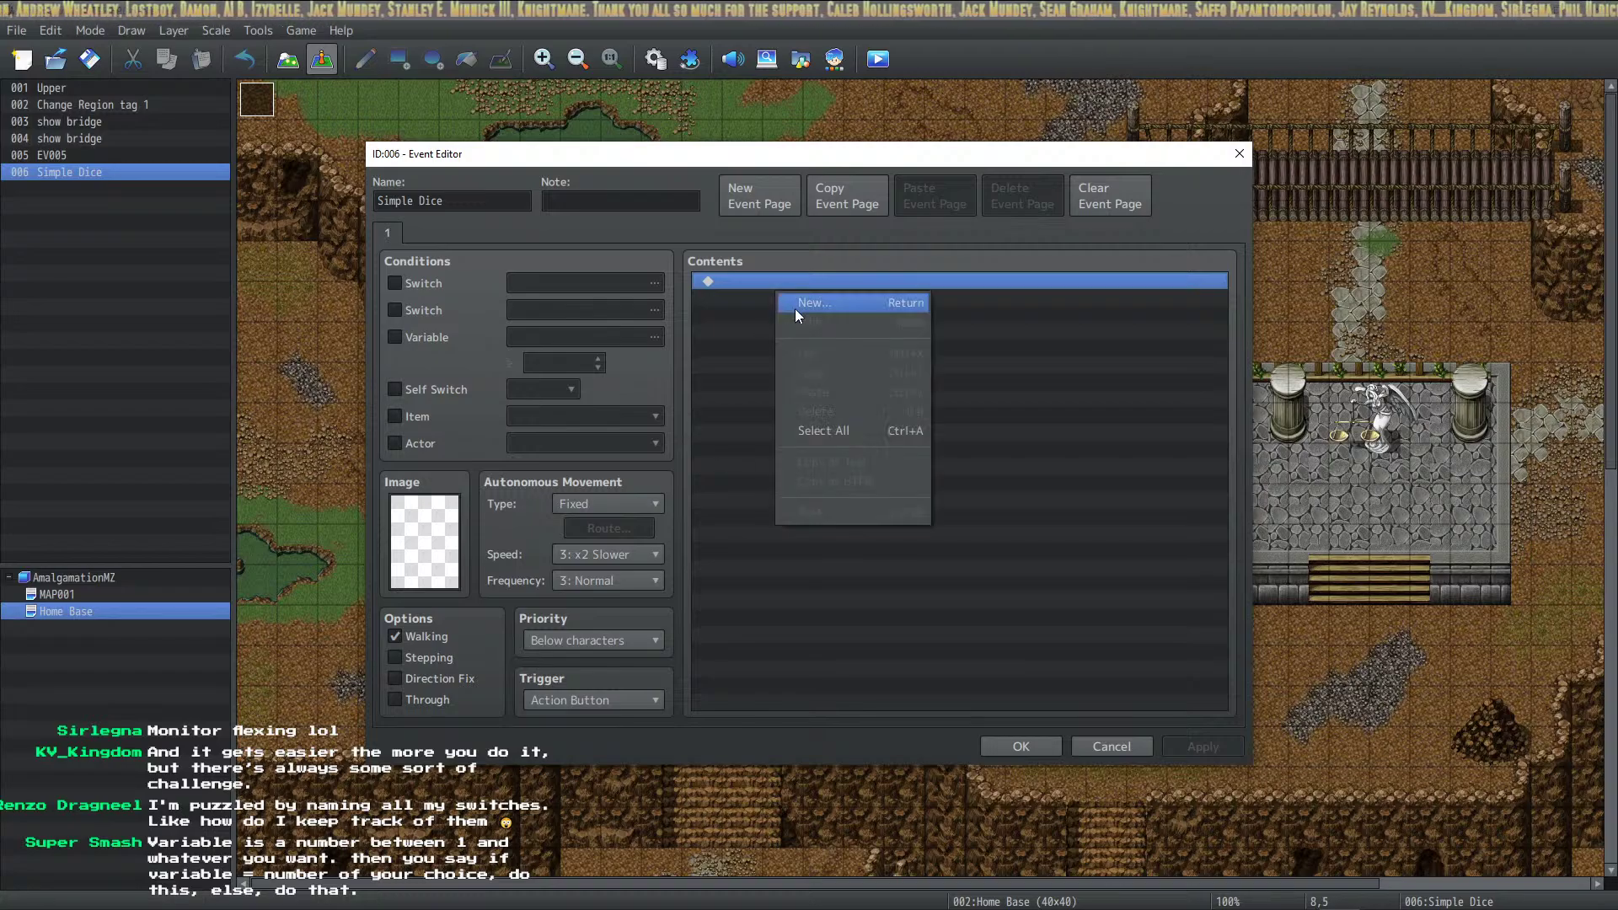
click(799, 310)
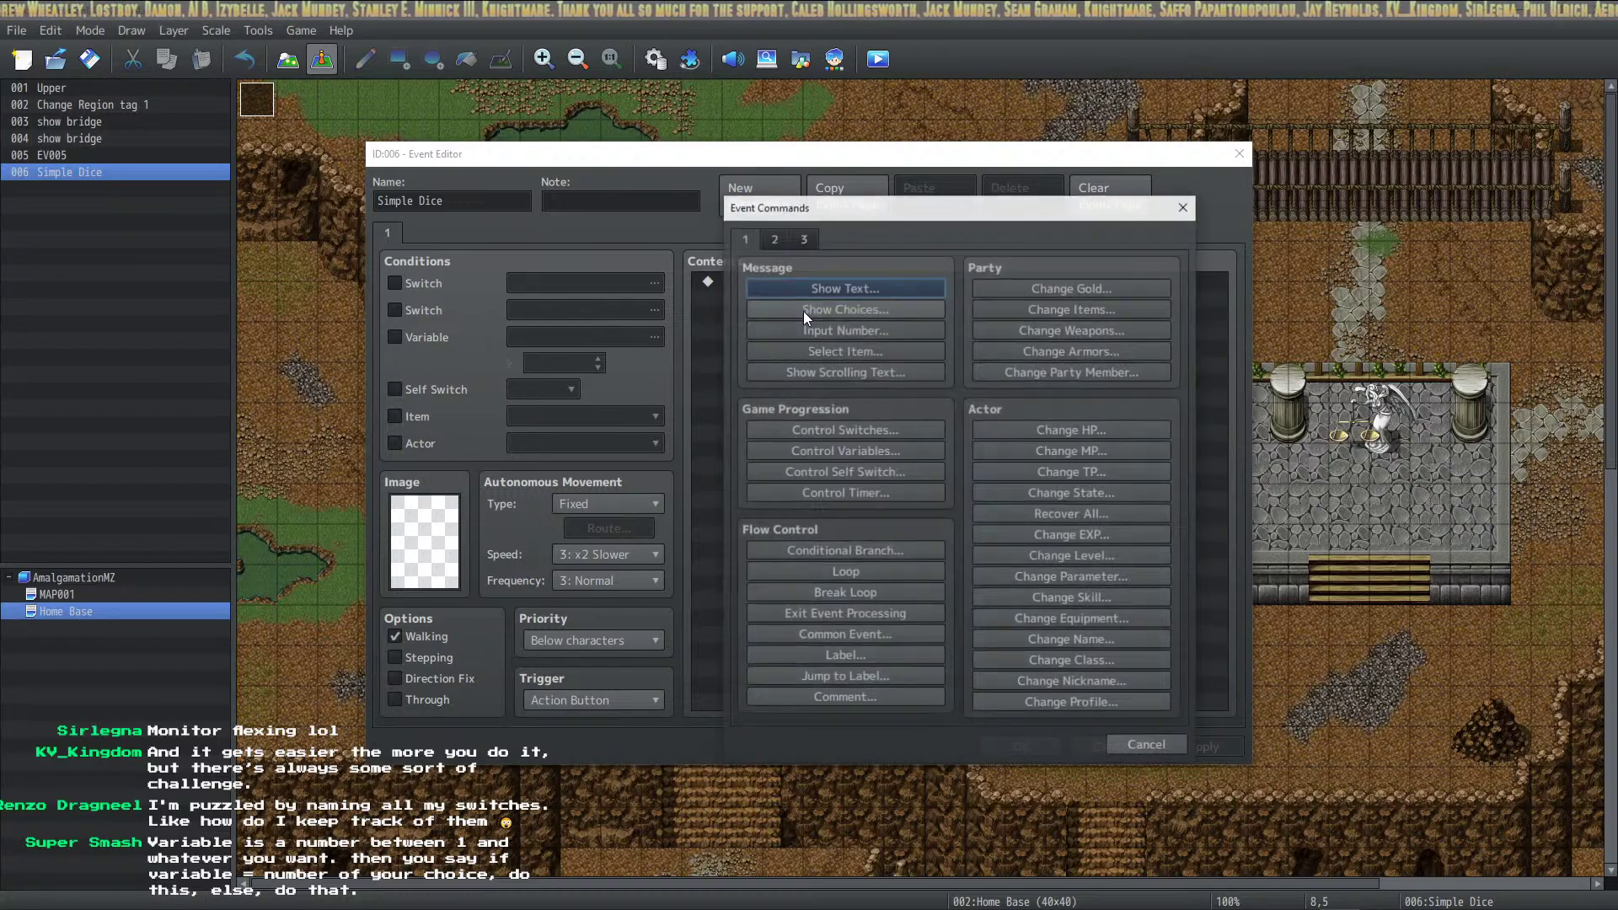
click(877, 431)
click(1076, 443)
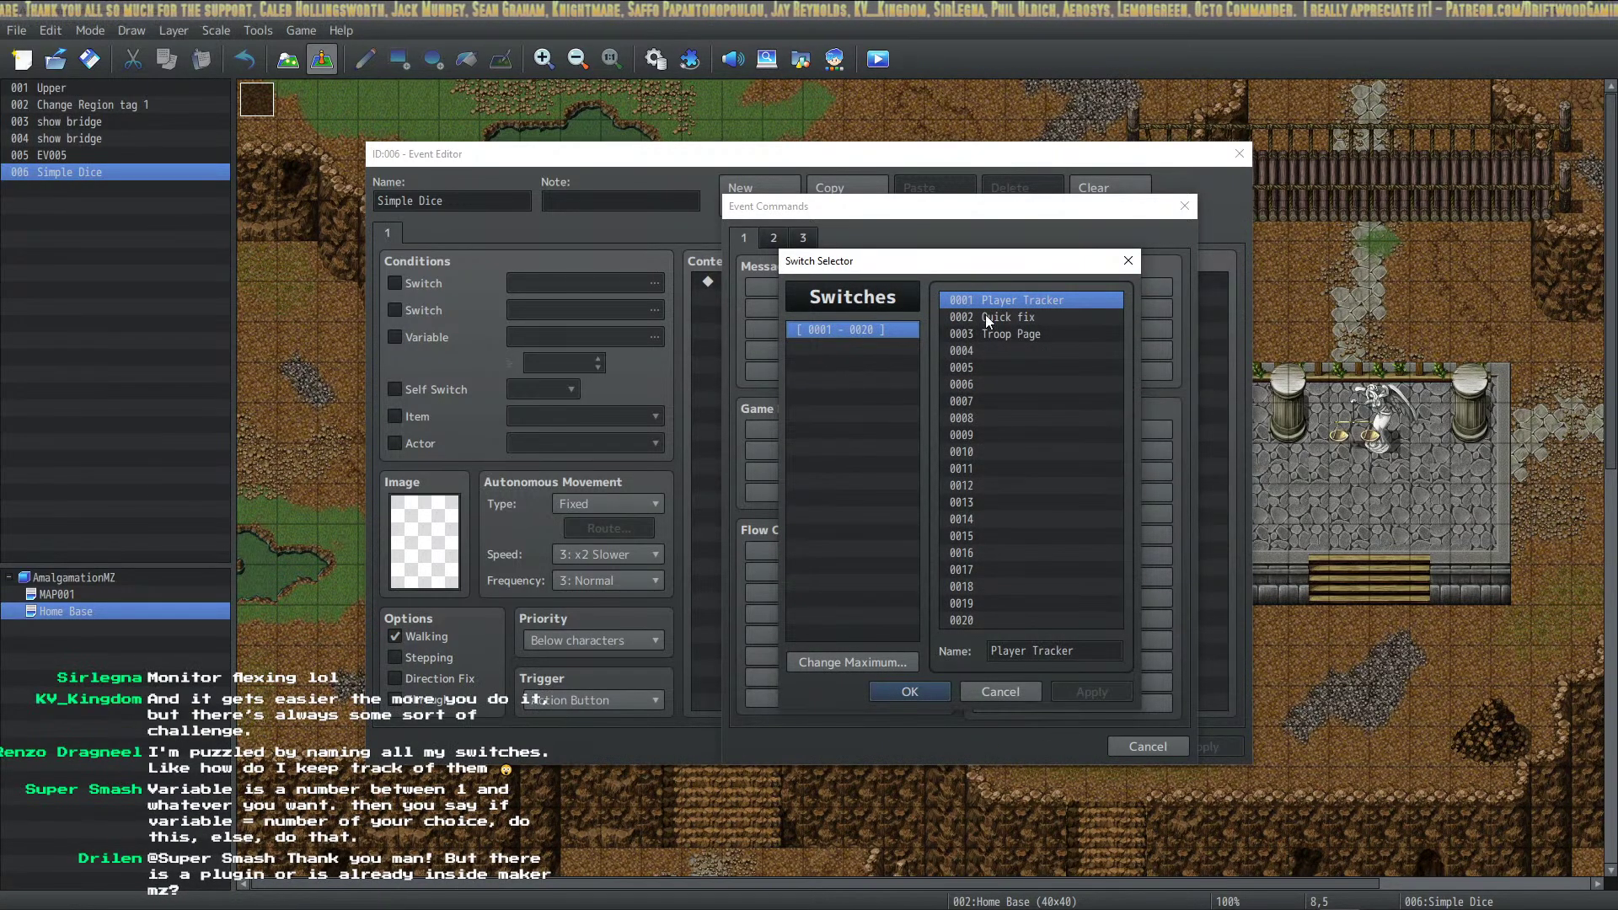
click(911, 691)
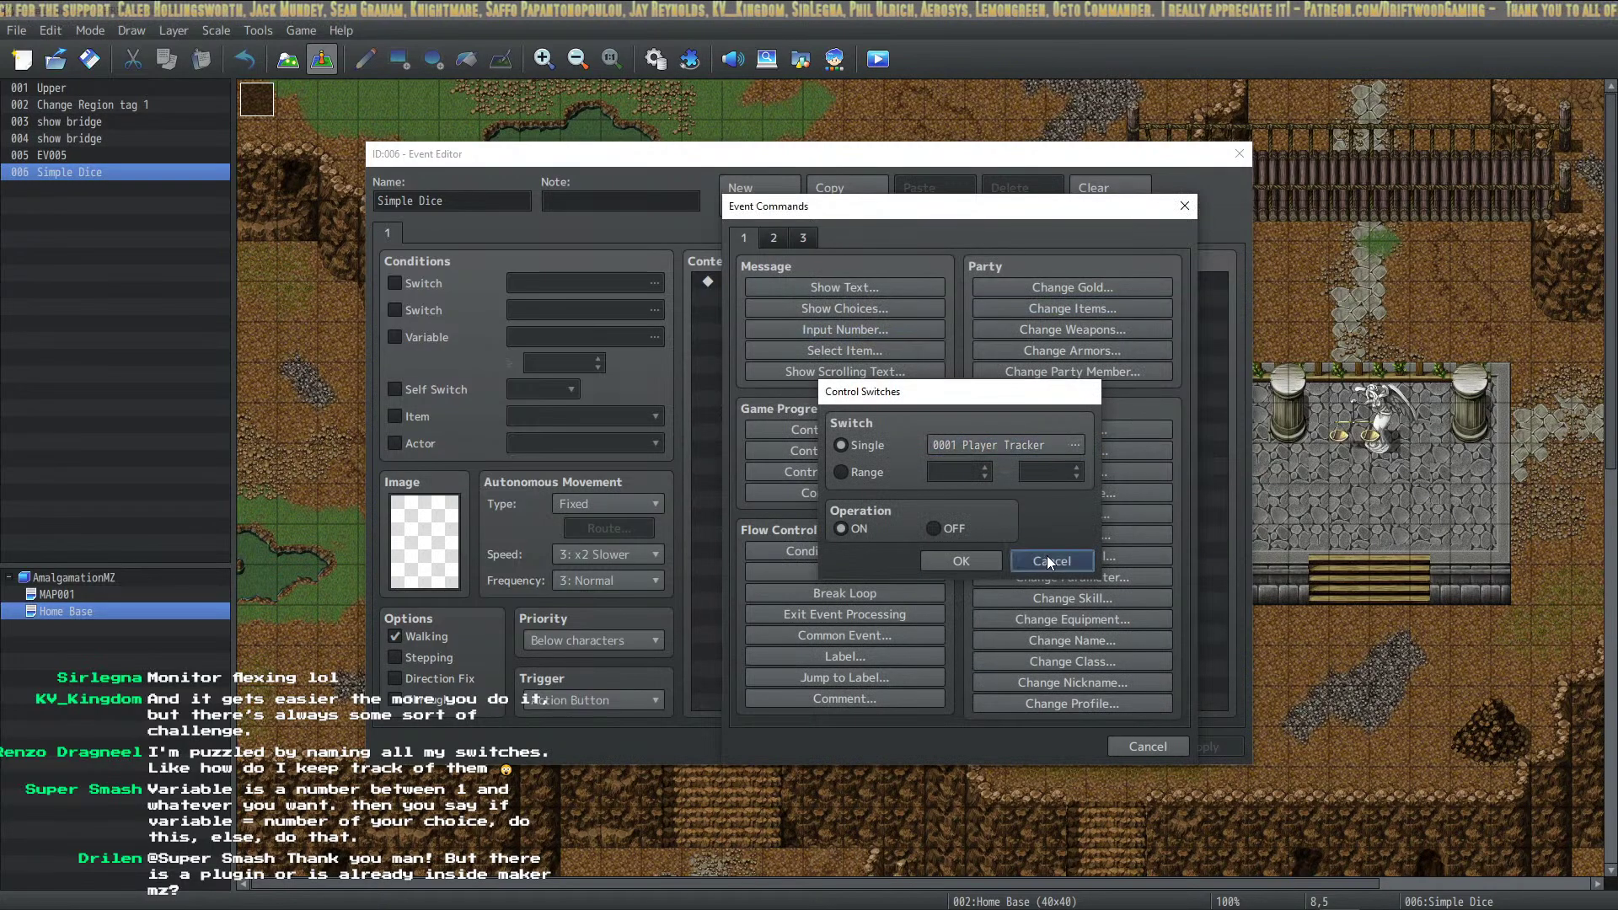
click(1047, 561)
click(1121, 745)
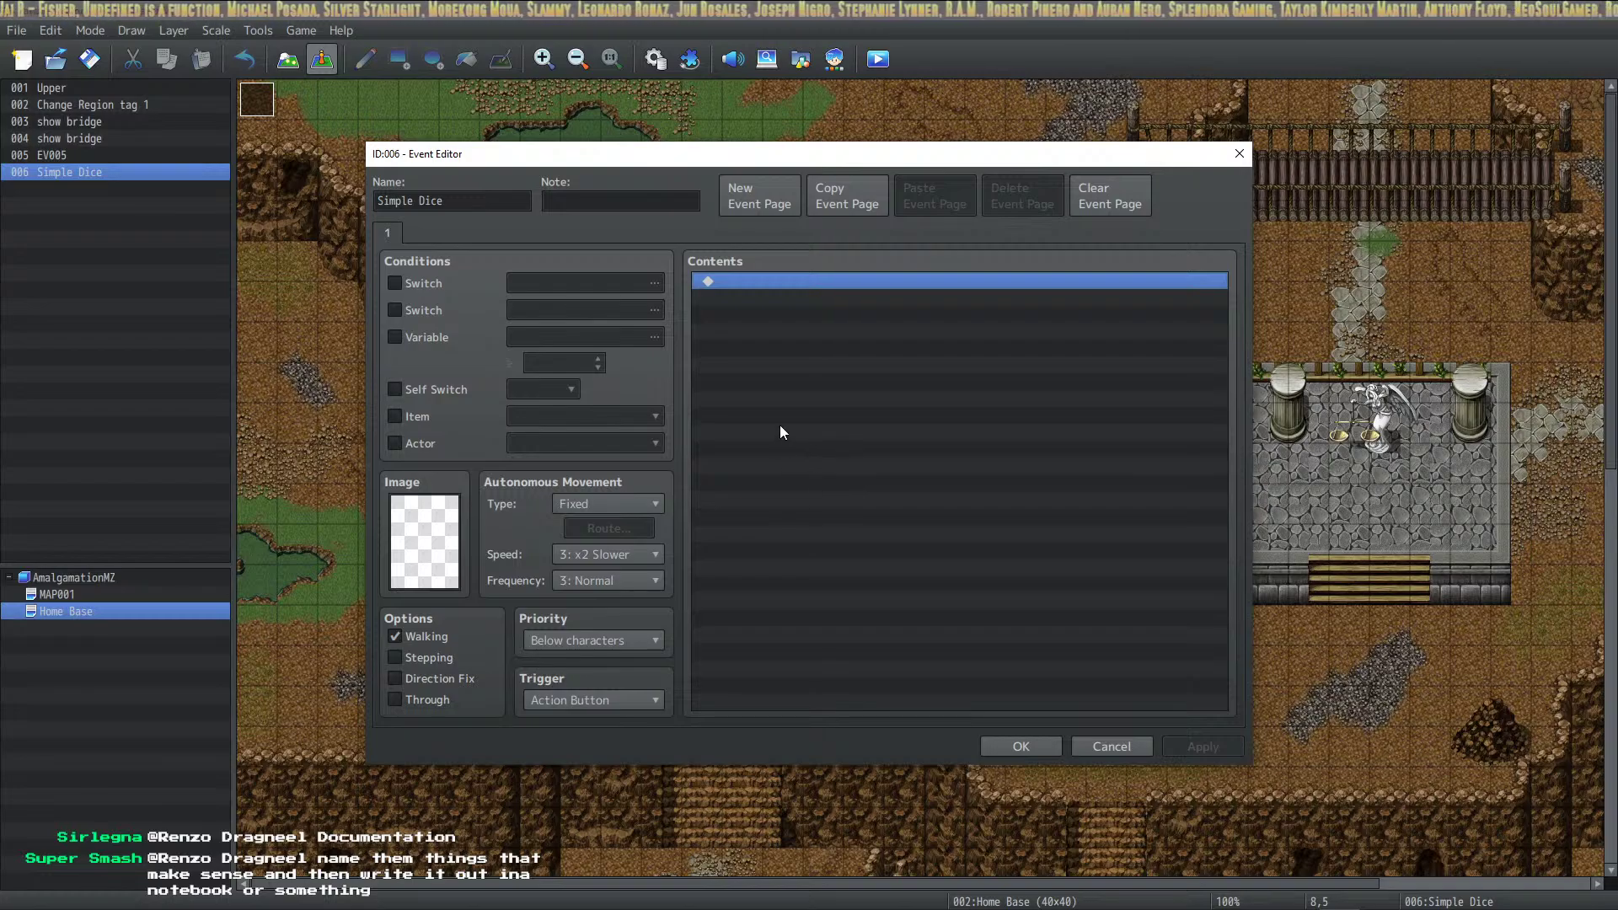
Add a Show Text command reading "Roll the dice?" to the Simple Dice event
right_click(858, 286)
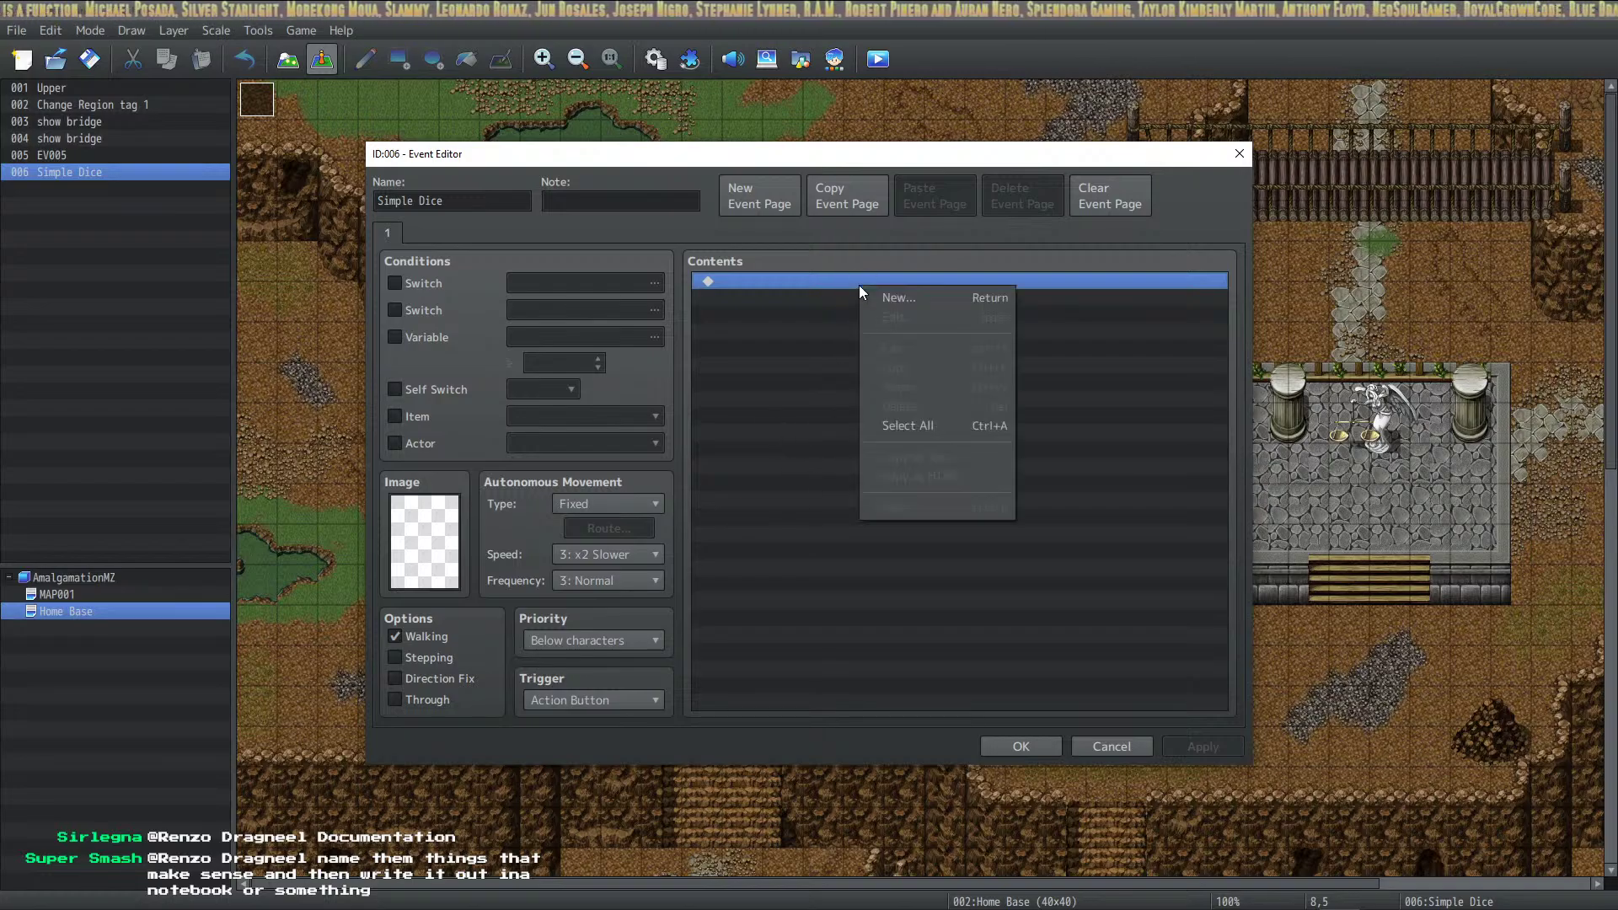
click(889, 299)
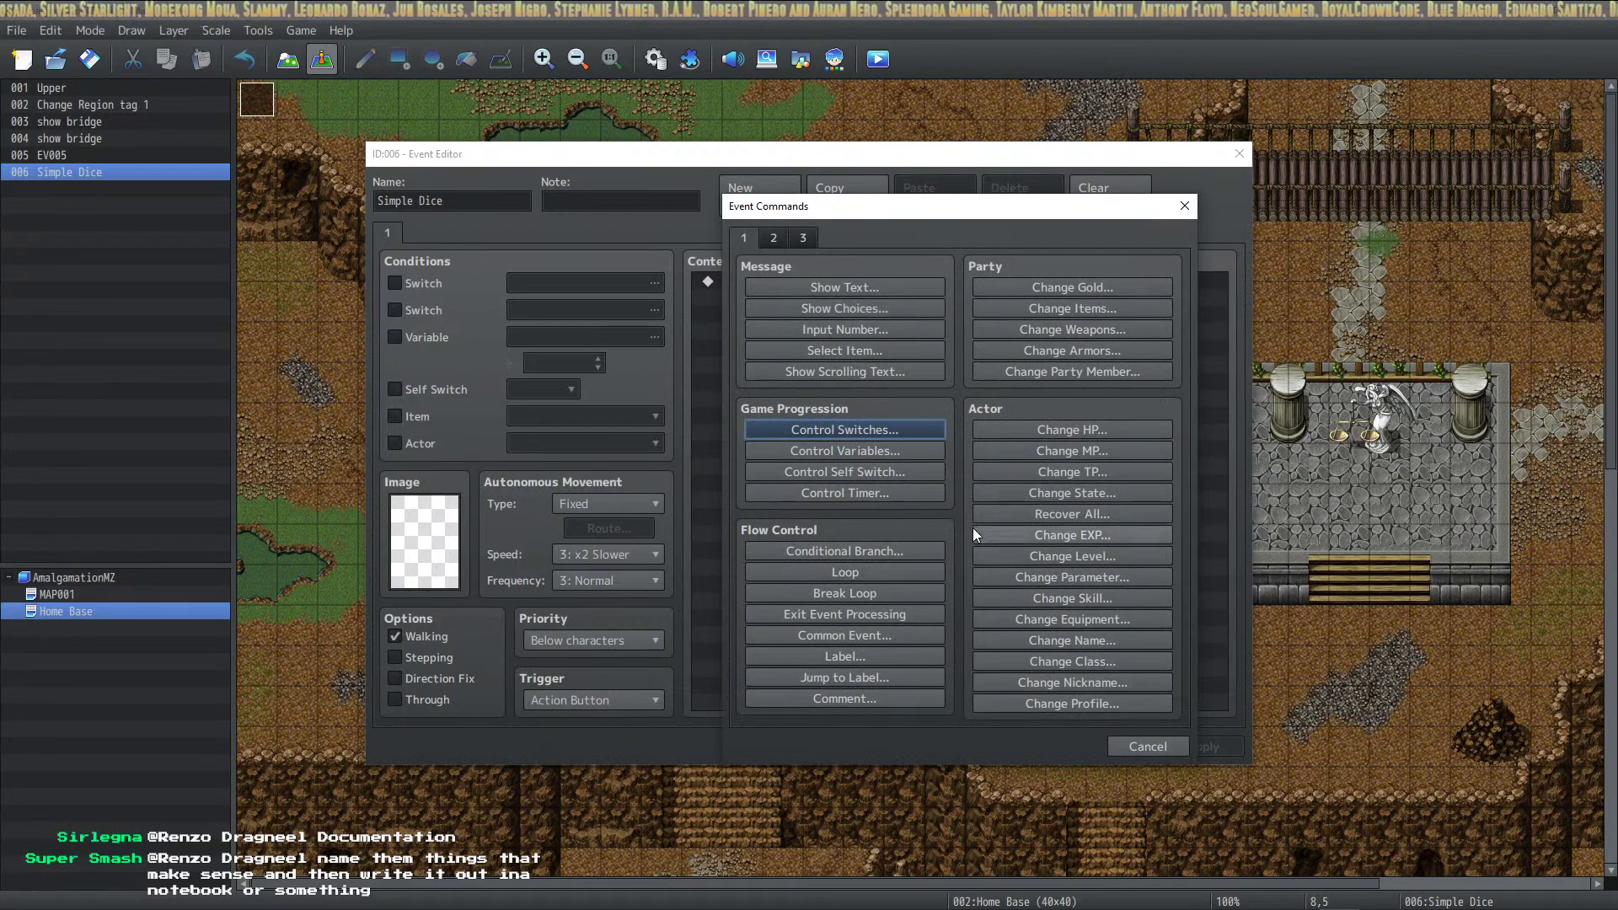
click(841, 286)
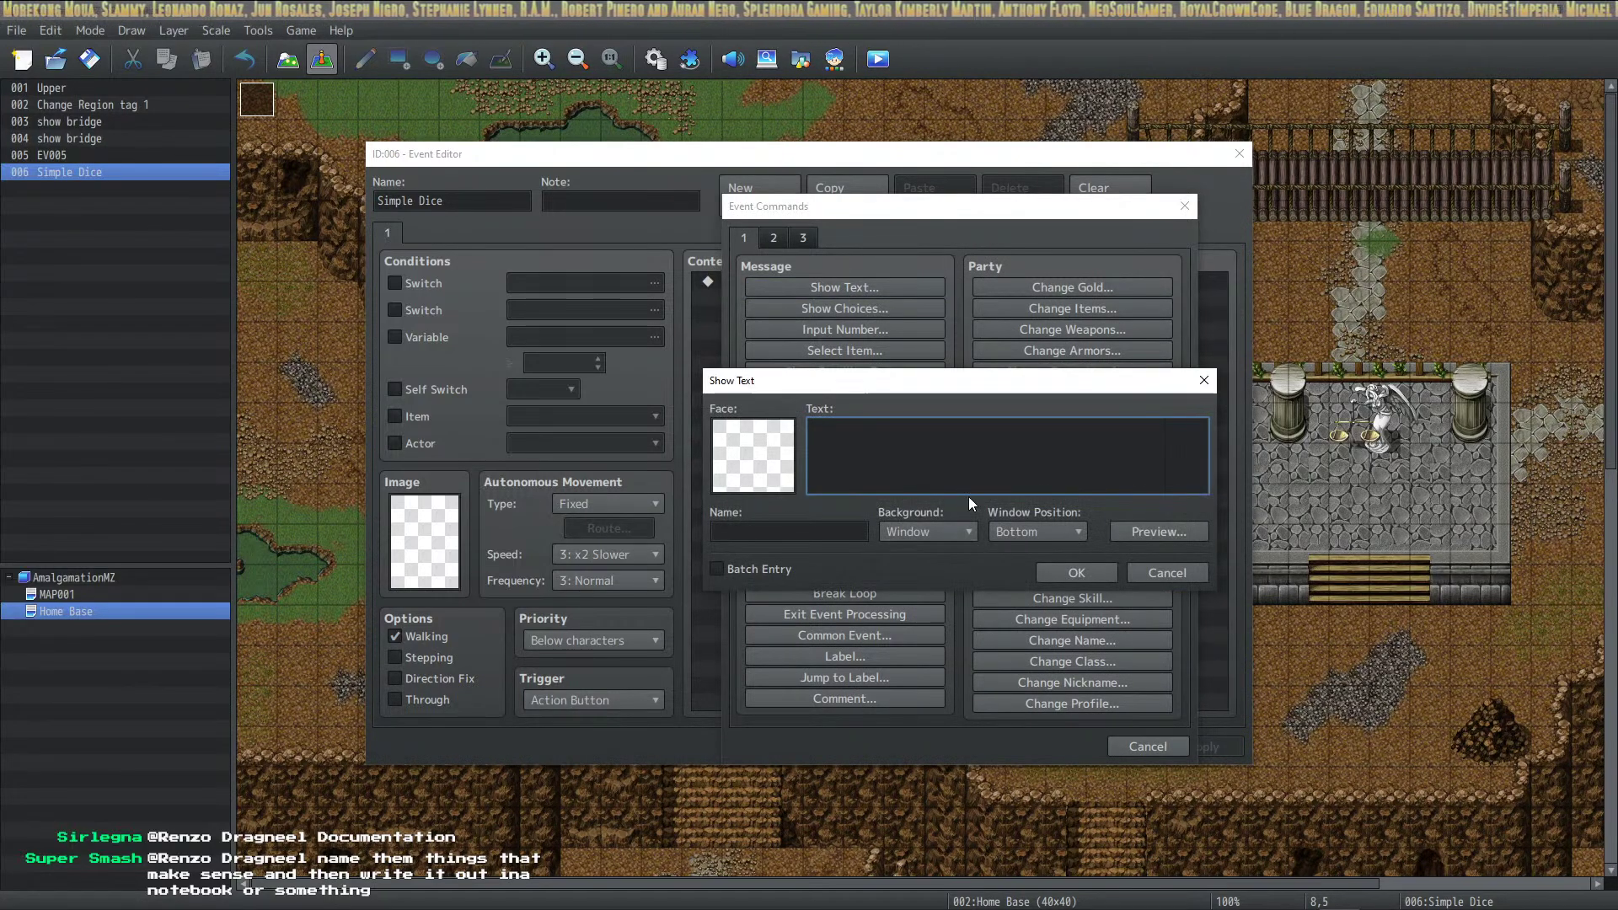
text(Roll the dice?)
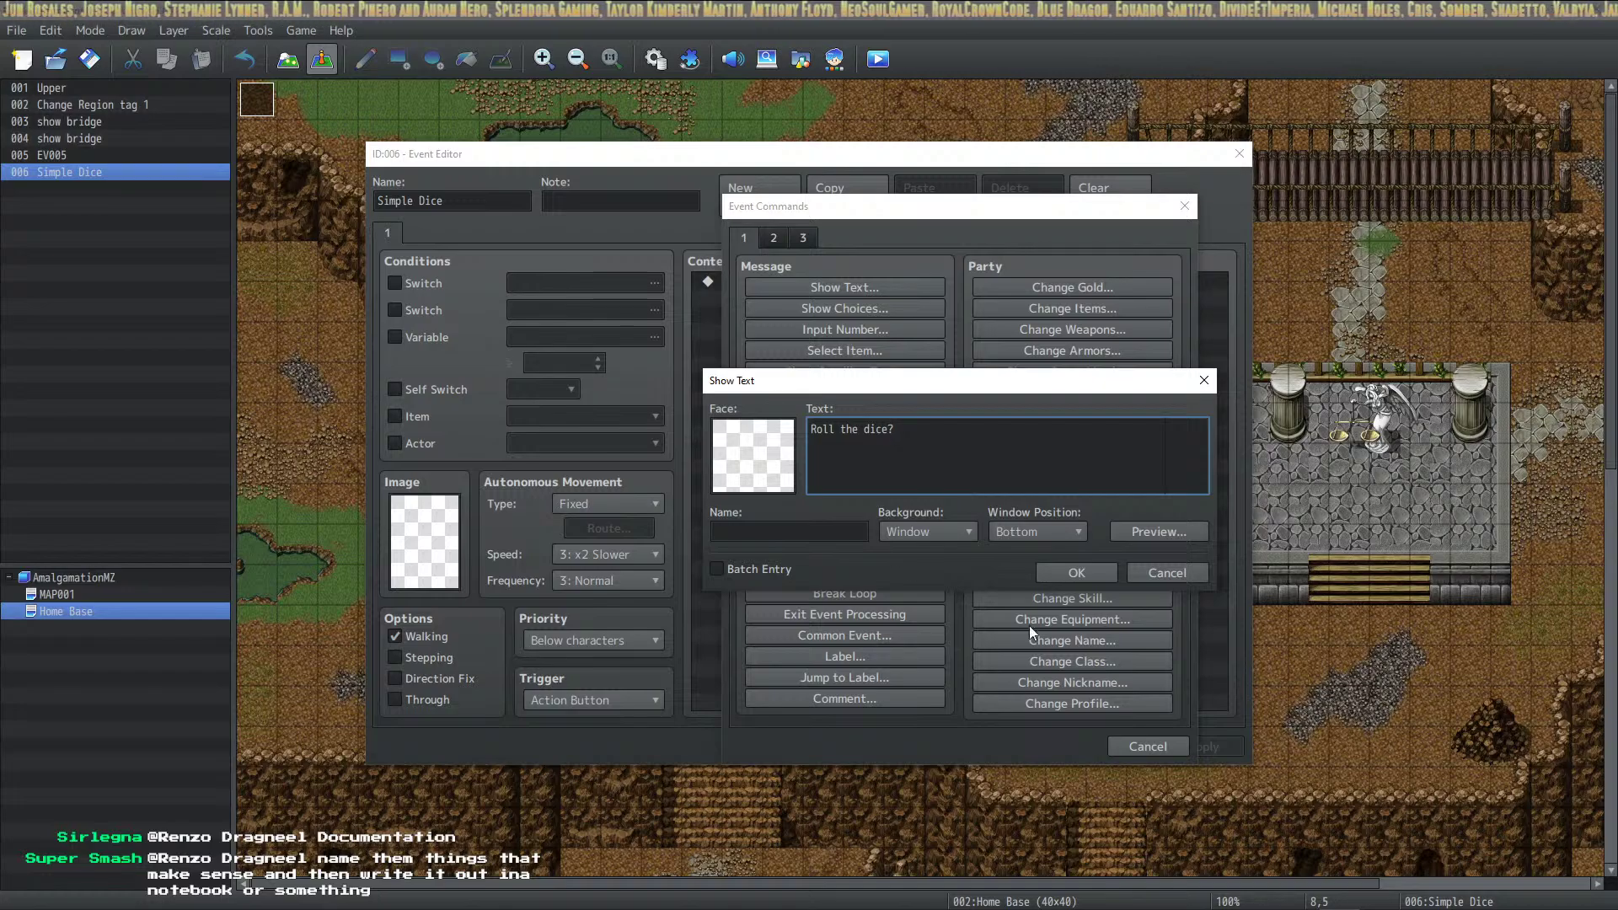
click(1077, 572)
Start a Show Choices command below the text and enter D20, D12 and D10 as its first three choices
right_click(820, 324)
click(852, 342)
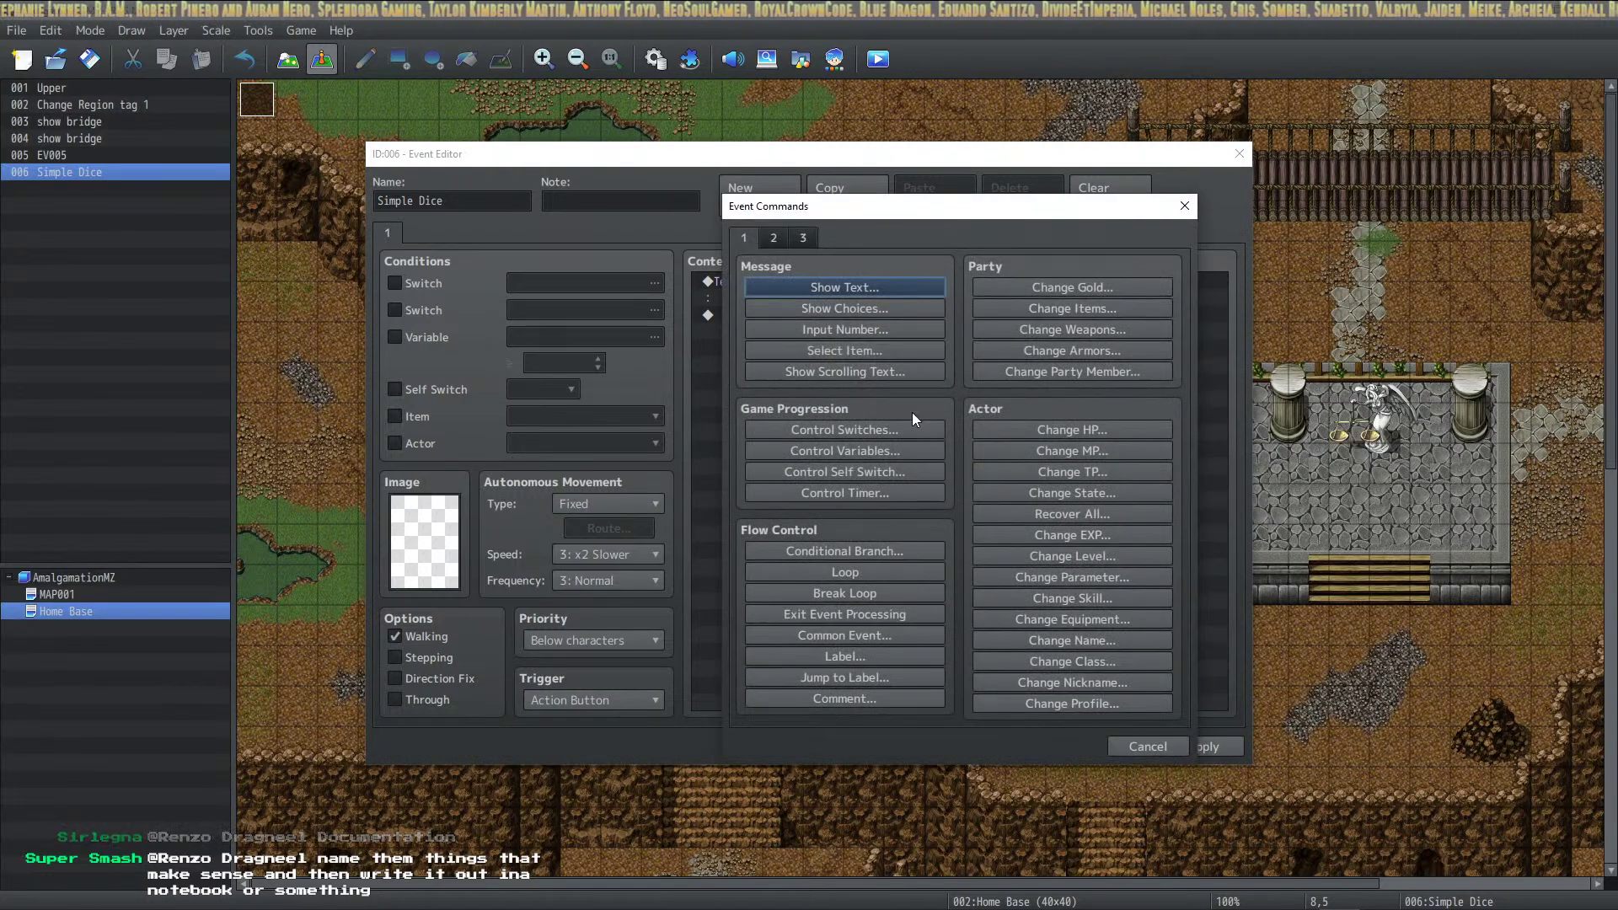
click(910, 310)
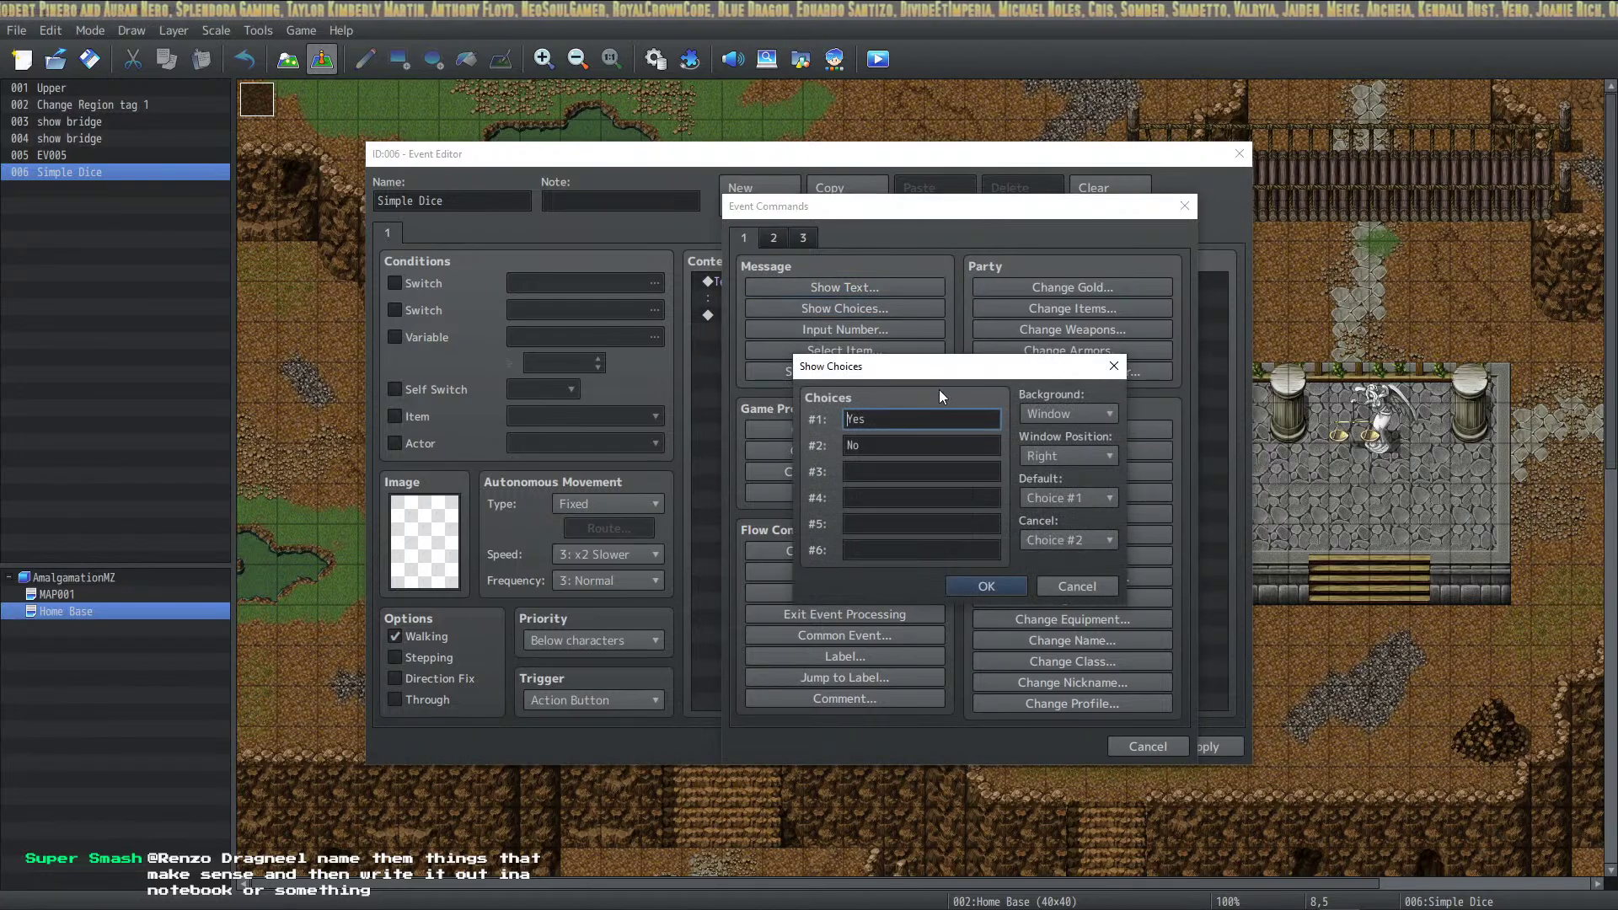
text(D20)
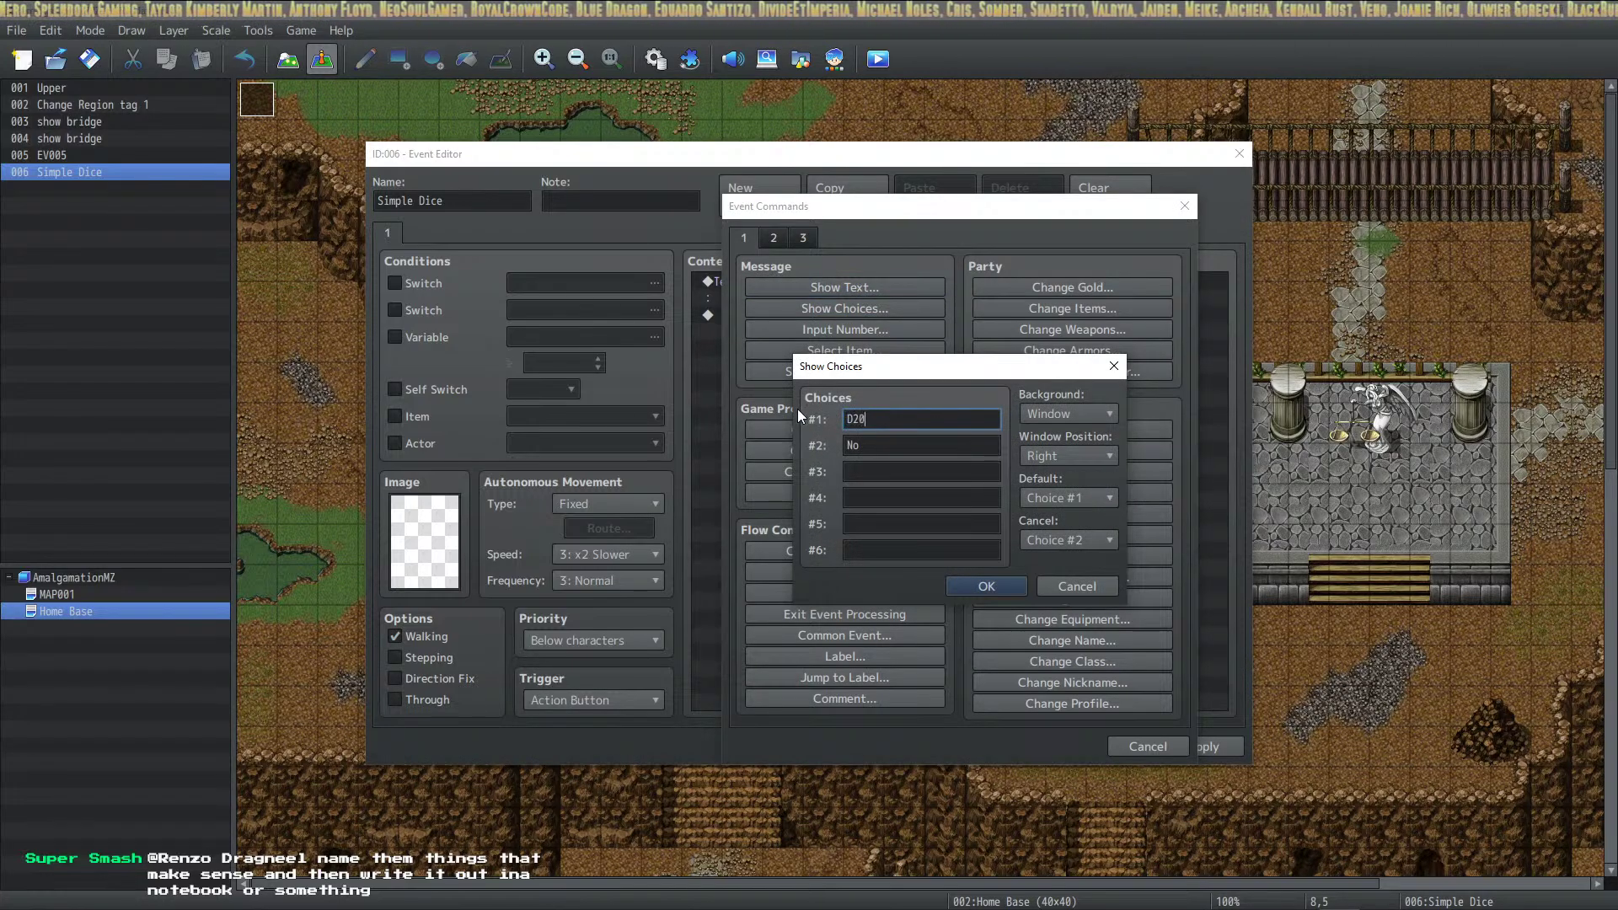
key(Tab)
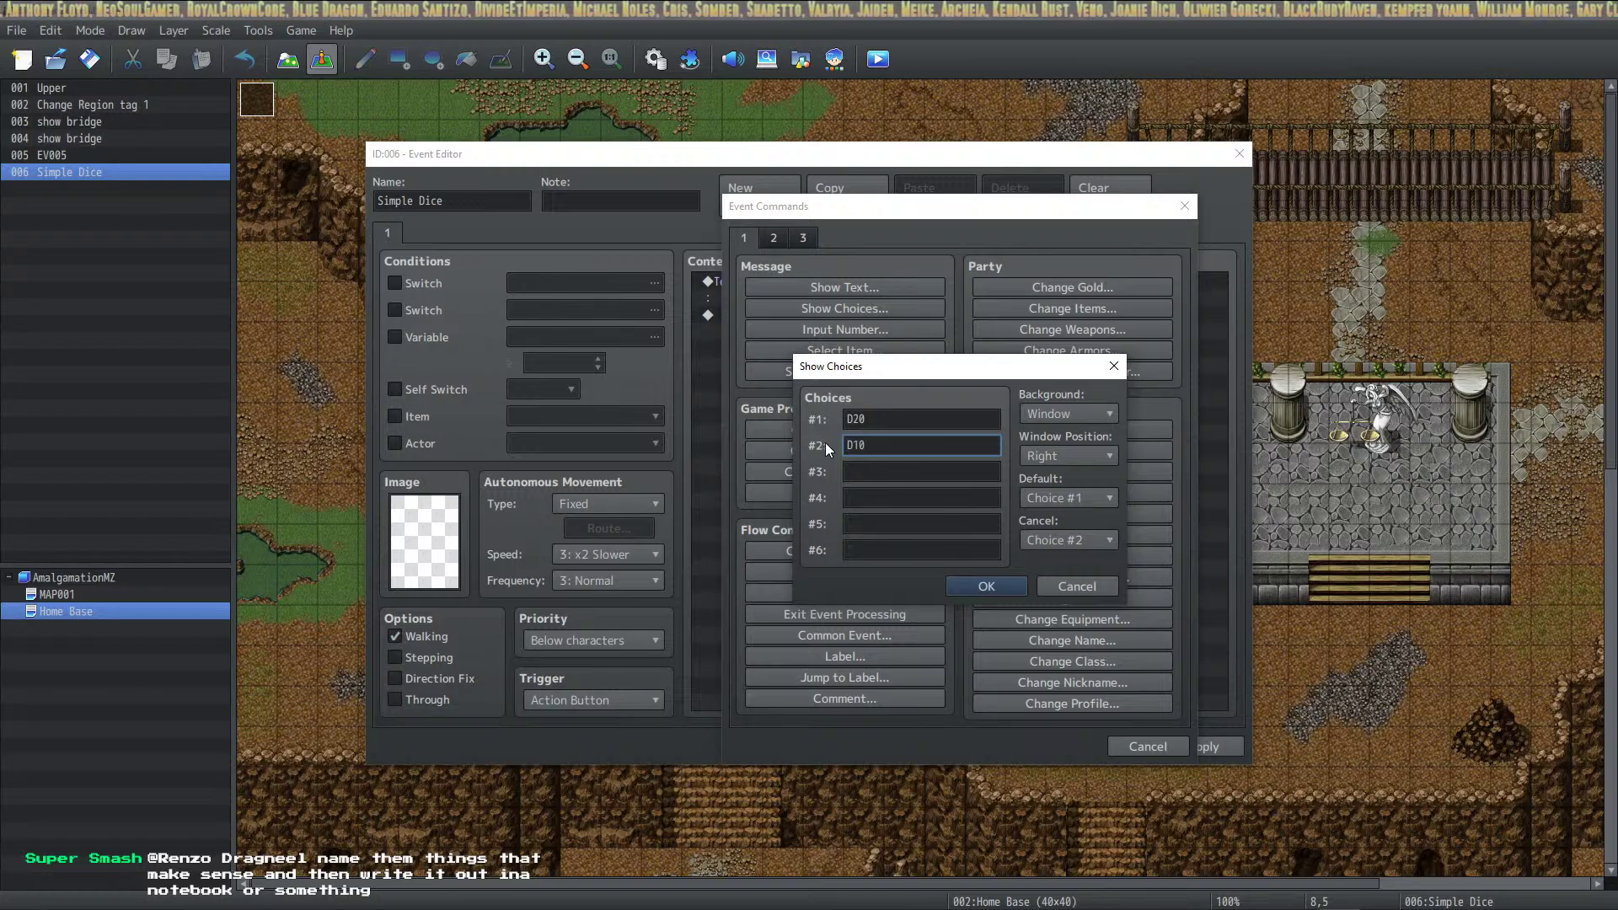
text(D10)
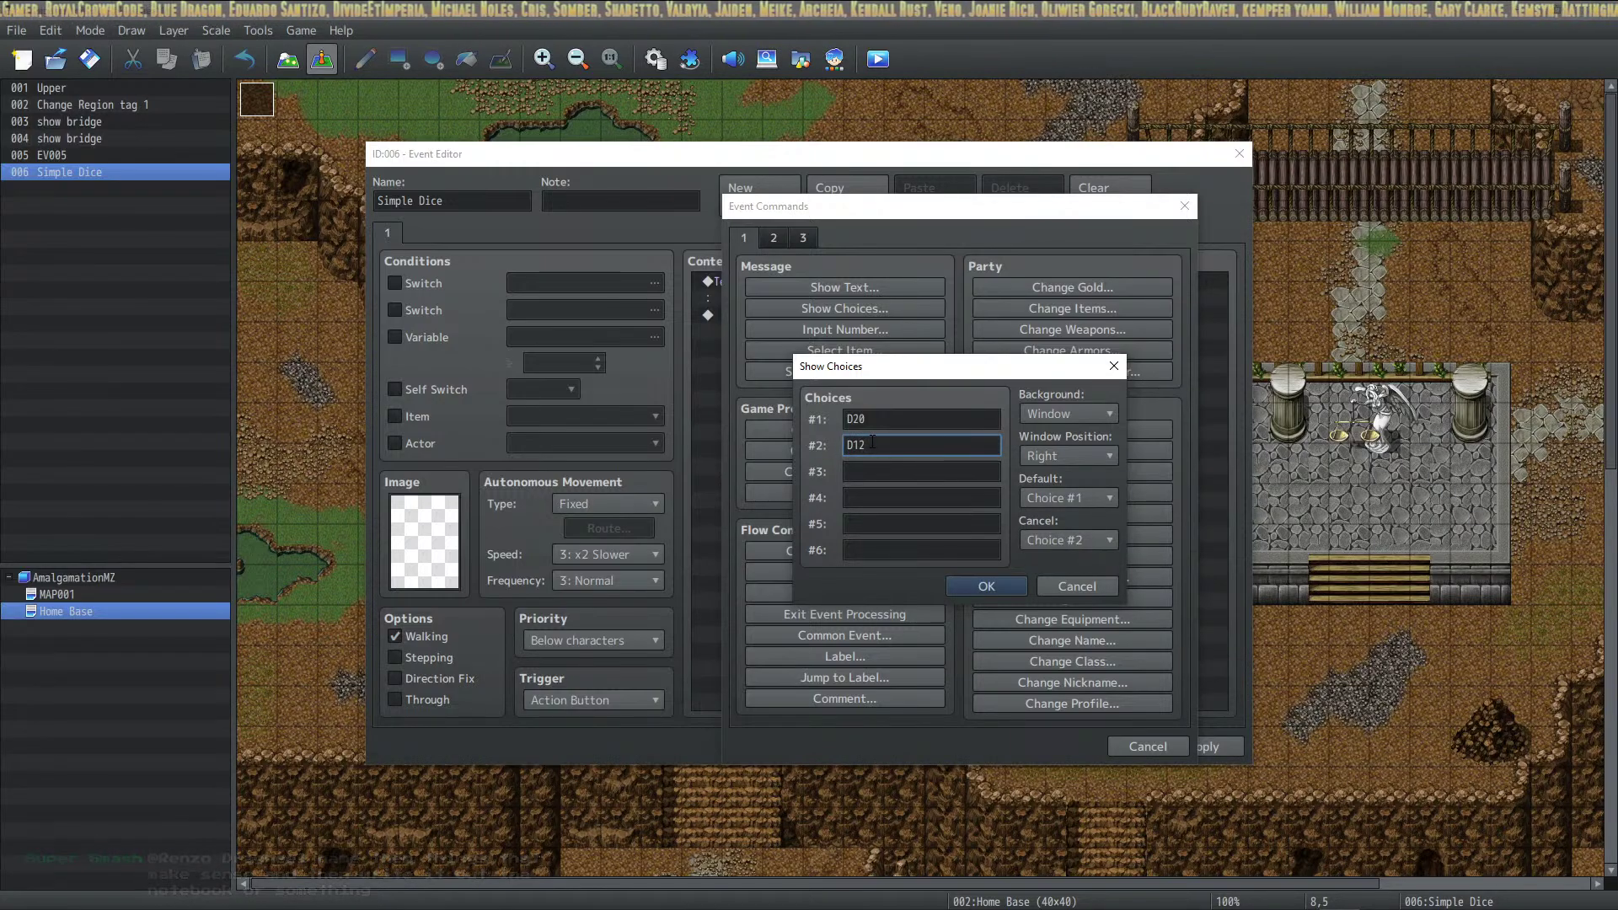
key(BackSpace)
text(2)
click(867, 472)
text(D1)
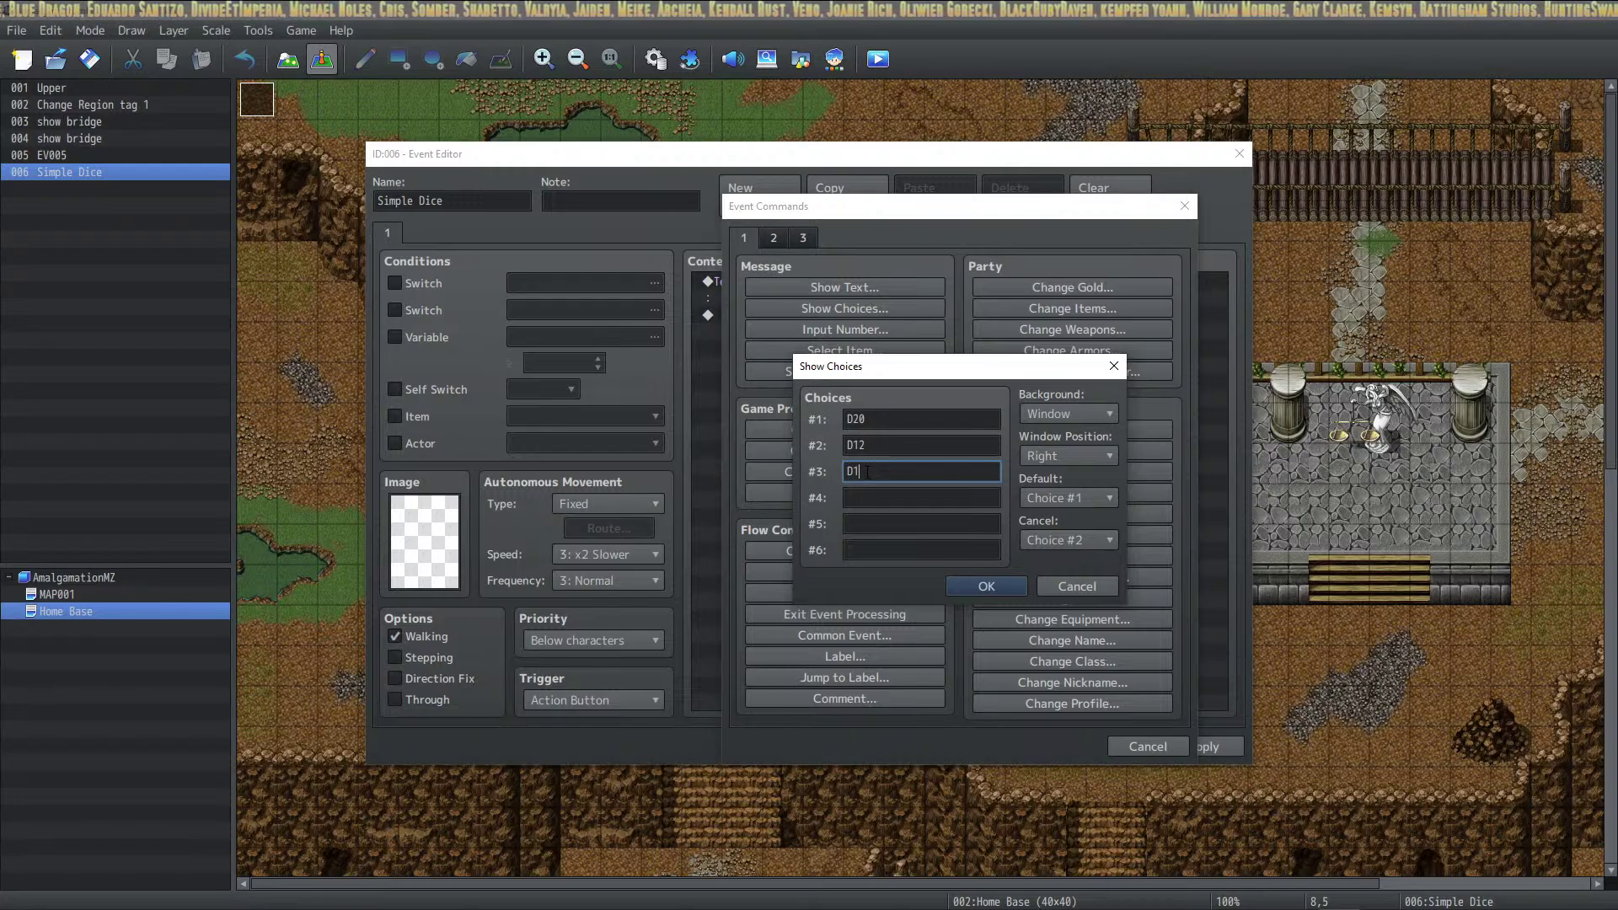
text(0)
Fill choices 4 to 6 with D6, D4 and "None."
click(874, 498)
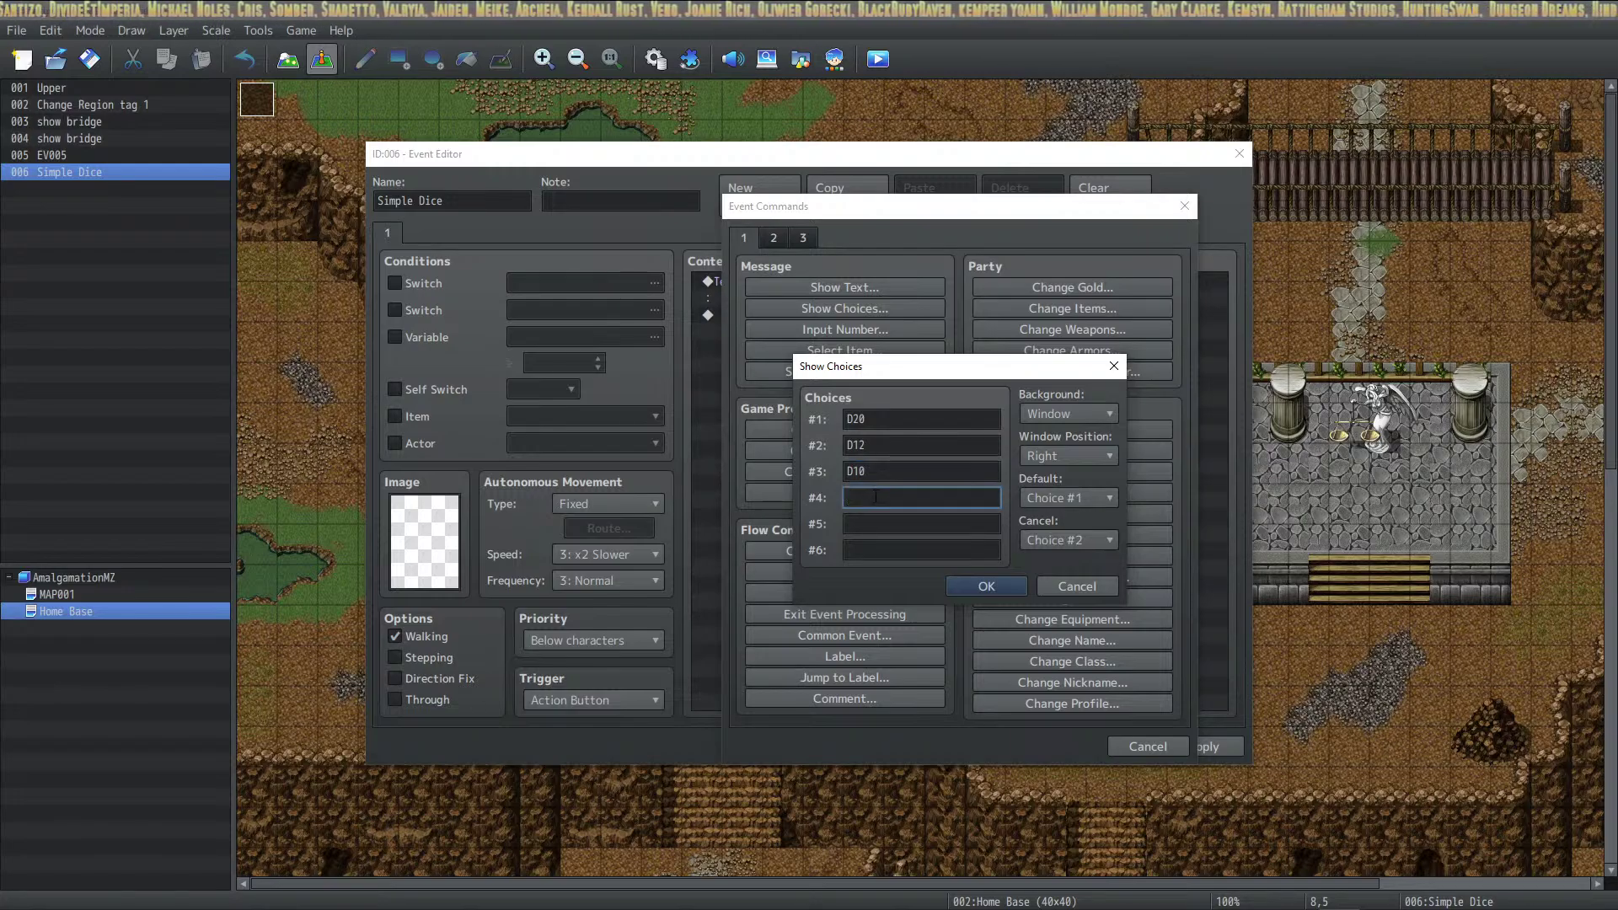
text(D6)
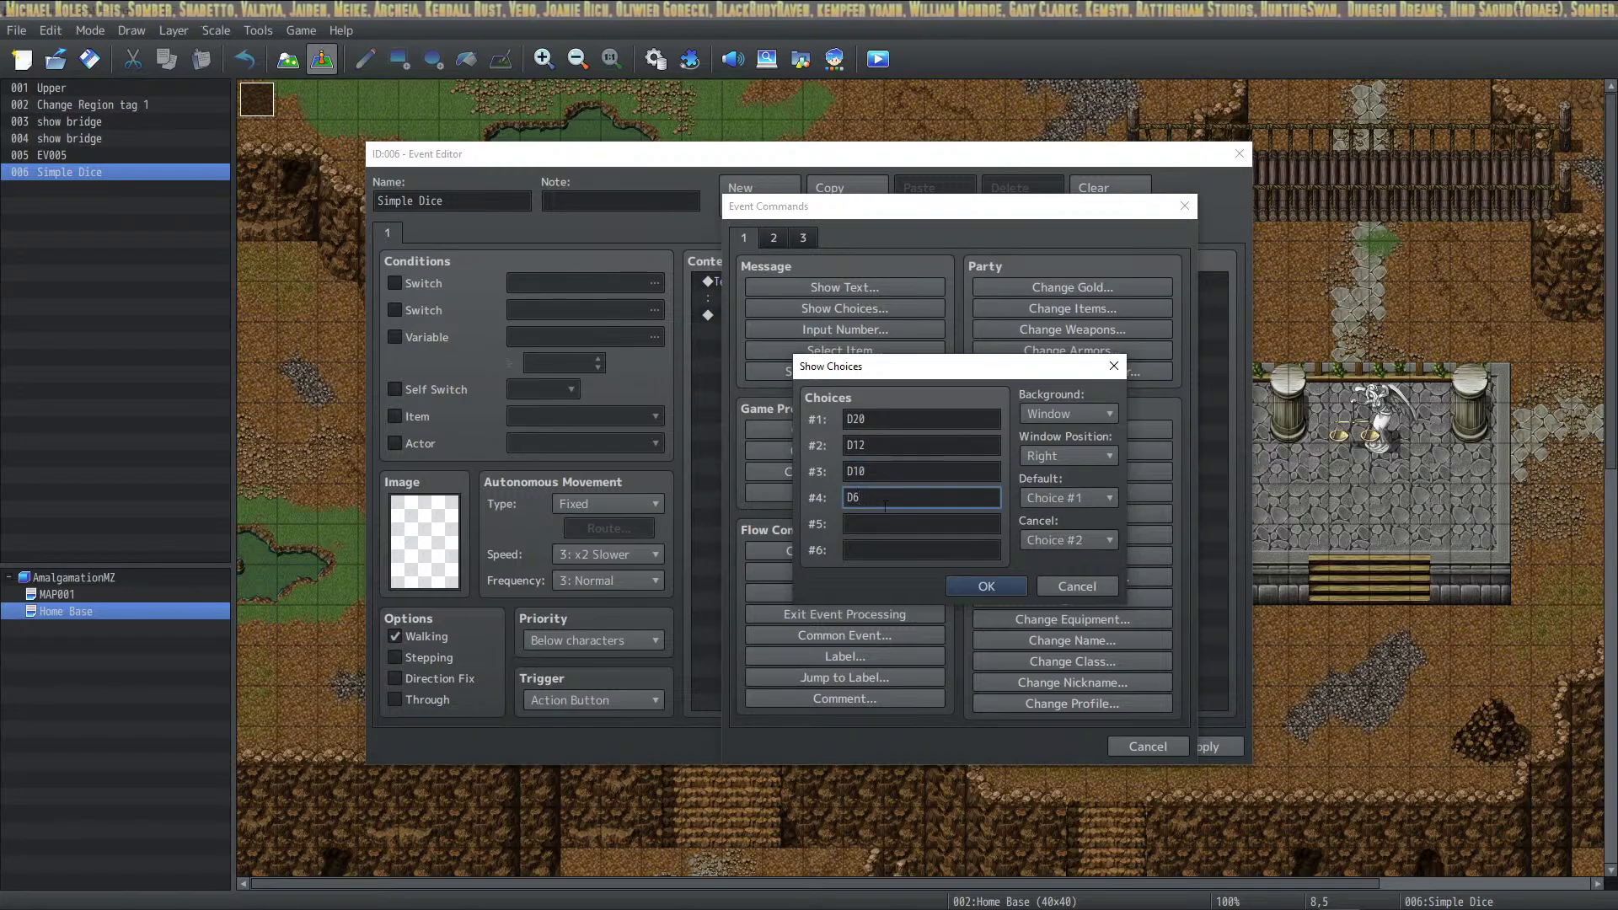
click(883, 529)
text(D4)
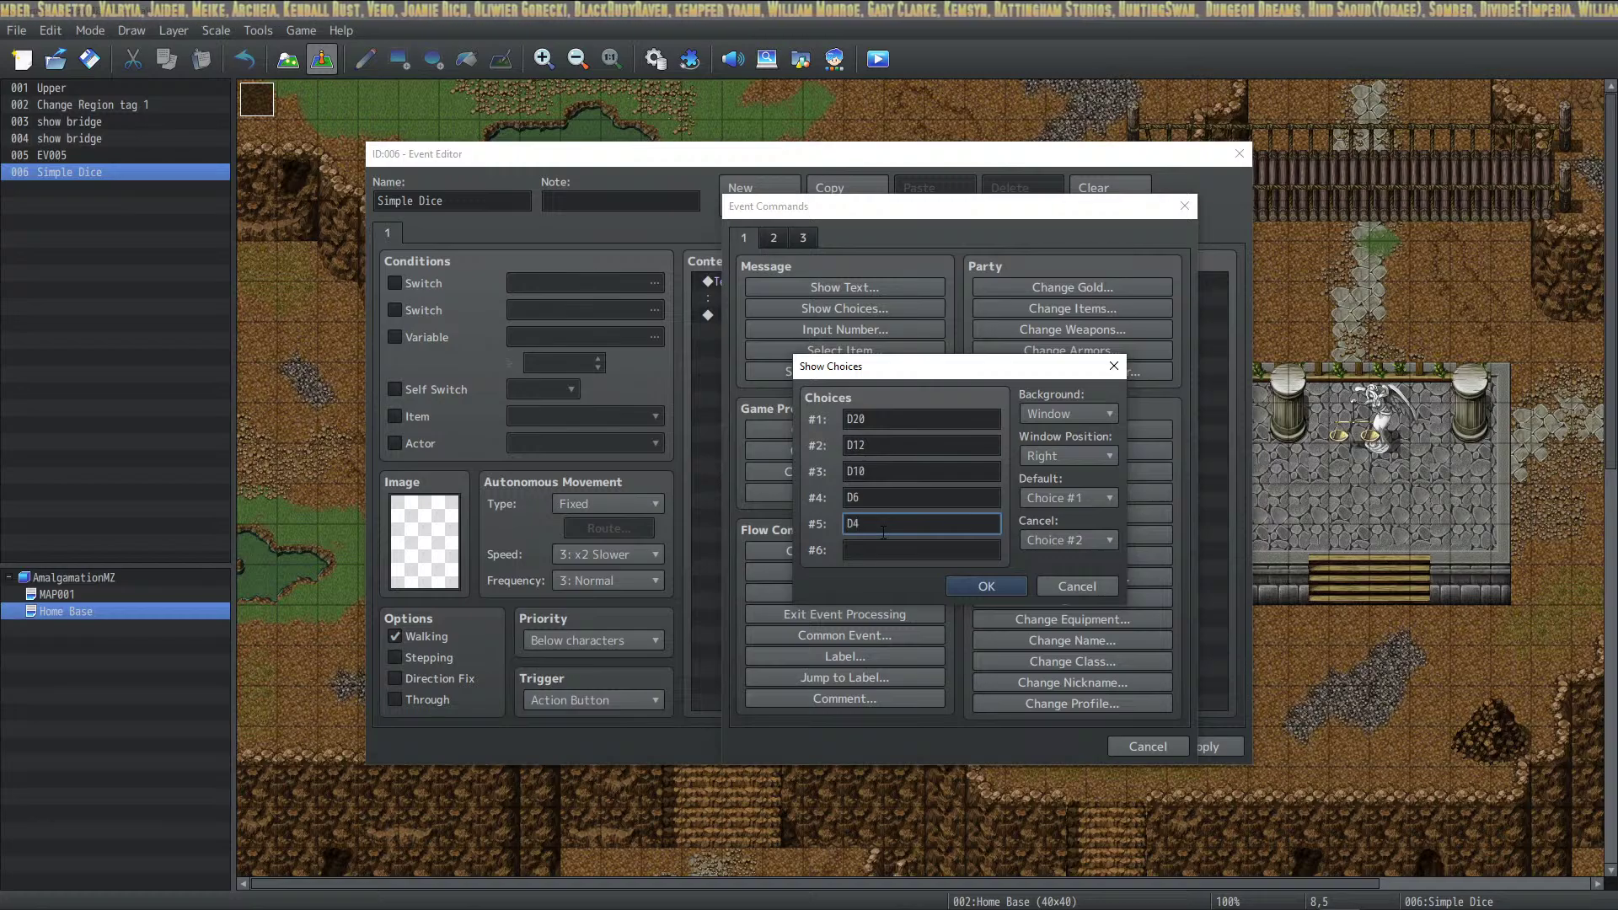
click(898, 544)
text(None.)
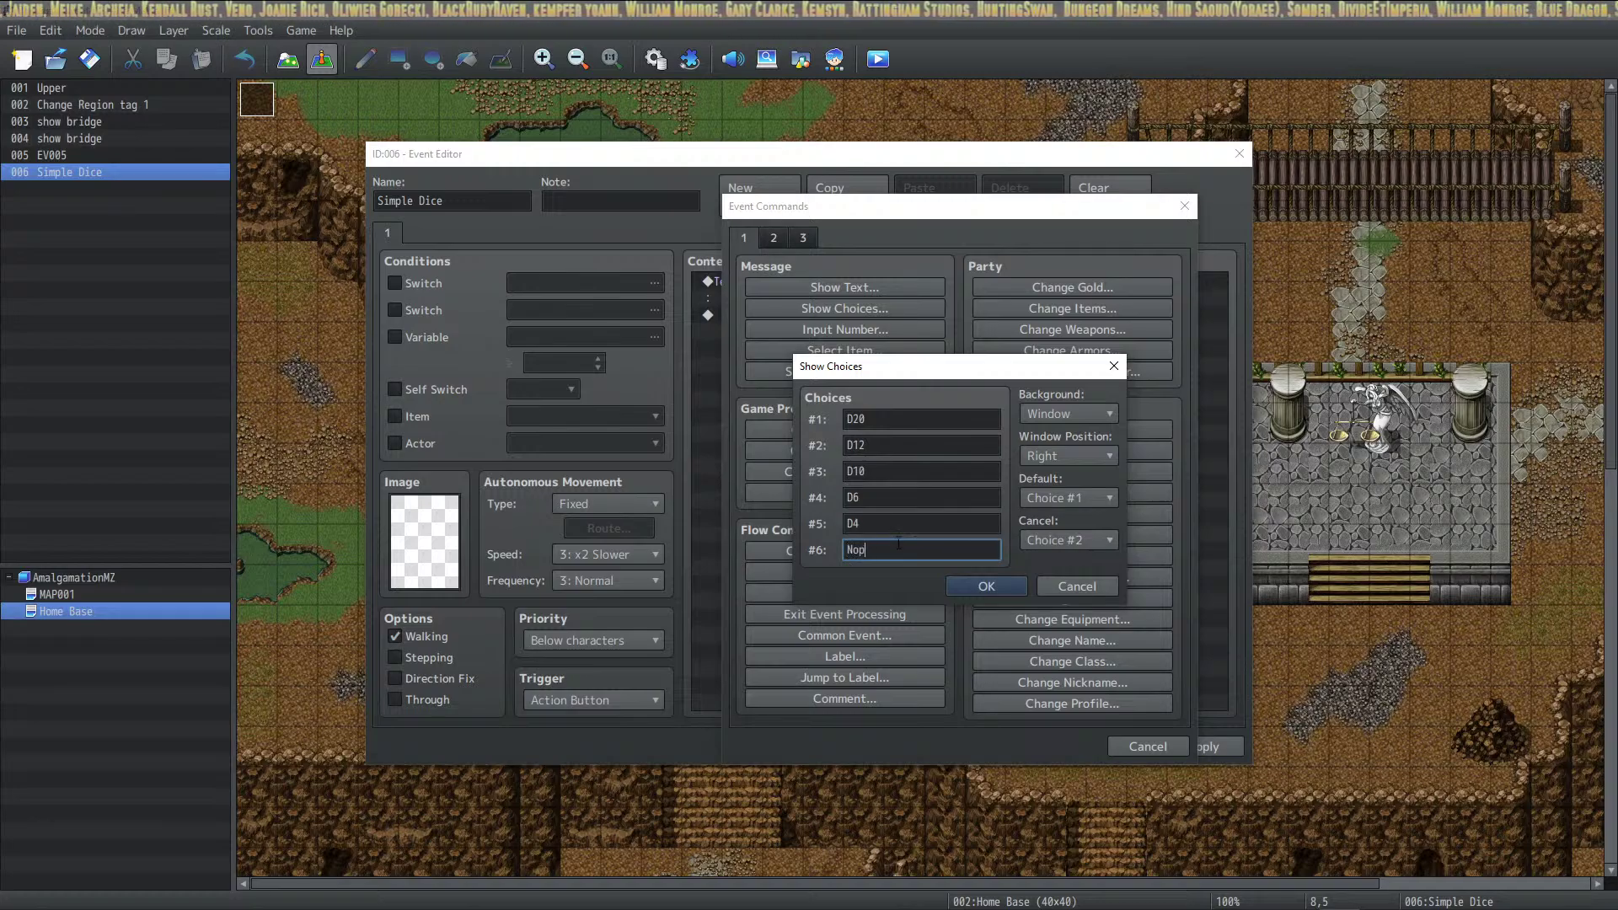
Set the cancel behaviour to Choice #6 and insert the Show Choices command into the event
click(1045, 540)
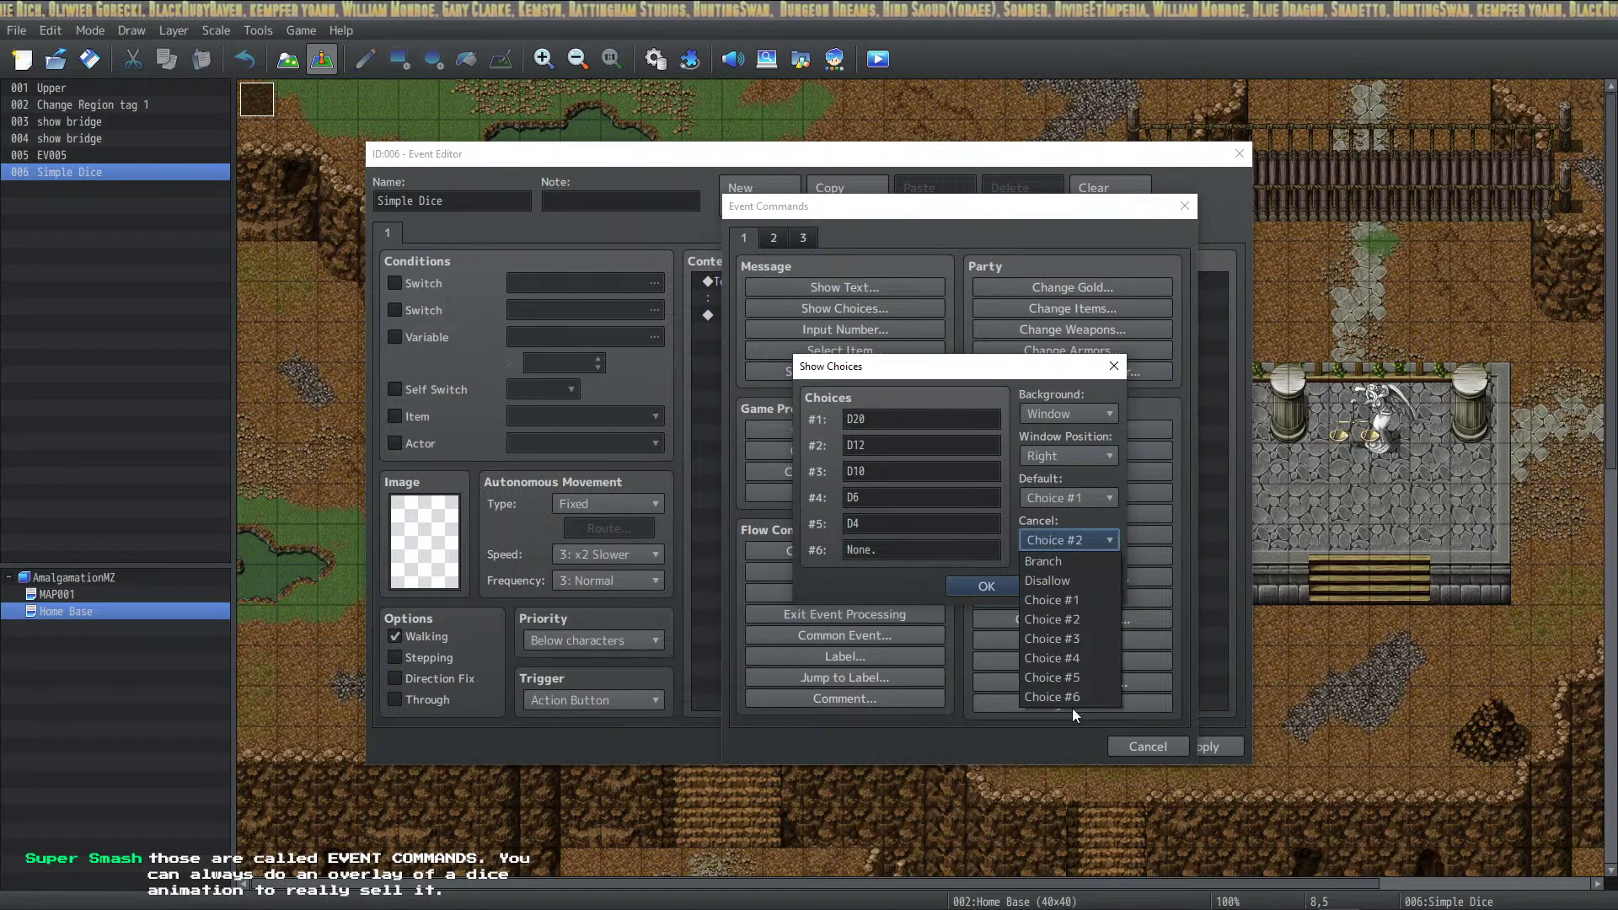
click(1054, 697)
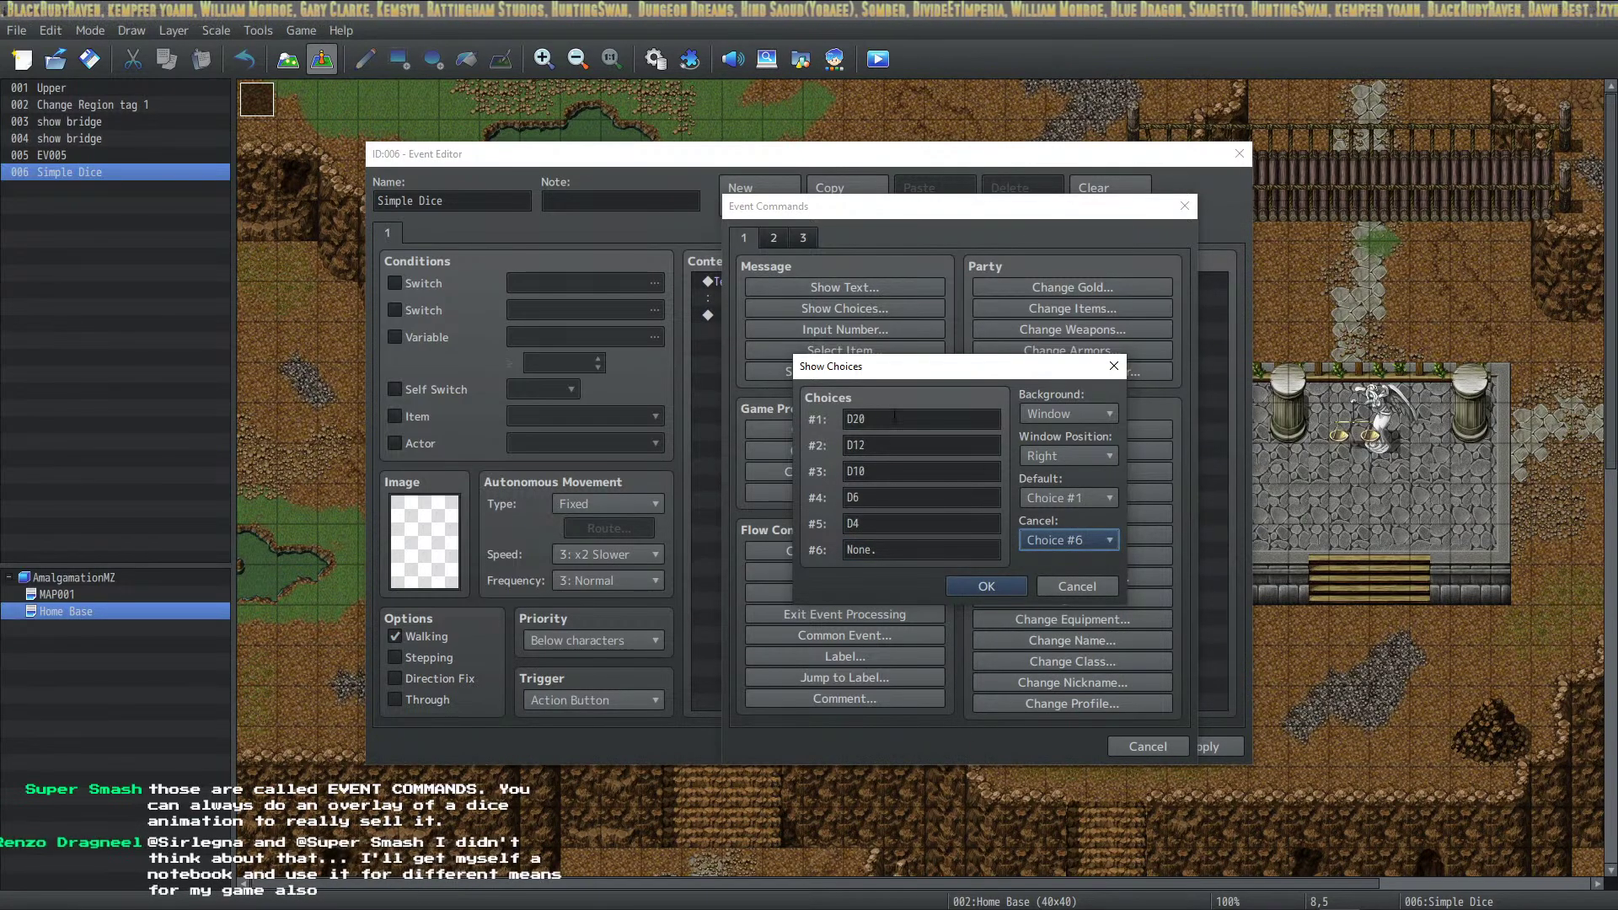
click(1009, 580)
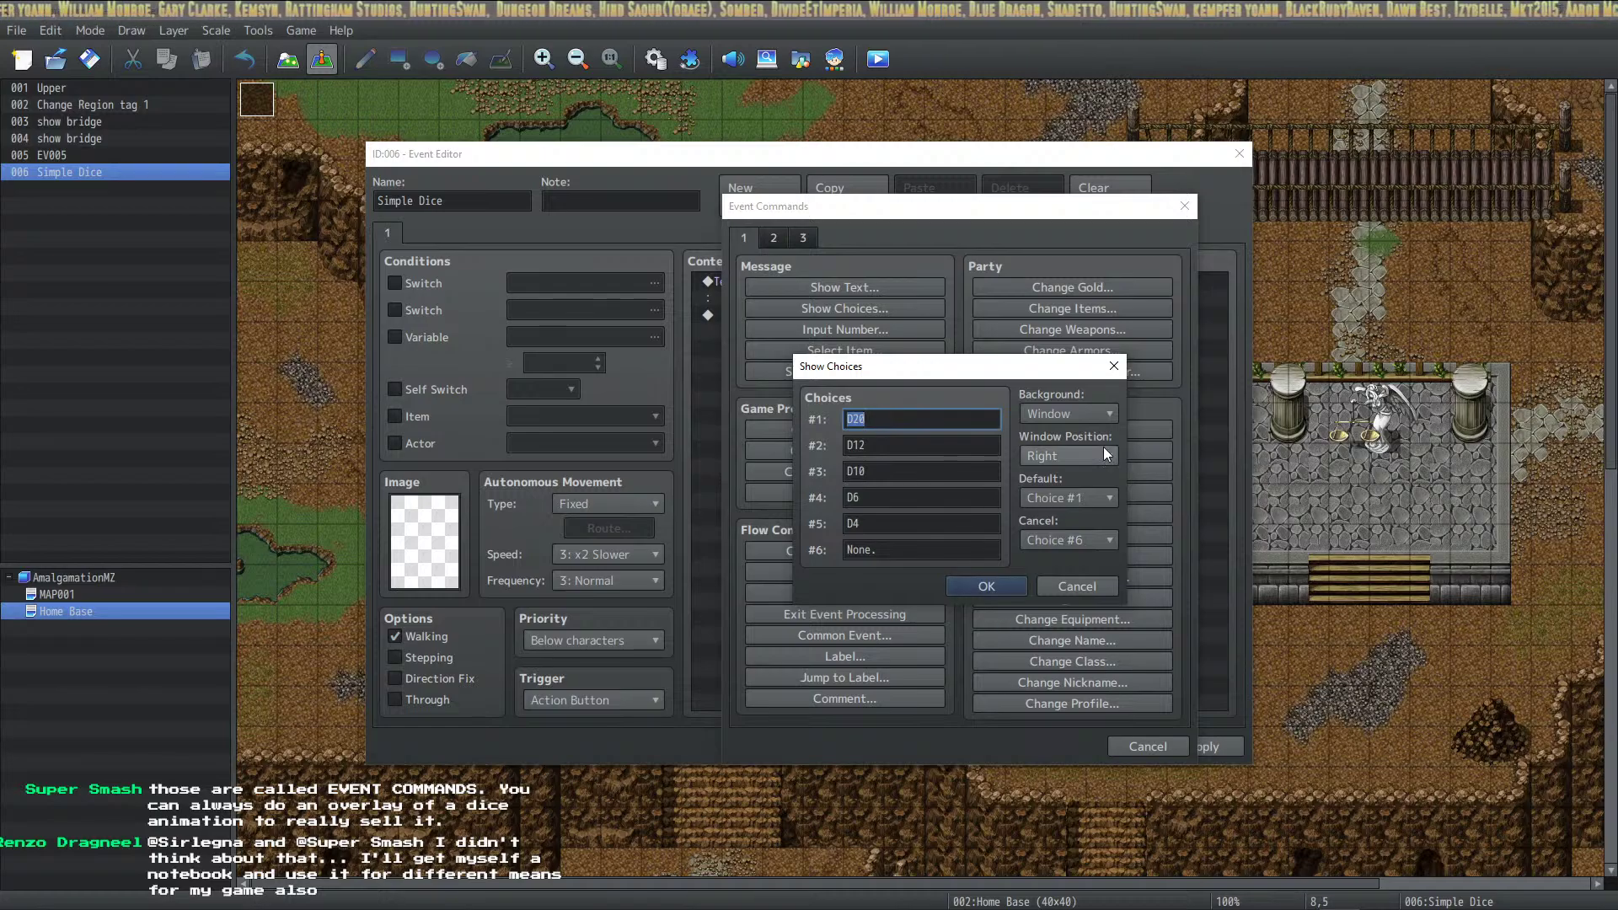
click(1004, 582)
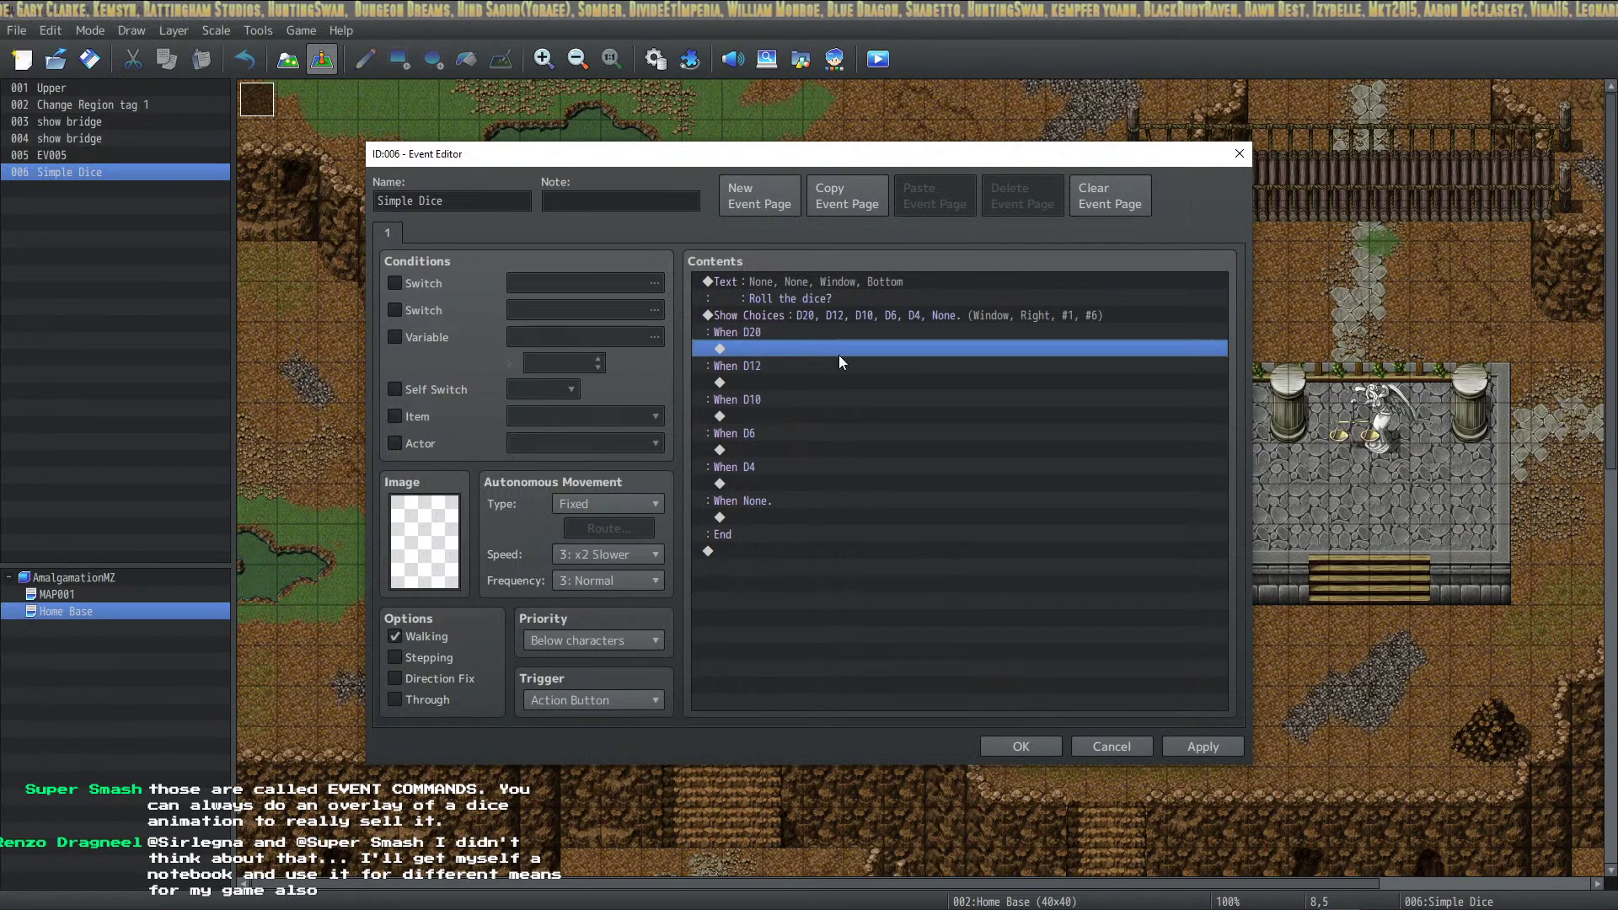
Apply the event changes and start a new command in the empty When D20 branch
click(1203, 746)
right_click(750, 344)
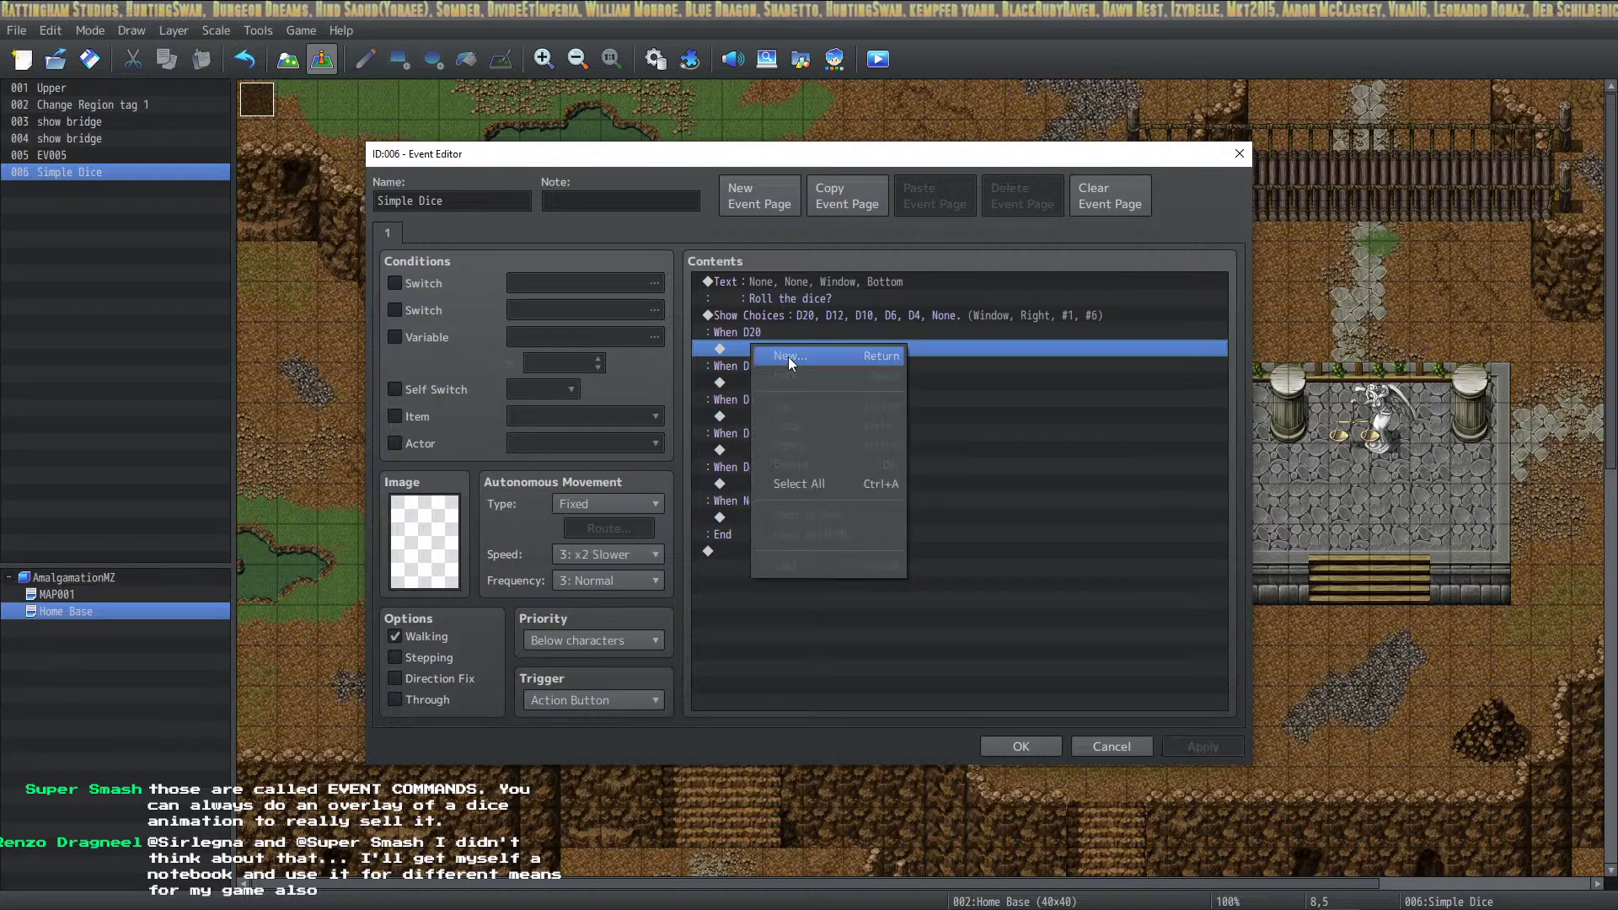
click(789, 357)
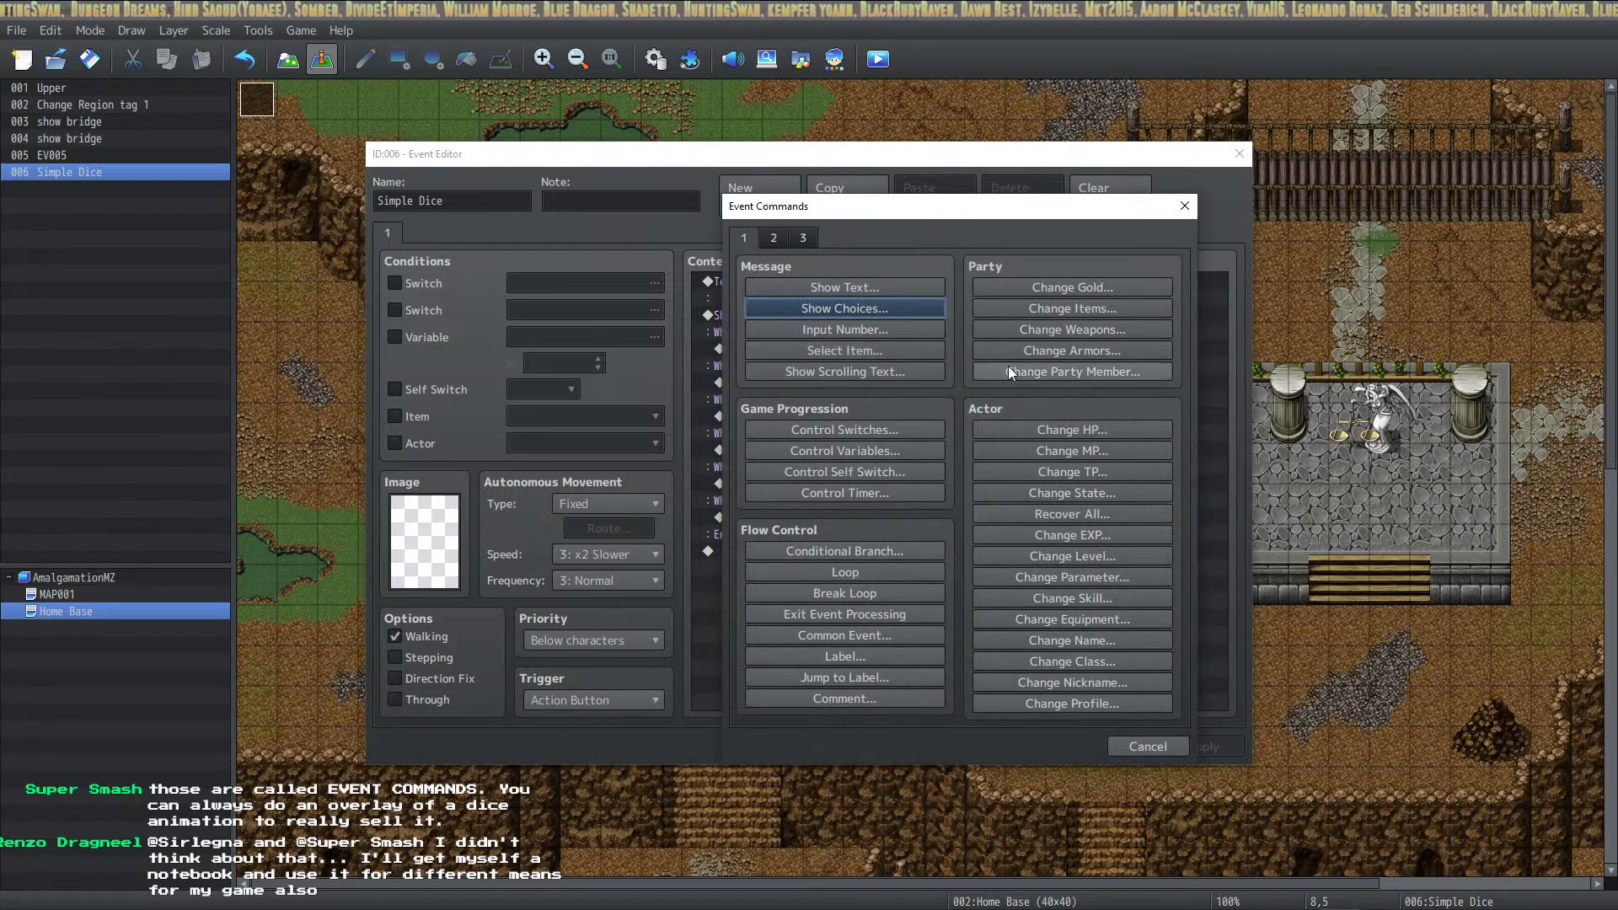
click(805, 238)
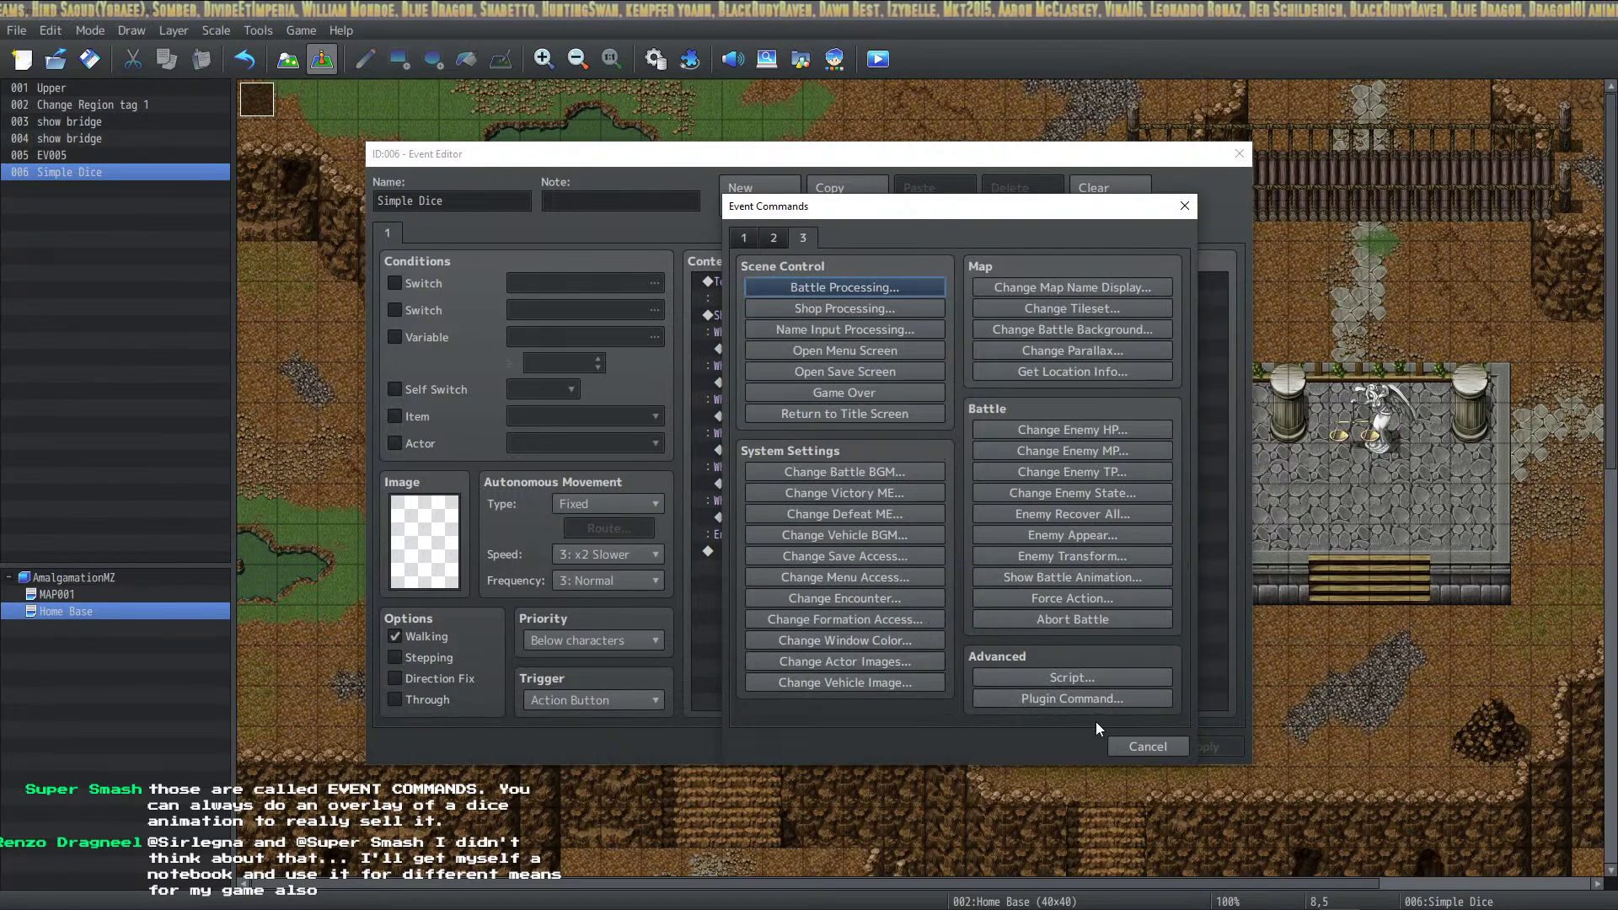
click(1101, 679)
right_click(971, 442)
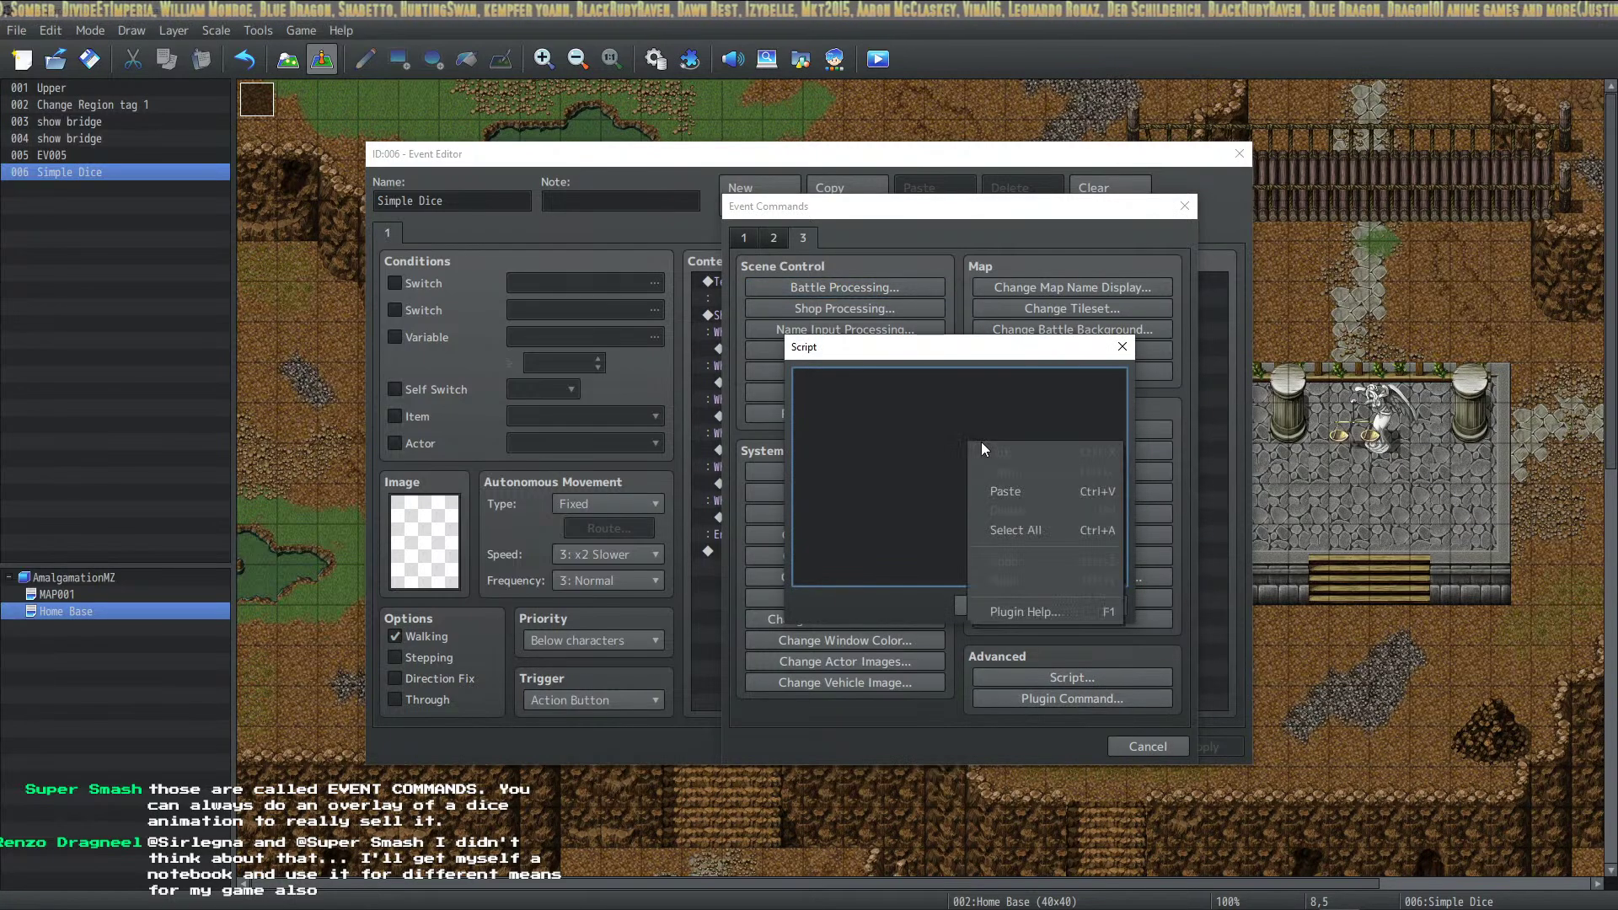
click(930, 444)
text(let x =)
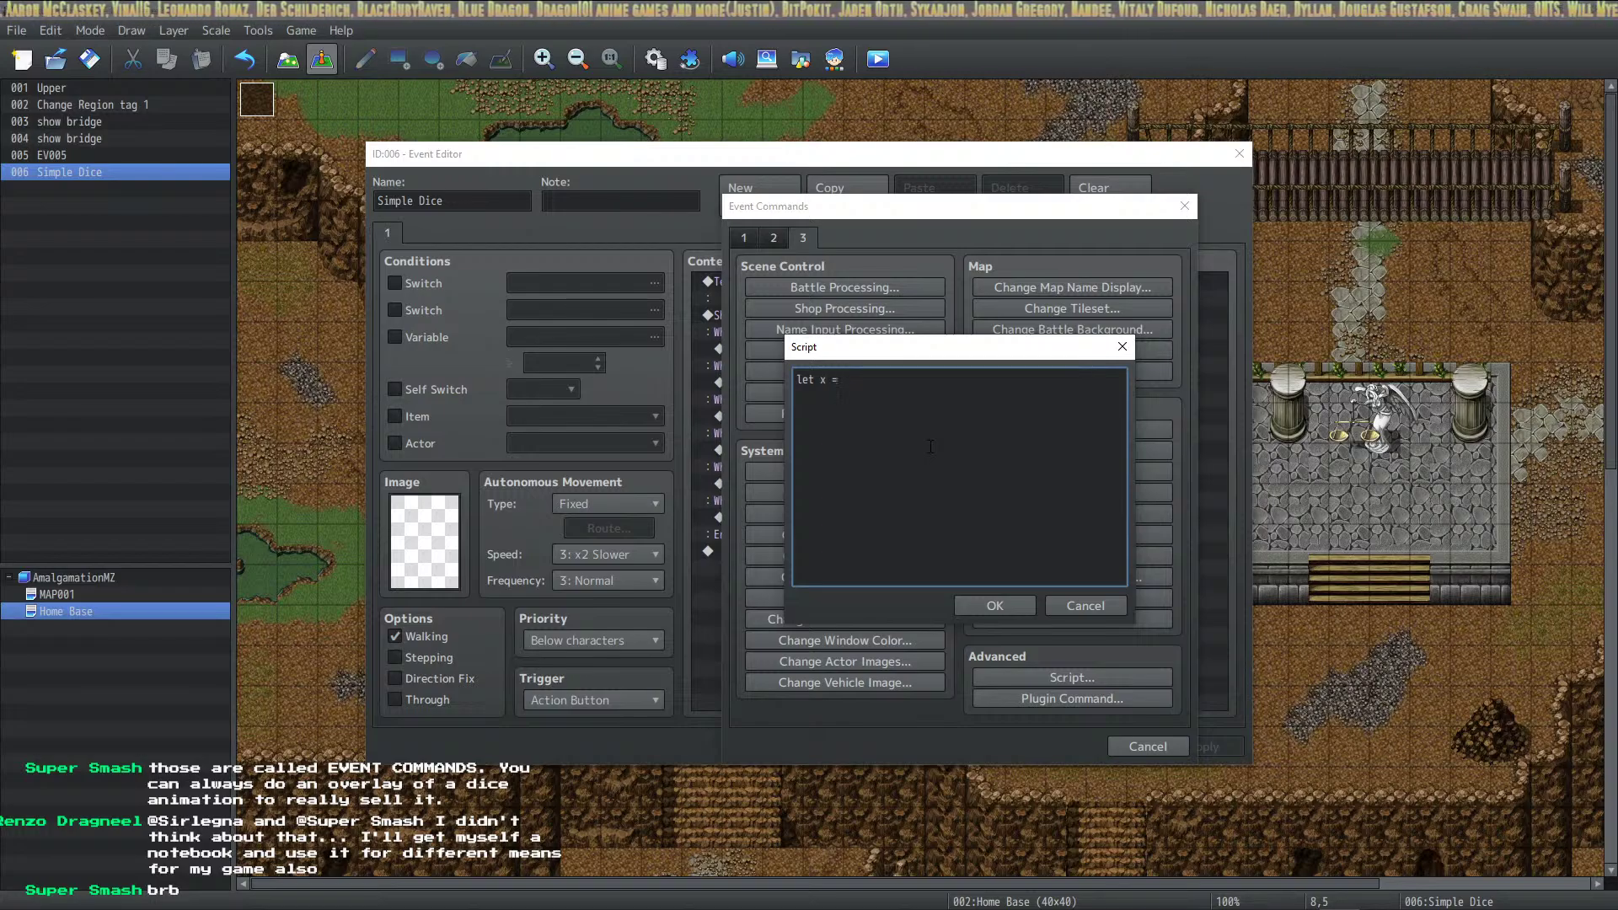
click(1104, 602)
click(747, 235)
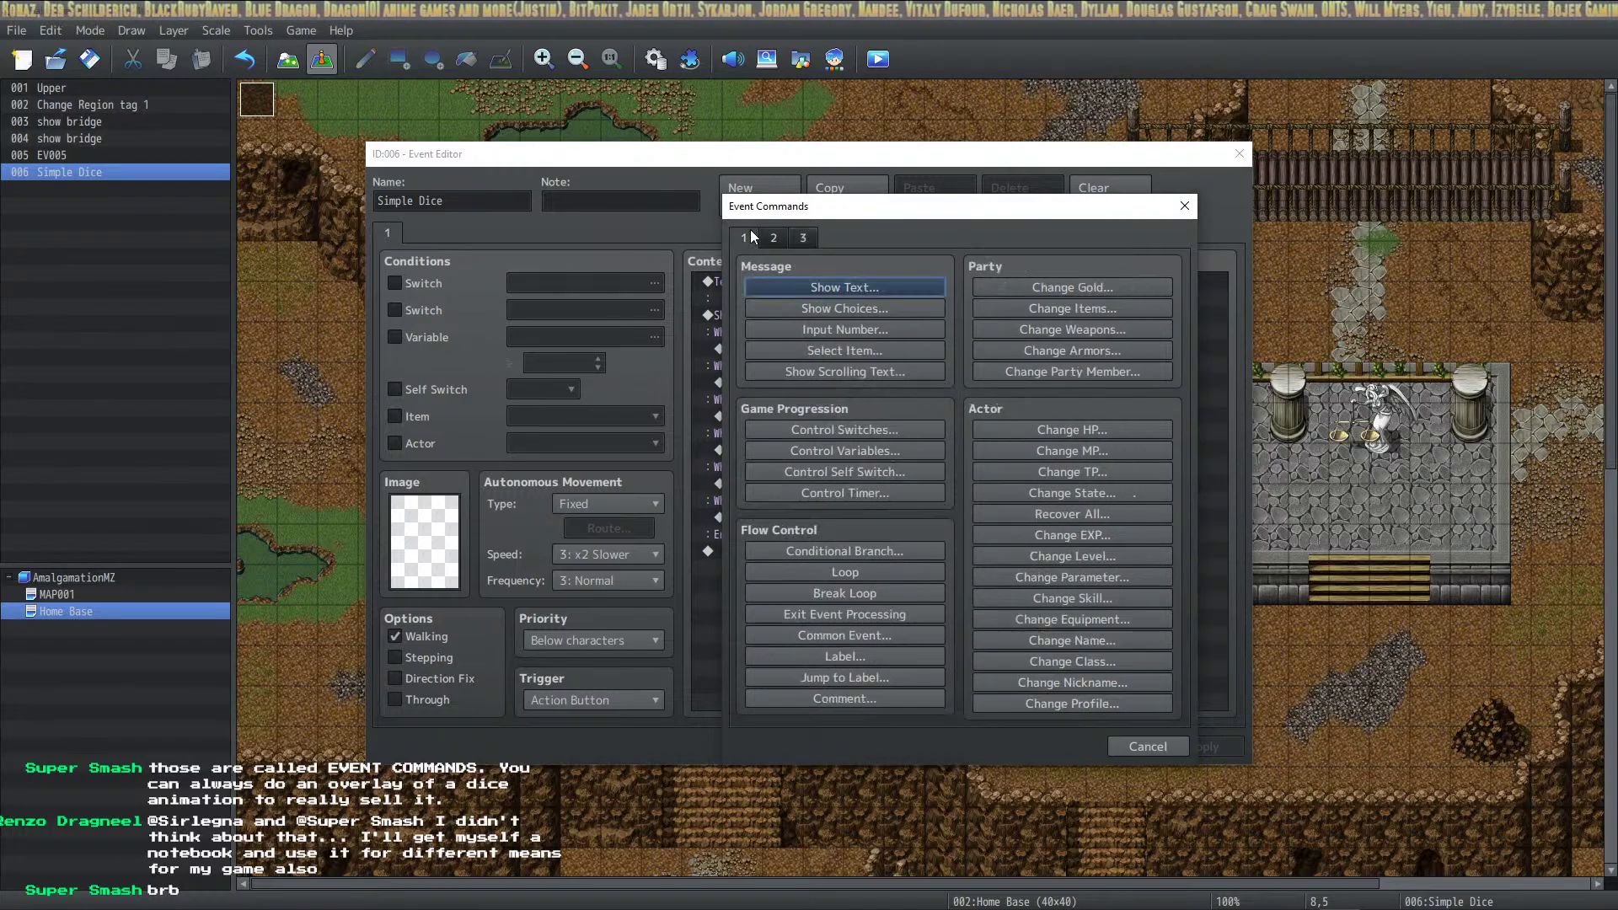
Start a Control Variables command, name variable 0004 "Roll D20" and choose it as the single target variable
click(879, 452)
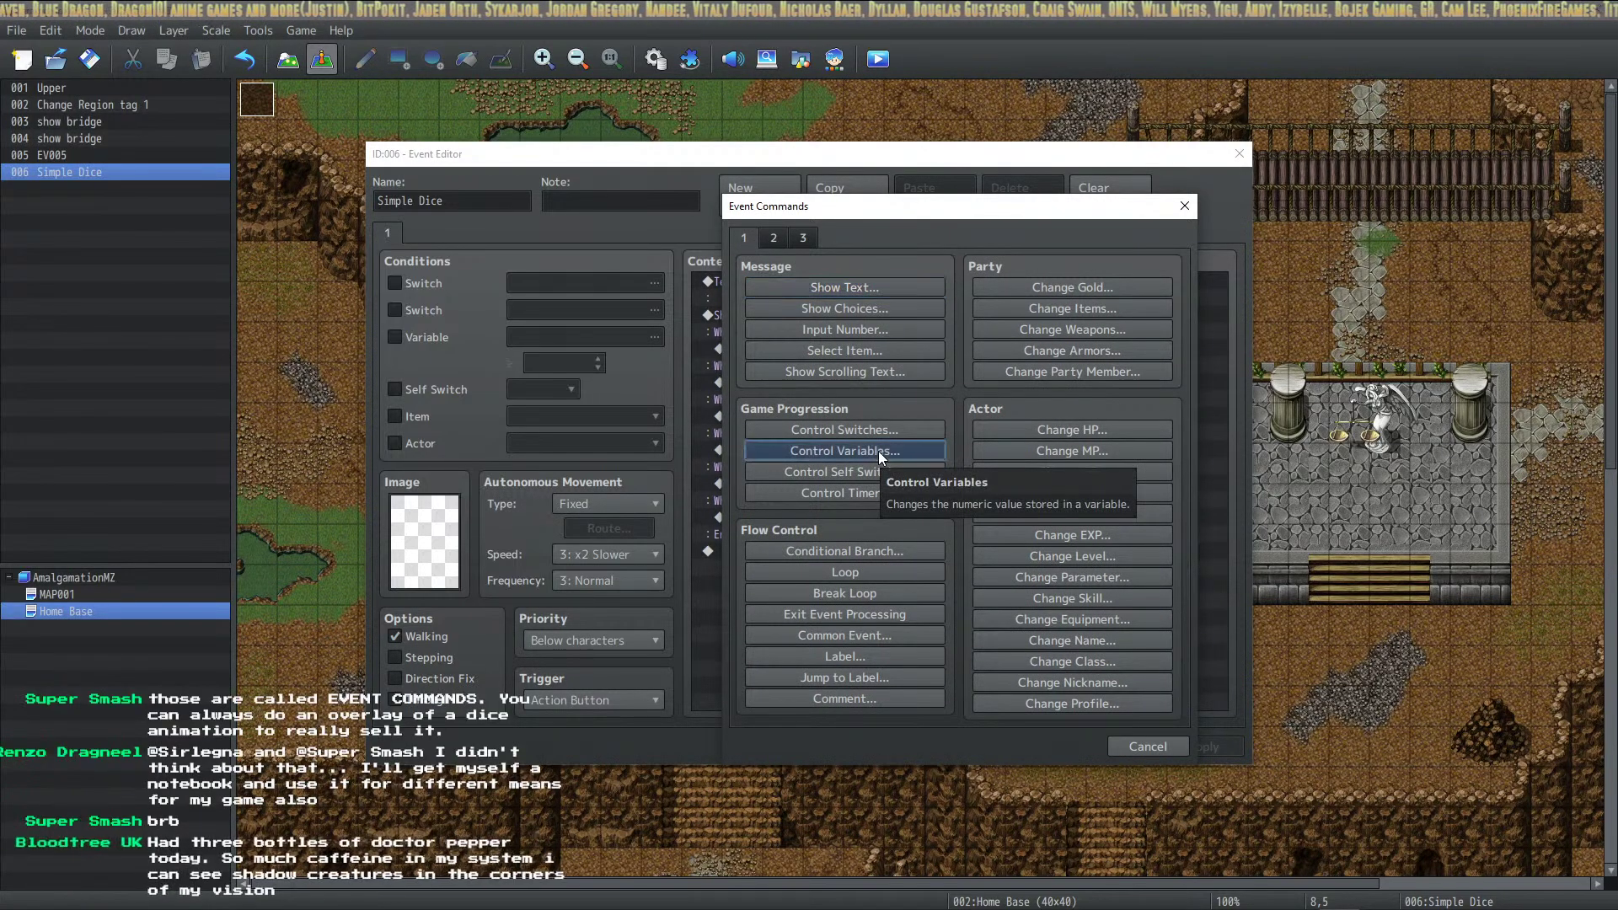
click(1026, 359)
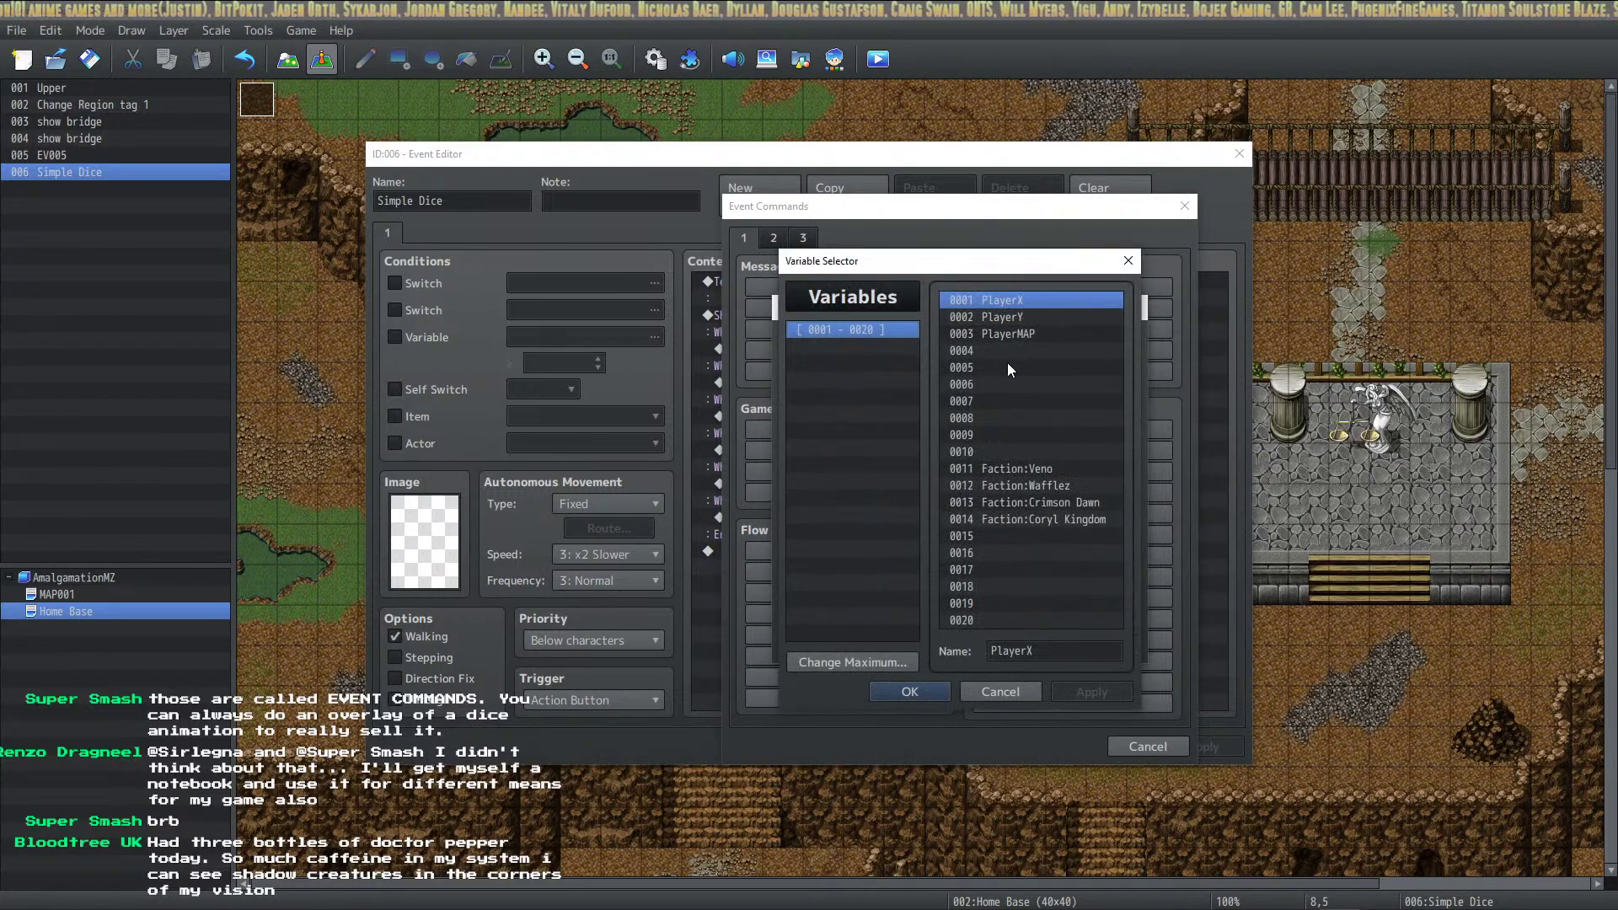
click(1014, 350)
click(1025, 651)
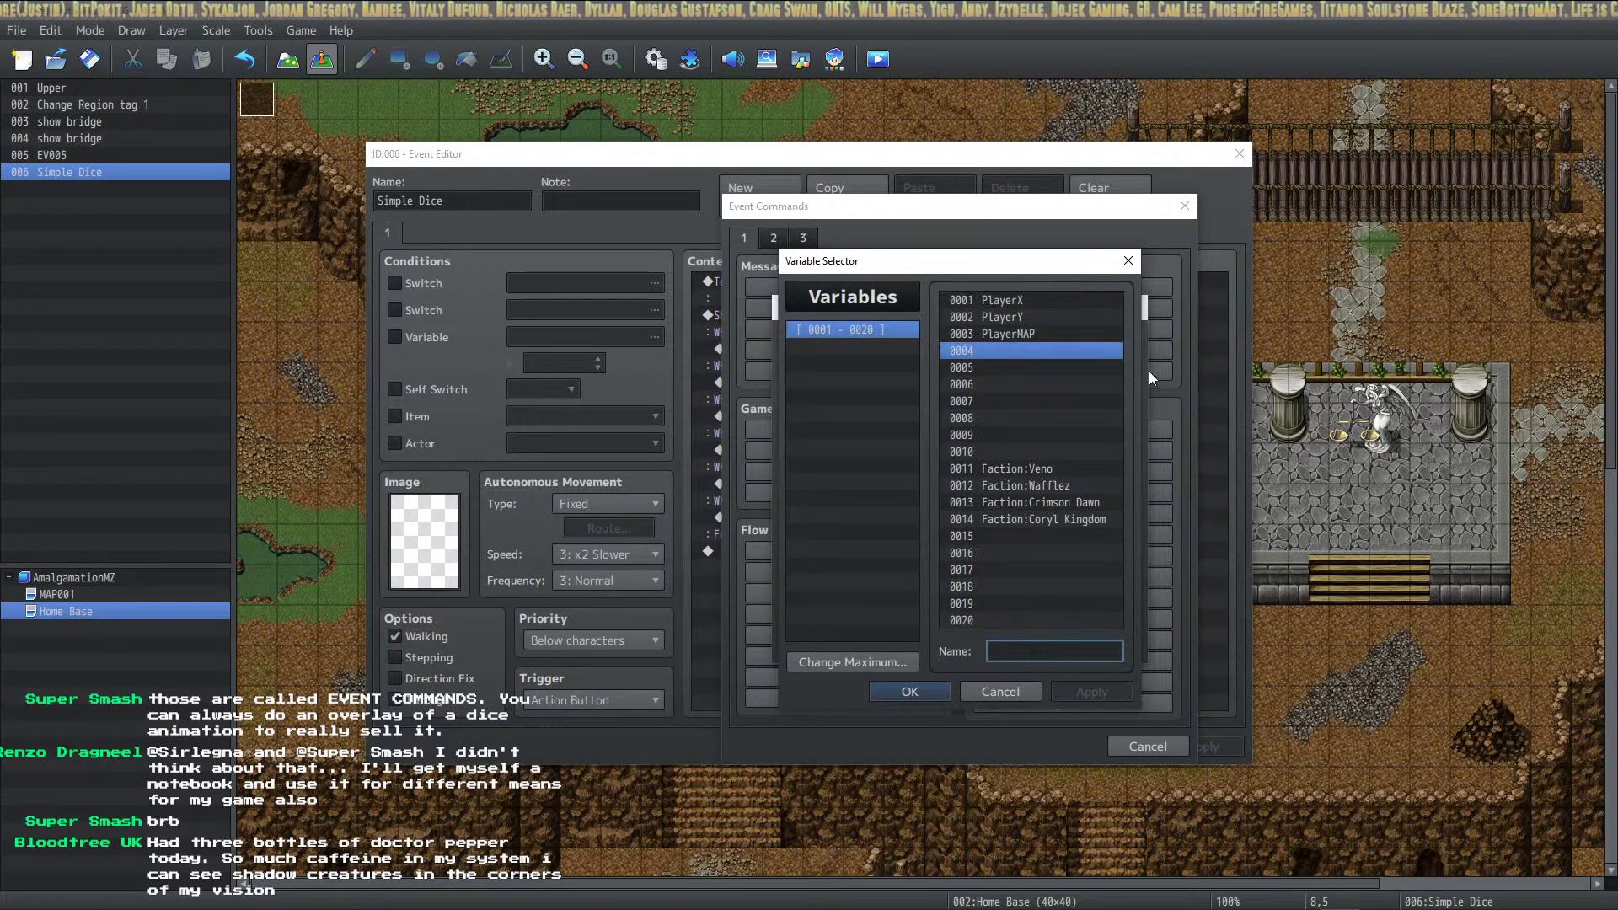
text(D2)
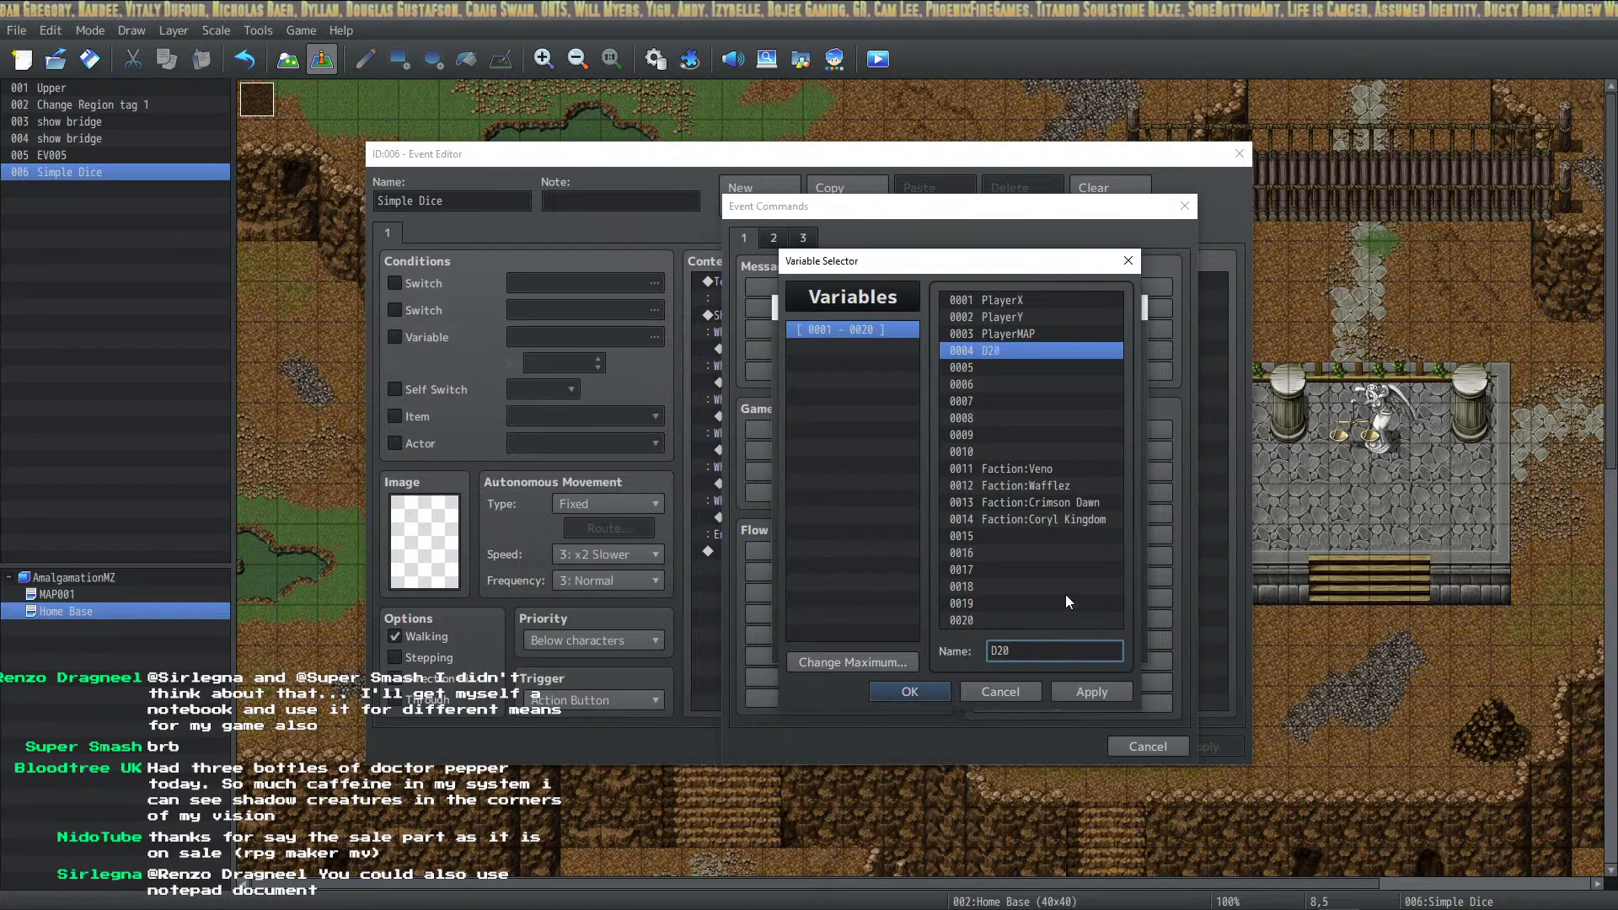
text(0)
key(Home)
text(Roll)
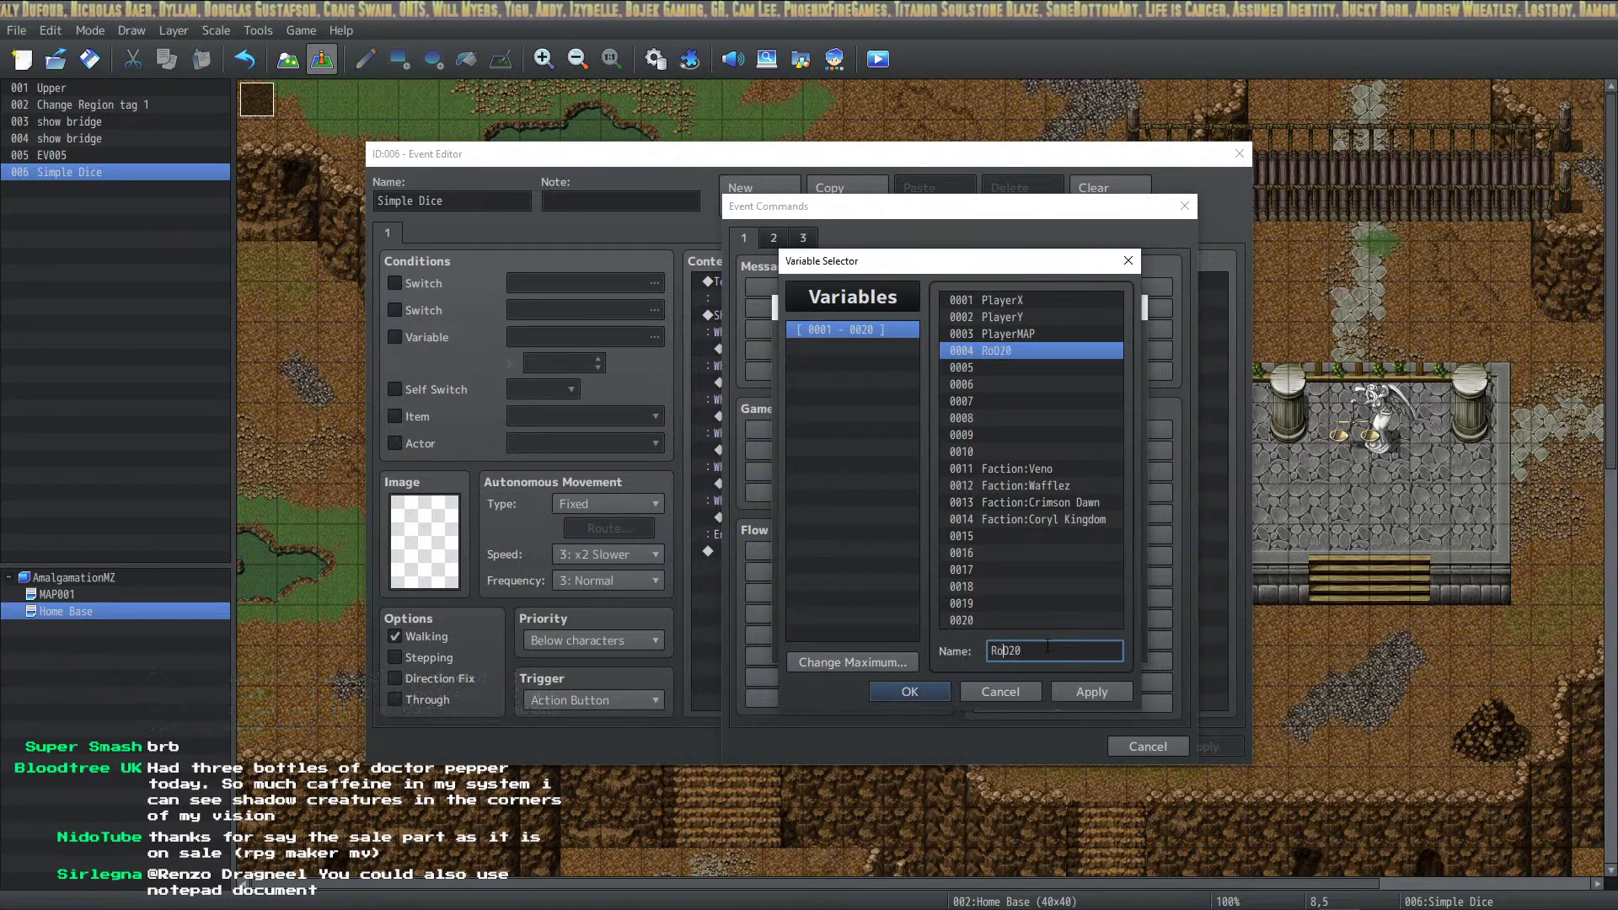
click(1095, 693)
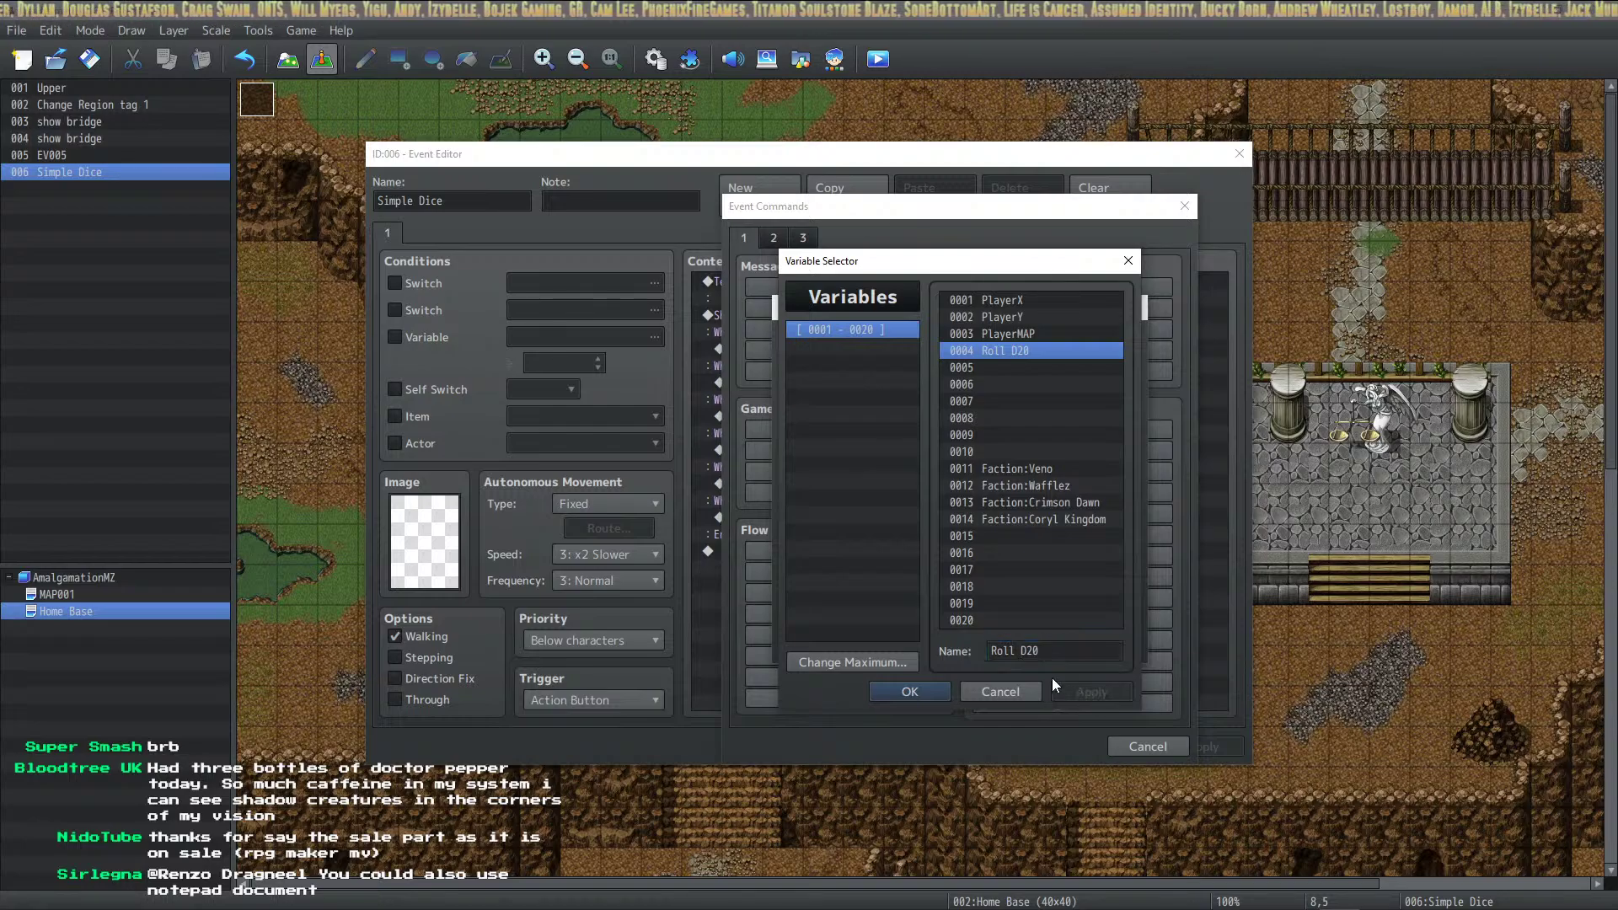
click(914, 695)
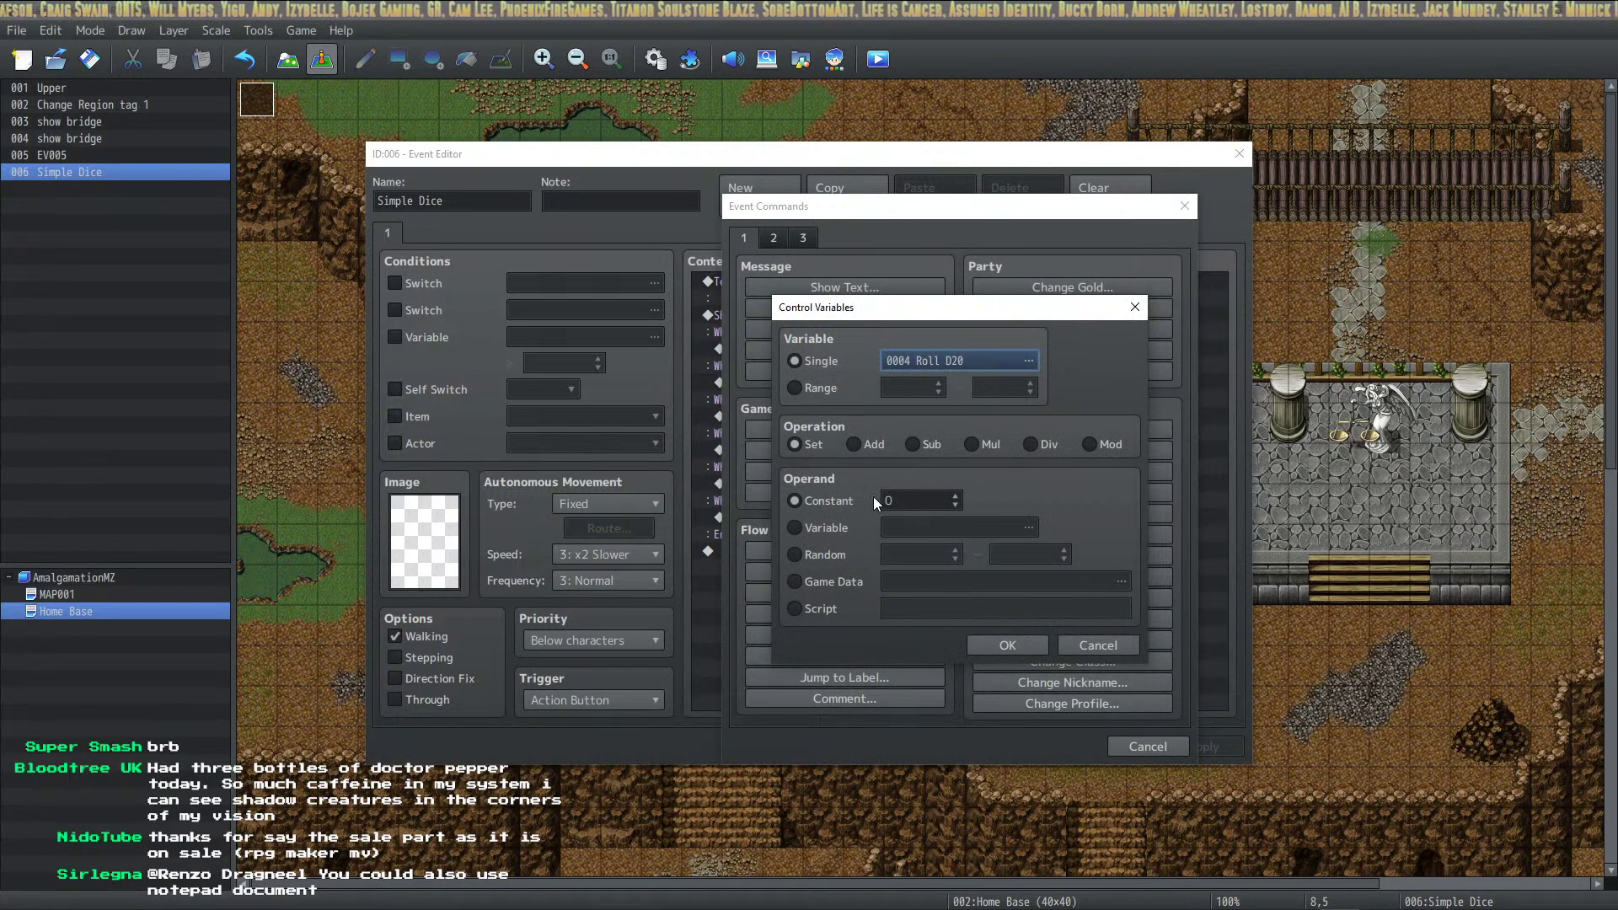
Set the Roll D20 variable to a random value from 1 to 20, insert the command and apply the event
click(824, 554)
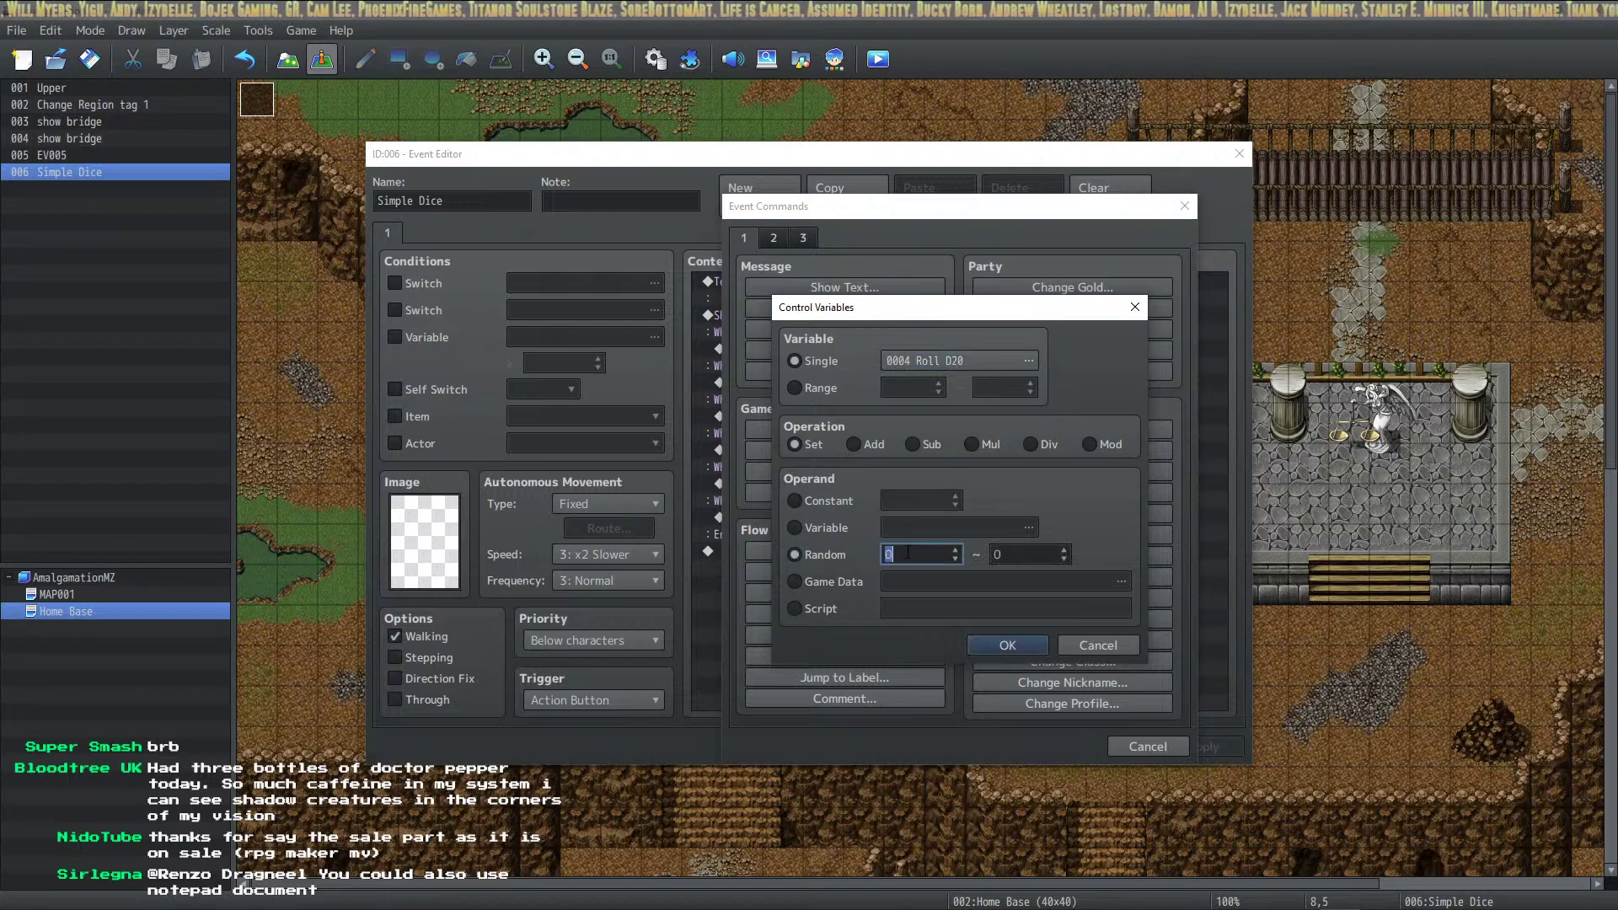
click(956, 550)
double_click(1007, 554)
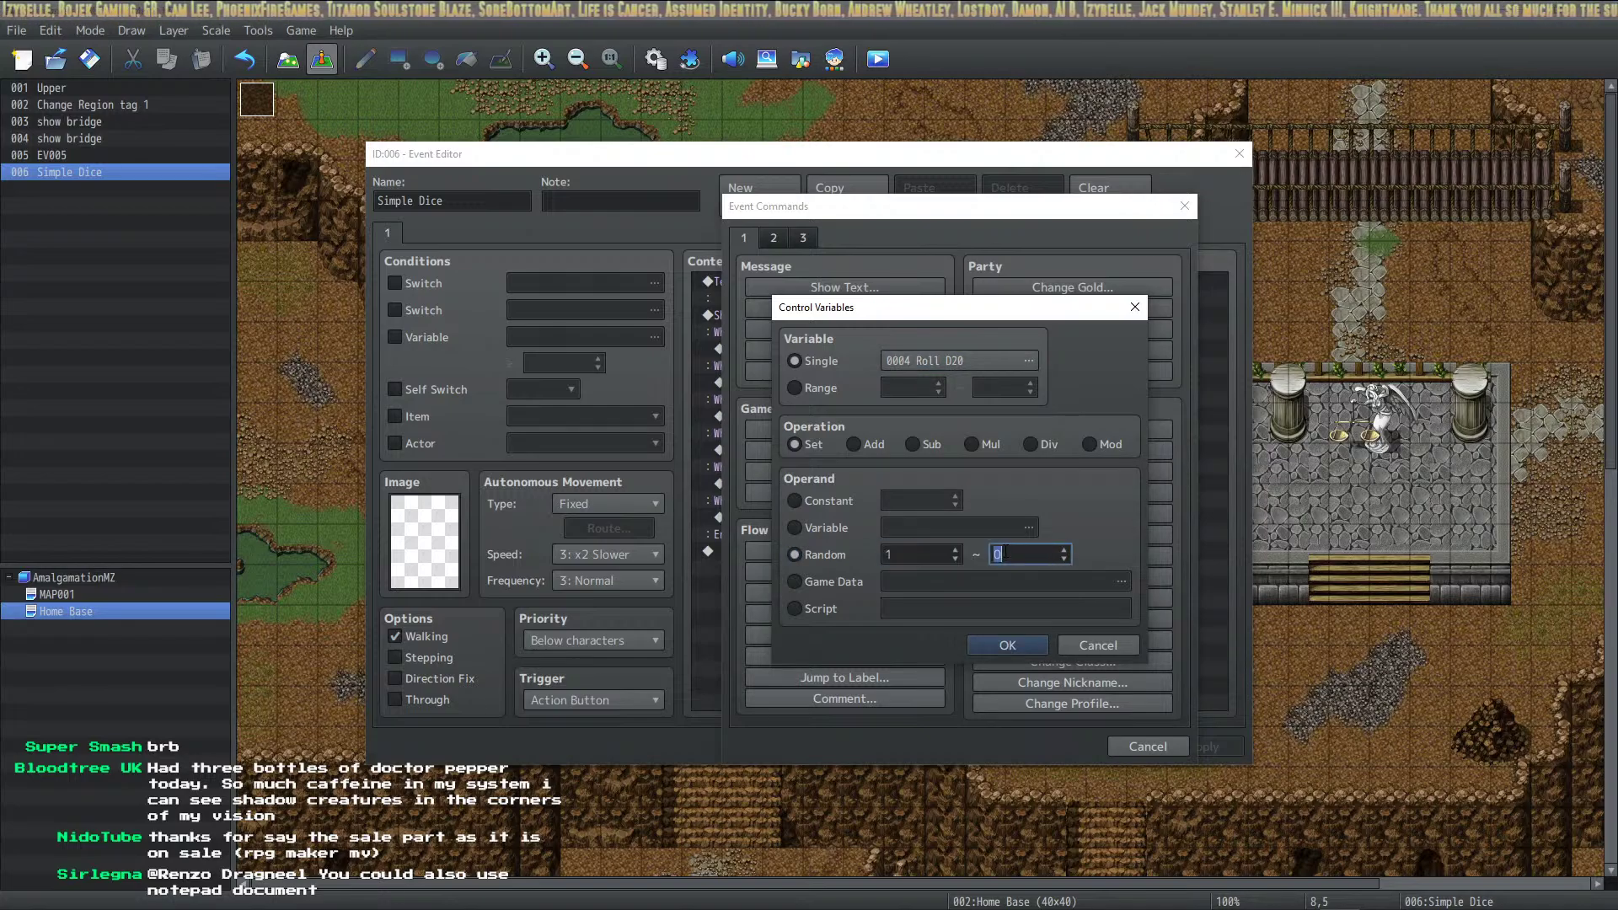
text(20)
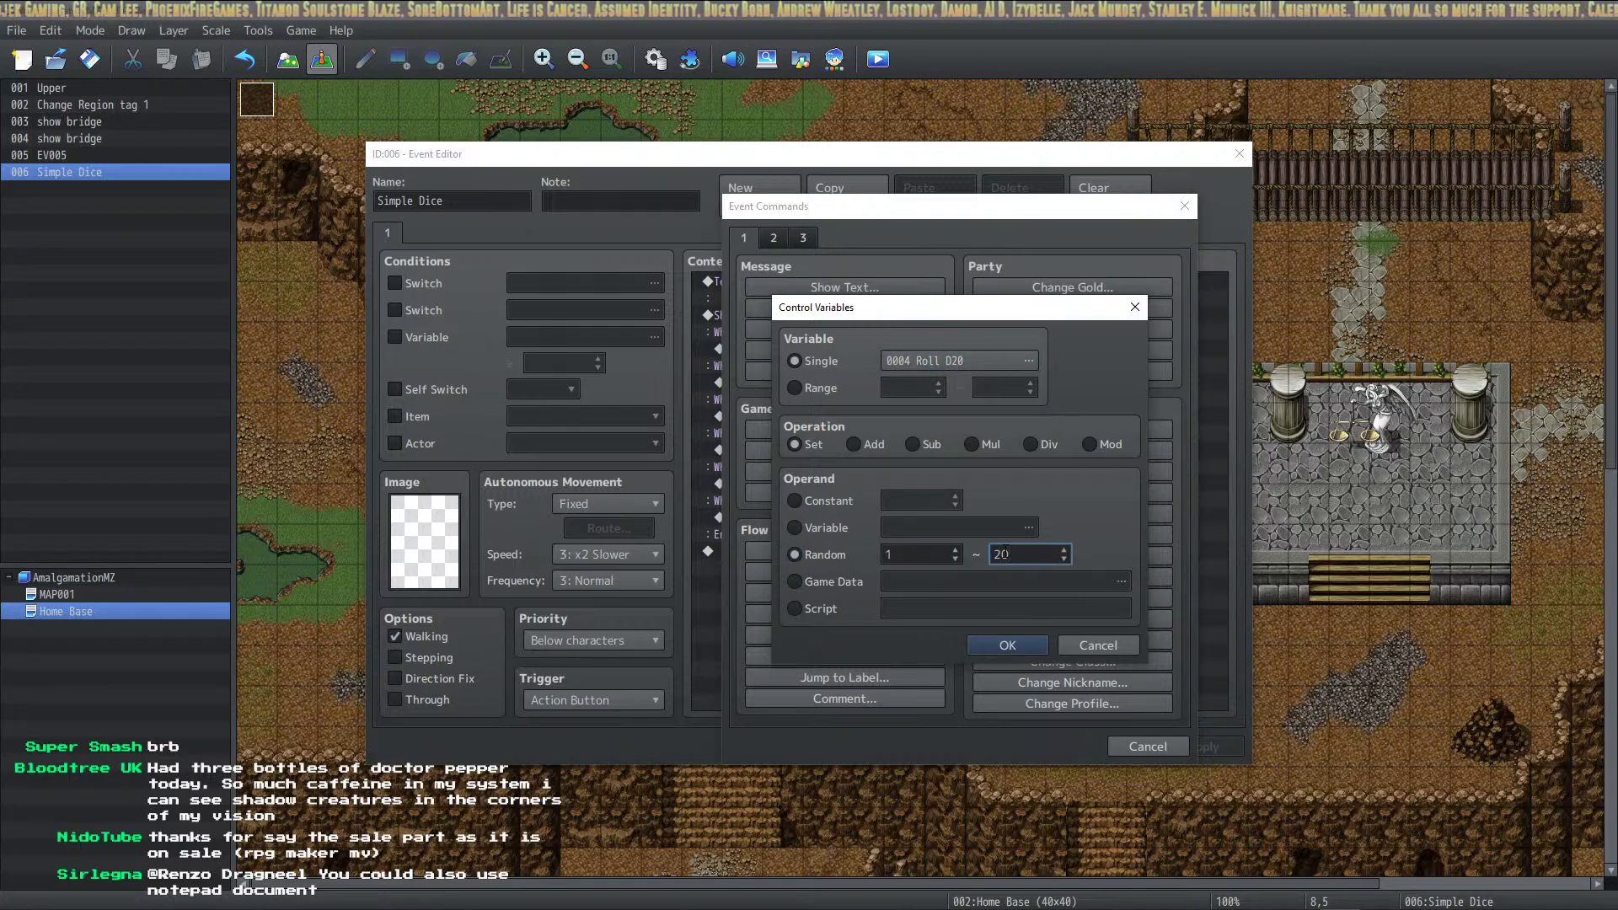
click(1016, 645)
click(1201, 749)
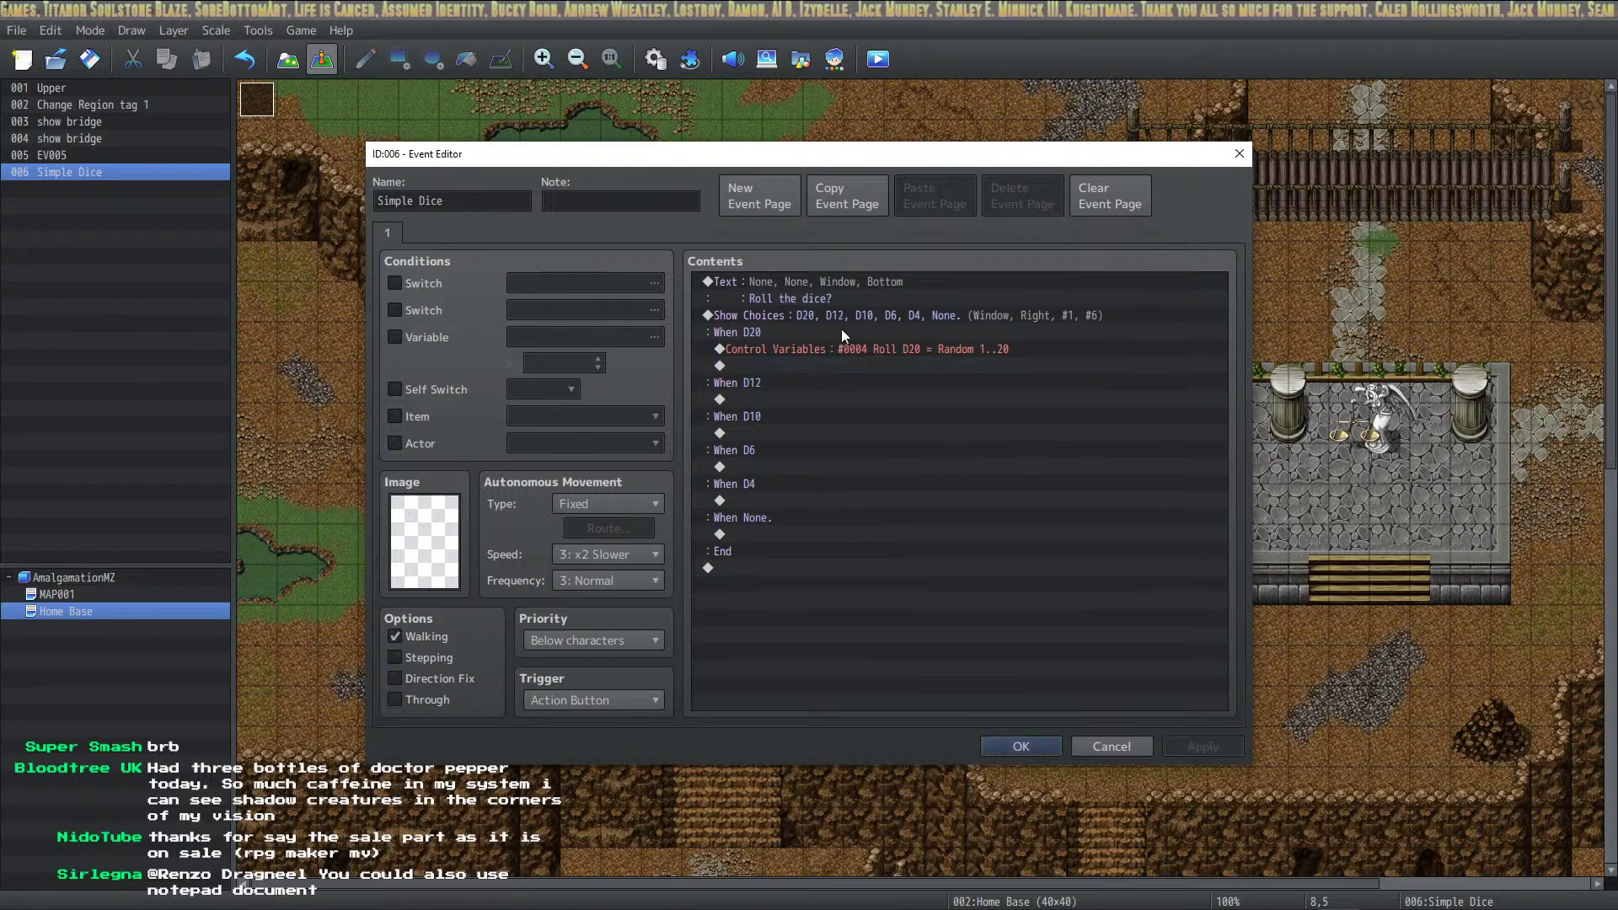
Add a Show Text below the variable command reading "You've rolled a D20 and the number you rolled was:" with \v[3] on the second line
click(853, 366)
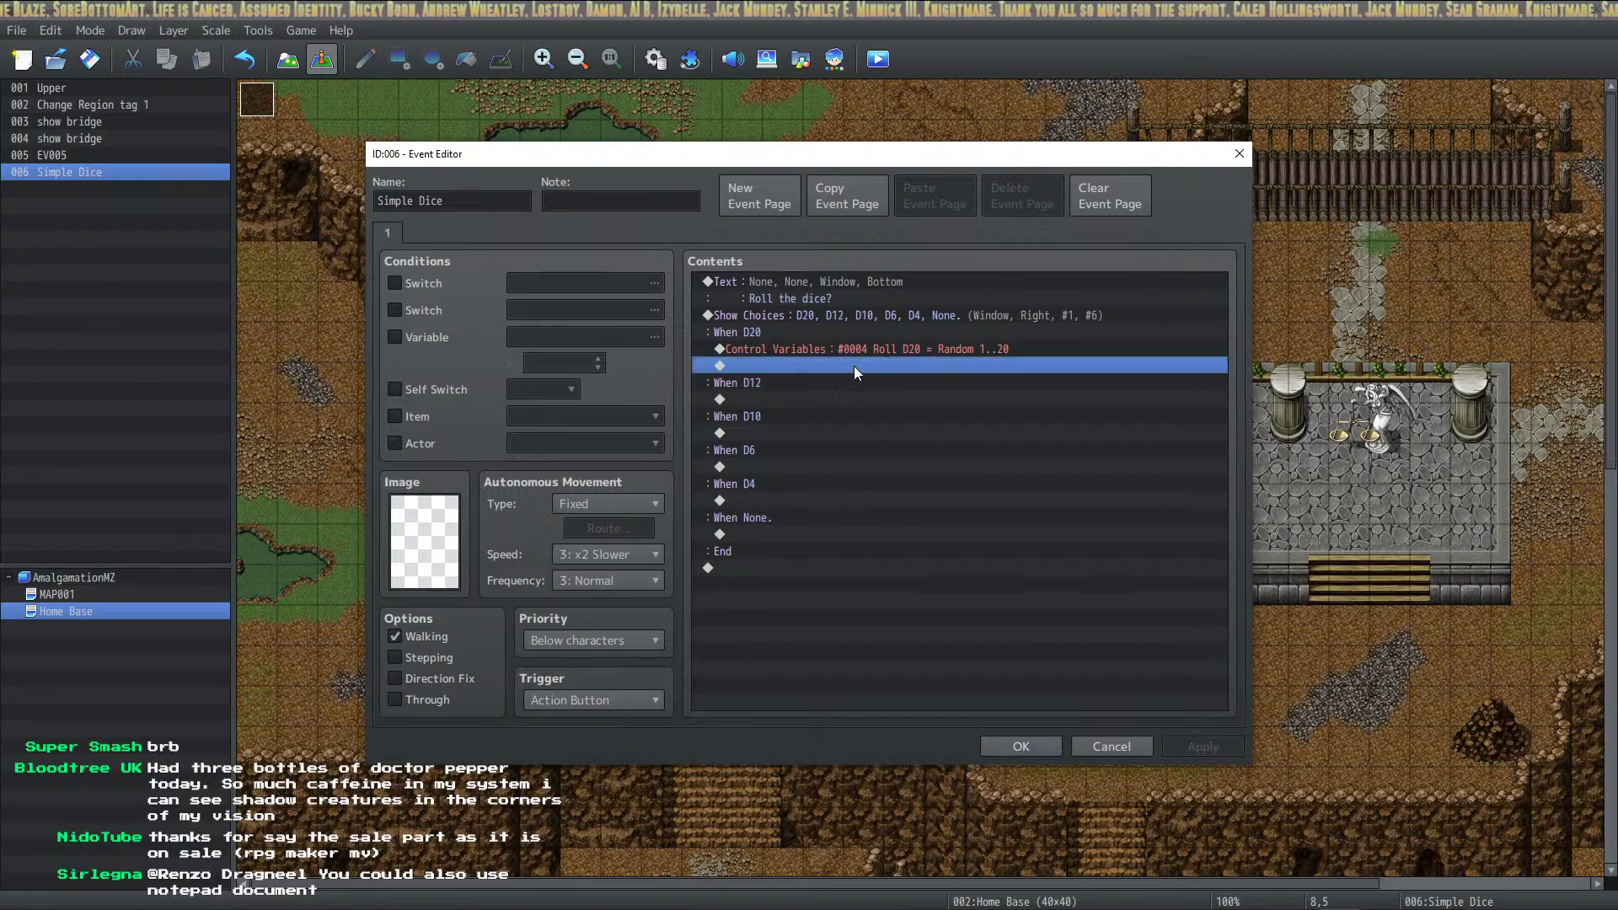
right_click(817, 364)
click(834, 383)
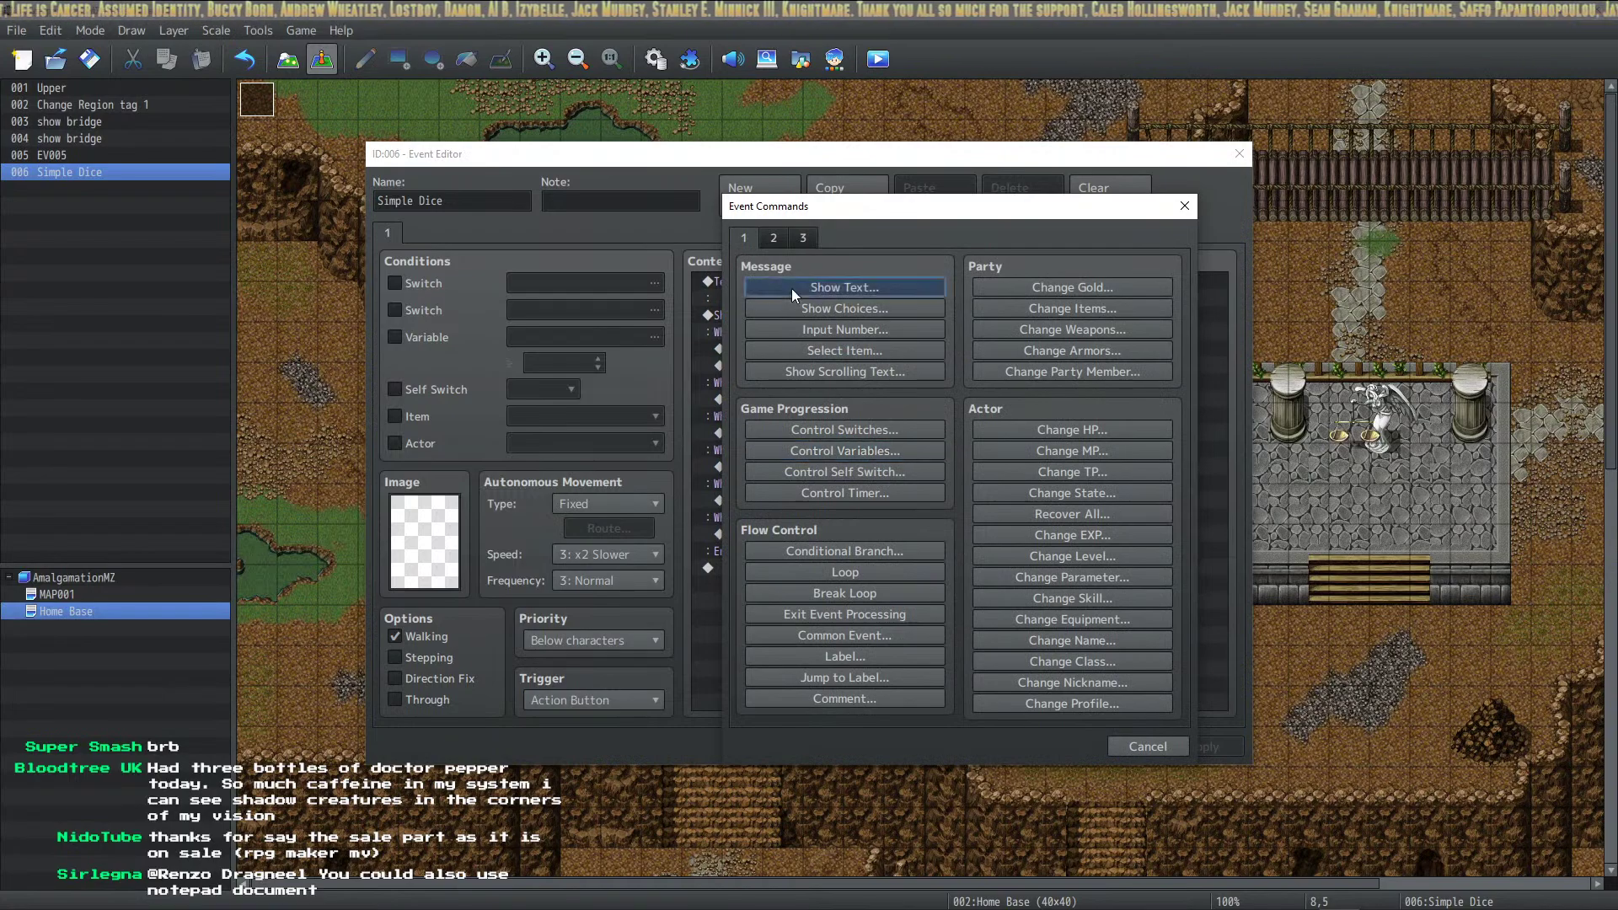
click(792, 289)
text(Y)
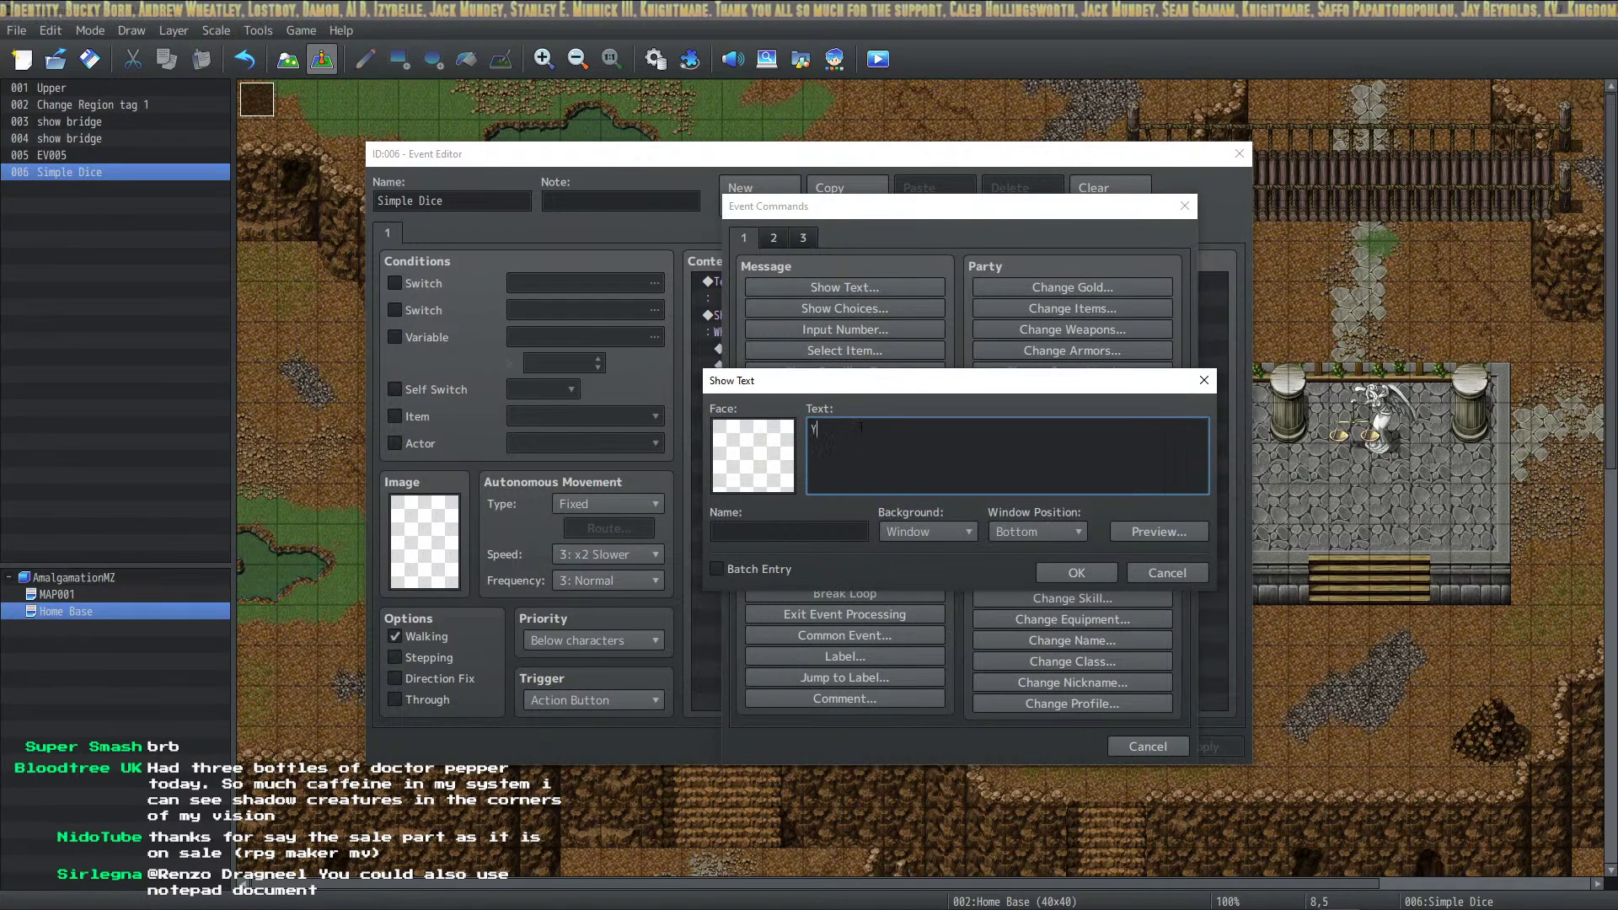
text(ou've rolled a D)
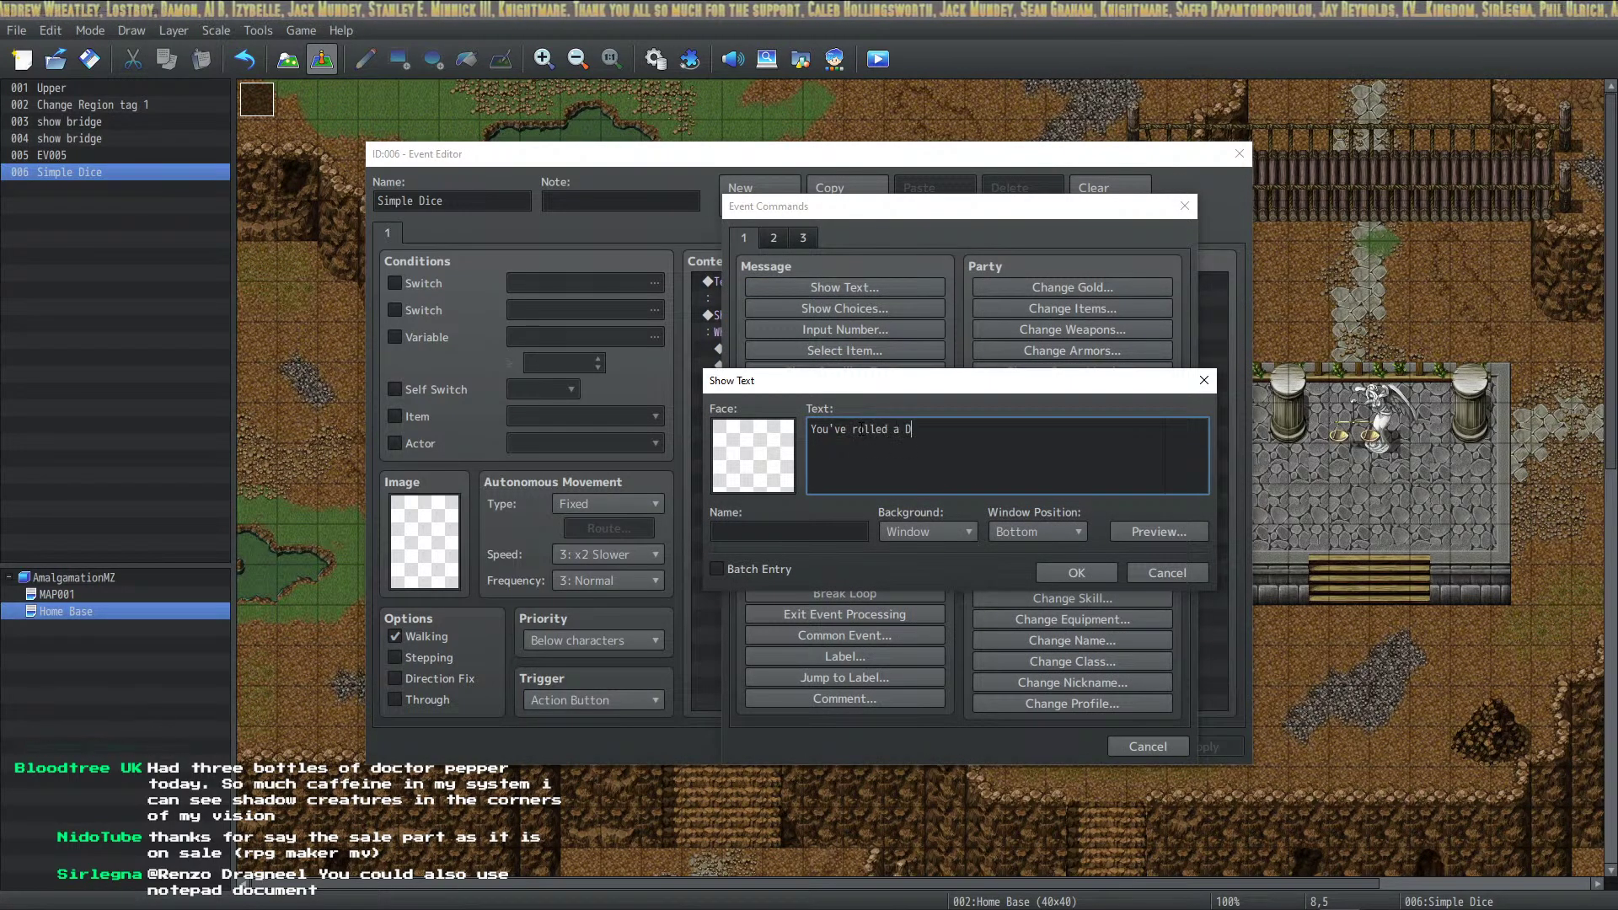
text(20 and the num)
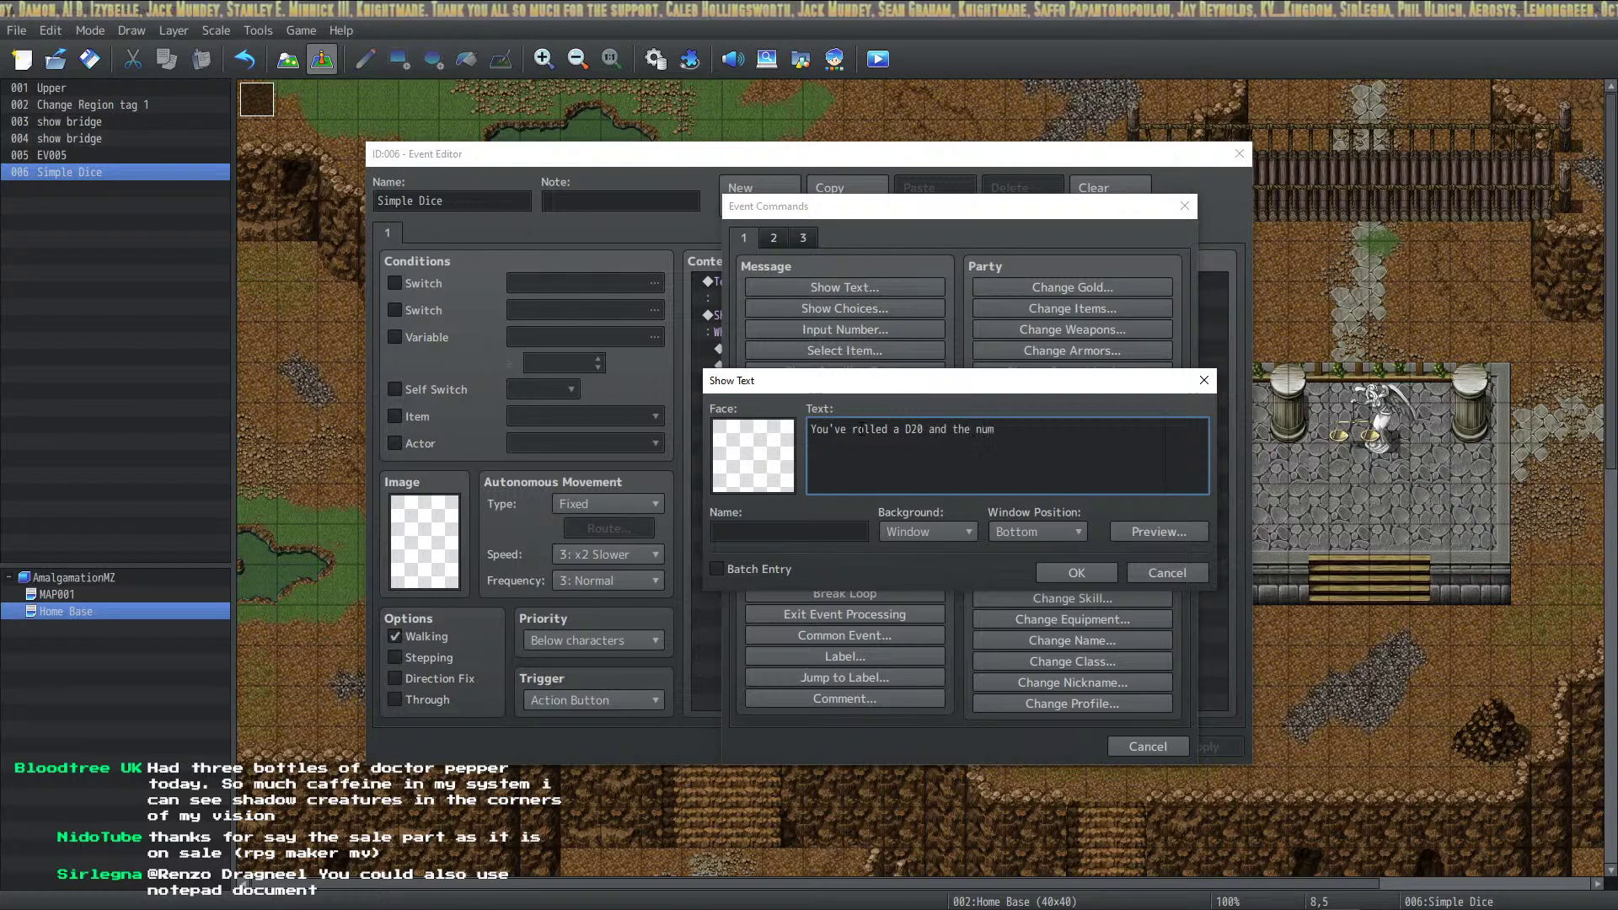
text(ber you rolled was: )
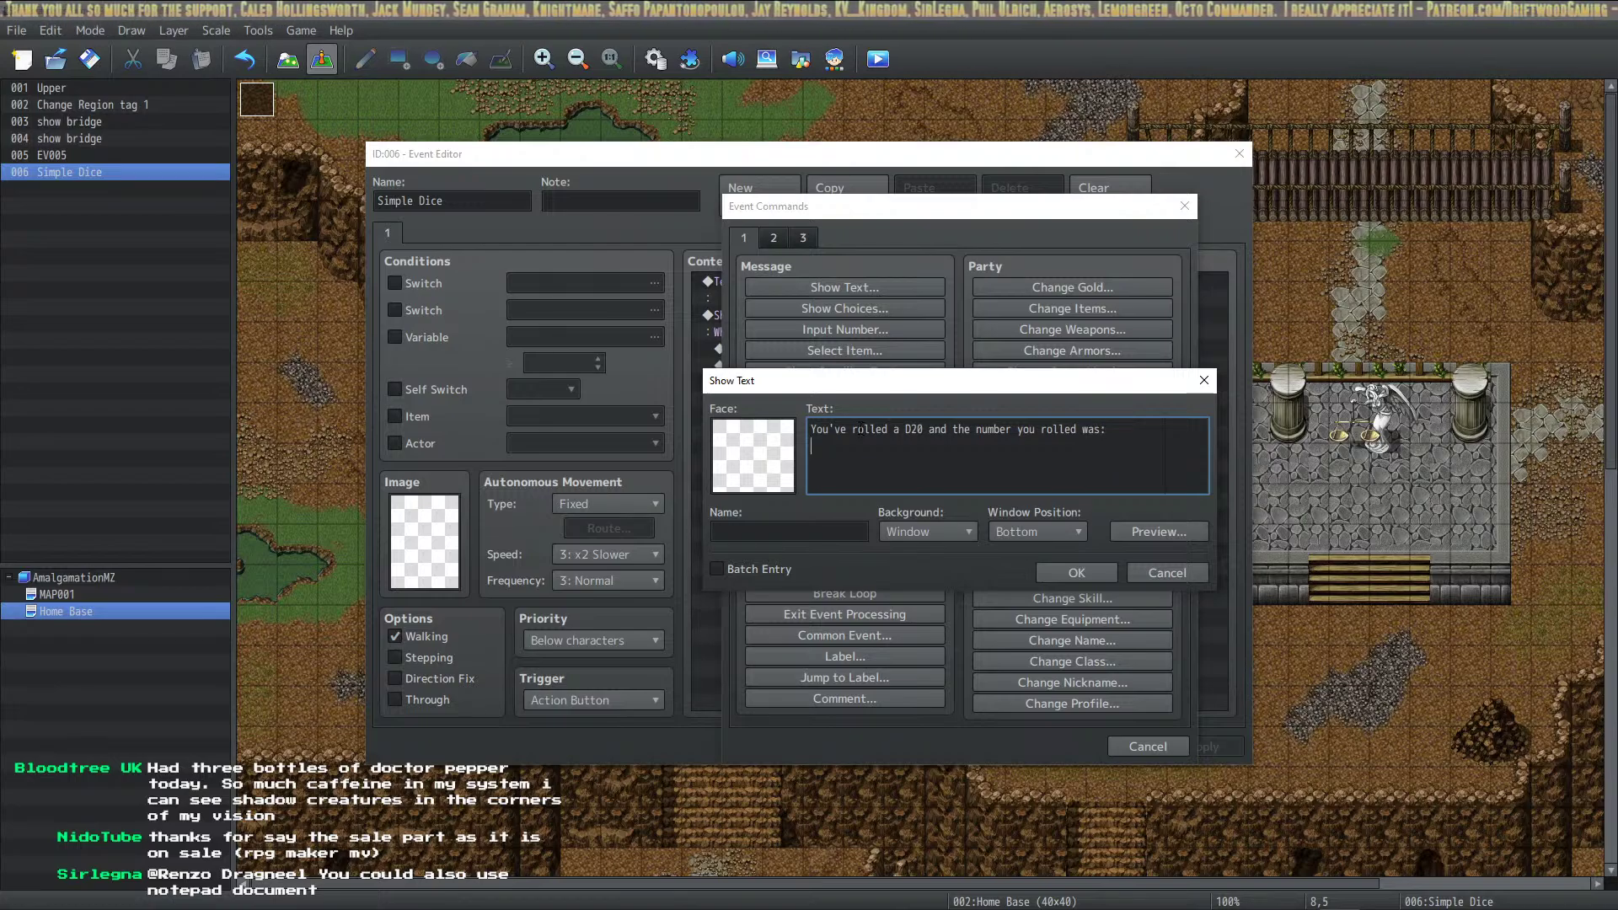
text(\v[)
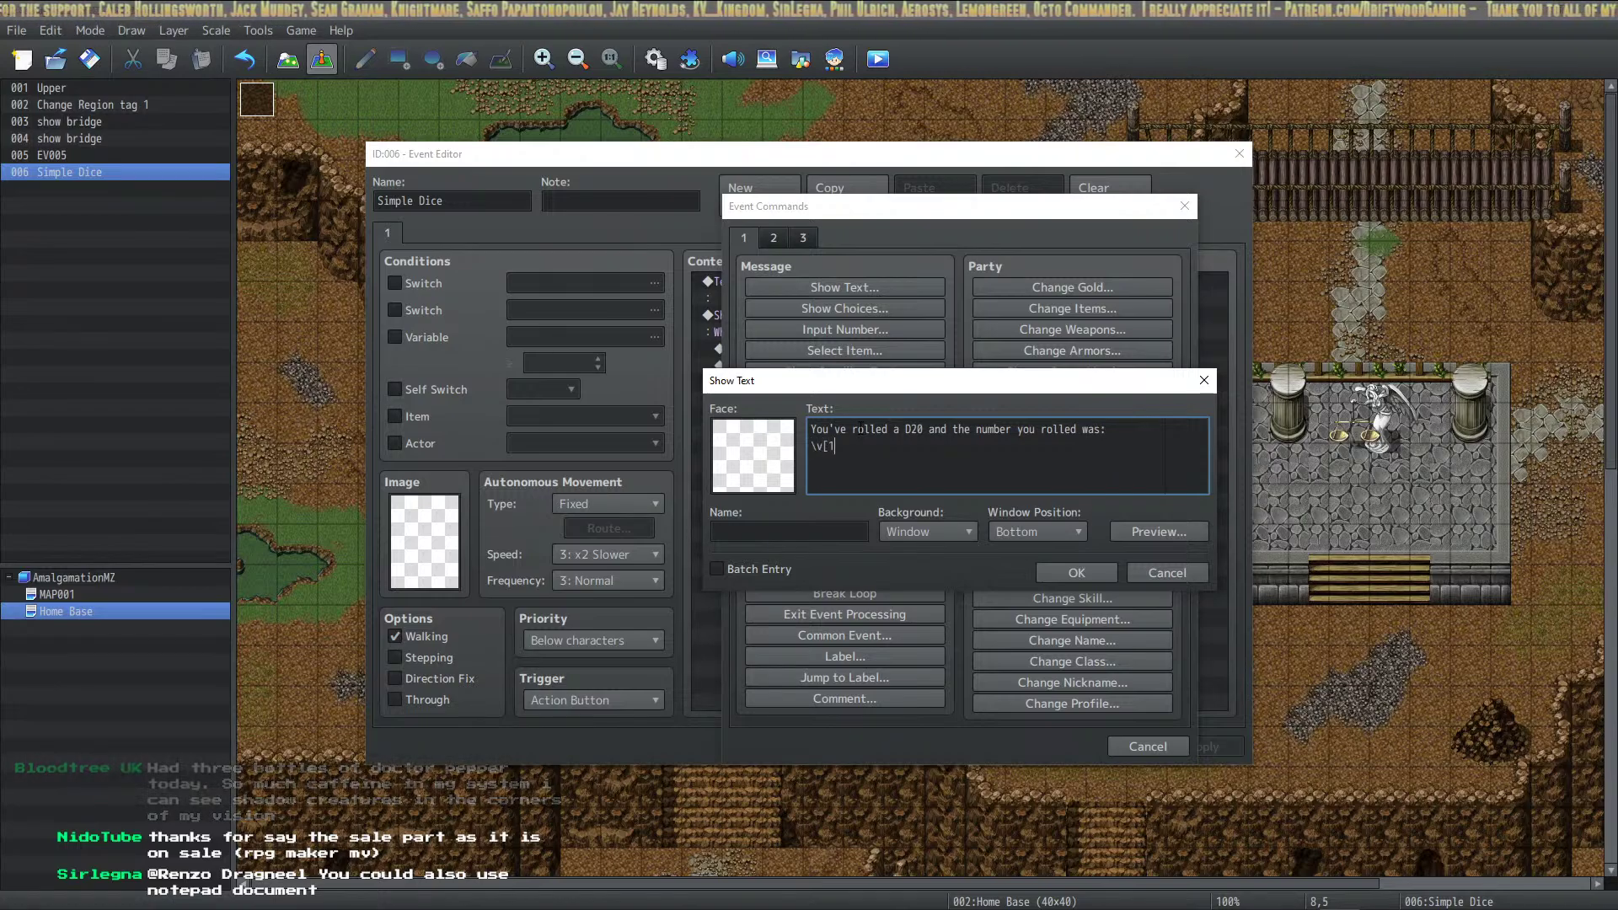
text(3])
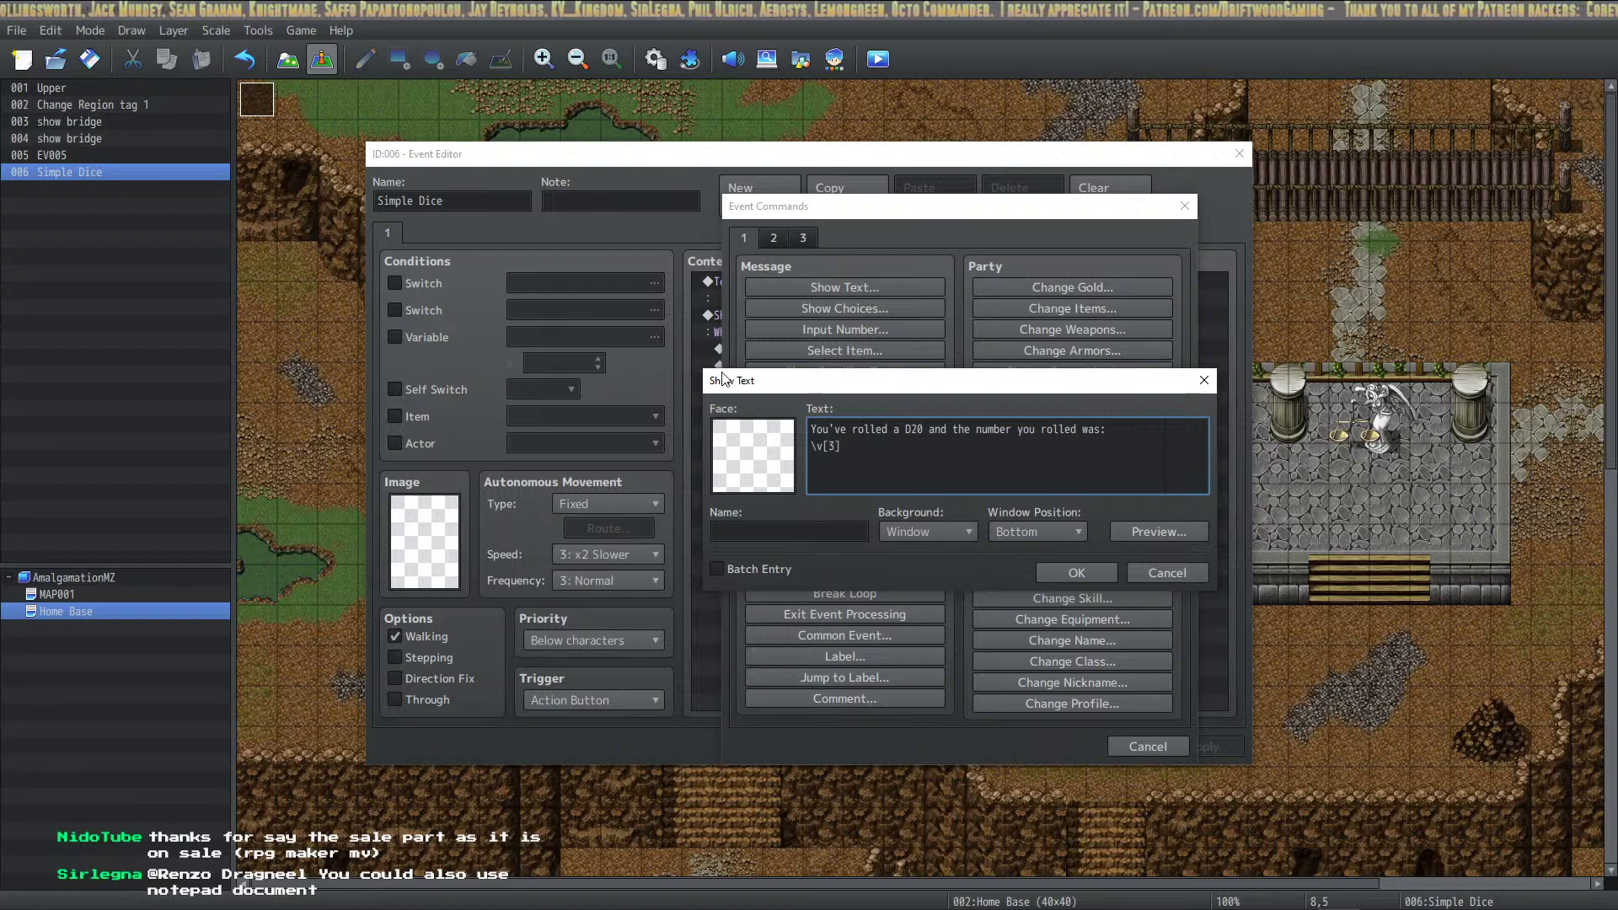
click(1078, 574)
Change the variable code in the D20 roll message to \v[4] and preview the message
click(971, 351)
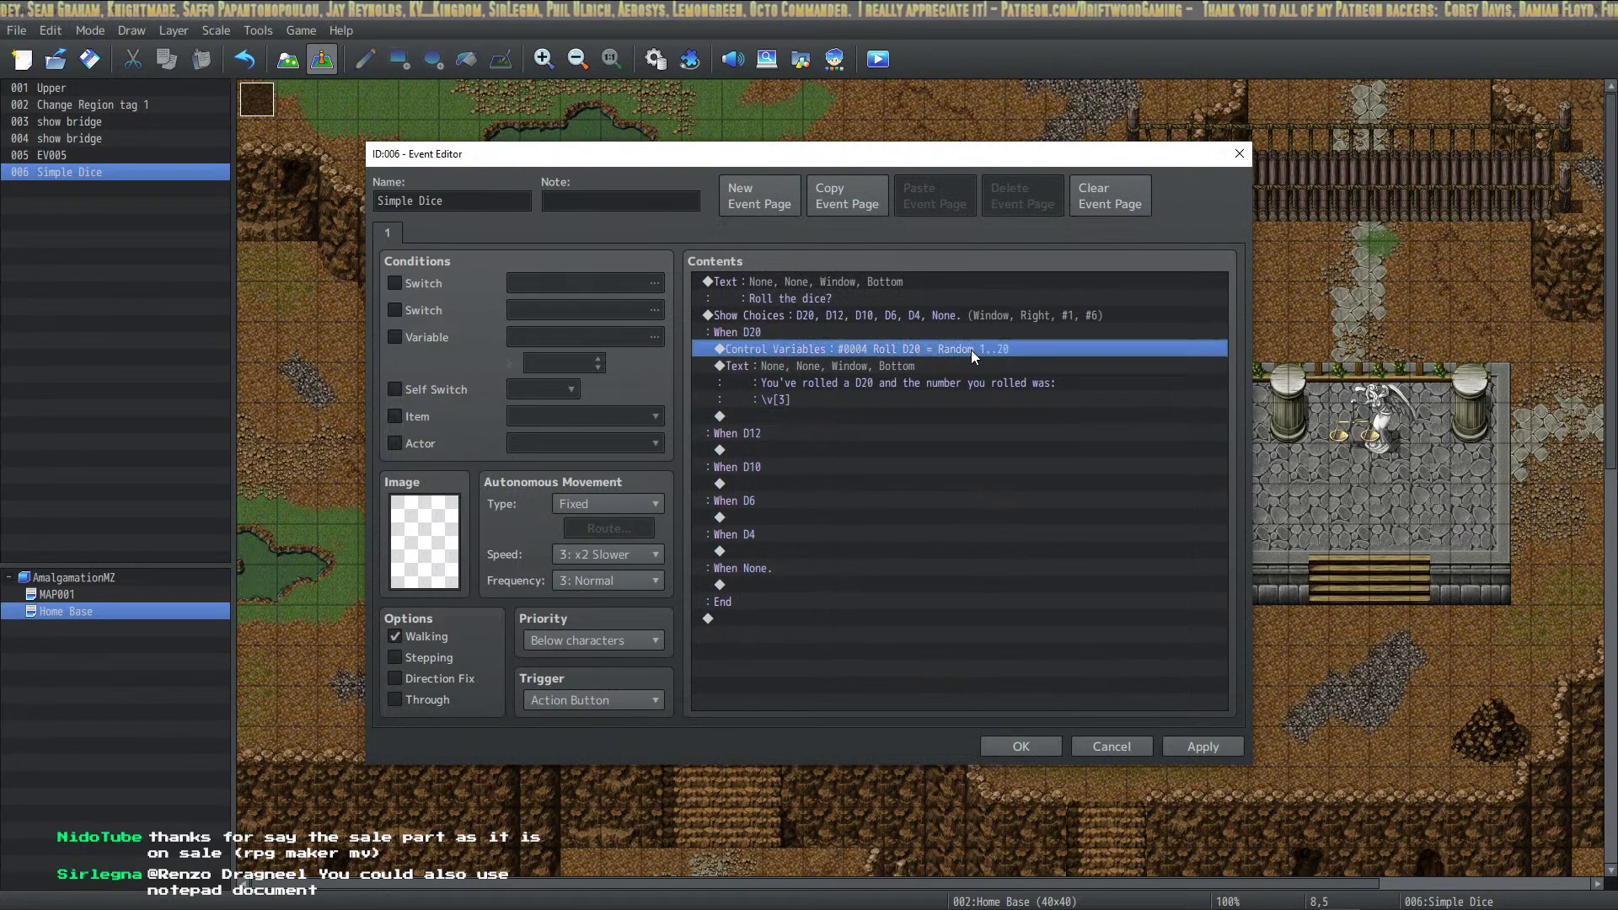
double_click(888, 371)
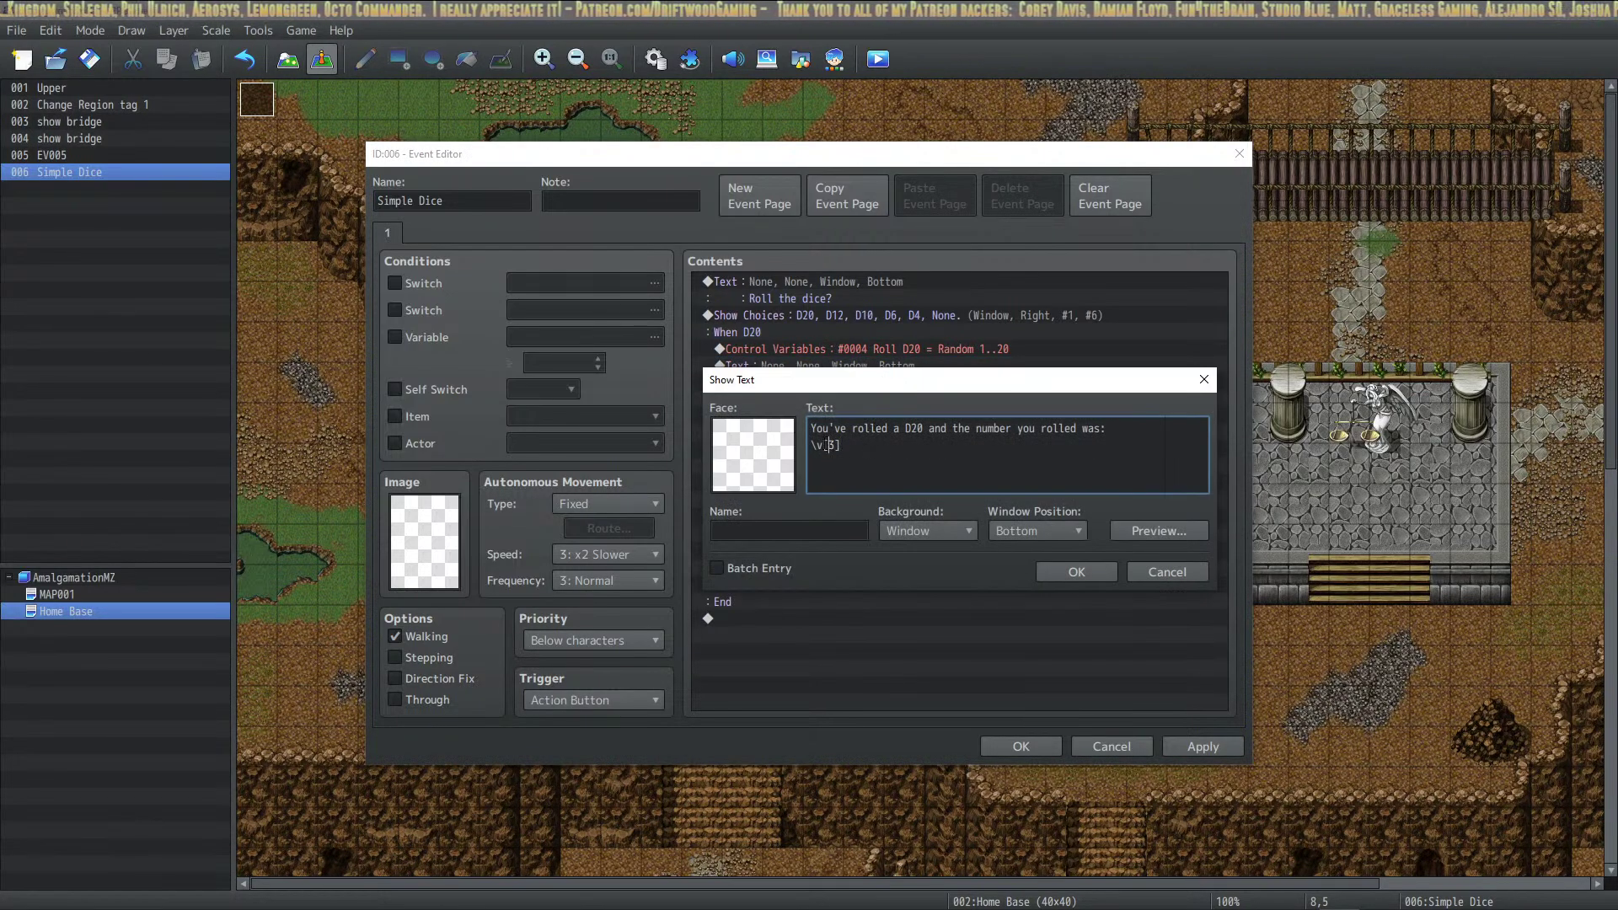
click(830, 445)
key(Delete)
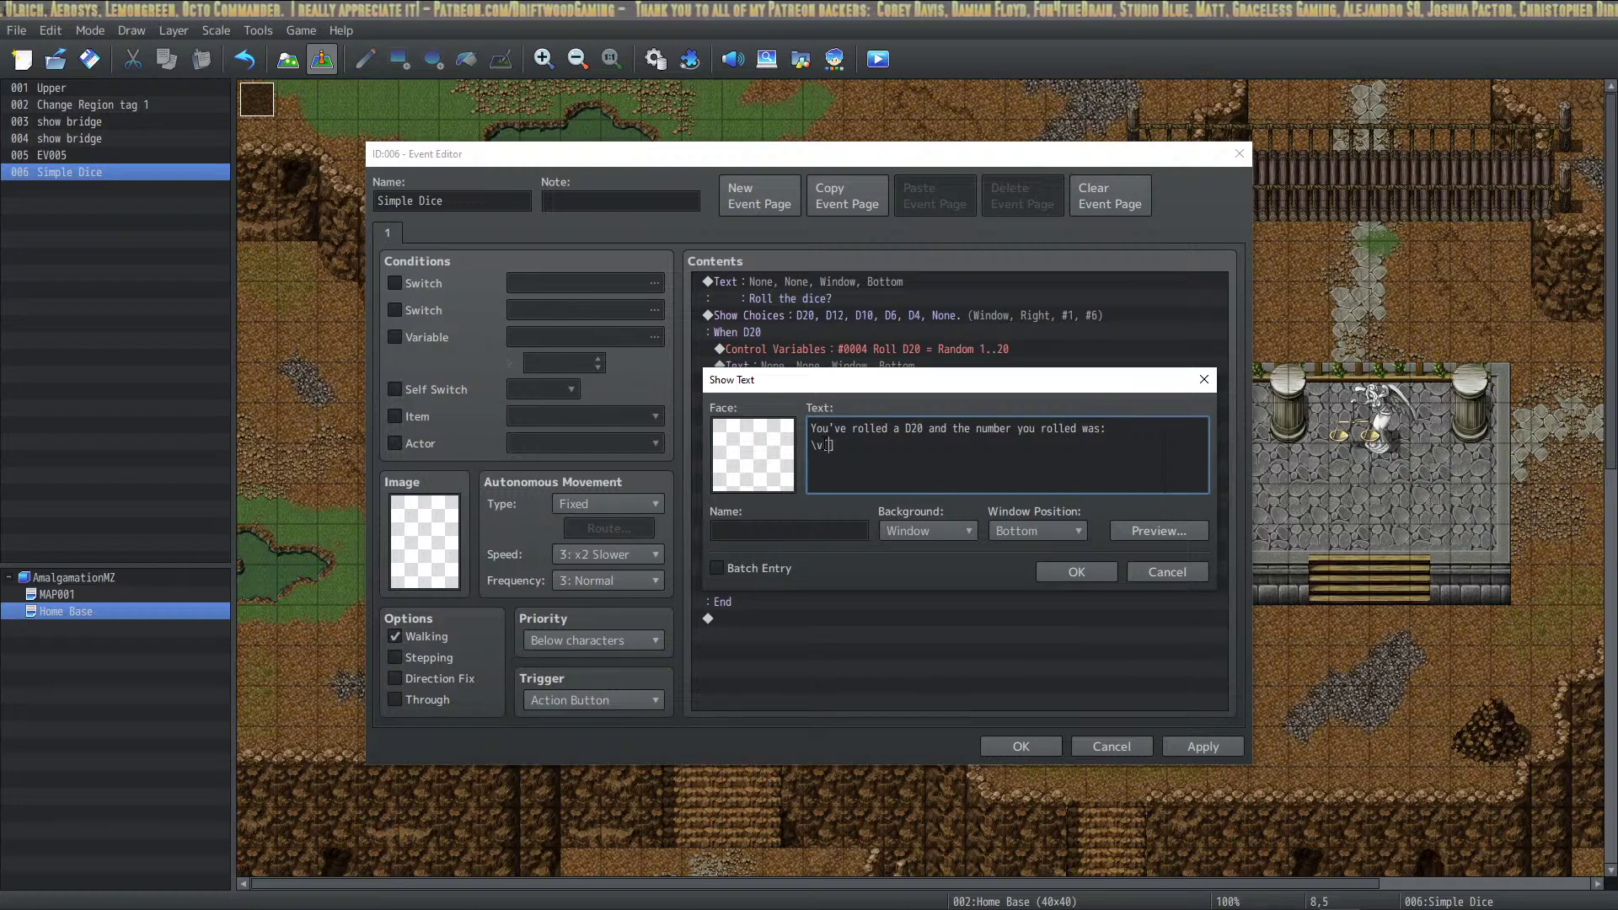
text(4)
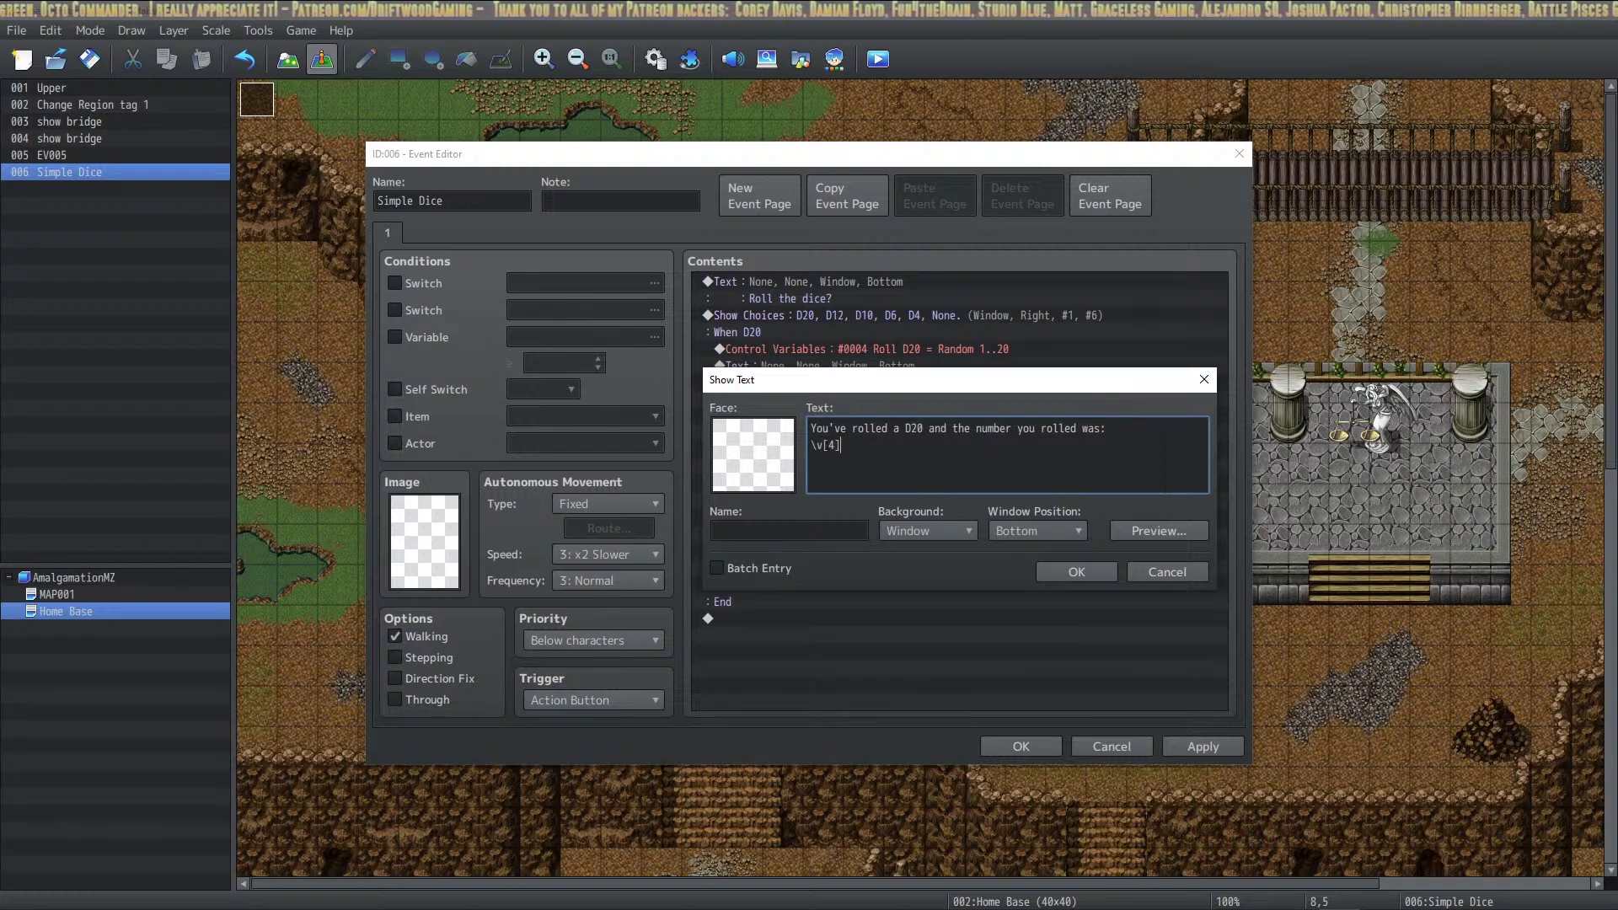
click(1156, 532)
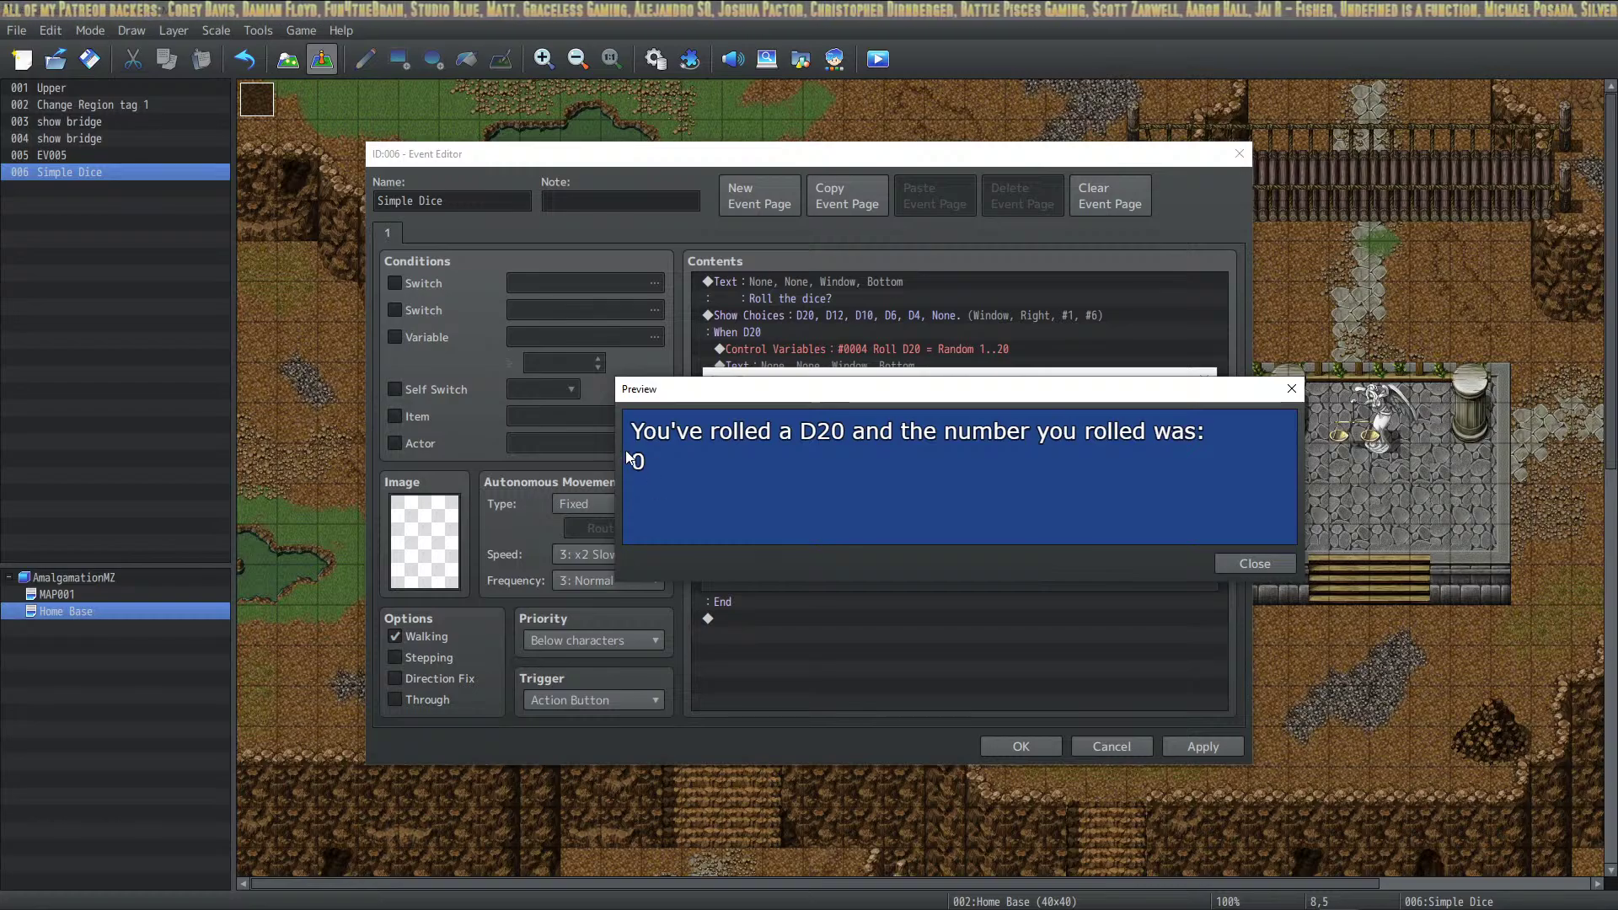
click(1255, 564)
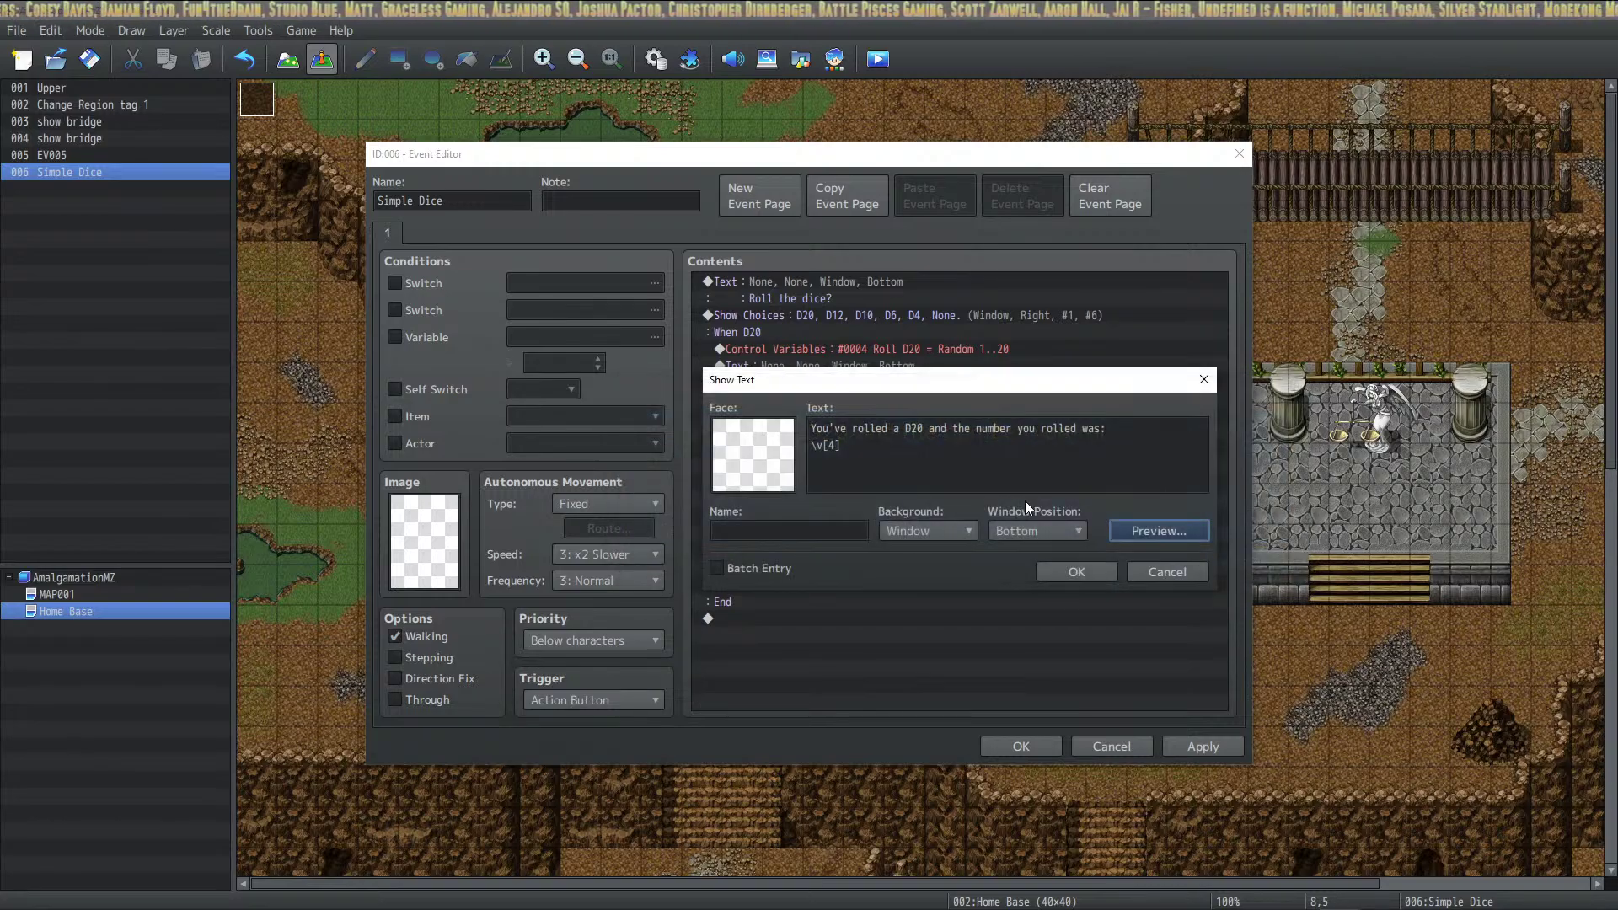
click(1003, 348)
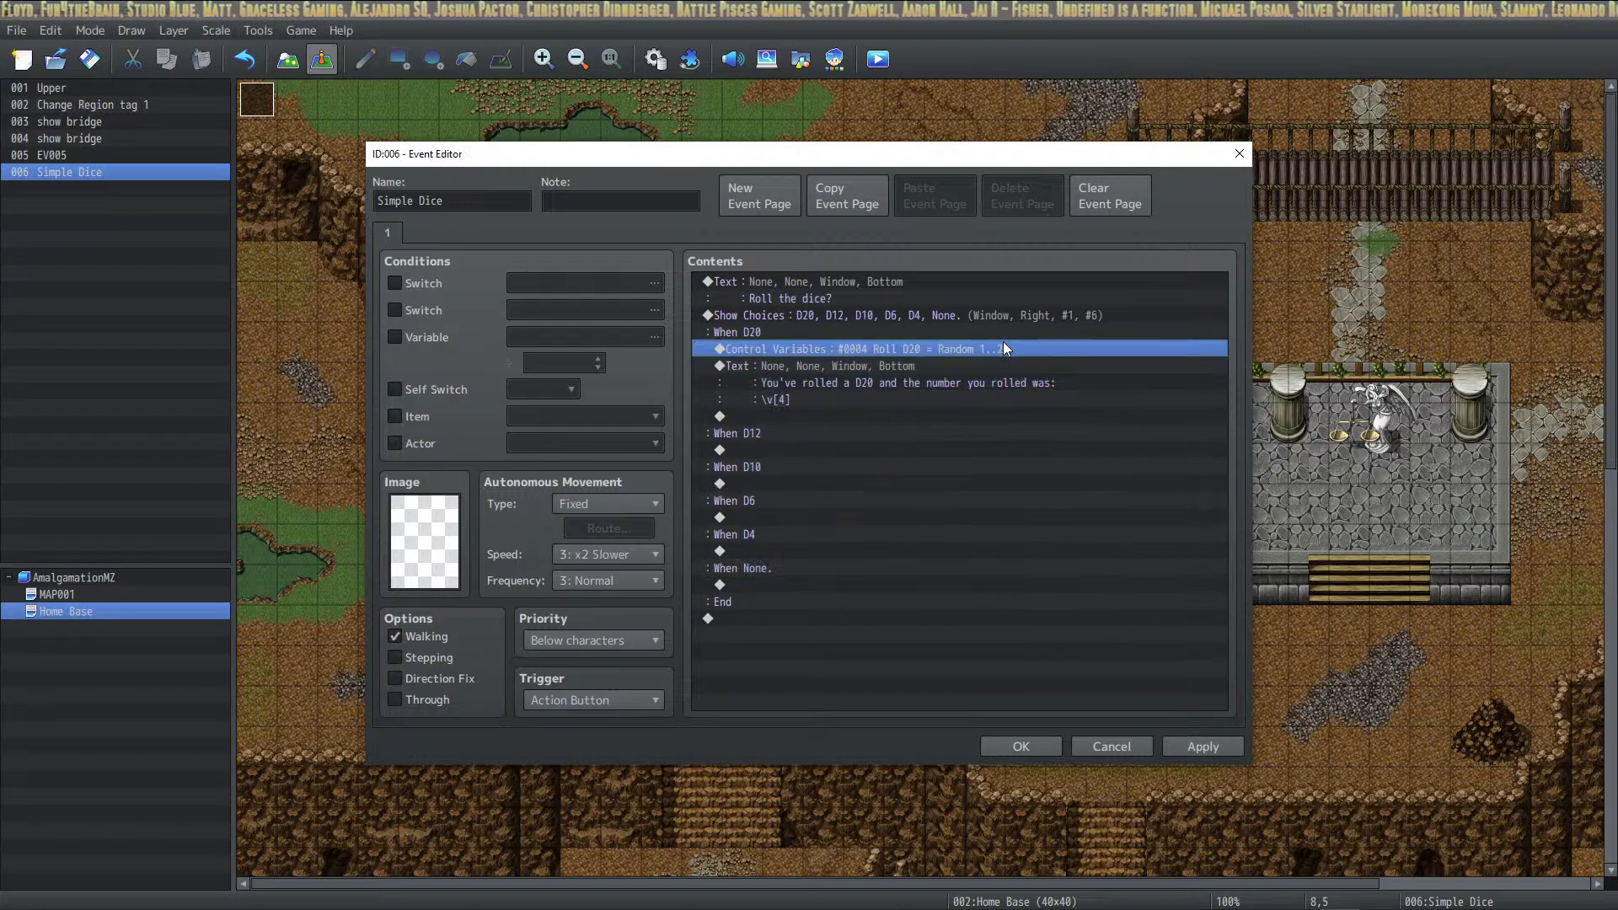
click(873, 300)
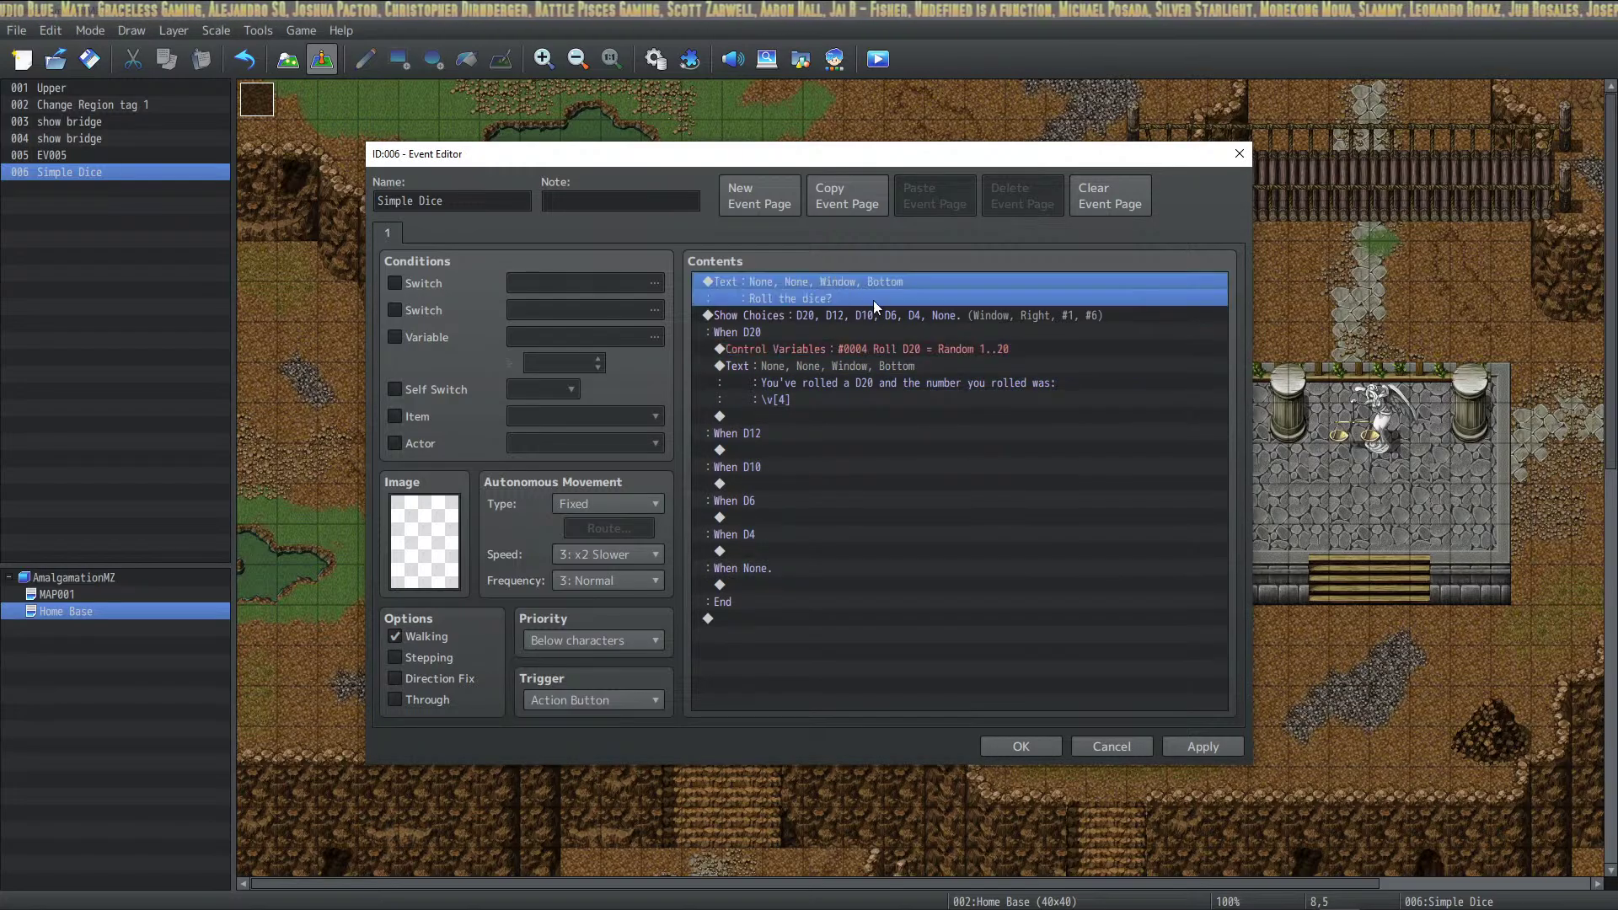
right_click(865, 282)
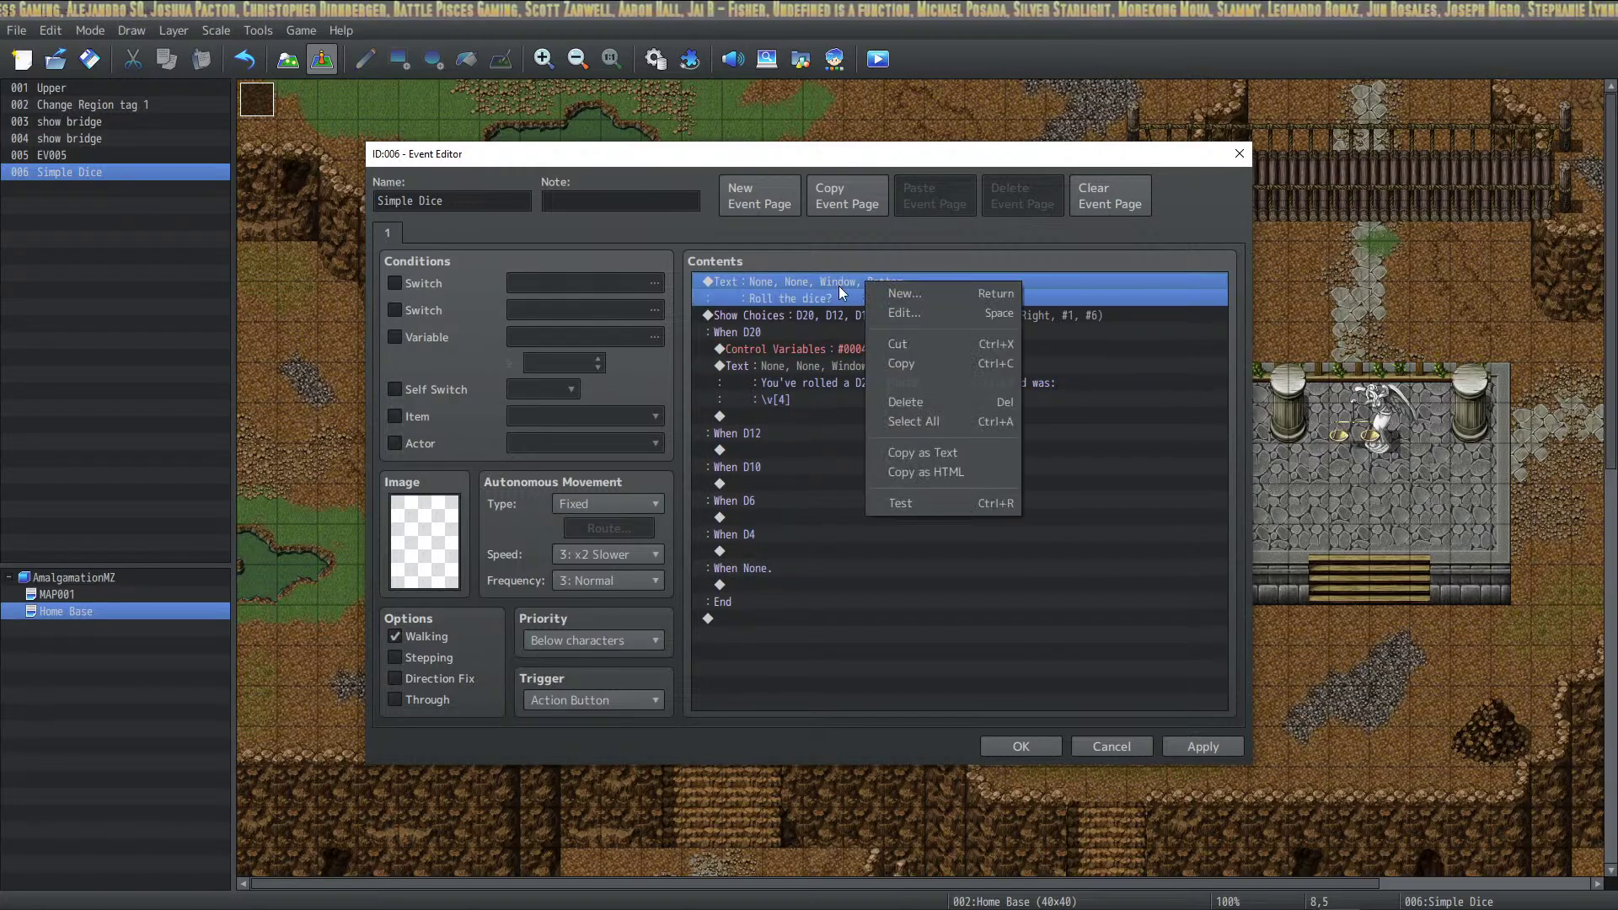
click(838, 286)
click(872, 348)
shift+click(888, 366)
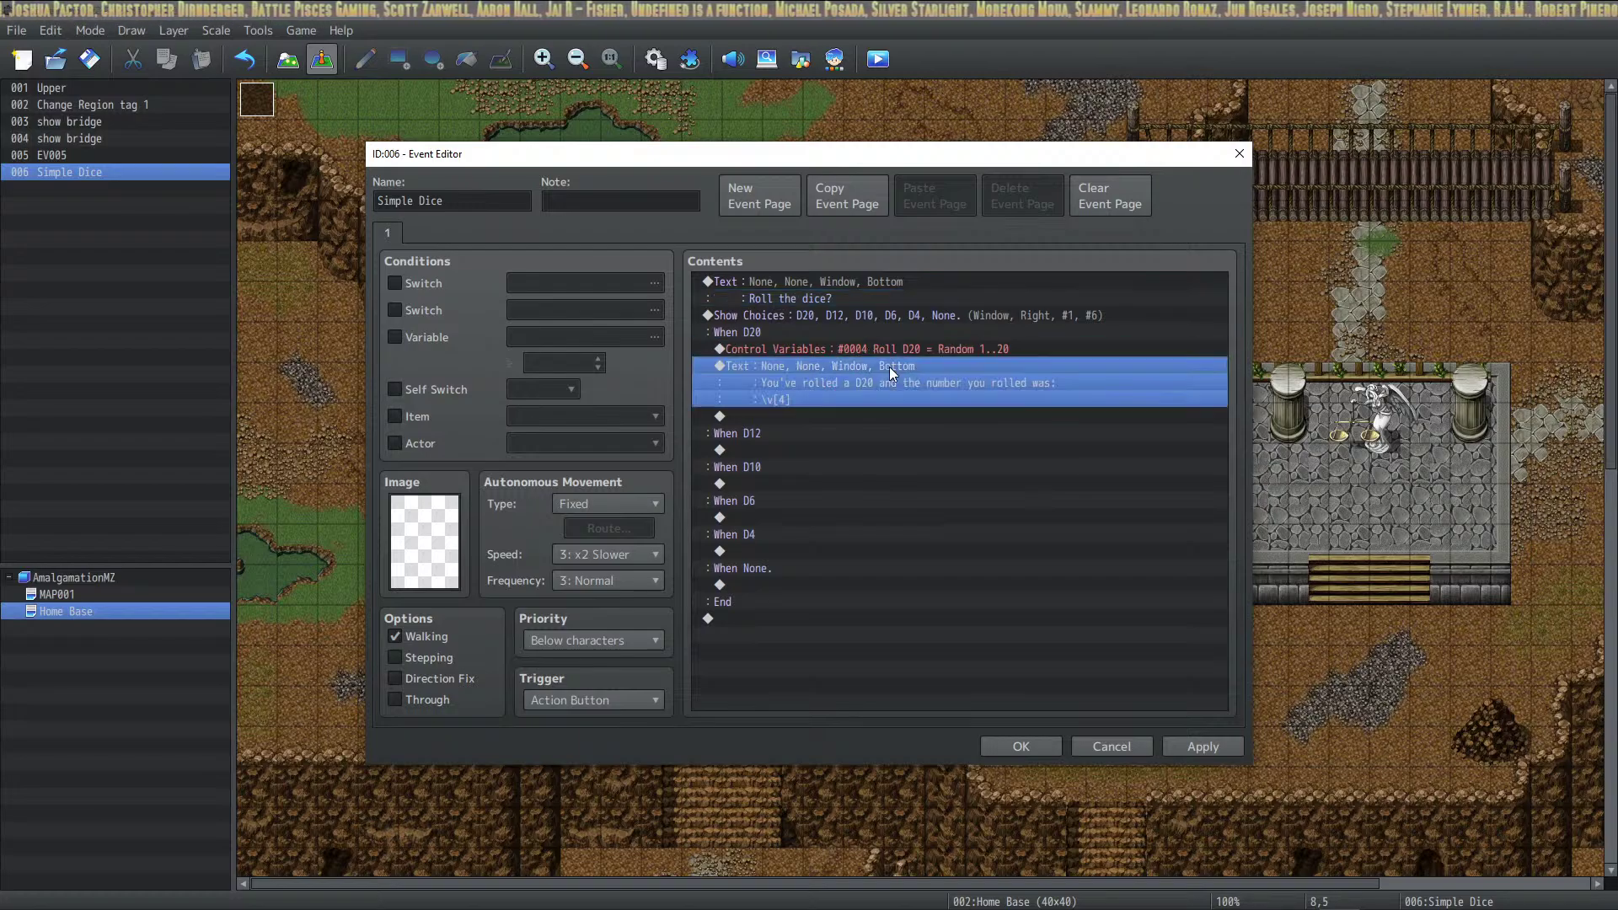
click(912, 350)
click(902, 381)
drag(902, 381, 902, 346)
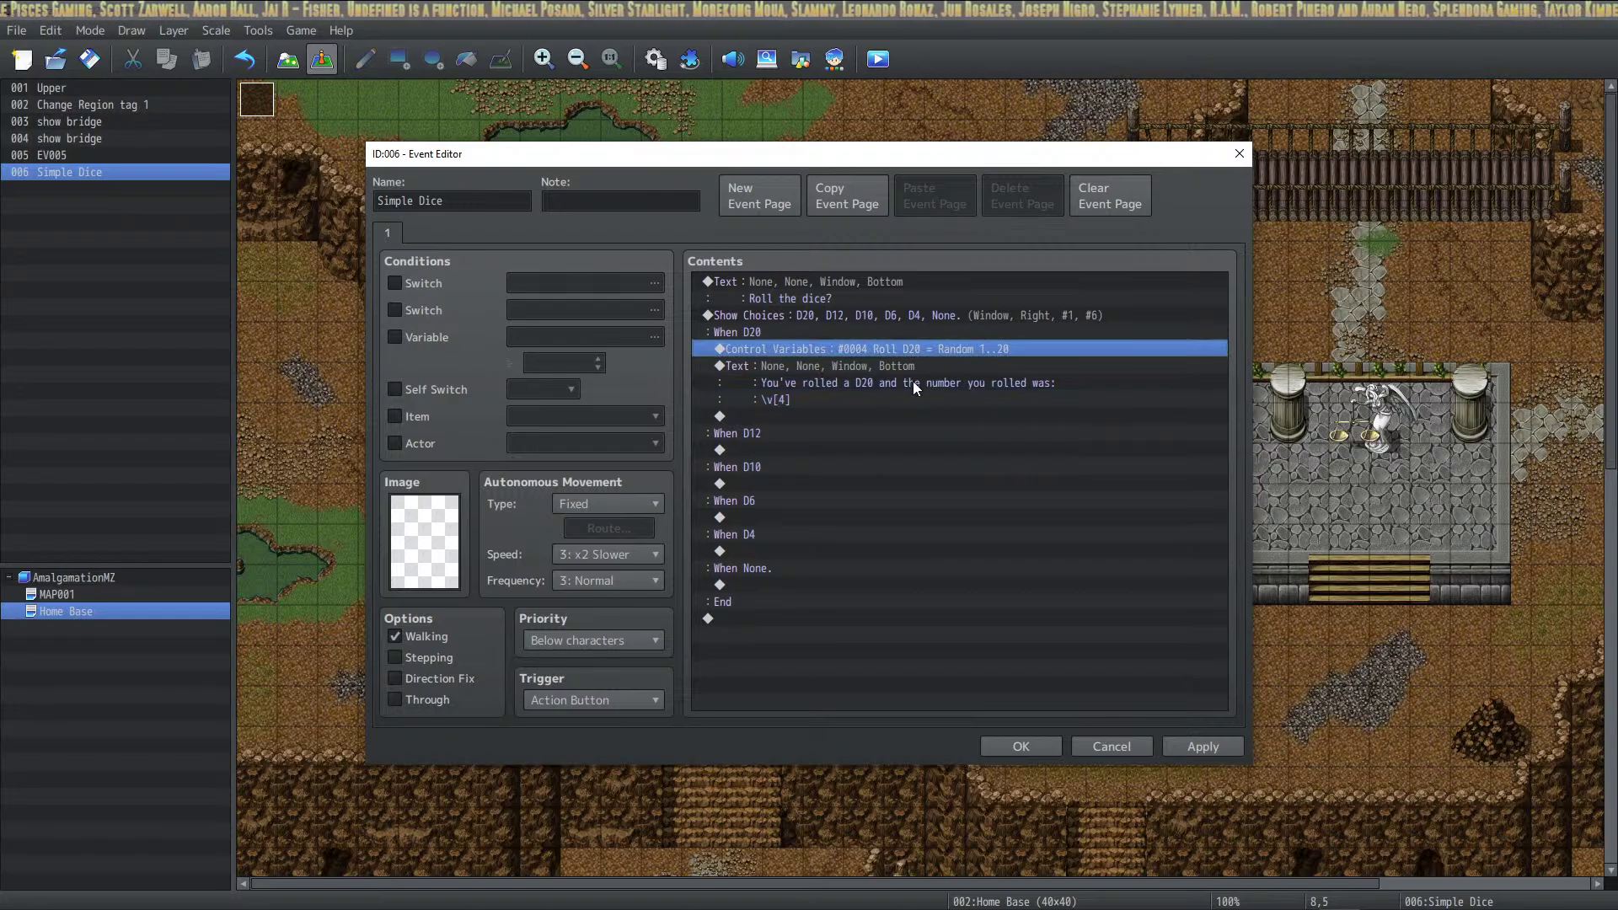
click(890, 282)
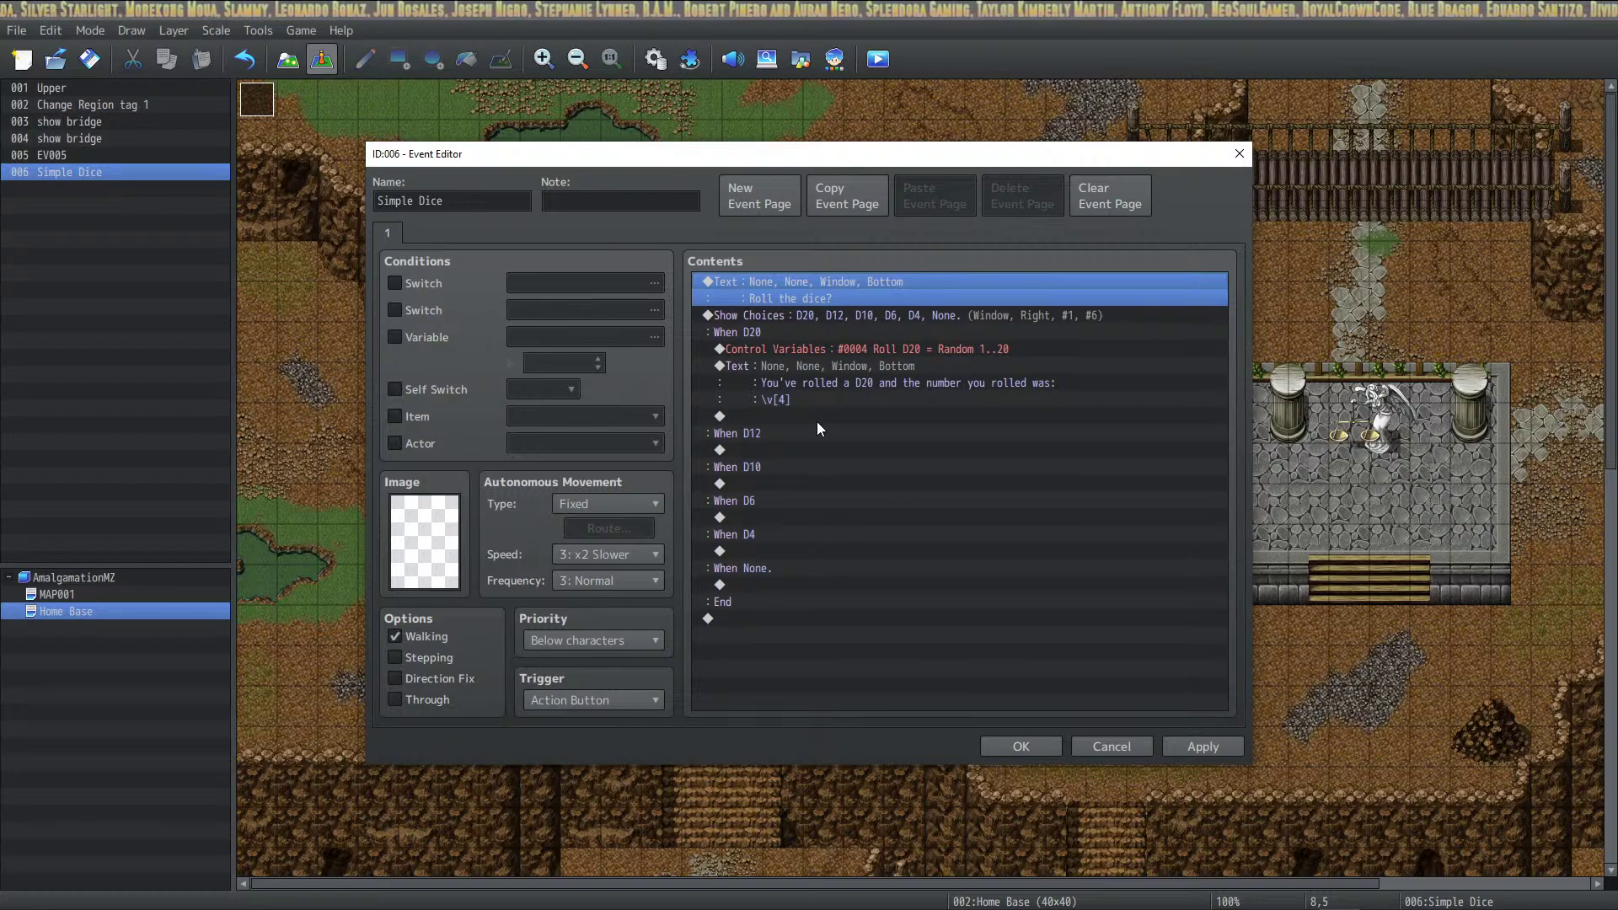
click(816, 367)
click(847, 349)
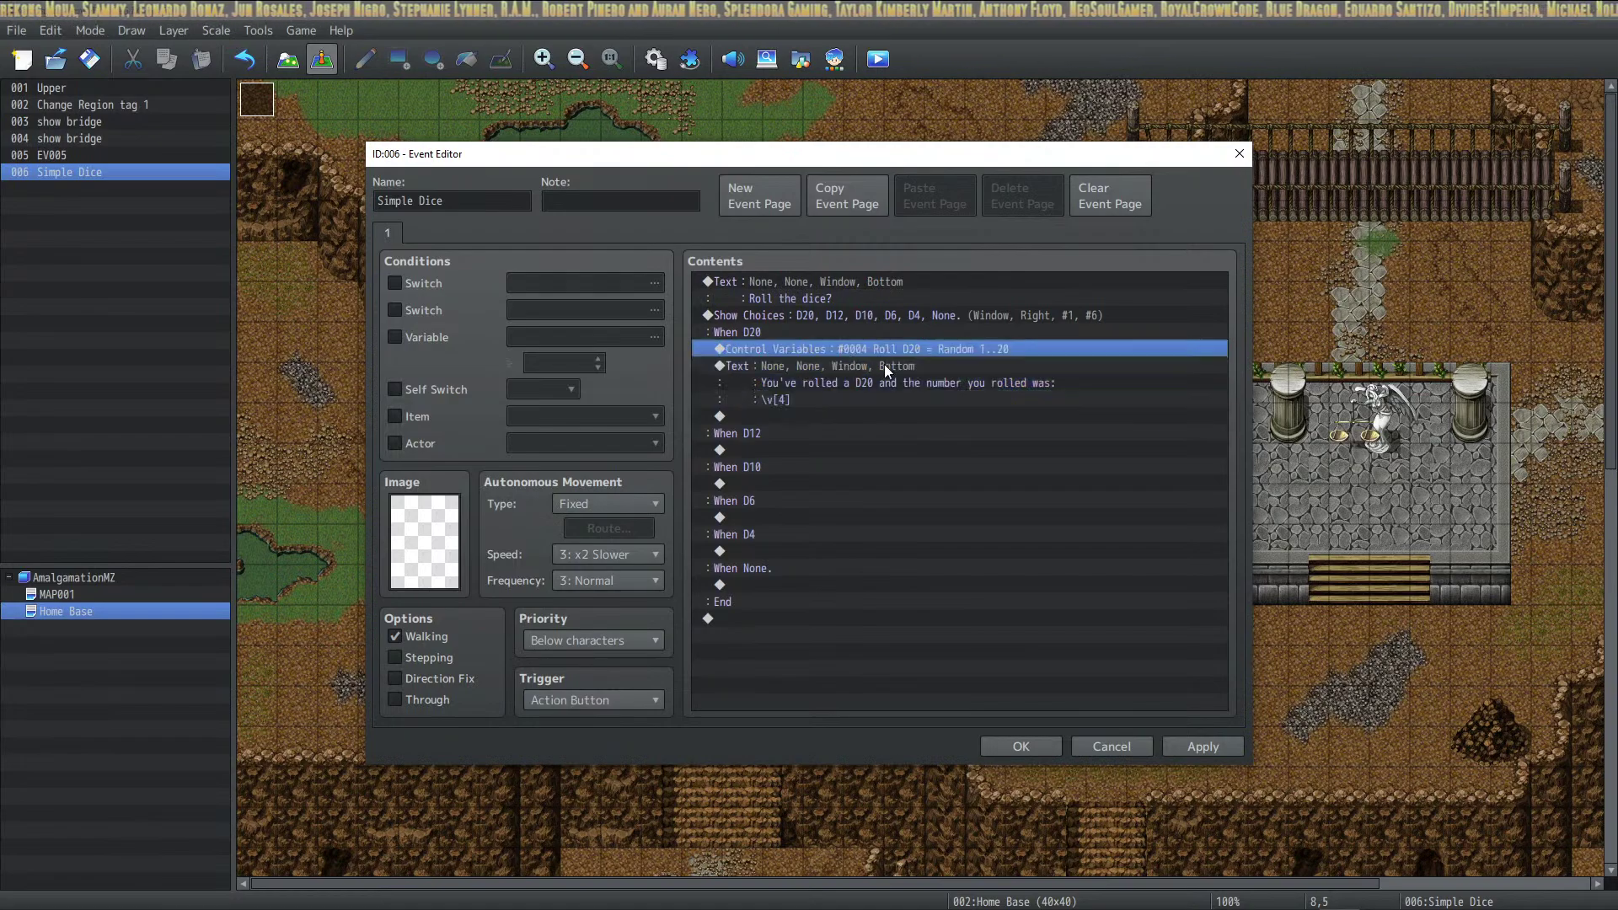
click(907, 362)
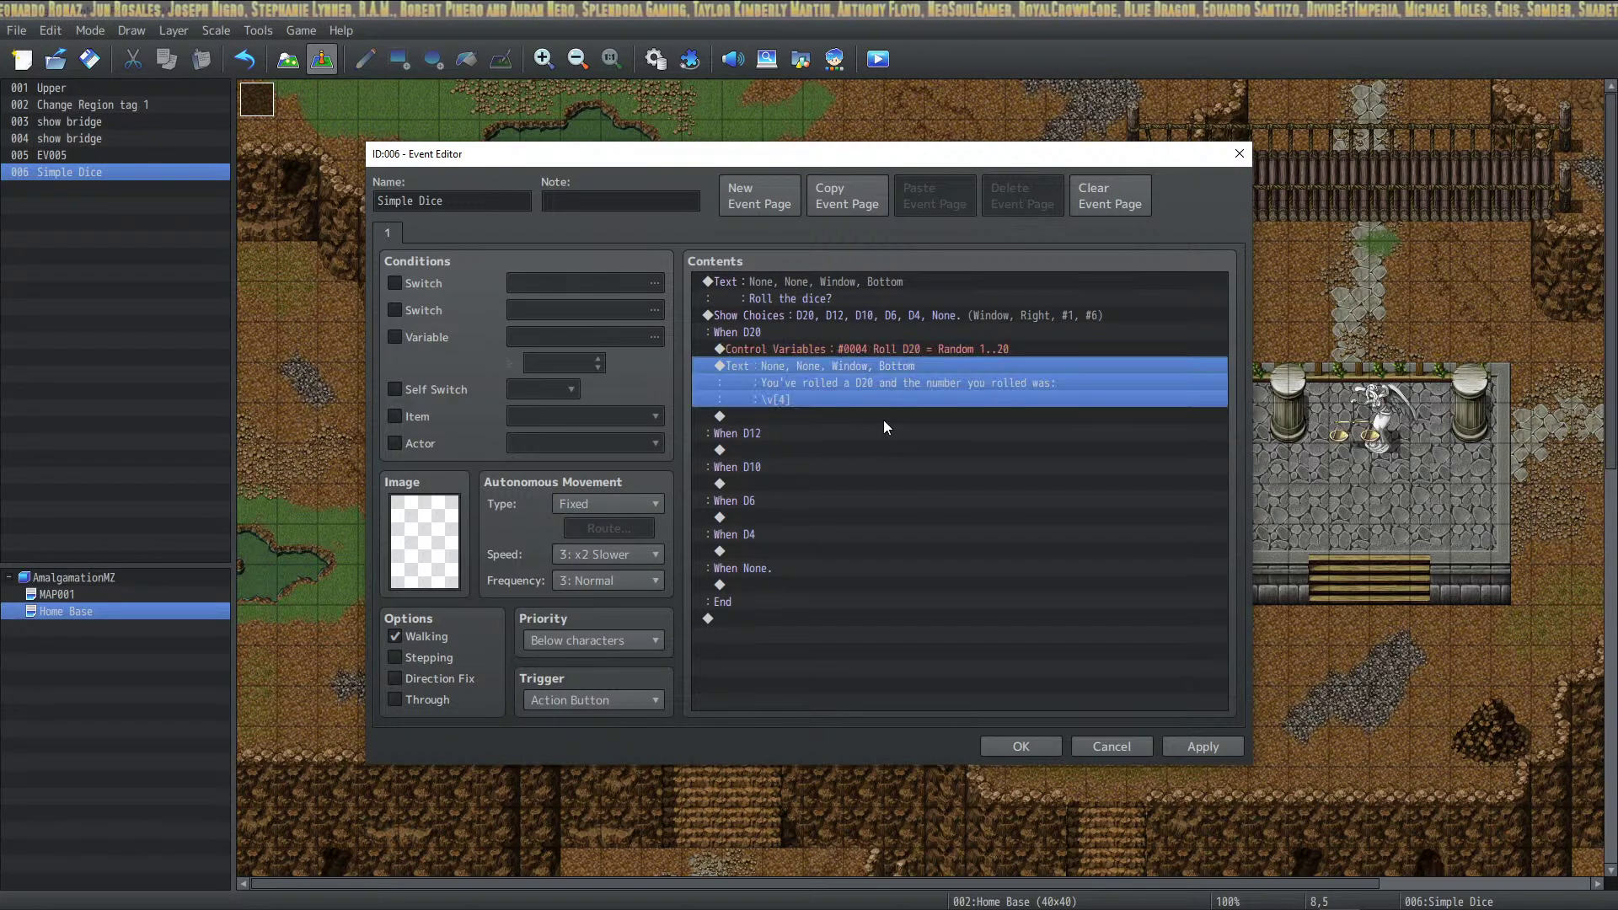
Copy the Control Variables and Show Text commands from the When D20 branch into the When D12 branch
click(929, 349)
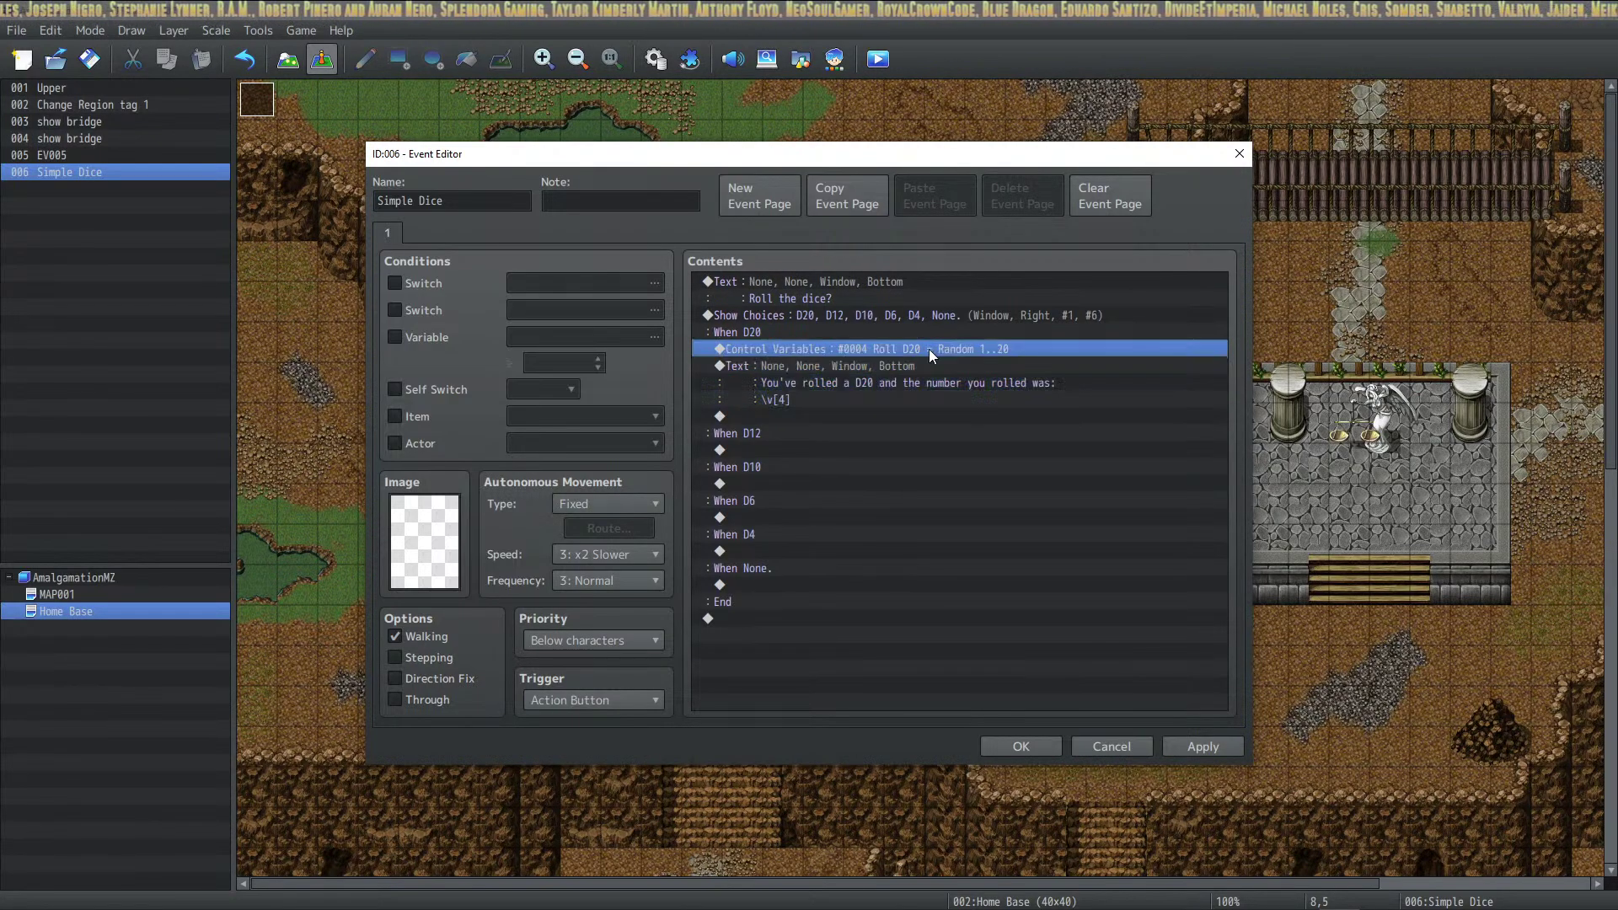
shift+click(923, 376)
key(ctrl+c)
click(787, 449)
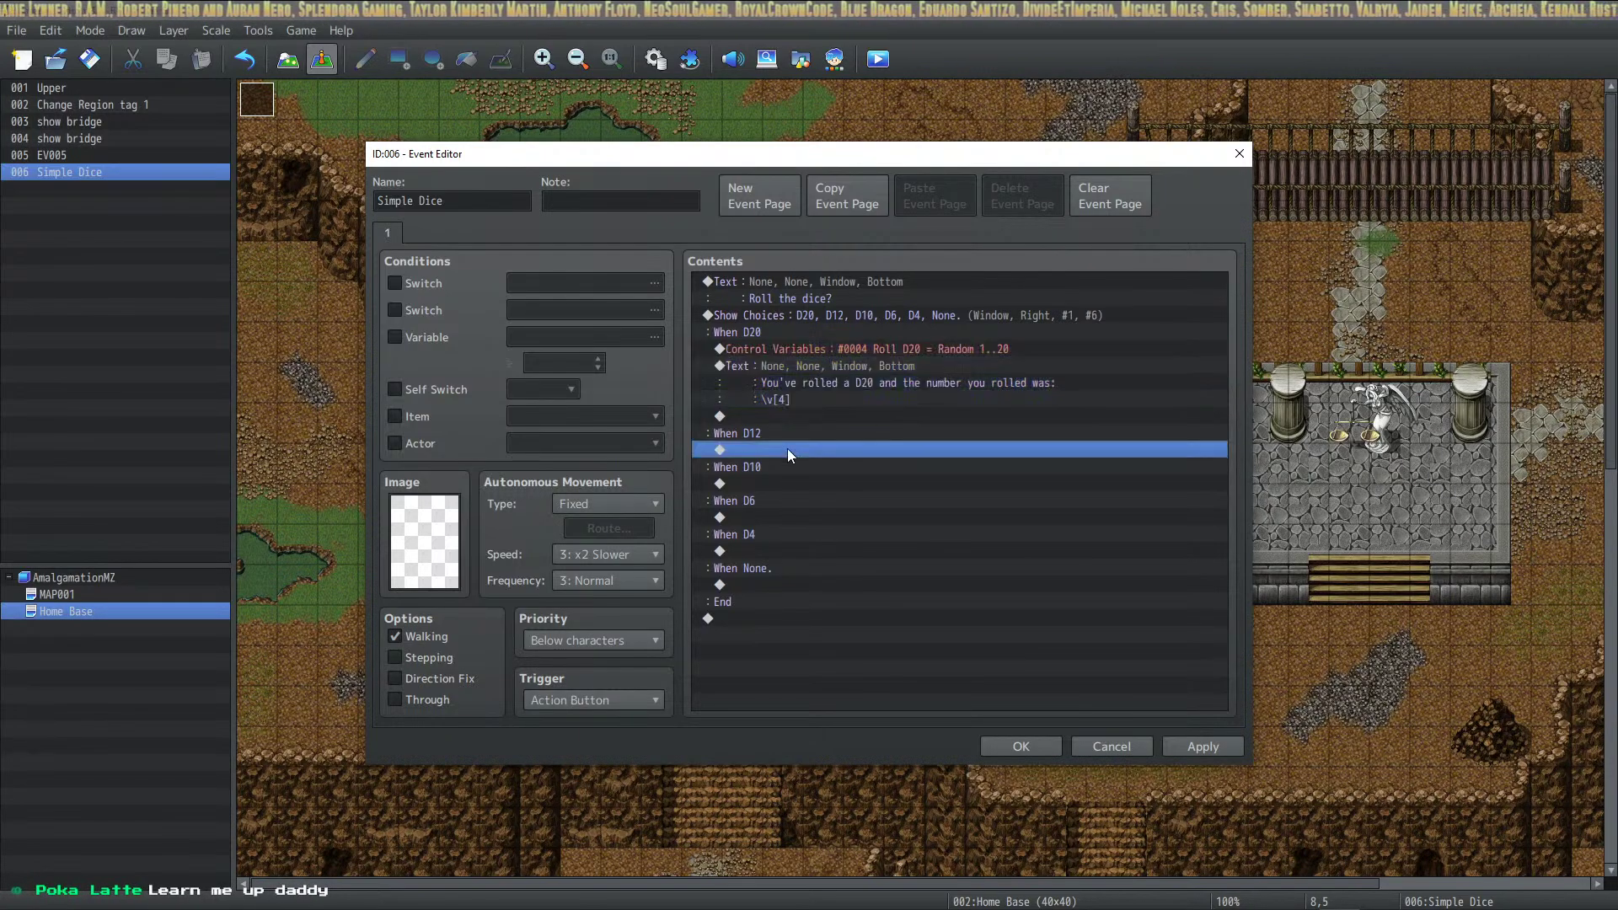
key(ctrl+v)
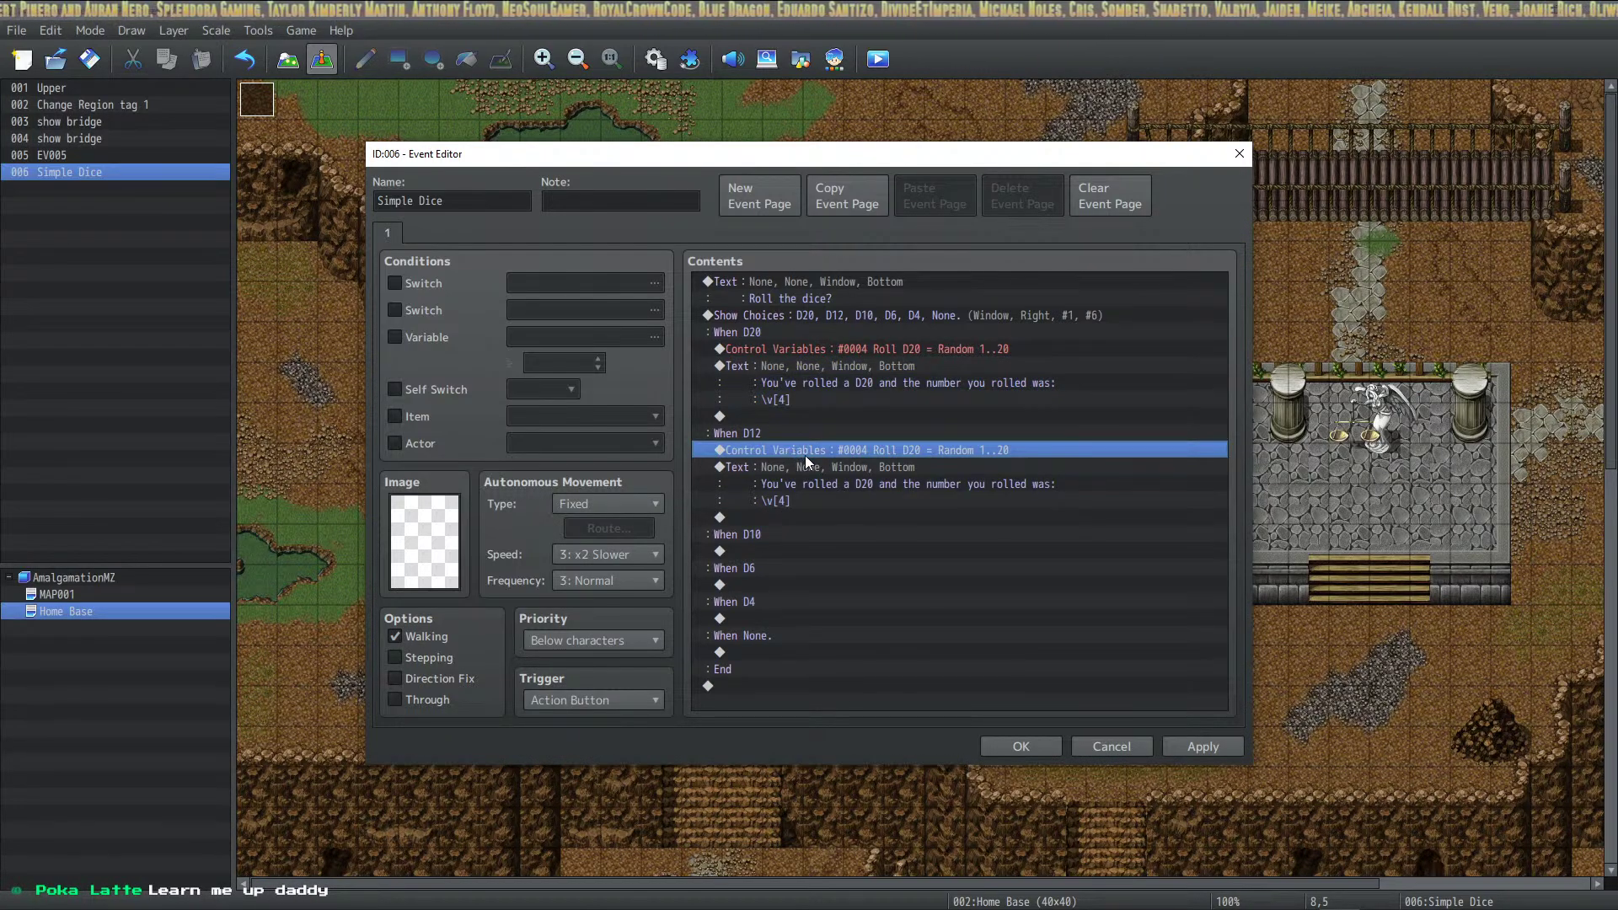
Rename variable 0004 to "Roll Dice" through the D20 branch's Control Variables command and confirm the command
click(935, 347)
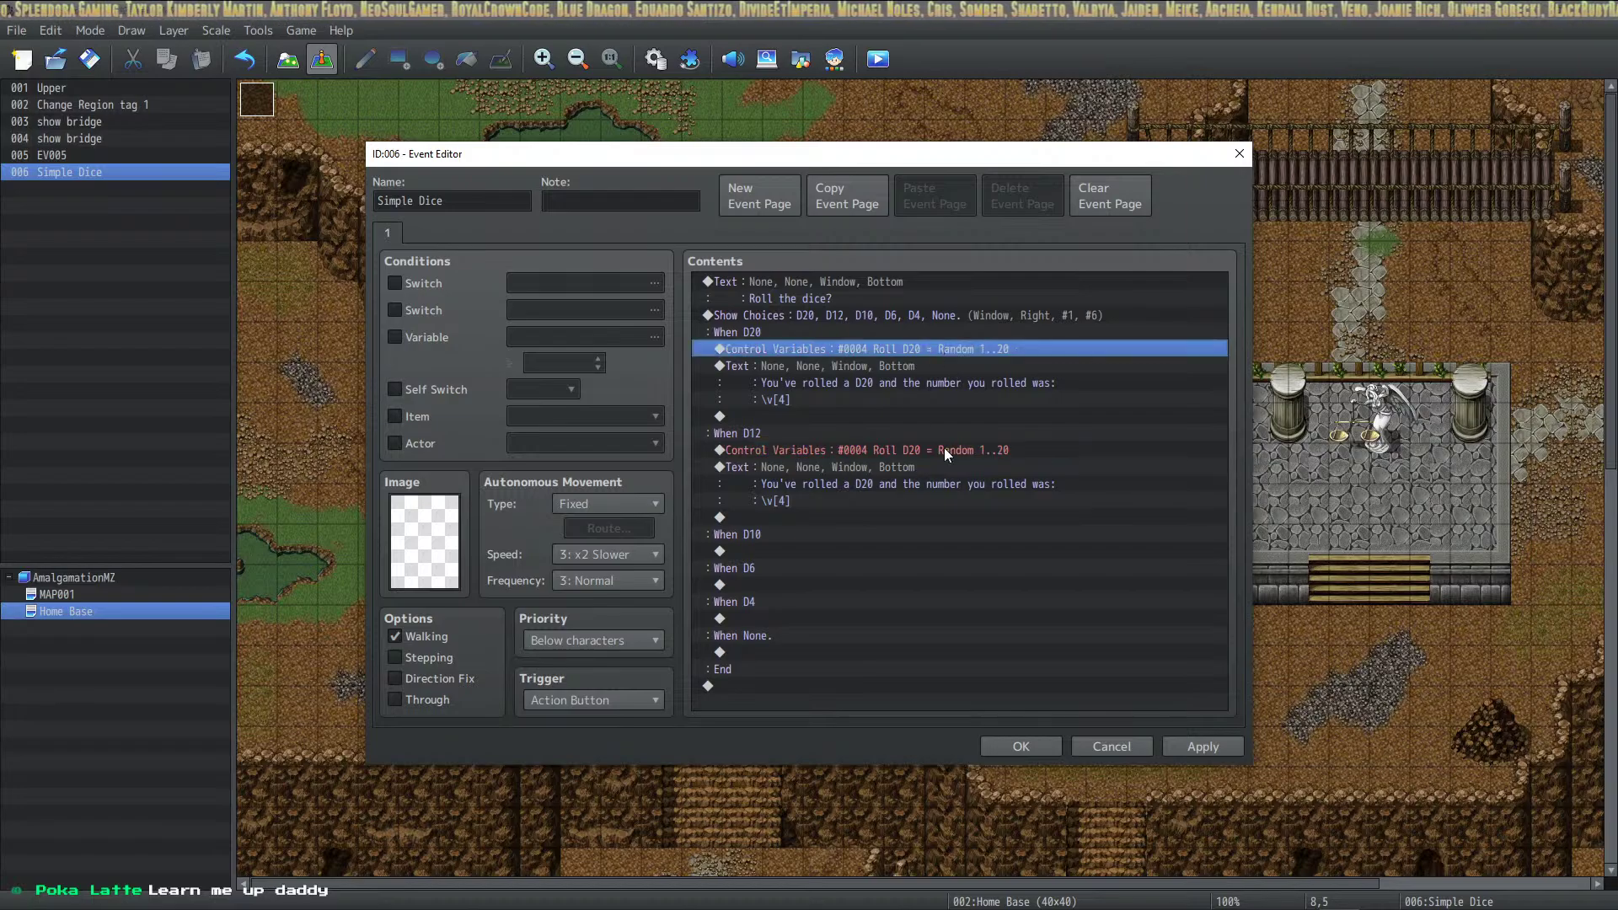
double_click(911, 349)
click(1004, 369)
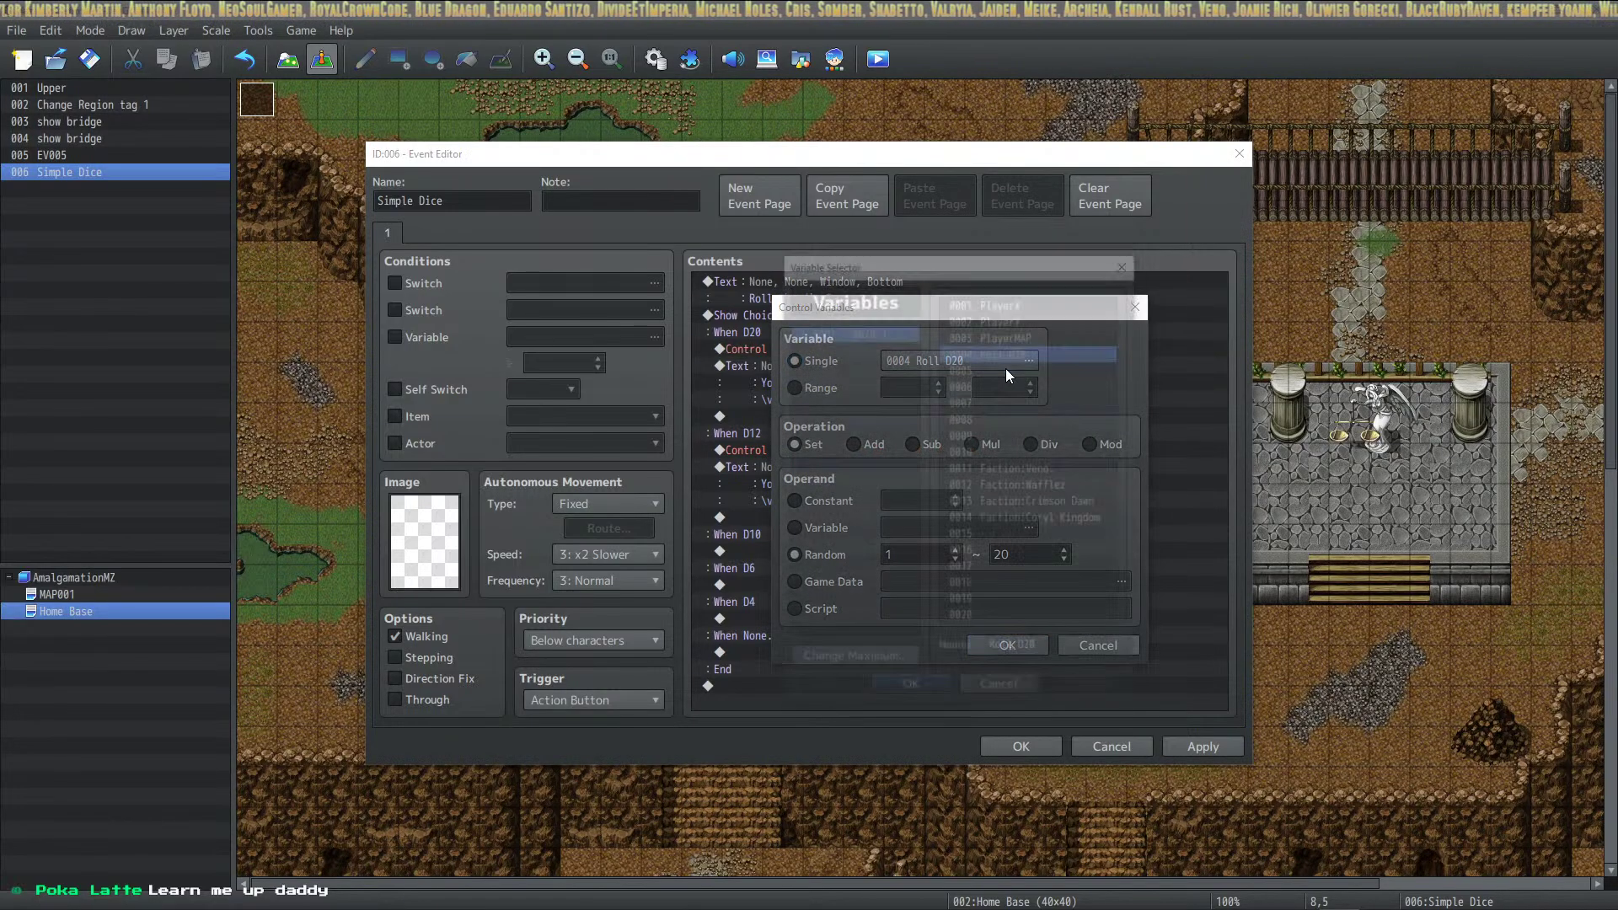
click(1081, 649)
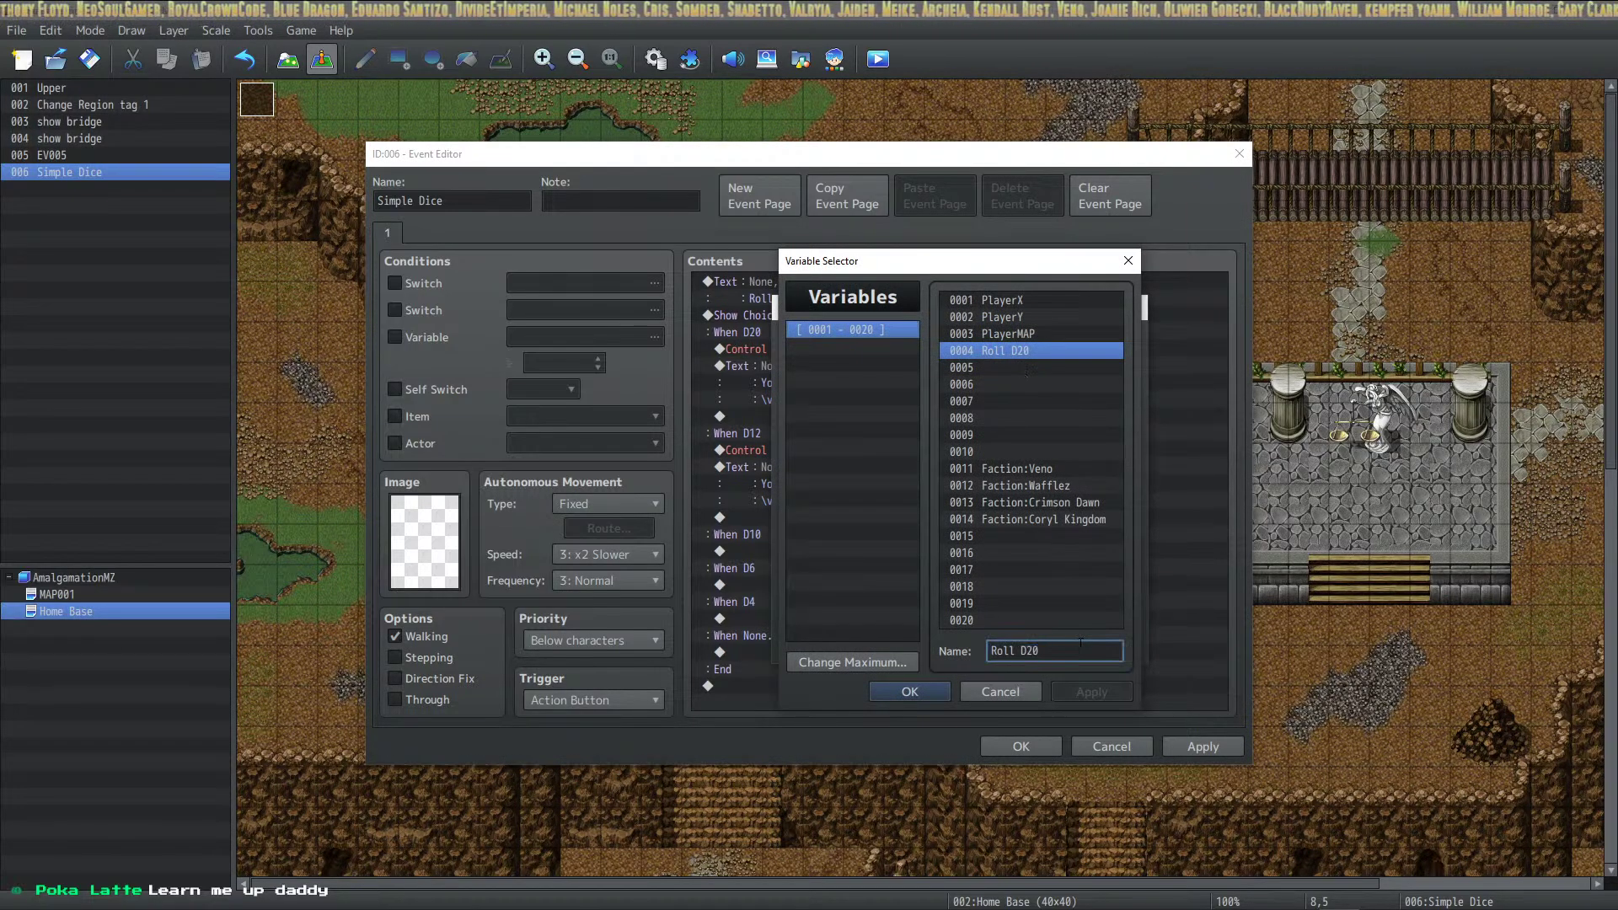
key(BackSpace)
key(BackSpace)
text(ice)
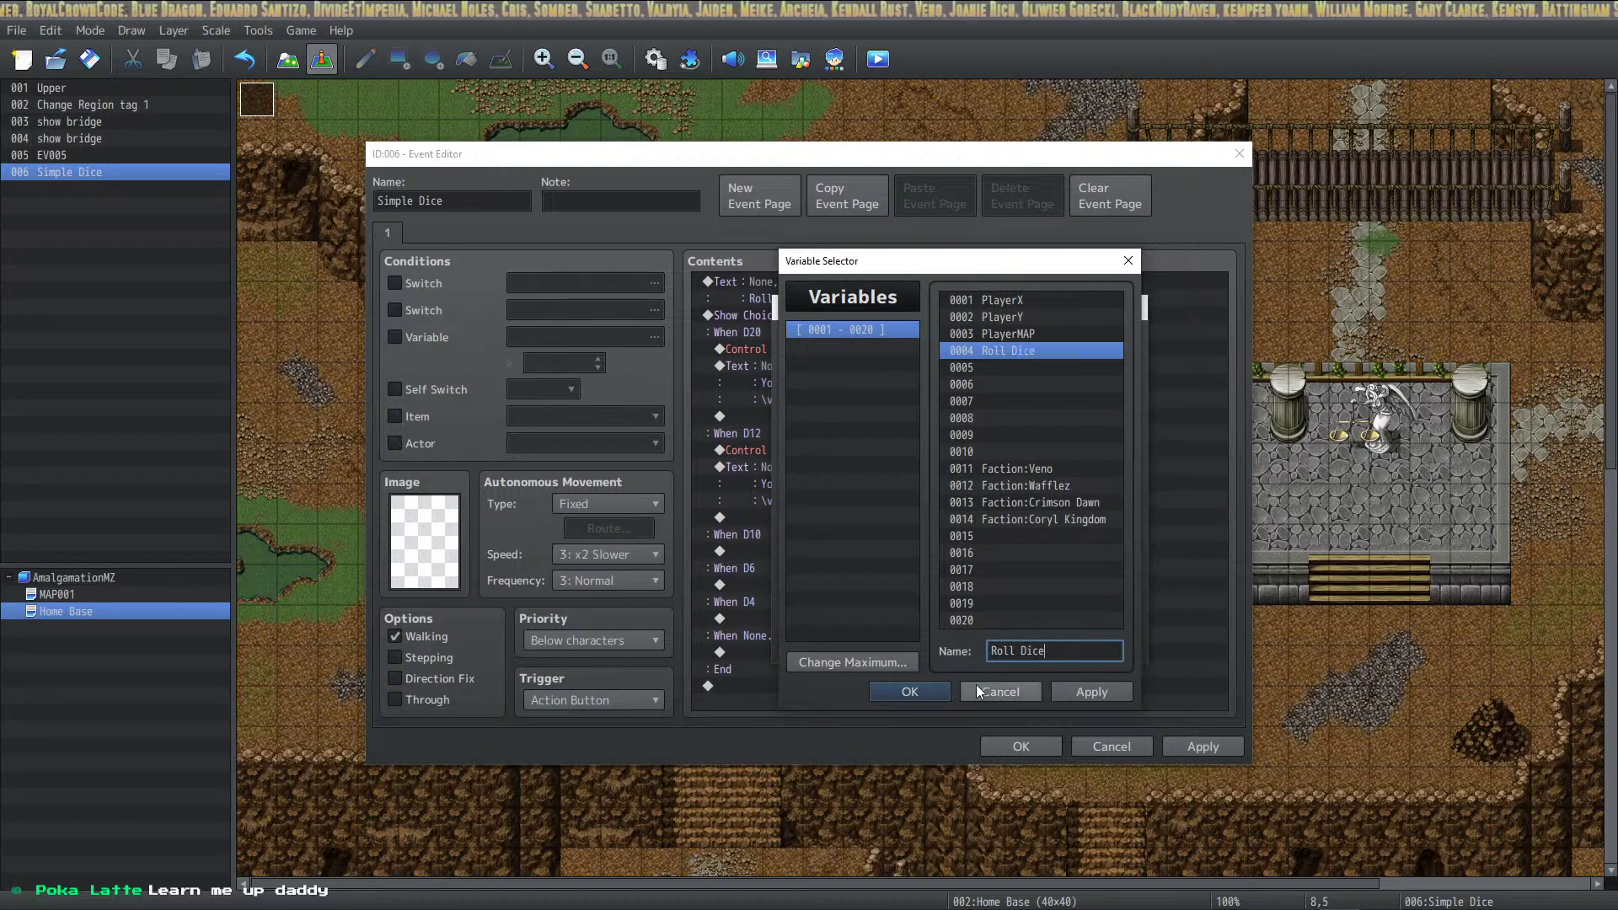
click(909, 691)
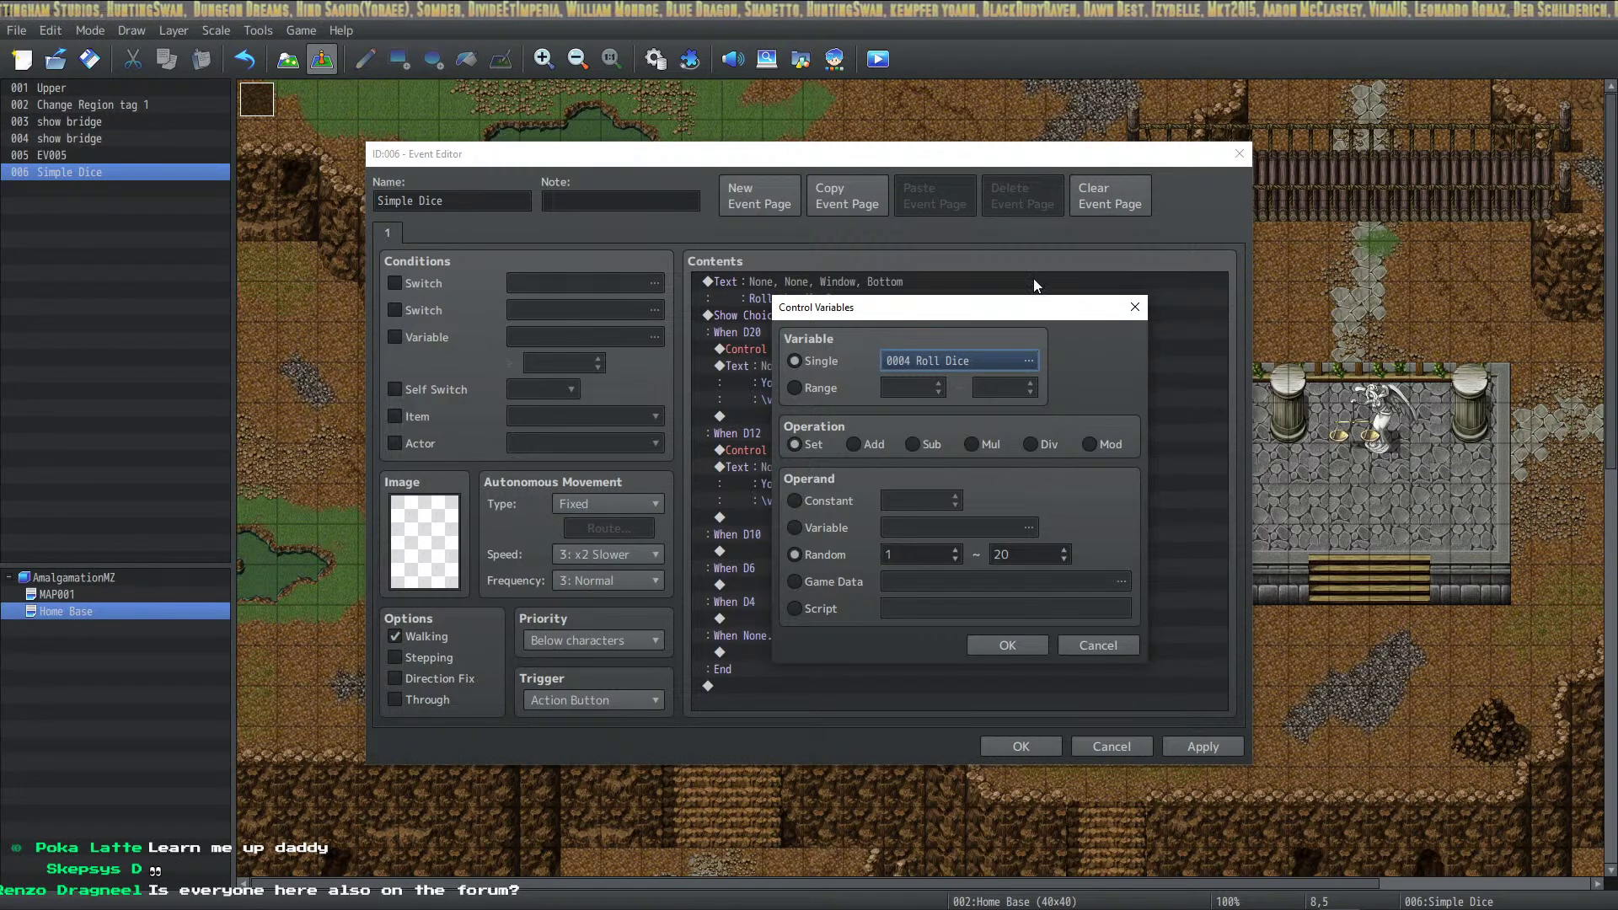
click(1008, 645)
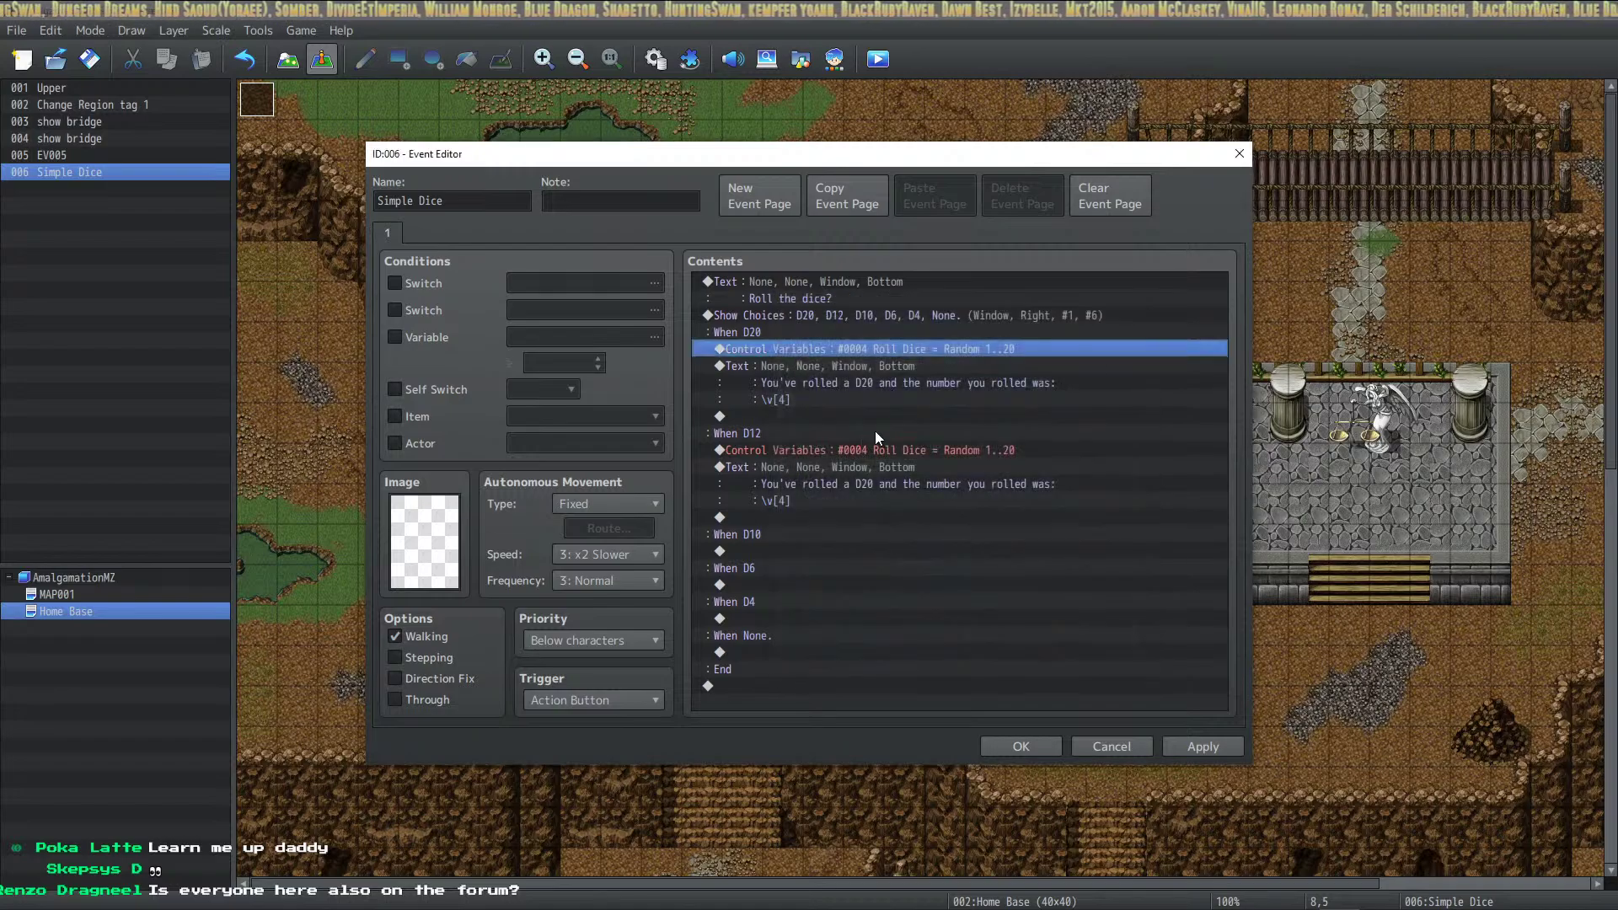
Set the upper limit of the random roll in the D12 branch's Control Variables command to 12
click(964, 447)
right_click(963, 447)
click(994, 477)
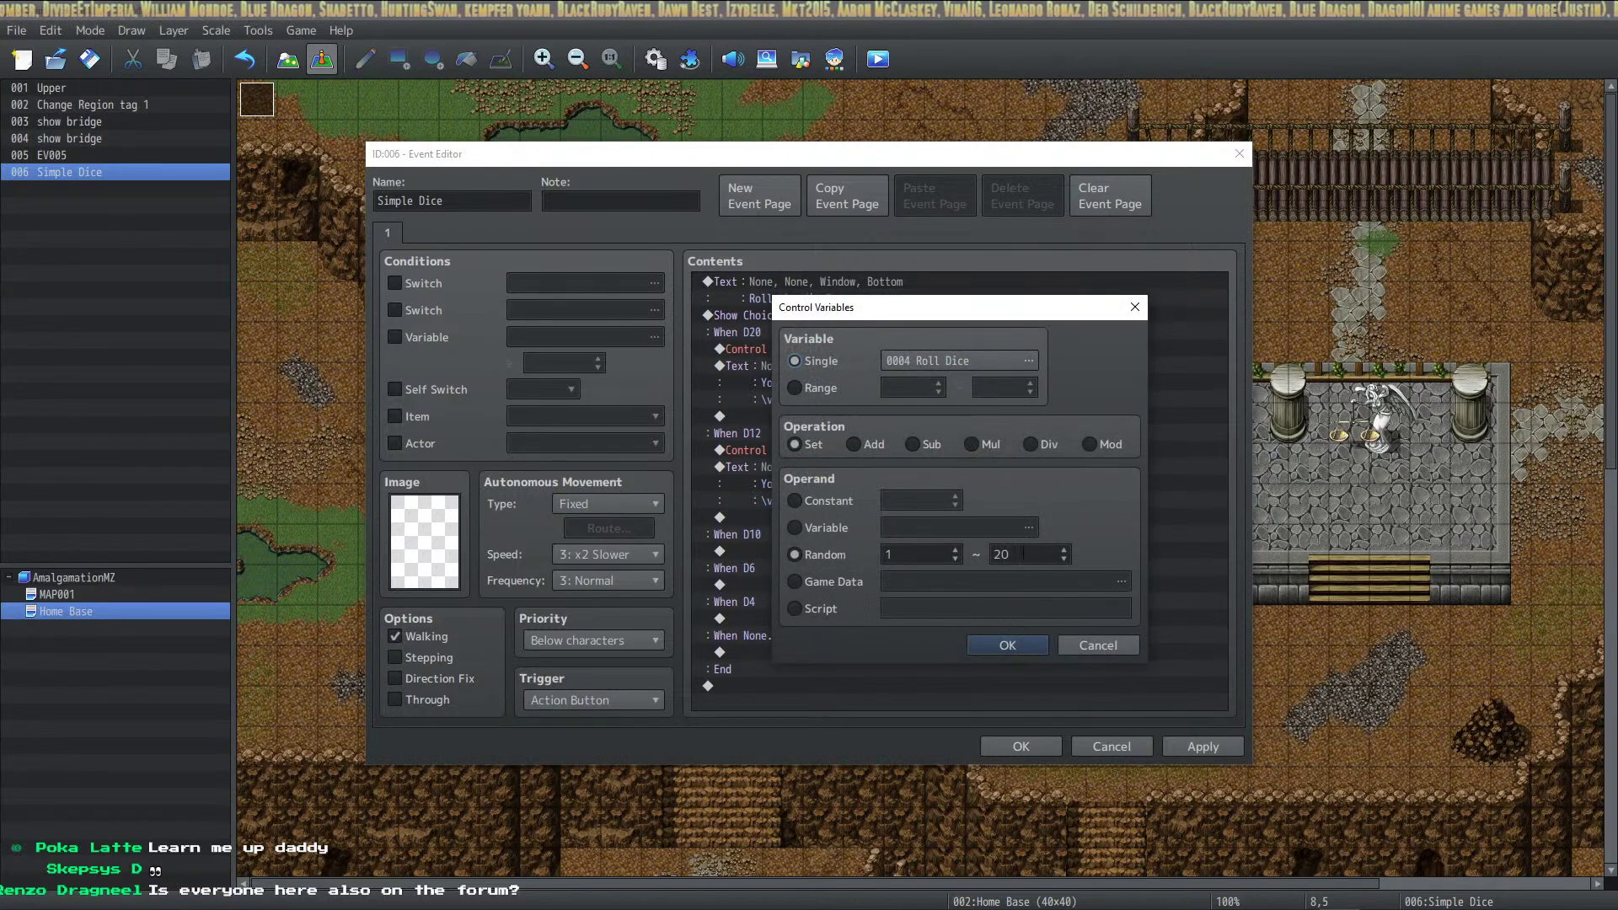
double_click(1007, 553)
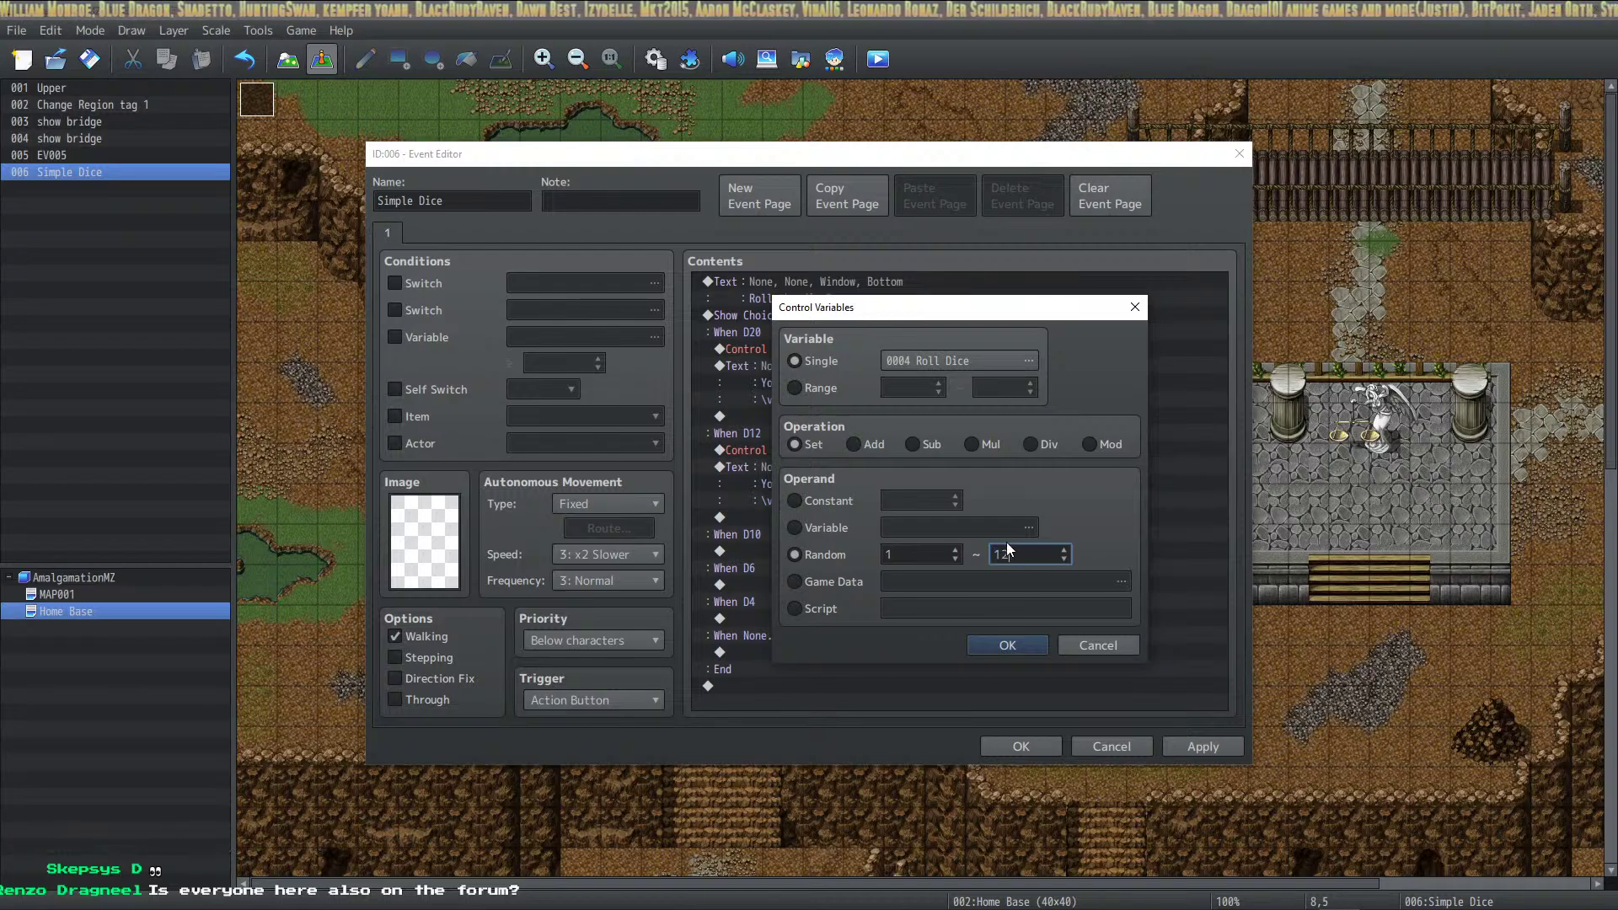
text(12)
click(1019, 645)
Change the die name in the D12 branch's message to D12 and apply the event changes
double_click(933, 466)
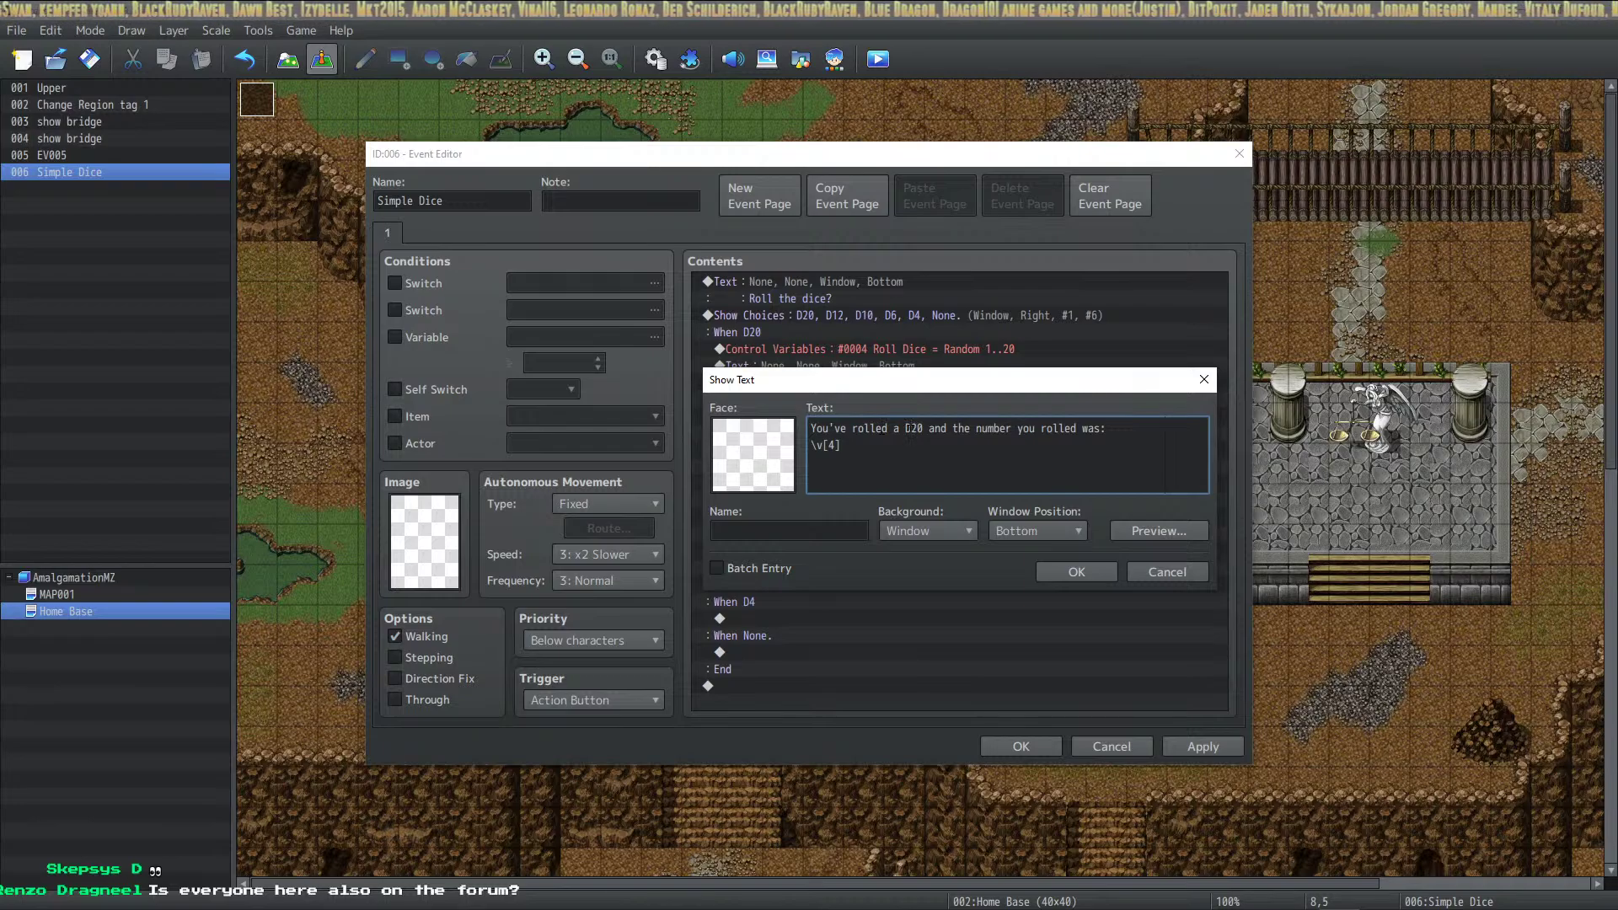
double_click(910, 431)
text(D12)
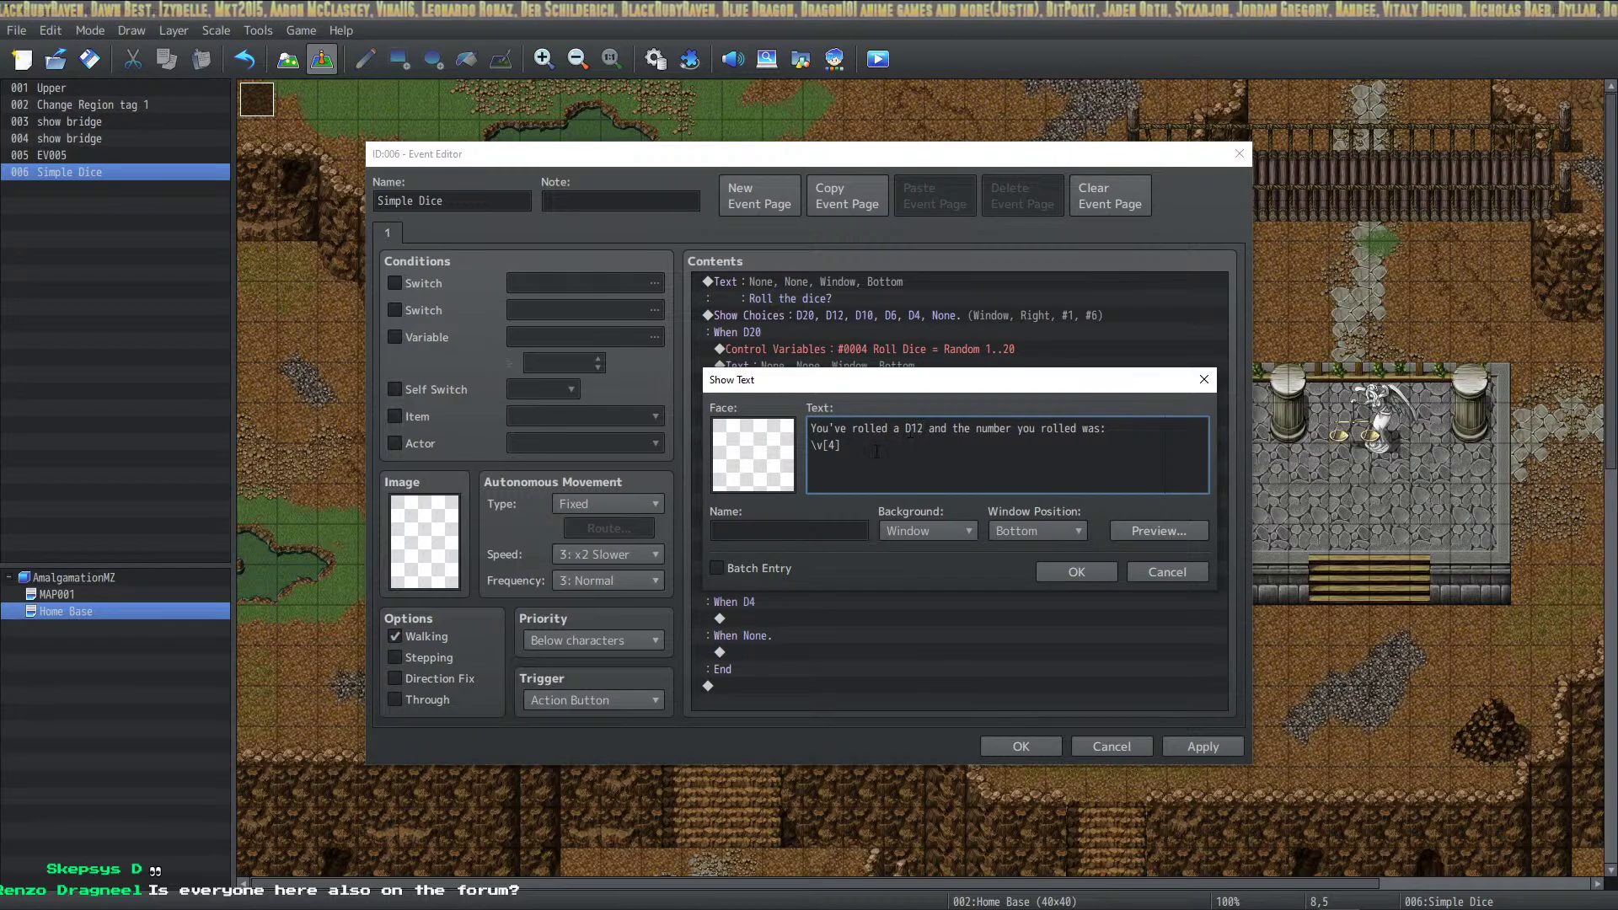
click(1057, 573)
click(1203, 746)
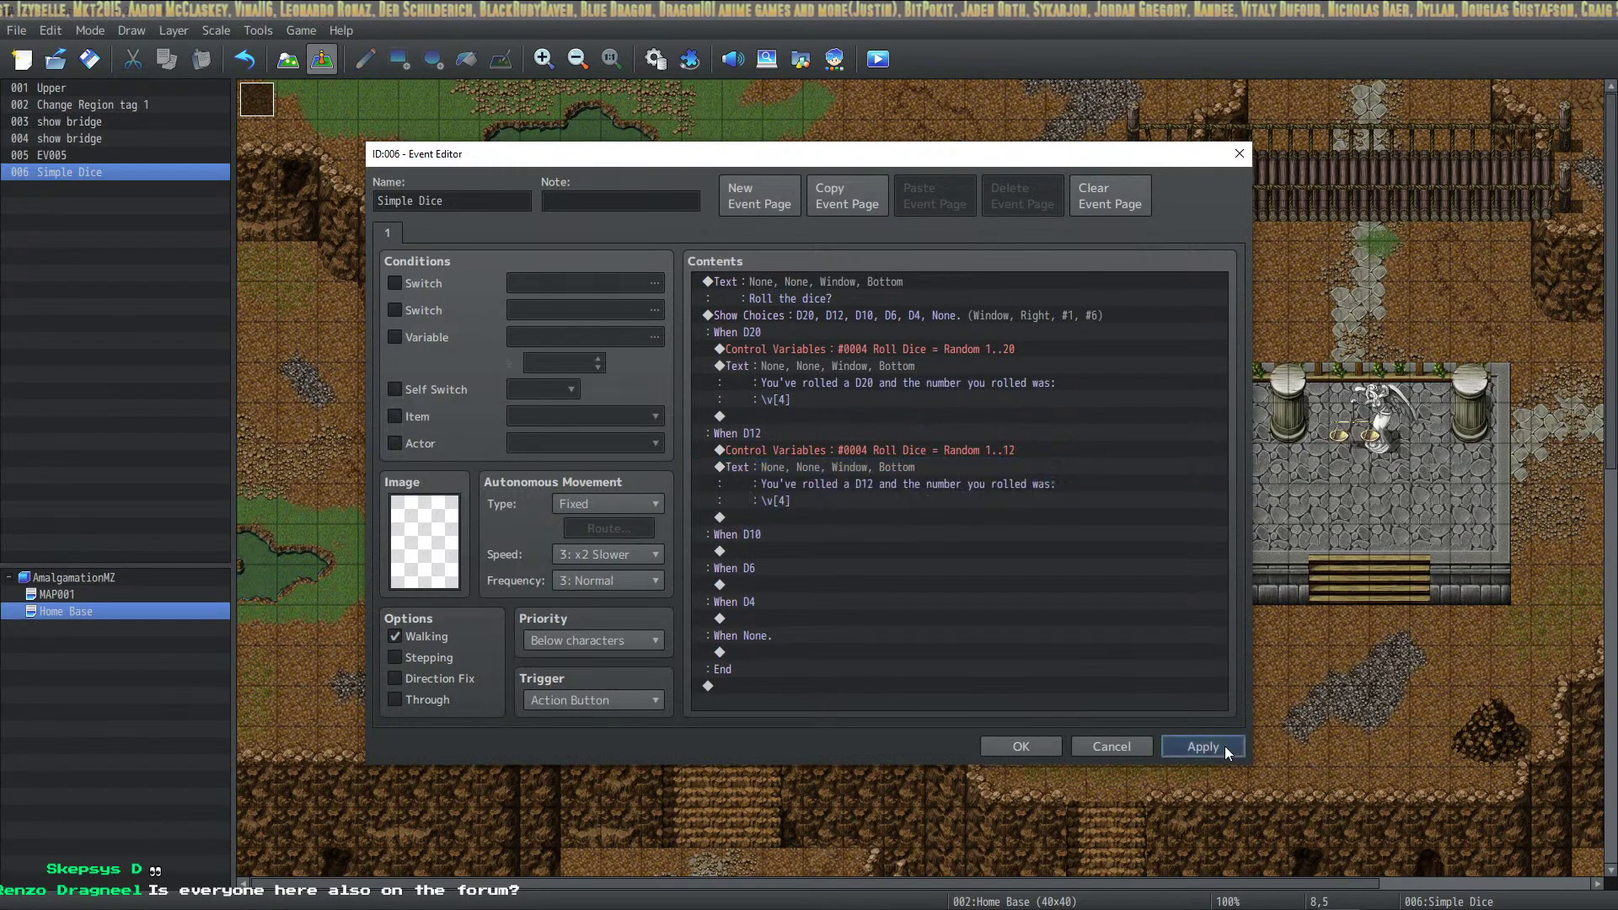
click(938, 347)
click(951, 452)
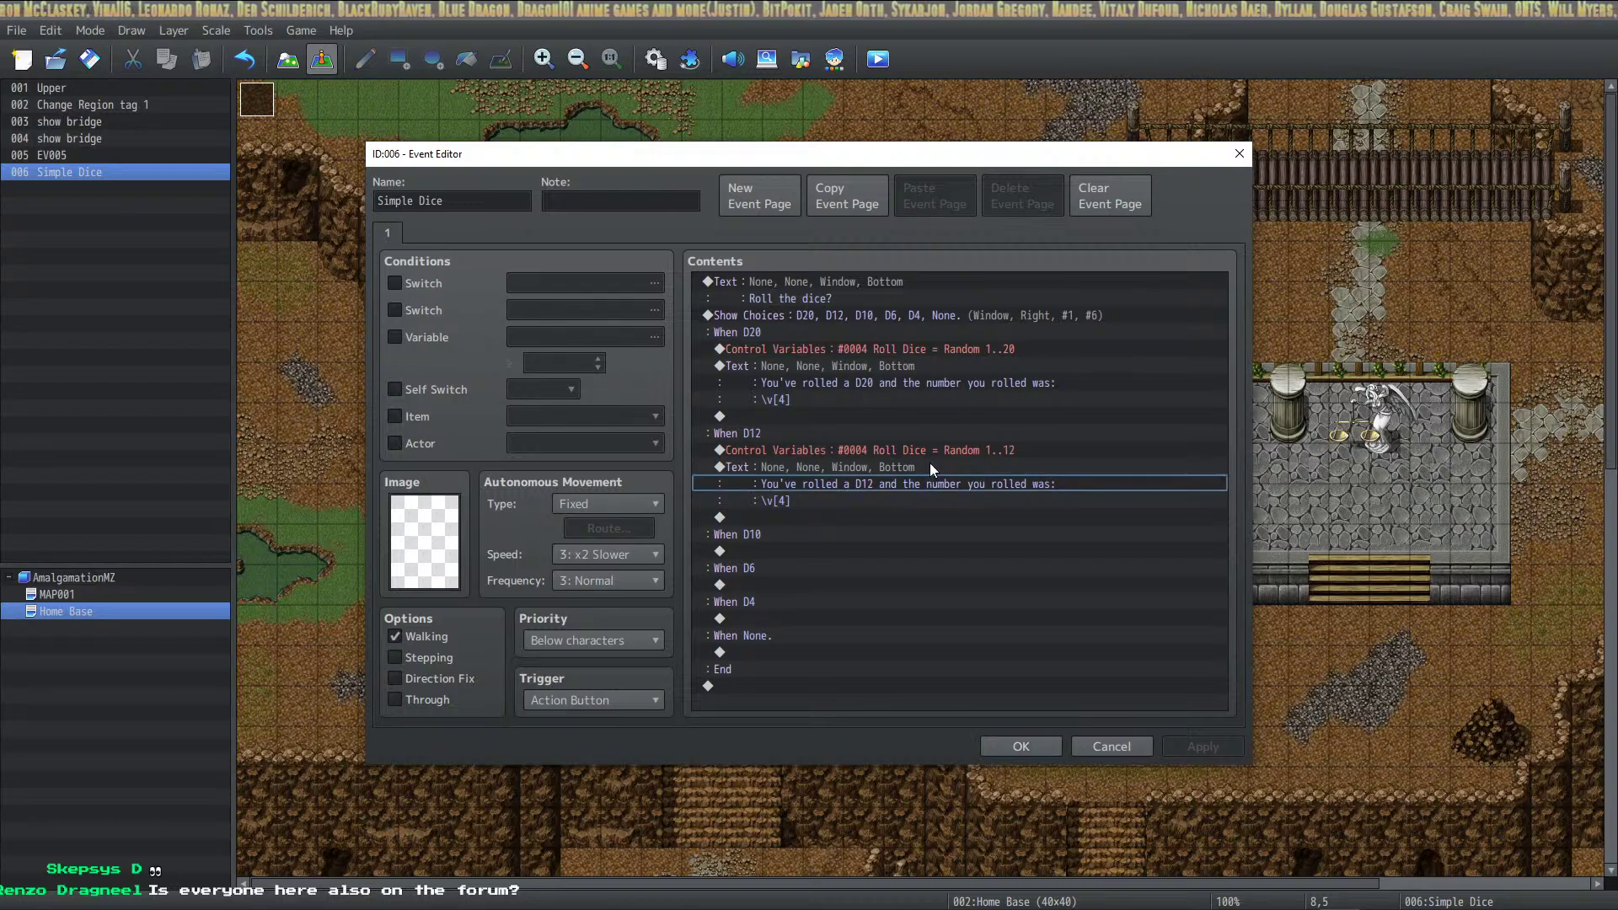
click(918, 386)
click(913, 339)
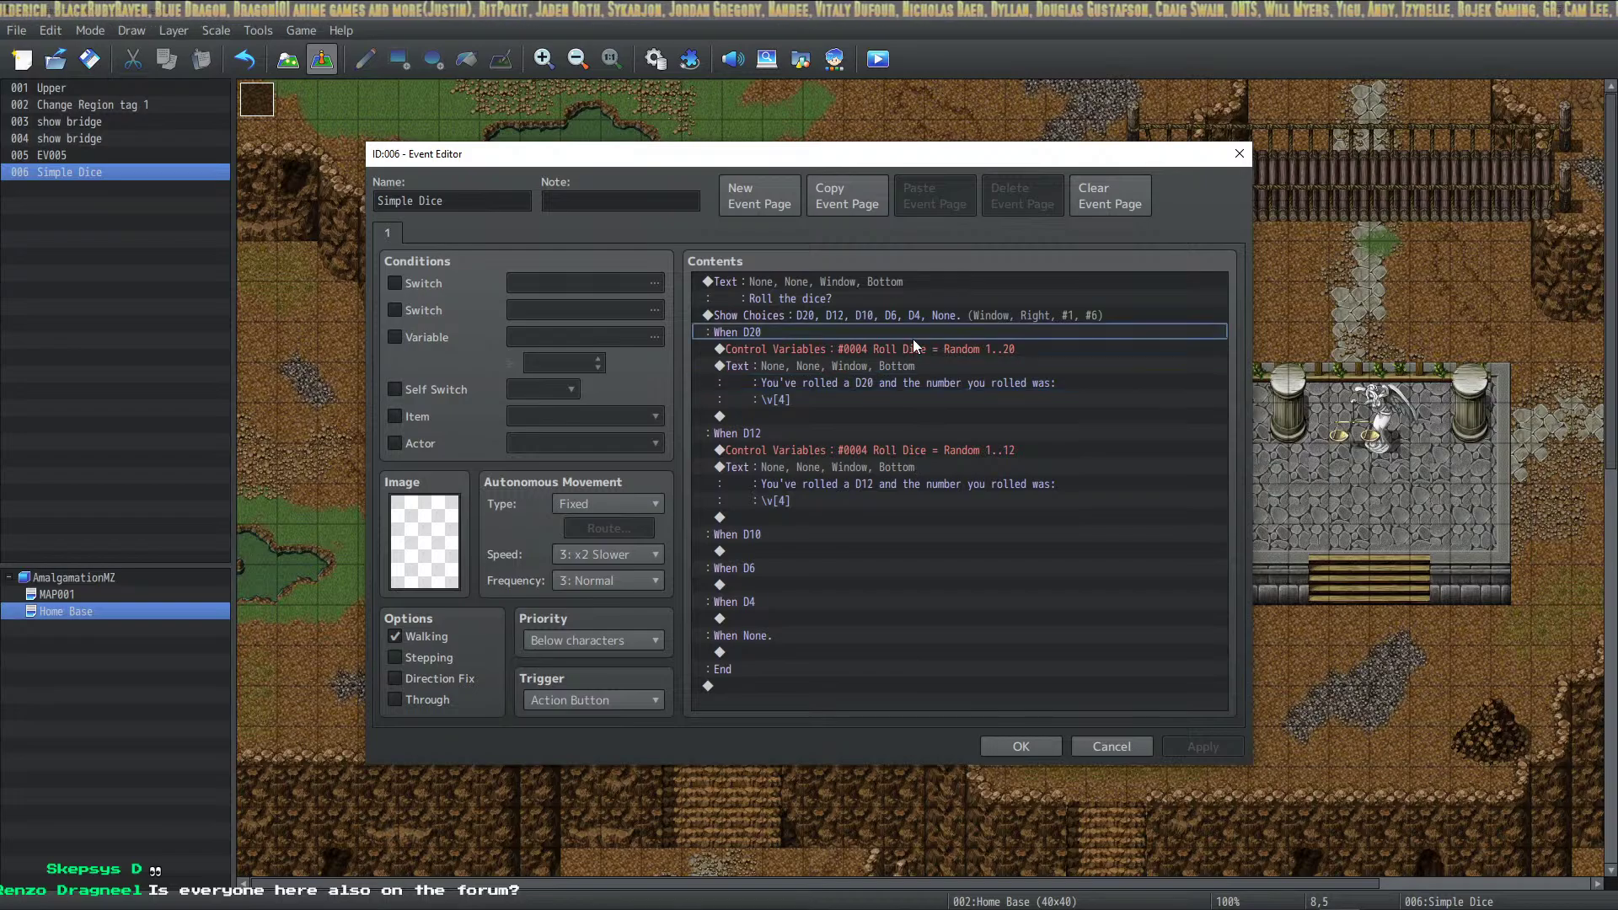
double_click(913, 340)
click(1146, 747)
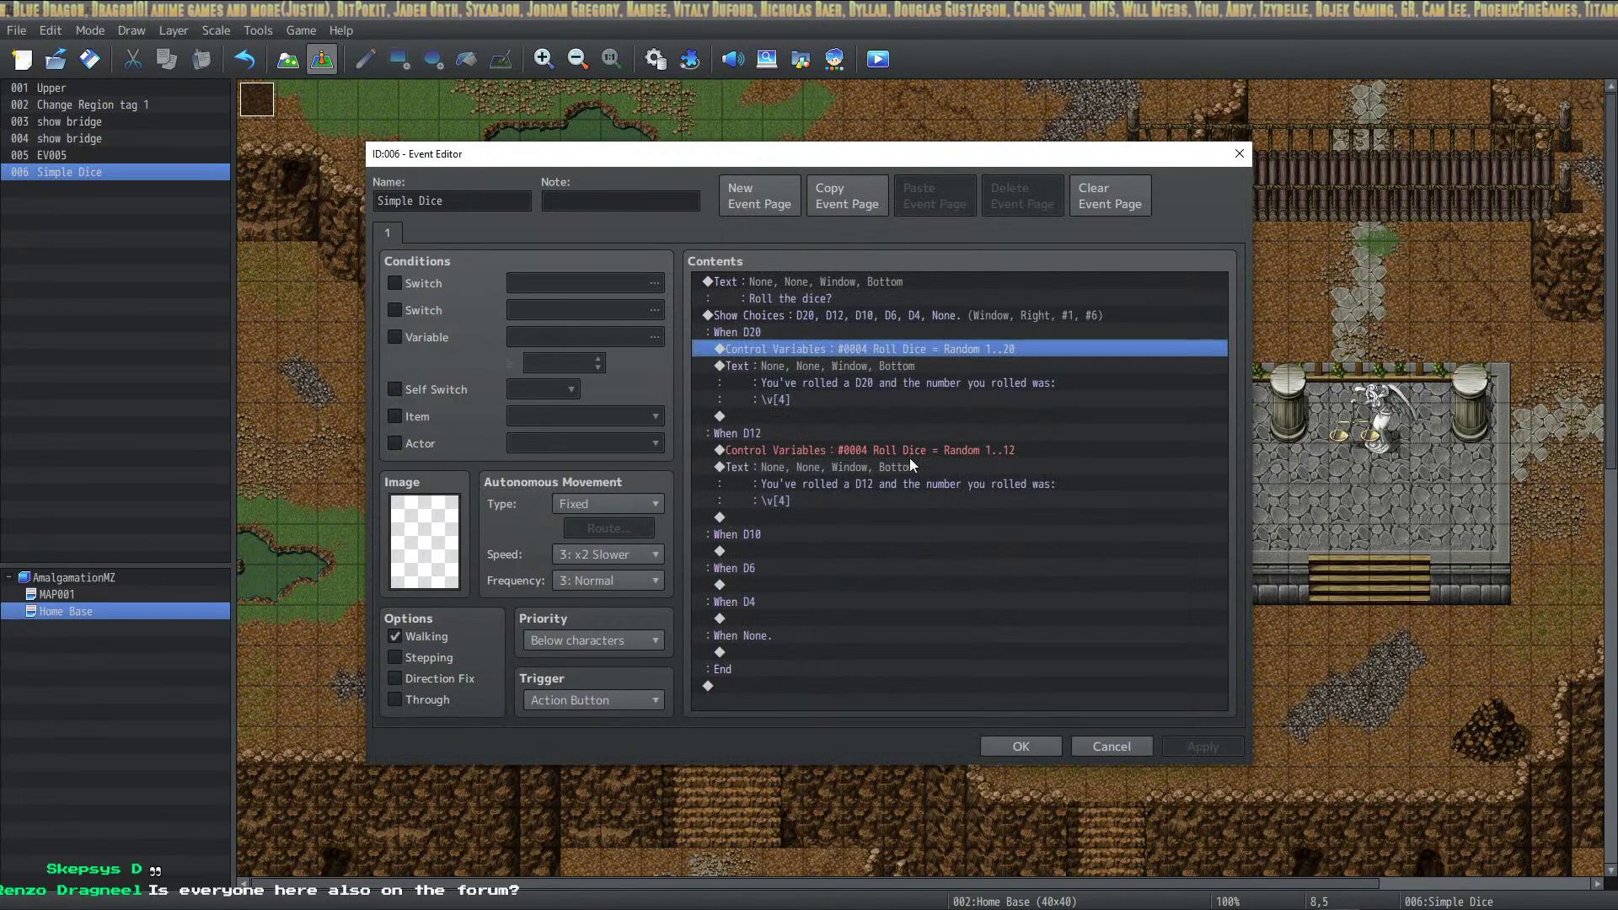
click(909, 464)
click(918, 450)
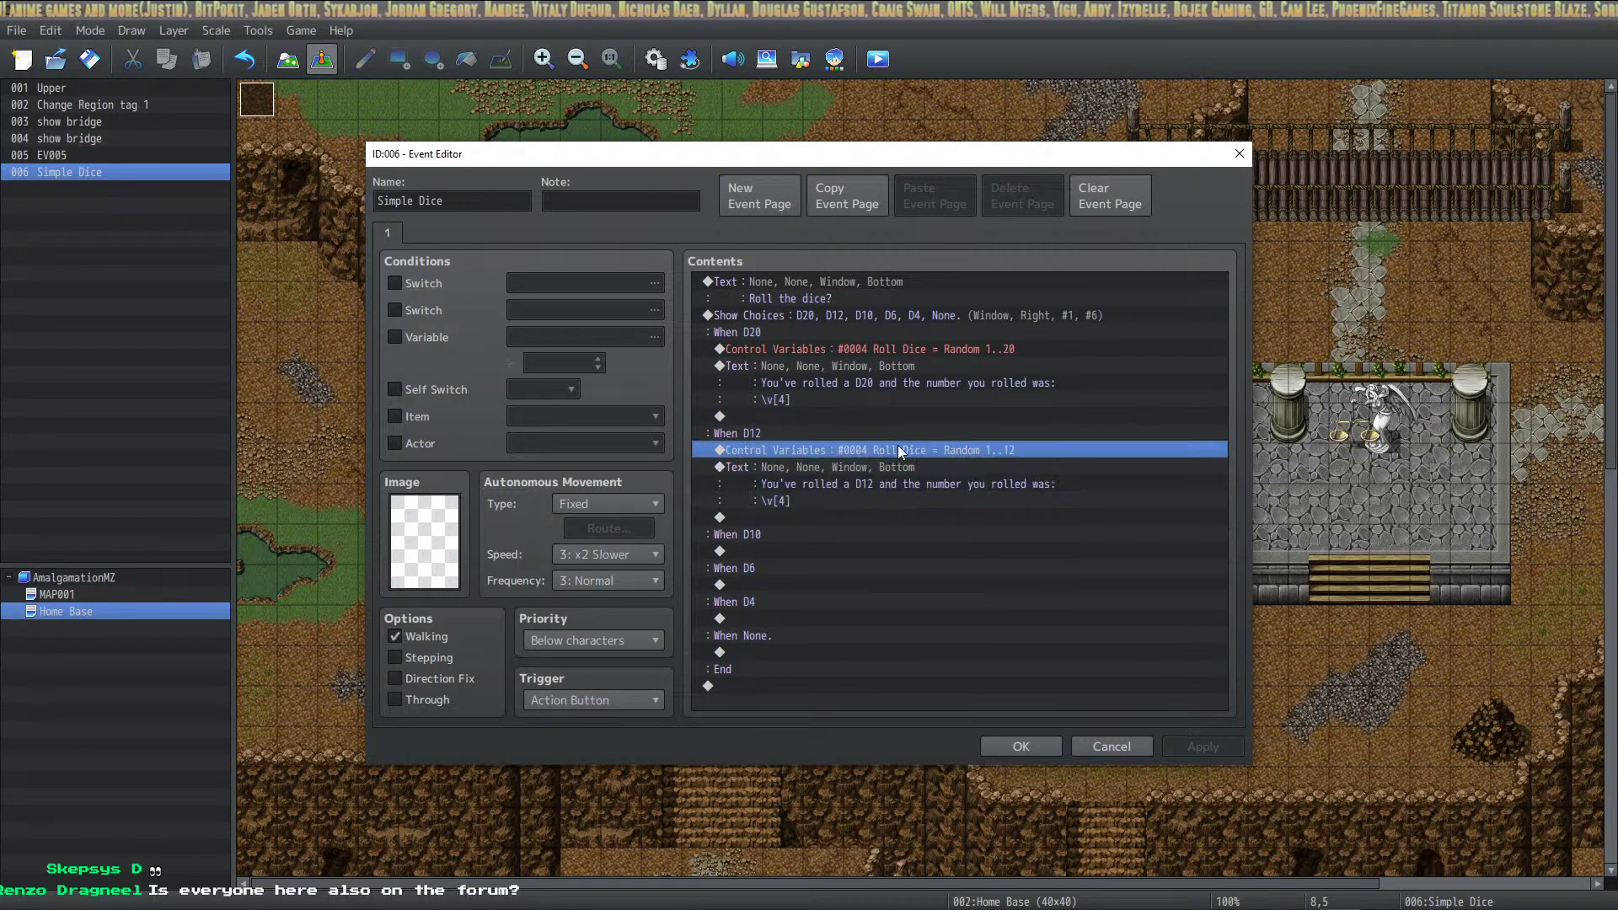
click(910, 552)
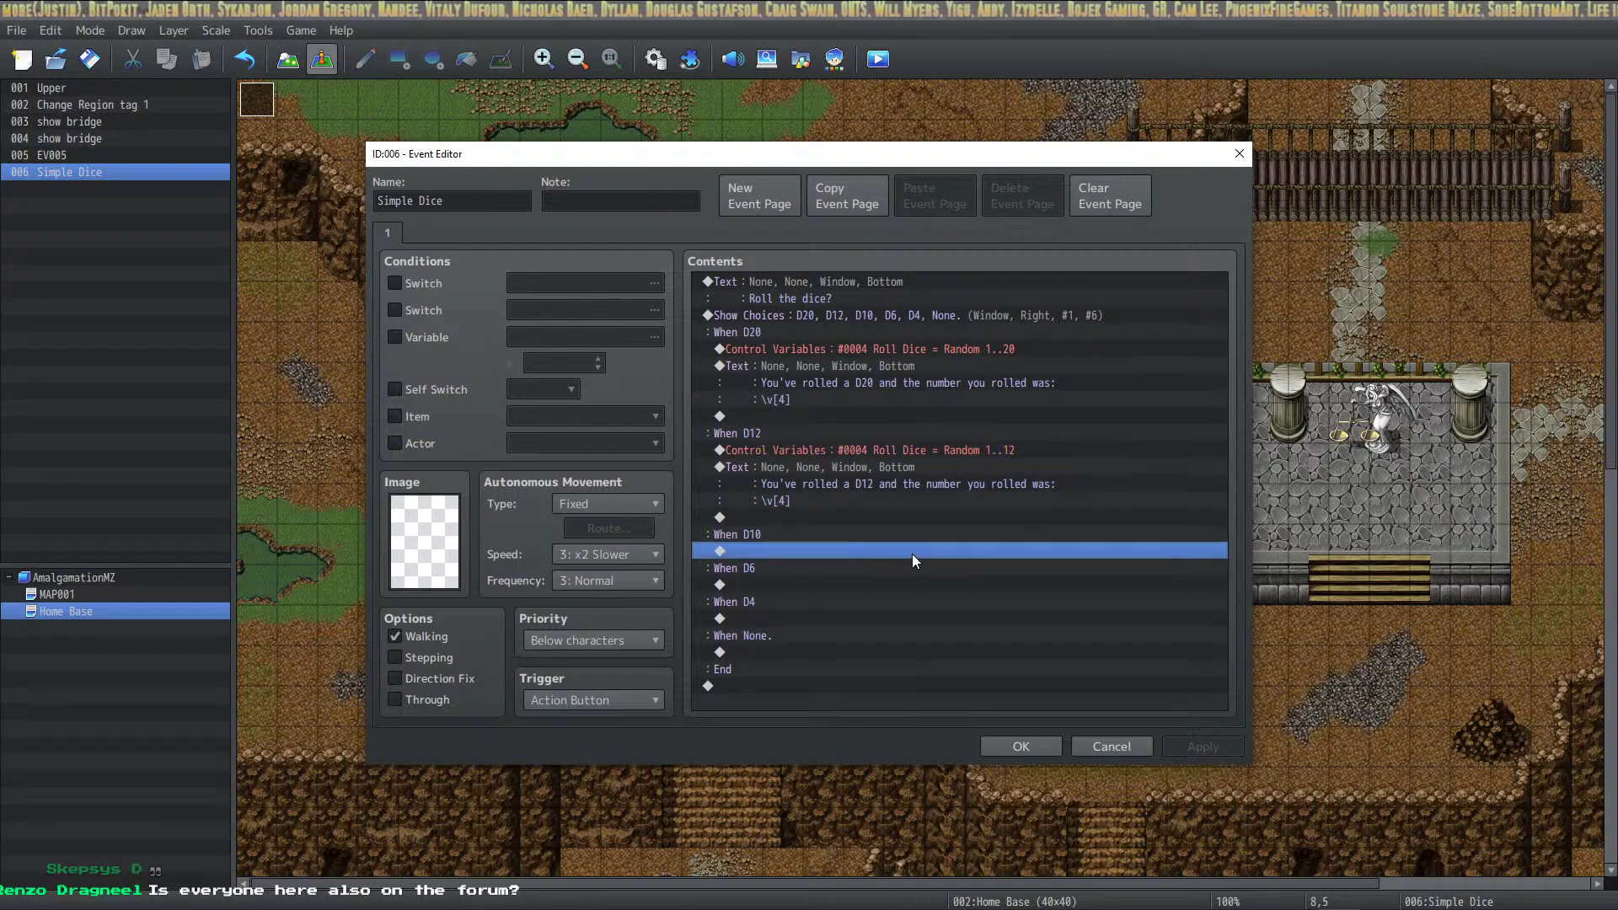
click(858, 572)
click(856, 579)
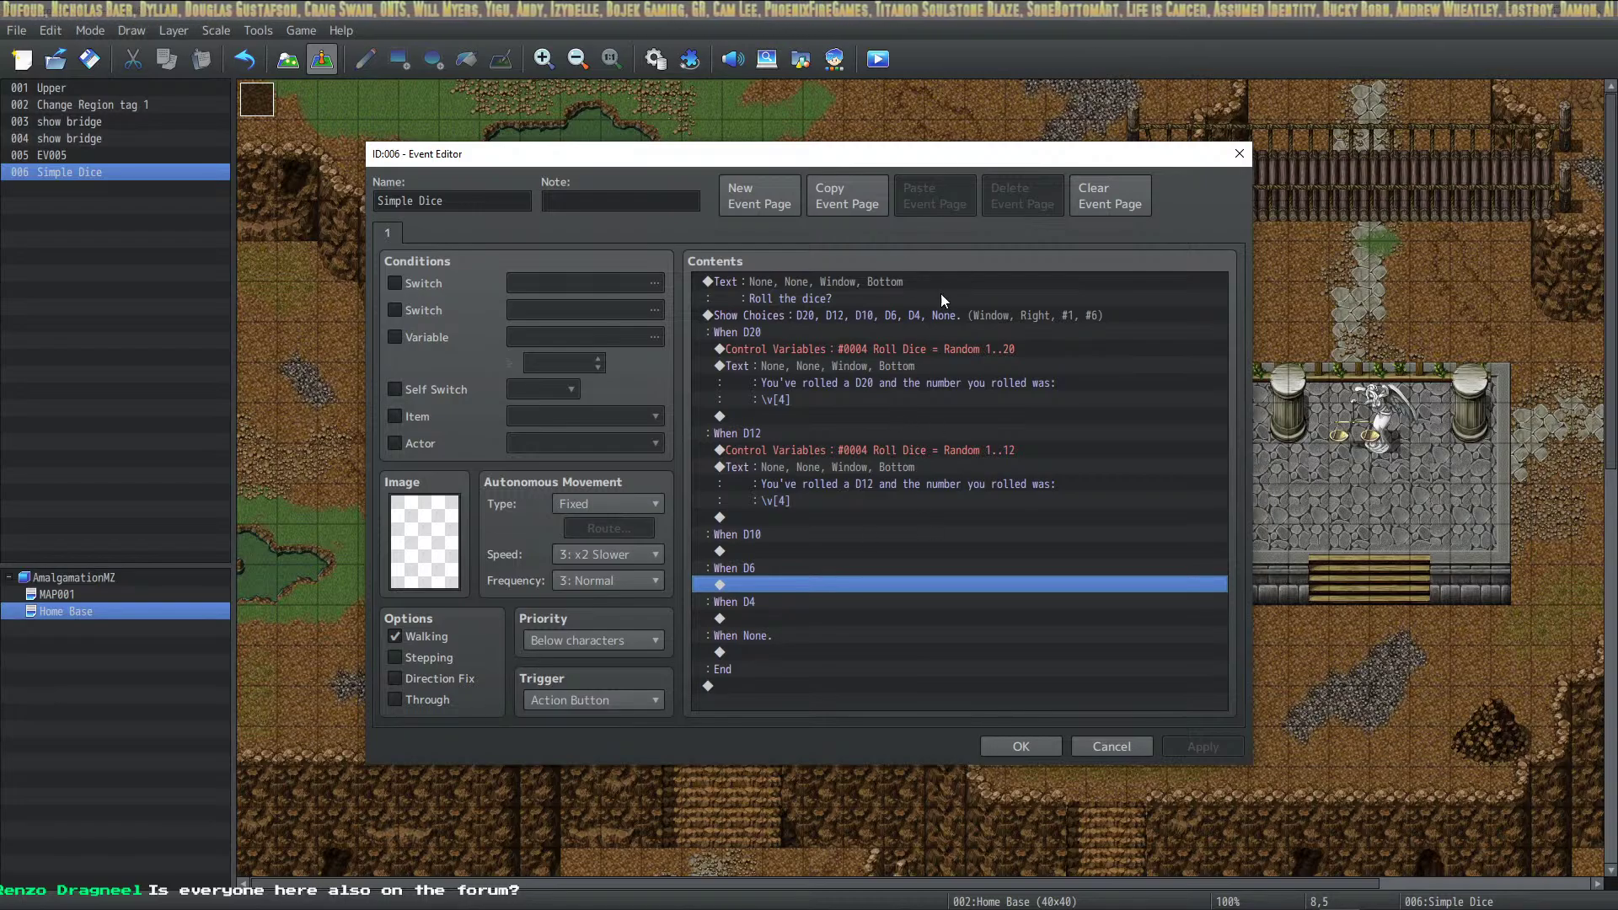
Copy the Control Variables and Show Text commands from the When D12 branch into the When D10 branch
click(861, 434)
click(867, 451)
shift+click(864, 472)
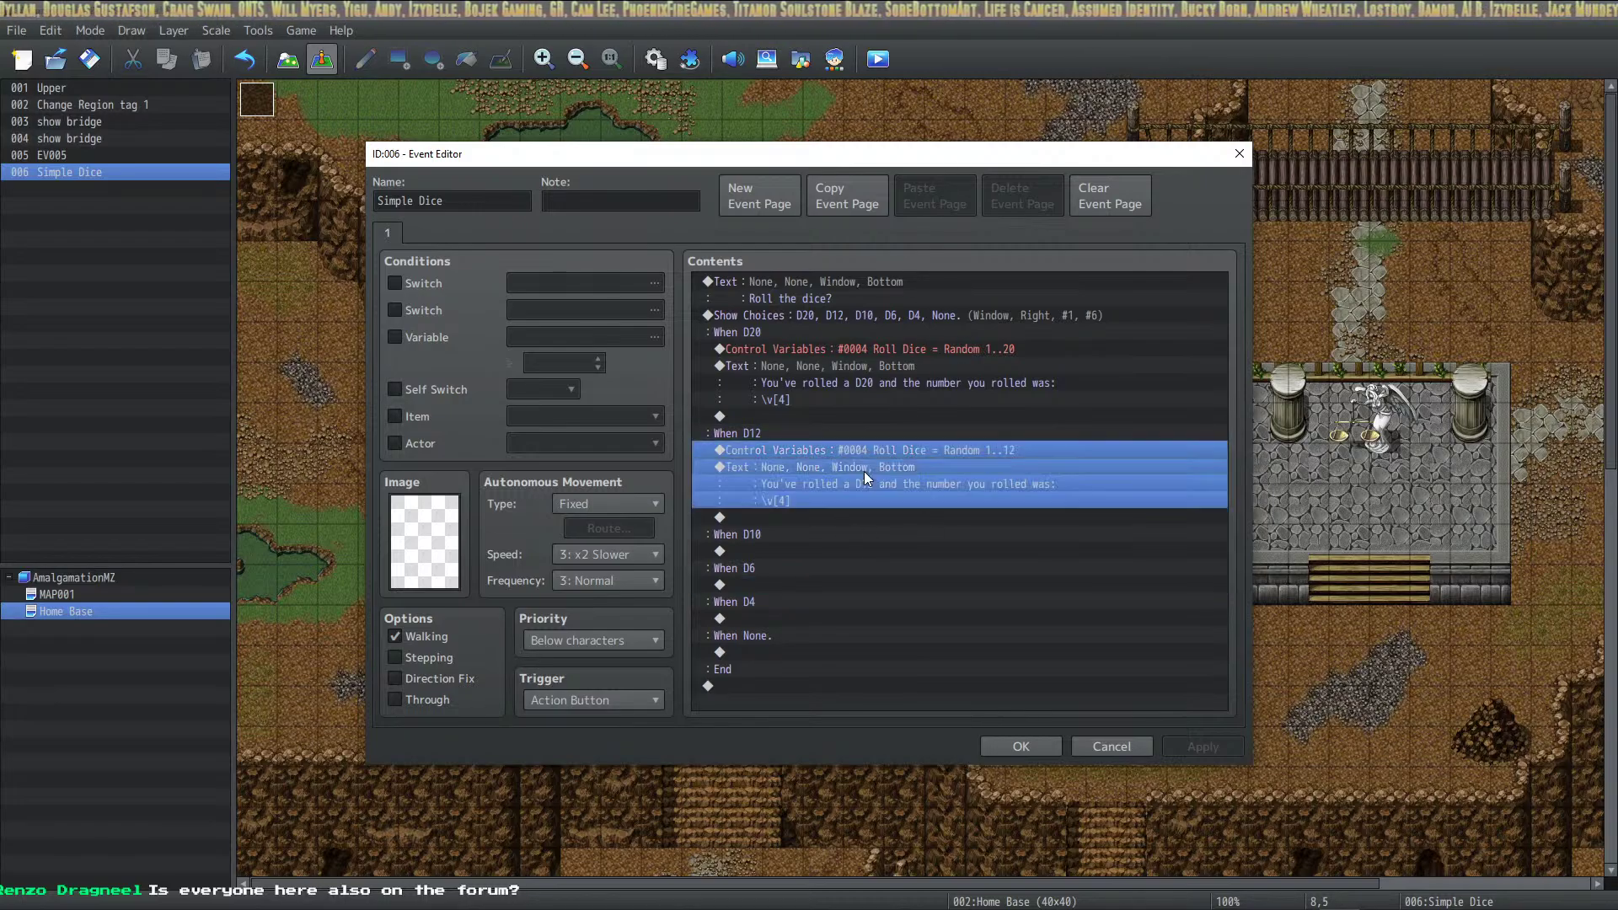
key(ctrl+c)
click(823, 543)
key(ctrl+v)
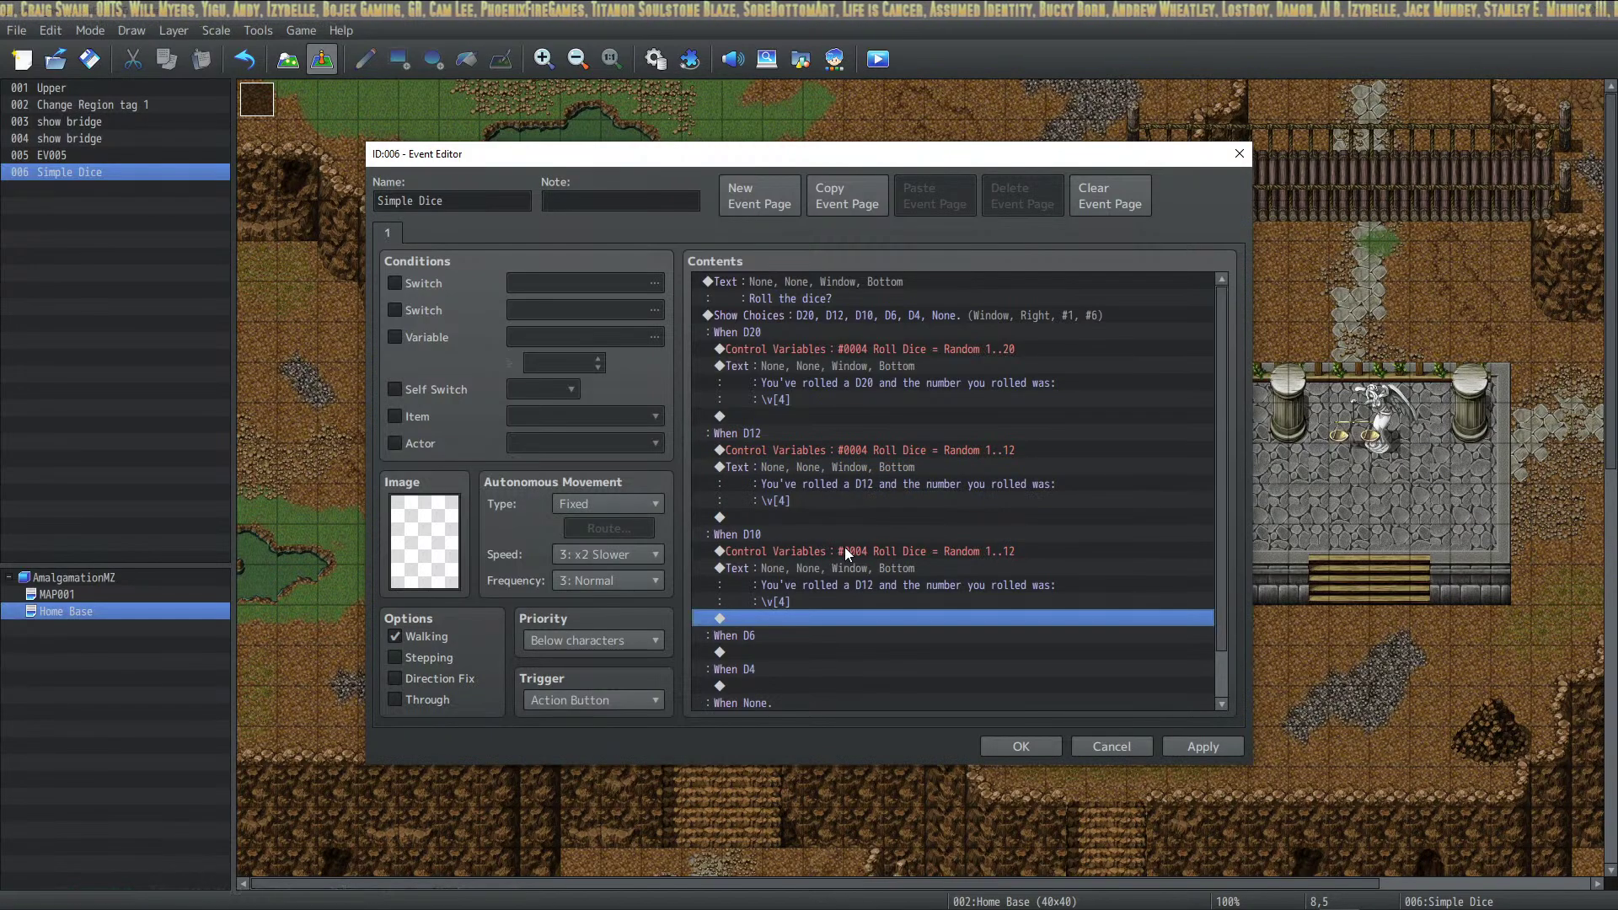
Set the upper limit of the random roll in the D10 branch's Control Variables command to 10
click(844, 548)
double_click(844, 548)
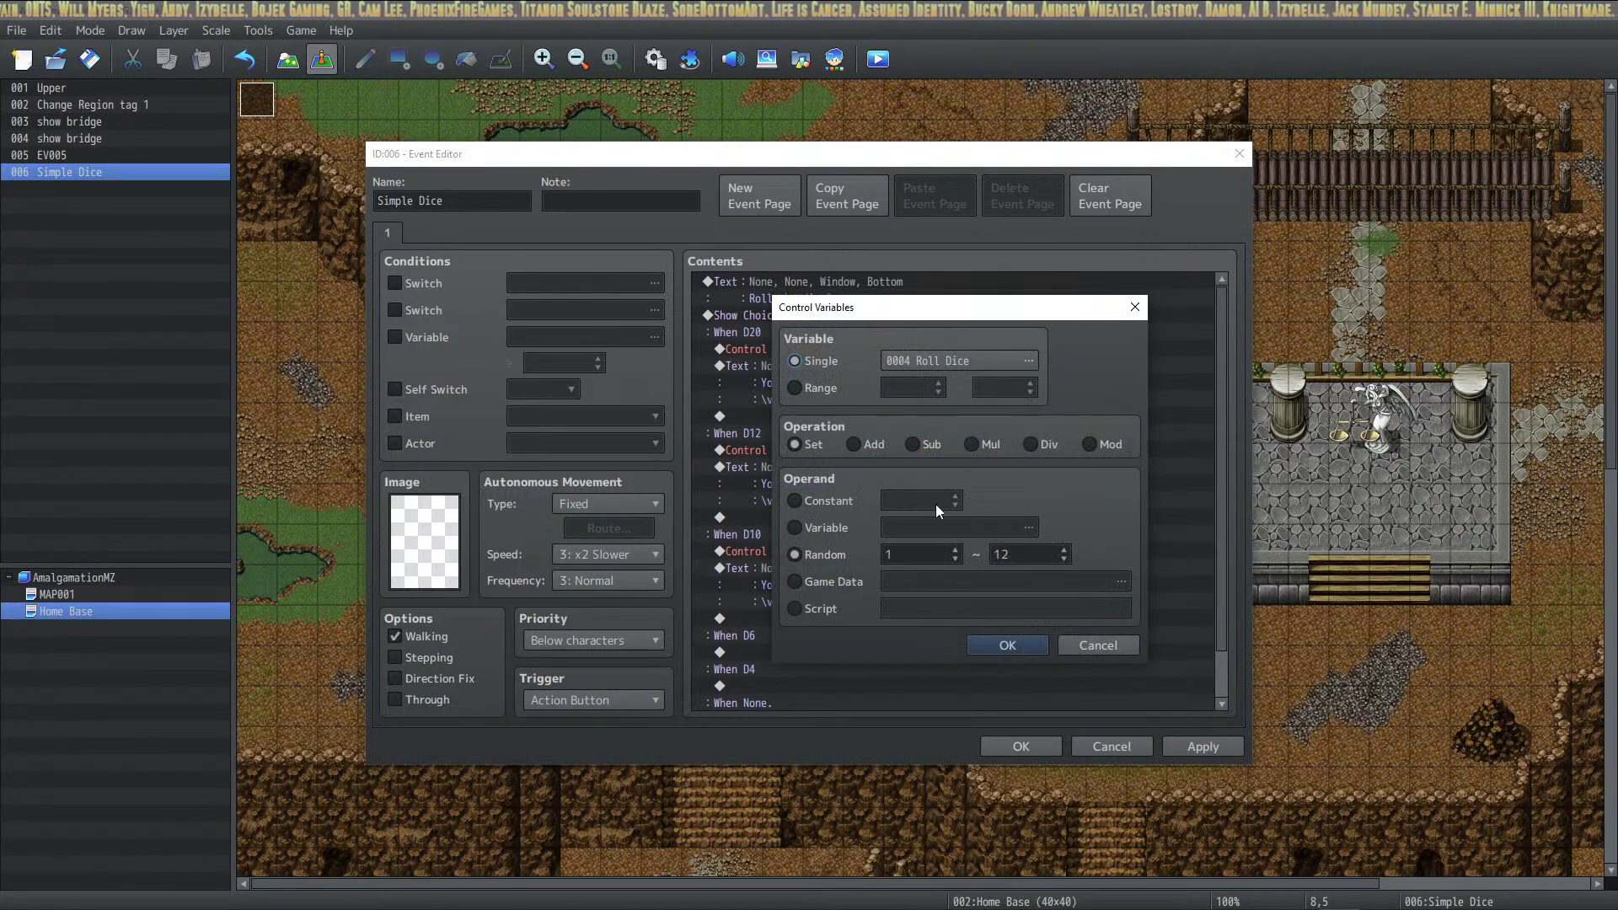
double_click(1027, 553)
text(10)
click(1011, 644)
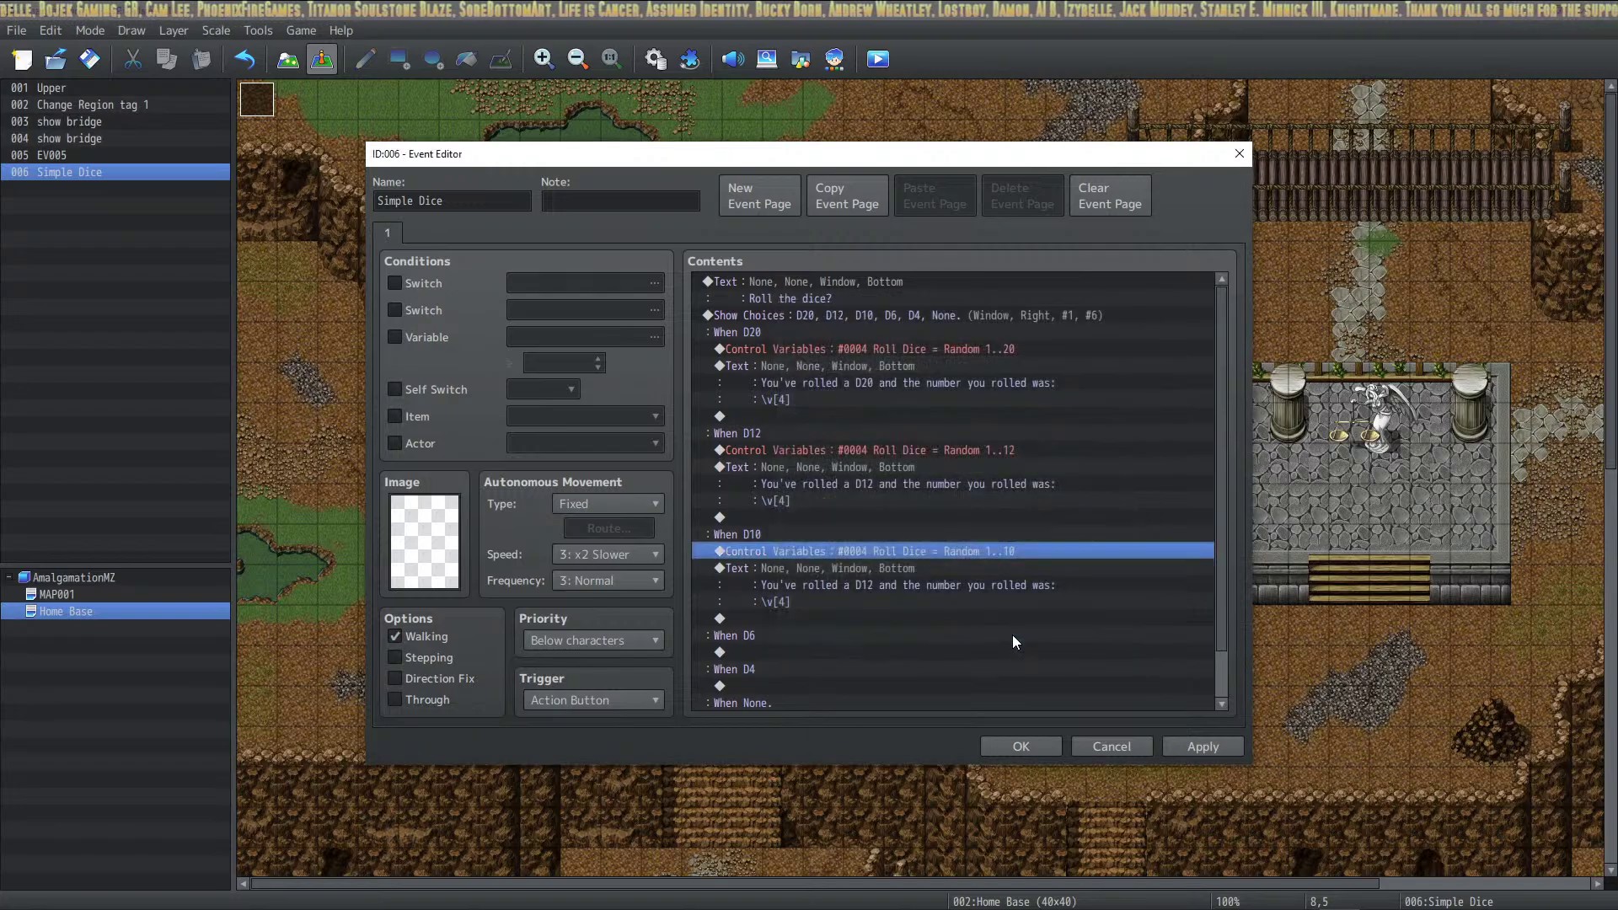
Change the die name in the D10 branch's message to D10
double_click(960, 568)
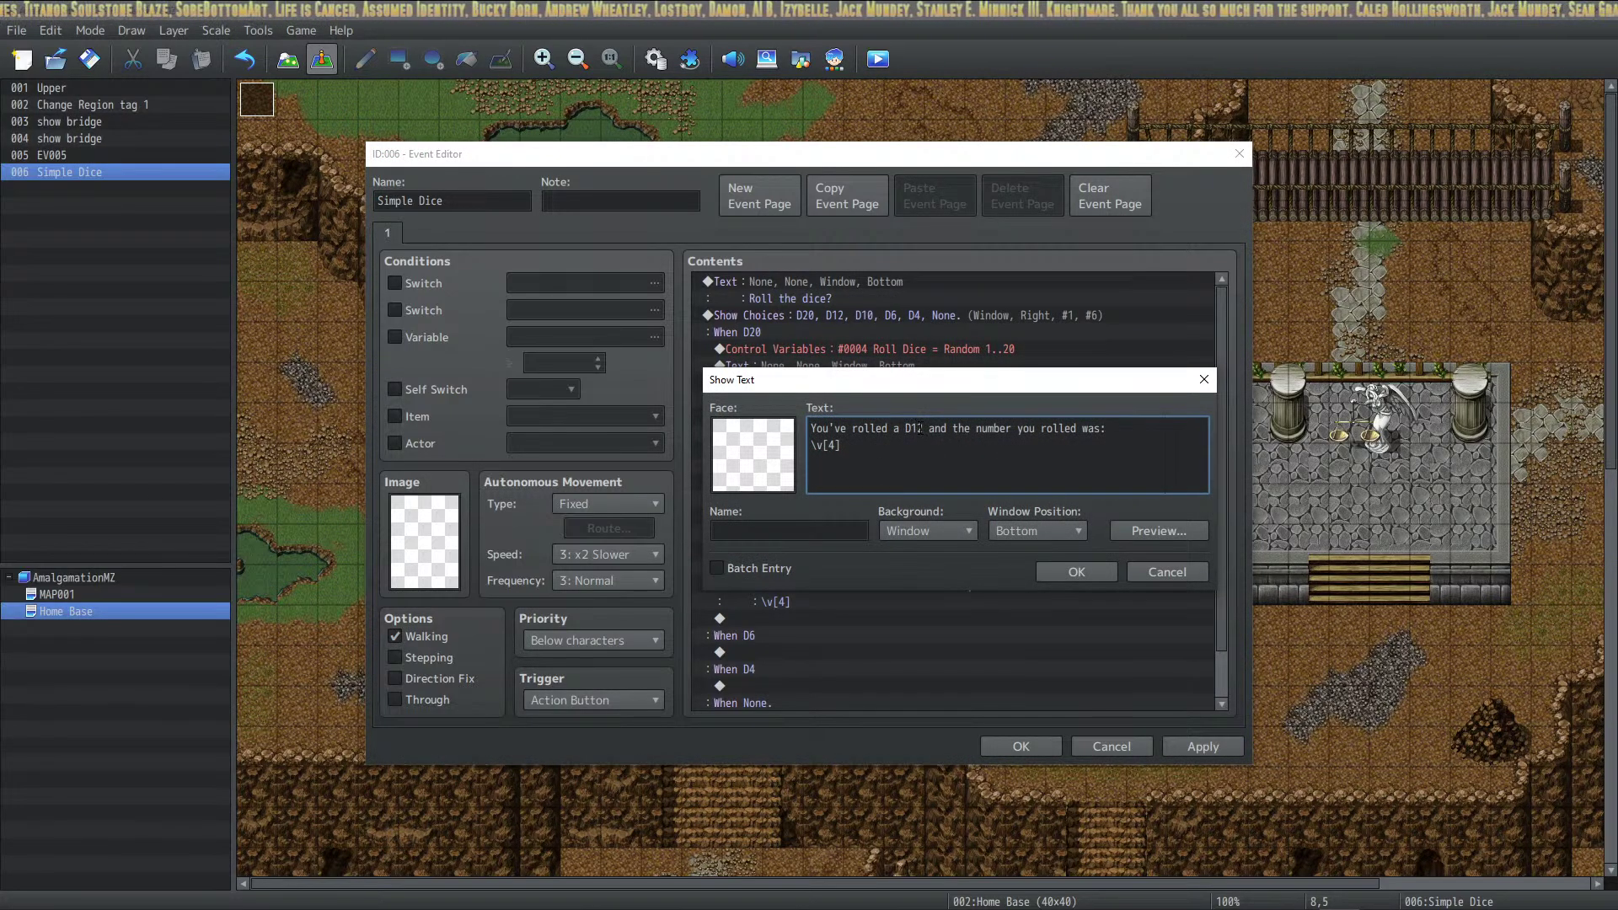
click(1064, 569)
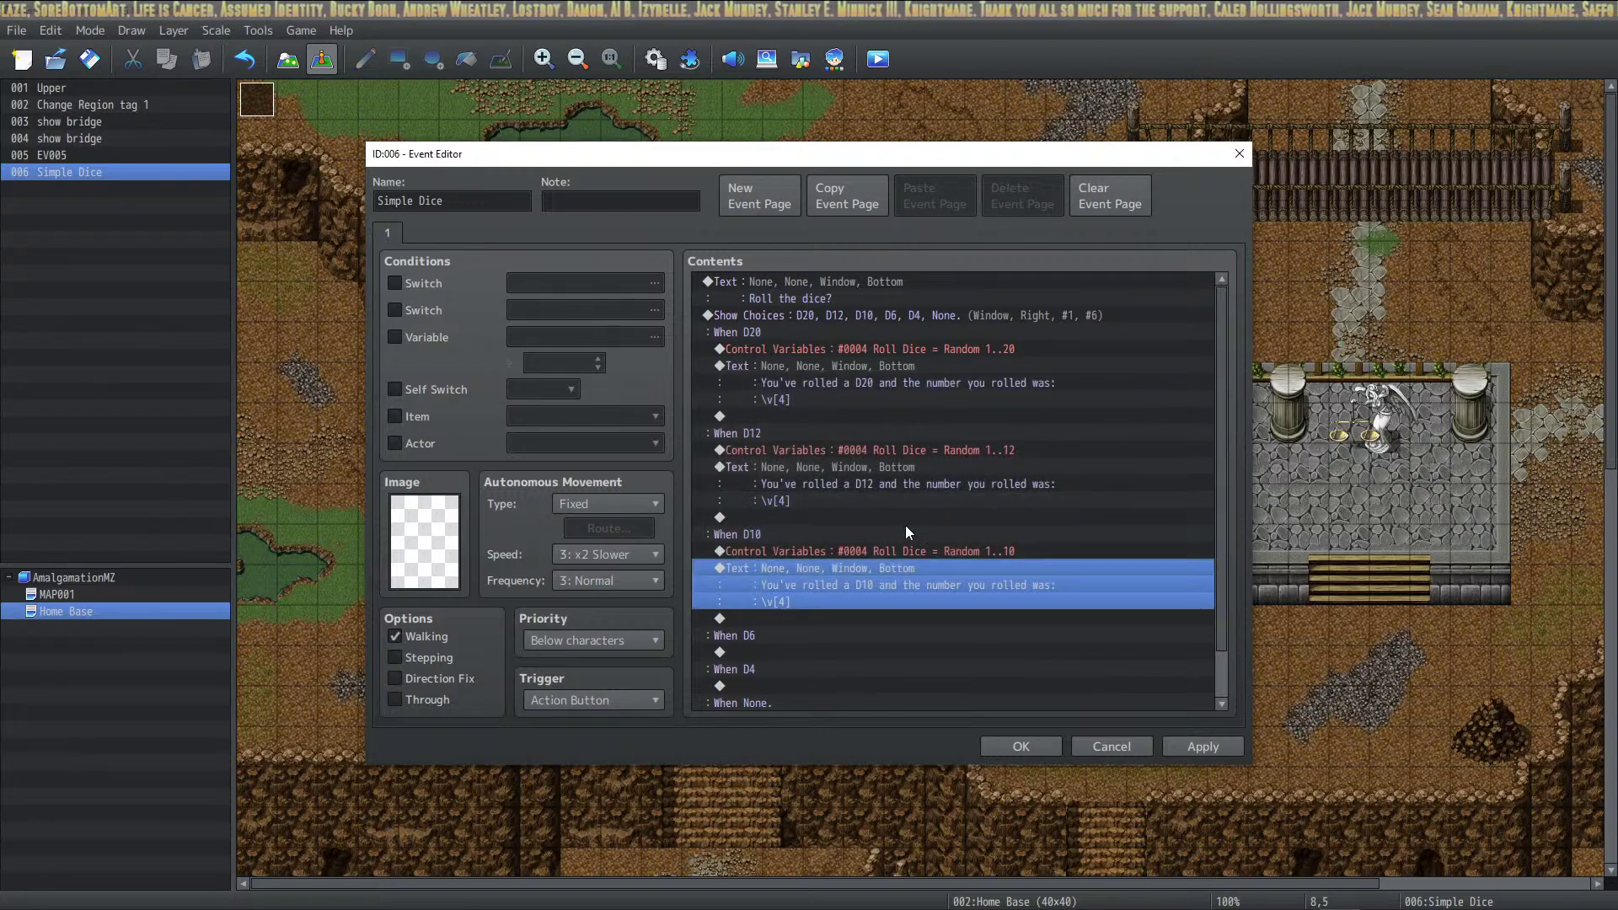
click(988, 337)
click(985, 347)
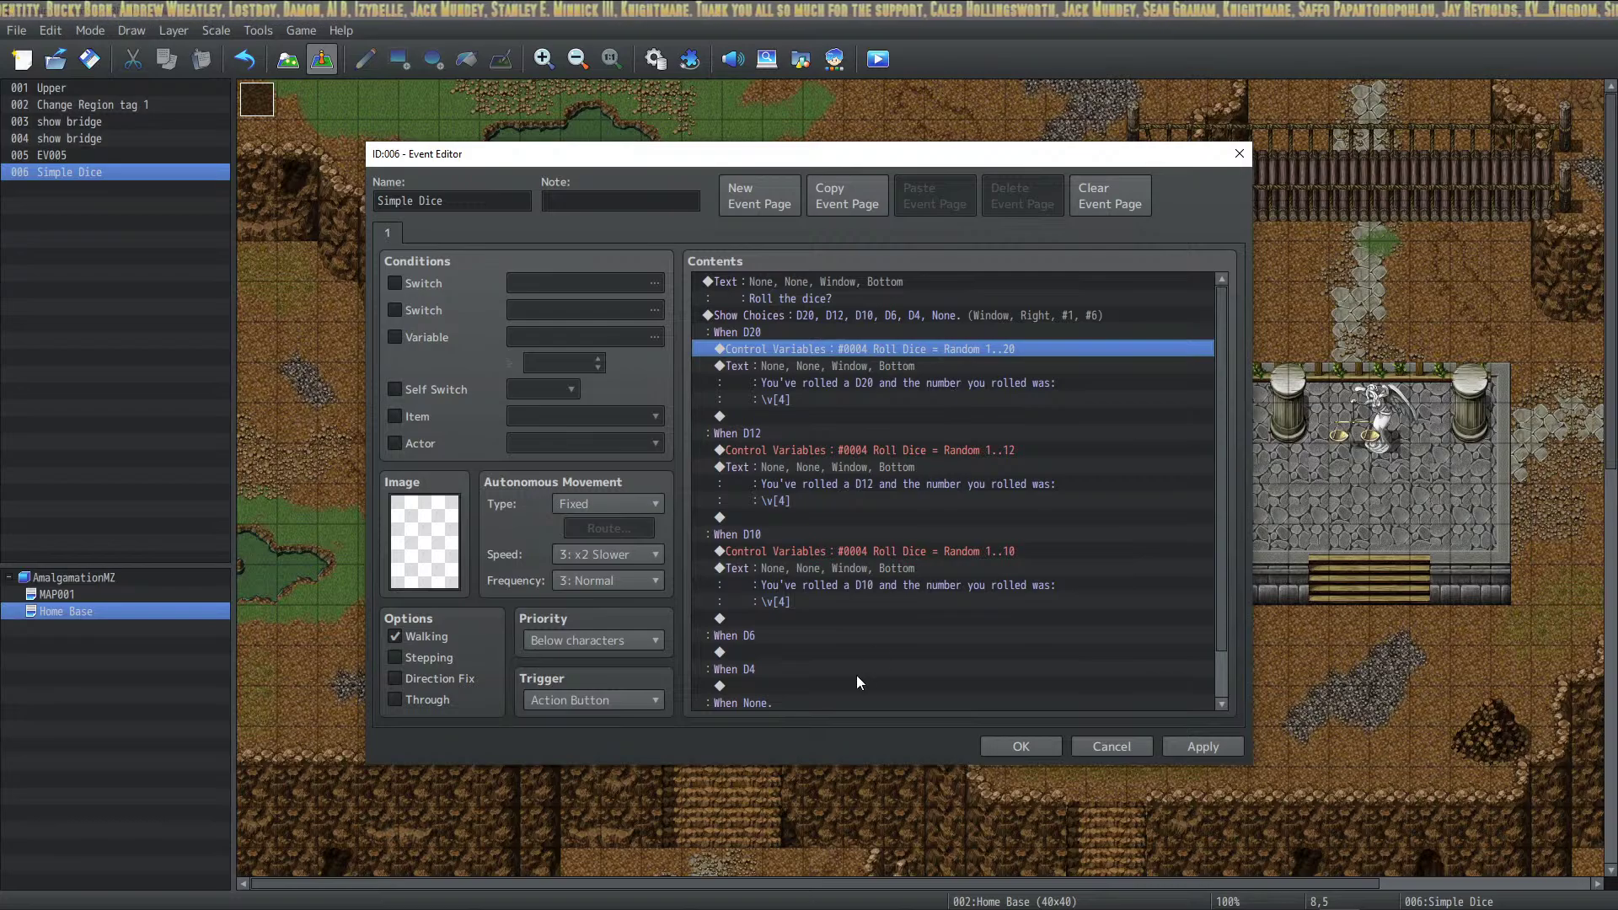
Review the random ranges in the D20, D12 and D10 branches and the empty D6 and D4 branches
click(932, 449)
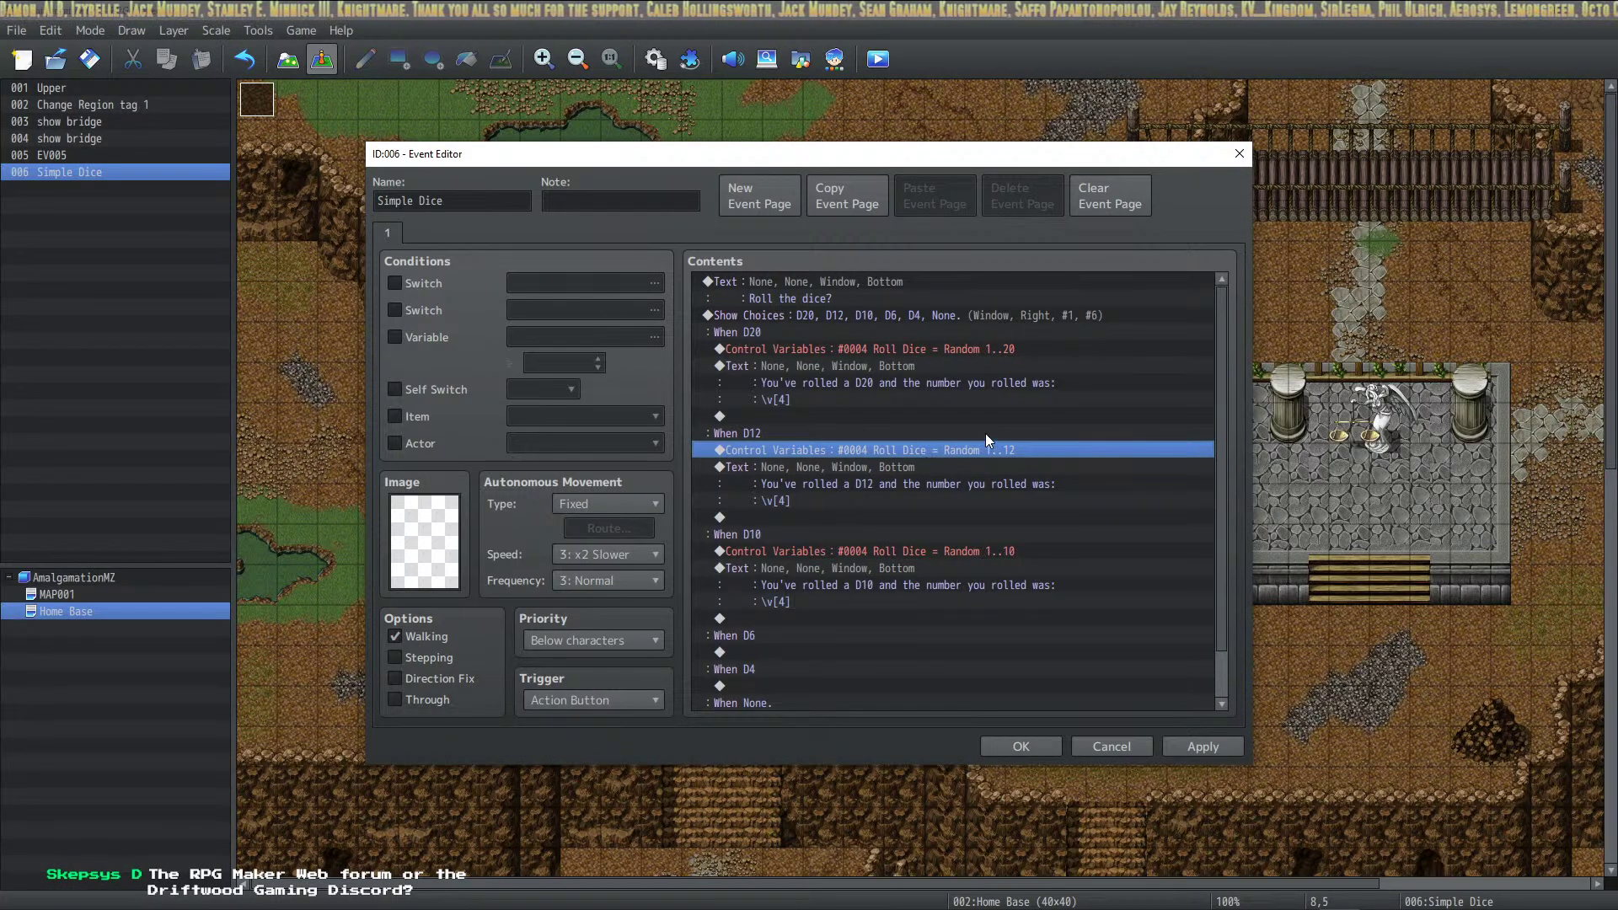
scroll(881, 506, down, 1)
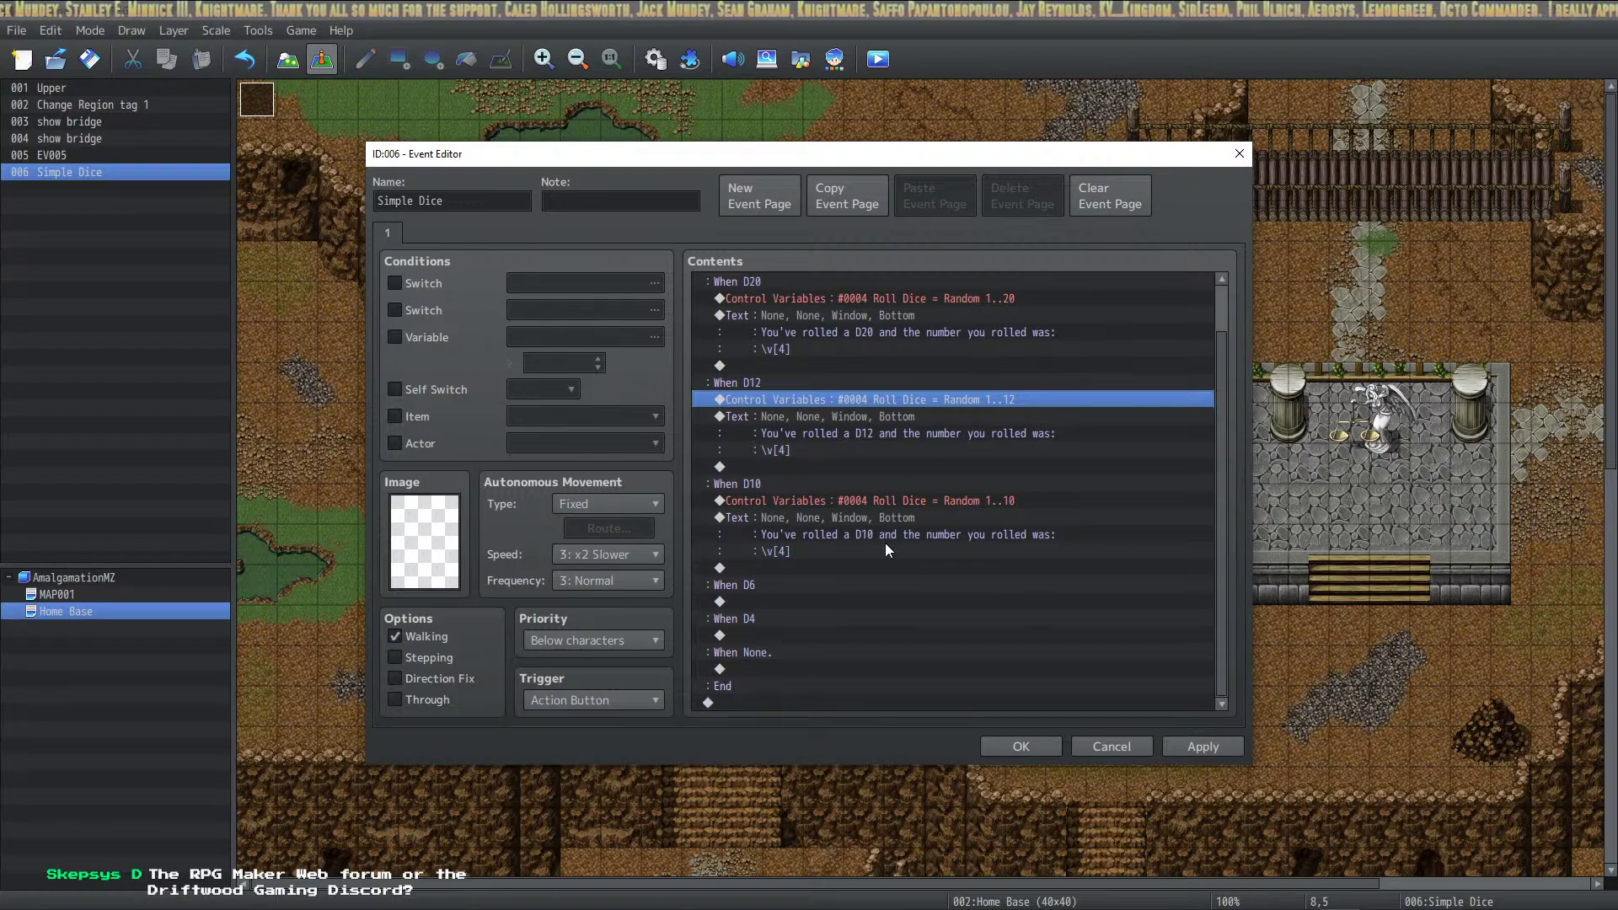
scroll(884, 535, up, 1)
scroll(860, 552, down, 1)
click(757, 634)
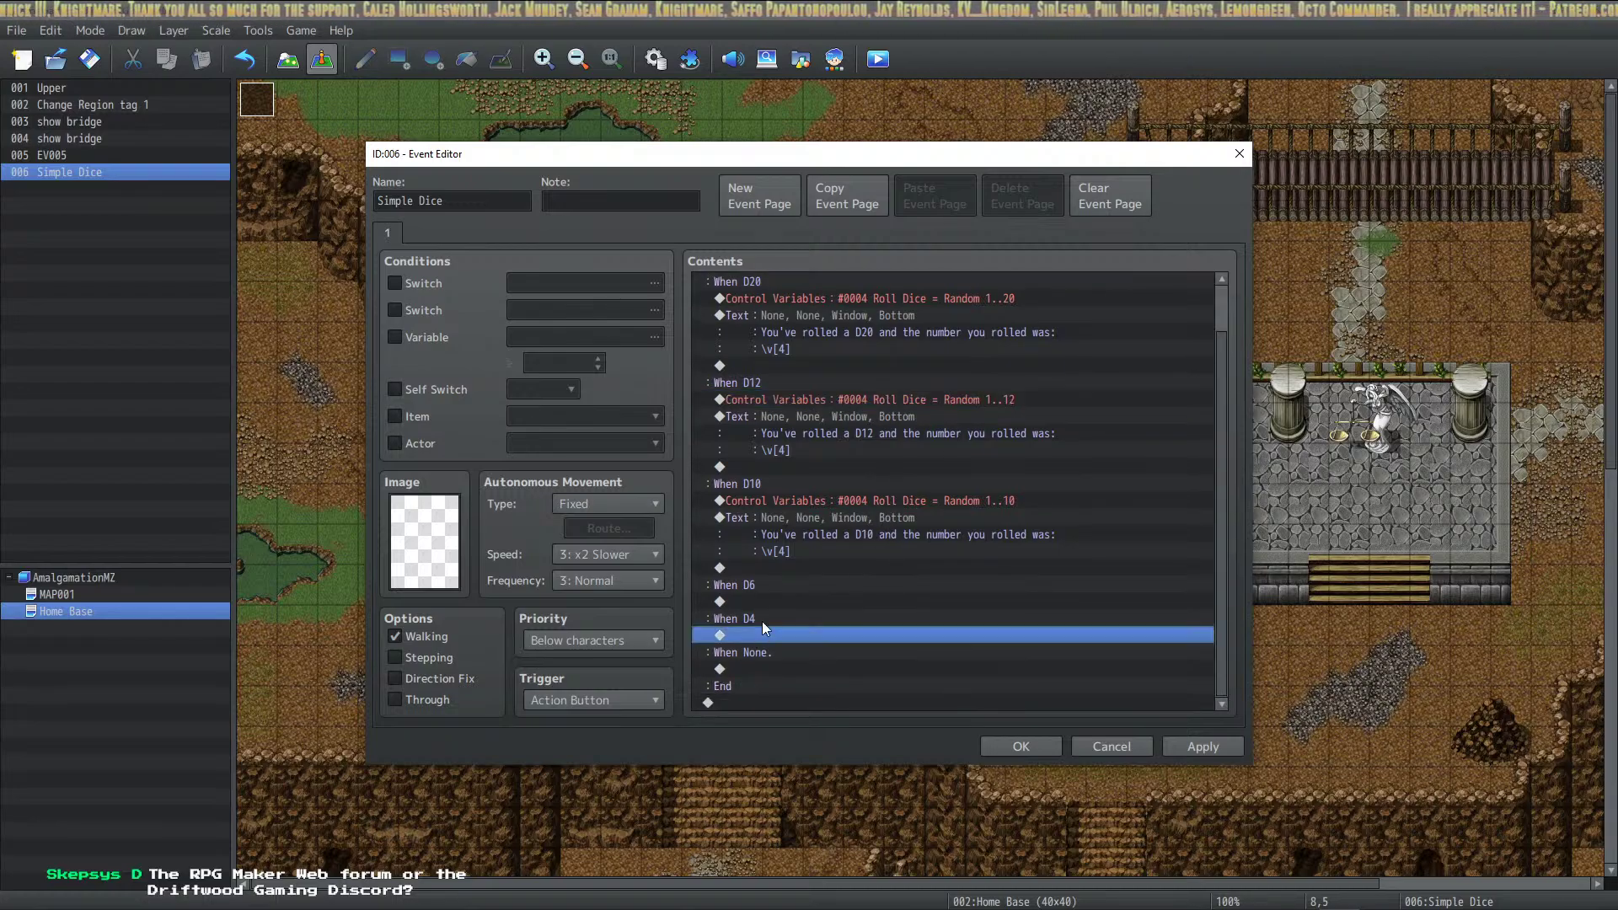
click(756, 597)
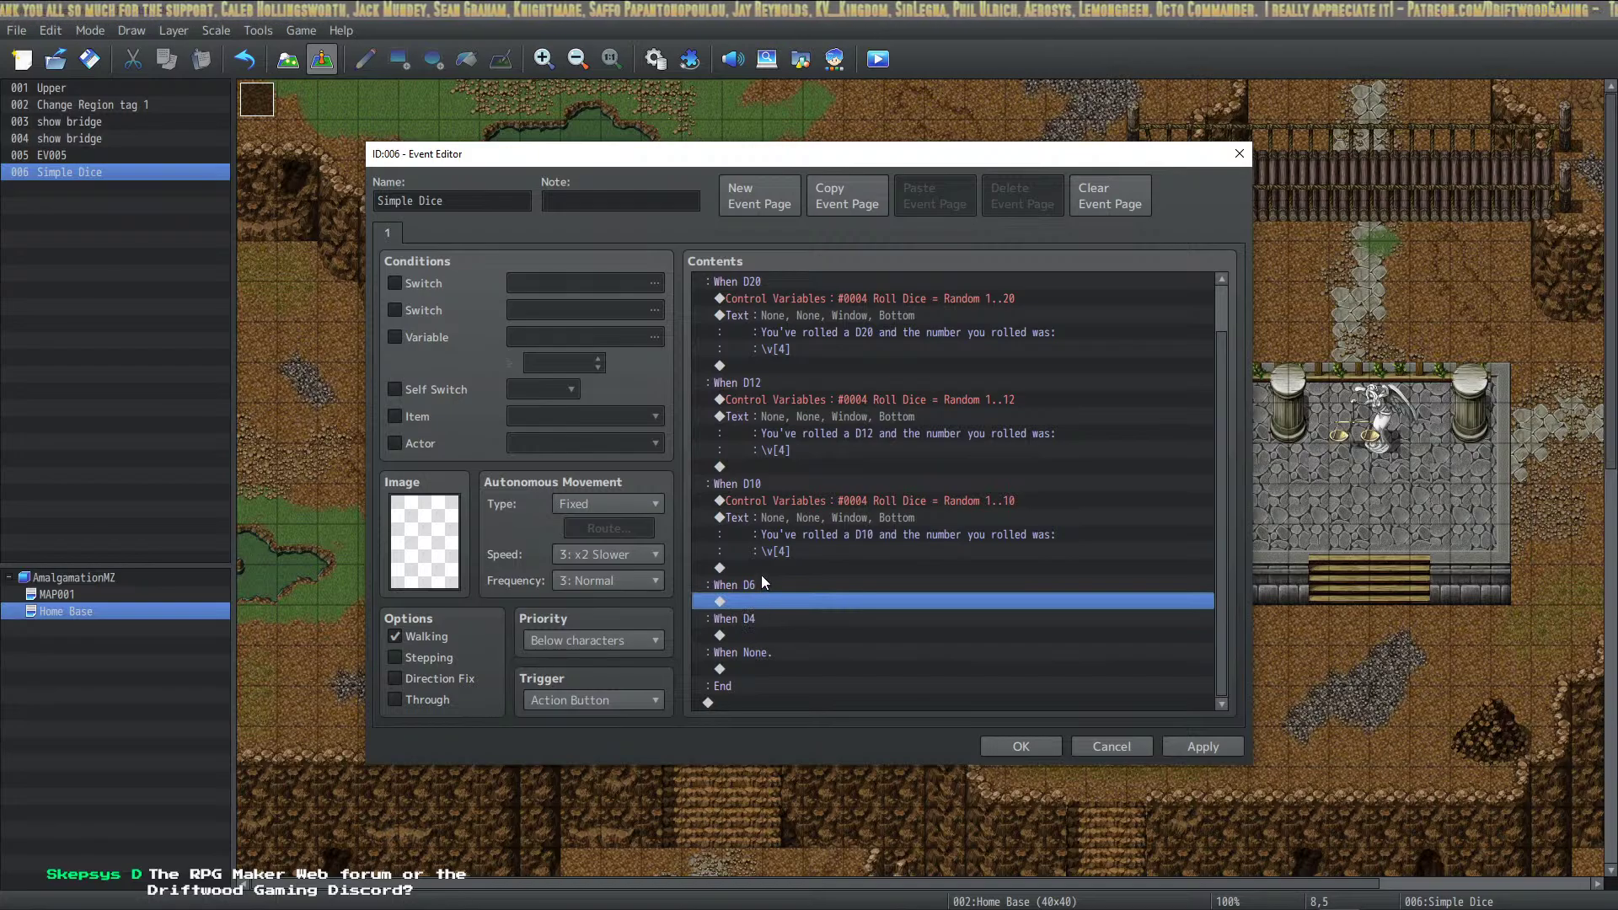
click(776, 487)
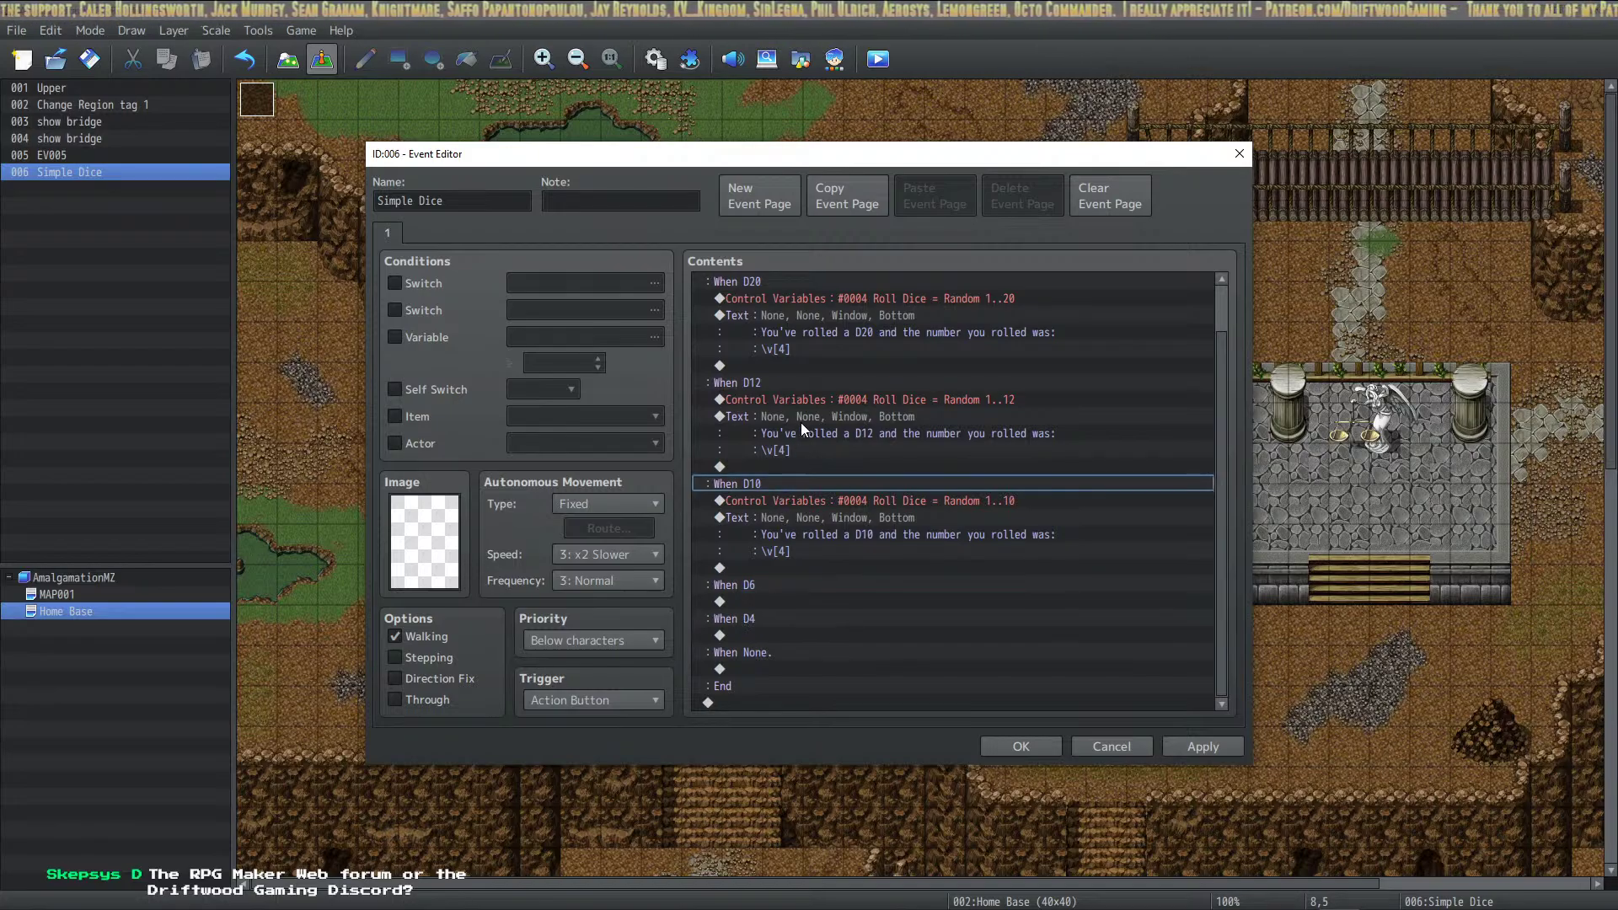
scroll(809, 434, up, 1)
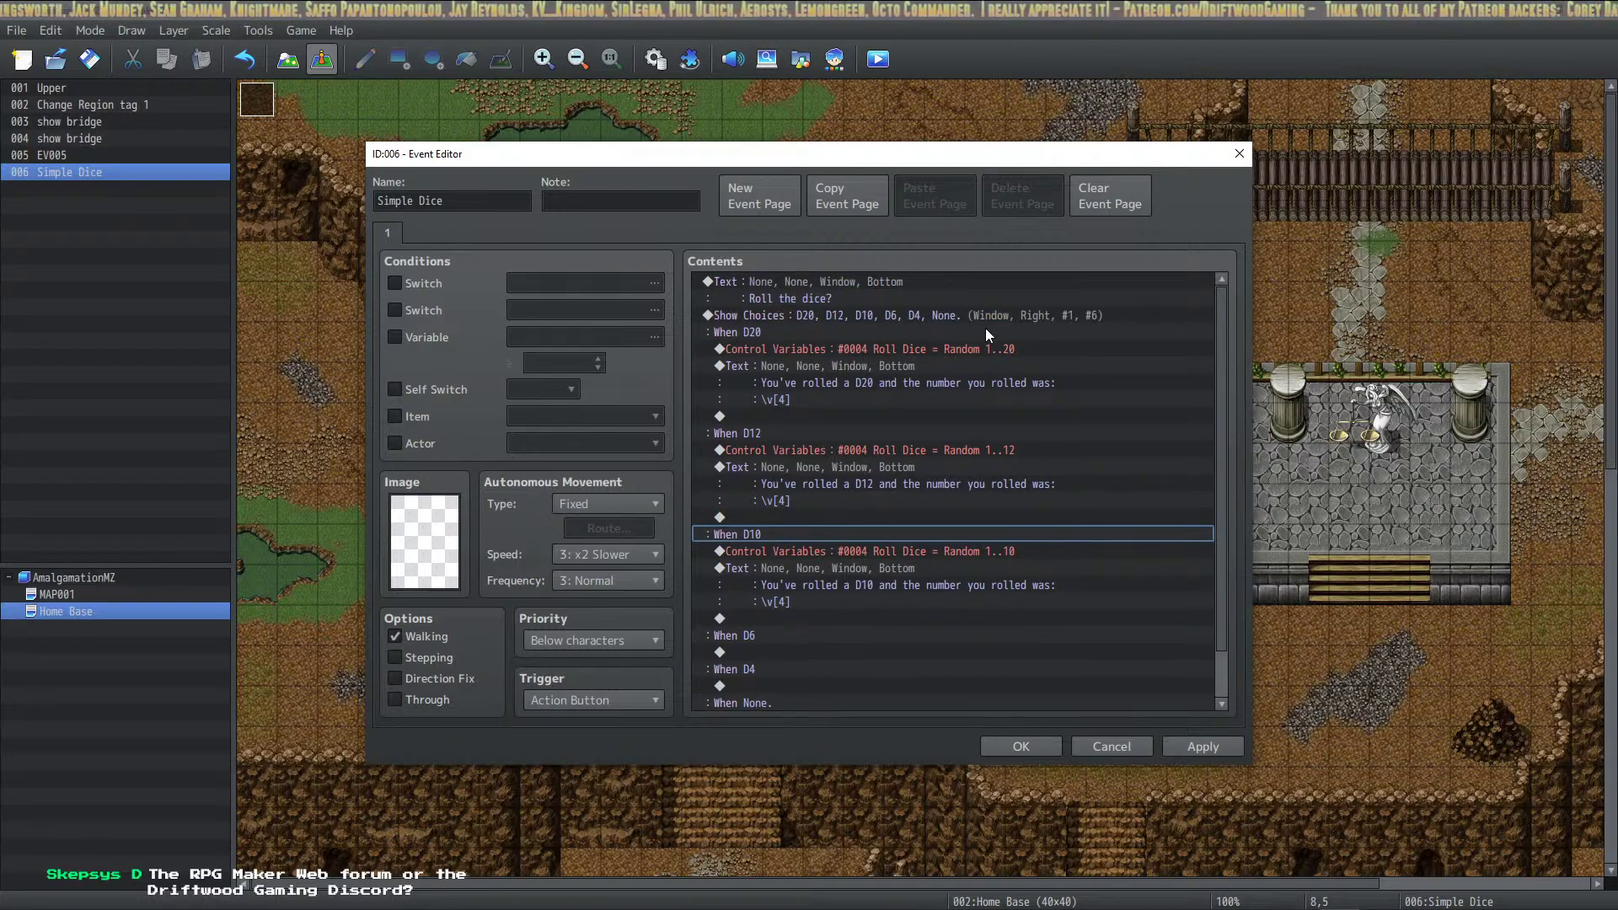
click(1006, 349)
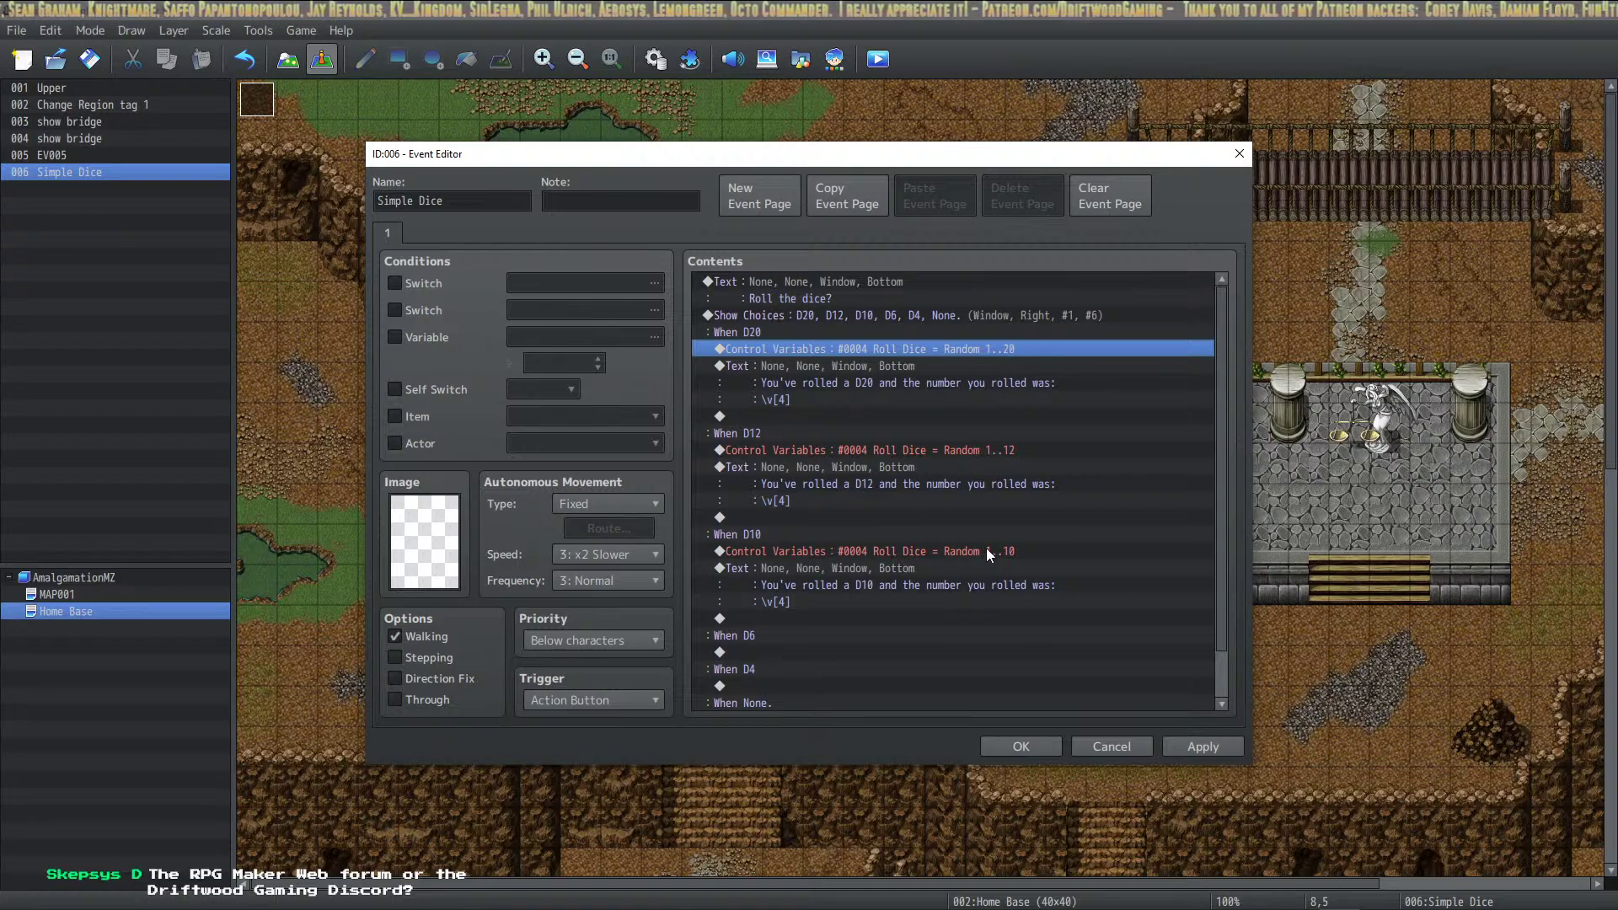
Copy the Control Variables and Show Text commands from the When D10 branch into the When D6 branch
click(907, 579)
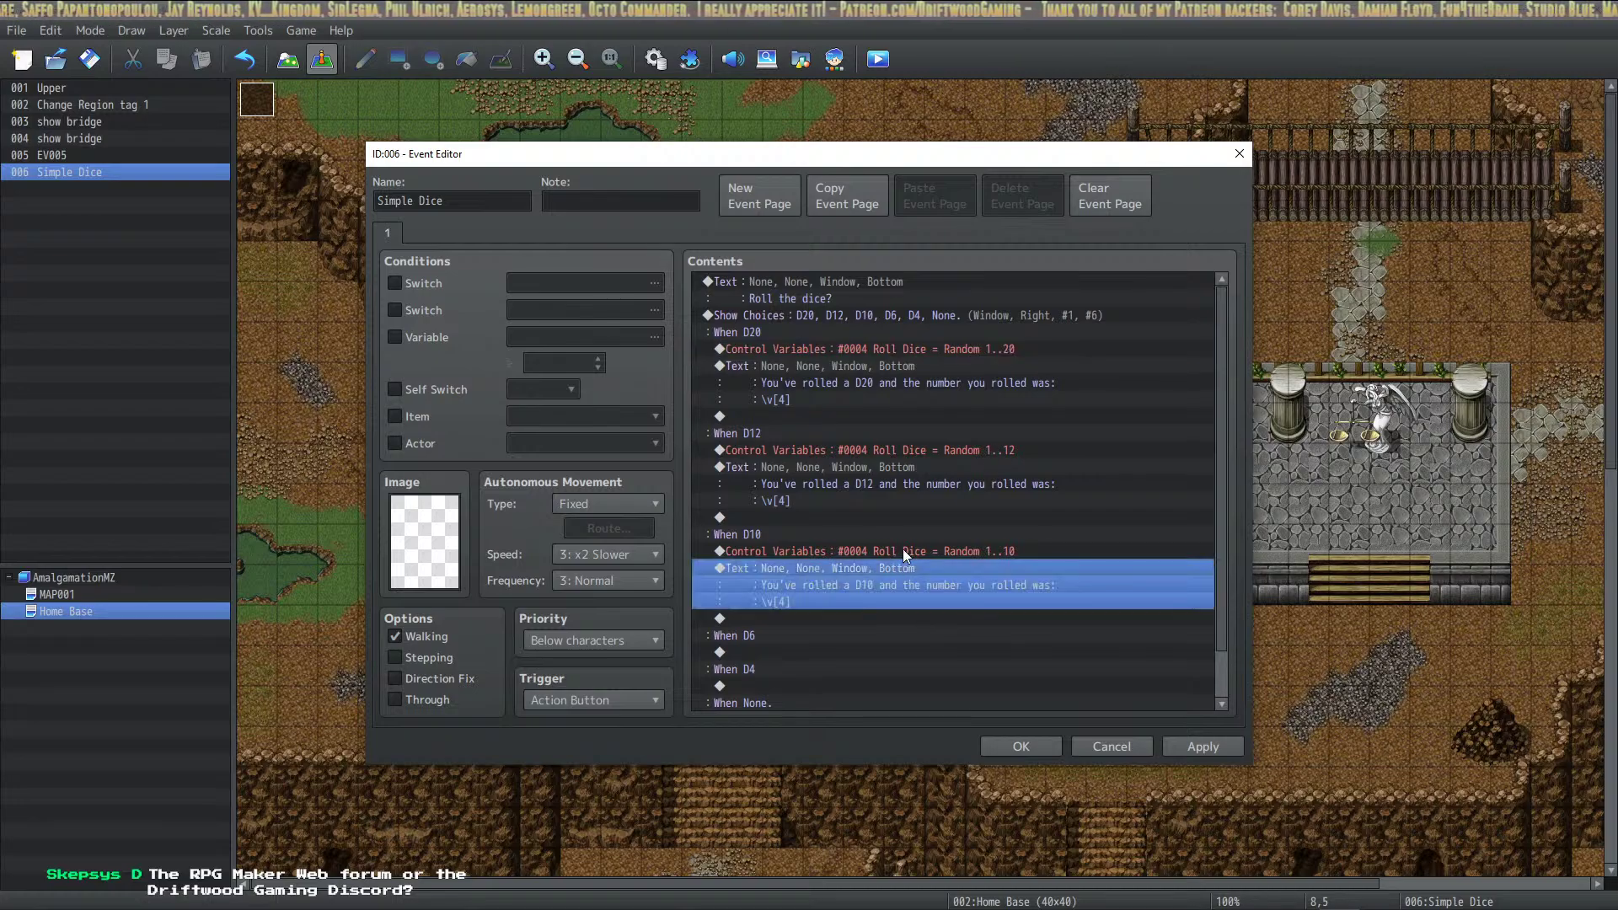
shift+click(903, 549)
click(853, 649)
key(ctrl+v)
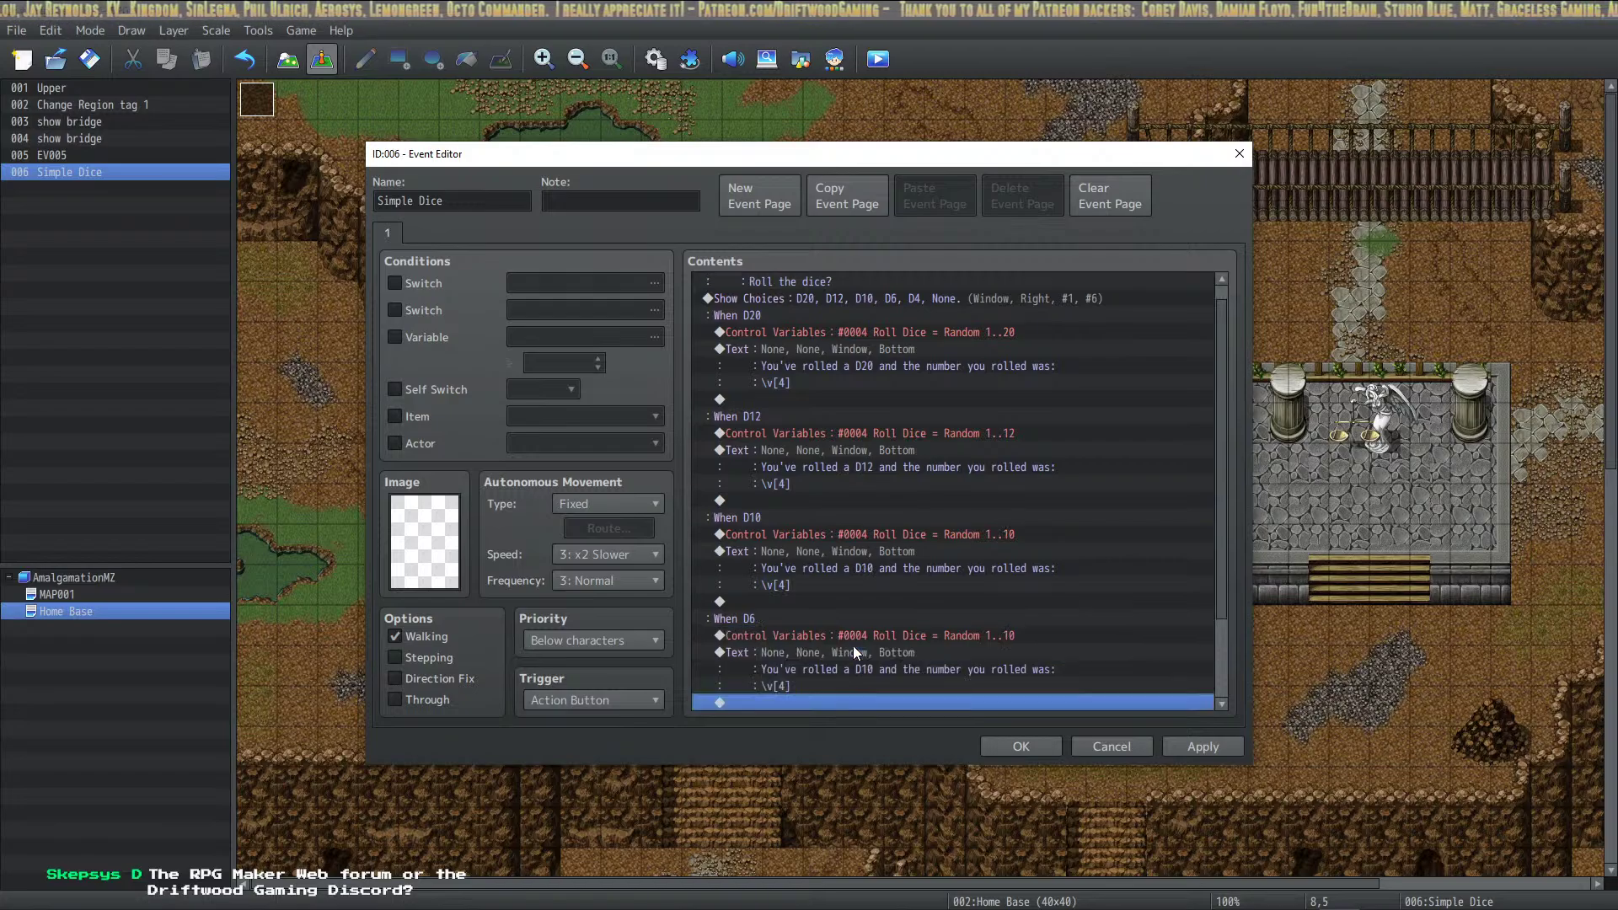
Set the upper limit of the random roll in the When D6 branch's Control Variables command to 8
double_click(869, 632)
double_click(1015, 556)
text(6)
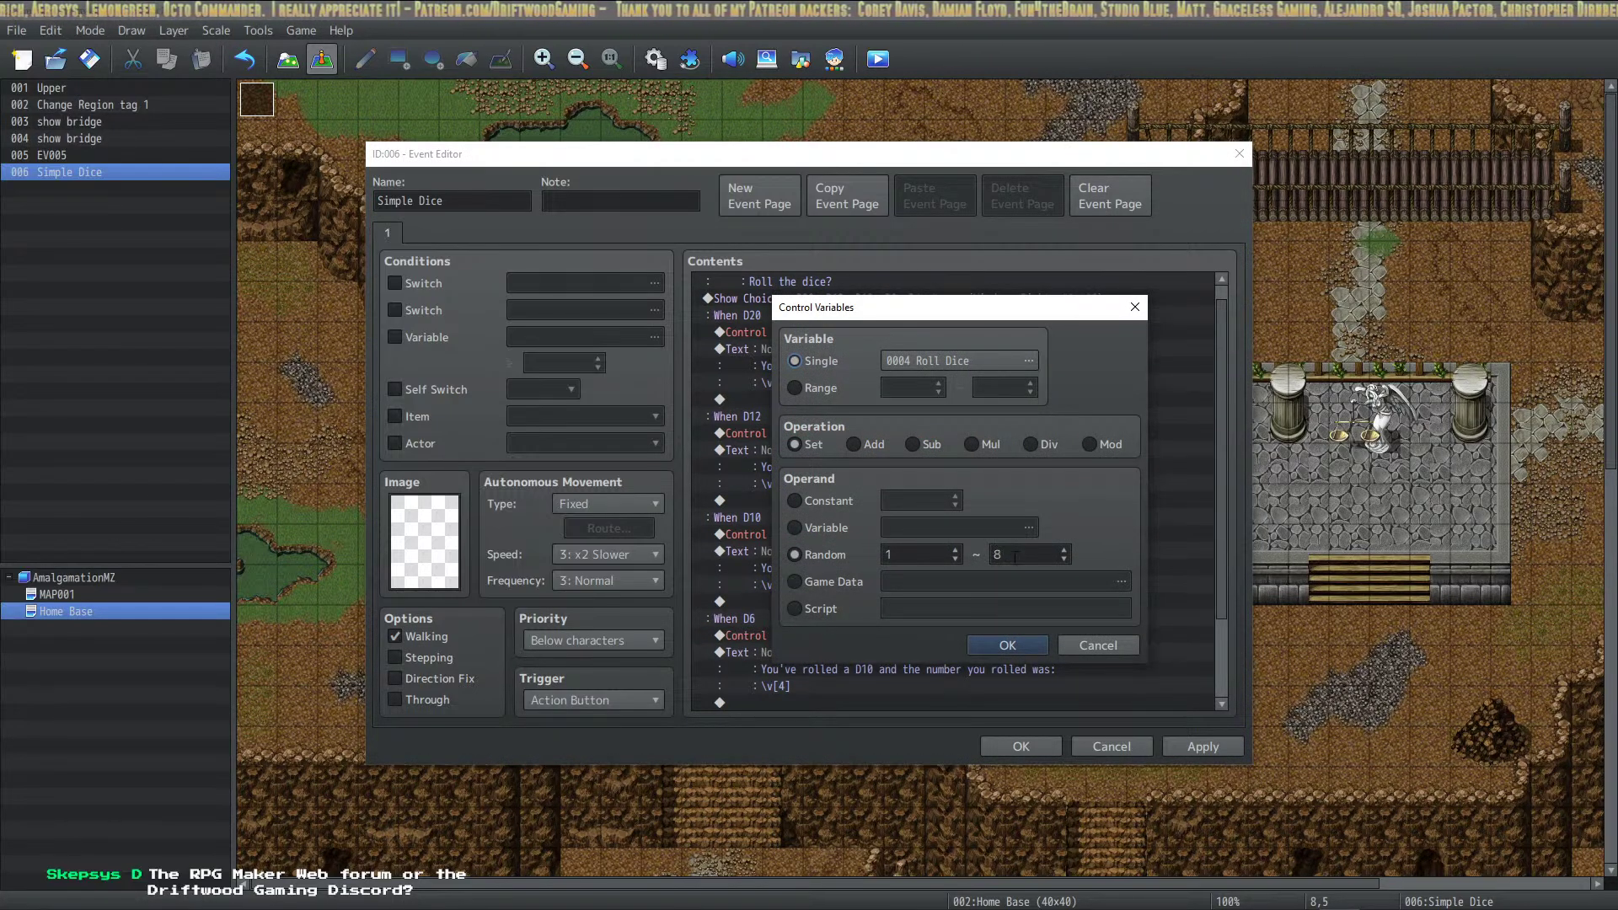
click(1004, 646)
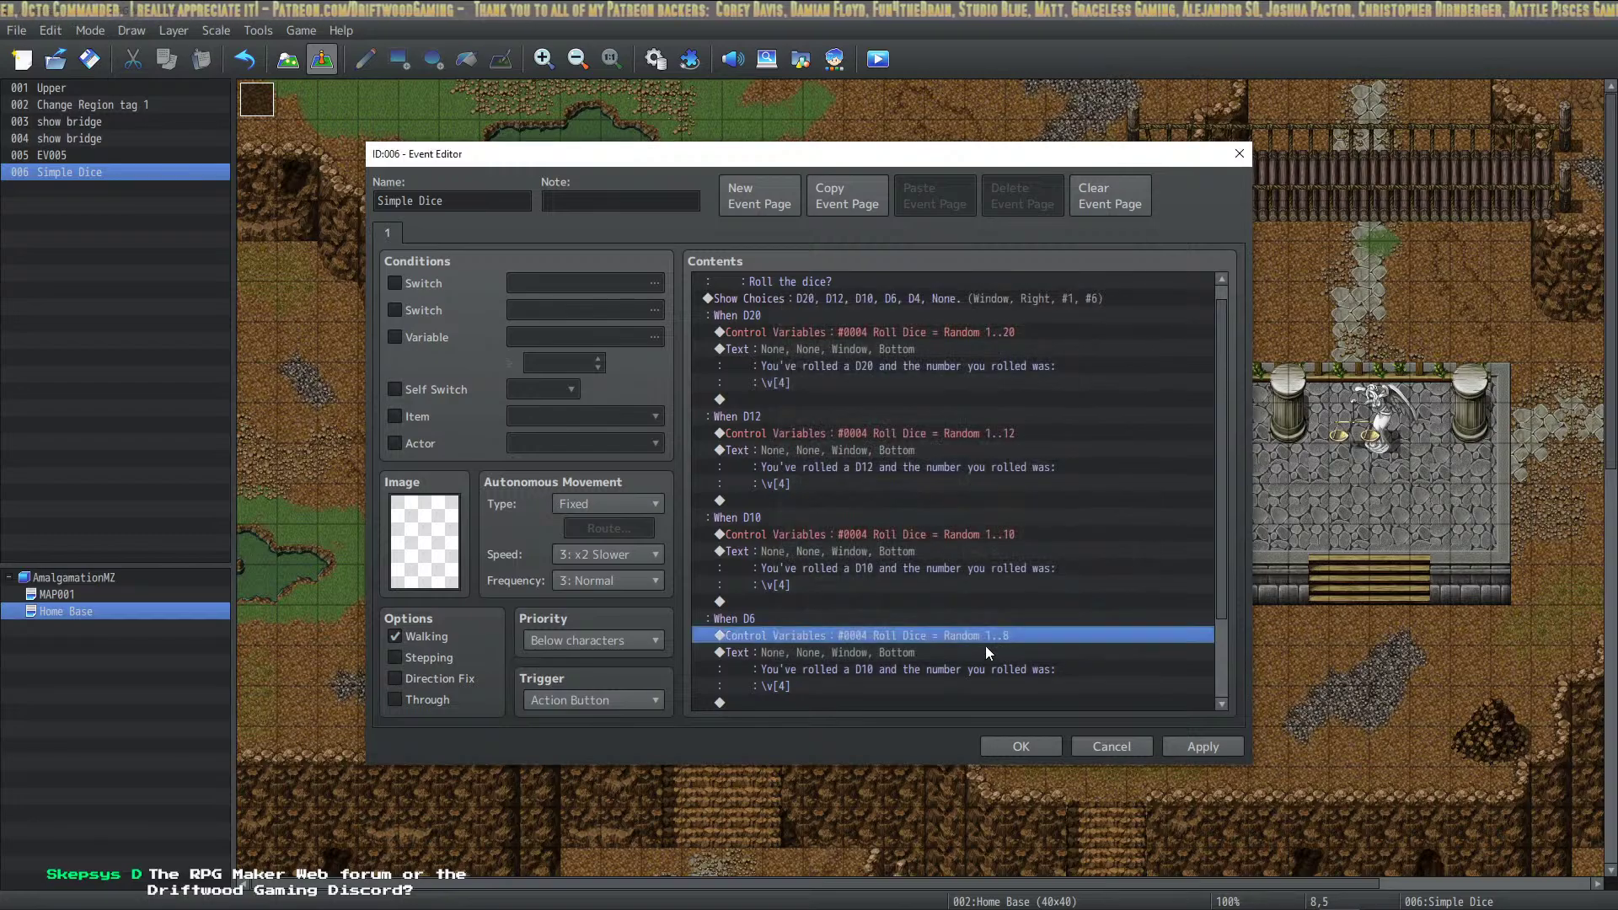
Rename choices #4, #5 and #6 of the Show Choices command as D8, D6 and D4
click(782, 617)
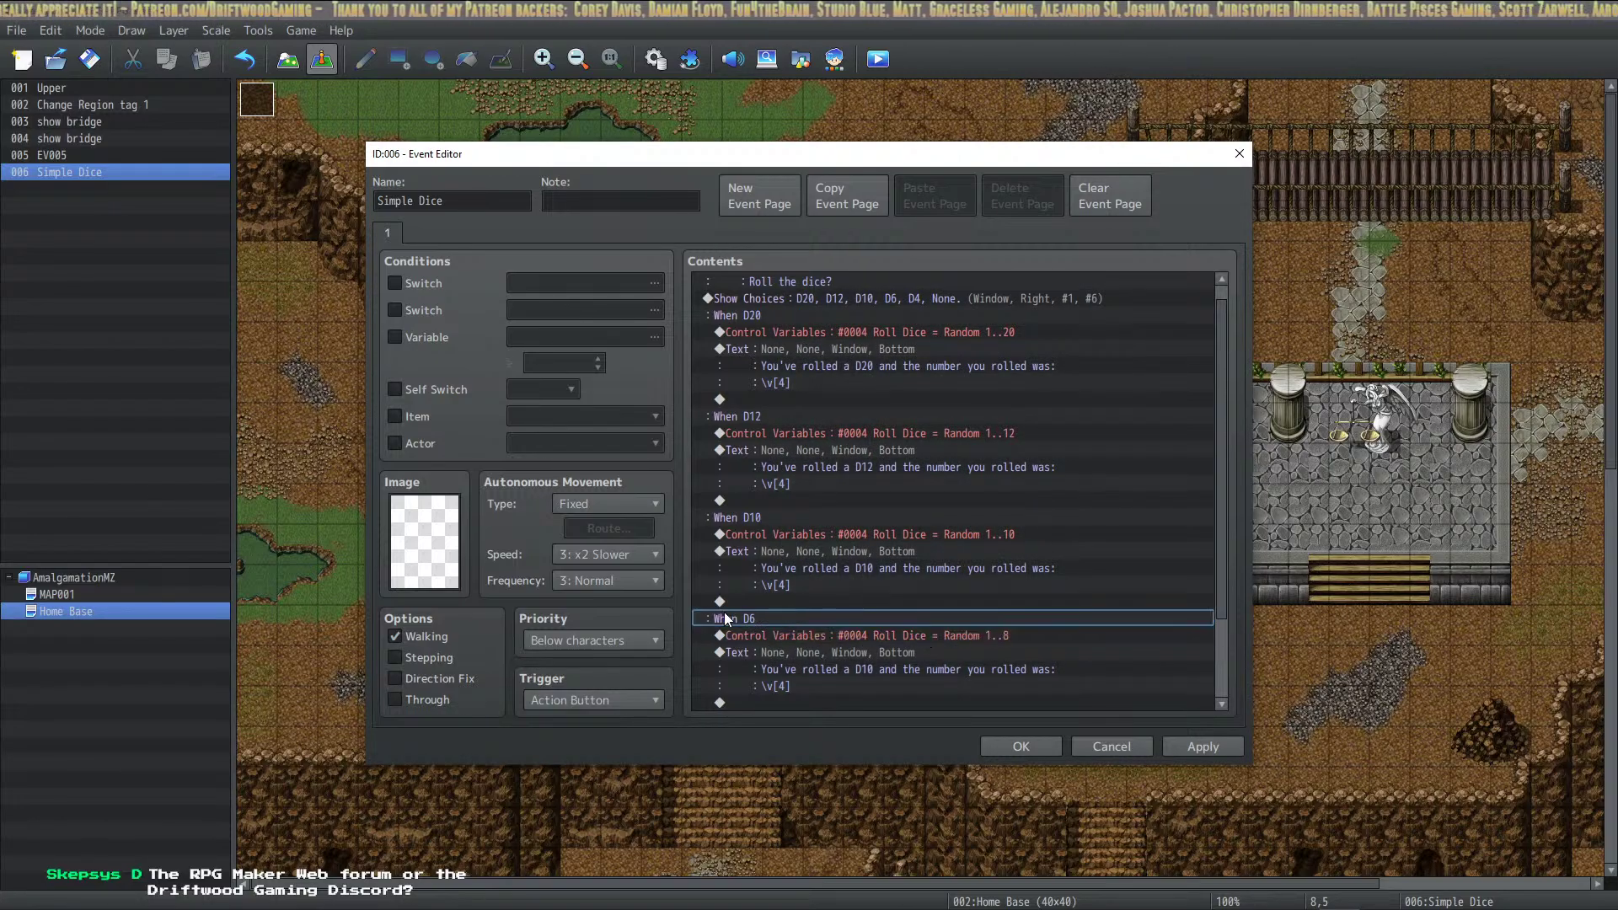
double_click(821, 297)
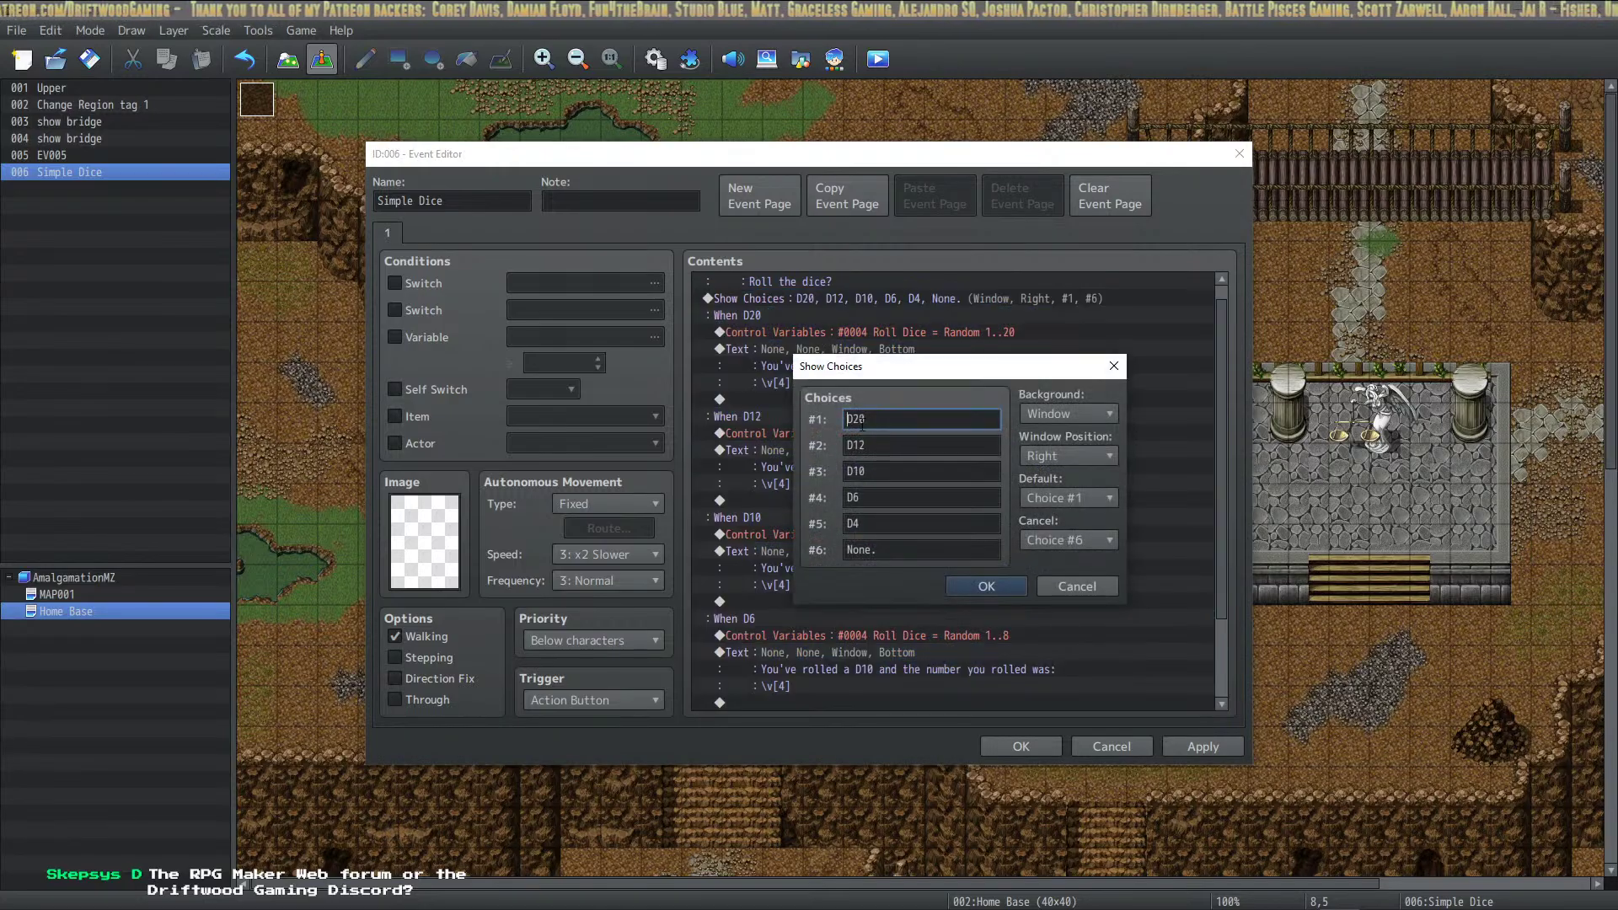
click(880, 497)
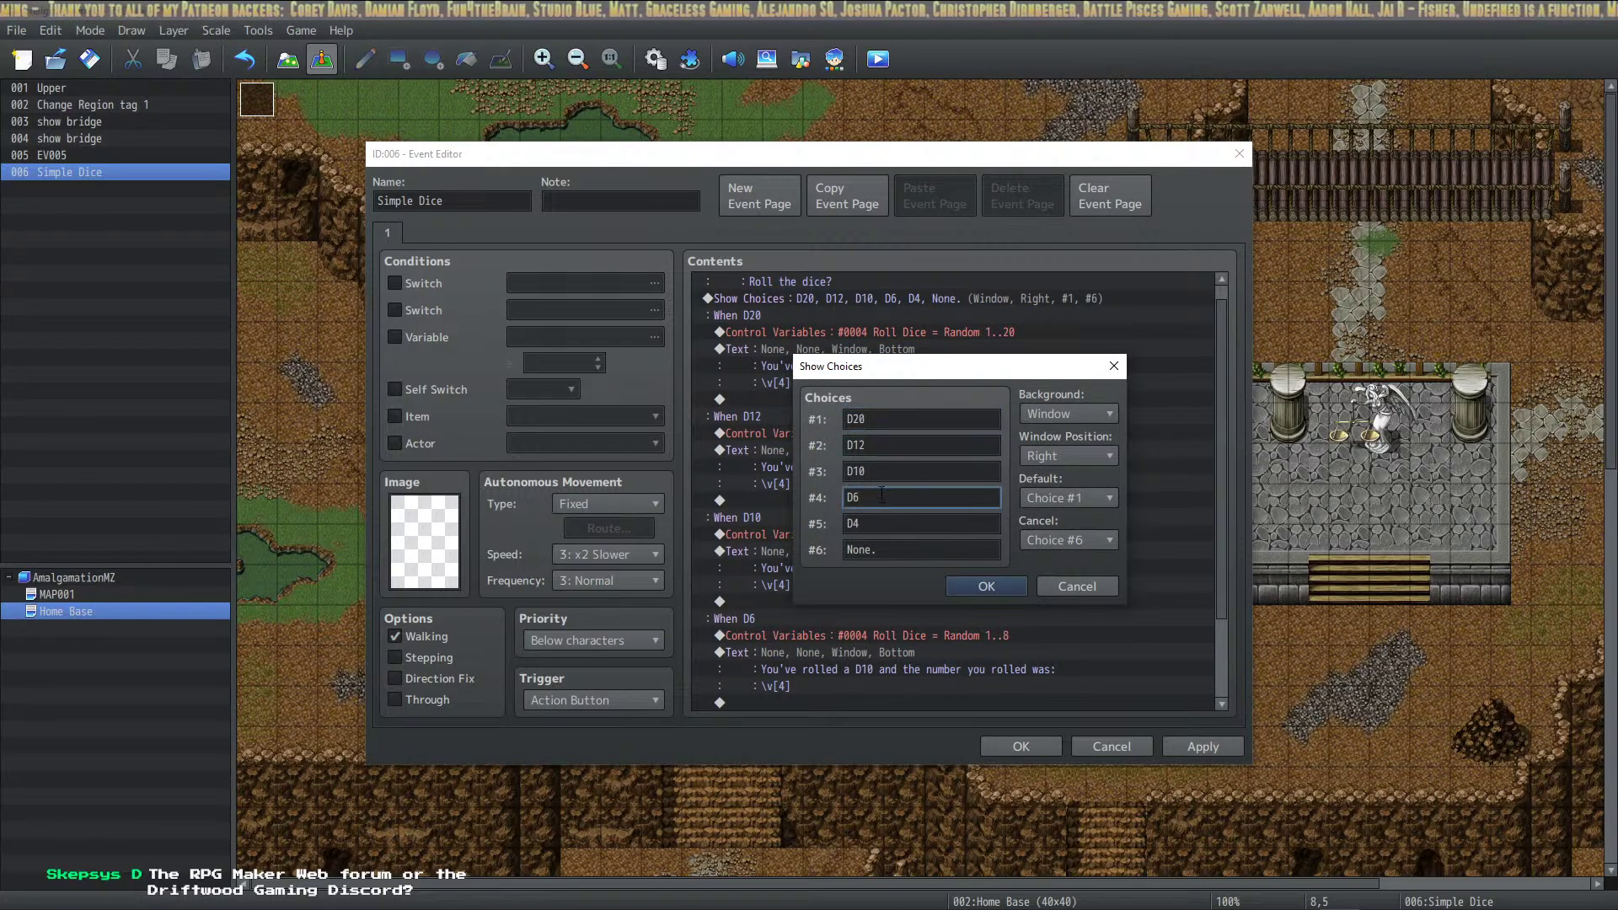
key(BackSpace)
text(8)
click(906, 521)
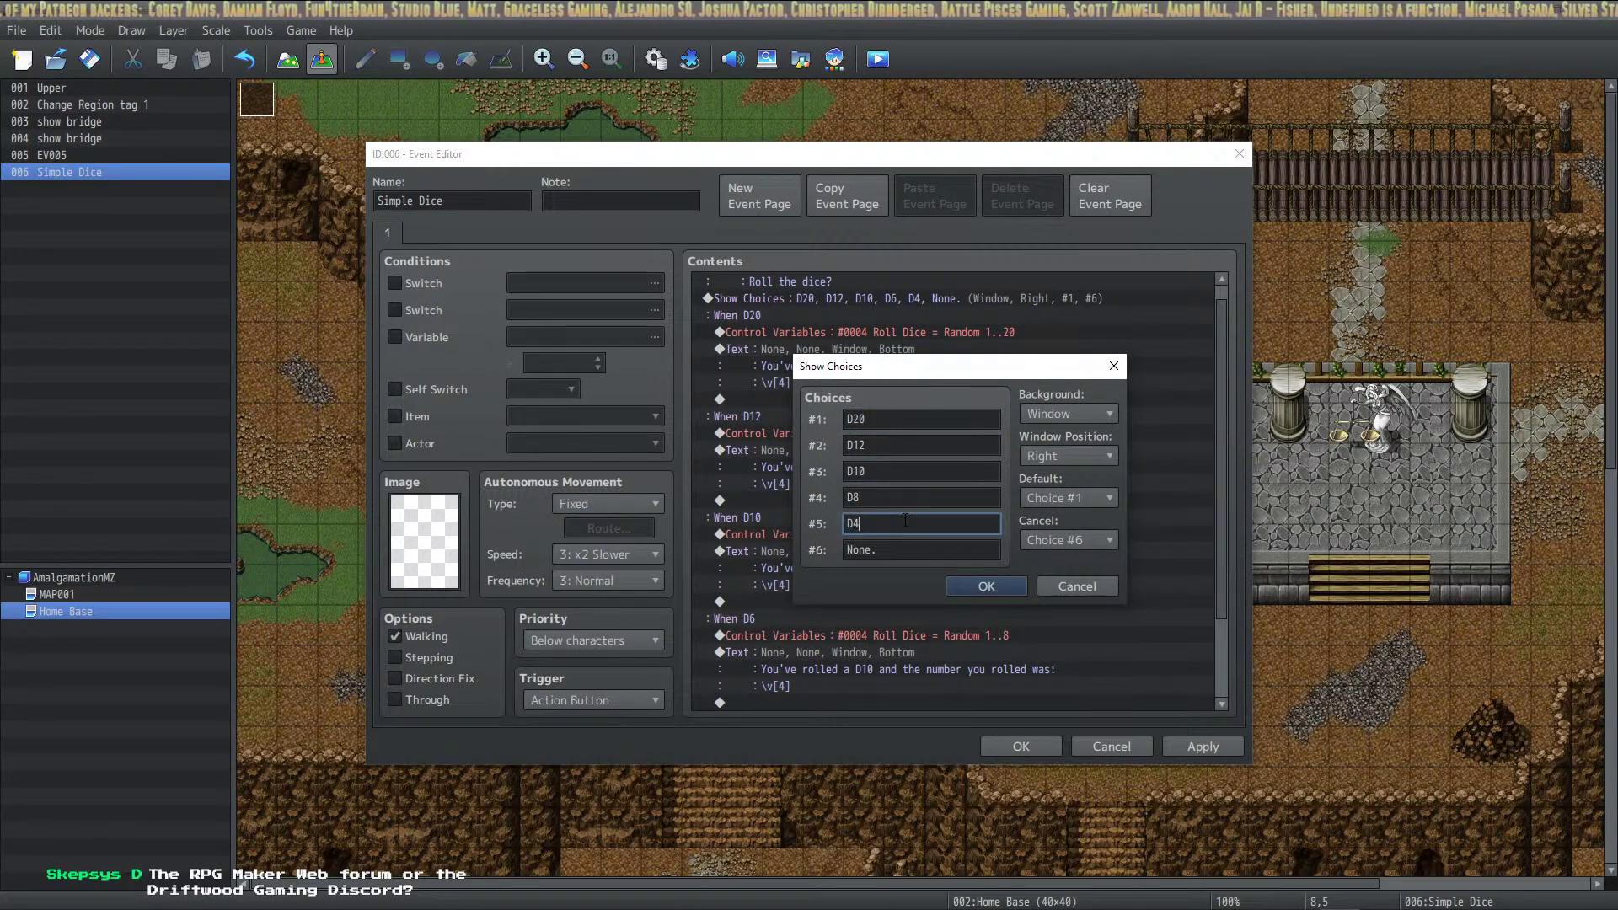
key(BackSpace)
text(6)
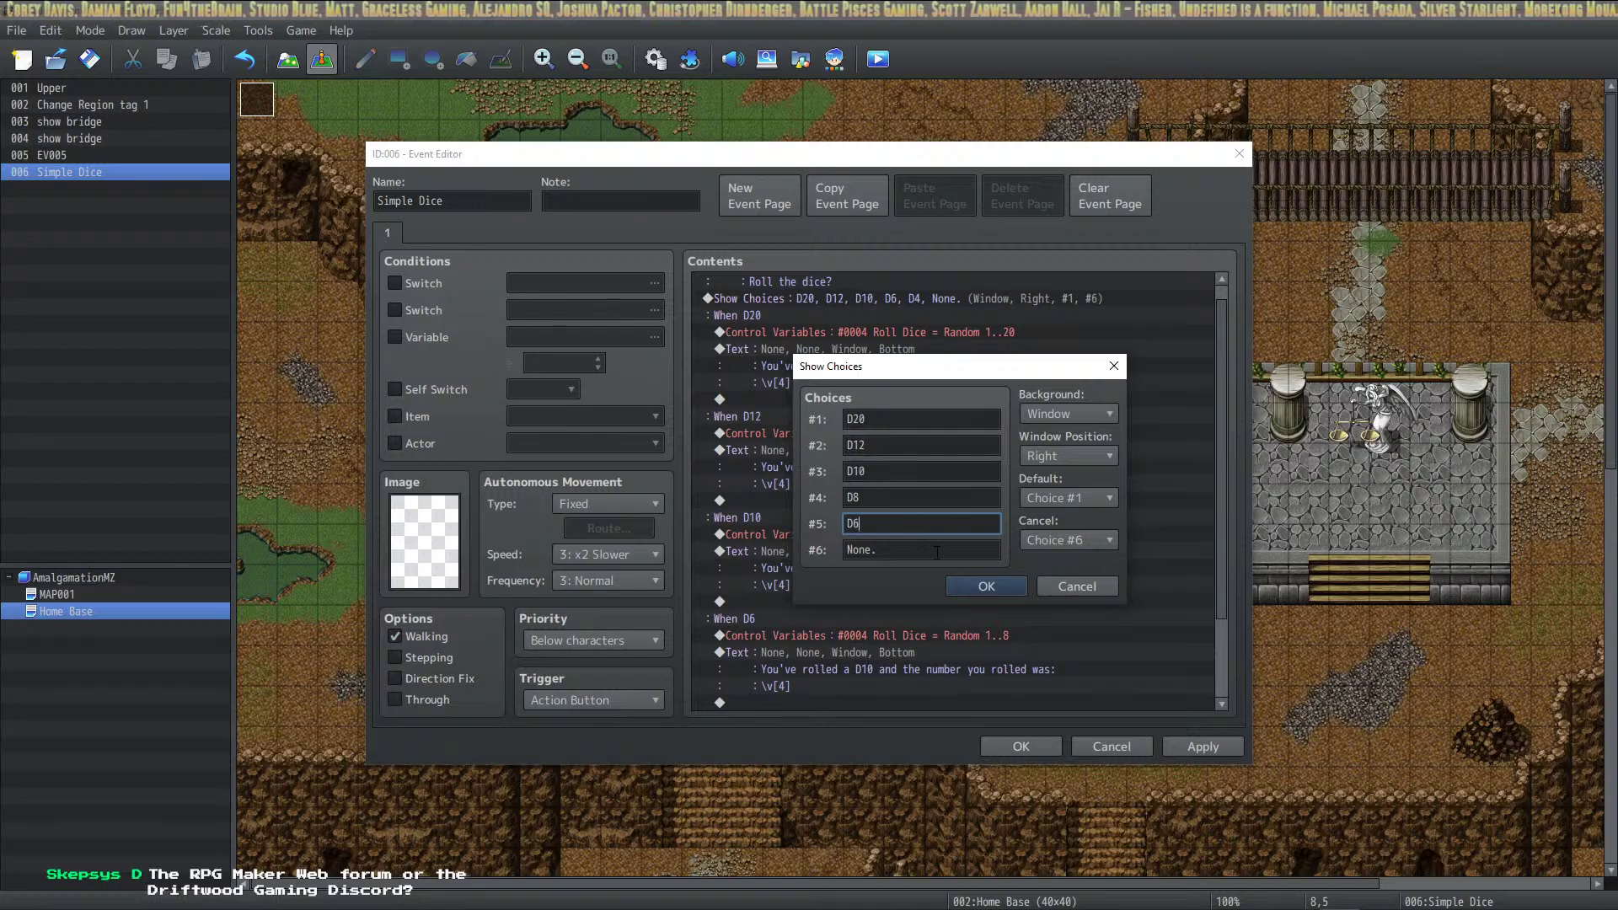
triple_click(936, 552)
text(D4)
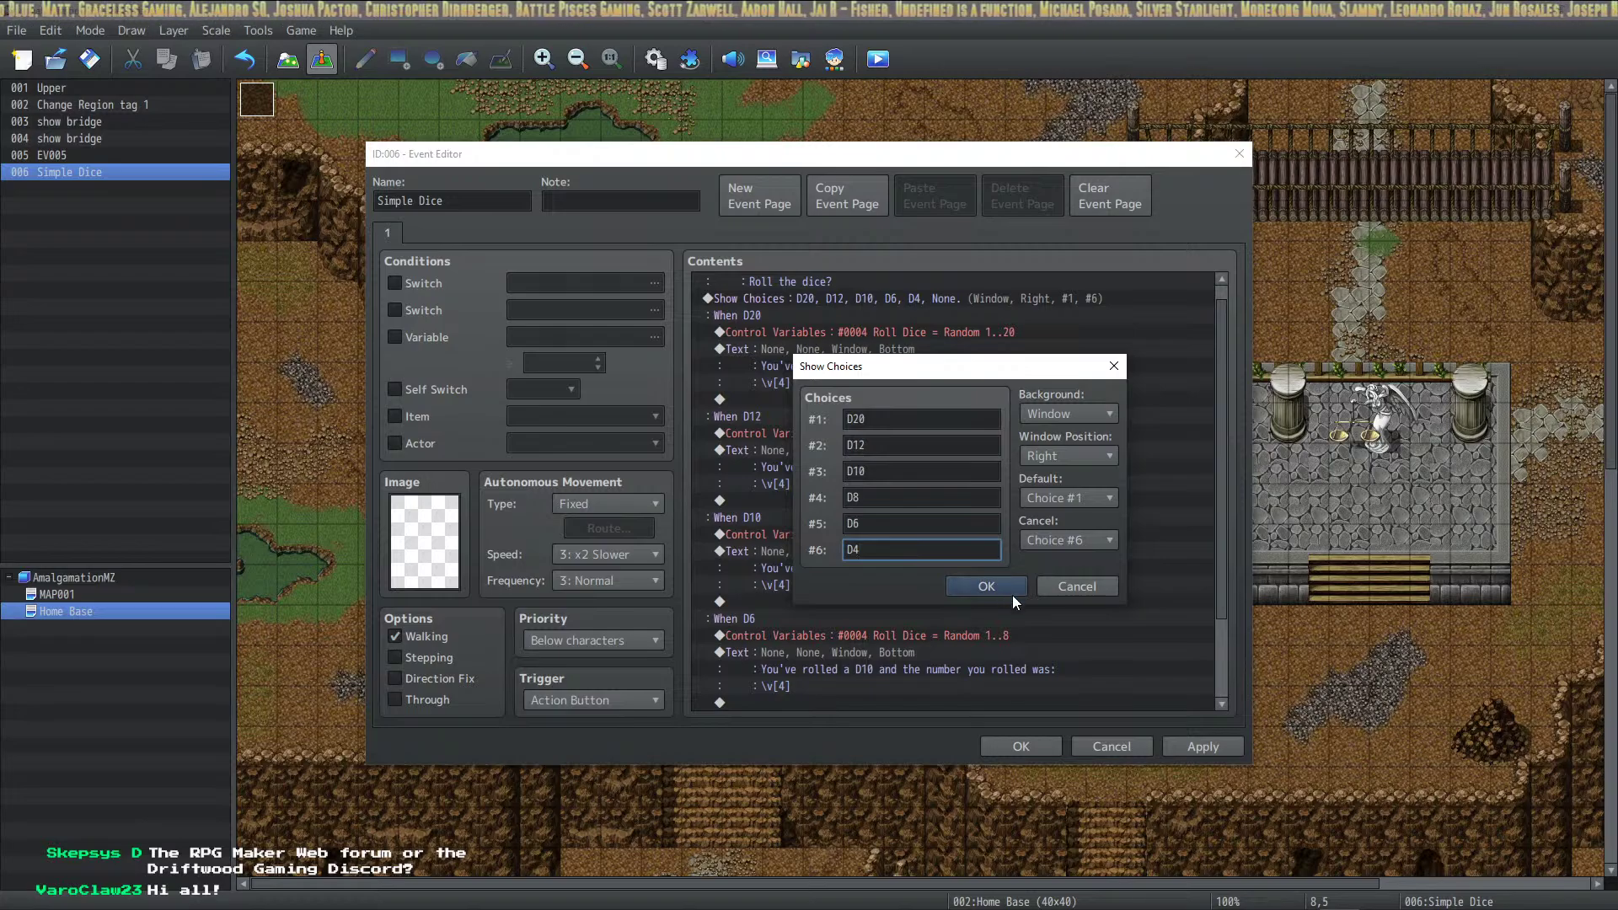
Set the Show Choices command's cancel behaviour to Disallow and accept the changes
click(1069, 538)
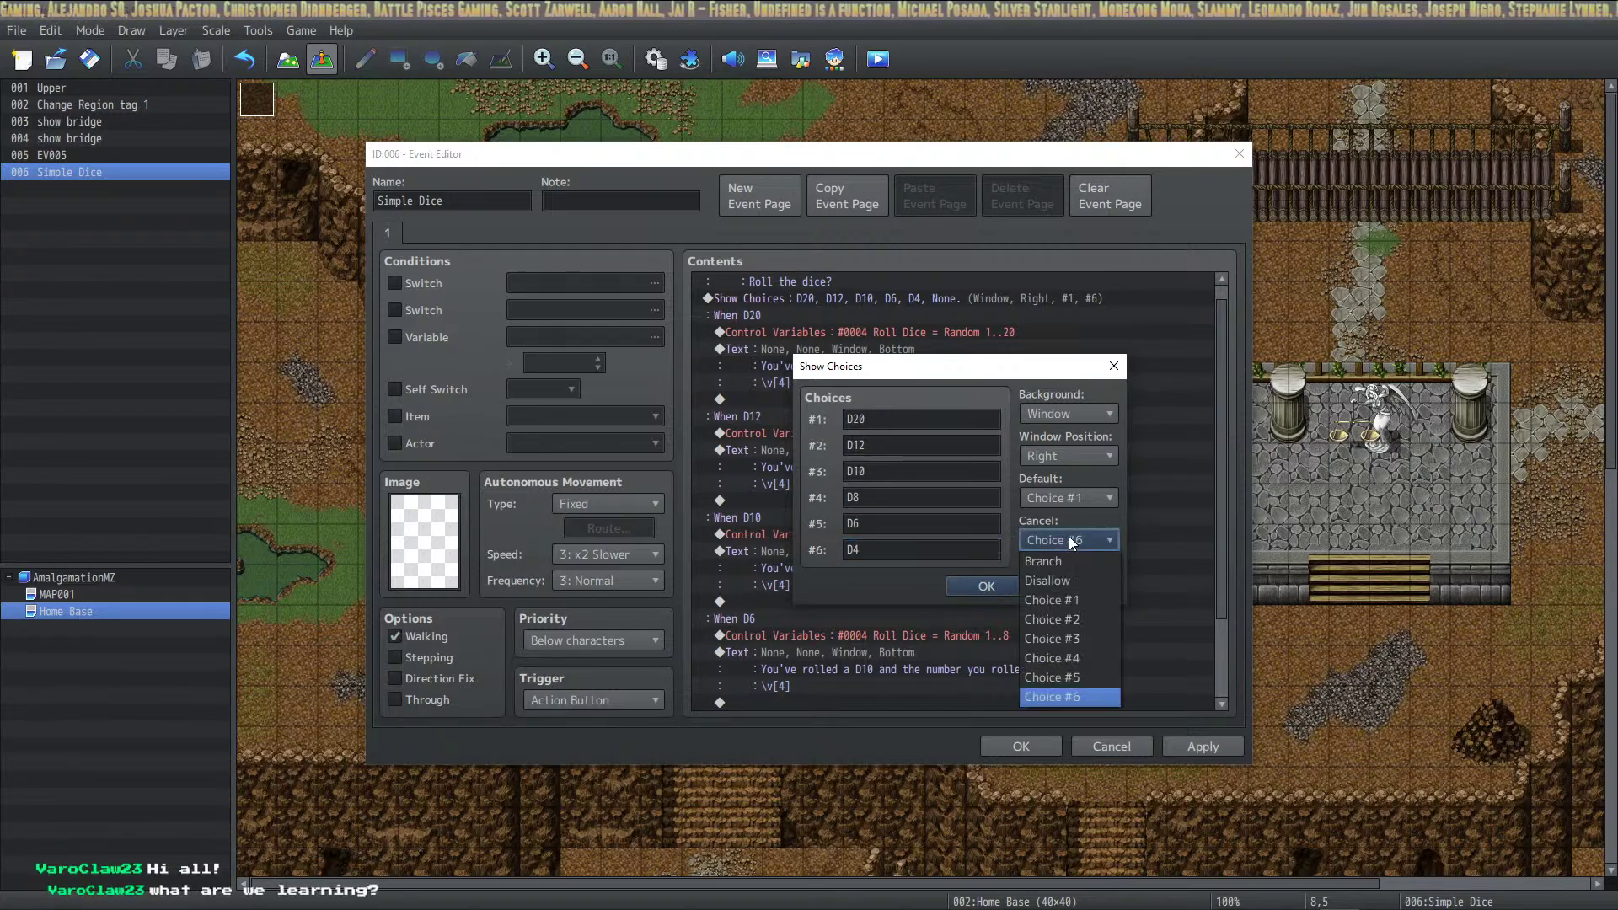
click(1051, 580)
click(975, 590)
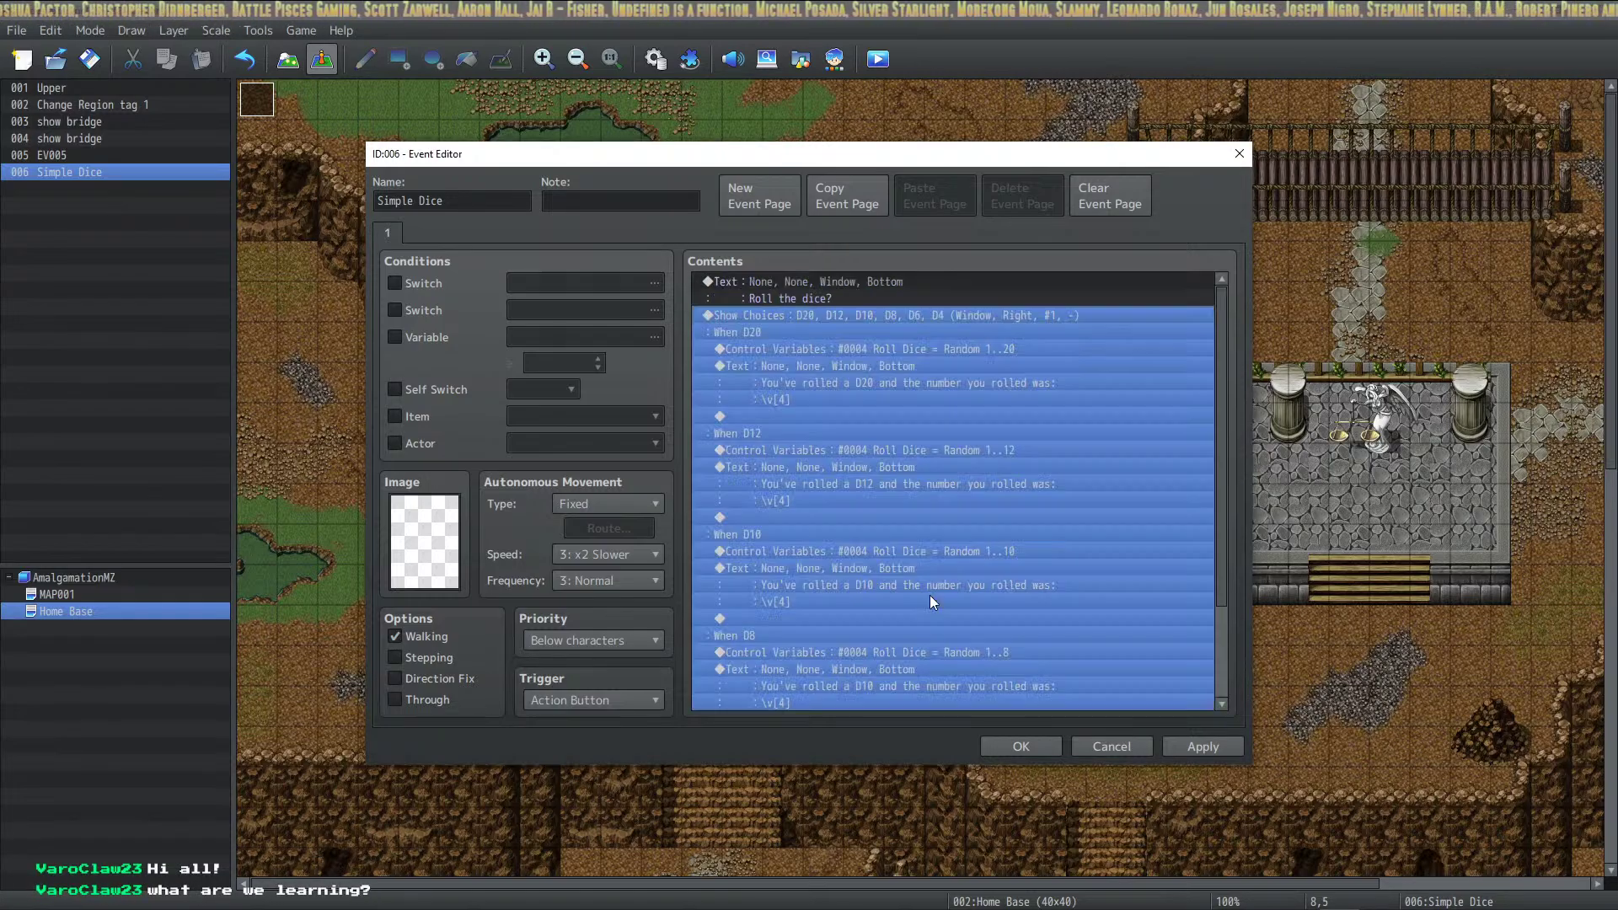
Extend the opening message to read "Roll the dice? (psych you have no choice)"
click(901, 283)
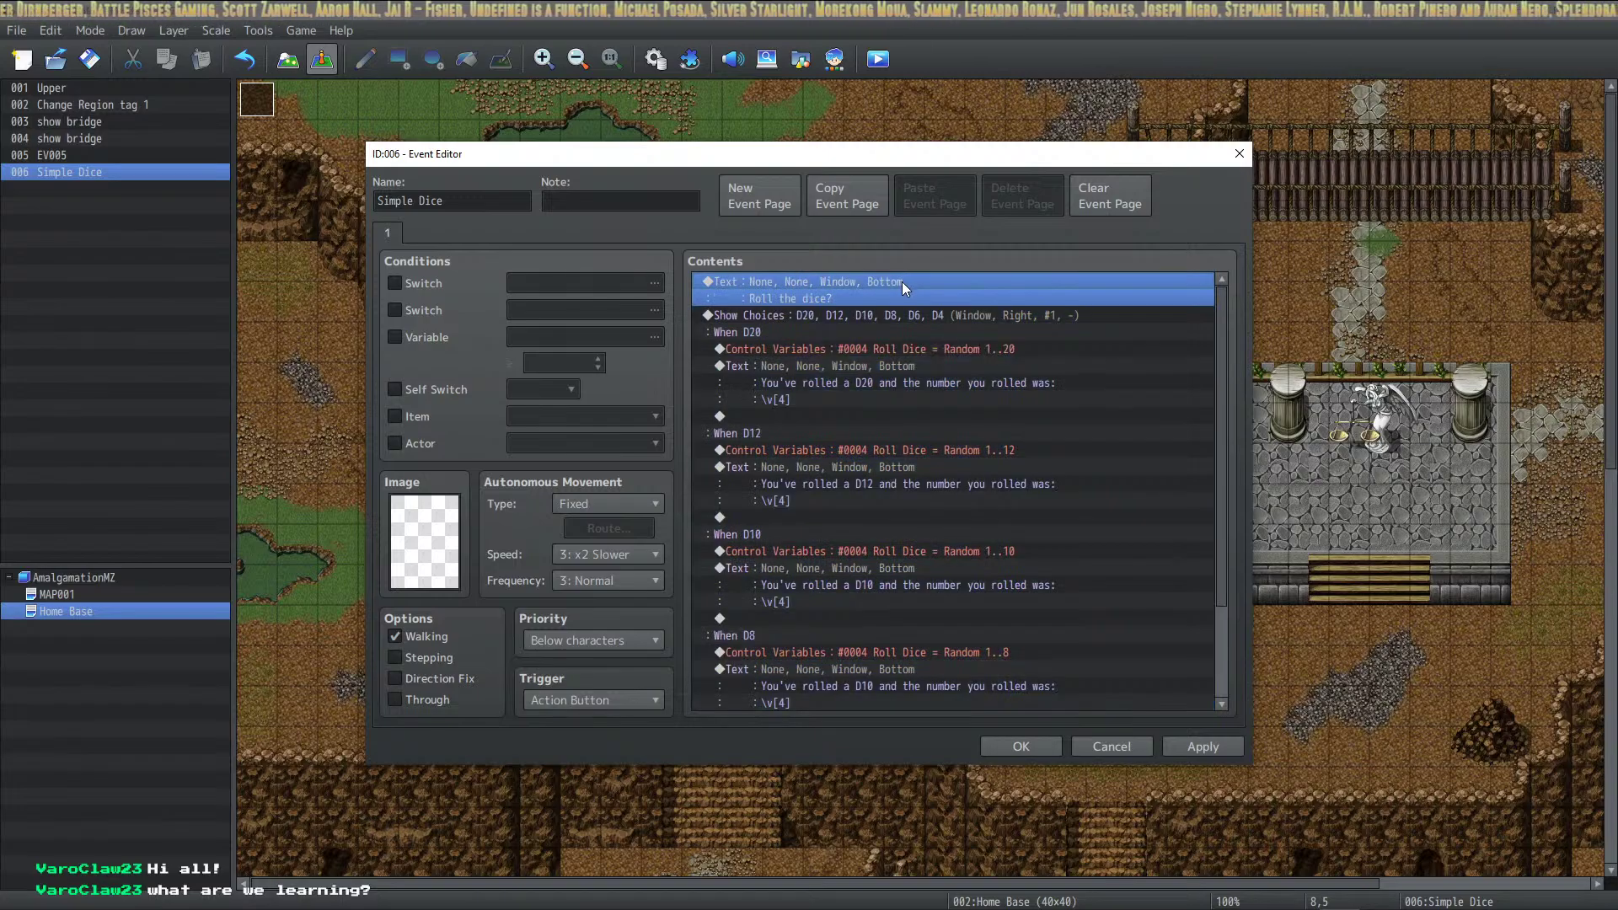
double_click(880, 285)
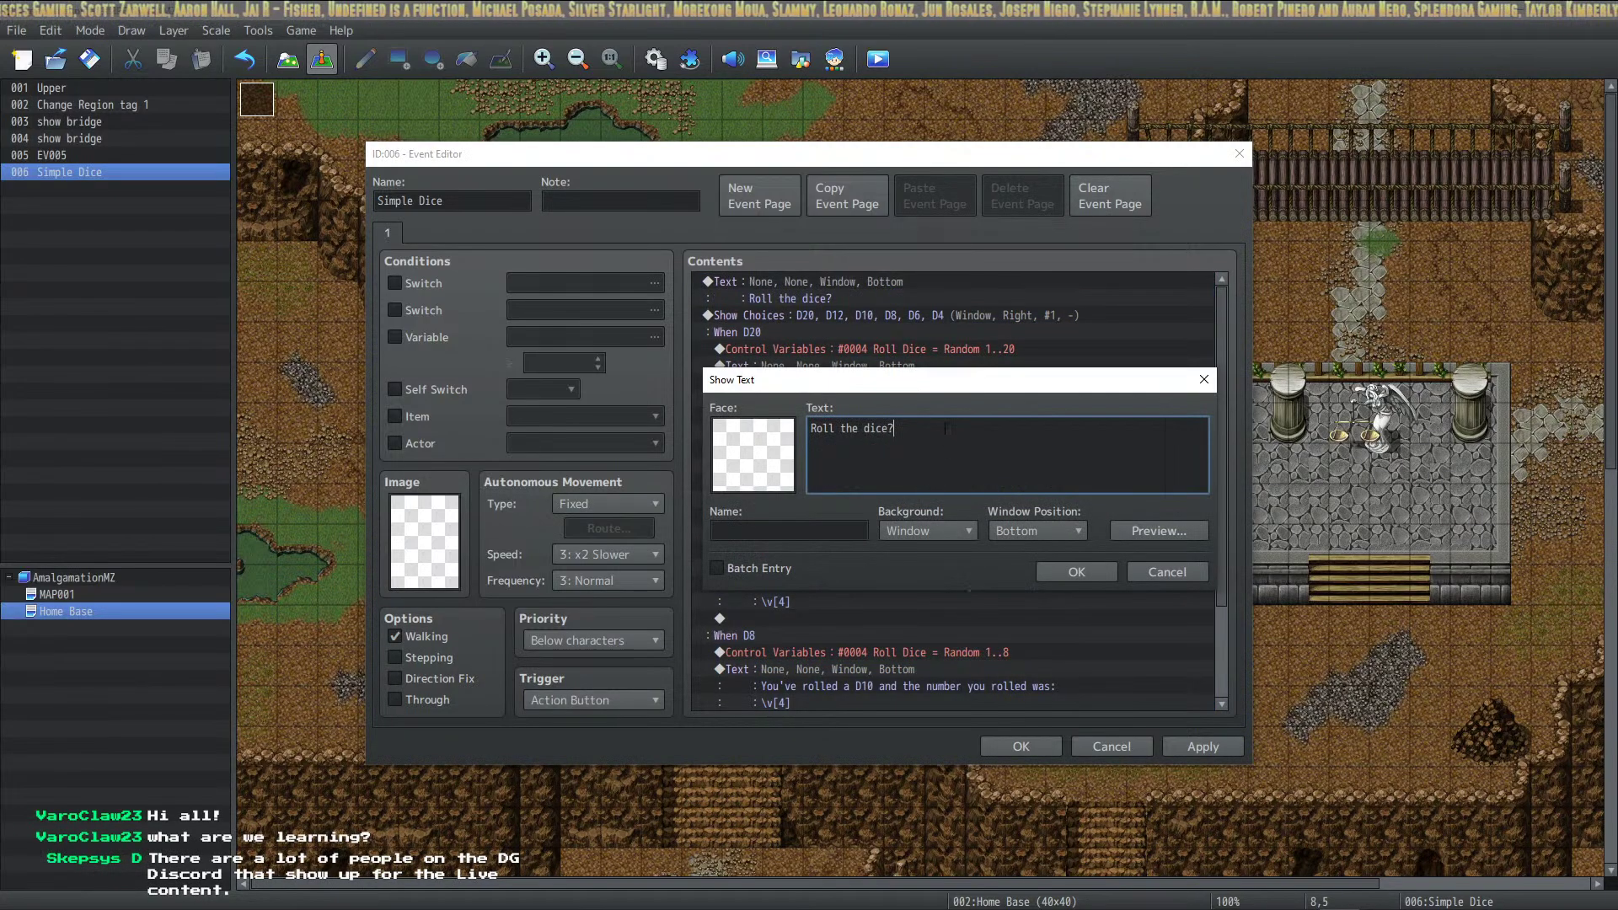
text(()
text(ps)
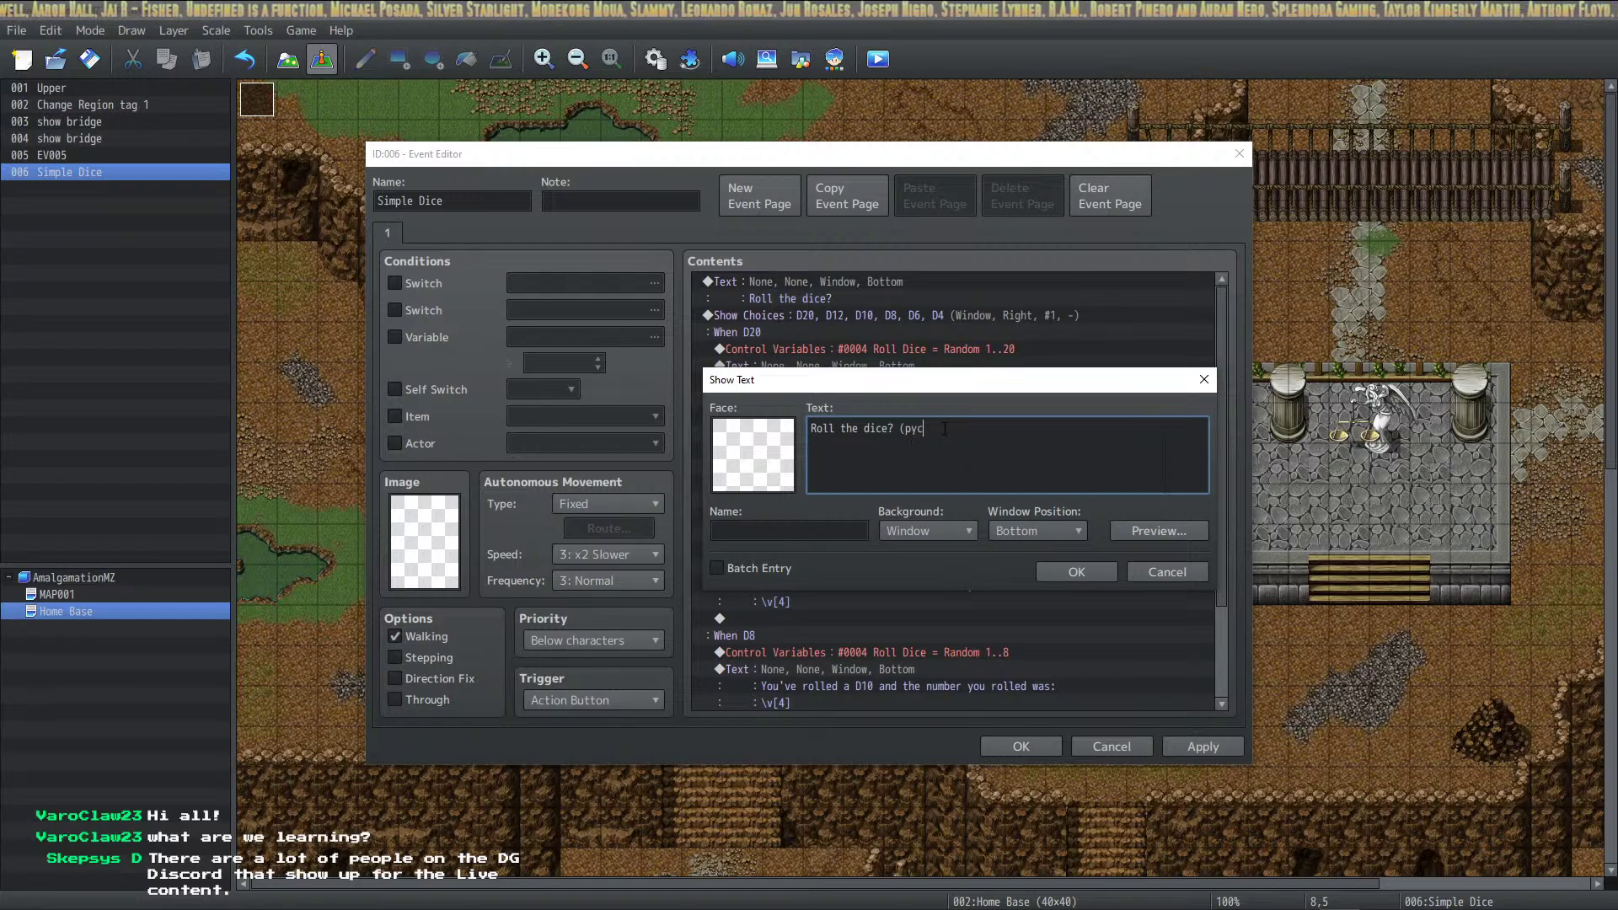
text(ych)
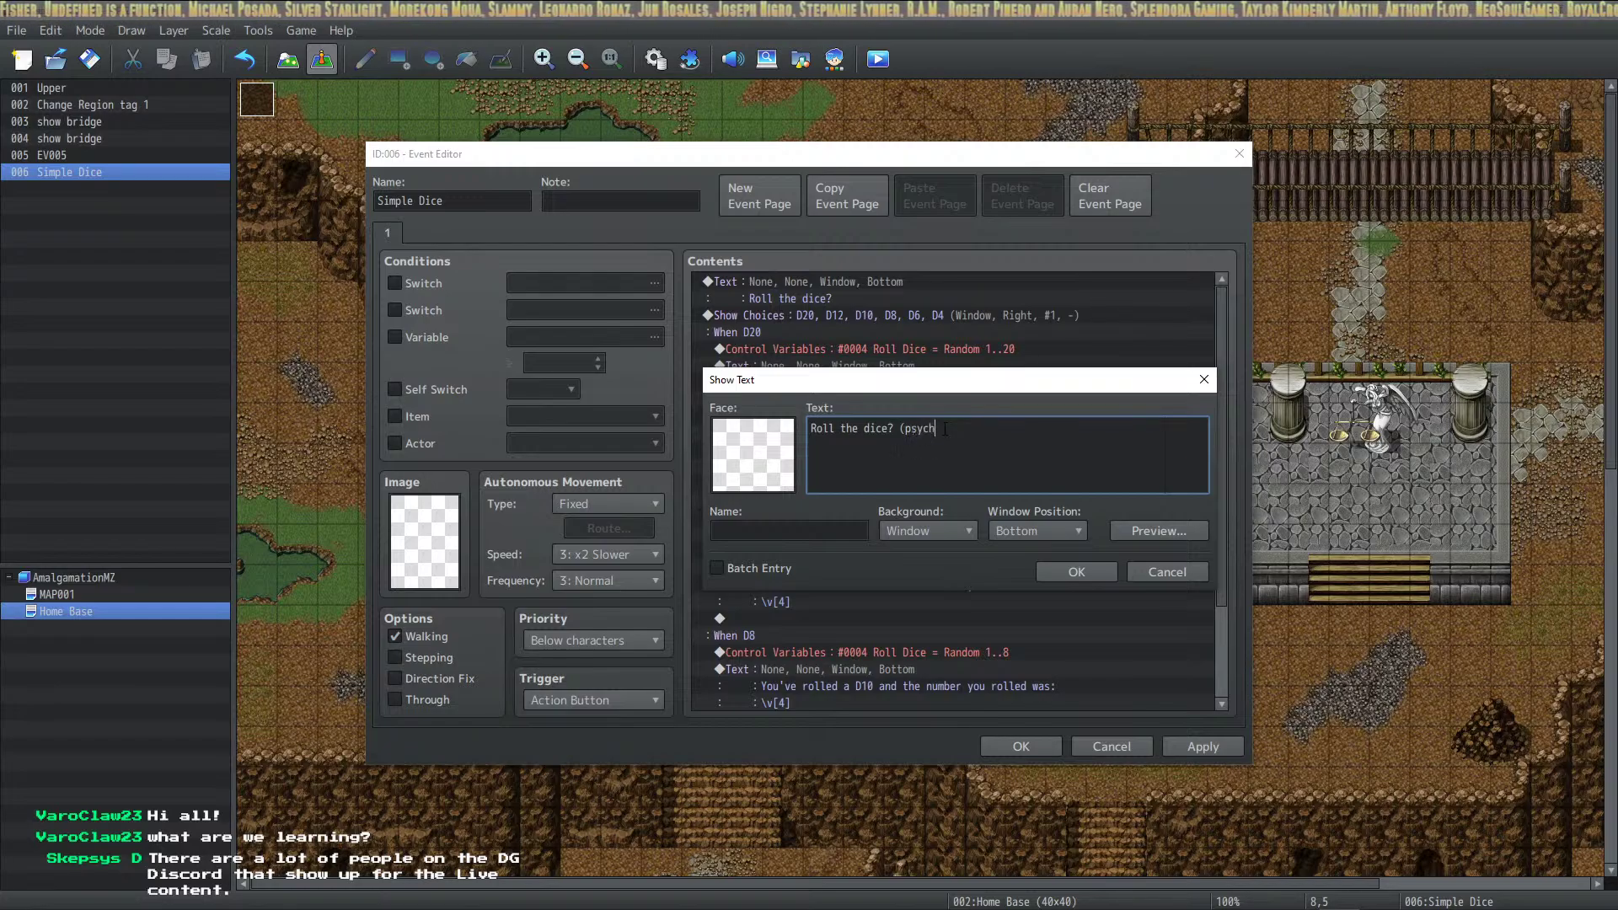
text( you have no ch)
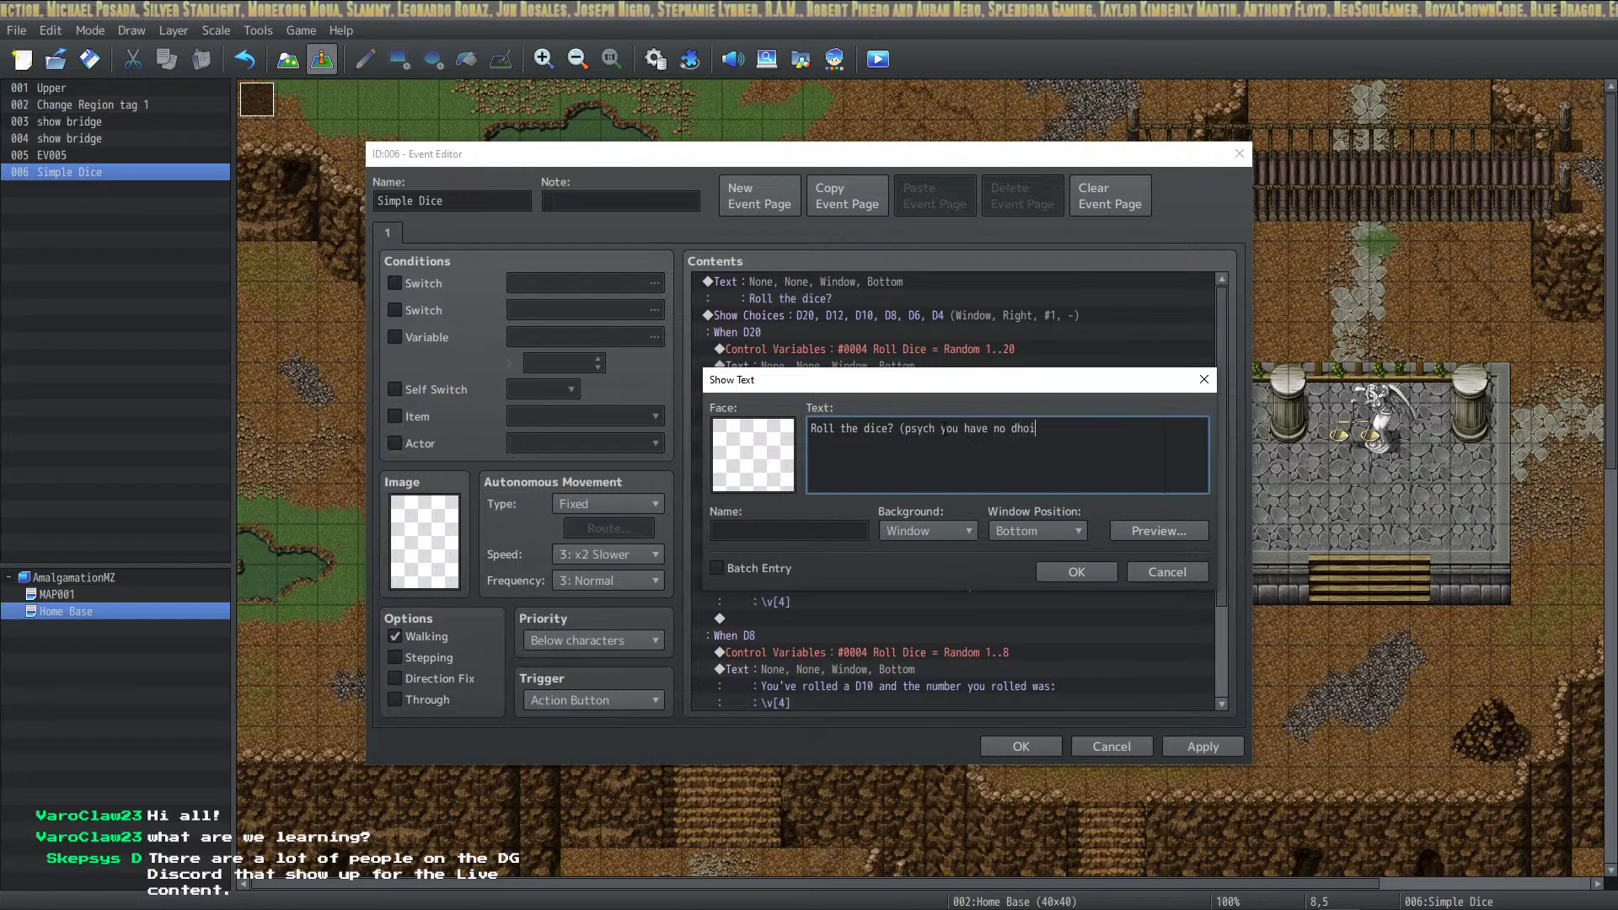
text(oice))
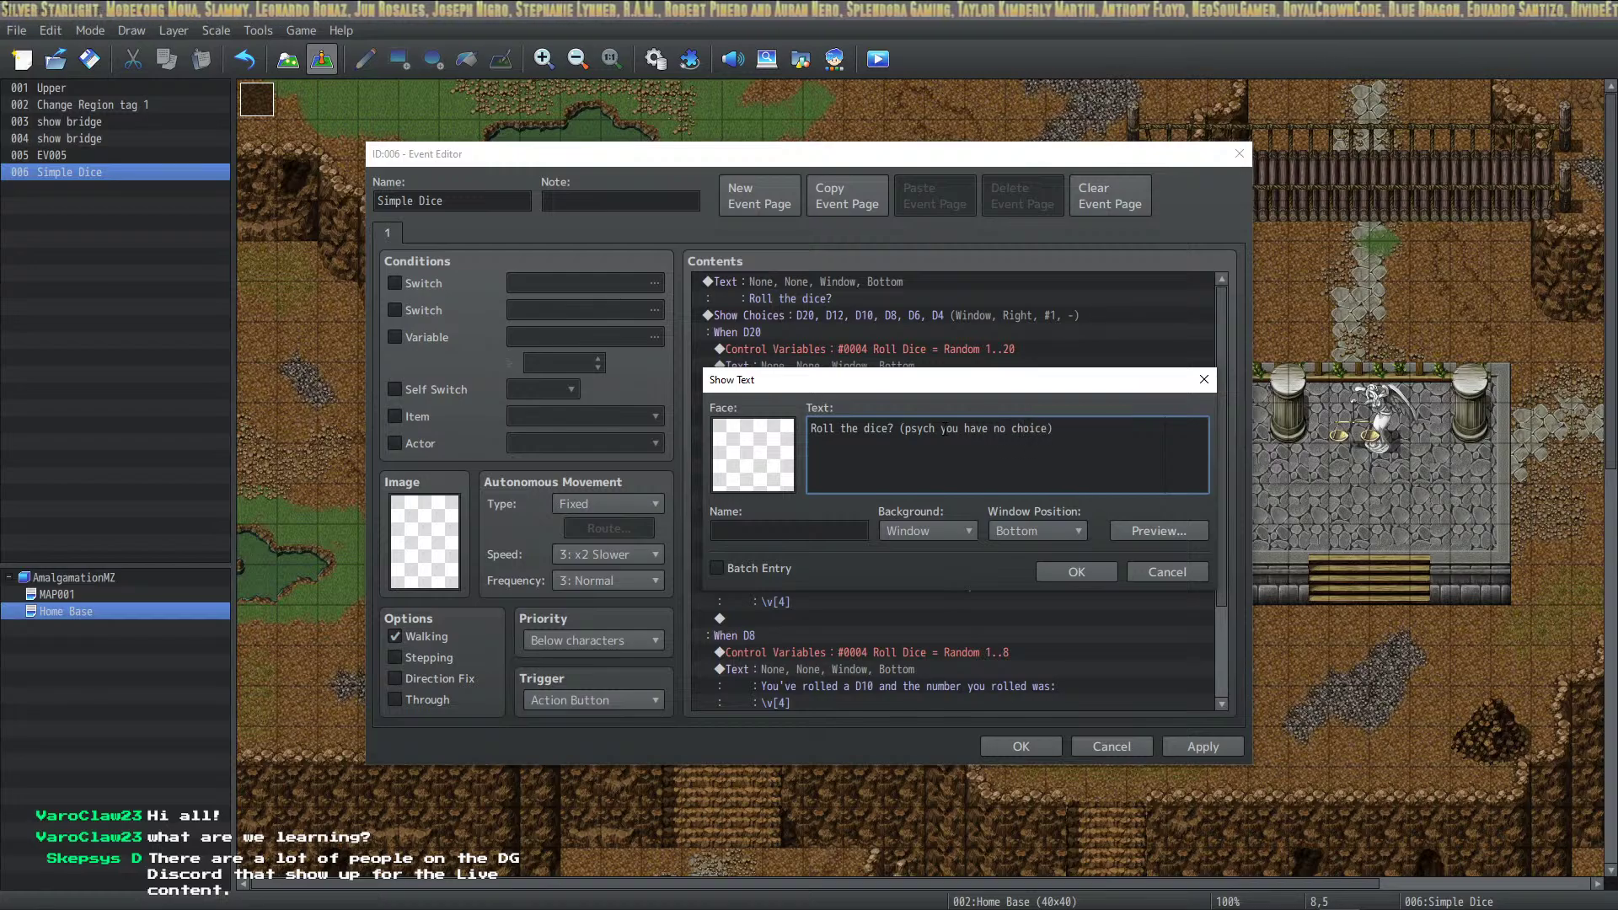
click(1061, 572)
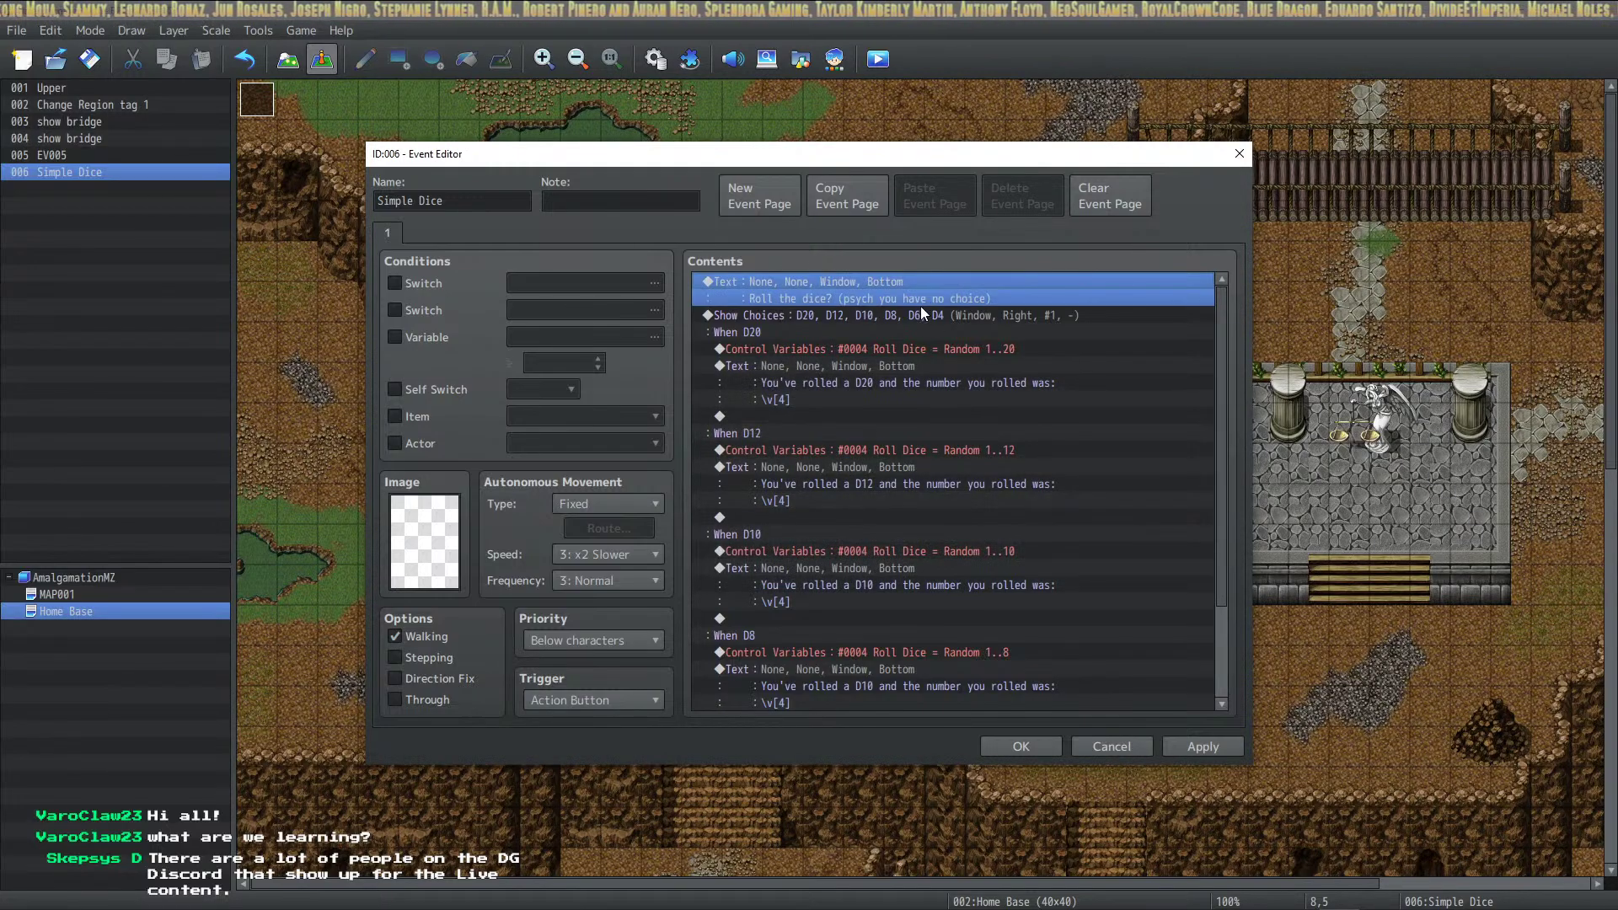
Change the die name in the When D8 branch's message to D8
scroll(906, 380, down, 3)
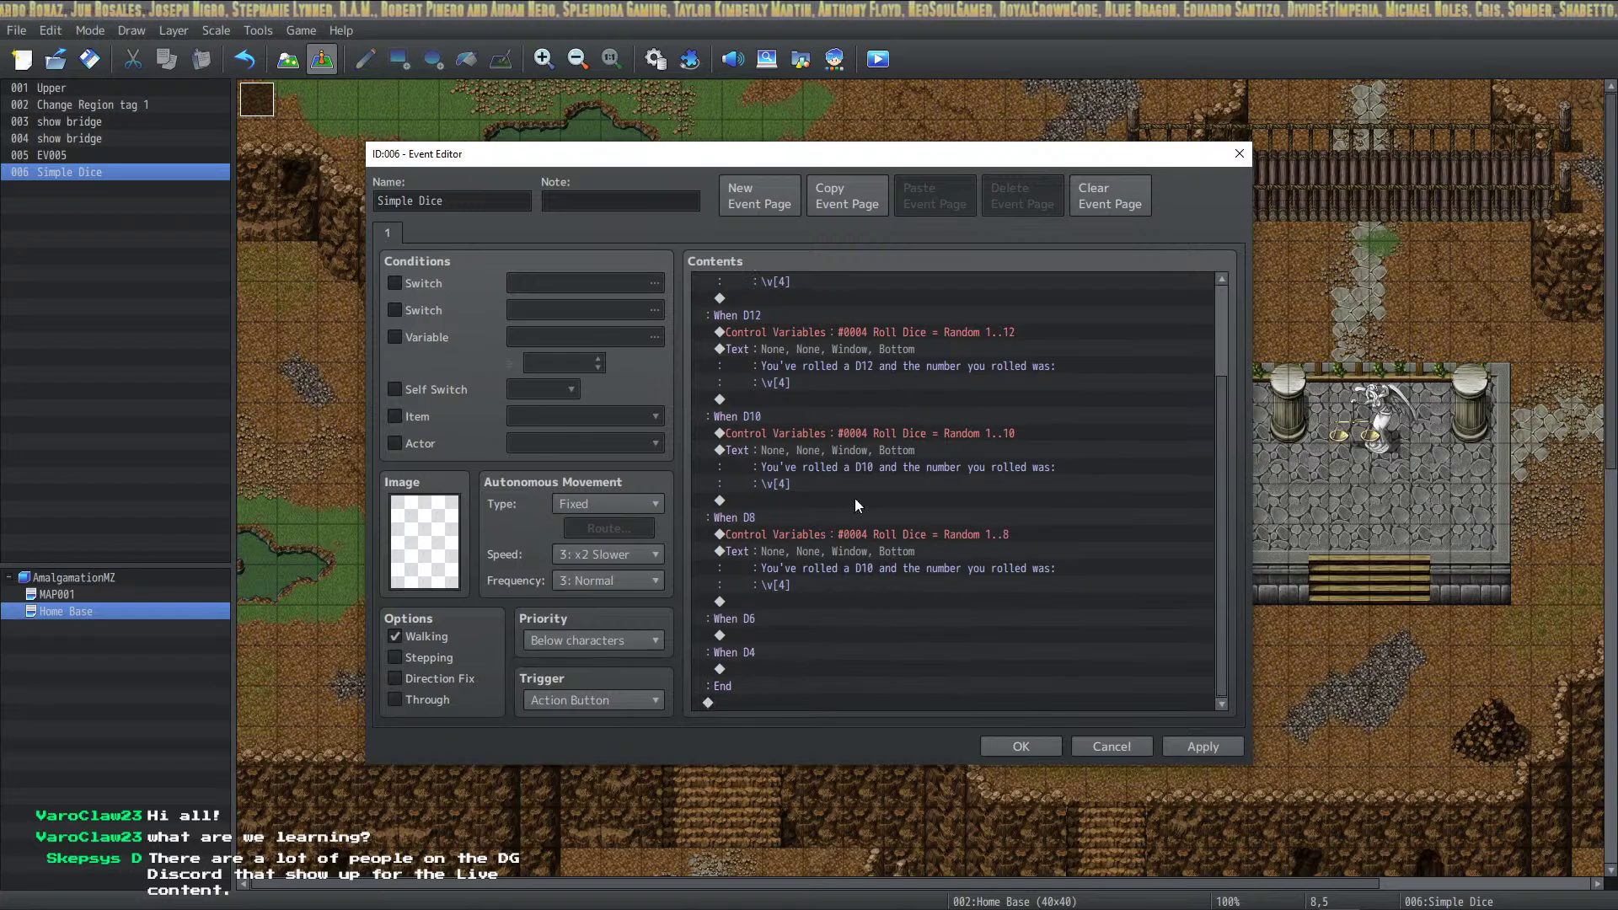
scroll(859, 506, up, 3)
click(831, 320)
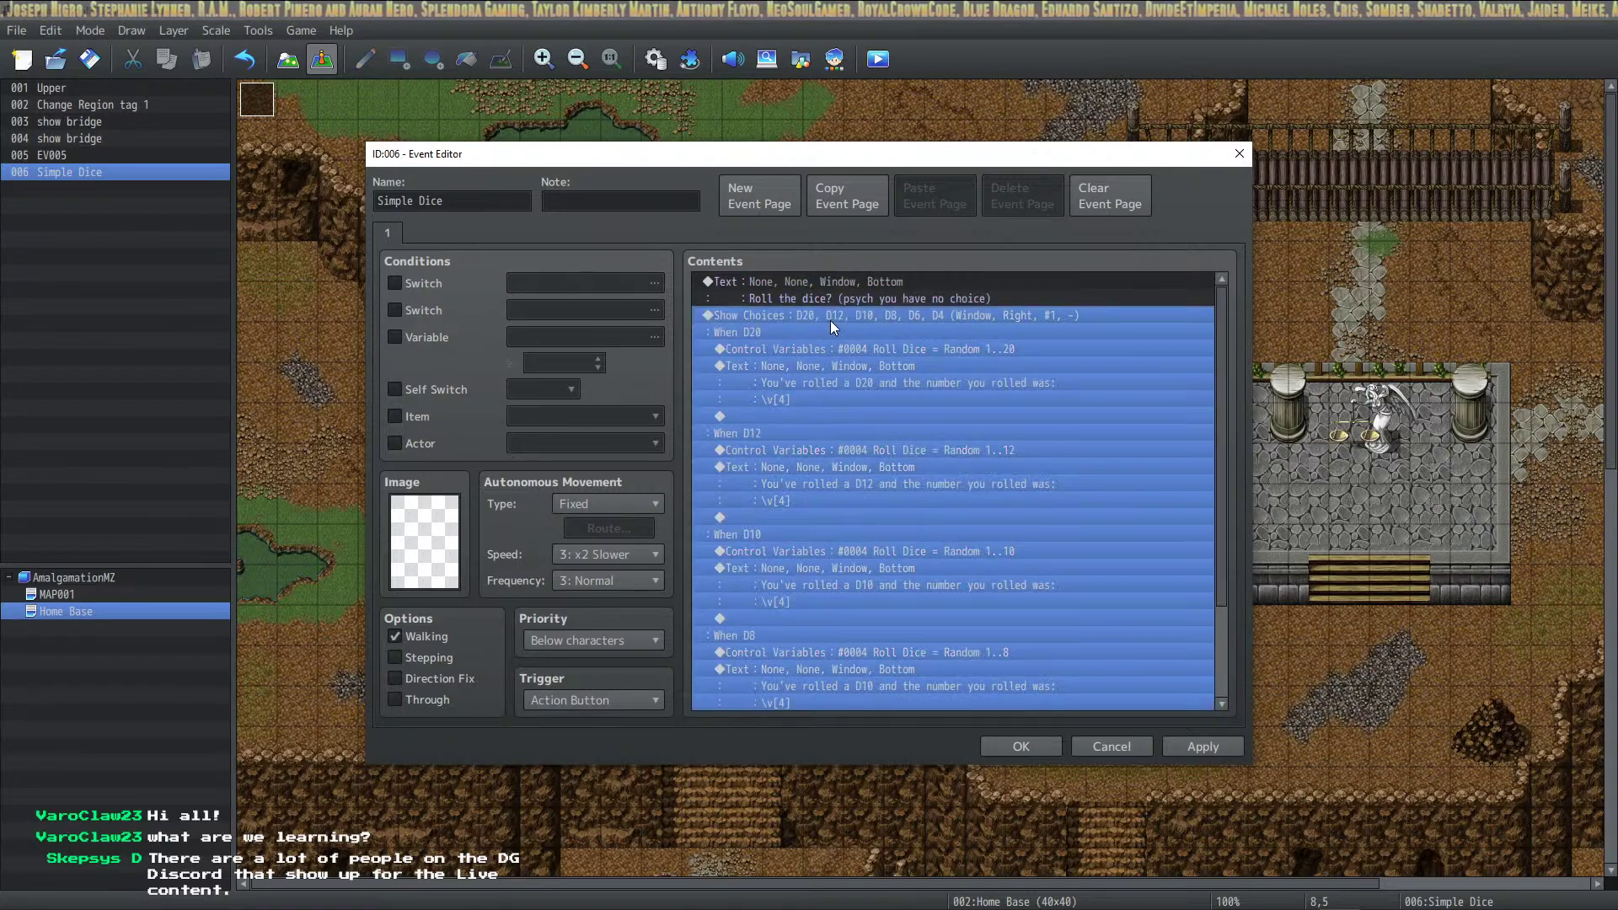
scroll(847, 555, down, 3)
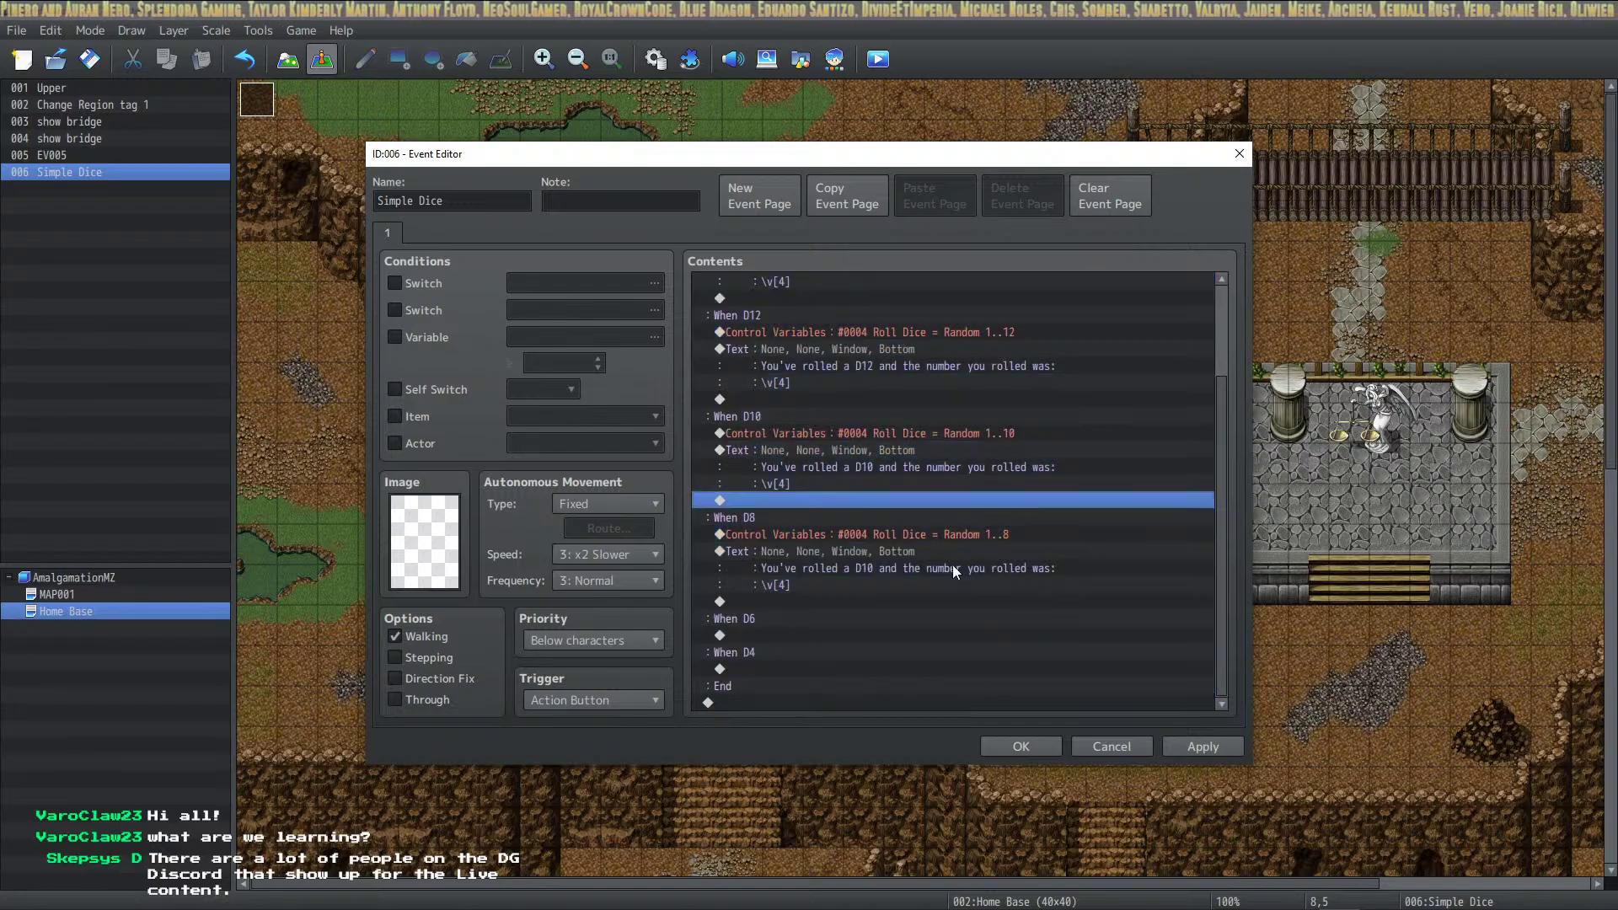
click(953, 565)
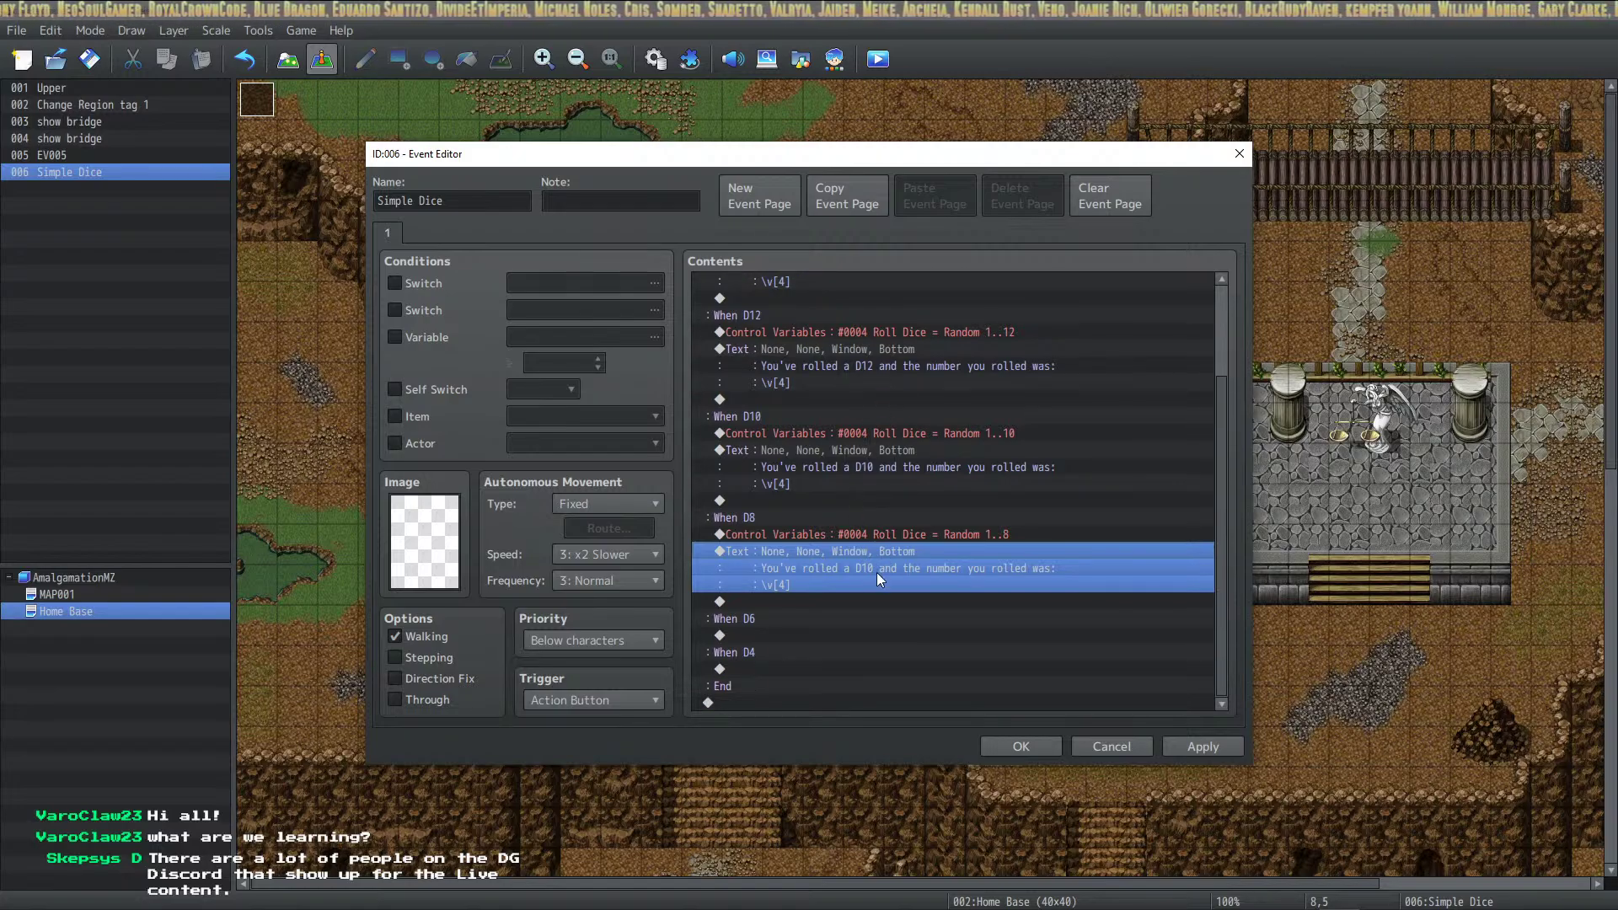
double_click(885, 552)
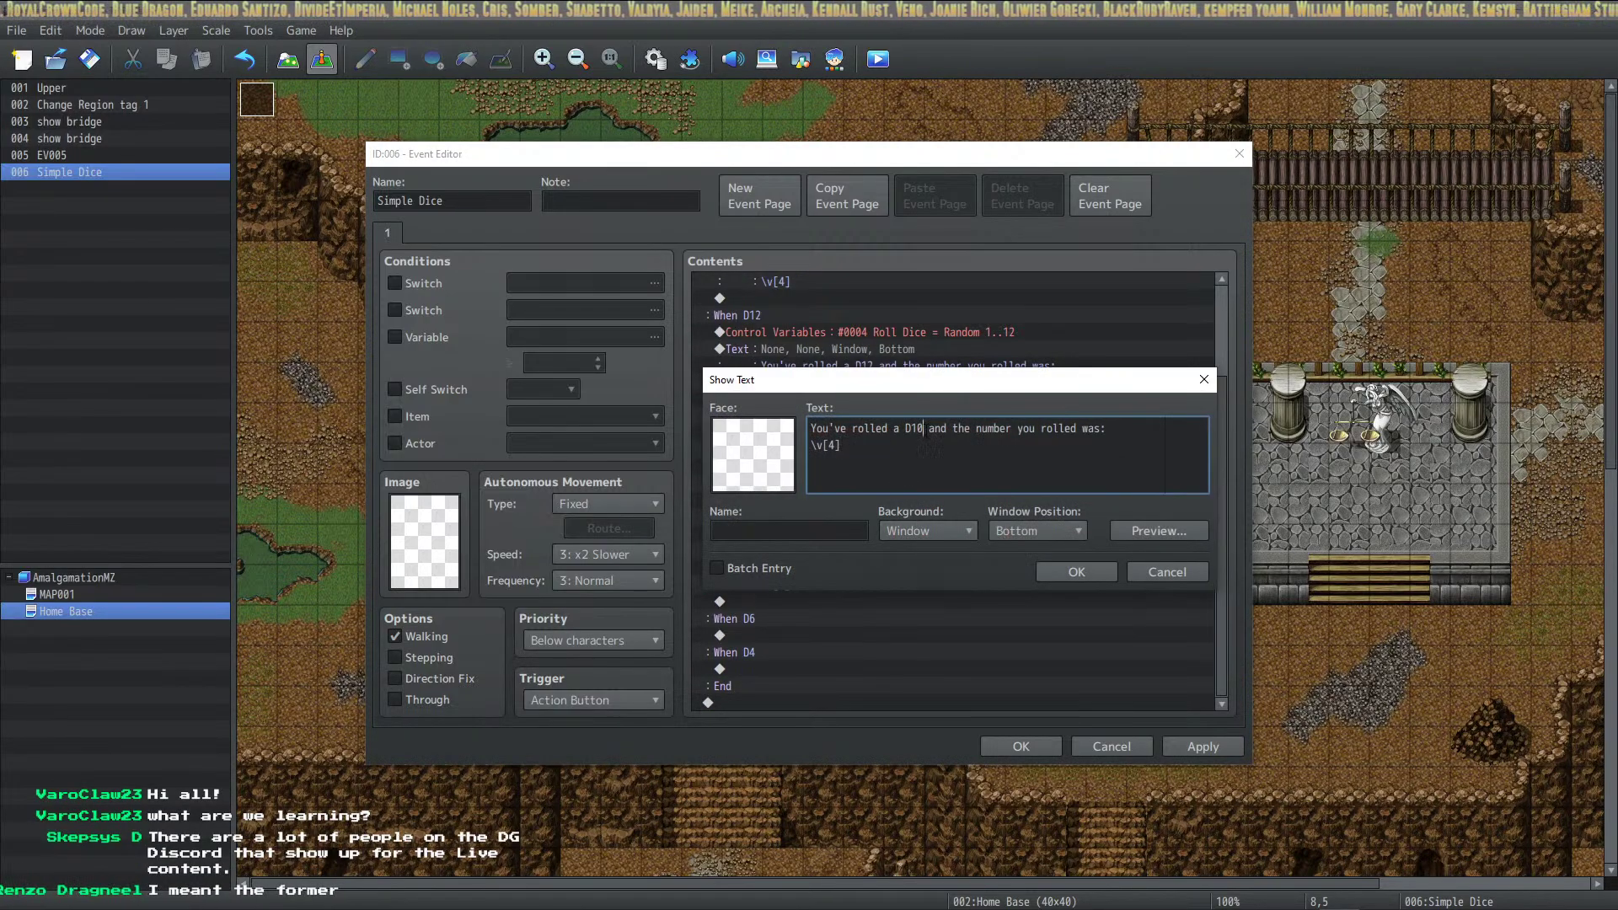
key(BackSpace)
key(BackSpace)
text(8)
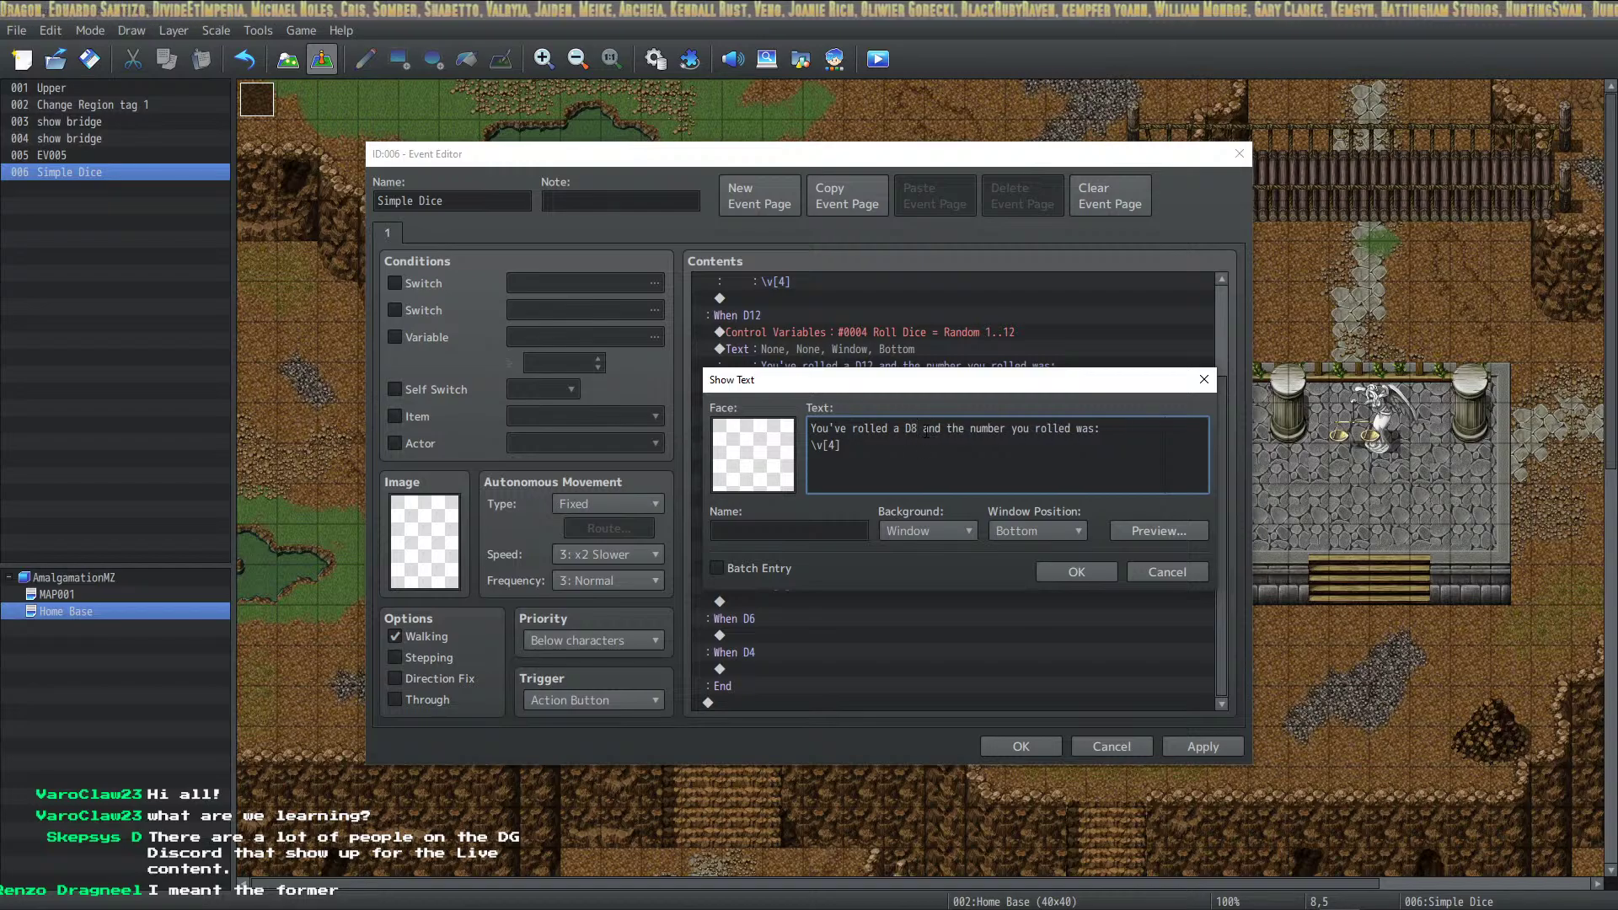
click(1068, 571)
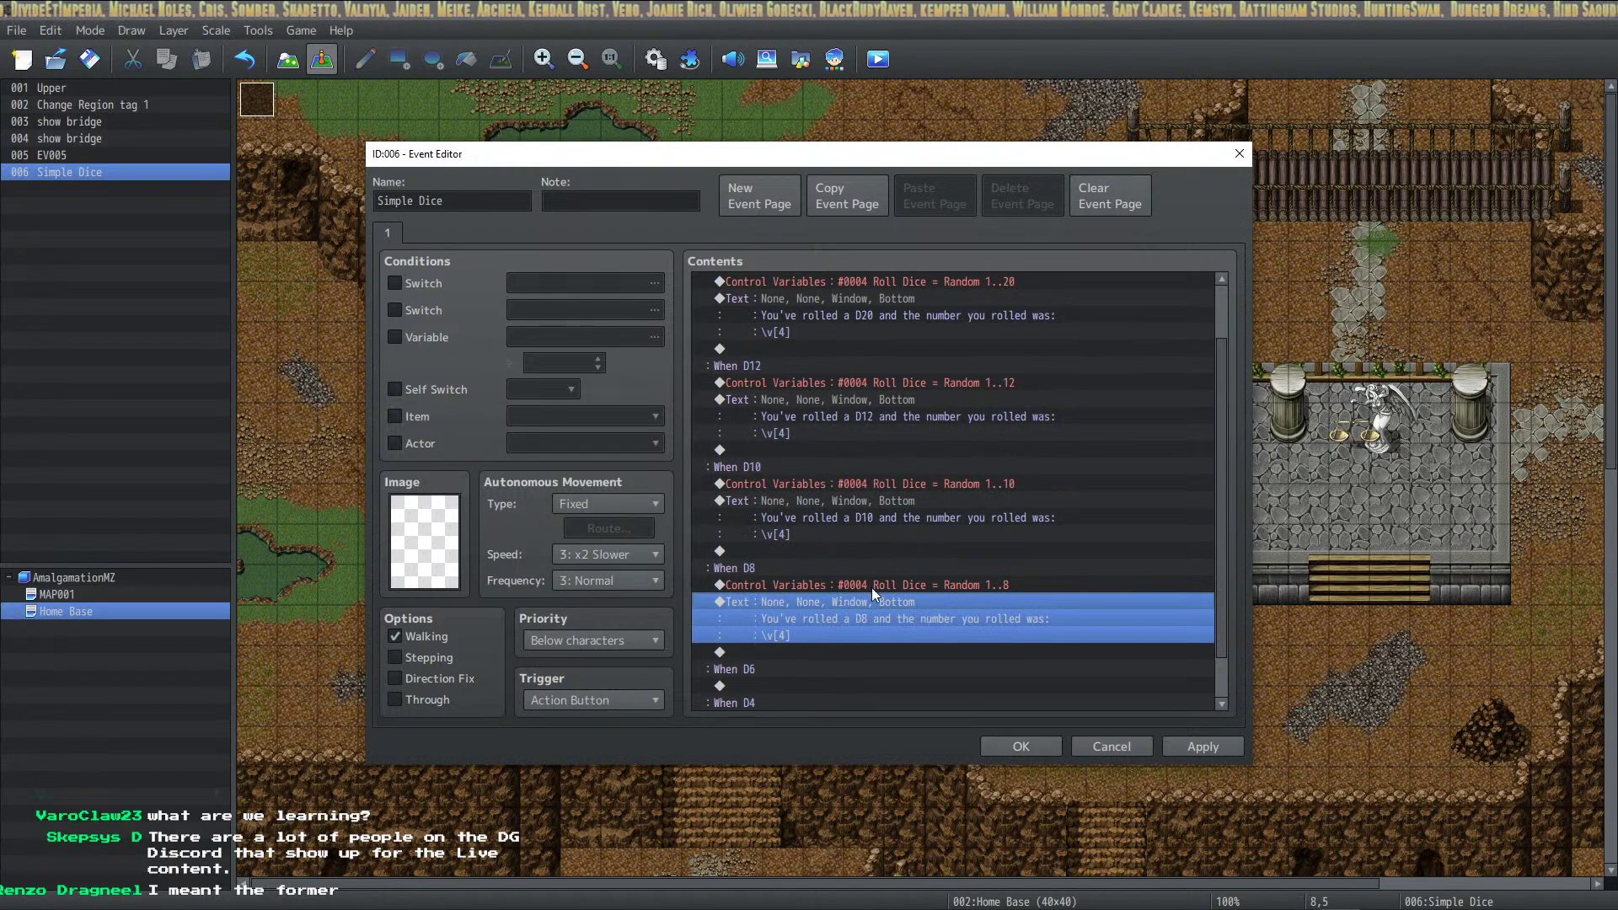
Copy the Control Variables and Show Text commands from the When D8 branch into the When D6 branch
drag(872, 585, 868, 603)
key(ctrl+c)
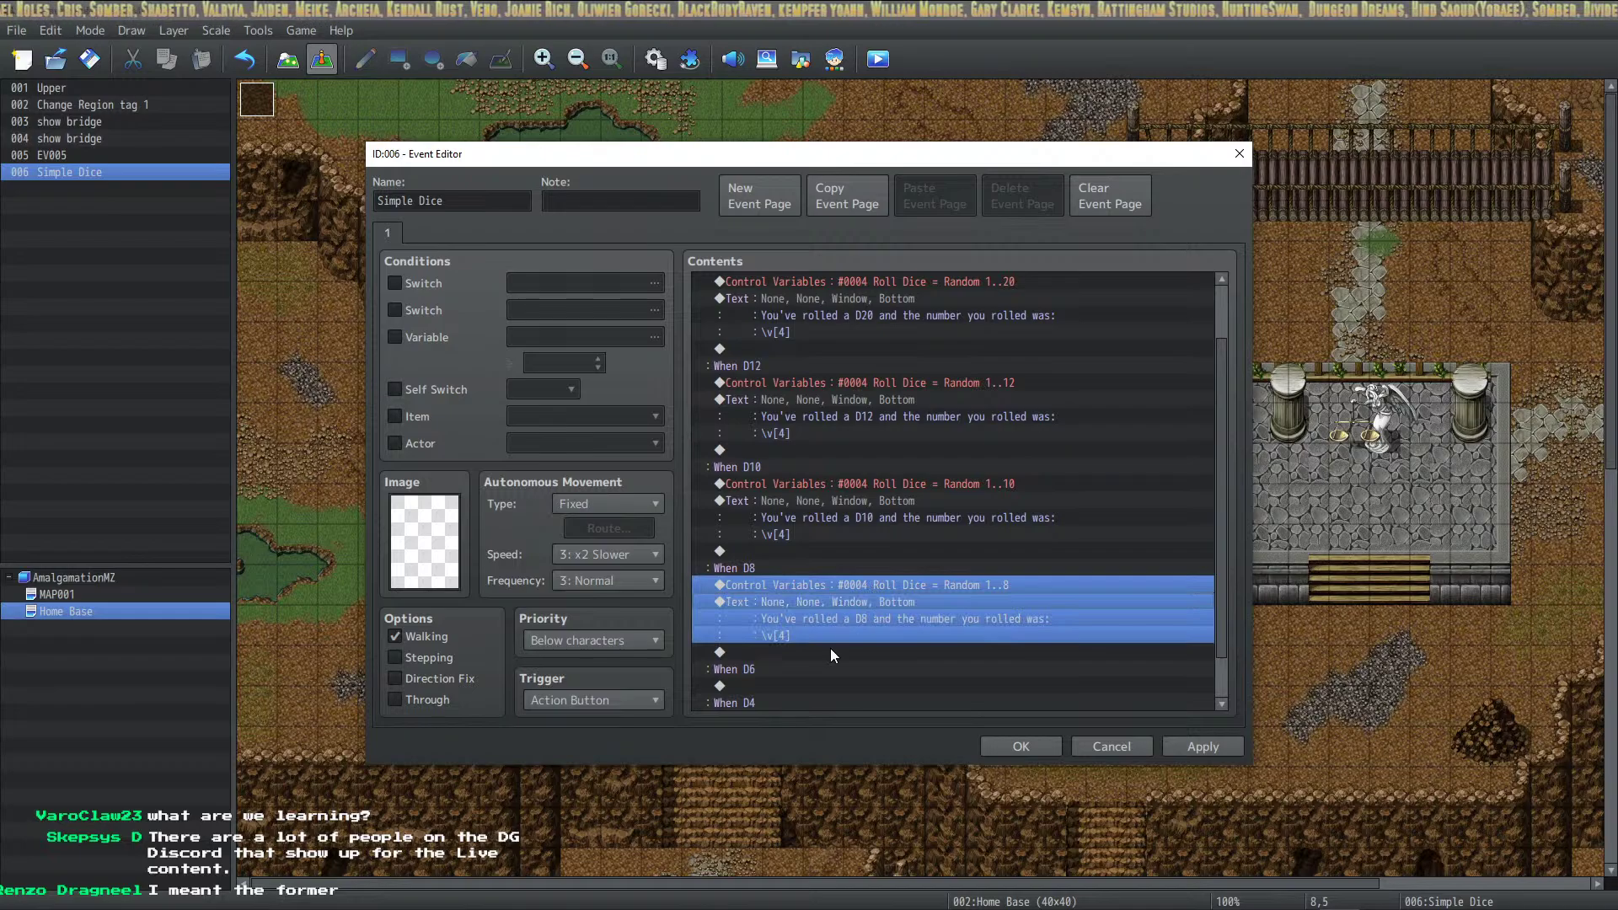
click(796, 685)
key(ctrl+v)
In the When D6 branch, set the random range's maximum to 6 and change the die name in the message to D6
click(887, 568)
double_click(887, 568)
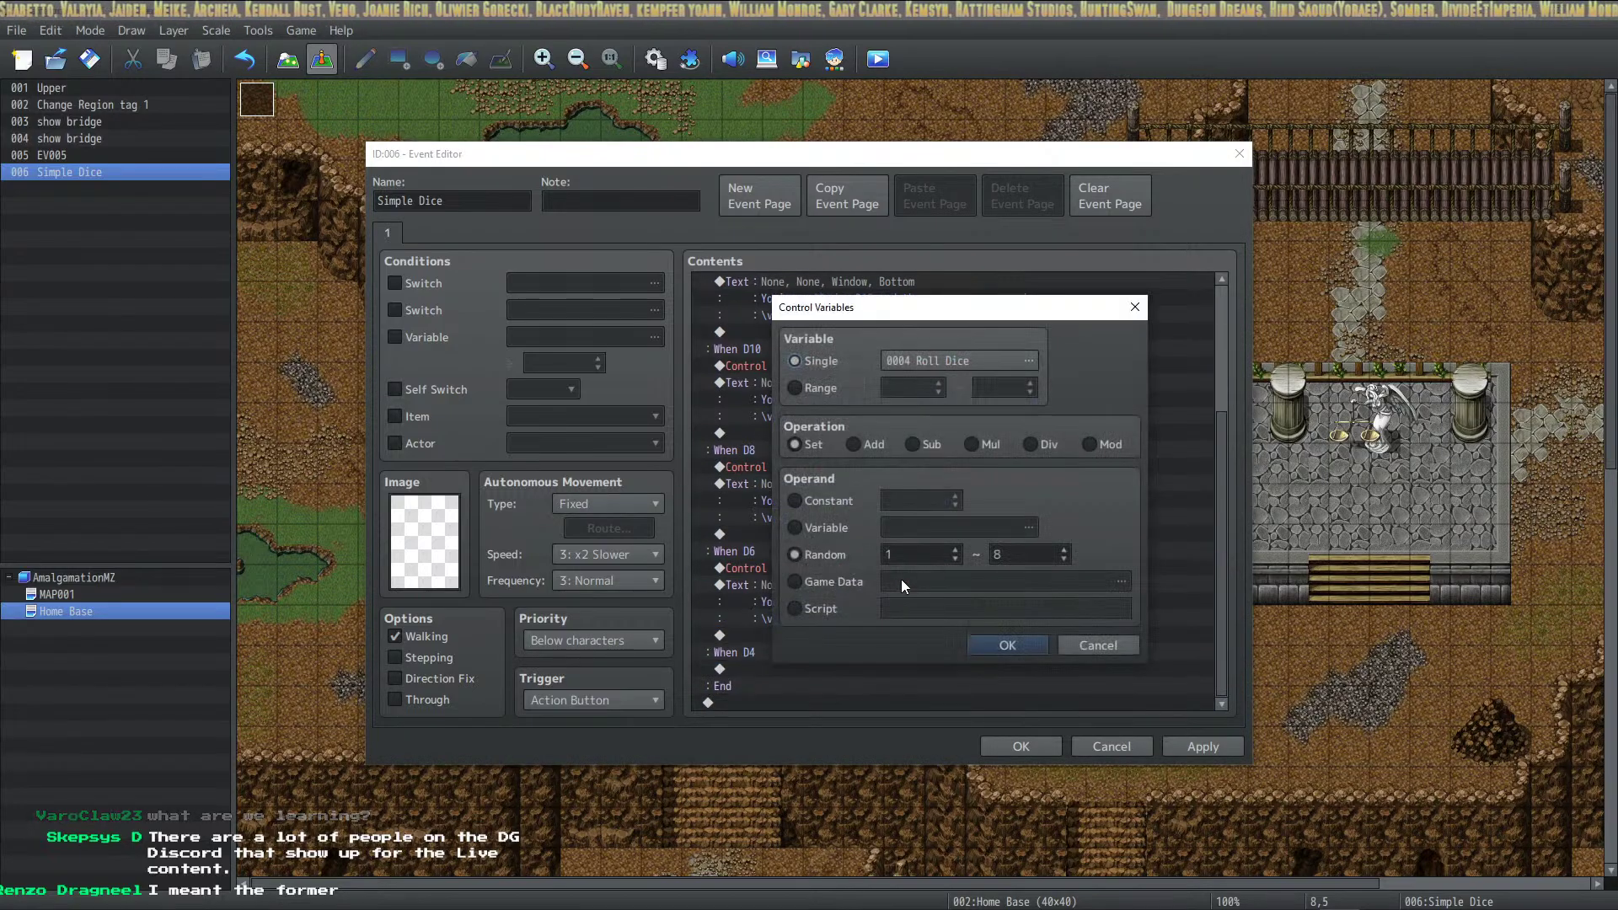
click(1008, 646)
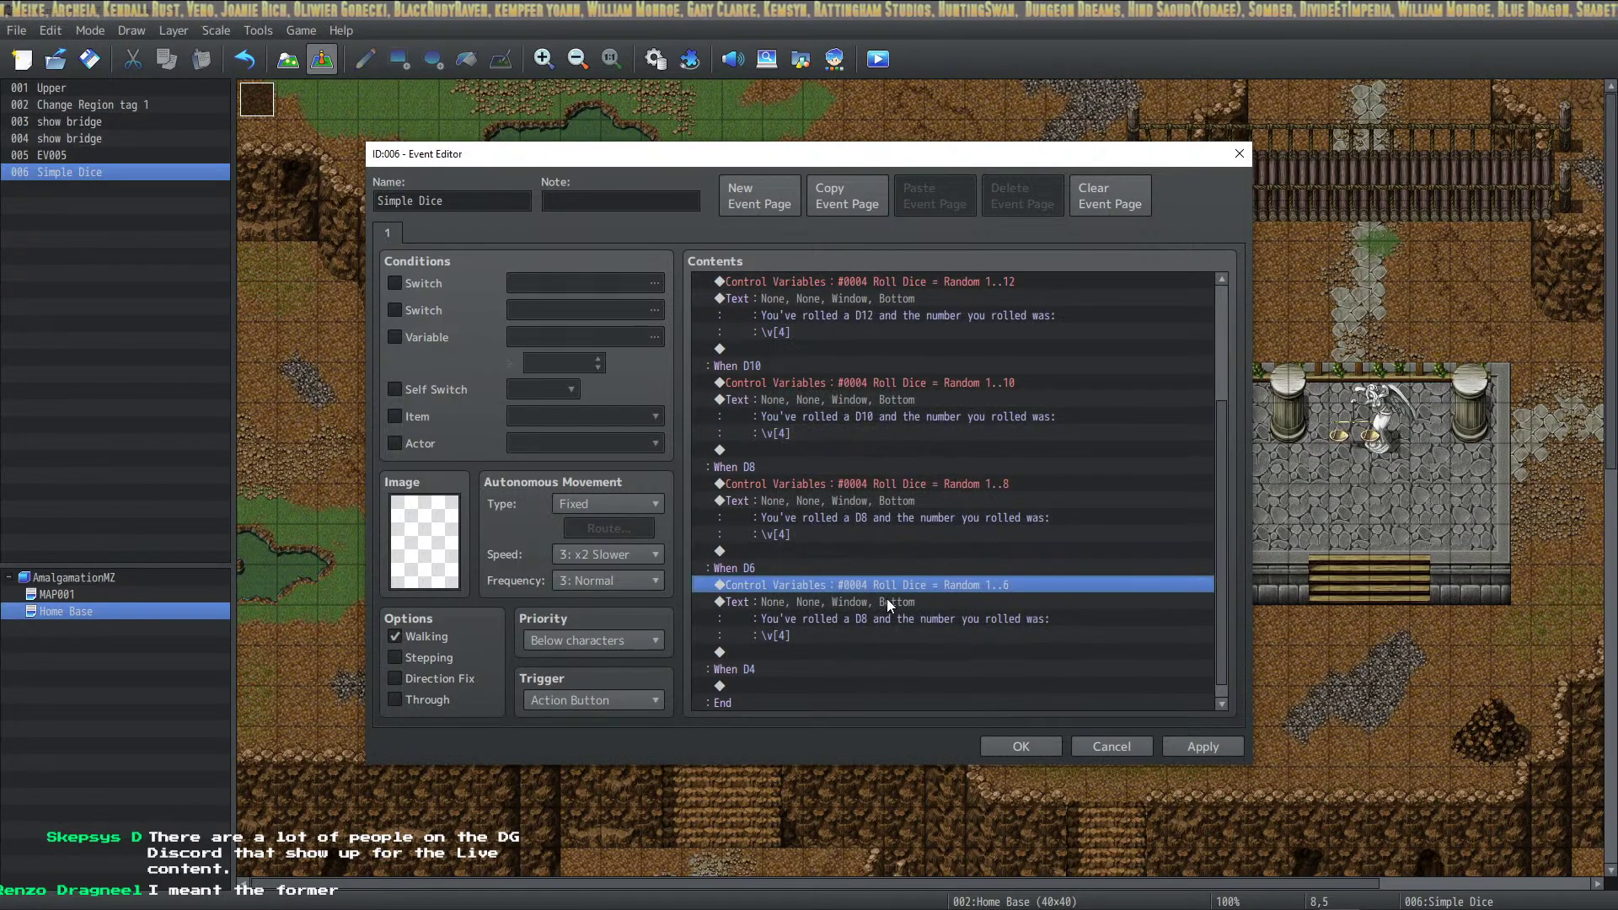
double_click(887, 598)
click(912, 435)
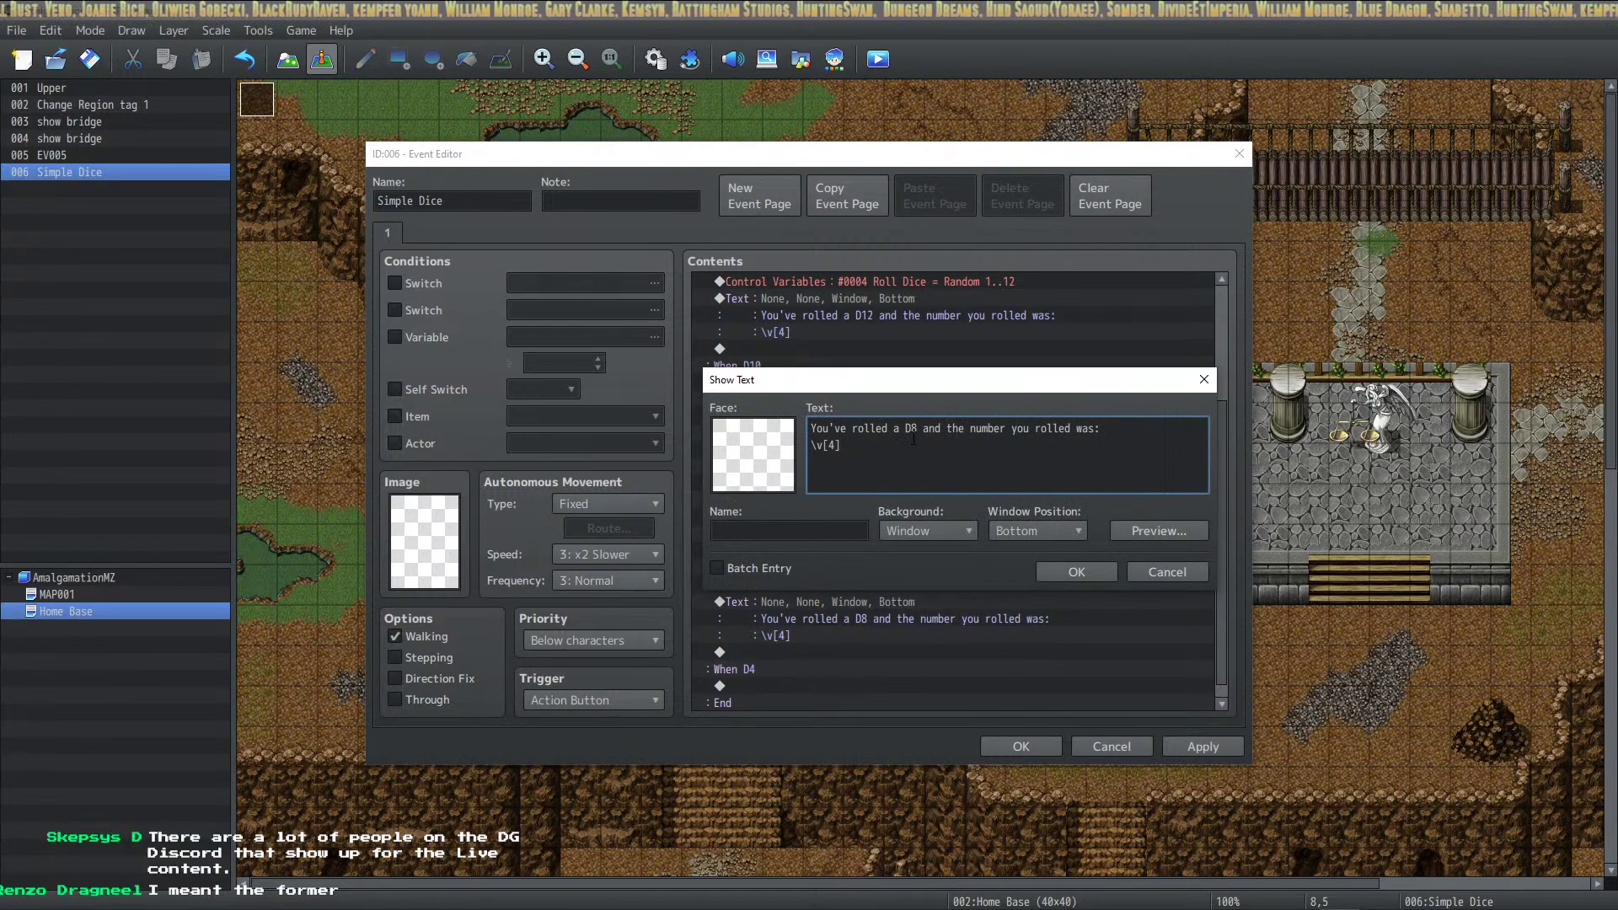
key(Delete)
text(6)
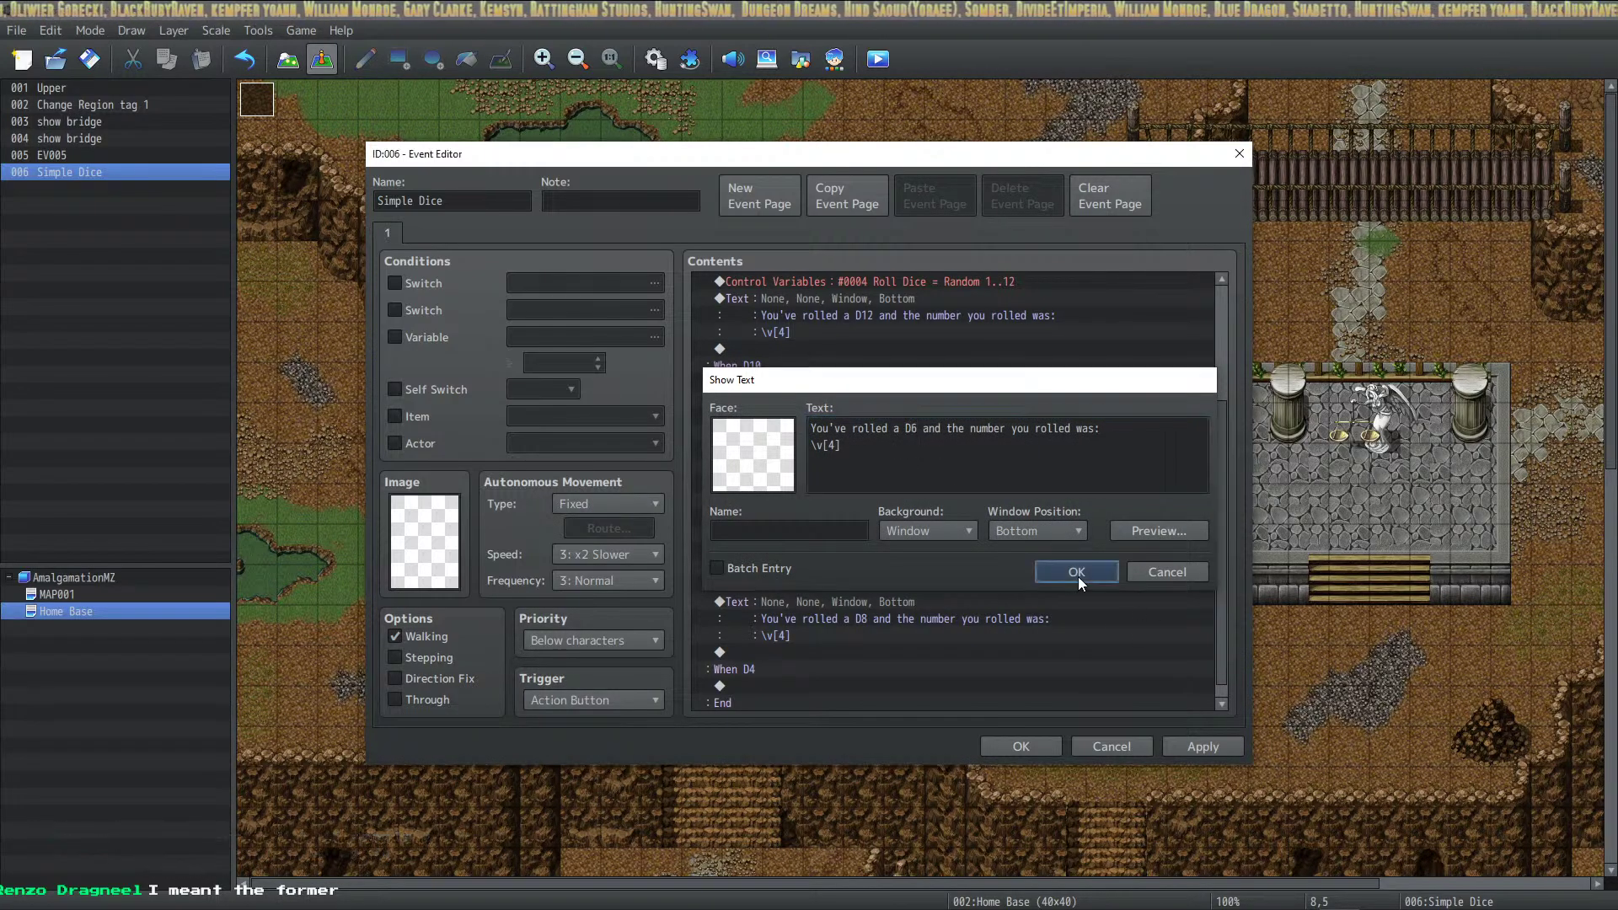
click(1077, 572)
Copy the When D6 branch's Control Variables and Show Text commands into the When D4 branch and set the random maximum there to 4
click(898, 570)
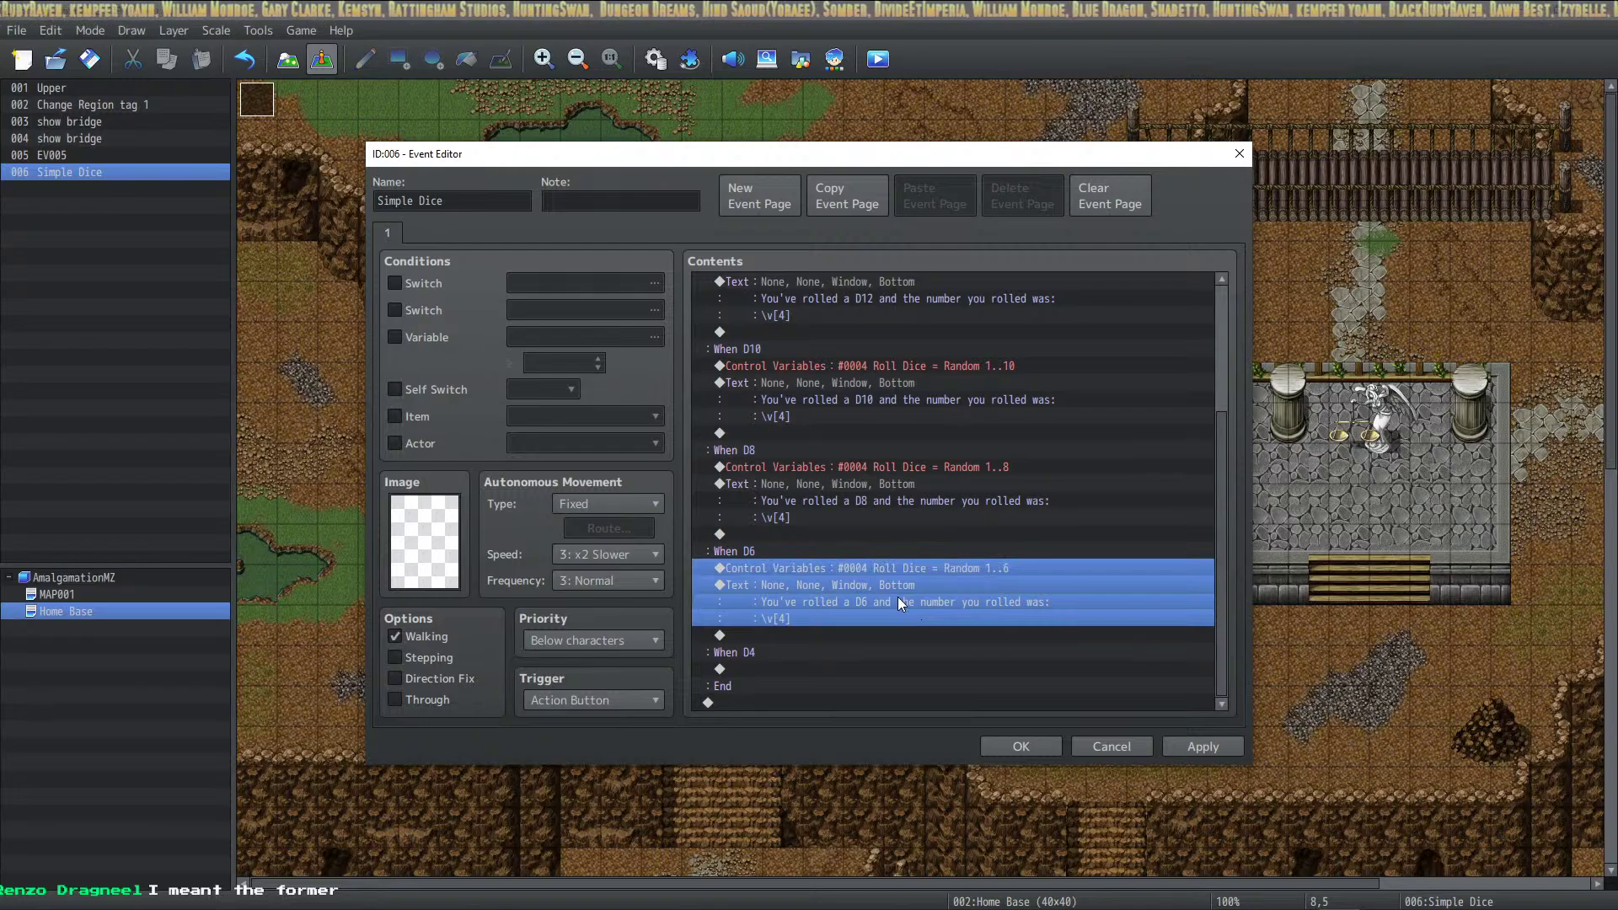
click(802, 671)
key(ctrl+v)
double_click(852, 595)
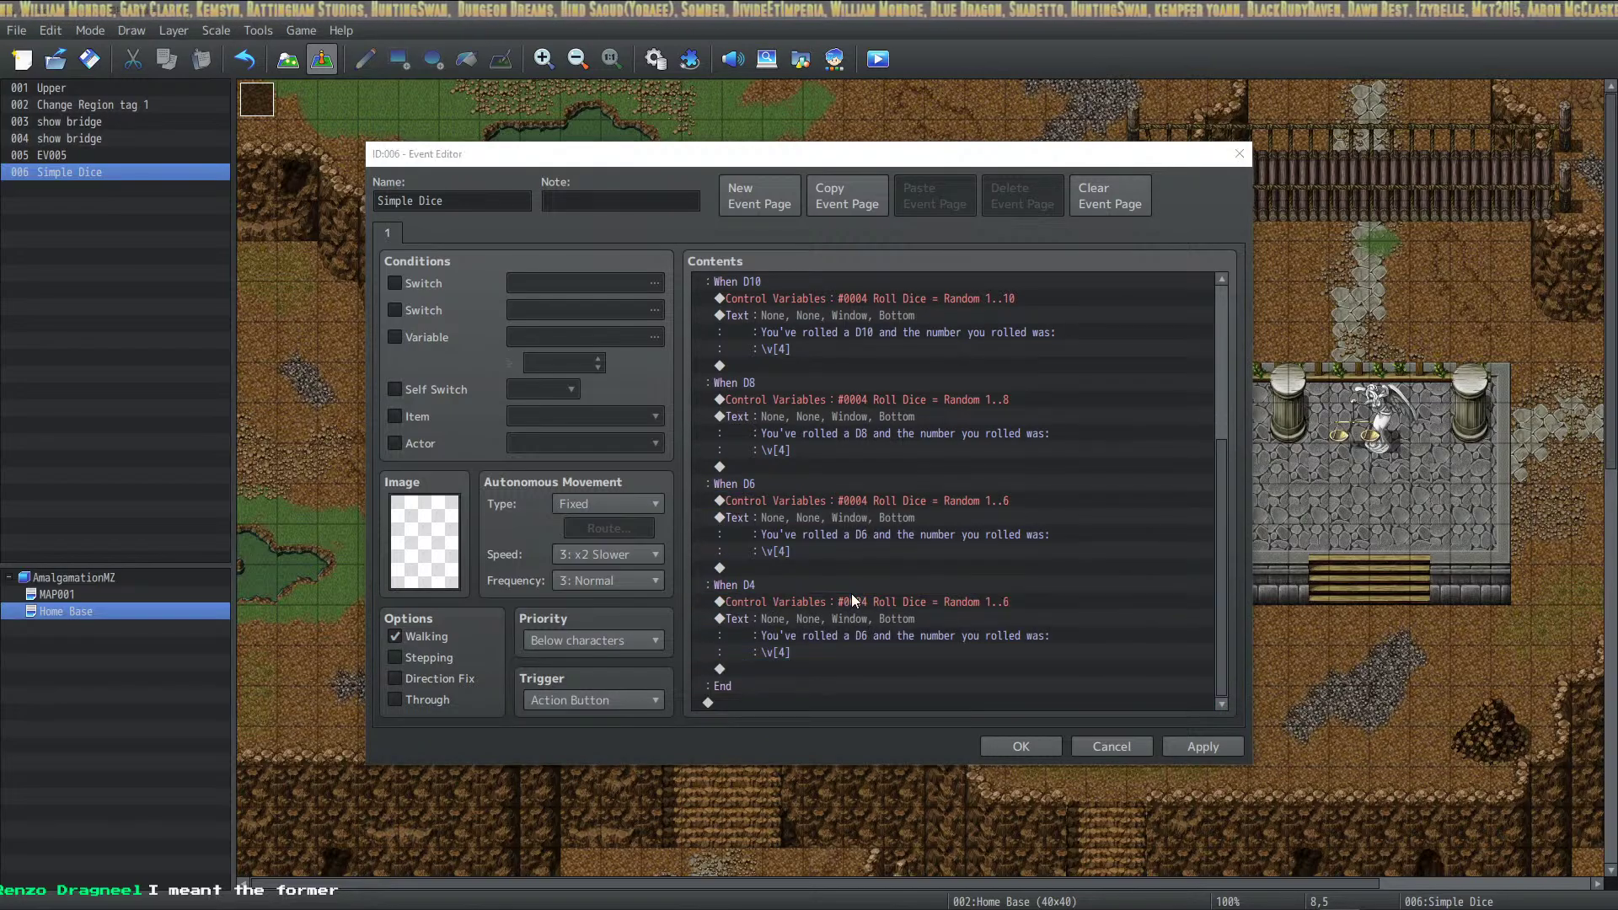
click(996, 644)
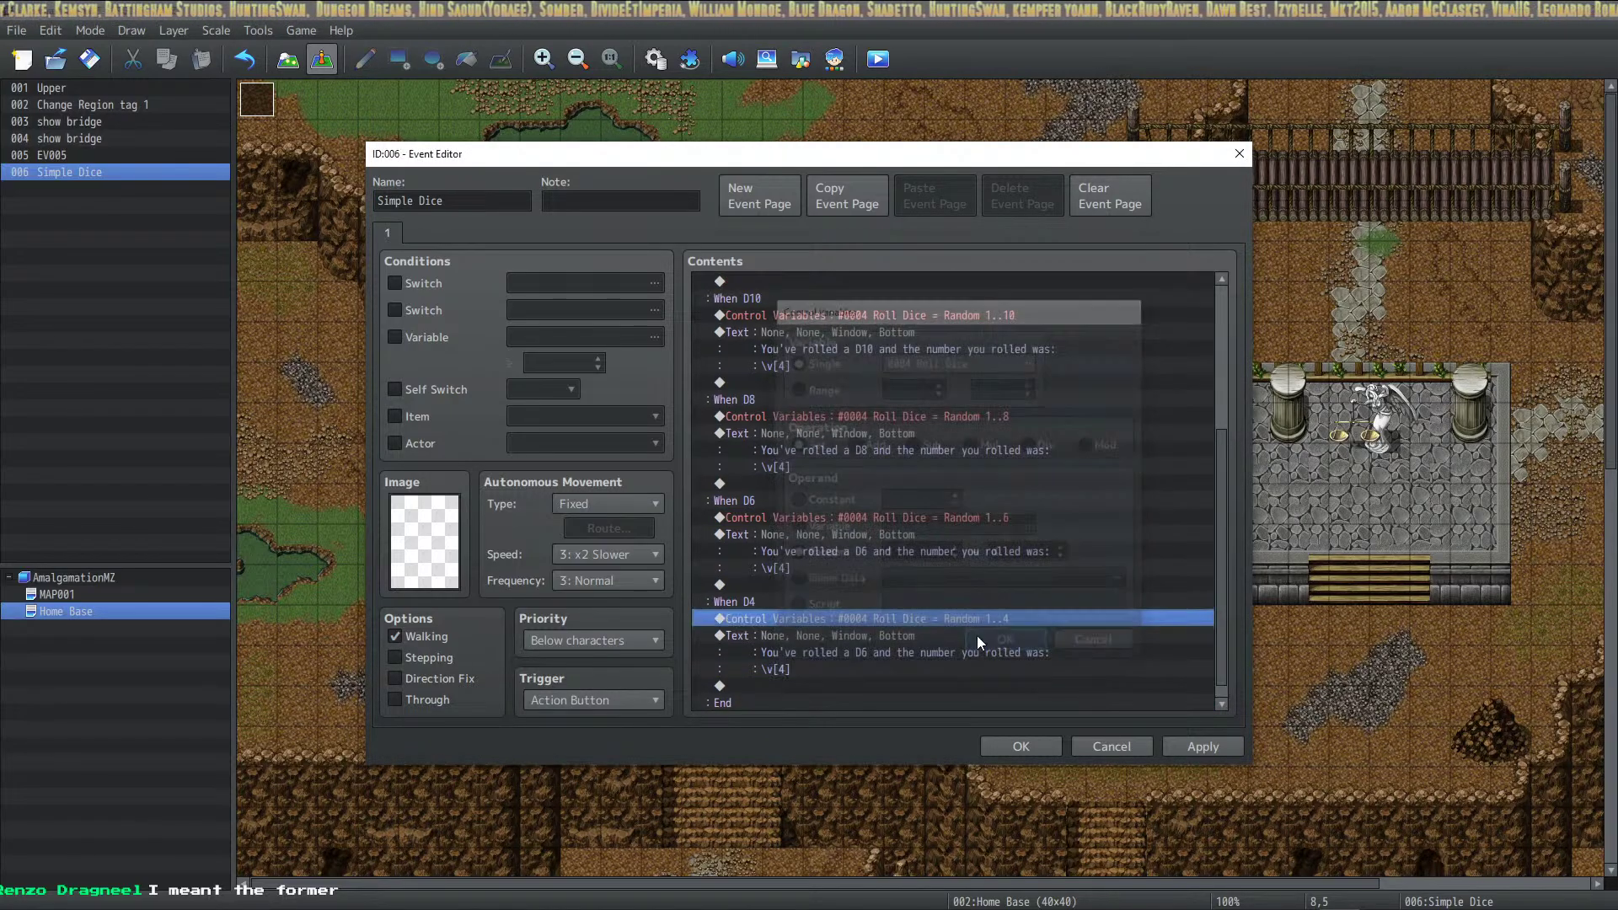
Change the die name in the When D4 branch's message to D4 and apply the event changes
double_click(850, 640)
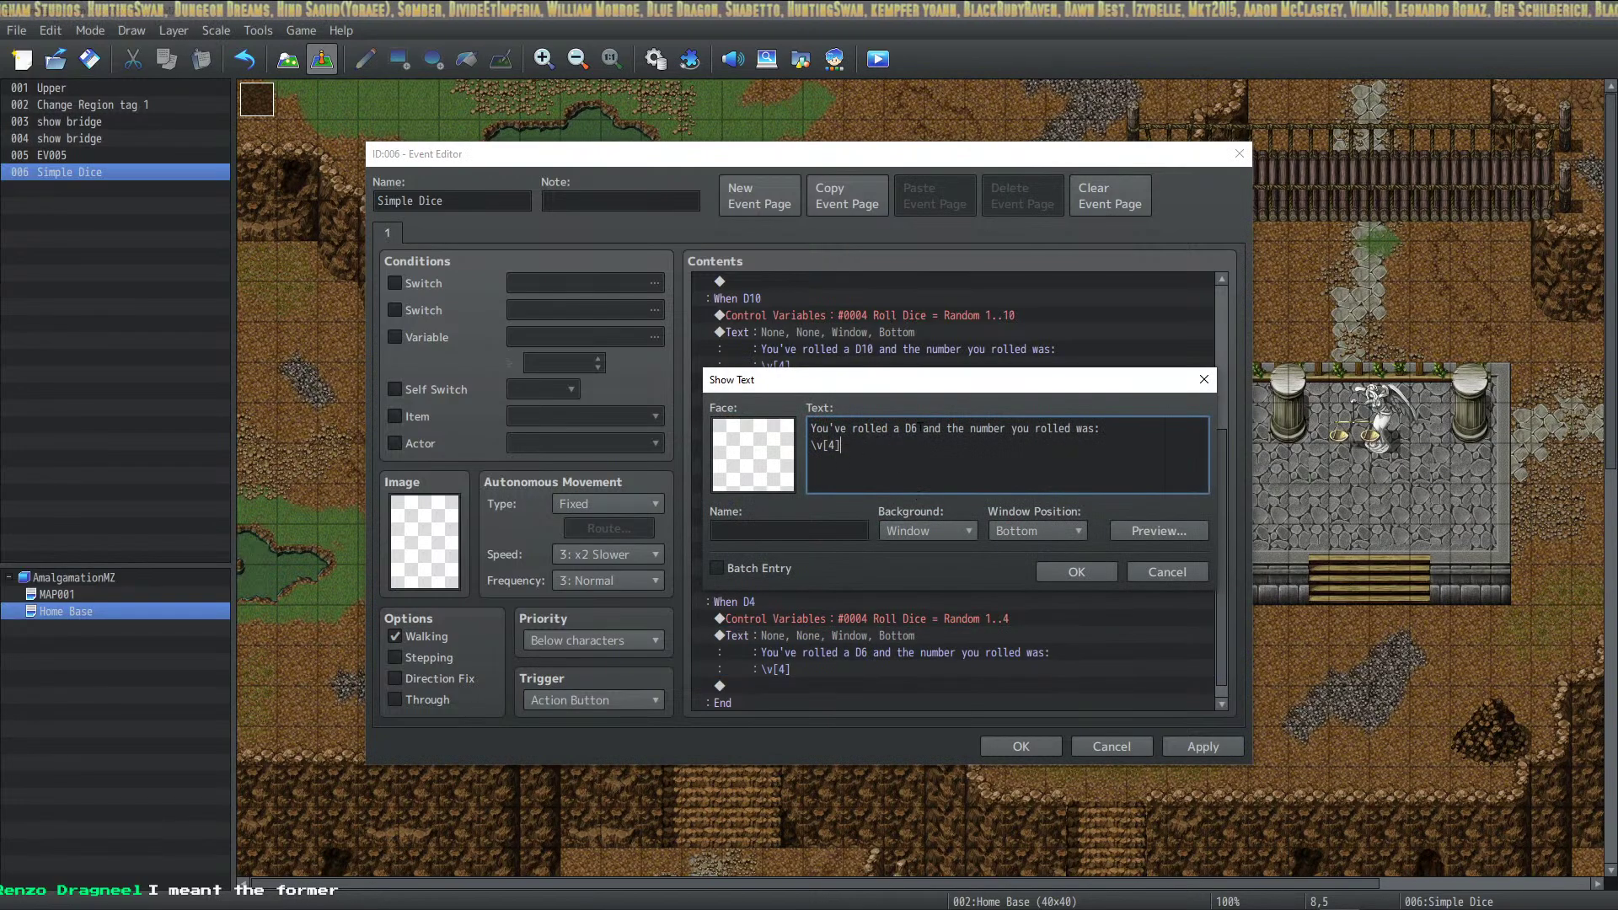
key(BackSpace)
text(4)
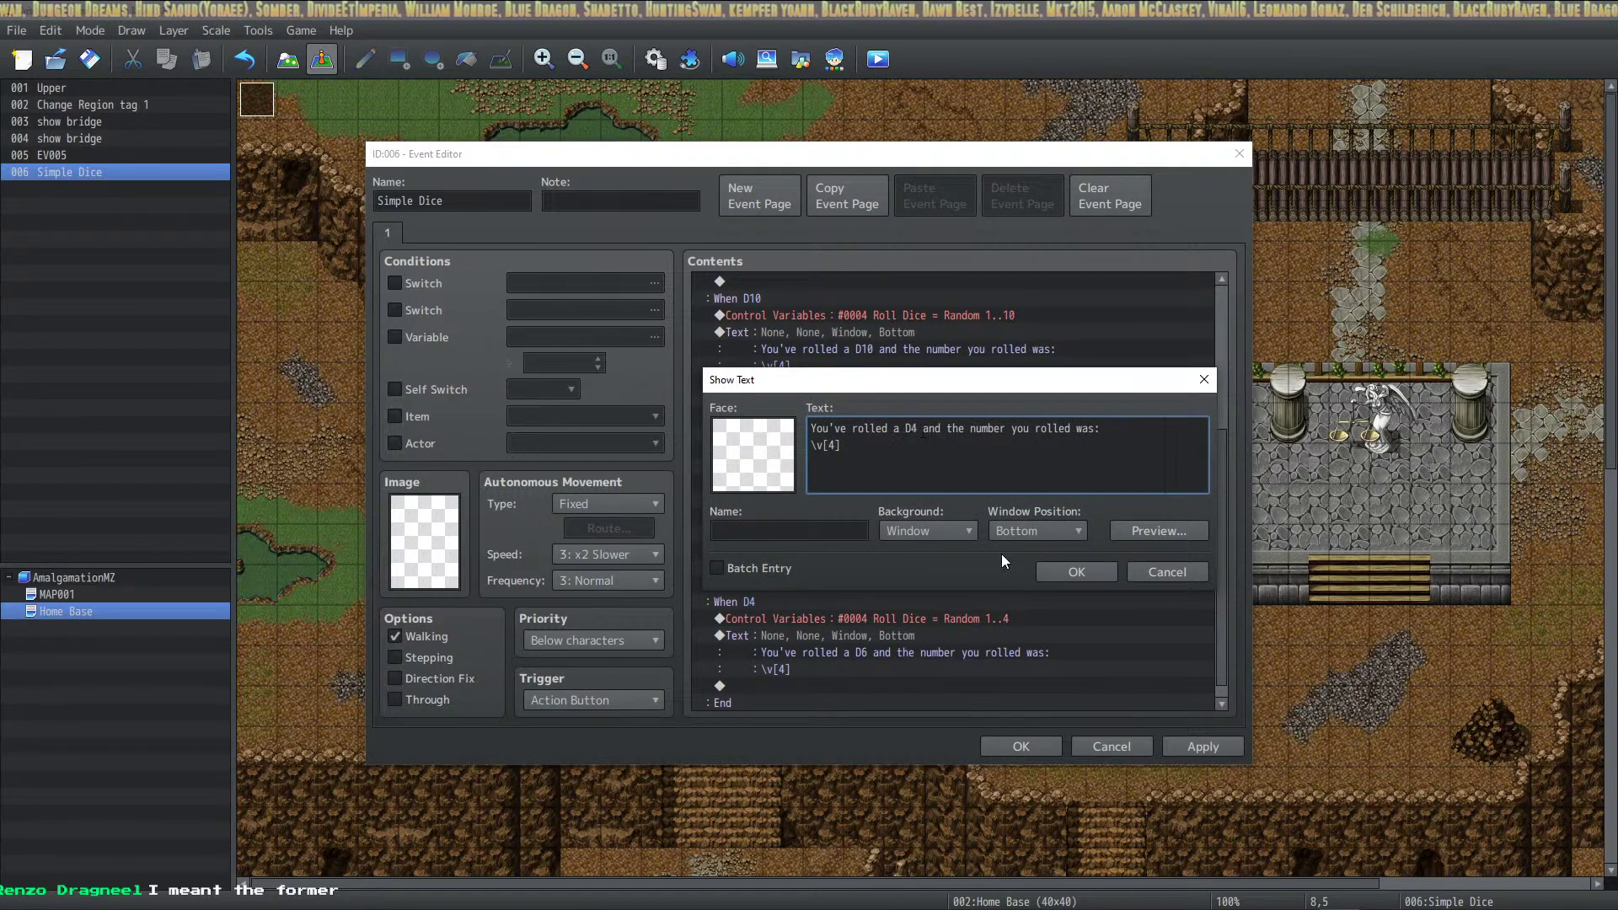
click(1067, 571)
click(1218, 746)
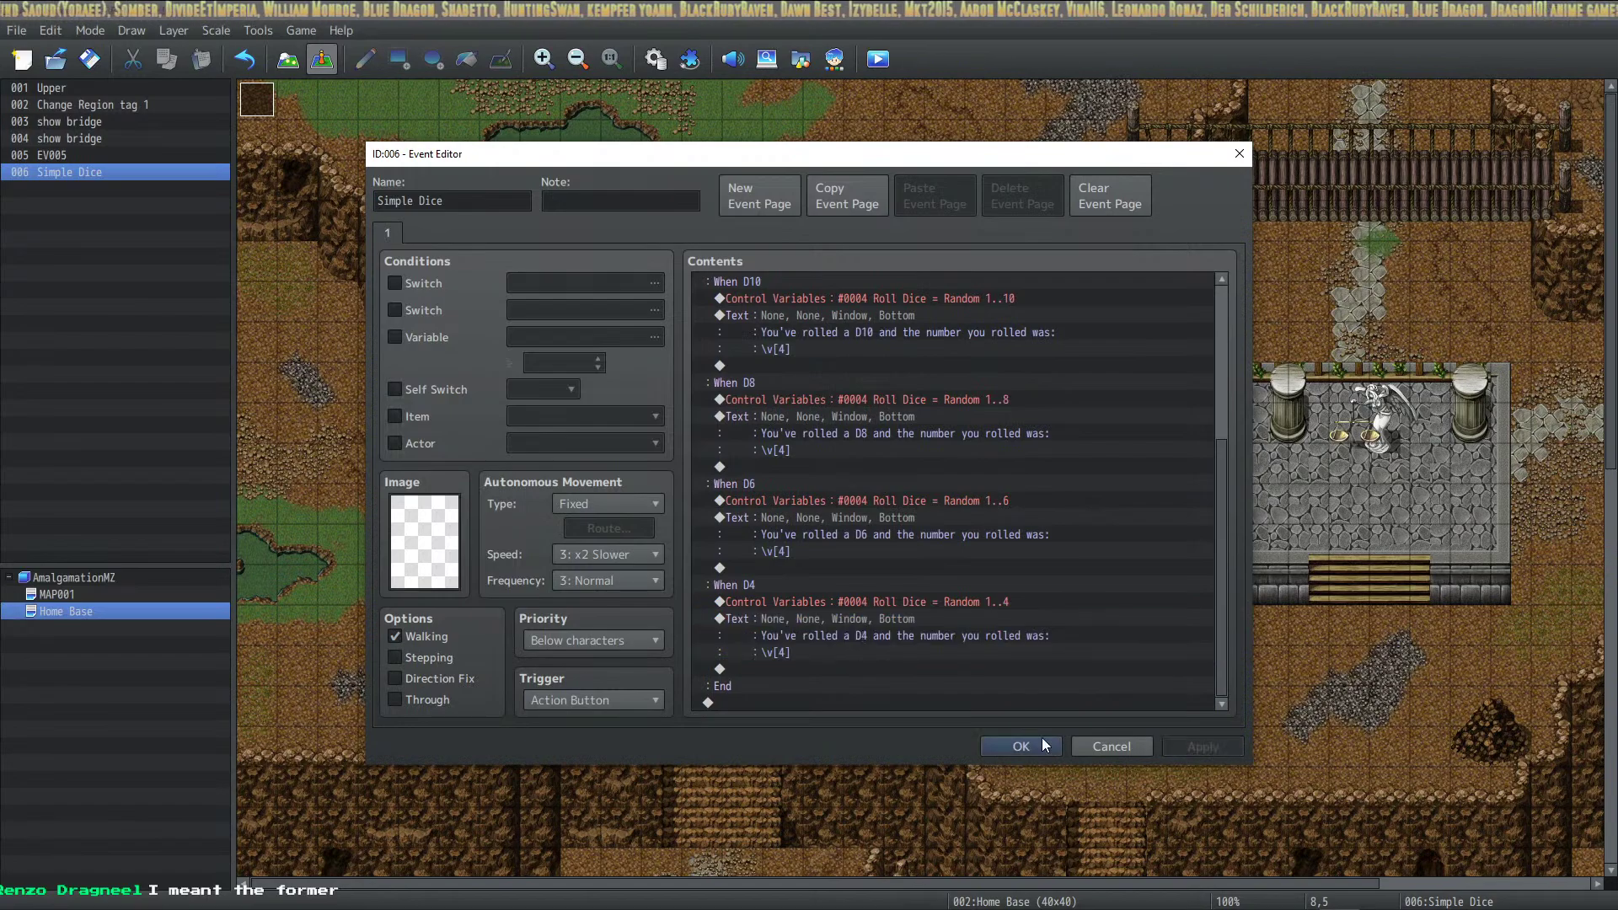
Give the Simple Dice event the brown boulder image from the !Other1 sheet and accept the event
double_click(418, 538)
click(575, 394)
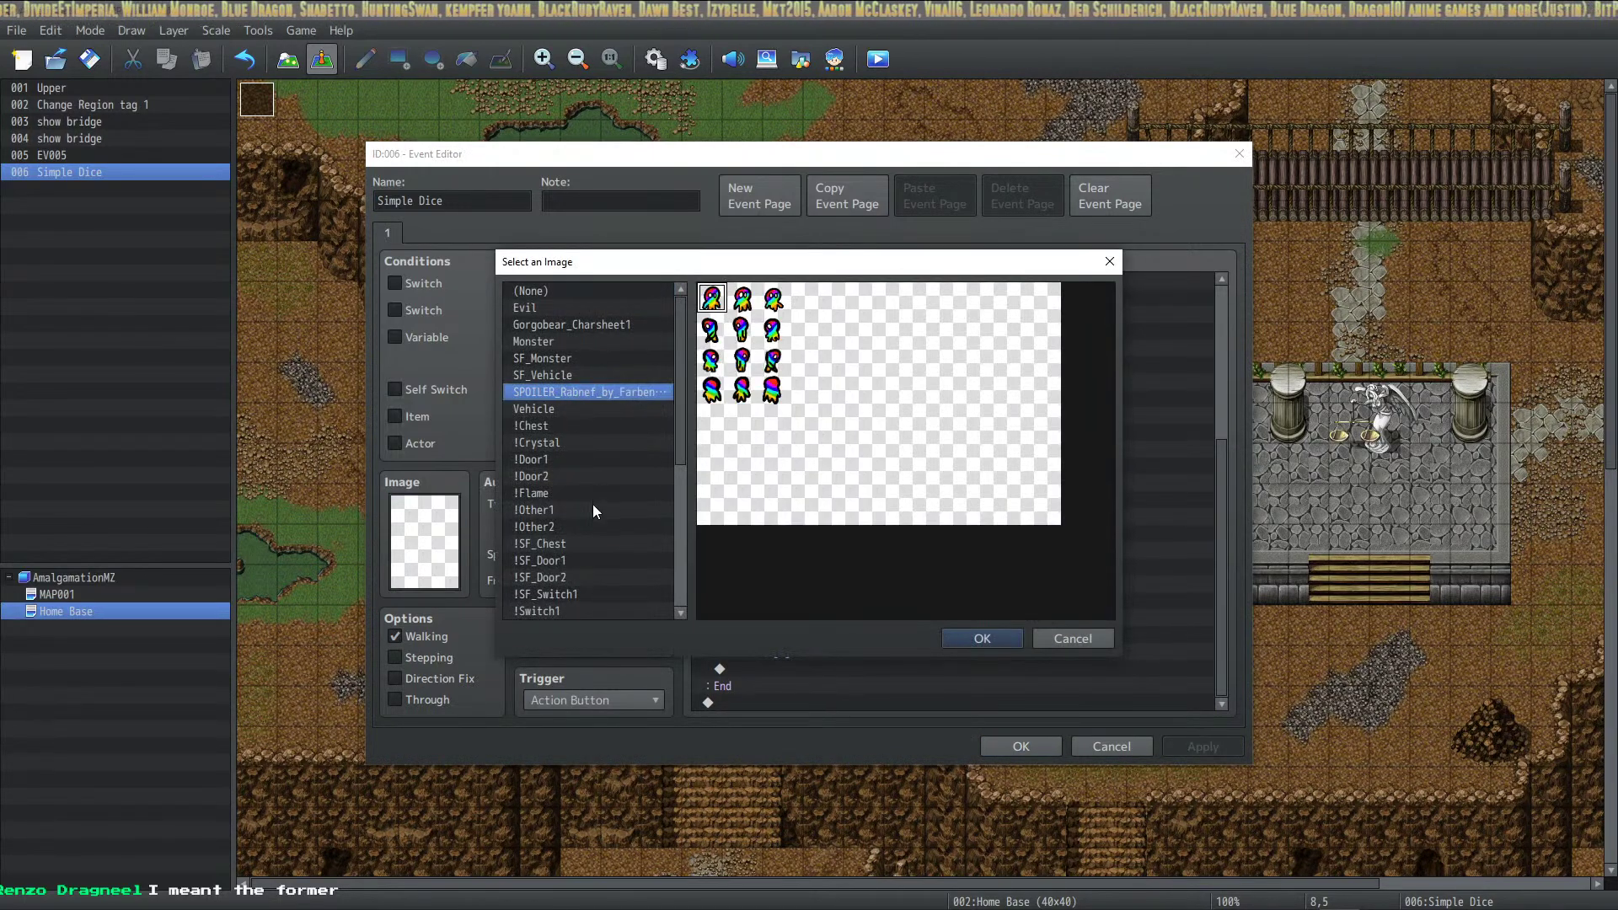
key(Down)
key(Down)
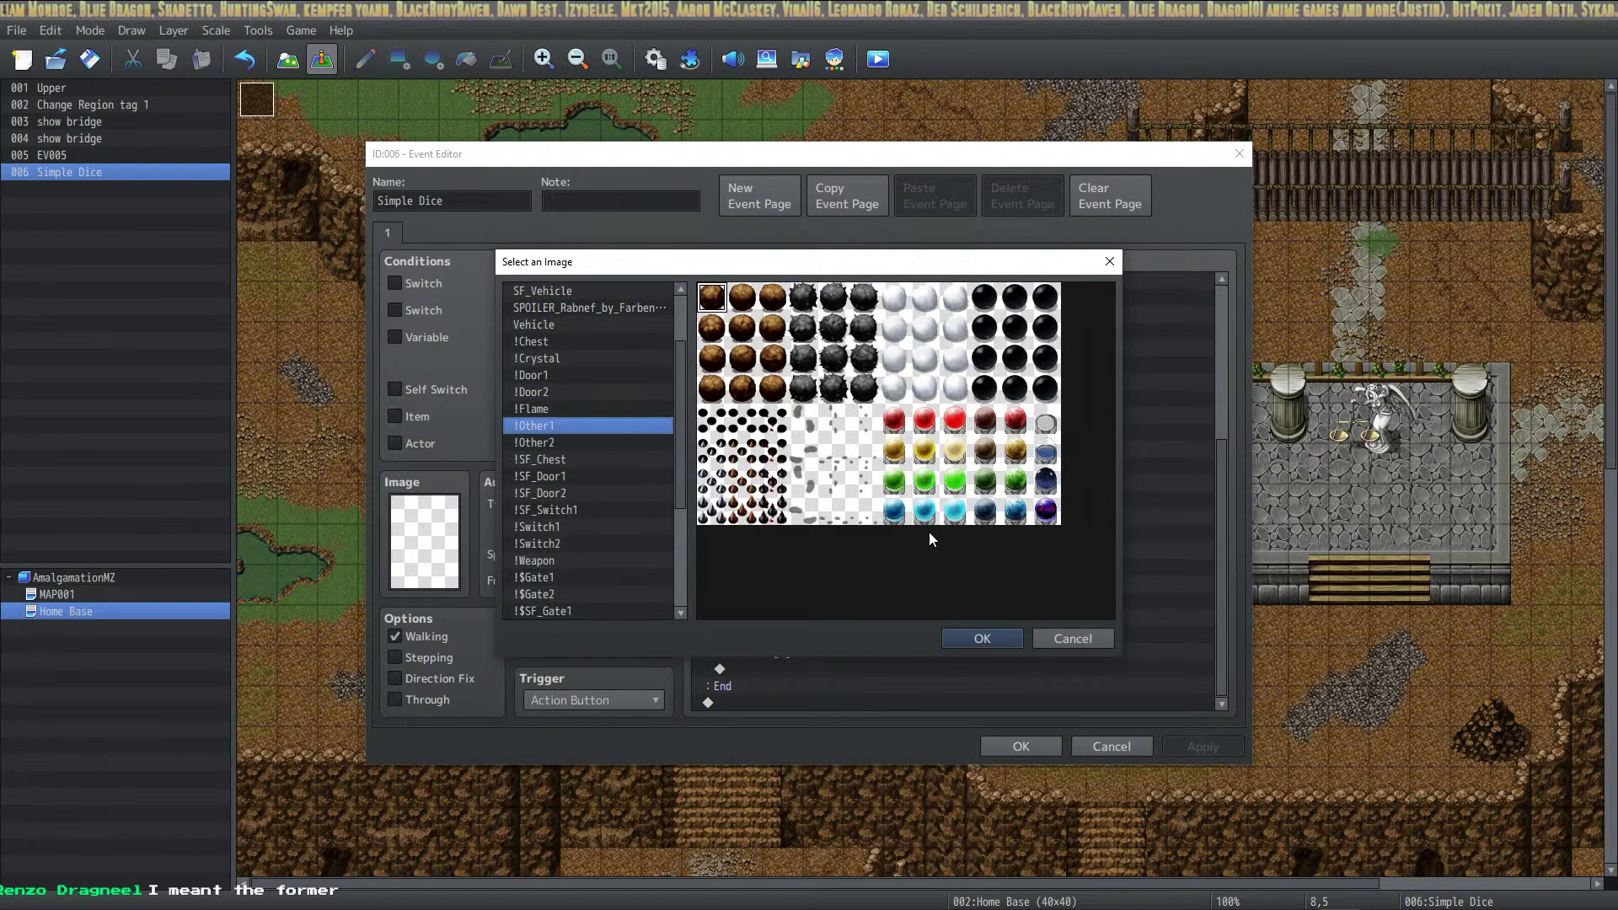
click(982, 638)
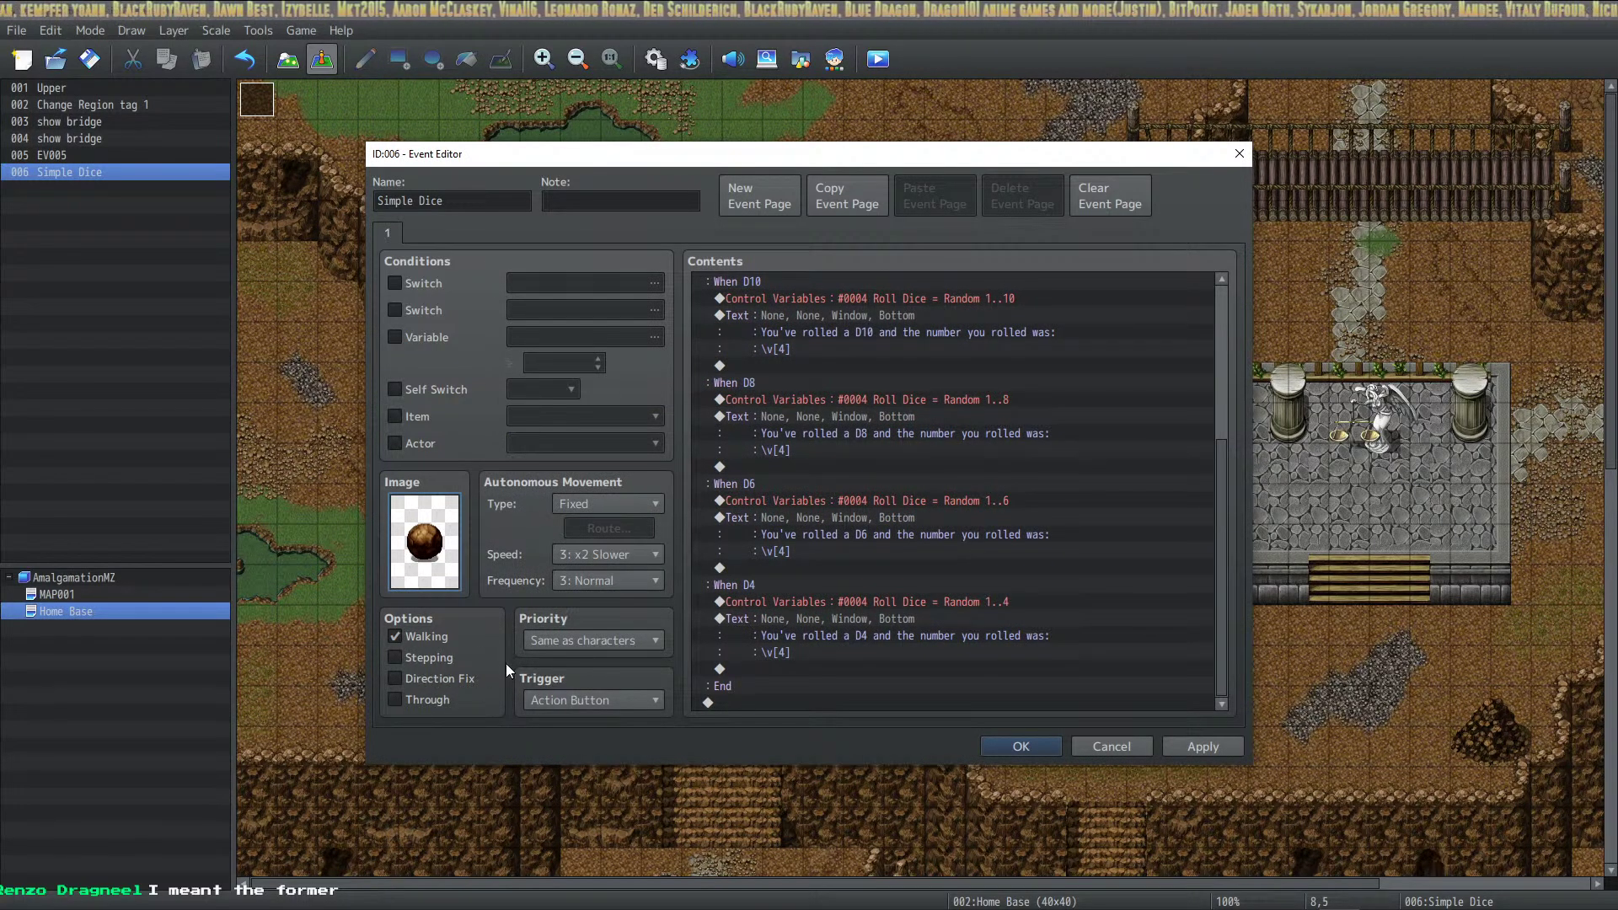
click(1020, 747)
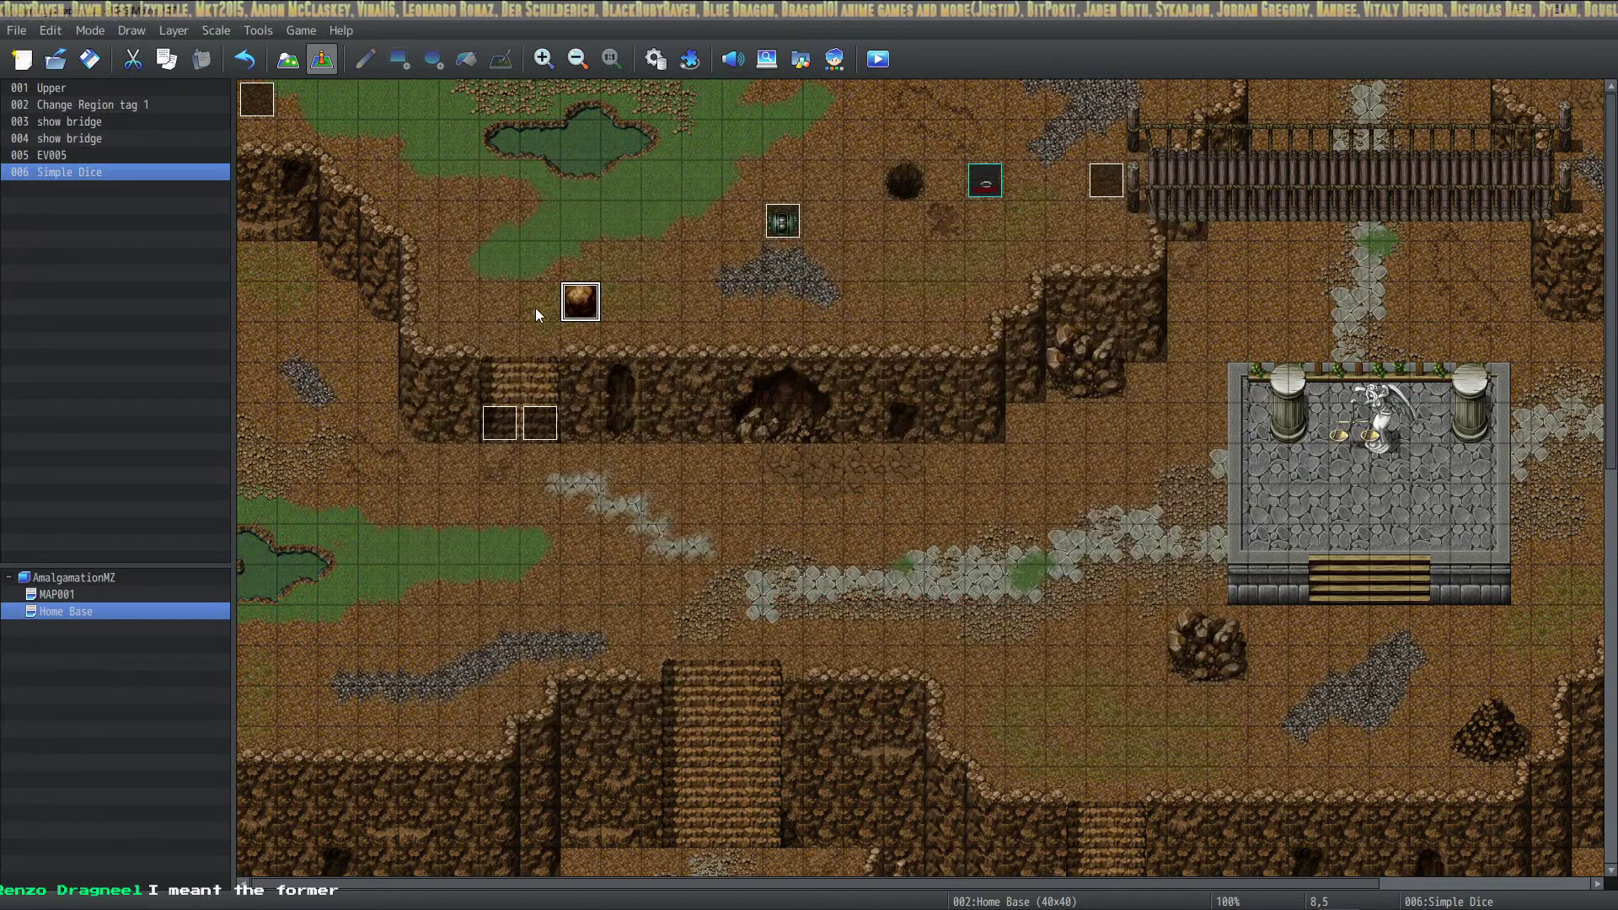
Move the Simple Dice event to tile 6,3 beside the pond and the player's starting position to tile 9,3
drag(580, 301, 500, 221)
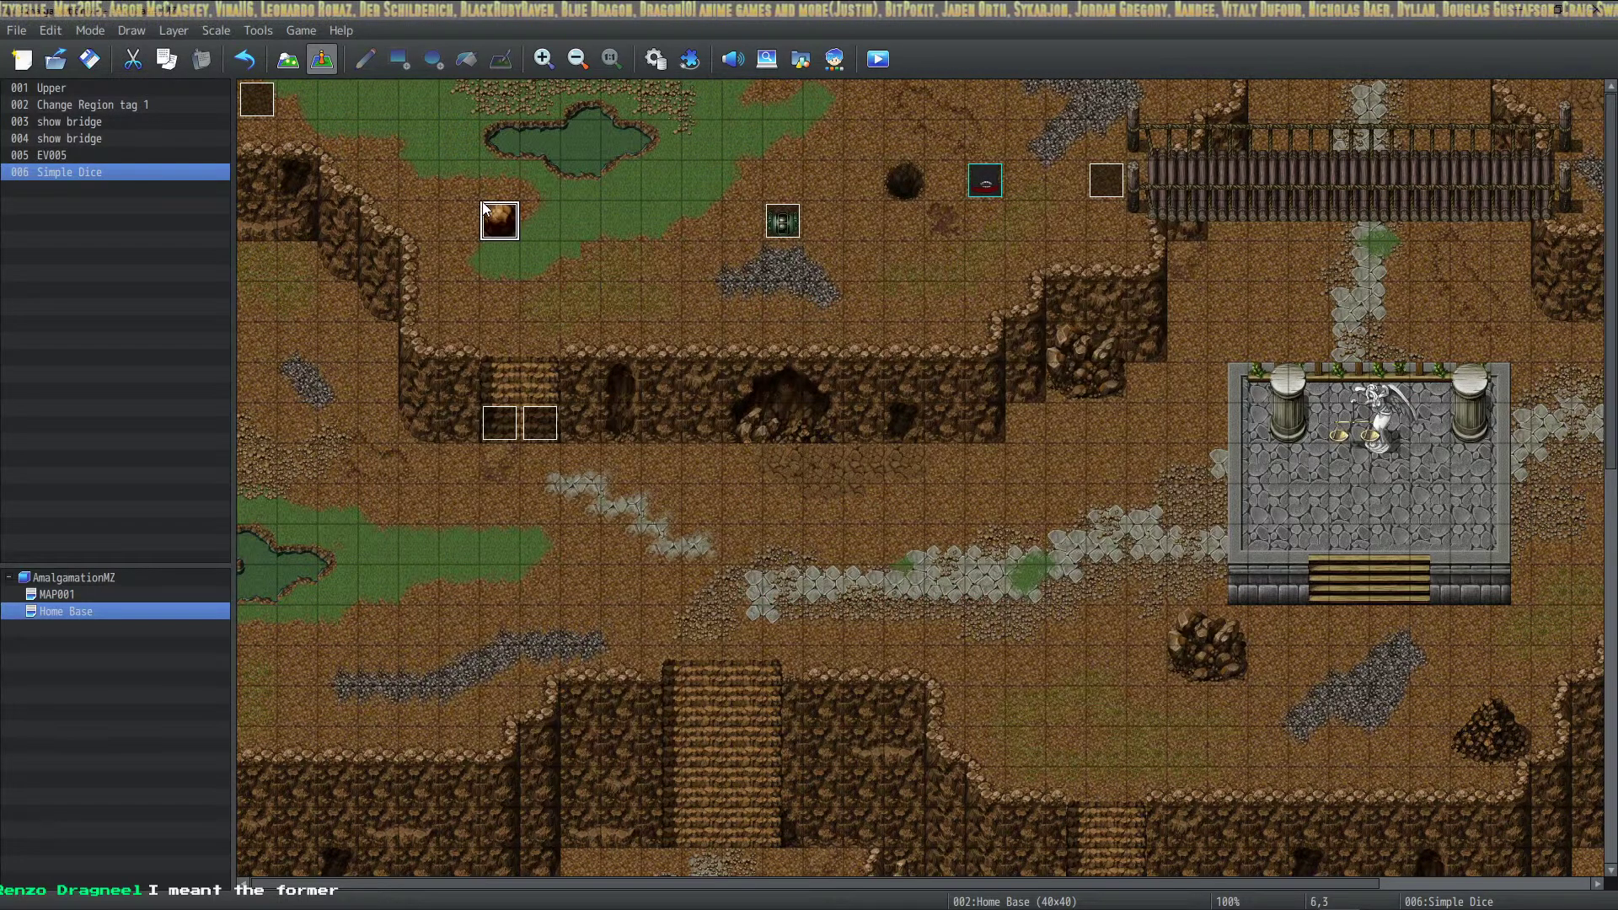
drag(986, 180, 621, 221)
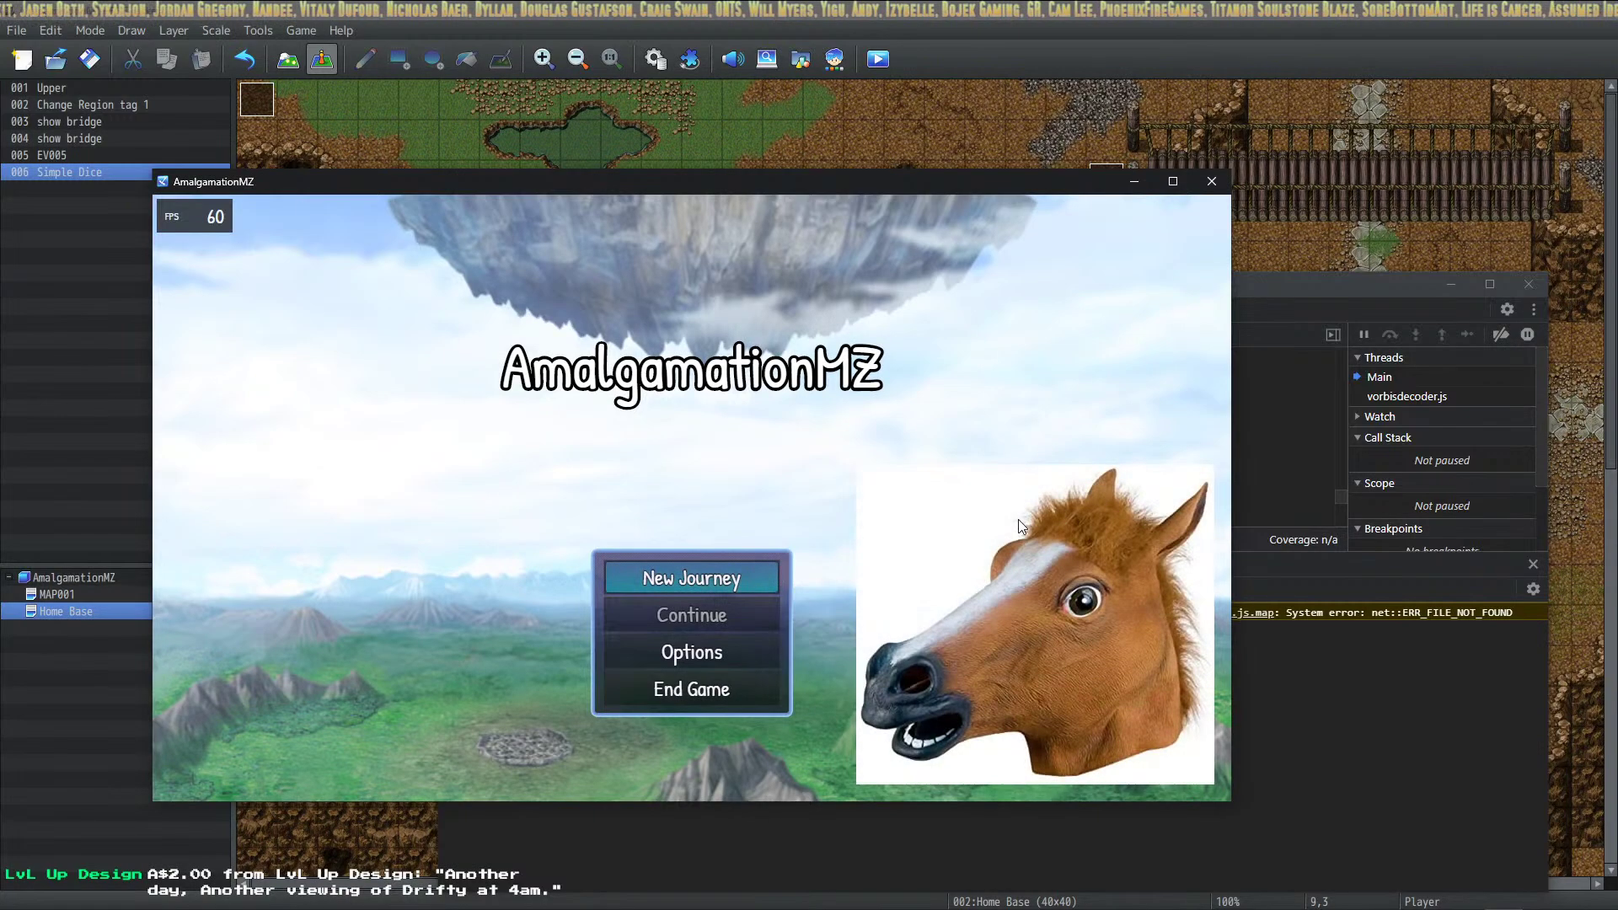
Start a new journey in the playtest, lower the nwjs volume to about 17 in the Volume Mixer, and return to the game
click(681, 592)
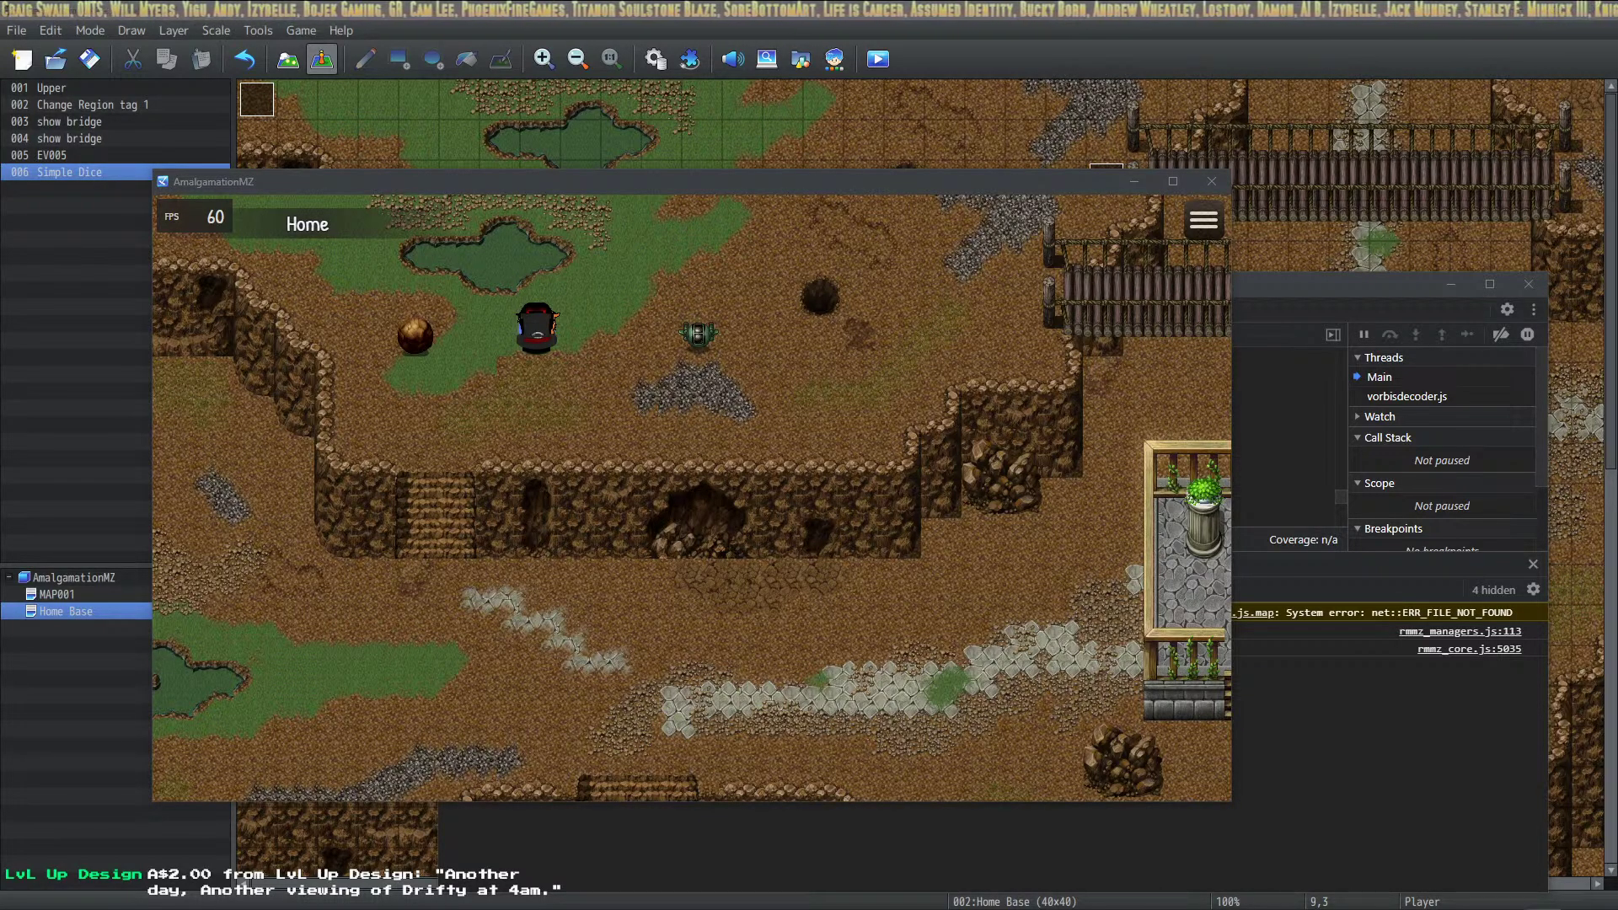
drag(809, 552, 811, 641)
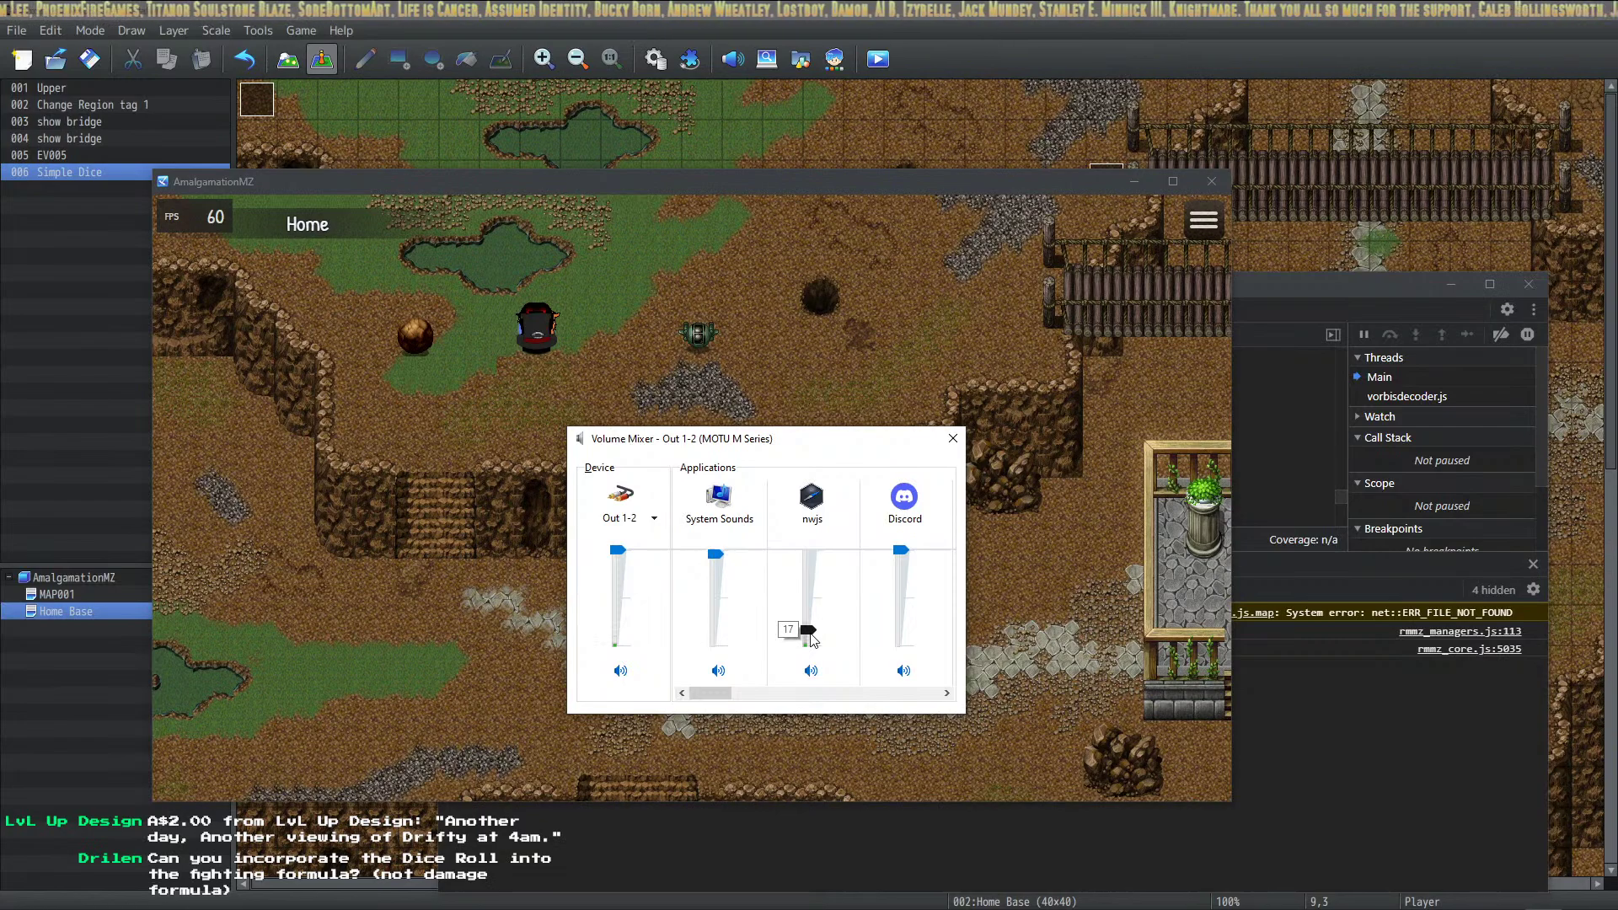
click(824, 413)
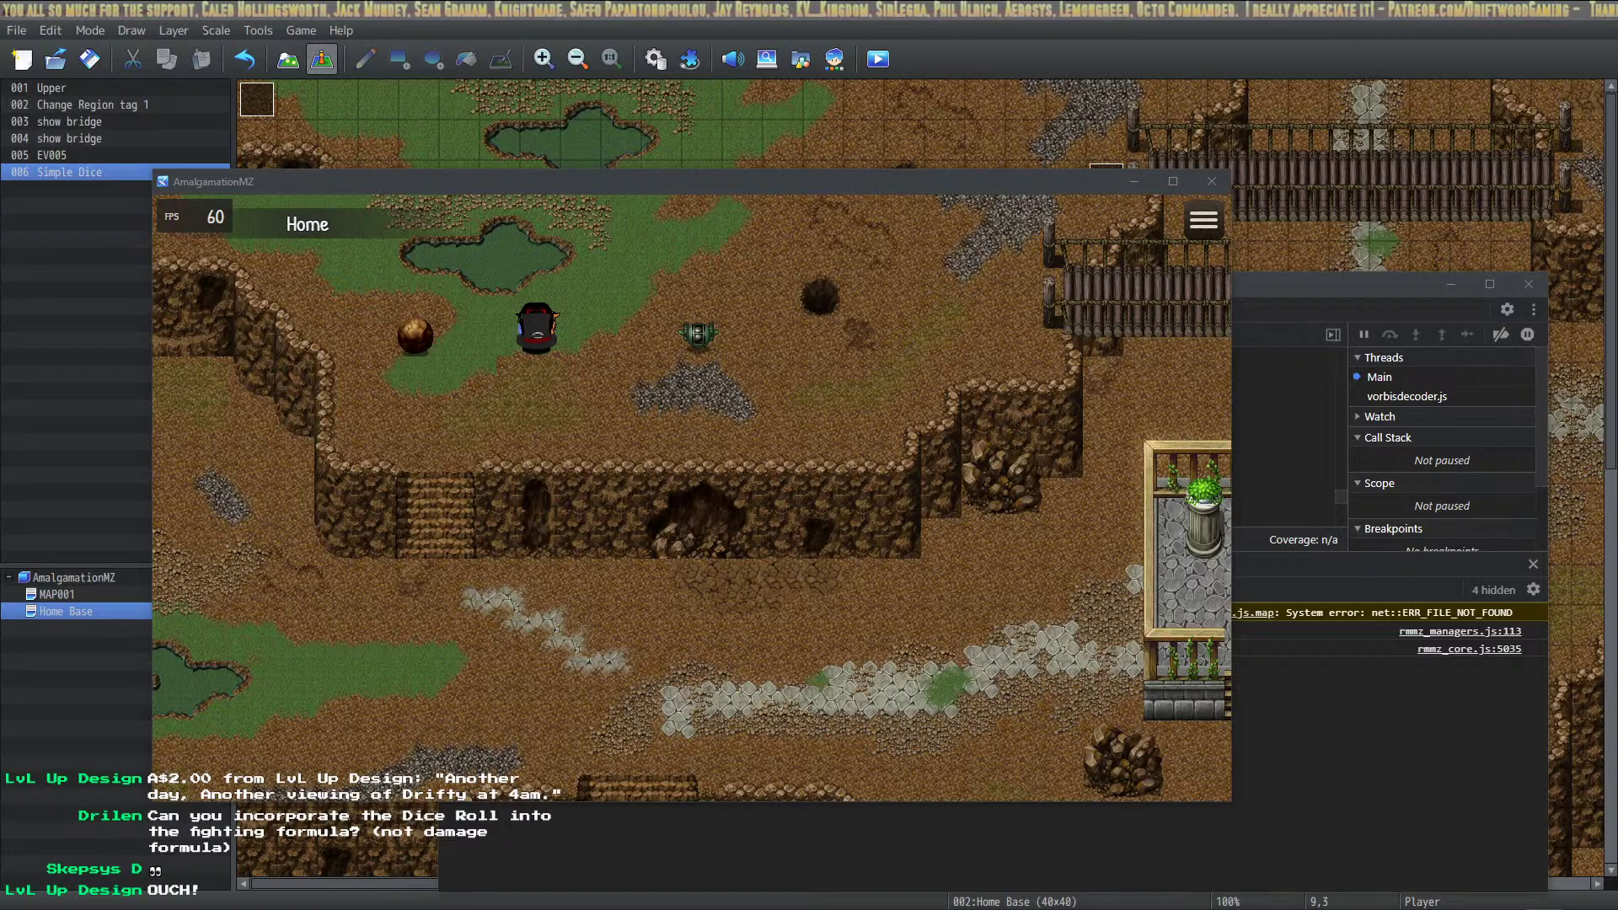
click(1056, 183)
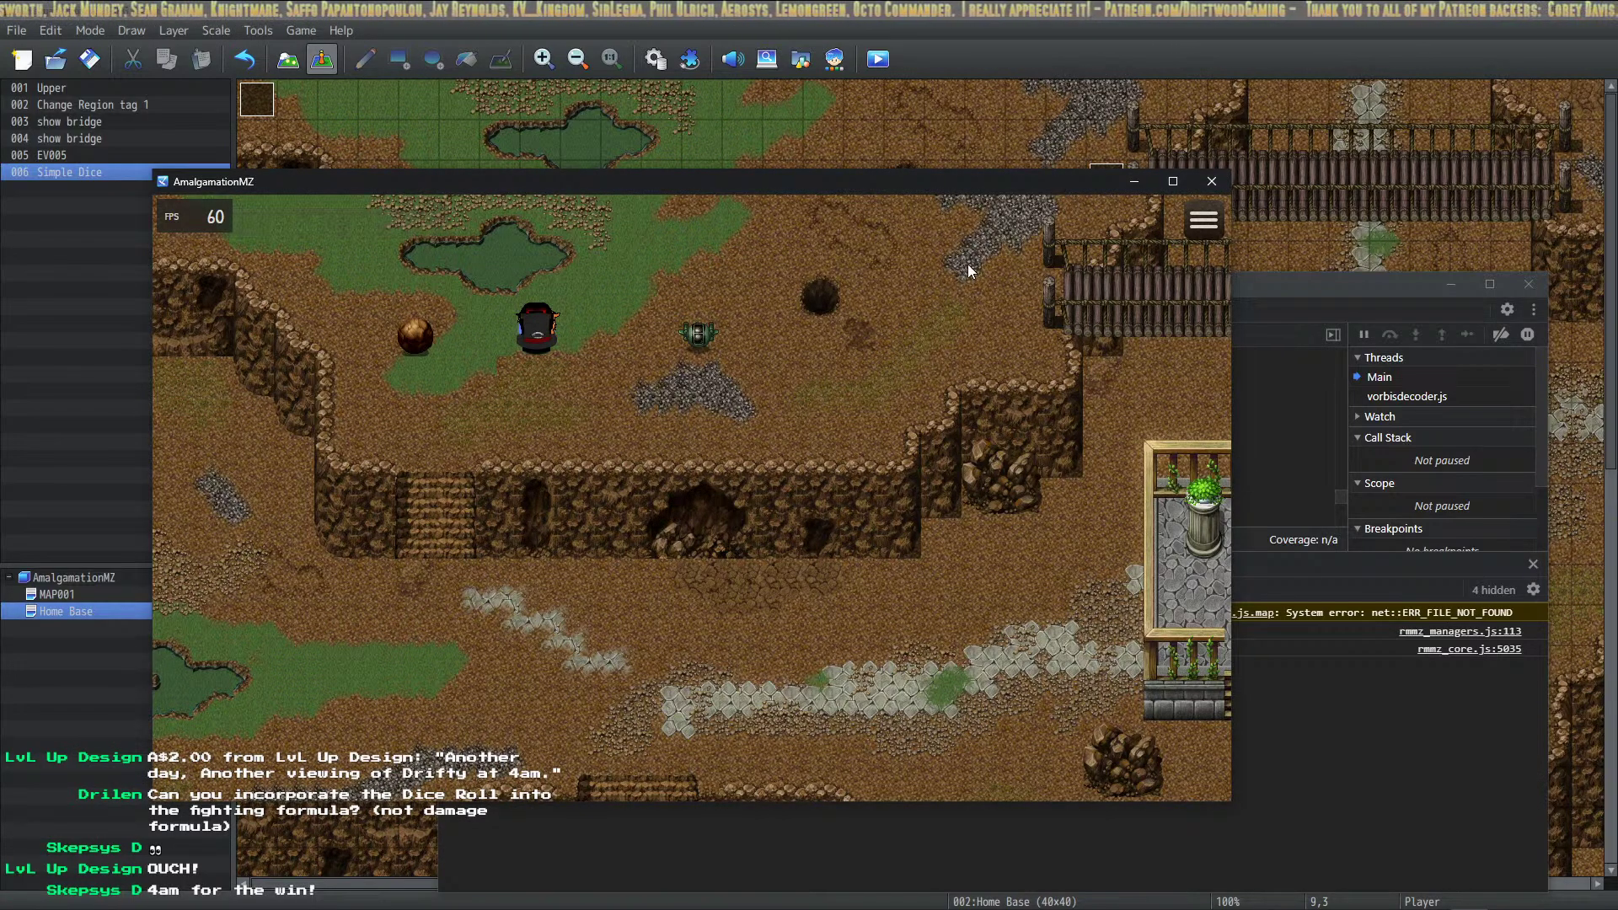
Walk the player to the boulder event and test the D20 and D12 rolls
click(421, 331)
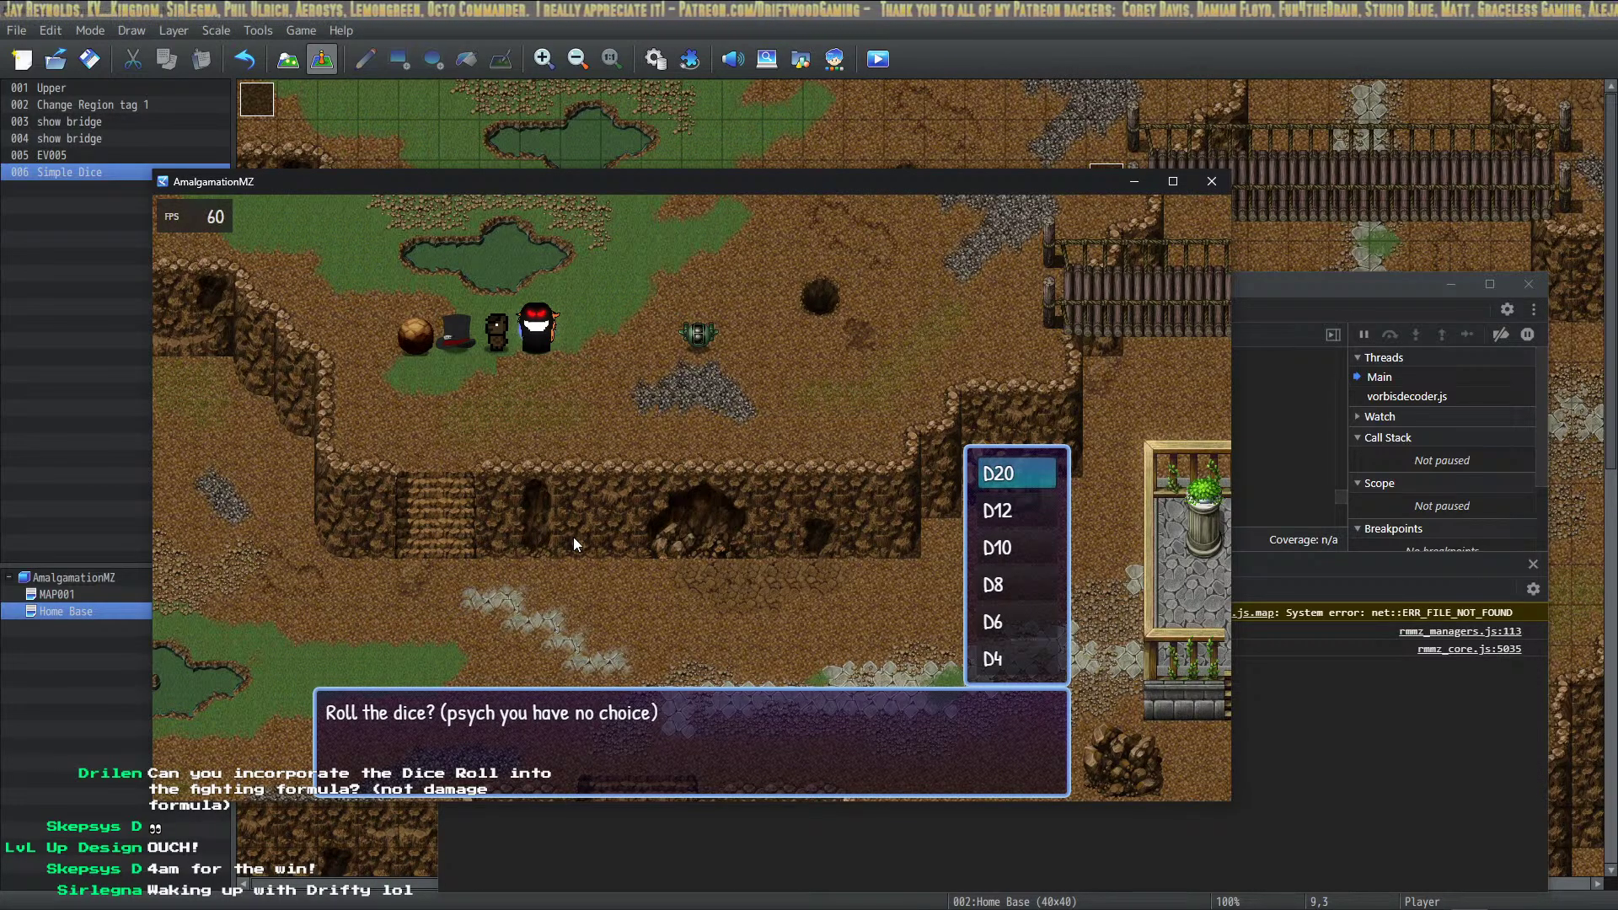
key(Down)
key(Down)
key(Down)
key(Down)
key(Down)
key(Down)
key(Return)
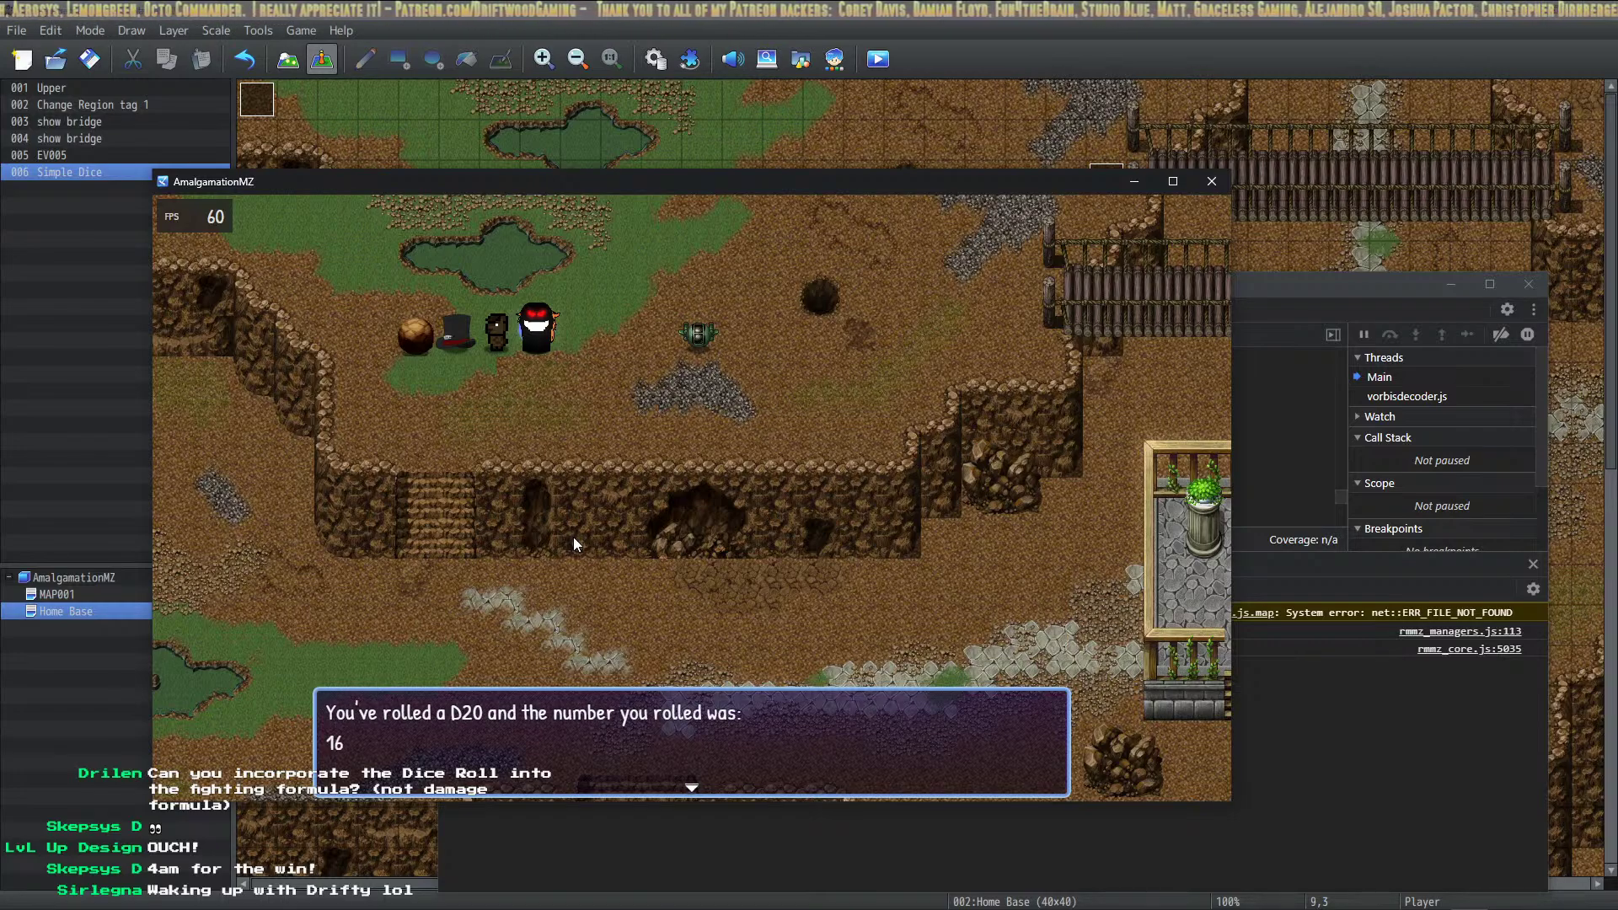
key(Return)
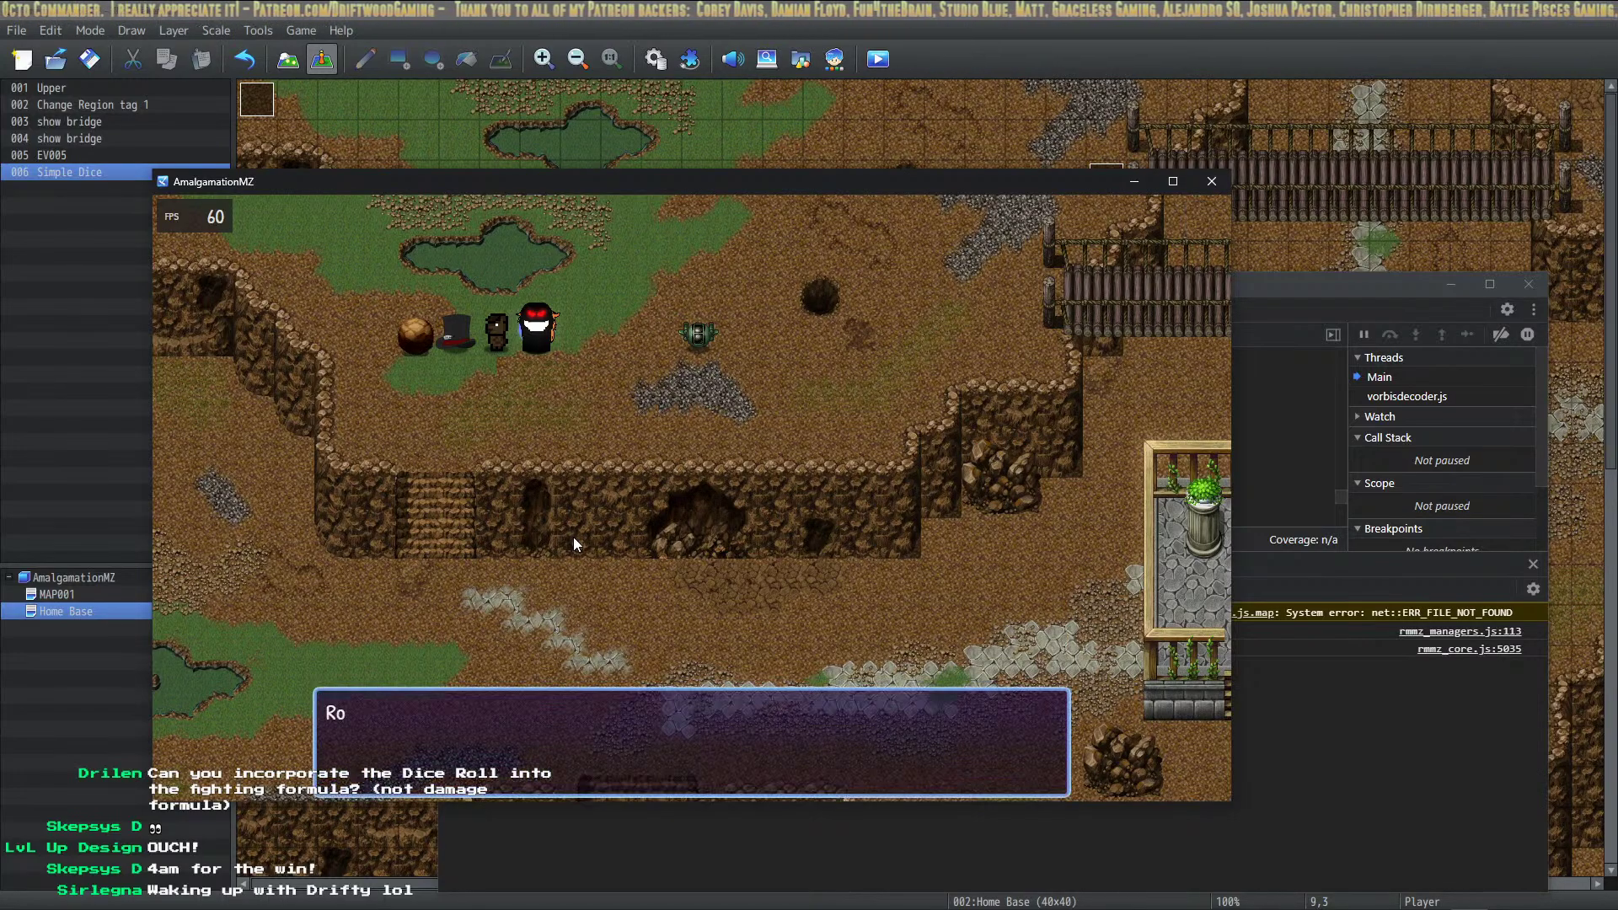
key(Down)
key(Return)
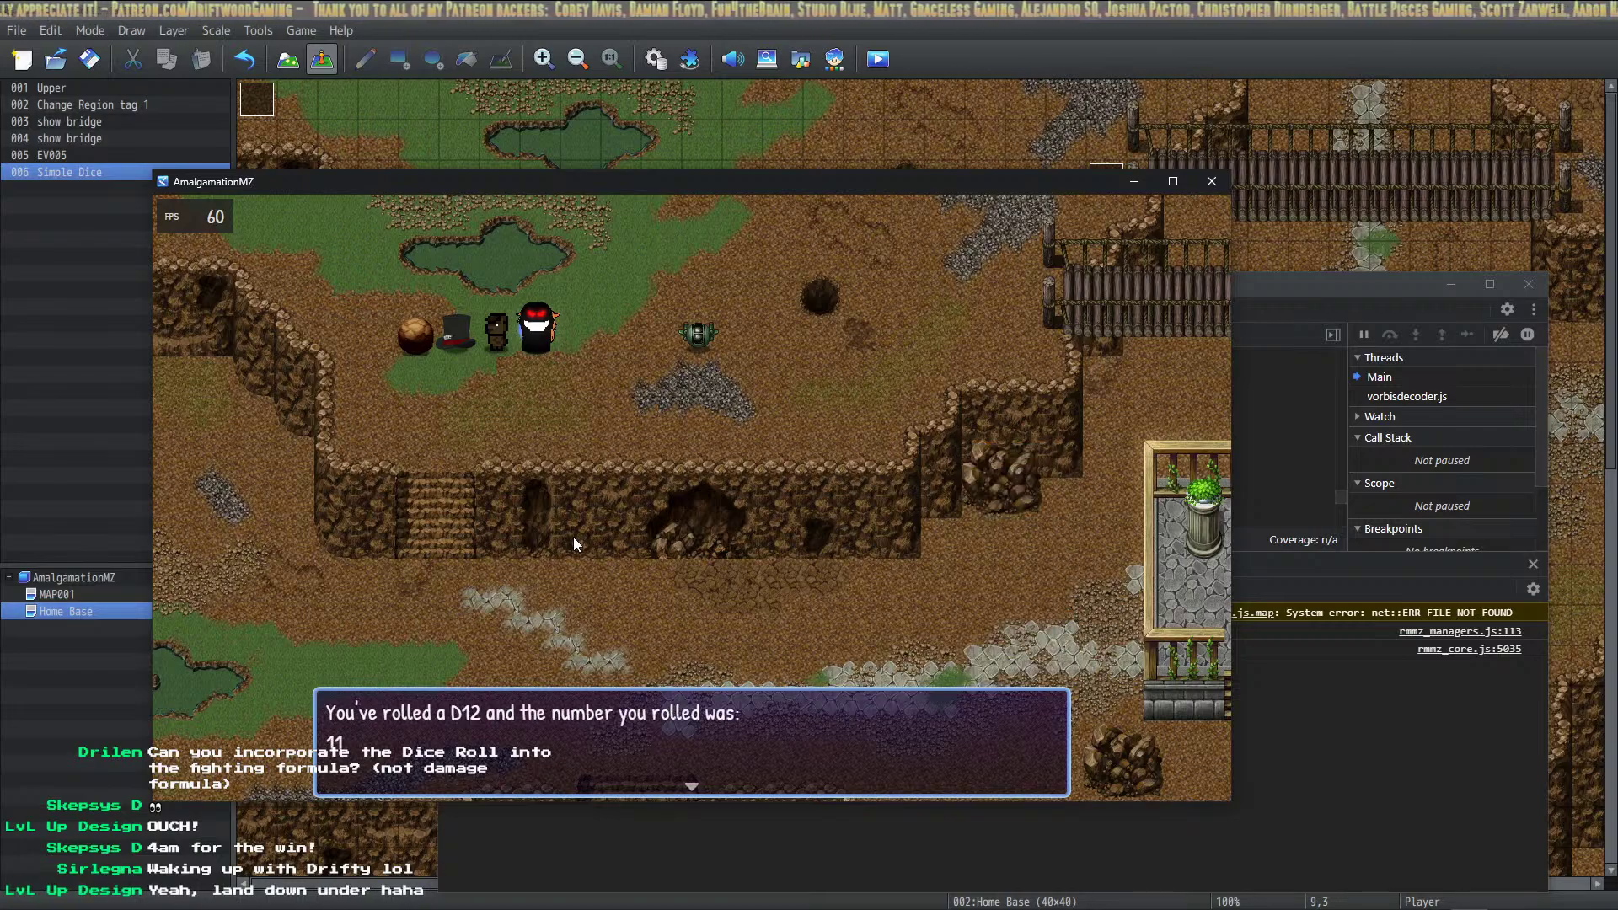
key(Return)
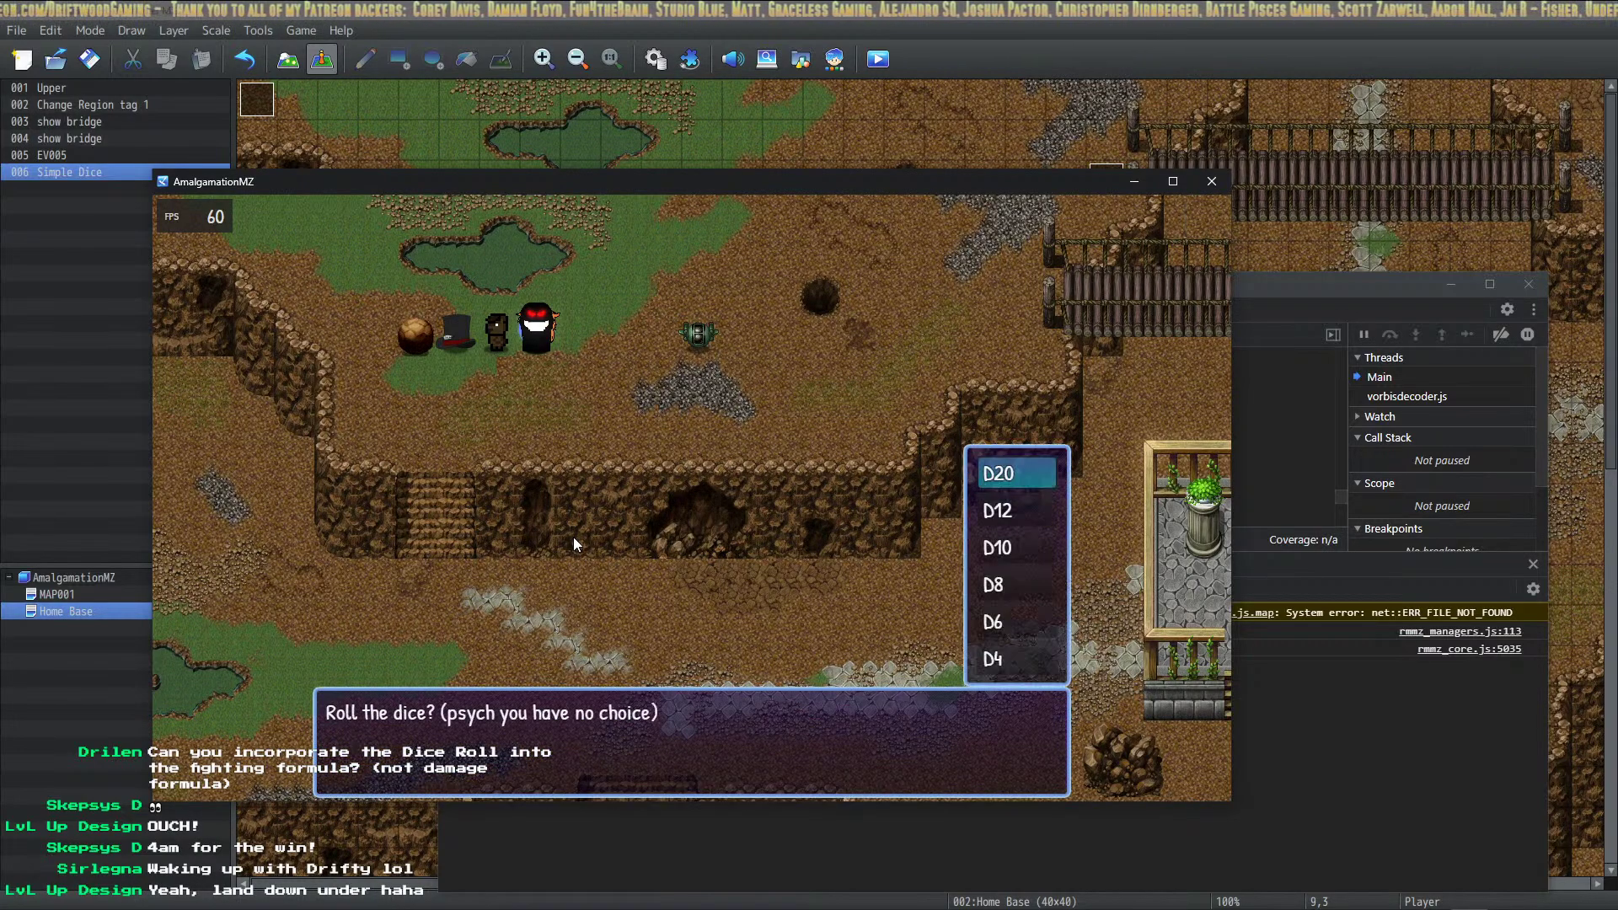
Test the D10 and D8 choices of the dice event
key(Down)
key(Down)
key(Return)
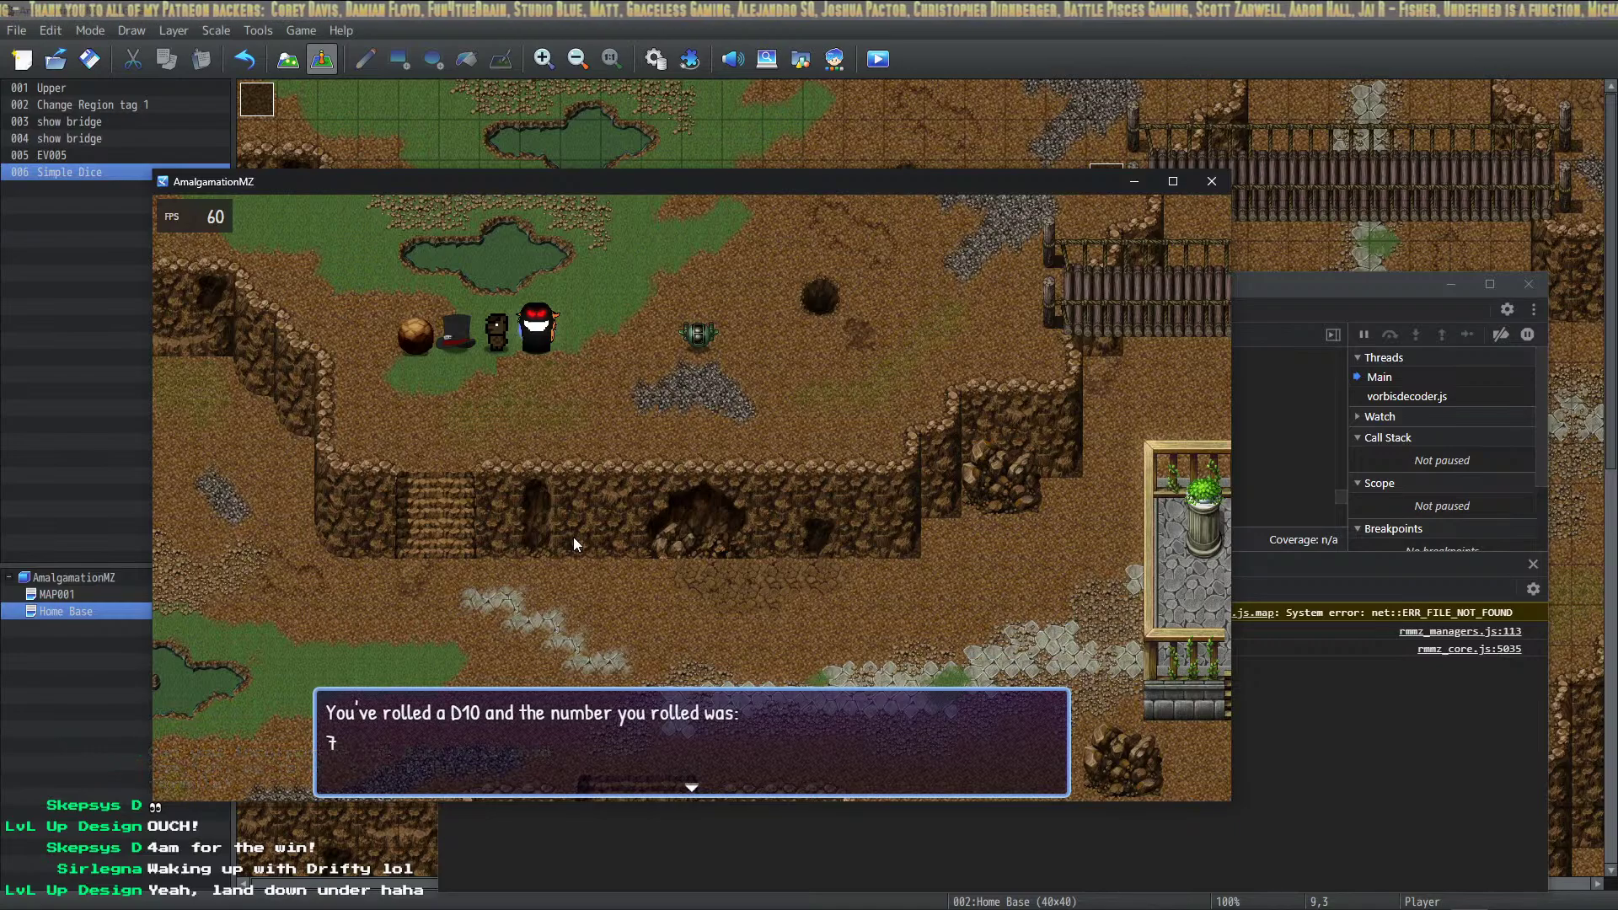
key(Return)
key(Down)
key(Down)
key(Down)
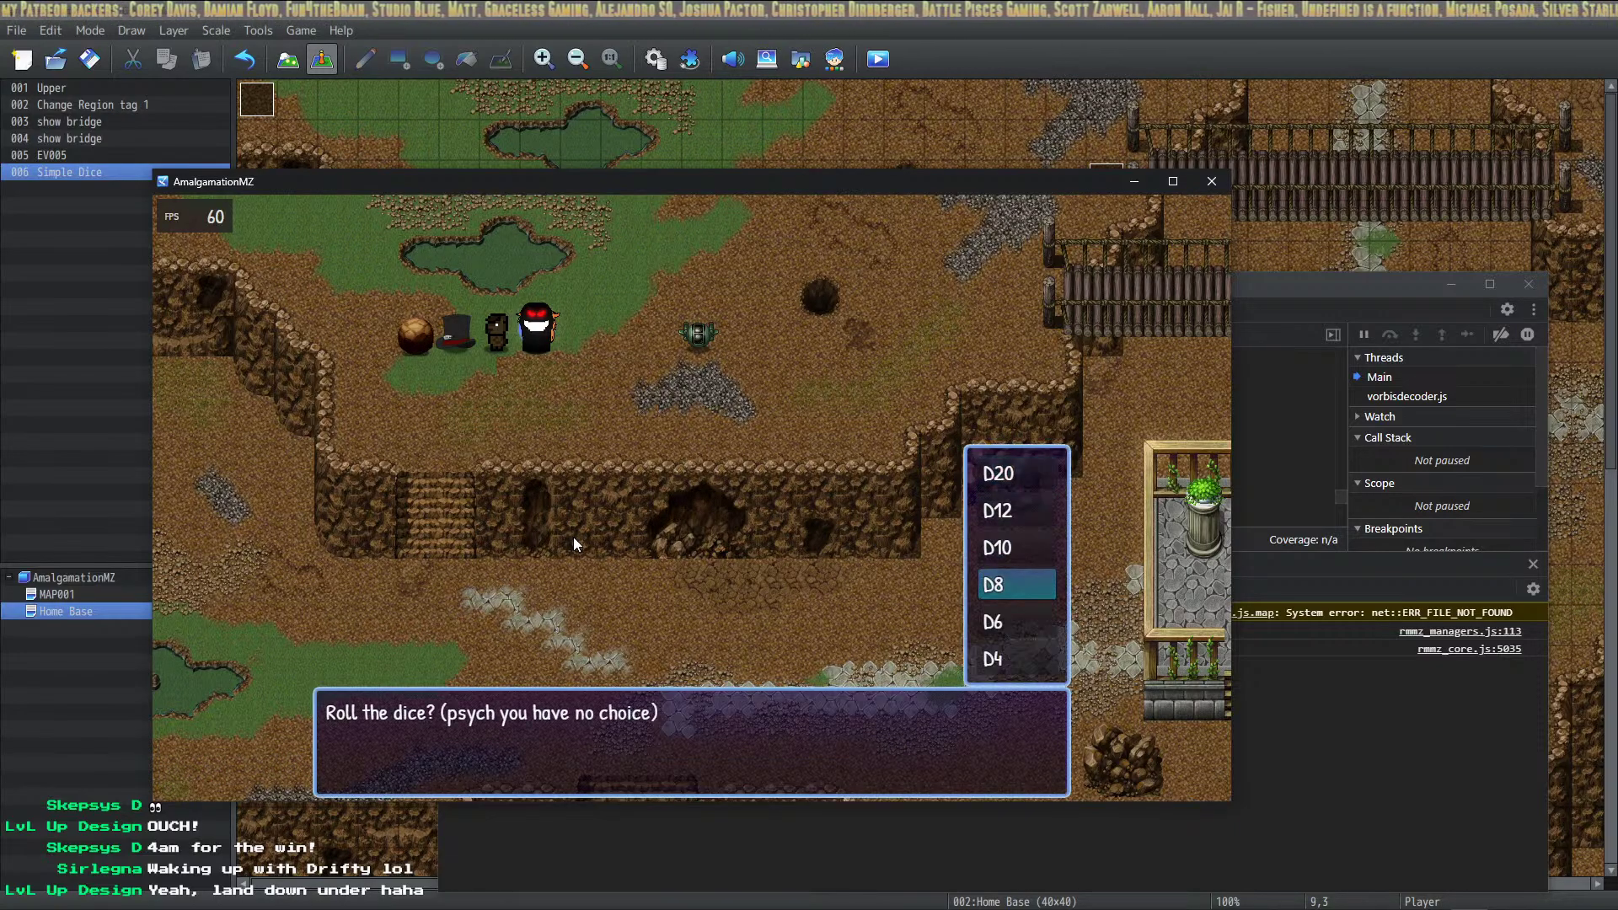
key(Return)
key(Return)
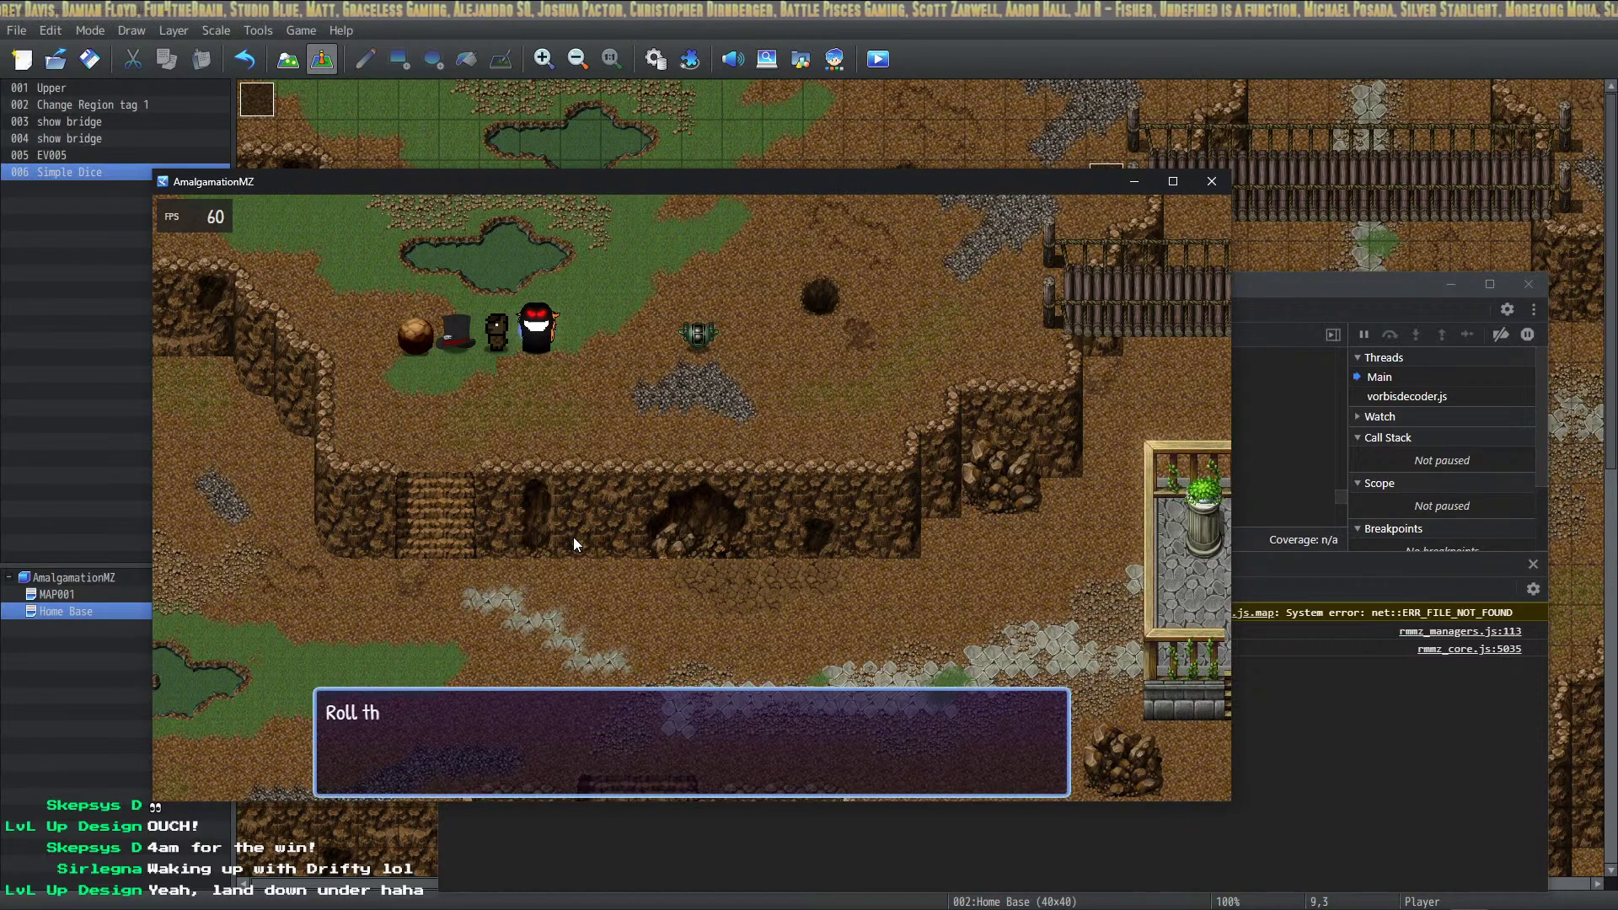
Test the D6 and D4 choices of the dice event and dismiss the last result message
key(Down)
key(Down)
key(Down)
key(Down)
key(Return)
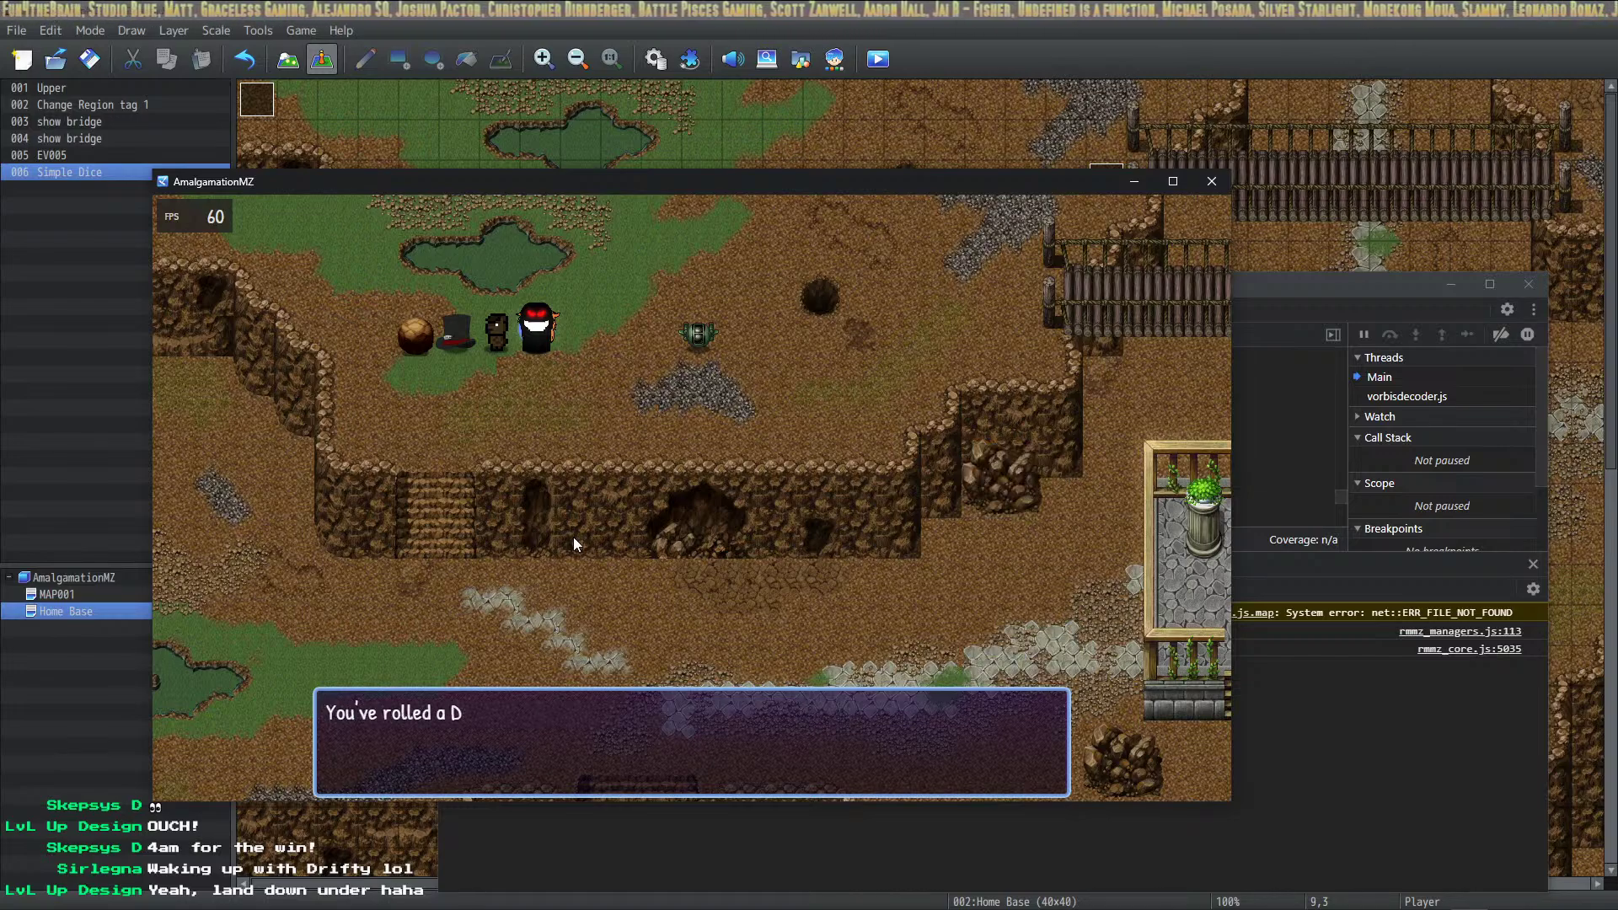
key(Return)
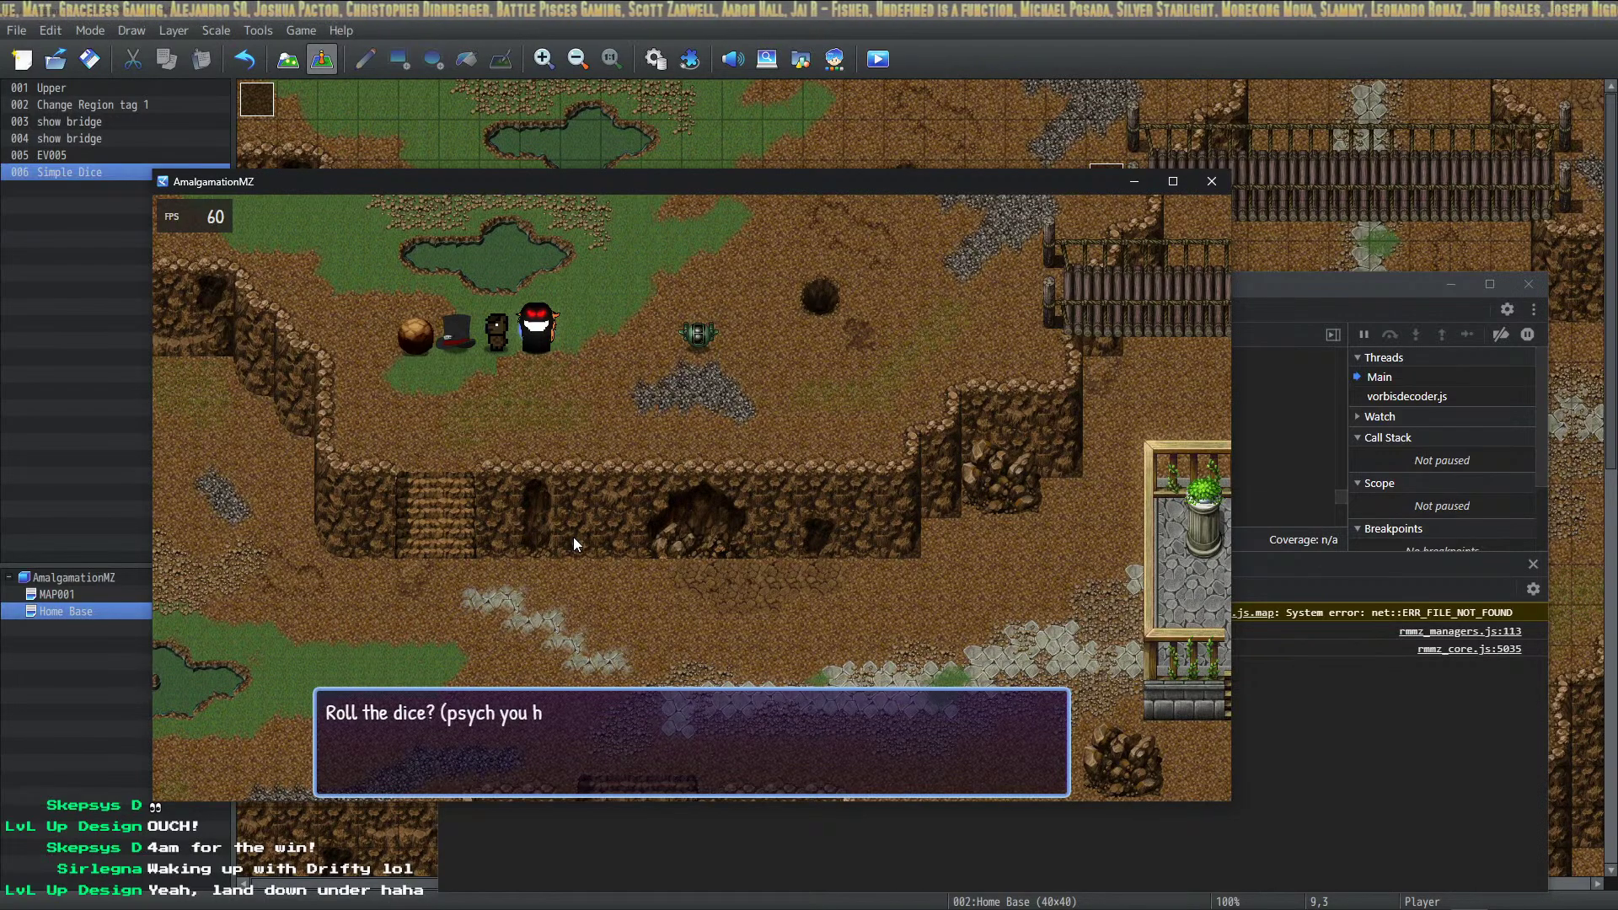
key(Down)
key(Down)
key(Down)
key(Down)
key(Down)
key(Return)
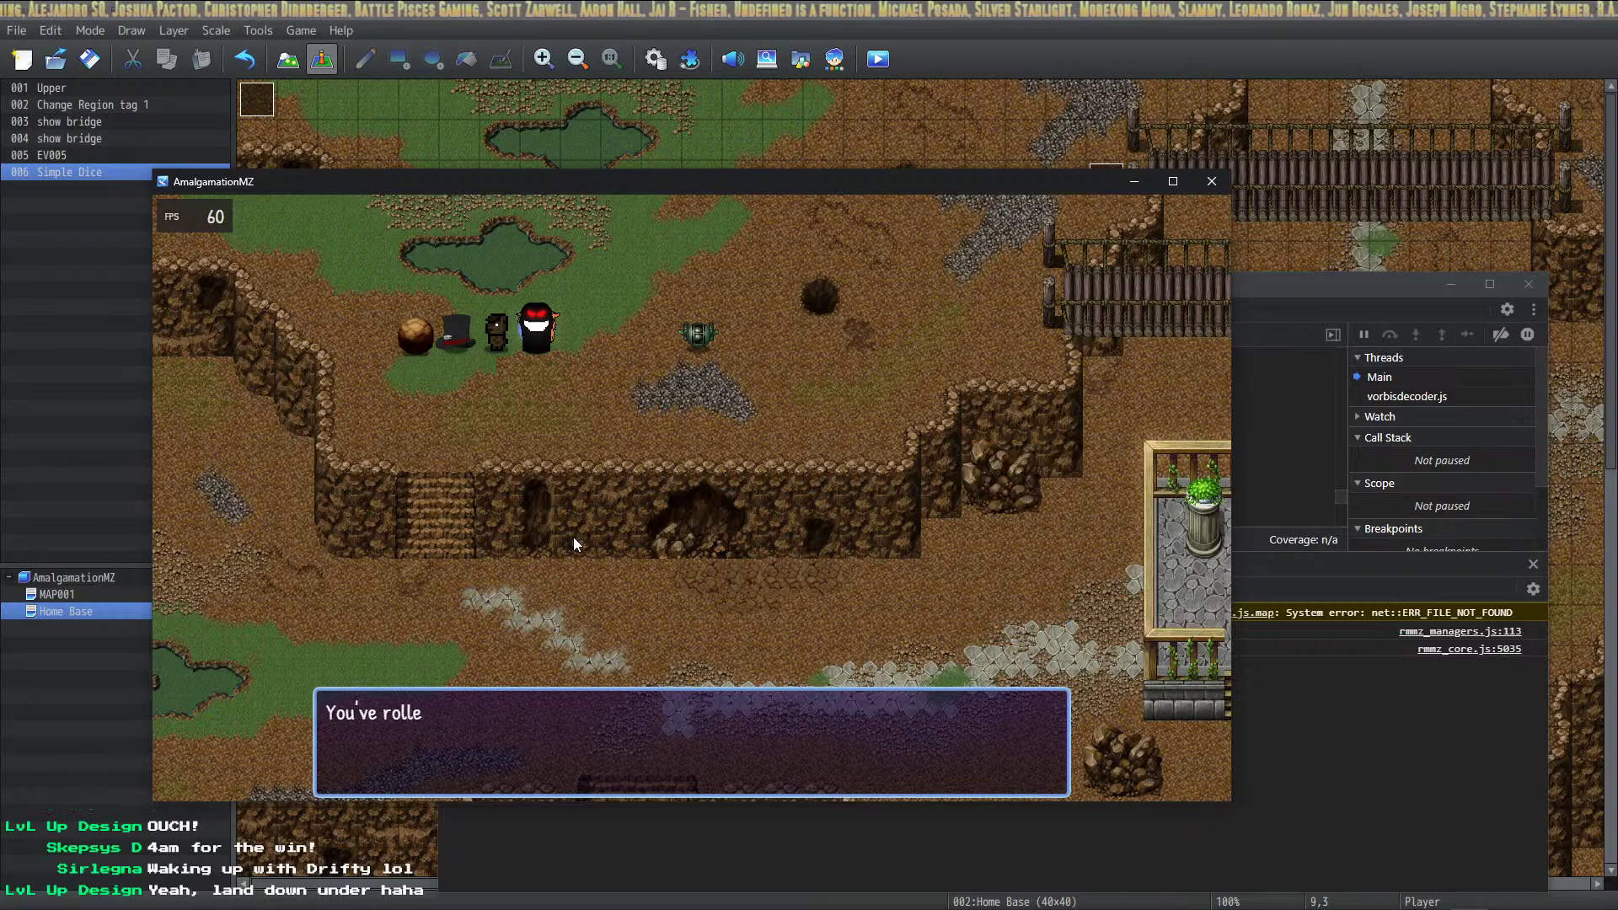
key(Return)
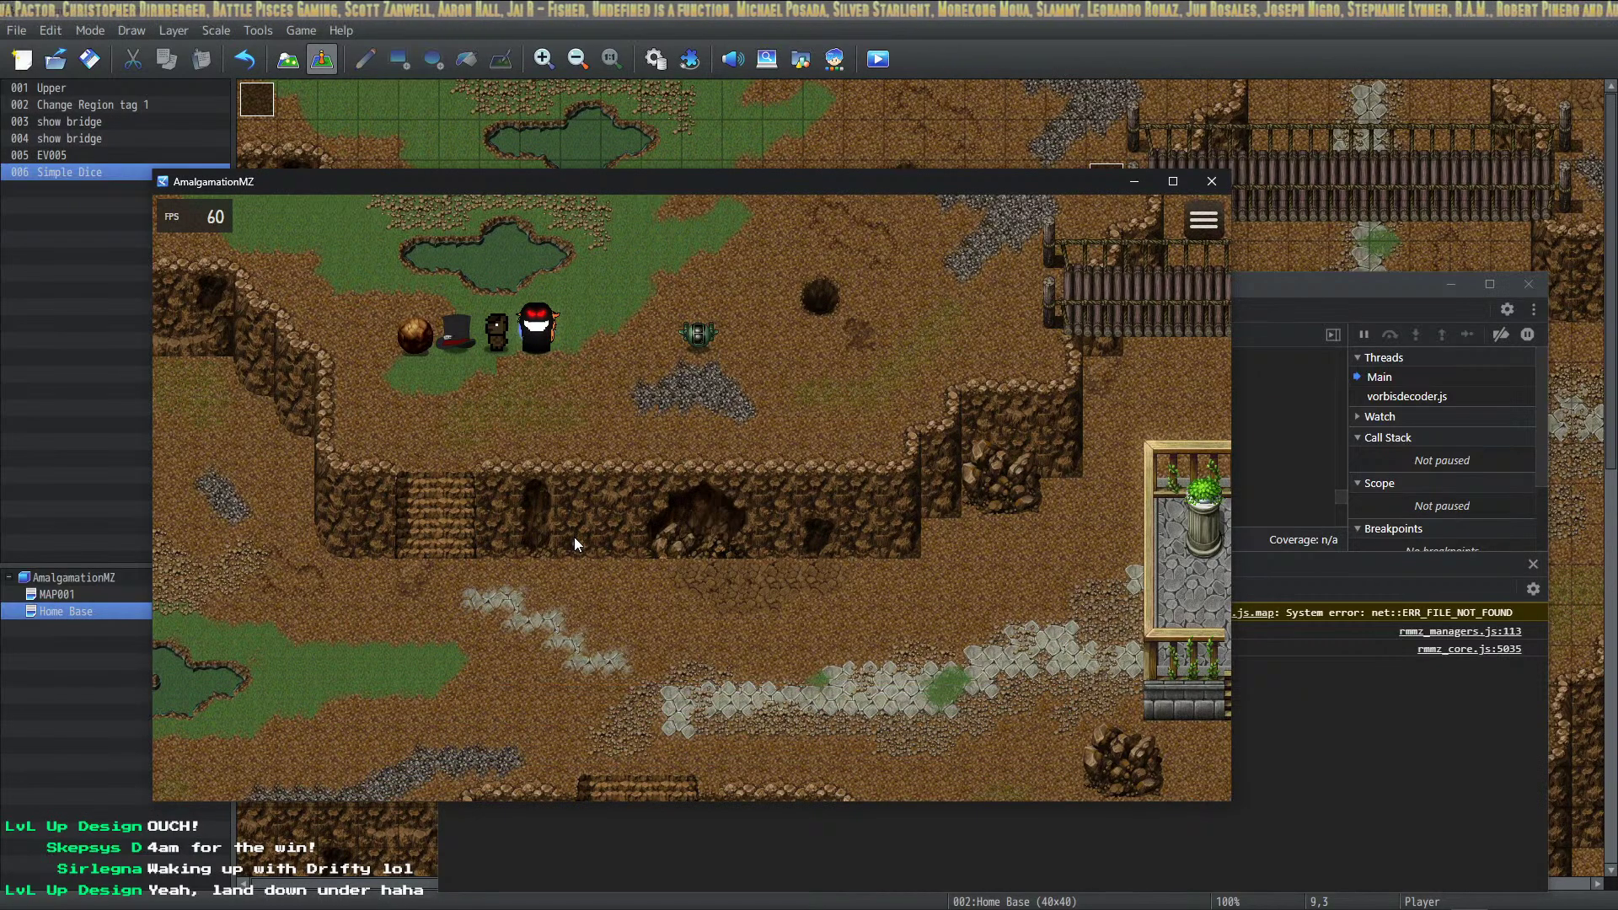
Close the playtest, review the Simple Dice event's command list in the editor, and close the event
click(1211, 184)
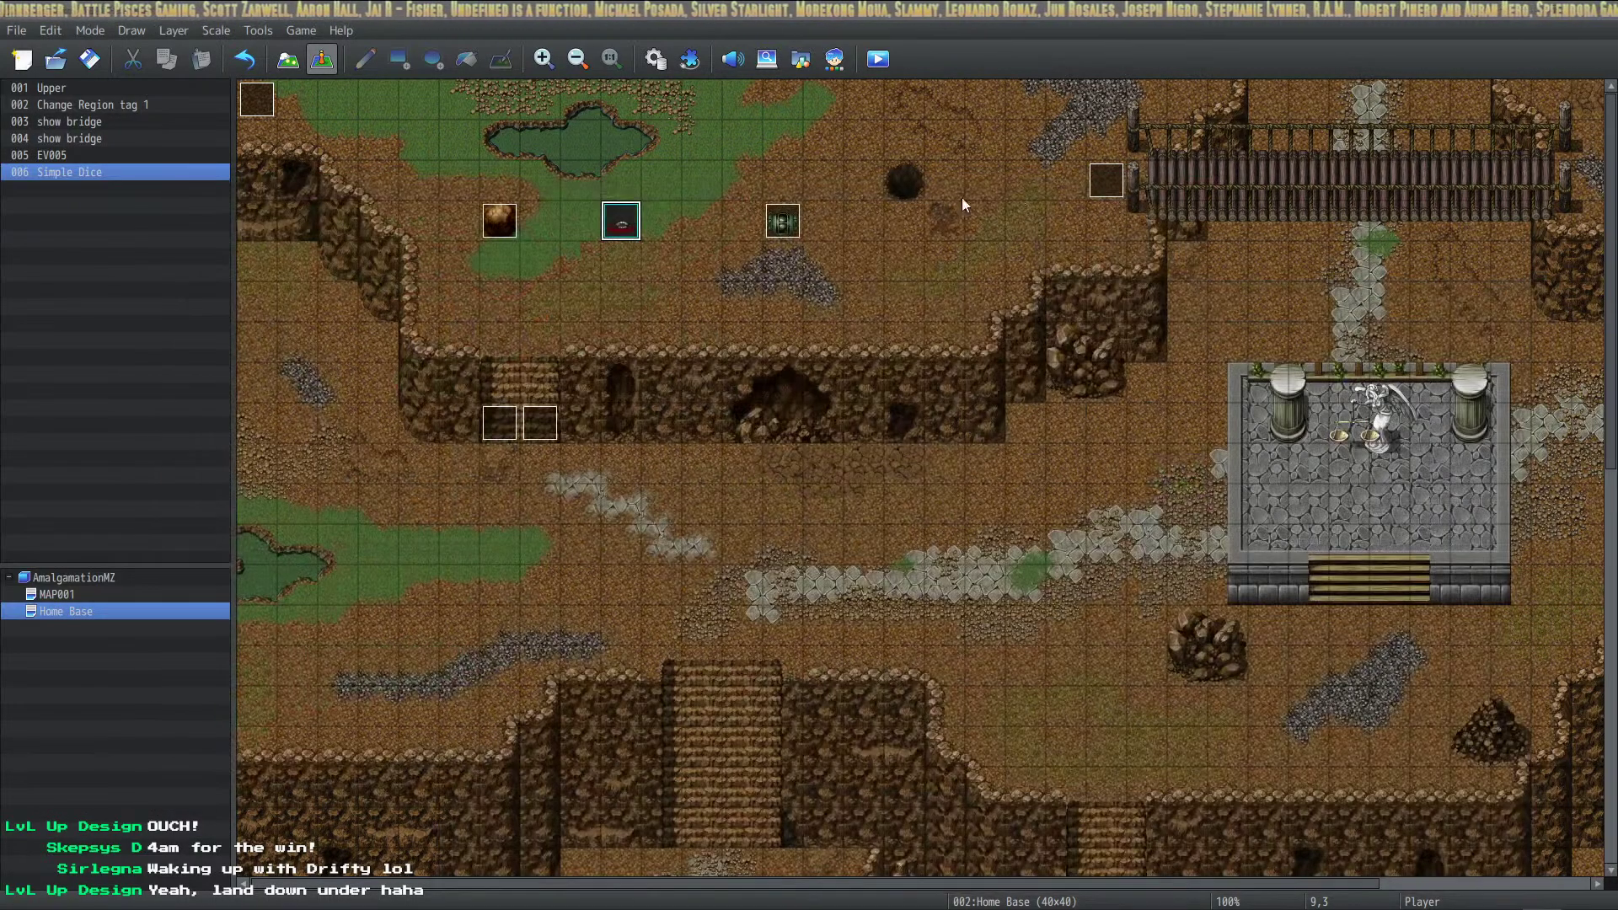
double_click(514, 215)
scroll(1057, 570, down, 1)
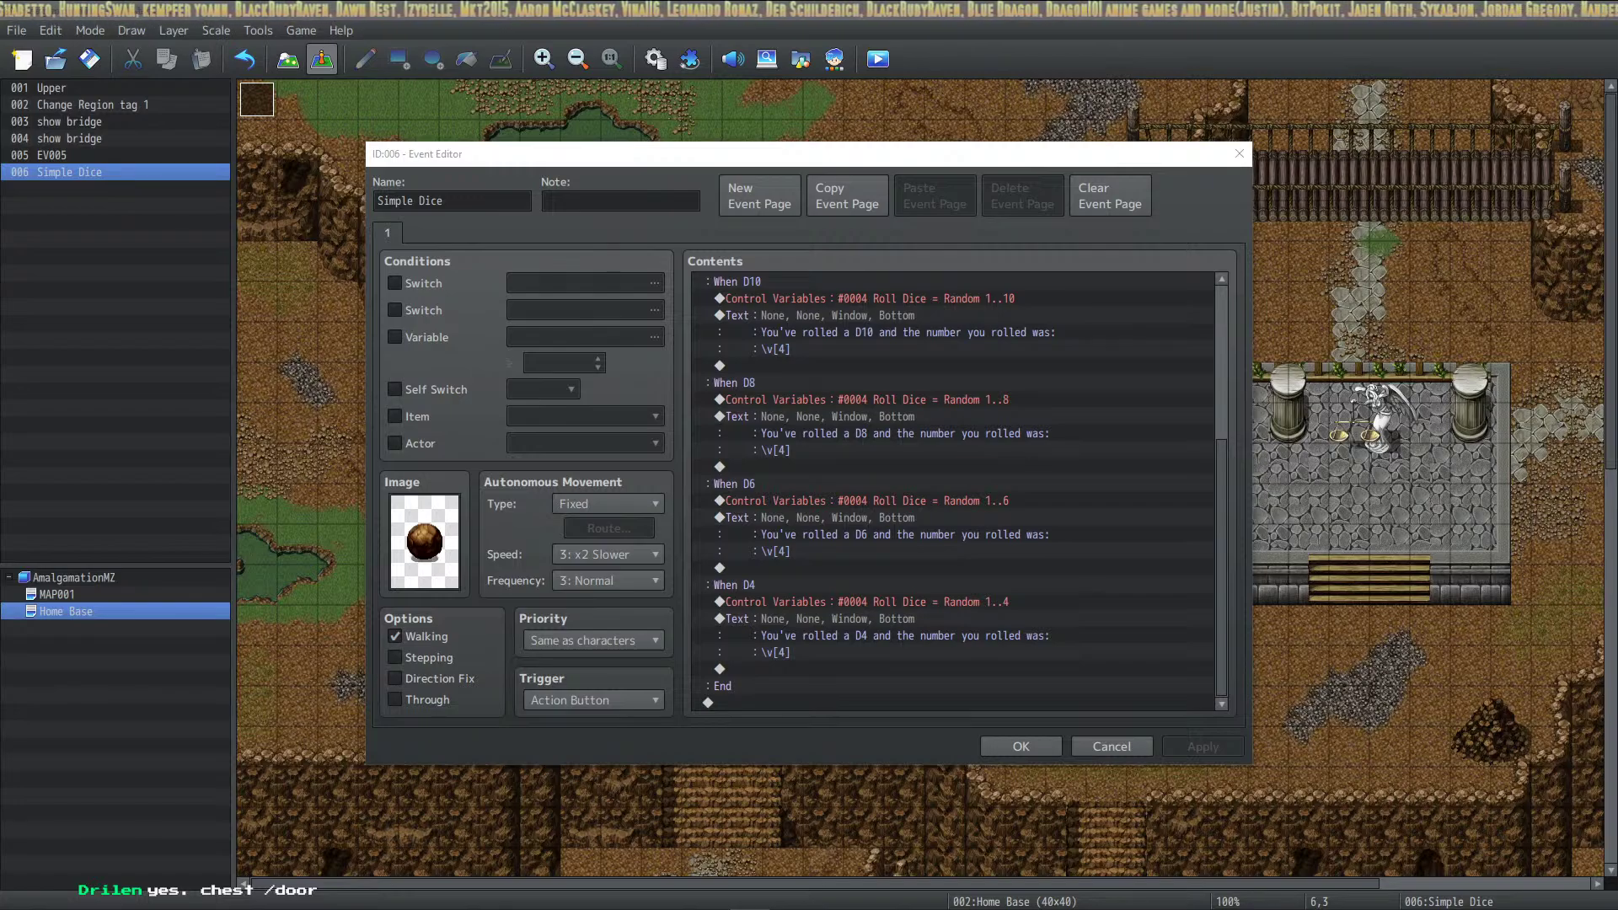
click(1025, 745)
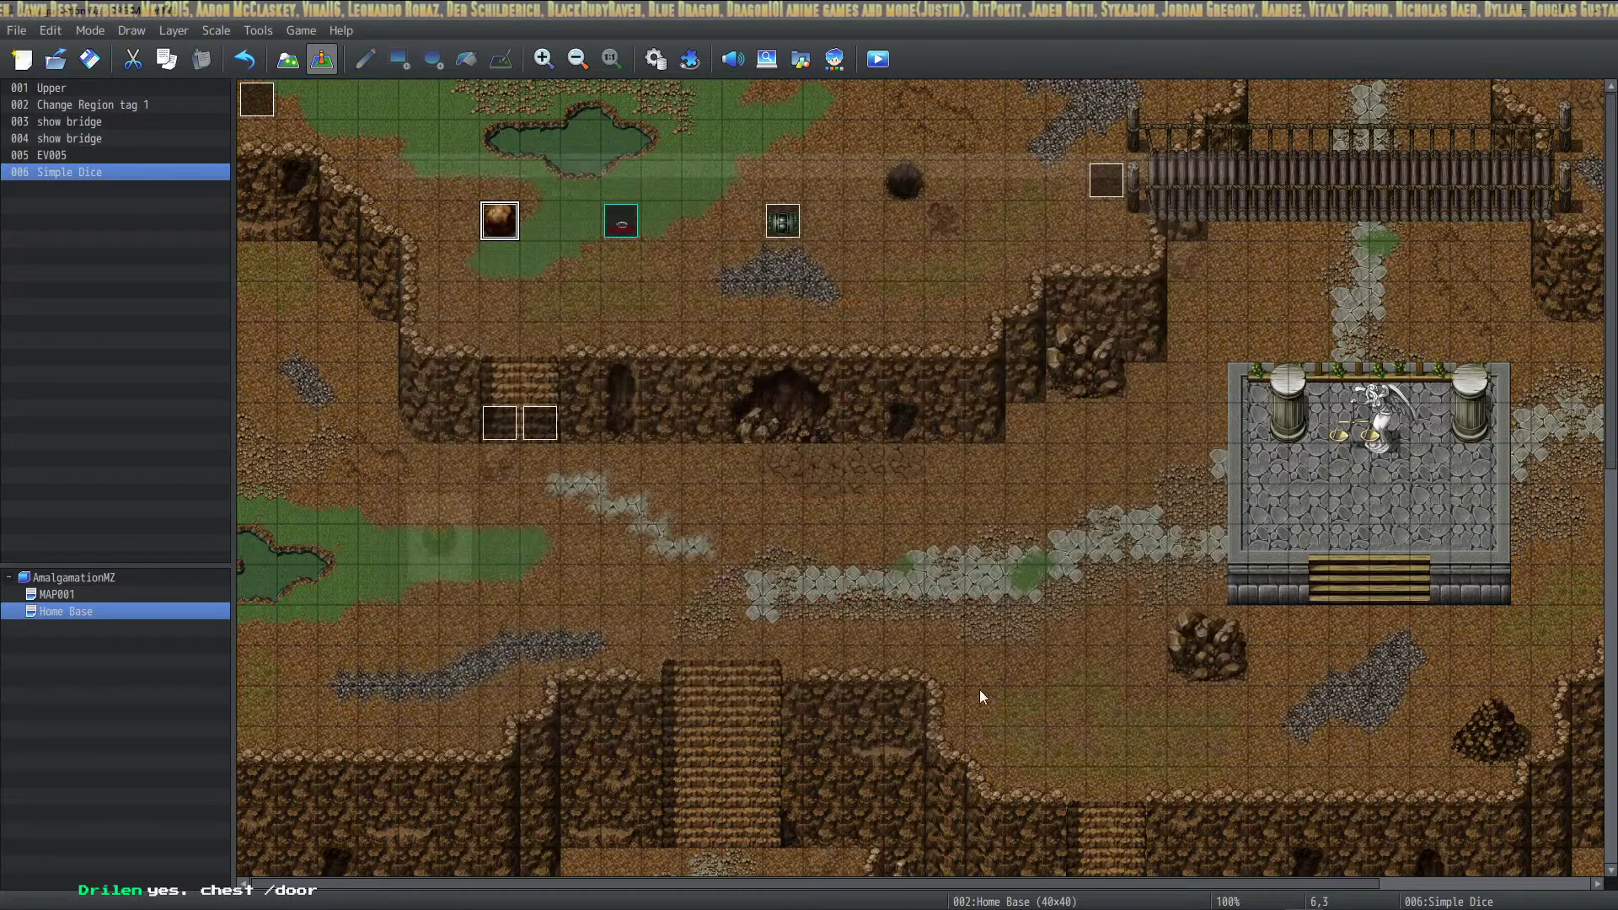
double_click(512, 361)
double_click(429, 526)
click(640, 427)
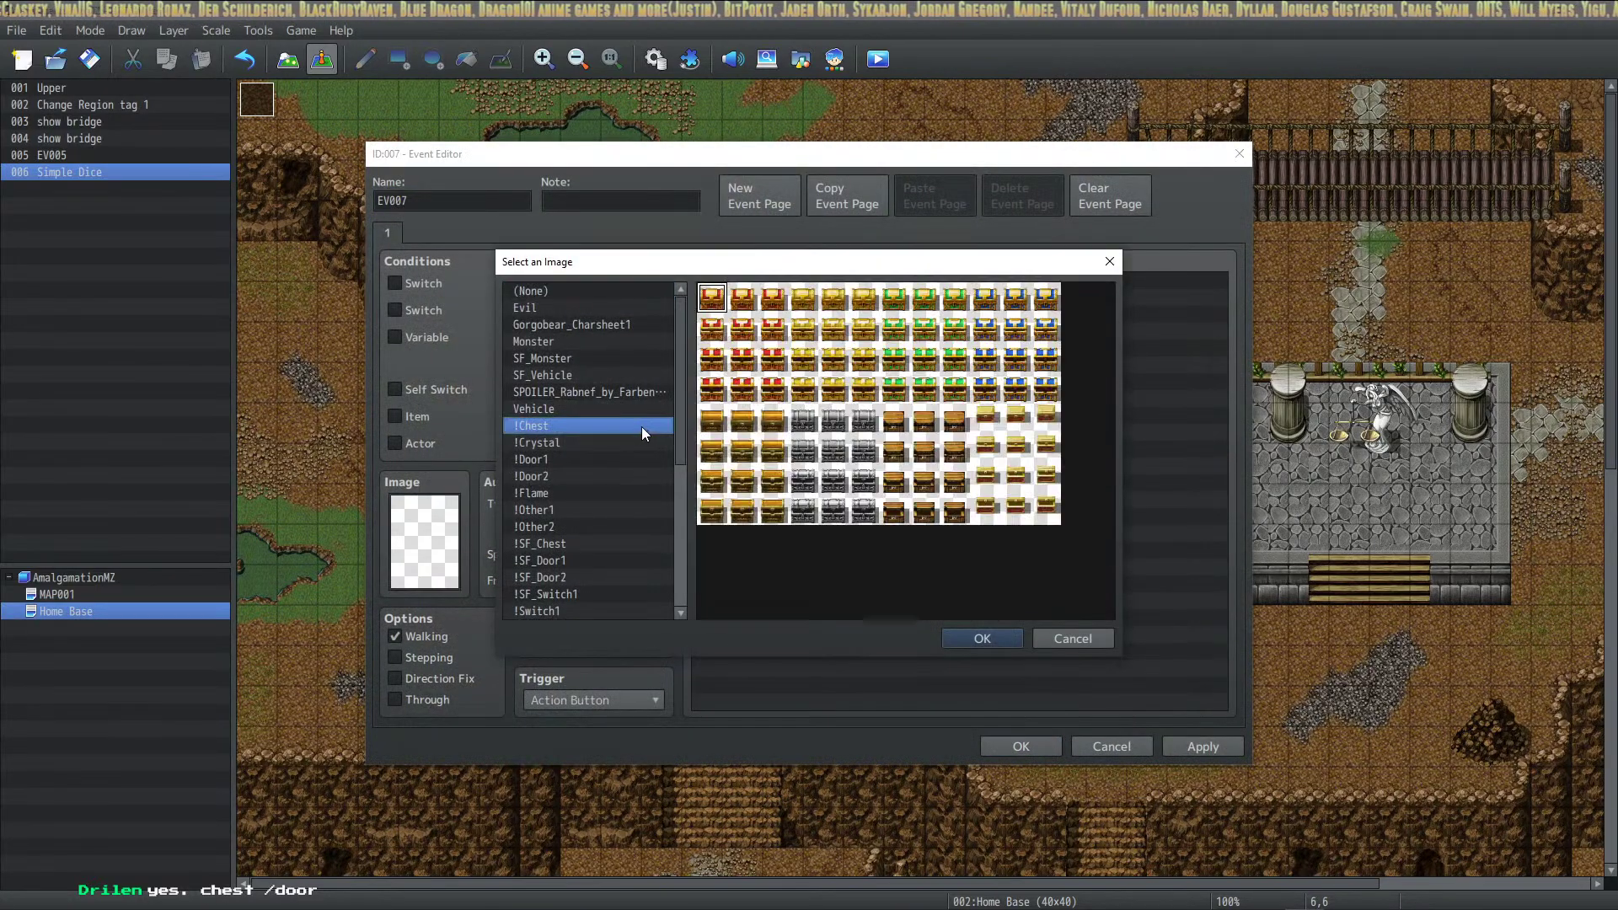
scroll(625, 442, down, 2)
click(621, 459)
scroll(617, 489, down, 3)
click(614, 510)
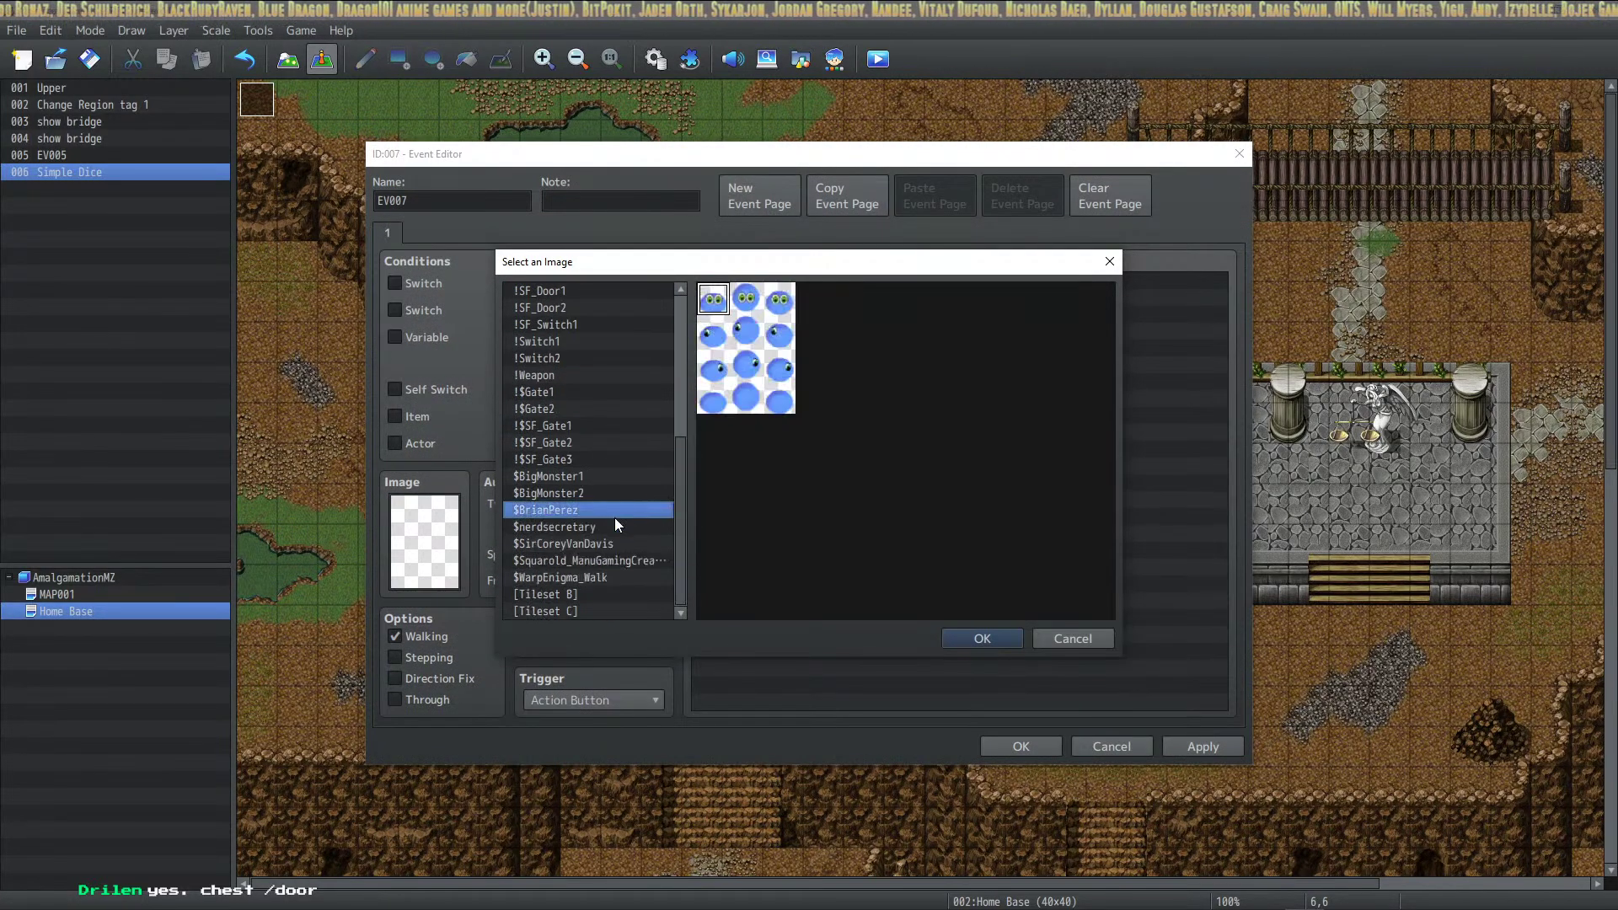
click(594, 594)
click(578, 563)
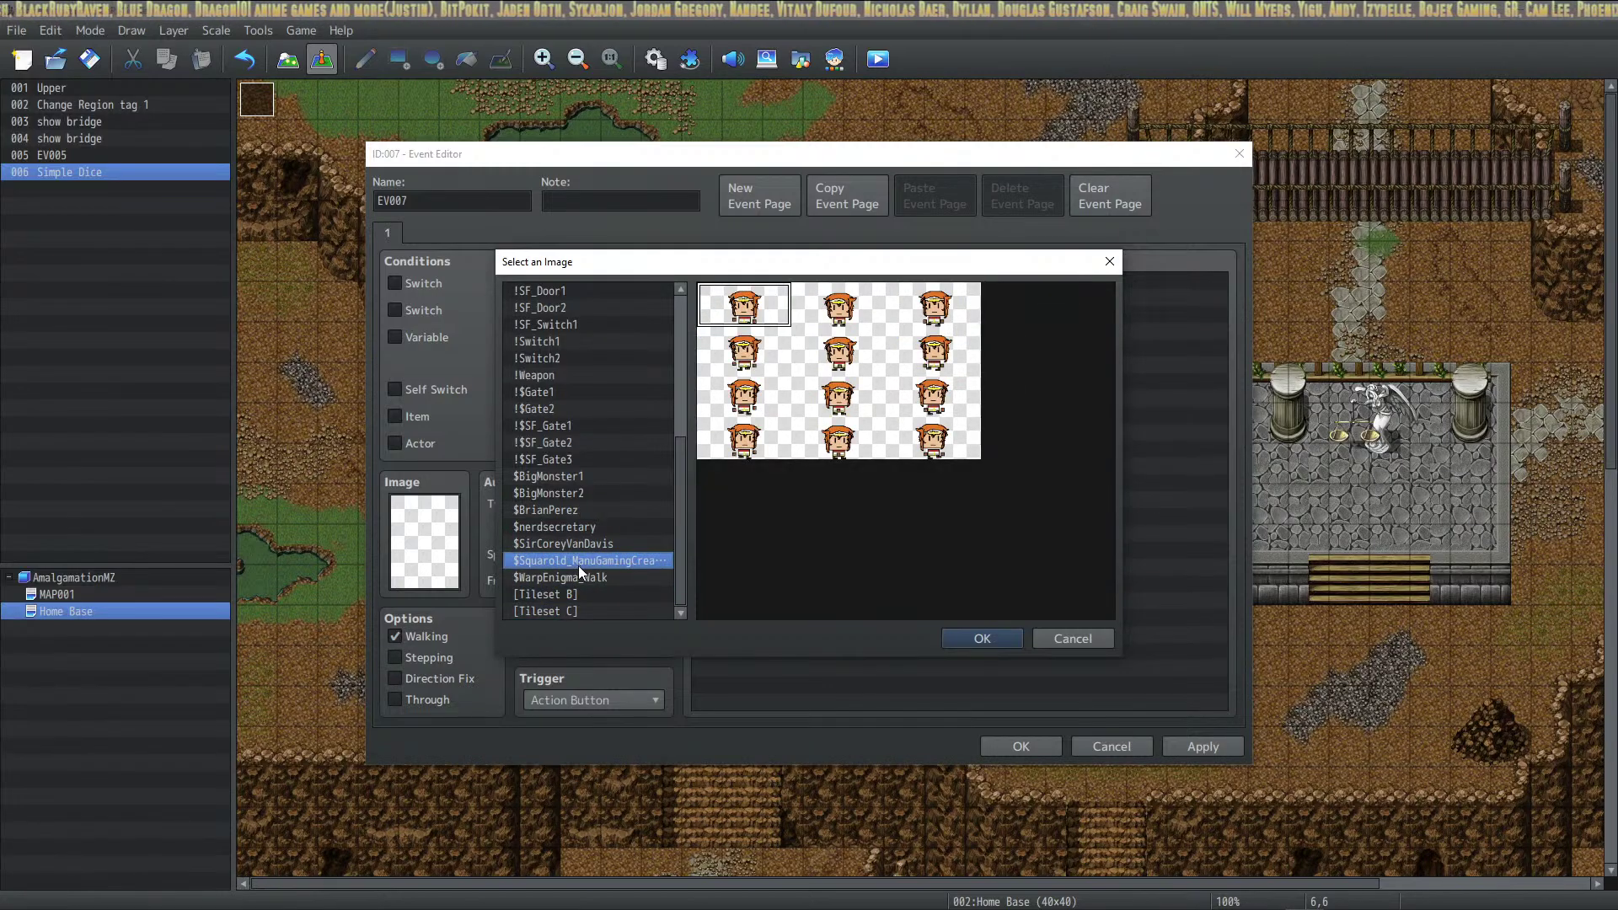
key(Up)
key(Up)
key(Up)
key(Up)
key(Up)
key(Up)
key(Up)
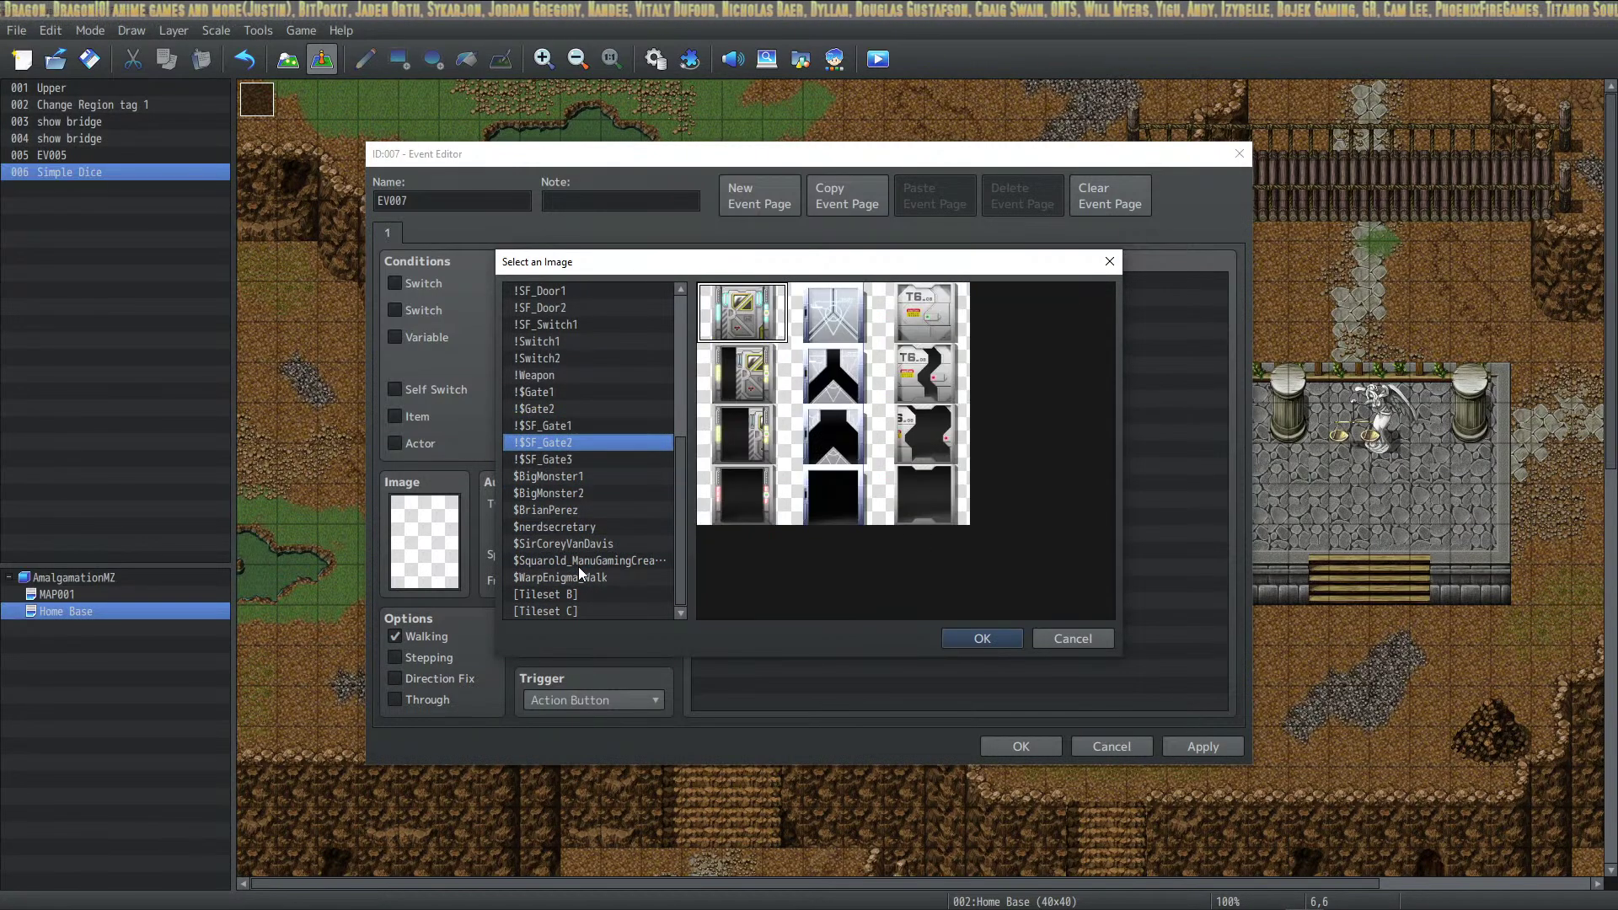
key(Up)
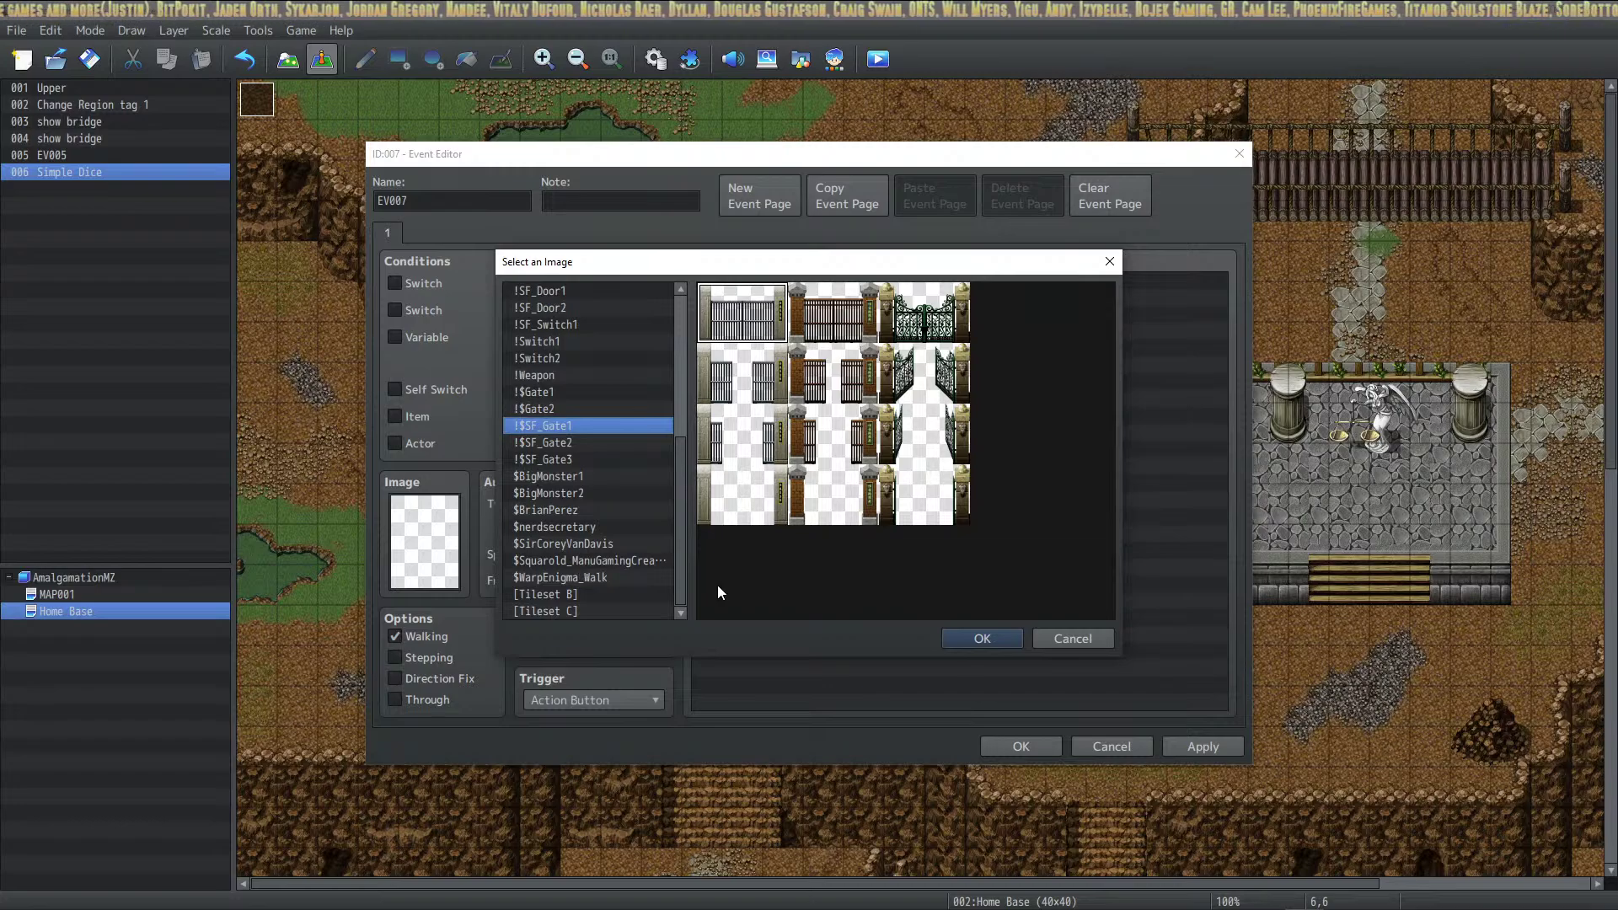
mouse_move(578, 435)
mouse_down()
mouse_move(580, 468)
mouse_move(584, 406)
mouse_up()
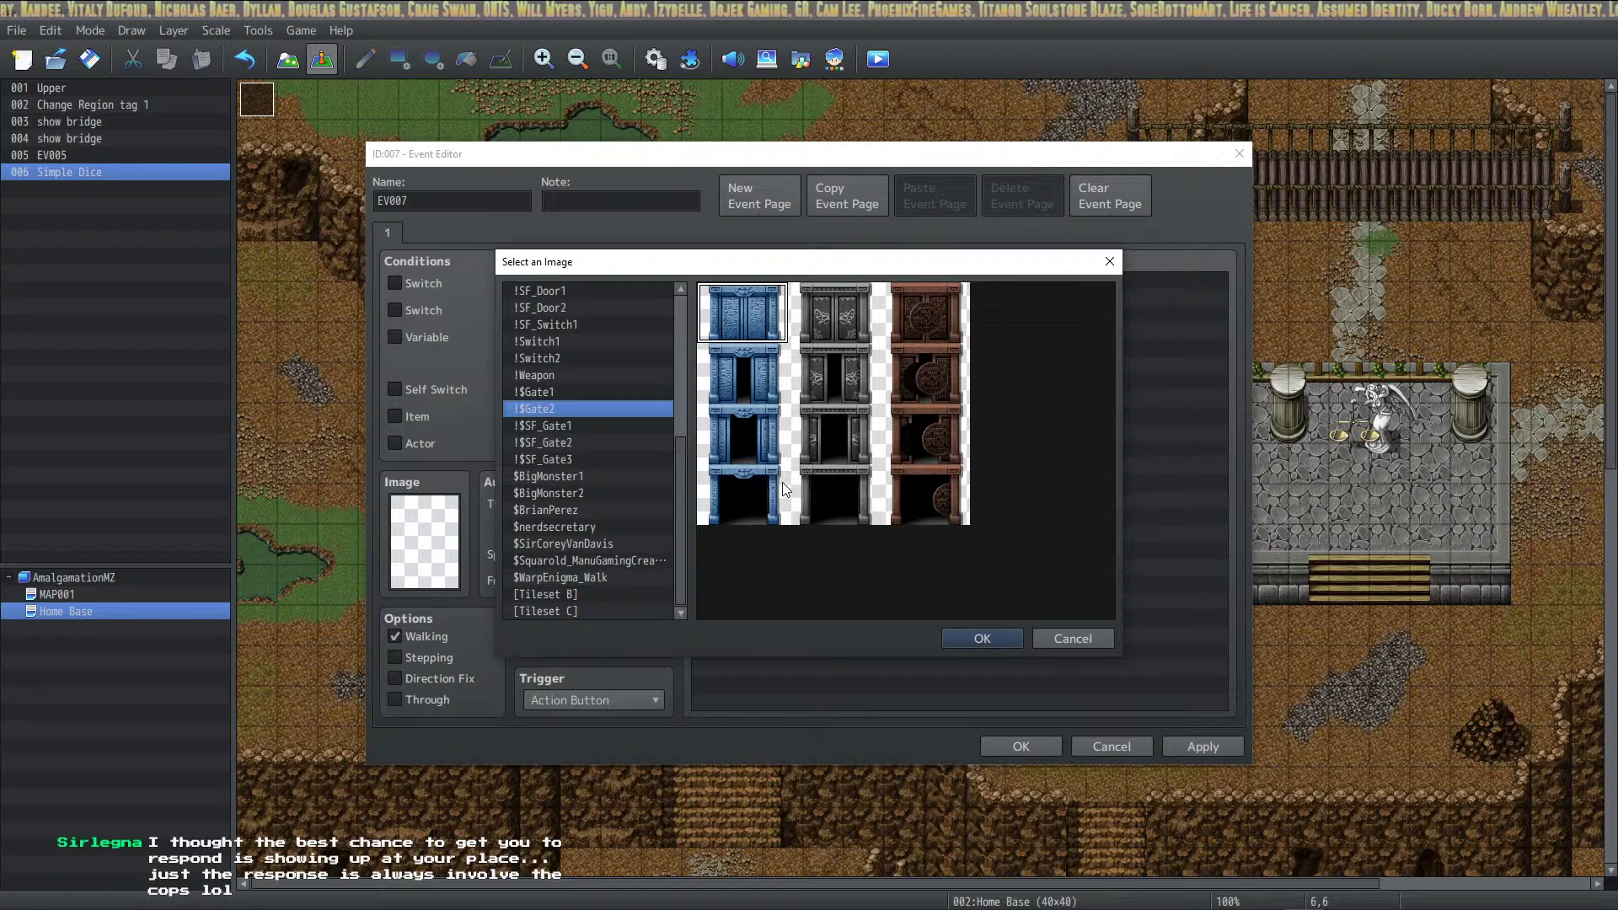
drag(782, 482, 903, 494)
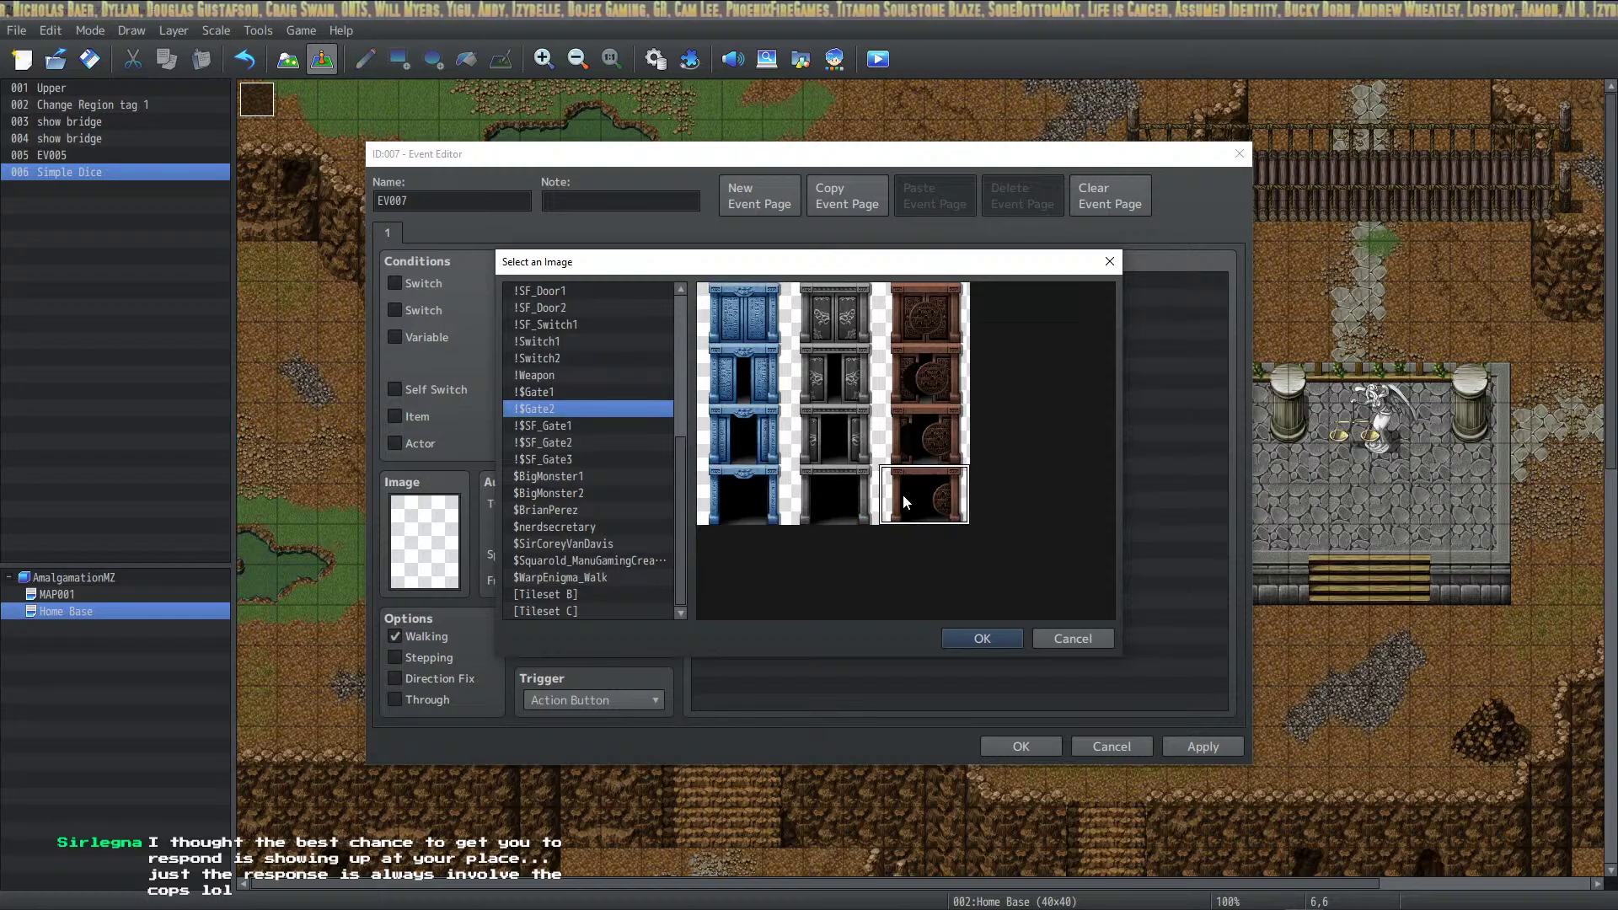
click(983, 639)
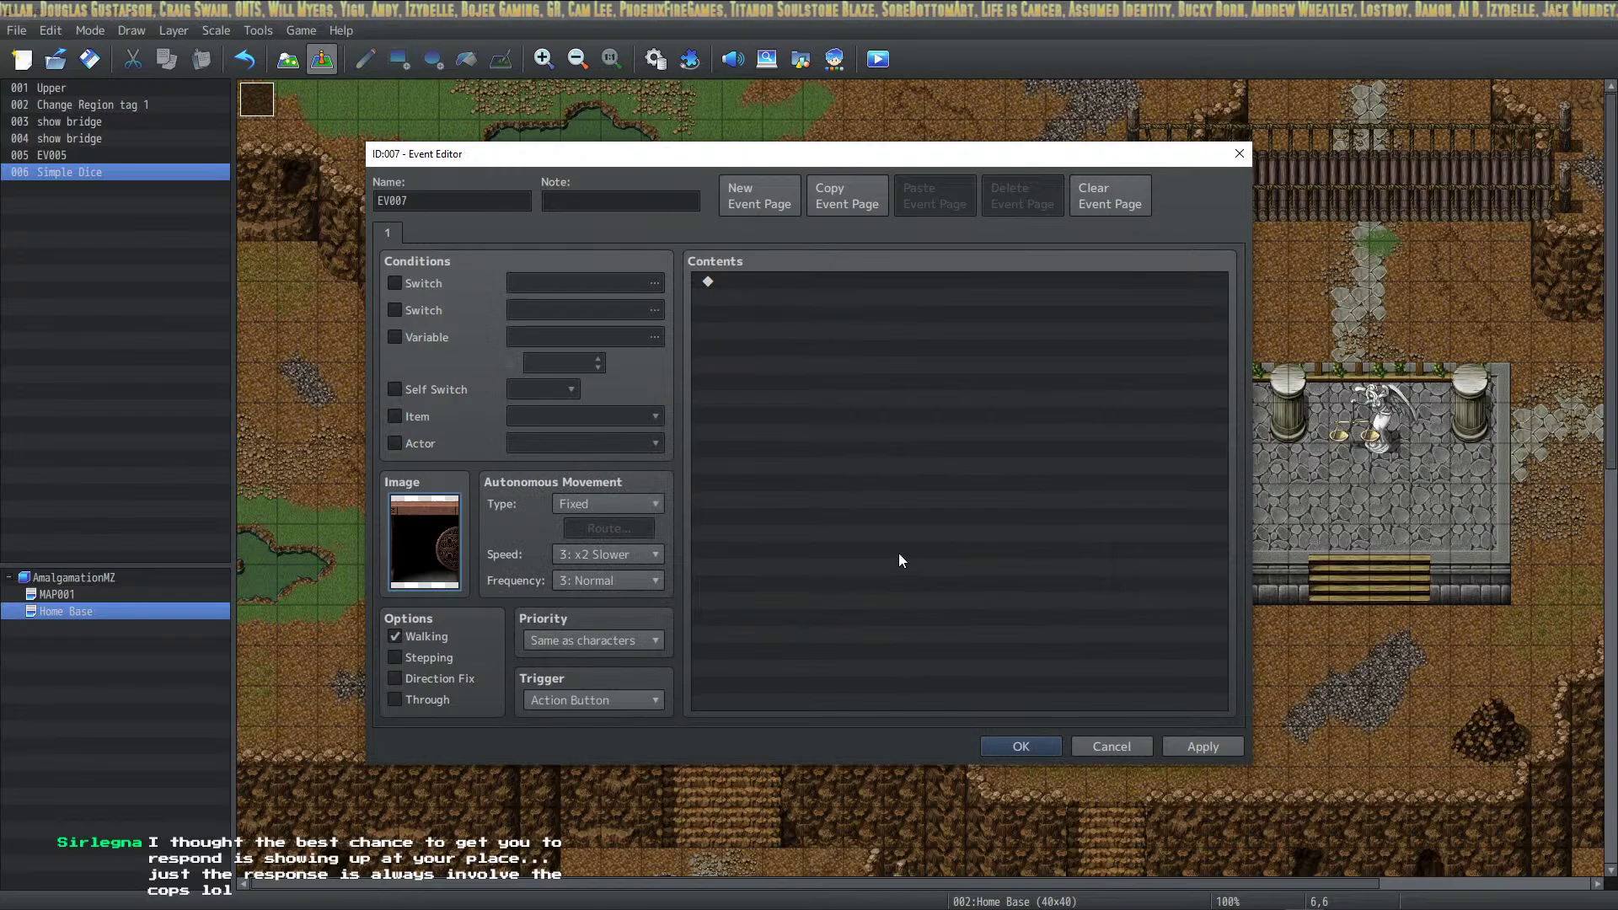
double_click(450, 549)
click(955, 317)
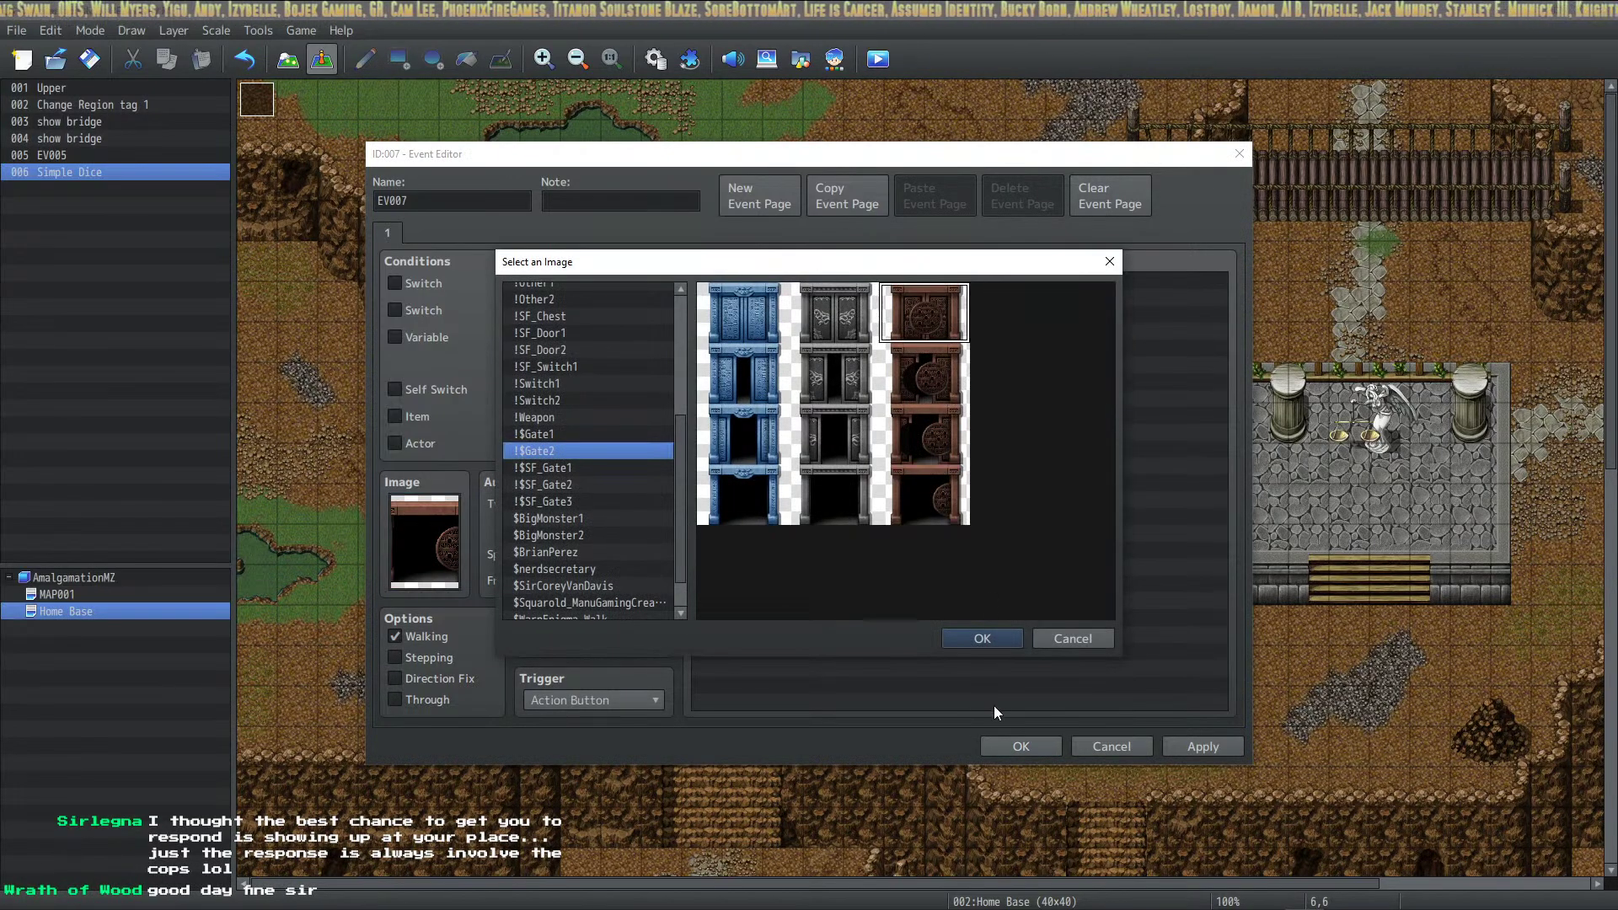
click(980, 639)
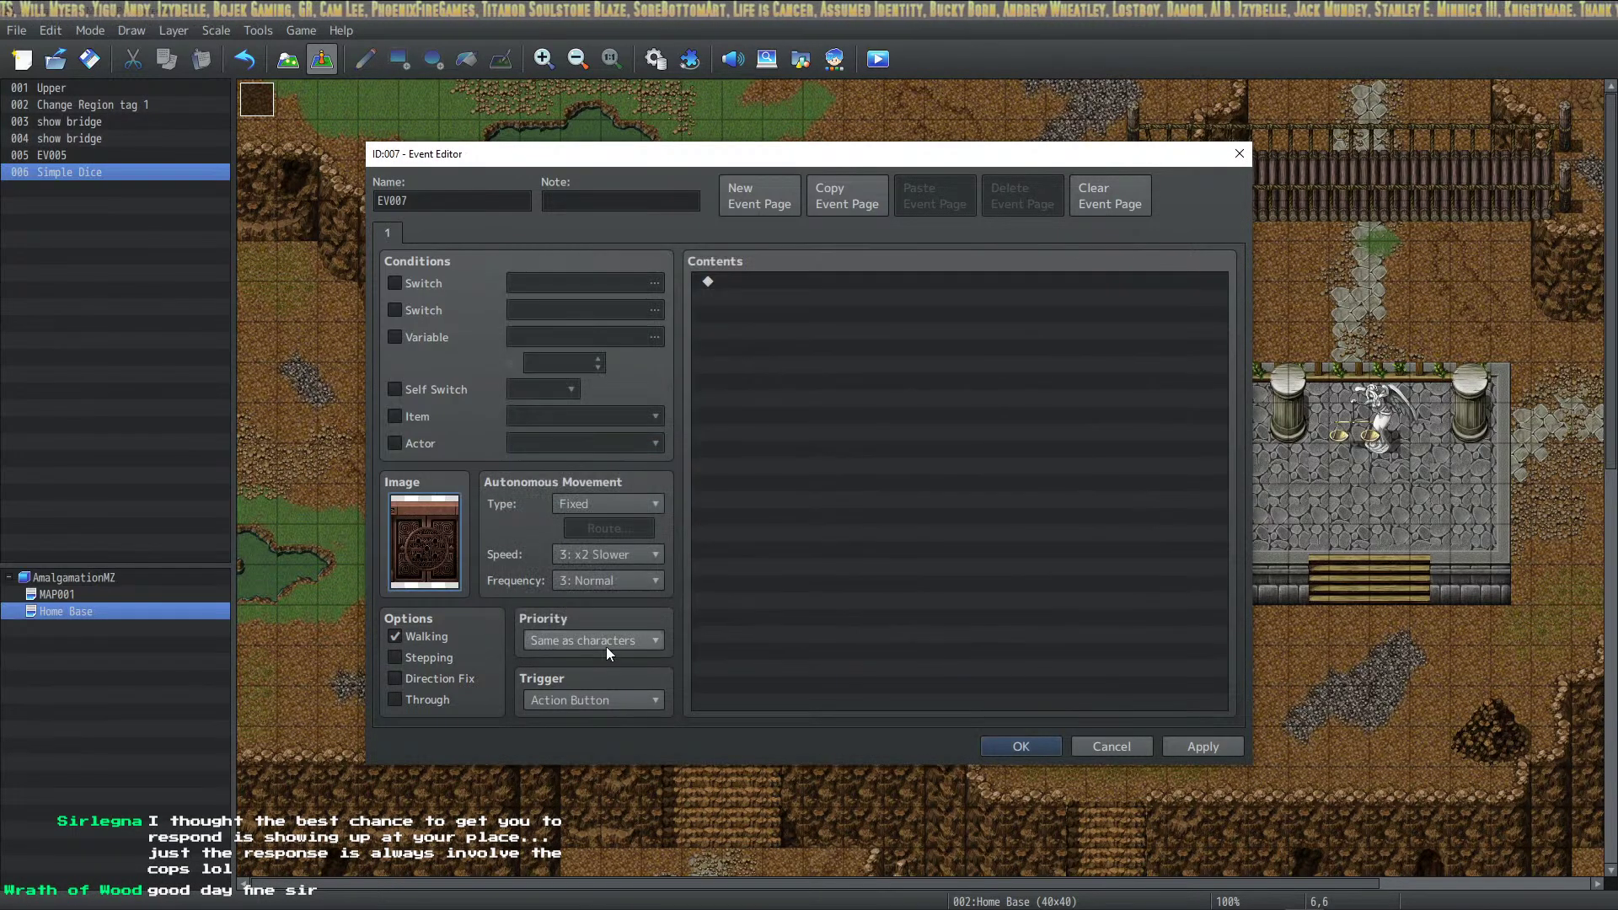
click(1110, 746)
Start quick creation of a Door event on the Home Base tile at 26,21, against the cliff beside the well
click(742, 485)
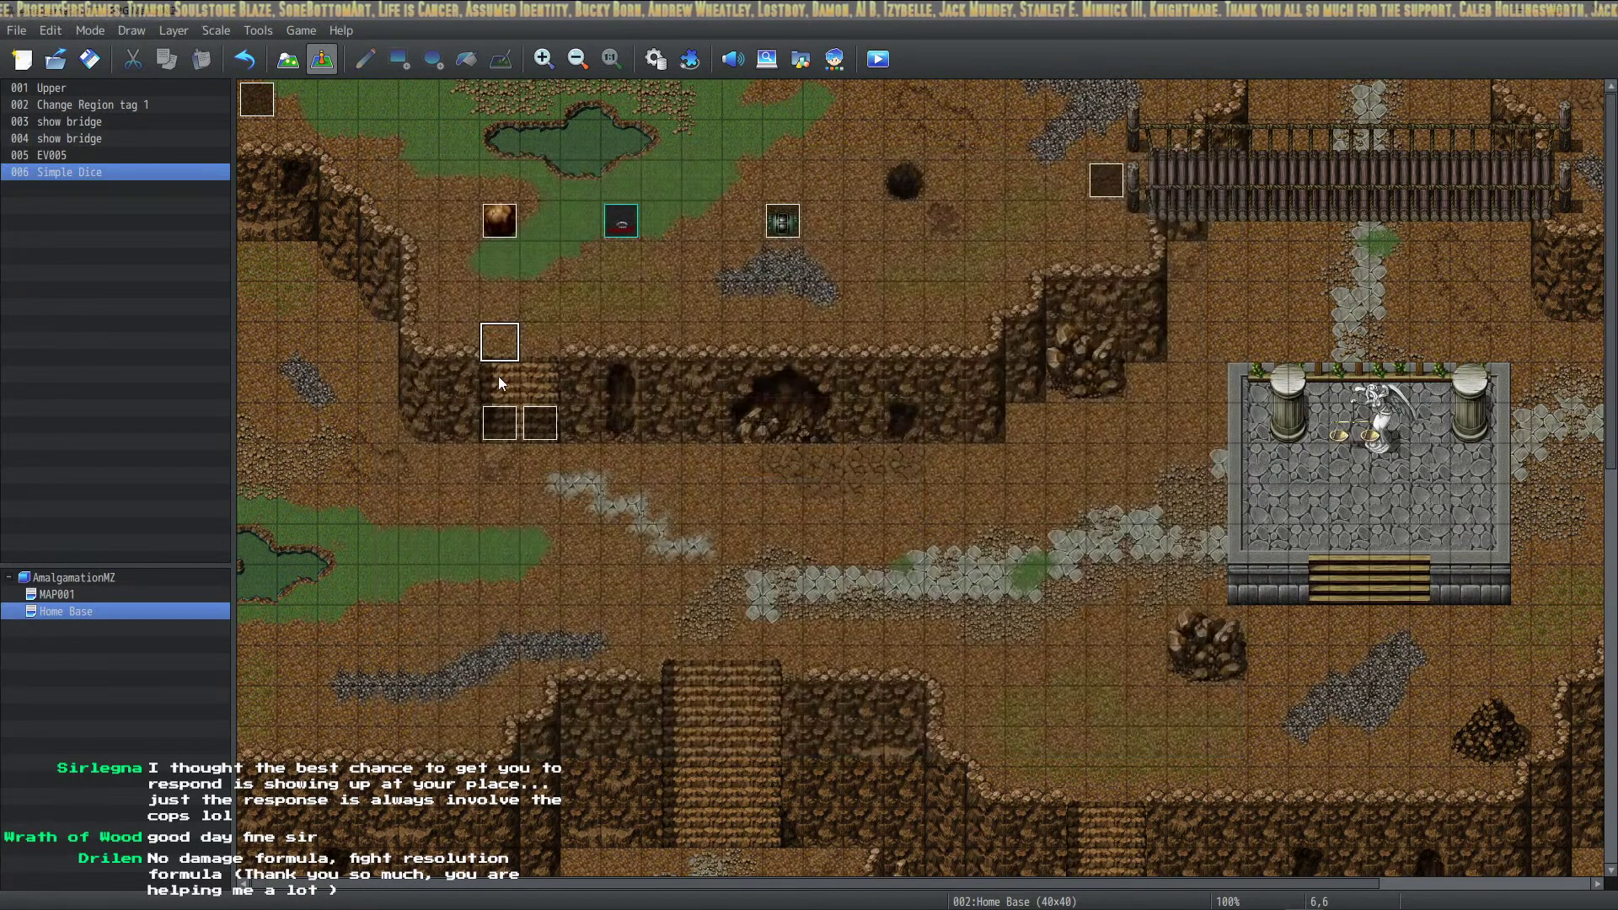
scroll(533, 450, down, 5)
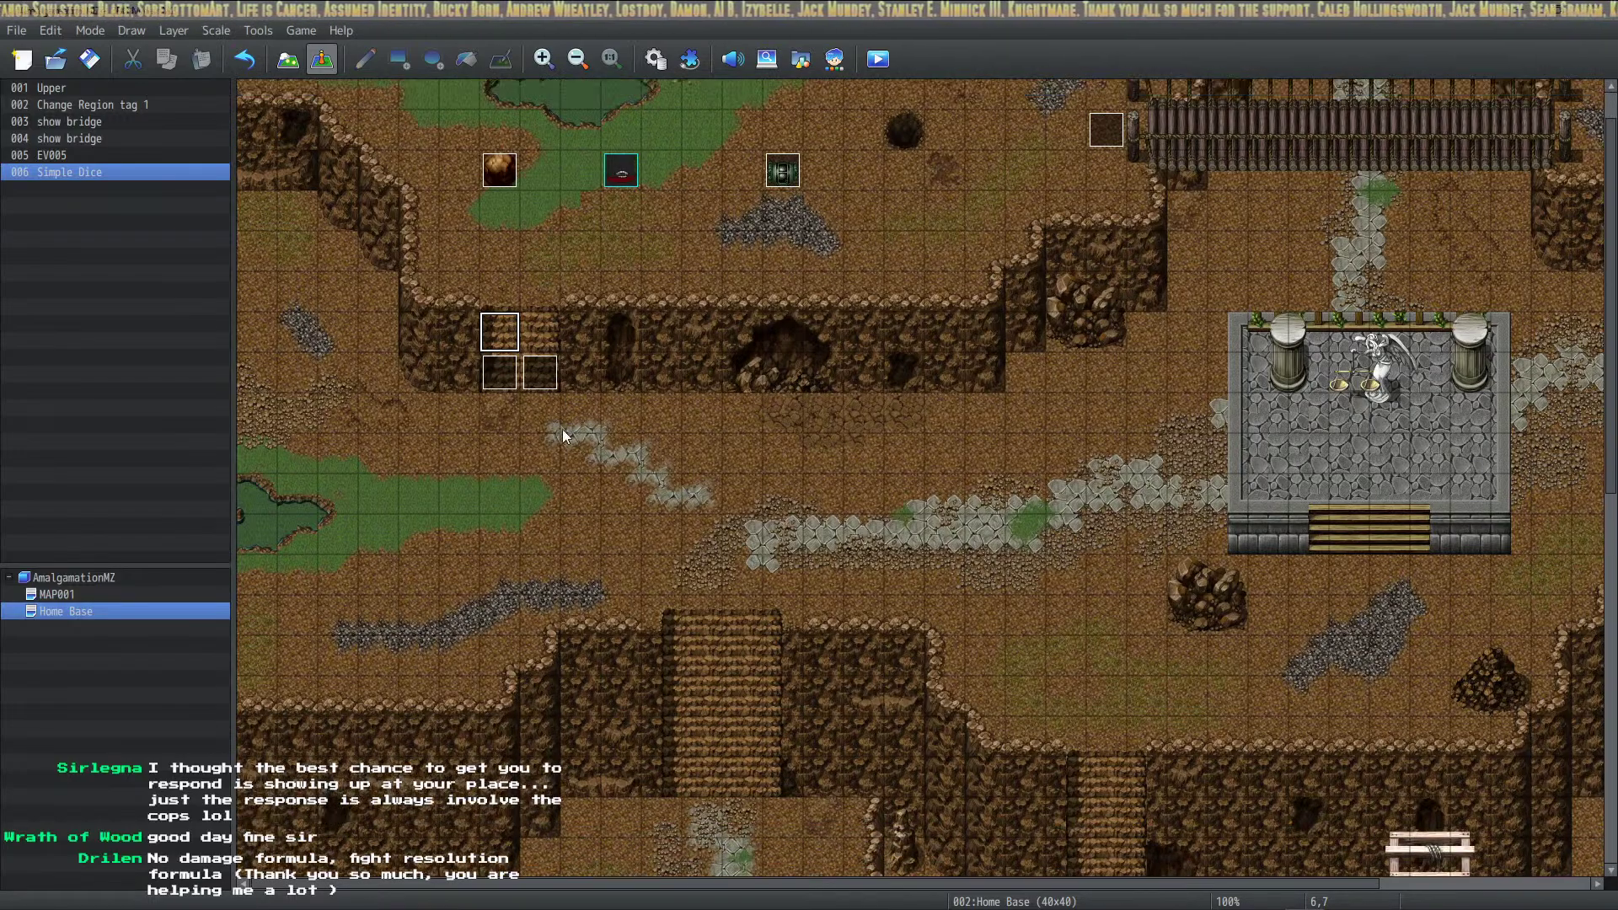
scroll(623, 567, down, 2)
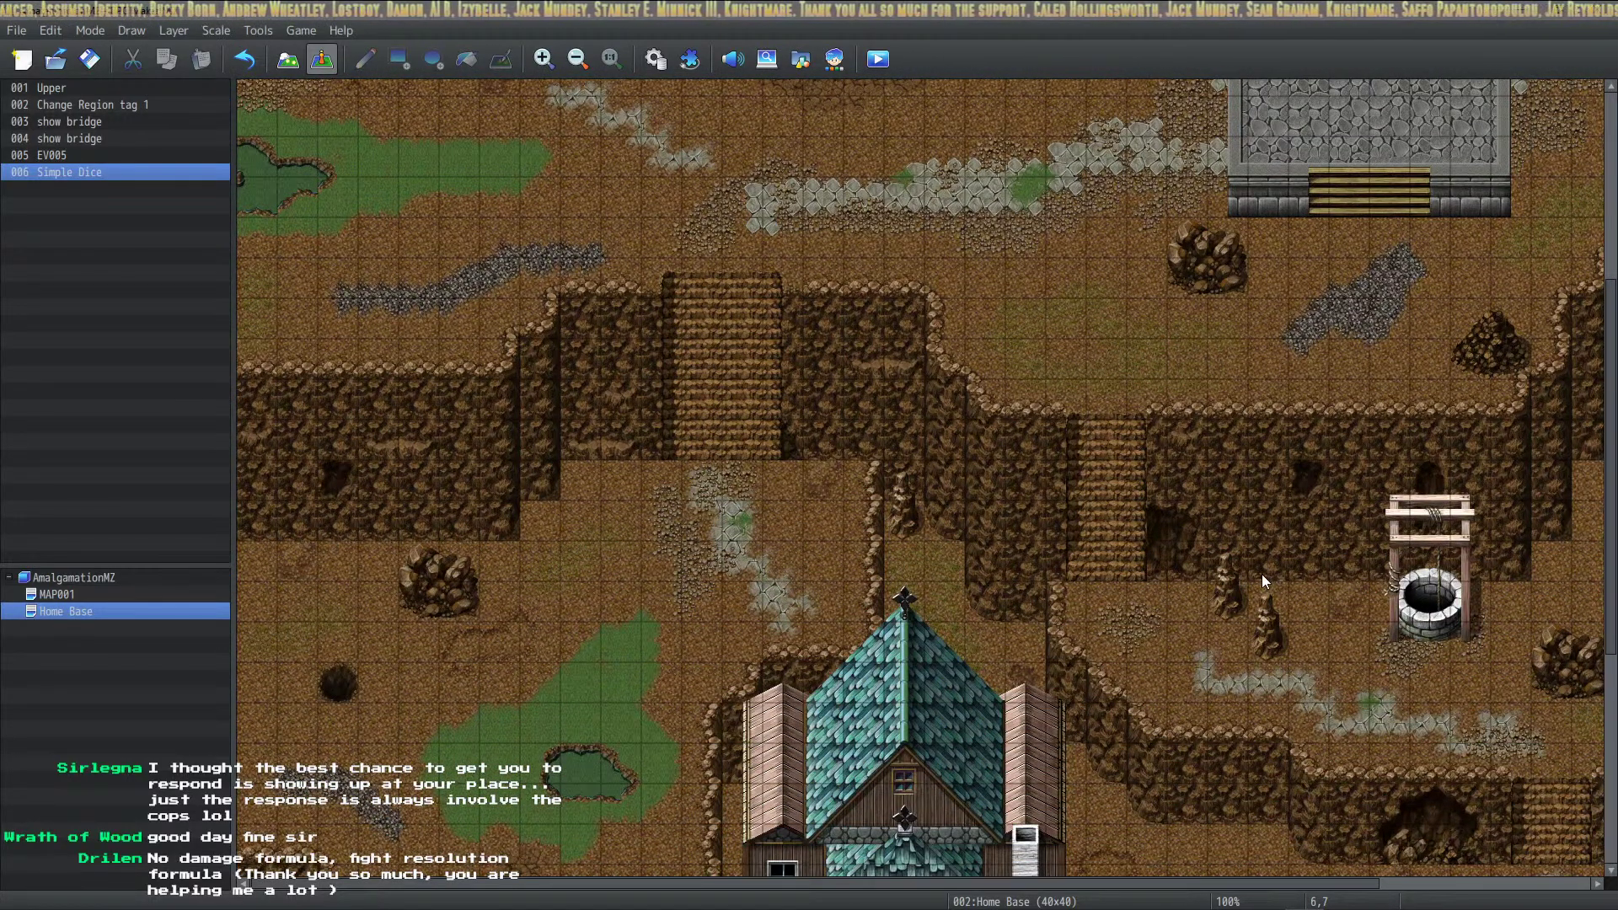
right_click(1305, 566)
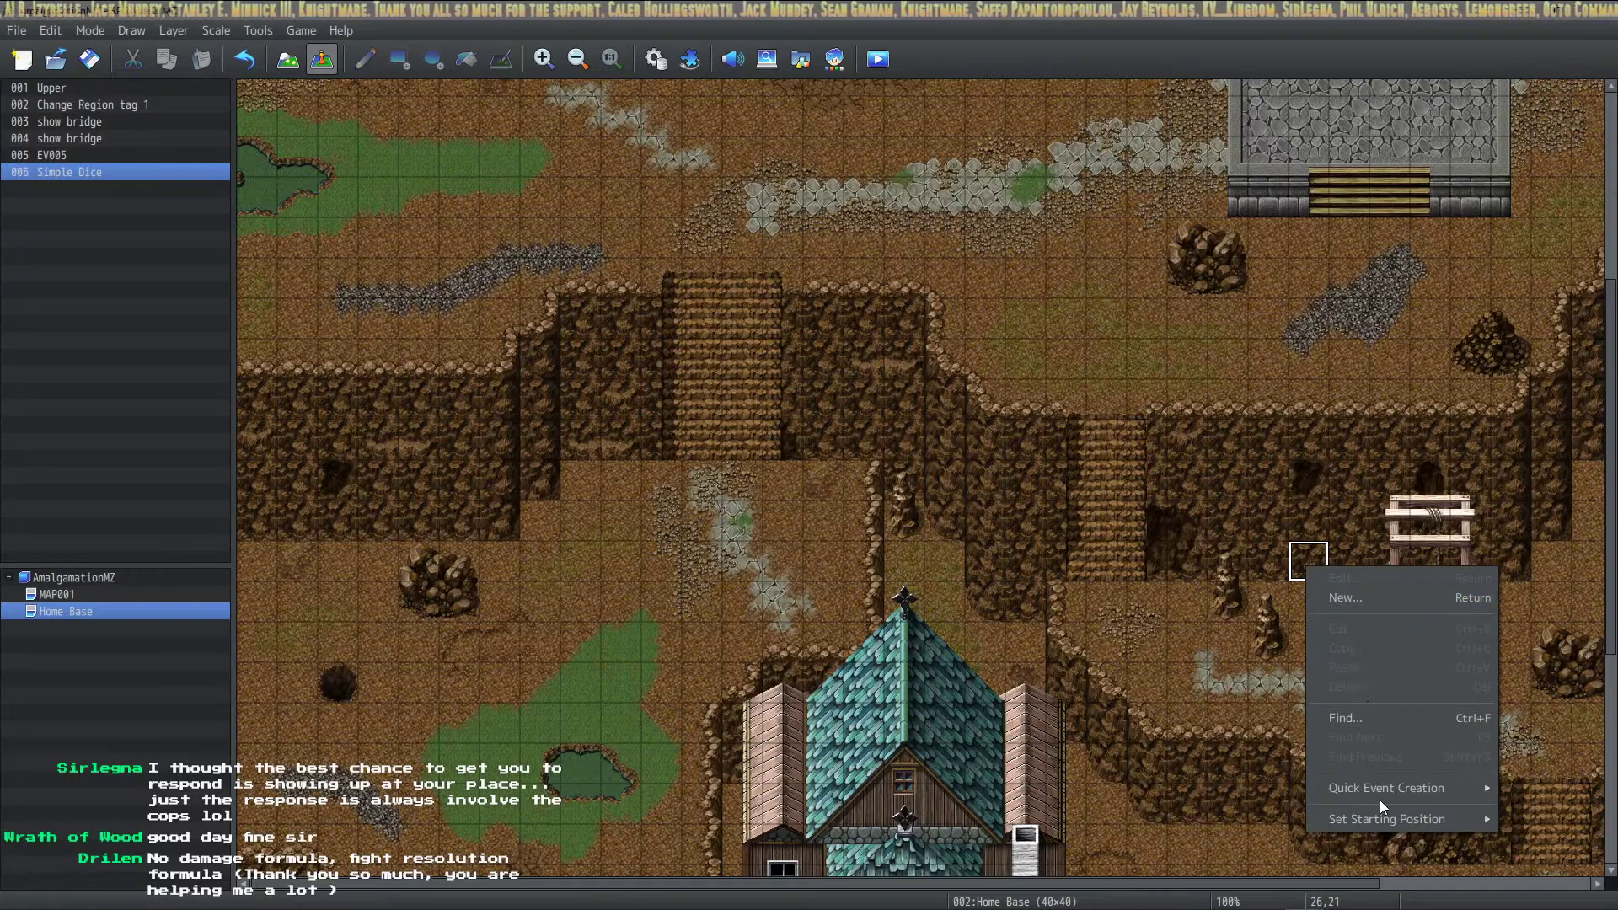
mouse_move(1381, 821)
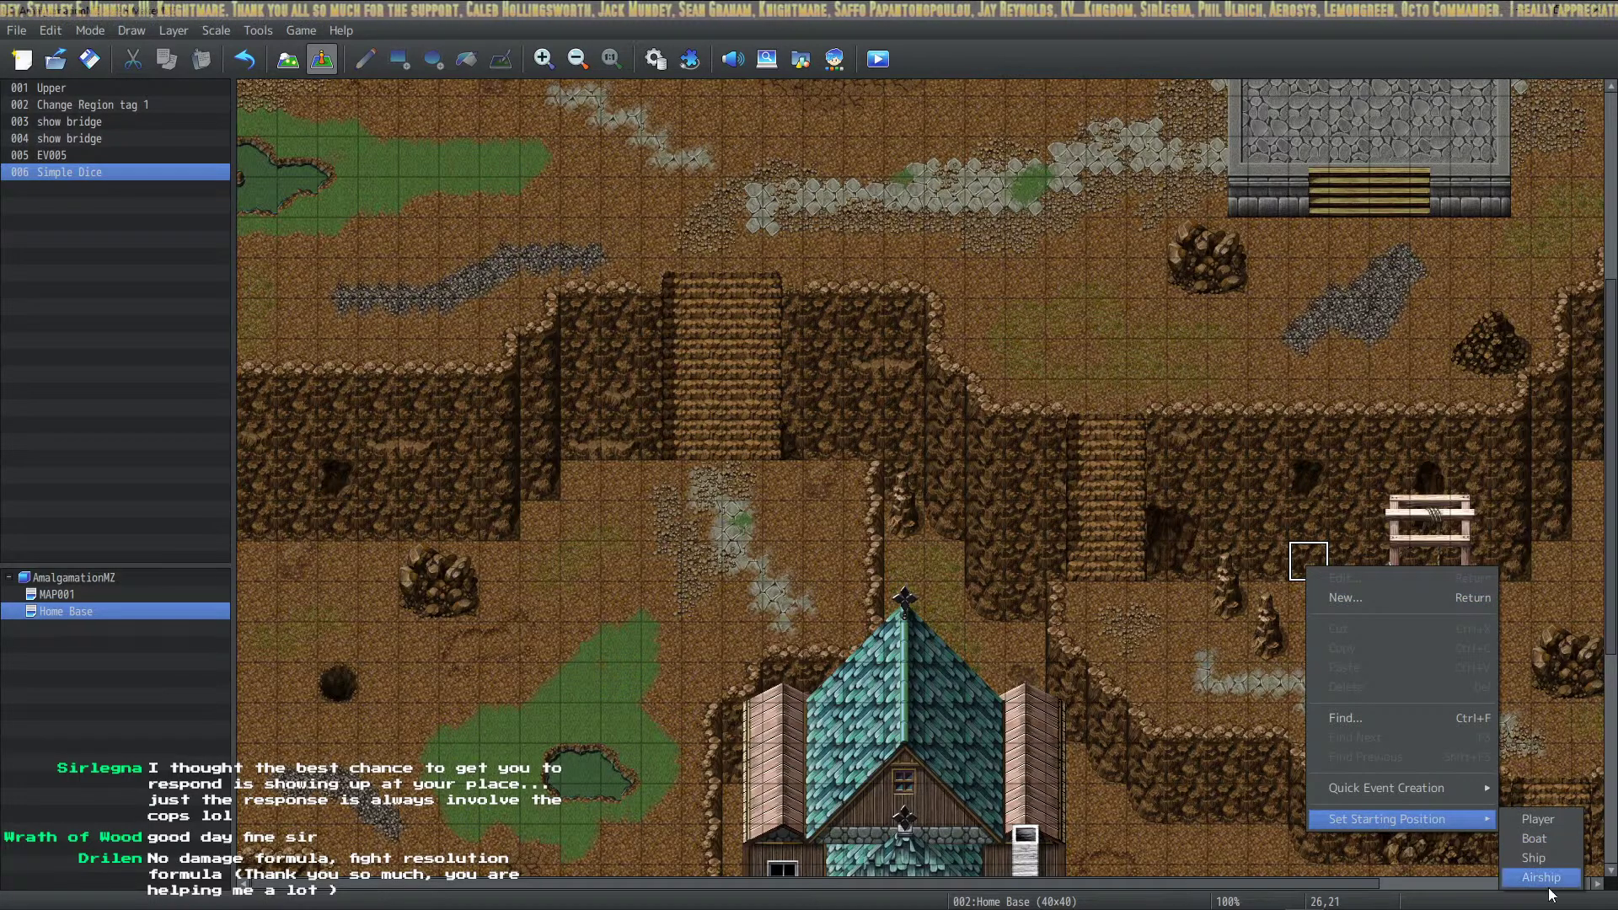
mouse_move(1482, 787)
click(1216, 811)
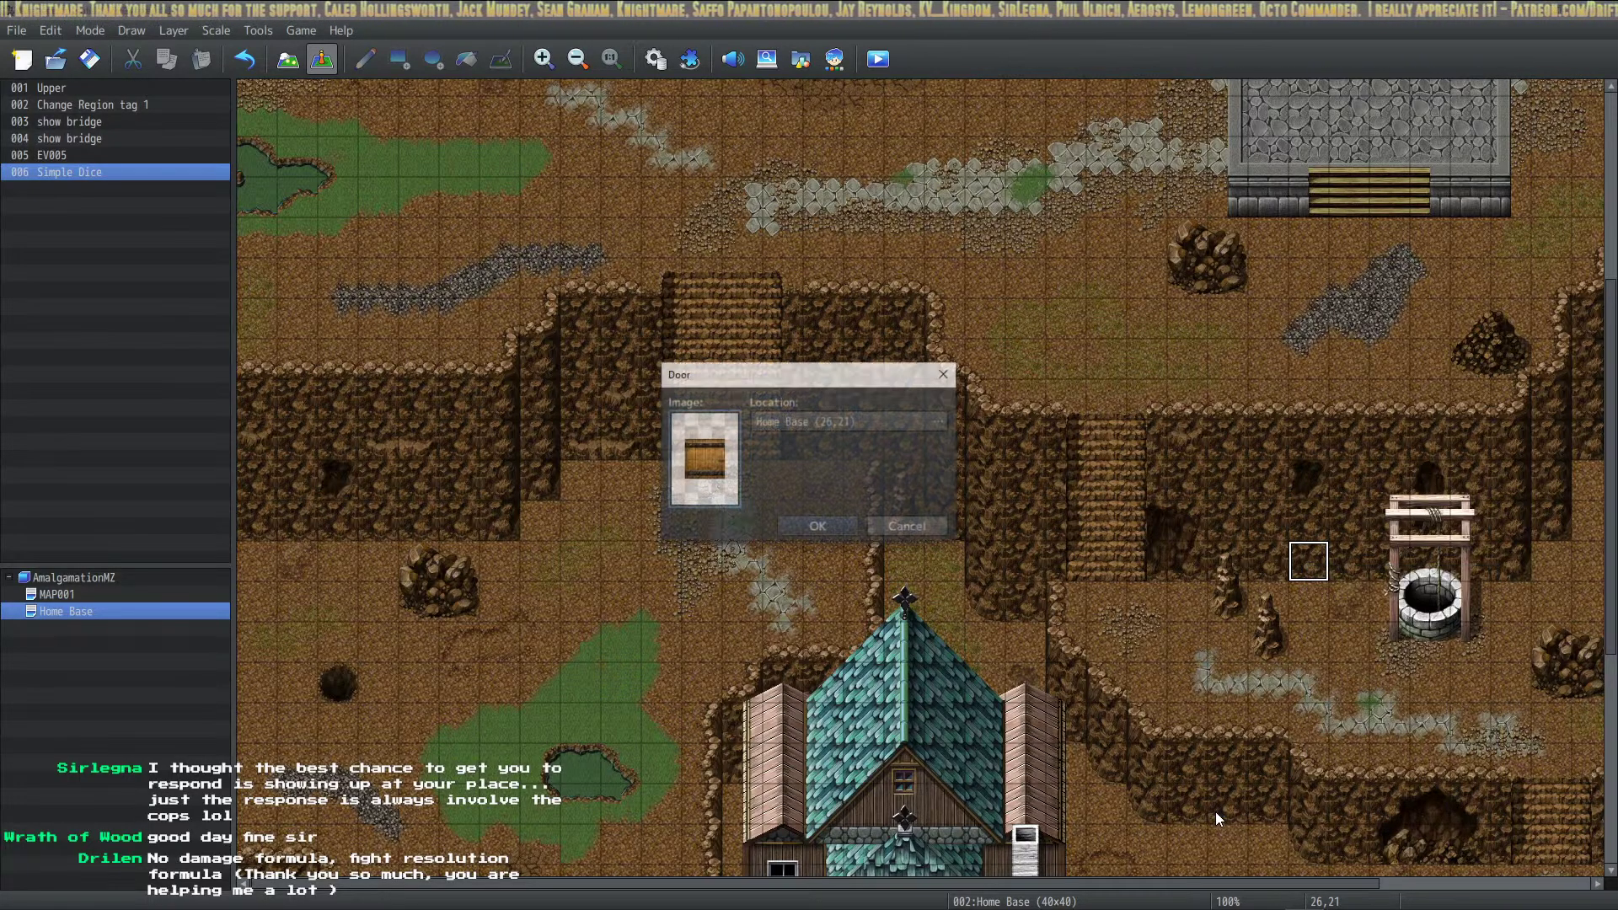
Give the door the closed brown gate image from !$Gate2 and create the event with its location kept at Home Base (26,21)
double_click(727, 467)
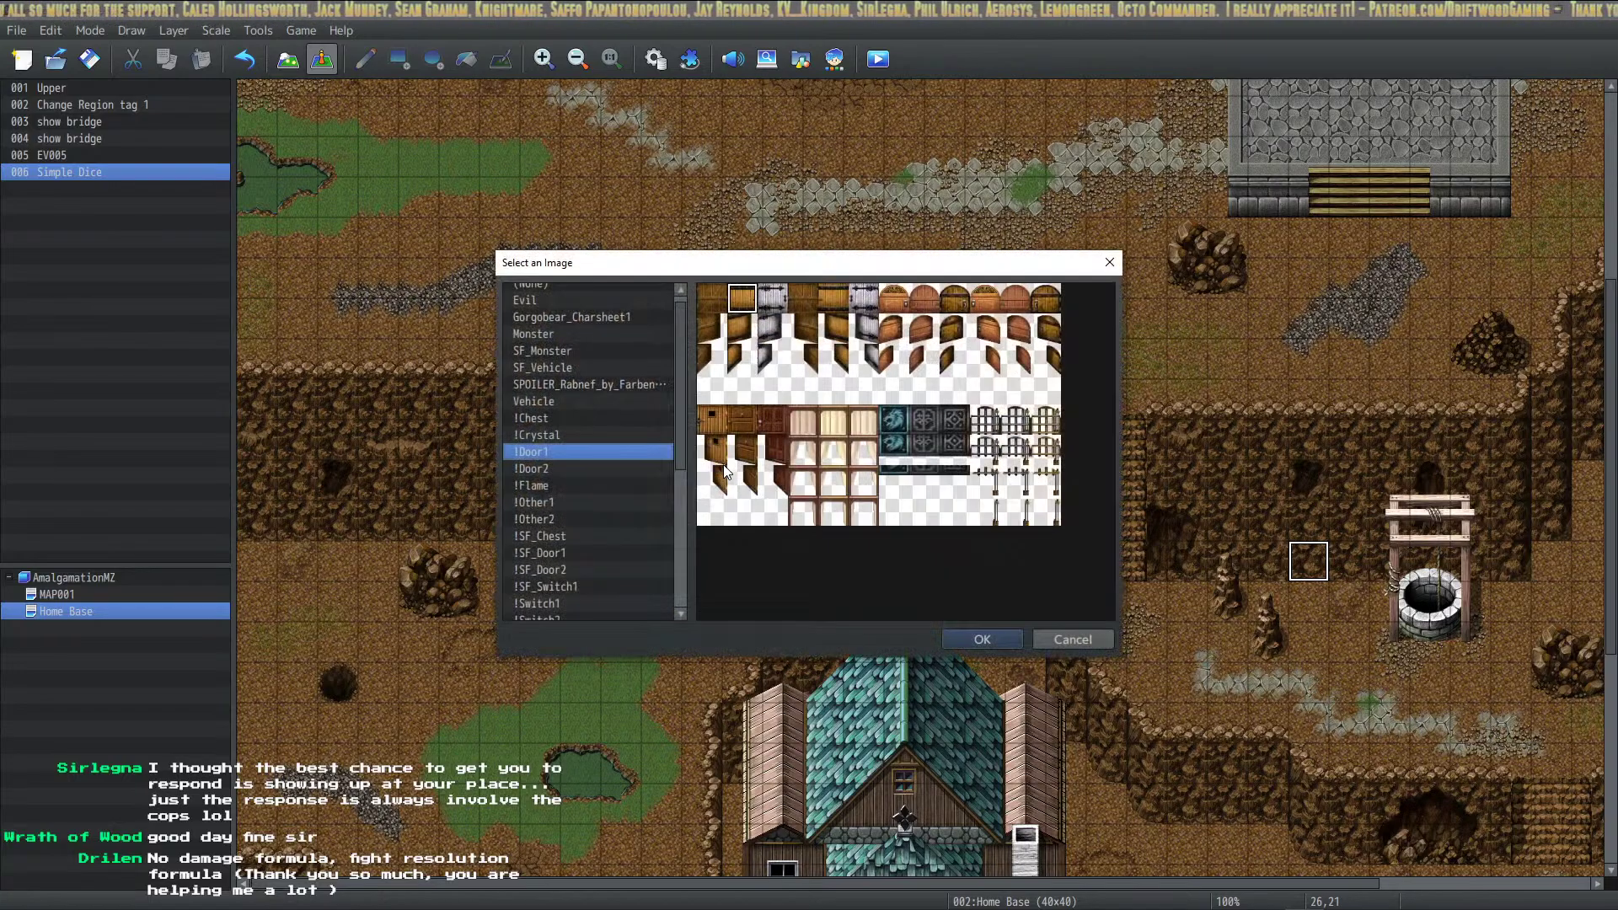
click(559, 484)
scroll(578, 504, down, 4)
click(579, 513)
scroll(579, 513, down, 1)
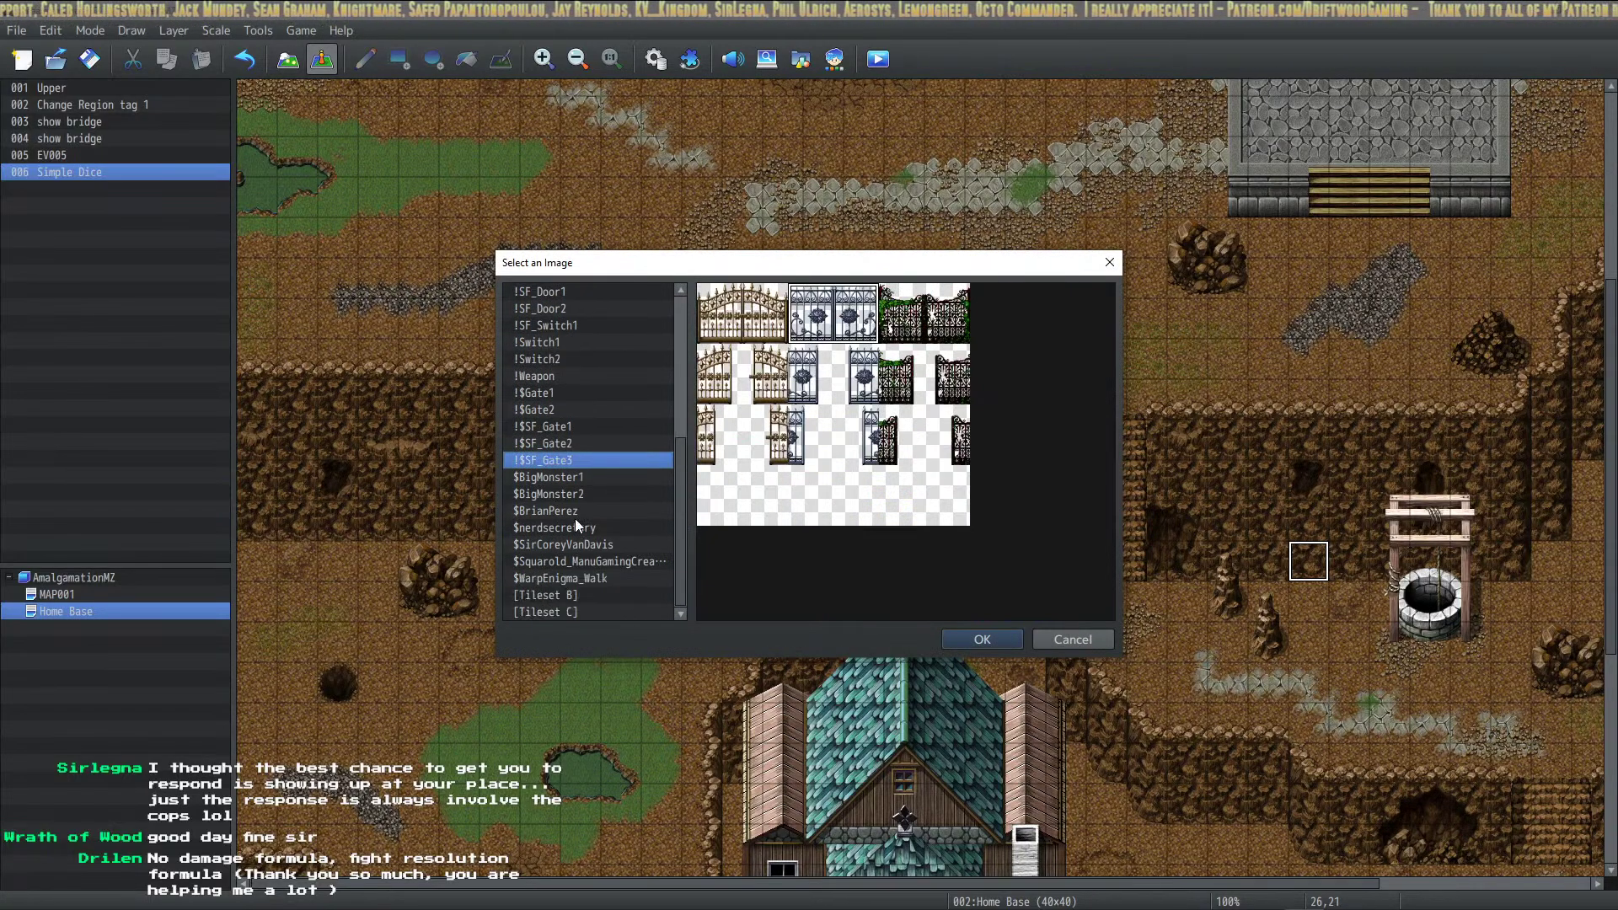
click(581, 511)
click(571, 560)
click(584, 508)
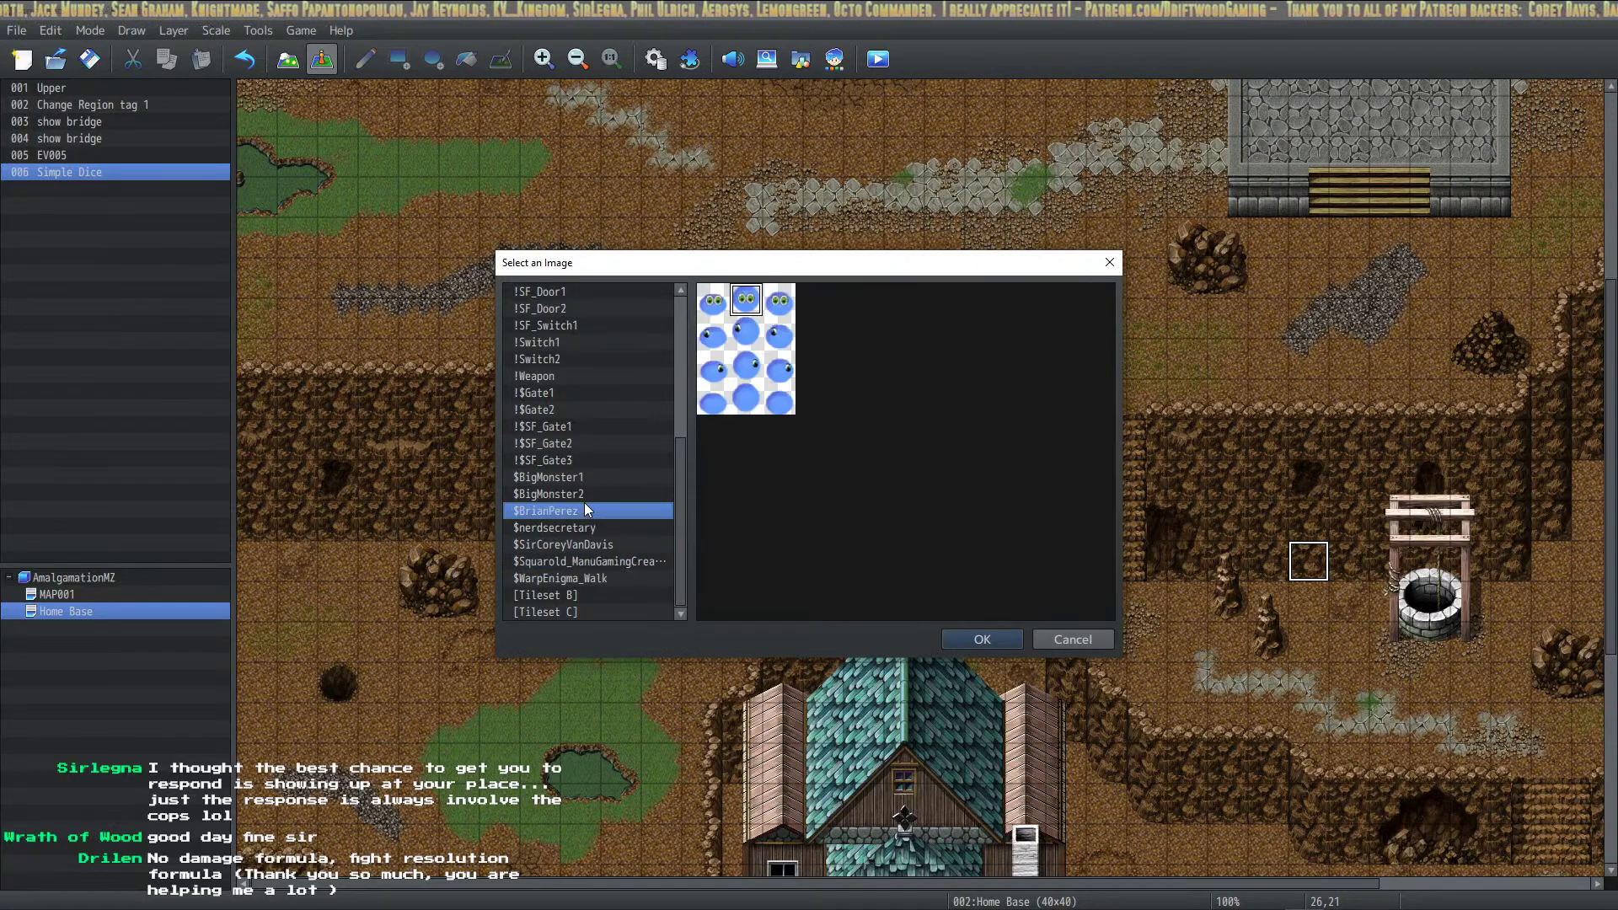
click(569, 446)
key(Up)
key(Up)
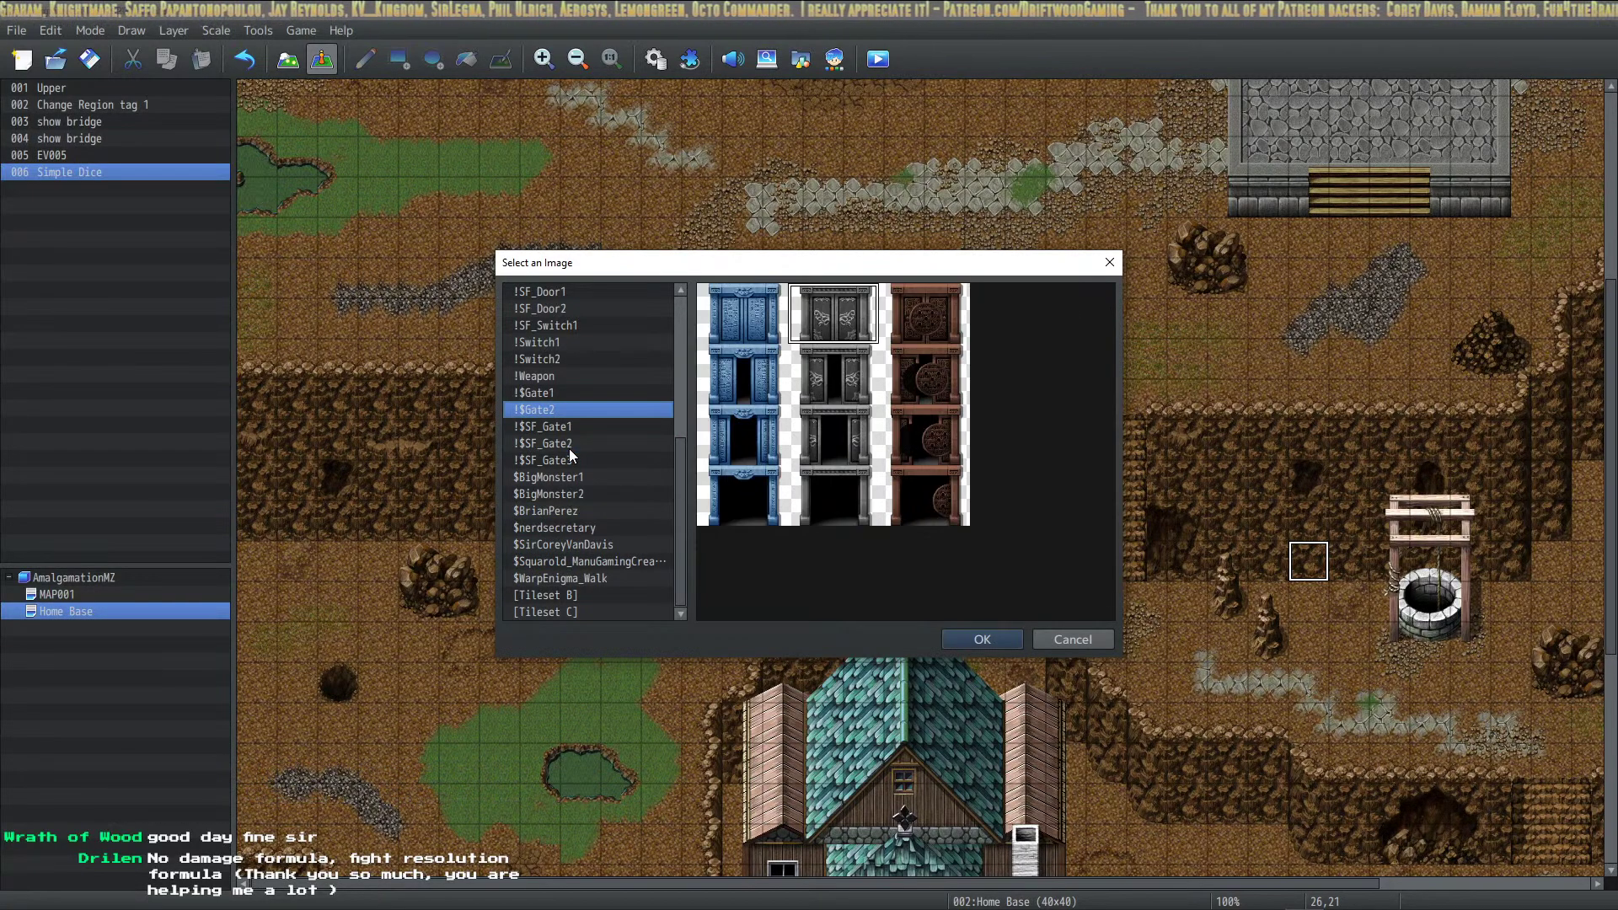
click(912, 315)
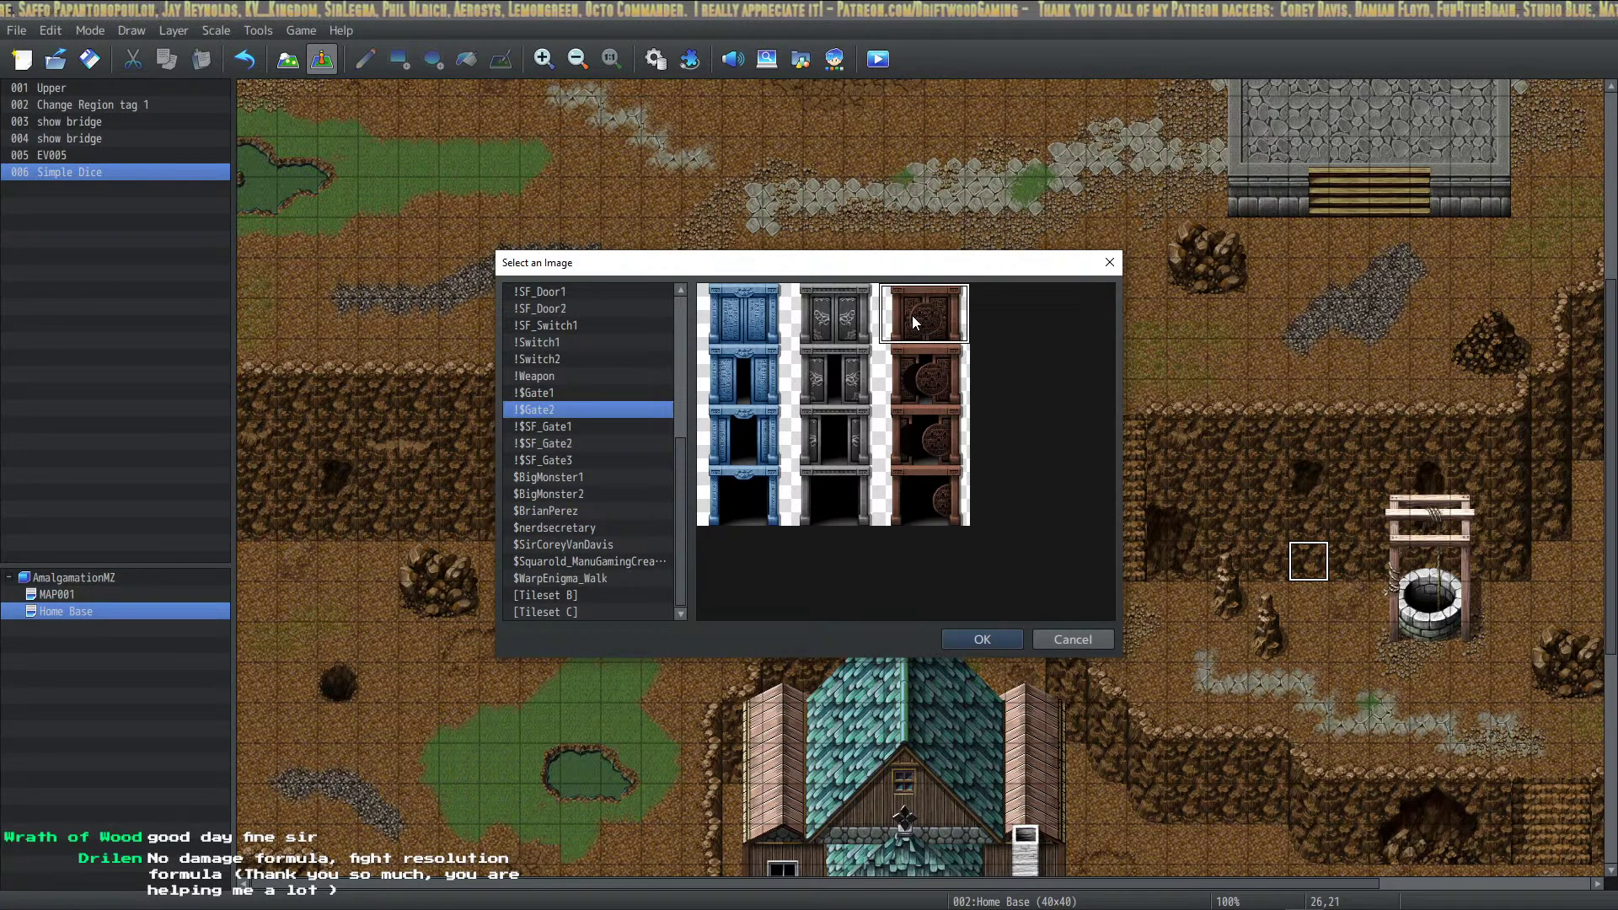
click(950, 640)
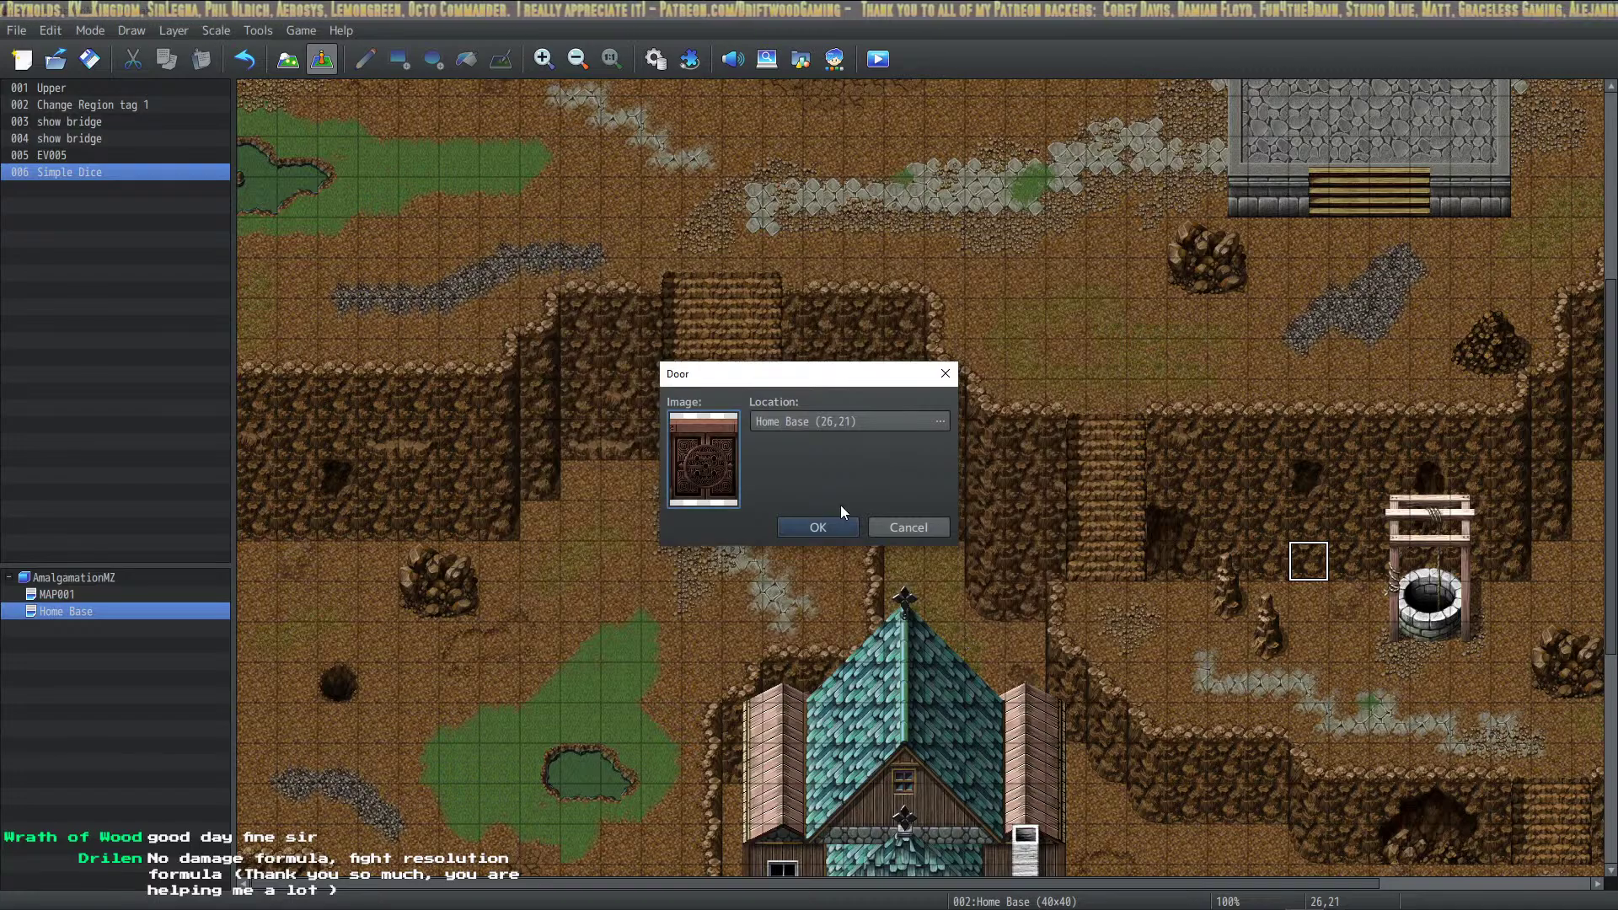
click(816, 526)
Open the new door event and examine its opening sound, the door's movement route and the player's movement route
double_click(1307, 567)
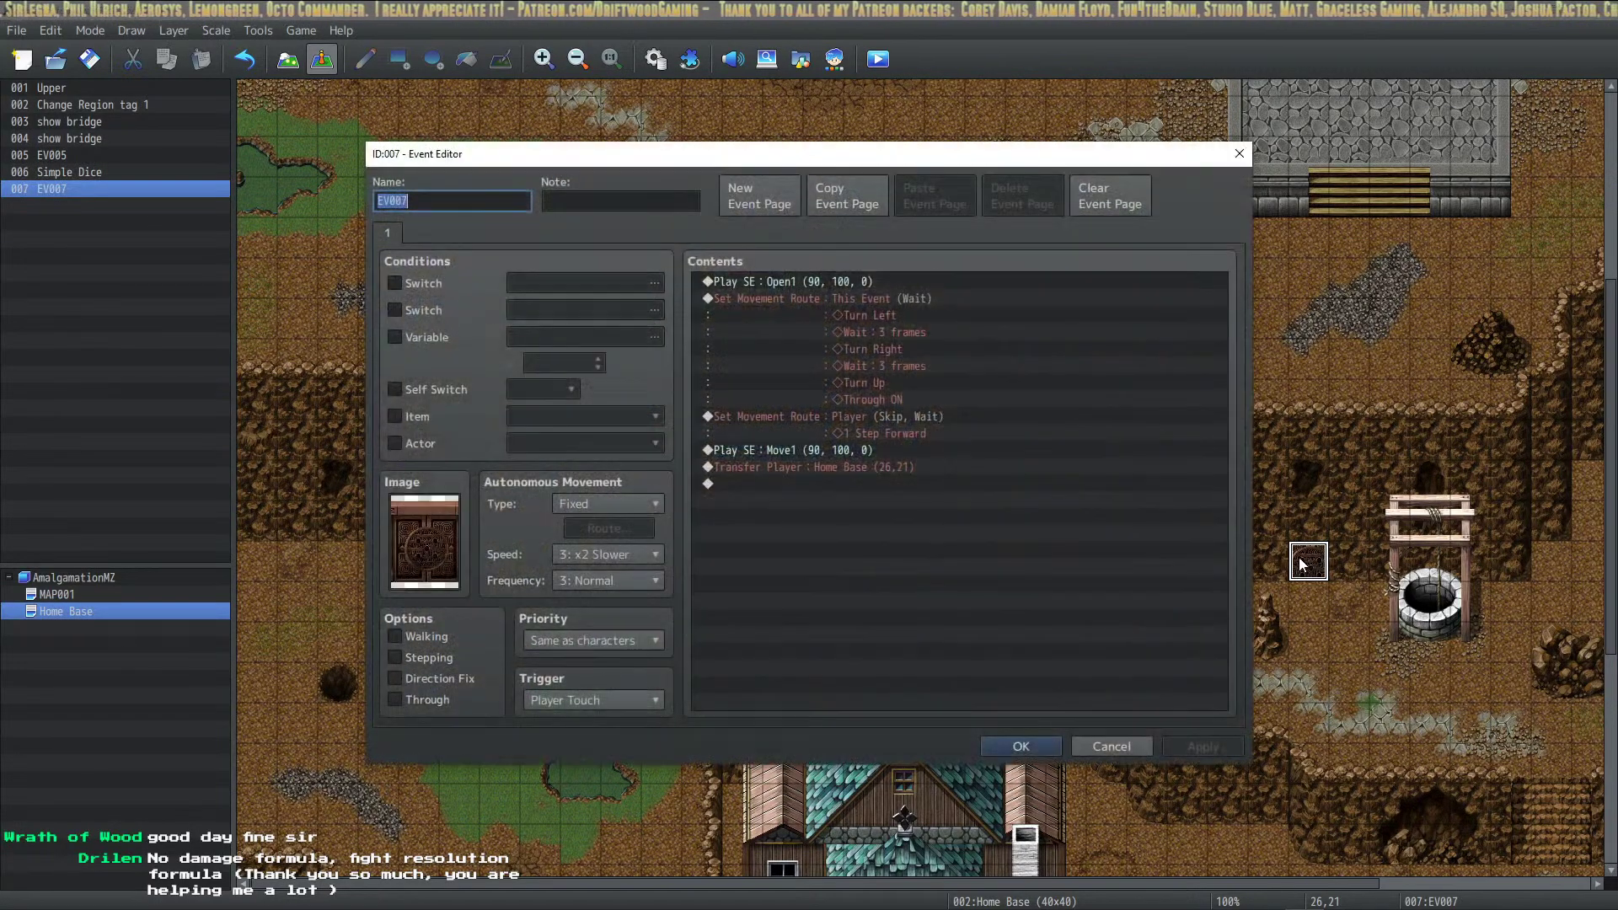
click(843, 302)
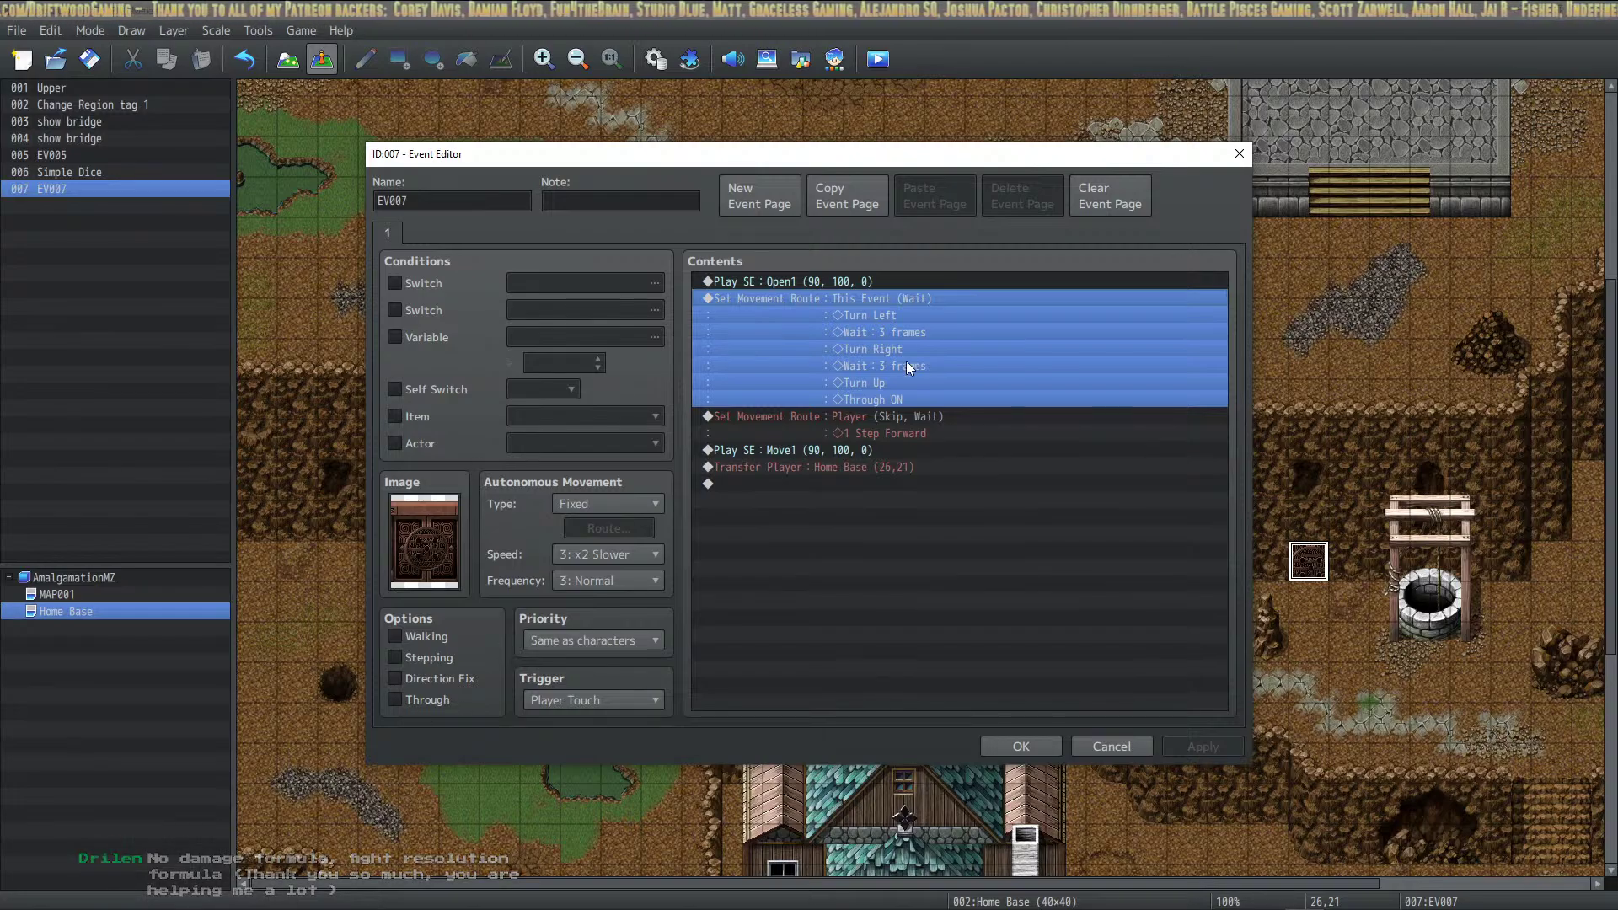
click(886, 418)
click(874, 285)
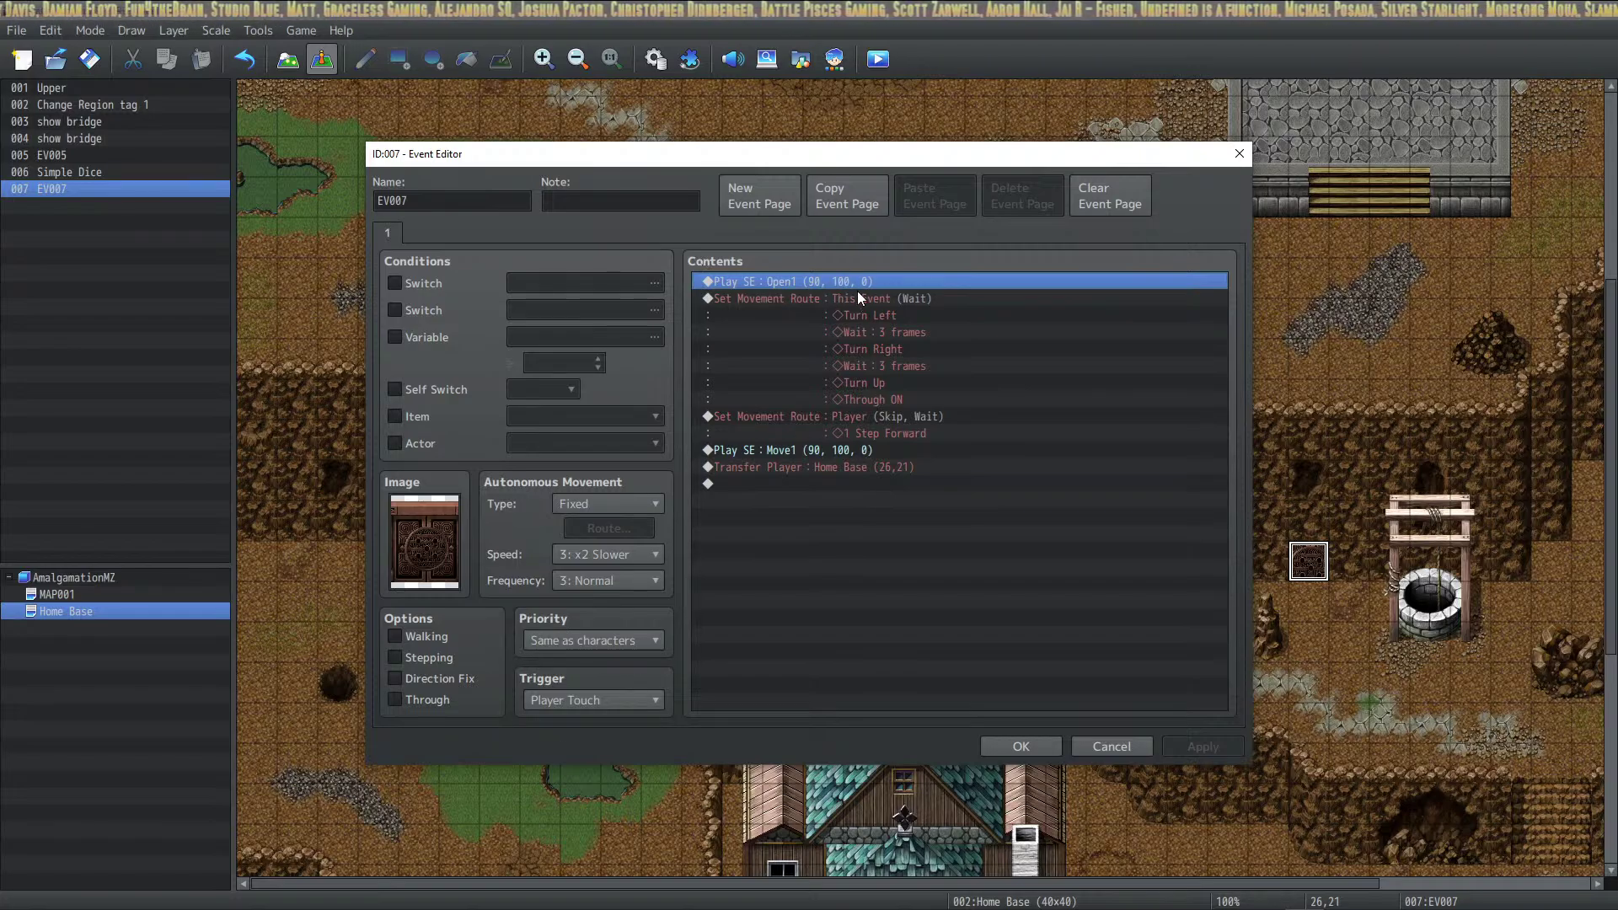
click(920, 418)
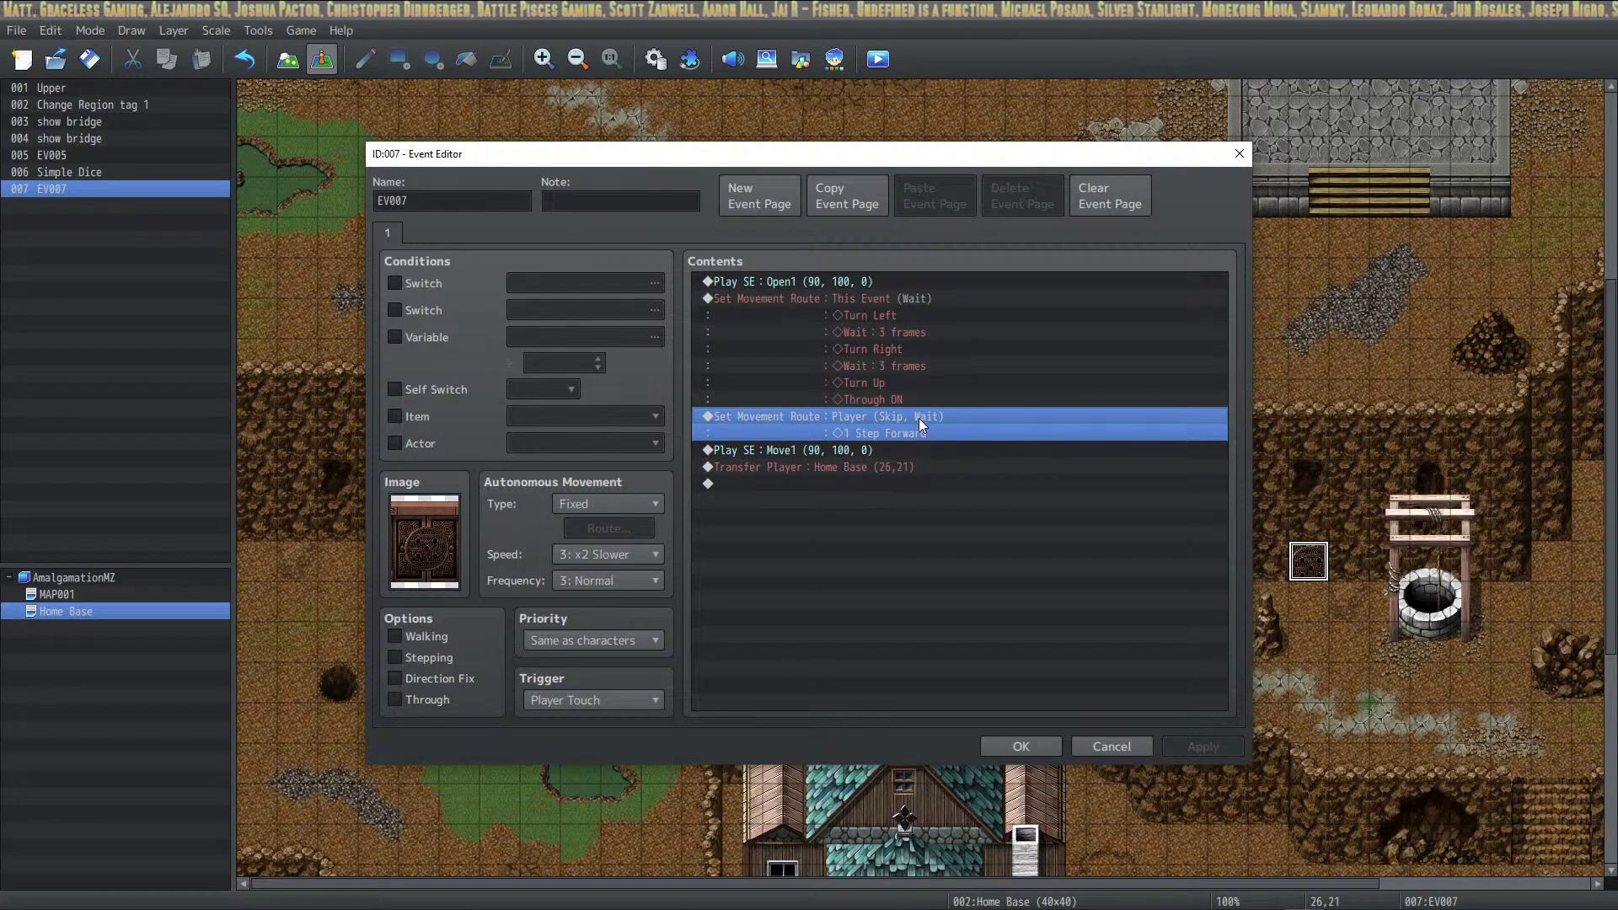
key(Insert)
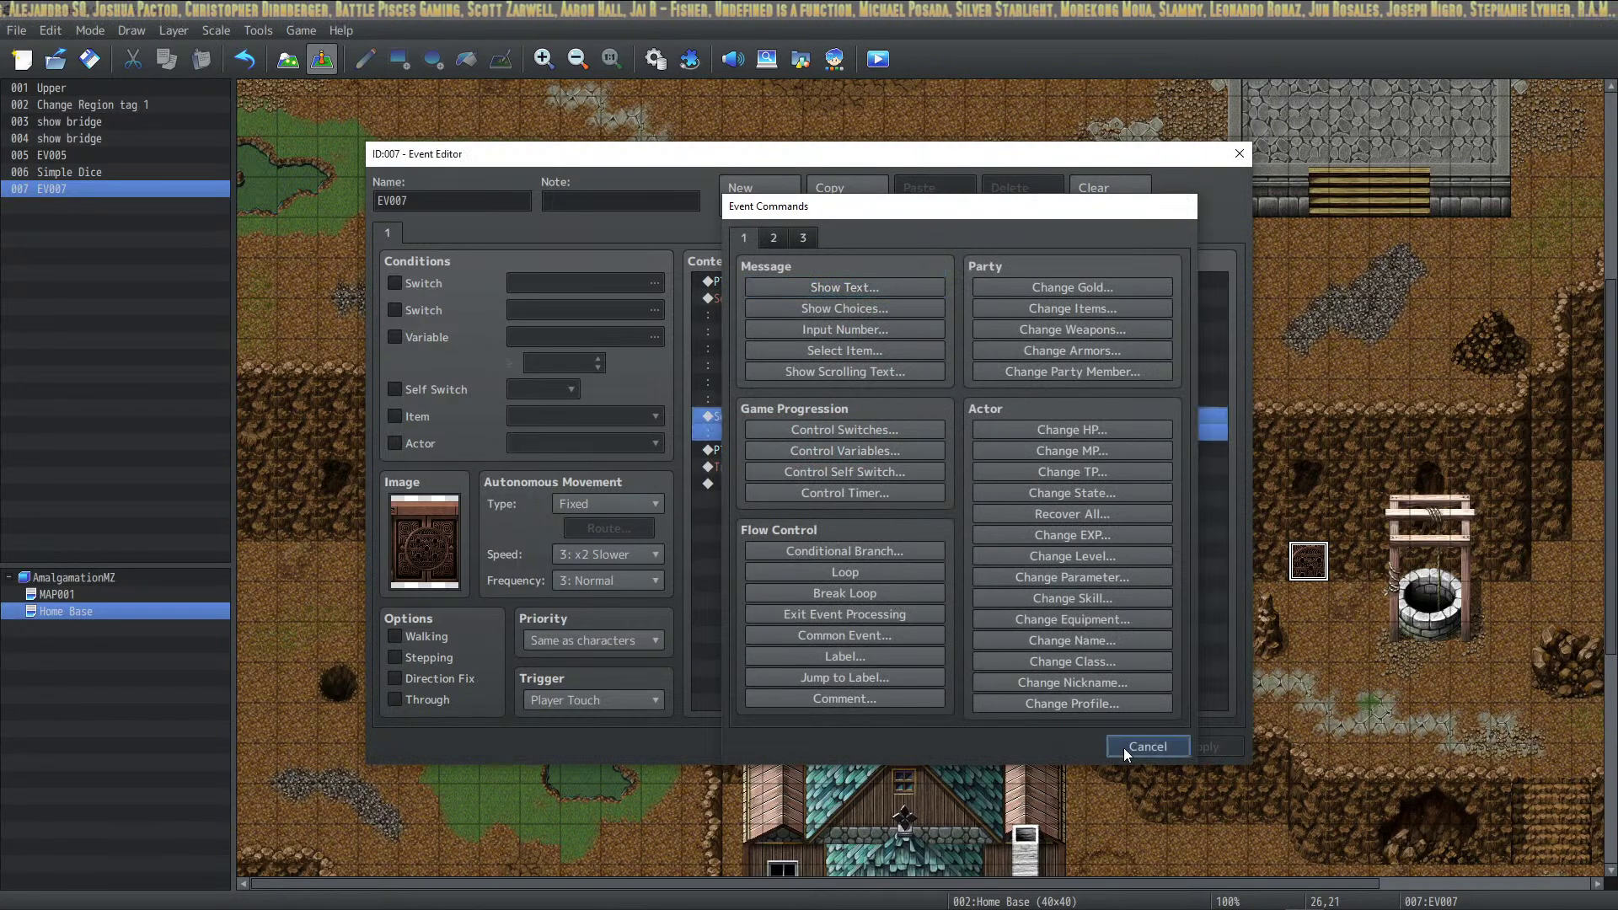
click(1133, 746)
key(space)
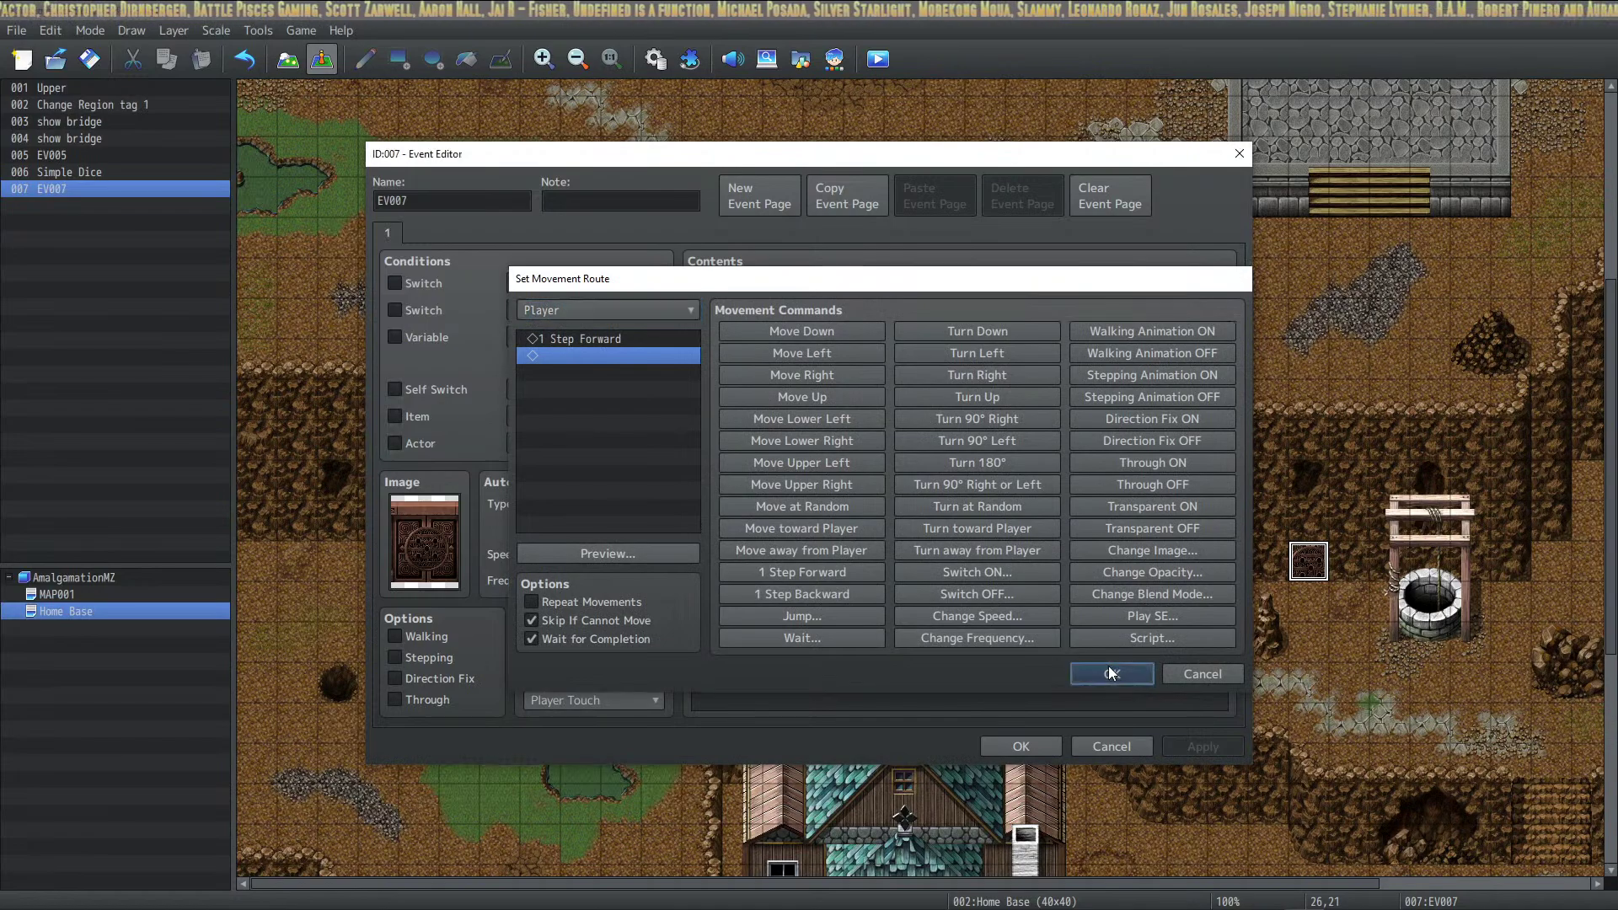
click(1103, 670)
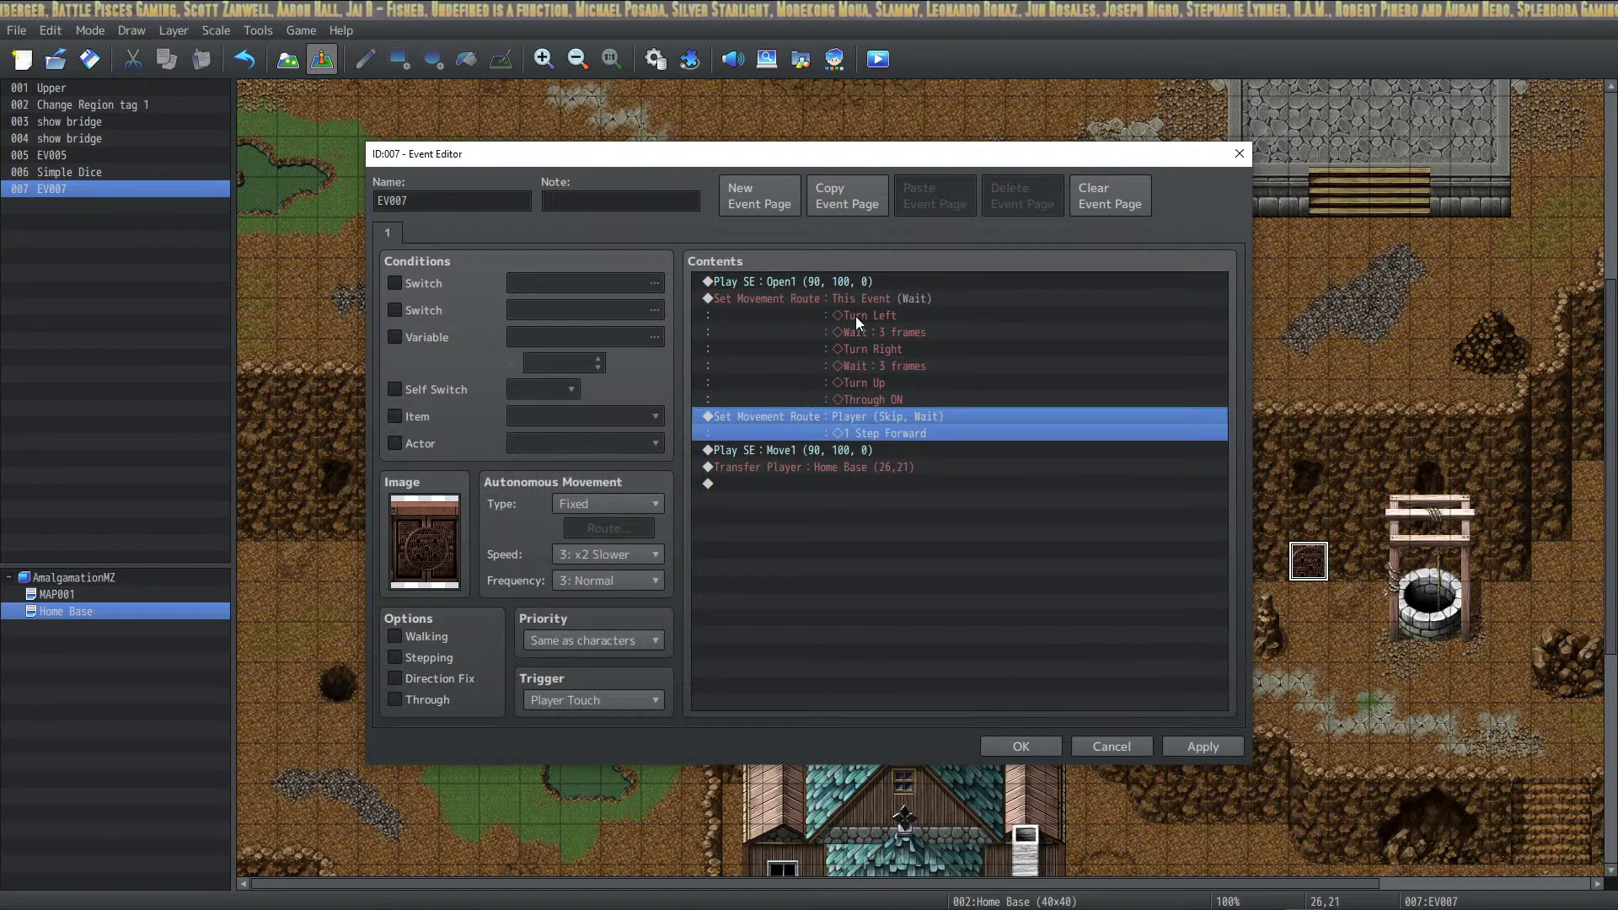
Insert a Show Text command before the Open1 sound reading "The door is locked, would you like to try an pick the lock?"
click(858, 283)
right_click(858, 285)
click(902, 300)
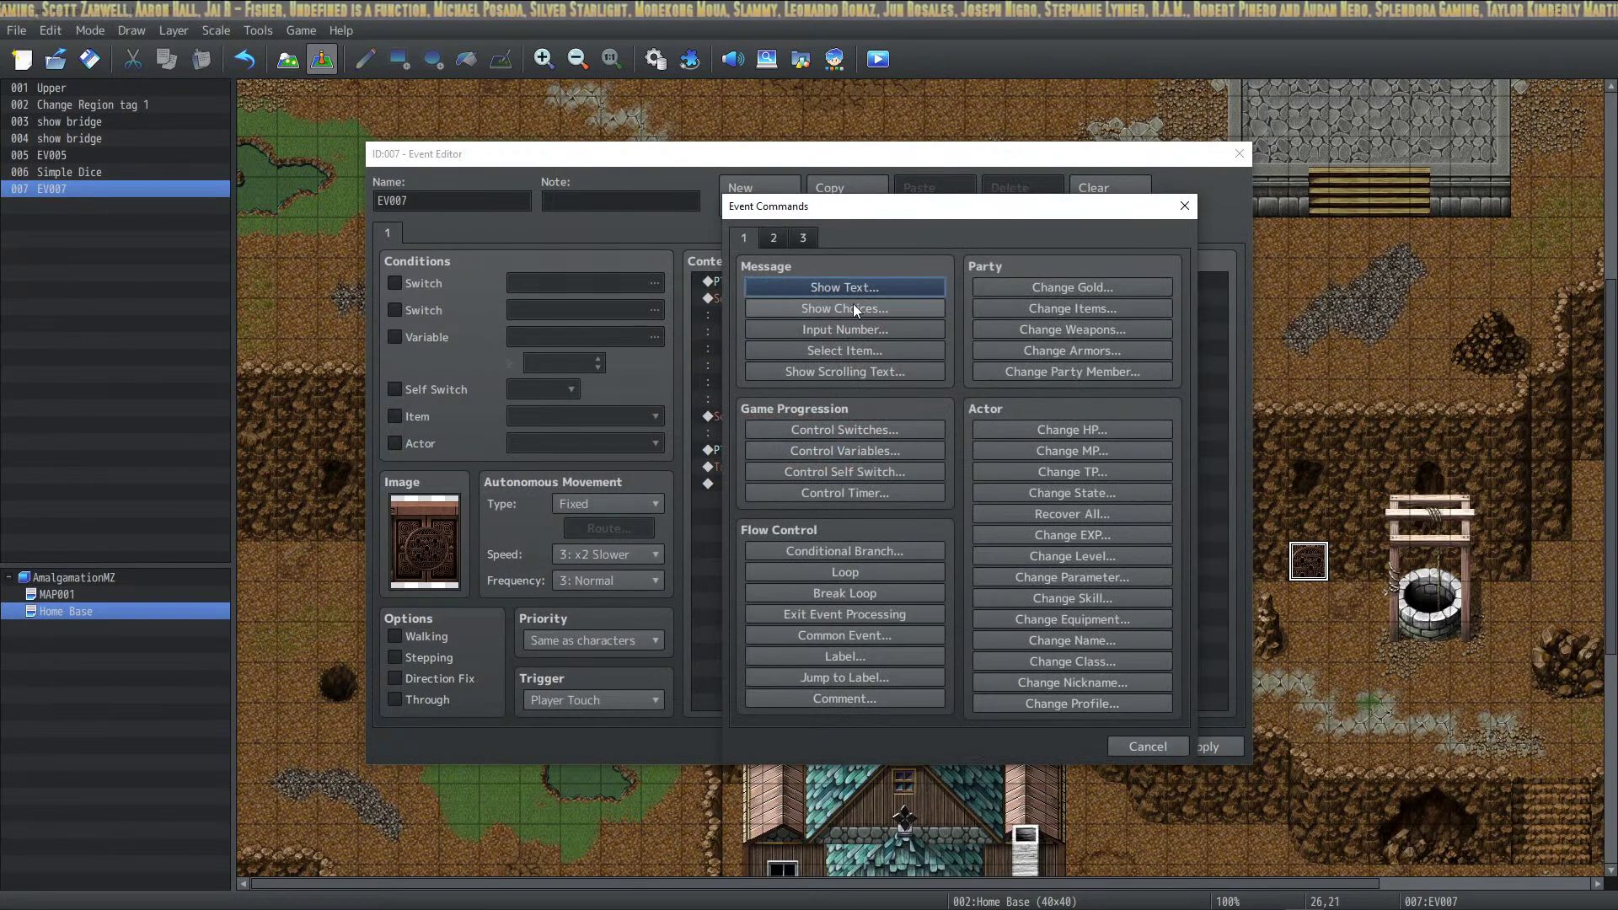
click(831, 289)
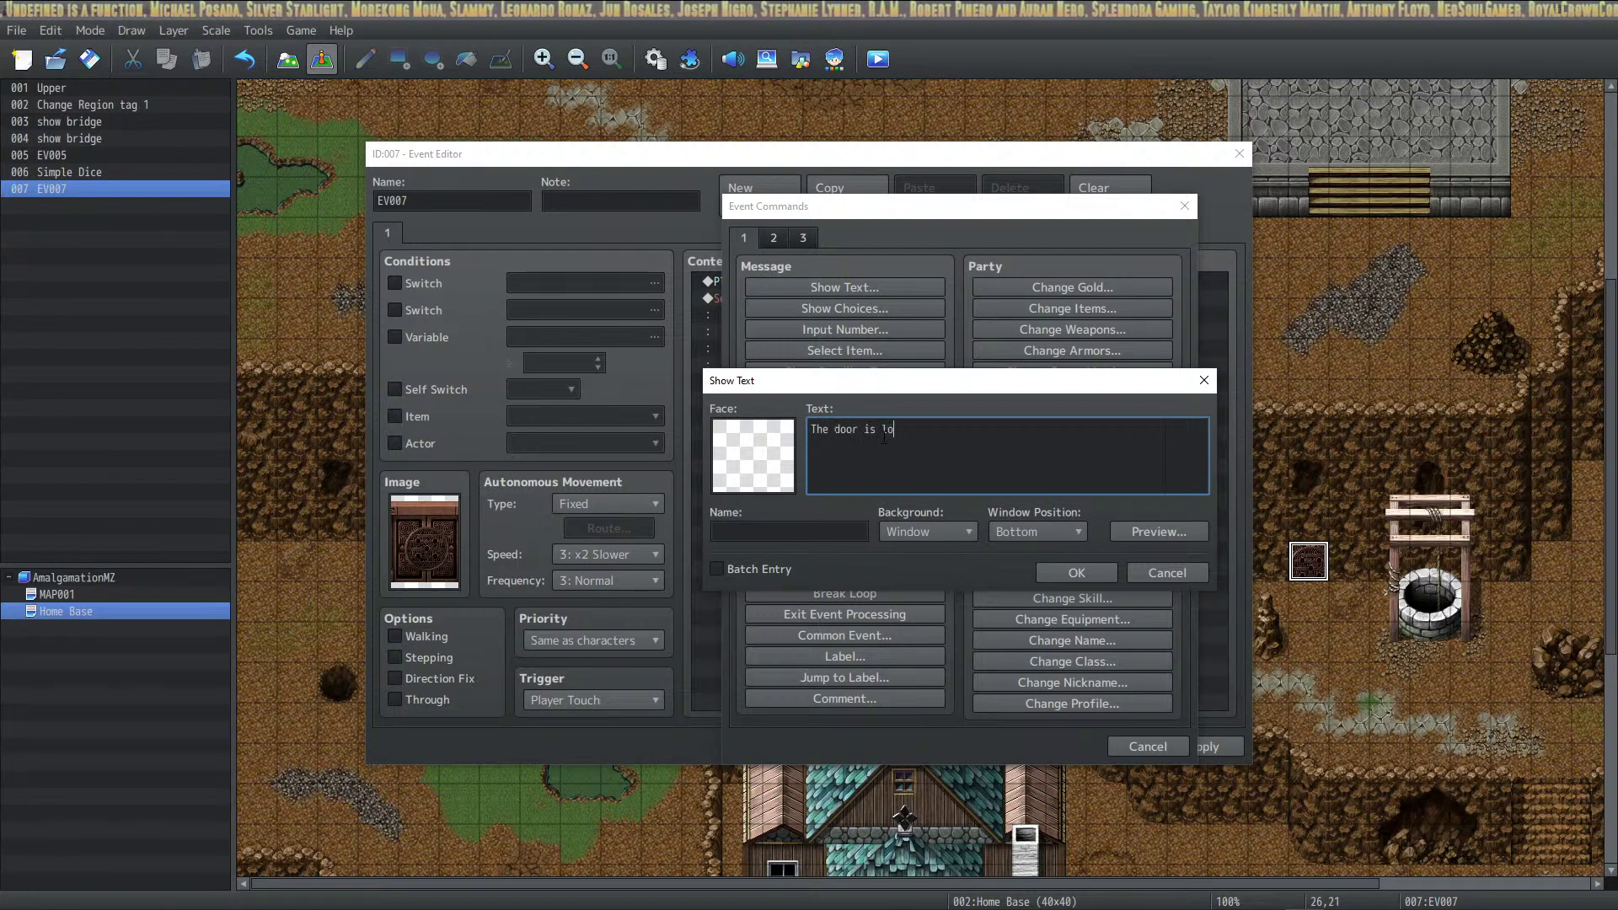
text(The door is locked, do you)
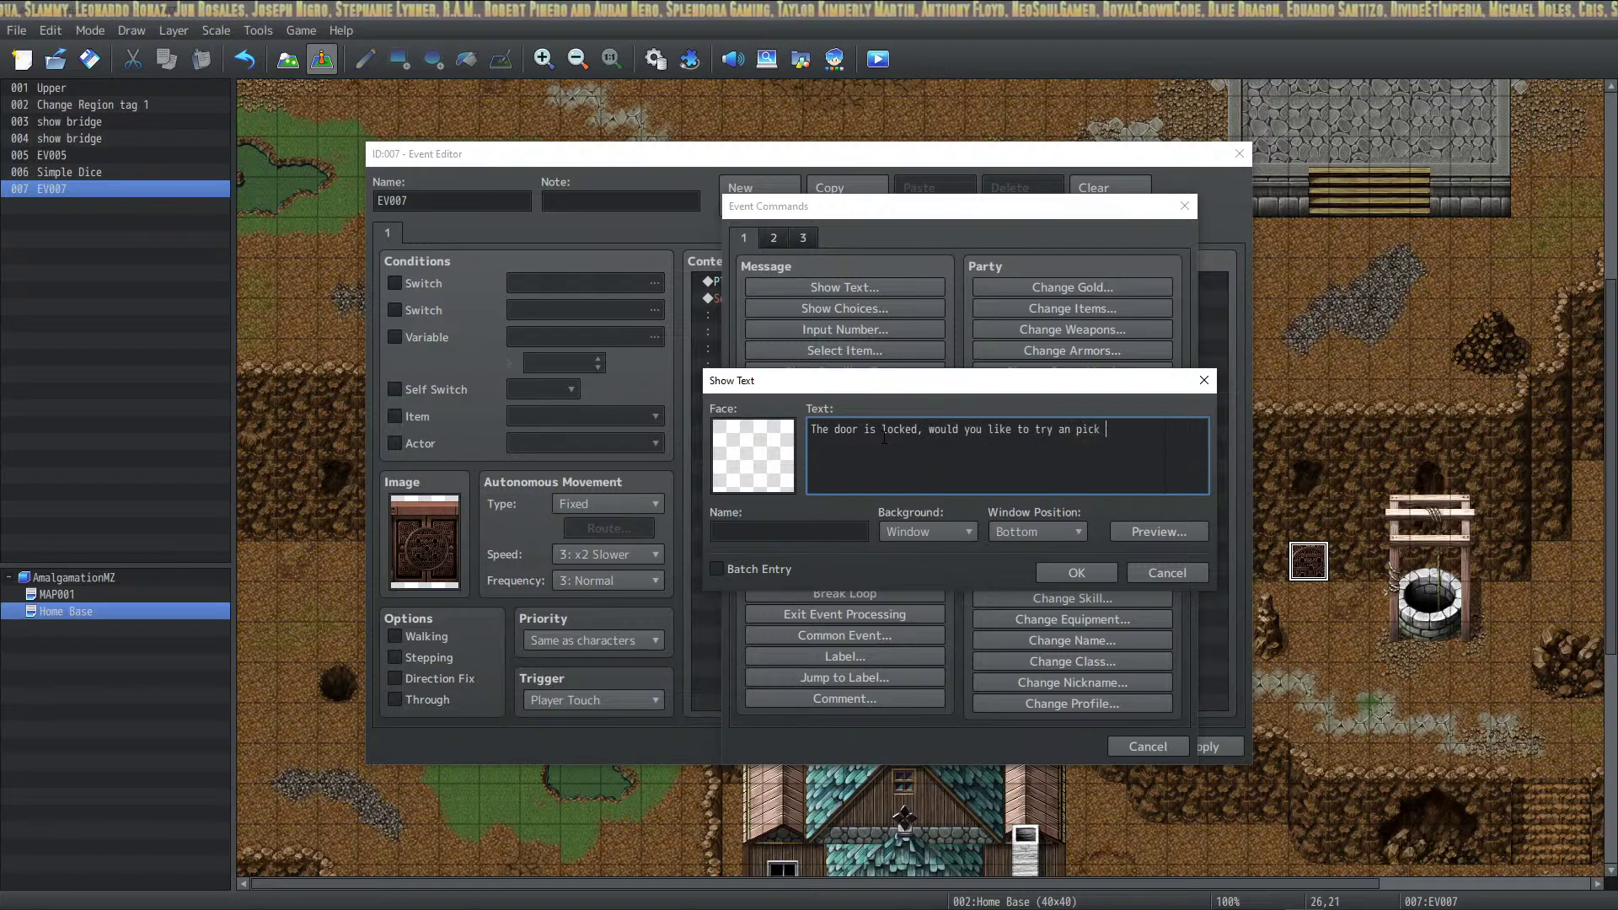
text(the lock?)
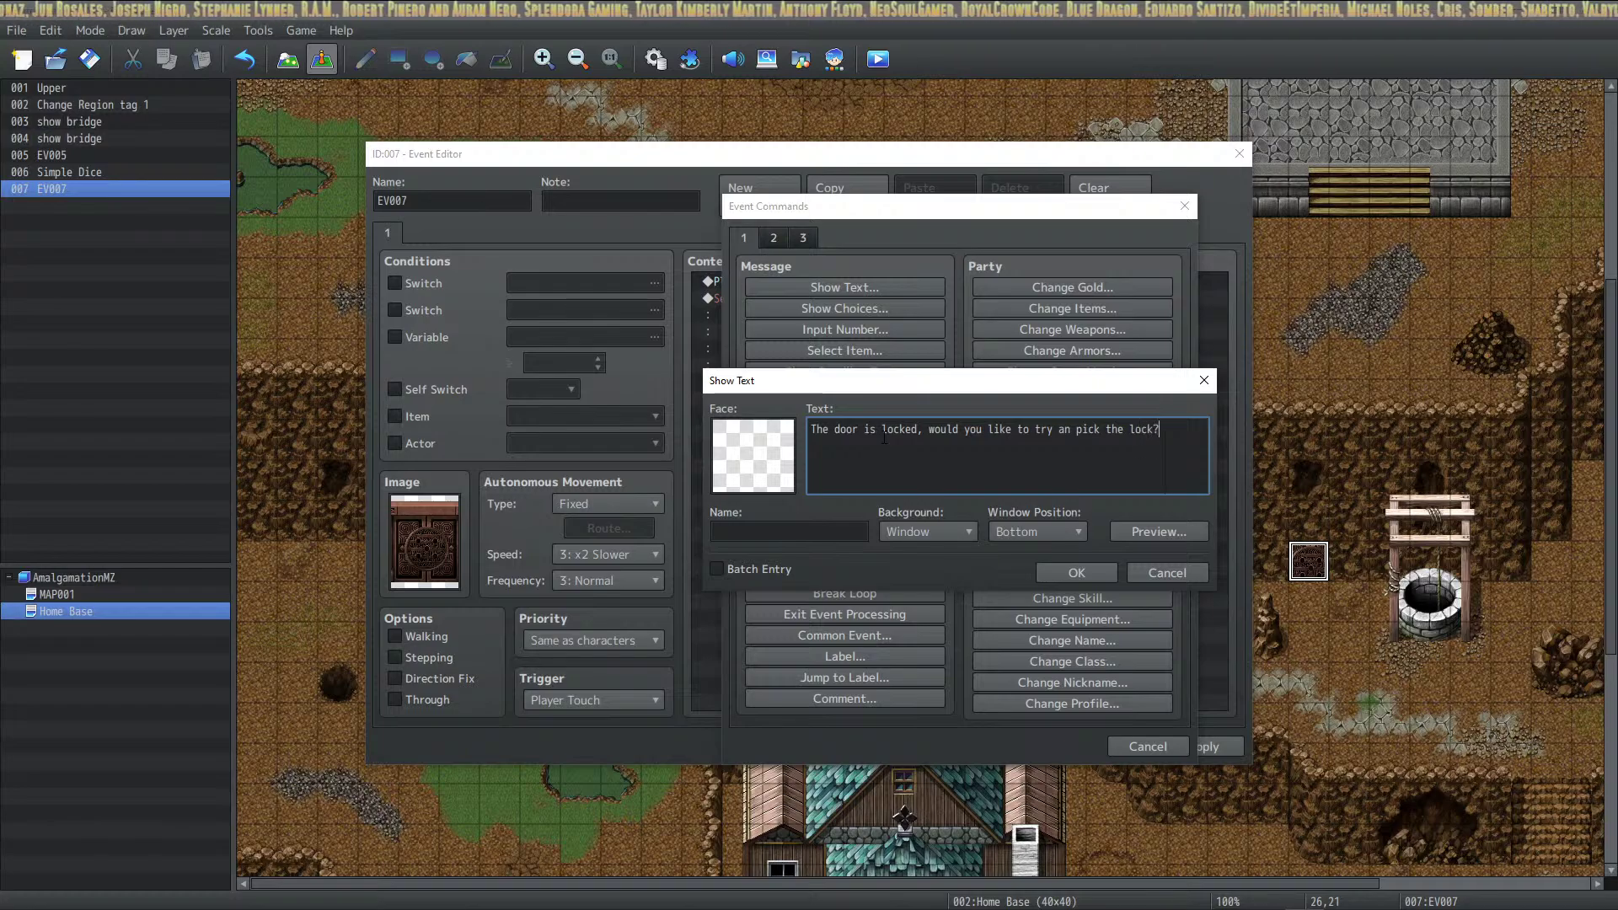
click(1075, 572)
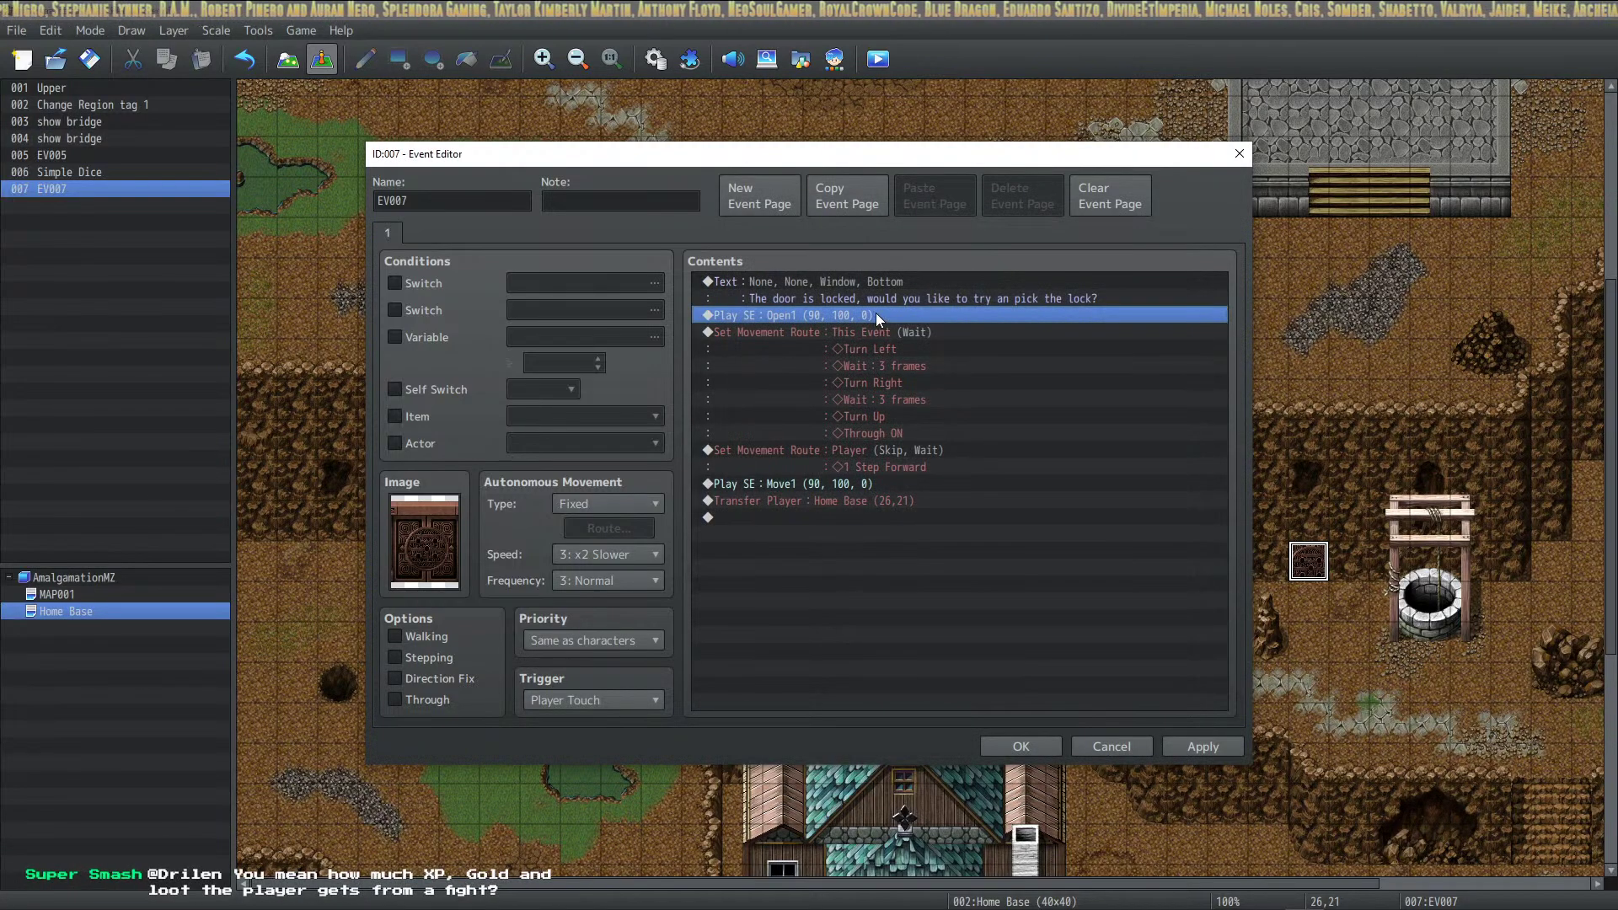
Insert a Show Choices command with Yes and No before the Open1 sound, cancelling to choice #2
right_click(877, 316)
click(902, 325)
click(871, 311)
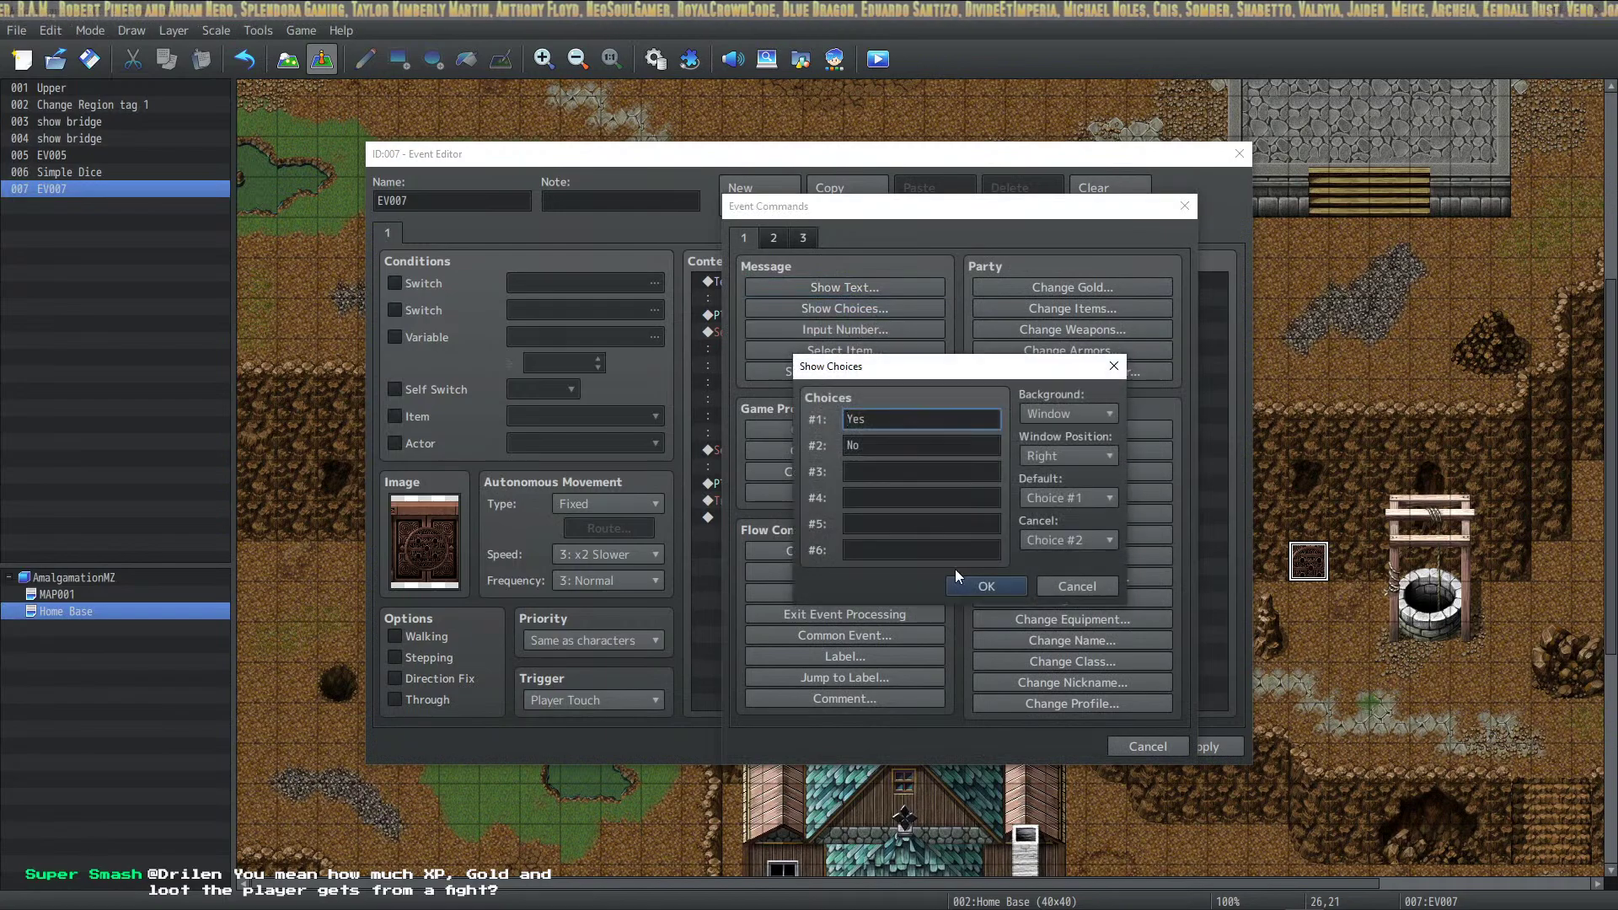
click(988, 585)
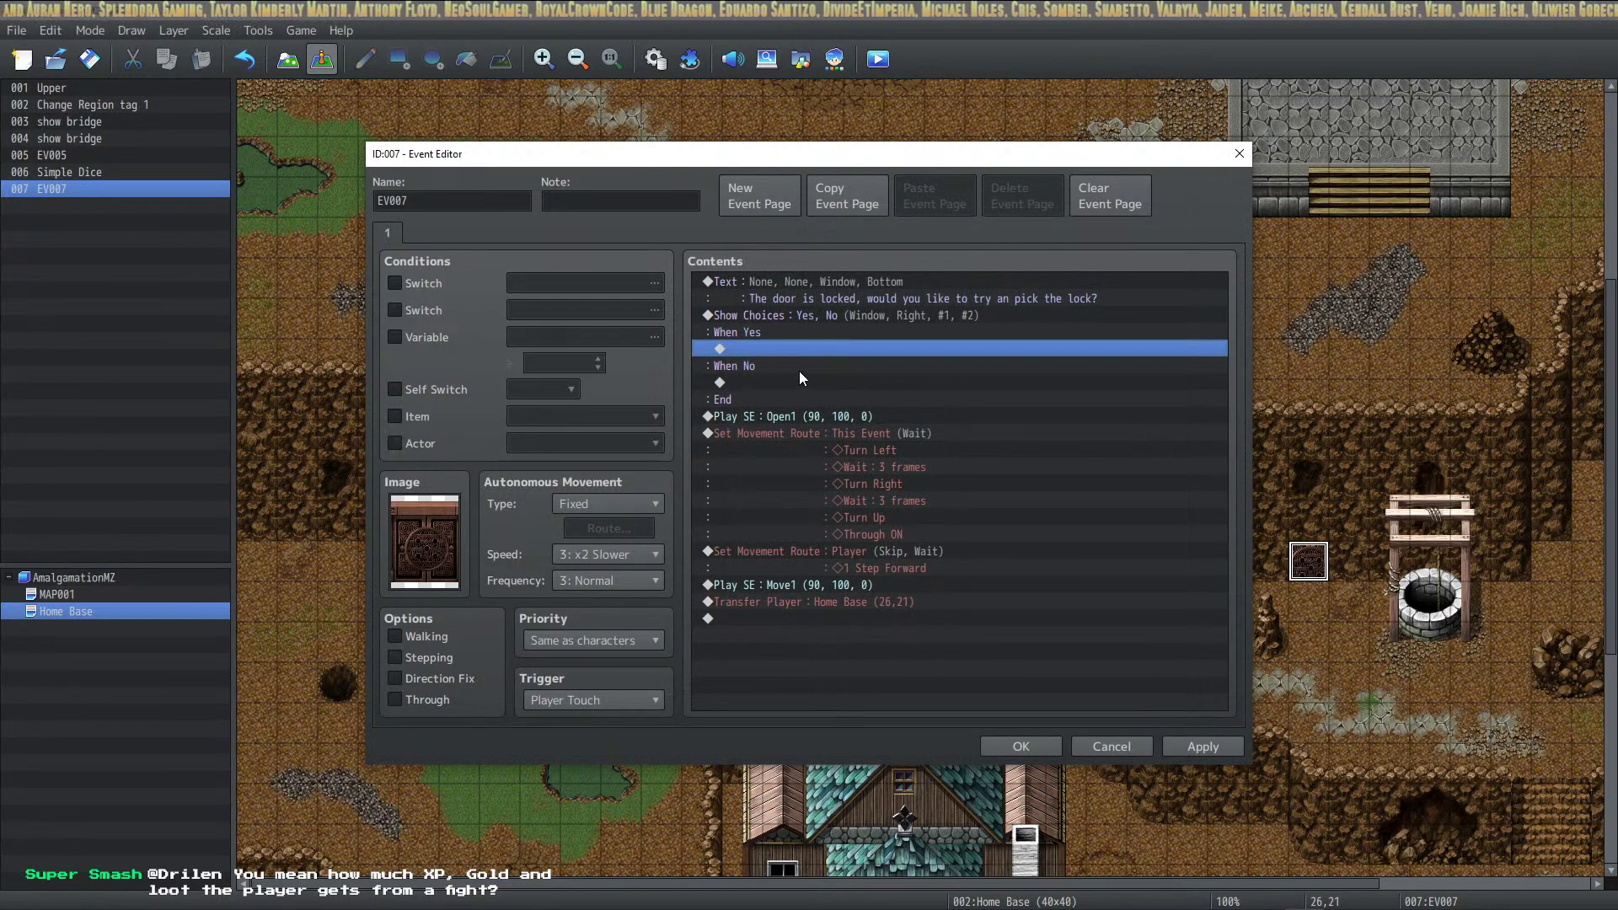
Move all the door-opening commands, from the Open1 sound through Transfer Player, into the When Yes branch
click(780, 413)
shift+click(824, 604)
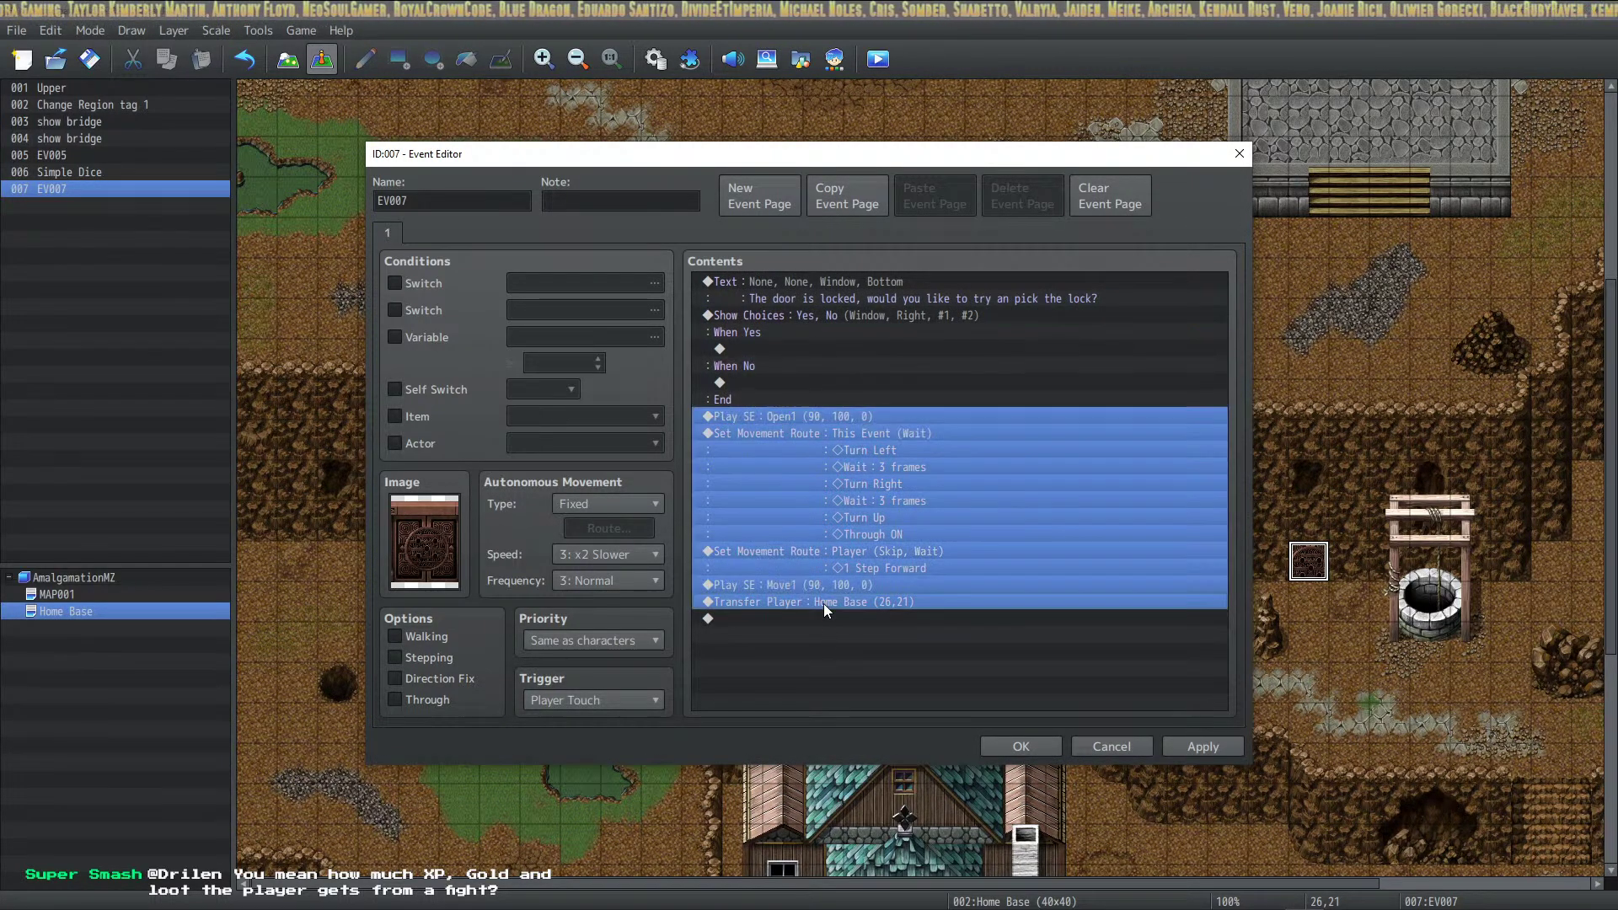
key(ctrl+x)
click(781, 349)
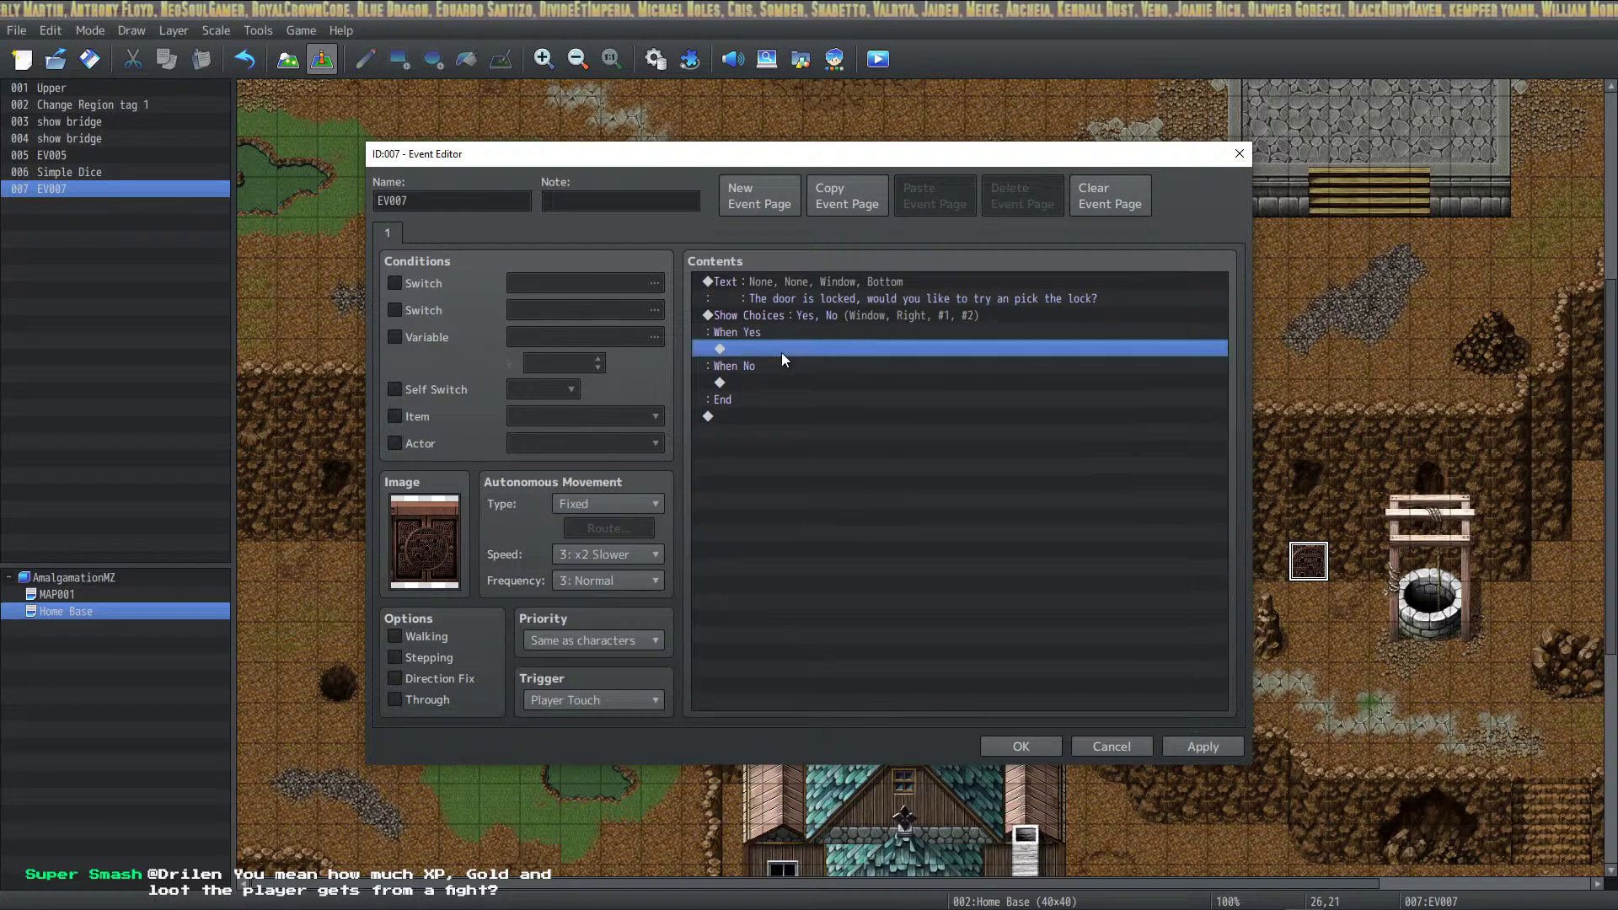
key(ctrl+v)
click(765, 585)
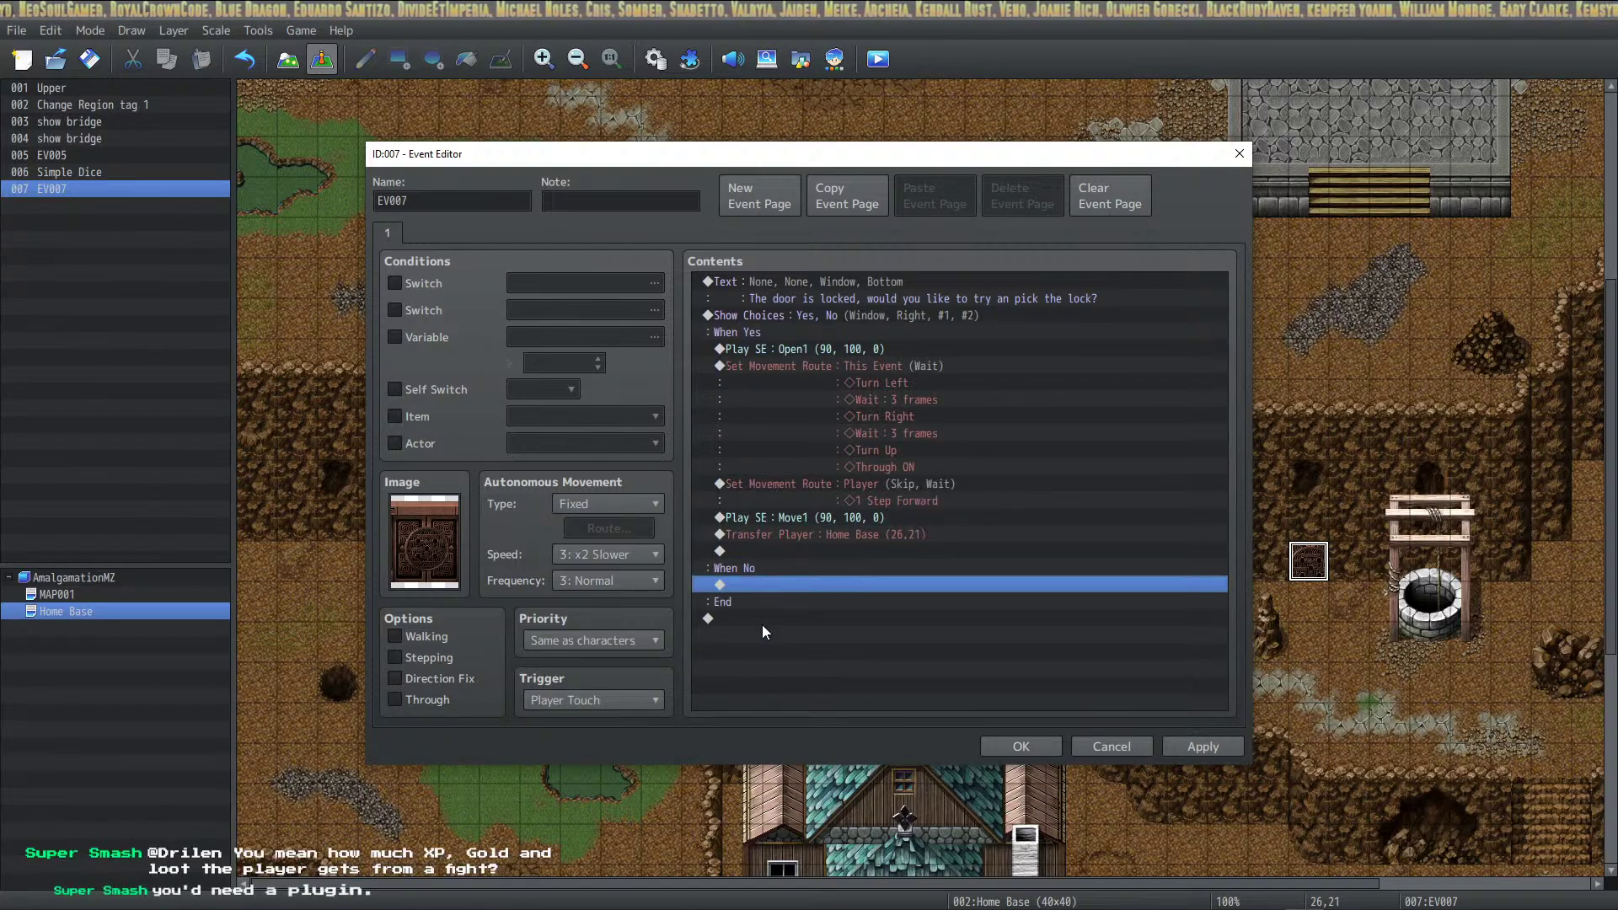
click(762, 621)
Insert a Control Variables command at the start of the When Yes branch setting Roll Dice to Random 1 to 20, and apply it
click(807, 354)
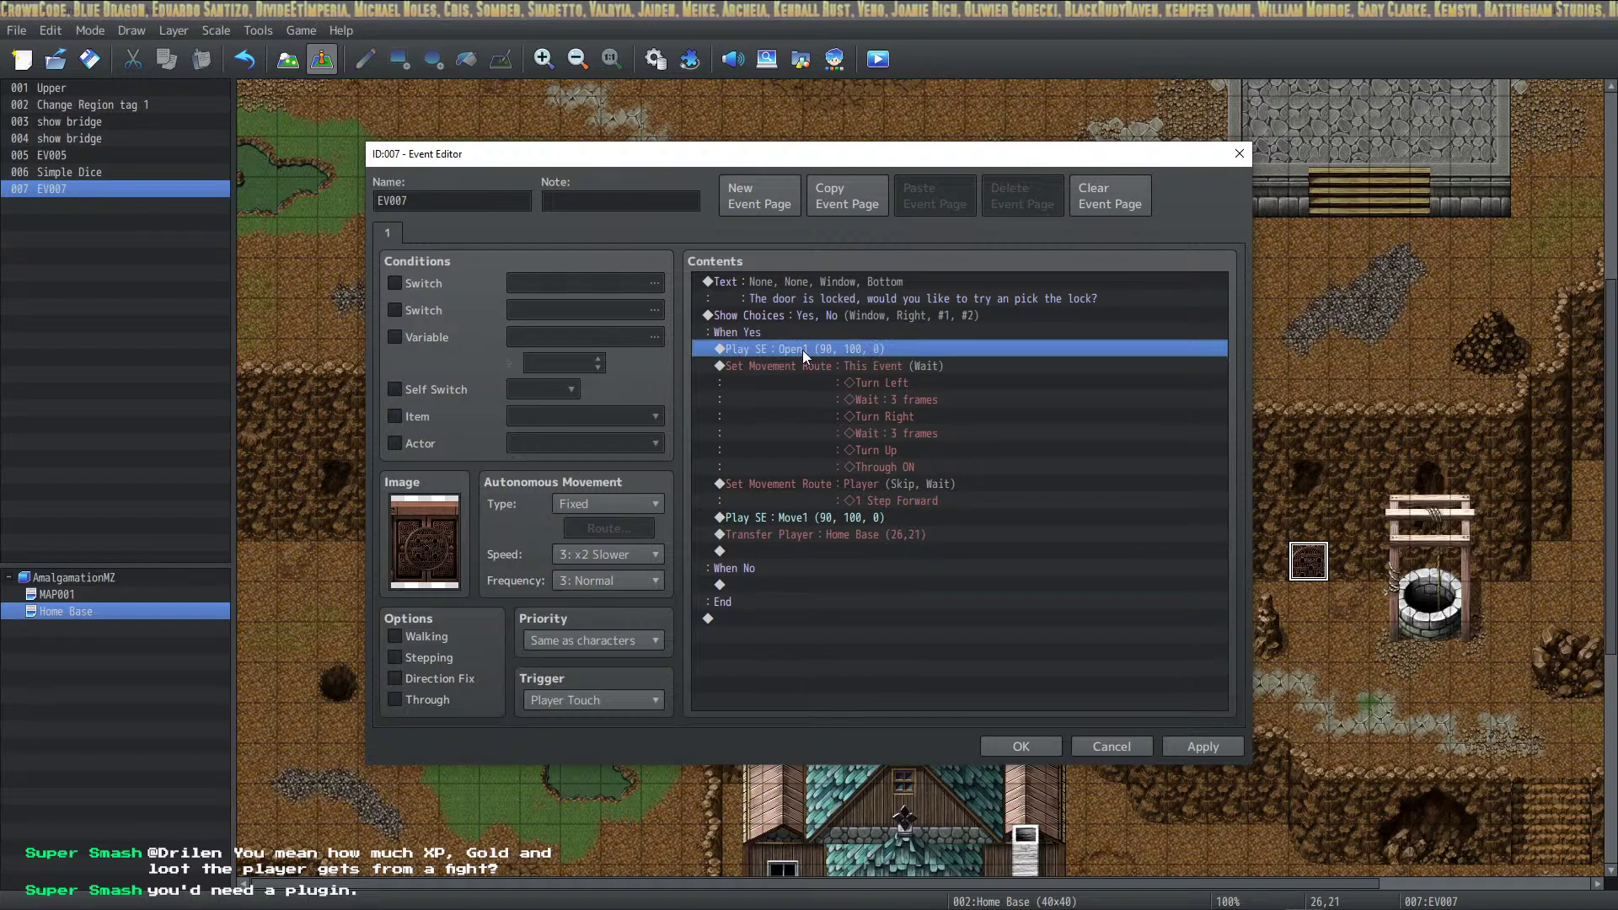
right_click(803, 350)
click(848, 362)
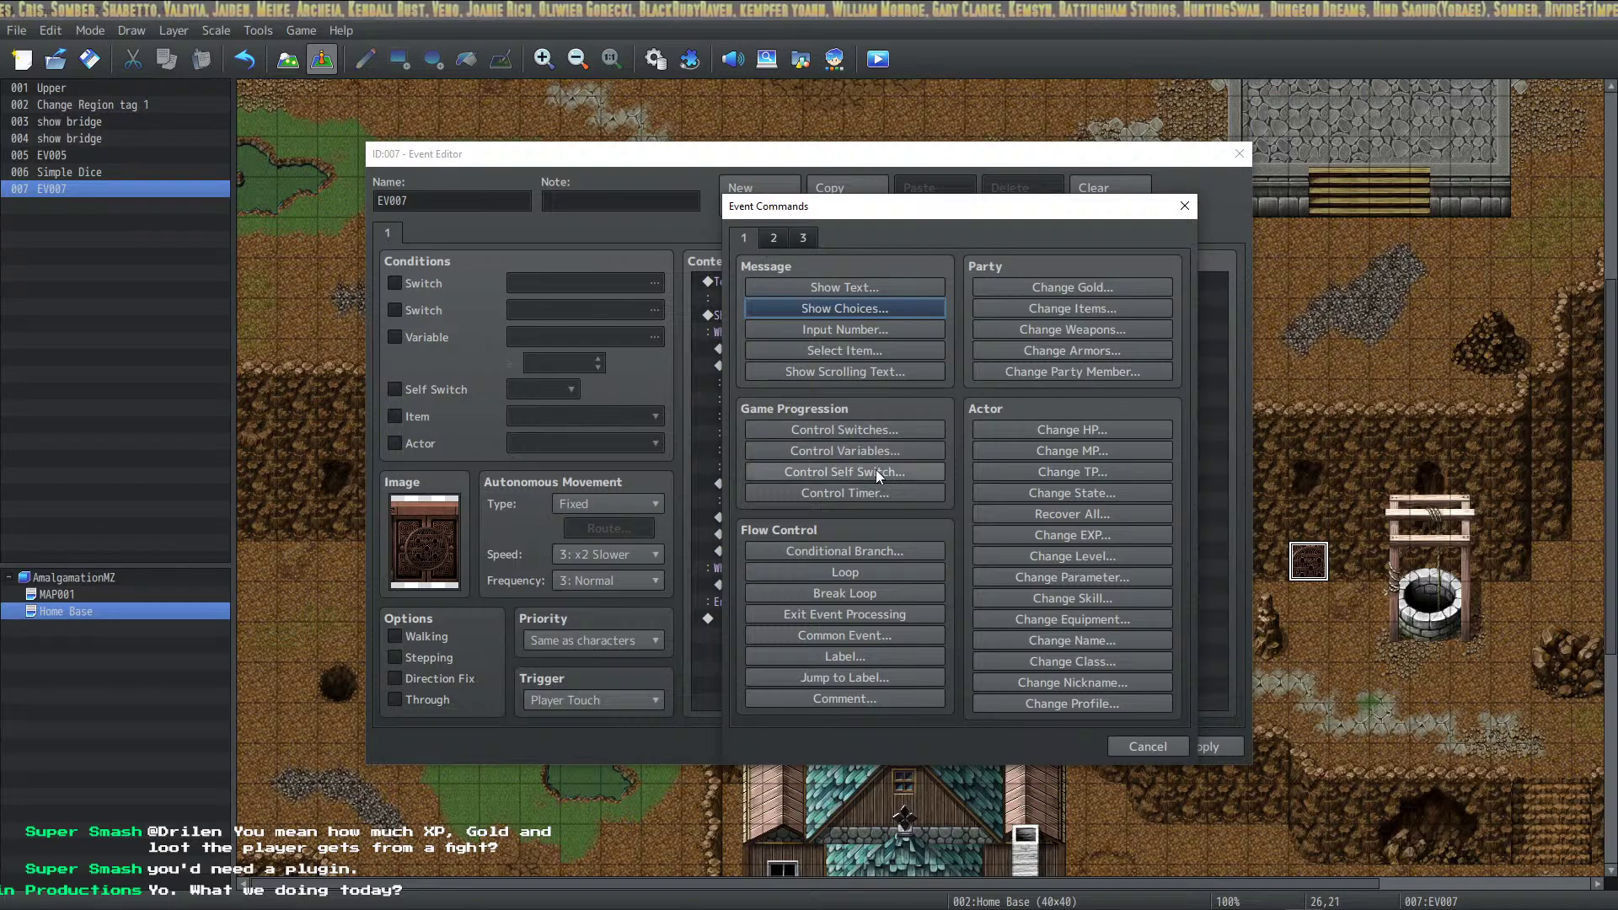
click(872, 447)
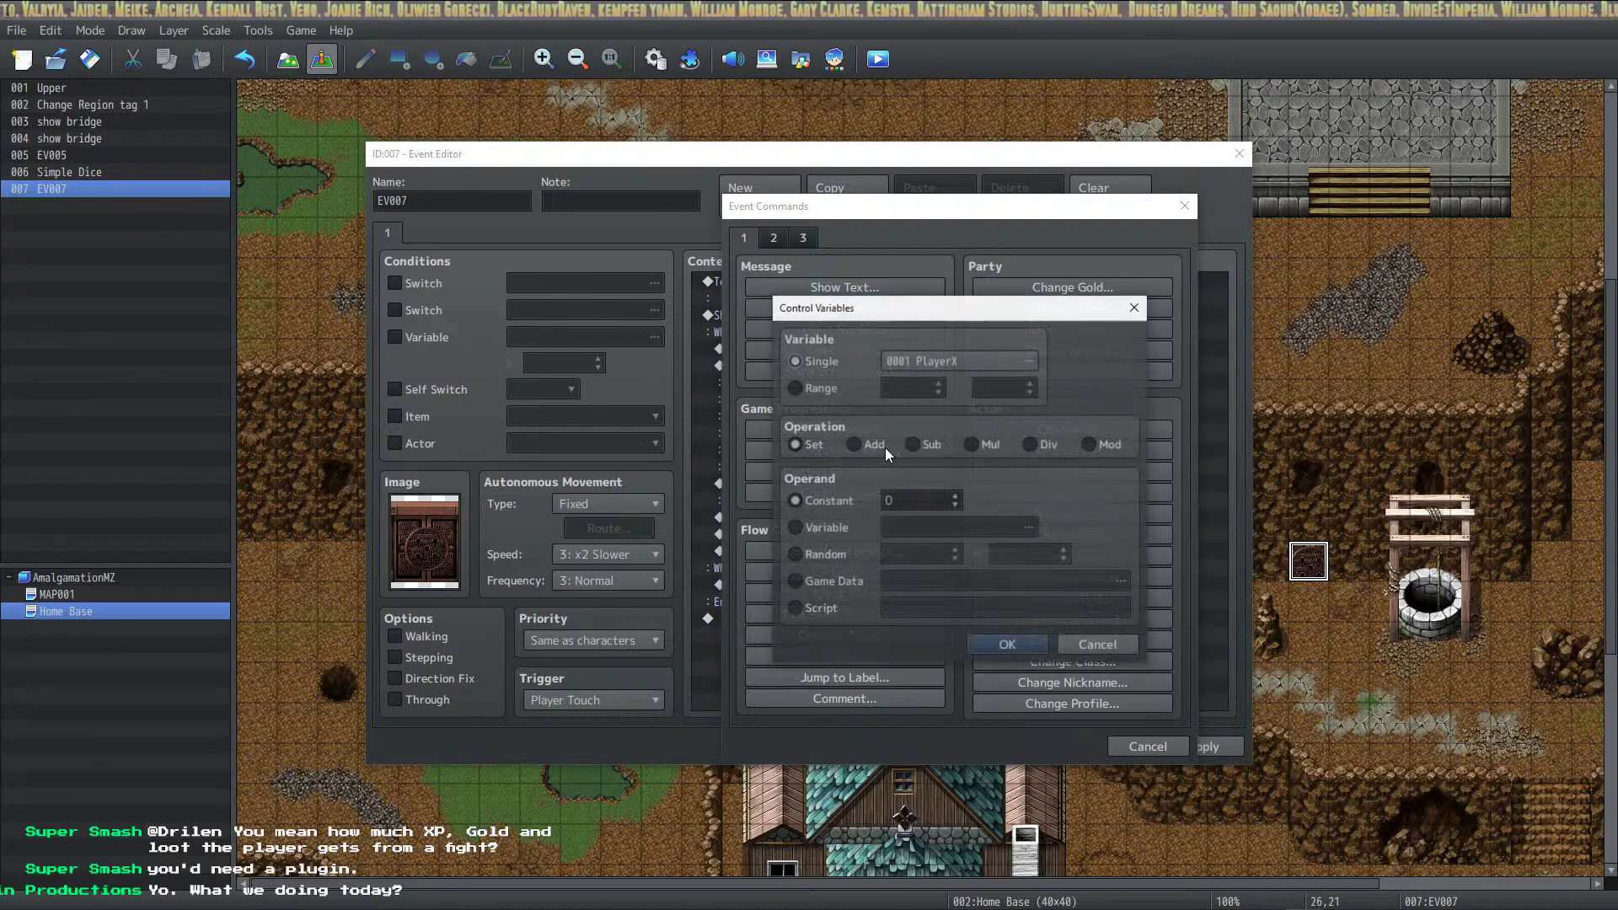
click(1035, 366)
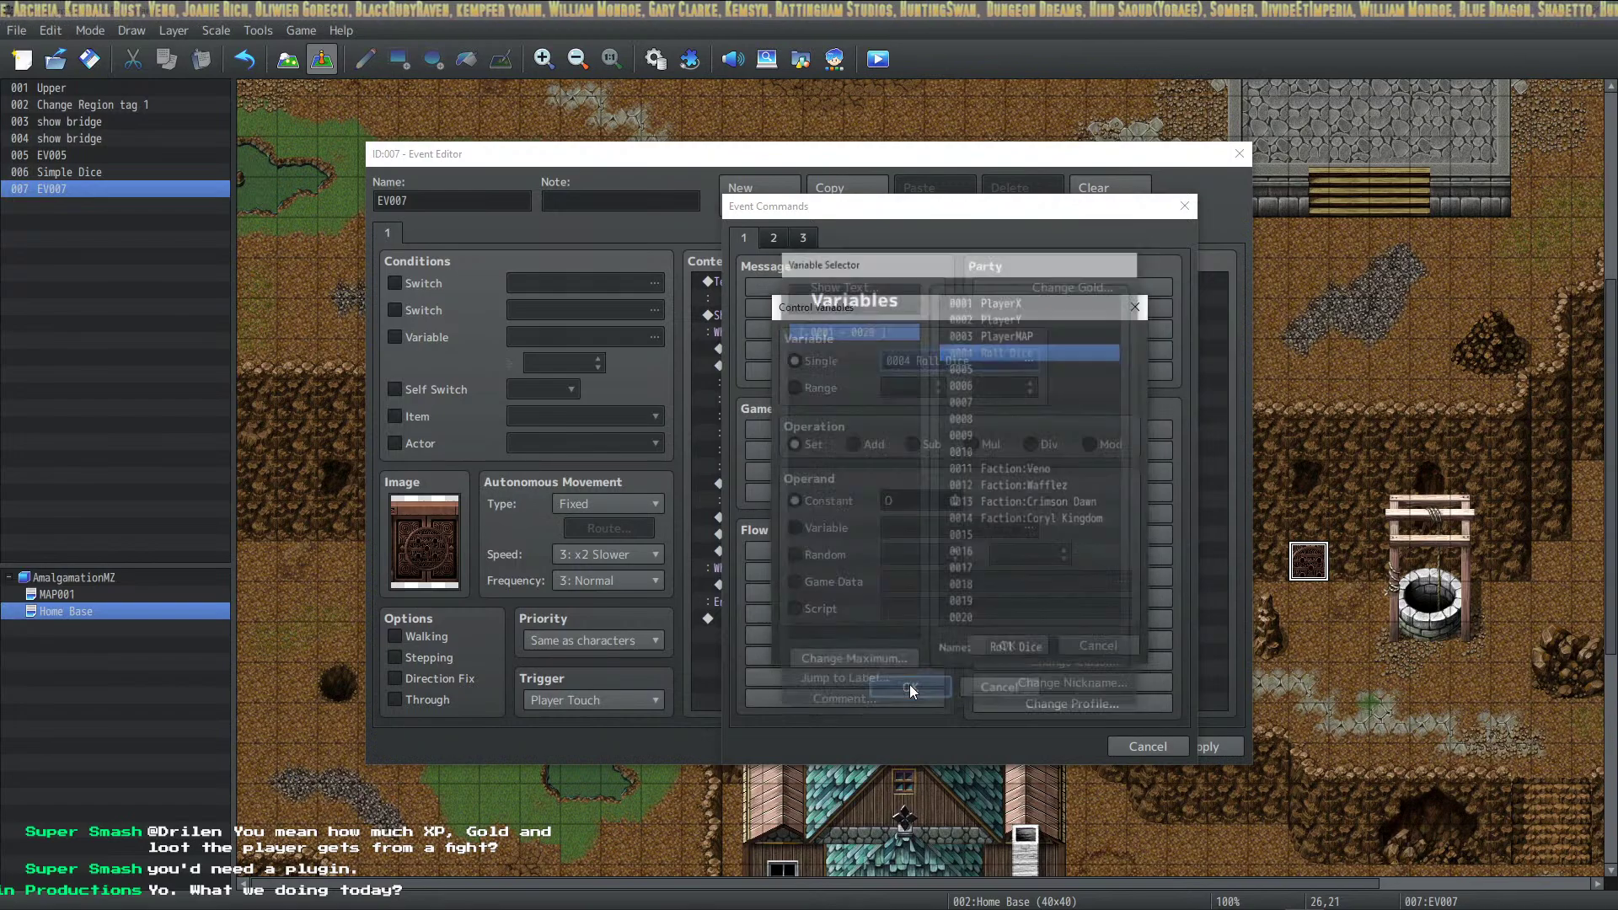
click(908, 687)
click(837, 563)
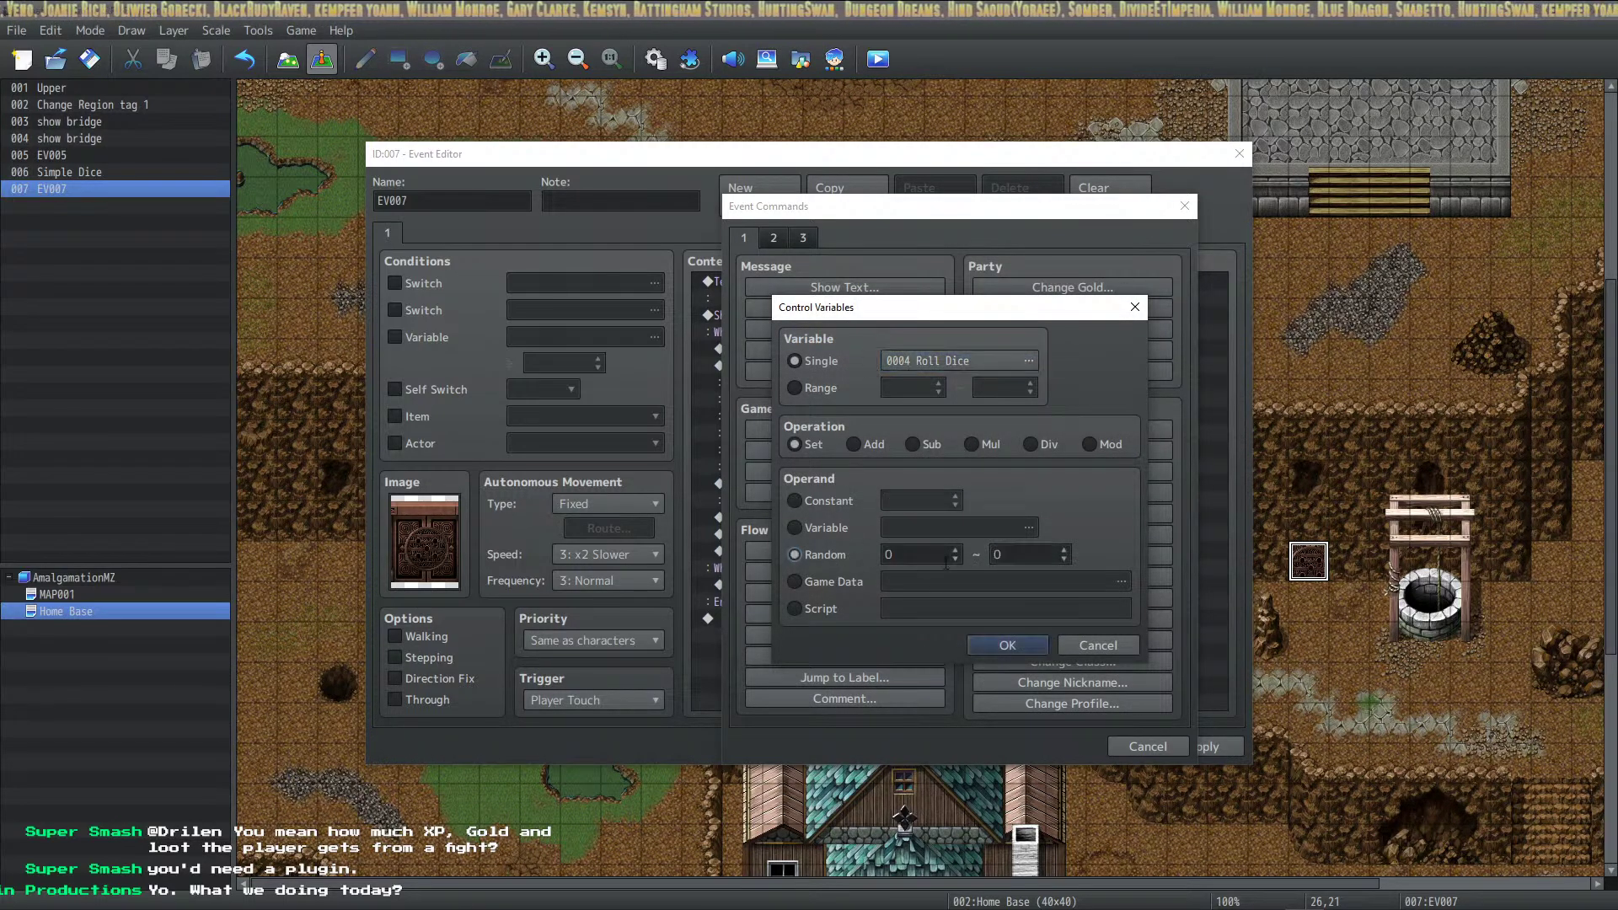
text(1)
click(1005, 554)
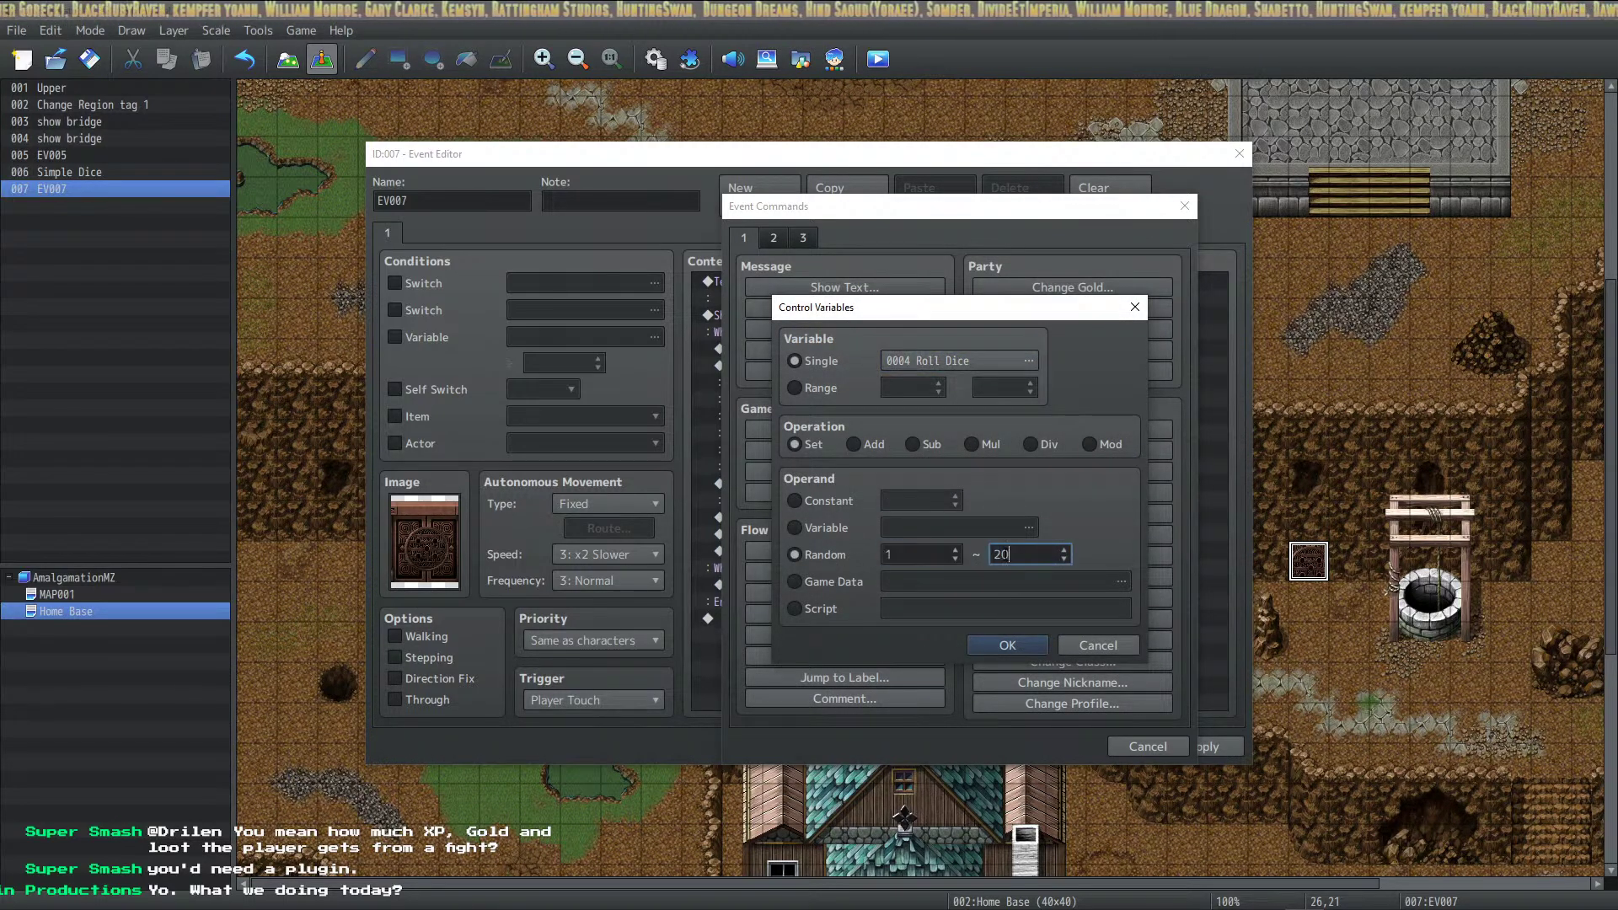
click(1016, 646)
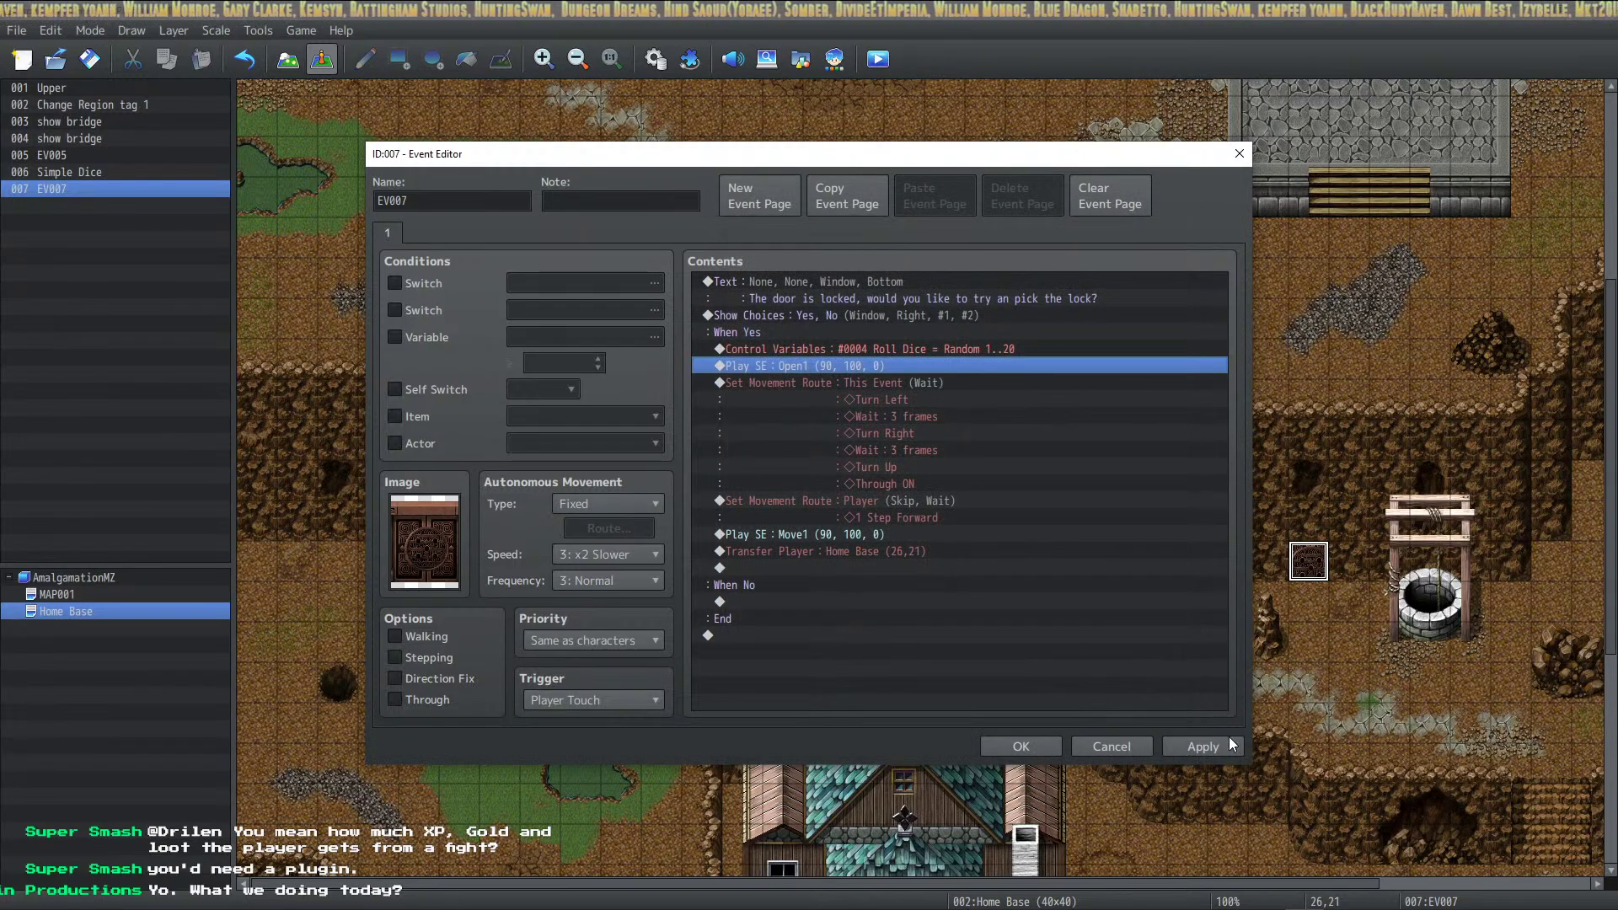
click(1229, 745)
Name variable 0005 Lockpicking Skill in a new Control Variables command after the dice roll, set it to constant 0, and save the event
click(834, 366)
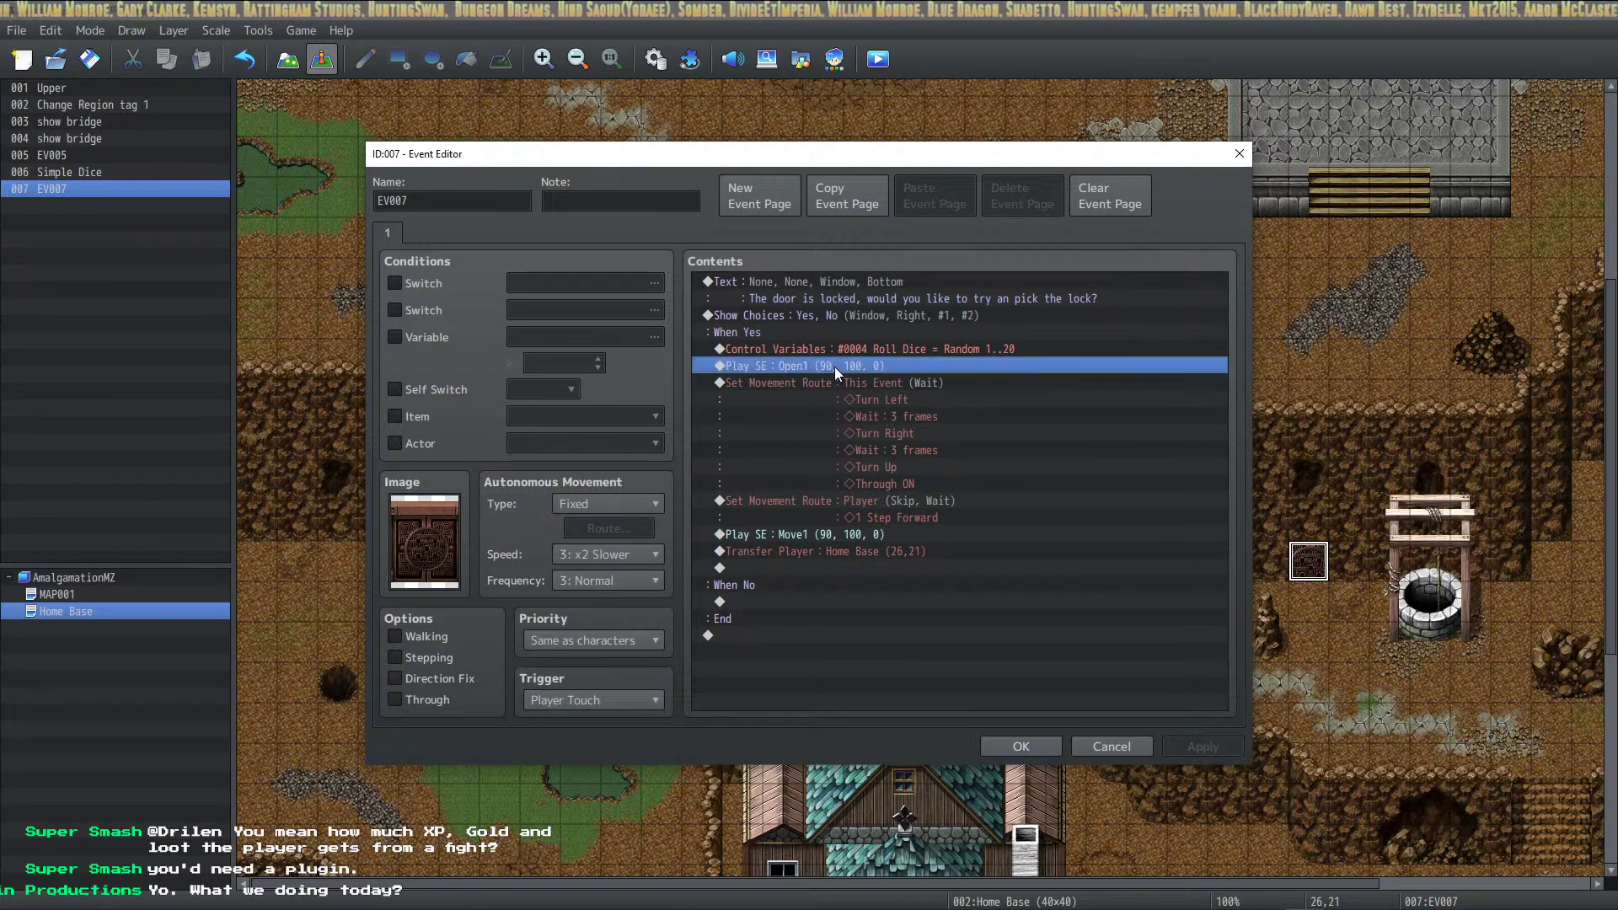
click(985, 351)
right_click(900, 364)
click(955, 372)
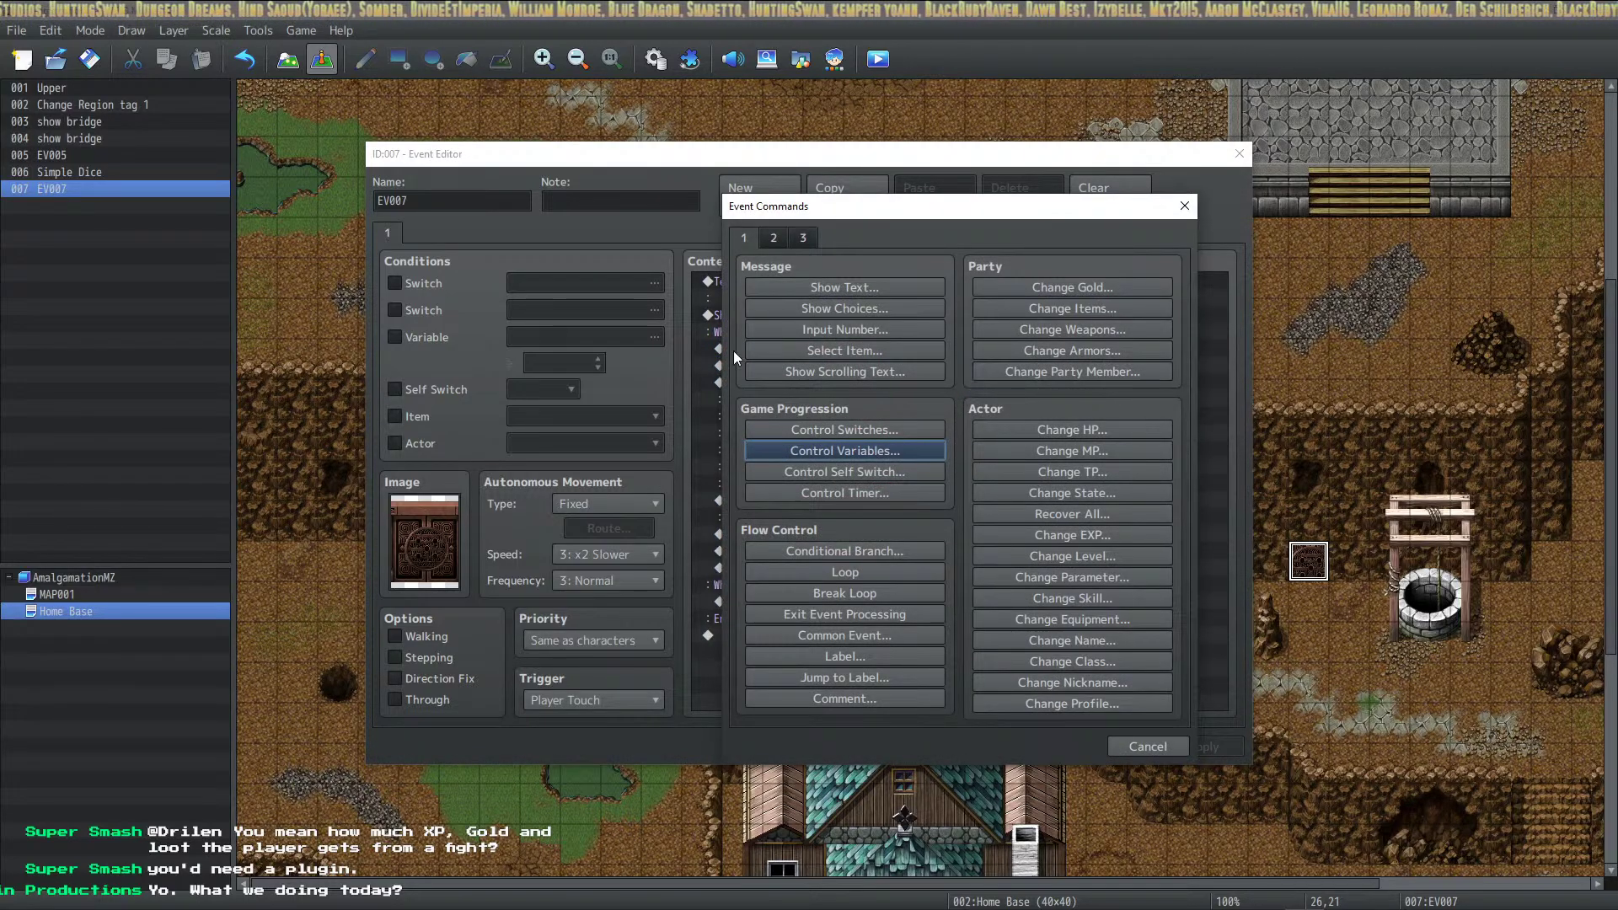
click(852, 452)
click(1019, 387)
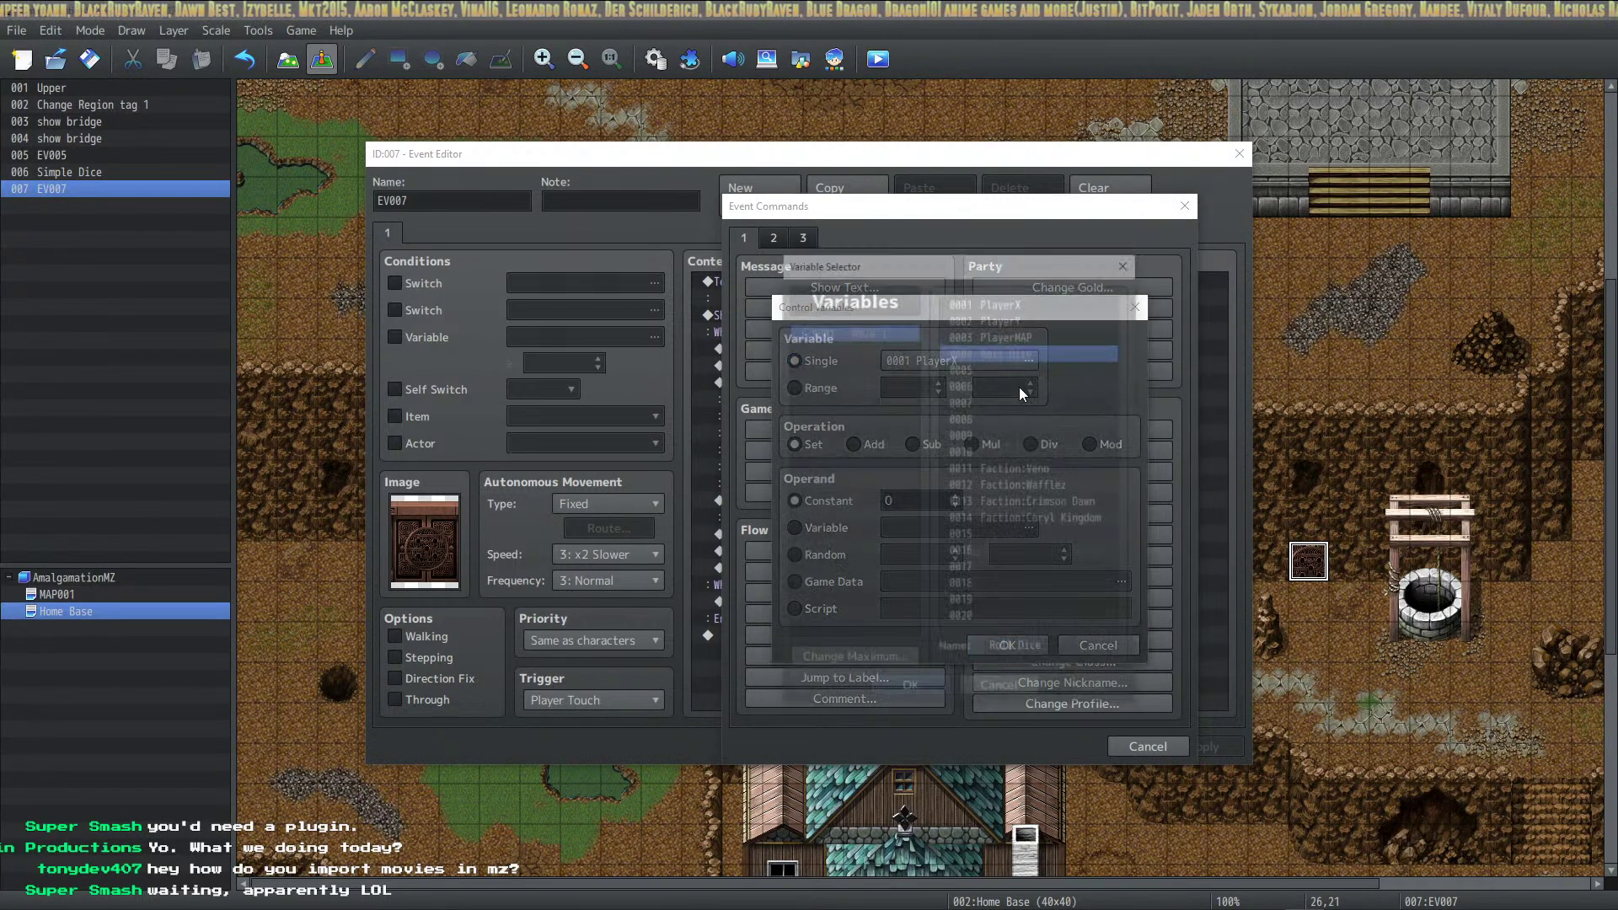
click(1025, 648)
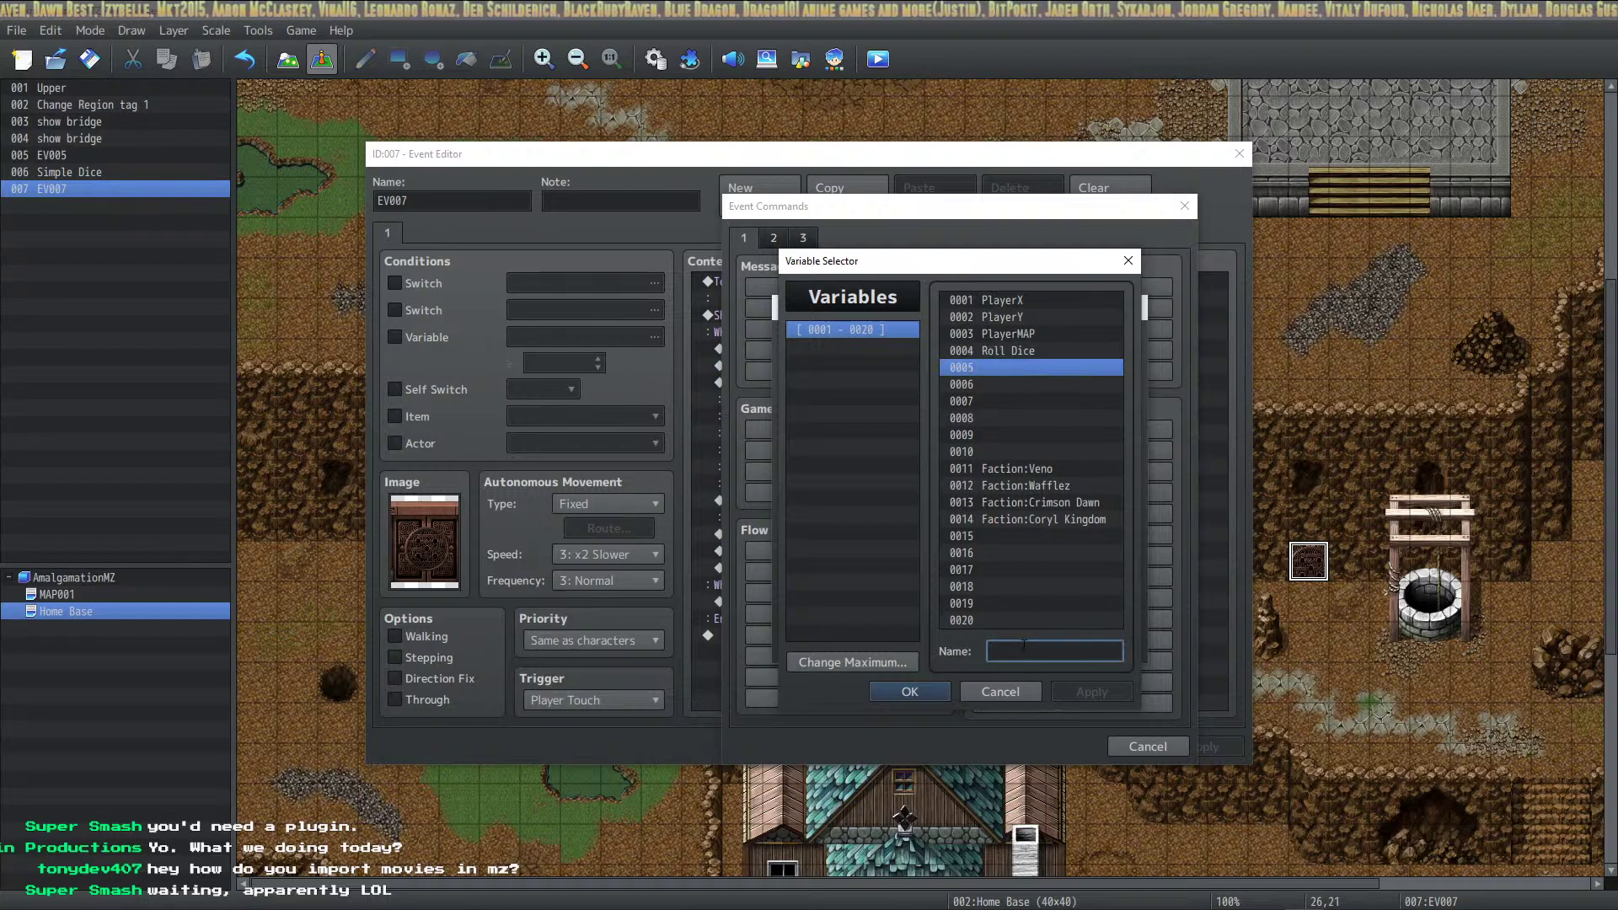
text(Lockpicking Skill)
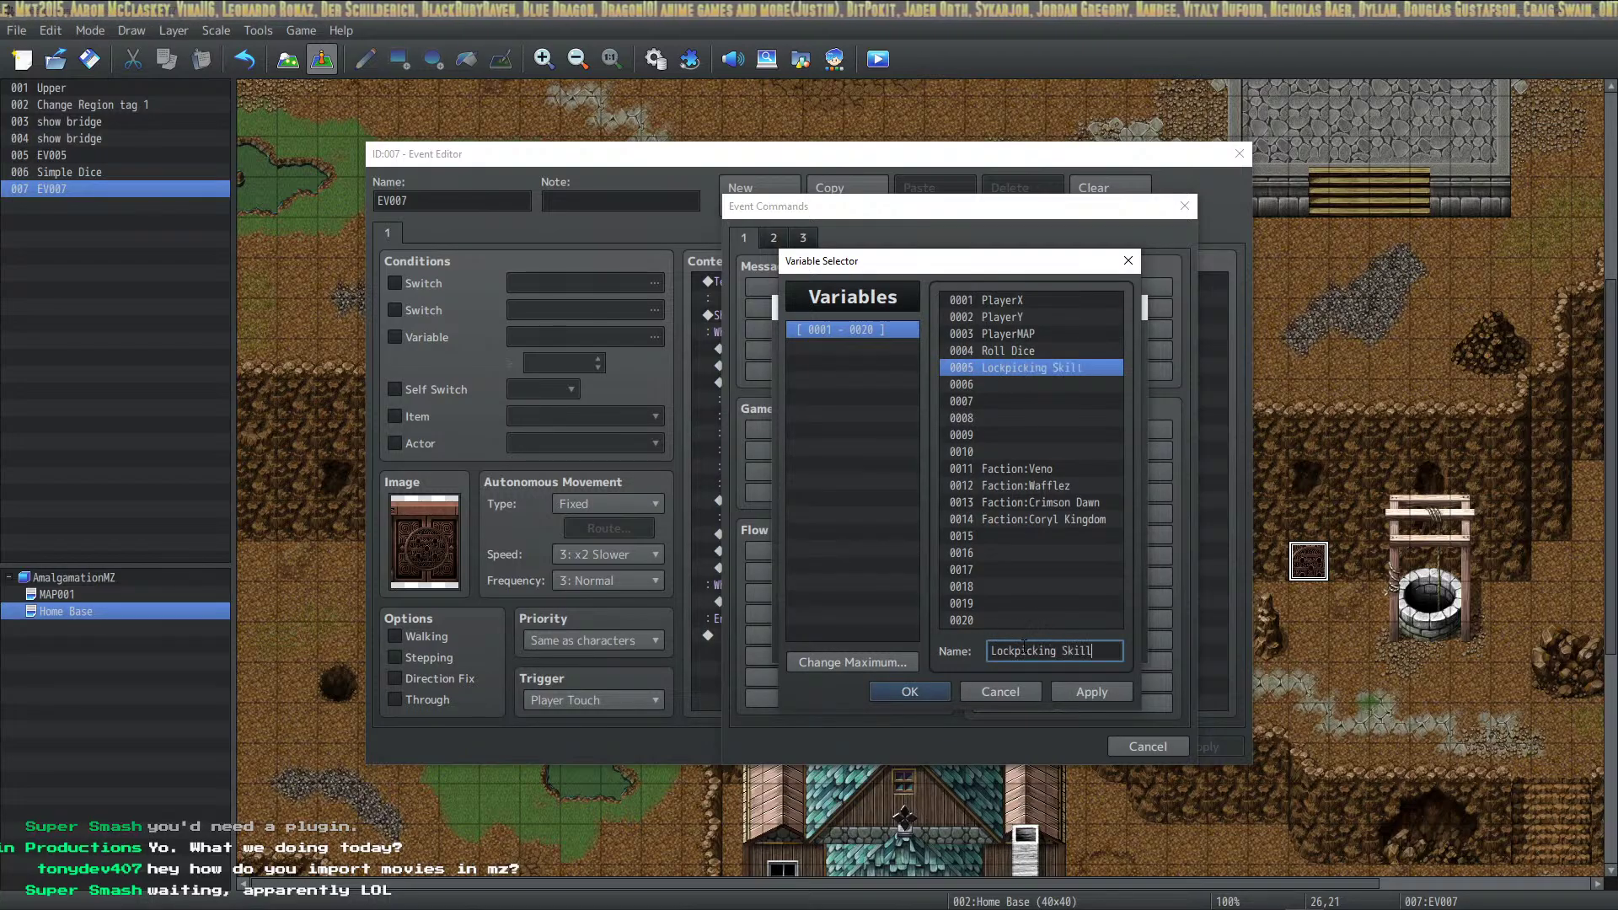
click(895, 691)
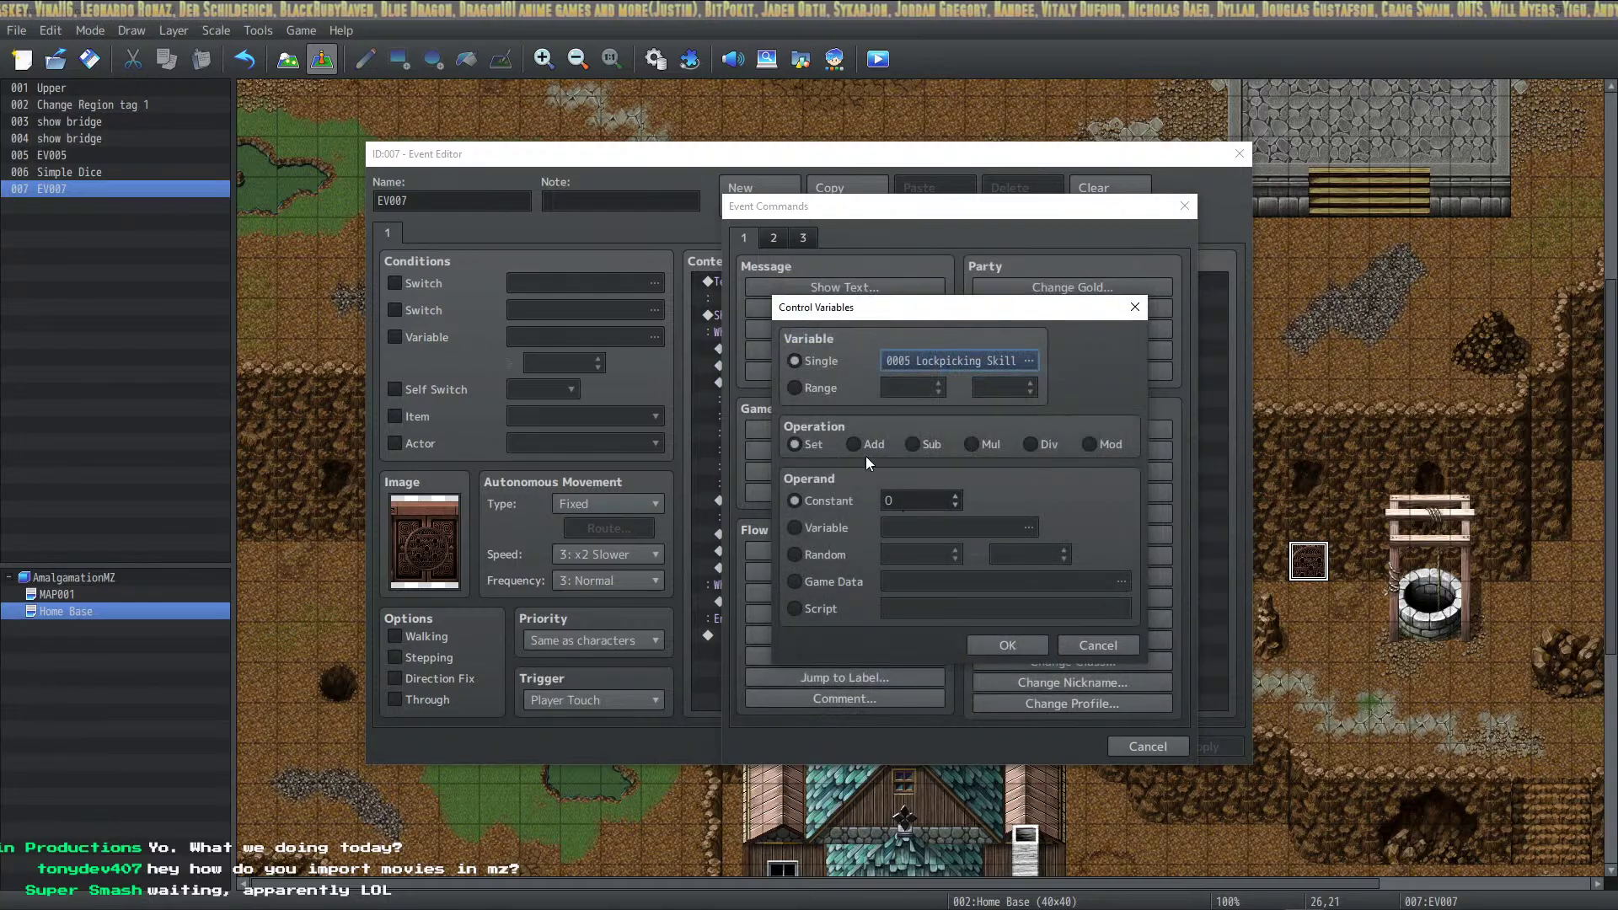
click(1005, 646)
click(1066, 745)
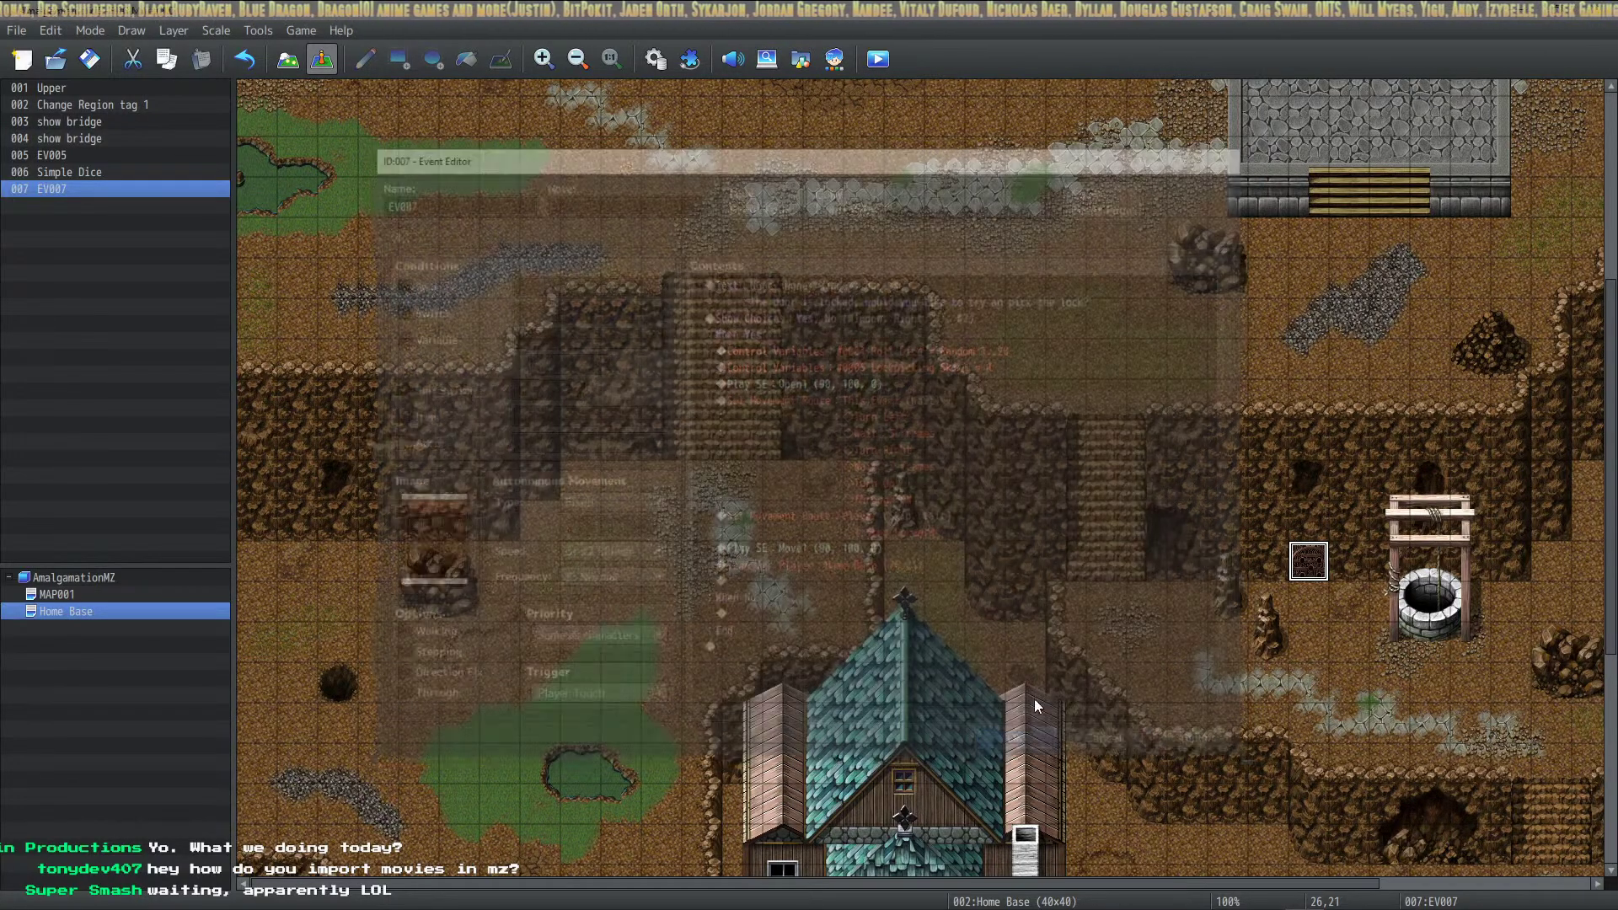
Add a Control Variables command setting Lockpicking Skill to 1 at the end of the NewGameAutorun common event and save the database
click(657, 60)
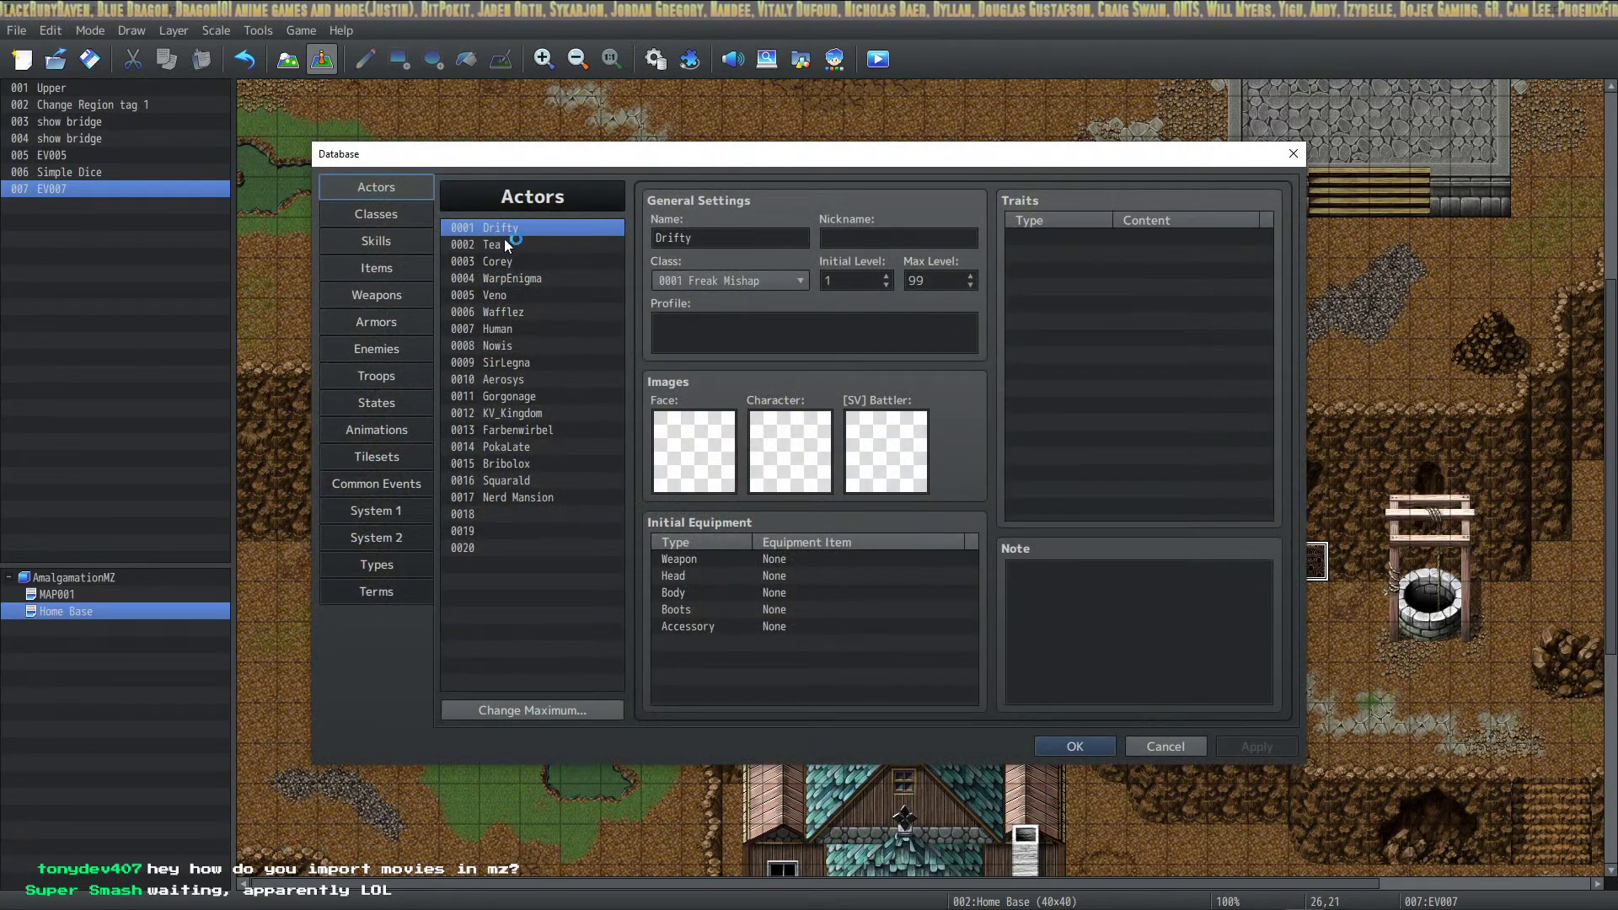
click(389, 483)
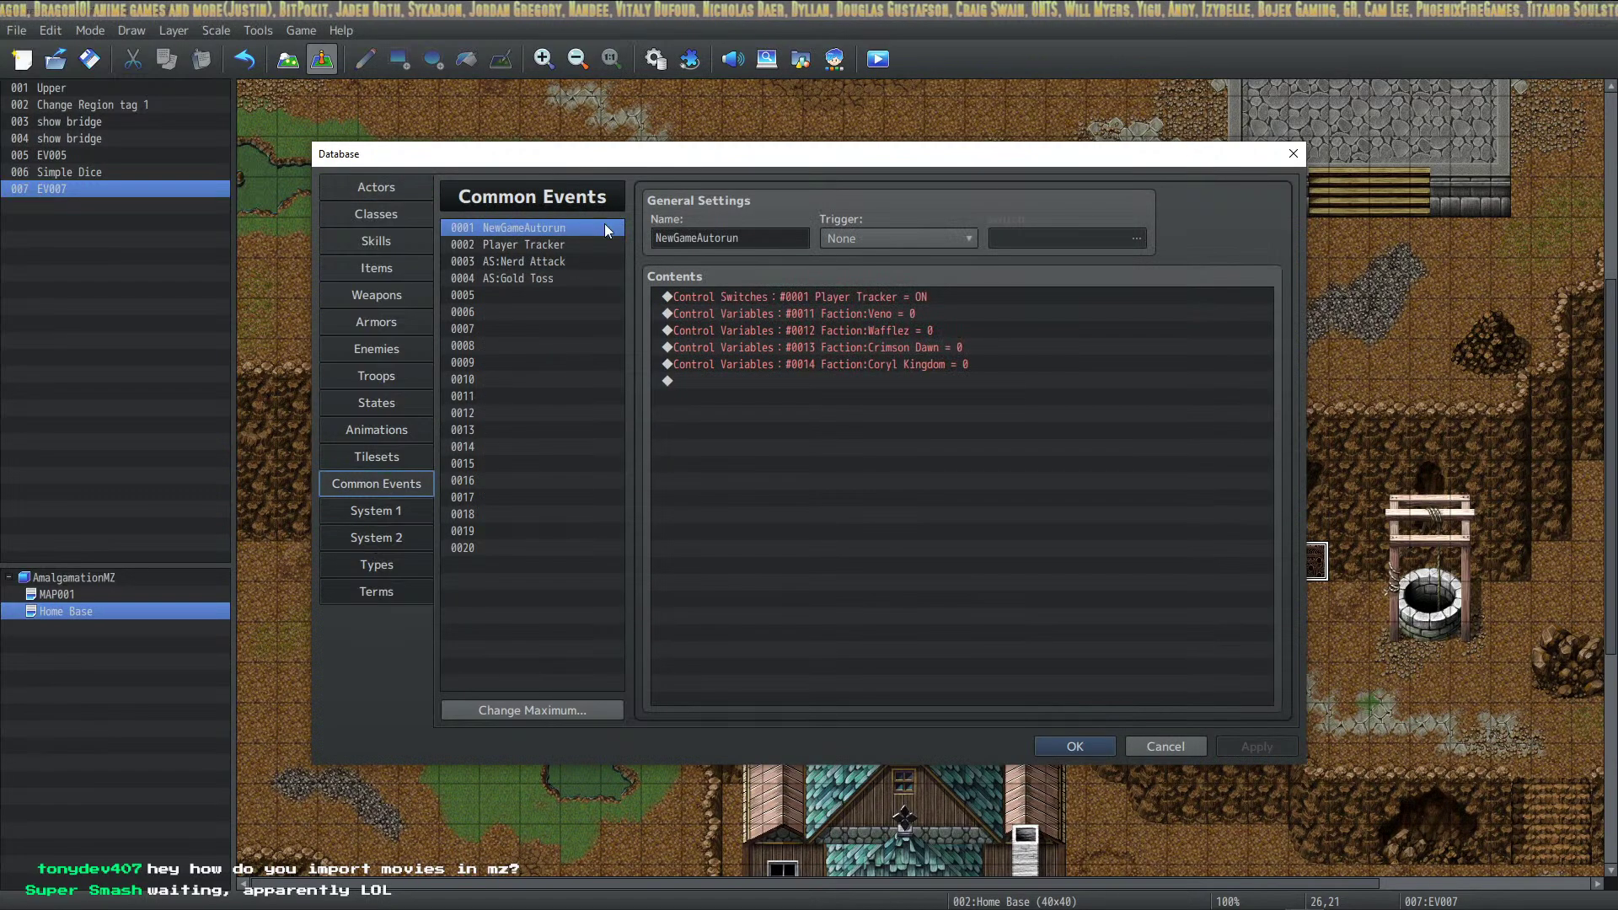
click(839, 297)
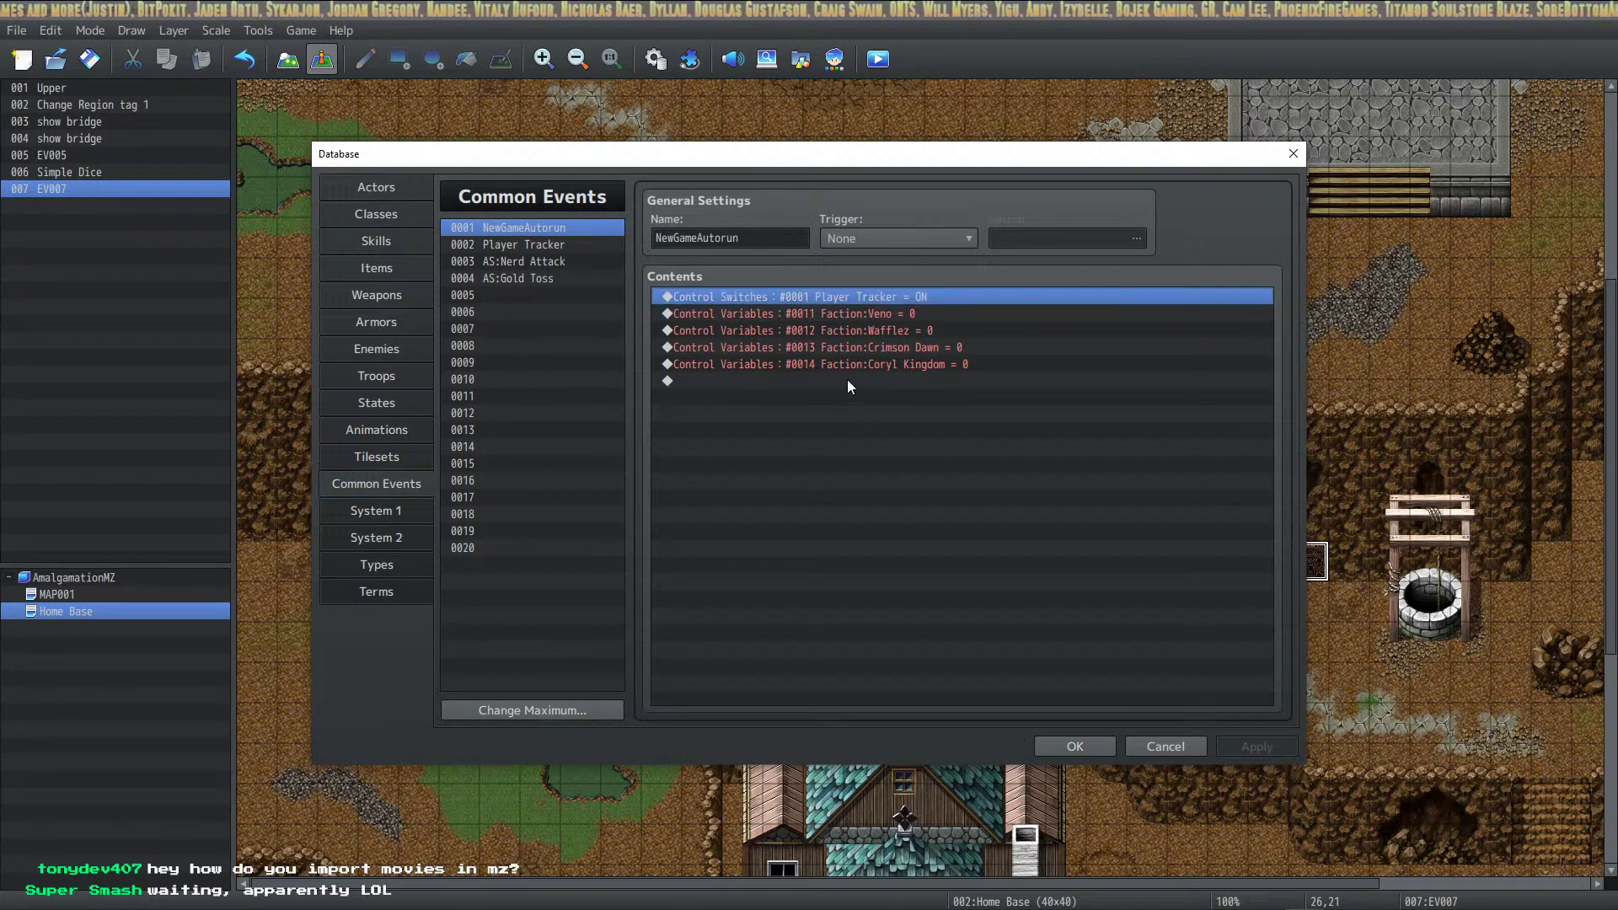
double_click(855, 381)
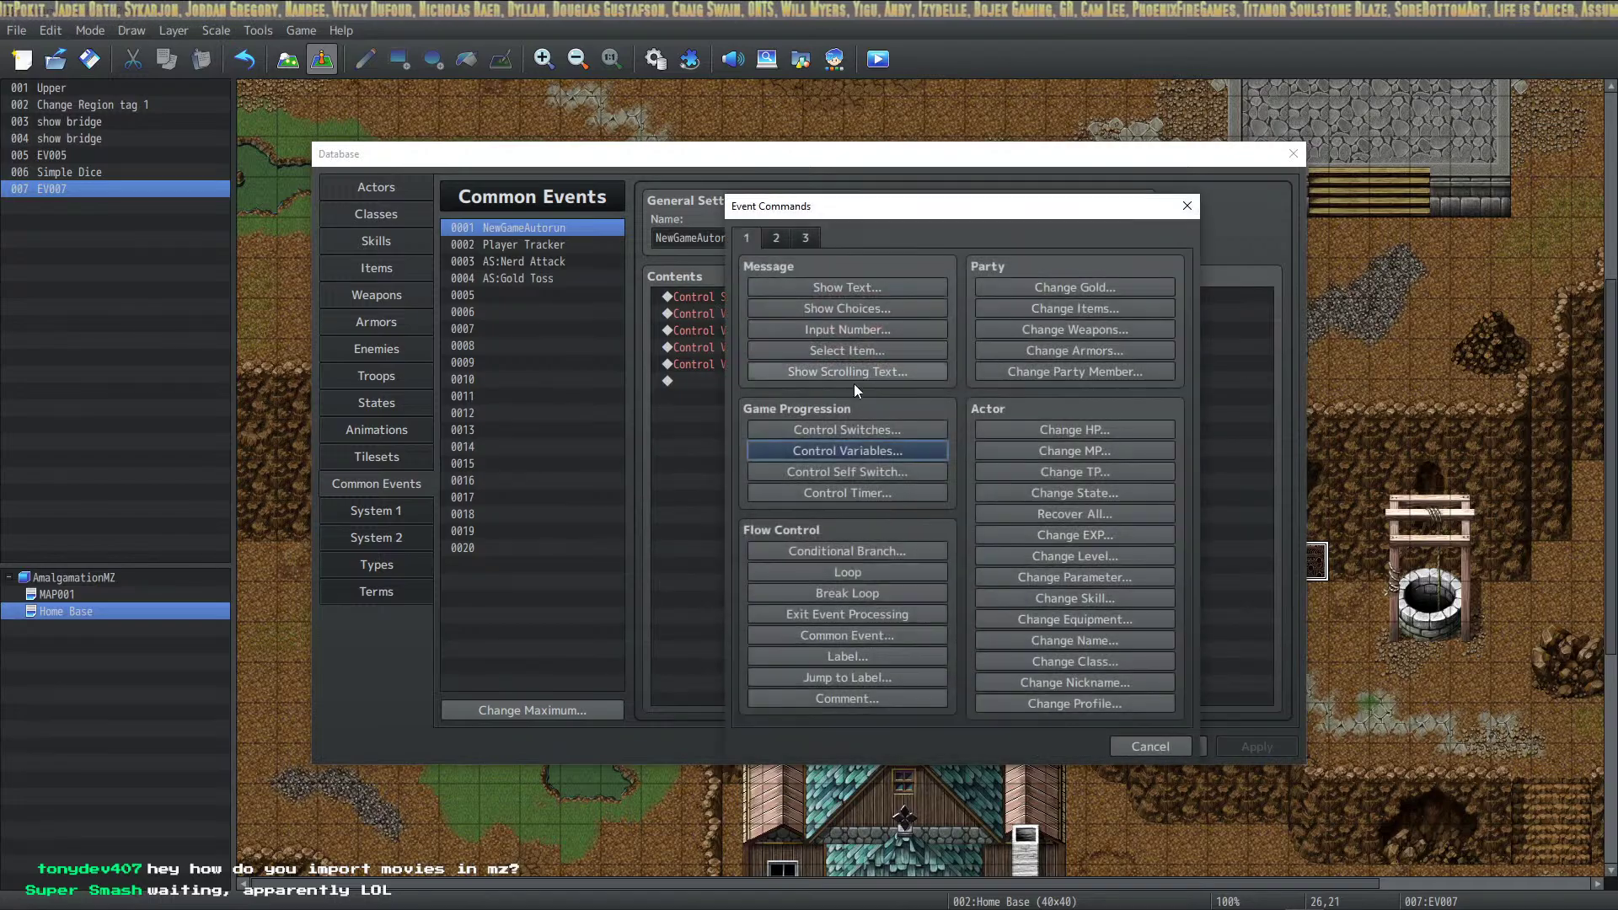
click(864, 450)
click(1035, 362)
click(1038, 367)
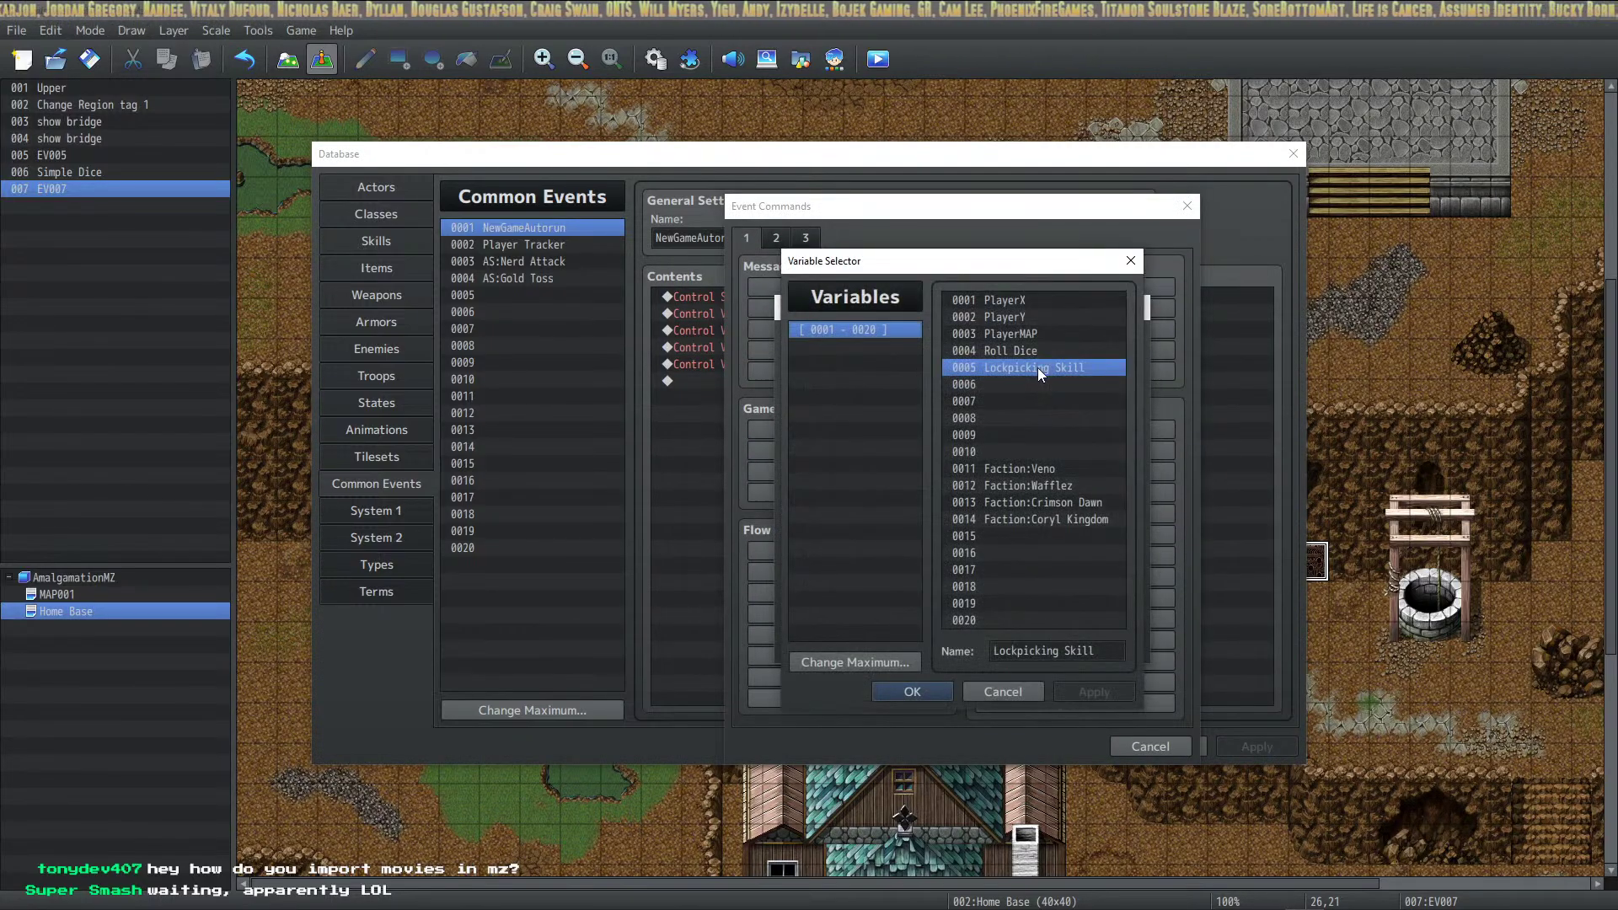
click(900, 692)
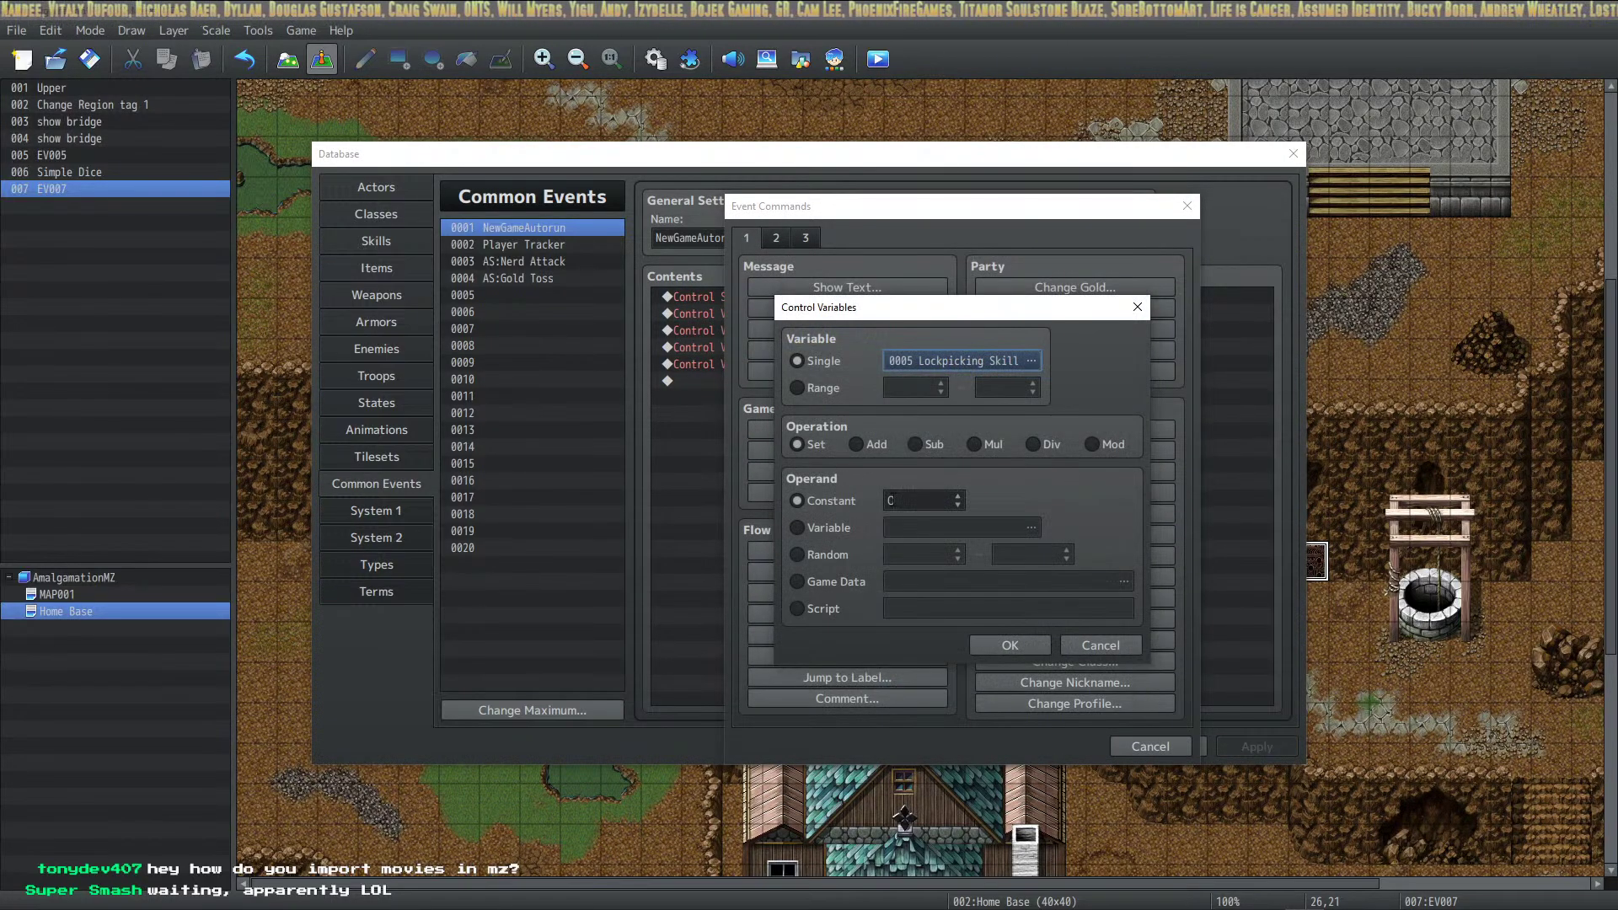
click(1010, 645)
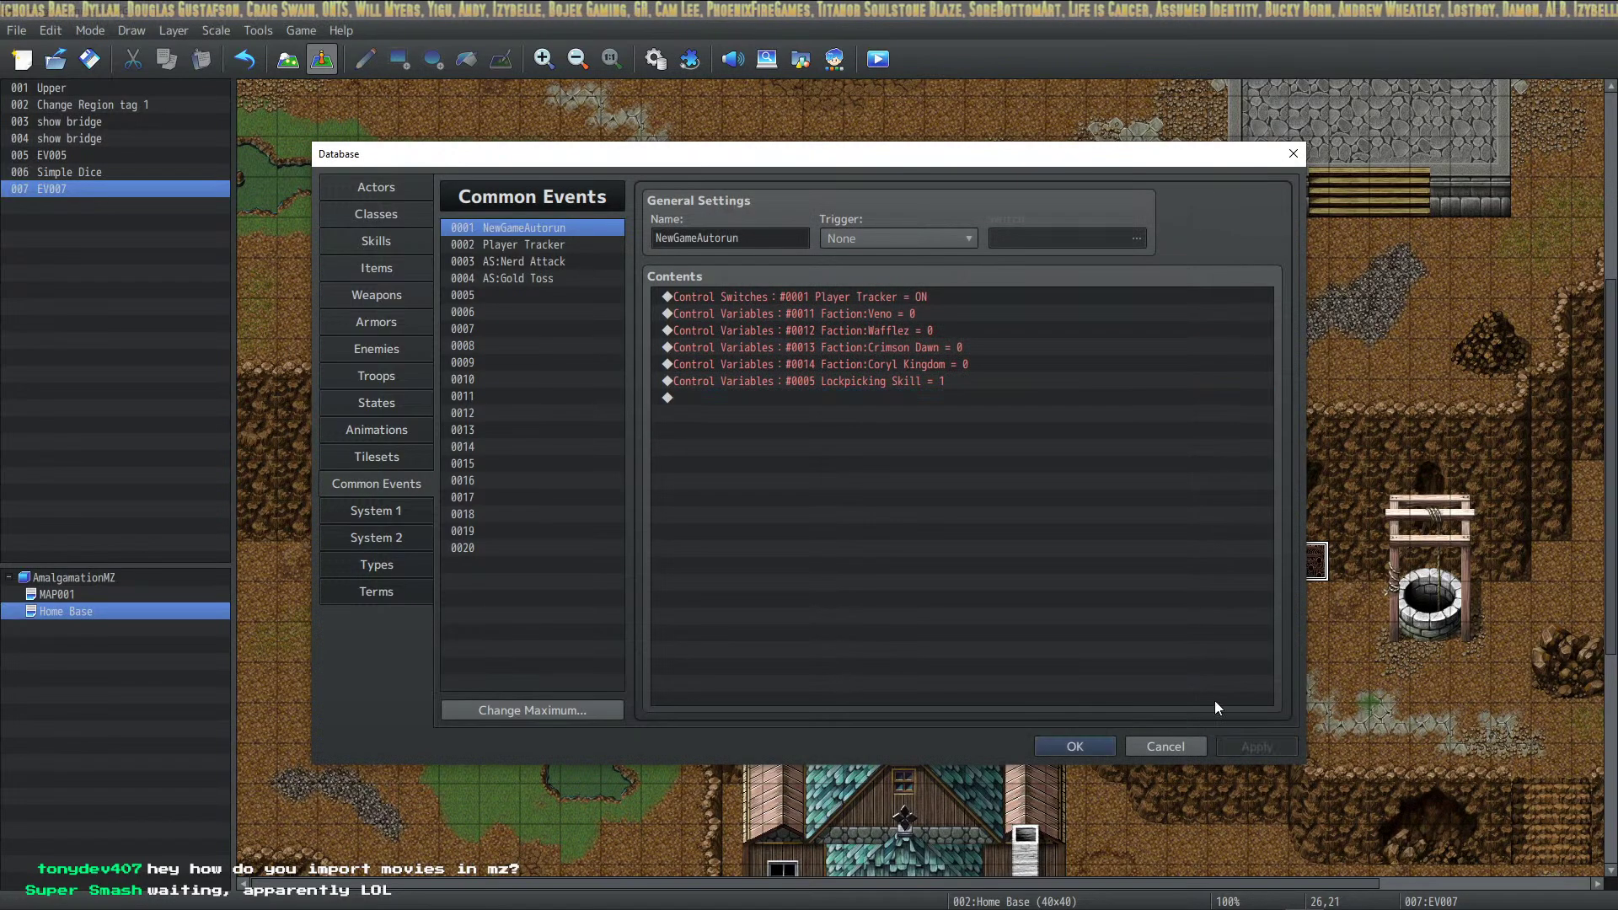
click(1074, 737)
Reopen the door event beside the well and examine the settings of its Lockpicking Skill variable command
double_click(1309, 562)
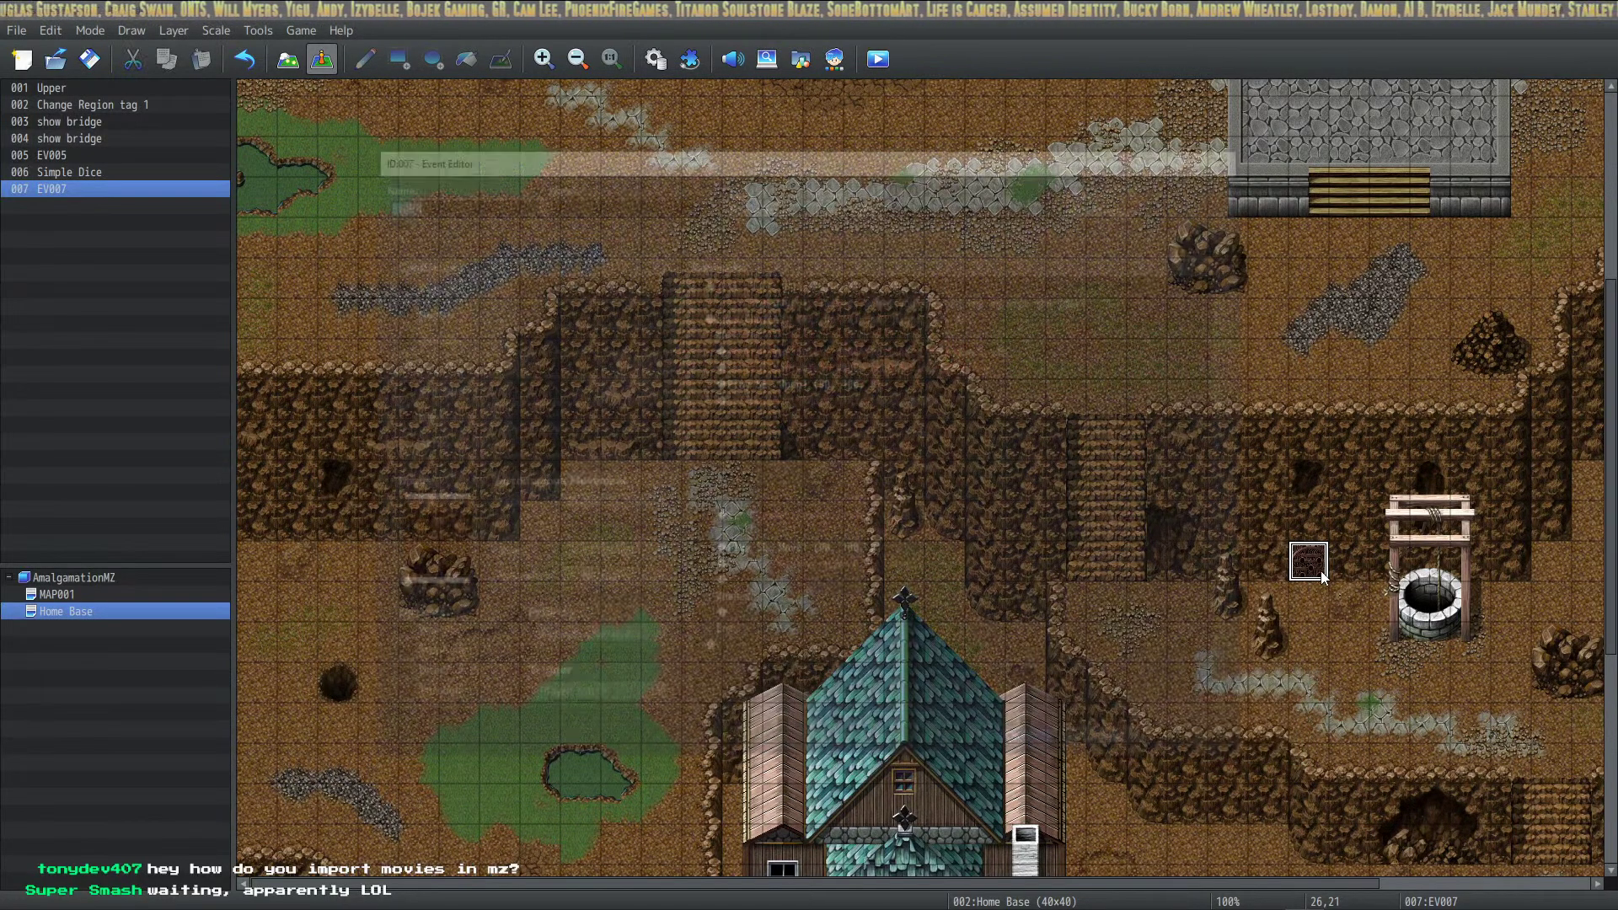
click(934, 367)
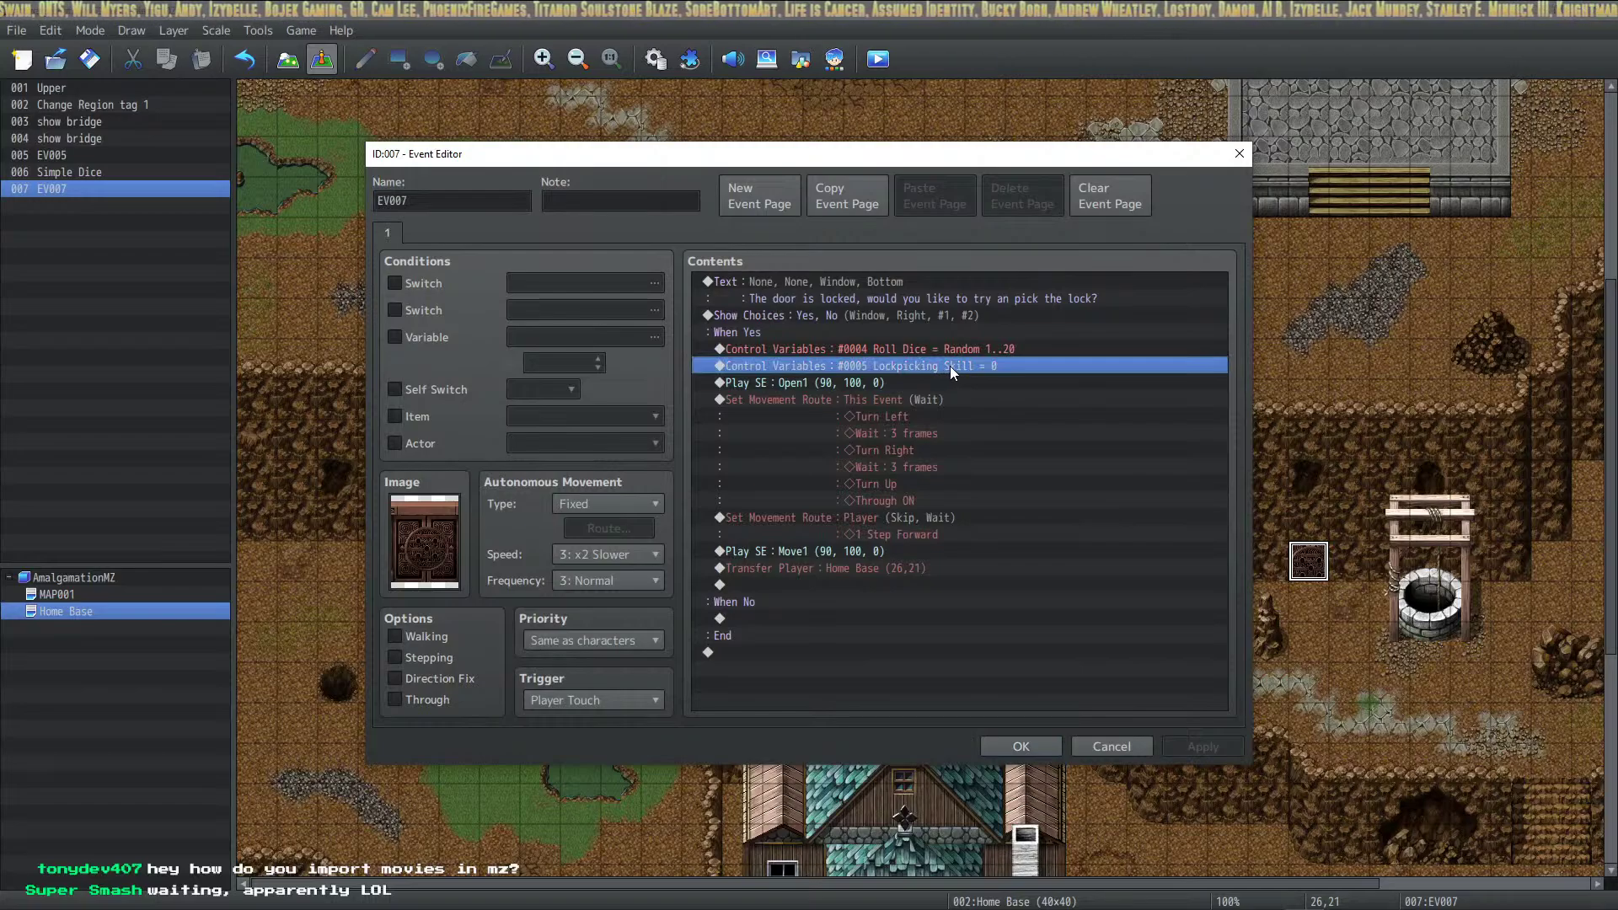
right_click(949, 365)
click(974, 383)
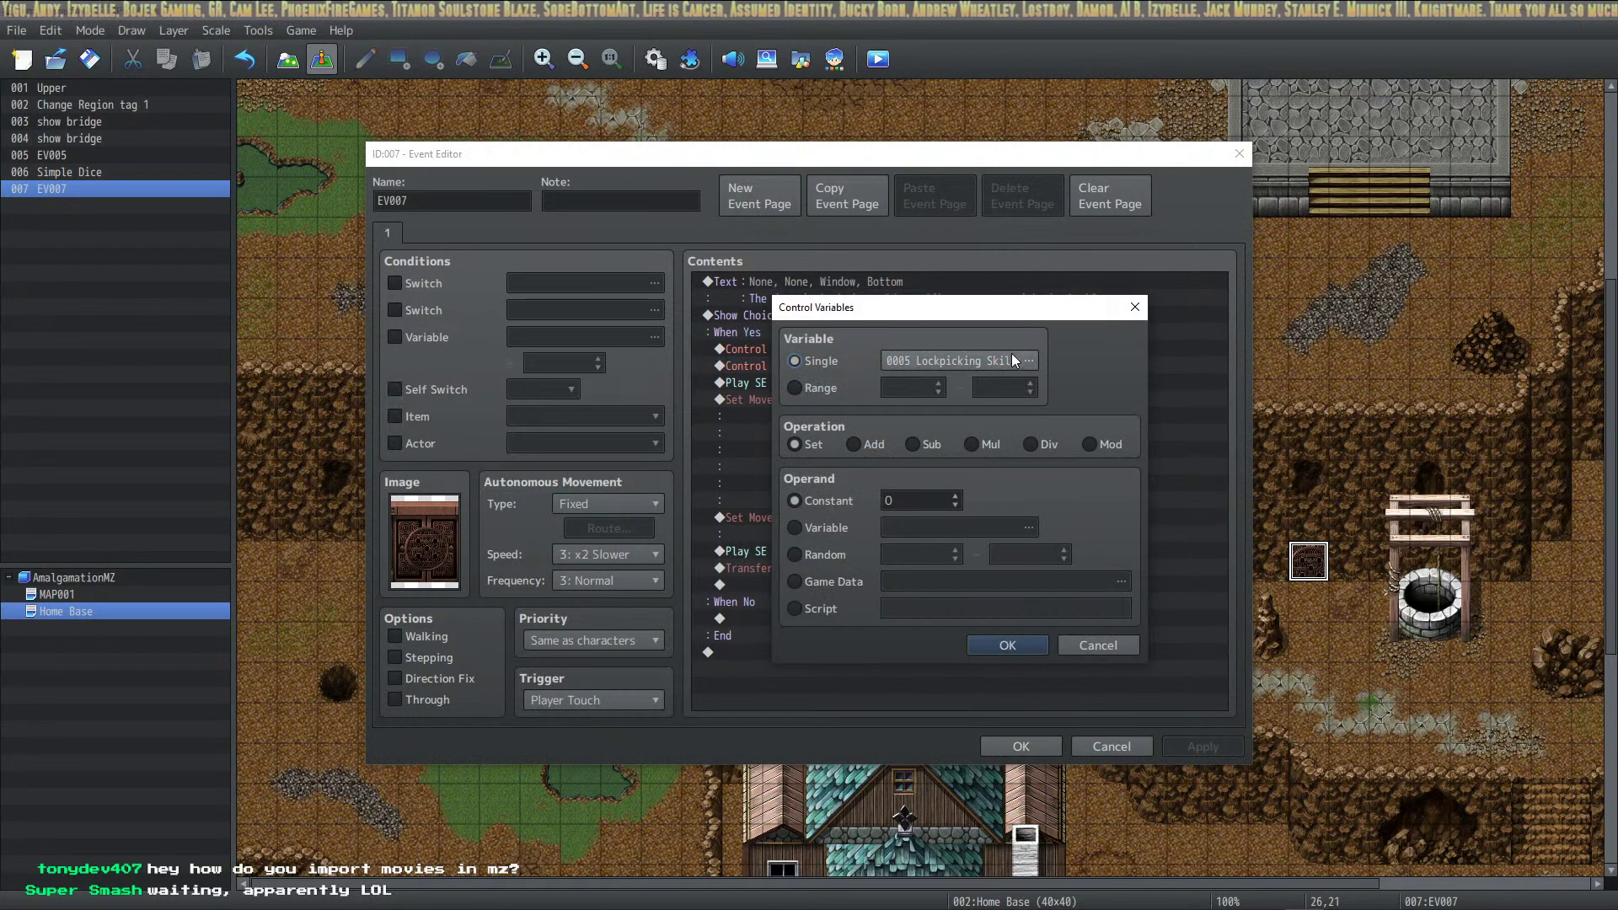
click(1097, 644)
Change the target of the Control Variables command after the dice roll to variable 0004 Roll Dice
click(928, 348)
click(914, 364)
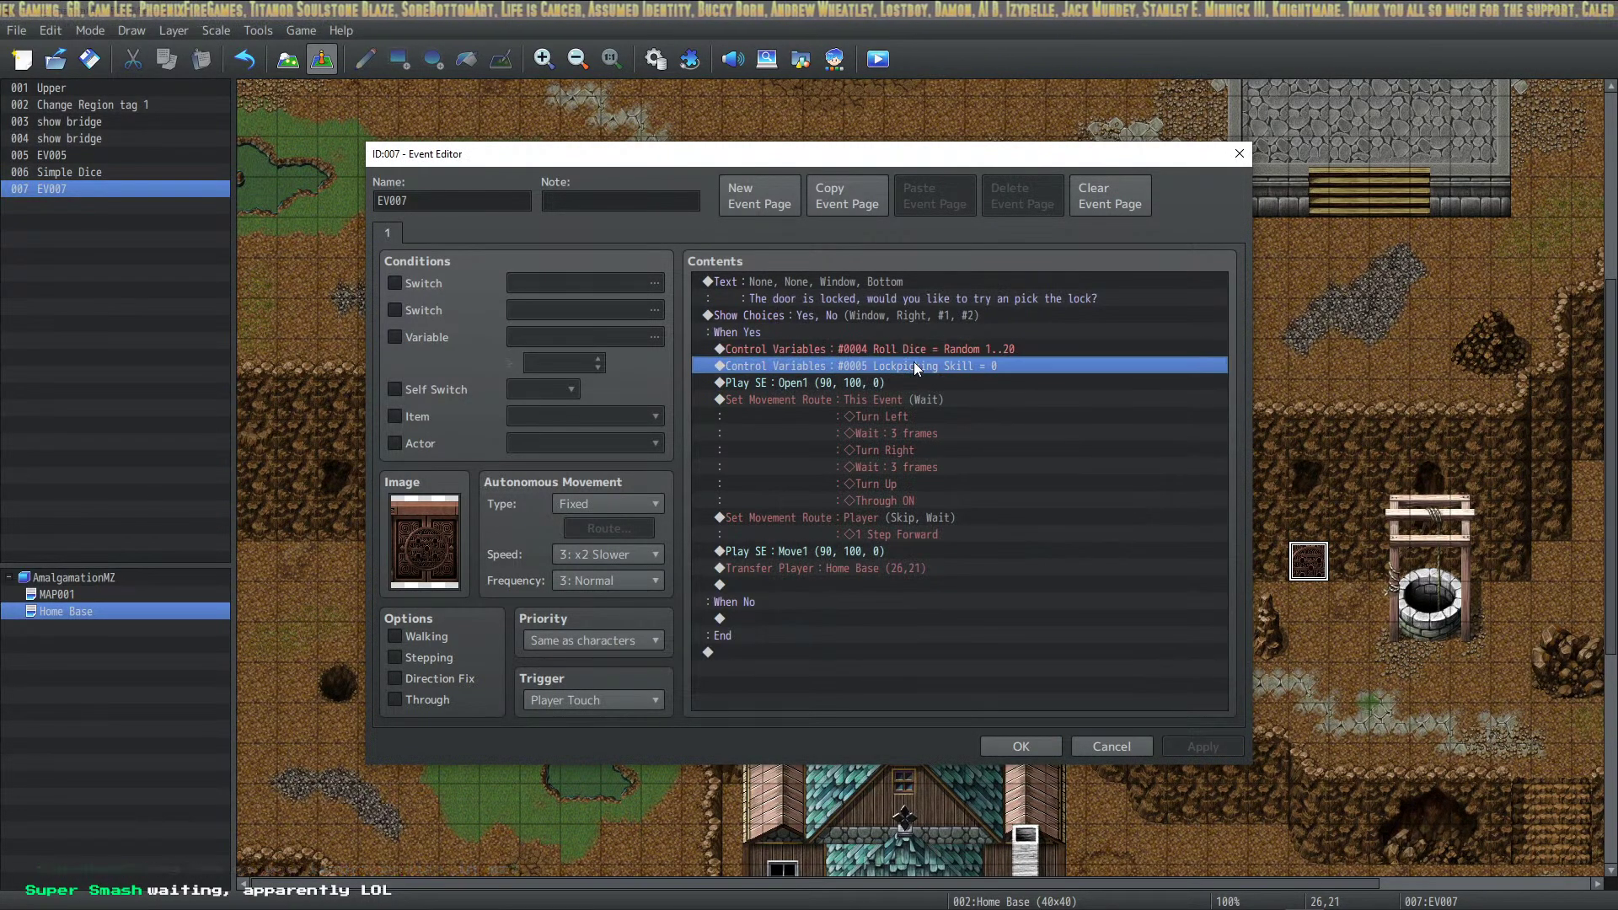
right_click(914, 361)
click(963, 397)
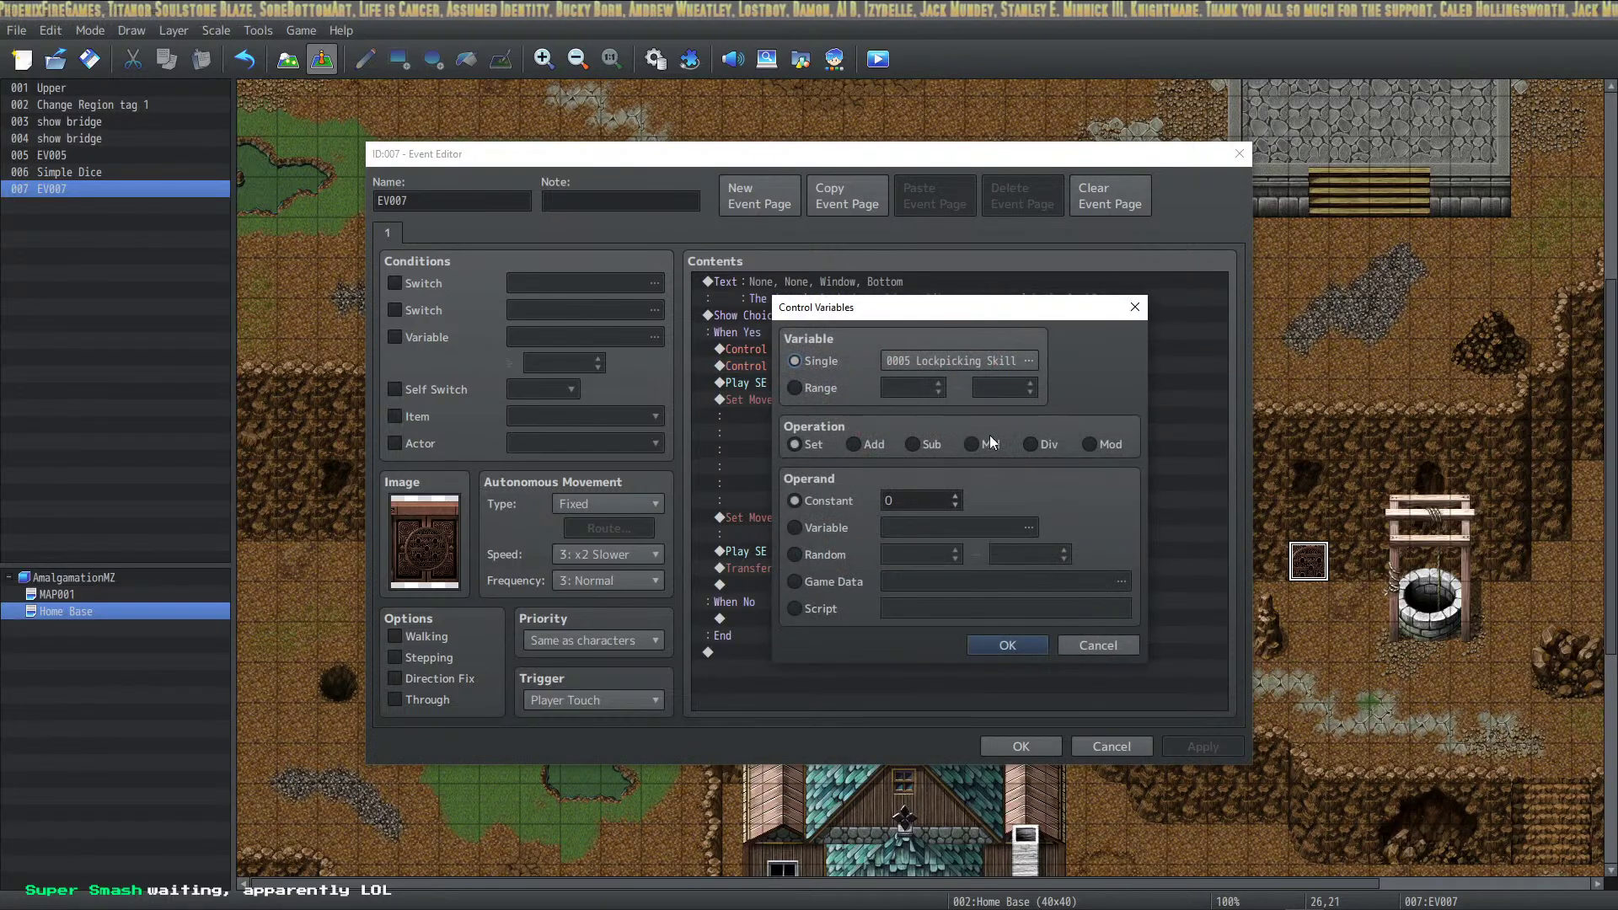
click(998, 360)
click(1015, 351)
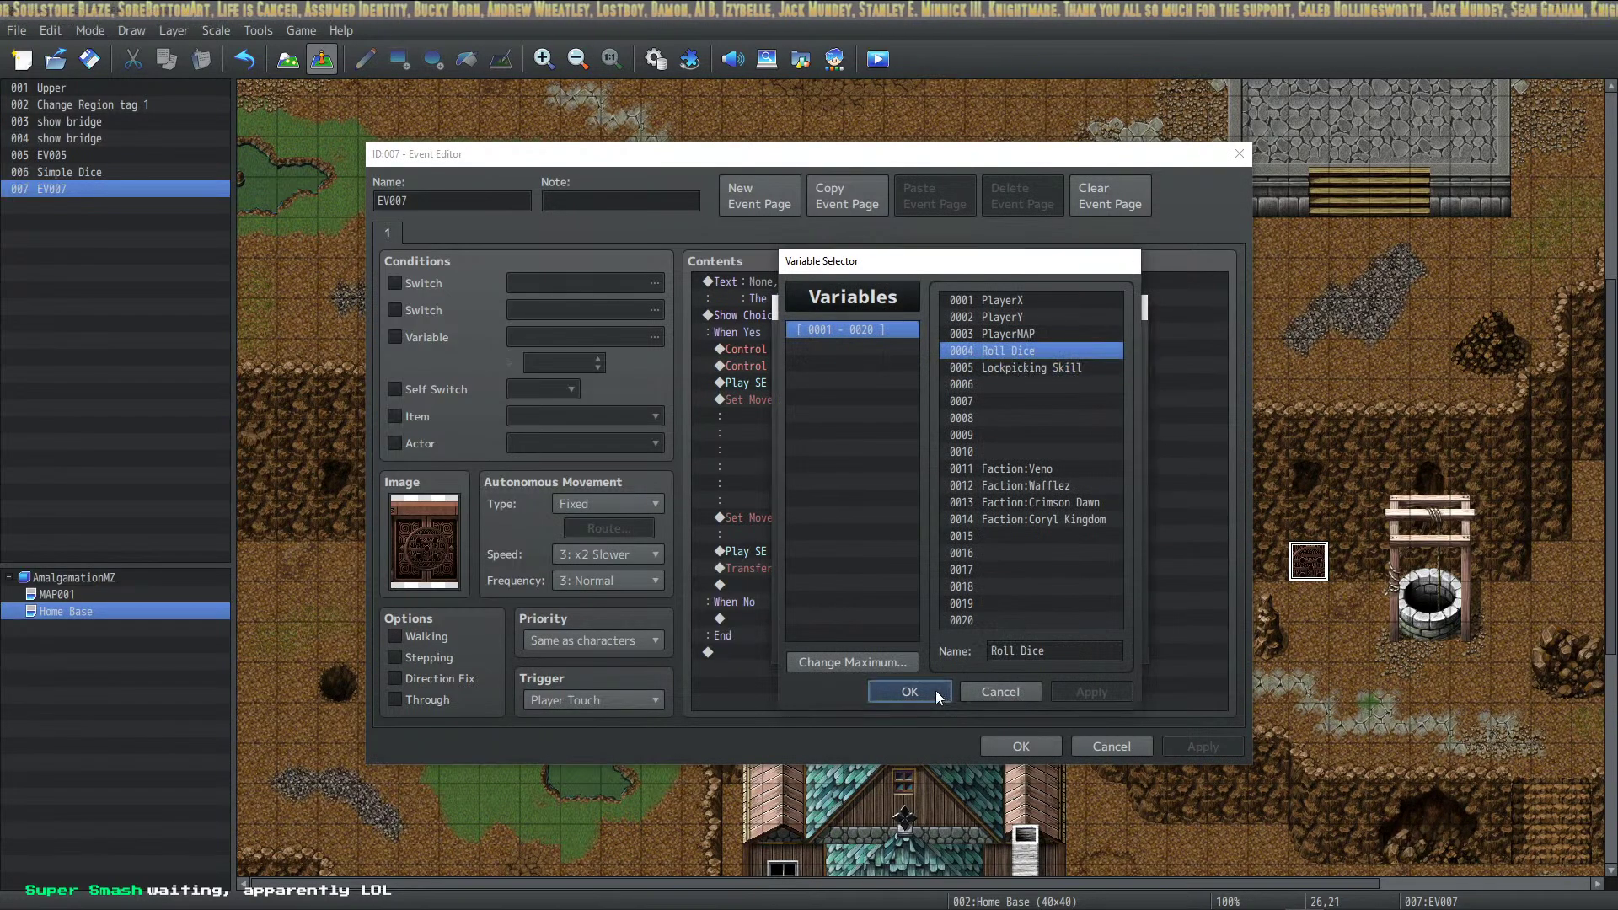
click(878, 692)
Set that command's operation to Add with variable 0005 Lockpicking Skill as the operand, and confirm it
click(867, 447)
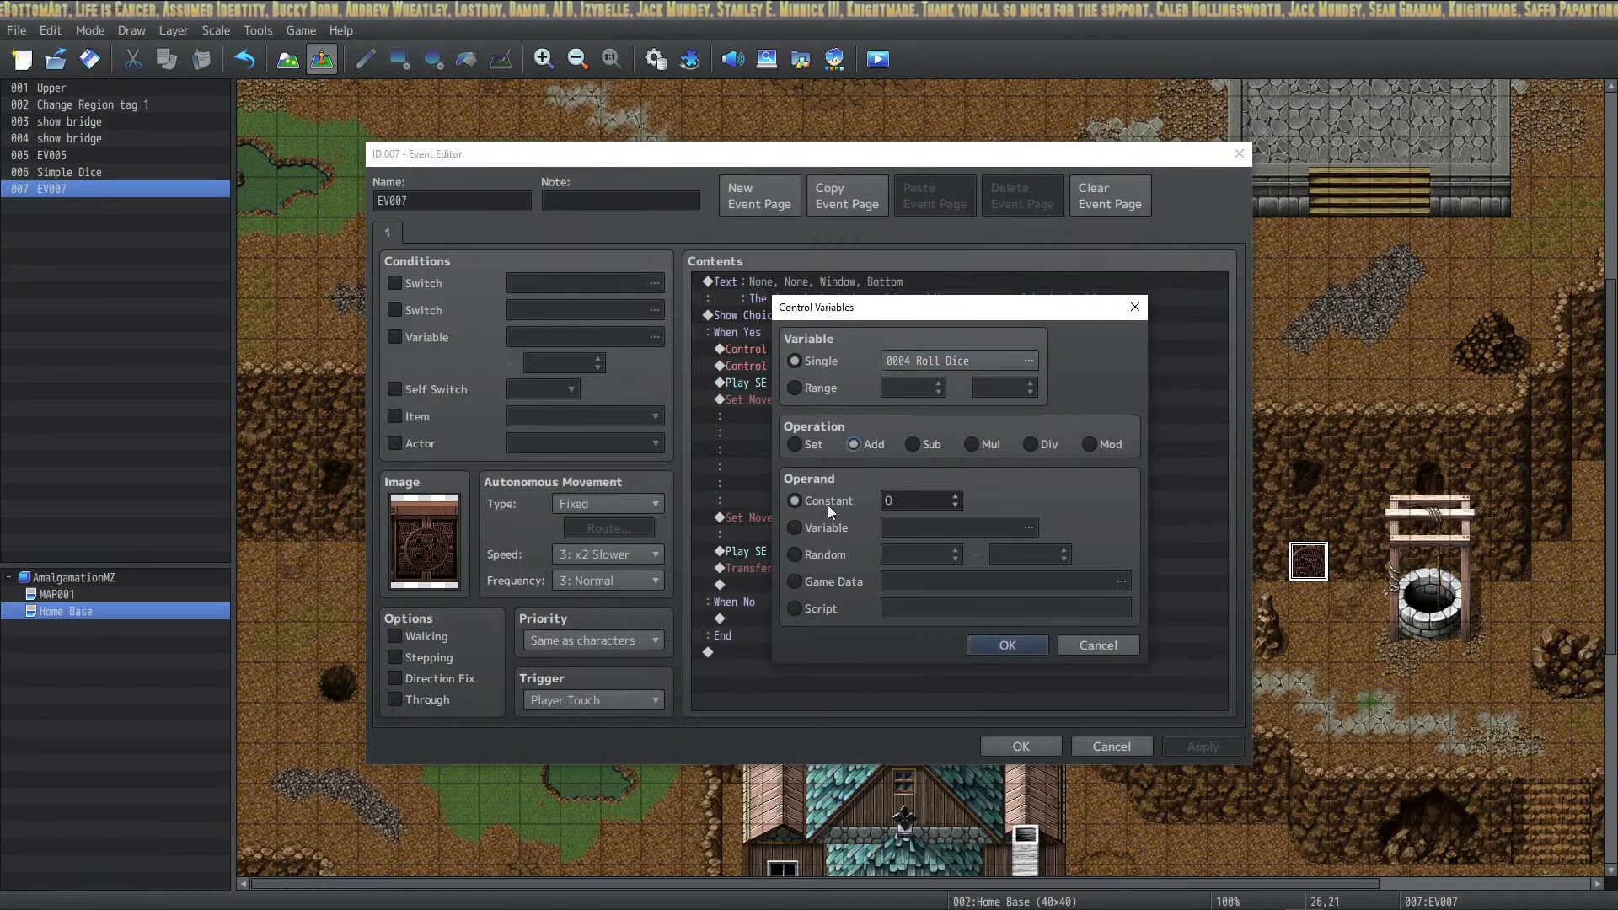
click(840, 524)
click(954, 527)
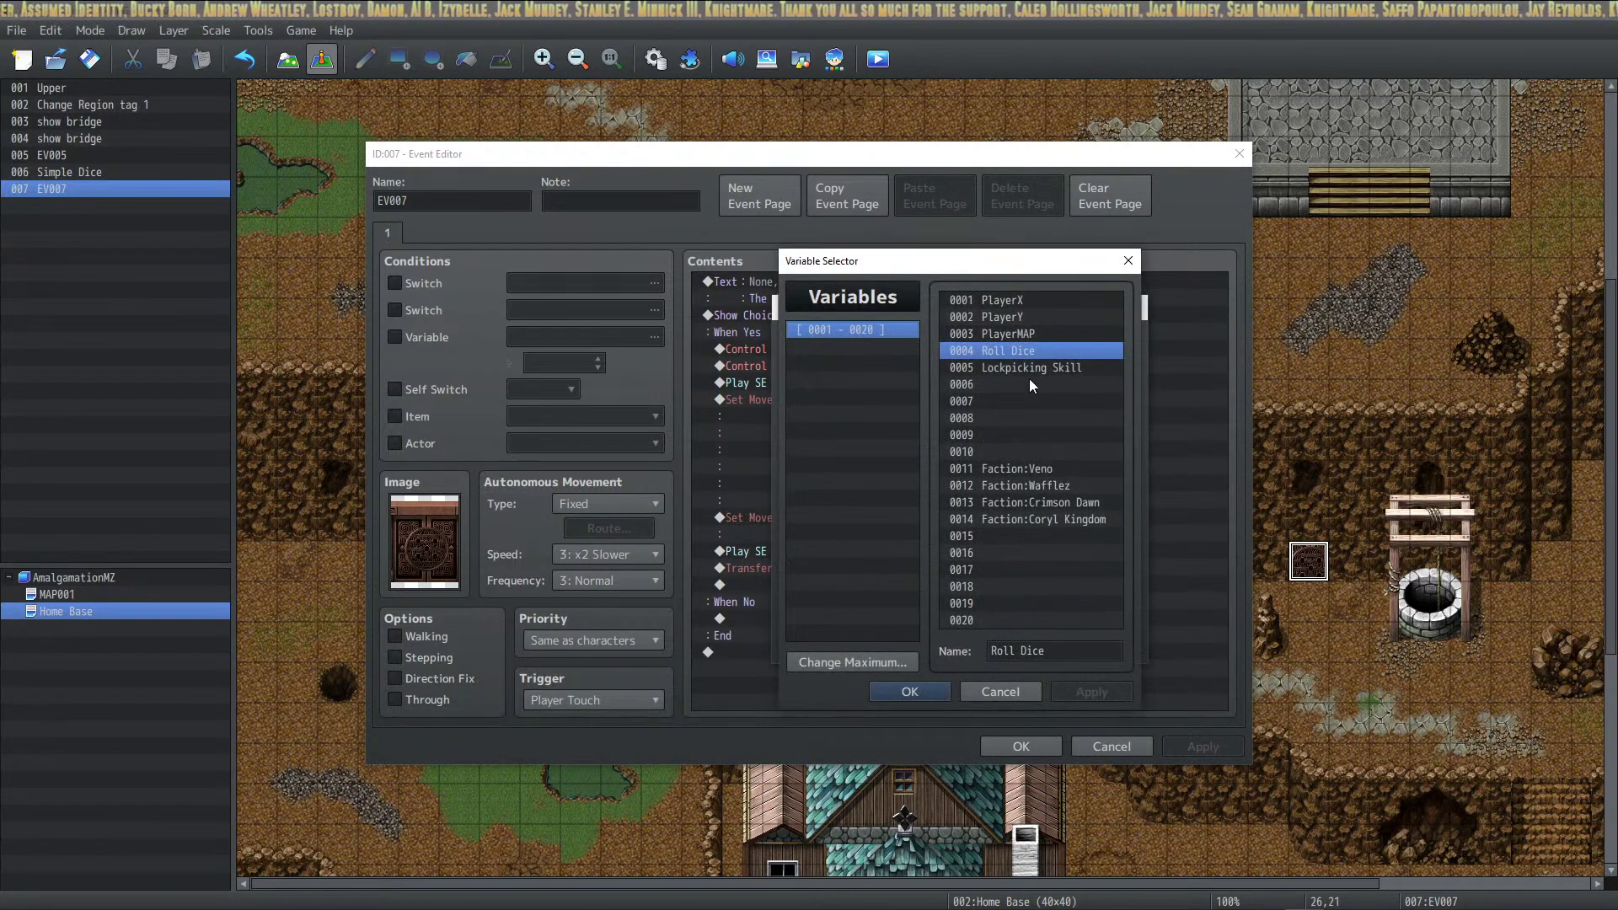
click(1029, 369)
click(927, 689)
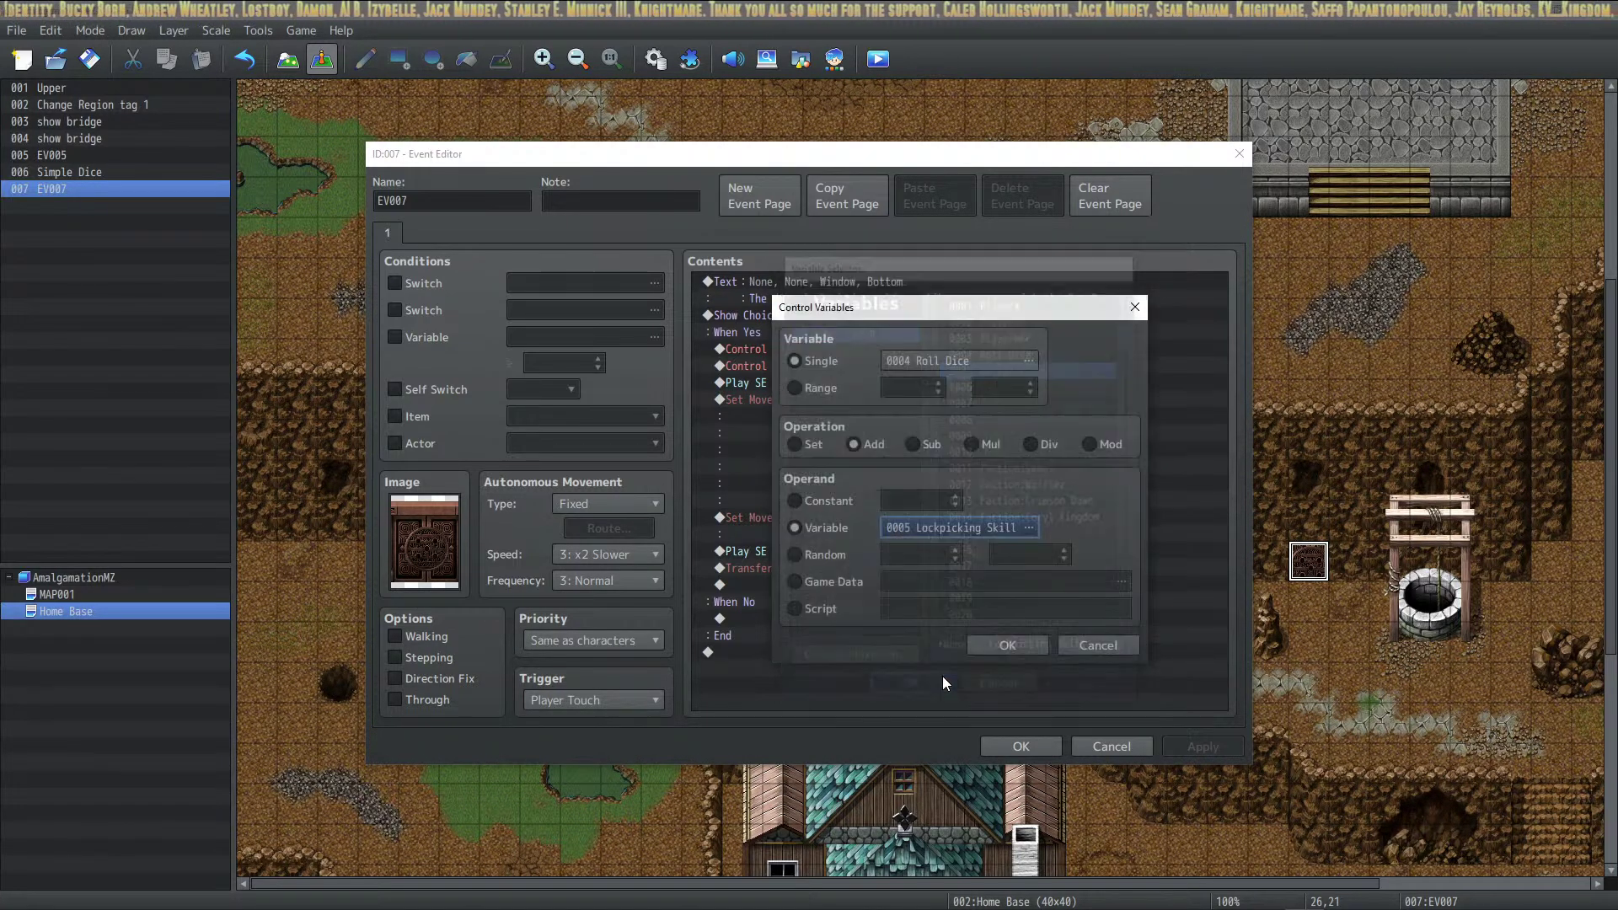
click(1019, 644)
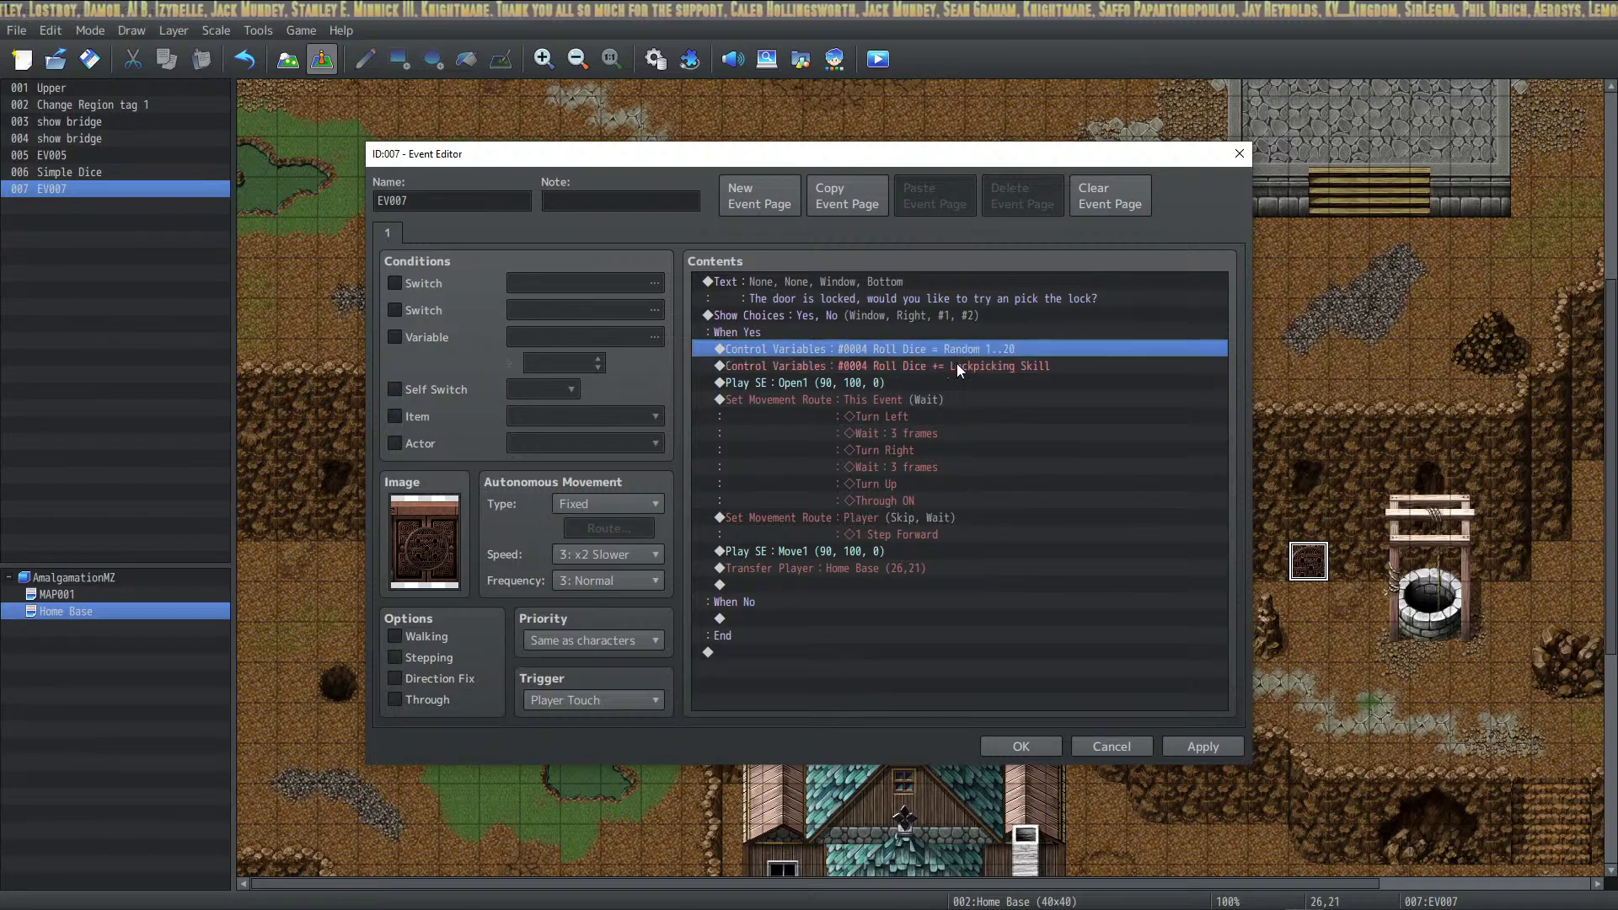
Insert a Conditional Branch on variable 0004 Roll Dice before the Open1 sound effect in the When Yes branch
right_click(930, 377)
click(963, 393)
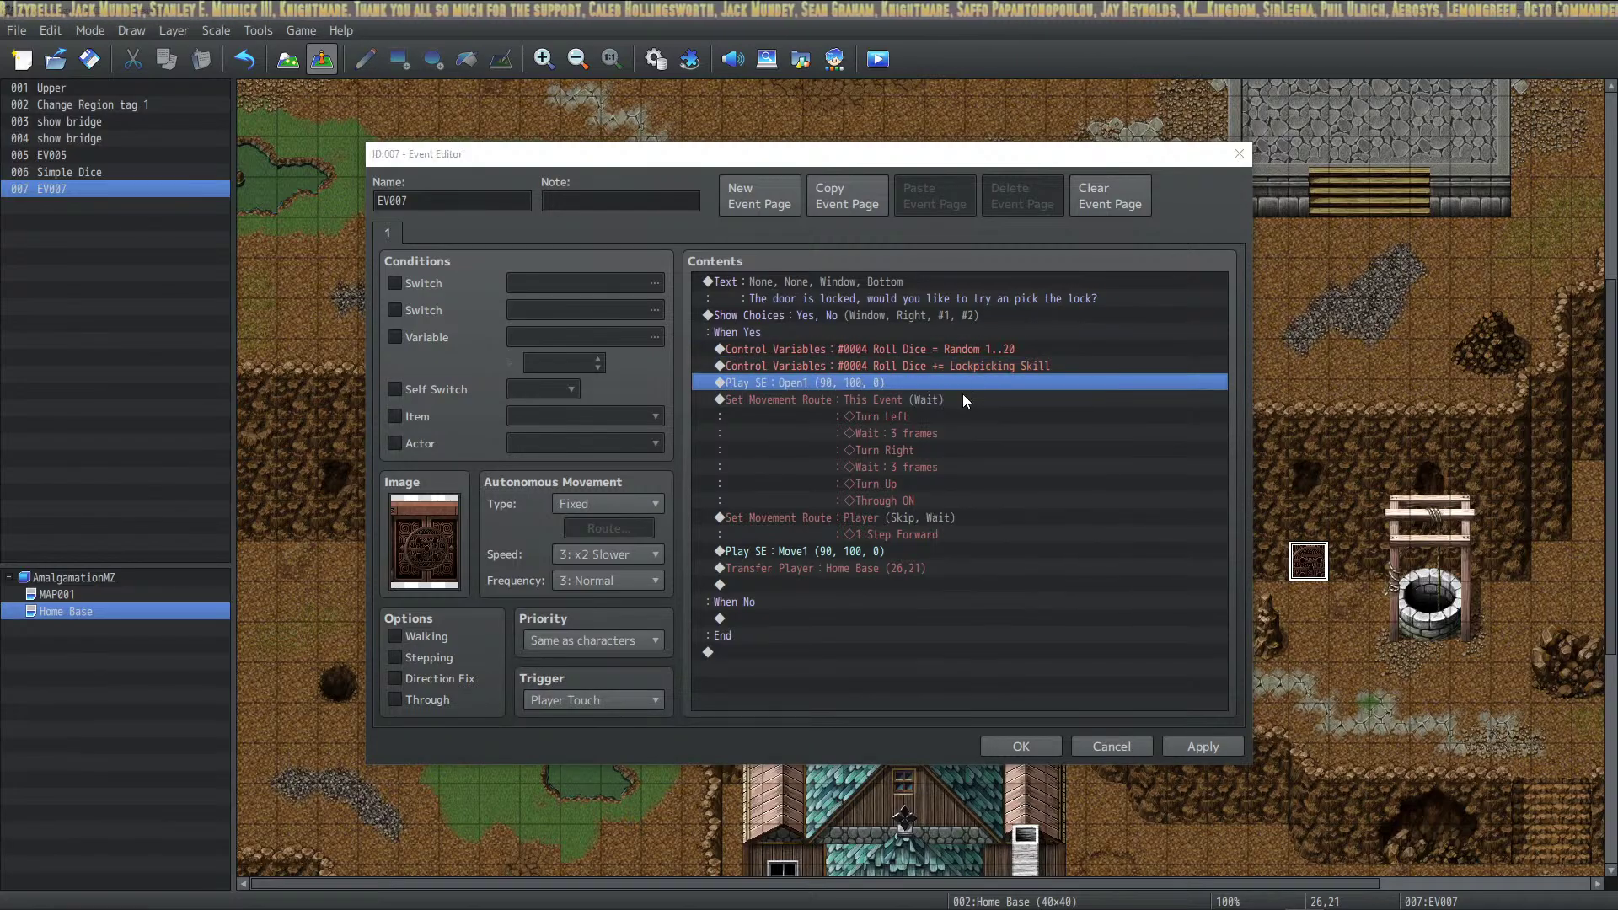
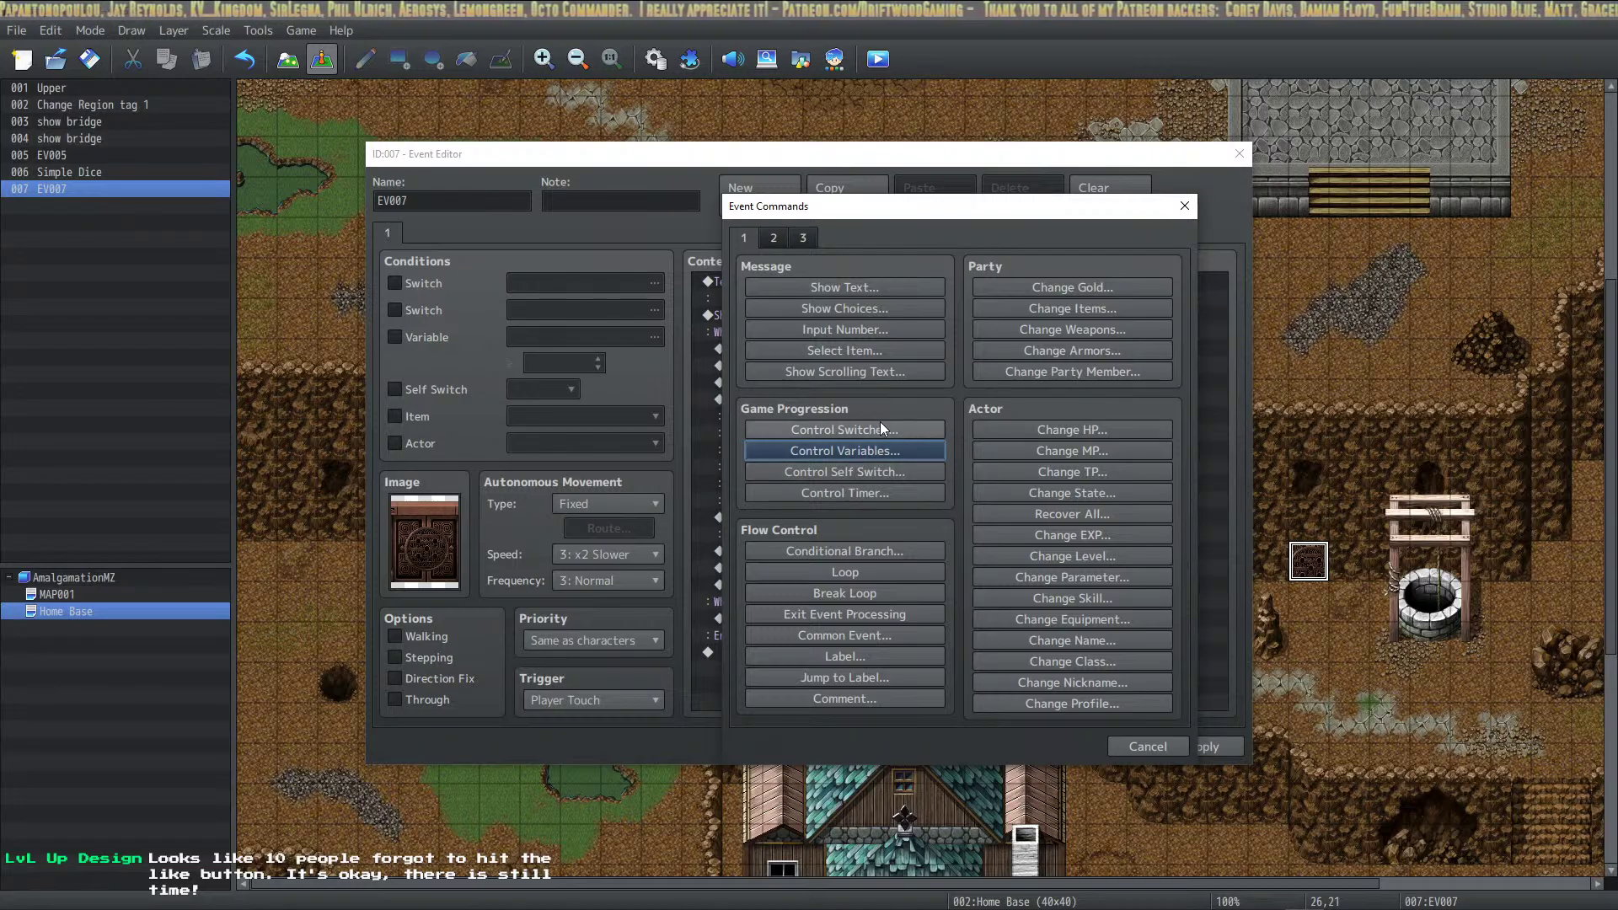
click(848, 547)
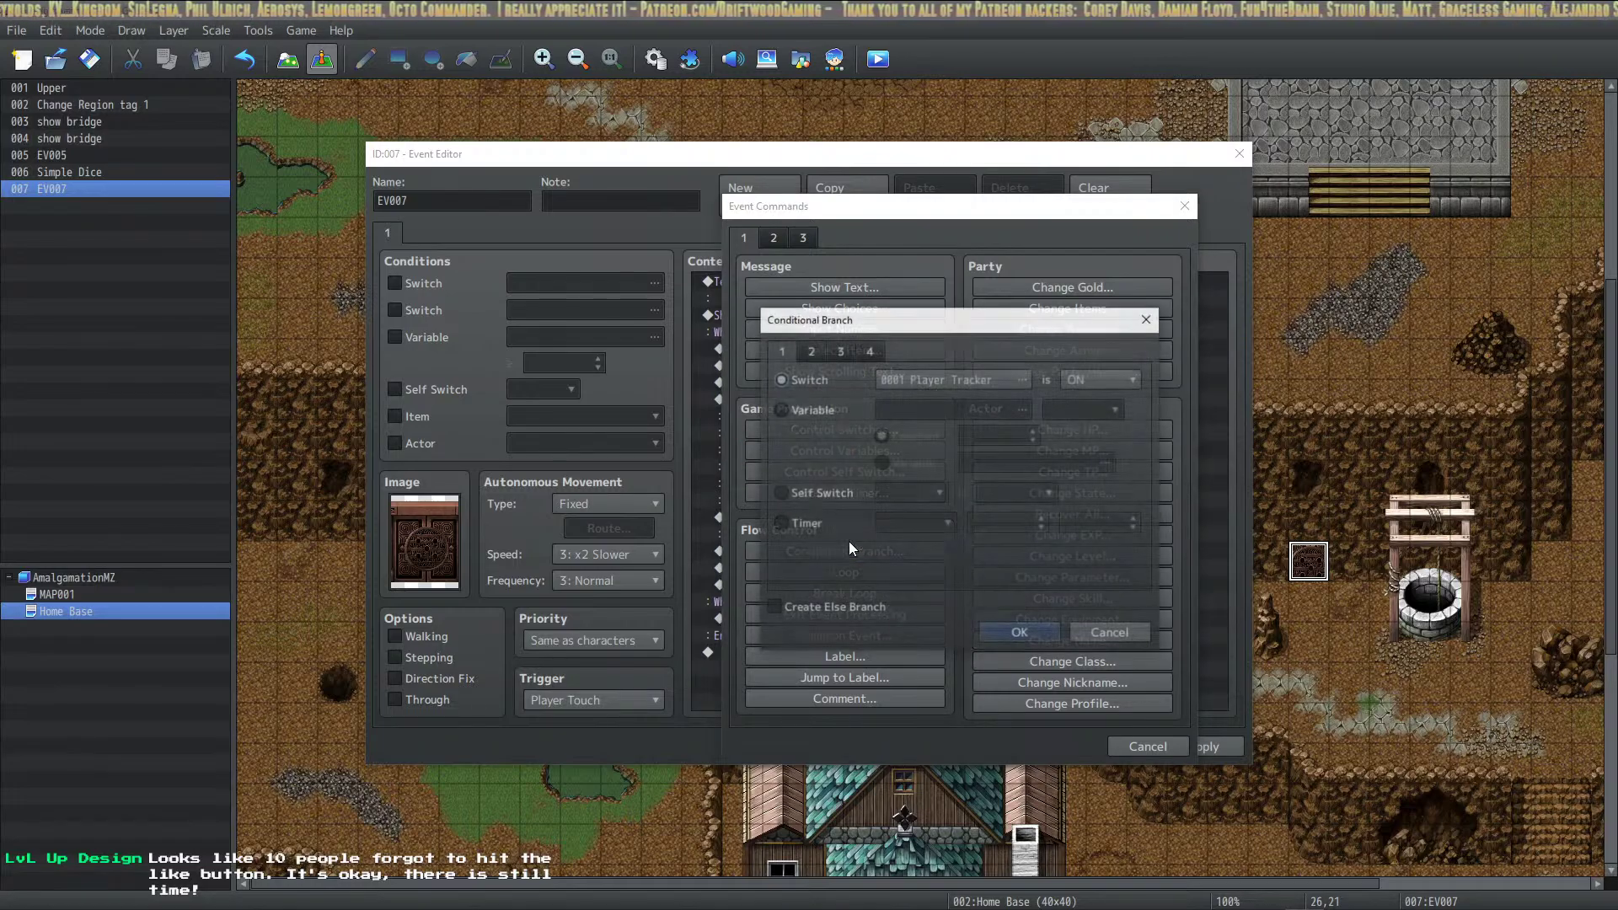
click(936, 378)
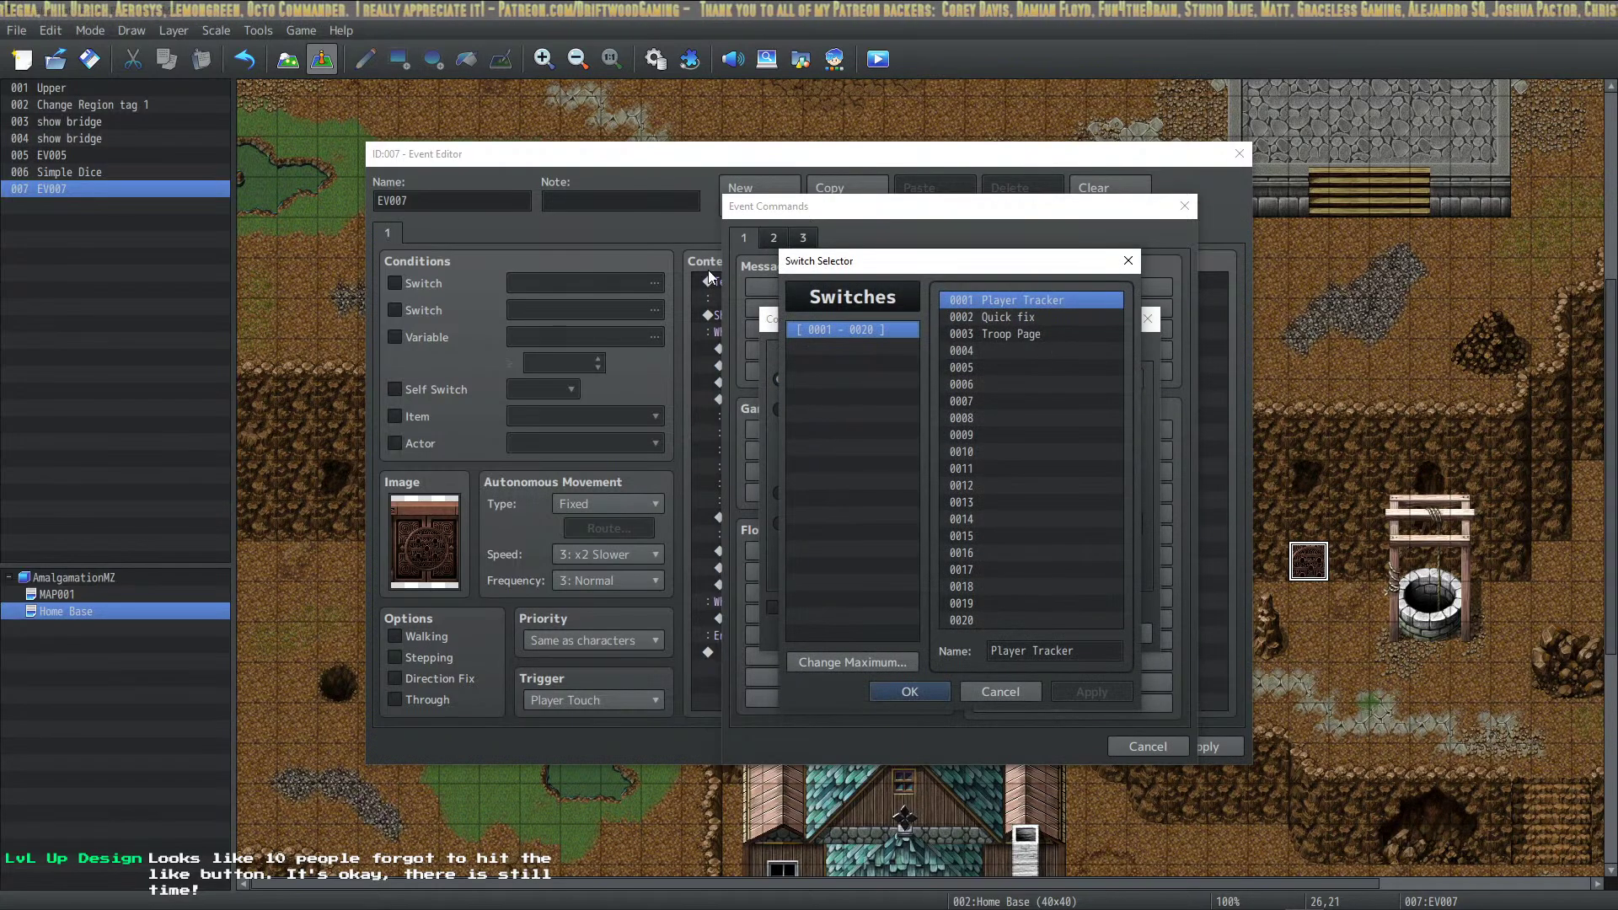
click(1016, 696)
click(780, 409)
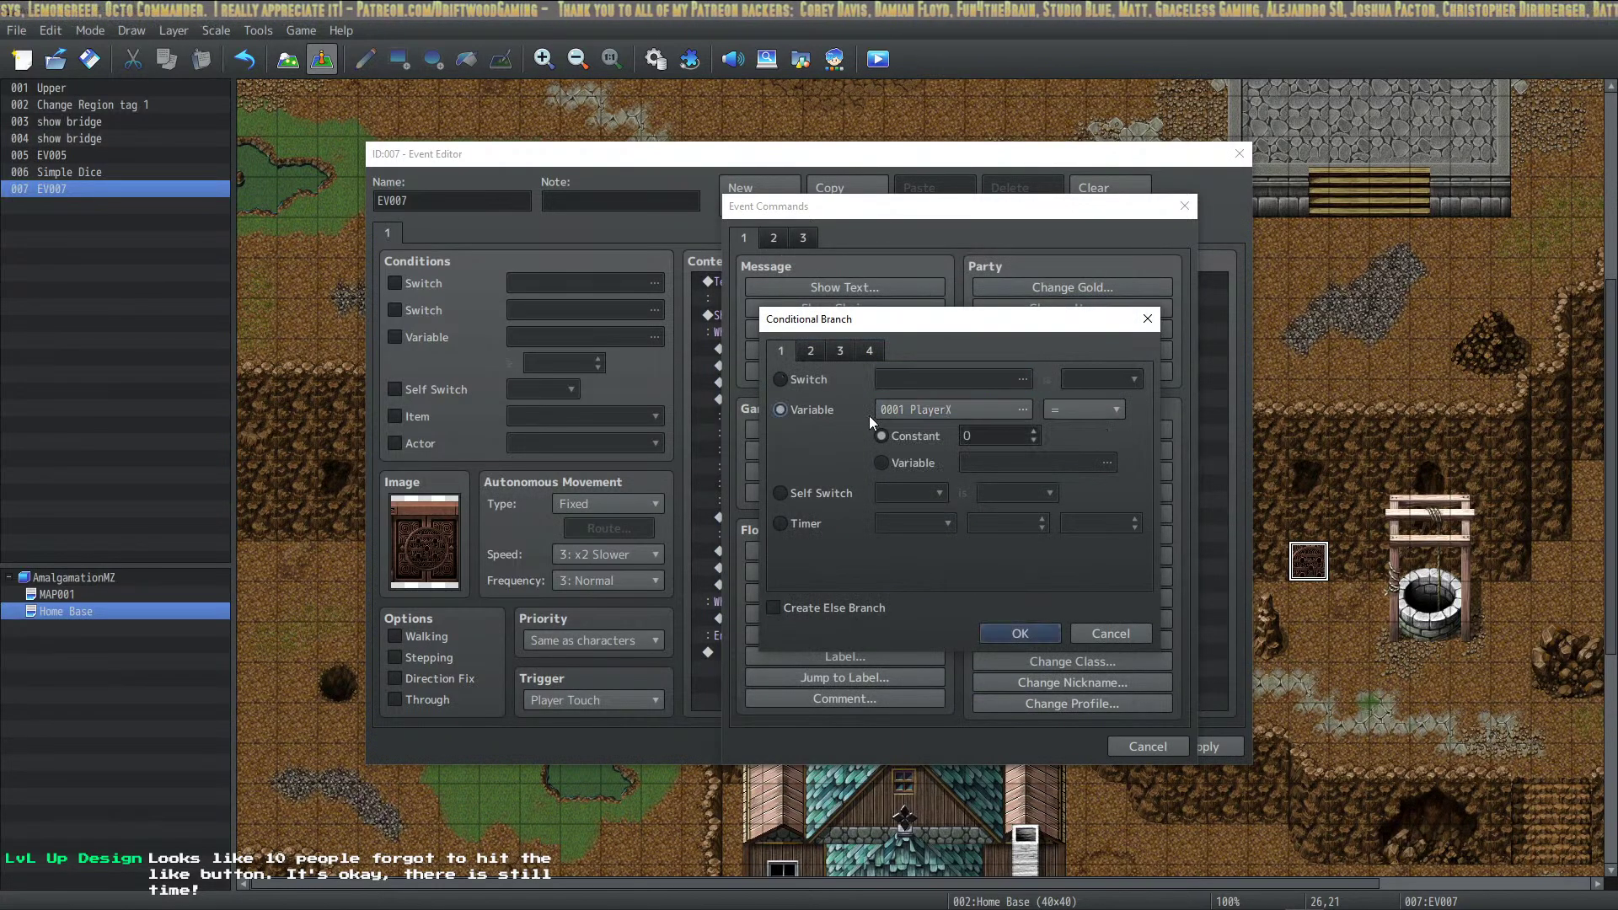
click(939, 411)
click(1000, 353)
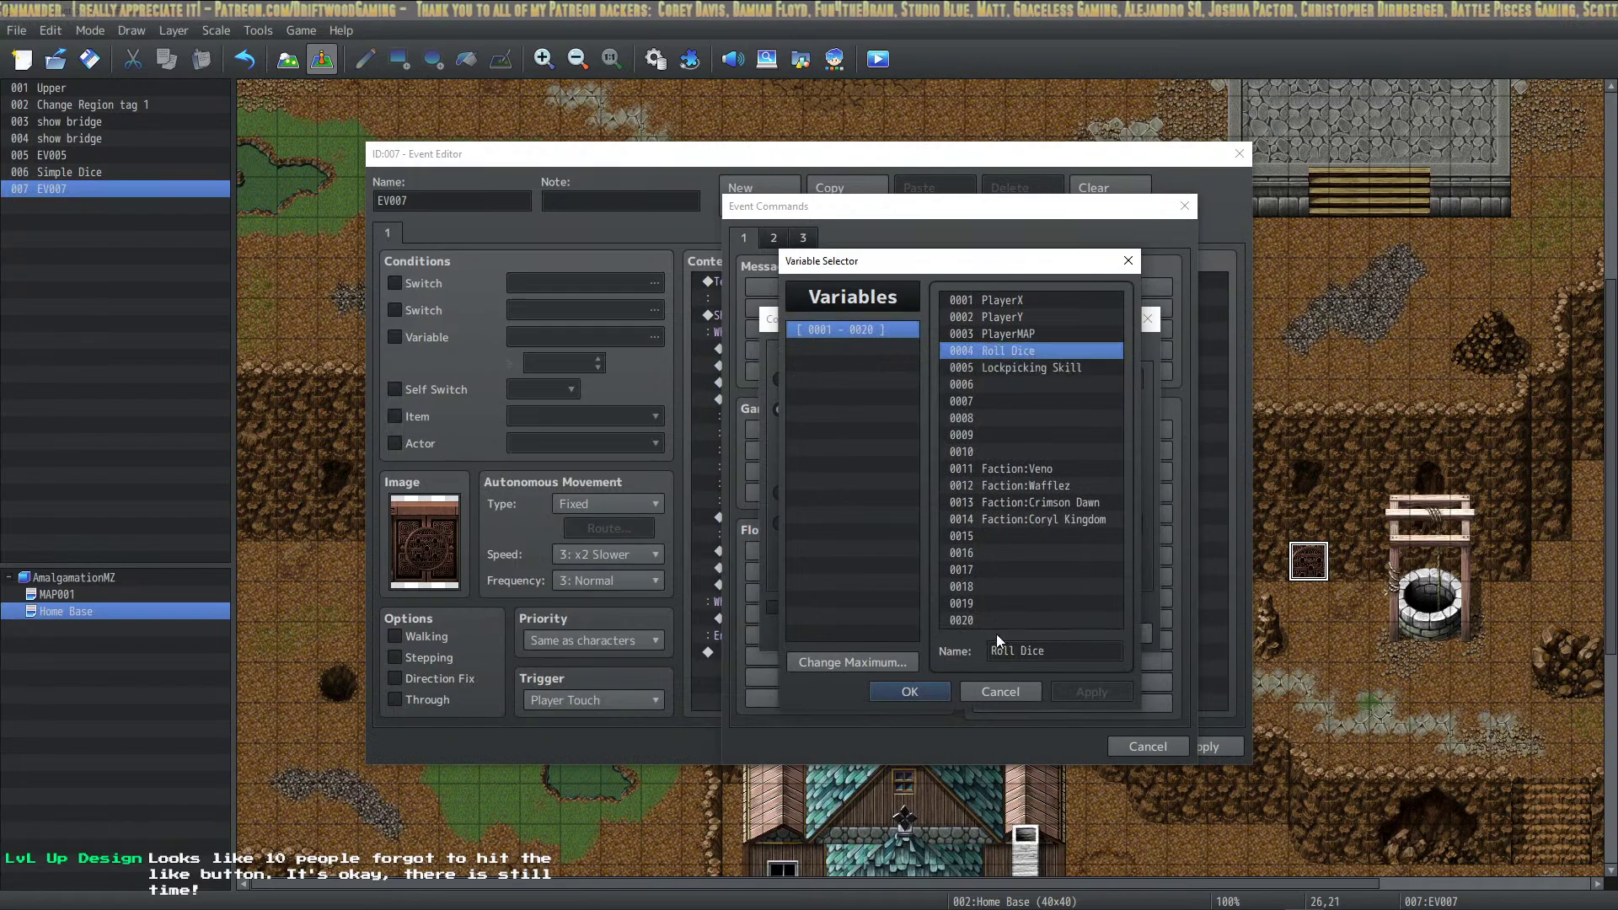
click(911, 692)
click(1047, 624)
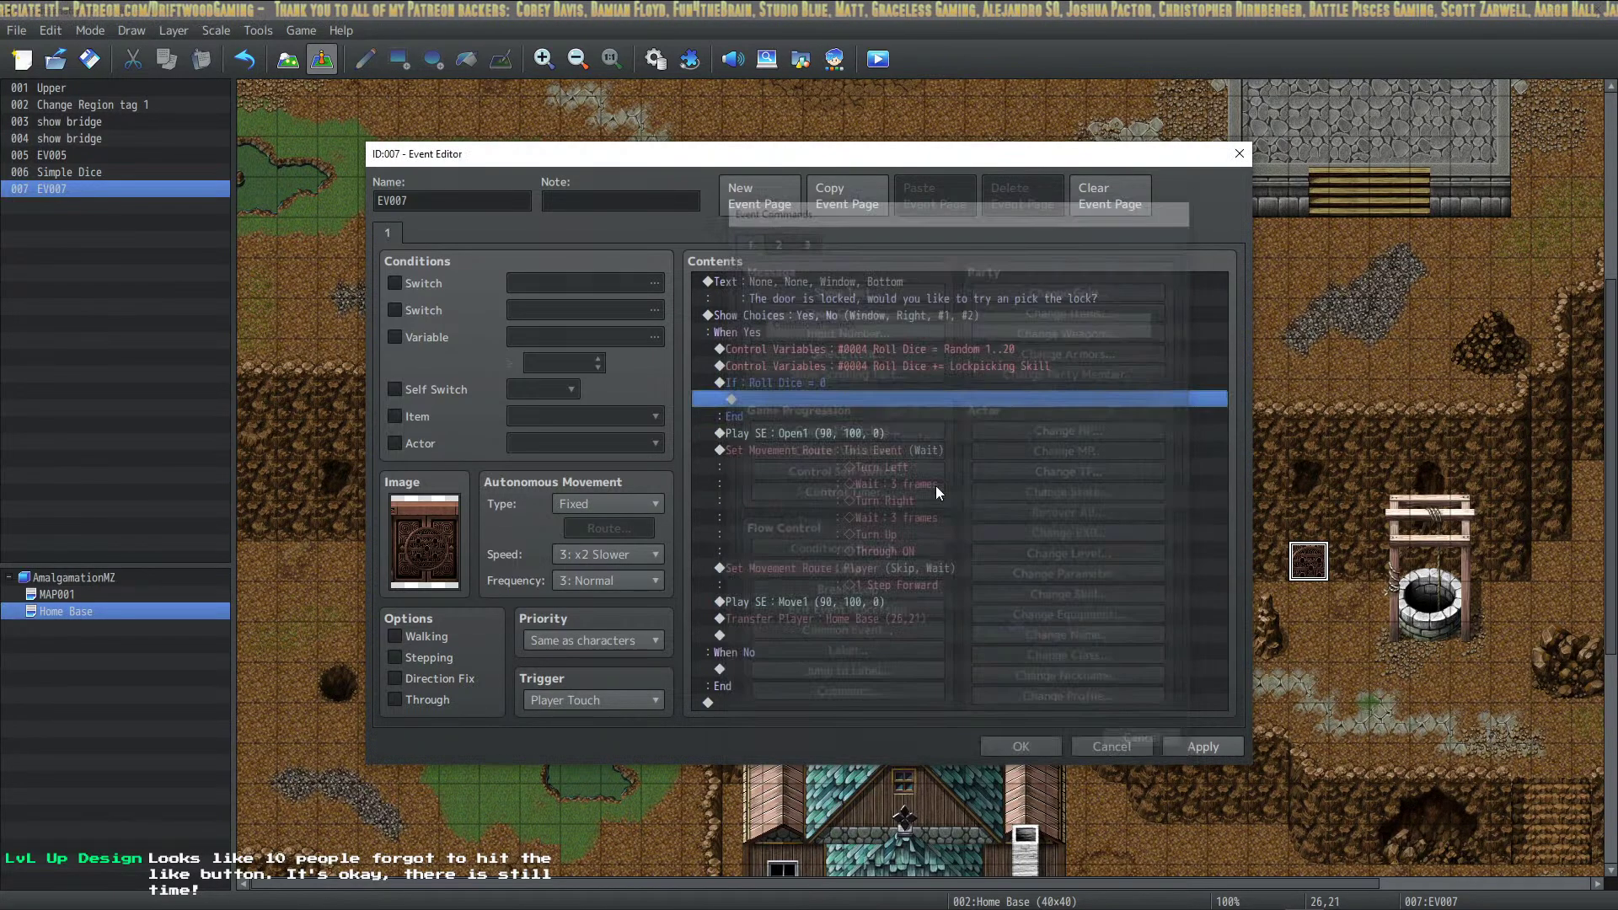
Edit the Roll Dice conditional branch to test for ≥ constant 10 and create an Else branch
click(929, 367)
click(941, 378)
click(877, 398)
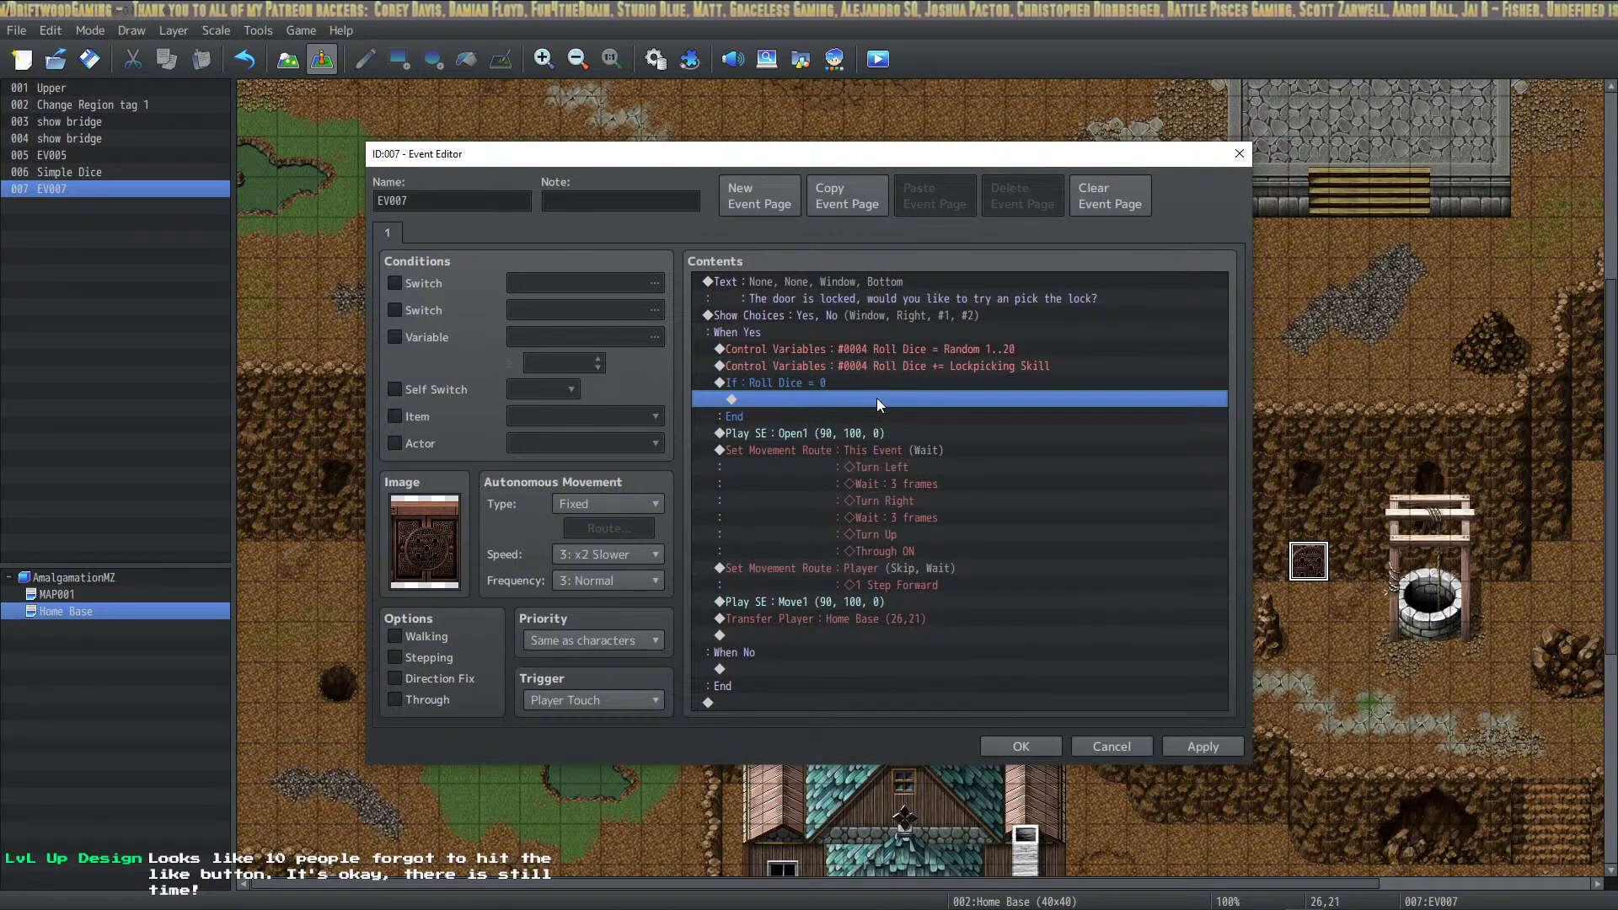
click(876, 382)
right_click(878, 382)
click(924, 410)
click(1086, 408)
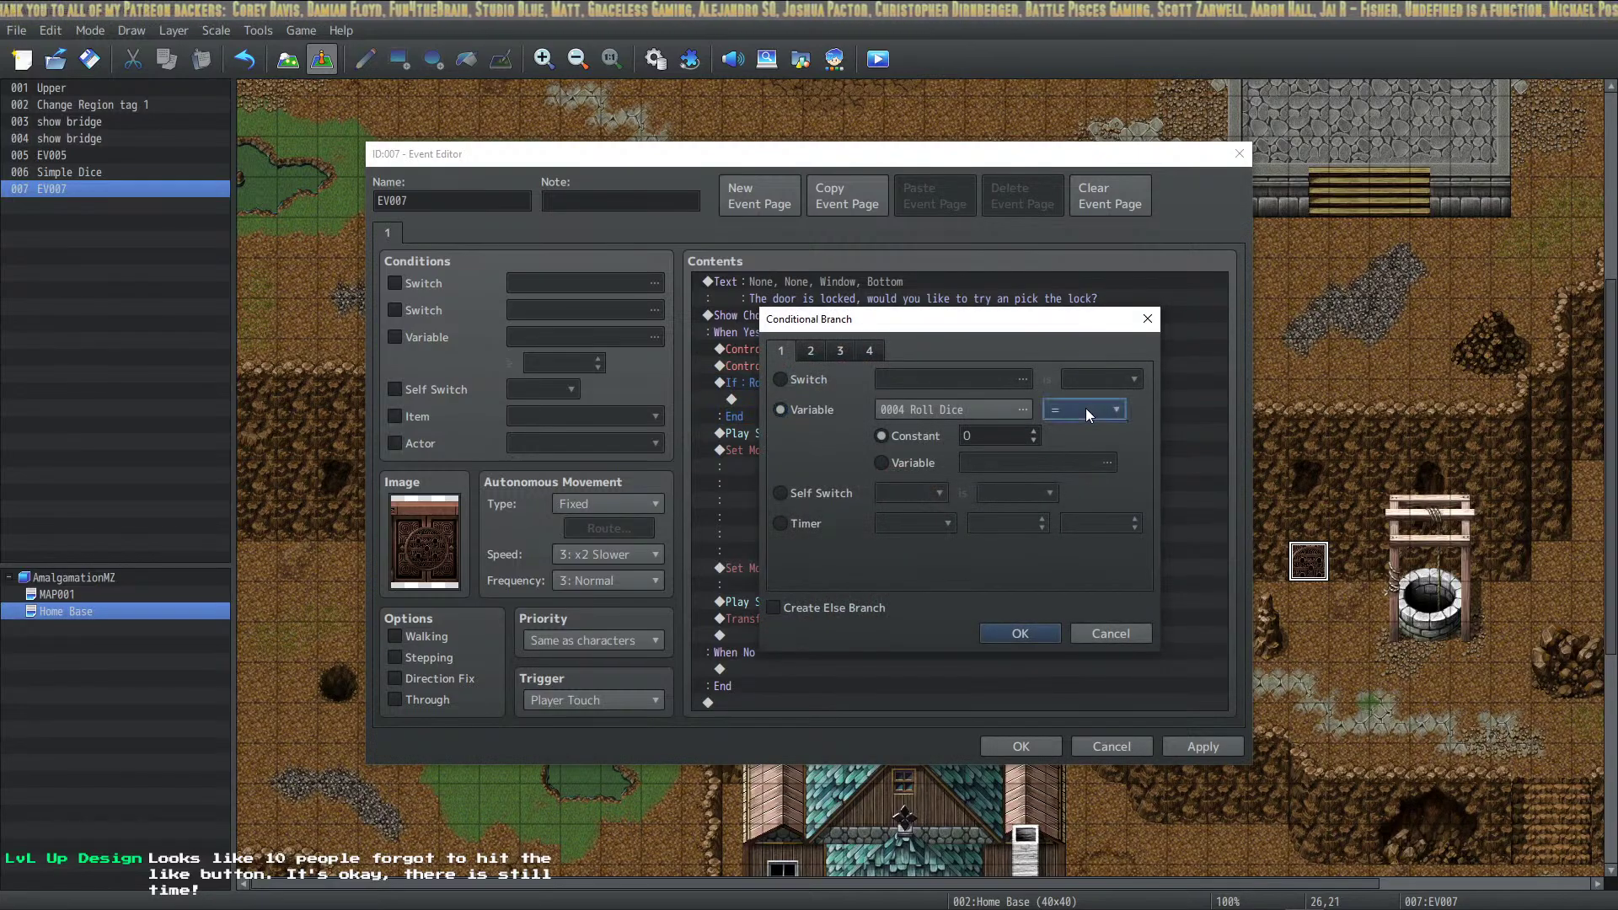
click(1076, 457)
click(1011, 436)
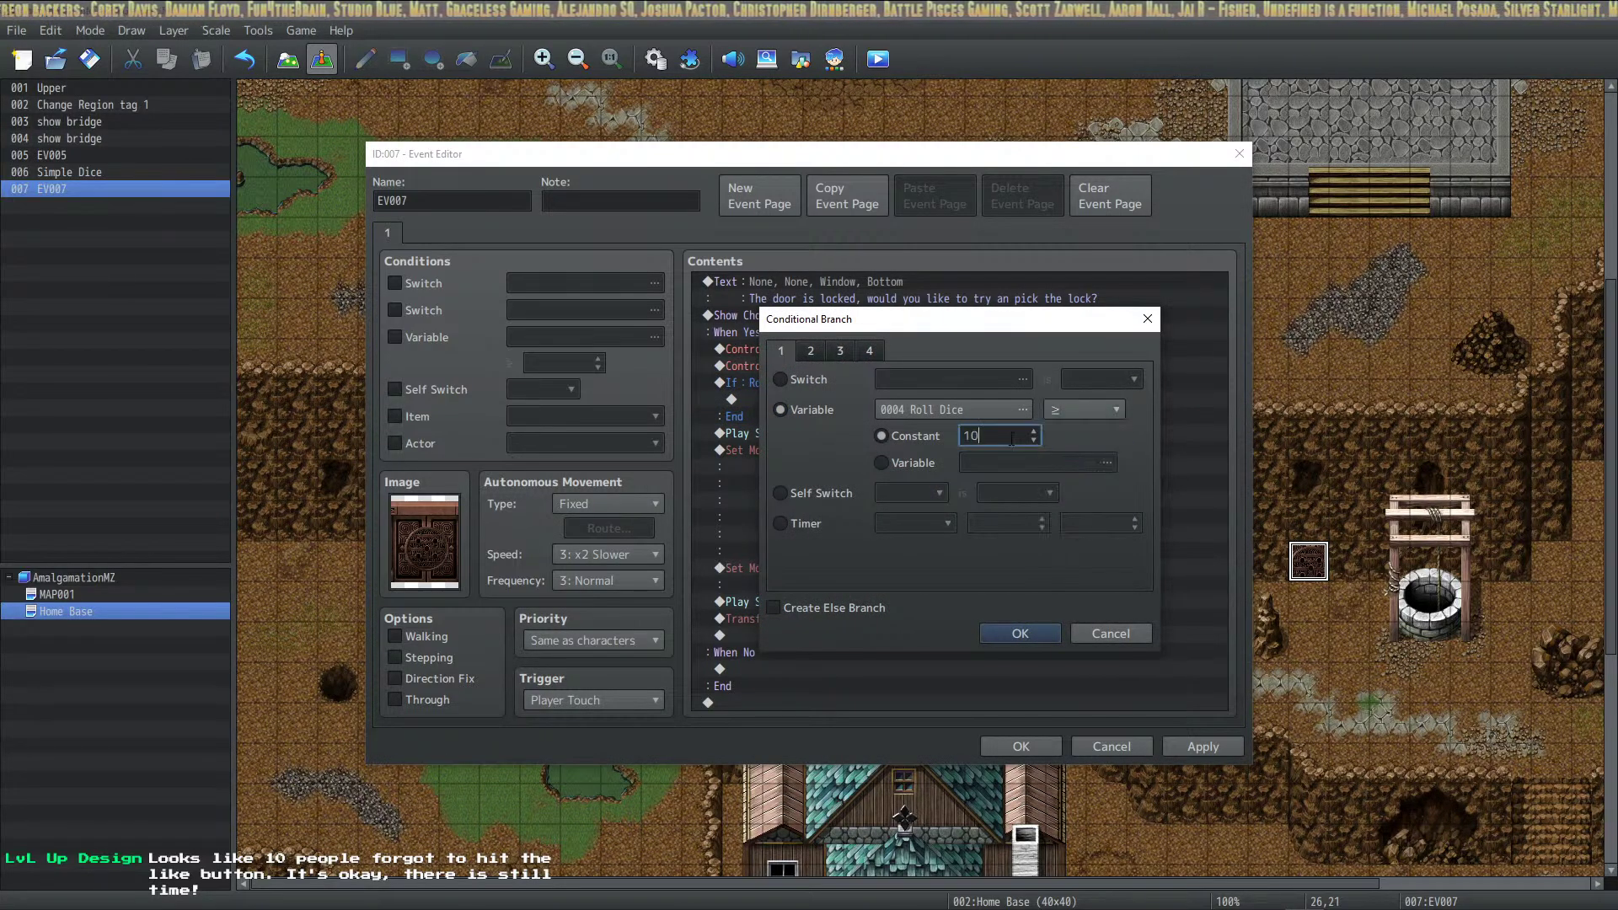
click(860, 610)
click(1020, 633)
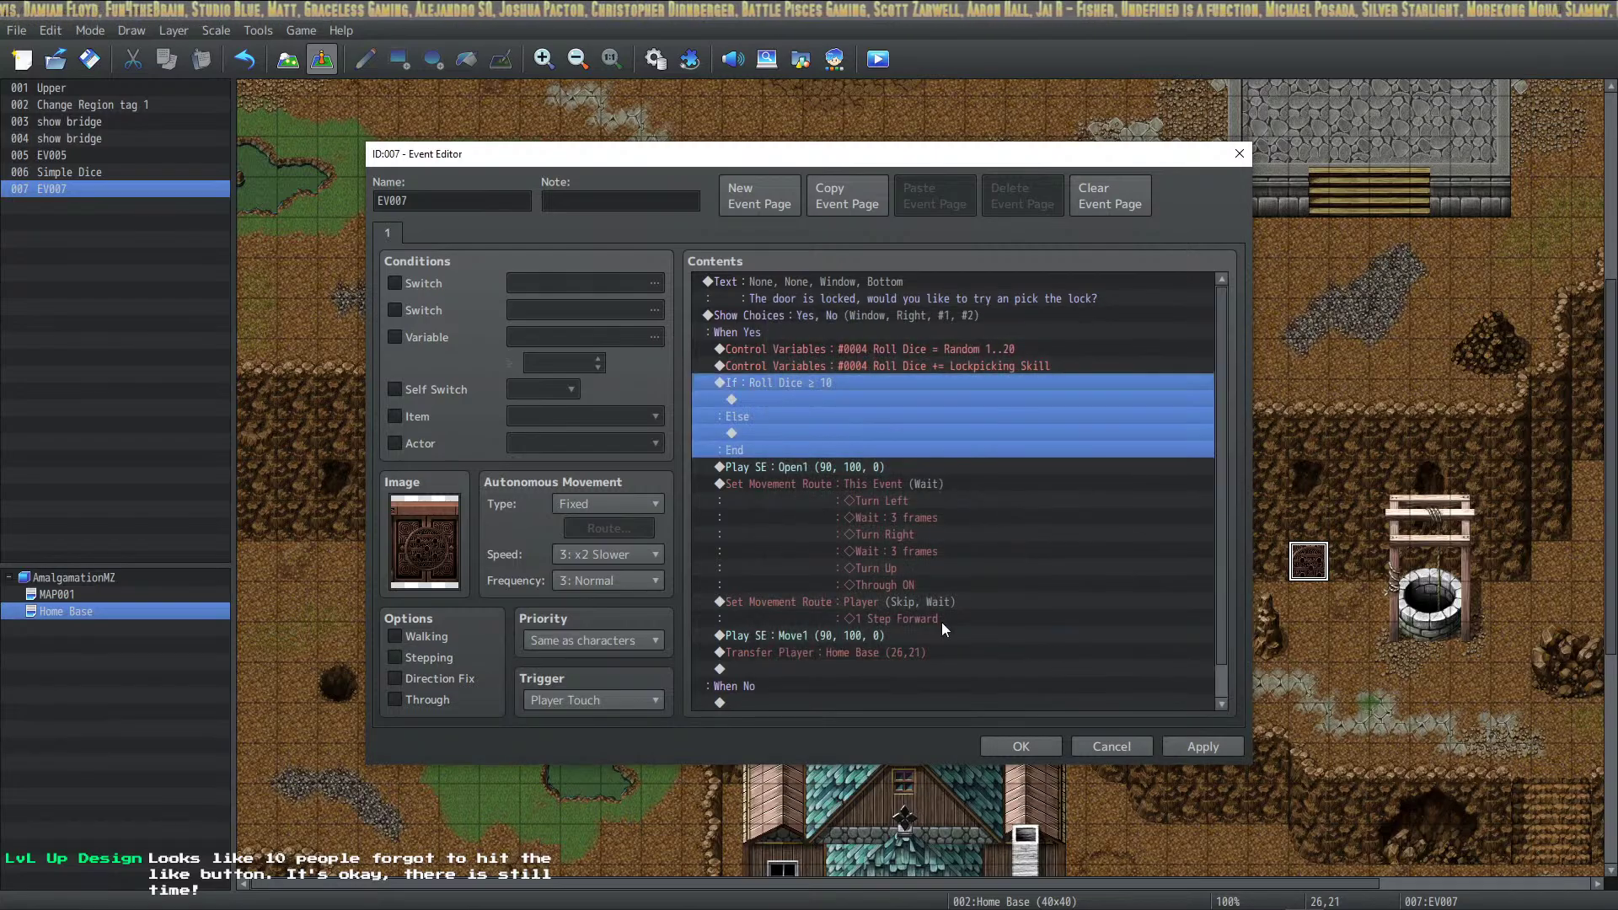
Move the door-opening commands, from the Open1 sound effect through Transfer Player, into the If Roll Dice ≥ 10 branch
click(862, 467)
shift+click(869, 652)
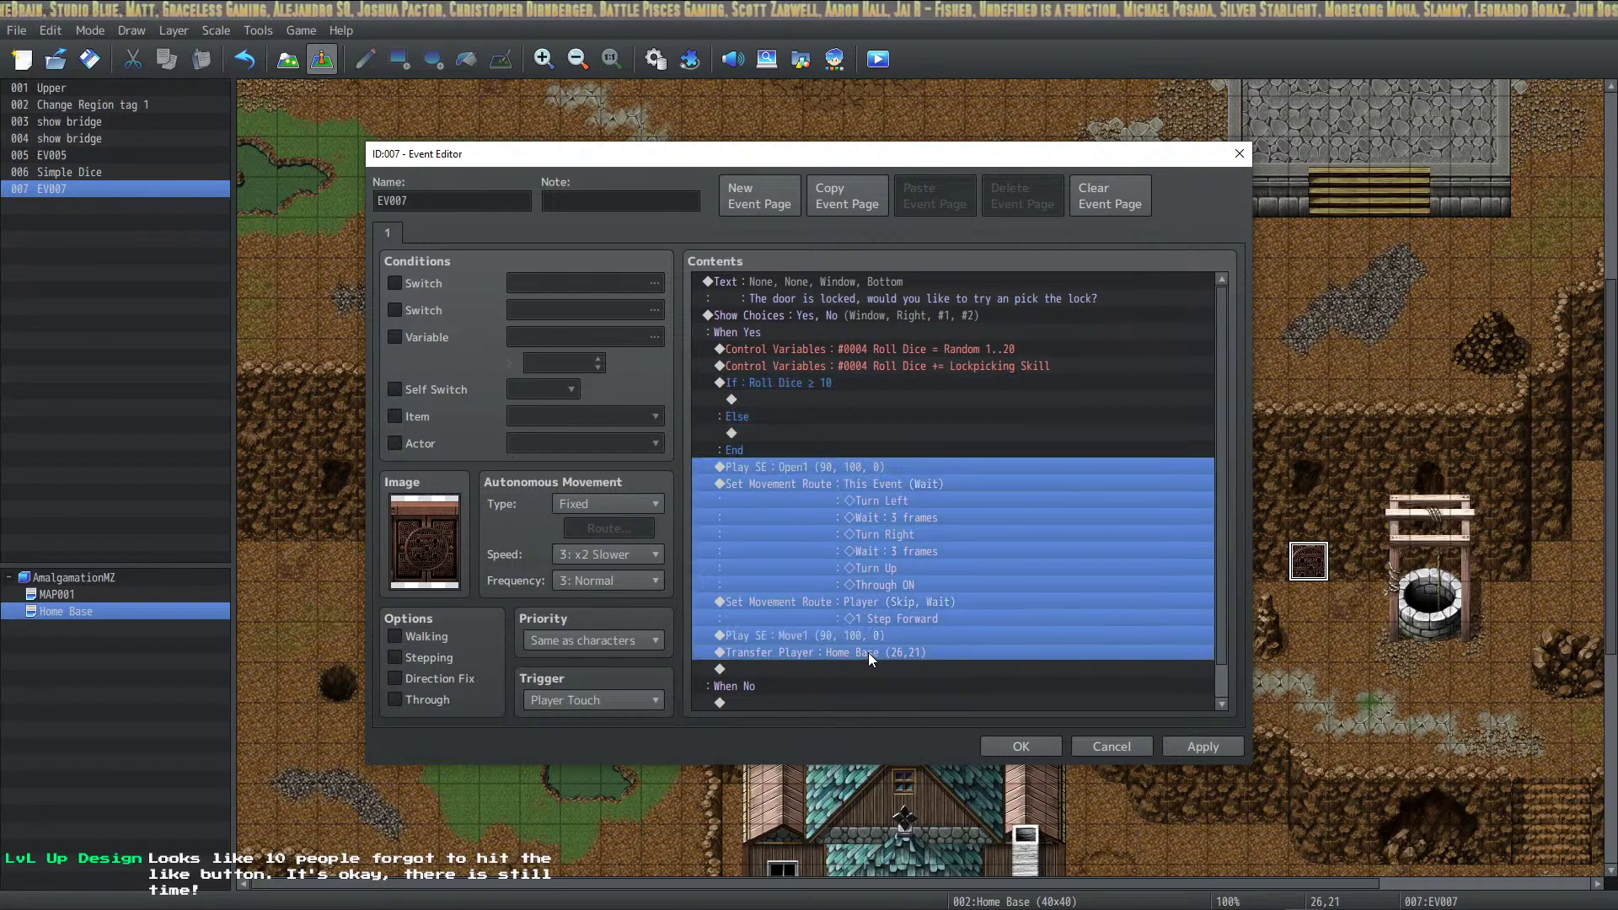
key(Delete)
click(771, 398)
key(ctrl+v)
Add a Show Text command before the Open1 sound effect with the first line "You're roll plus skill added up to : \v[4]"
right_click(819, 401)
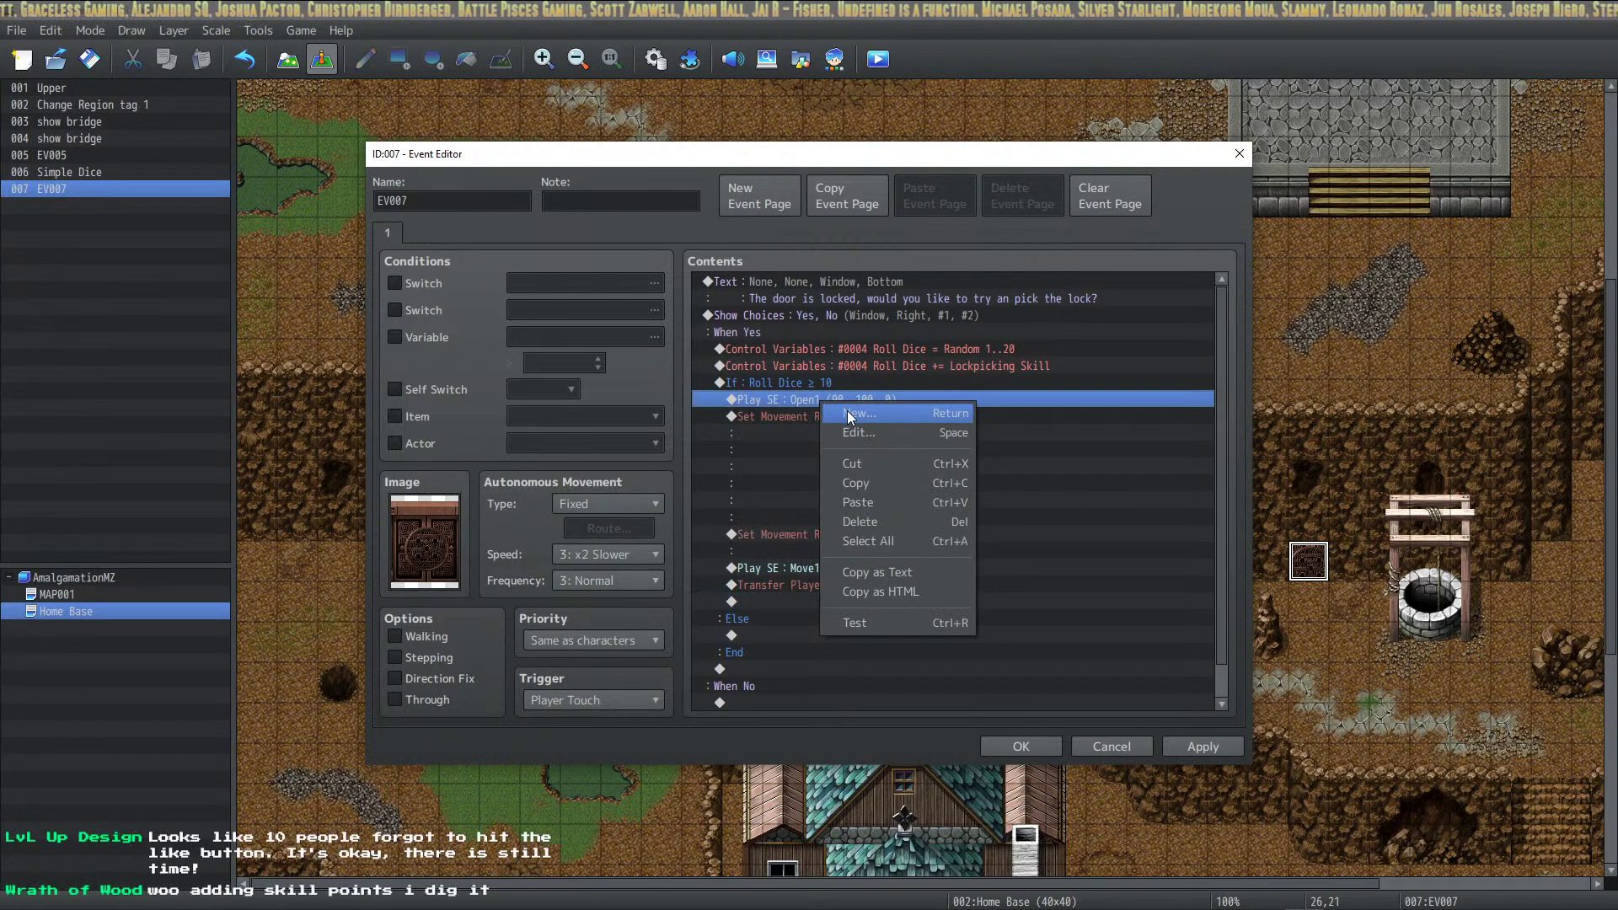
click(847, 412)
click(809, 281)
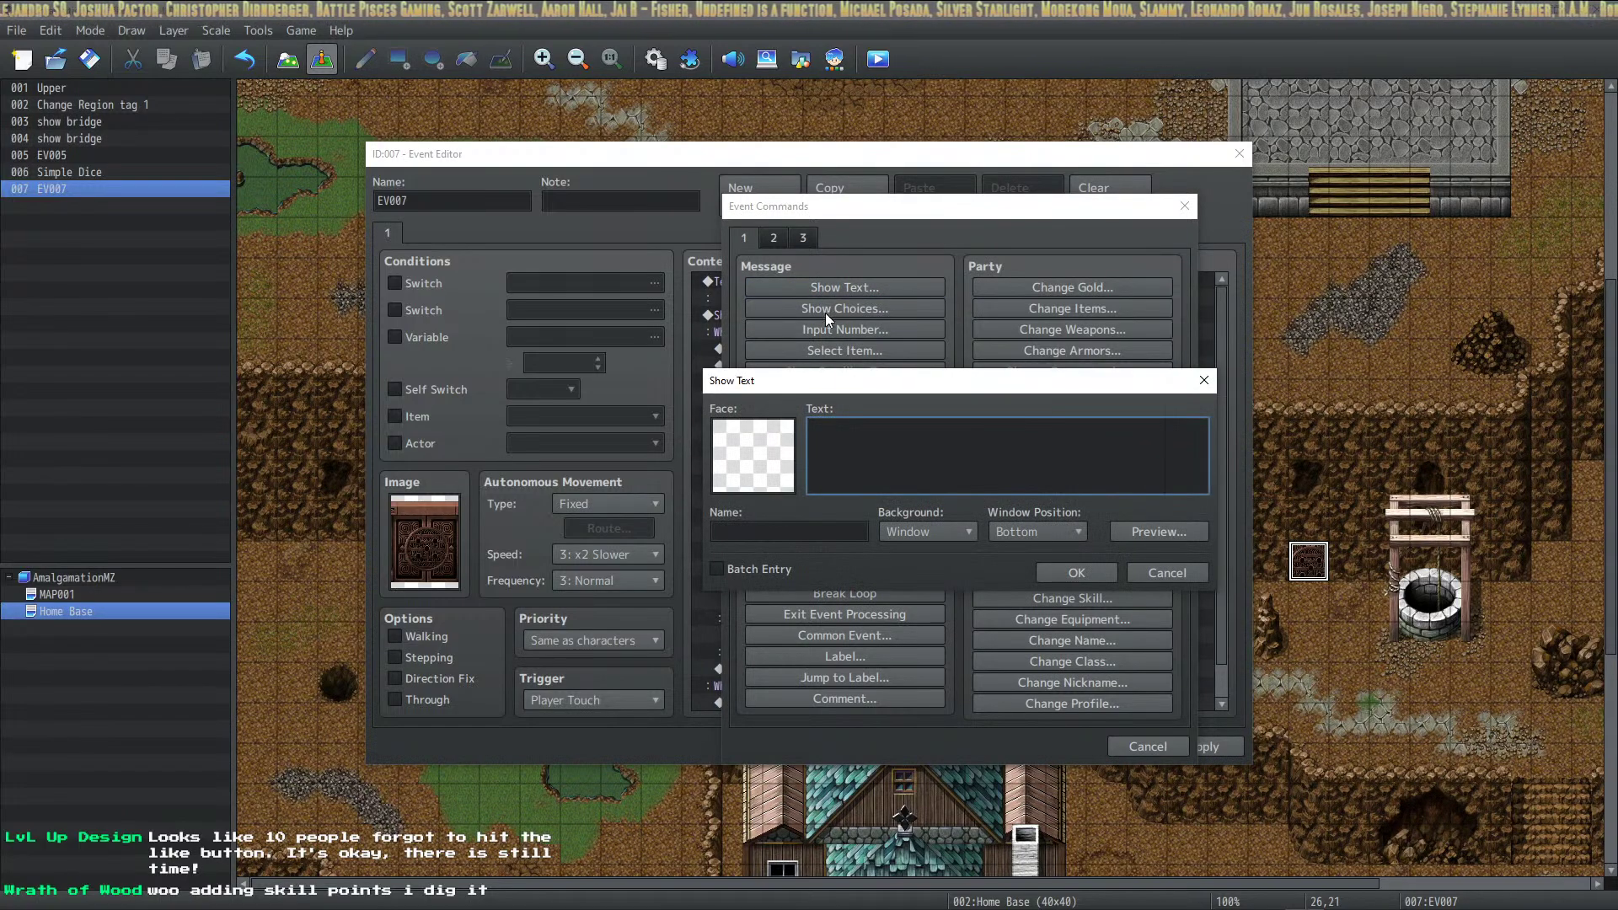
text(You're r)
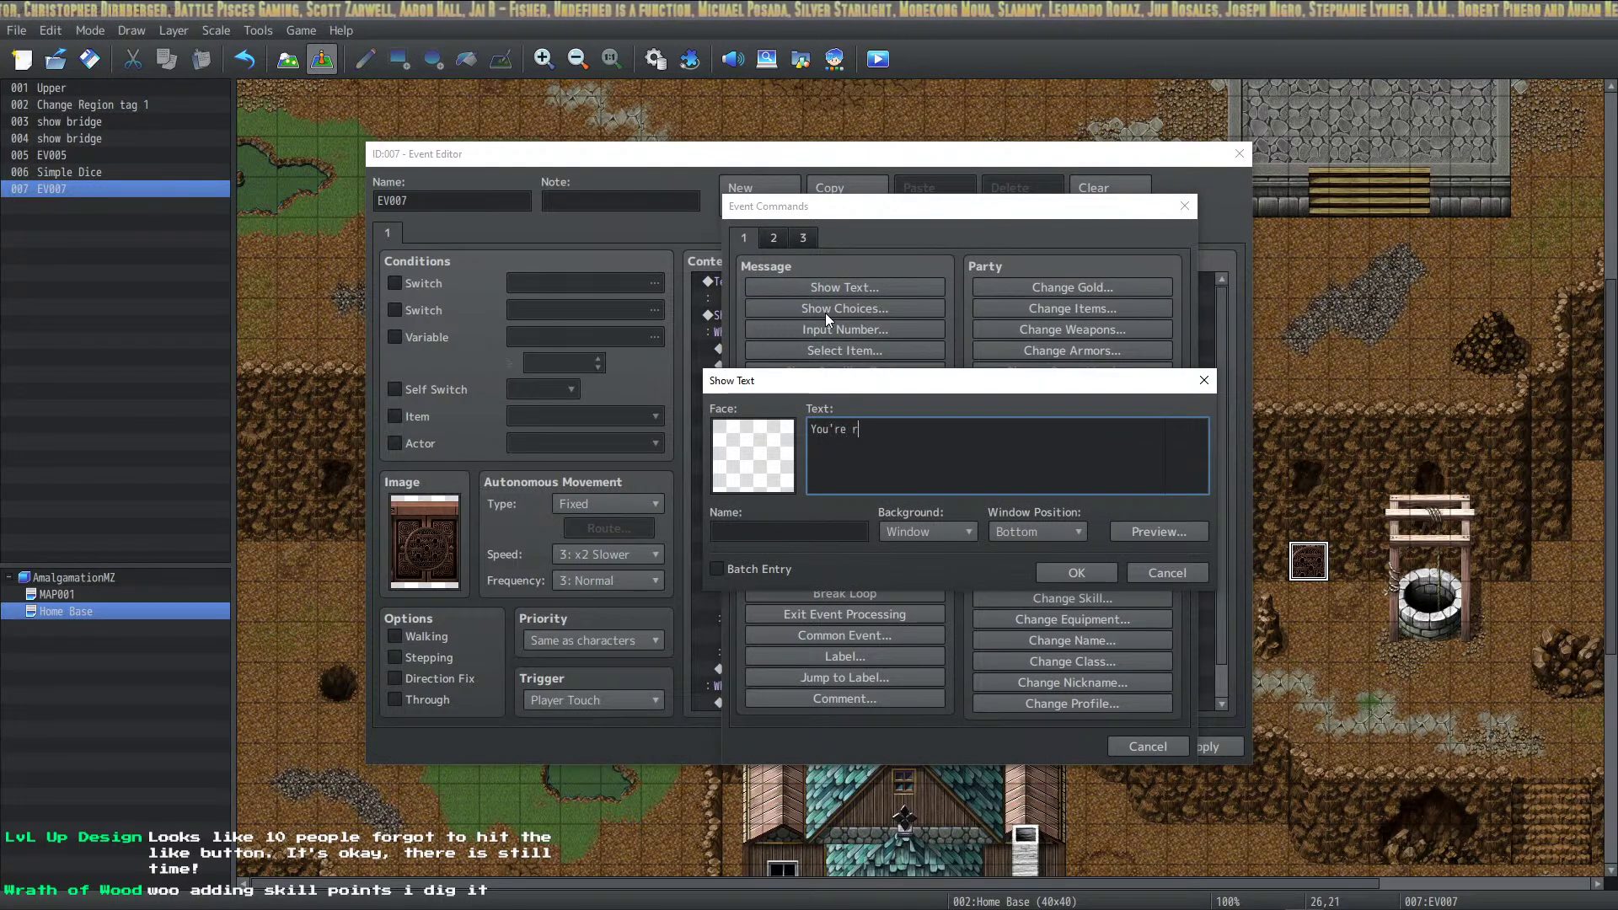
text(olle)
text(plus s)
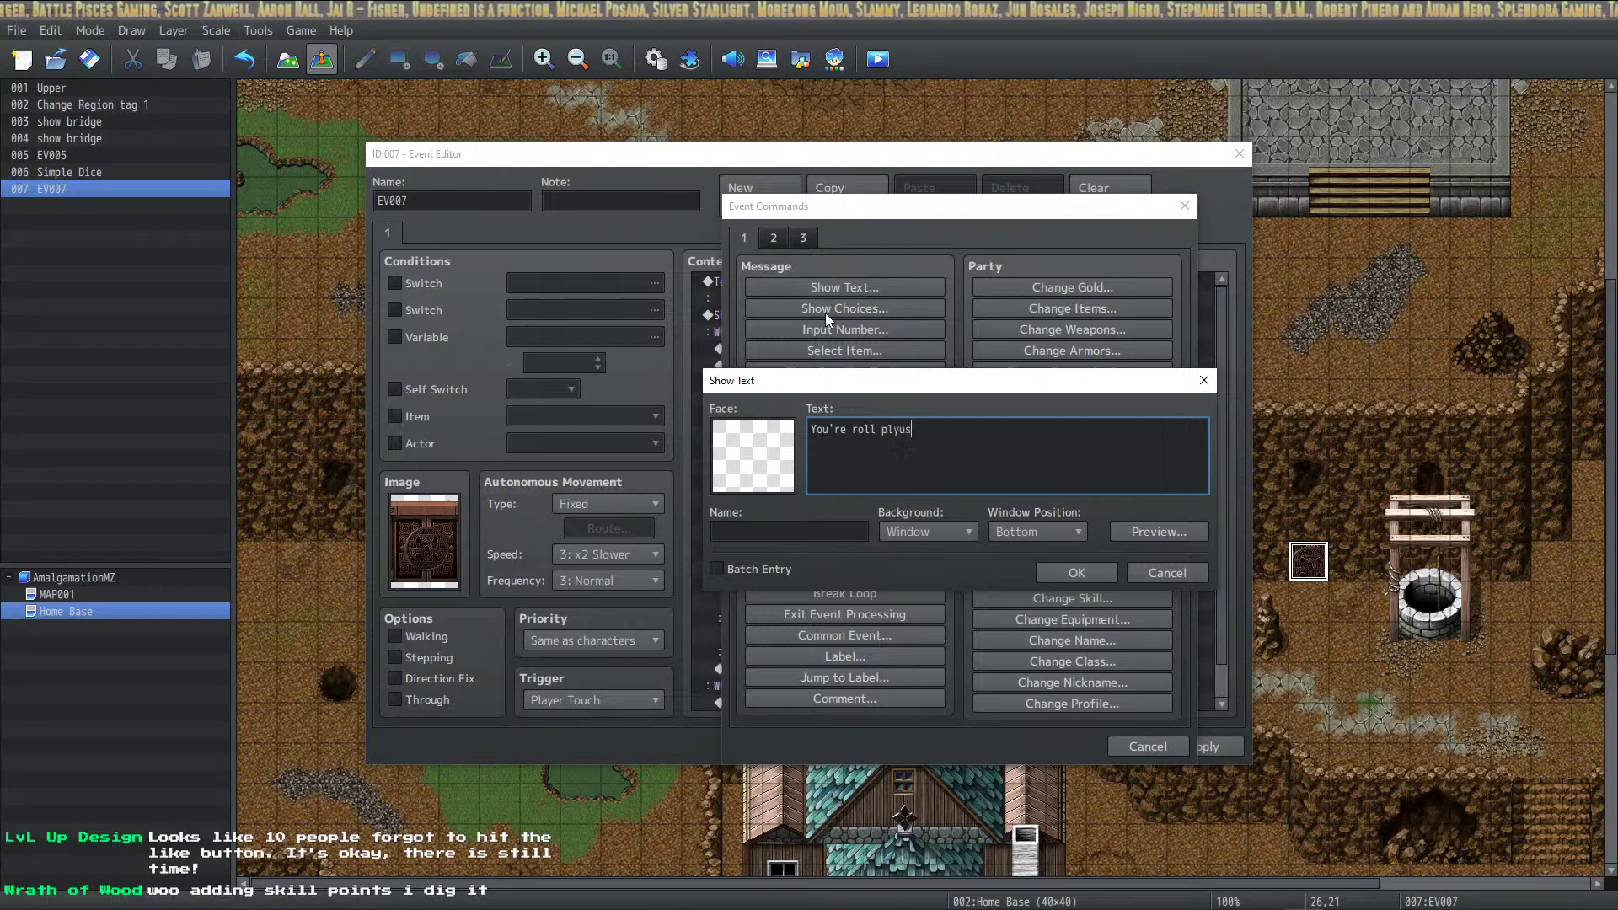
text(kill)
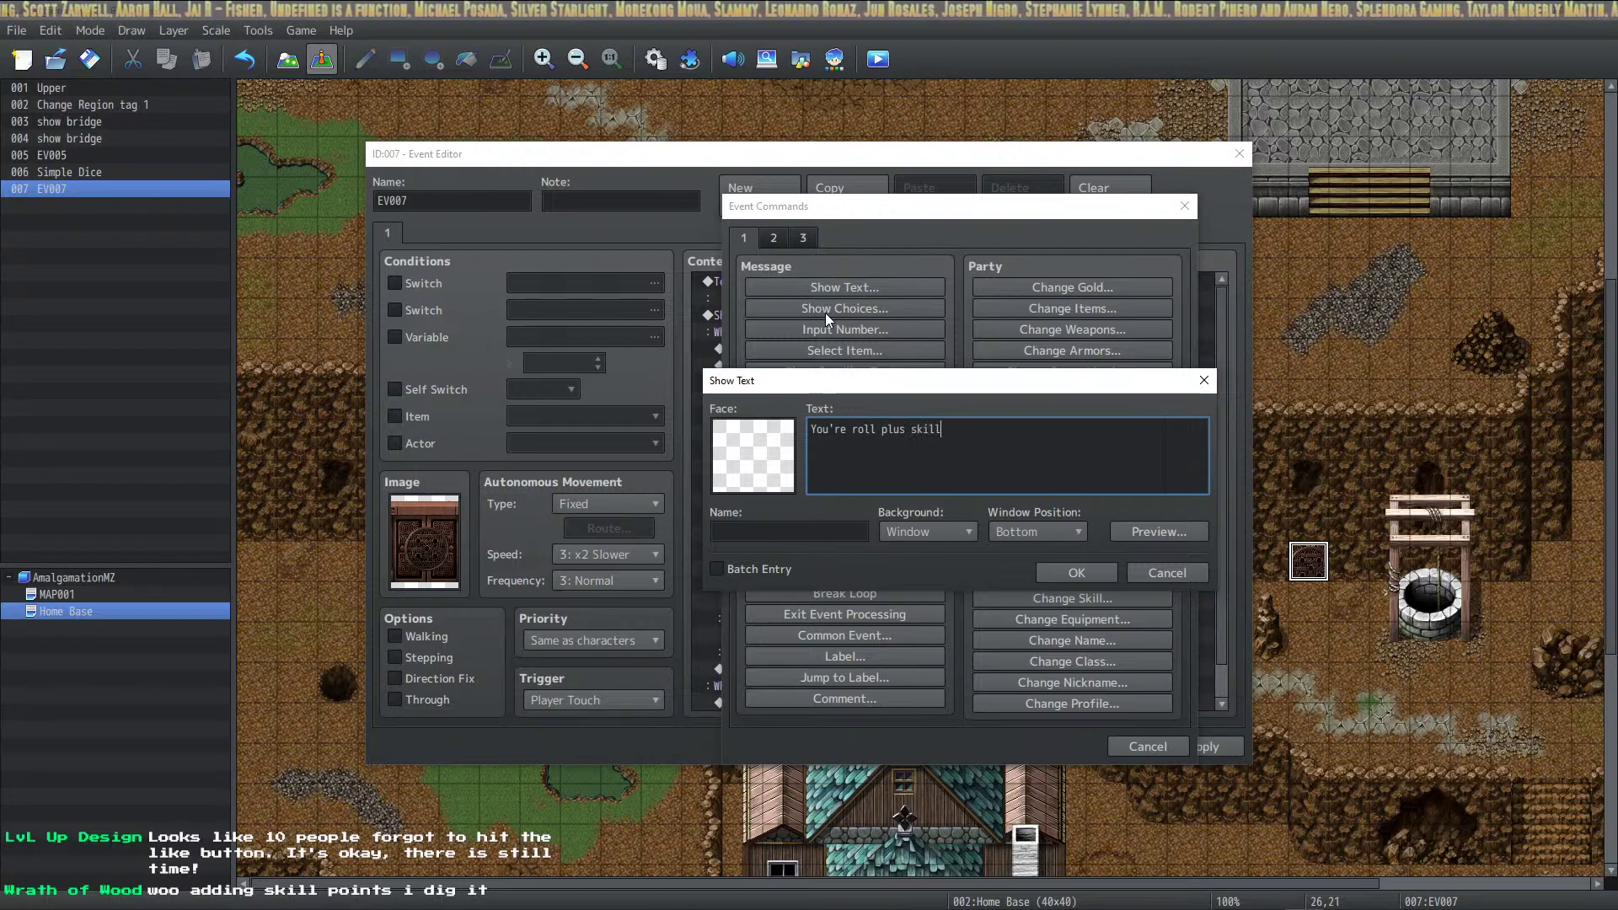
text( added up to )
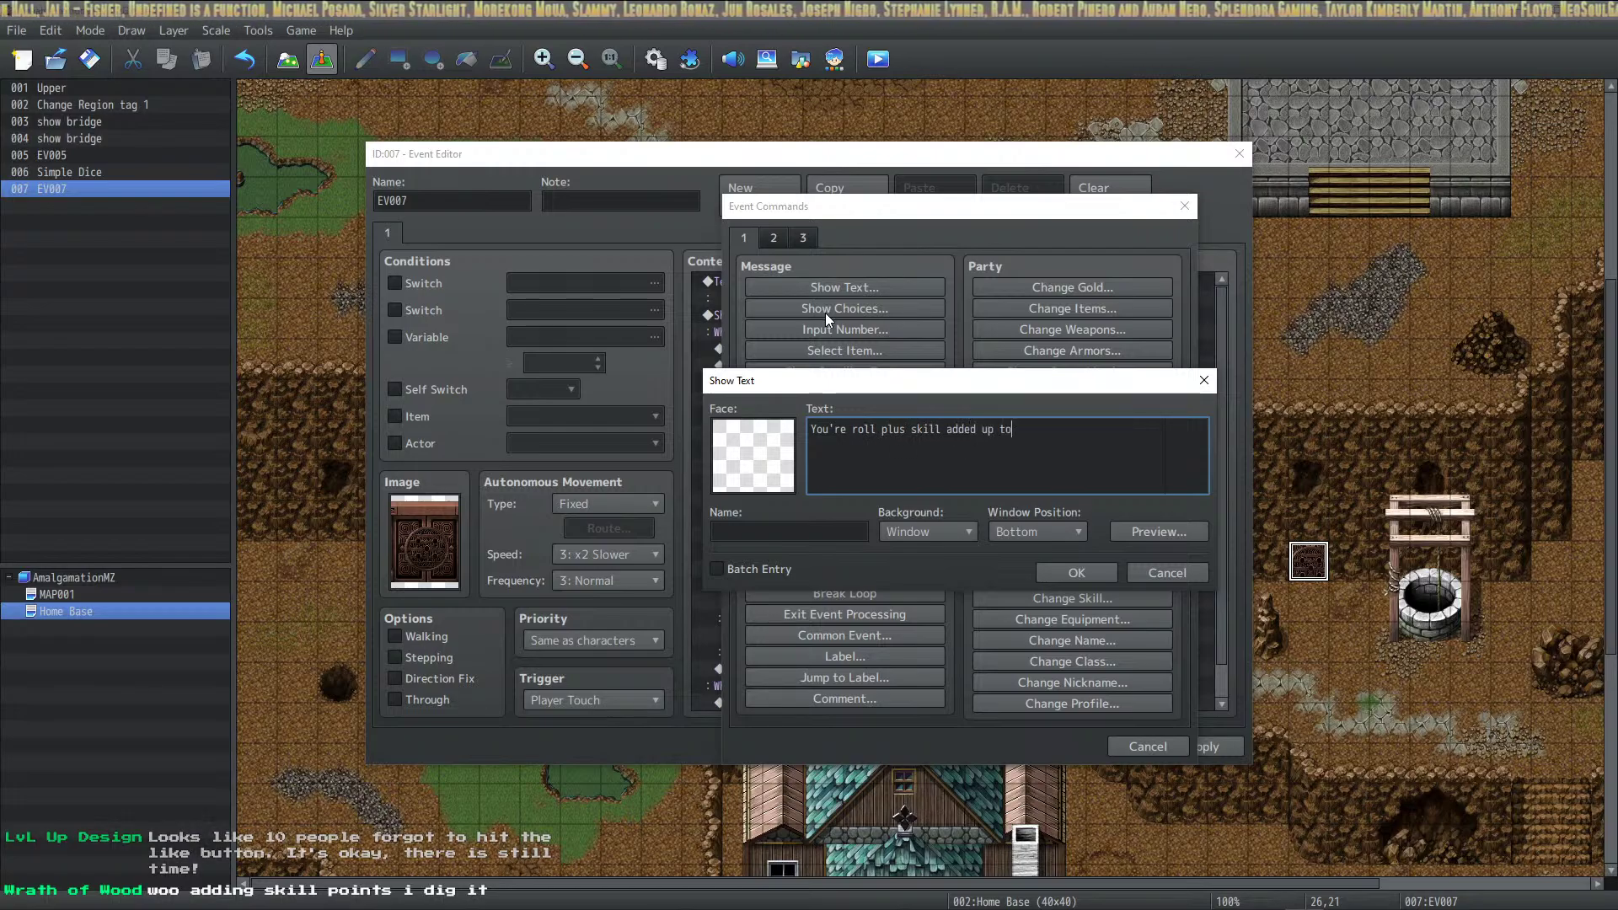
text(: \v[4])
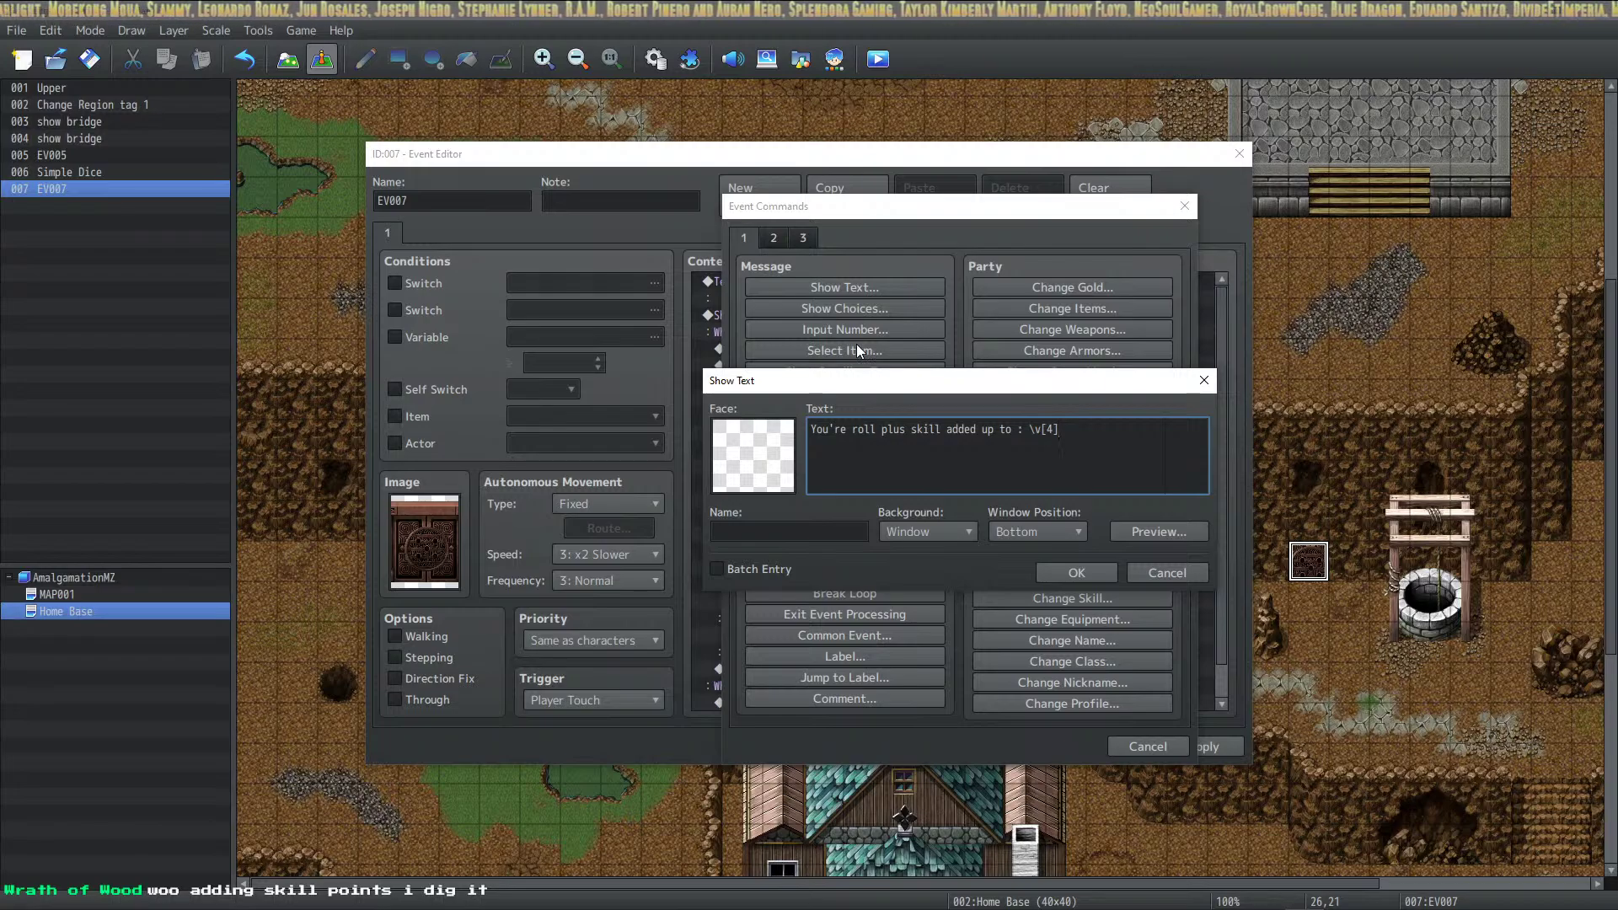
Add the second message line "The DC on this door was 10."
key(Return)
text(The DC po)
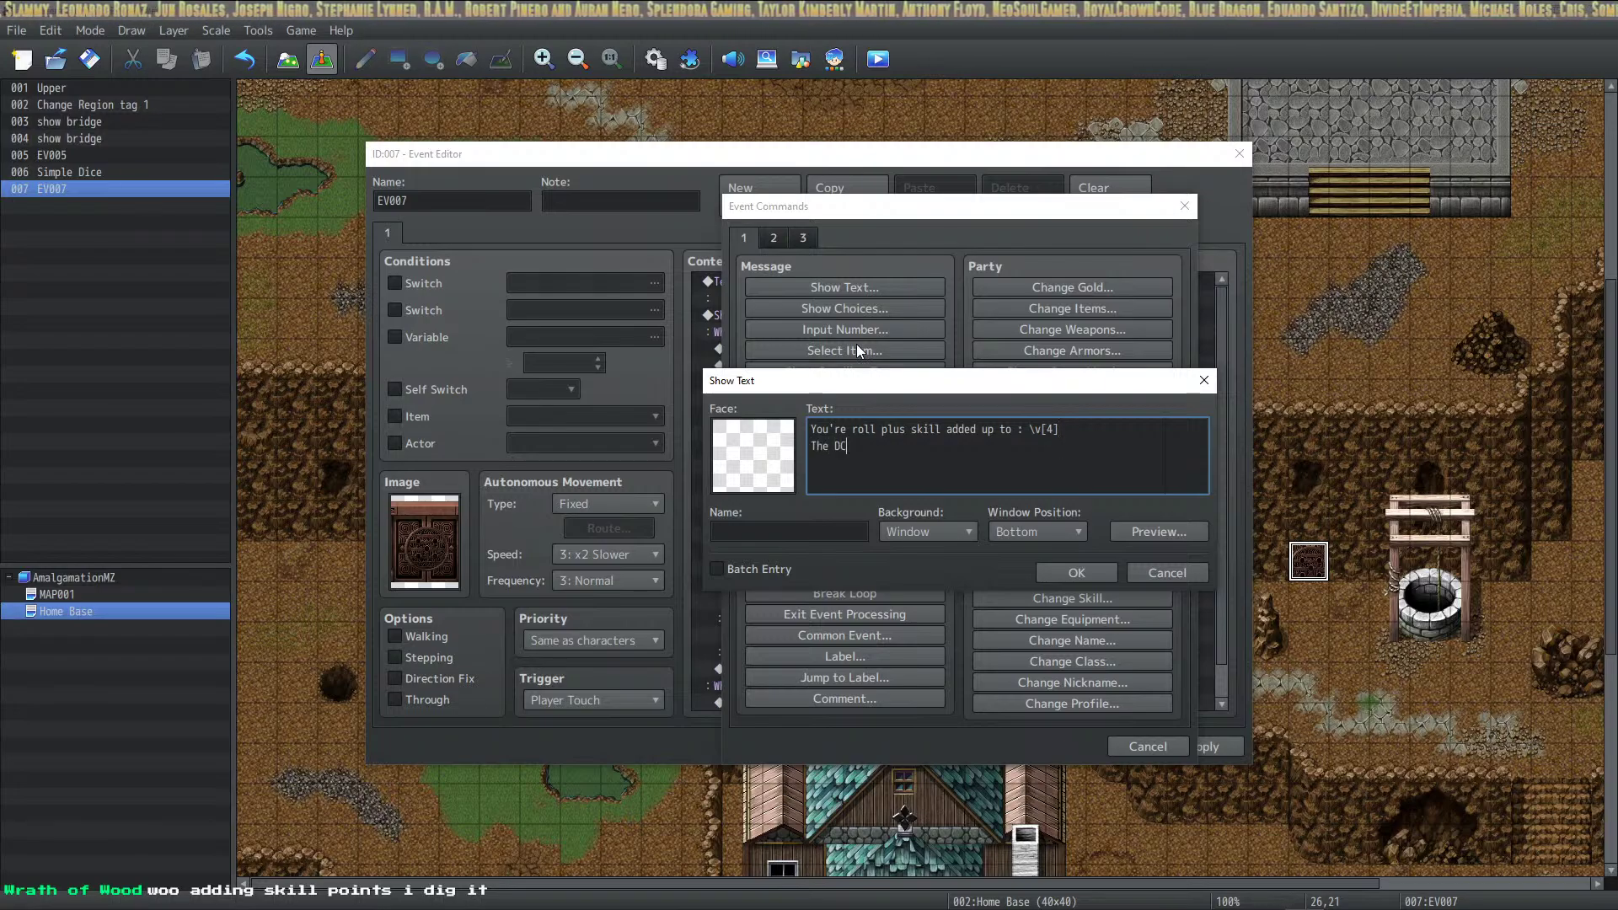
key(BackSpace)
key(BackSpace)
text(on )
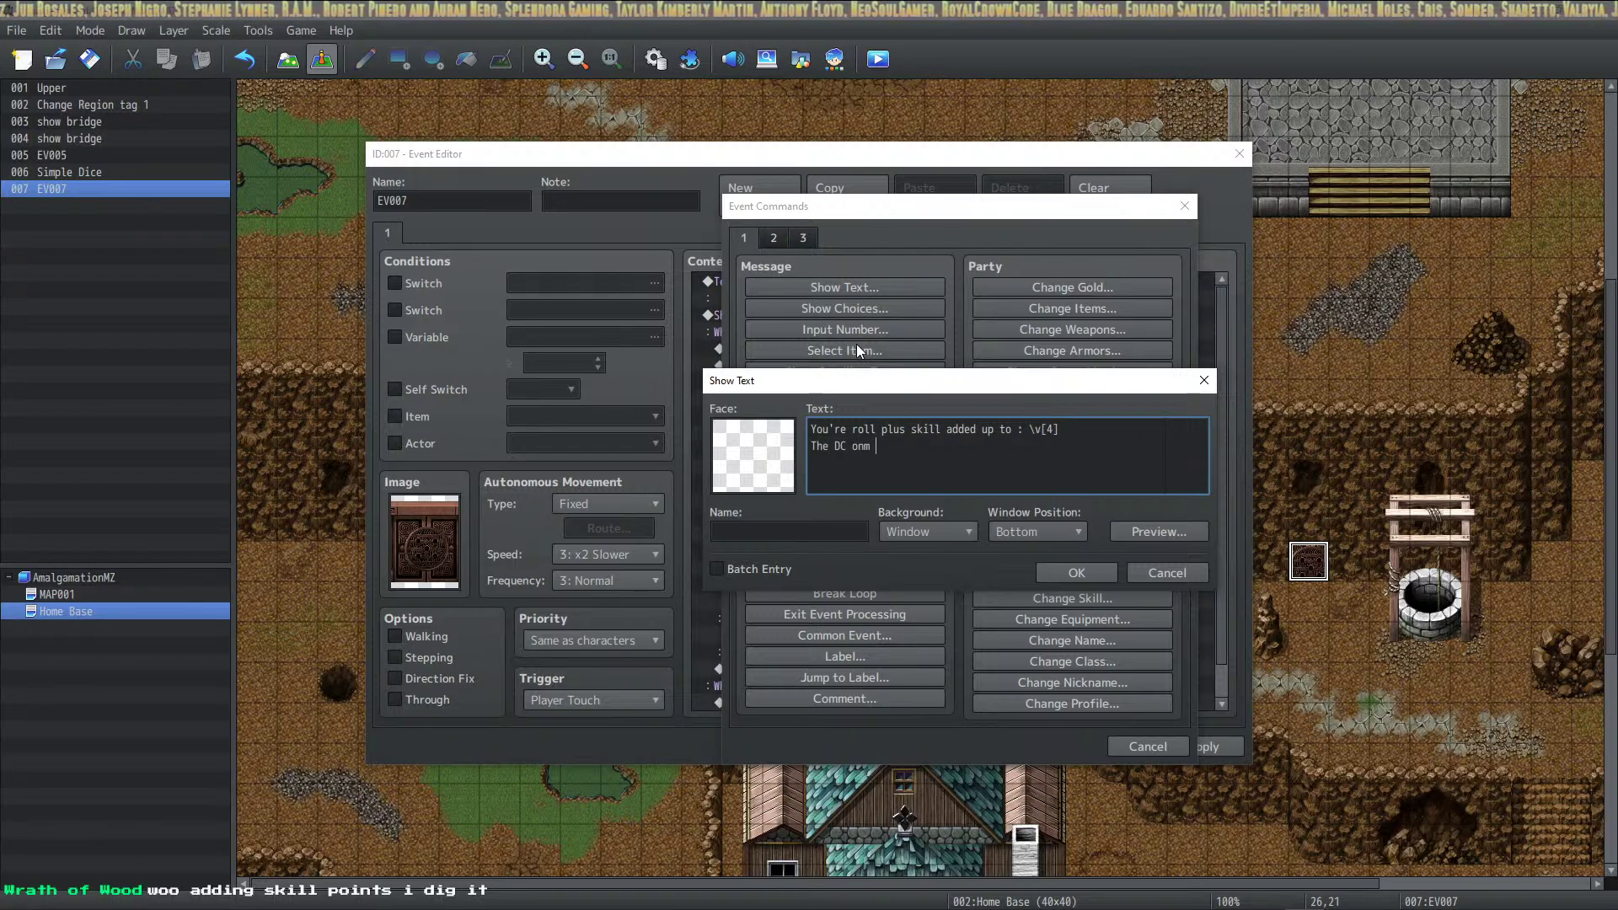
text(this )
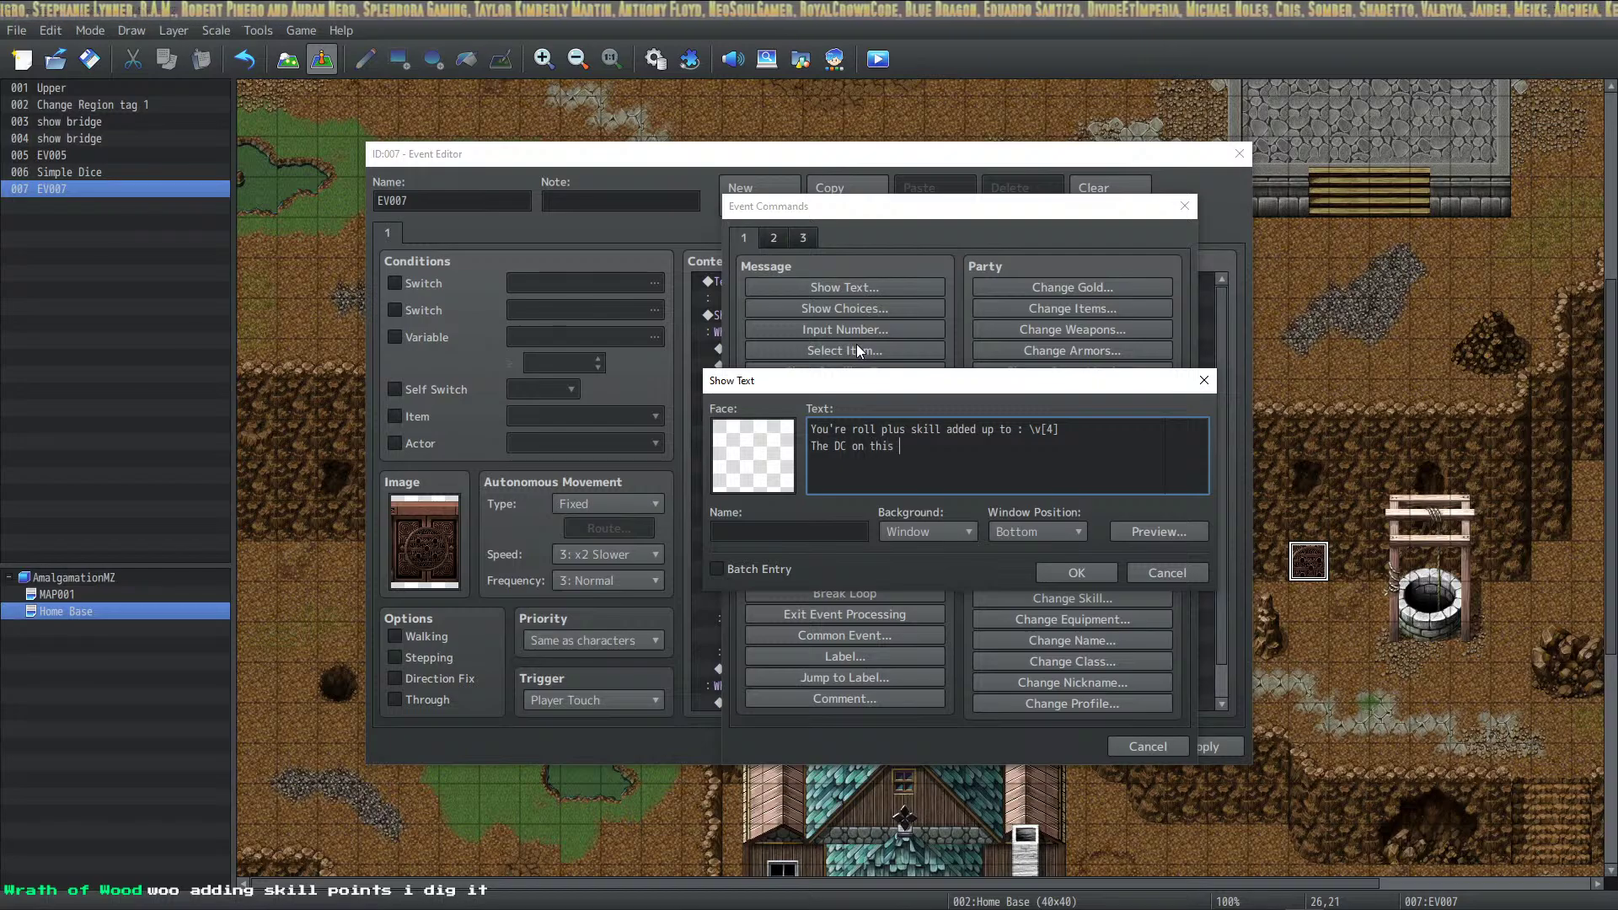
text(door was 10)
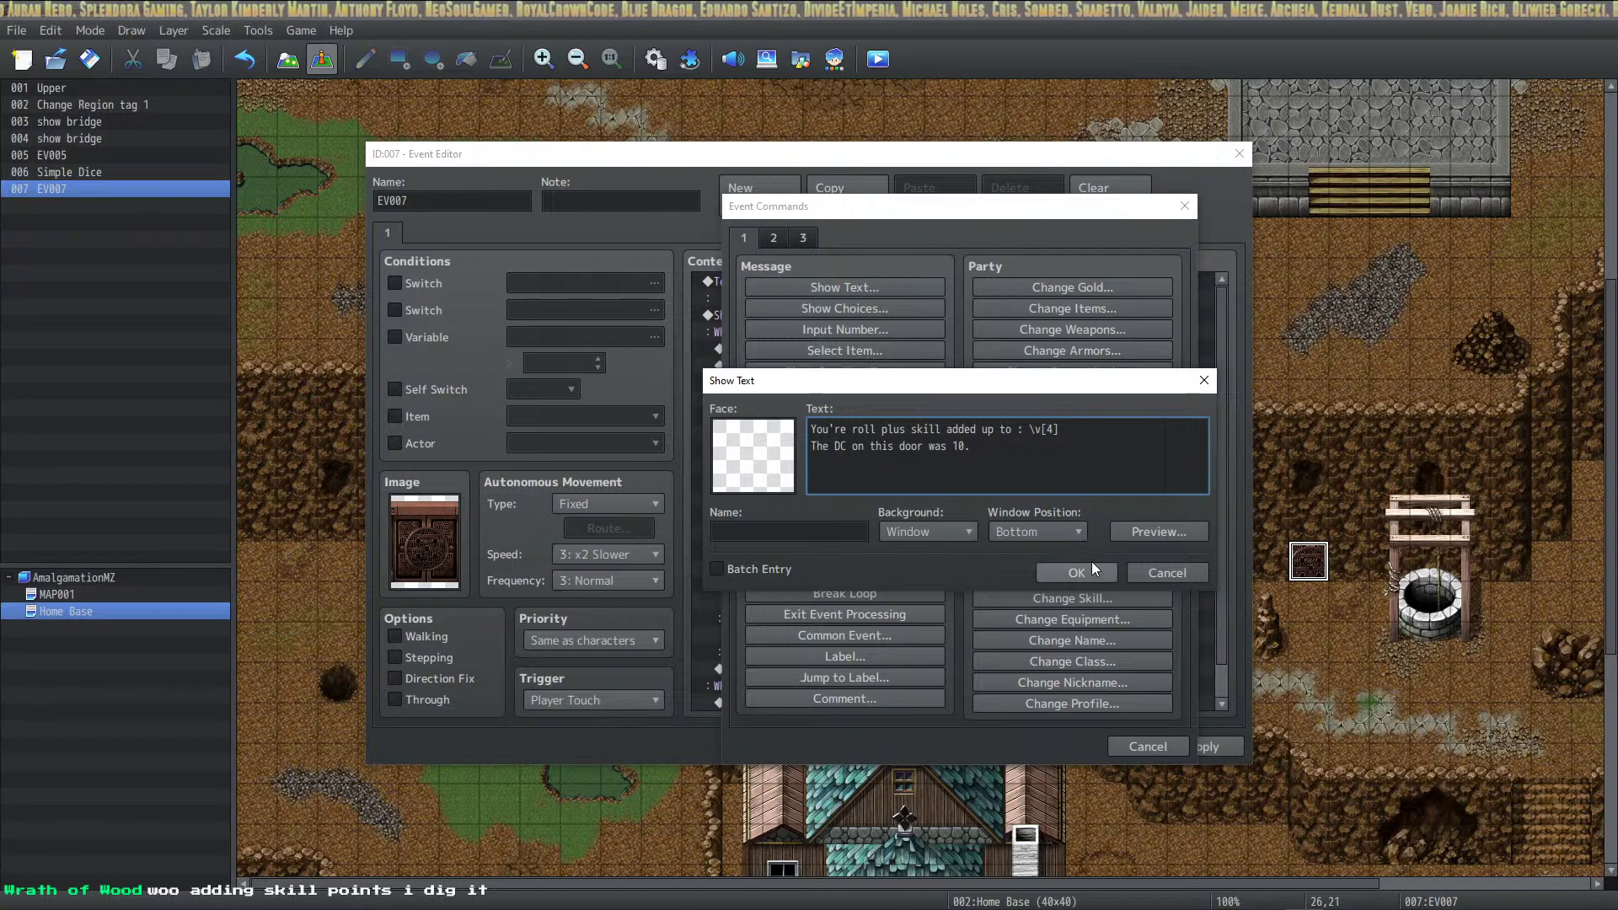
text(.)
Add the third message line "You've successfully opened the door." and confirm the Show Text command
key(Return)
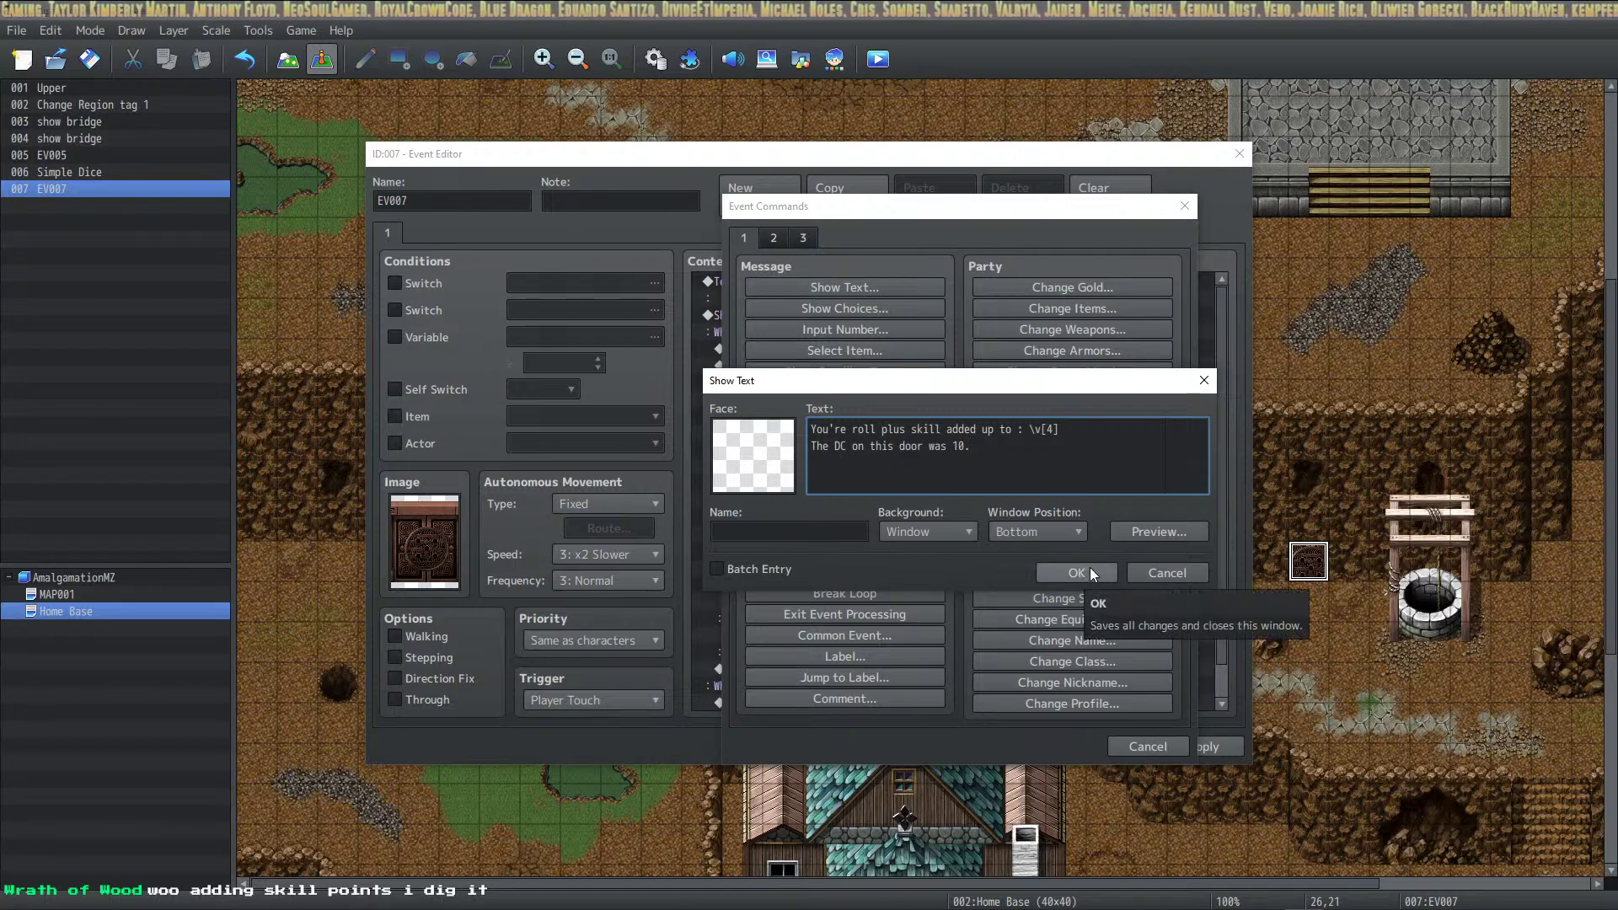
text(You've )
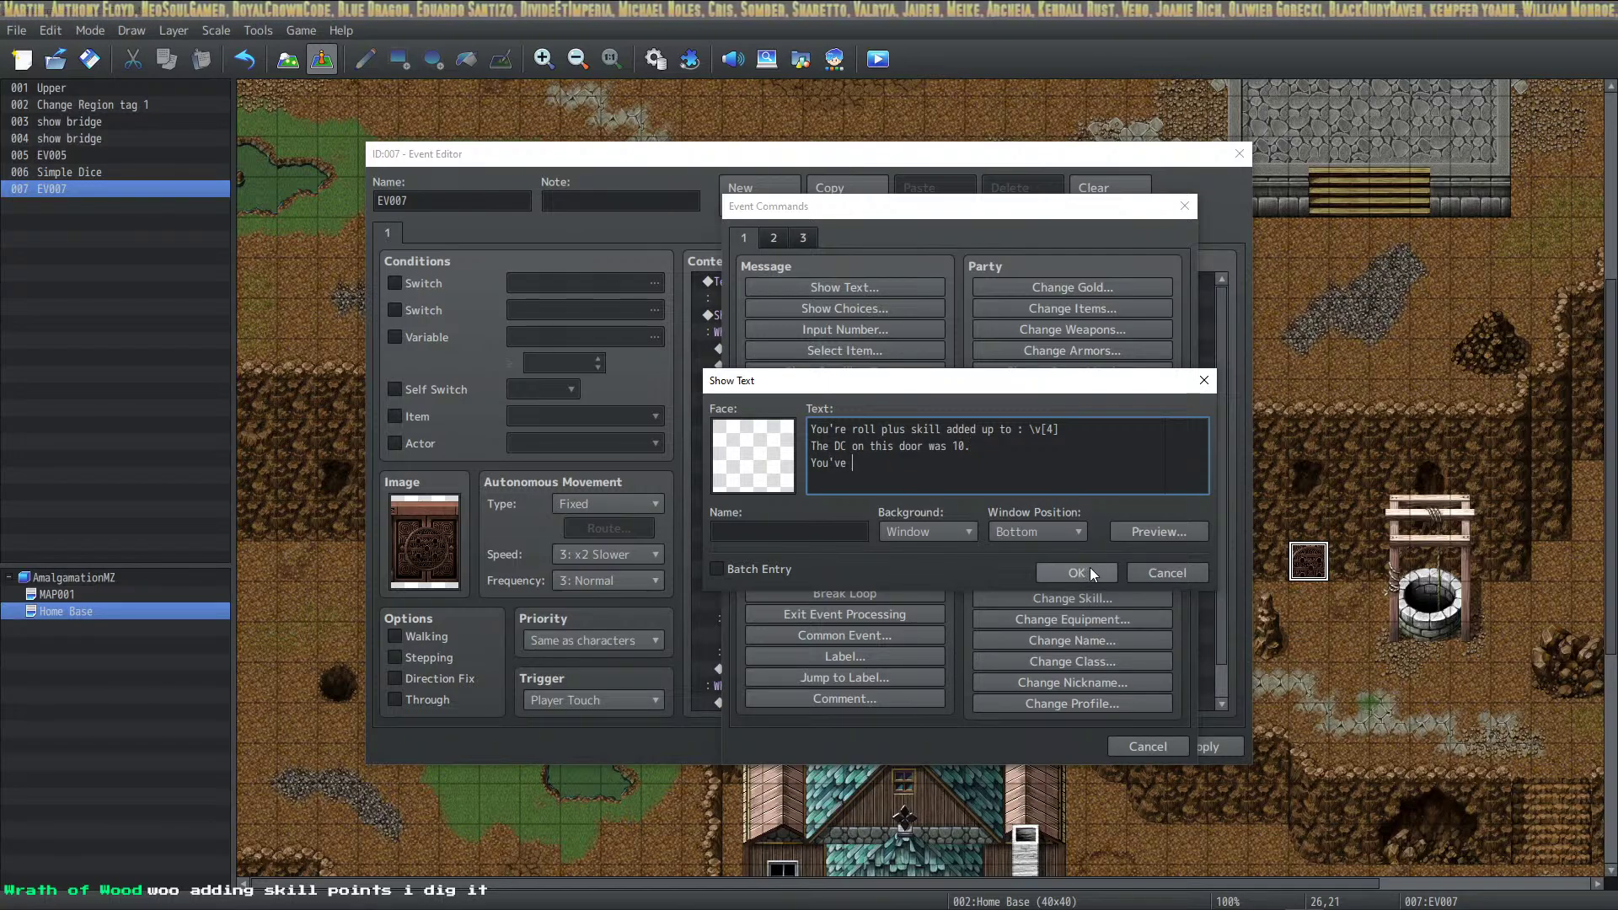
text(successful)
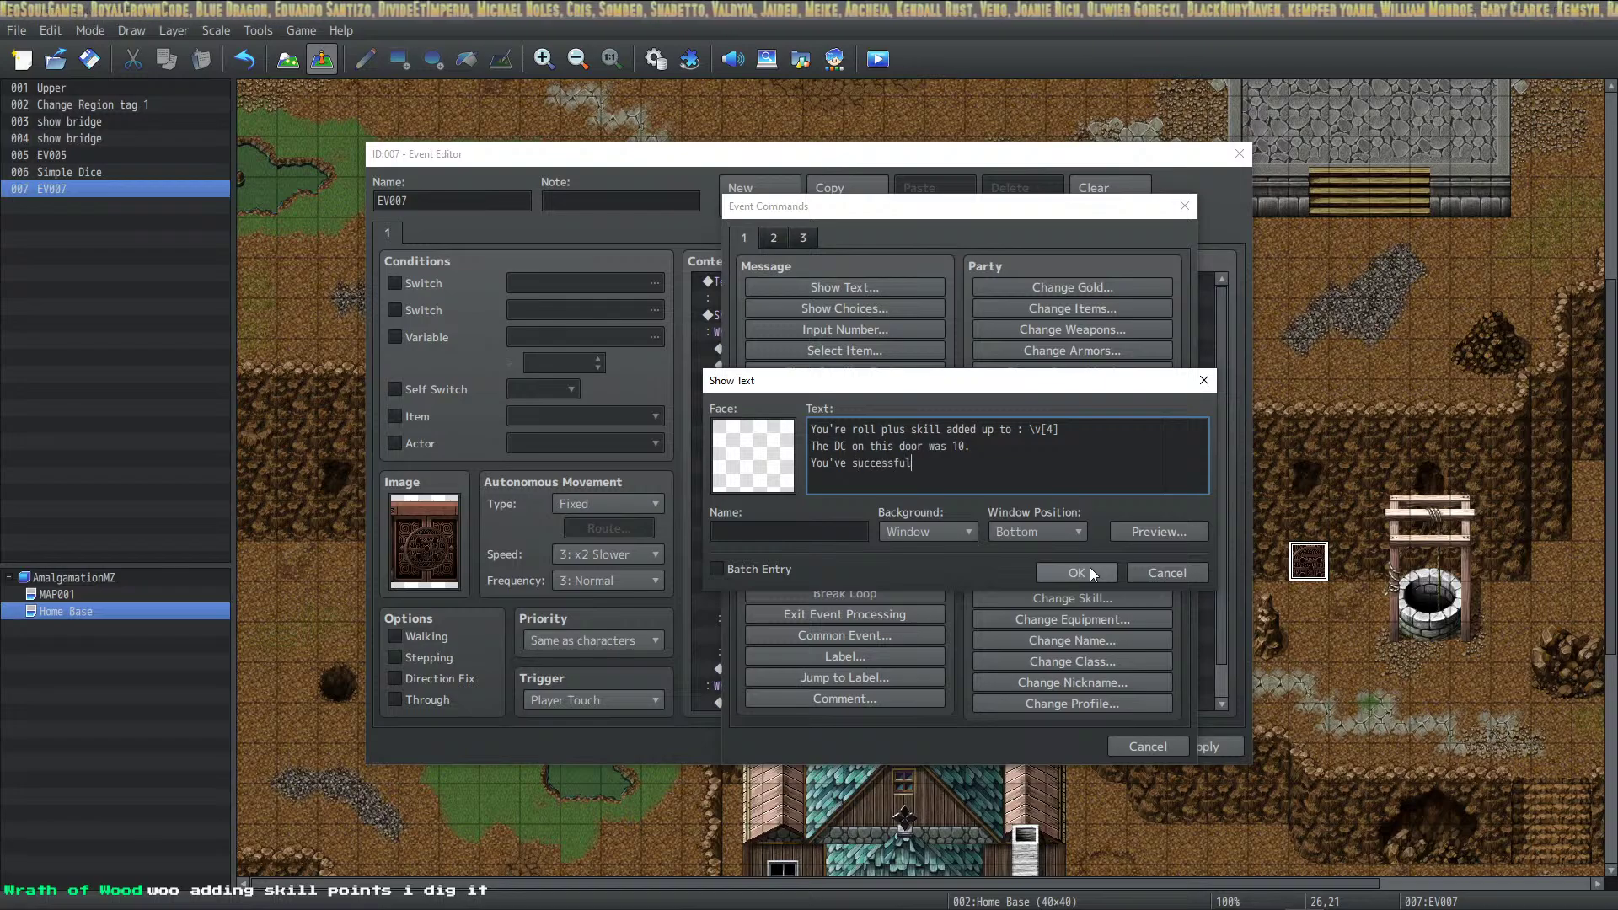
text(ly opened the door.)
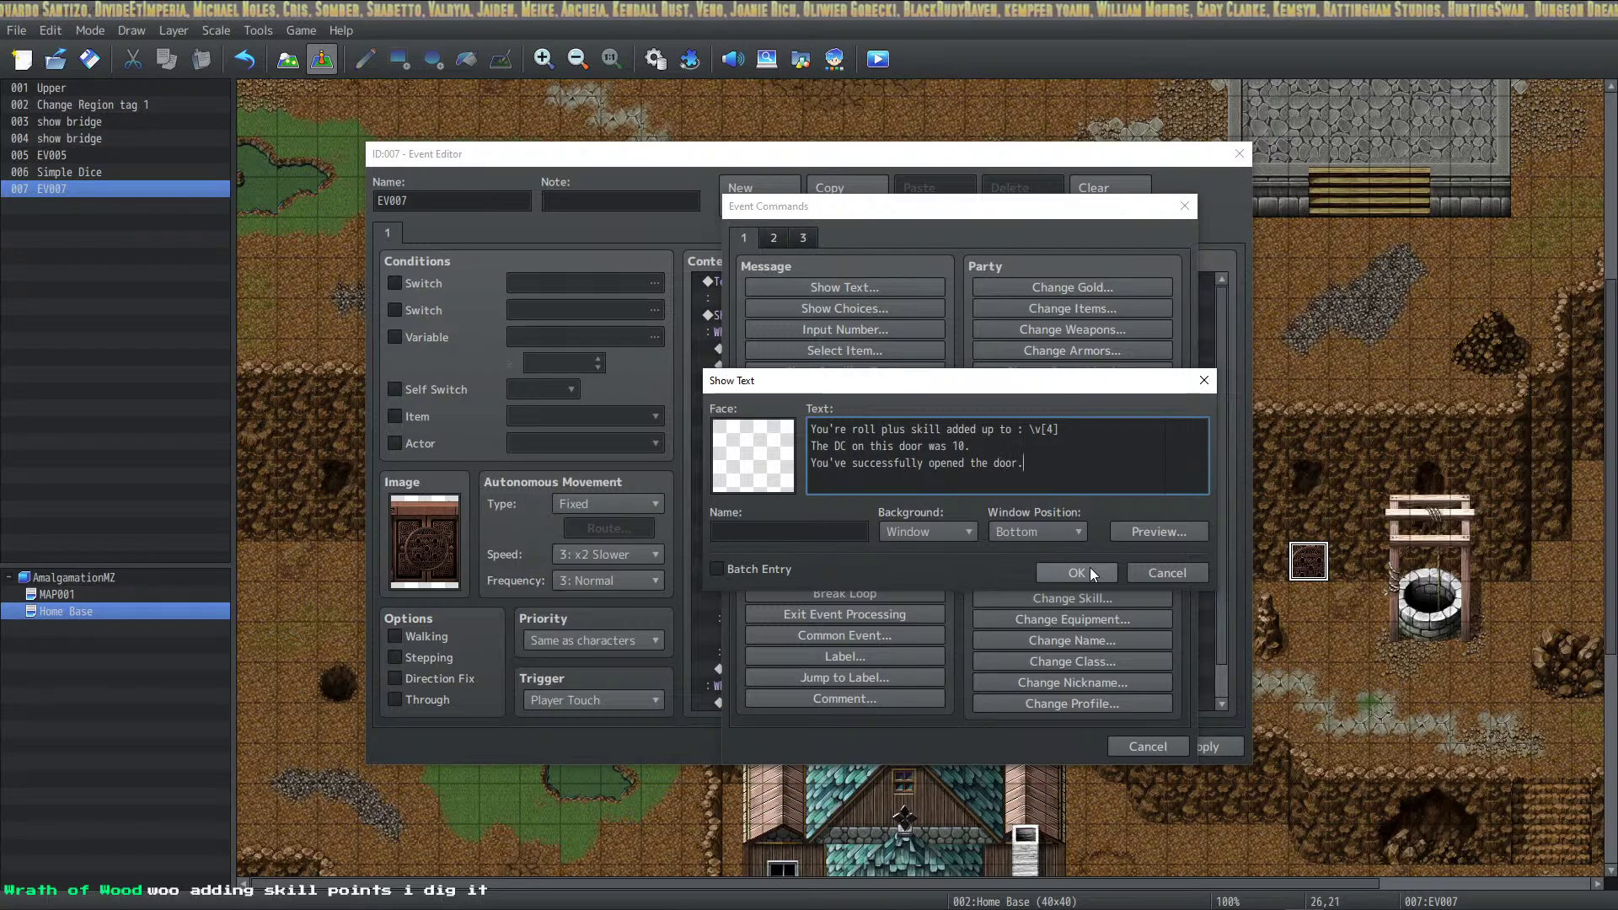
click(1090, 571)
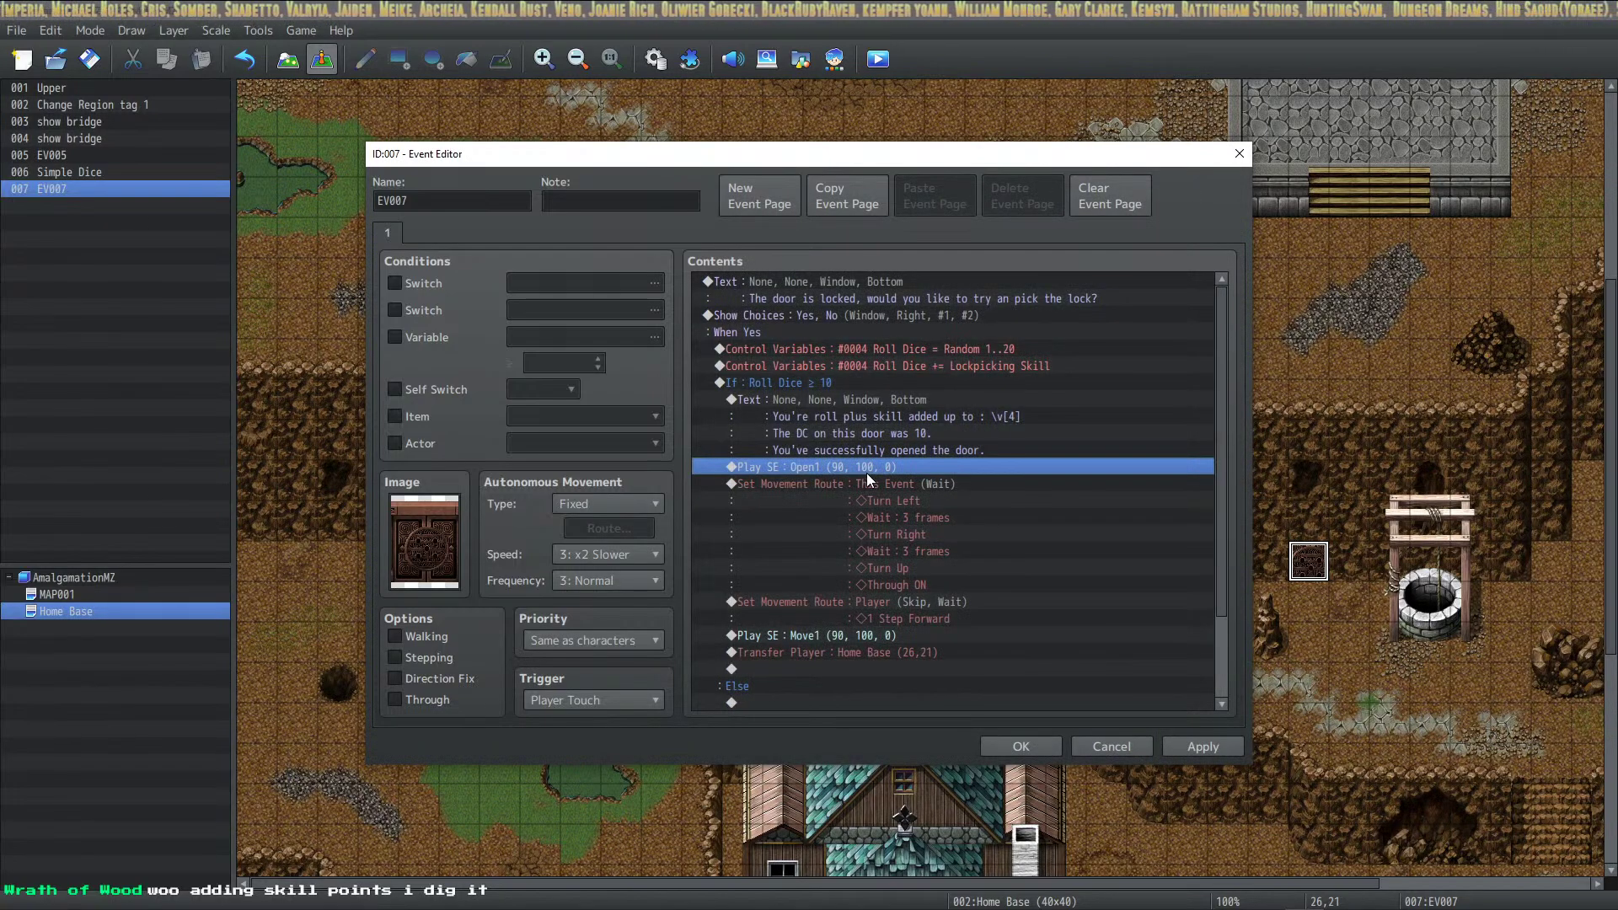
Add a Show Text command to the Else branch with the first line "You've failed to open the door."
click(880, 485)
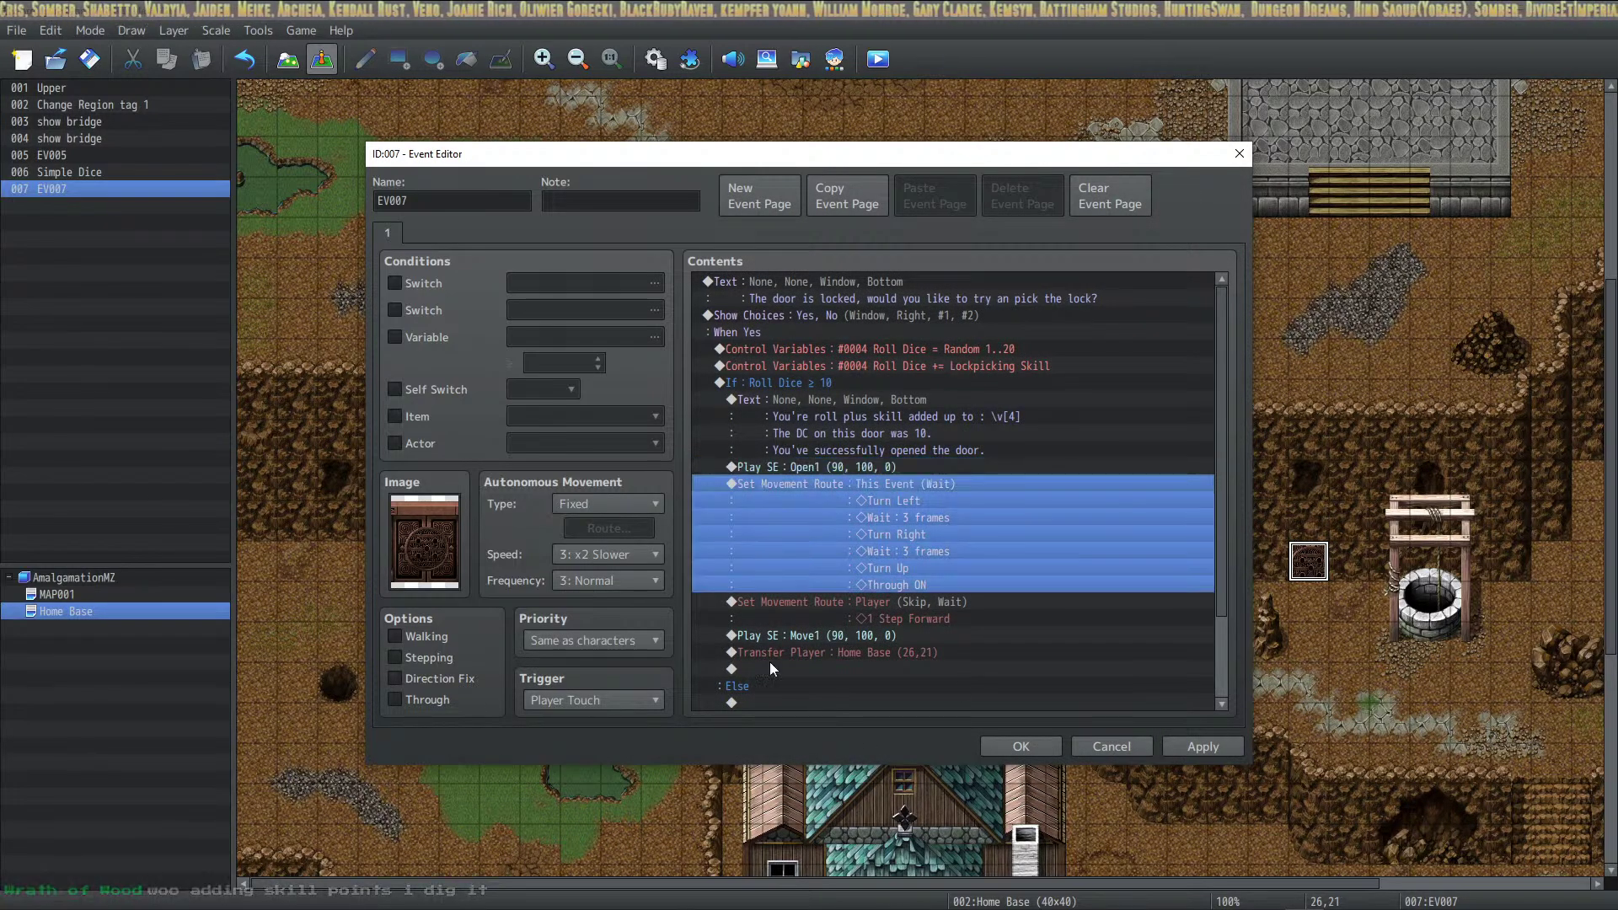
scroll(770, 661, down, 2)
click(804, 621)
right_click(808, 621)
click(846, 633)
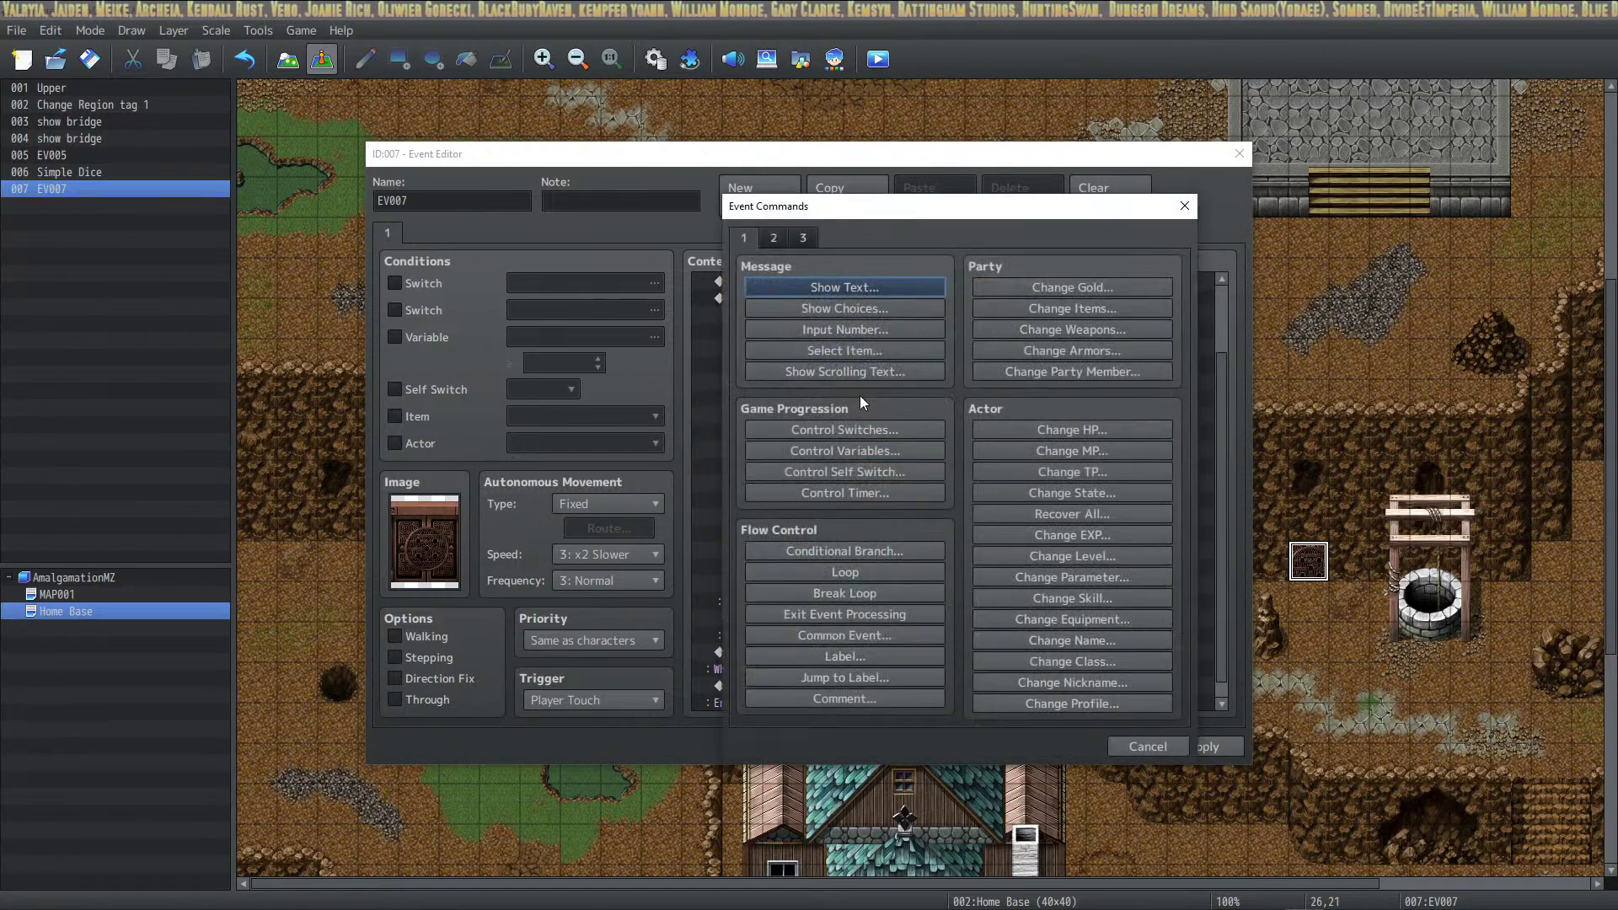
click(838, 286)
text(You)
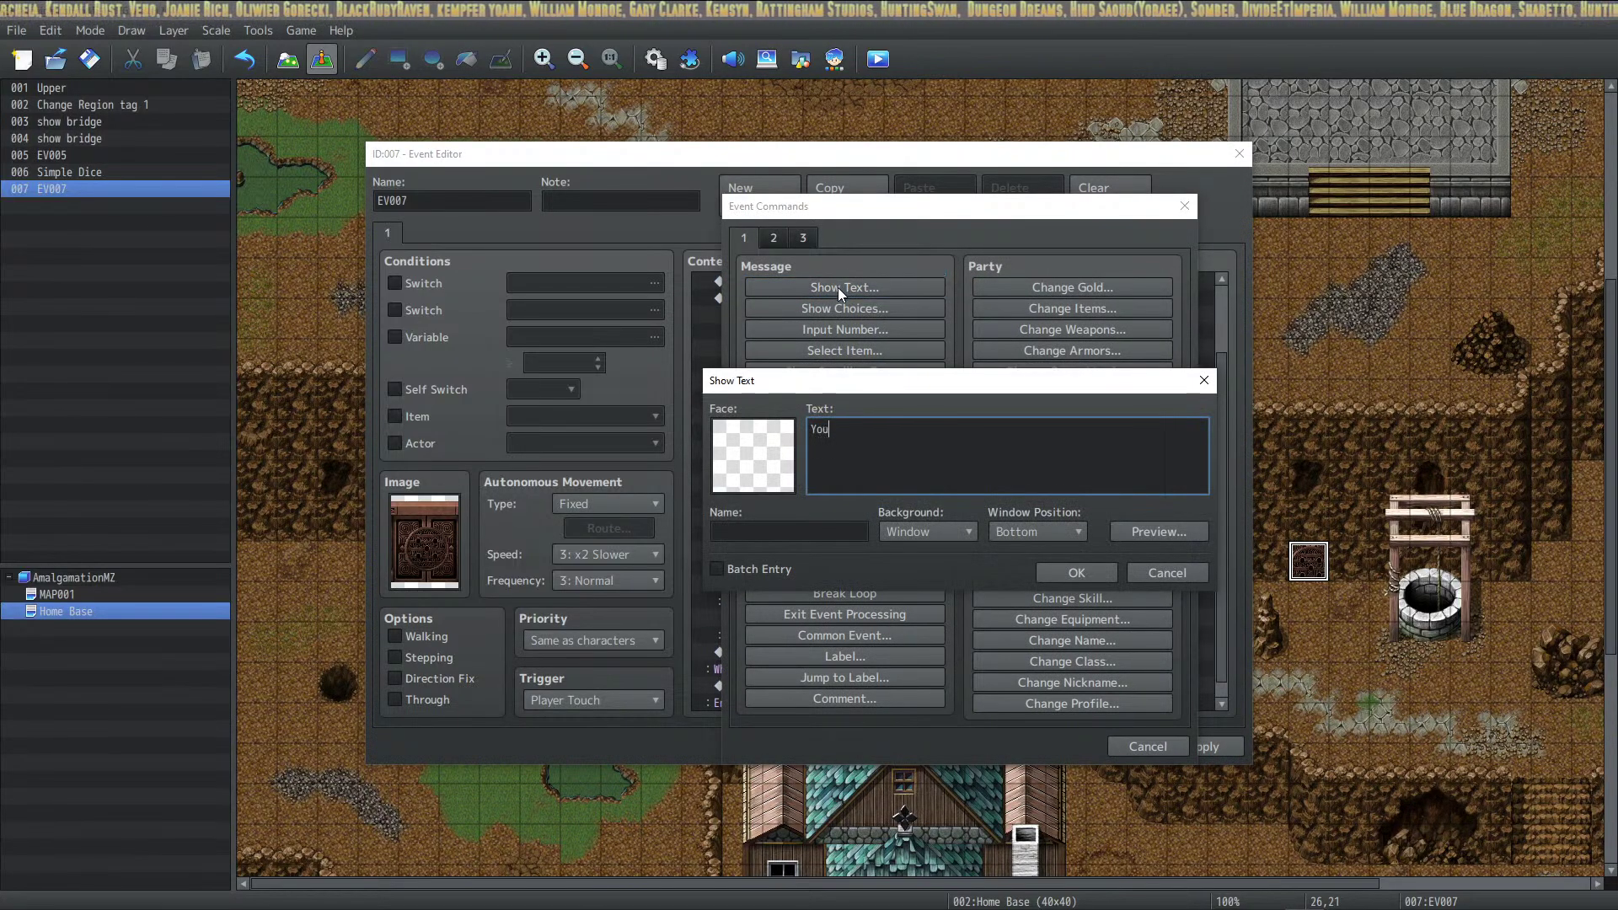
text('ve fail)
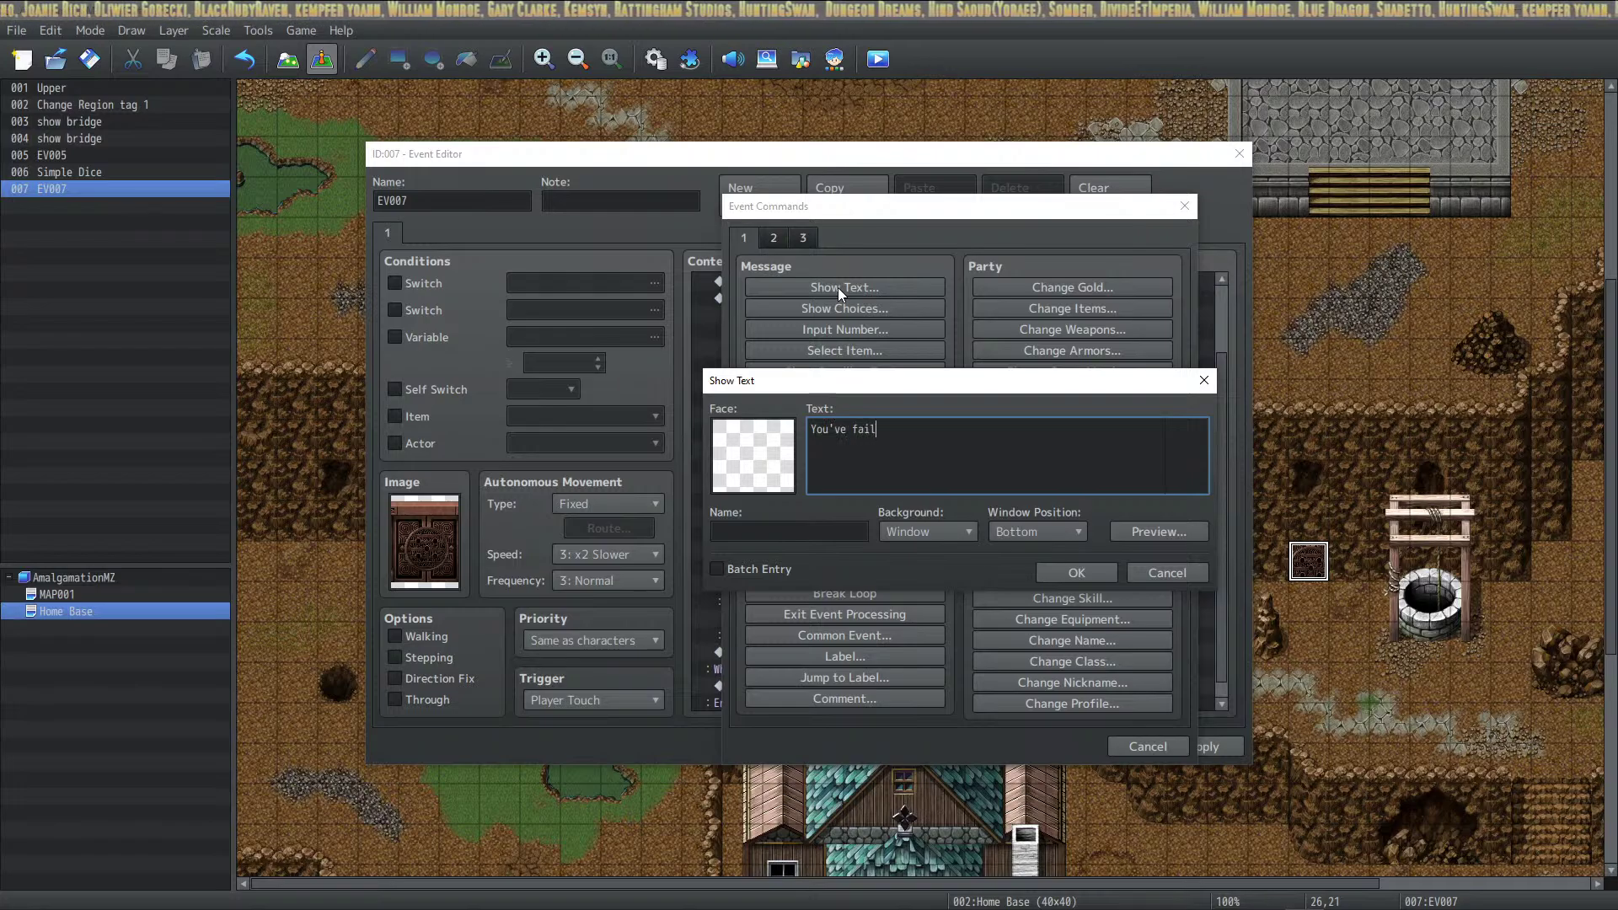
text(ed to open the door.)
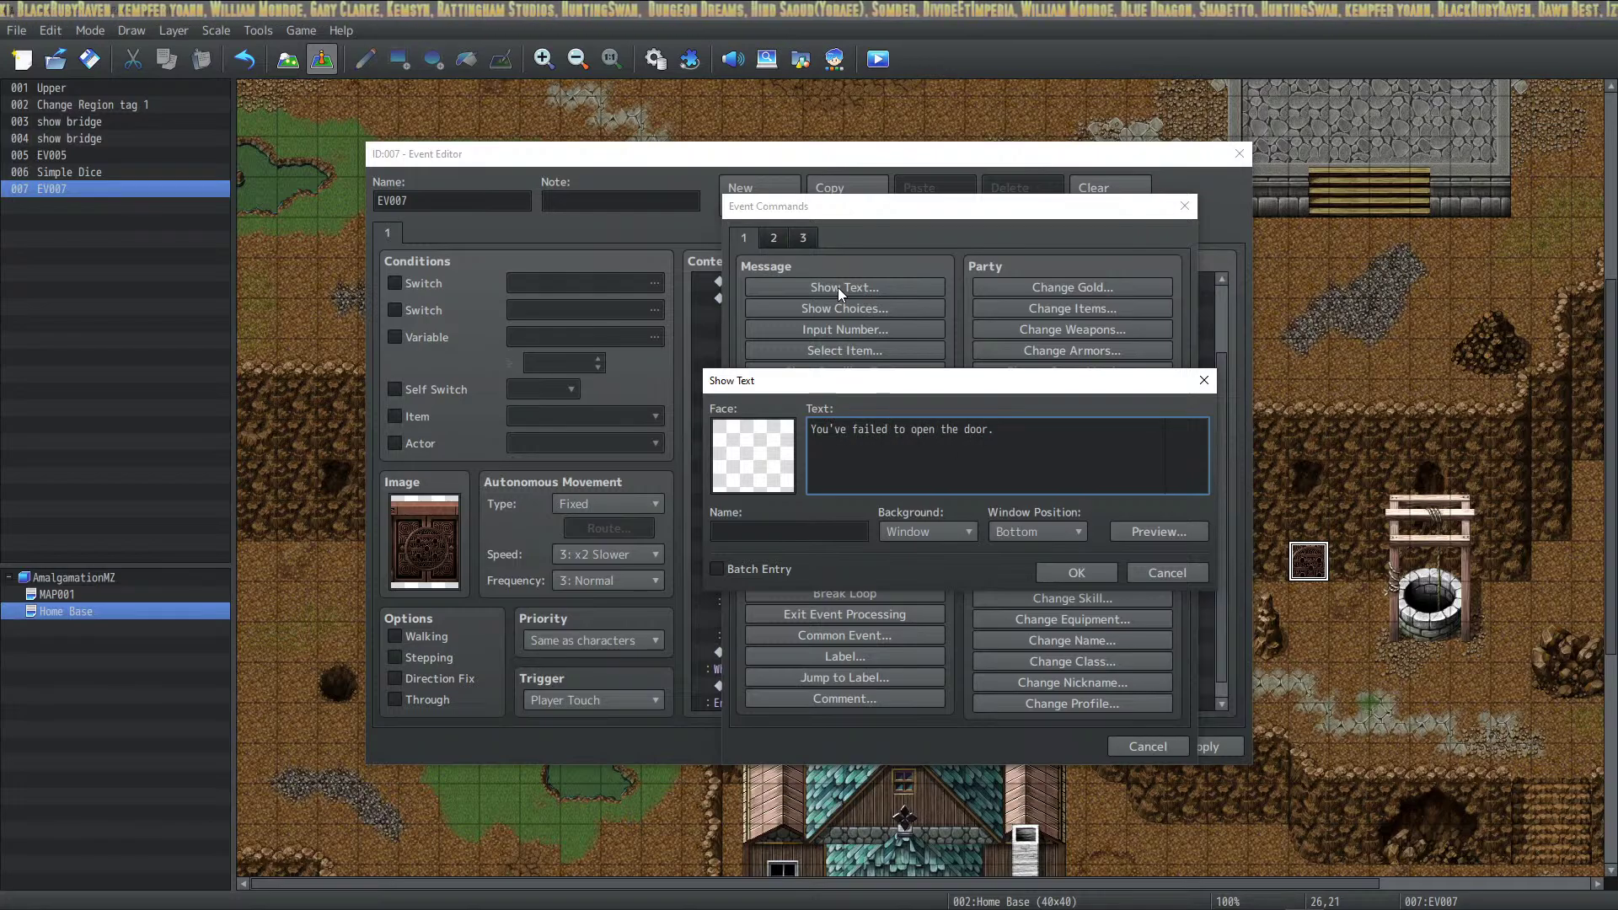
Start the second message line with "(DC10 check."
key(Return)
text(()
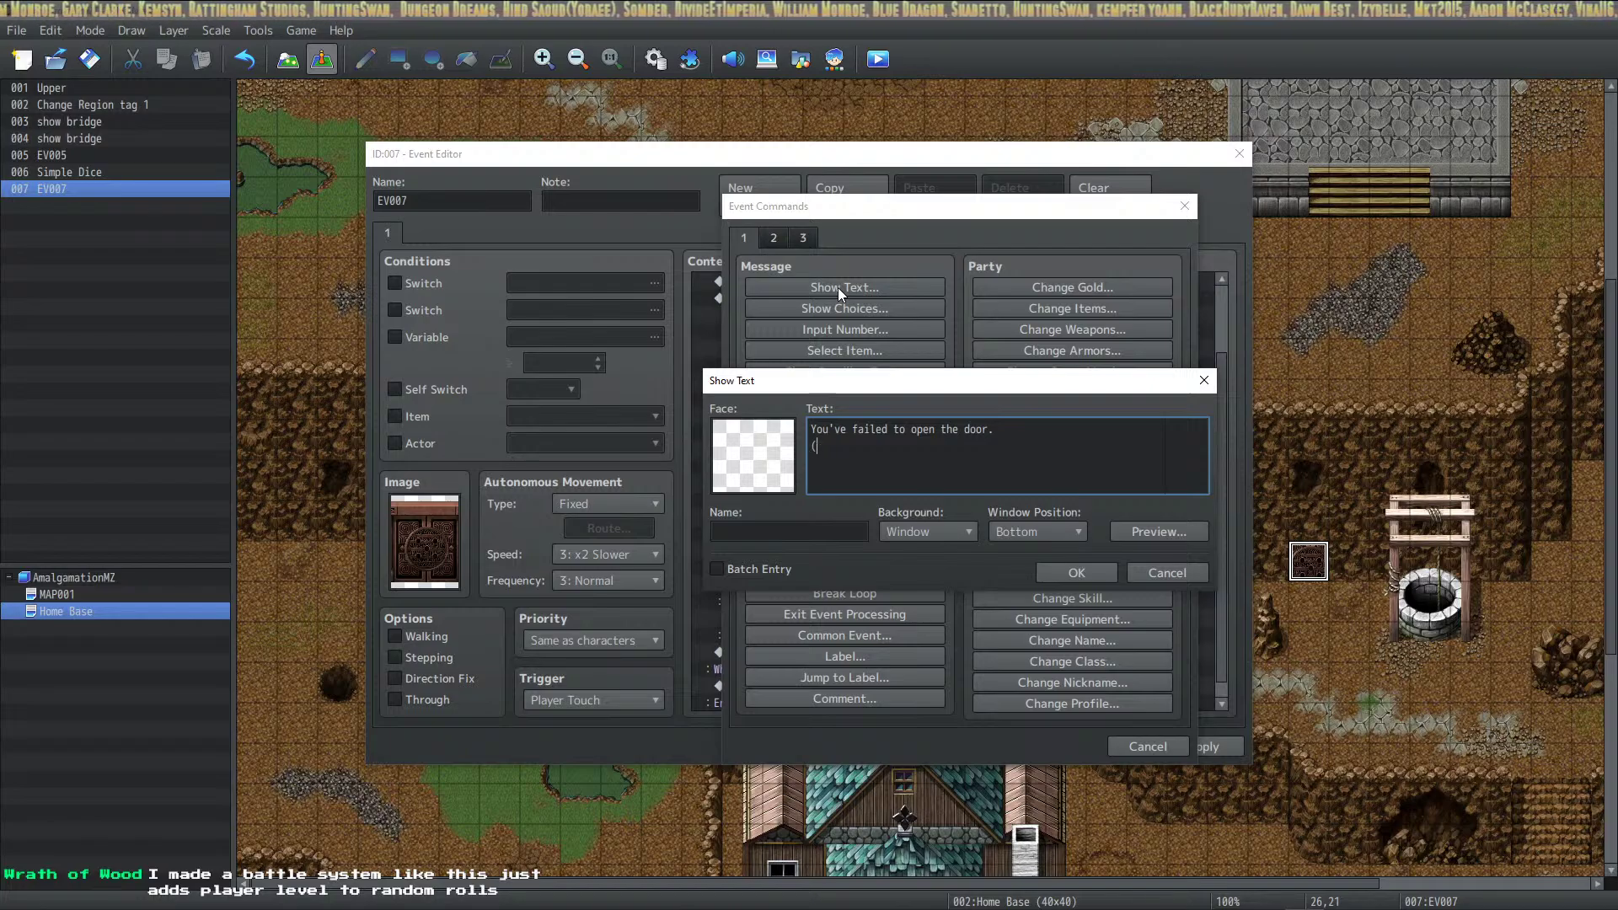
text(DC10 check, you r)
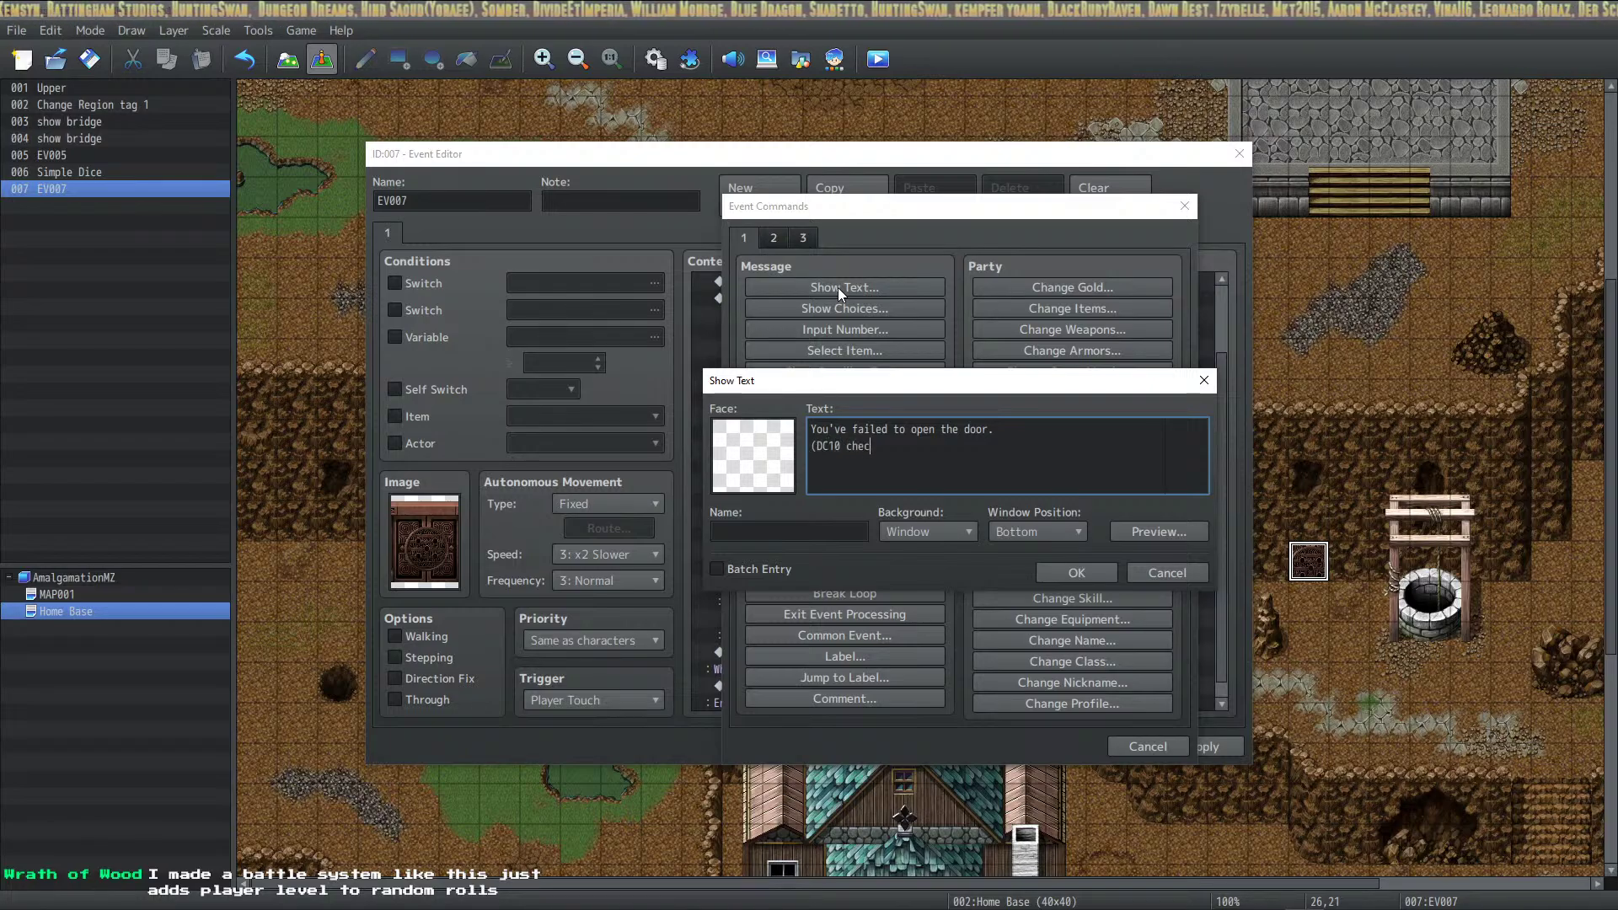
key(BackSpace)
key(BackSpace)
key(BackSpace)
key(BackSpace)
key(BackSpace)
key(BackSpace)
key(BackSpace)
key(BackSpace)
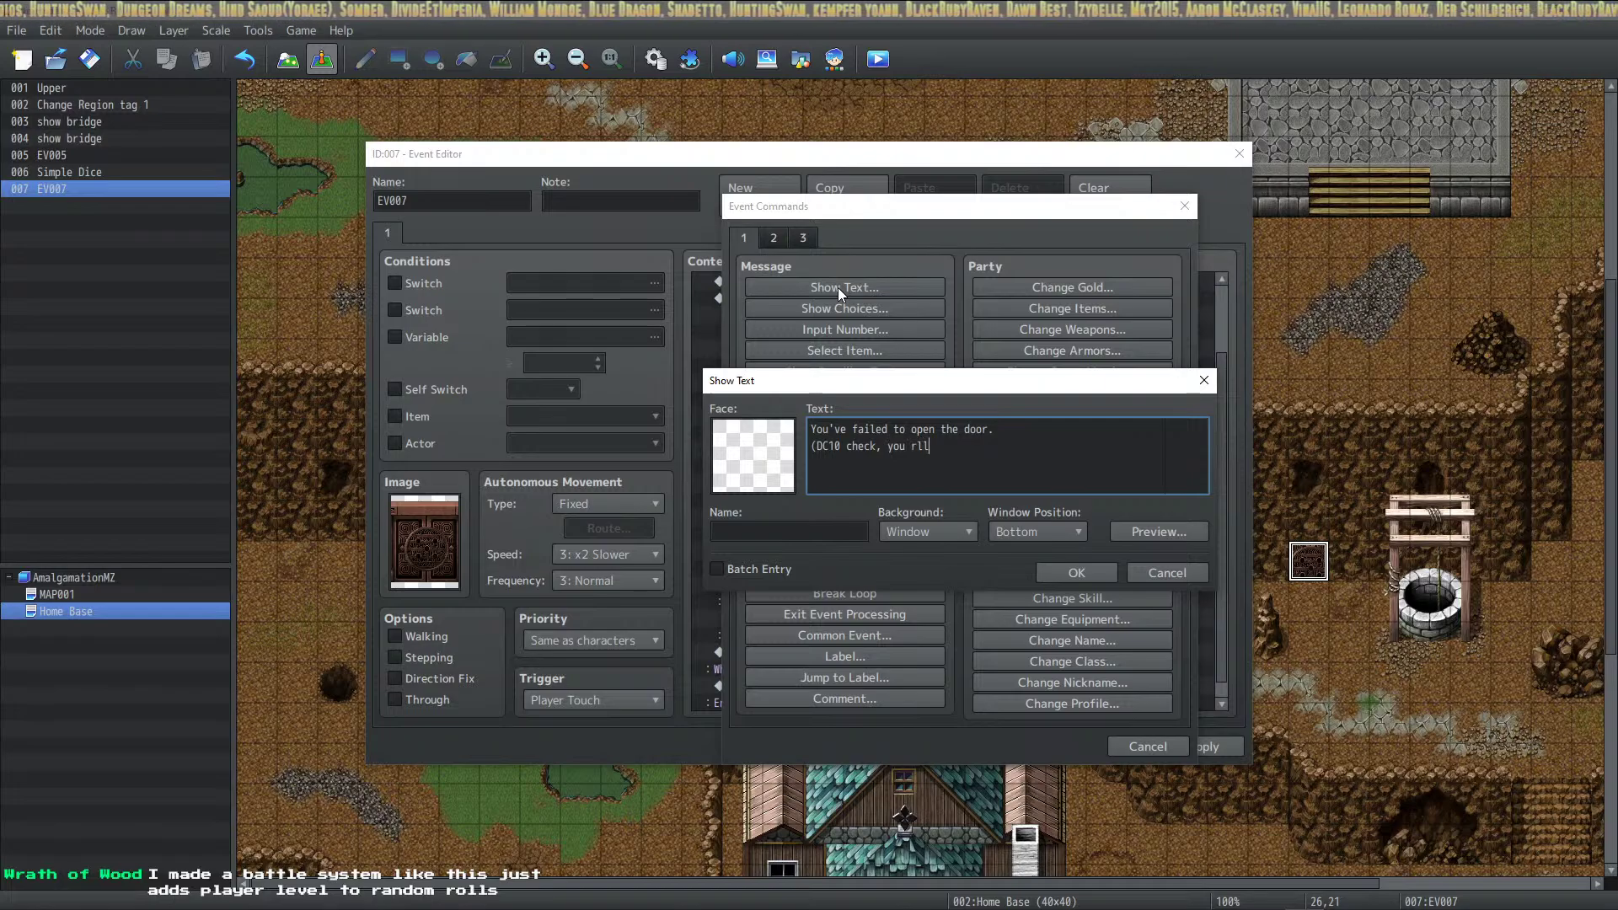
text(k.)
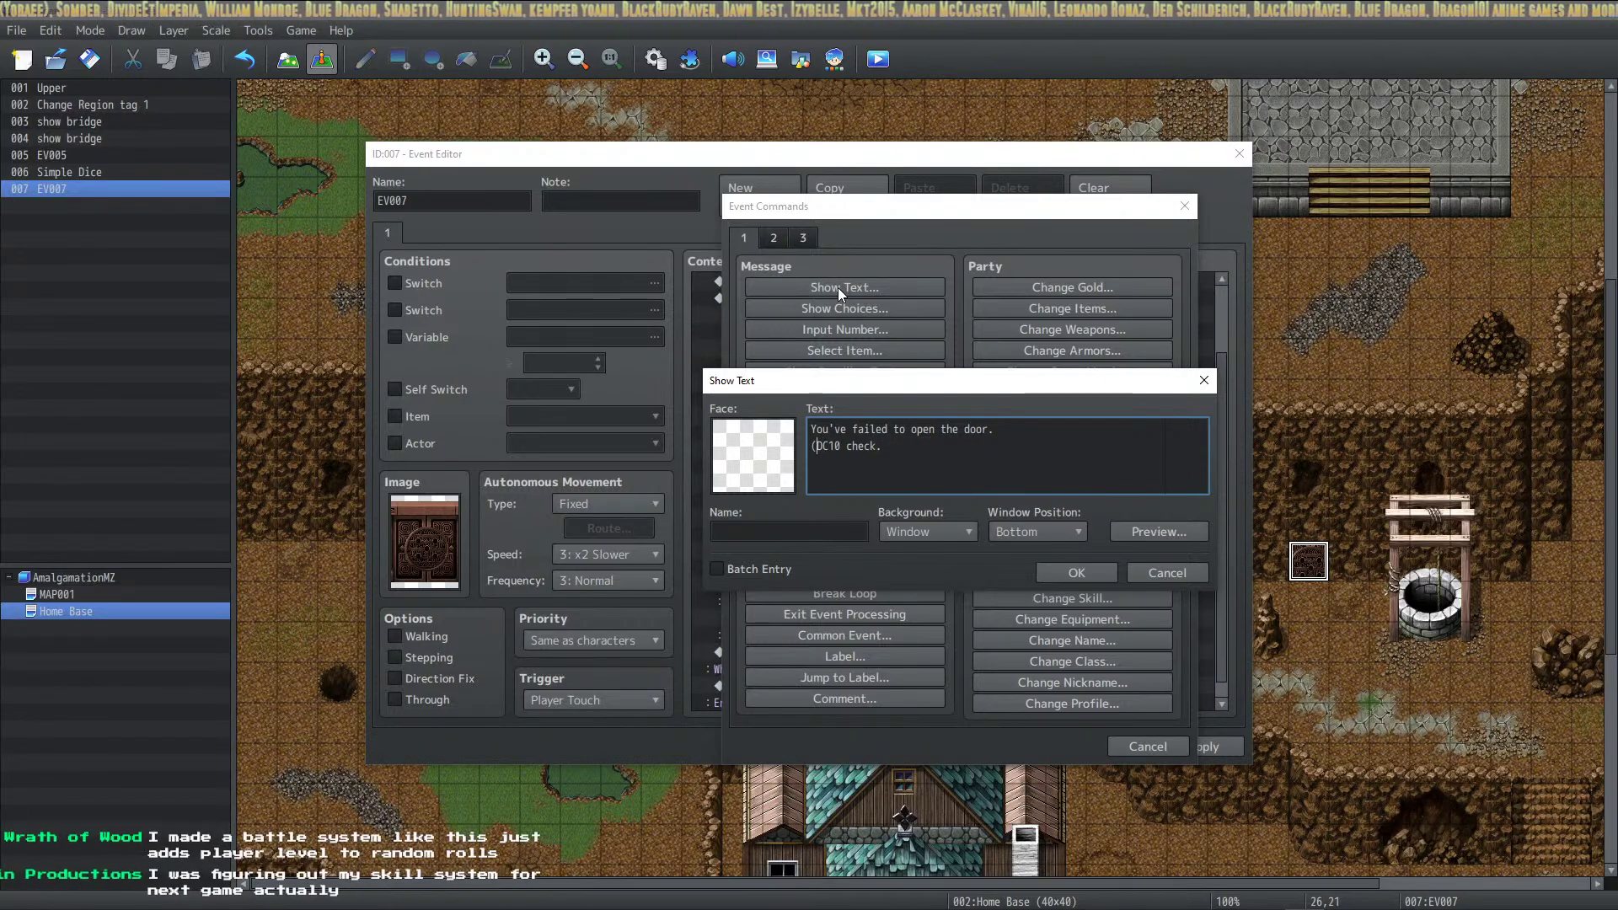
Complete the second line as "(You rolled a \v[4] on a DC10 check.)" and confirm the Show Text command
key(Left)
key(Left)
key(Left)
key(Left)
key(Left)
text(You rolled a )
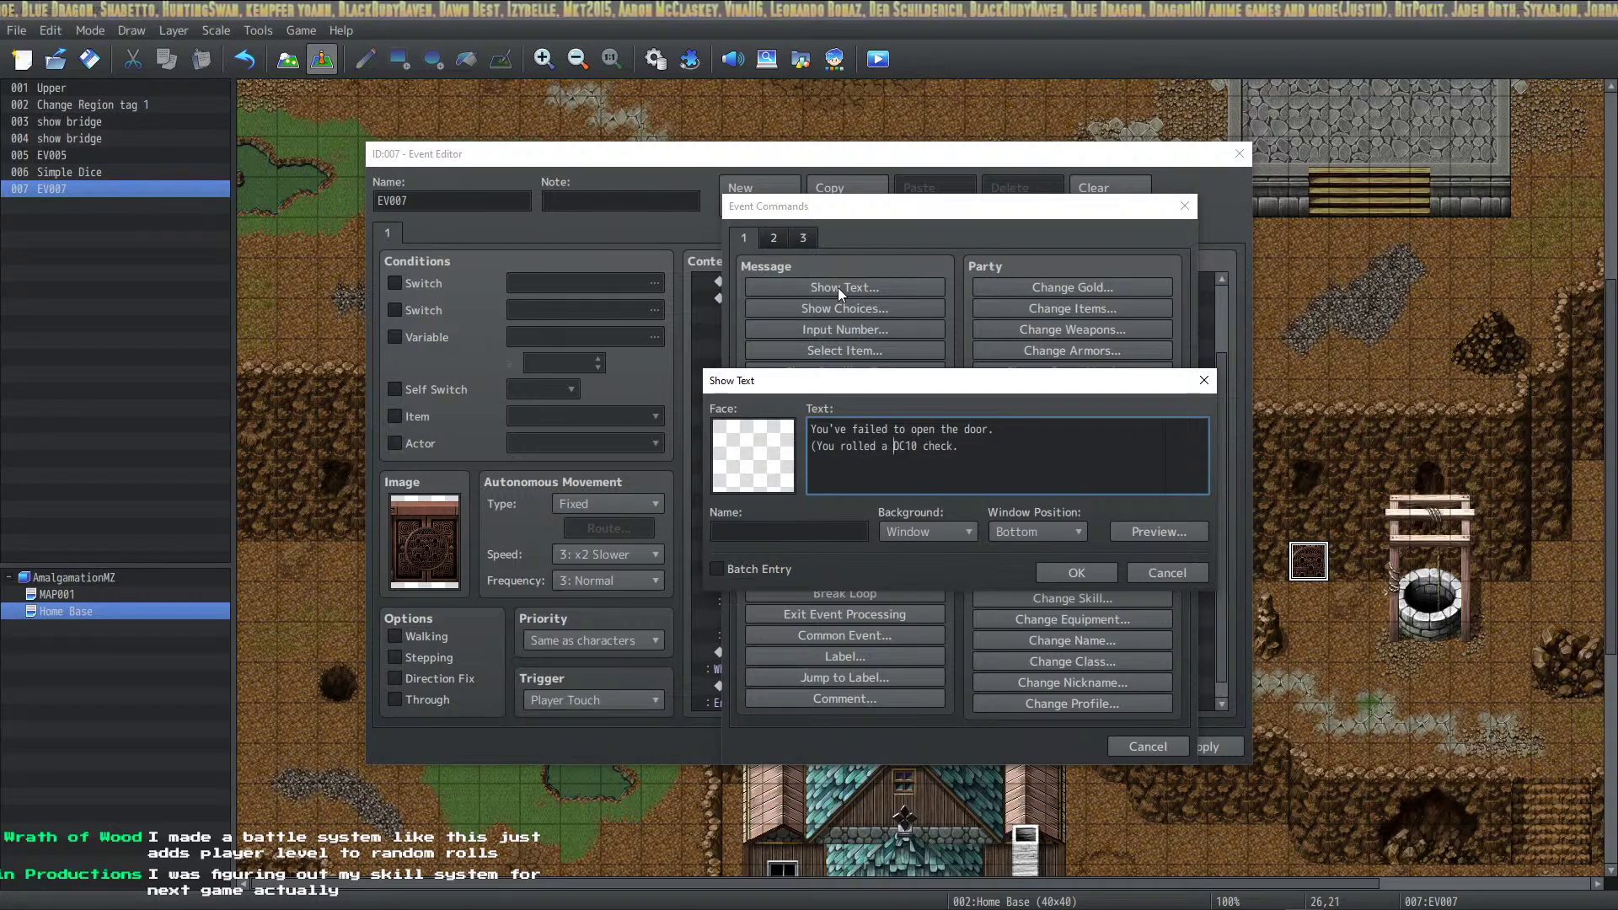
text(\v[1)
key(BackSpace)
text(4] on)
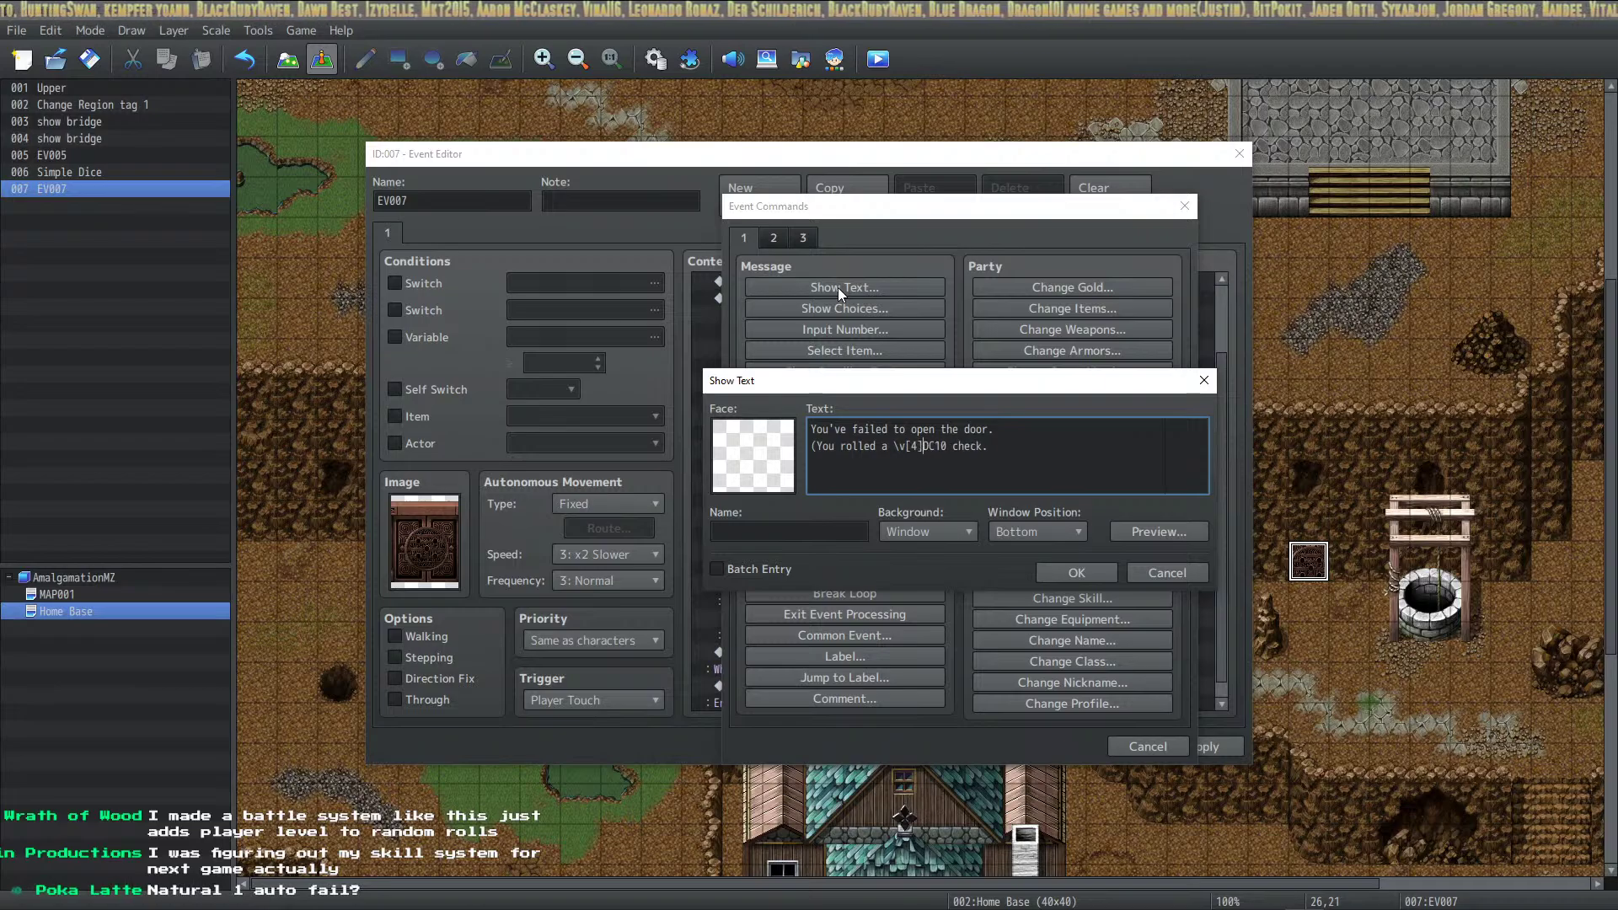
text( a)
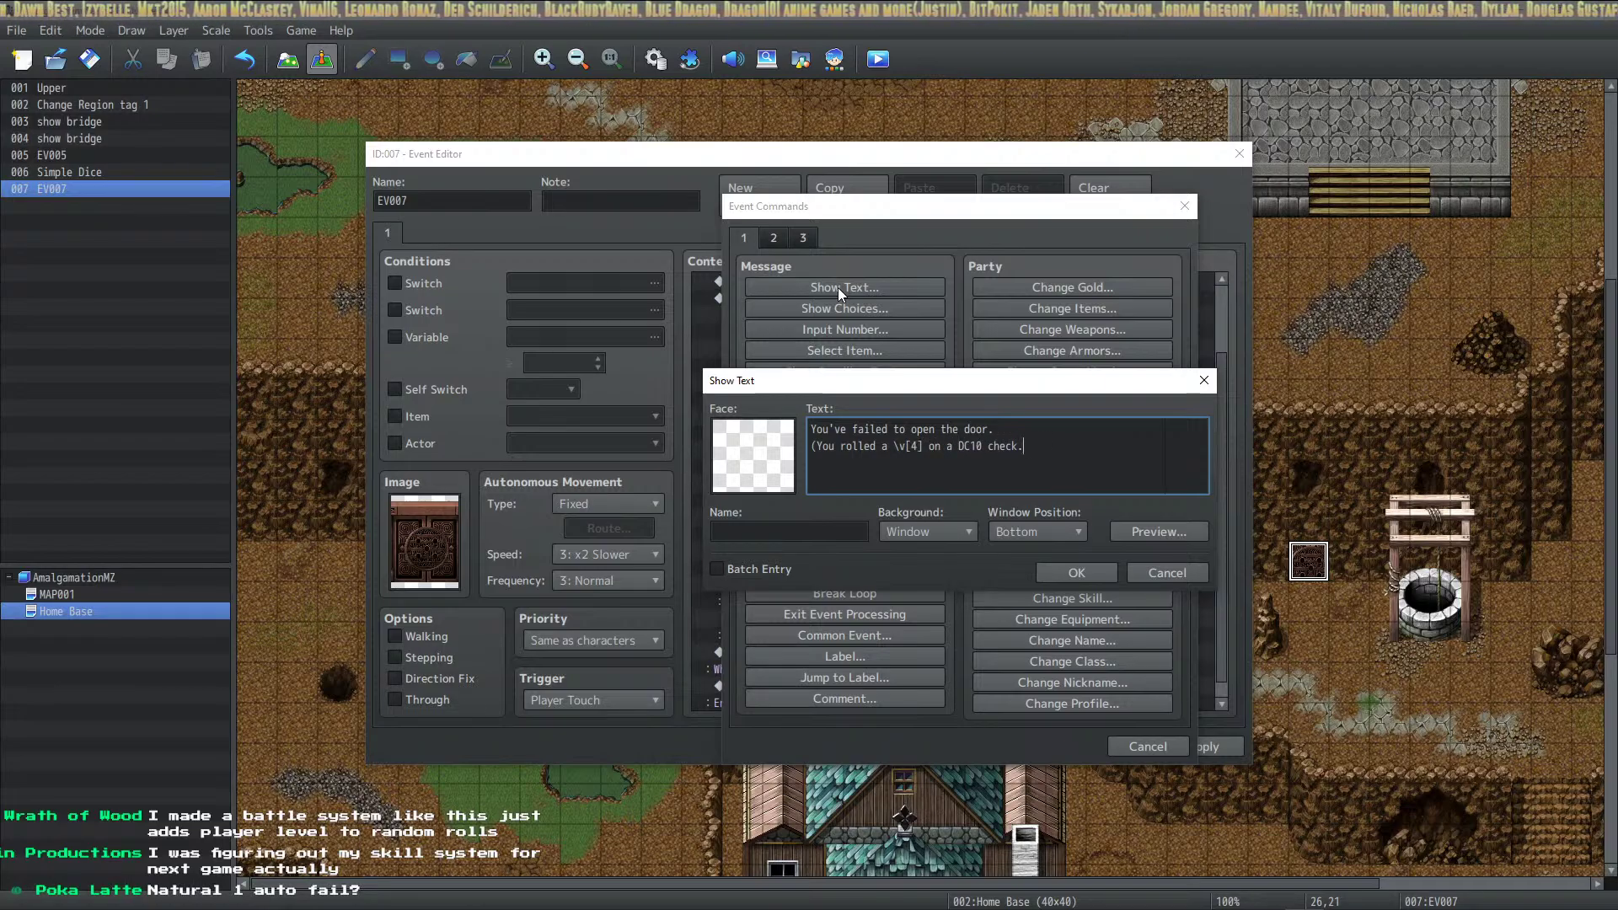
key(End)
text())
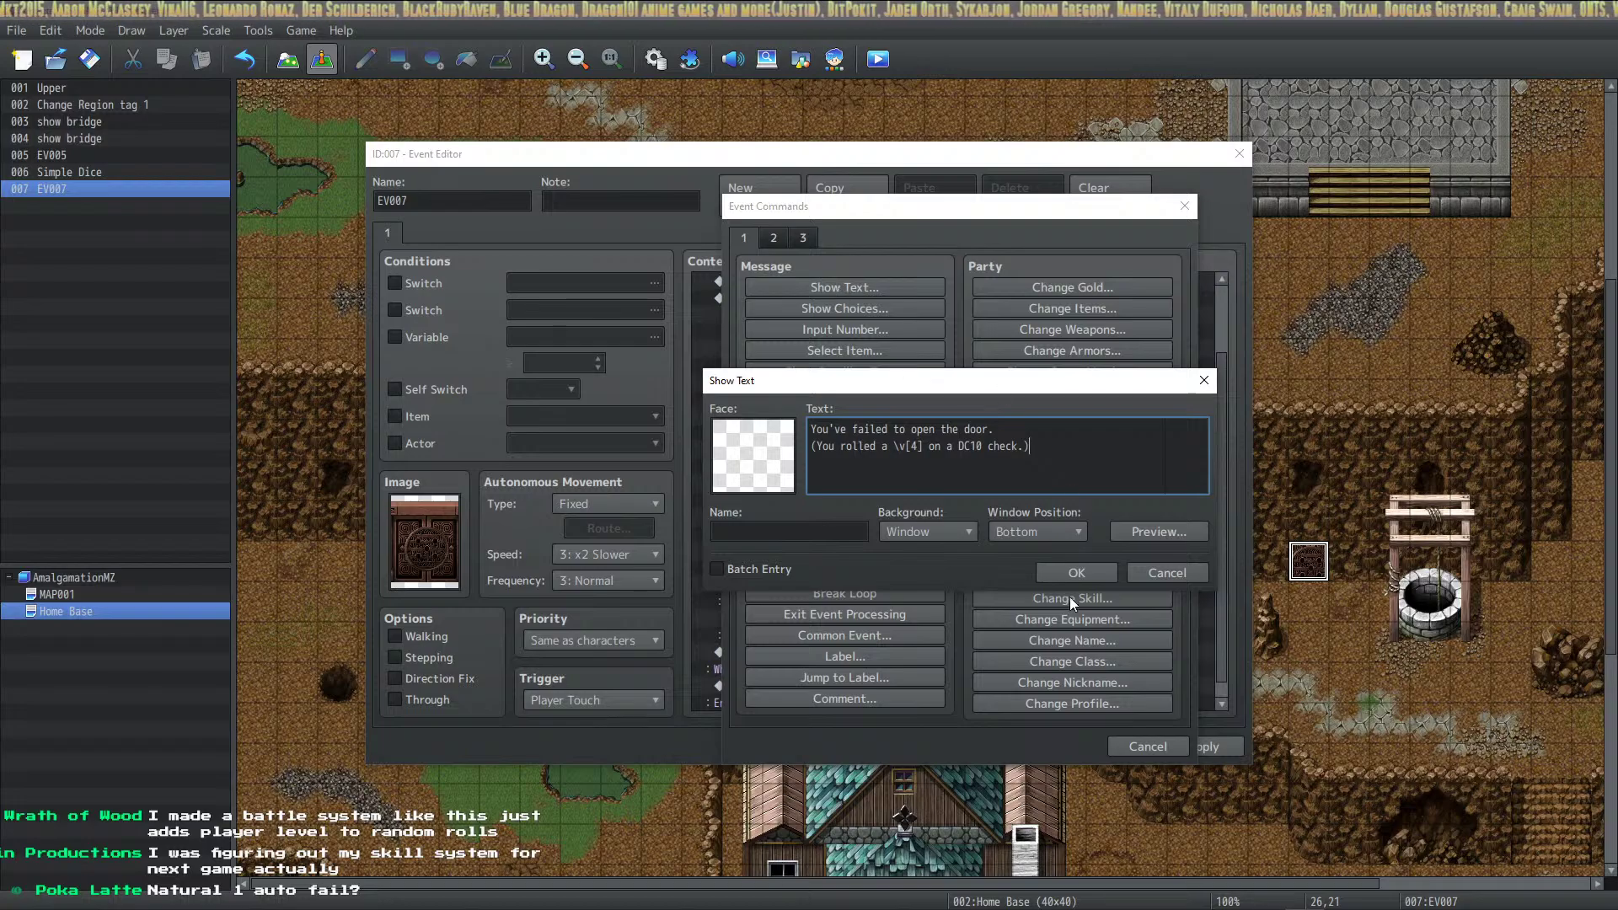
click(1095, 573)
Check the failure message in the Else branch and apply the event changes
scroll(943, 583, down, 1)
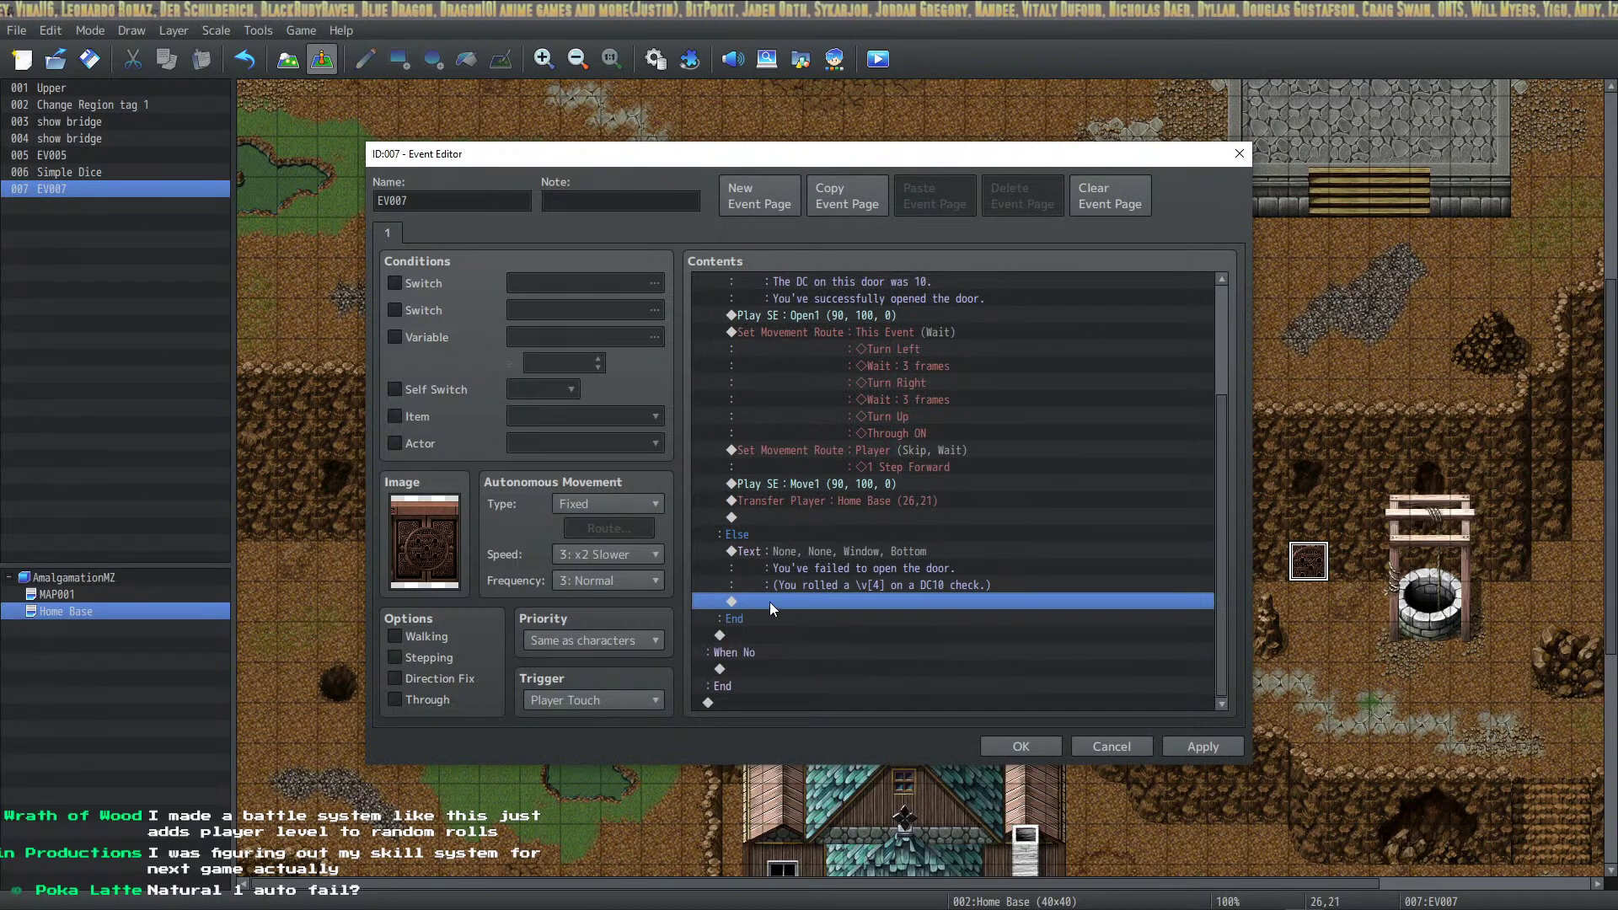
click(806, 562)
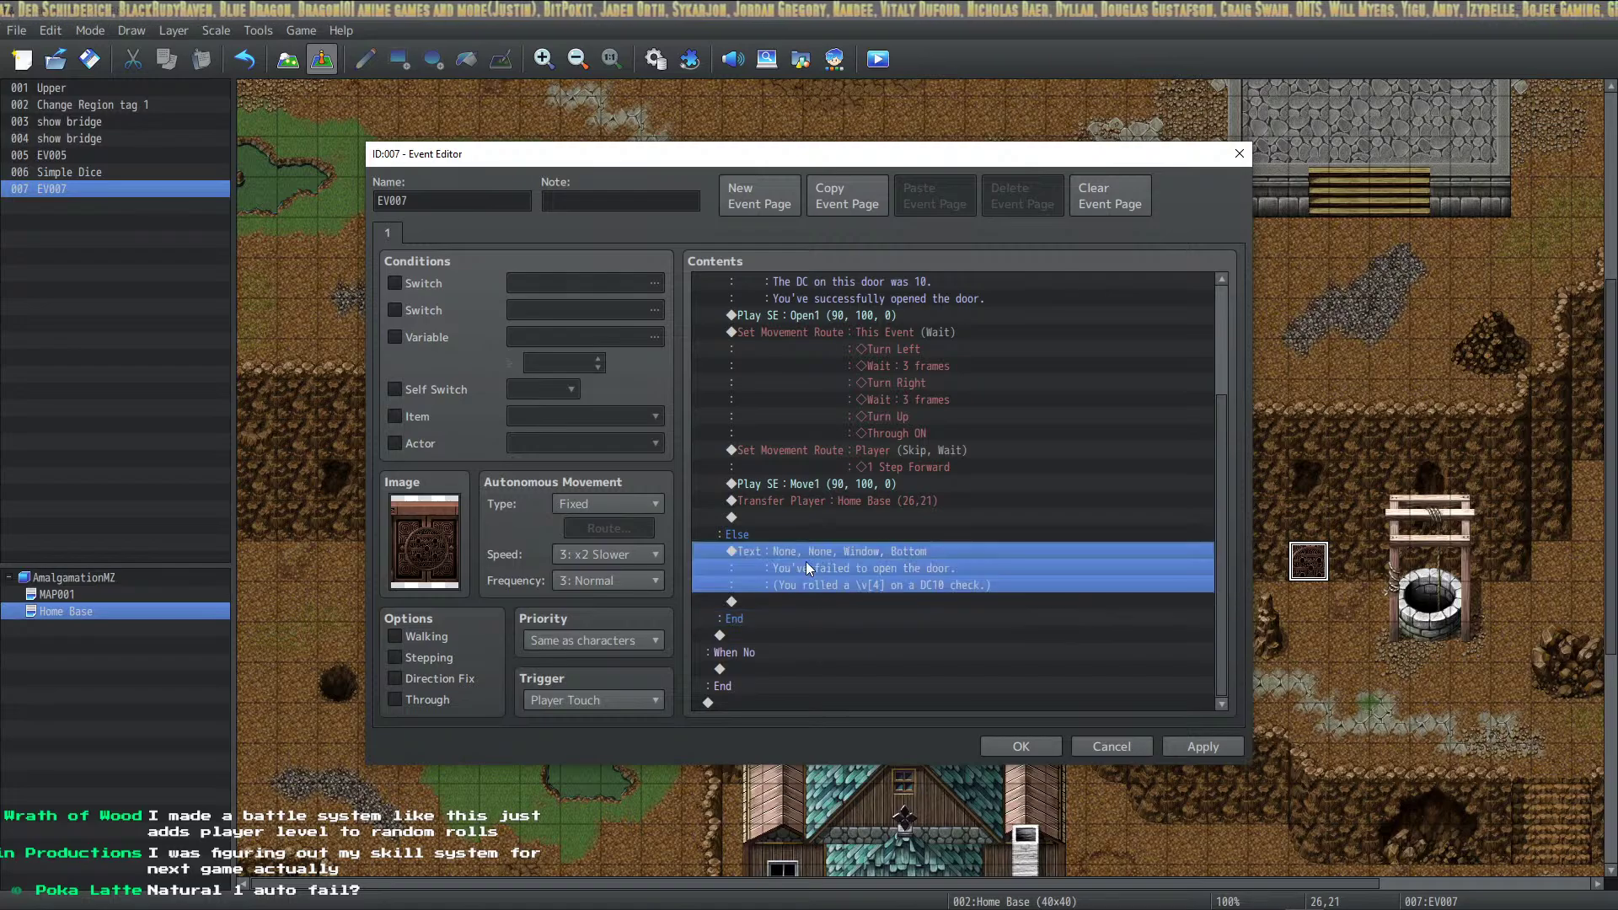
key(Down)
scroll(868, 472, up, 1)
scroll(737, 617, down, 1)
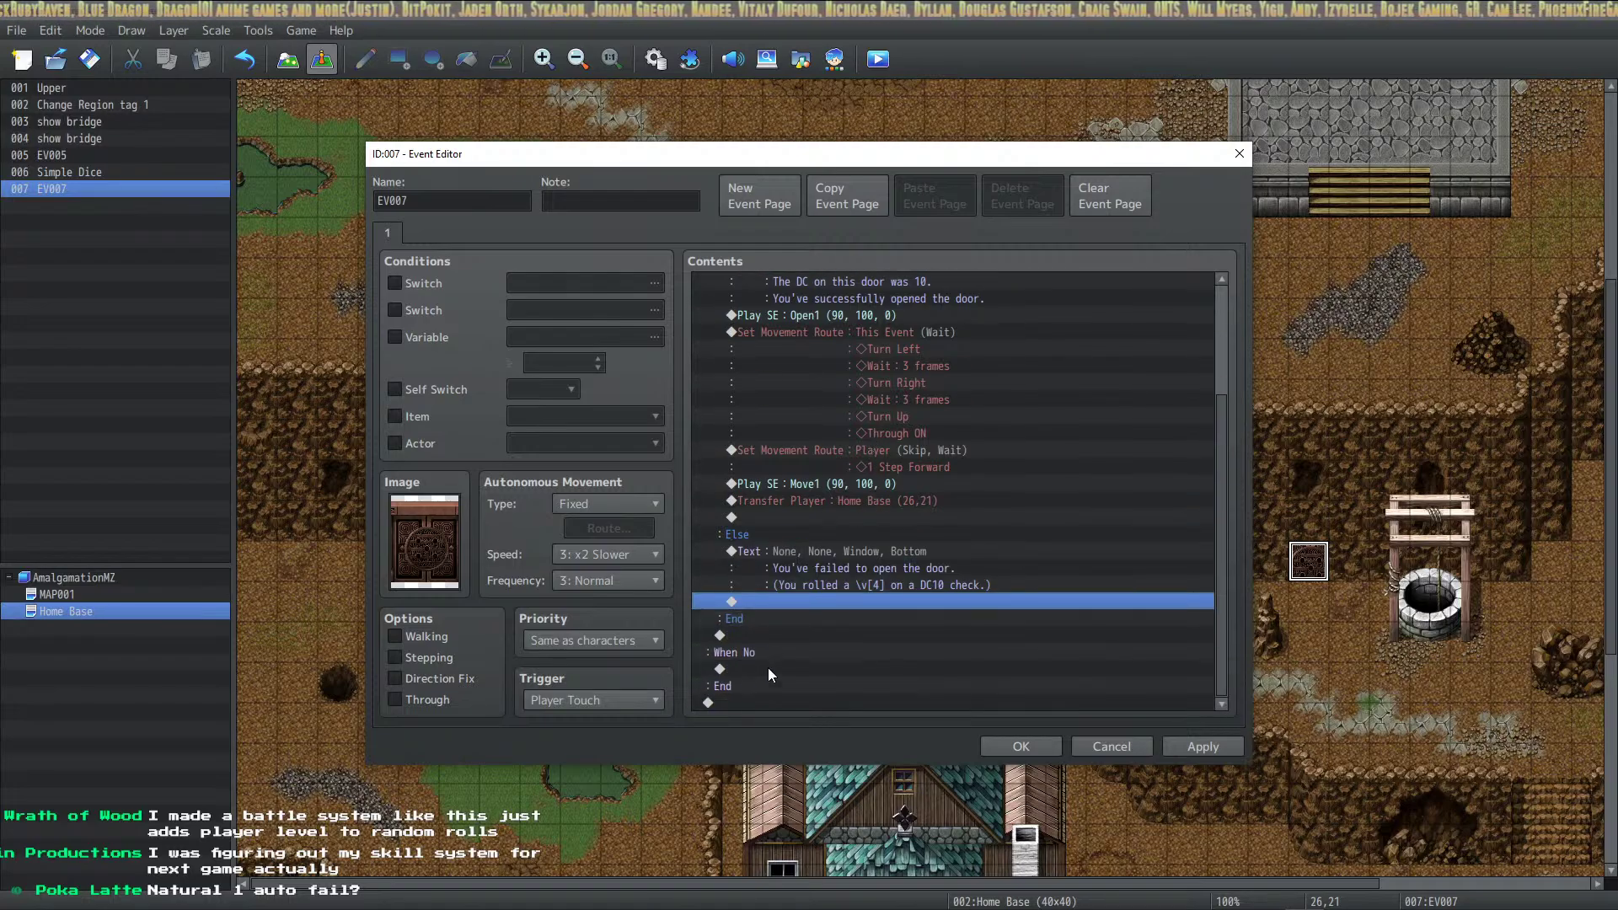
click(1205, 746)
Rename the event as "Lockpick door" and close it with the changes saved
click(800, 603)
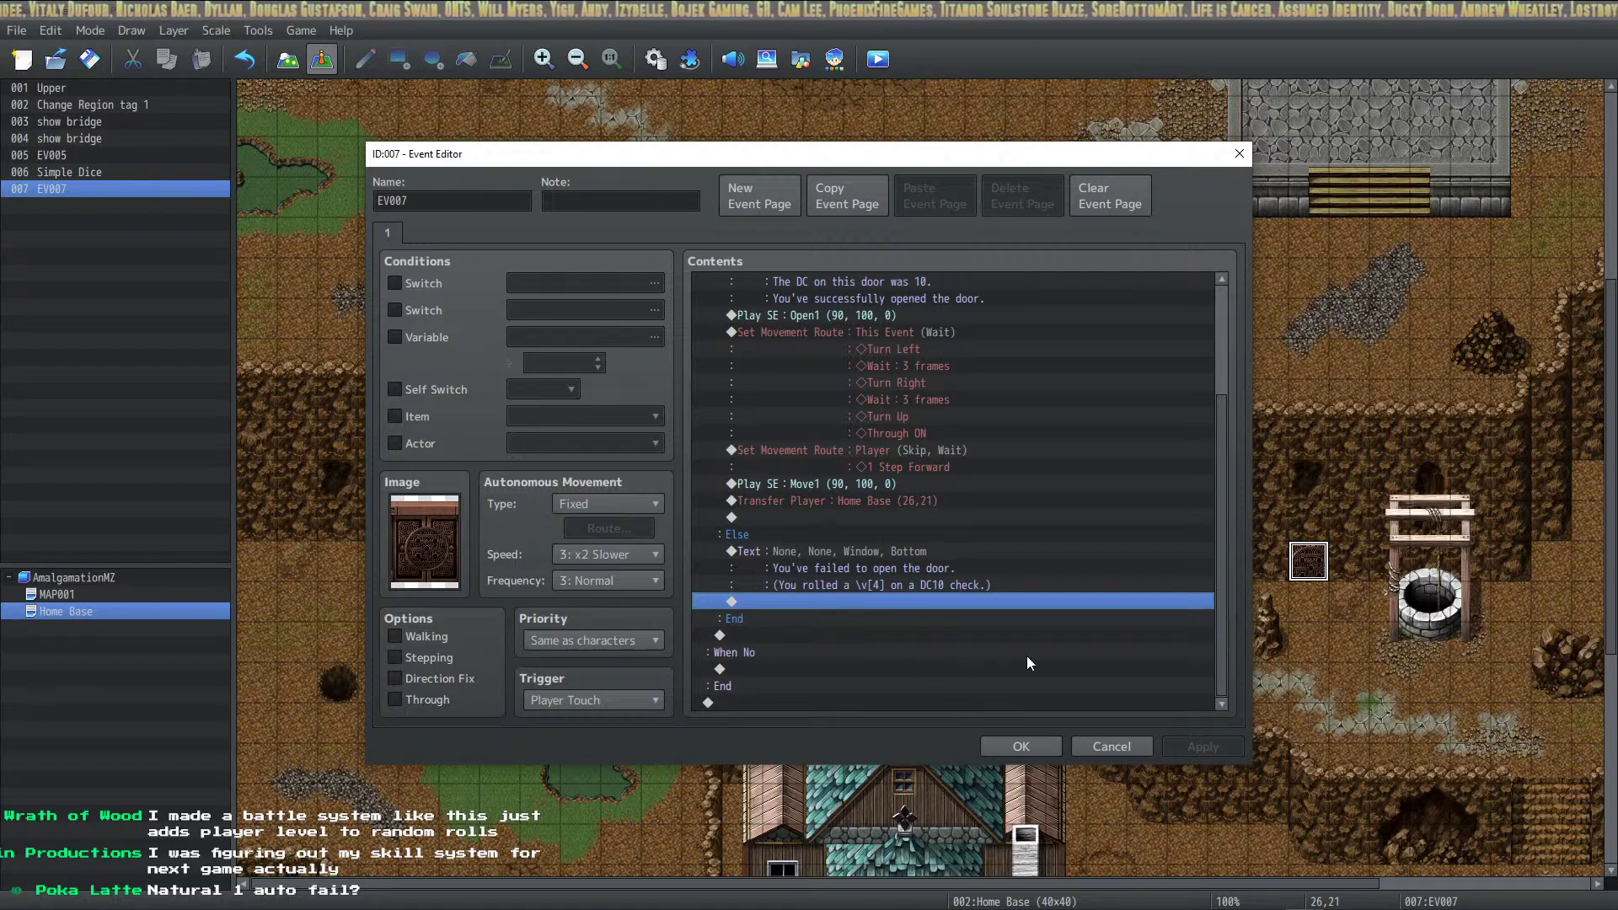
scroll(1000, 644, up, 3)
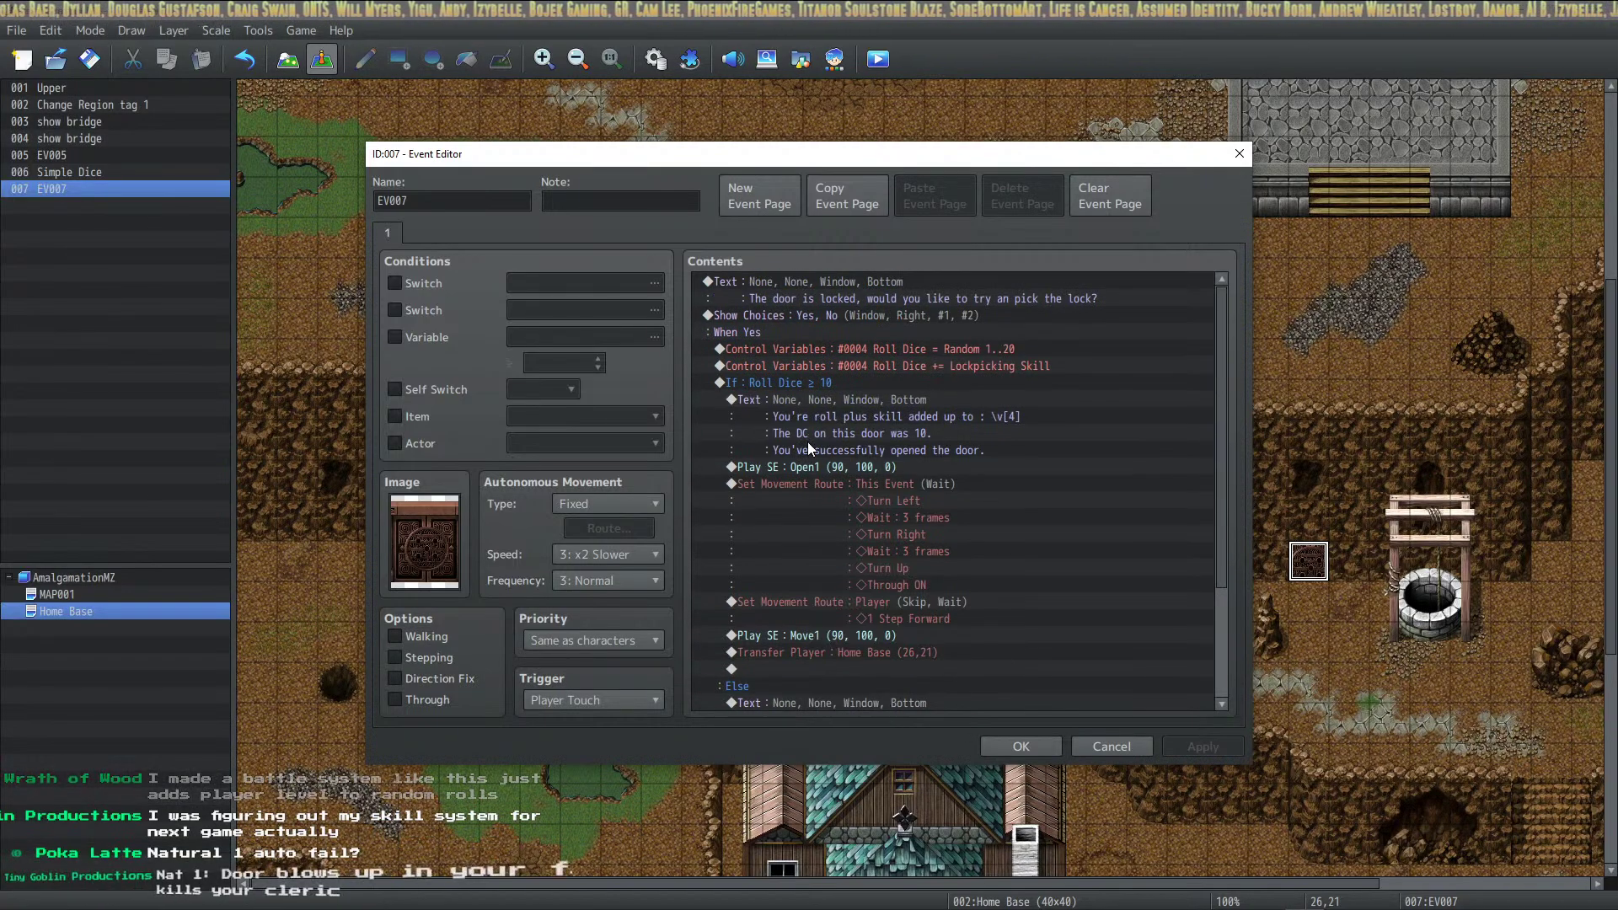
click(882, 703)
key(Down)
scroll(927, 427, up, 1)
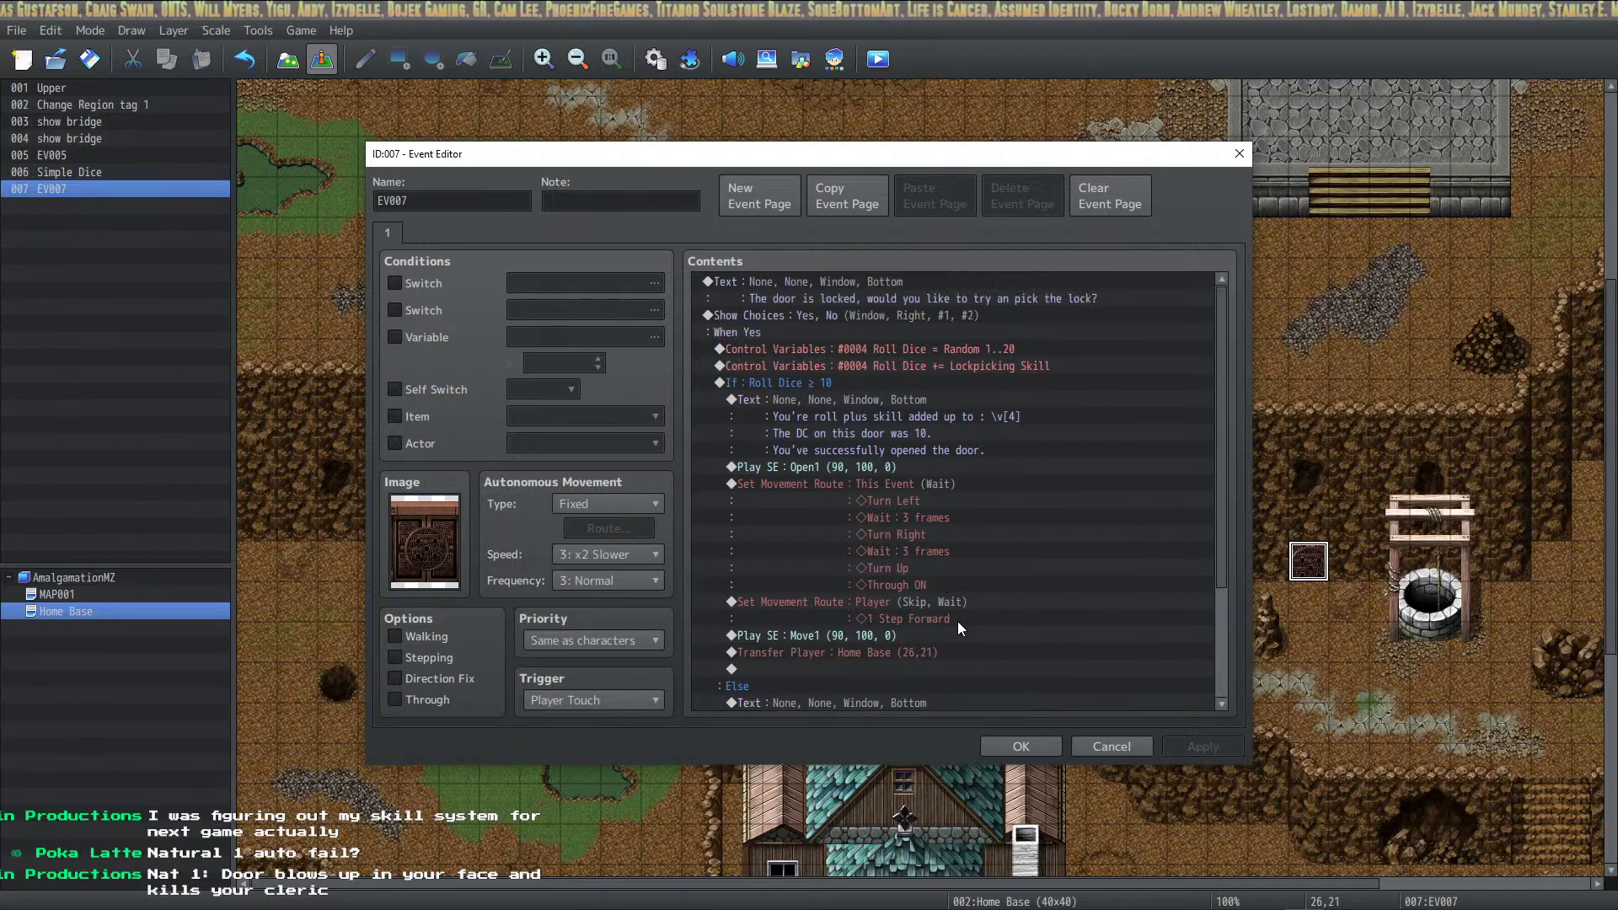
double_click(437, 208)
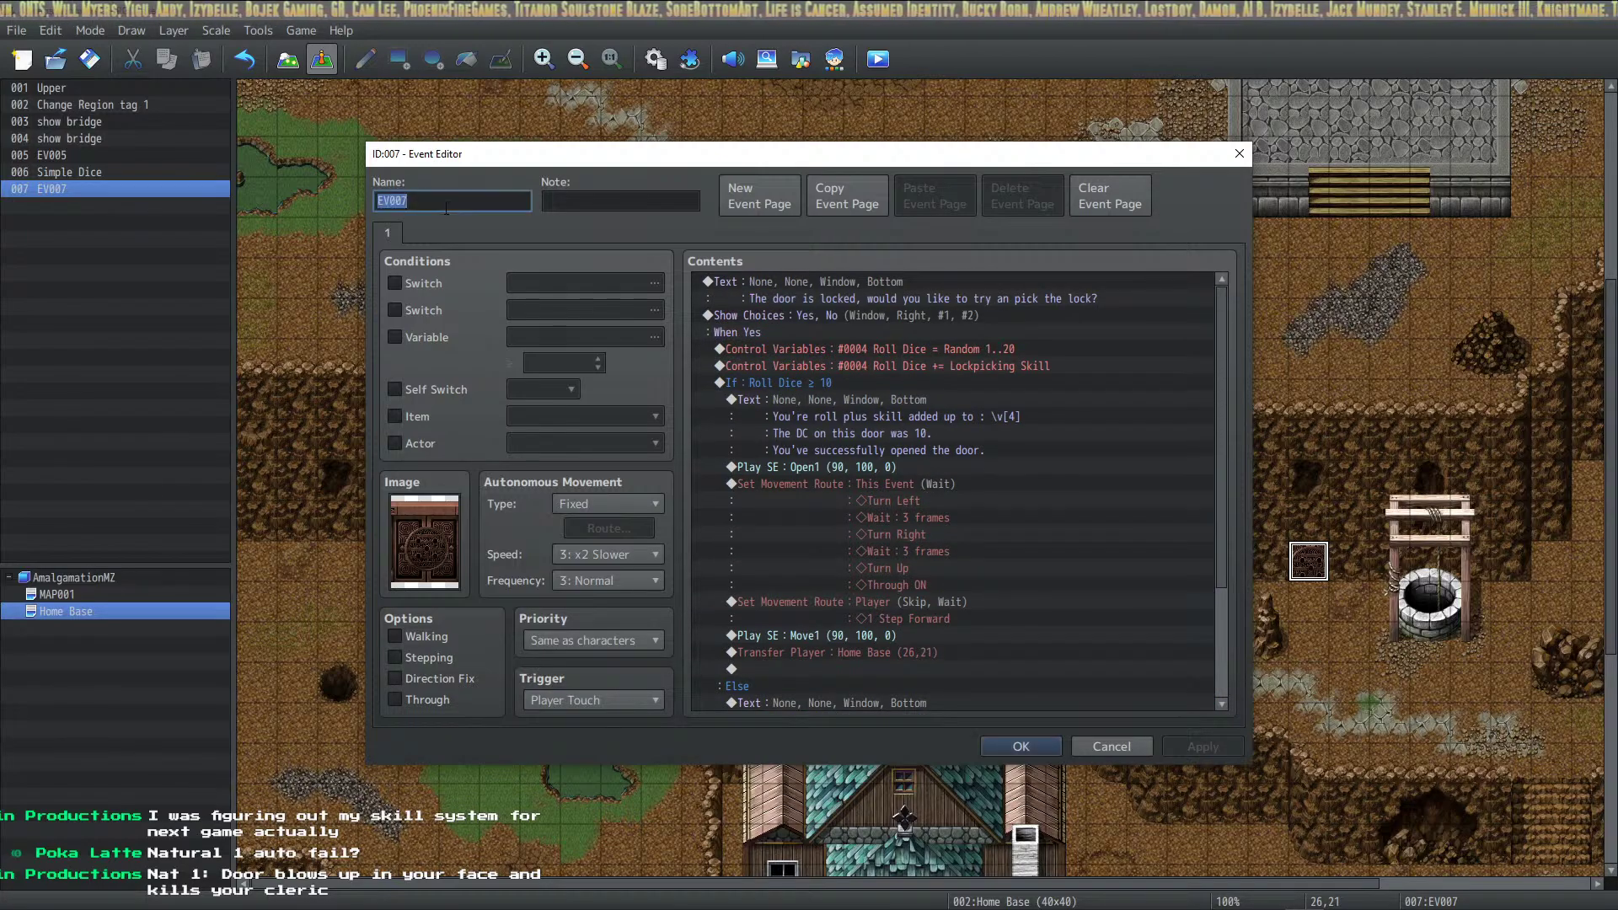
text(Lockpick door)
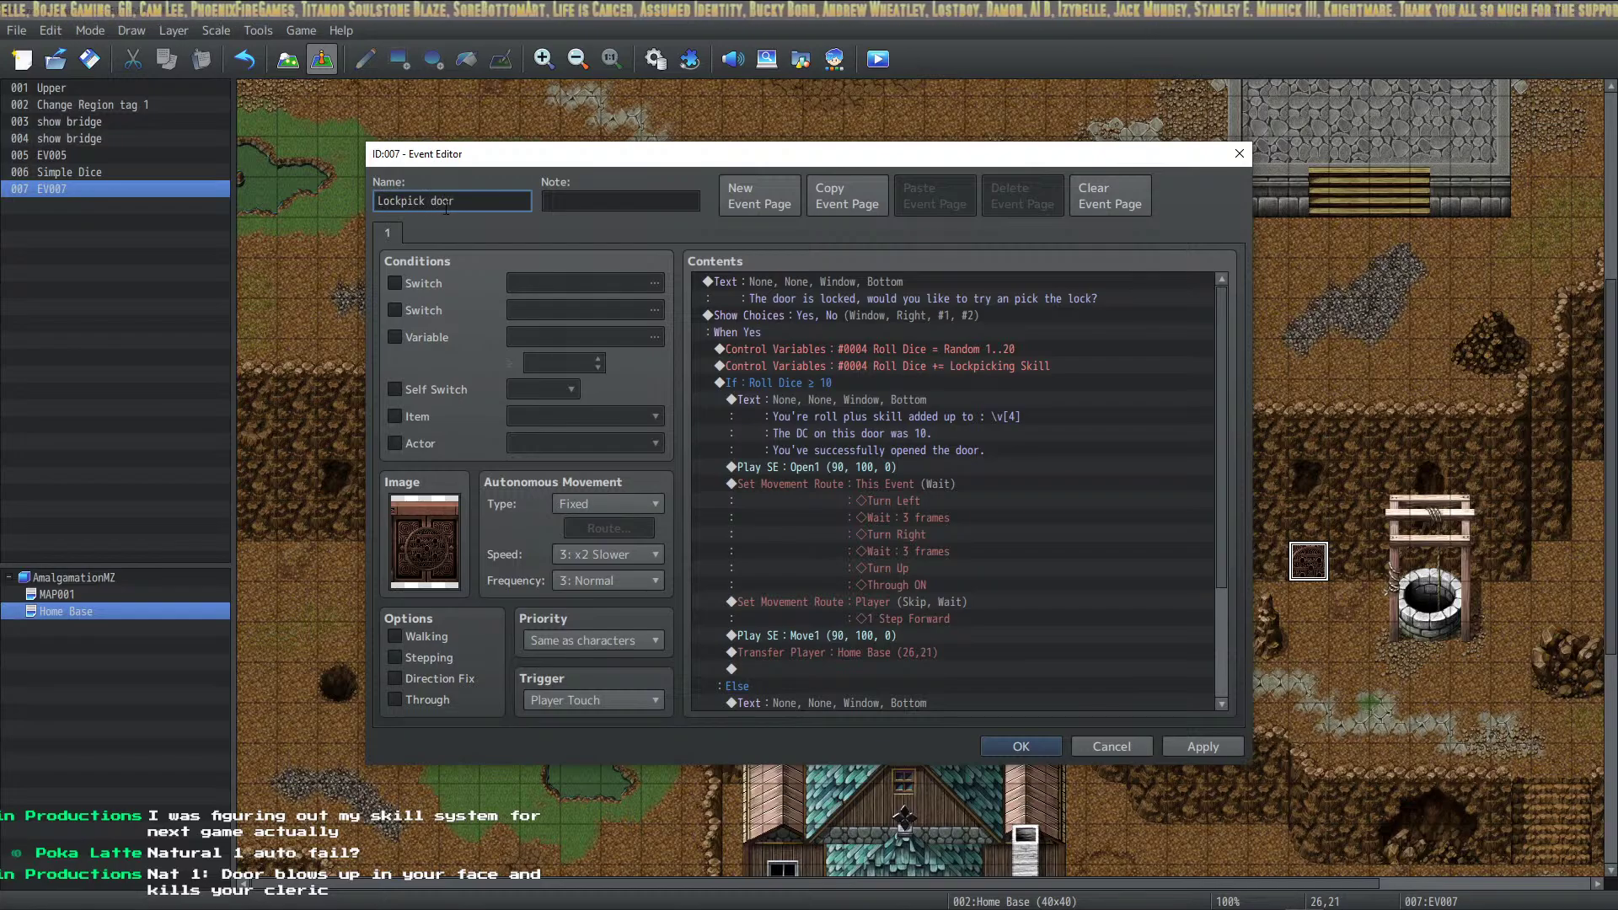
key(Return)
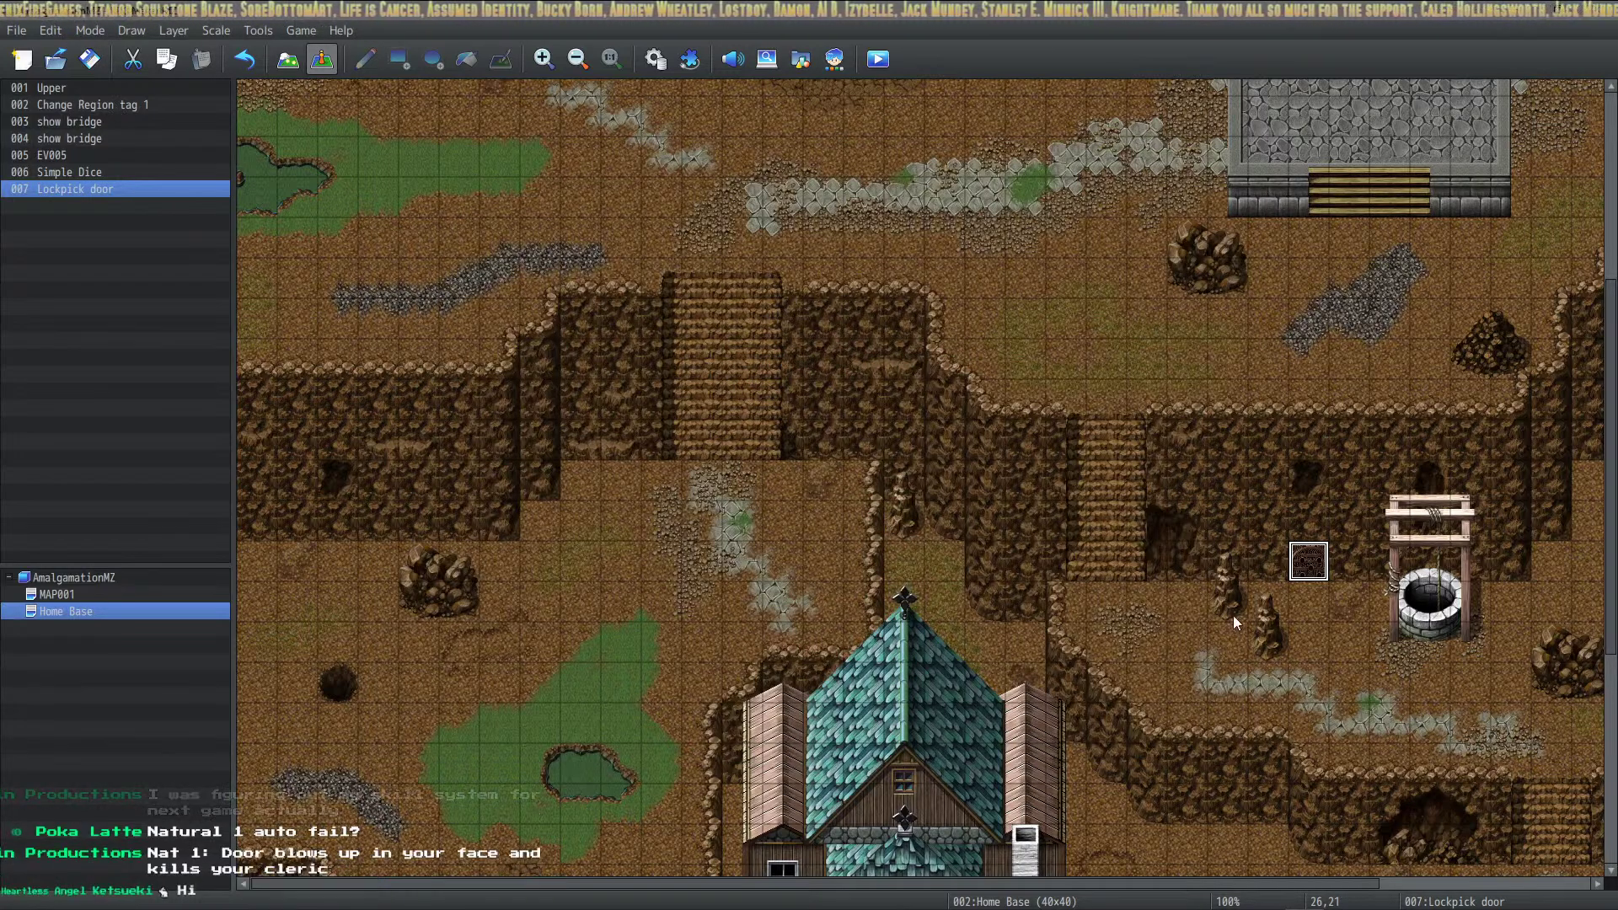
Set the player's starting position at tile 26,23, two tiles below the door, and begin a New Journey in a playtest
click(1313, 639)
right_click(1314, 639)
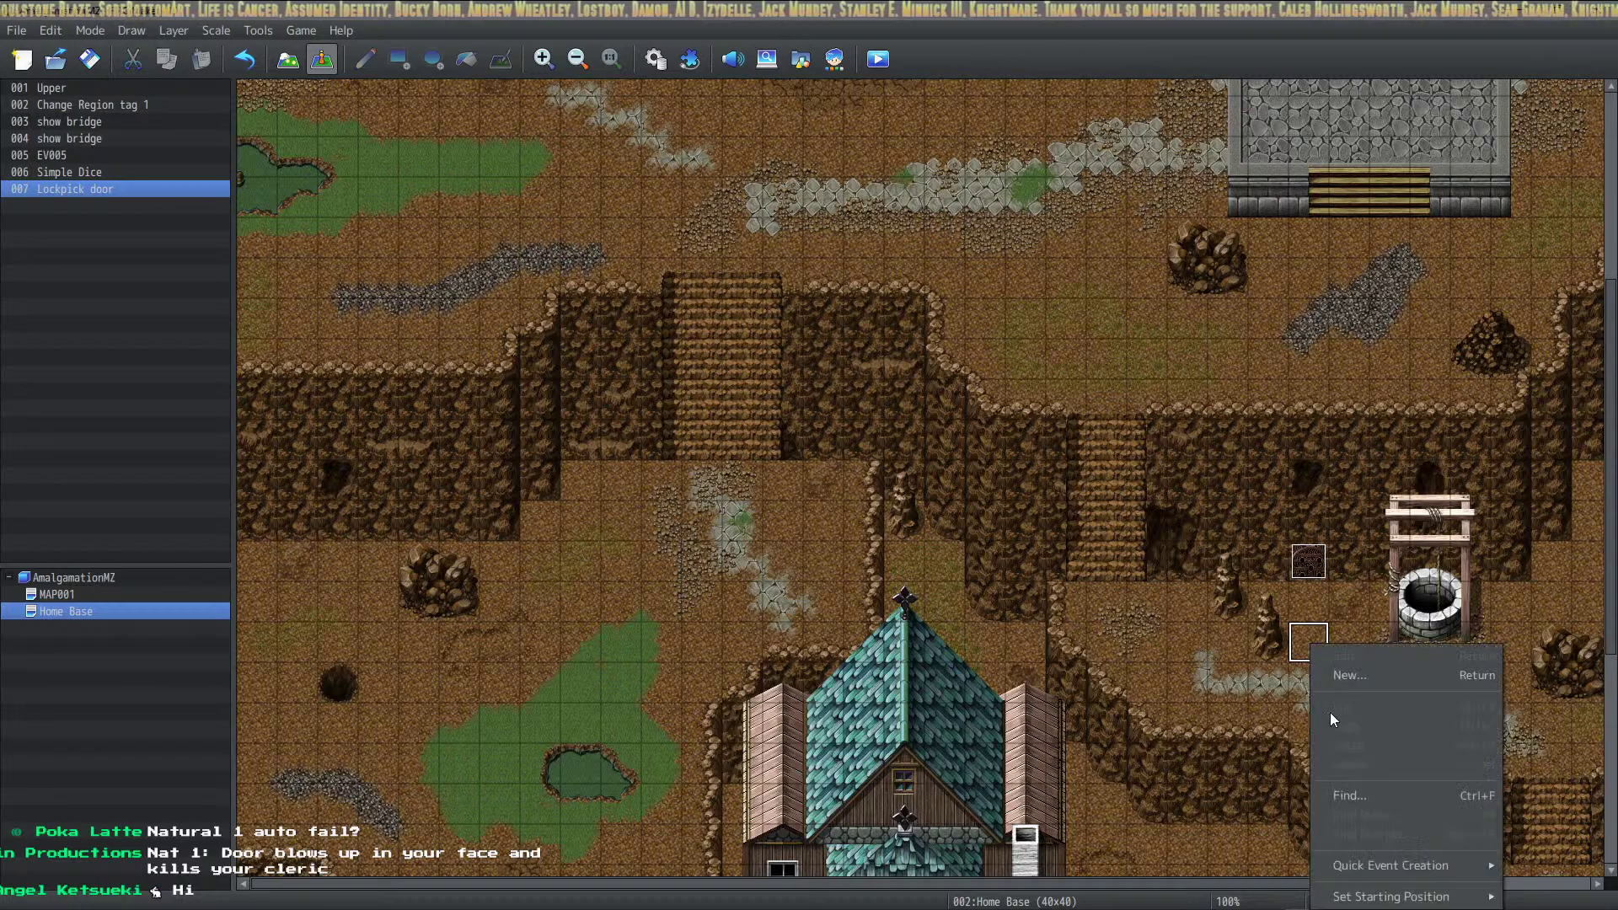
mouse_move(1430, 902)
click(1543, 839)
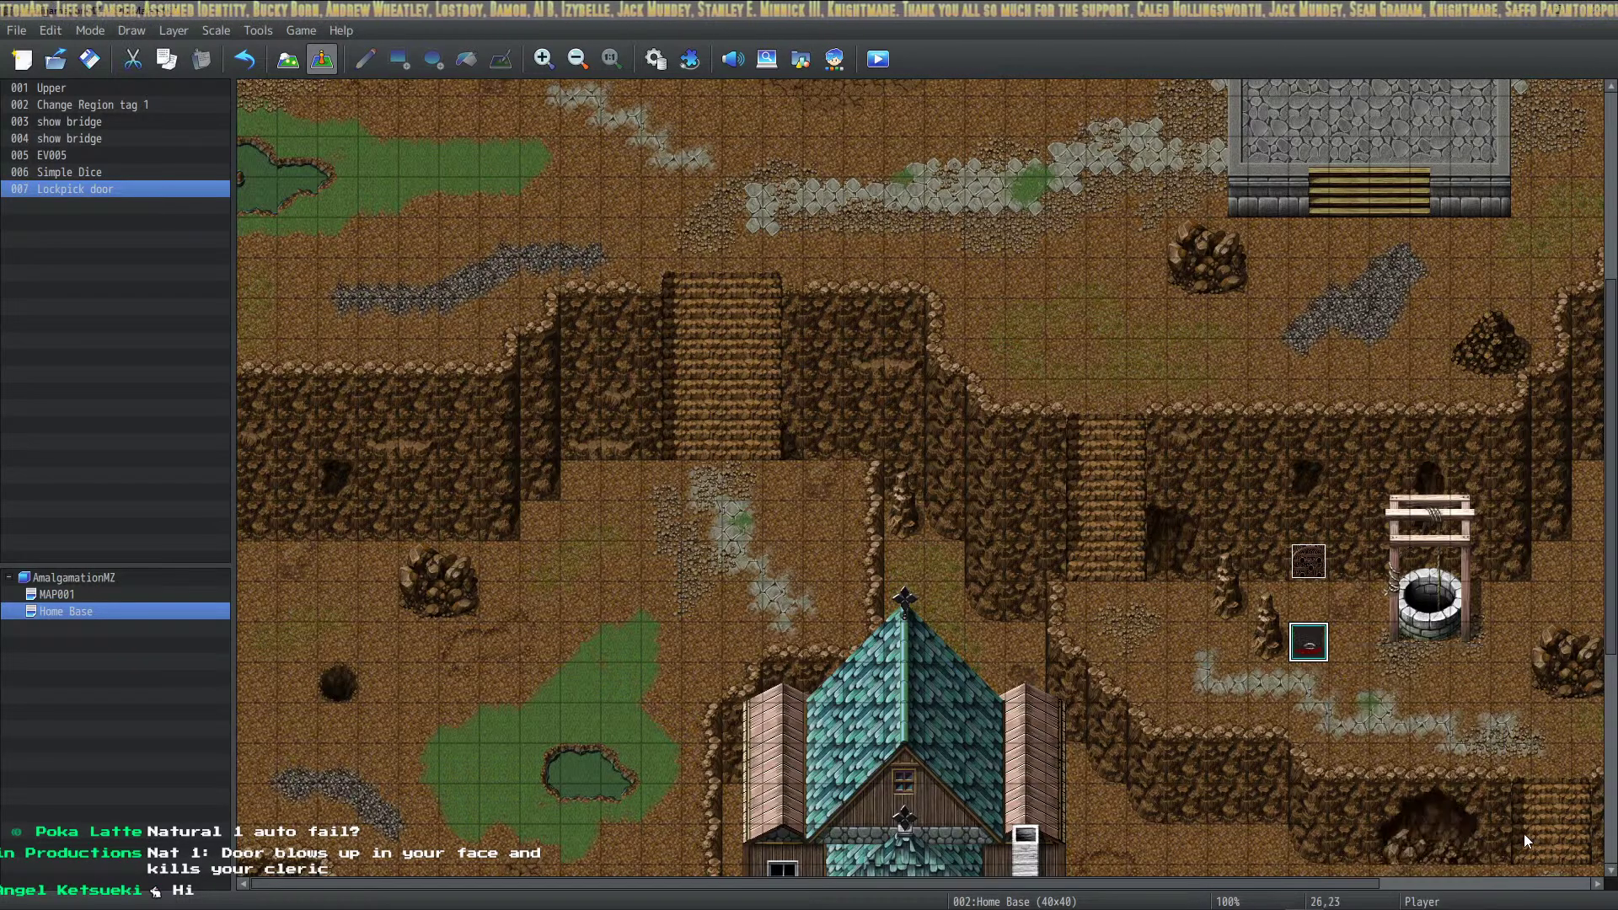
click(870, 69)
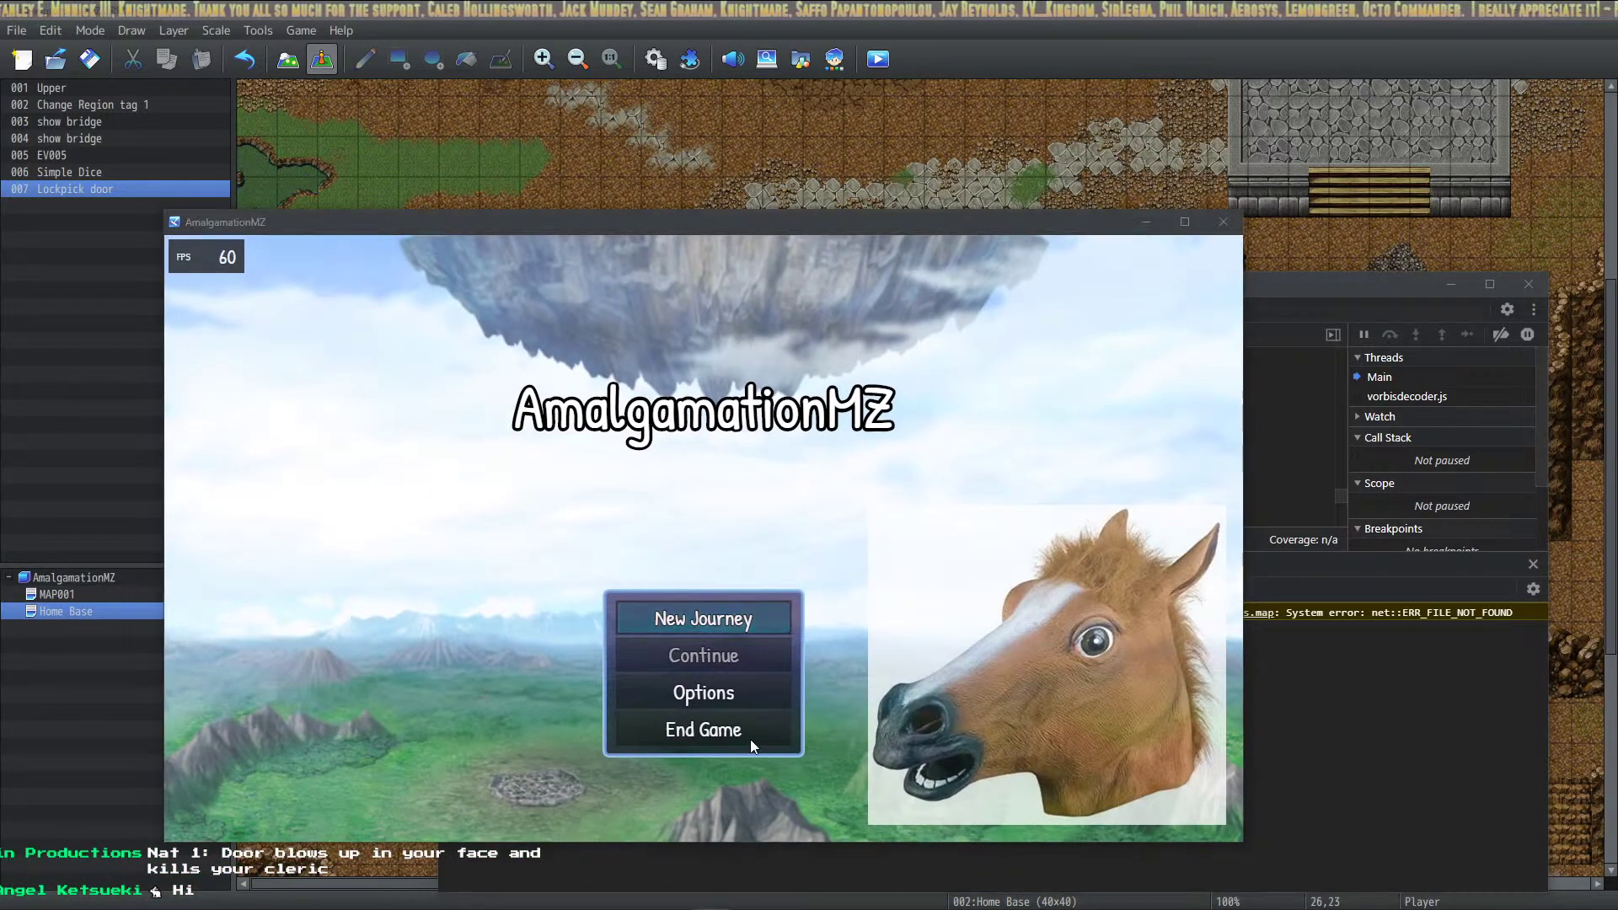
click(664, 609)
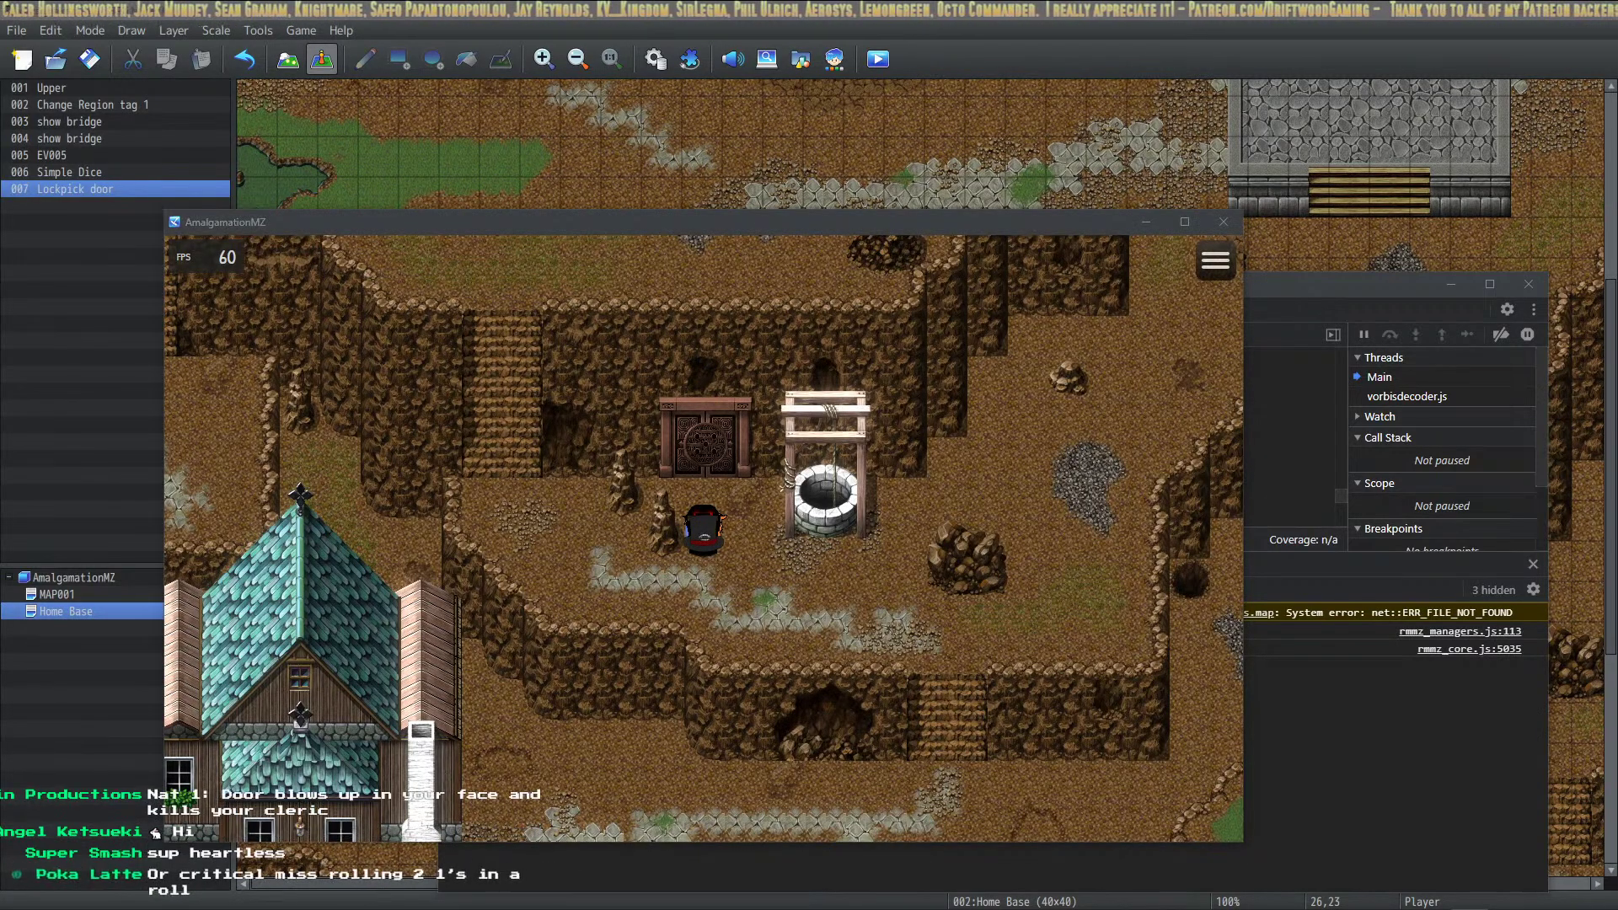
Lower the volume of both nwjs applications in the Windows Volume Mixer, leaving them near the low end, and close the mixer
drag(1003, 734, 1229, 725)
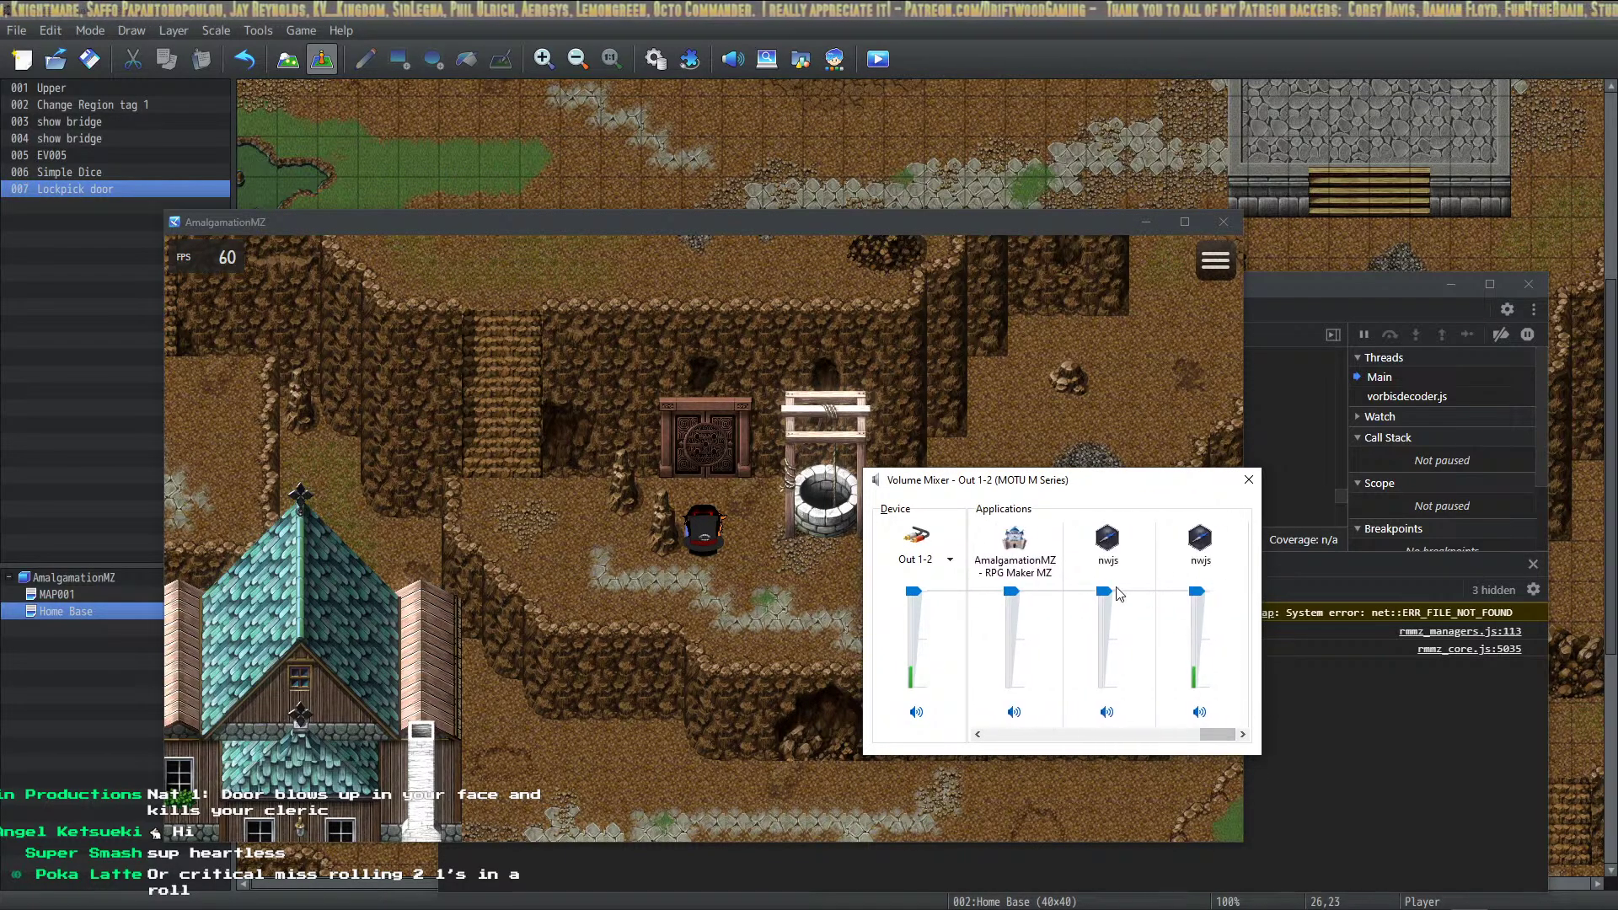
drag(1111, 593, 1110, 672)
drag(1197, 593, 1197, 675)
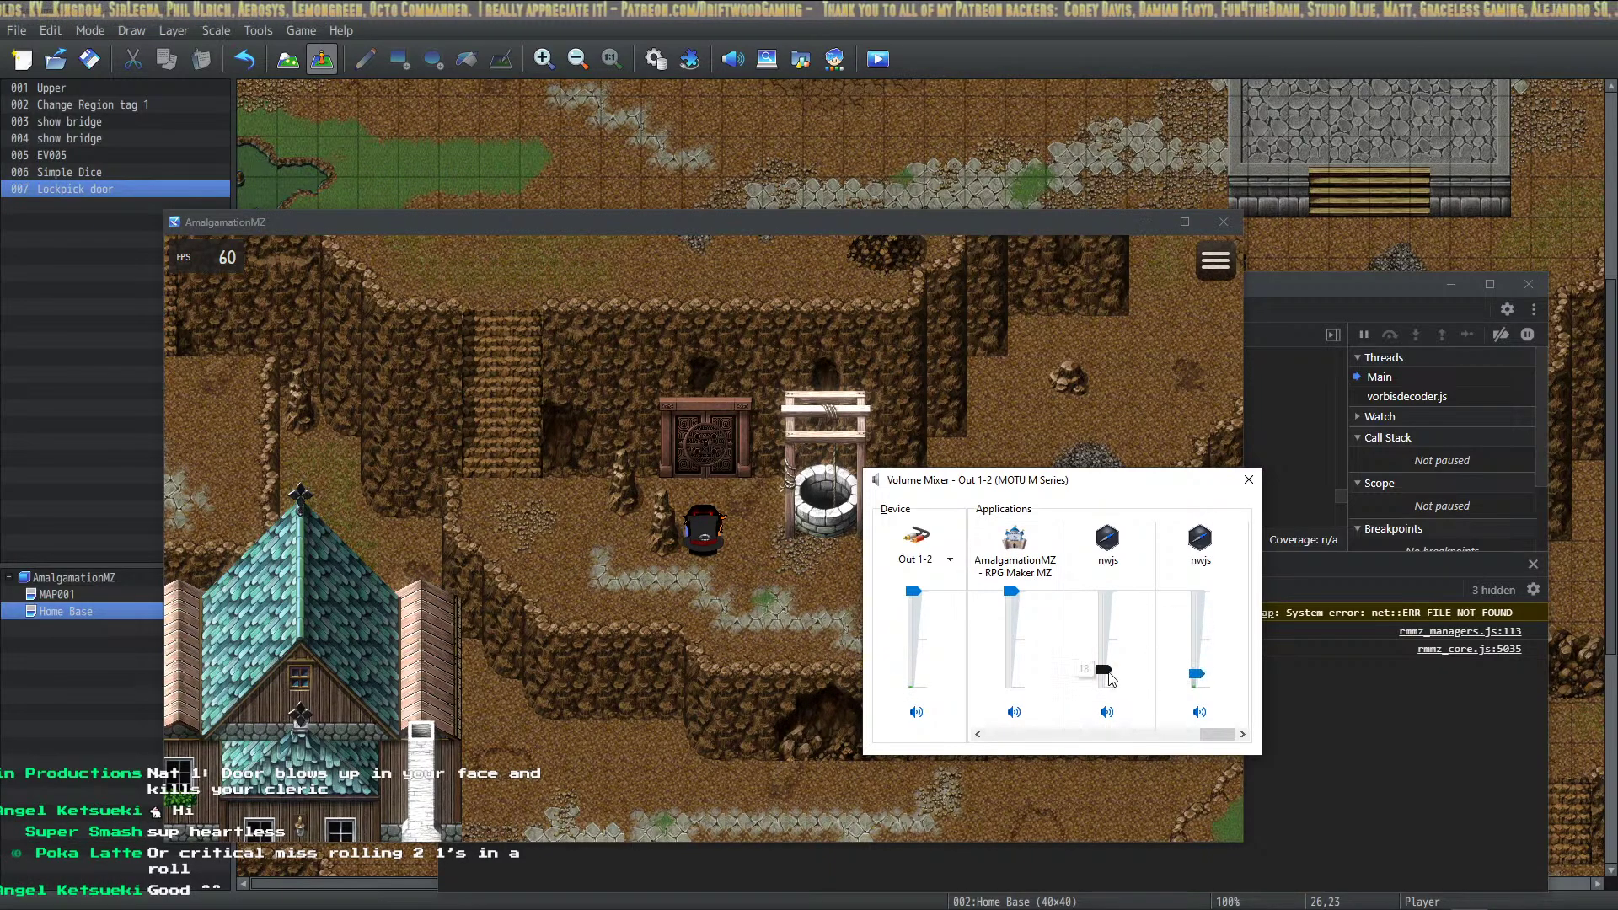
drag(1207, 735, 1246, 742)
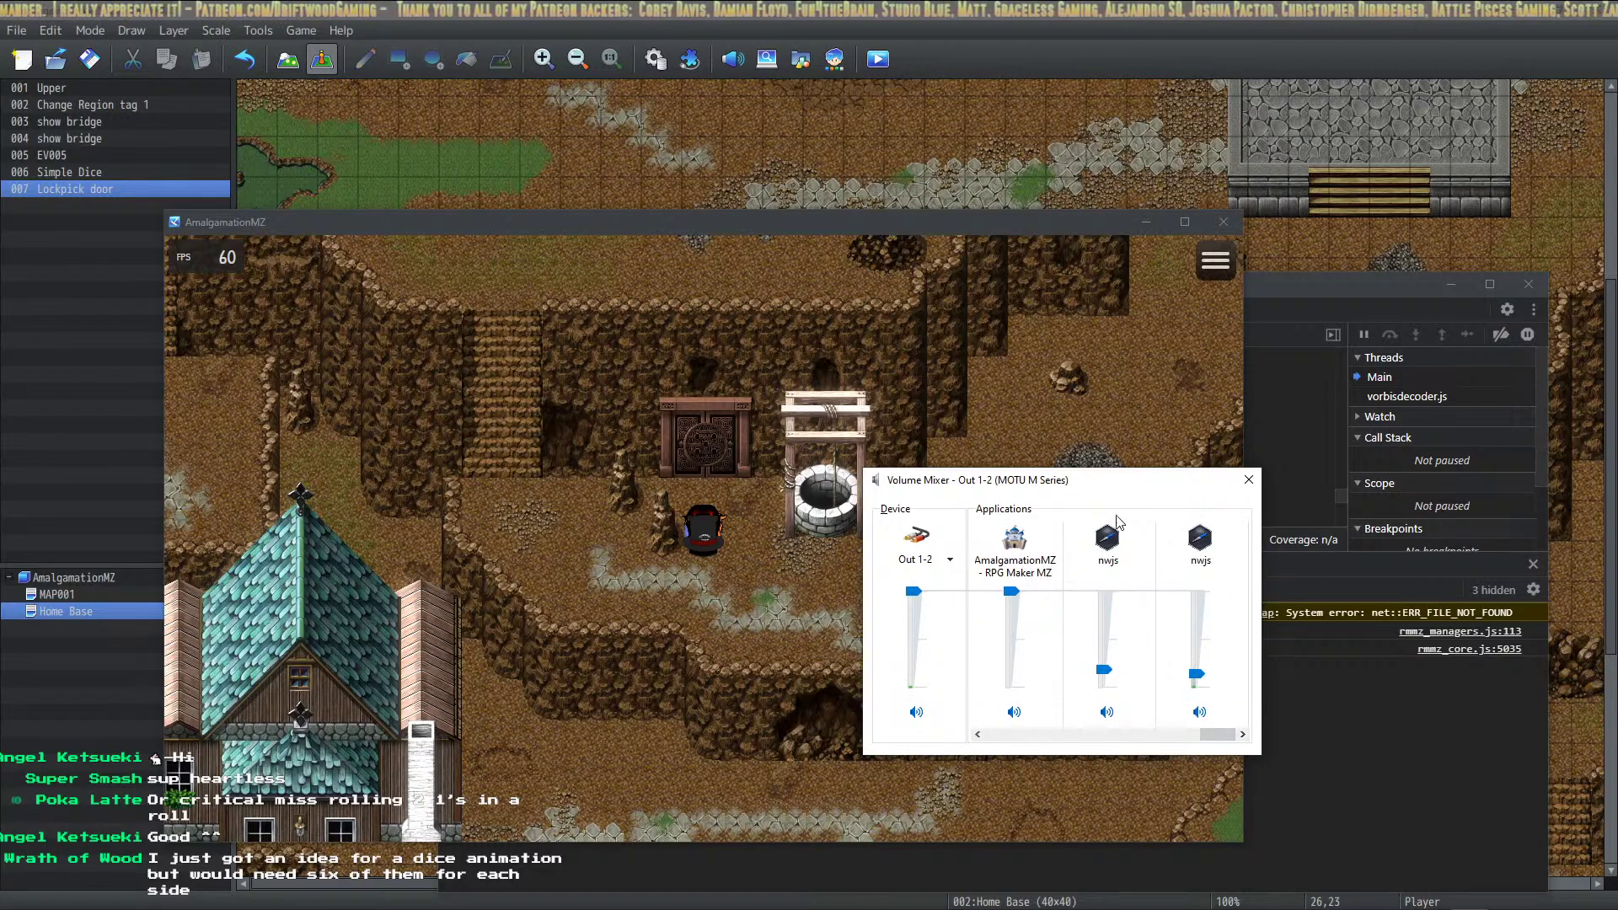
click(1249, 480)
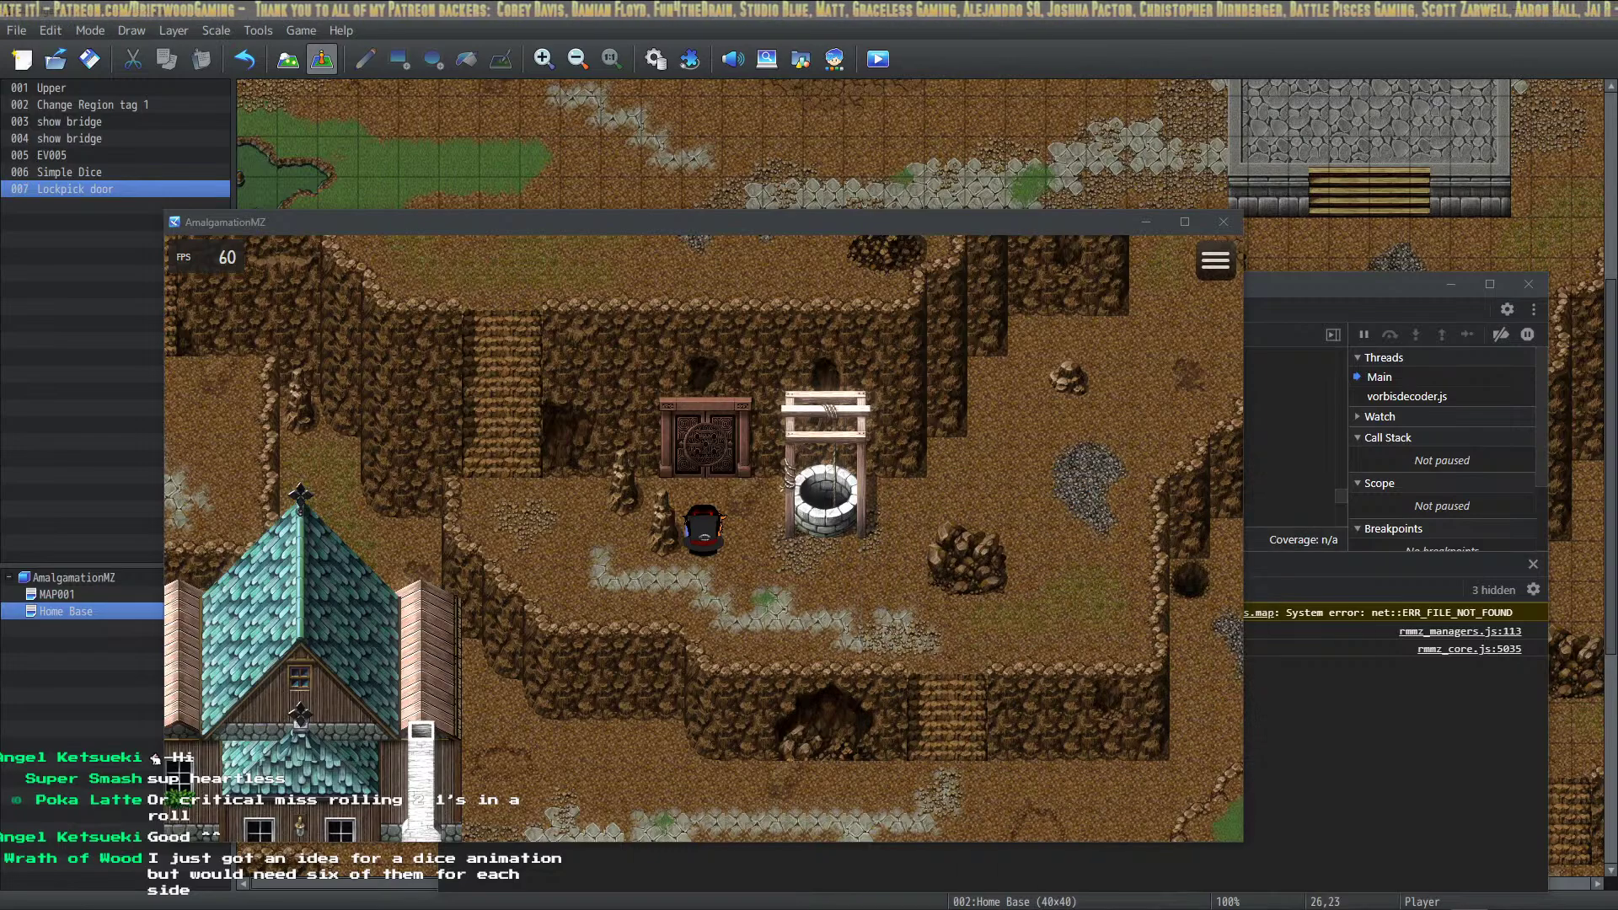
Test the locked door in the running game by answering Yes to picking the lock on two attempts
click(892, 229)
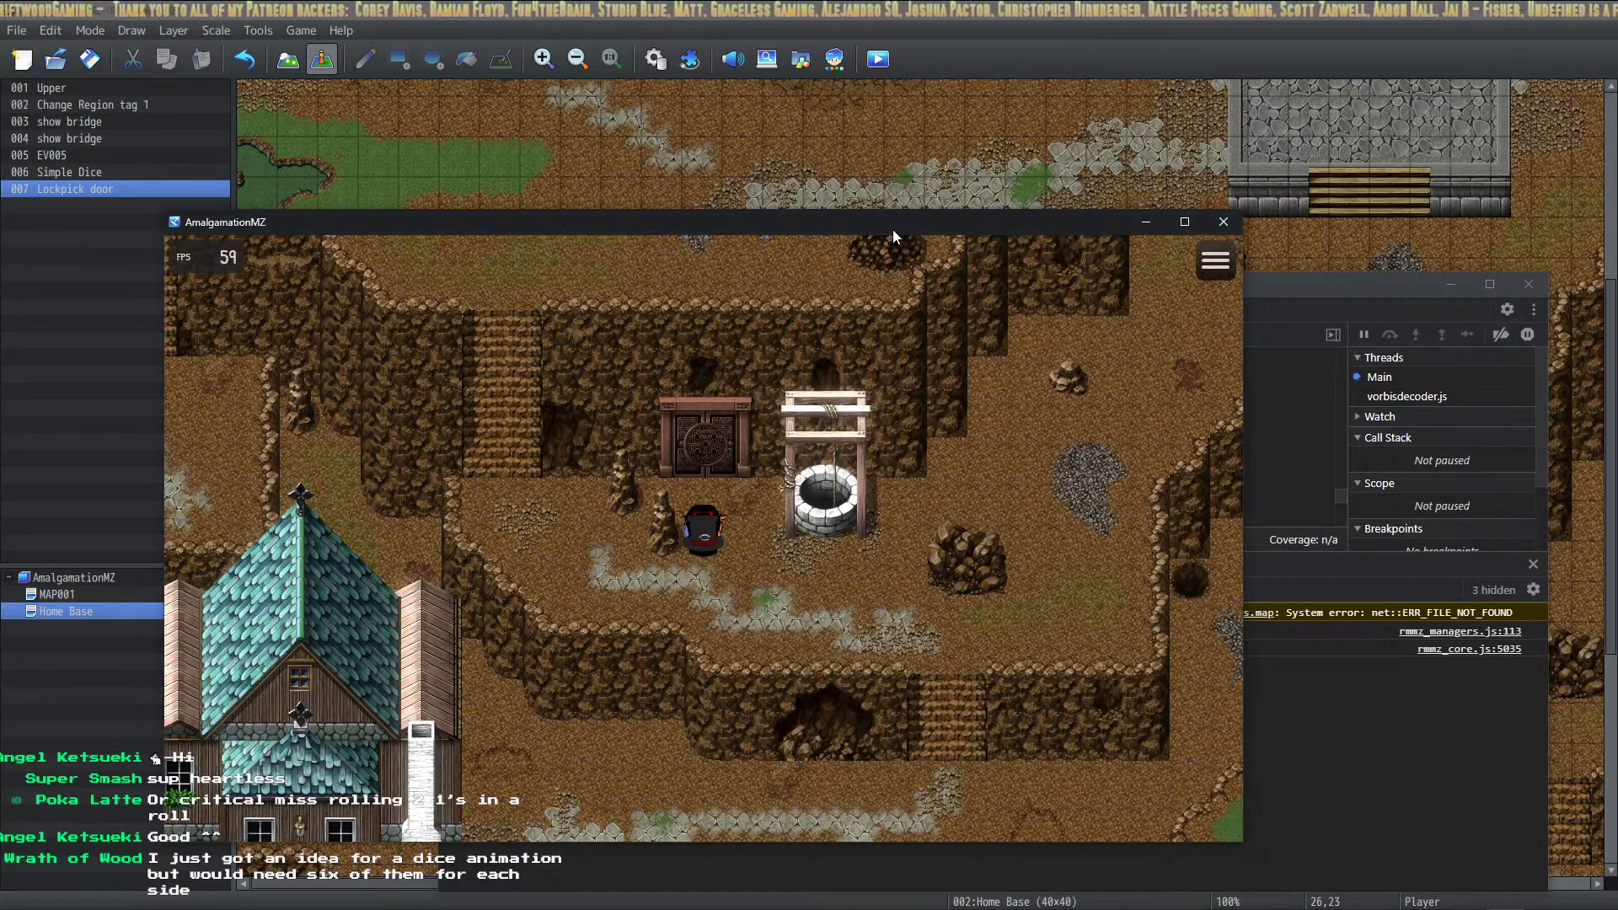
key(Return)
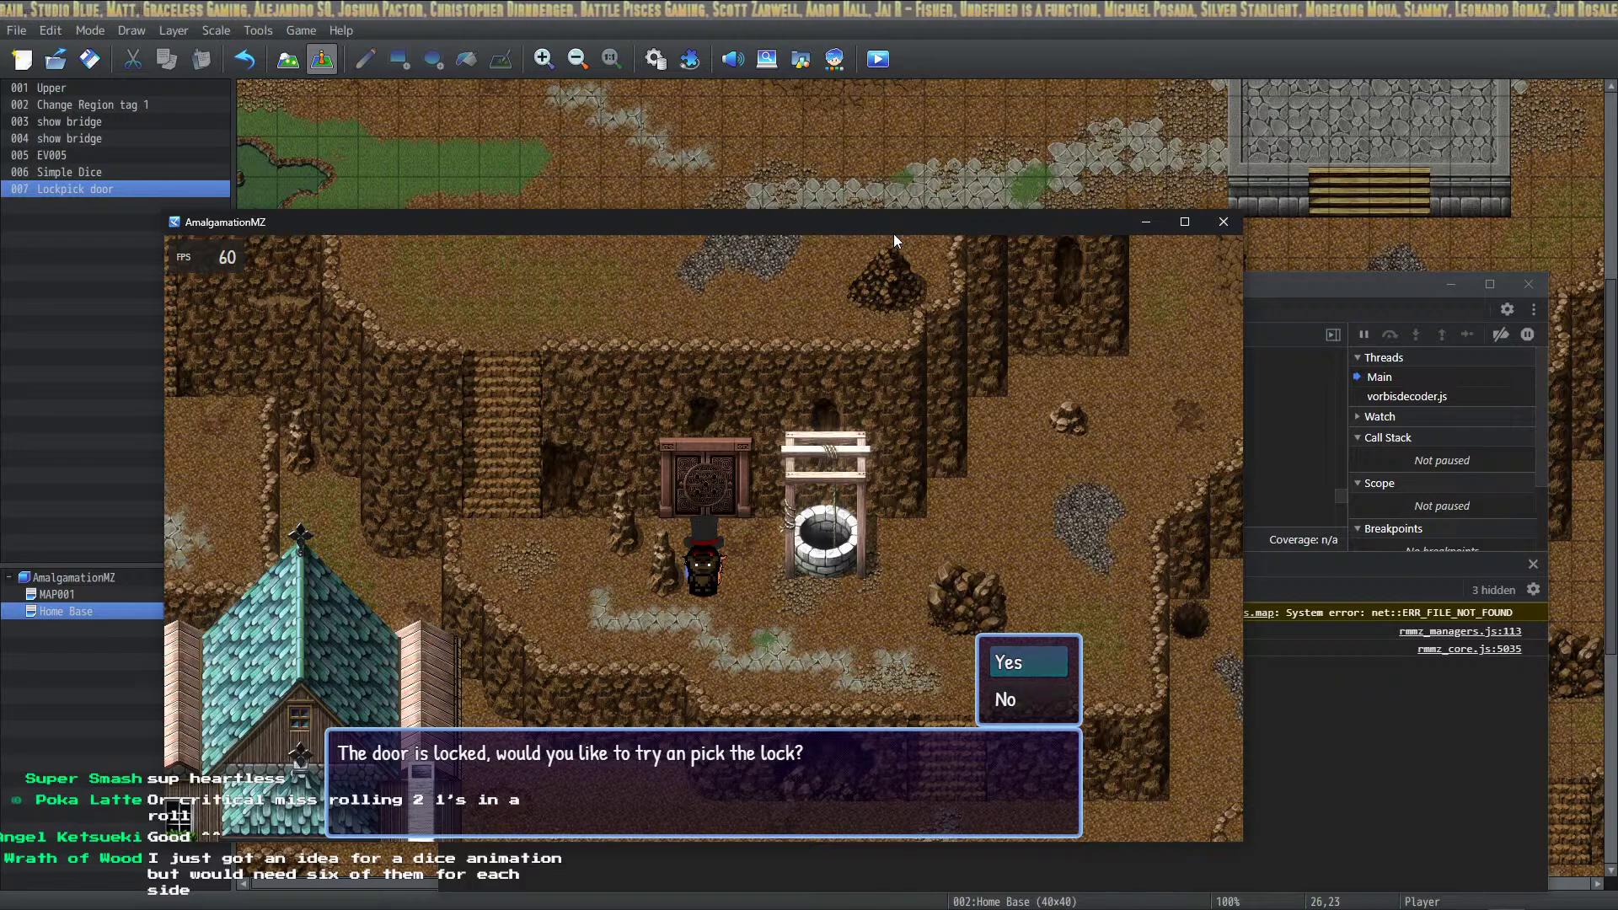
key(Return)
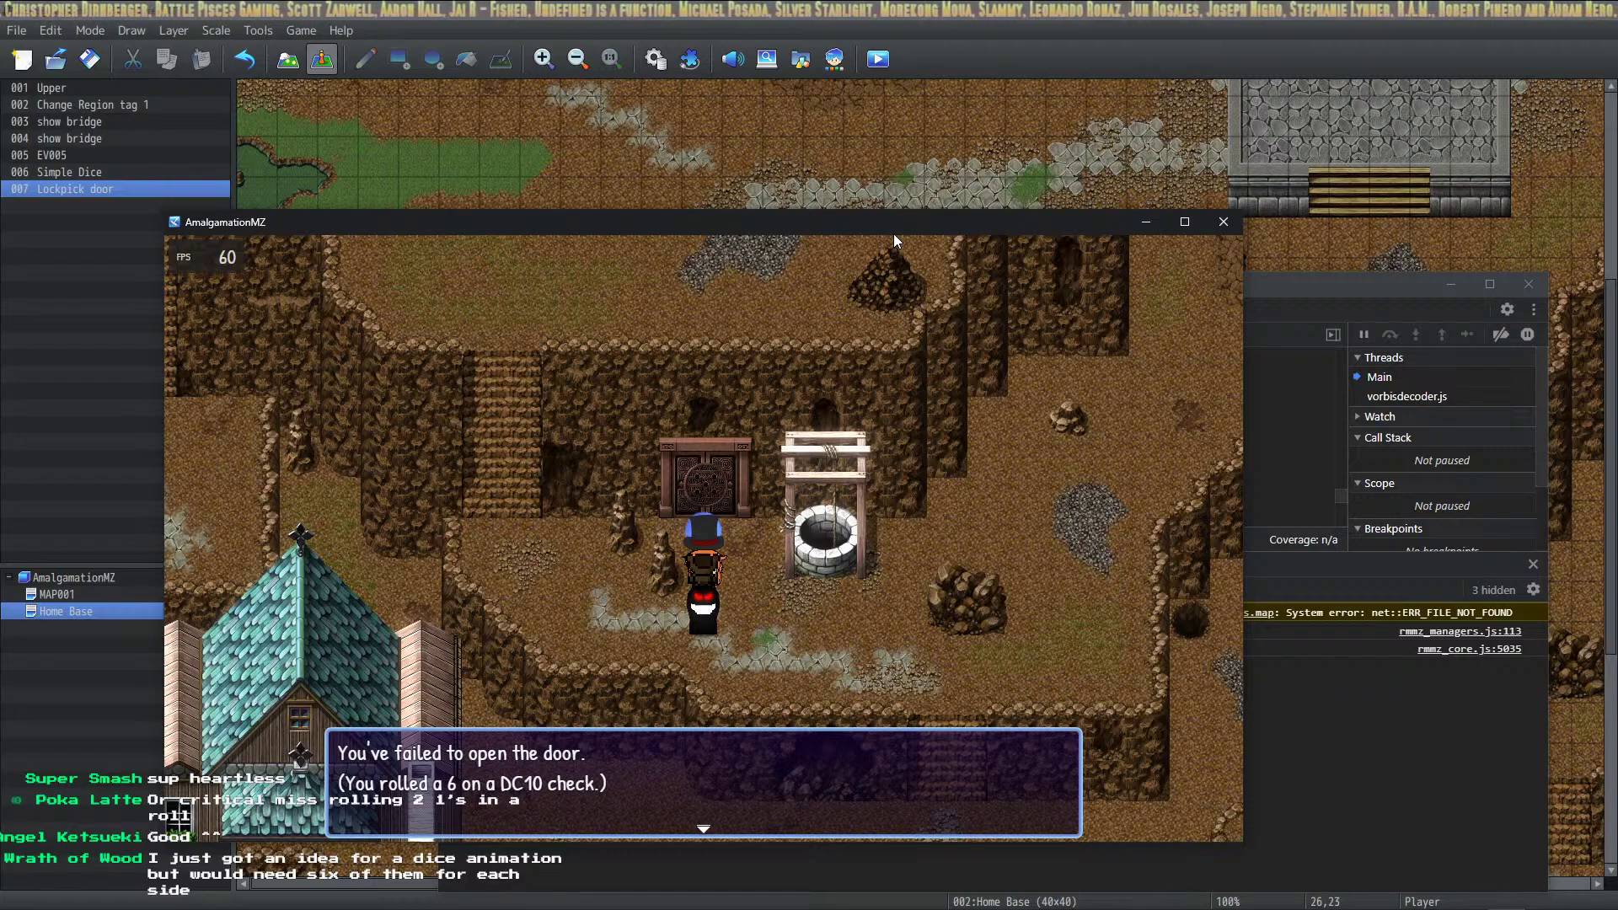
key(Return)
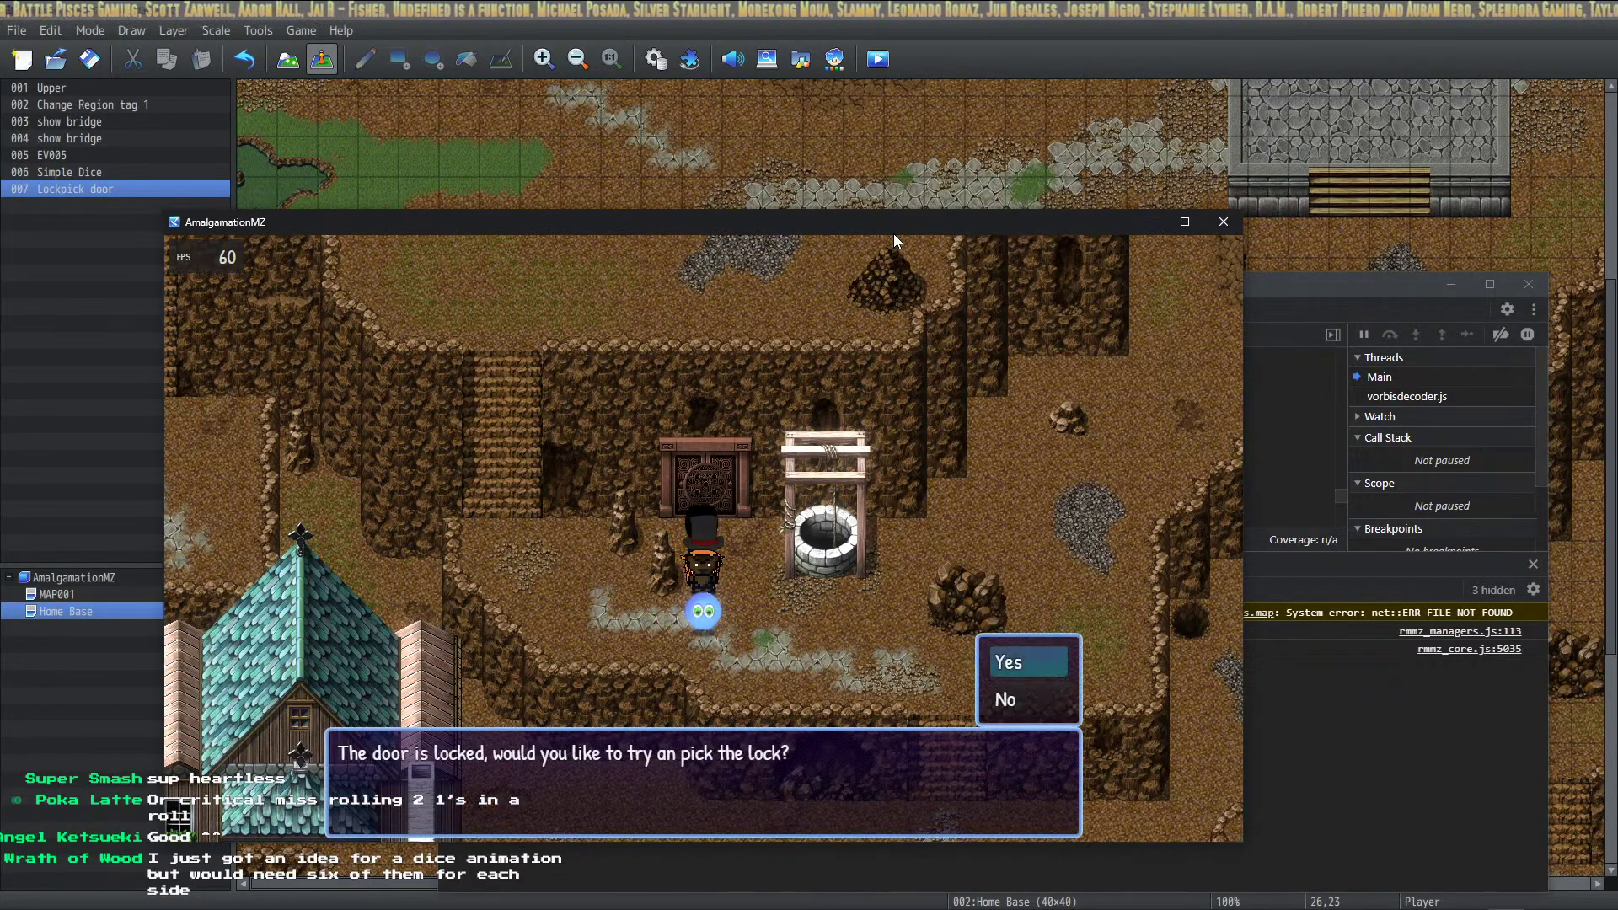
key(Return)
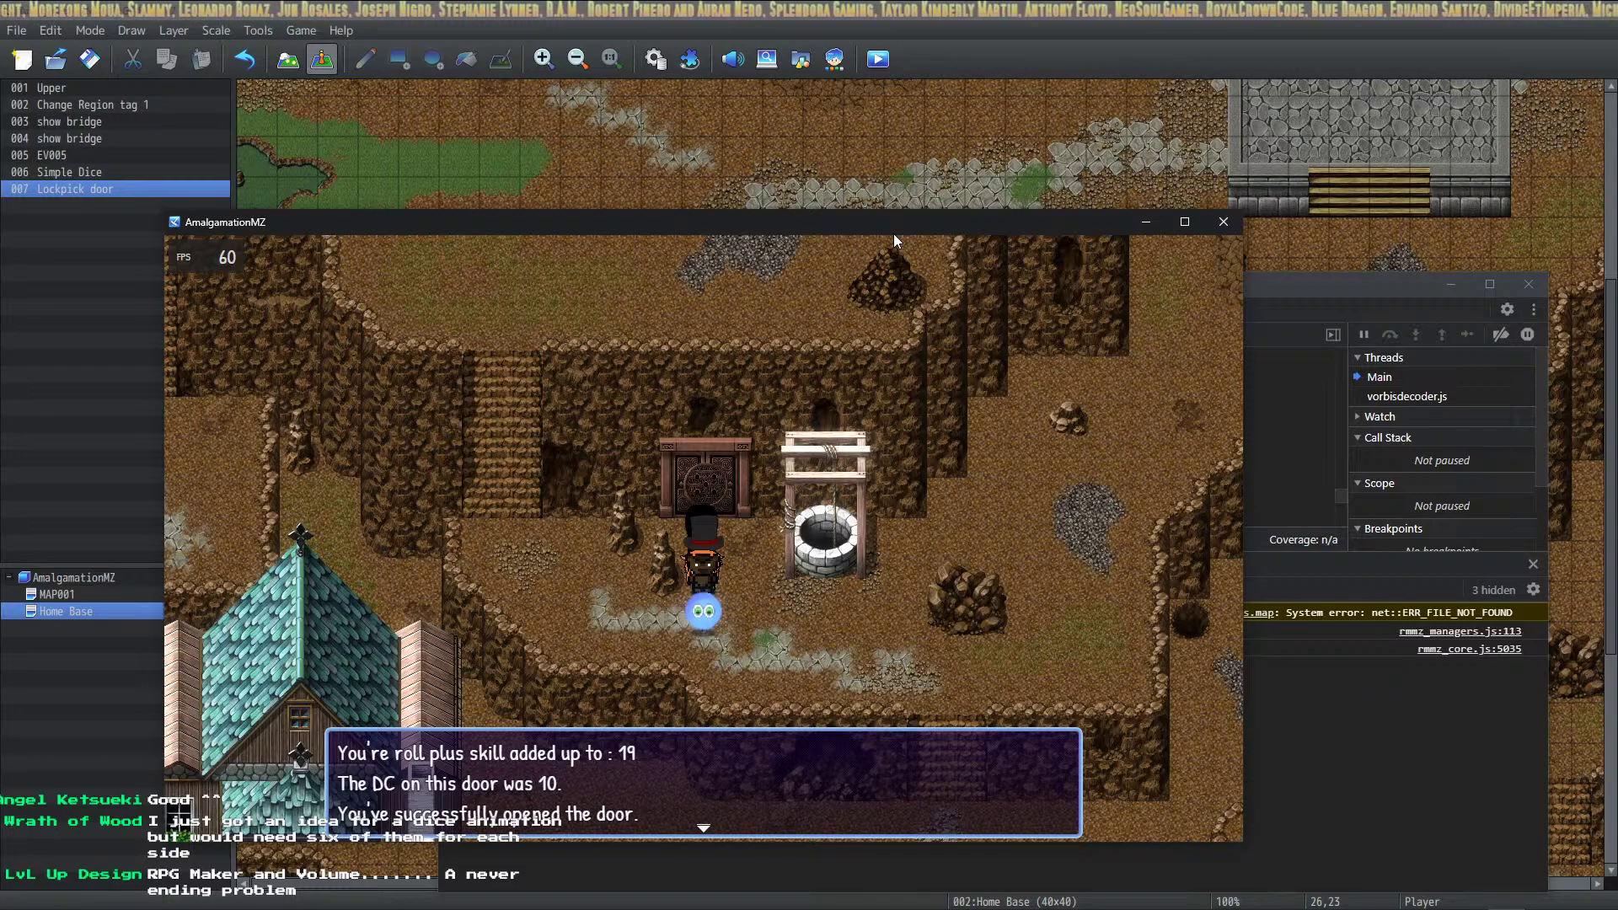
Finish the successful lockpicking test by advancing the door messages and close the playtest
key(Return)
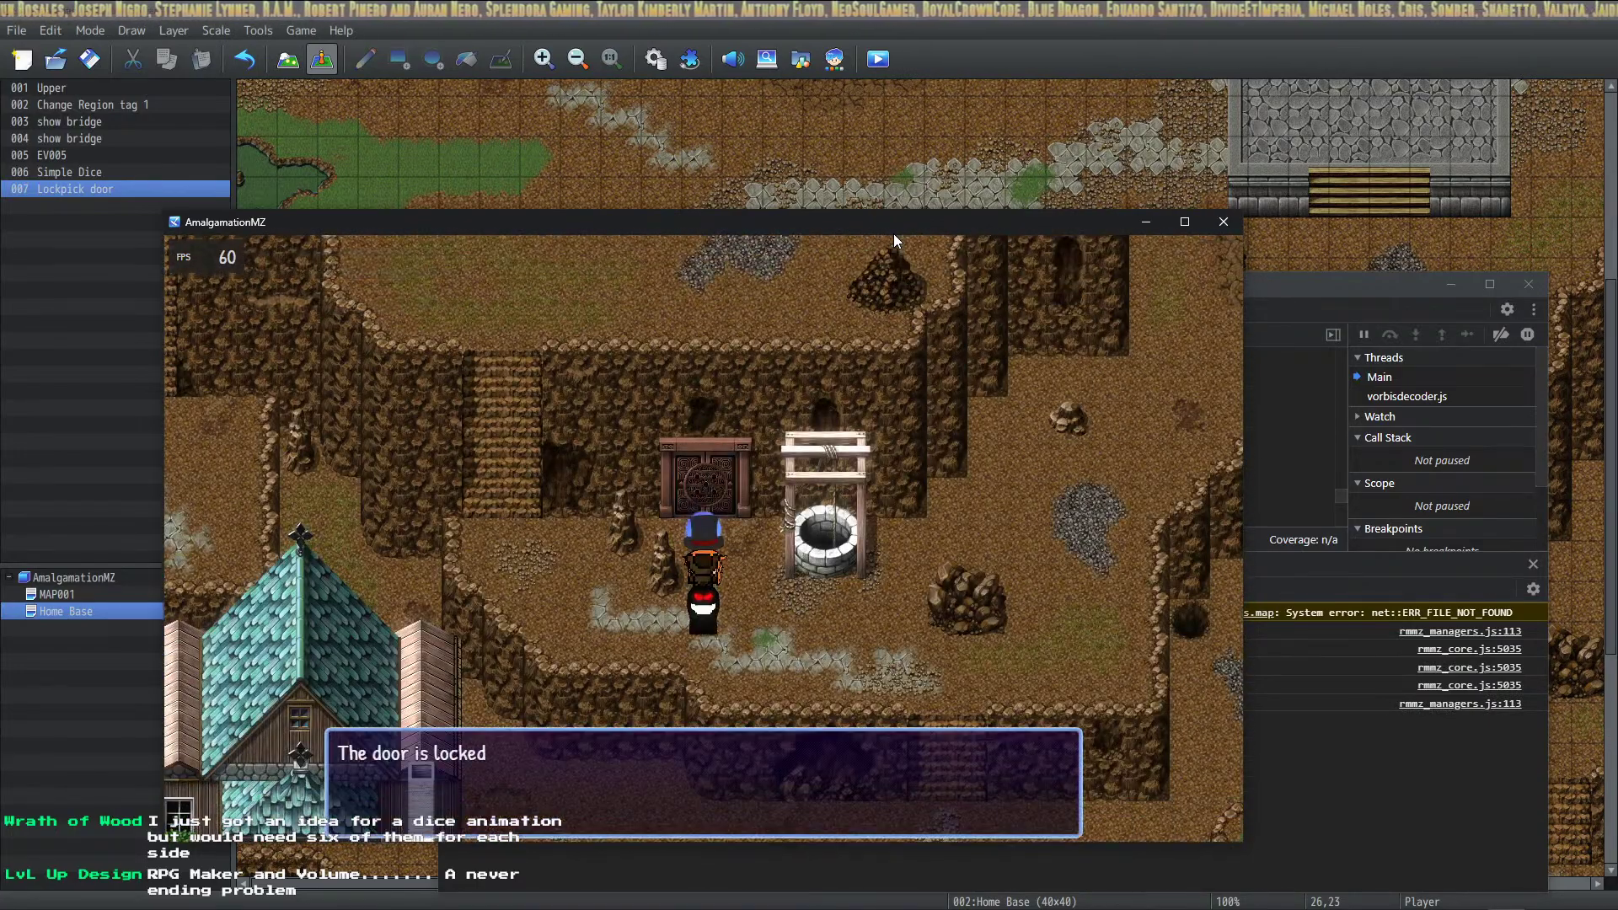
key(Return)
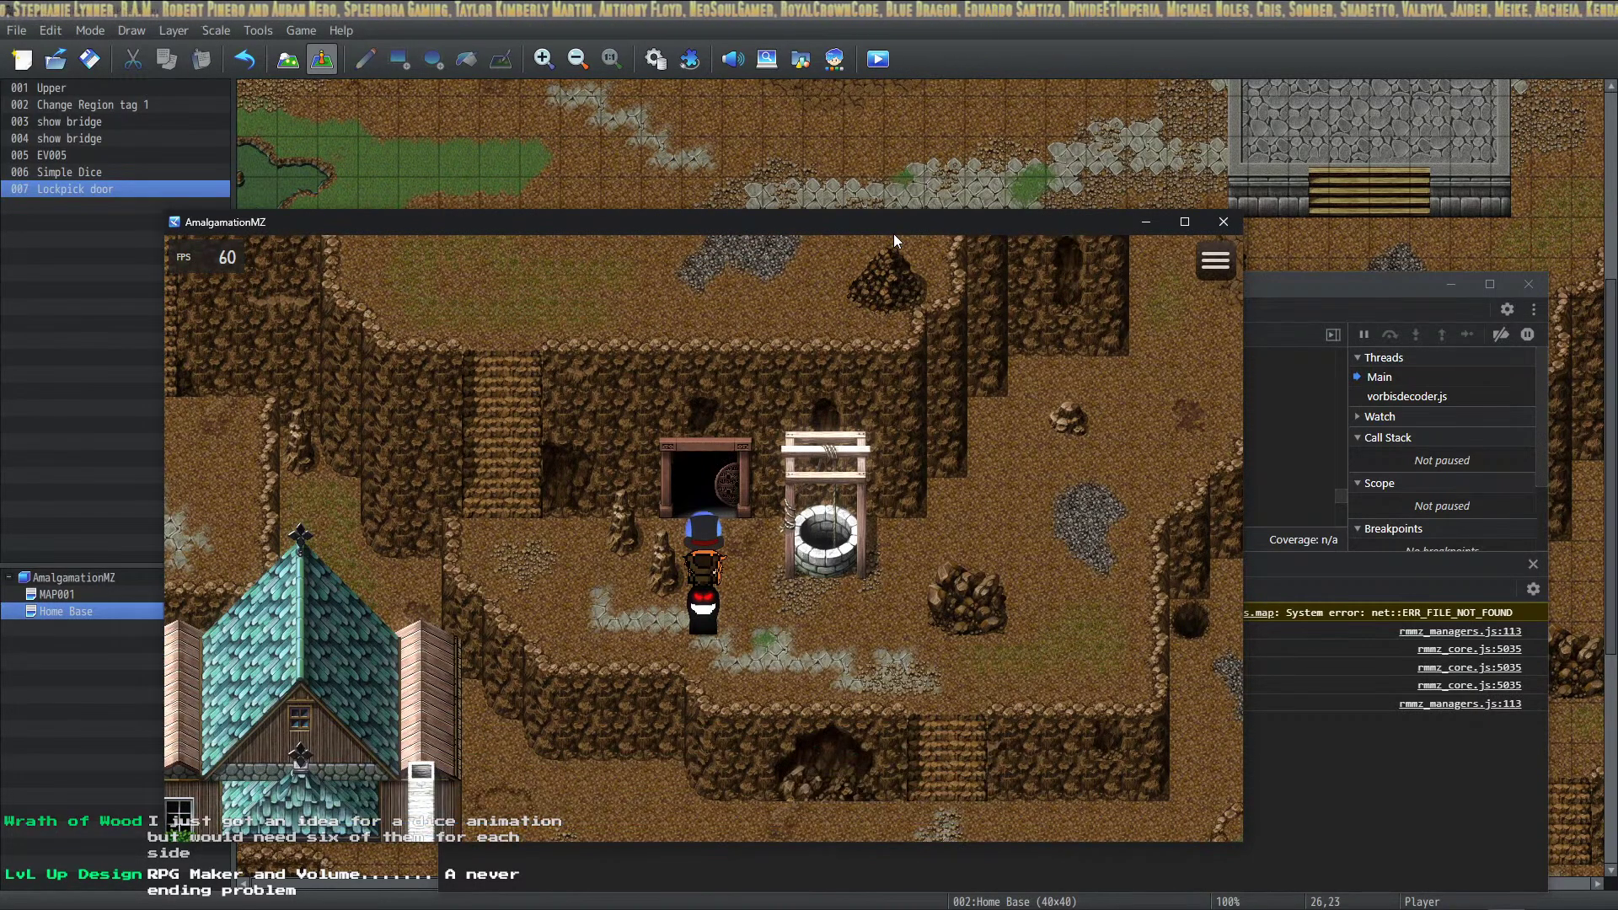
click(1223, 222)
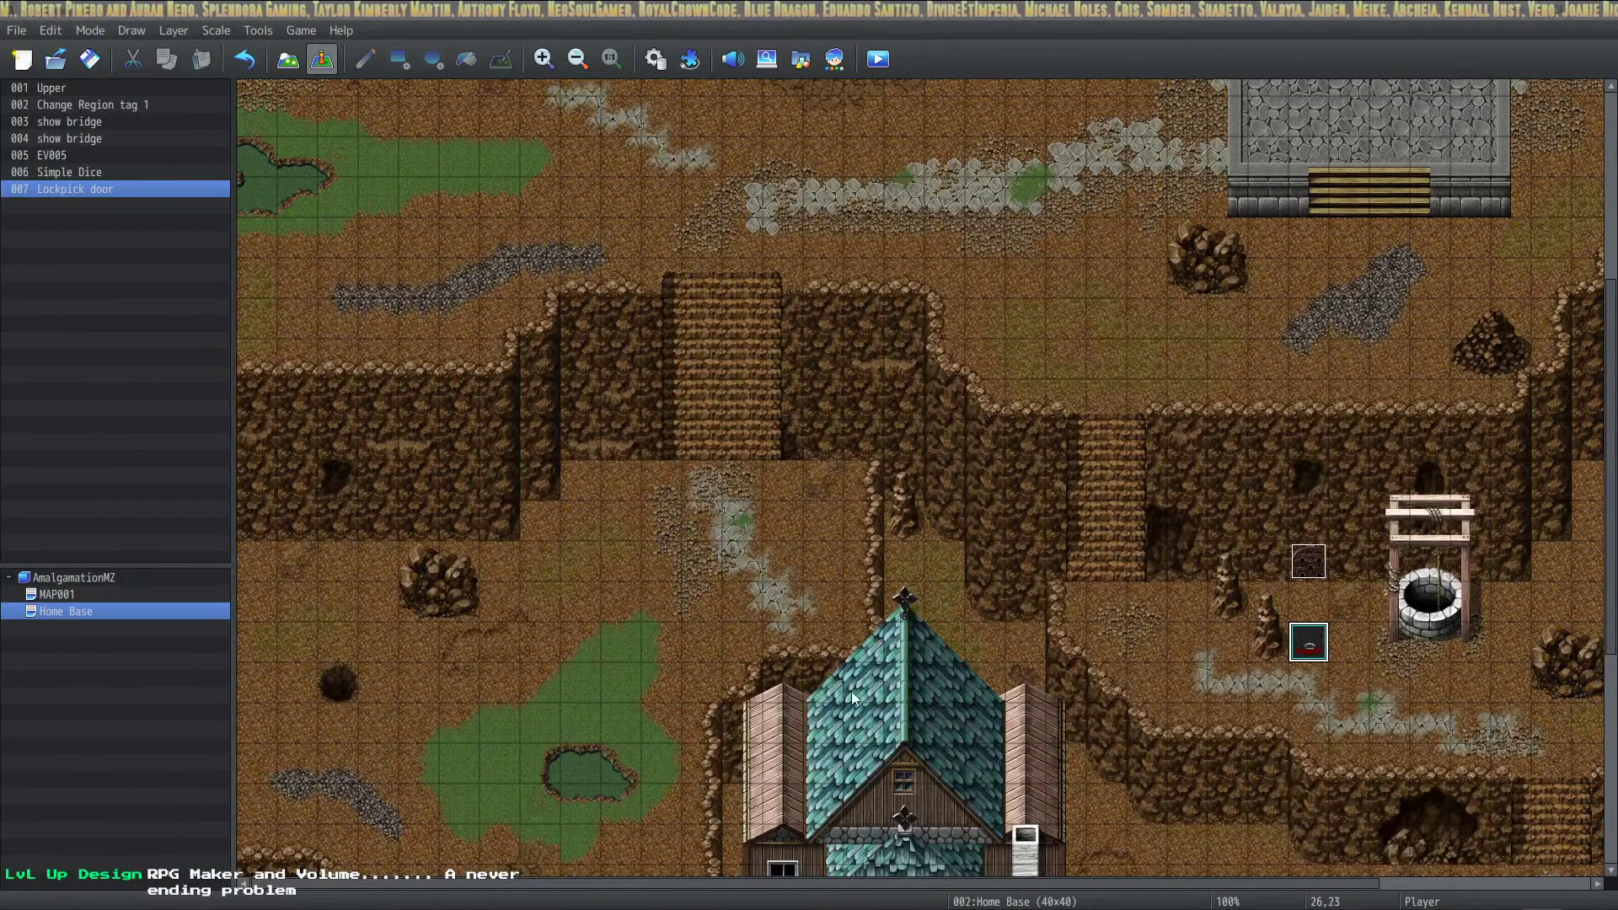
Reopen the Lockpick door event and shorten its opening message to "The door is locked, would you like pick the lock?"
double_click(1308, 561)
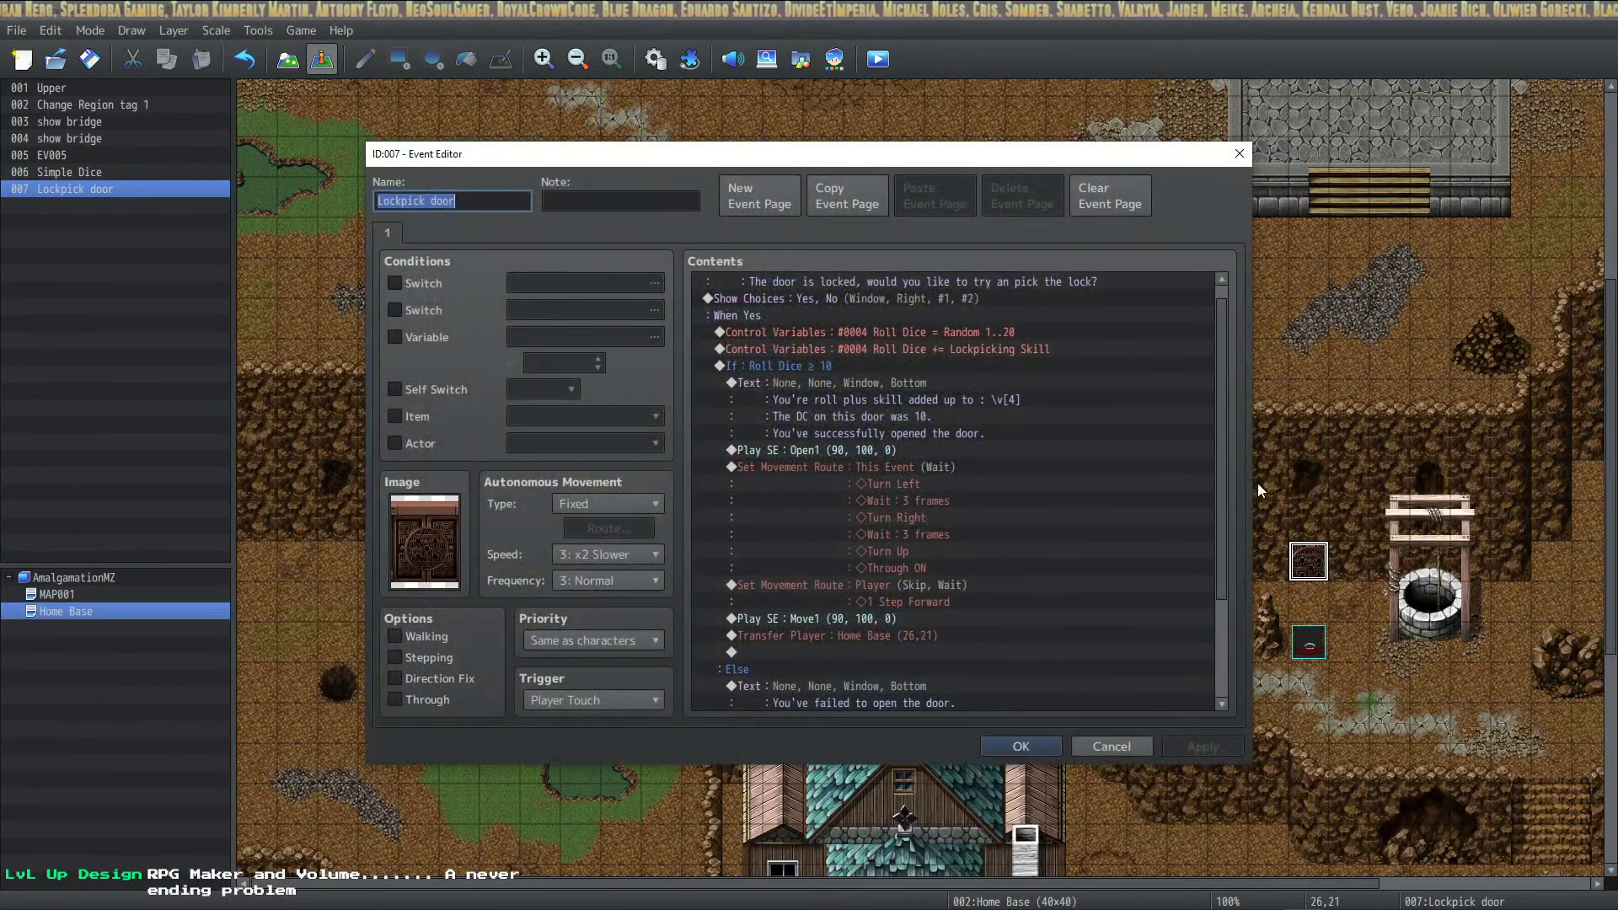
click(956, 283)
scroll(969, 317, up, 1)
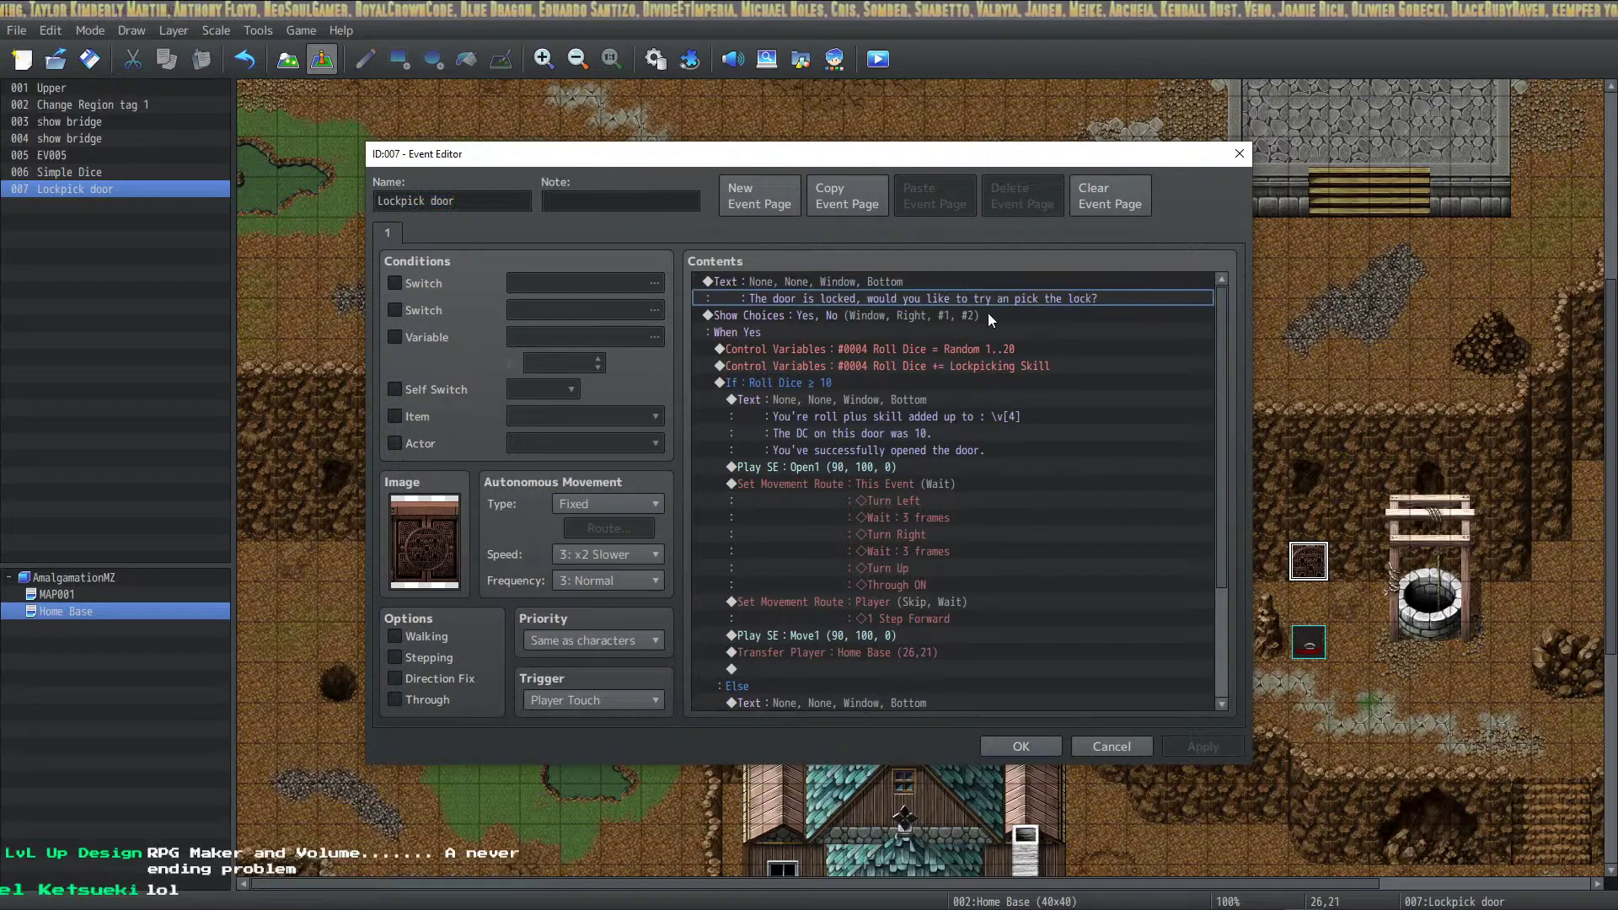
double_click(954, 281)
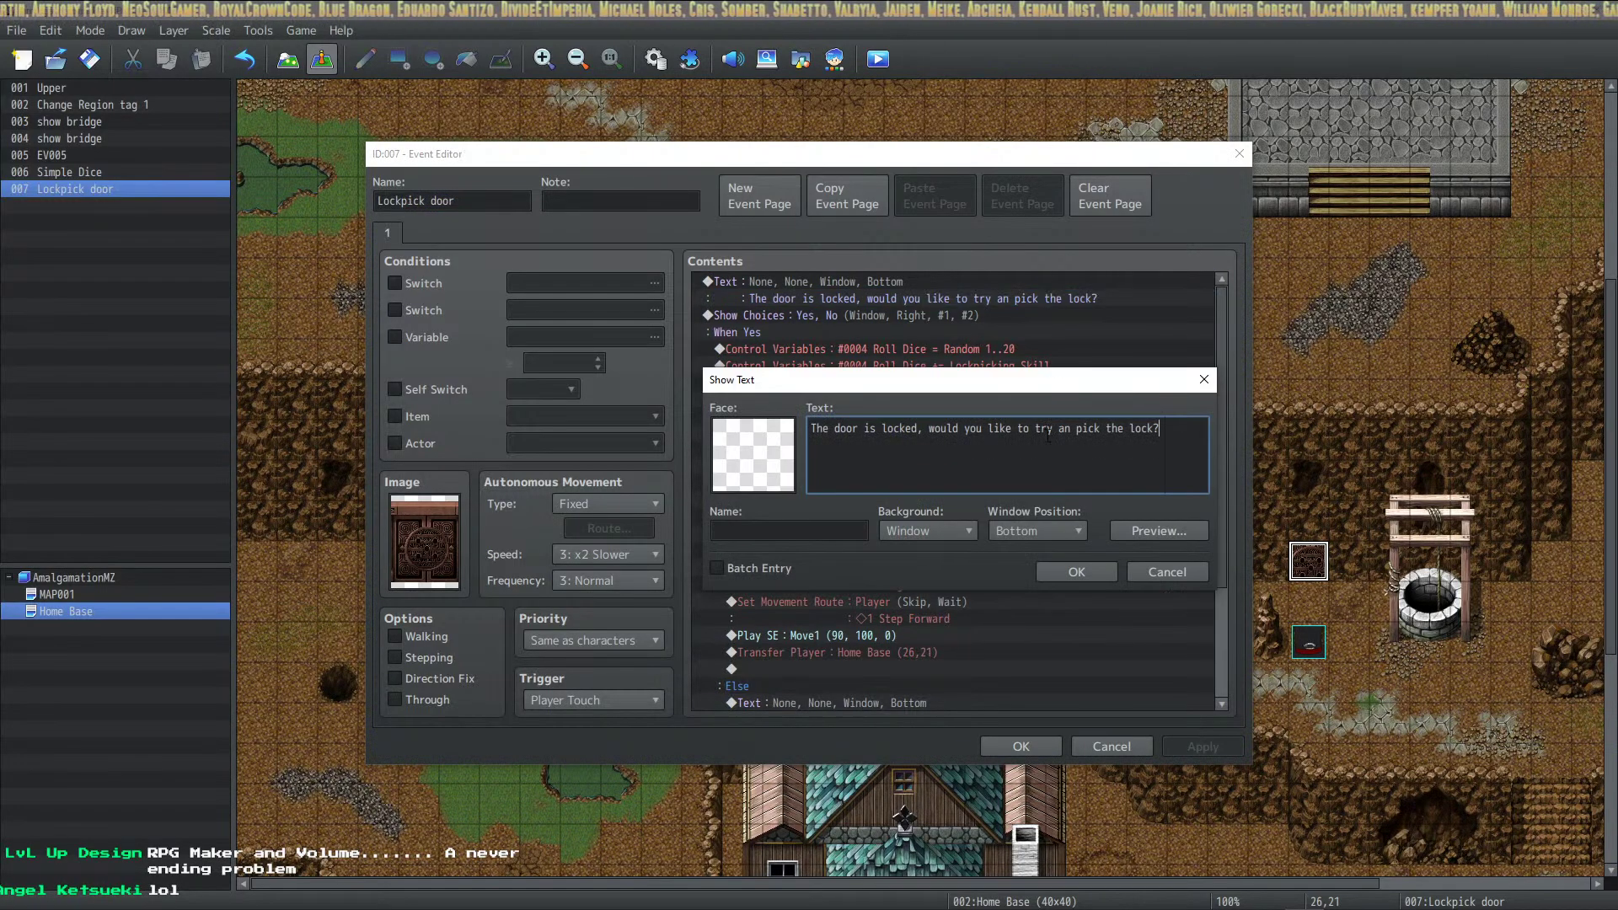
drag(1017, 430, 1070, 430)
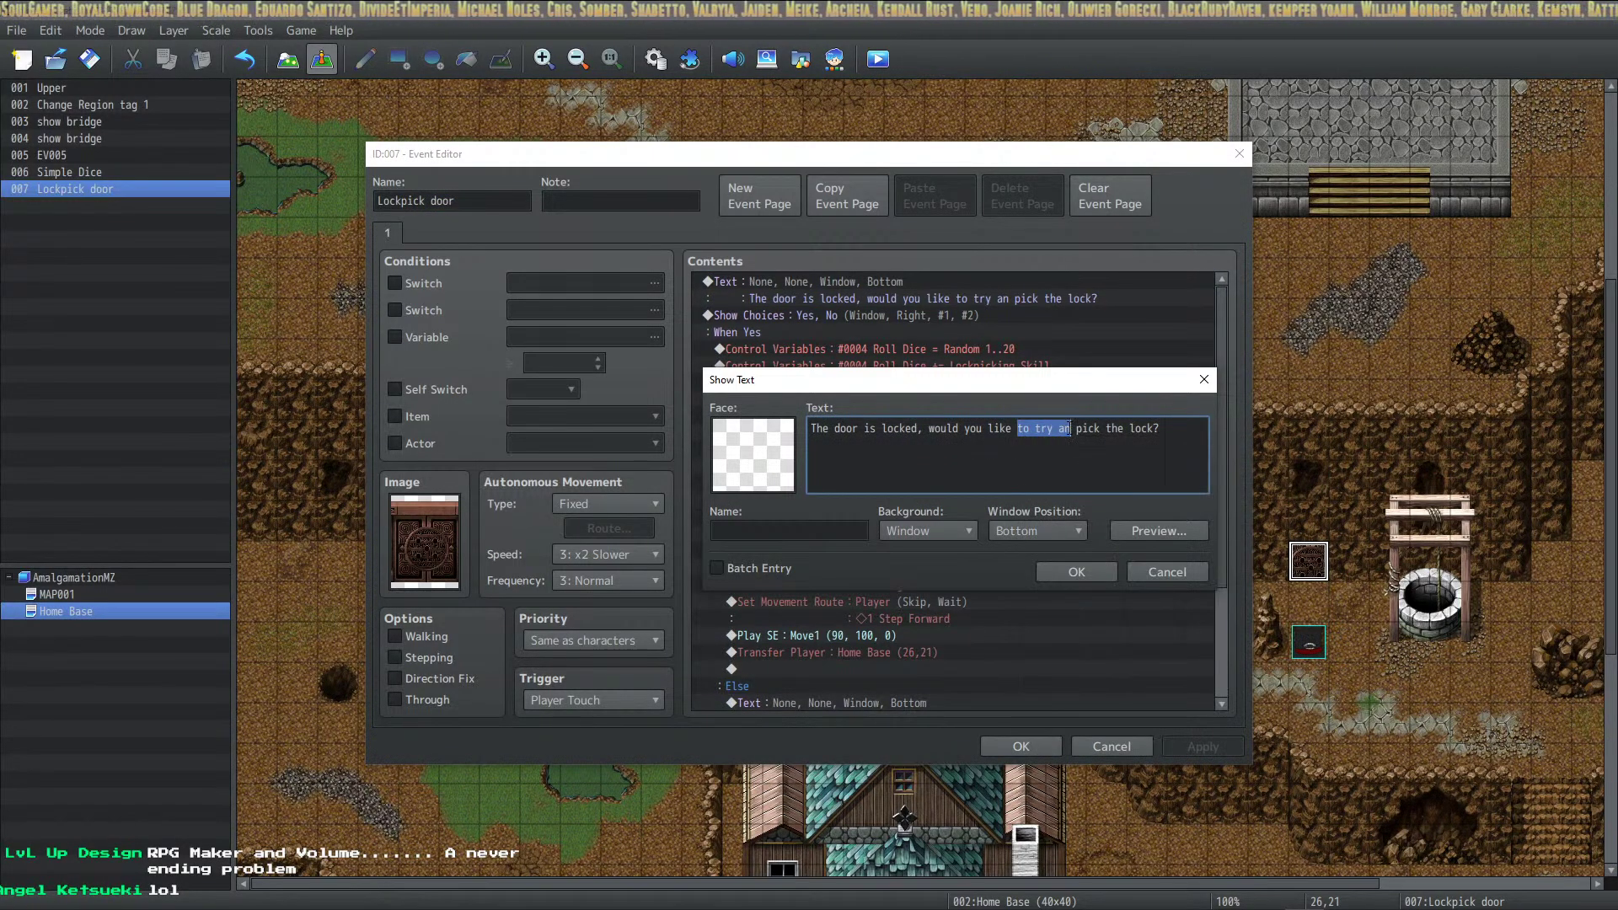
key(Delete)
key(Delete)
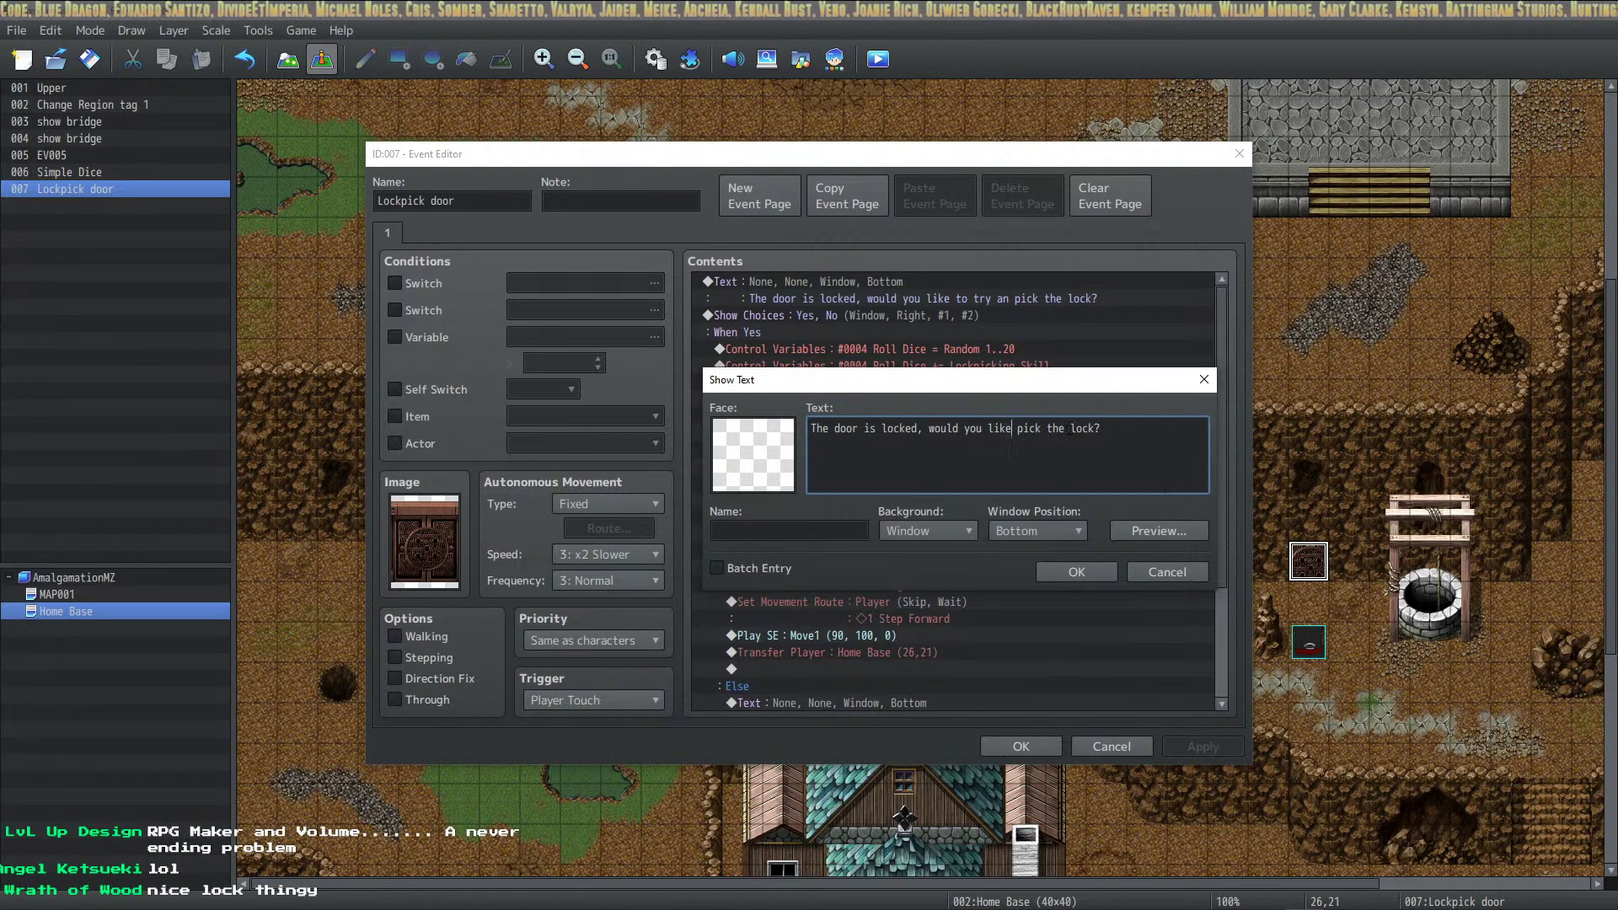
key(alt+Tab)
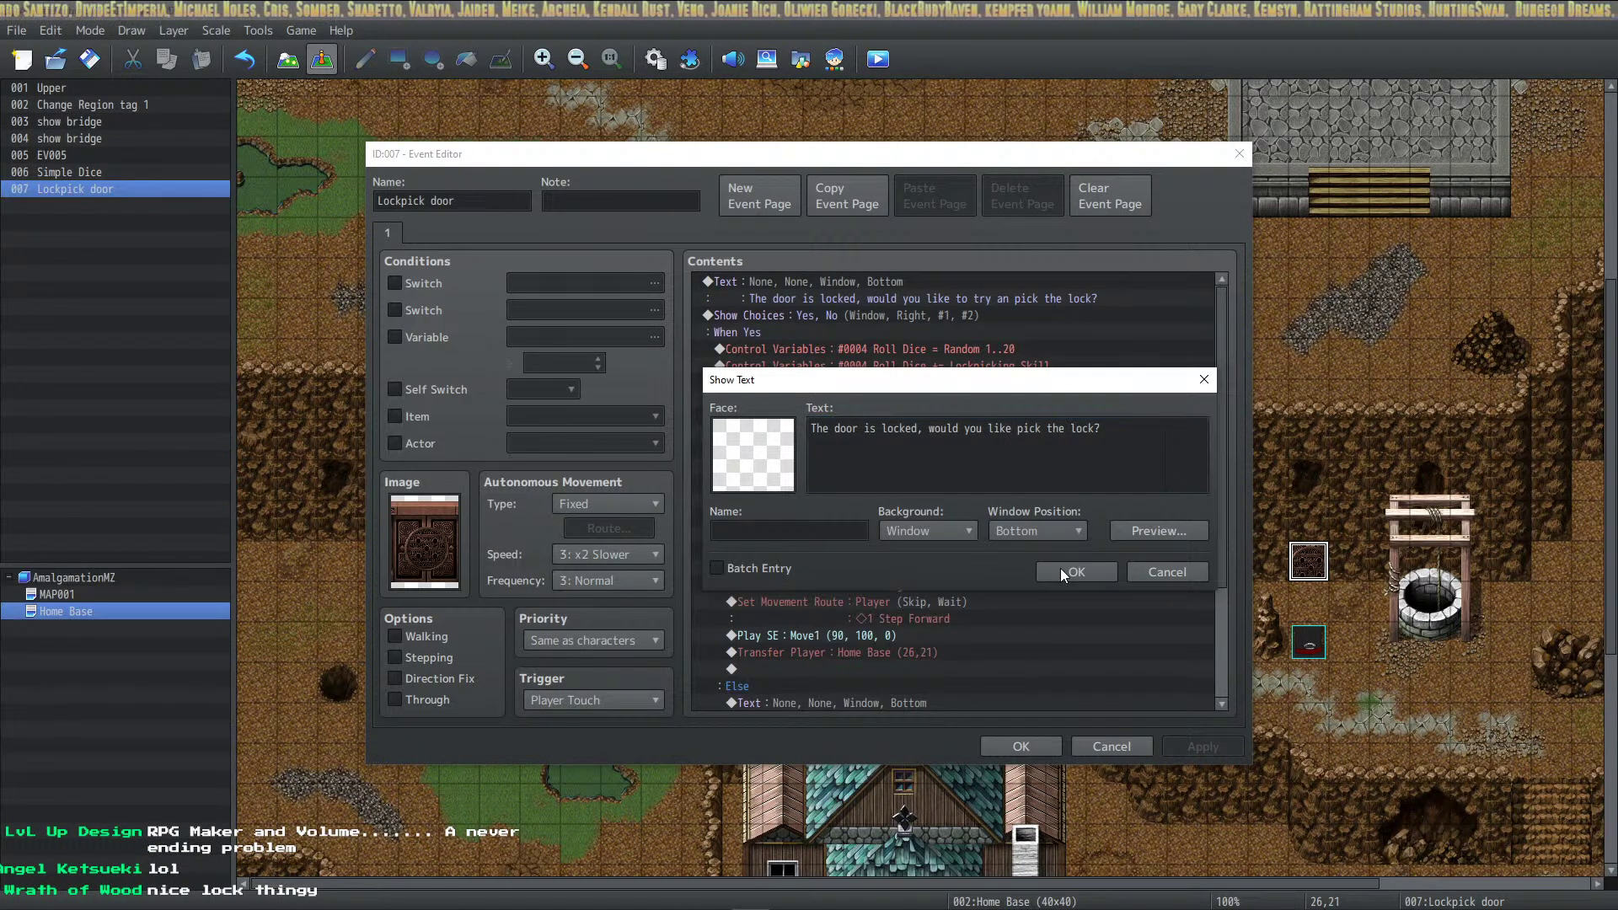
click(1060, 572)
Correct the first line of the success message to "Your roll plus skill added up to : \v[4]"
click(937, 332)
click(949, 450)
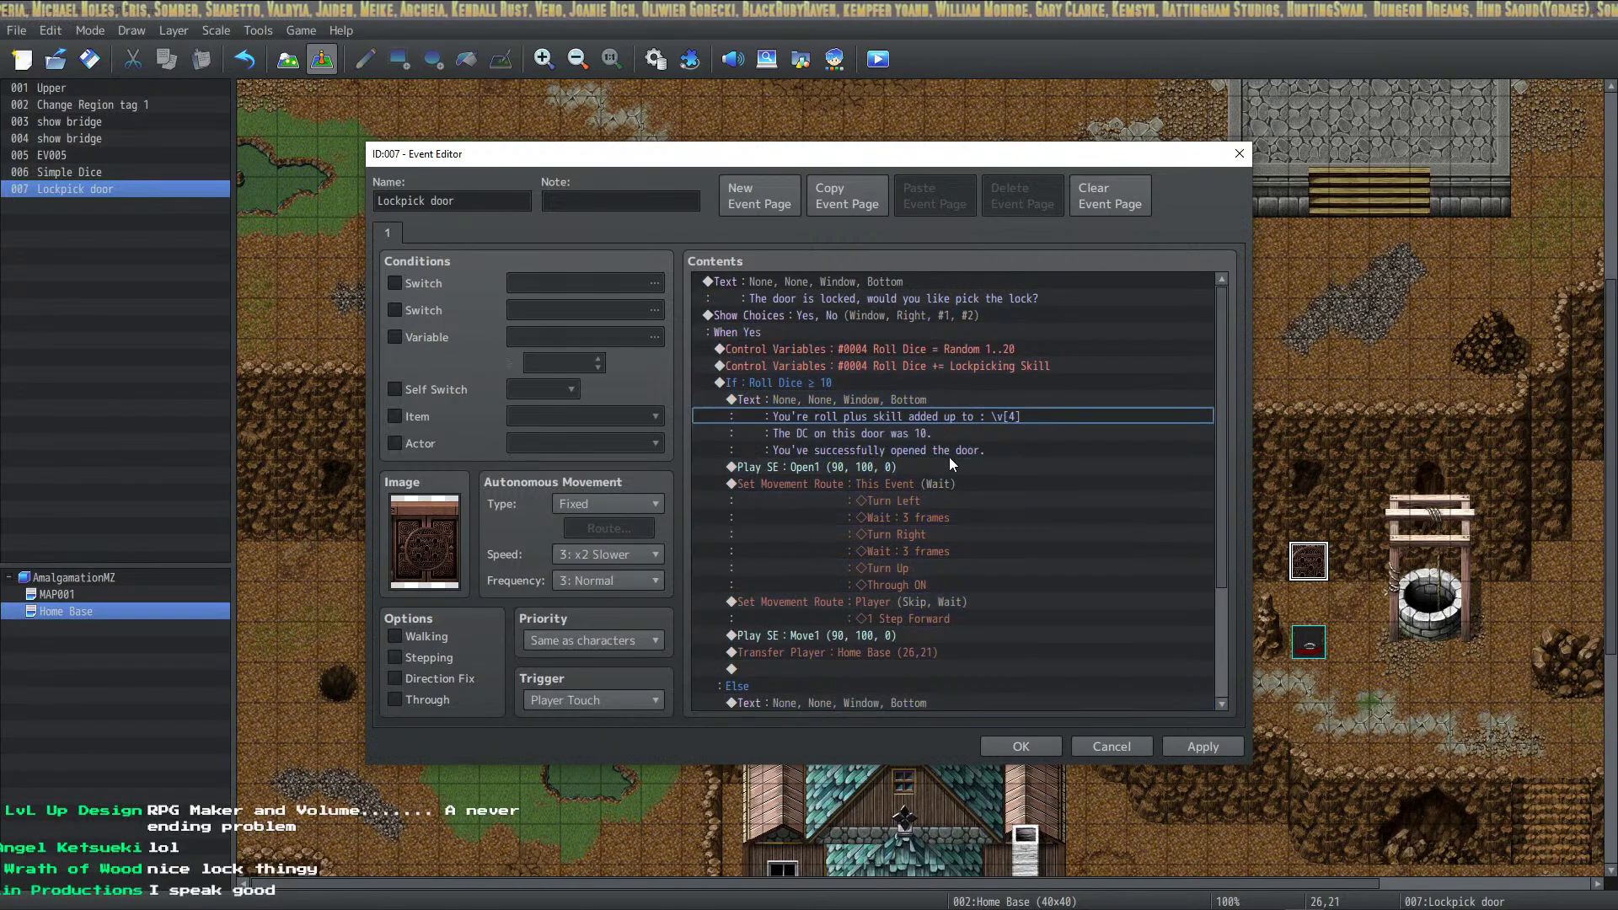
double_click(951, 412)
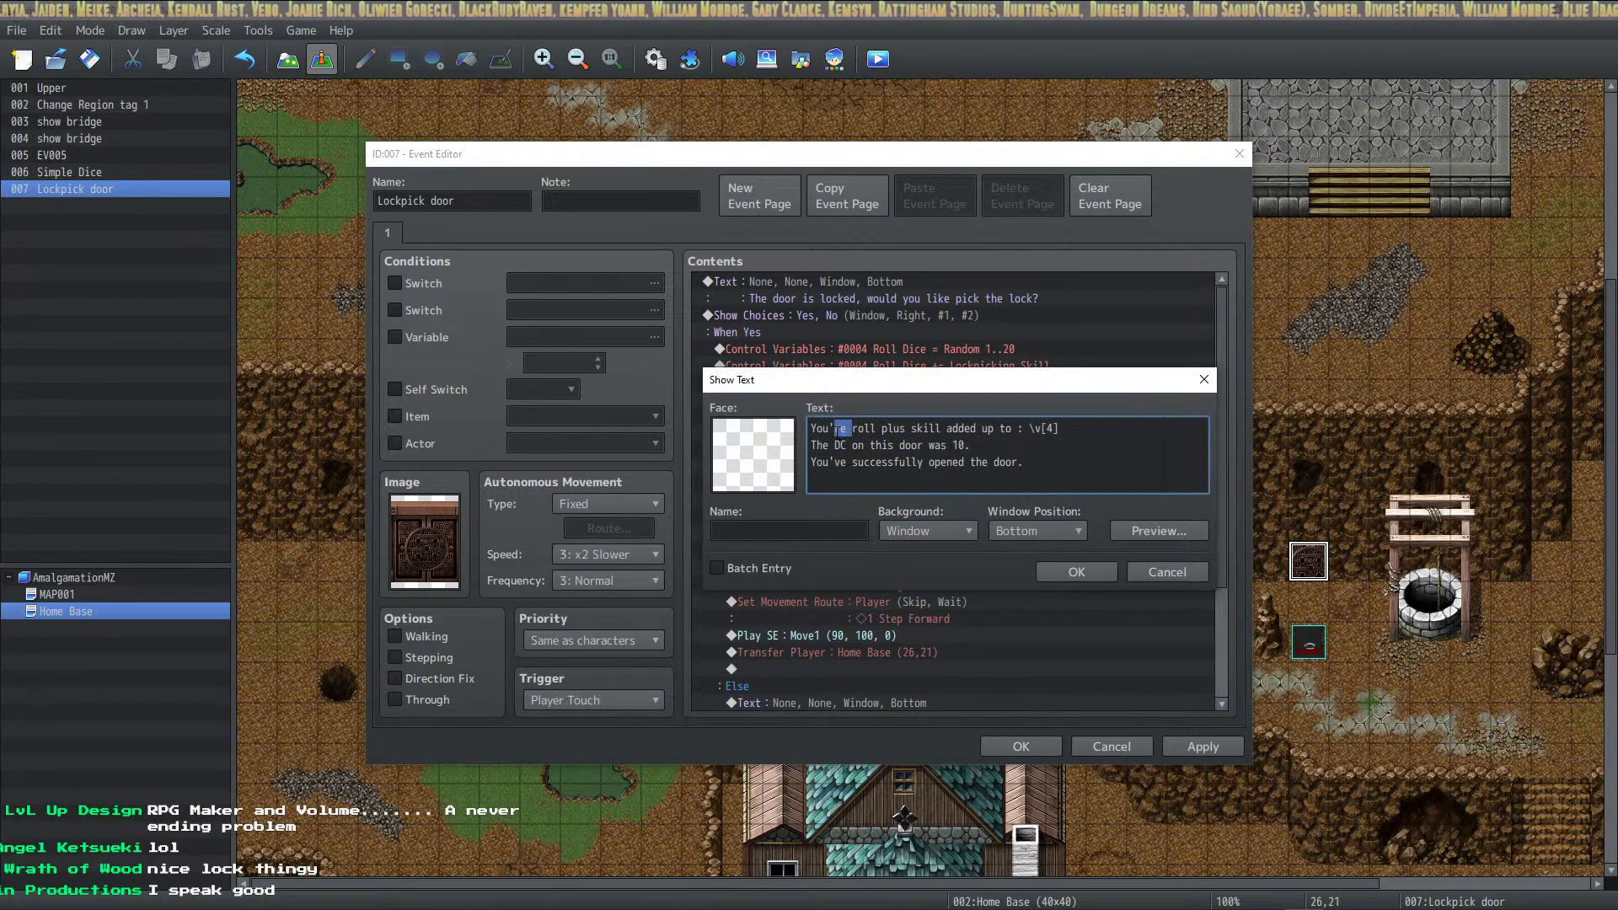
text(ve)
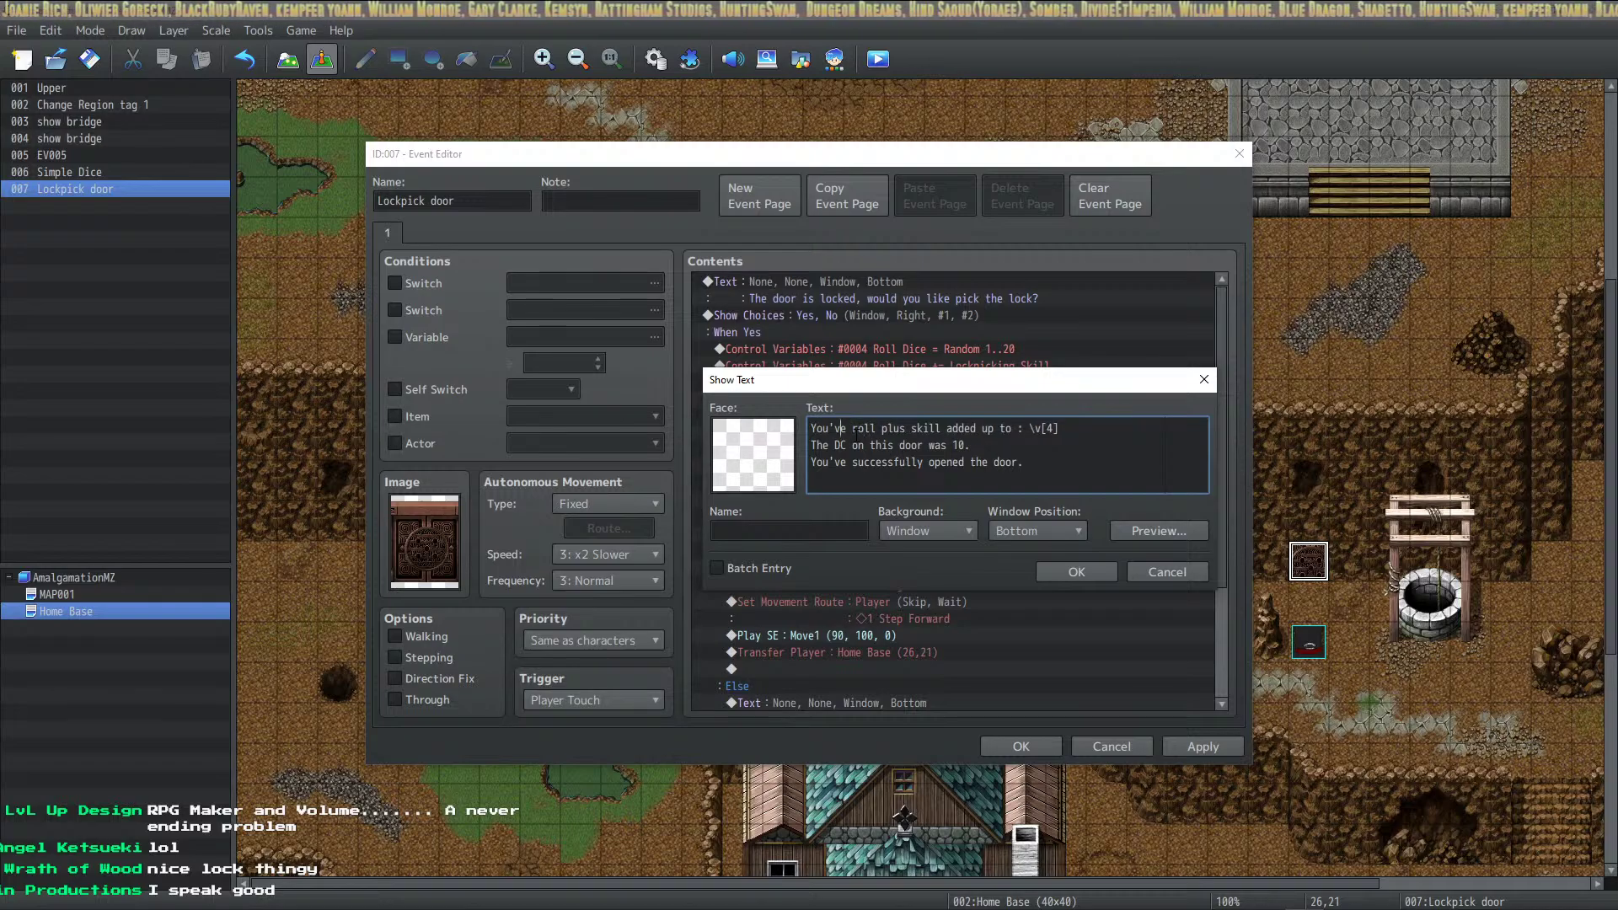
key(BackSpace)
key(BackSpace)
key(BackSpace)
text(r)
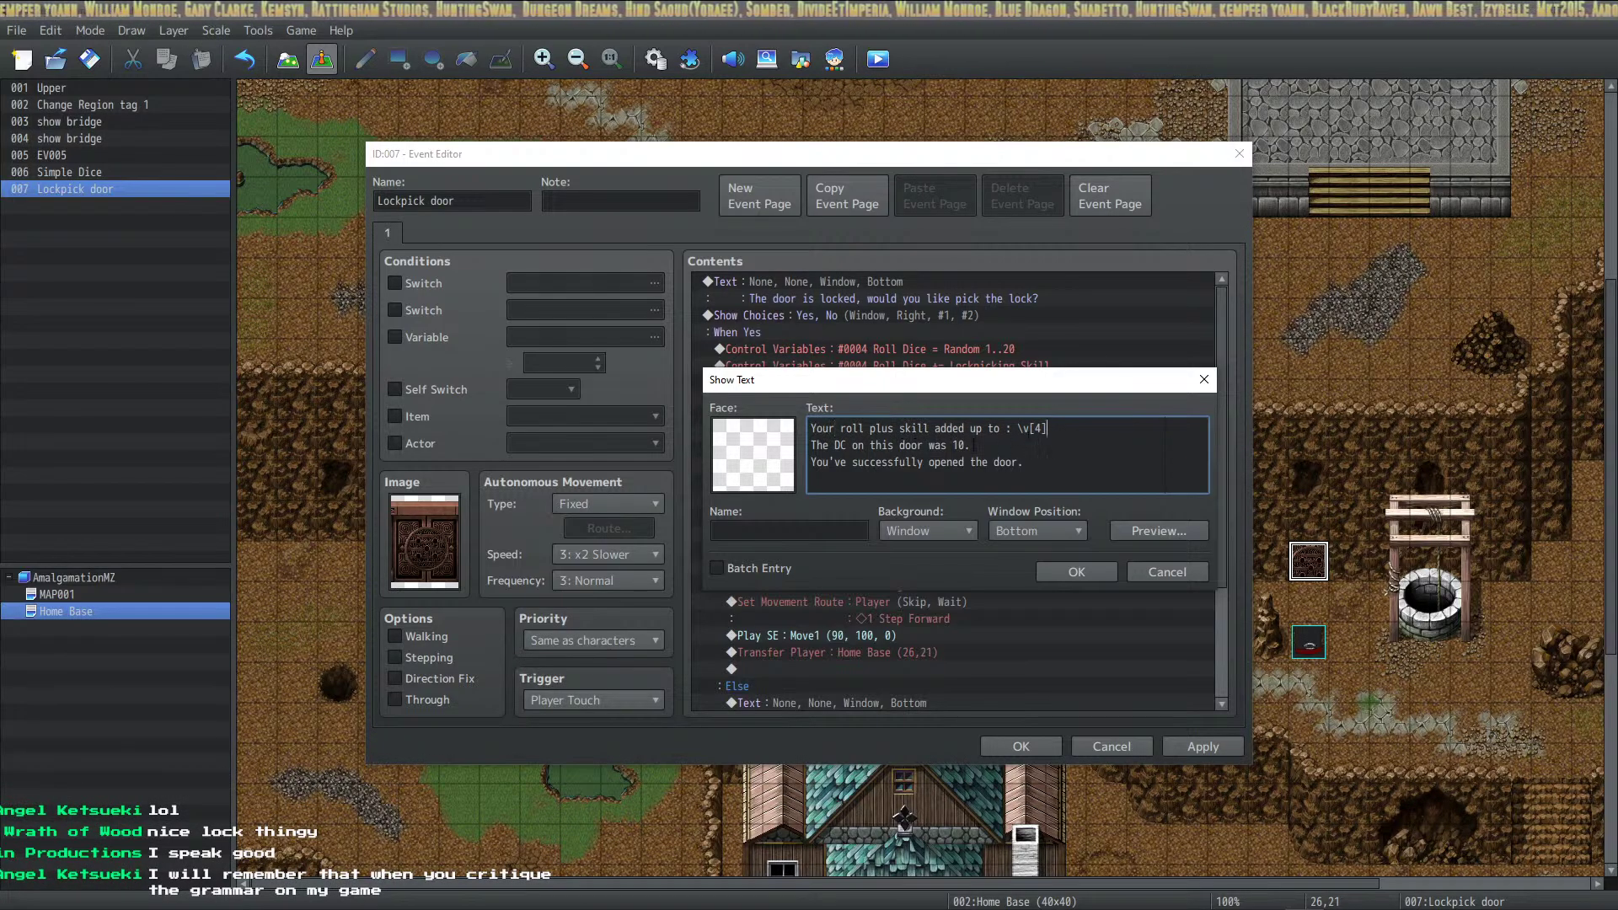
click(1072, 571)
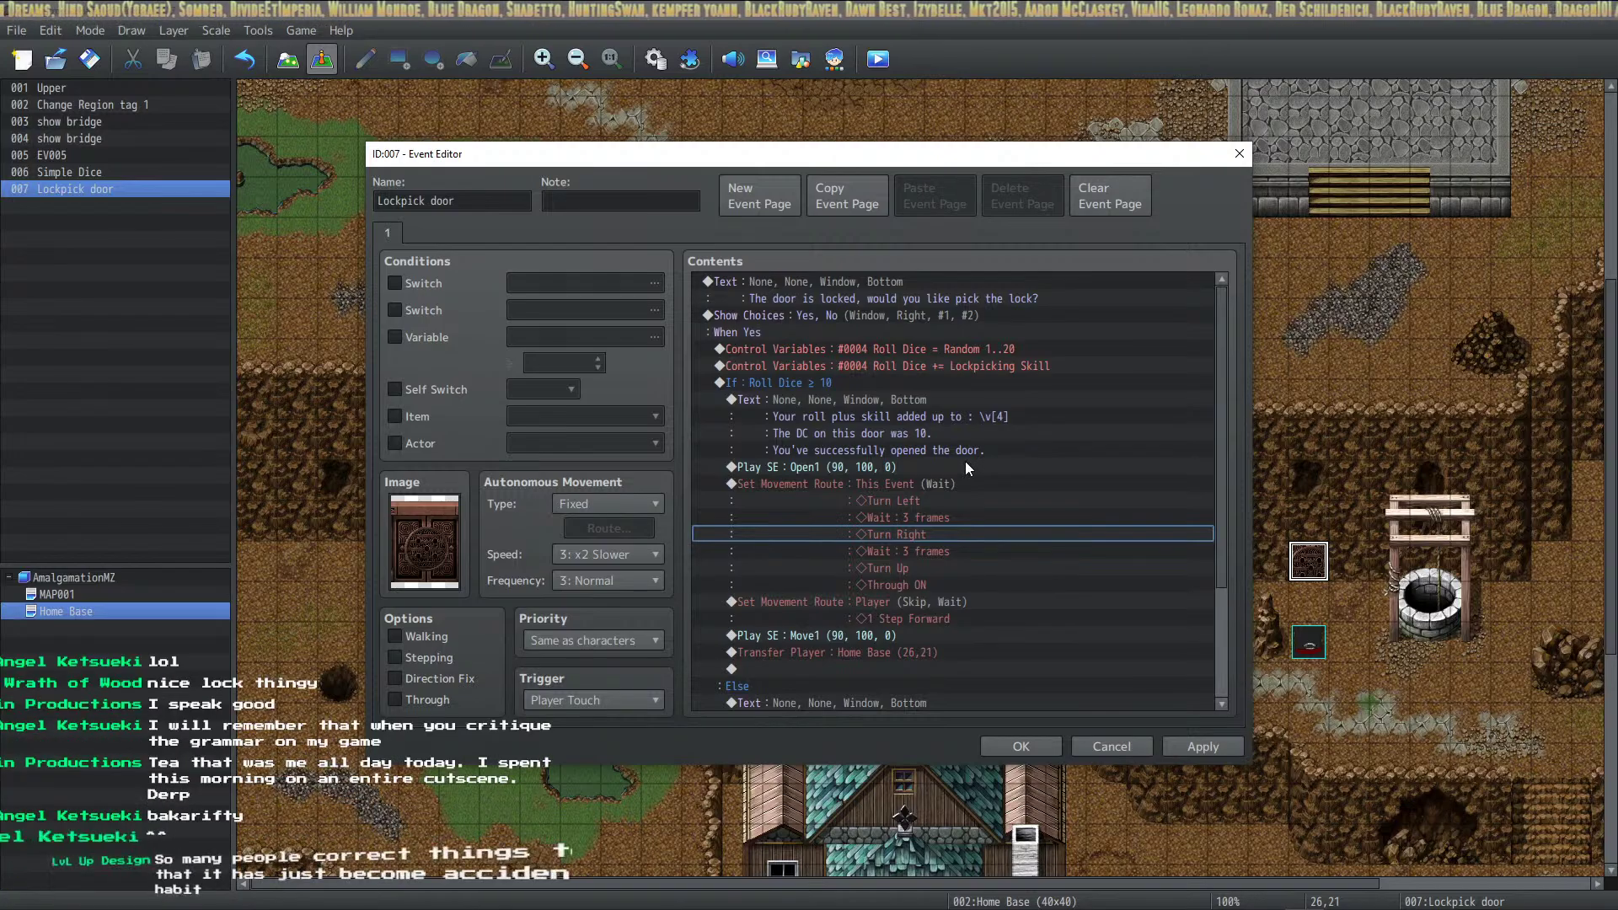
Check the rest of the door event's commands and close the event with the changes saved
scroll(954, 489, down, 3)
scroll(946, 477, up, 5)
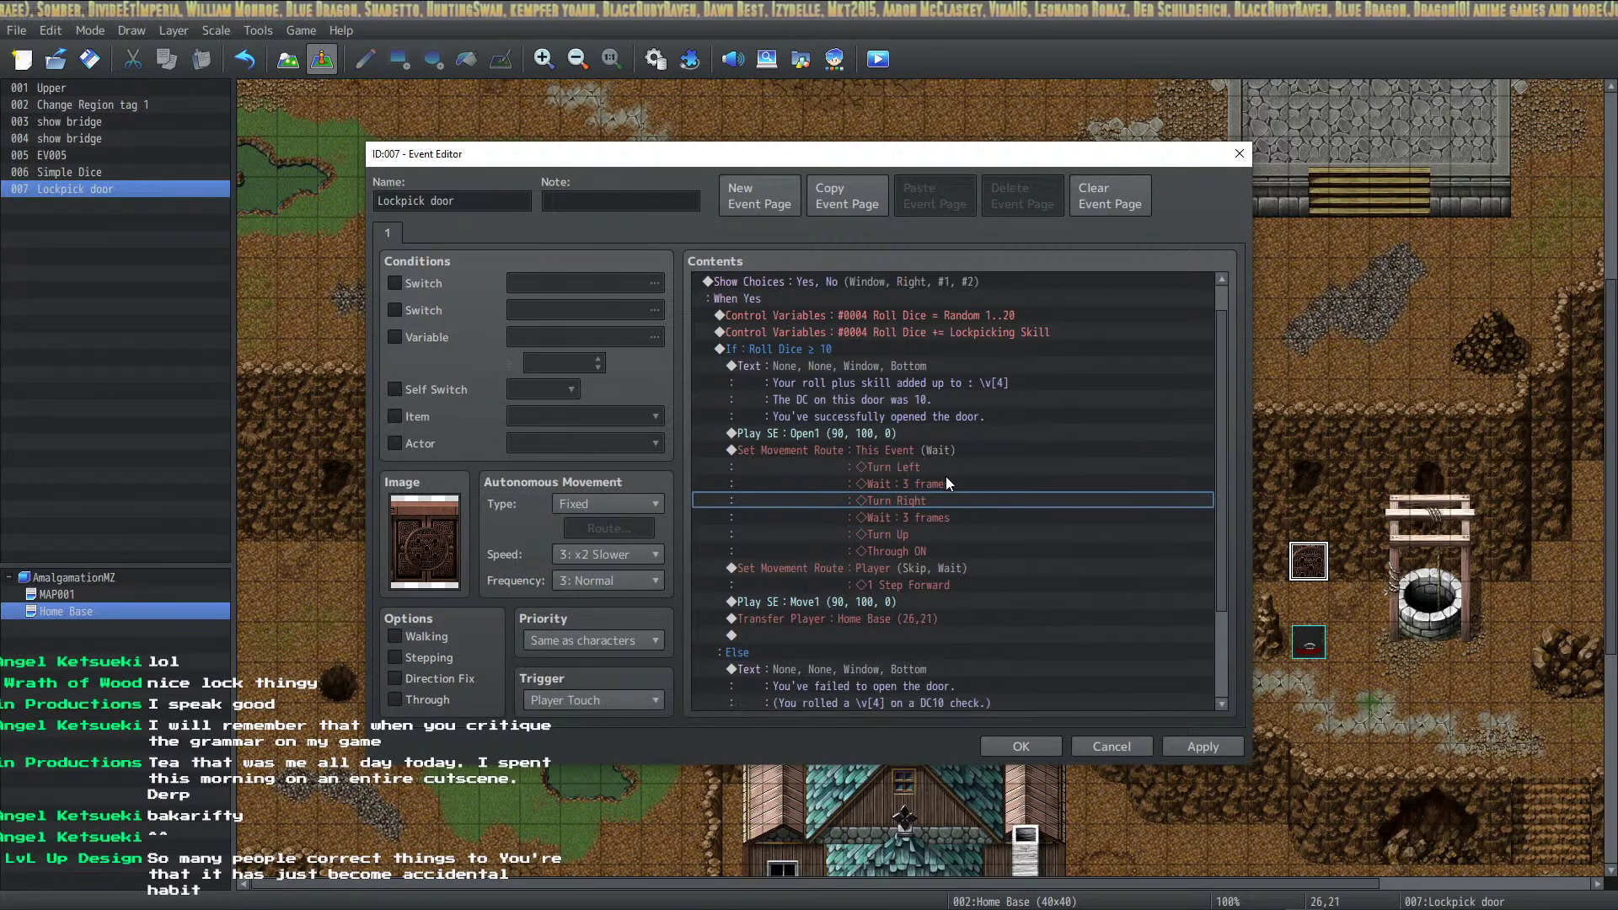
scroll(946, 476, down, 5)
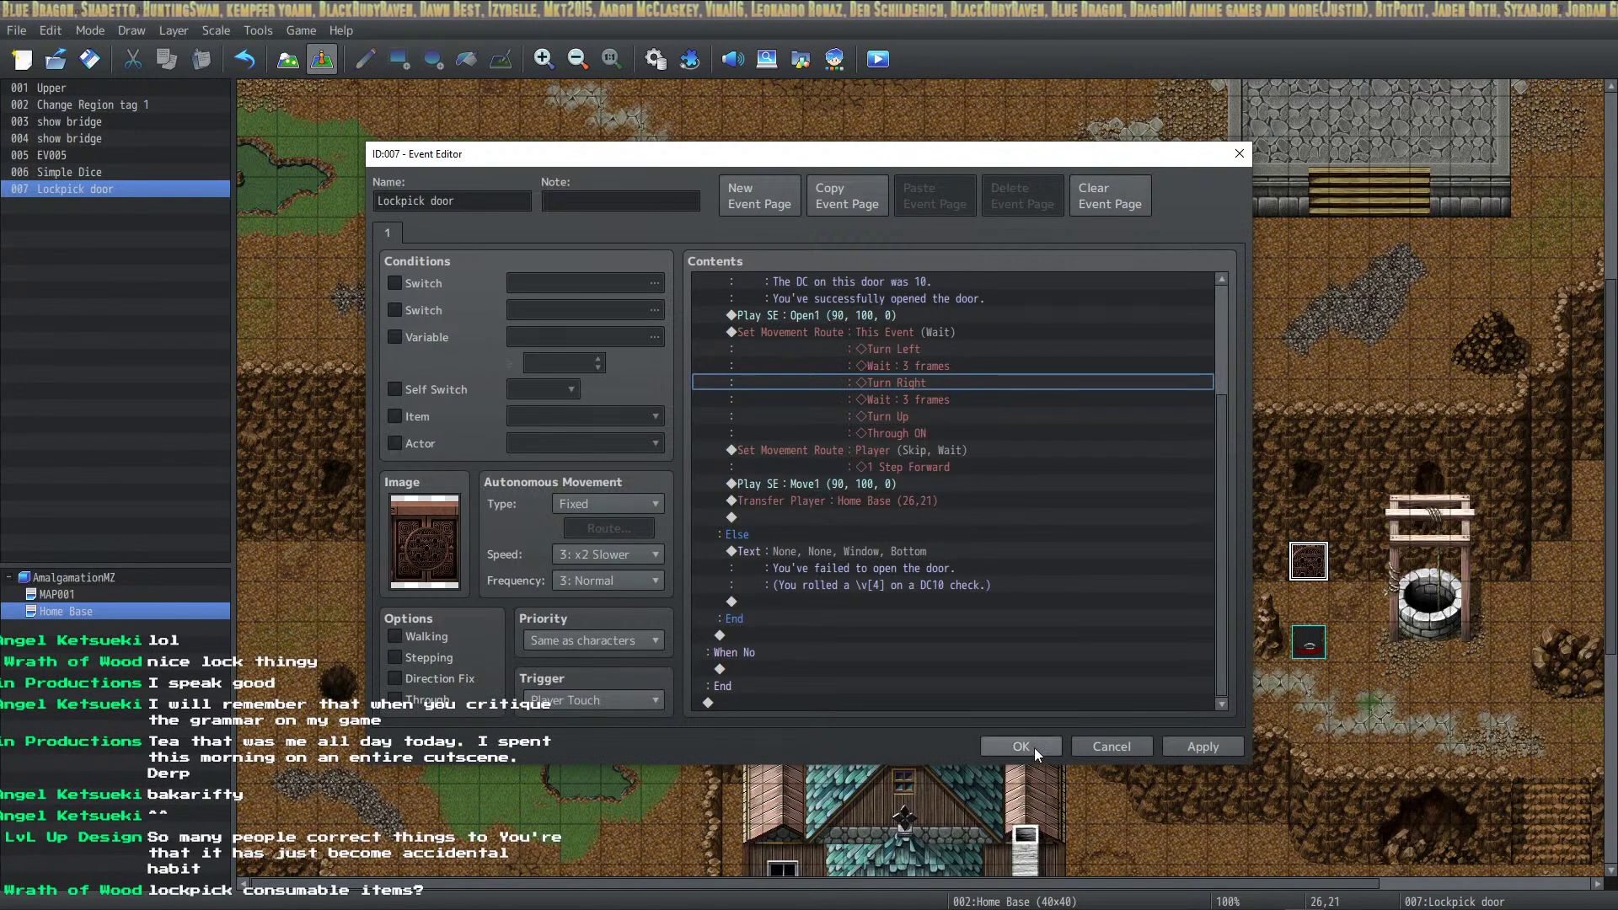
click(1003, 746)
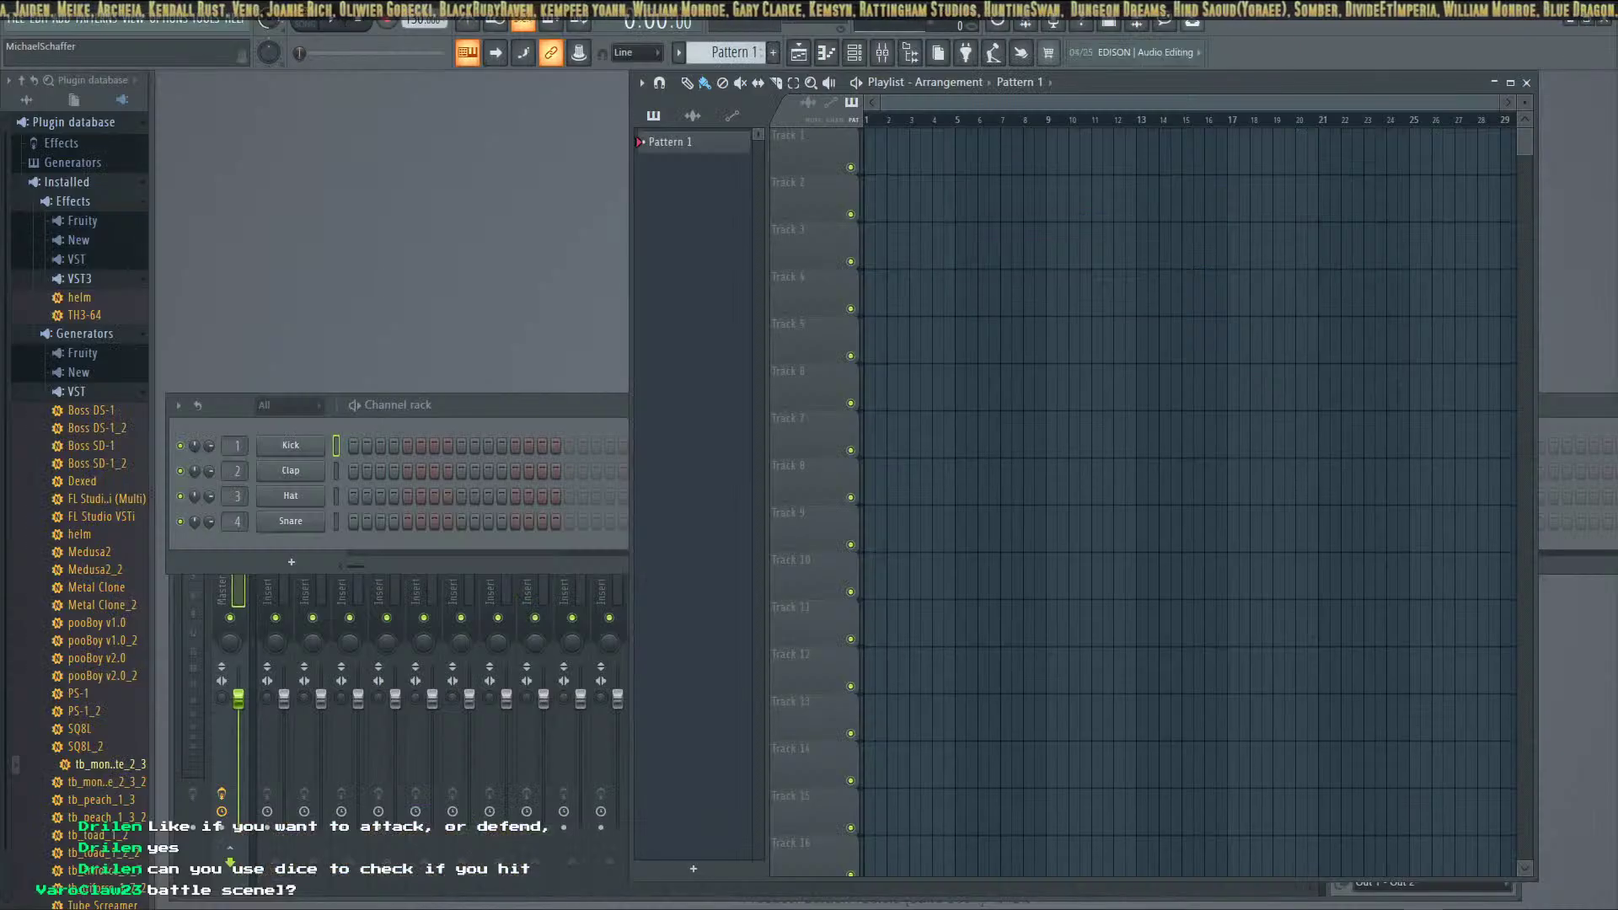
Switch to FL Studio and open Drifty's OST Chill Vibe.flp from the MYCREATIONS folder without saving the untitled project
key(alt+Tab)
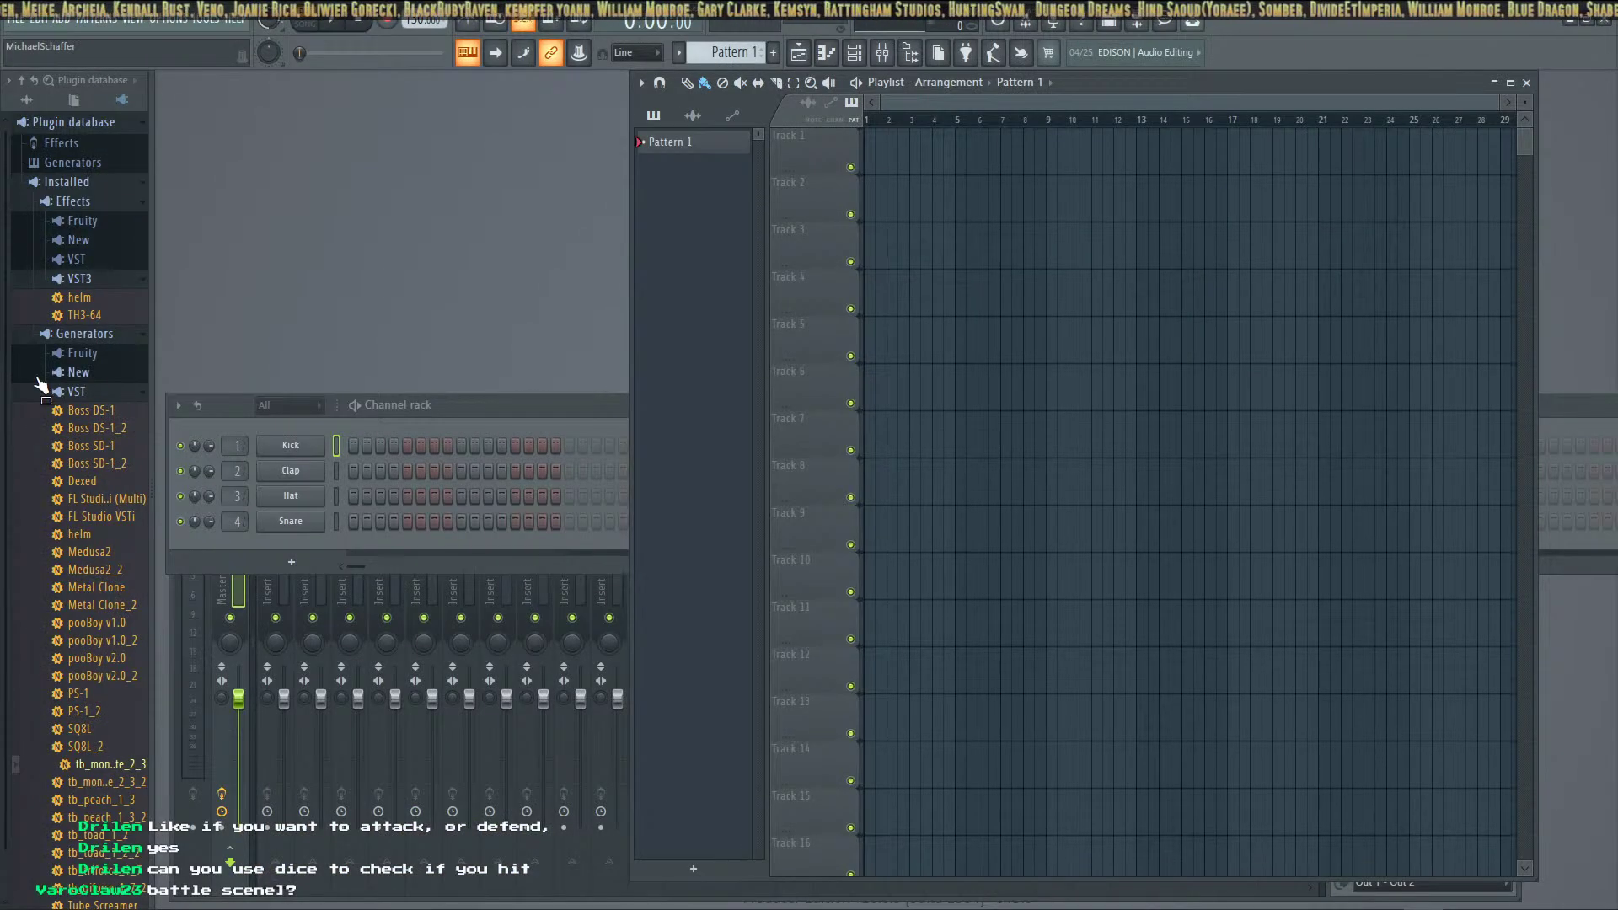
click(17, 18)
mouse_move(42, 63)
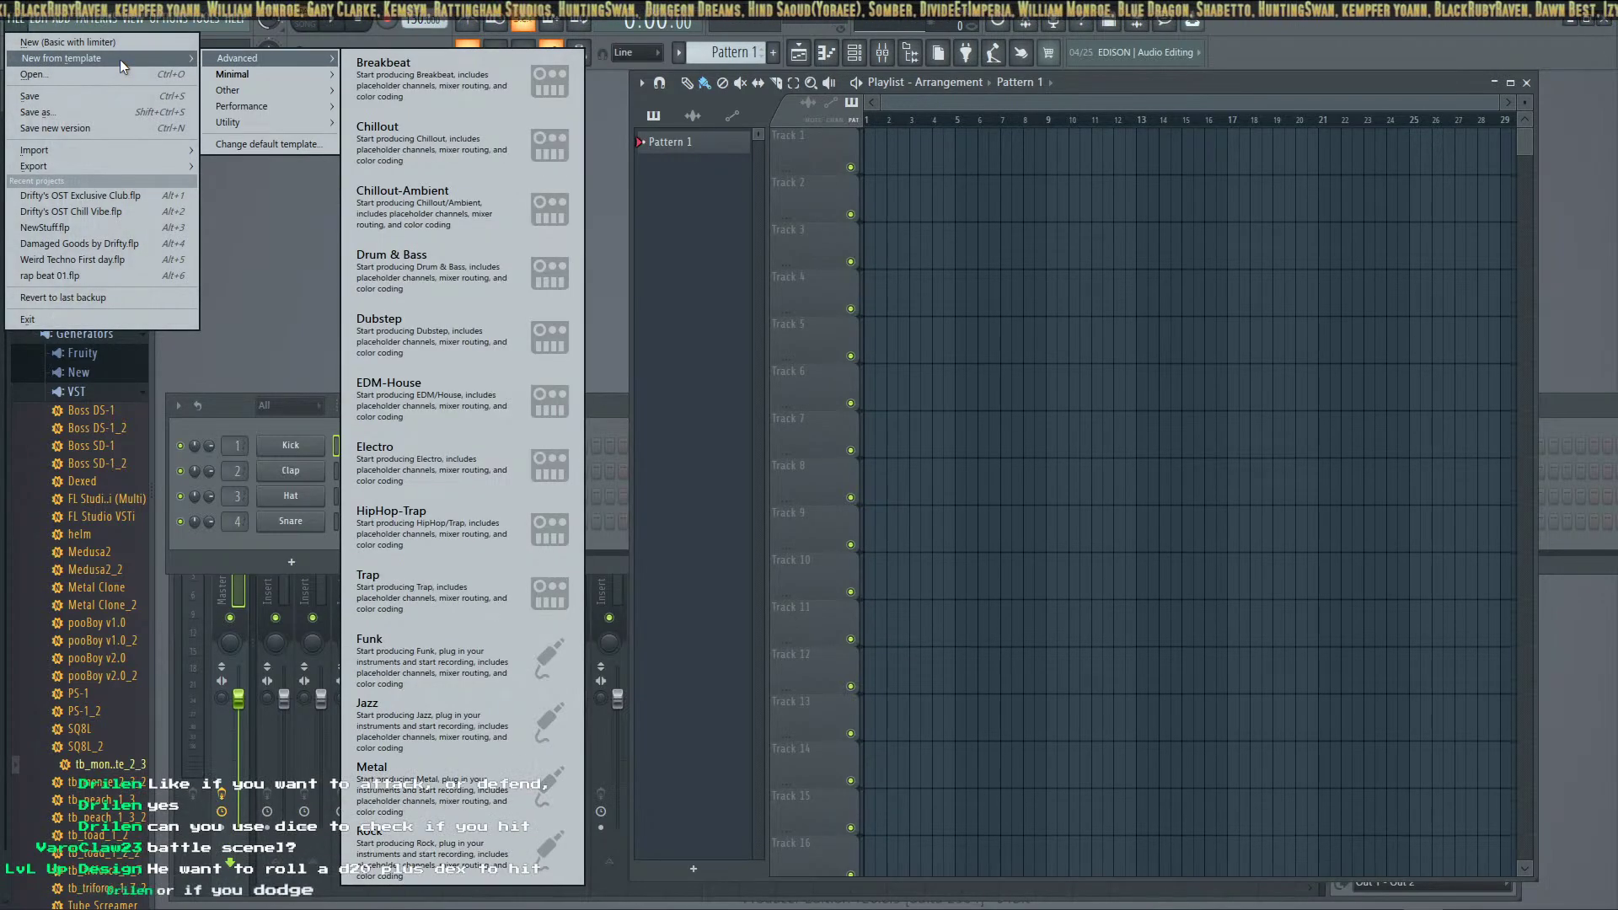
click(80, 74)
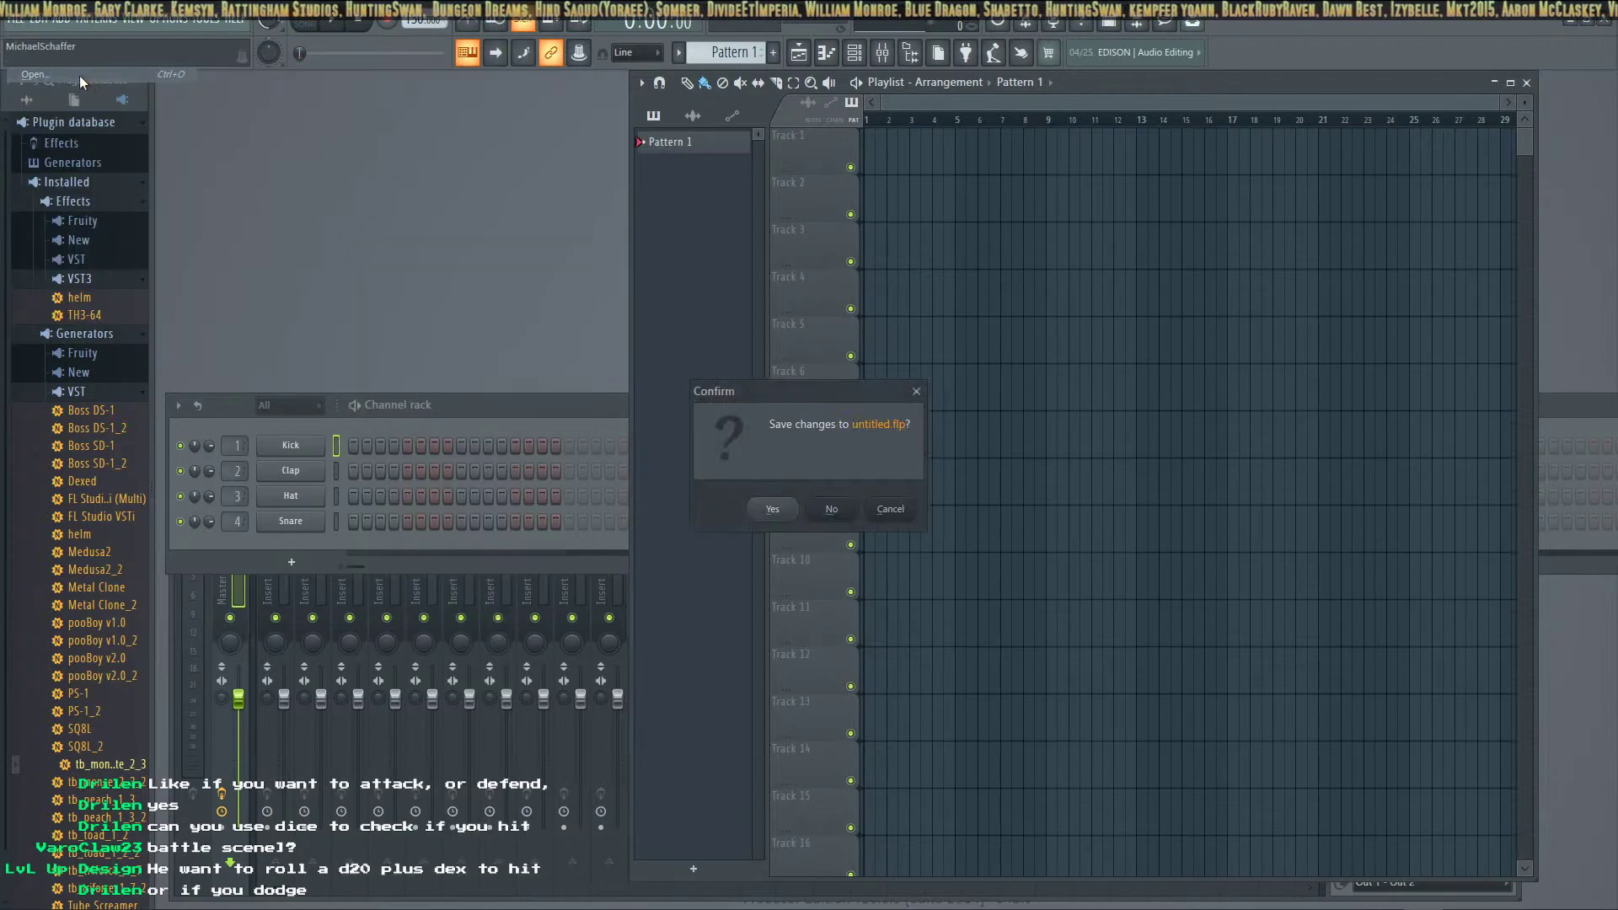
click(831, 510)
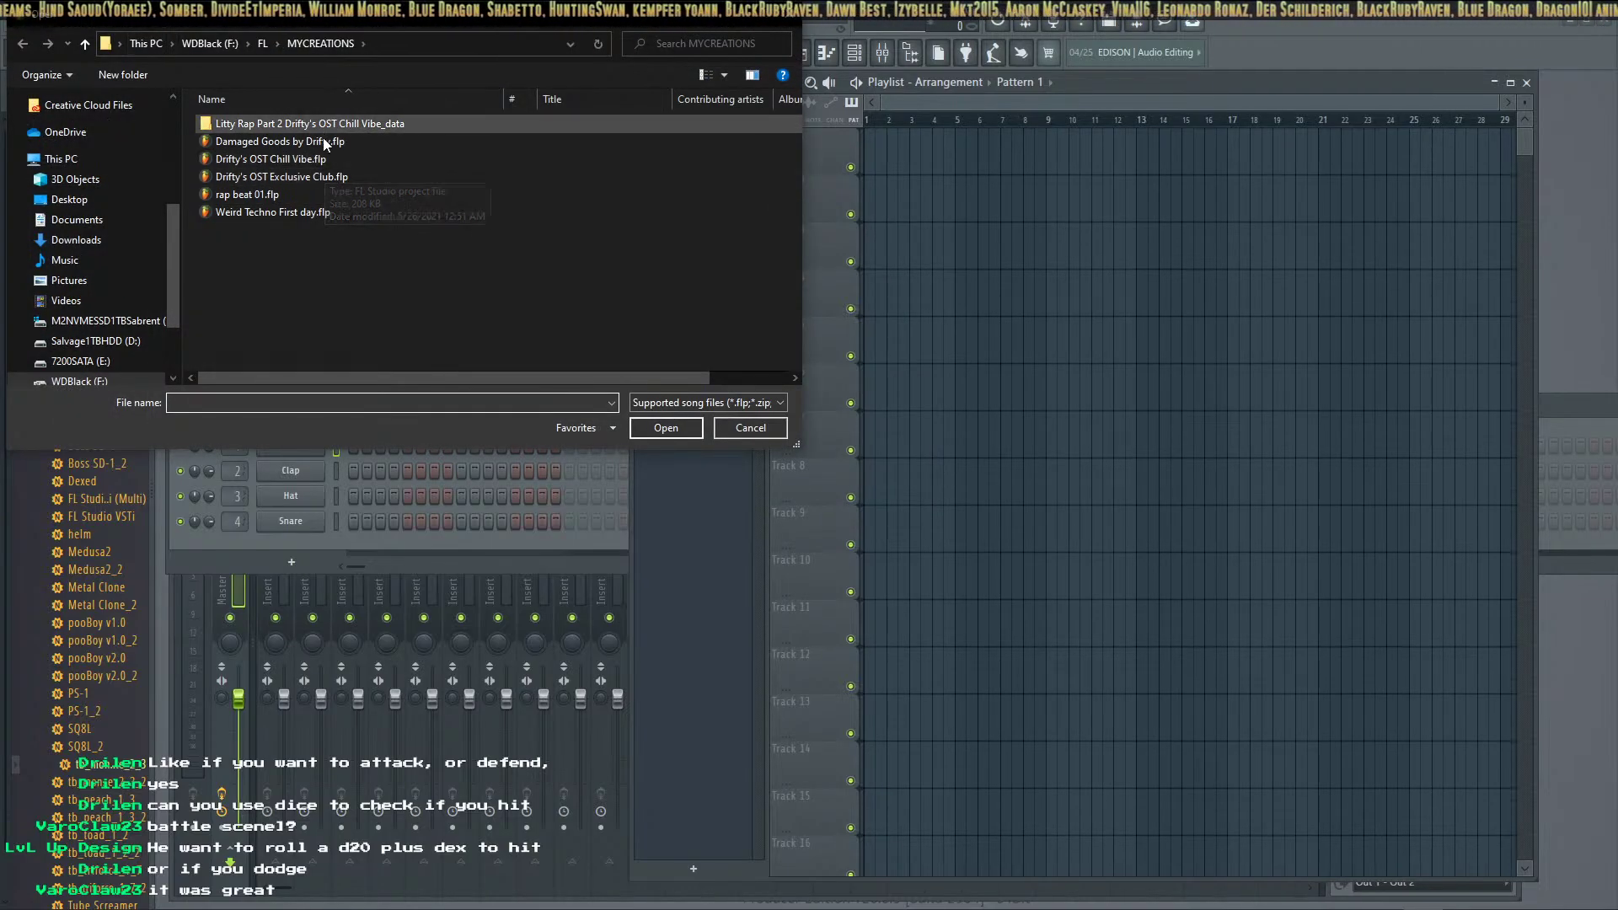
click(327, 160)
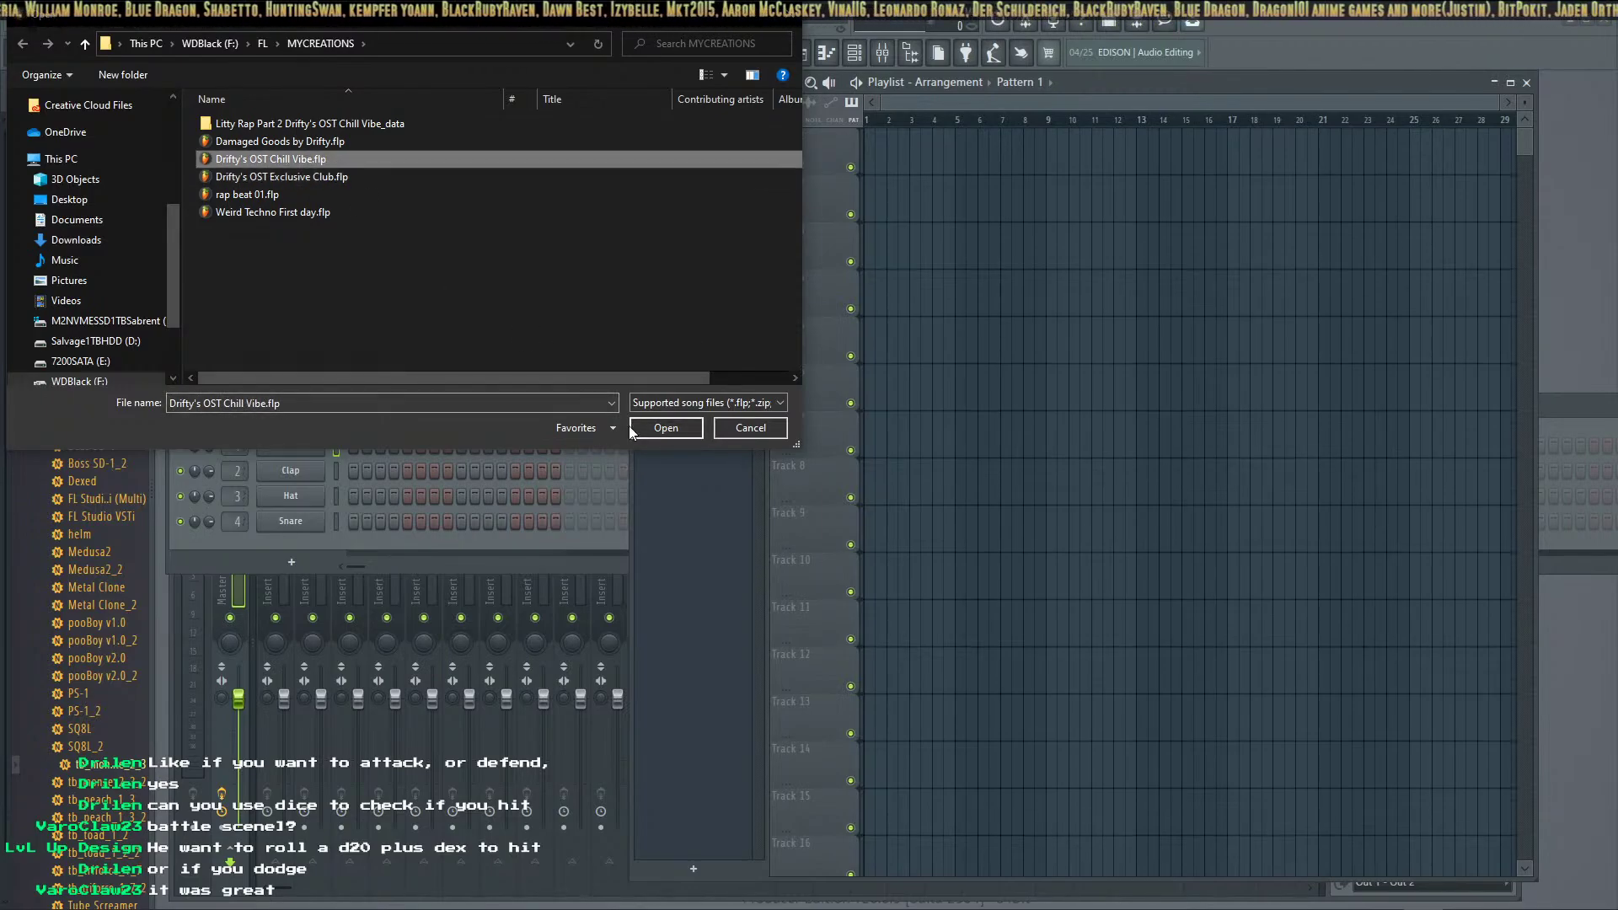
click(665, 426)
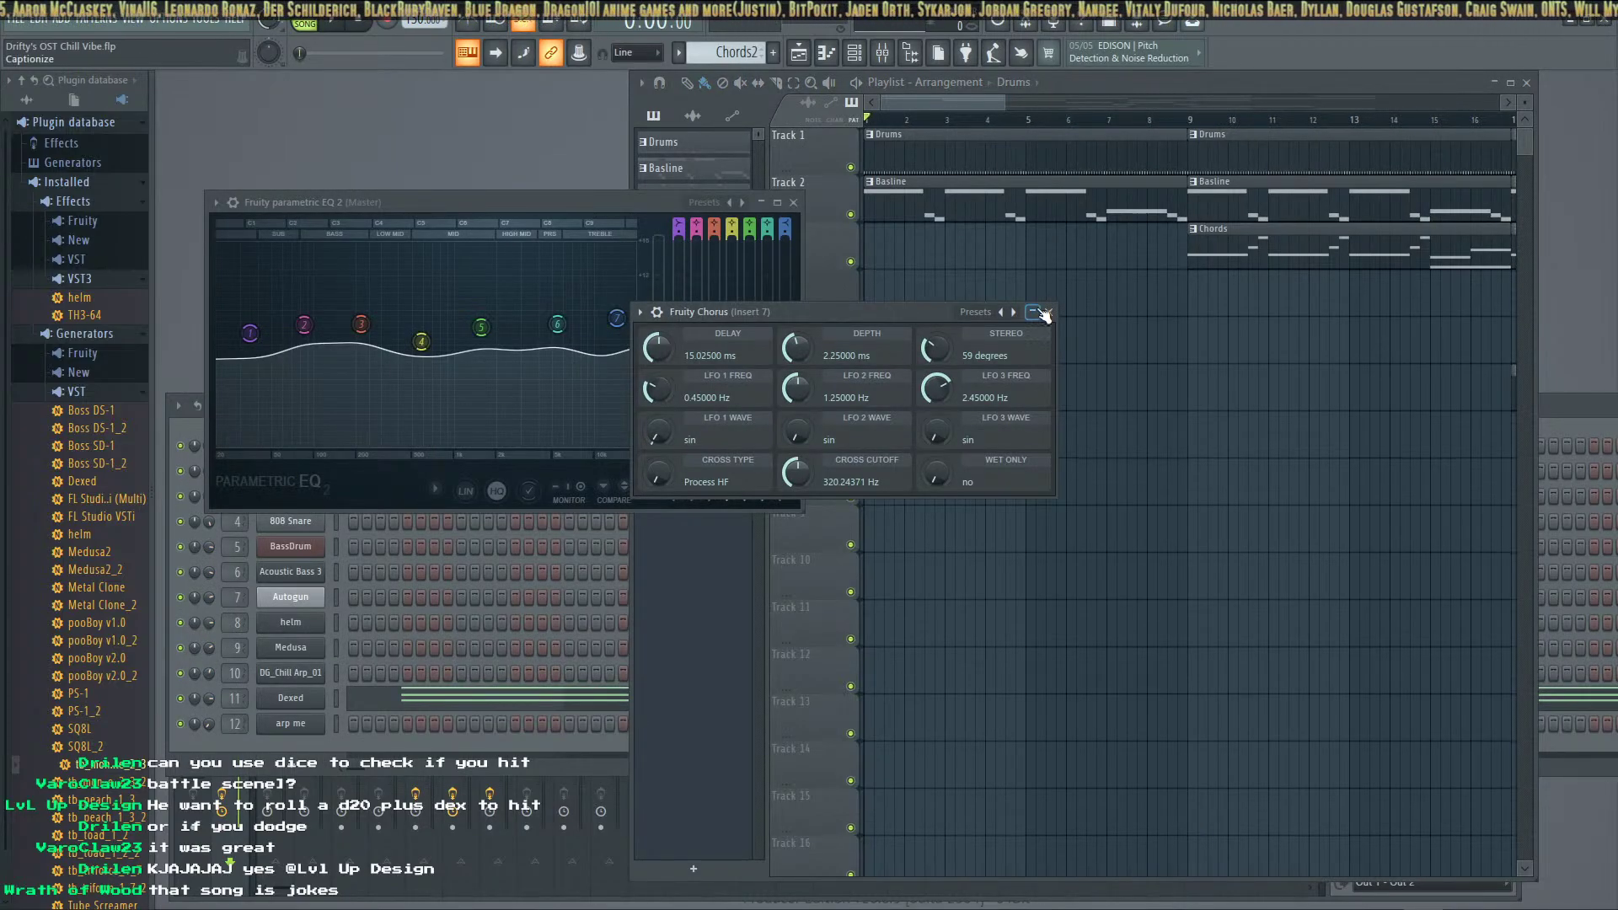
Close the Fruity Chorus window and play the song with the whole arrangement in view
click(1048, 312)
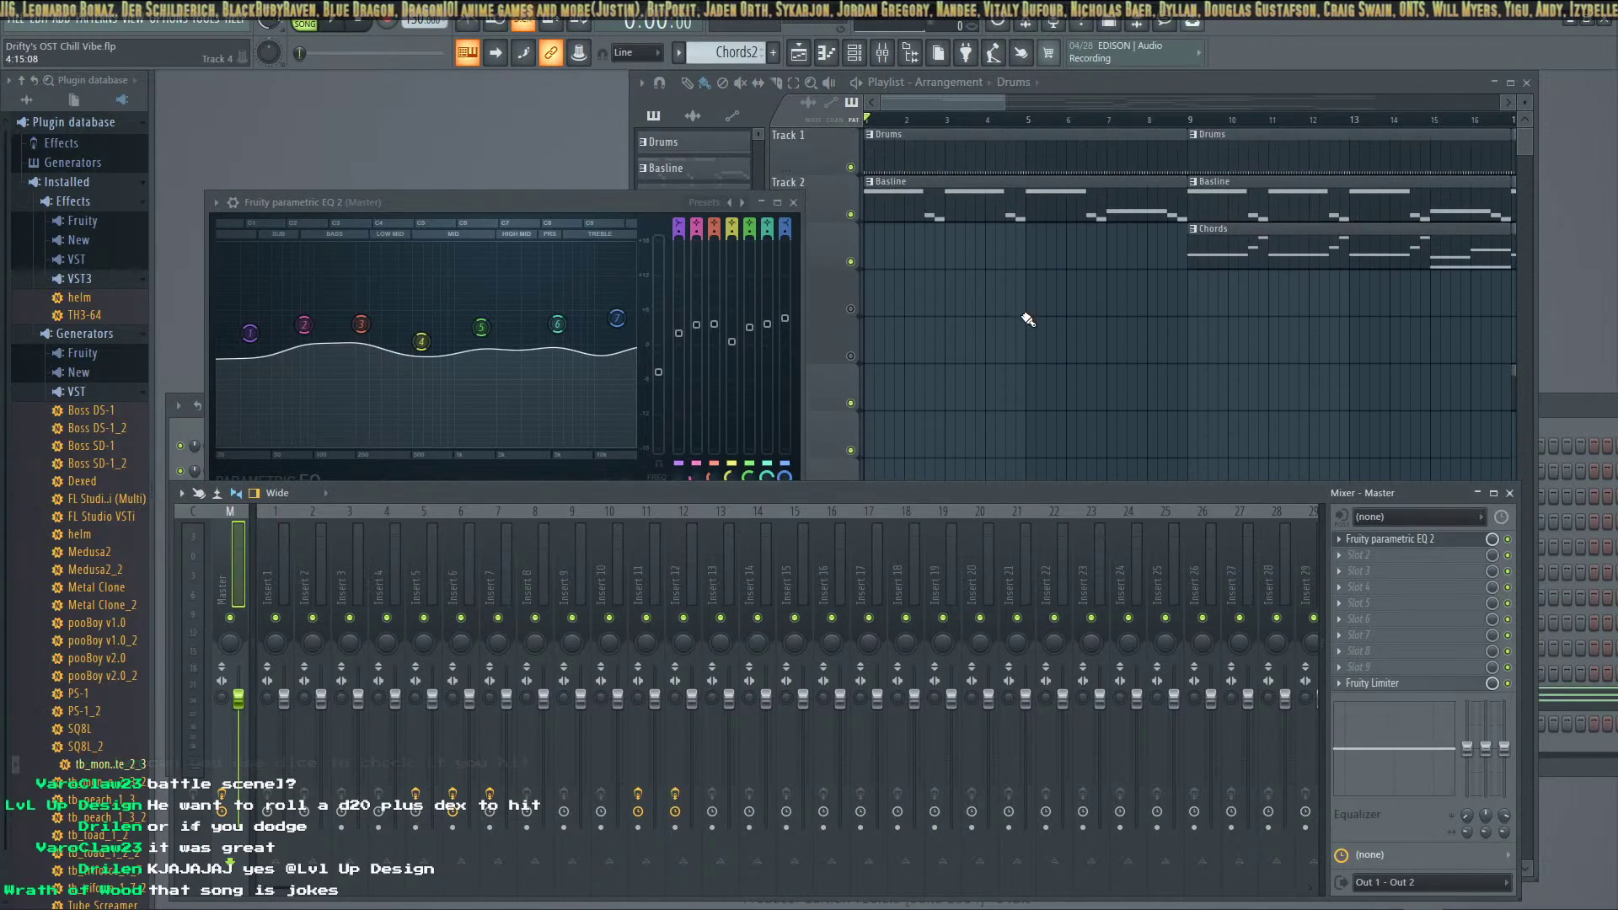
ctrl+scroll(1032, 320, down, 5)
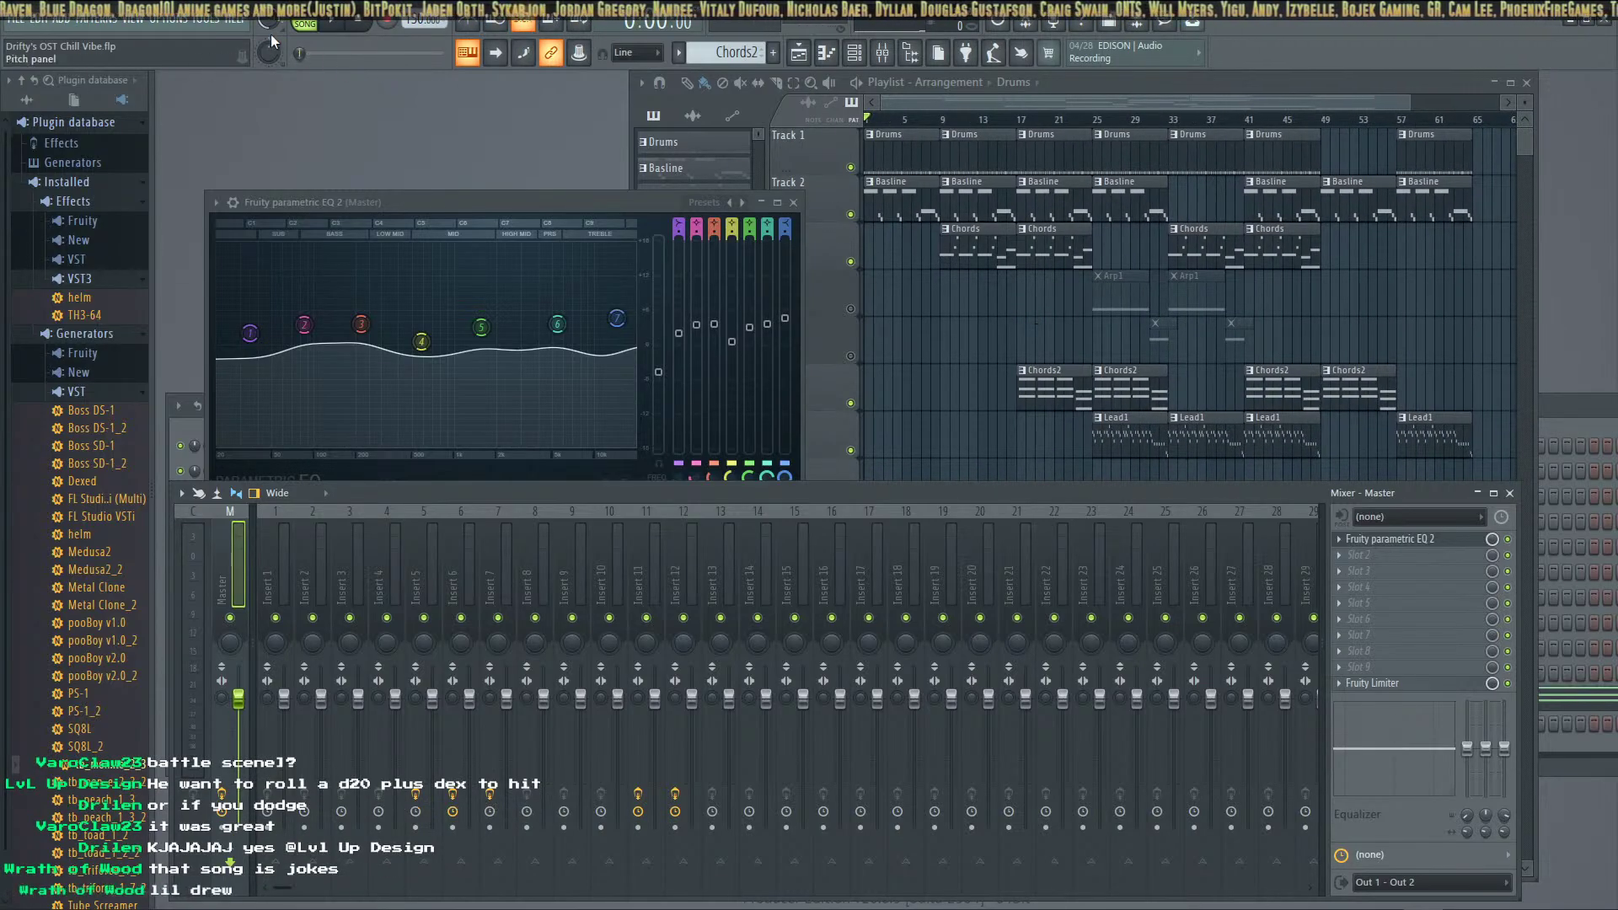
click(333, 23)
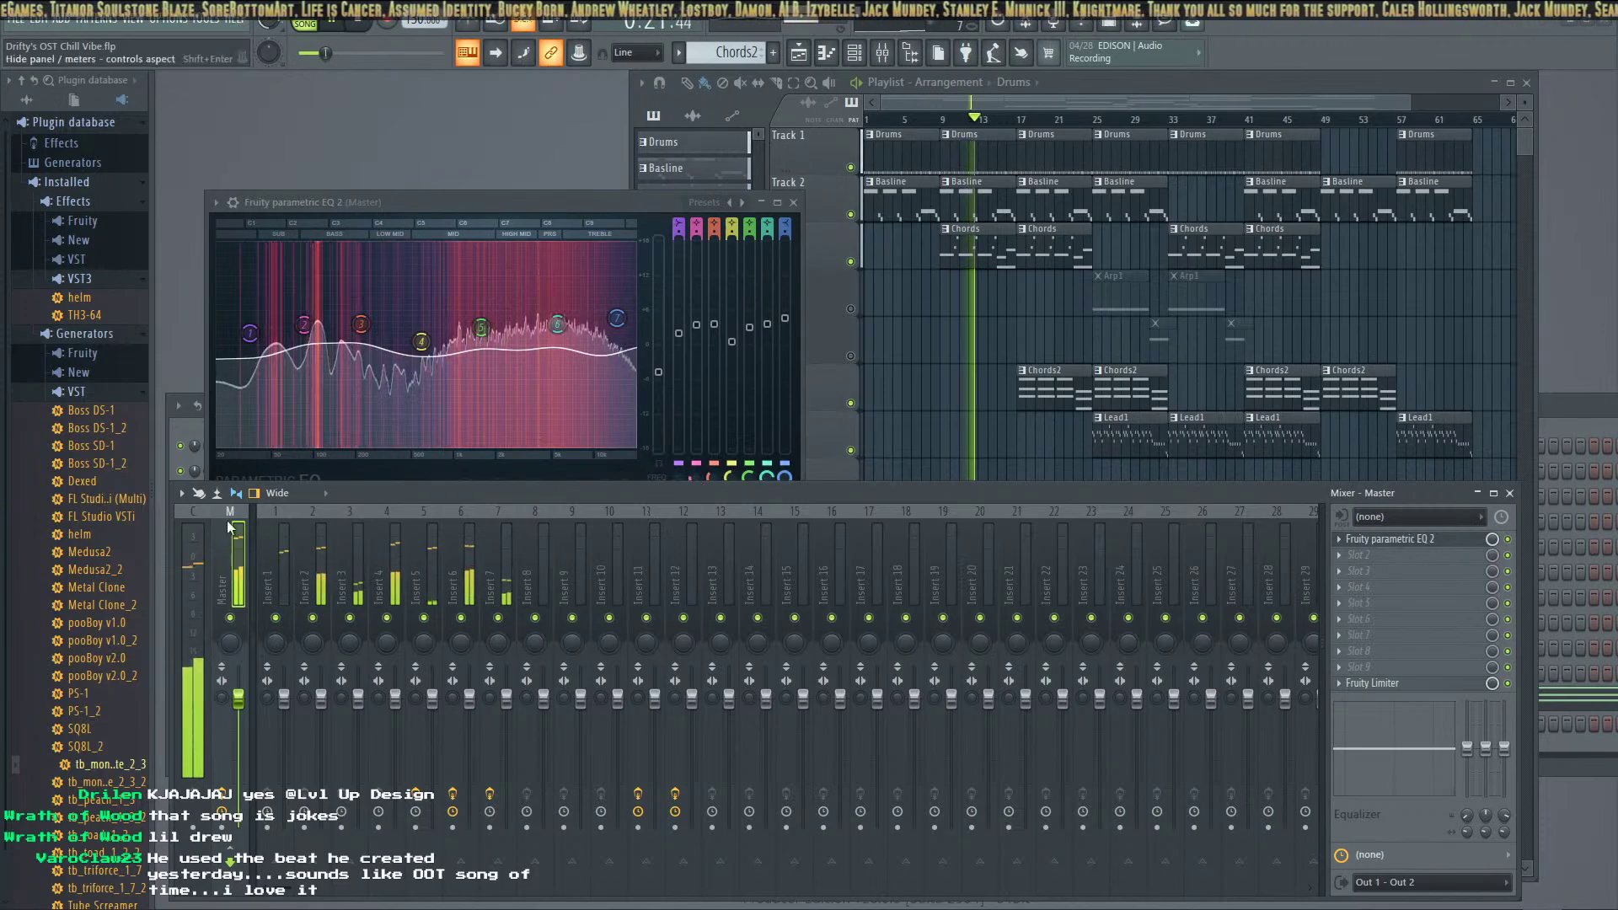
Inspect mixer tracks Insert 2 and Insert 5 and bring the channel rack to the front
click(306, 512)
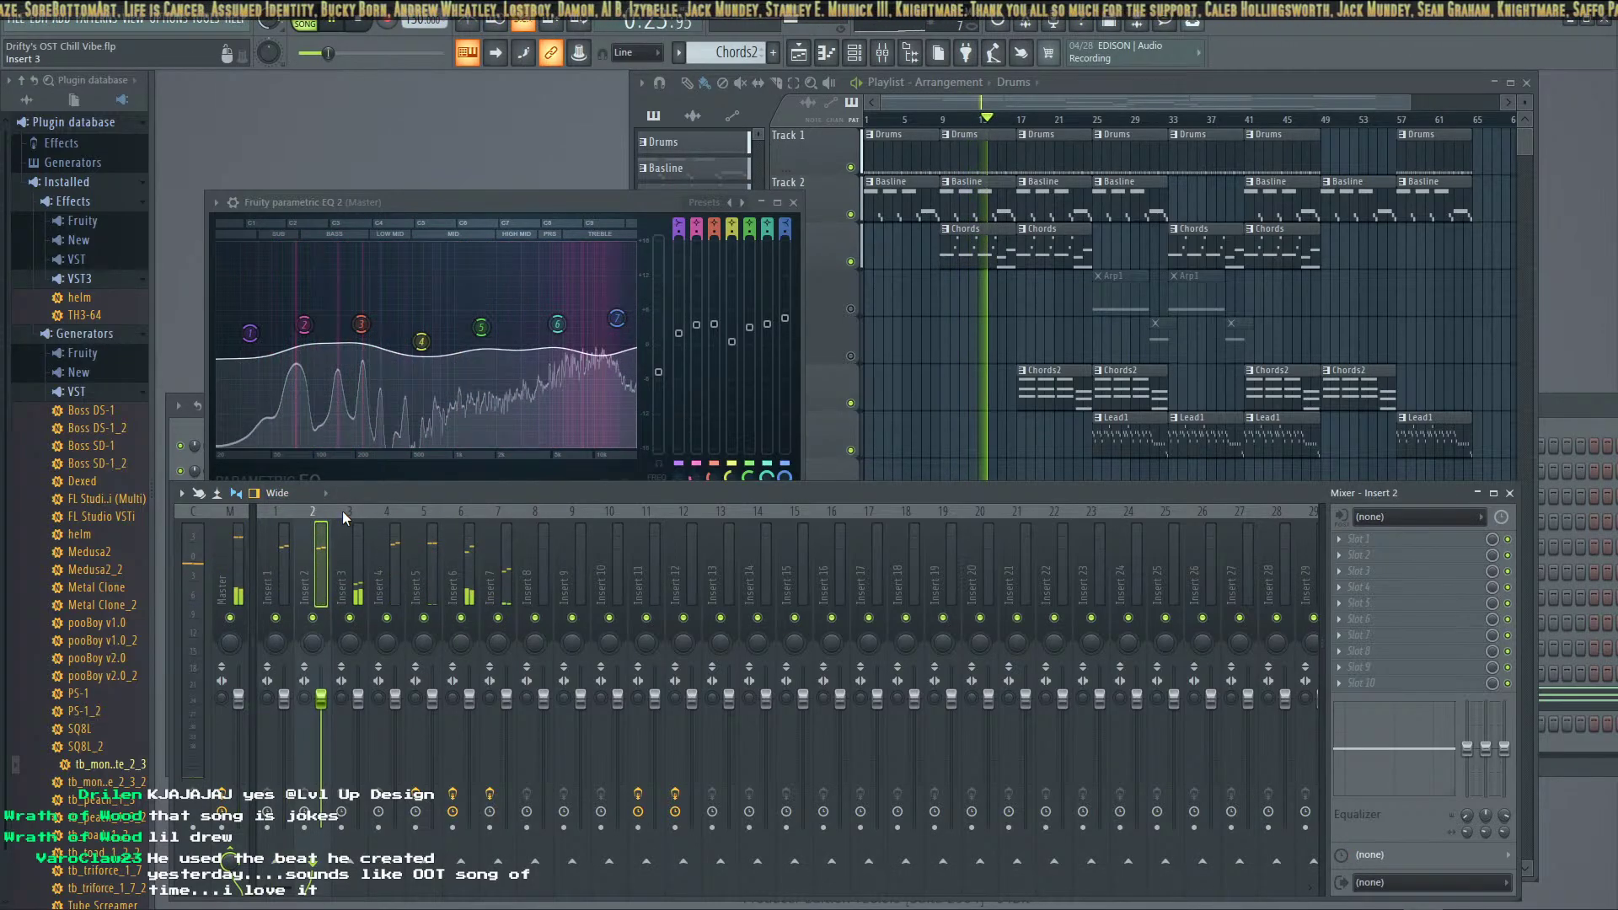
click(424, 513)
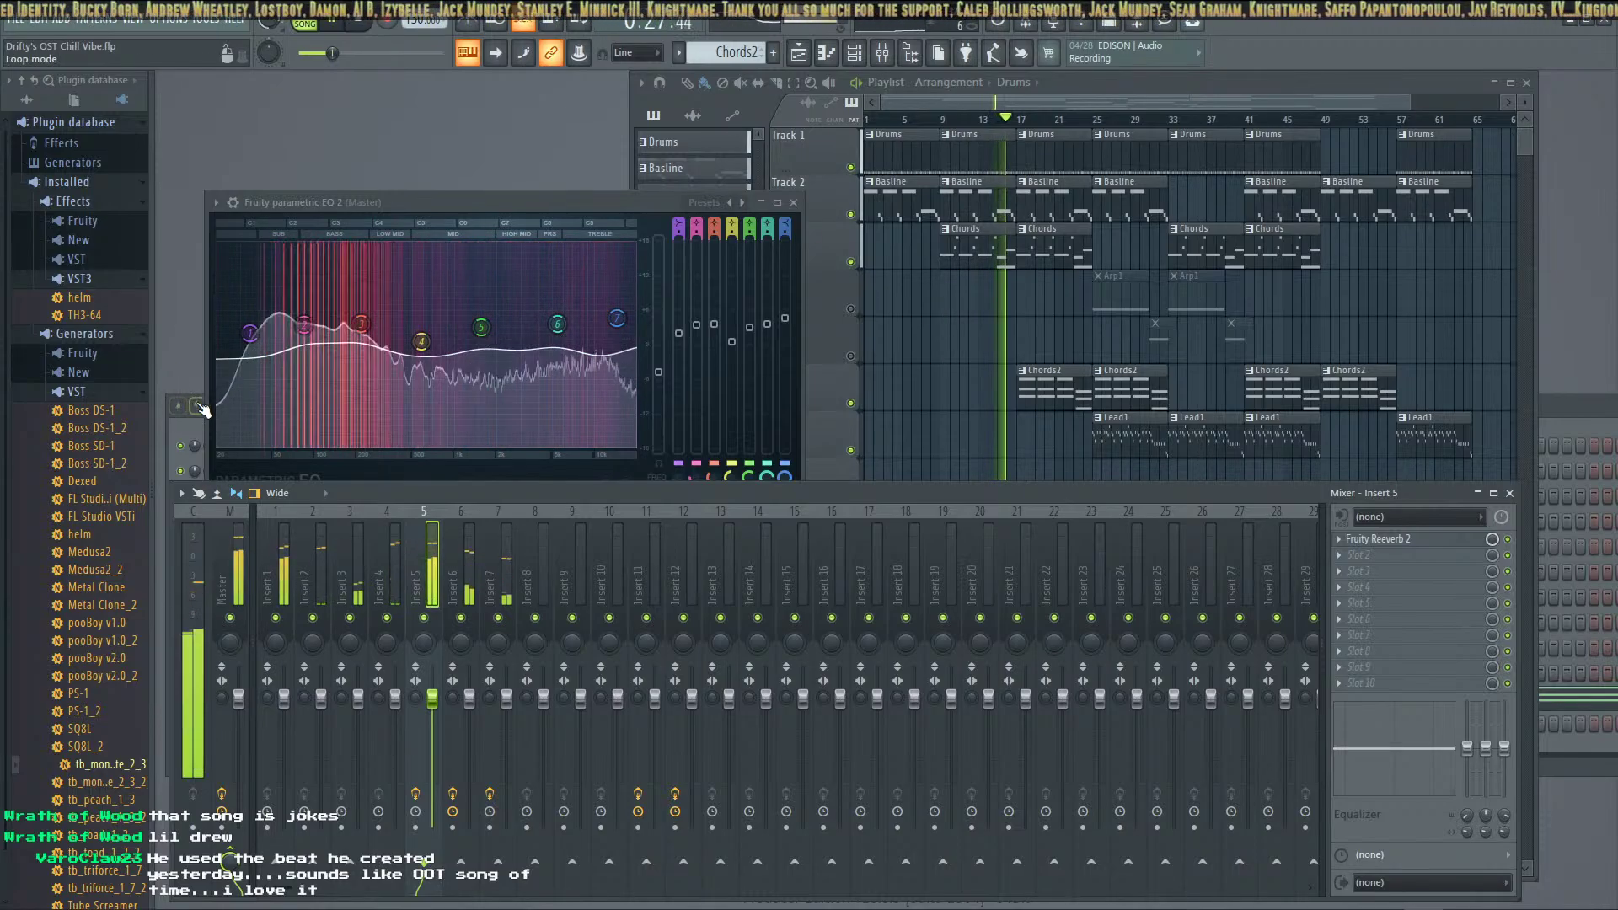
click(166, 433)
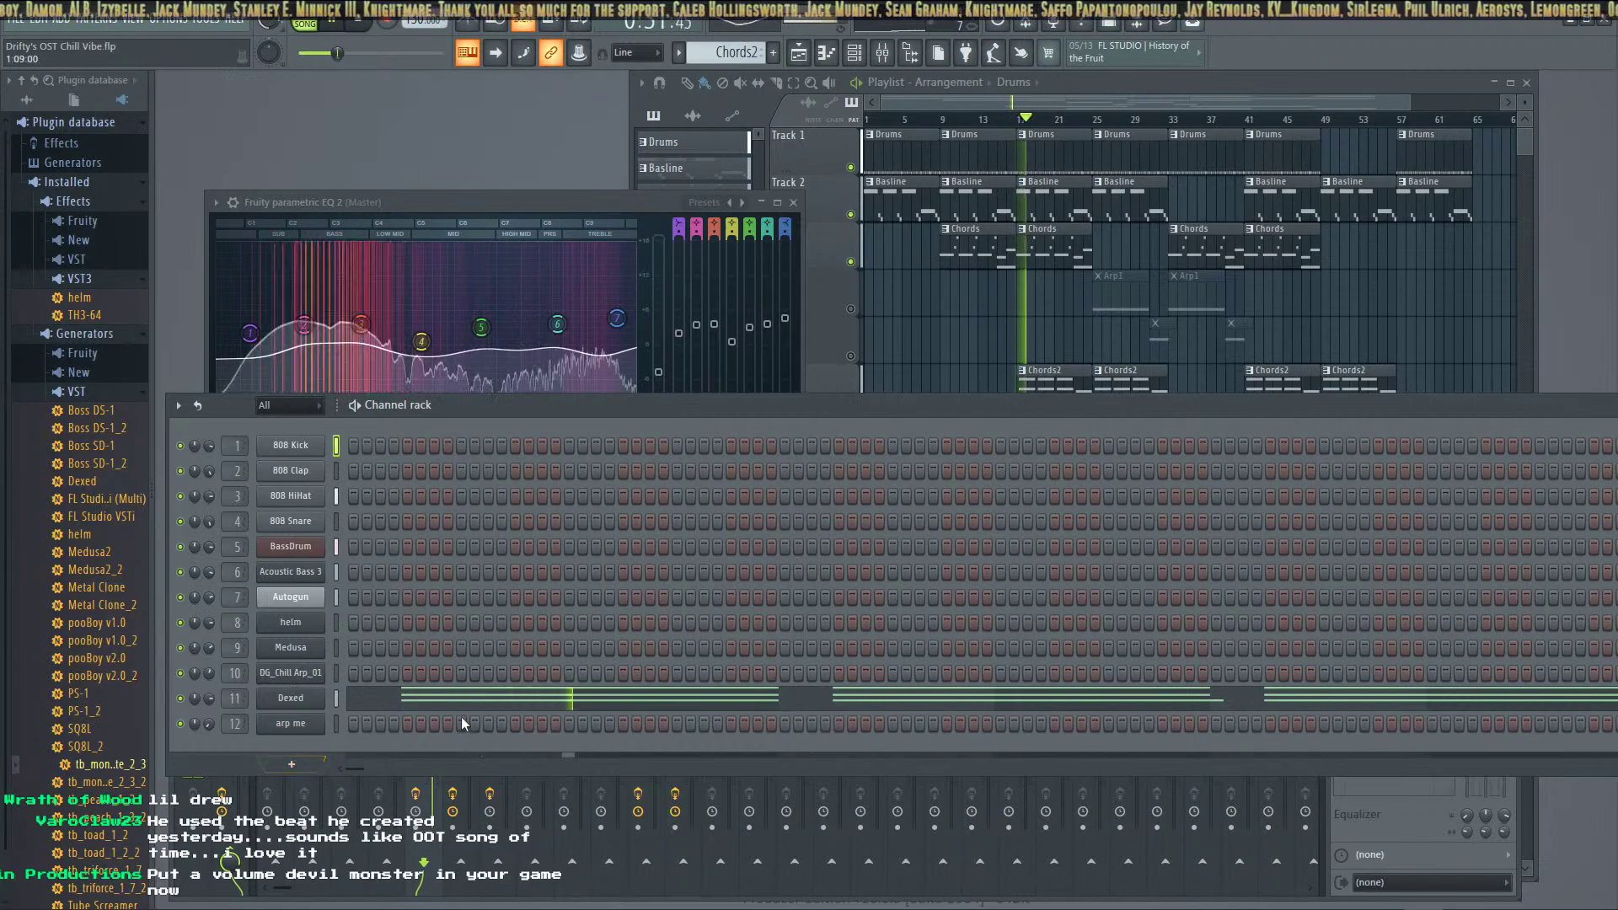
Go through the Drums, Basline, Chords, Arp1, Arp2, Chords2 and Lead1 patterns to view their channel contents
click(698, 142)
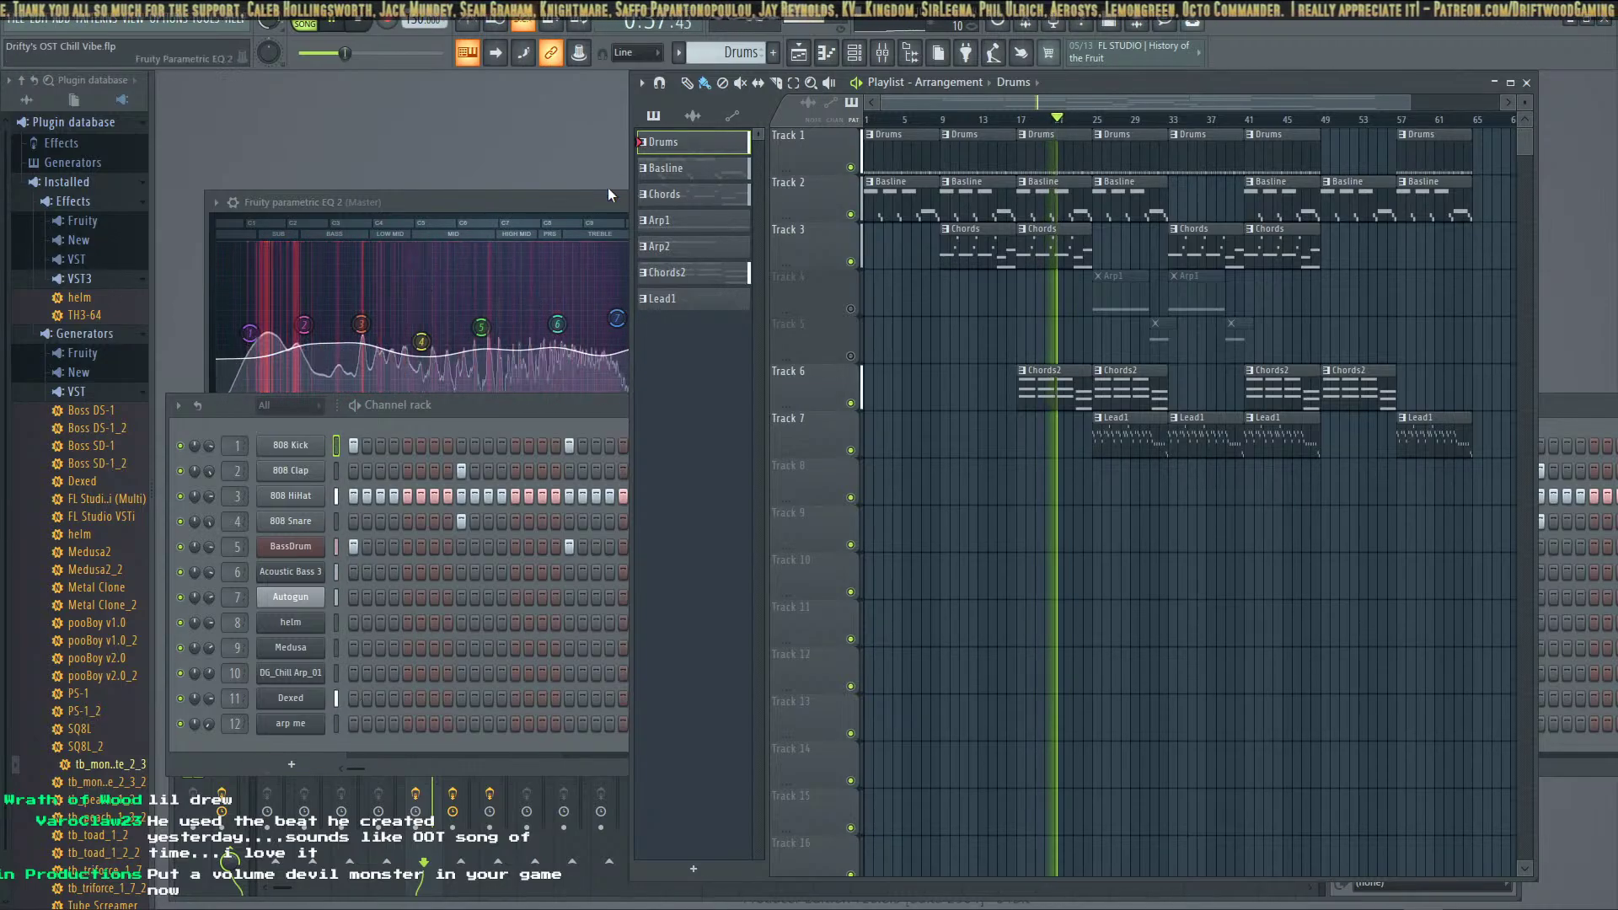
click(679, 168)
click(683, 195)
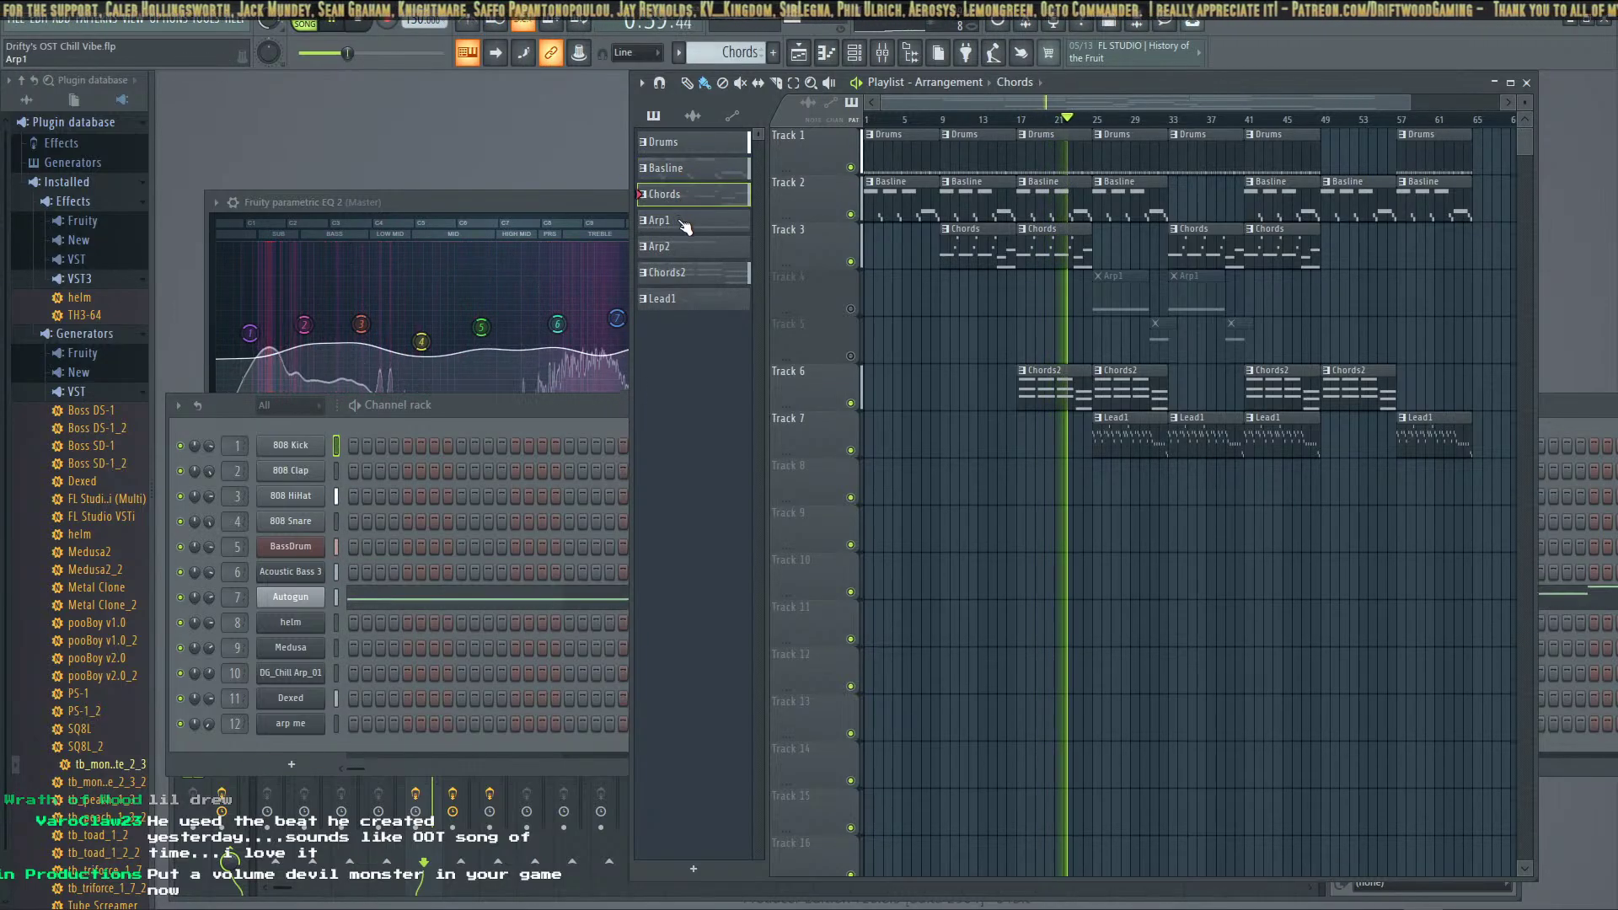
click(686, 221)
click(688, 247)
click(691, 273)
click(691, 301)
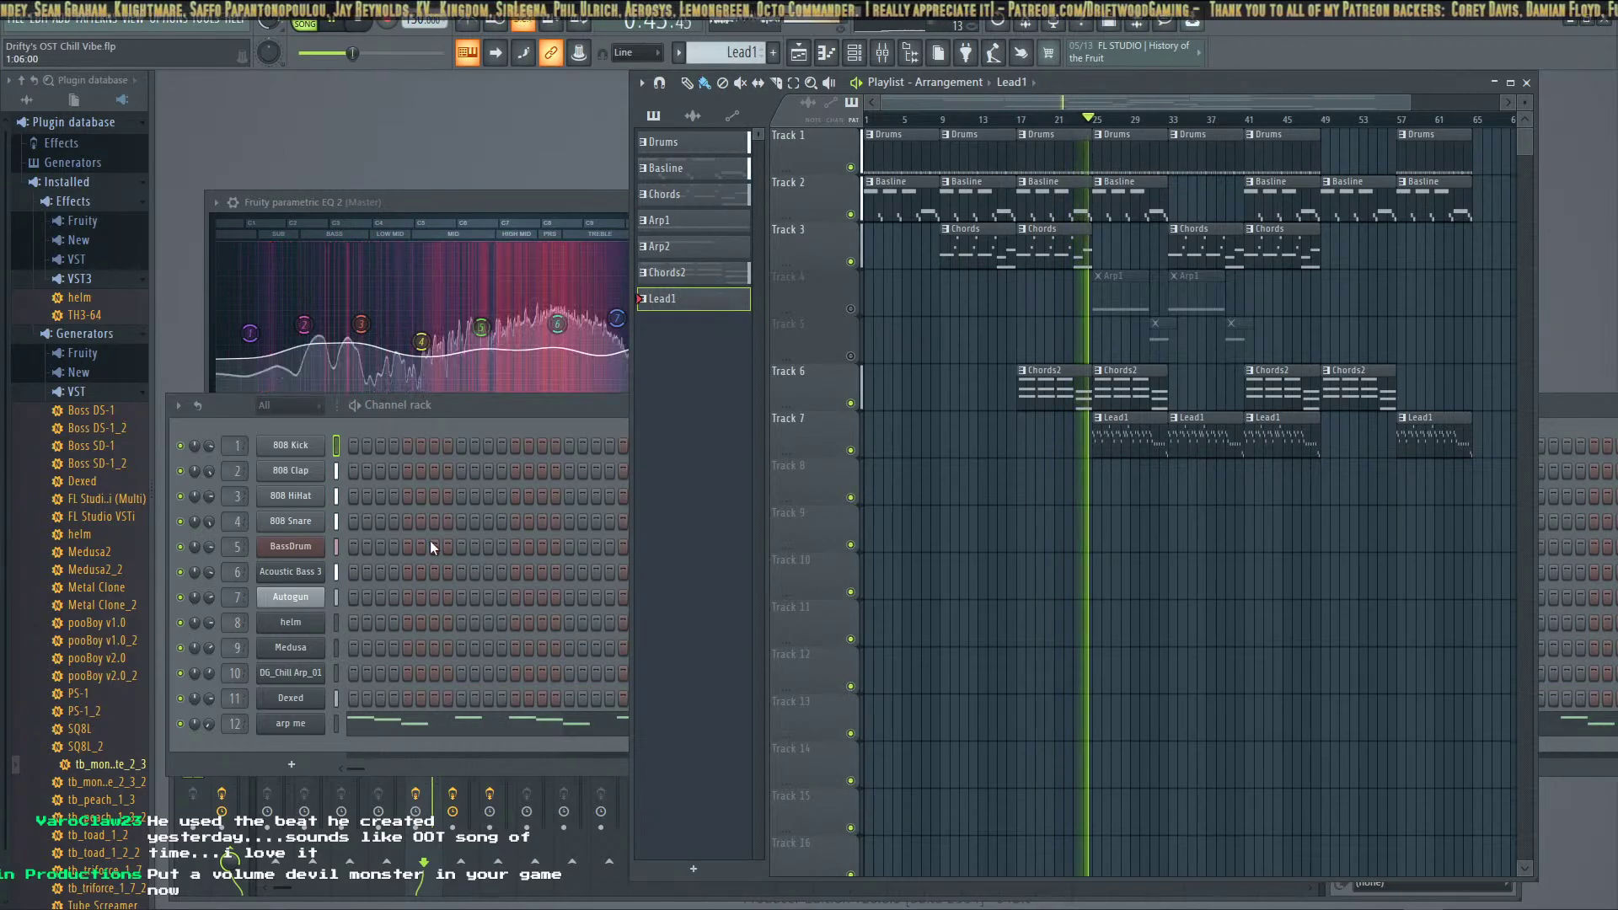
Bring the mixer back into view and stop the song's playback
mouse_move(190, 898)
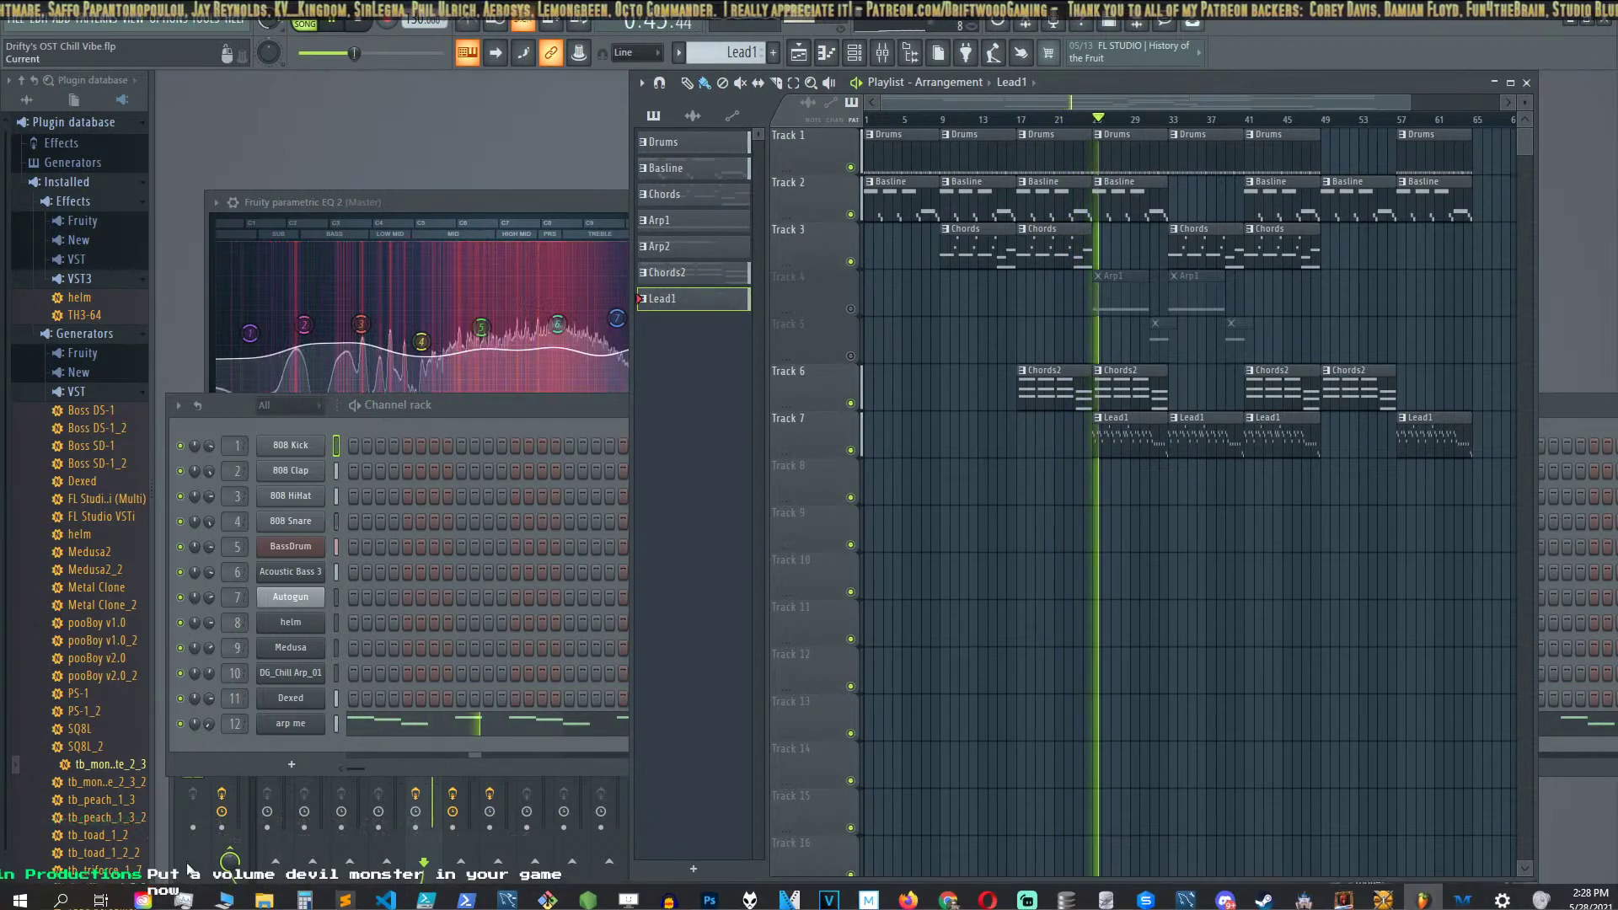
key(F9)
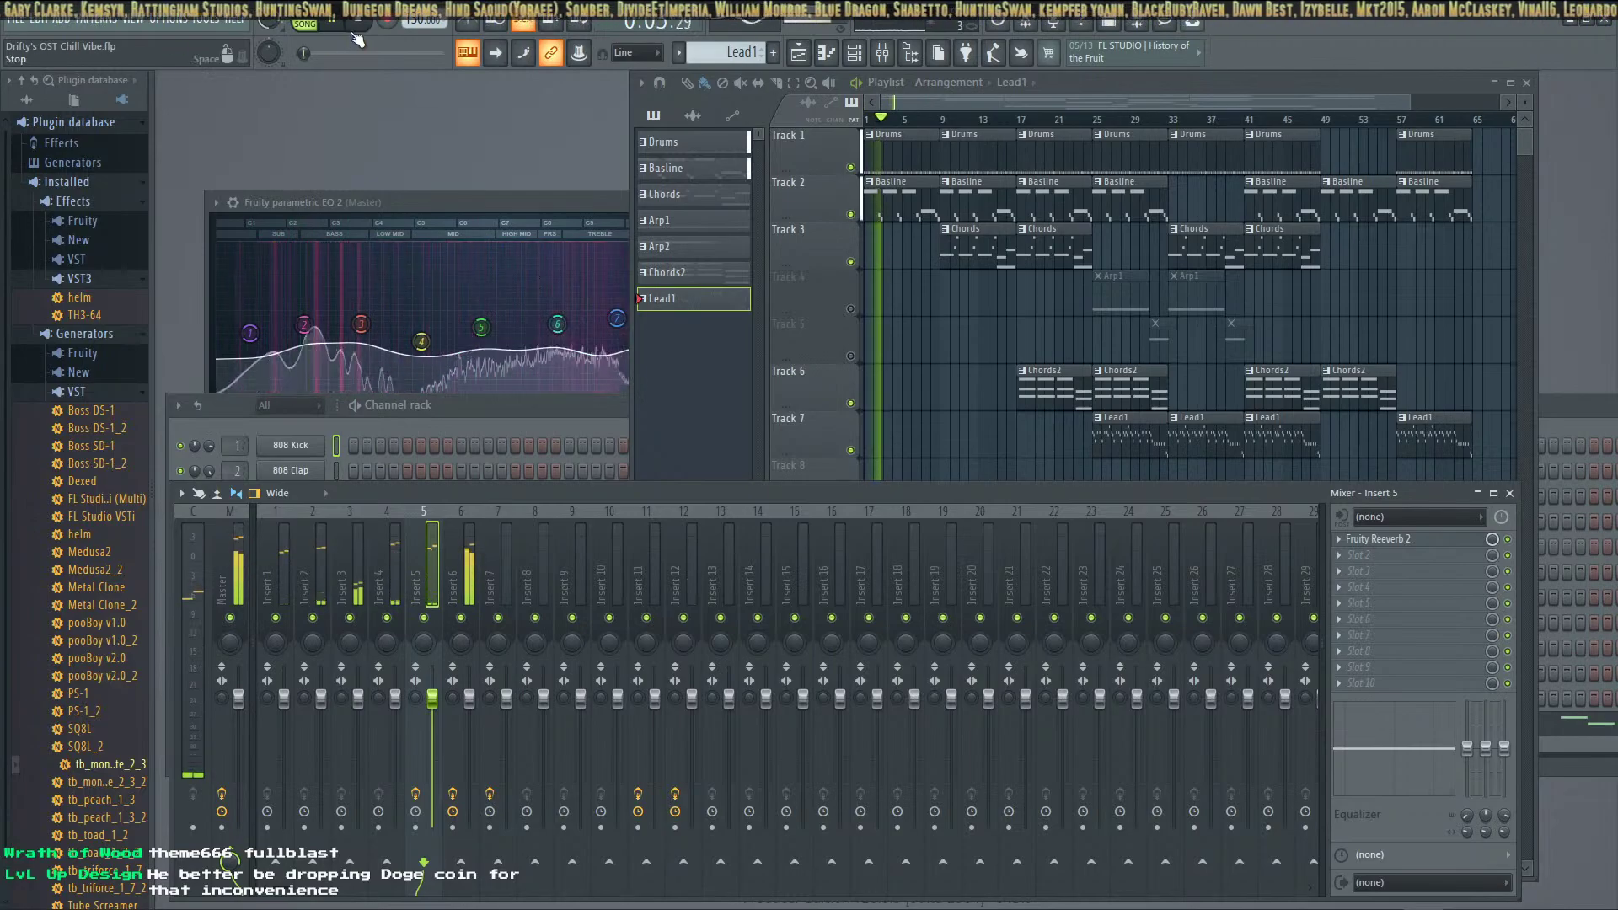
key(space)
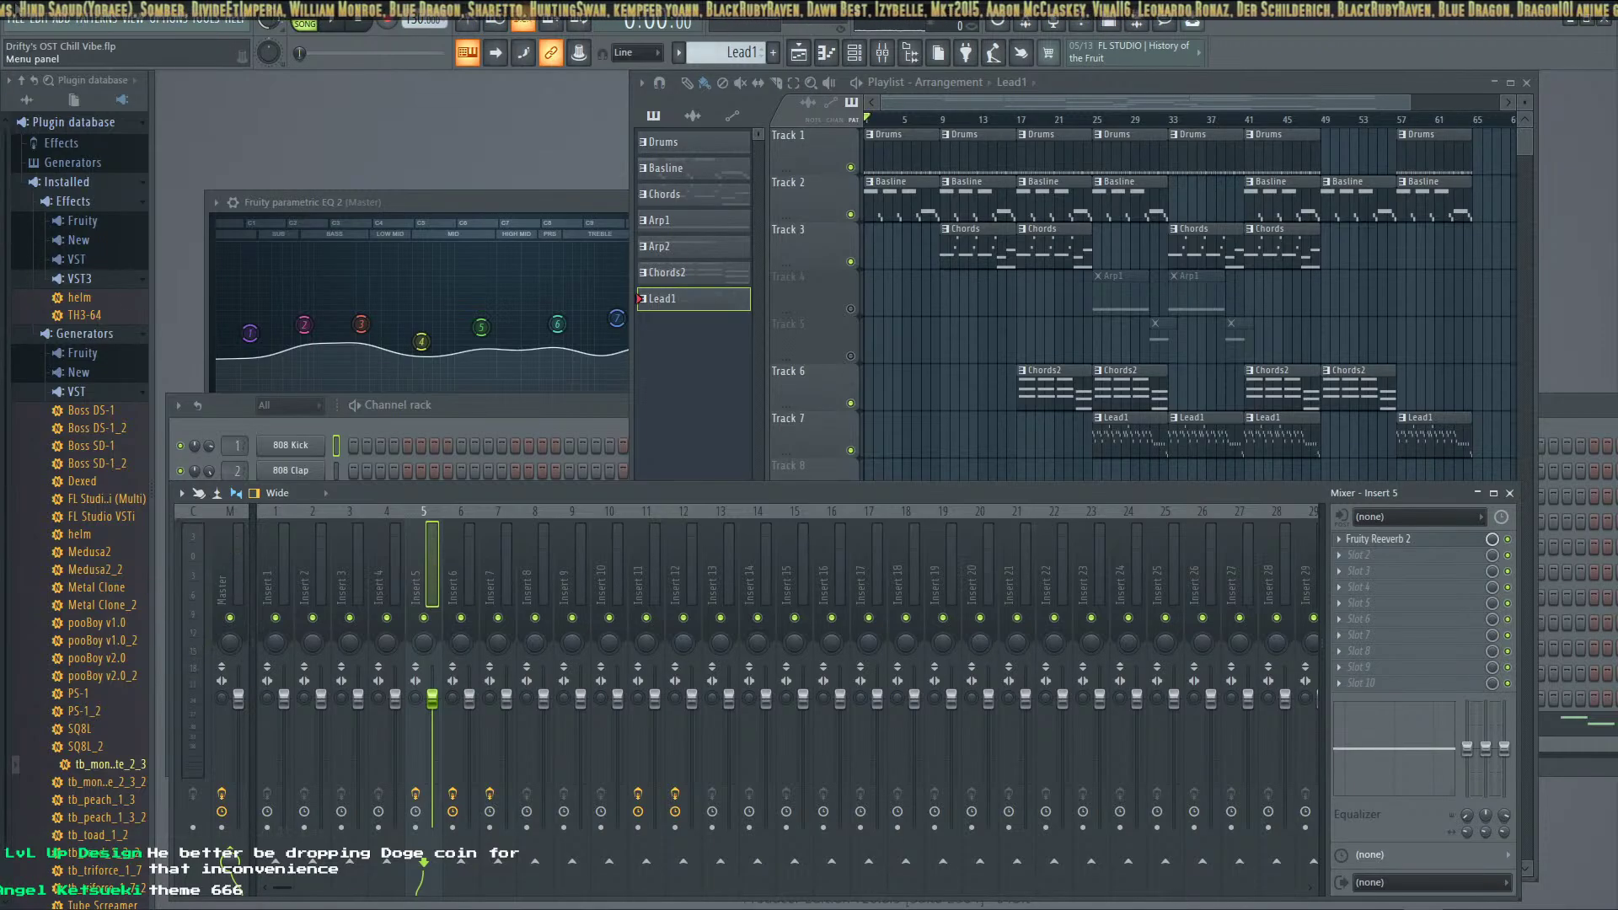
Open Drifty's OST Exclusive Club.flp without saving changes to the current song and start its playback
click(16, 18)
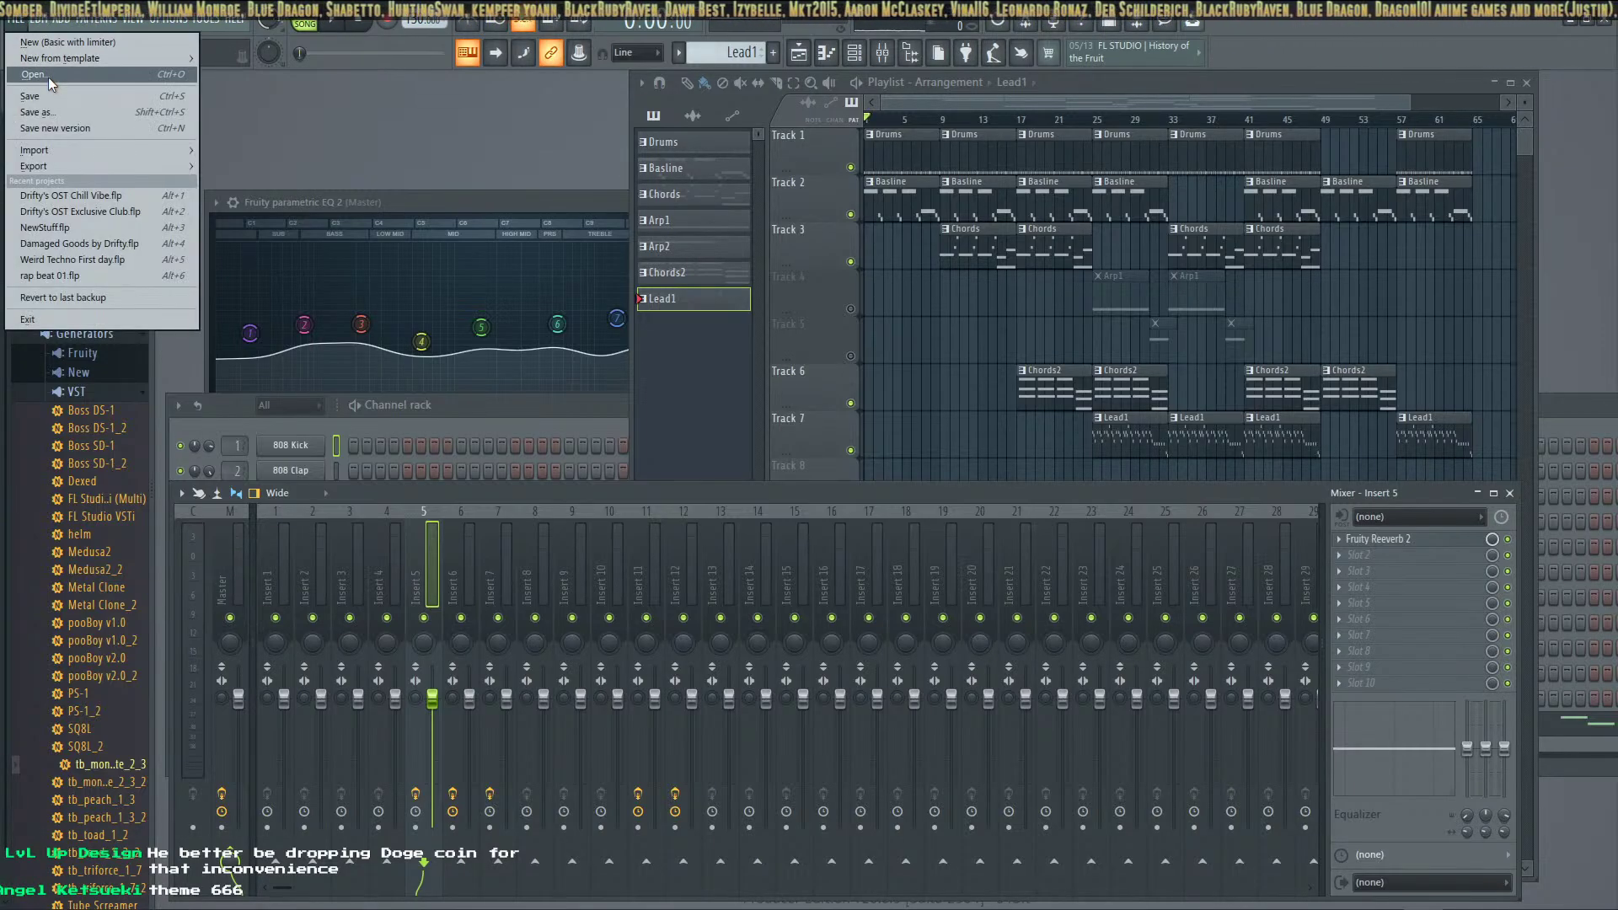
click(48, 78)
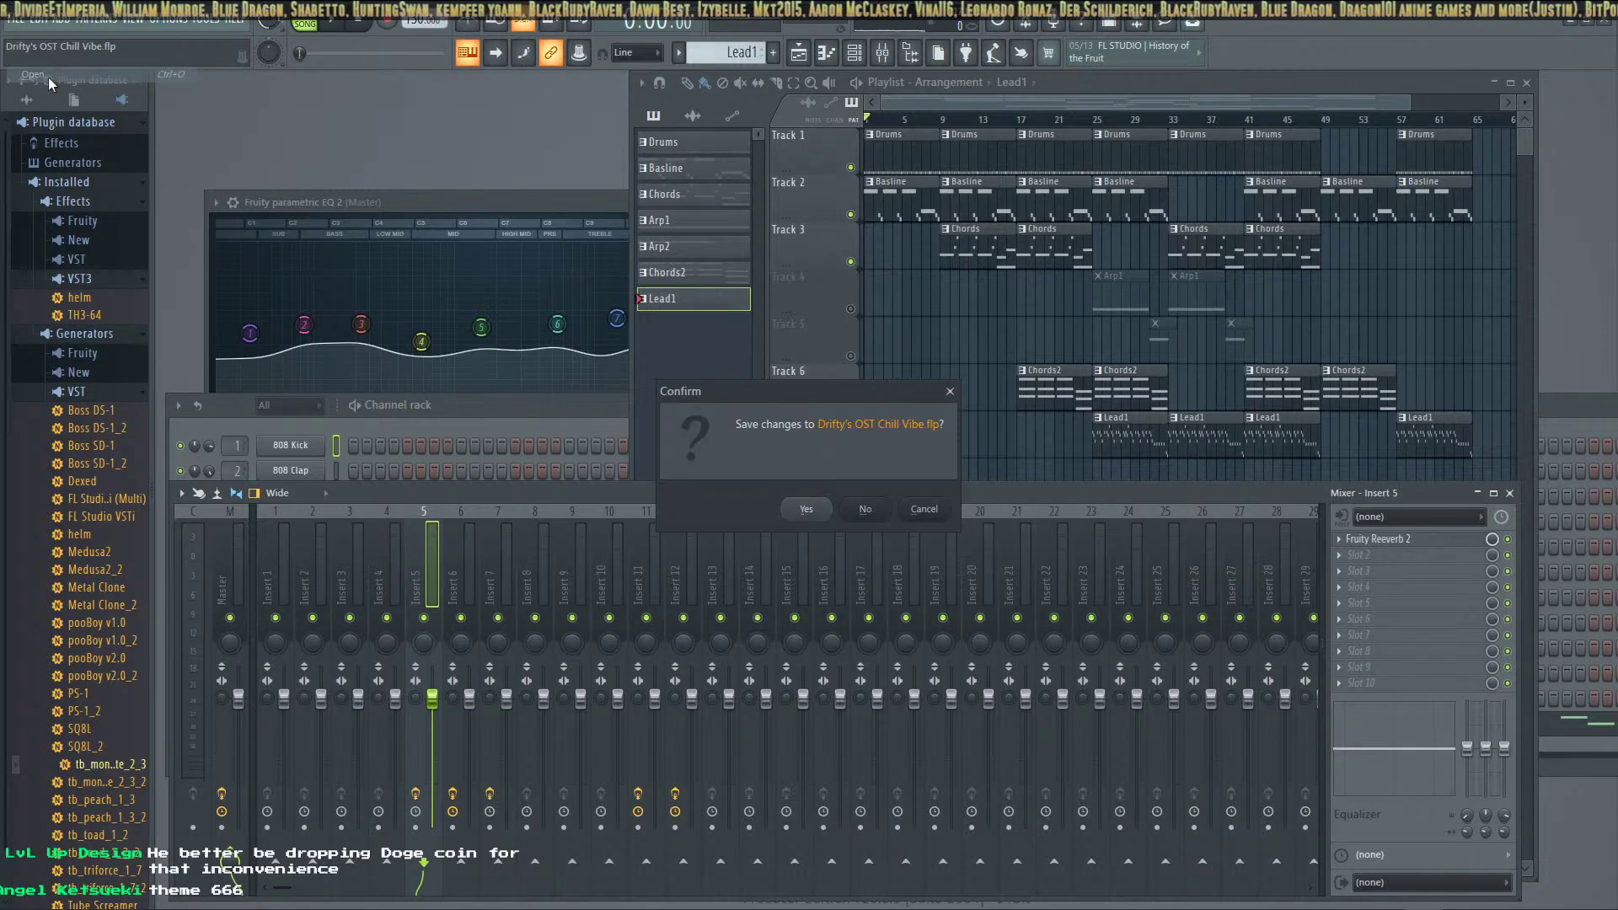
click(864, 511)
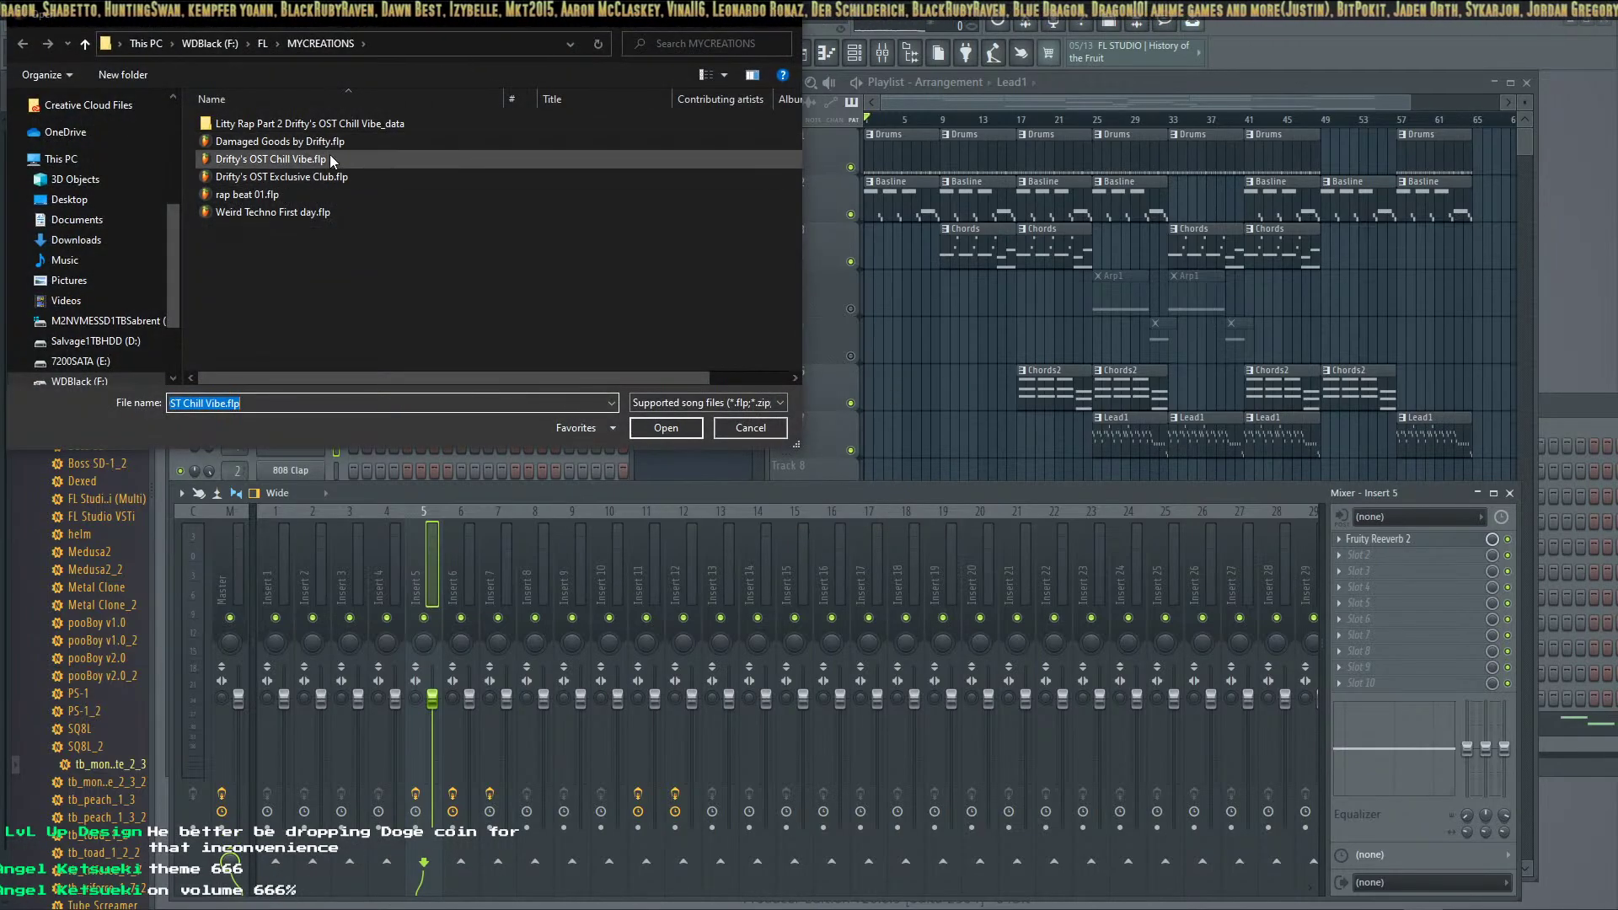
click(331, 177)
click(666, 427)
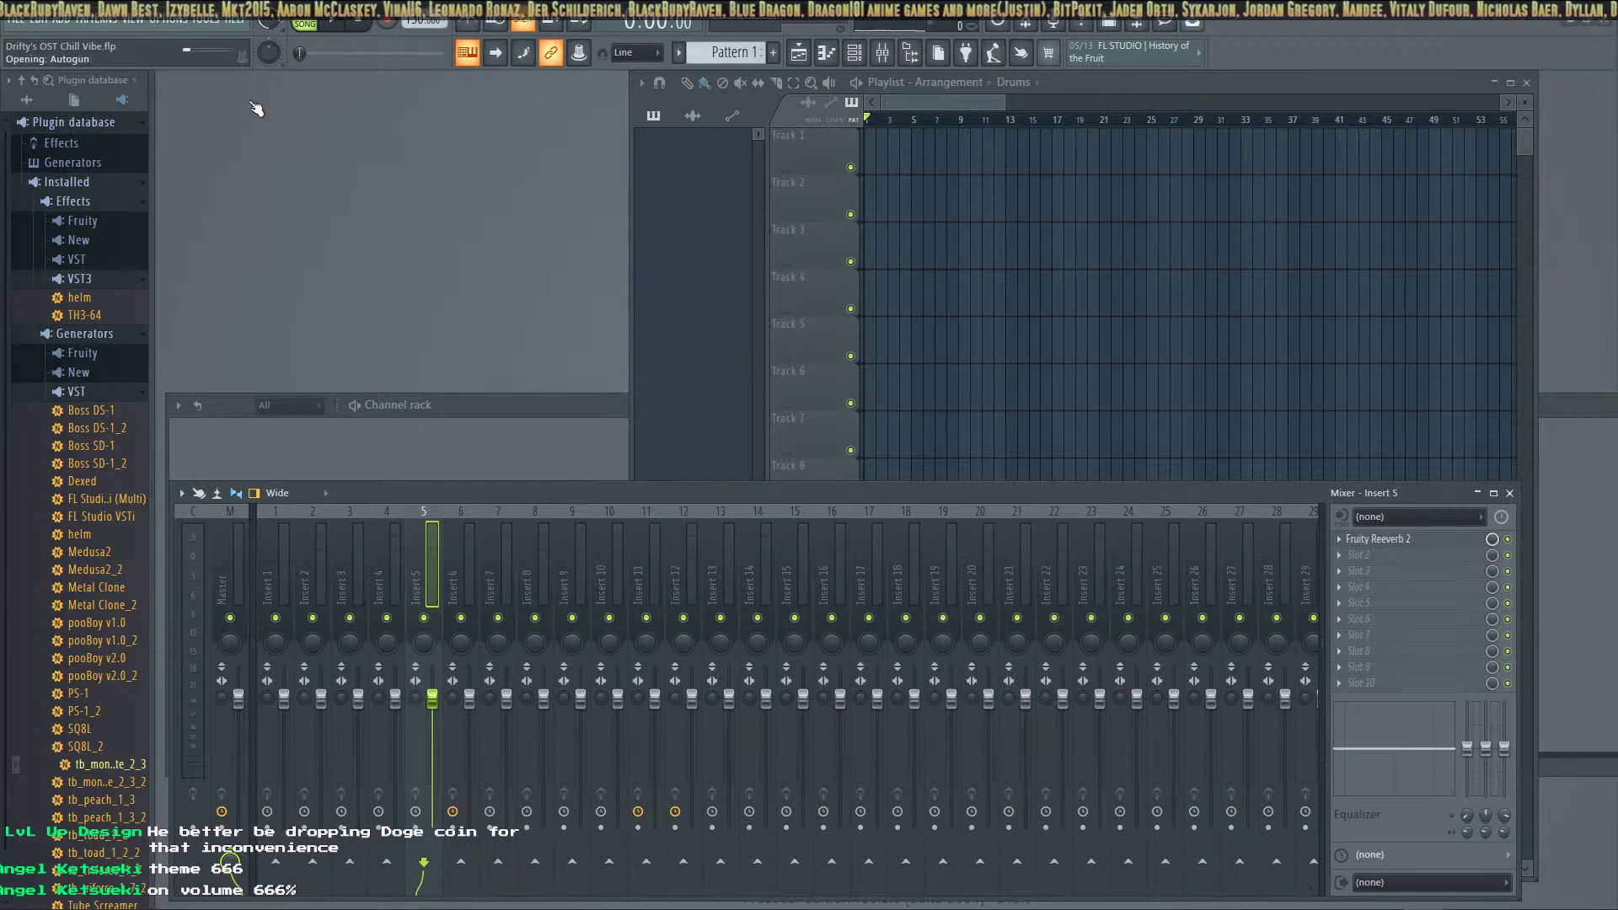
click(335, 23)
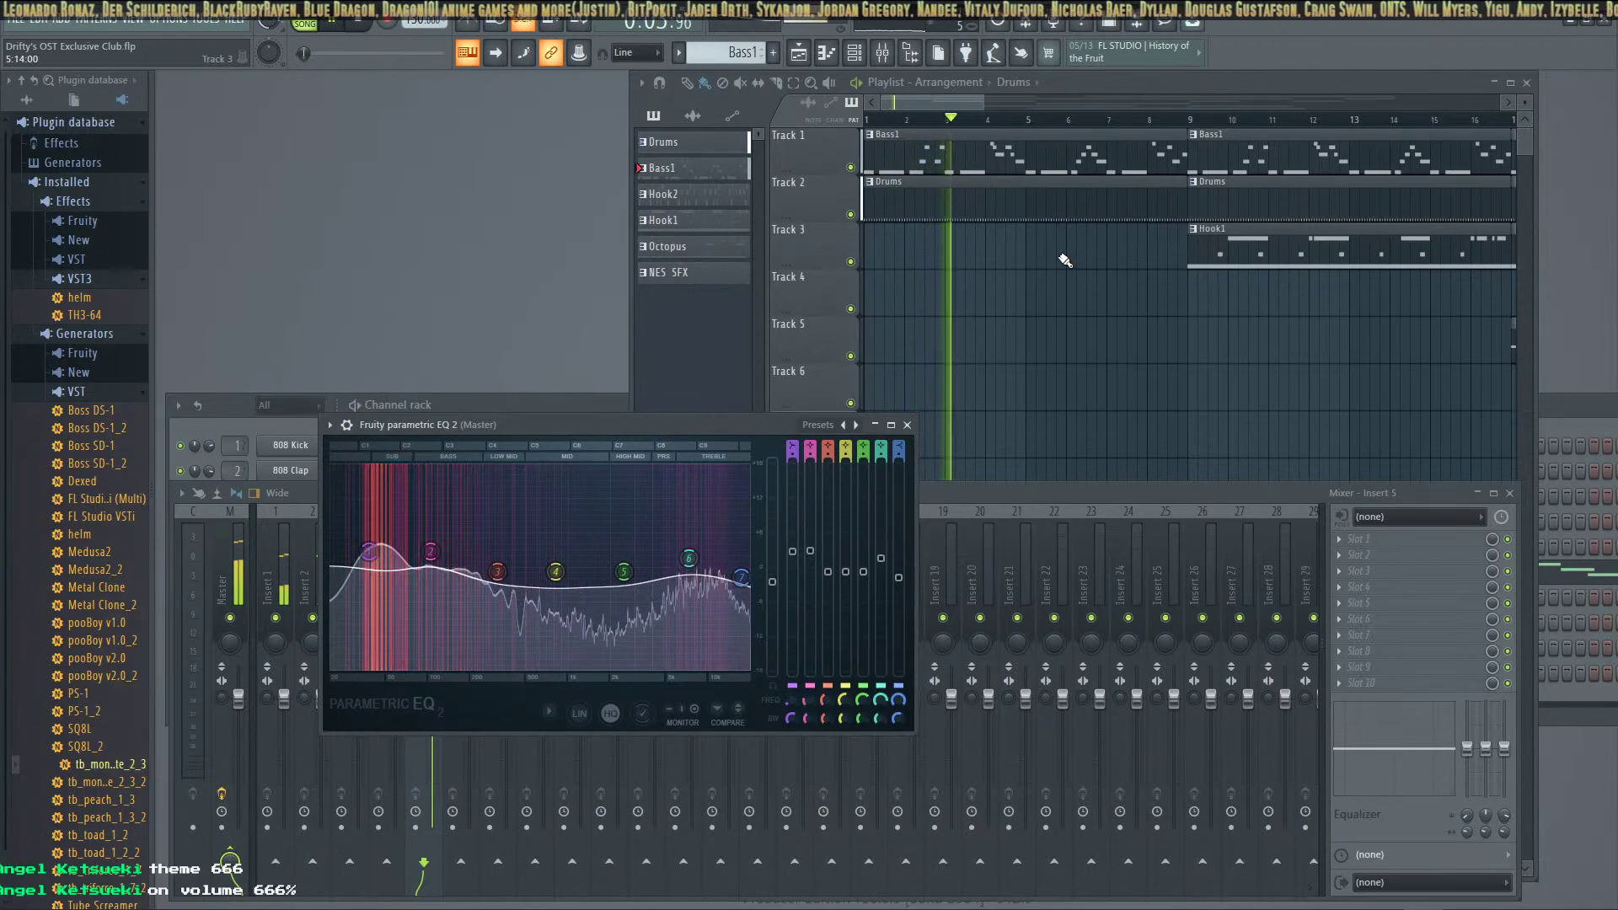
Examine the full song arrangement in the playlist and the master track's Fruity parametric EQ 2 during playback
scroll(1077, 253, down, 2)
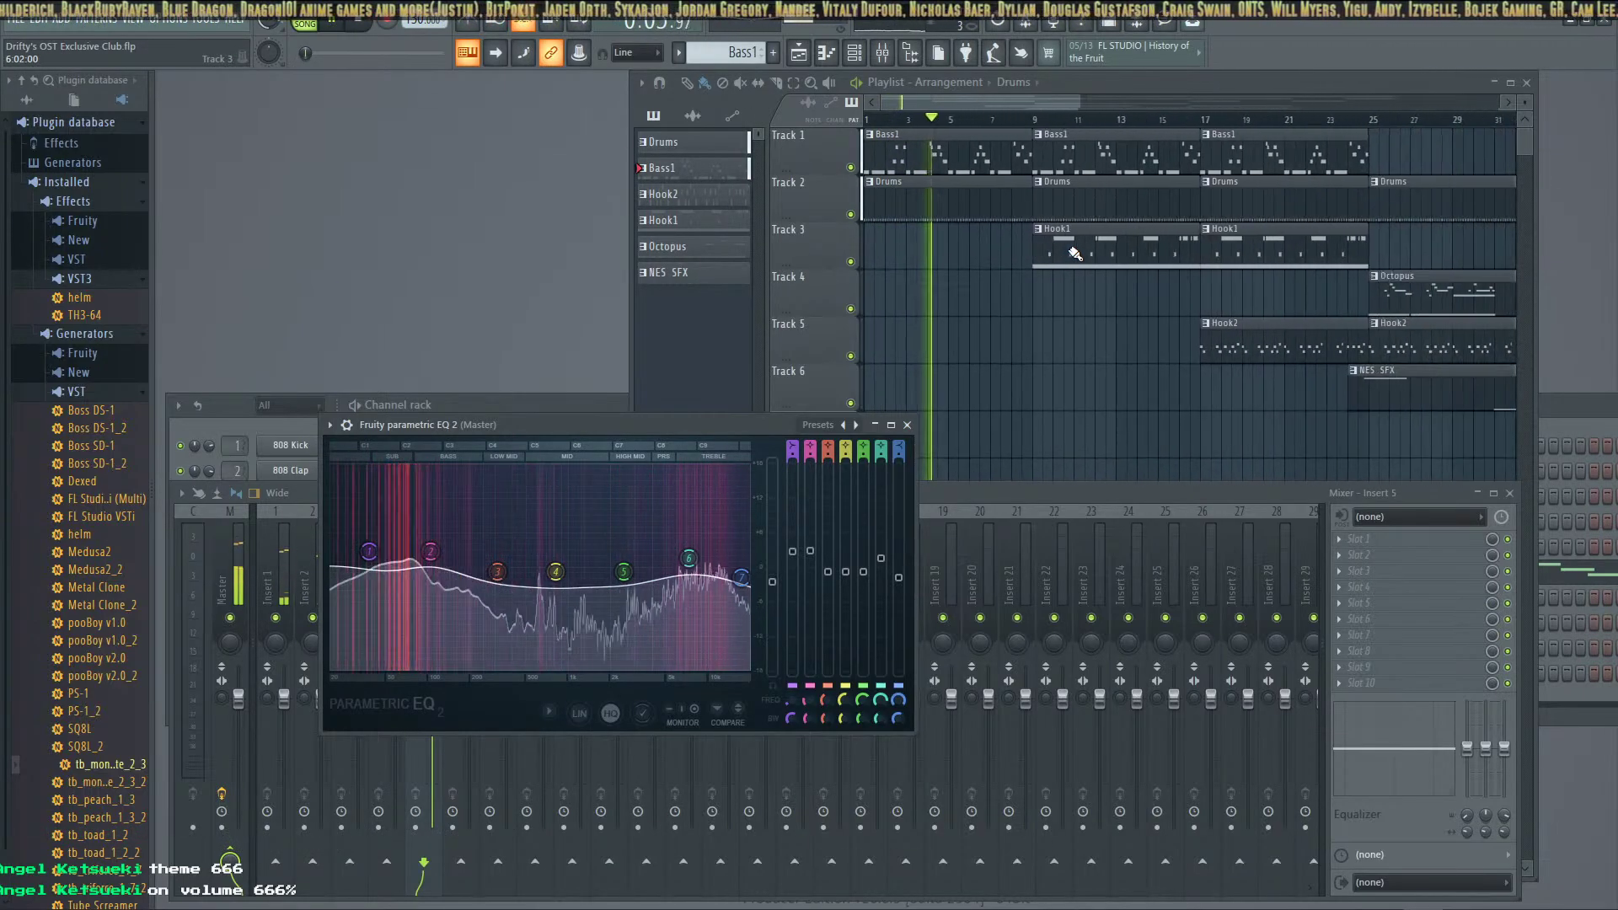
scroll(1070, 247, down, 4)
scroll(1066, 243, down, 3)
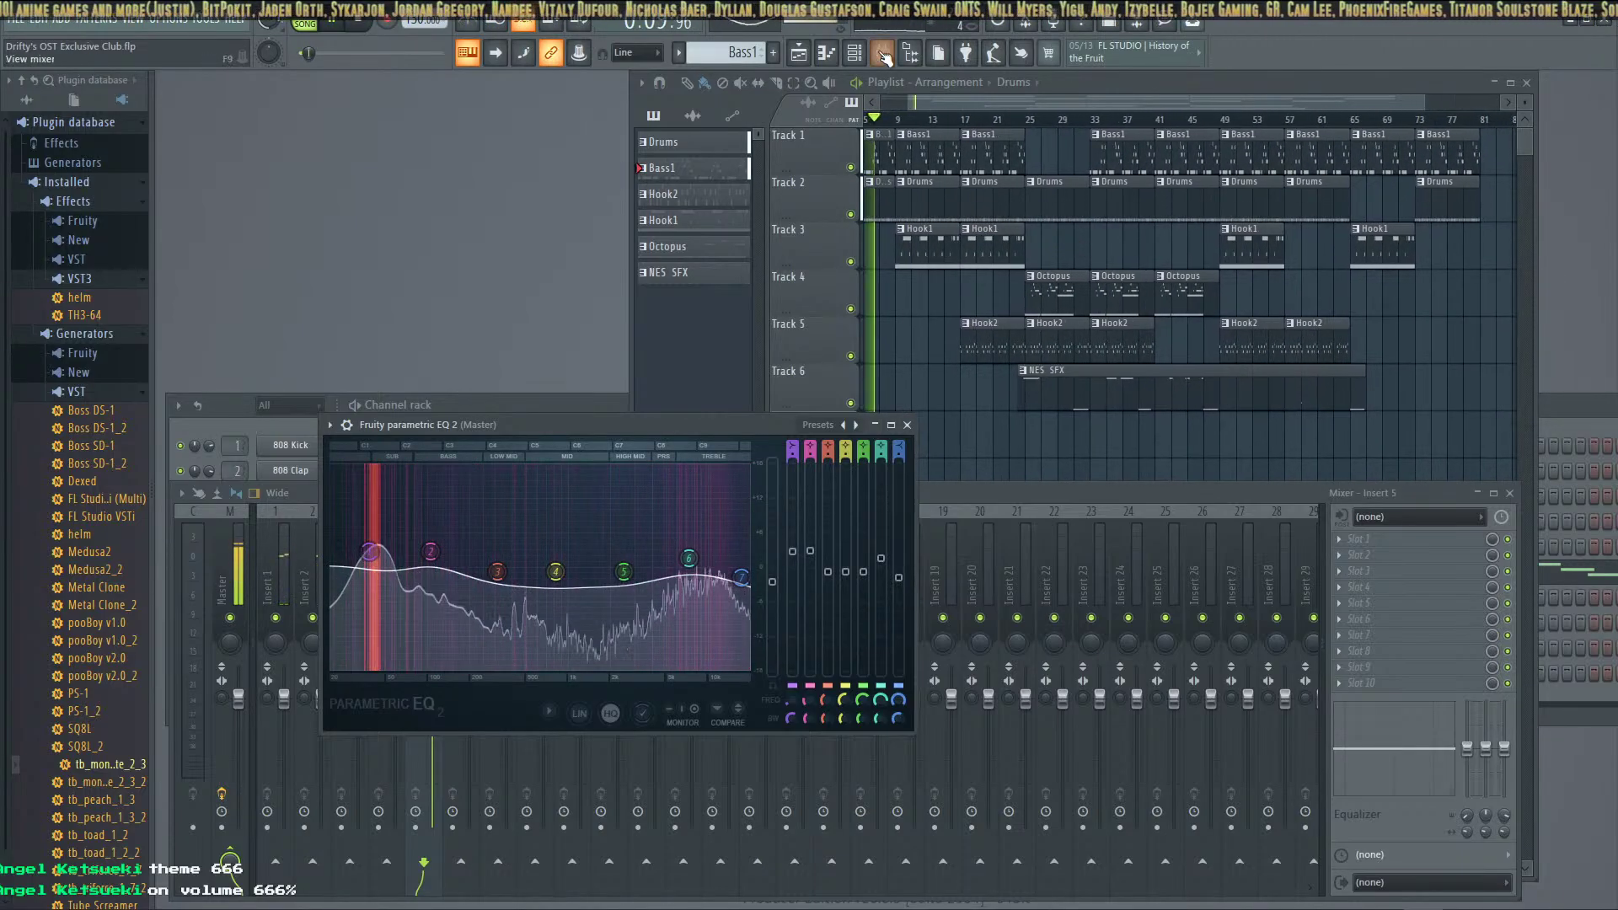
drag(937, 104, 902, 101)
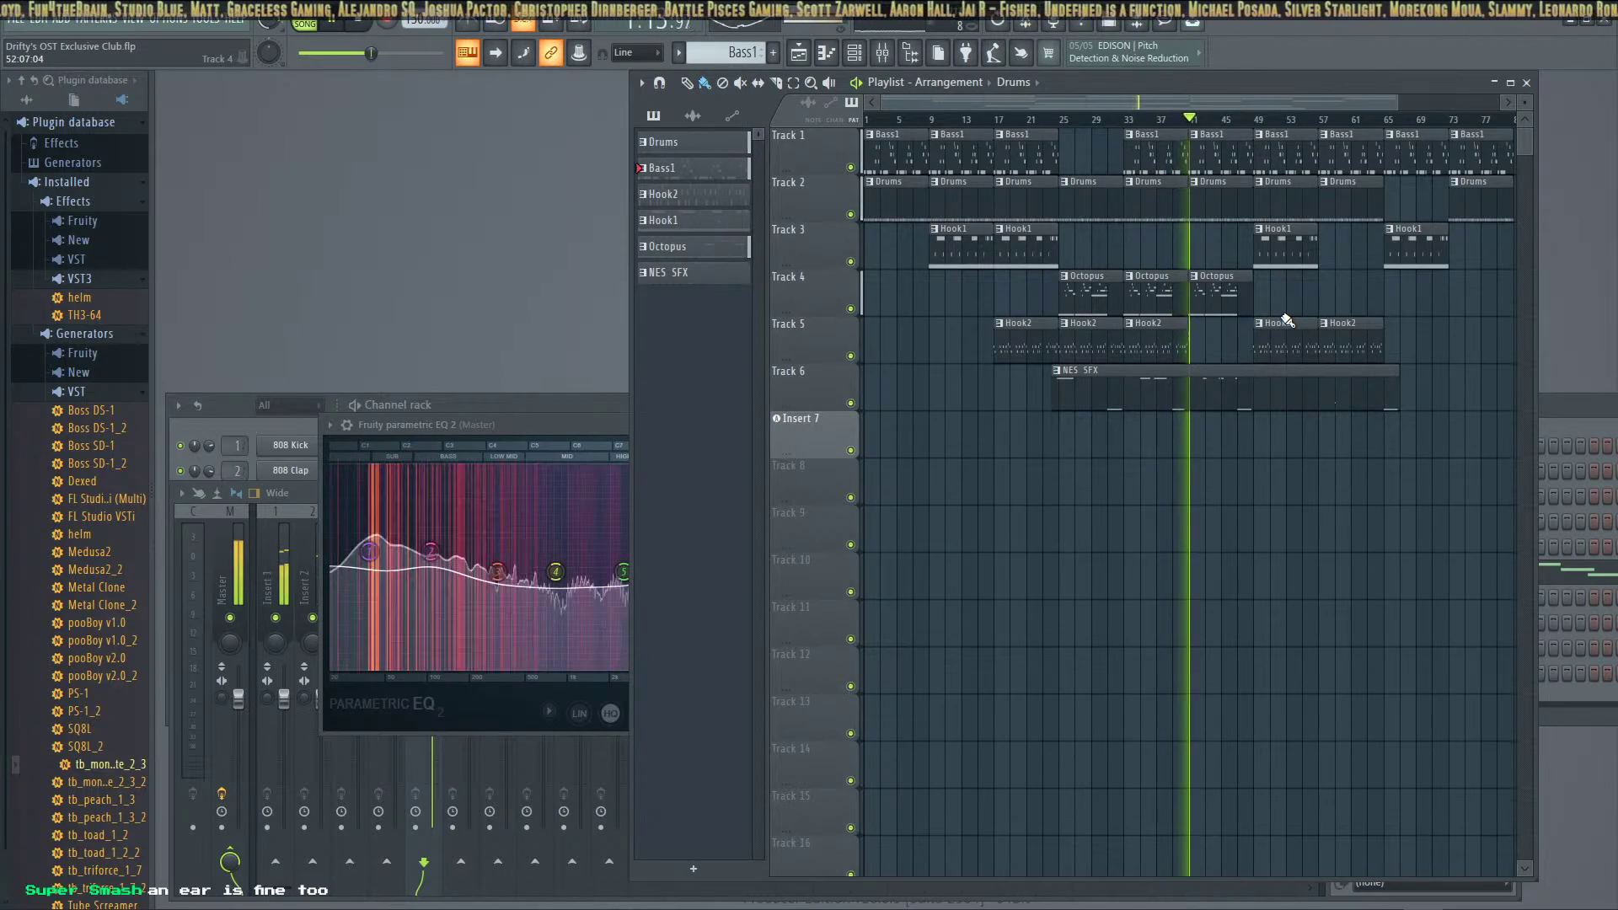
click(494, 422)
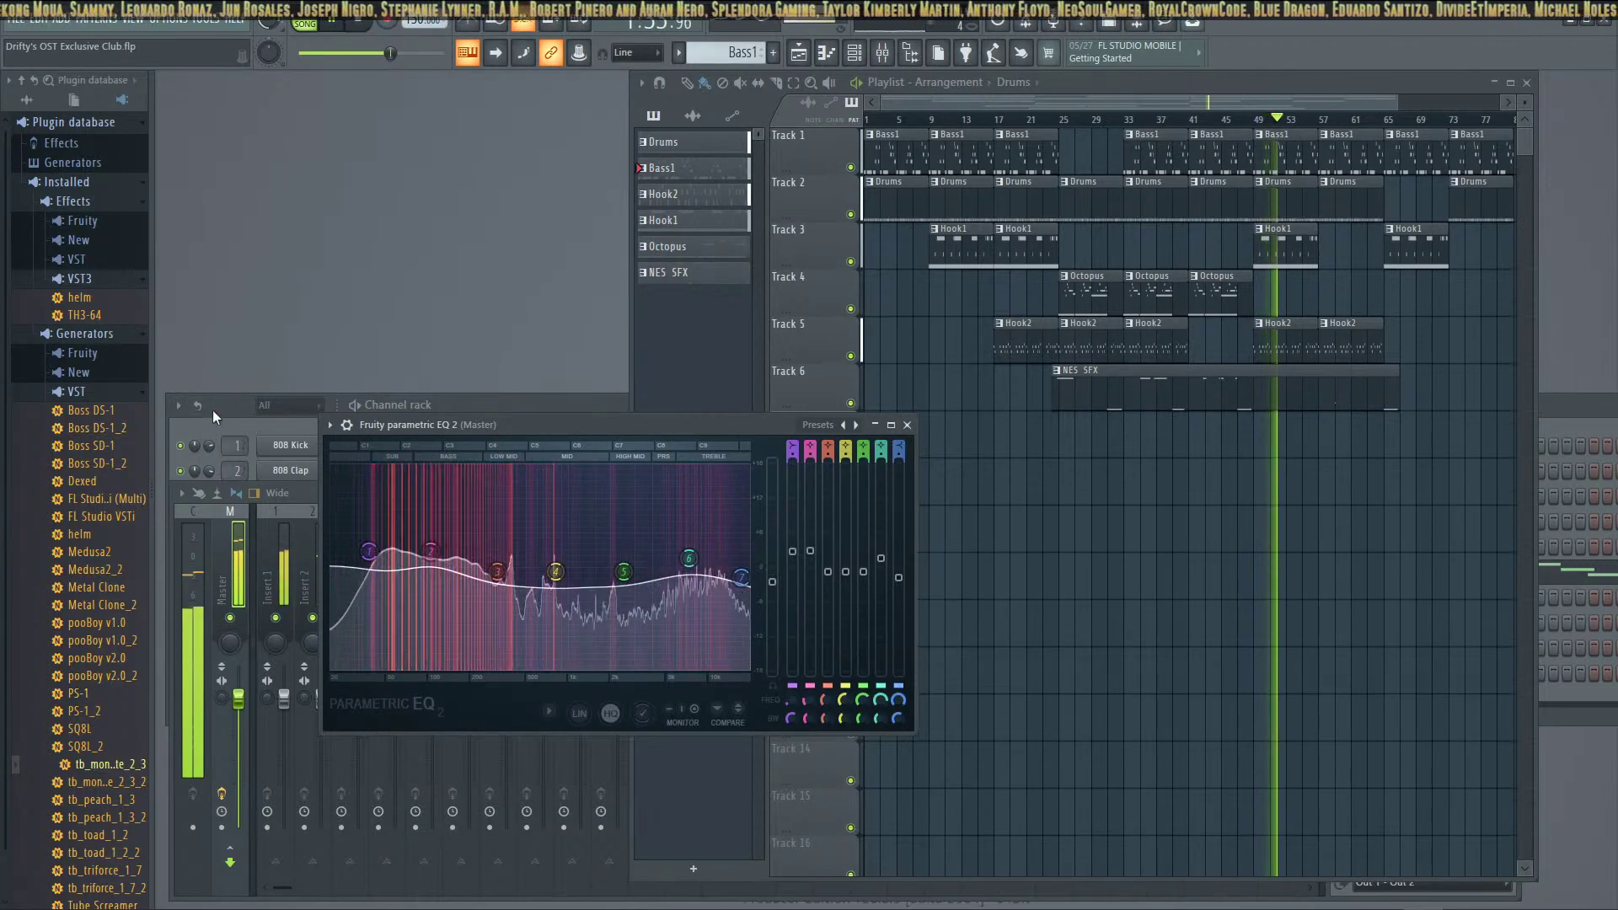
Inspect the mixer's layout options, the individual insert tracks, and the effects available for Insert 7's first slot
click(278, 493)
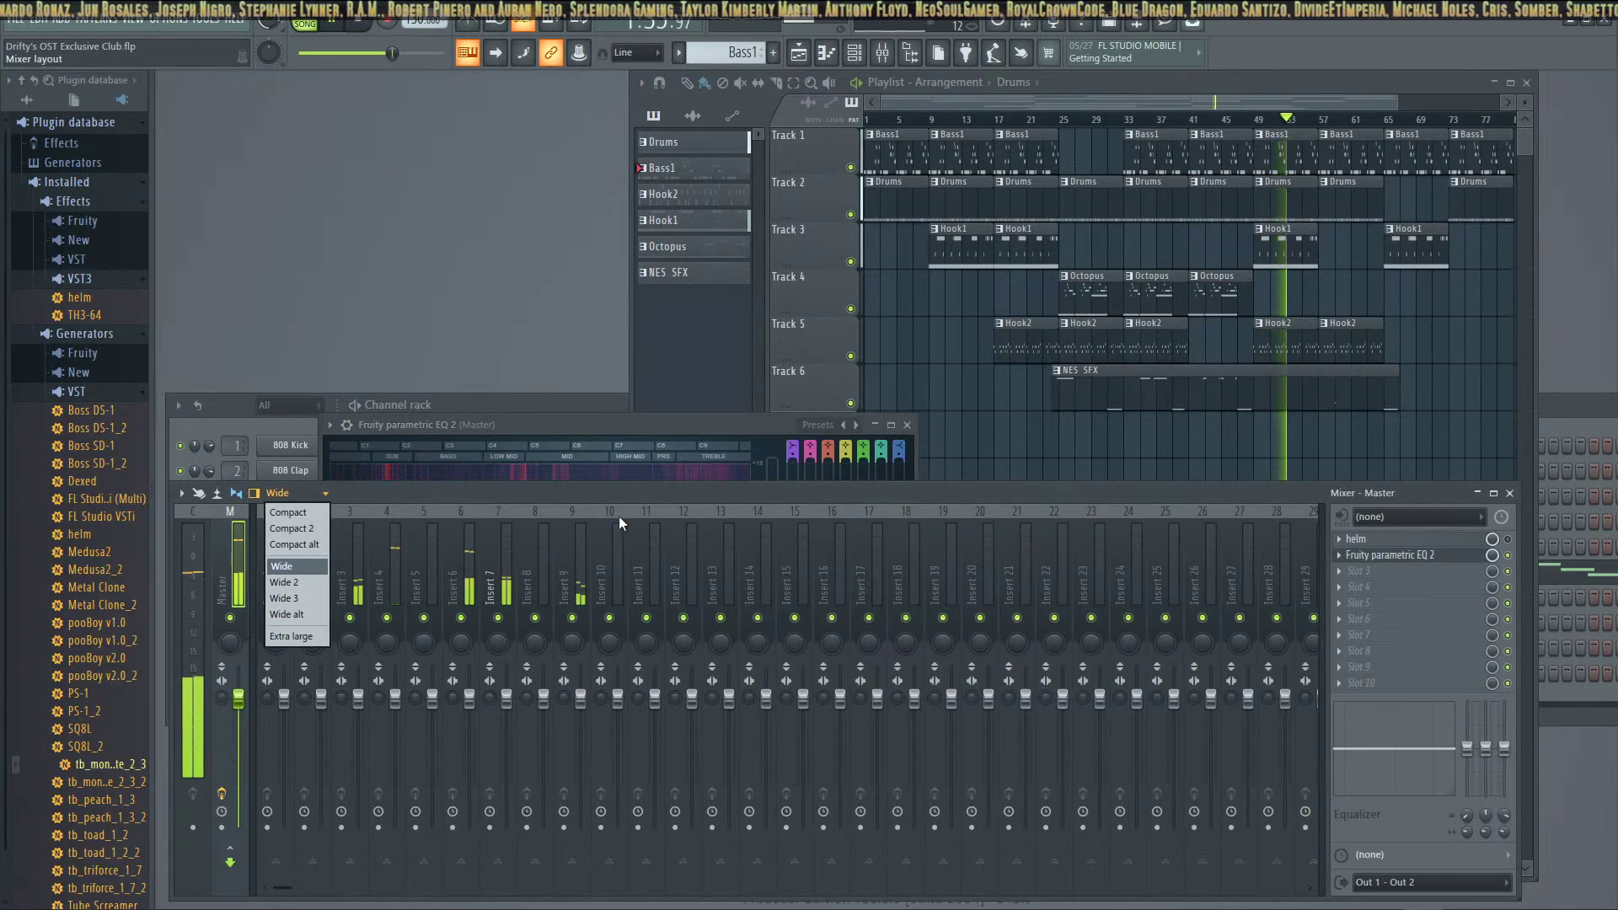
click(1272, 499)
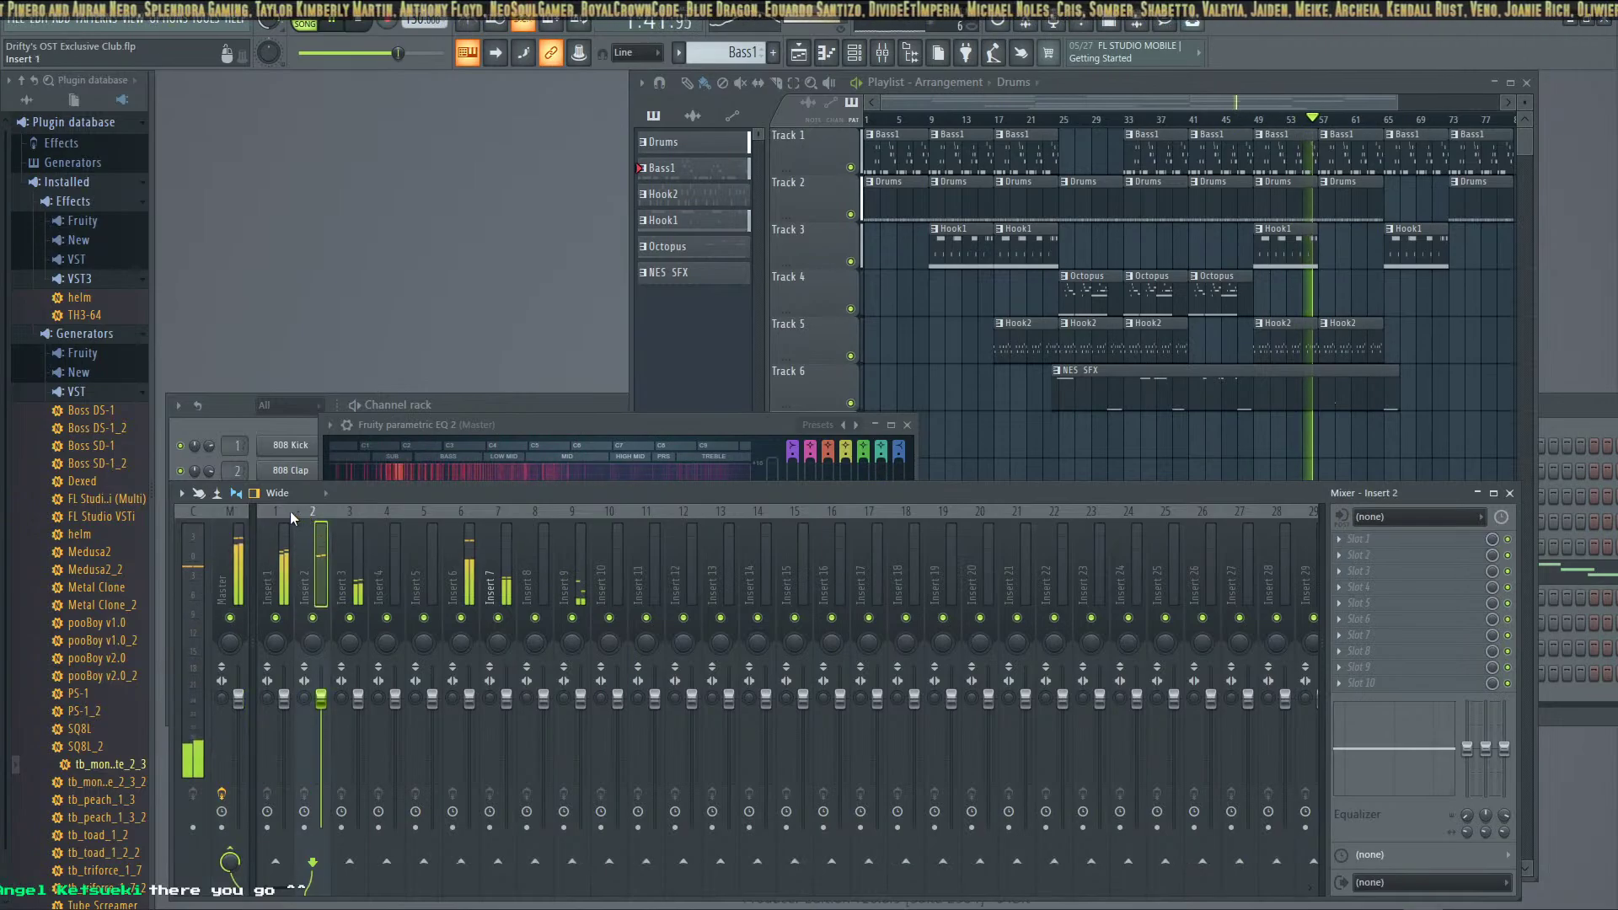
click(392, 516)
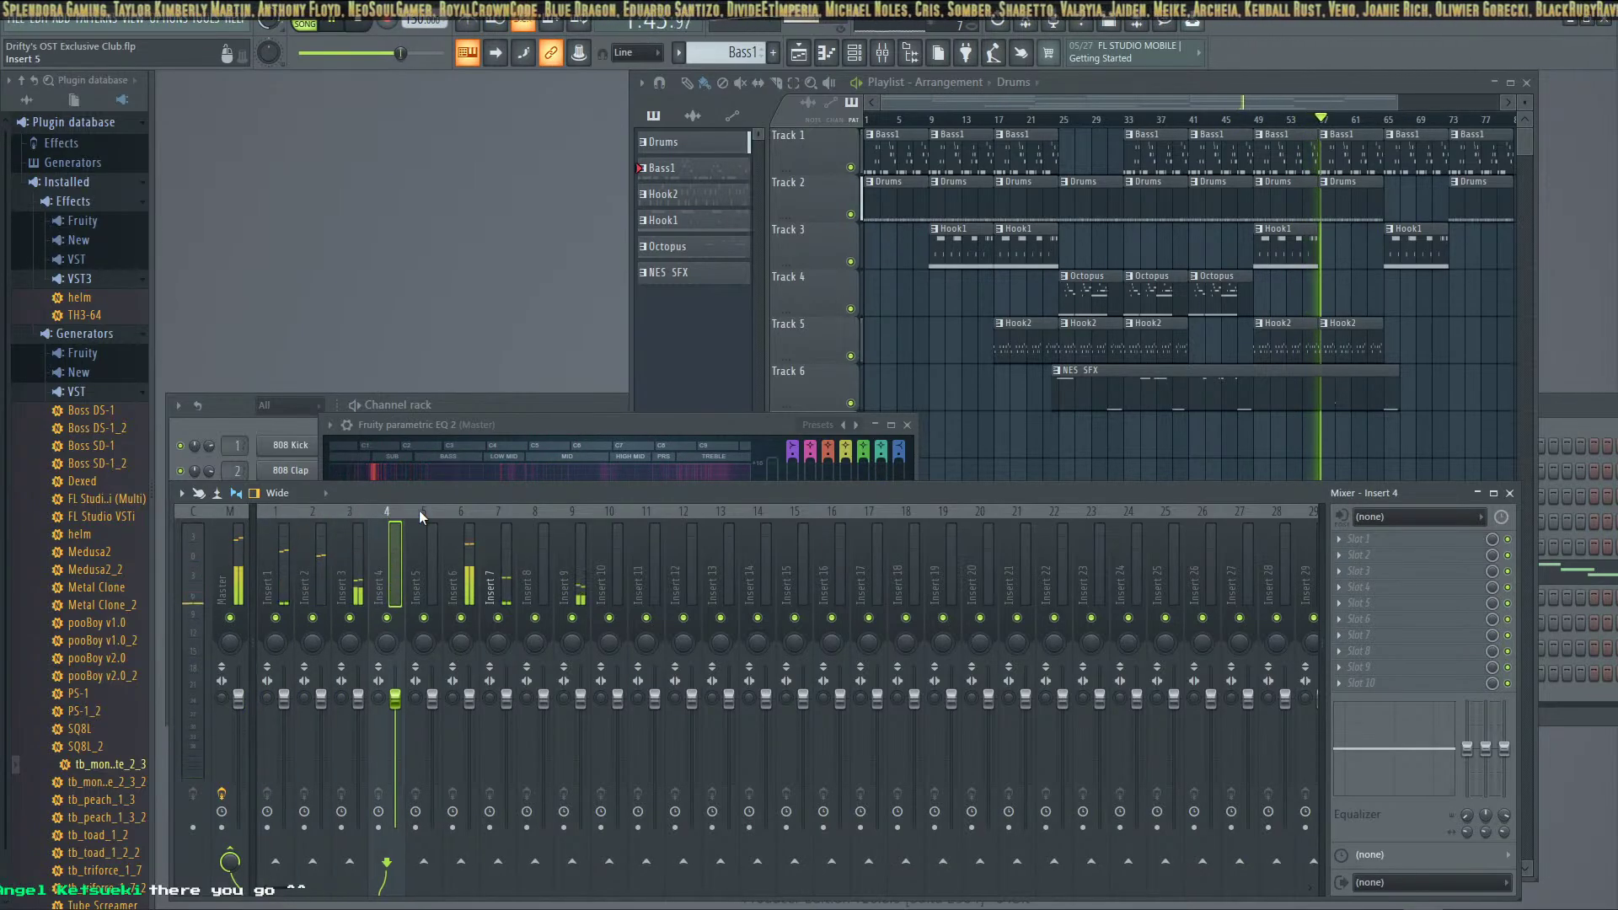
click(418, 511)
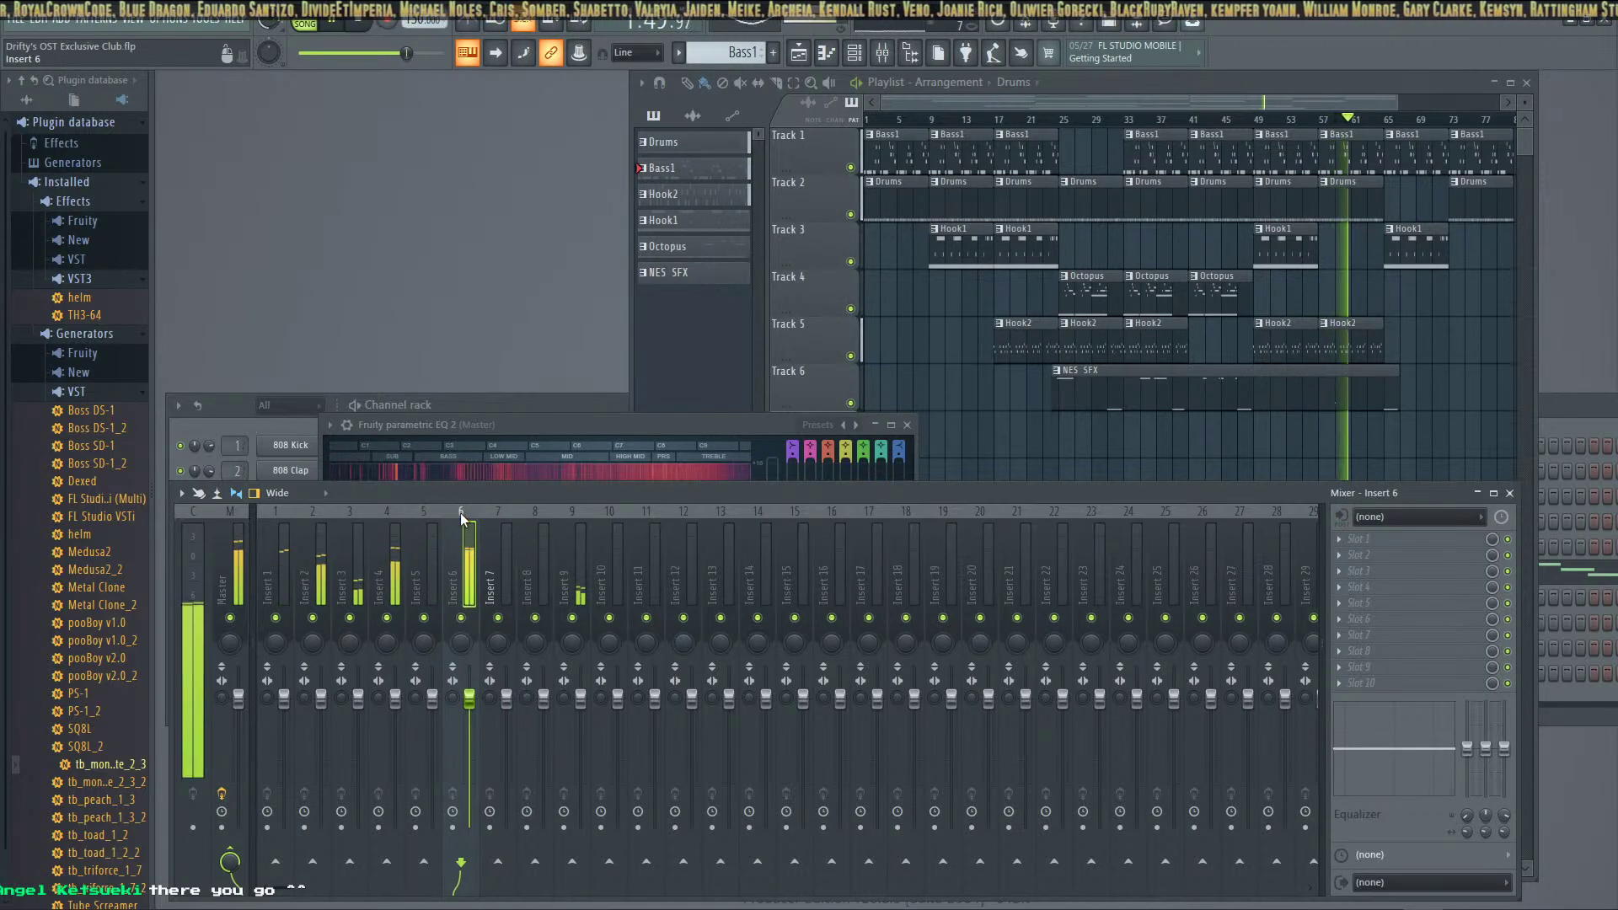
click(498, 513)
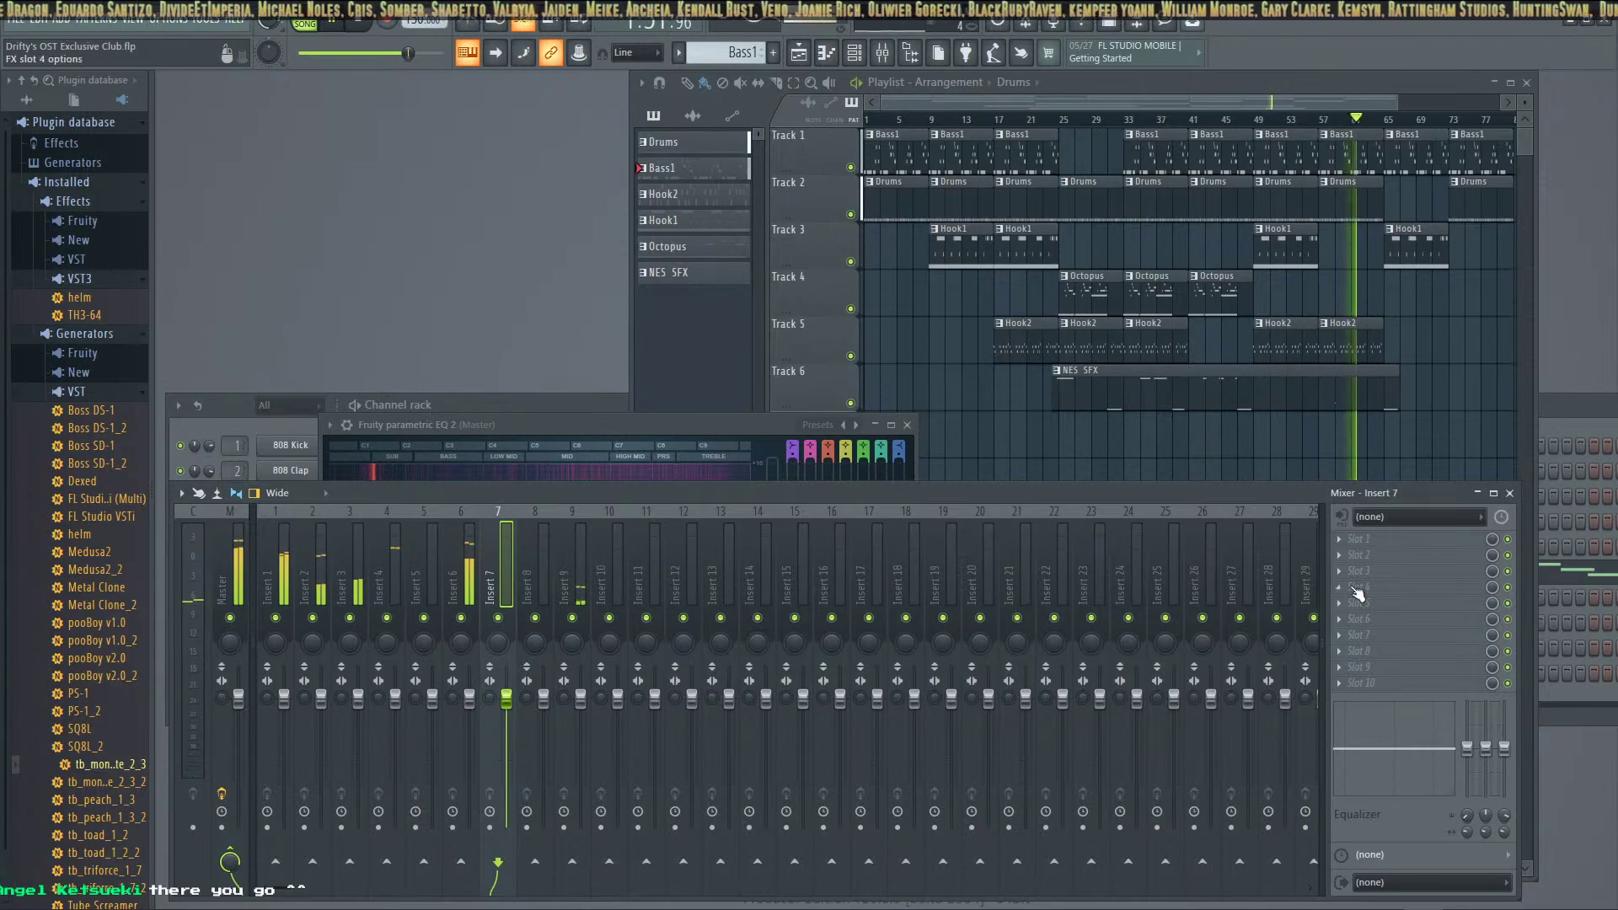
click(1342, 539)
mouse_move(1342, 534)
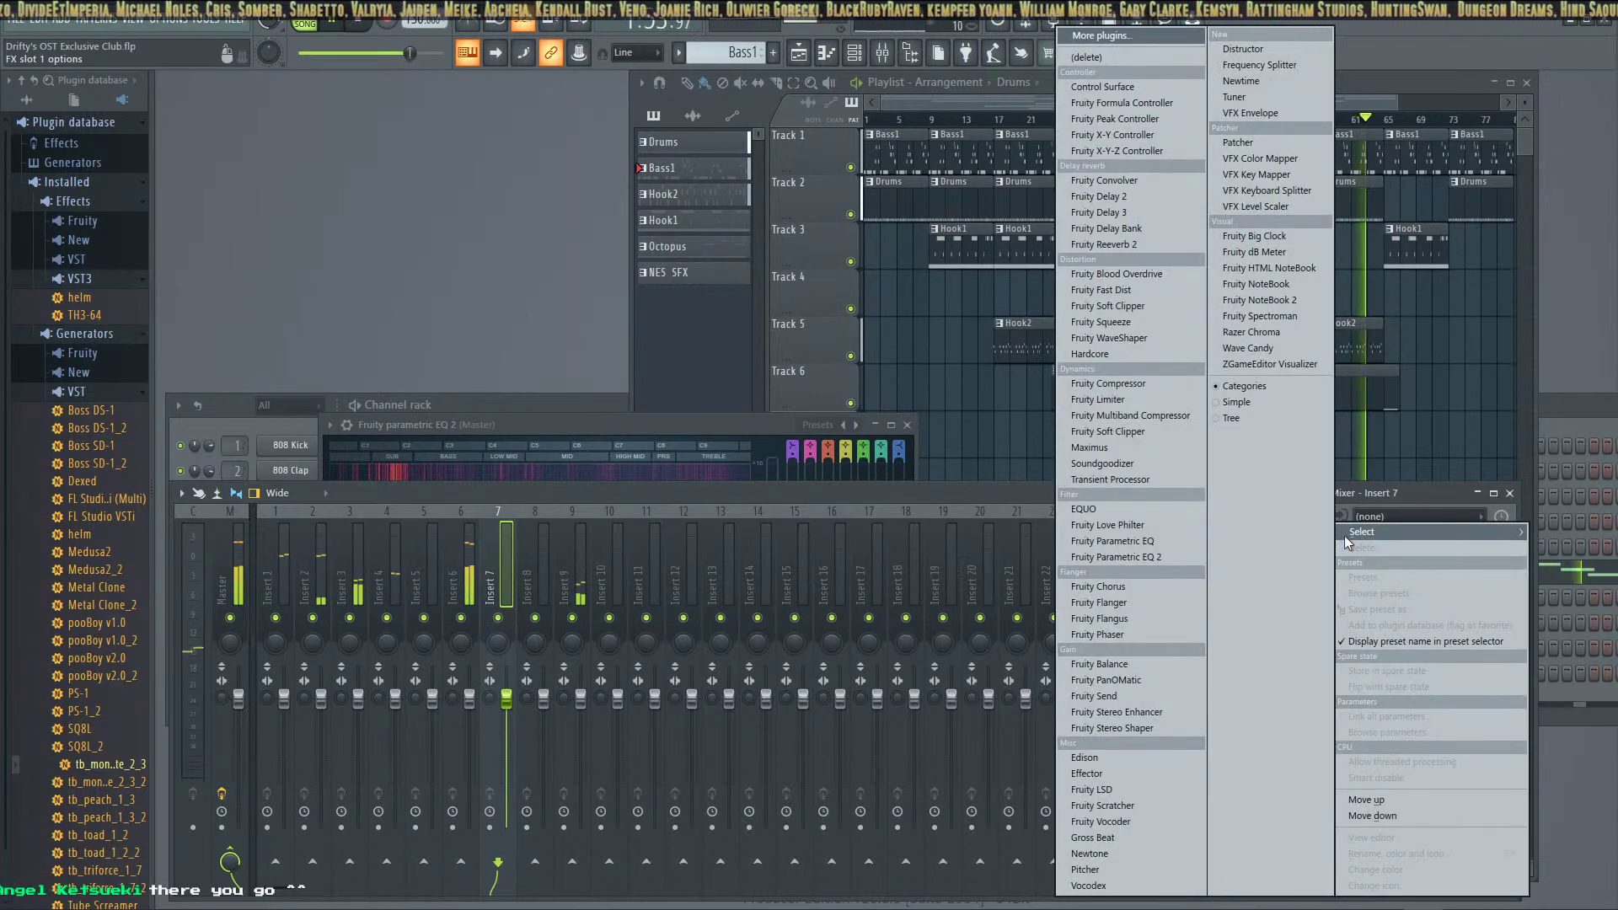
click(826, 493)
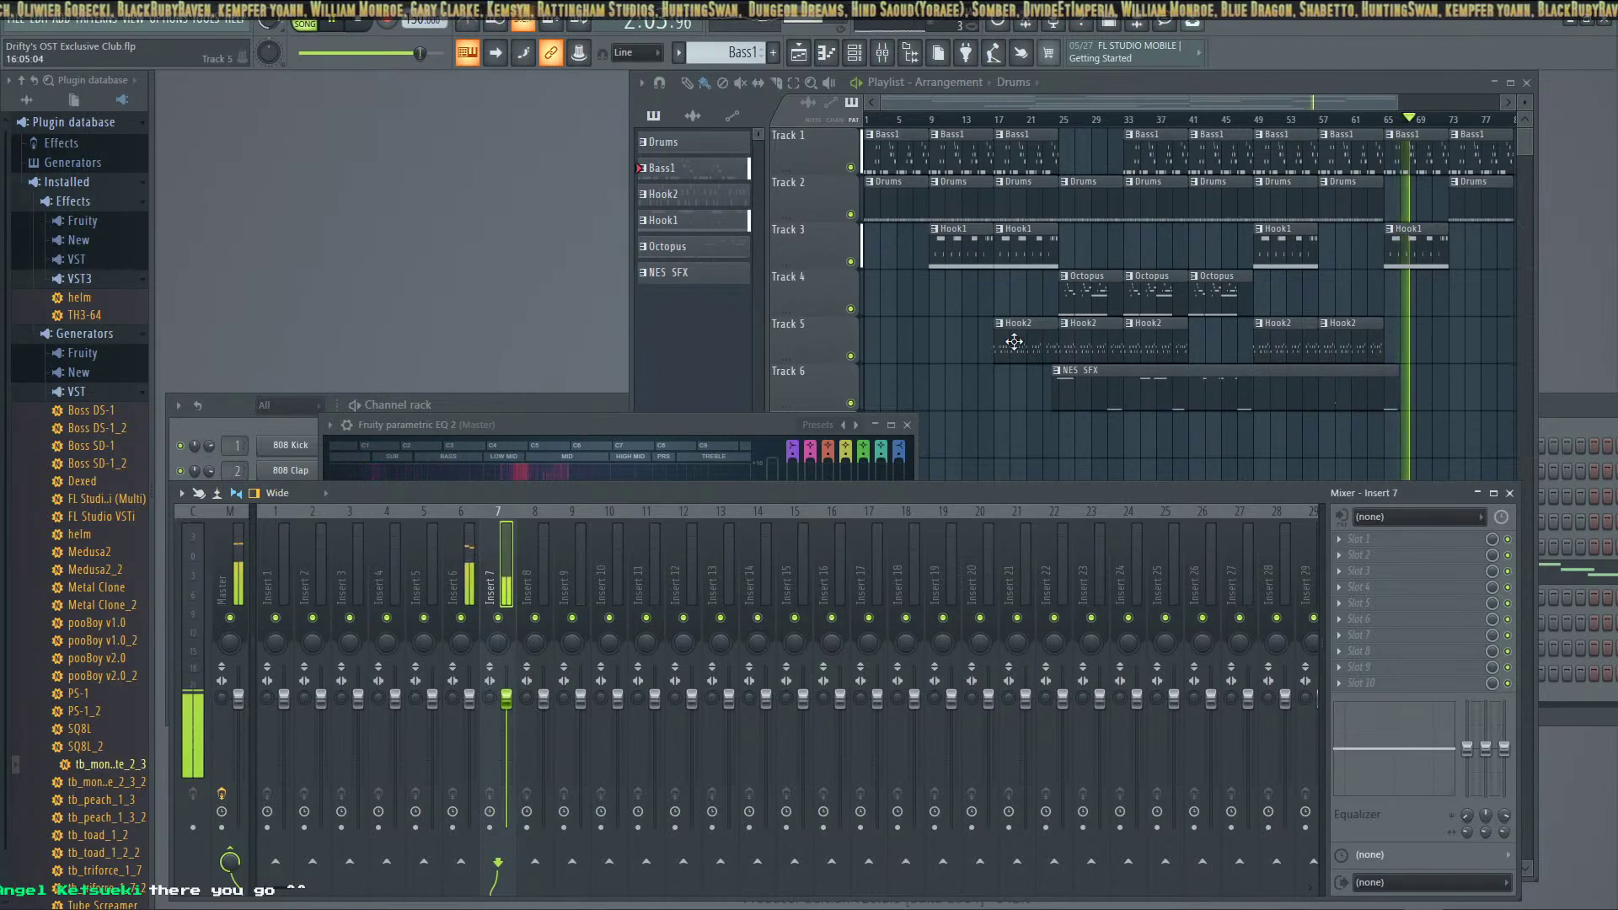
click(307, 514)
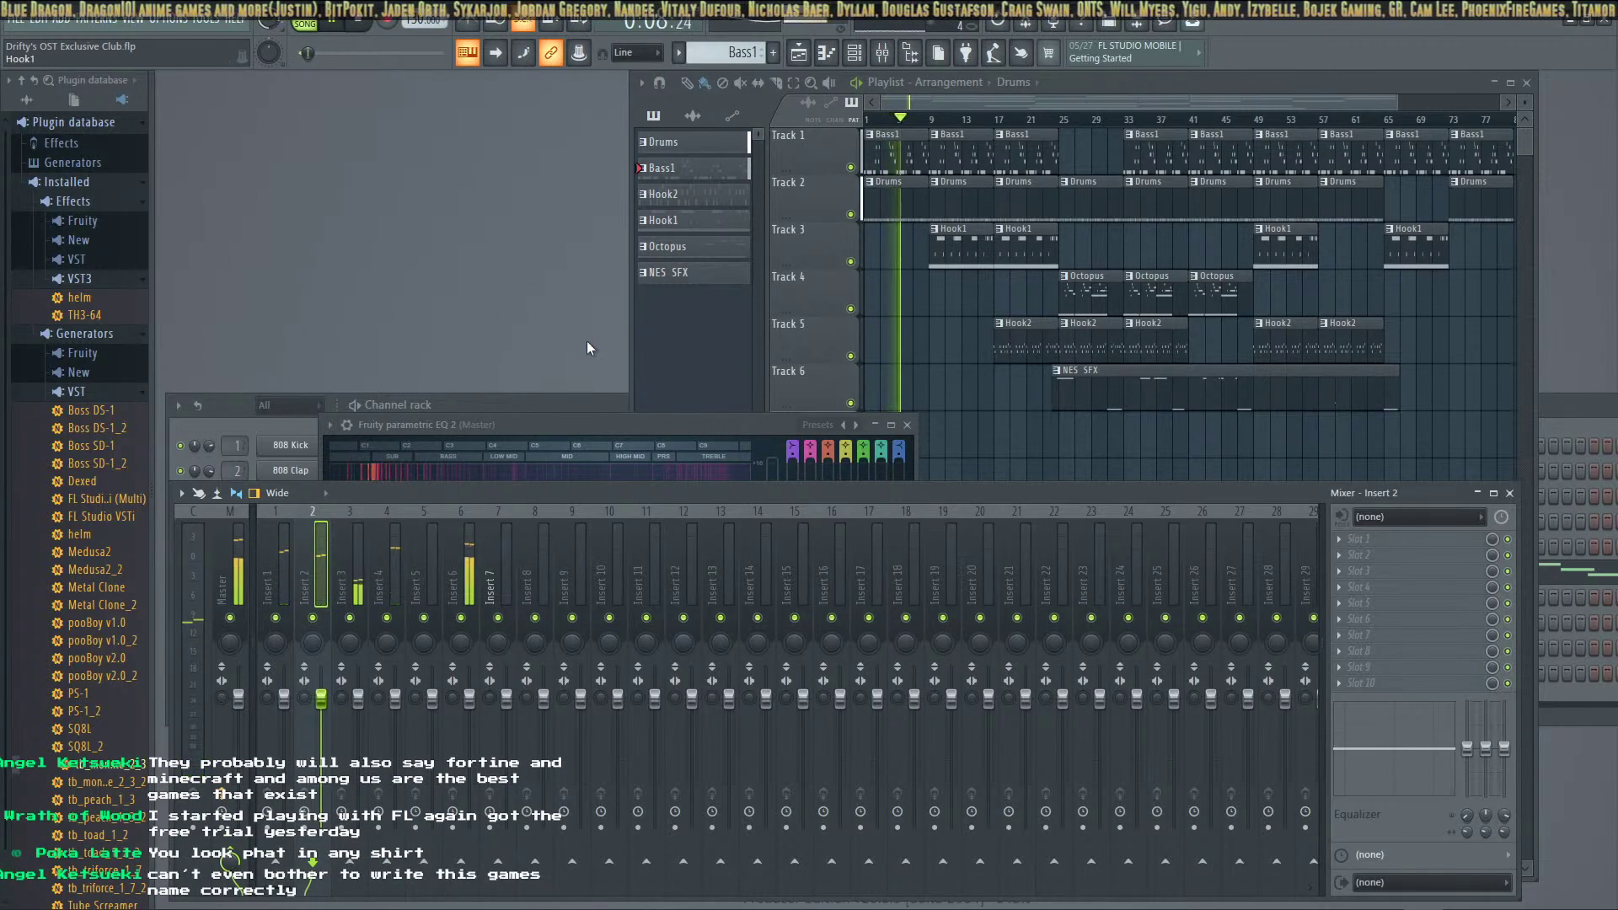
Review the master track's Fruity parametric EQ 2, and stop the song playback
click(543, 425)
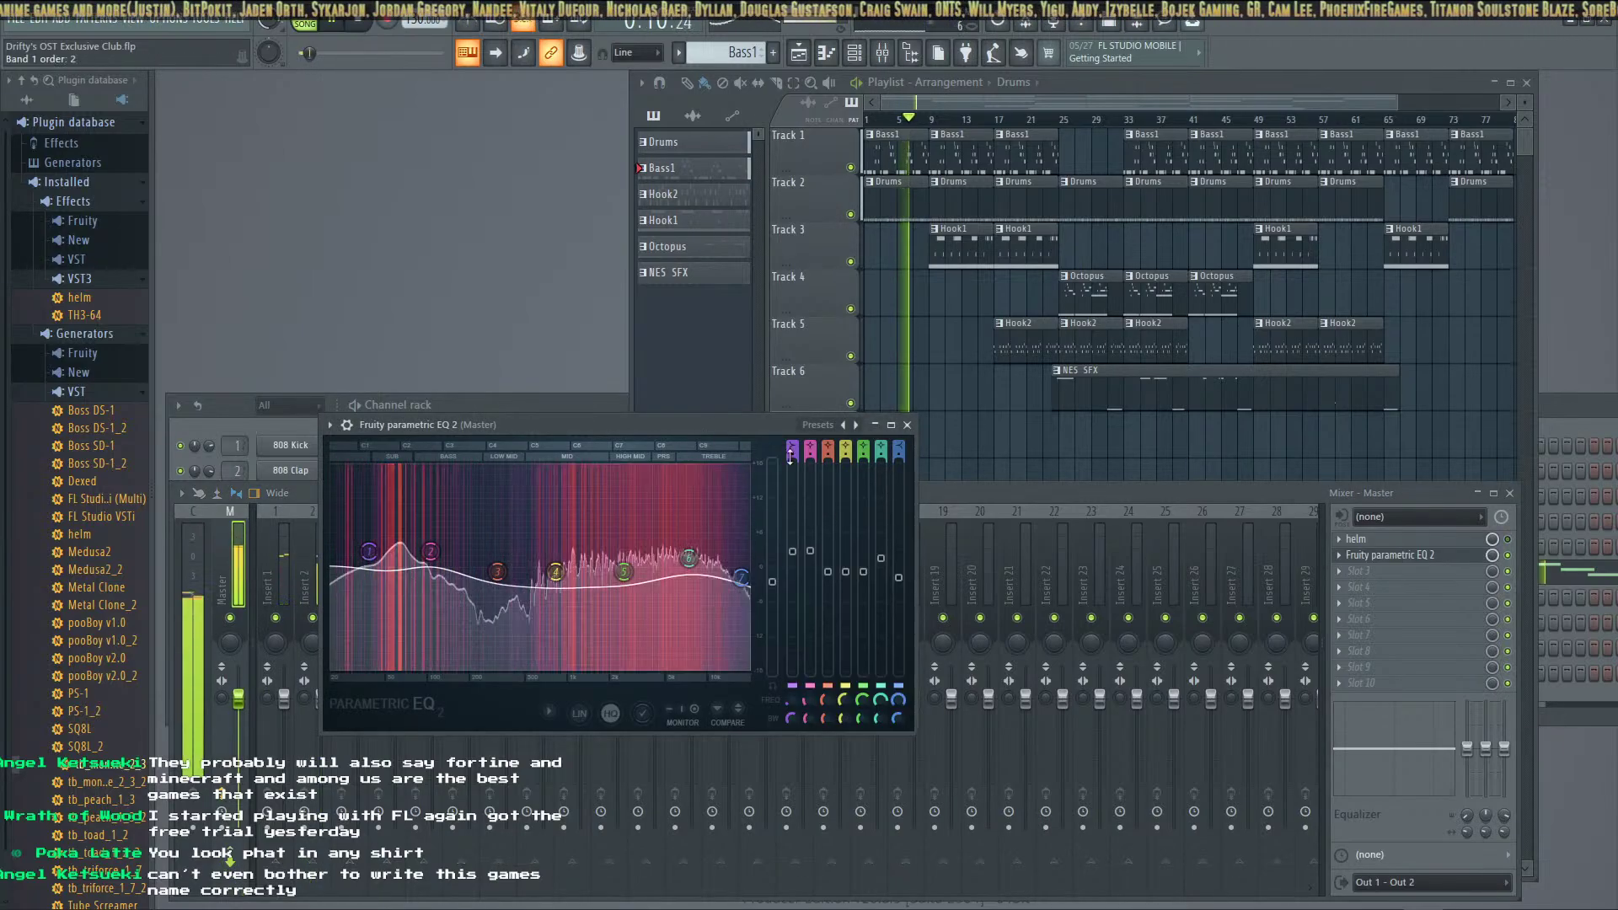
mouse_move(791, 455)
mouse_down()
mouse_move(790, 434)
mouse_move(790, 451)
mouse_up()
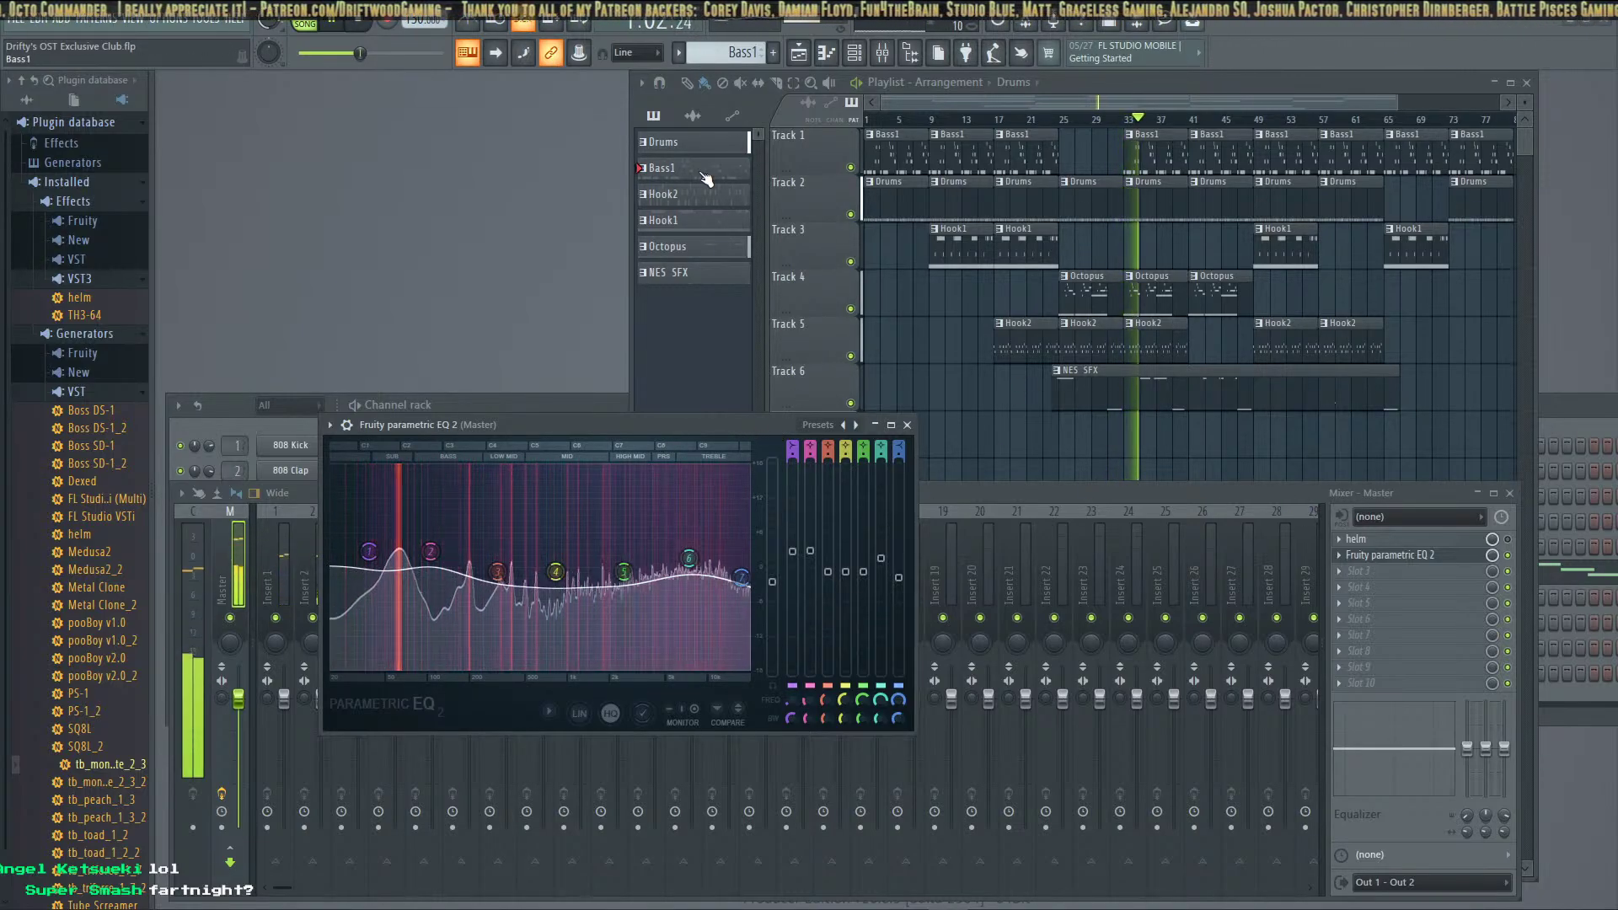
click(337, 25)
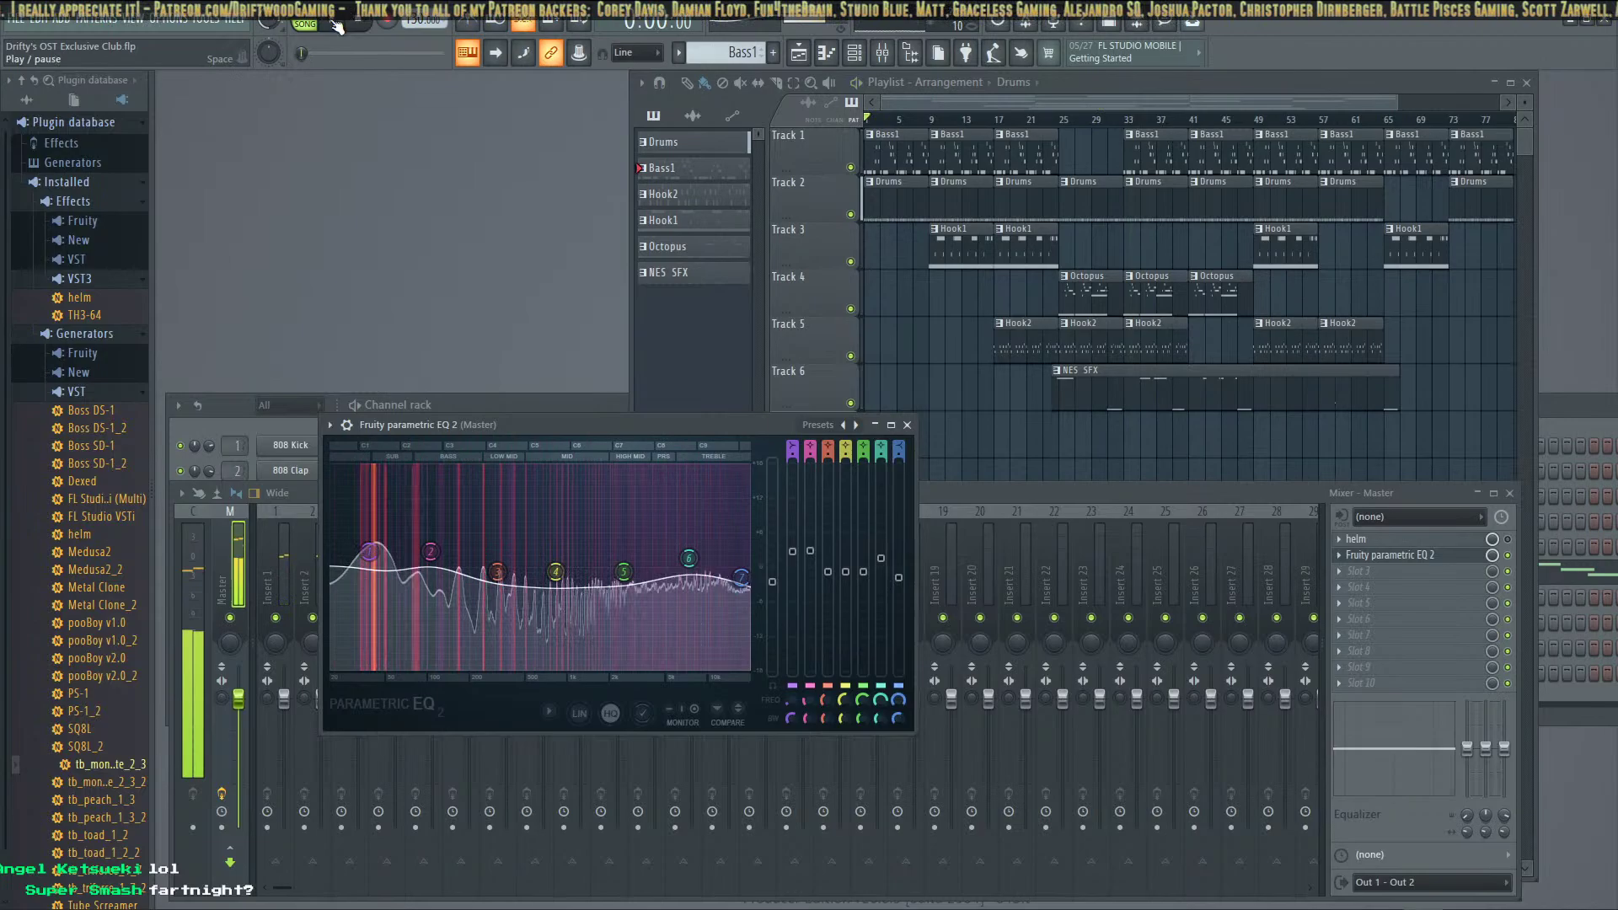
Create a new project from the minimal Basic with limiter template
click(15, 19)
mouse_move(71, 59)
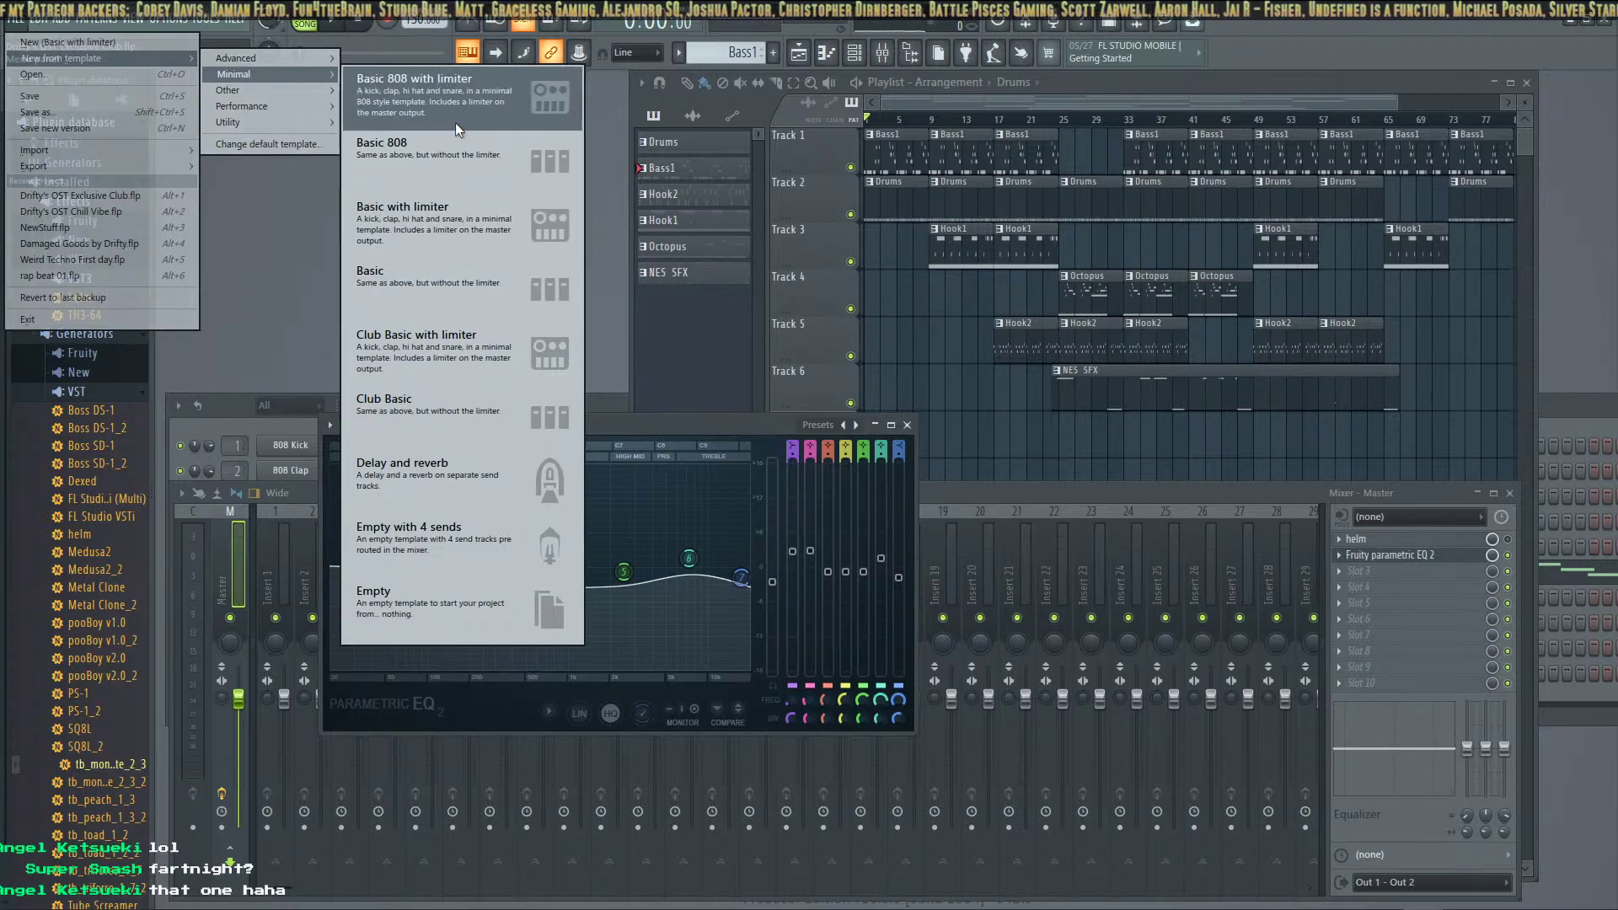
click(463, 225)
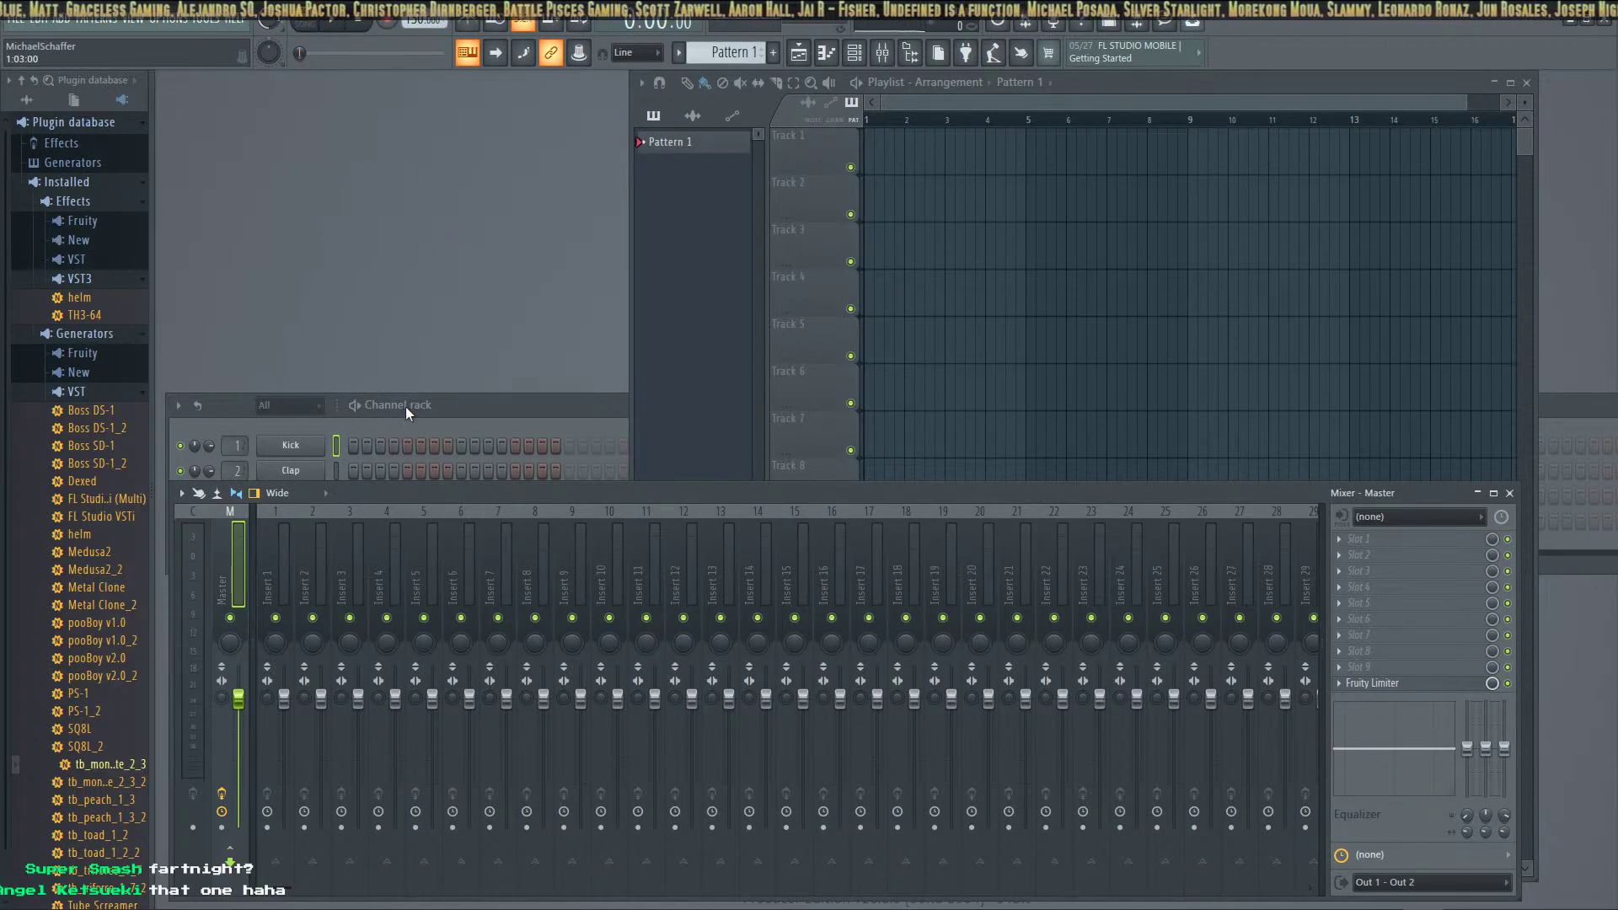
Move the channel rack clear of the mixer and fill the Hat channel's first 15 steps to audition them
drag(407, 406, 395, 251)
click(343, 365)
click(345, 366)
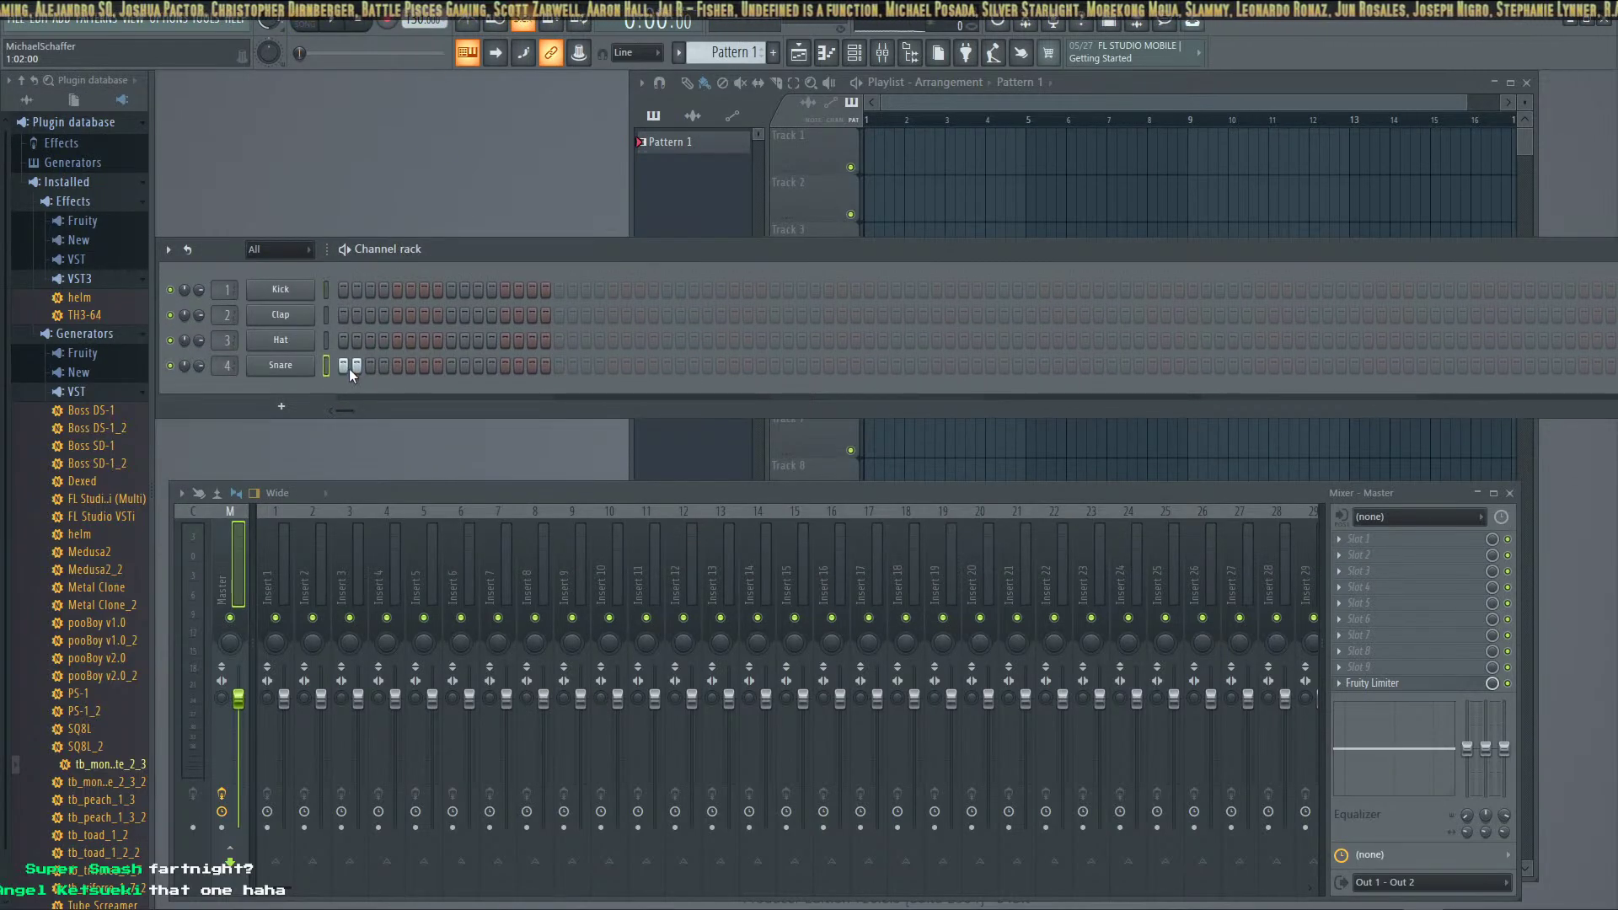
click(344, 340)
drag(348, 341, 539, 331)
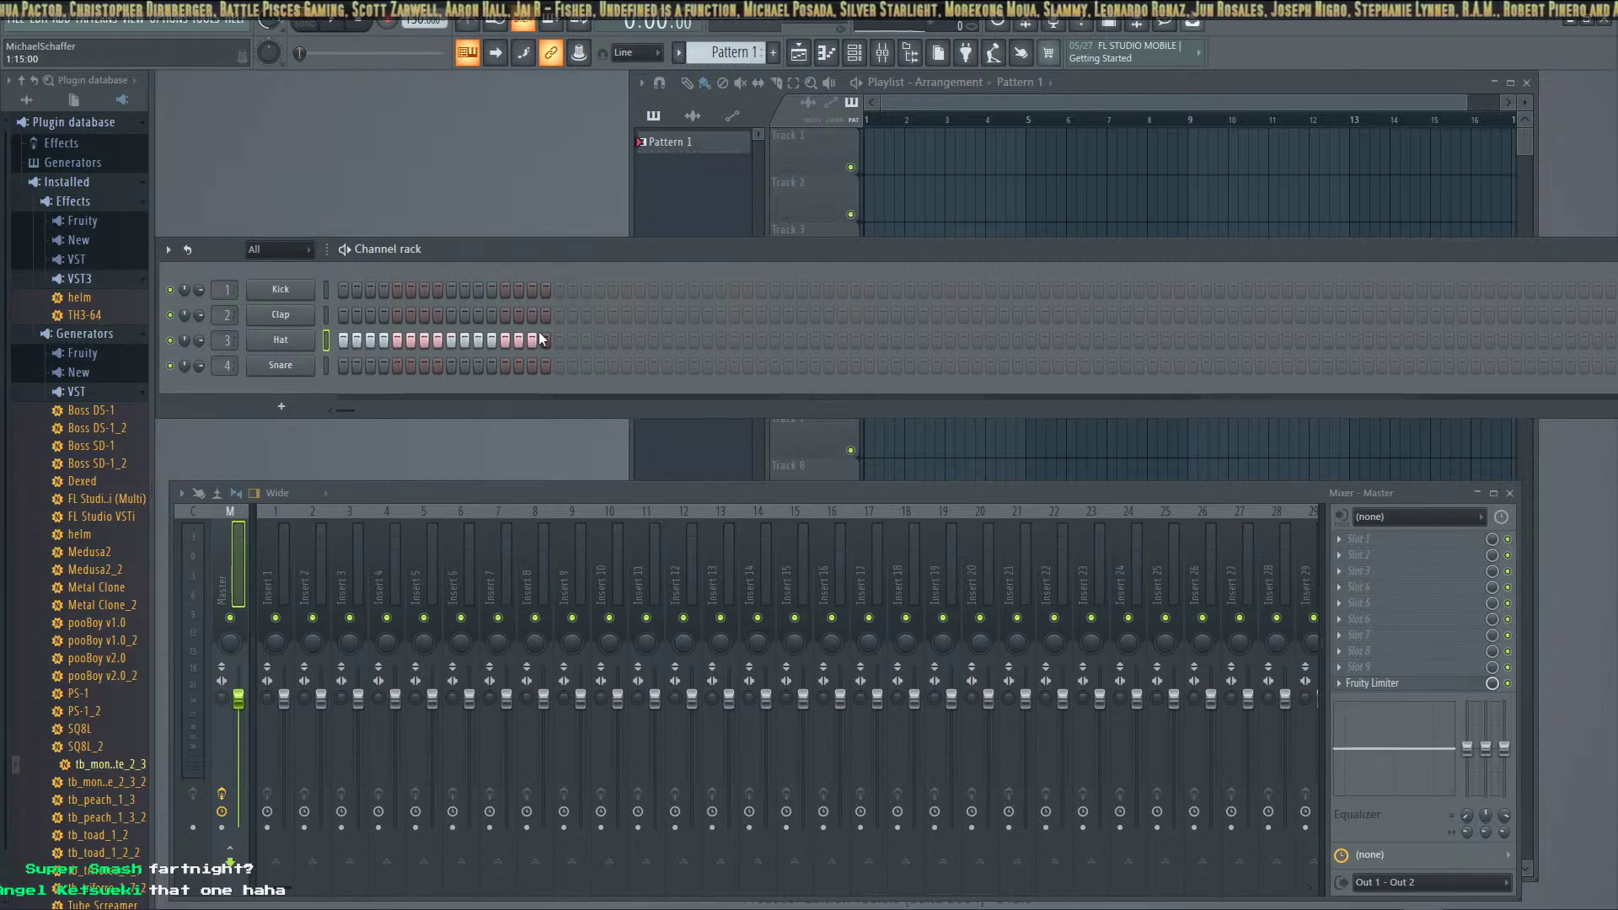
key(space)
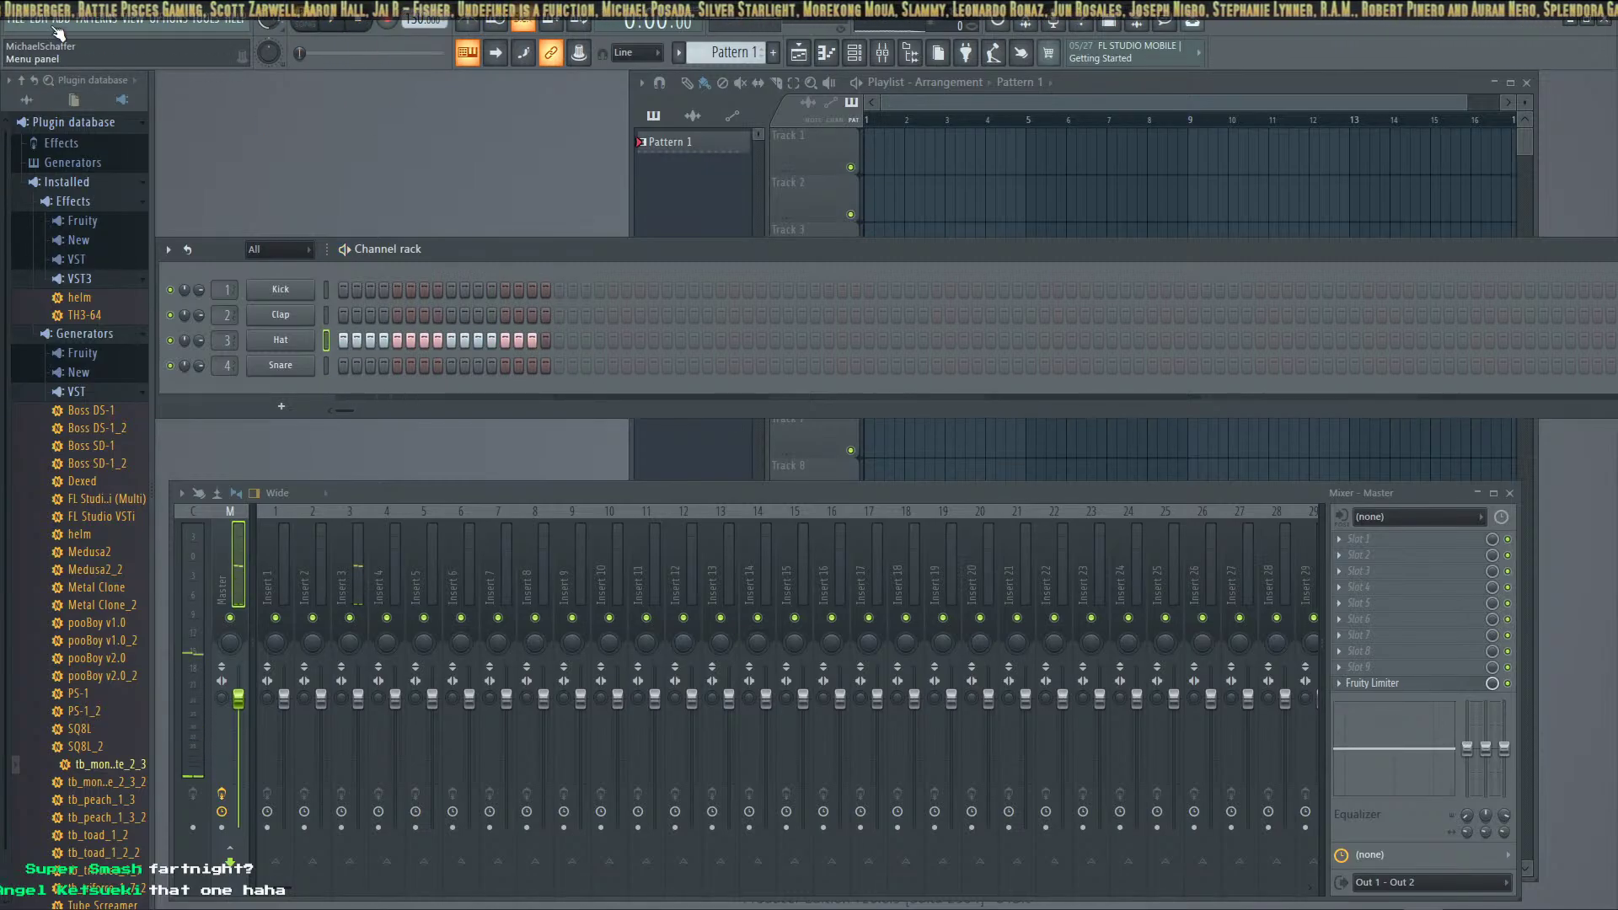
Create a new project from the minimal Basic 808 with limiter template, discarding the changes to untitled.flp
click(15, 18)
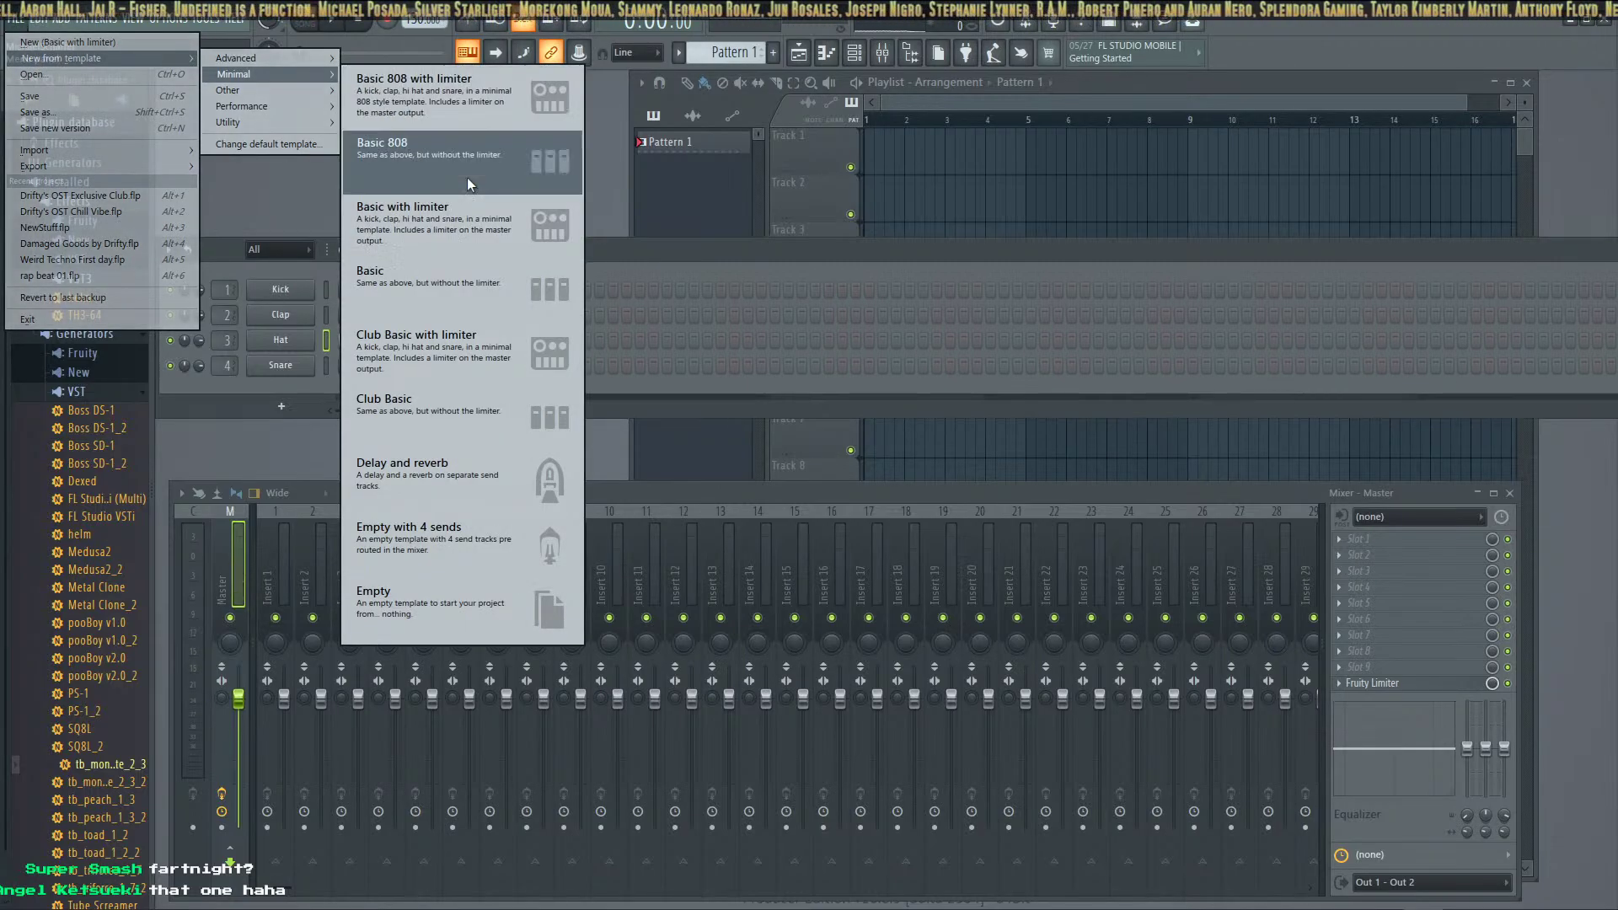
click(467, 104)
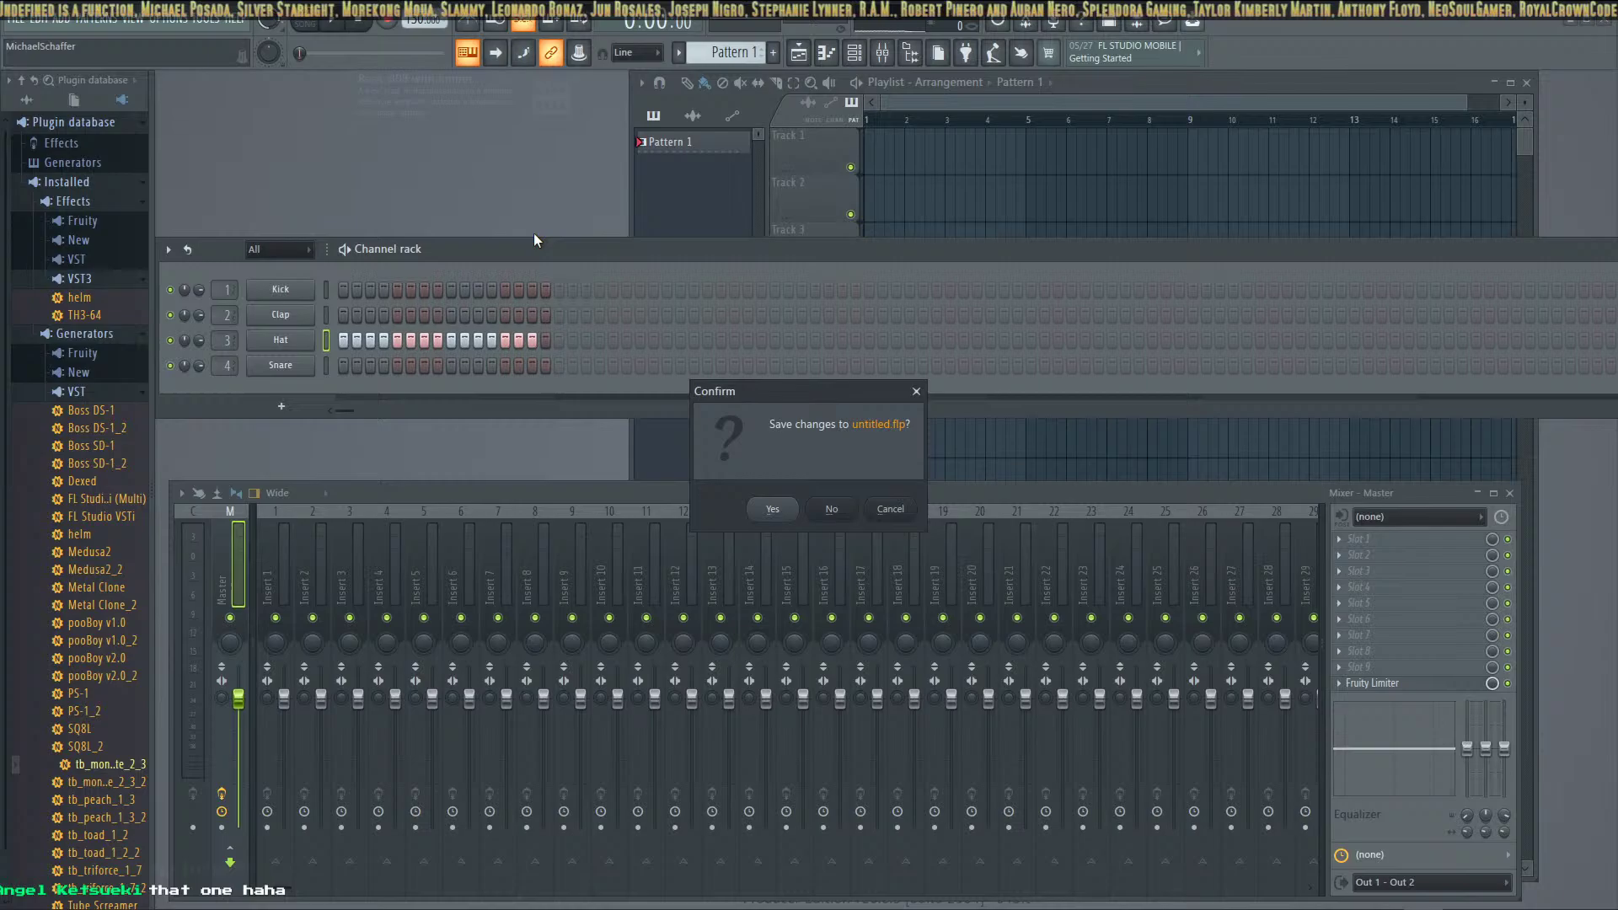
click(832, 511)
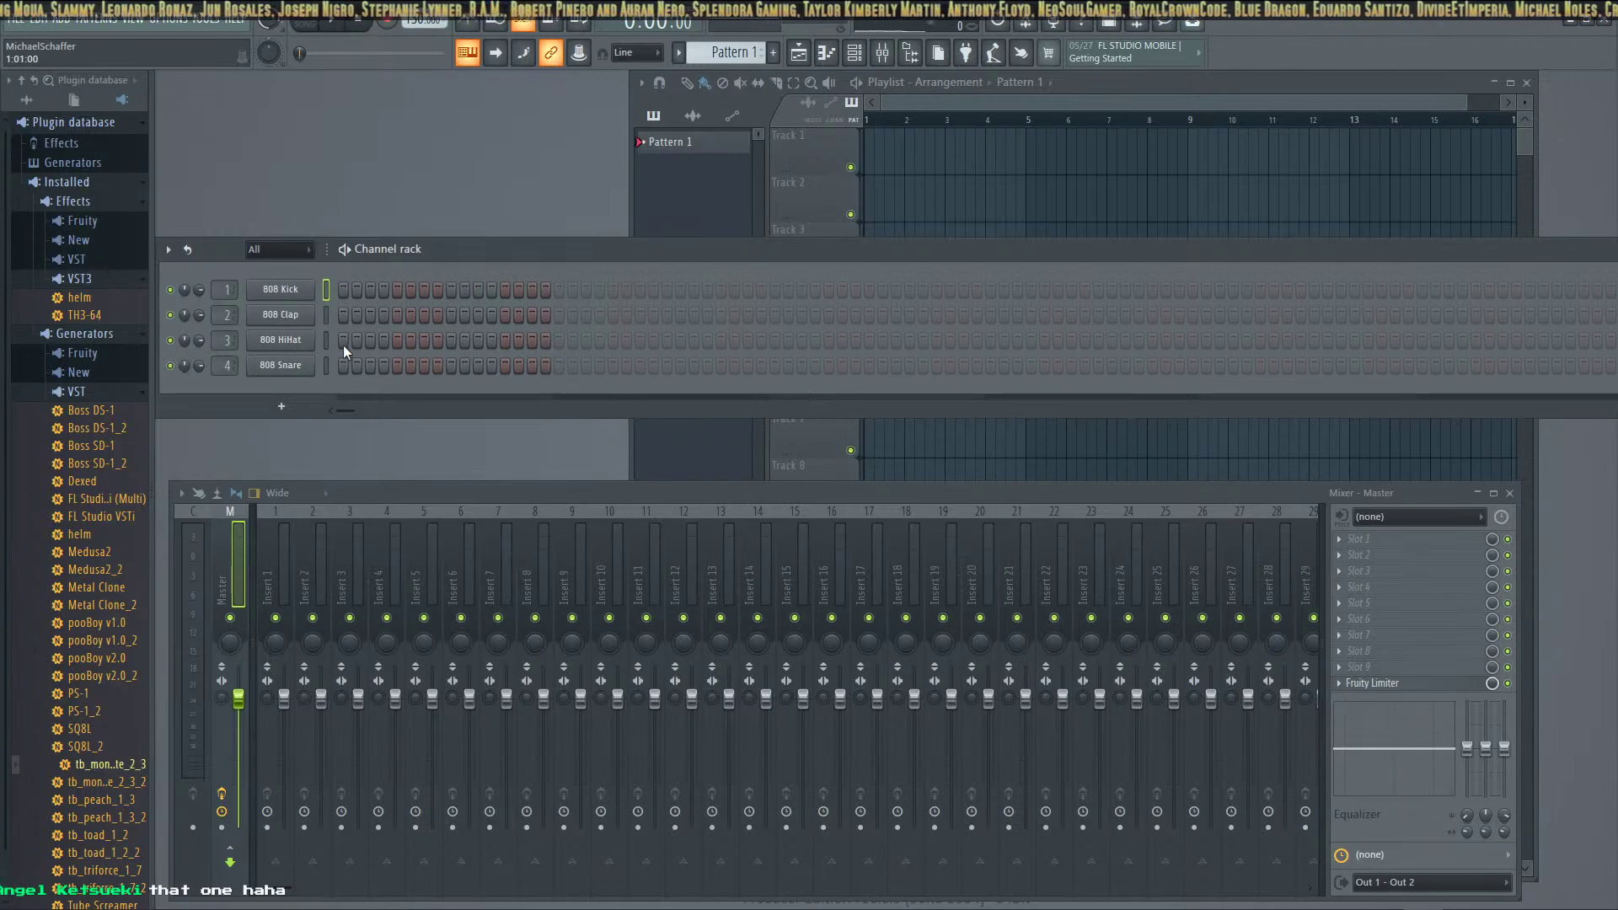
Fill steps 1 to 32 of the 808 HiHat channel and play the pattern briefly
drag(342, 340, 759, 338)
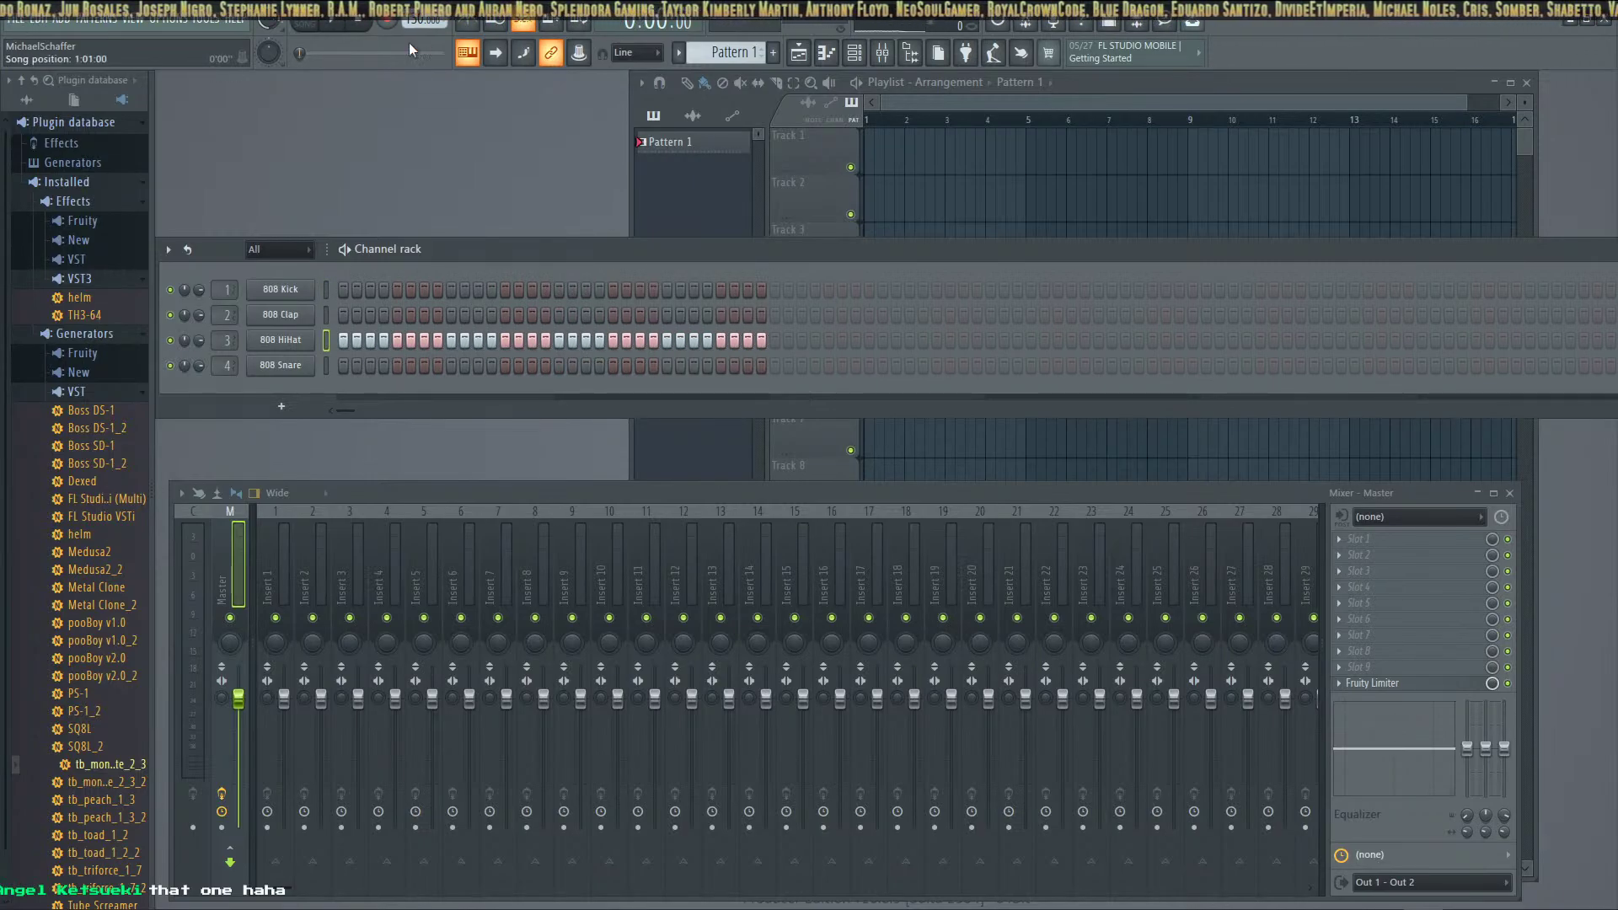
click(333, 25)
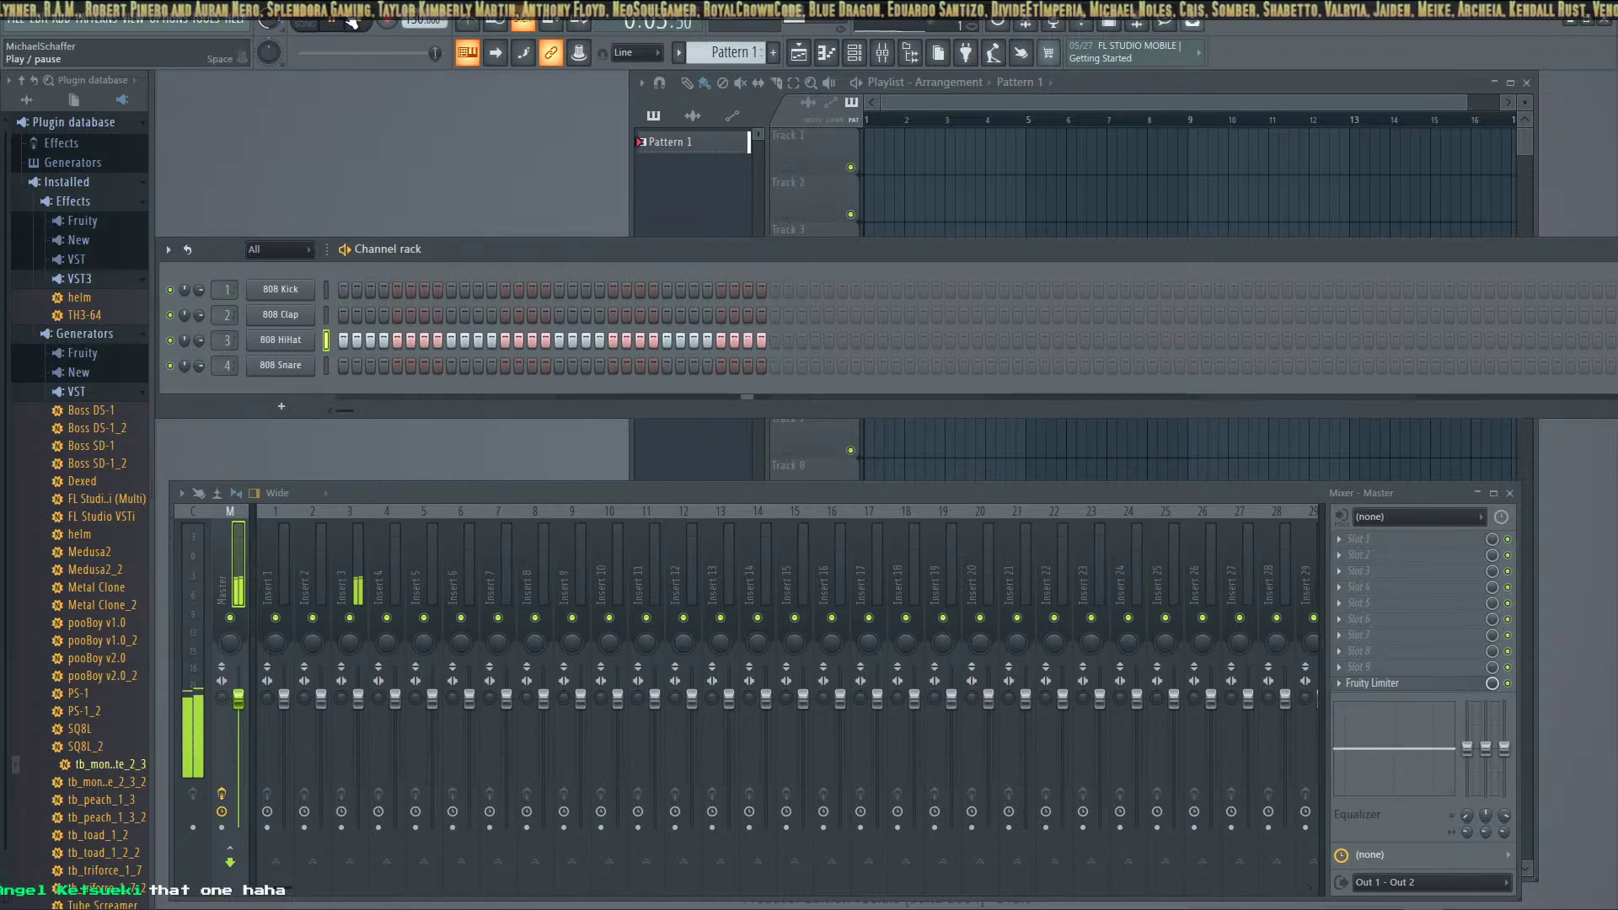
click(352, 23)
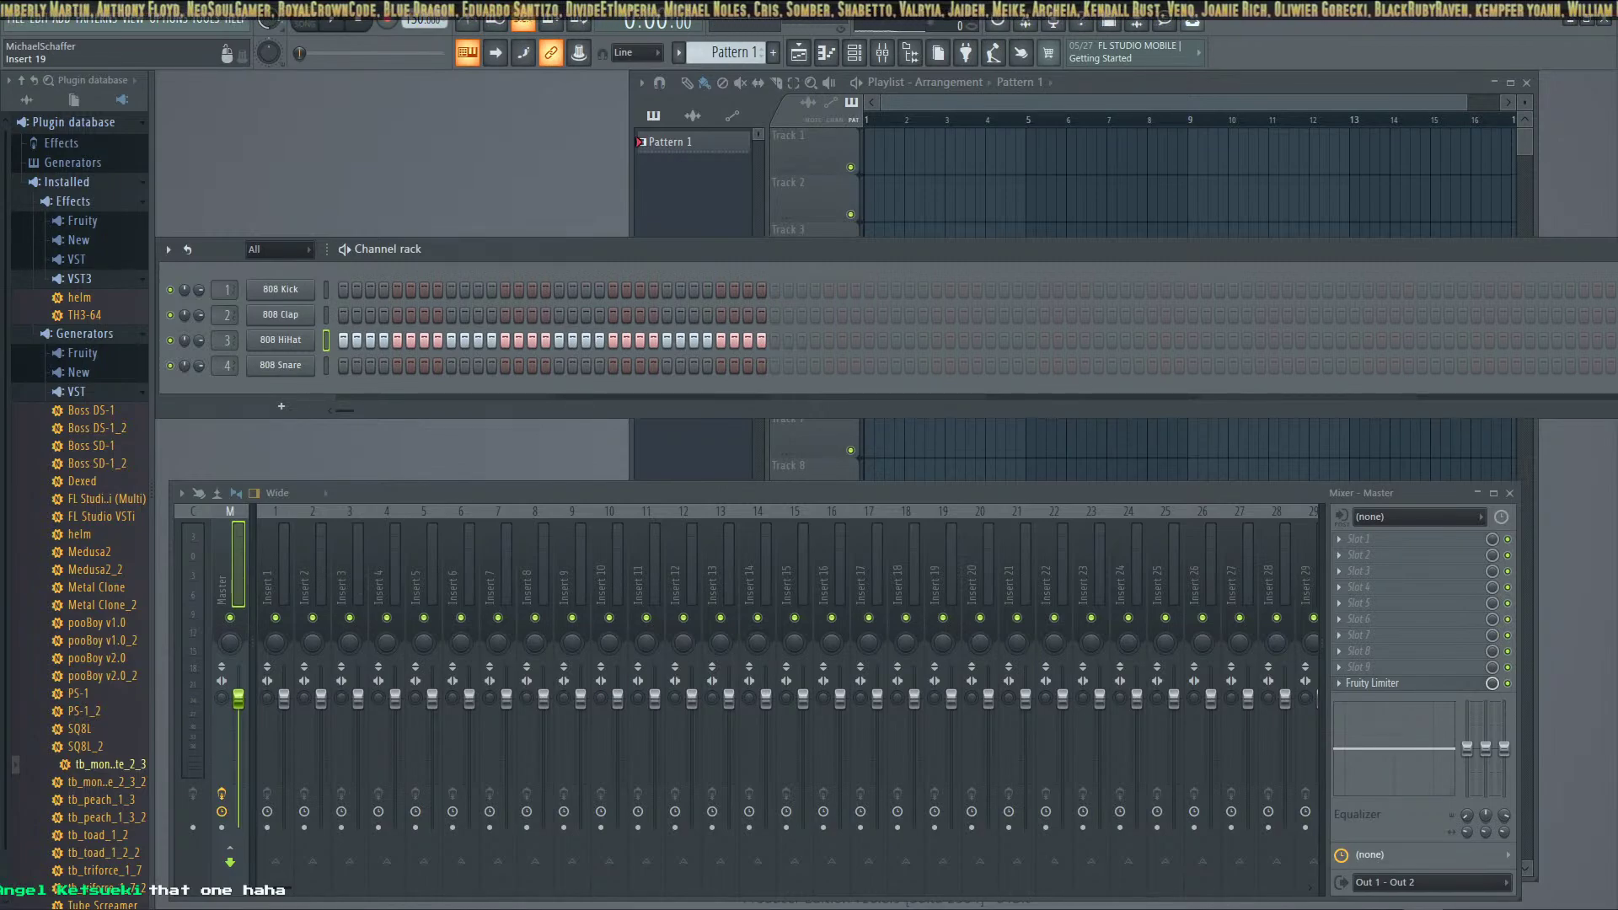
Switch to RPG Maker MZ, create a new event on the Home Base map at 10,20, and start adding a command
key(alt+Tab)
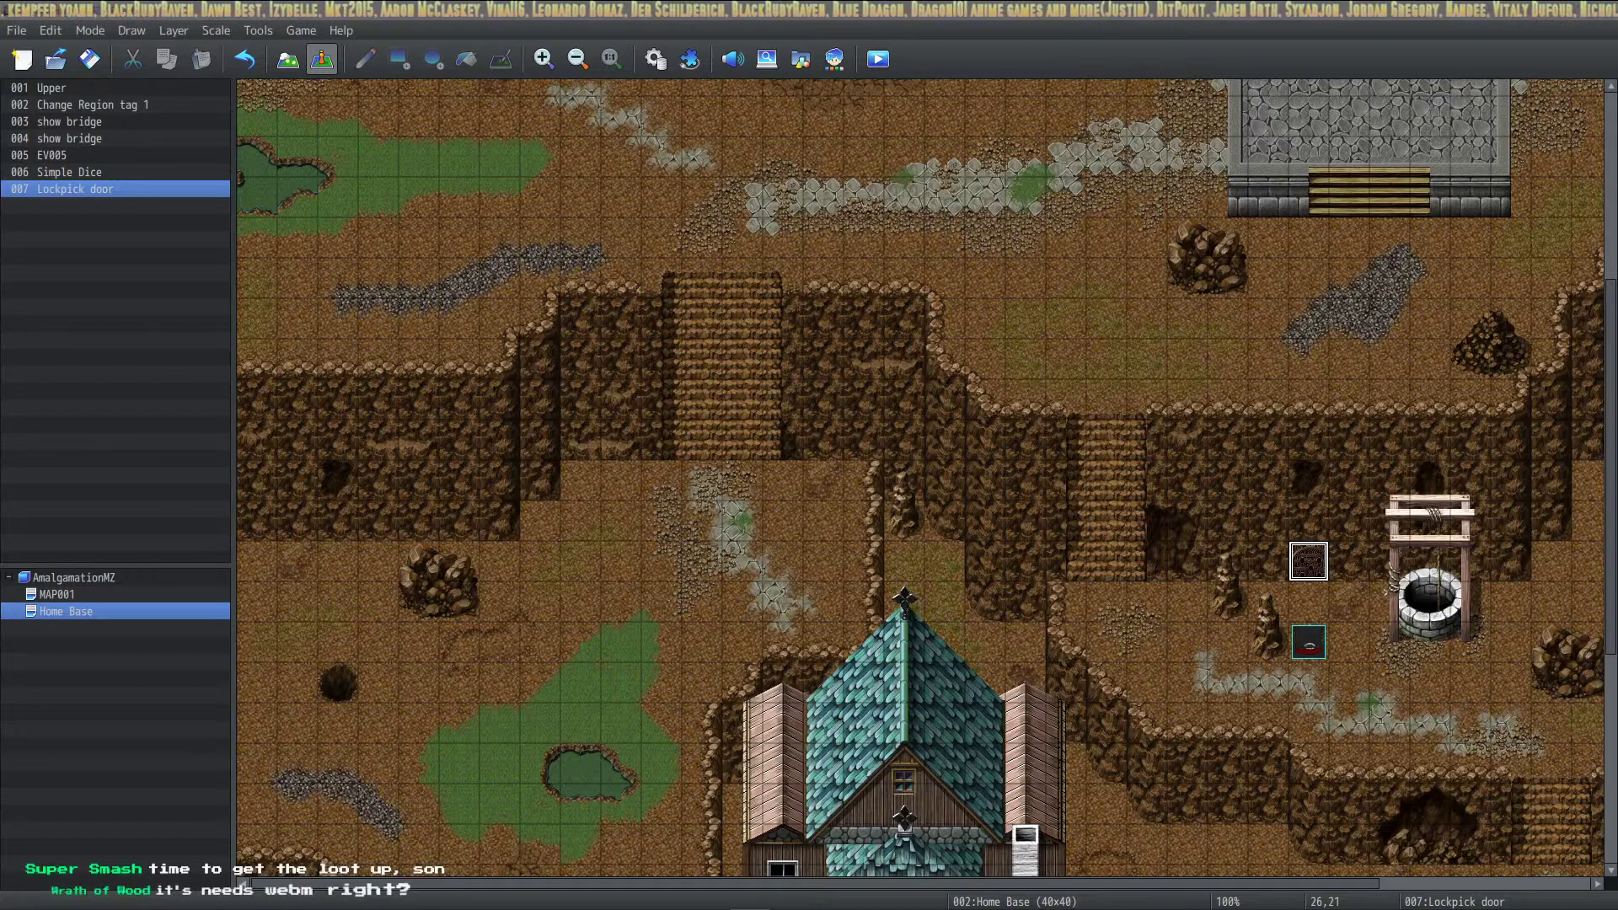
double_click(671, 529)
right_click(826, 341)
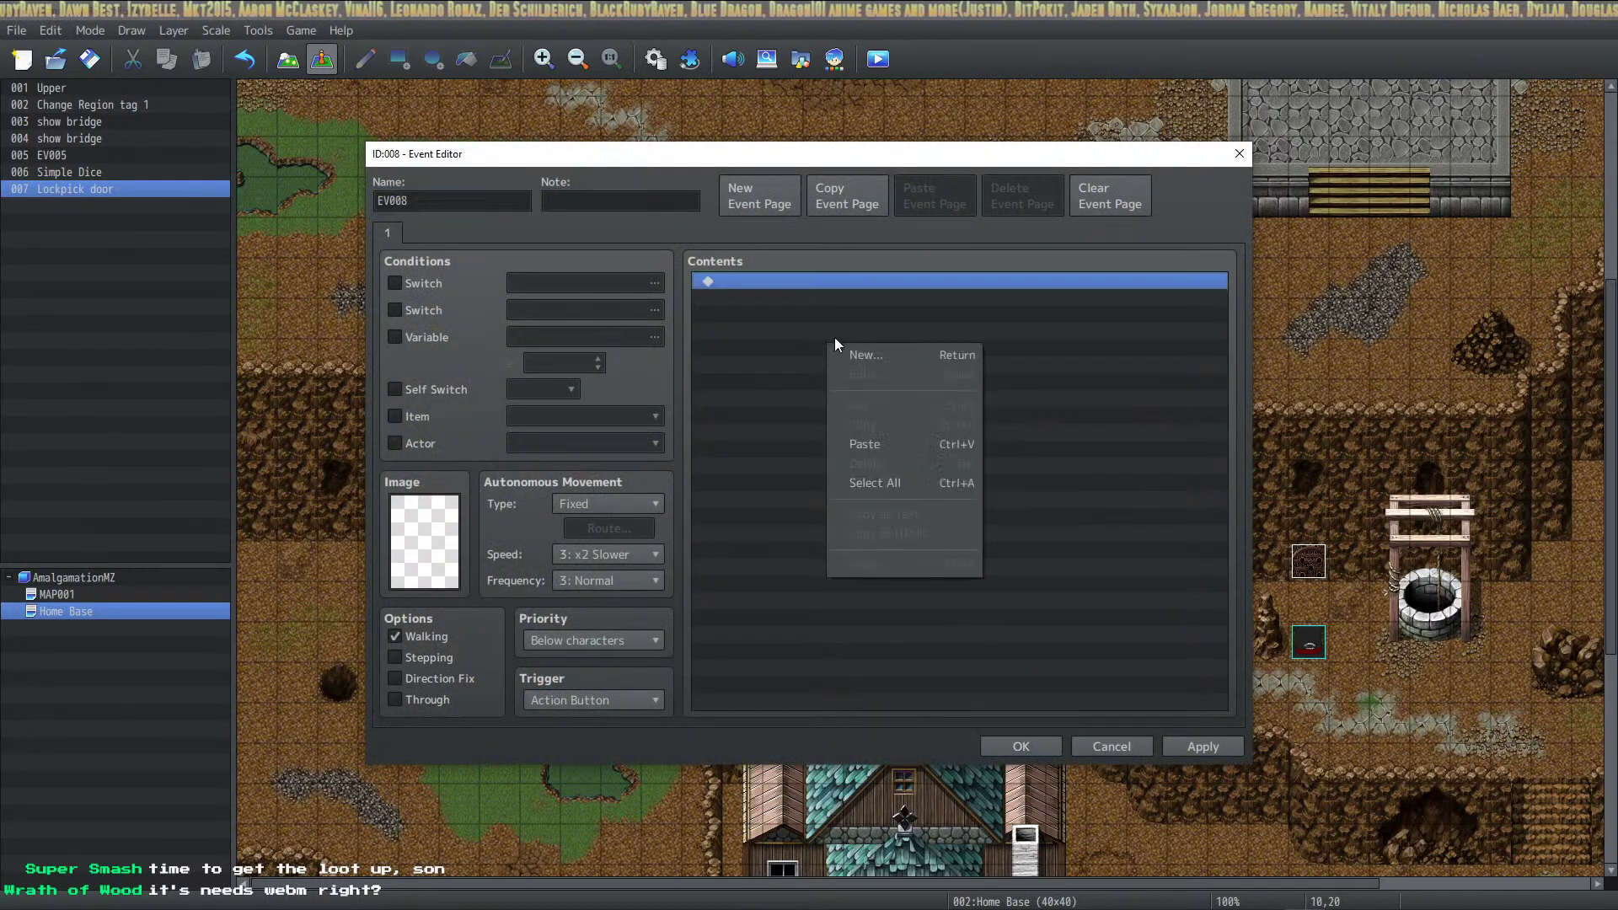
click(869, 352)
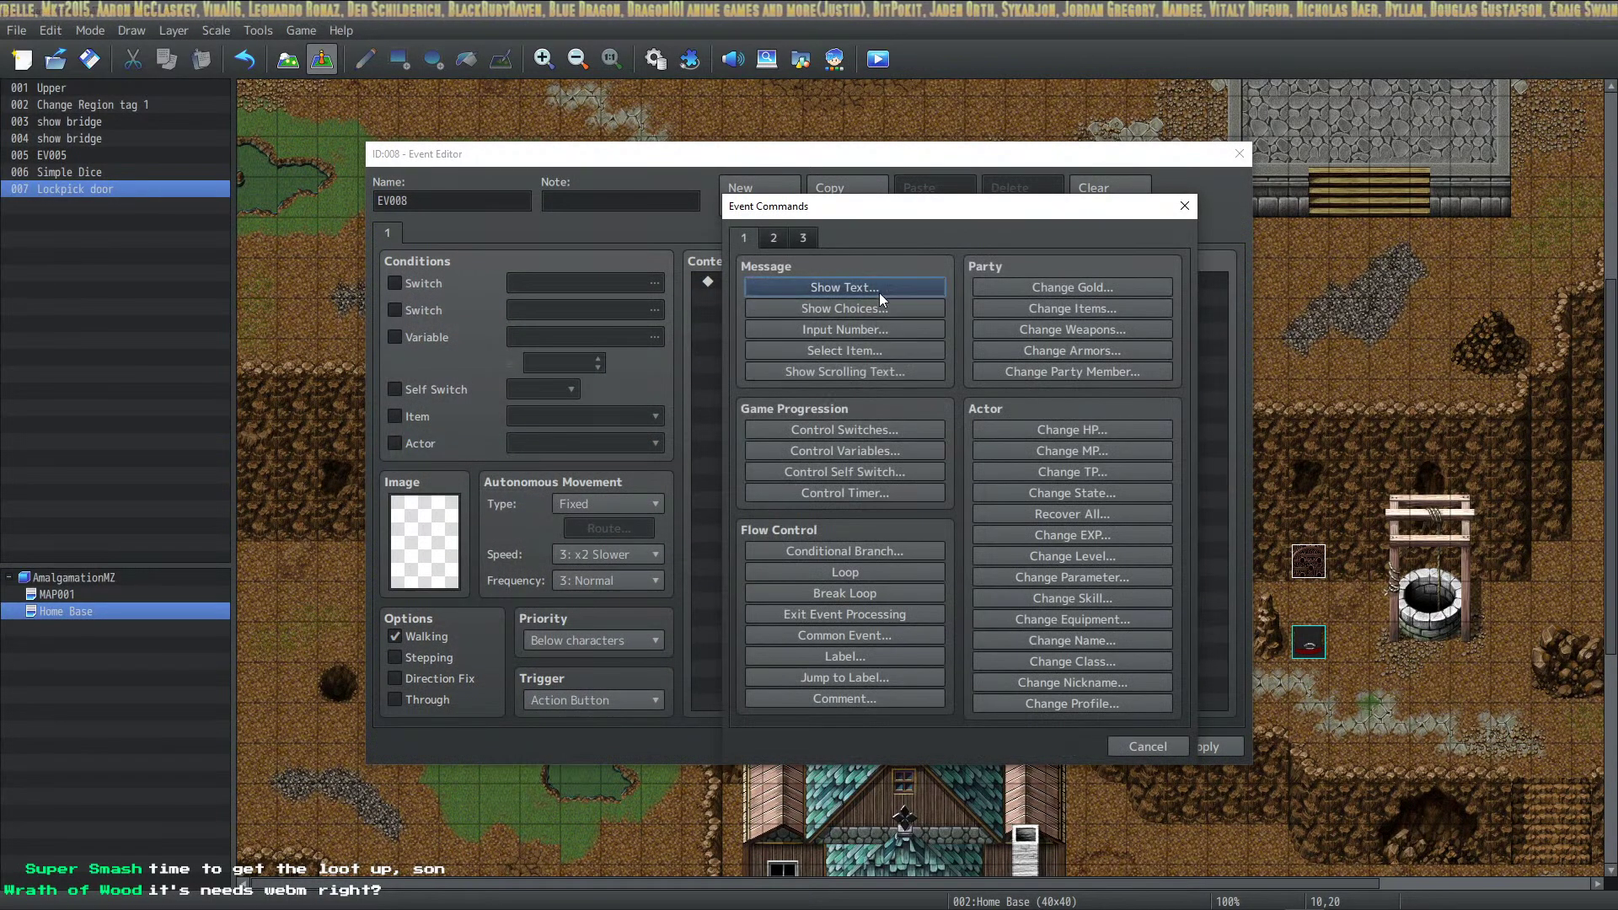
Find the Play Movie event command and check its list of available movies without adding one
click(805, 237)
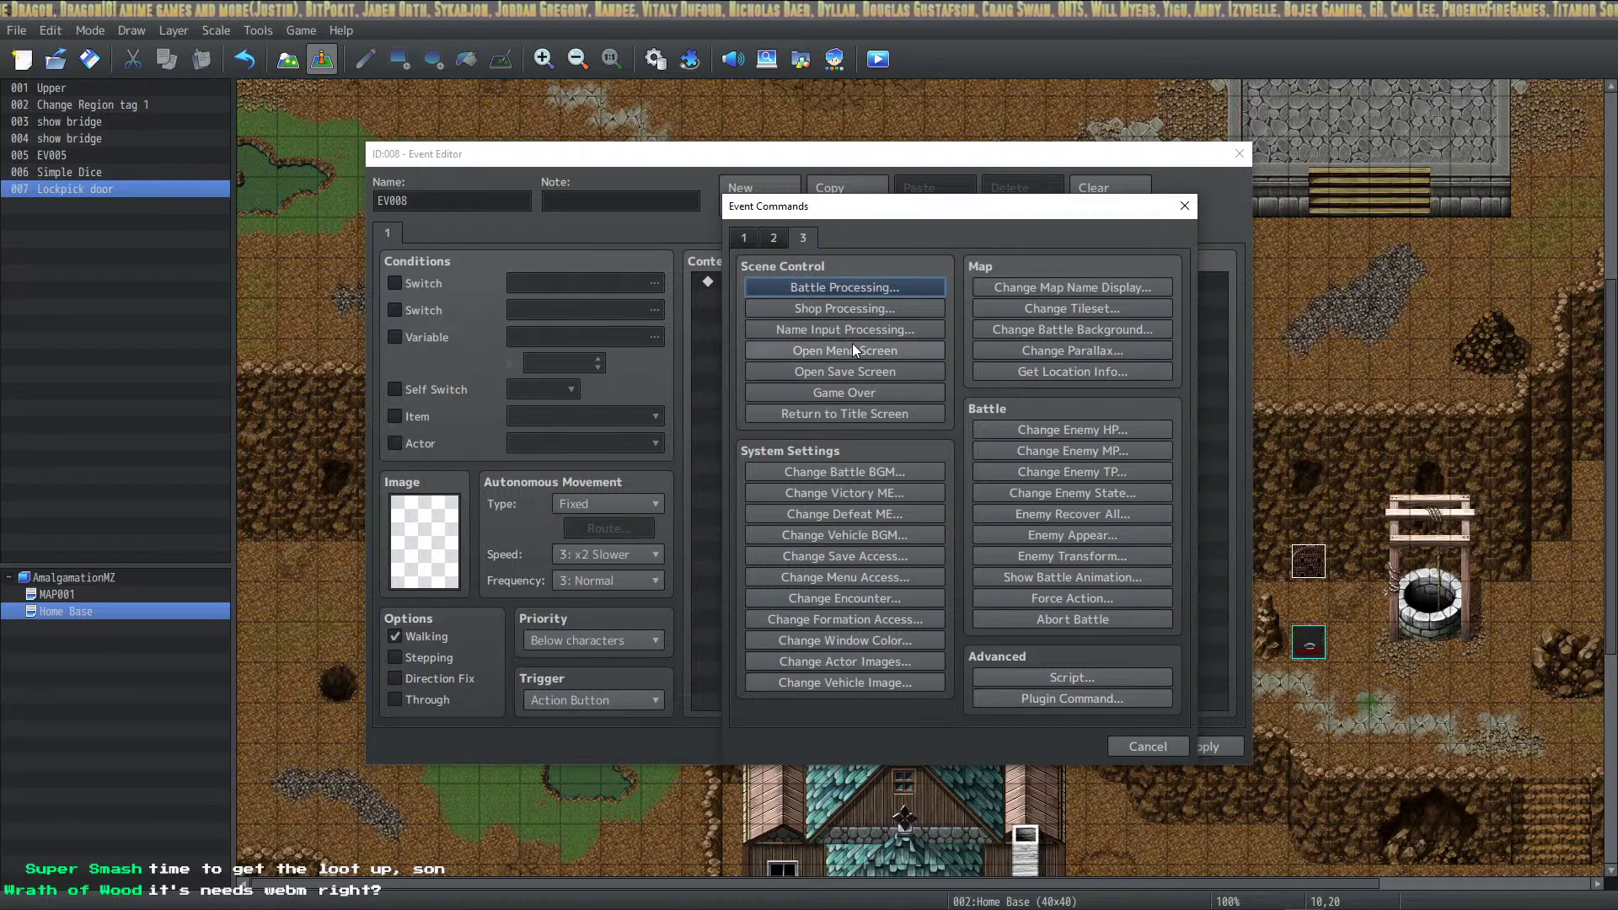
click(773, 238)
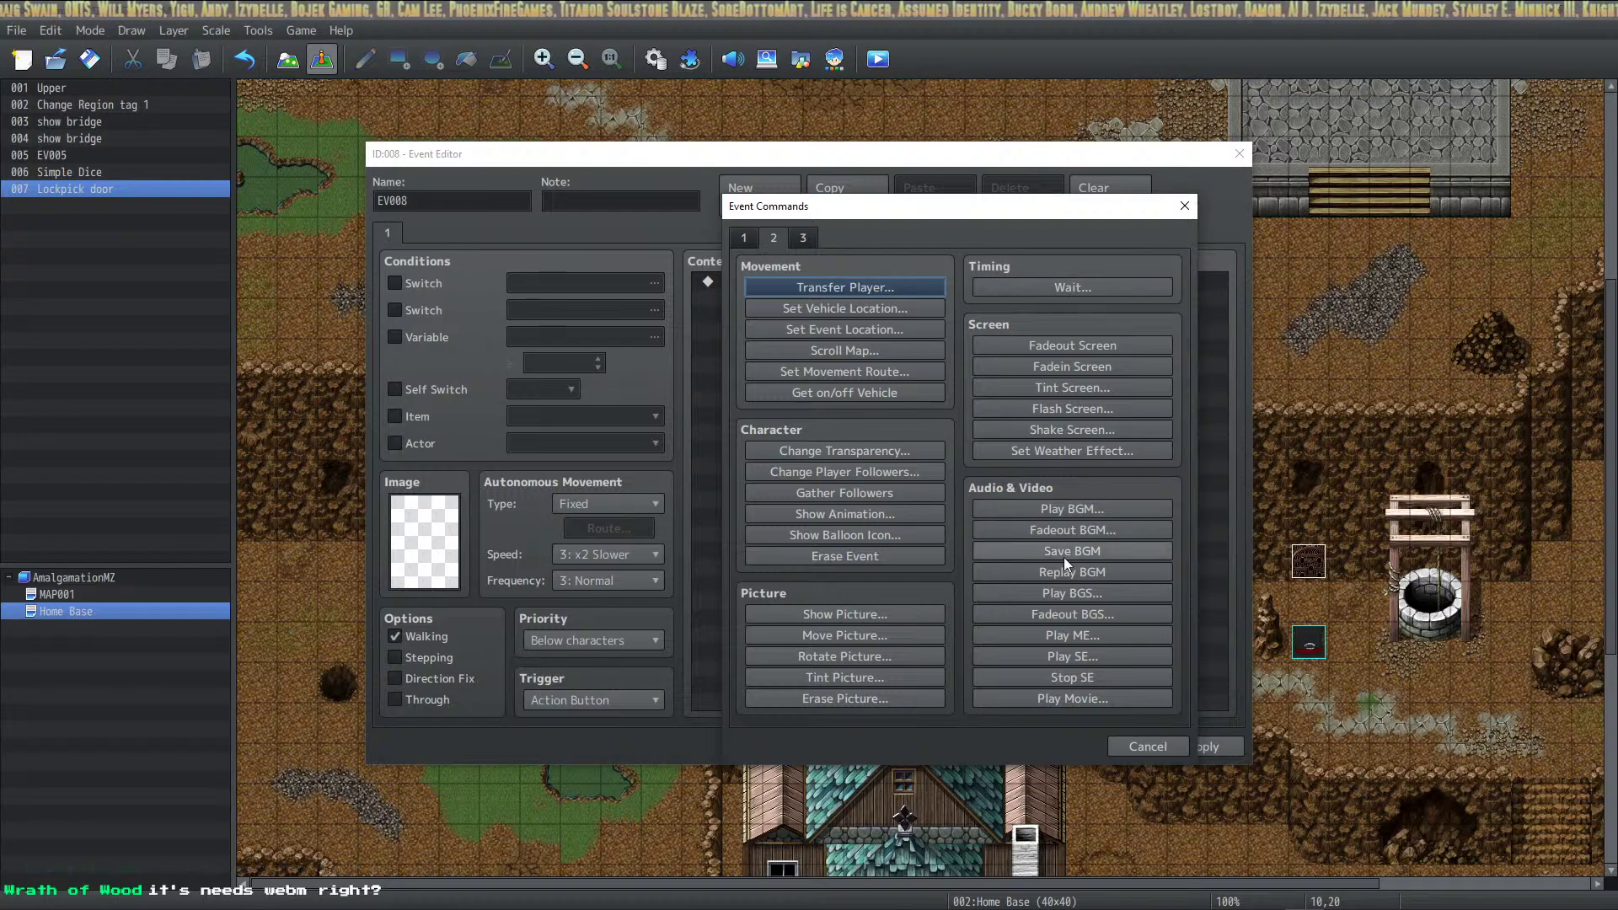
click(1079, 694)
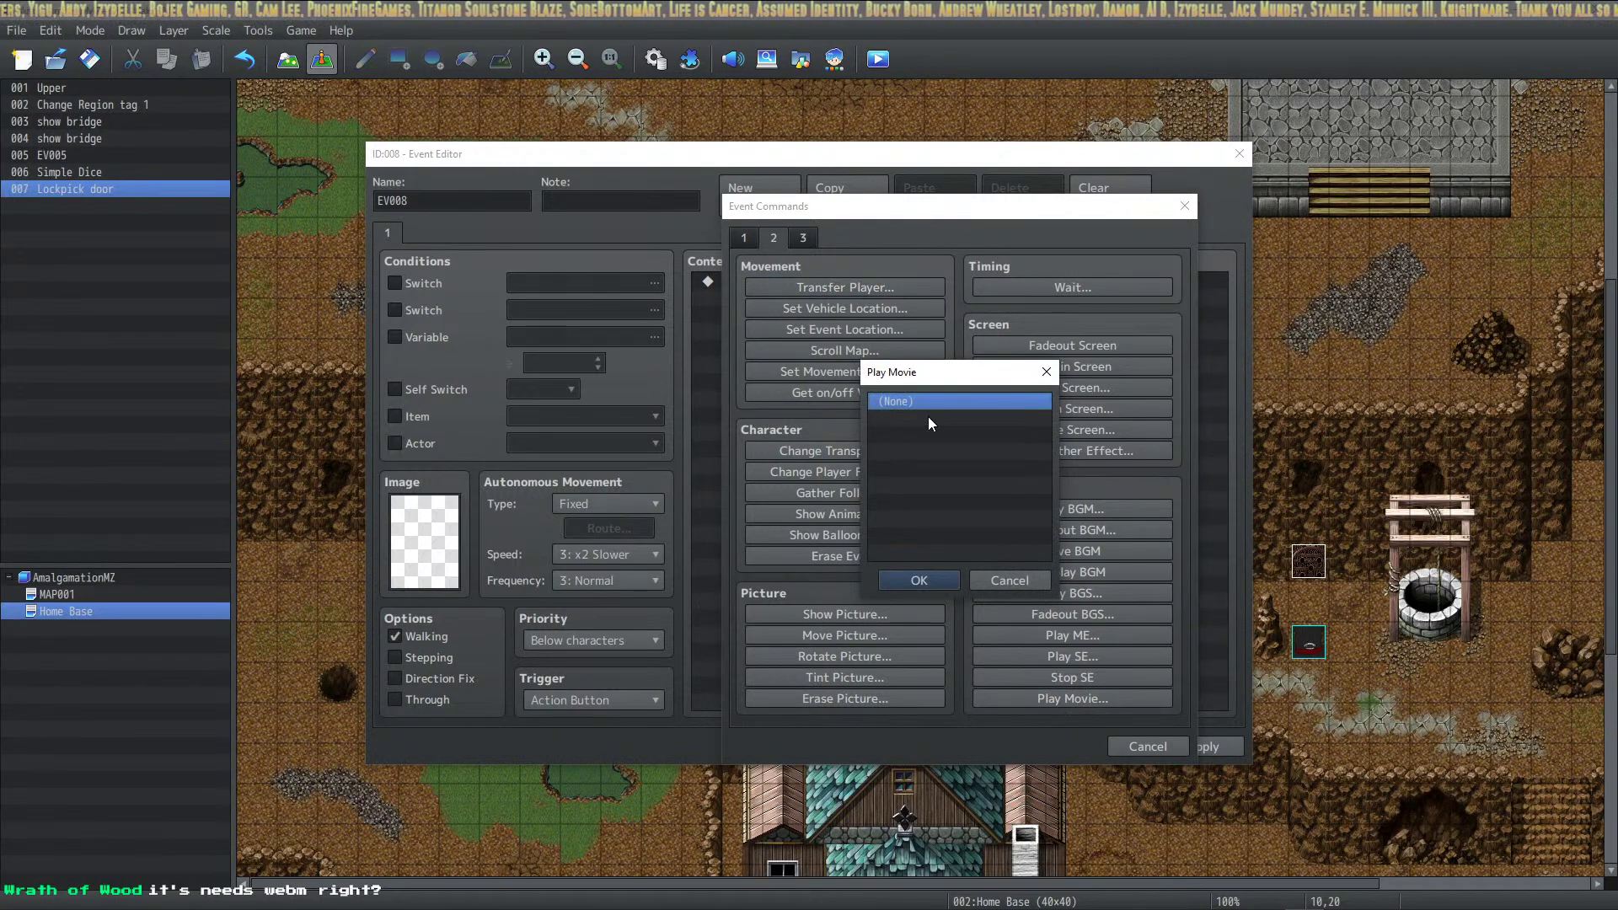
right_click(928, 416)
click(912, 420)
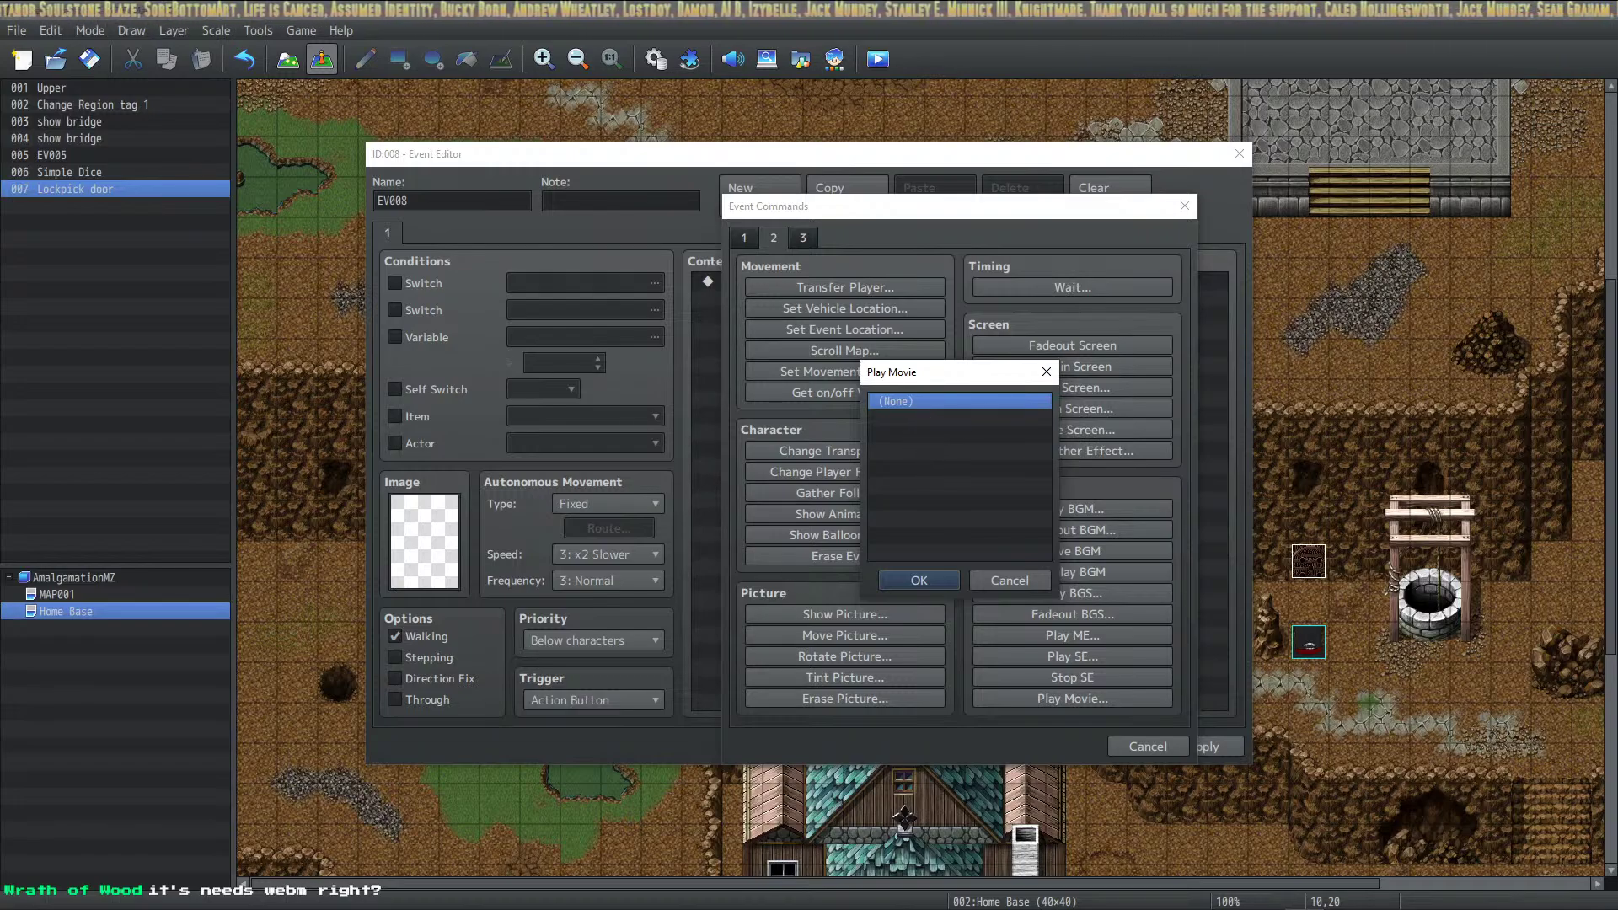
key(alt+Tab)
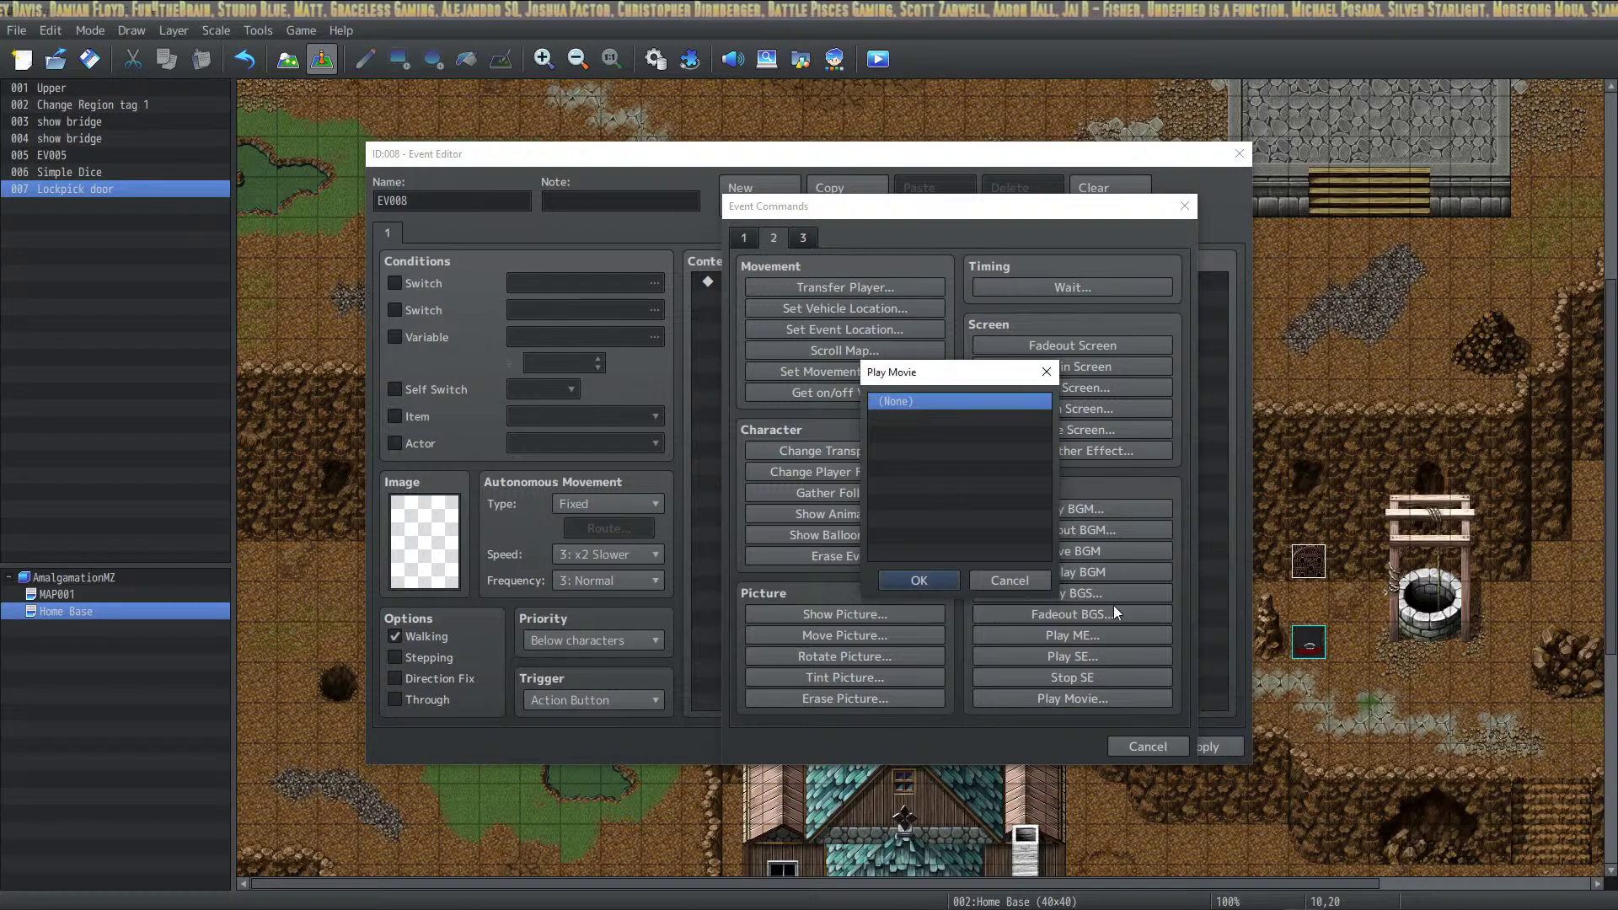
click(1025, 577)
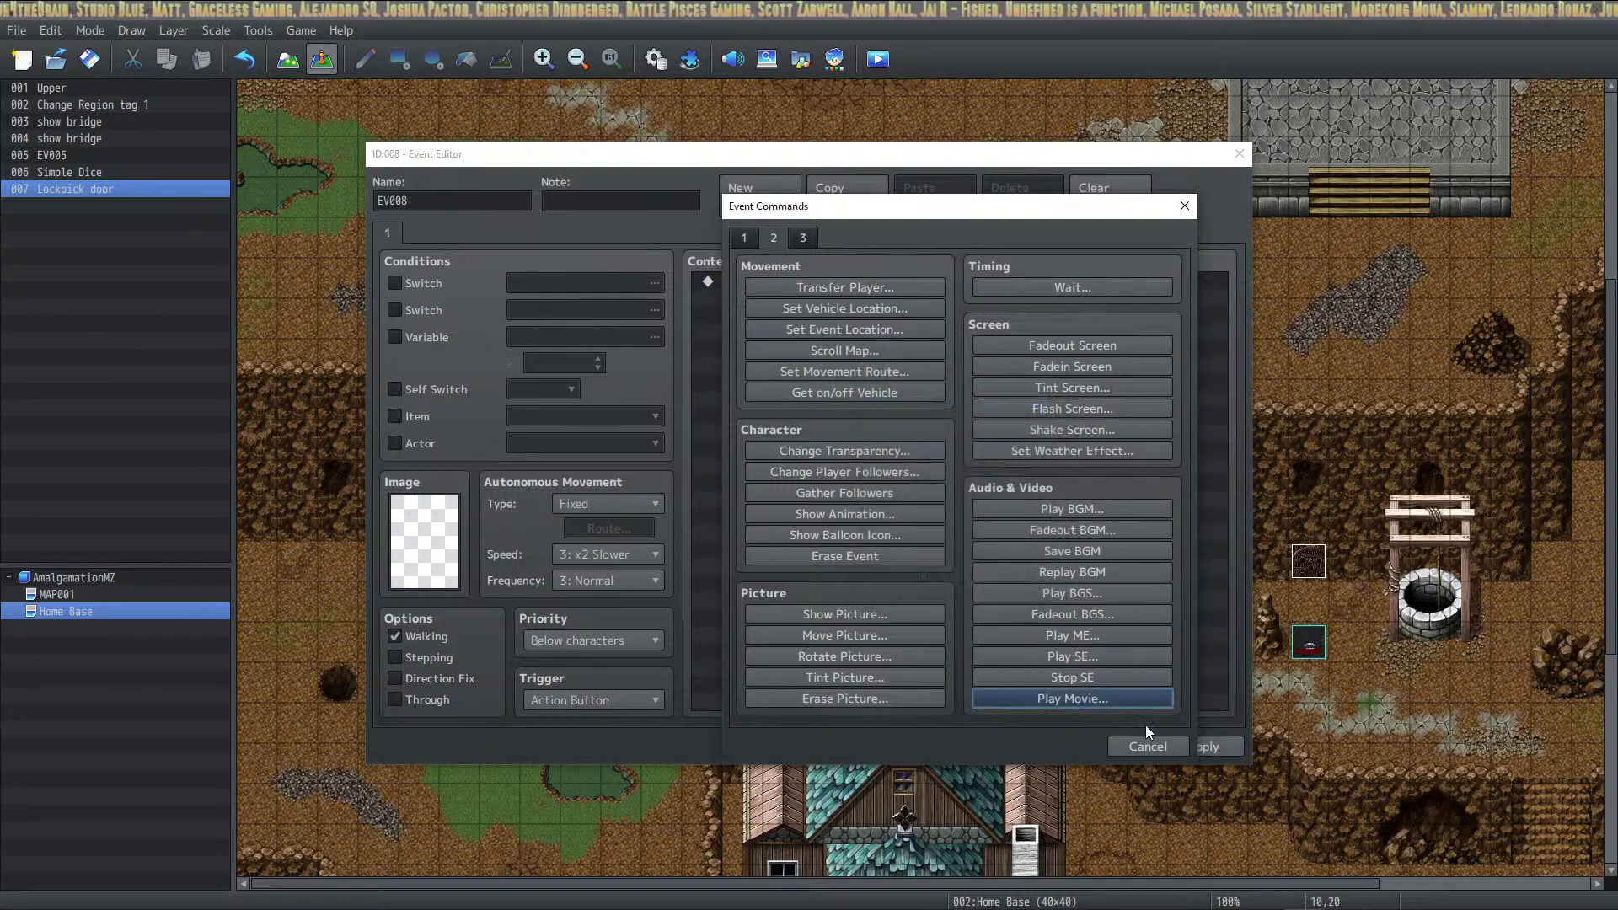
Close the event command list without adding a command and name the event PlayMovie
click(1147, 745)
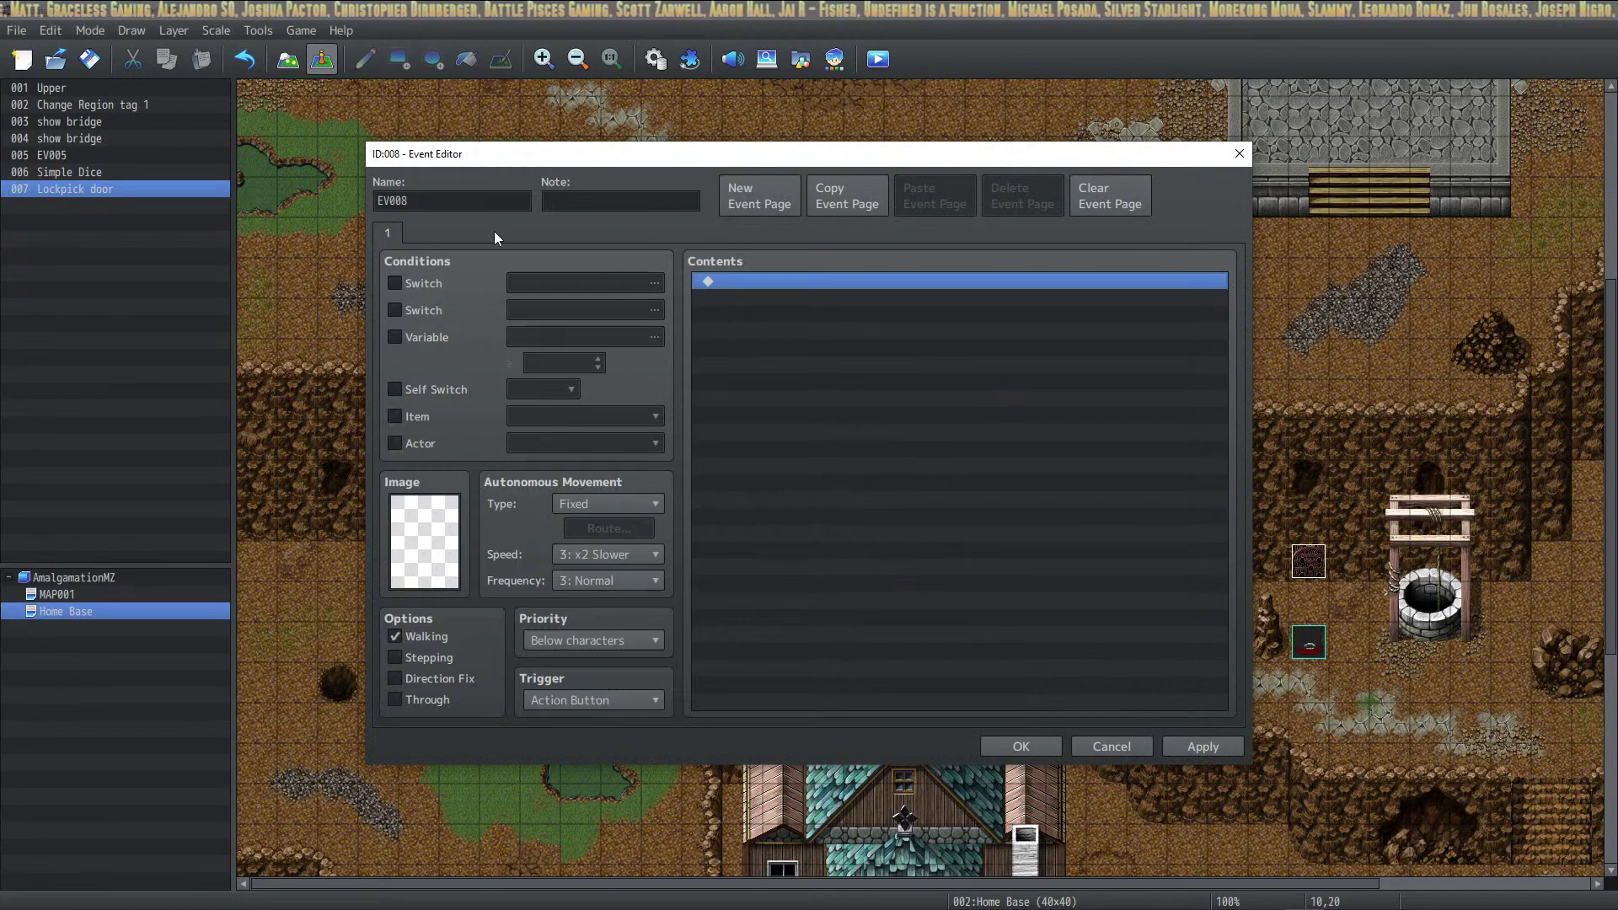
double_click(469, 201)
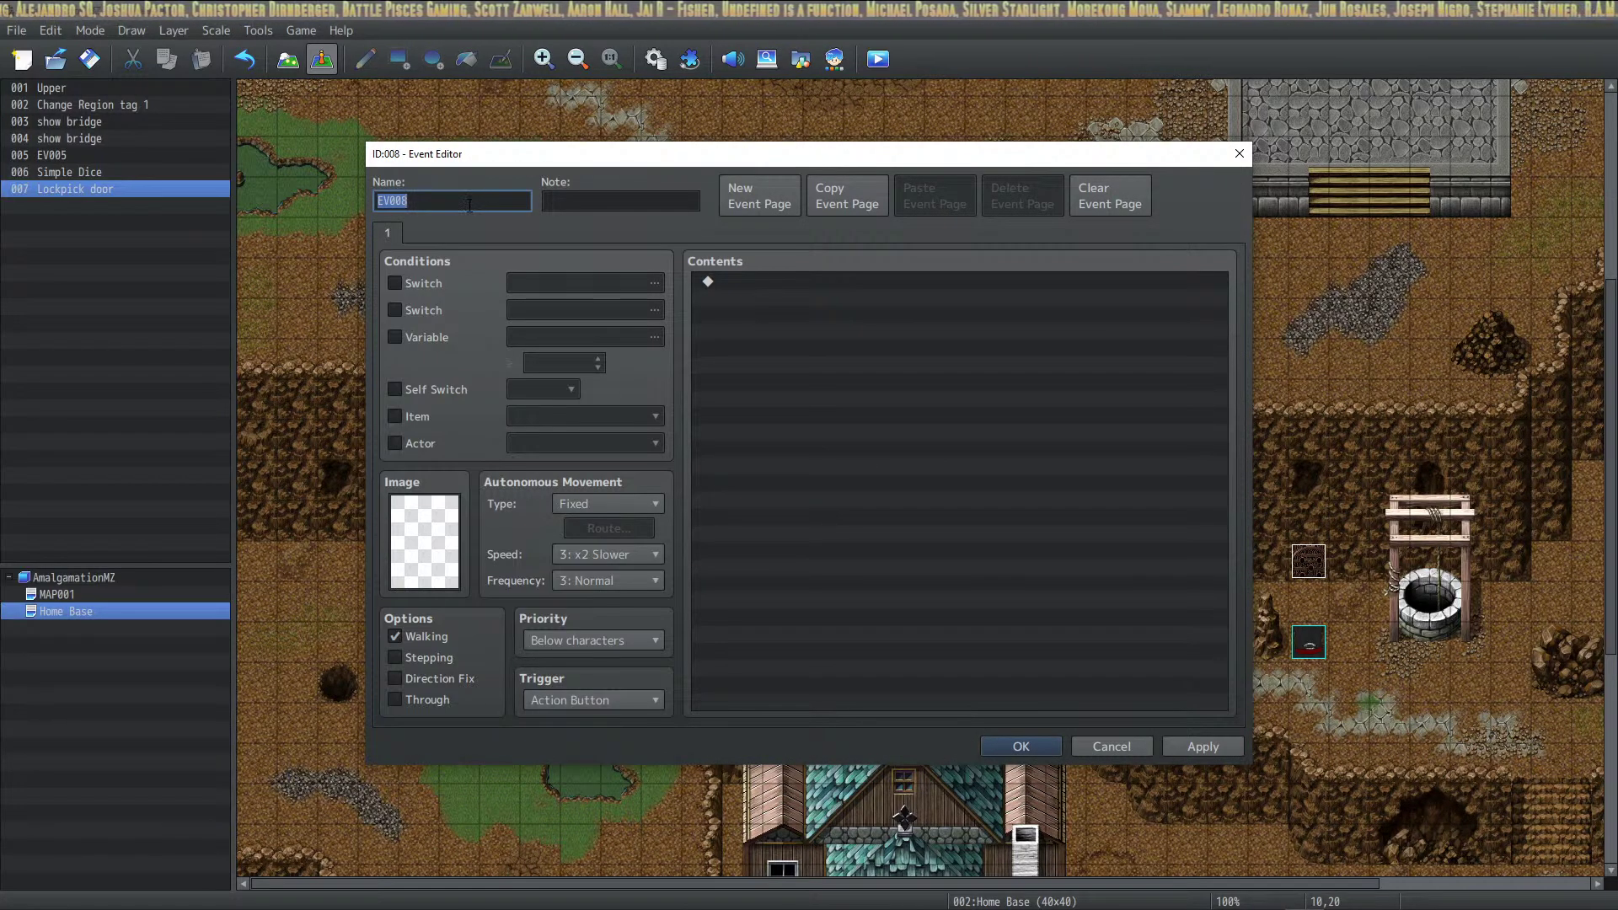
text(Movi)
key(BackSpace)
key(BackSpace)
key(BackSpace)
key(BackSpace)
text(P)
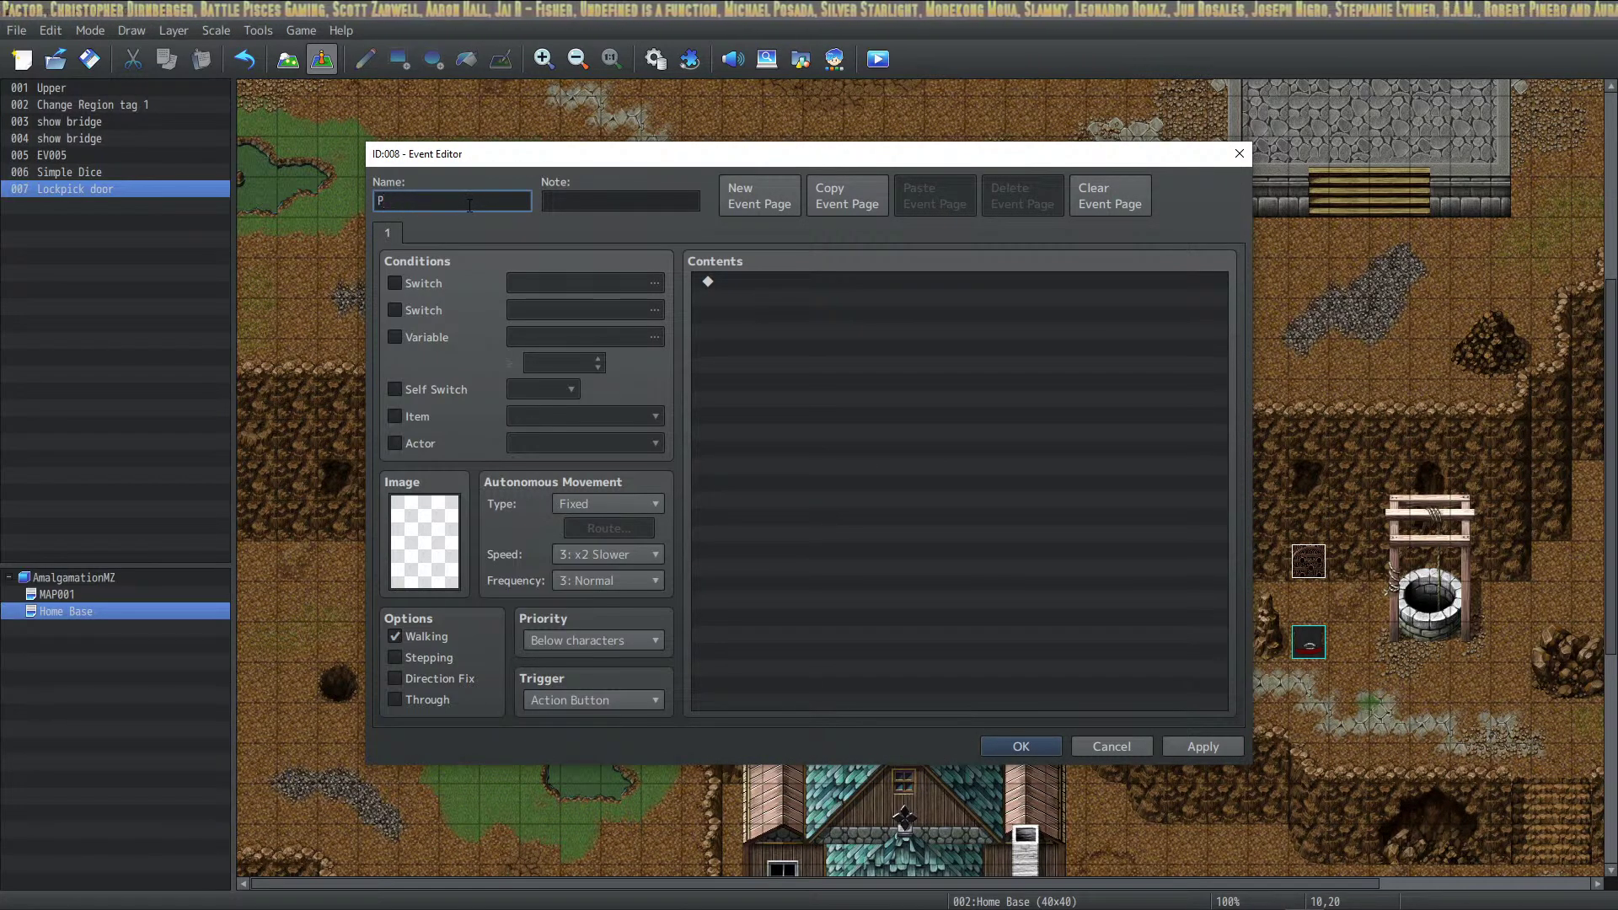
text(layMovie)
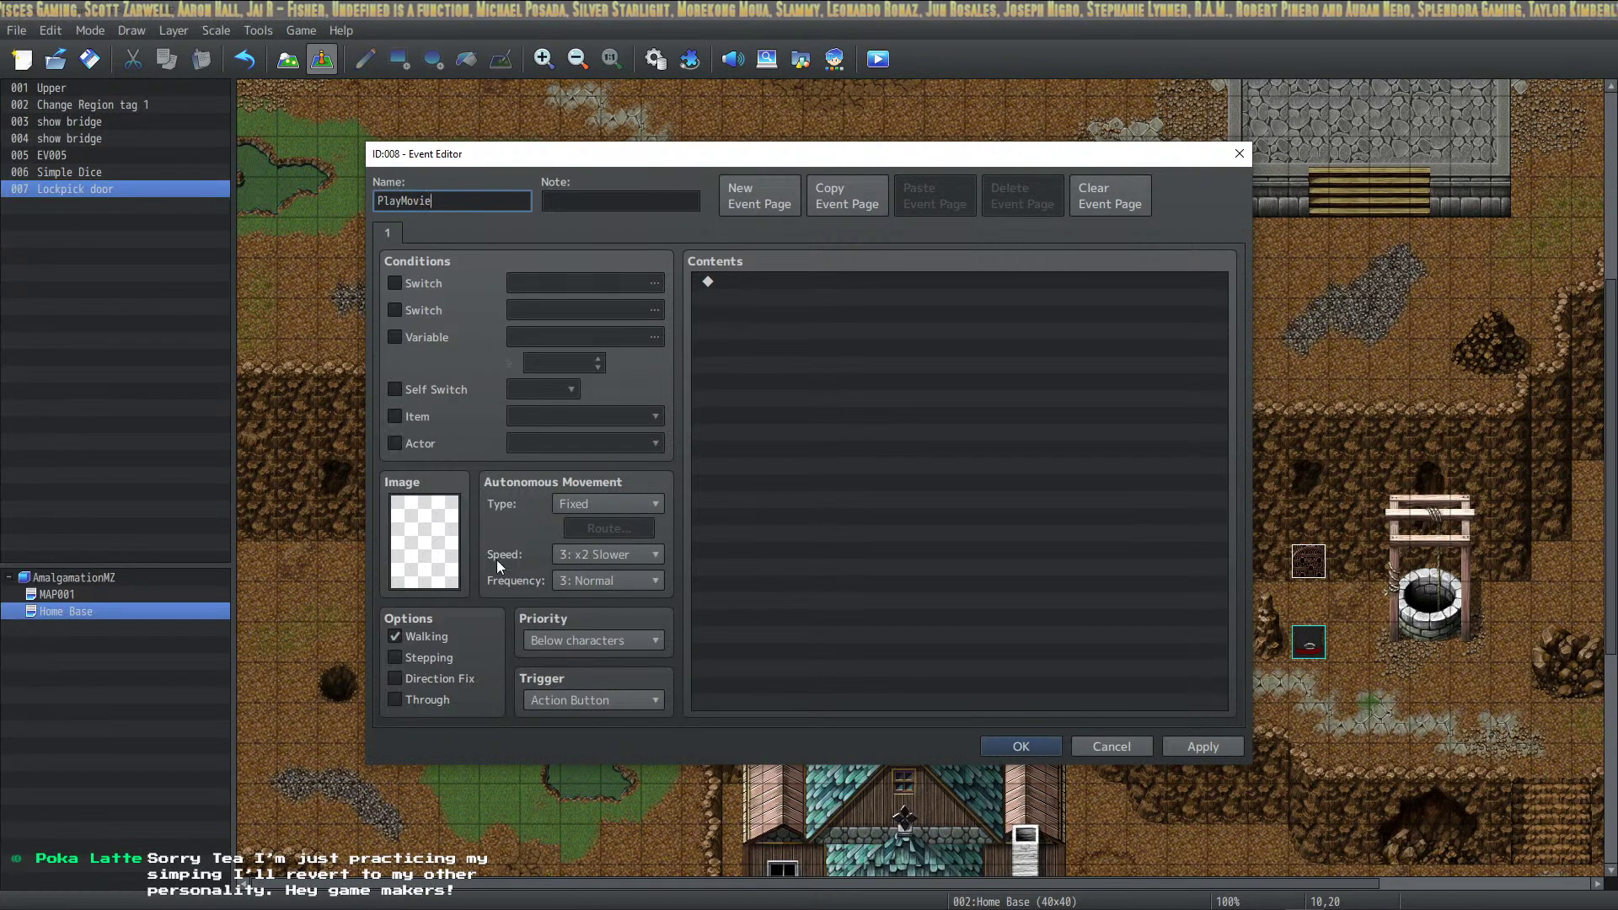
Set the event's image to the blue hexagon barrier from the !SF_Door2 character sheet
double_click(424, 540)
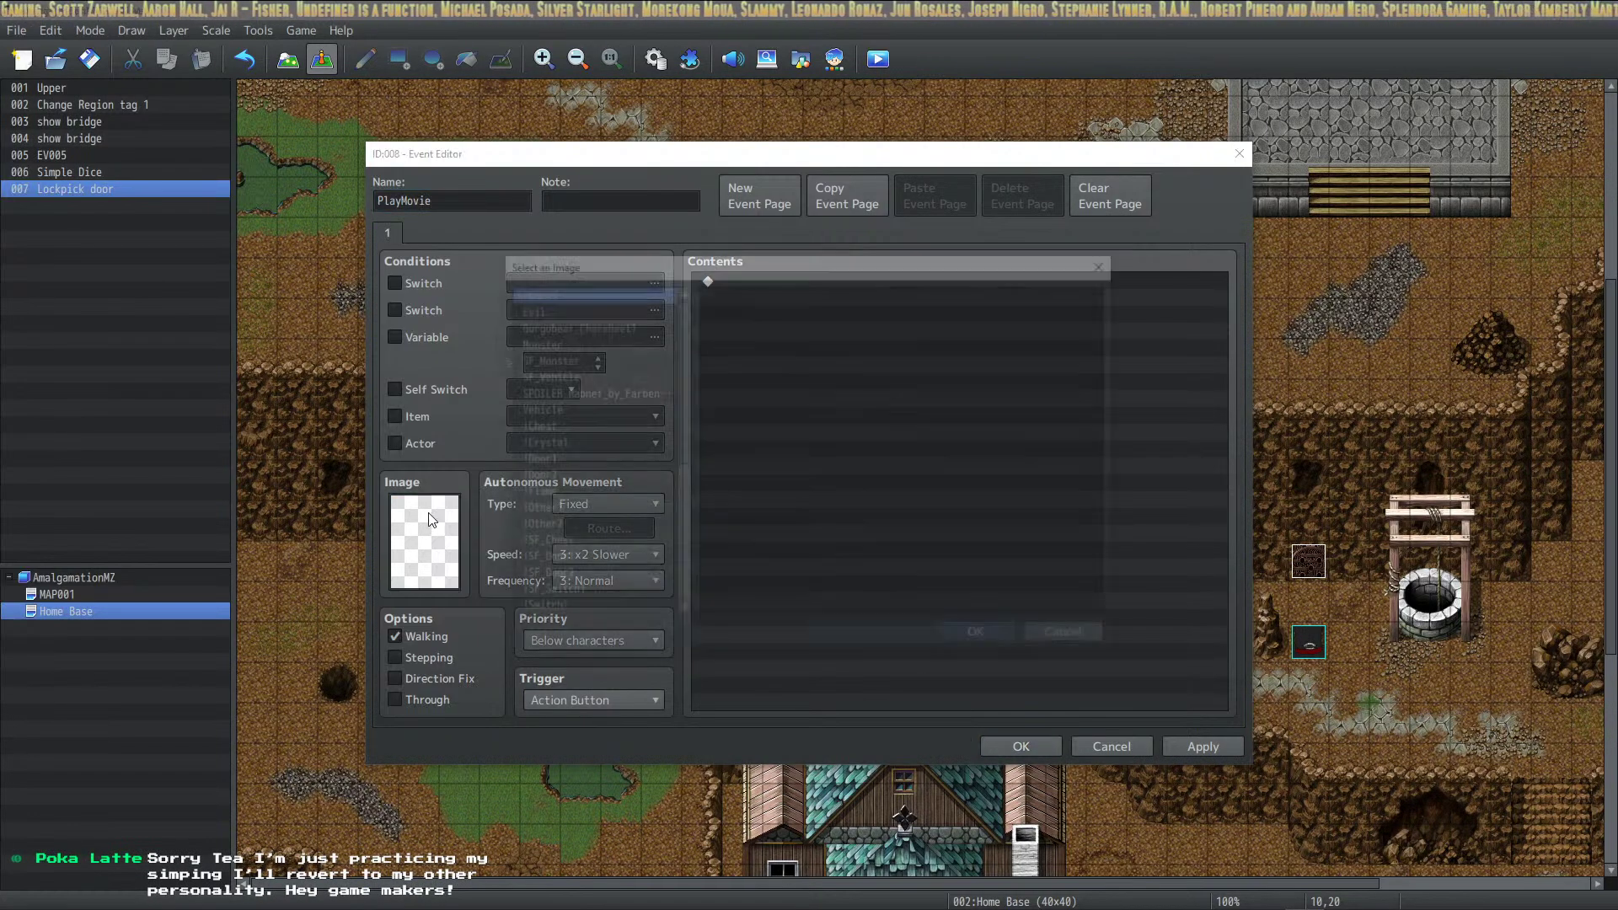
click(581, 358)
click(605, 510)
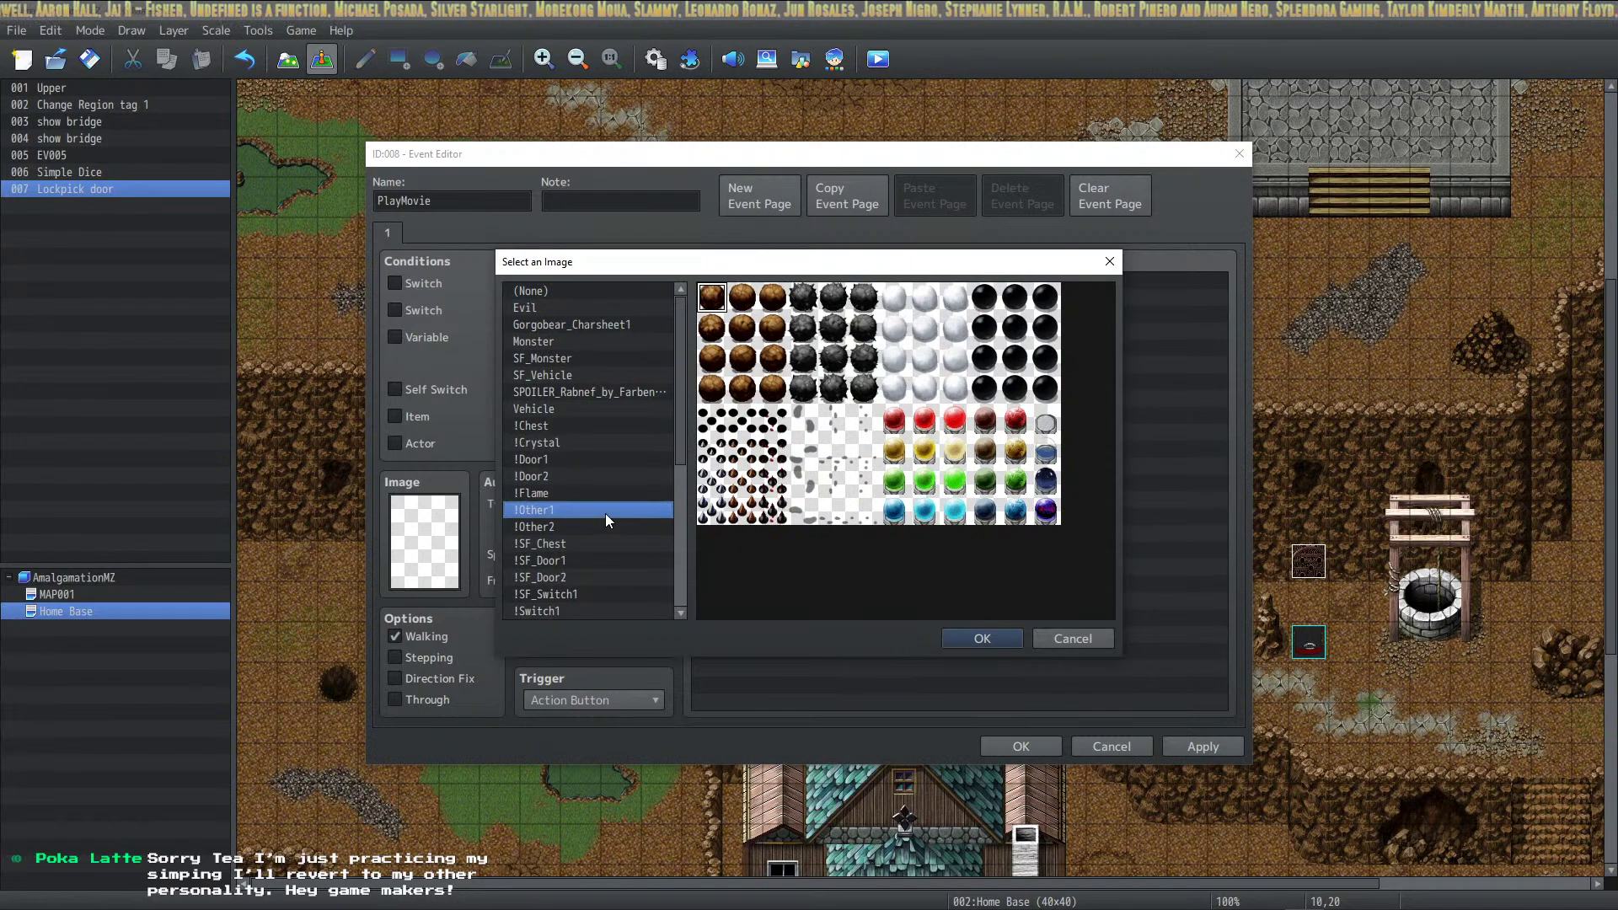
click(599, 561)
scroll(569, 594, down, 2)
click(554, 529)
click(564, 556)
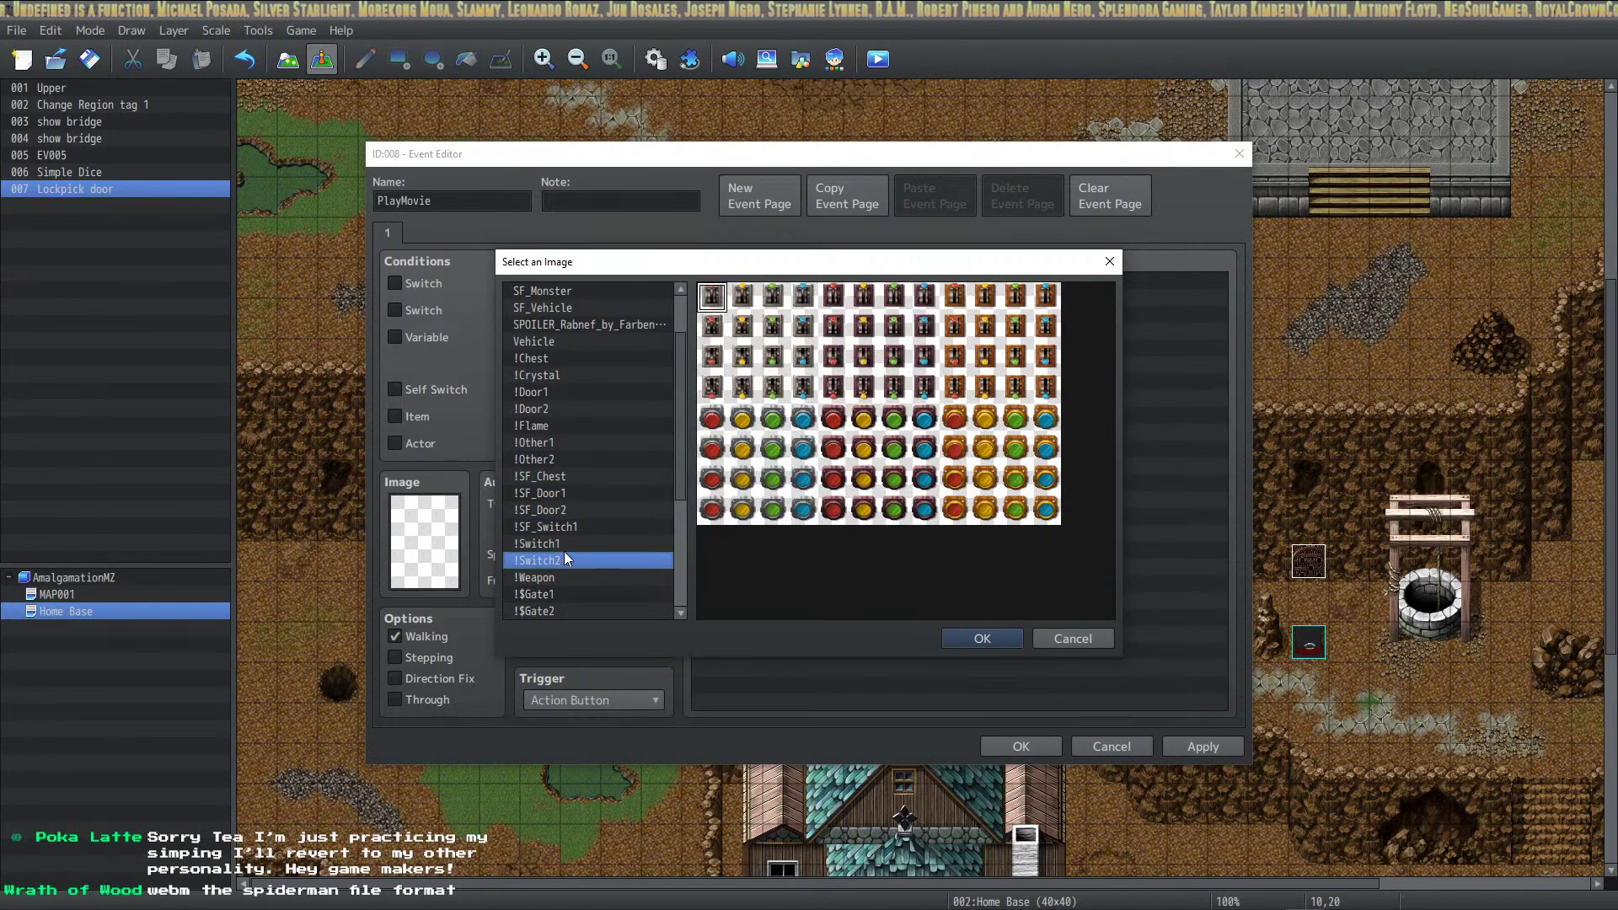
click(560, 440)
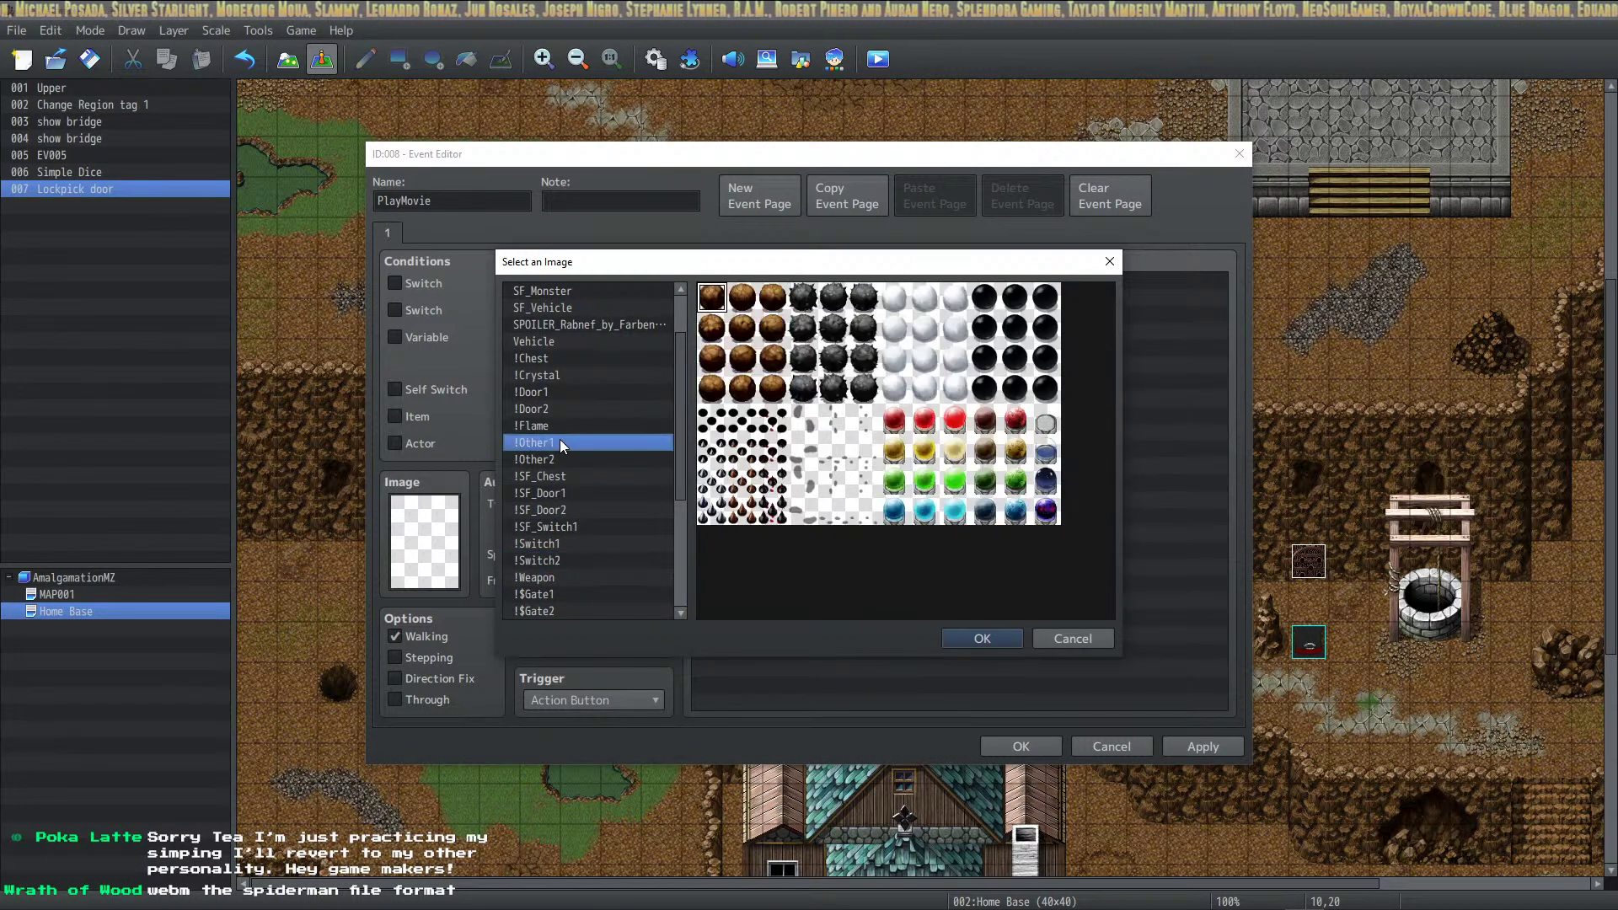
click(568, 491)
click(579, 394)
click(579, 354)
click(595, 444)
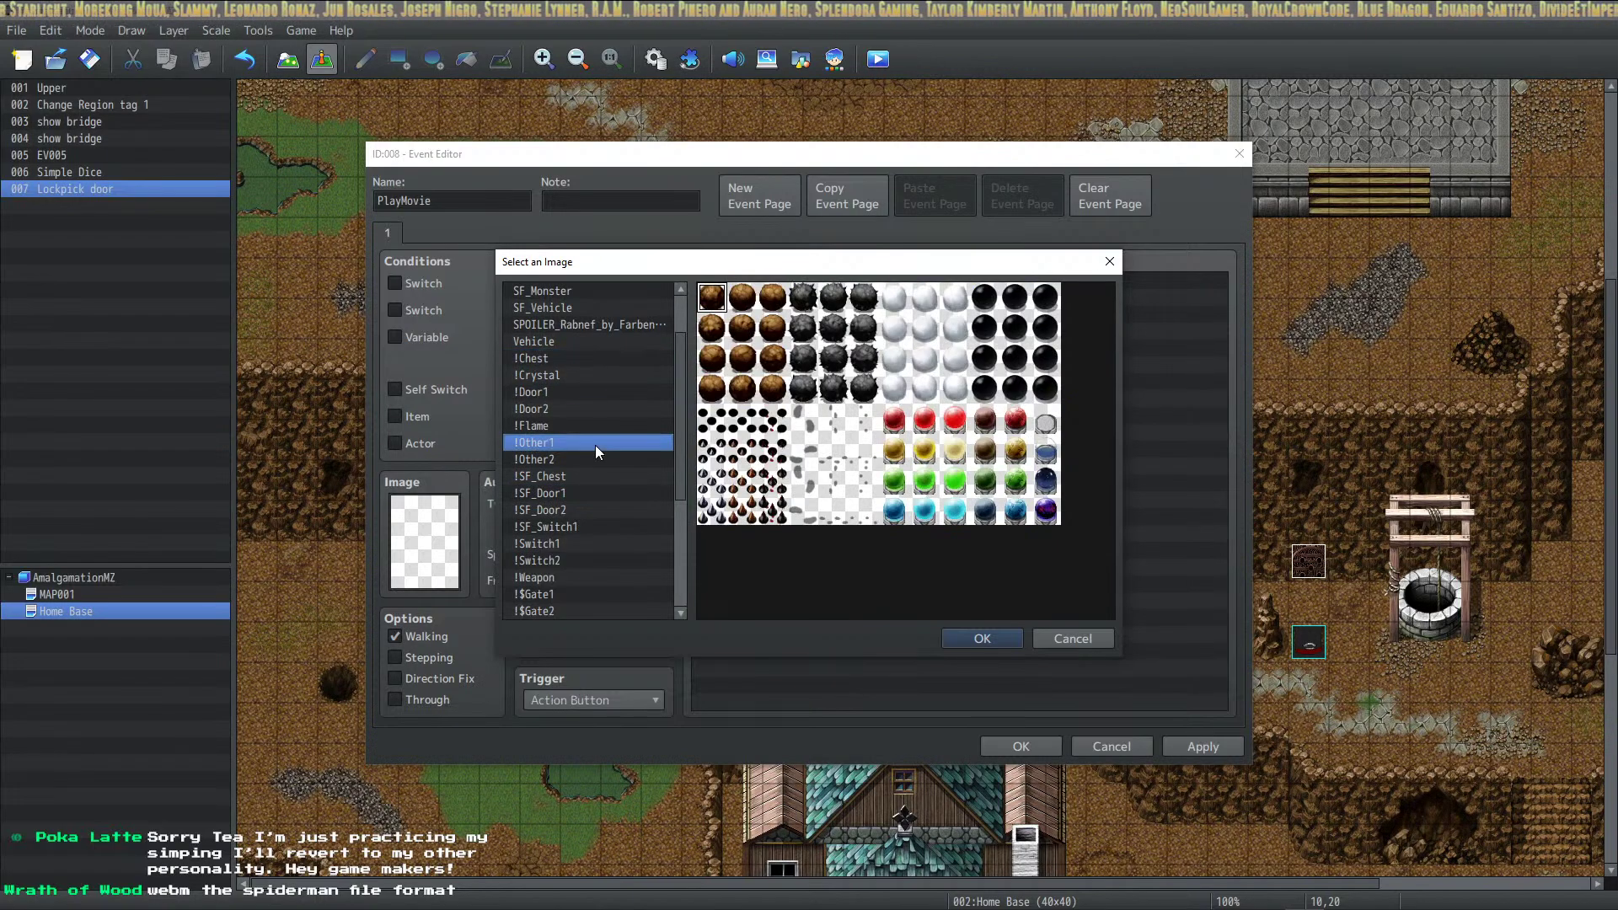
click(590, 512)
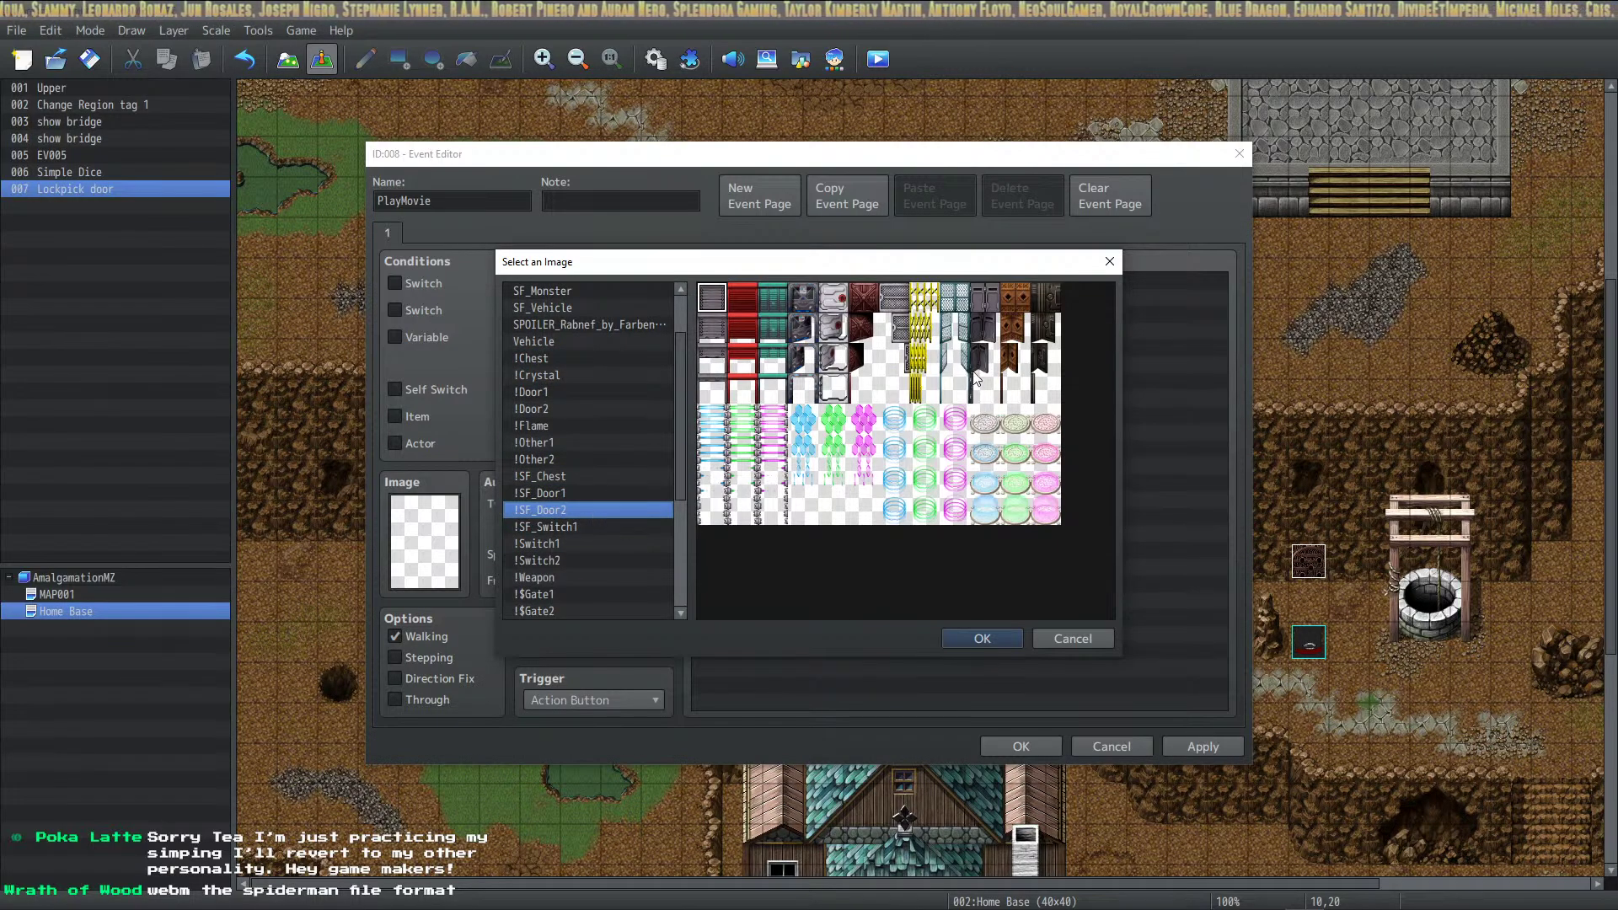
double_click(806, 415)
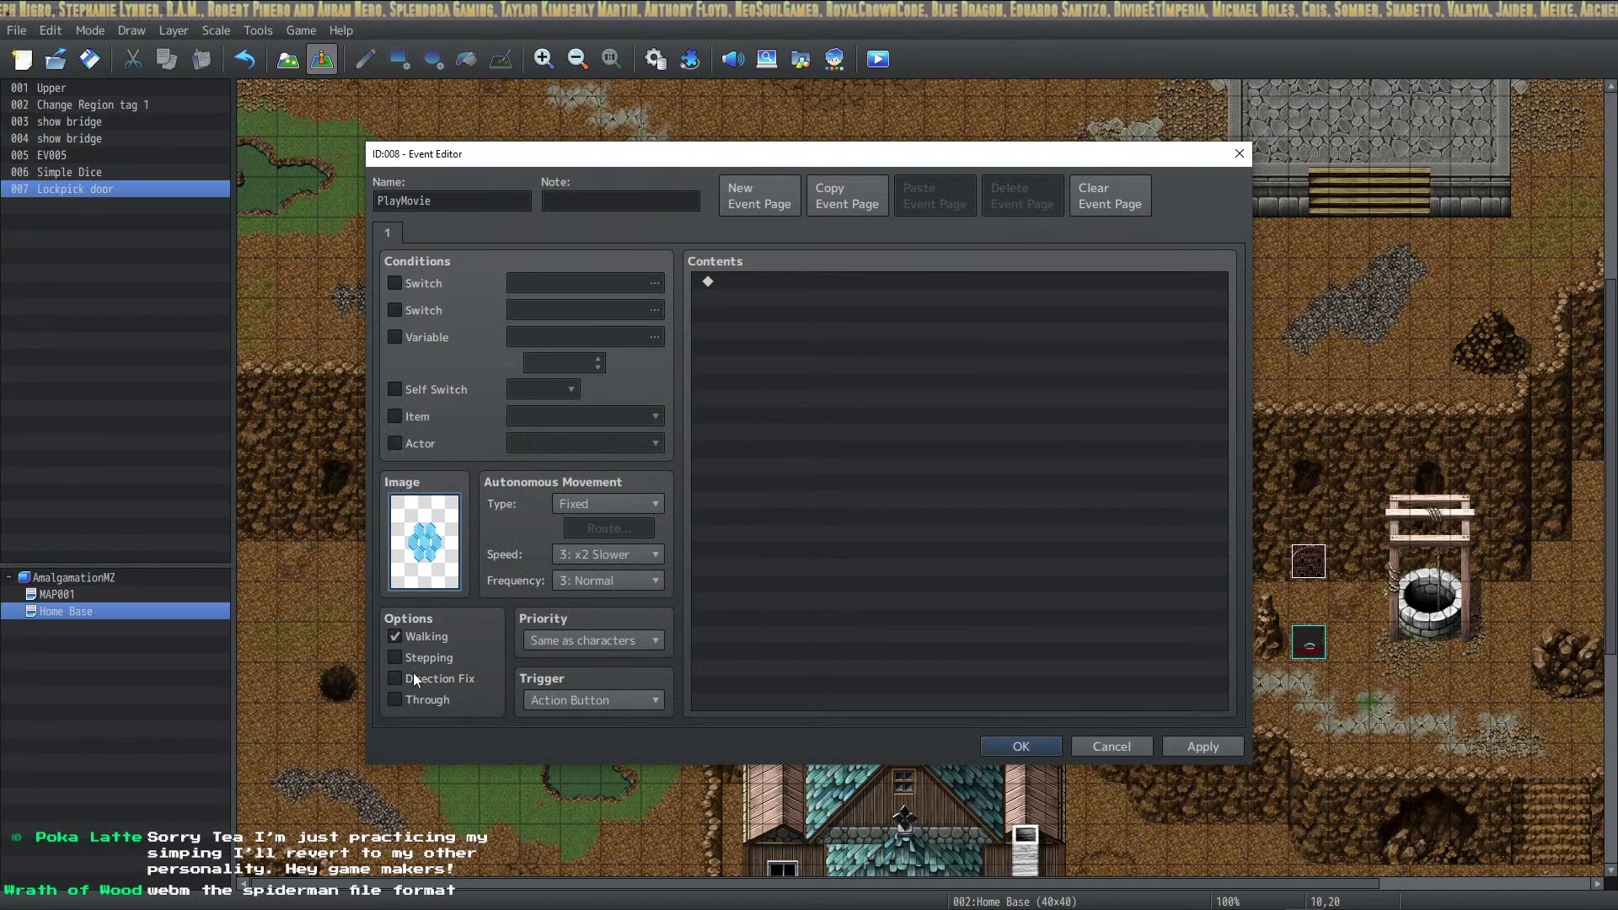
Enable Stepping and Direction Fix for the event, with speed 5: x2 Faster and frequency 5: Highest
click(431, 658)
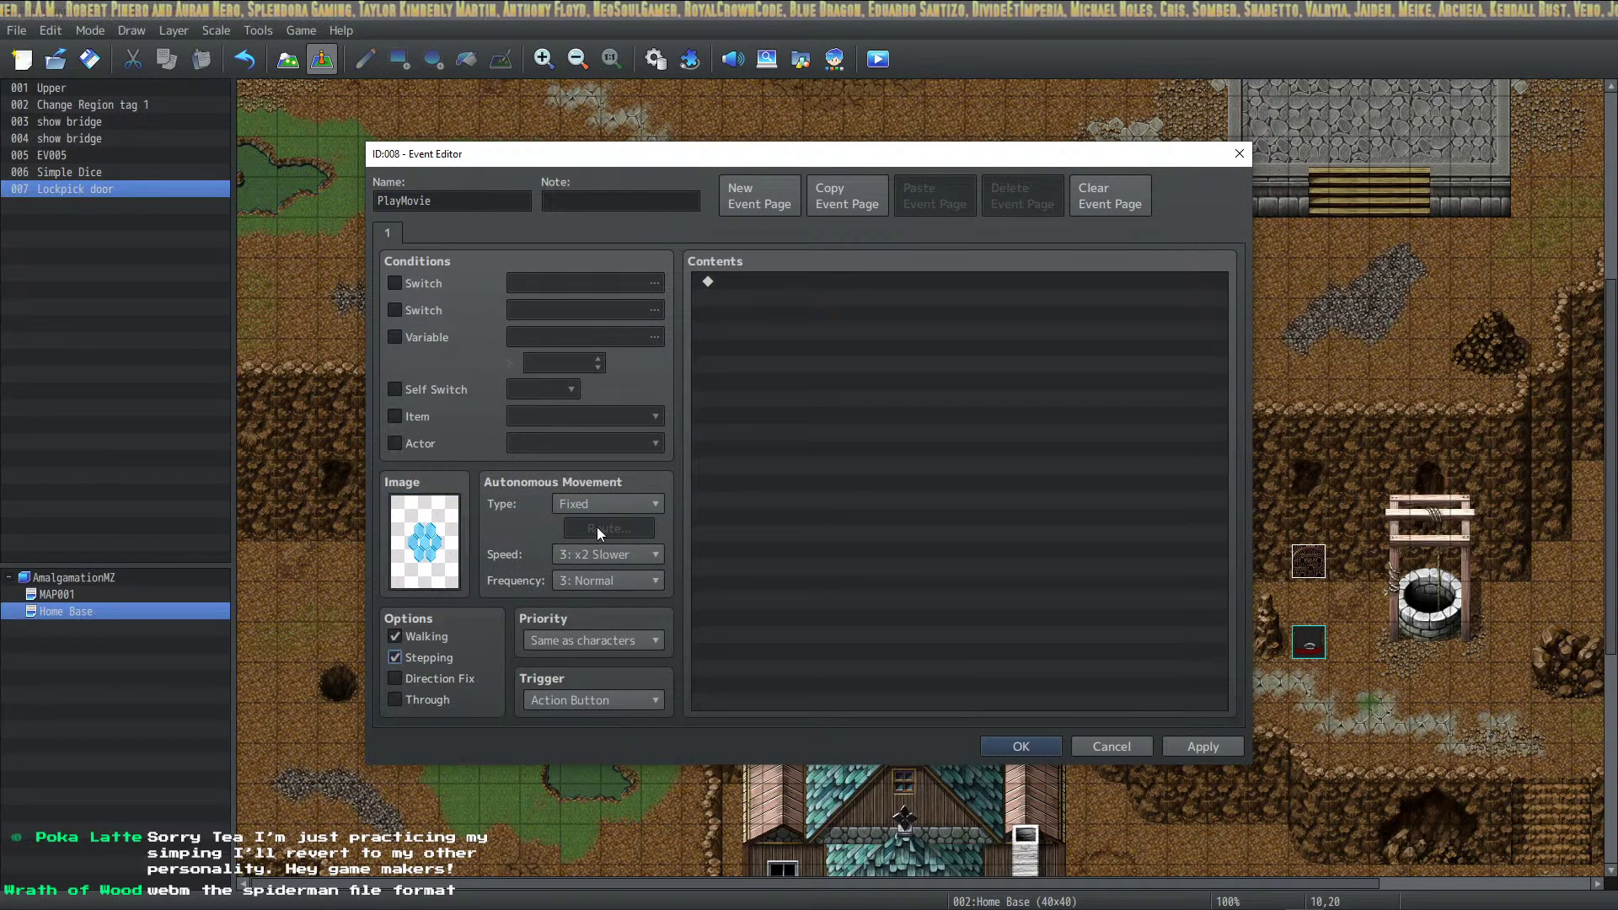
click(605, 552)
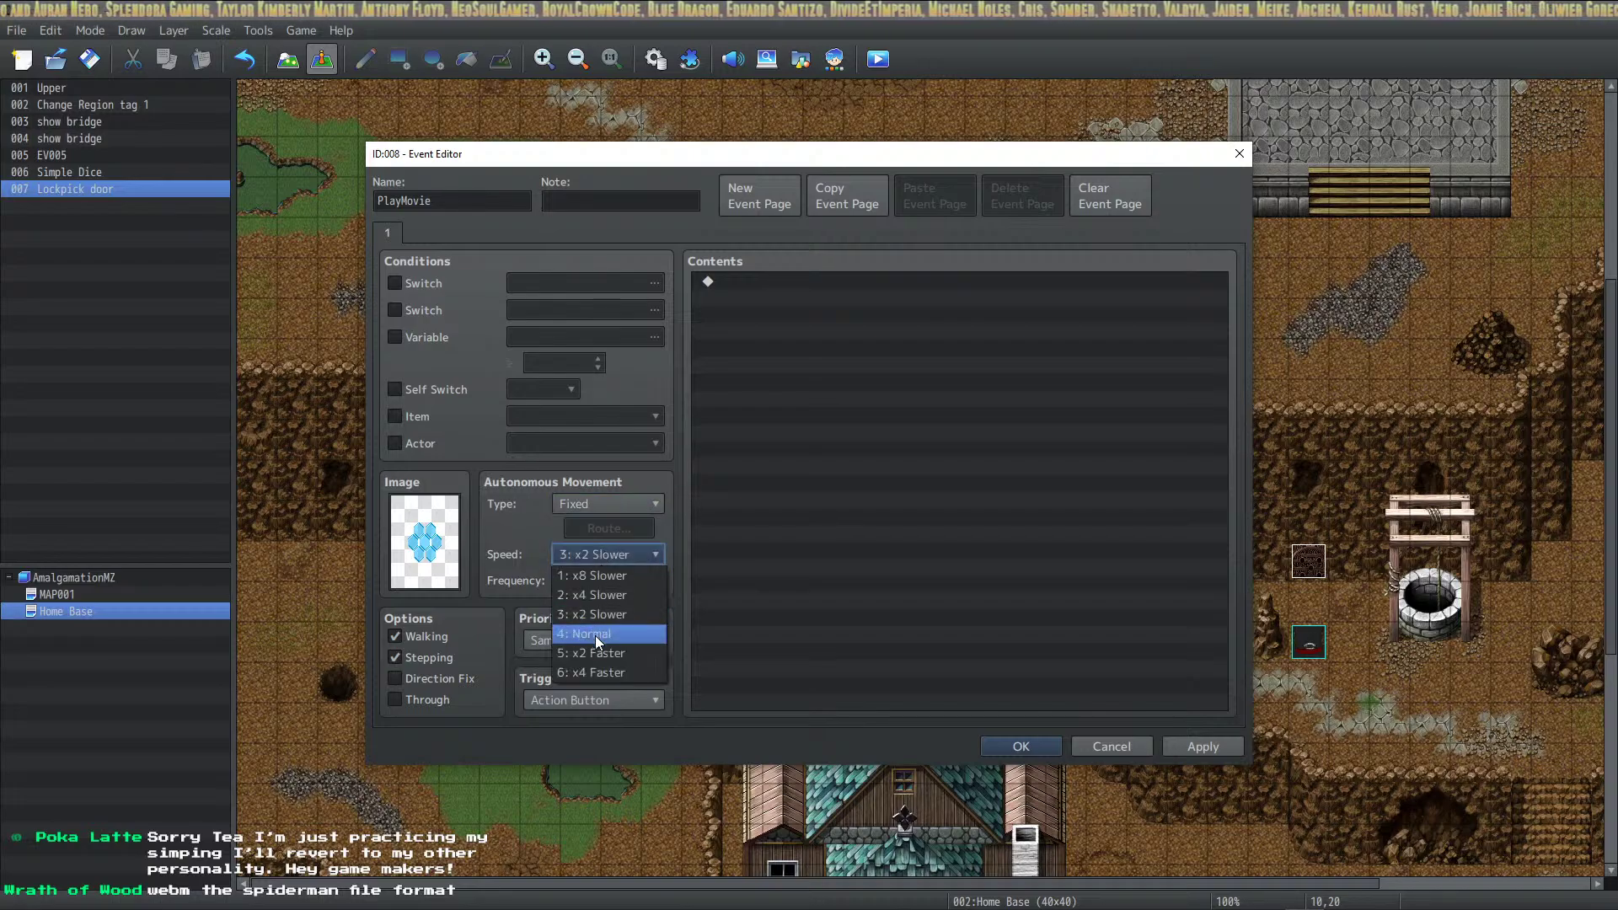
click(600, 654)
click(602, 581)
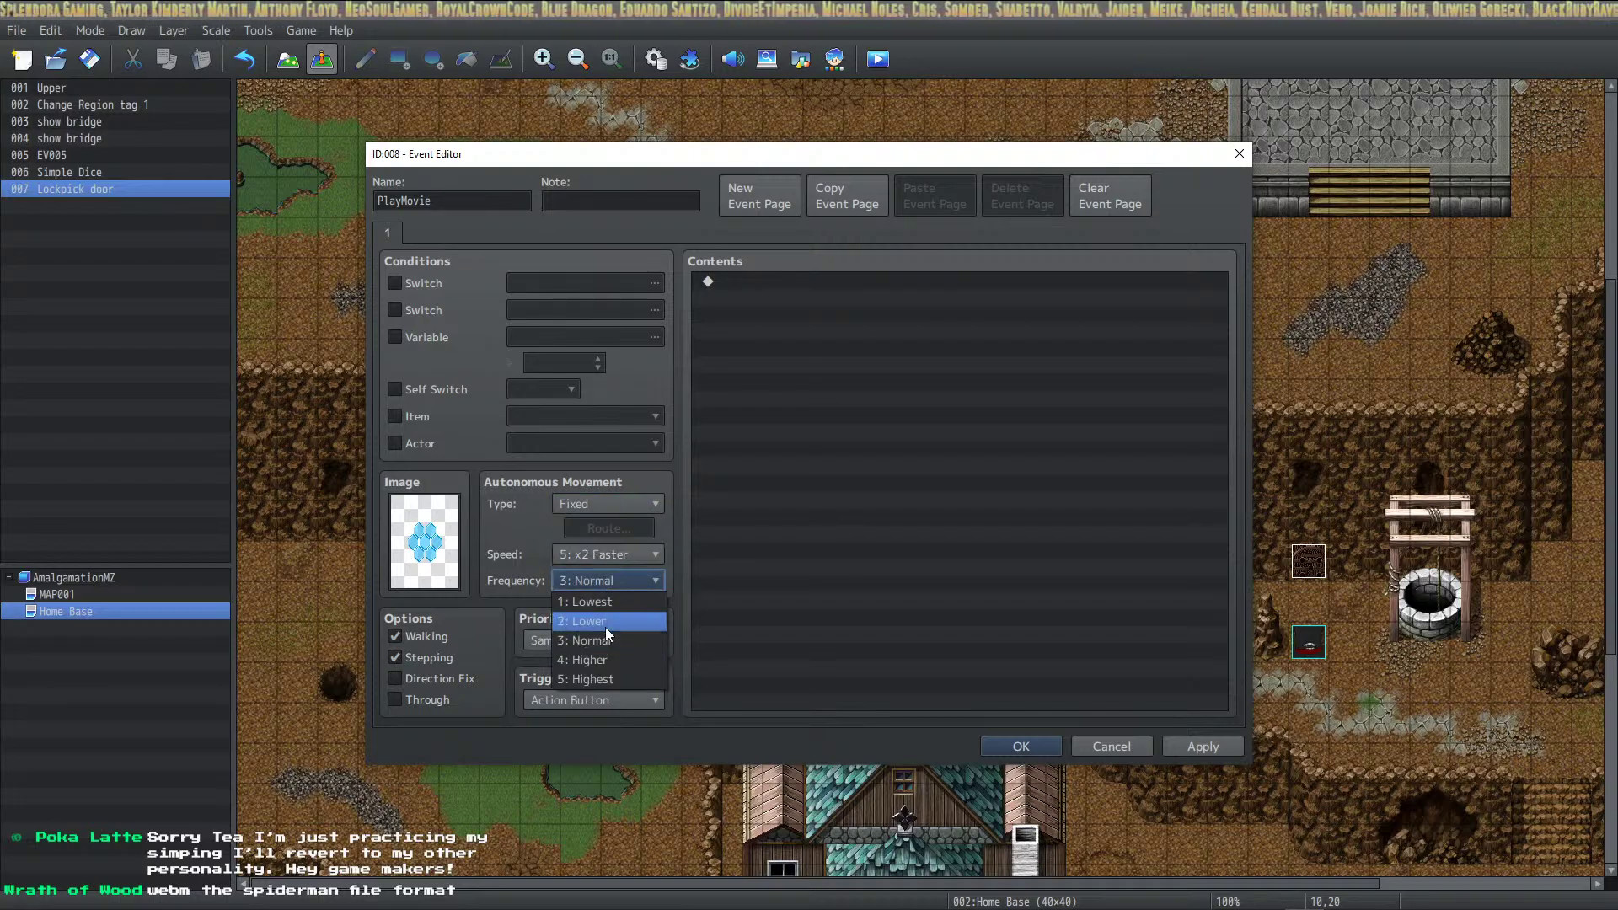
click(611, 680)
click(605, 502)
click(605, 503)
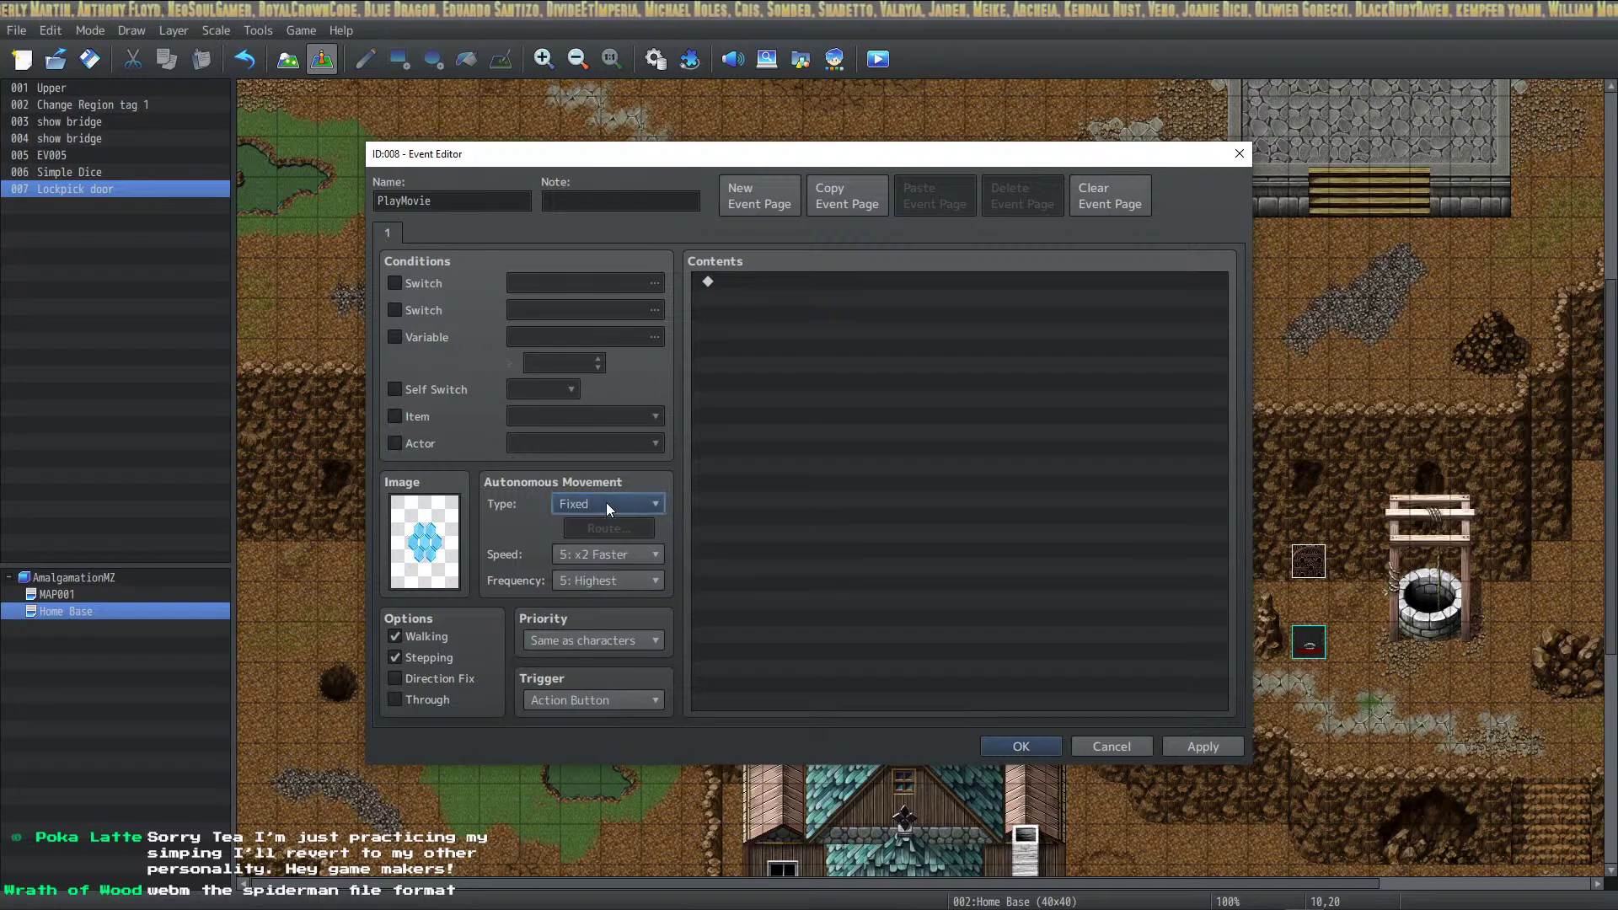
click(427, 679)
right_click(829, 316)
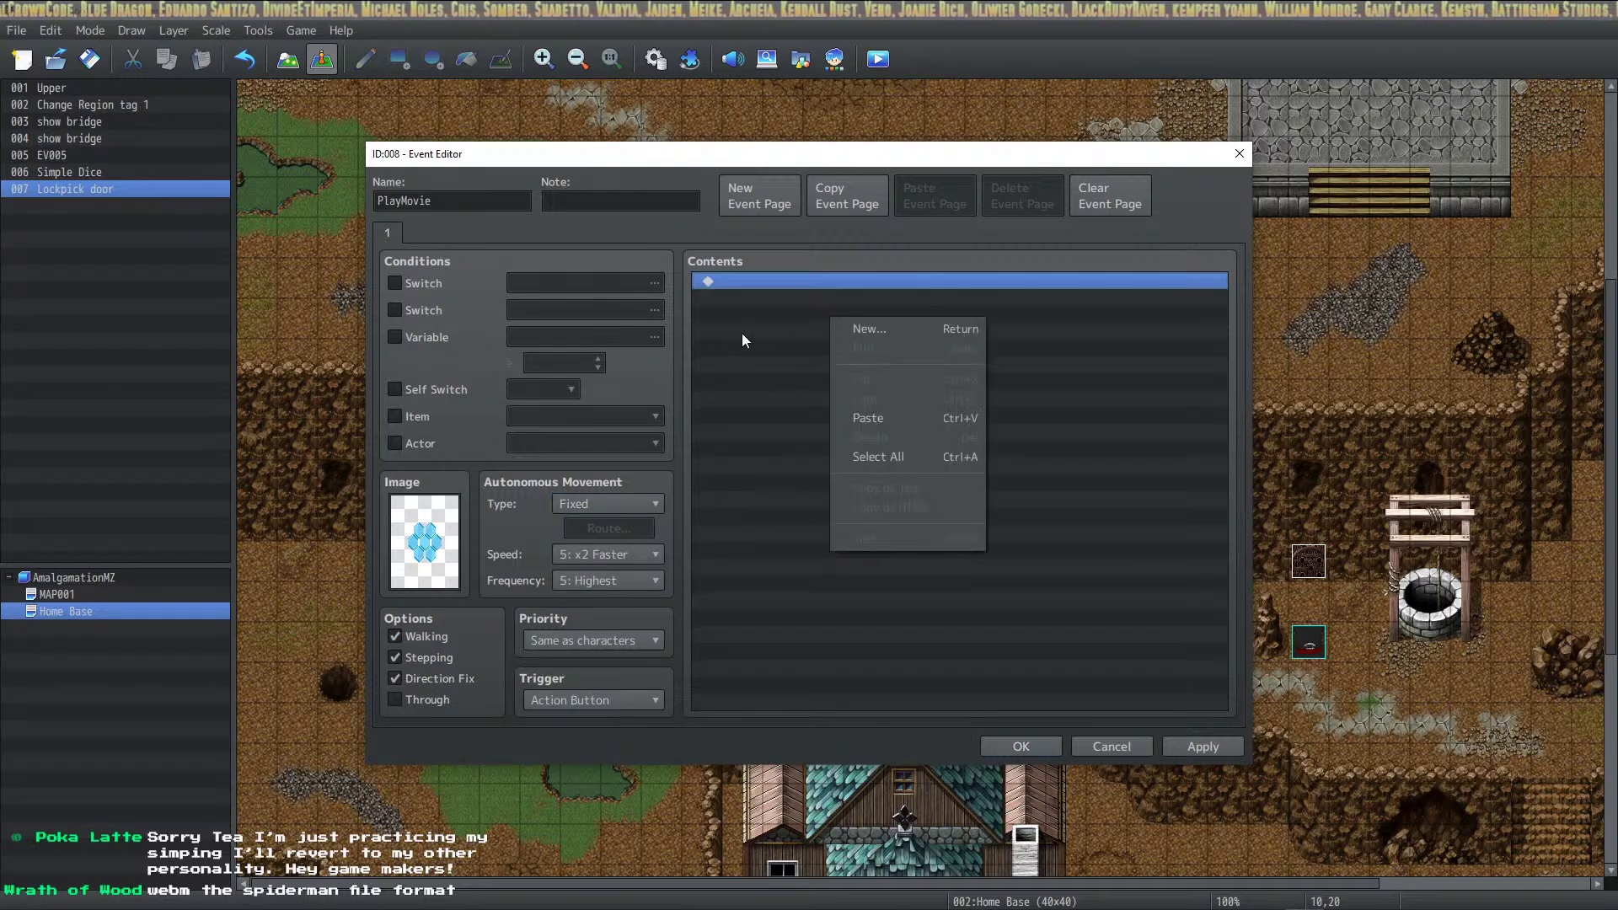
click(770, 291)
right_click(770, 294)
click(814, 307)
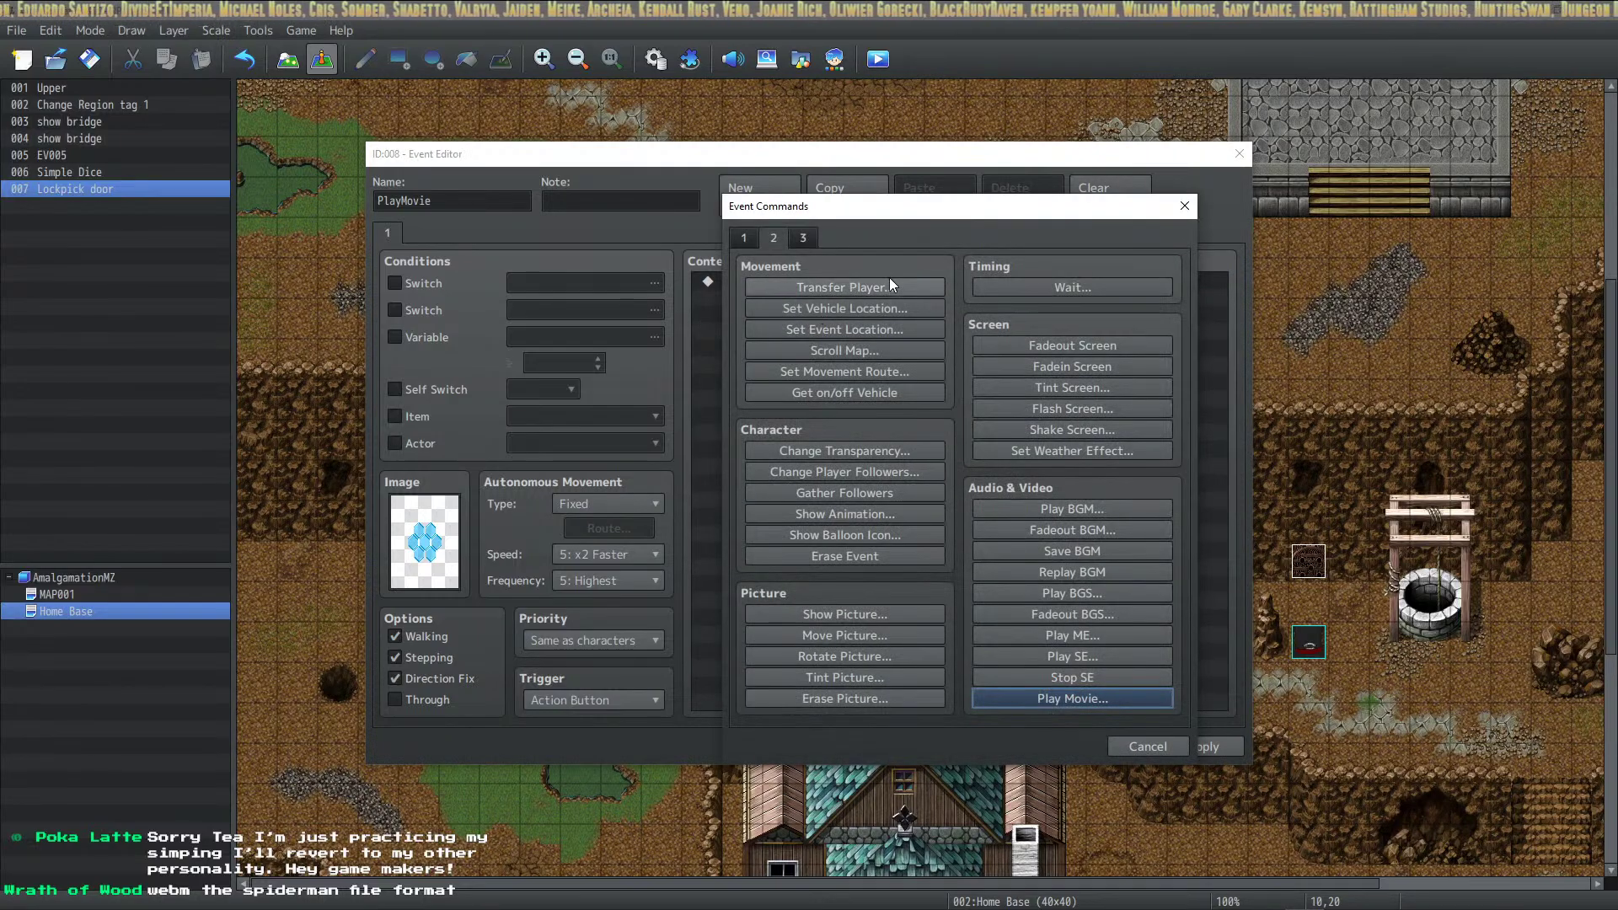
click(1135, 747)
Save the PlayMovie event to the Home Base map
click(1034, 746)
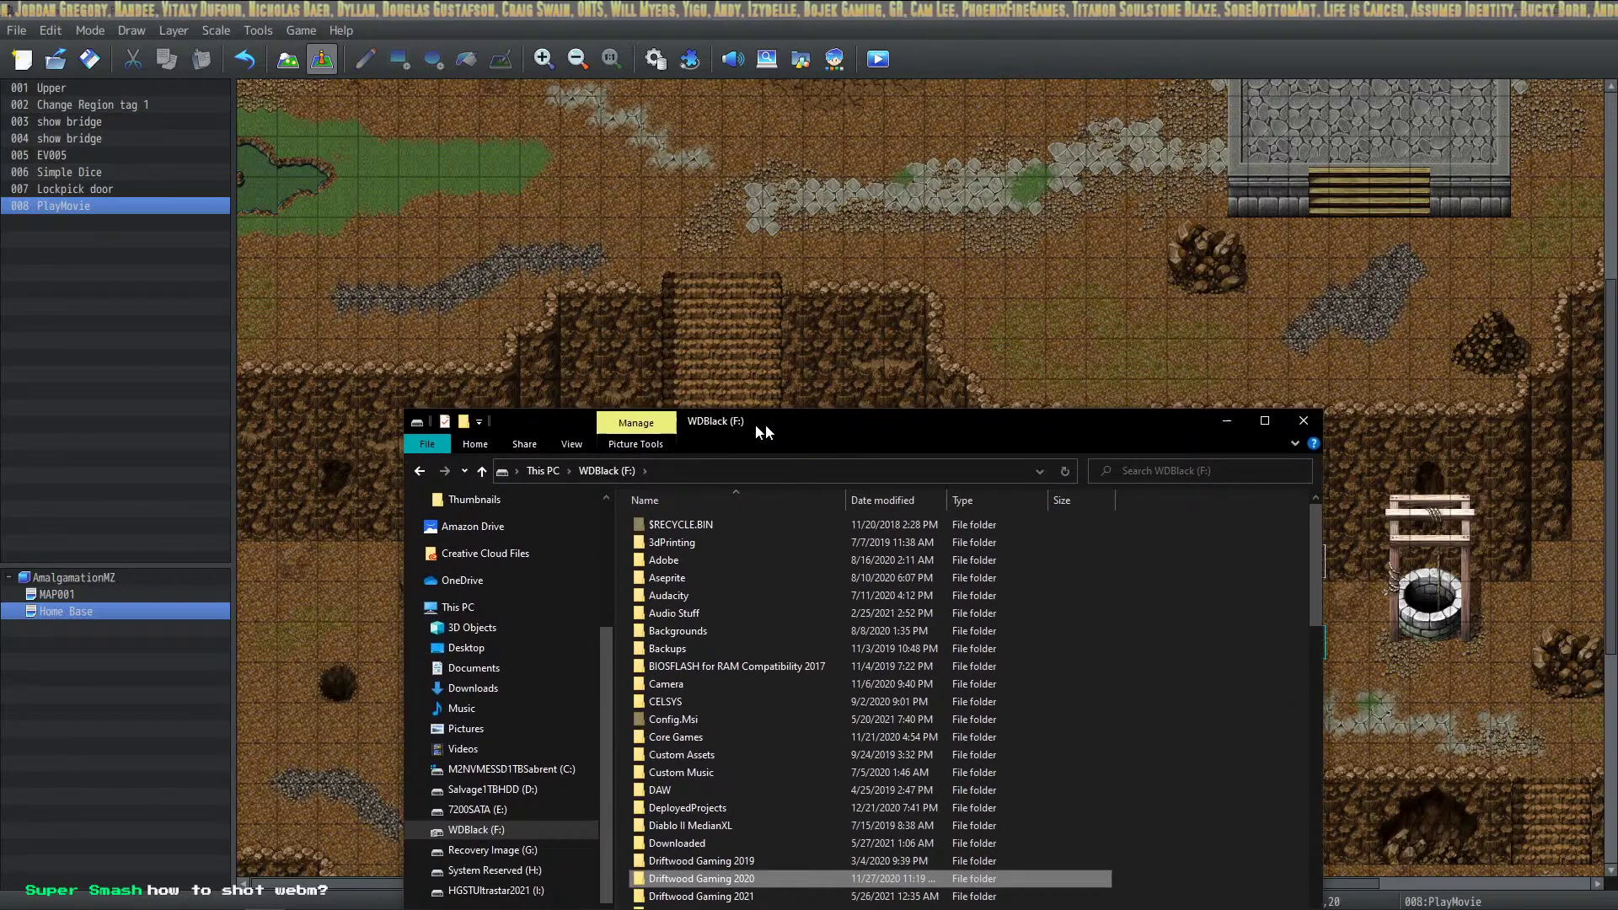
Switch to File Explorer, look through FL\MYCREATIONS on WDBlack (F:) for the rap video, and glance at the VEGAS project
drag(765, 423, 924, 423)
scroll(903, 666, down, 6)
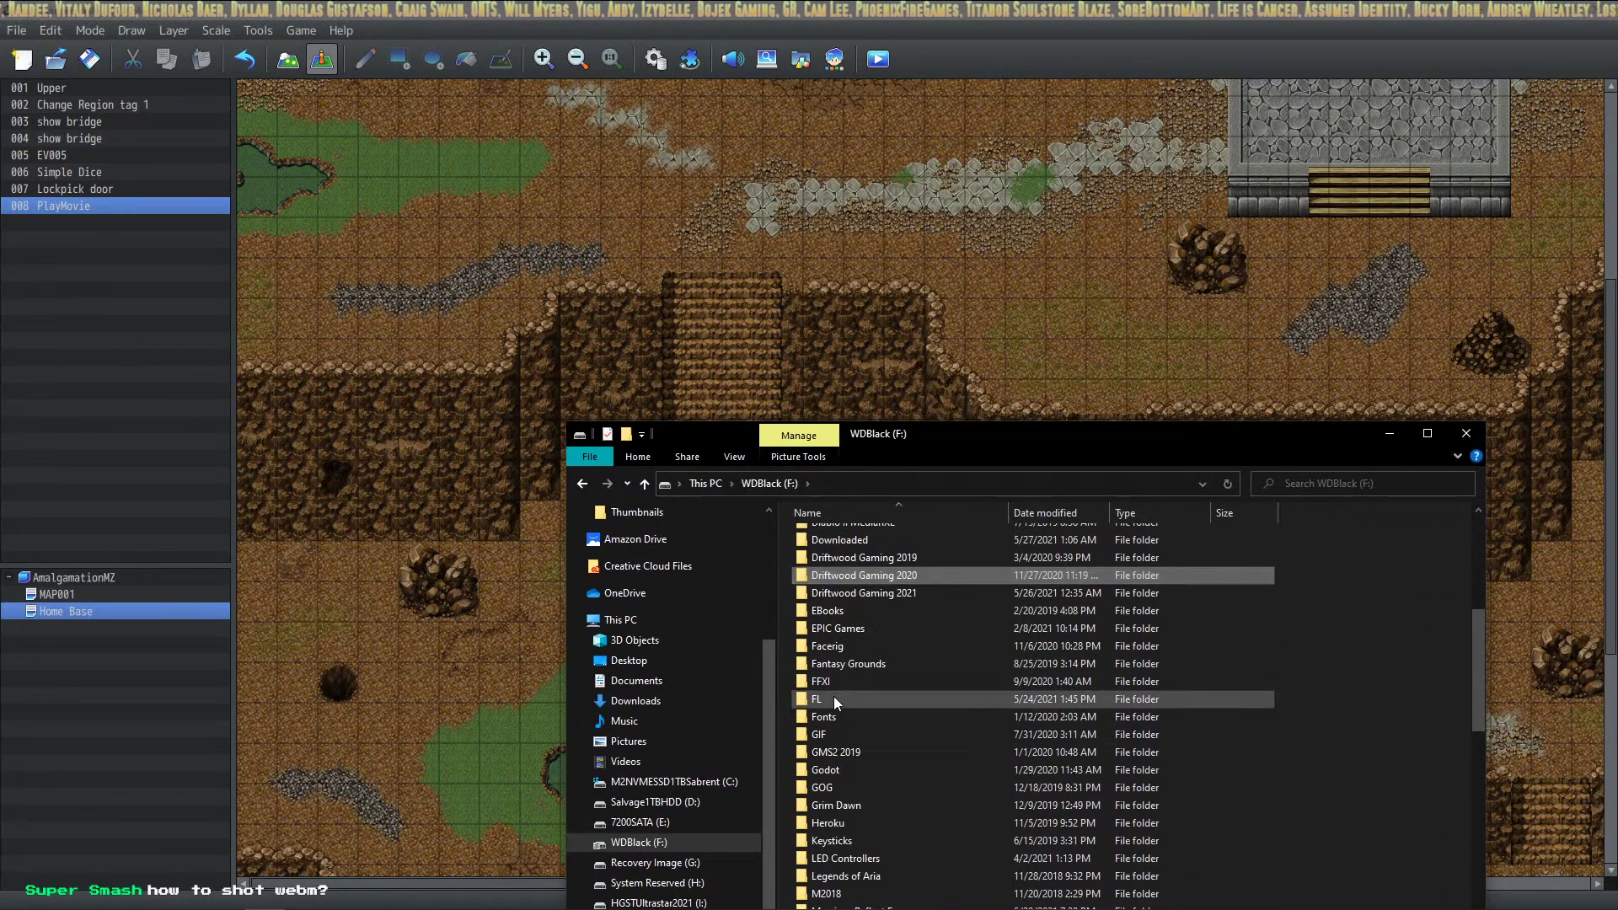
double_click(833, 696)
double_click(879, 605)
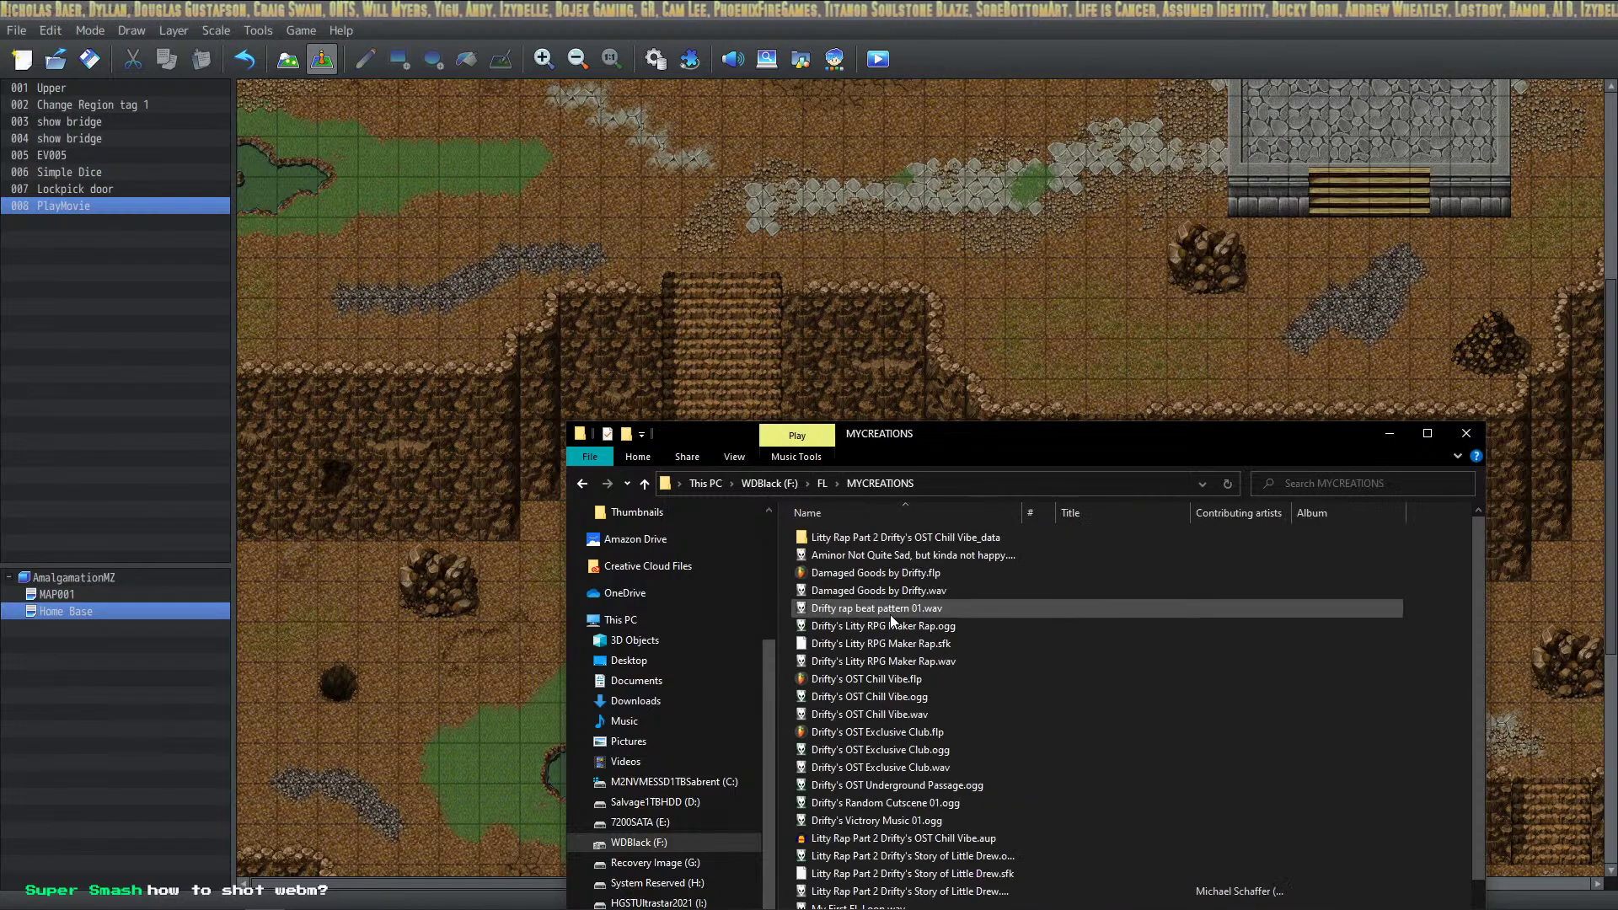
scroll(964, 626, down, 1)
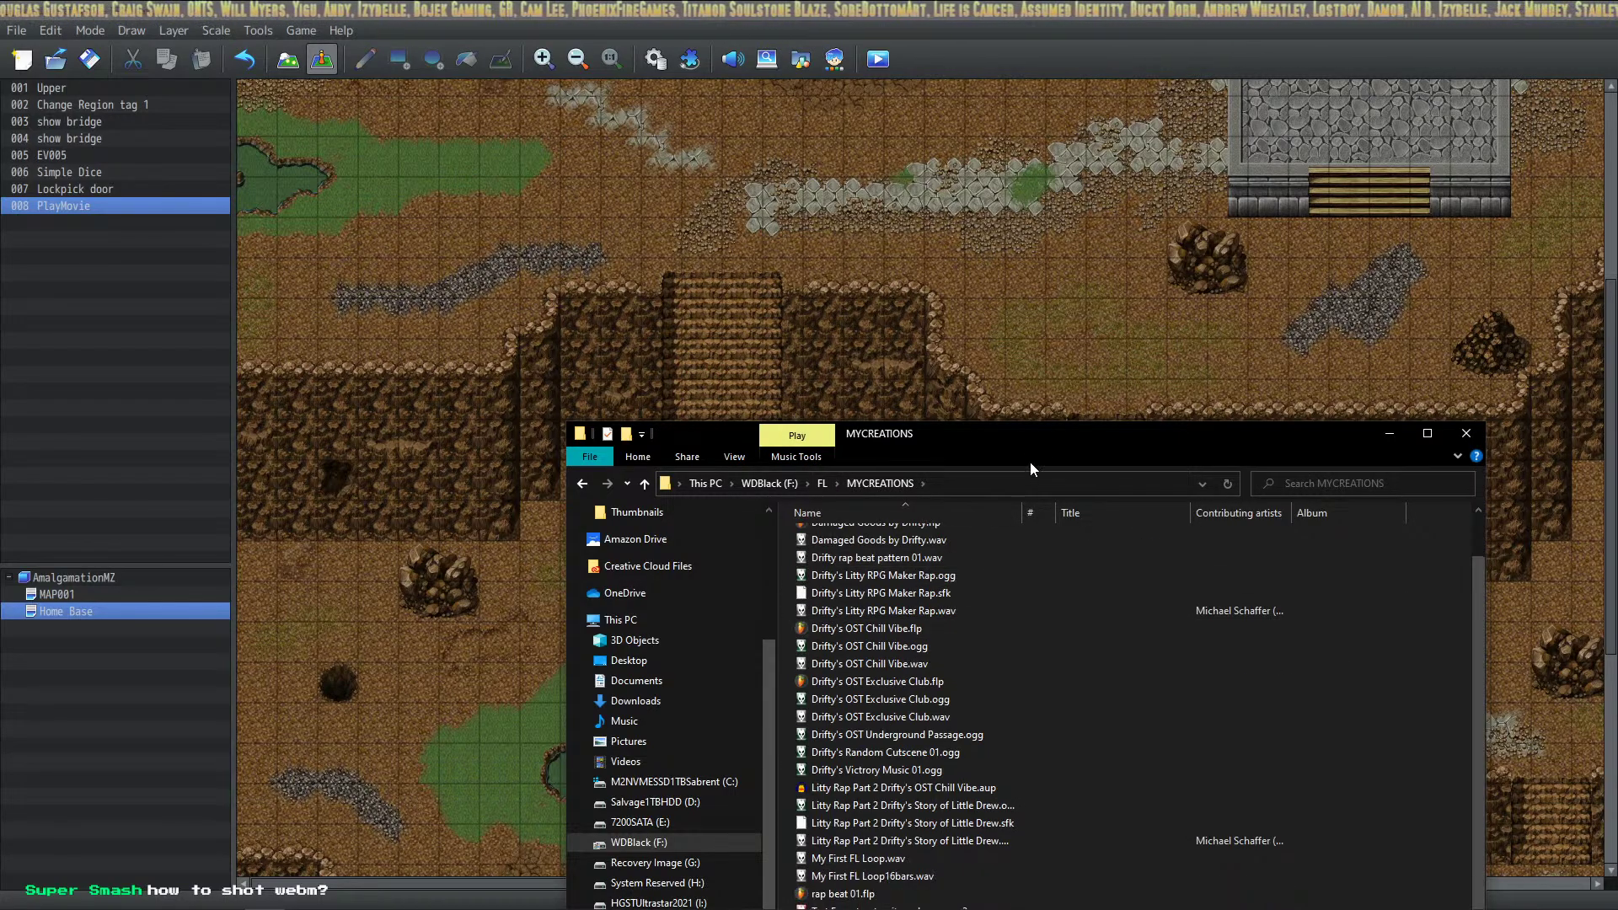
drag(1030, 462, 1049, 281)
scroll(978, 641, up, 1)
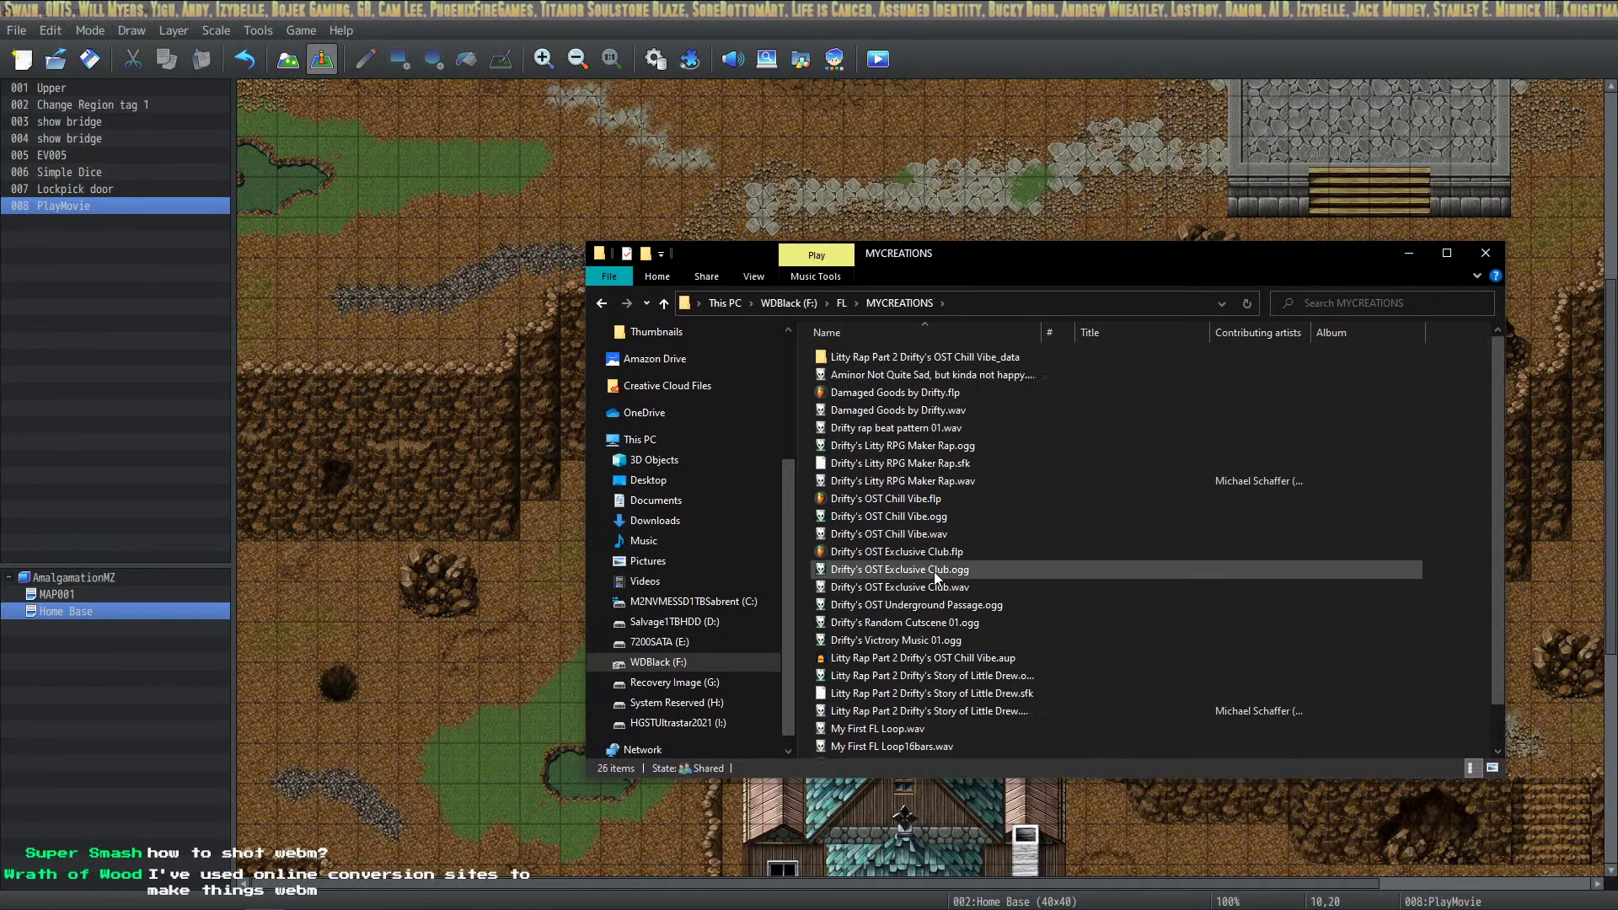
double_click(922, 359)
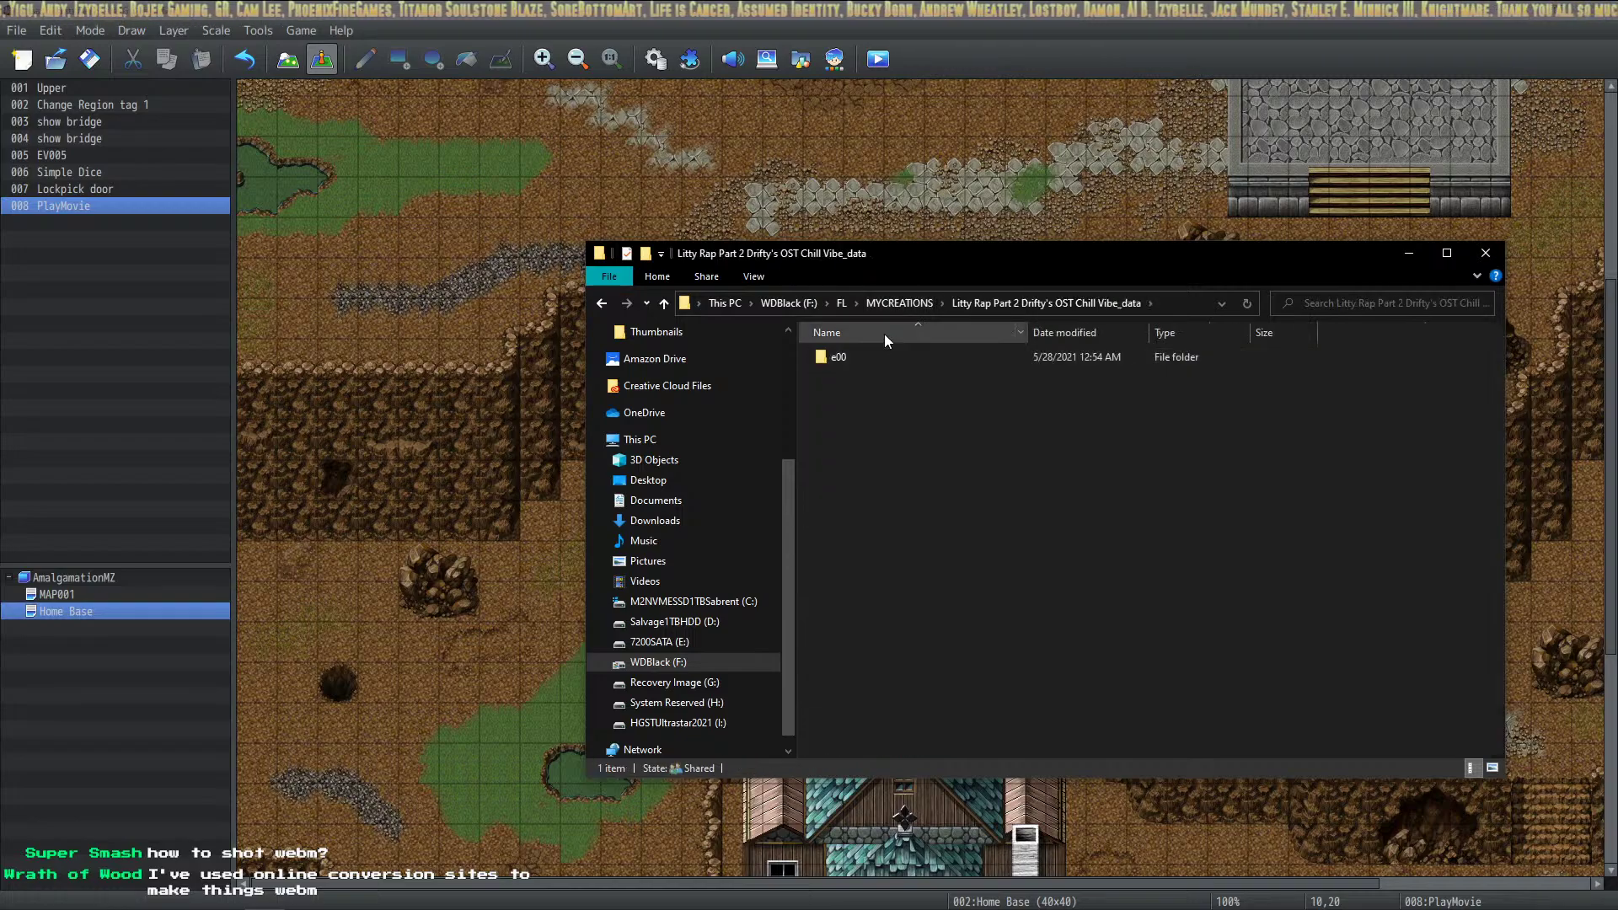
double_click(838, 355)
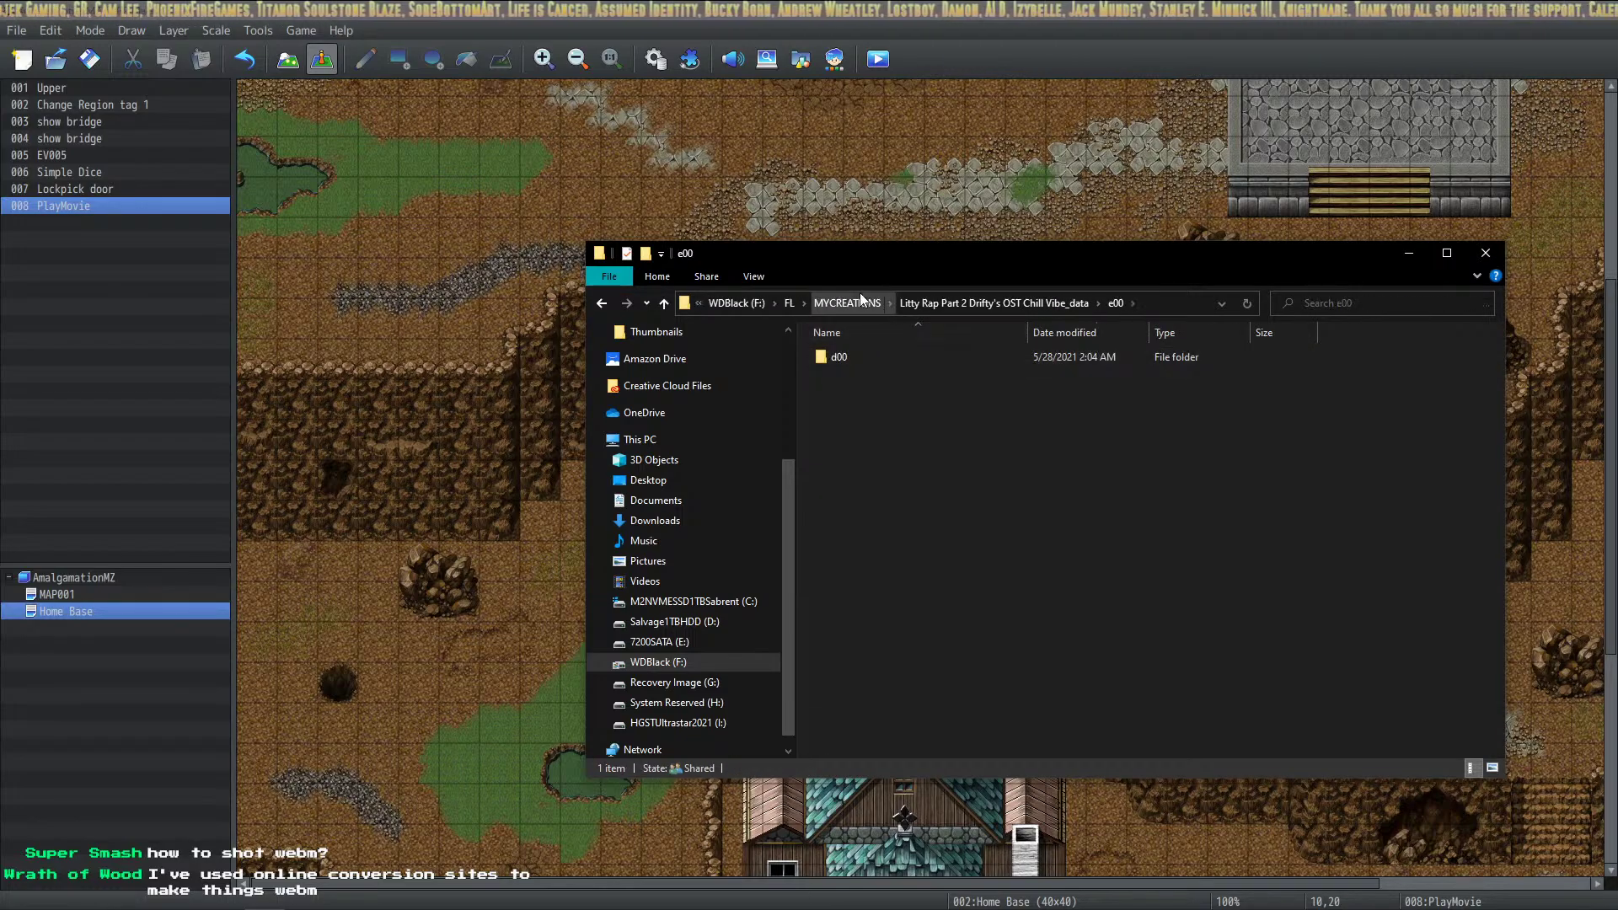
click(861, 302)
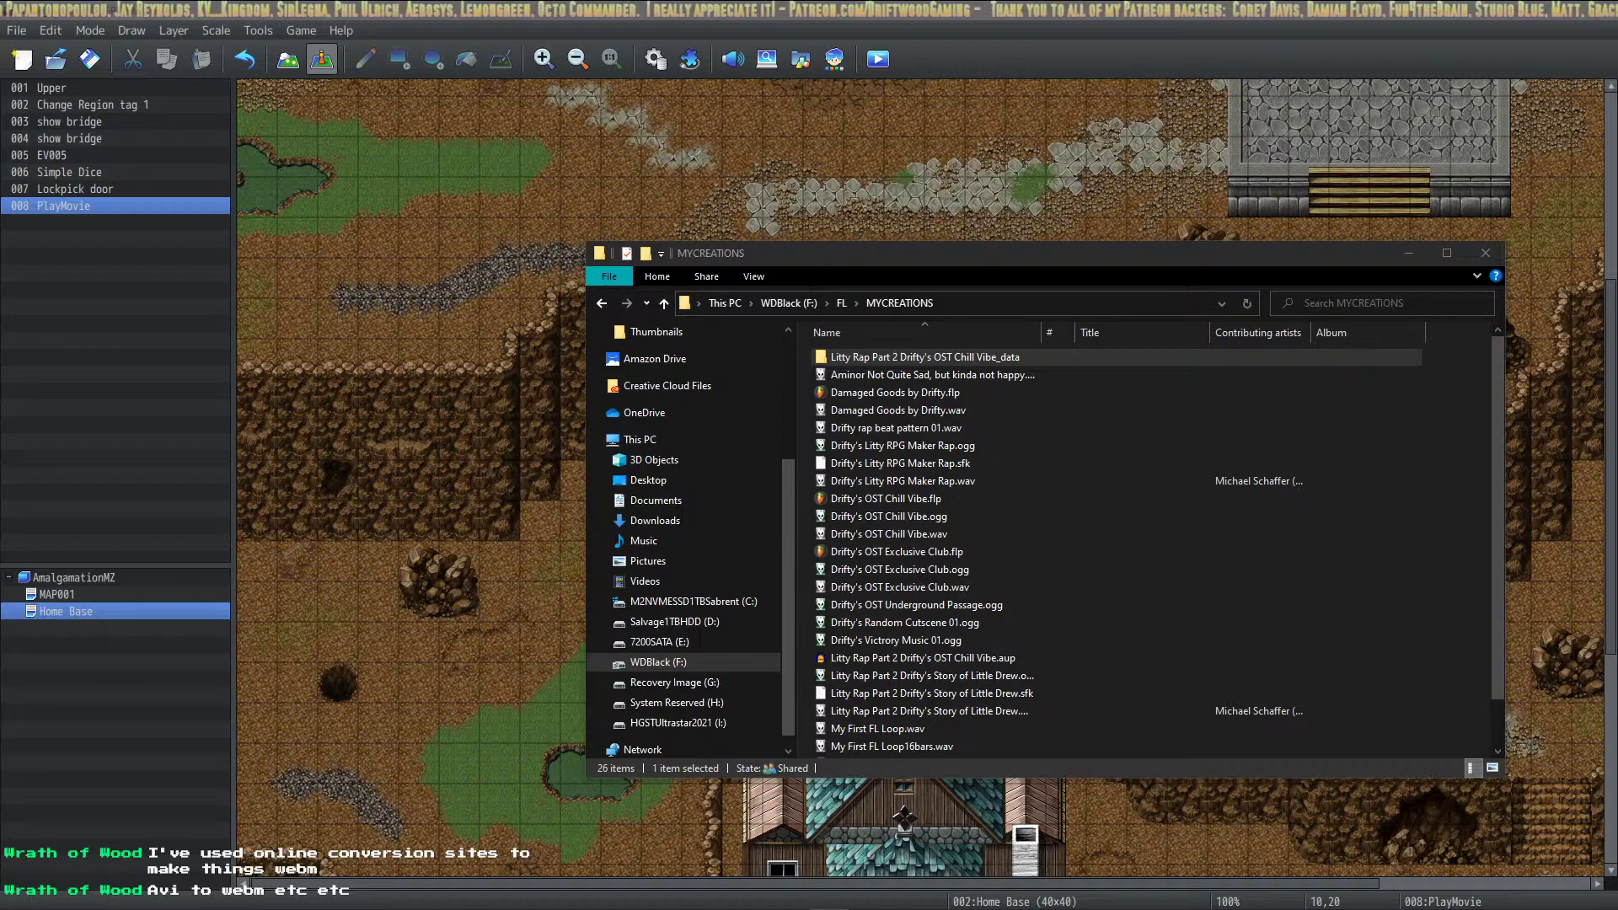
key(alt+Tab)
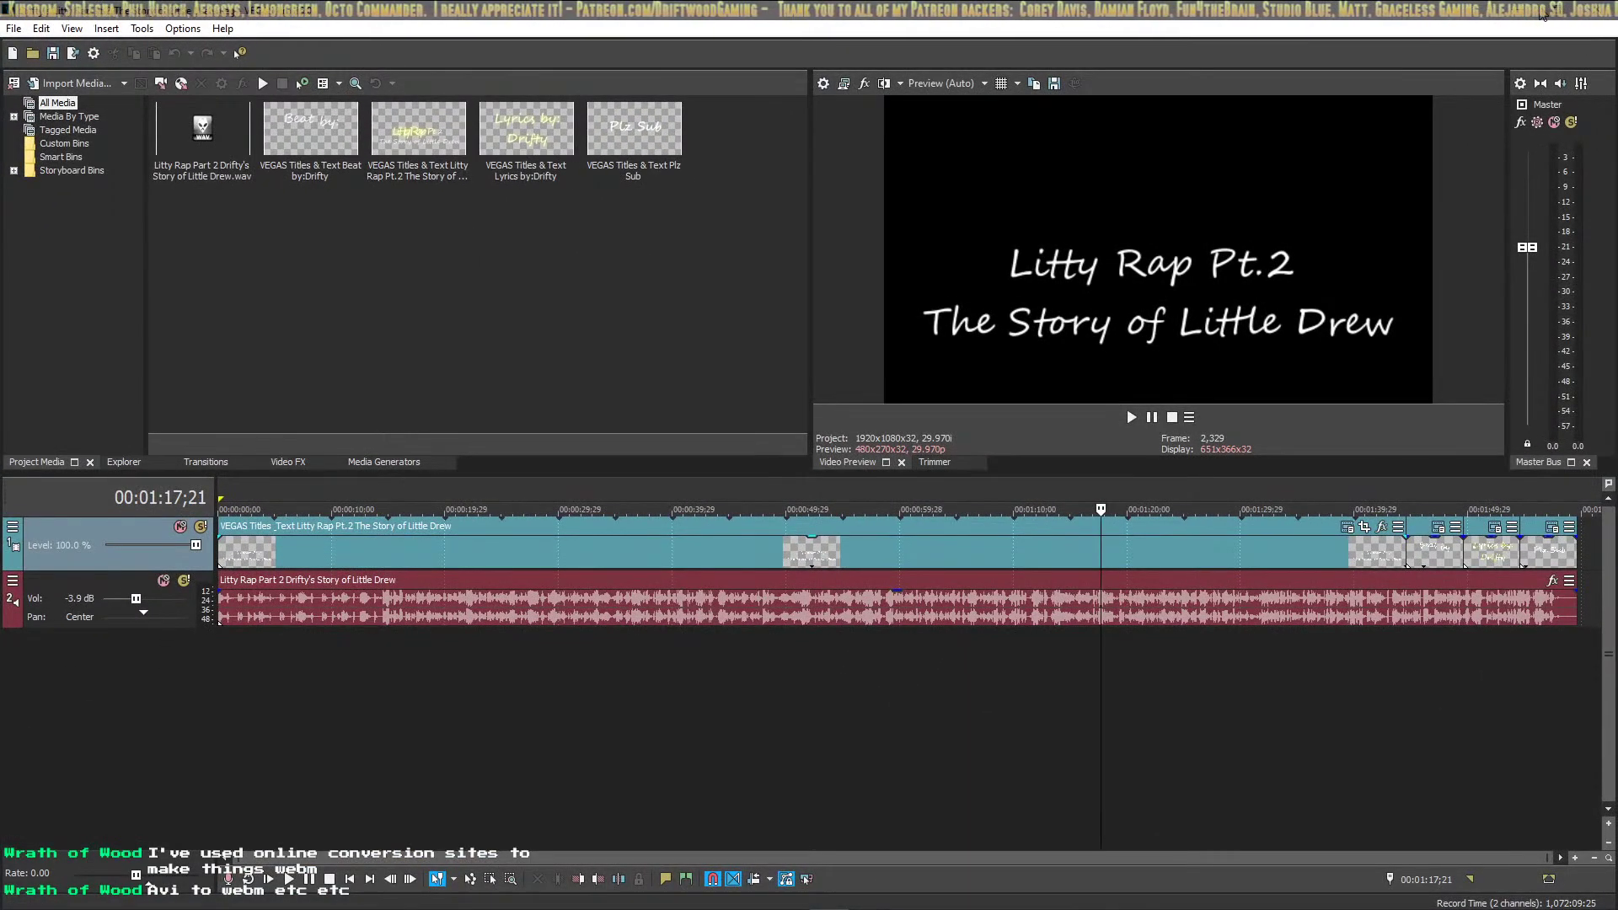
click(1539, 13)
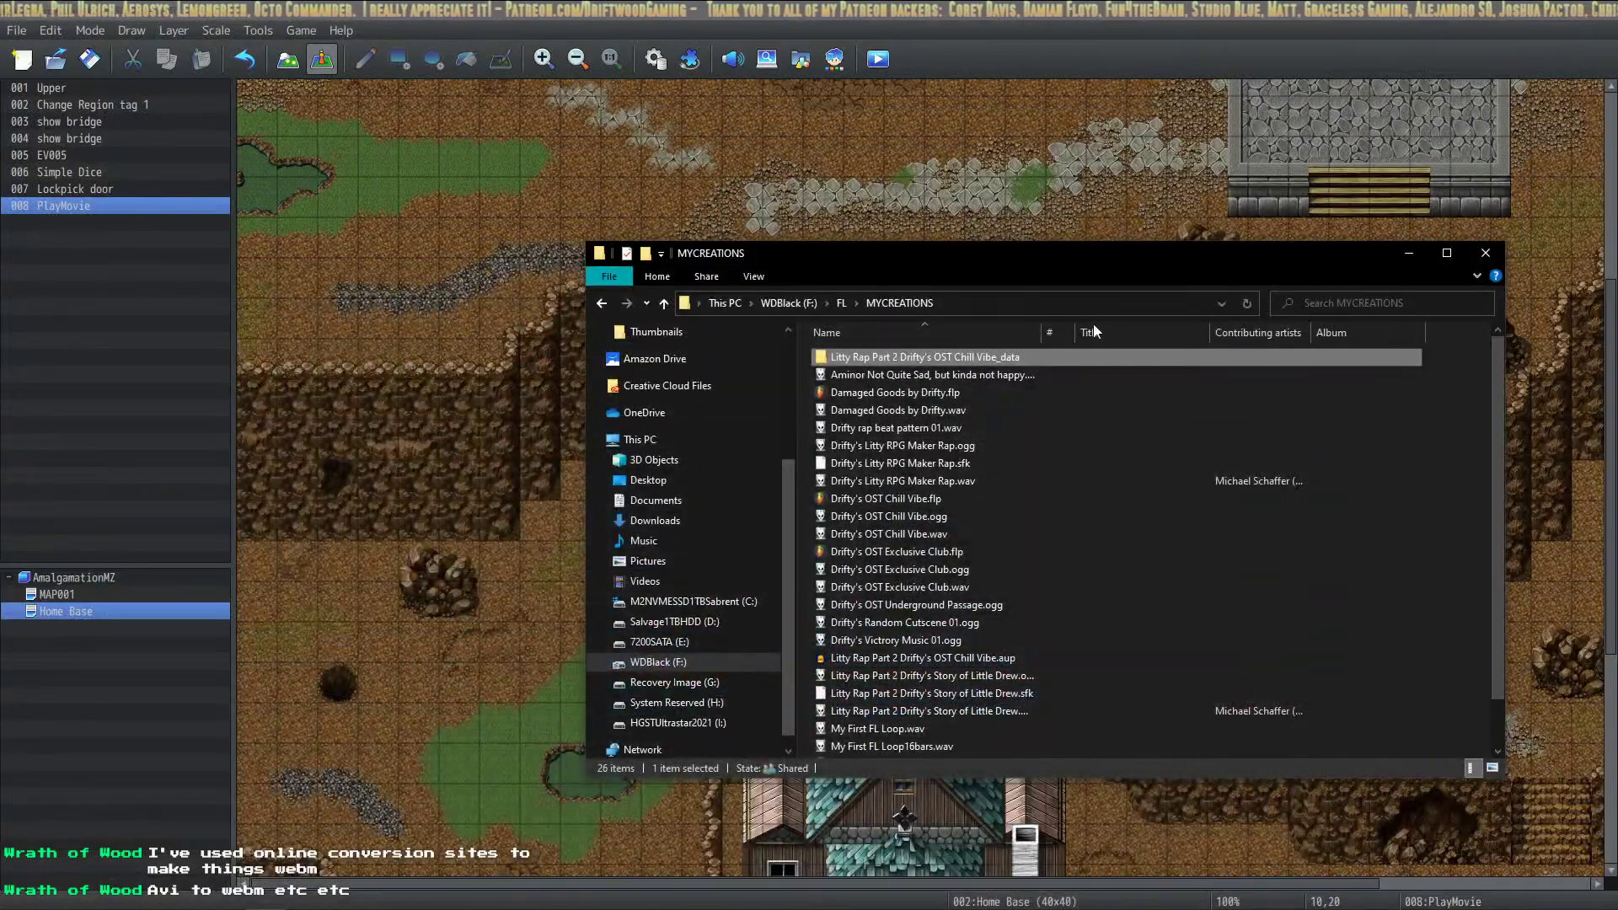
Find Drifty's Litty Rap Pt.2 The Story of Little Drew.mp4 in F:\Vegas16\2021 and copy it
click(784, 304)
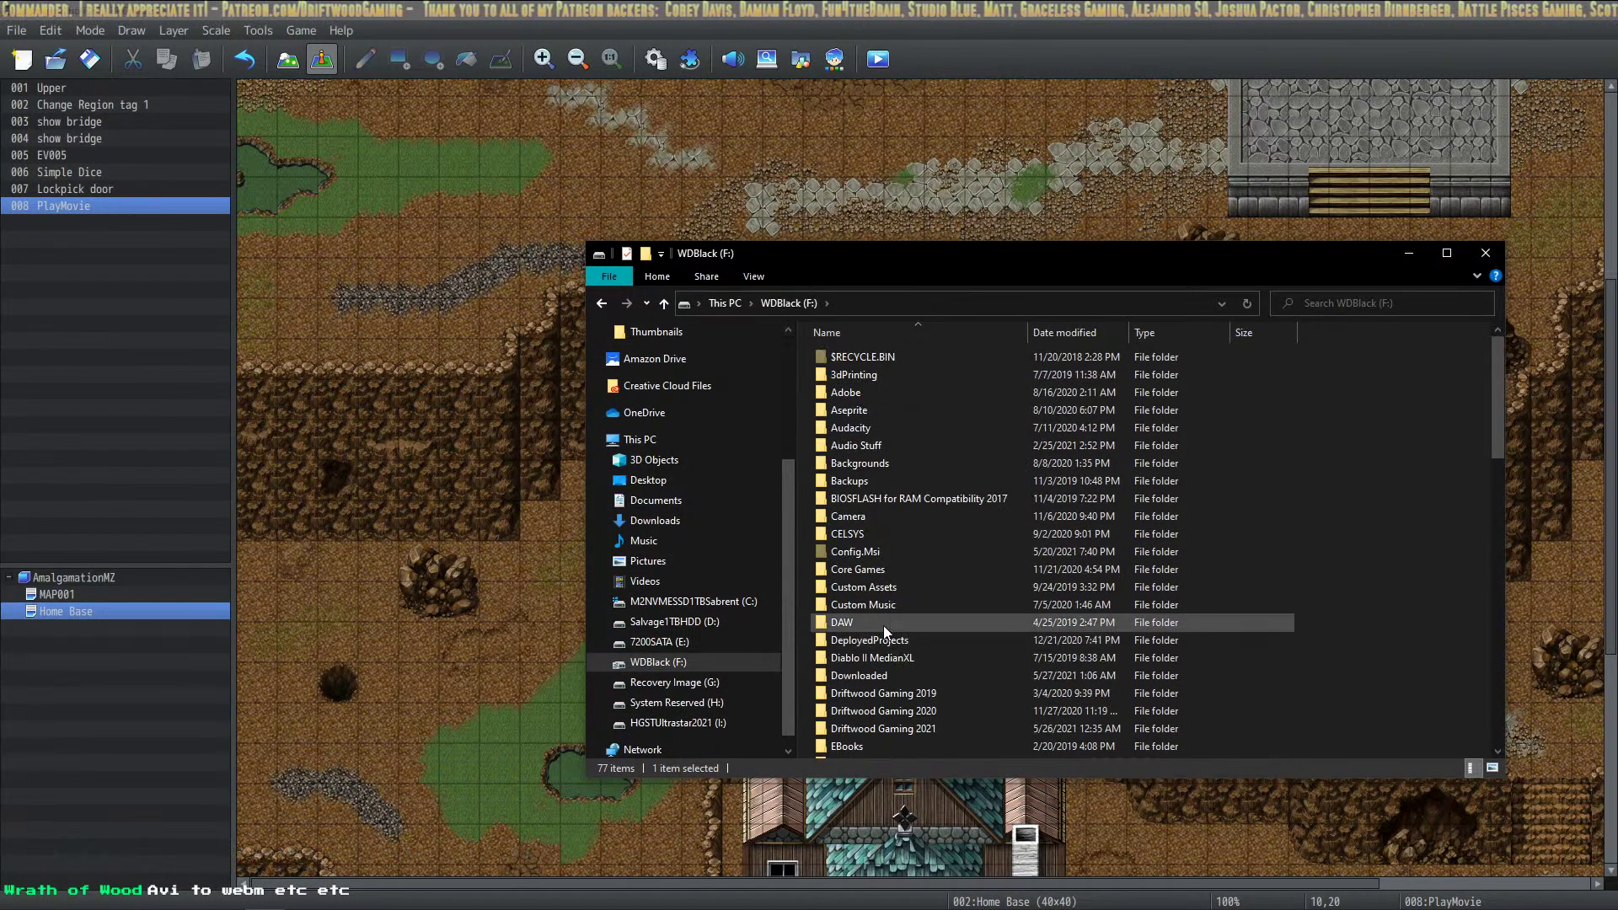
scroll(907, 556, down, 5)
scroll(907, 557, down, 5)
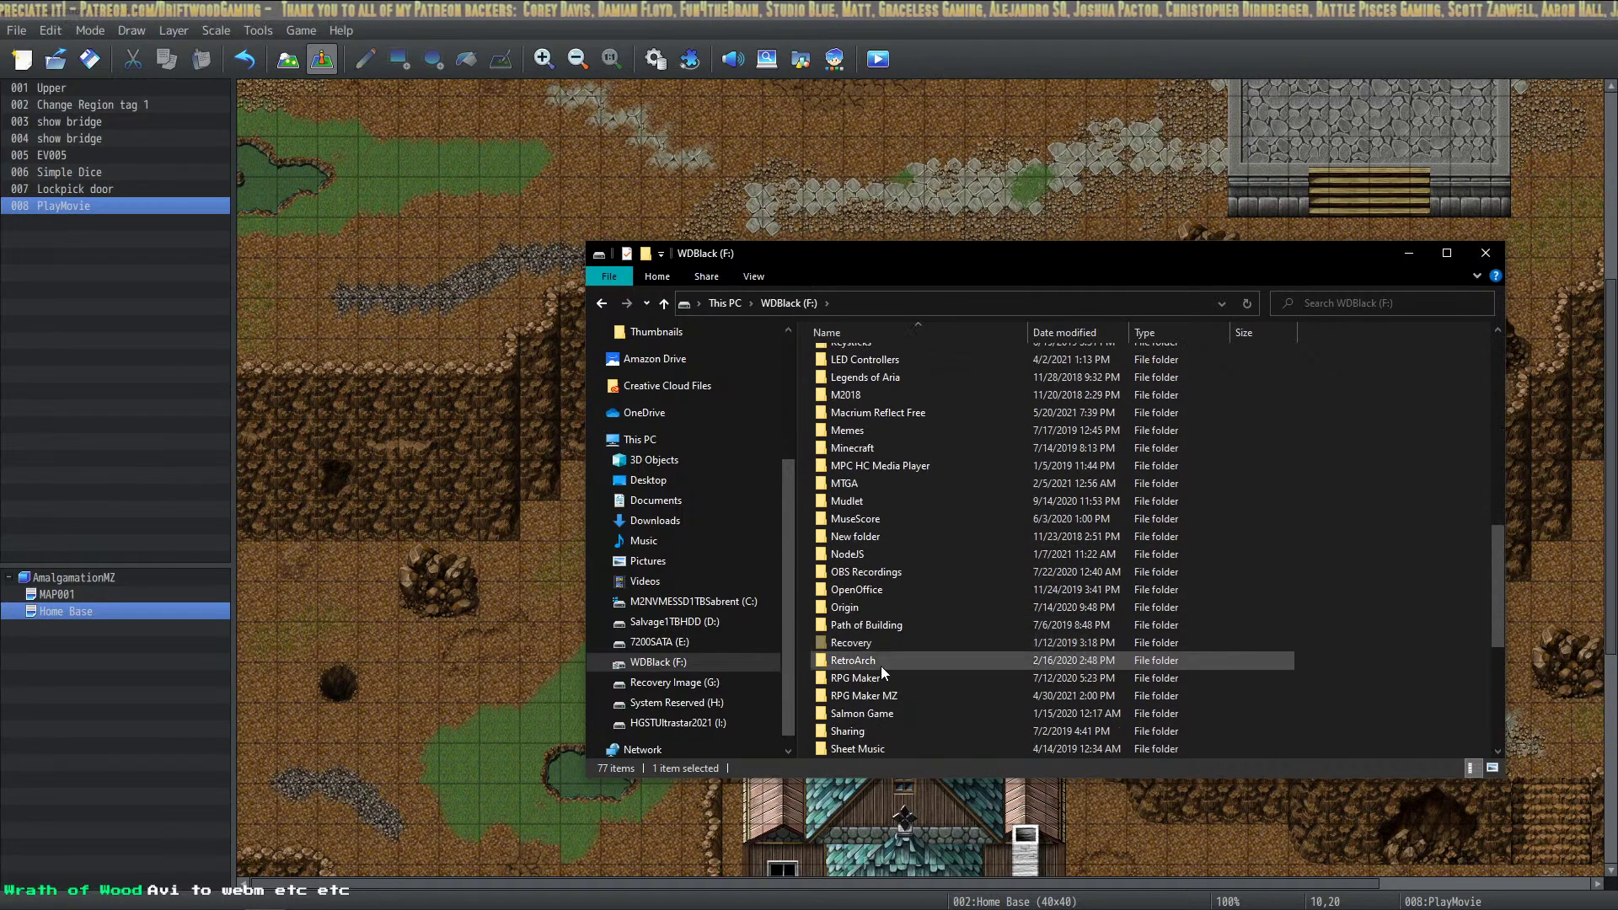
scroll(881, 700, down, 2)
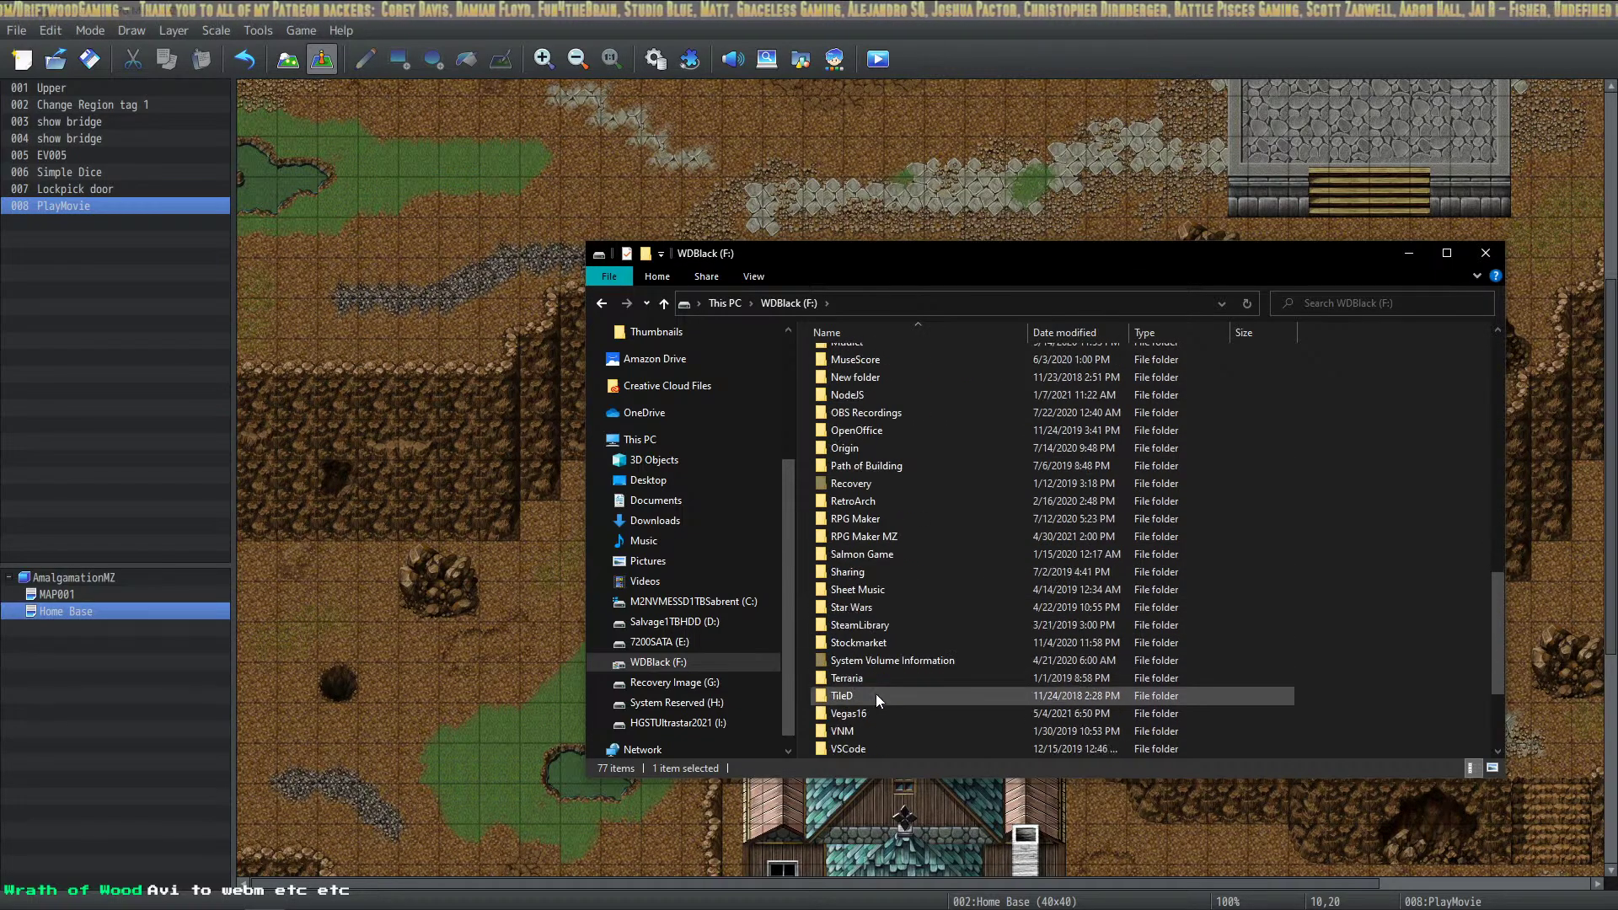
double_click(874, 712)
double_click(887, 365)
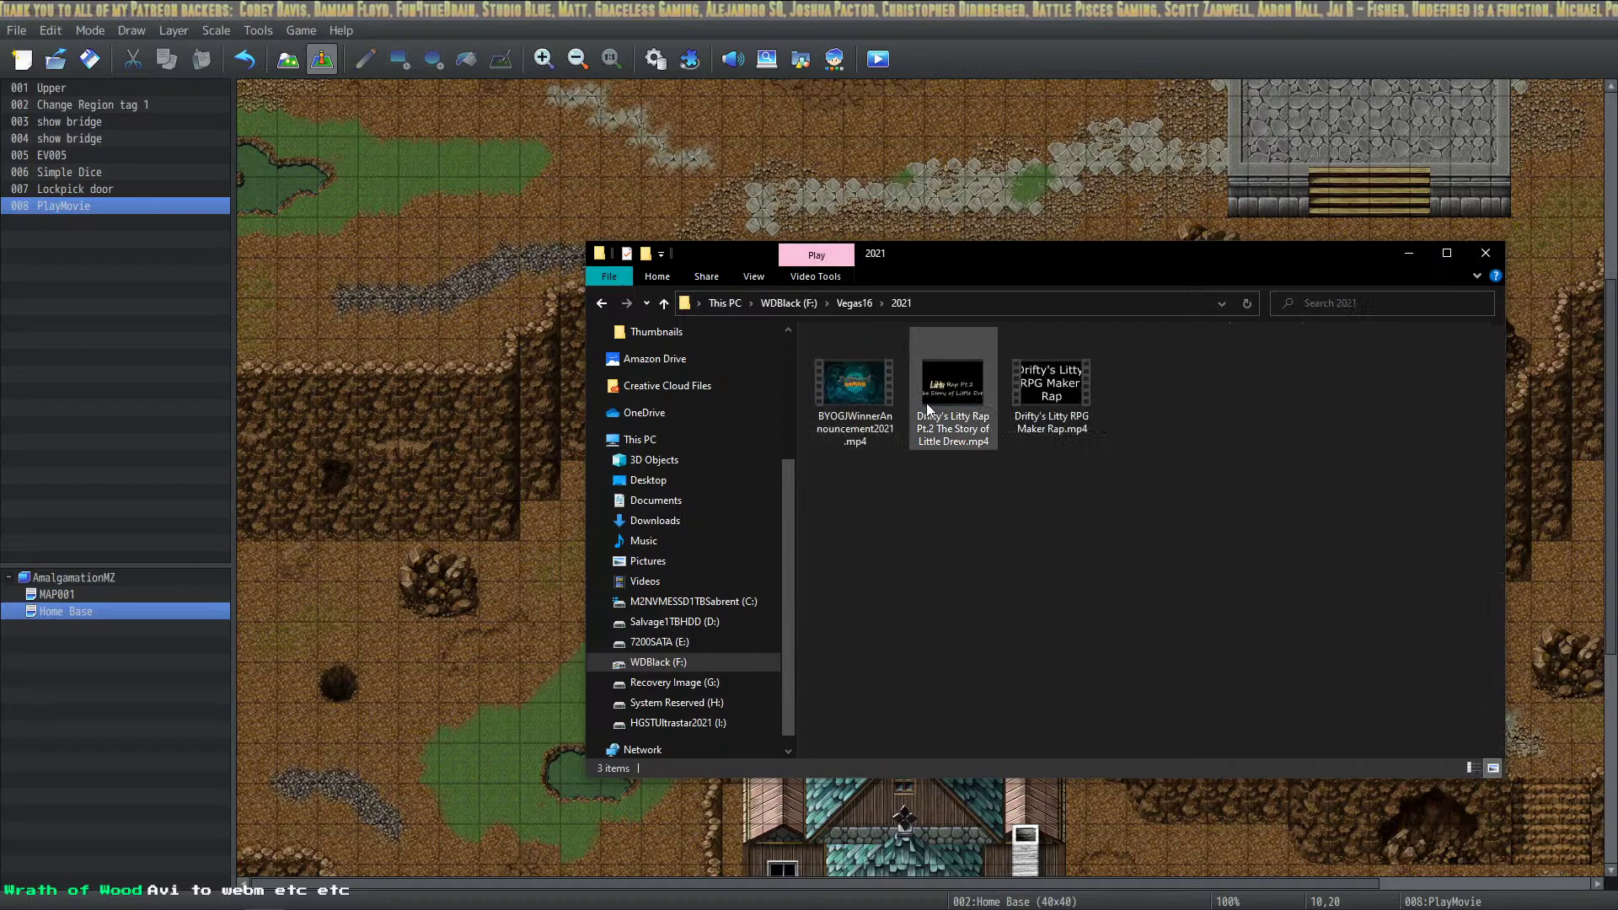
click(965, 375)
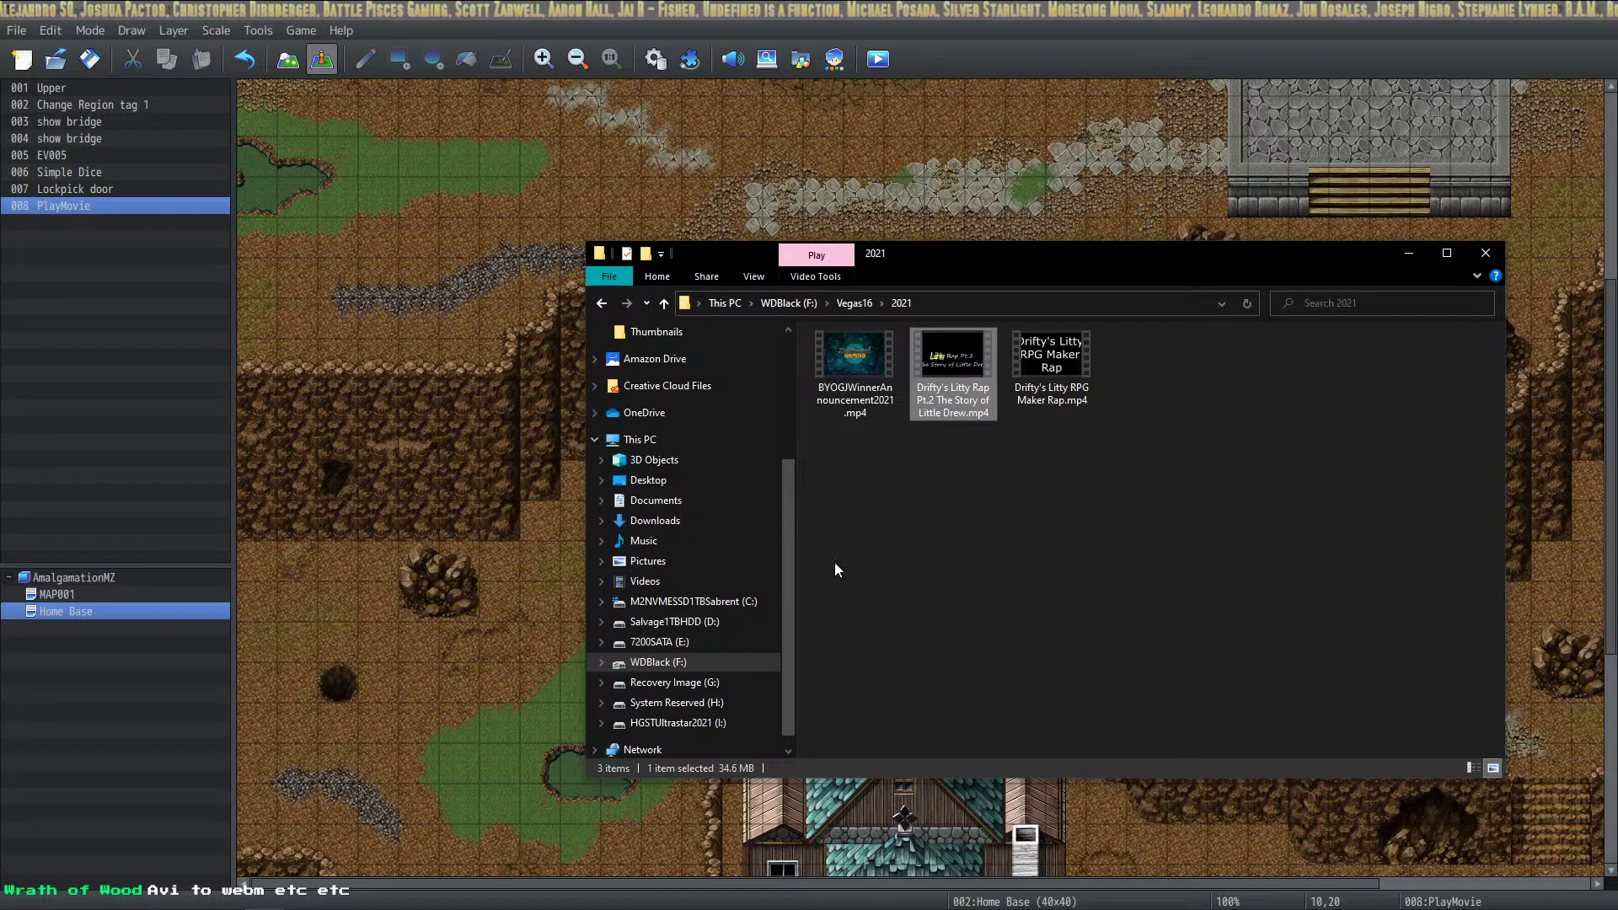
Open the AmalgamationMZ project folder from RPG Maker MZ and paste the copied video into its movies folder
click(295, 32)
click(326, 85)
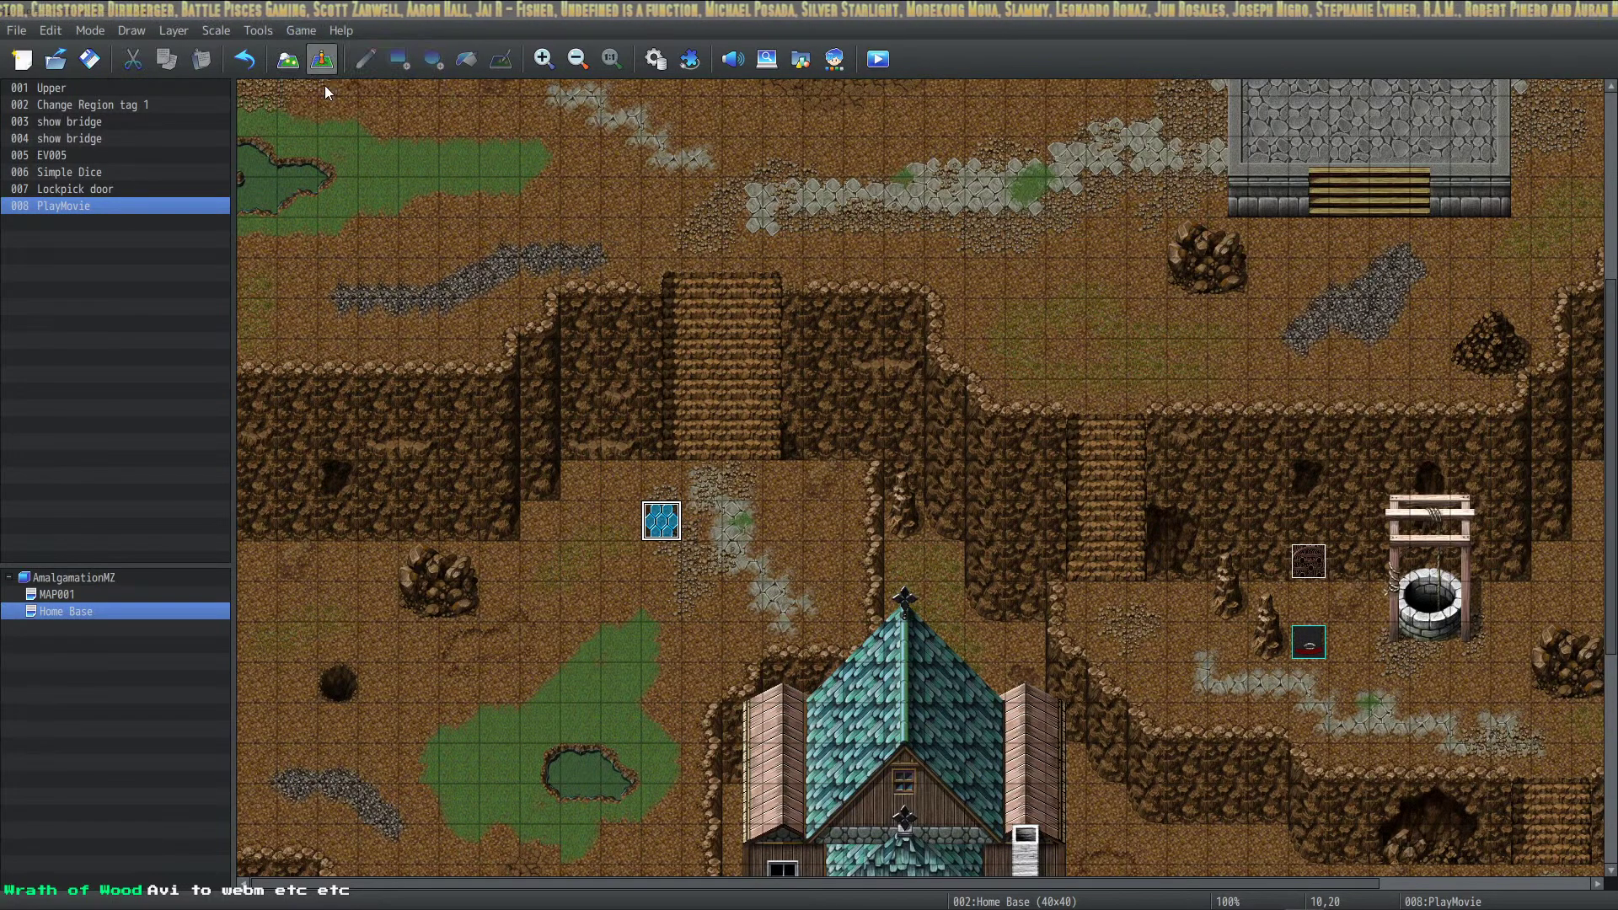
double_click(868, 521)
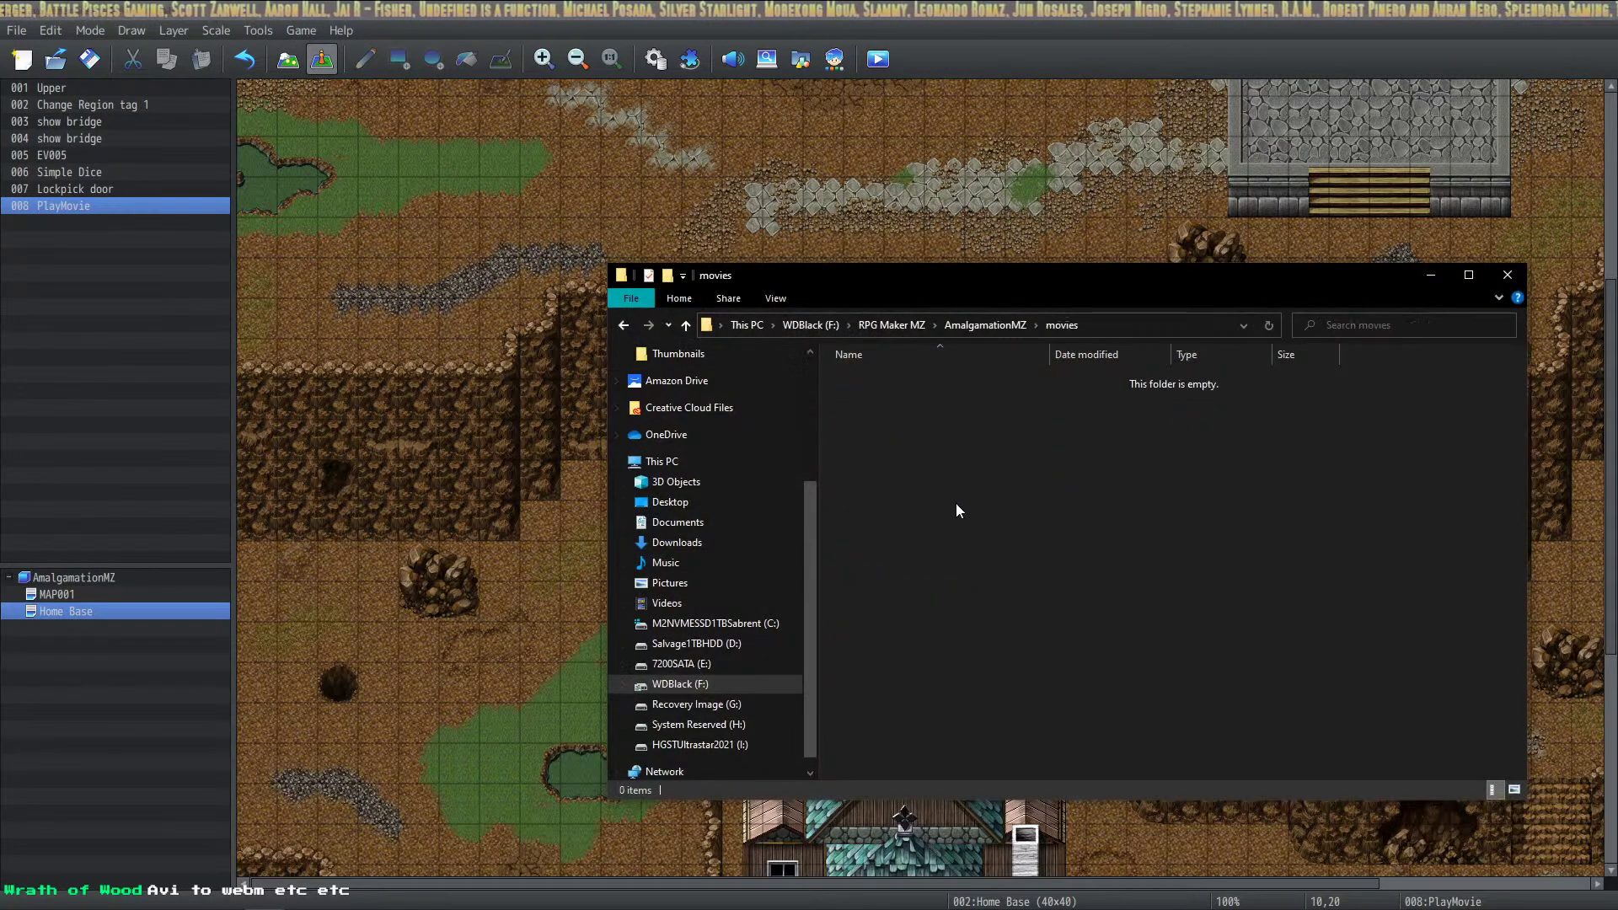
key(ctrl+v)
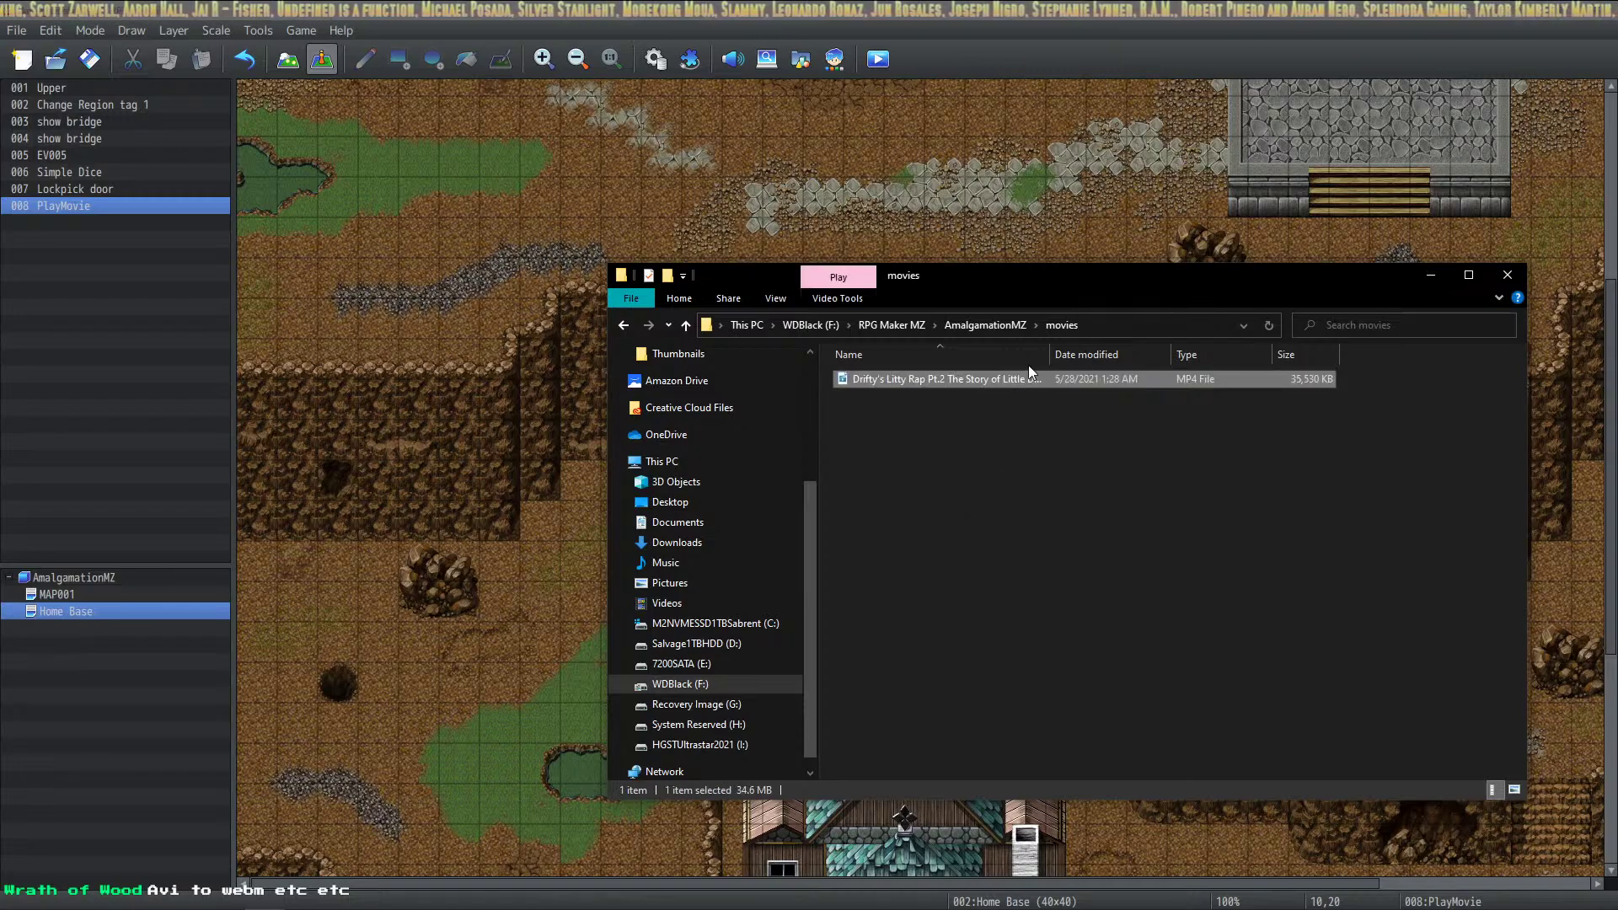
Widen the Name column to fit the copied video's full file name, and switch back to RPG Maker MZ
double_click(1059, 354)
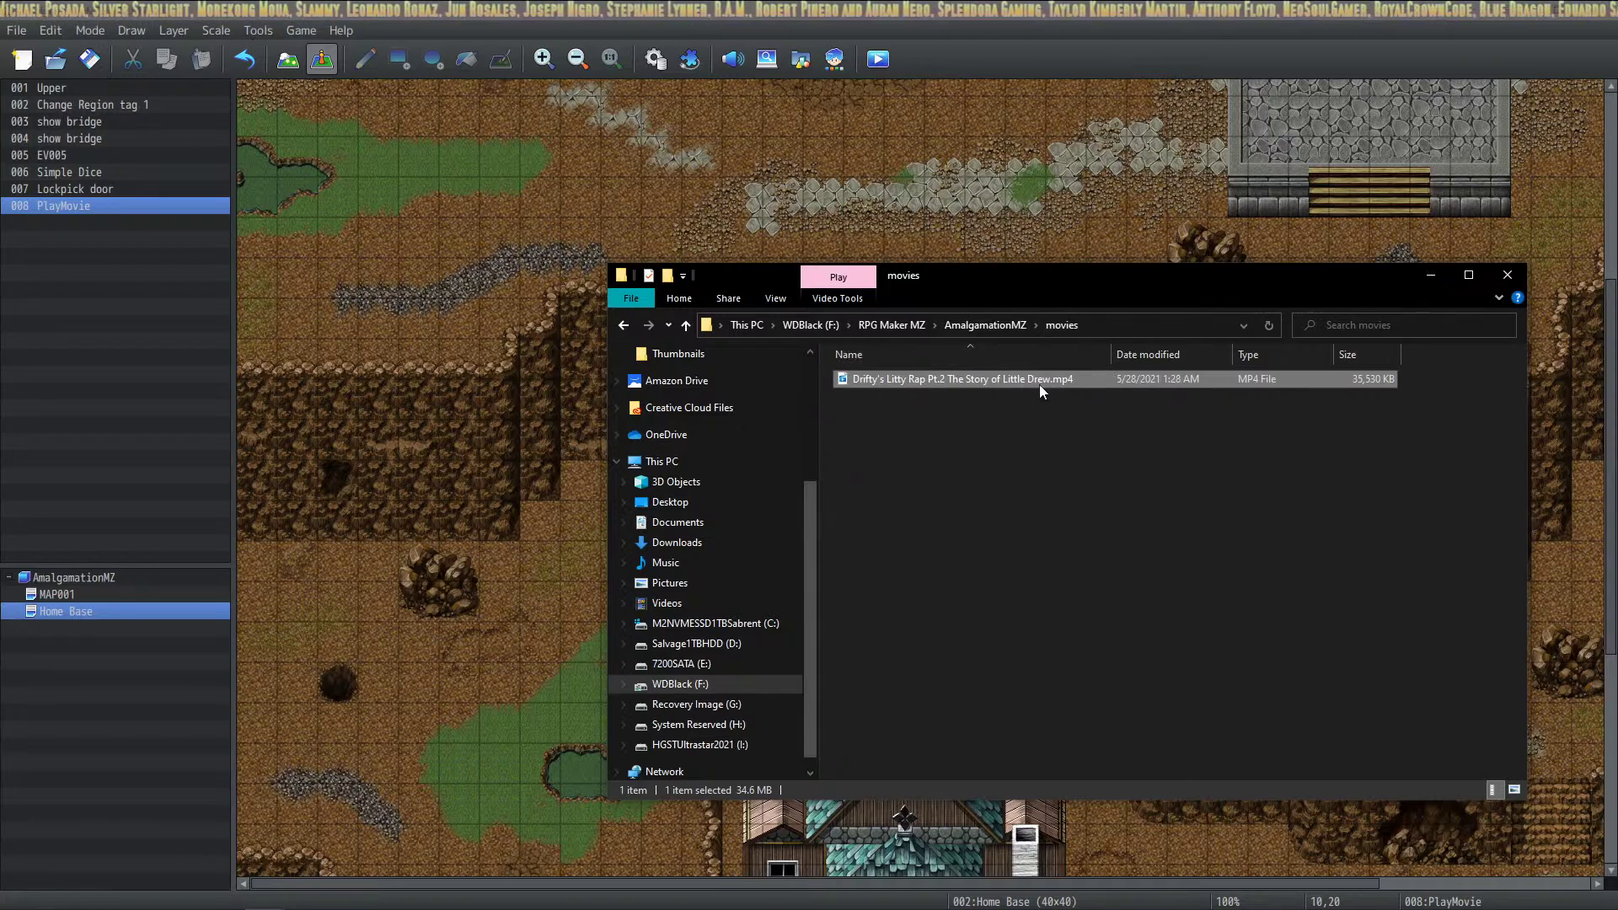
click(130, 72)
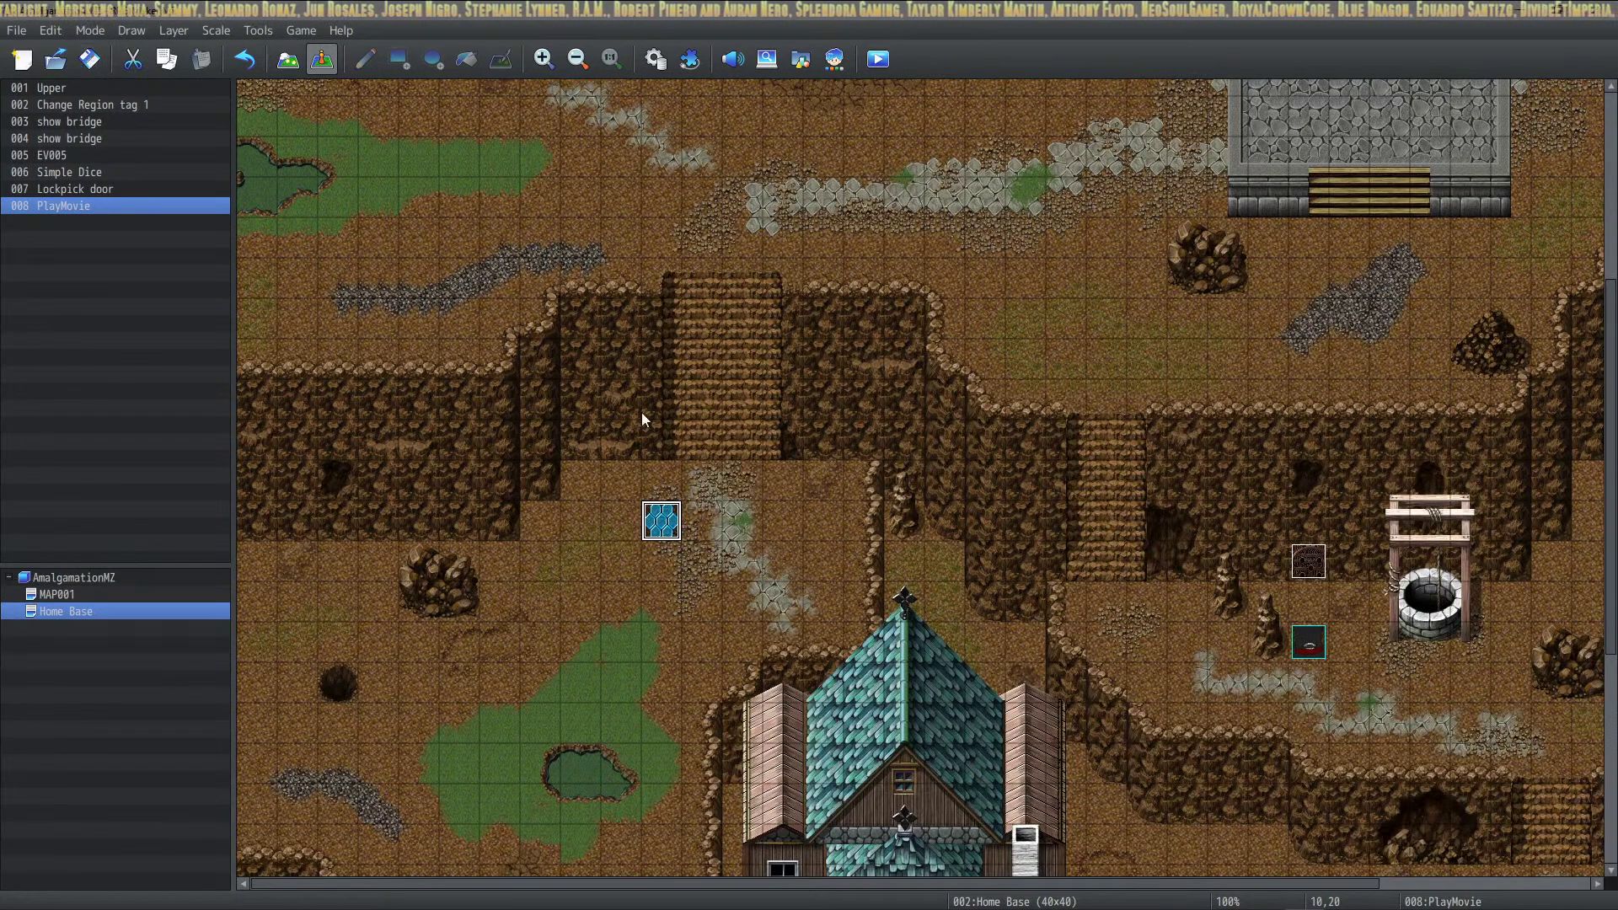
Check which movies the Play Movie command offers in the PlayMovie event, and close the event without adding a command
double_click(665, 517)
click(786, 282)
right_click(786, 281)
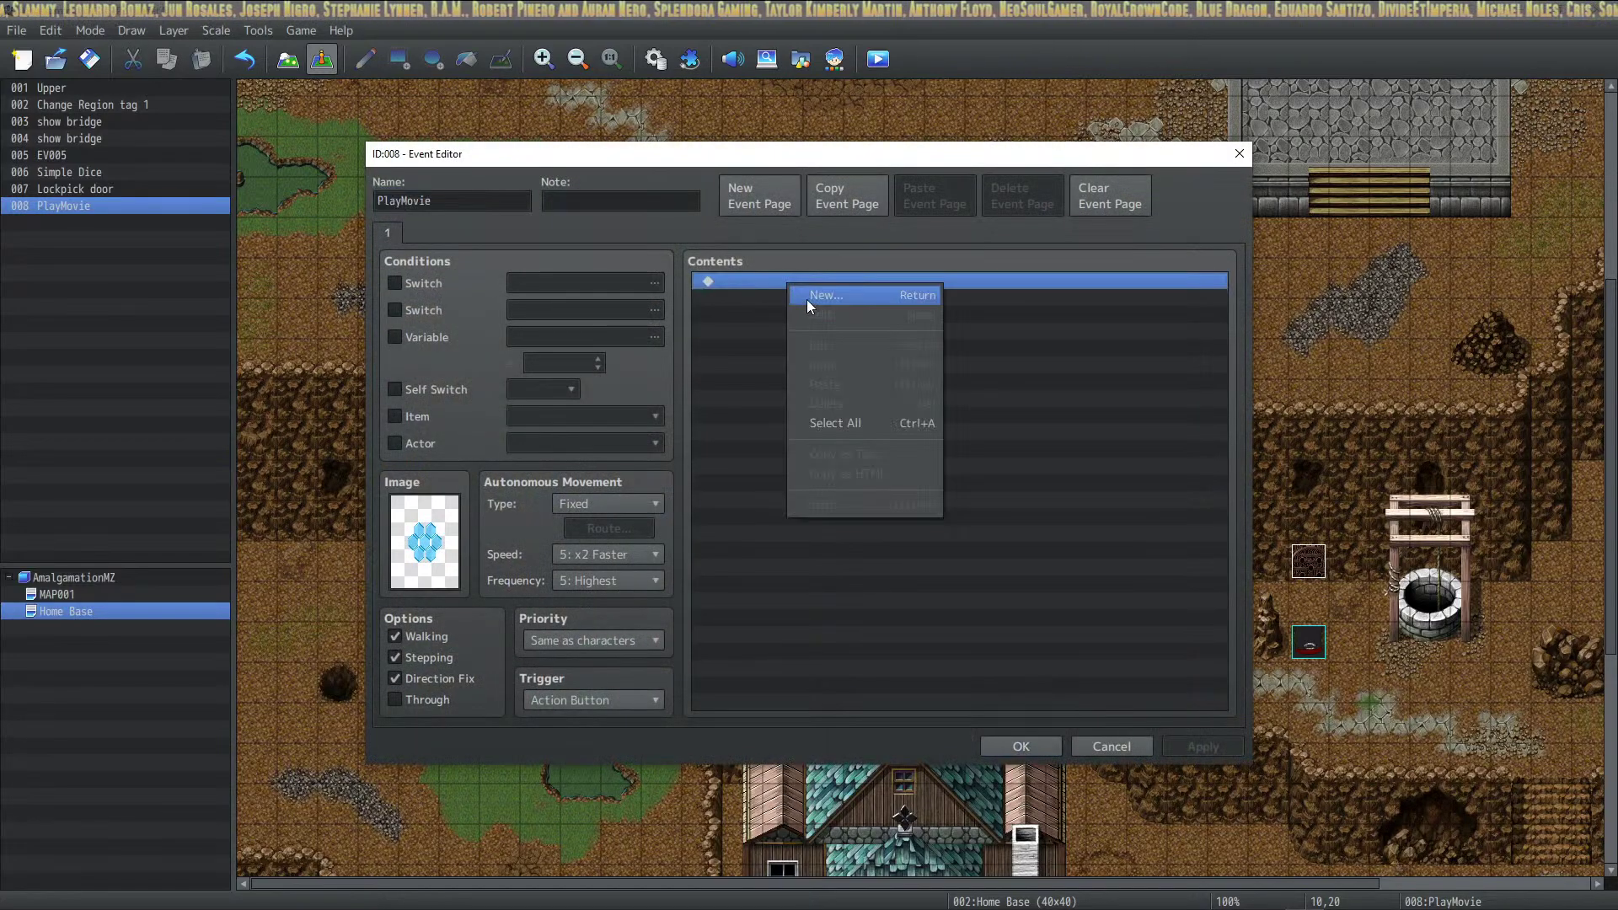
click(807, 297)
click(1082, 701)
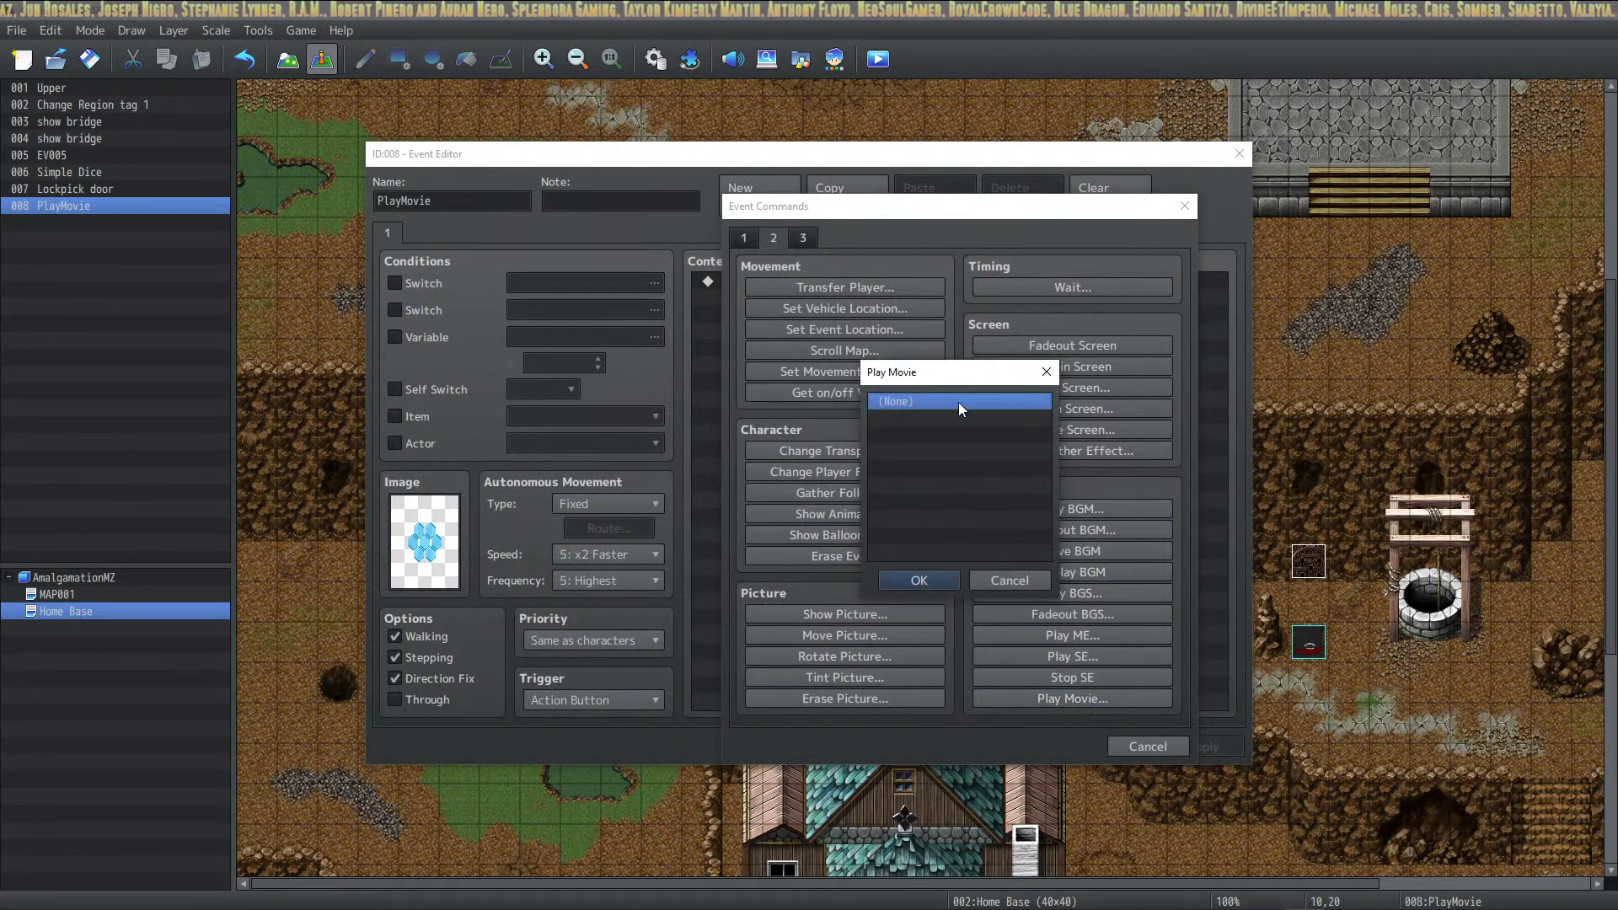
click(1008, 580)
click(1111, 745)
click(1005, 746)
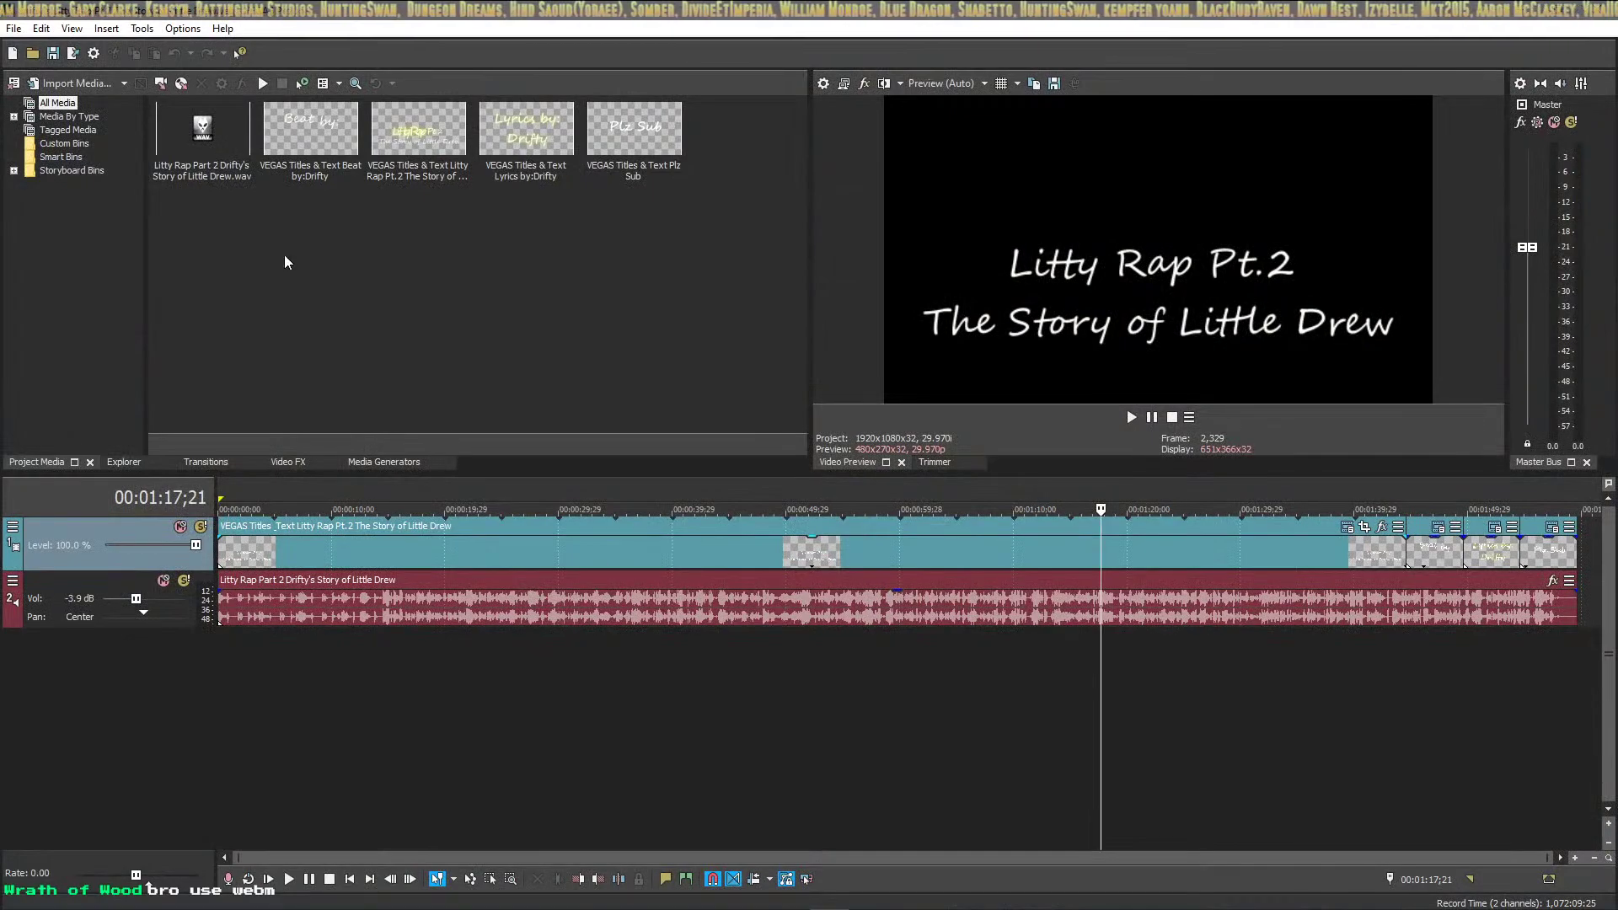
Switch to the VEGAS project, open its render settings, and examine the MAGIX HEVC/AAC MP4 templates and the available output formats
click(12, 28)
click(40, 158)
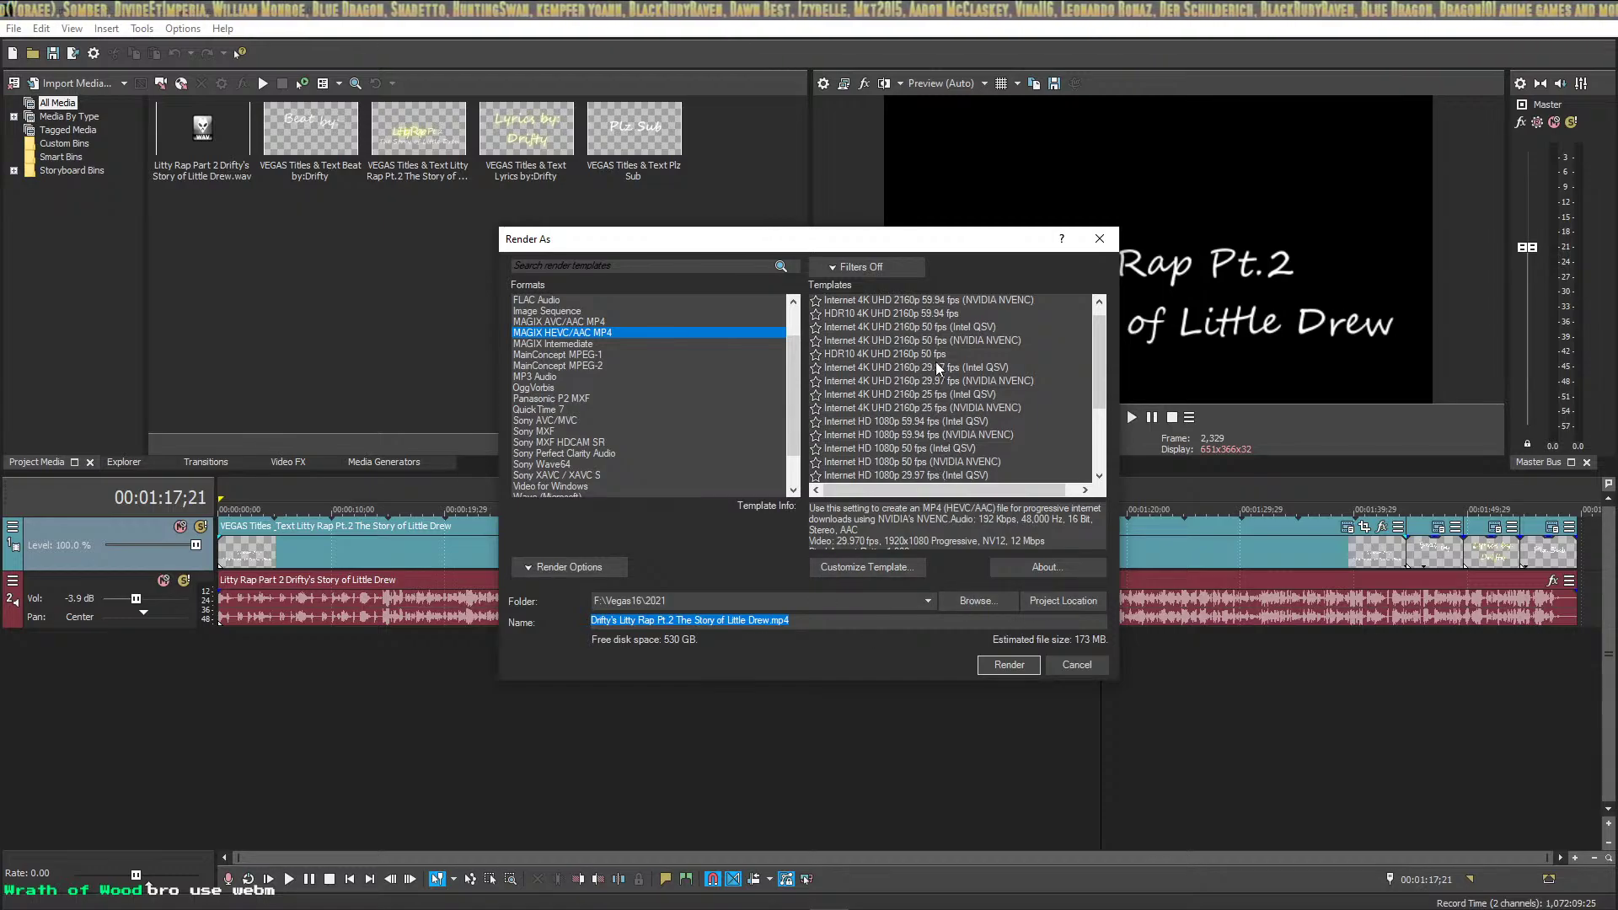
scroll(935, 362, down, 1)
scroll(923, 401, down, 2)
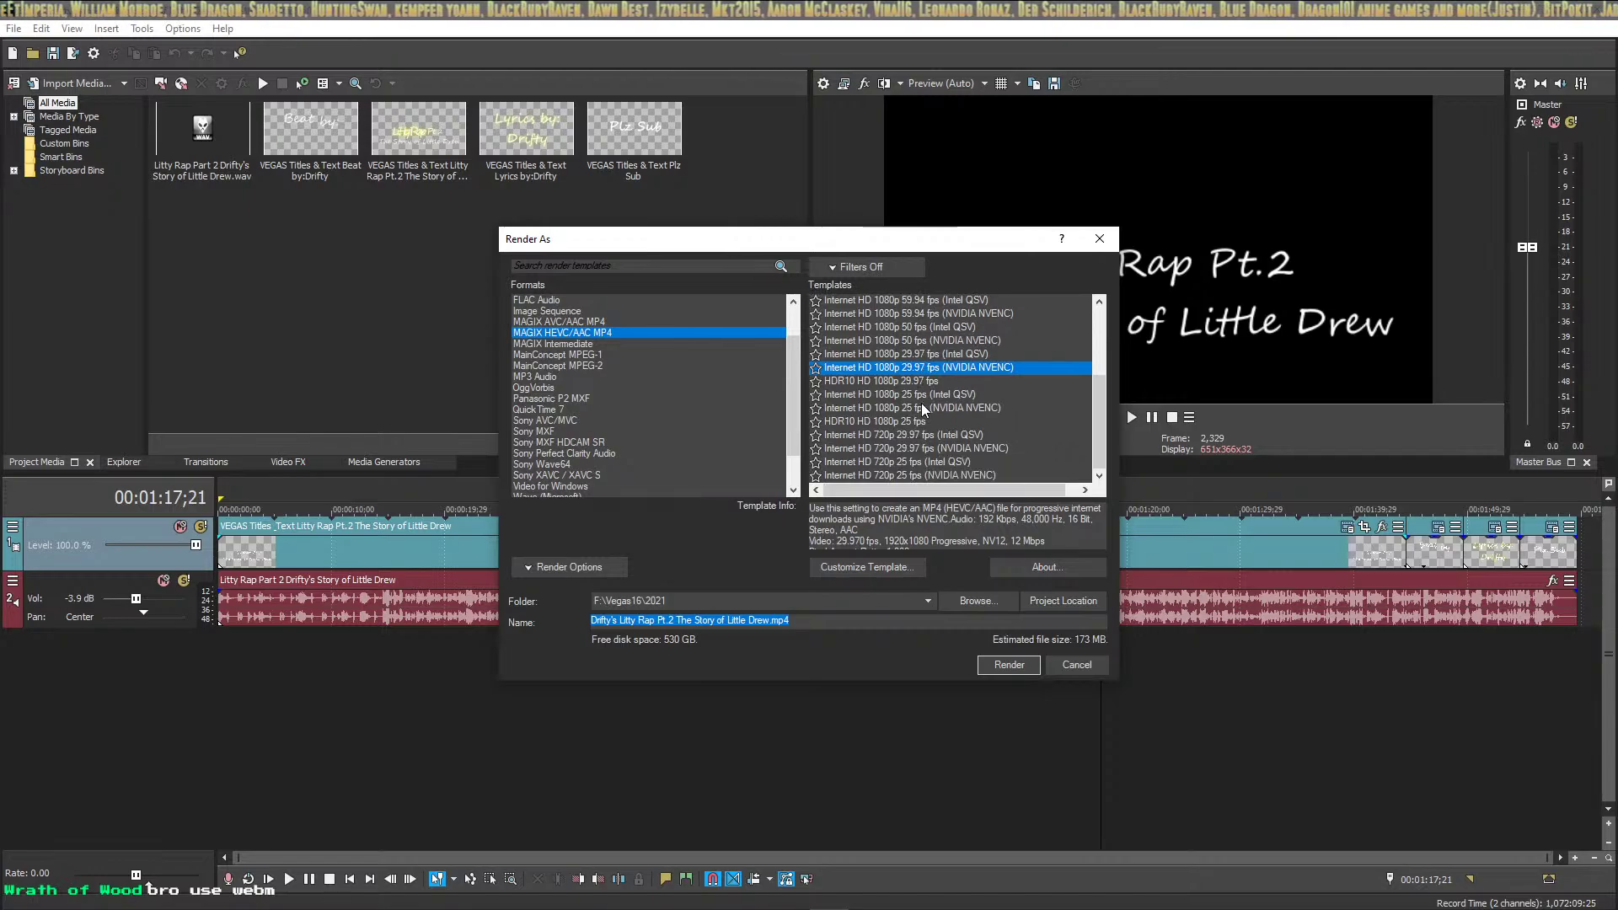
scroll(943, 458, up, 2)
scroll(942, 457, down, 2)
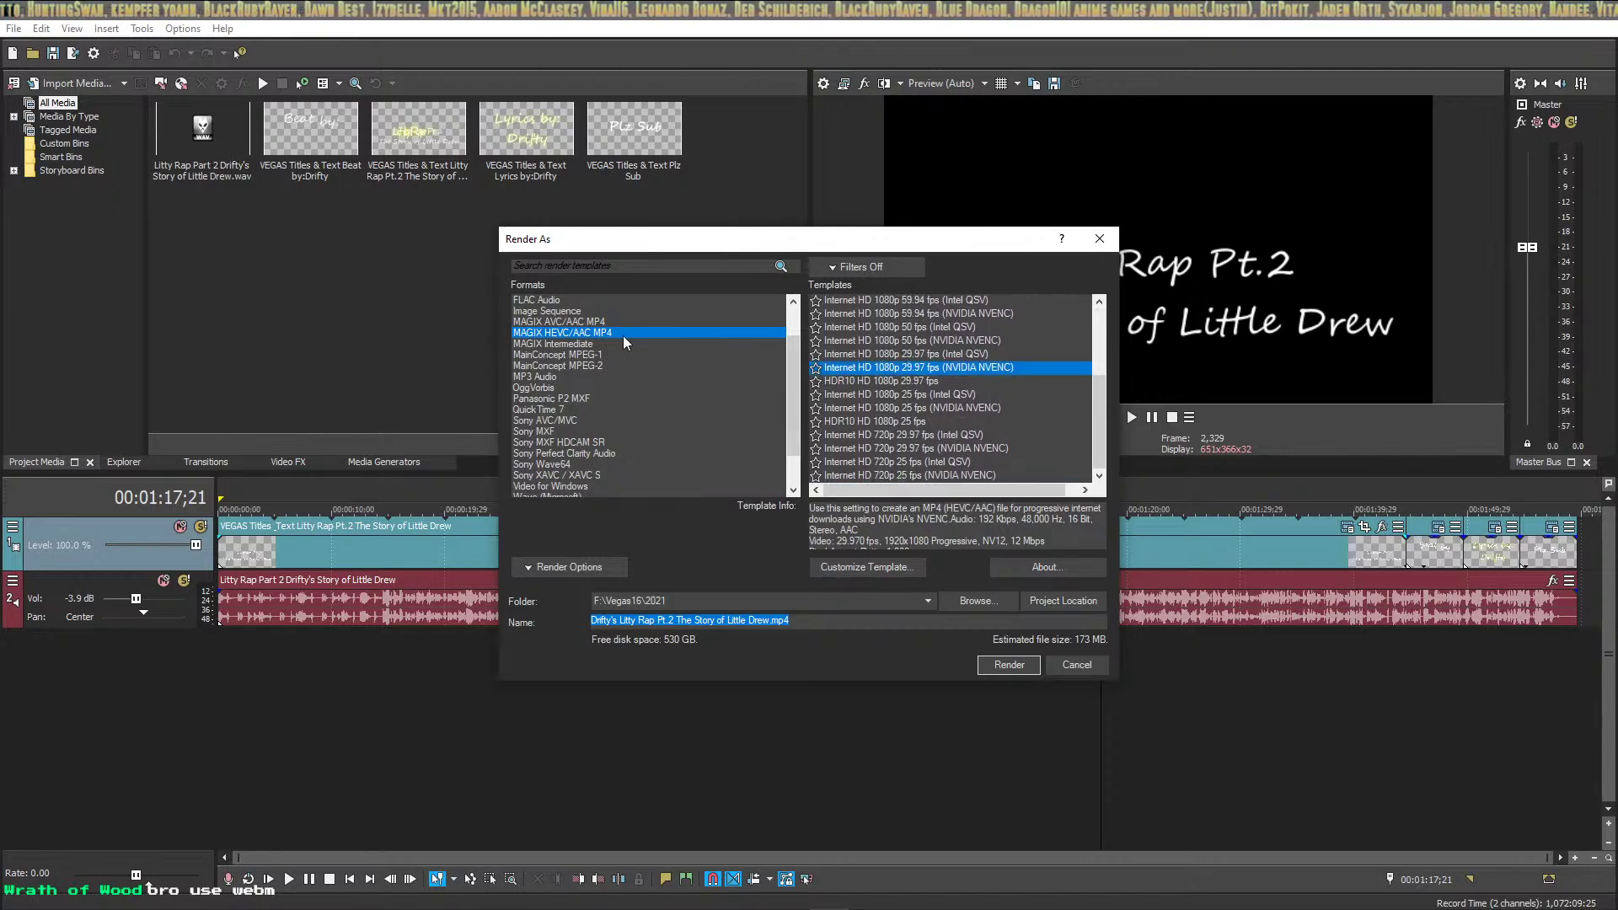
scroll(597, 389, down, 2)
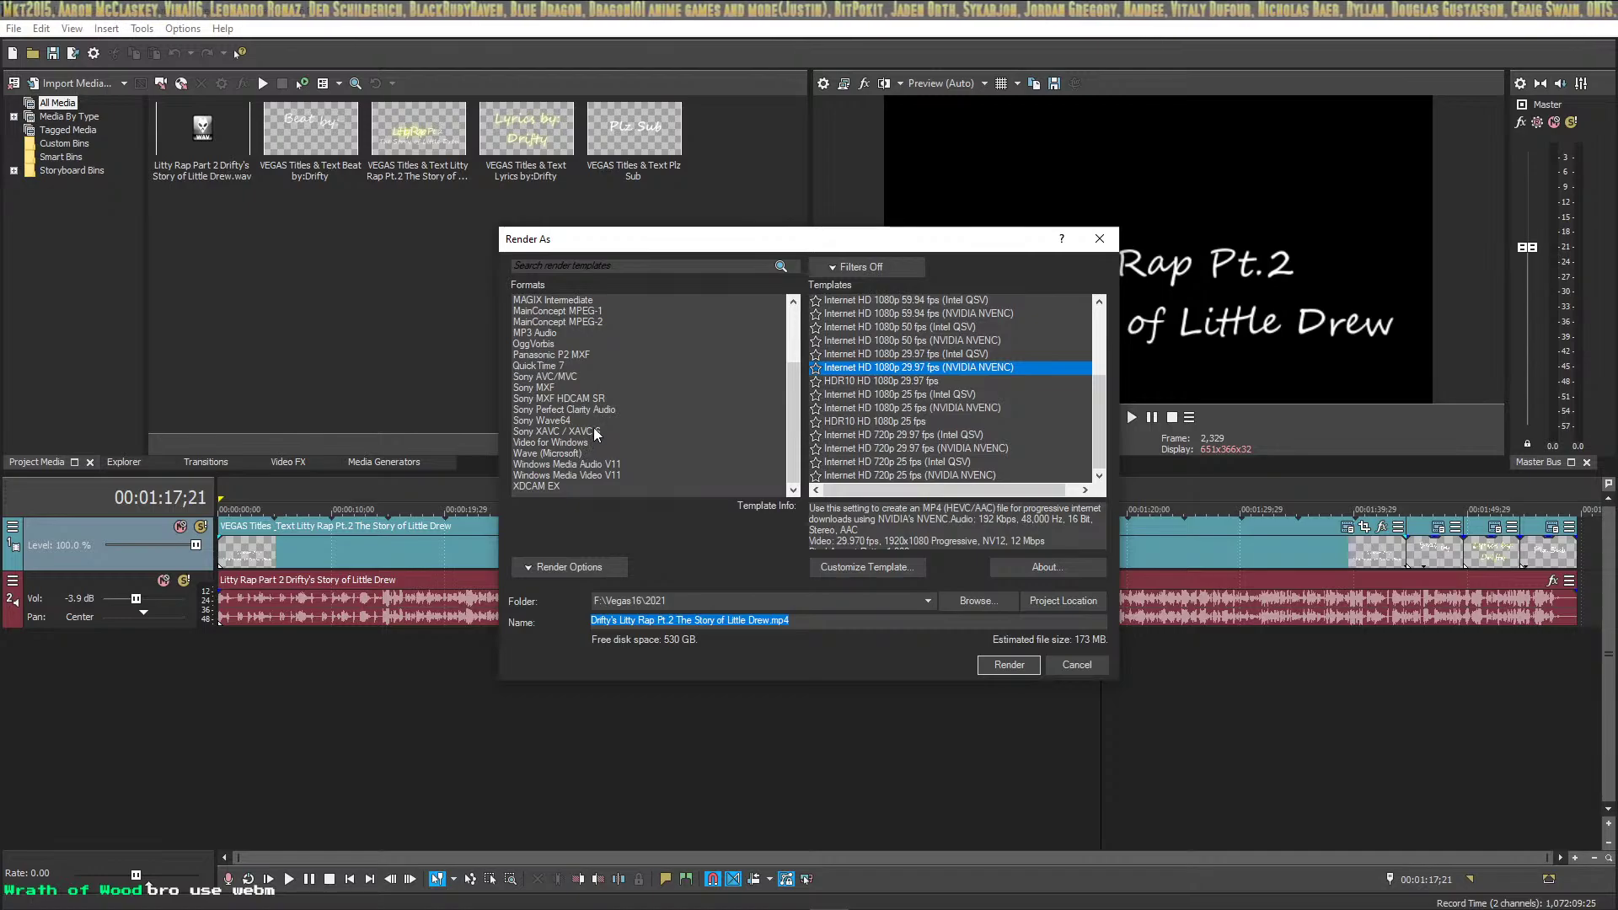
scroll(593, 384, up, 4)
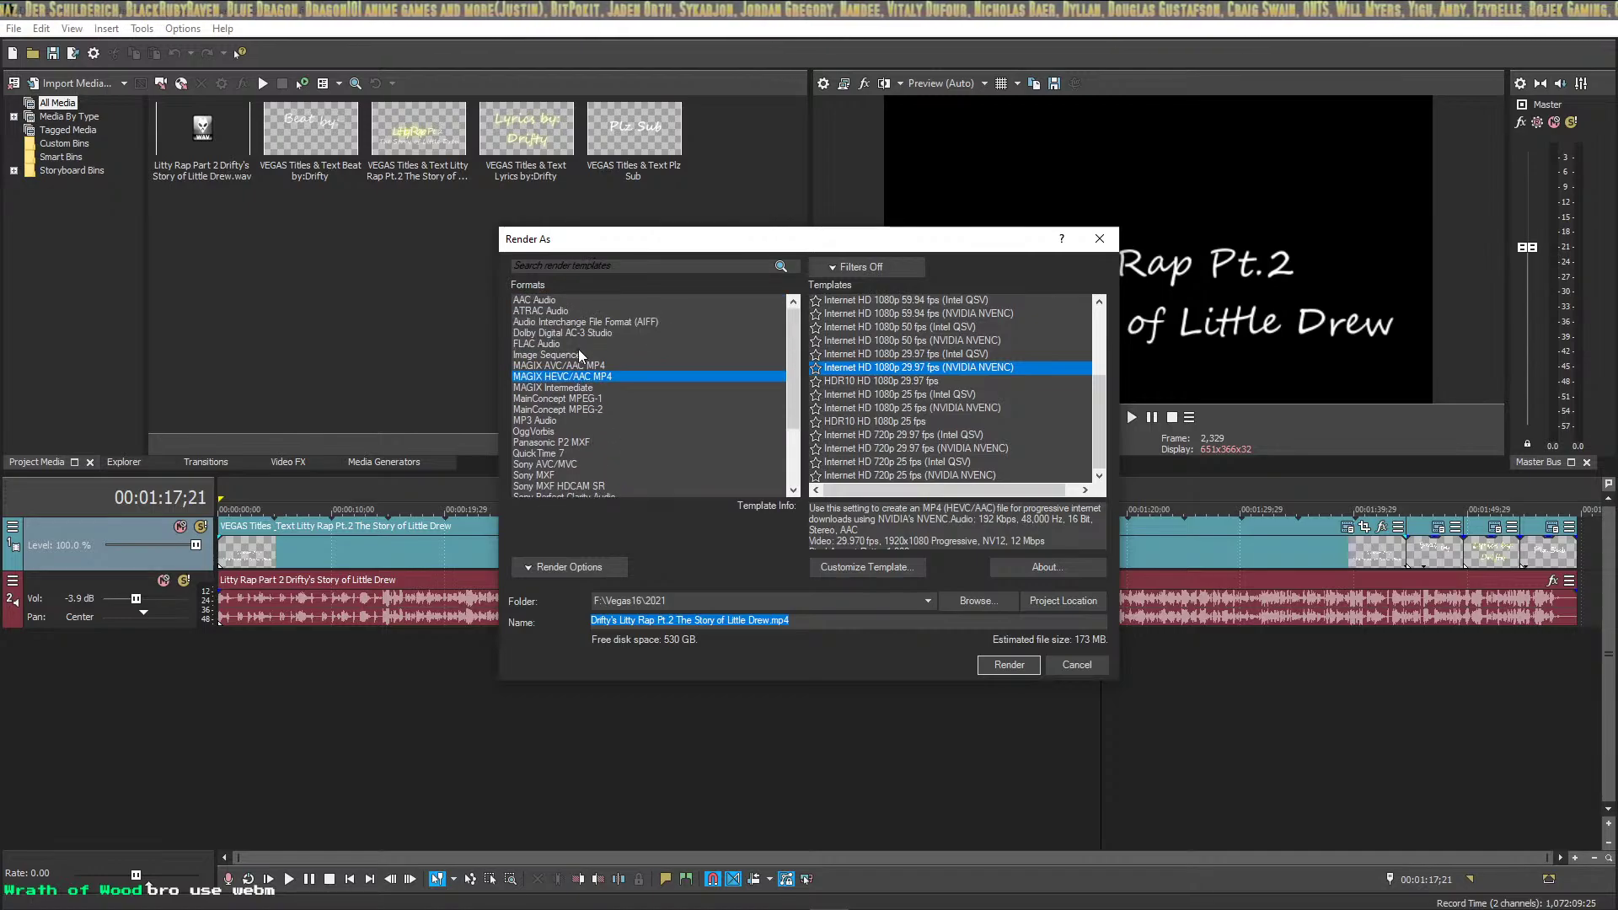
scroll(579, 355, down, 3)
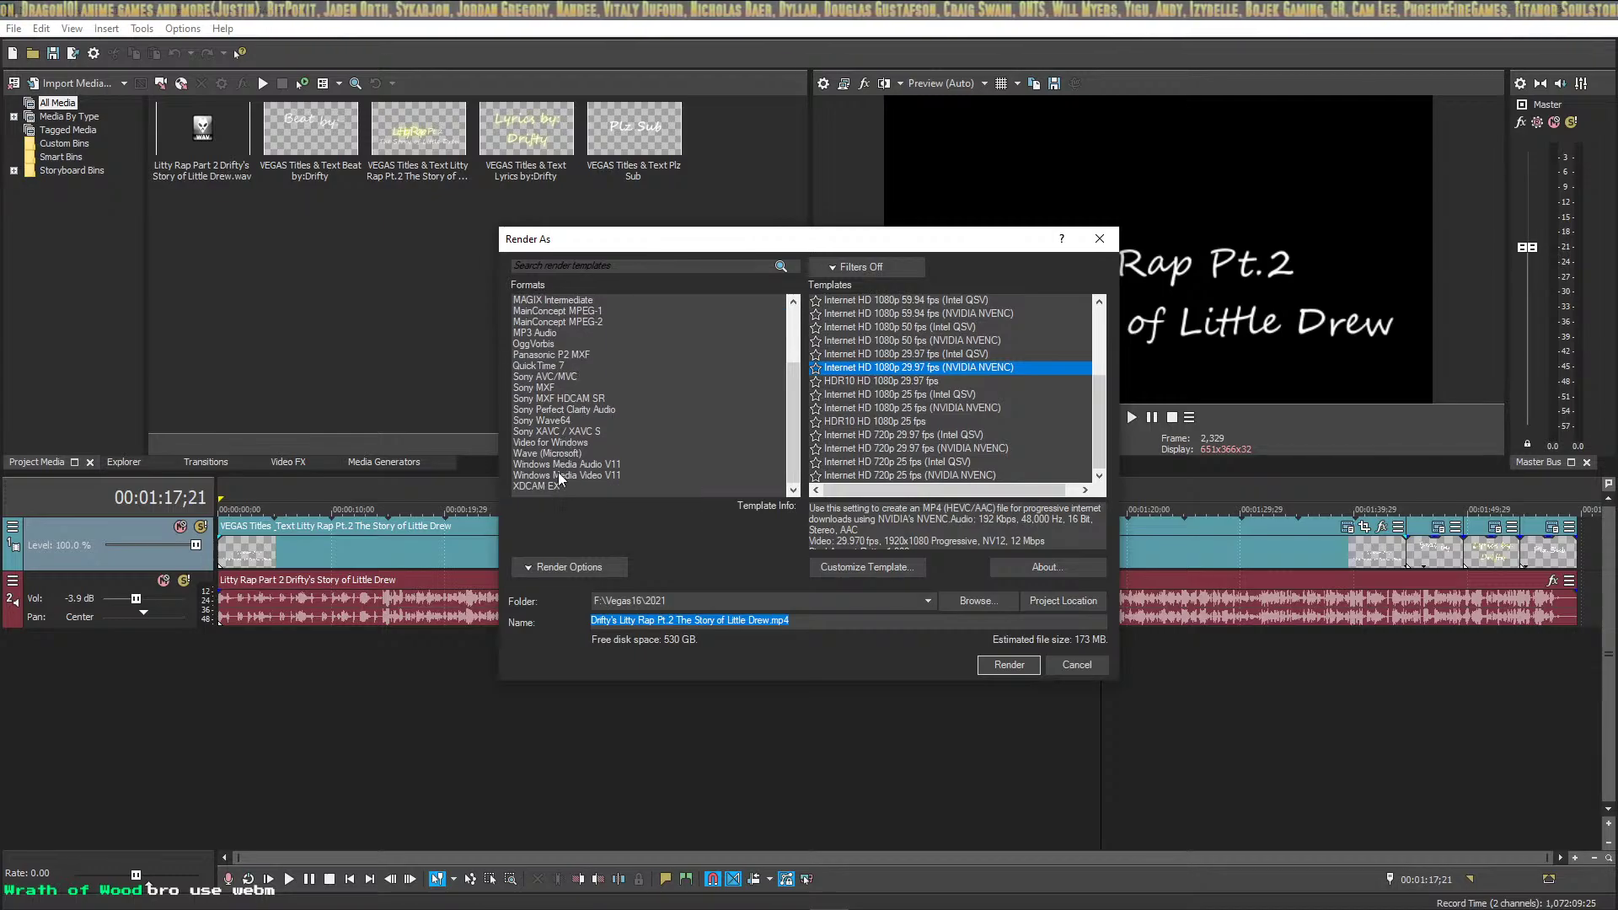
Examine the render templates of the formats from XDCAM EX up to MainConcept MPEG-2 for a suitable movie output
click(558, 485)
click(565, 464)
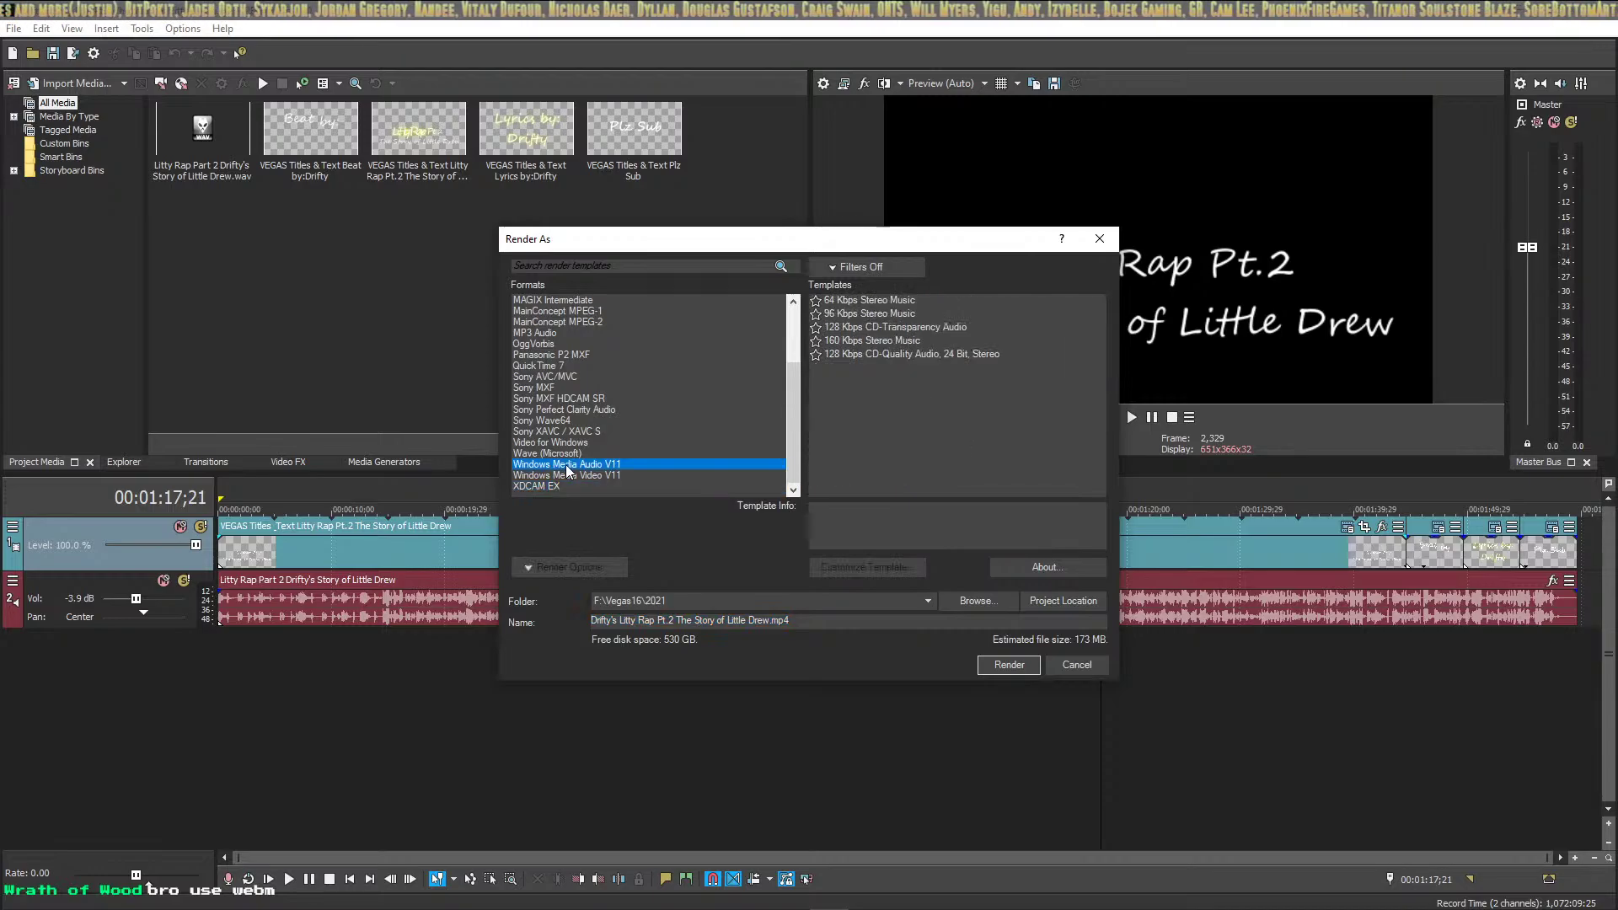
click(568, 453)
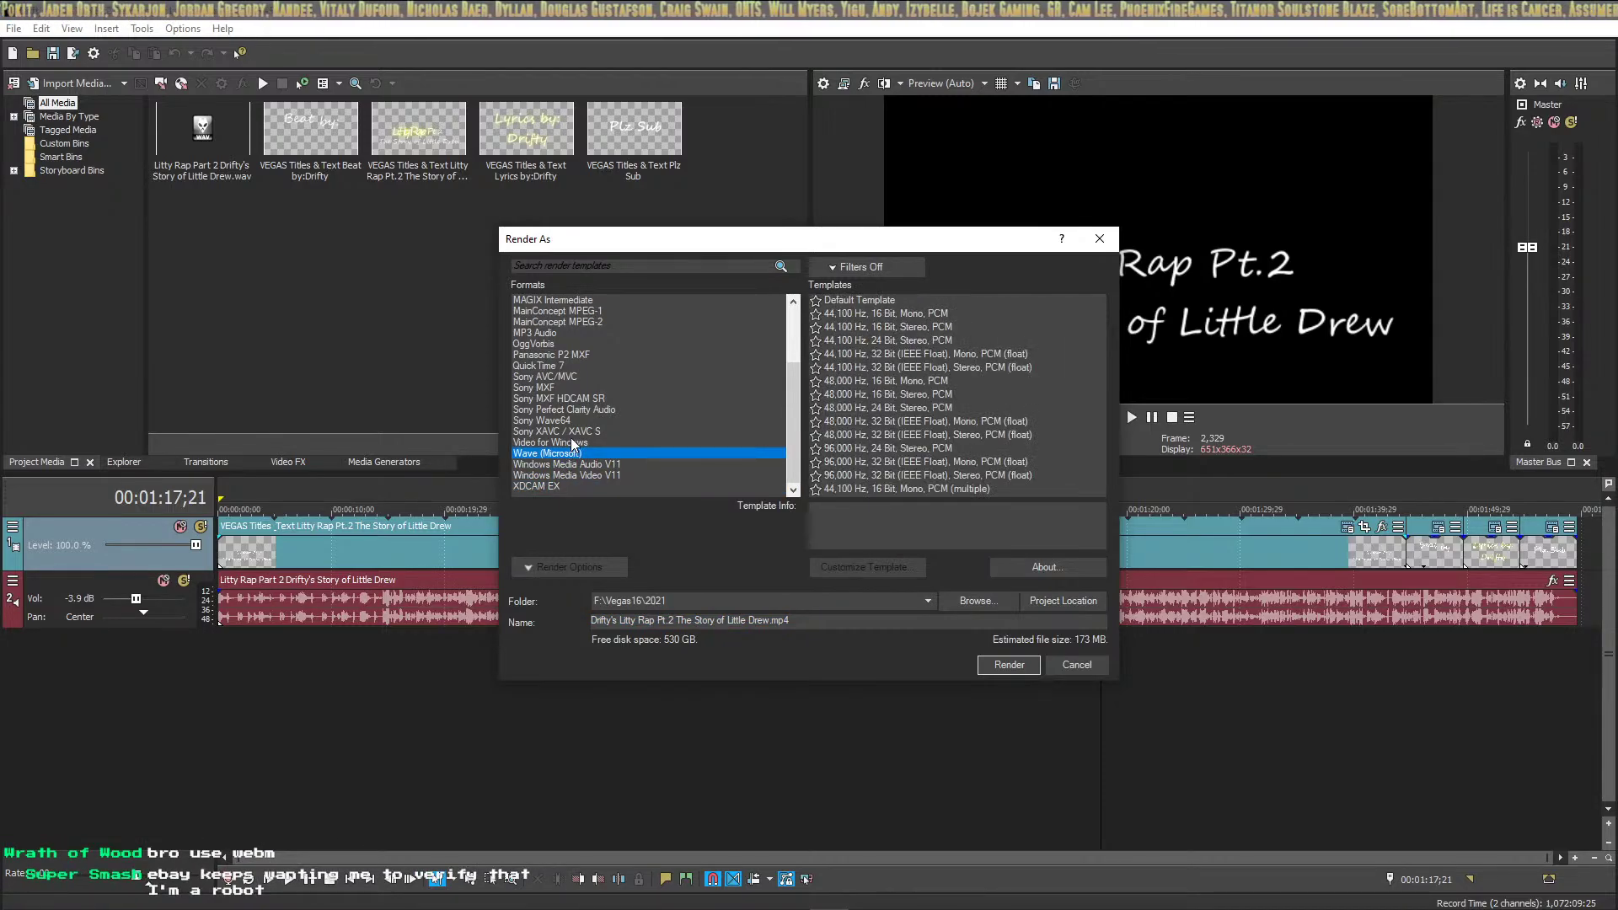
click(571, 442)
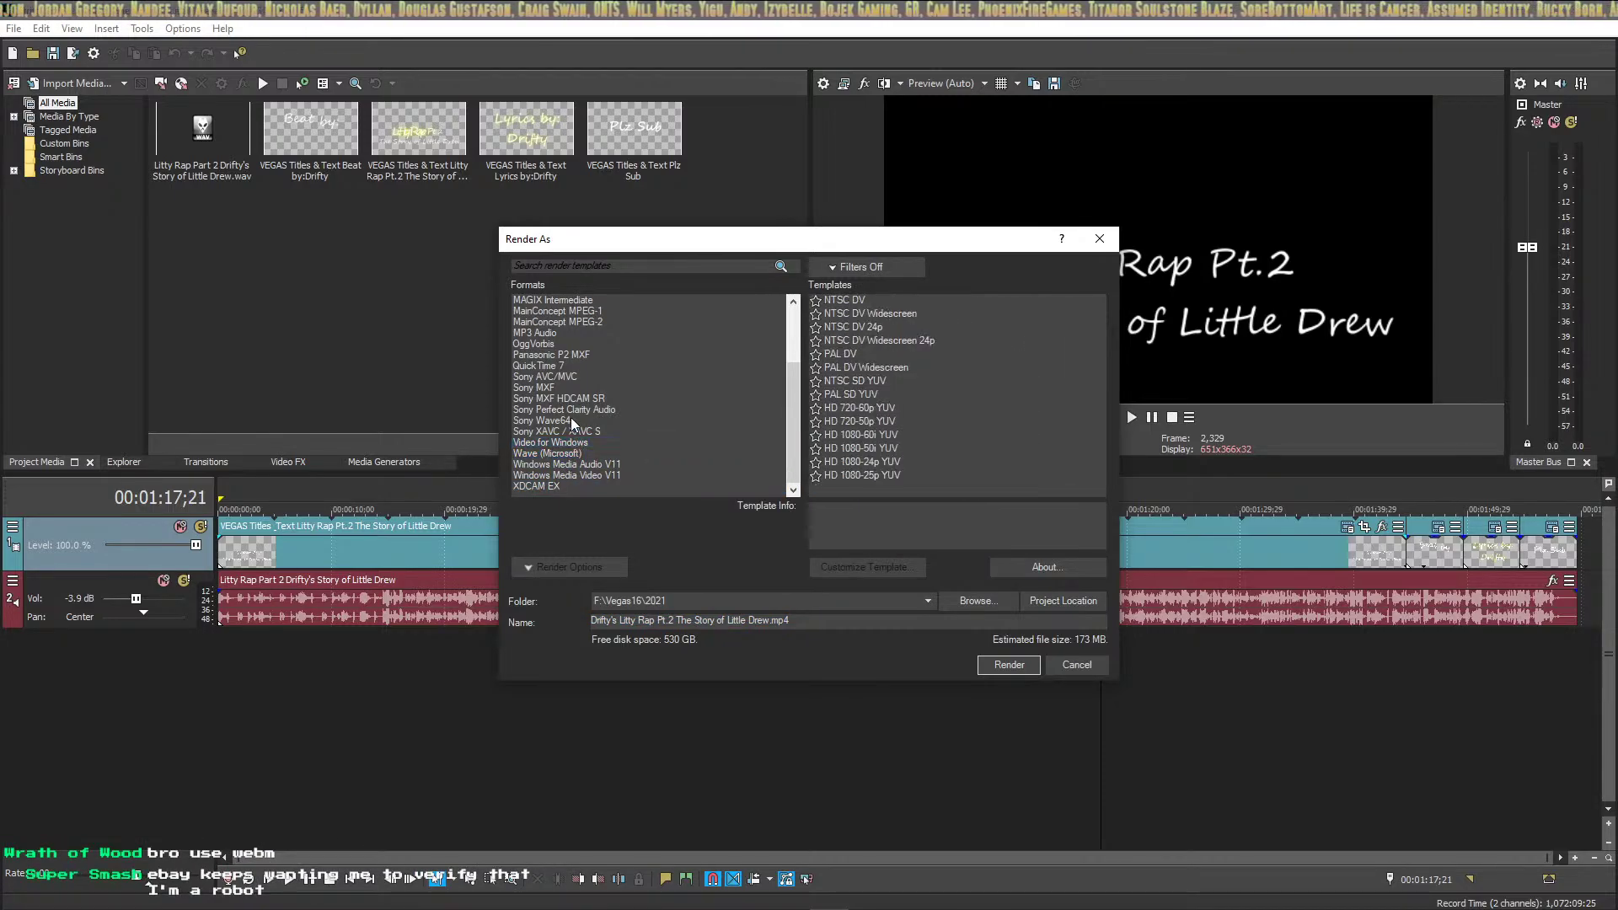
click(569, 420)
click(573, 409)
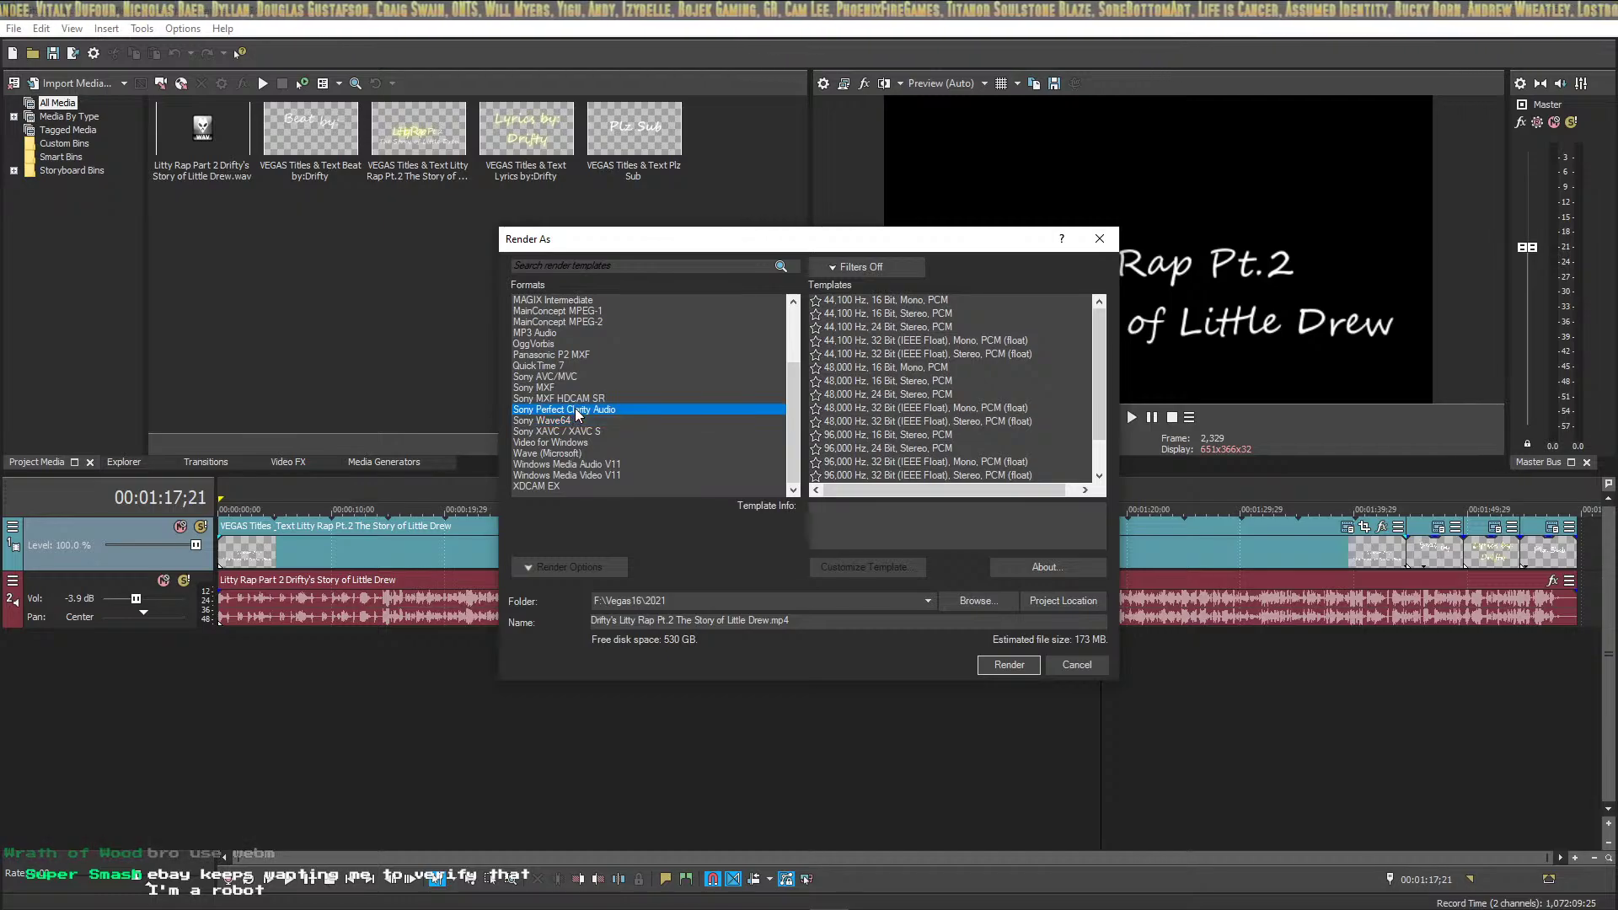
click(579, 398)
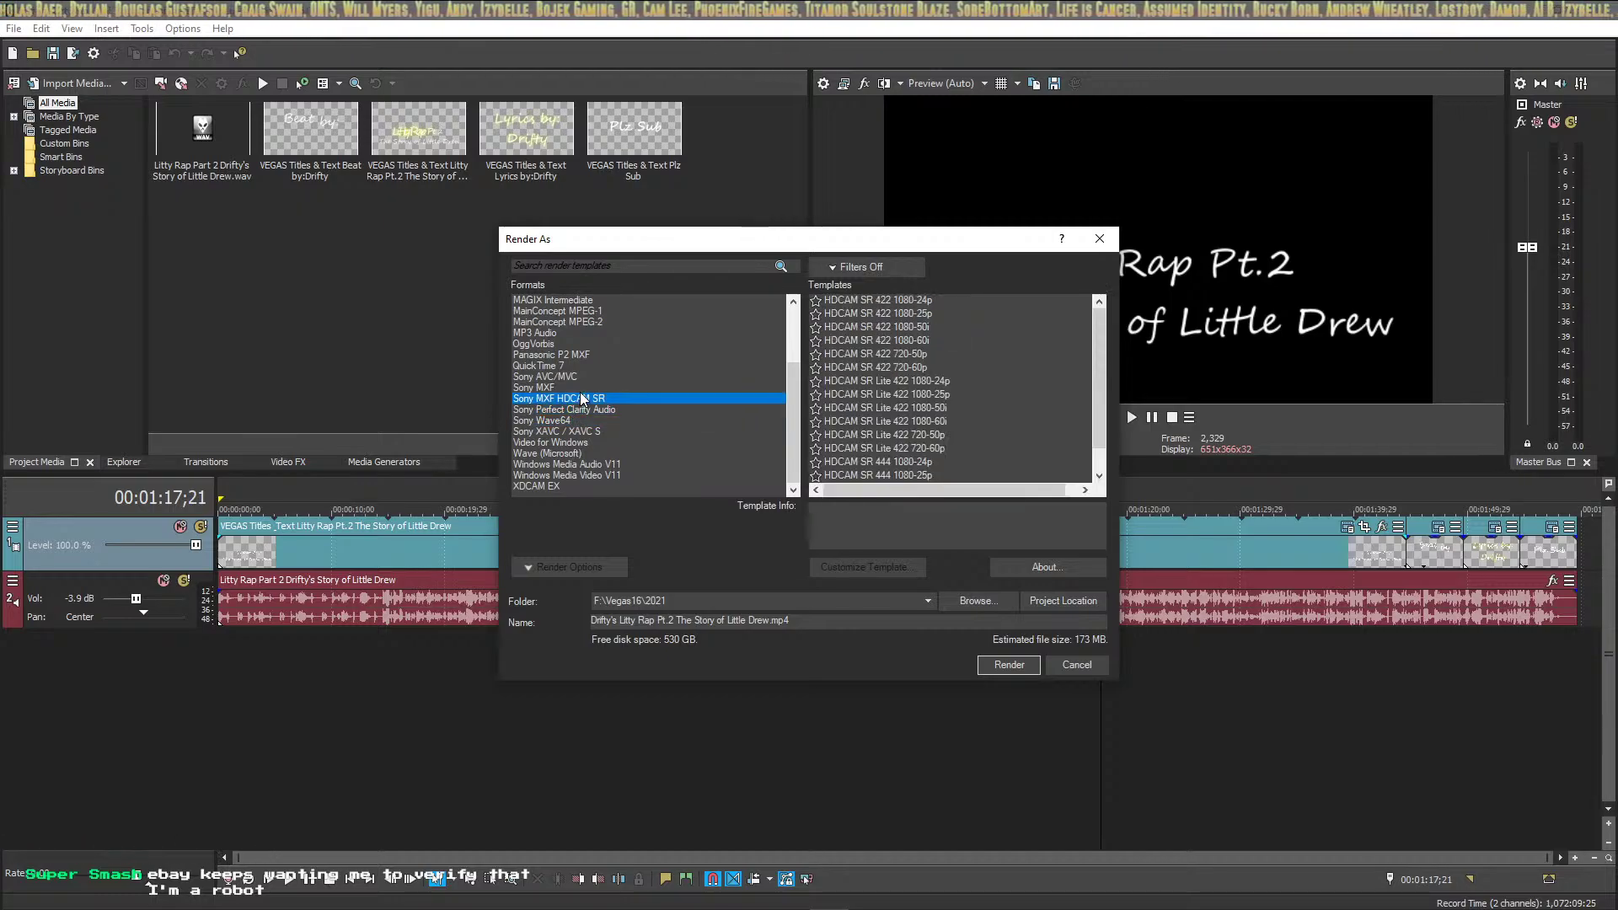
click(585, 386)
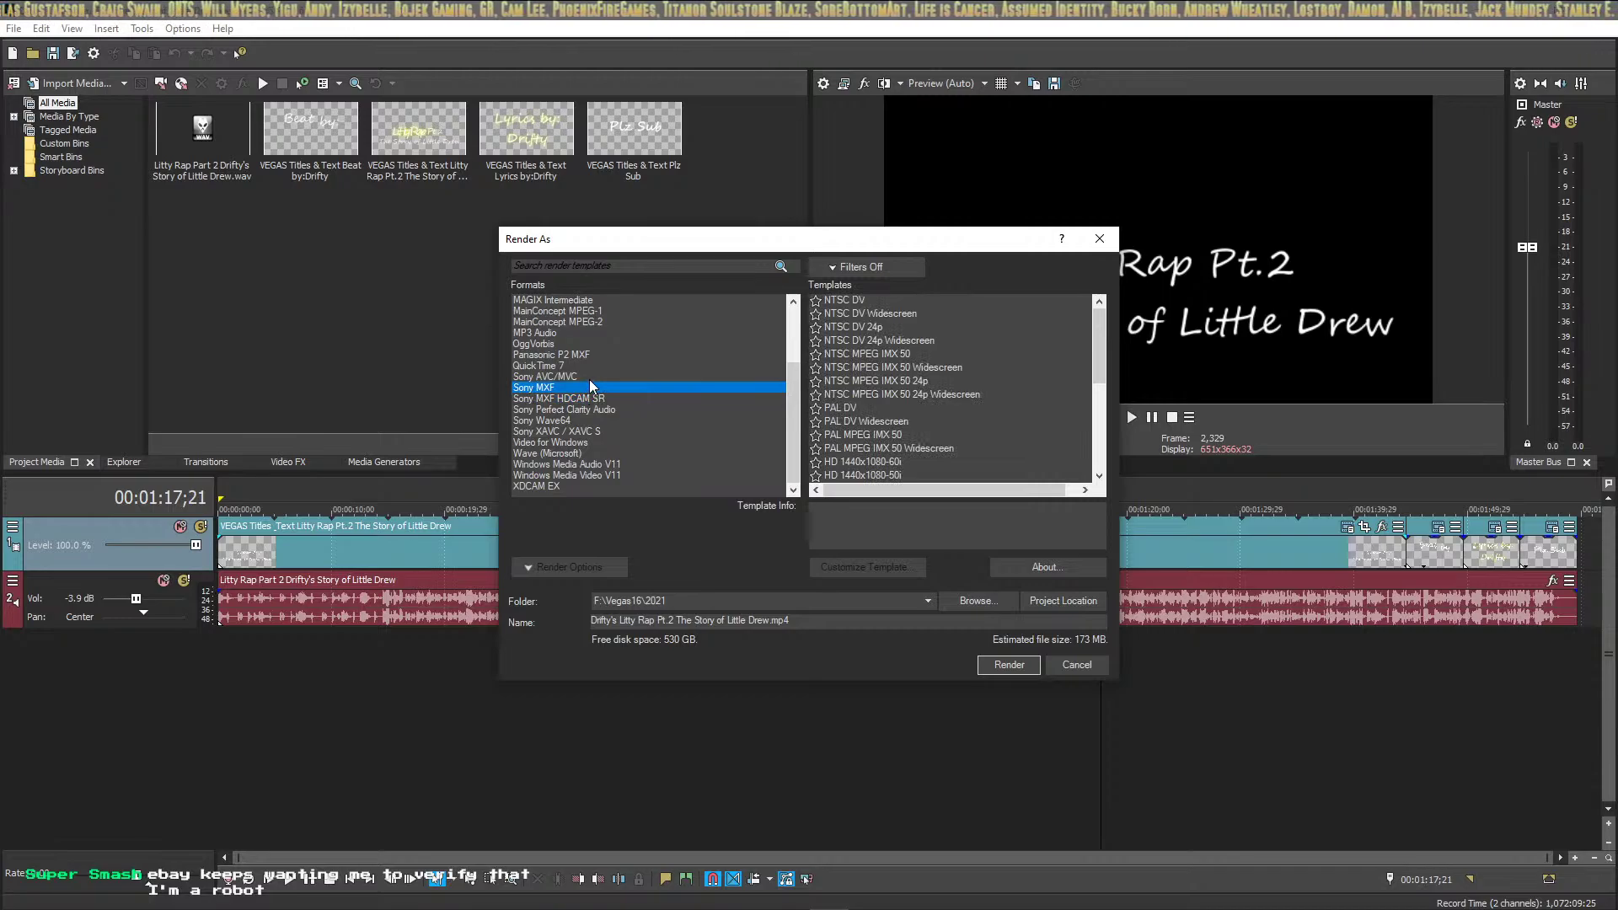
click(589, 376)
click(586, 357)
click(579, 366)
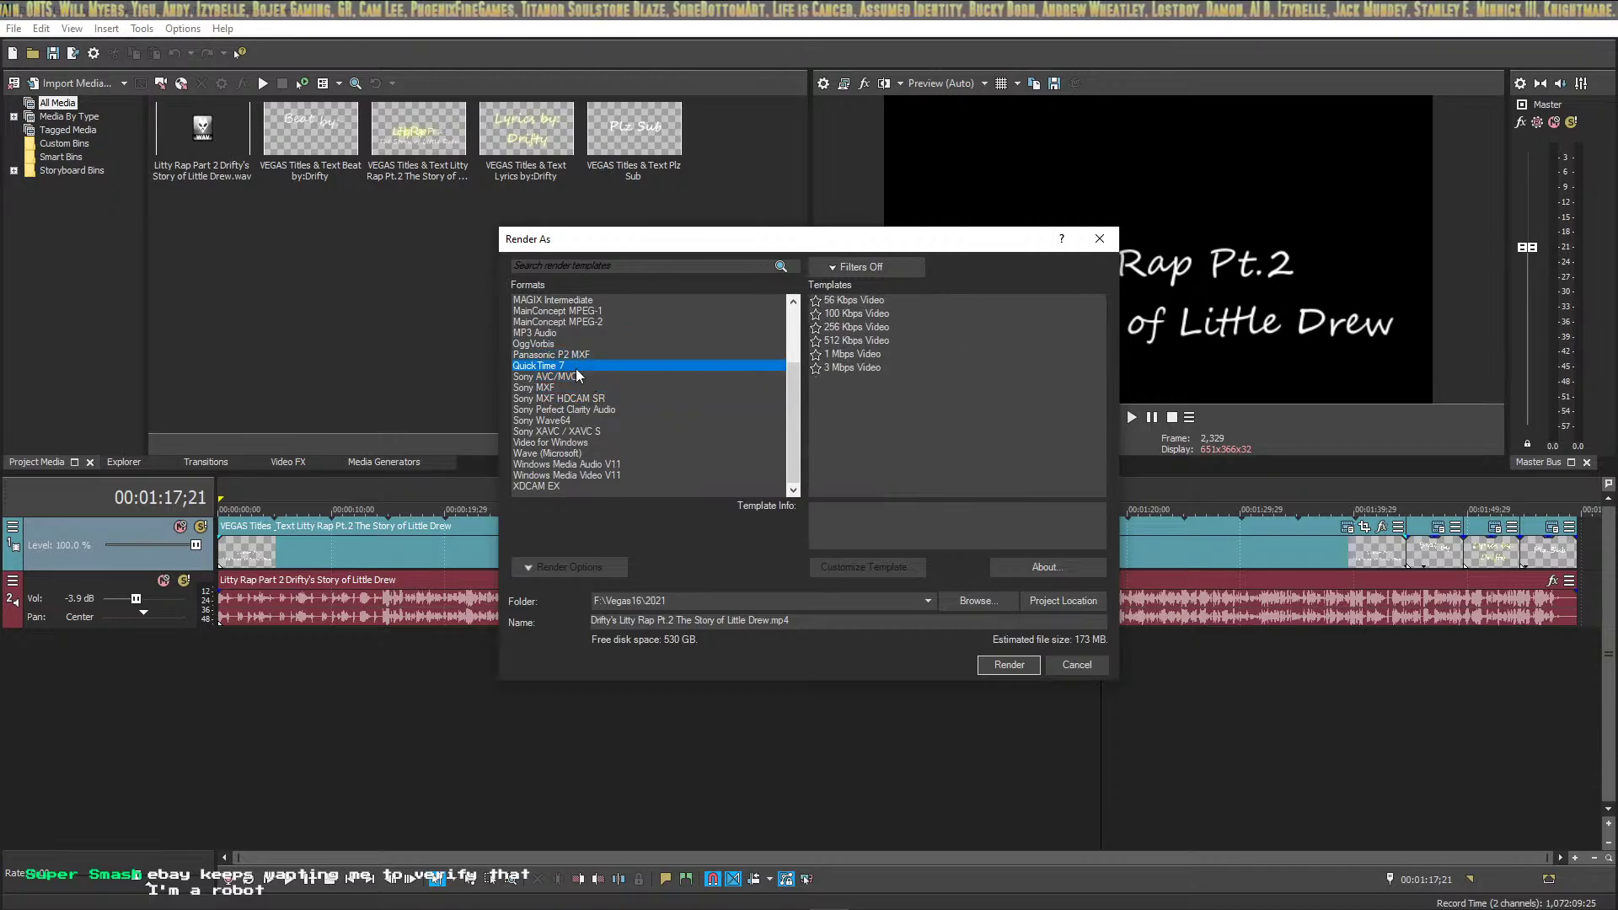
click(588, 358)
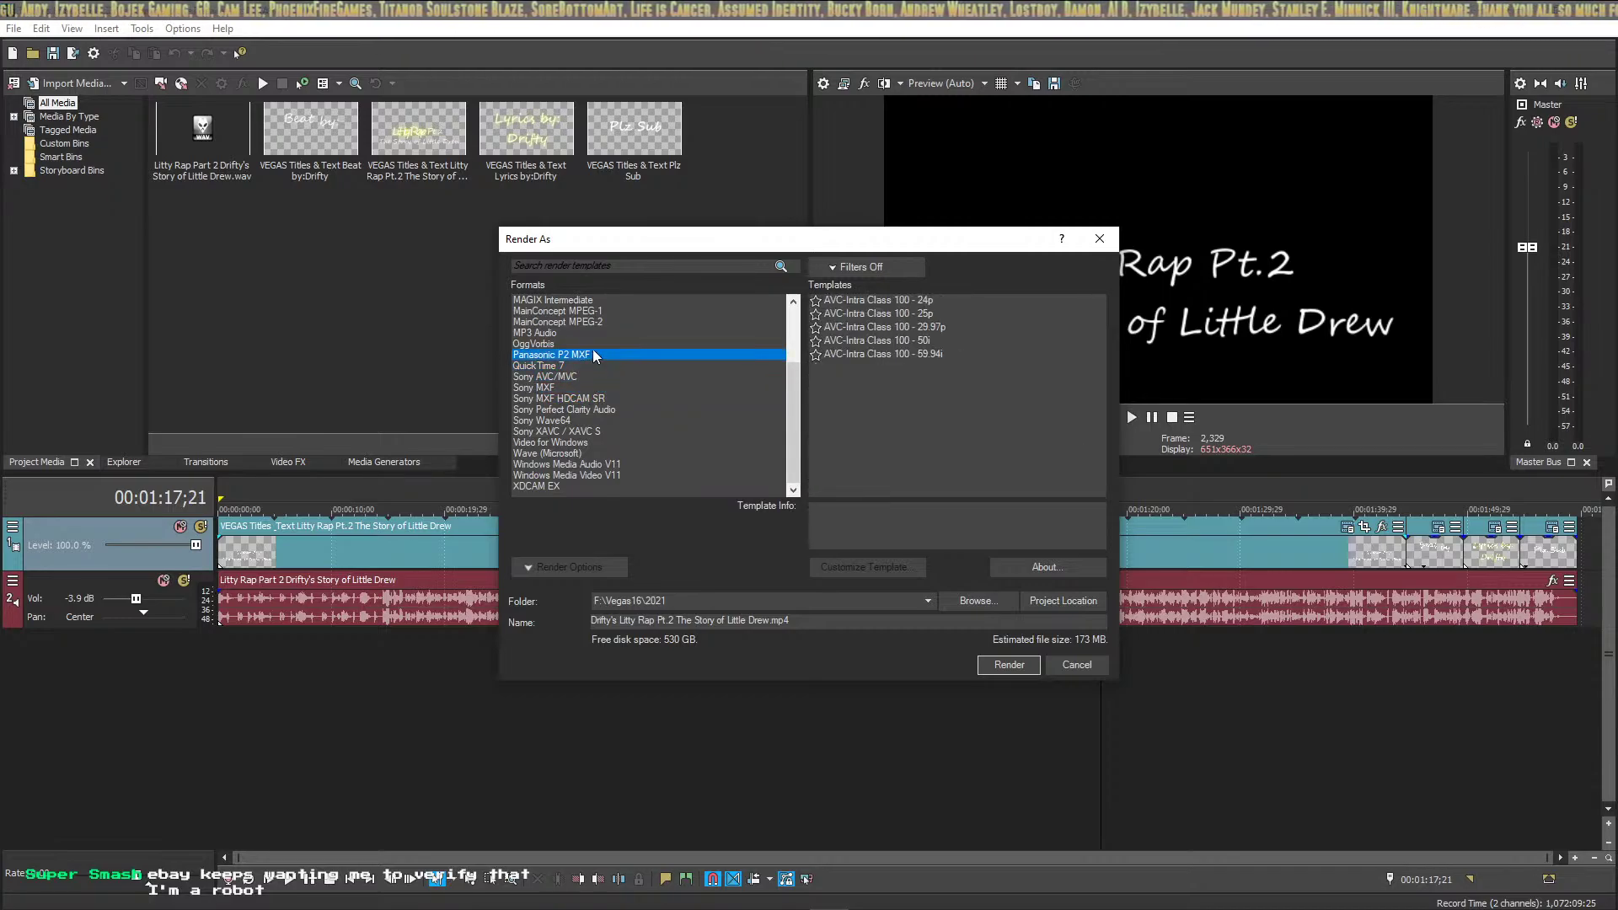
click(595, 344)
click(604, 322)
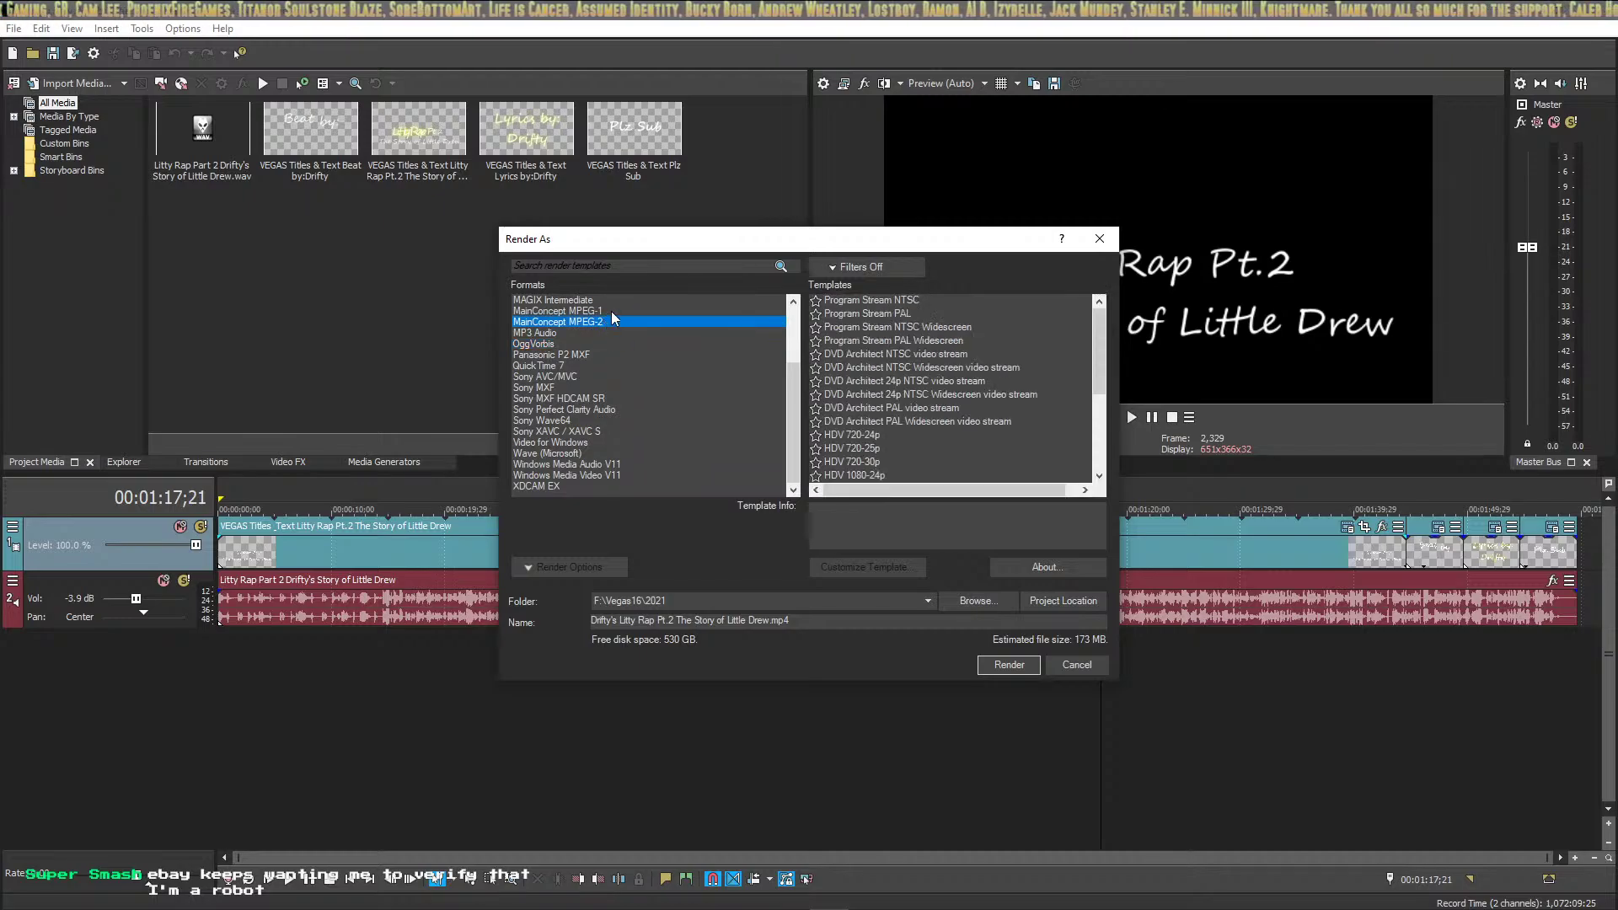
Review the MAGIX Intermediate, Image Sequence, MainConcept MPEG-2 and MP3 Audio render options, and close the render settings without rendering
scroll(610, 311, up, 2)
click(583, 365)
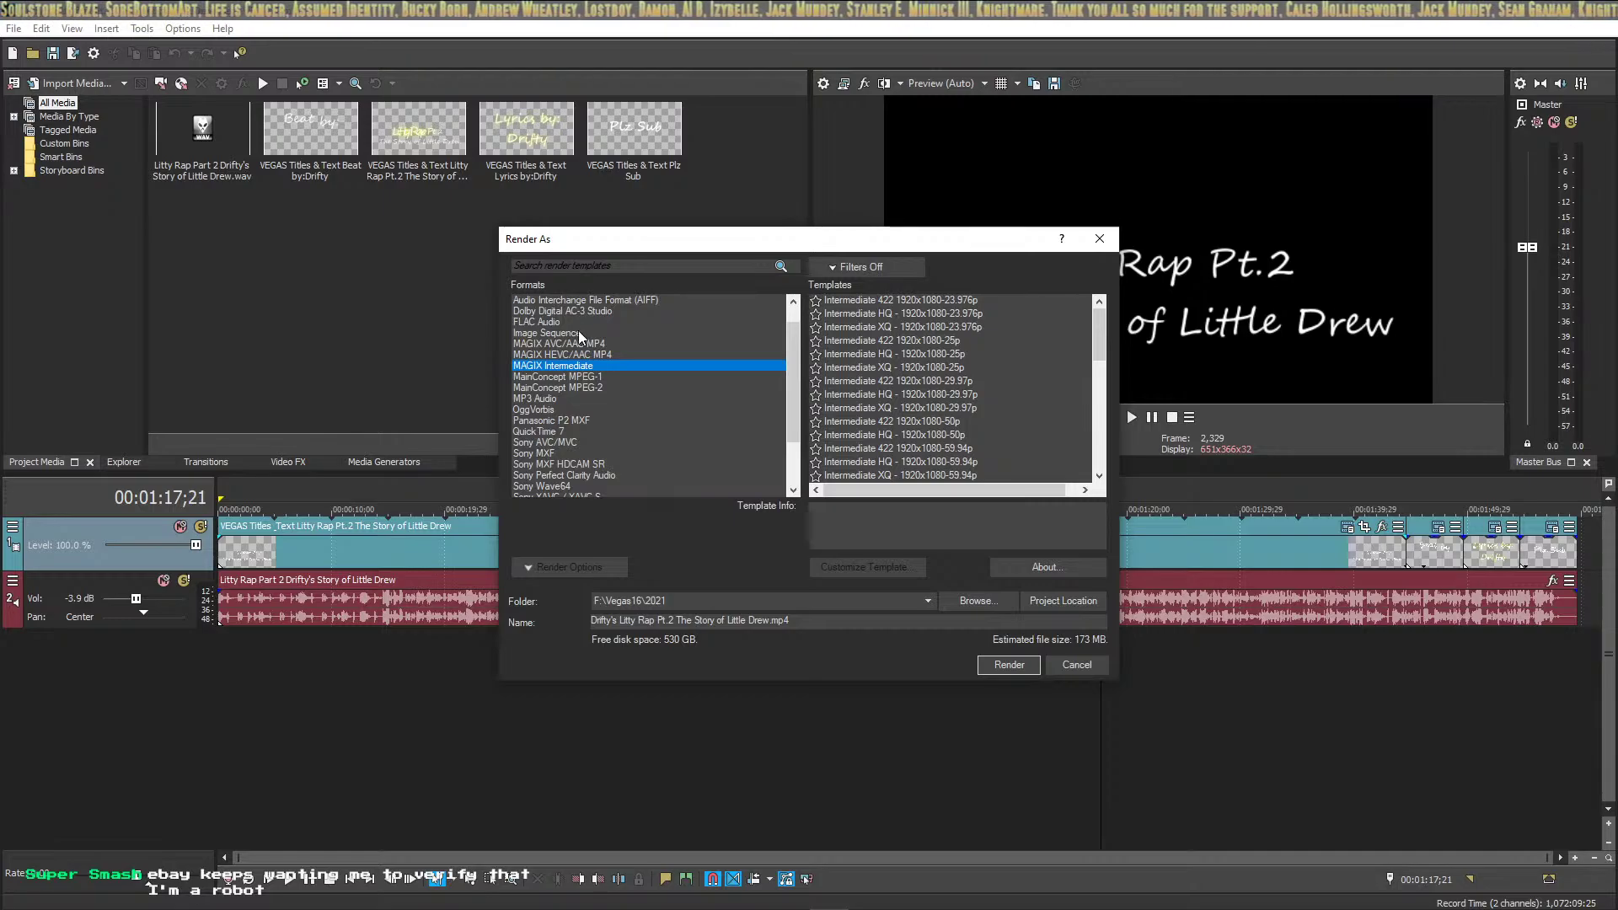
click(578, 332)
scroll(578, 341, up, 1)
scroll(578, 348, up, 1)
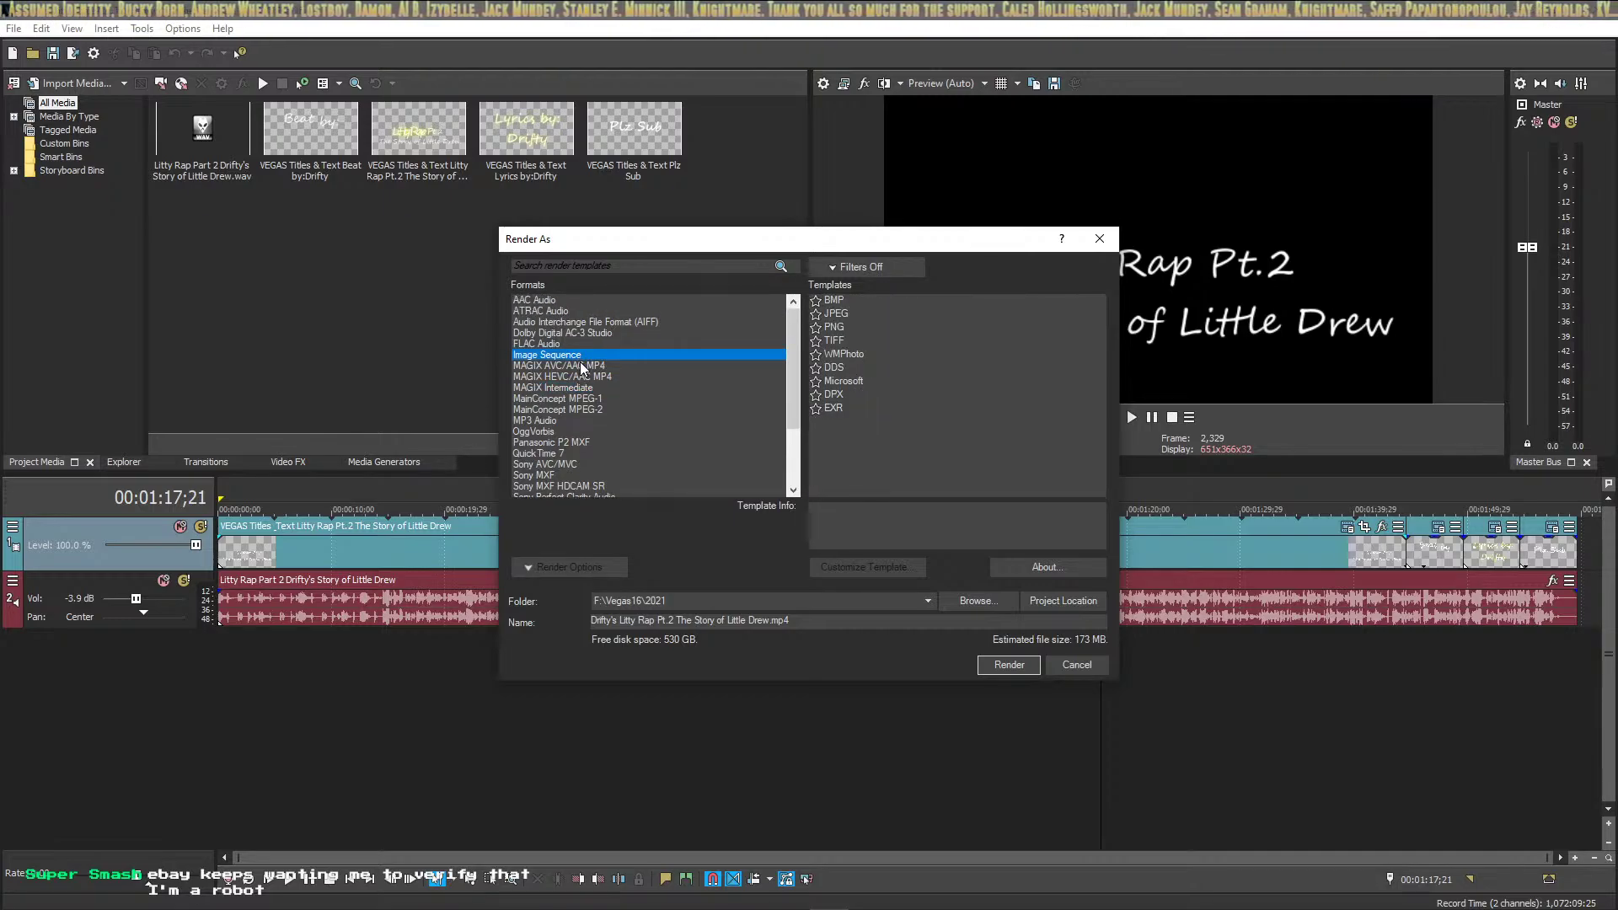
scroll(580, 362, down, 3)
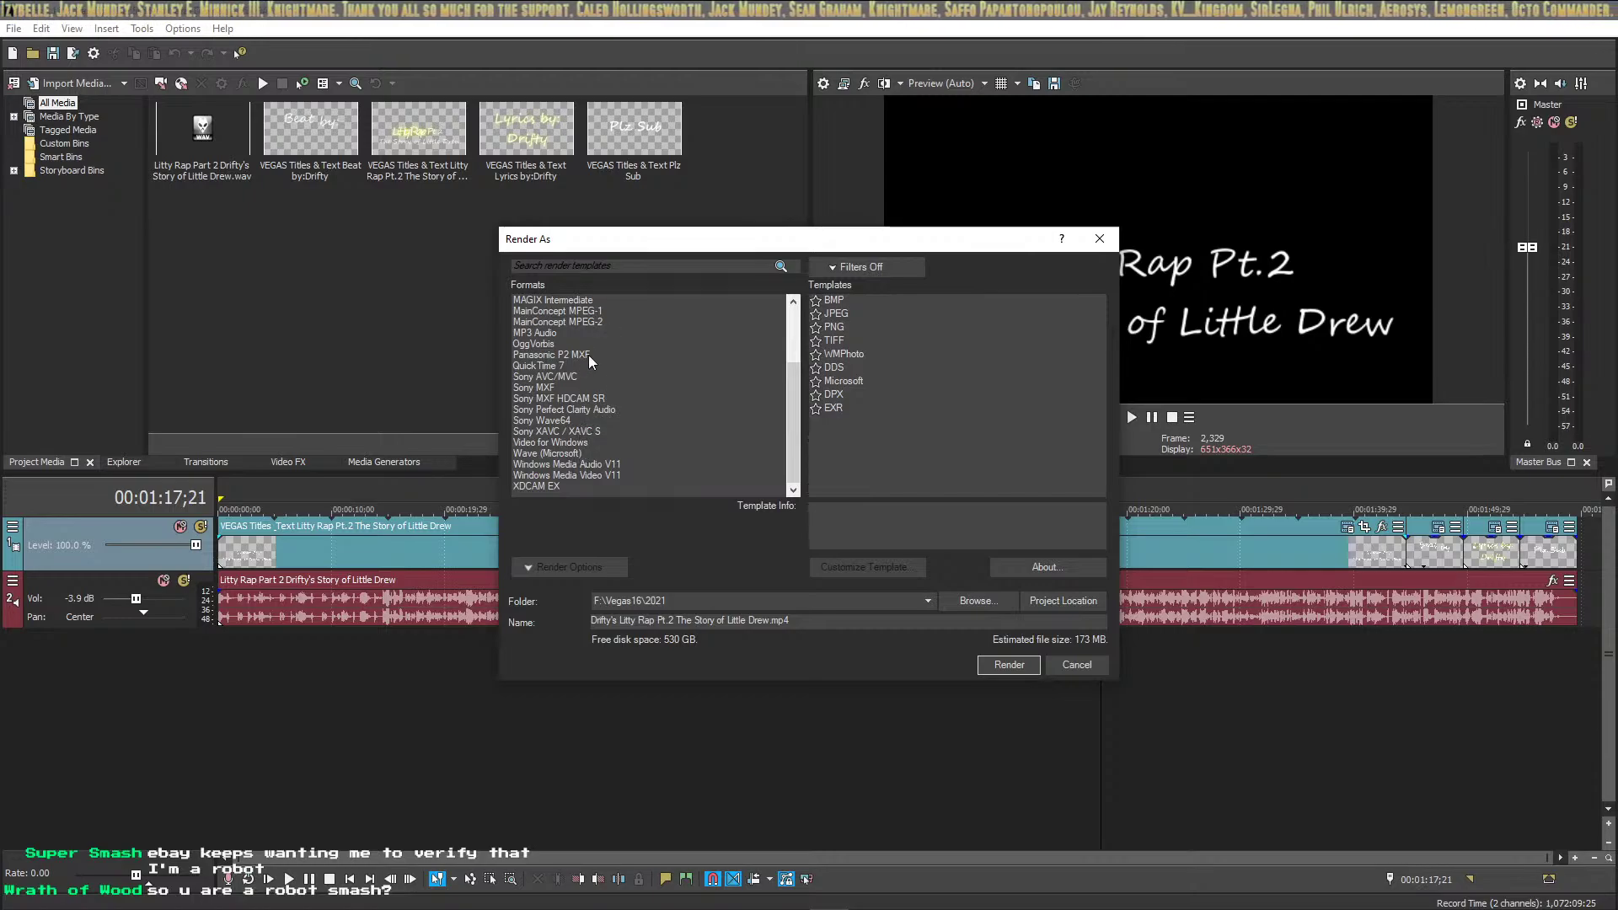
click(585, 322)
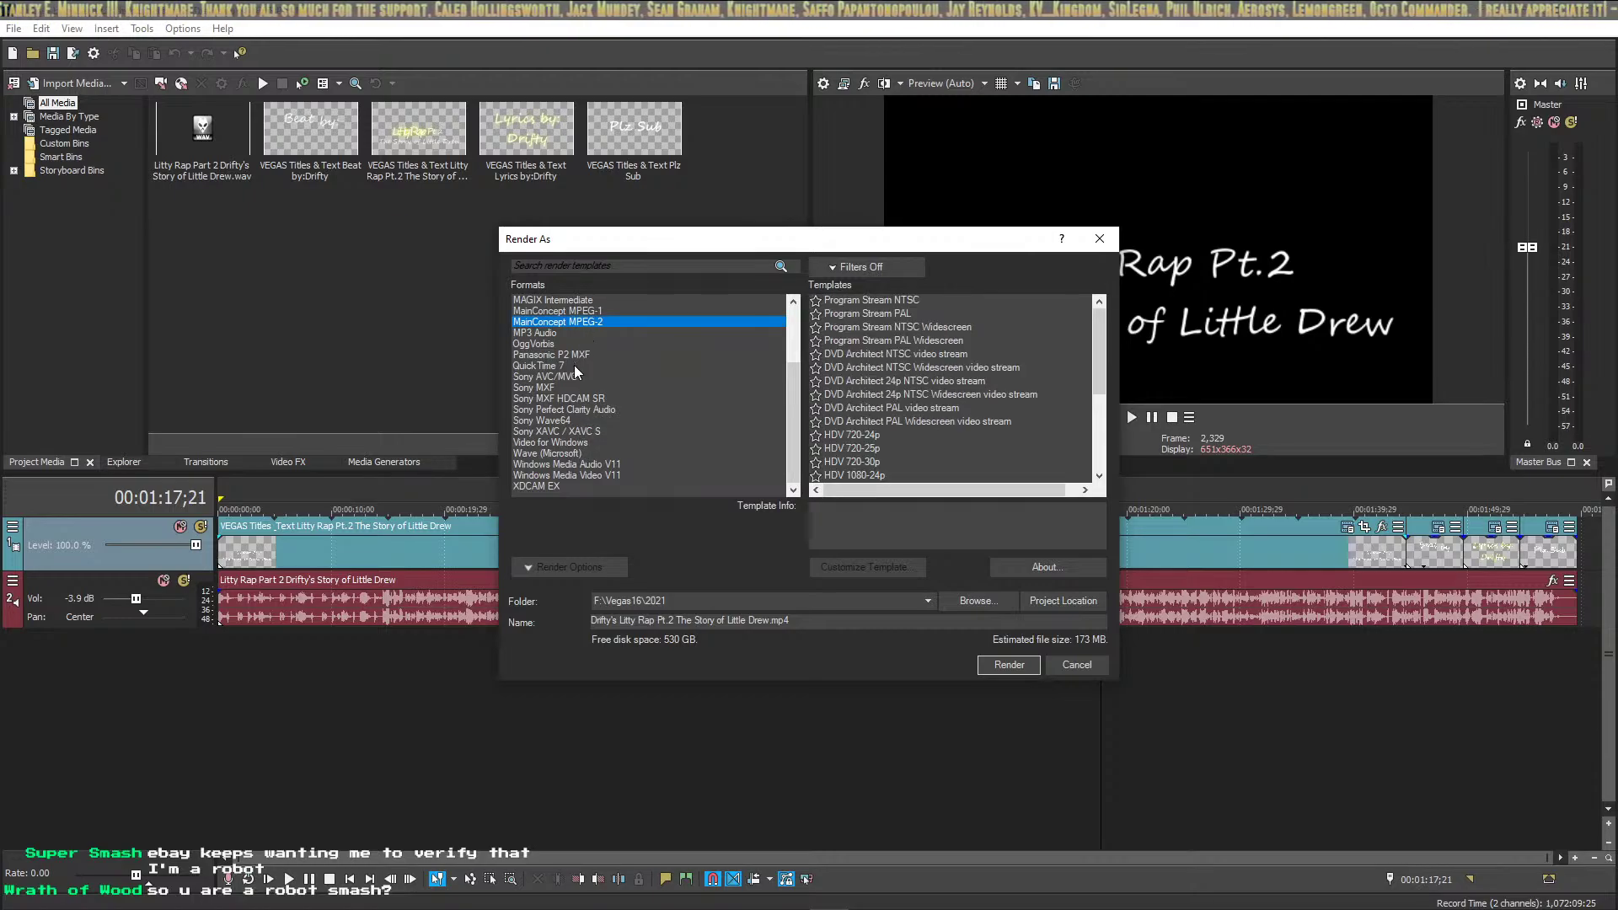
click(594, 331)
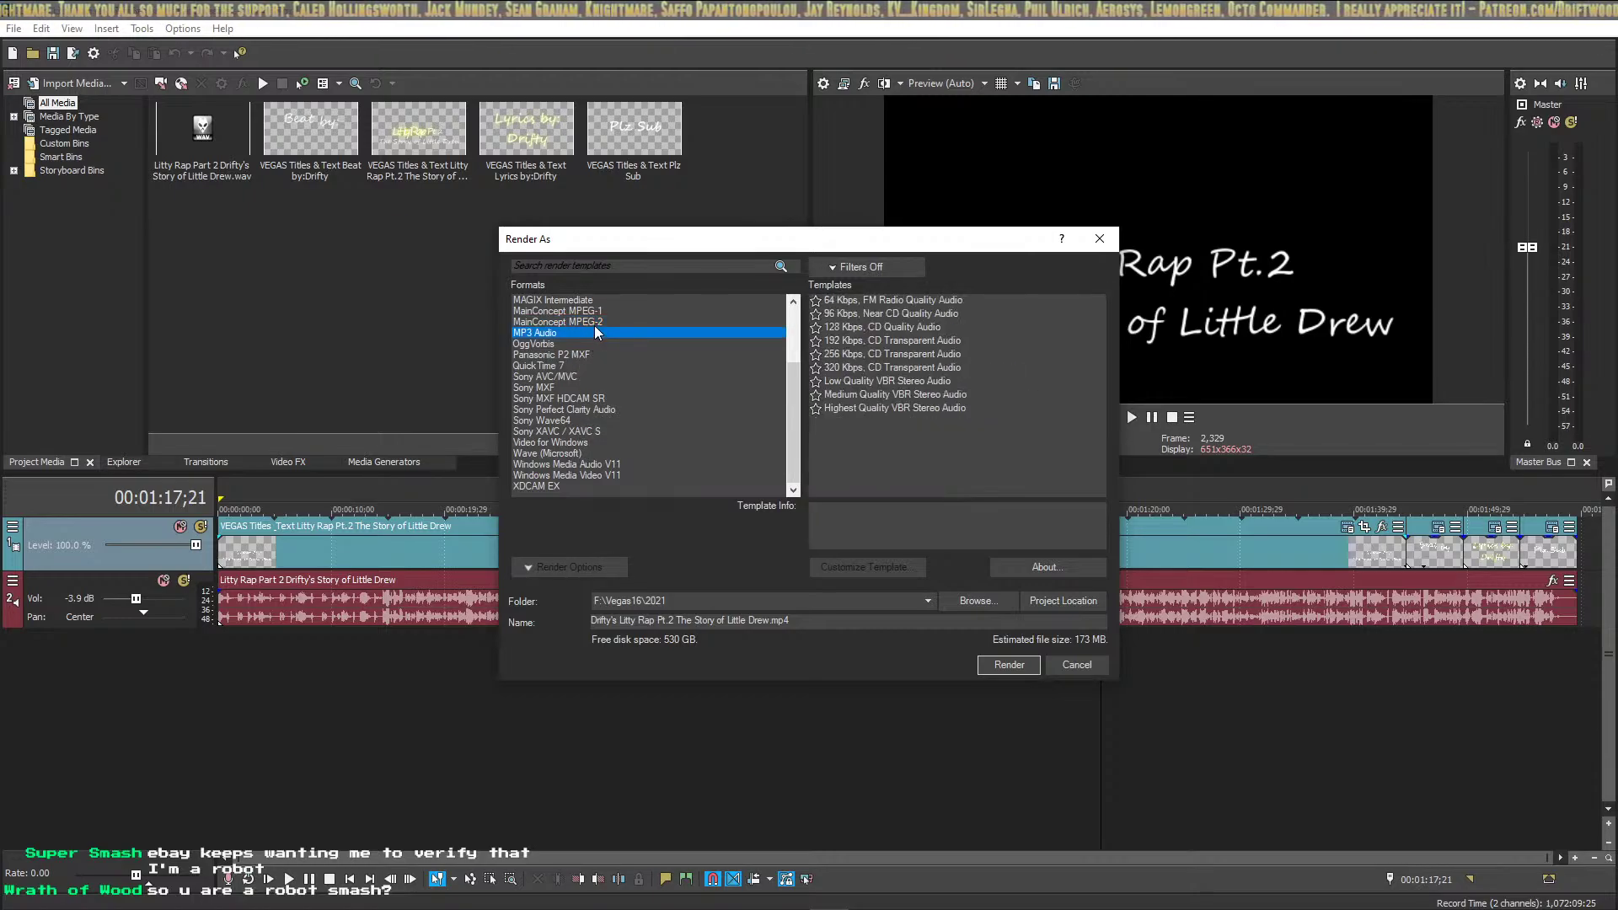
scroll(594, 378, up, 3)
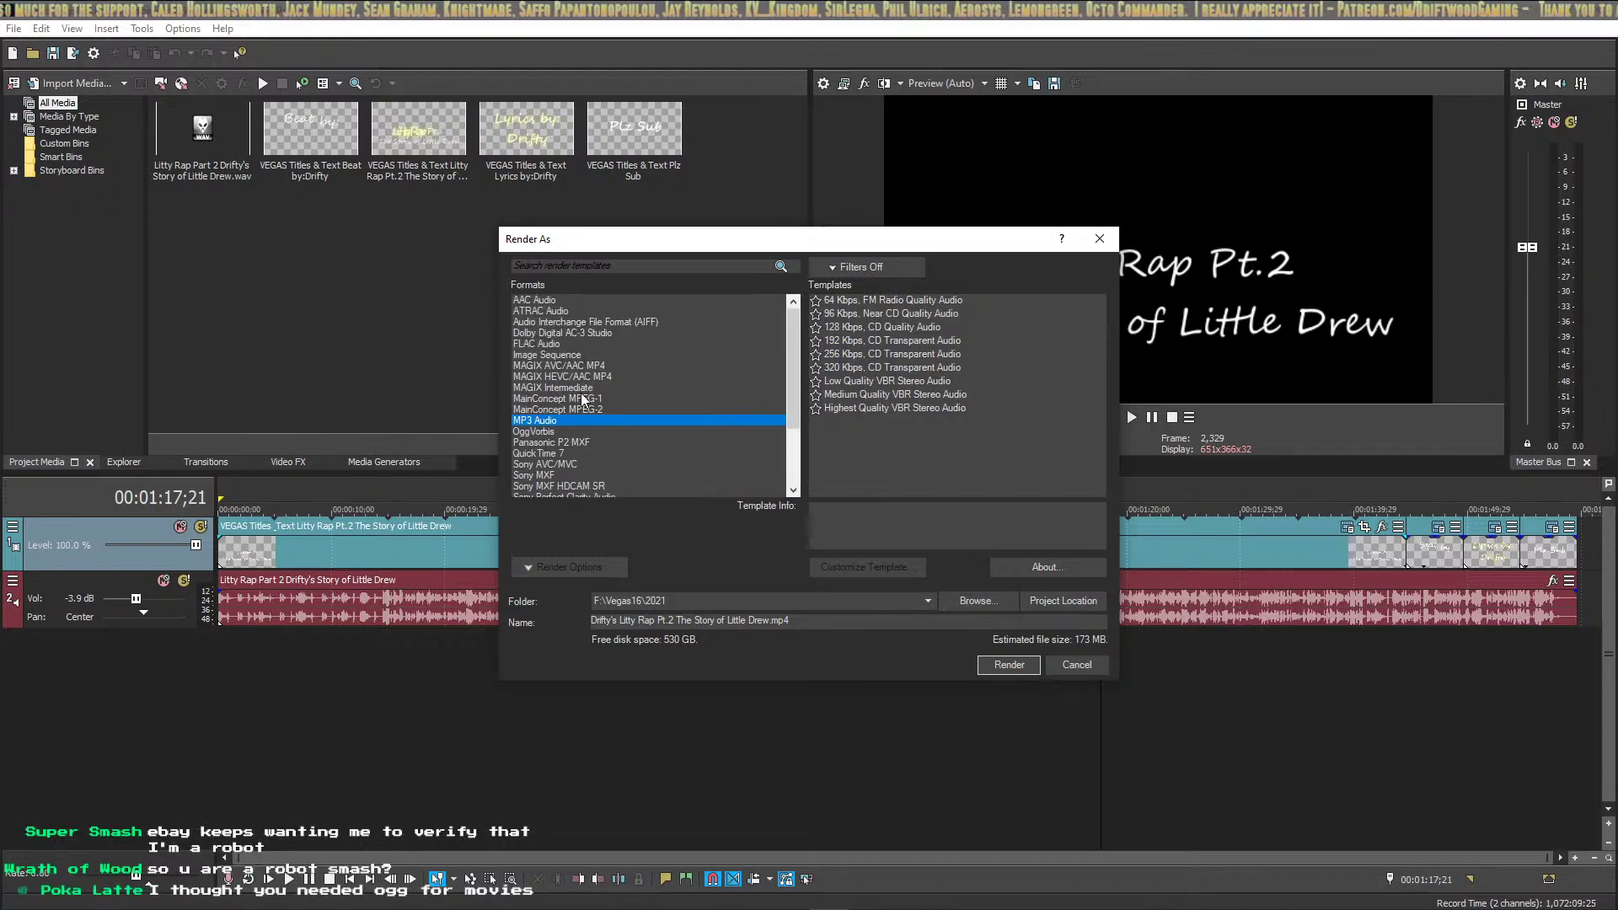
scroll(584, 342, down, 3)
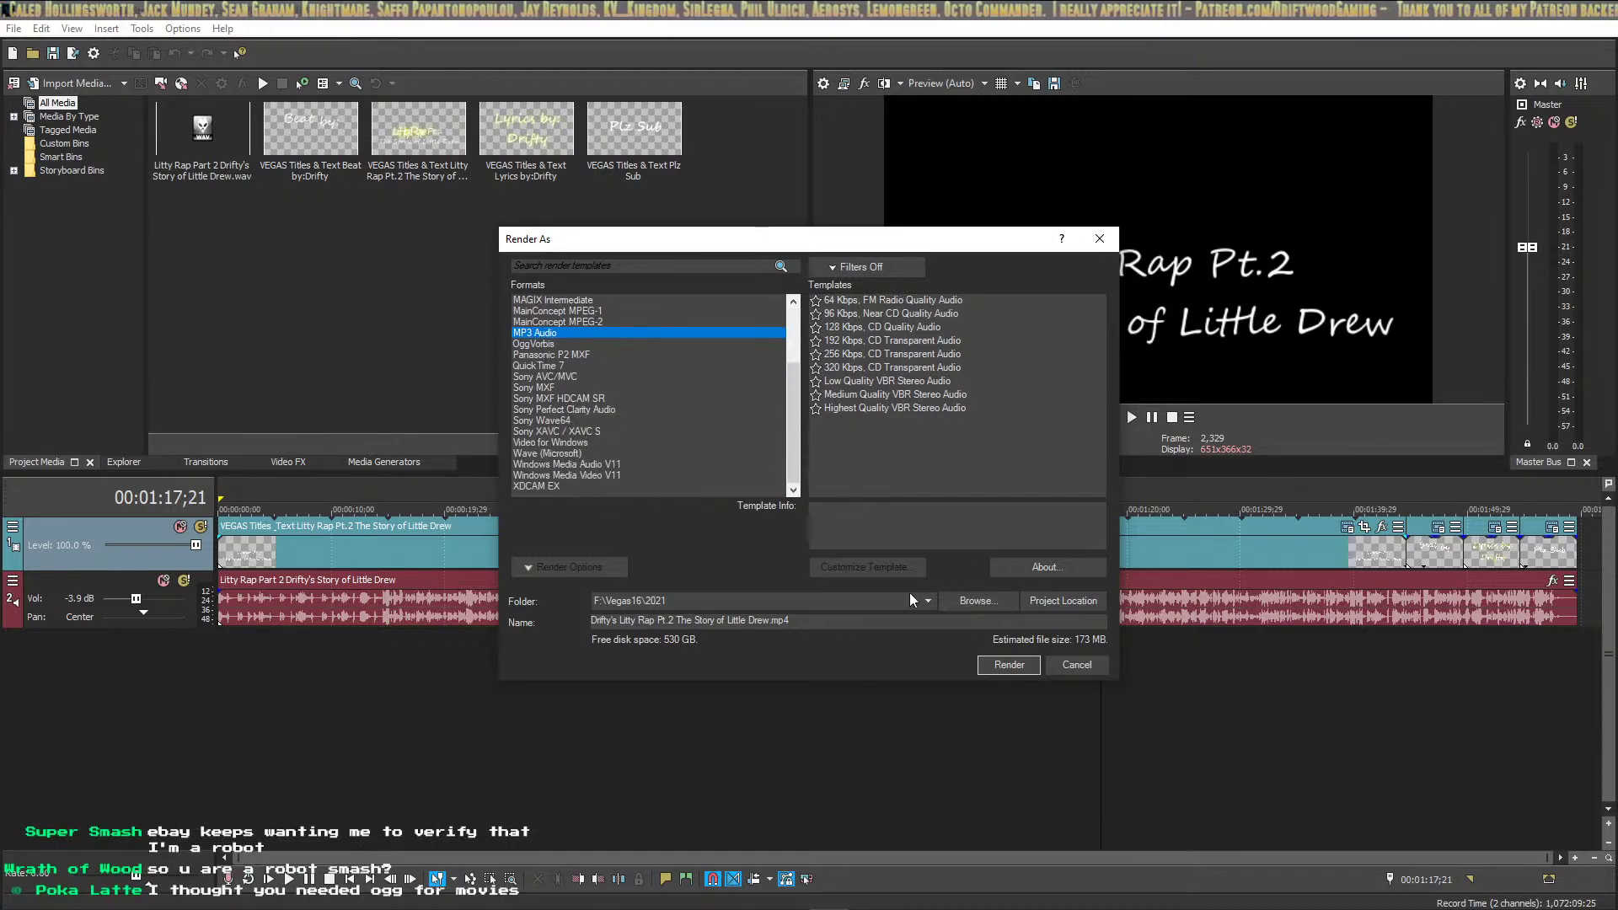
click(1077, 665)
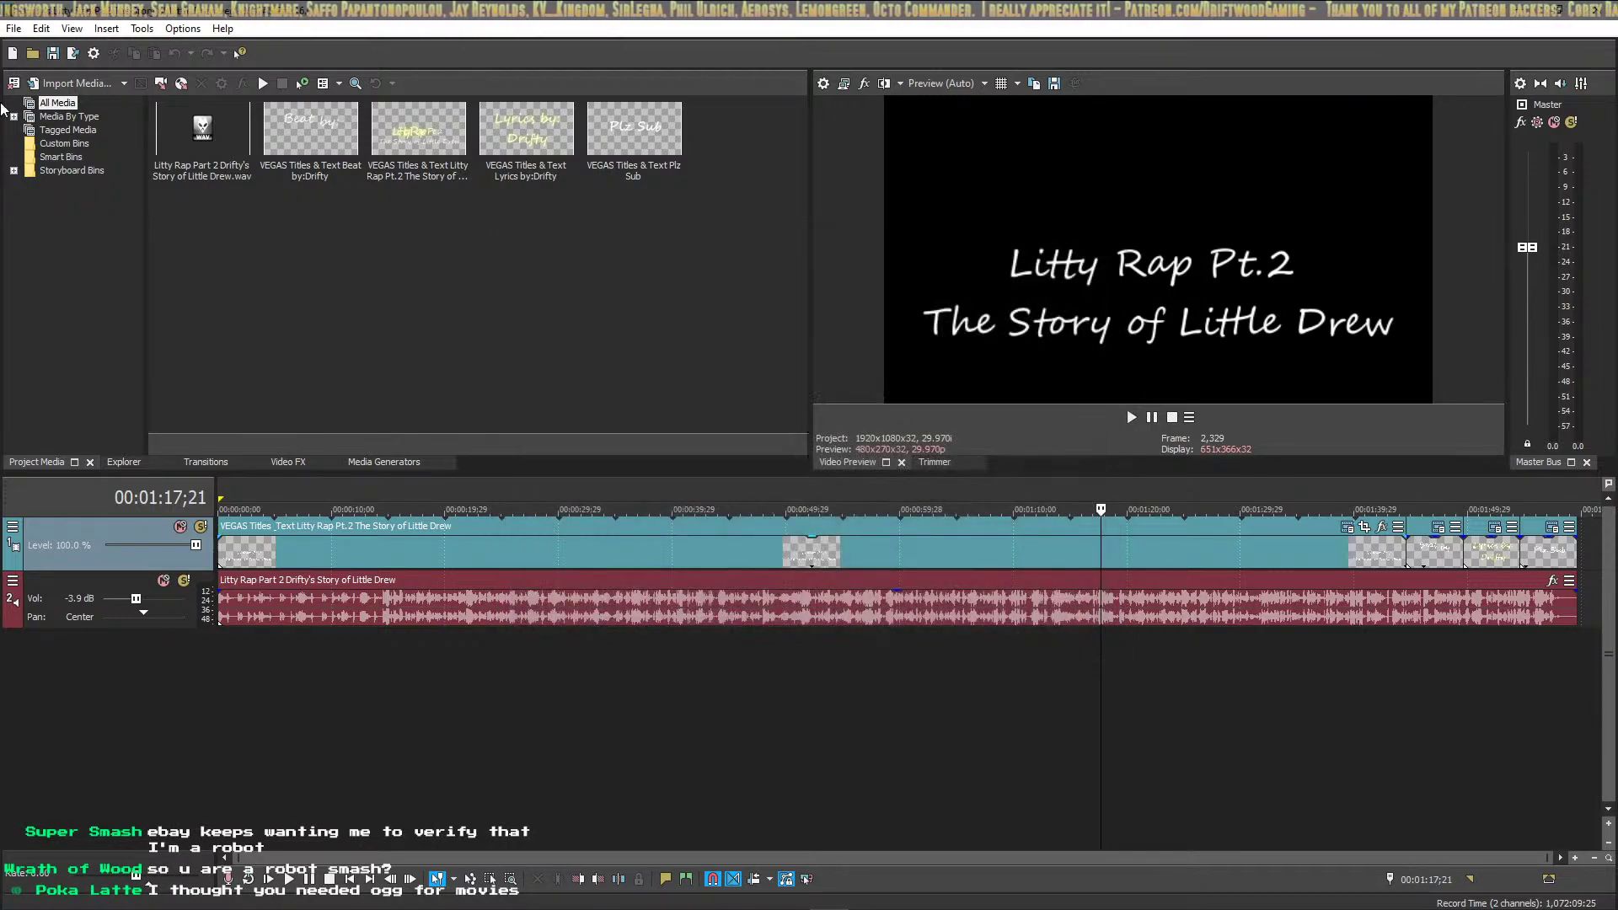
Reopen the render settings and inspect the MAGIX HEVC/AAC MP4 templates and the selected template's description
click(14, 28)
click(85, 158)
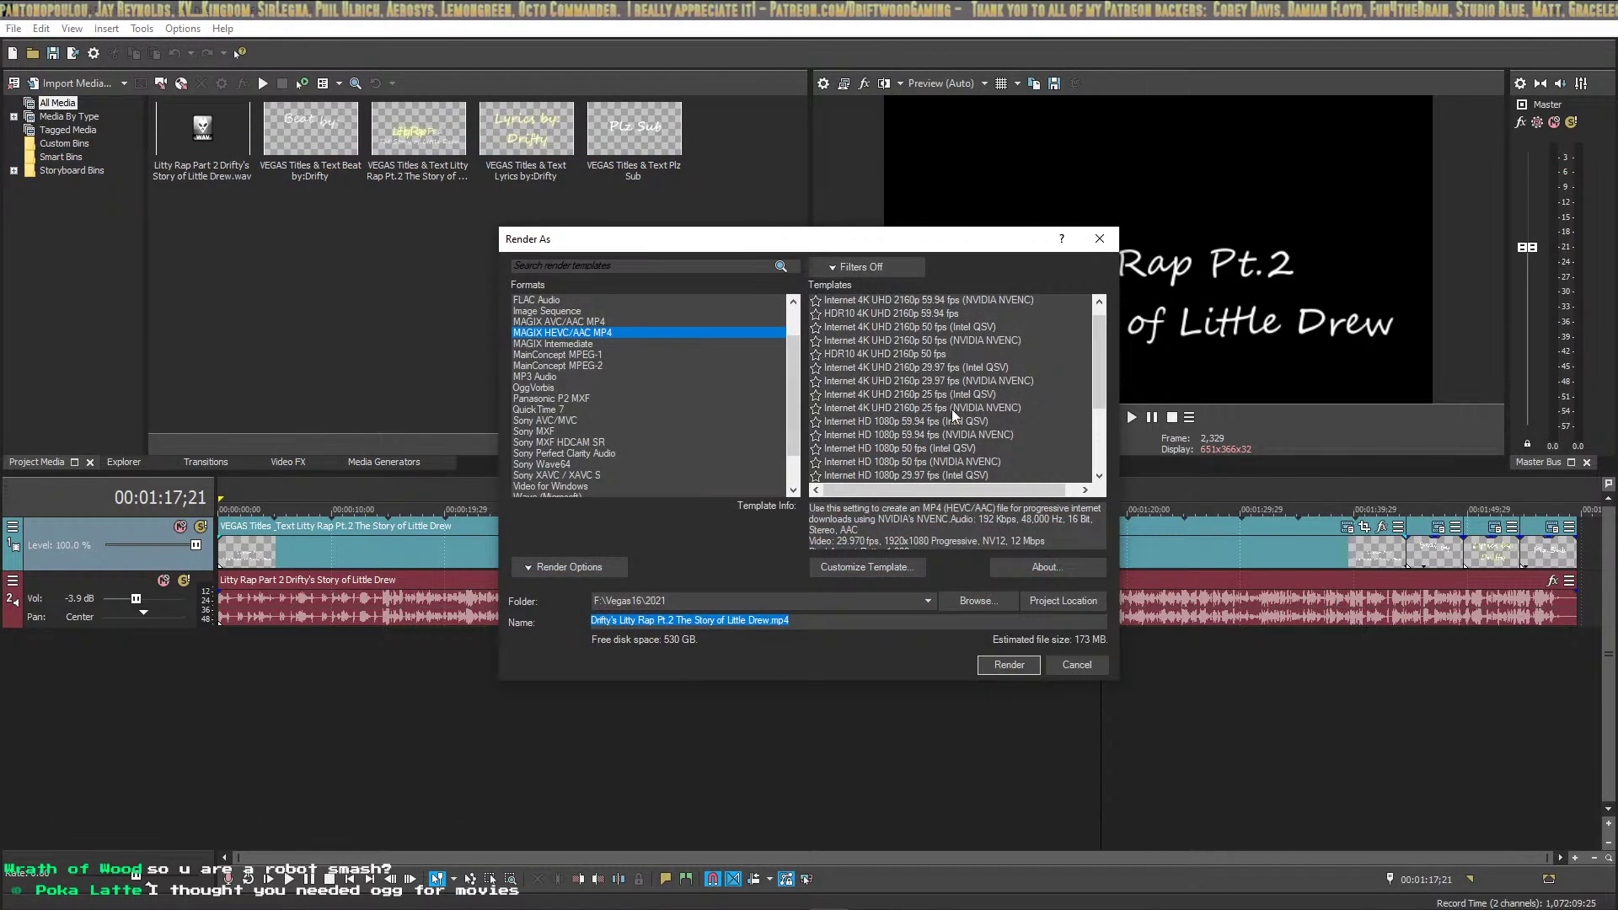
scroll(927, 422, down, 3)
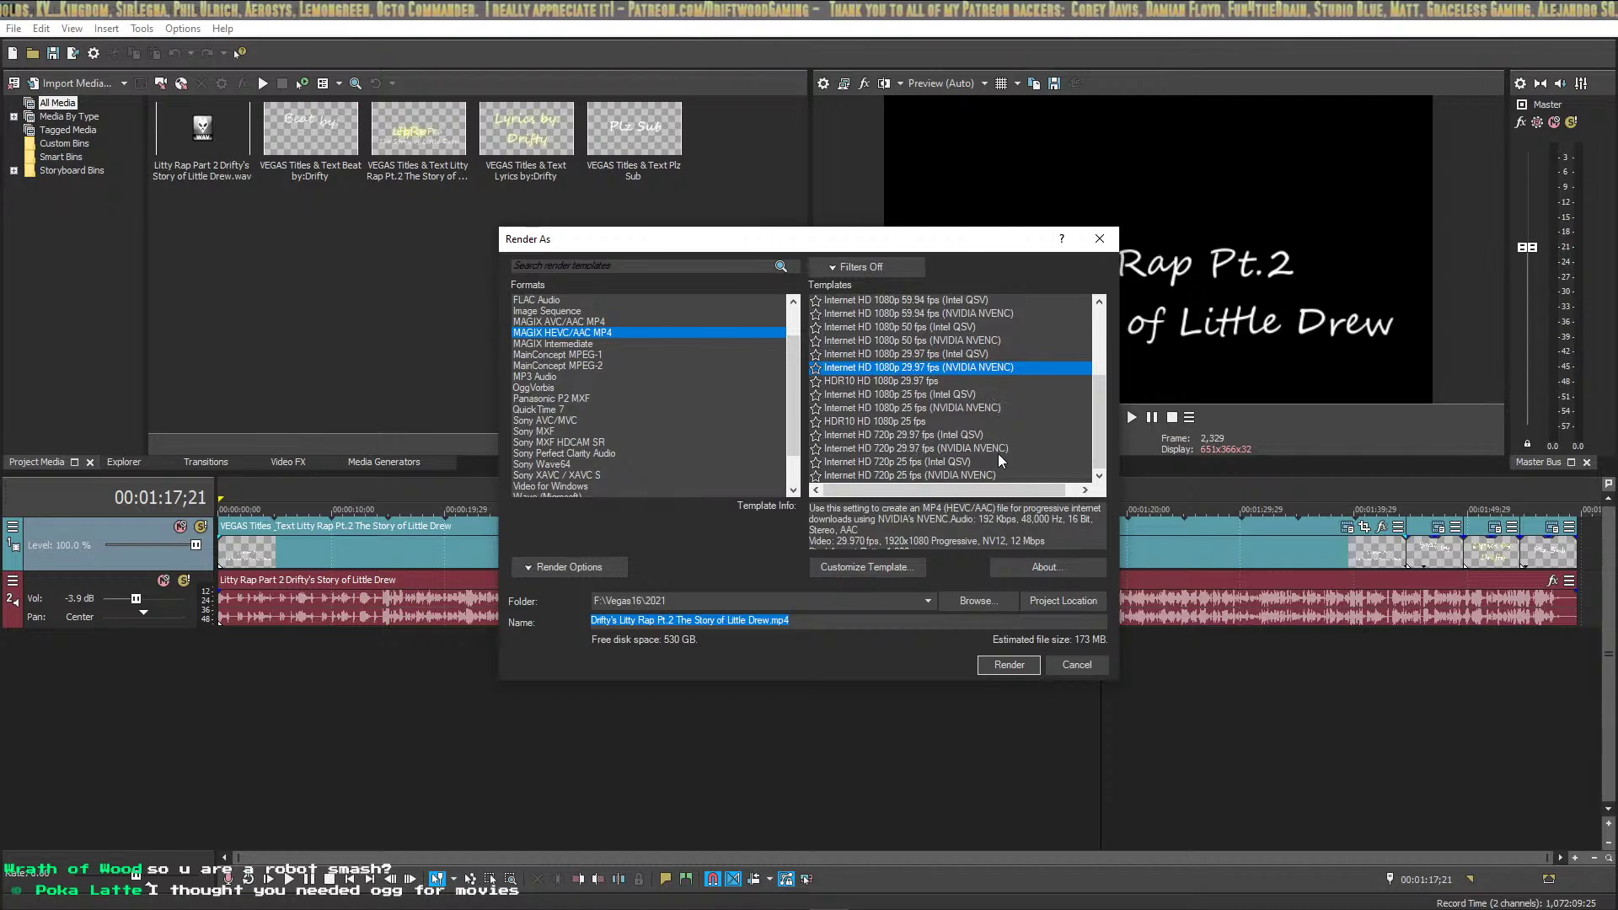
scroll(996, 464, up, 3)
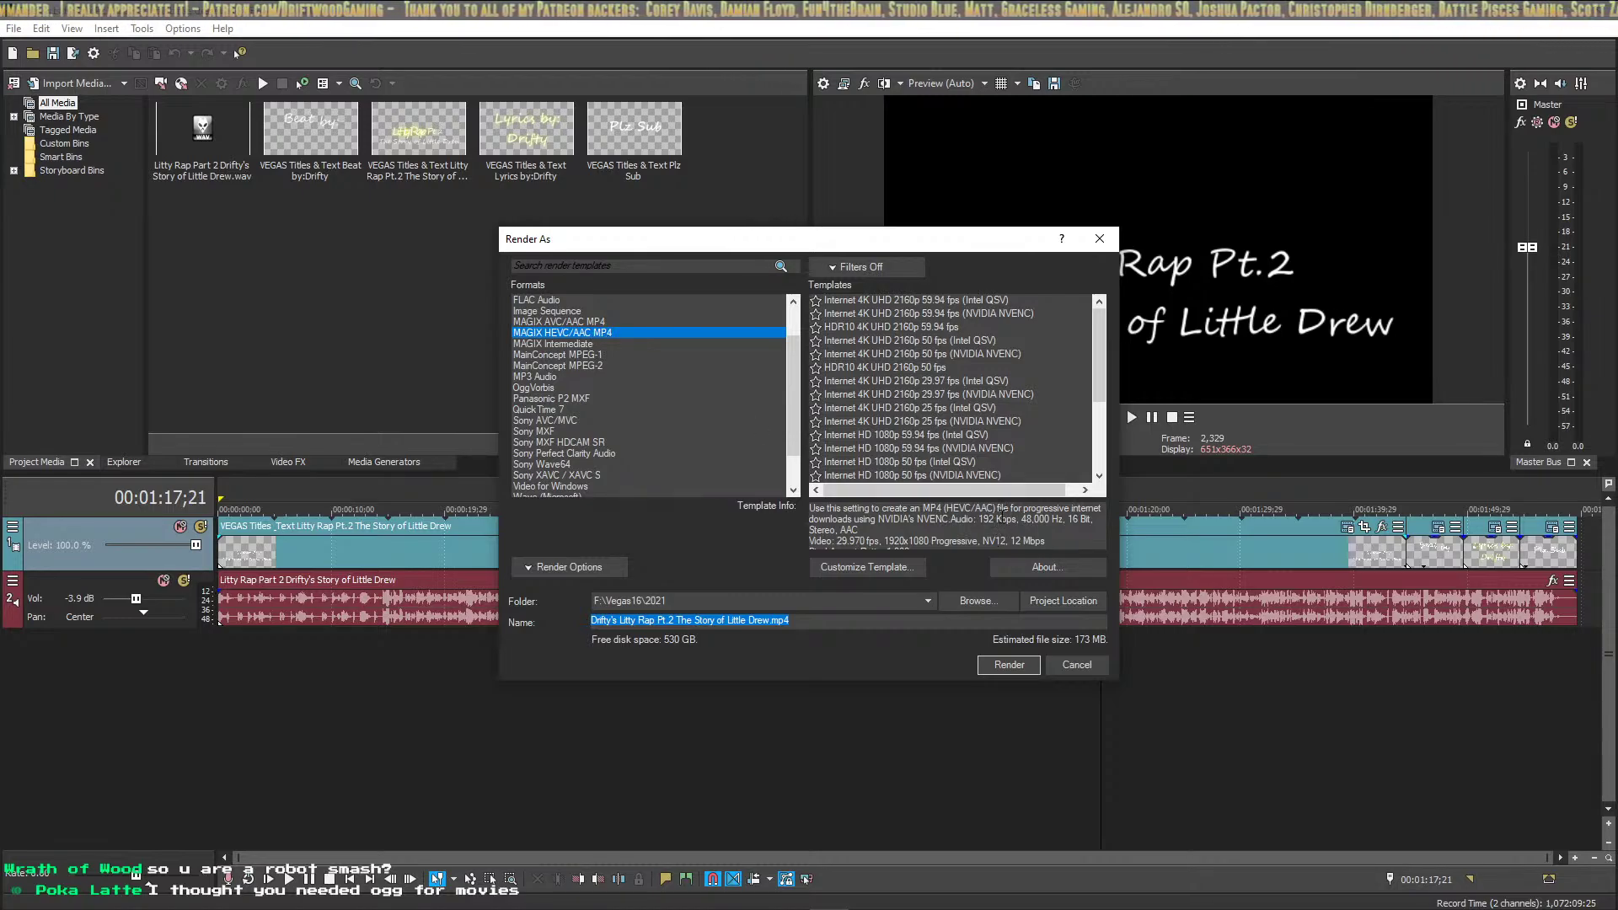
click(937, 530)
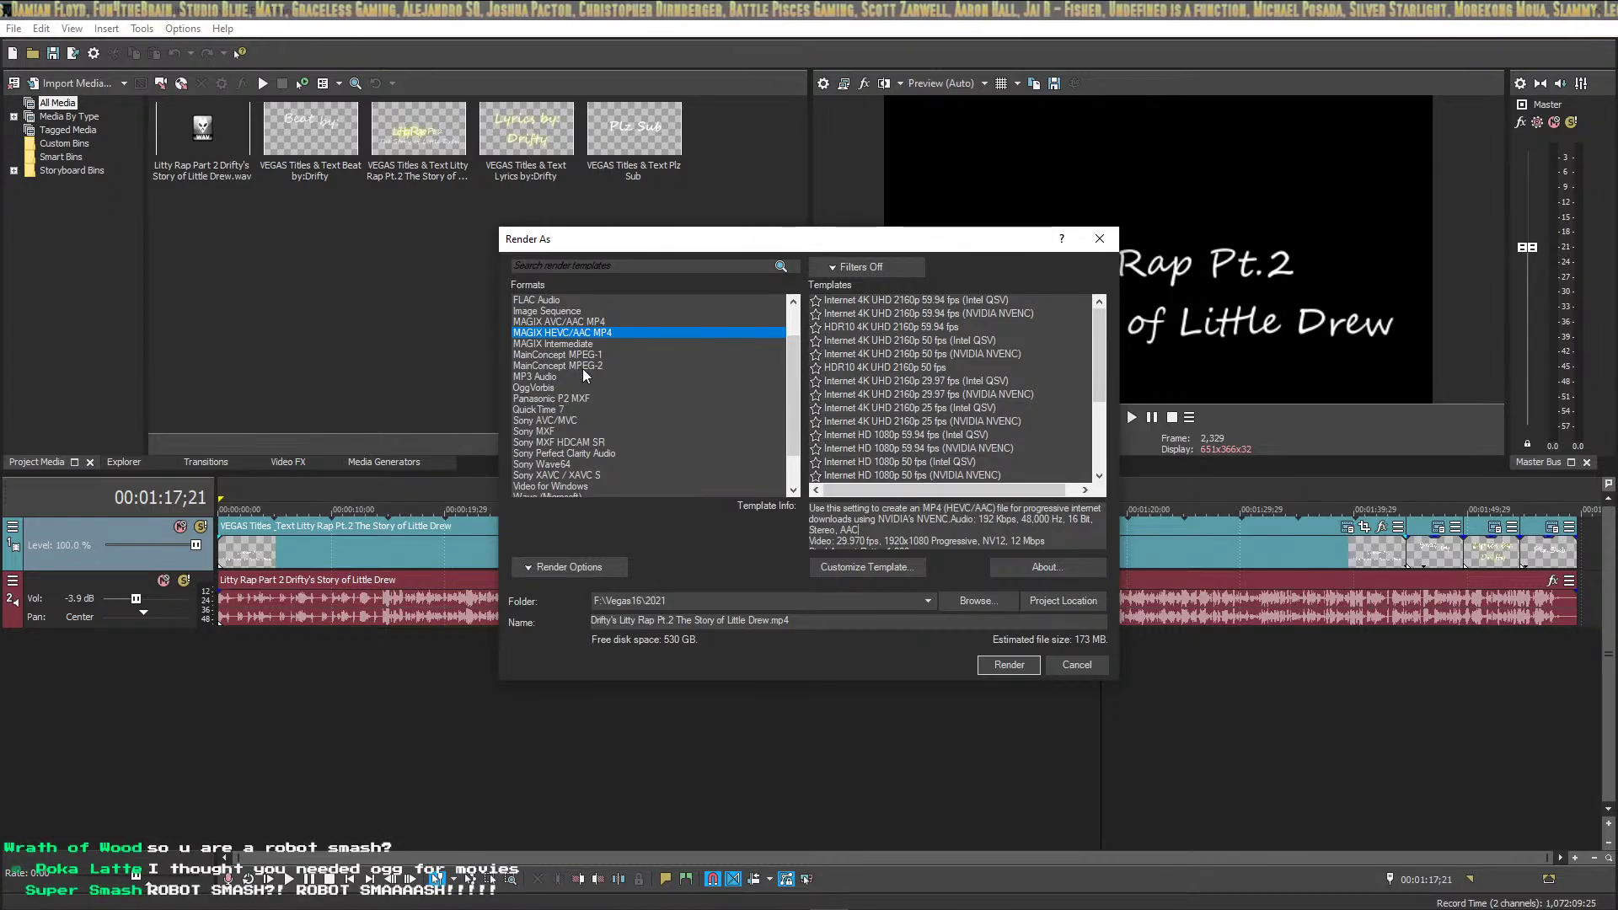
Examine the full range of MAGIX Intermediate render templates
click(606, 347)
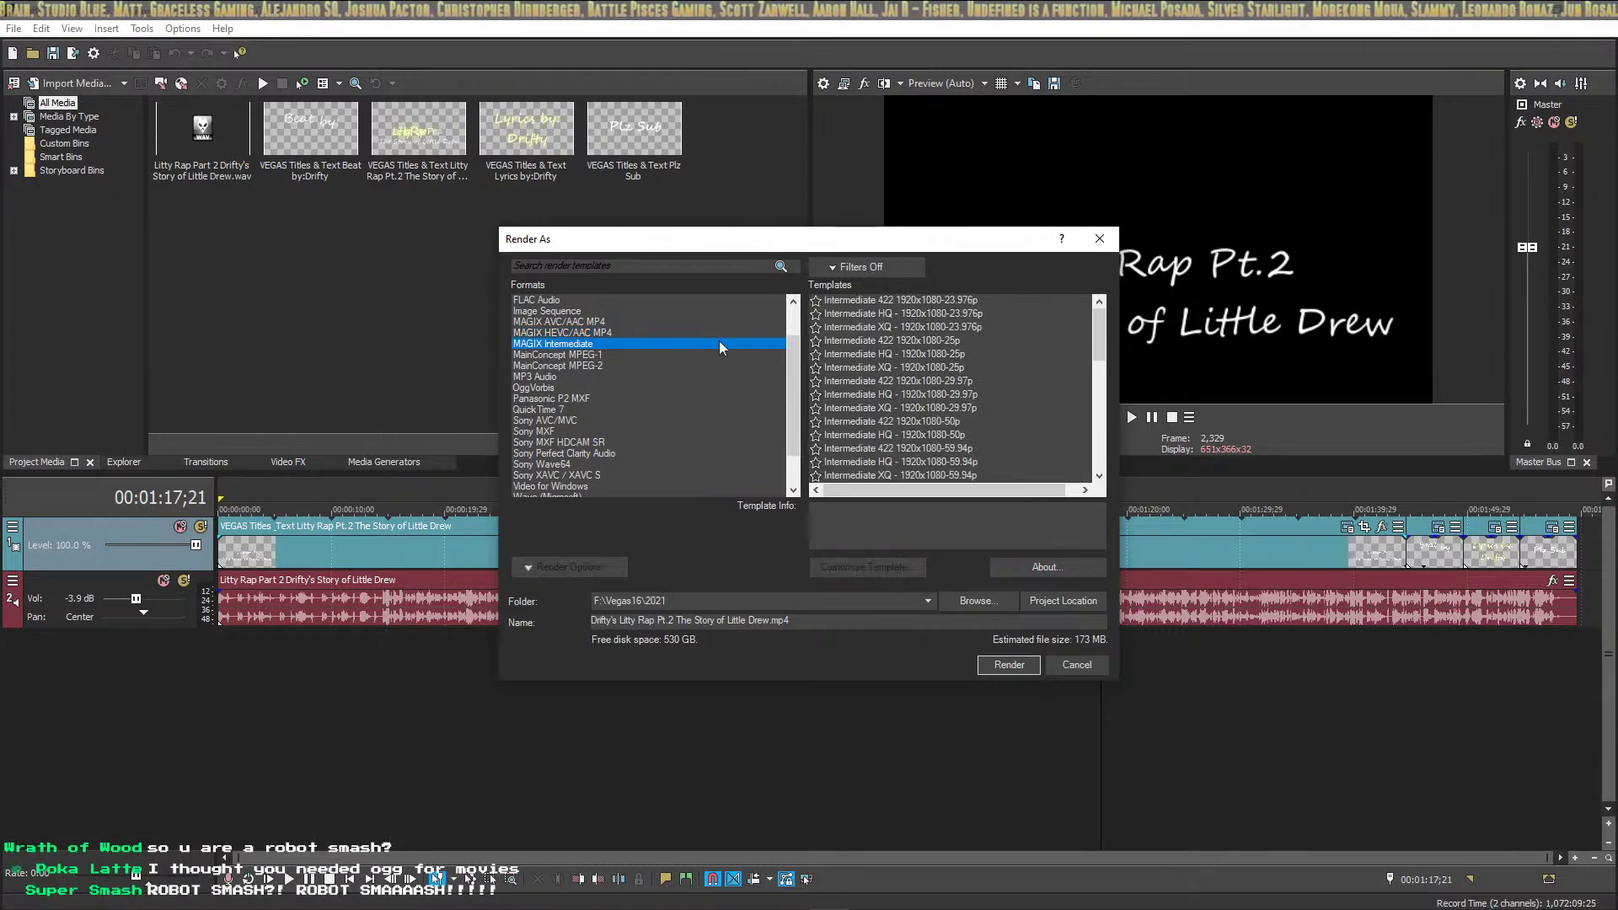
scroll(967, 430, down, 10)
scroll(968, 476, up, 6)
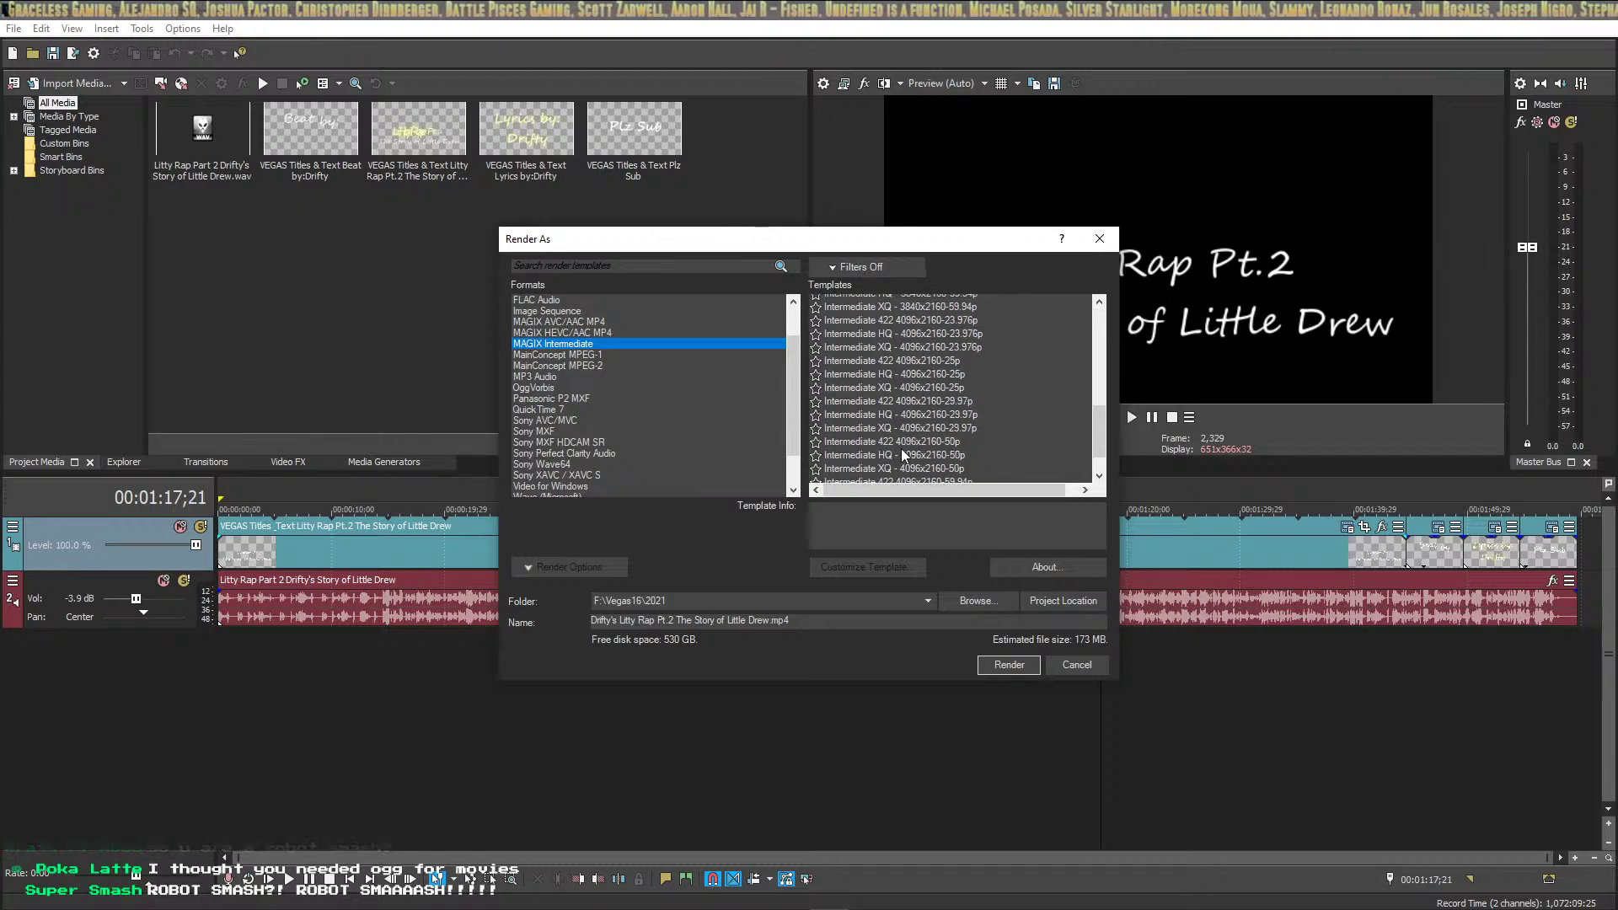
scroll(950, 432, up, 5)
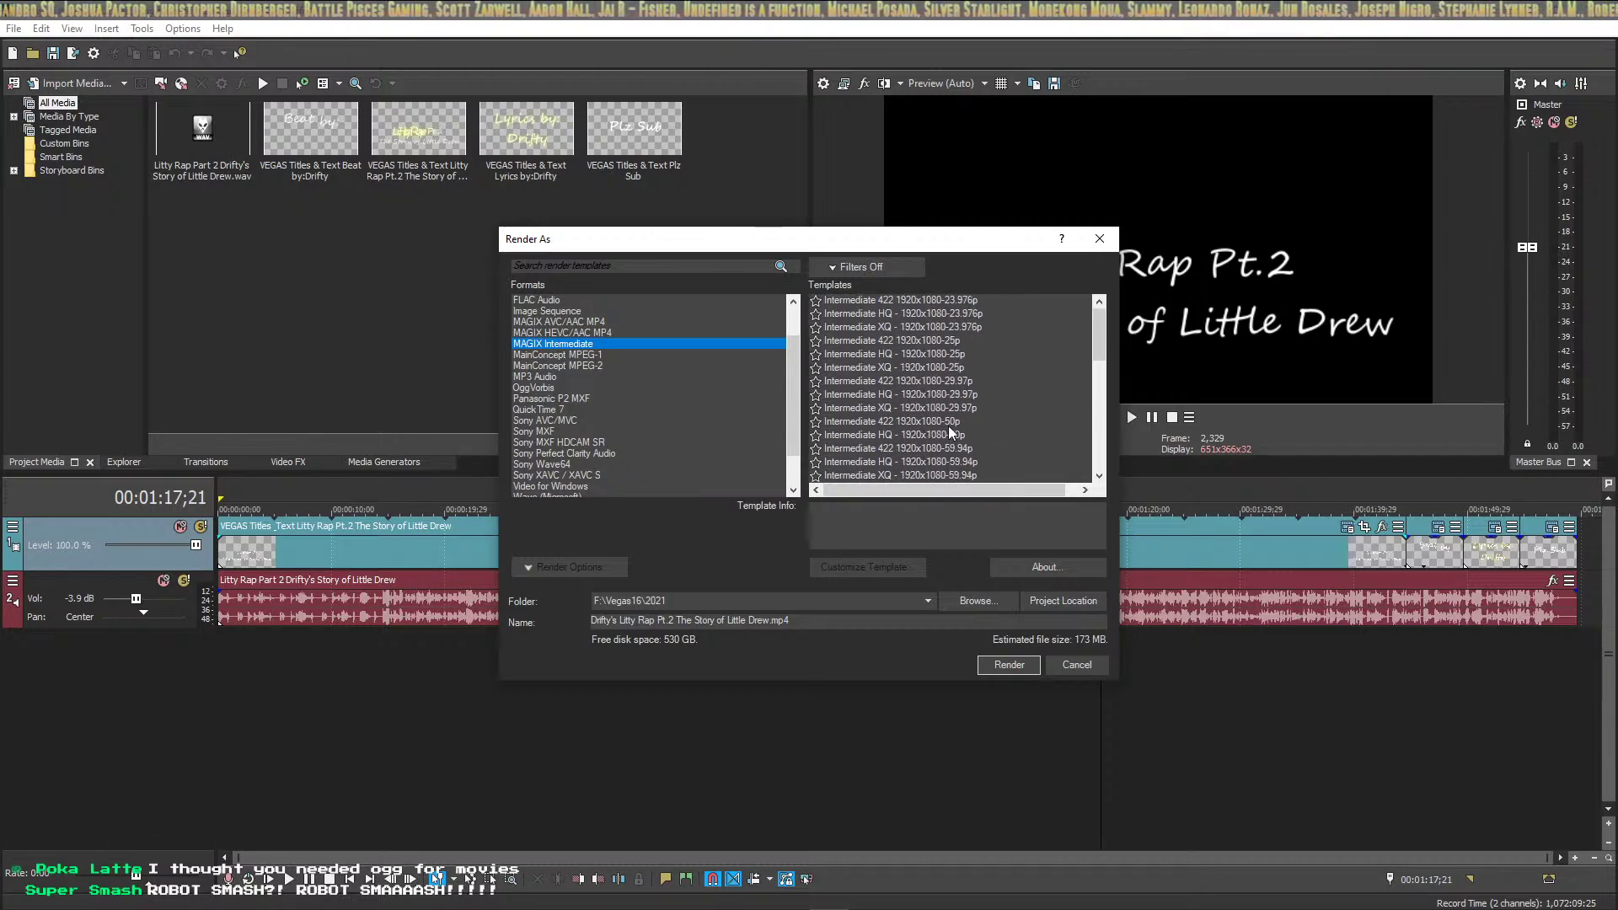
Examine the MAGIX Intermediate XQ 1920x1080-25p template and the templates of the formats from QuickTime 7 down to Windows Media Video V11
click(973, 368)
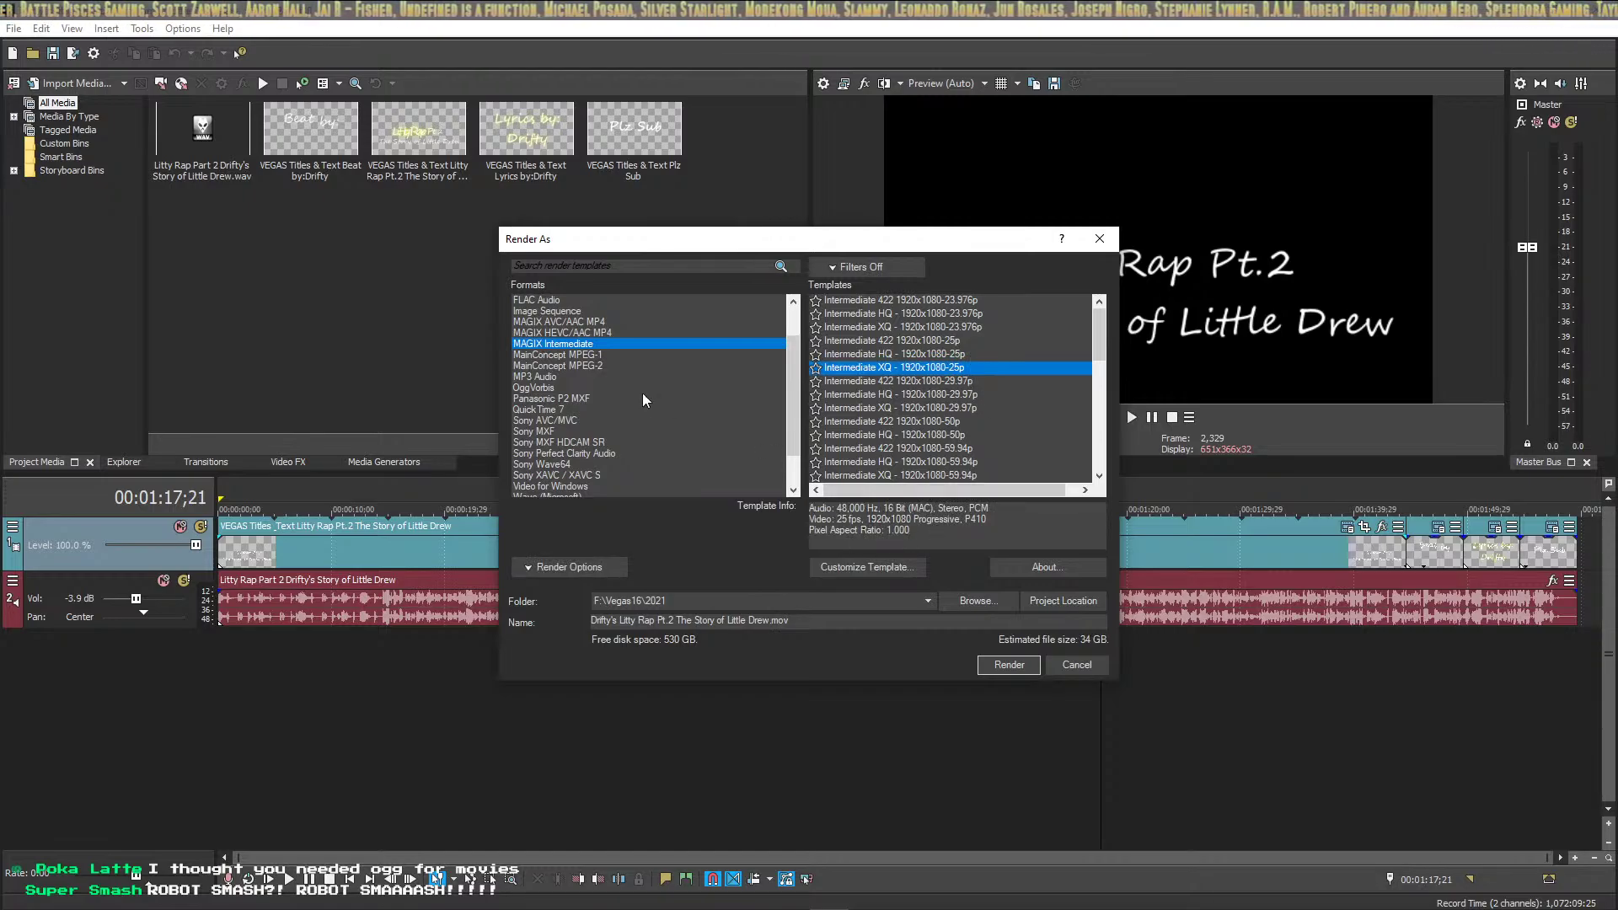
click(598, 410)
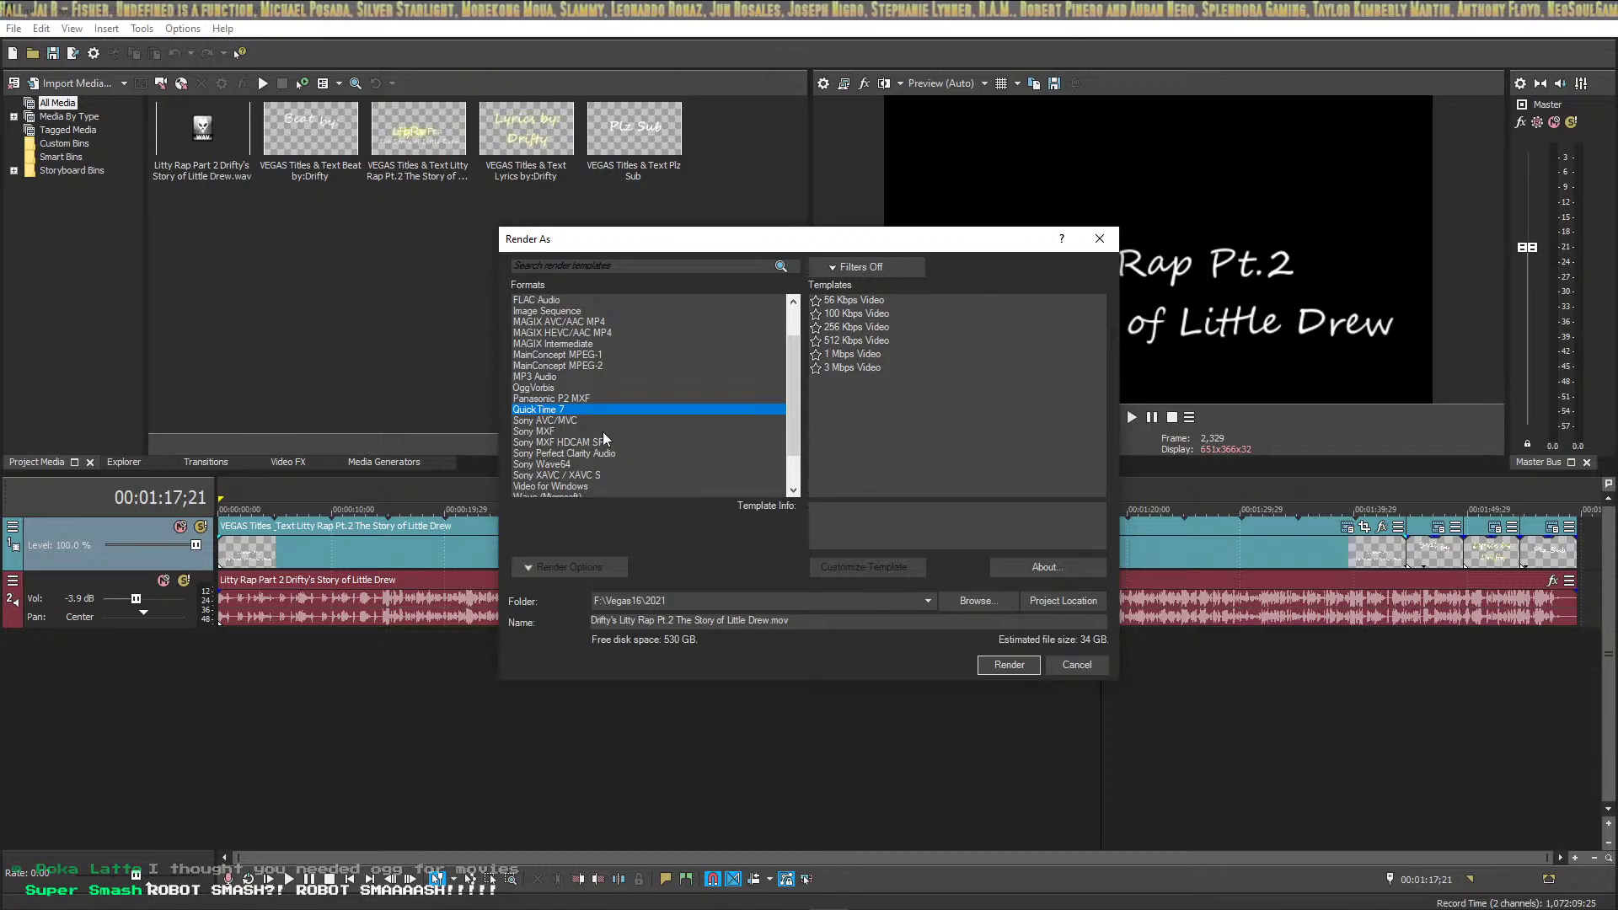
click(604, 422)
click(605, 442)
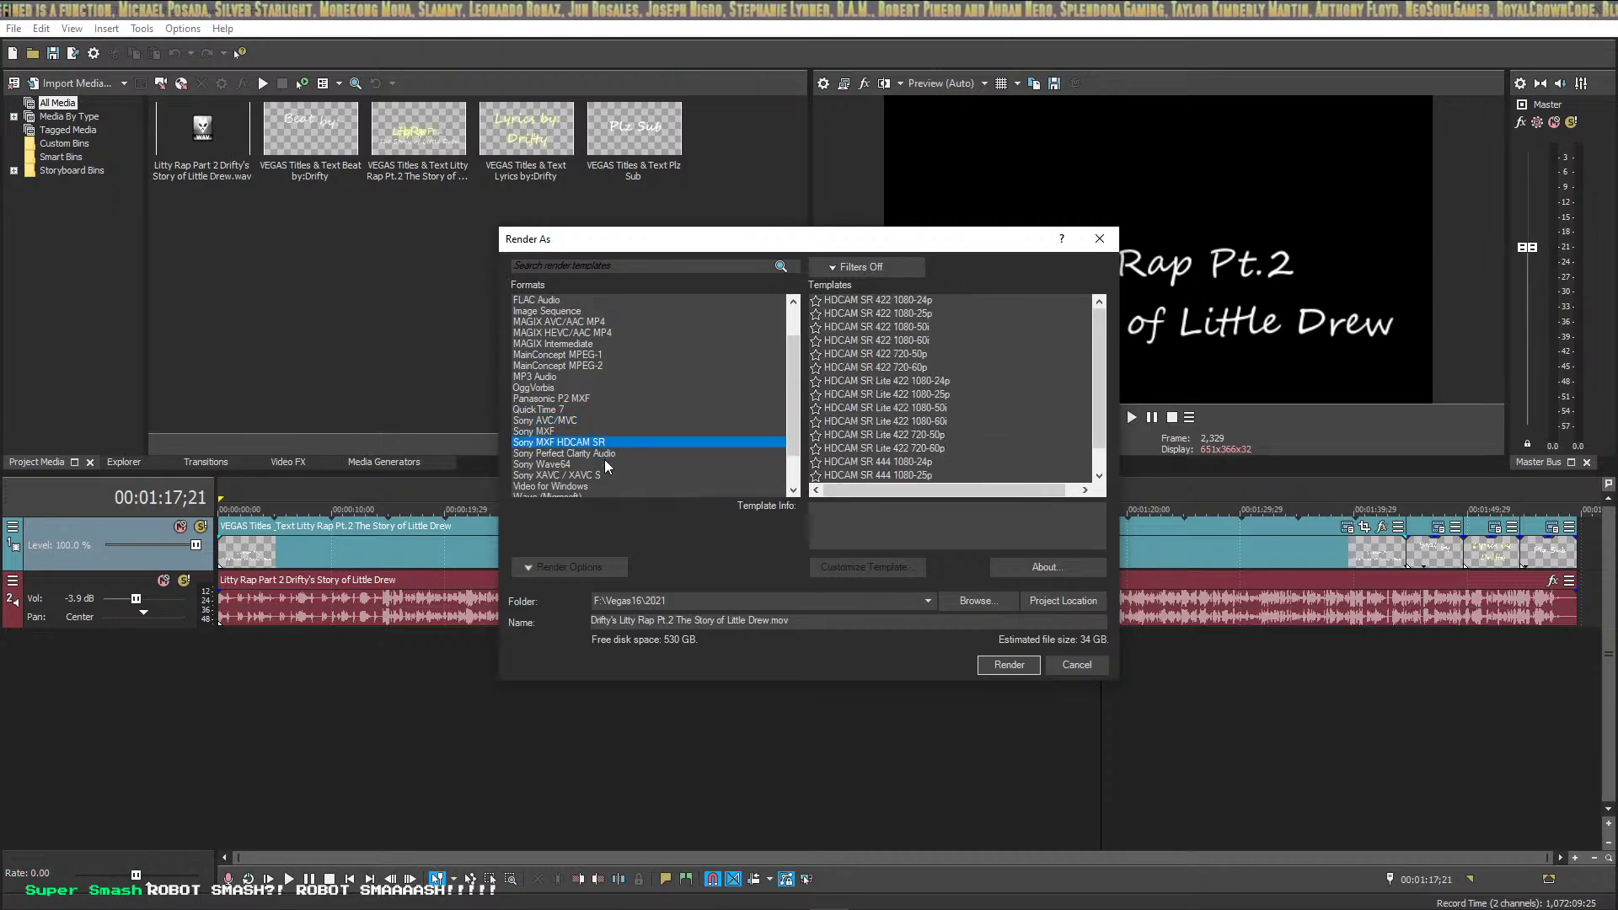
scroll(966, 465, down, 1)
click(607, 454)
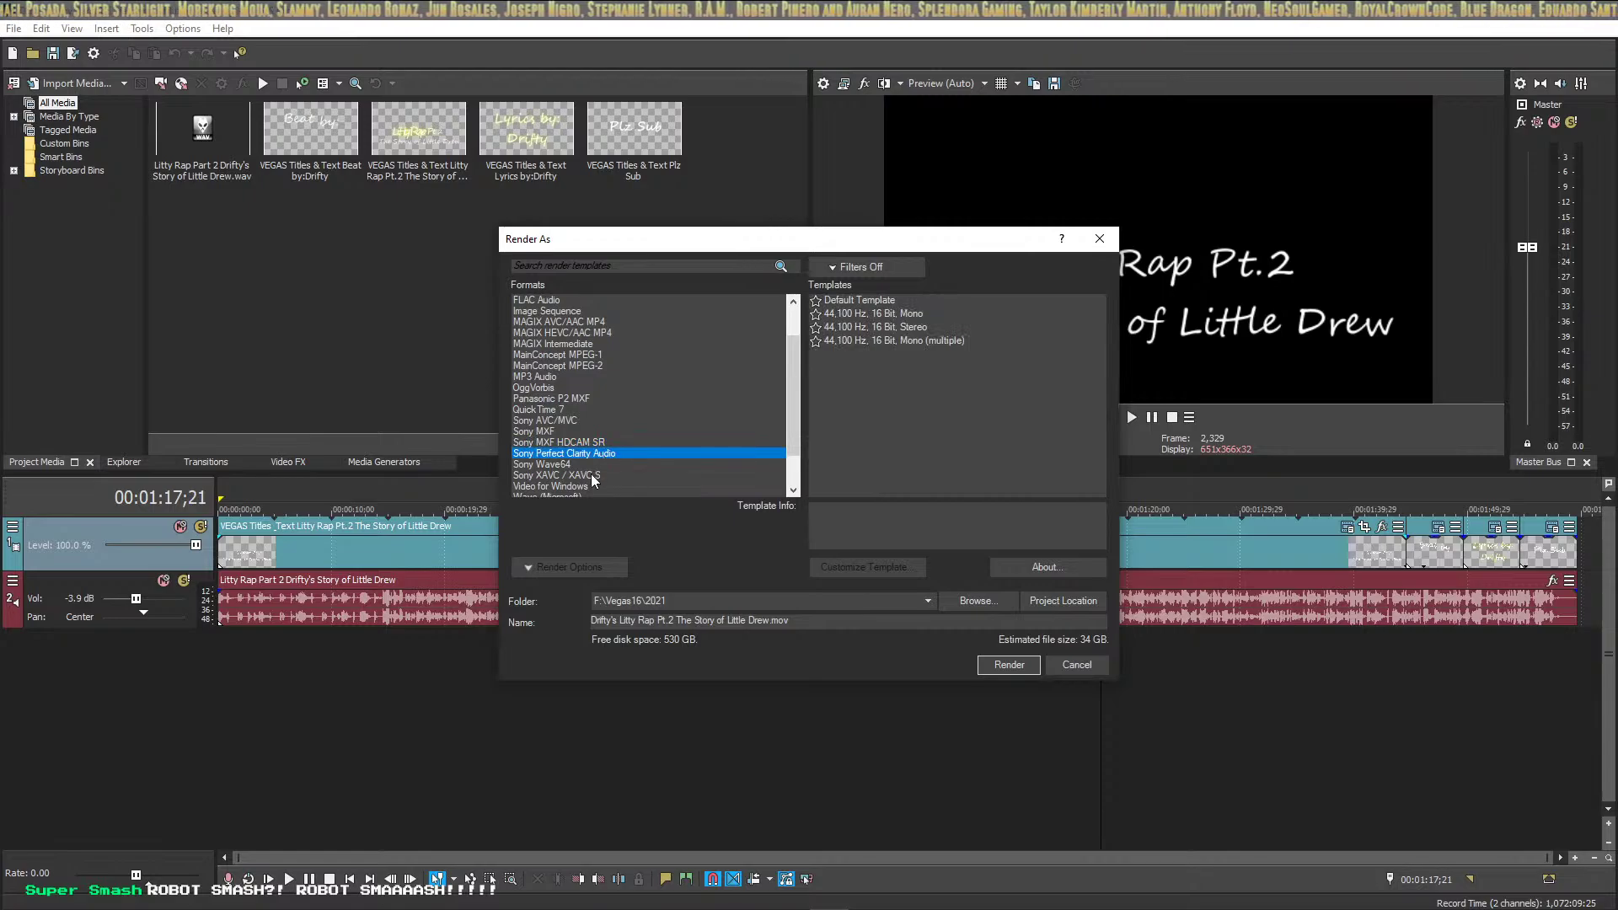
click(593, 477)
scroll(593, 477, down, 2)
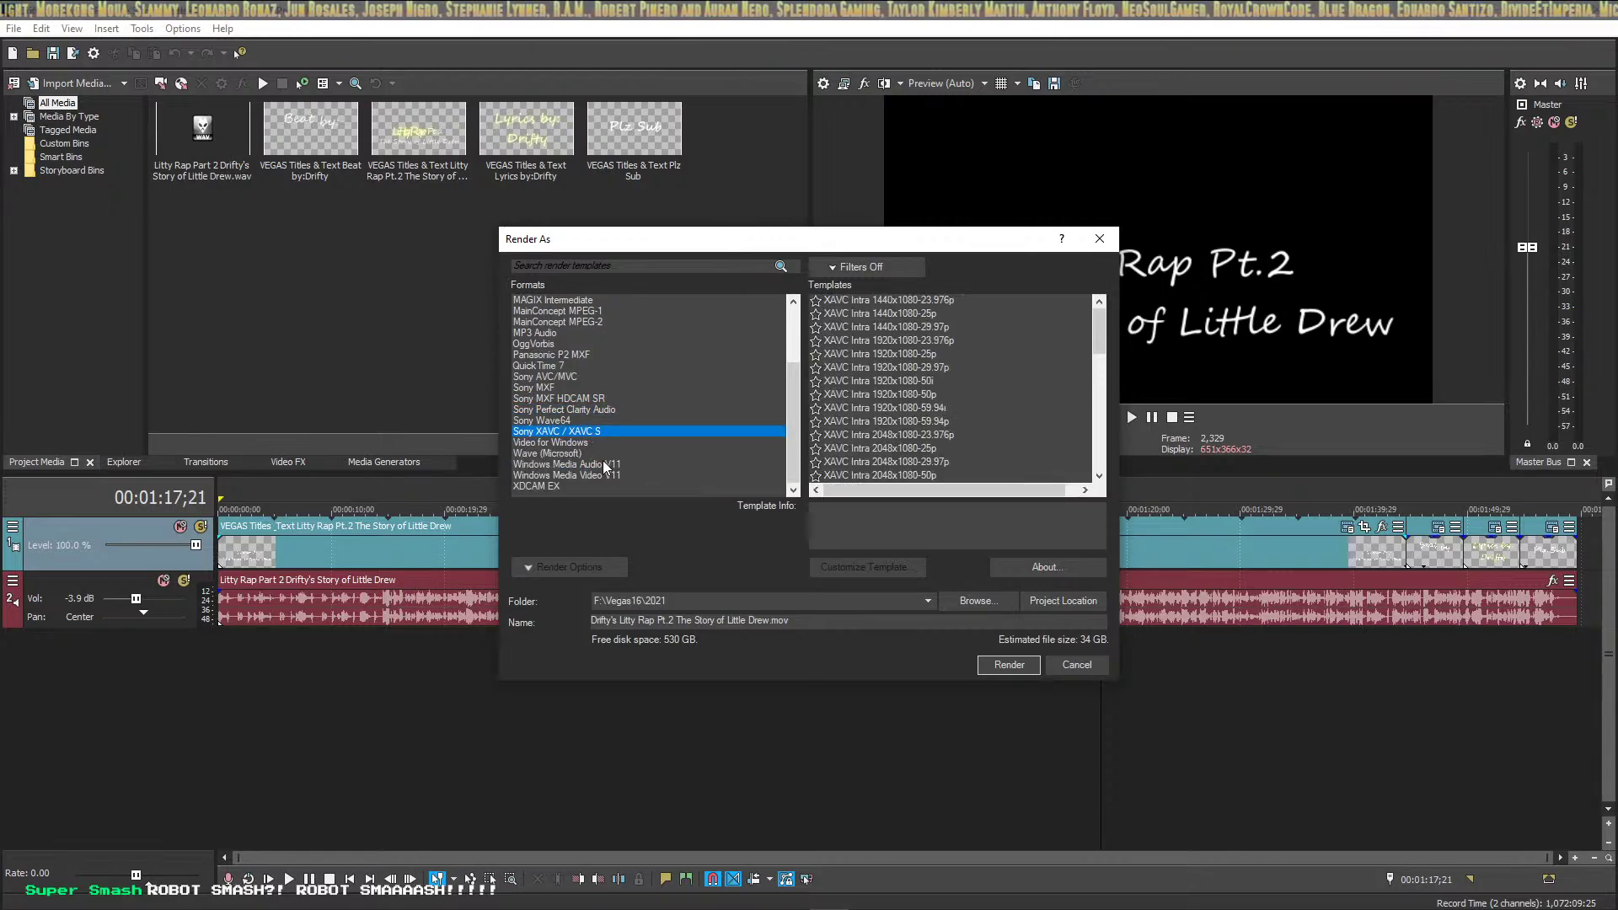
click(598, 444)
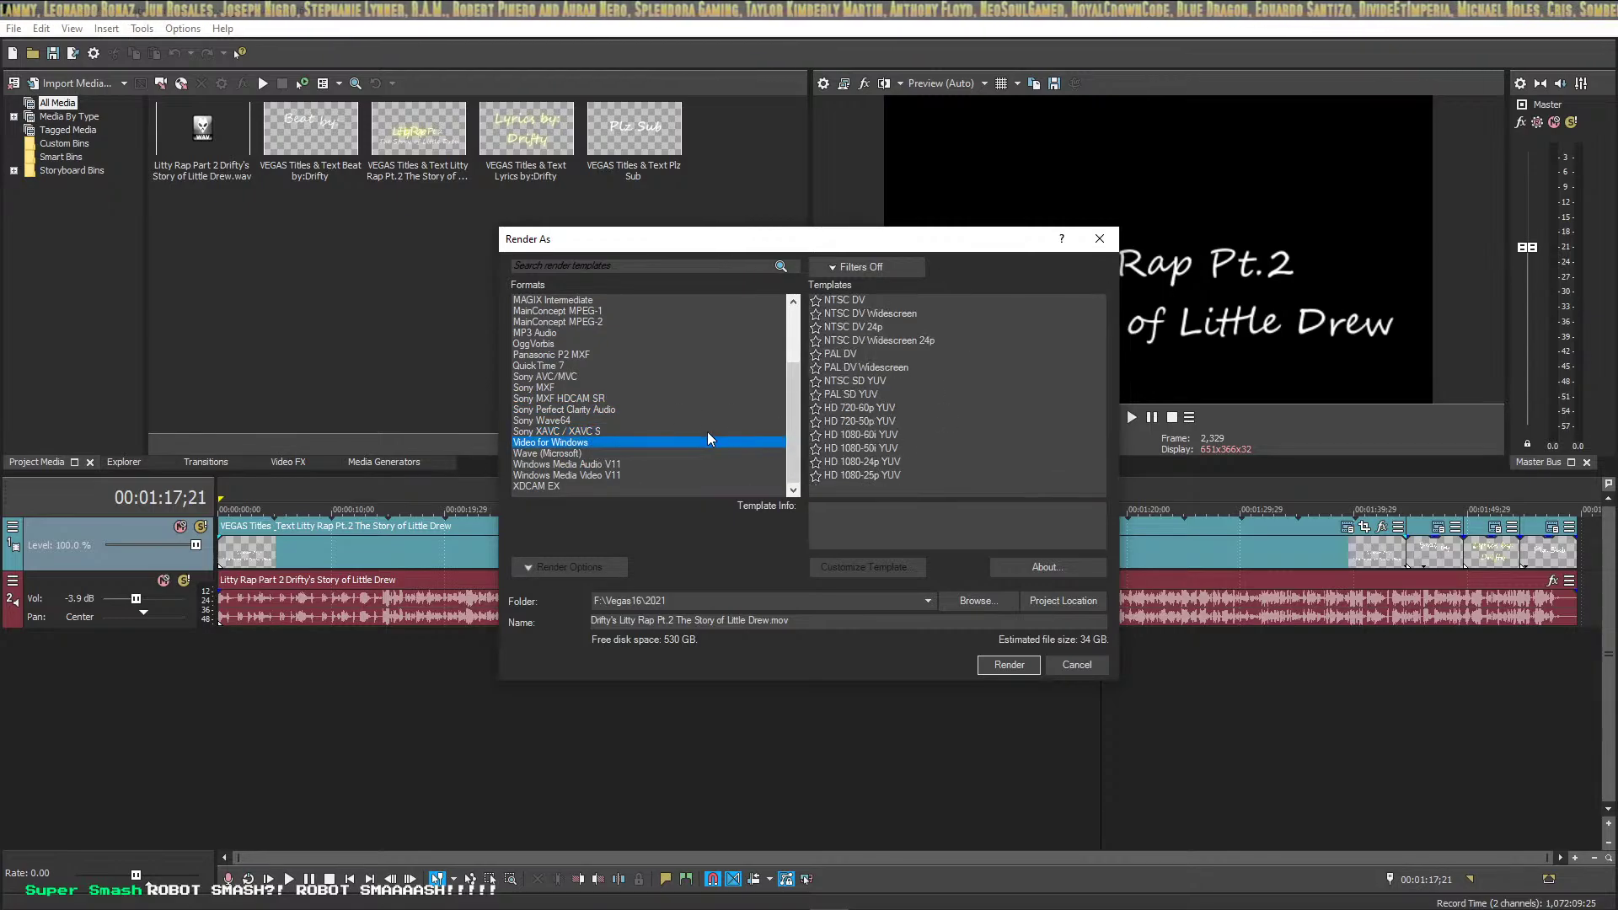
click(563, 453)
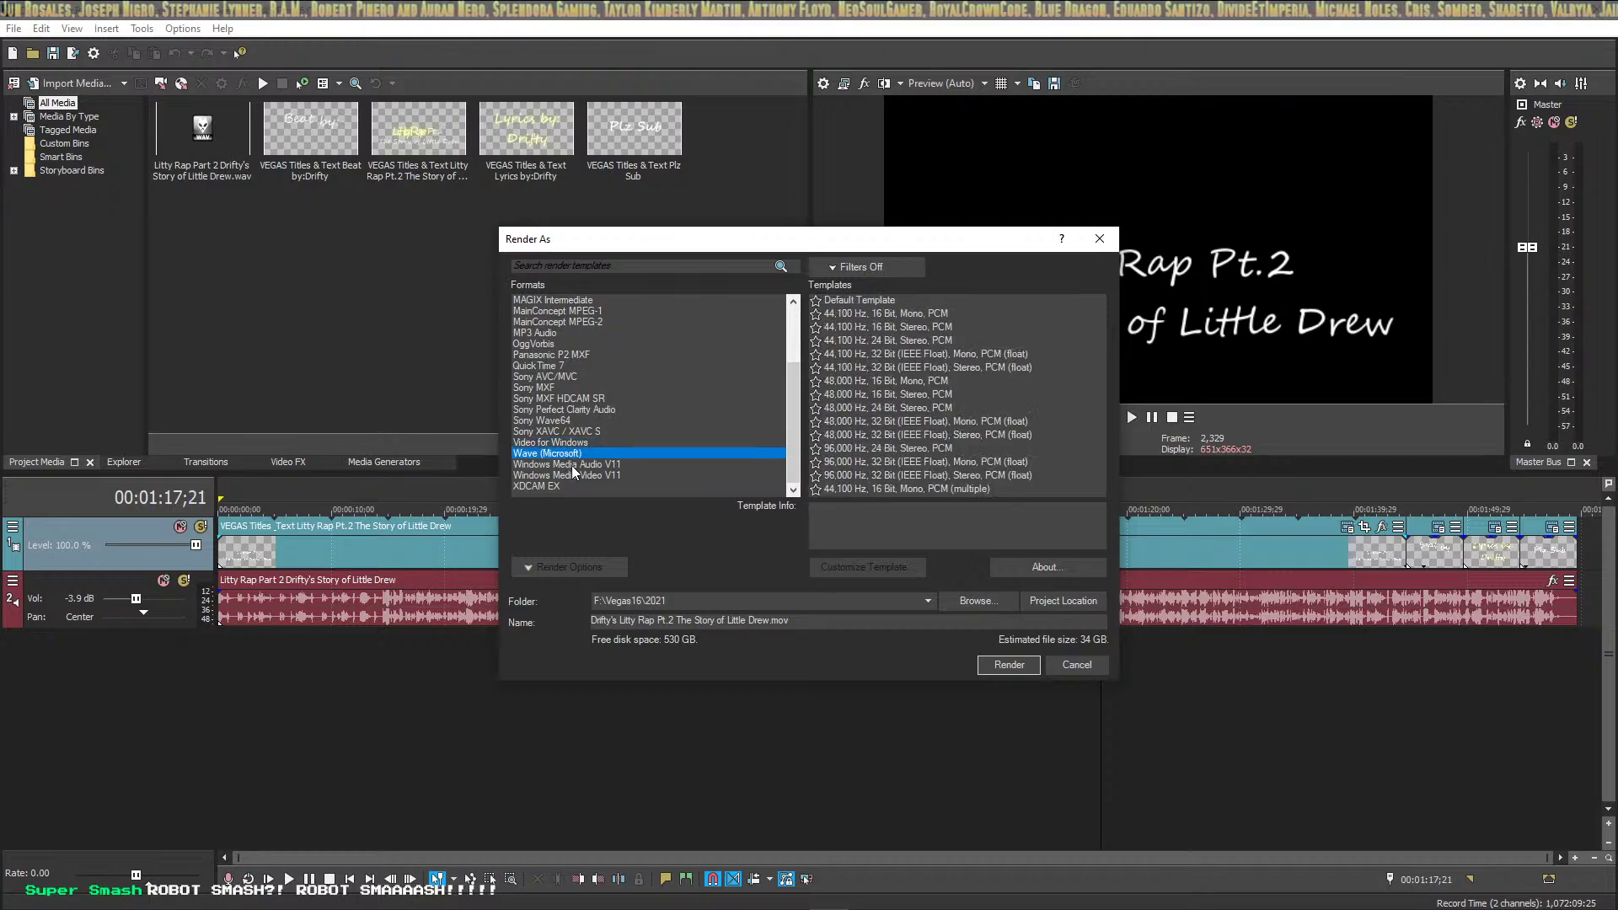
click(585, 465)
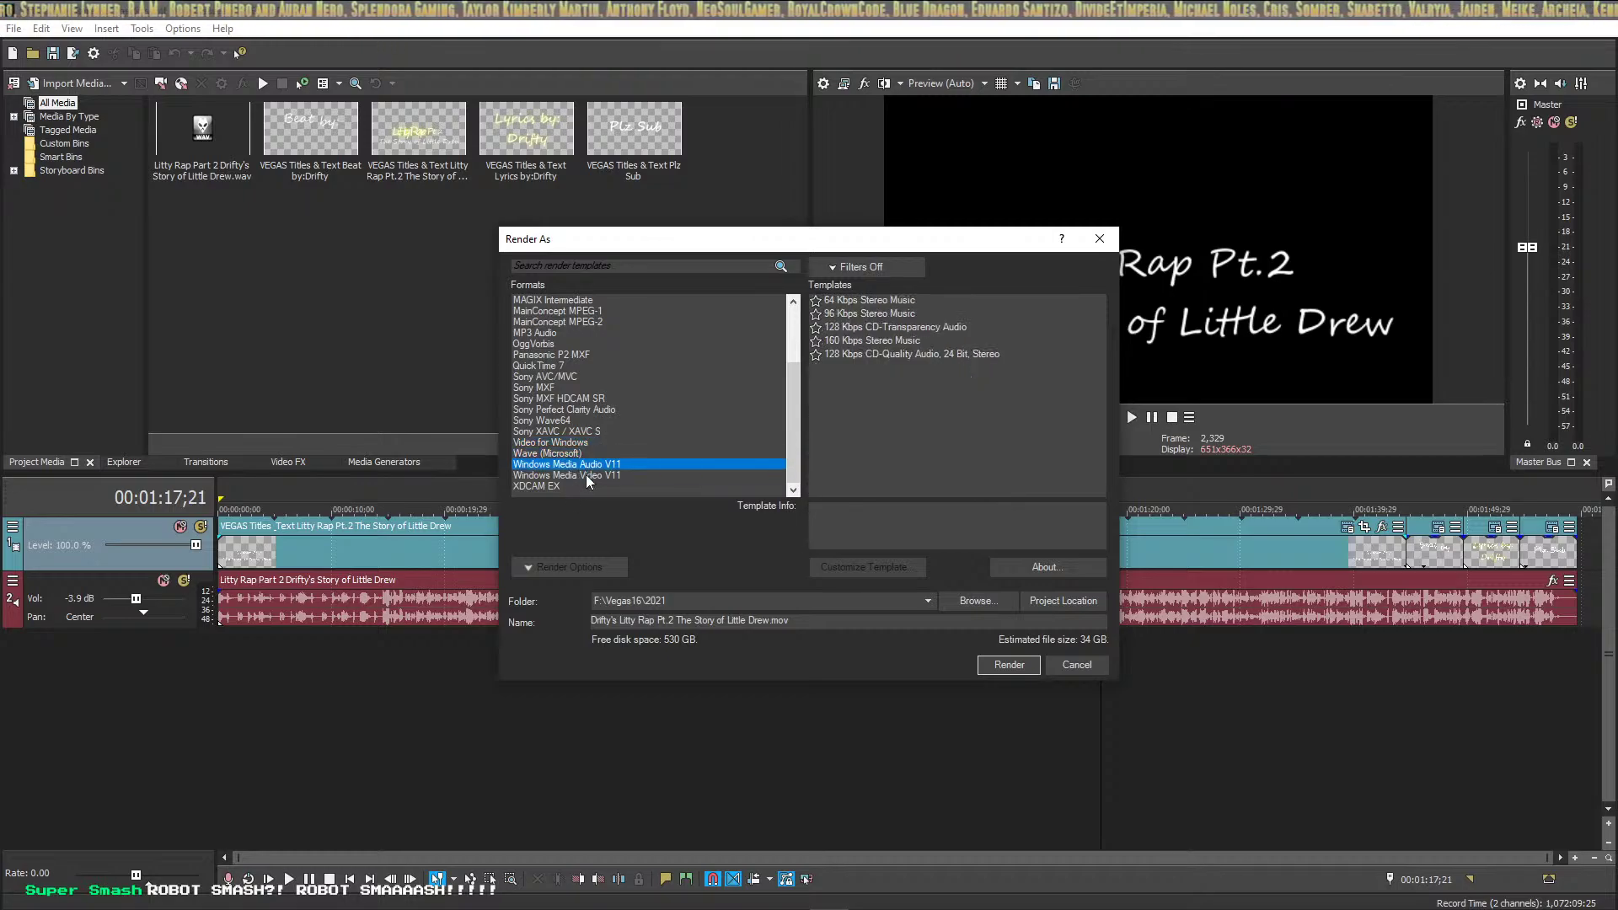
click(588, 476)
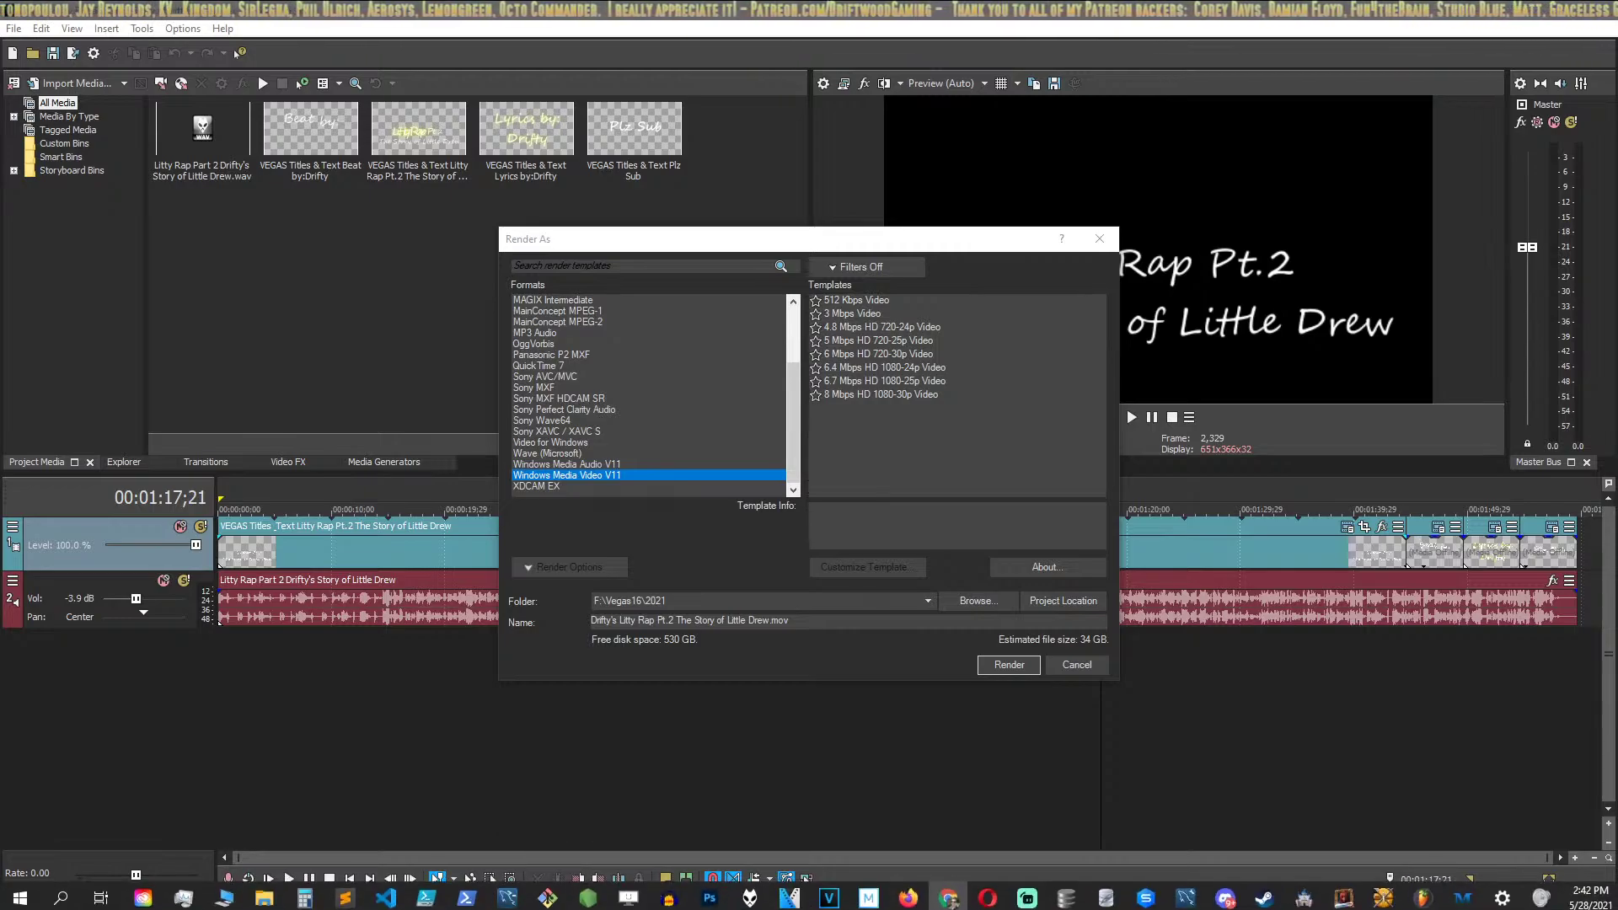
Look back through the formats from Sony XAVC and Wave up to FLAC Audio, including MainConcept MPEG-2 and the MAGIX MP4 templates
click(602, 433)
click(612, 453)
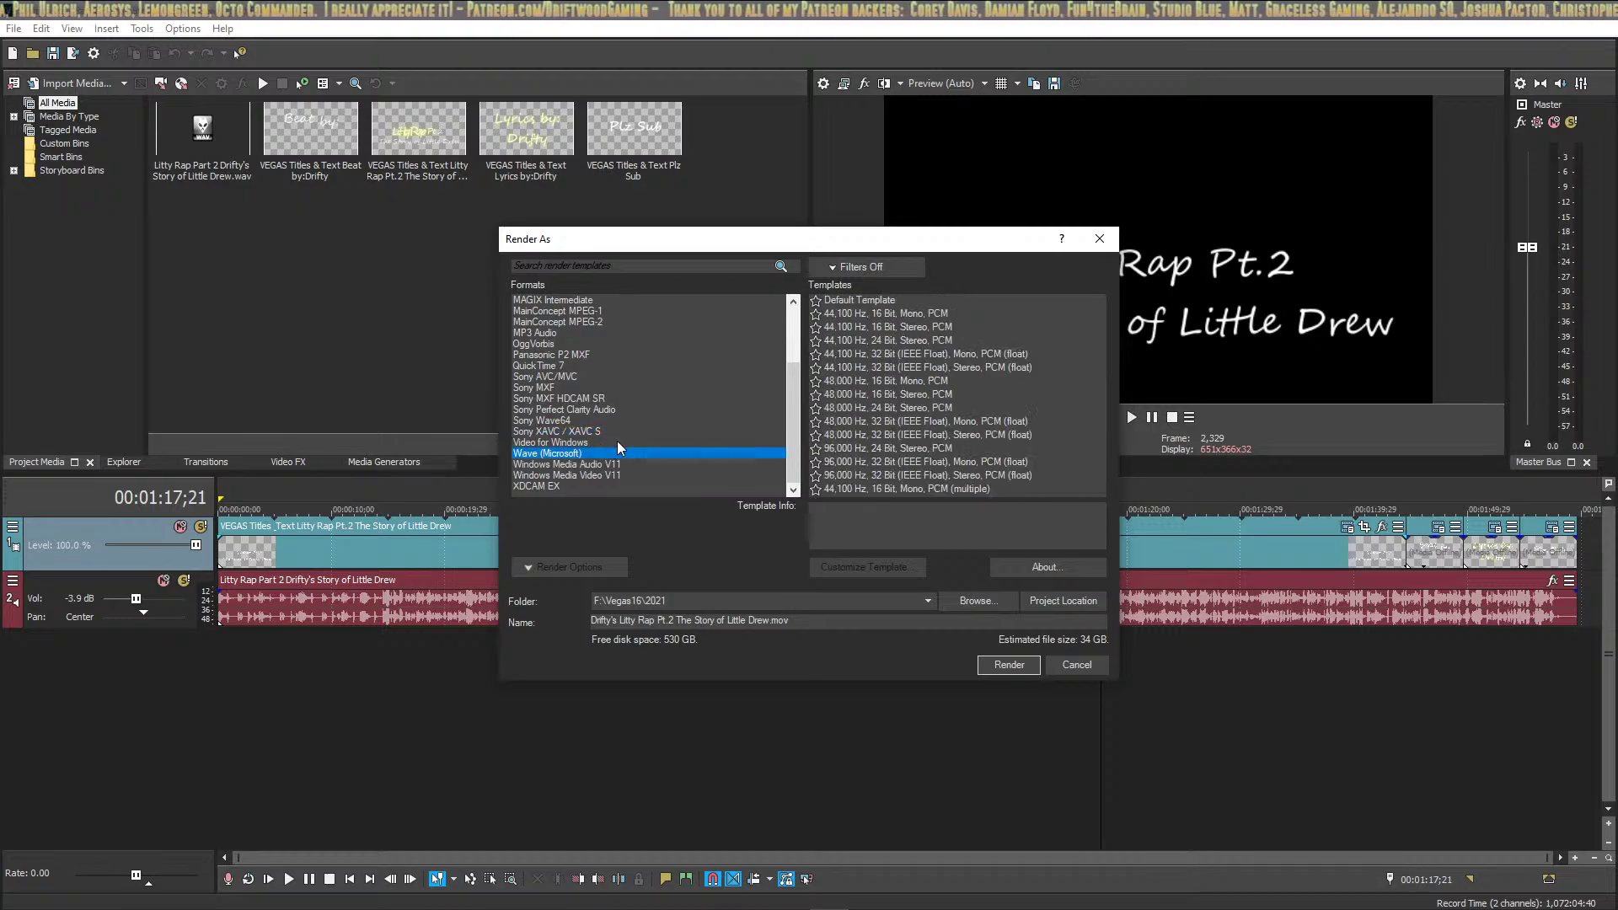
scroll(617, 442, up, 3)
click(639, 400)
click(627, 453)
click(625, 410)
click(625, 368)
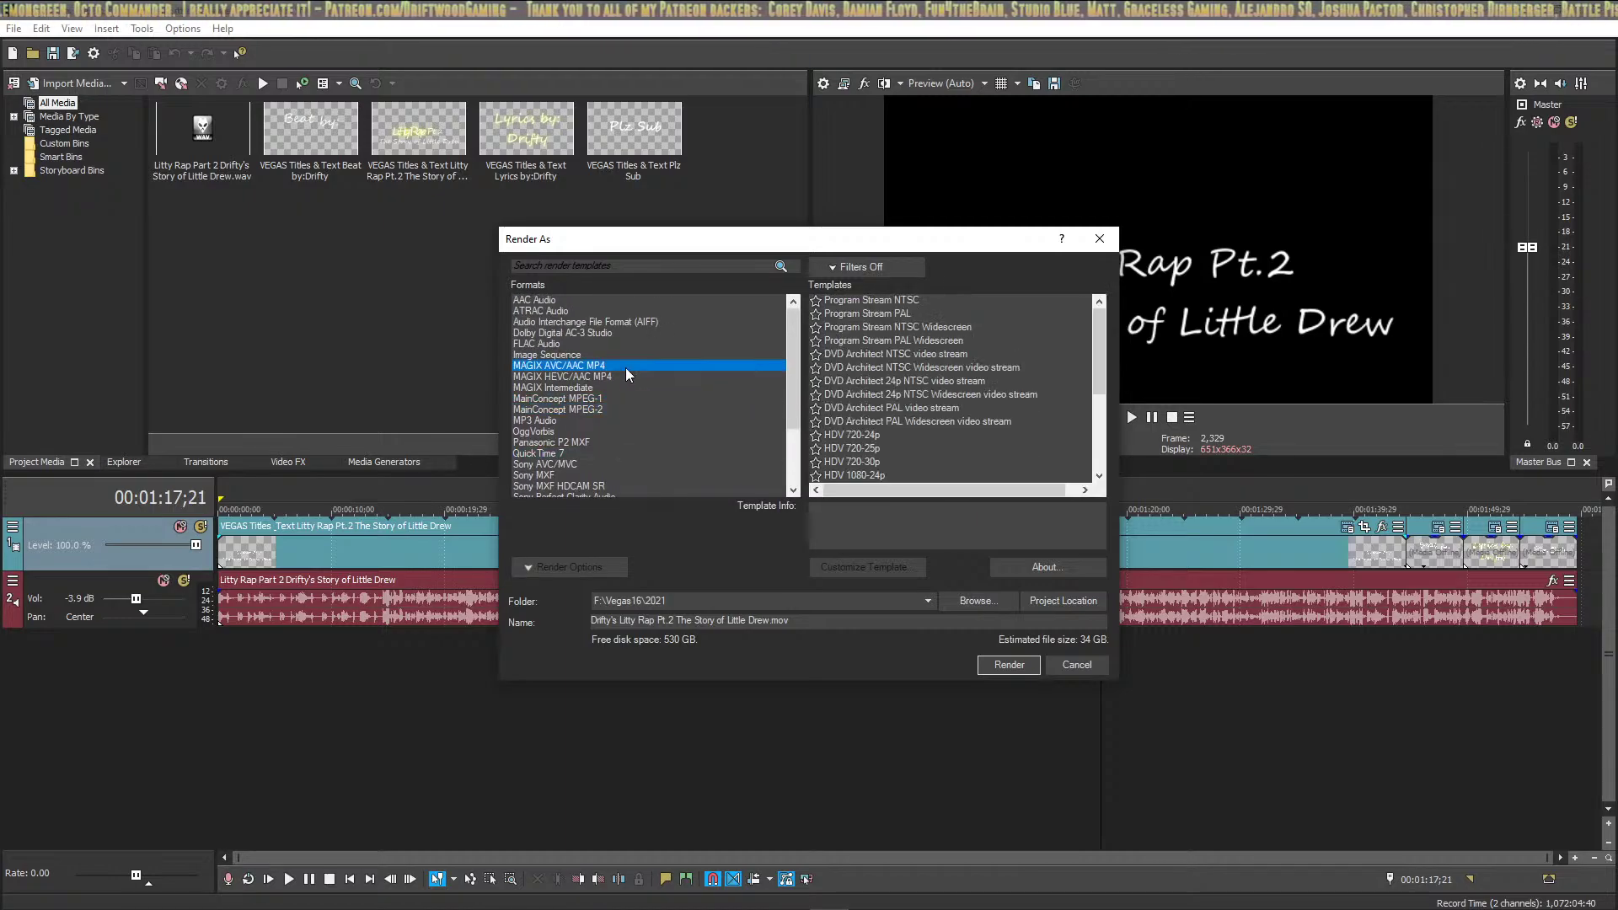
click(628, 374)
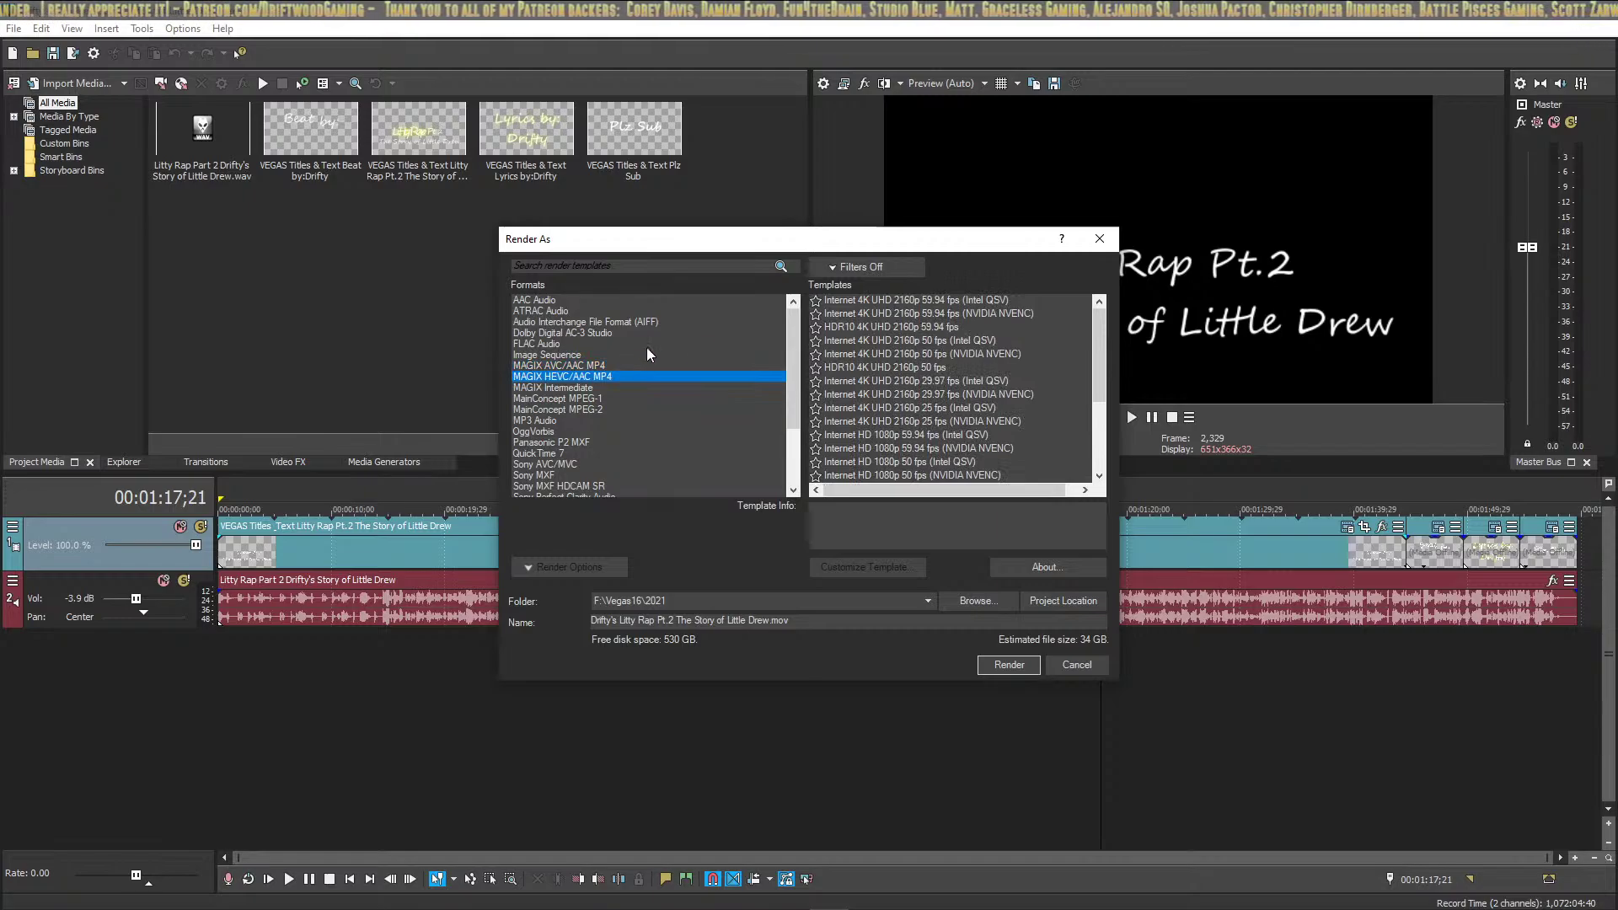
click(595, 332)
click(592, 344)
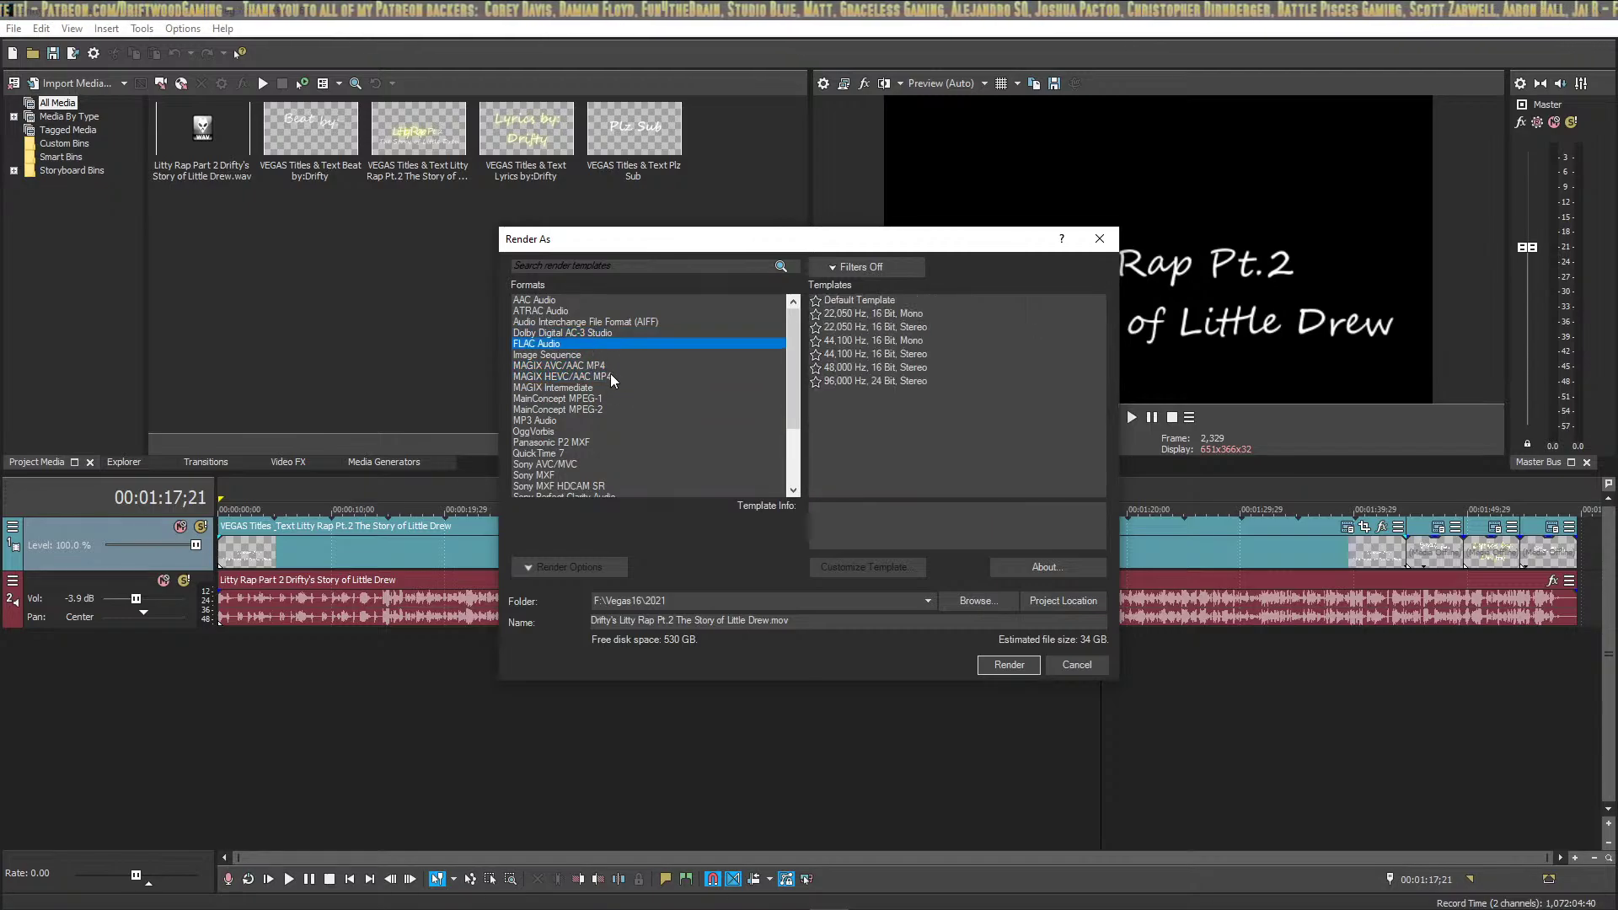
Inspect the Sony AVC/MVC templates, including Memory Stick QVGA baseline, Internet 1920x1080-30p and the 1440x1080 and 1920x1080 Blu-ray video streams
click(620, 420)
click(628, 453)
click(637, 464)
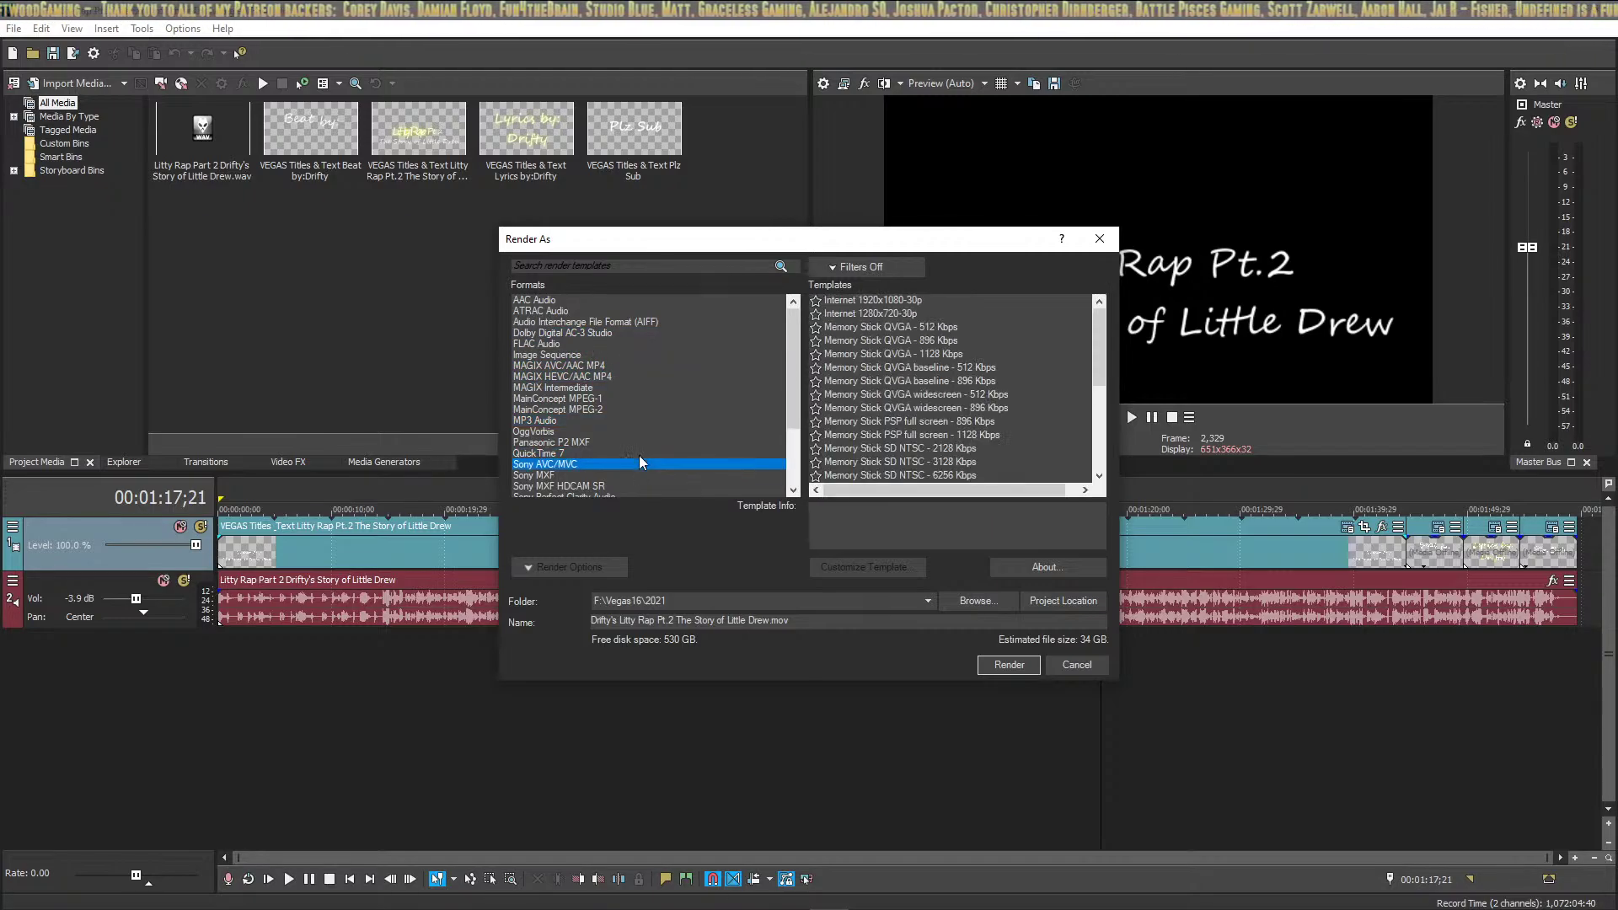
scroll(649, 438, down, 1)
click(915, 369)
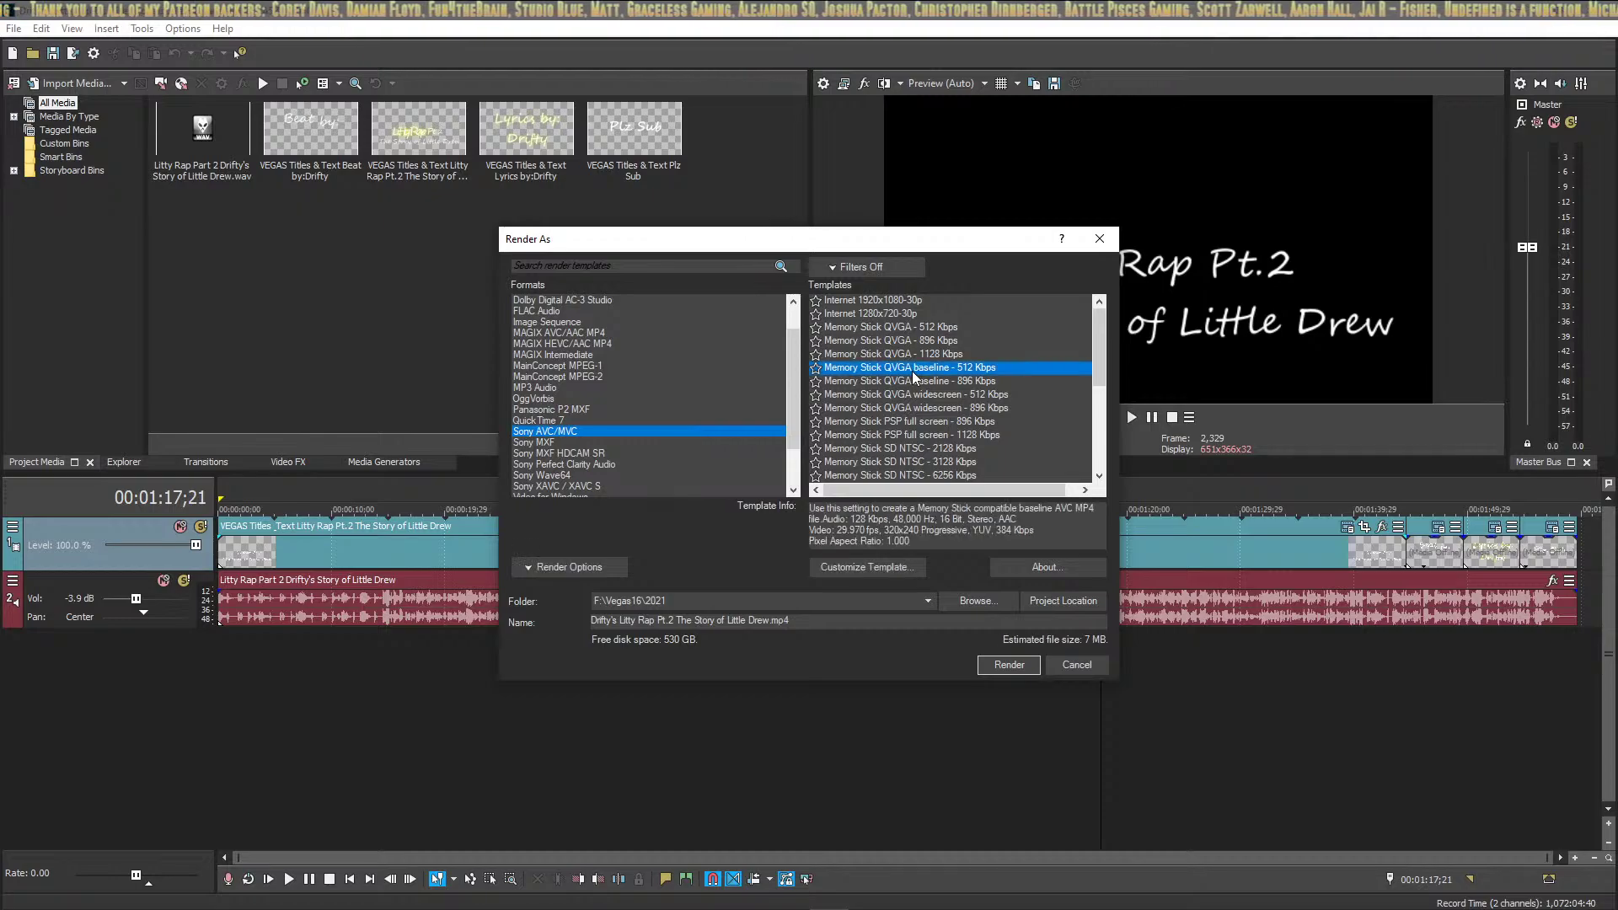
click(893, 302)
scroll(931, 371, down, 5)
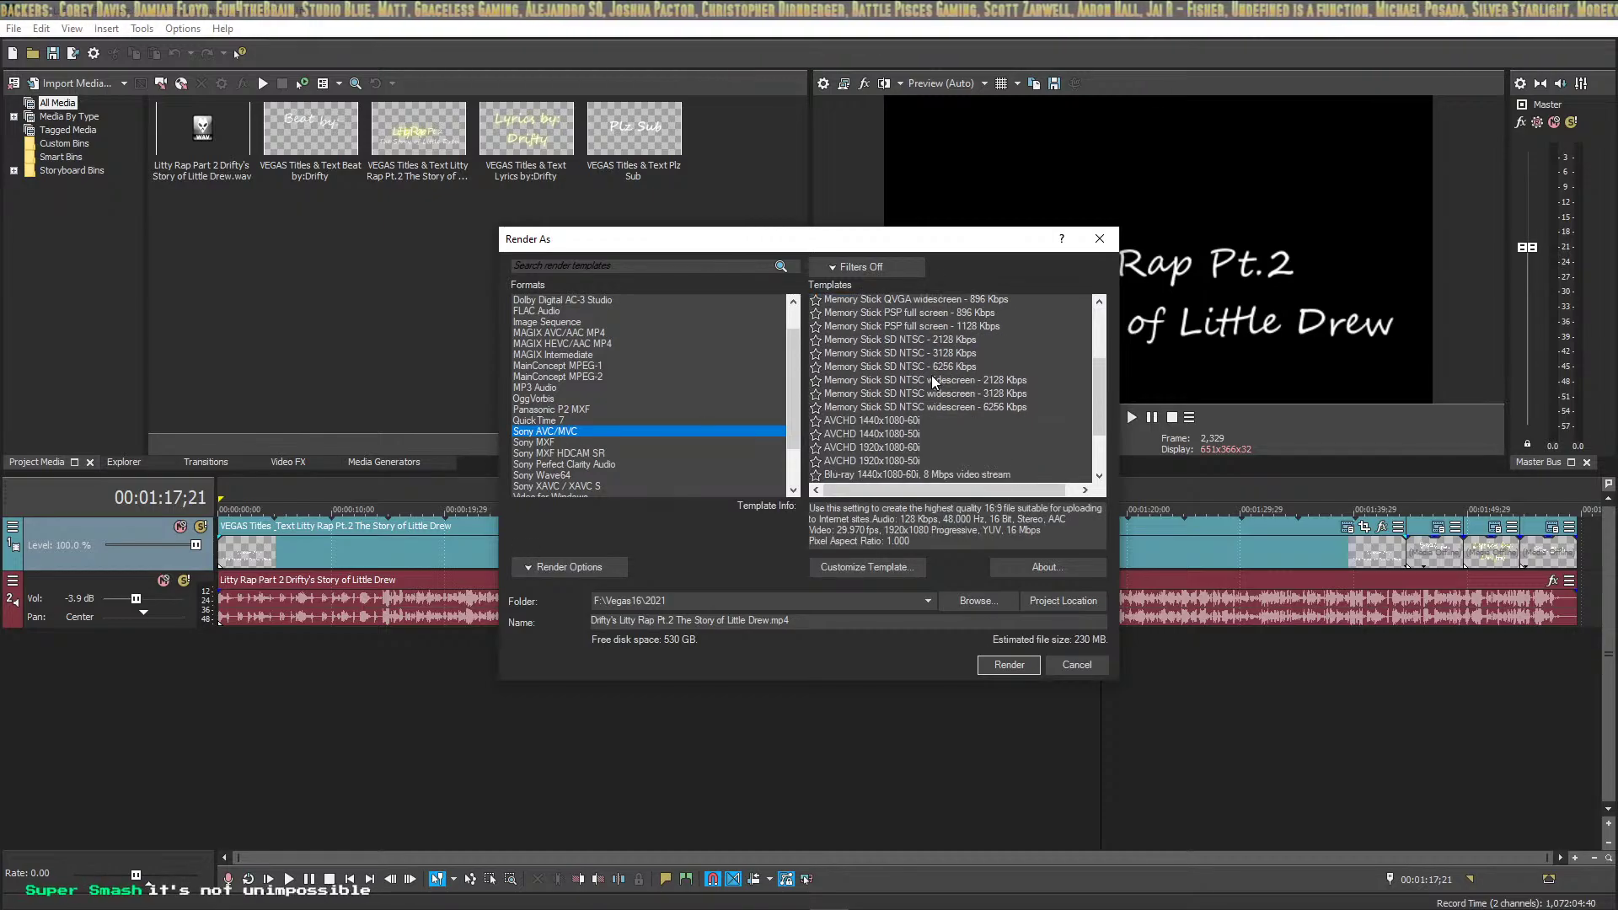
click(928, 382)
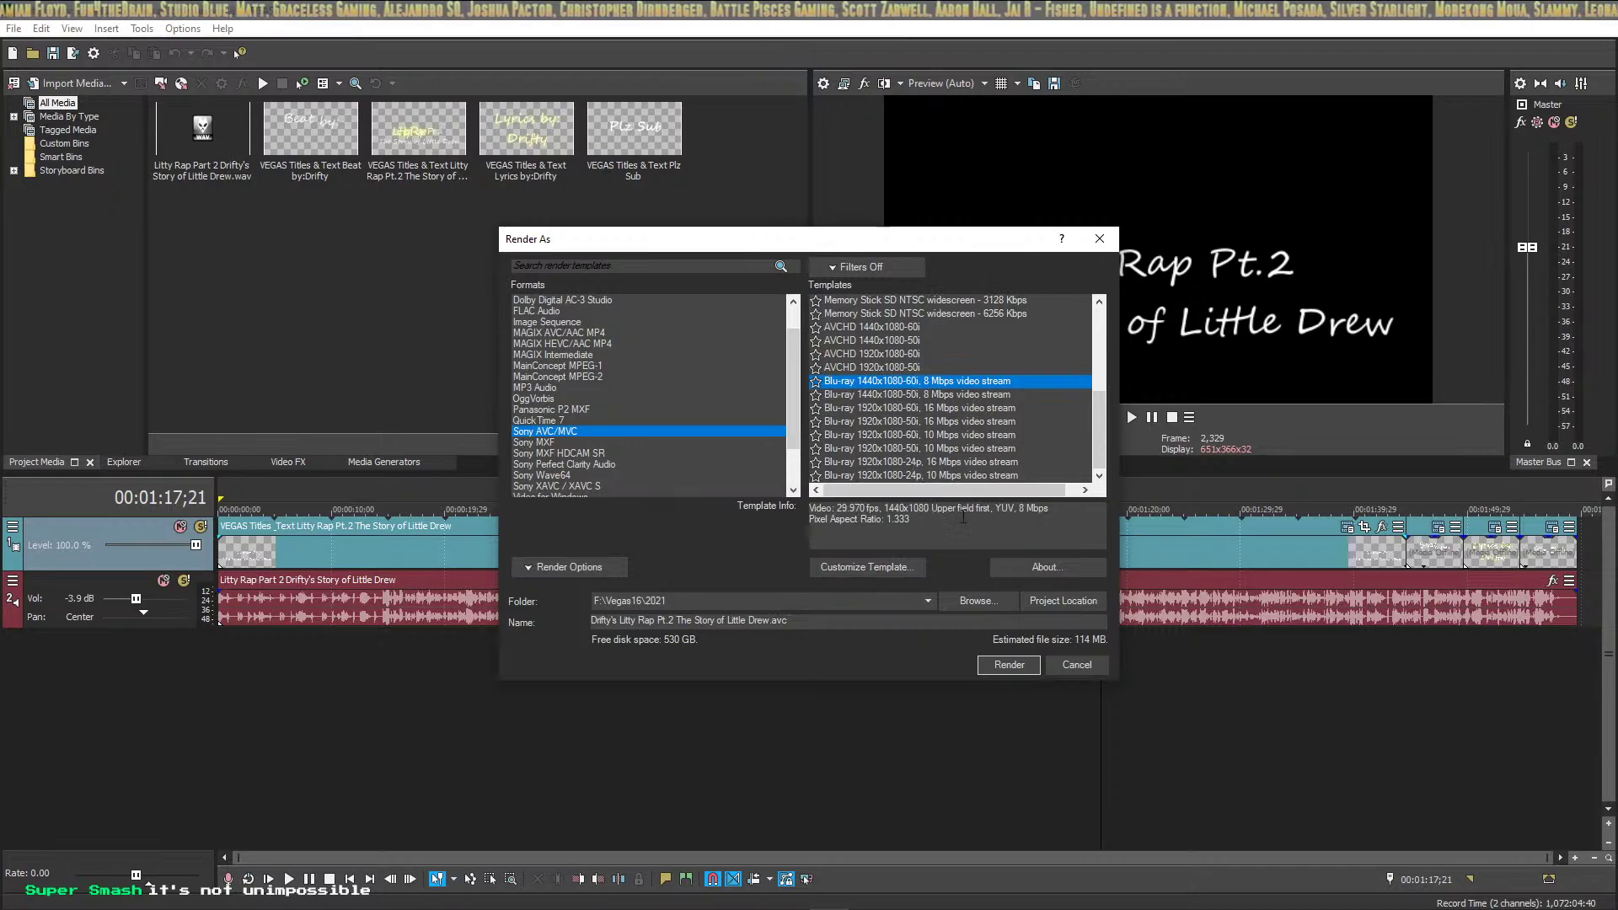
click(923, 410)
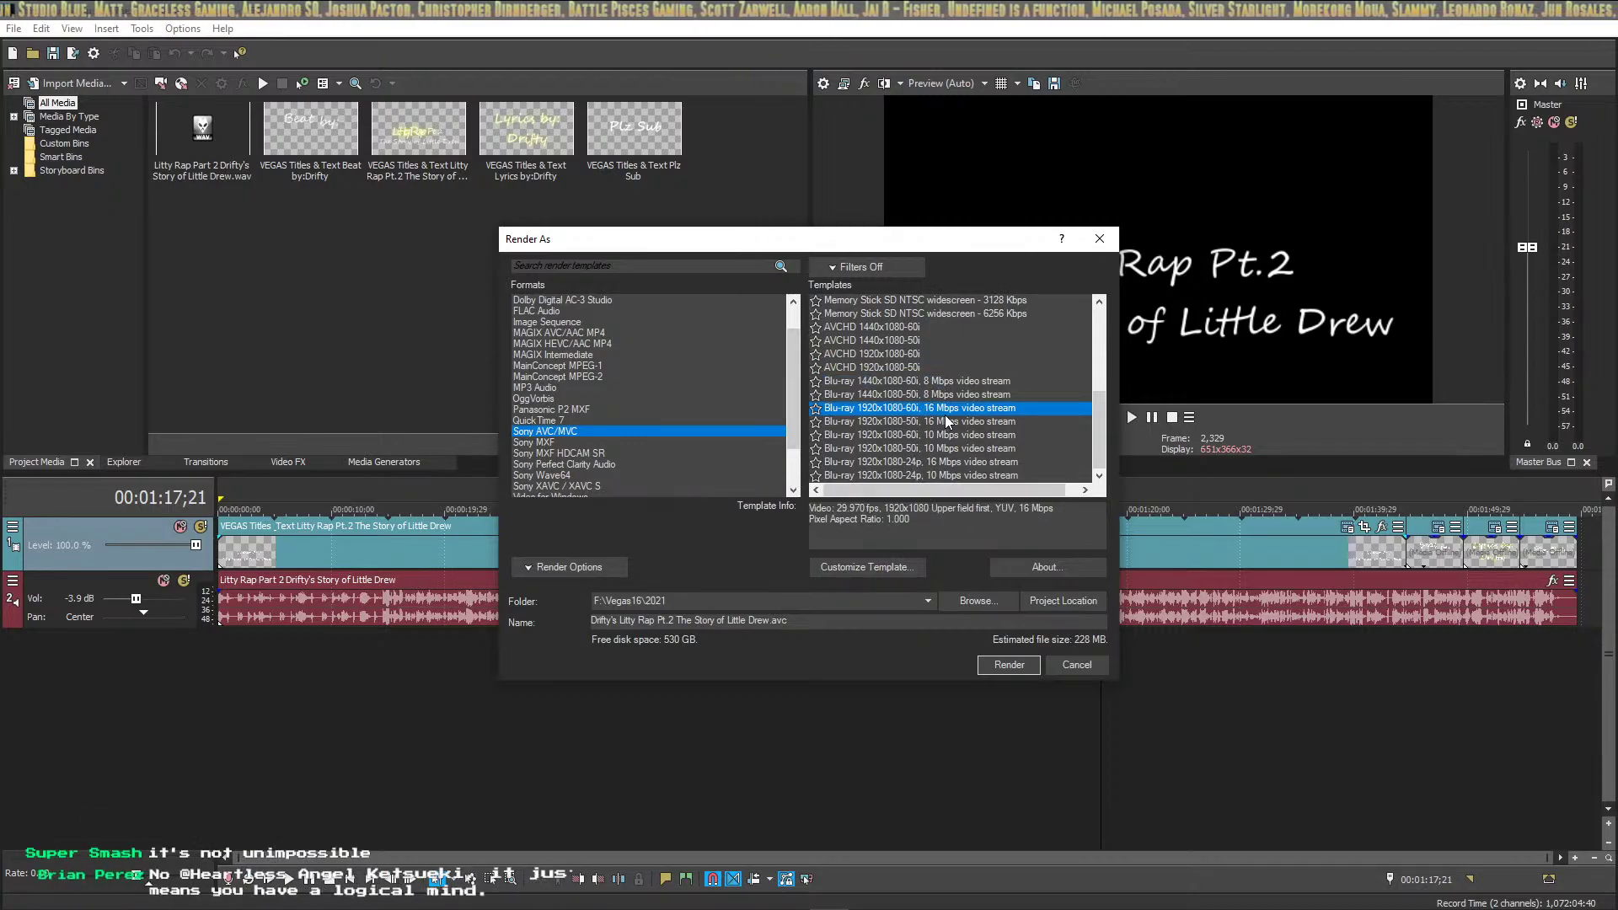
click(895, 424)
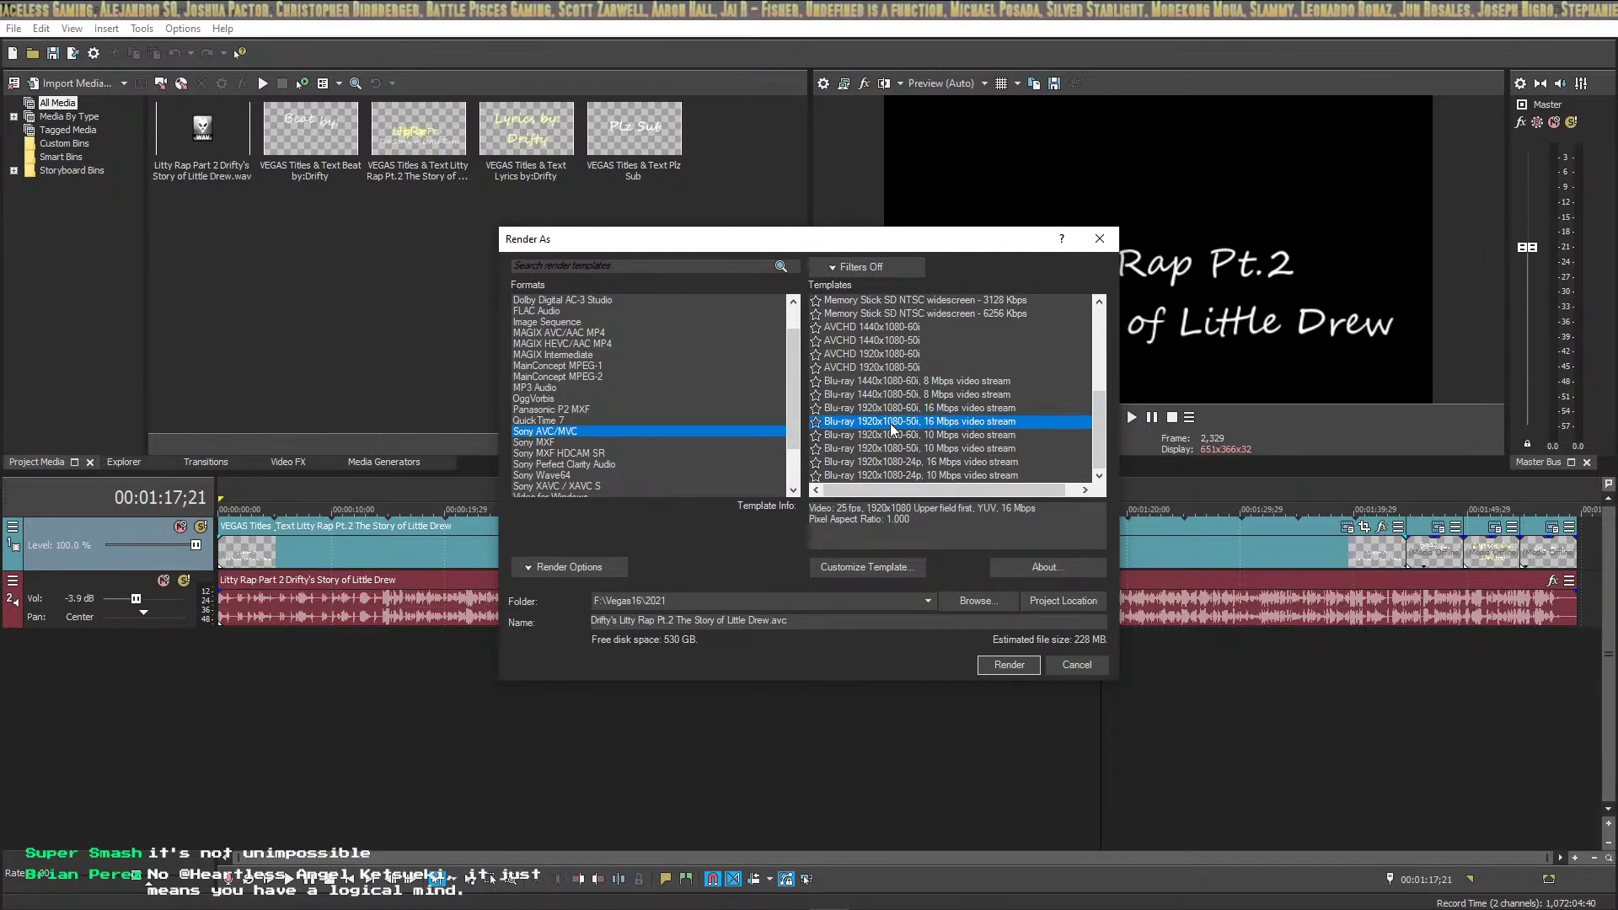
click(889, 435)
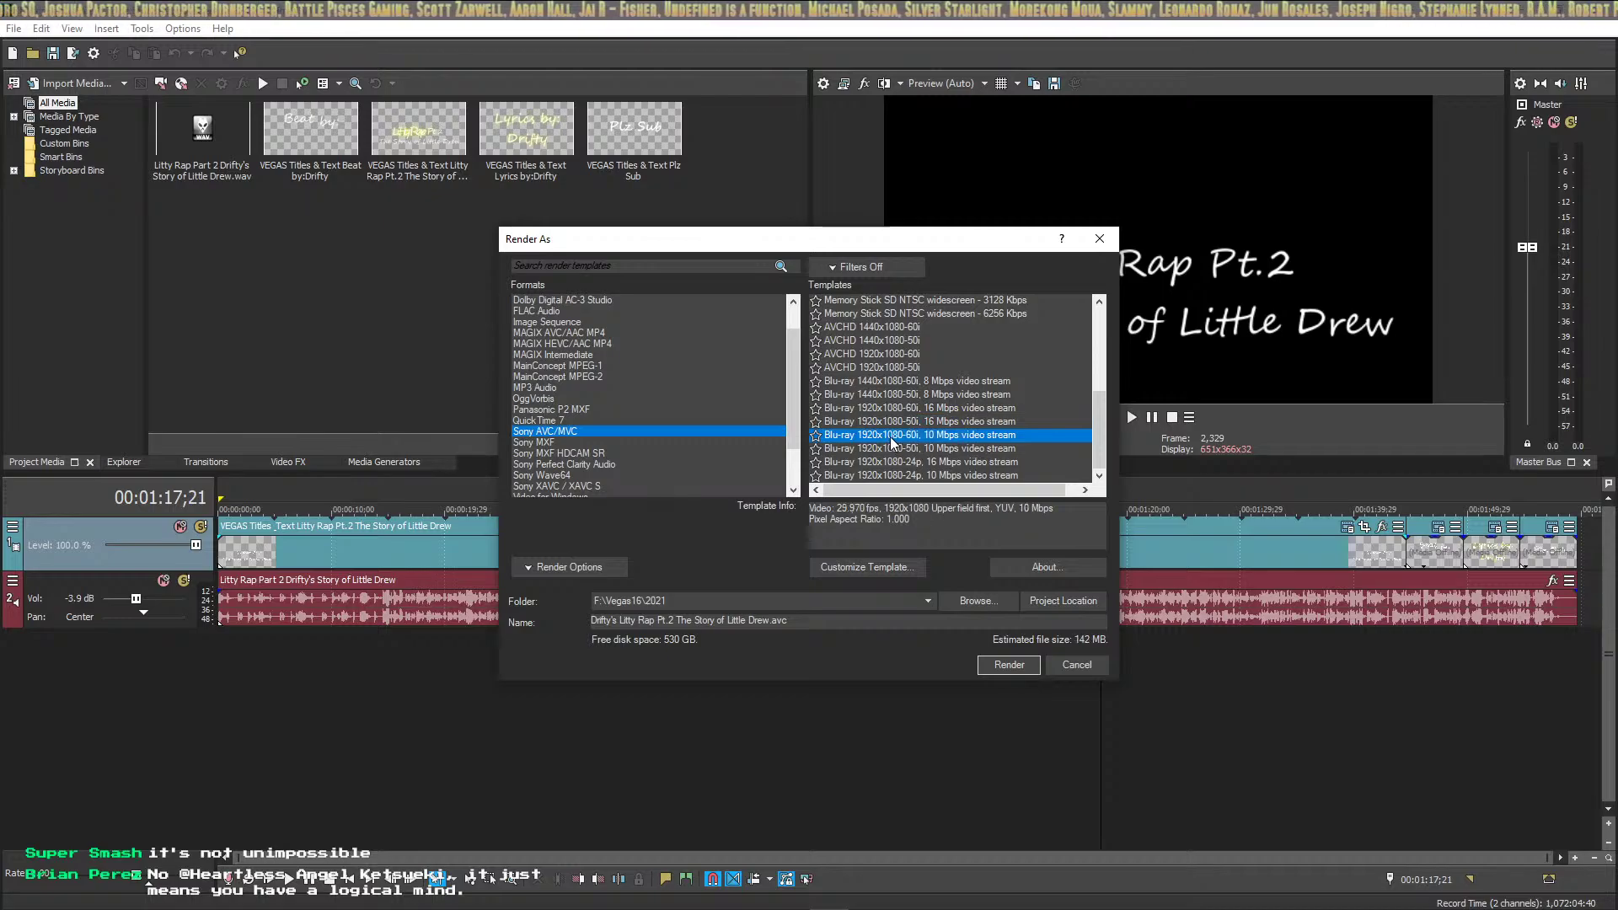
Inspect the Sony MXF templates, including HD EX 1920x1080-50i, and close the render settings without rendering
click(548, 443)
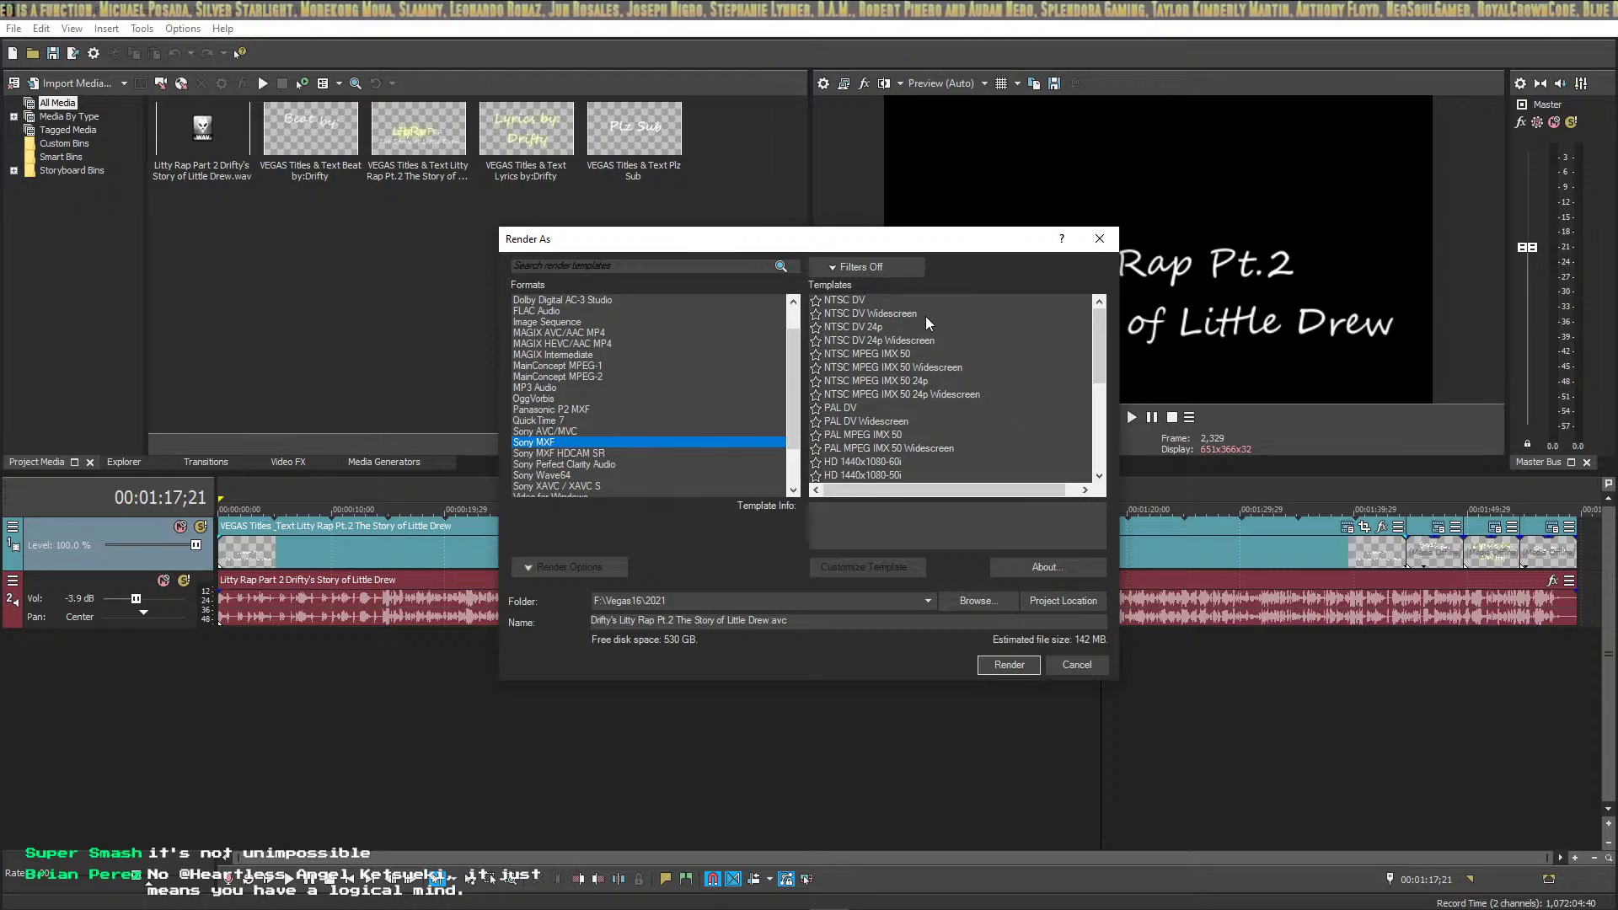
scroll(885, 358, down, 3)
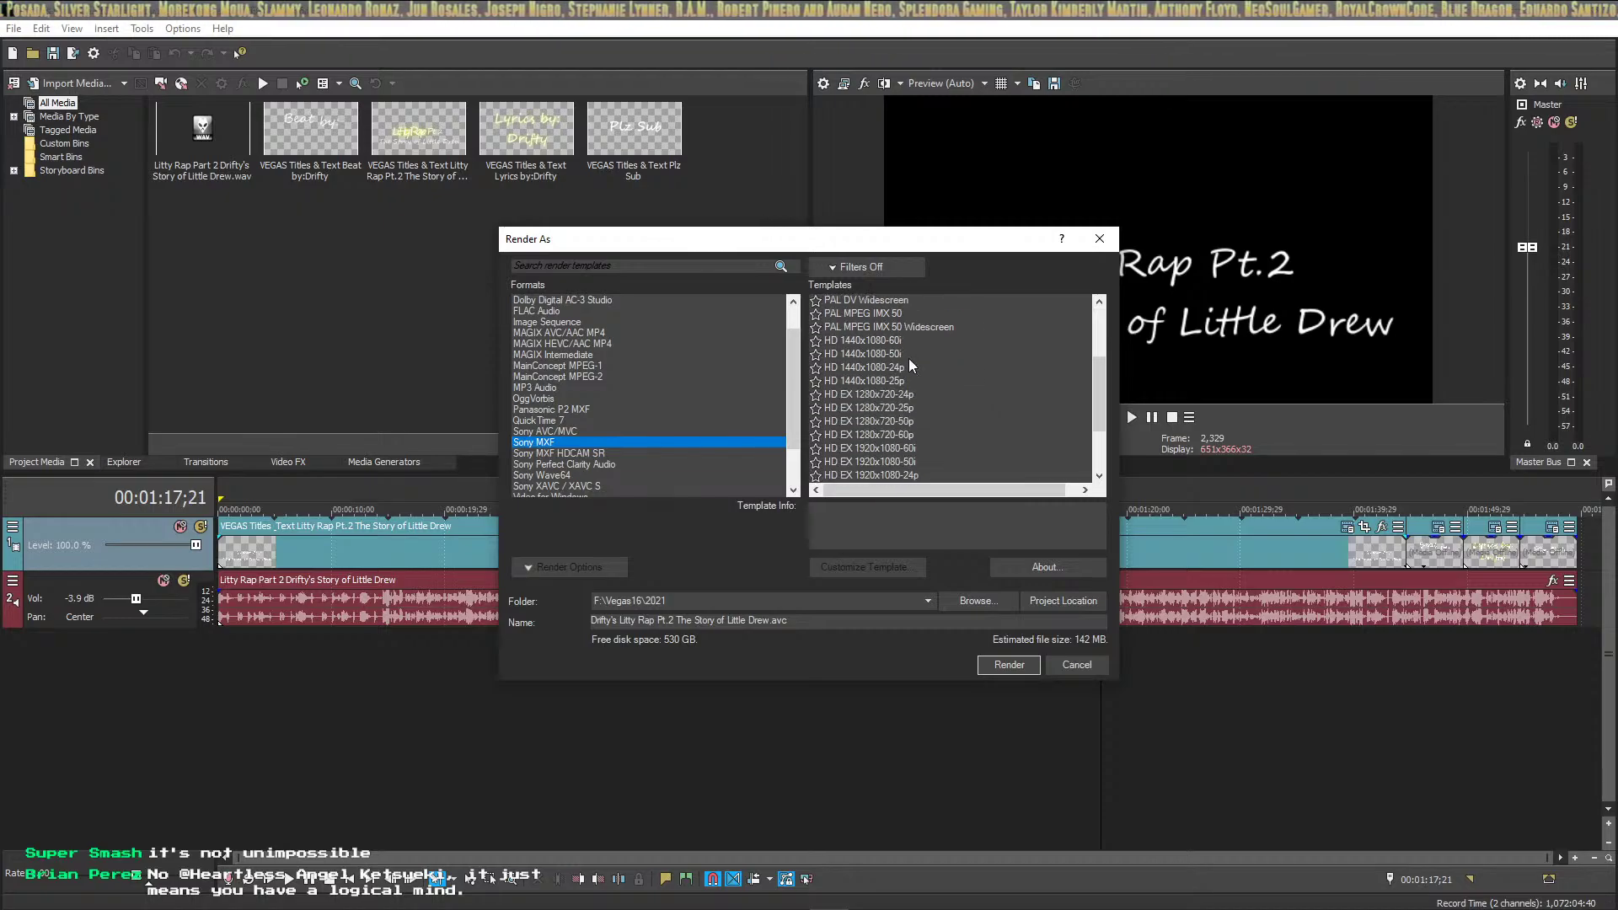
scroll(908, 379, down, 2)
click(897, 379)
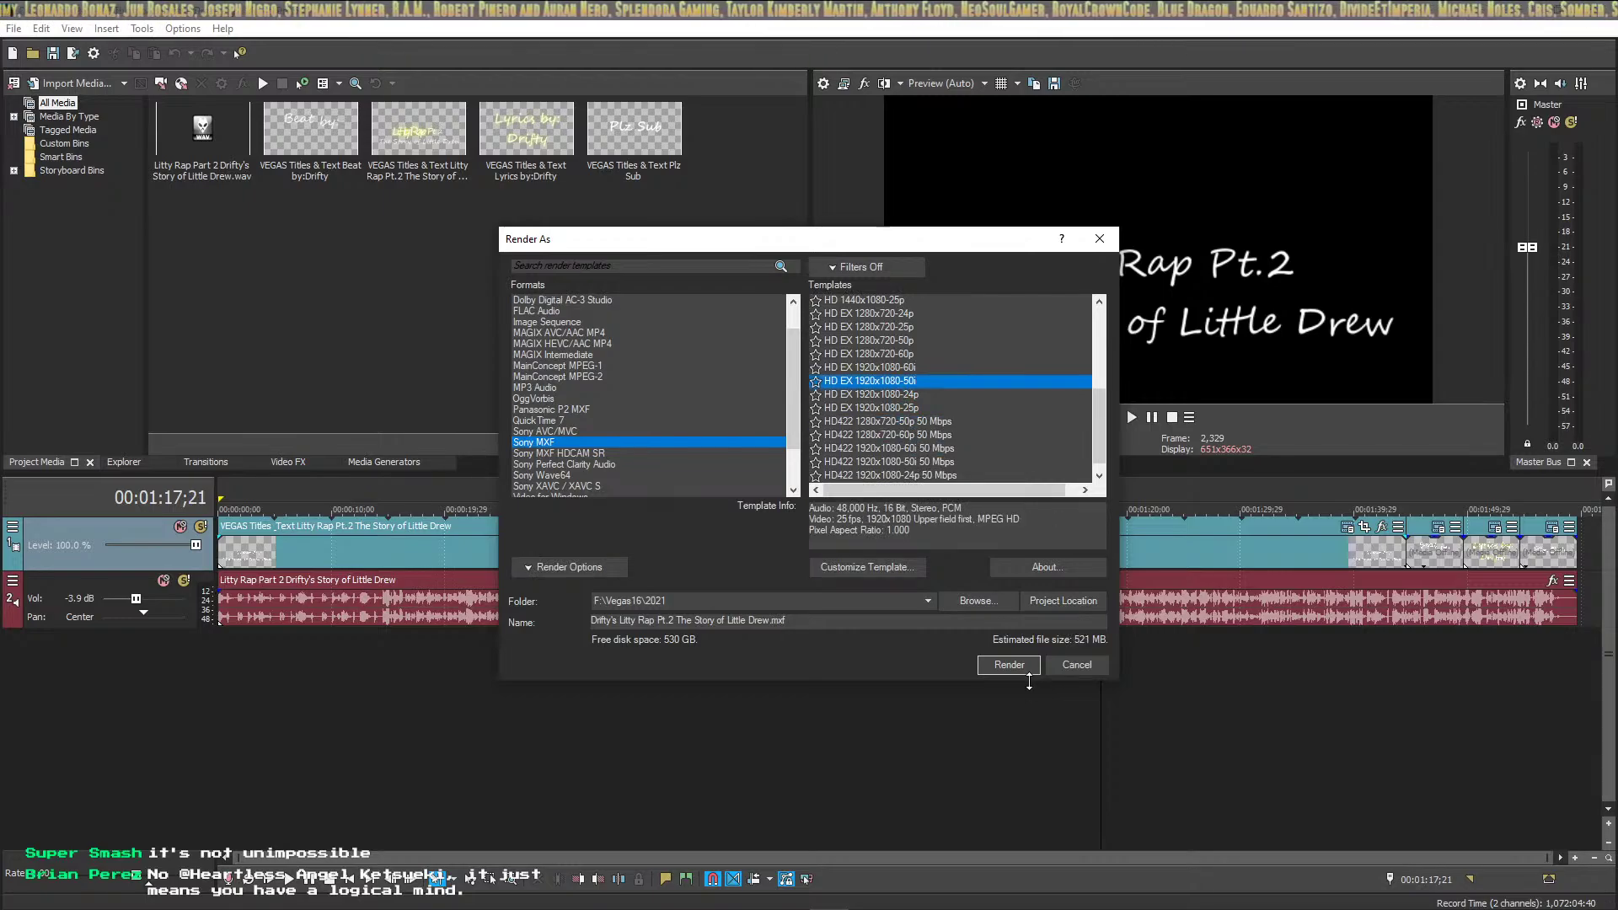
click(1077, 665)
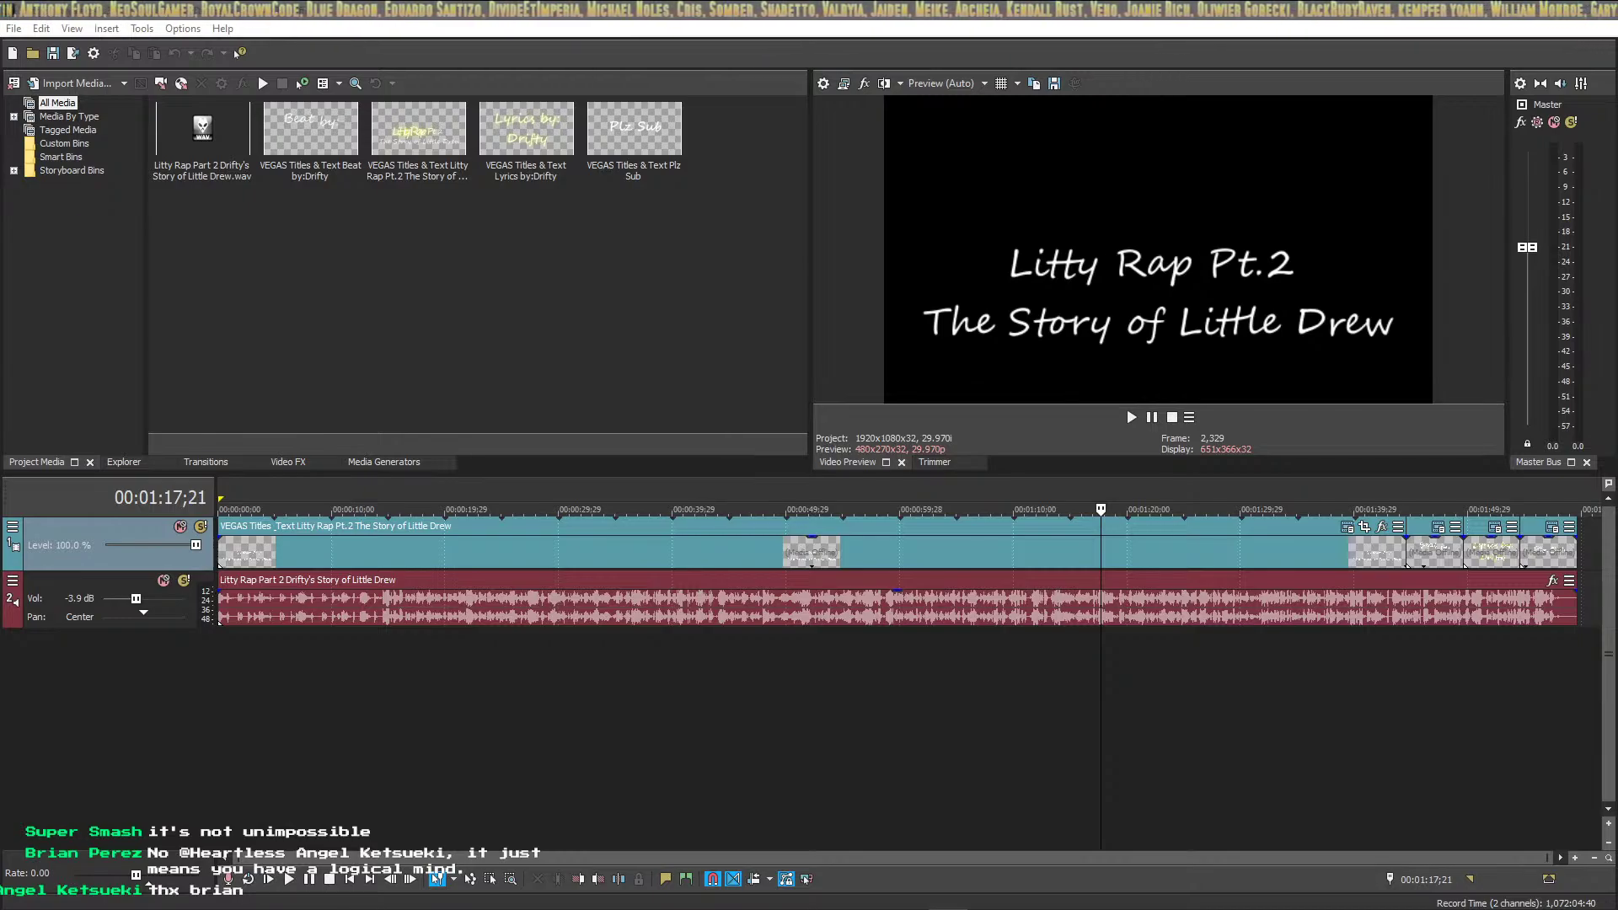
Switch to the CloudConvert WEBM converter in Chrome and start choosing a file from the computer
key(alt+Tab)
double_click(745, 10)
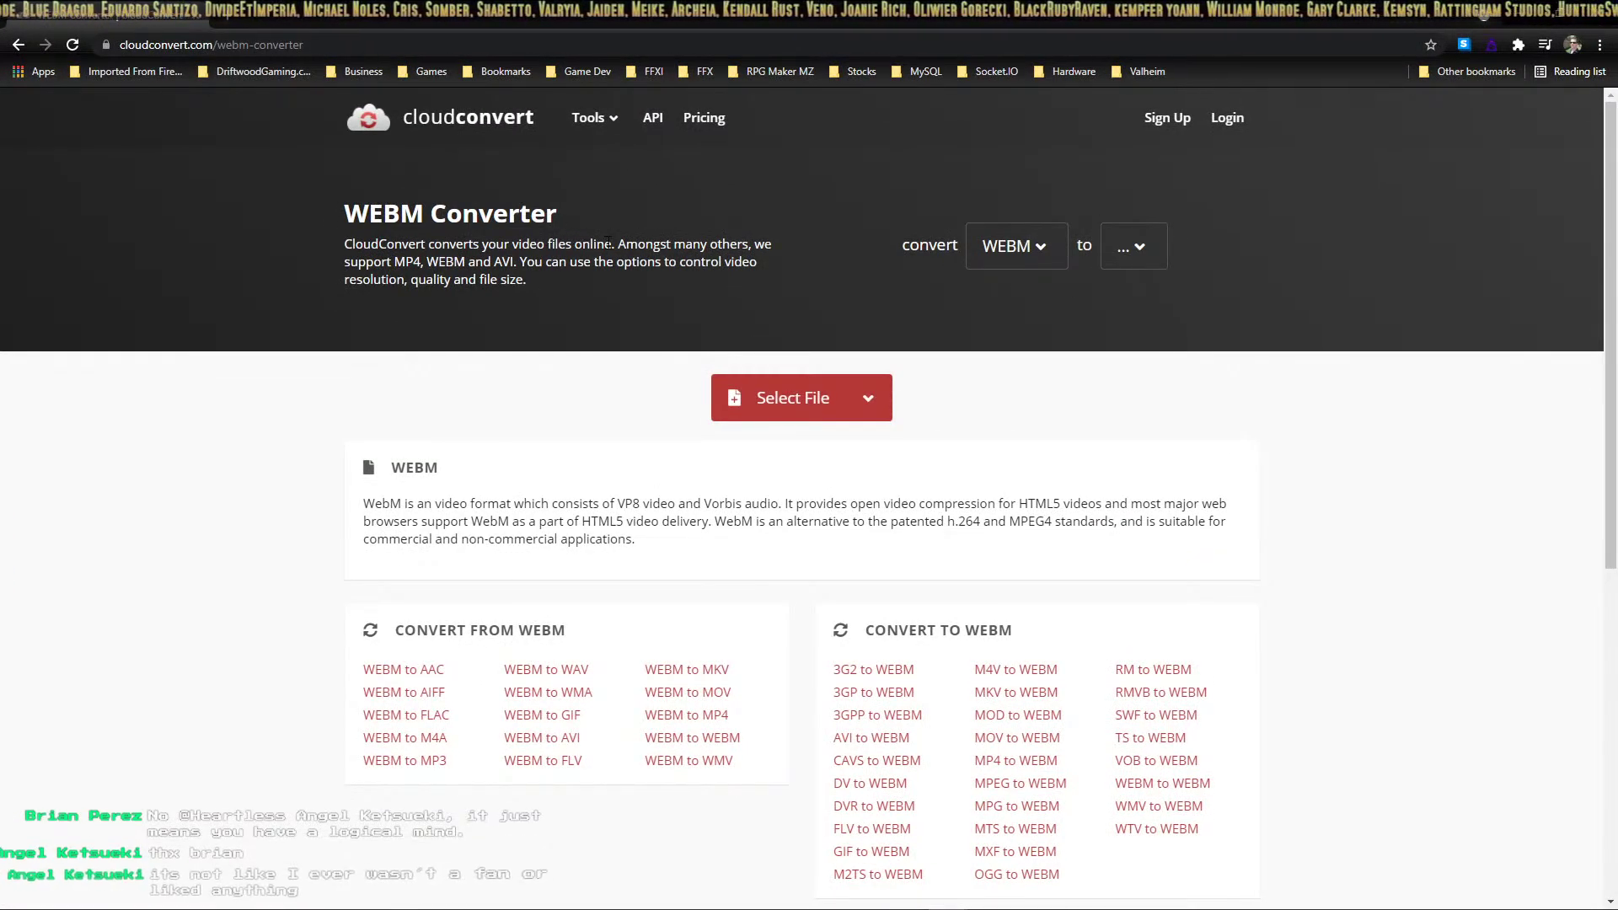
click(868, 398)
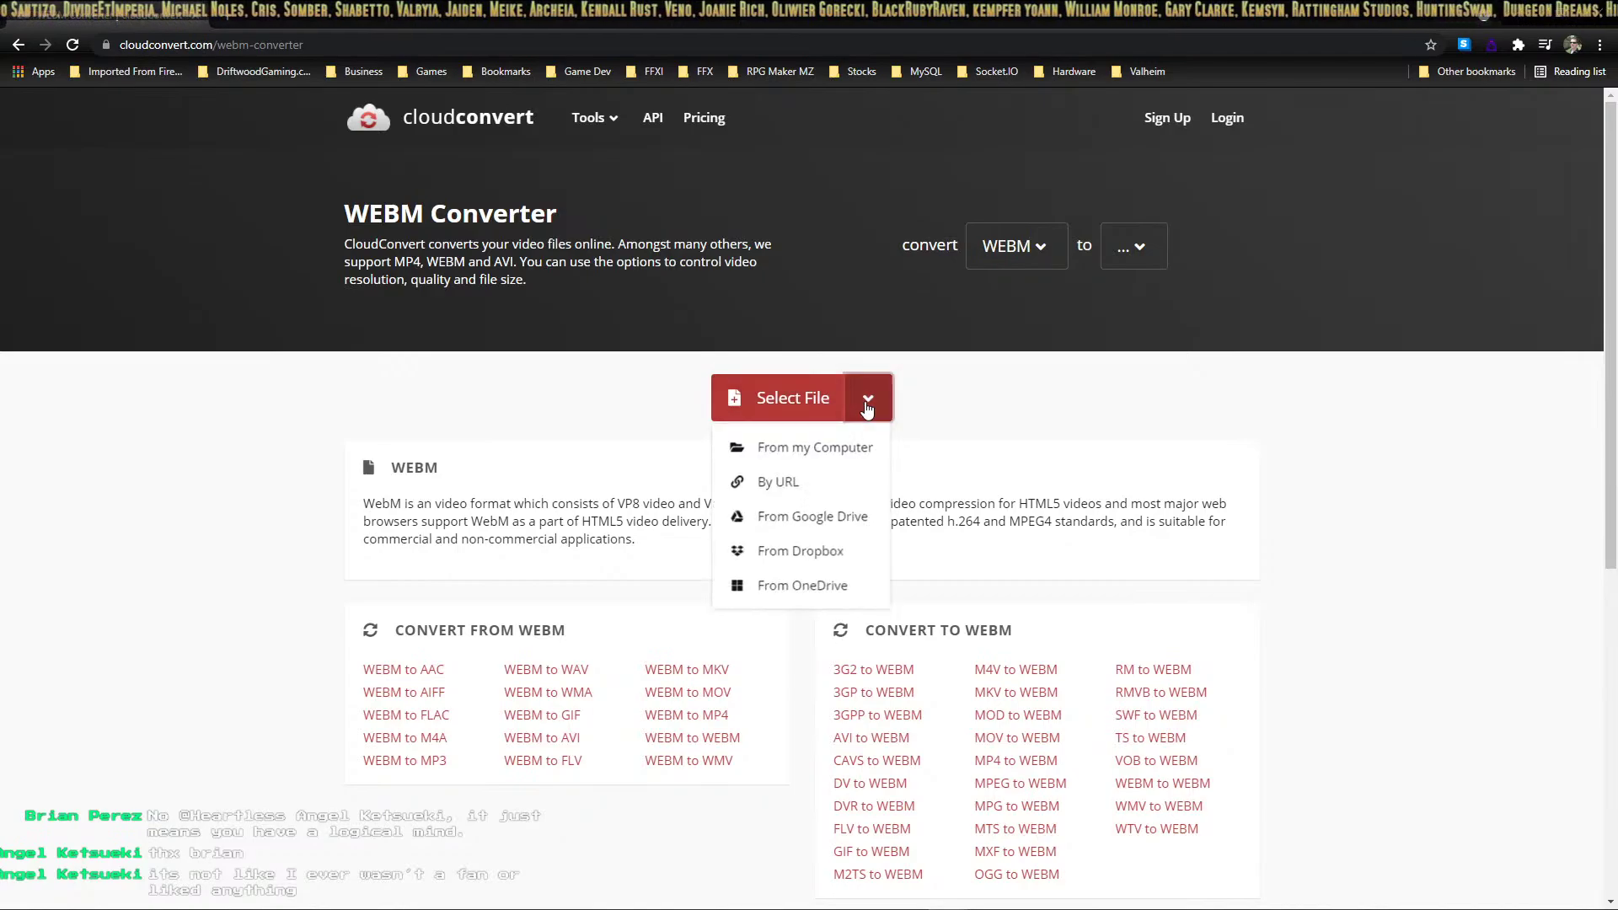
click(822, 450)
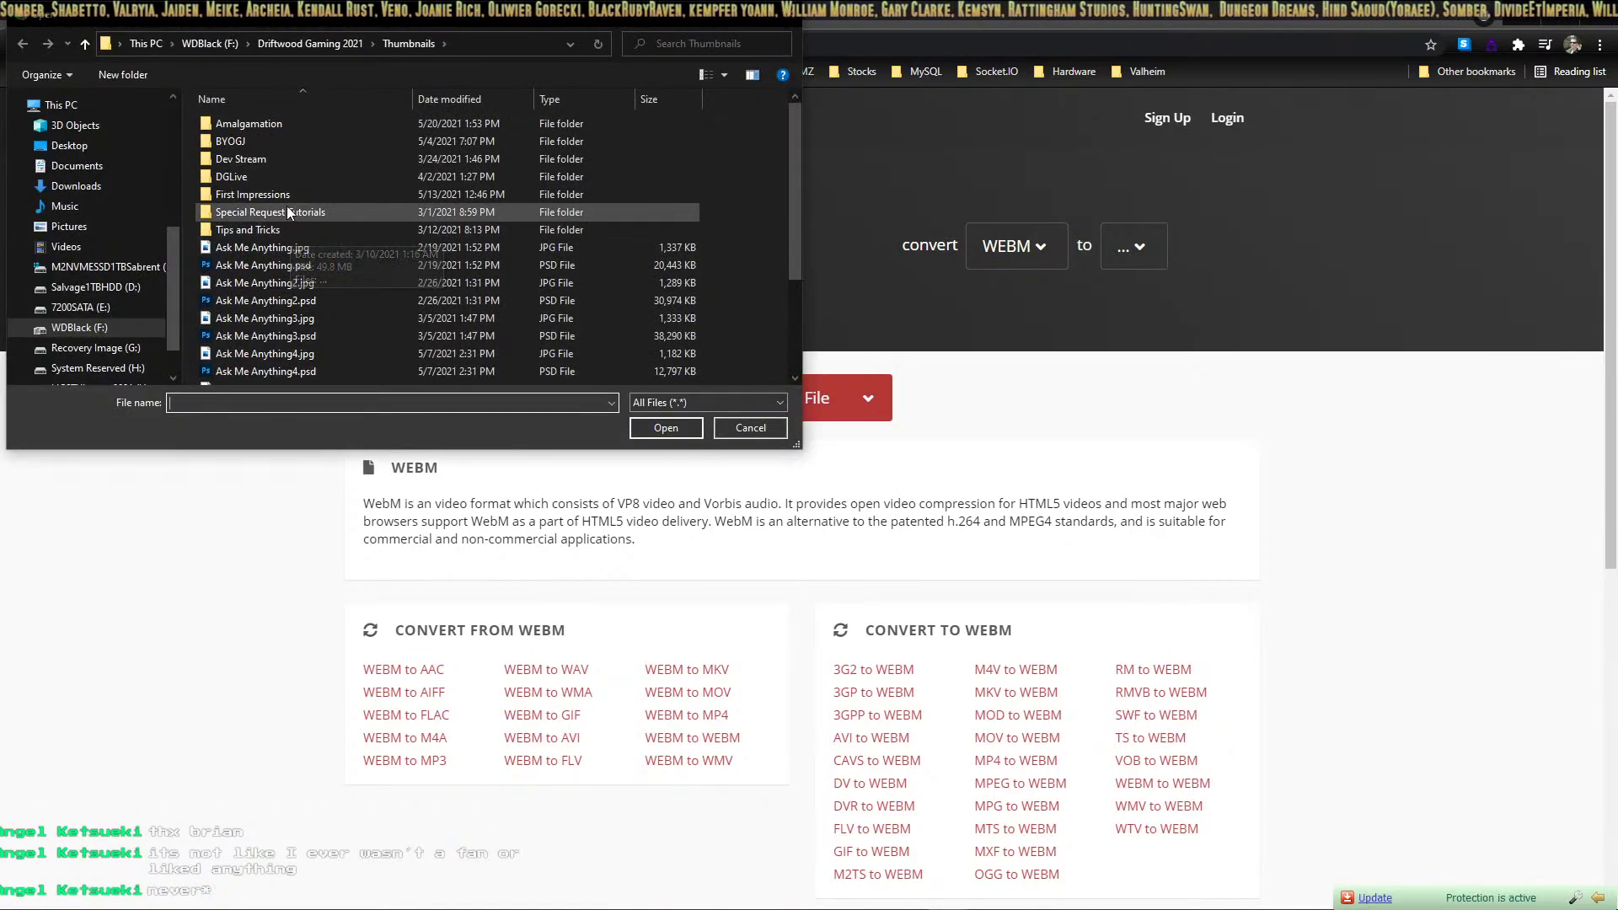
Browse to the Vegas16\2021 folder on the WDBlack (F:) drive for the file to convert
click(210, 44)
scroll(278, 257, up, 3)
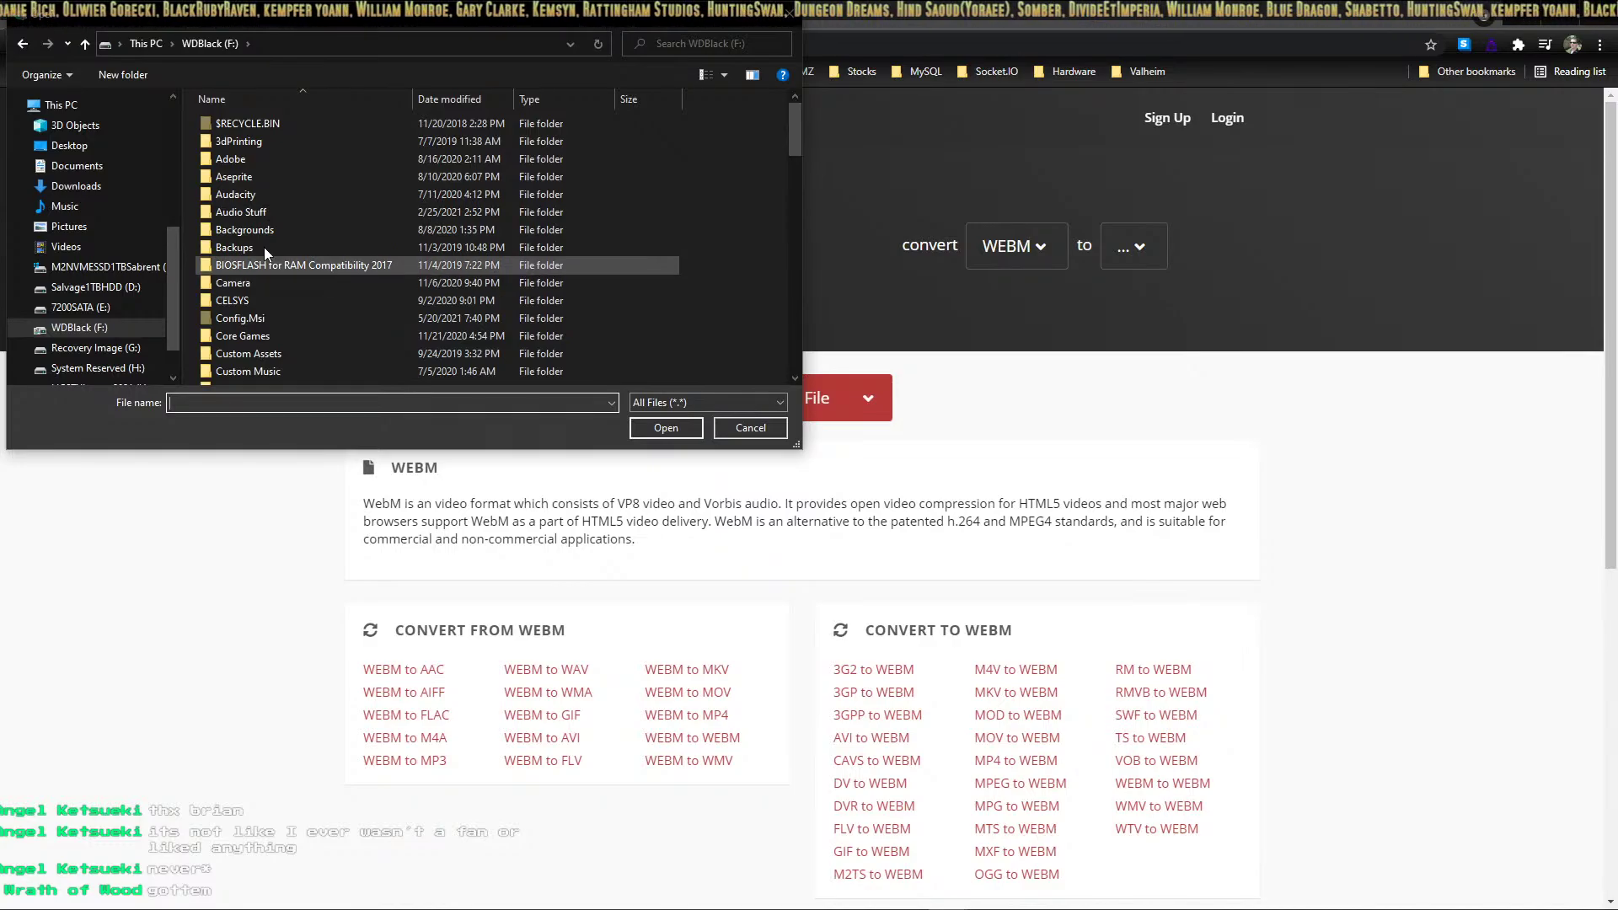
scroll(287, 256, down, 10)
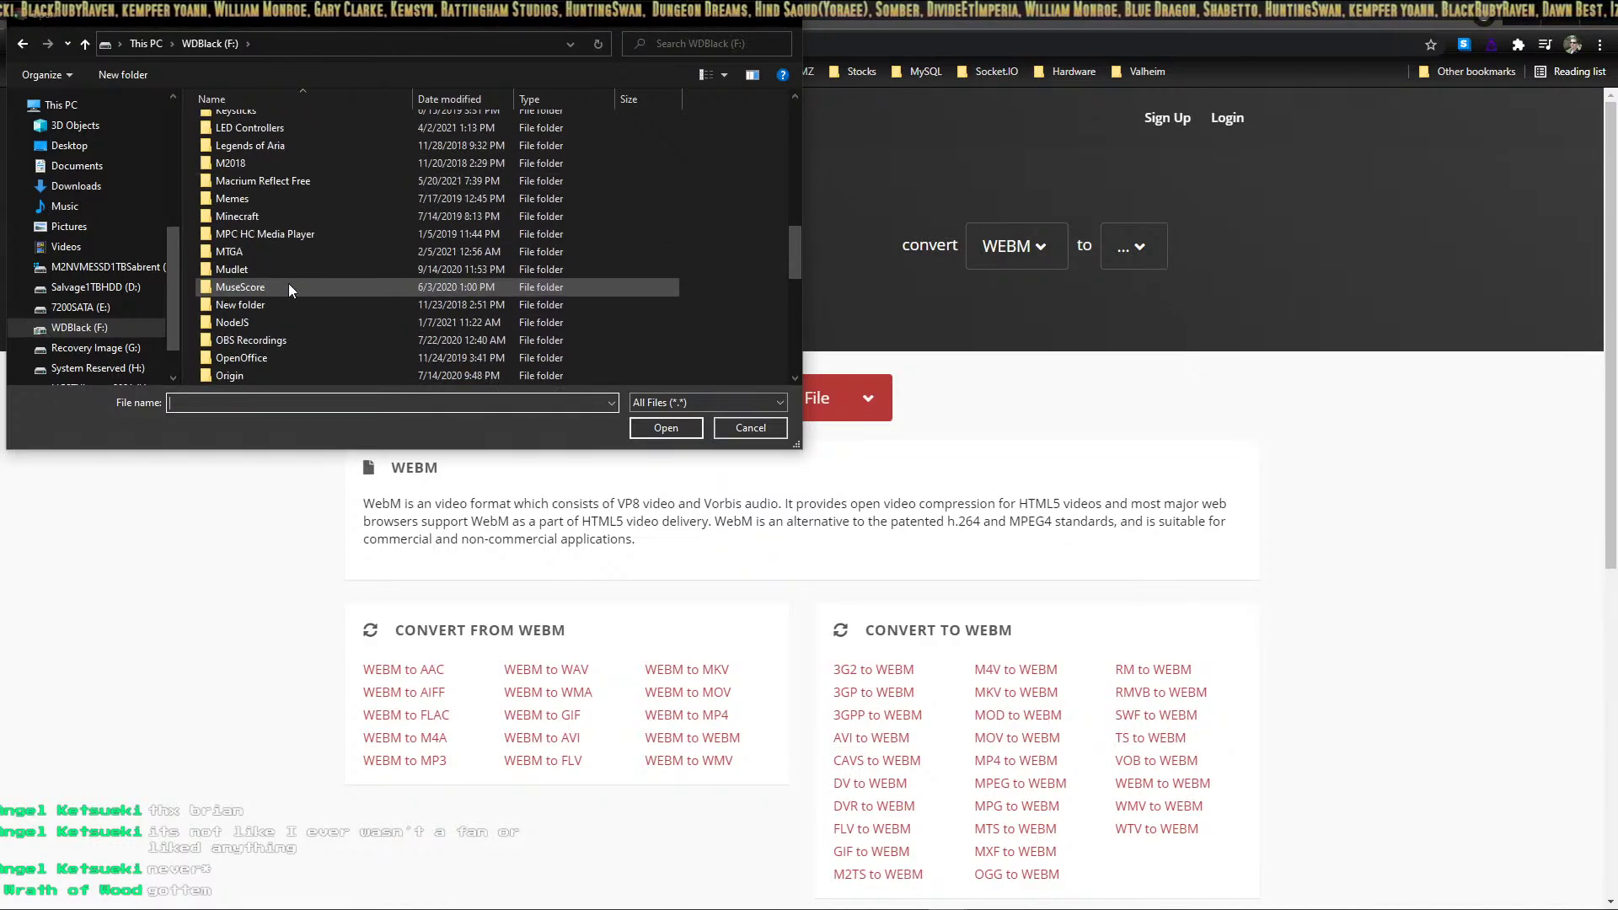
scroll(268, 308, down, 3)
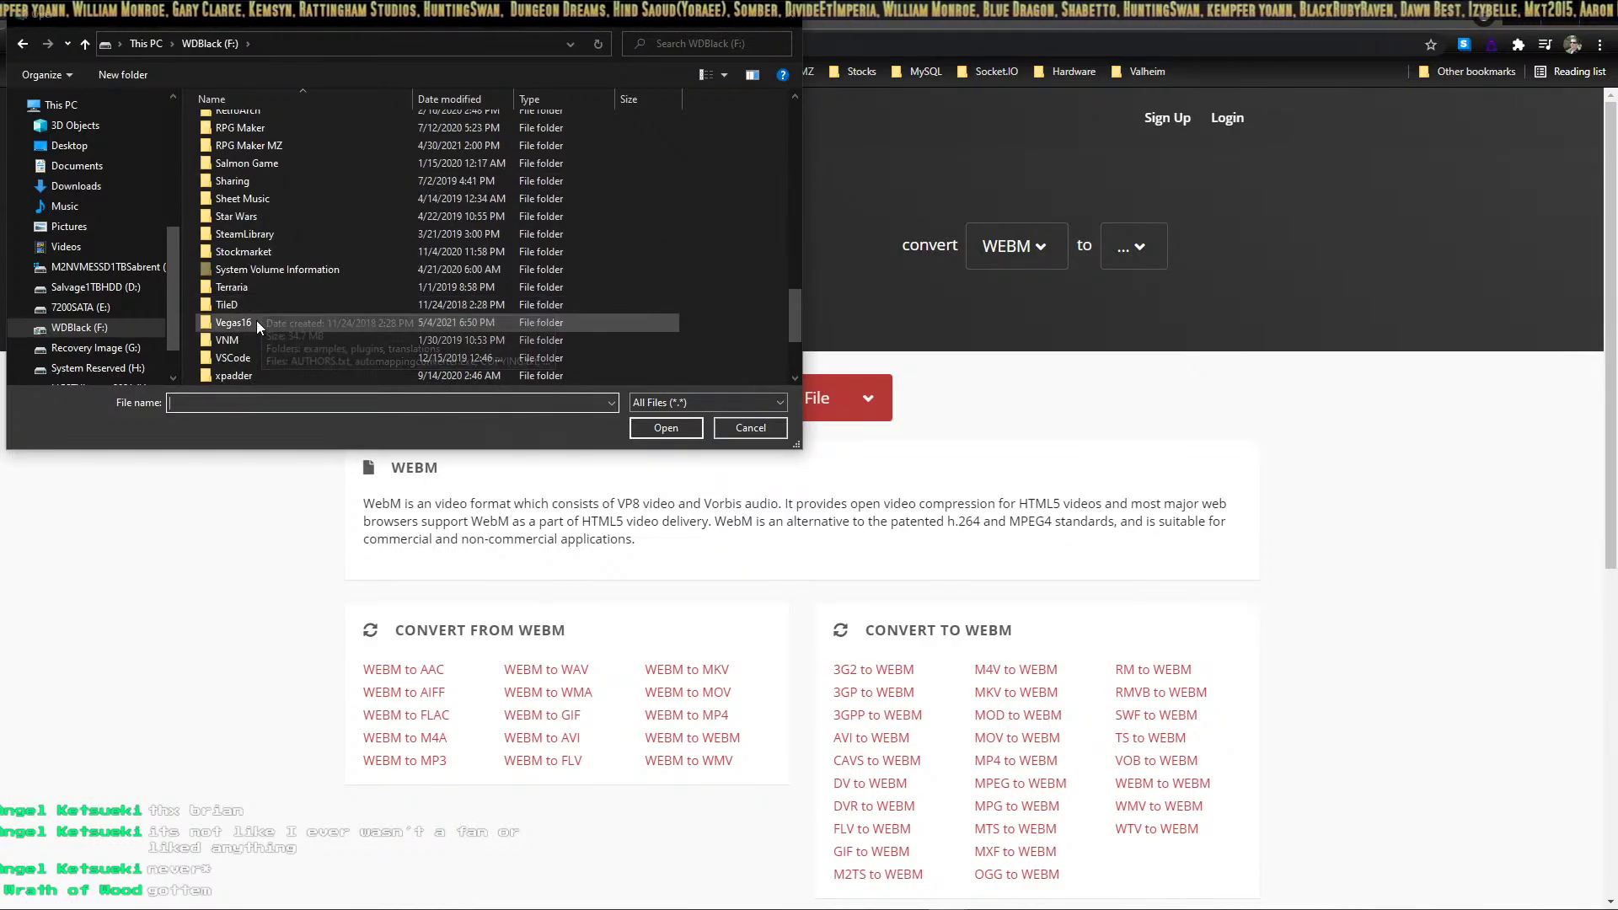
double_click(256, 324)
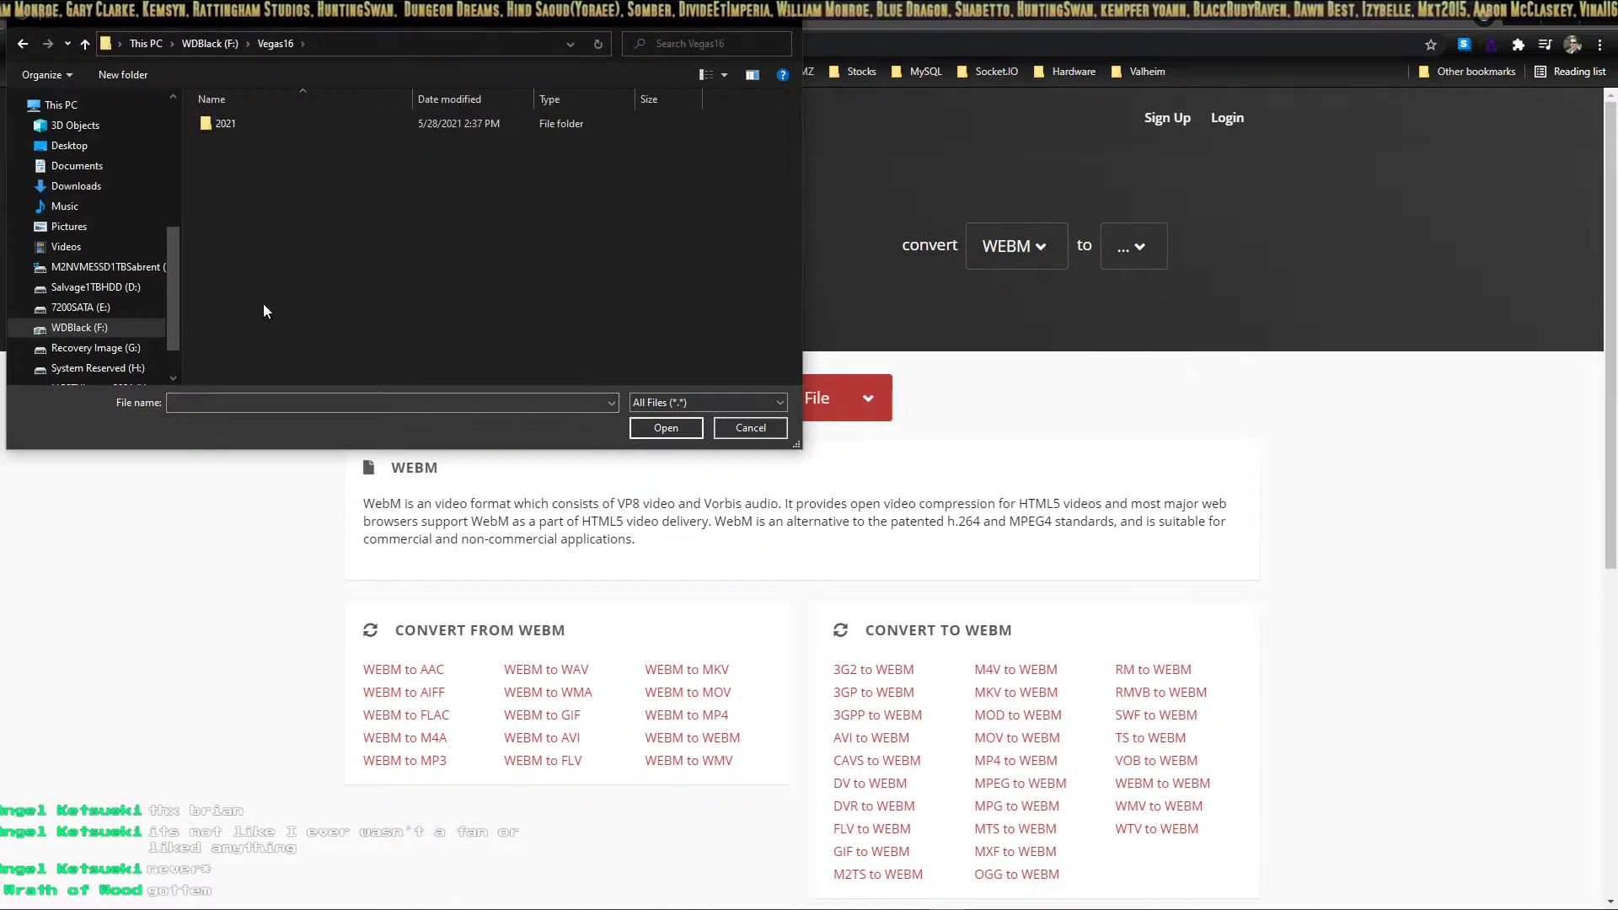
double_click(260, 132)
Add Drifty's Litty Rap Pt.2 The Story of Little Drew.mp4 to the converter and set its output format to WEBM
click(337, 150)
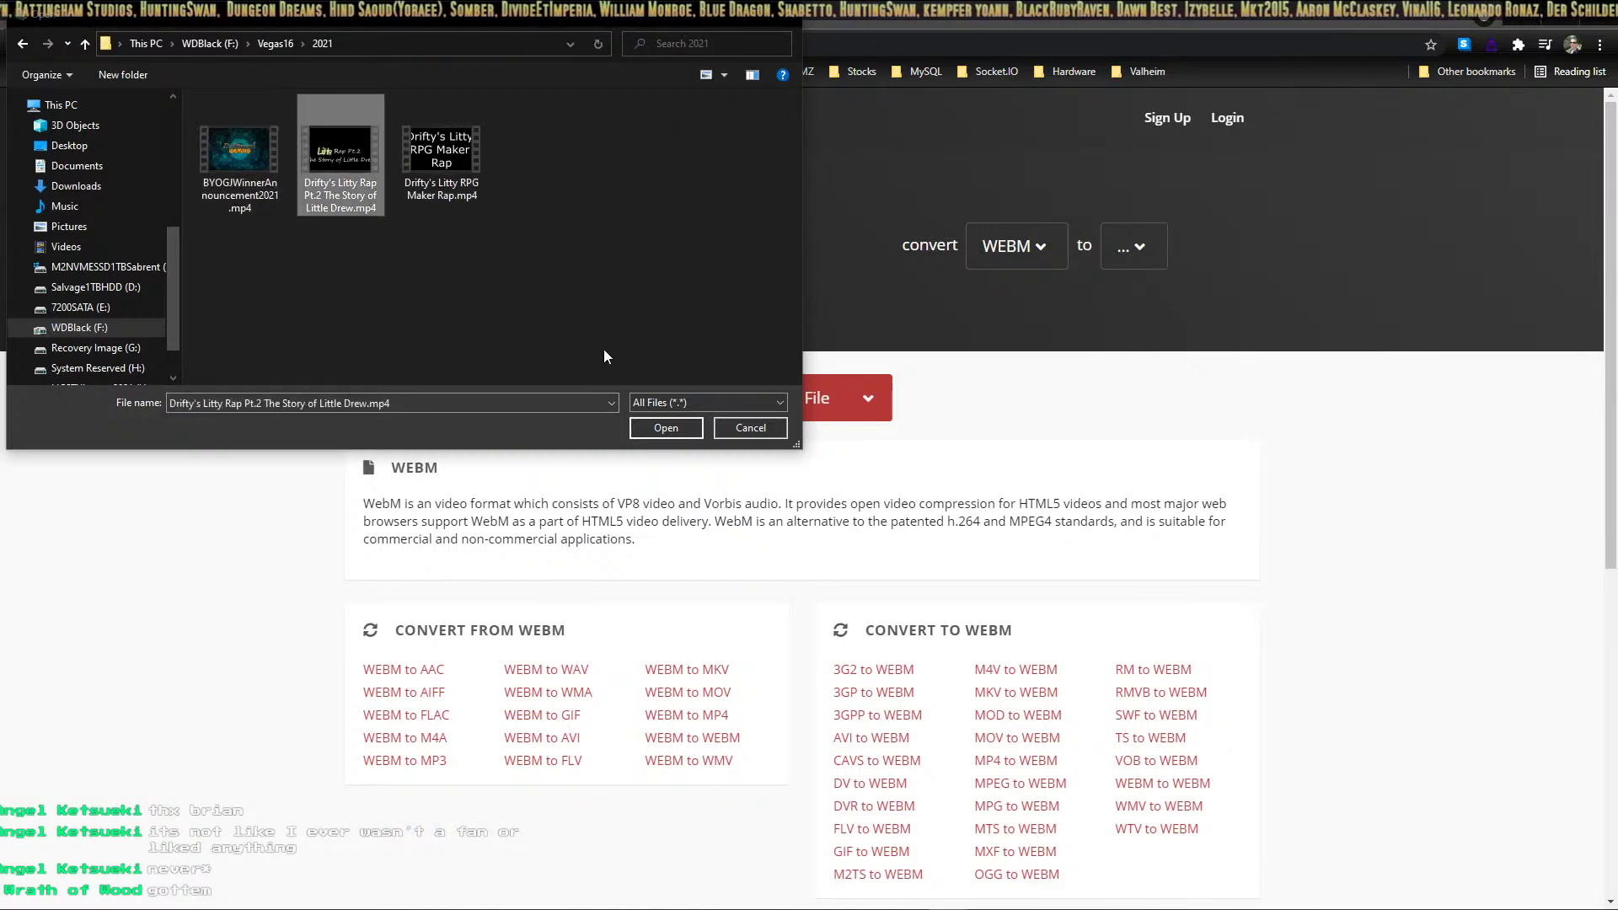
click(666, 427)
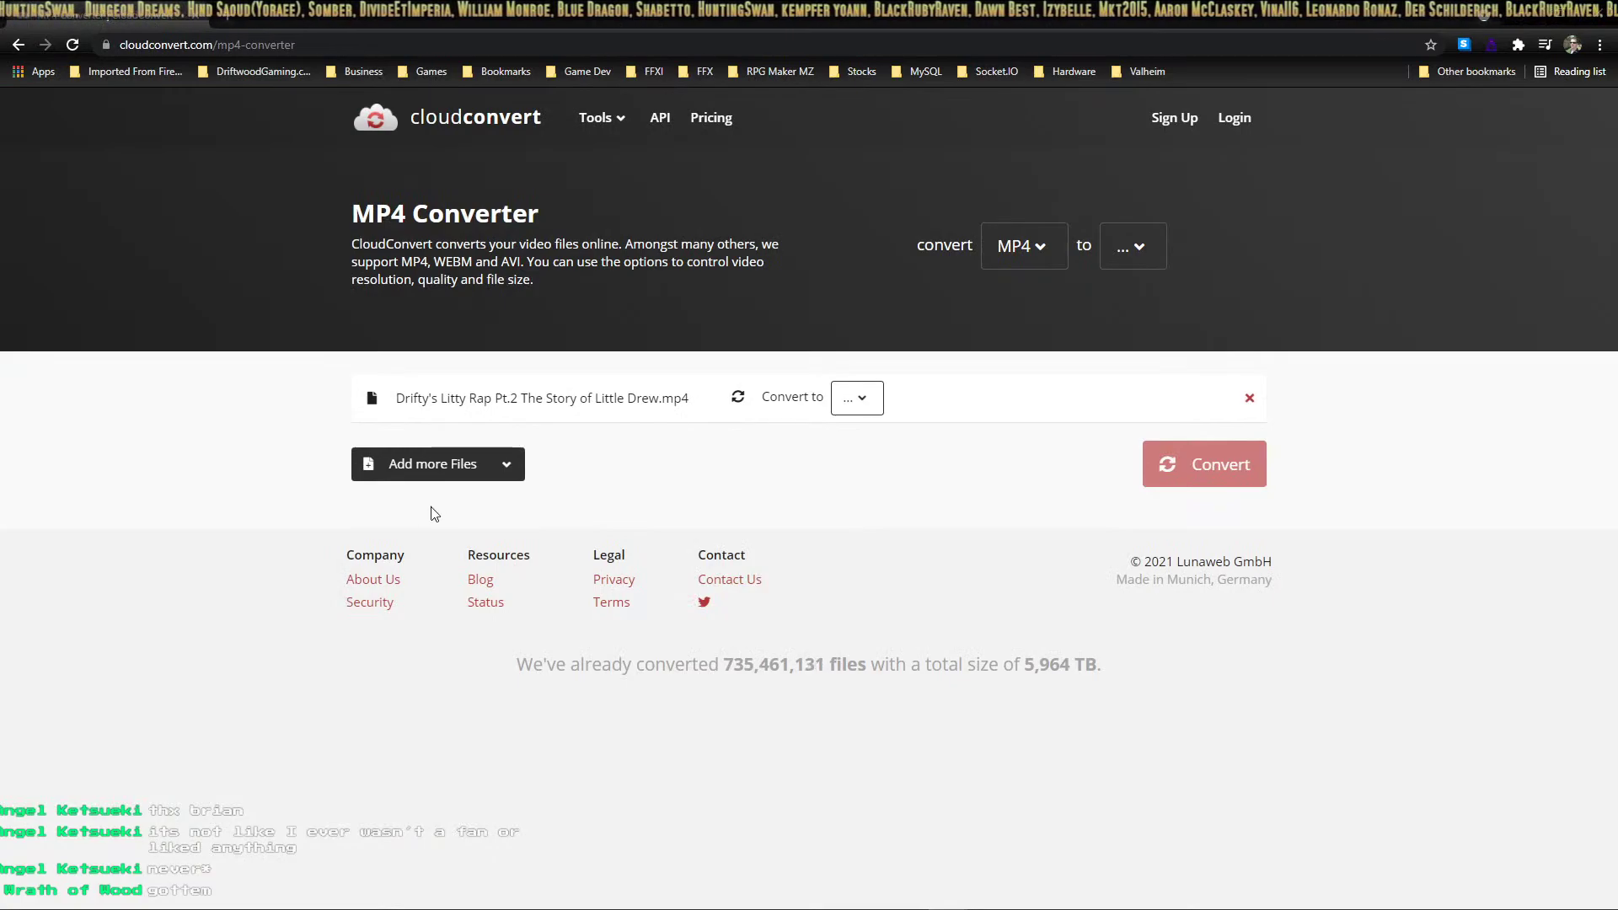
click(854, 404)
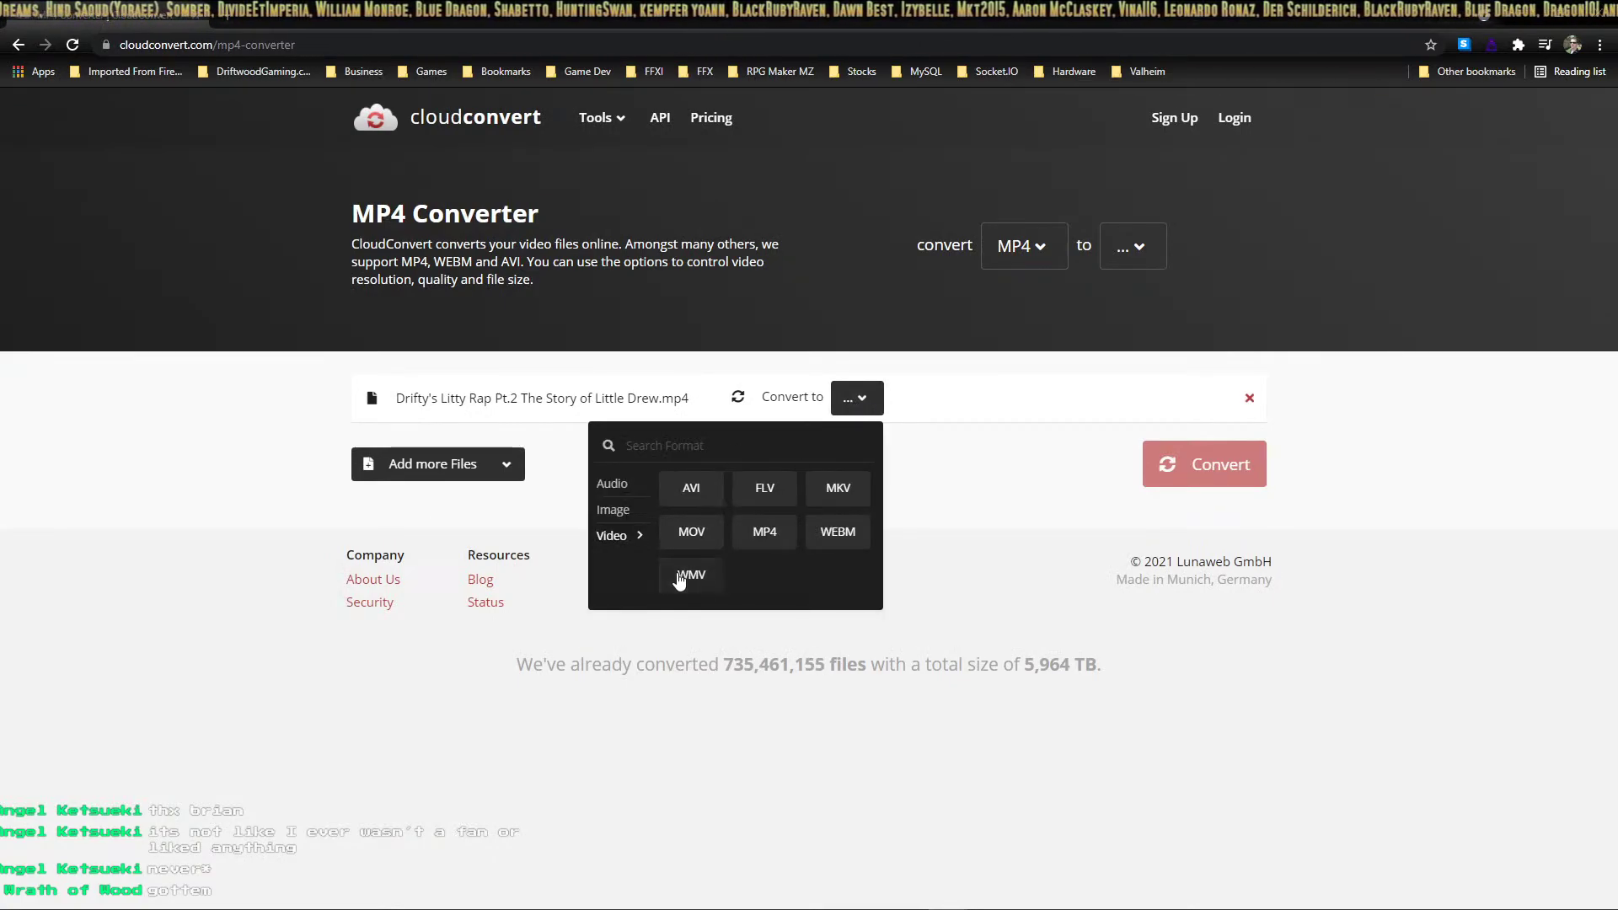
click(838, 532)
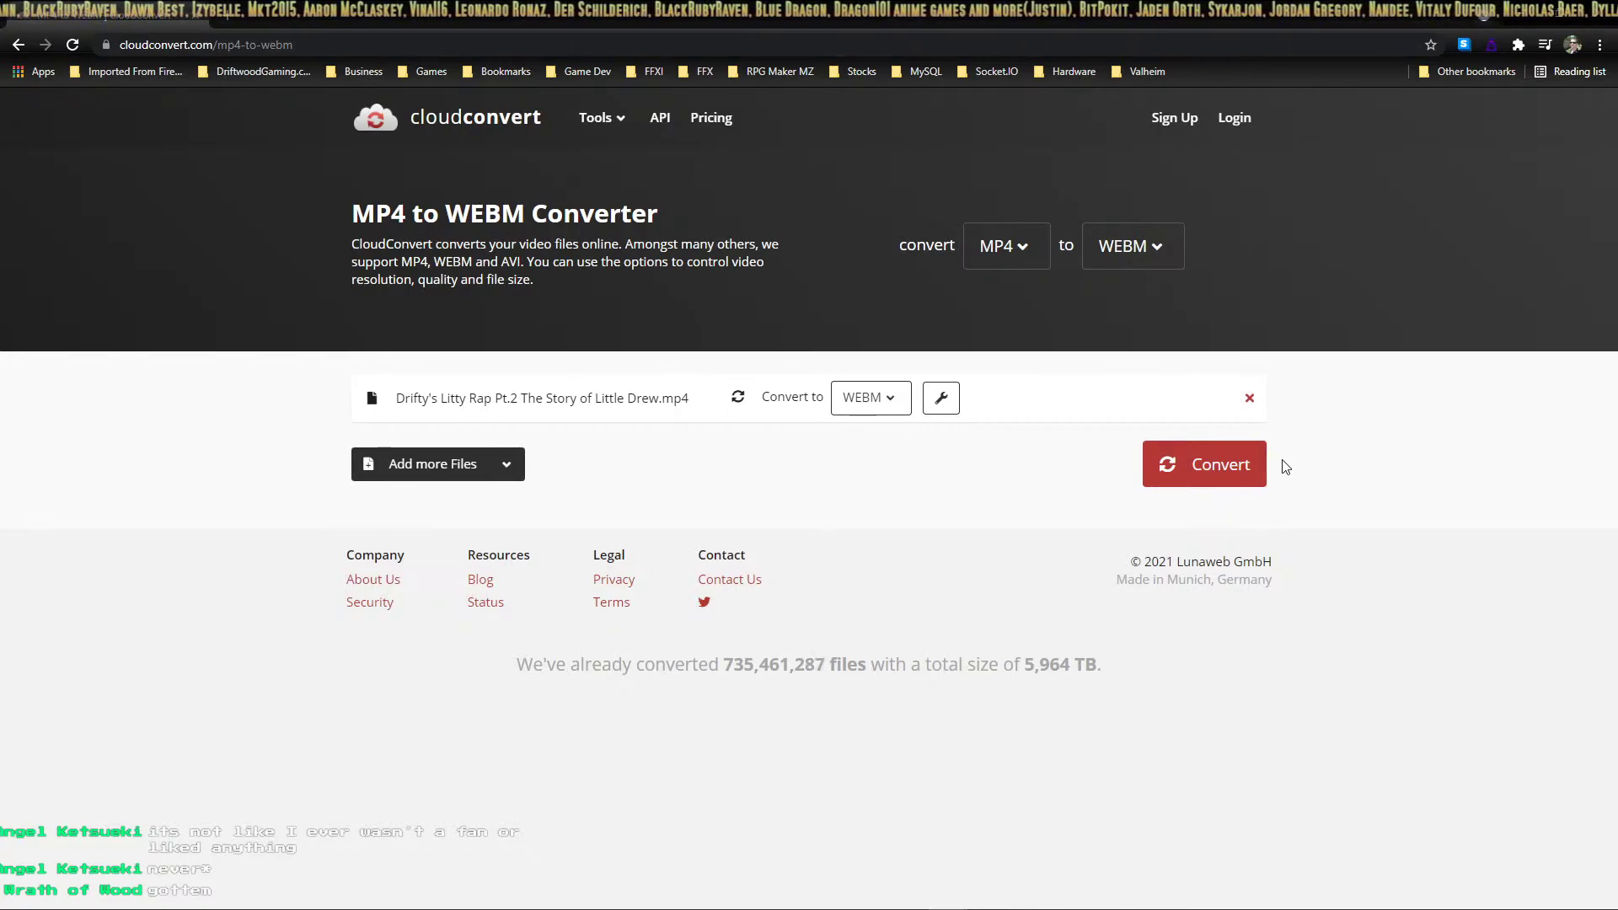
Start the MP4 to WEBM conversion and place the reduced CloudConvert window over the map in RPG Maker MZ
click(1210, 469)
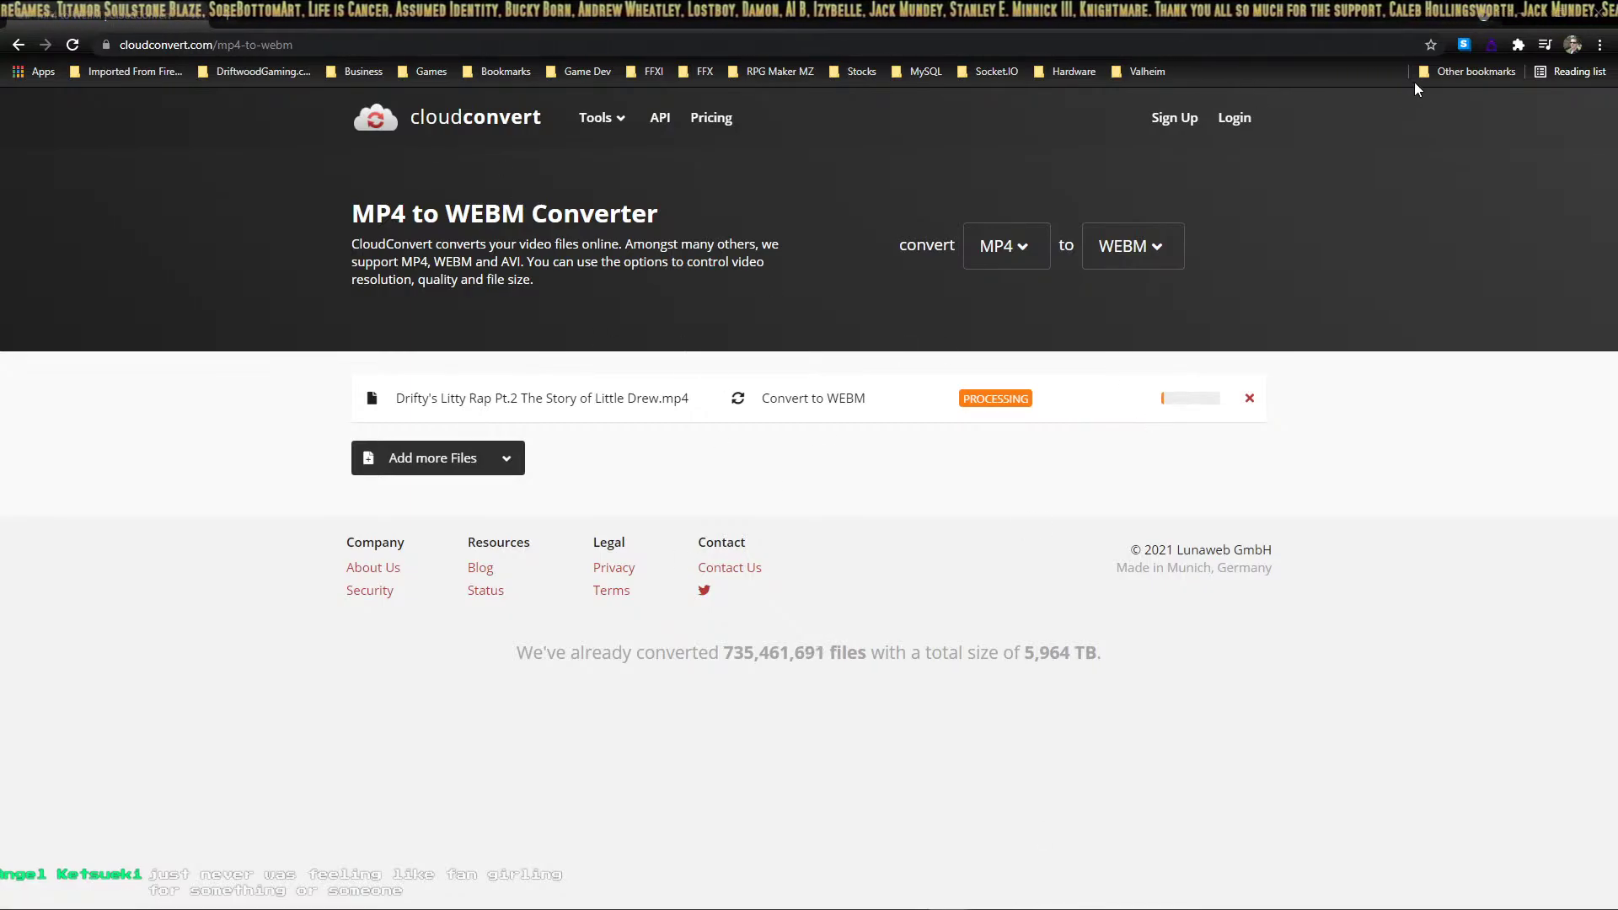
key(super+Down)
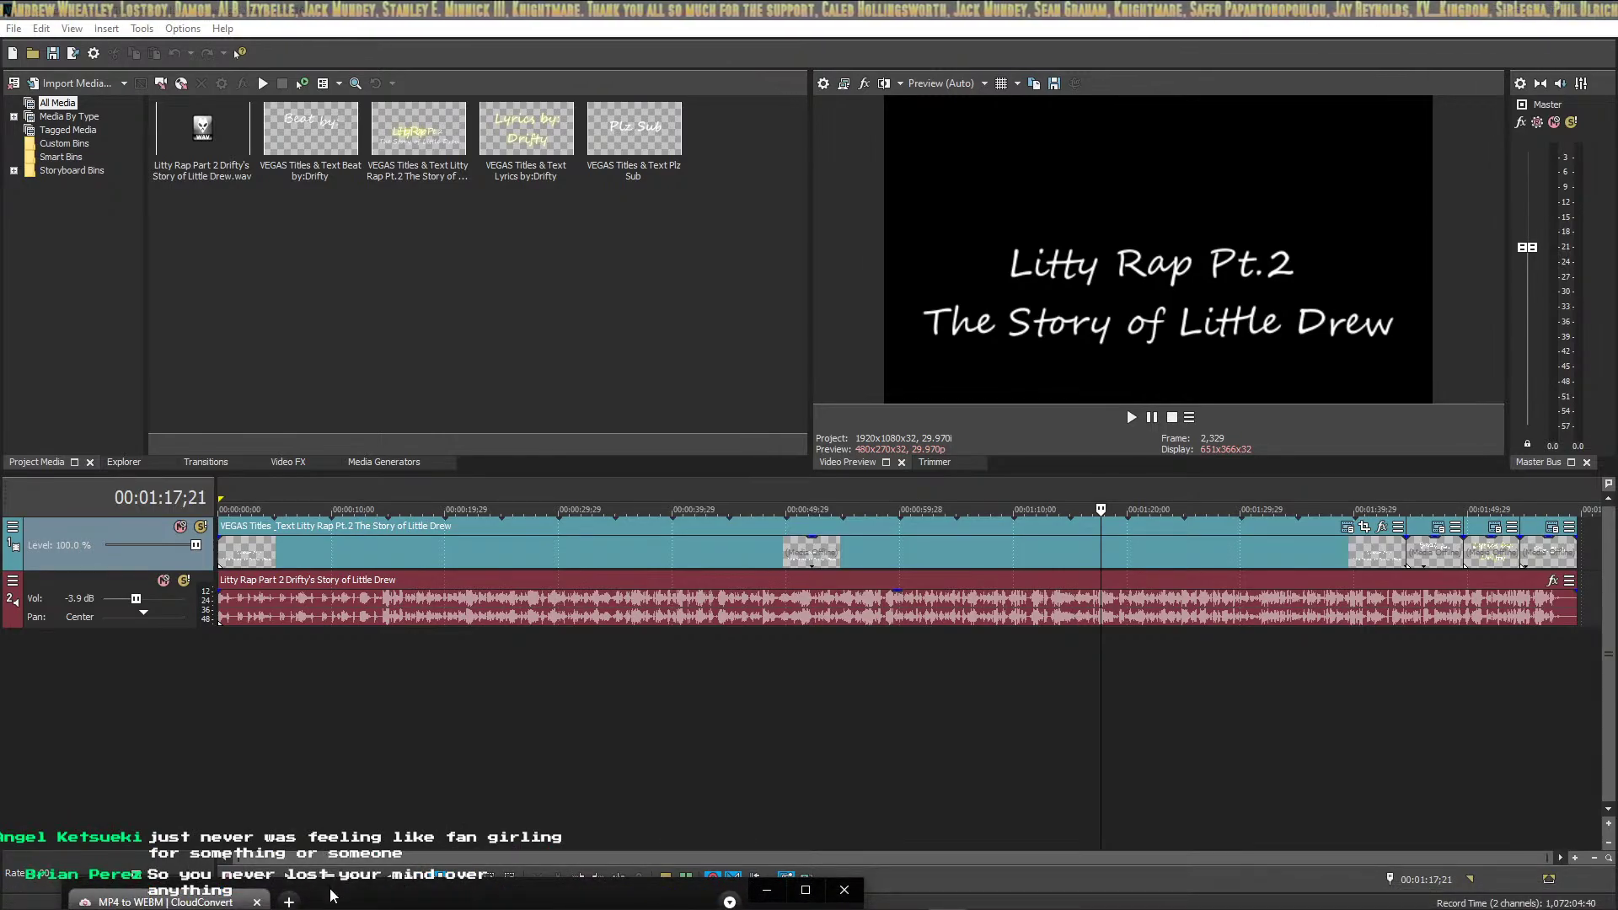
drag(335, 898, 1040, 423)
key(alt+Tab)
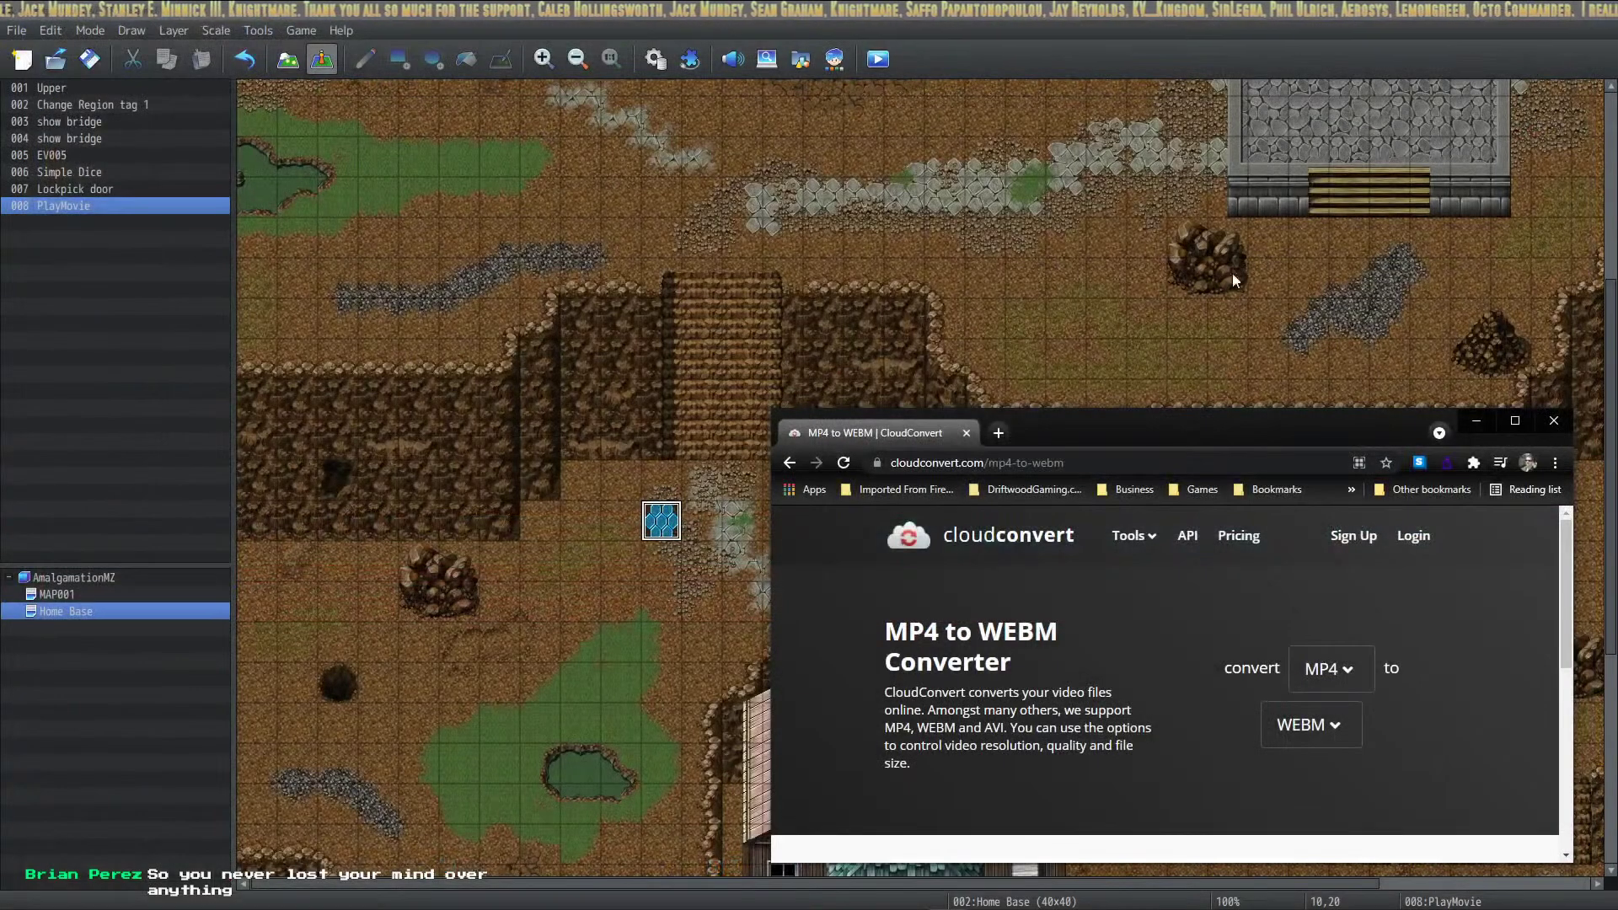
scroll(1075, 610, down, 5)
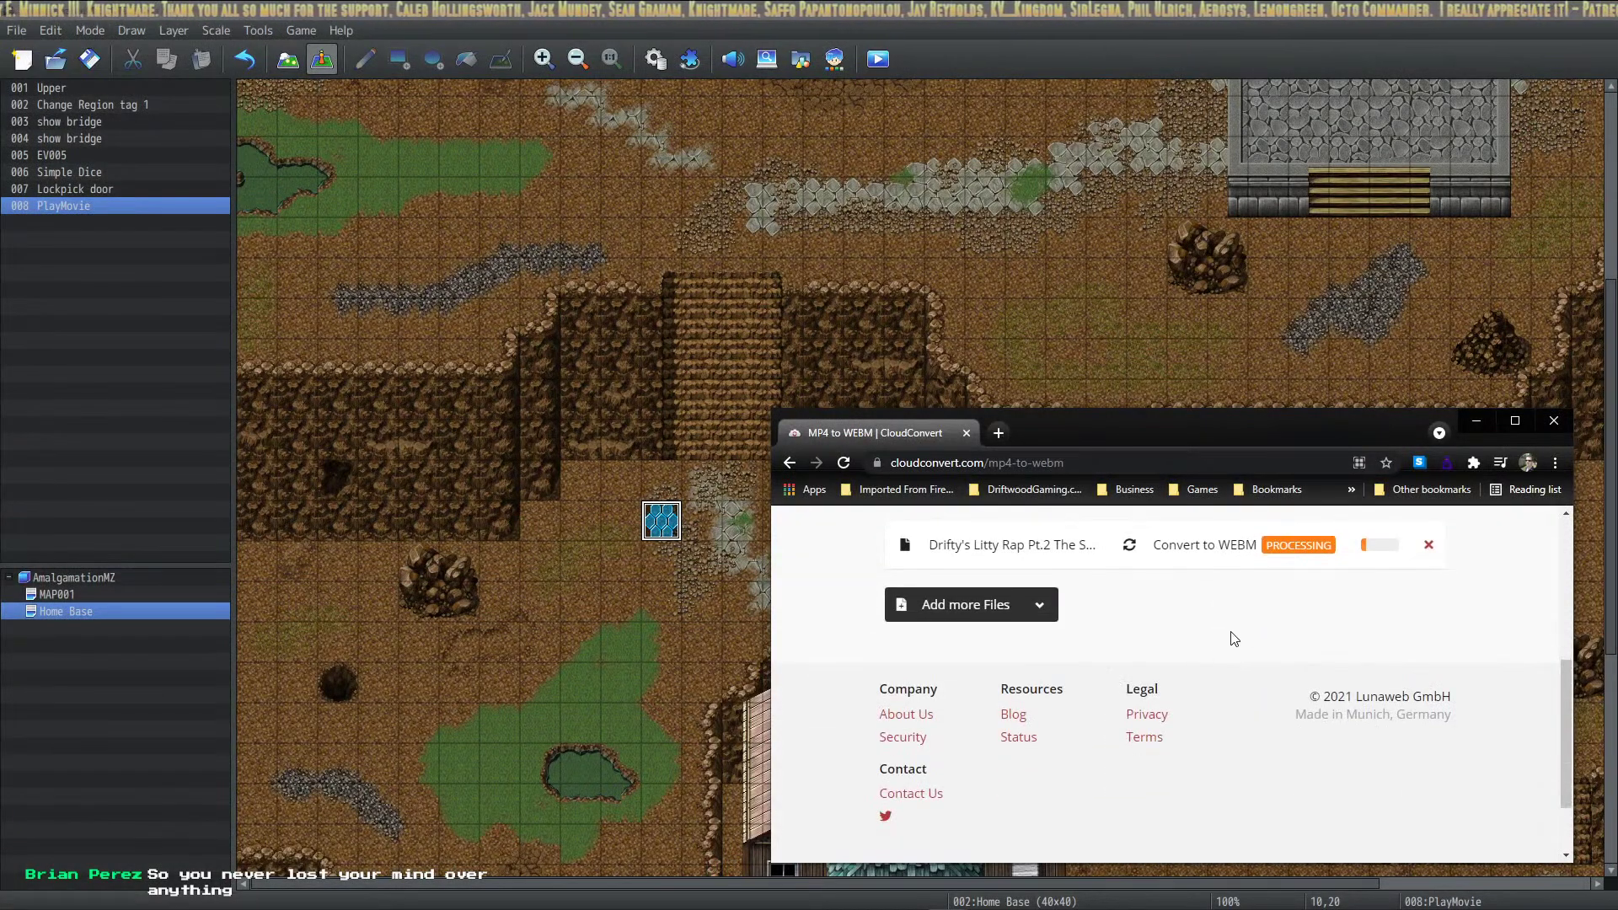
drag(1339, 423, 1373, 421)
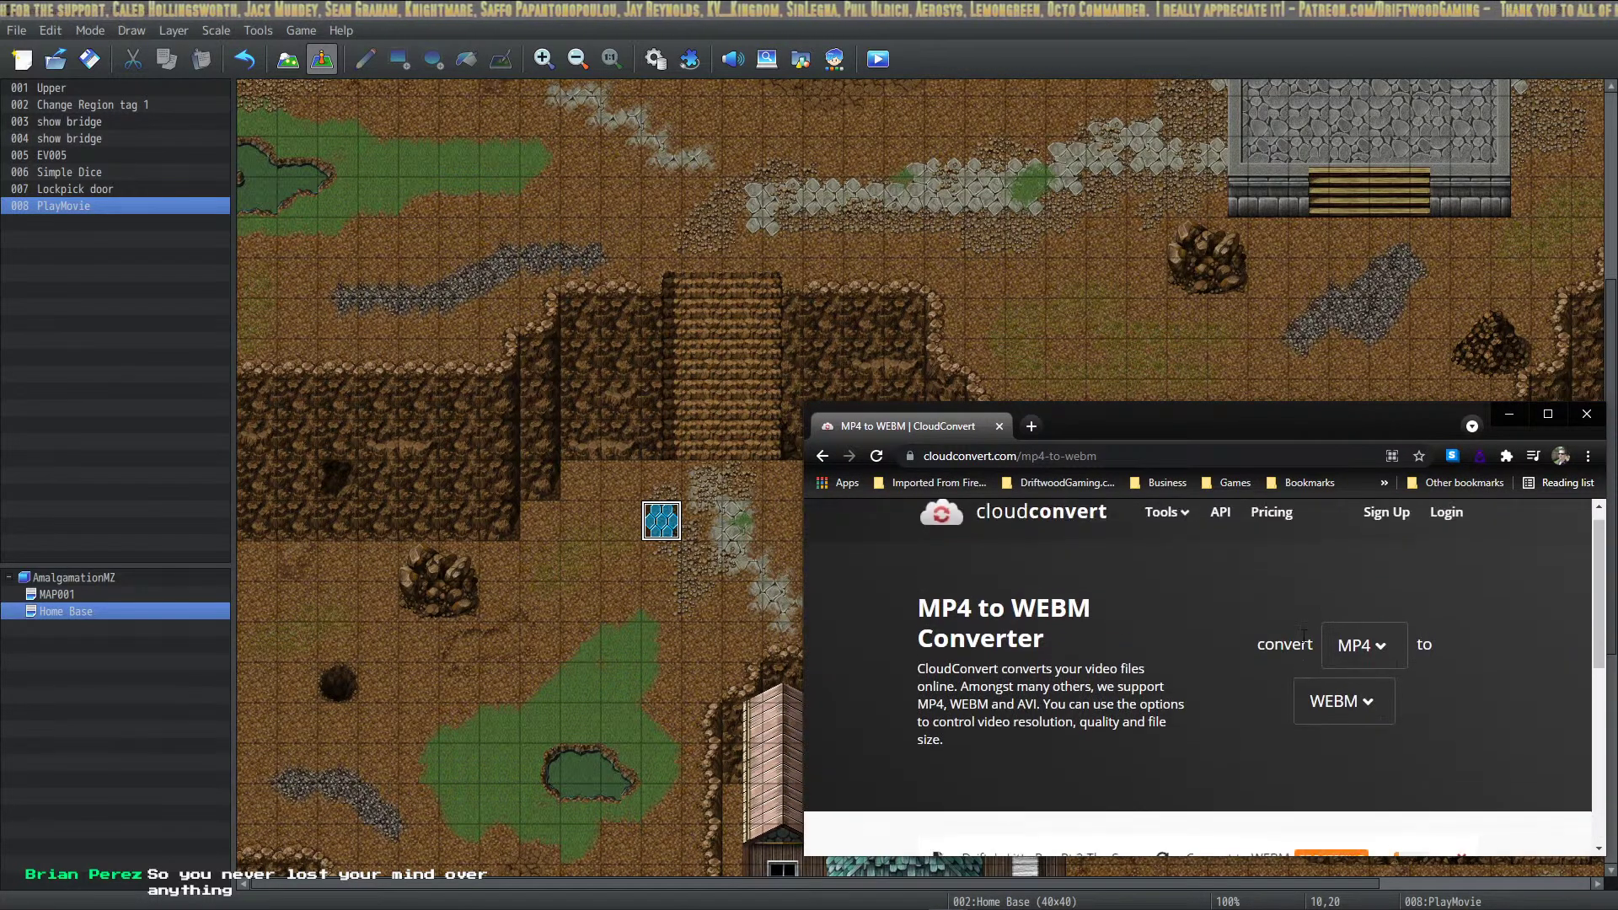
Shrink the CloudConvert window to a small strip above the map that shows only the conversion's progress row
click(1337, 403)
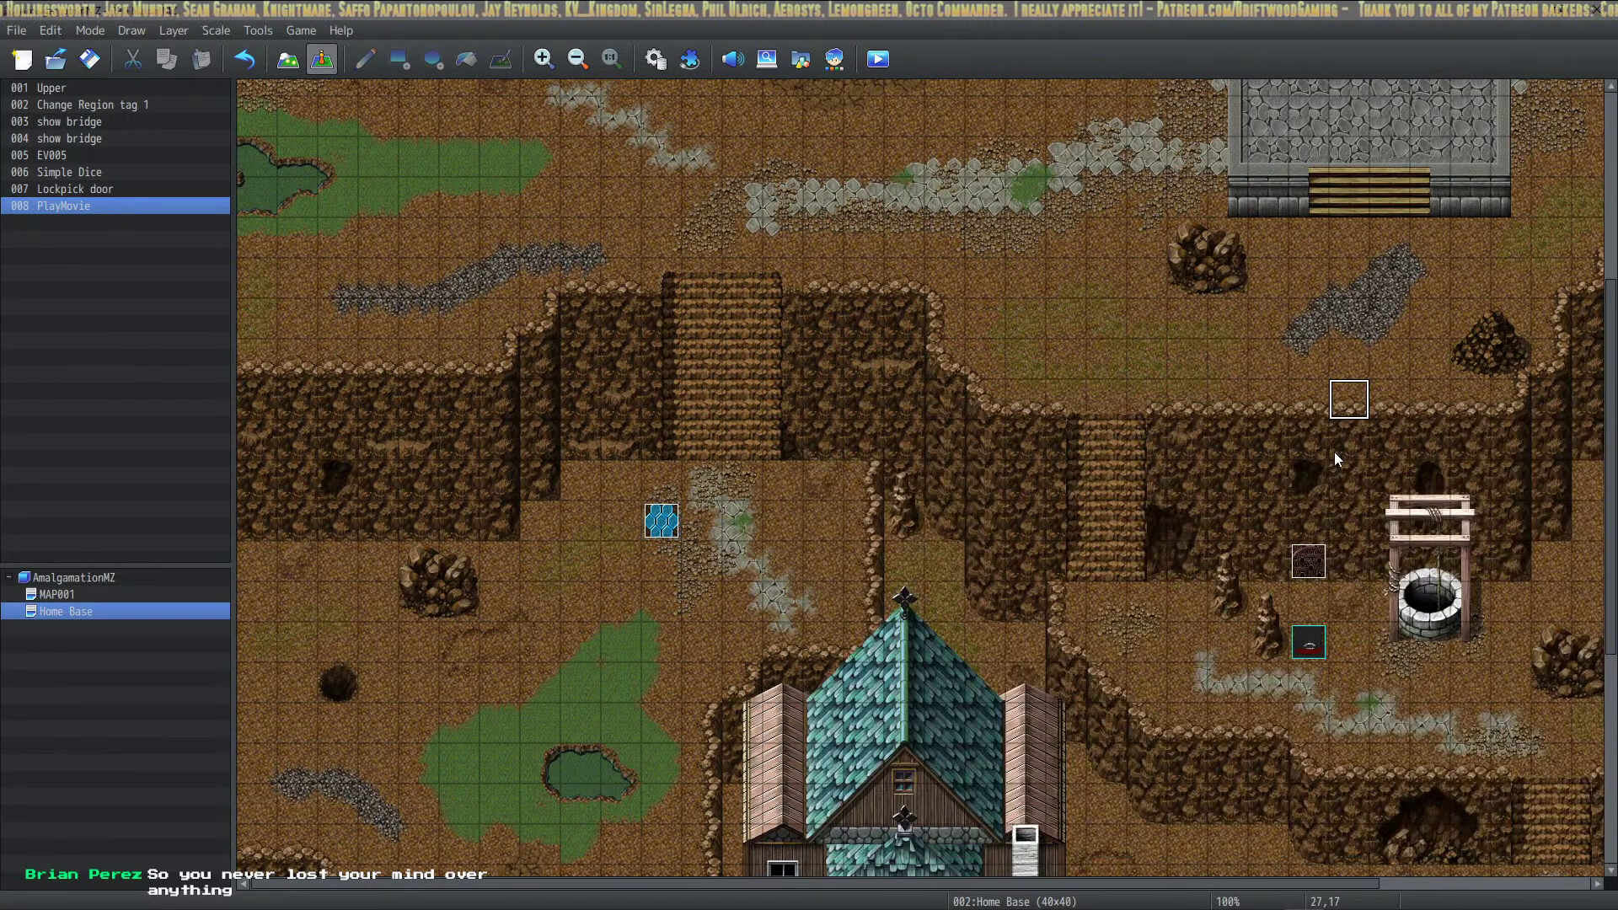
key(alt+Tab)
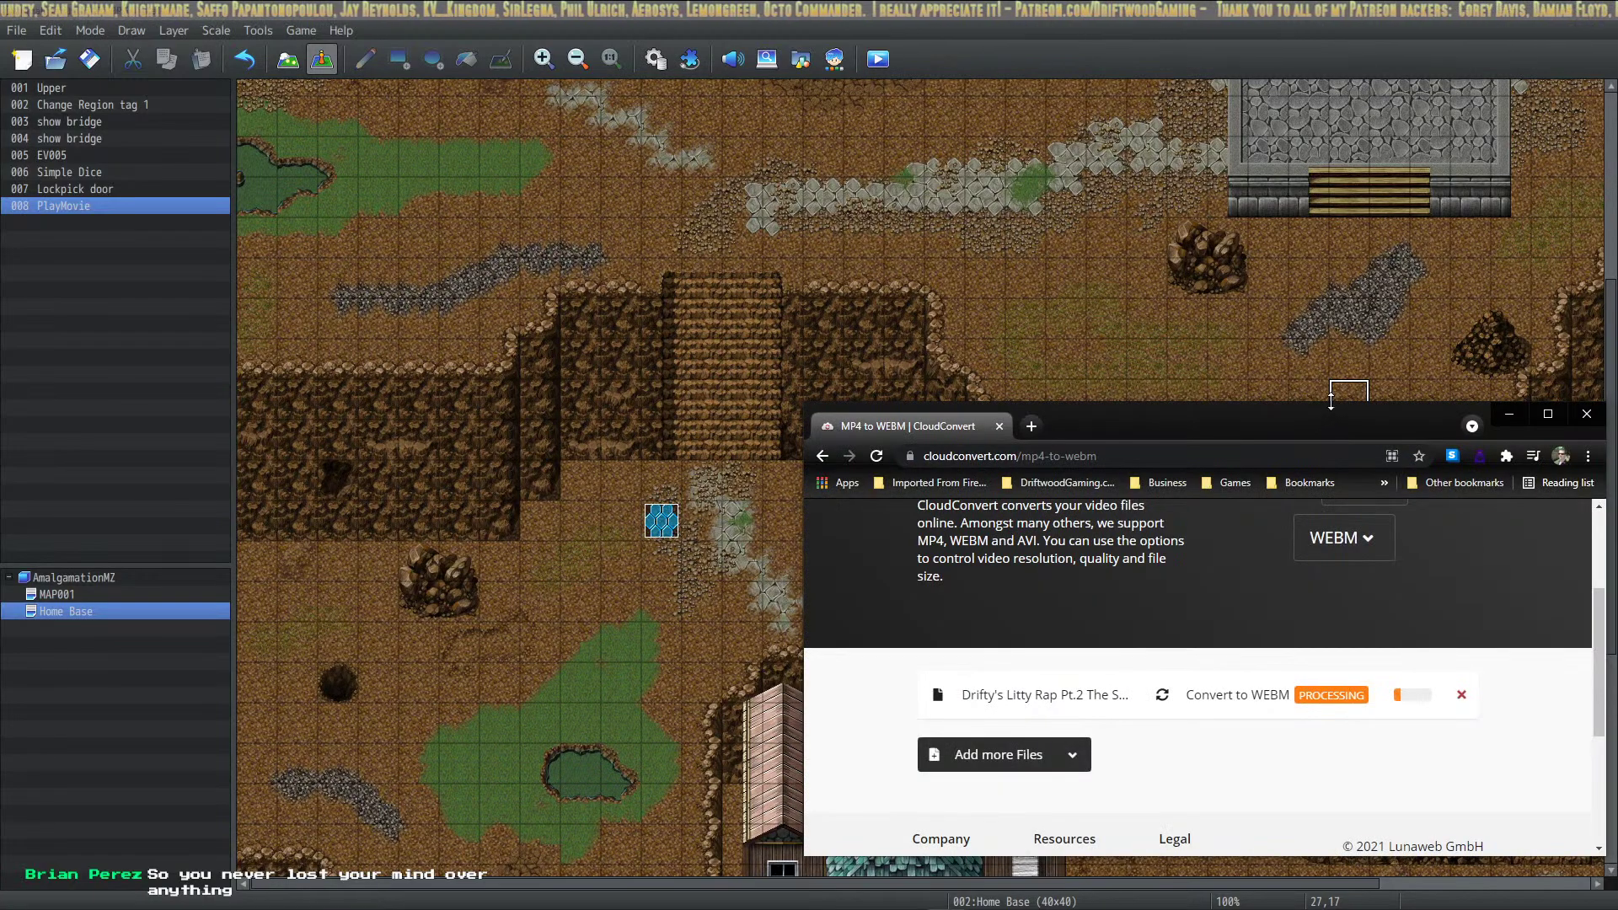
click(1328, 402)
key(alt+Tab)
drag(1328, 404, 1223, 710)
scroll(1295, 765, down, 2)
drag(757, 824, 881, 815)
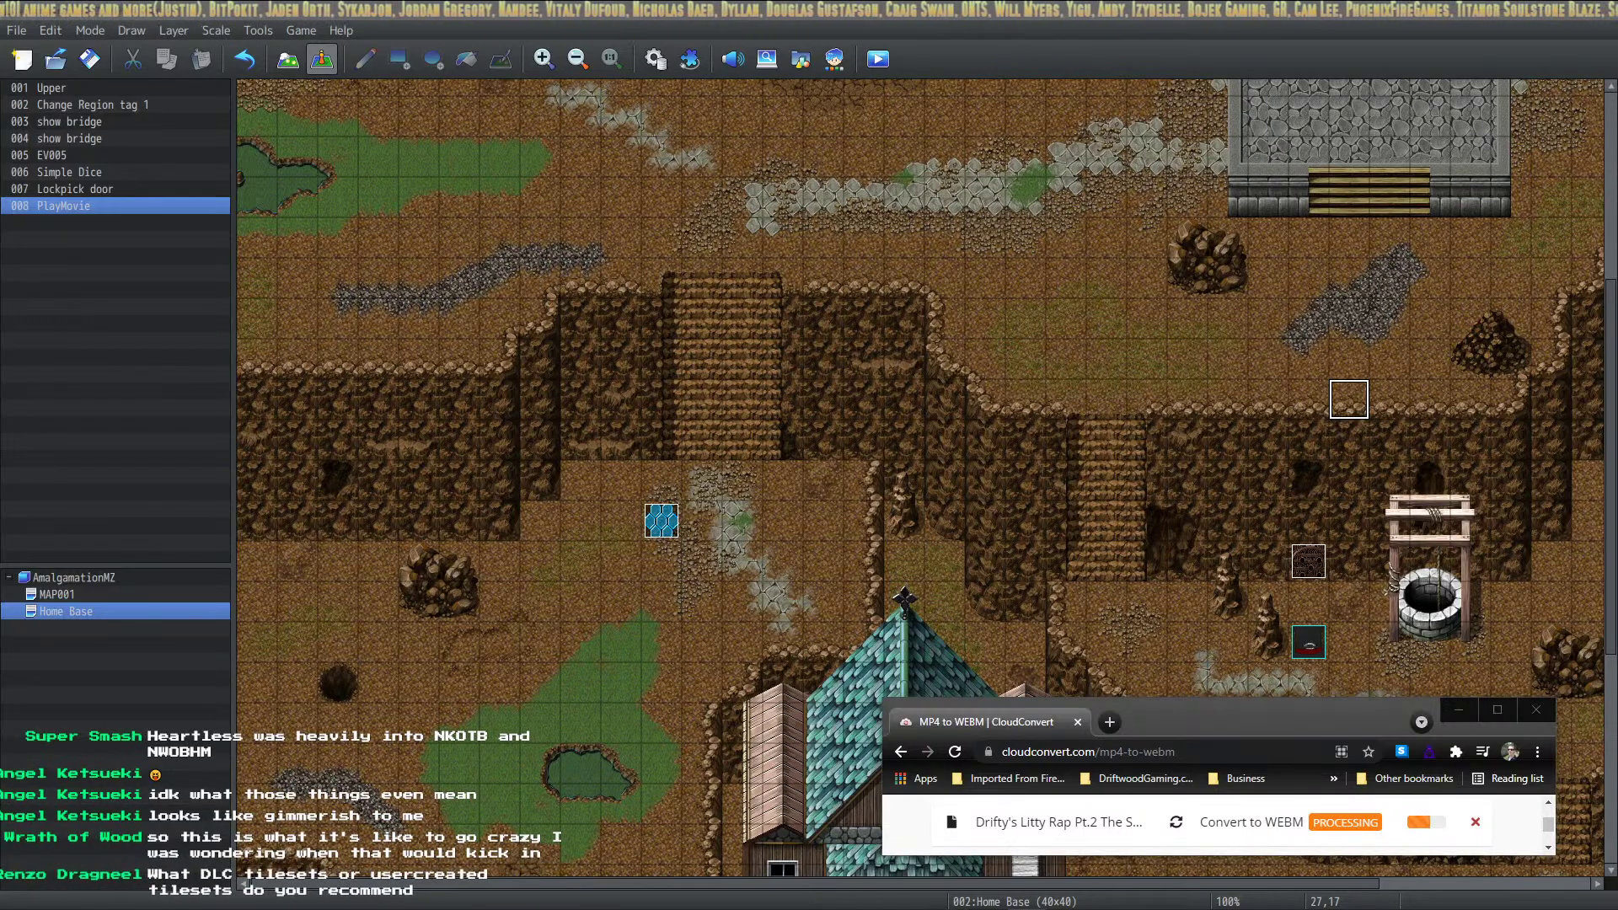
Switch to Streamlabs OBS, examine its audio, video, stream and output settings, and put it away without changes
key(alt+Tab)
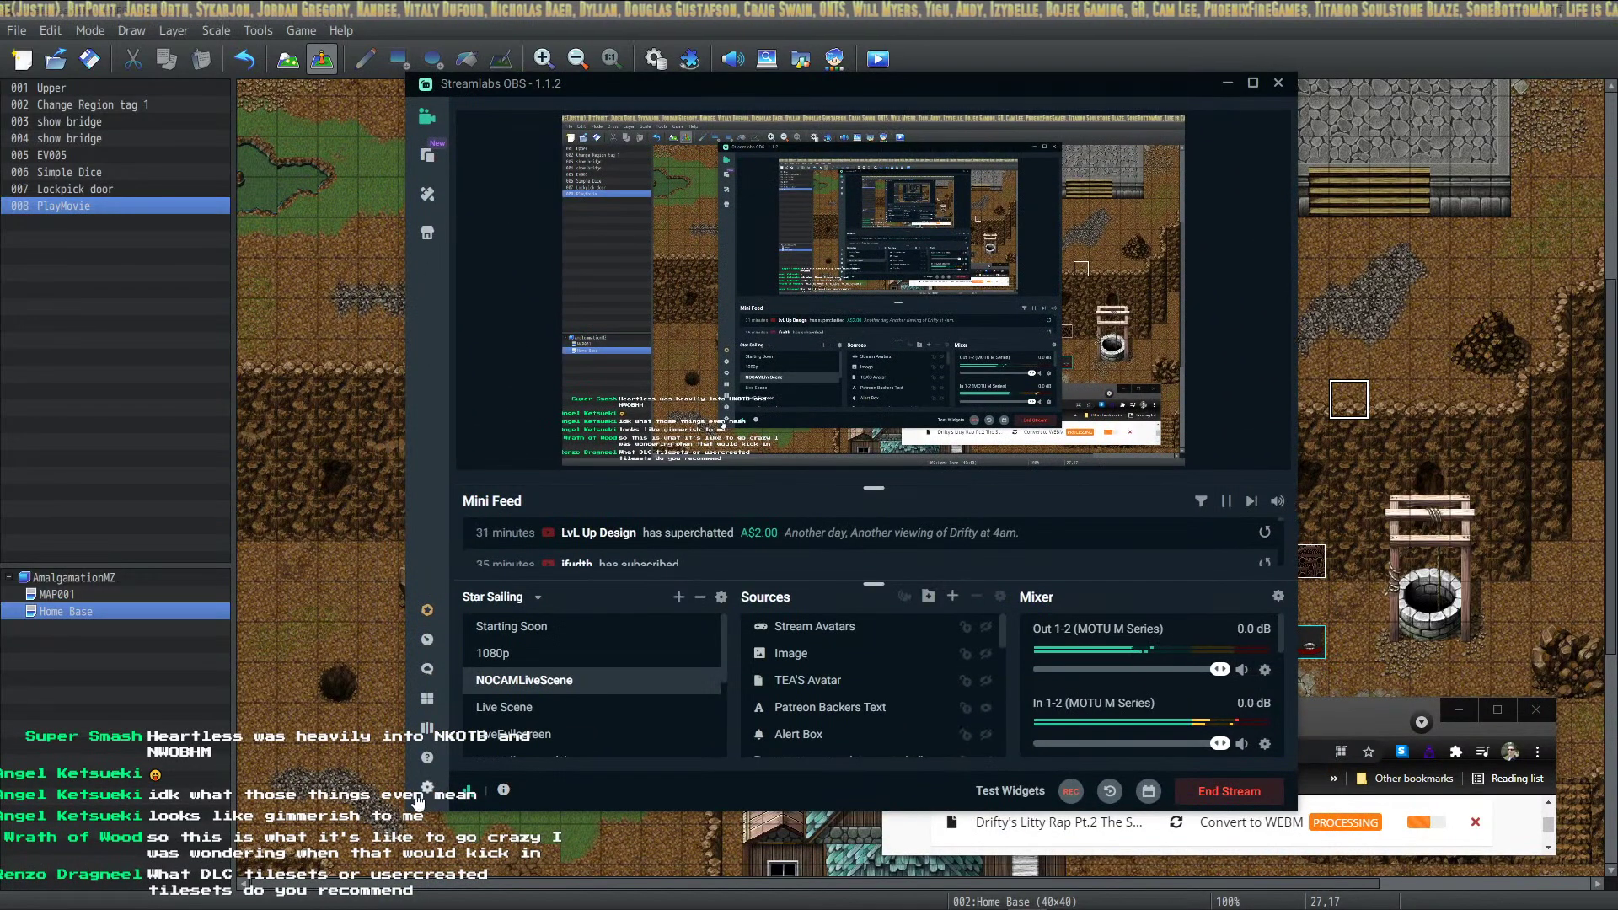
click(428, 787)
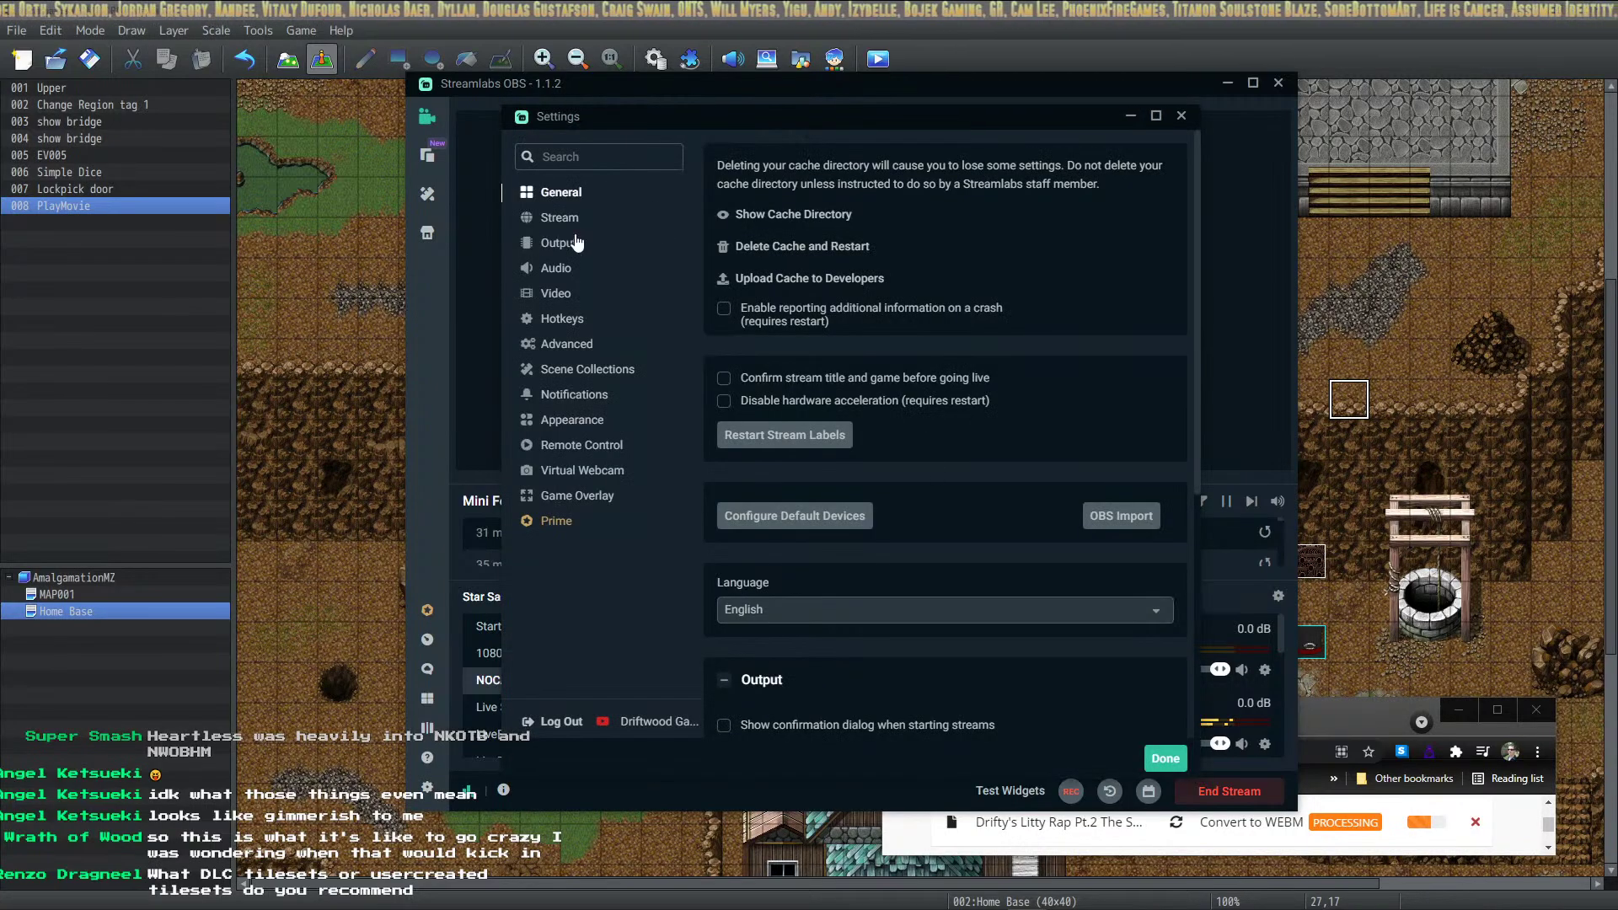
click(567, 271)
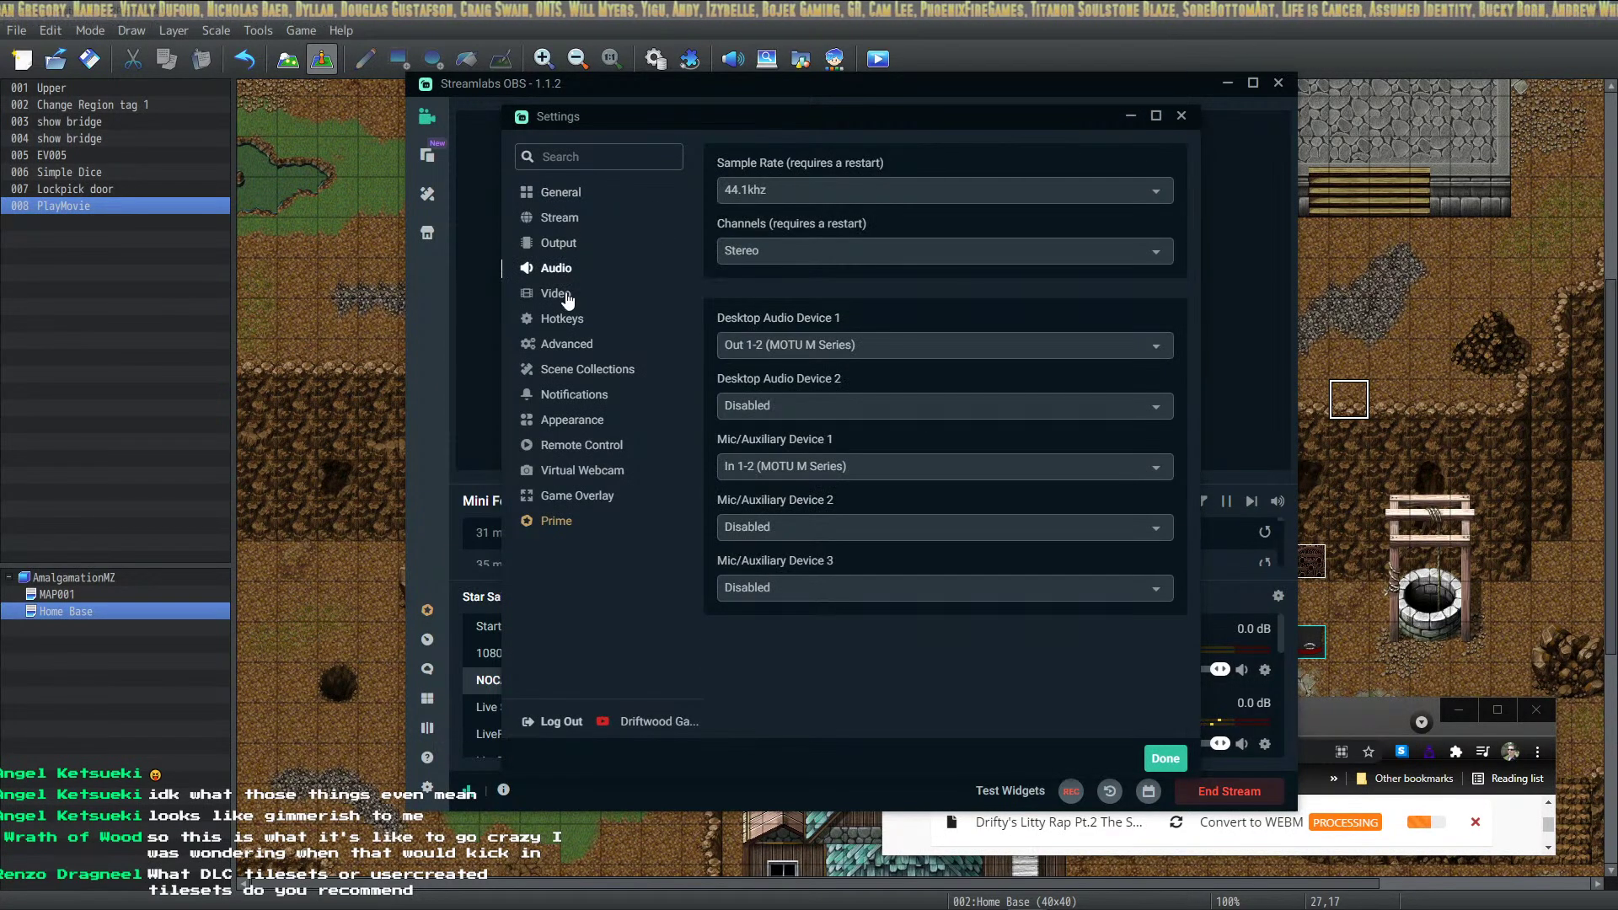
click(559, 295)
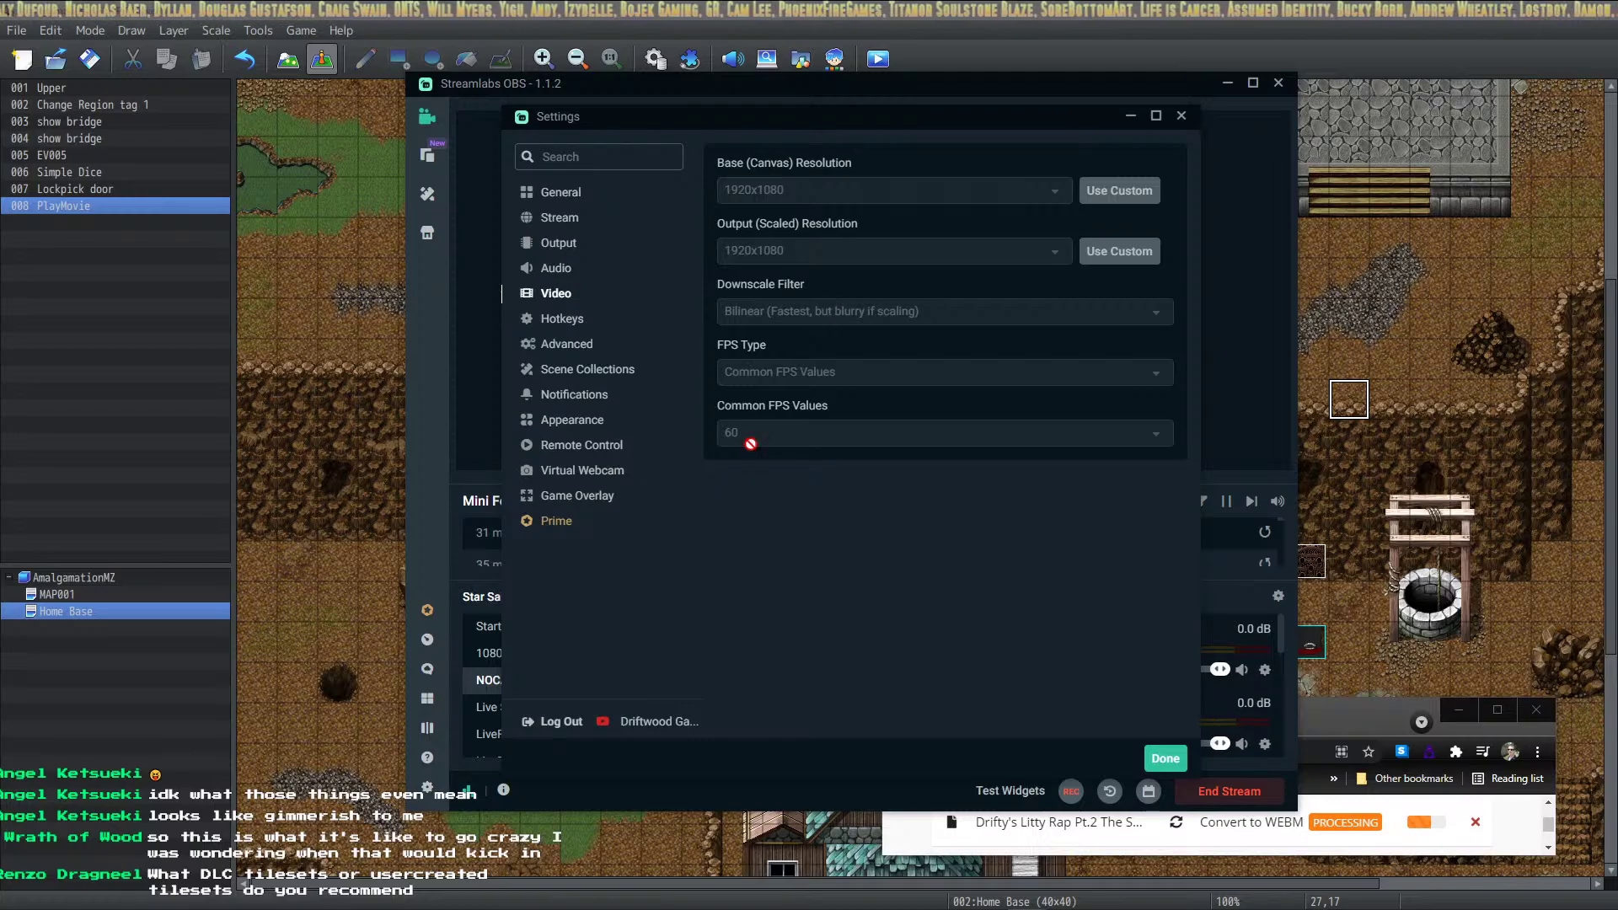
click(560, 217)
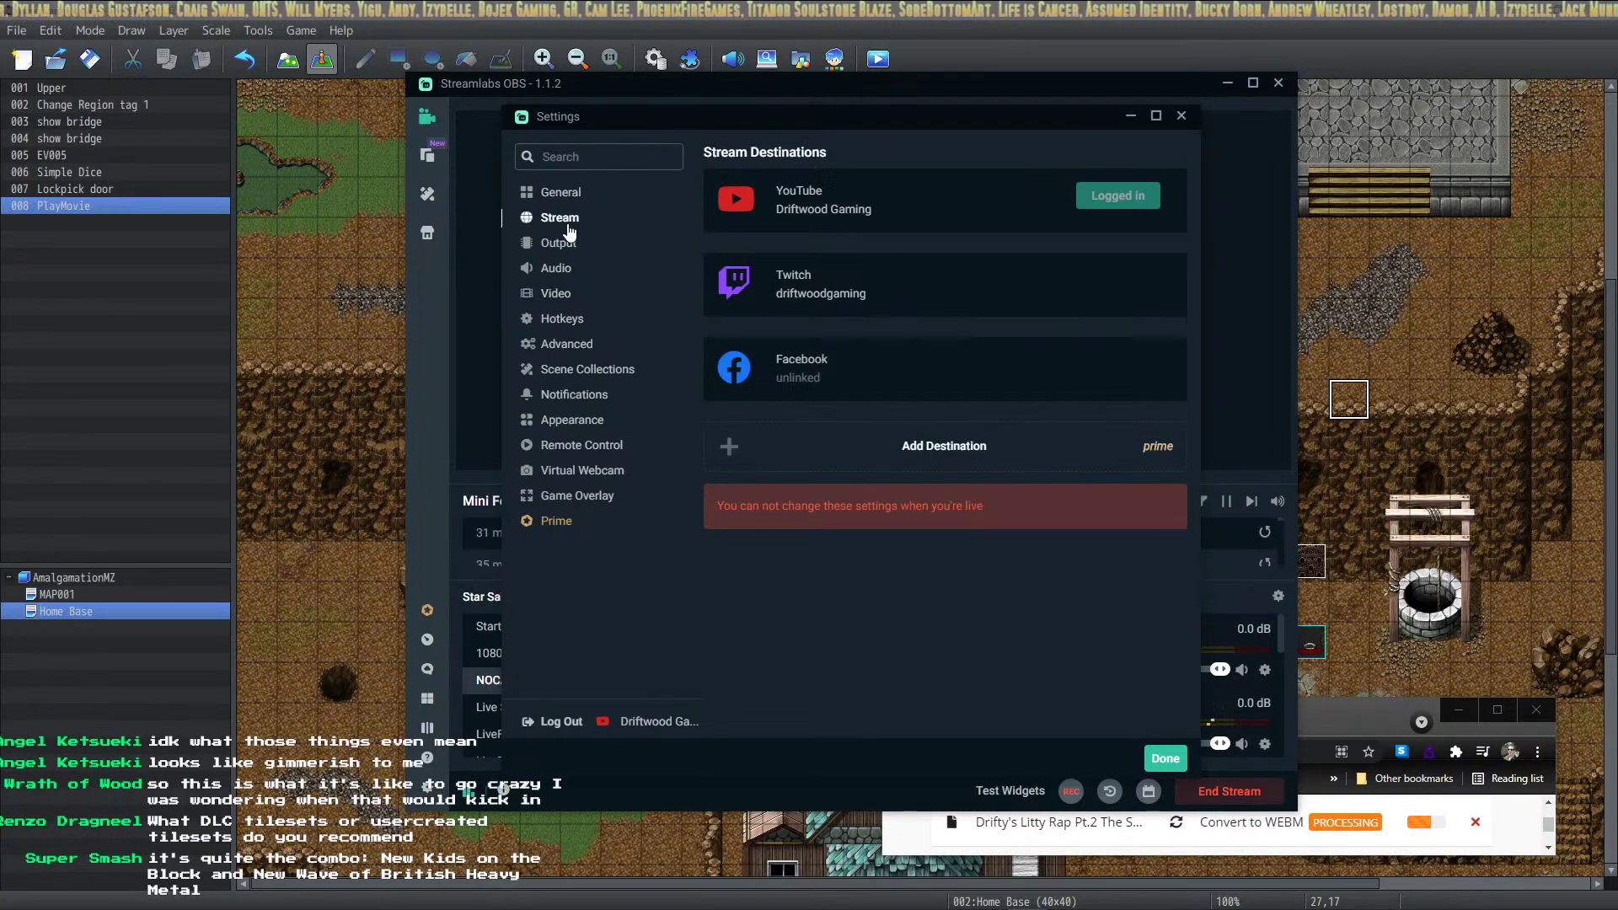
click(560, 246)
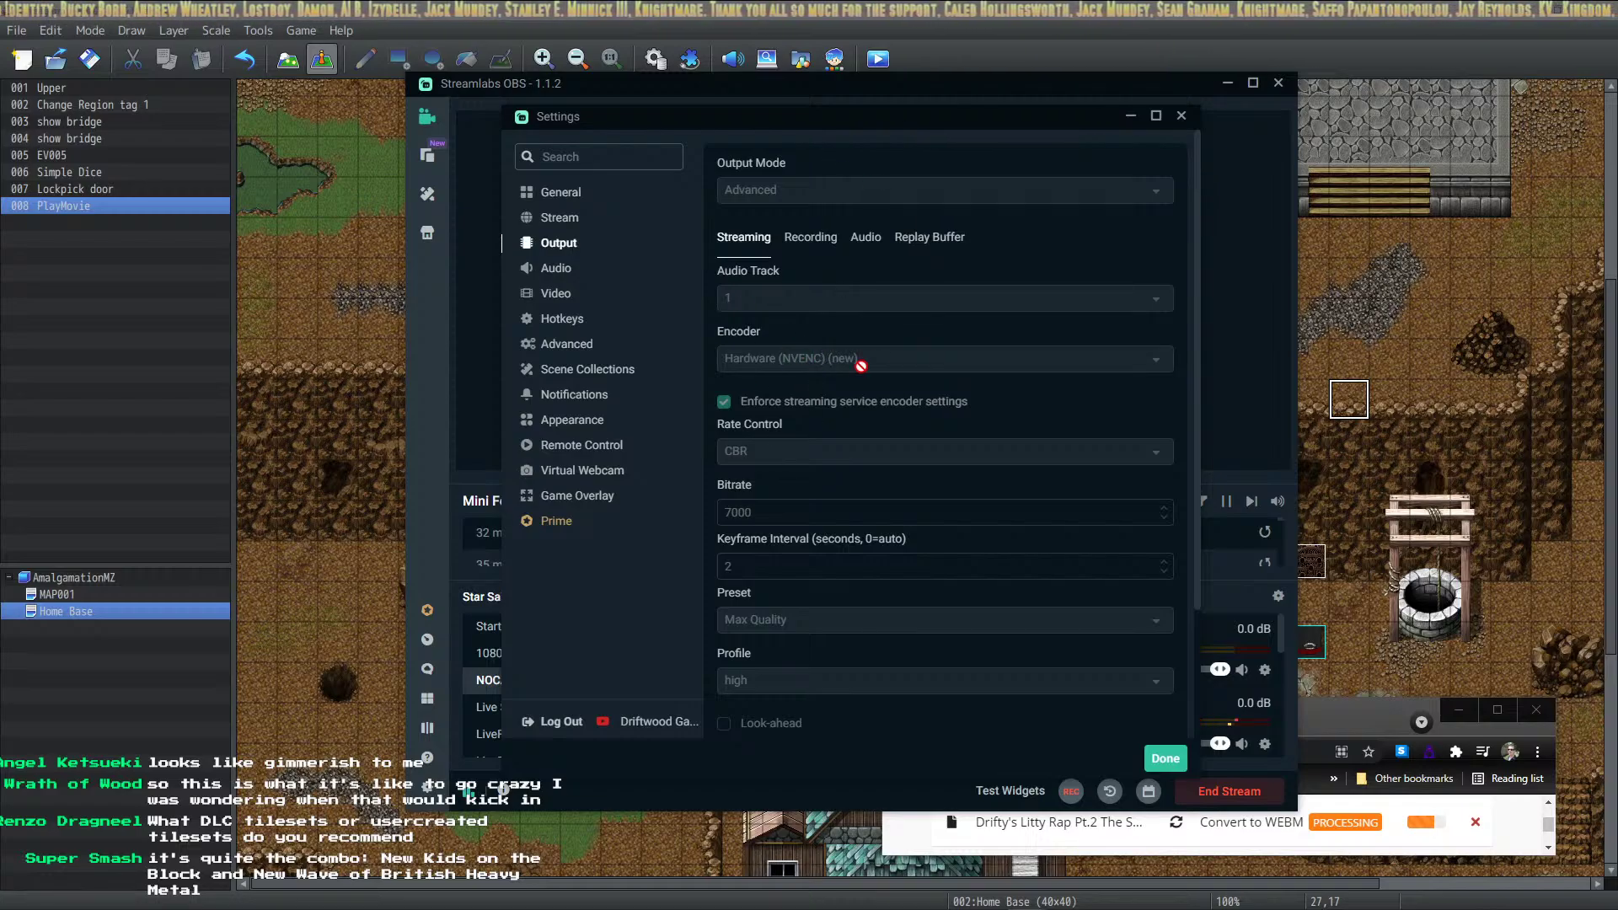
click(1181, 116)
click(1227, 83)
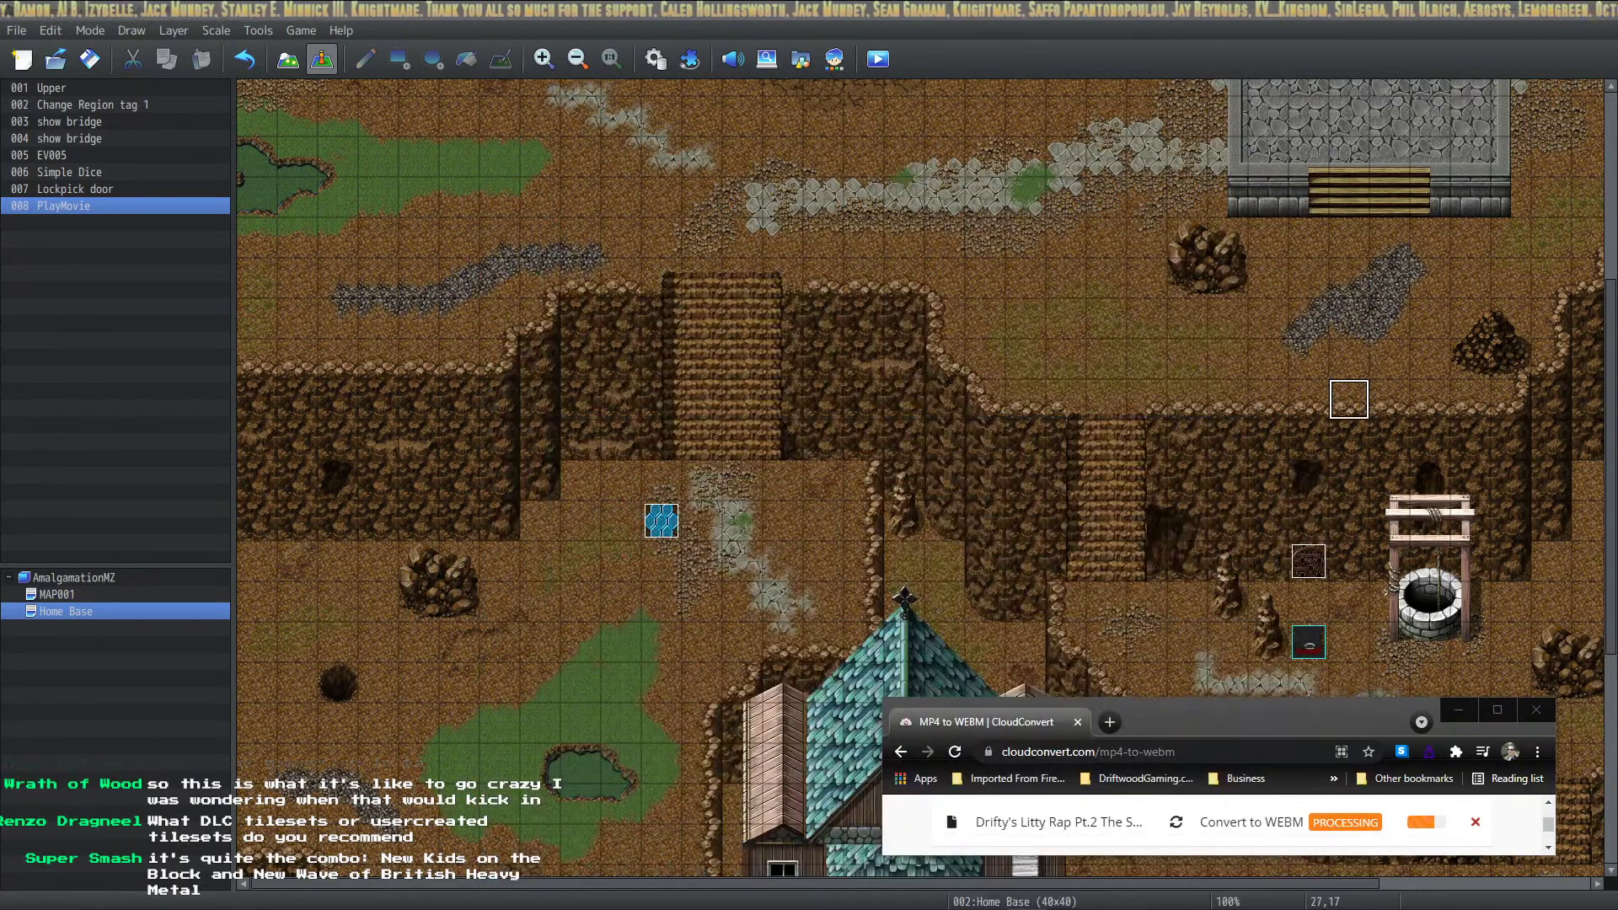
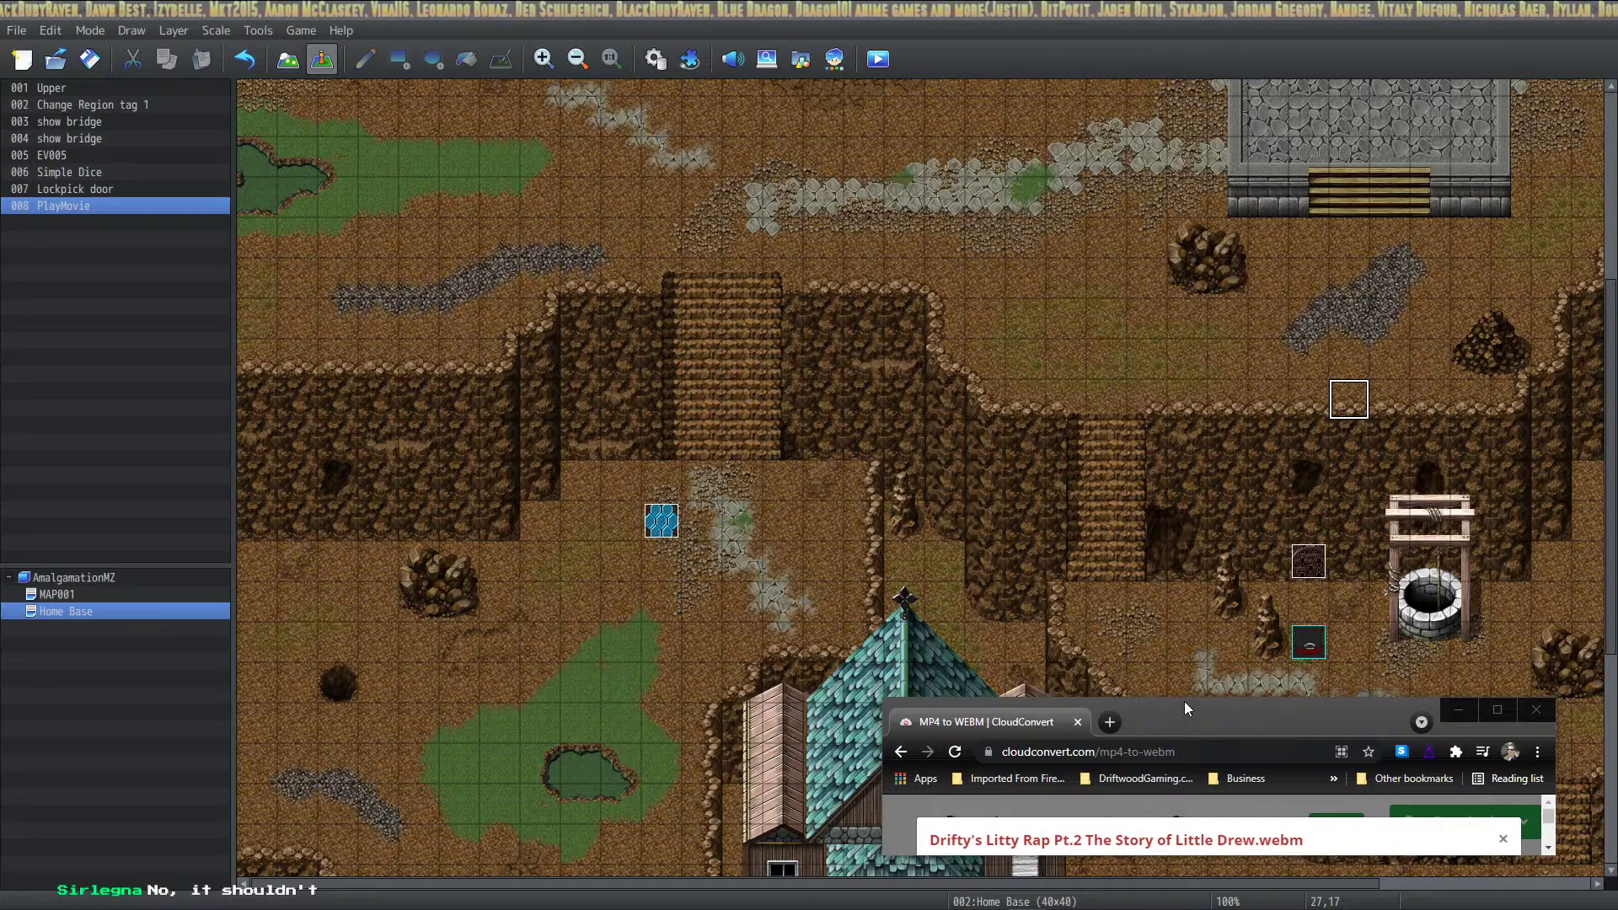
Download Drifty's Litty Rap Pt.2 The Story of Little Drew.webm and copy it from the Downloaded folder
drag(1185, 701, 1185, 383)
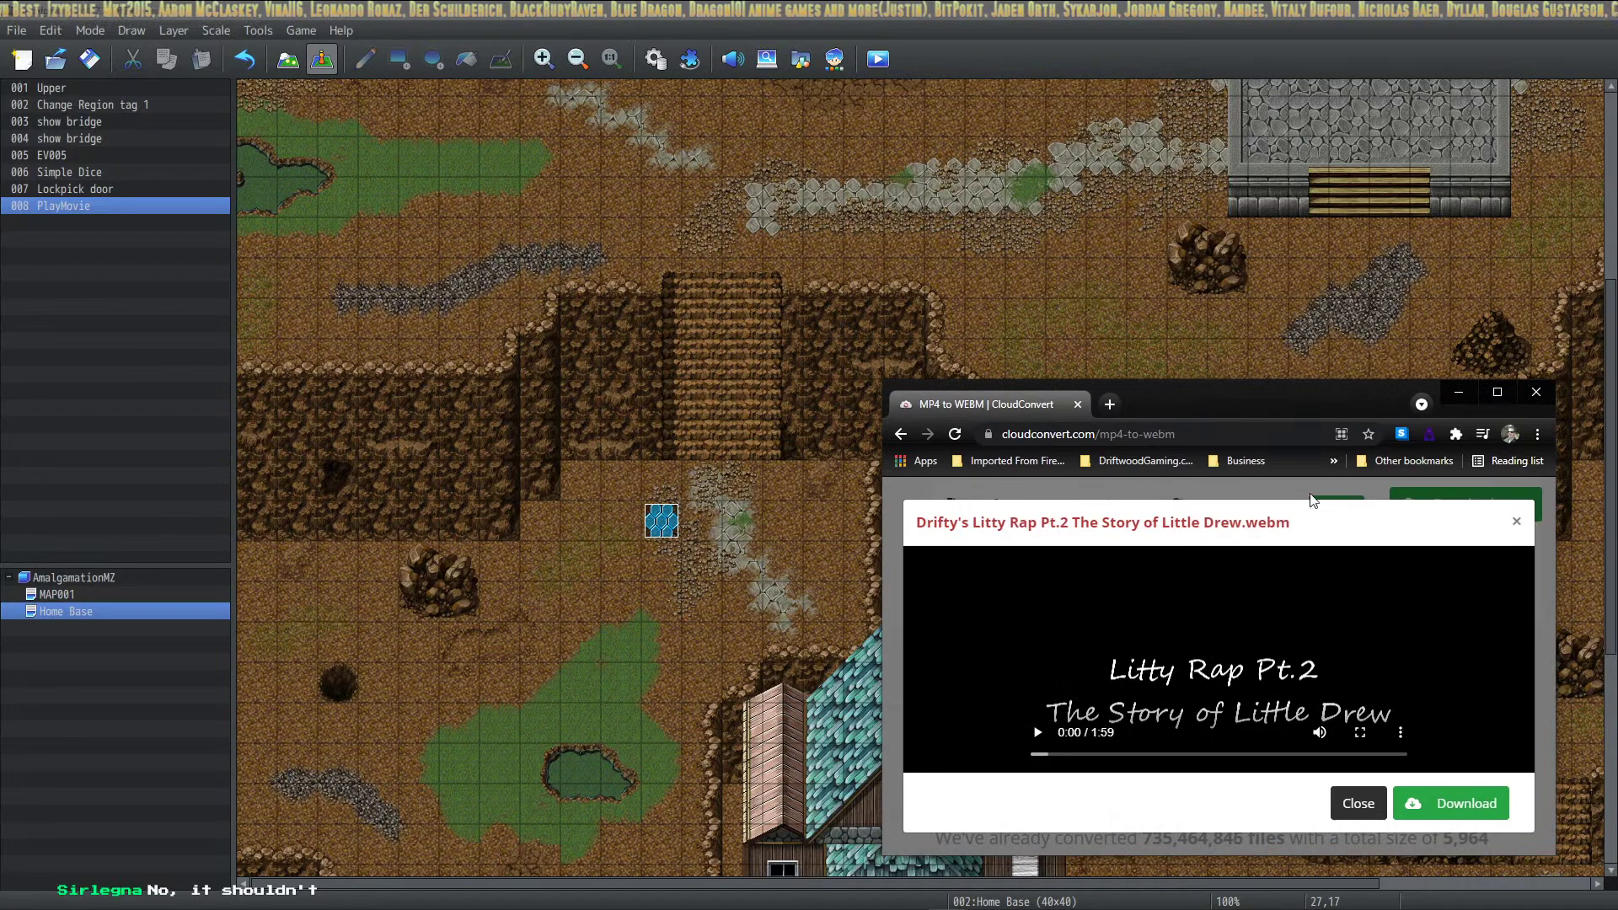
click(1442, 805)
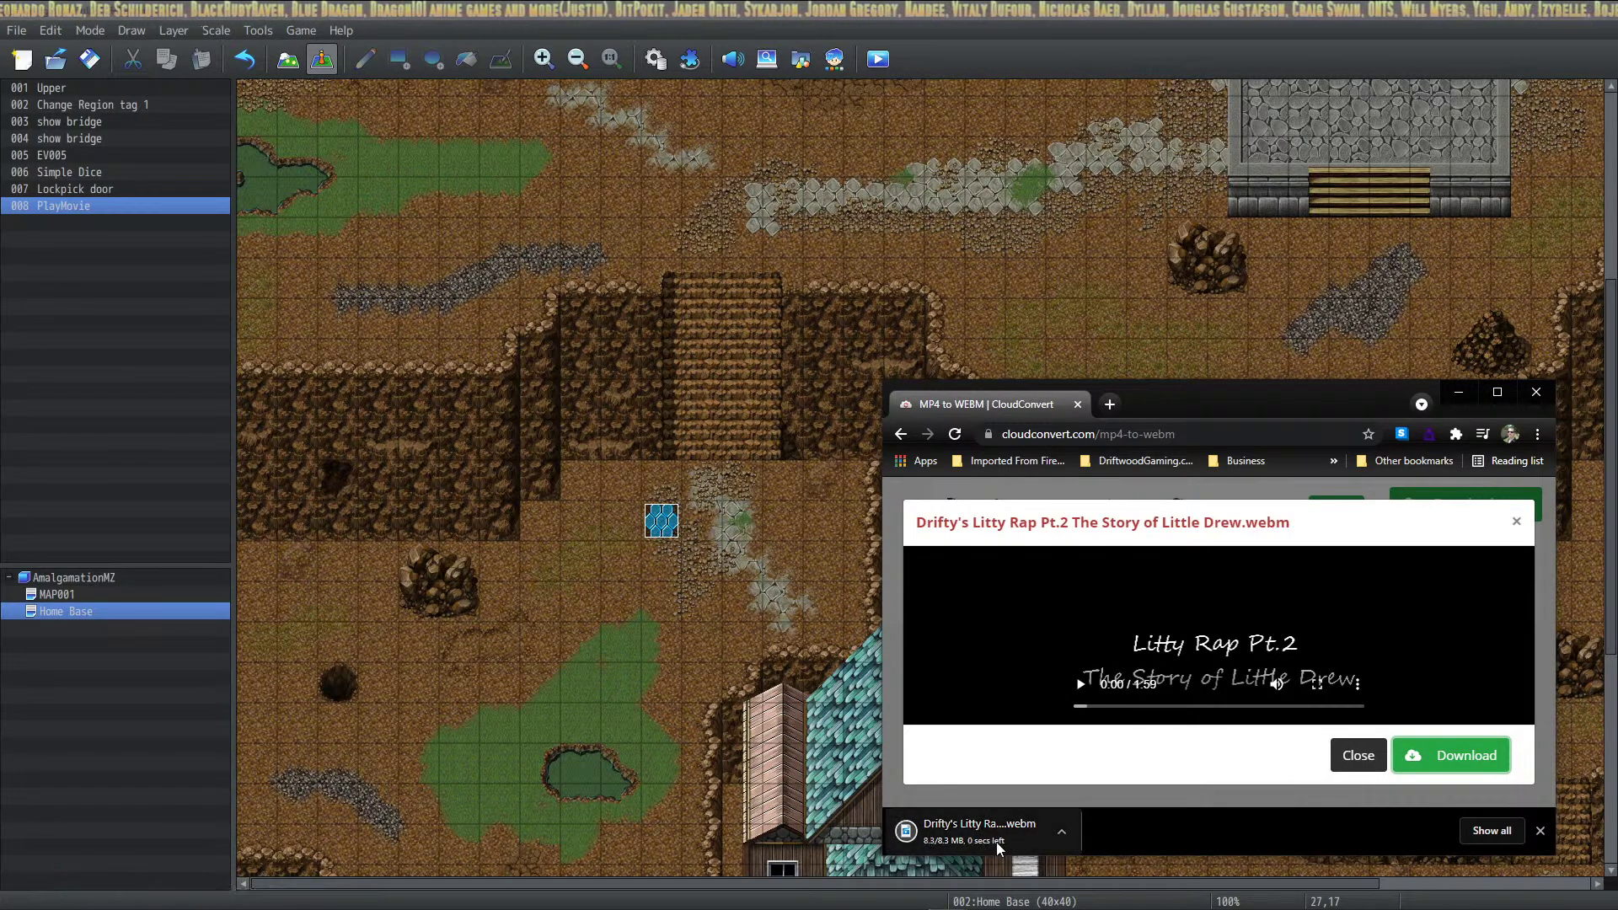
right_click(953, 831)
click(1044, 787)
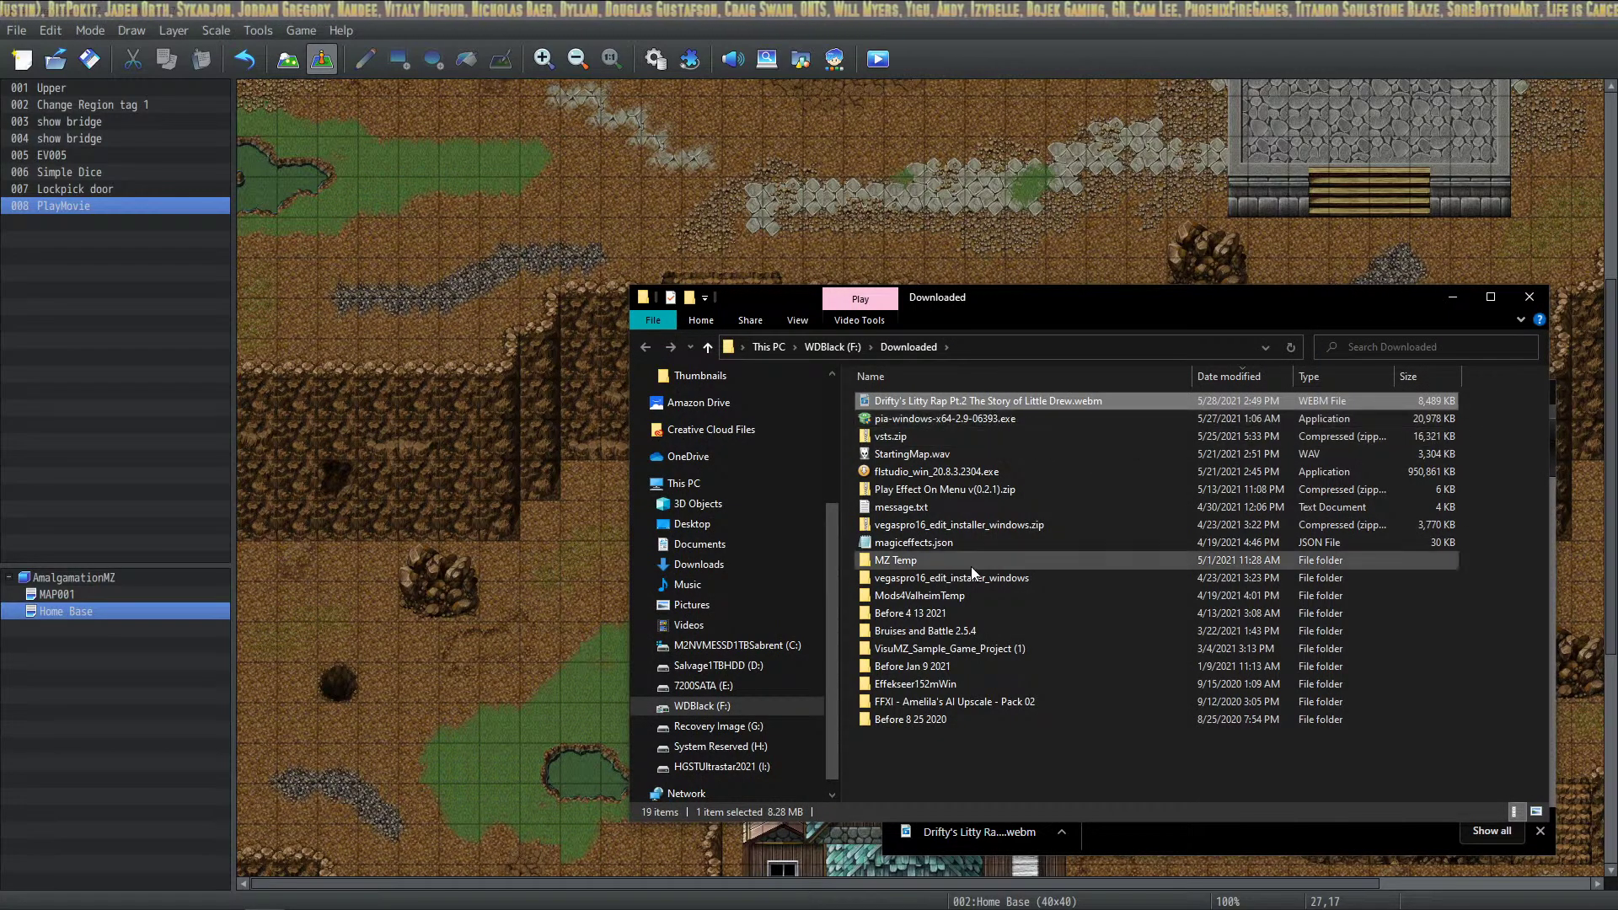
click(1530, 297)
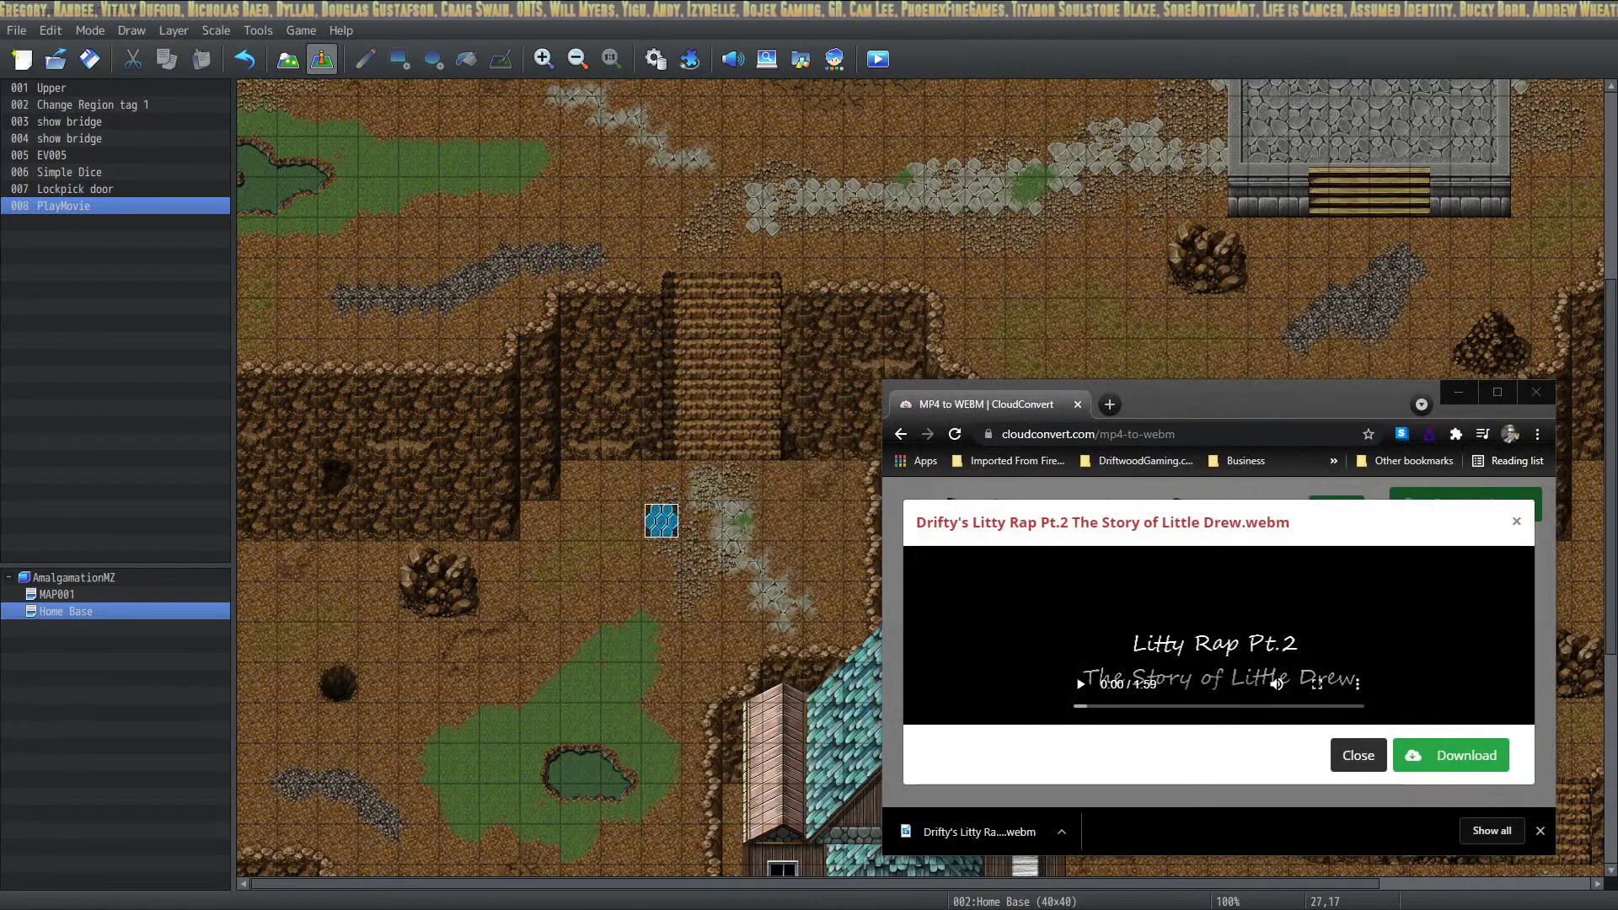
Paste the WEBM file into the AmalgamationMZ movies folder and delete the MP4 version from it
key(alt+Tab)
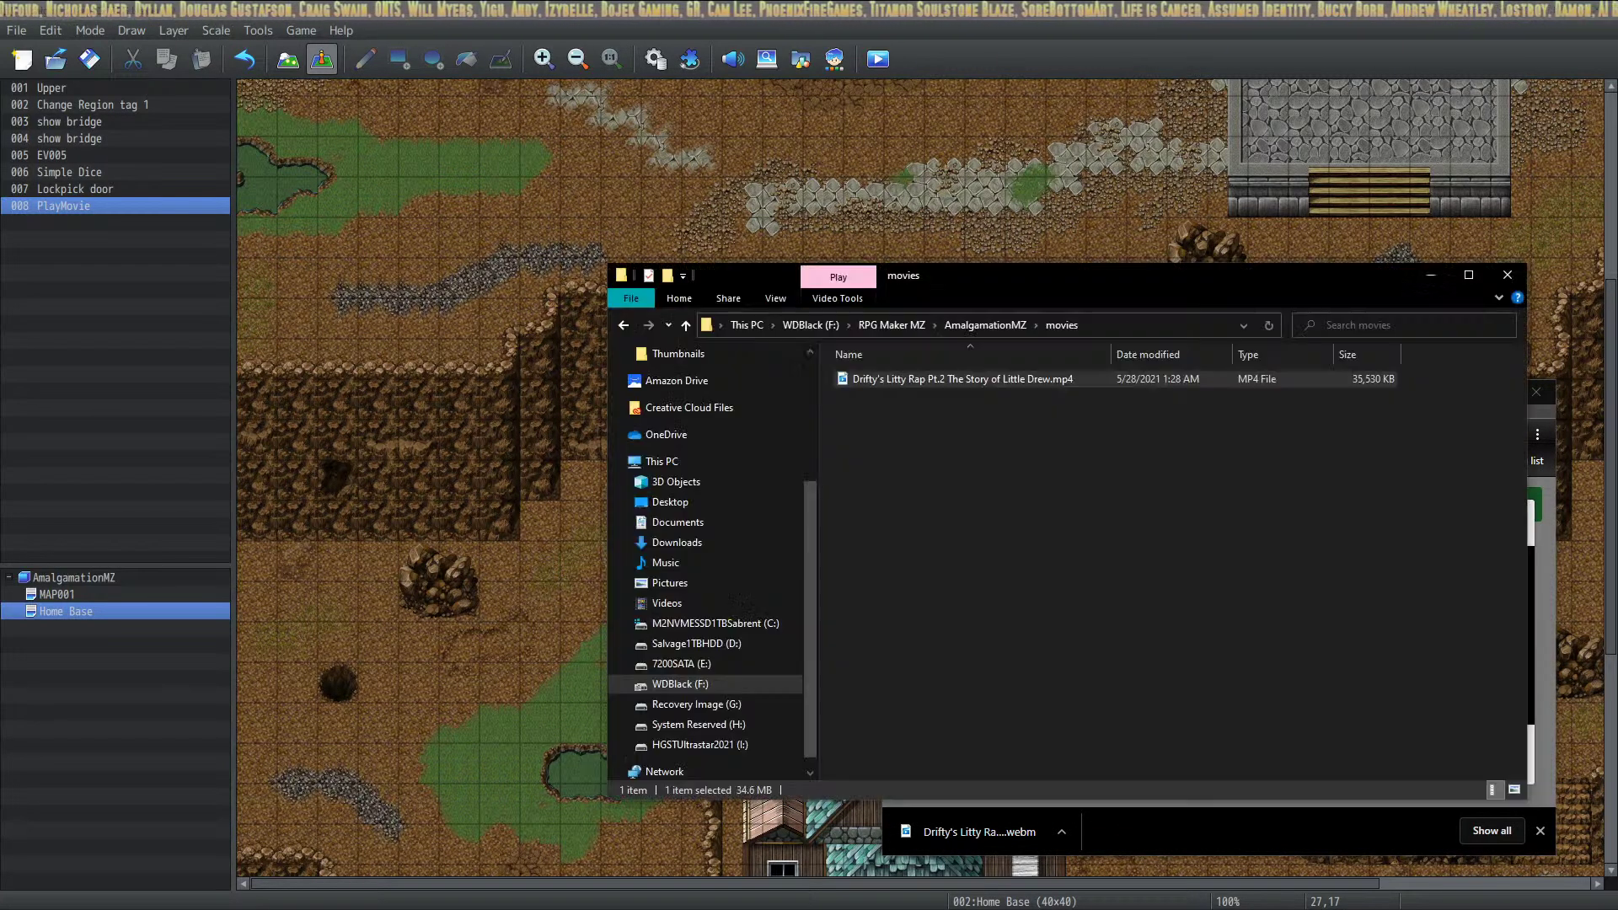
key(ctrl+v)
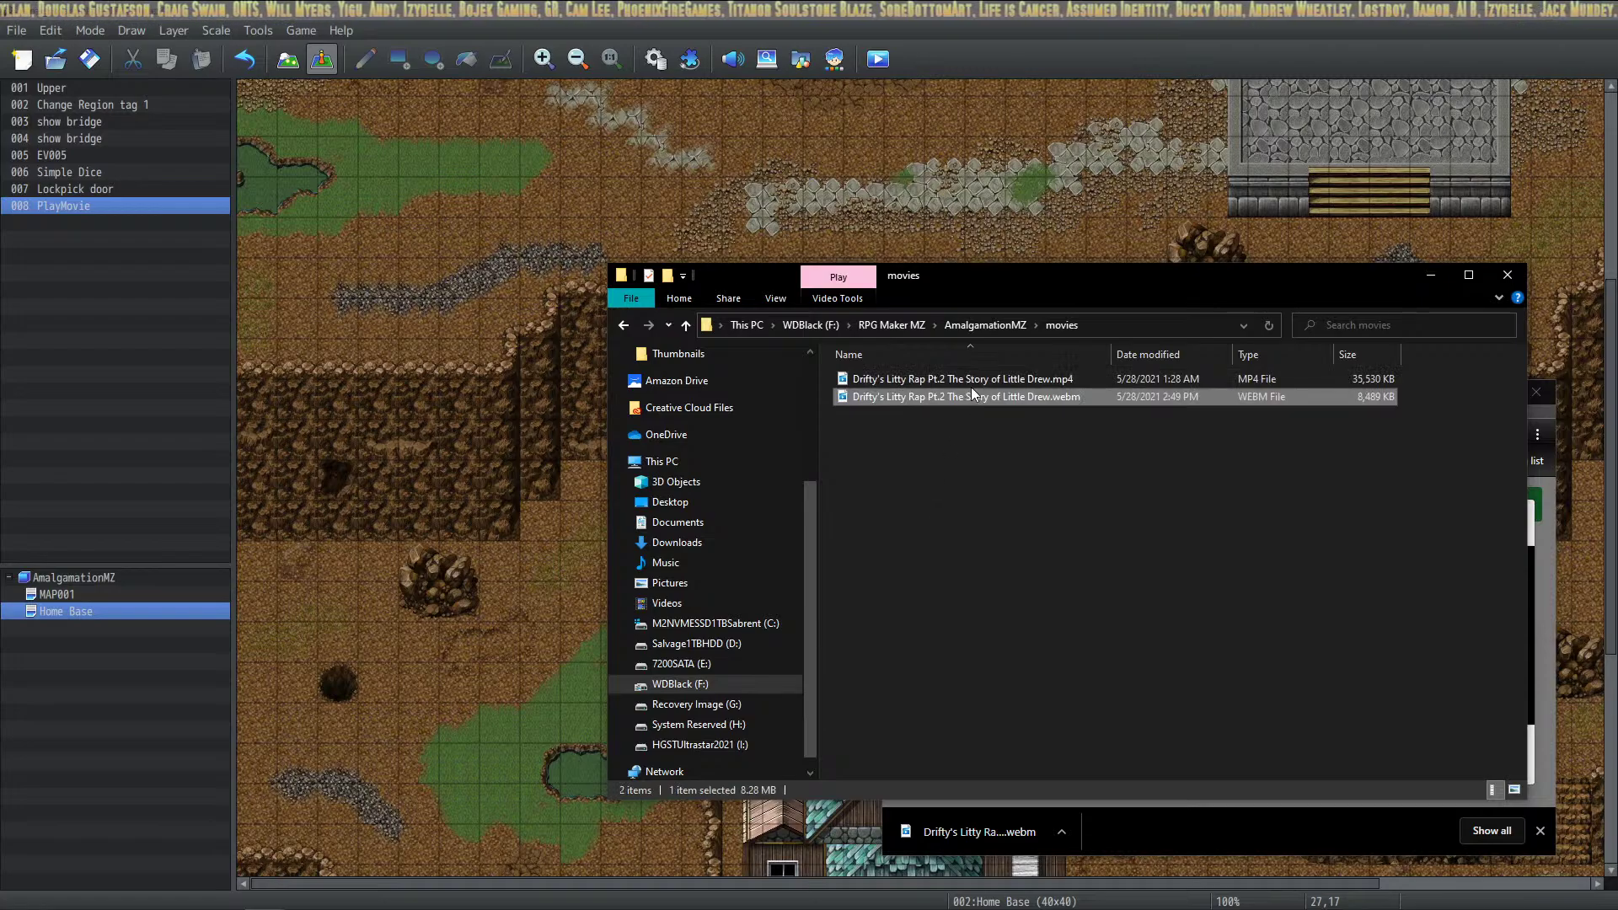
click(976, 379)
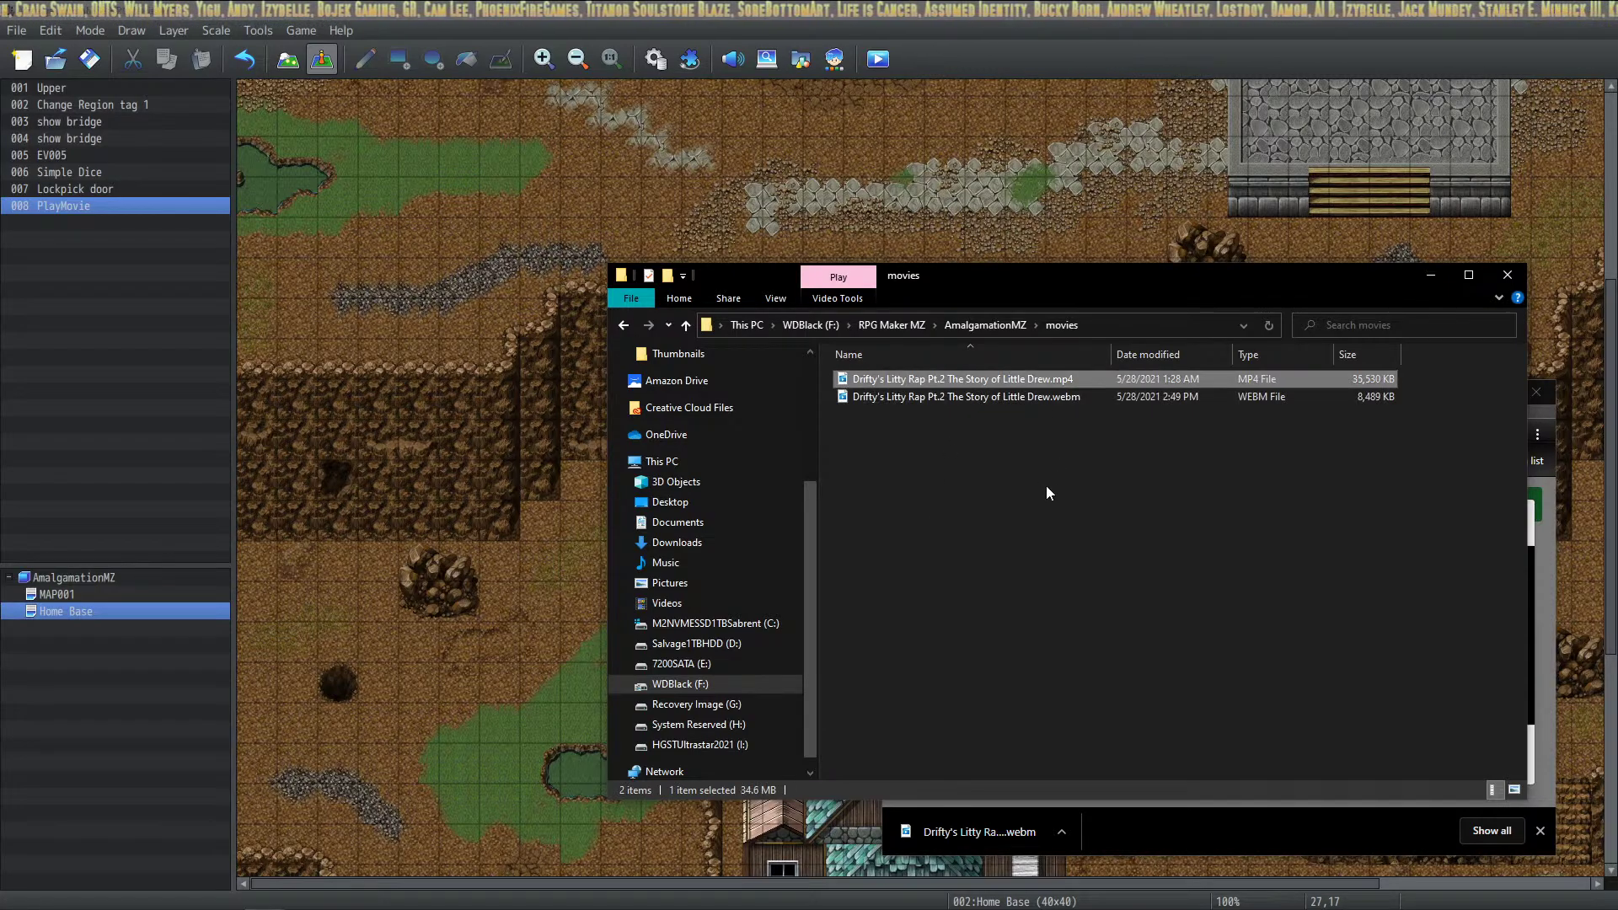
key(Delete)
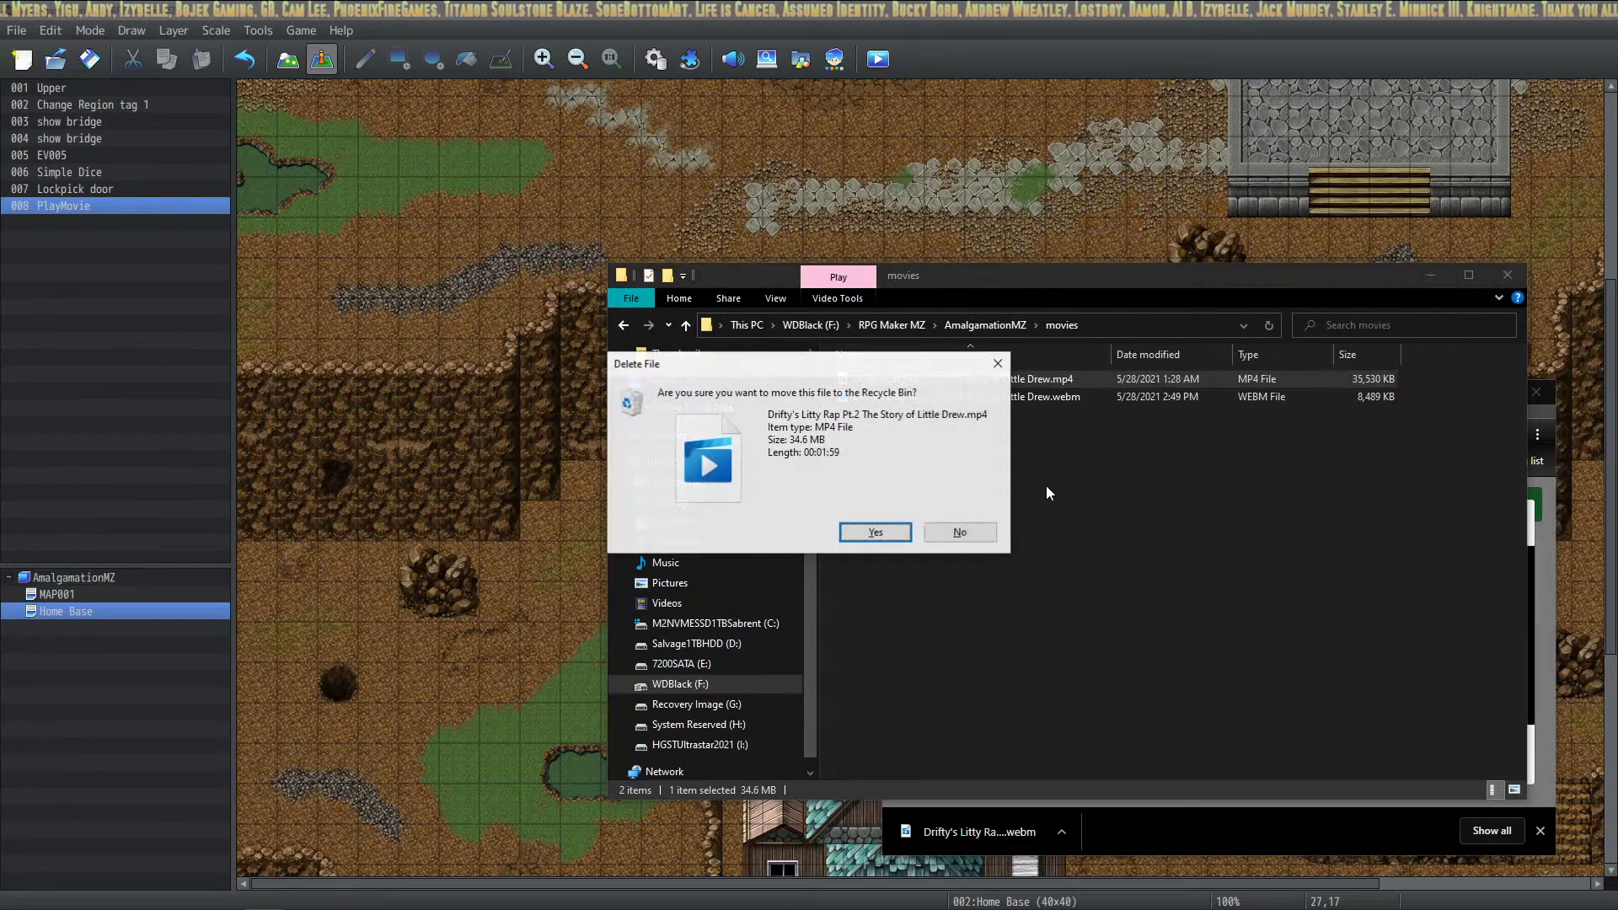
key(Return)
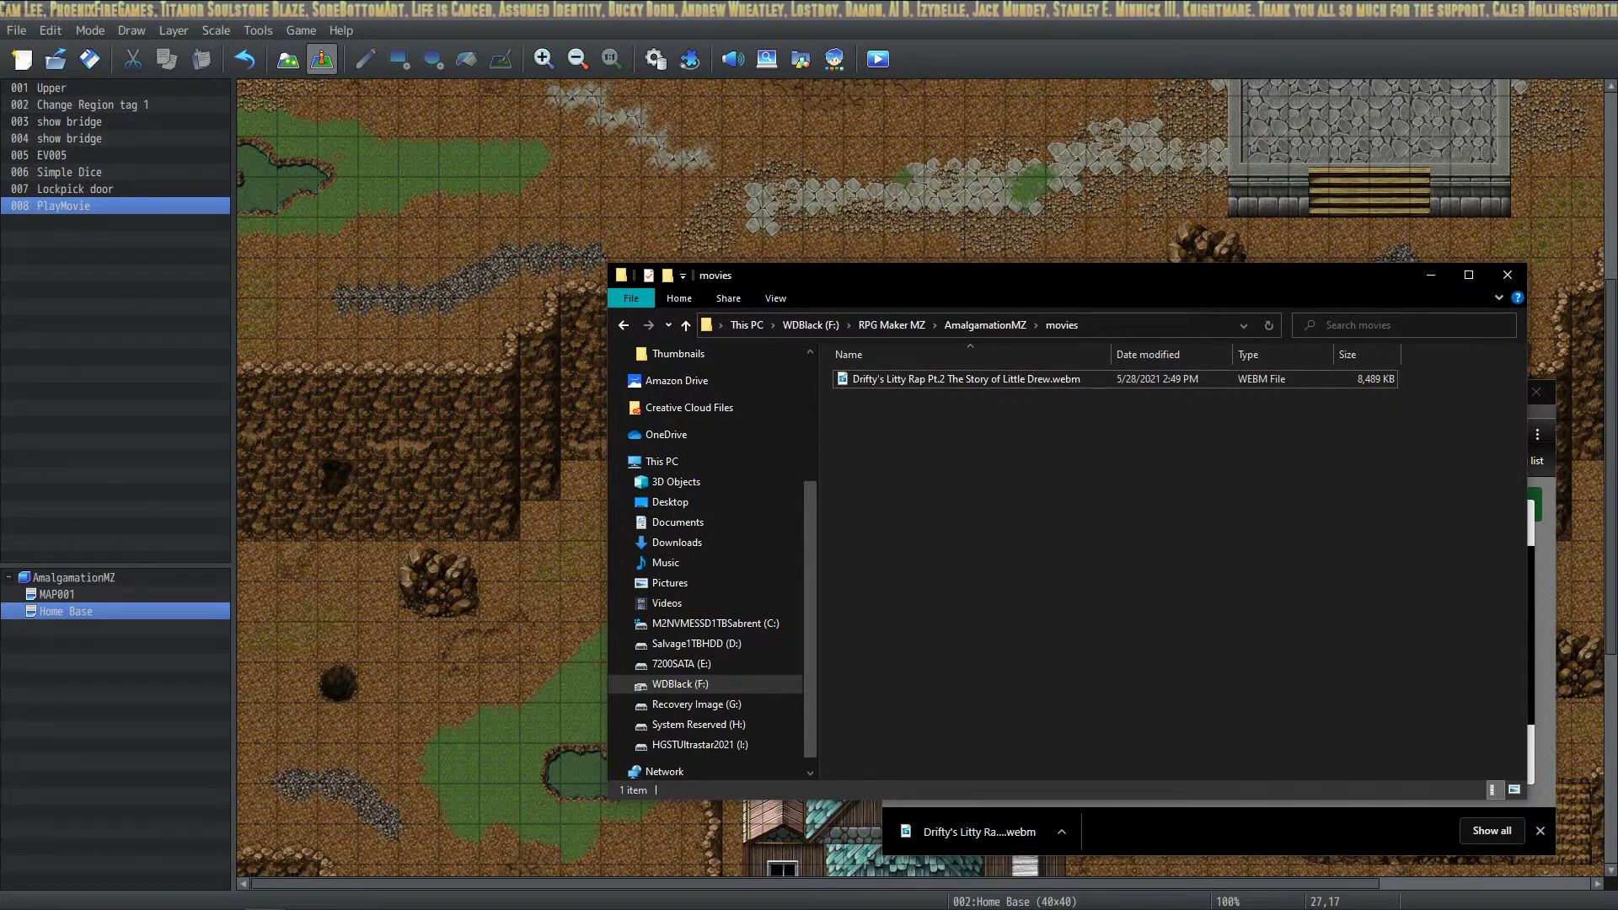
Close the CloudConvert browser window and return to the Home Base map in RPG Maker MZ
click(1188, 843)
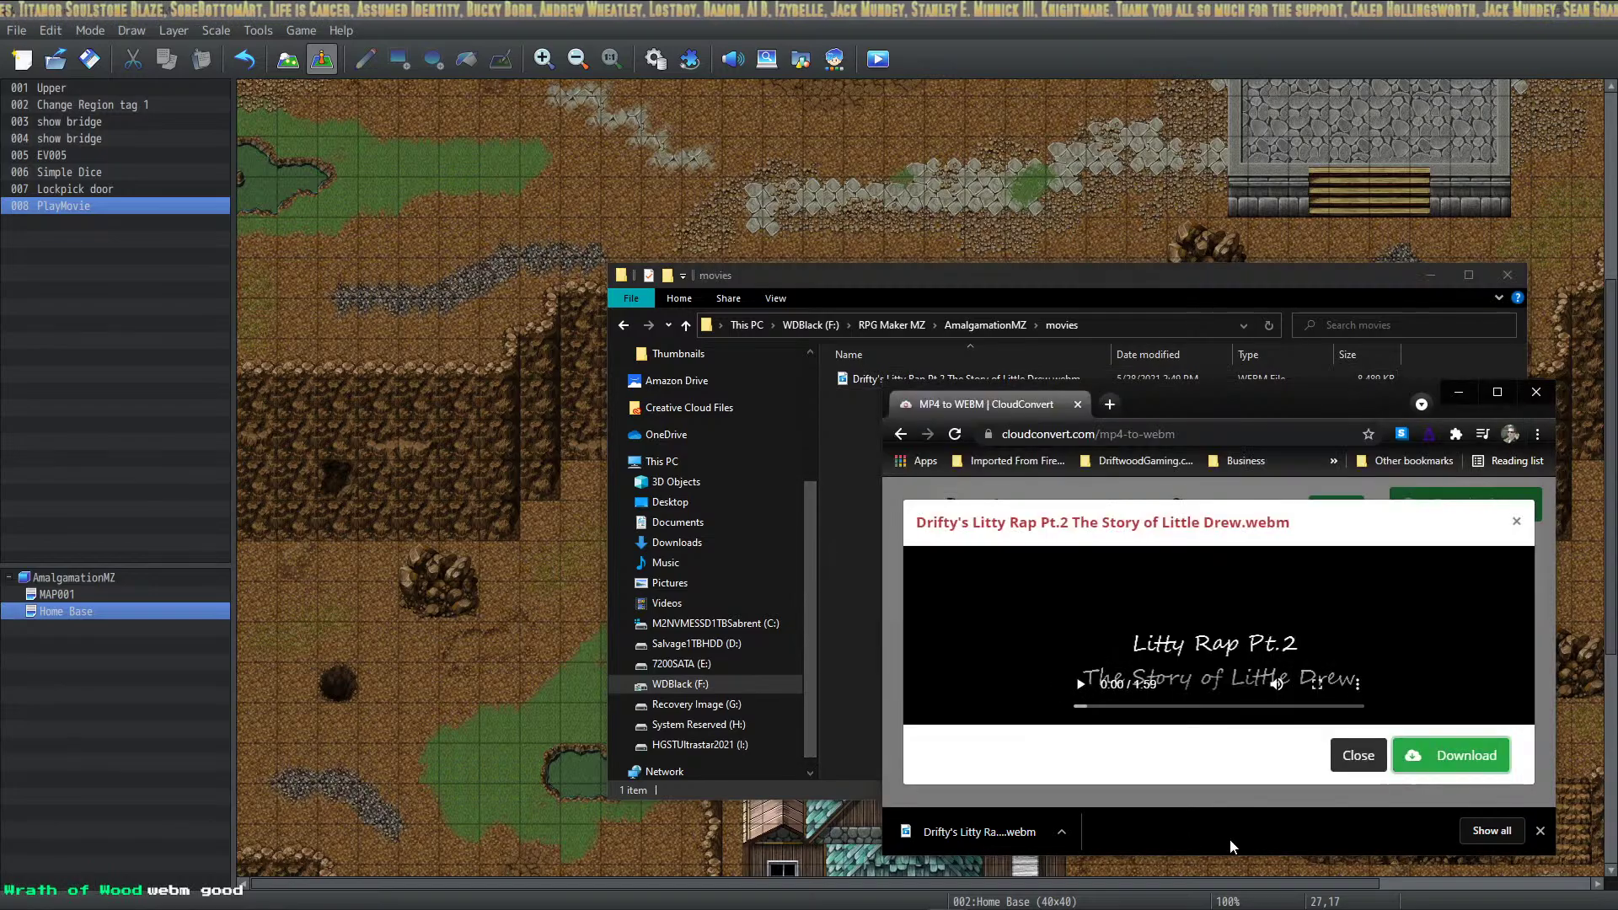
click(1543, 392)
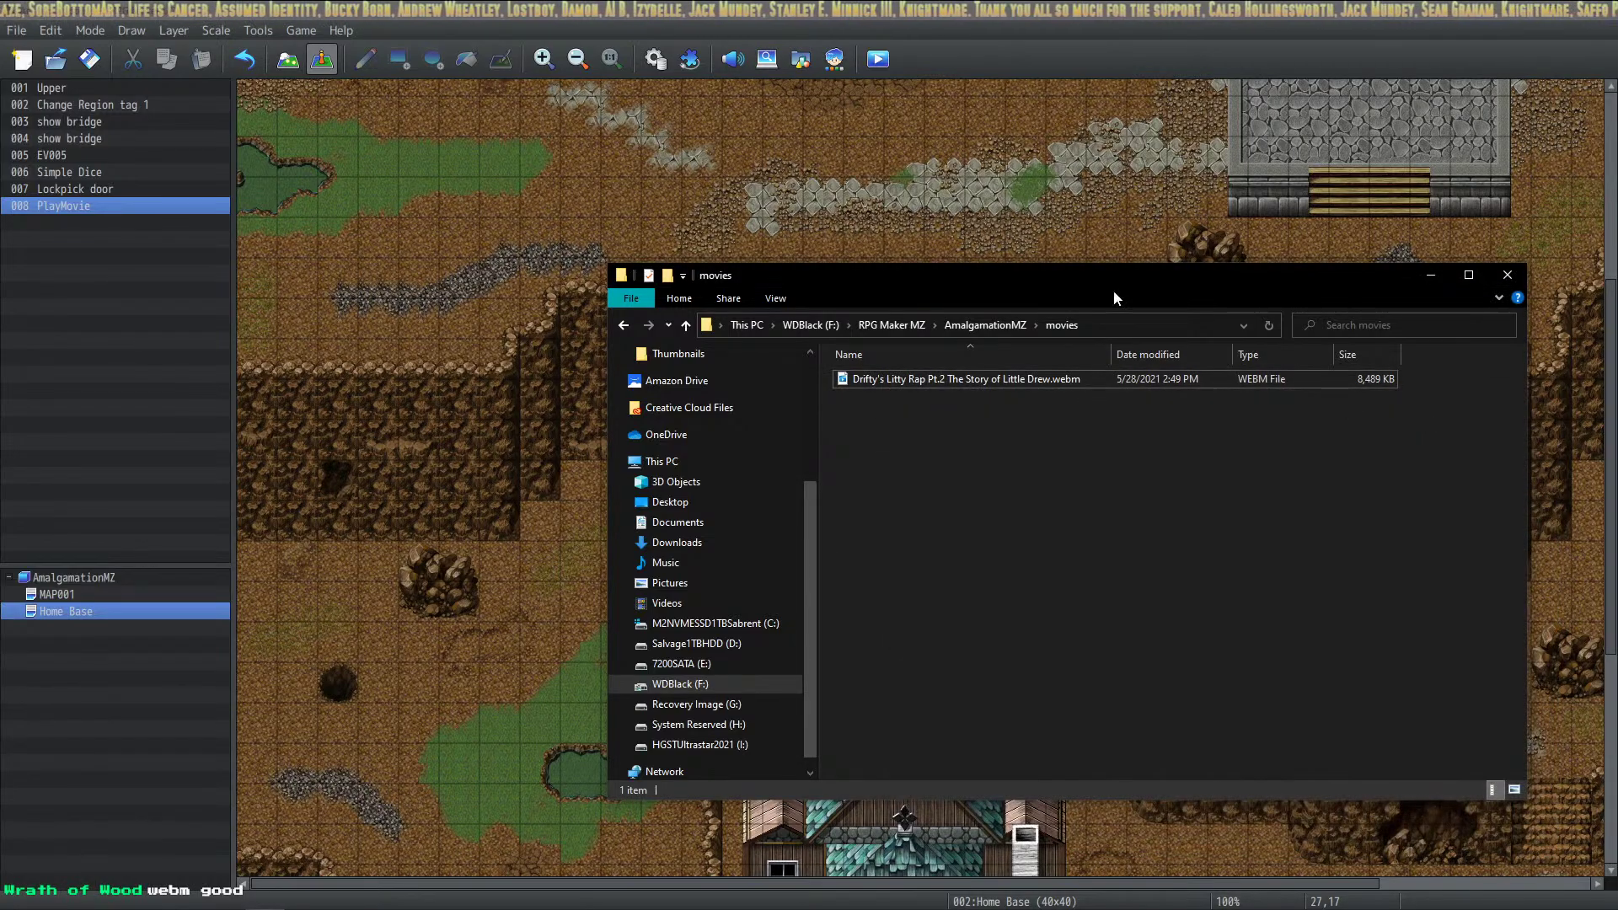
click(548, 60)
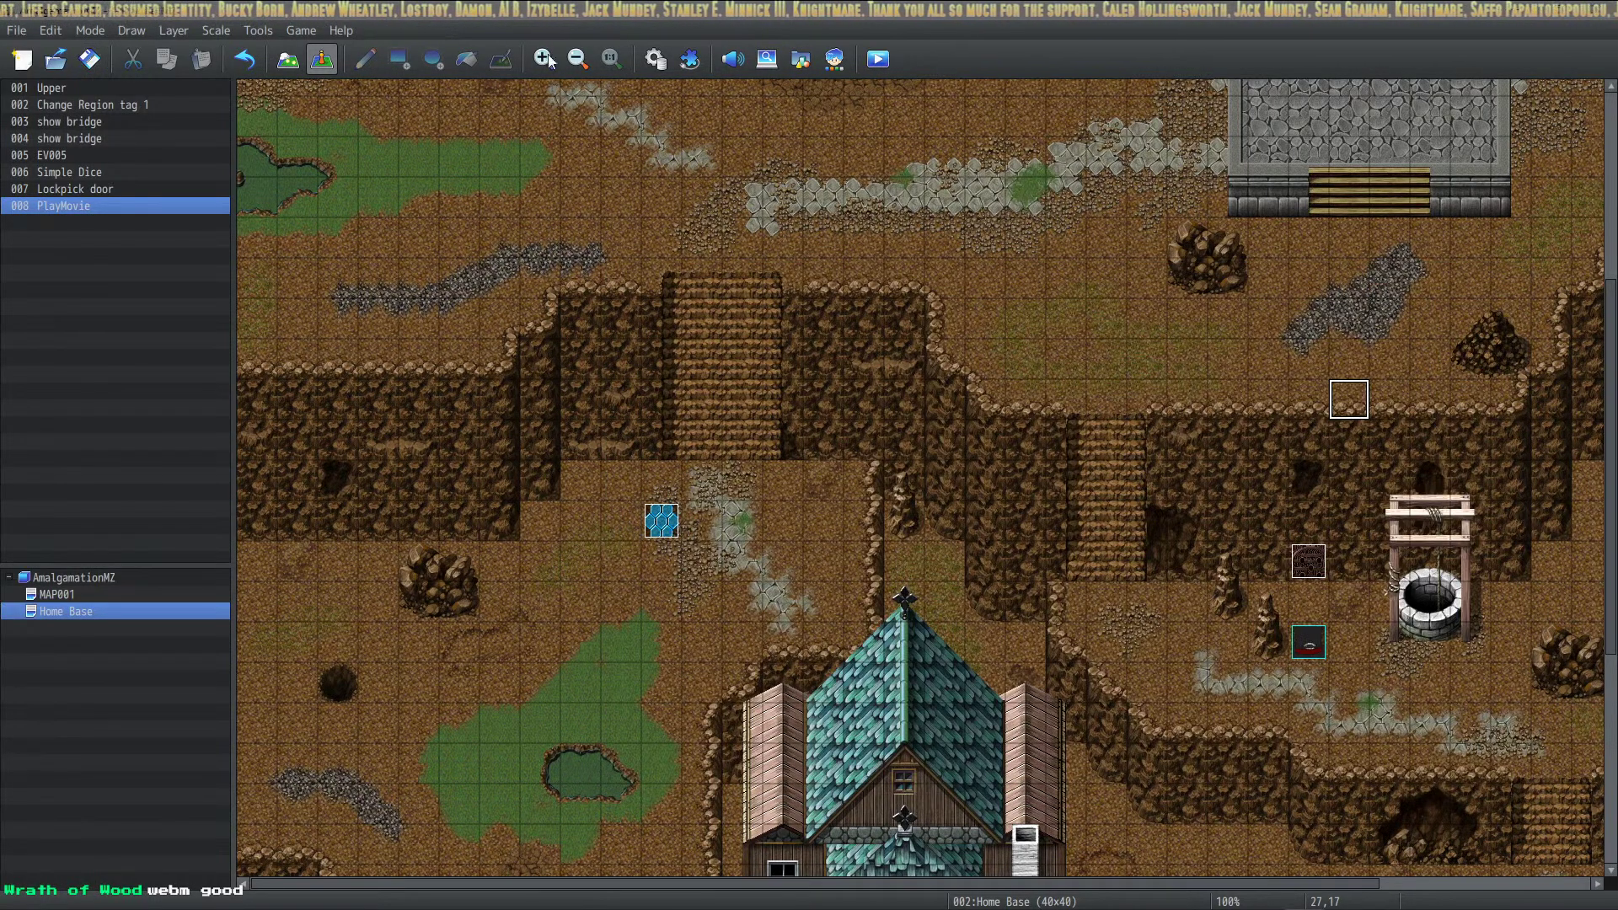
click(657, 59)
click(1096, 746)
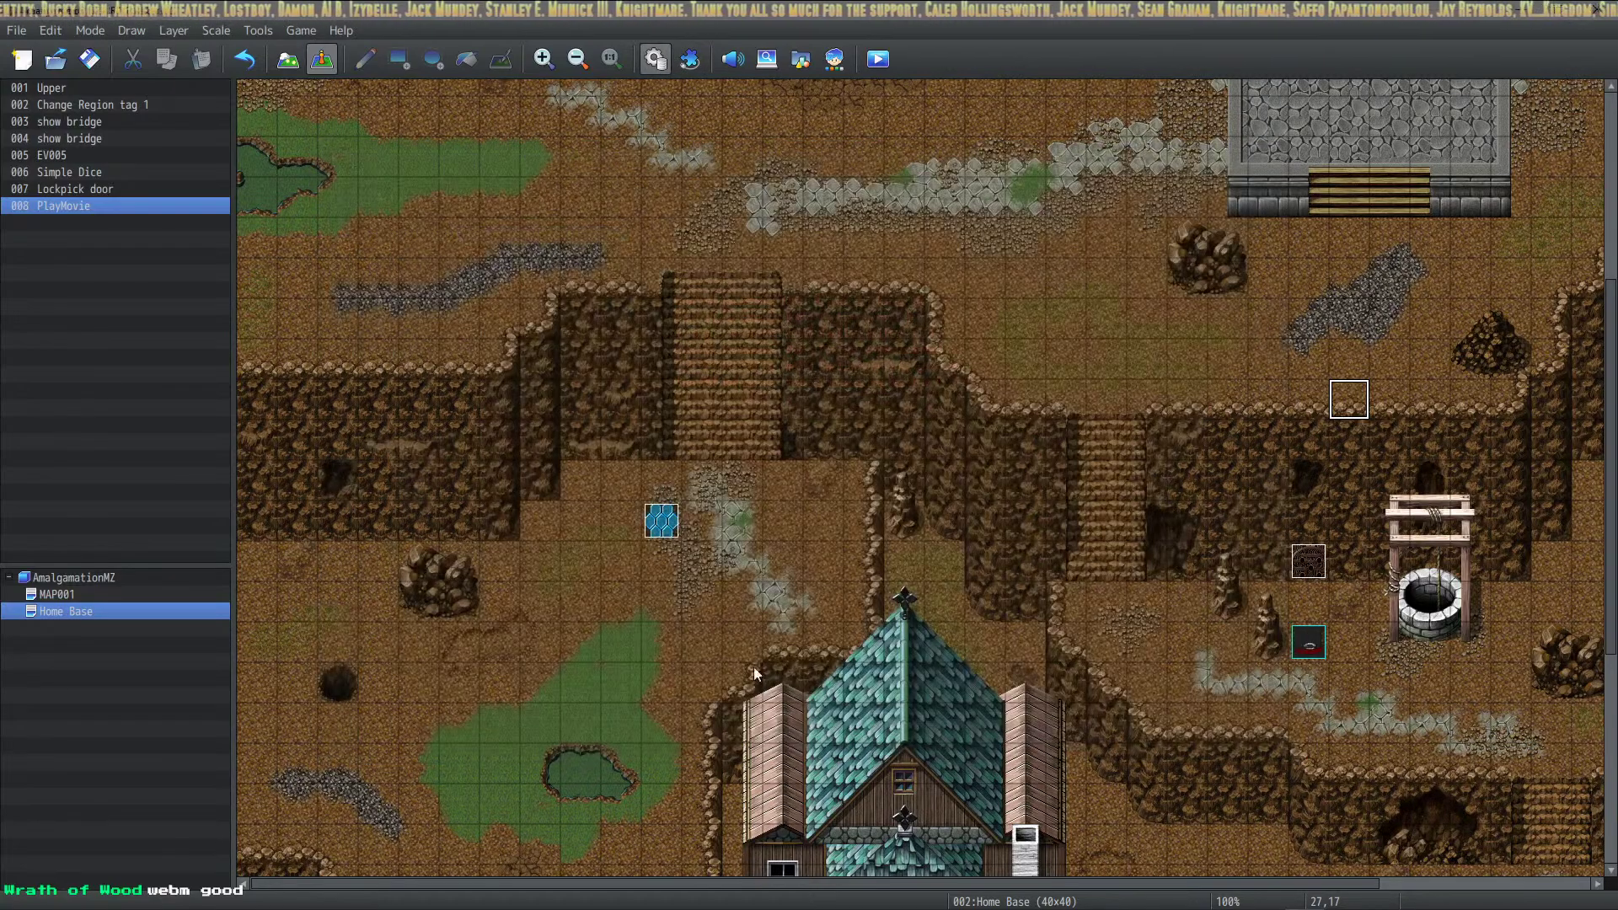
Add a Play Movie command to the PlayMovie event with Drifty's Litty Rap Pt.2 The Story of Little Drew and save the event
double_click(662, 516)
right_click(787, 280)
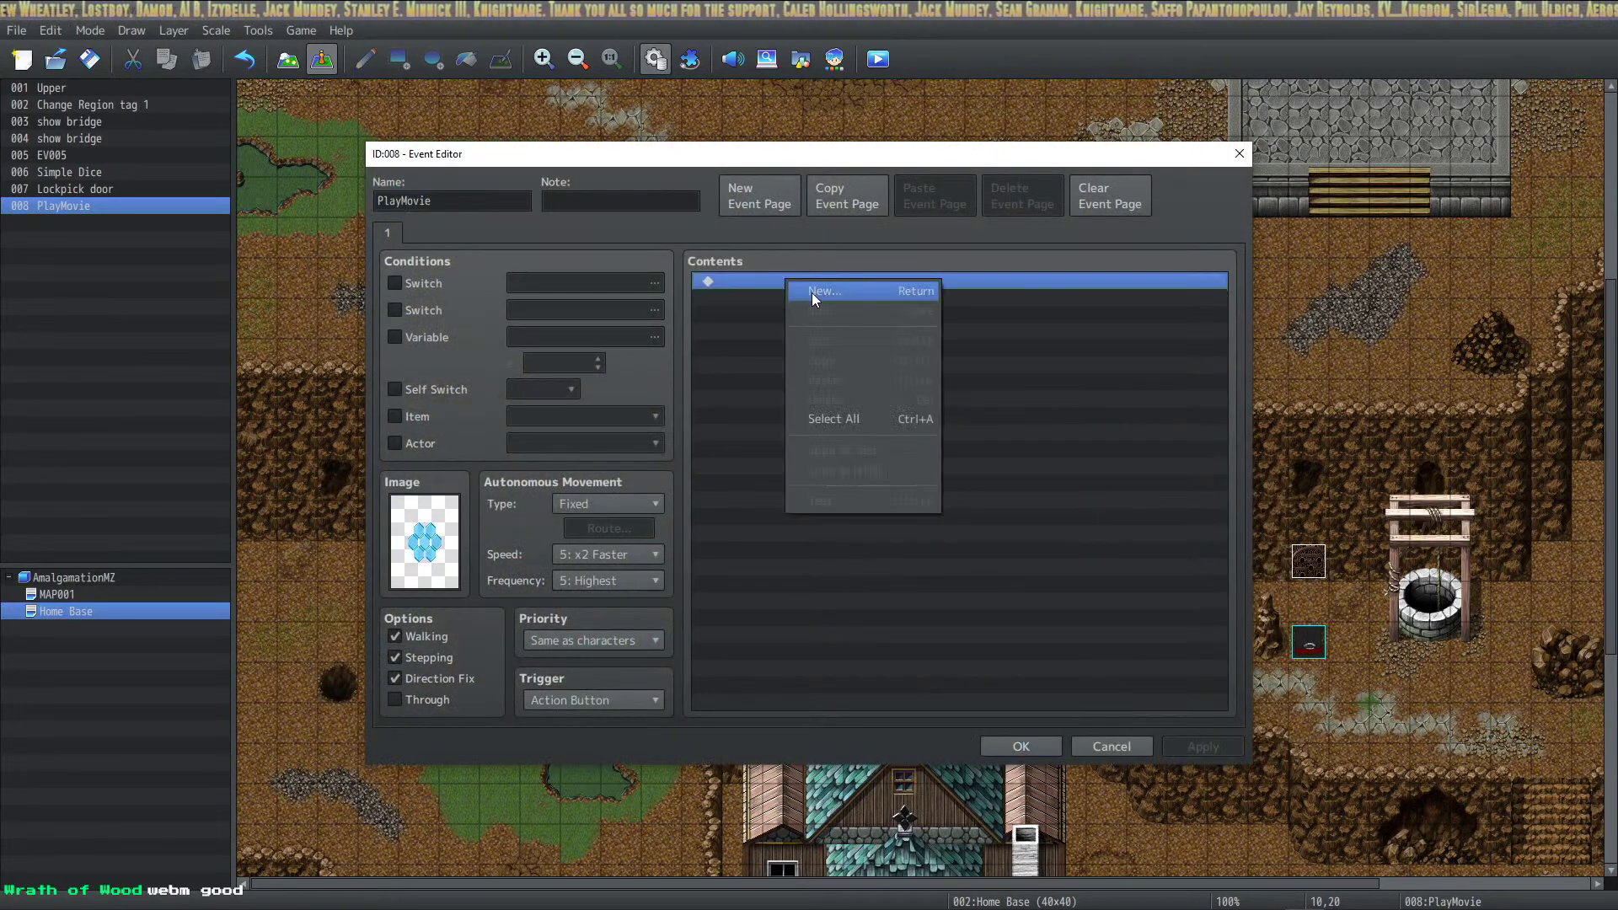
click(812, 291)
click(1064, 700)
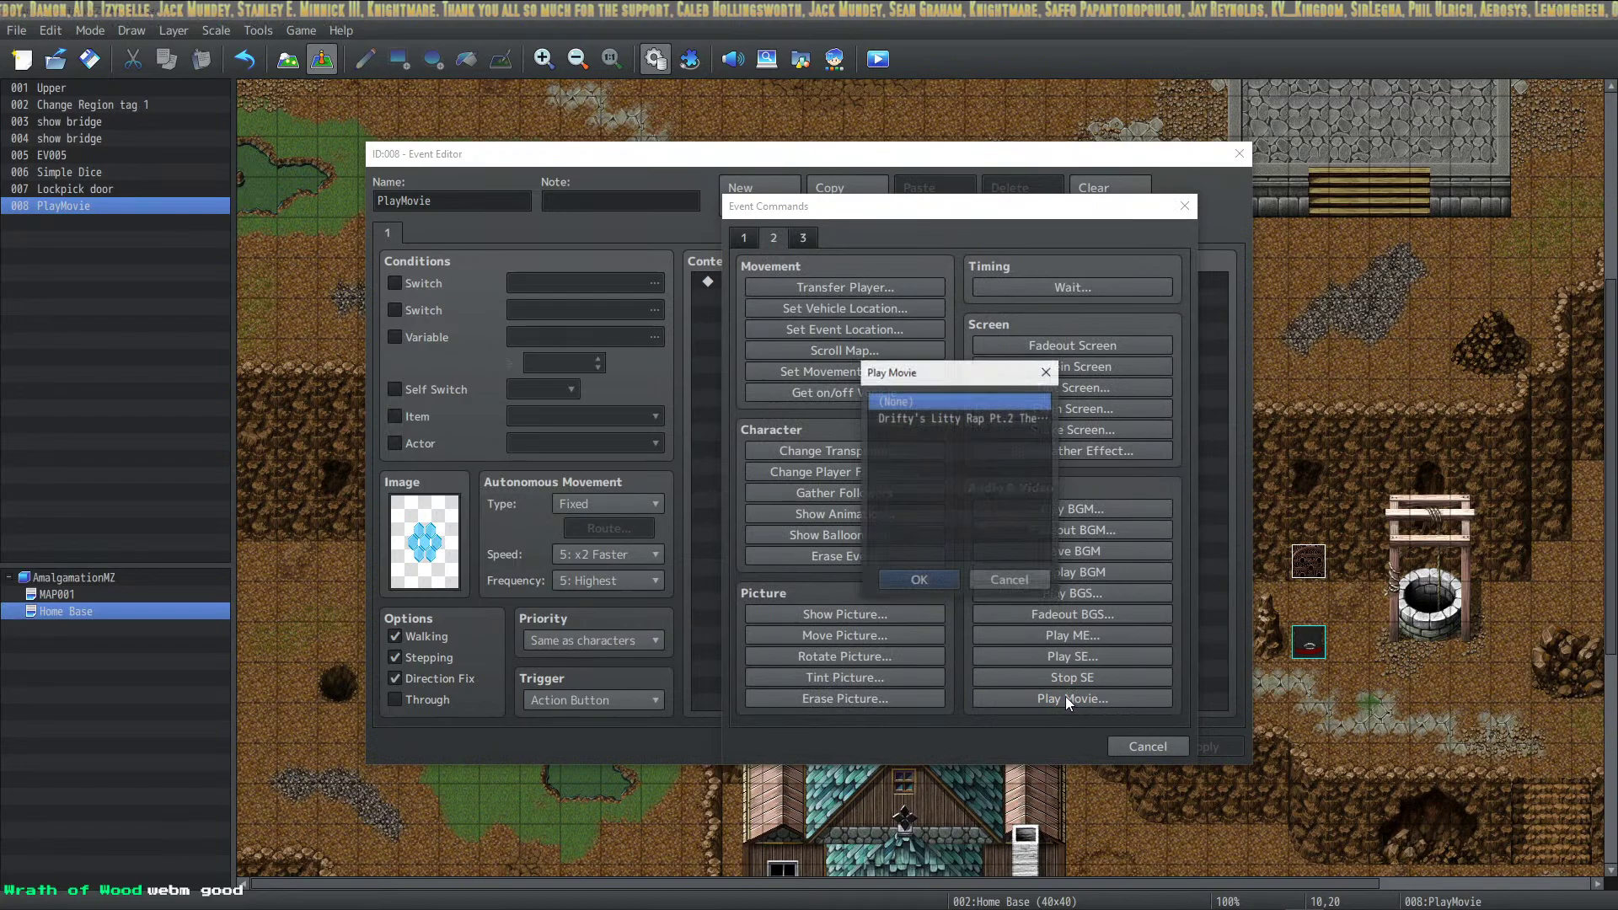
click(965, 418)
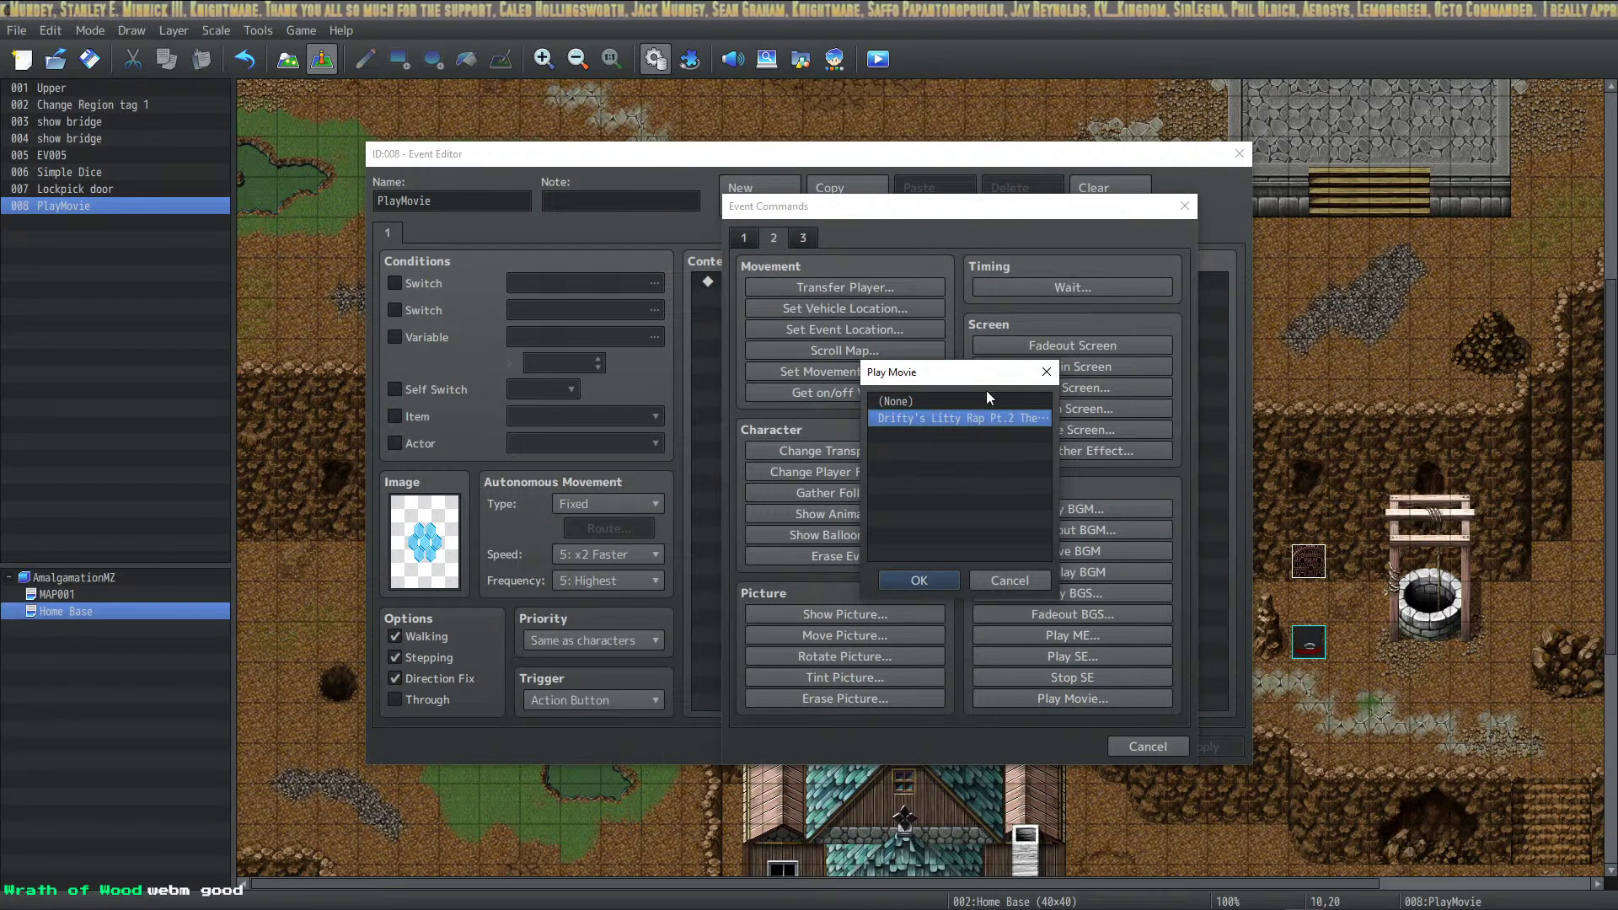
click(916, 580)
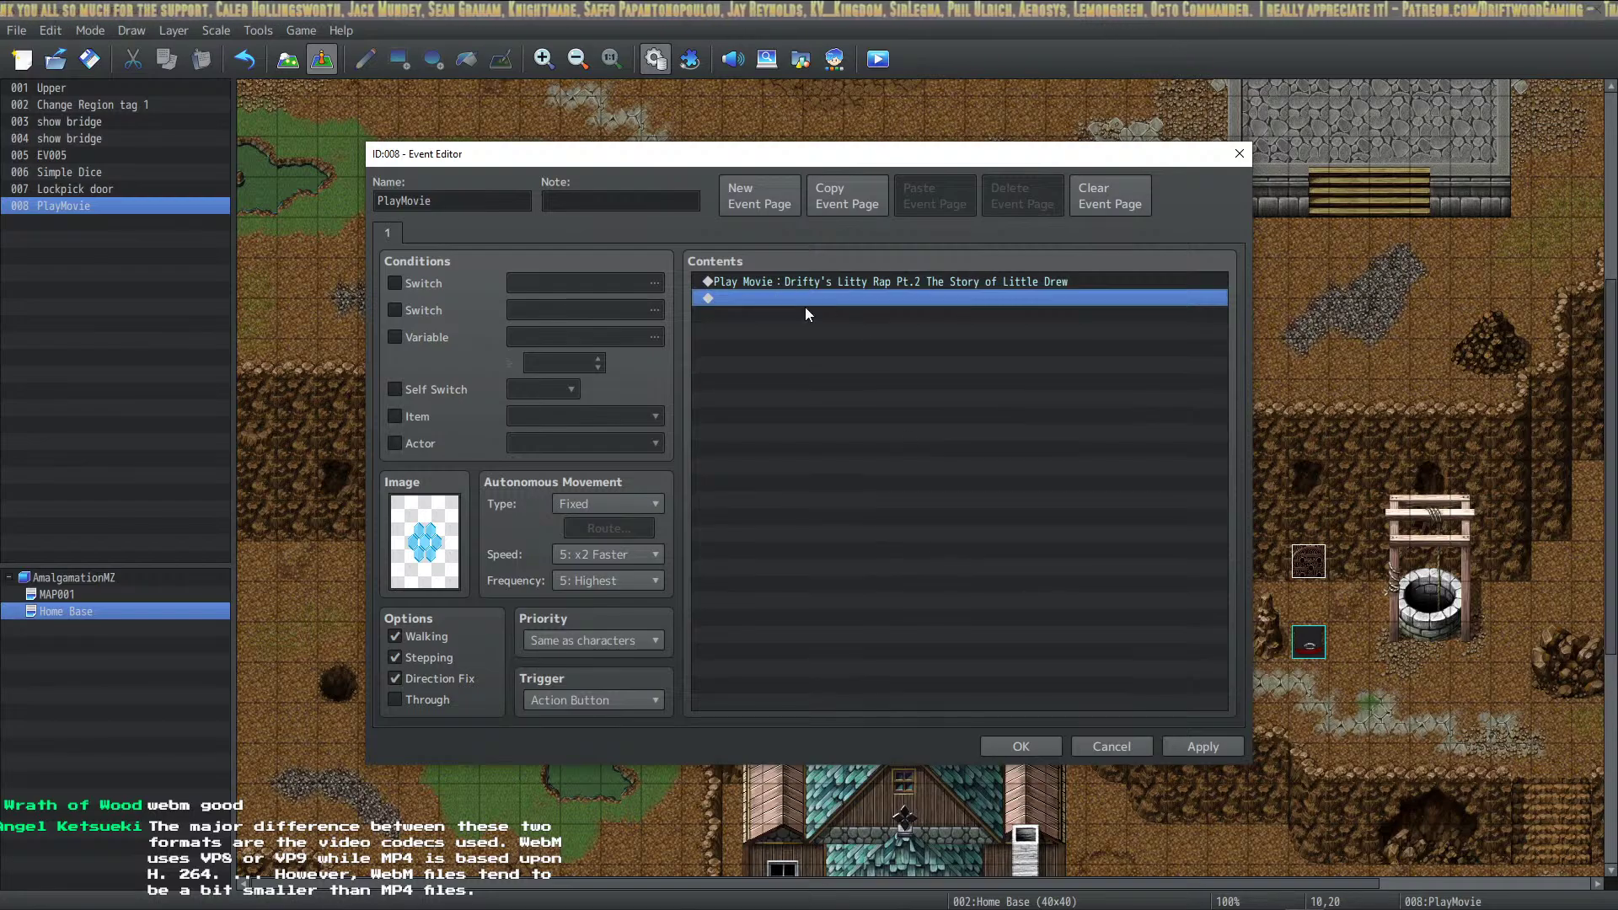
click(1045, 750)
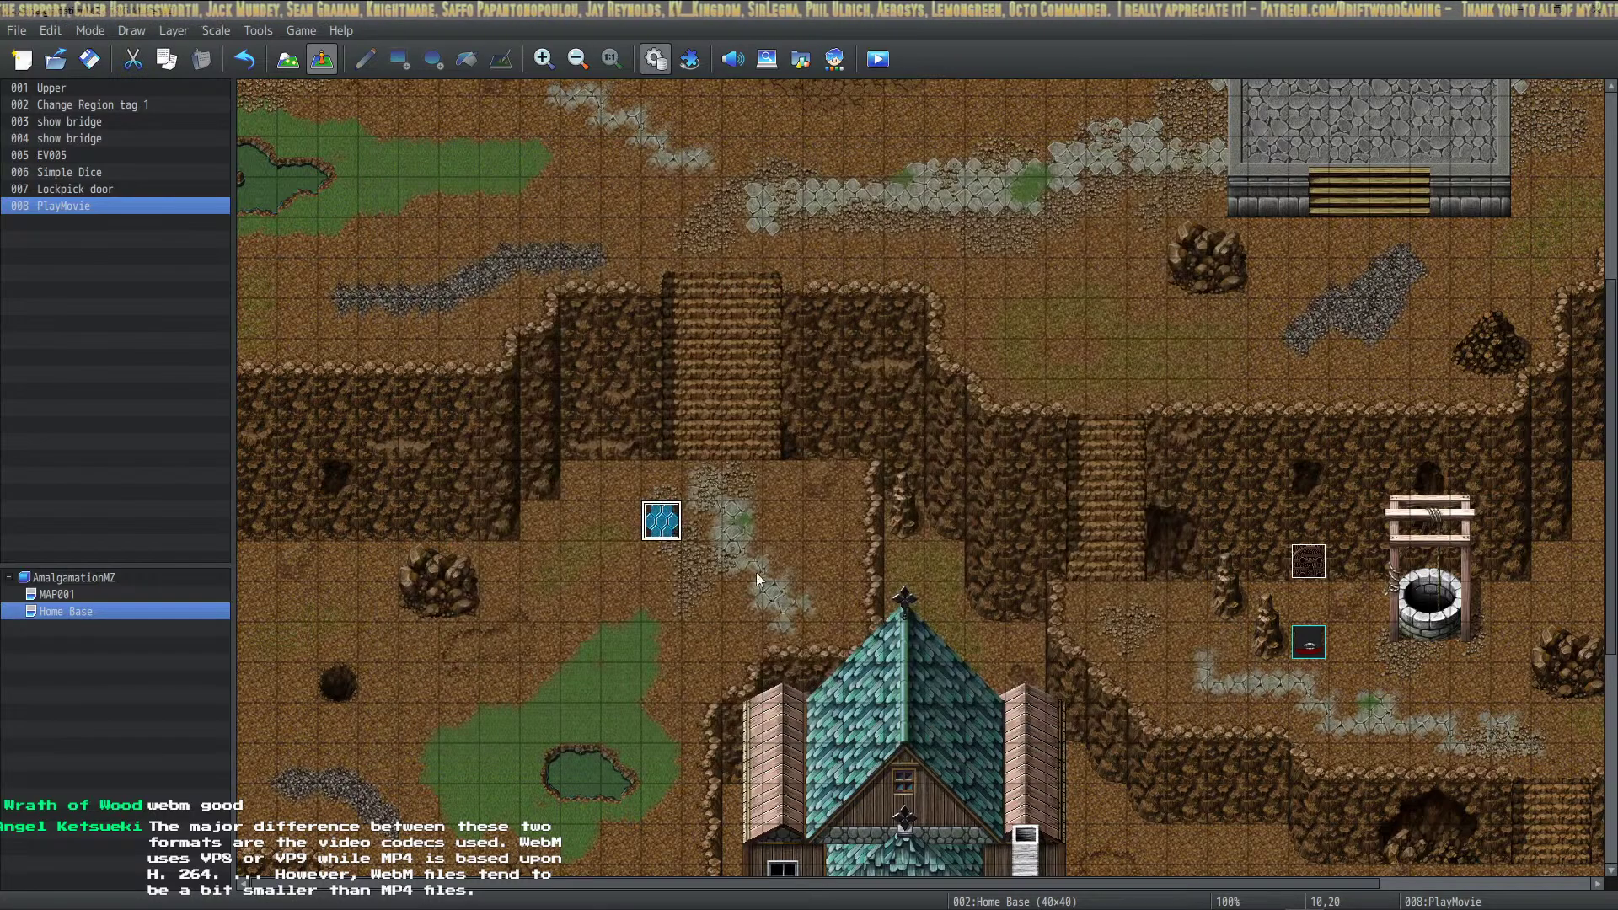
Move the player's starting position to tile 13,20, near the PlayMovie event
drag(1309, 643, 783, 521)
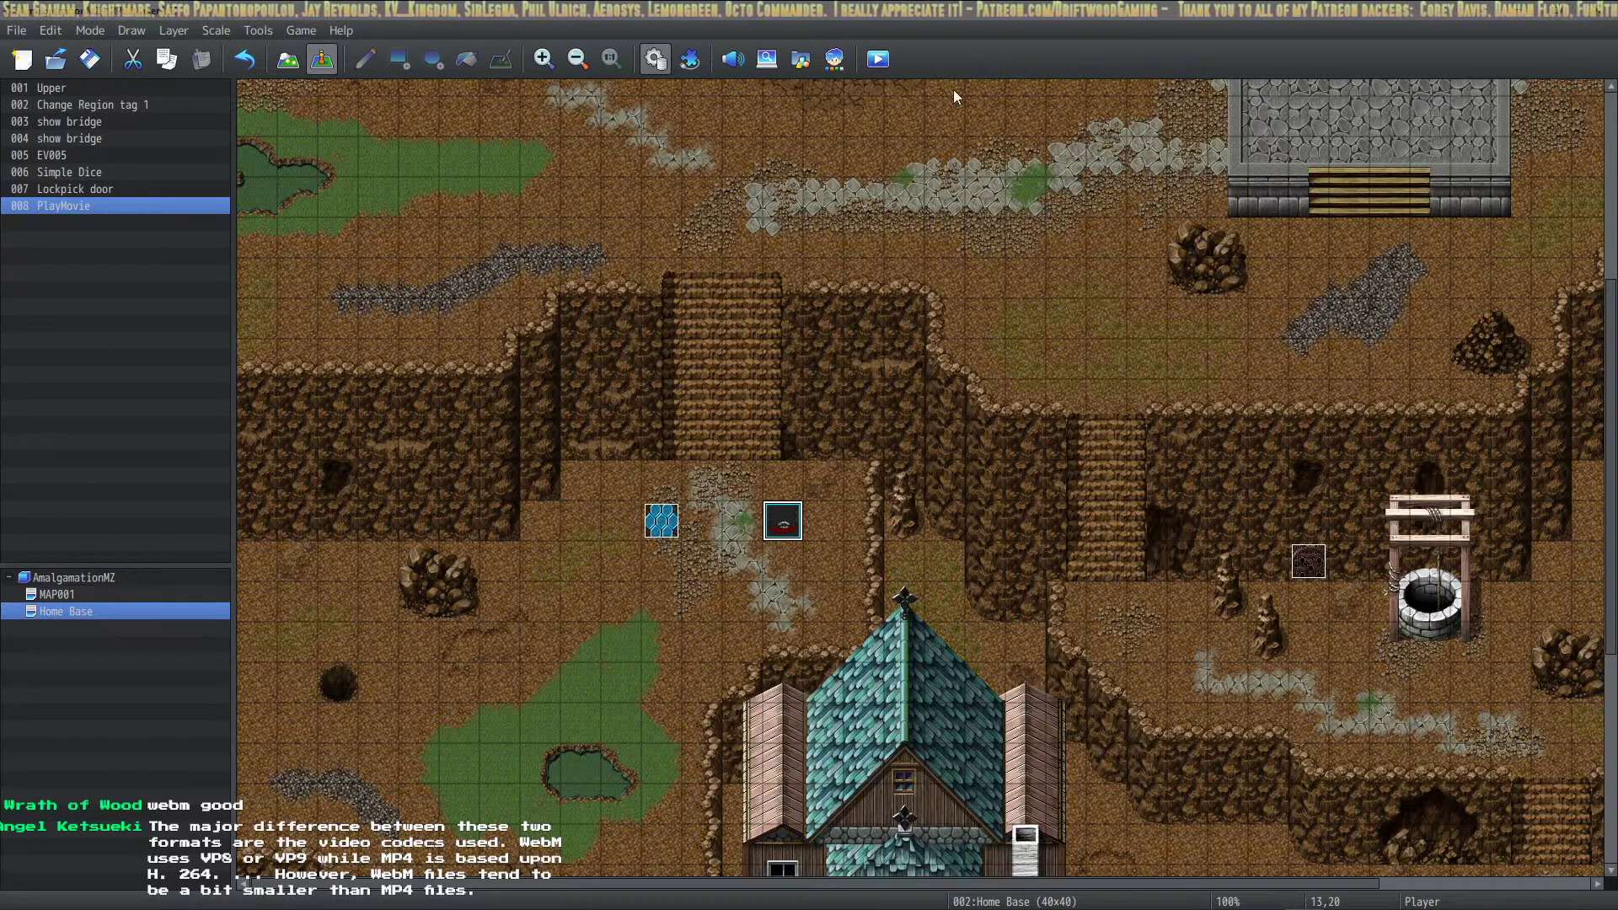
Playtest the game with a new journey, trigger the PlayMovie event to check the video, and close the playtest
key(ctrl+r)
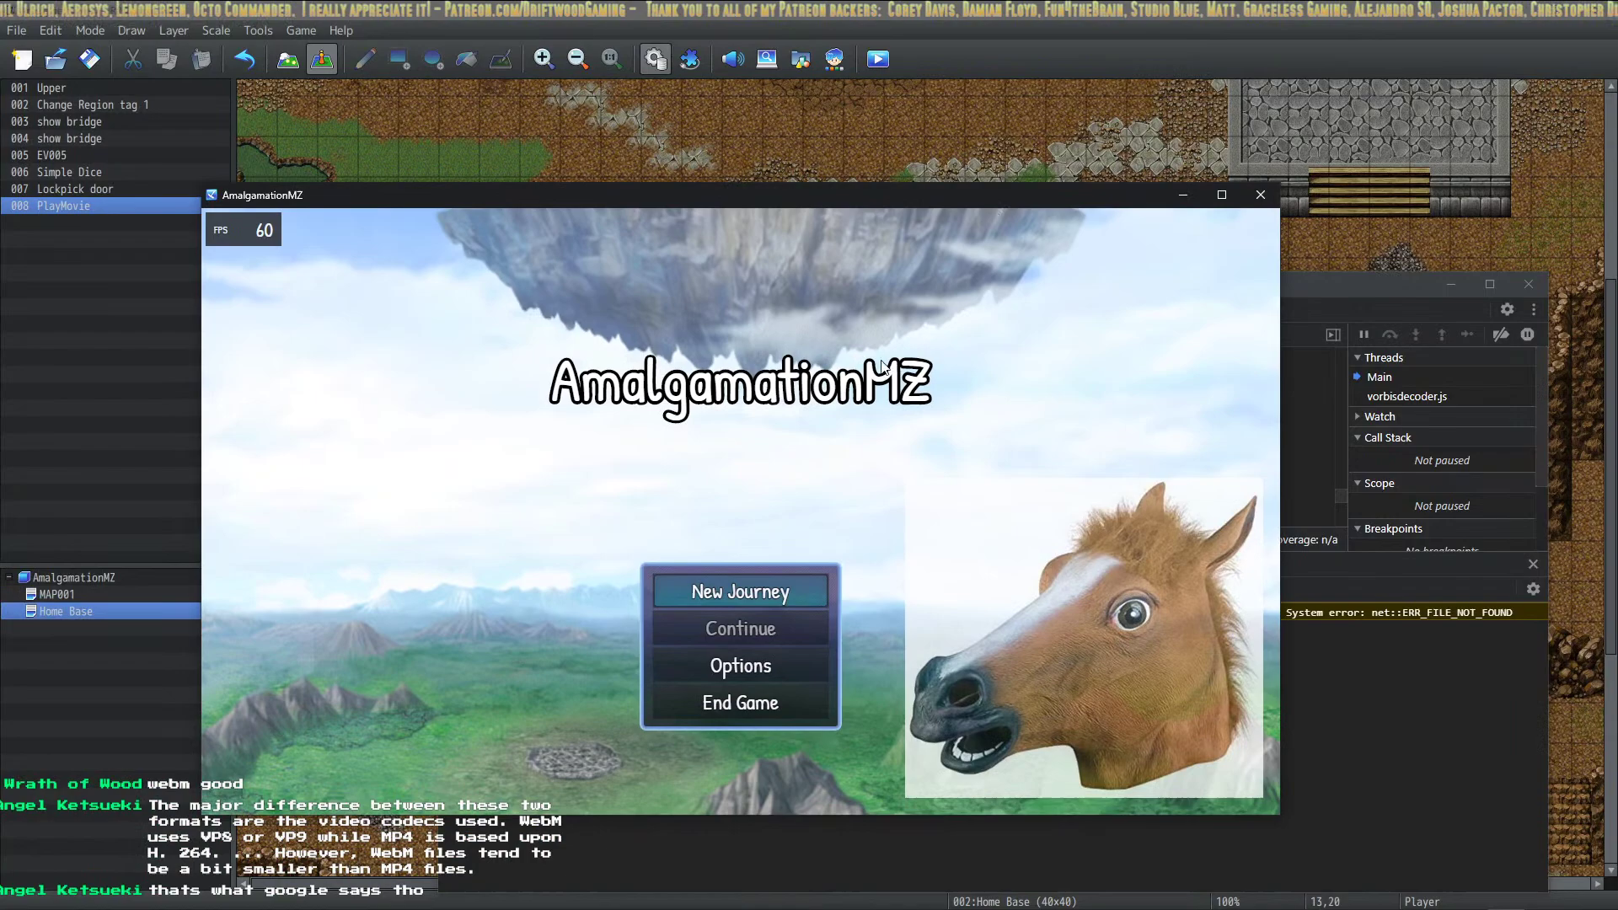
click(777, 600)
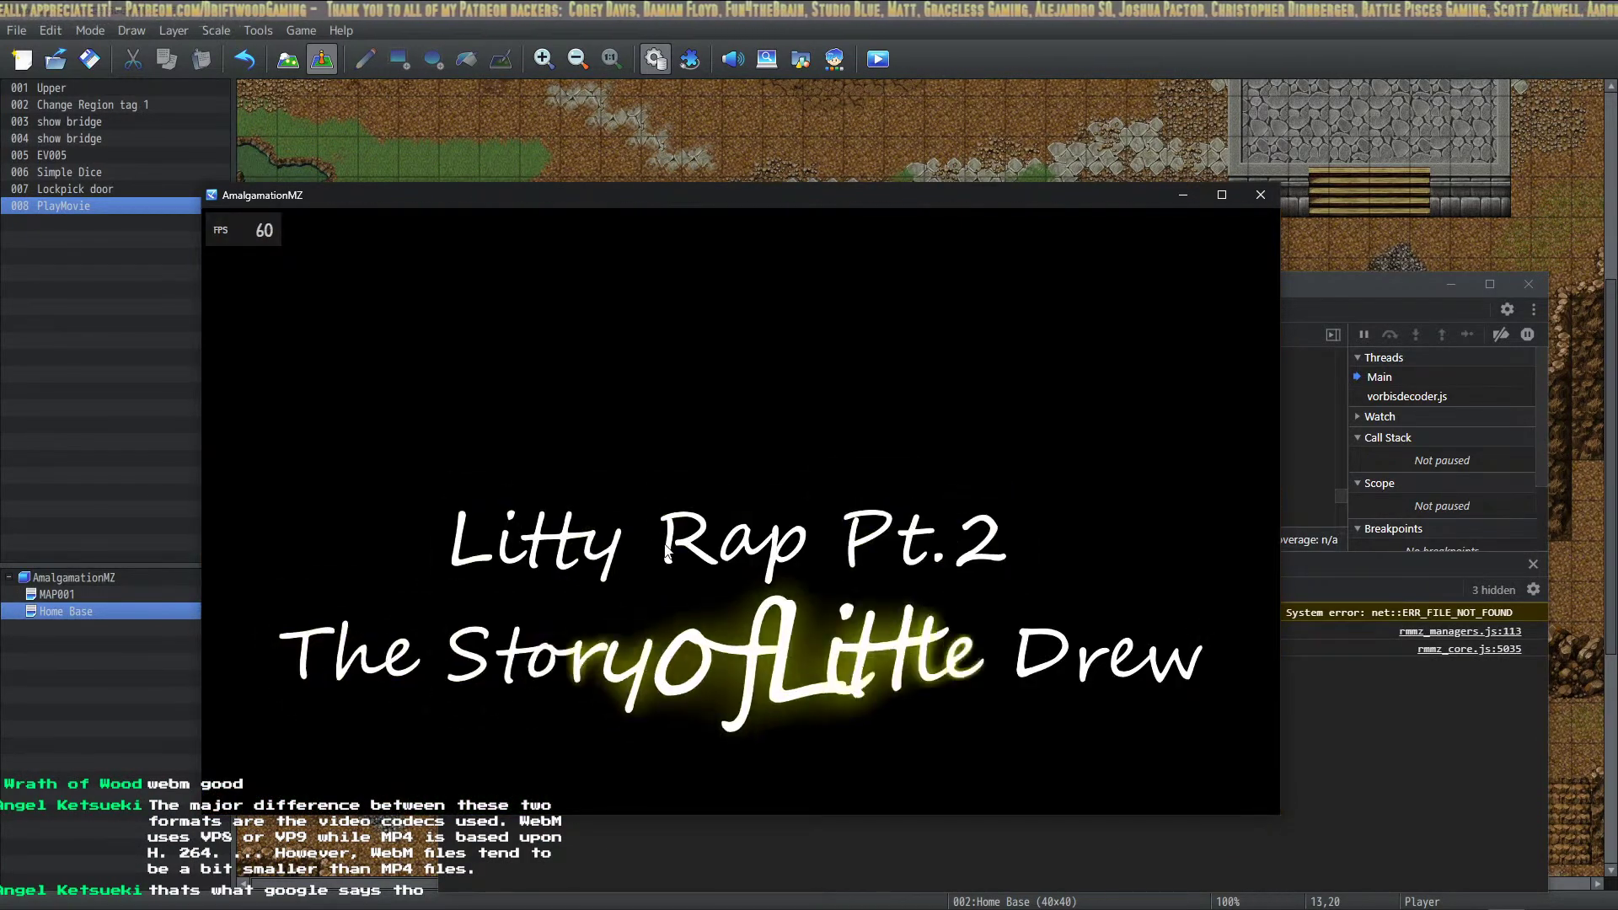
click(1261, 195)
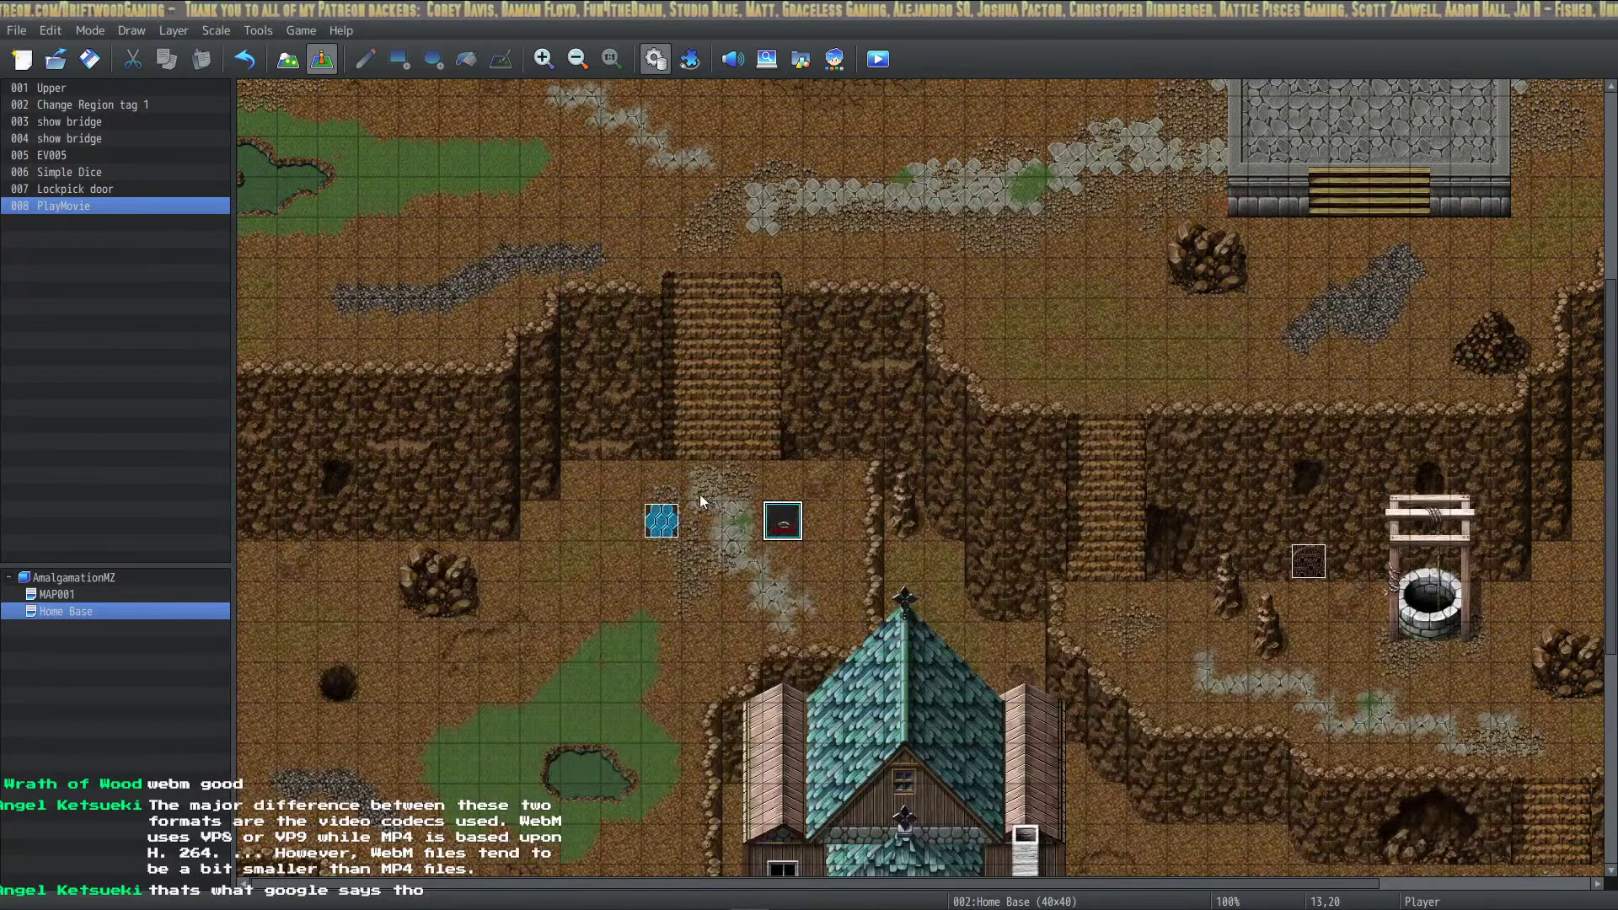
Insert a Fadeout BGM command with a duration of 1 second before Play Movie in the PlayMovie event
double_click(782, 520)
right_click(883, 285)
click(912, 297)
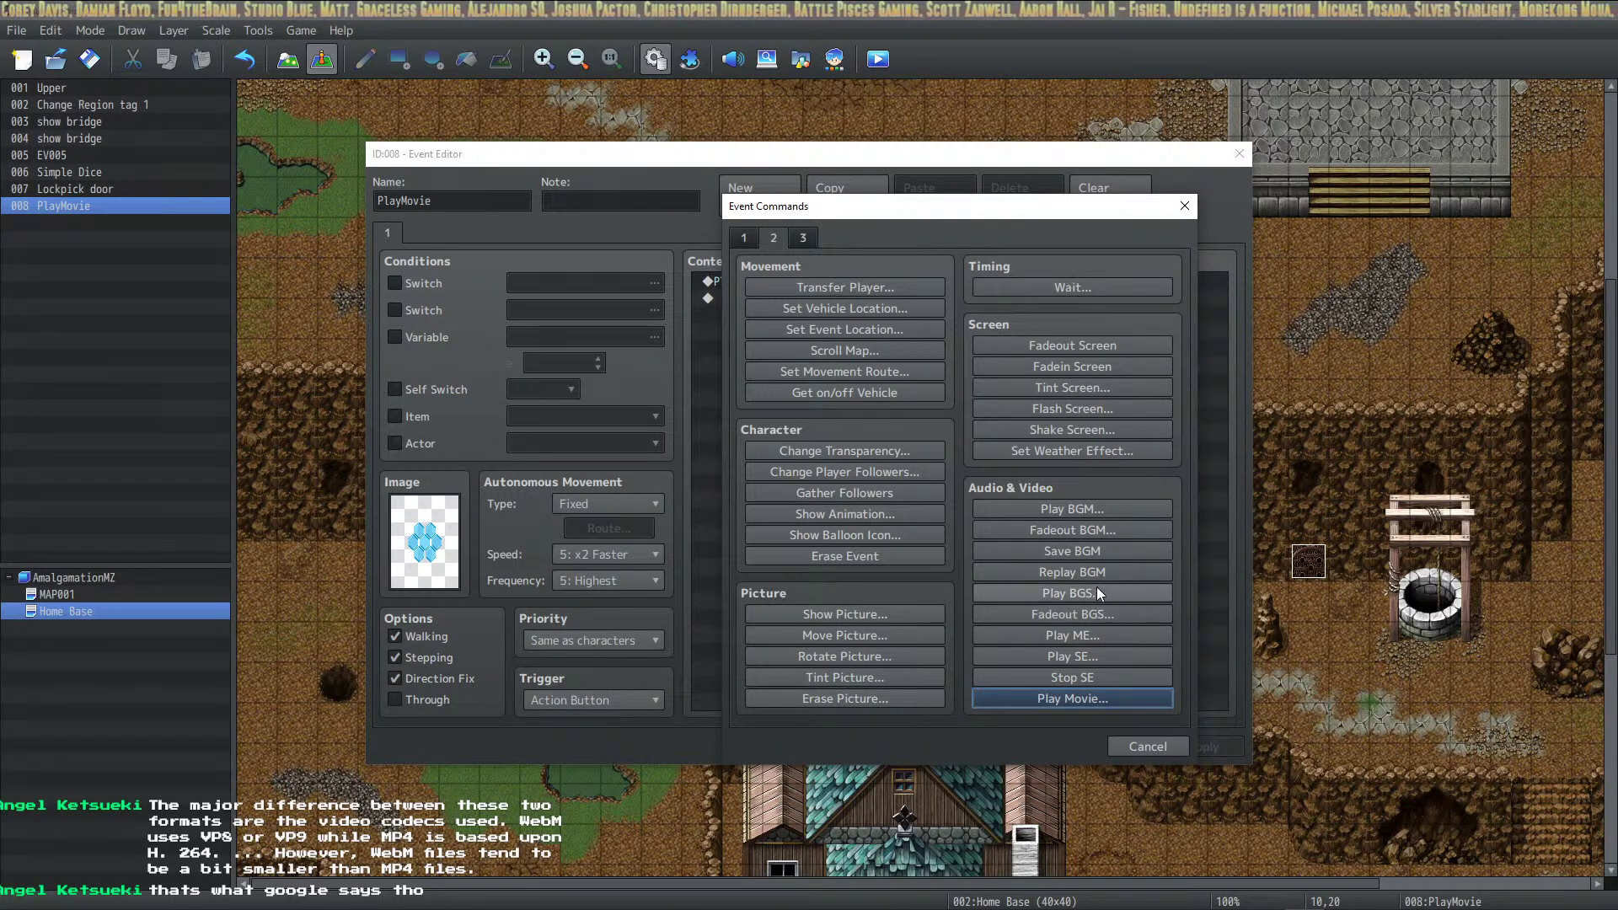
click(1105, 534)
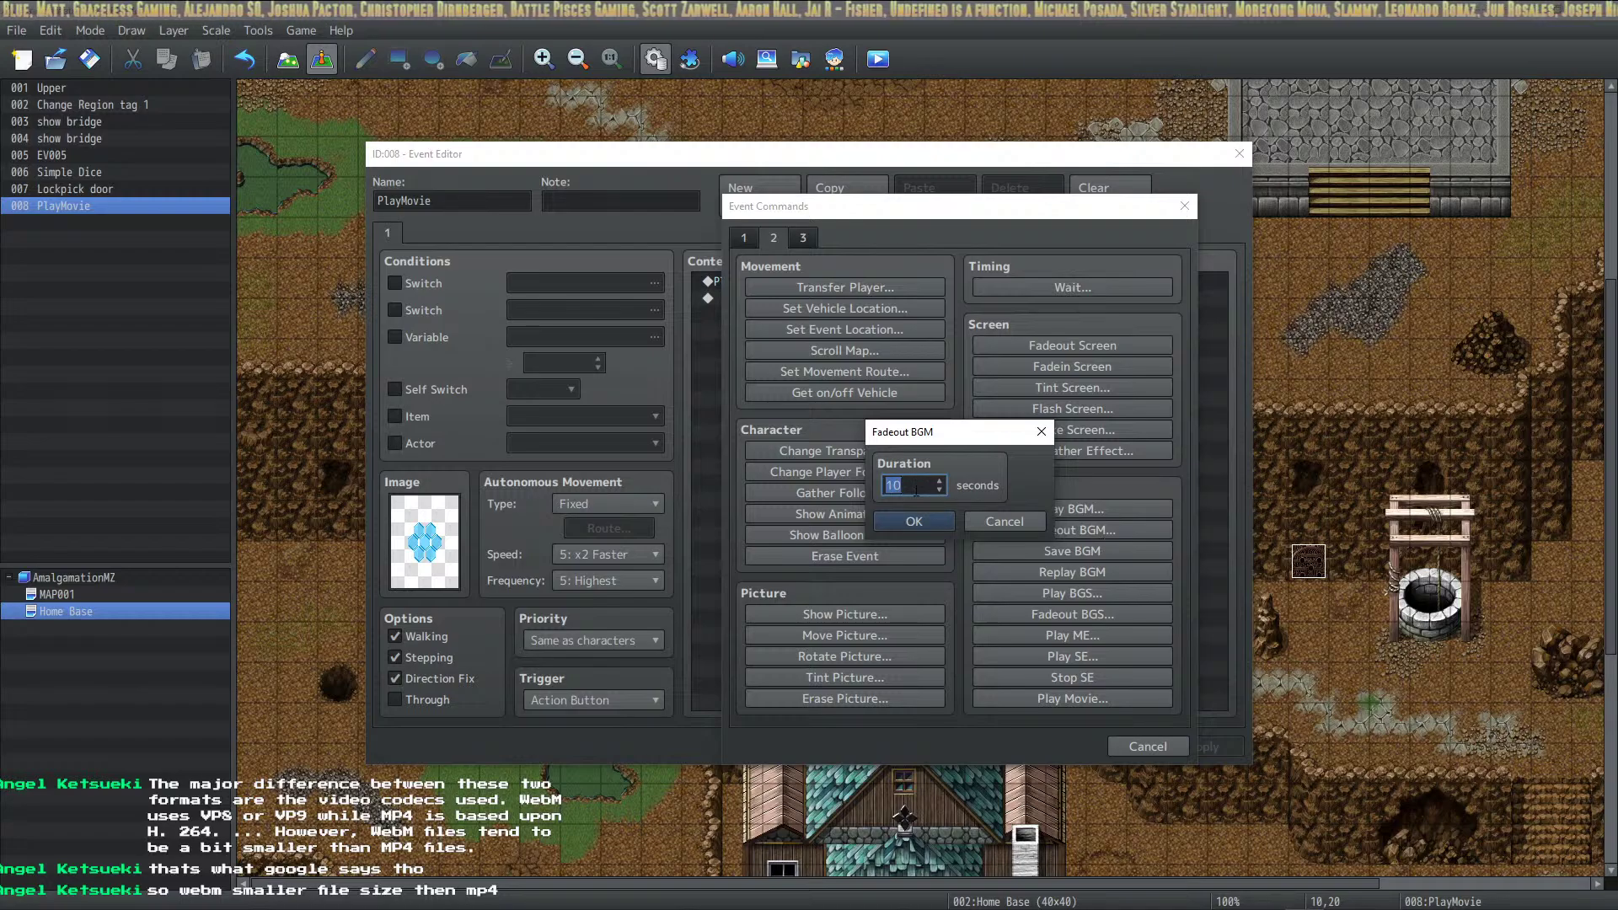
text(1)
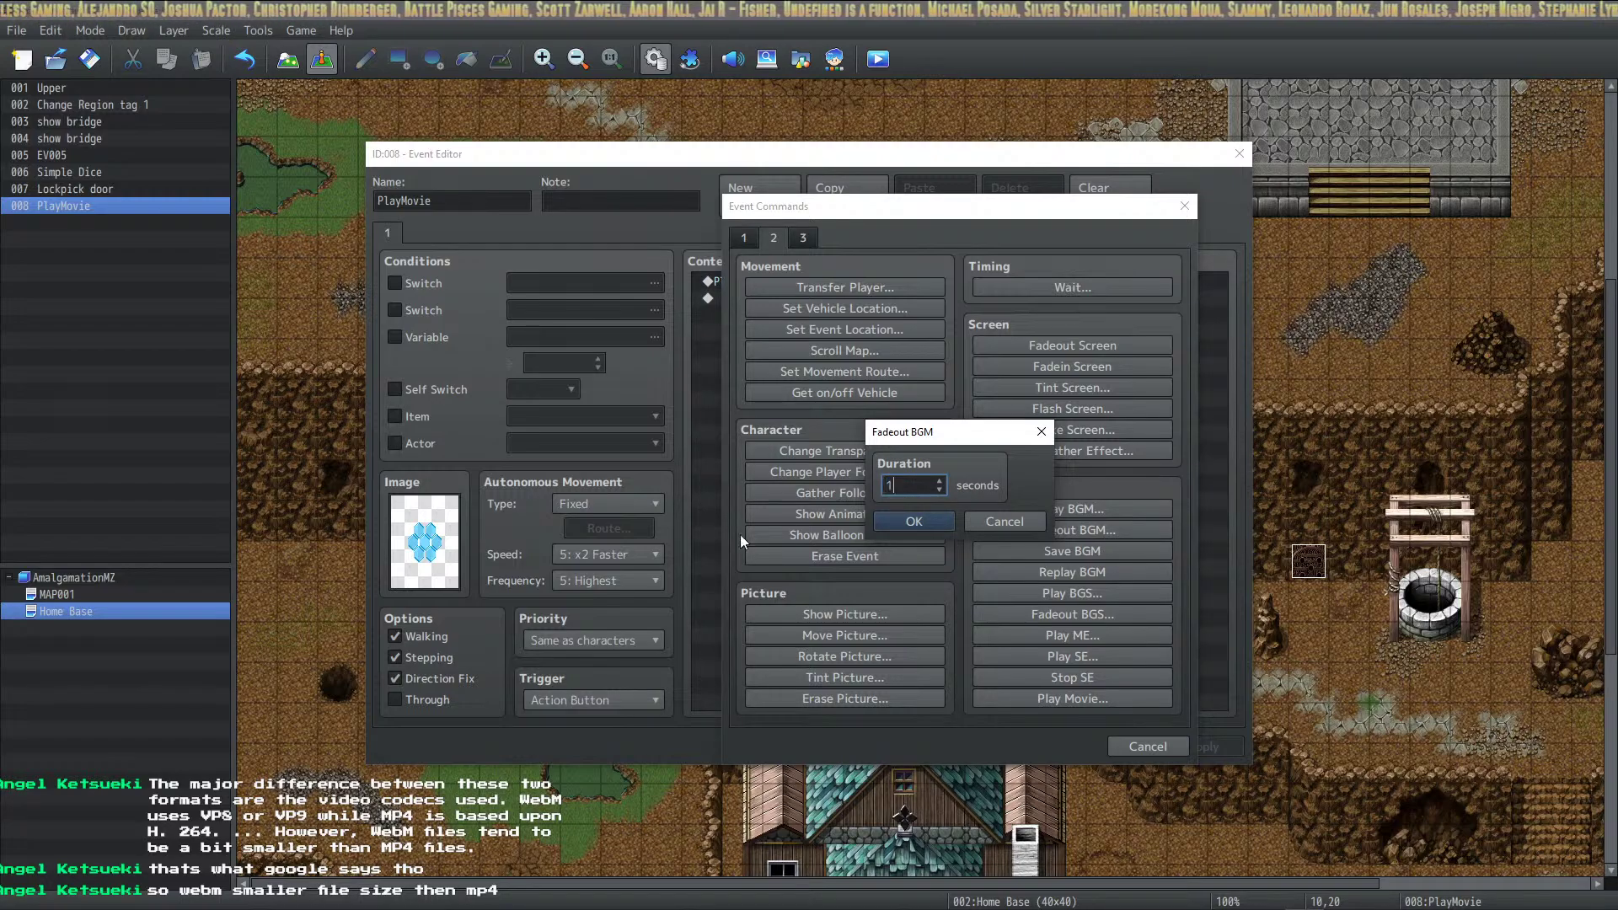
click(927, 528)
Add a Replay BGM command after Play Movie in the PlayMovie event and save the event
click(813, 321)
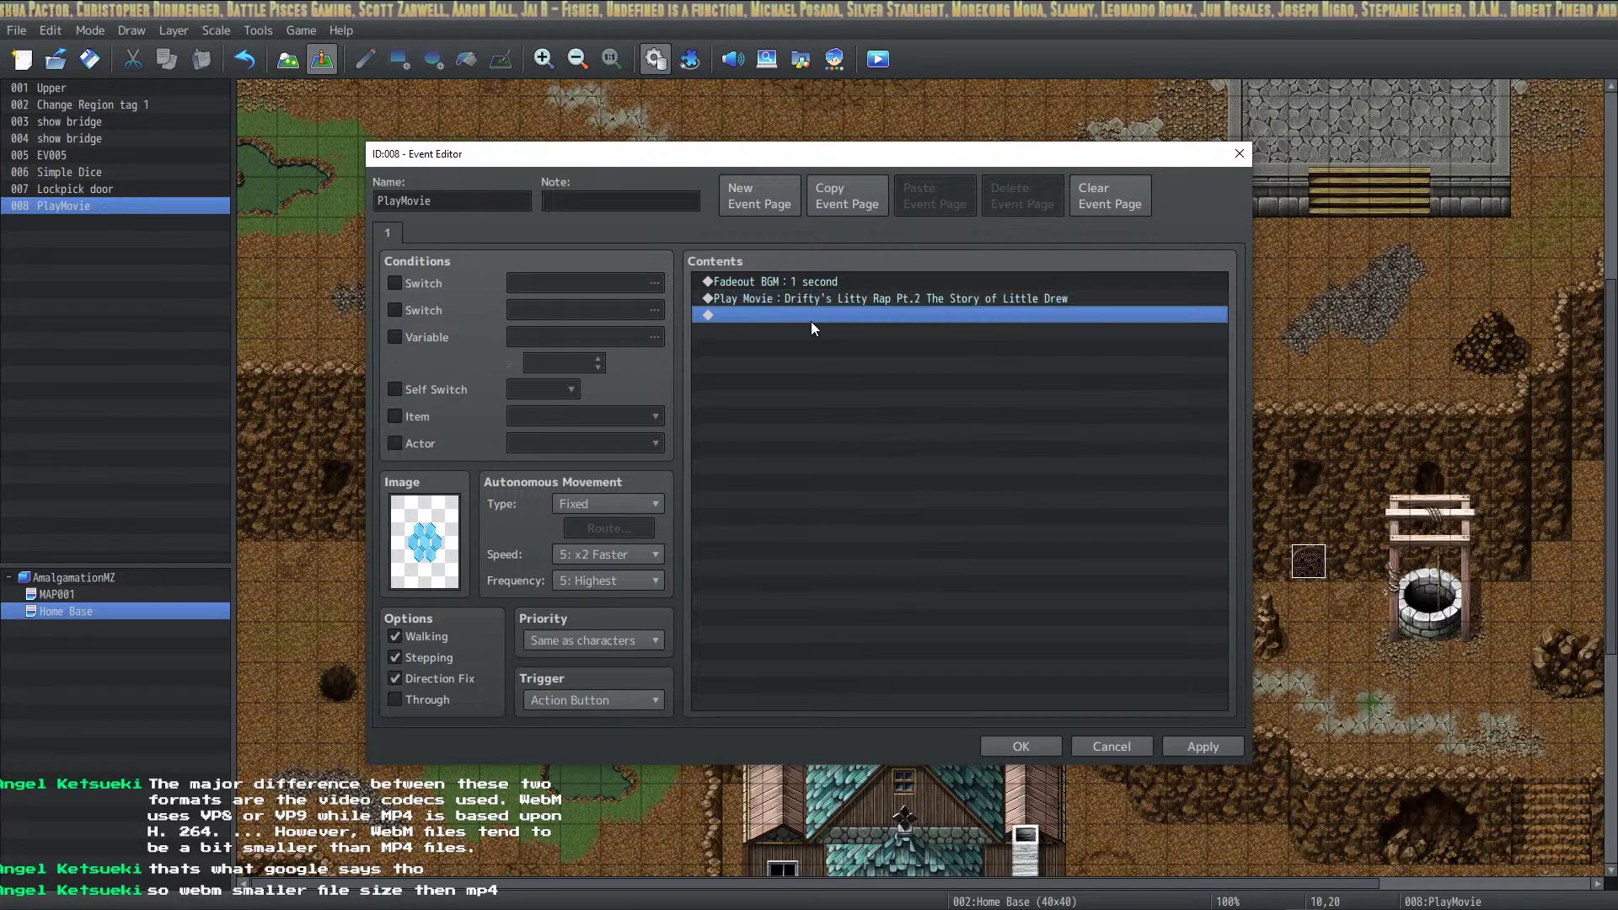
right_click(810, 322)
click(849, 338)
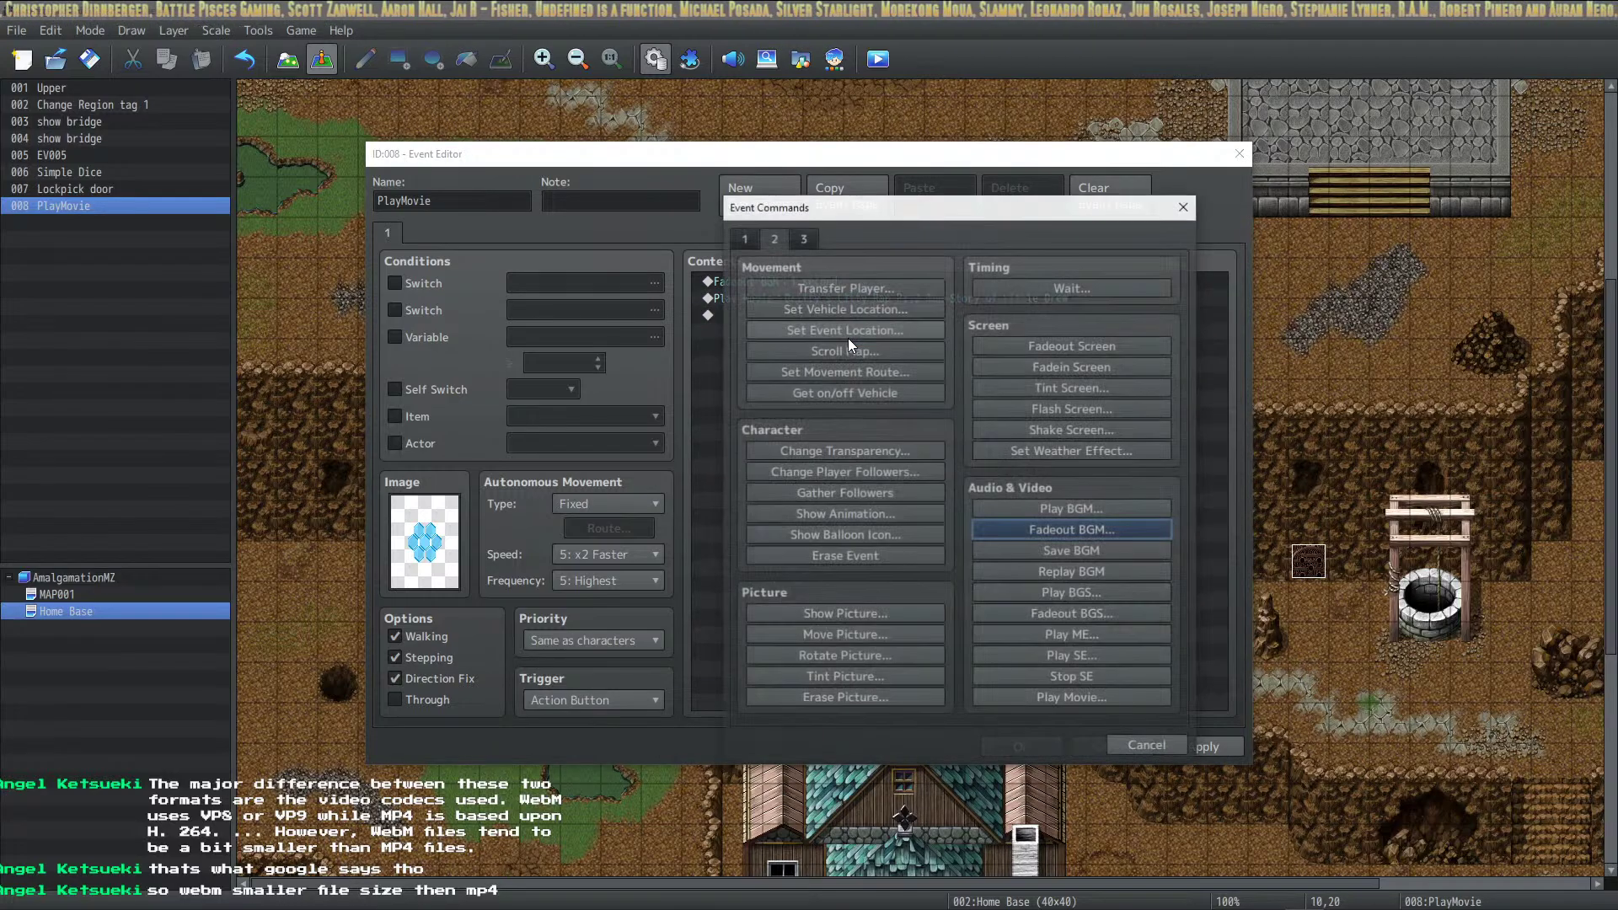
click(1116, 570)
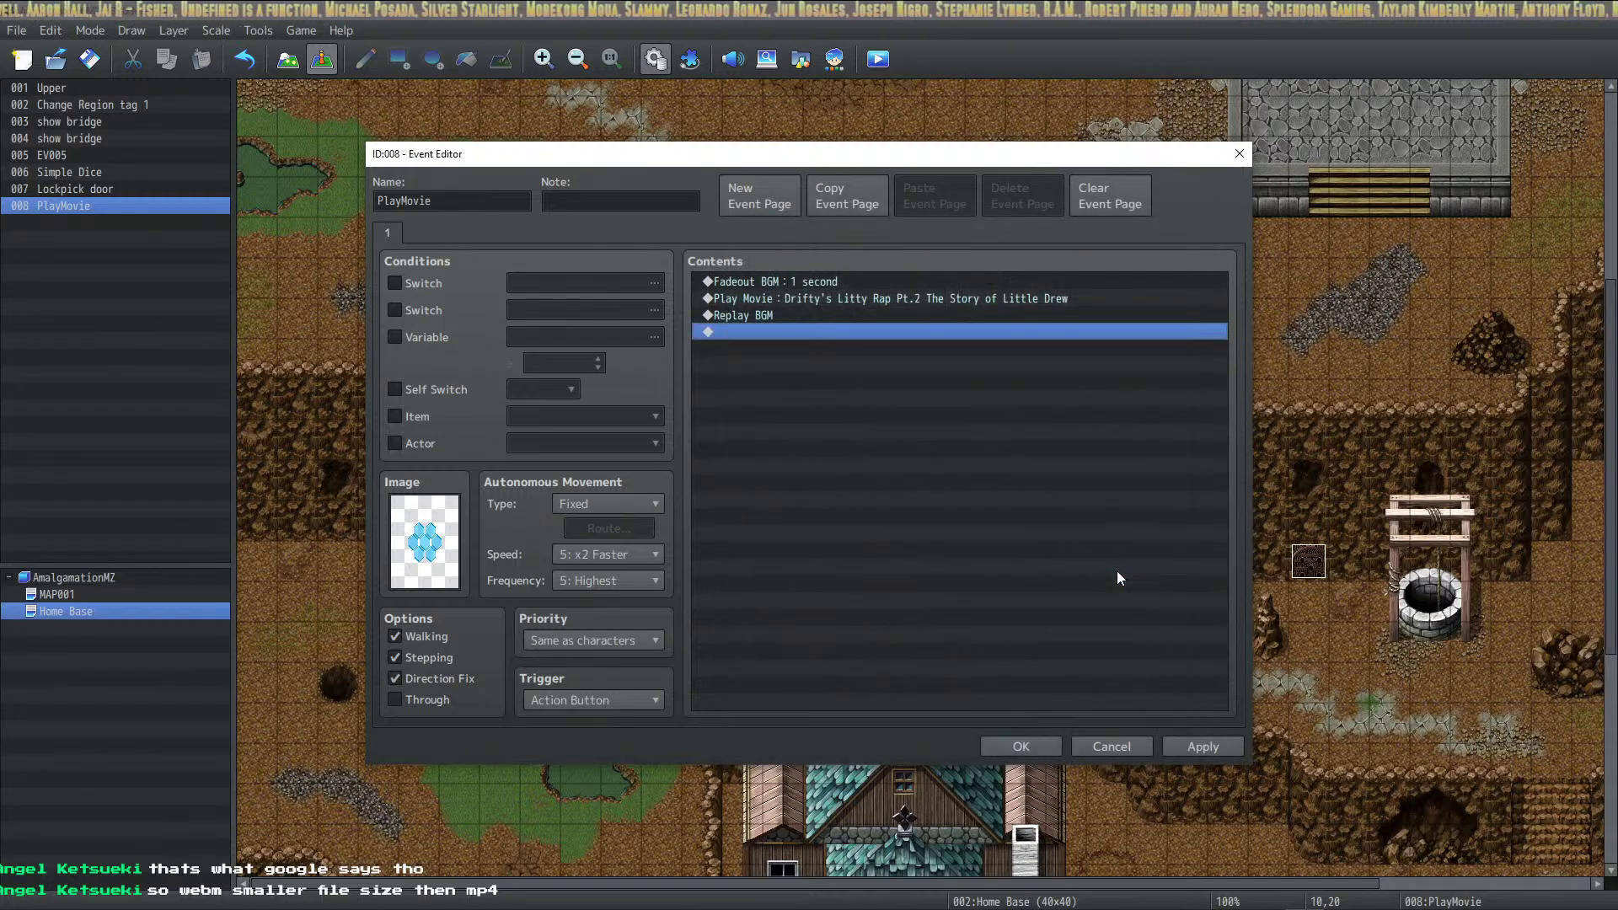
click(1187, 745)
click(1021, 746)
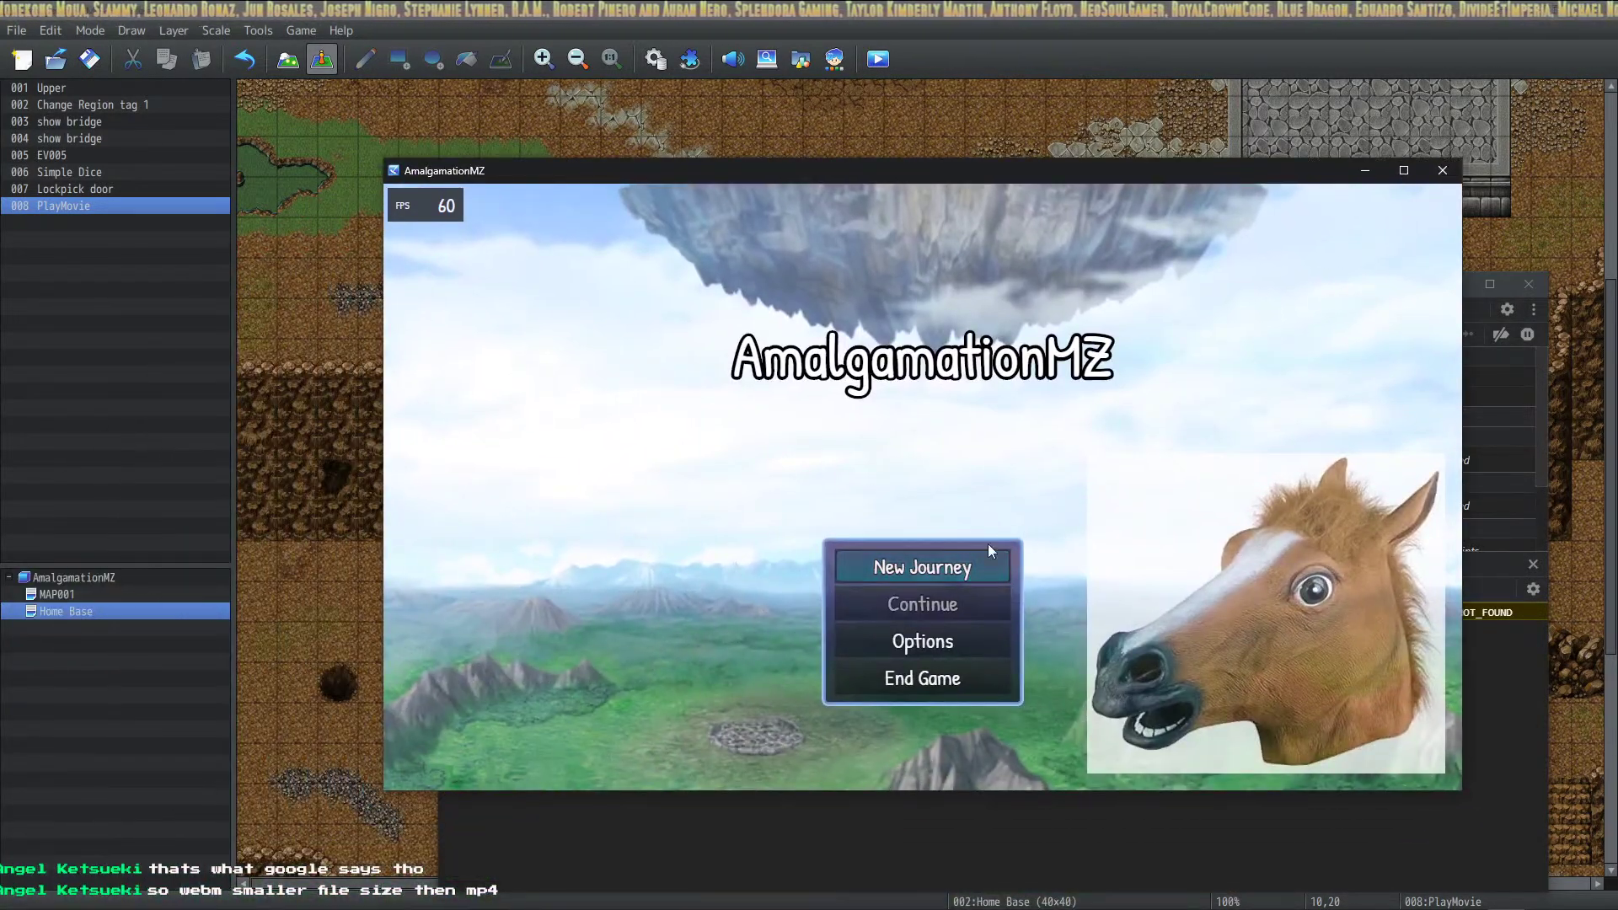
Start a new journey in the playtest, trigger the movie event, and view the video in full screen
click(949, 569)
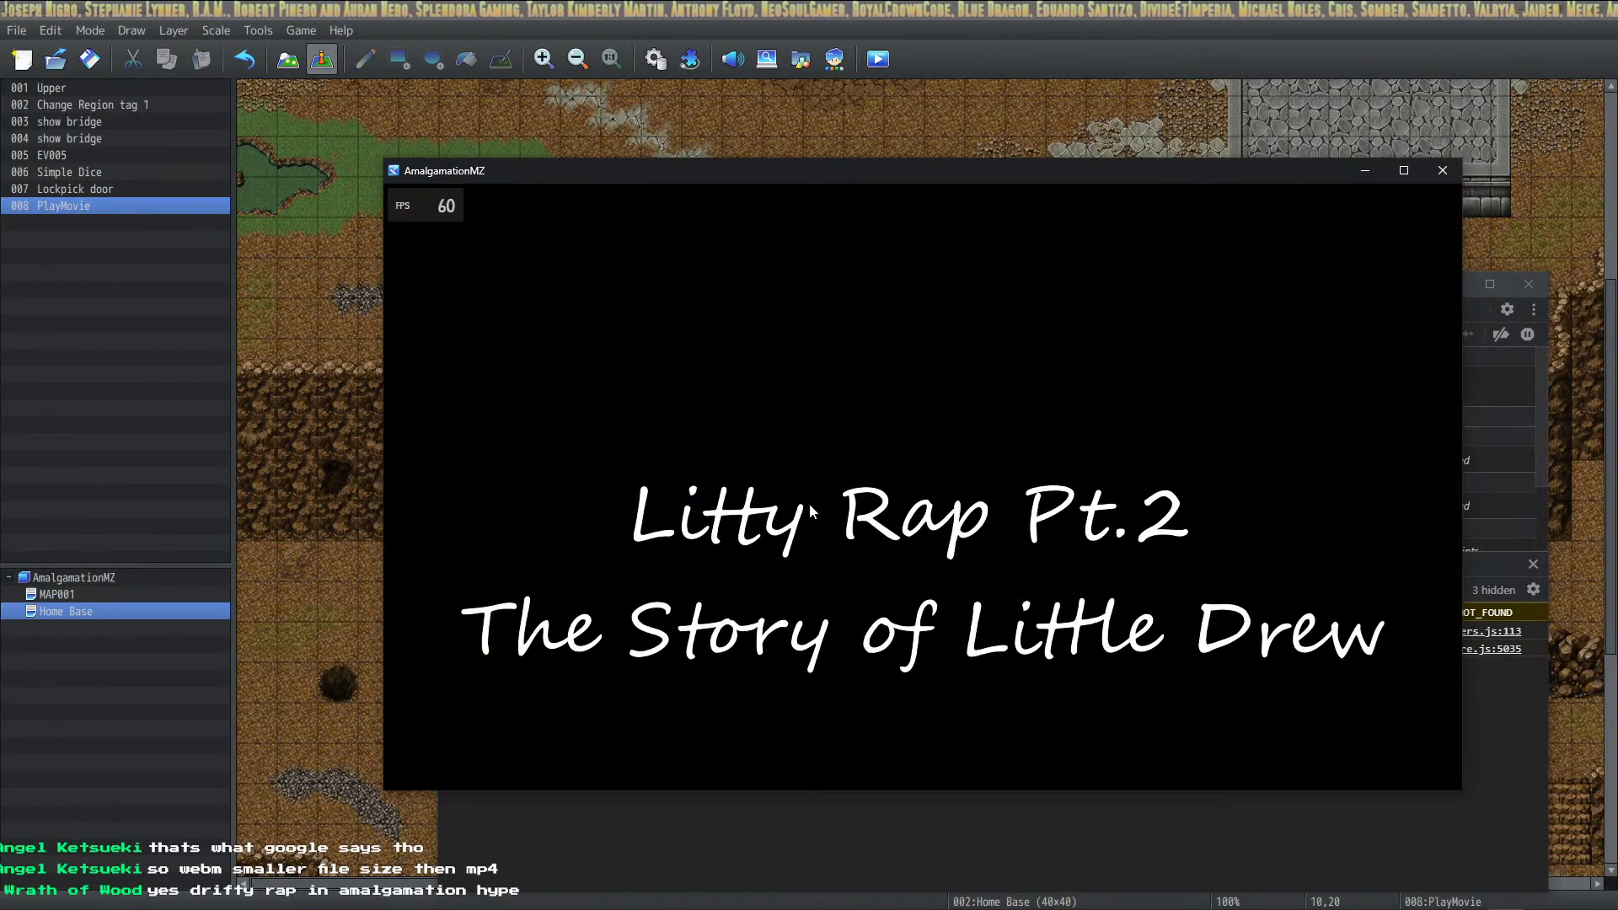
click(1404, 170)
key(F4)
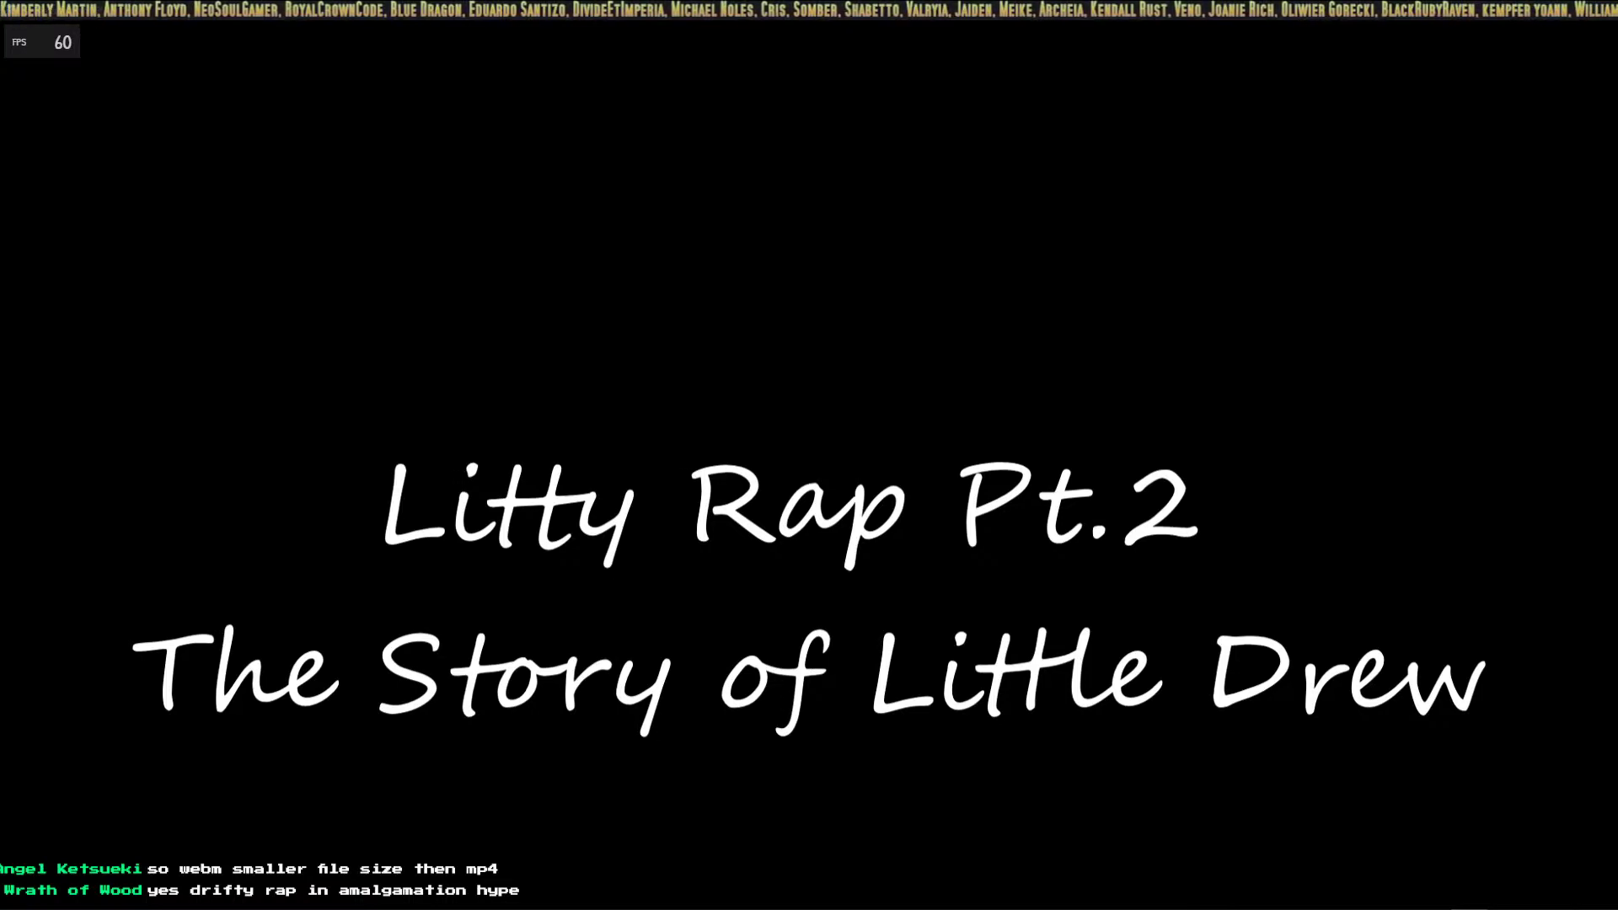
Lower the volume of the first nwjs application in the Windows Volume Mixer and close the mixer
key(alt+Tab)
drag(1129, 757, 1206, 757)
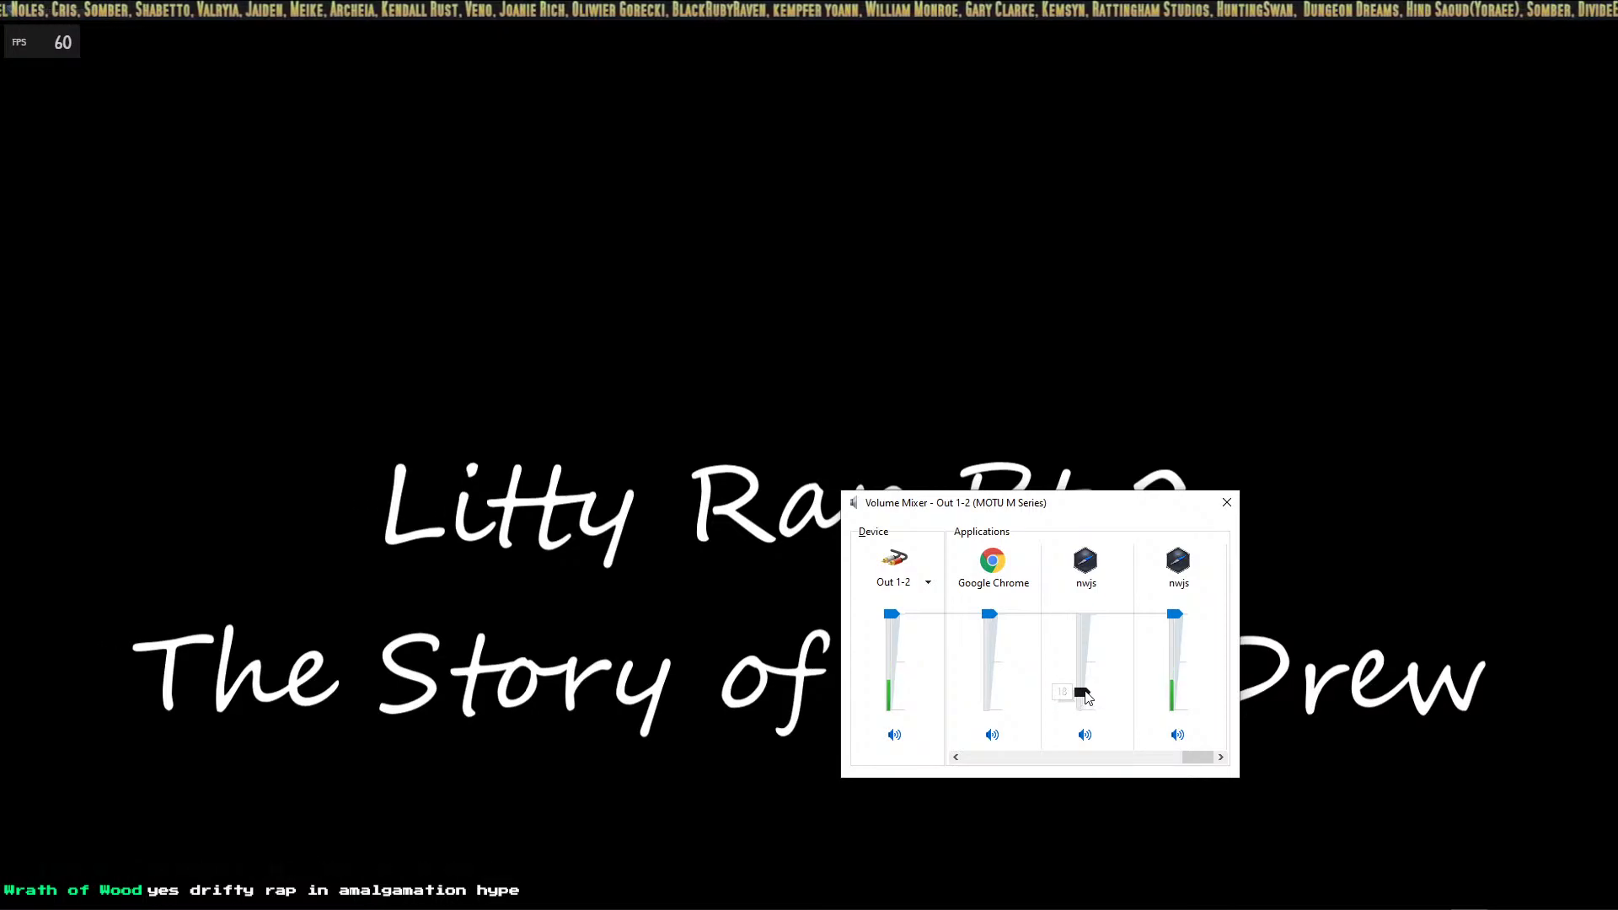
drag(1087, 696, 1096, 692)
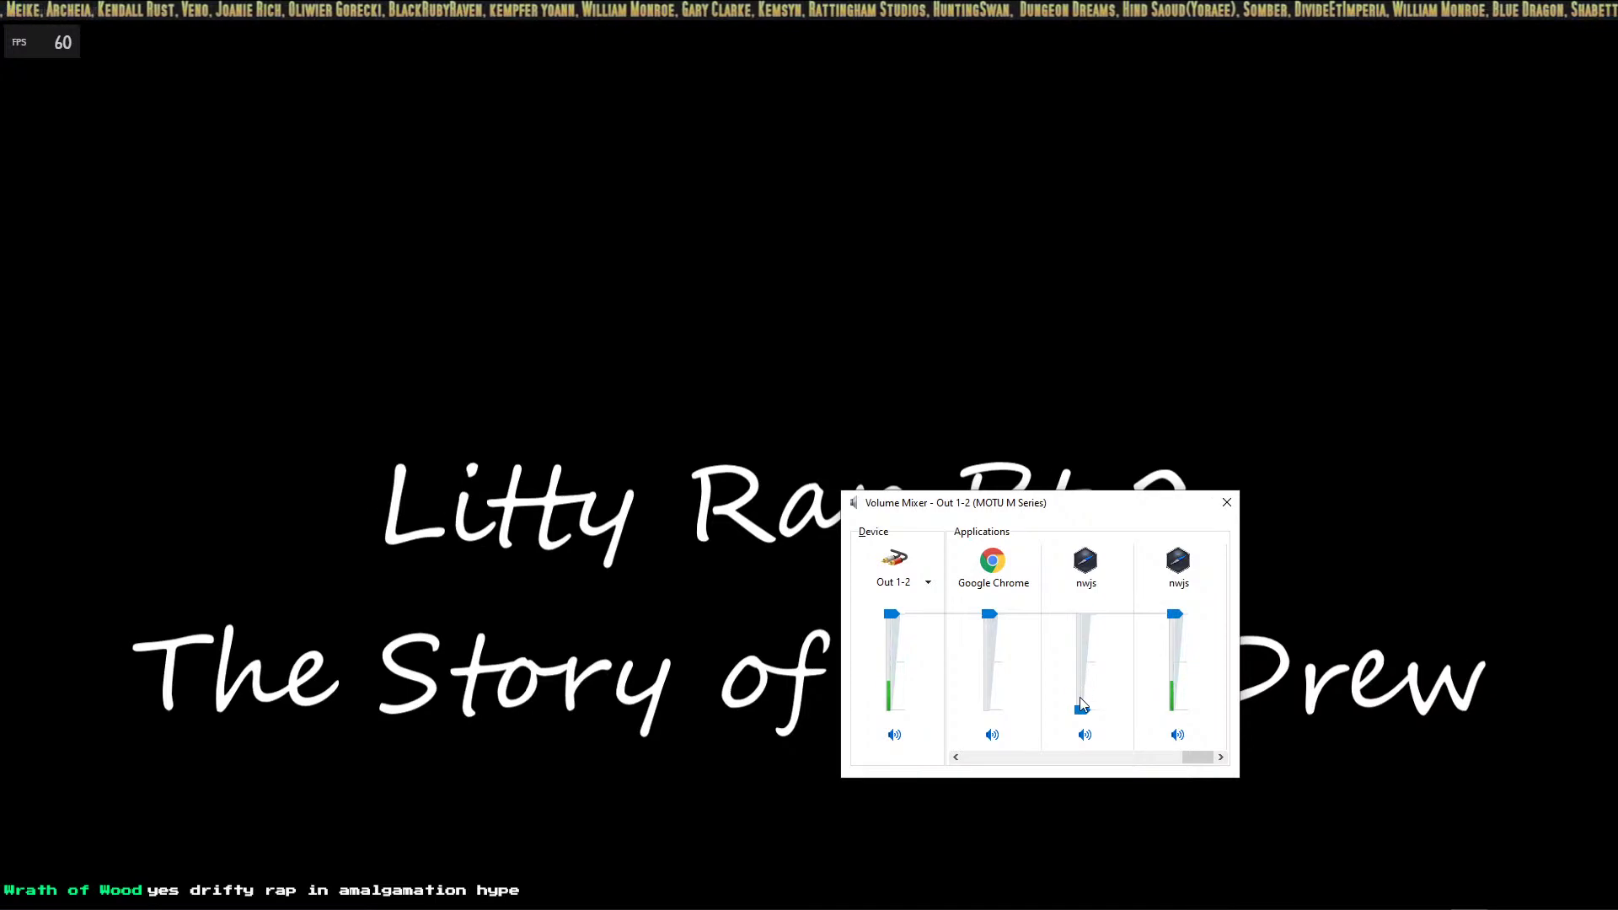
drag(1087, 704, 1088, 704)
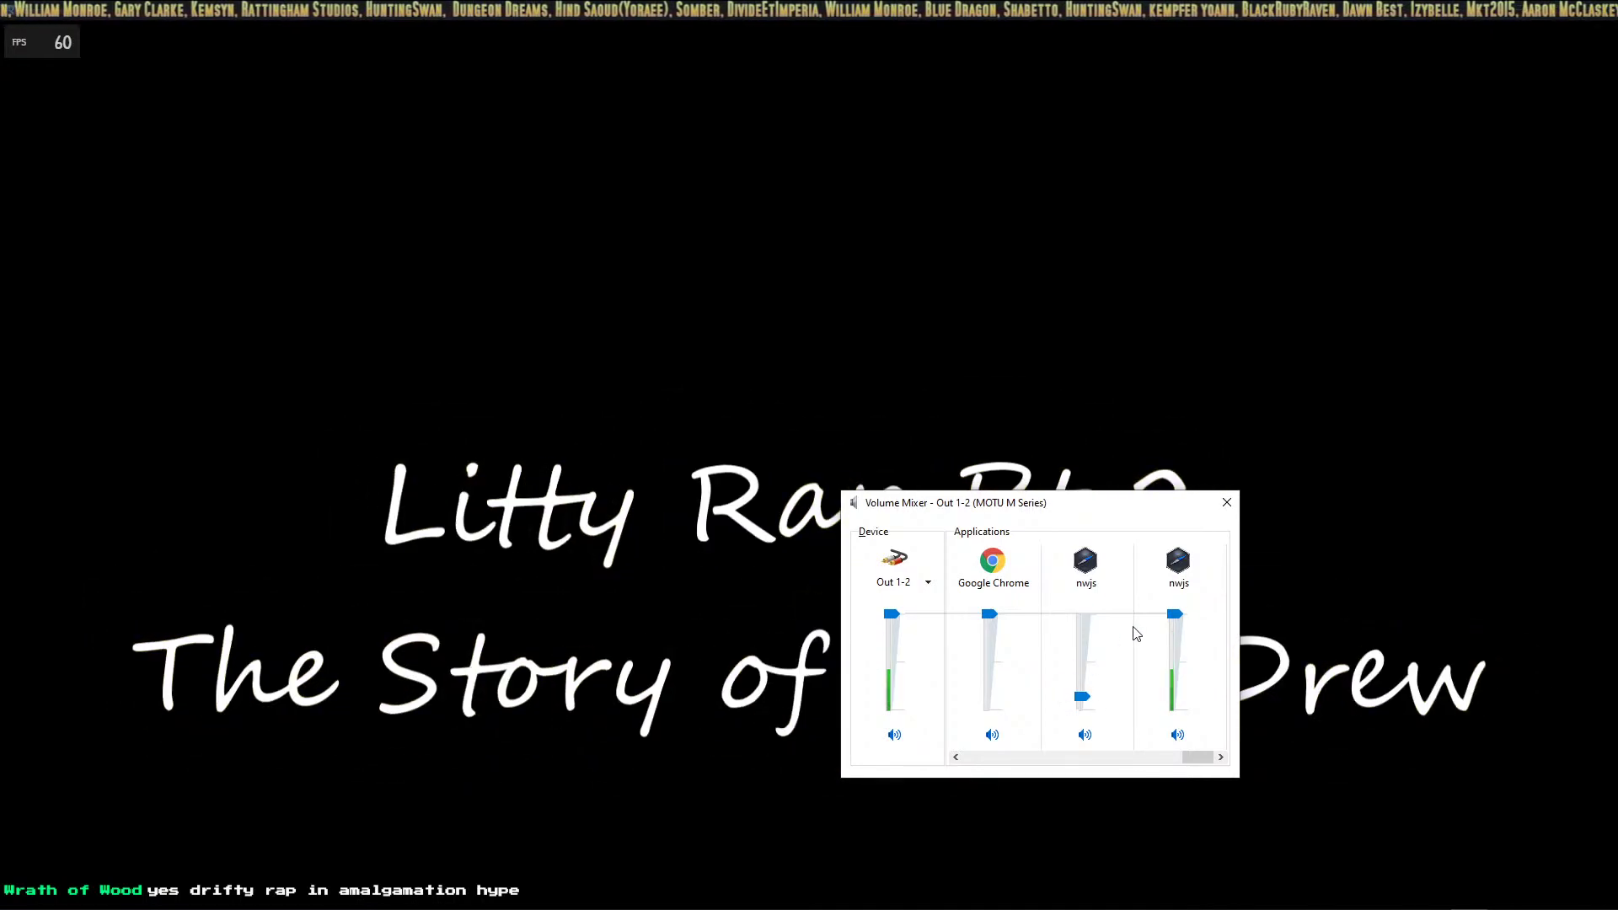
drag(1072, 515, 1278, 139)
click(1433, 128)
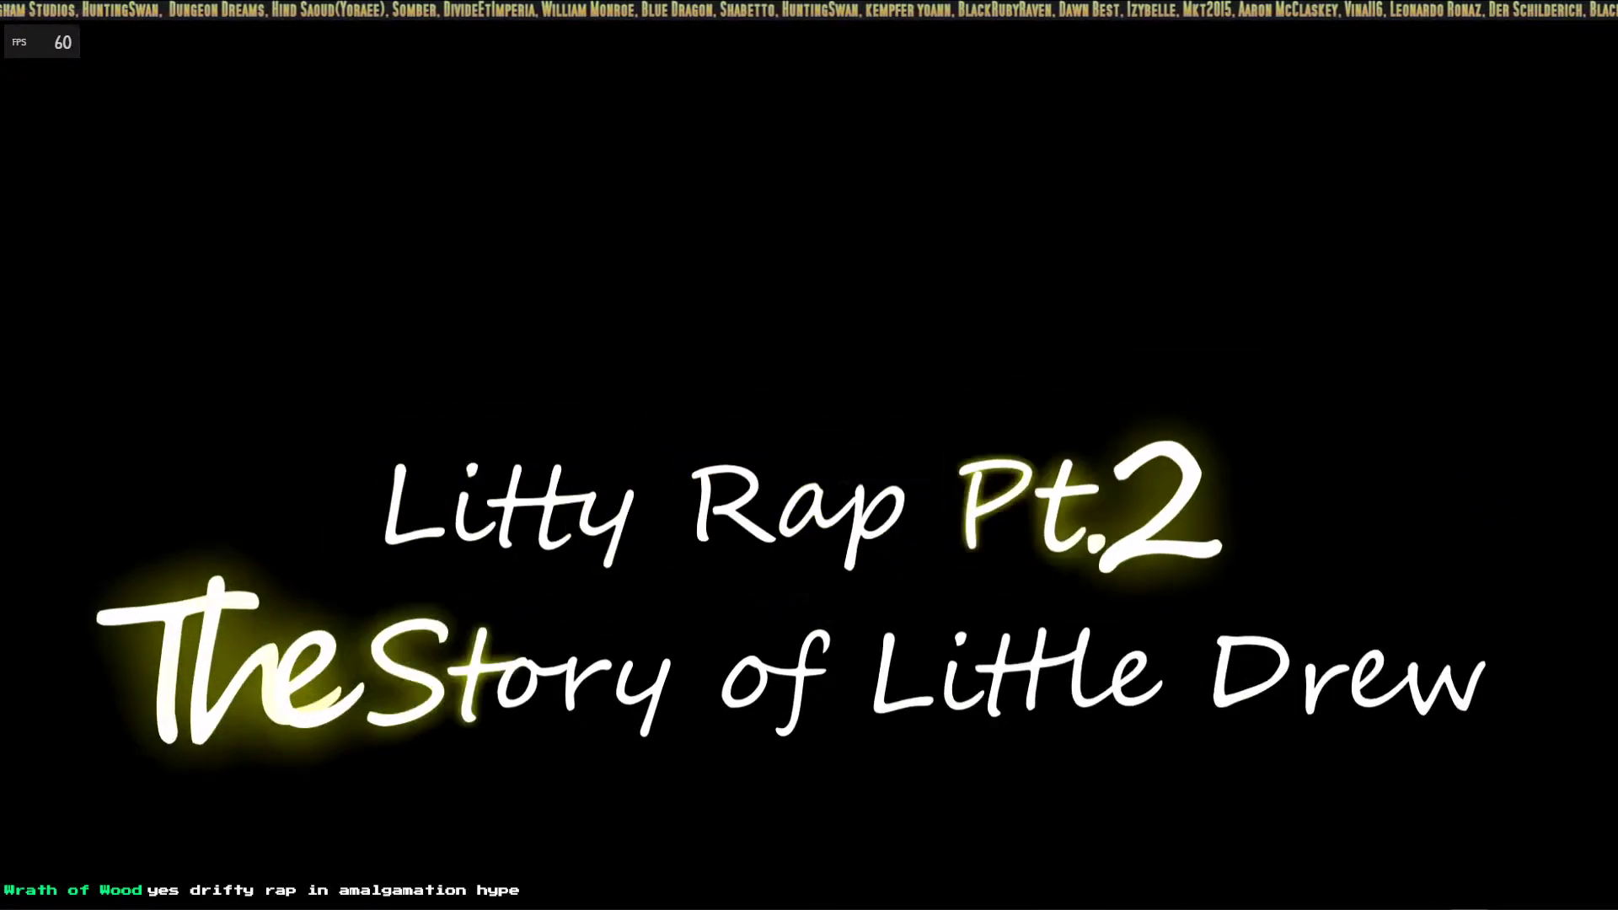
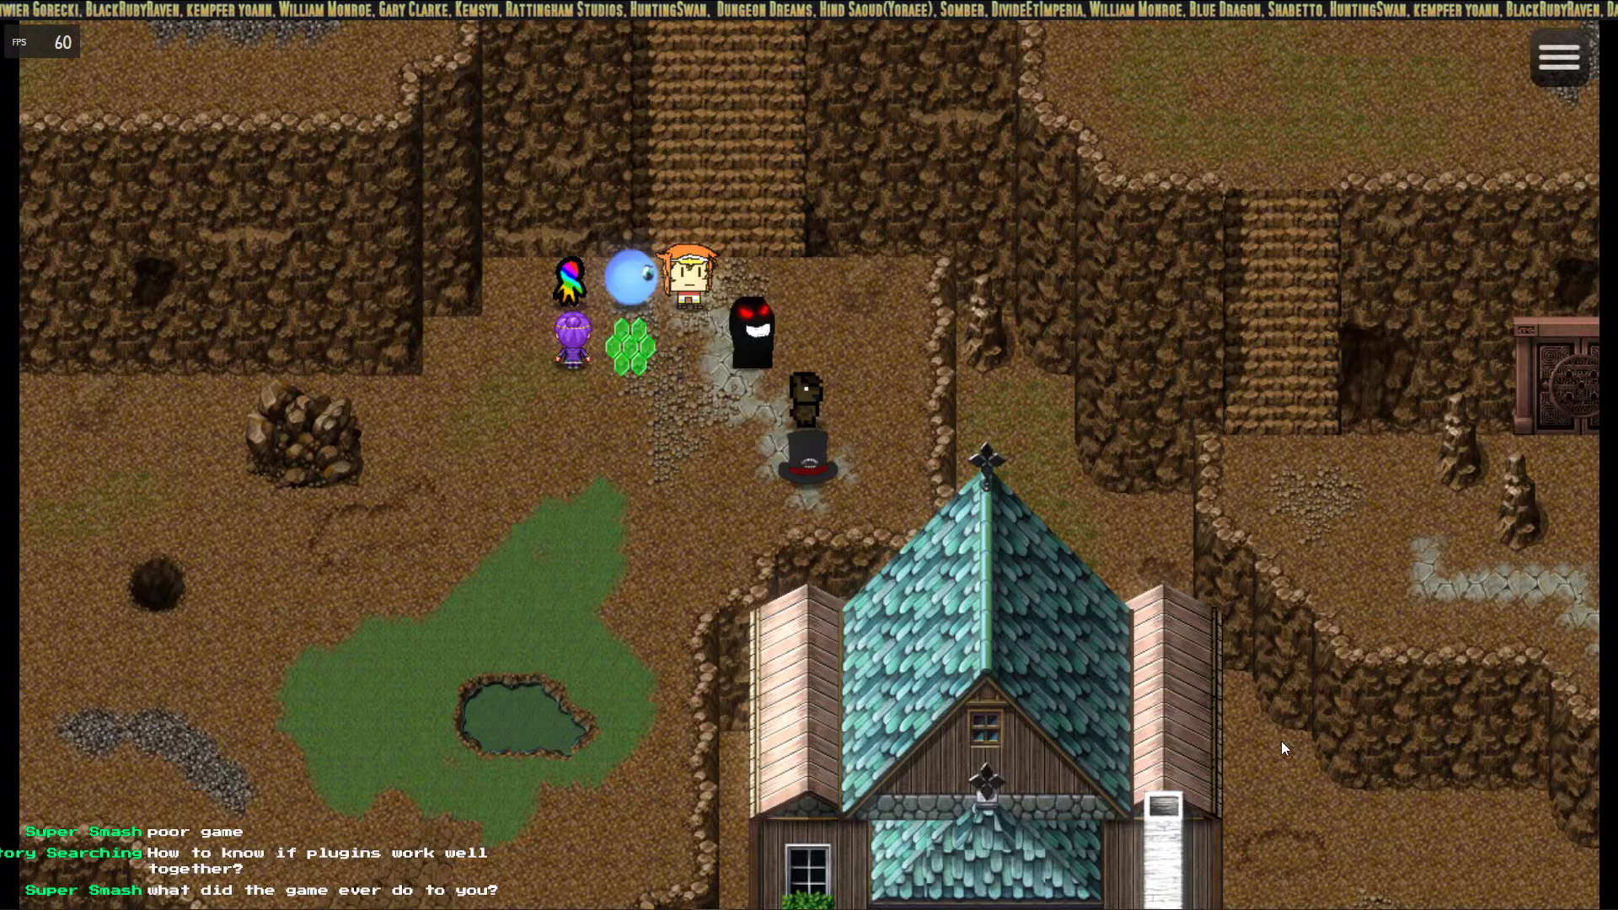
Walk the party up the stairs, around the cliff and down to the locked door beside the well, and interact with it
click(781, 163)
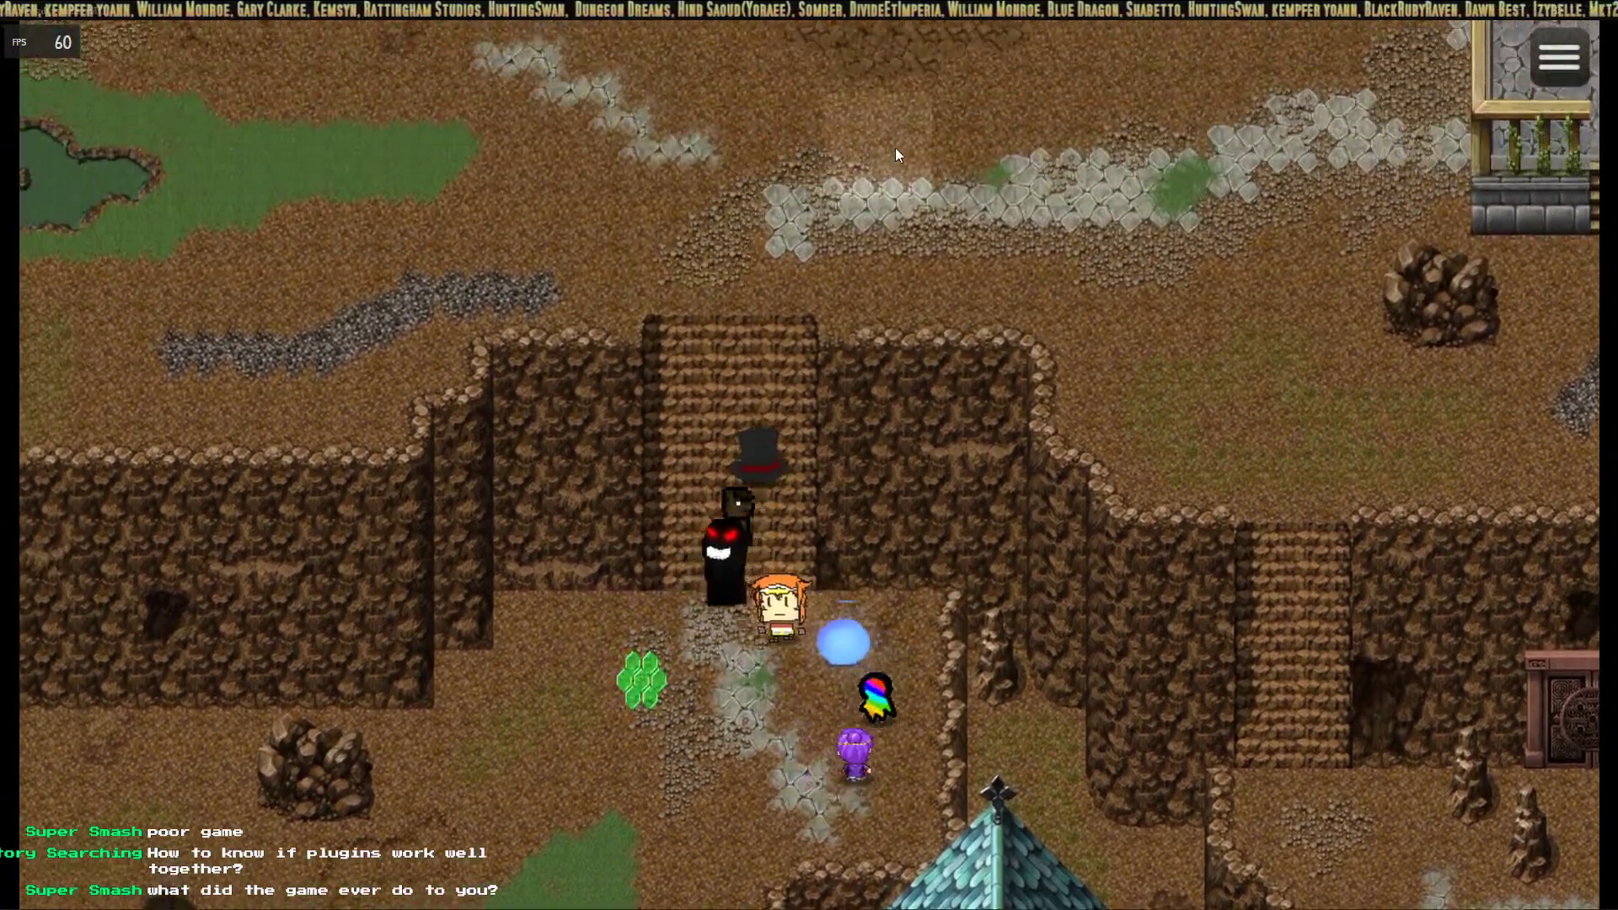
click(1003, 184)
click(1167, 704)
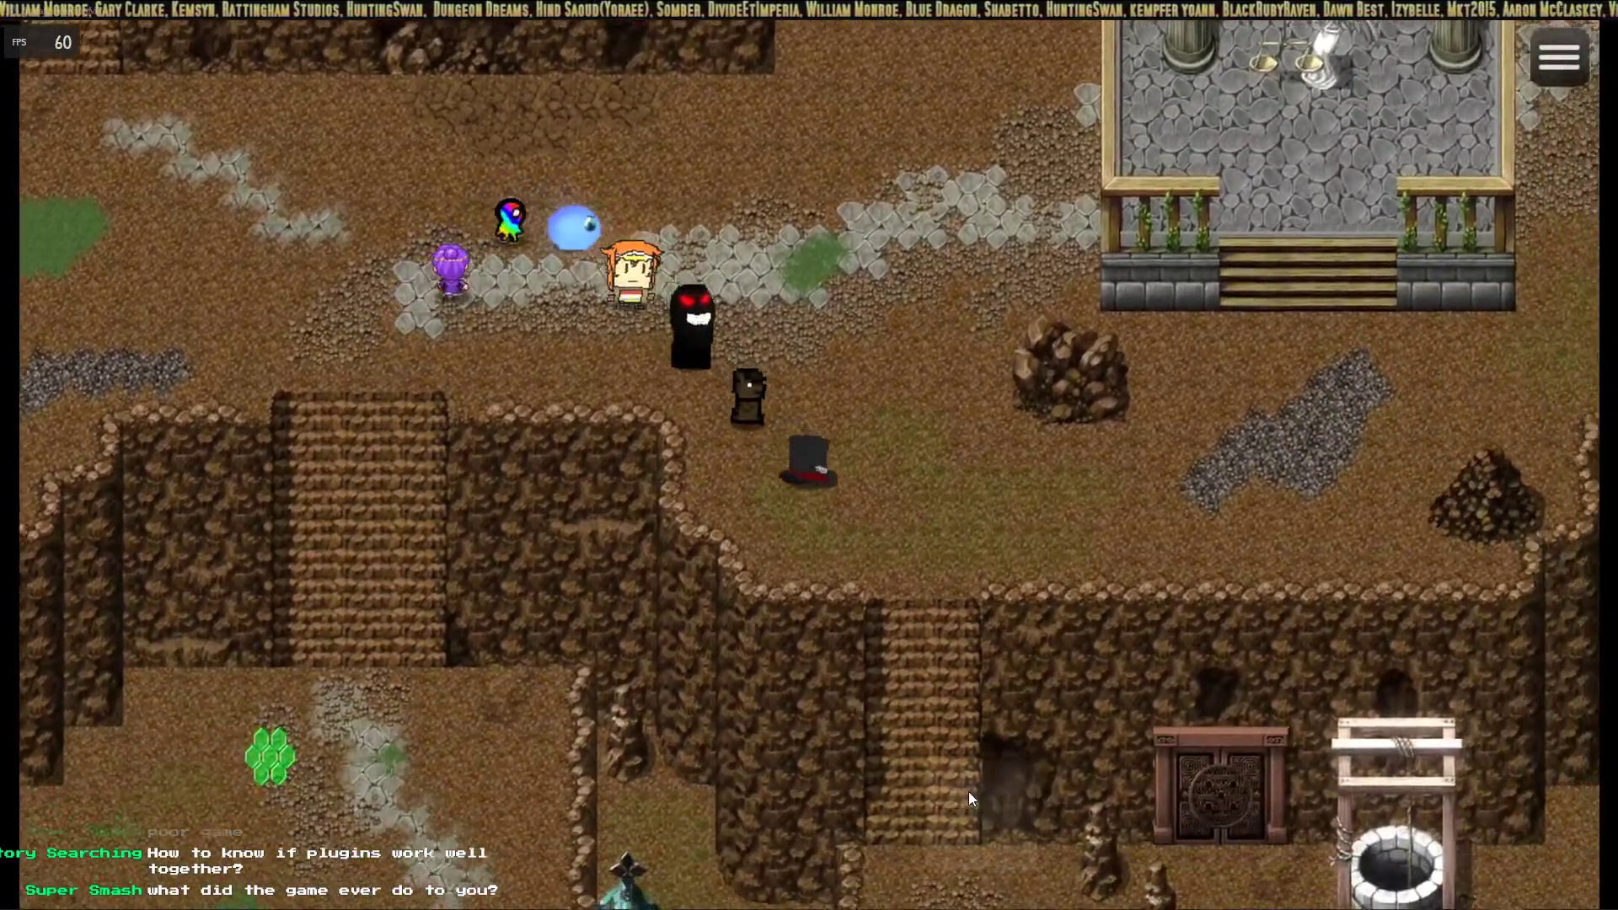
click(859, 805)
click(1134, 552)
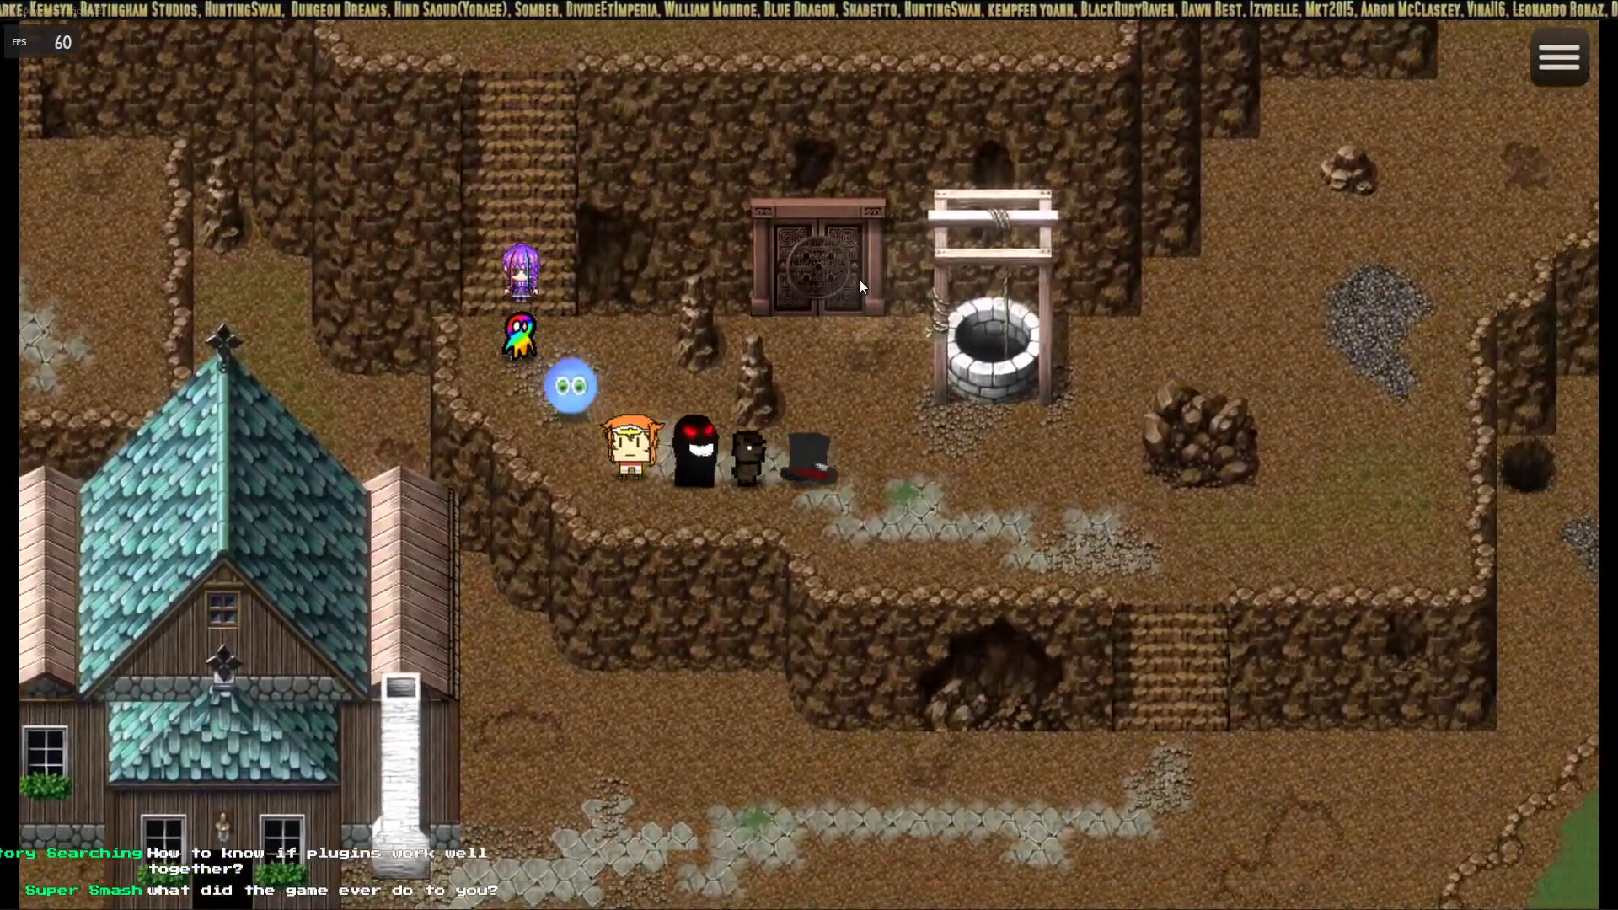
click(858, 280)
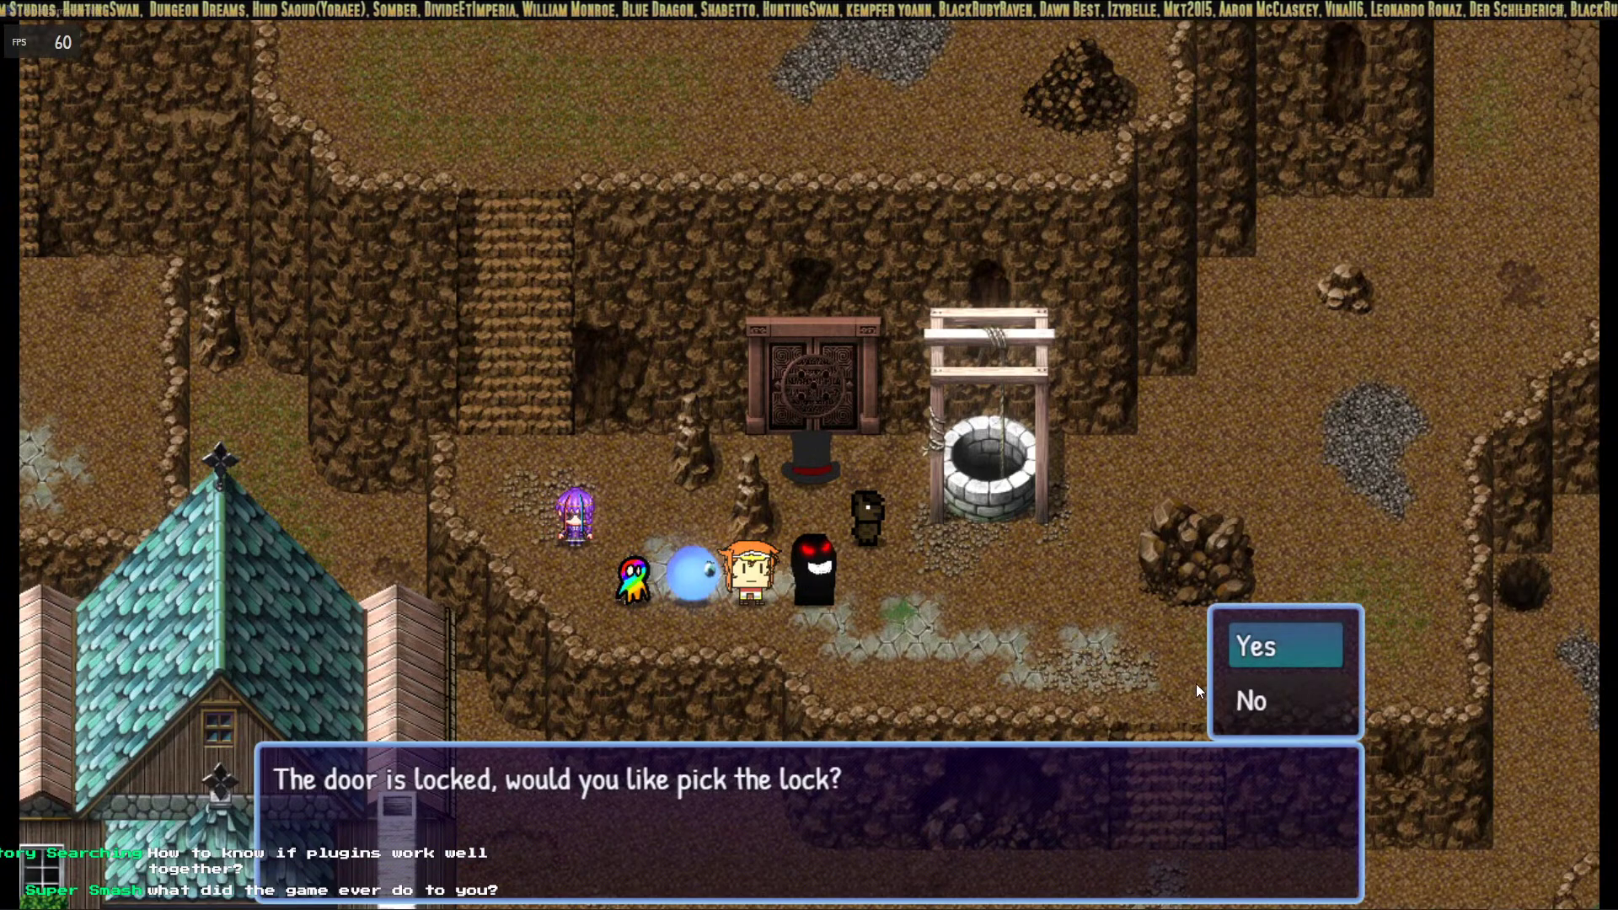
Test the lockpick event by answering Yes until the door opens, go through it, and close the playtest
click(1260, 630)
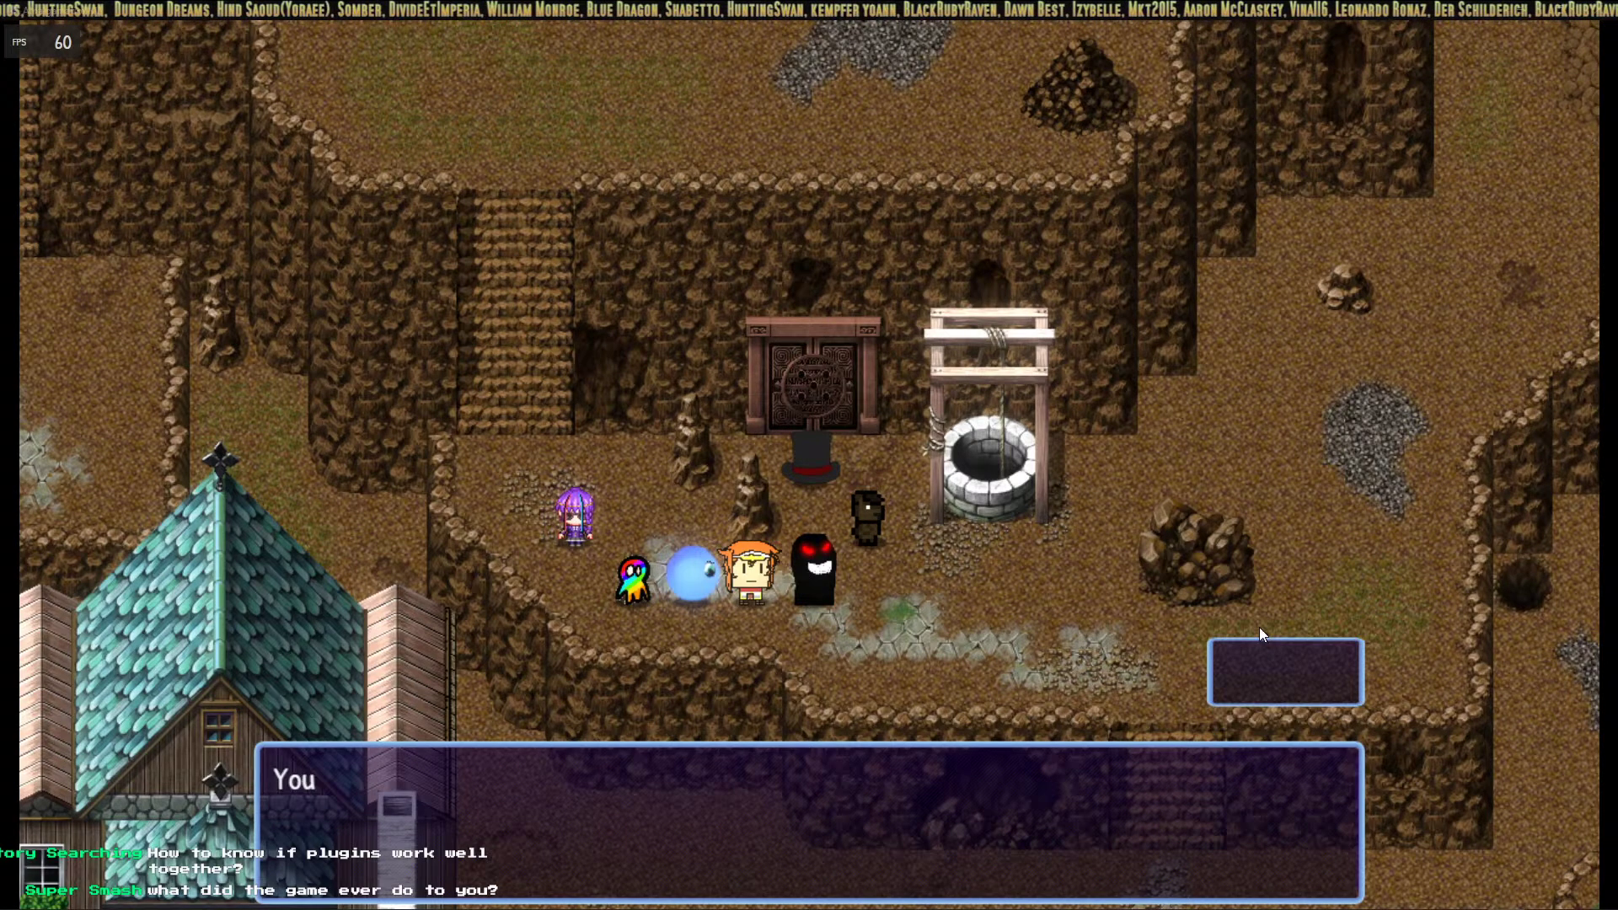
click(1306, 447)
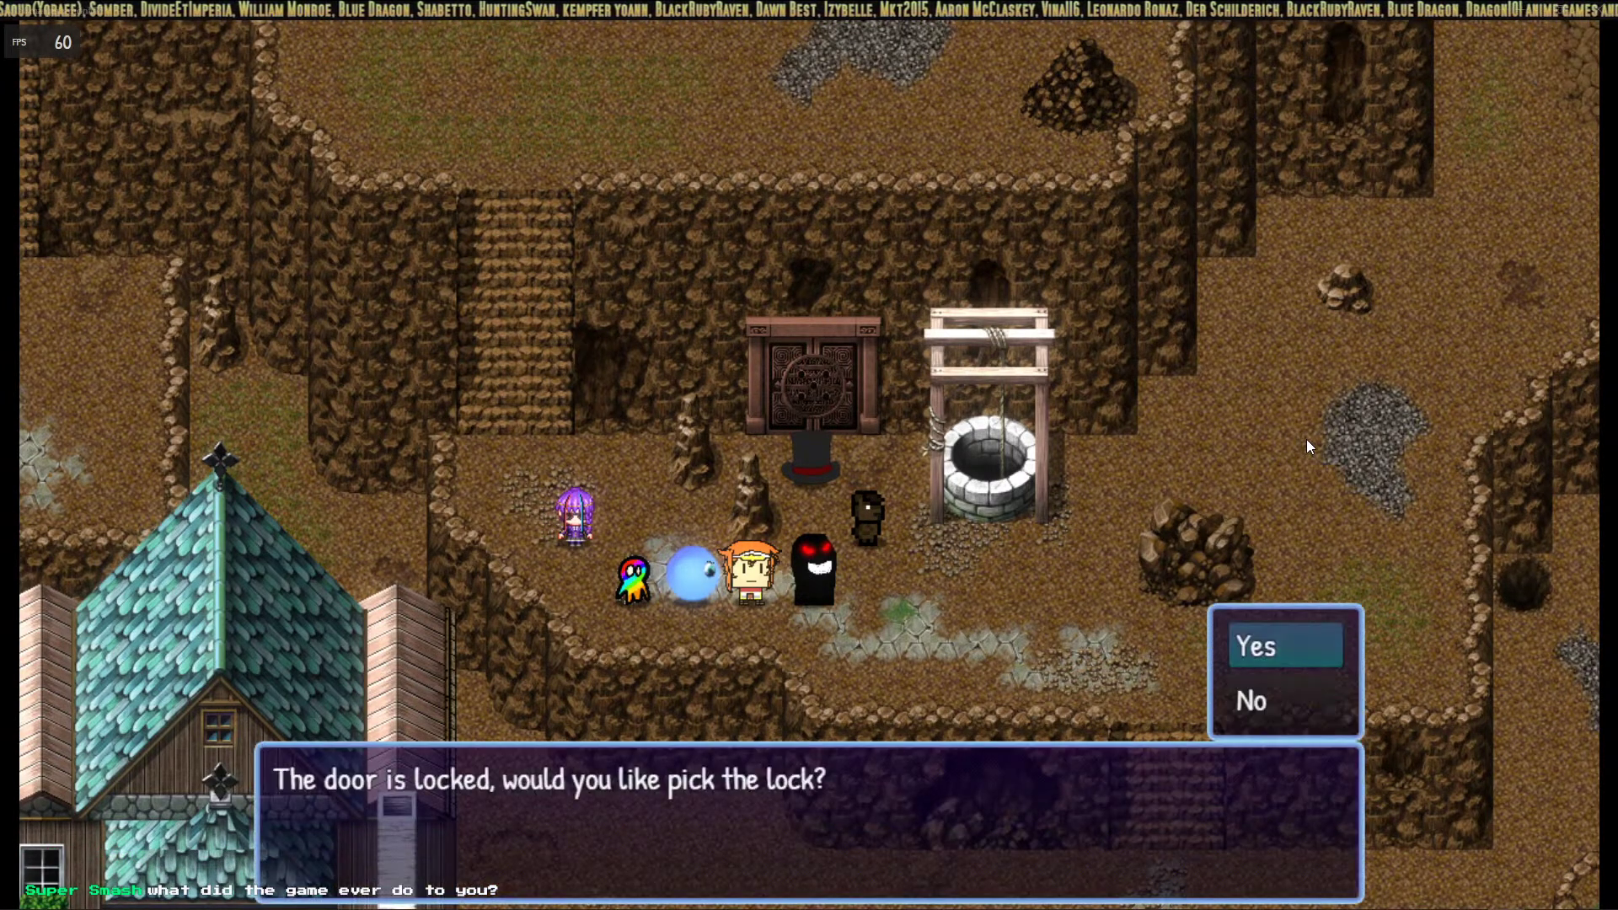
key(Return)
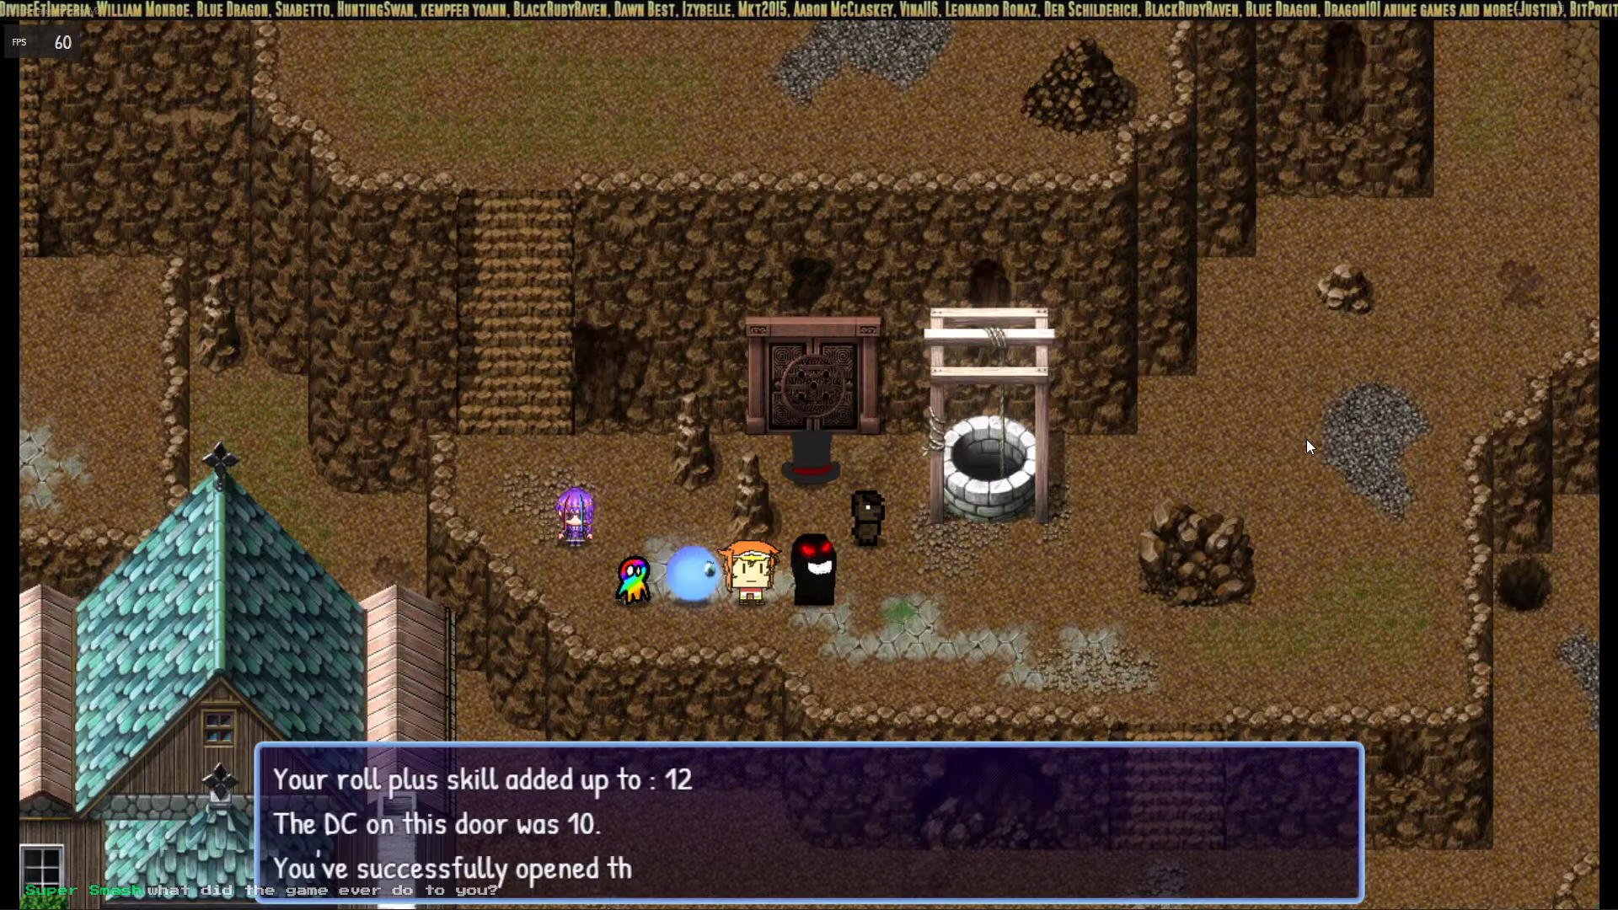
click(1307, 440)
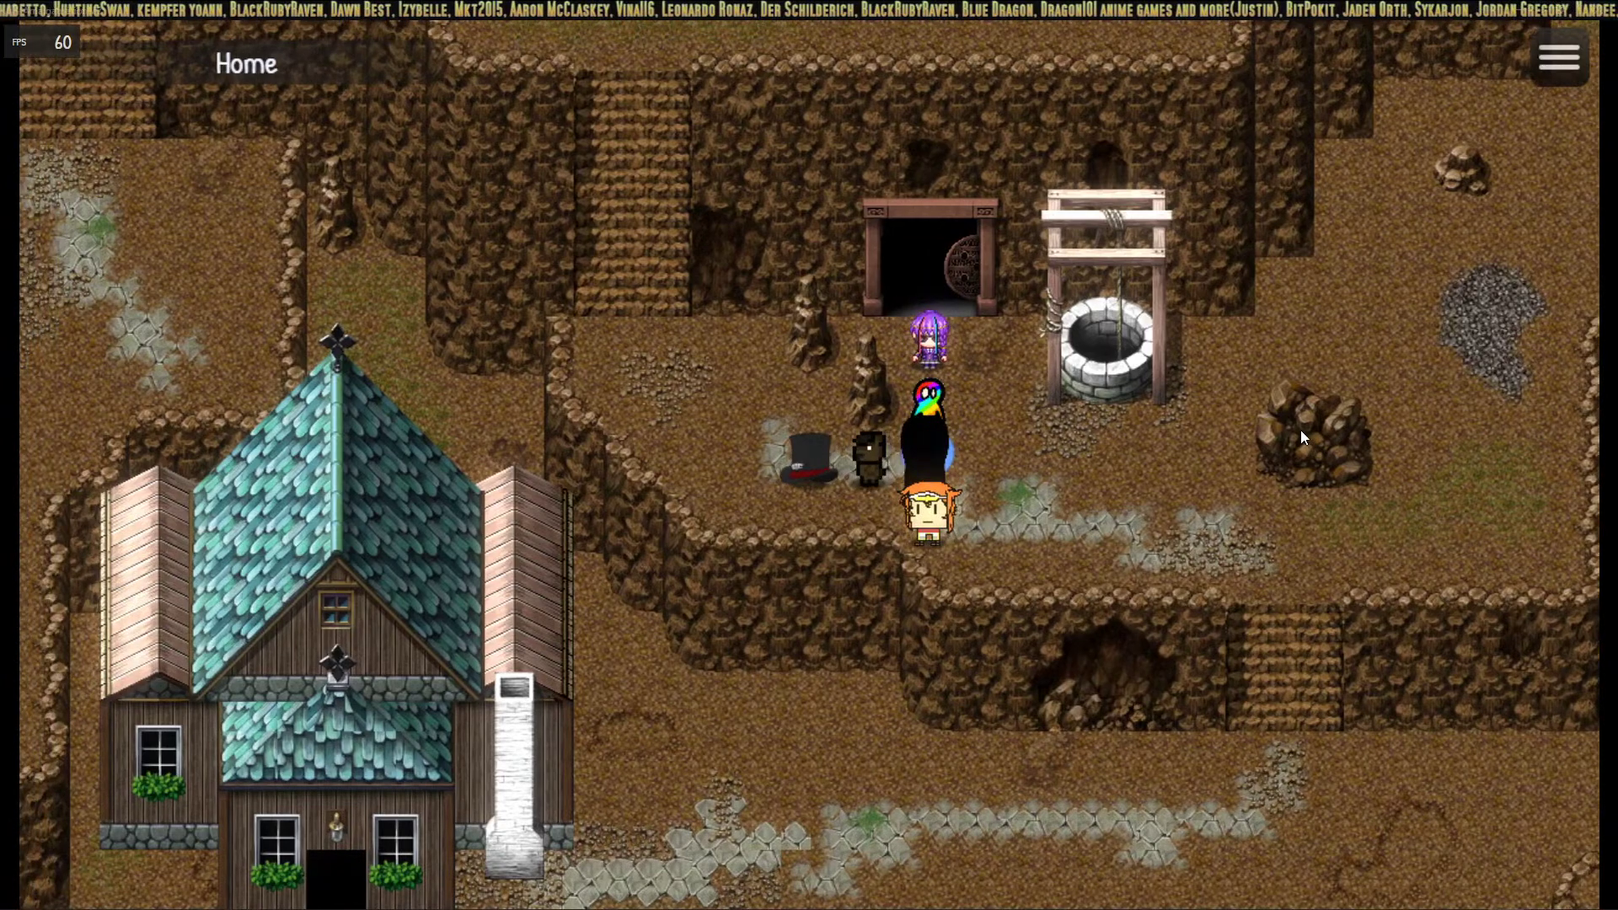
click(1599, 17)
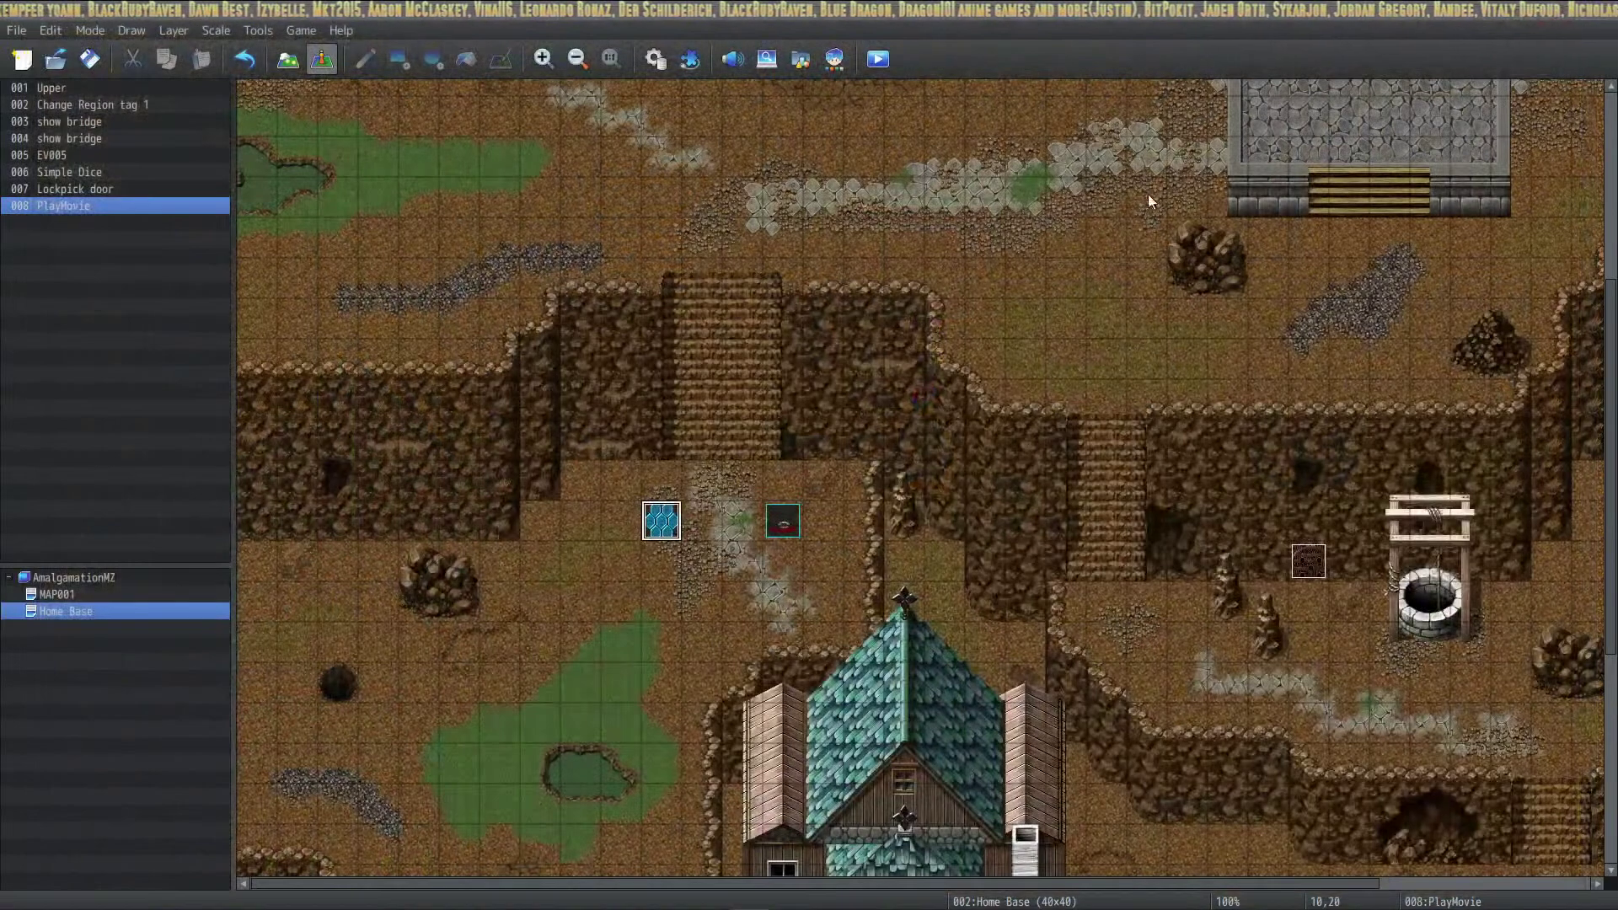
Reopen the PlayMovie event and review its Fadeout BGM, Play Movie and Replay BGM commands
double_click(672, 526)
click(892, 315)
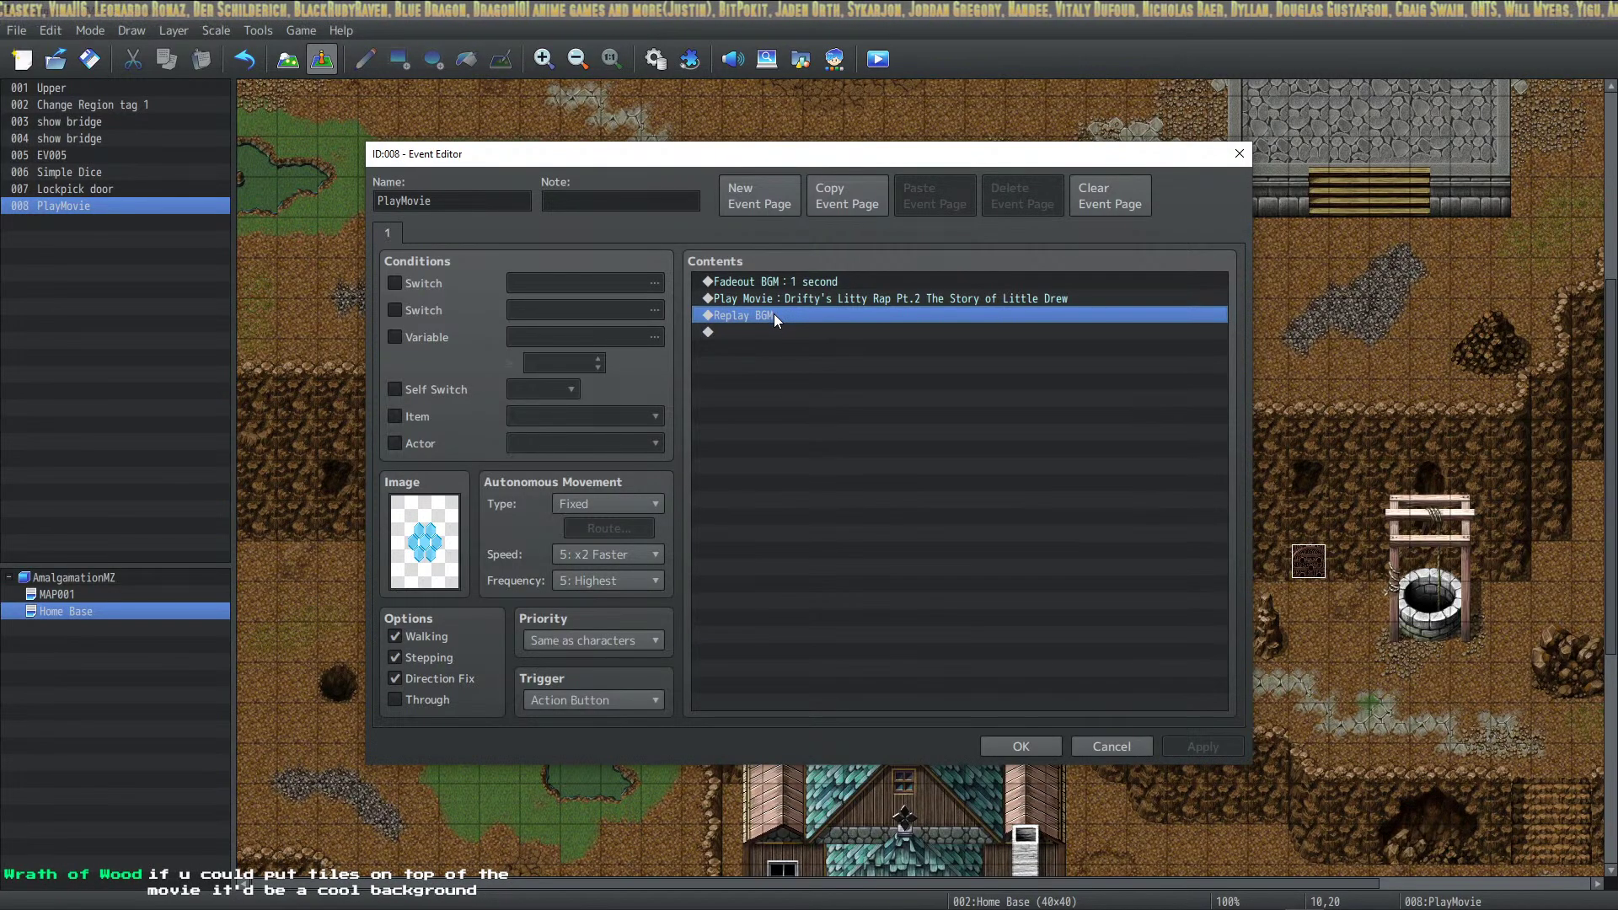
click(841, 294)
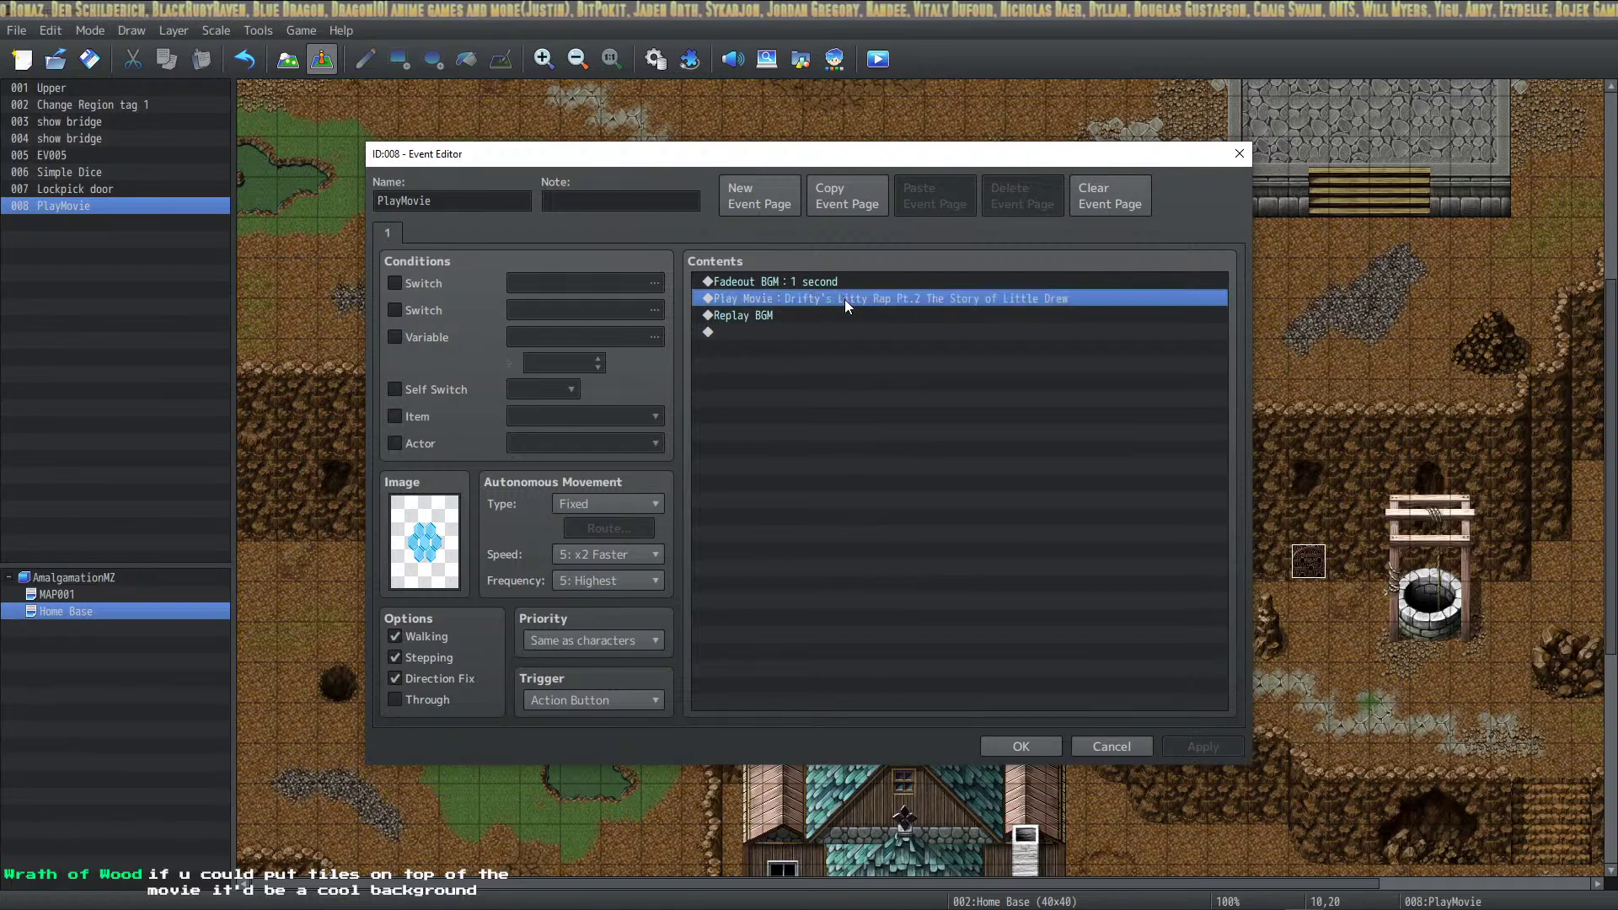
click(816, 315)
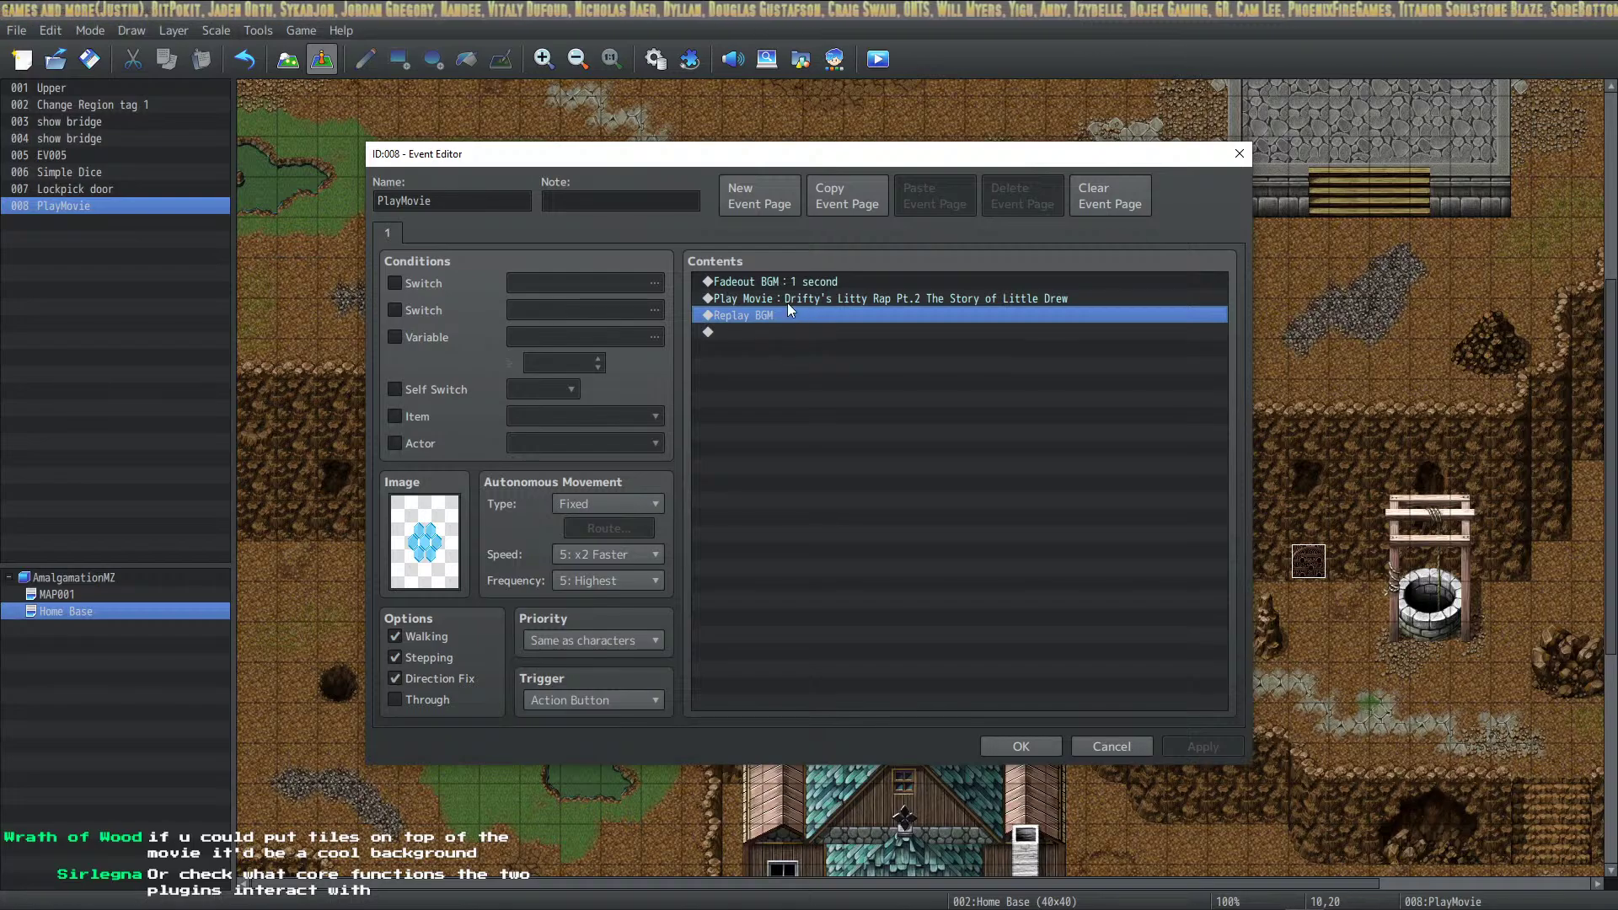
click(788, 302)
click(789, 285)
click(779, 296)
click(756, 314)
right_click(755, 315)
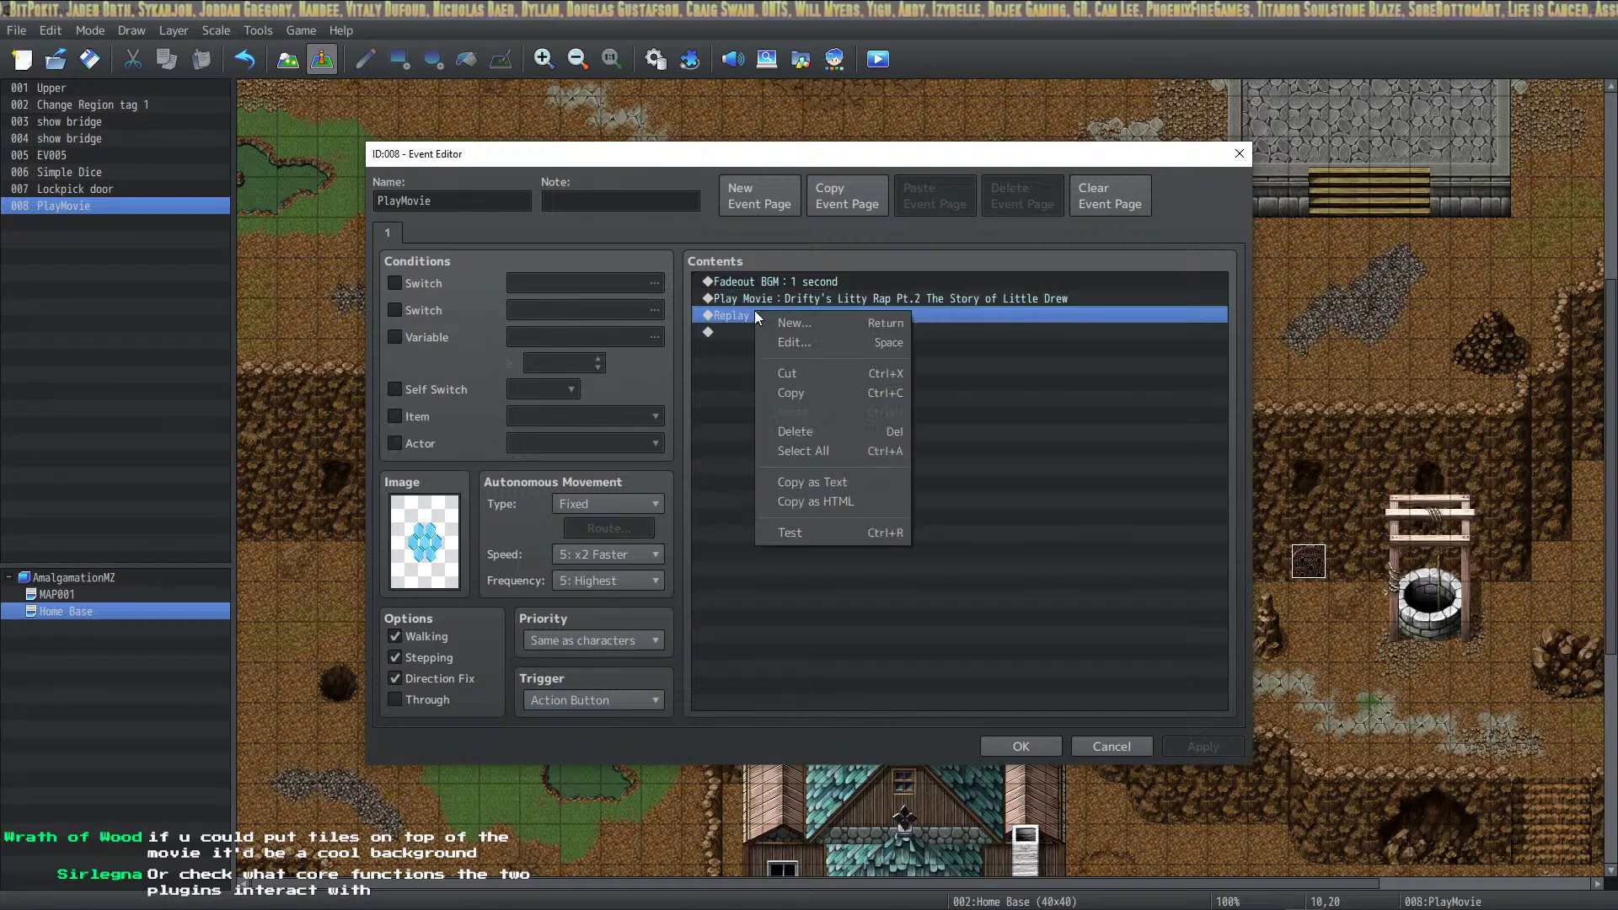
click(723, 329)
double_click(751, 334)
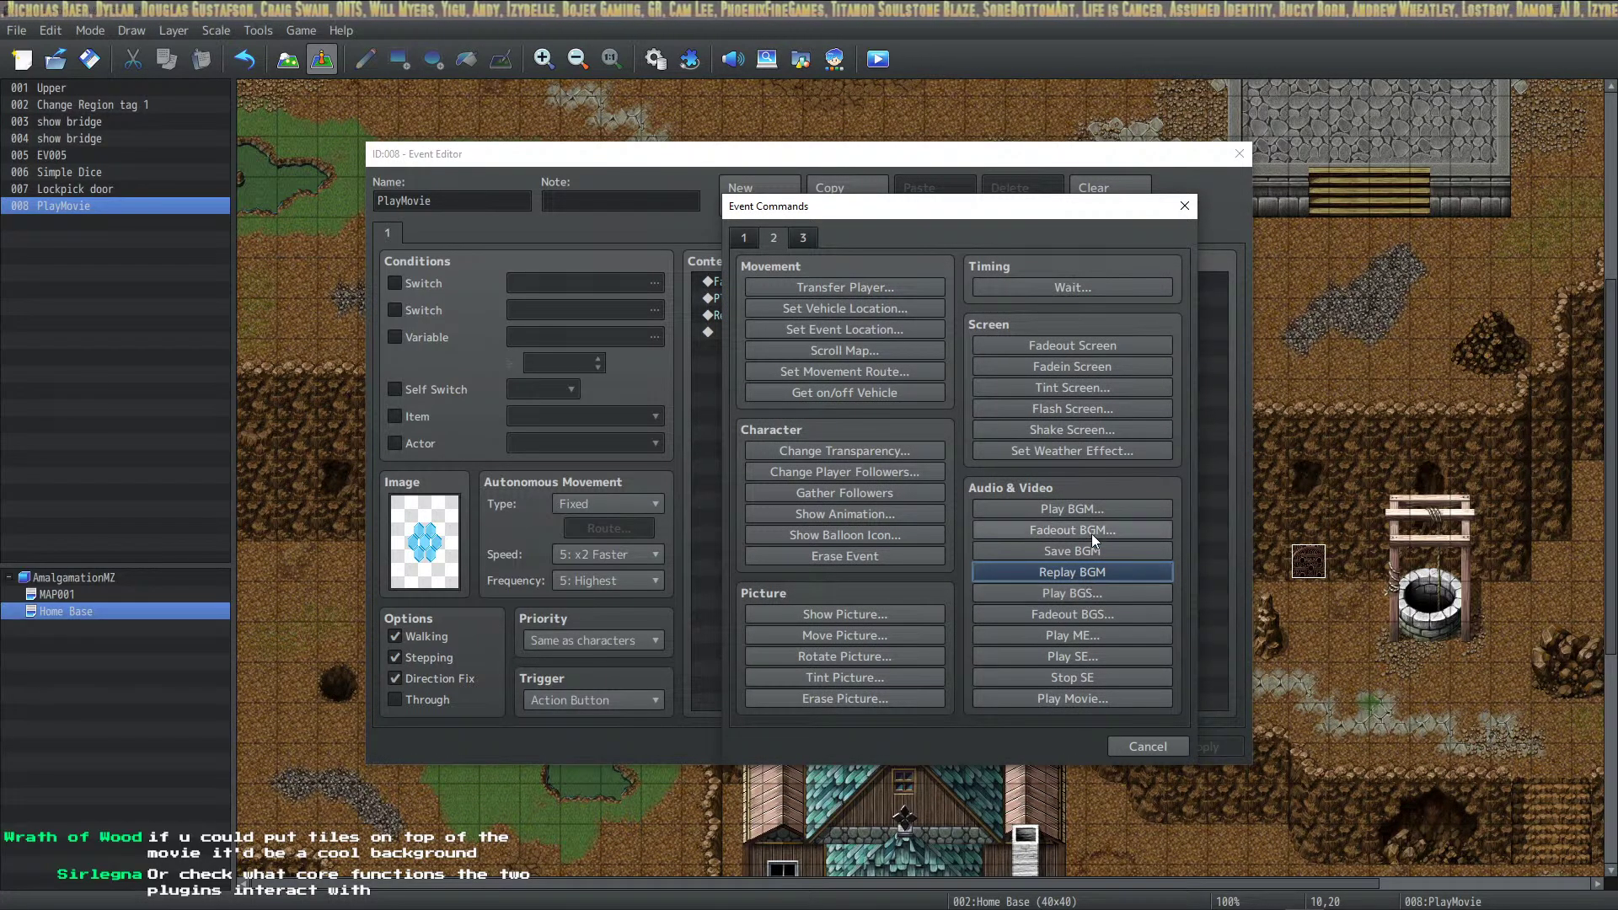
click(1106, 509)
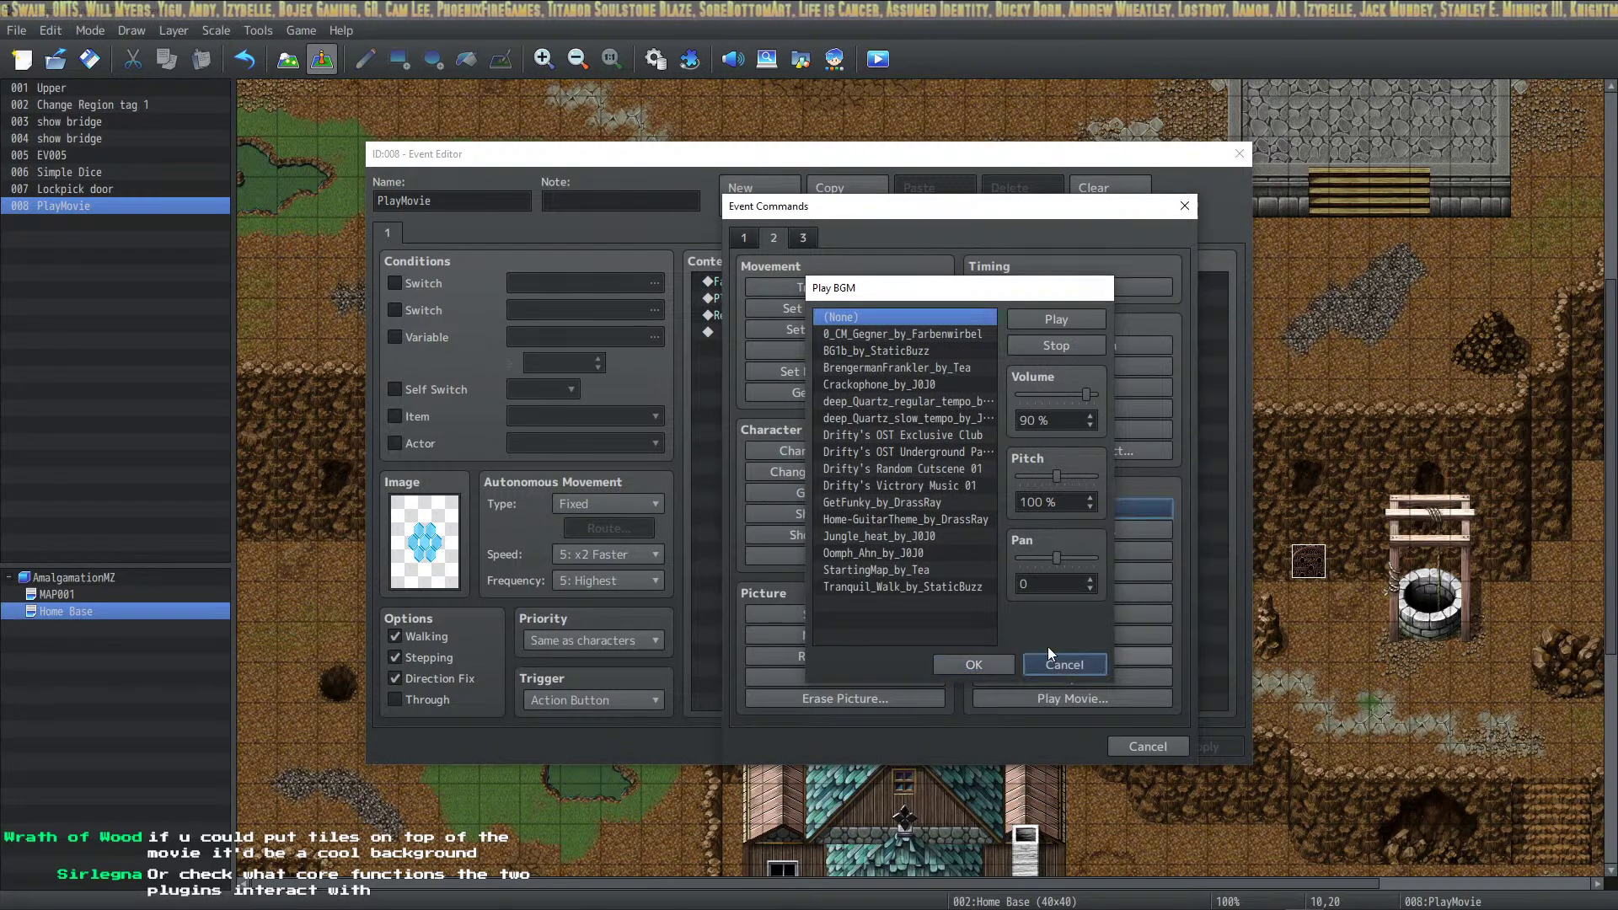
click(1062, 665)
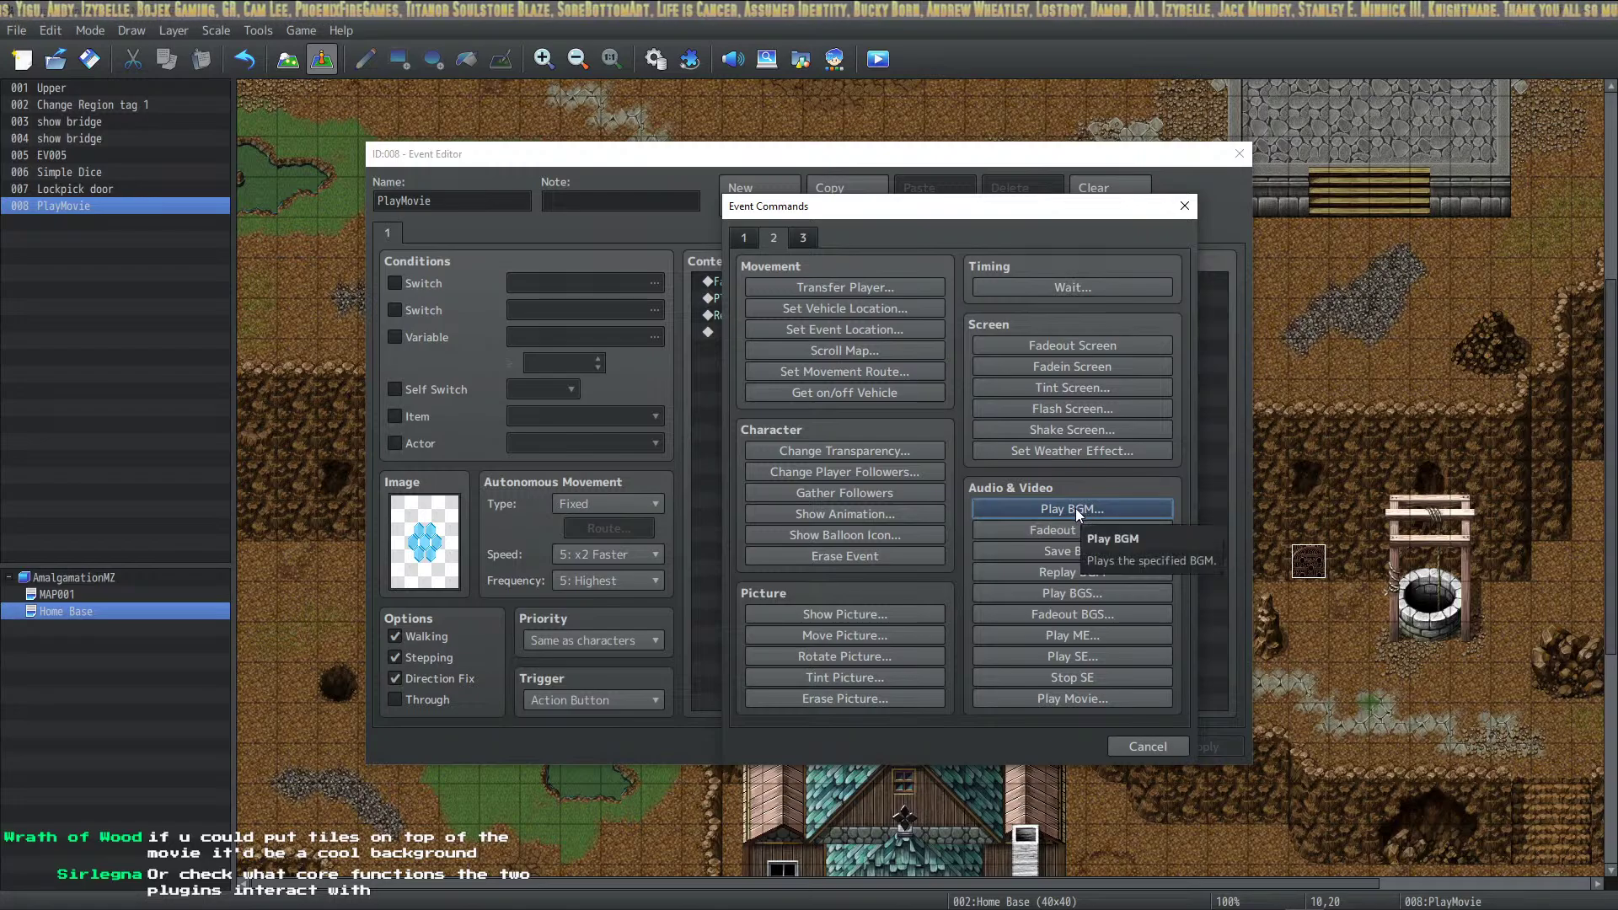
click(1143, 747)
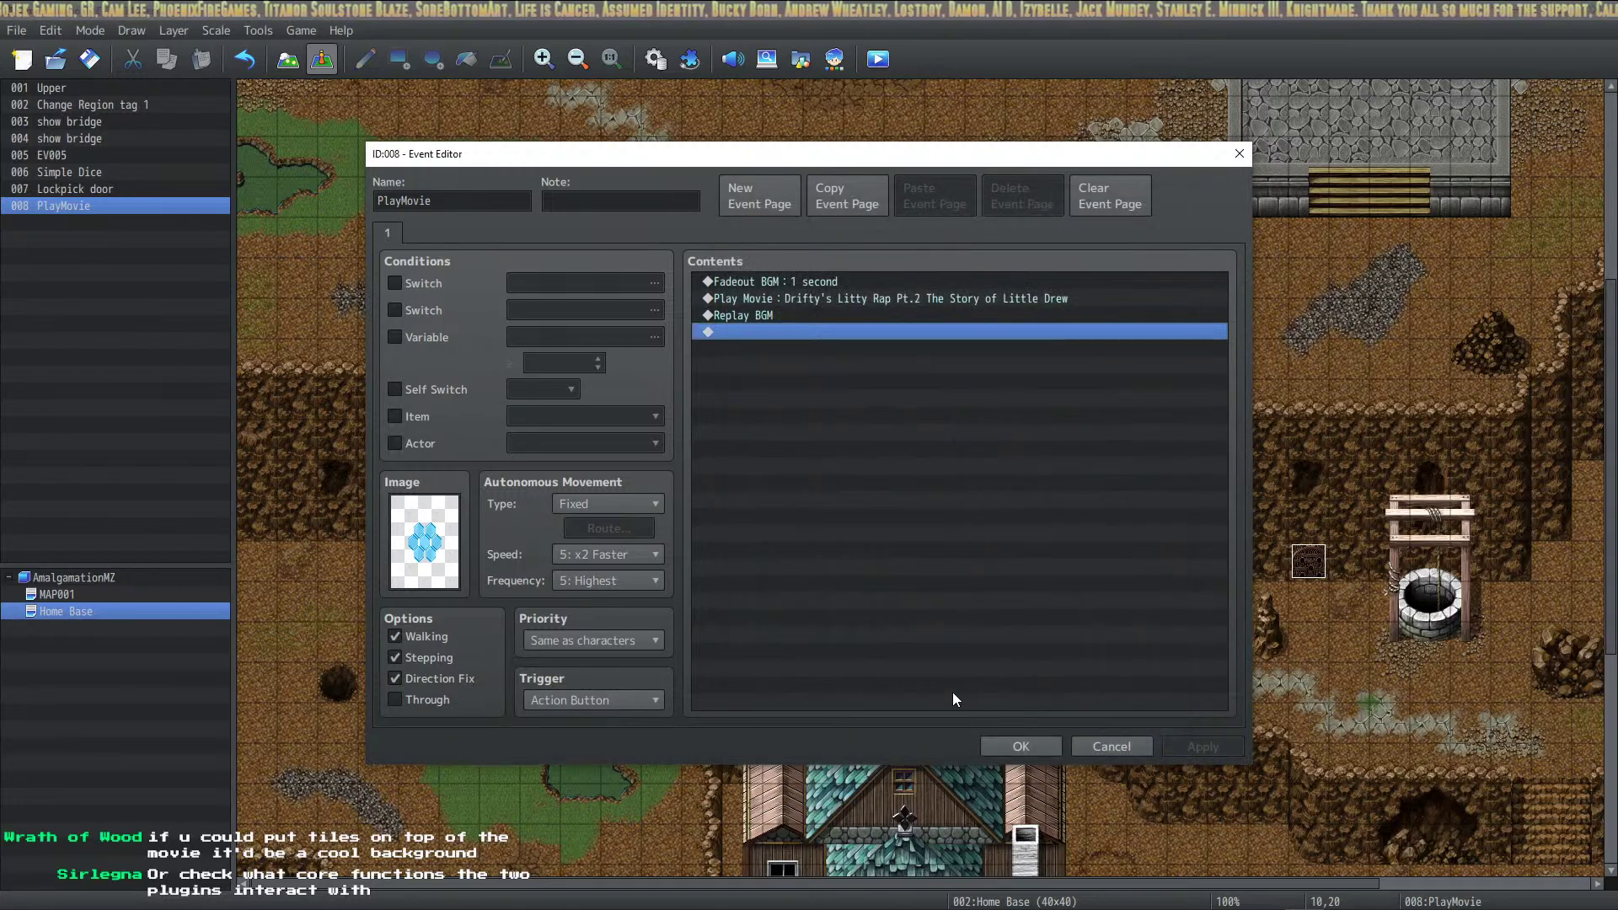
Delete the Replay BGM command from the PlayMovie event
click(797, 312)
key(Delete)
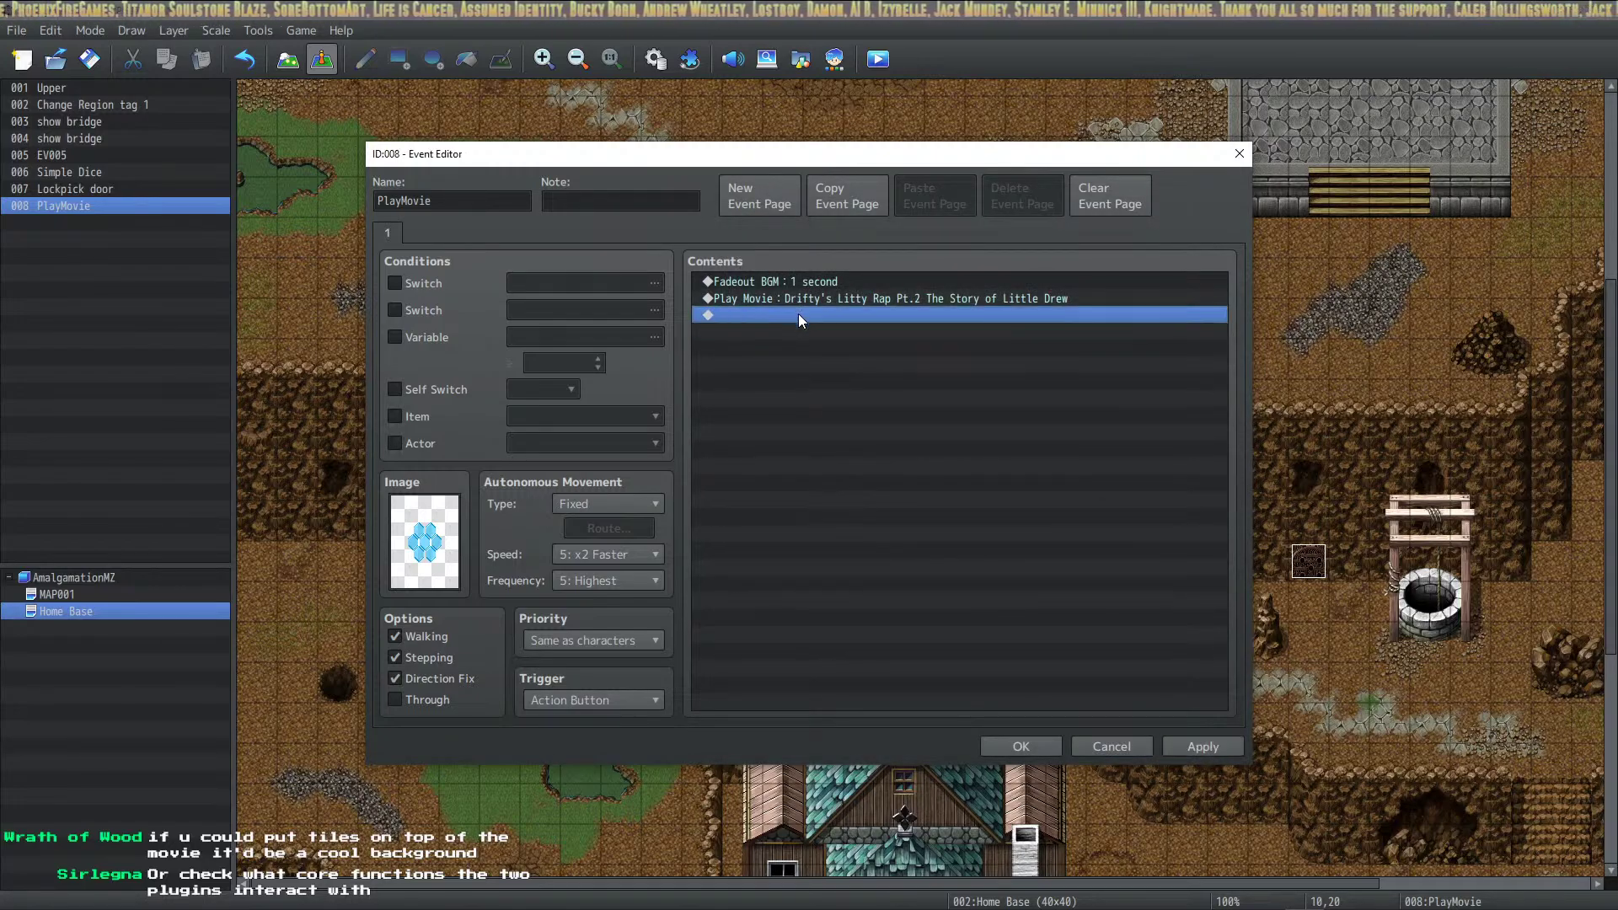
Confirm the PlayMovie event's changes and reposition the event to tile 1,6 on the Home Base map
click(1021, 748)
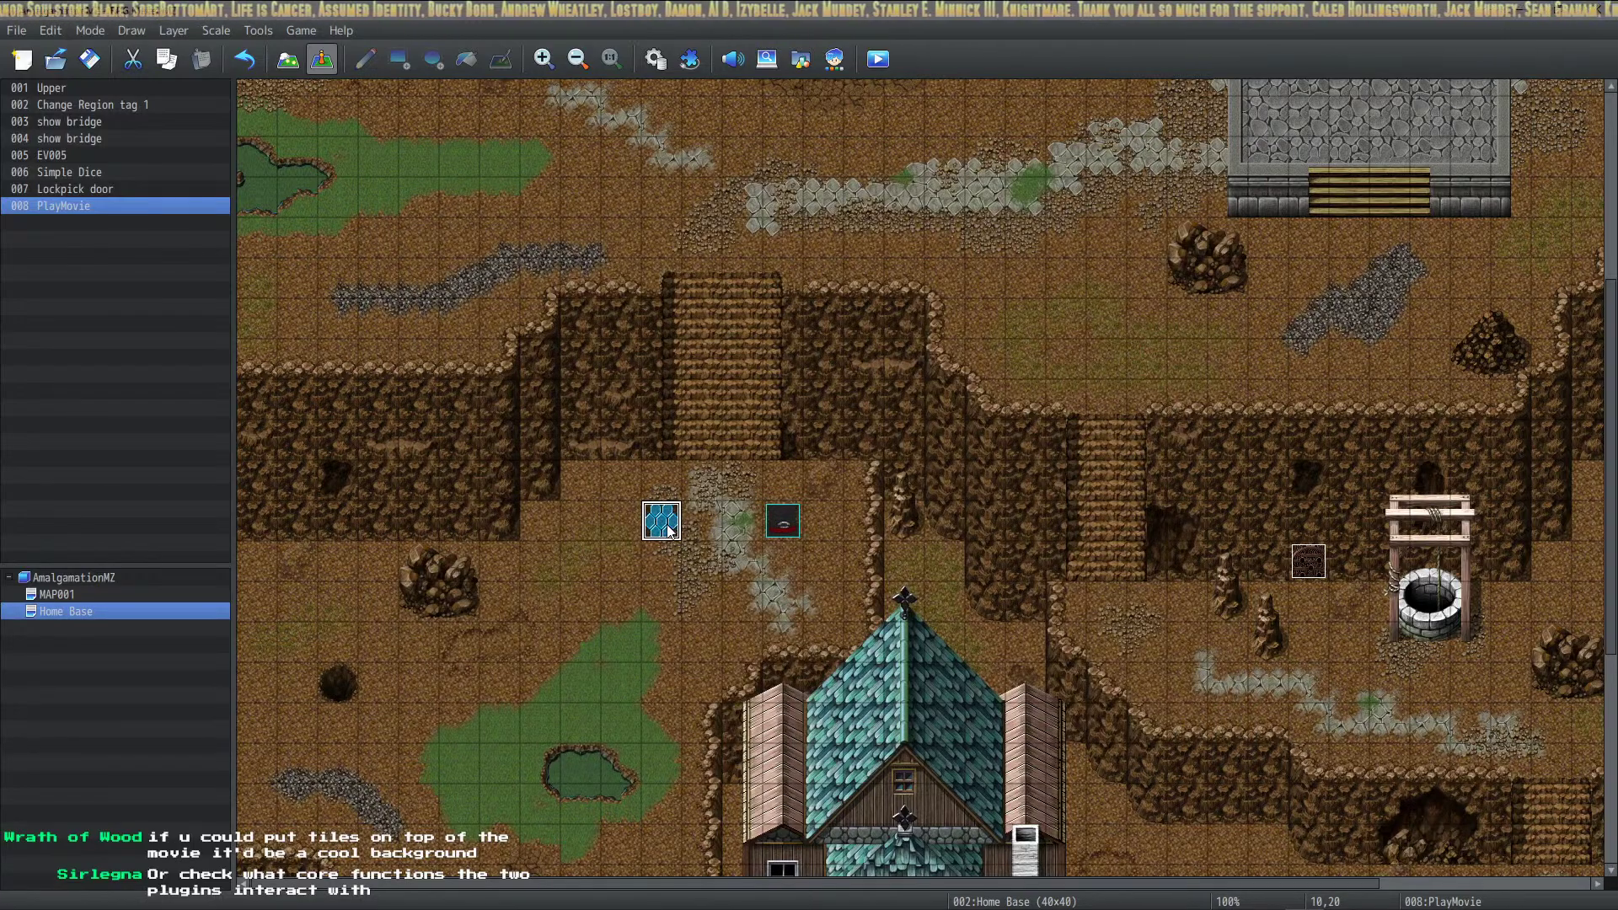
key(ctrl+x)
key(ctrl+v)
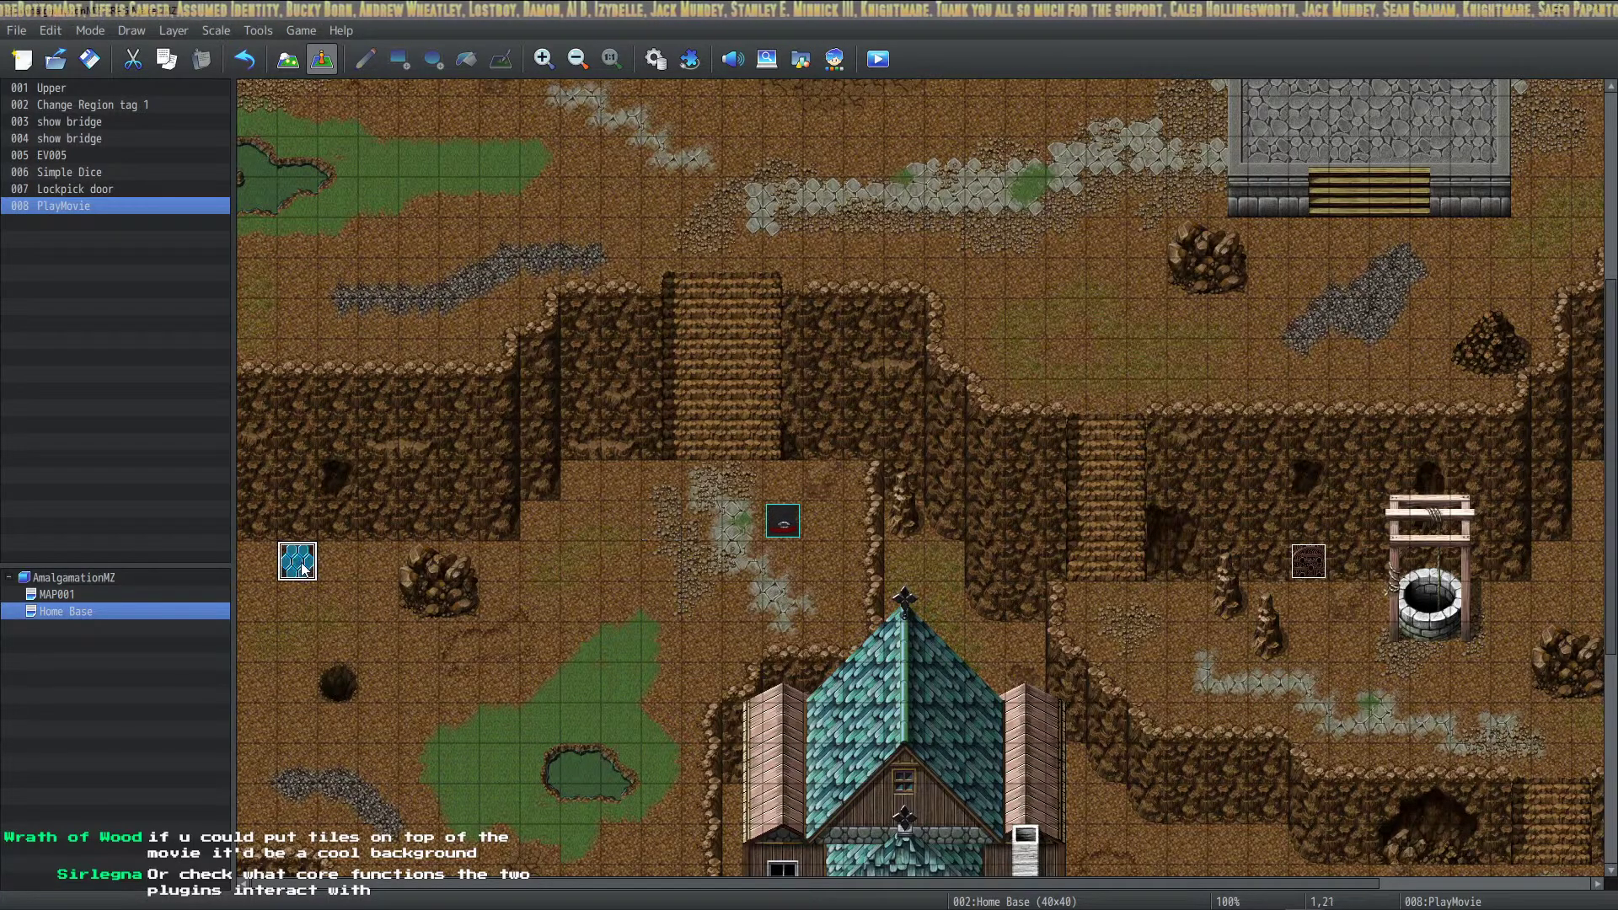
drag(296, 562, 500, 198)
scroll(551, 314, up, 2)
scroll(549, 315, up, 8)
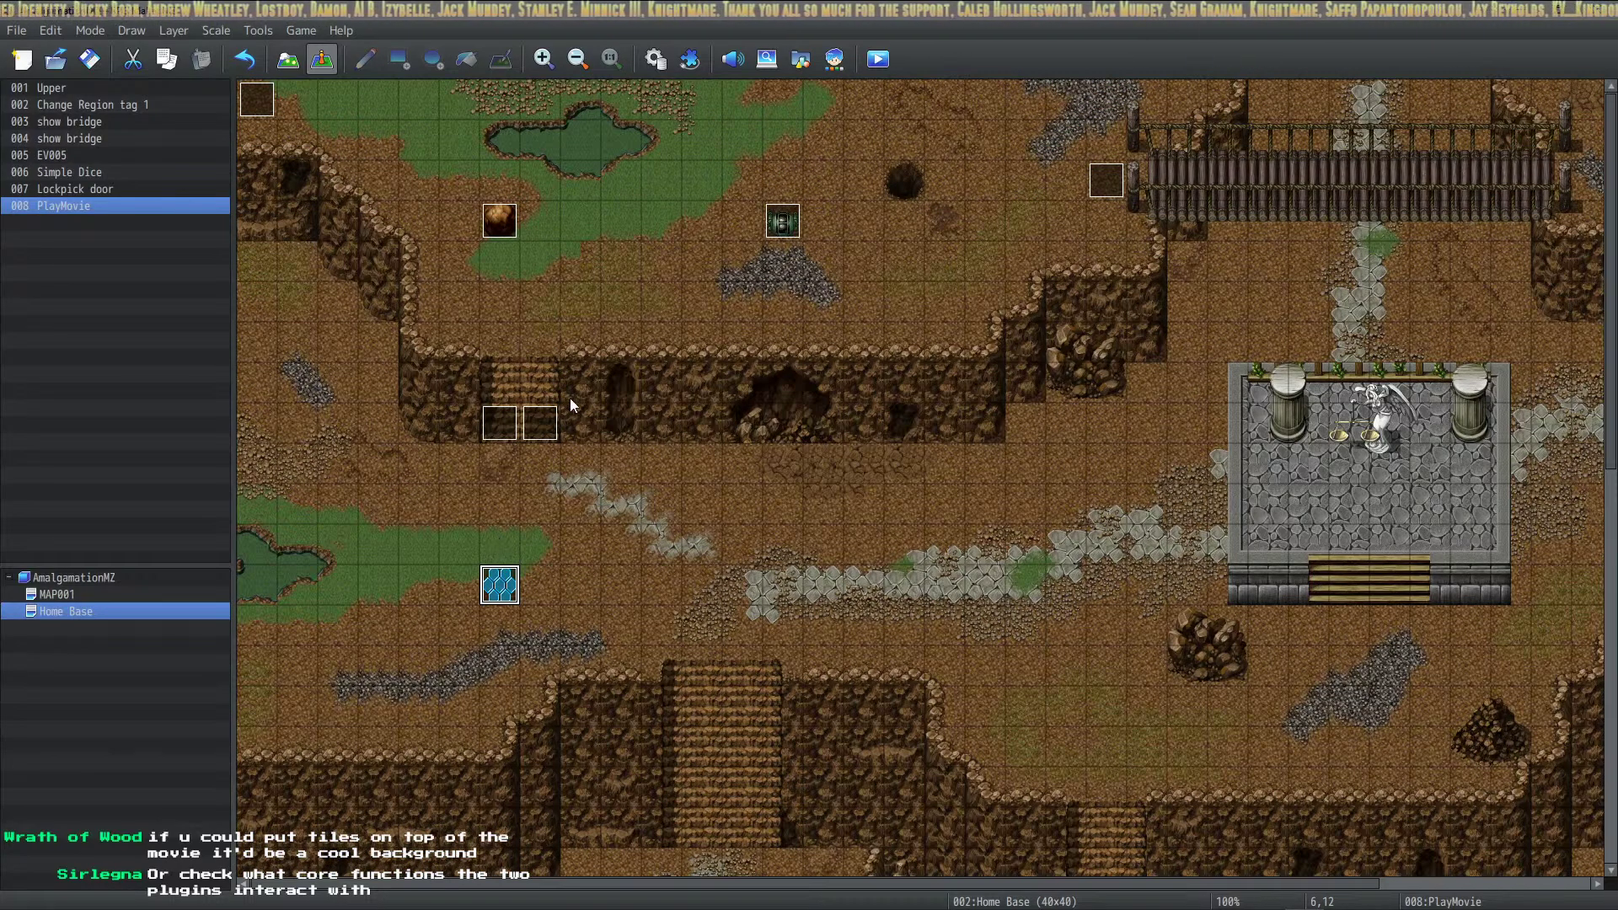
drag(500, 584, 310, 341)
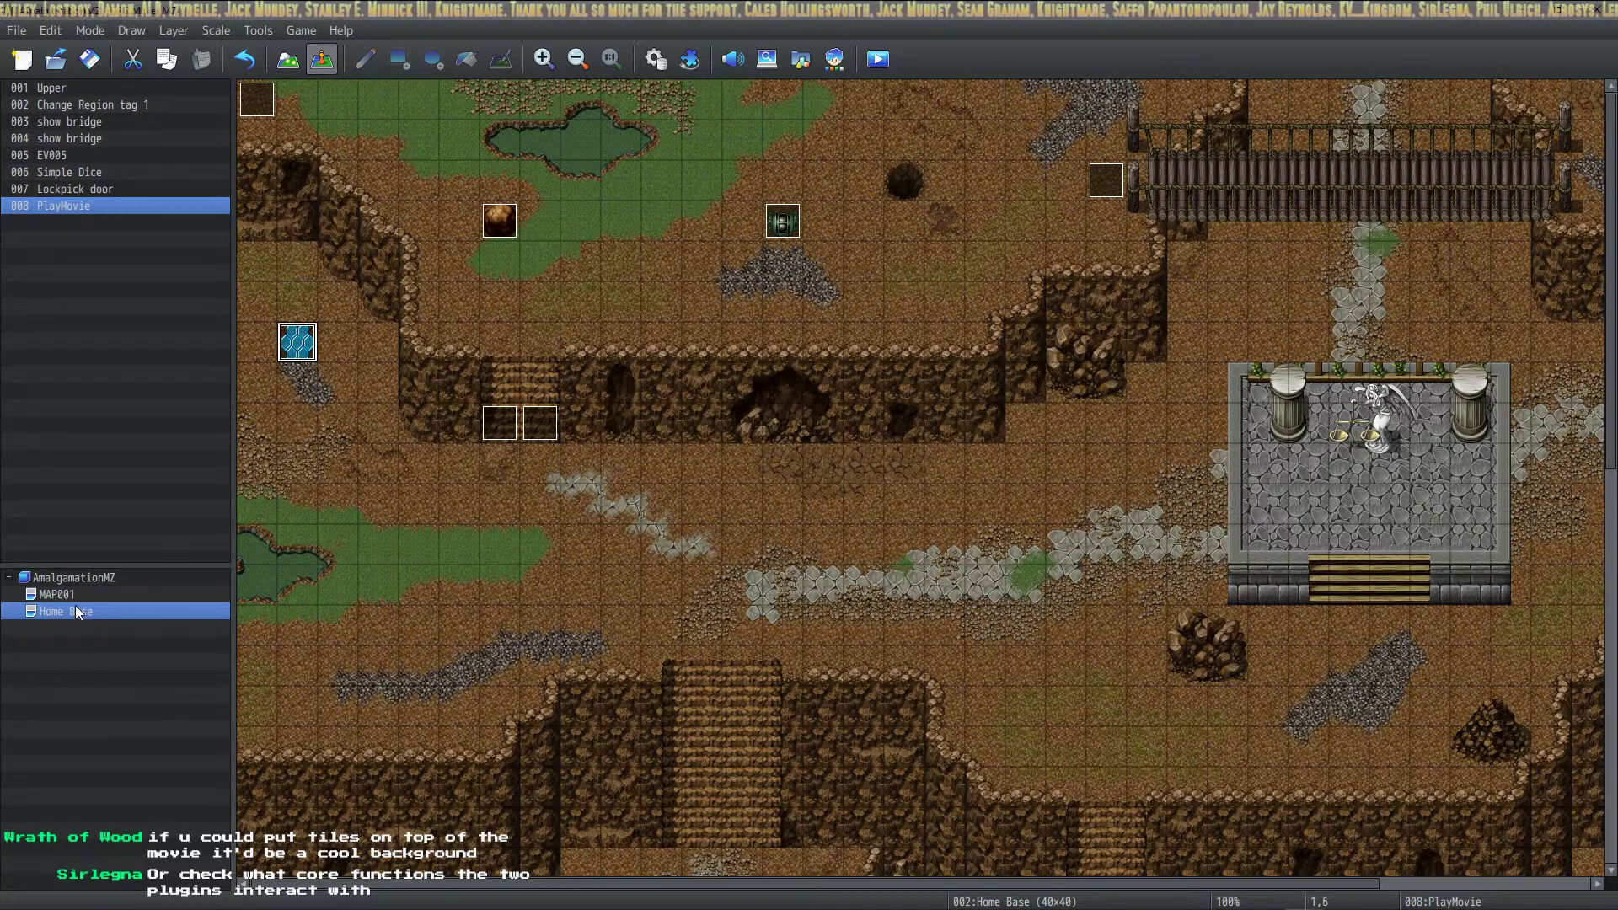
Rename the map MAP001 as TEST EVENTS and move its EV001 event to tile 1,1
click(65, 596)
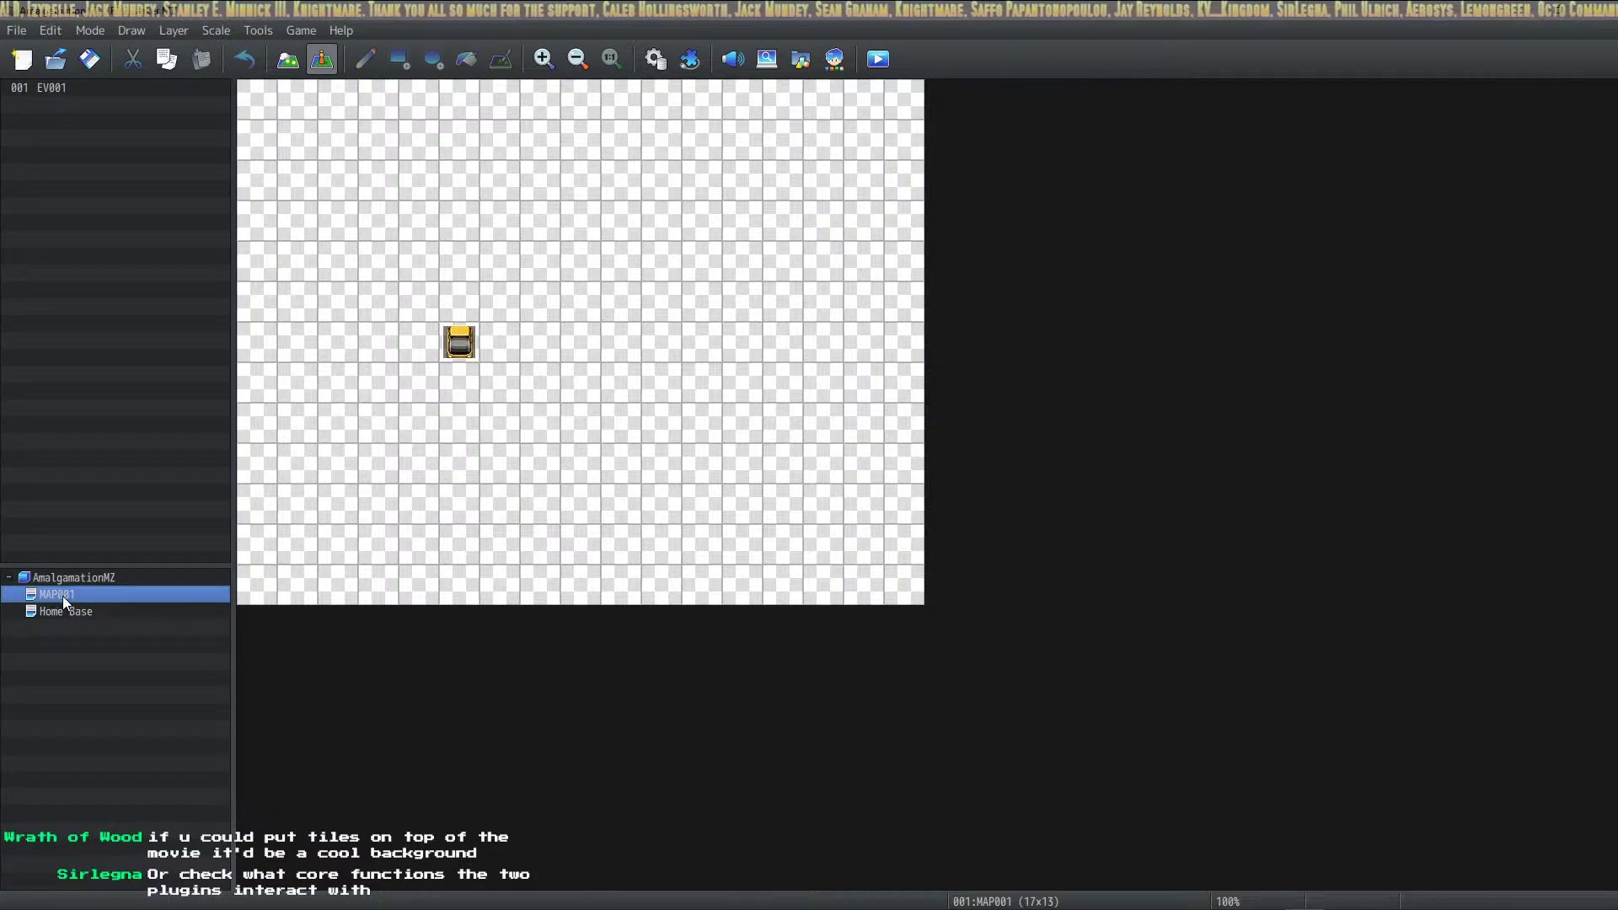
right_click(64, 601)
click(98, 612)
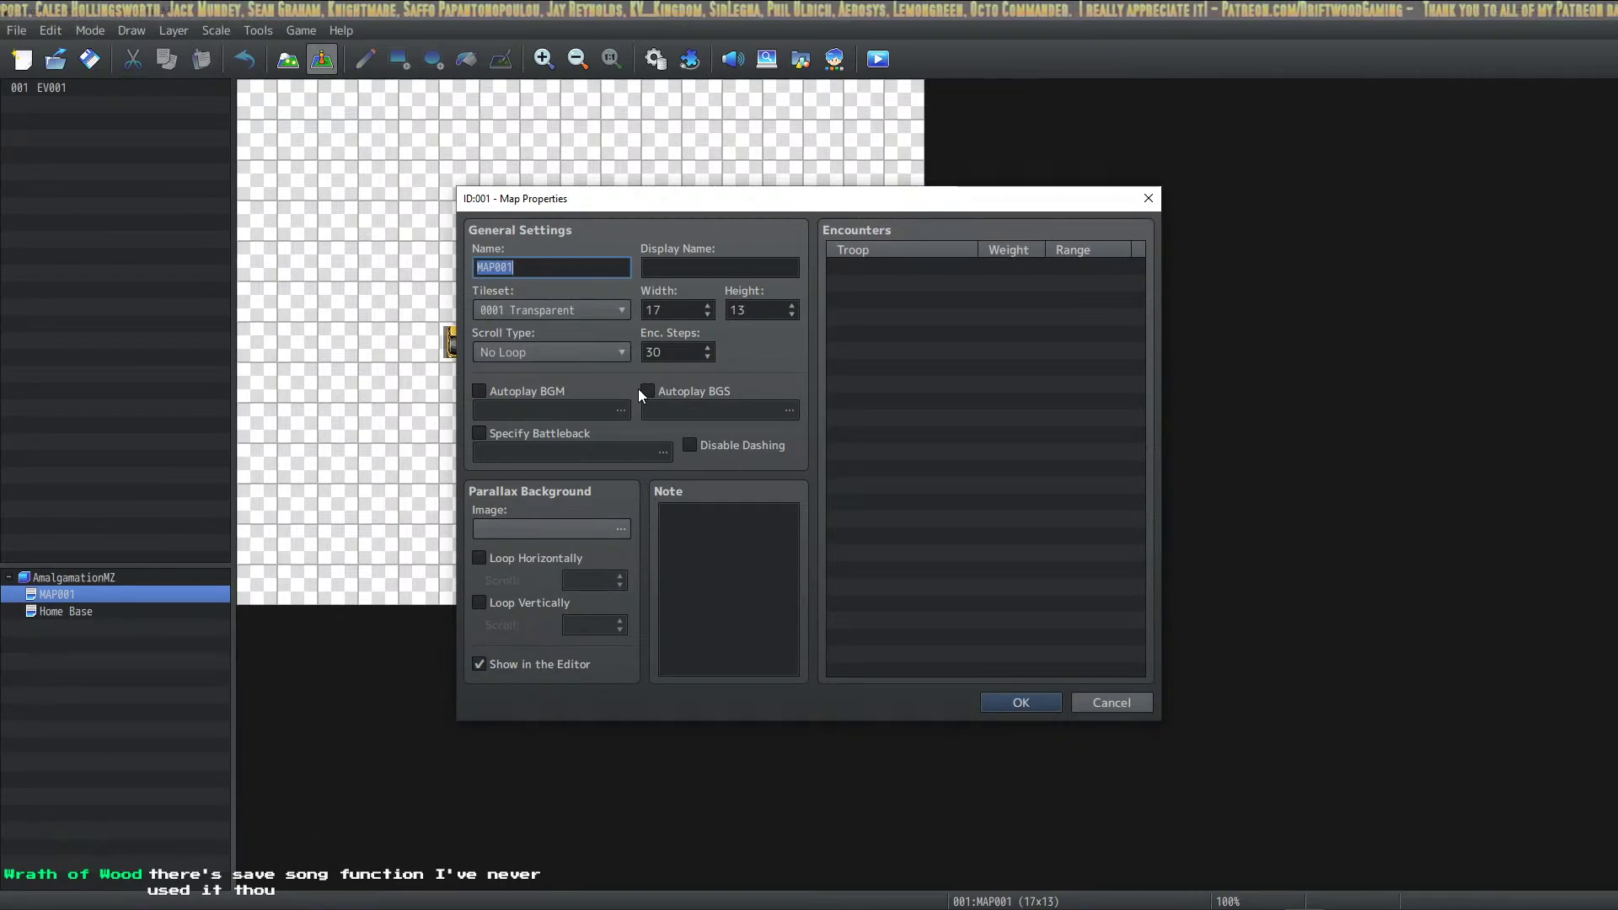
text(TEST EVENT)
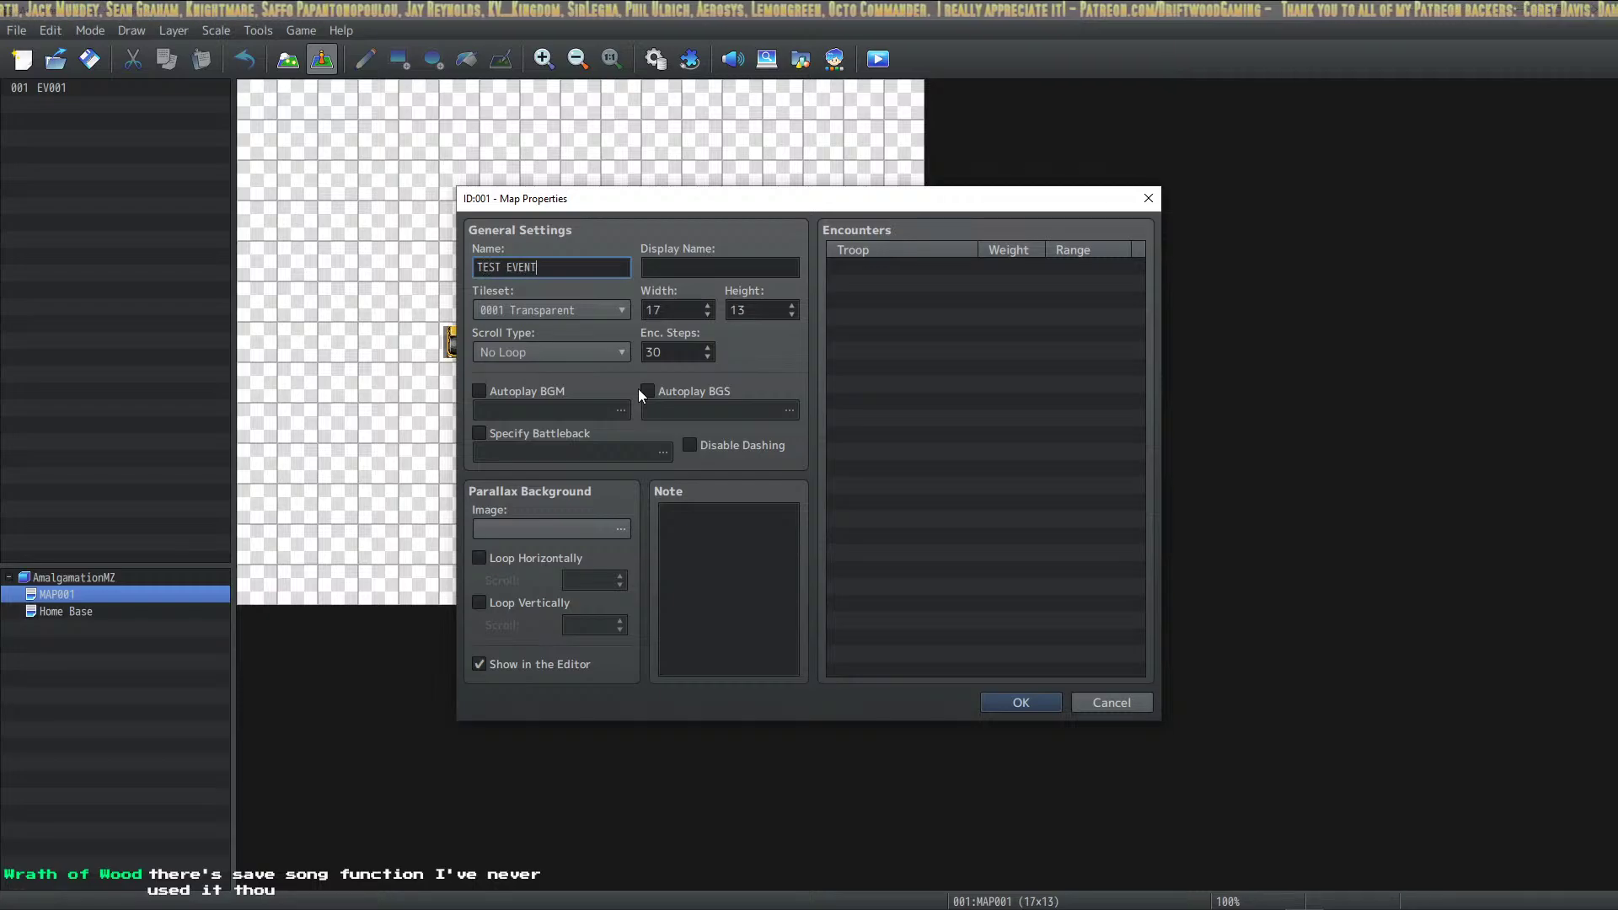
text(S)
key(Return)
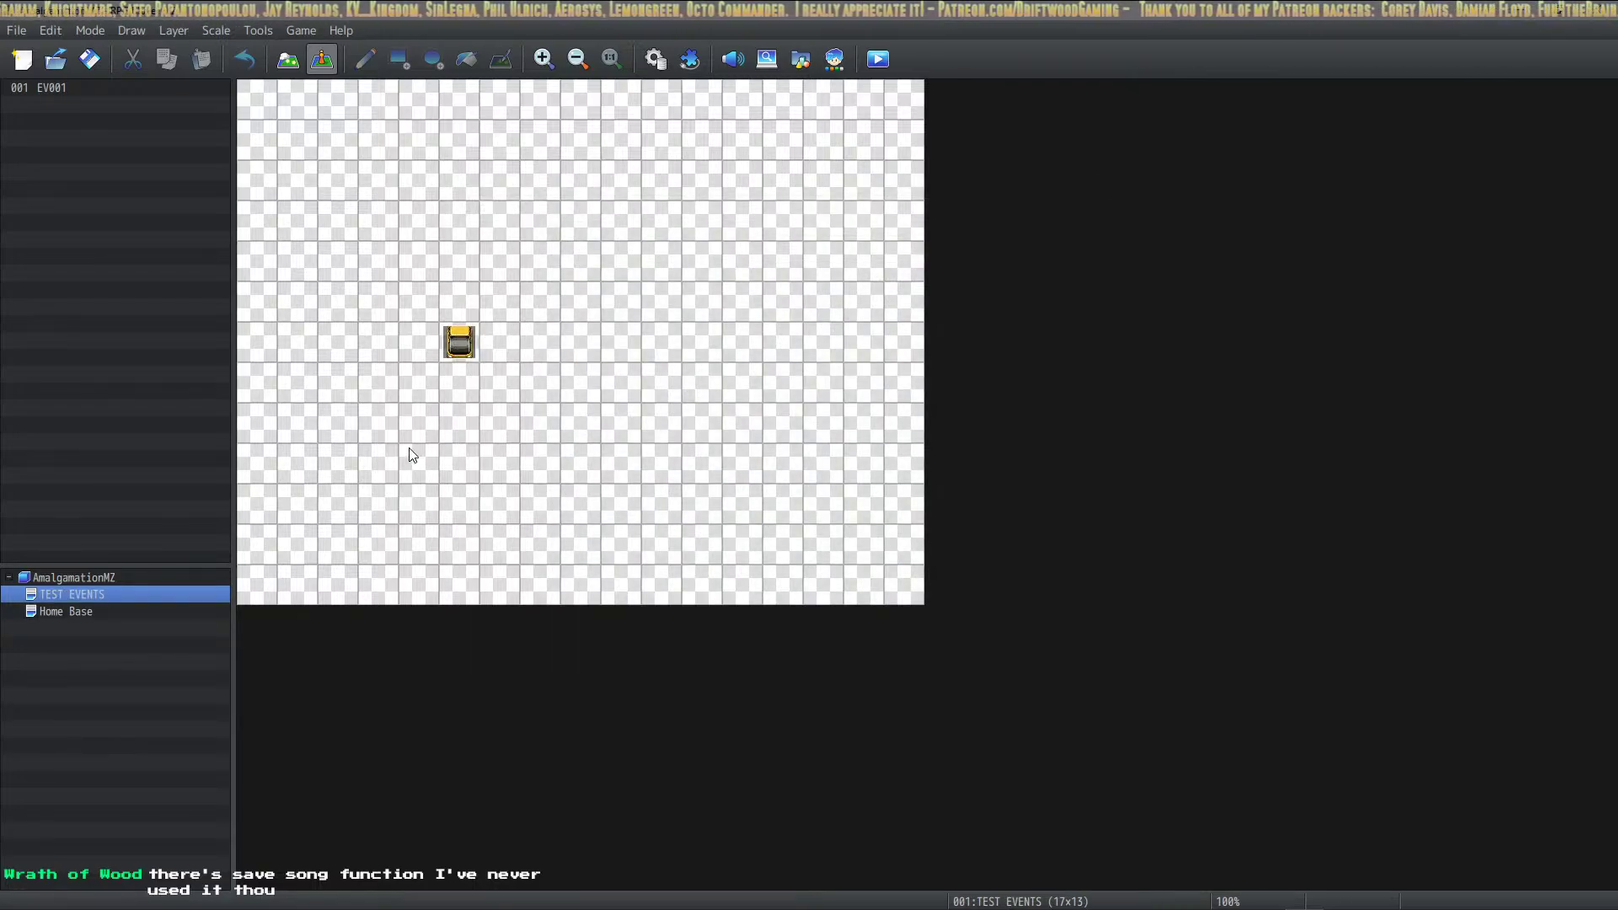
drag(459, 341, 295, 137)
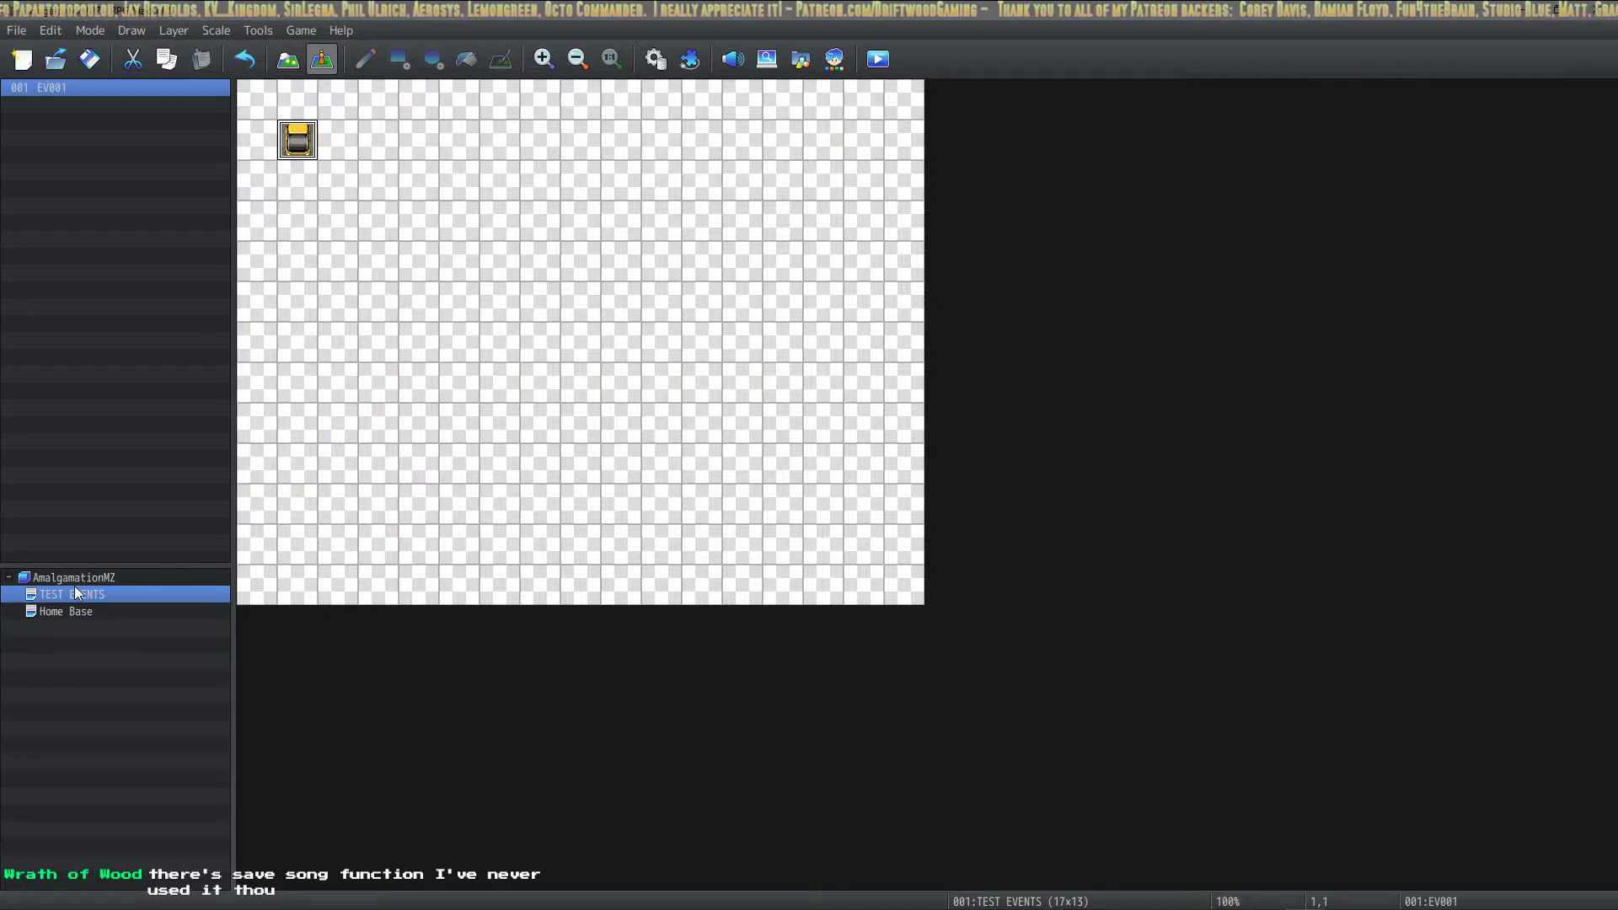
Transfer the PlayMovie event from the Home Base map to tile 3,1 of the TEST EVENTS map
click(85, 614)
click(301, 357)
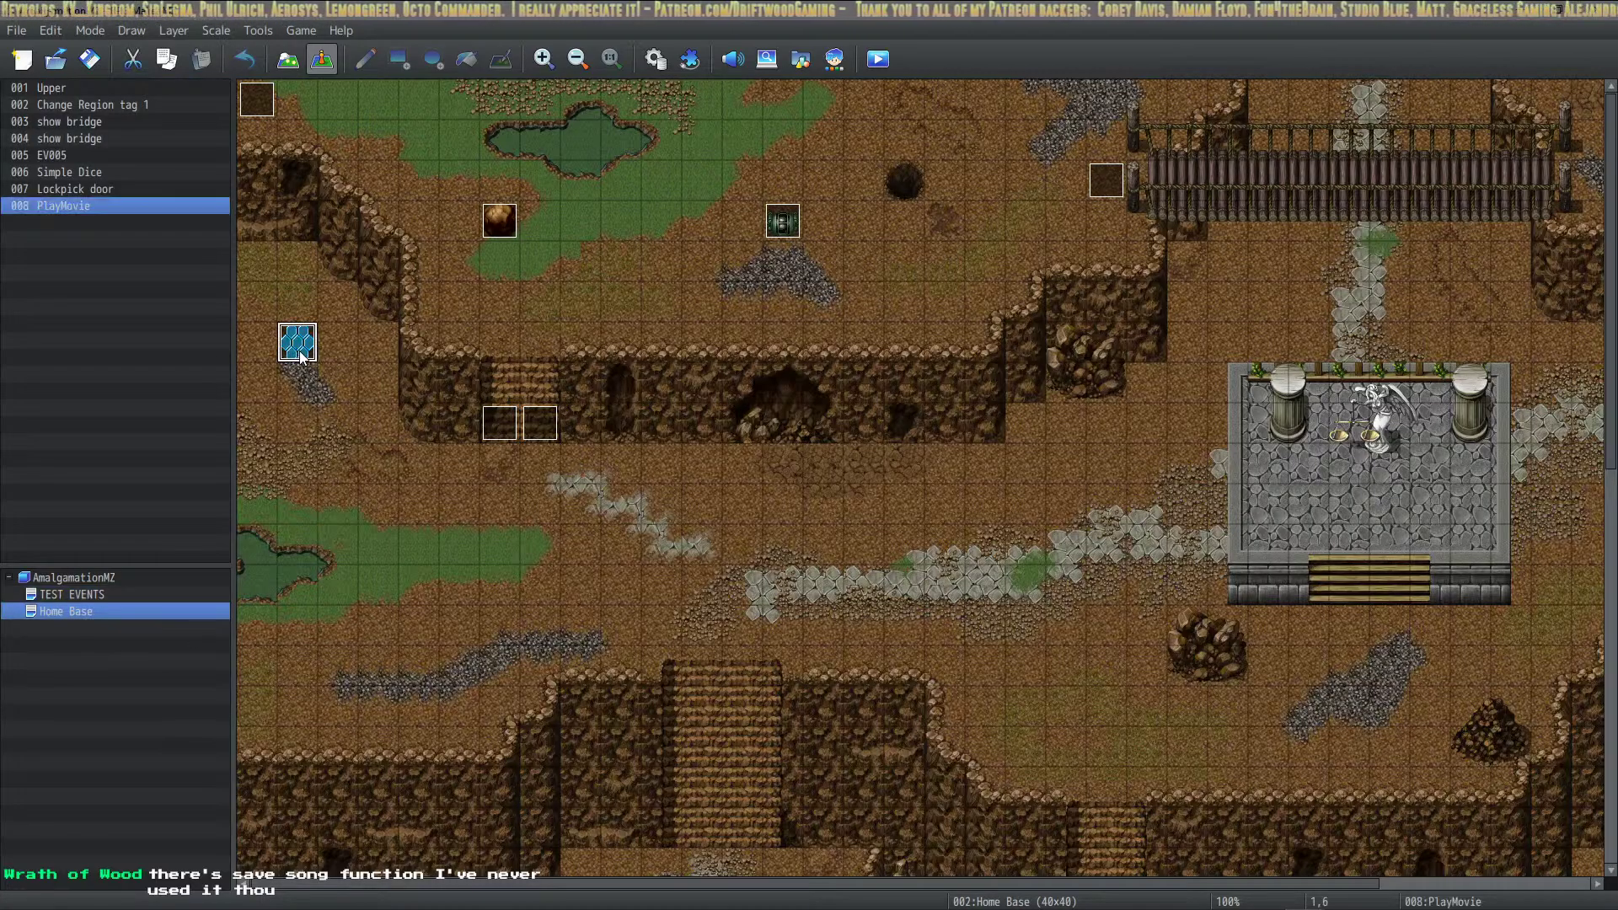
click(93, 595)
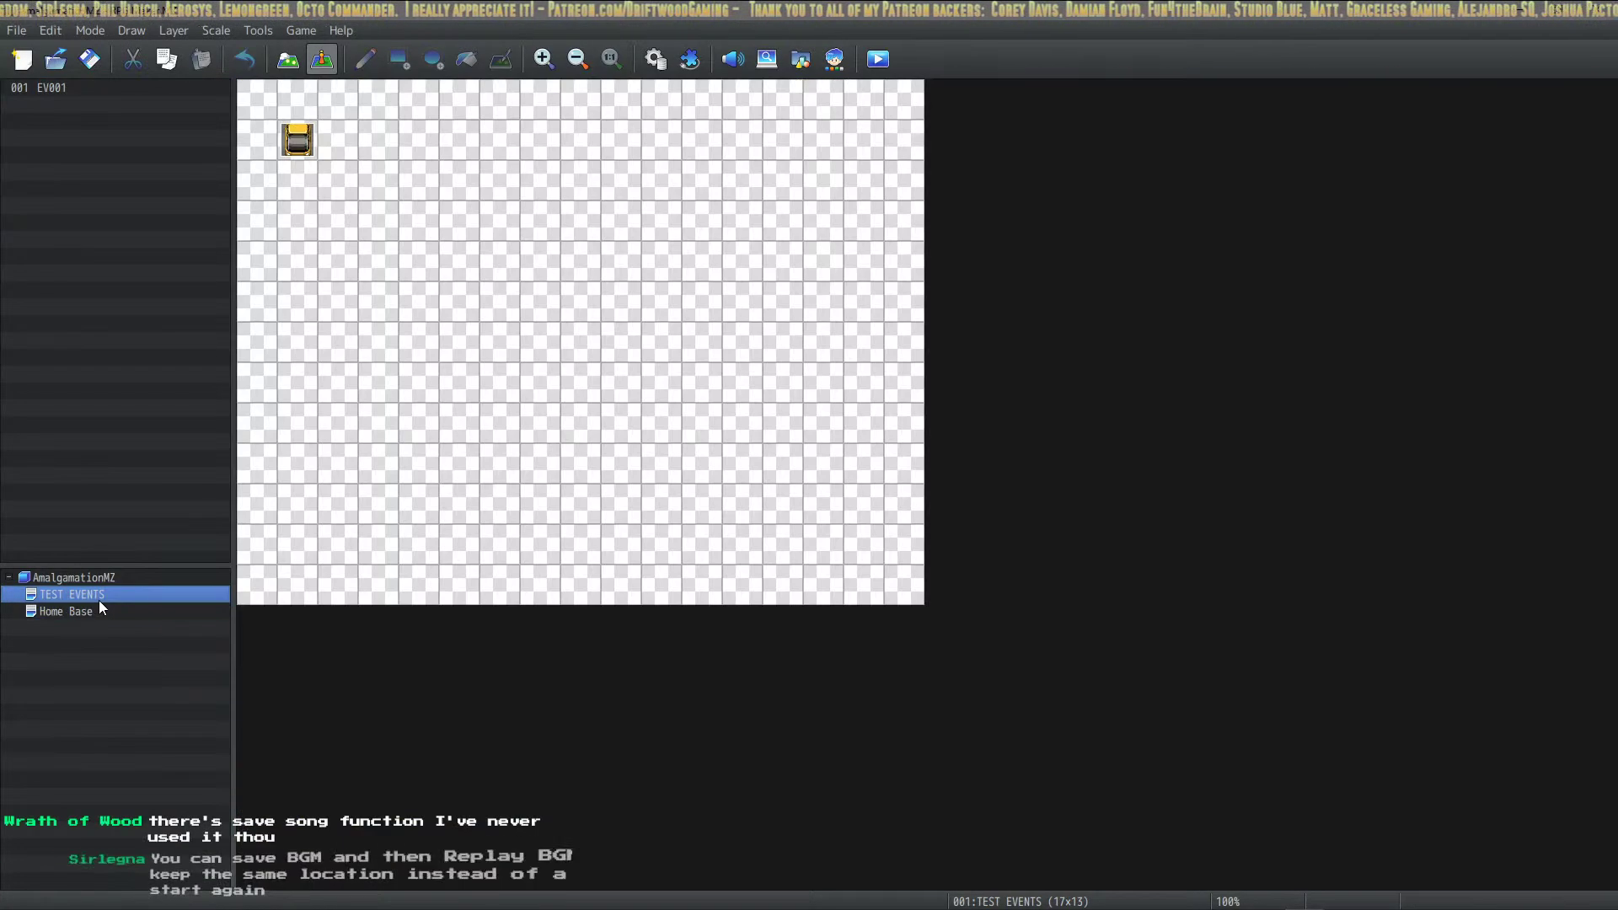
click(386, 144)
key(ctrl+v)
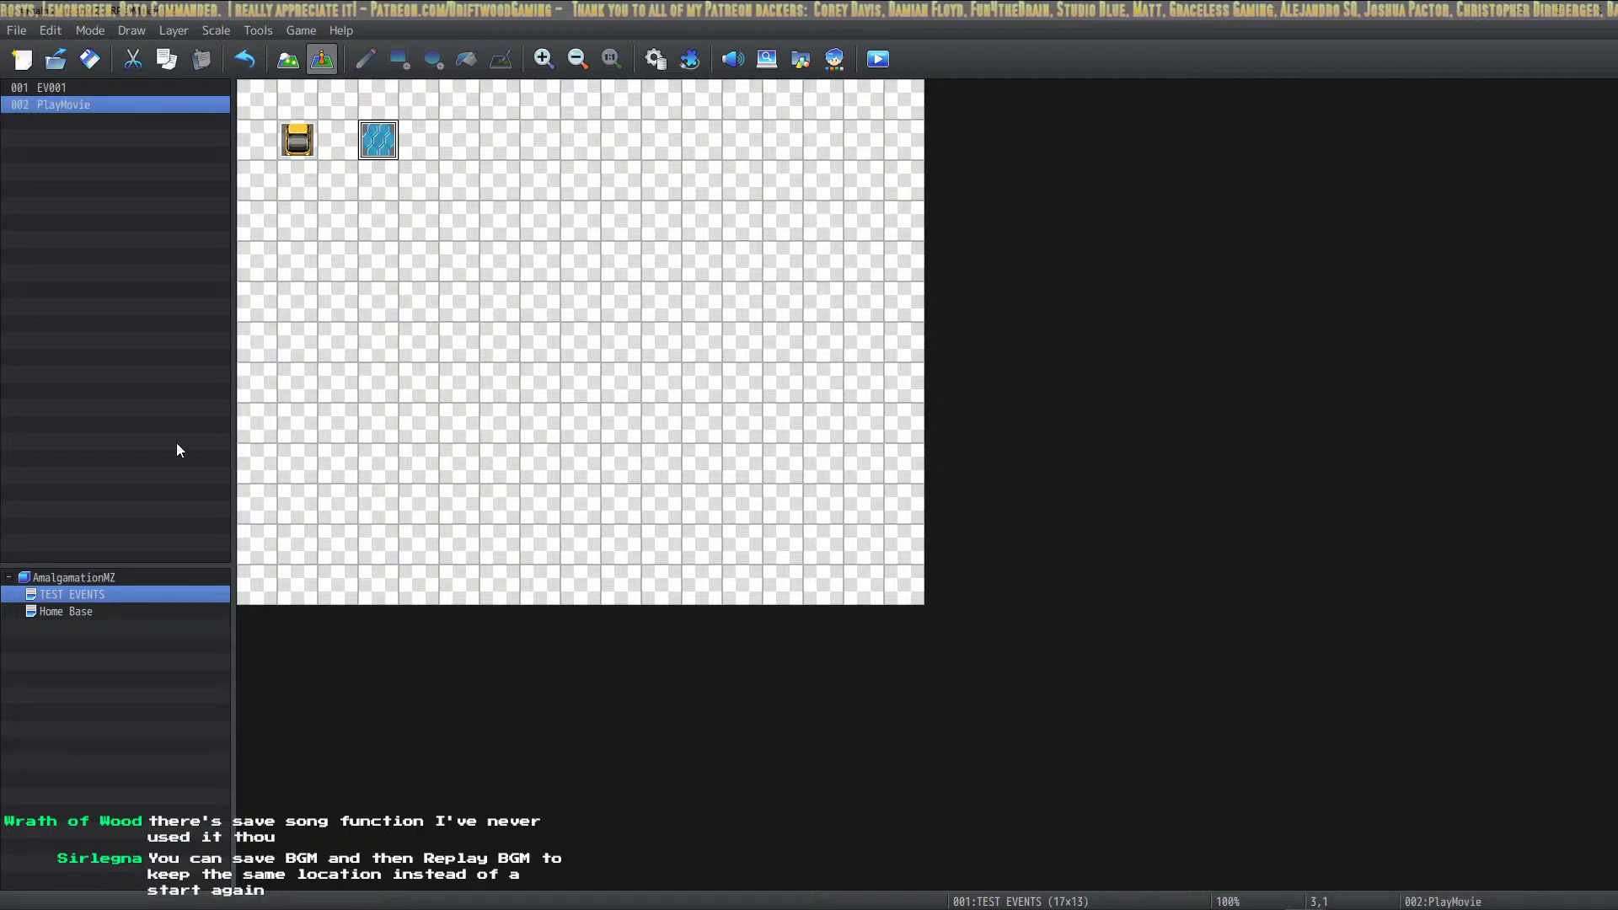
Check the Simple Dice event's commands on Home Base, then transfer the event to tile 5,1 of TEST EVENTS
click(88, 613)
double_click(499, 214)
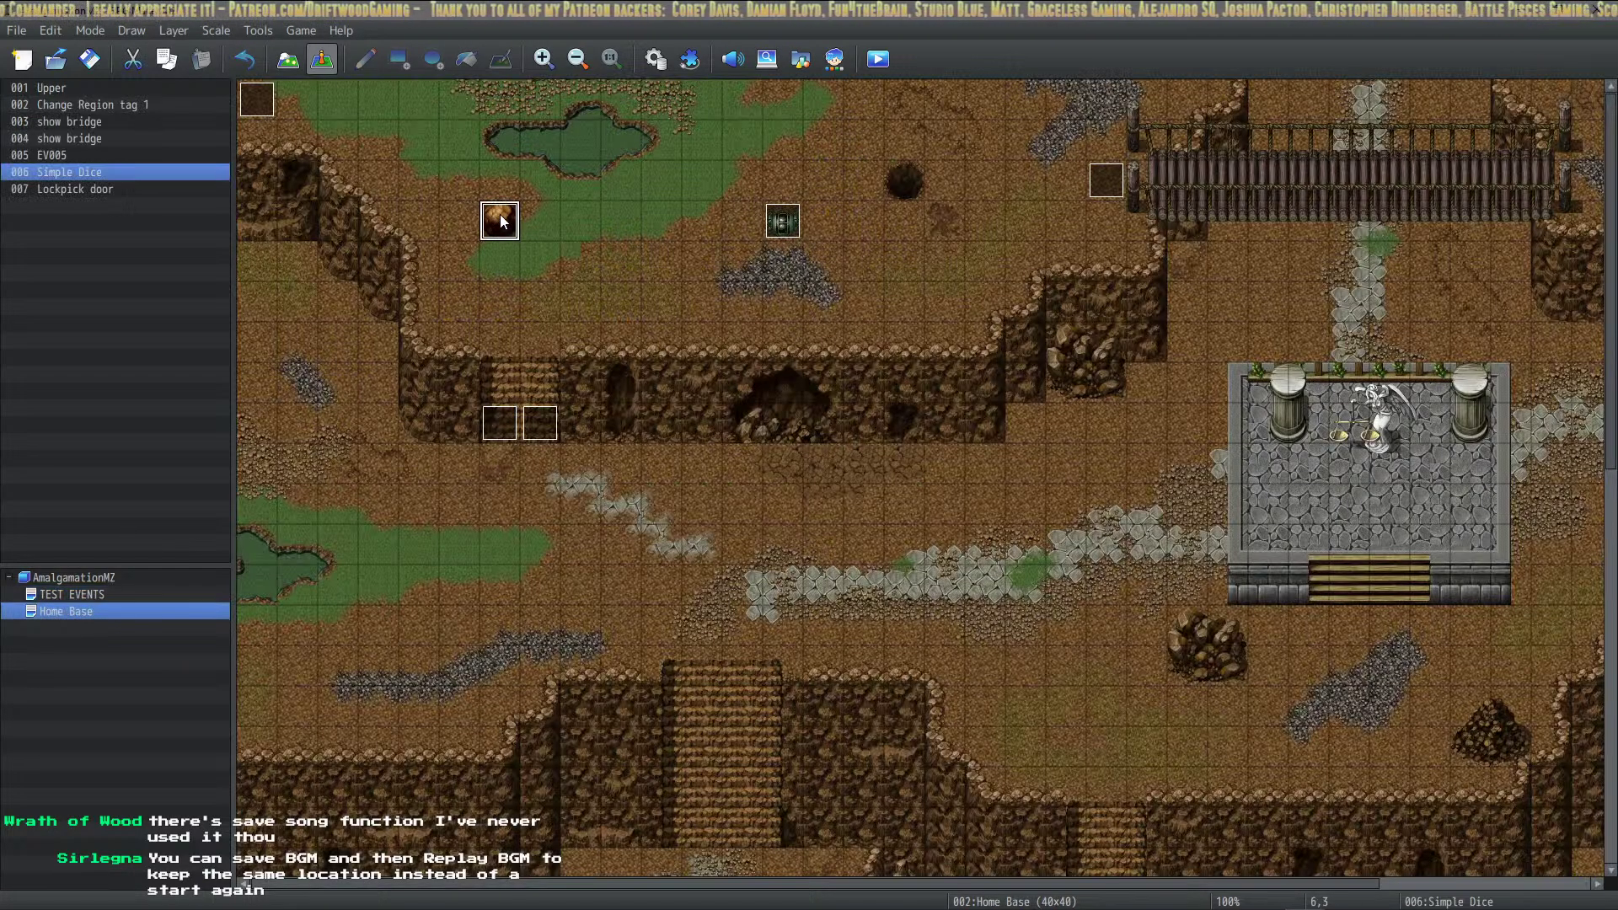
scroll(843, 460, down, 1)
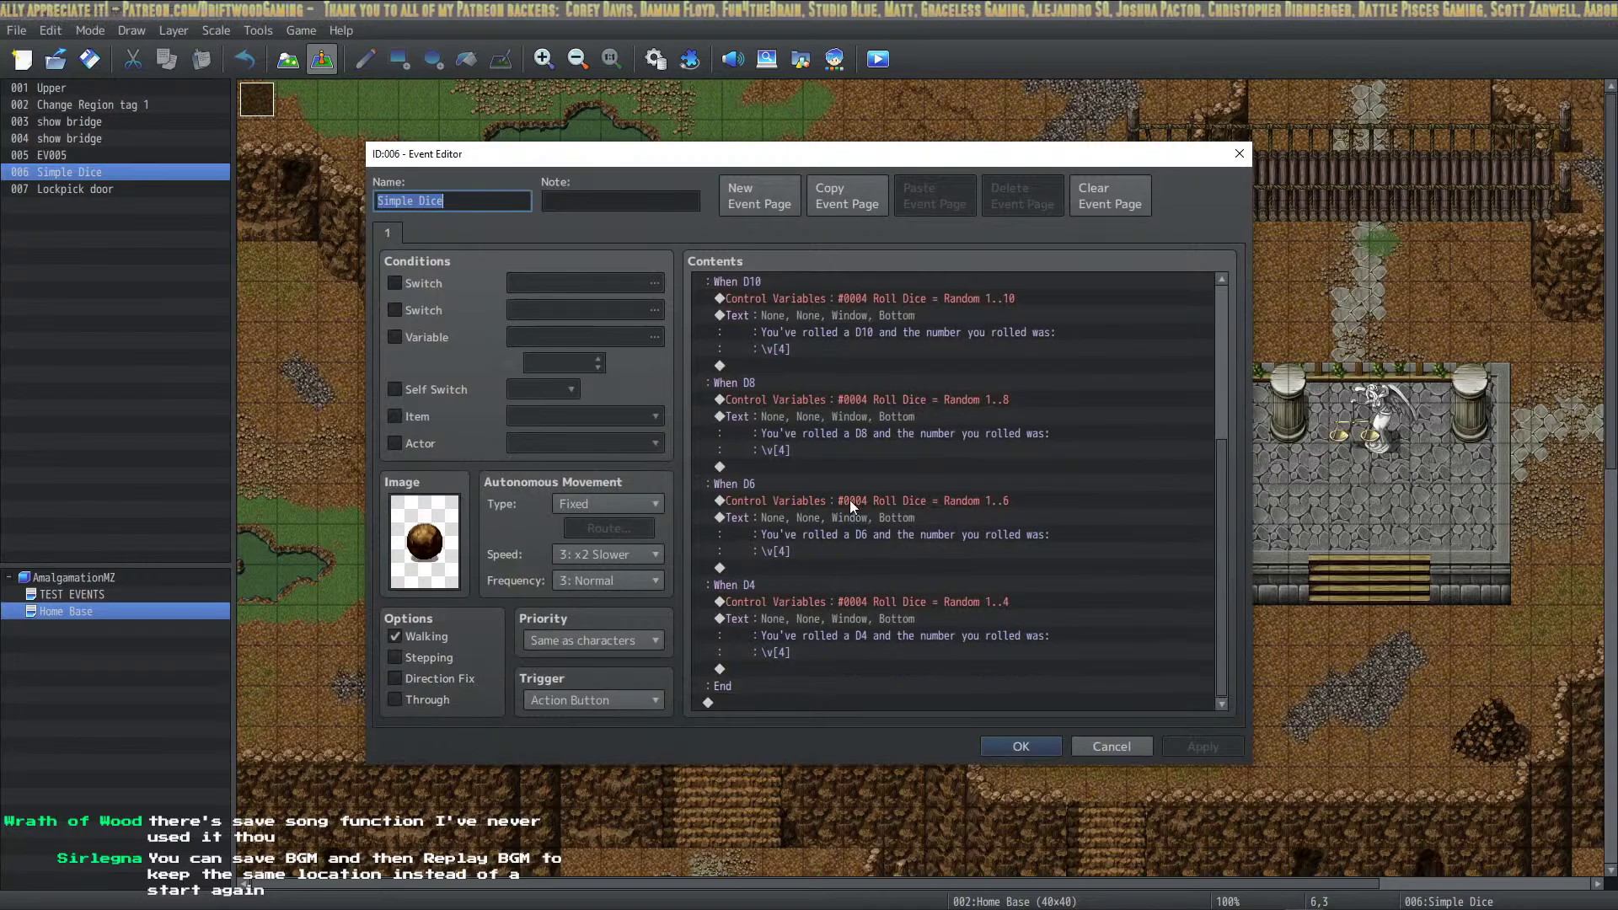
click(1019, 746)
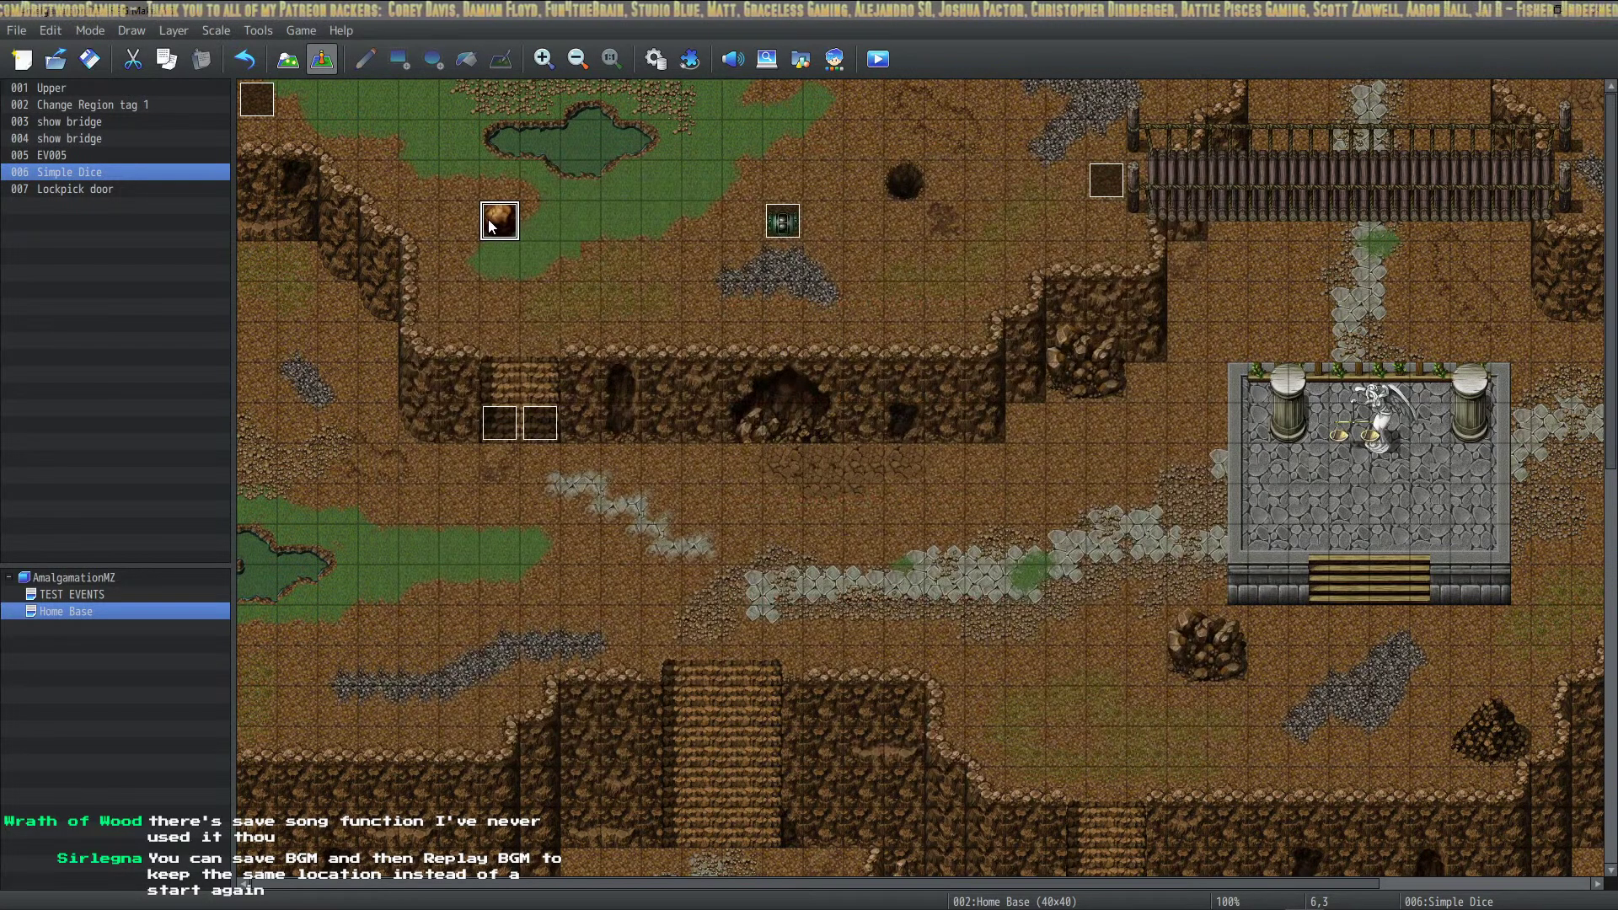
key(Delete)
click(84, 592)
click(459, 139)
key(ctrl+v)
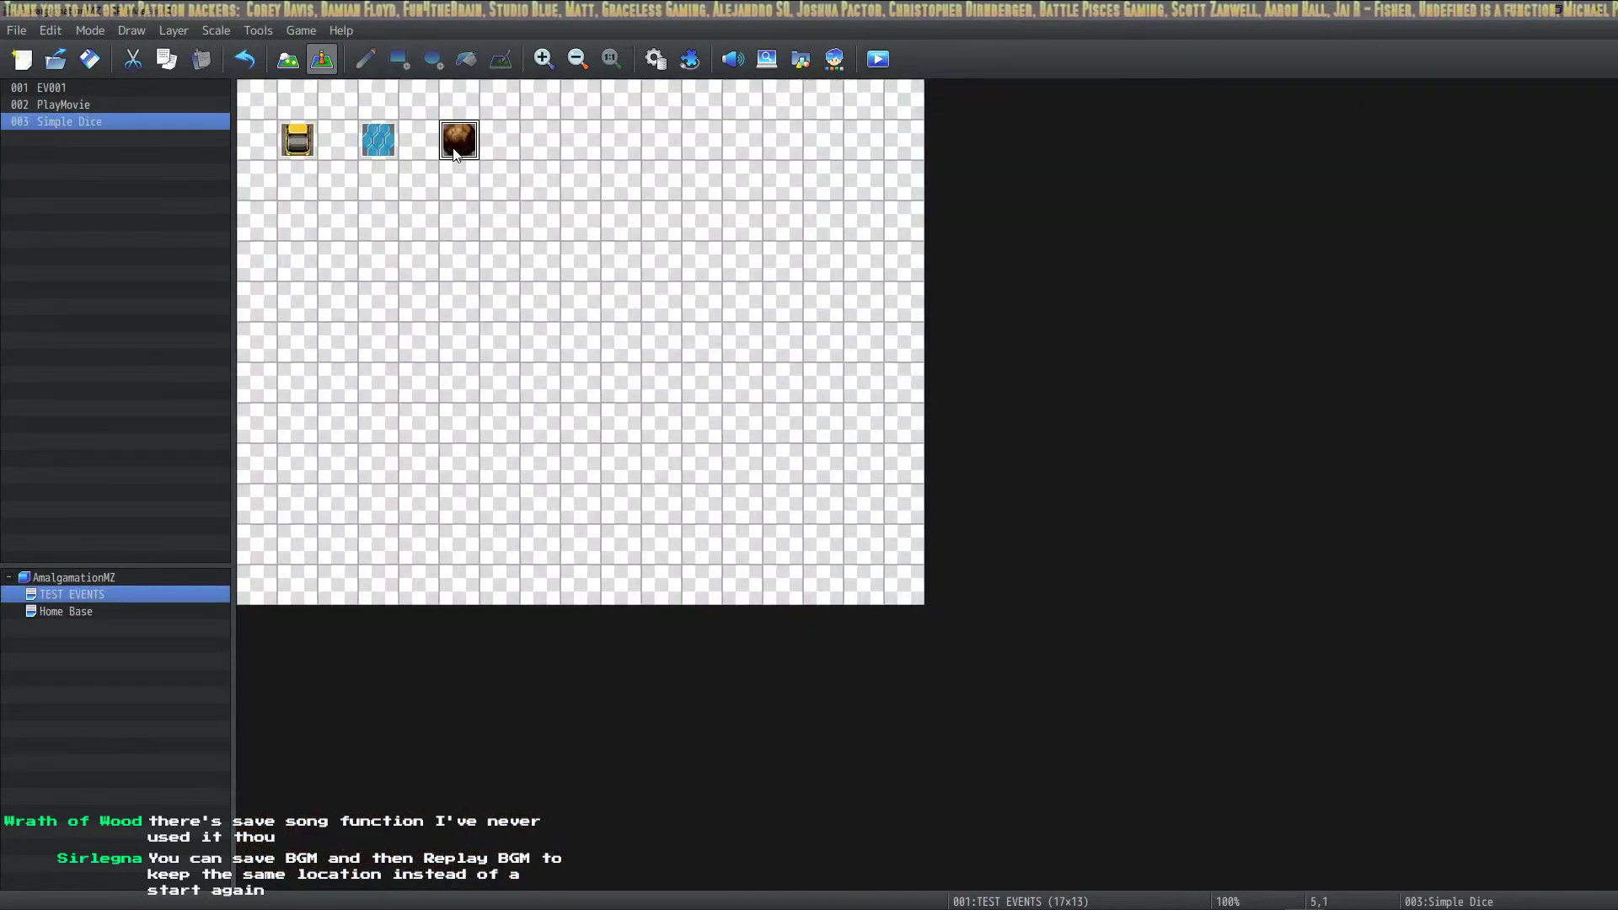
Transfer the Lockpick door event beside the Home Base well to tile 7,1 of TEST EVENTS
click(139, 610)
scroll(1033, 625, down, 5)
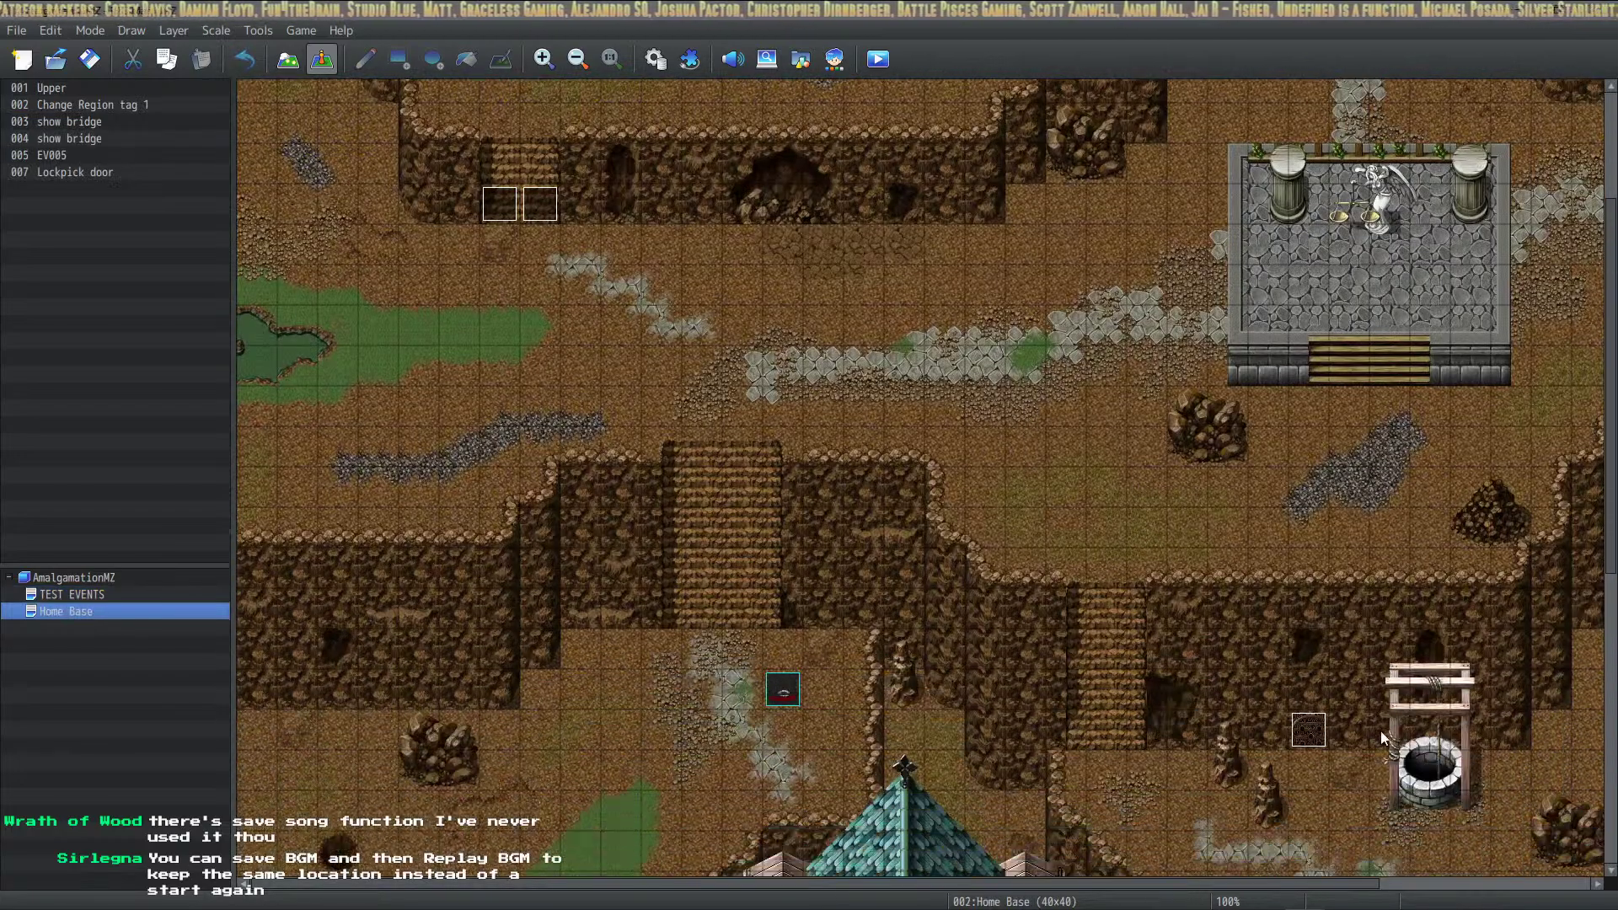
key(Delete)
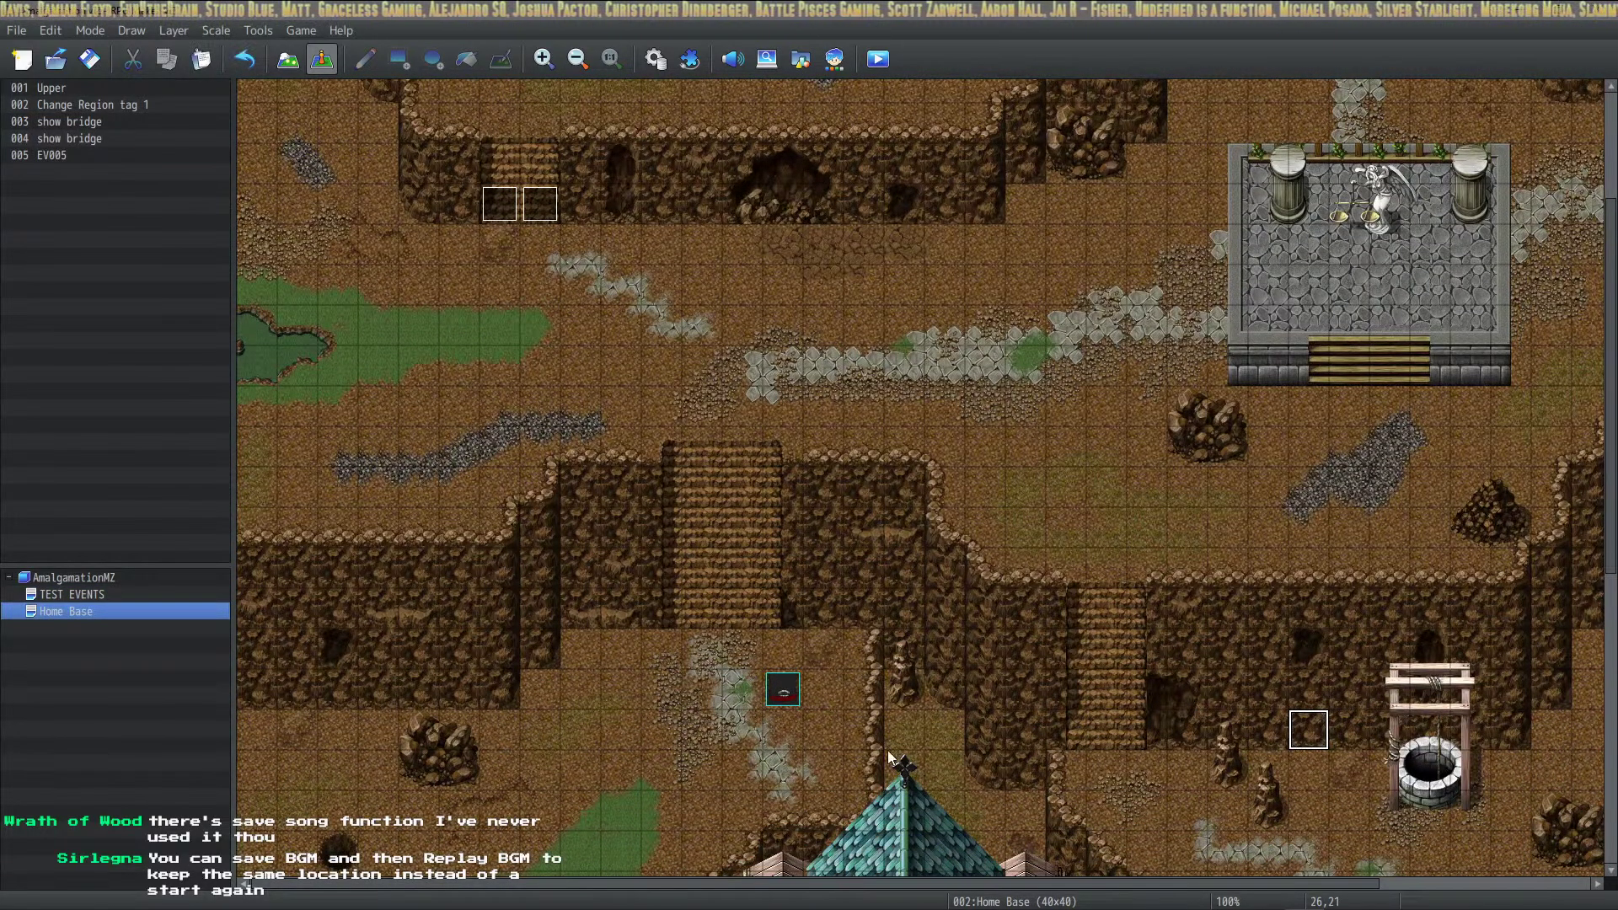
click(106, 594)
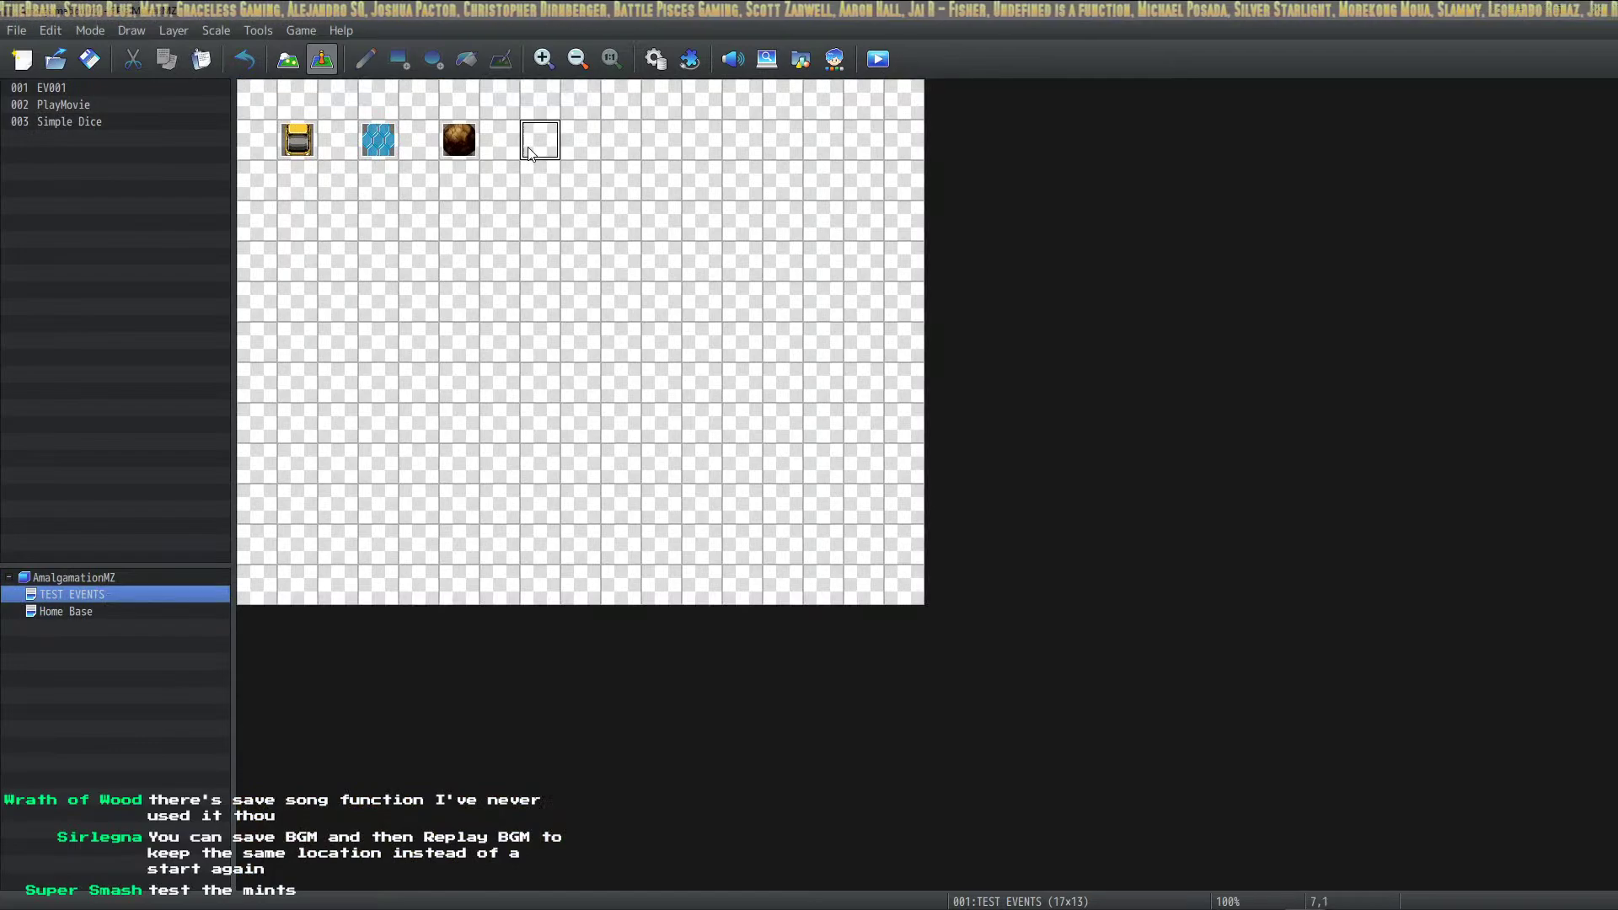
key(ctrl+v)
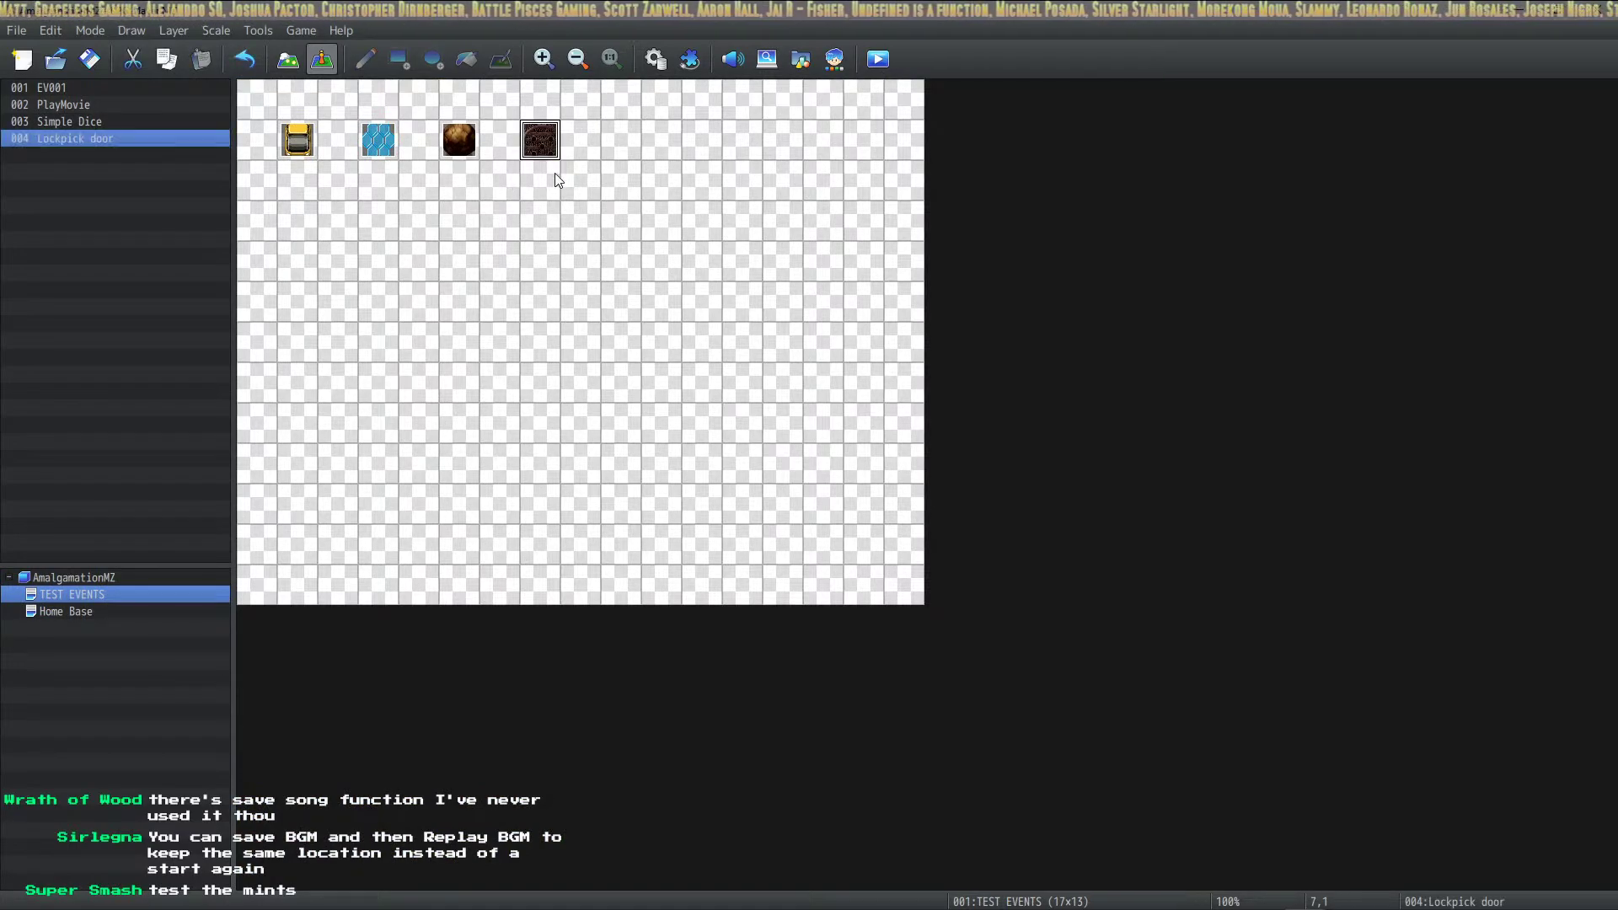
Review the commands of the Upper and EV005 events remaining on the Home Base map
click(85, 610)
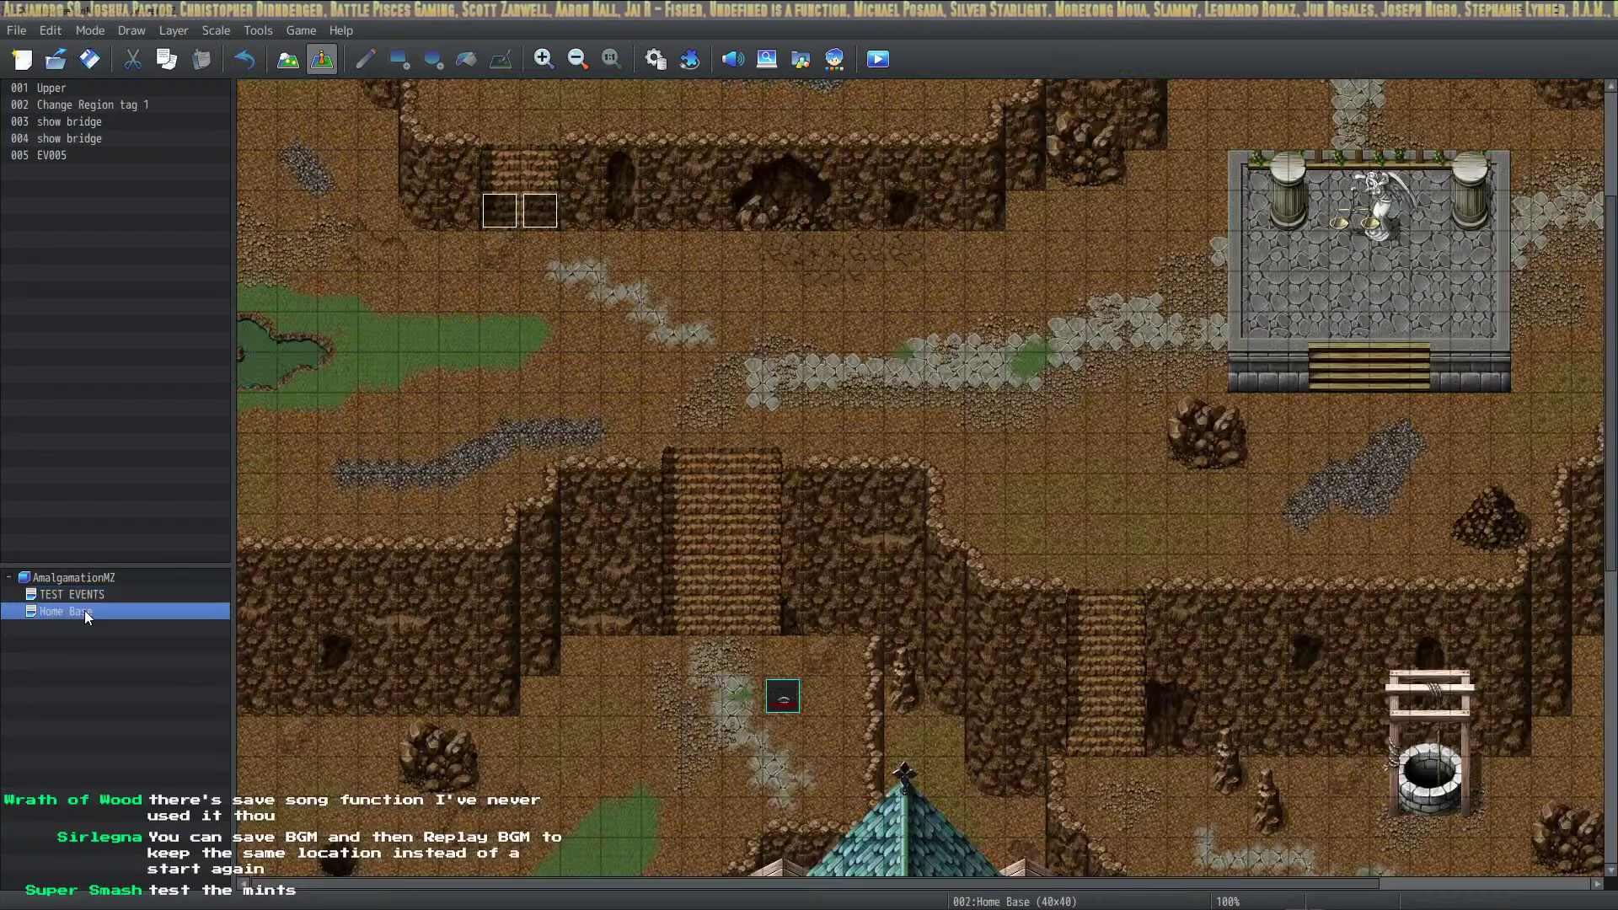
scroll(710, 569, up, 5)
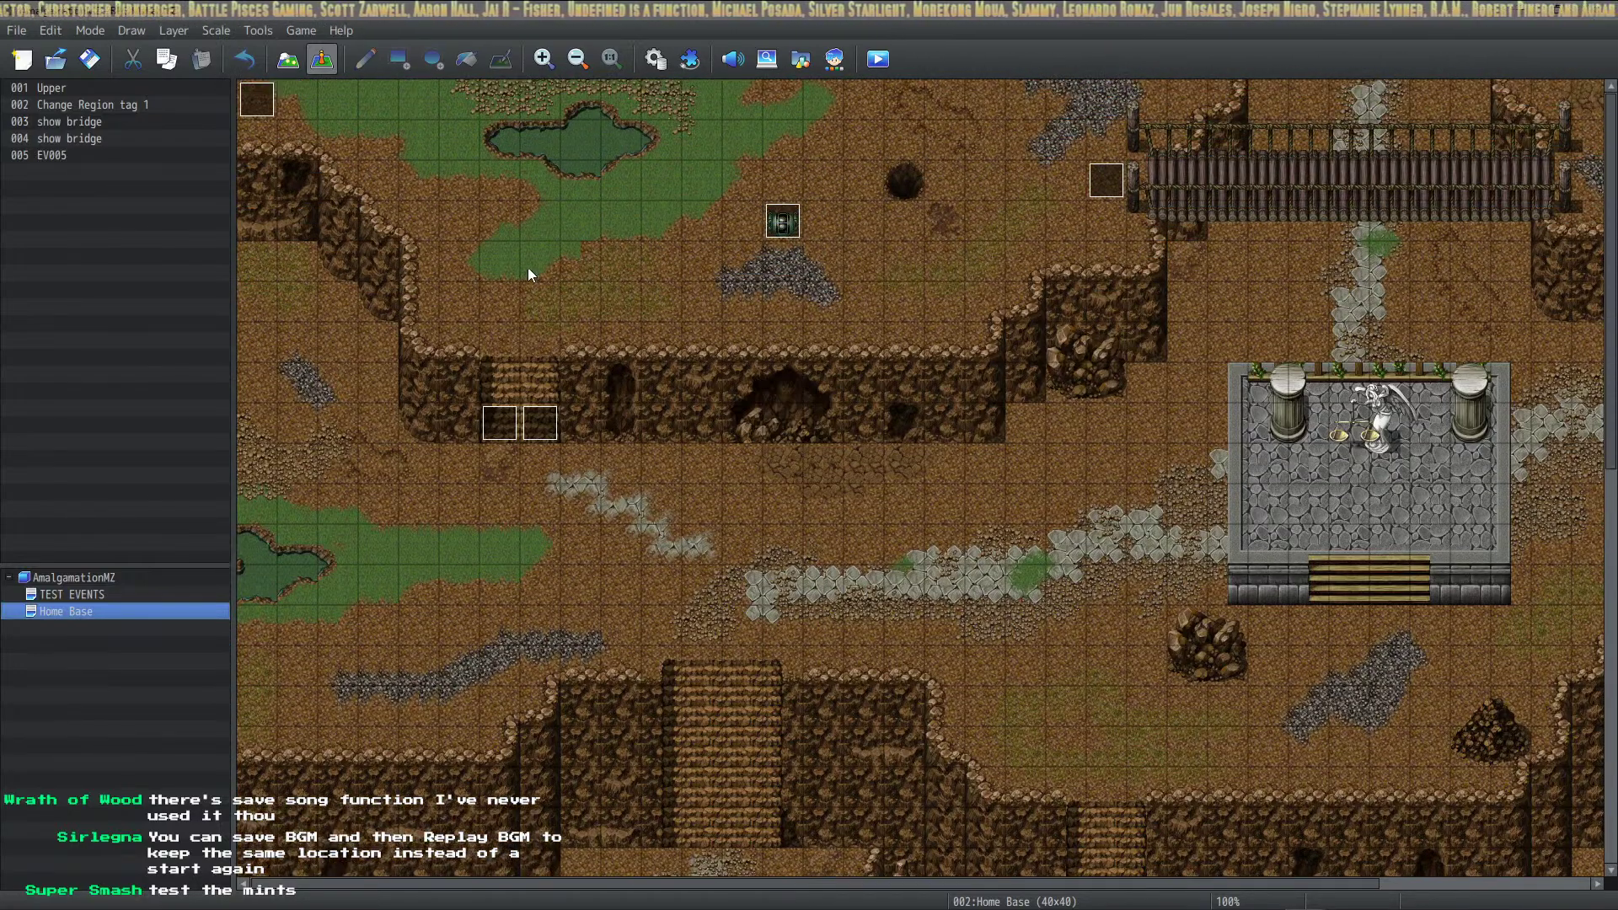
double_click(249, 106)
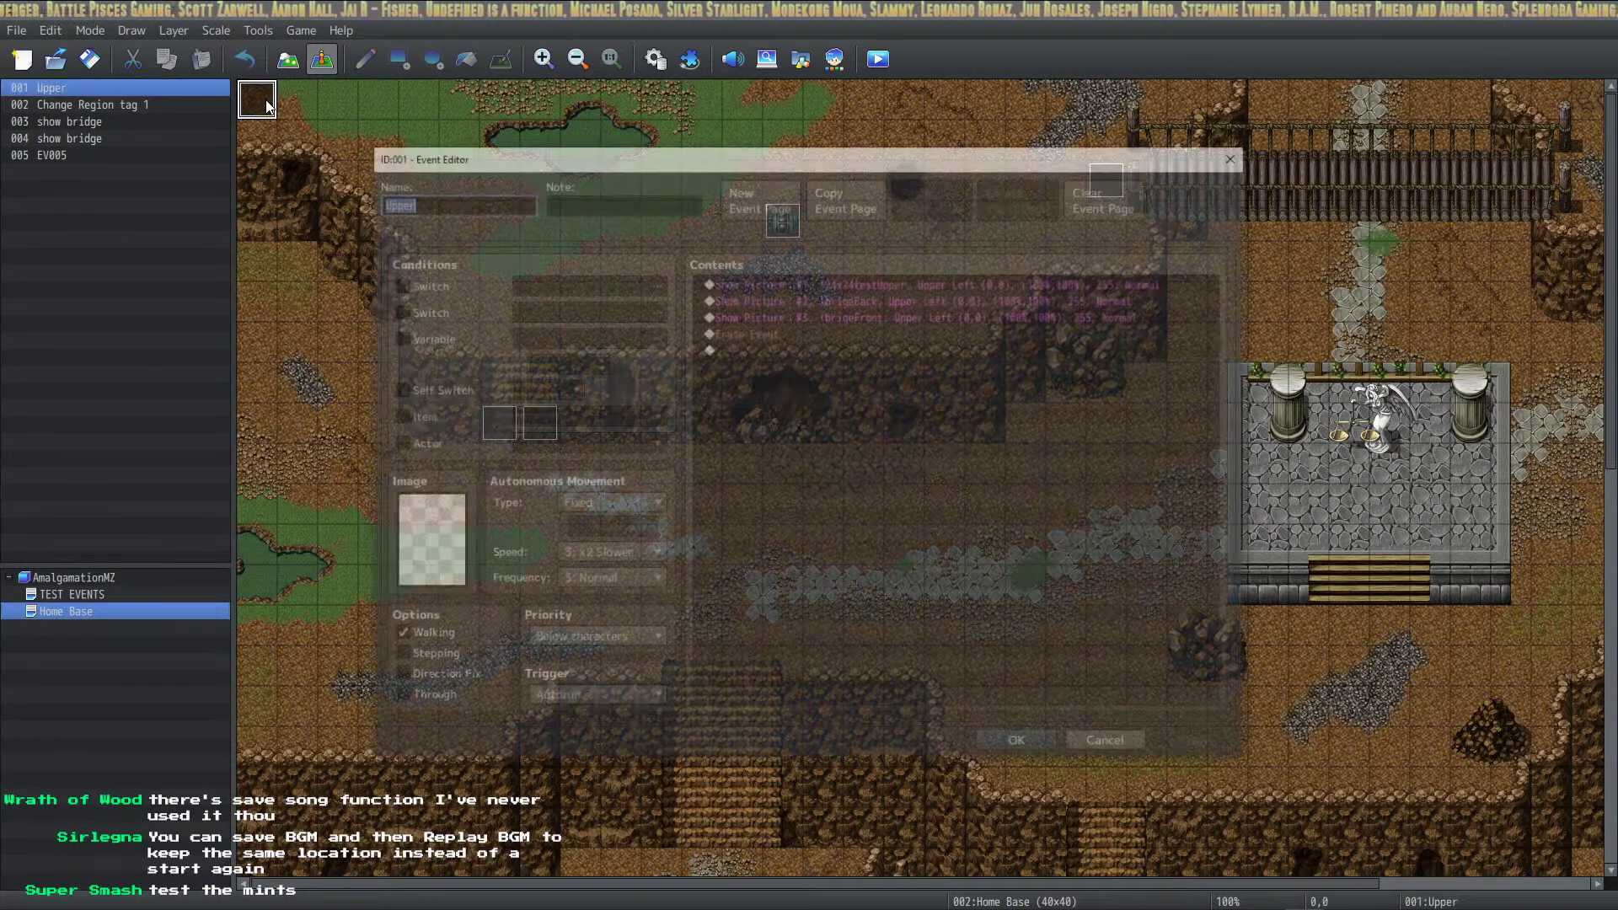
click(1022, 747)
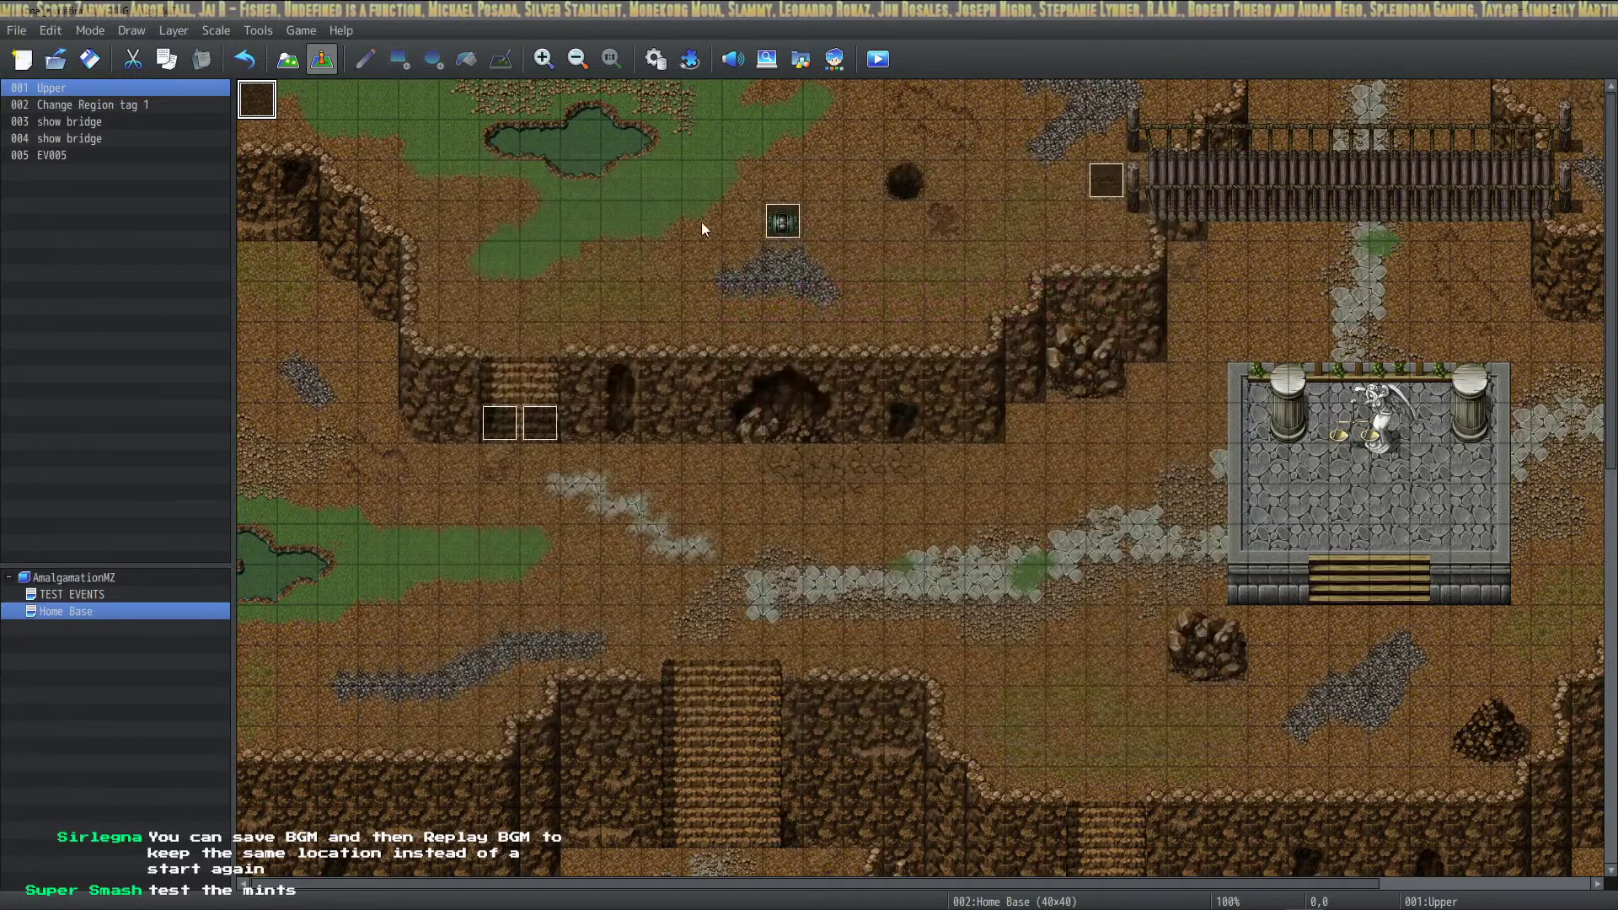
click(778, 228)
double_click(777, 227)
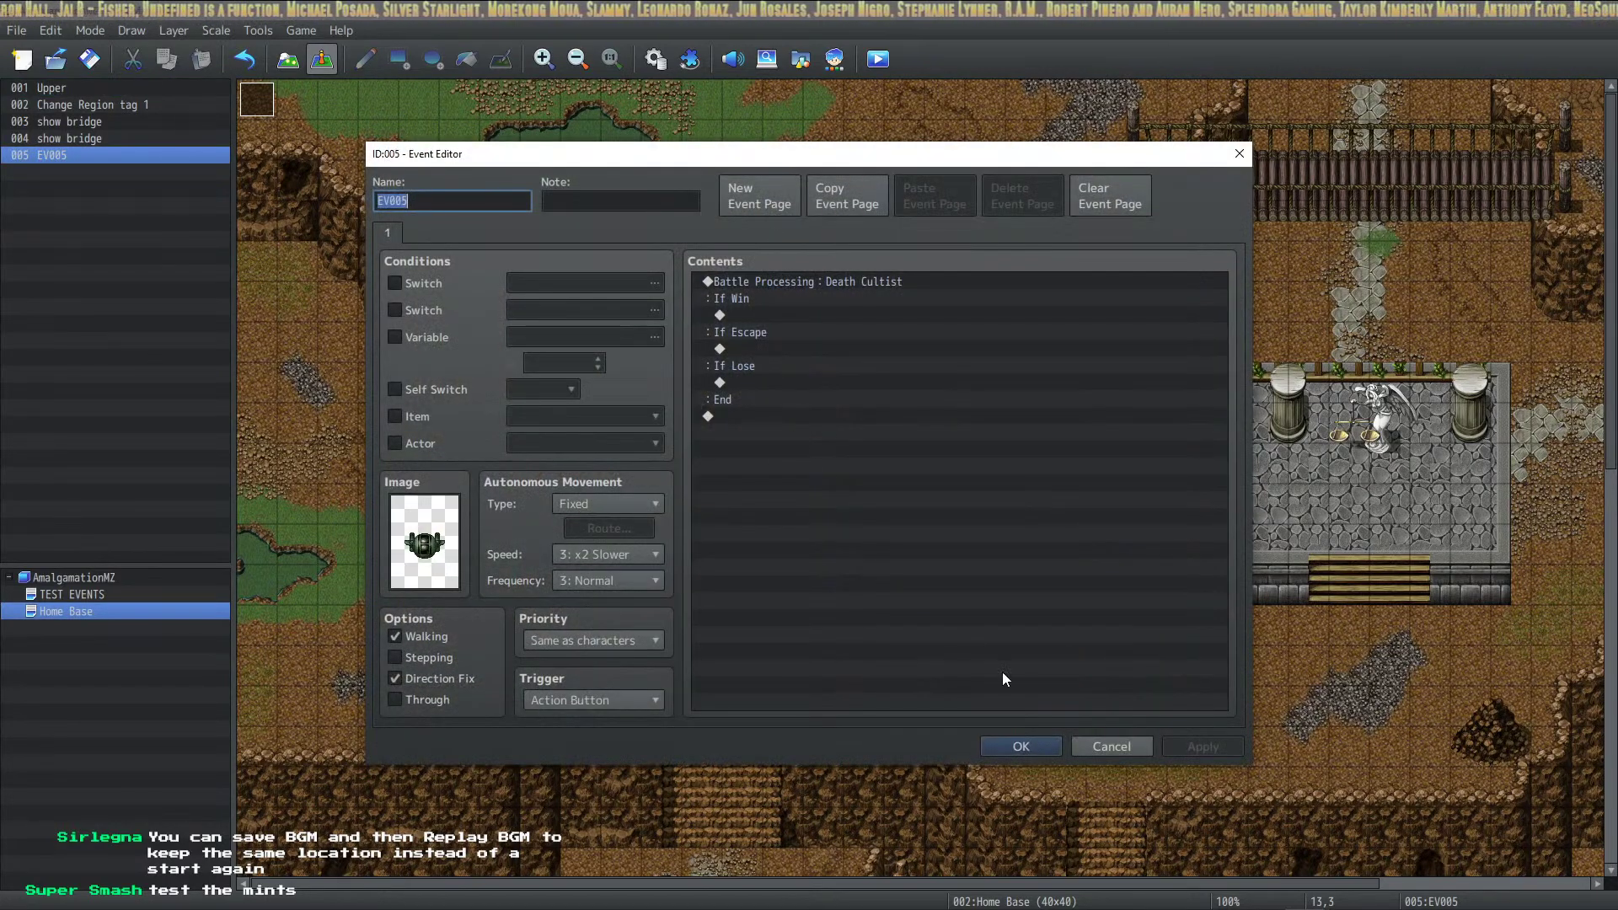
click(1023, 747)
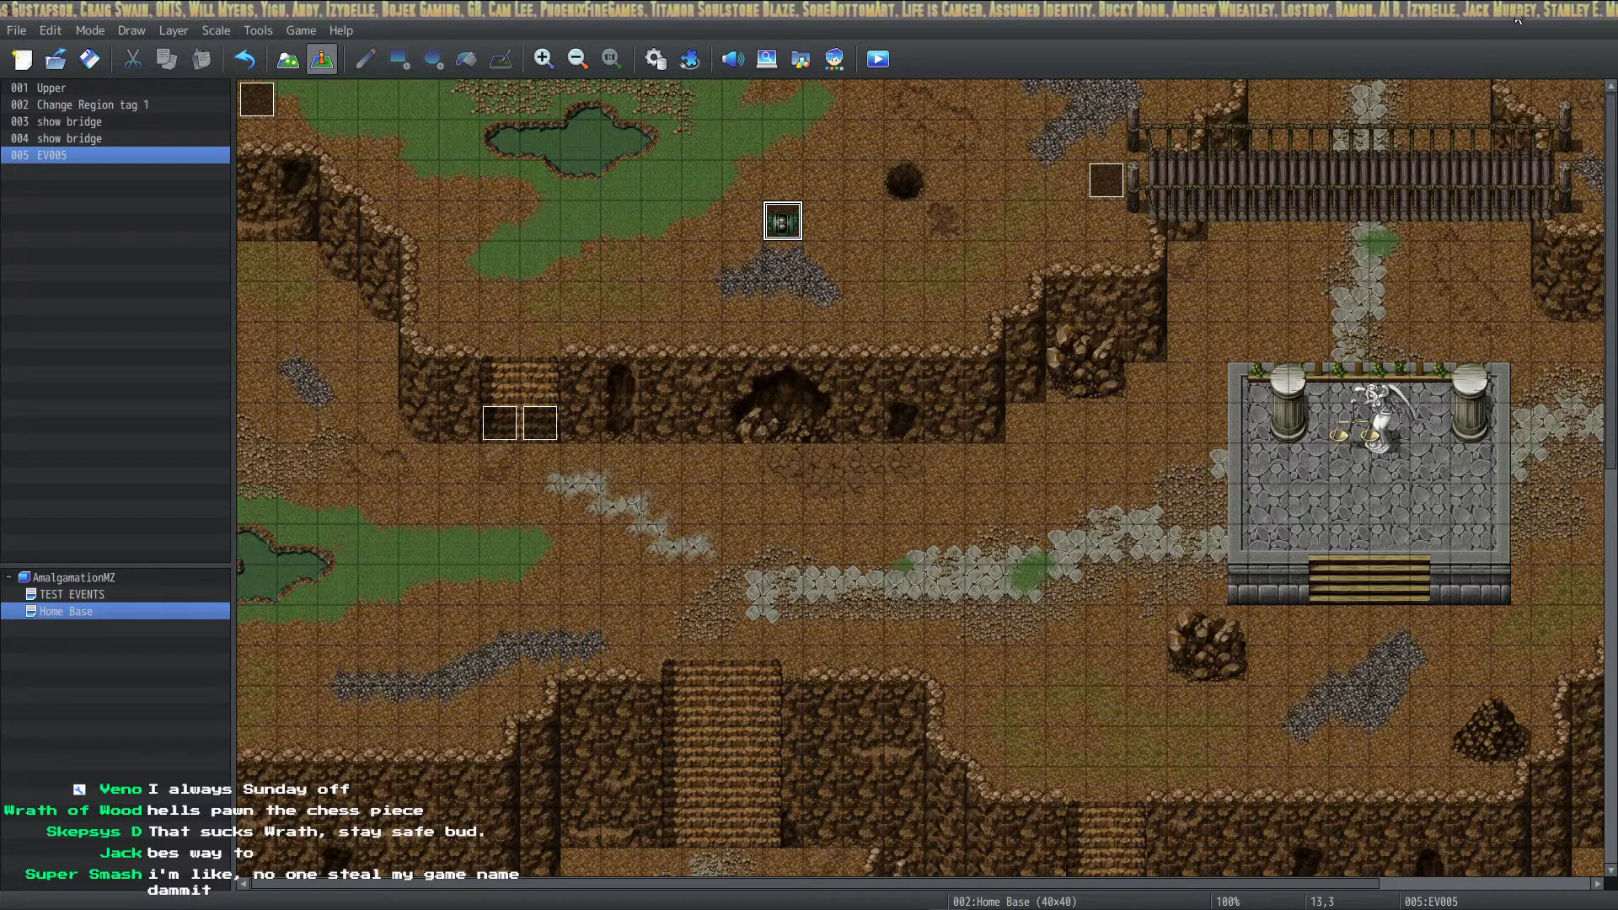
Switch to FL Studio, dismissing the folder windows over it, and clear all 808 HiHat steps in Pattern 1
key(alt+Tab)
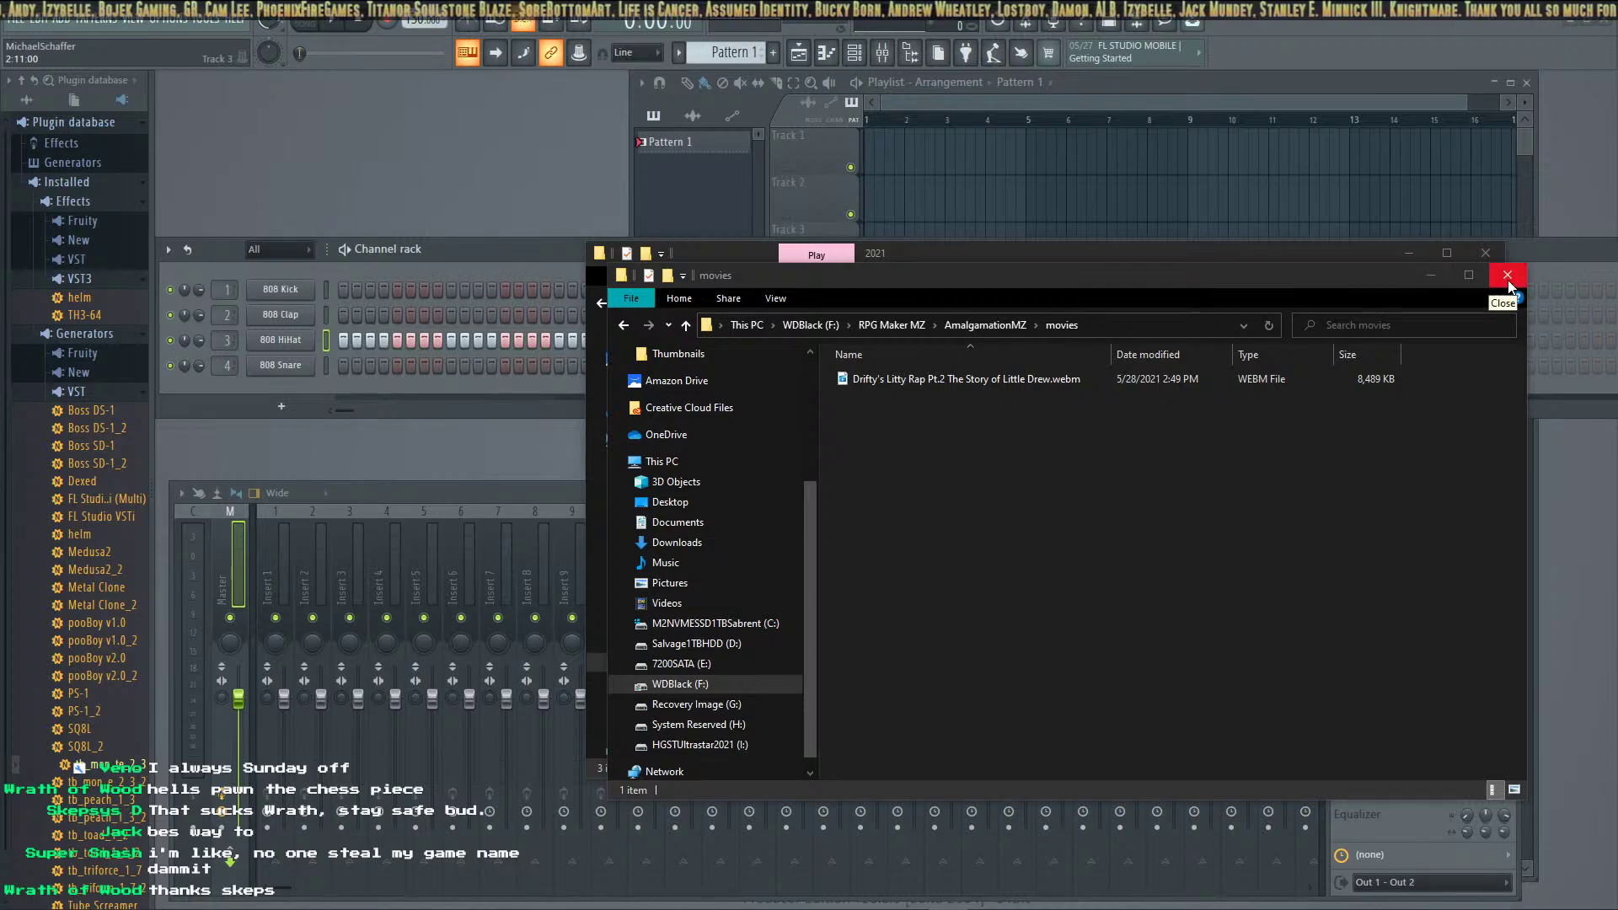
click(1426, 273)
click(1486, 253)
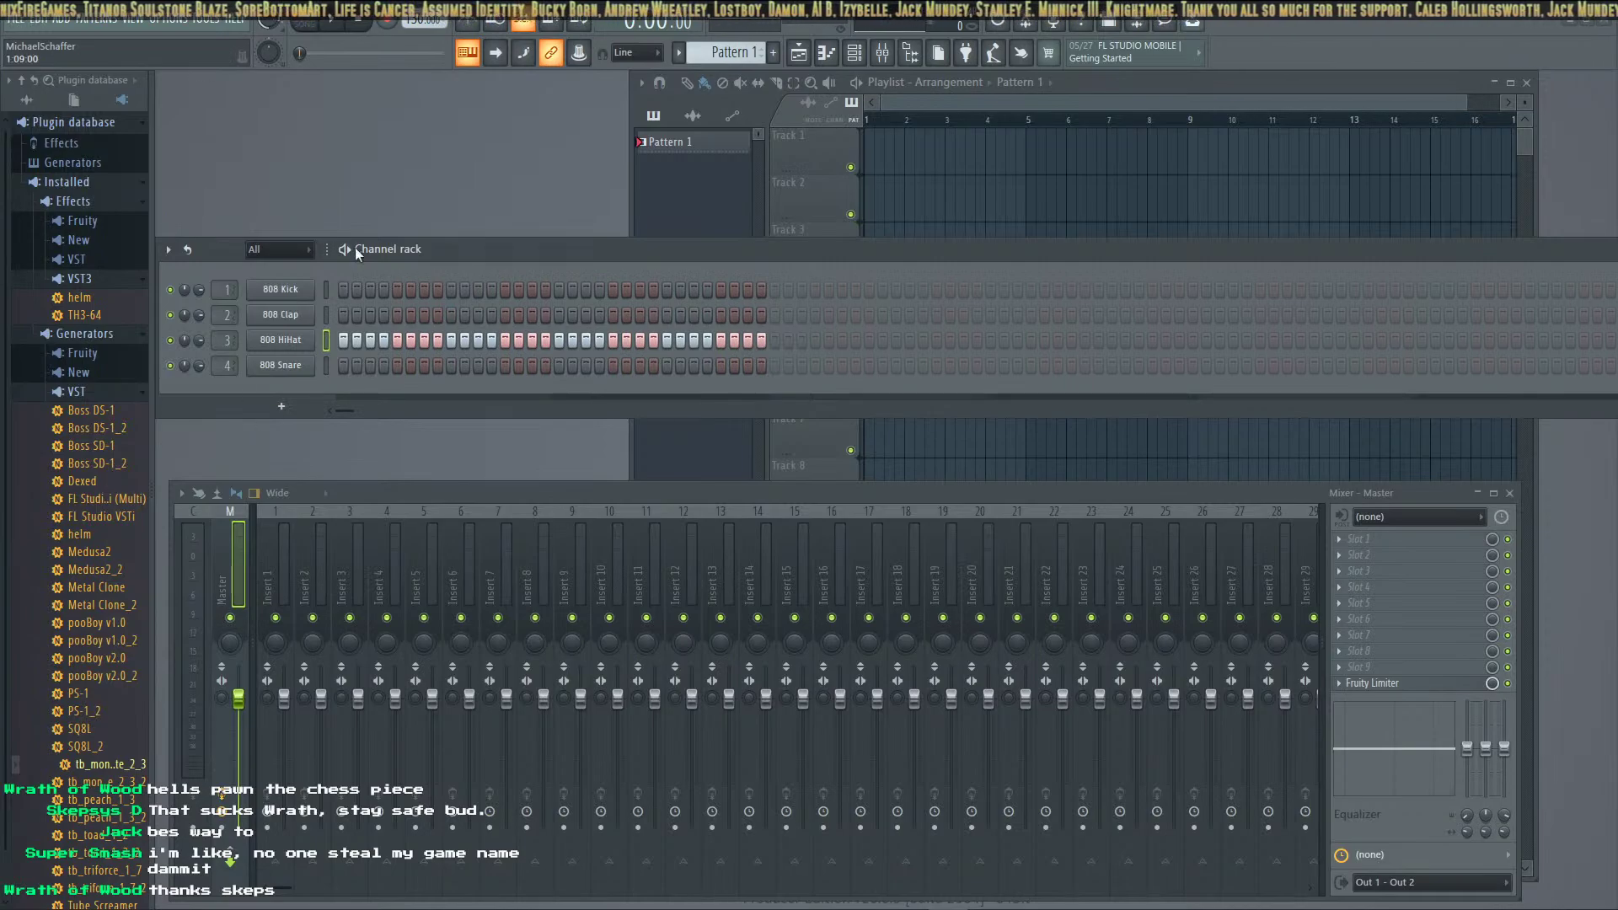
drag(761, 341, 341, 340)
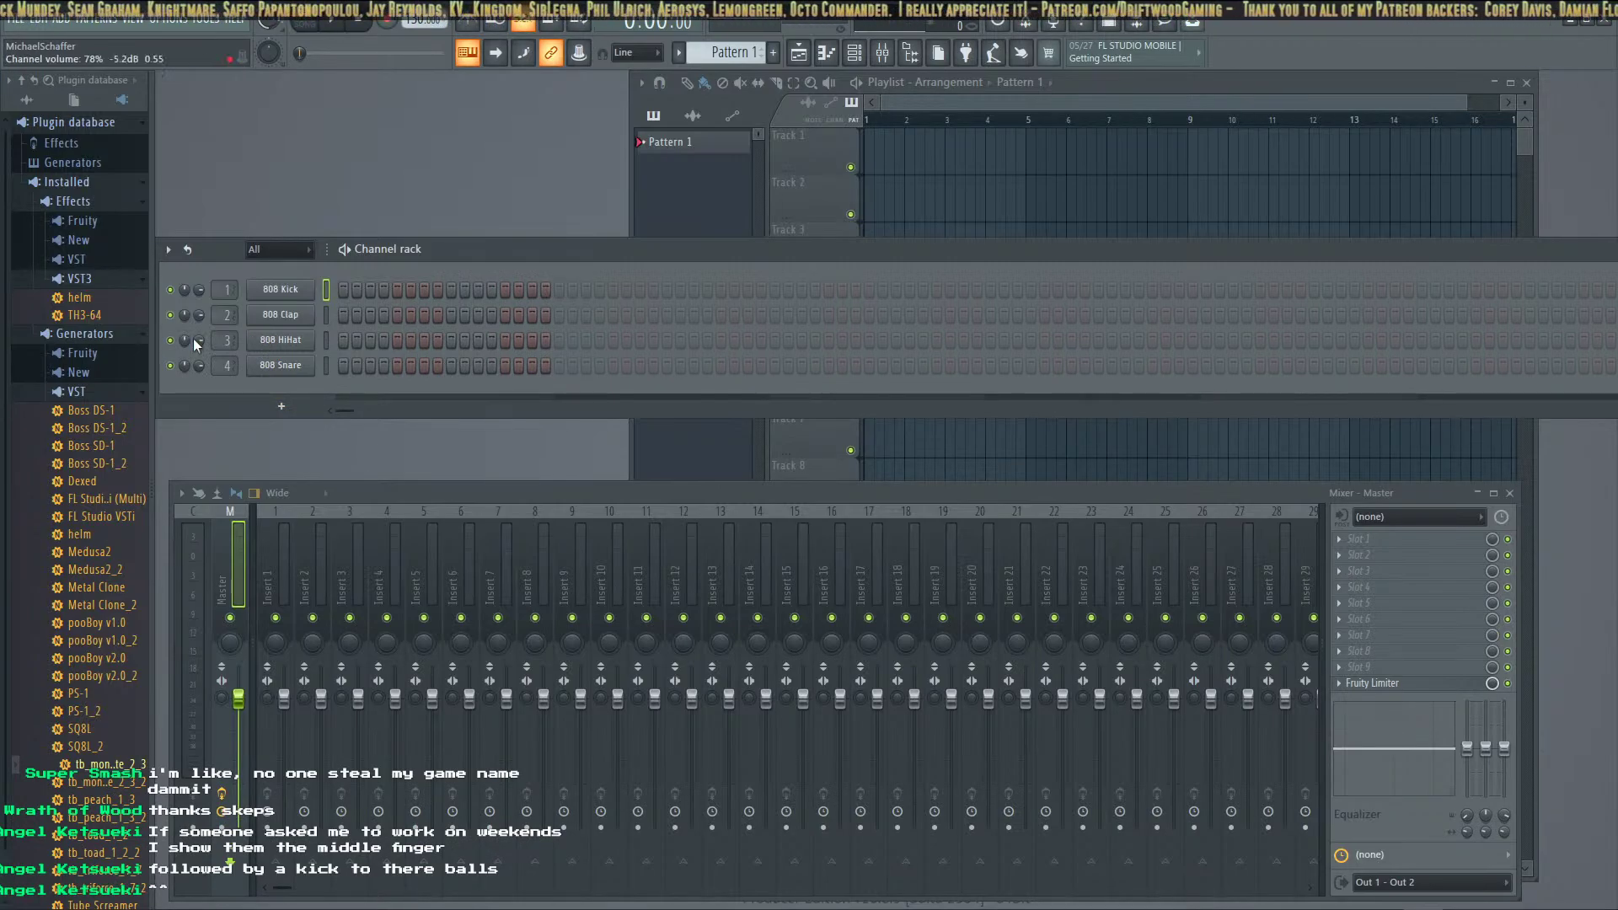
Add the Medusa2_2 generator as a new channel and place its plugin window below the channel rack
click(287, 408)
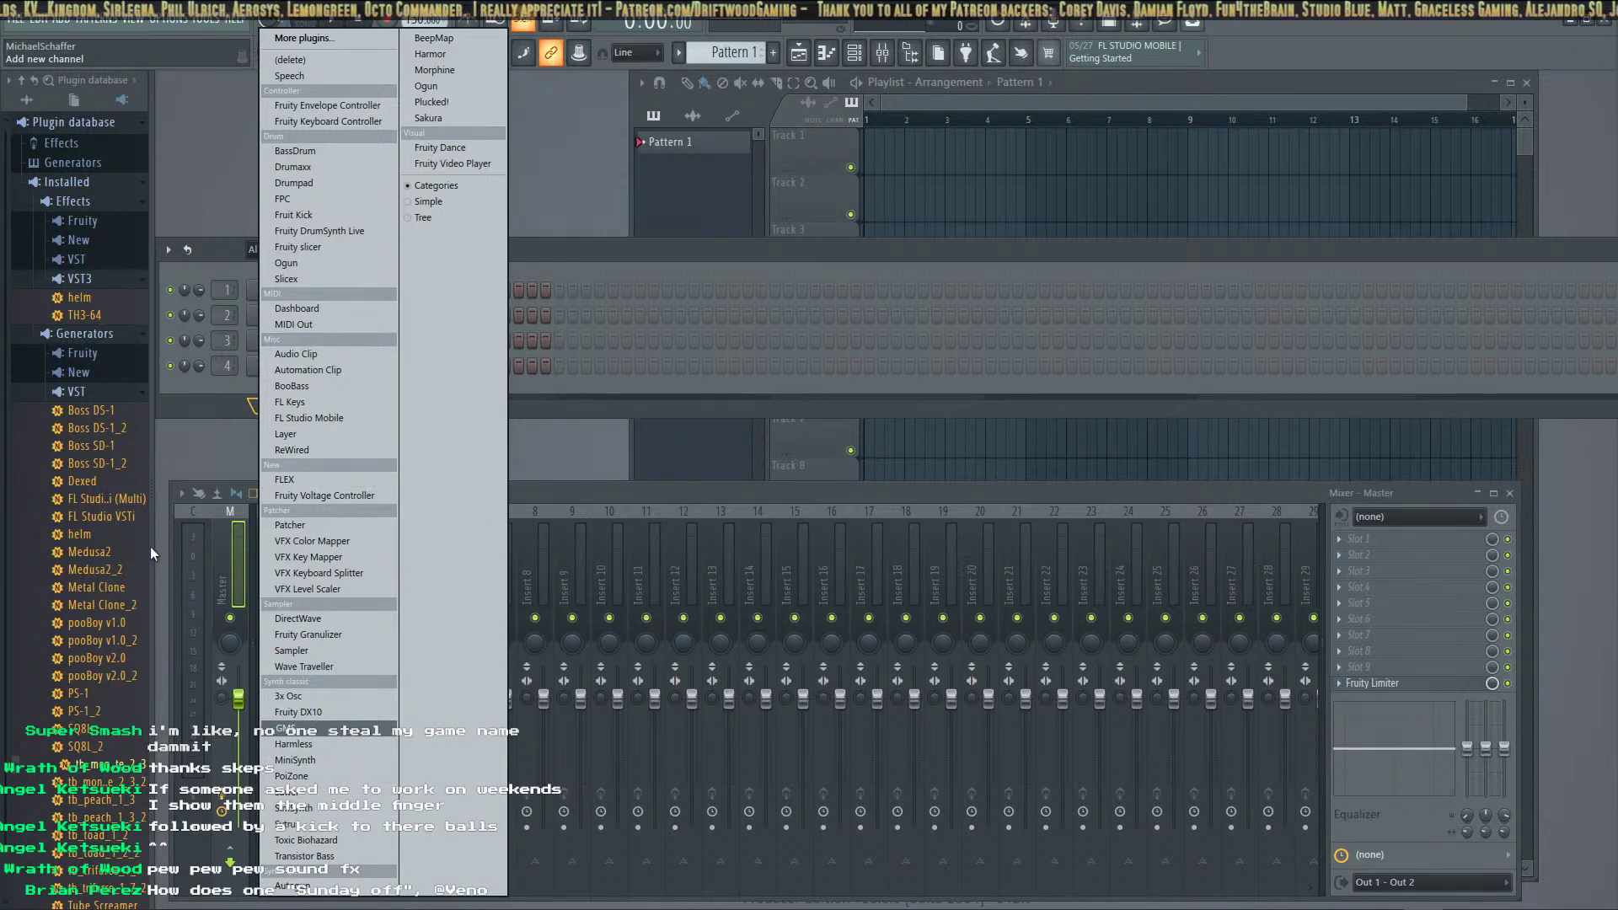
click(94, 568)
drag(96, 569, 105, 577)
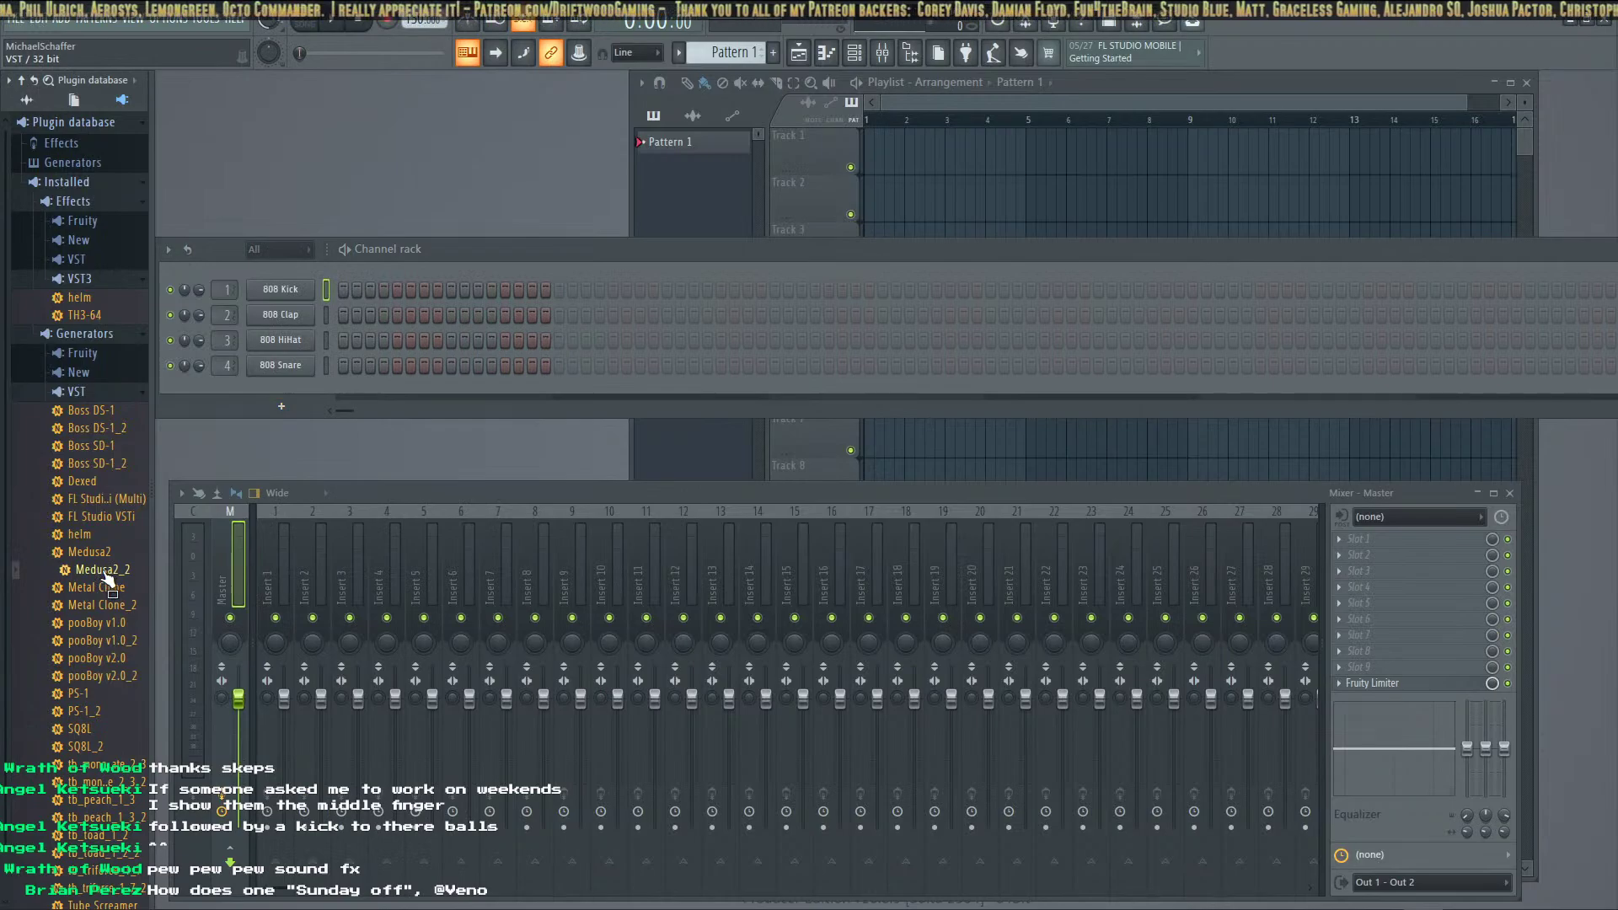
drag(295, 426, 291, 421)
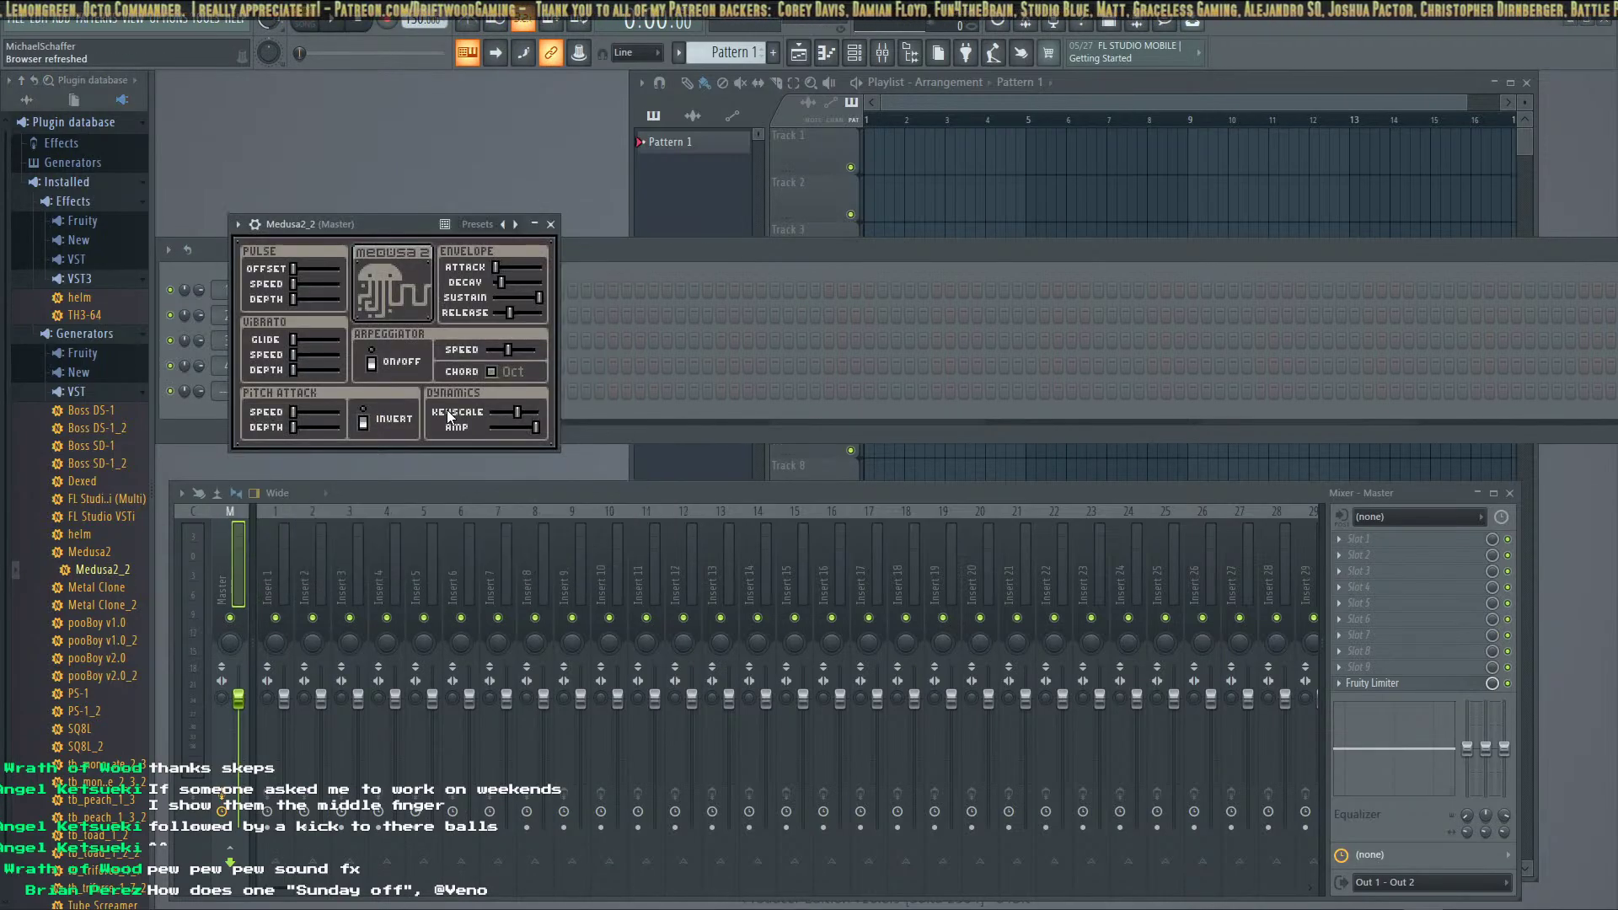
drag(399, 219, 559, 459)
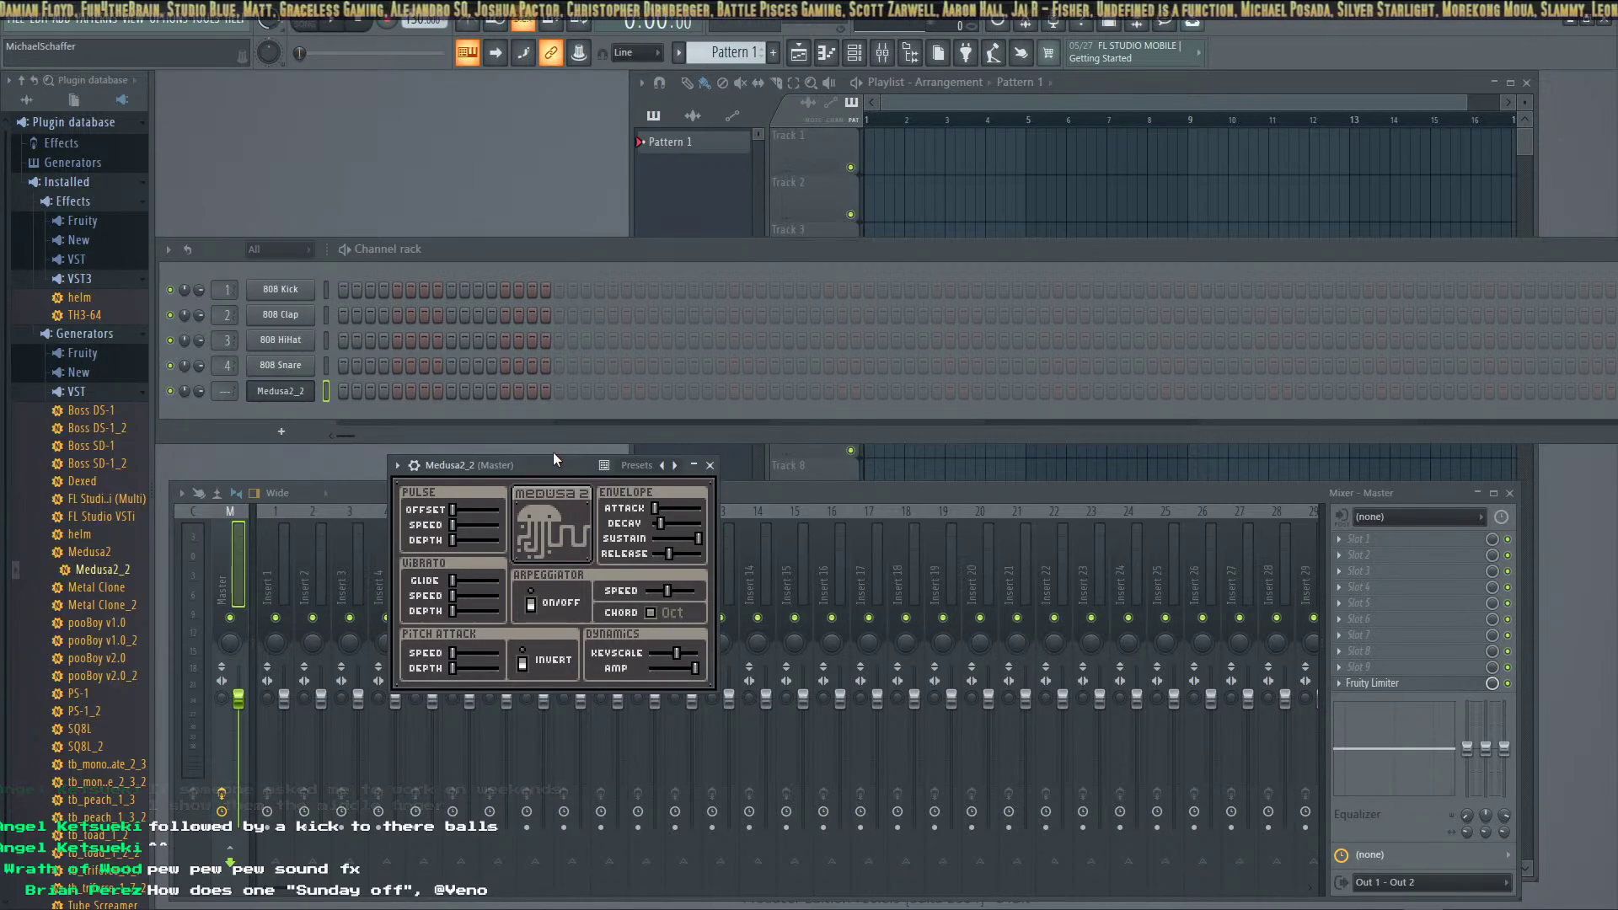
Play a test note on Medusa2_2 and load a different preset for it
key(c)
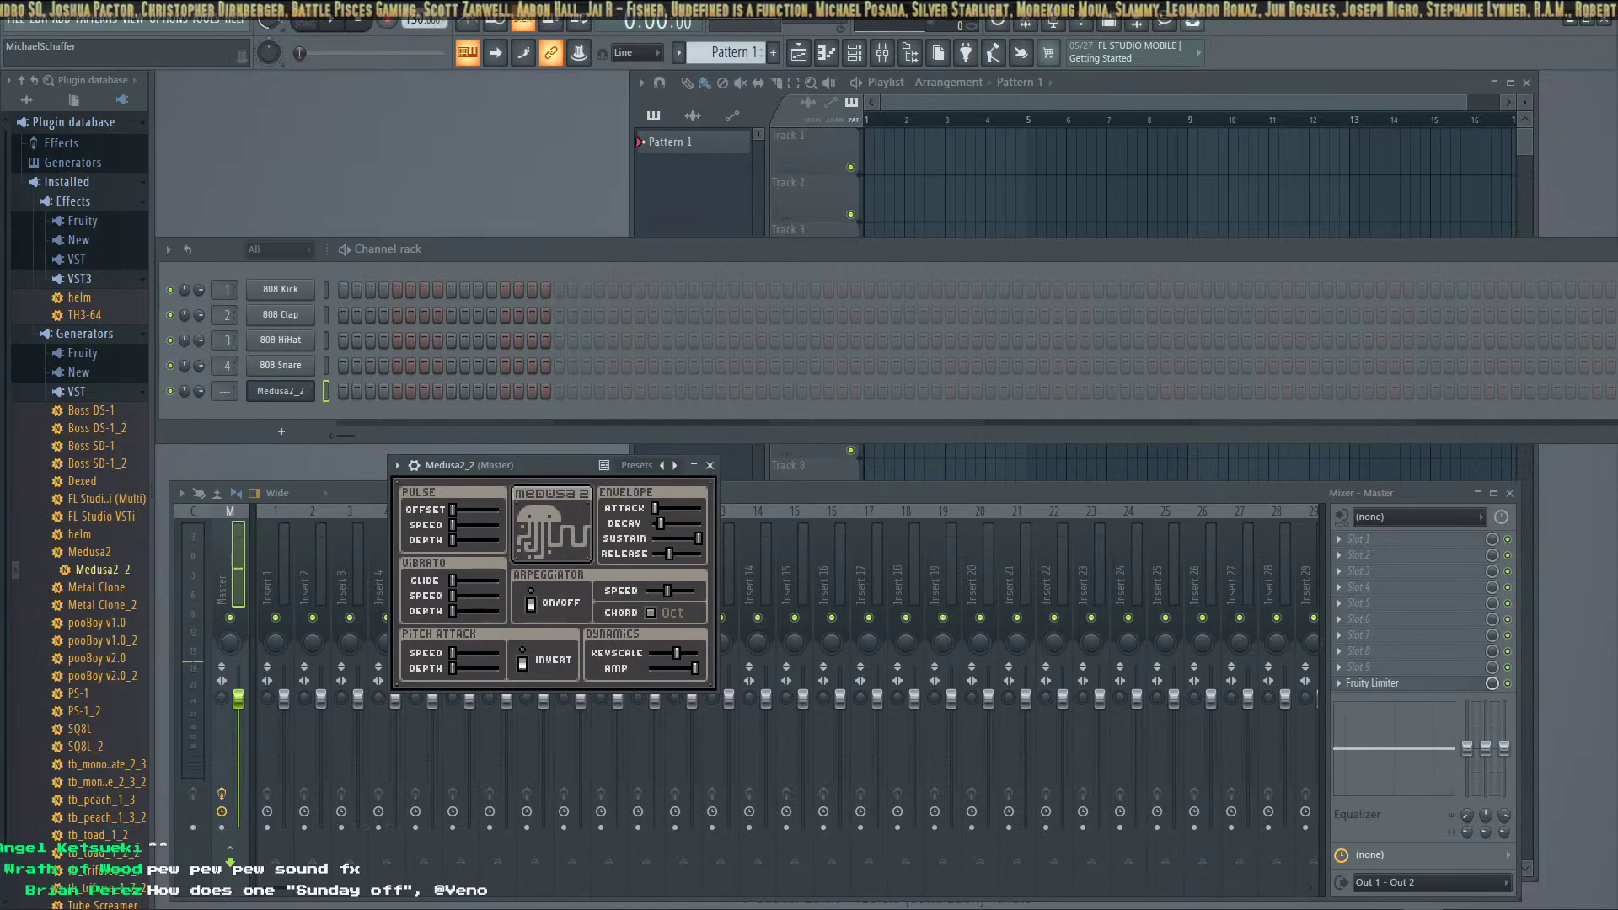
click(639, 469)
click(666, 544)
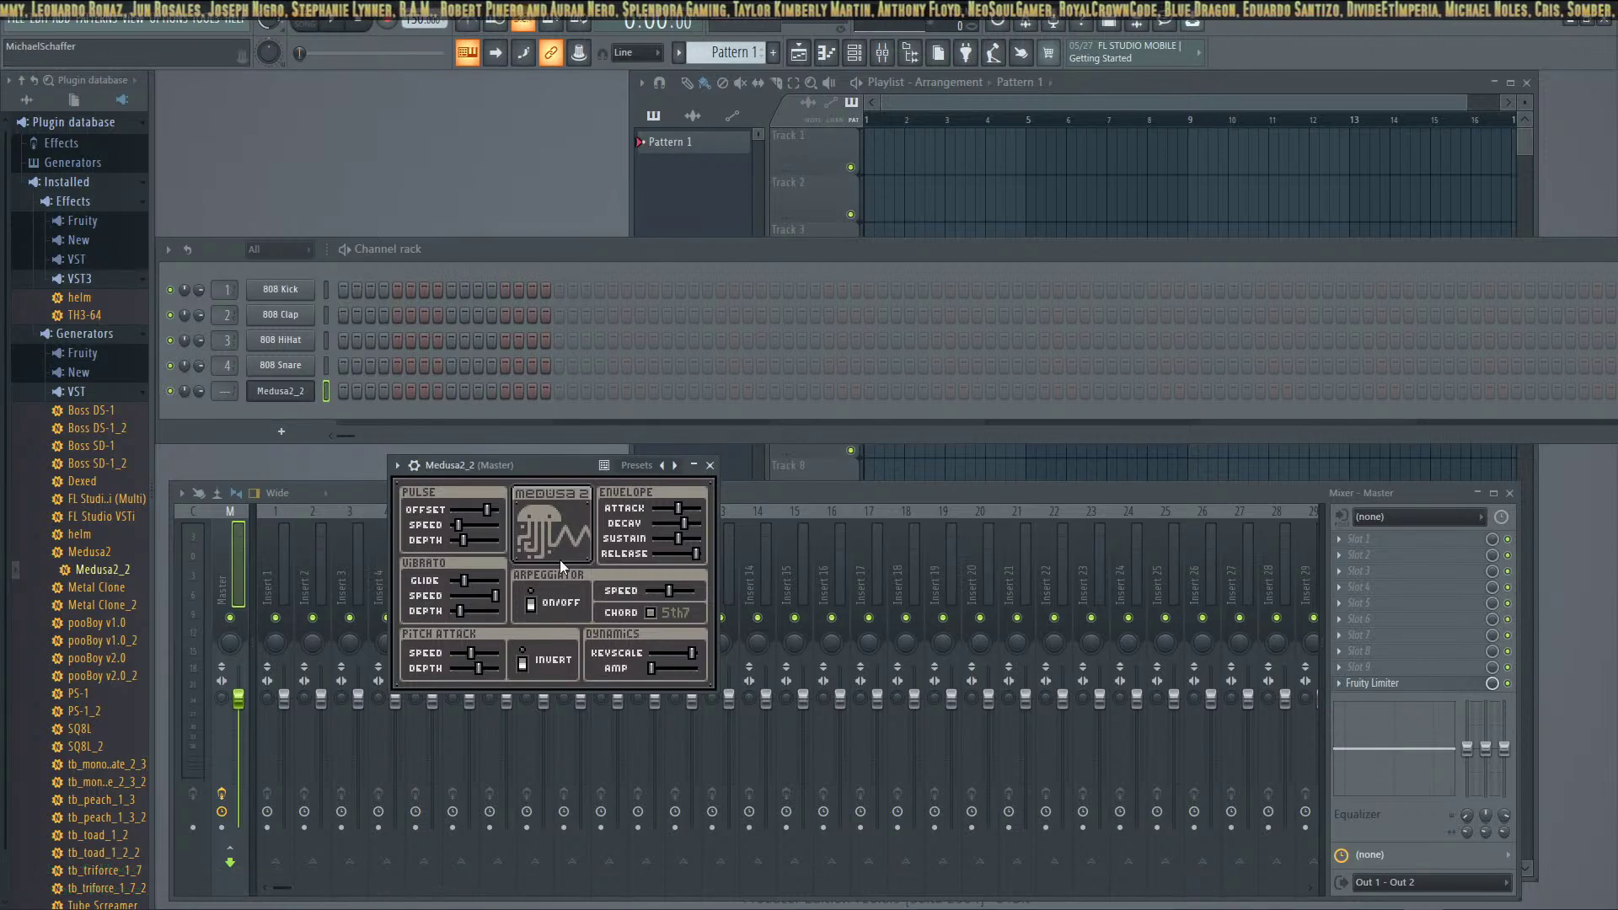
Randomize all Medusa2_2 parameters five times, auditioning notes on the resulting sounds
click(637, 466)
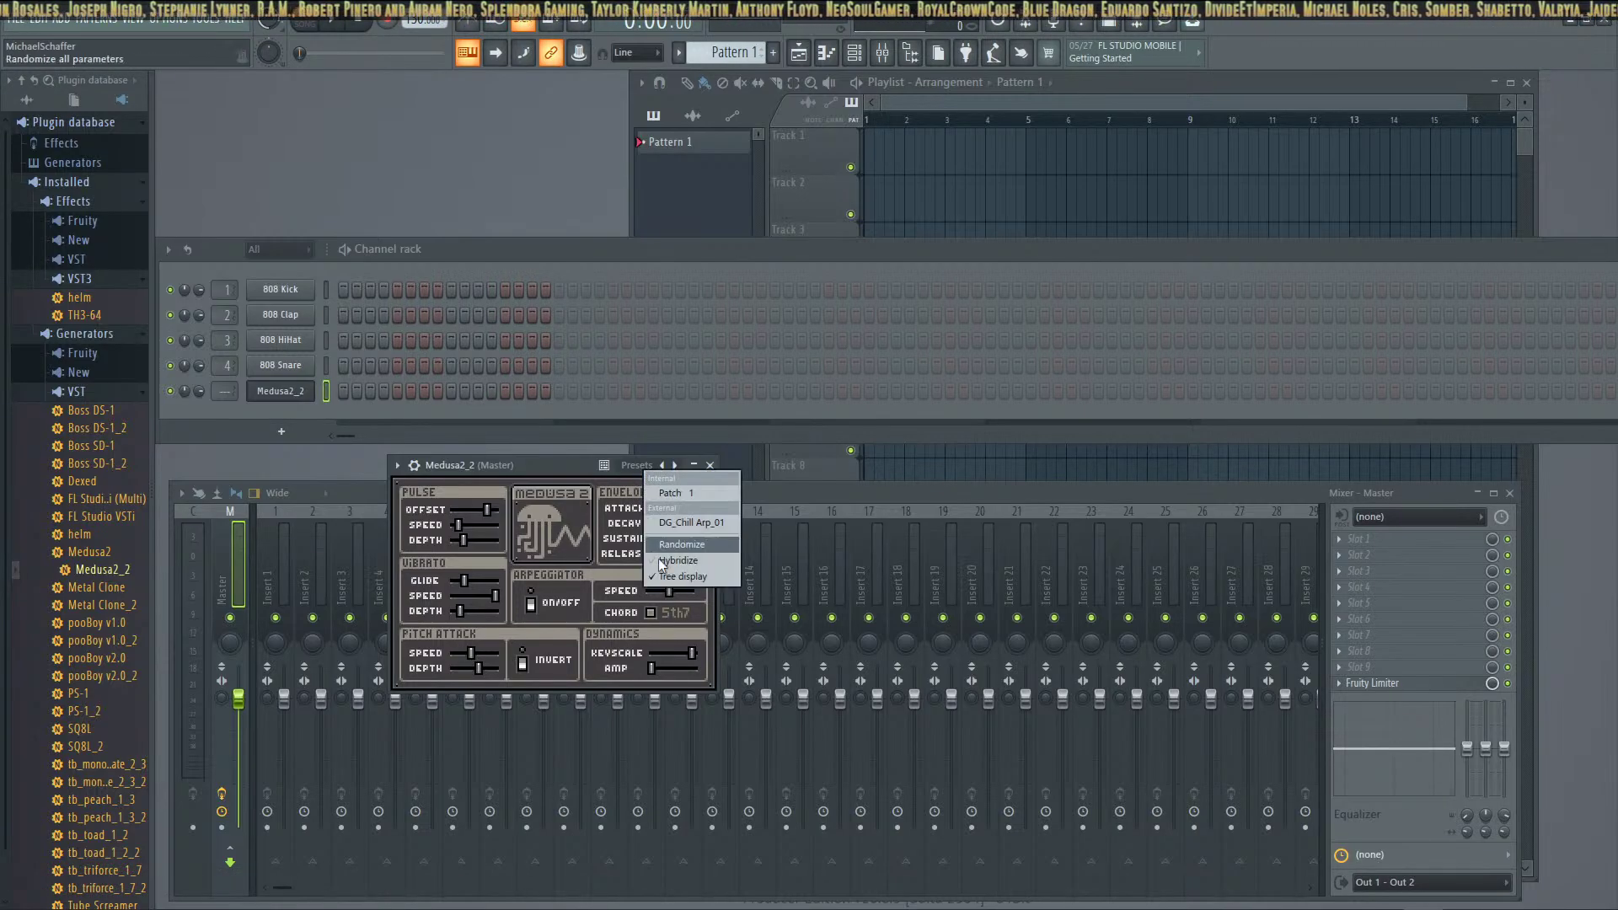
click(694, 544)
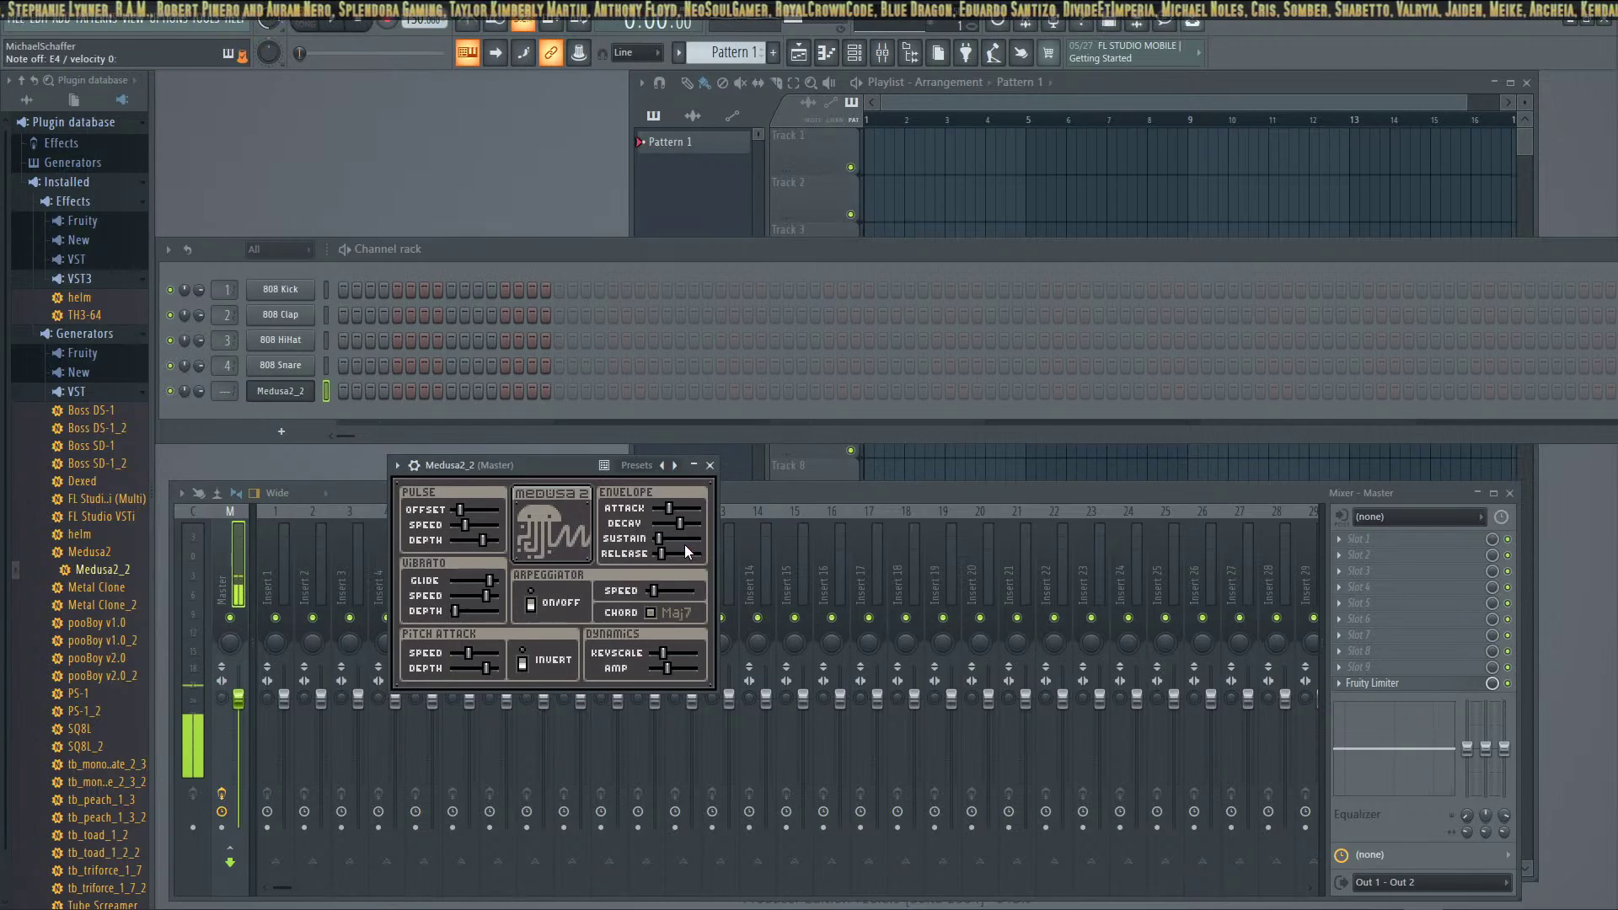
click(646, 469)
click(676, 551)
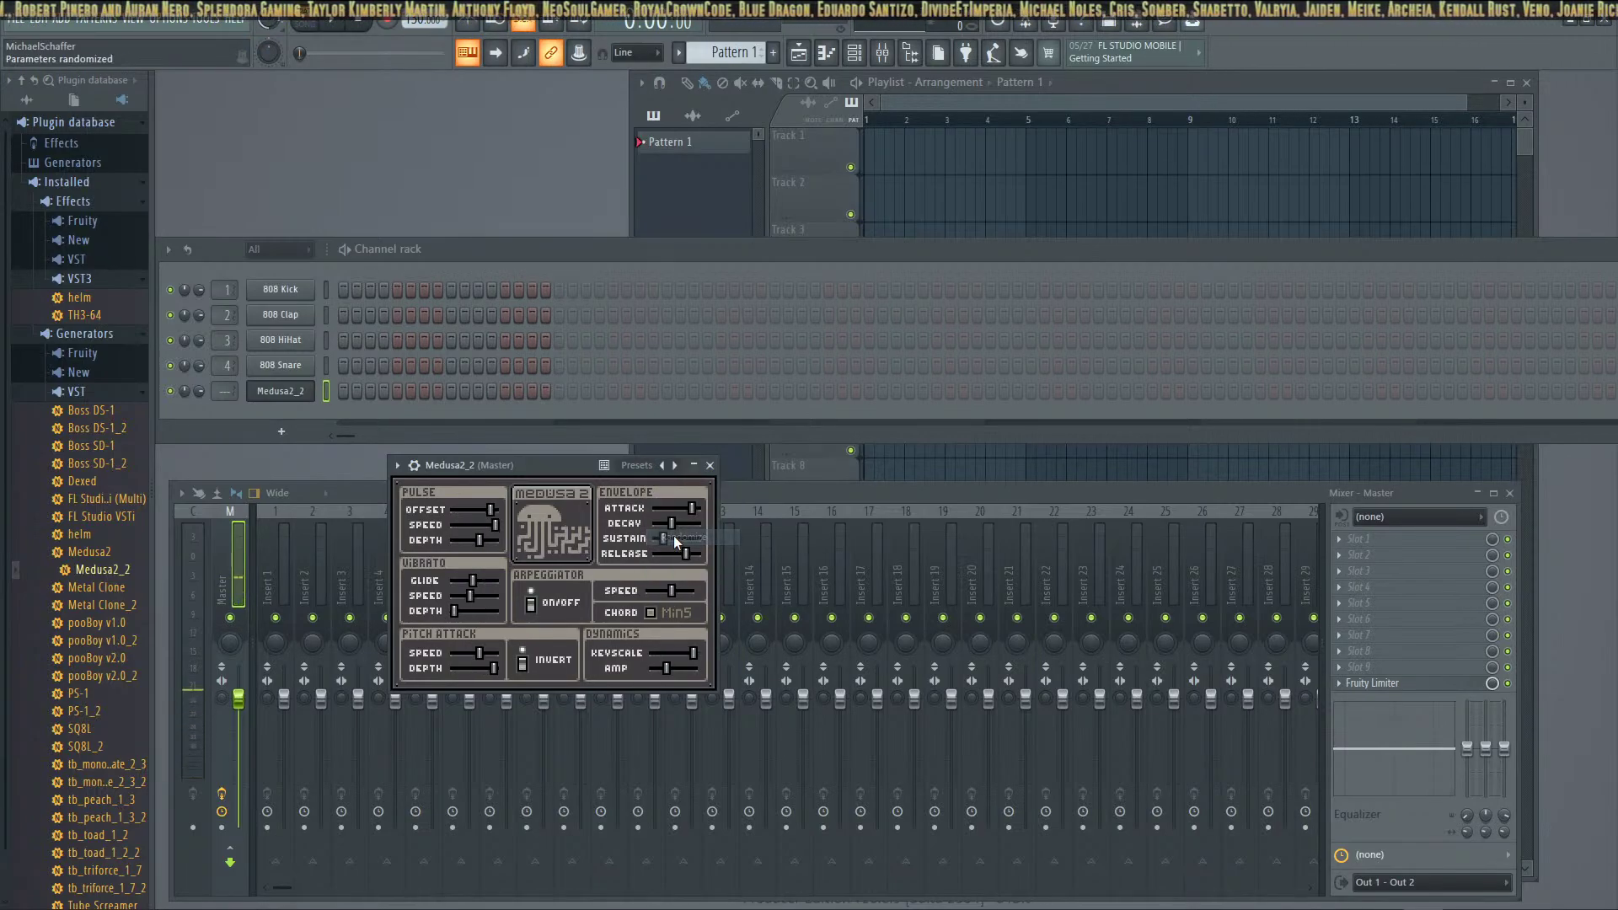
click(647, 469)
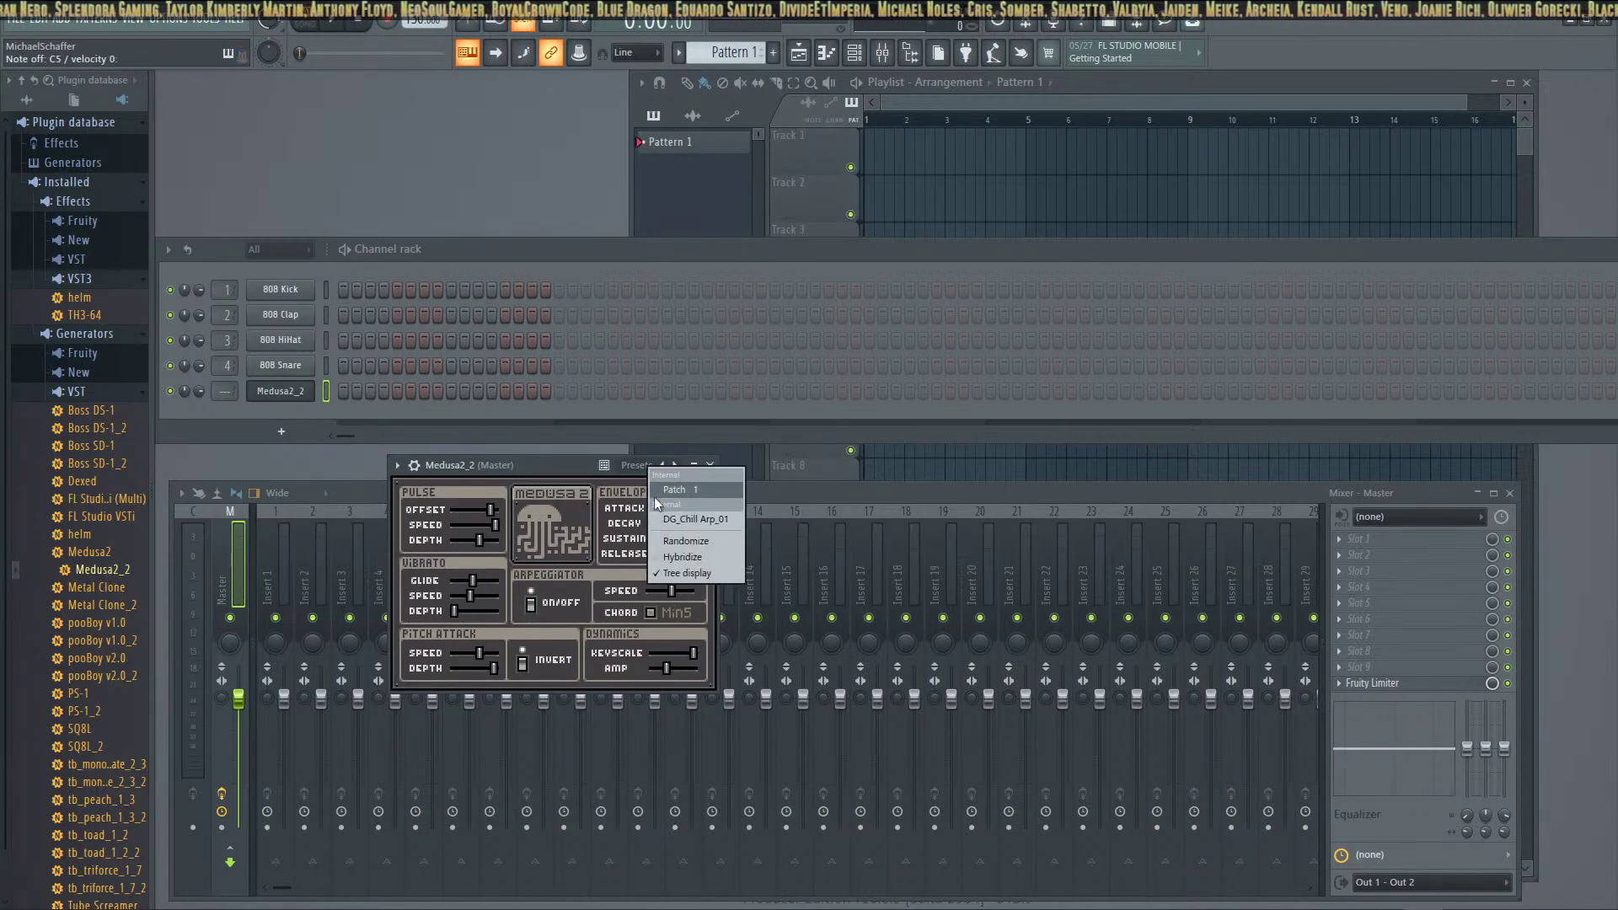
click(669, 544)
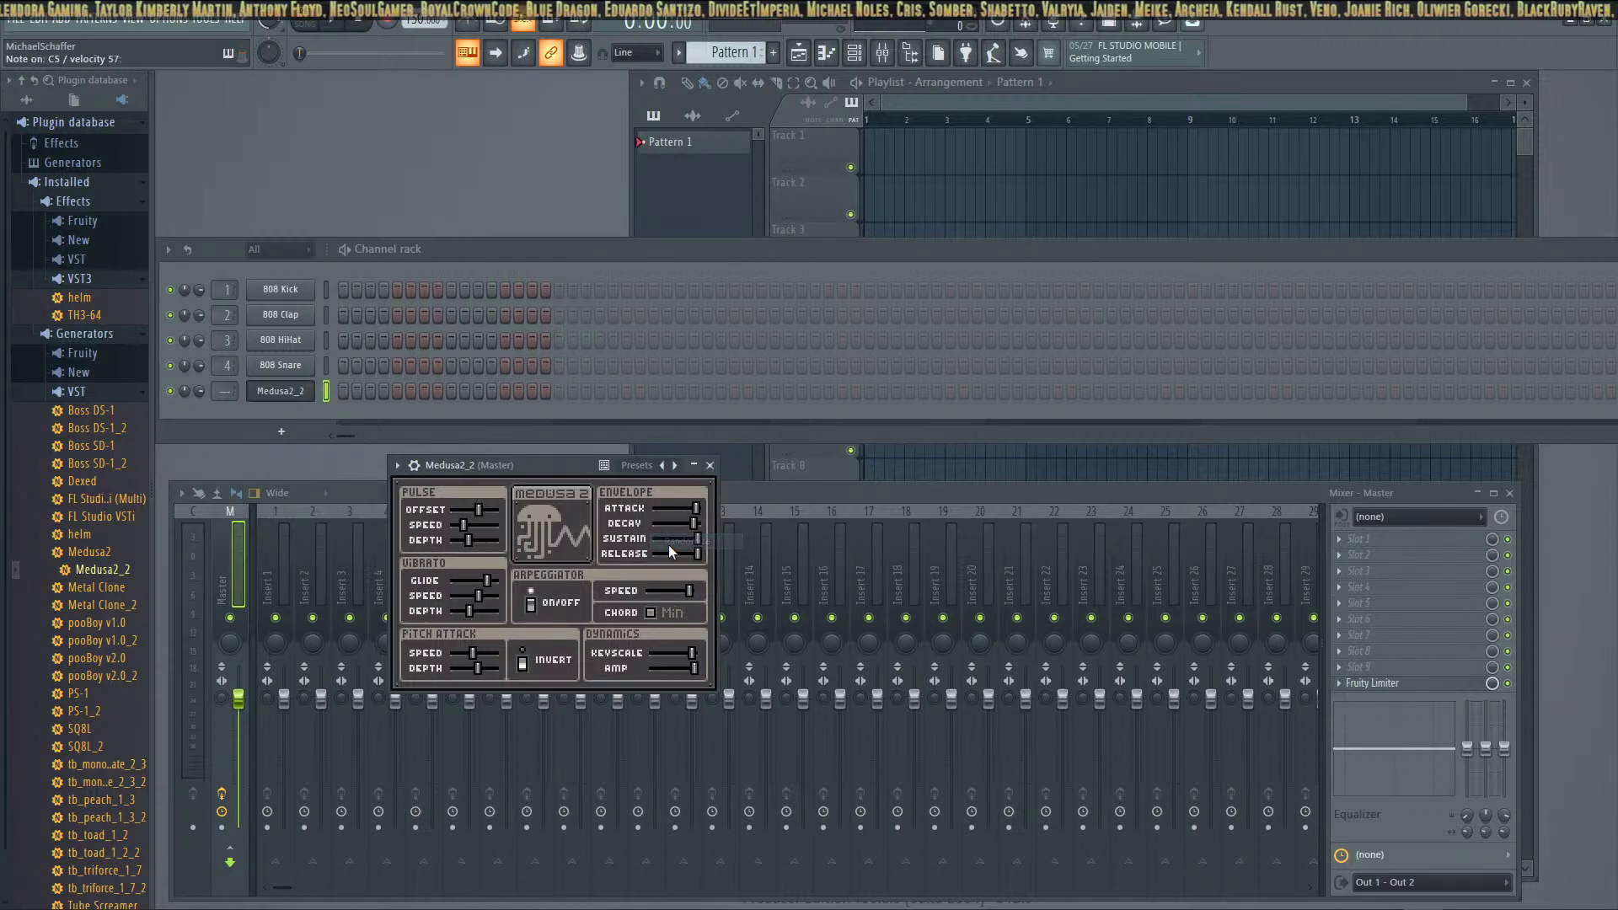
click(636, 468)
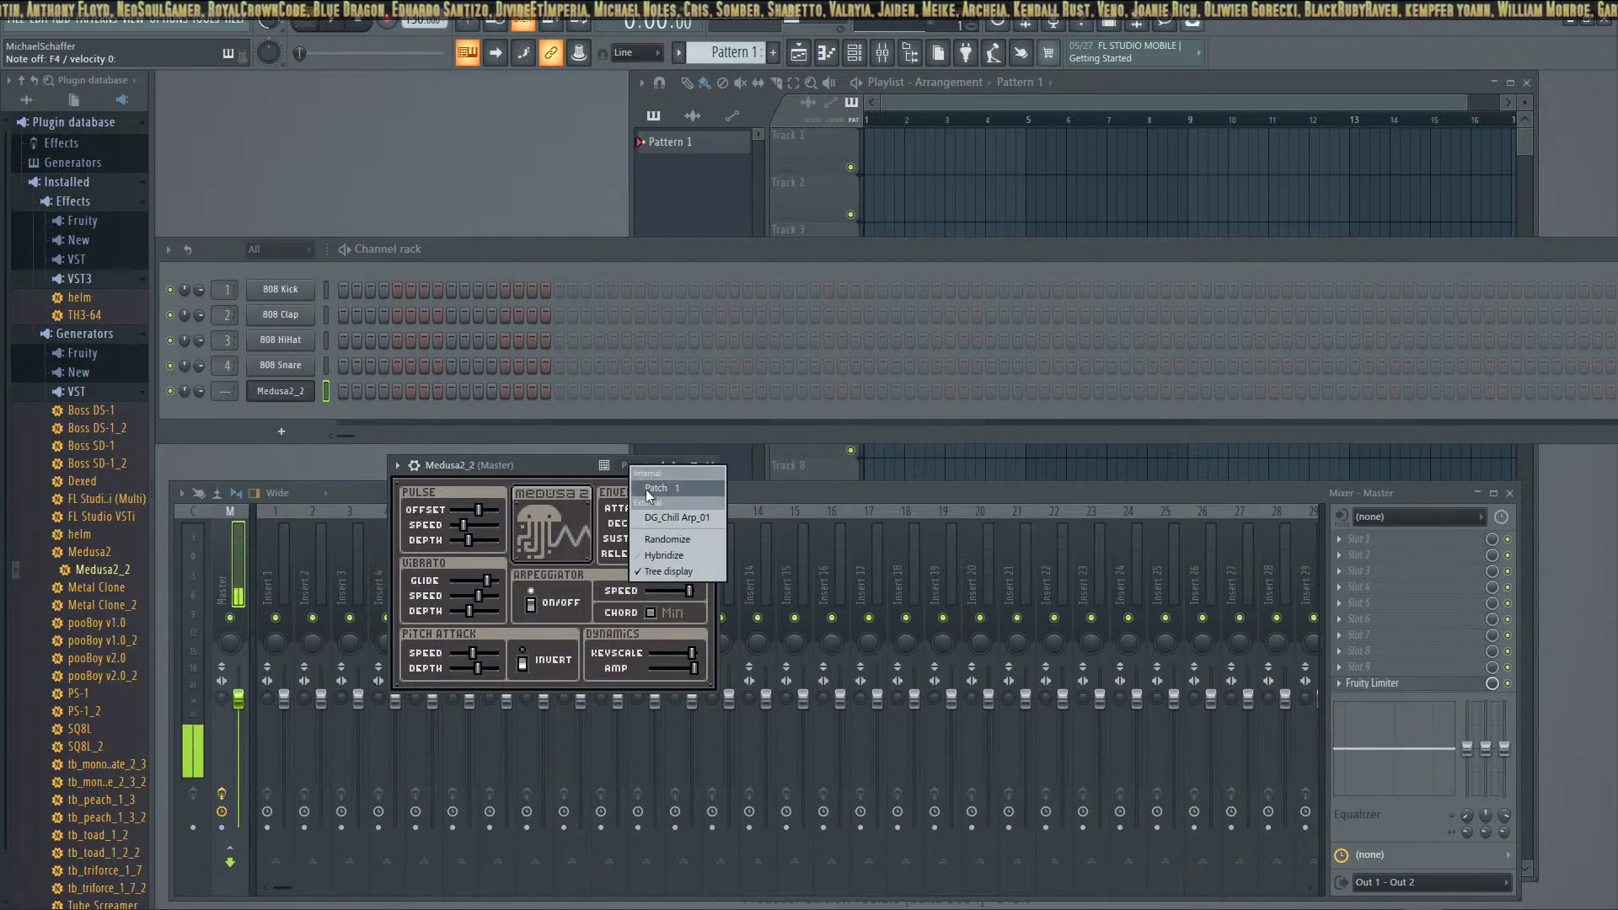
click(665, 539)
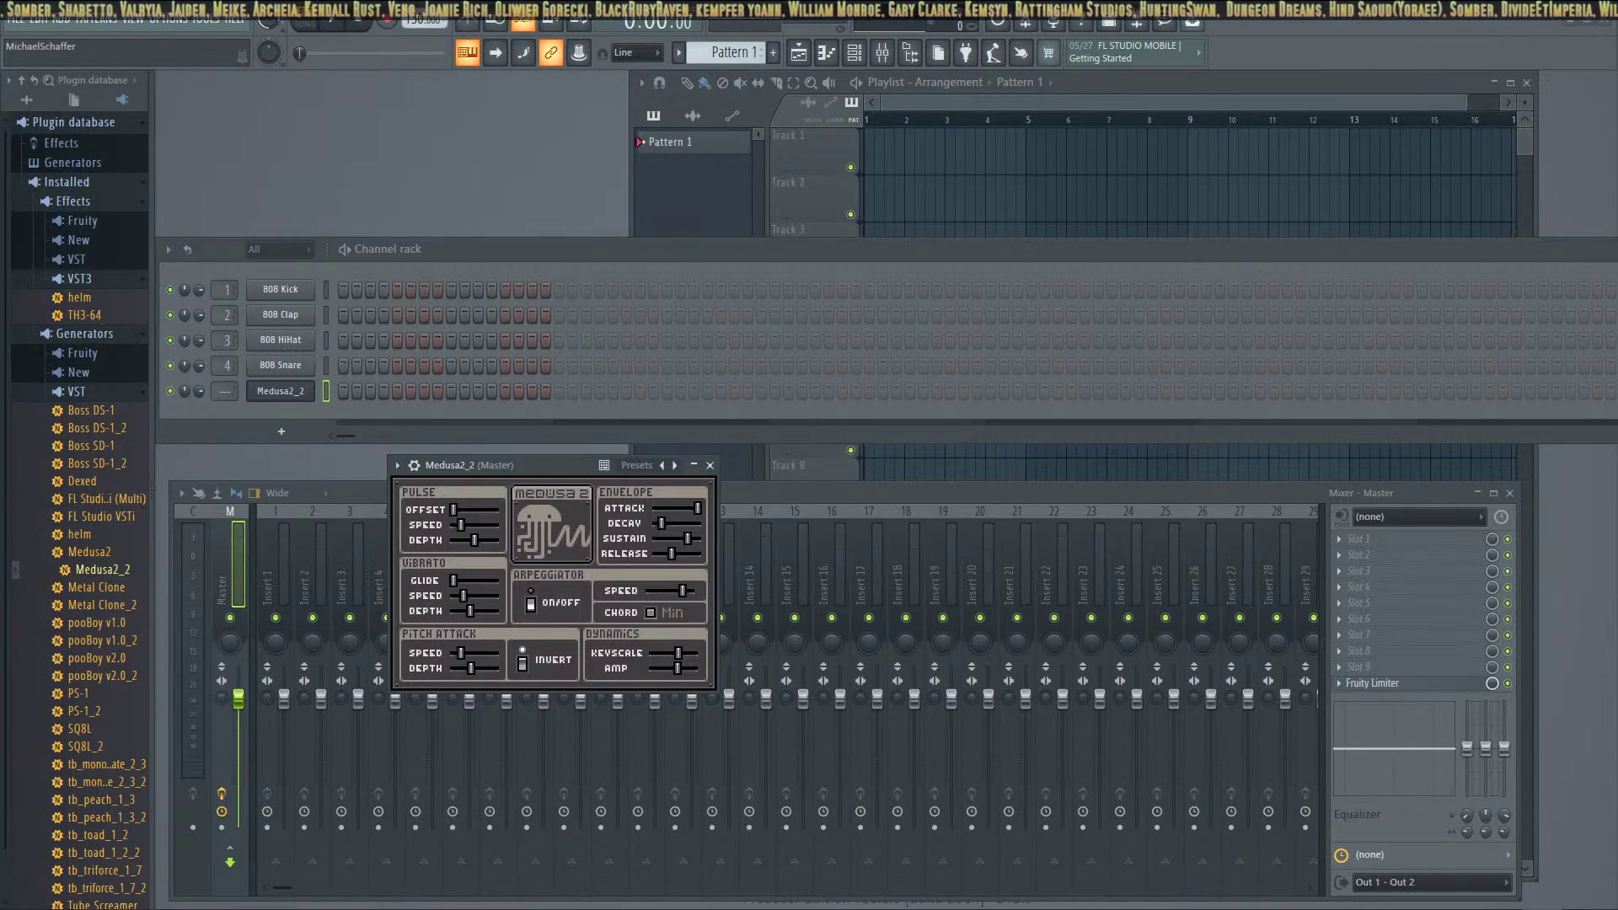
click(634, 469)
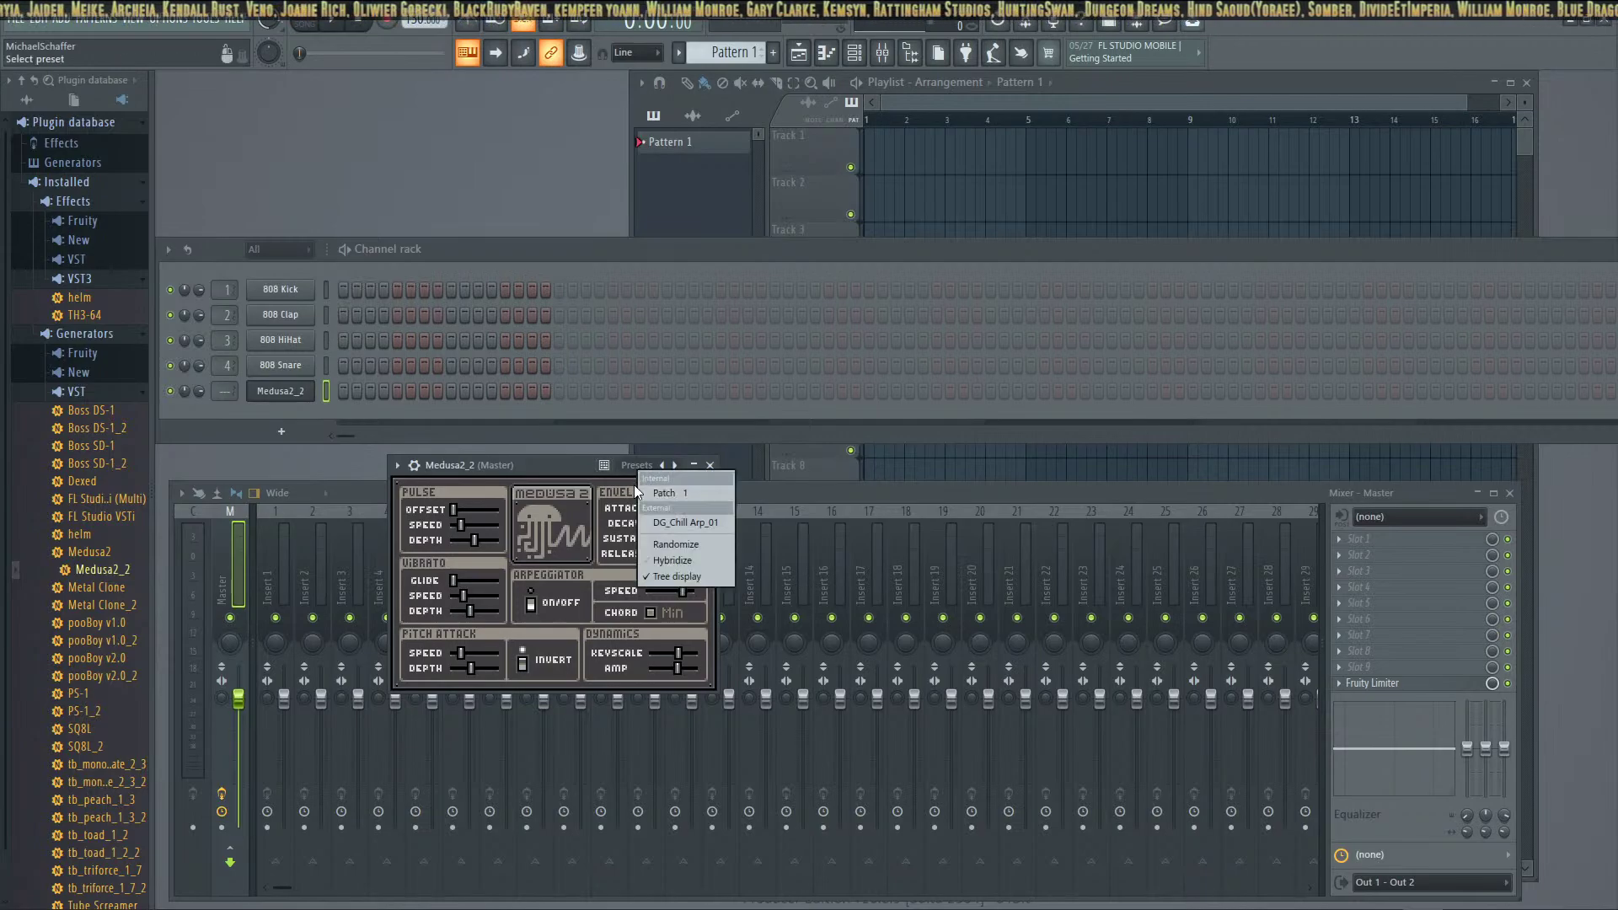
click(666, 545)
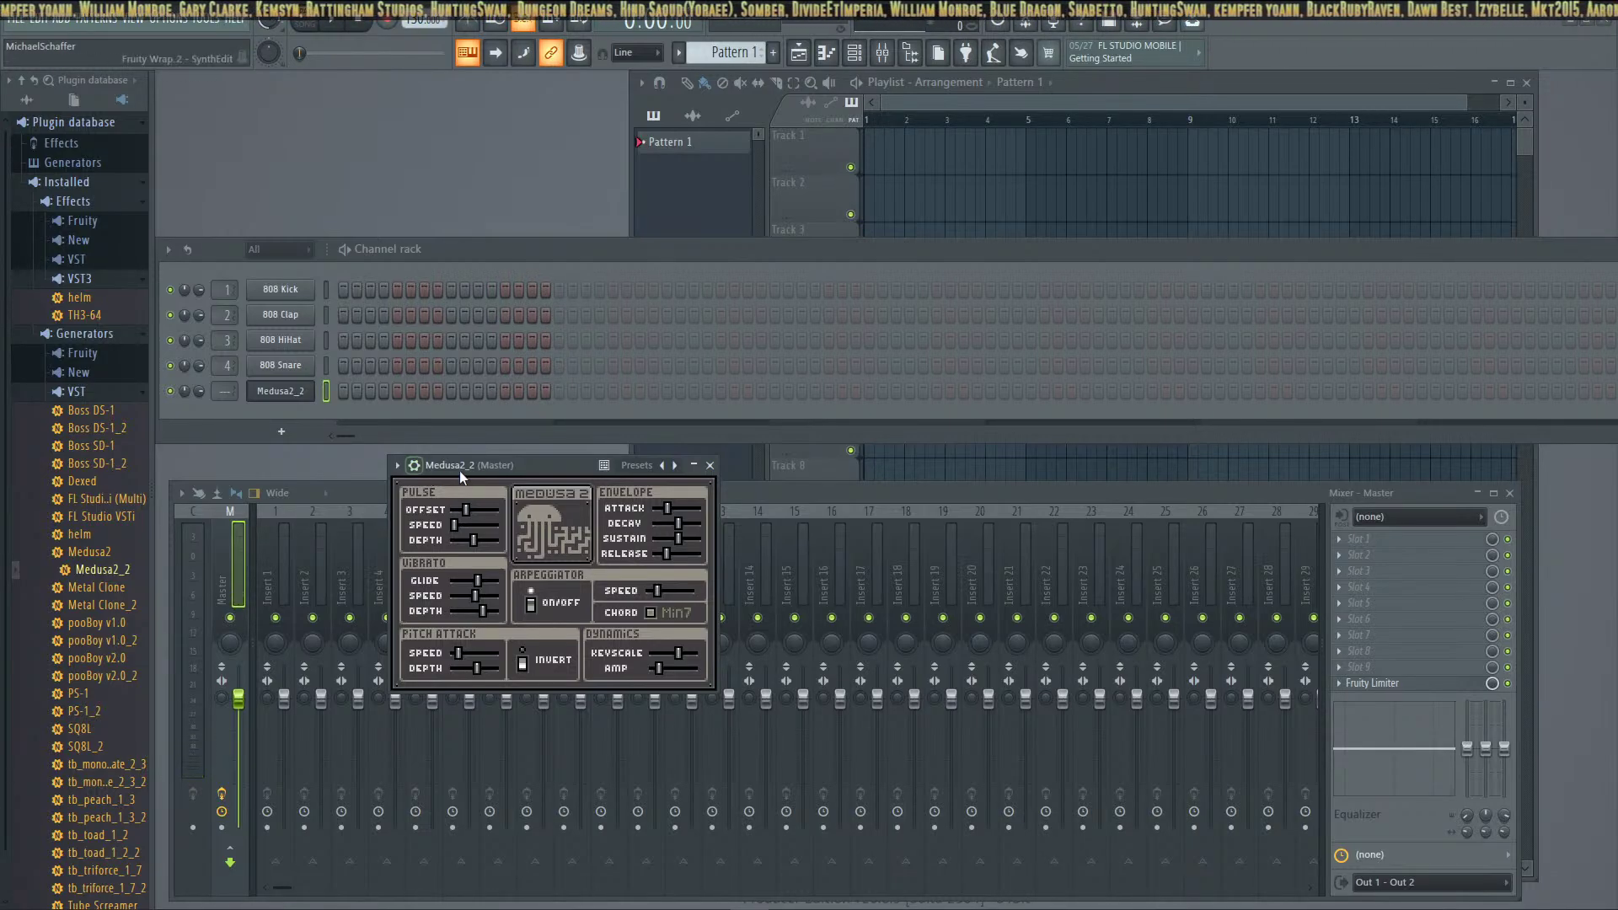
Shift the Medusa2_2 plugin window slightly and play test notes with the randomized sound
drag(514, 468, 554, 463)
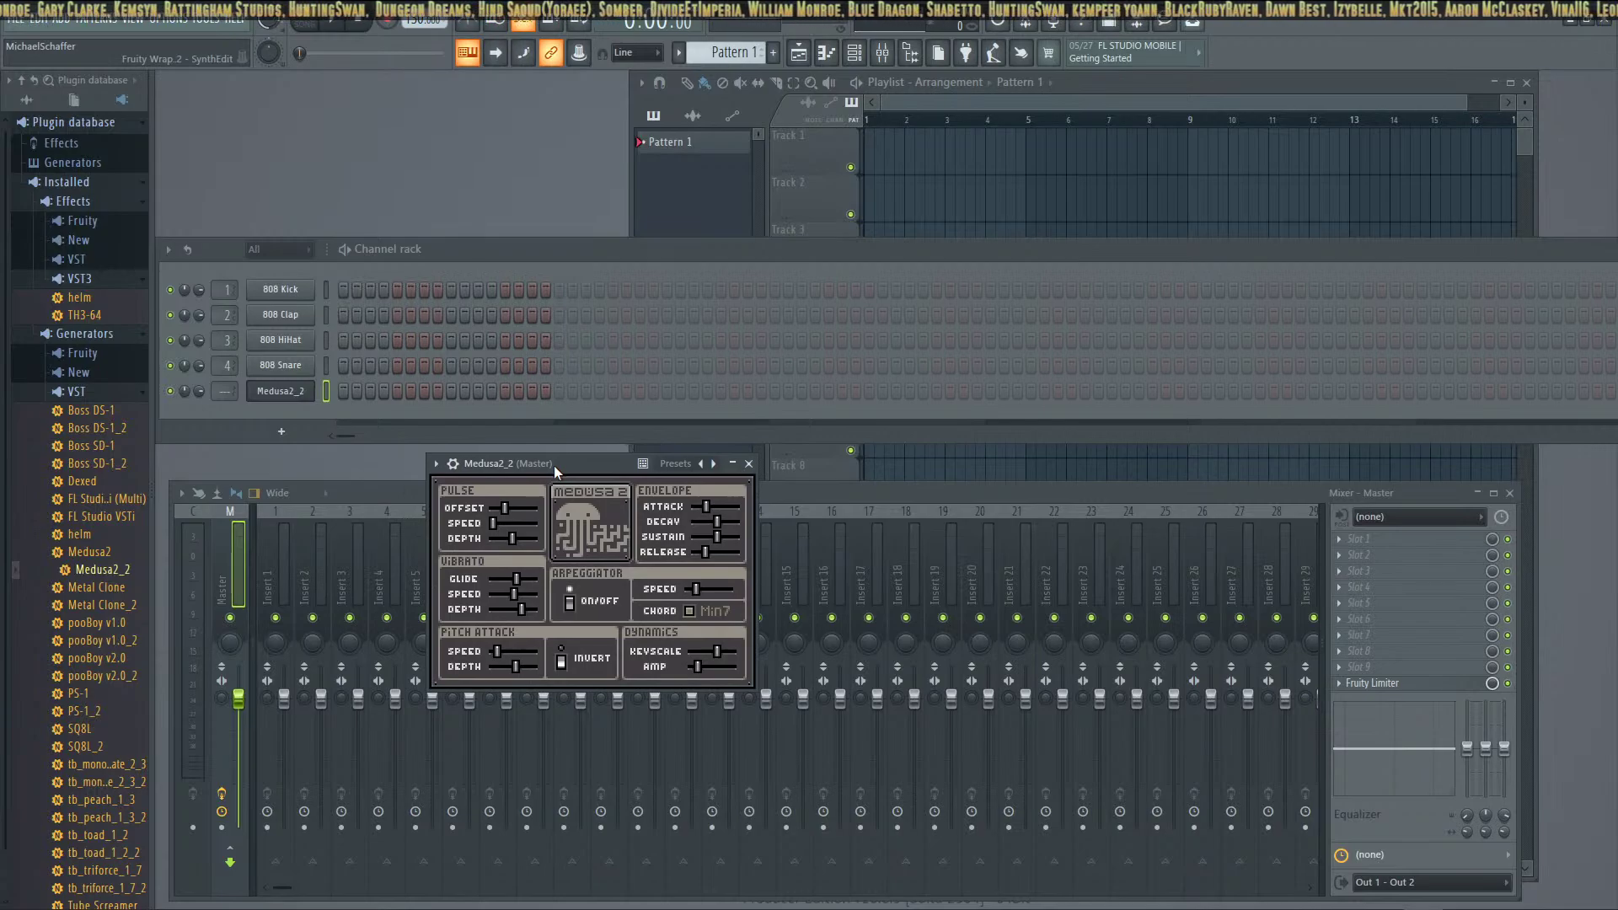
key(m)
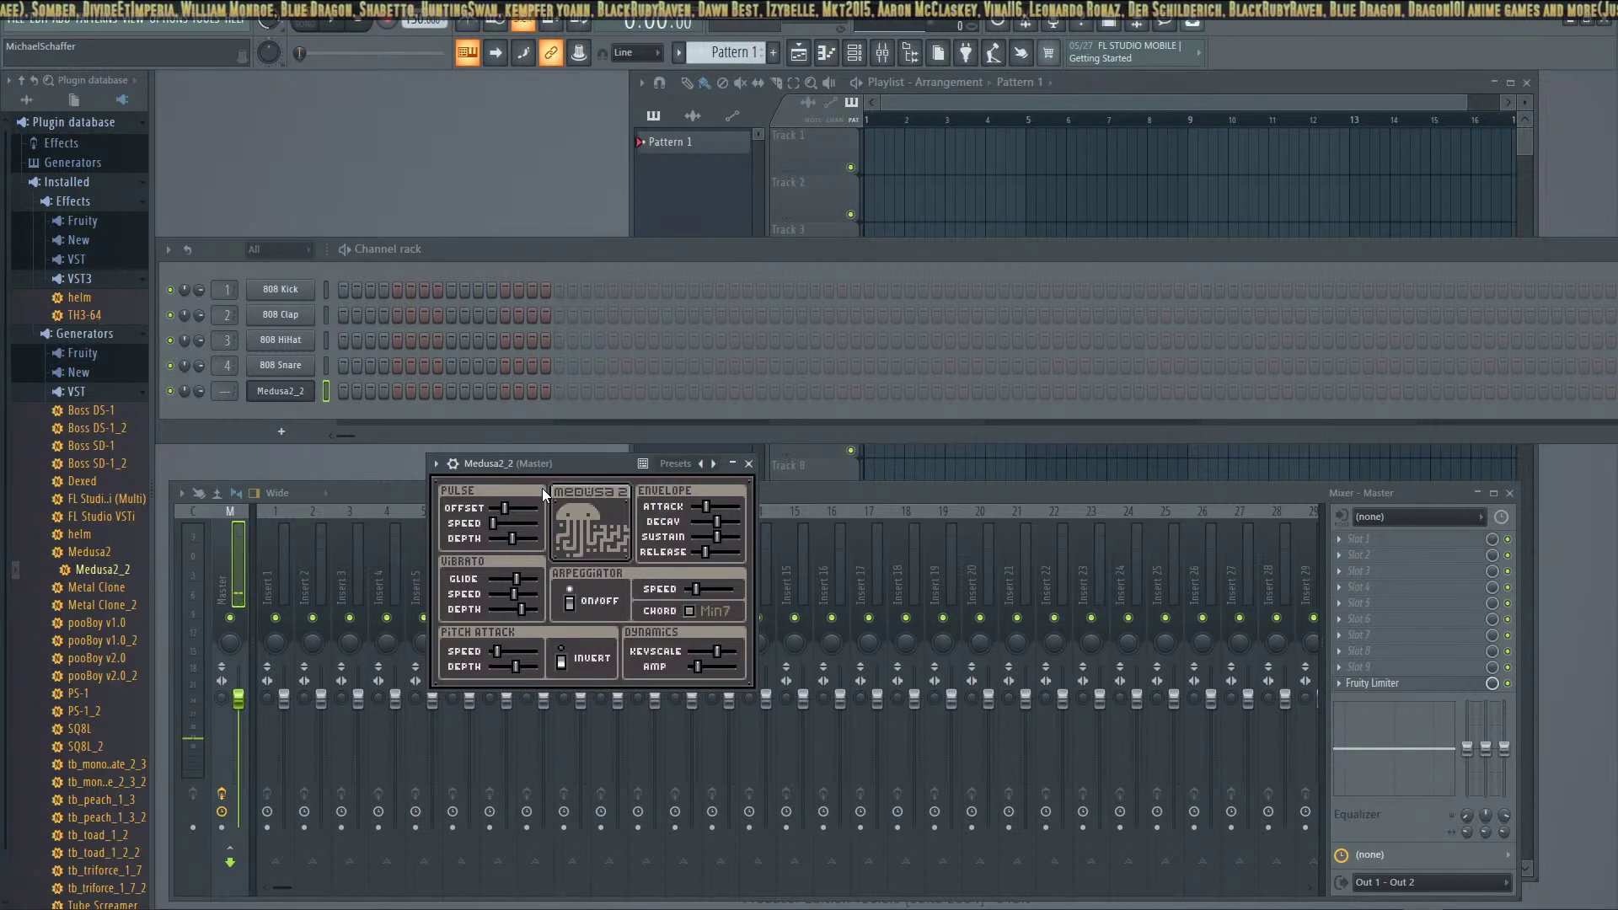
key(comma)
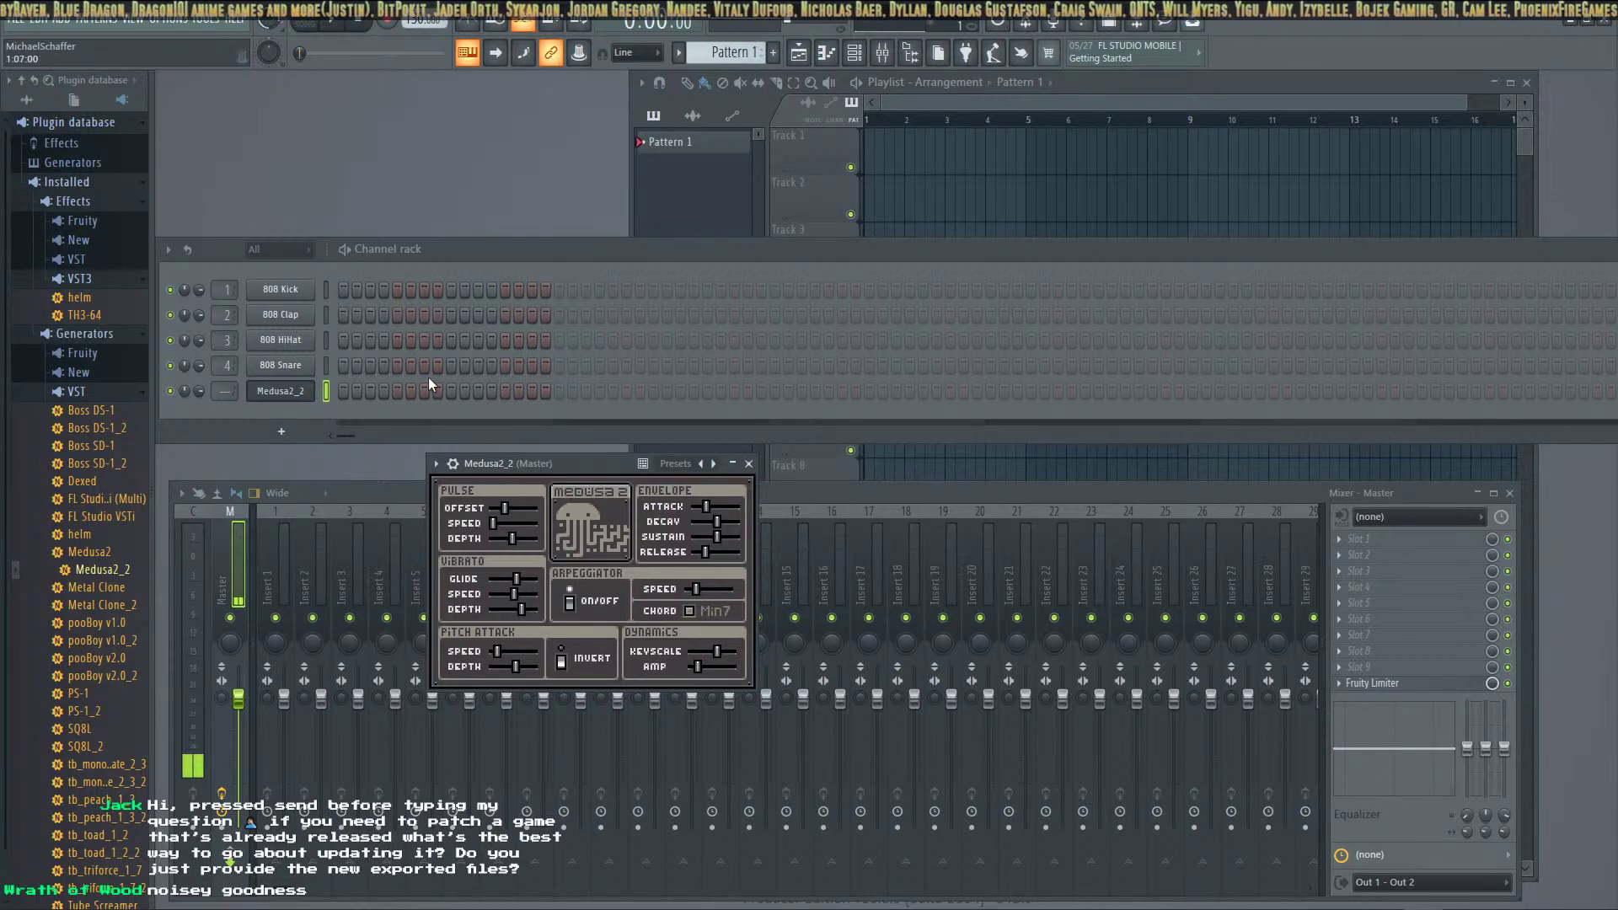
Fill all 16 Medusa2_2 steps in Pattern 1 and clear every one except the first
click(342, 391)
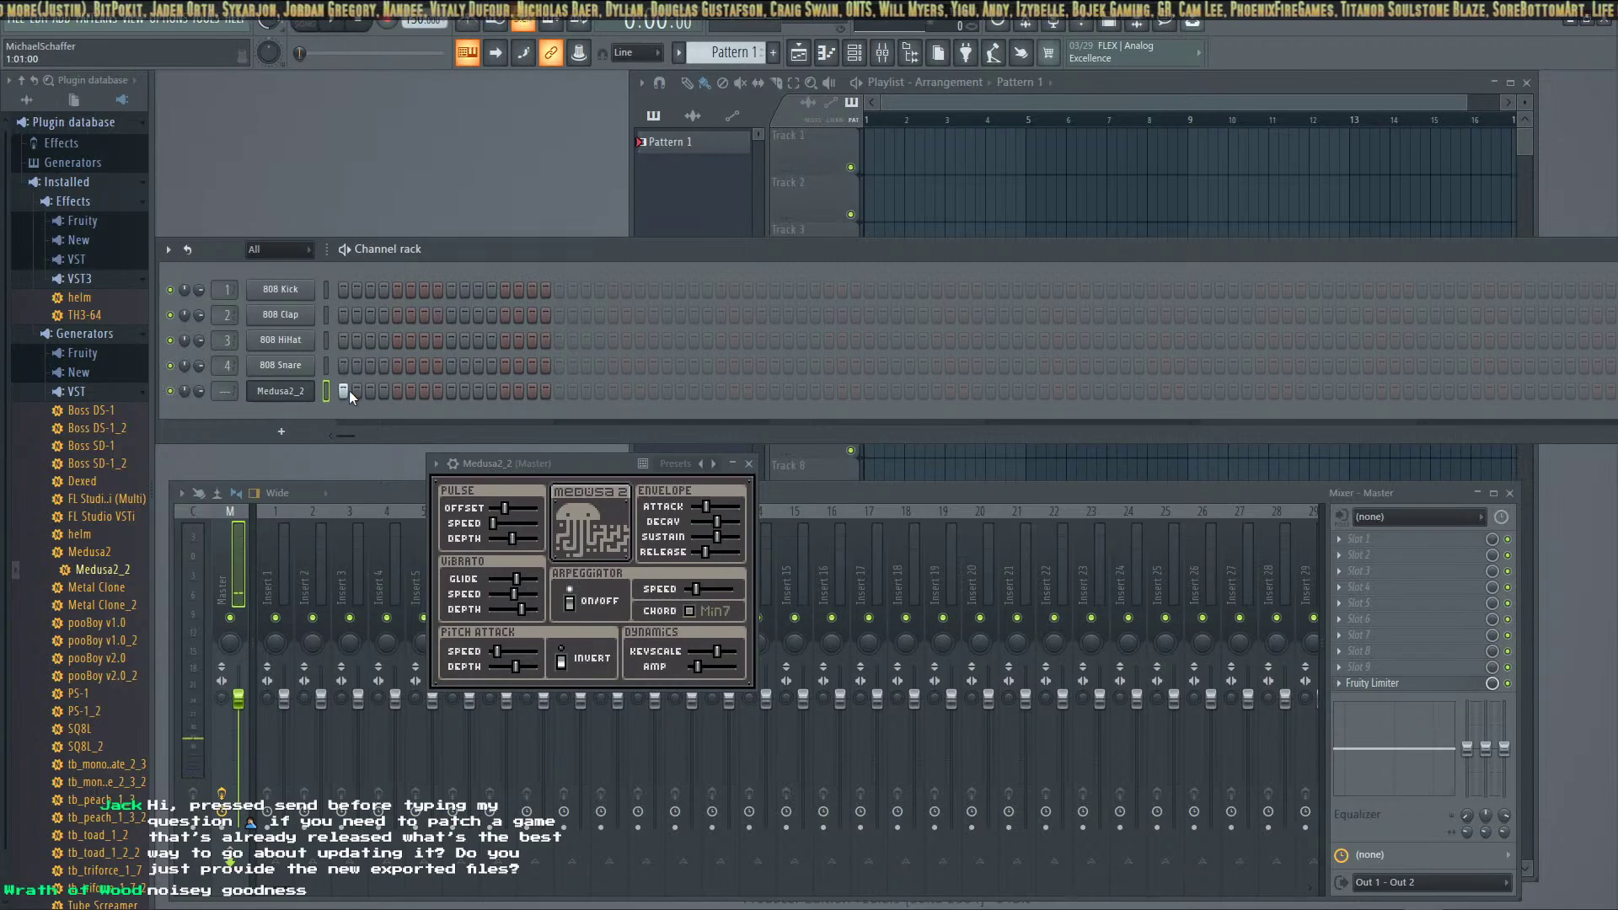
drag(349, 391, 550, 398)
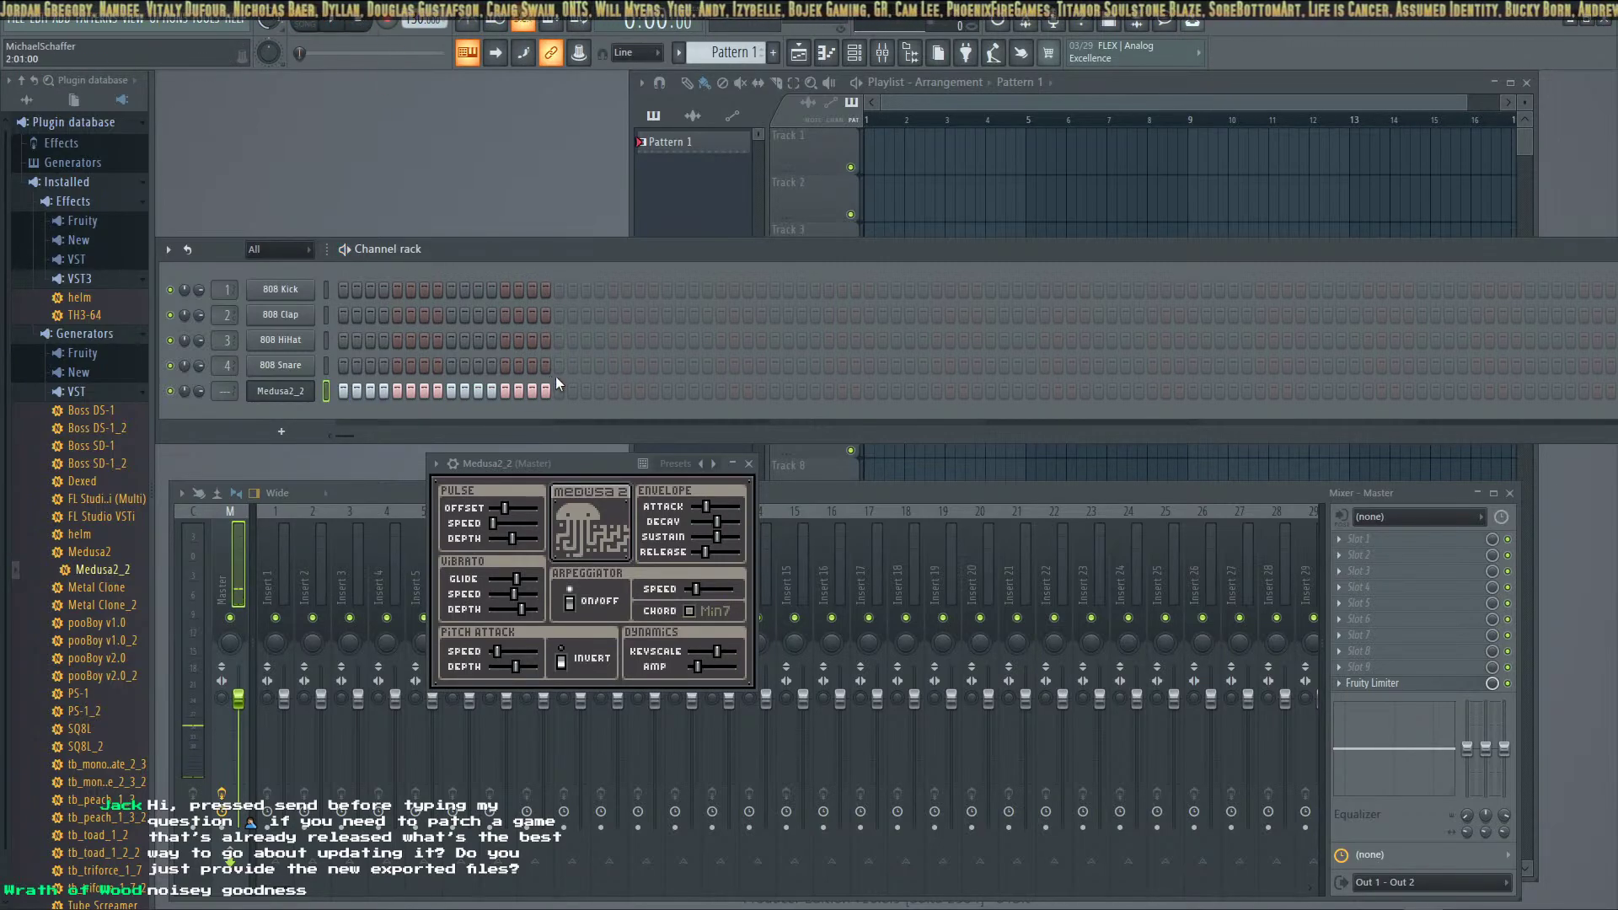
drag(548, 392, 347, 386)
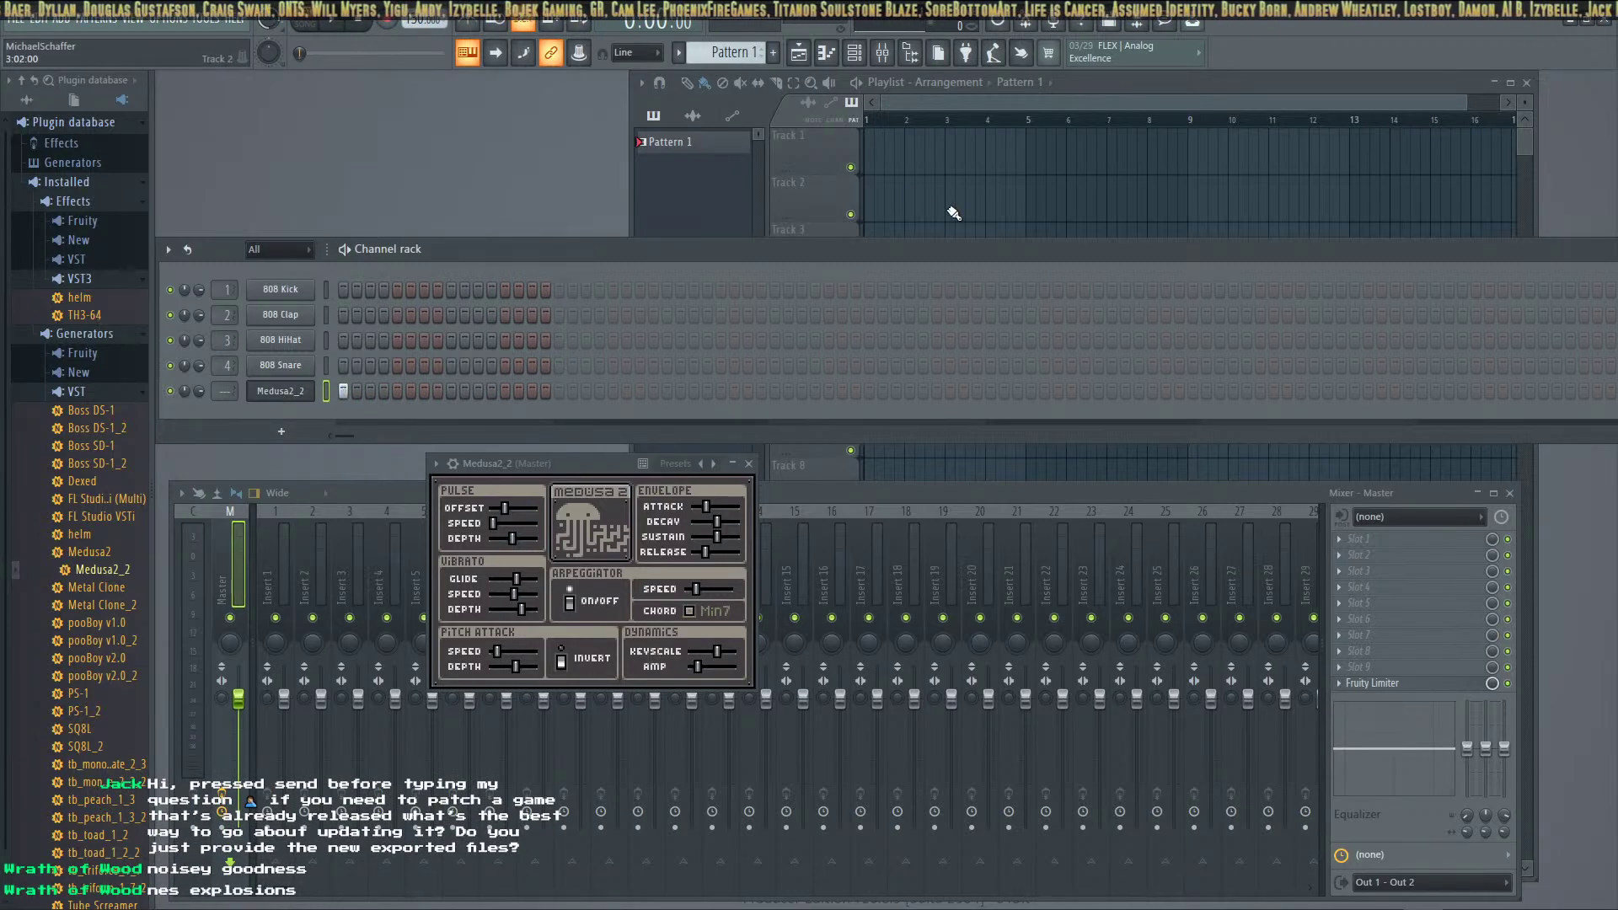
Open the Medusa2_2 piano roll and draw a G4 note three bars long from the start of bar 1
double_click(704, 145)
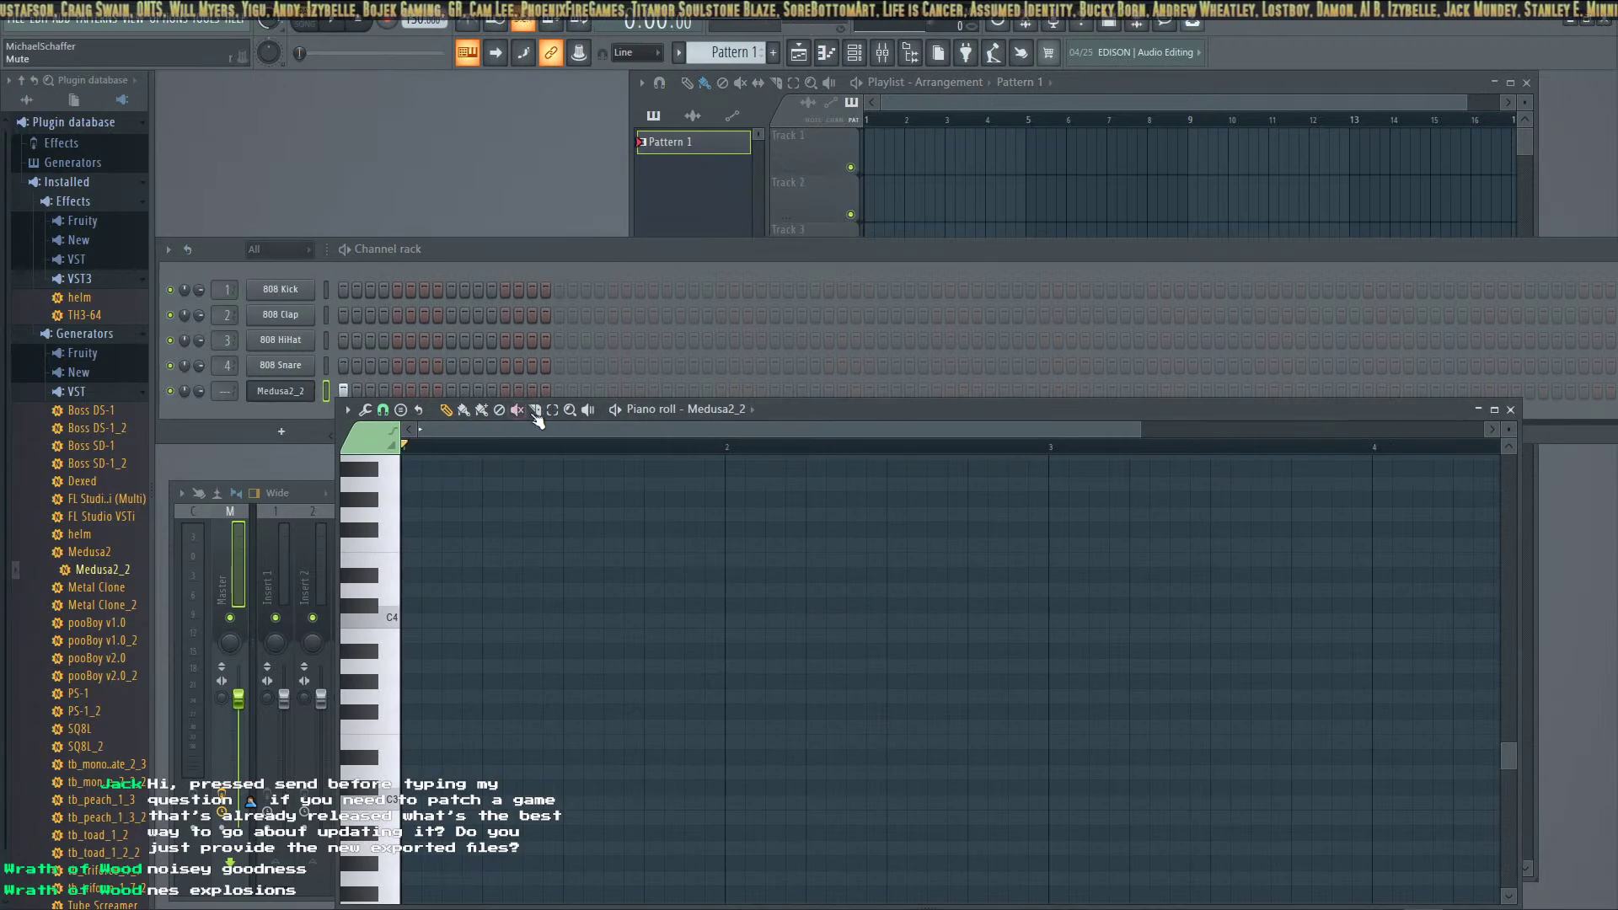
click(405, 666)
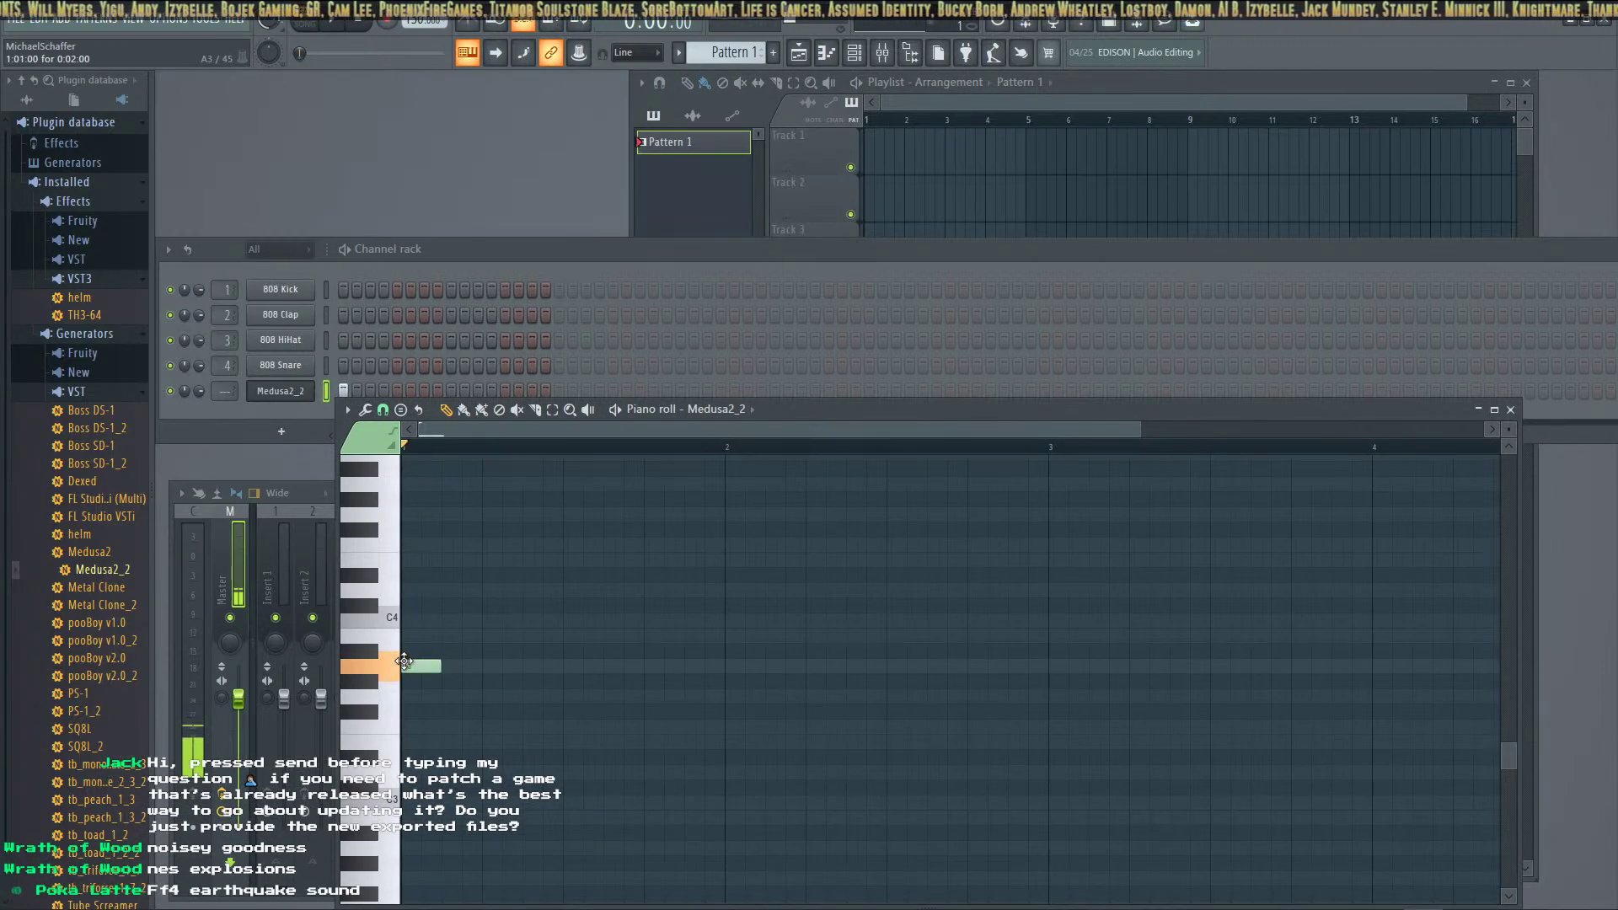
drag(405, 662, 1372, 533)
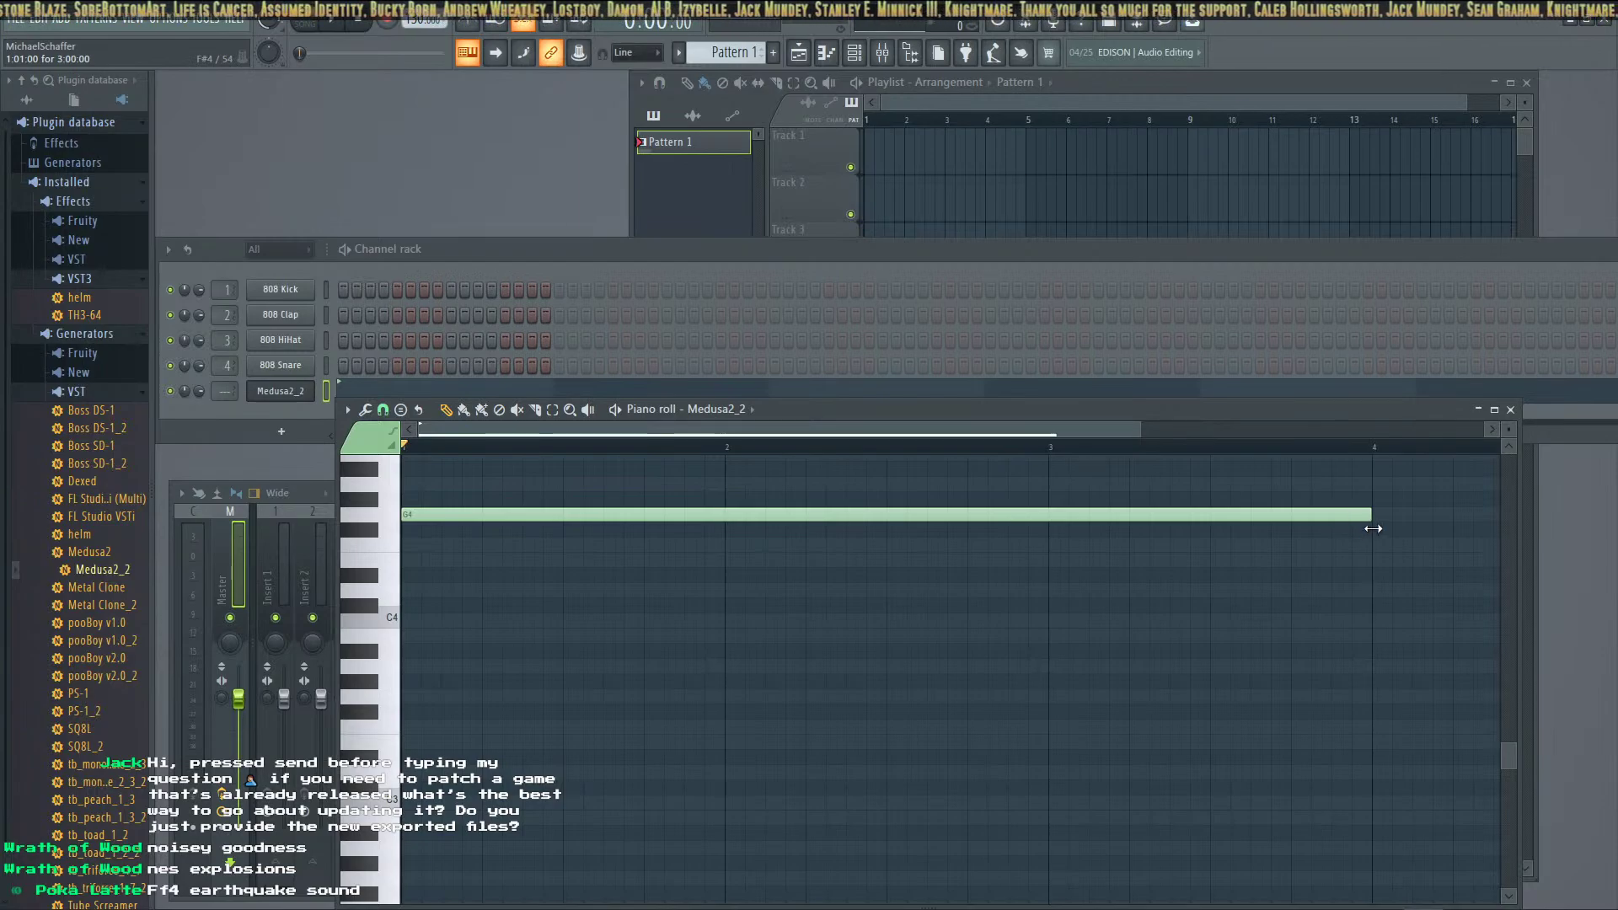
Play the pattern while trying shorter lengths for the G4 note, leave it two bars long, and stop playback
click(335, 29)
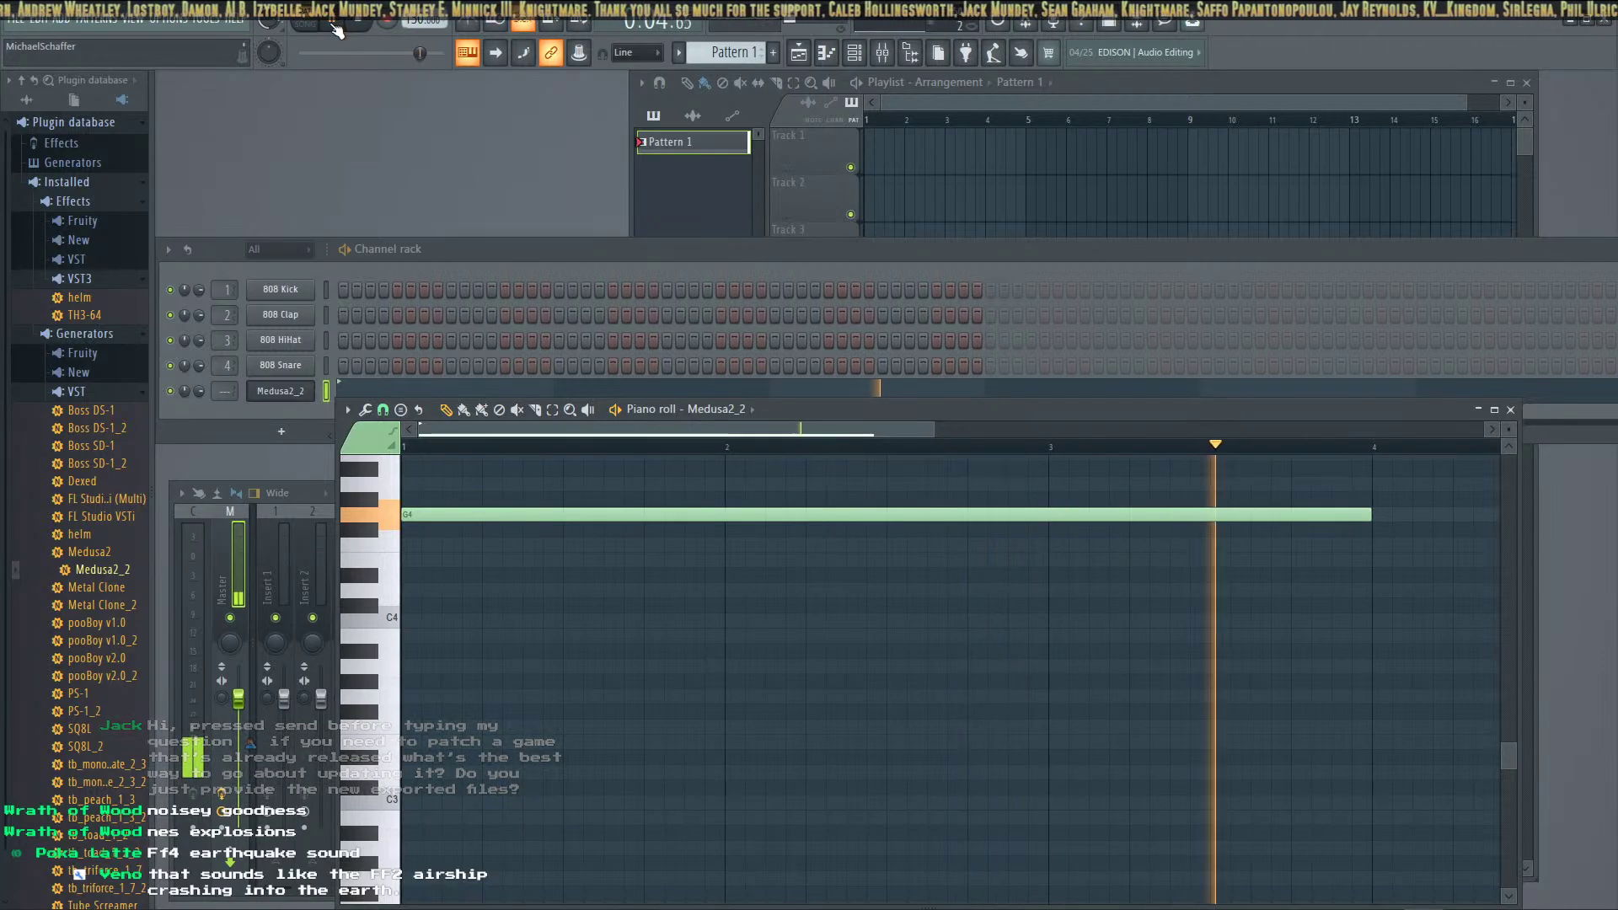
key(space)
drag(1360, 513, 725, 514)
click(332, 23)
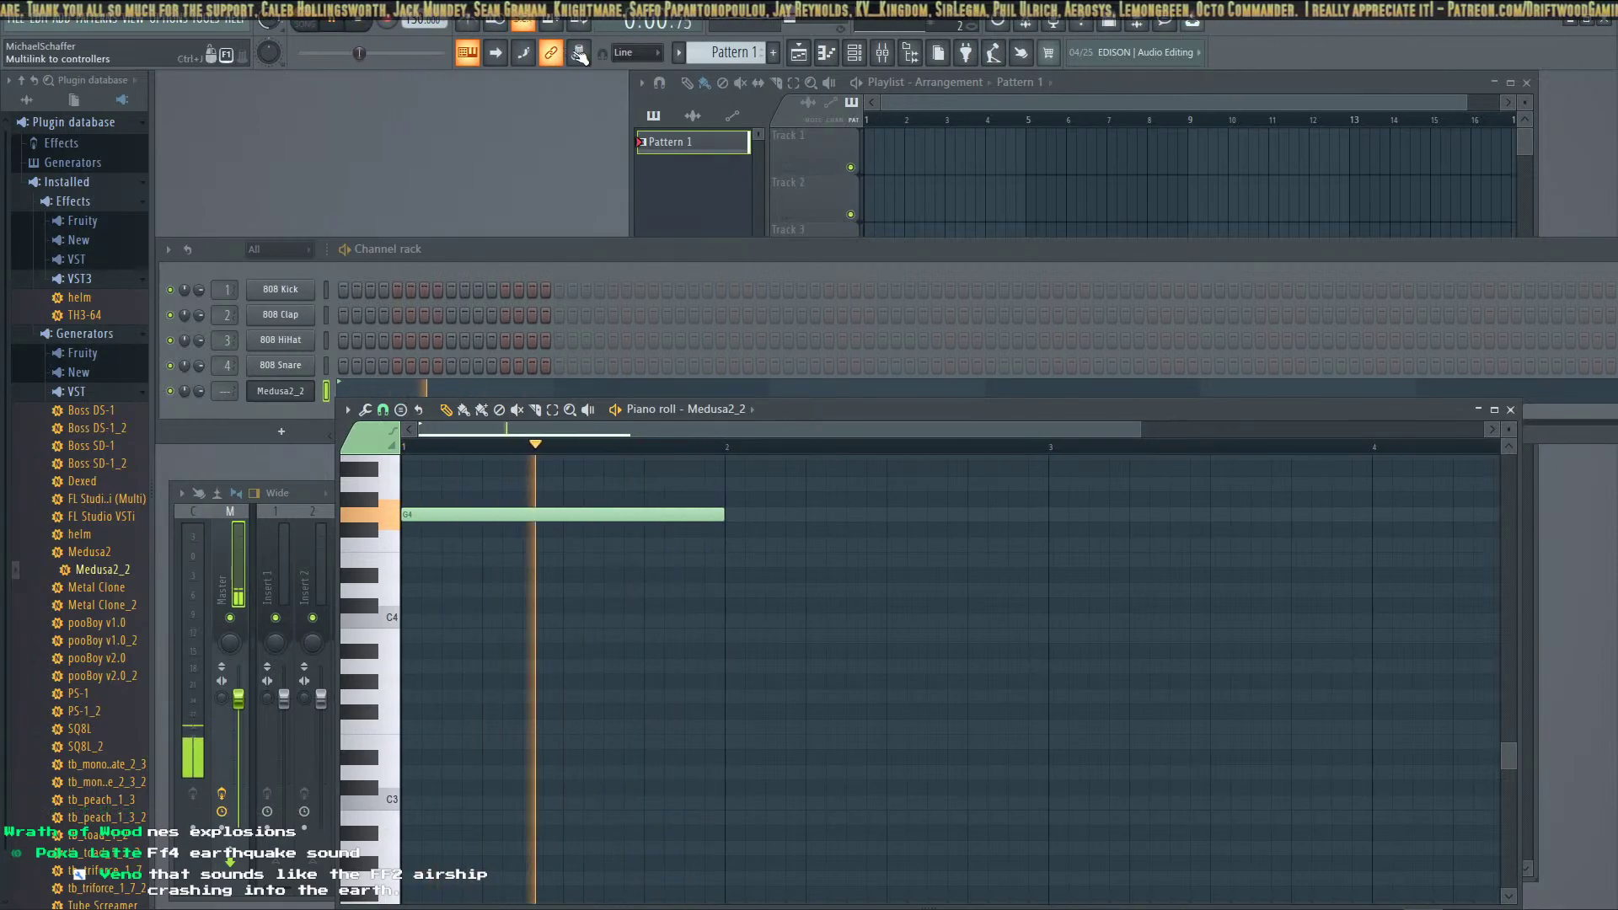
drag(723, 516, 805, 522)
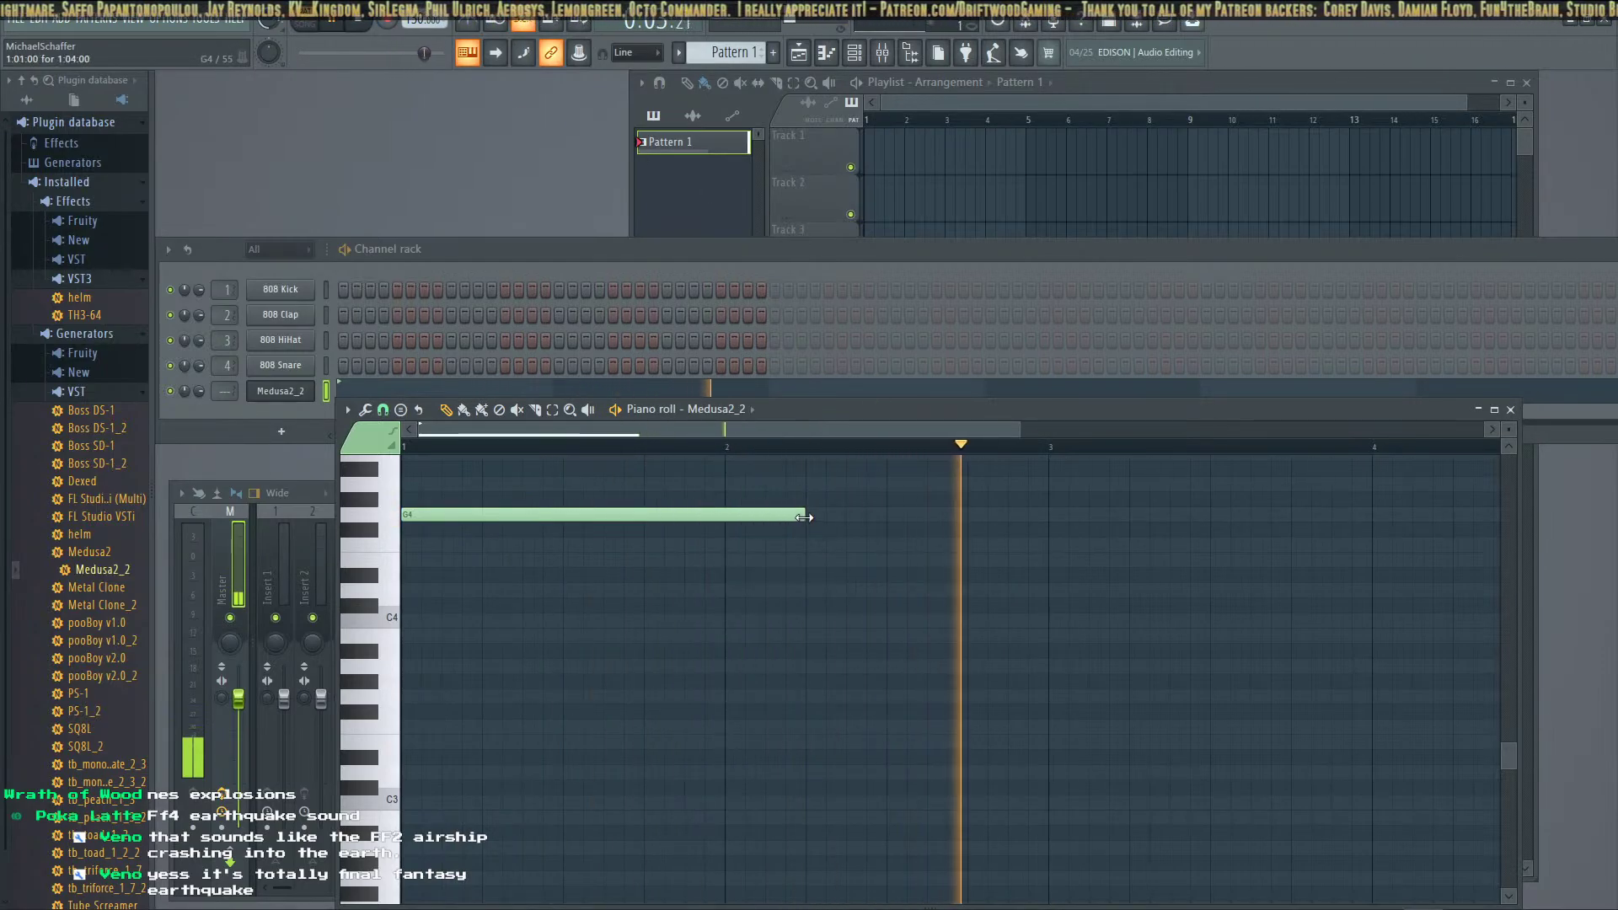
drag(802, 514, 1047, 535)
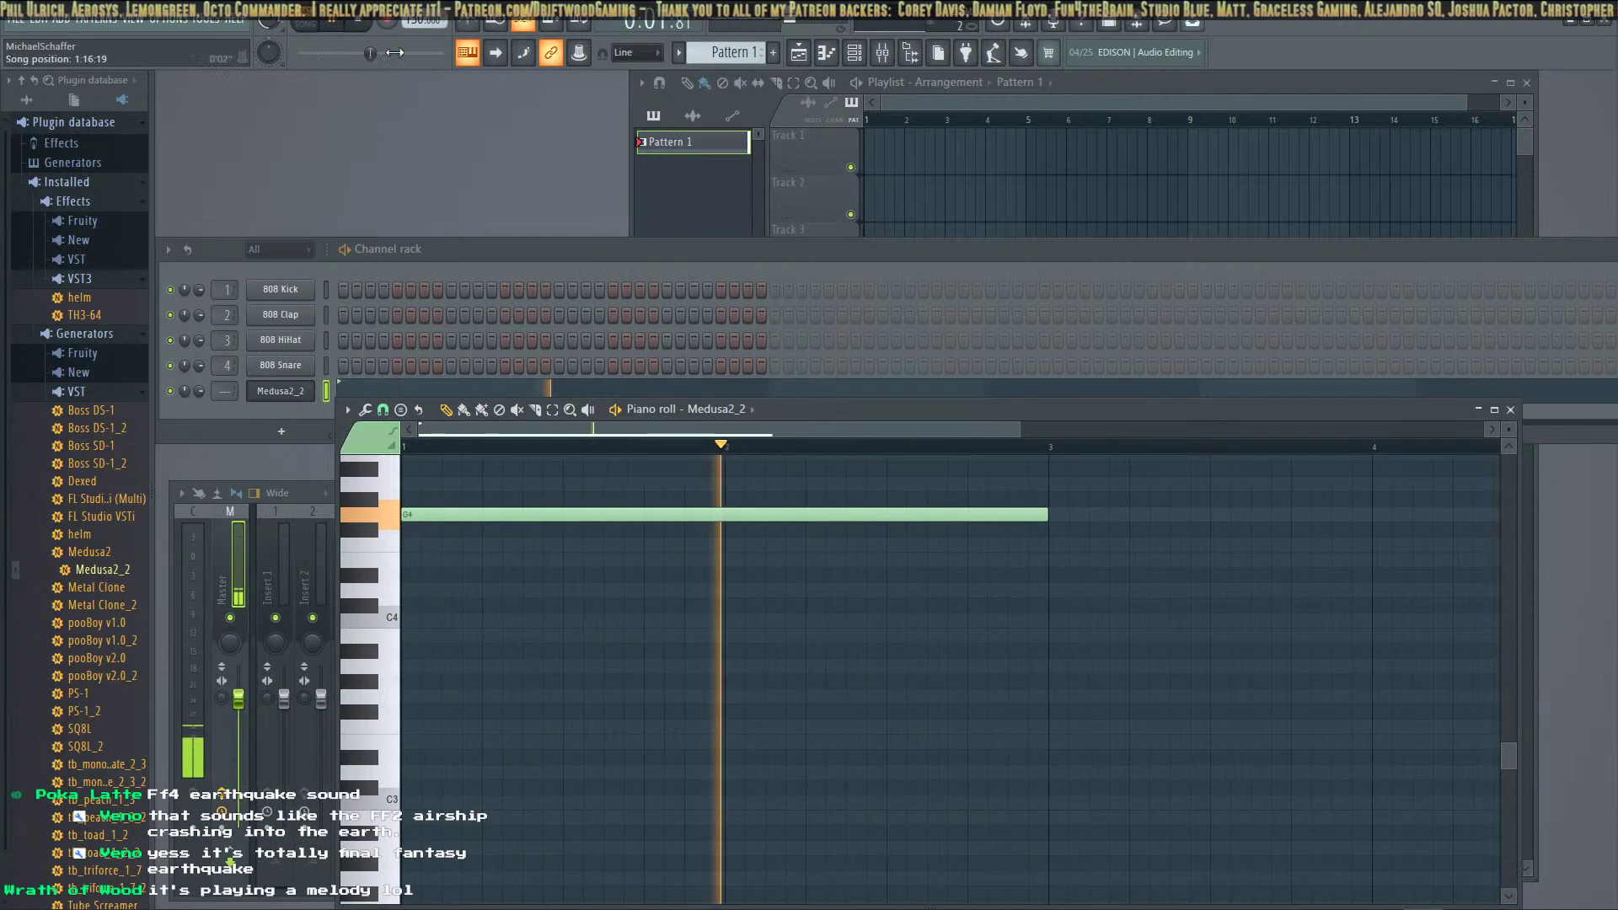
key(space)
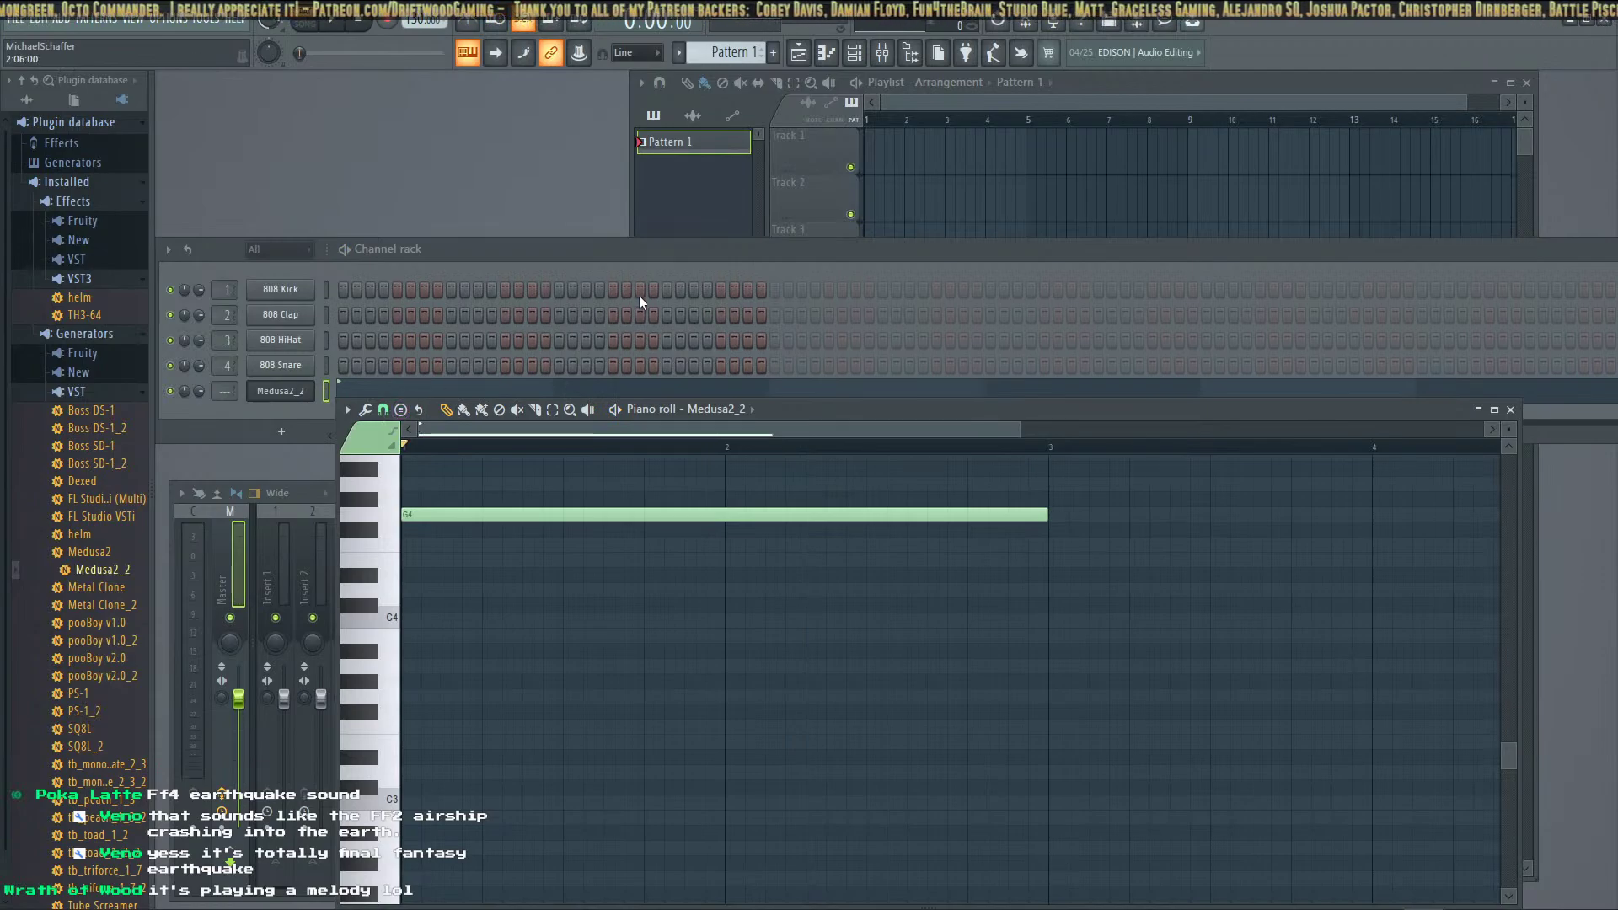
Start an OGG export and create a new folder named SFX inside MYCREATIONS as its destination
click(19, 20)
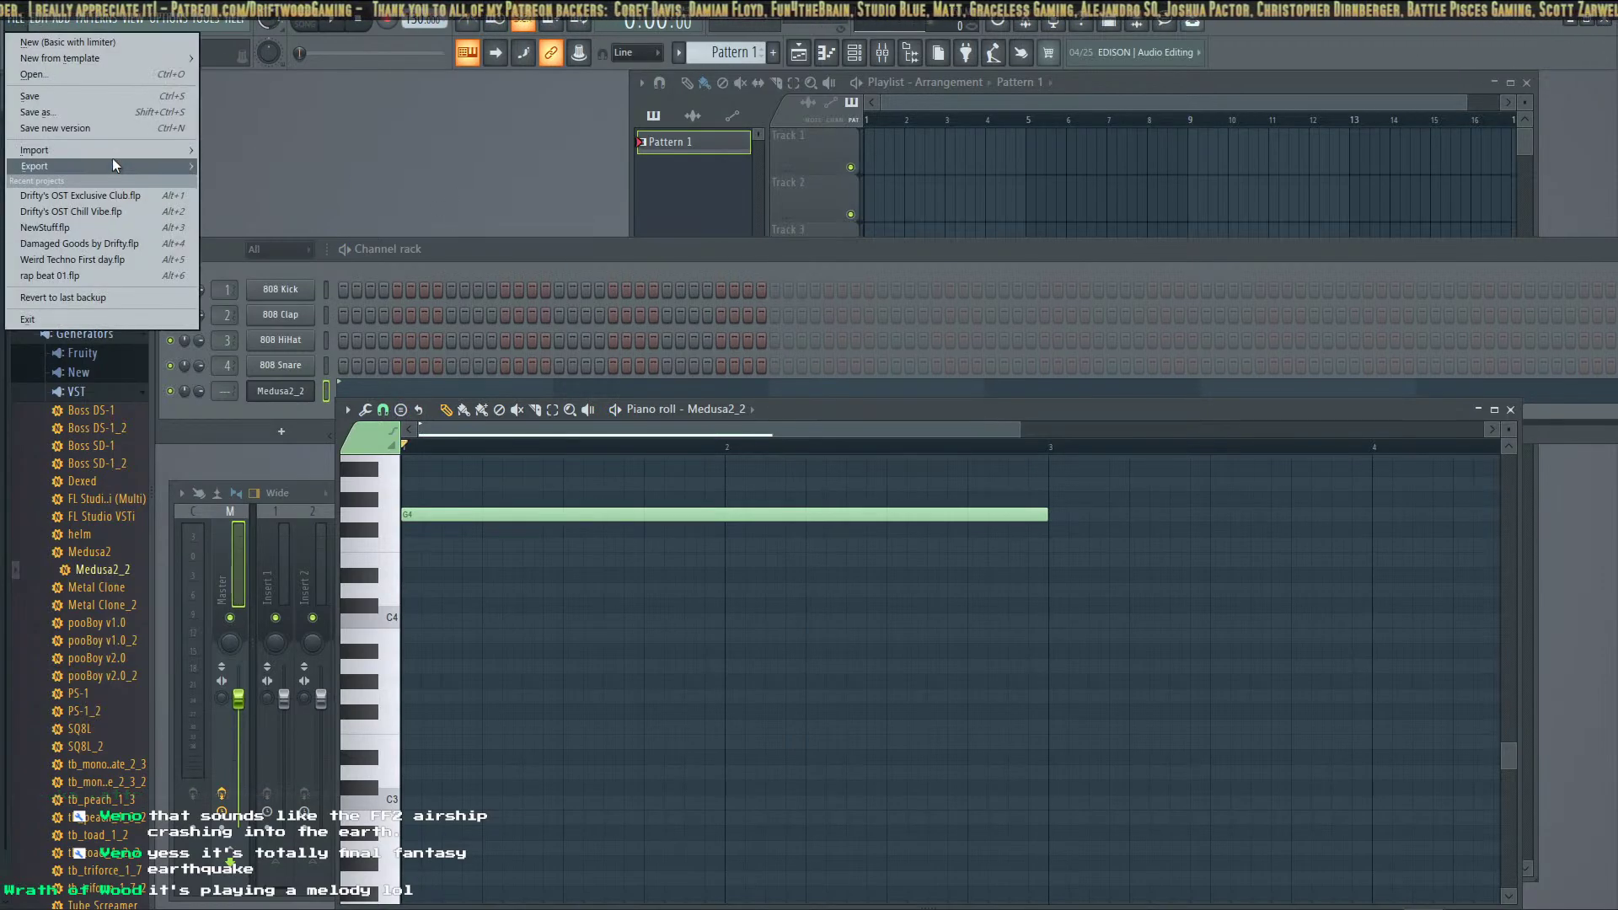
mouse_move(113, 165)
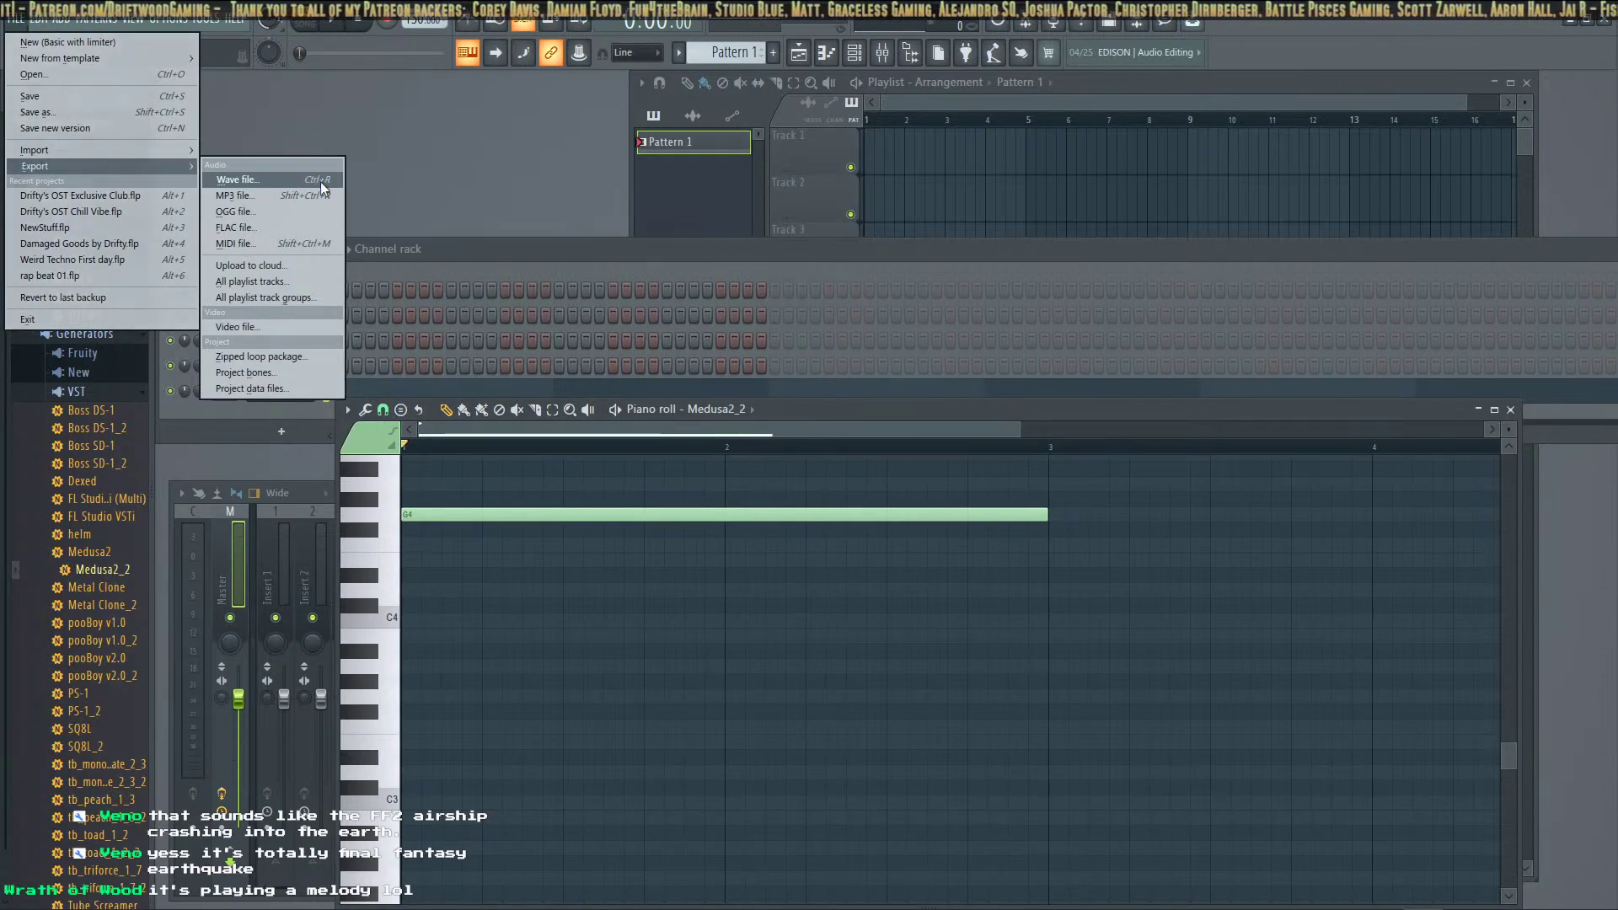
click(296, 212)
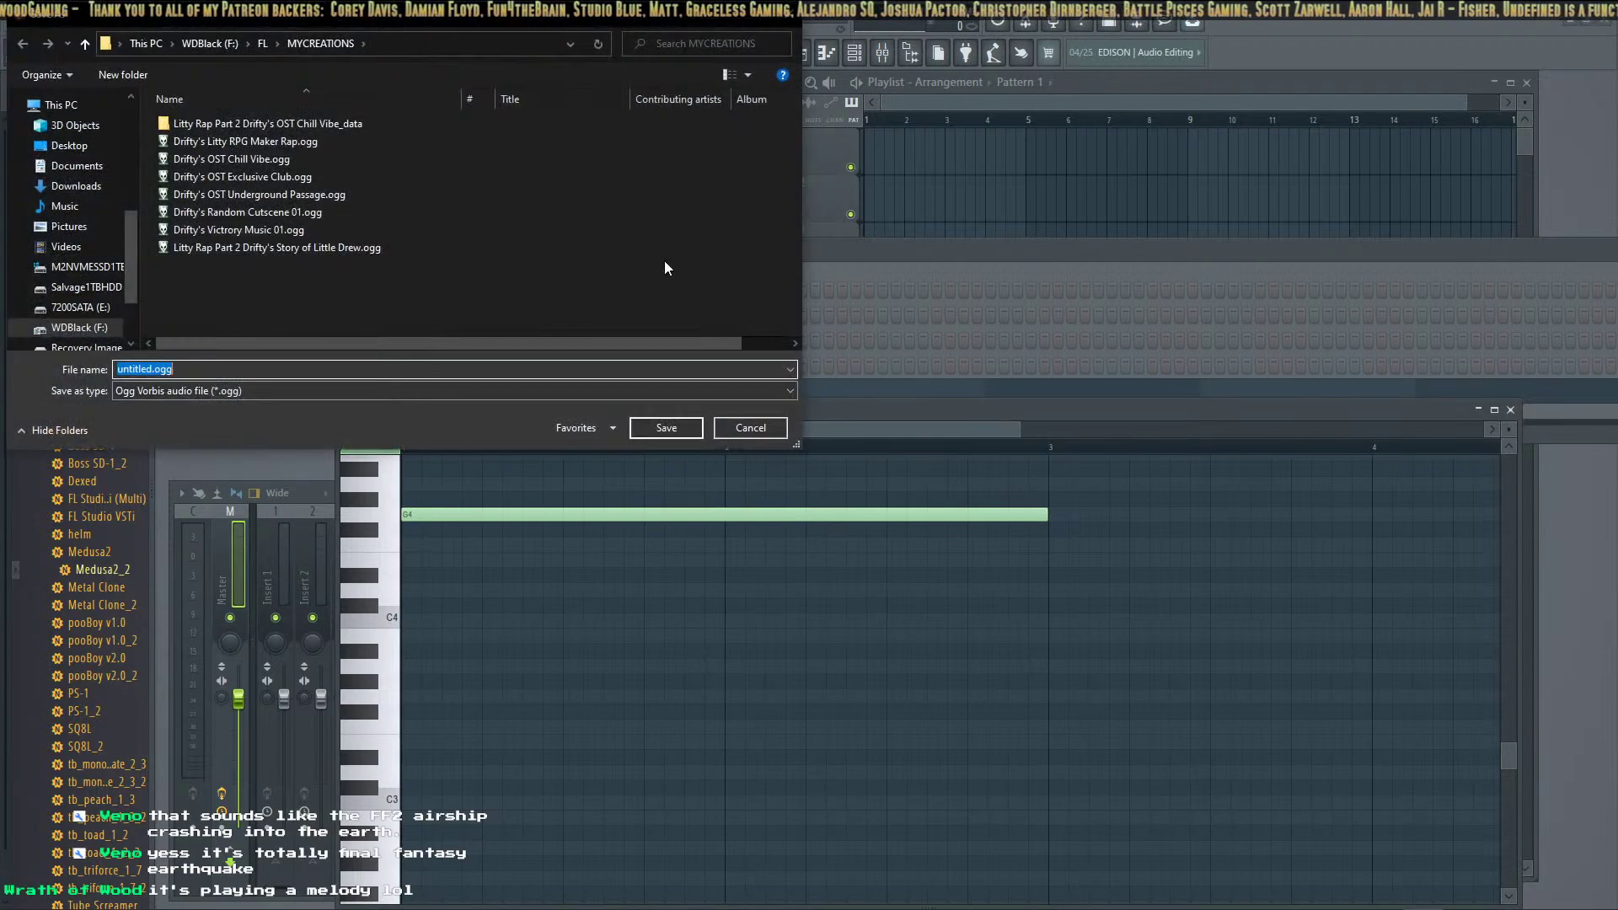
right_click(291, 293)
mouse_move(224, 509)
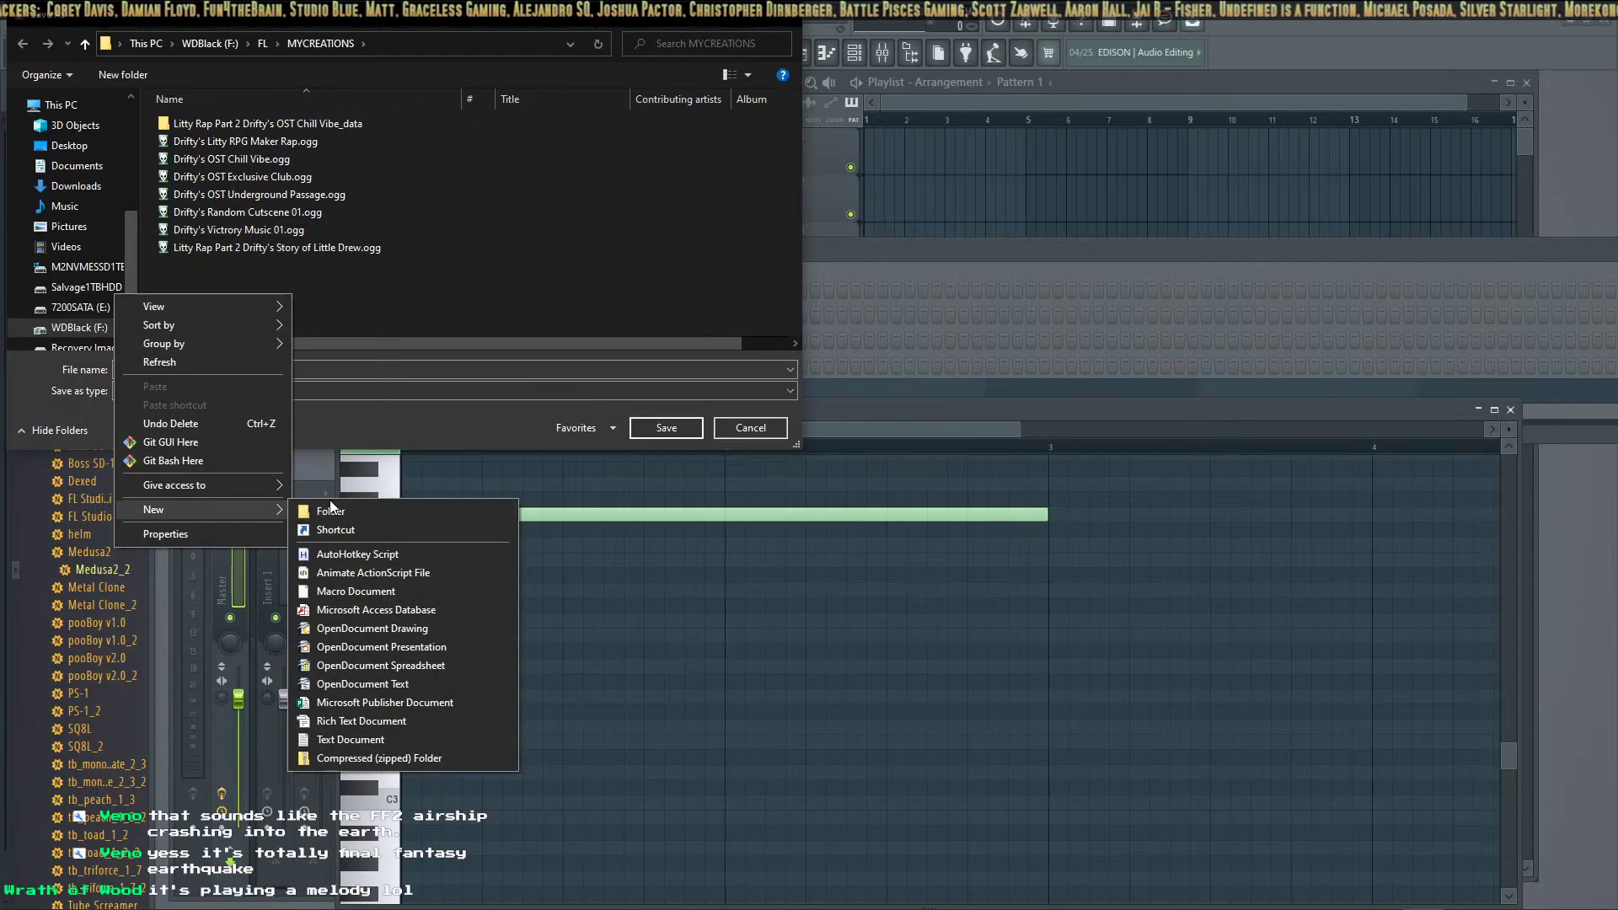
click(319, 510)
text(SFX)
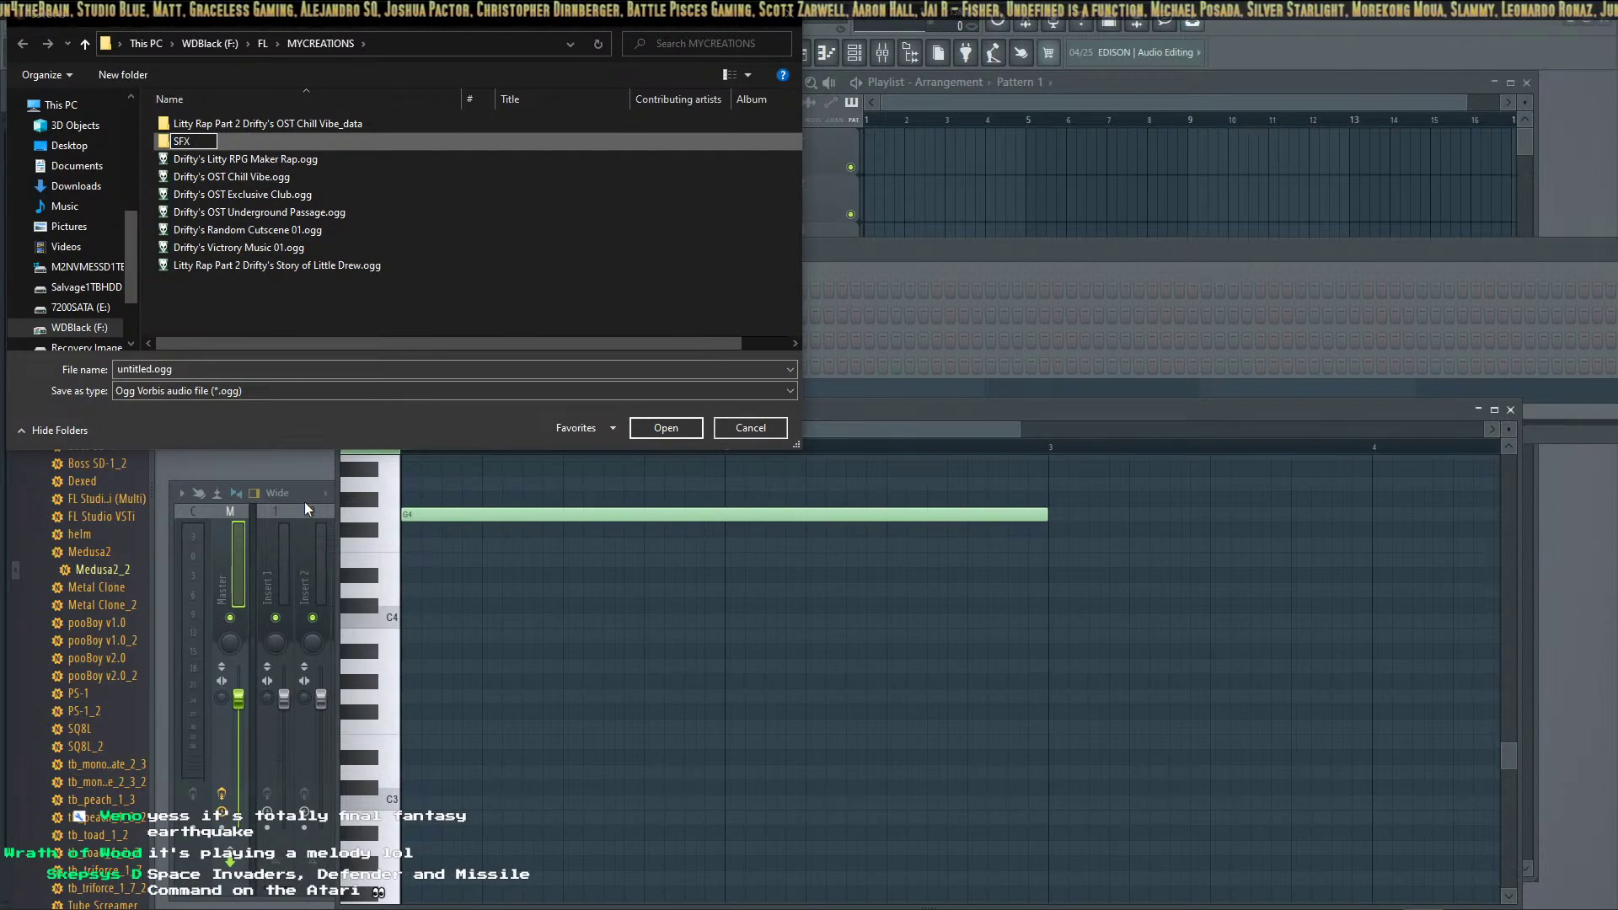
key(Return)
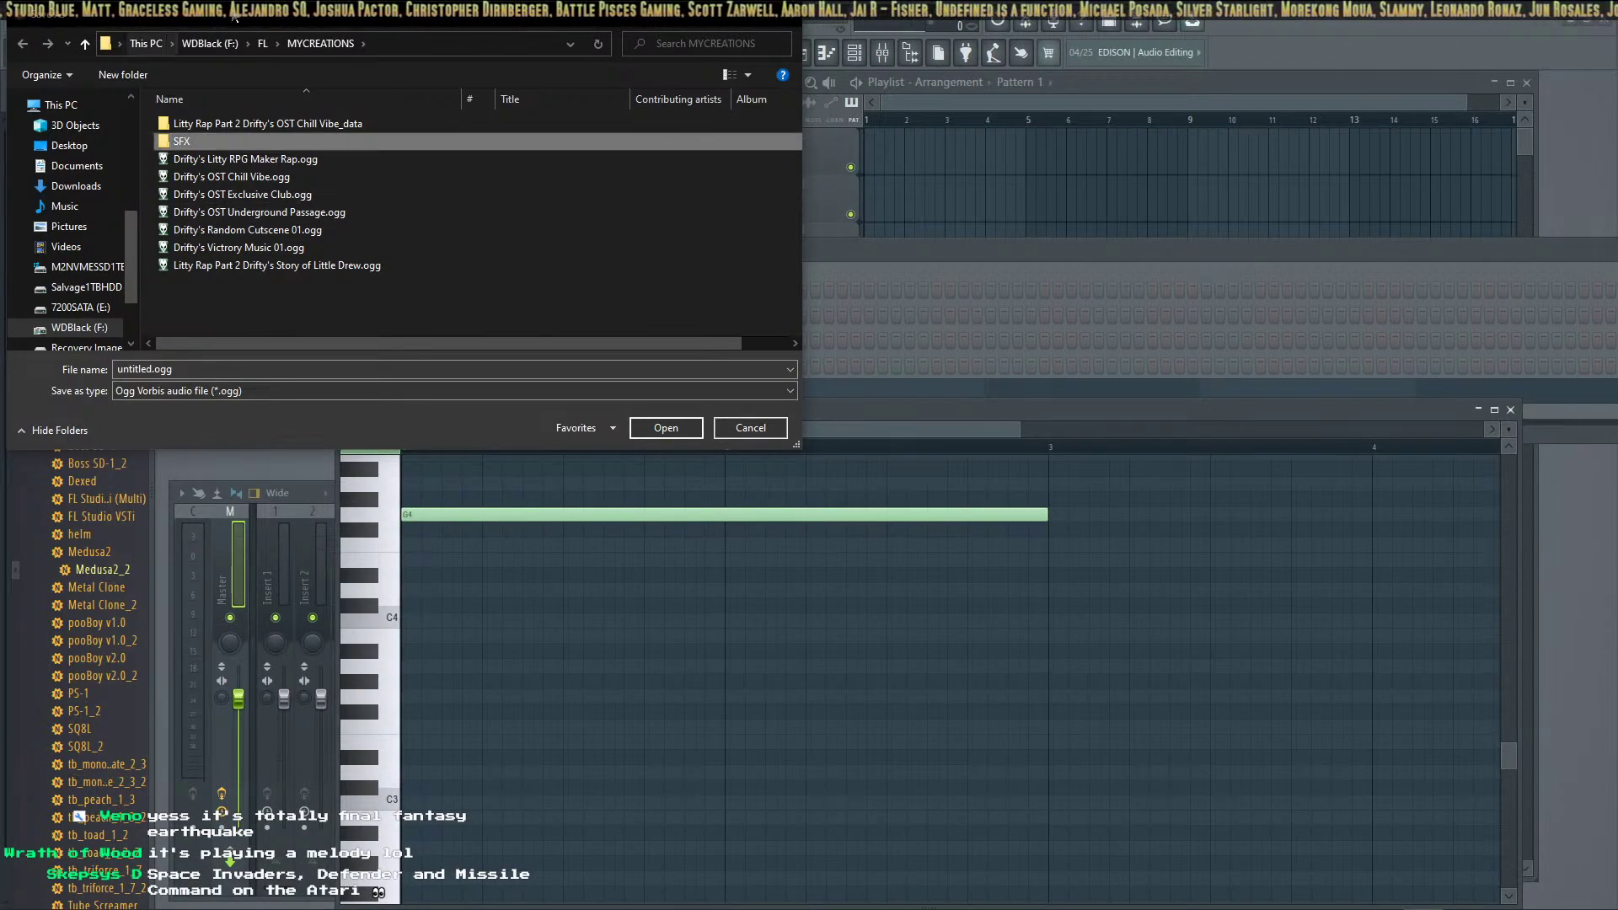
double_click(190, 144)
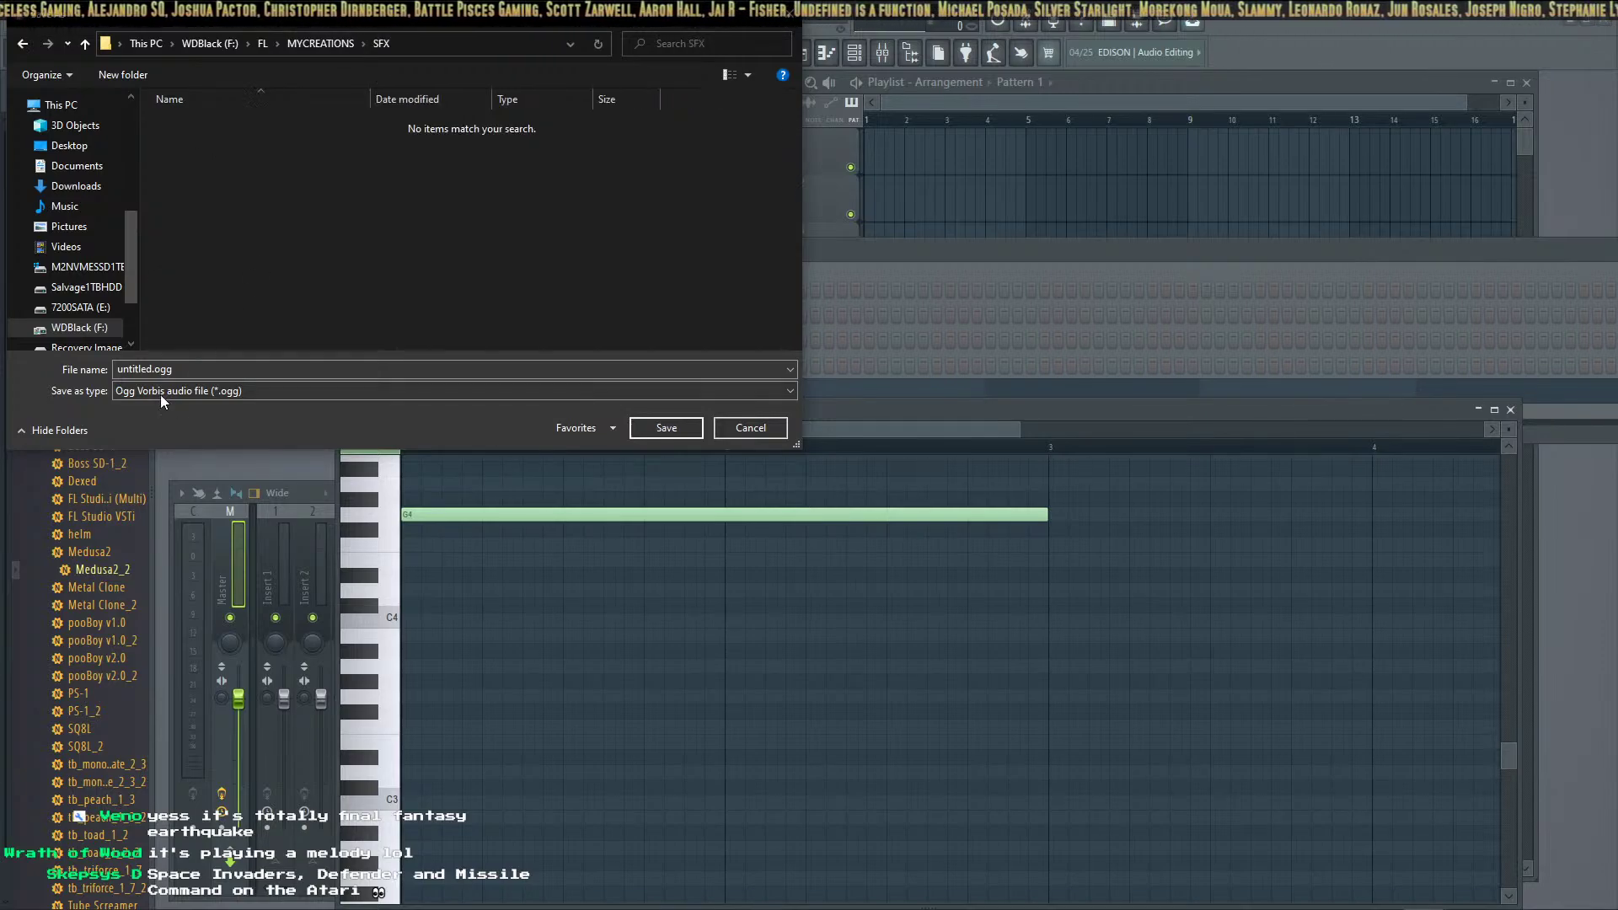
Name the export file Island Sinking, keeping the .ogg extension
click(156, 372)
double_click(156, 371)
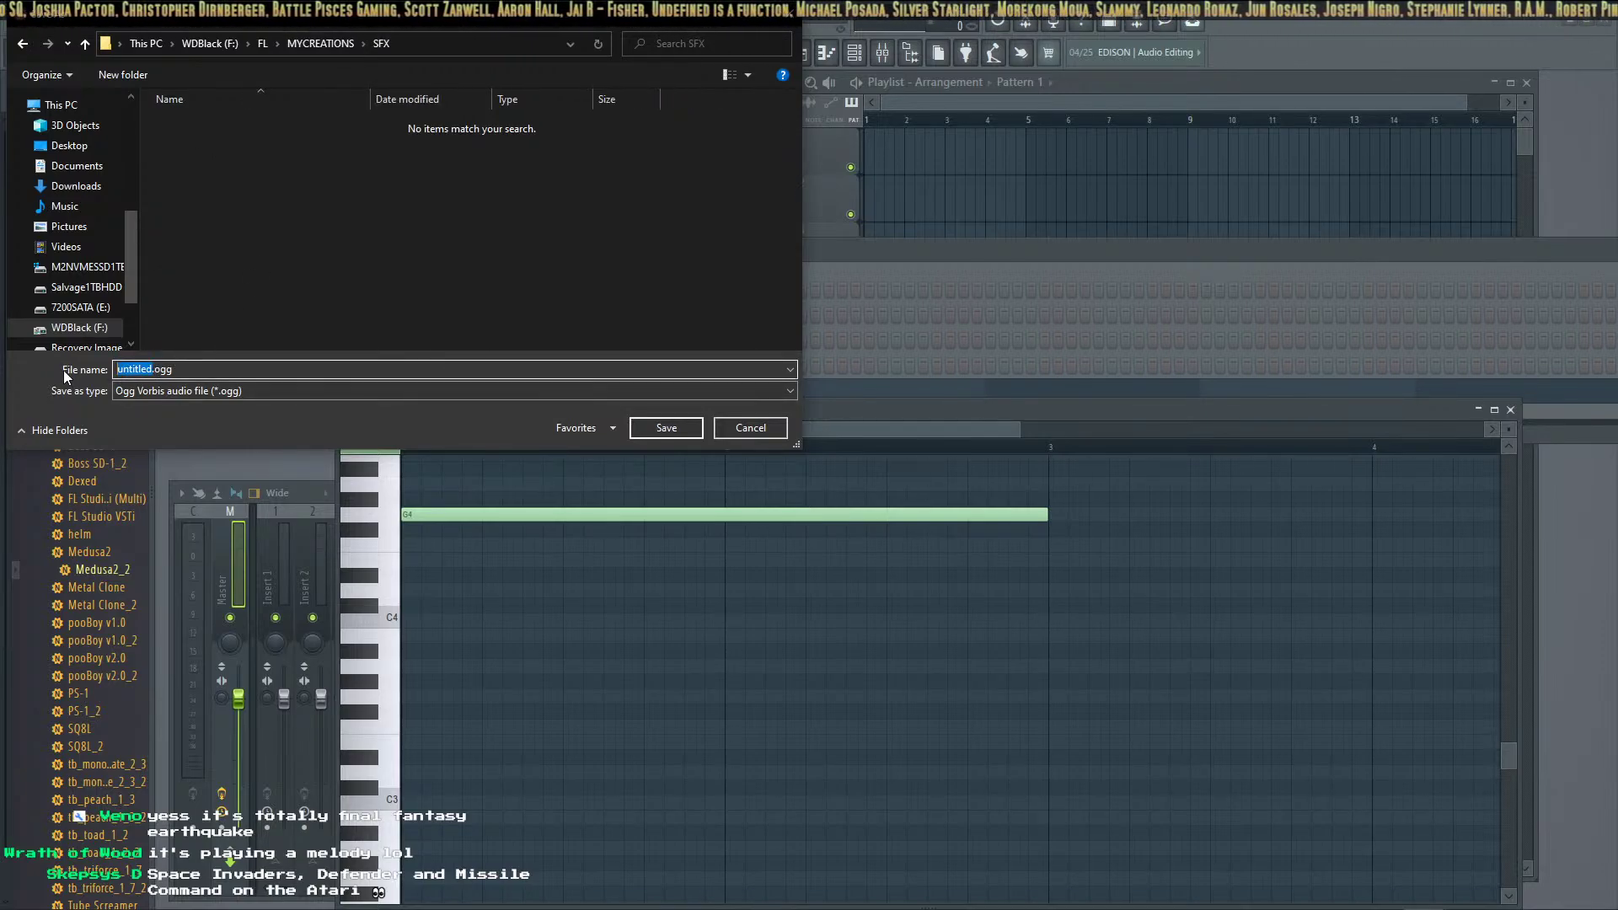
text(lsland Sinking)
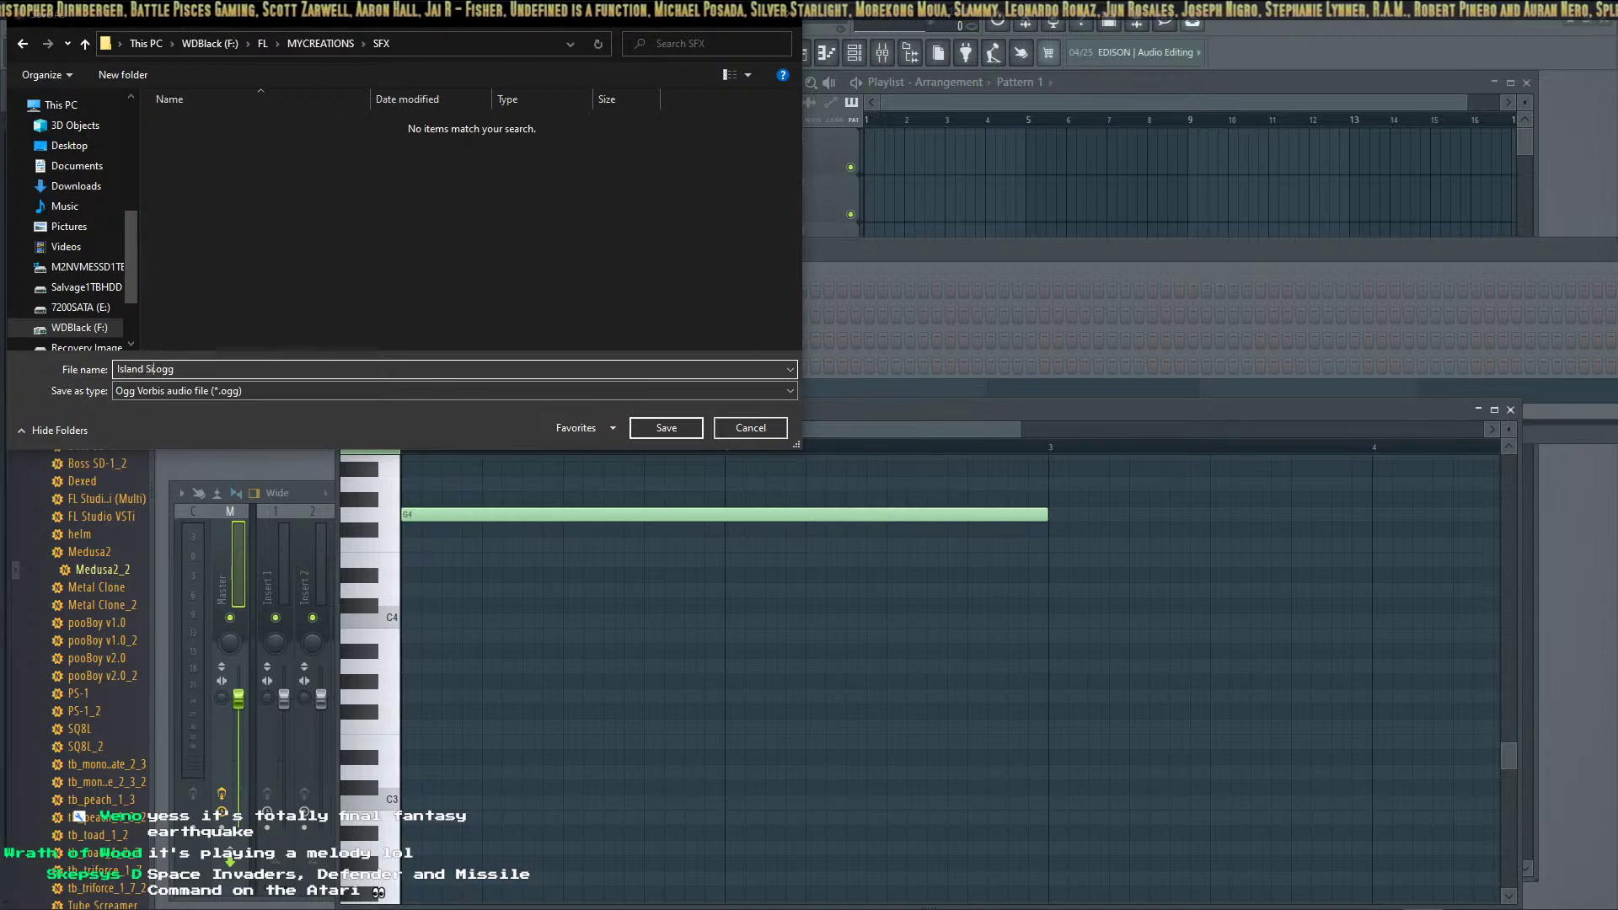
Try the prefix DG_ on the export file name and remove it again
key(Left)
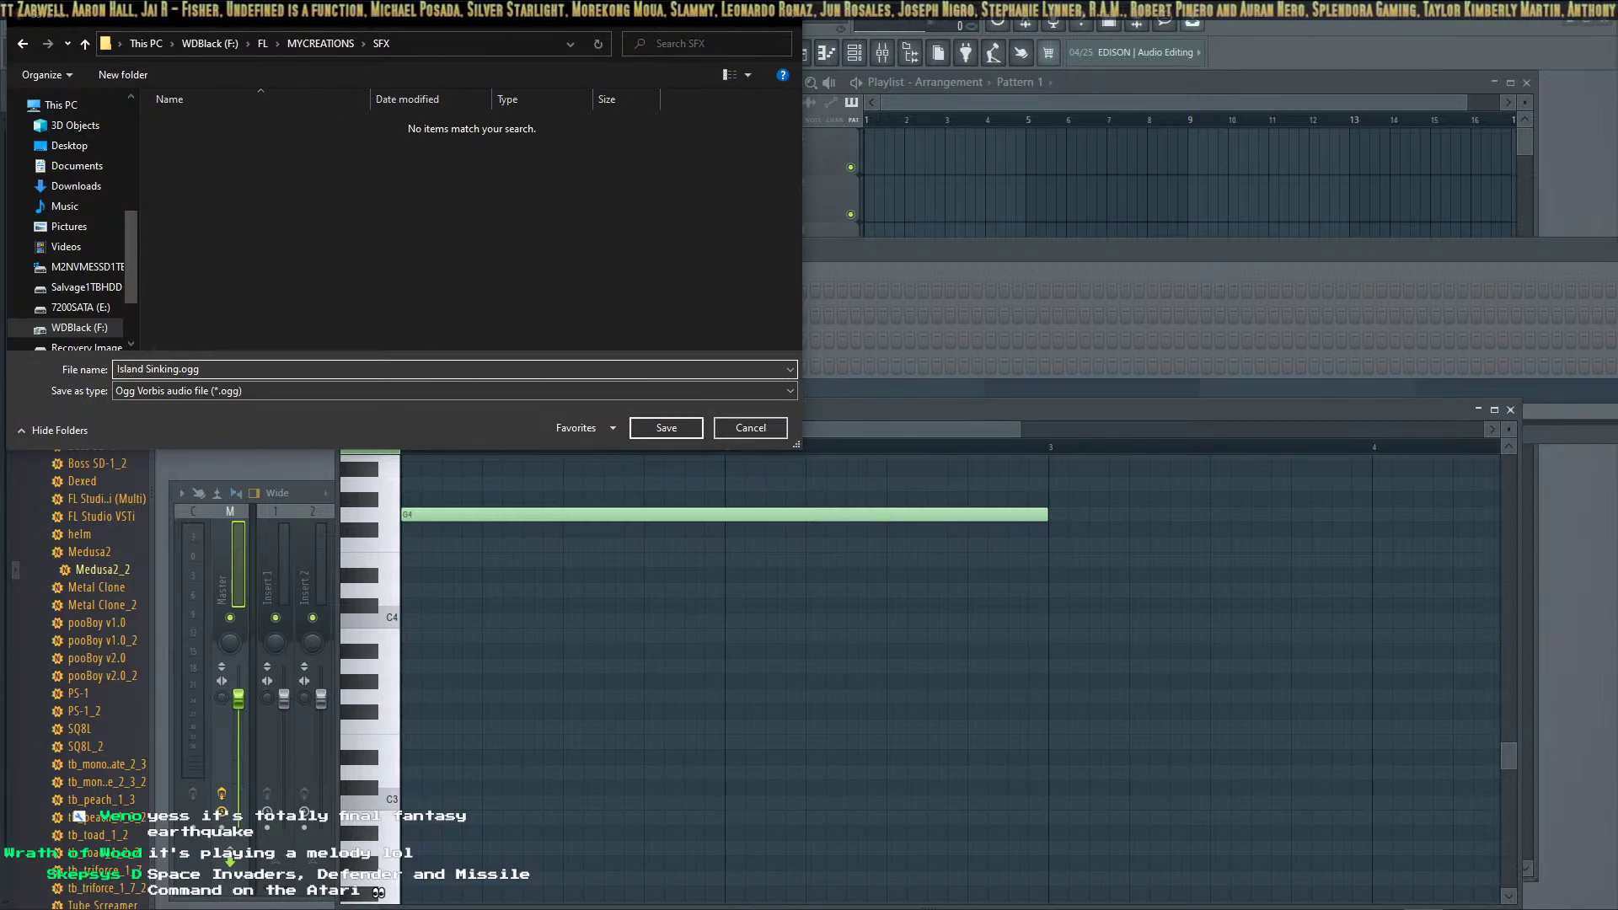
key(Home)
text(DG_)
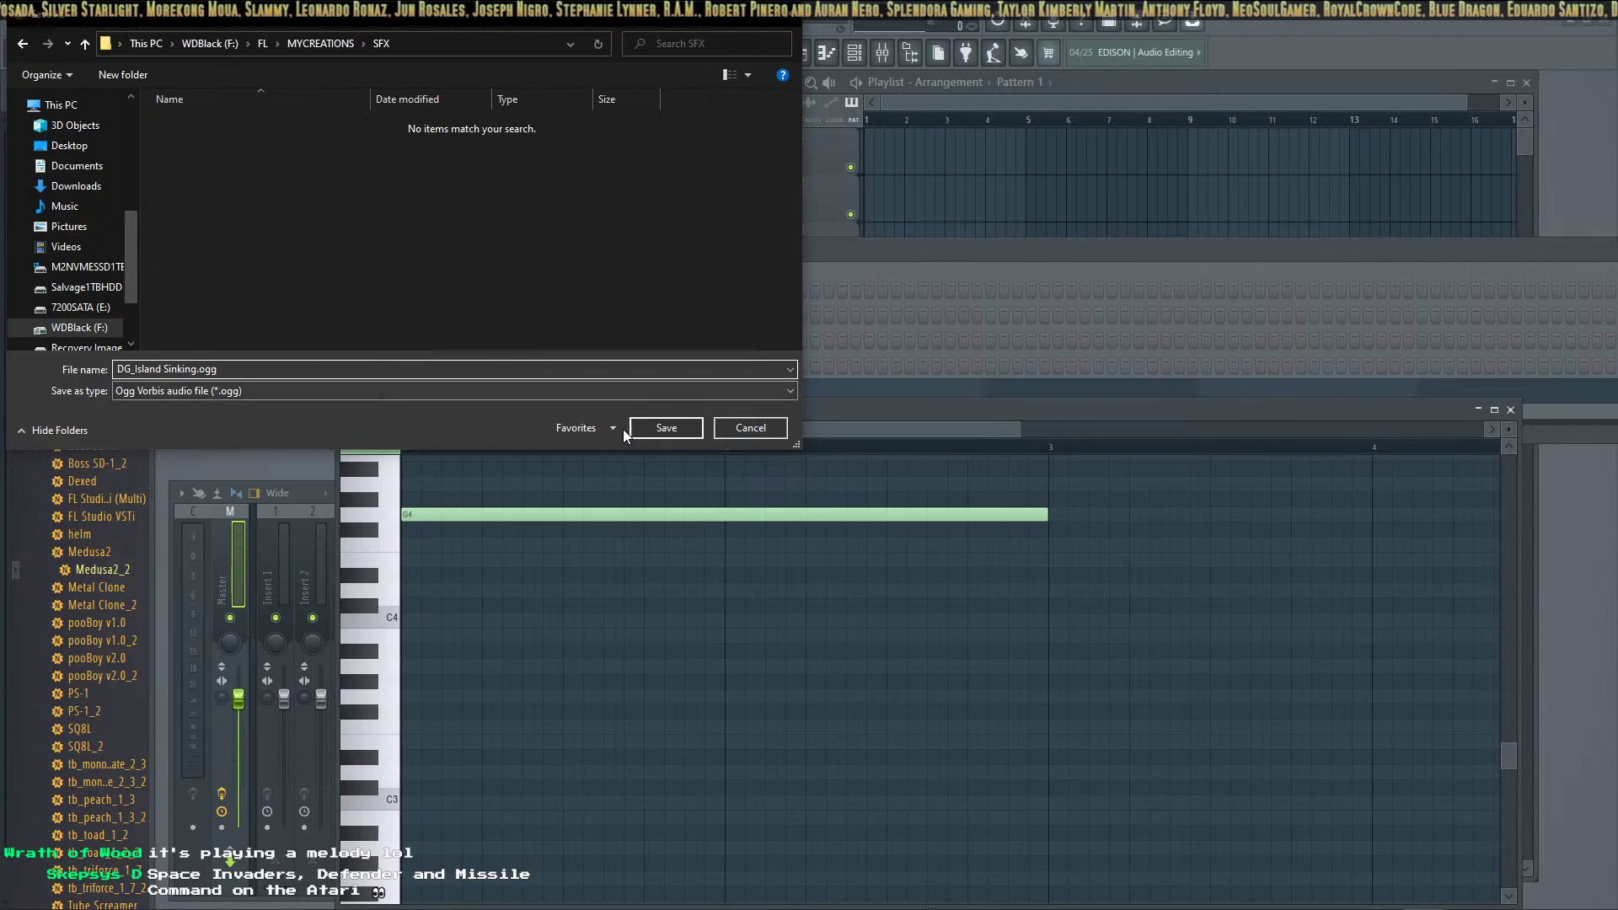
key(BackSpace)
key(BackSpace)
key(BackSpace)
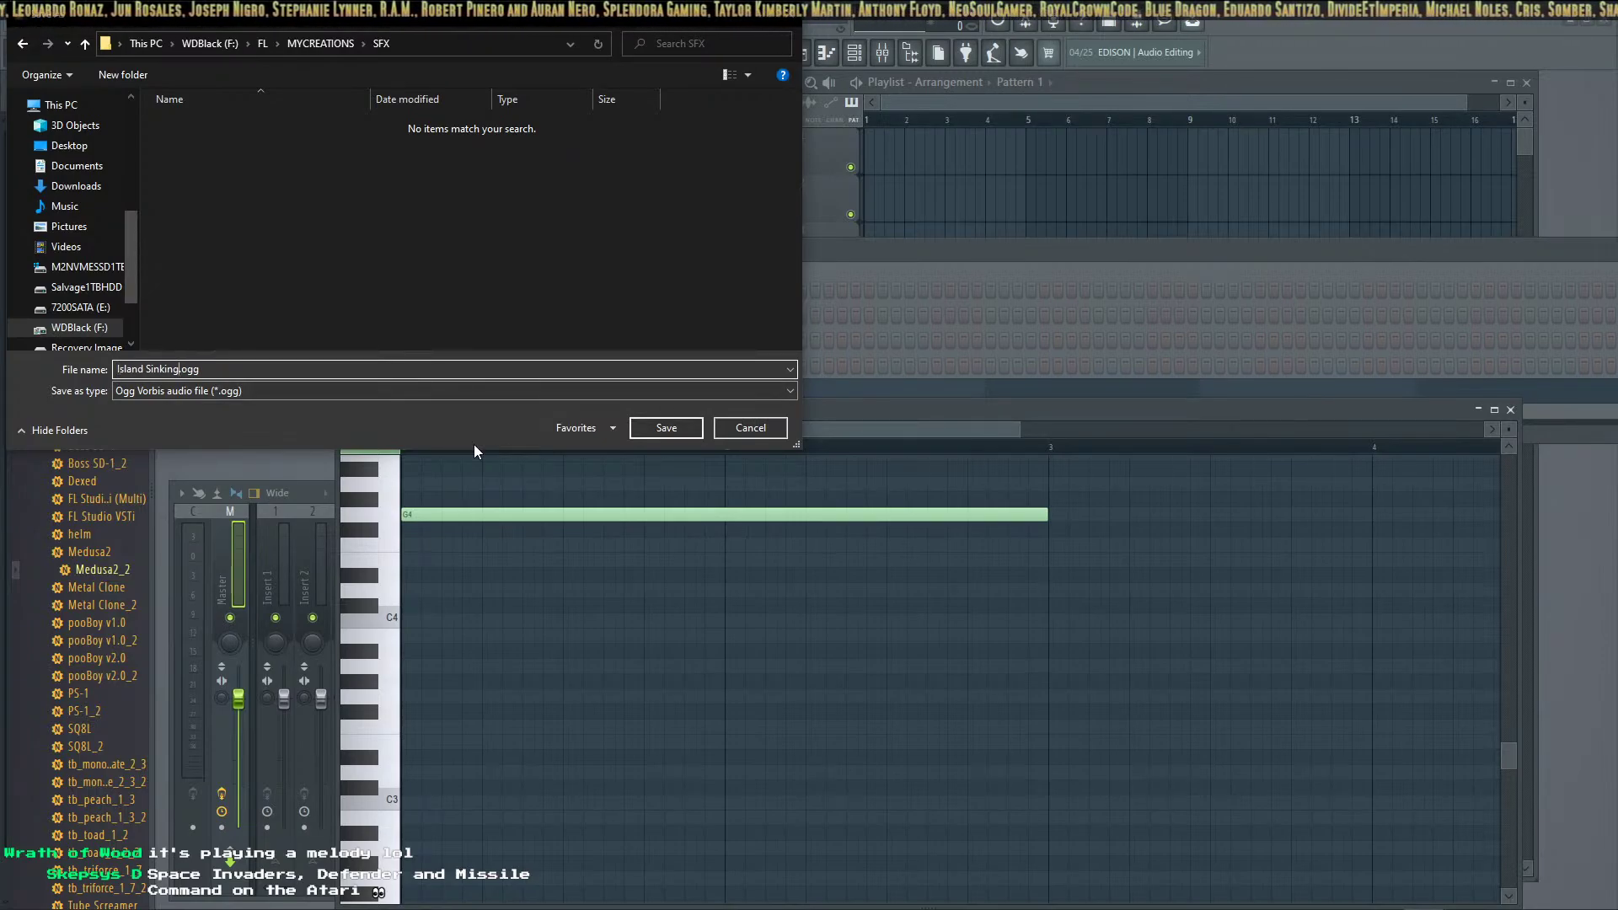
Add the suffix _by_DG to the Island Sinking export file name and render it as OGG into the SFX folder
text(_by_DB)
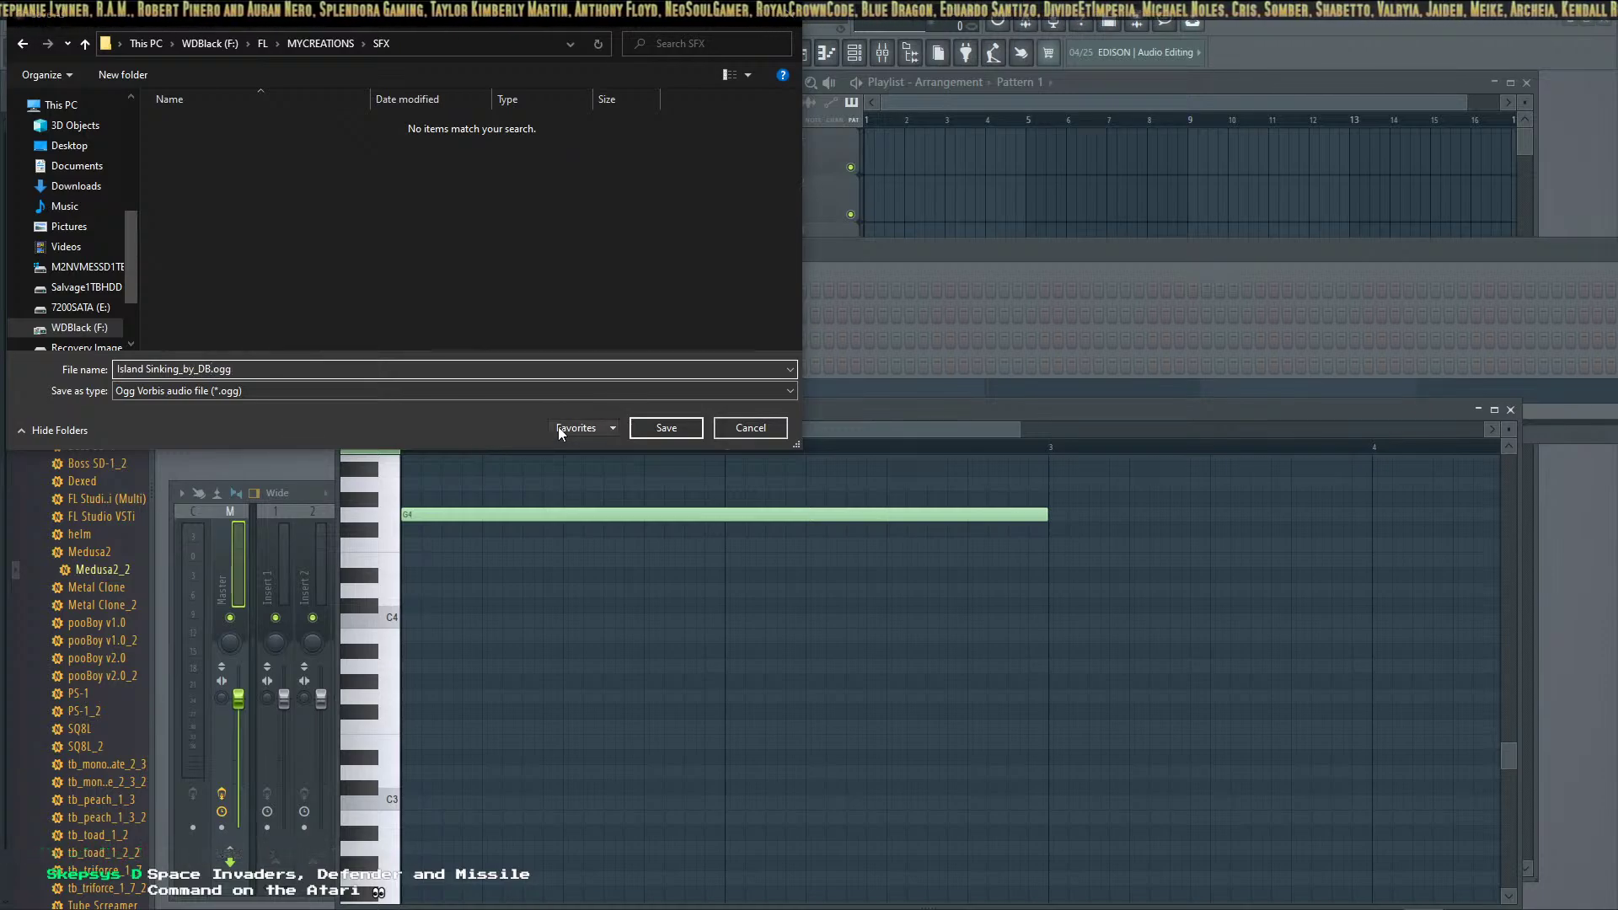
key(BackSpace)
text(G)
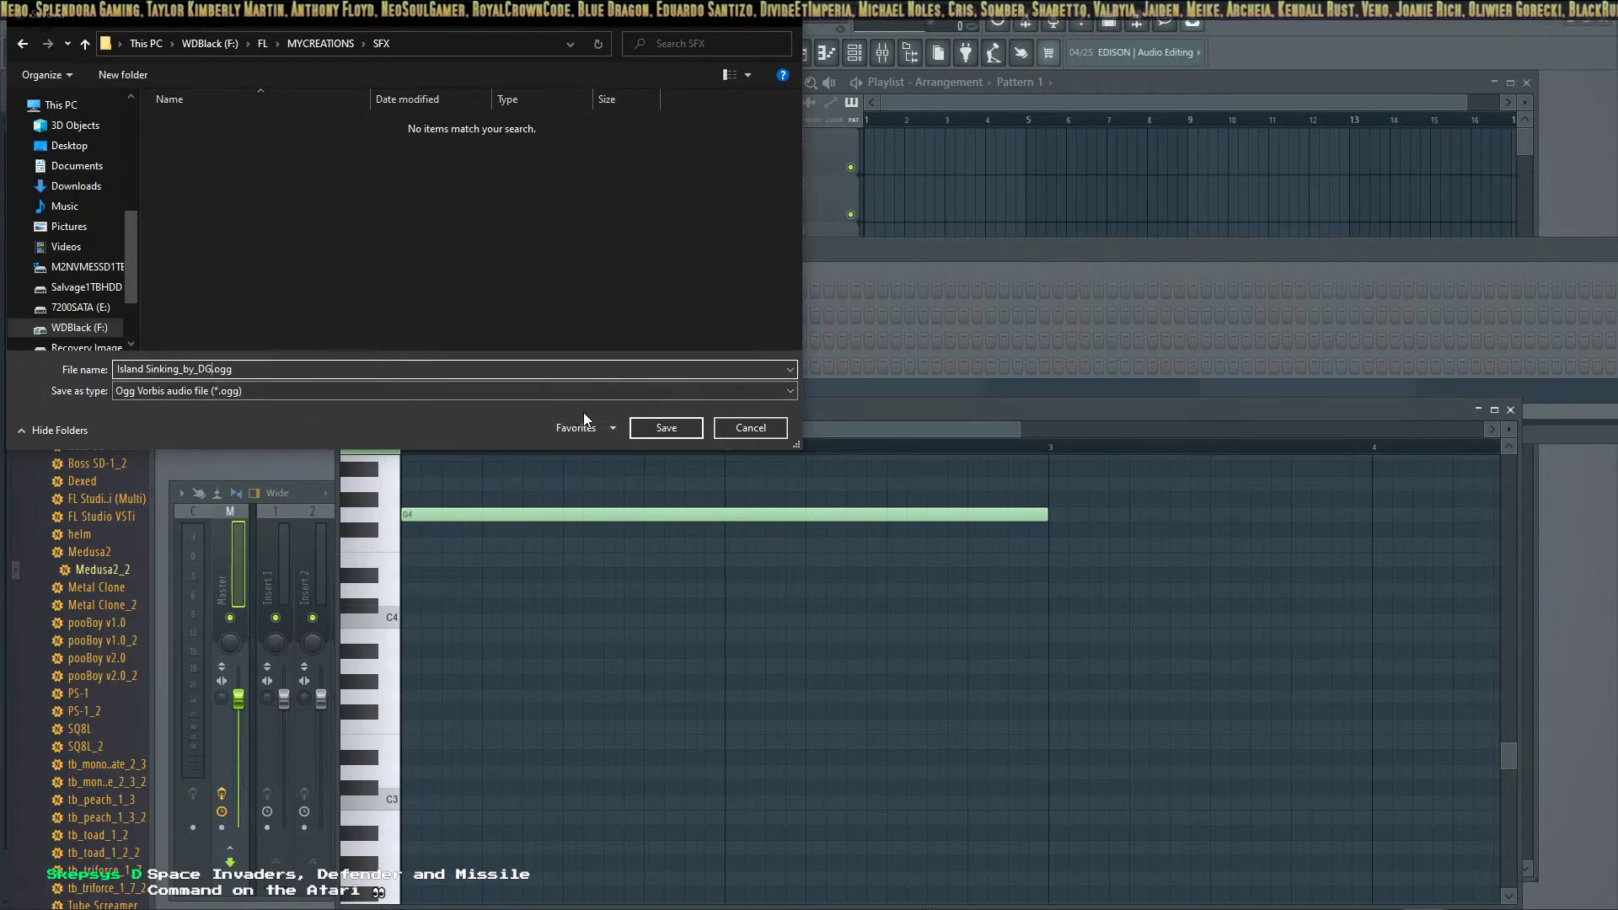
click(666, 428)
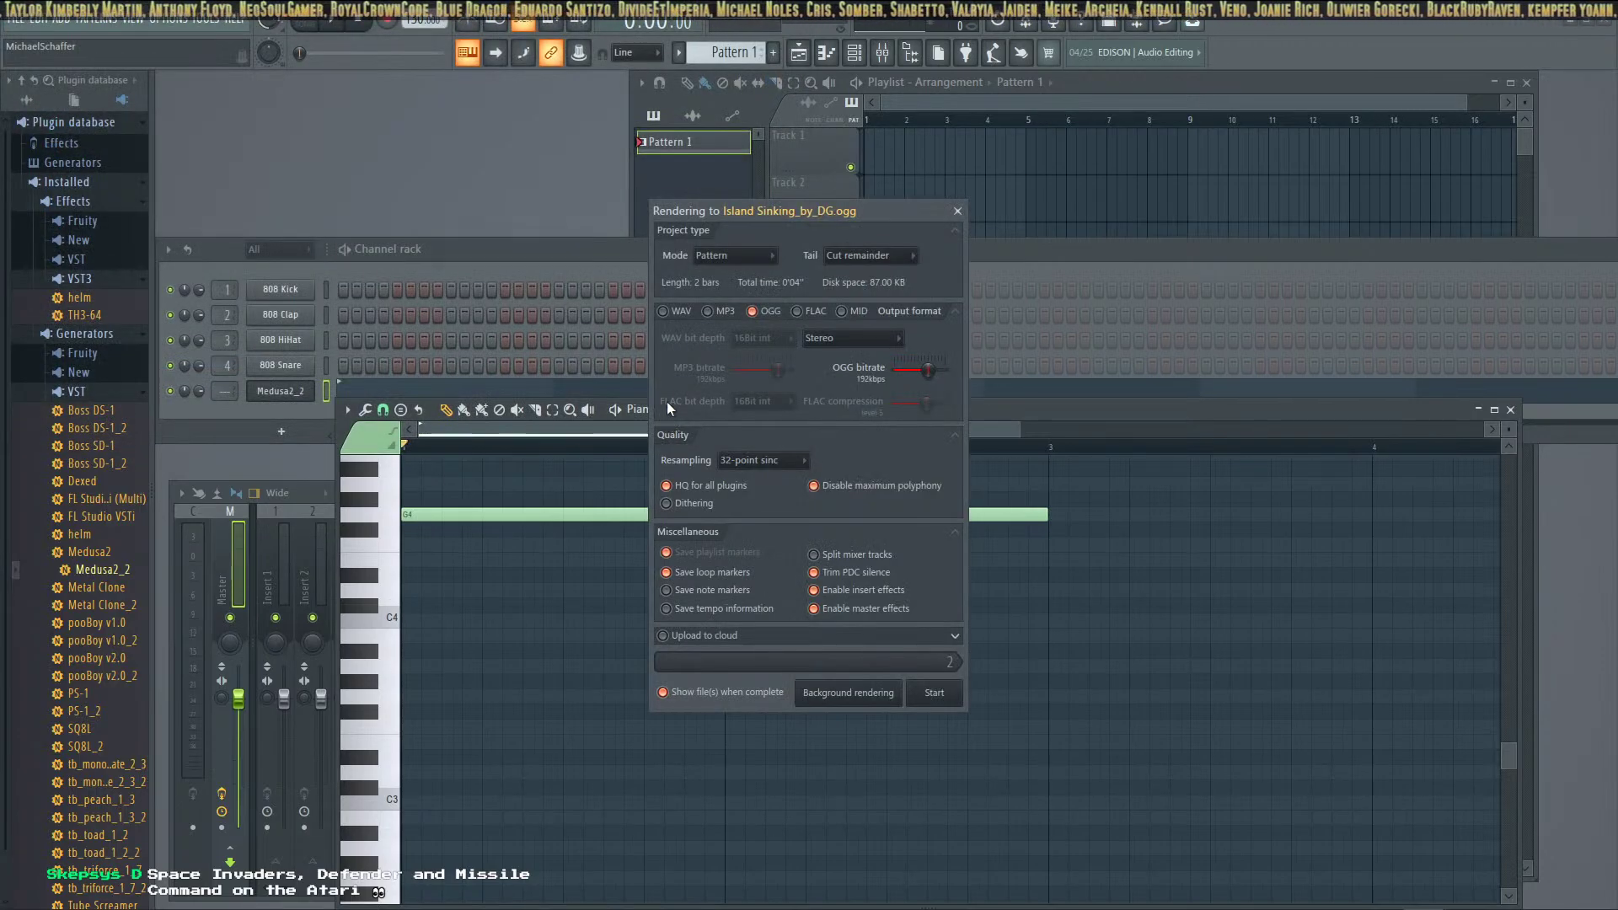
click(938, 696)
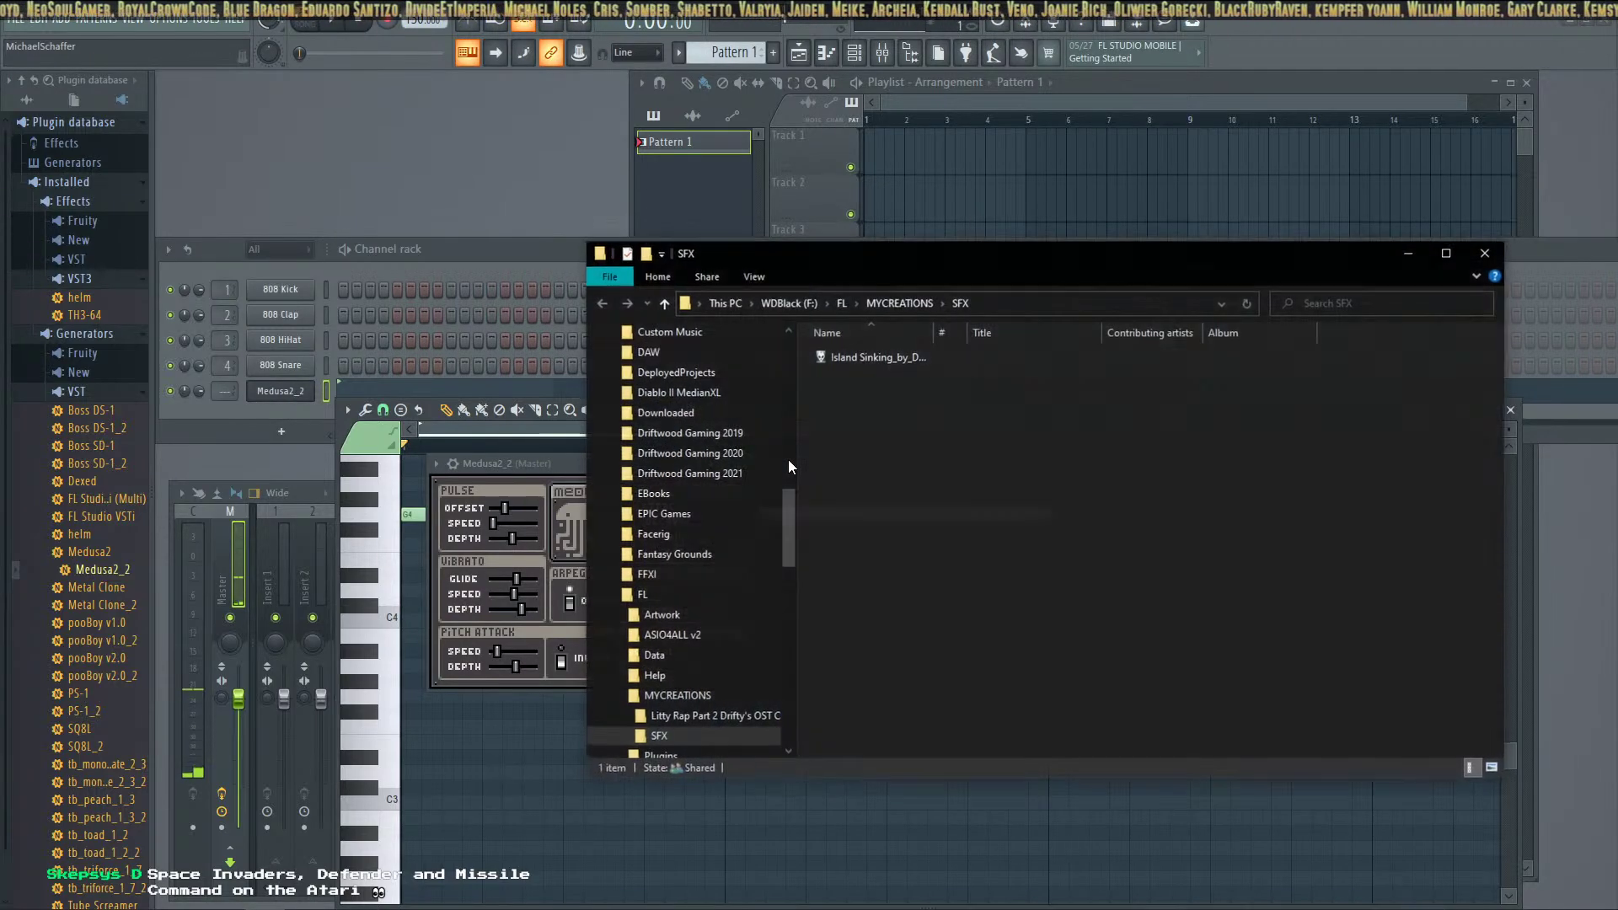
Play the exported Island Sinking file in foobar2000 at full volume and pause it
click(903, 359)
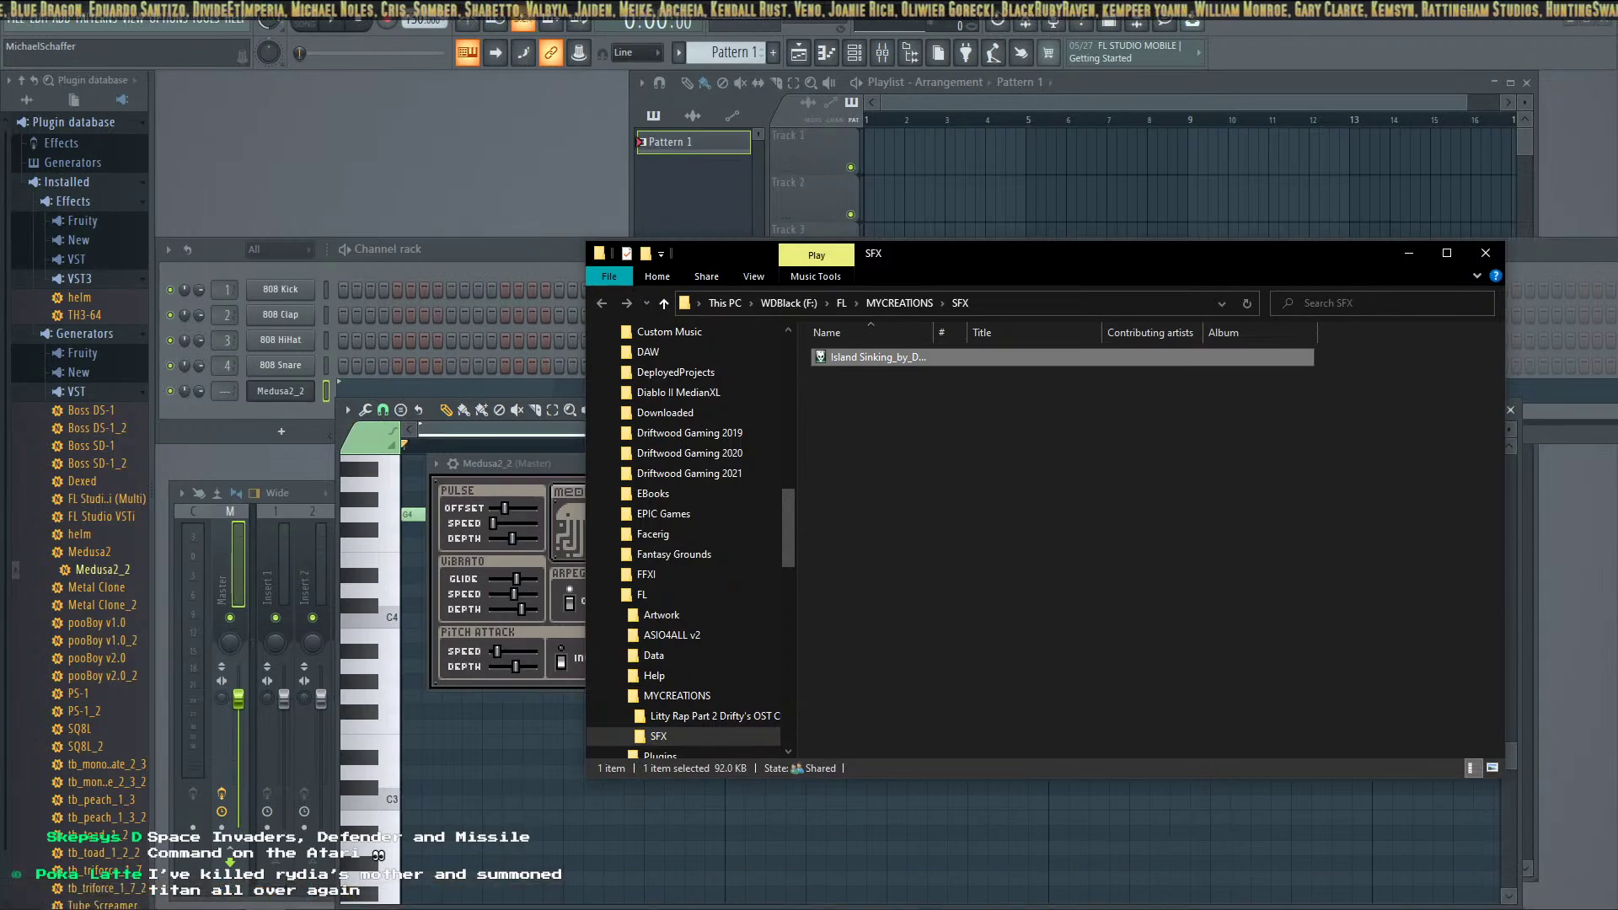
key(Return)
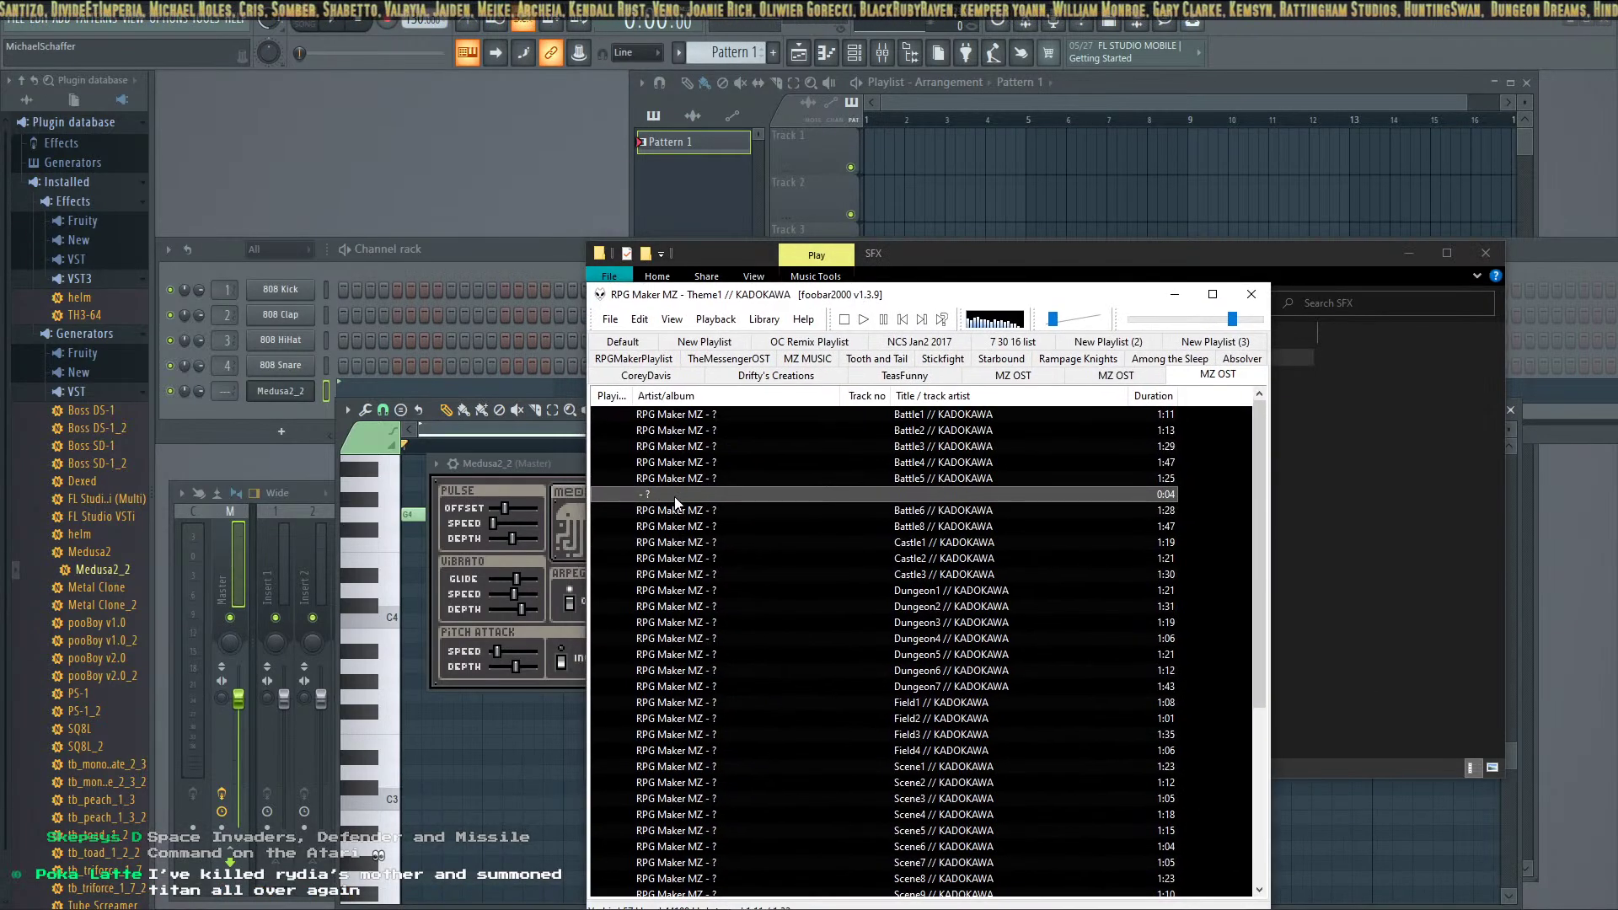
drag(1053, 319, 1111, 324)
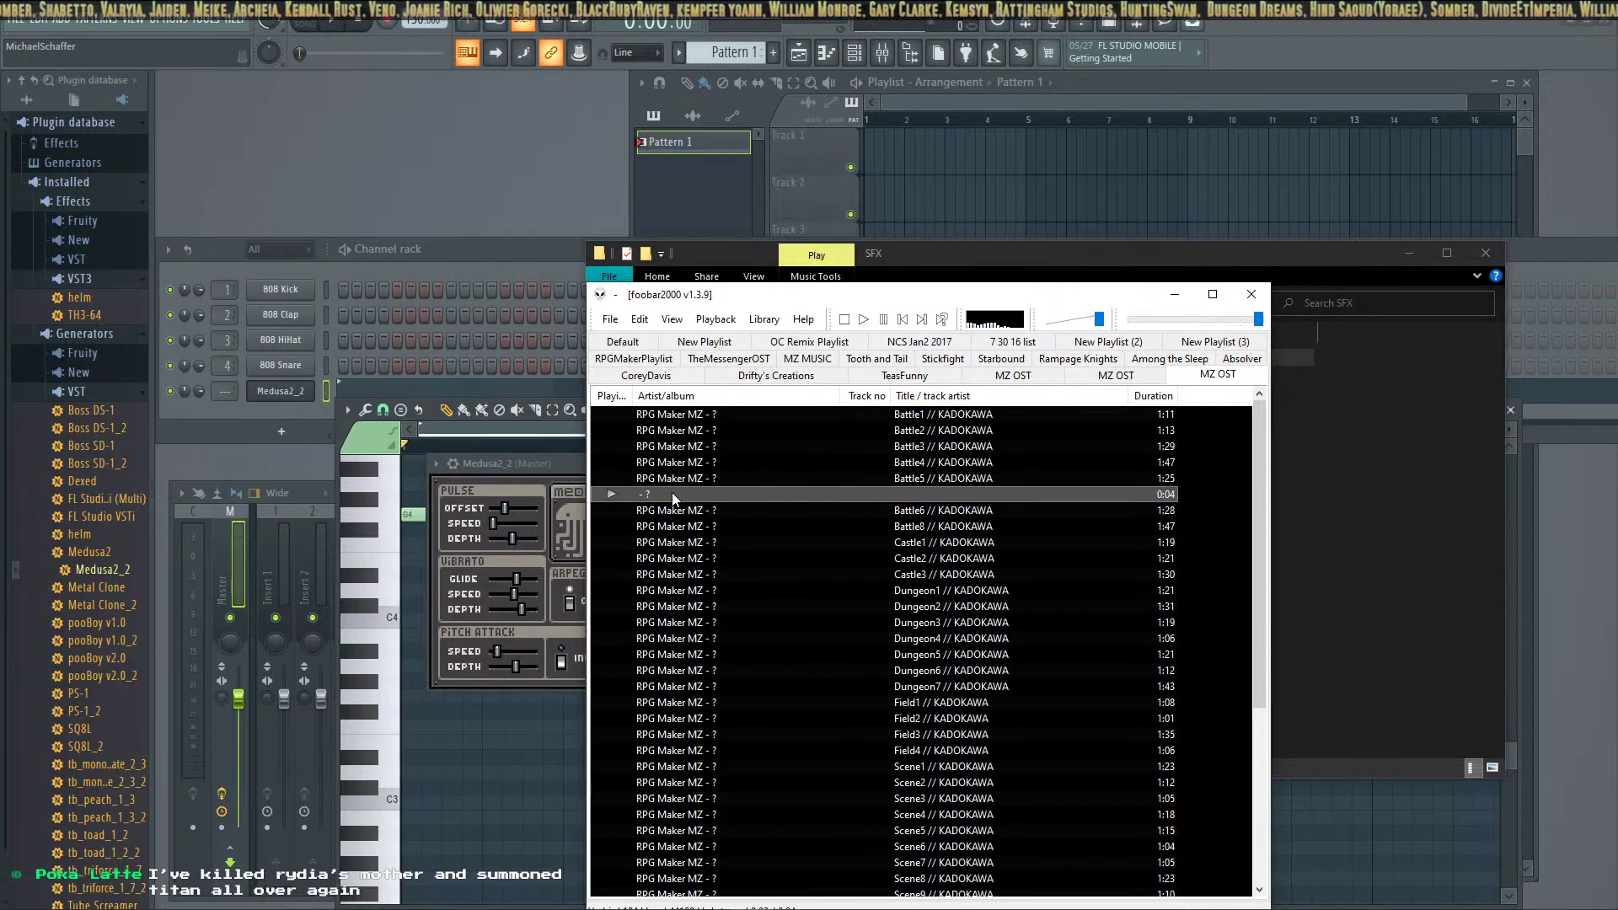
click(883, 319)
Lower the foobar2000 volume, play the Battle8 track from the MZ OST playlist, and minimise the player
drag(1099, 319, 1056, 327)
double_click(882, 521)
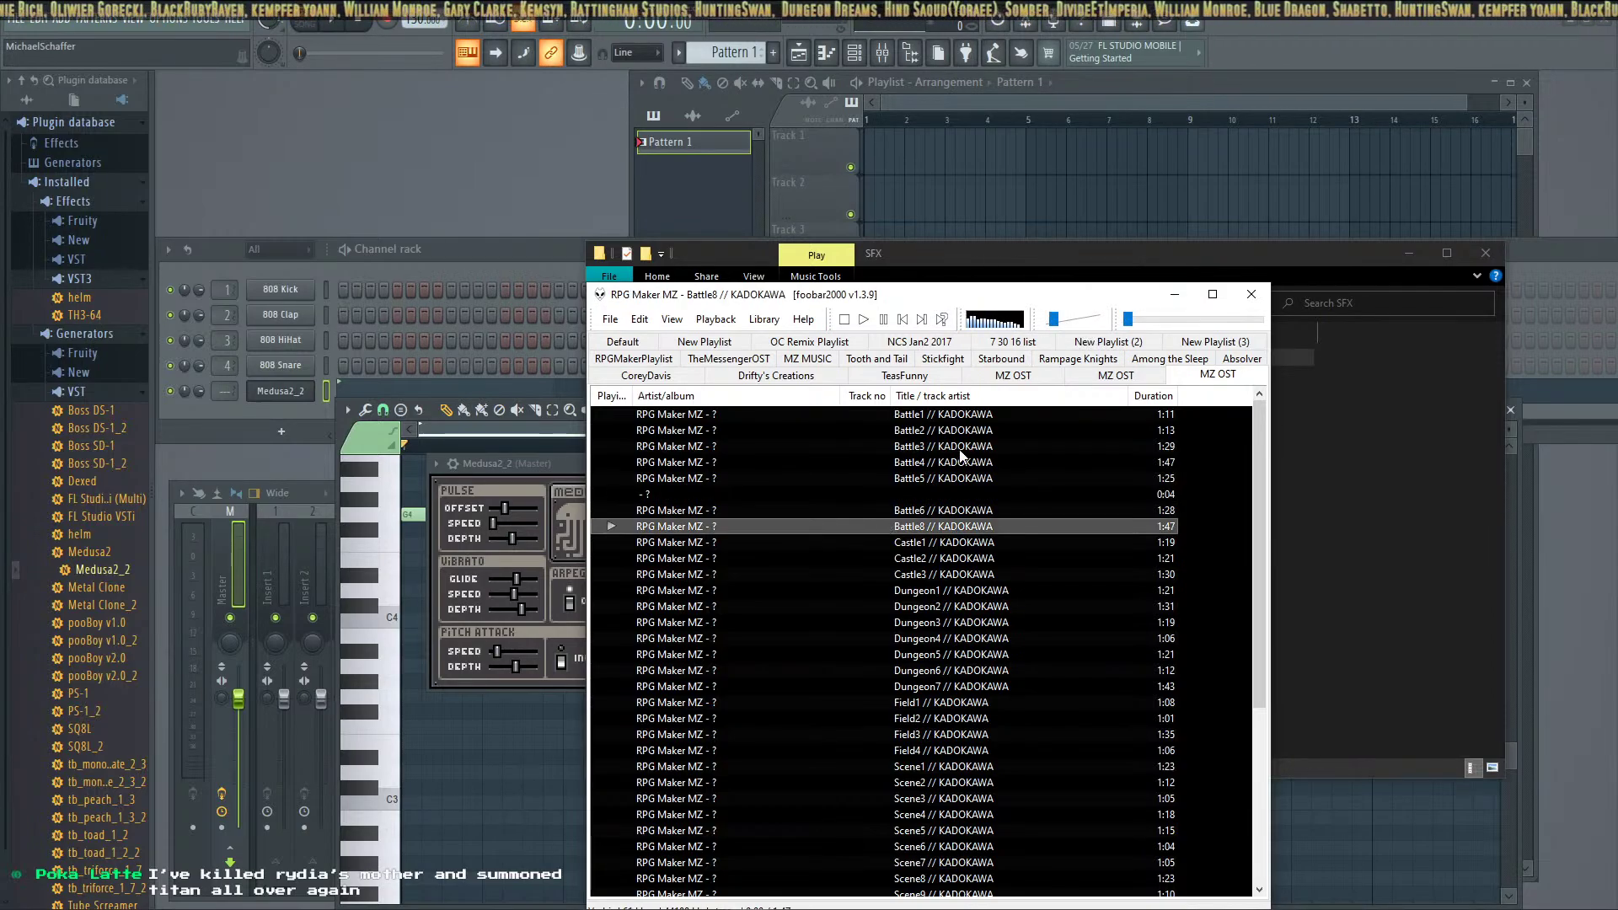
click(914, 275)
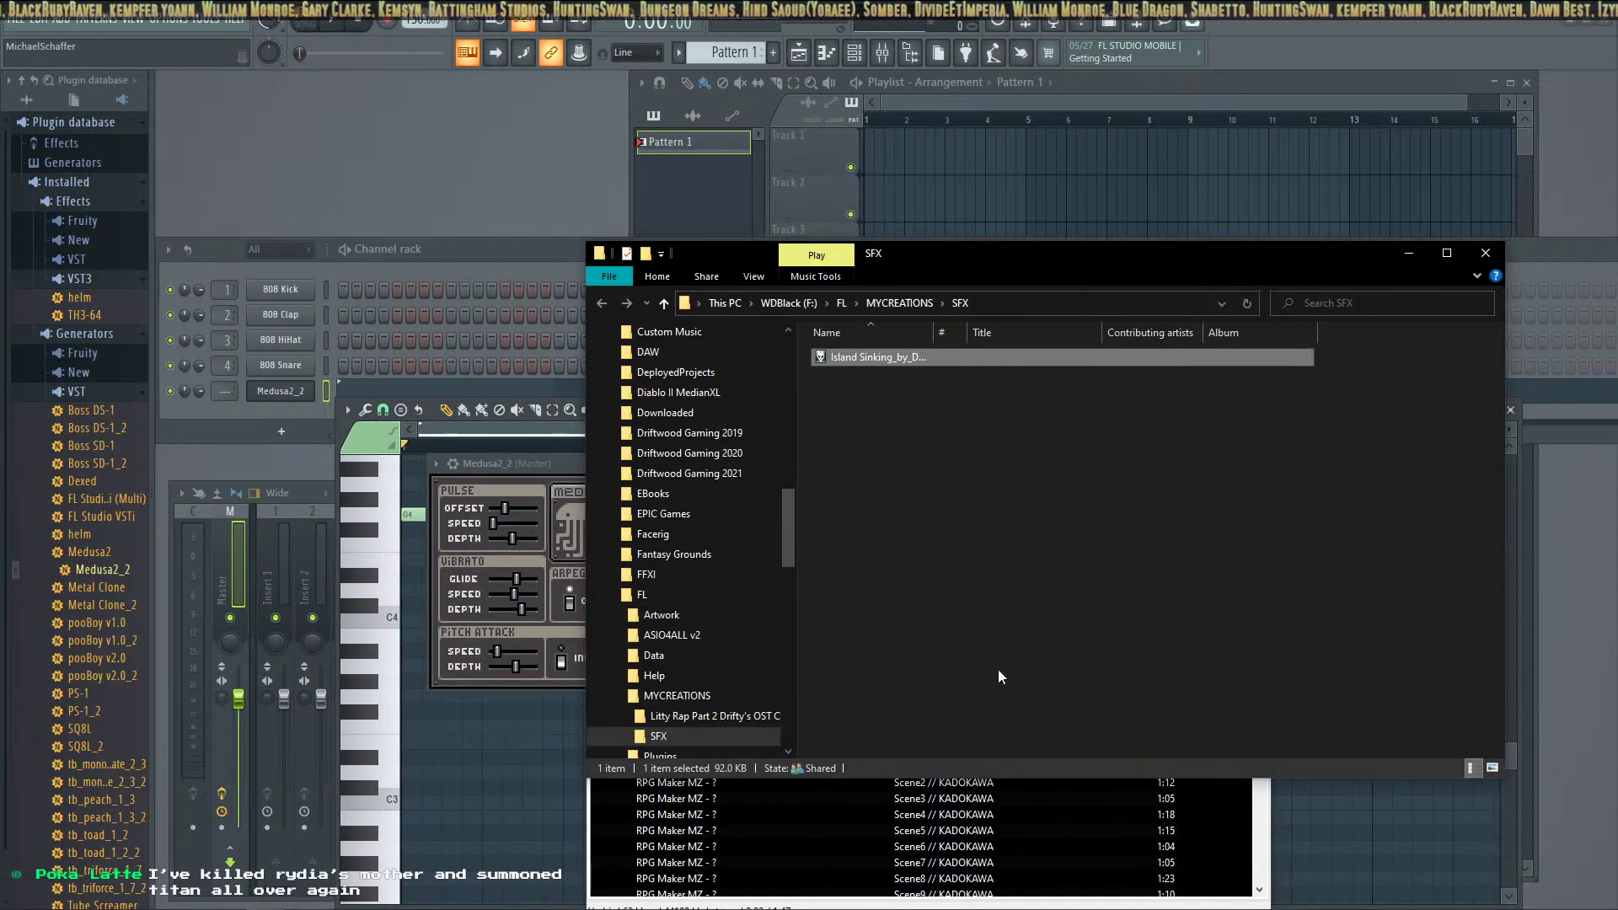
click(1264, 902)
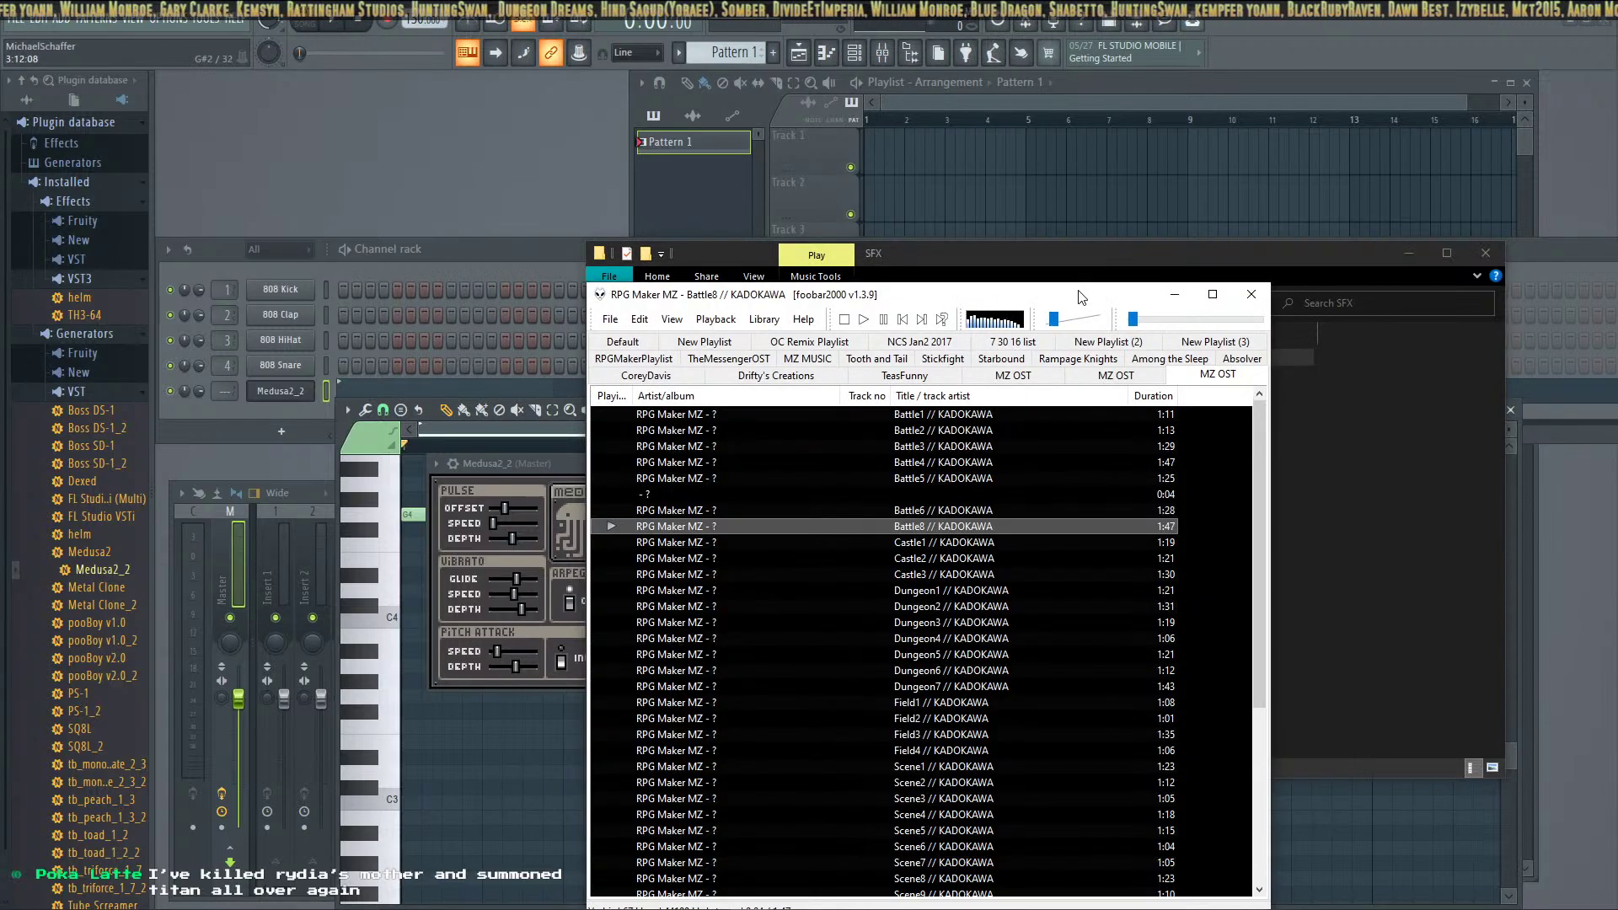
click(1175, 294)
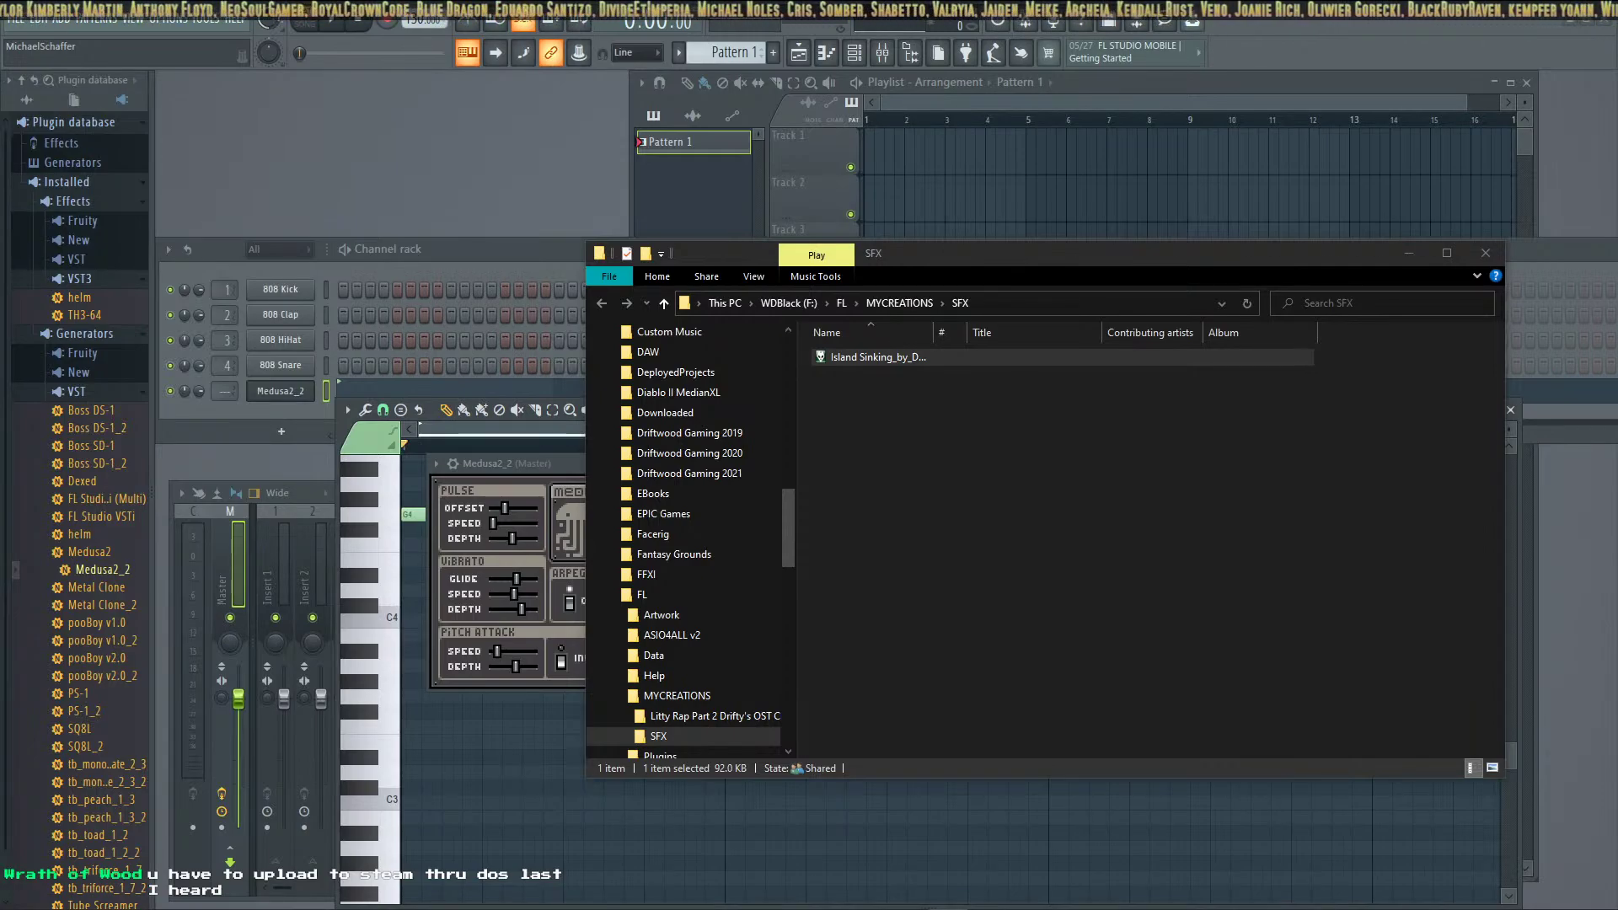
Switch to itch.io in the browser and review the account's notifications and published projects
key(alt+Tab)
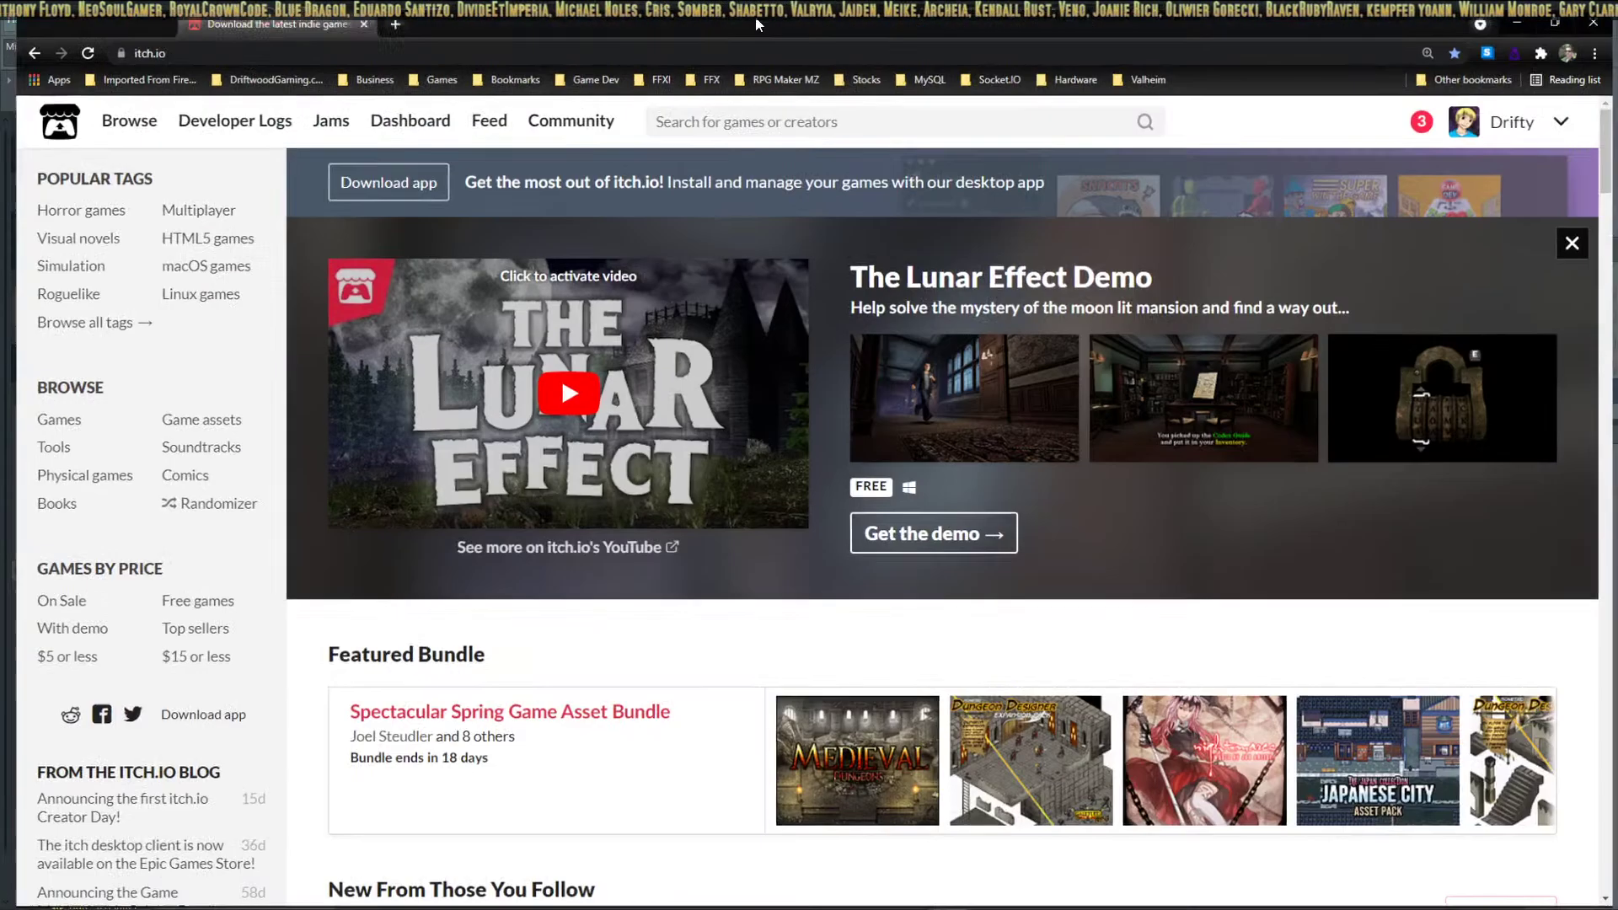
click(1422, 120)
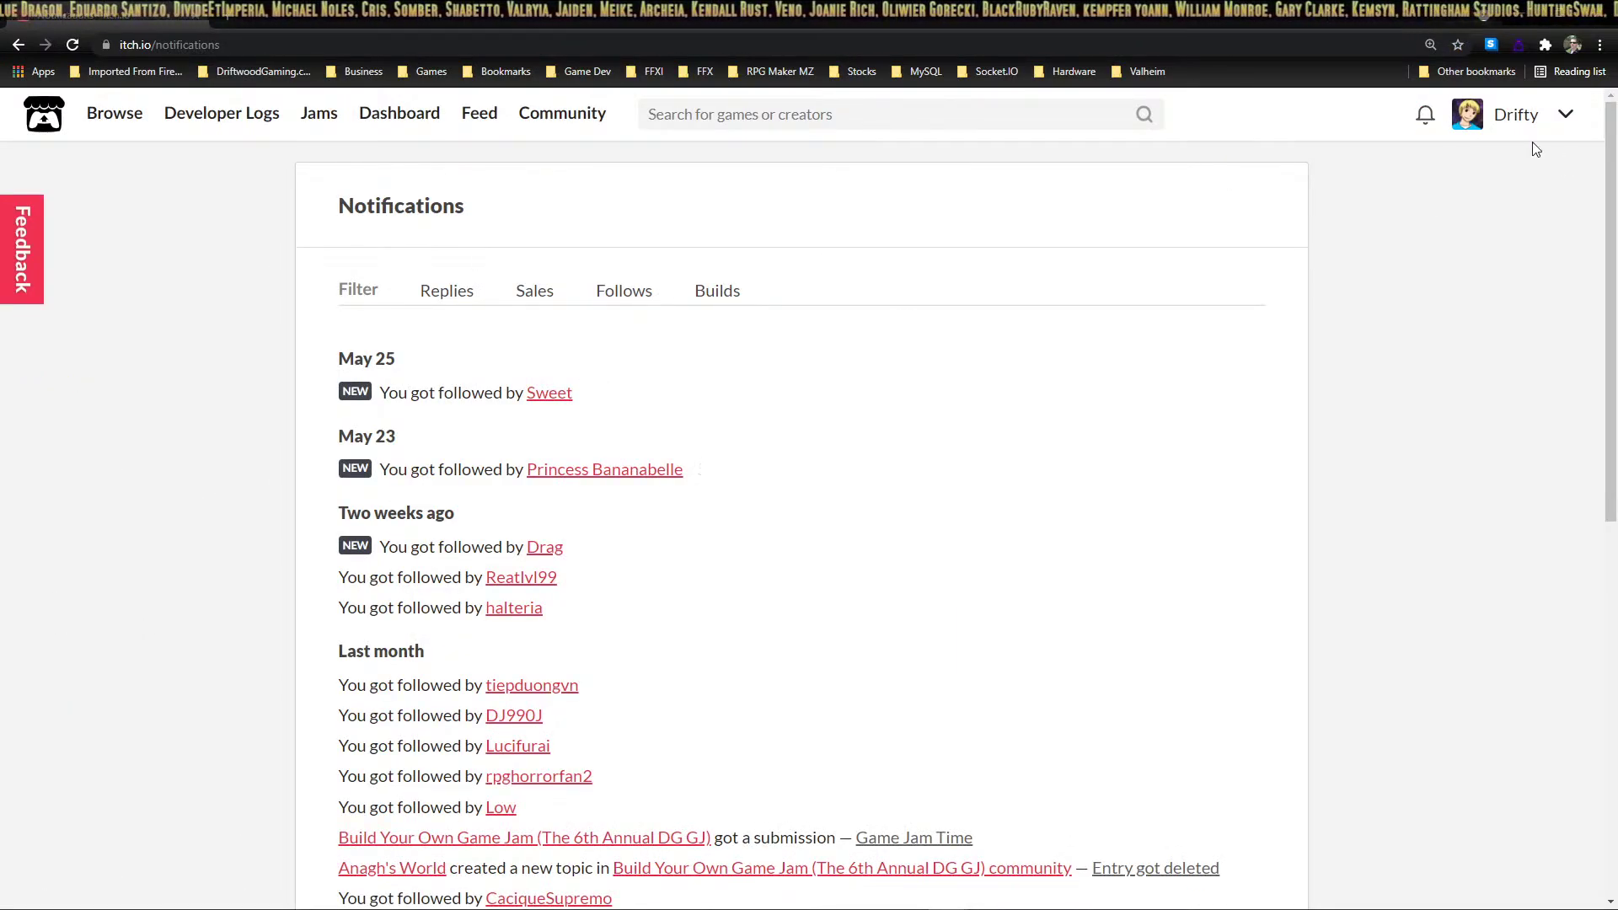
click(1517, 115)
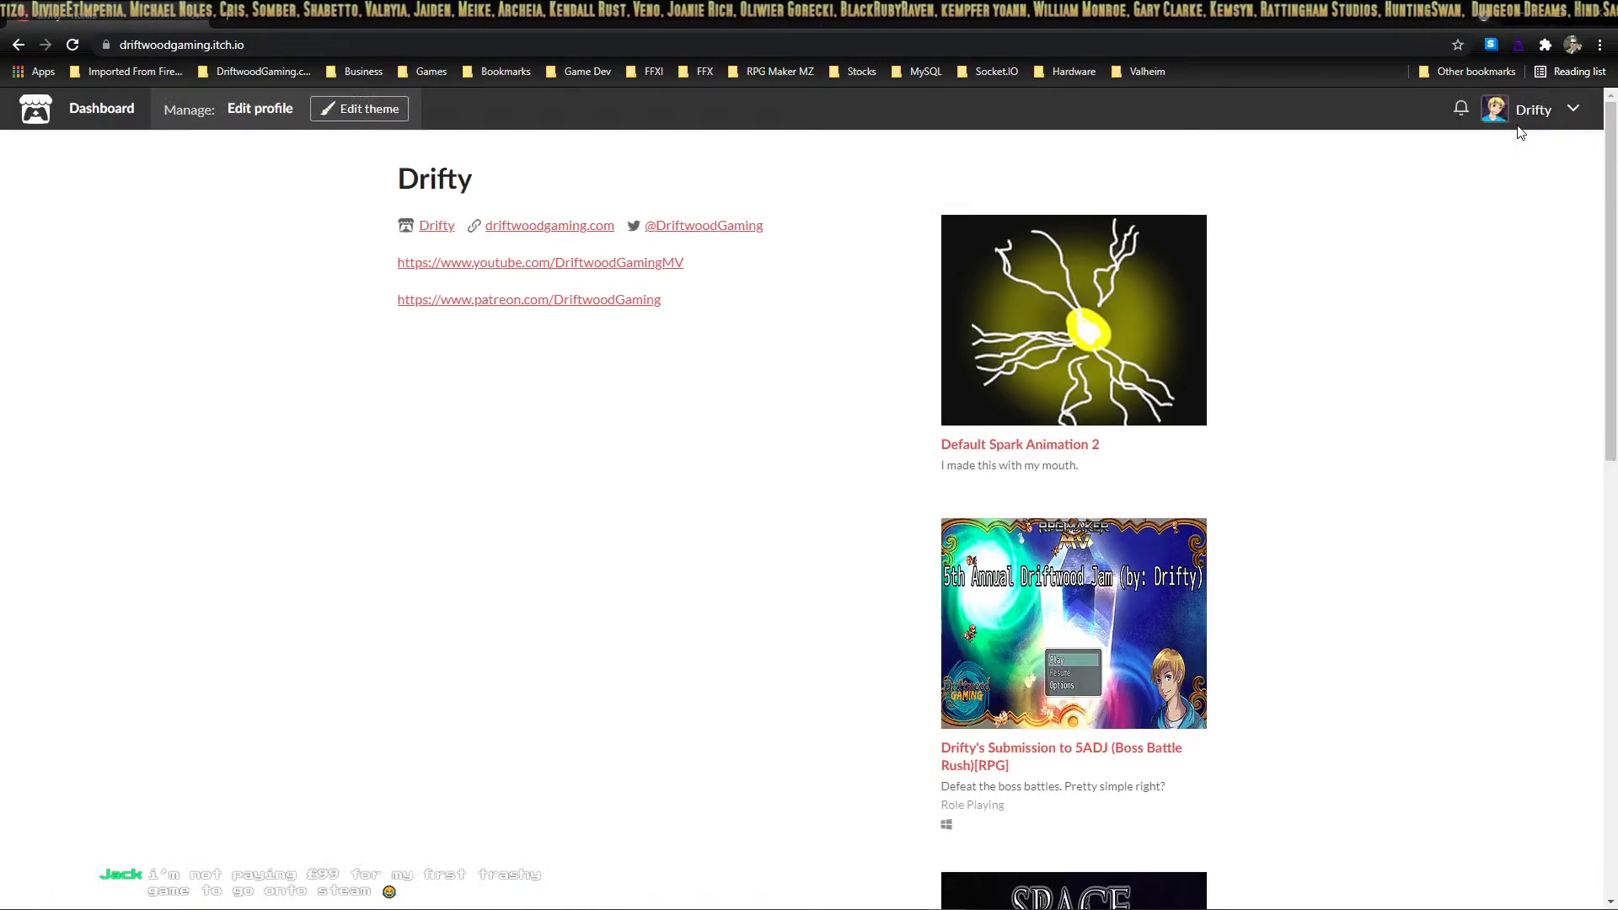
scroll(1039, 623, down, 9)
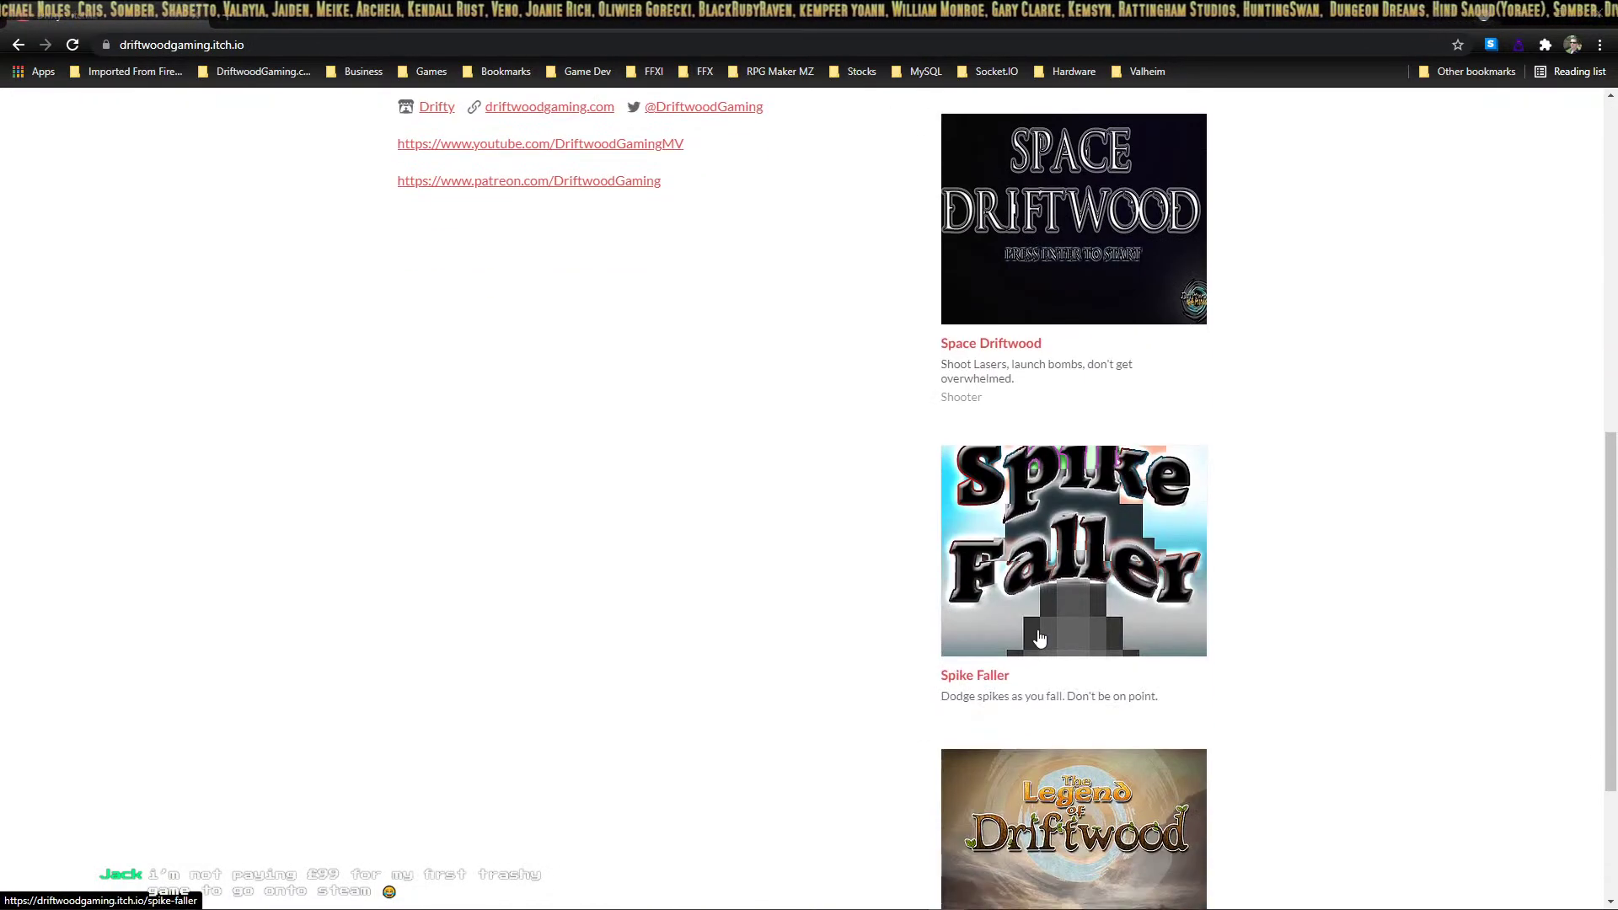
scroll(1039, 639, down, 3)
scroll(1018, 672, up, 12)
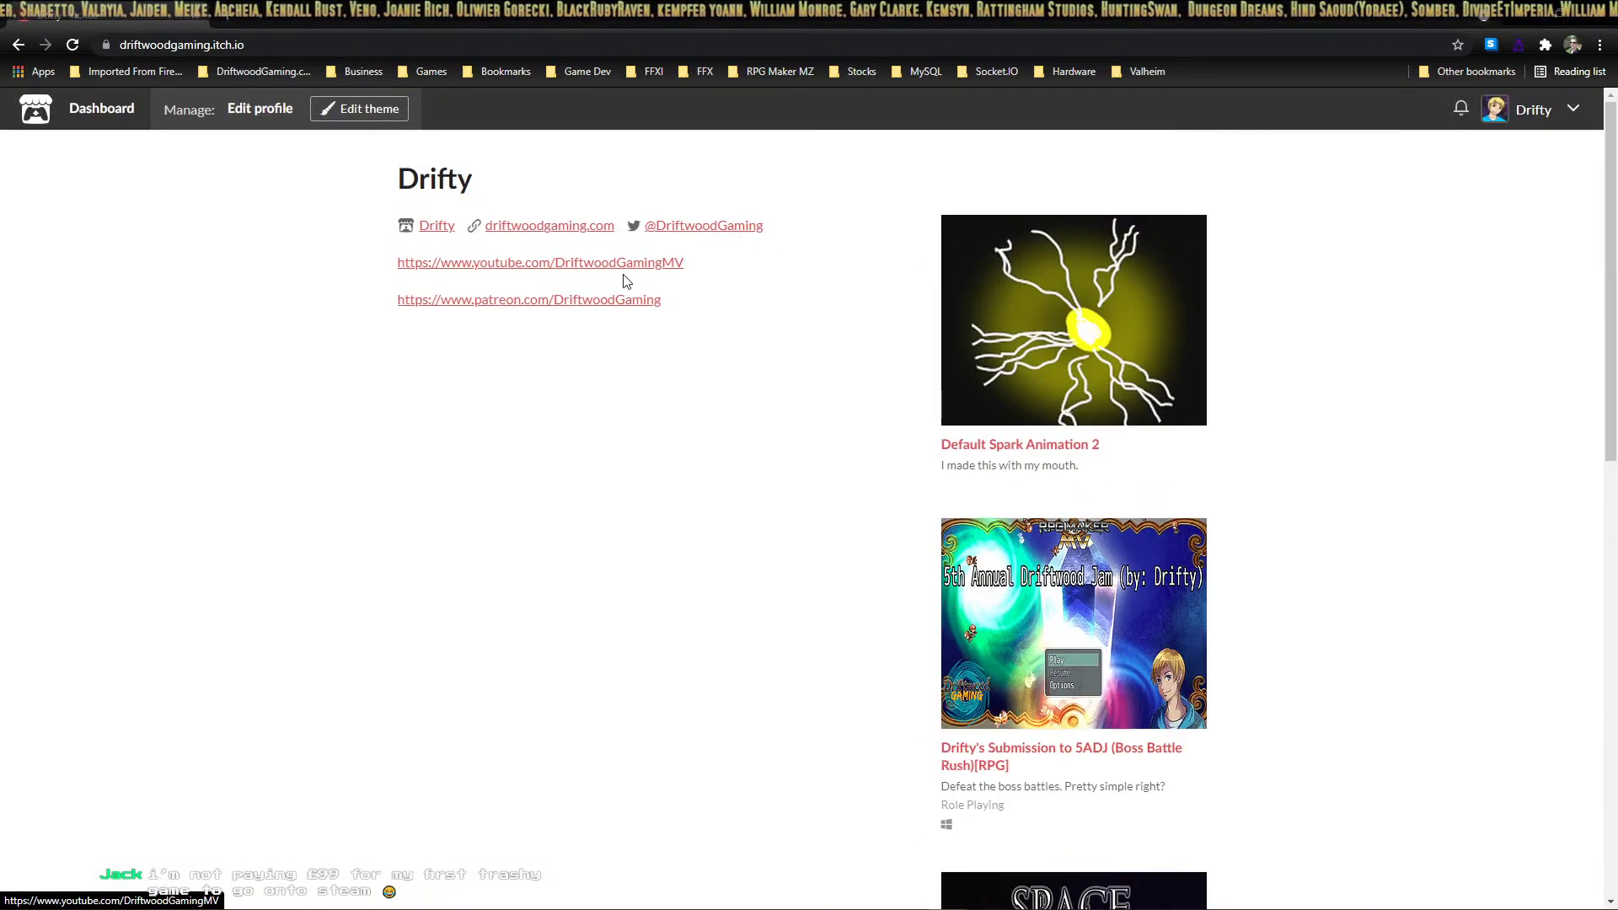
key(super+Down)
key(super+Down)
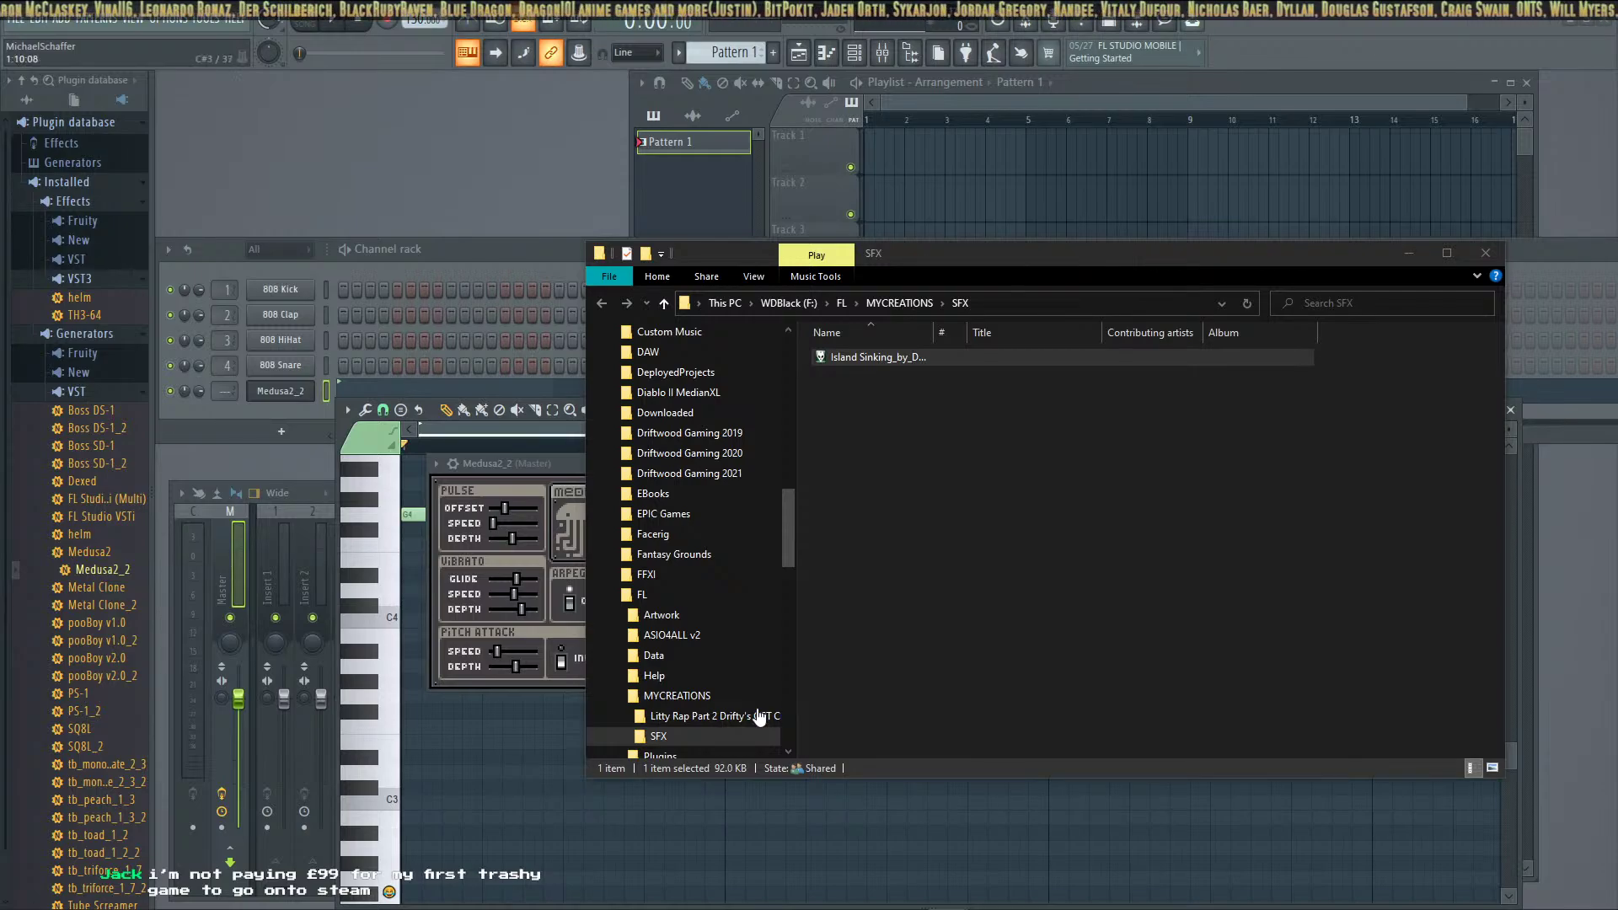
Return to the itch.io creator dashboard and view the additional options for The Legend of Driftwood v1.62
key(alt+Tab)
double_click(873, 296)
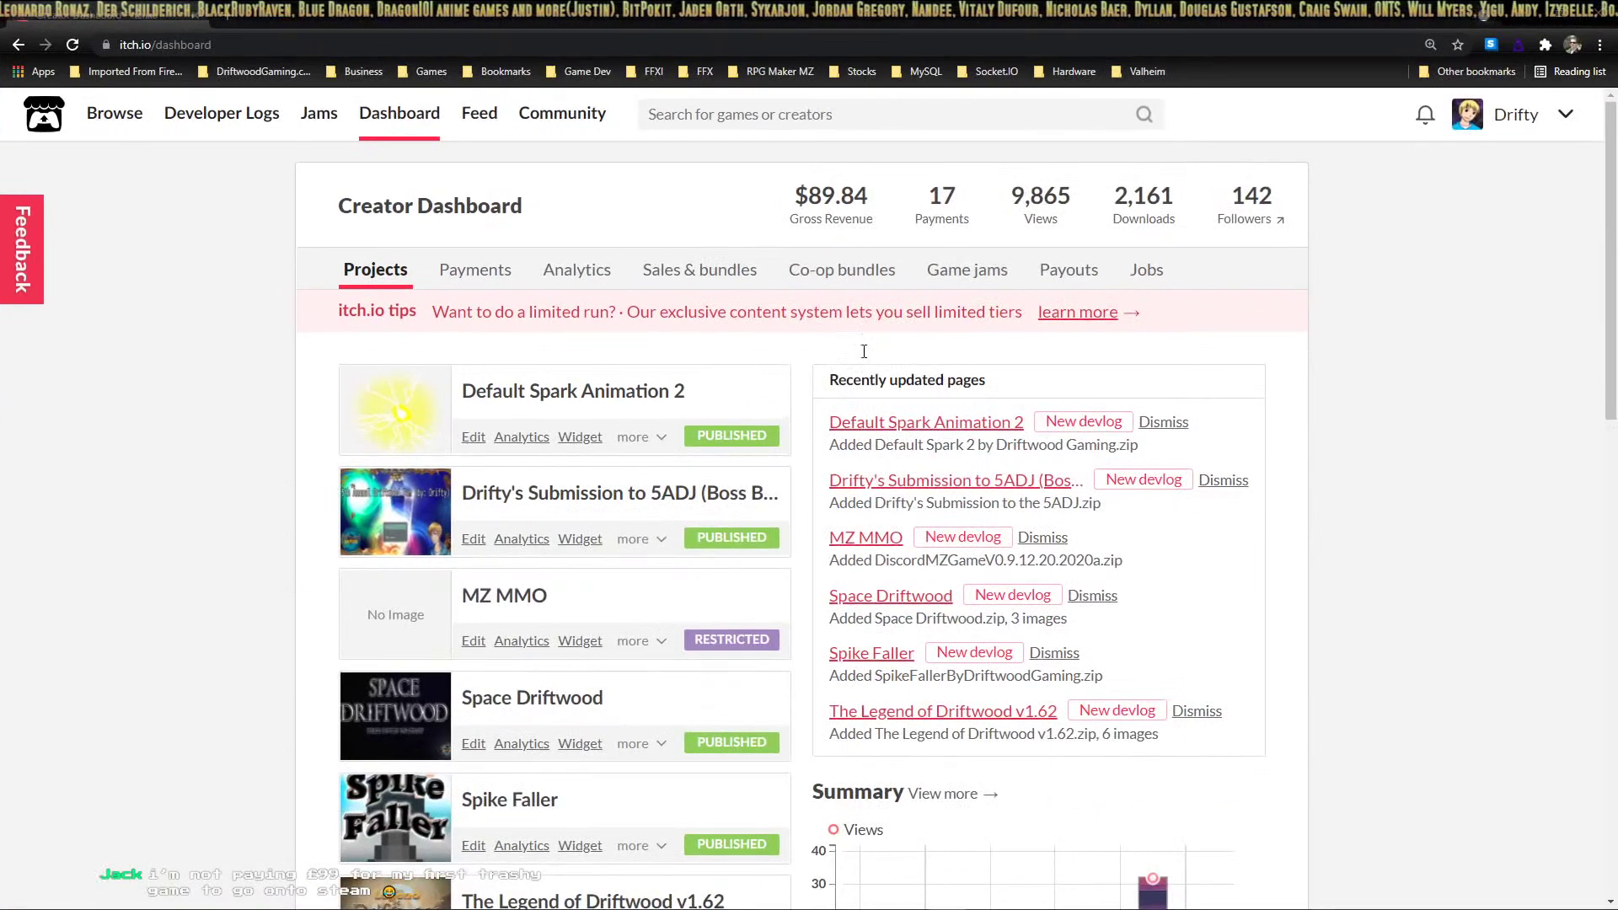
scroll(983, 496, down, 2)
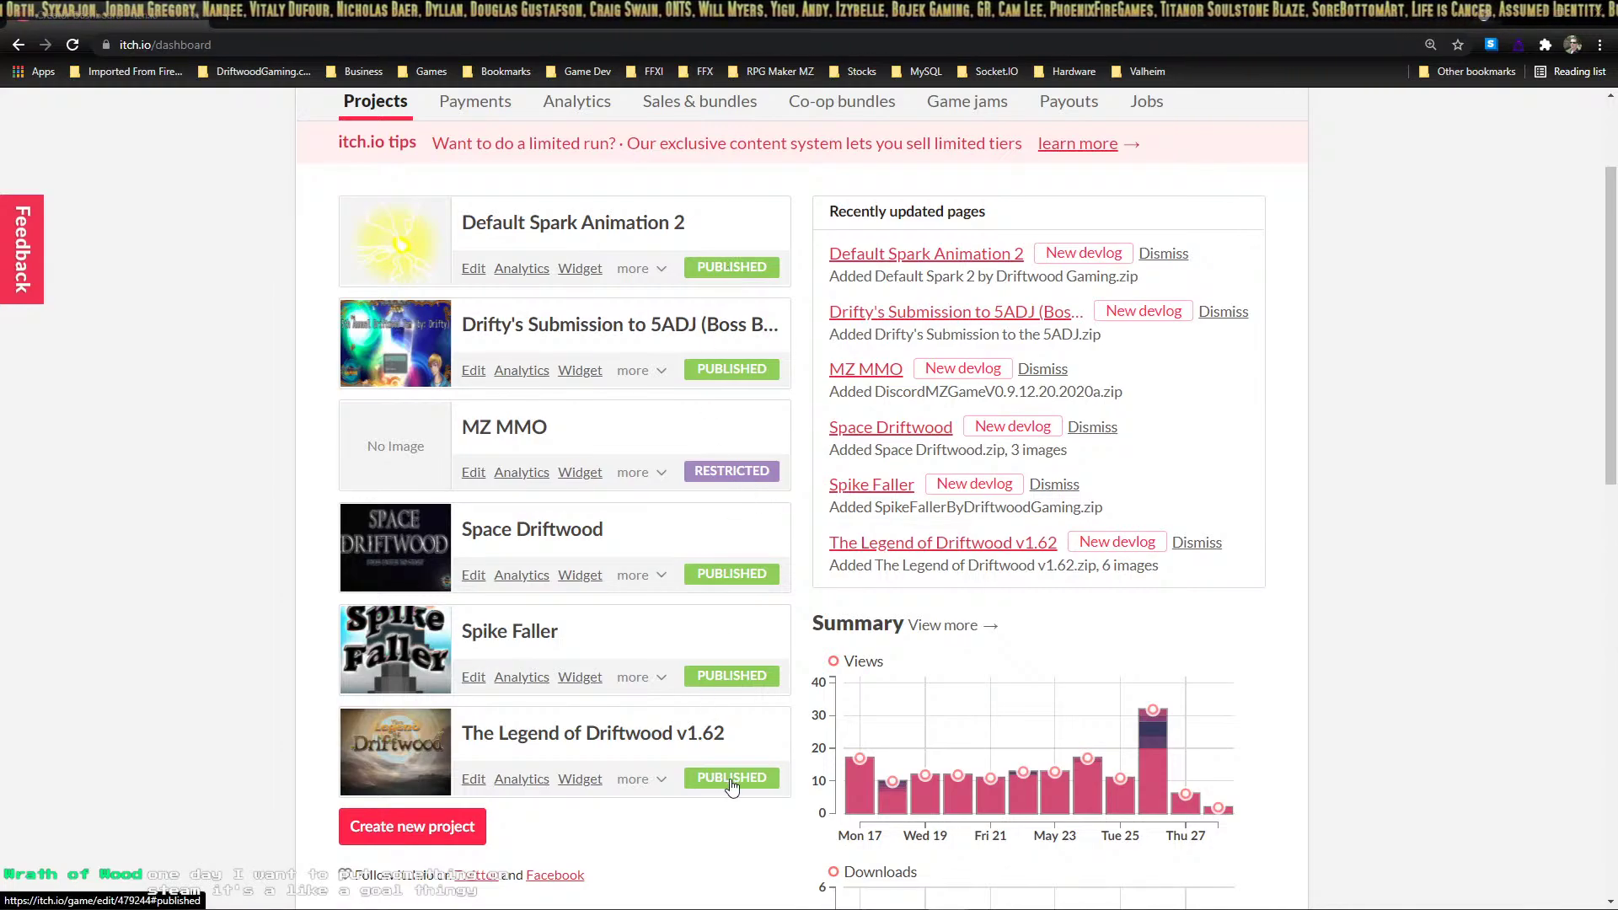
scroll(716, 767, down, 1)
click(643, 696)
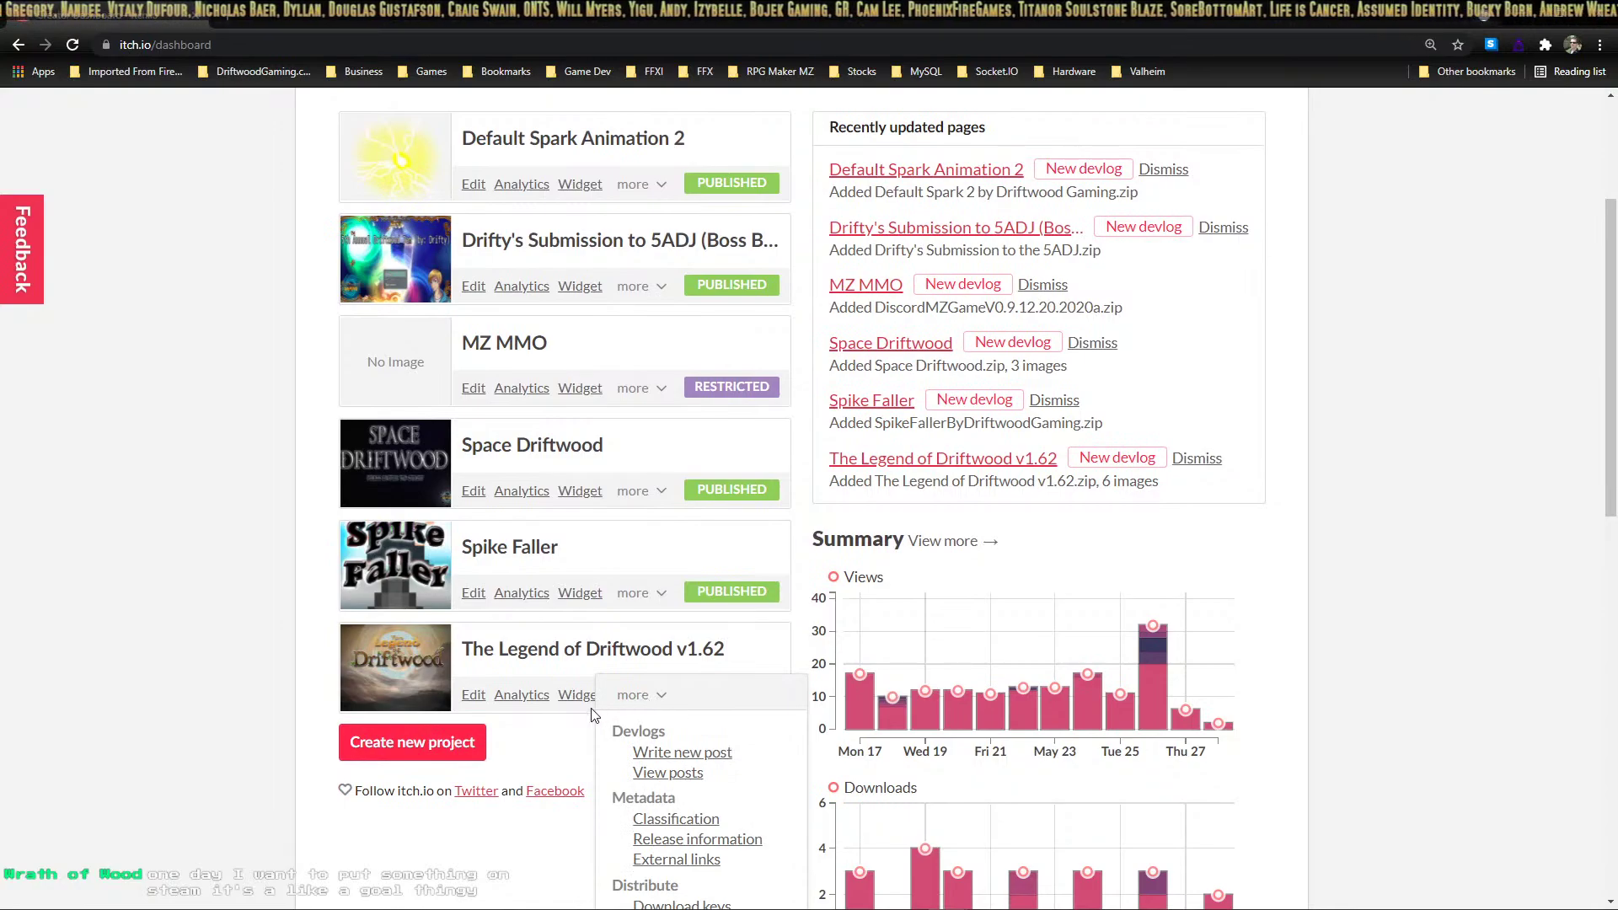
scroll(645, 700, down, 1)
scroll(666, 742, down, 1)
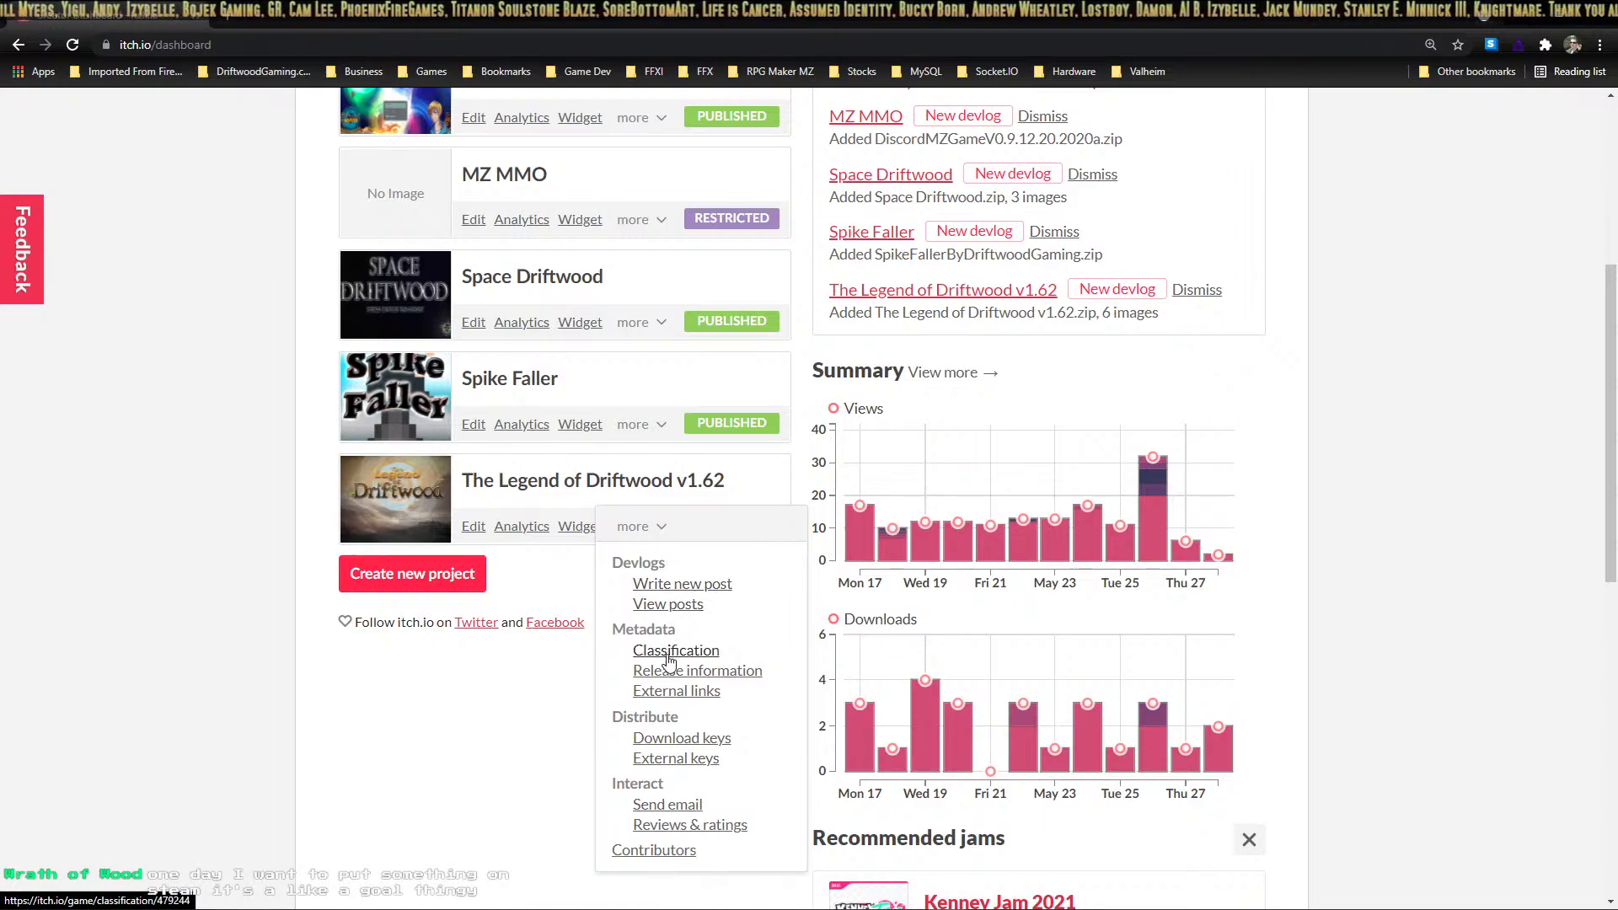
Open the public page of The Legend of Driftwood v1.62 and examine its downloadable zip file
click(542, 486)
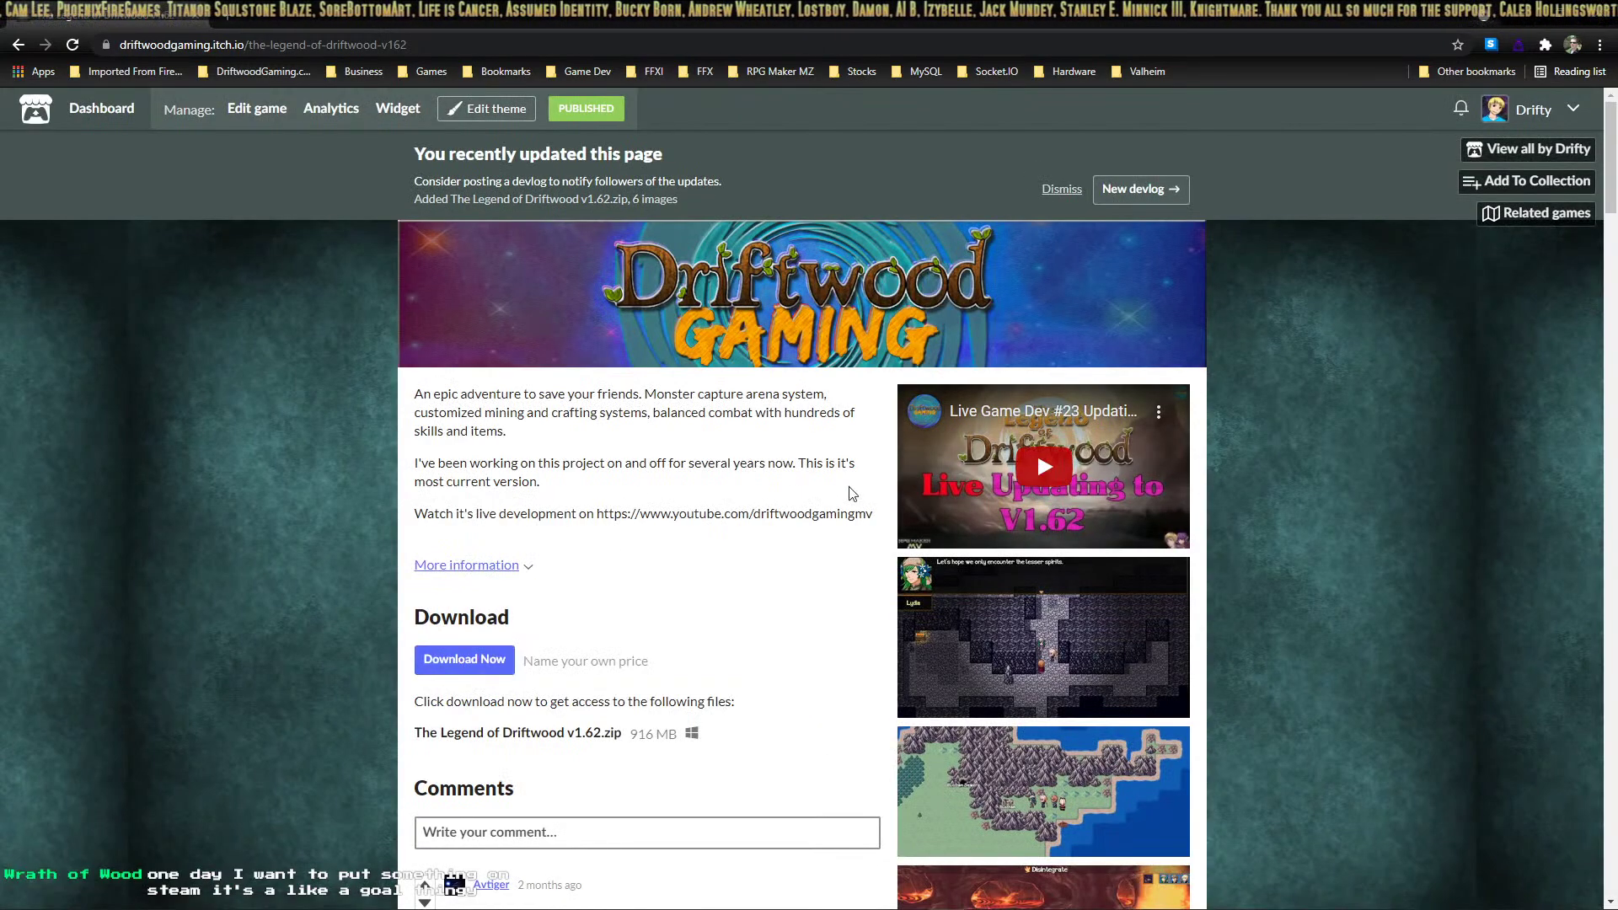
scroll(823, 481, down, 4)
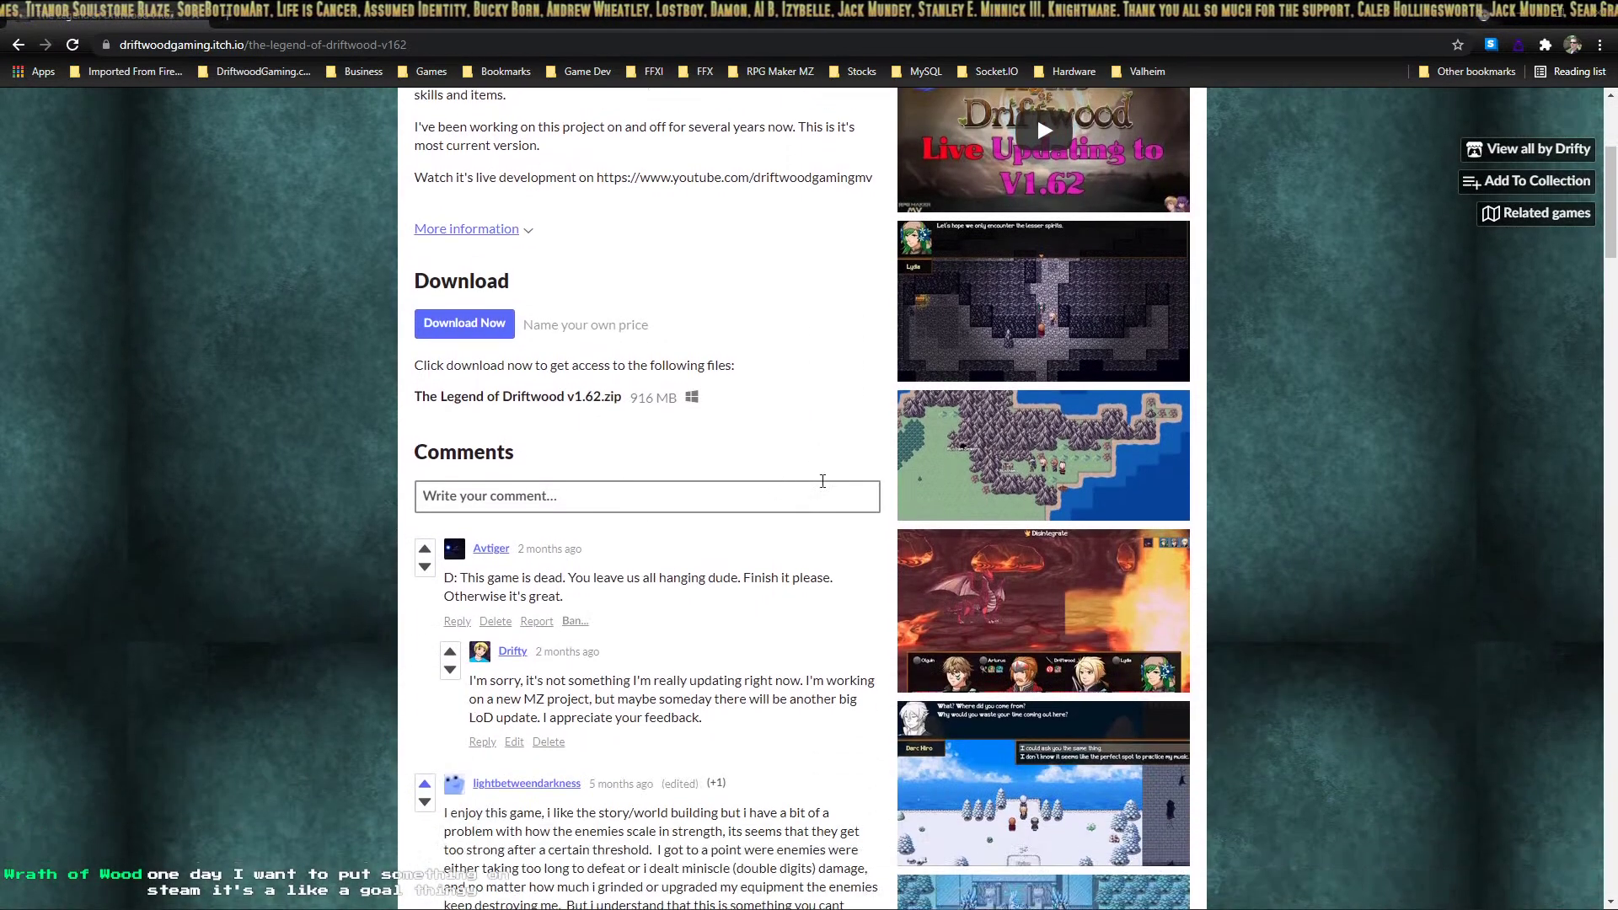
scroll(823, 481, down, 2)
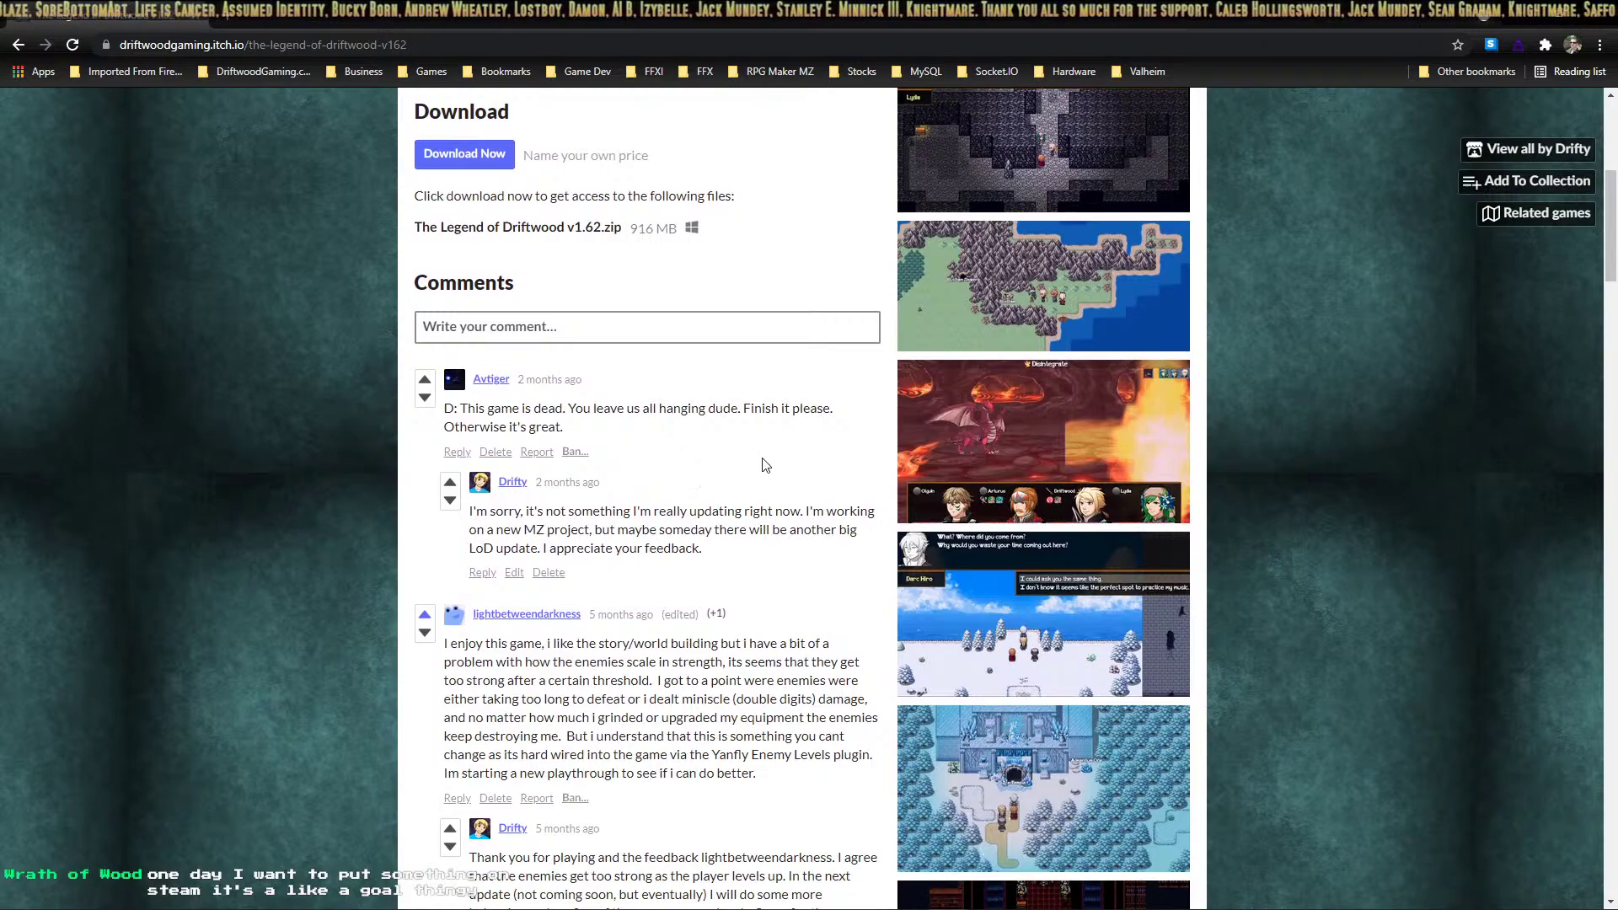
scroll(764, 466, up, 4)
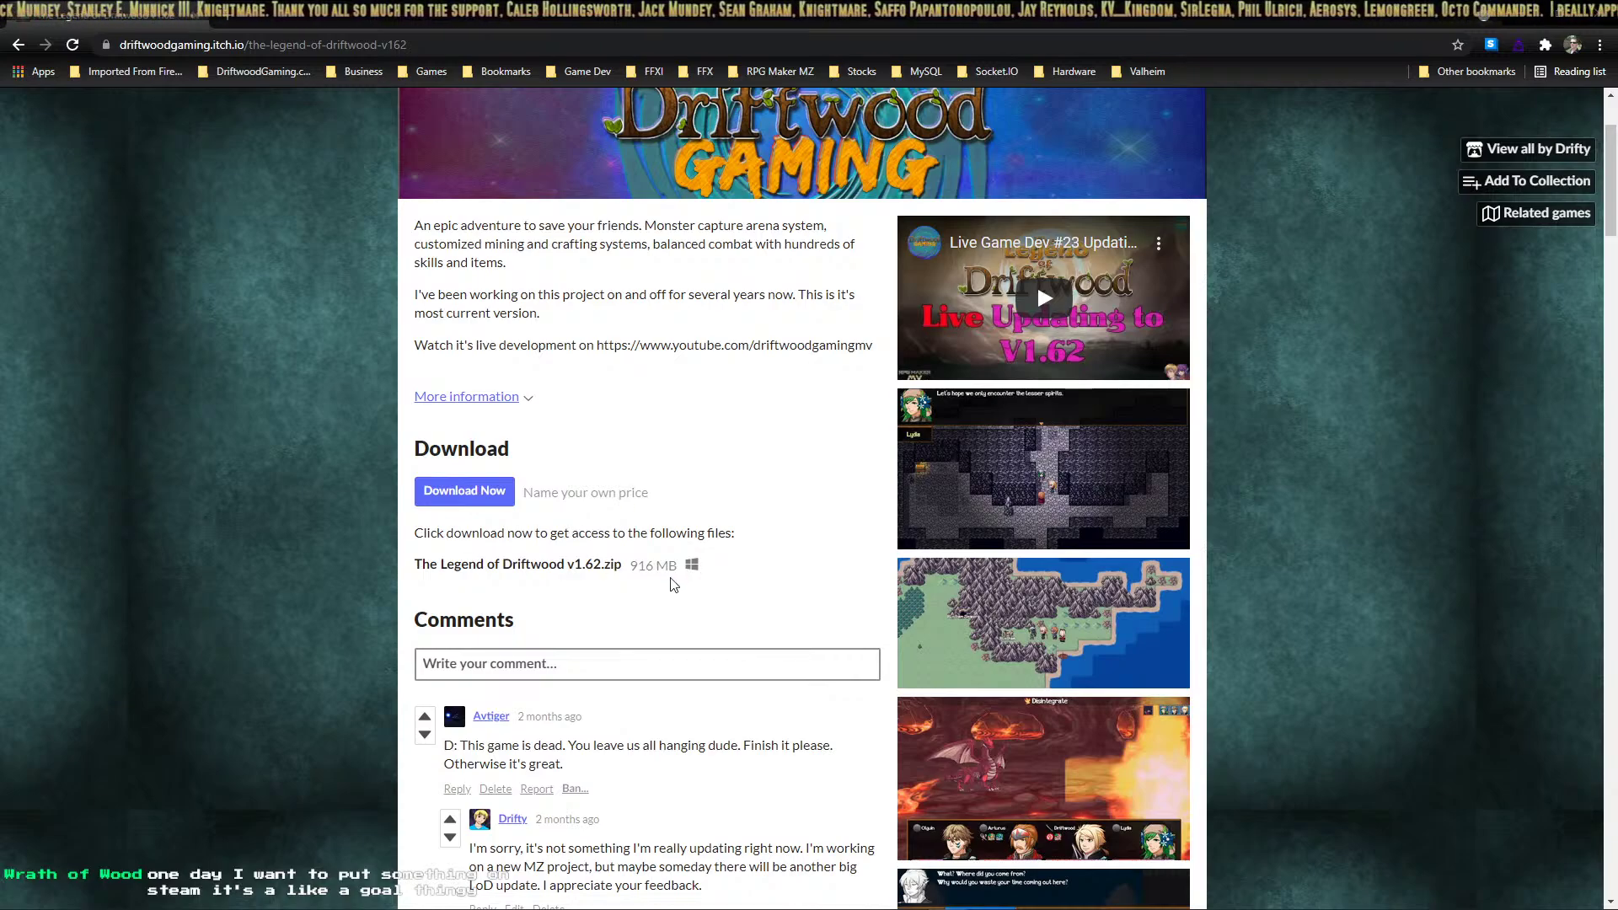
drag(733, 567, 424, 564)
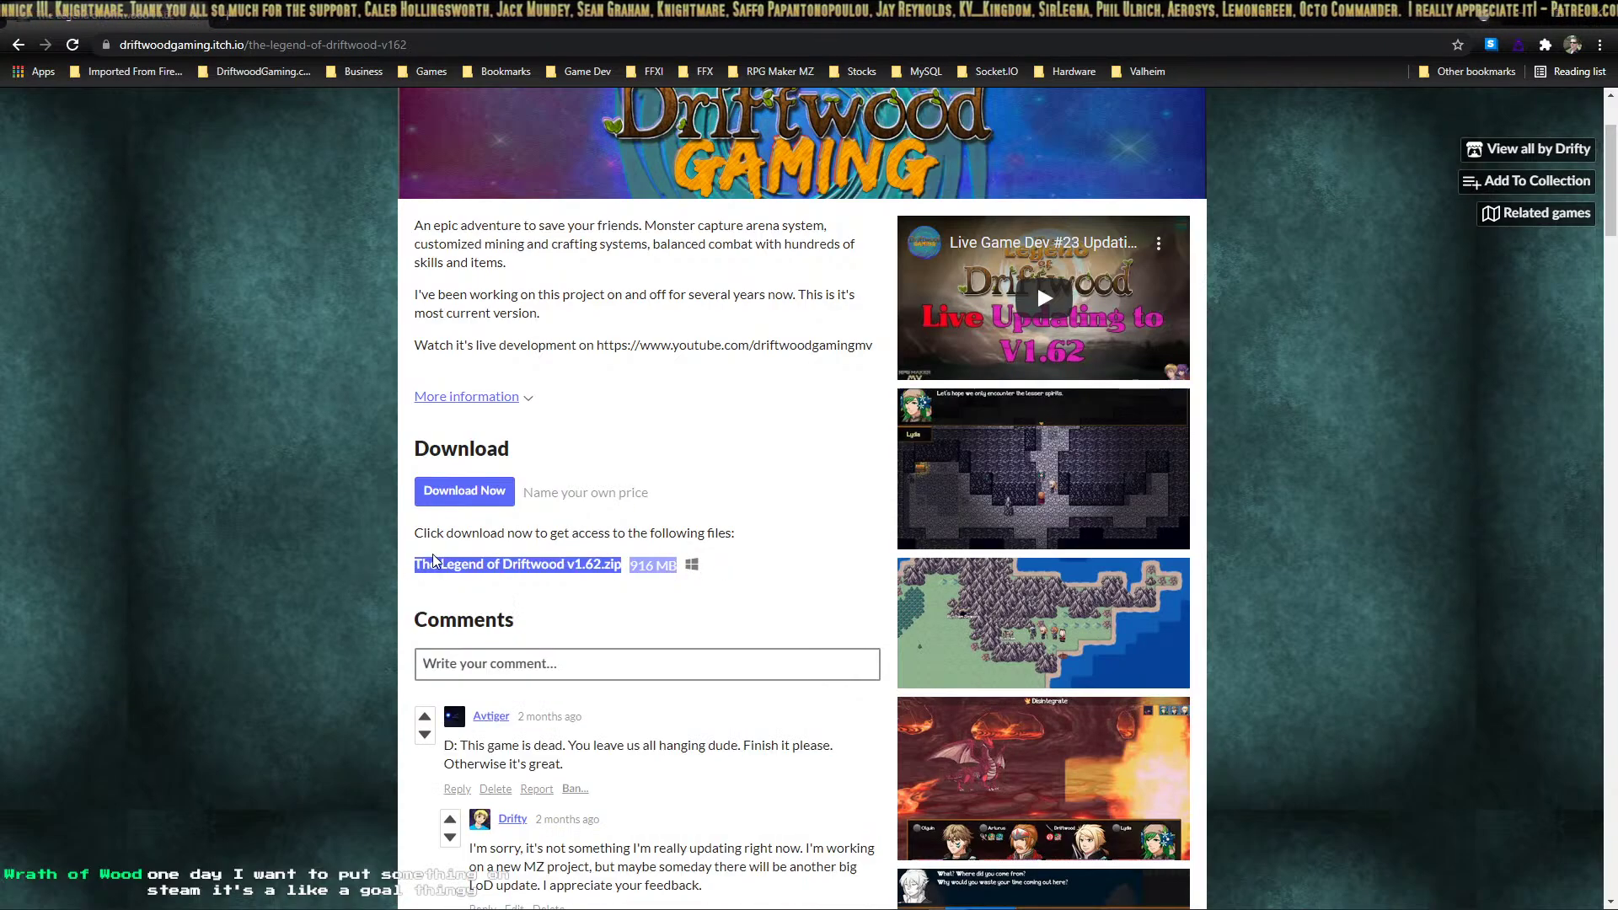
click(549, 565)
drag(609, 561, 415, 563)
click(756, 572)
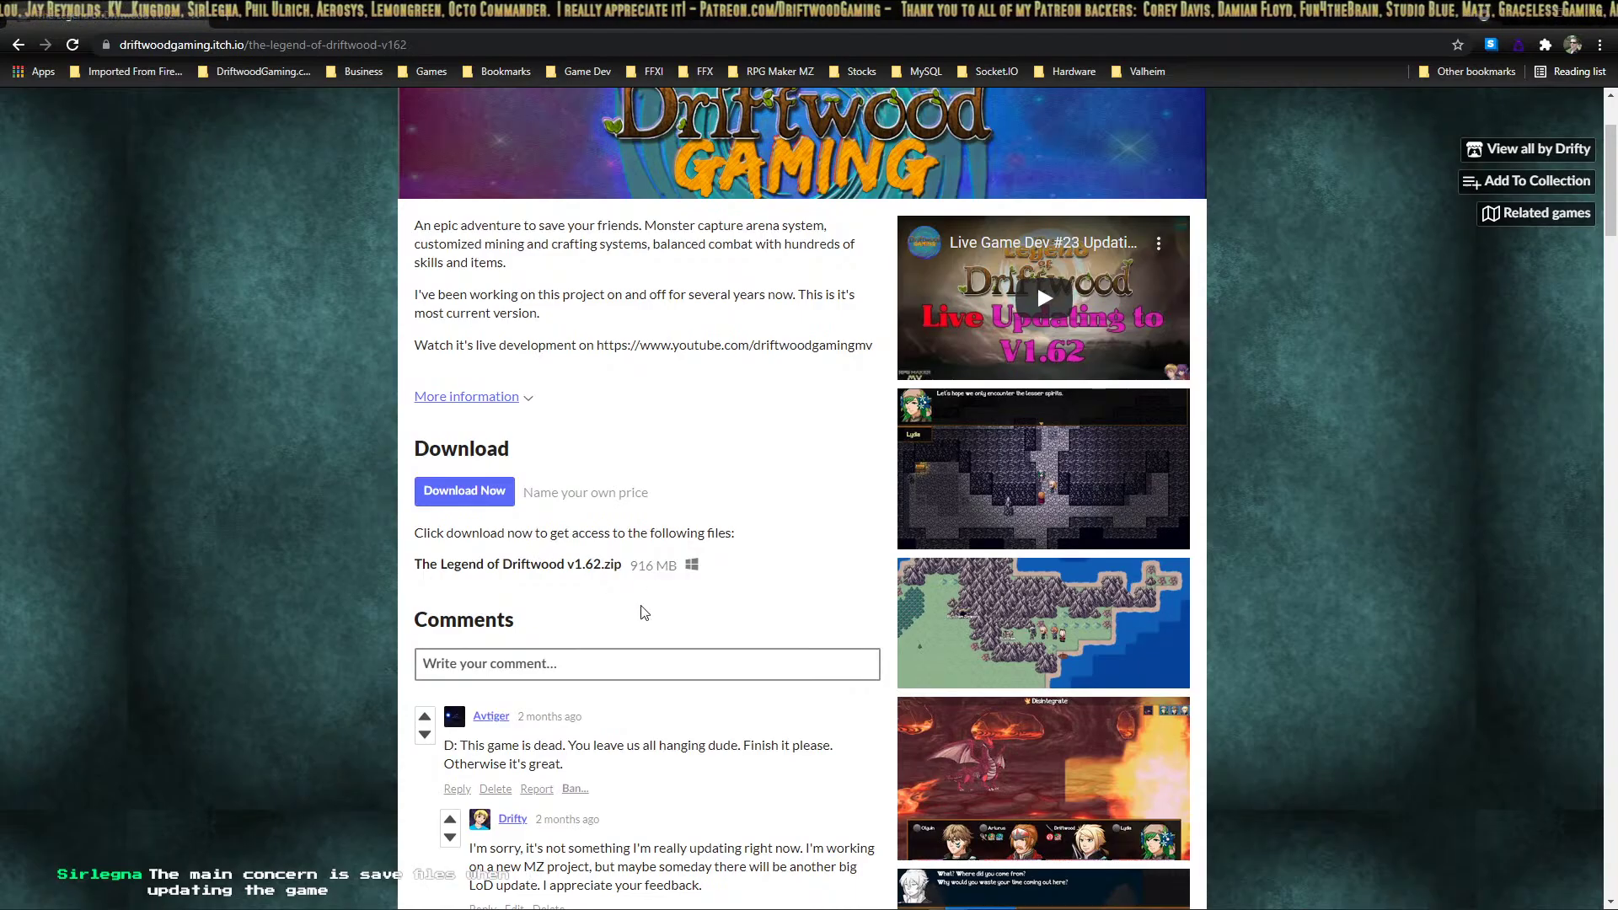
Look through the player comments on The Legend of Driftwood v1.62 page and return to its header
scroll(641, 602, down, 2)
scroll(638, 572, down, 15)
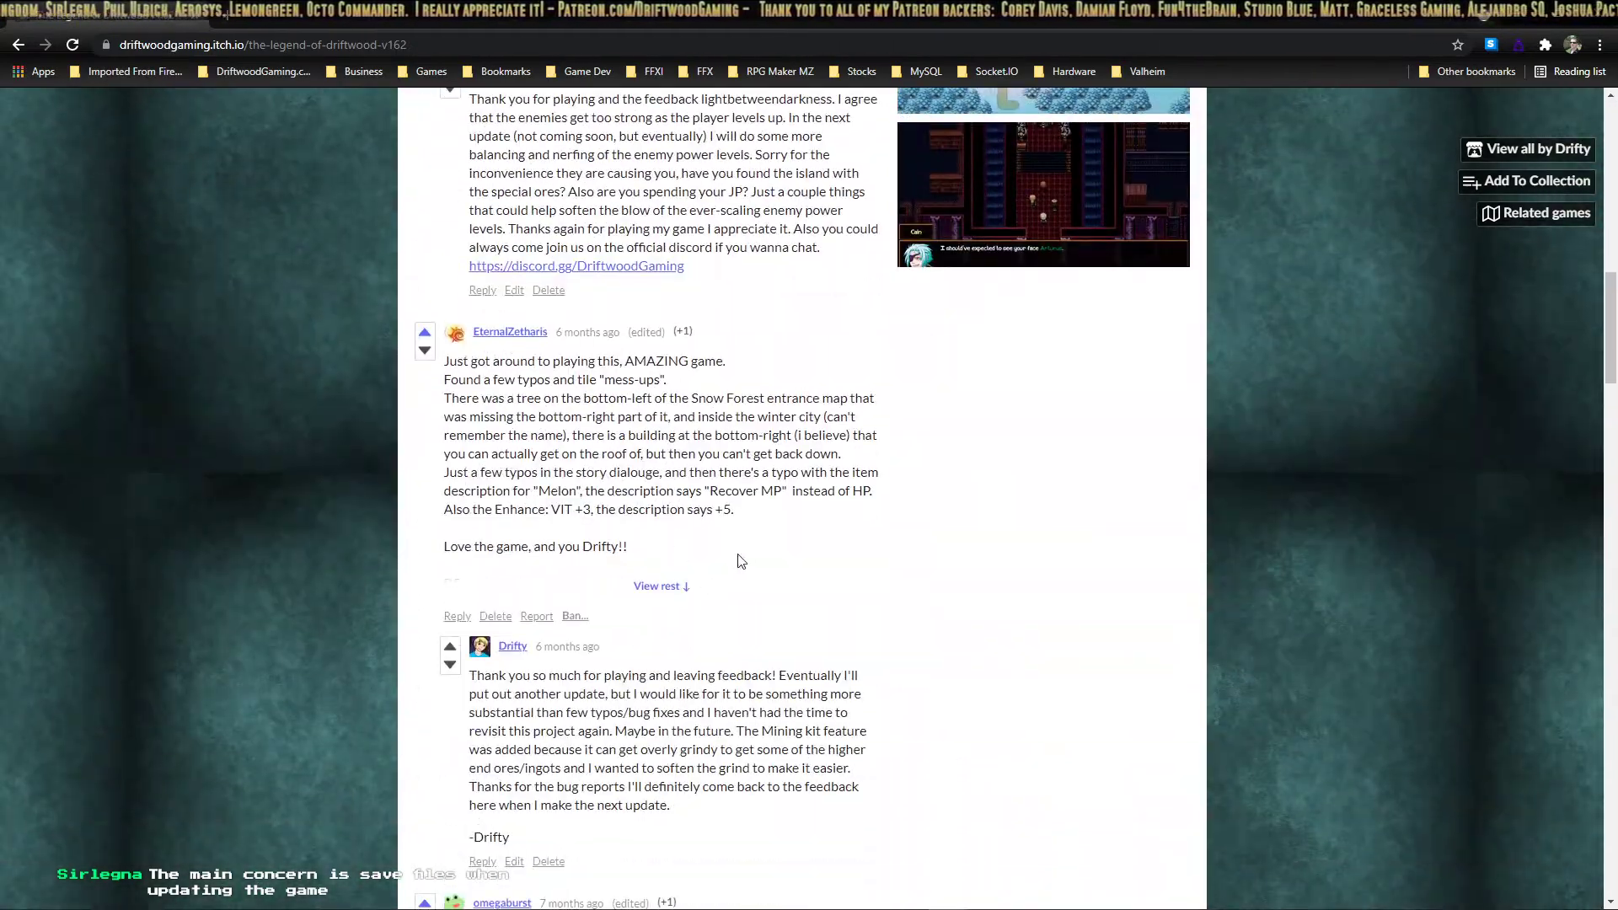
scroll(768, 552, up, 17)
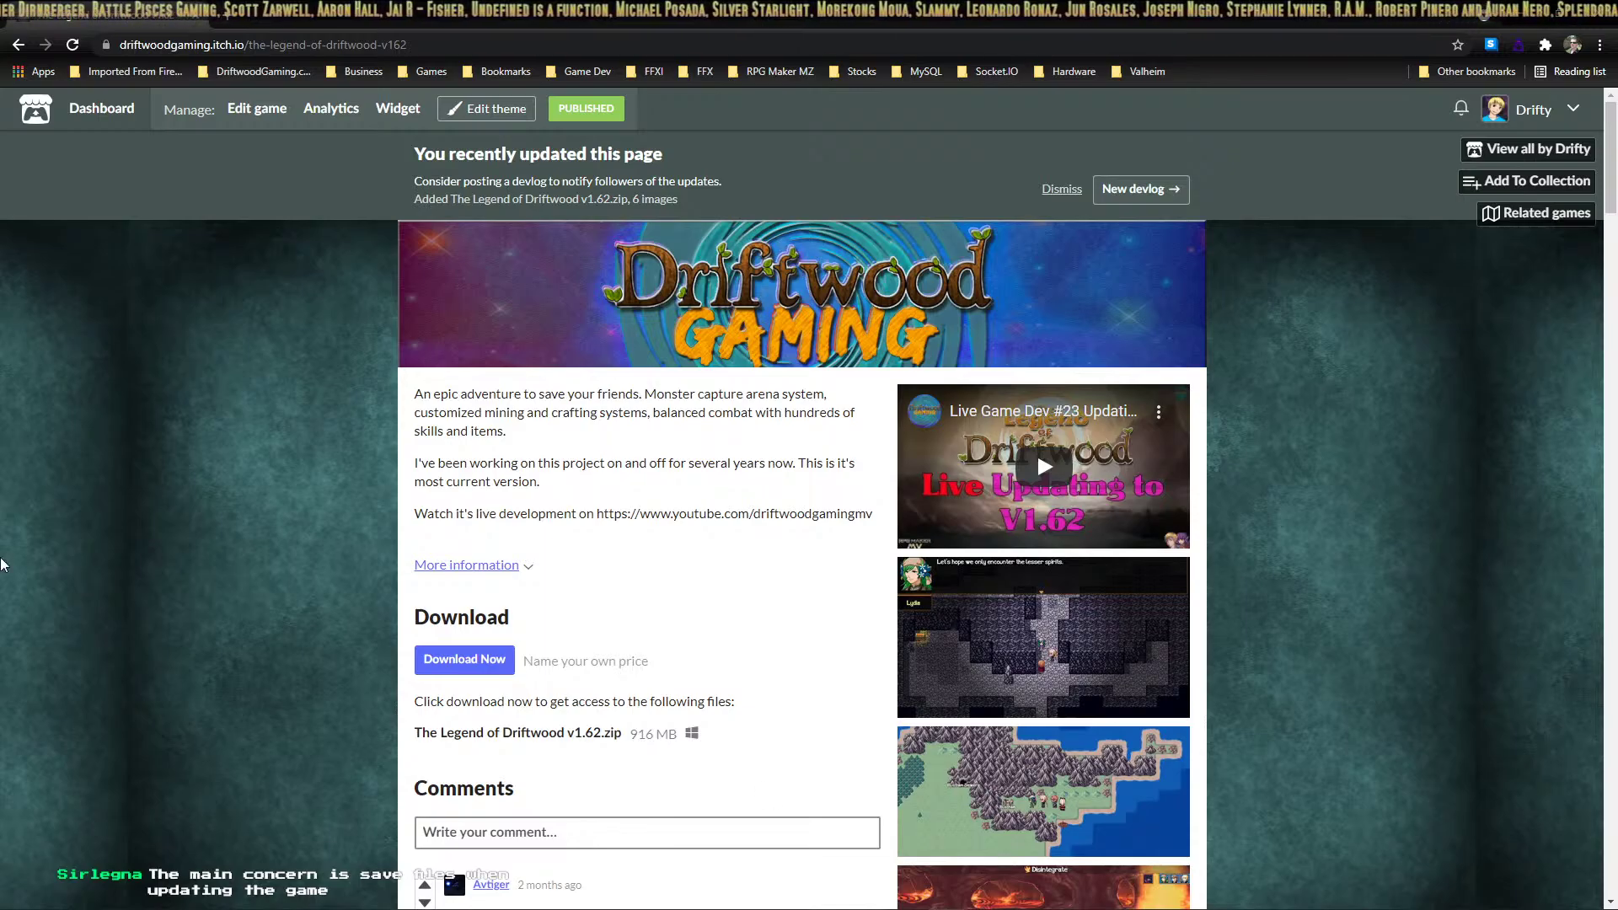
scroll(906, 640, down, 5)
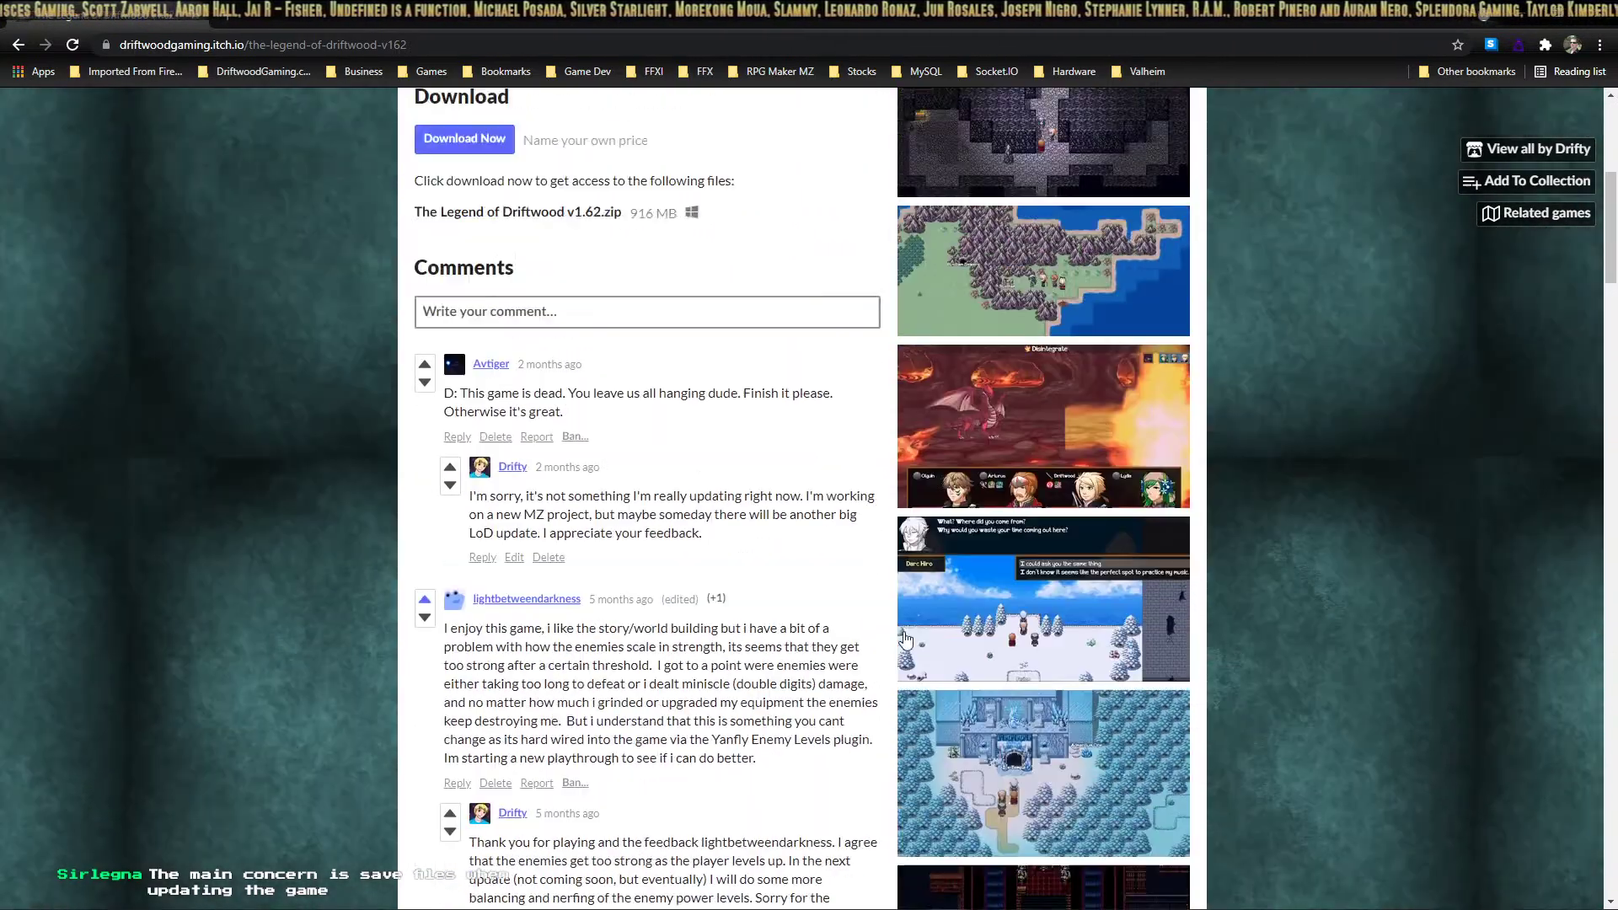
scroll(906, 640, up, 5)
scroll(843, 649, down, 2)
scroll(809, 653, up, 2)
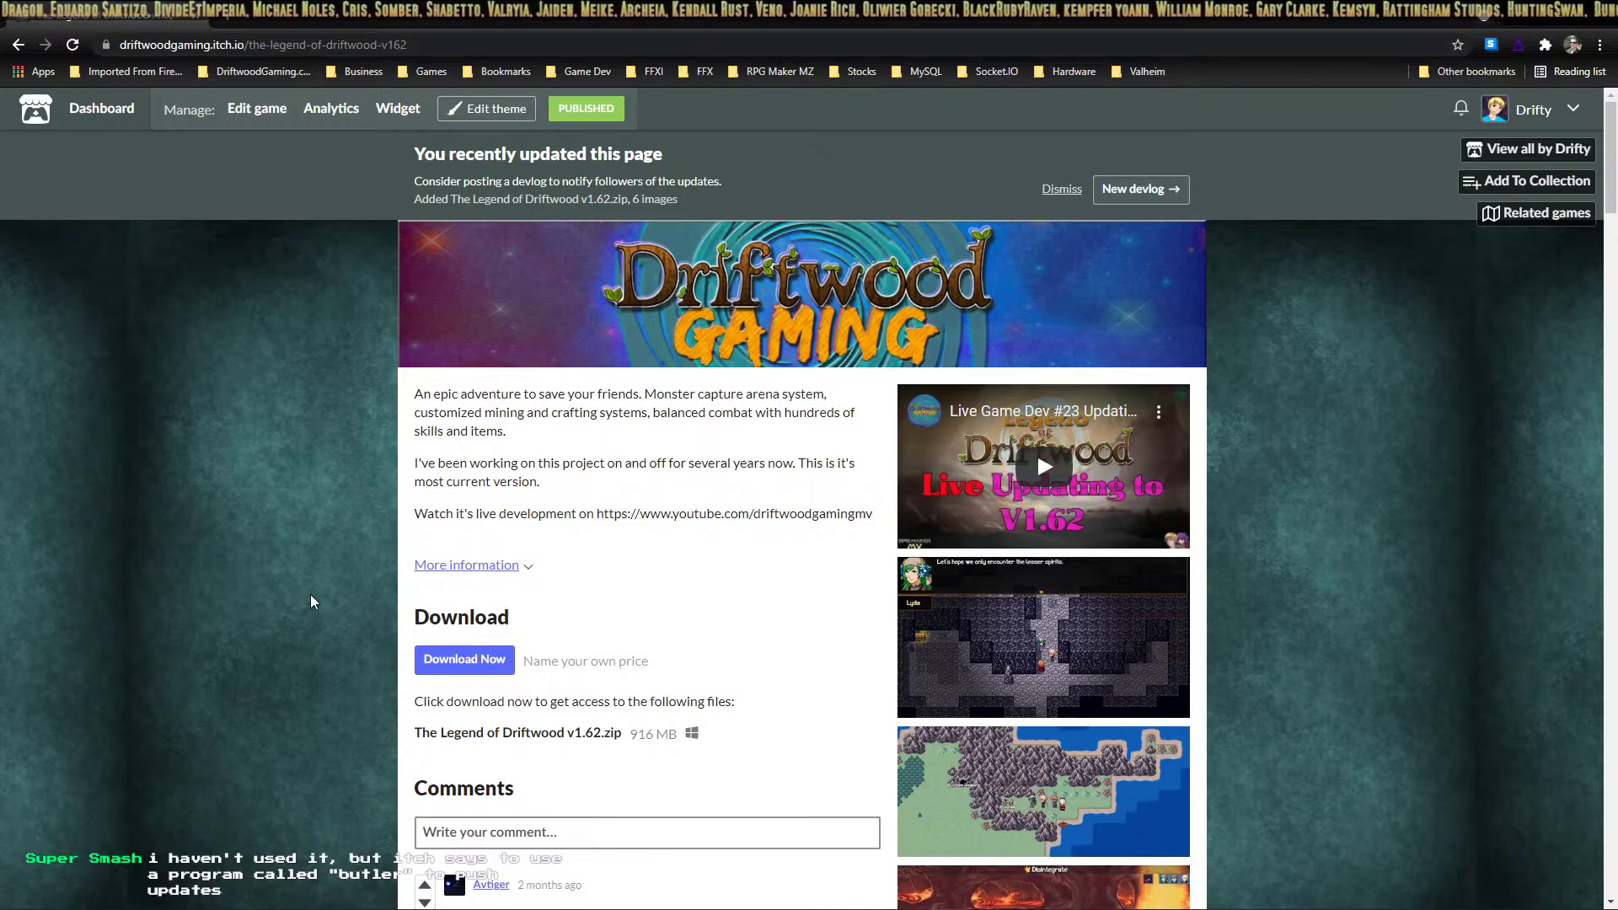
scroll(674, 548, down, 1)
scroll(1181, 439, up, 1)
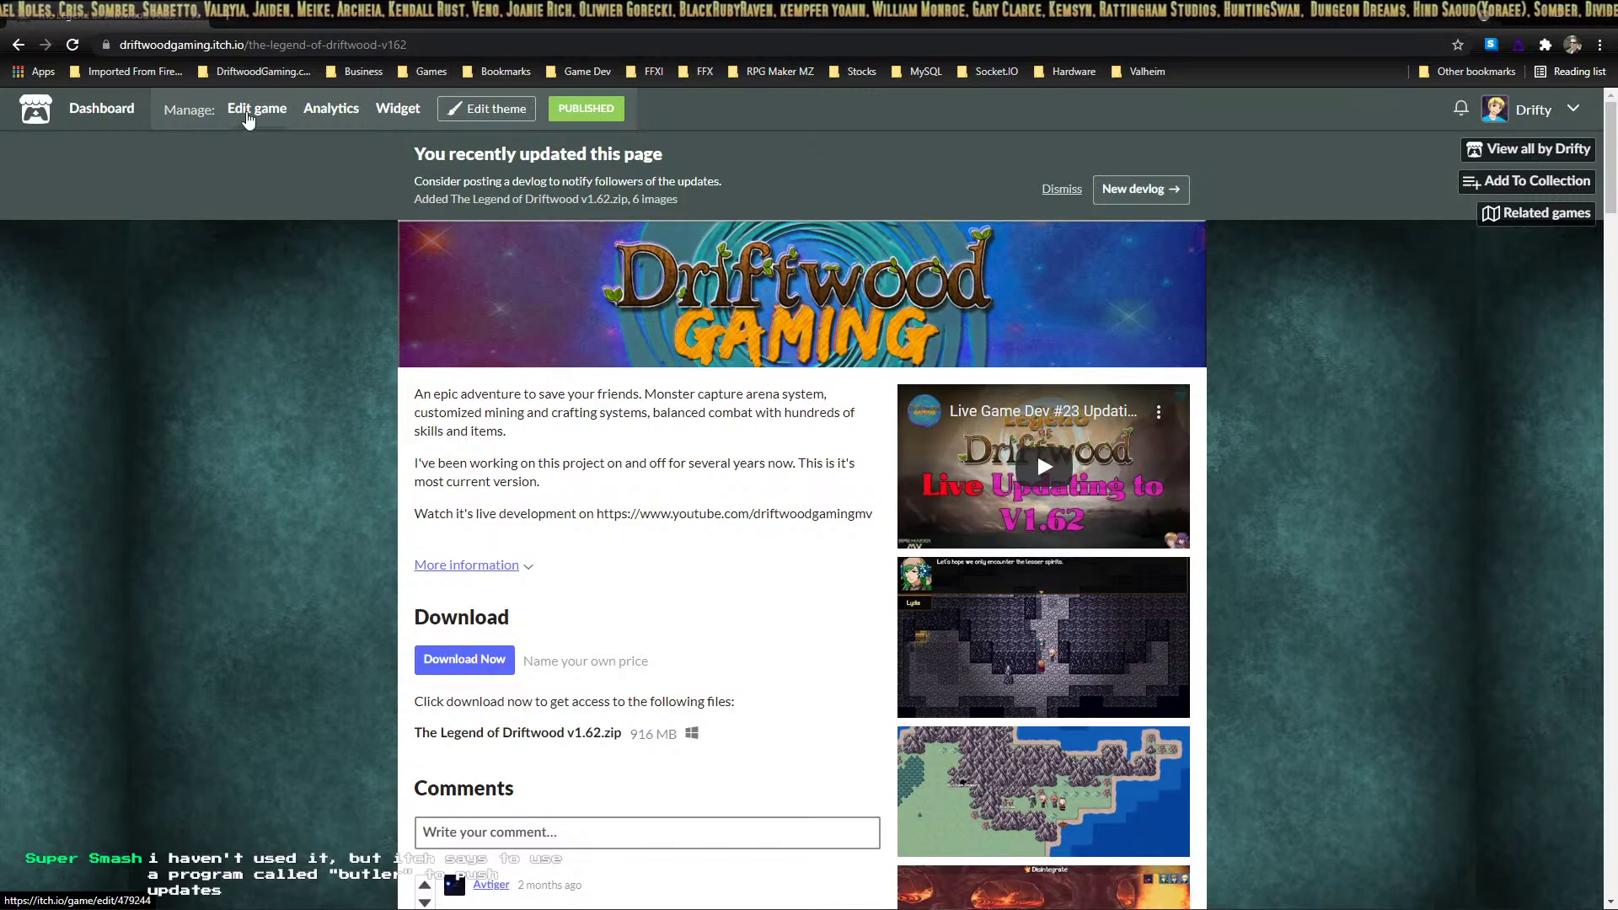
Open The Legend of Driftwood v1.62 for editing and examine its pricing and upload settings
click(262, 118)
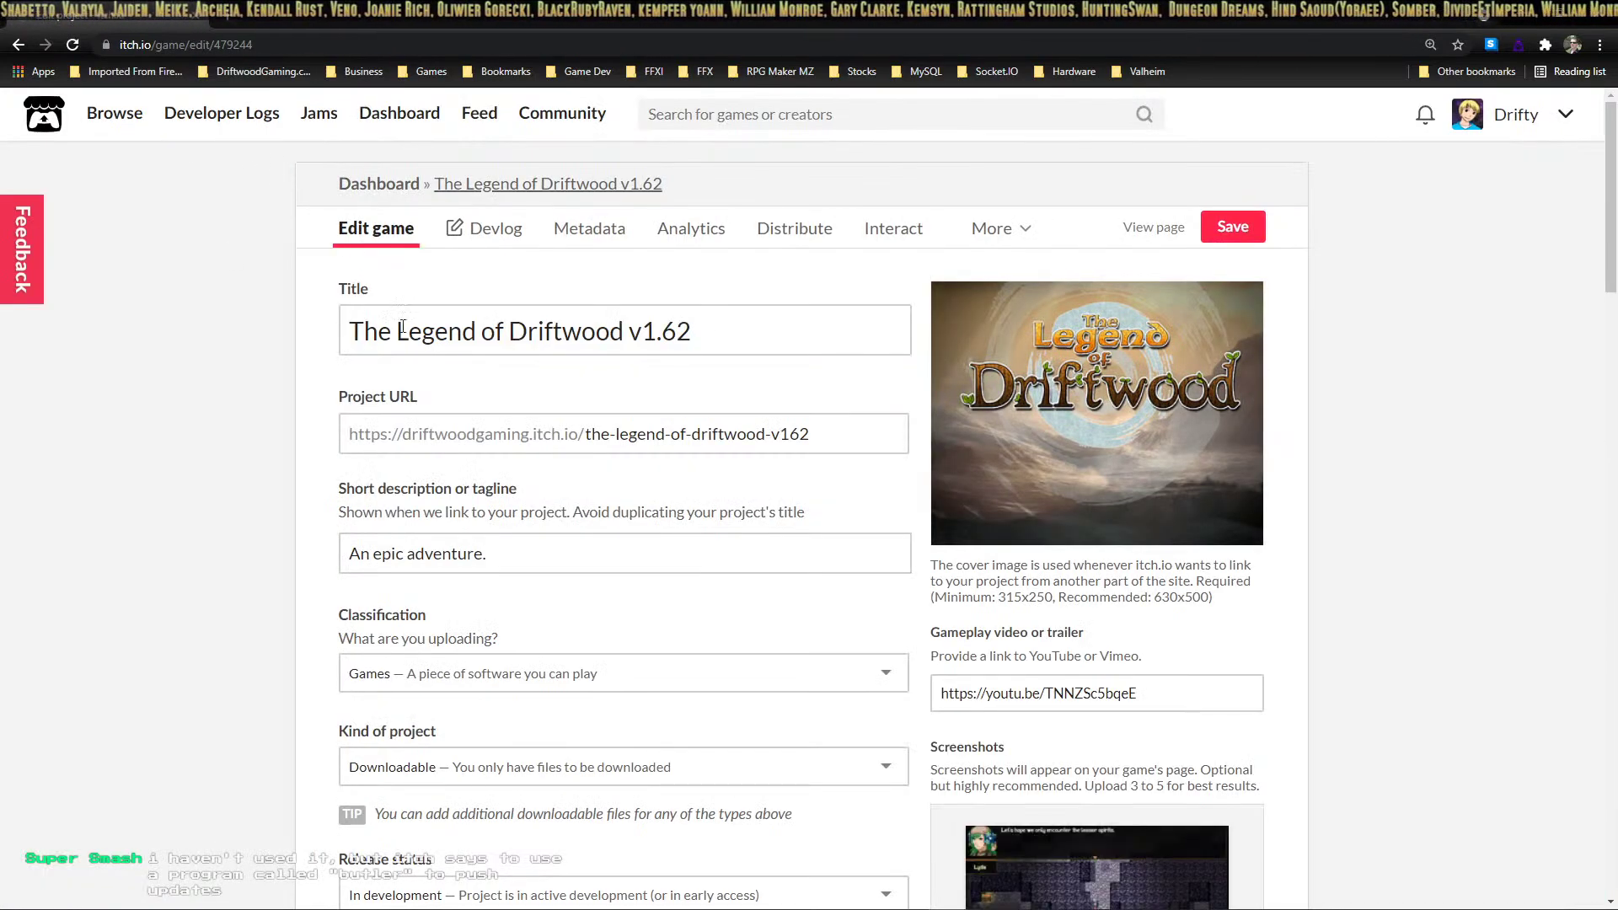
scroll(588, 522, down, 3)
scroll(588, 522, down, 7)
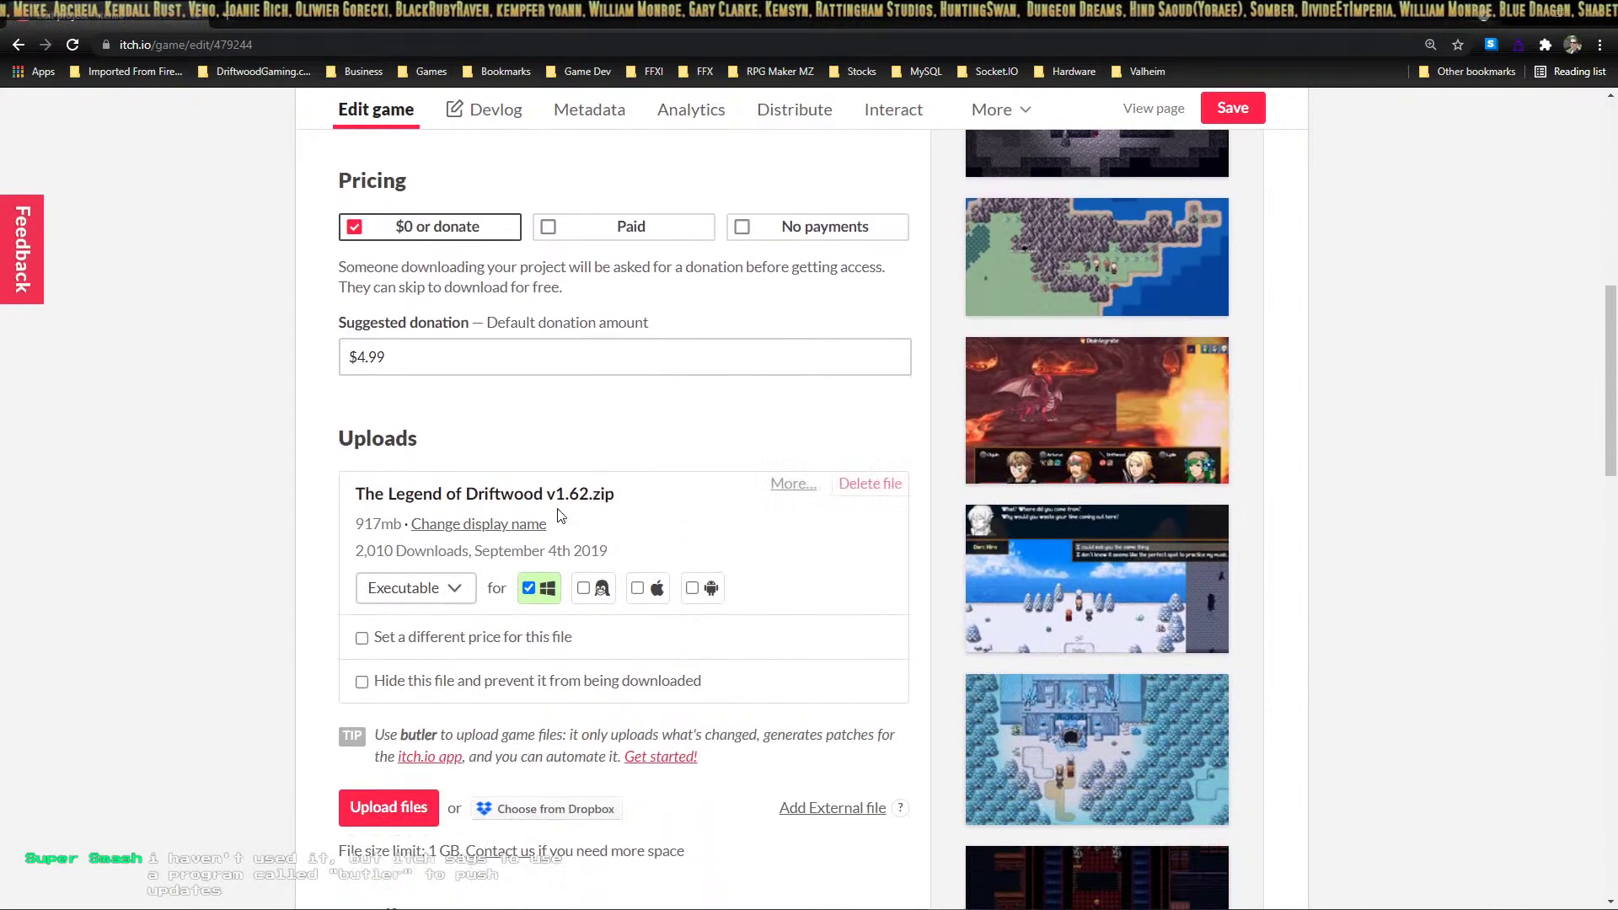
scroll(439, 633, down, 2)
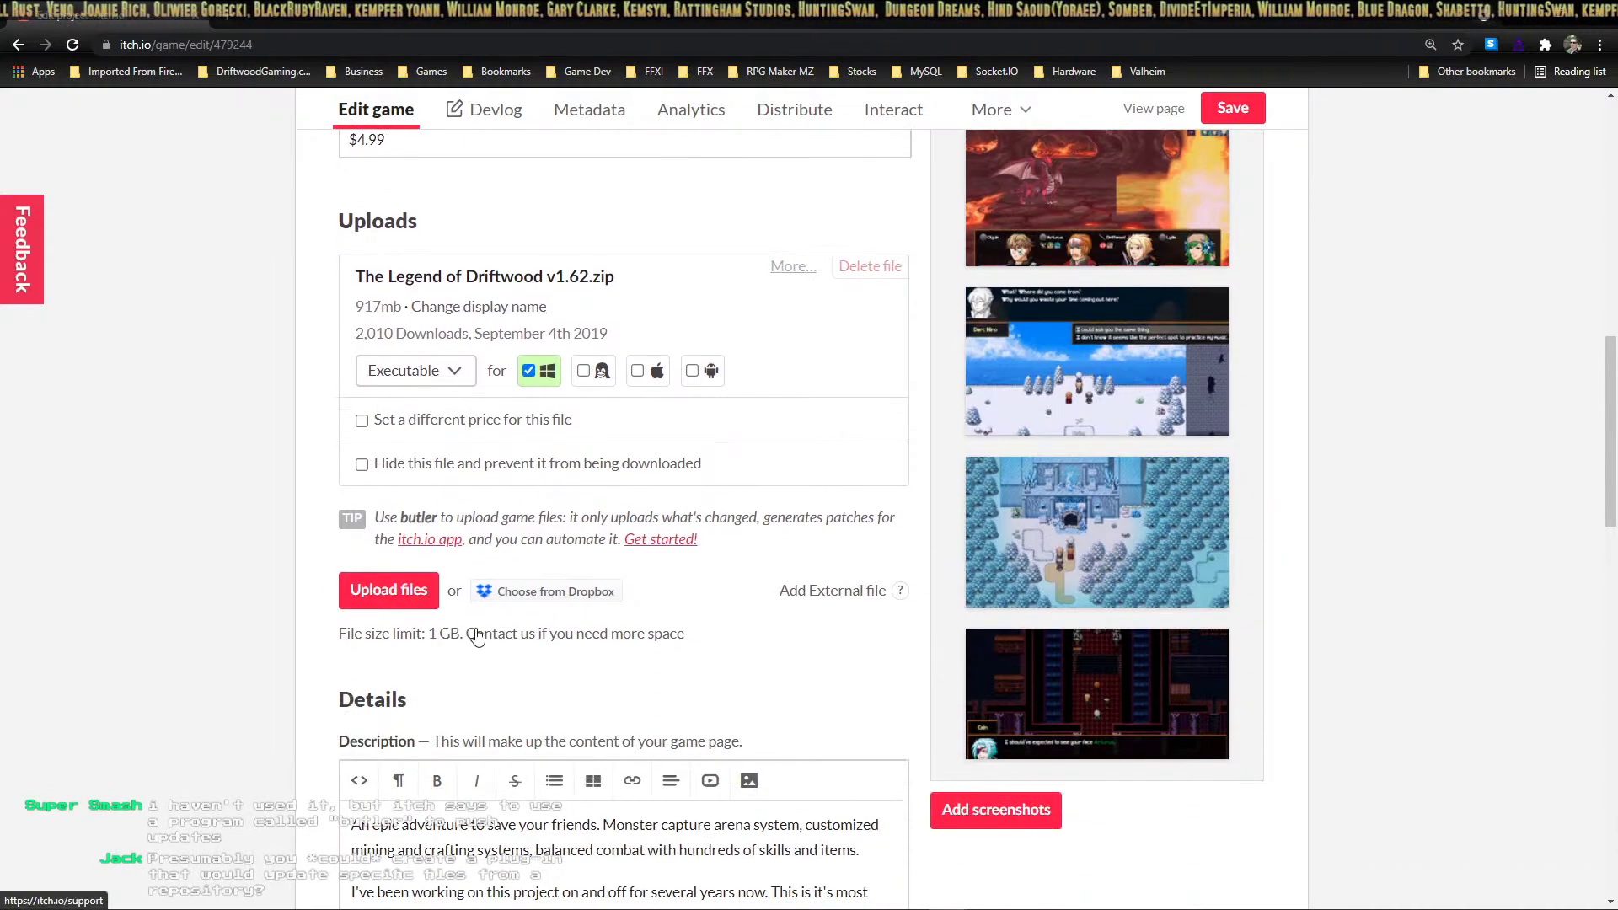
Examine the uploads, description, genre and tag settings of The Legend of Driftwood v1.62 and return to the start of the form
scroll(508, 622, down, 1)
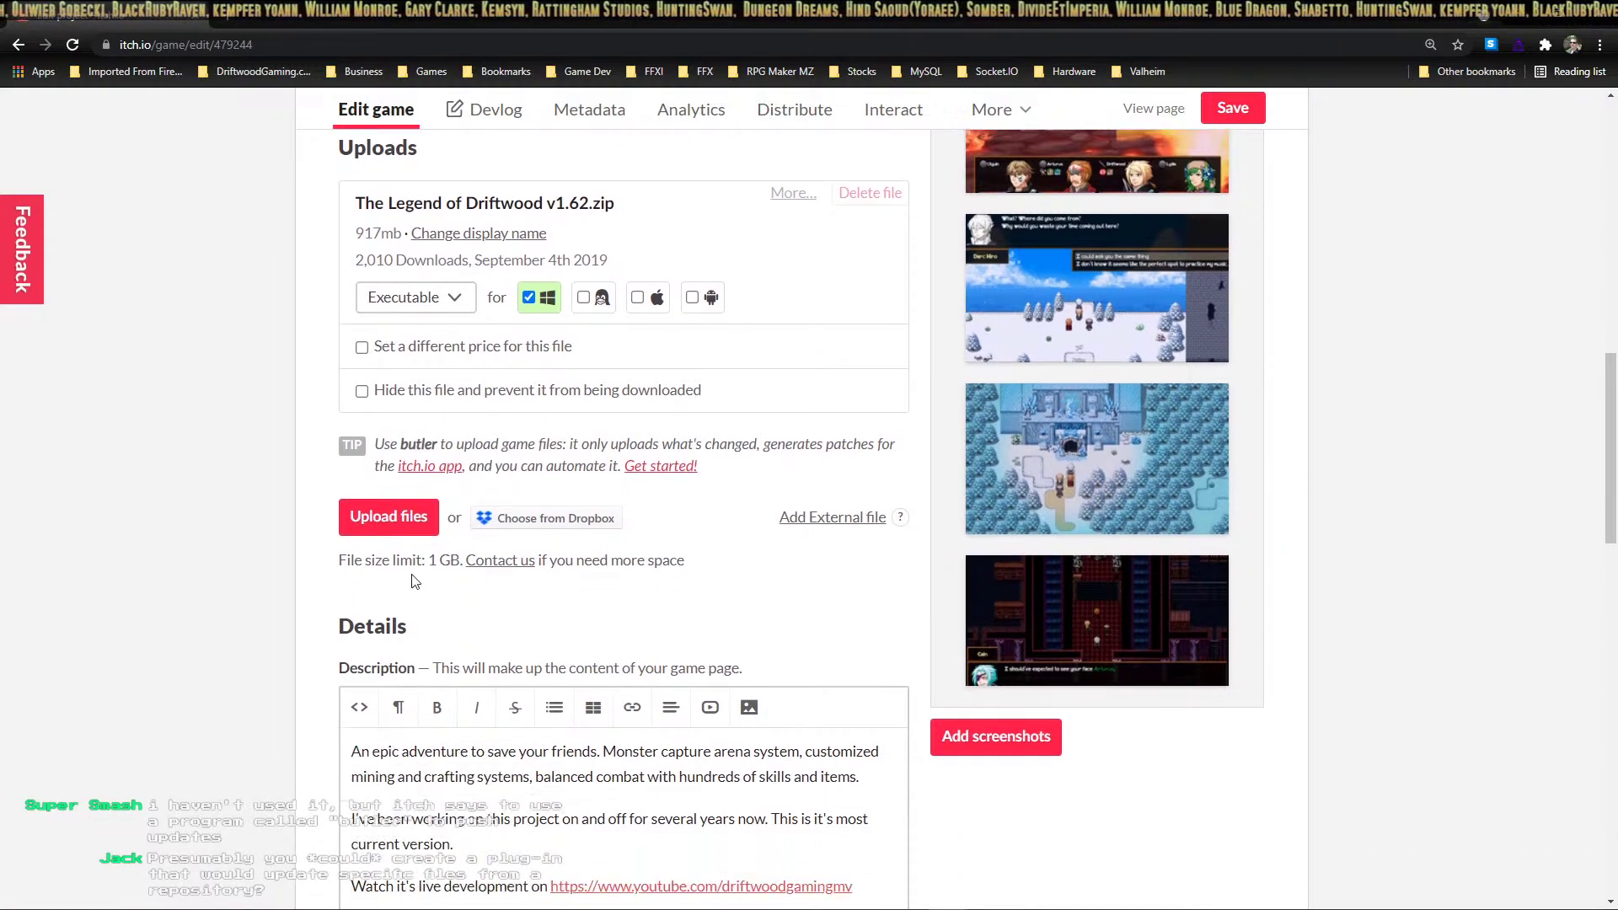
scroll(338, 337, up, 6)
scroll(404, 640, down, 7)
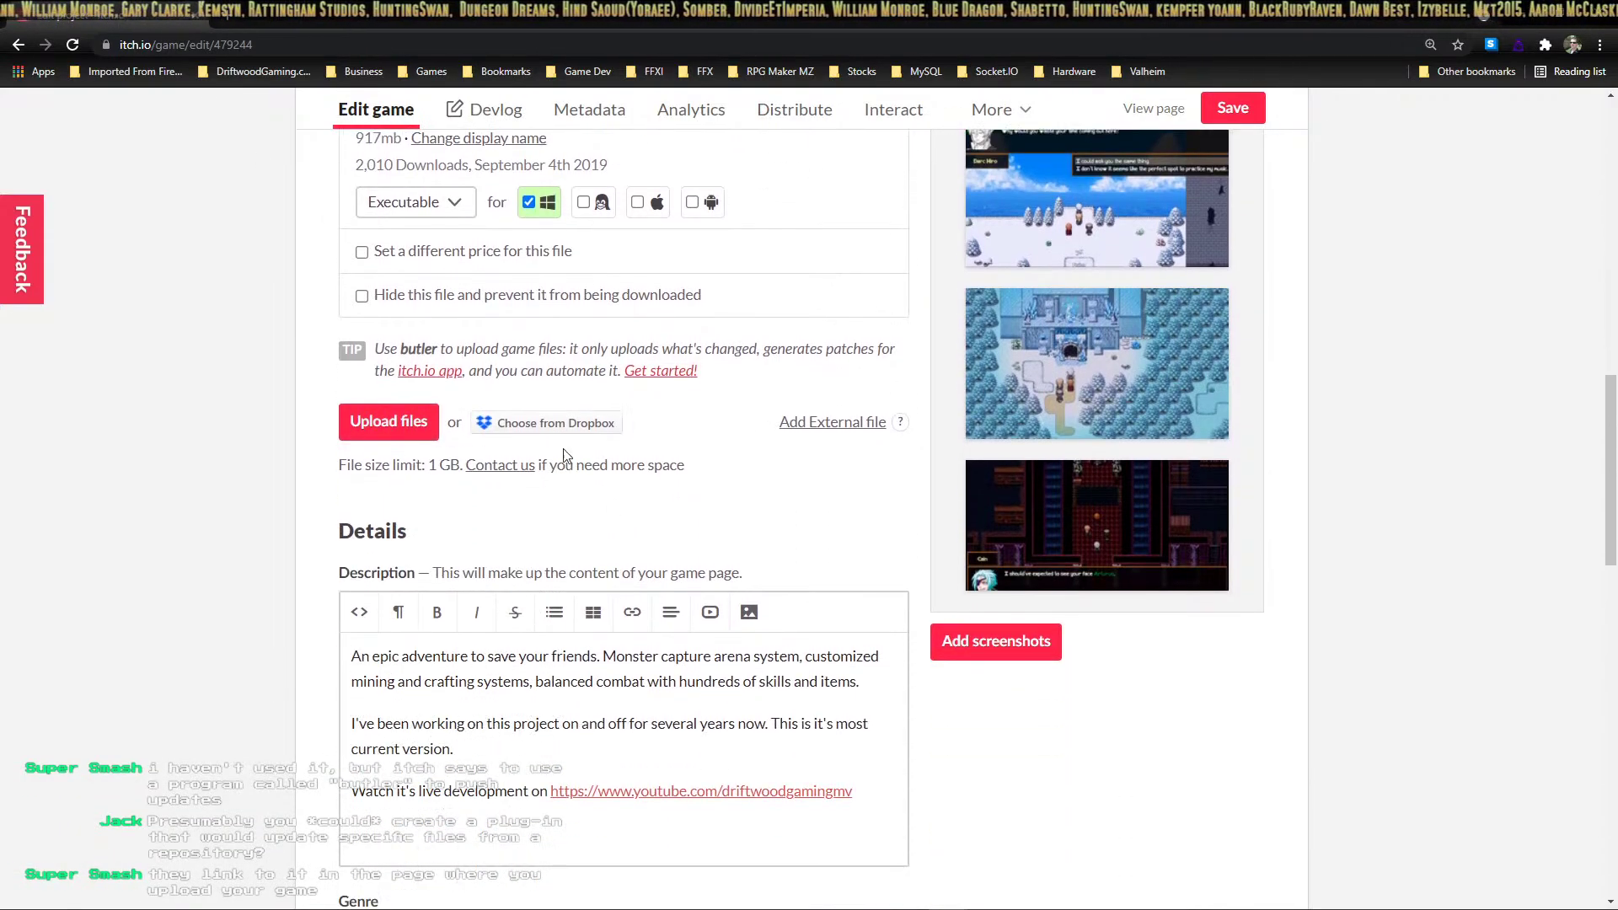
scroll(524, 462, down, 3)
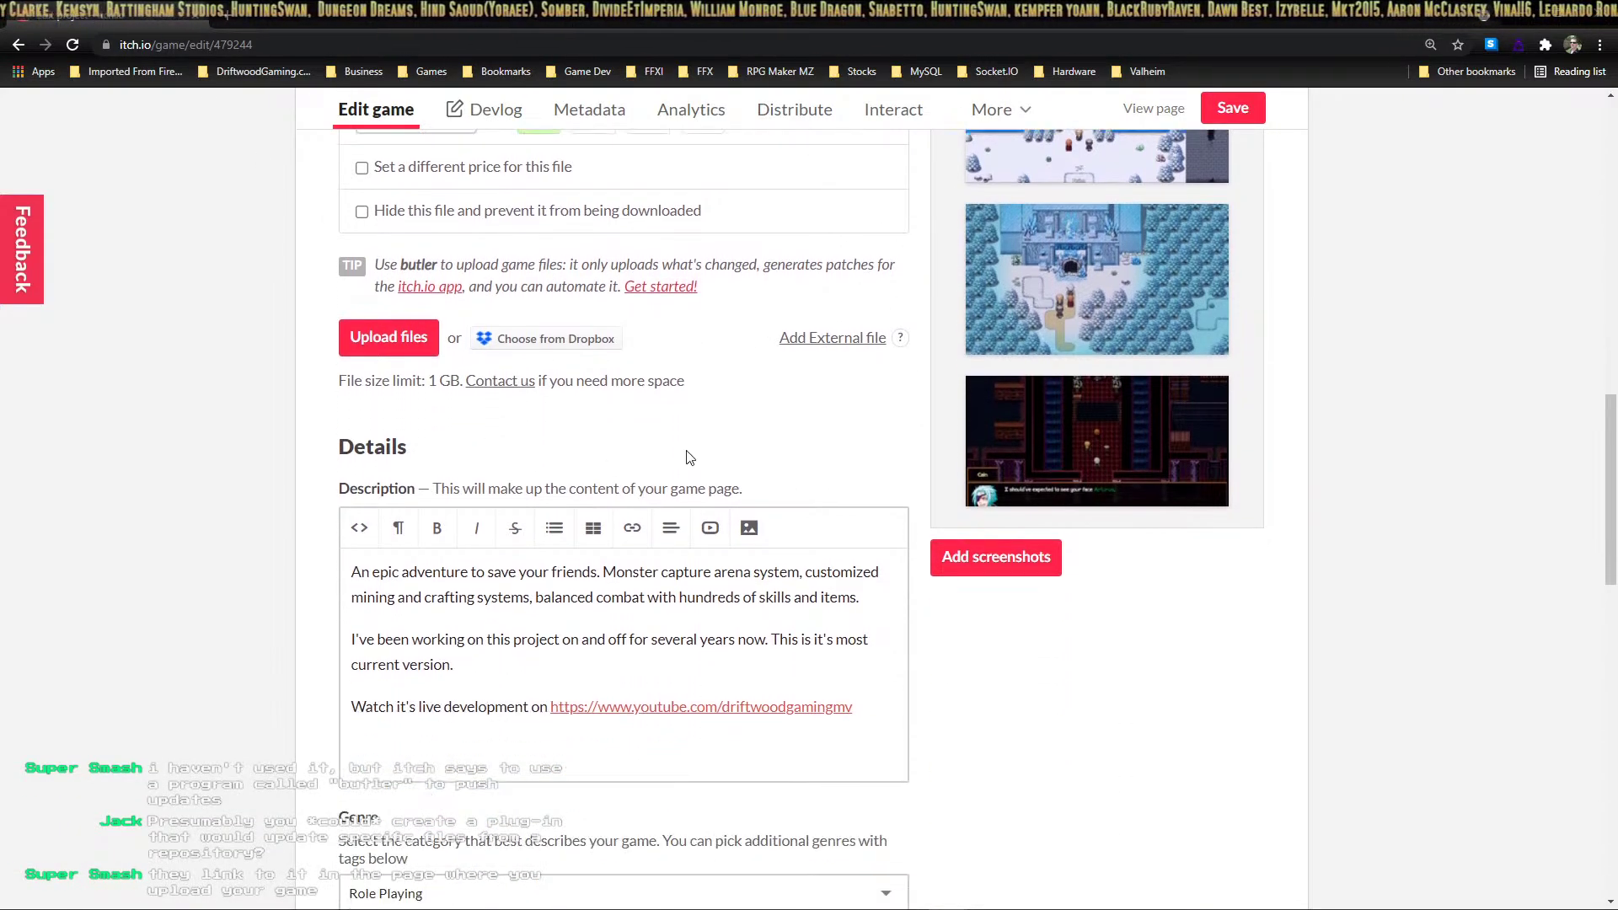
scroll(794, 518, down, 3)
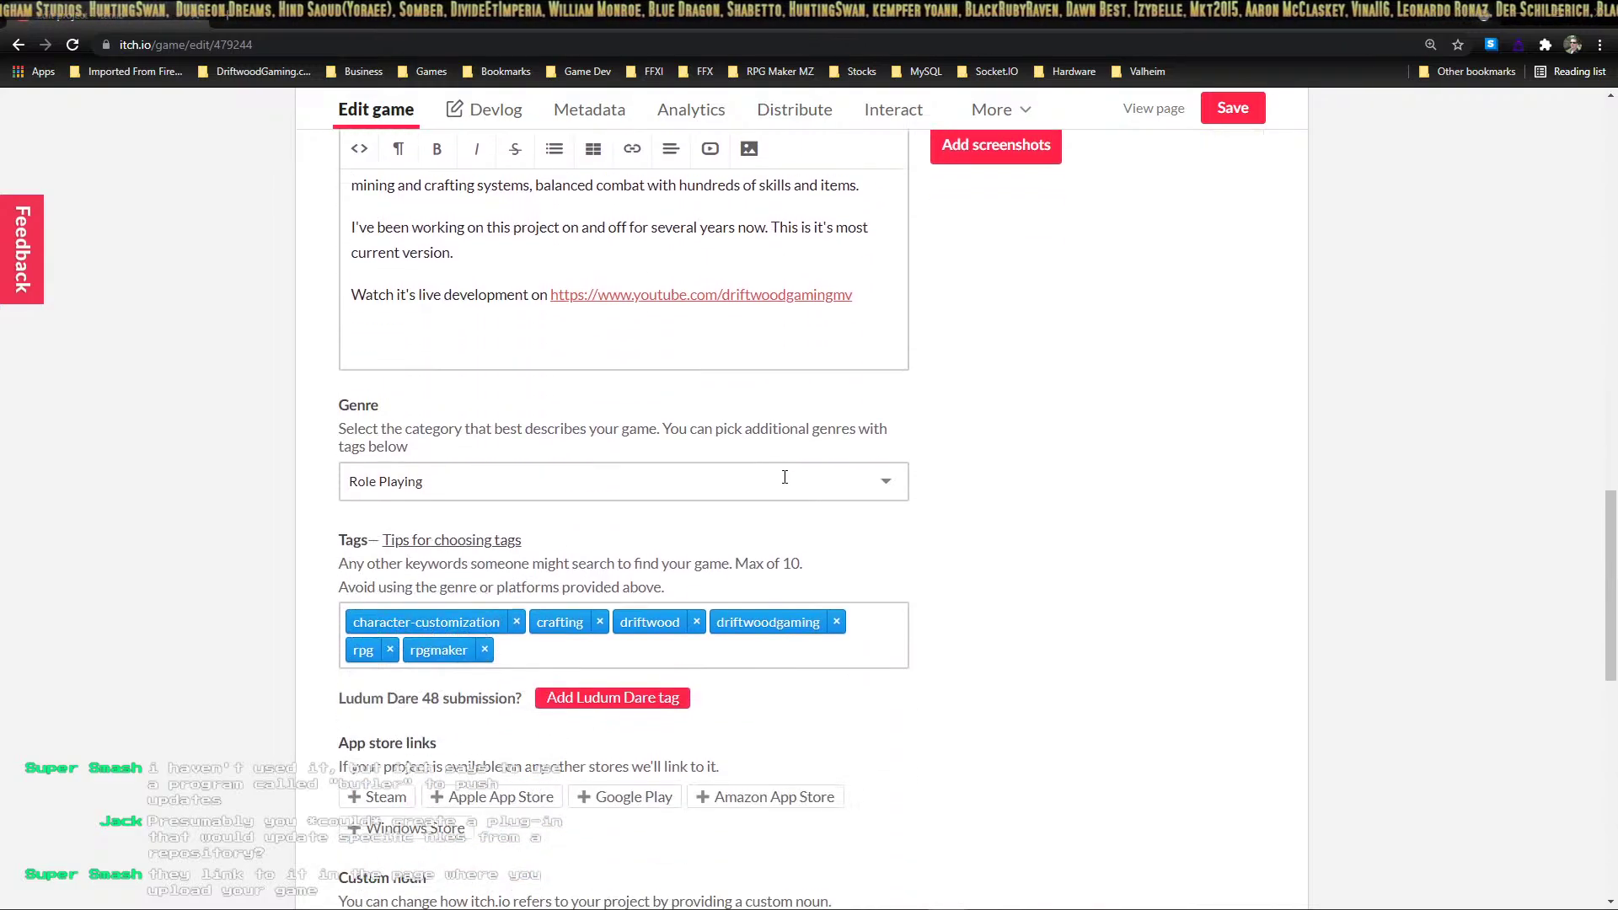
scroll(512, 517, up, 7)
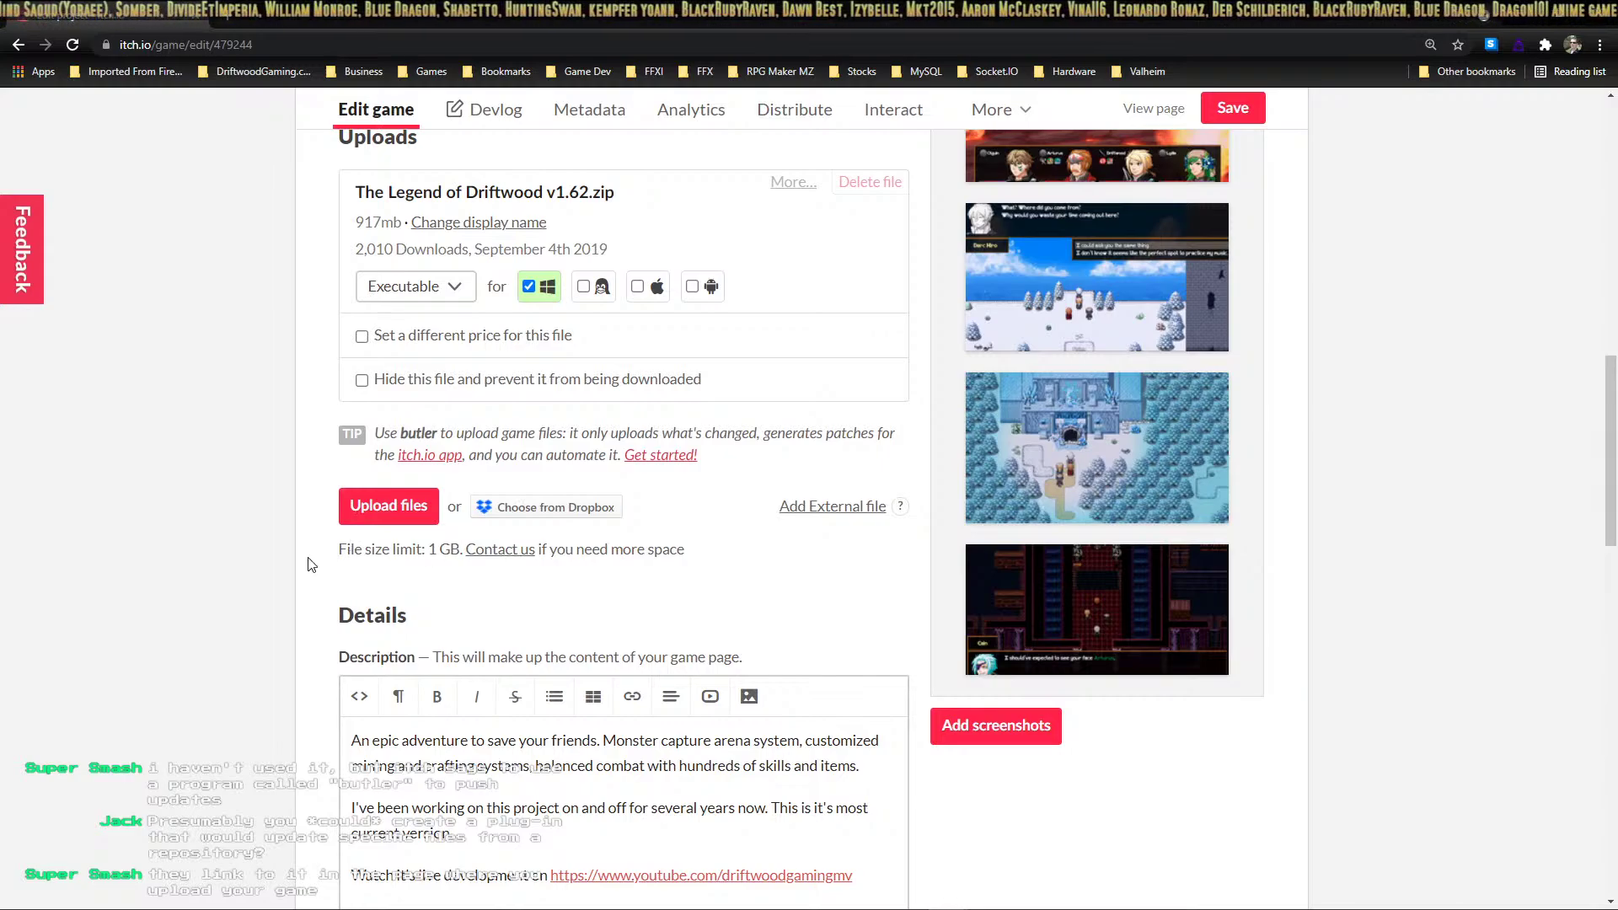
scroll(843, 514, up, 12)
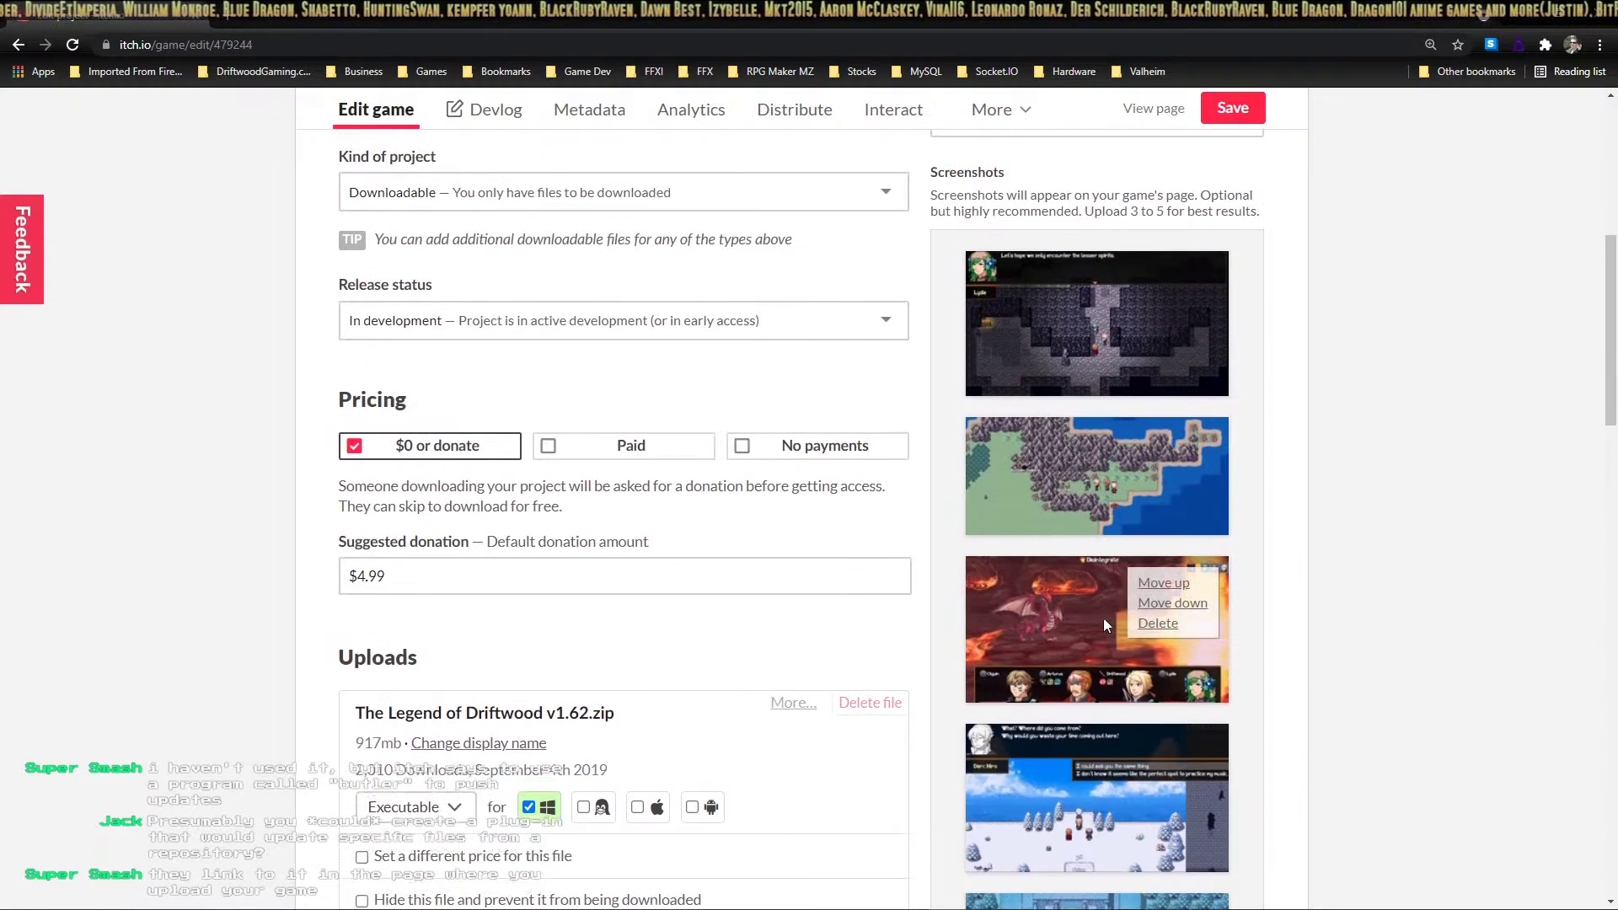
scroll(1045, 517, up, 2)
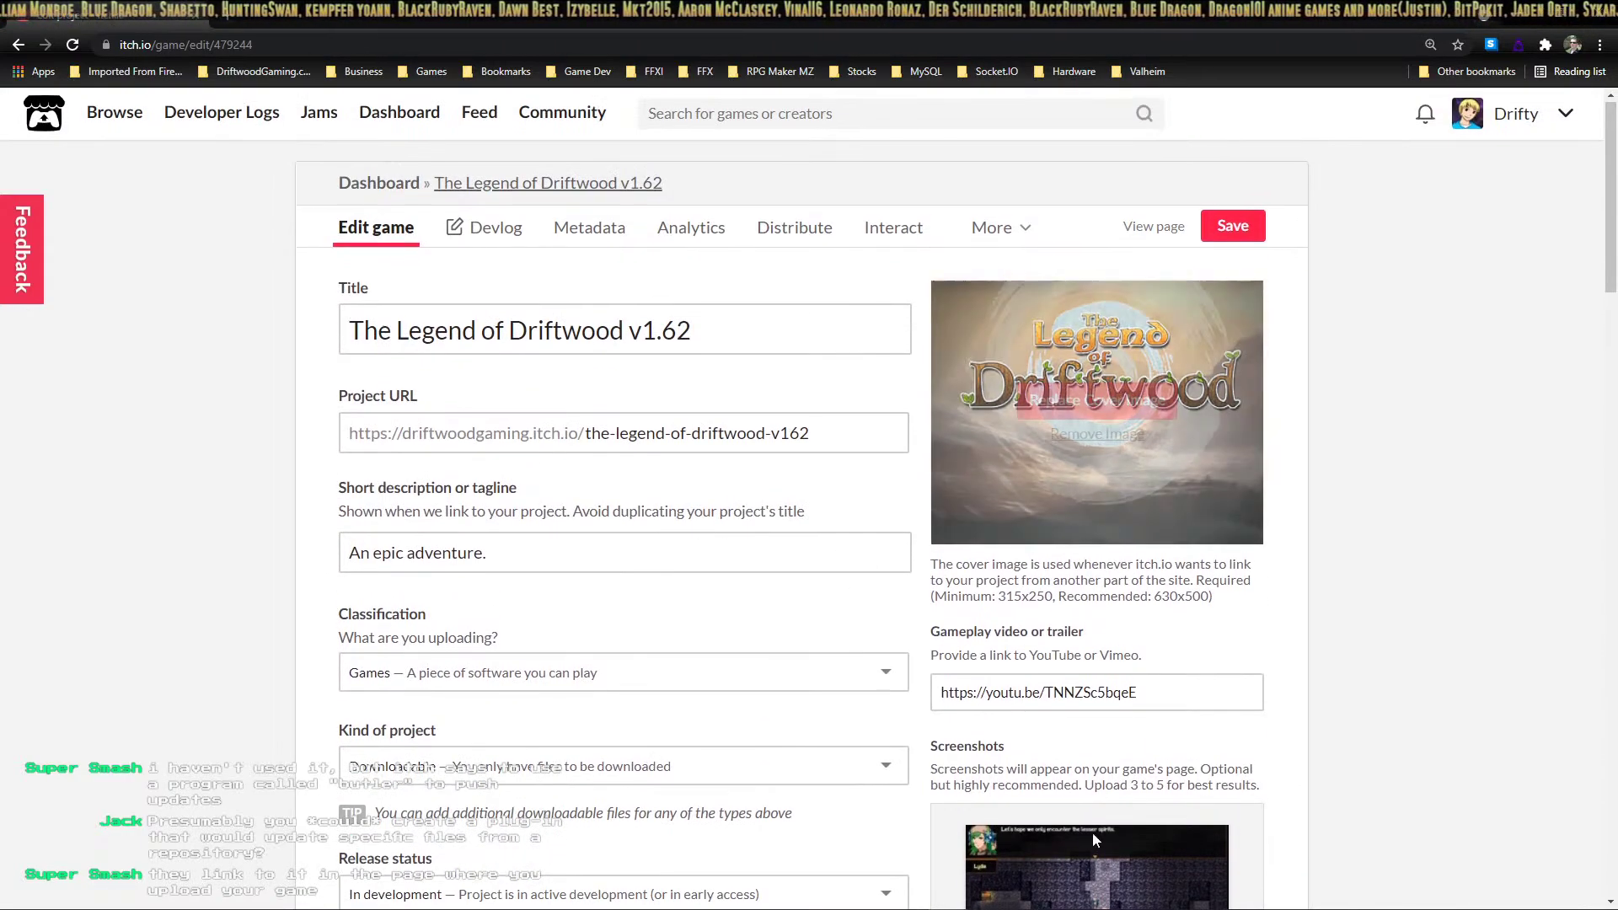
Look over the project's cover image, trailer link, screenshots, release status and suggested donation settings
scroll(1062, 649, down, 4)
scroll(1047, 706, down, 9)
scroll(1049, 712, up, 12)
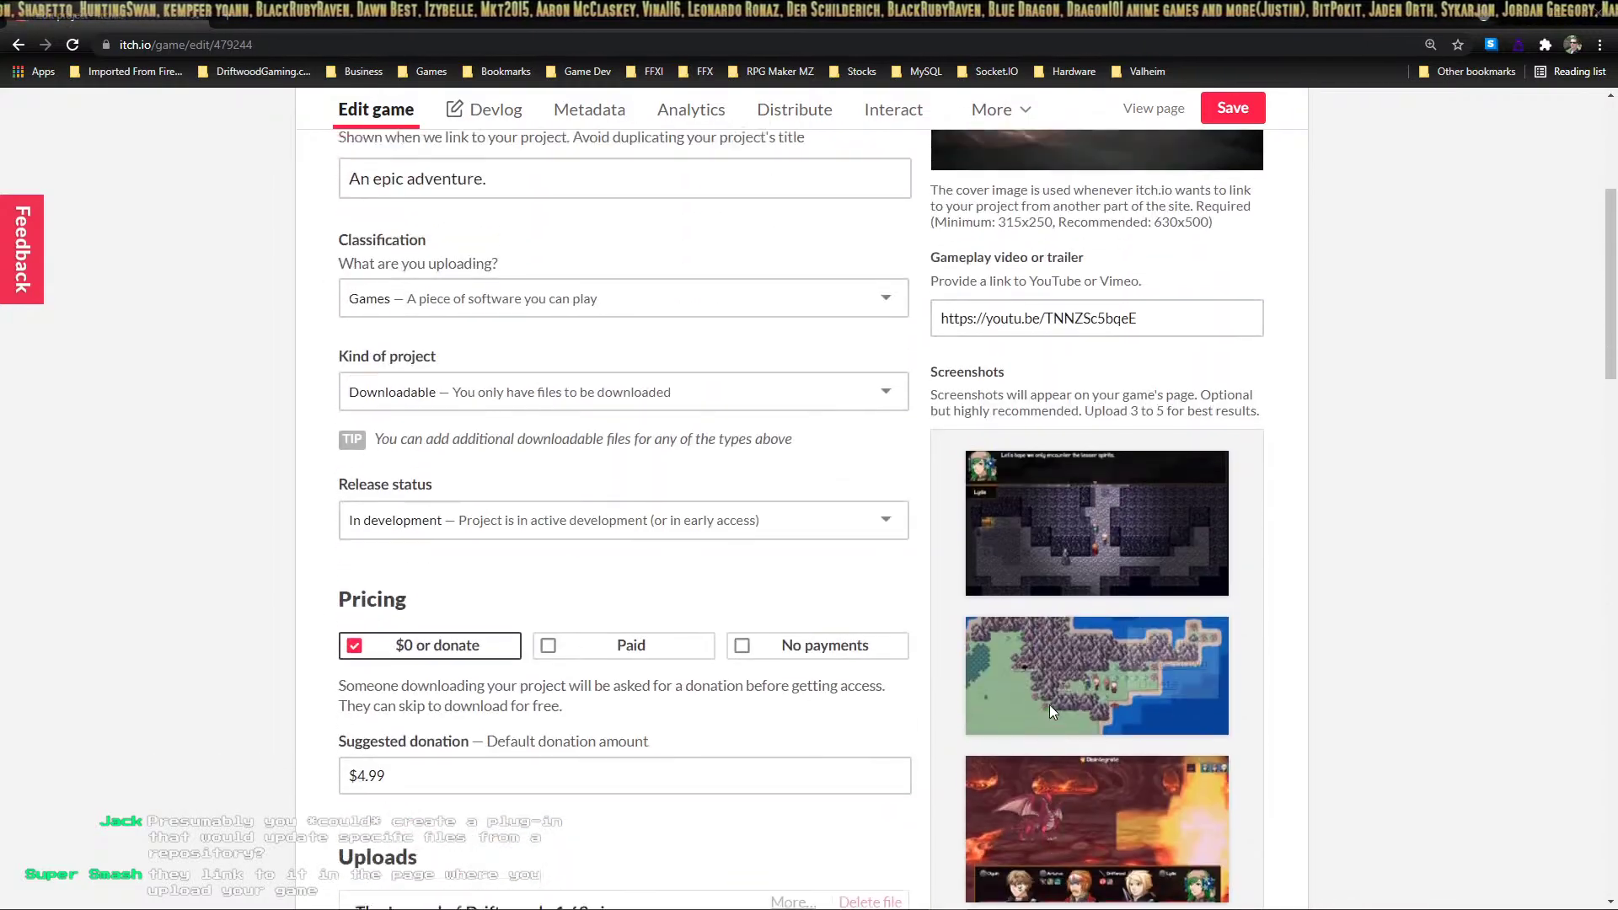
mouse_move(978, 369)
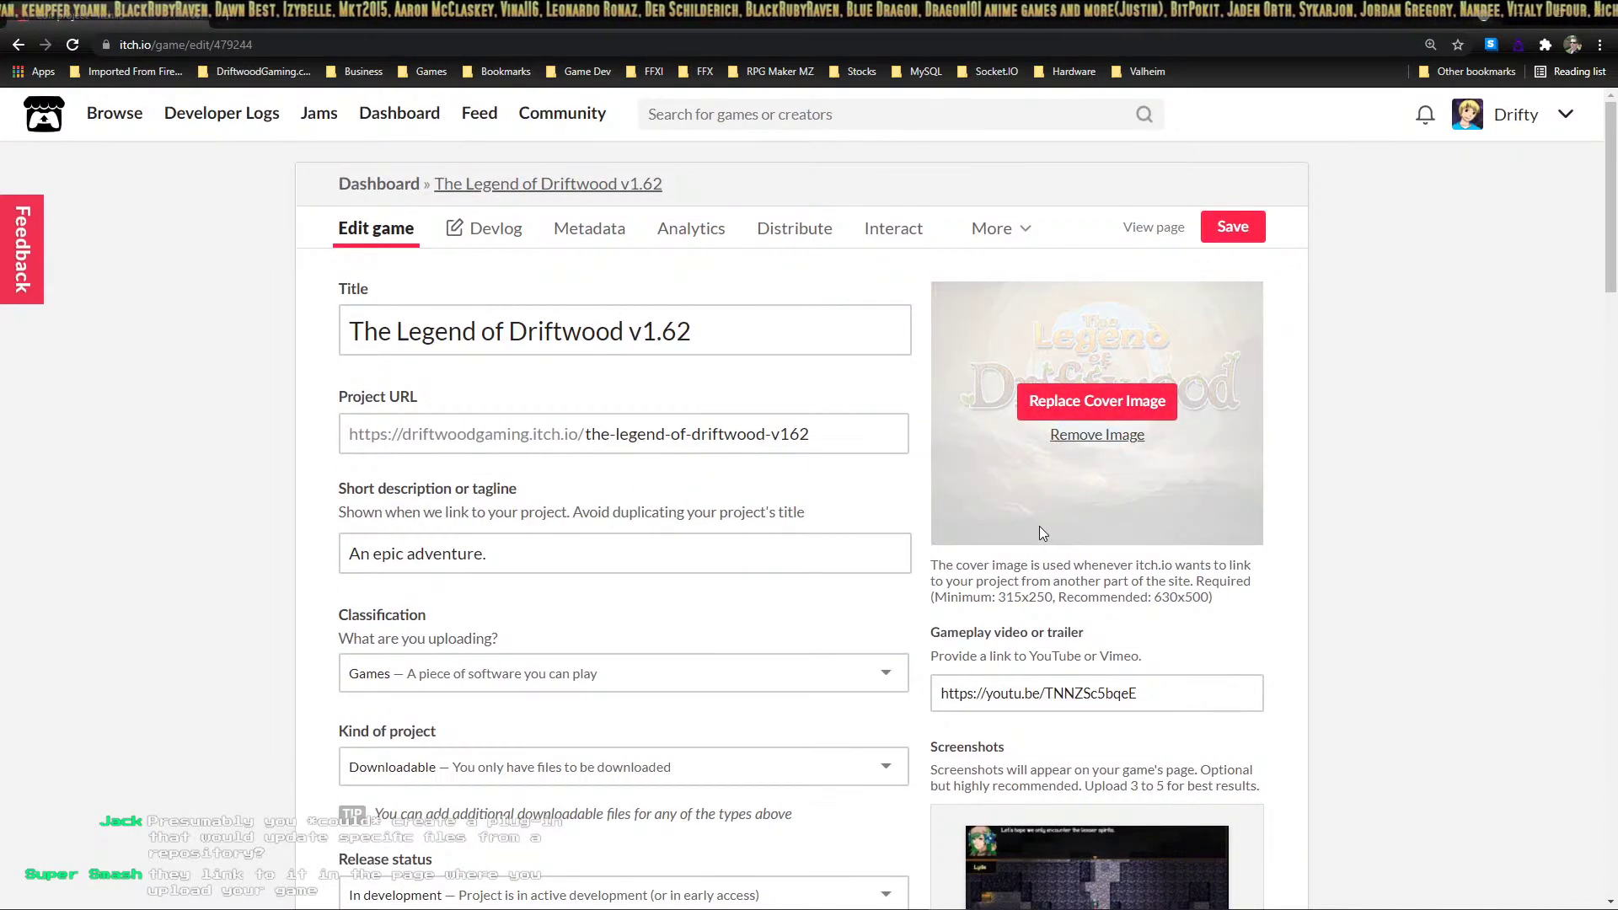
scroll(1044, 523, down, 6)
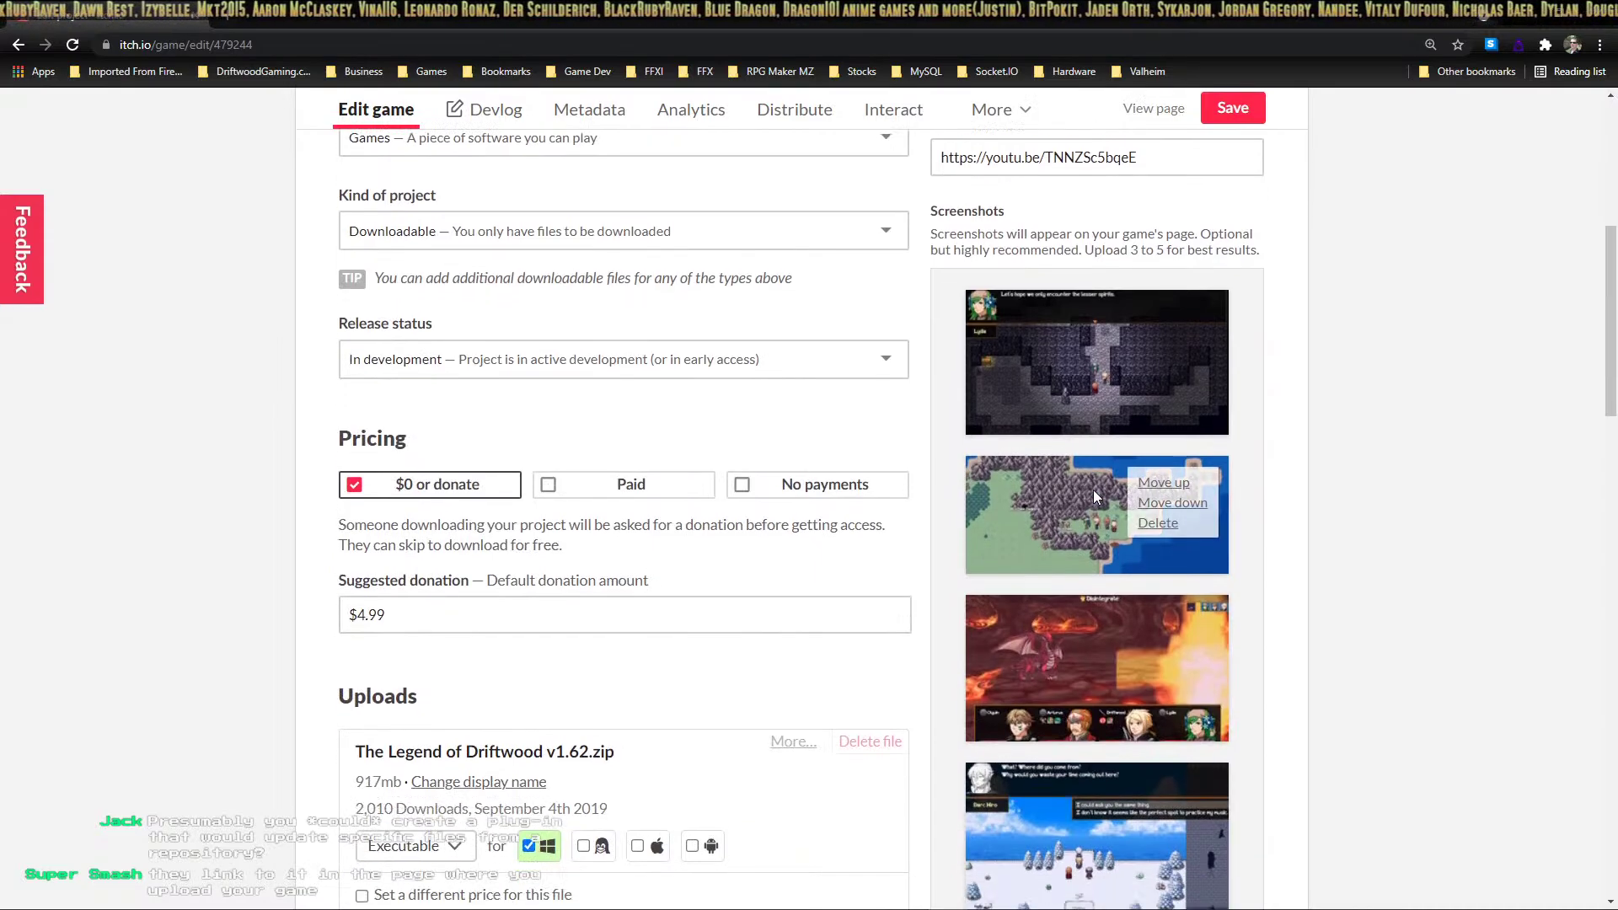
scroll(1094, 496, down, 4)
scroll(519, 648, up, 5)
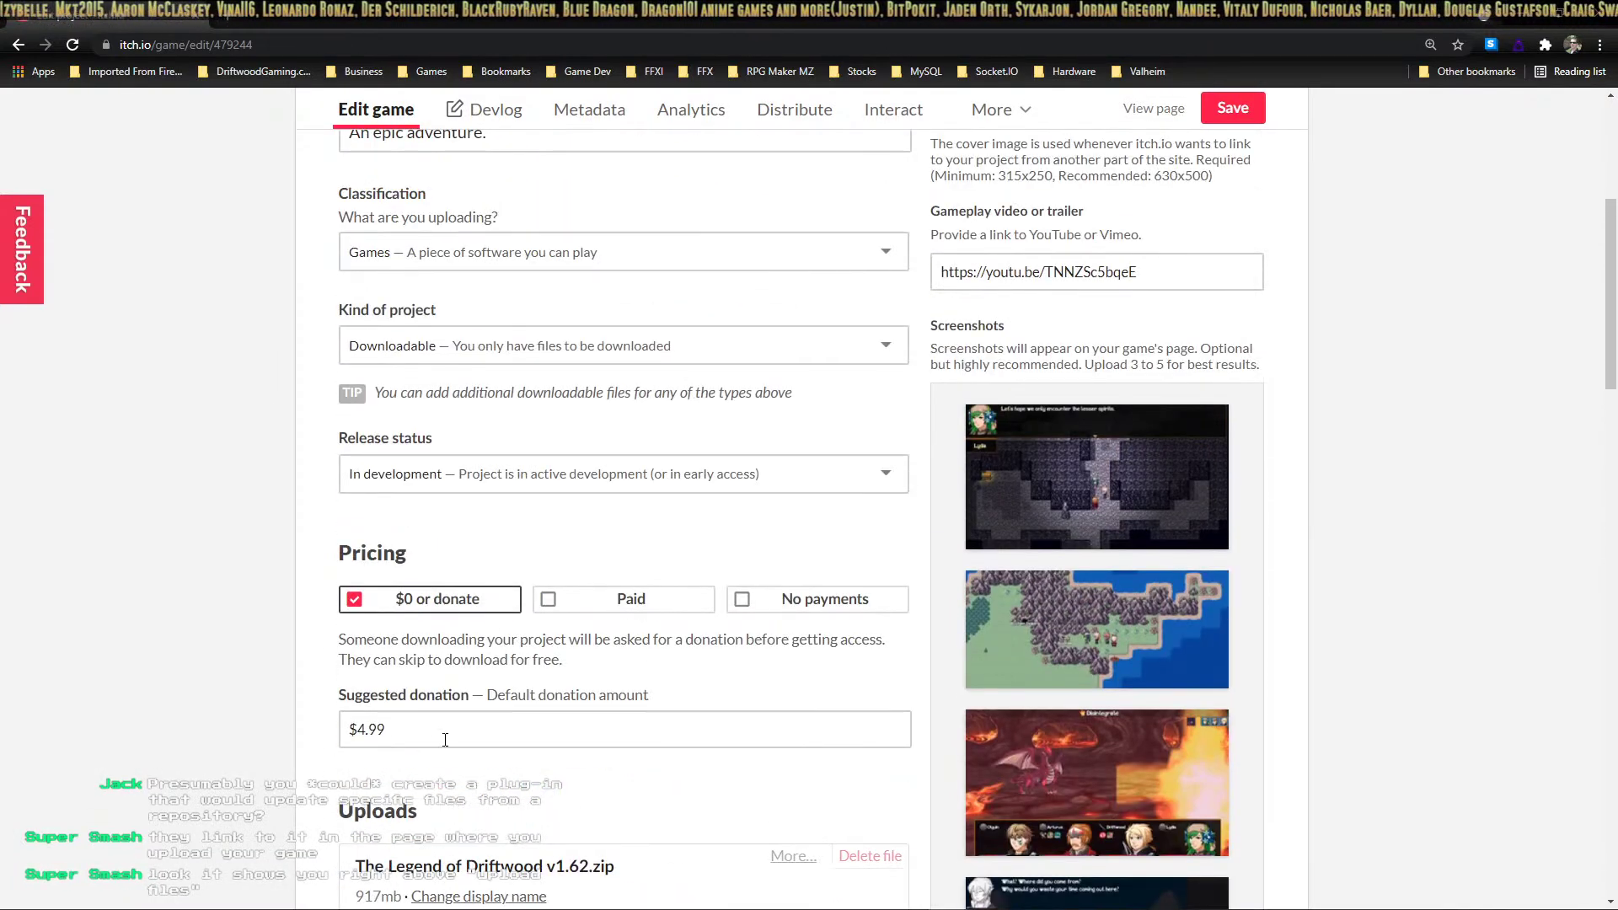
scroll(449, 668, up, 5)
scroll(467, 526, down, 8)
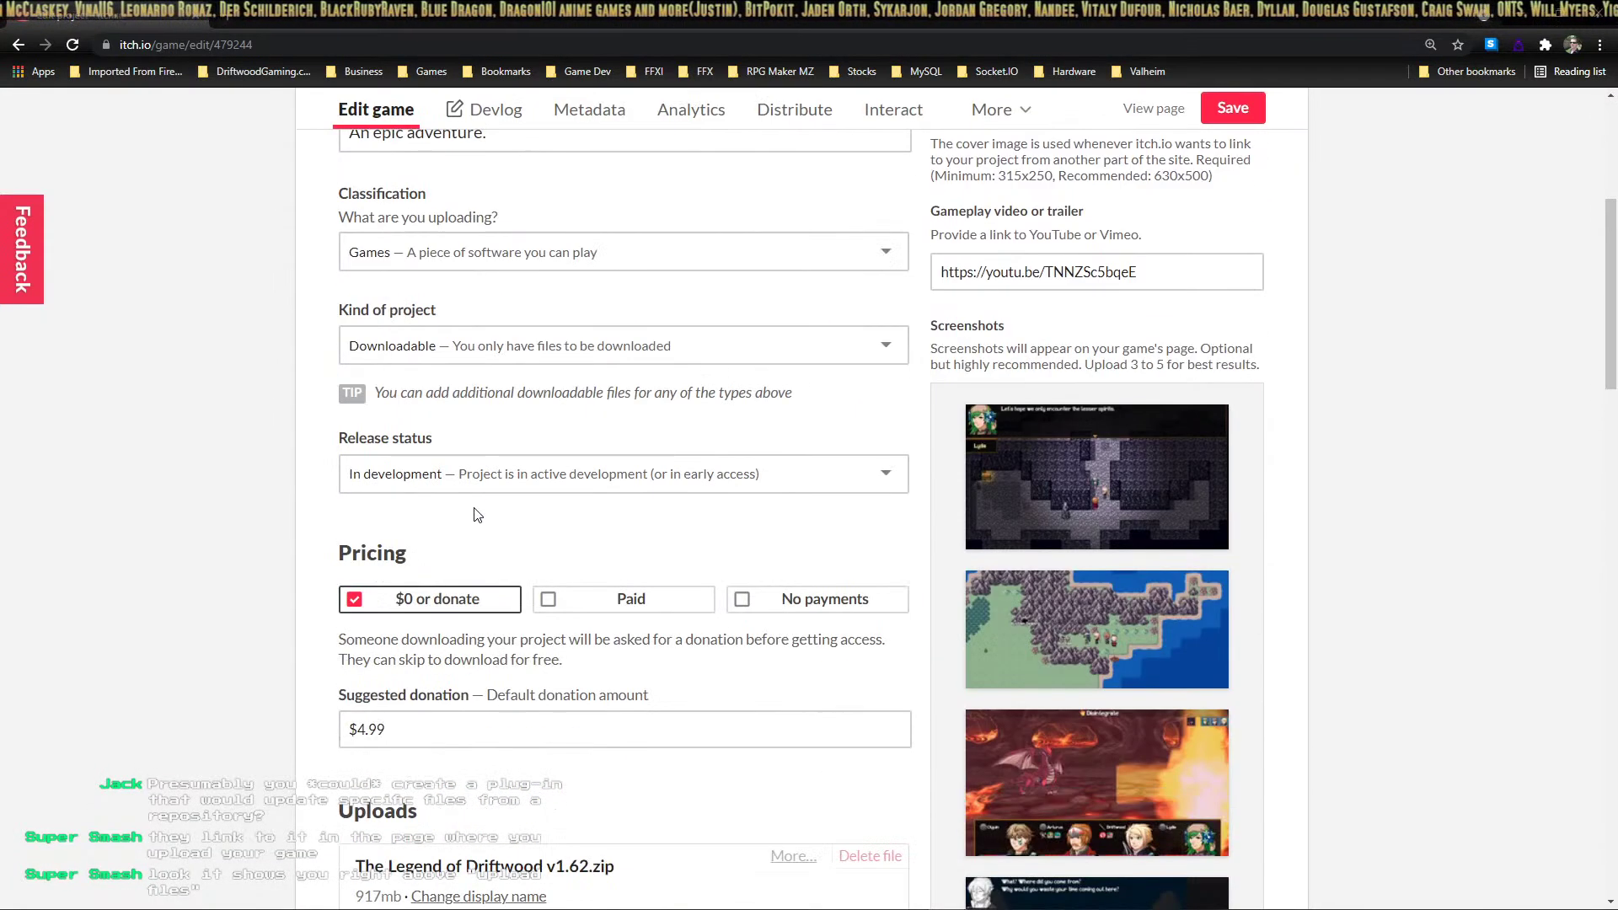
Review the remaining settings down to install instructions, community and visibility, recheck pricing and uploads, and return to the title
scroll(470, 518, down, 12)
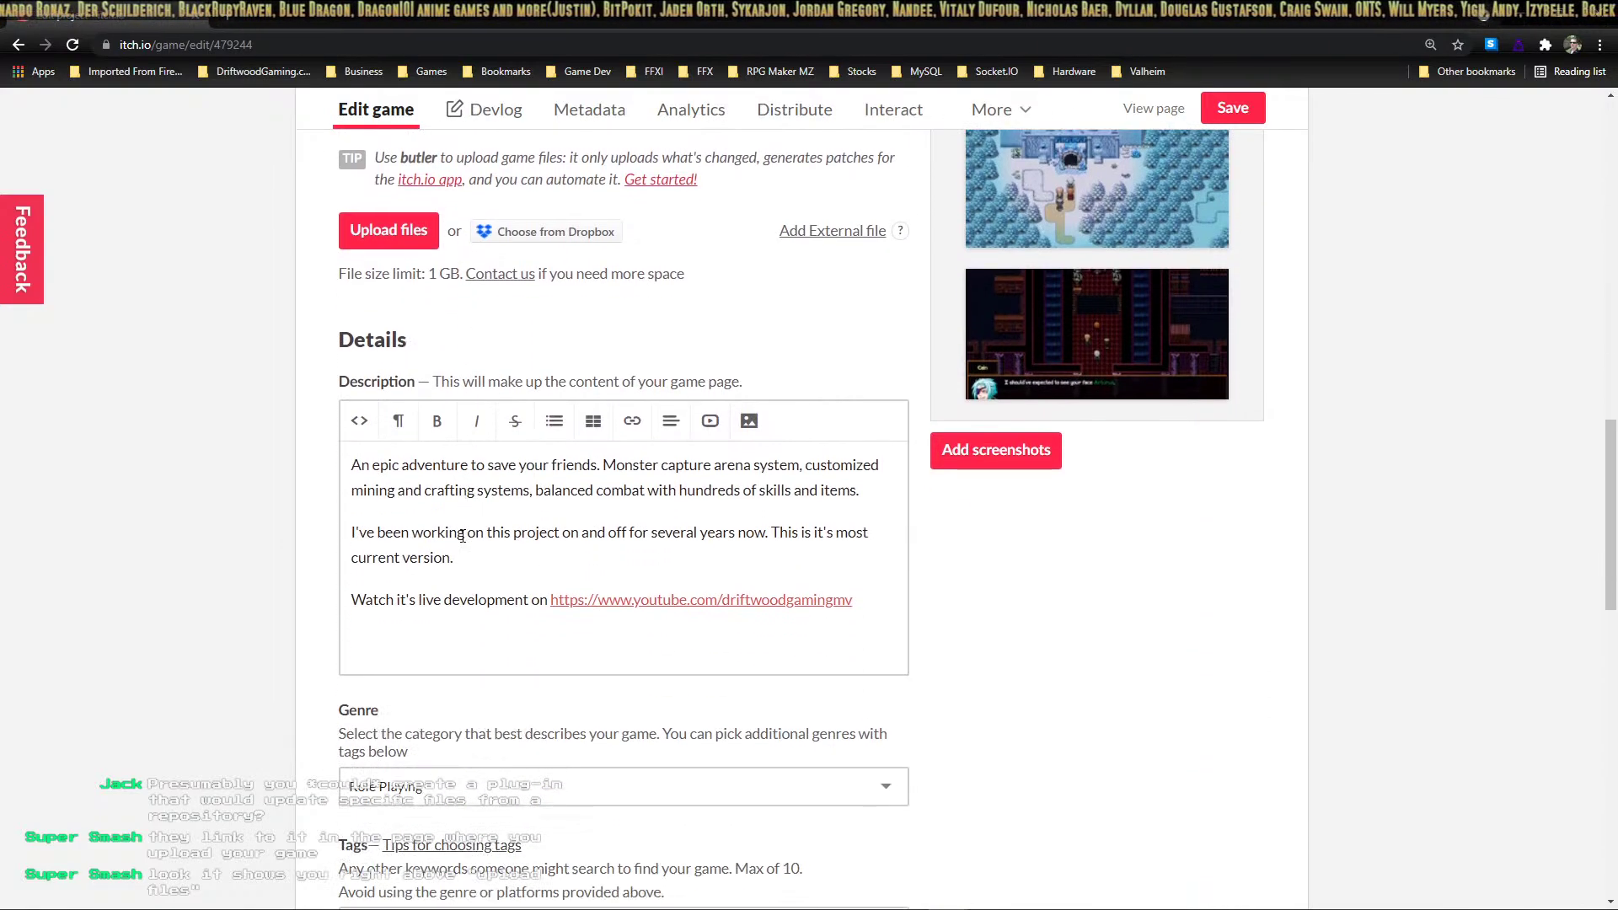
scroll(469, 540, down, 6)
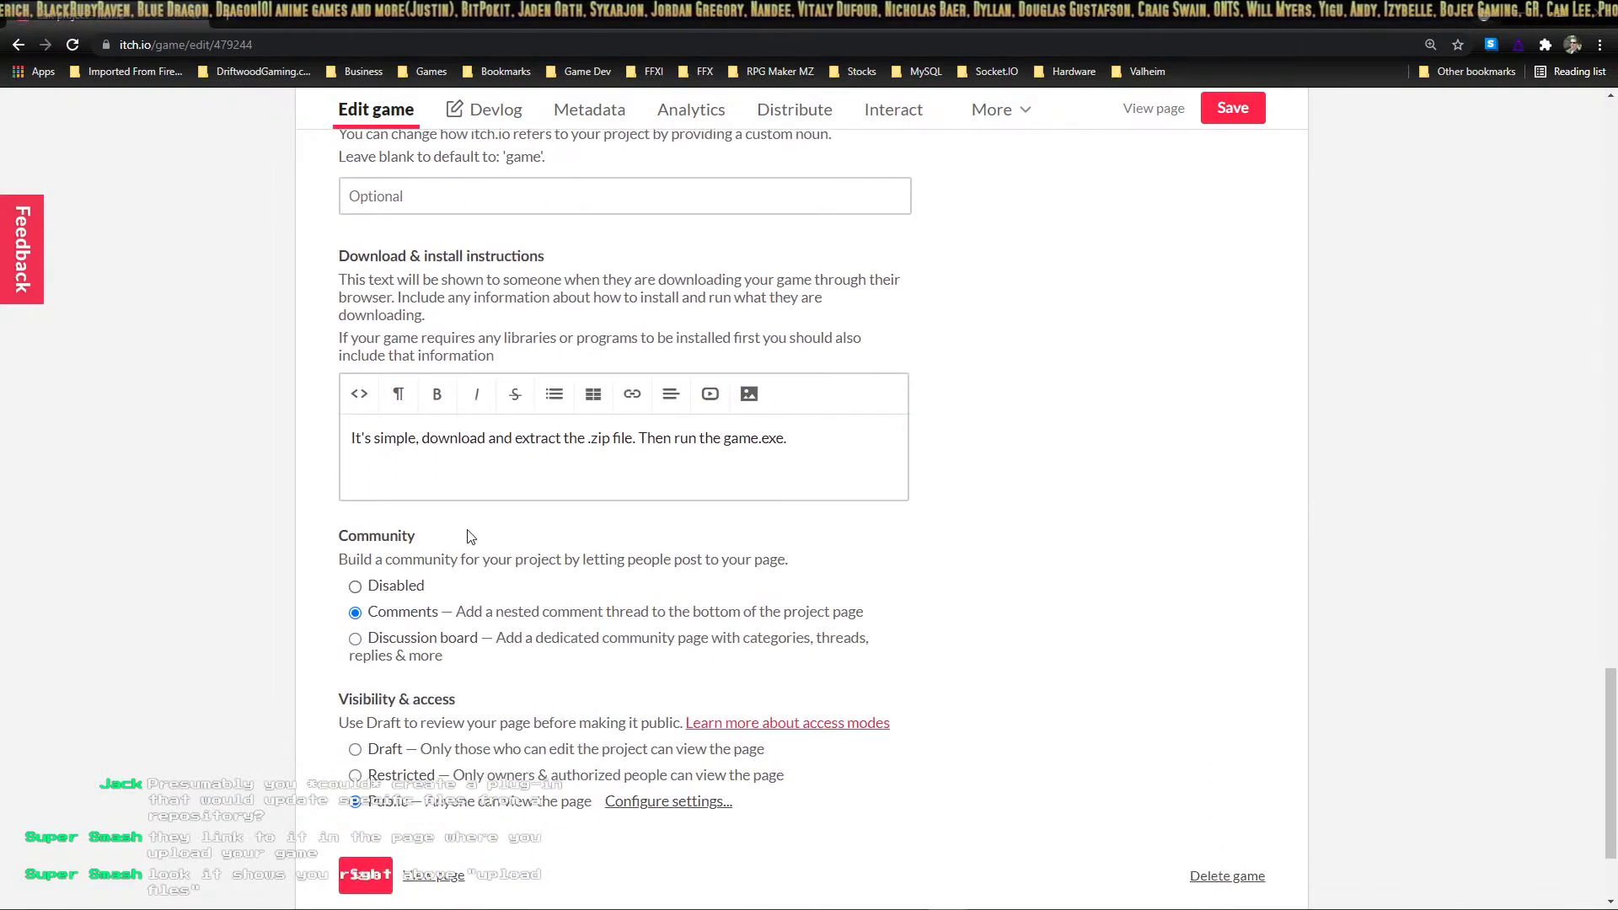
scroll(572, 602, up, 7)
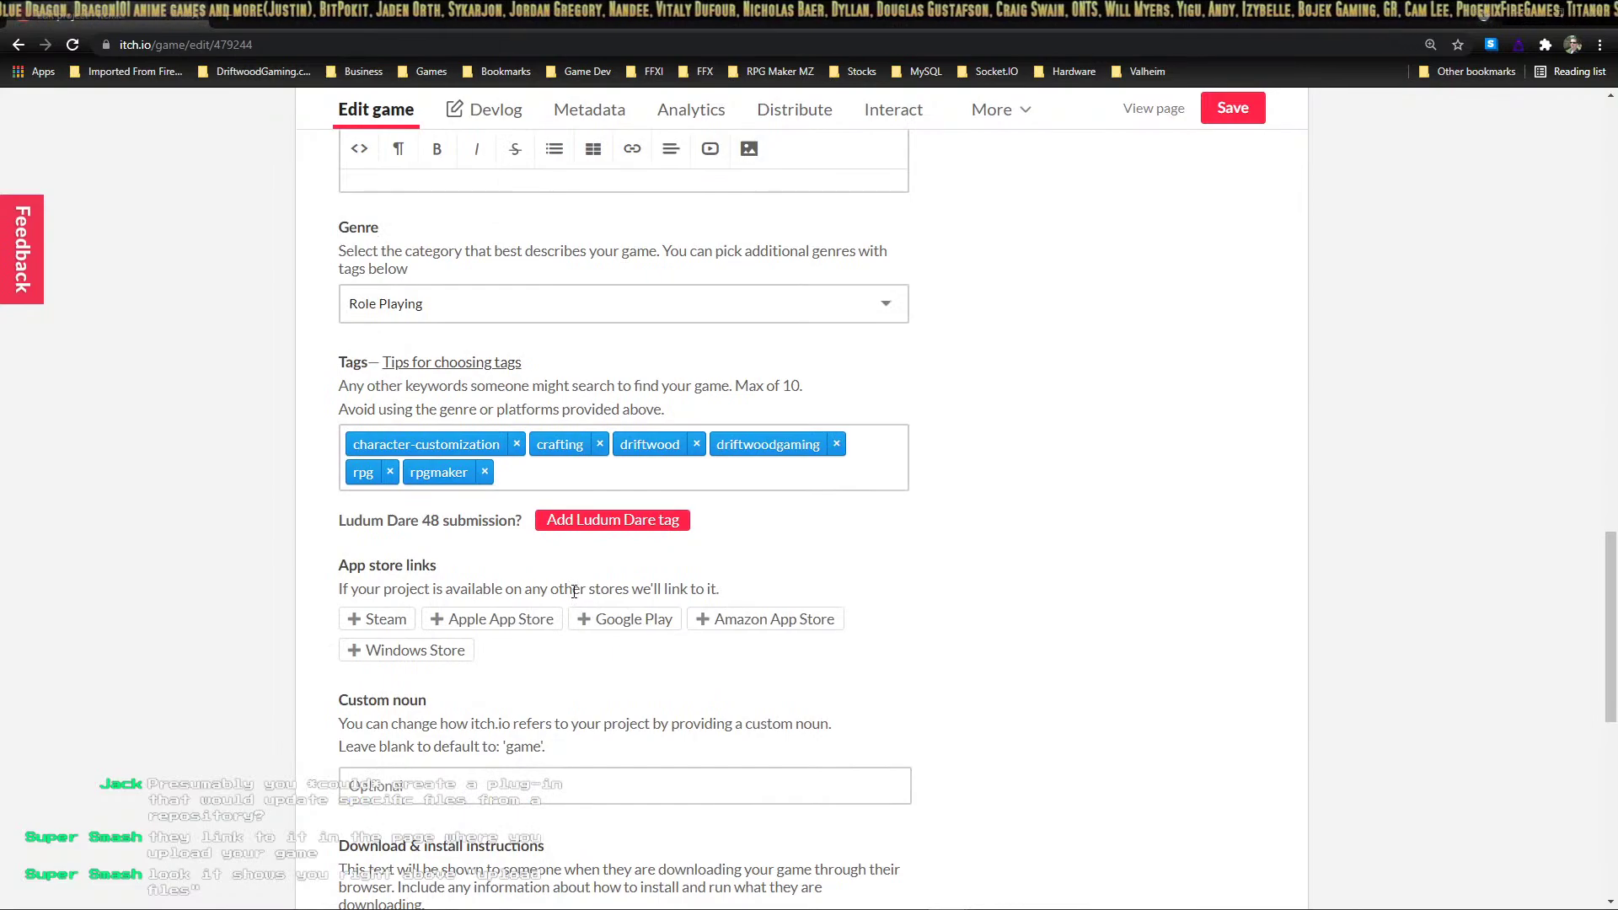
scroll(574, 592, up, 11)
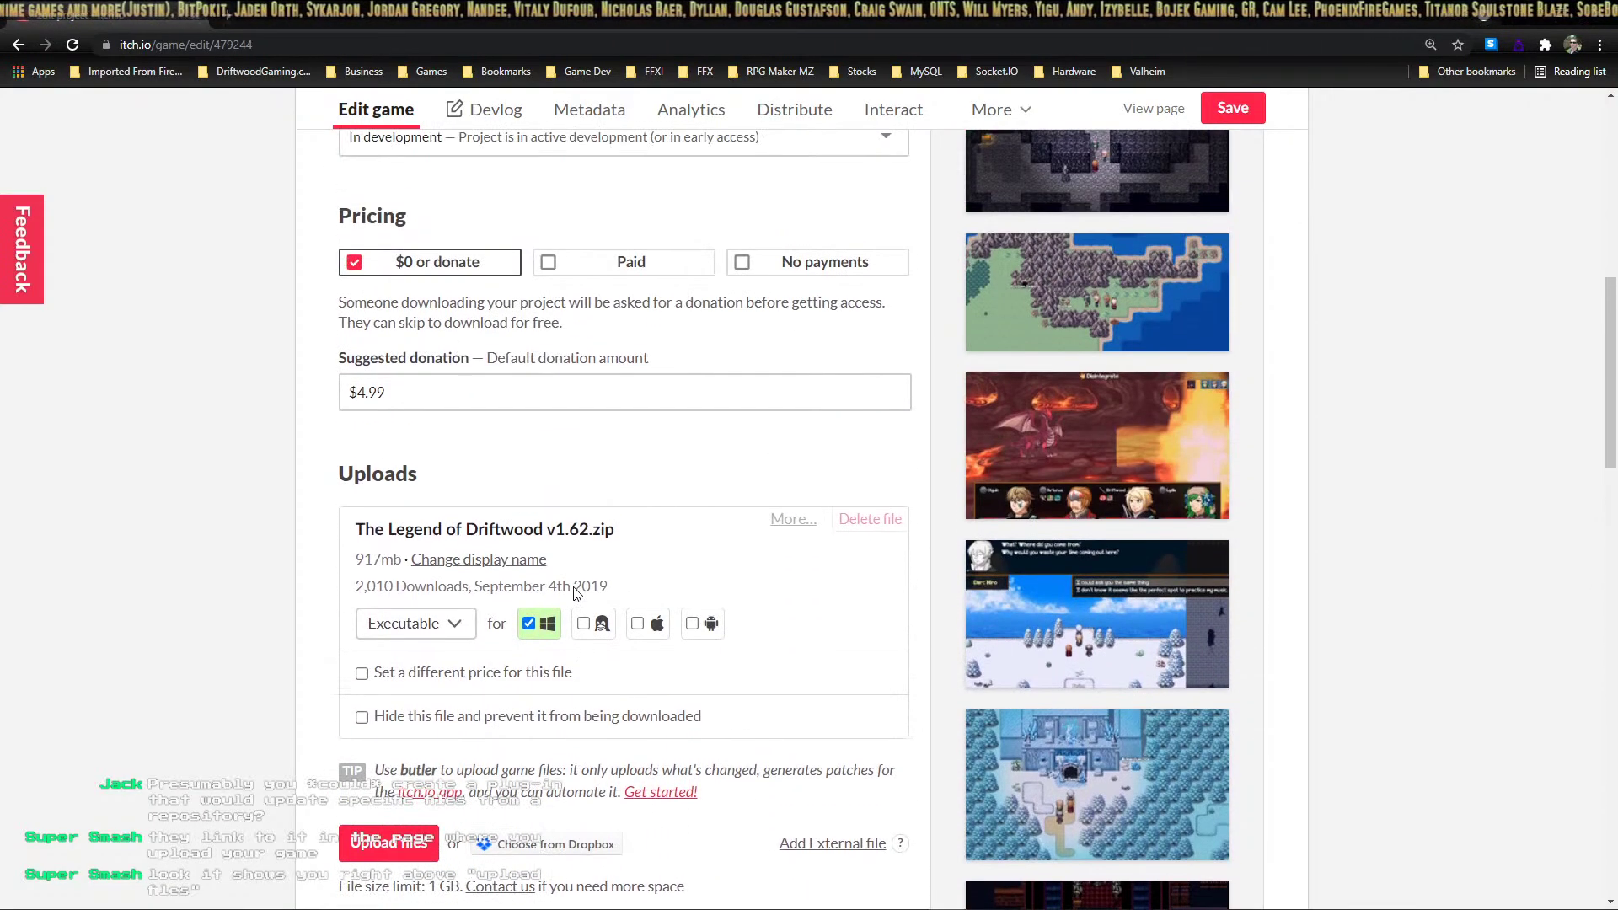
scroll(573, 595, up, 7)
scroll(571, 596, down, 5)
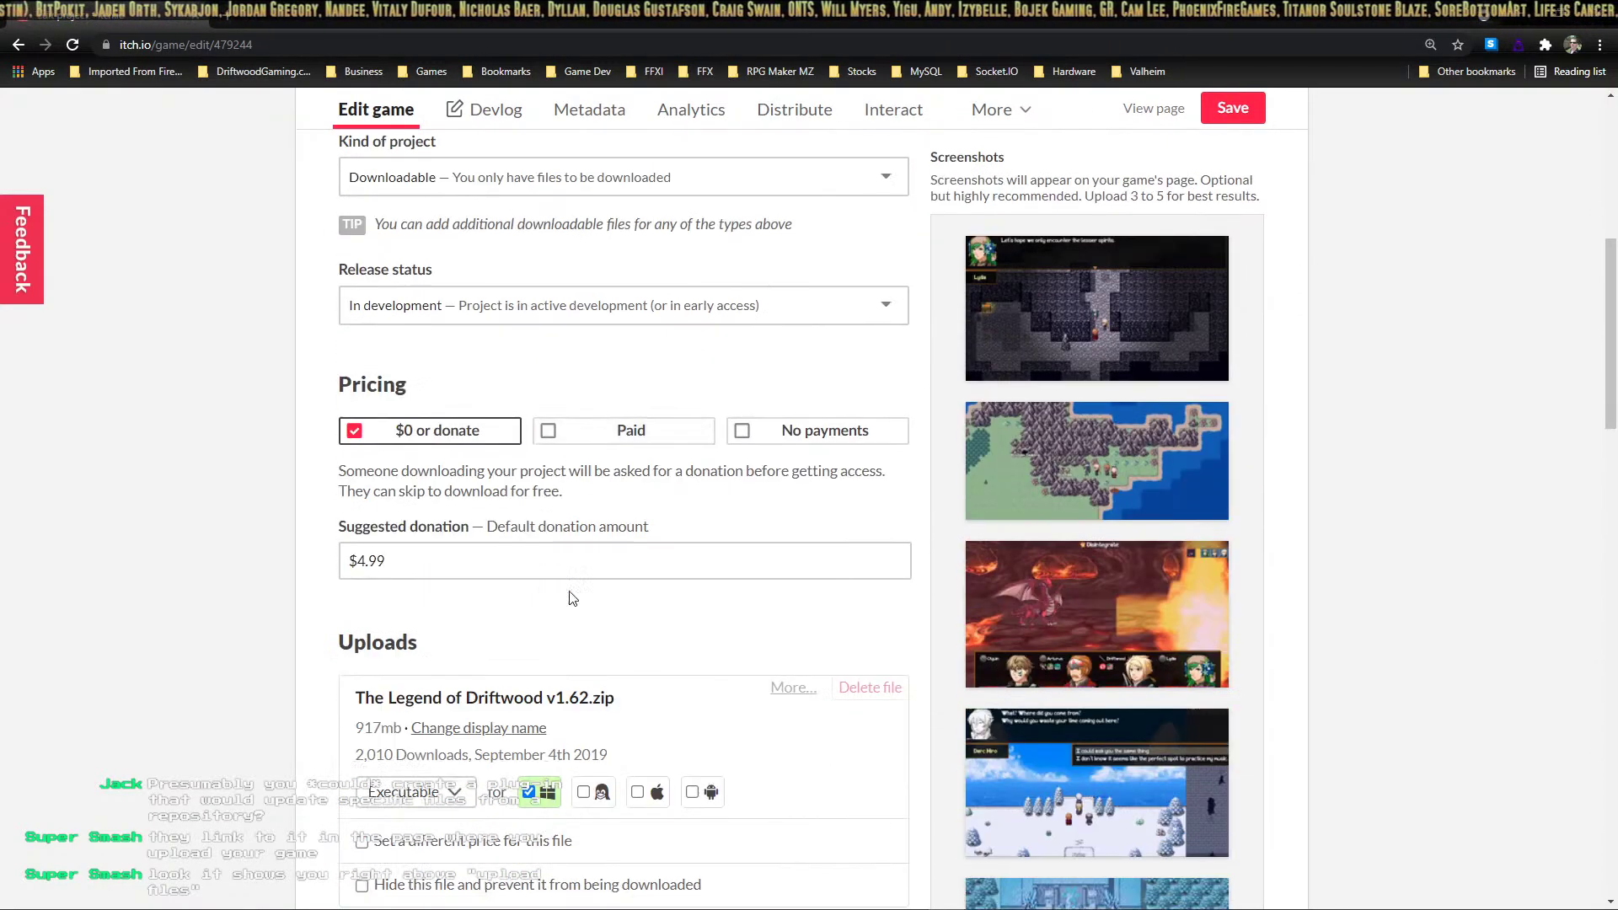
scroll(570, 598, down, 3)
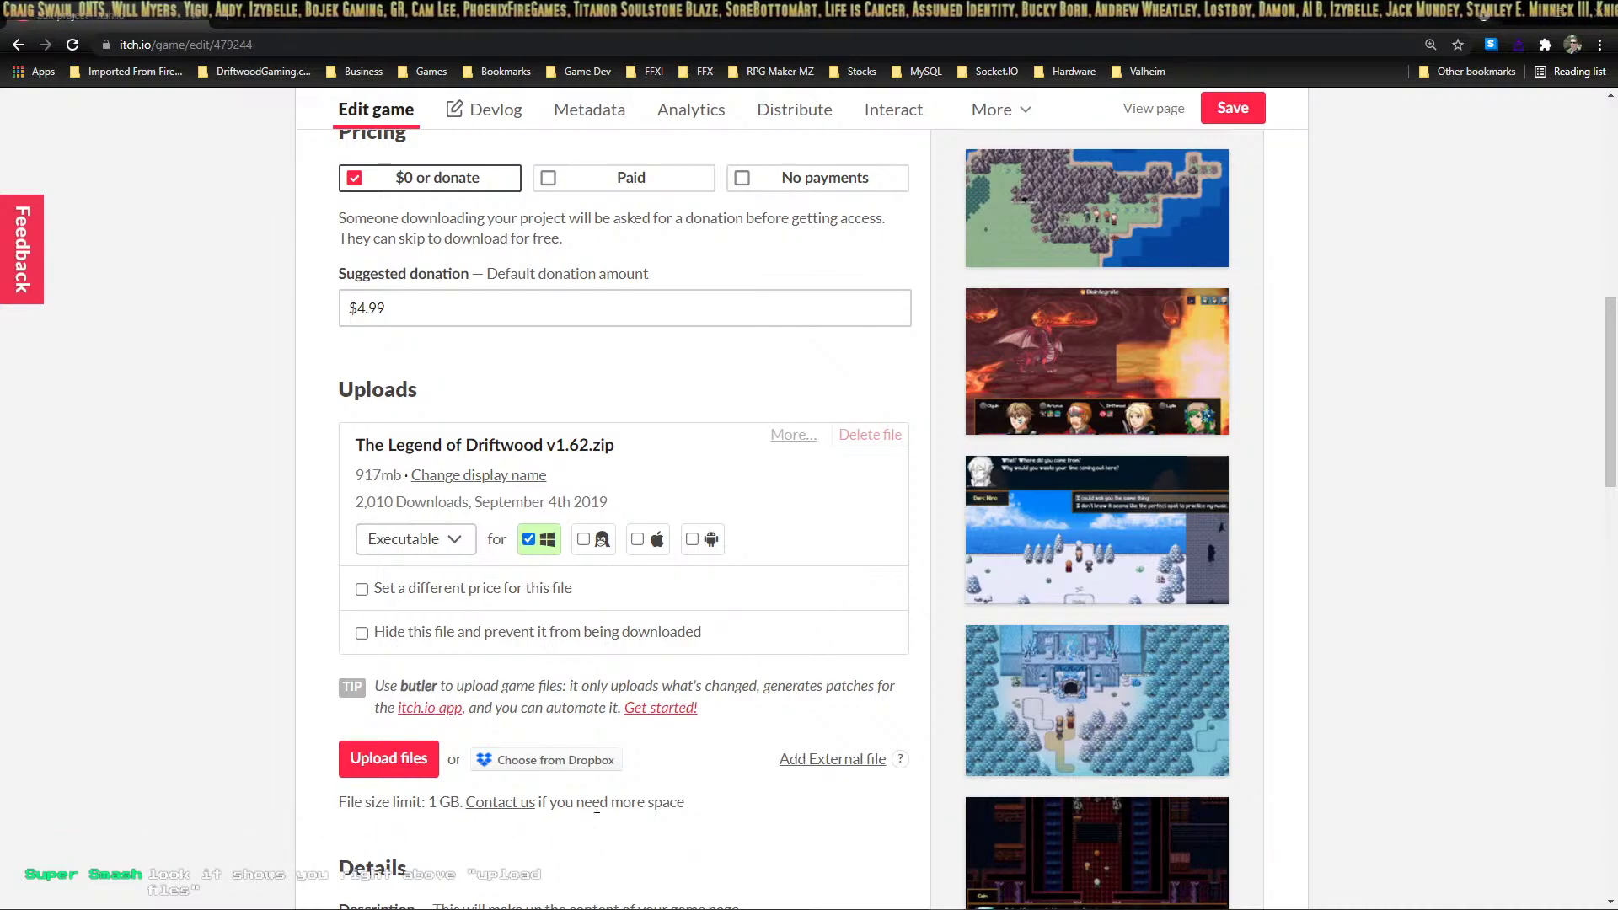
scroll(575, 799, up, 4)
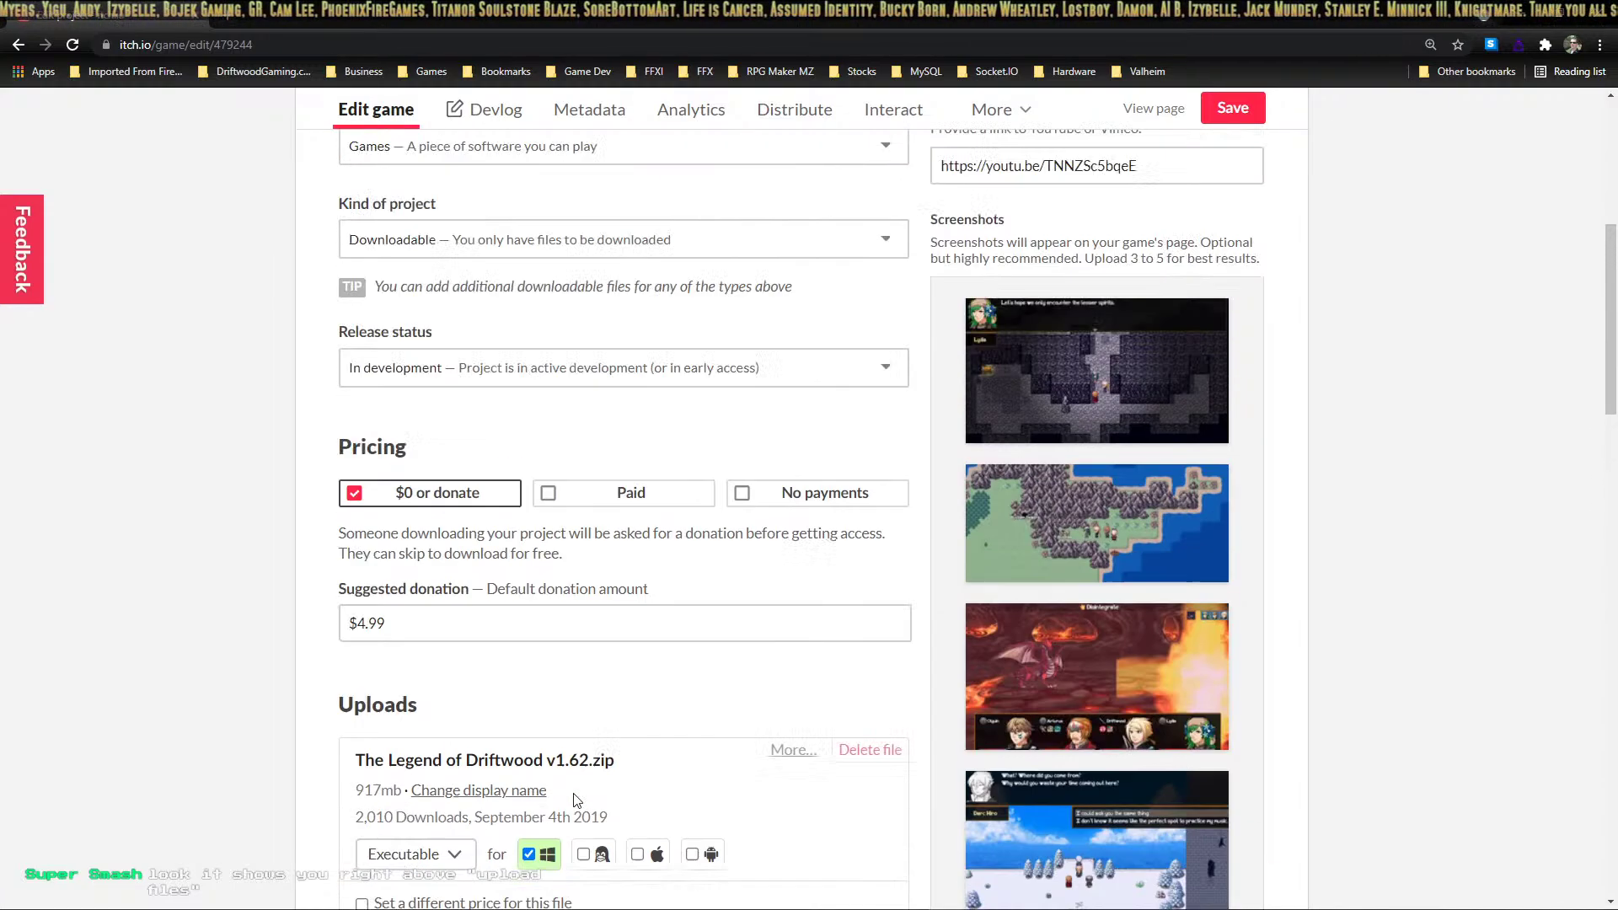
scroll(576, 799, up, 7)
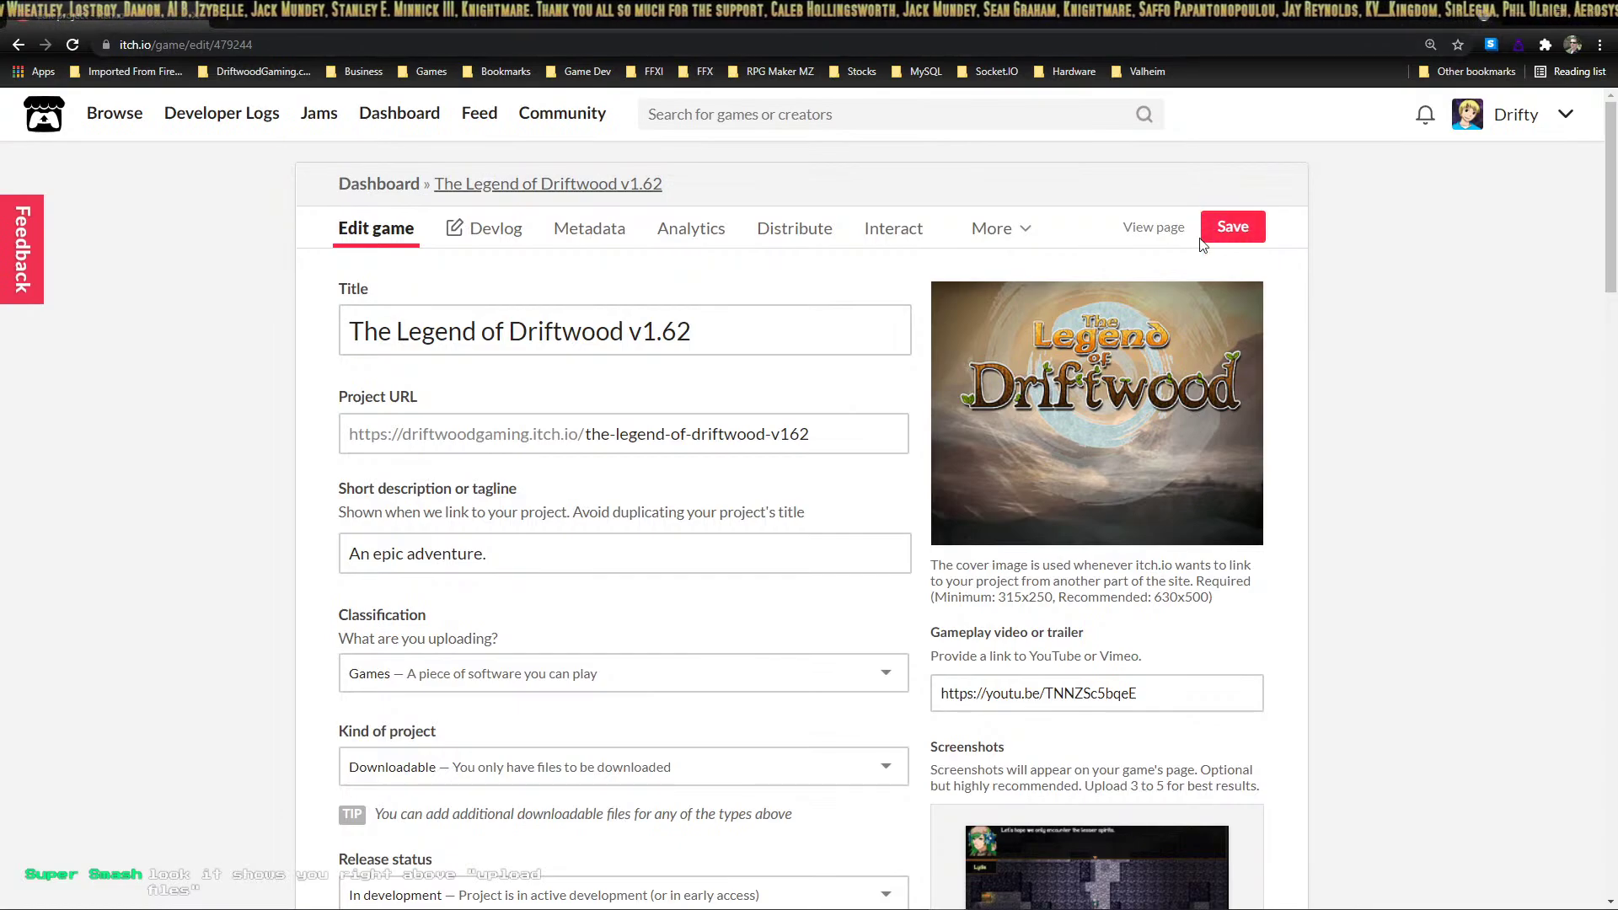
Close the itch.io browser window to return to FL Studio and the SFX folder
click(1602, 12)
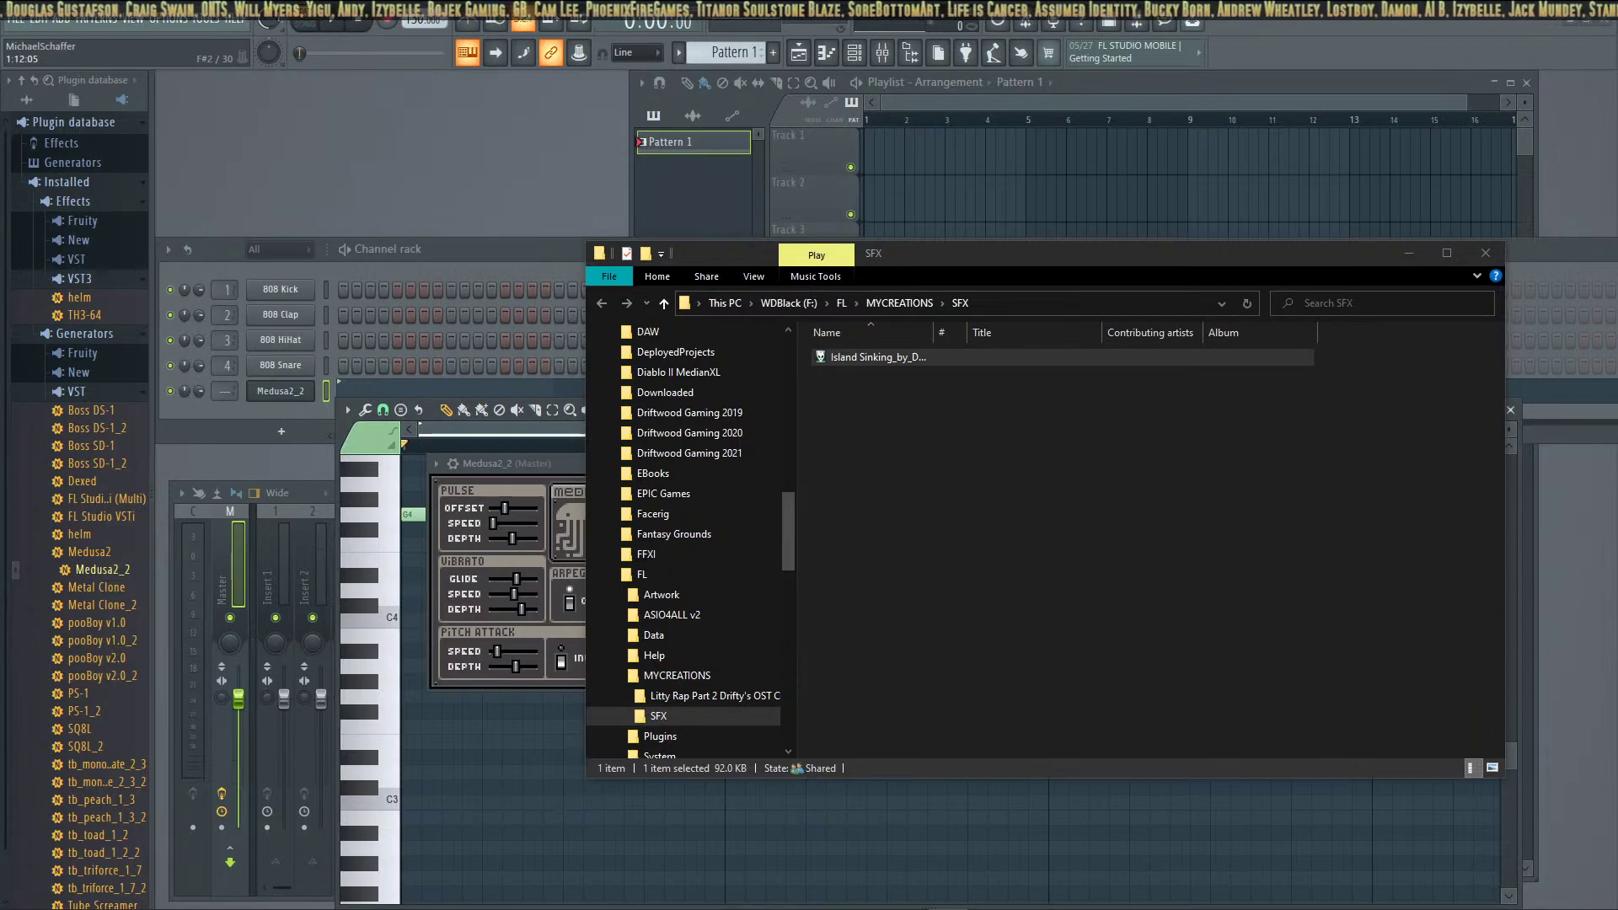
mouse_move(948, 906)
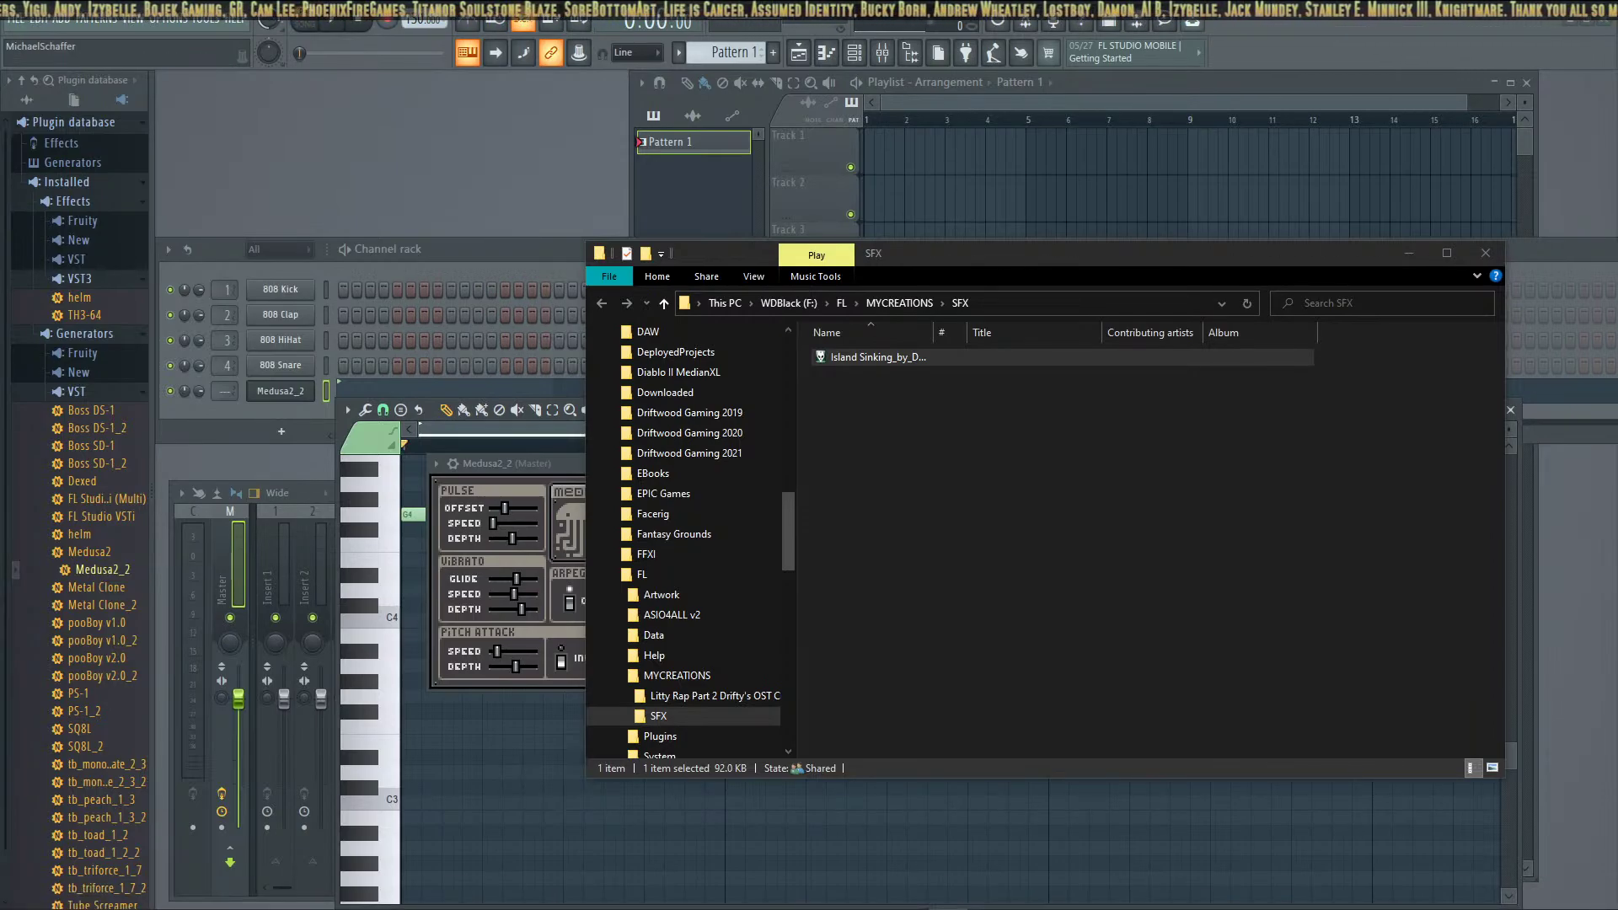
Switch to the browser showing the itch.io home page, open the creator profile and go to the dashboard's project list
key(alt+Tab)
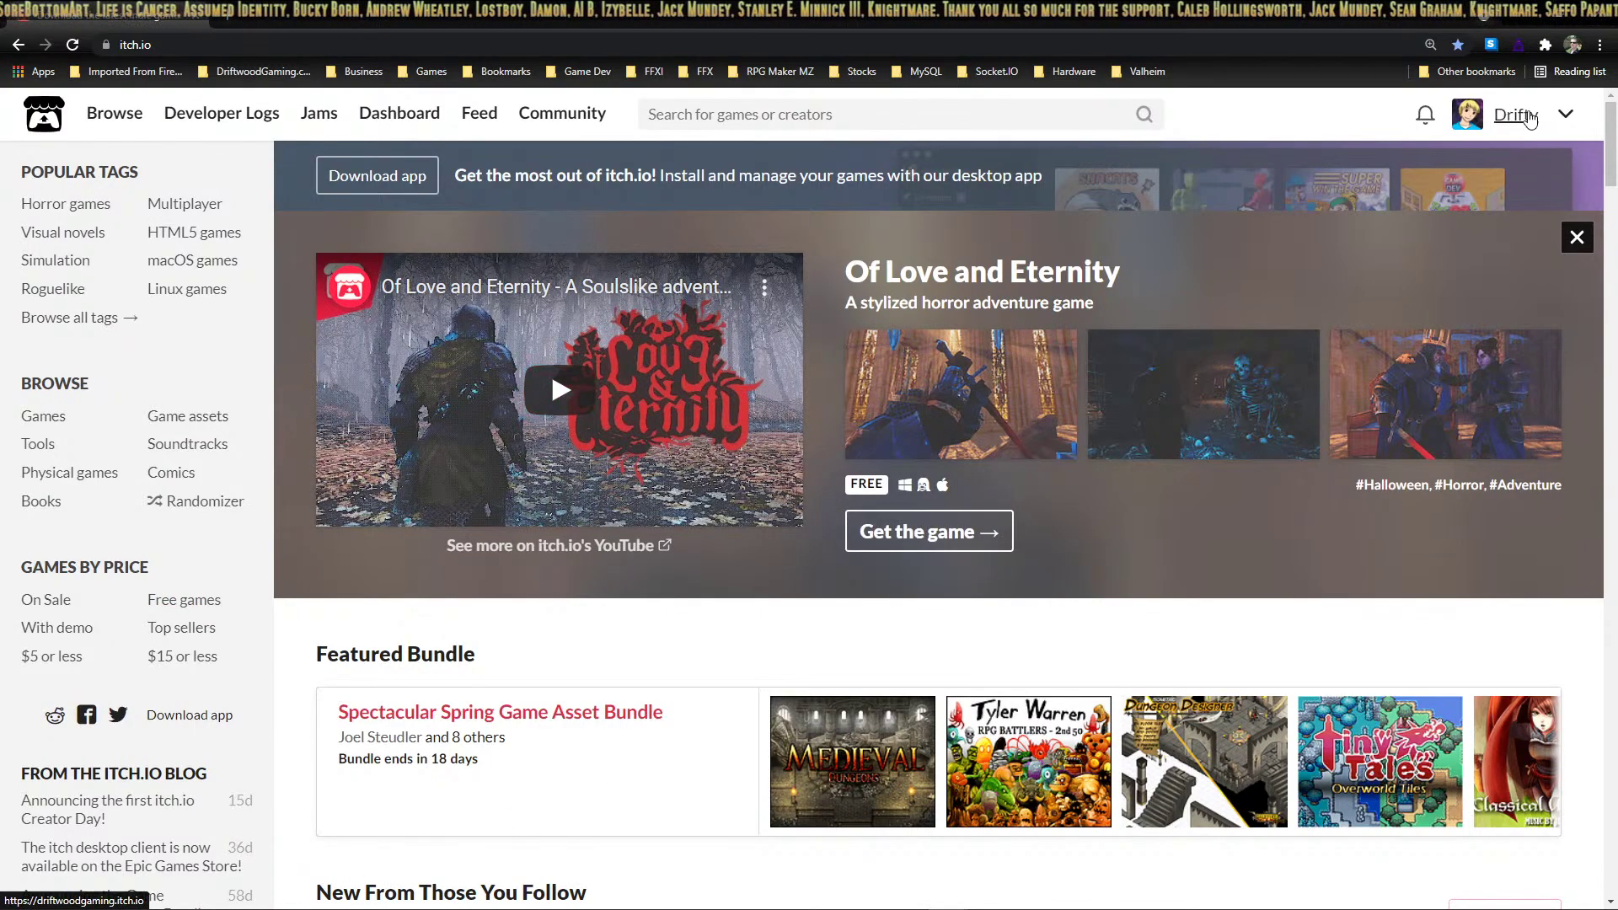
click(1504, 120)
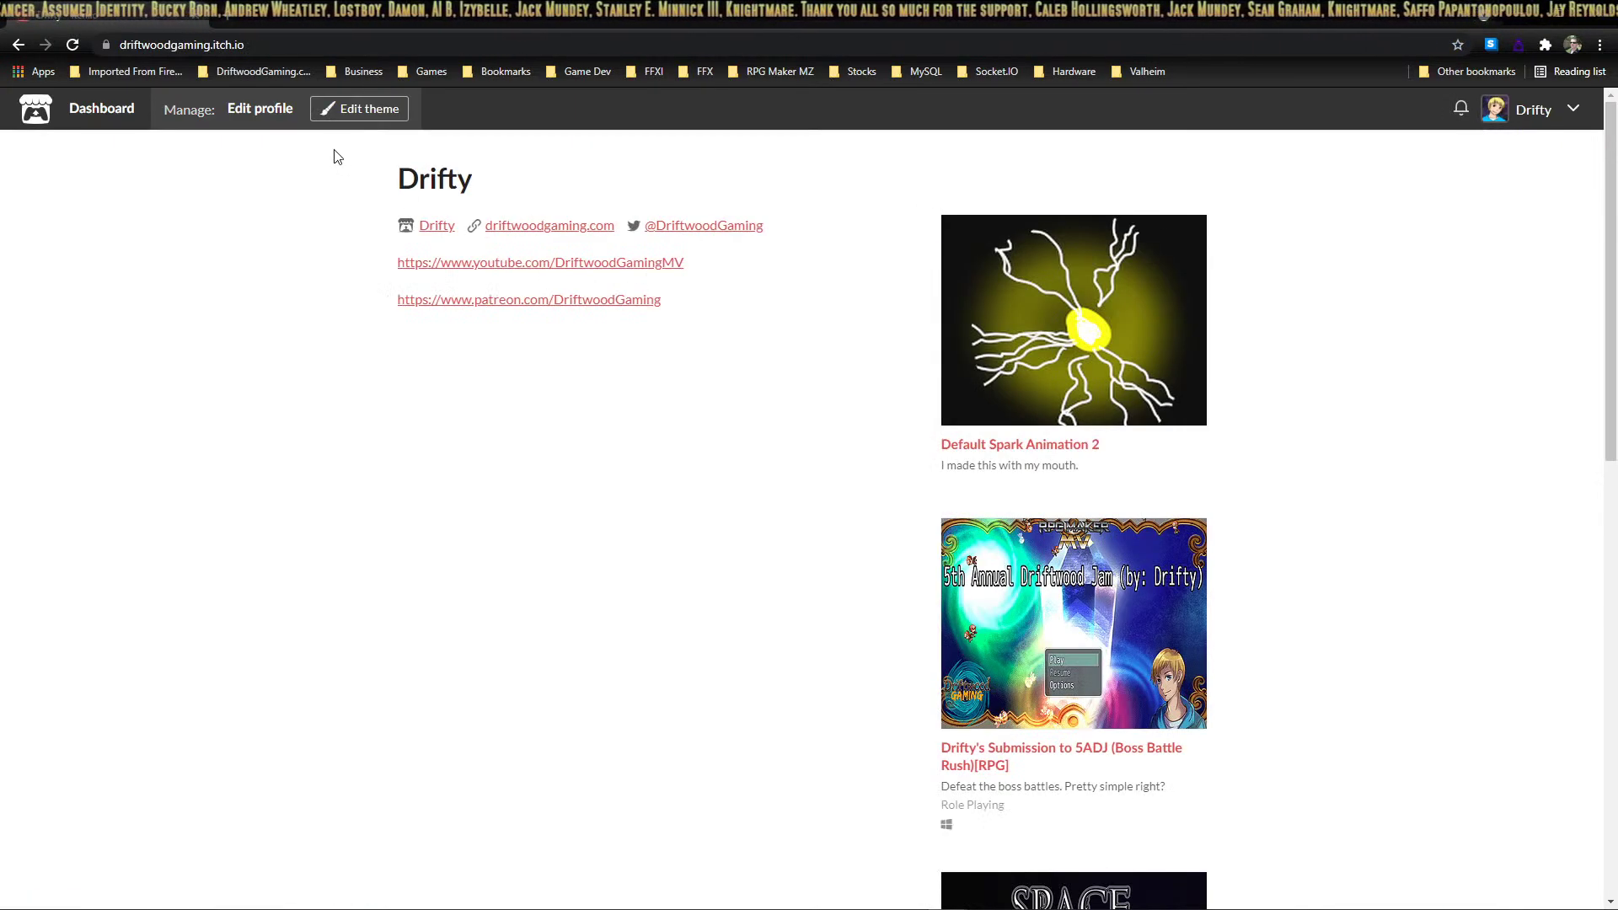
click(135, 108)
scroll(687, 271, down, 3)
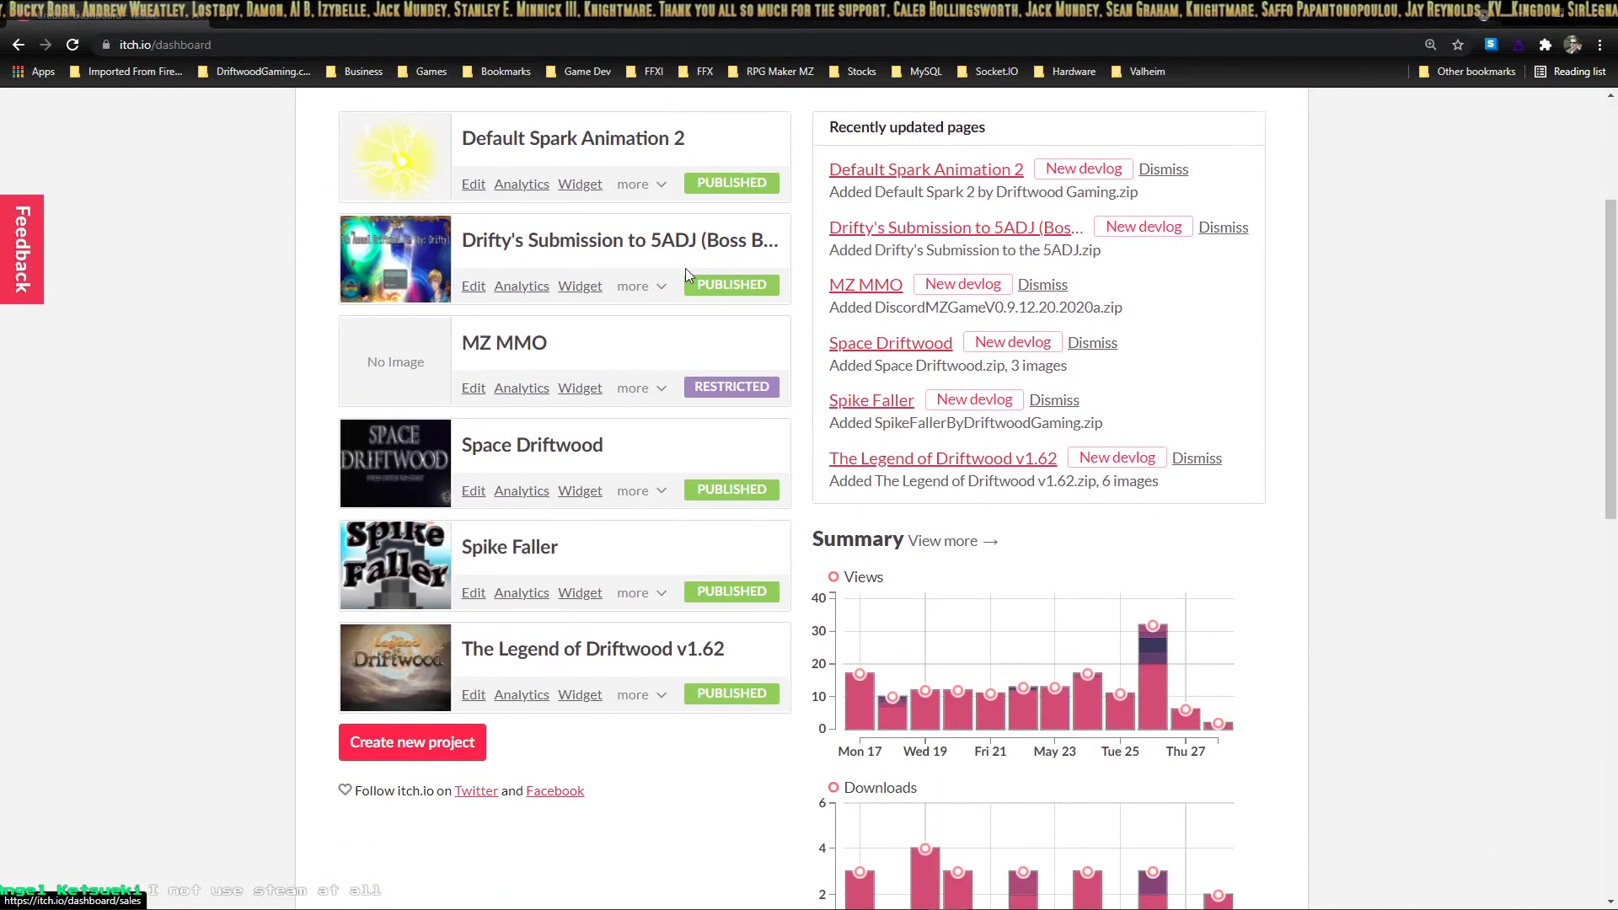
Open The Legend of Driftwood v1.62 from the dashboard, start editing it and view its uploads section
click(543, 647)
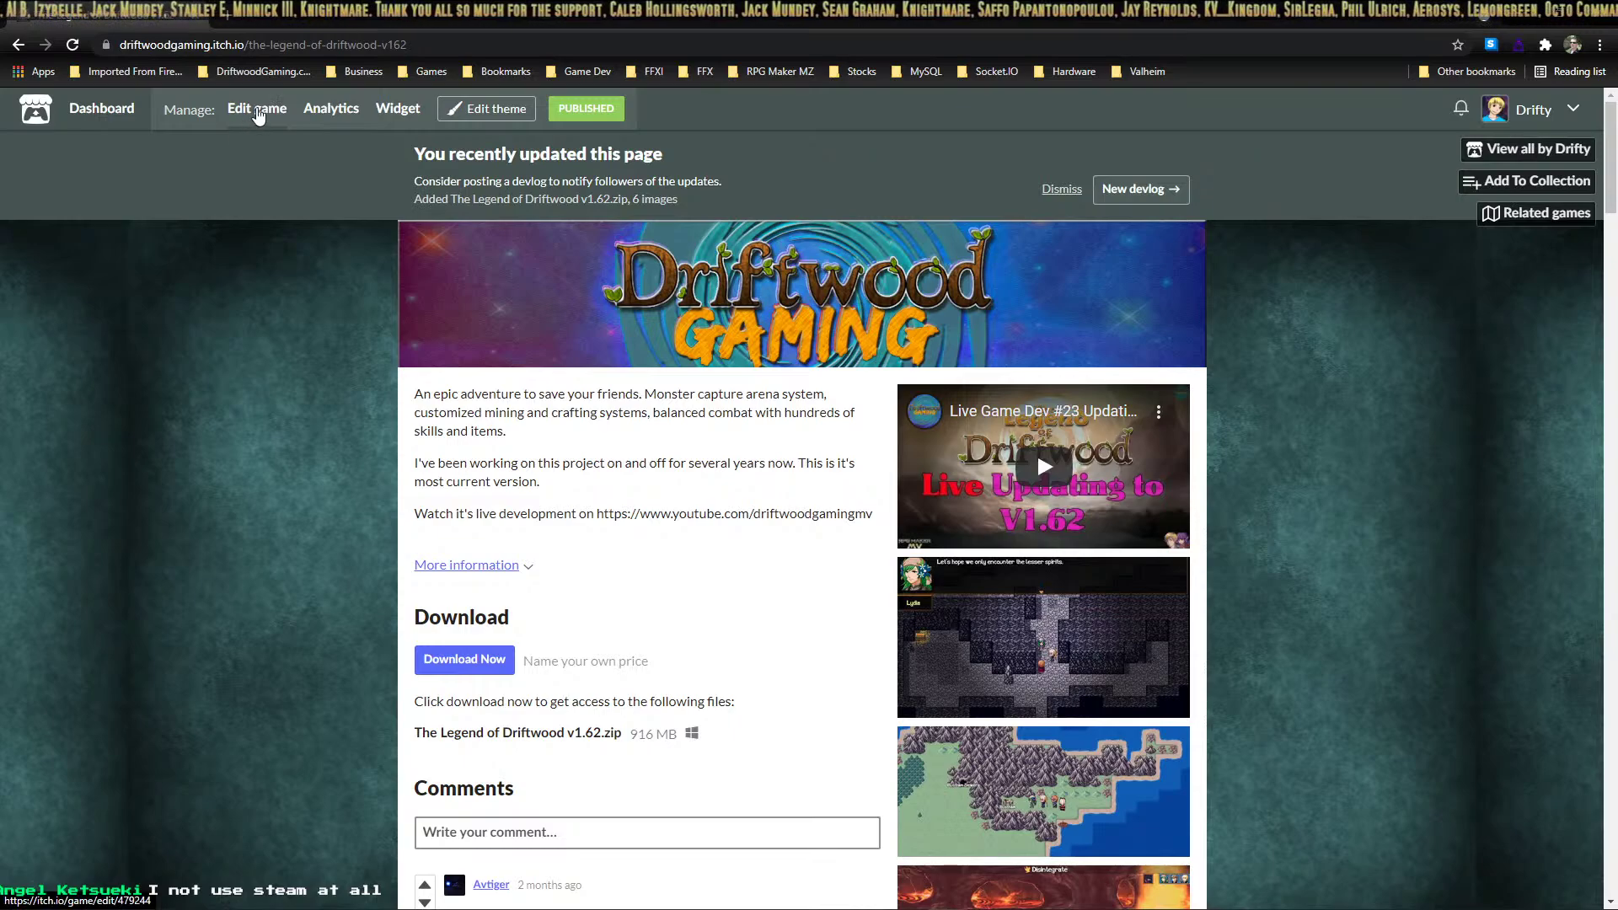
click(242, 129)
scroll(612, 562, down, 5)
scroll(612, 563, down, 5)
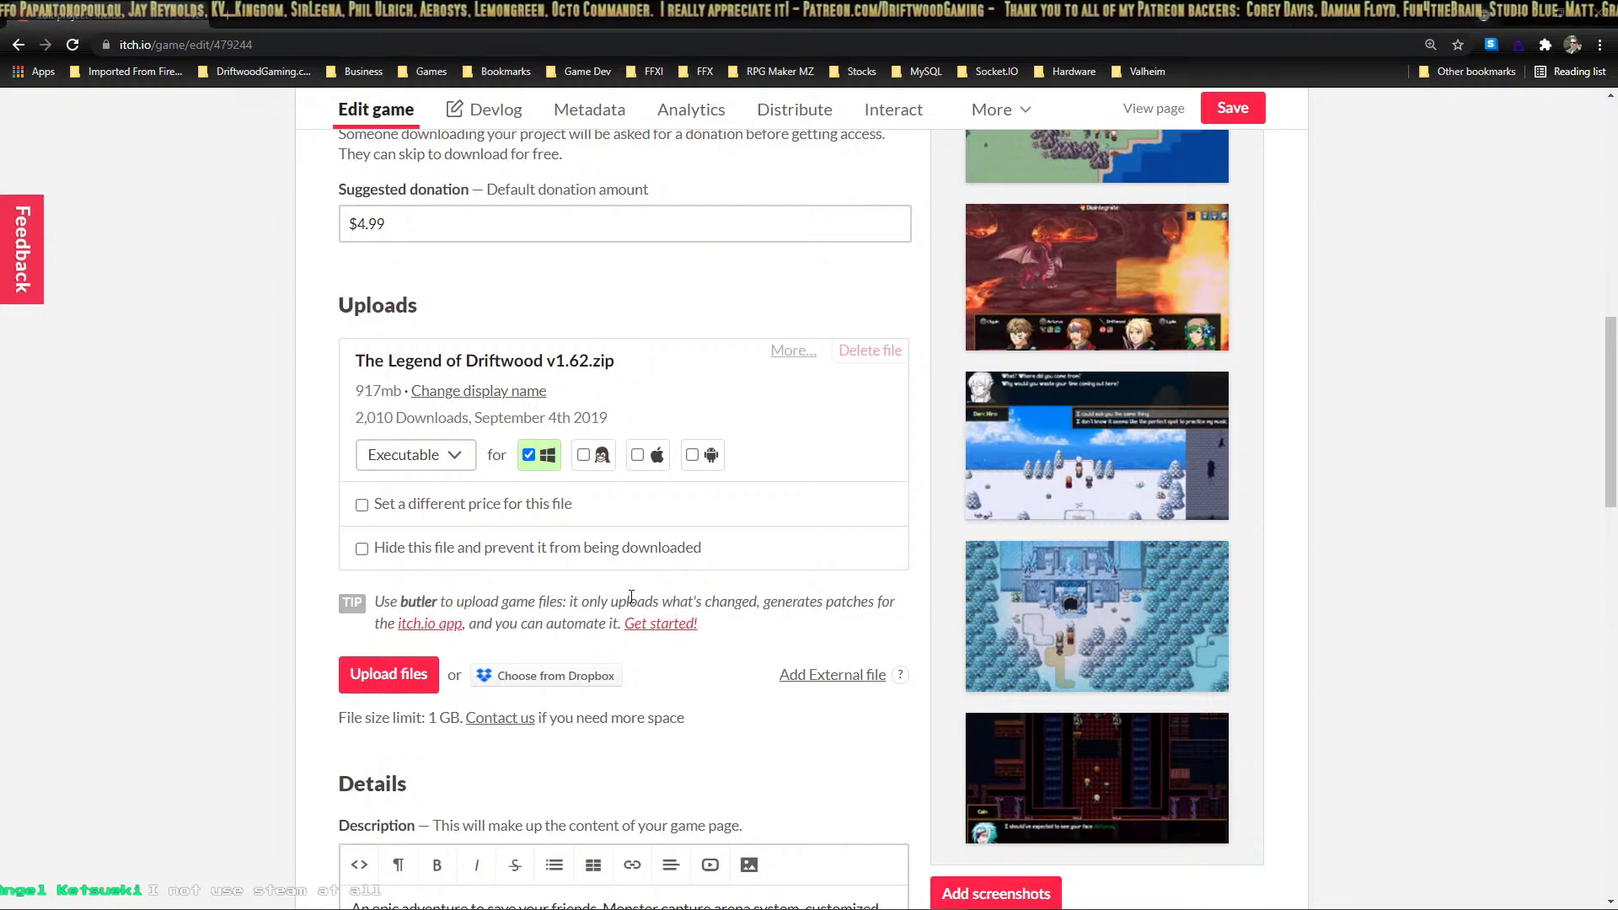
Read the tip about uploading game files with butler and highlight the tool's name in it
drag(692, 600, 756, 602)
click(797, 600)
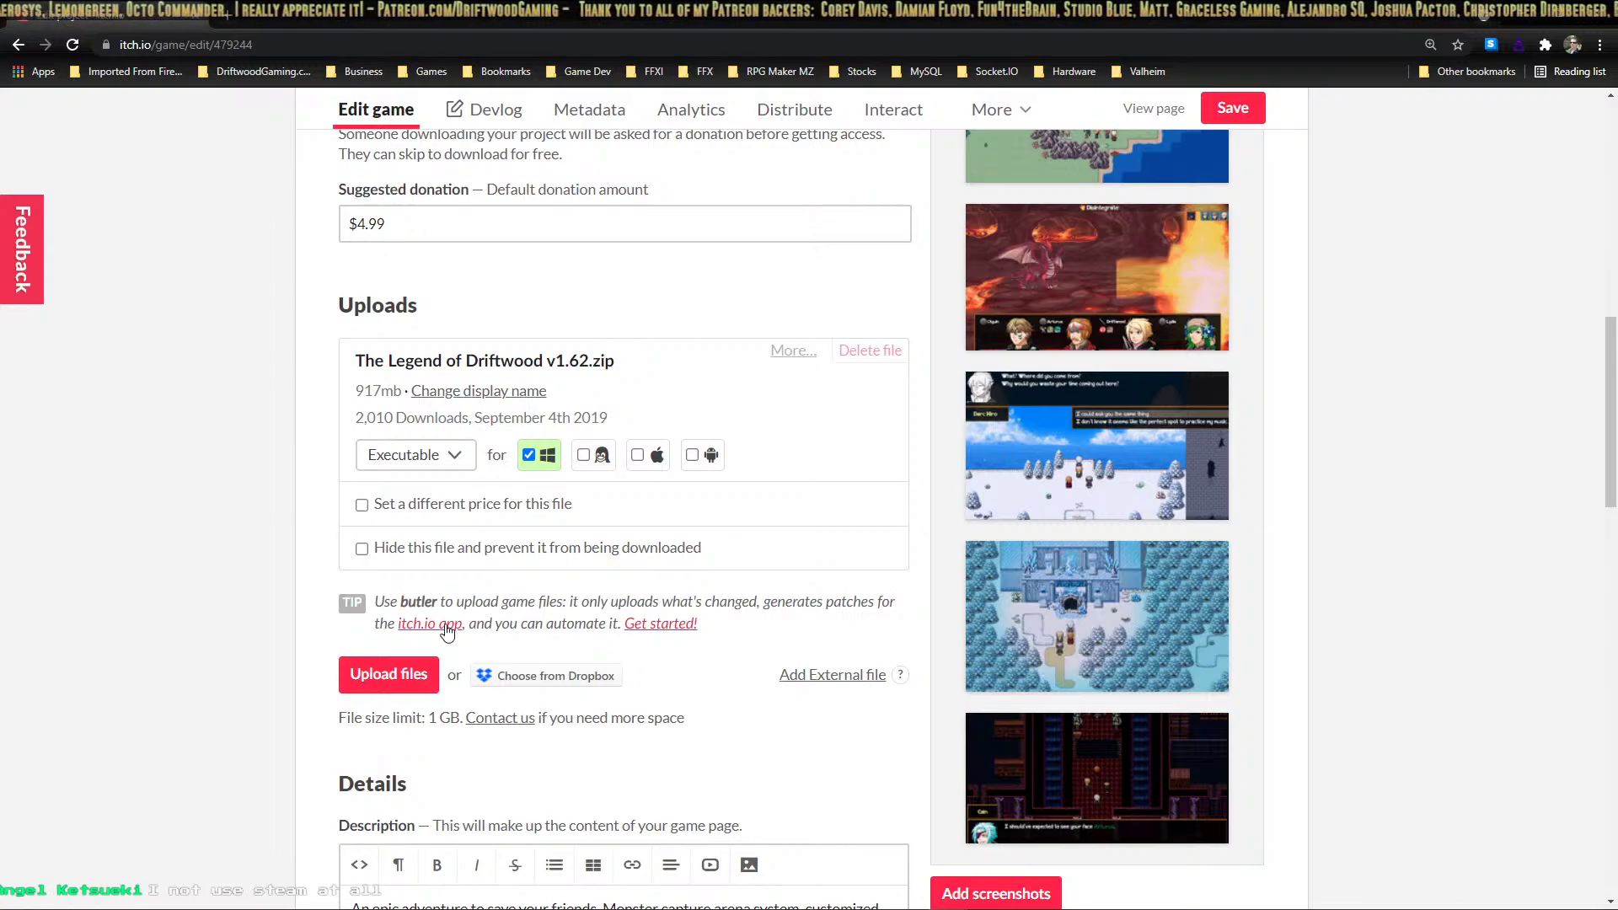
drag(445, 602, 390, 602)
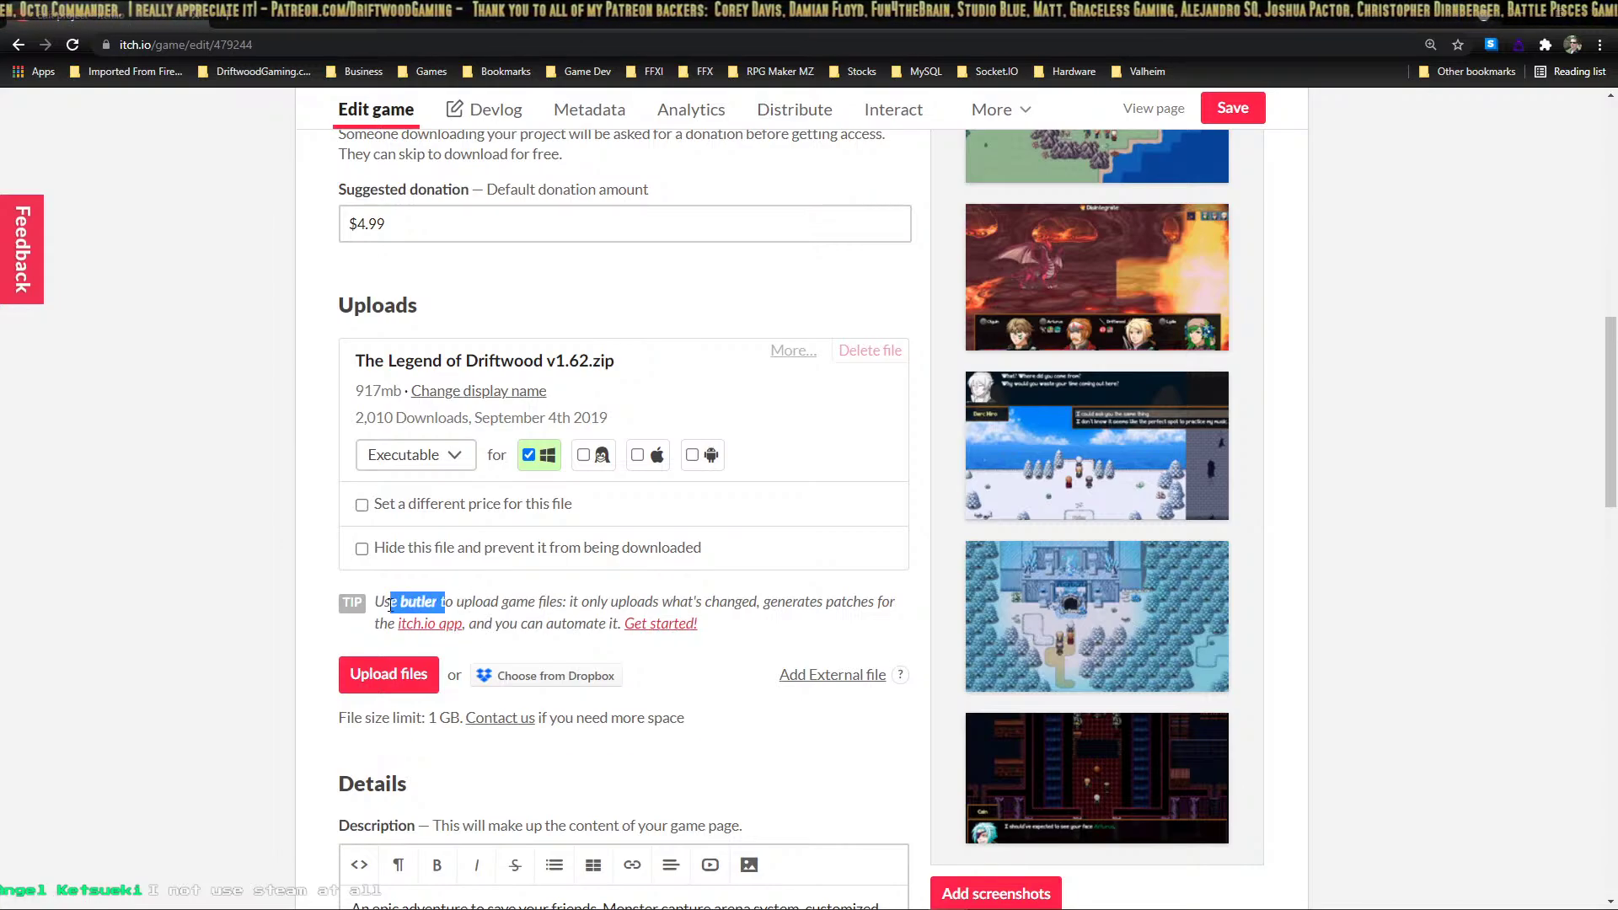
Examine the game's edit page, covering its title, project kind, release status, pricing and uploaded file settings
click(479, 645)
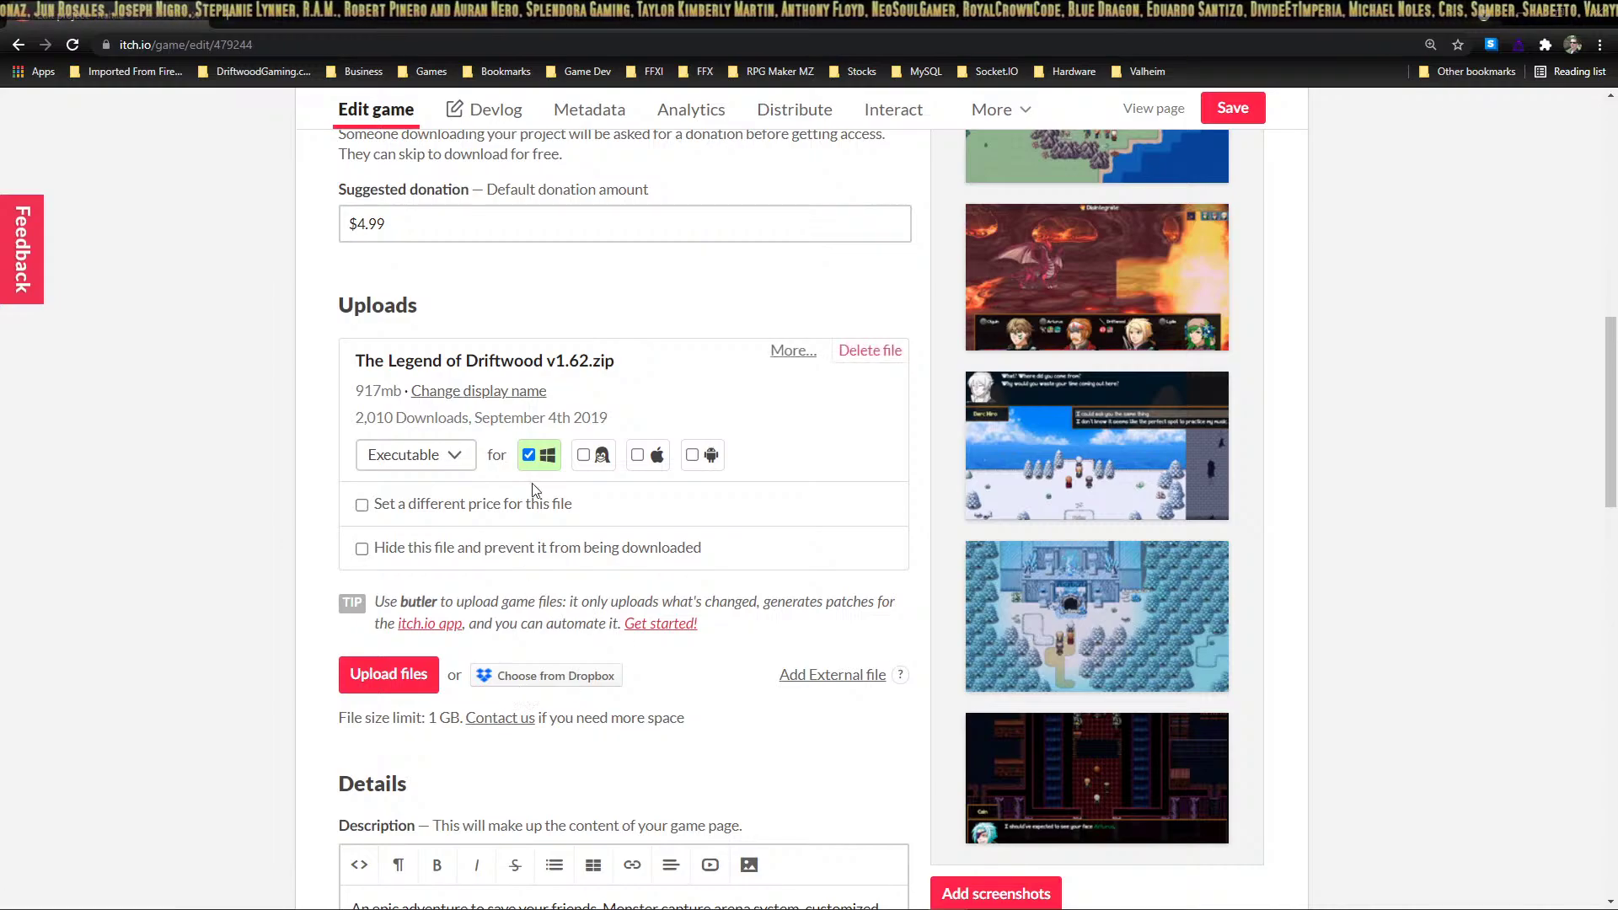
scroll(408, 466, up, 5)
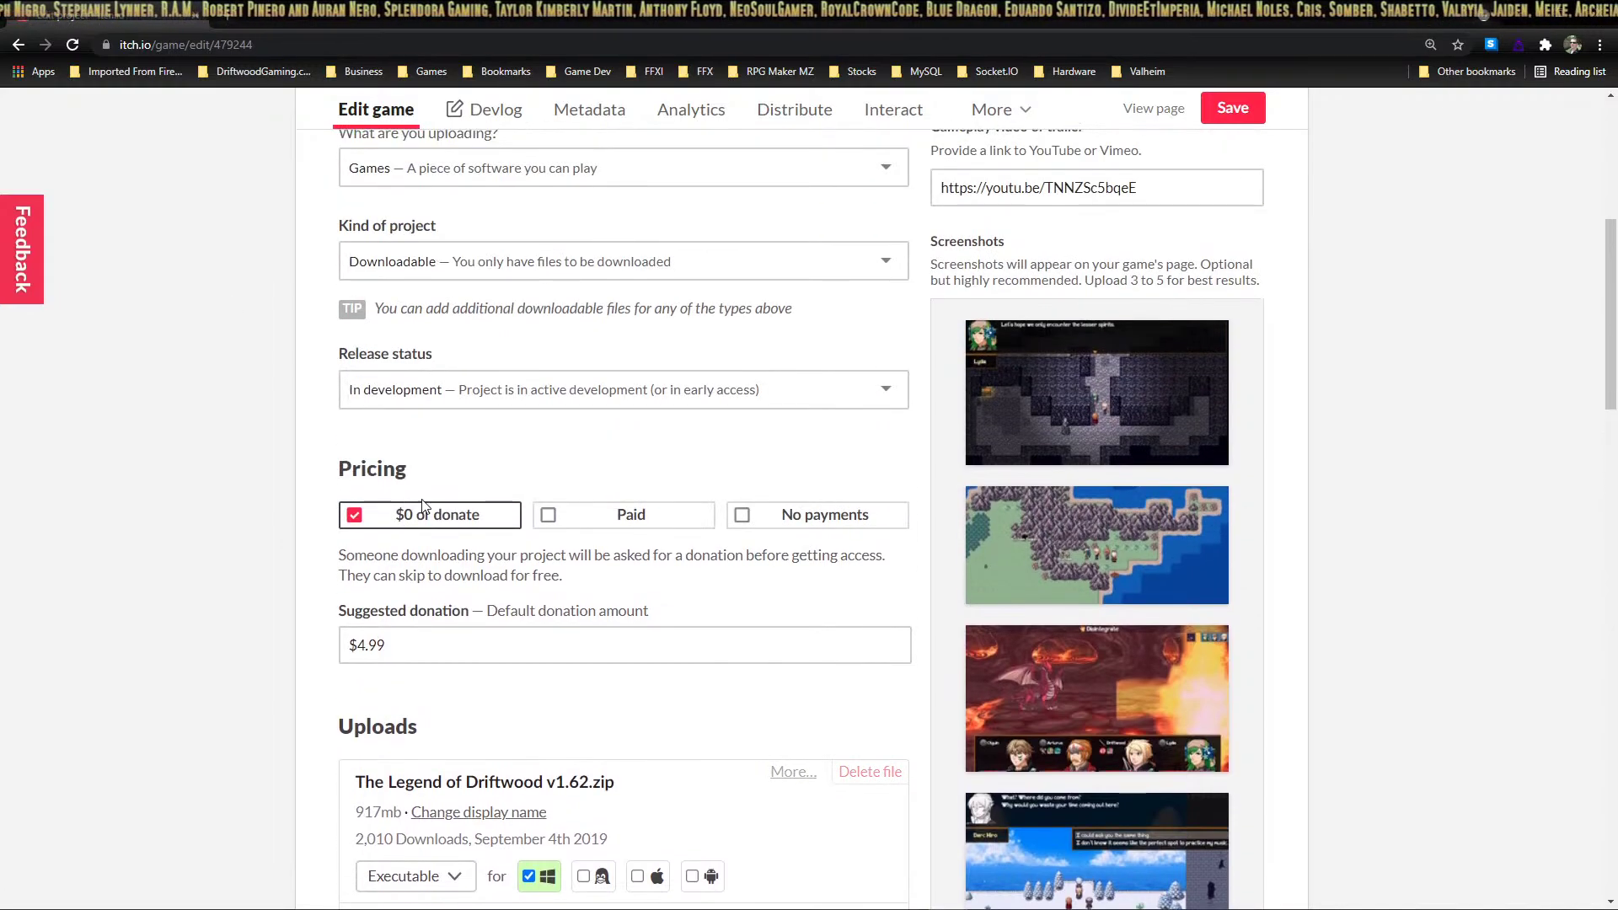
scroll(590, 539, up, 6)
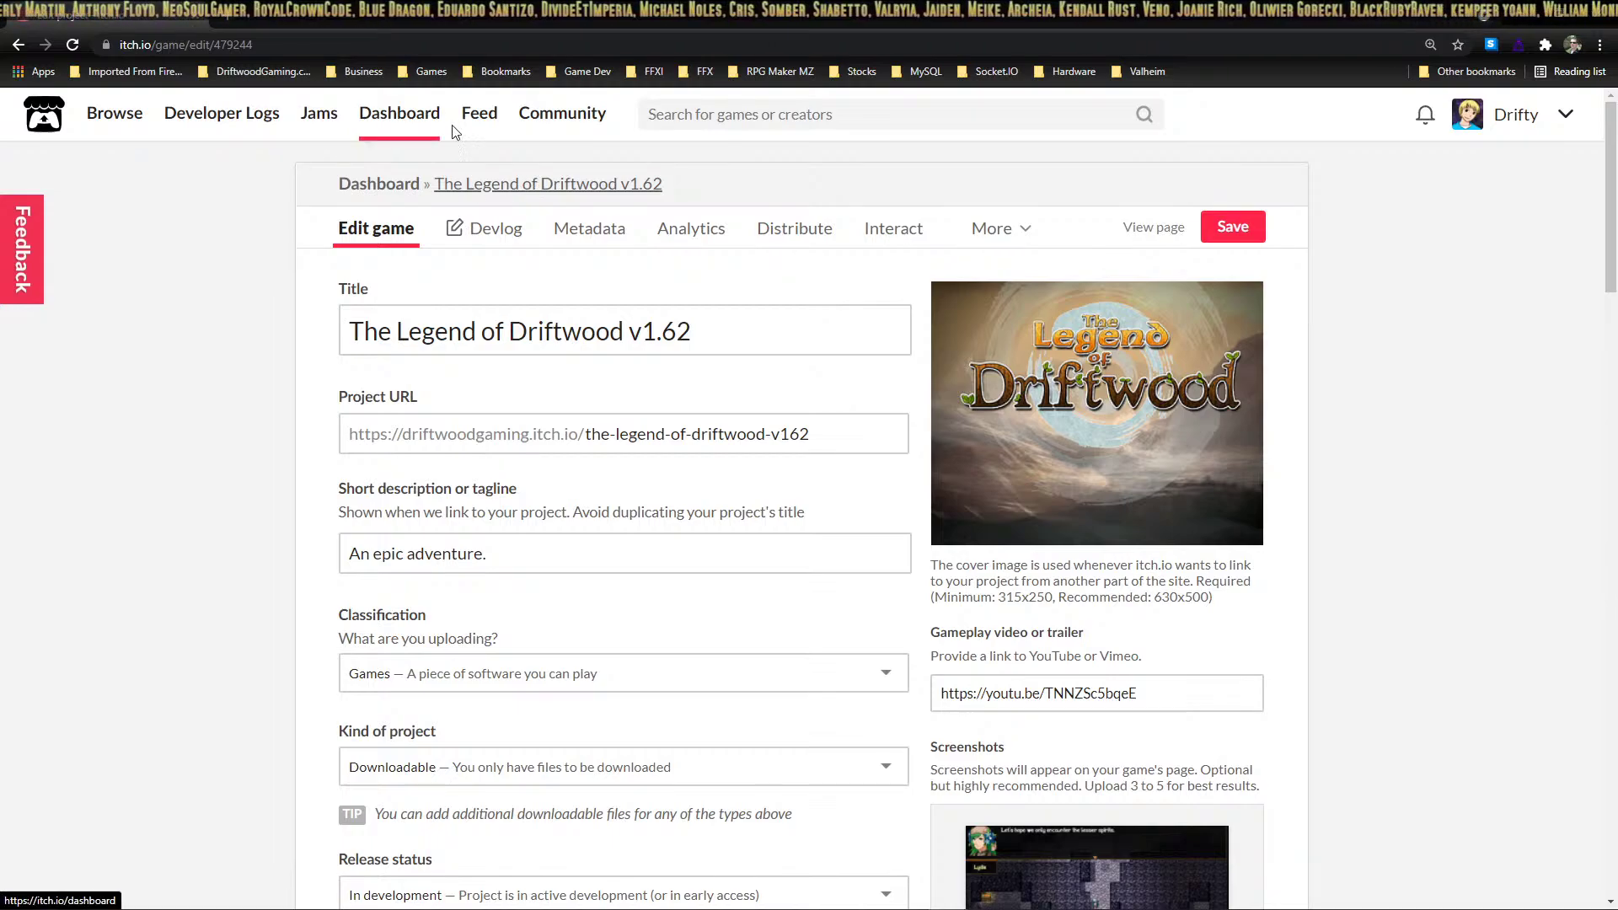
scroll(618, 390, down, 4)
scroll(618, 390, down, 3)
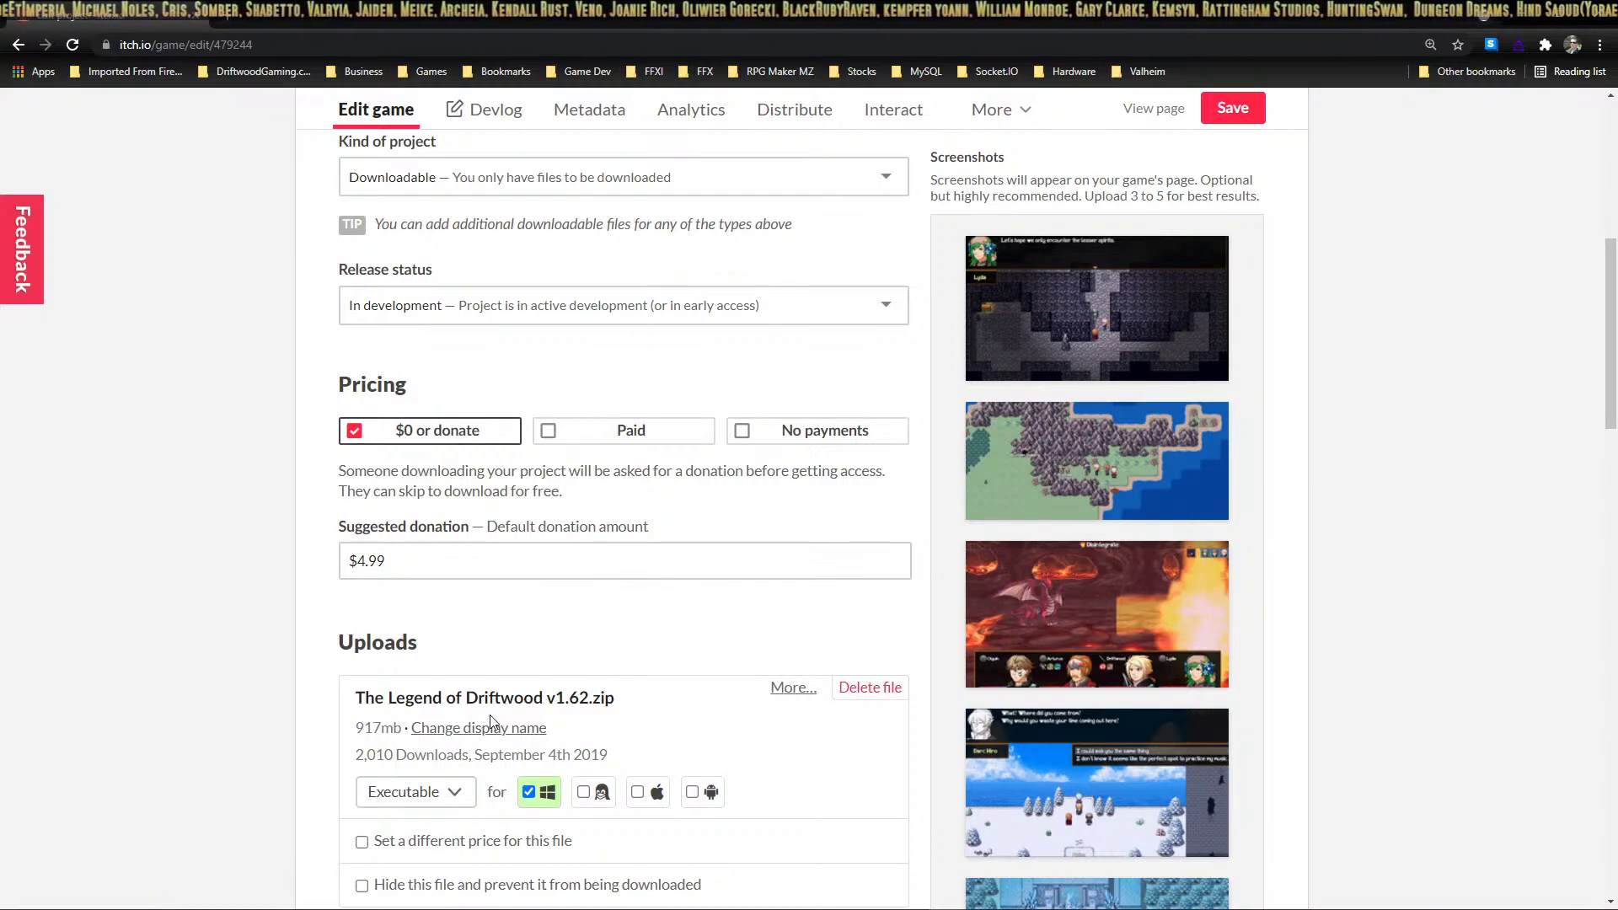
scroll(498, 717, down, 2)
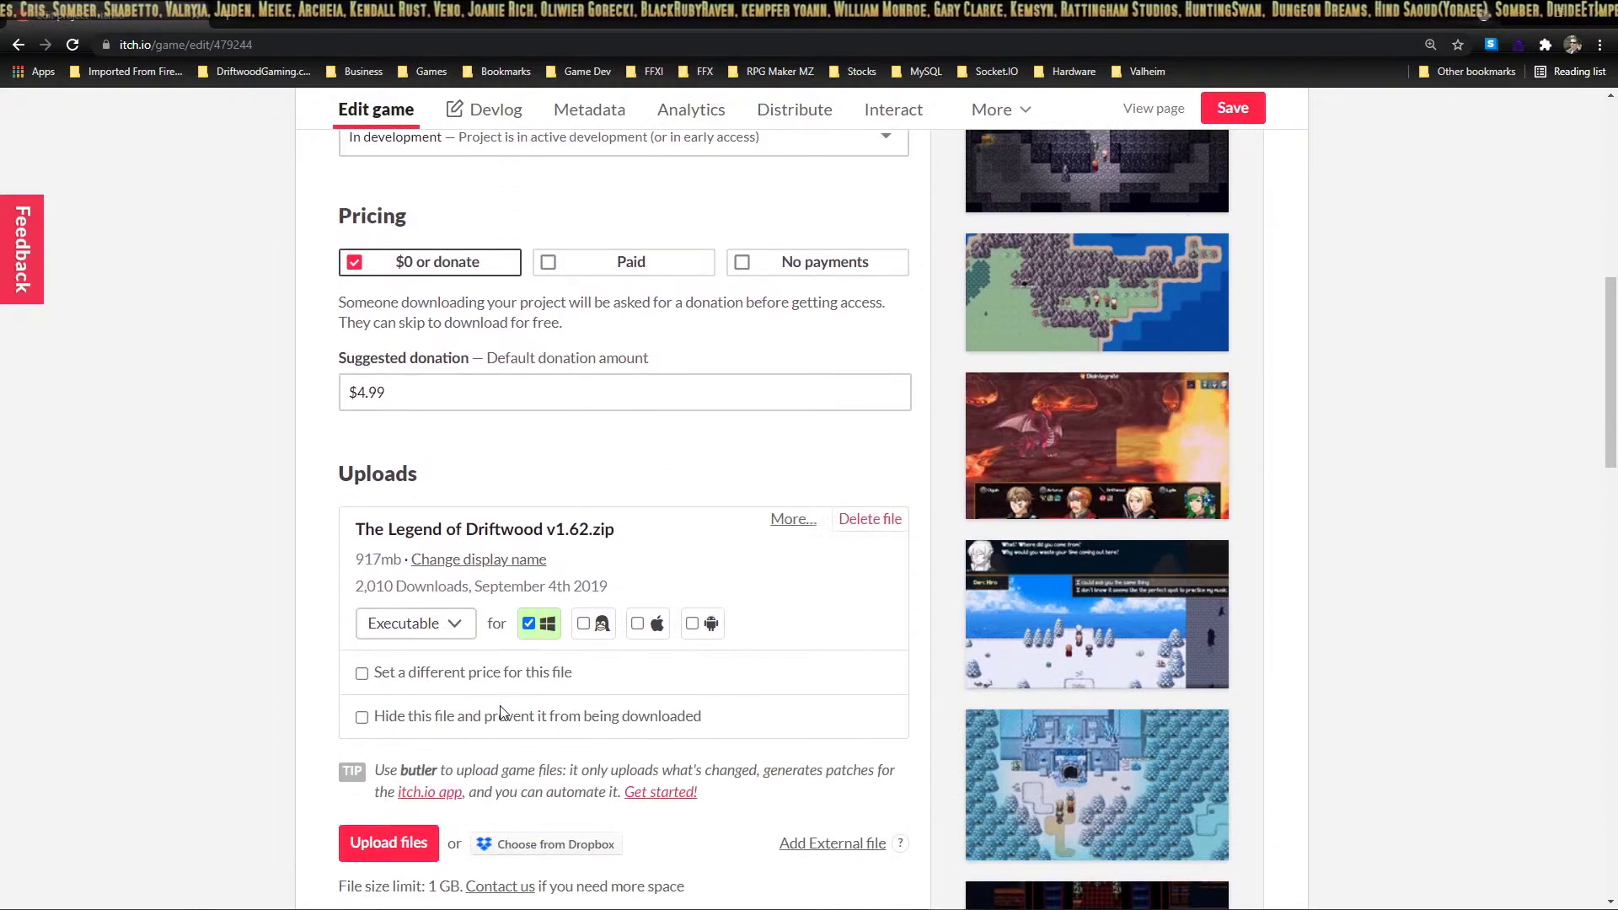
scroll(501, 712, down, 4)
scroll(517, 611, up, 4)
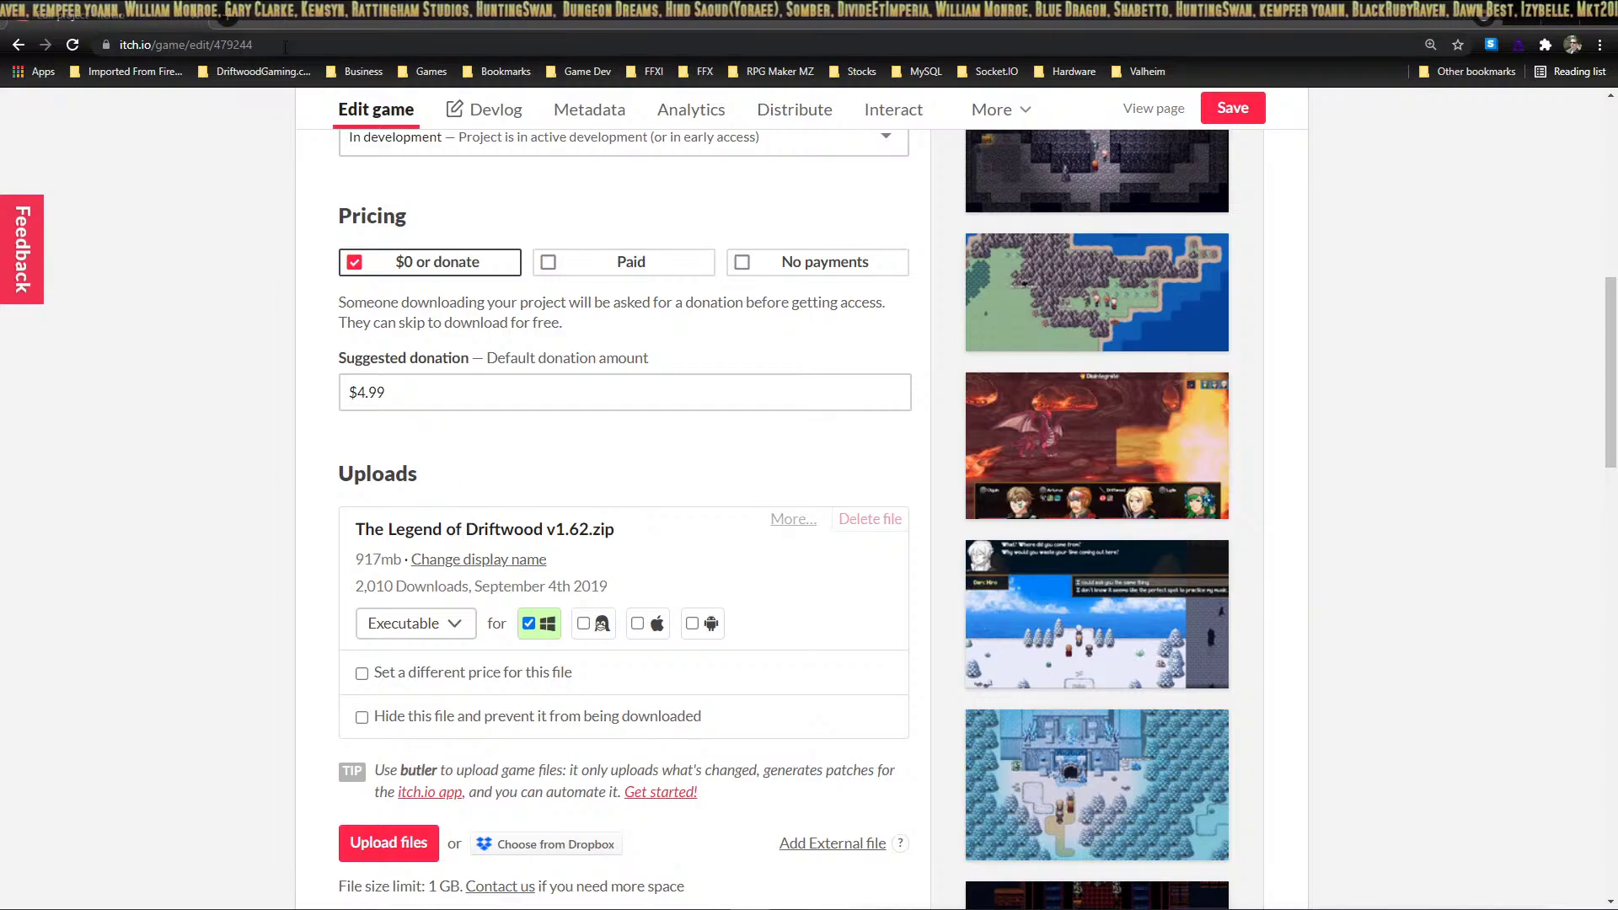
Switch to FL Studio, audition the Medusa2_2 synth with a few notes and move its window aside
key(alt+Tab)
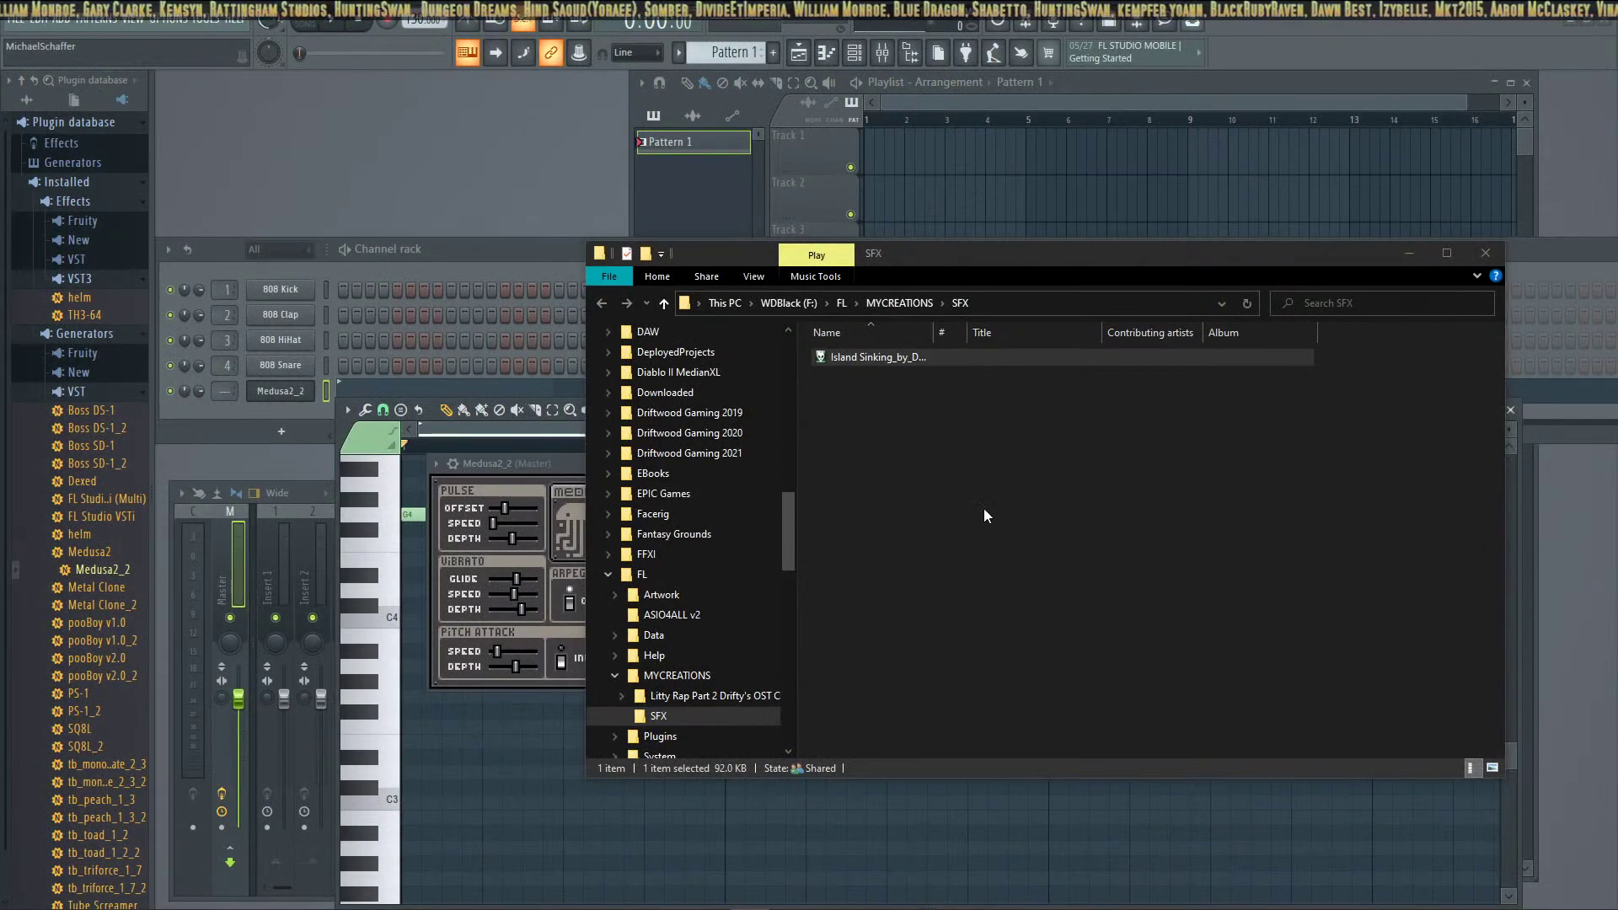
click(985, 510)
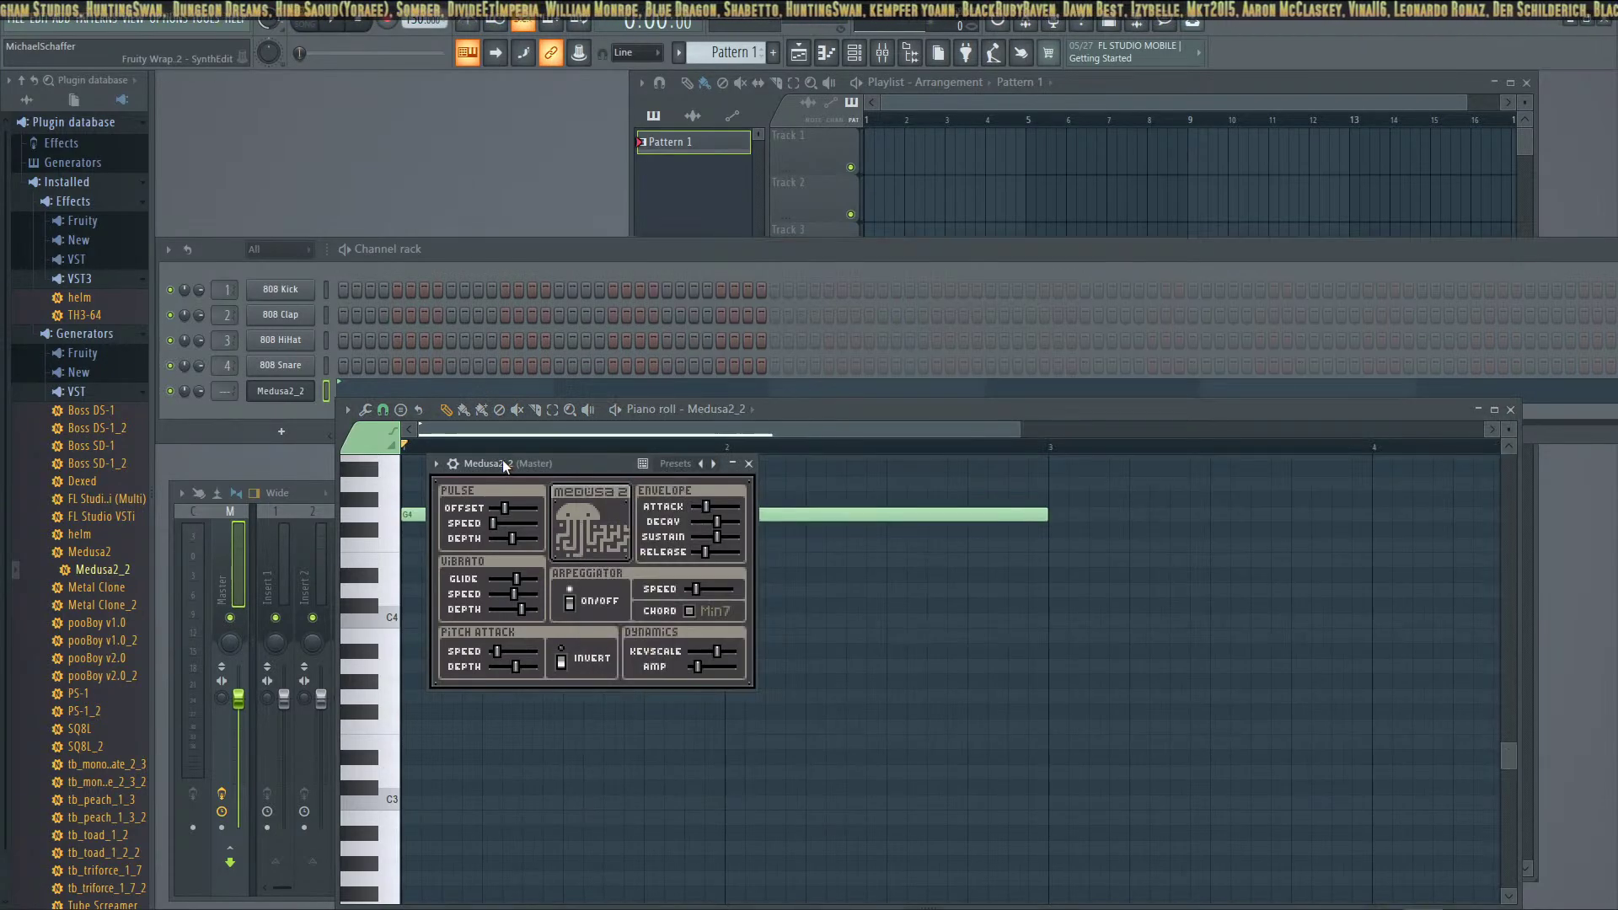
click(502, 460)
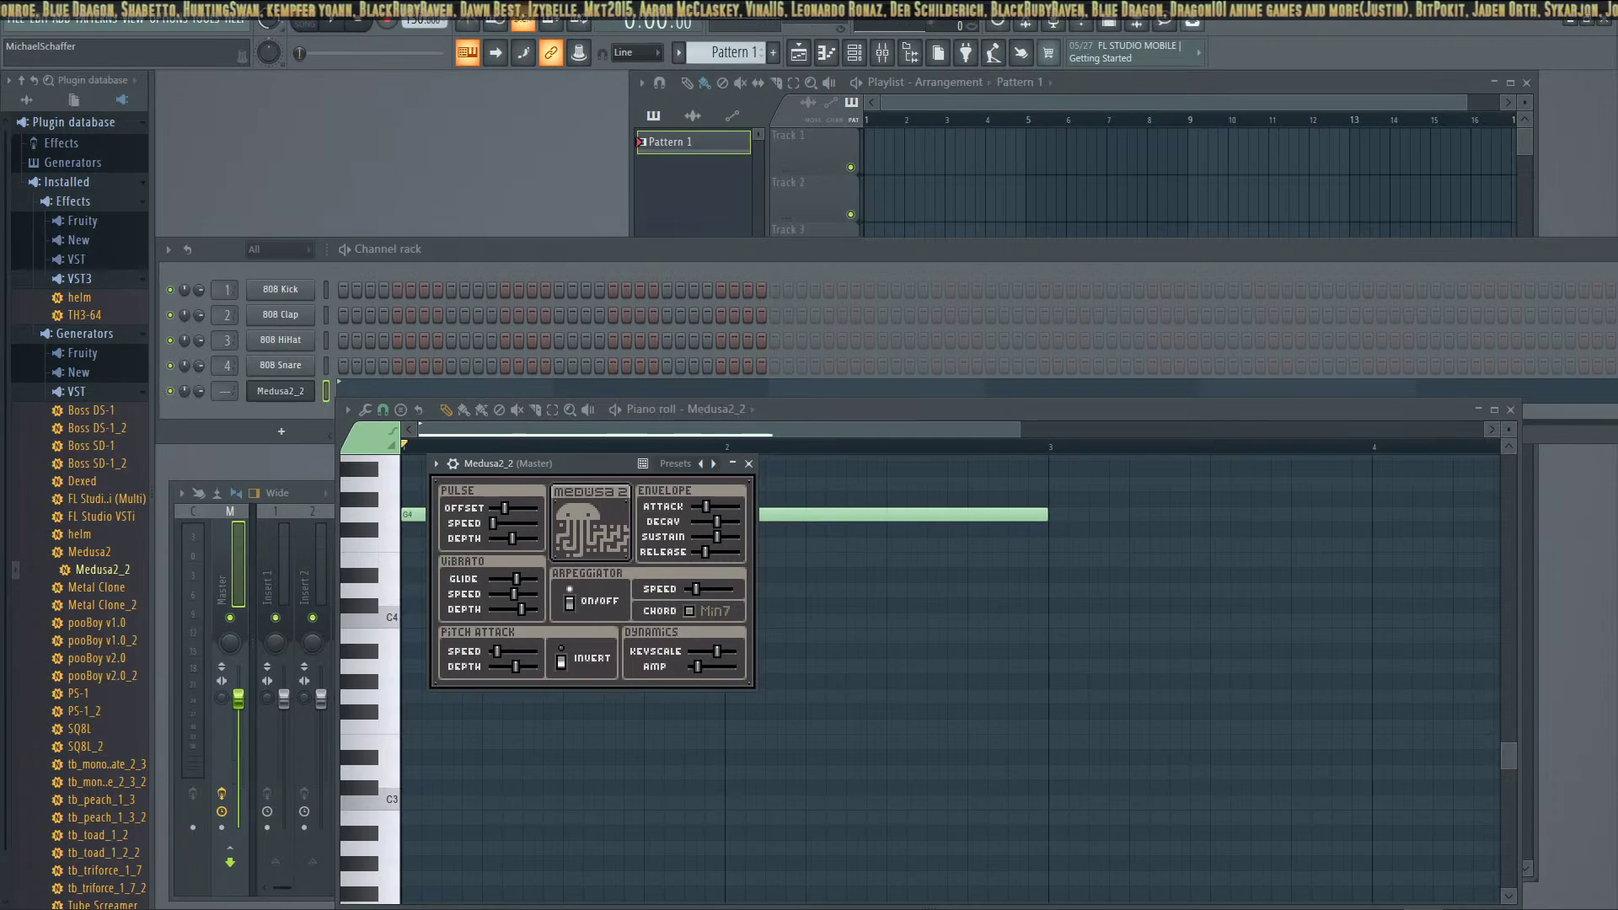
key(c)
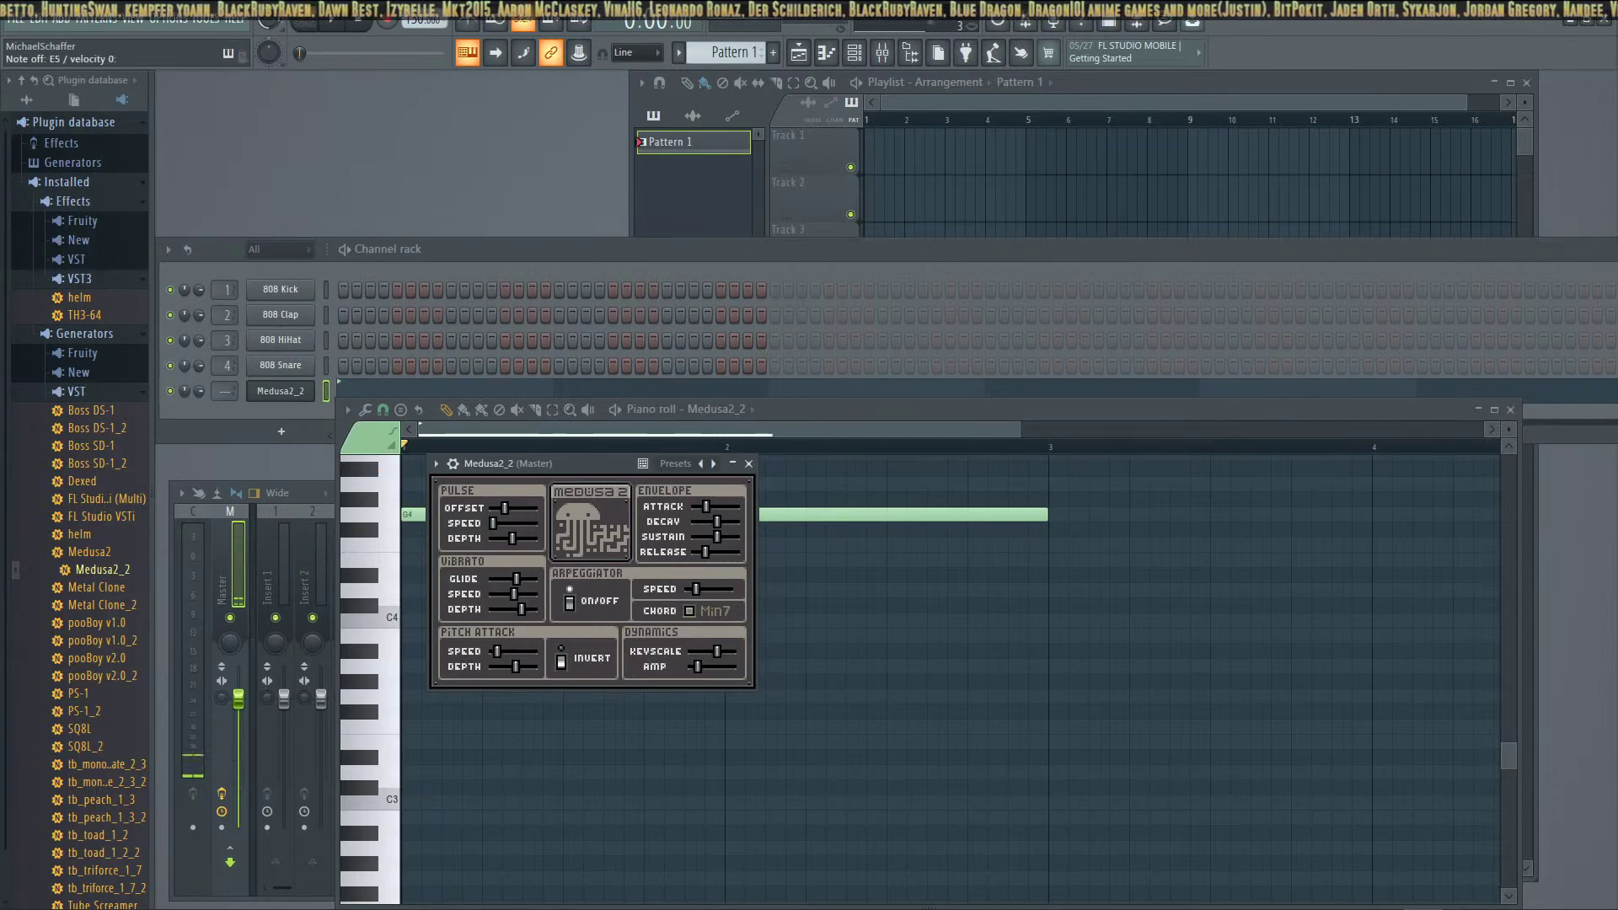
key(c)
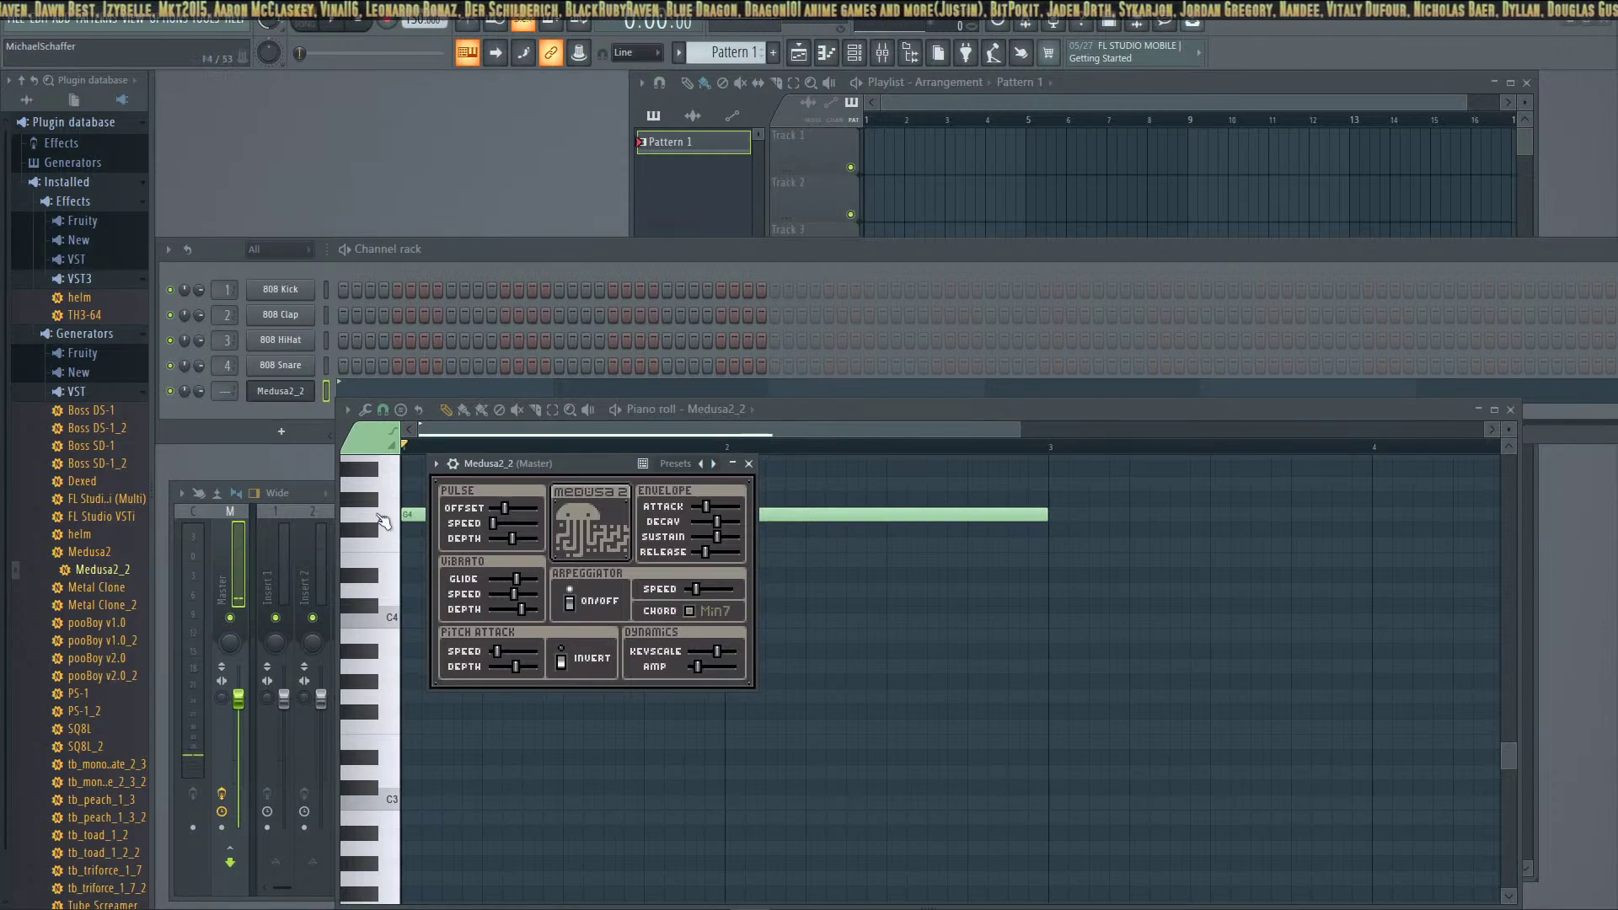
drag(565, 462, 397, 462)
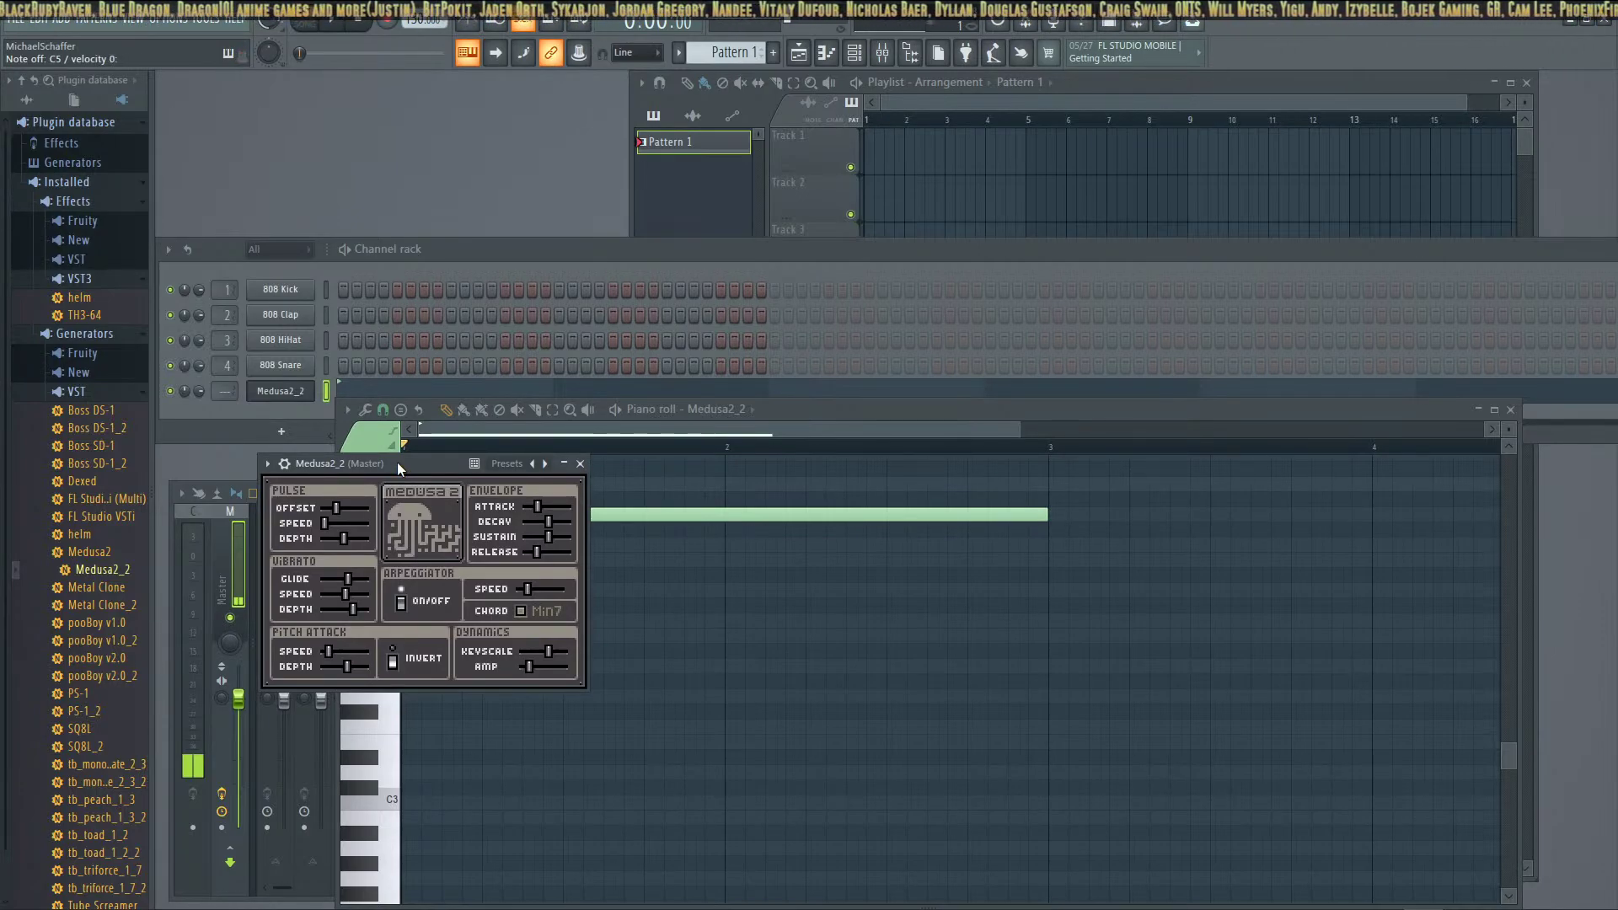
drag(369, 457, 283, 459)
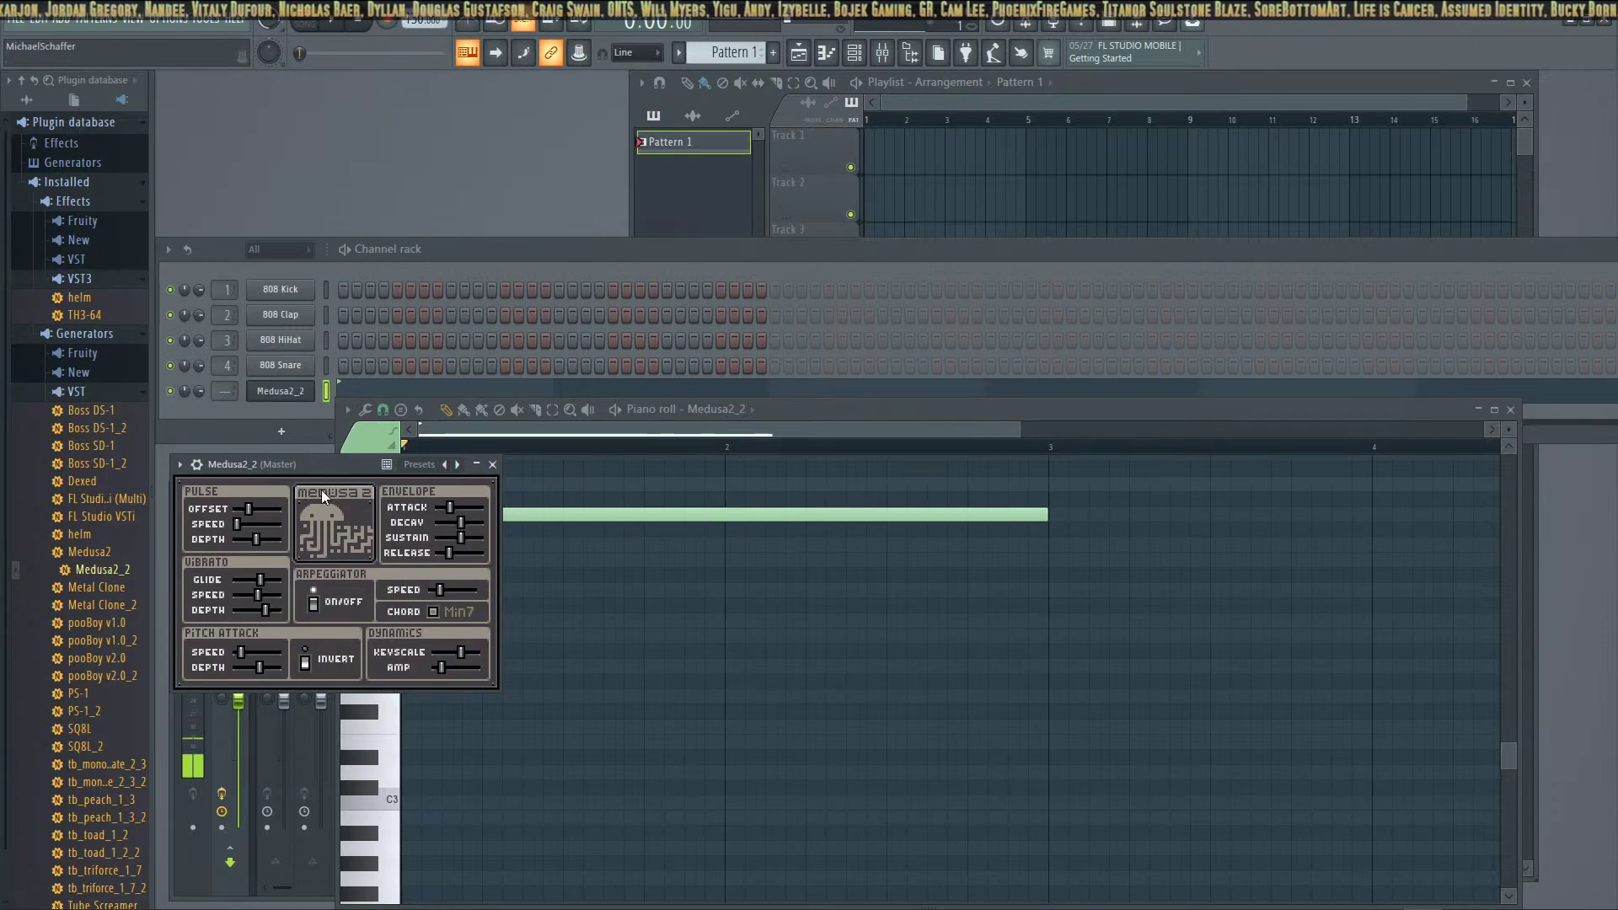
Randomize the Medusa 2 synth's parameters once and select the Patch 1 preset
click(432, 468)
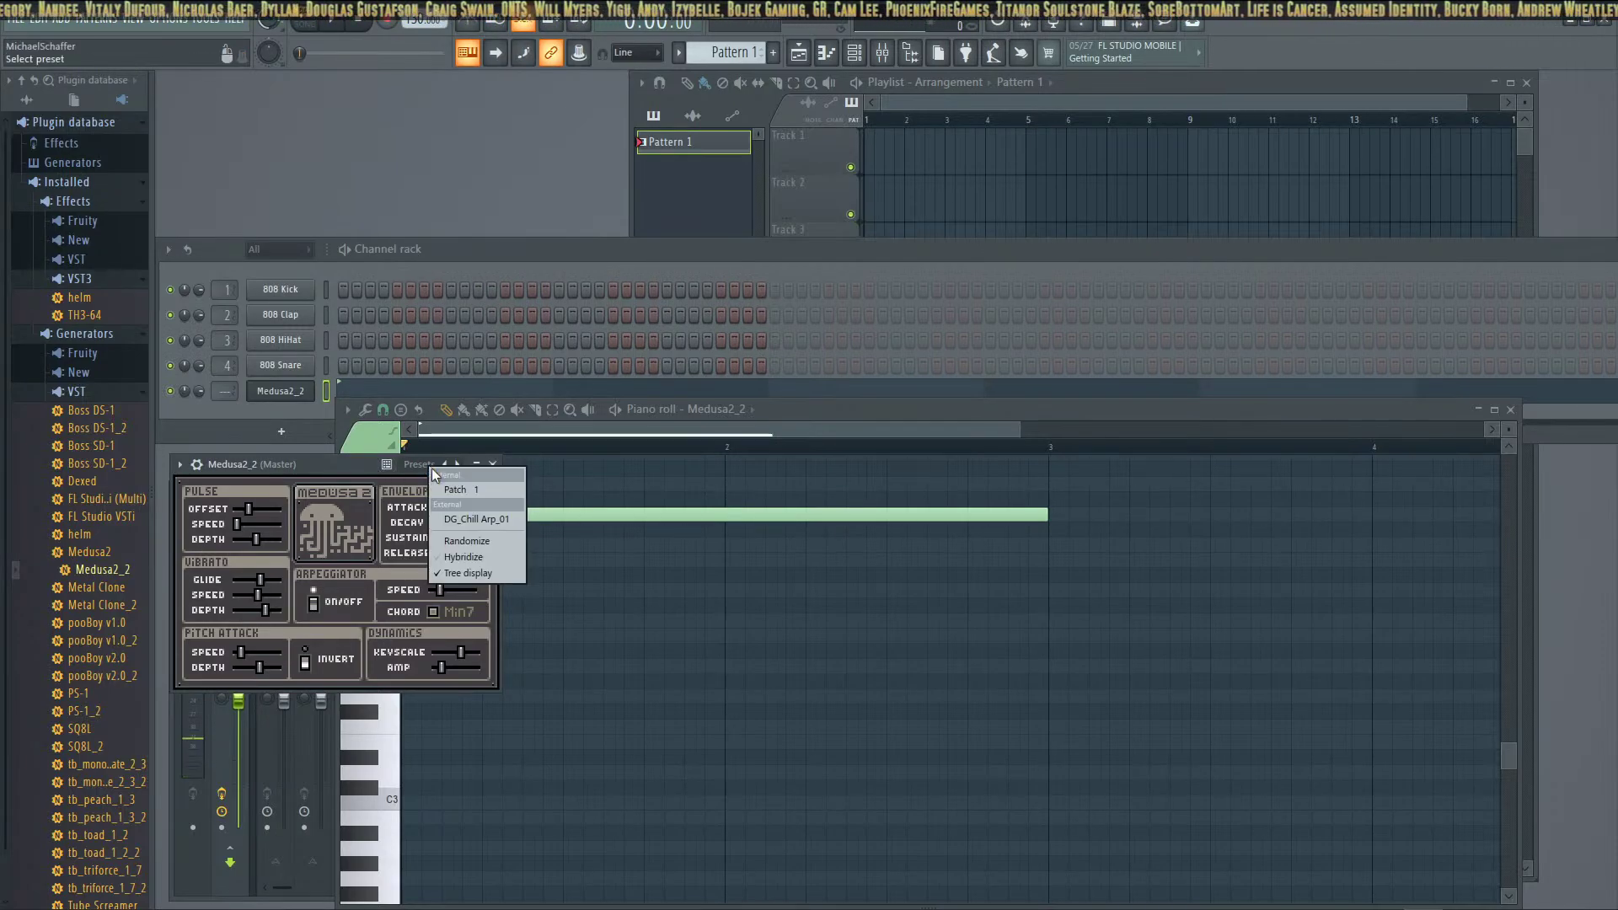
click(475, 541)
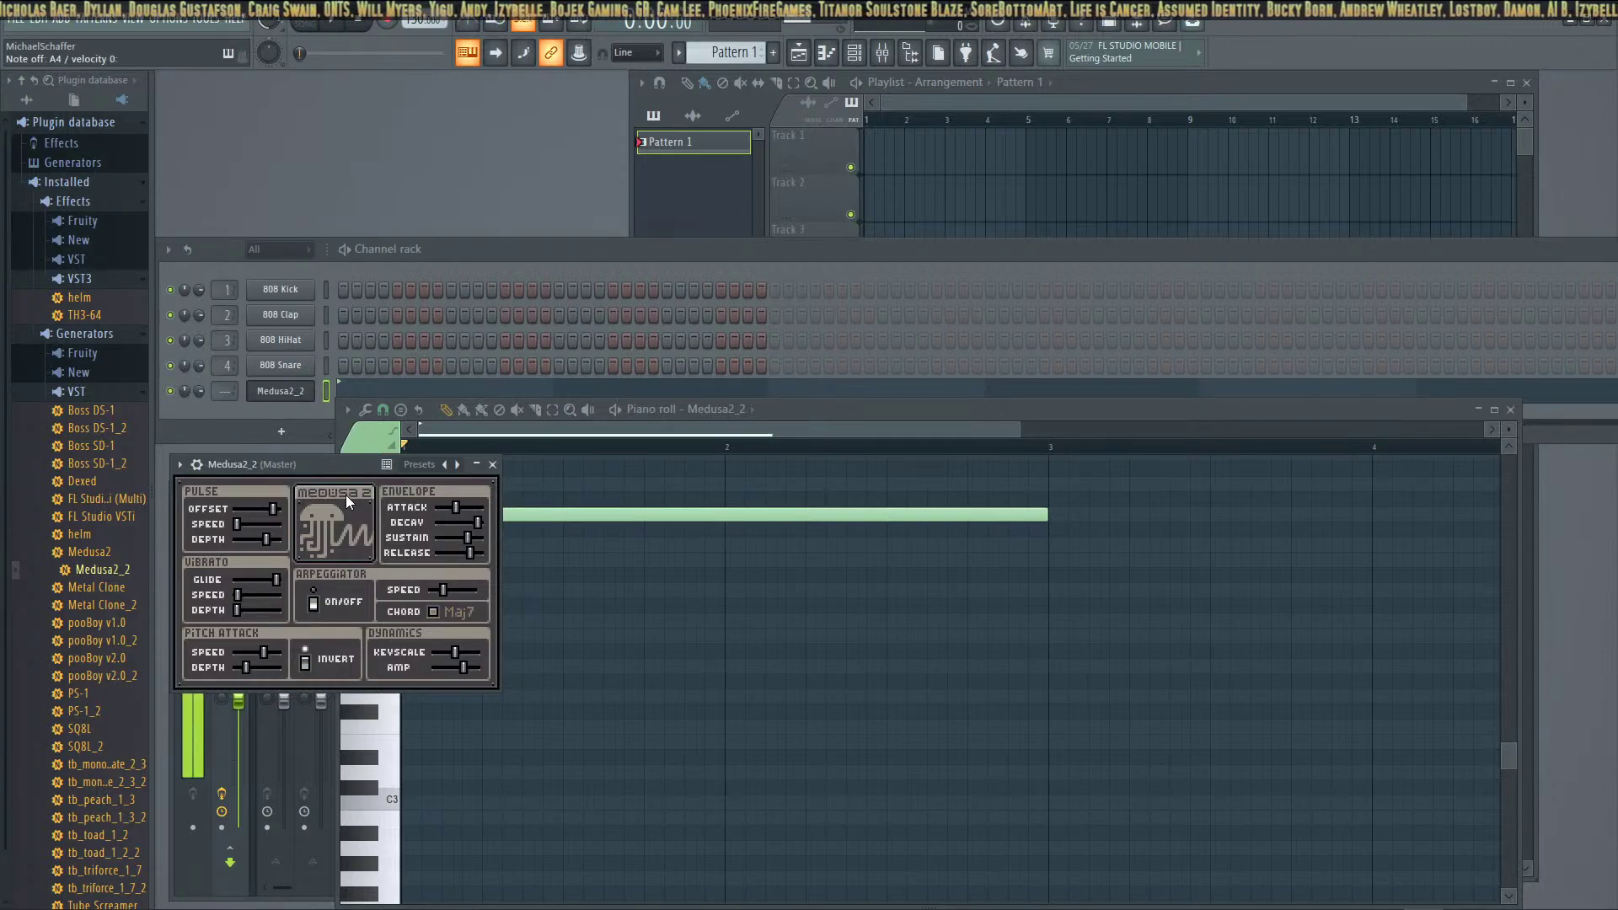
click(457, 465)
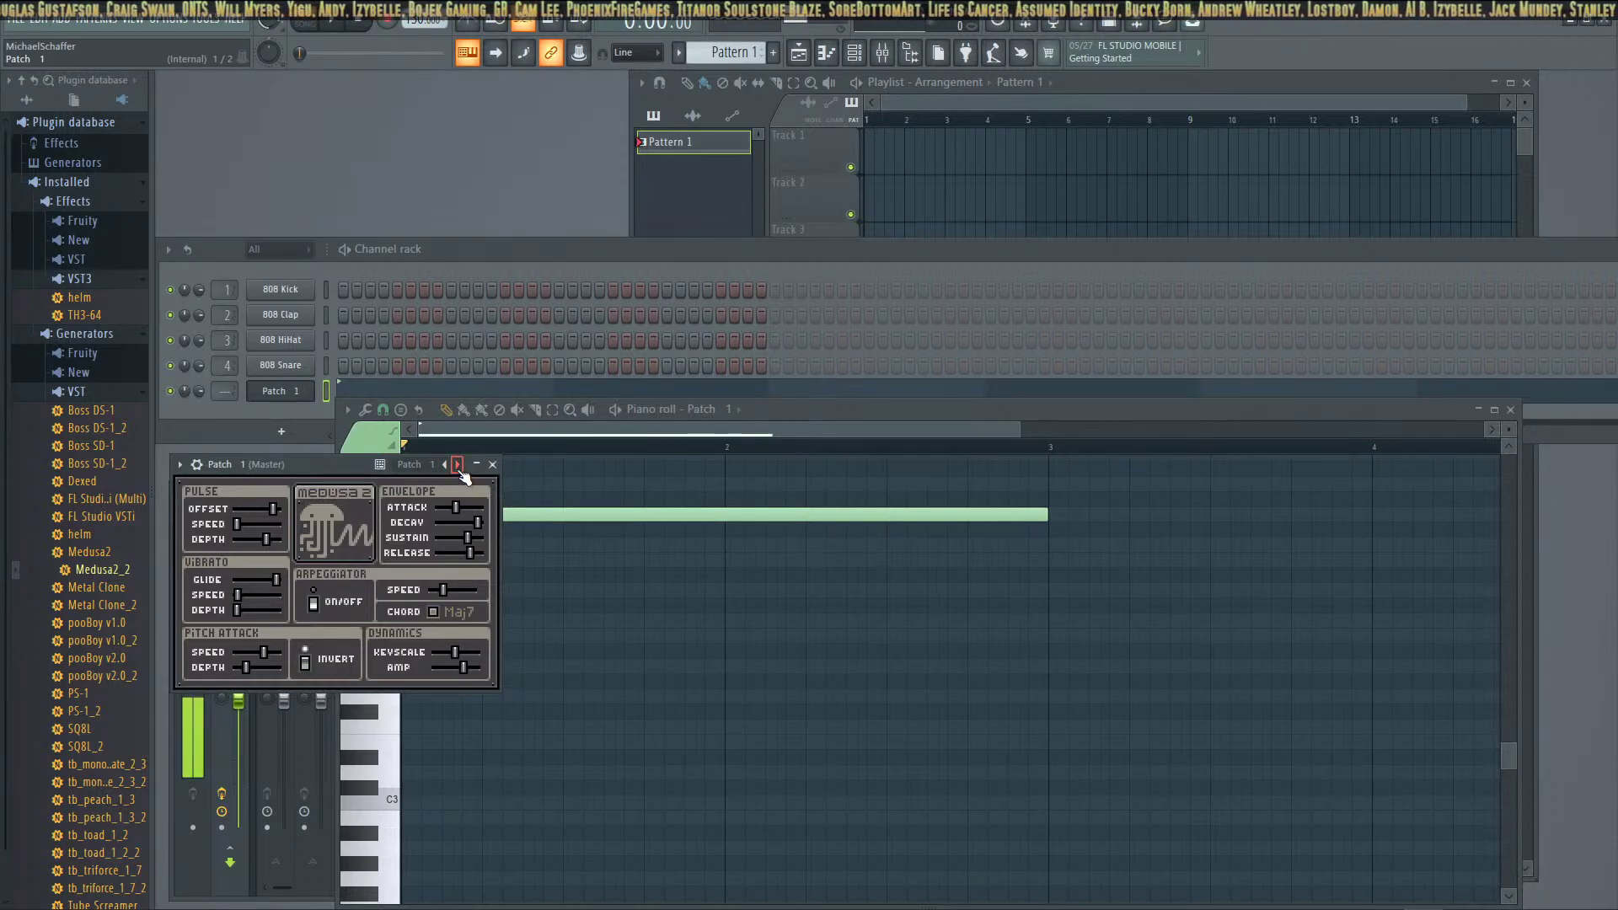
Randomize the Patch 1 synth parameters nine times, auditioning the variations for a usable sound effect
click(422, 469)
click(464, 545)
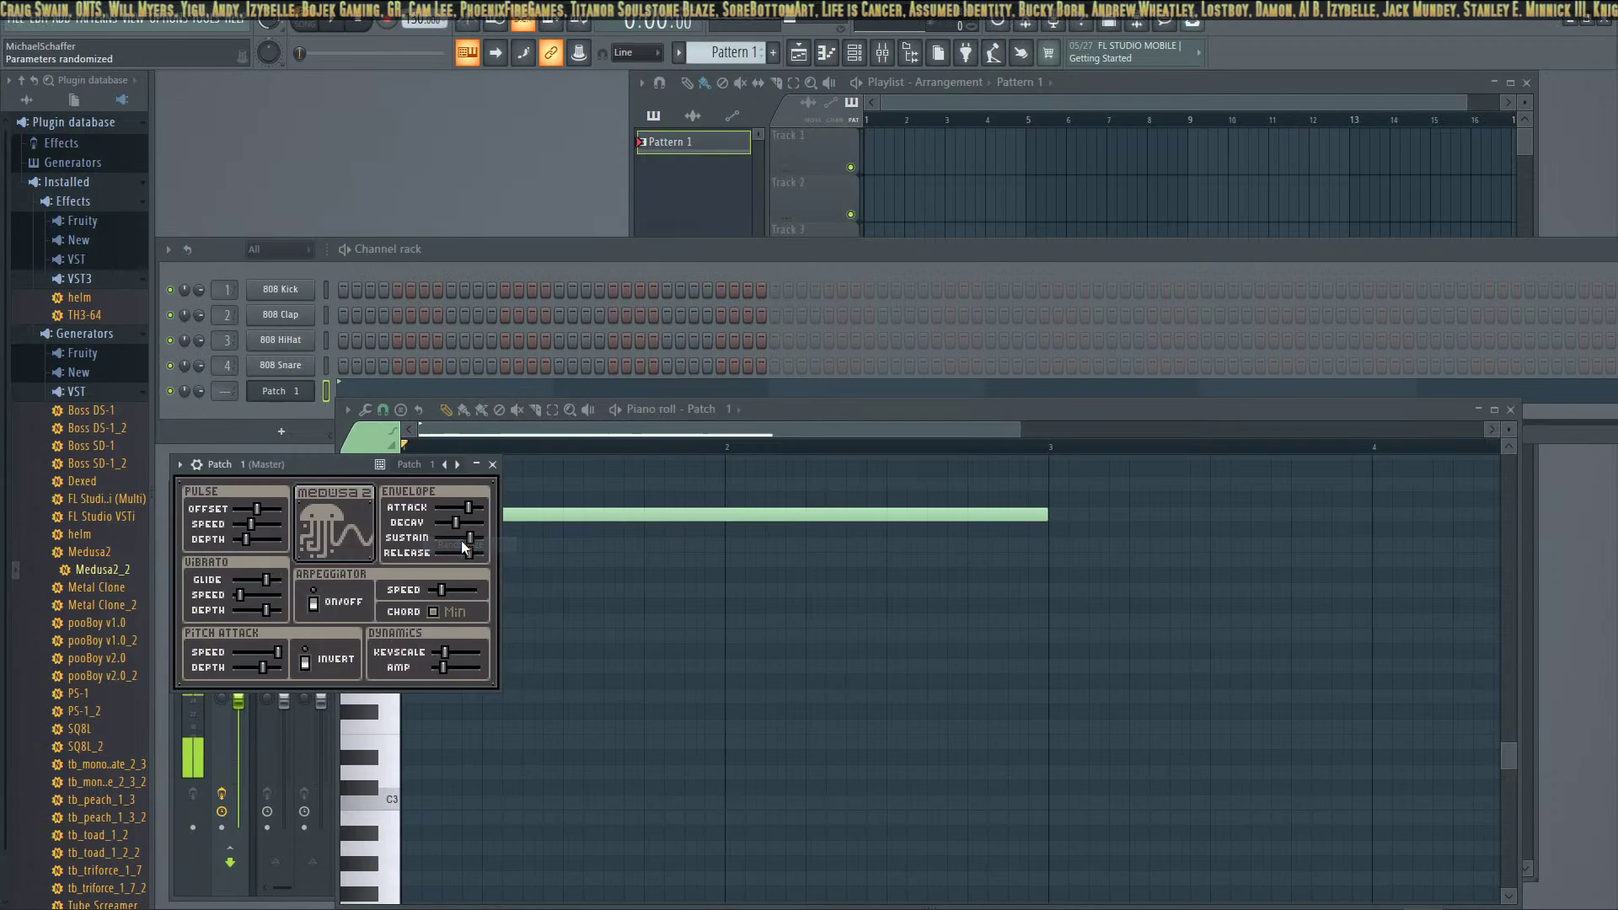
click(412, 464)
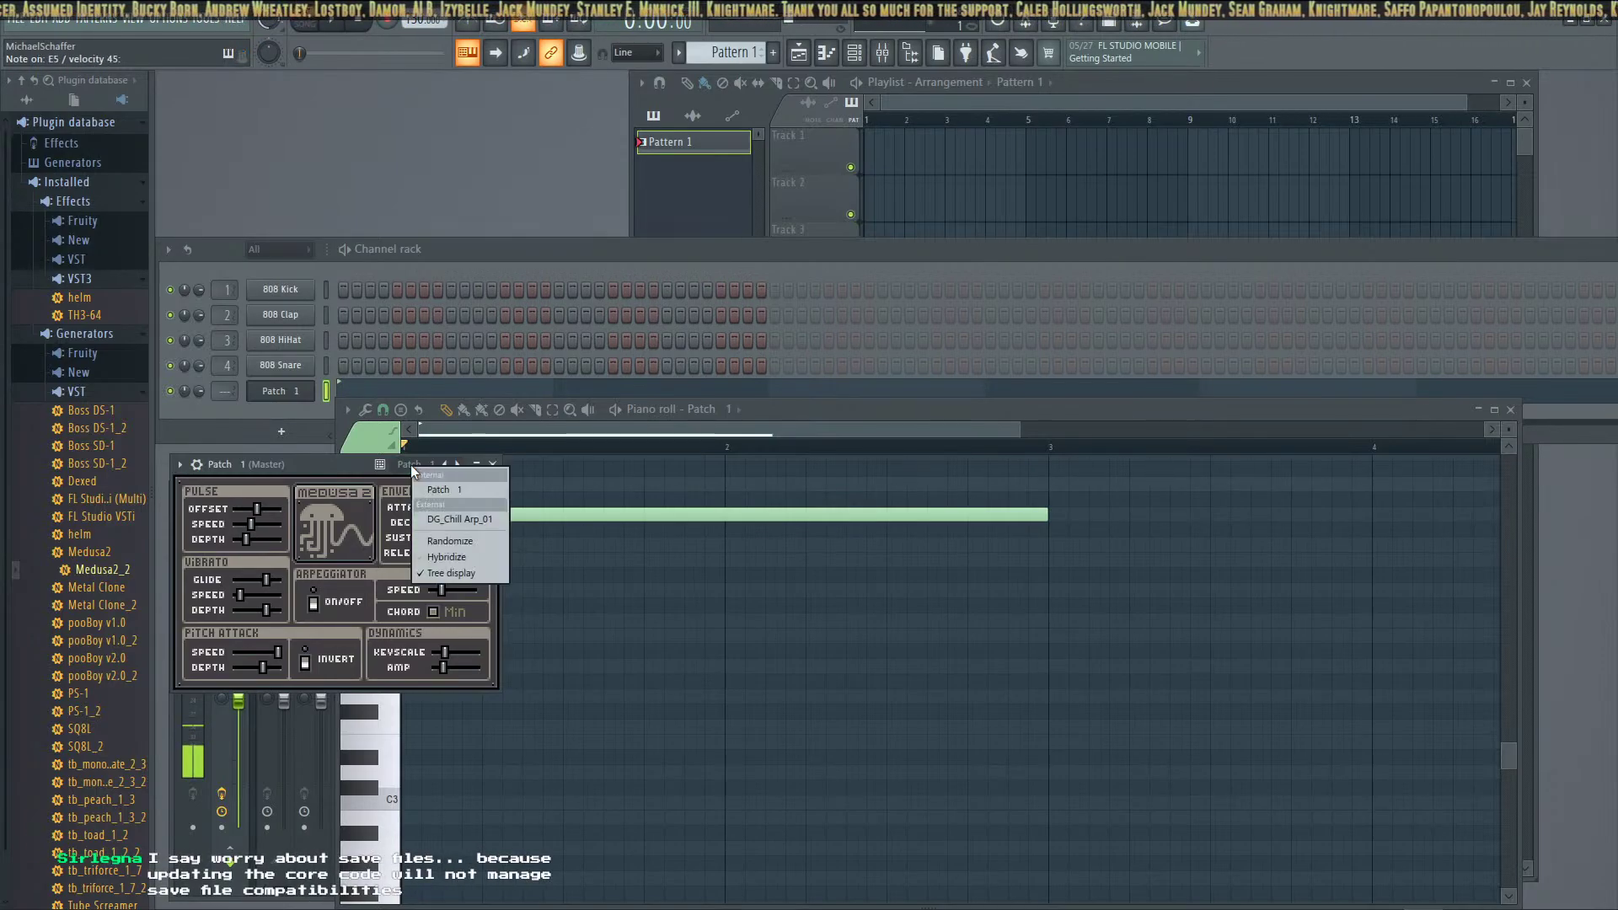
click(445, 546)
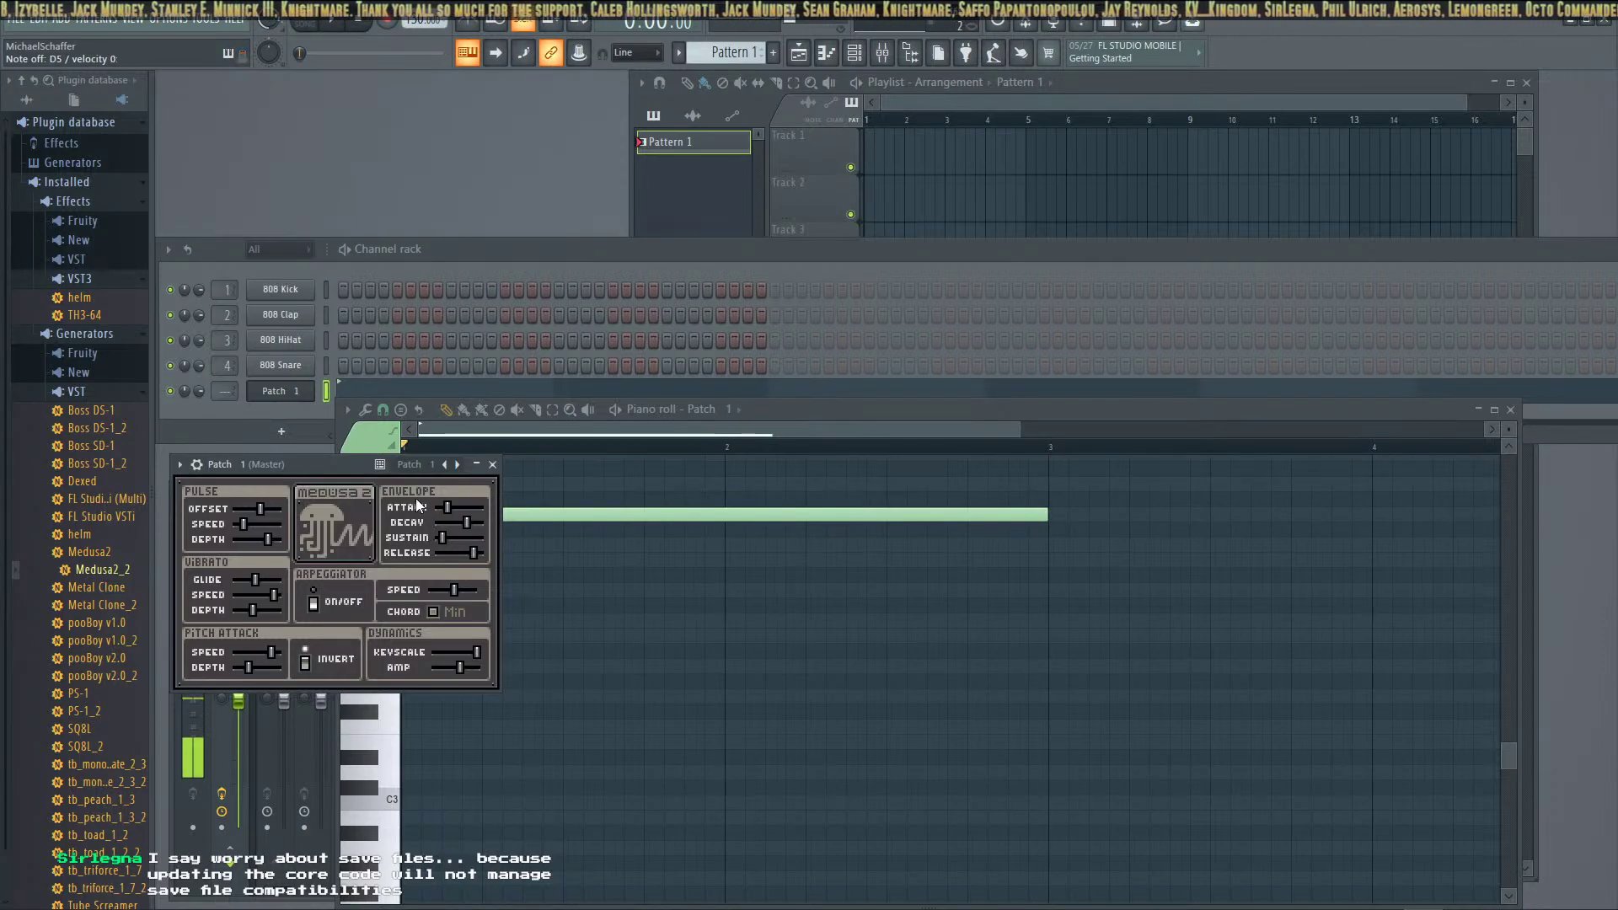
click(421, 474)
click(443, 541)
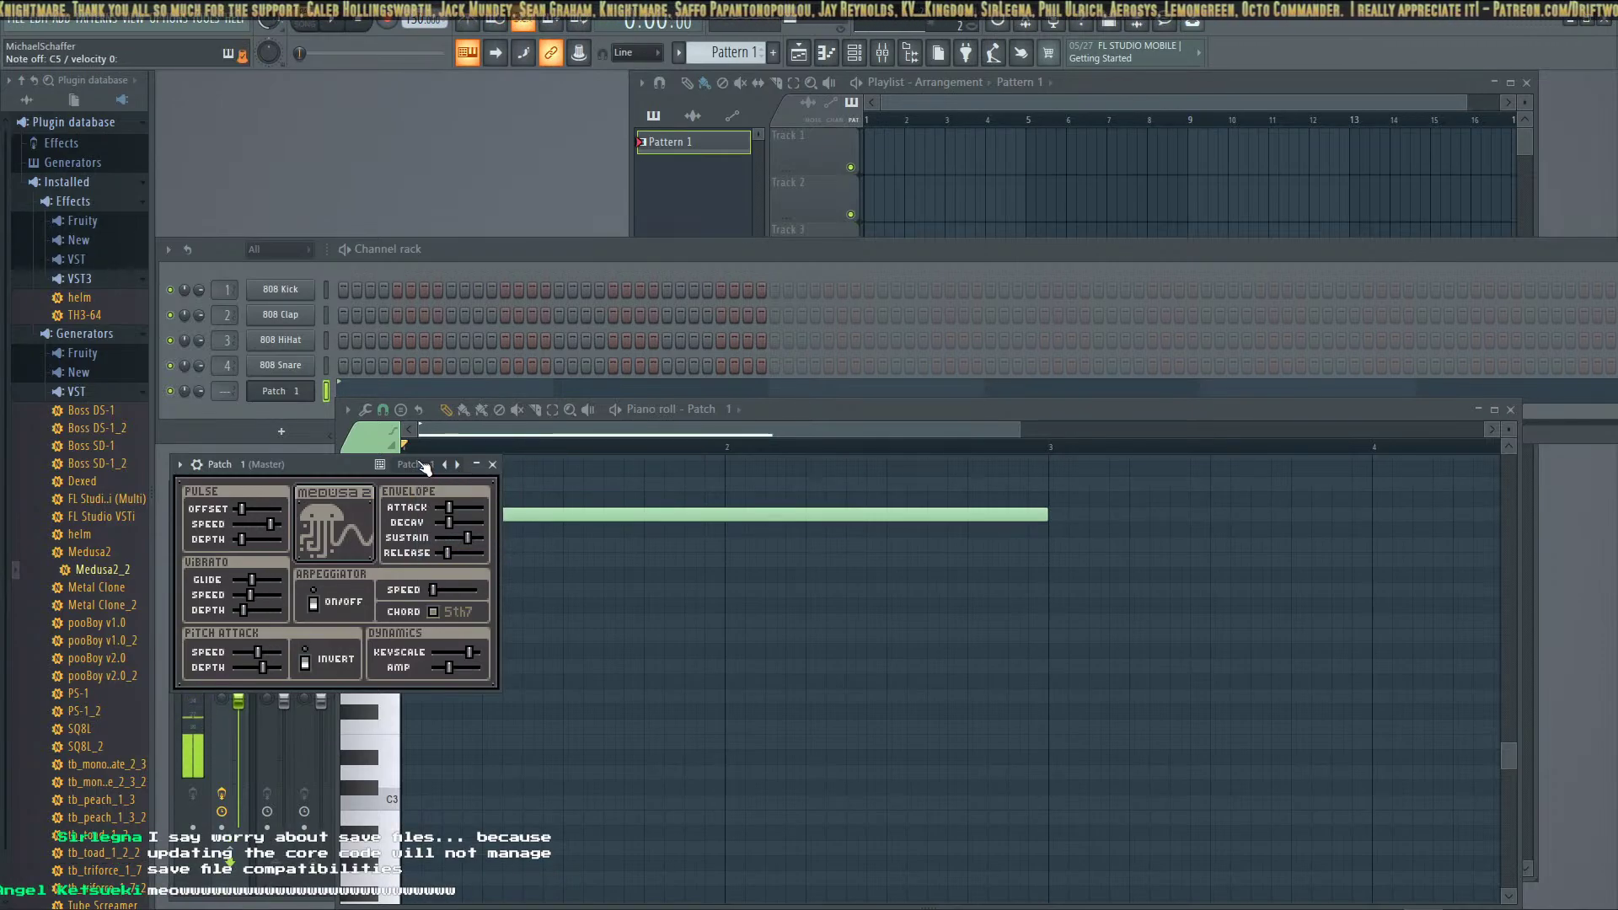
click(426, 469)
click(453, 535)
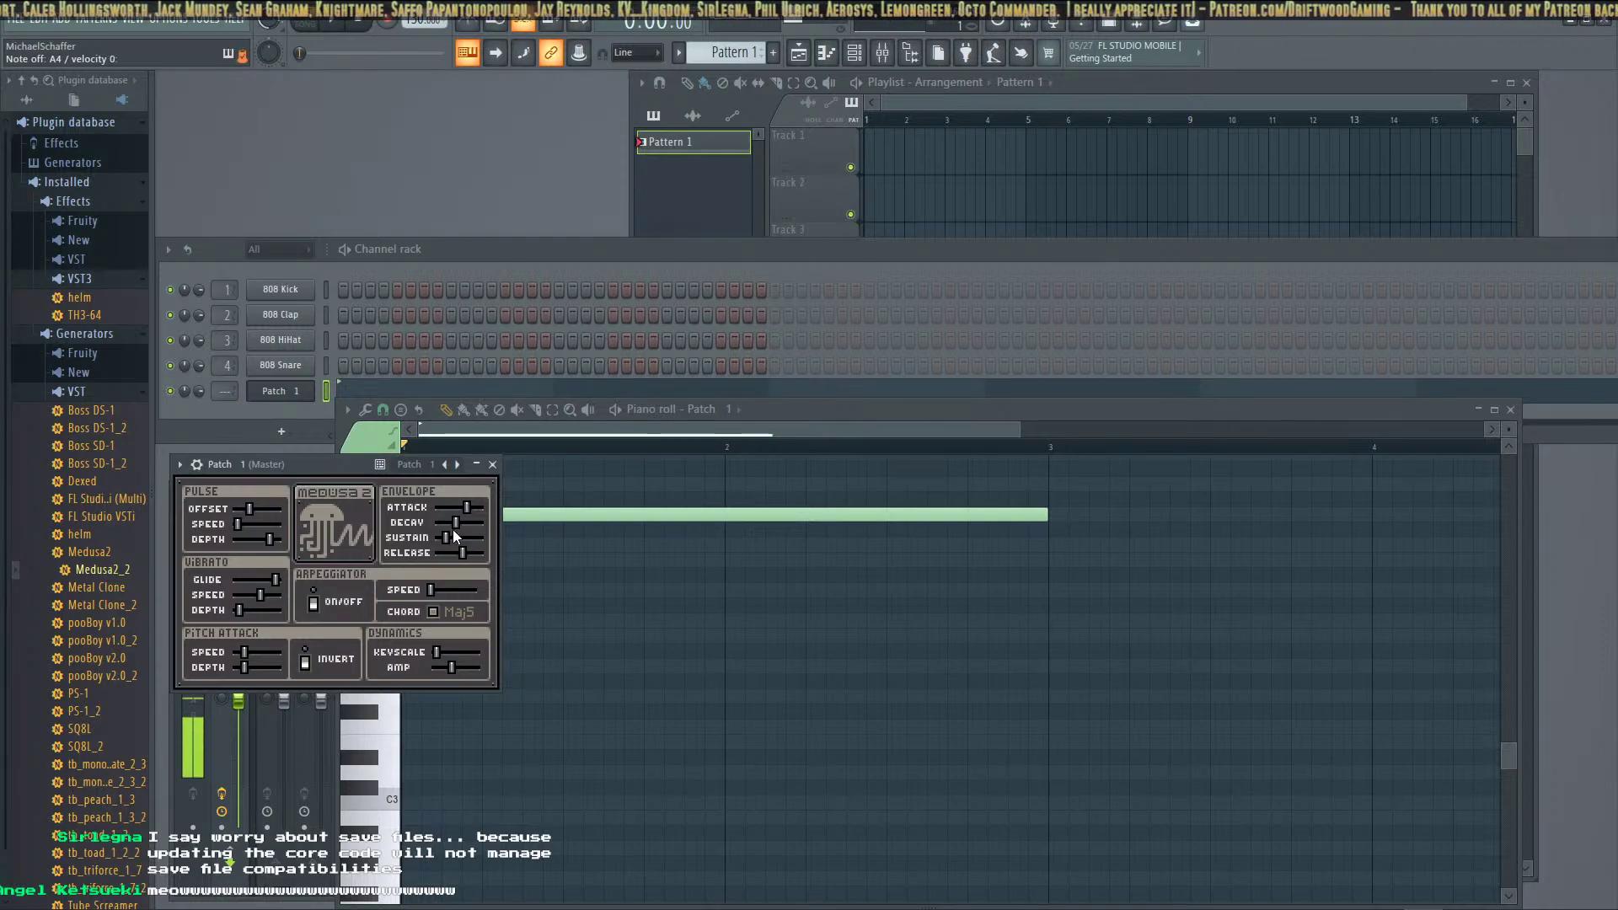
click(445, 470)
click(445, 539)
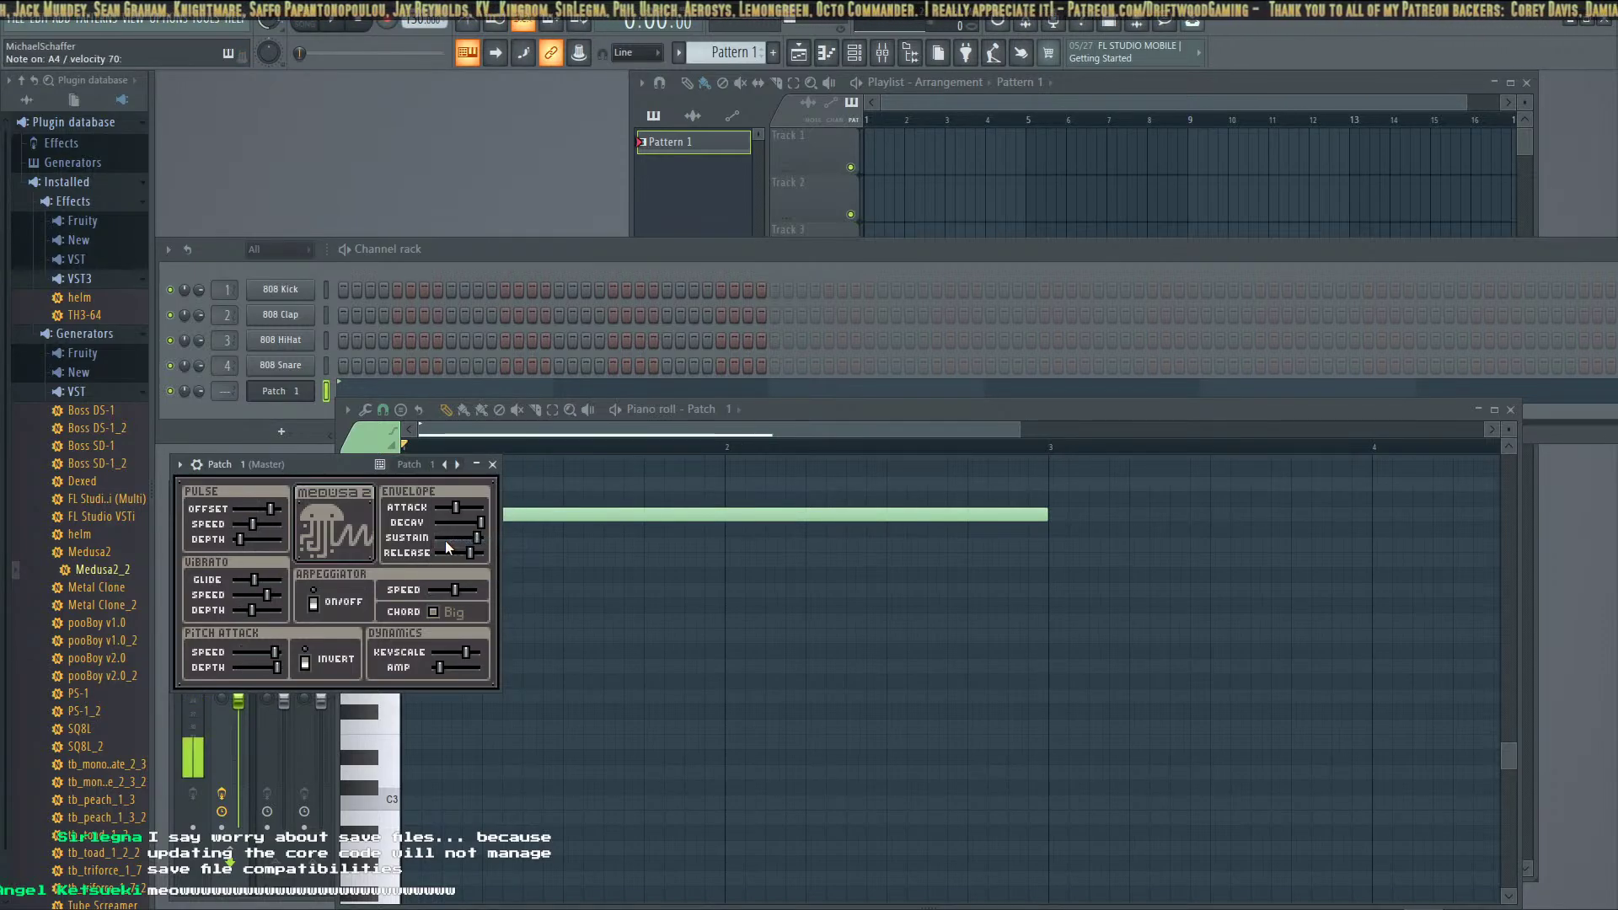
click(433, 470)
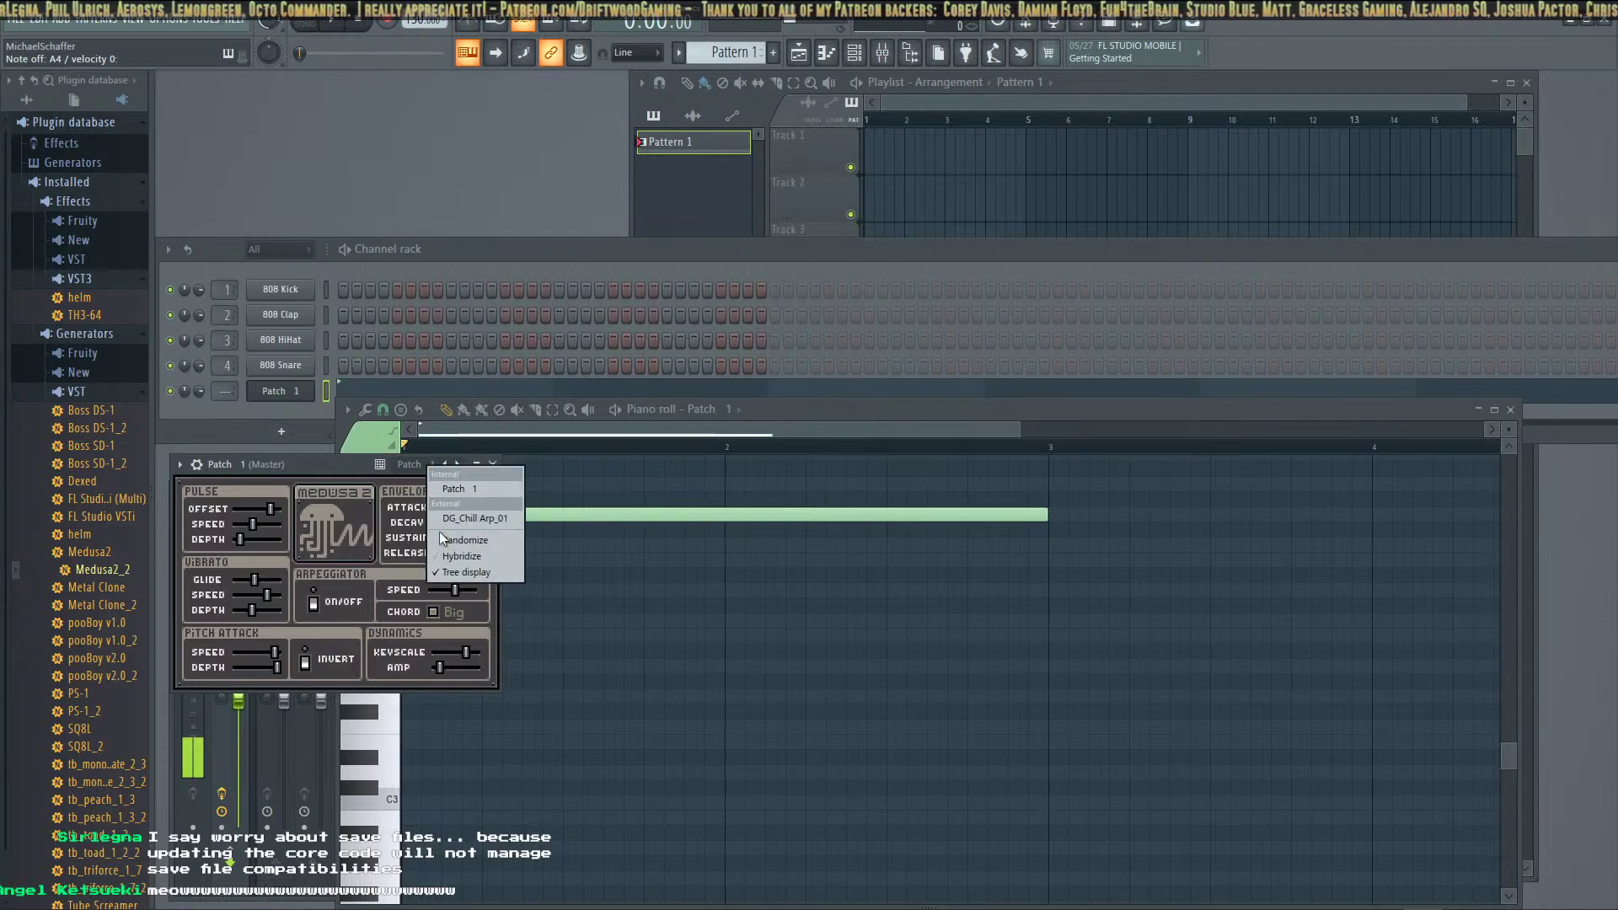
click(442, 543)
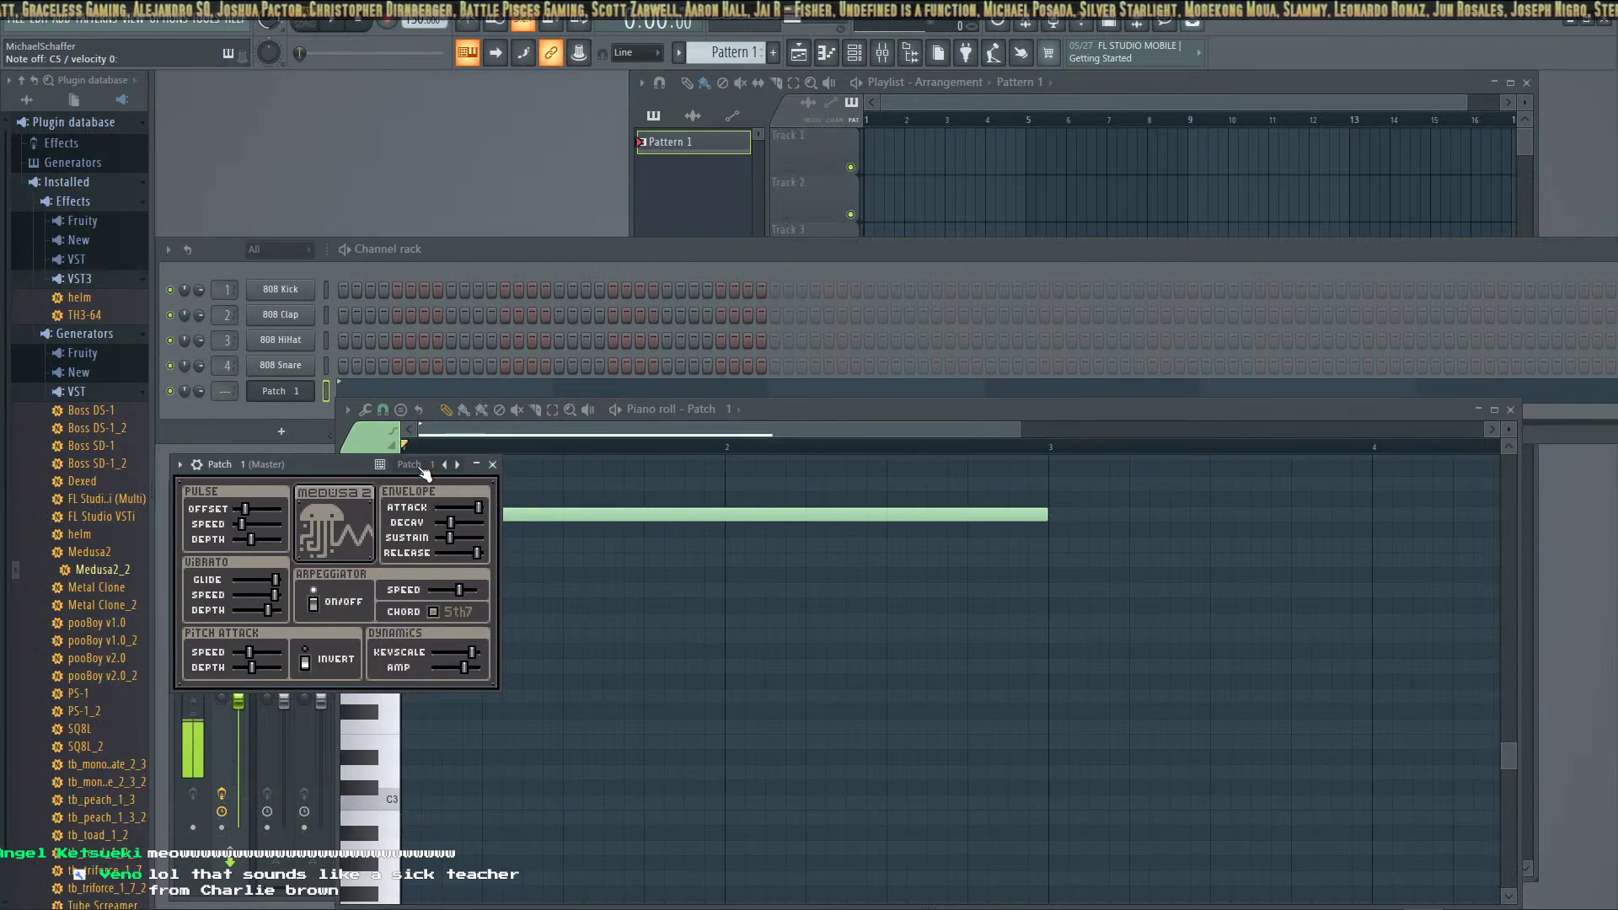
click(422, 469)
click(437, 539)
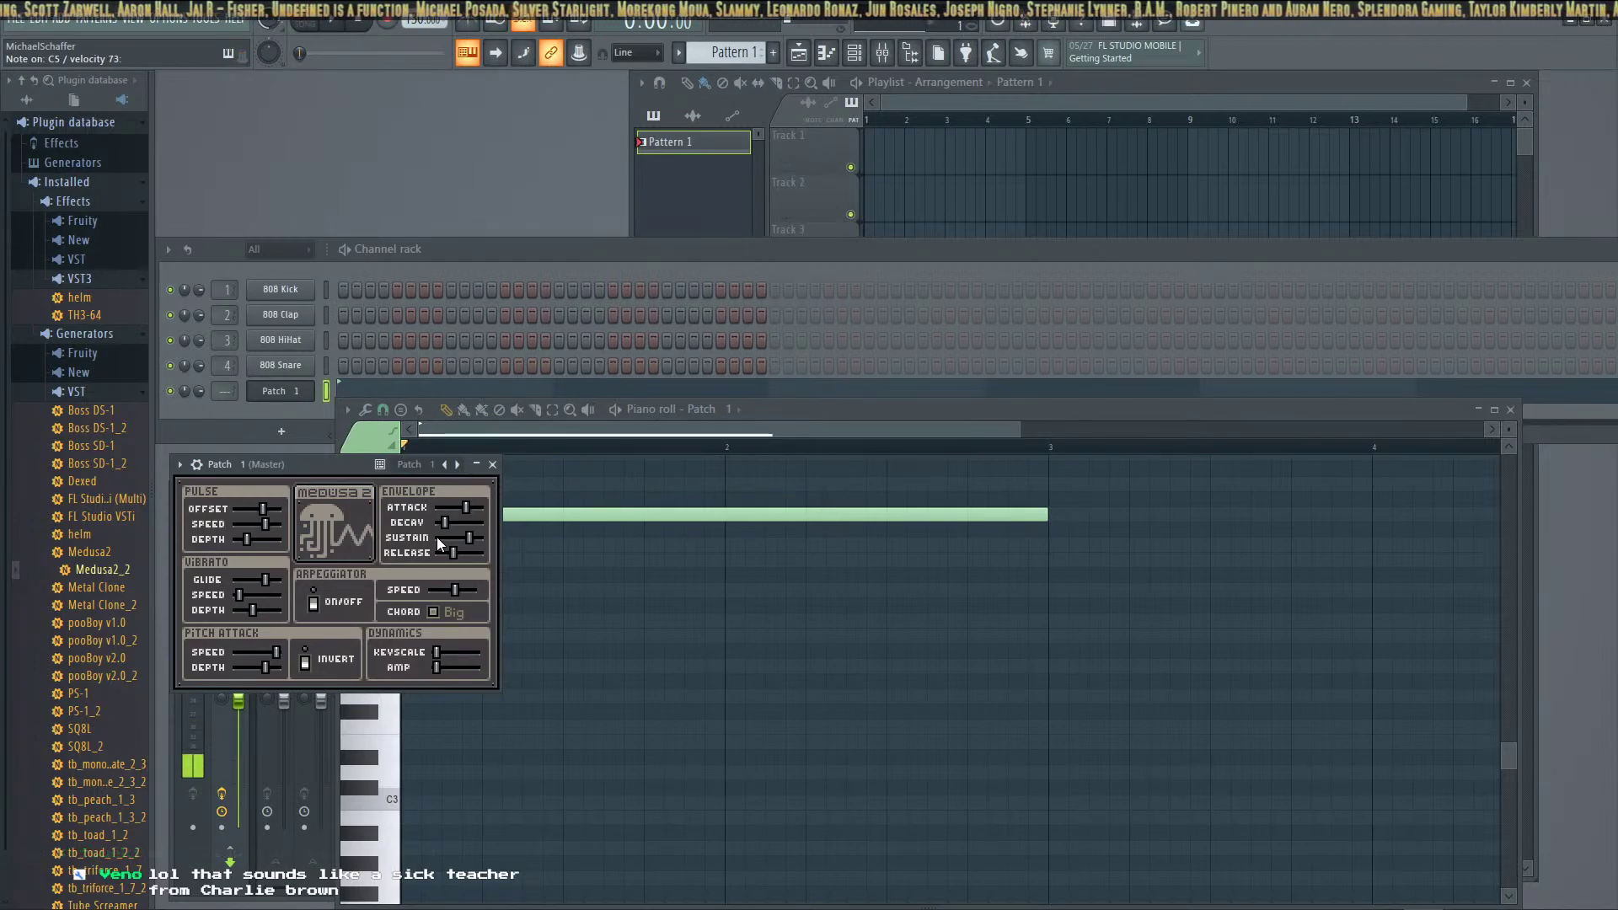
click(428, 466)
click(449, 537)
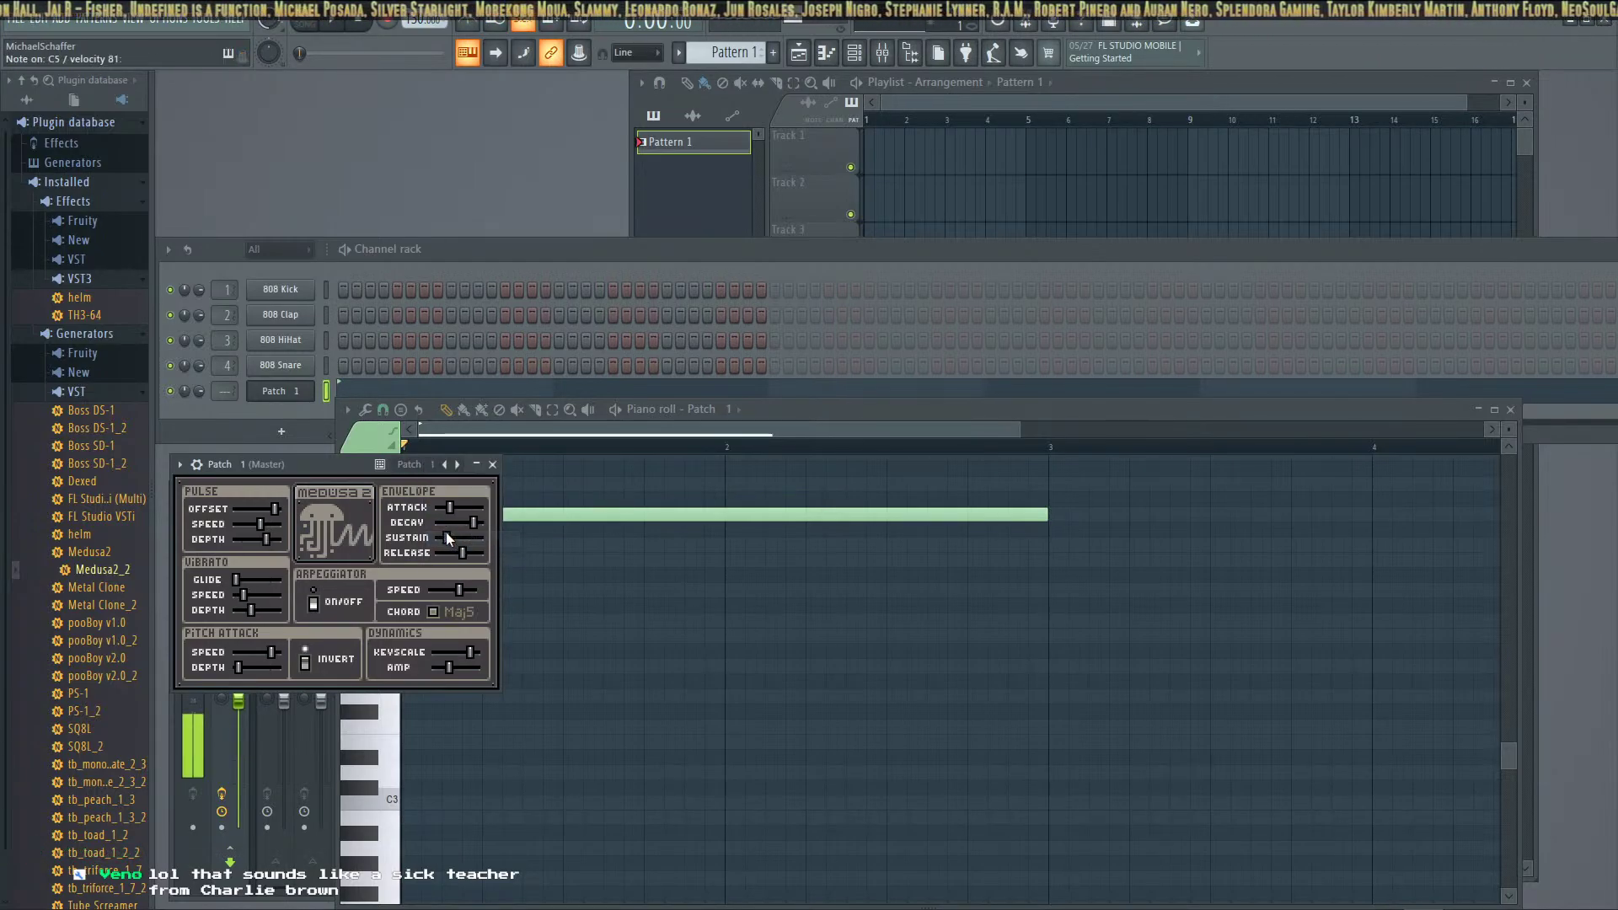
click(428, 467)
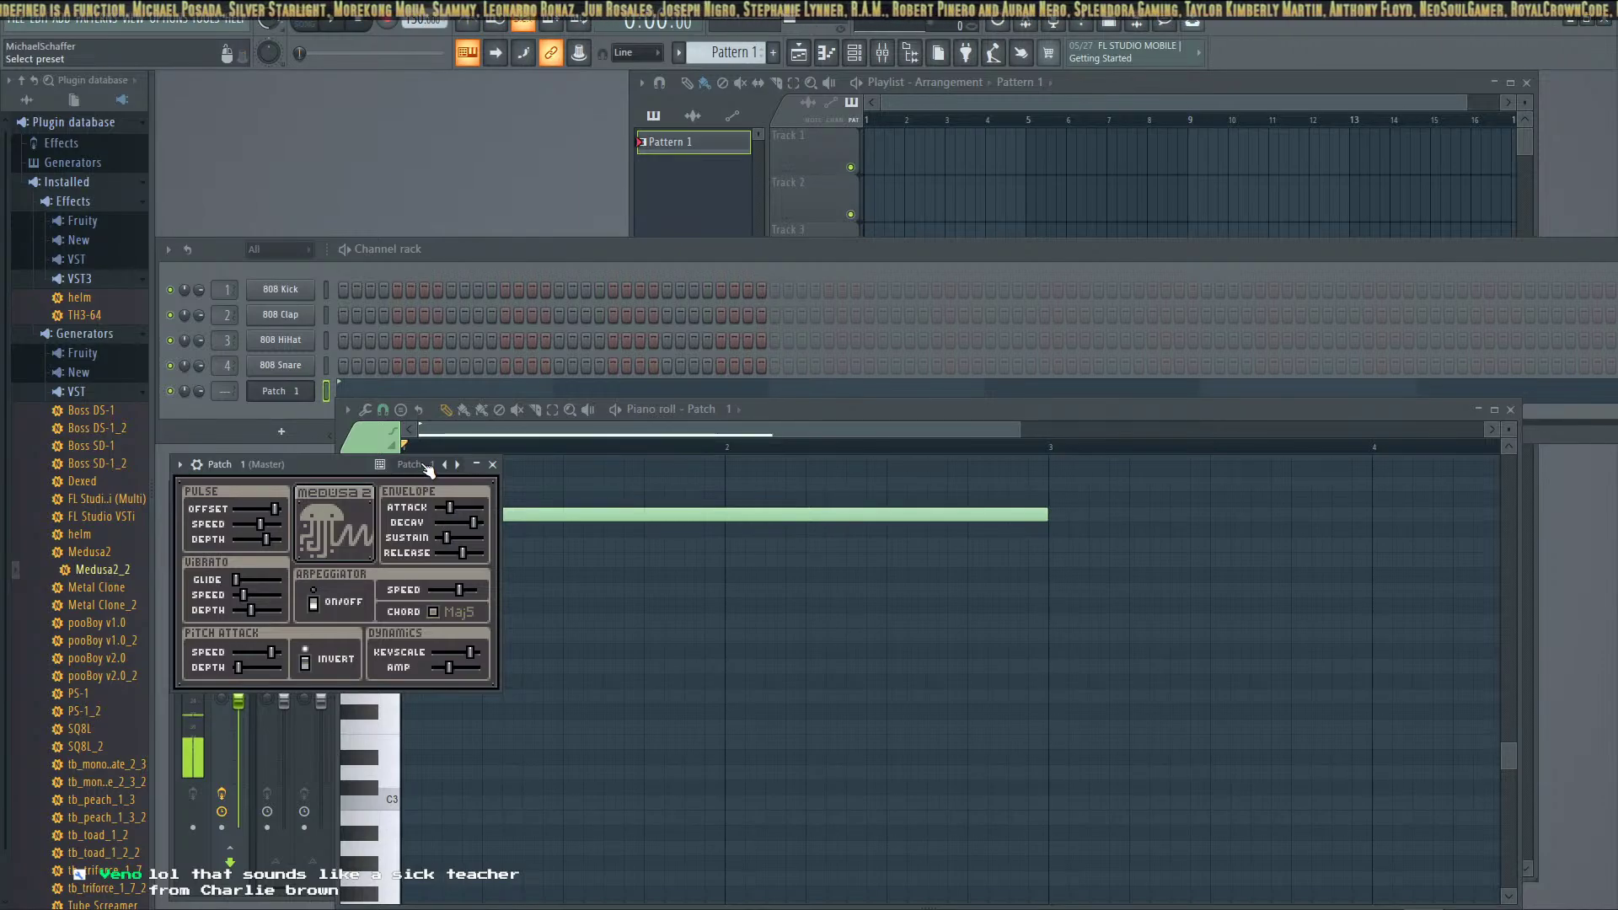
click(447, 539)
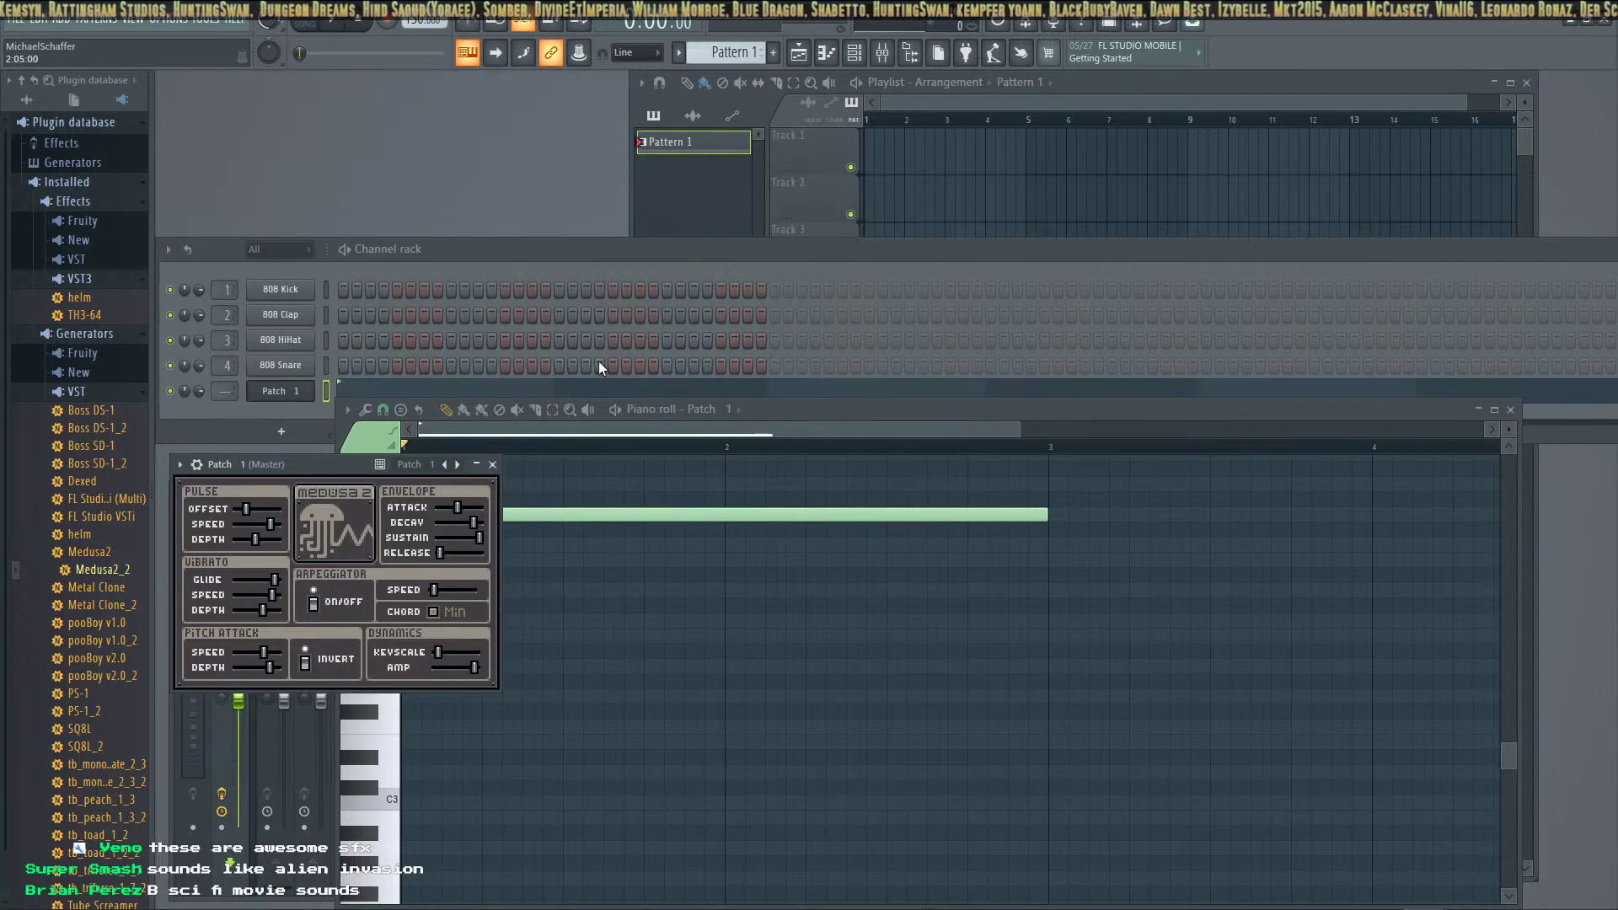
Move the synth window clear of the long G4 note, raise that note to A#4 and play the pattern back
drag(363, 460, 838, 575)
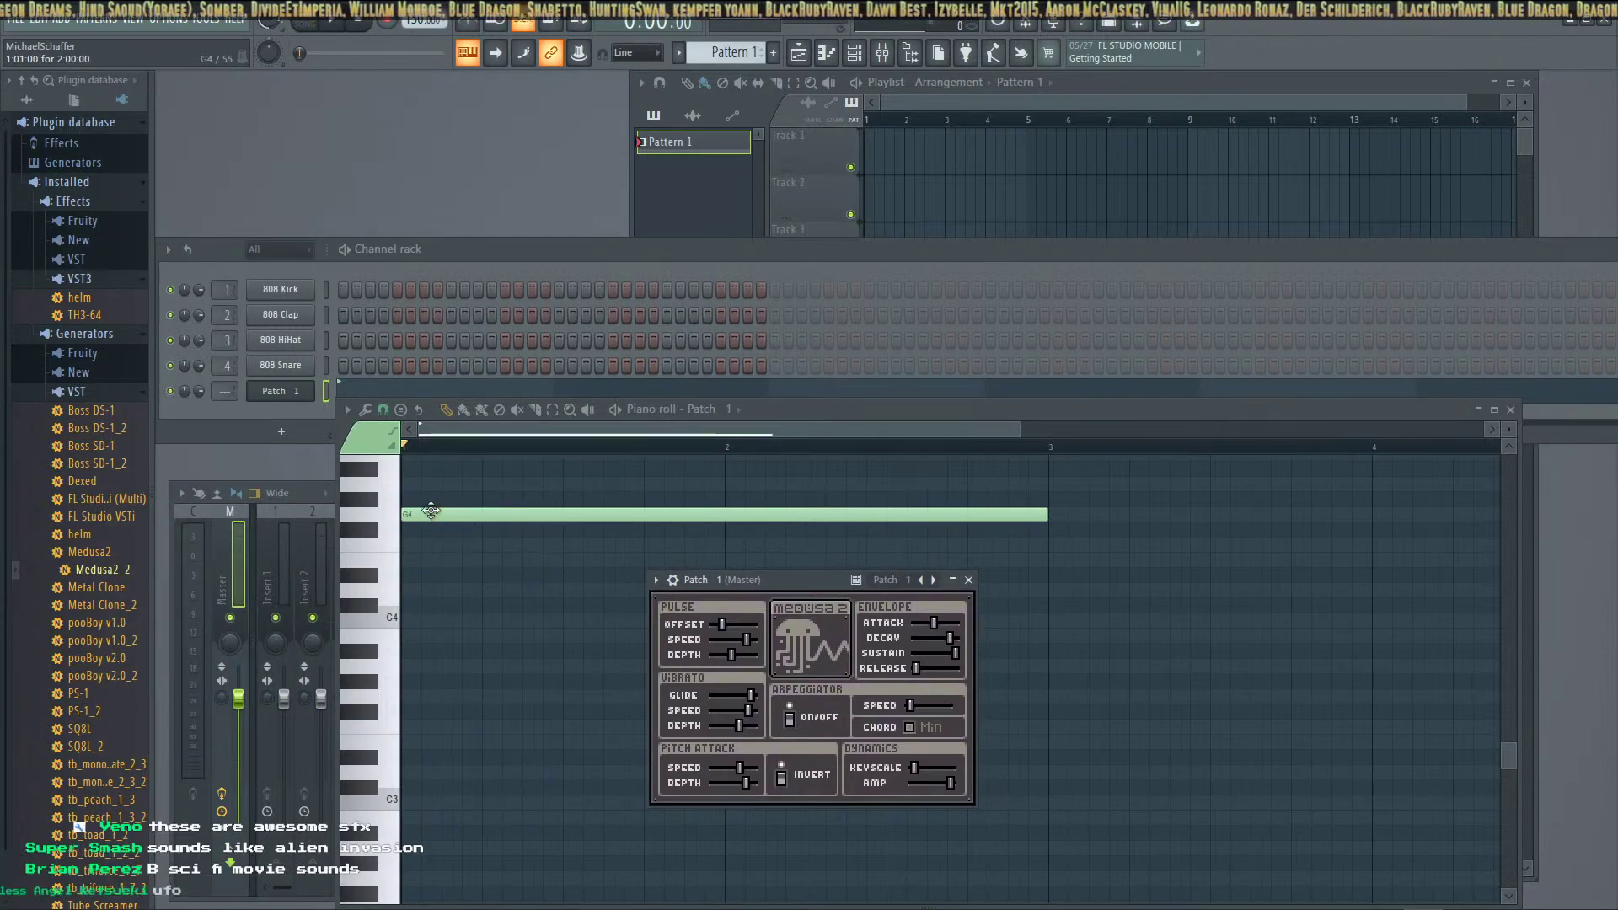
drag(430, 515, 469, 618)
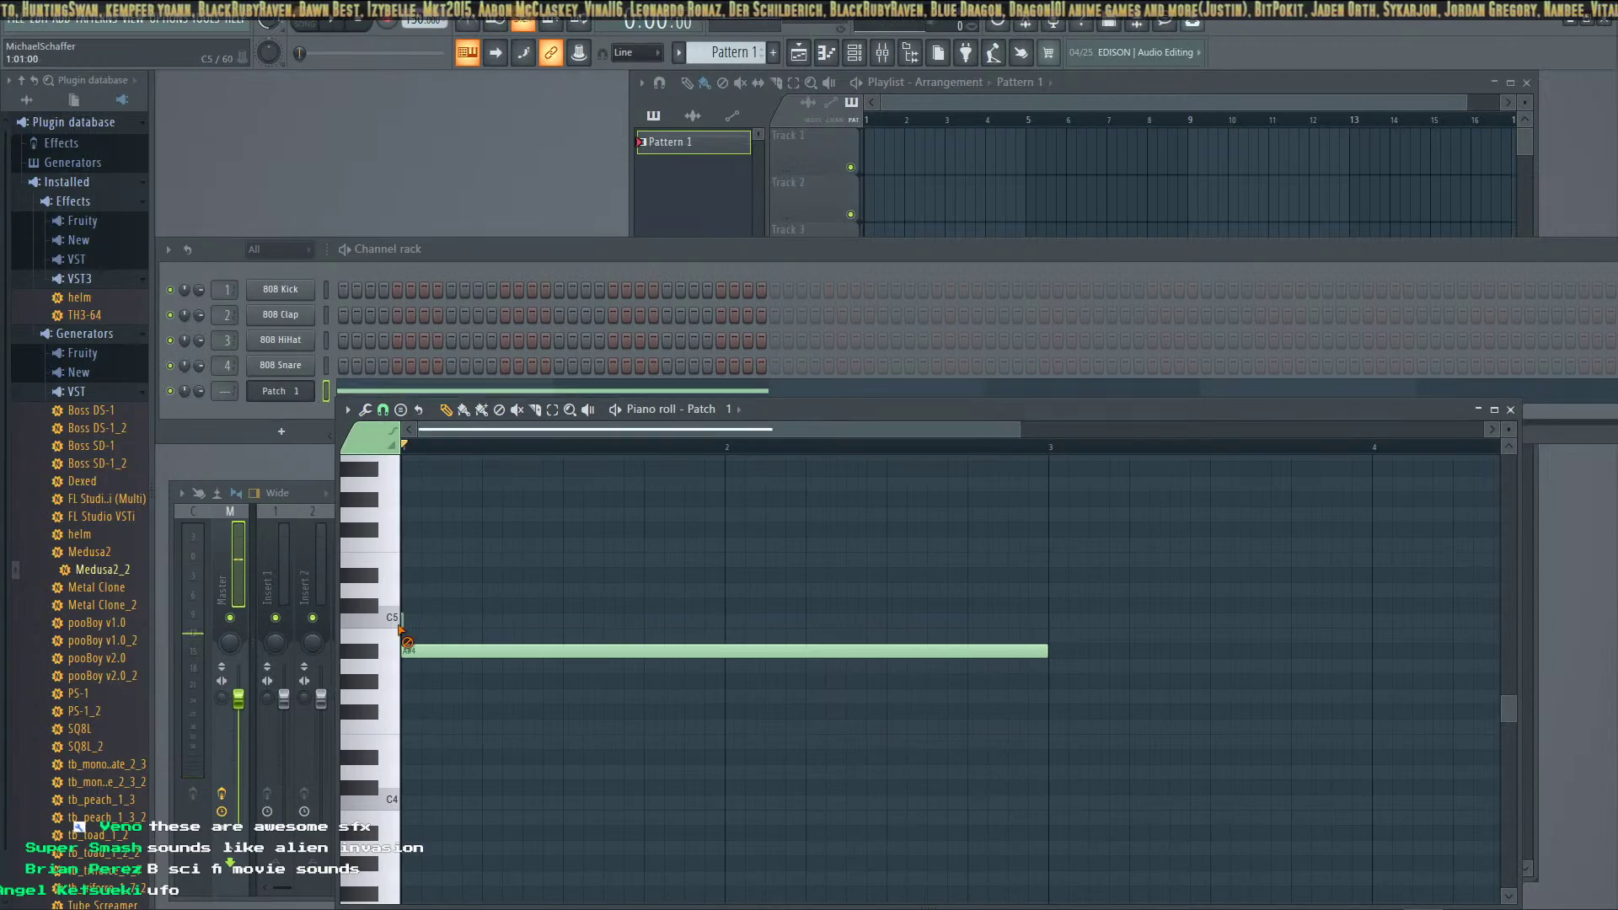
click(421, 650)
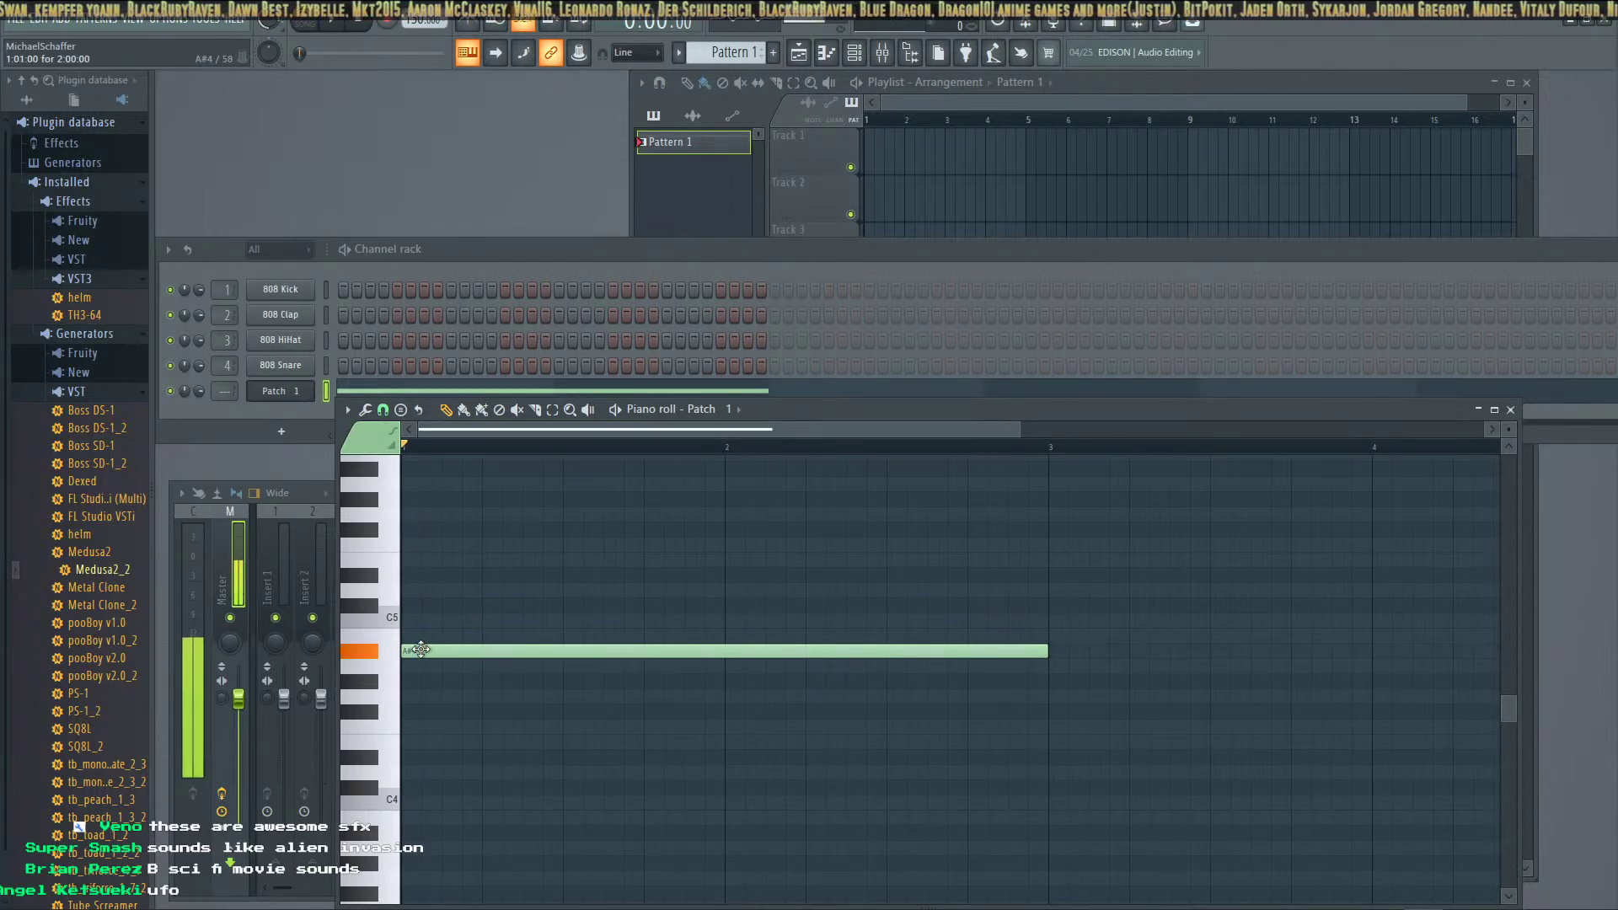
click(341, 24)
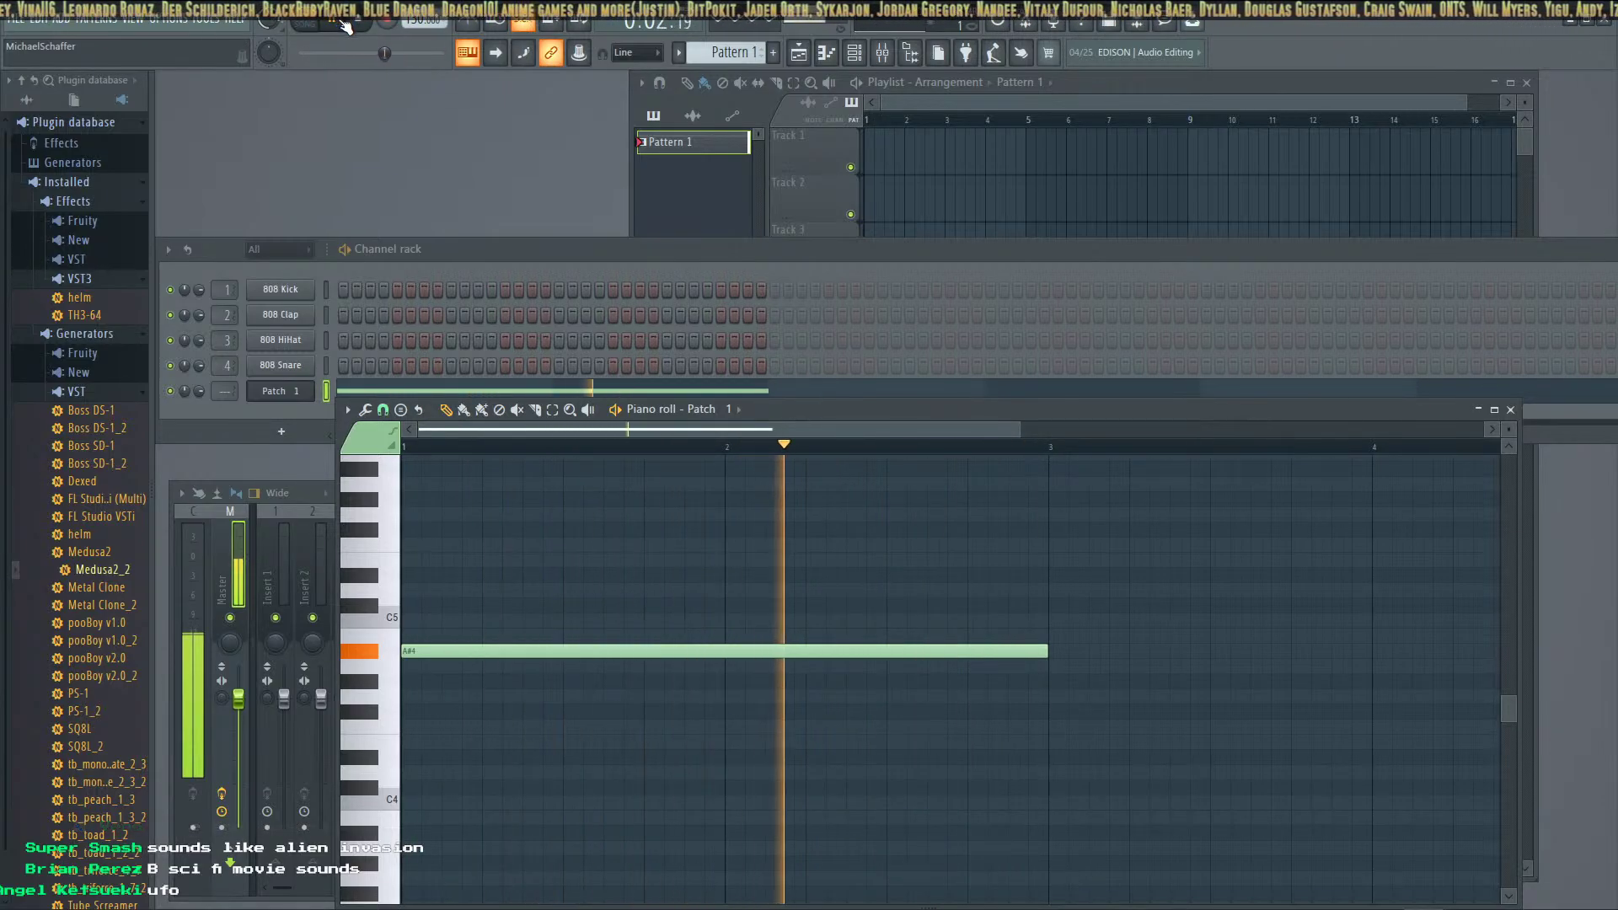
click(360, 23)
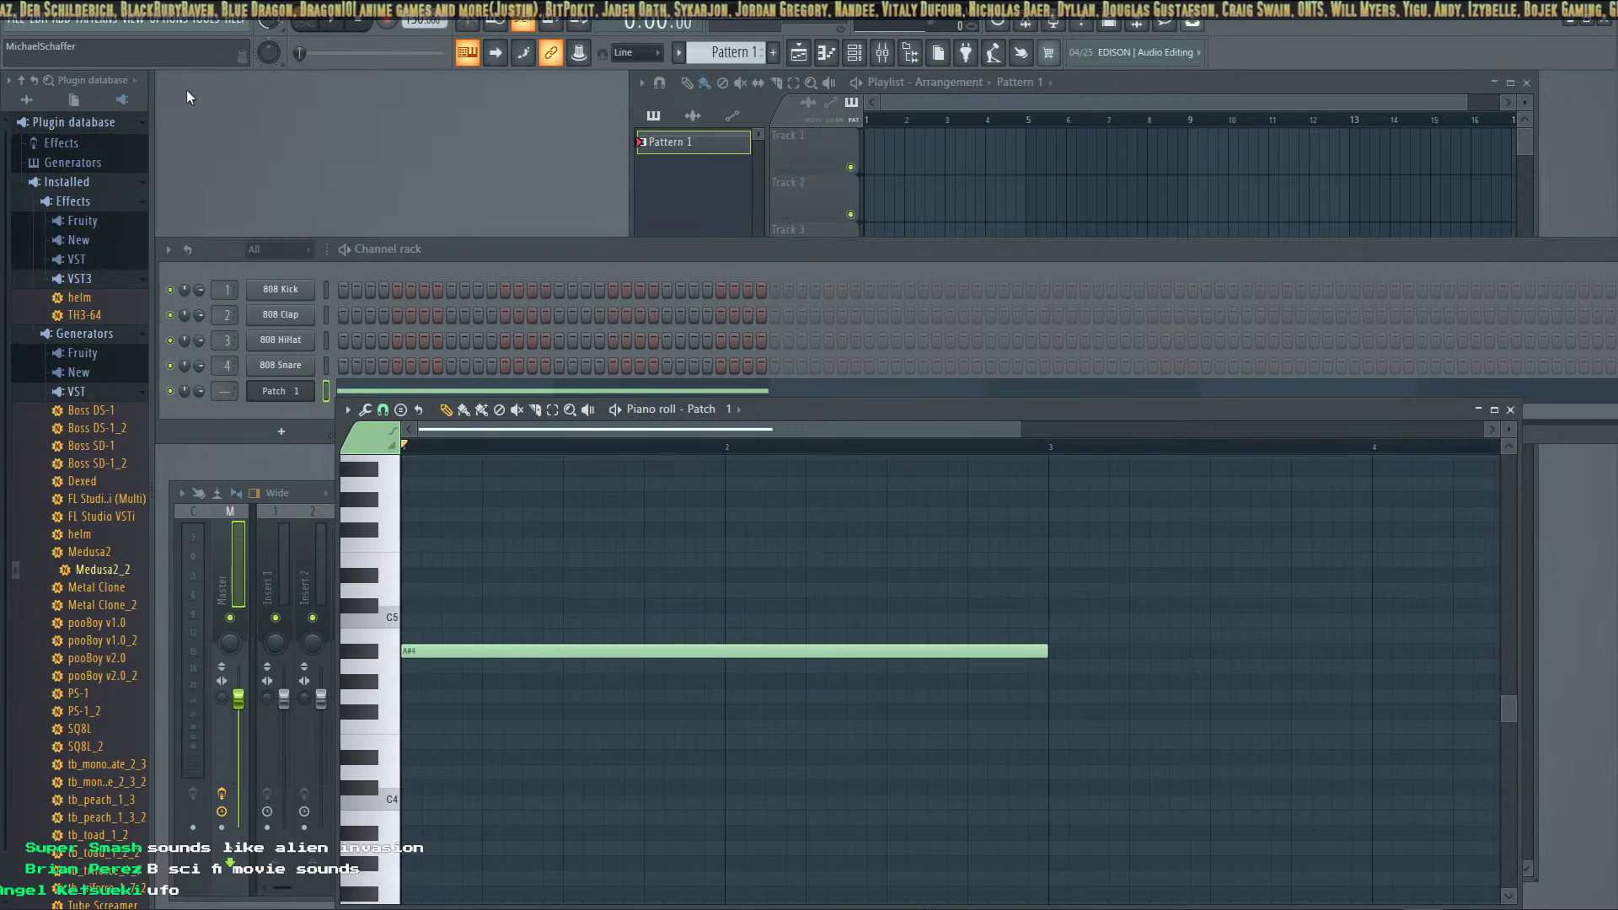
Start an Ogg export of the project and name the file UFO_SFX01_by_DG.ogg
click(19, 24)
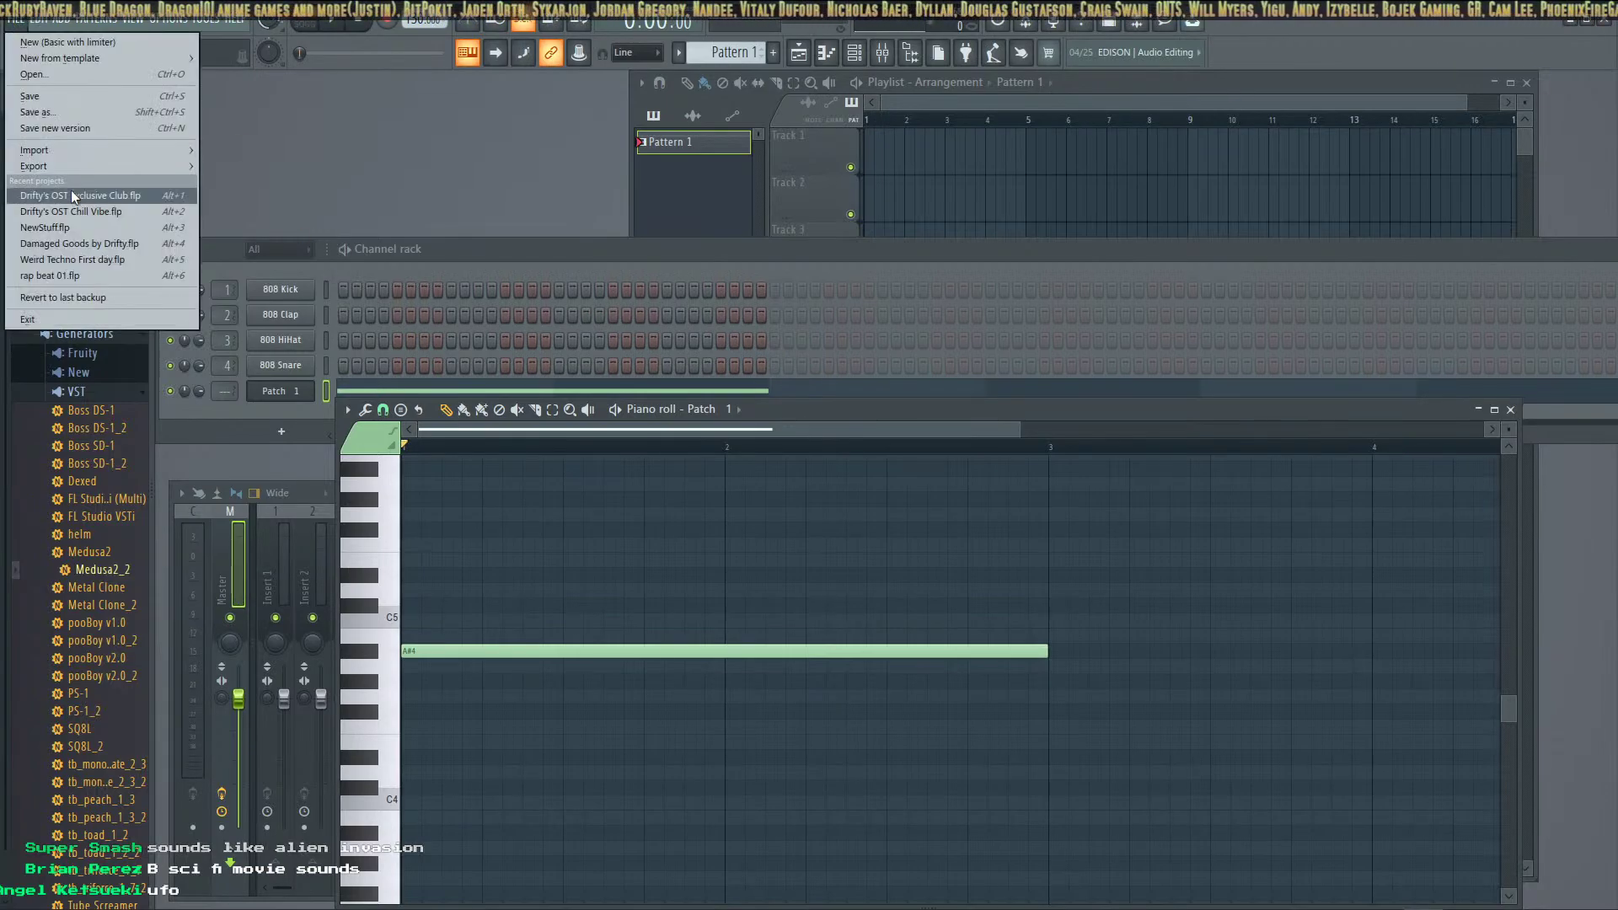
mouse_move(79, 165)
click(235, 212)
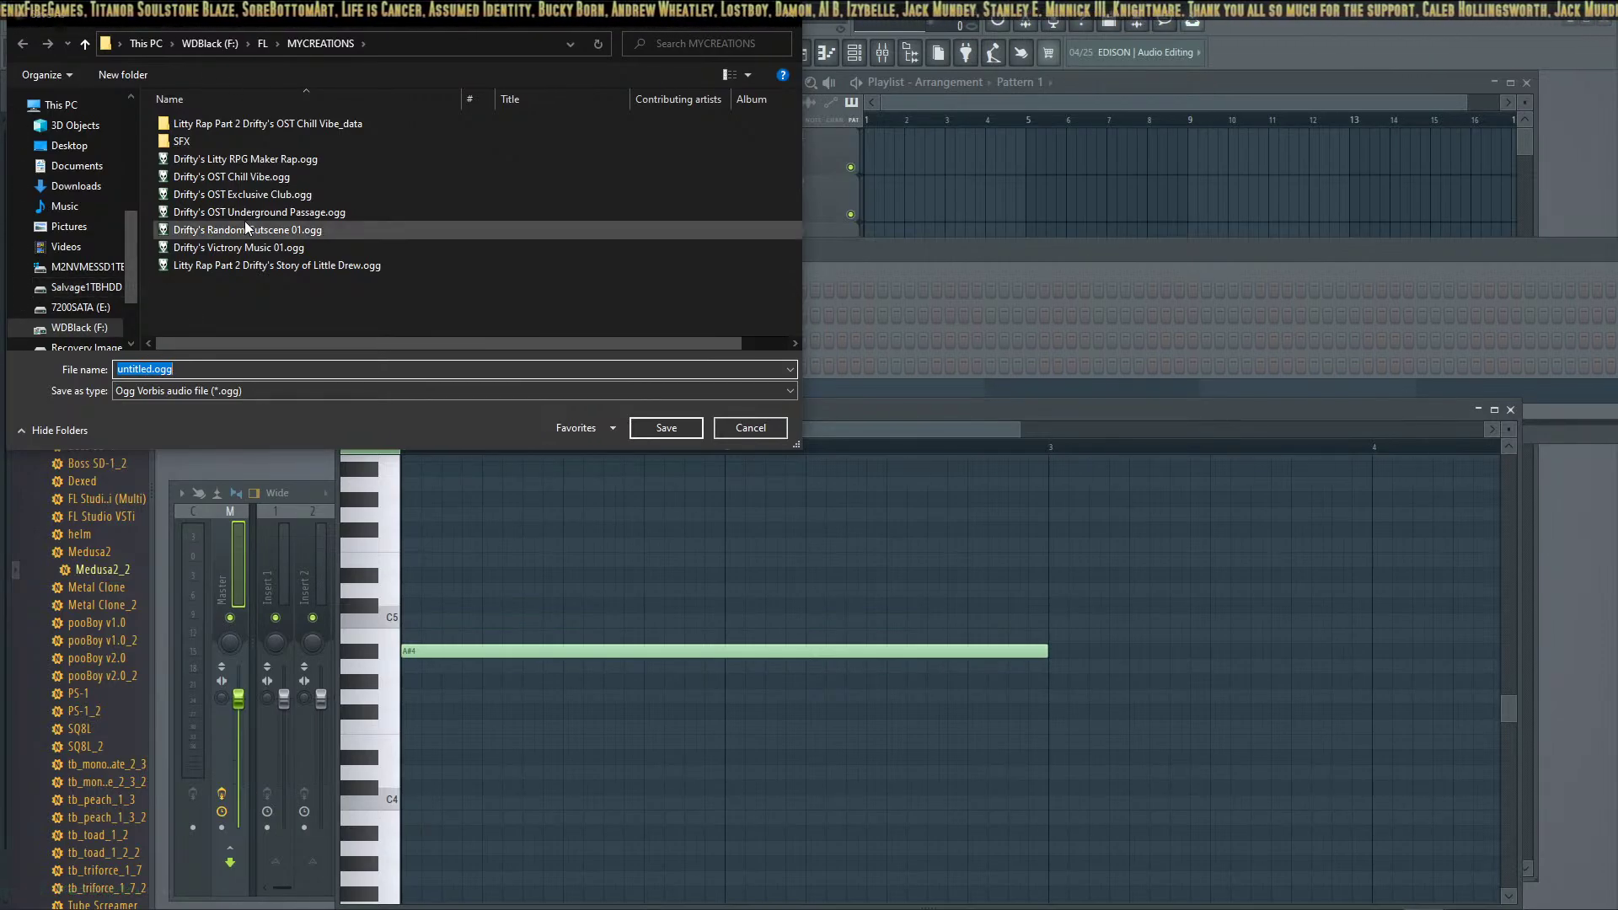
key(shift+Left)
key(shift+Left)
key(shift+Left)
key(shift+Left)
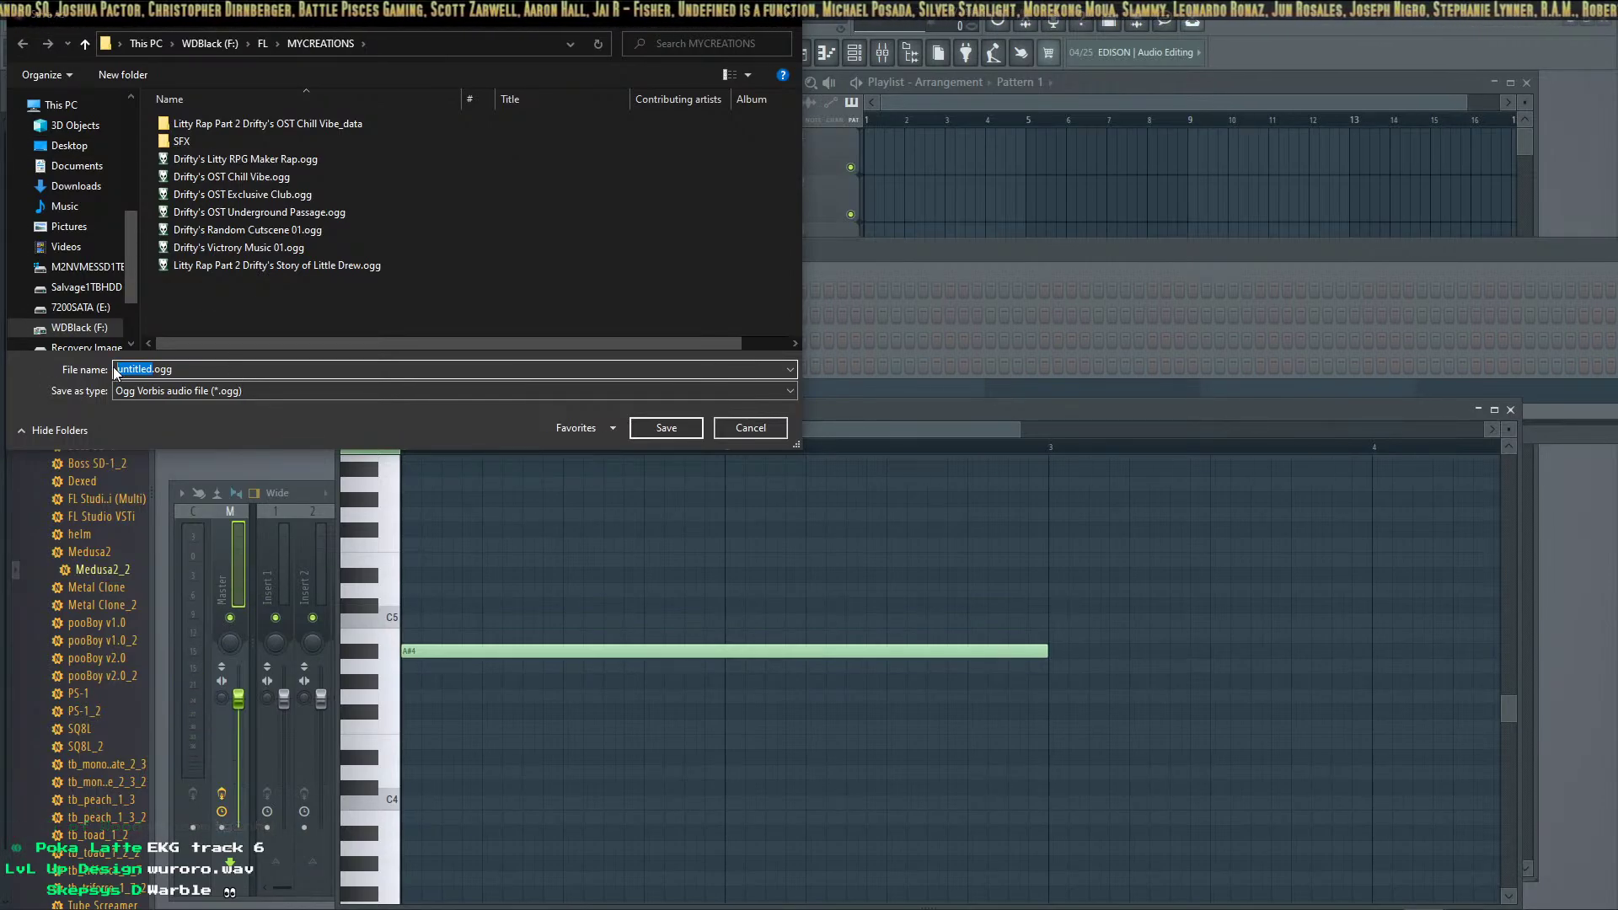
text(UFO_SFX)
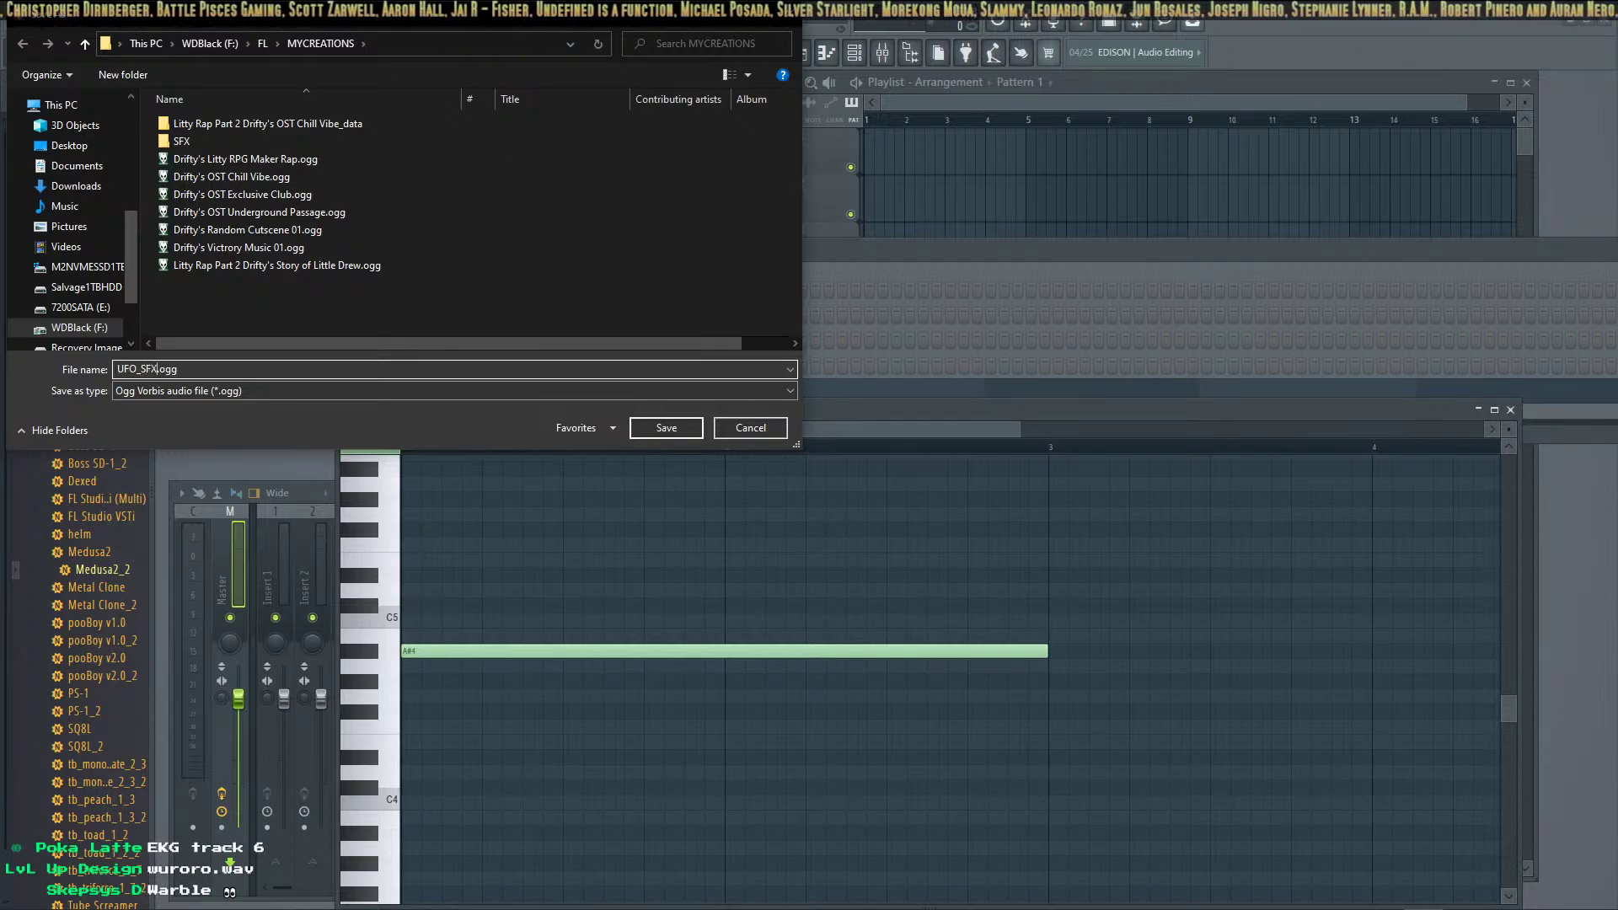
text(F)
text(X0)
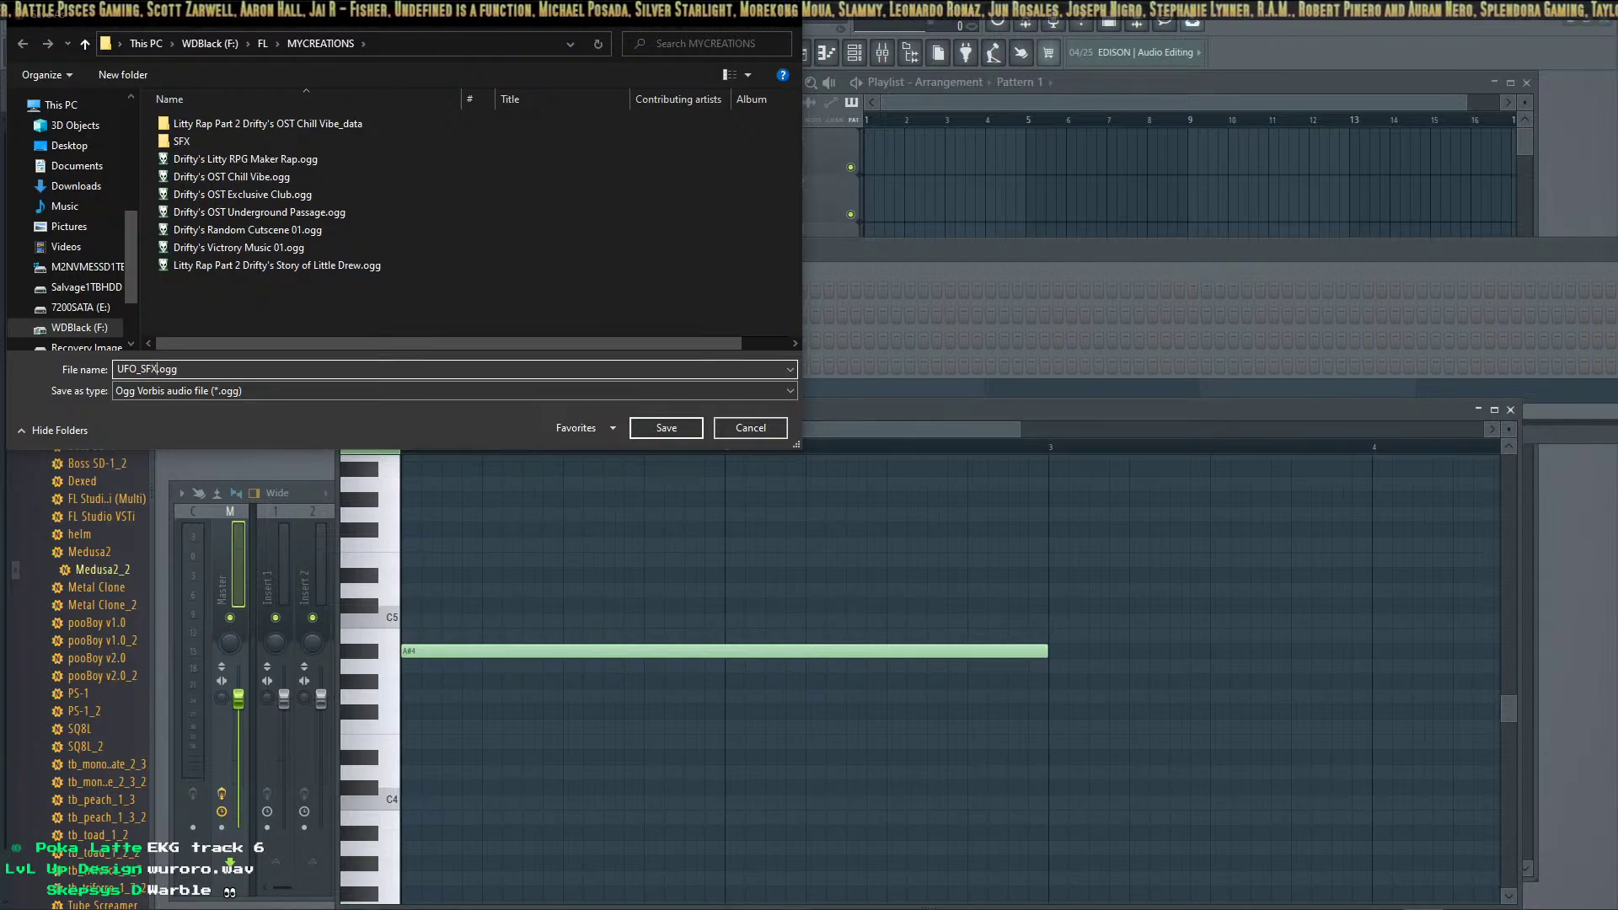
text(1_bg)
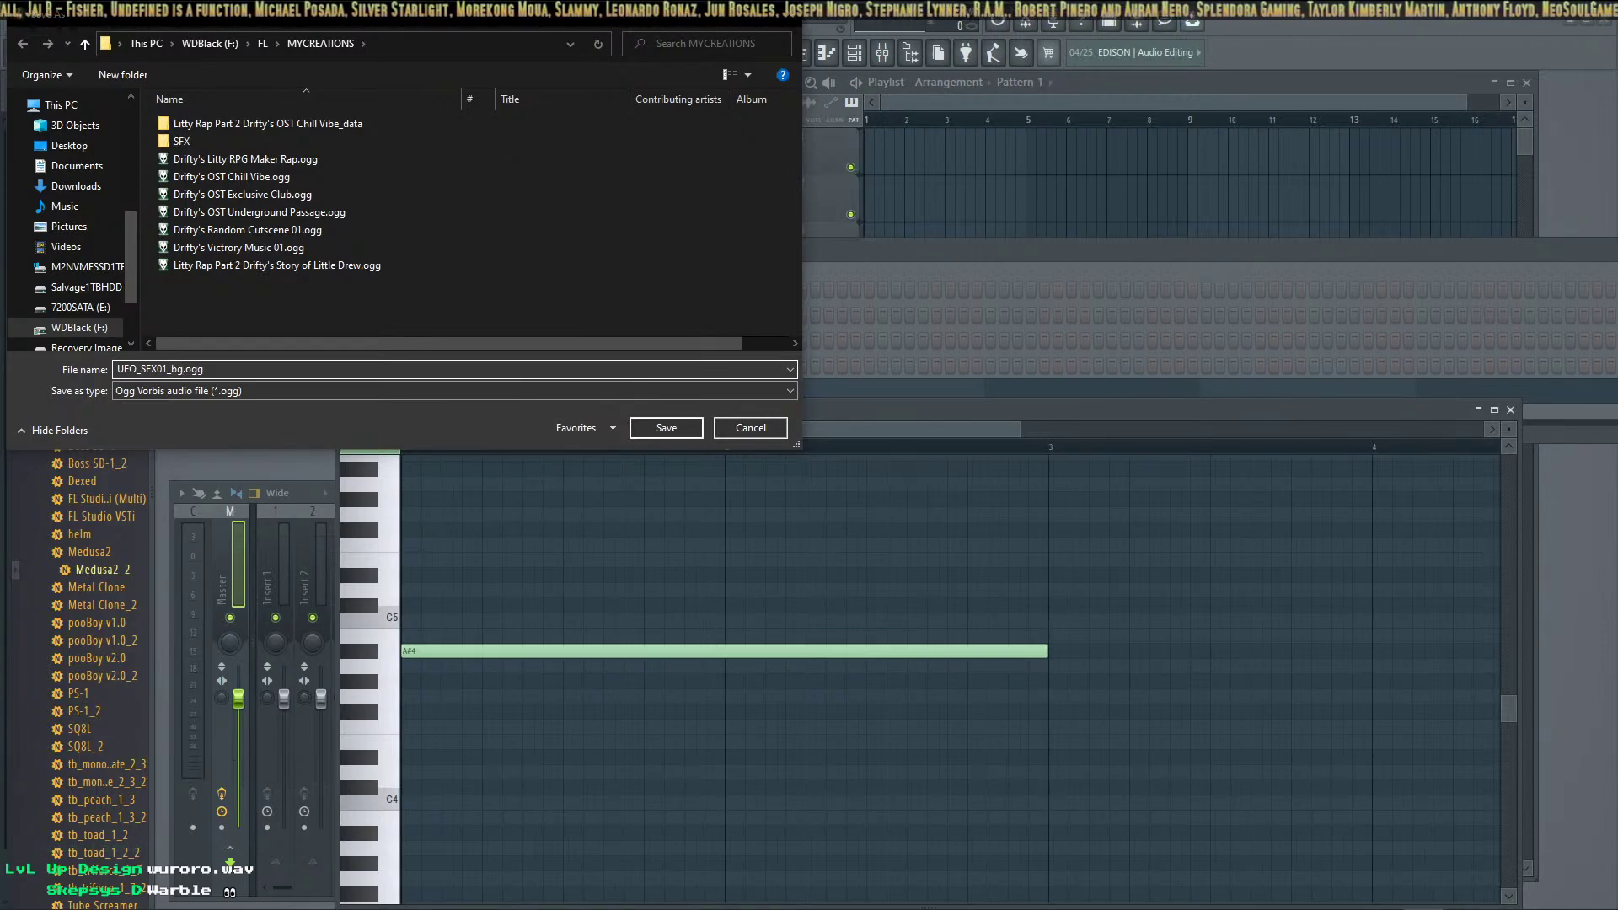
key(BackSpace)
text(y_DG)
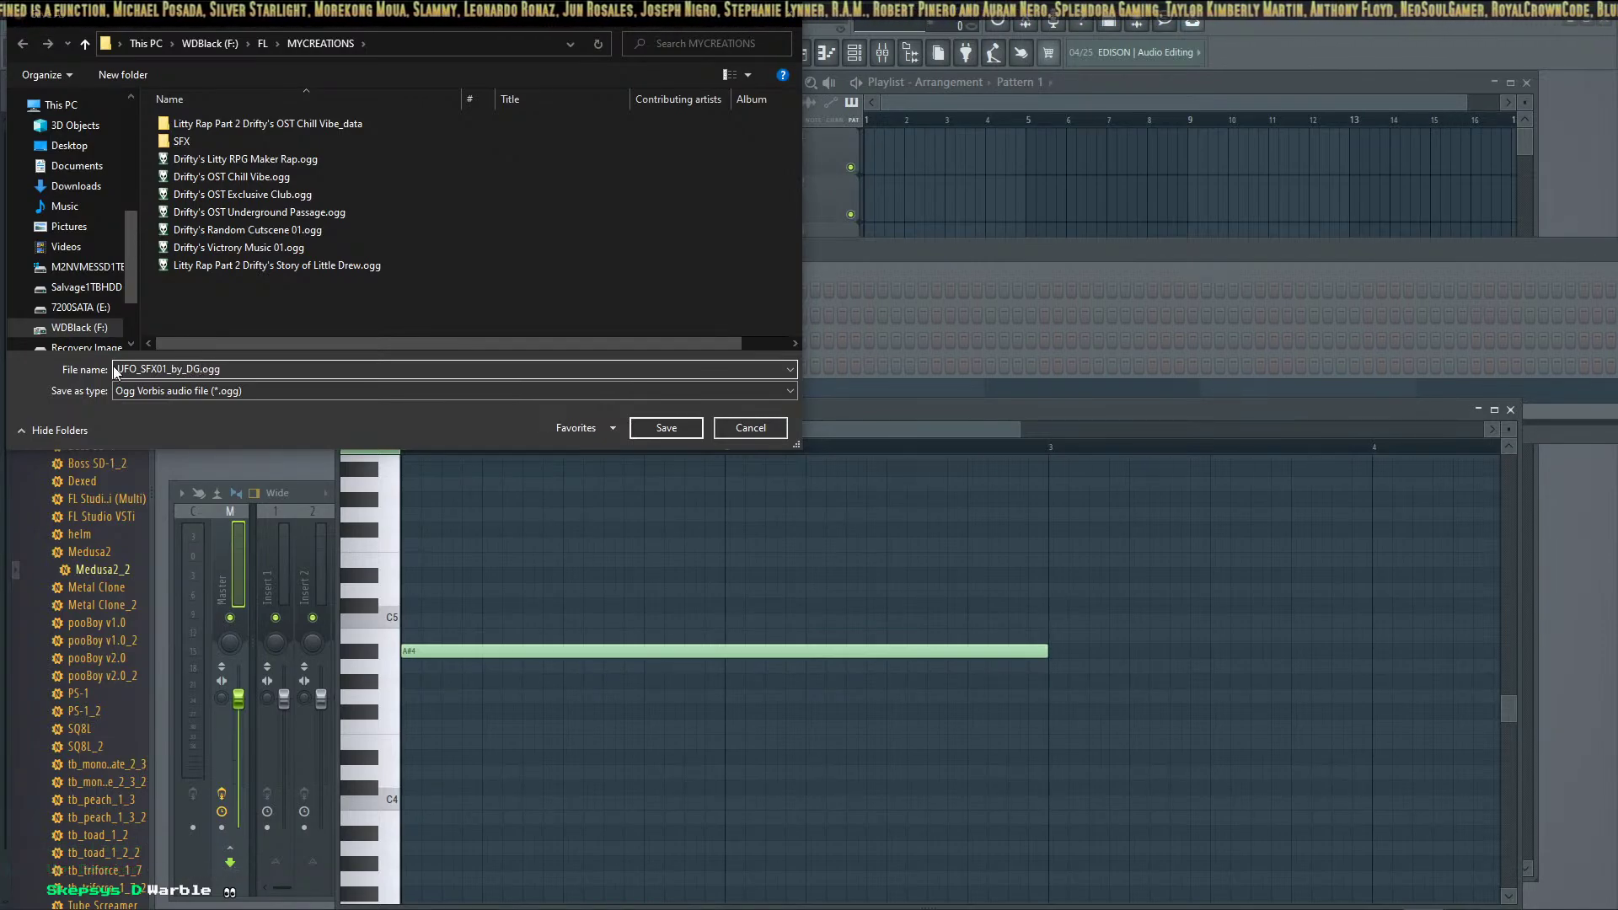
Render the UFO sound effect into the SFX folder inside MYCREATIONS and close the resulting folder window
double_click(260, 141)
click(645, 428)
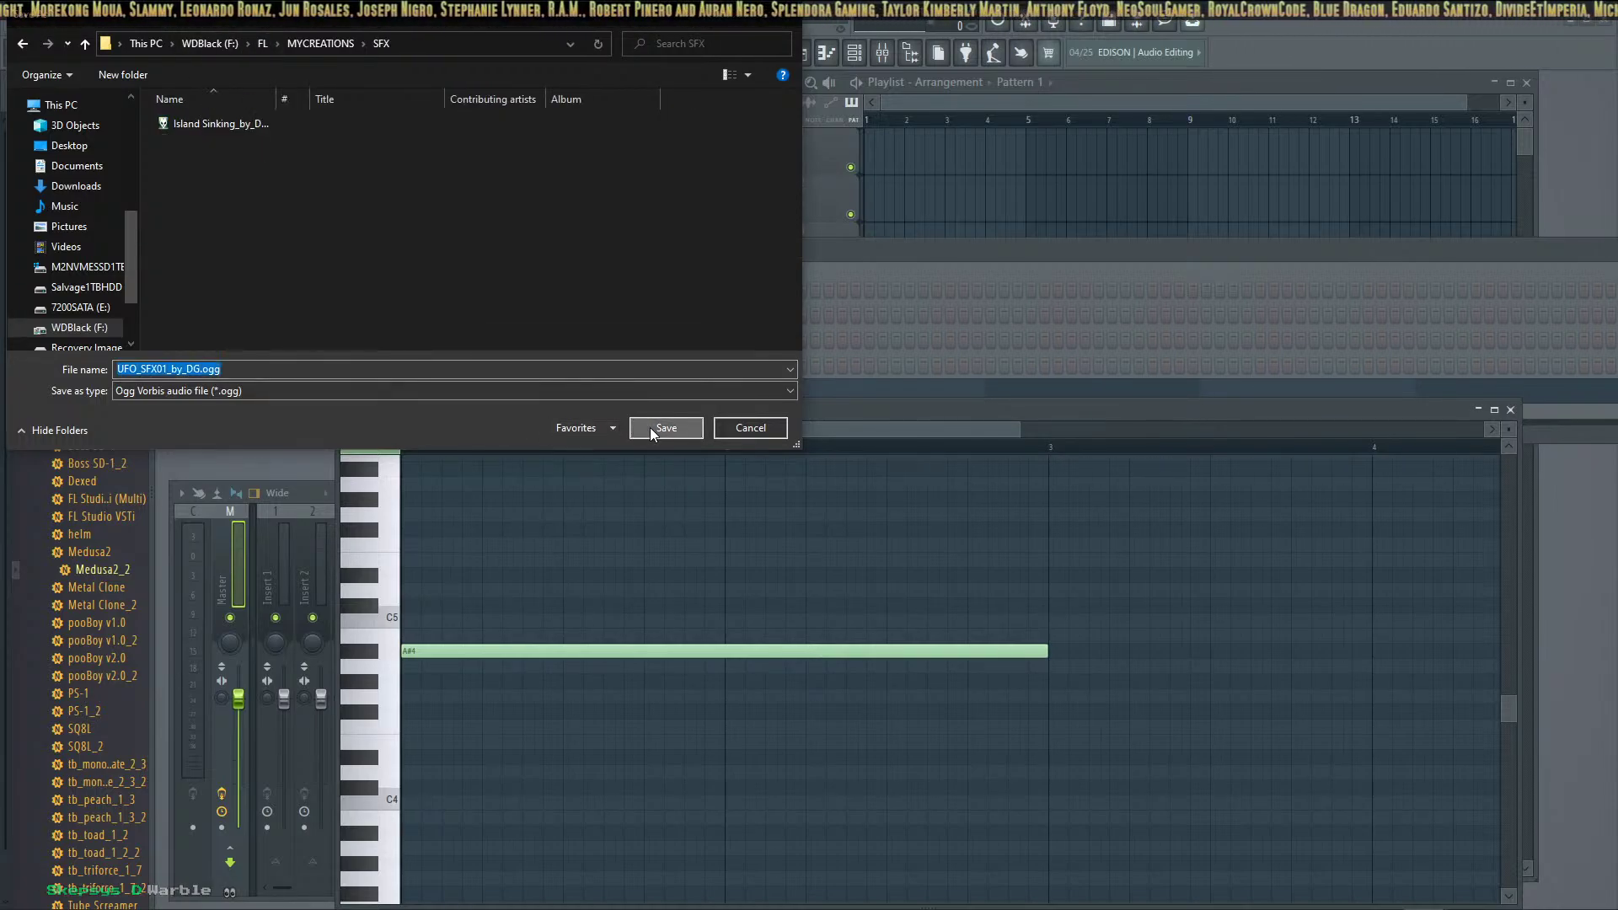
click(935, 693)
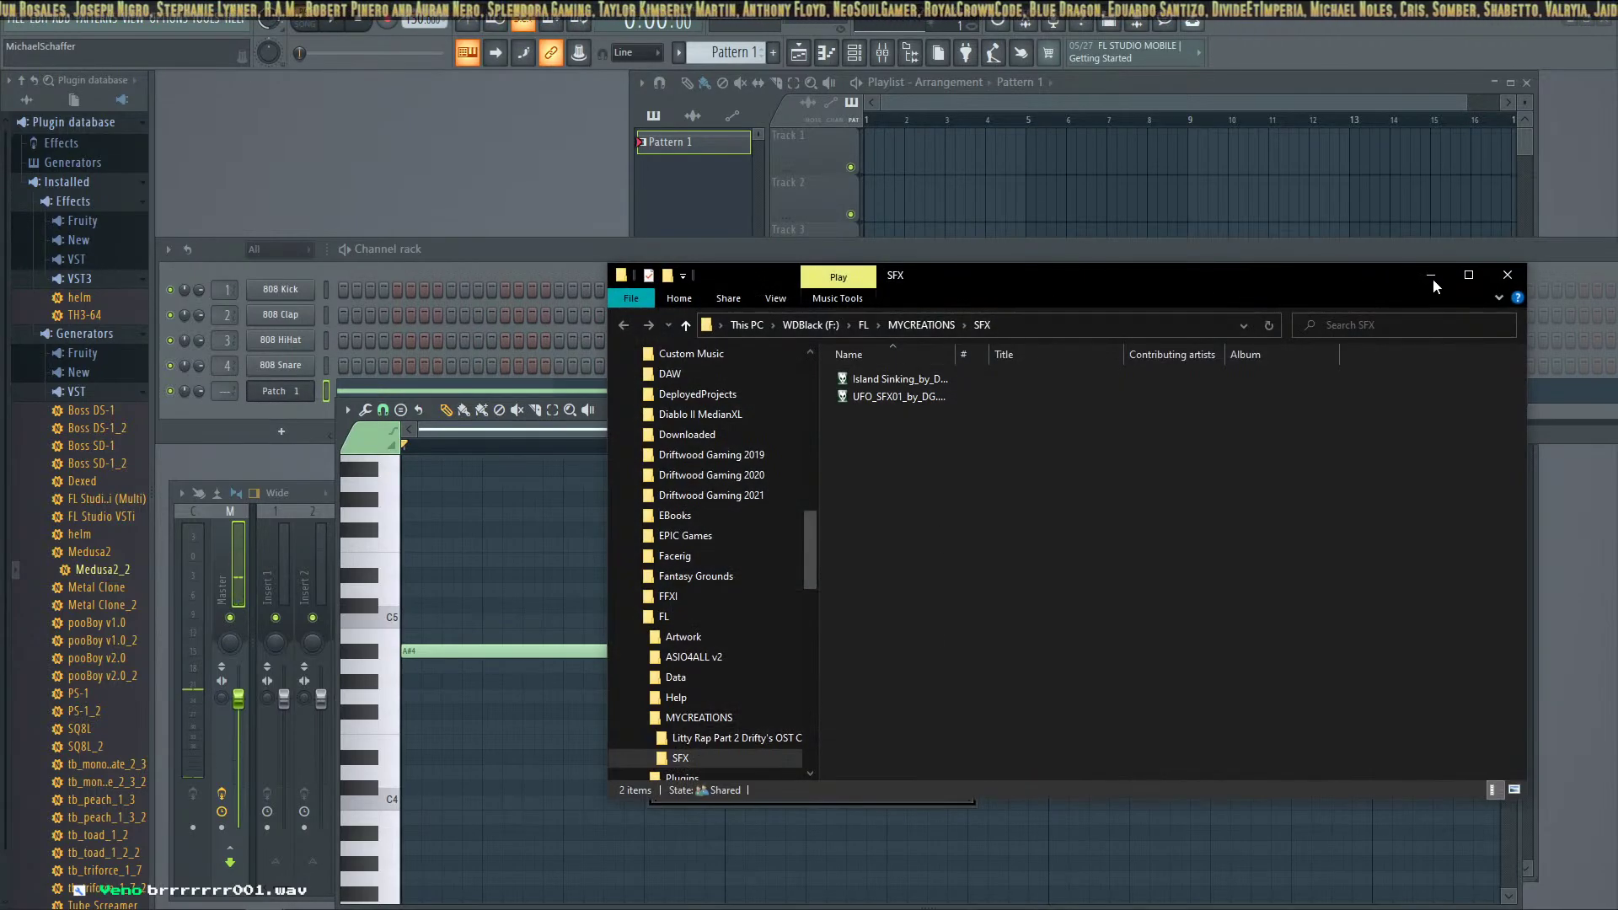
click(1508, 274)
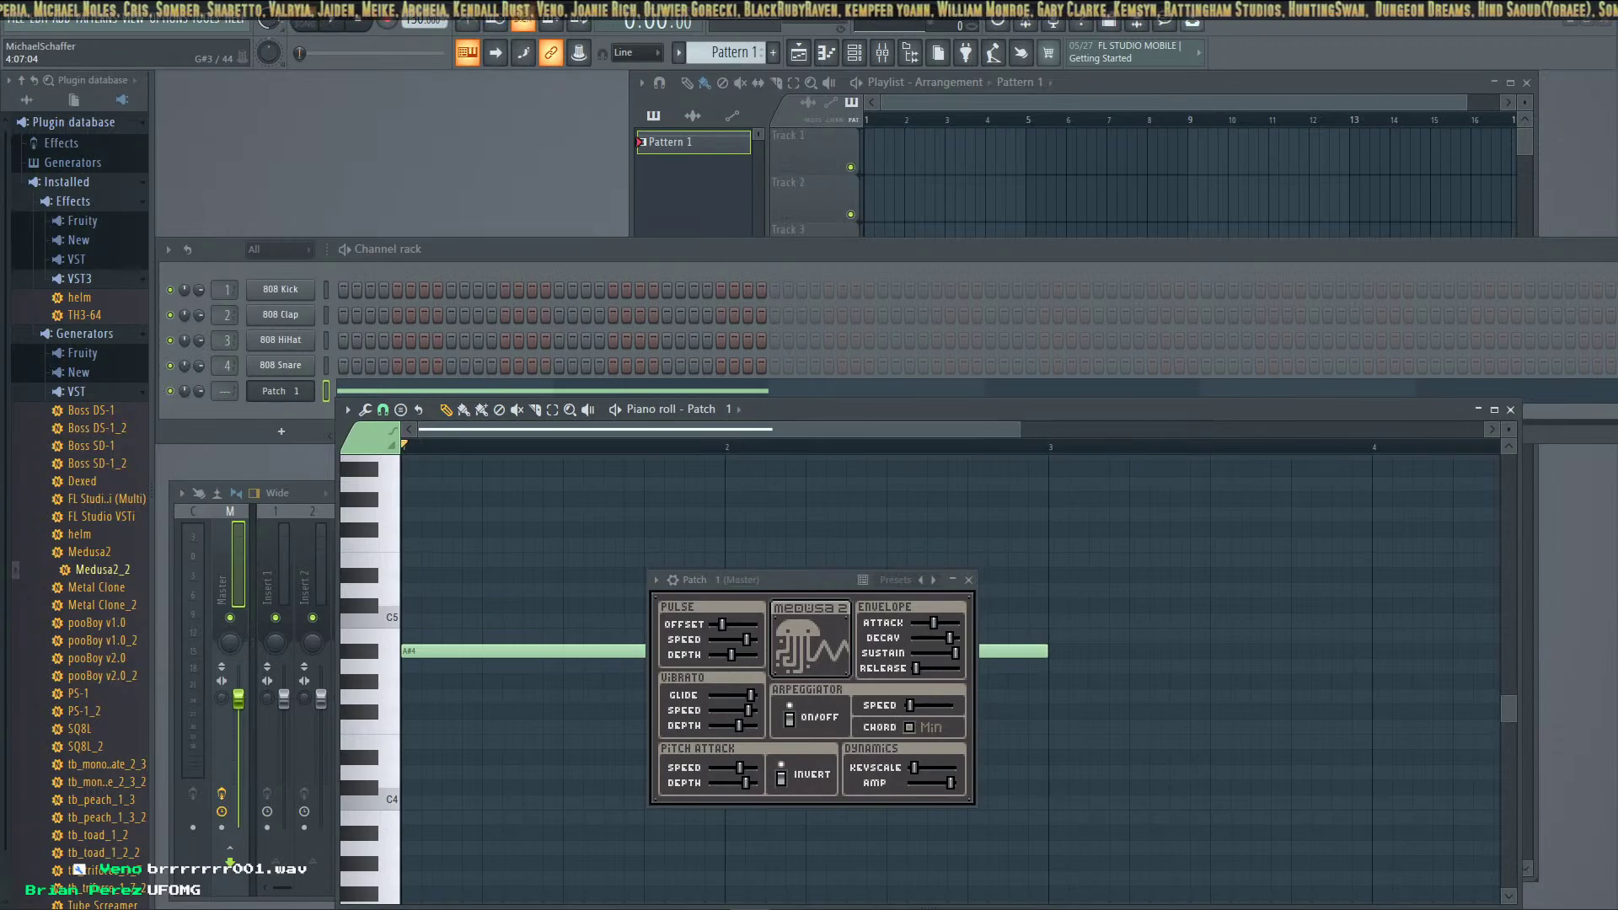
Randomize the Patch 1 synth parameters four times, auditioning each variation for a new sound effect
click(917, 580)
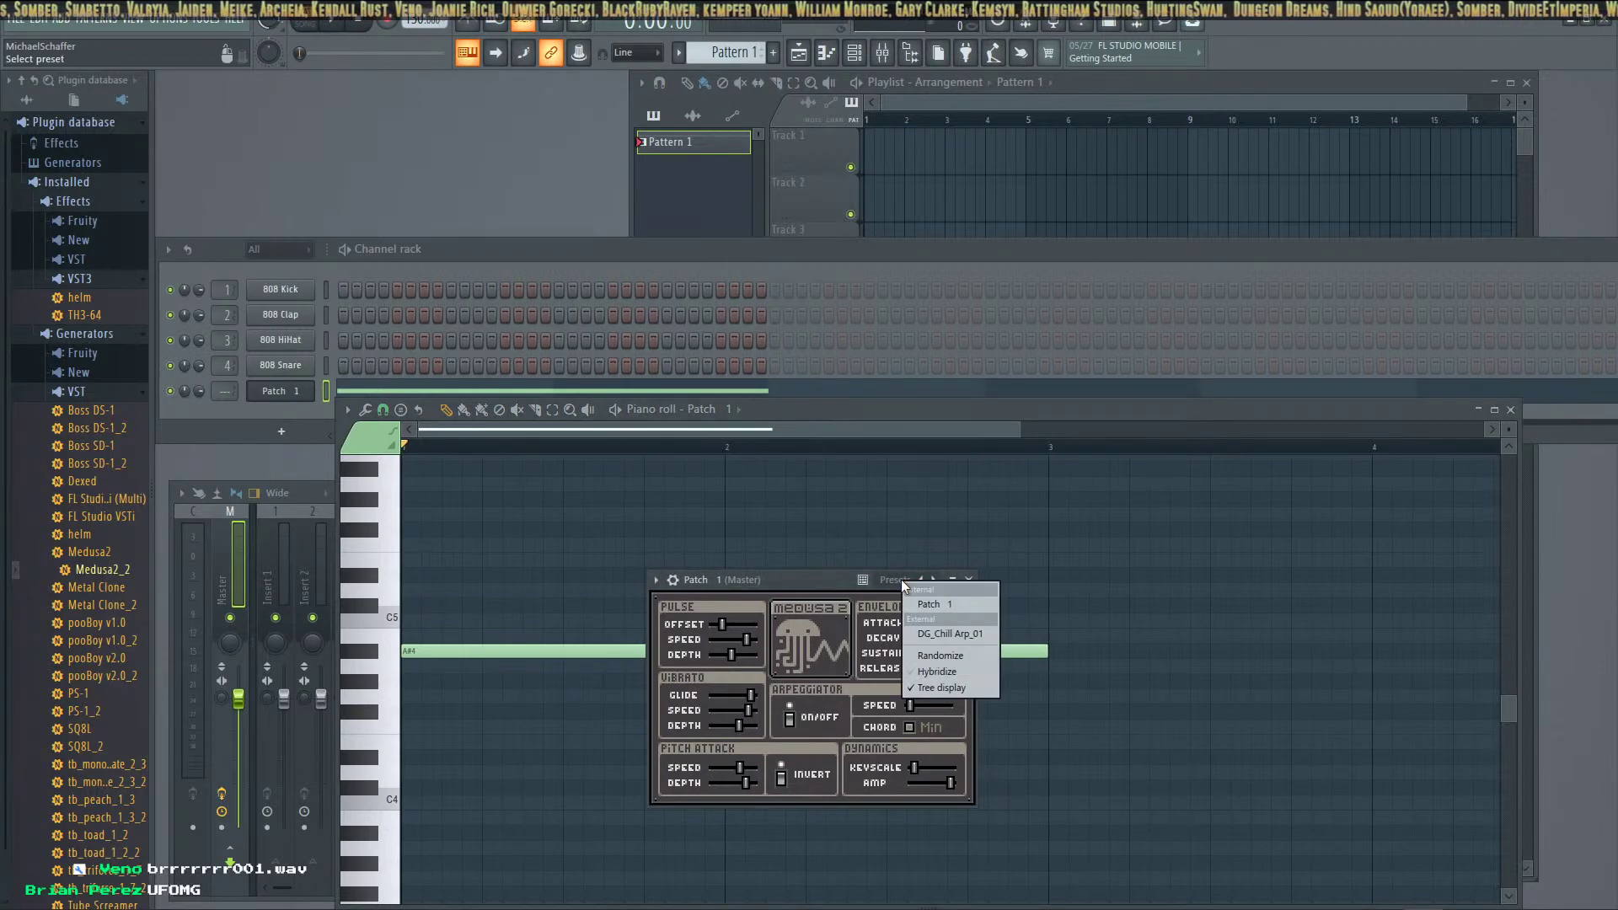
click(922, 655)
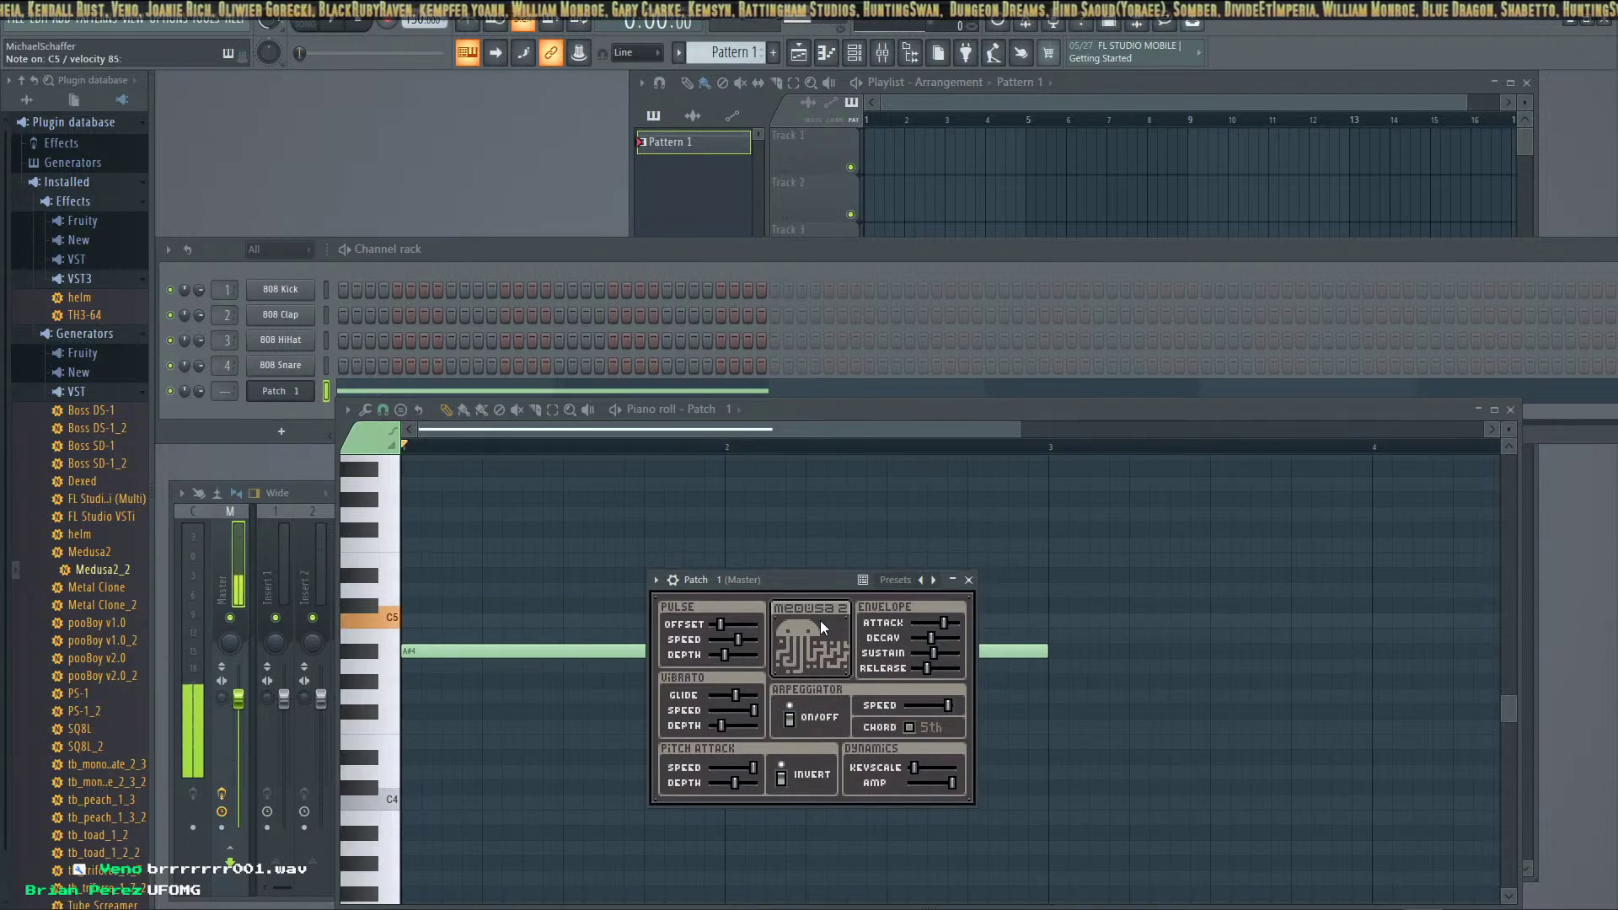
click(906, 580)
click(953, 666)
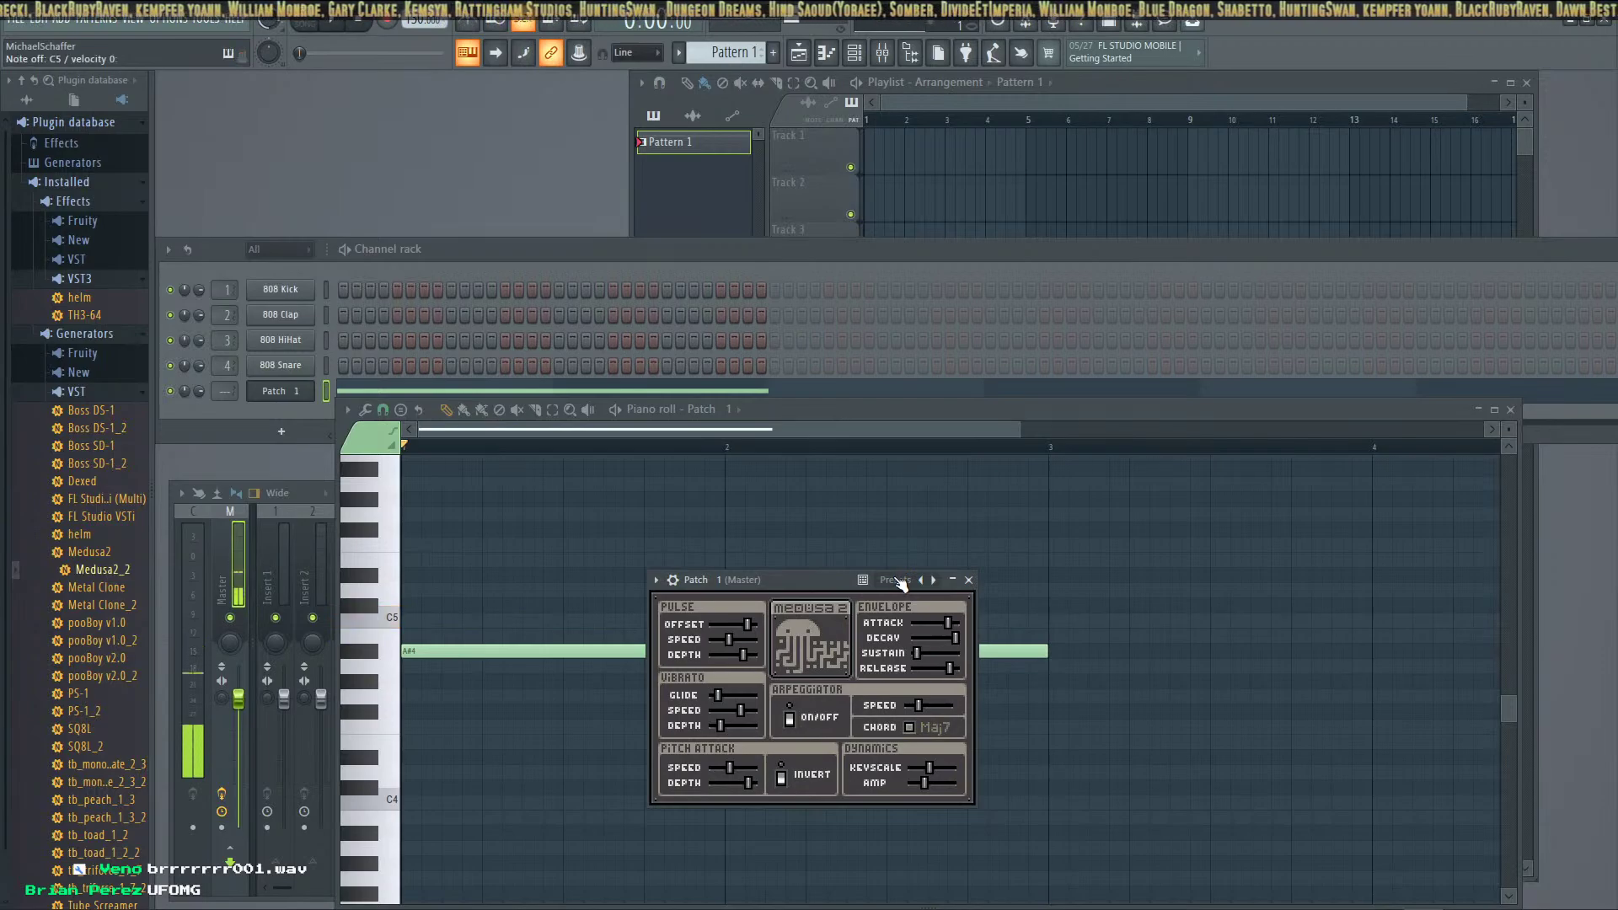
click(900, 582)
click(919, 651)
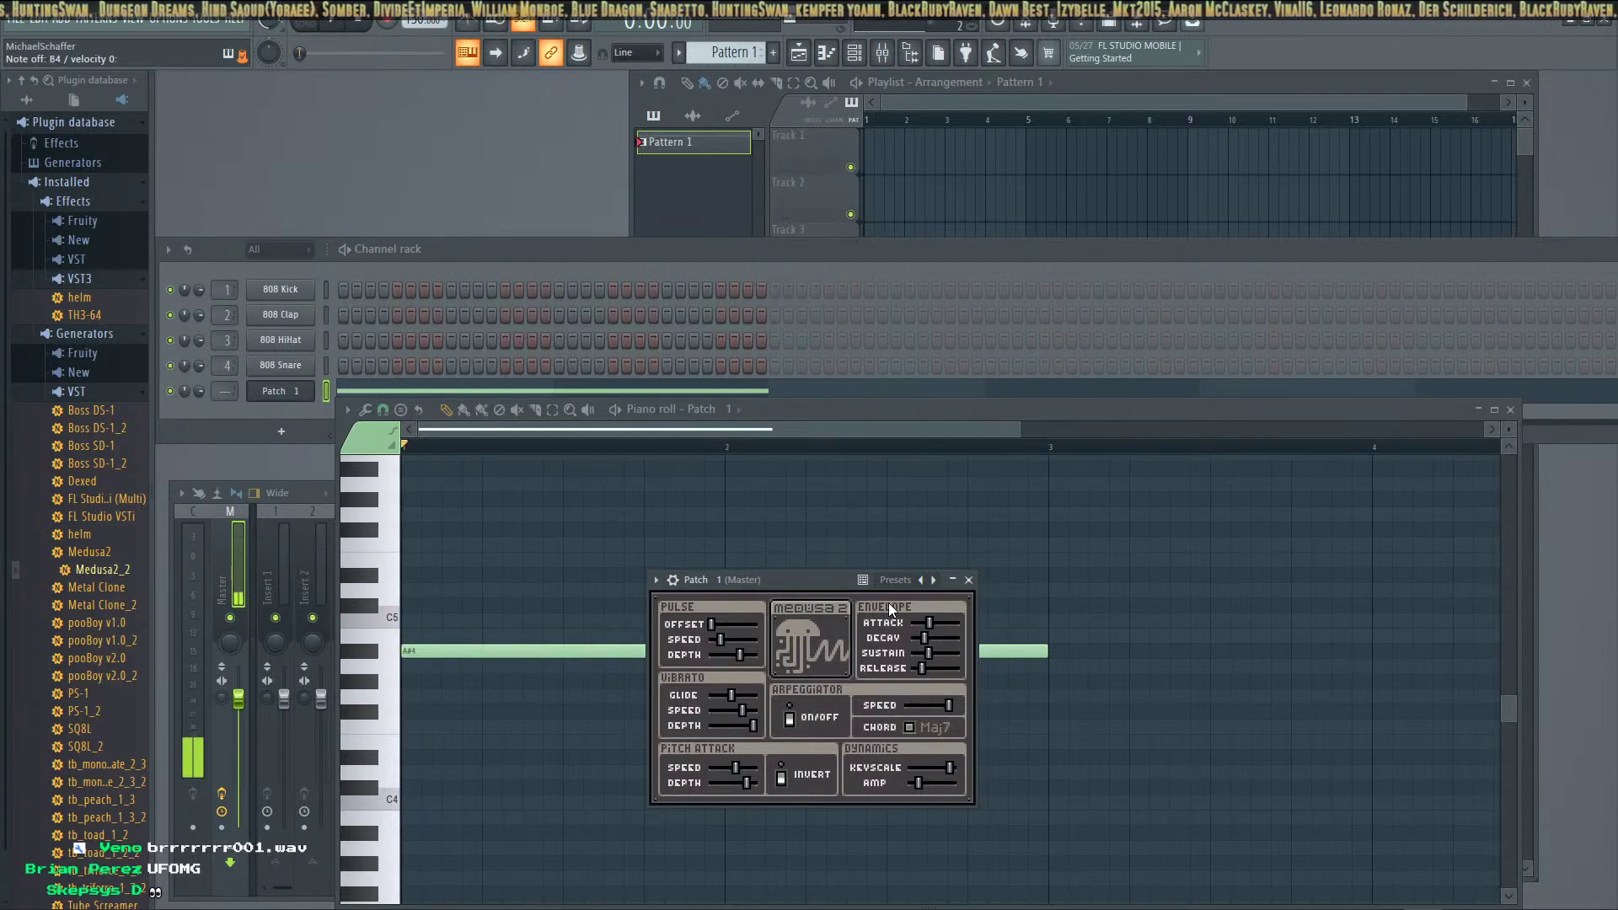
click(910, 590)
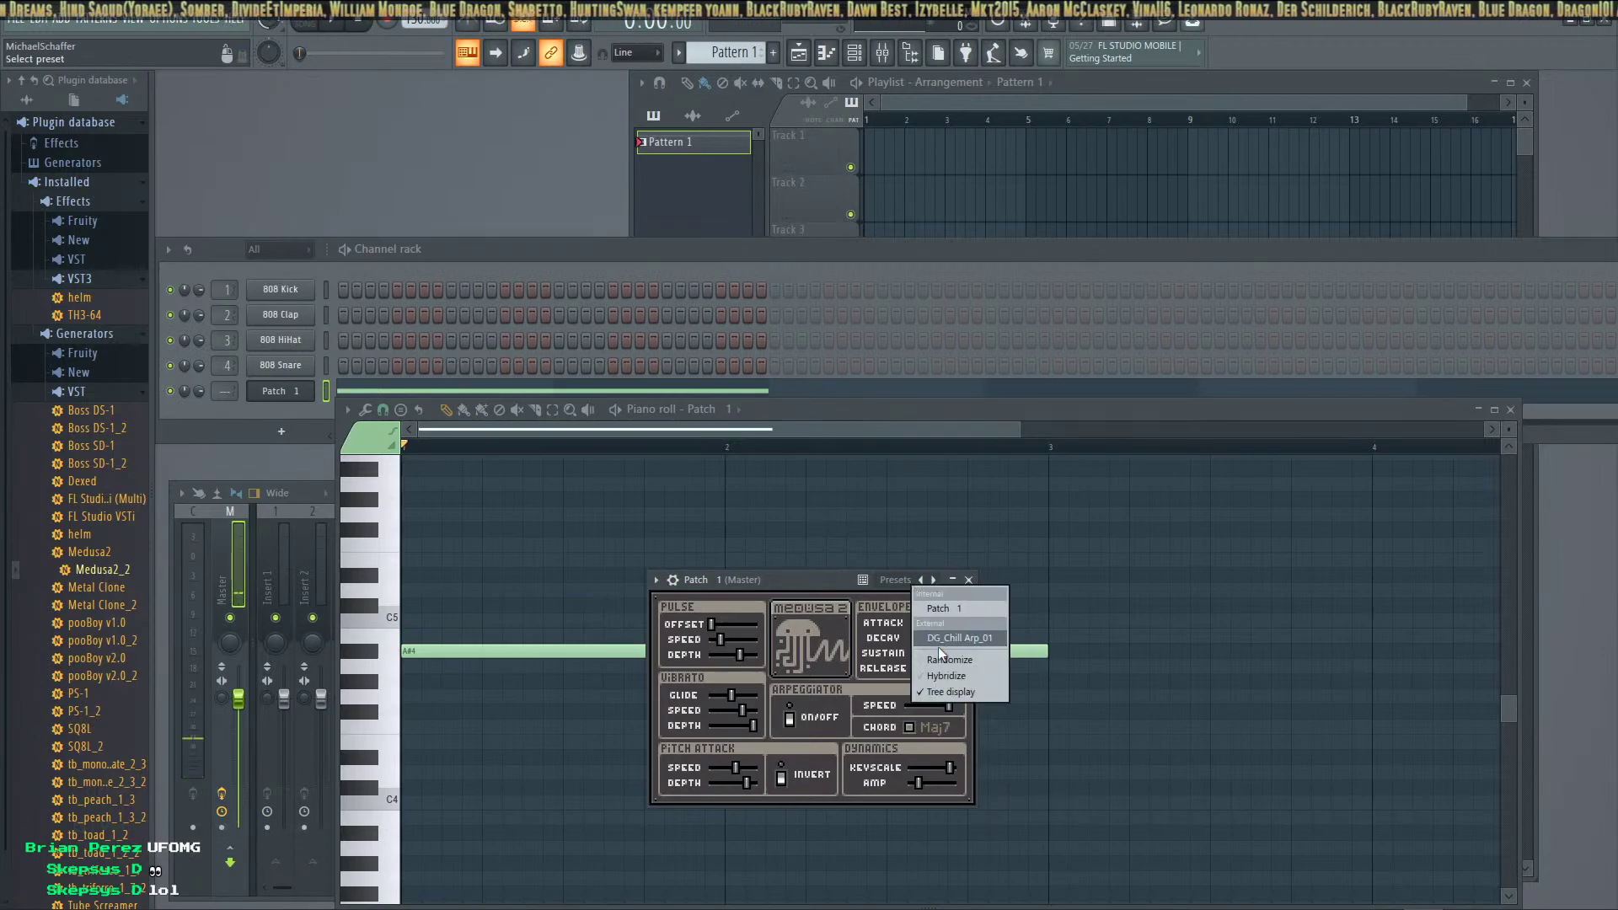
click(942, 651)
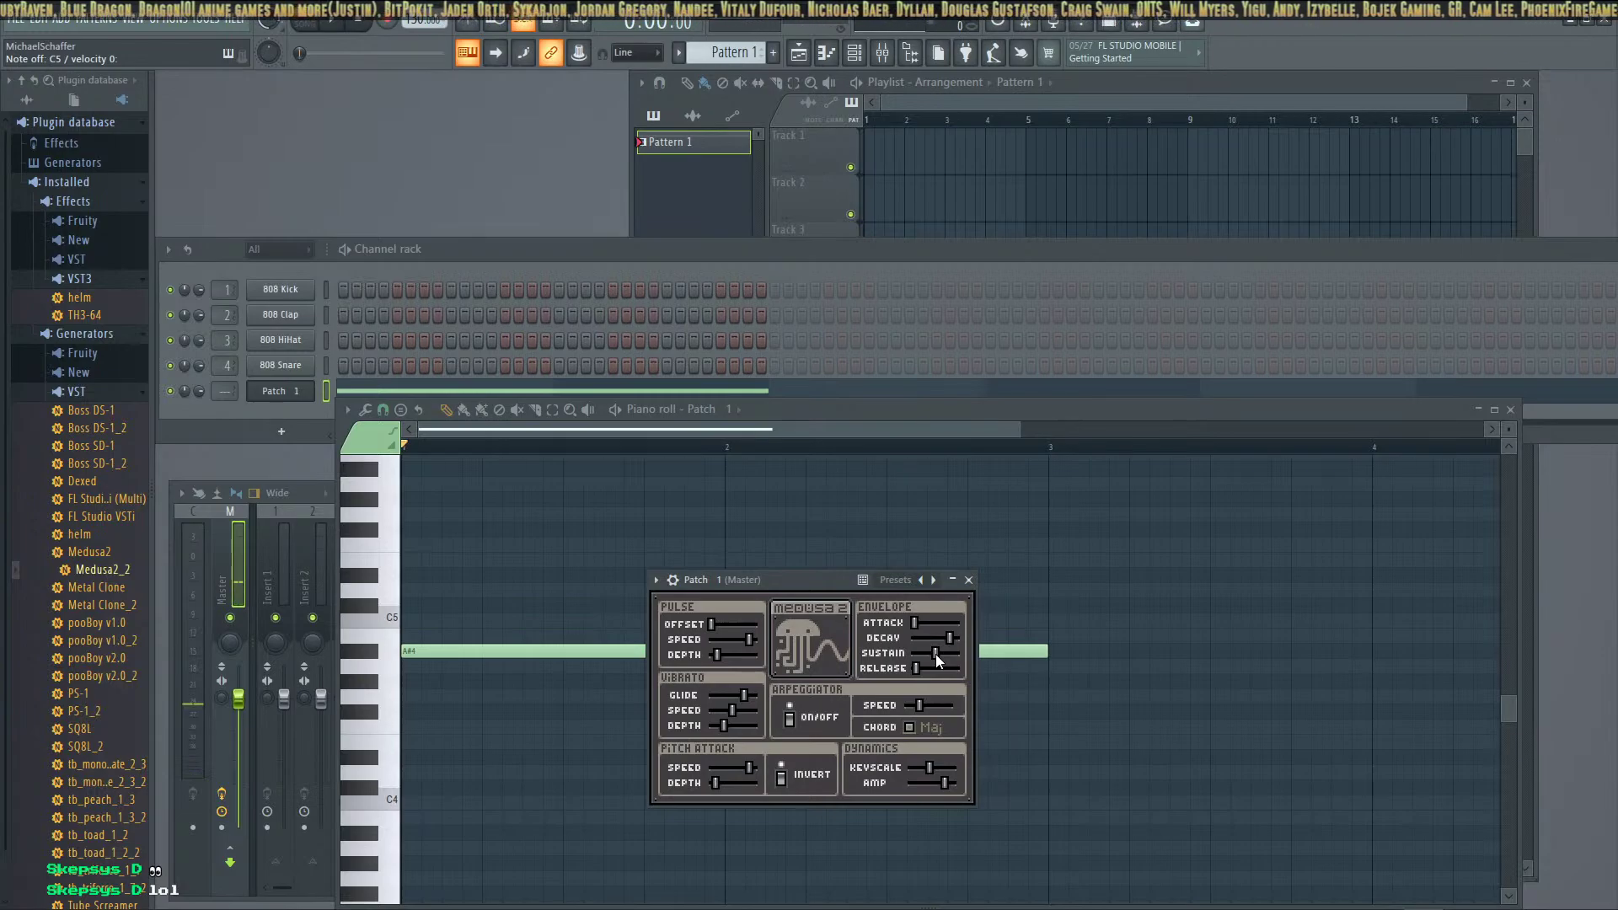
Audition the newly randomized Patch 1 sound with several notes, including C5, E5 and G4
key(z)
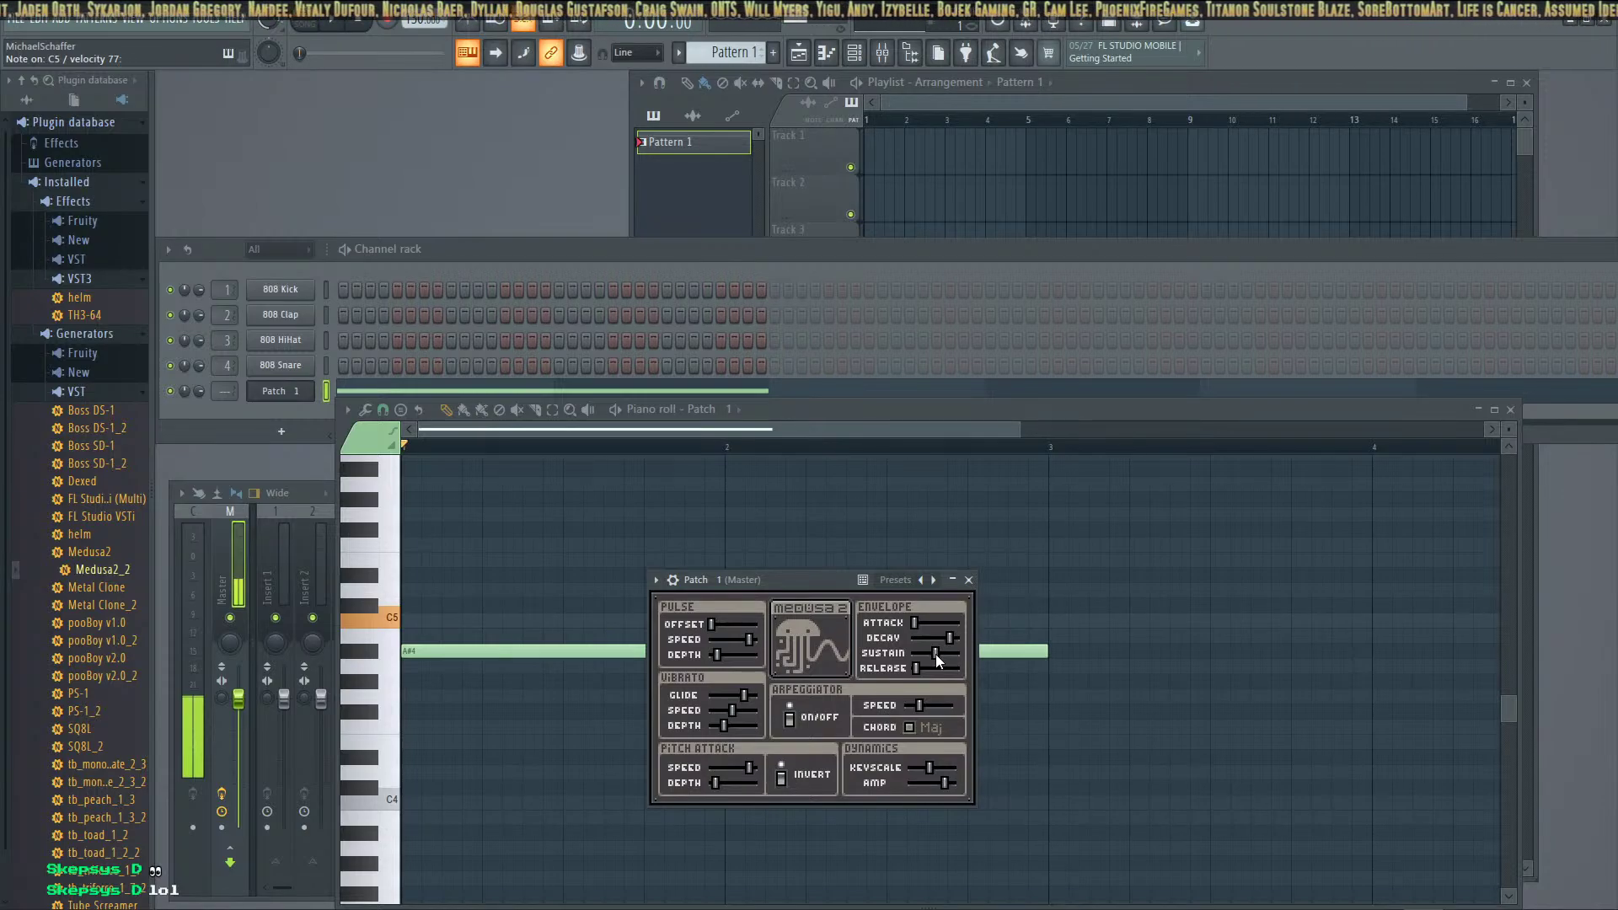
key(c)
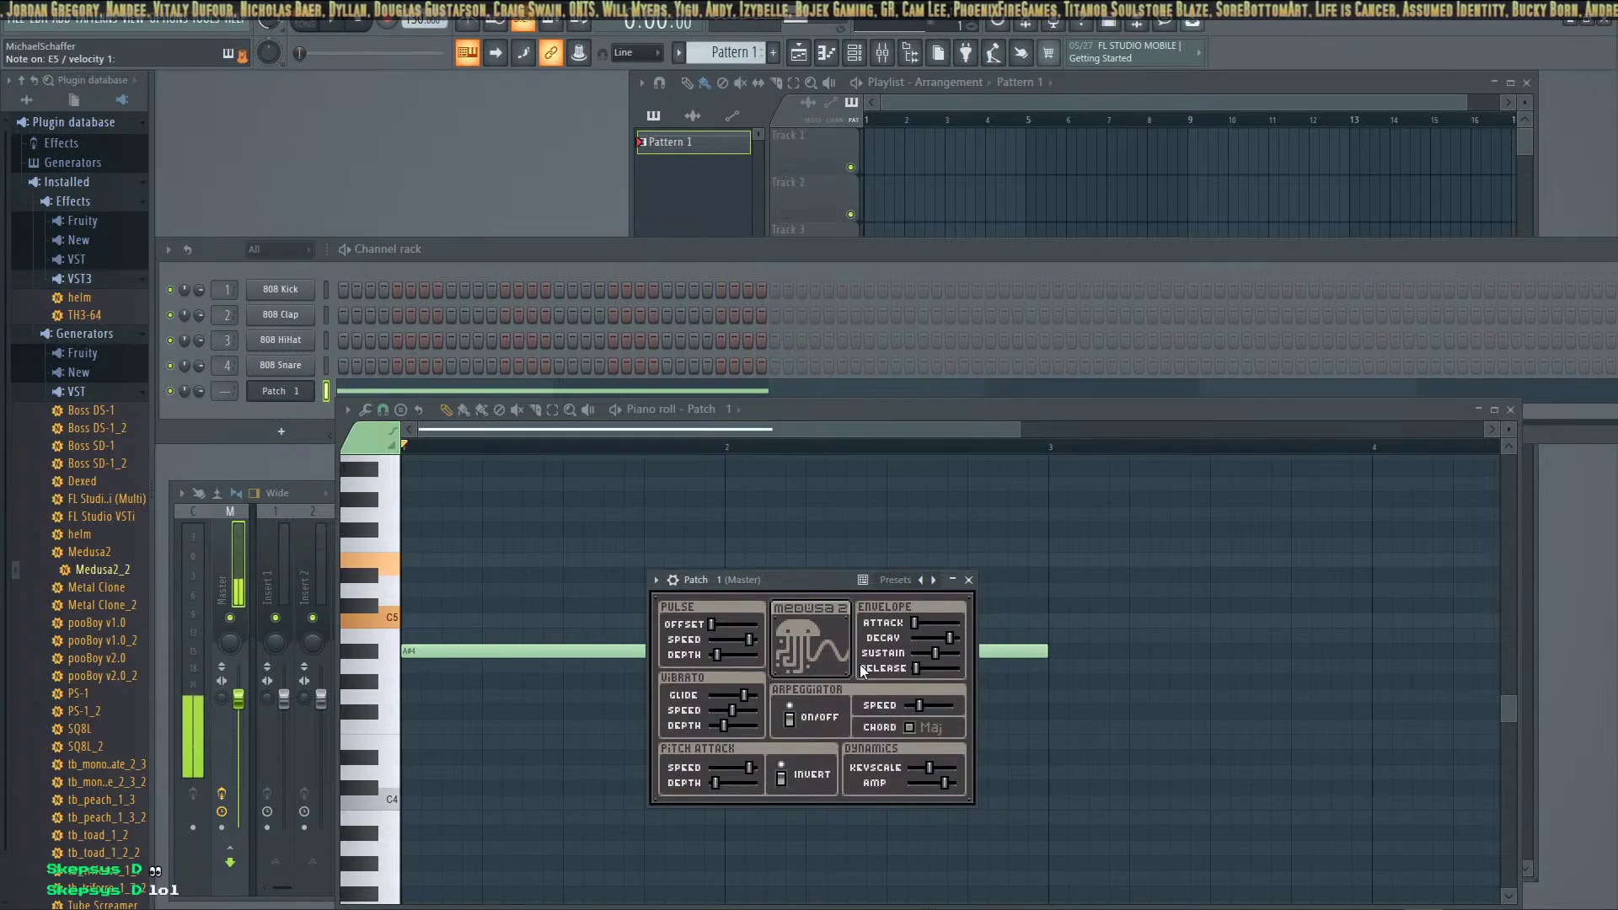
key(b)
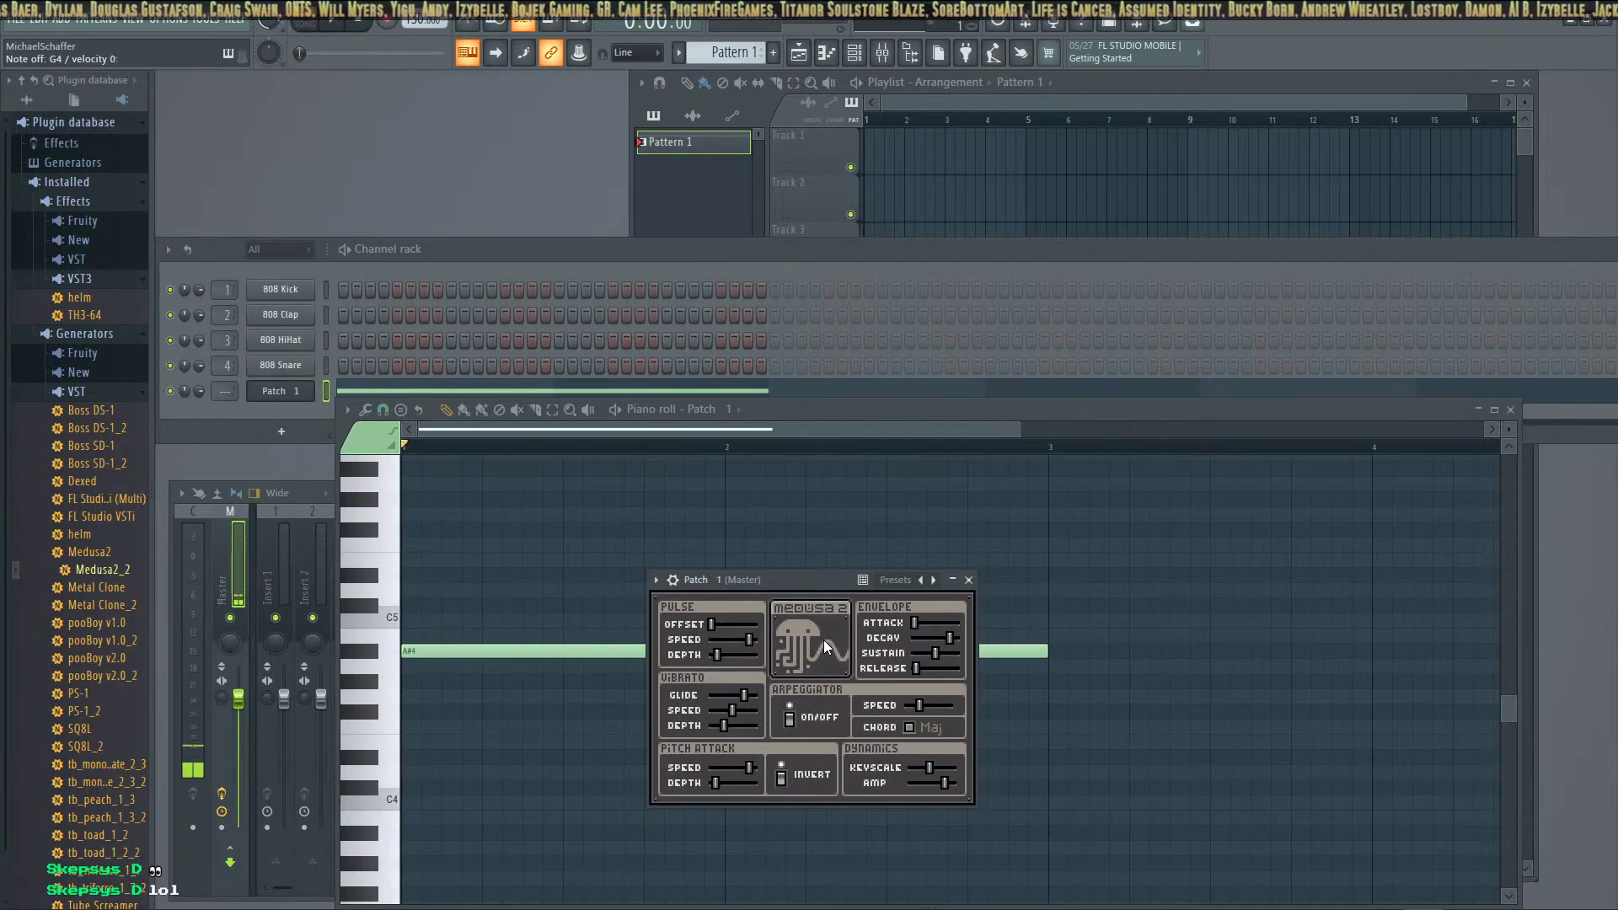
key(c)
Lower the long A#4 note in the piano roll to C#3, then play the pattern and stop it
scroll(506, 658, up, 3)
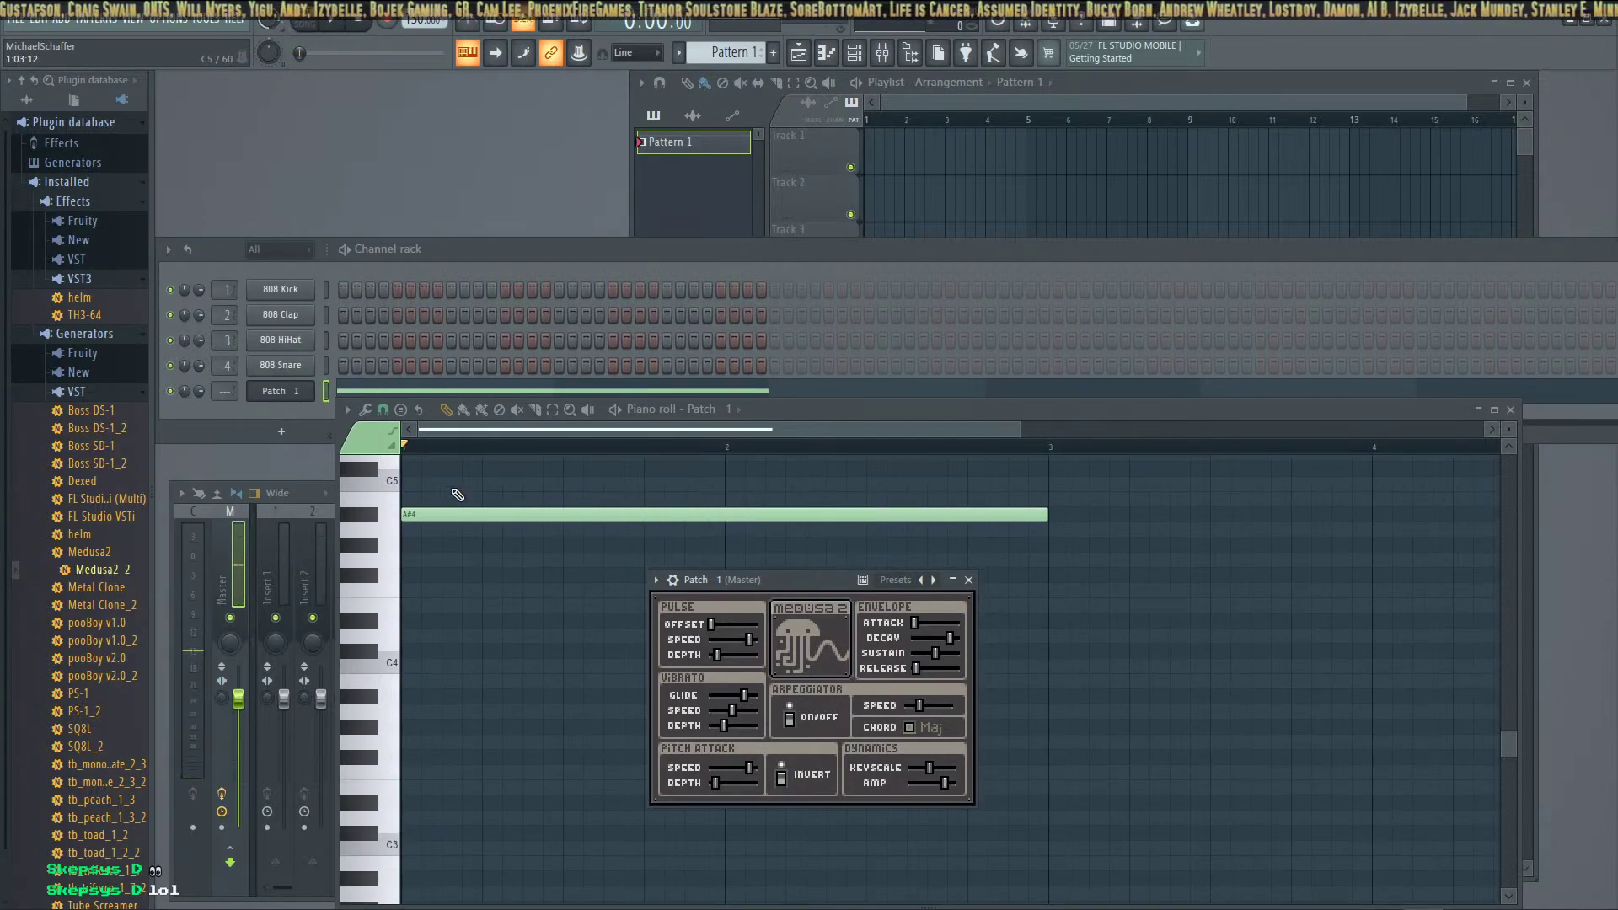
drag(449, 511, 464, 833)
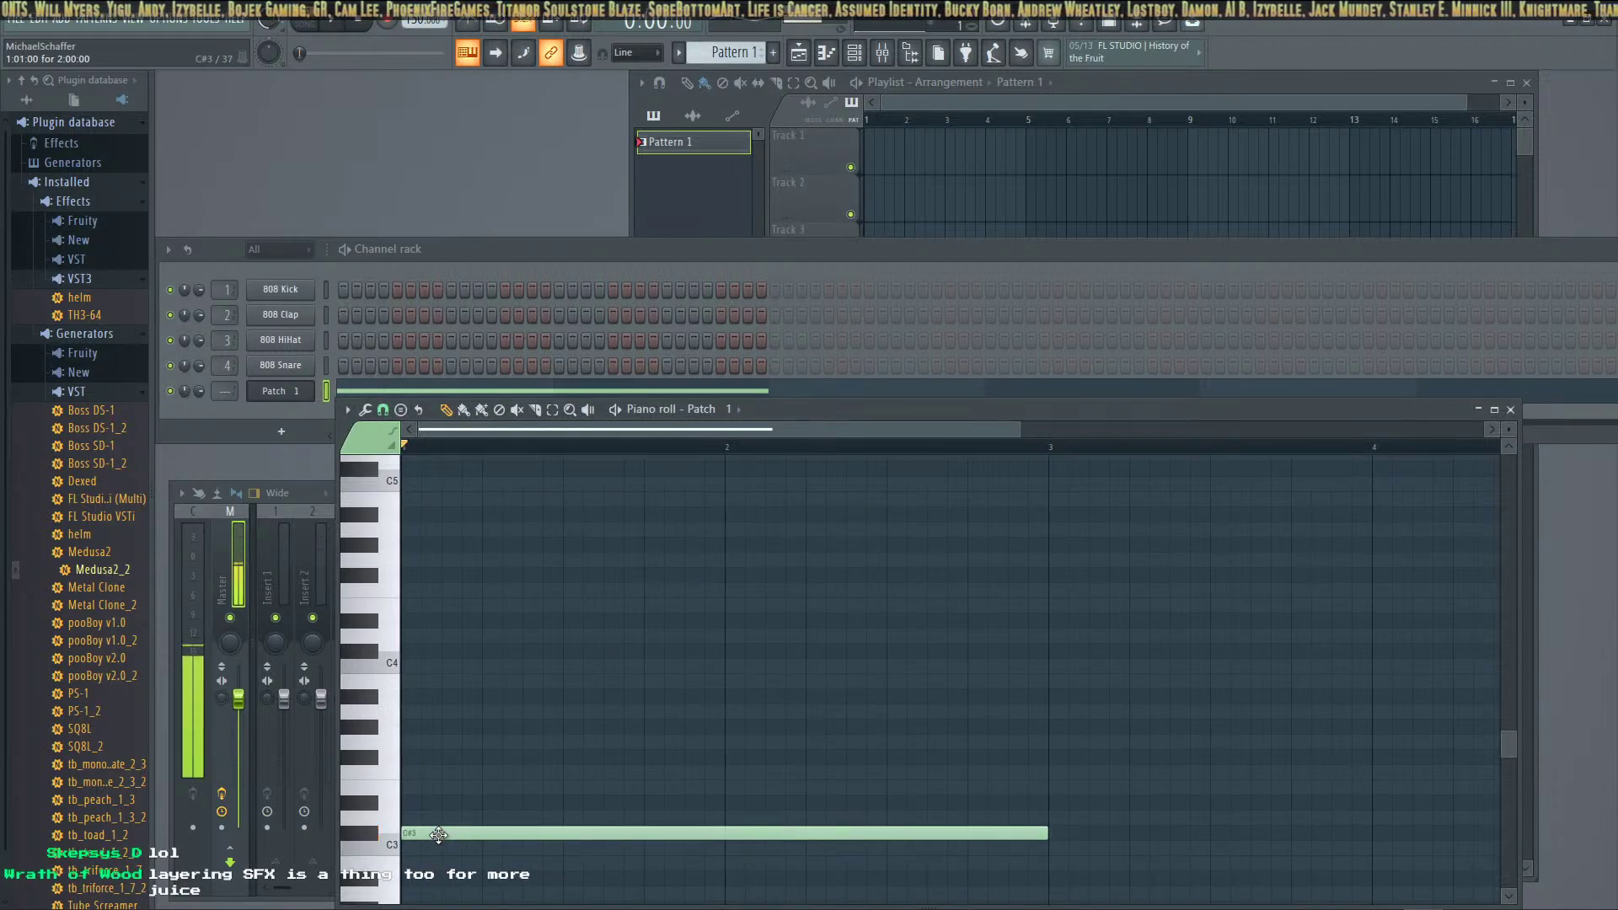
scroll(470, 725, down, 2)
click(337, 23)
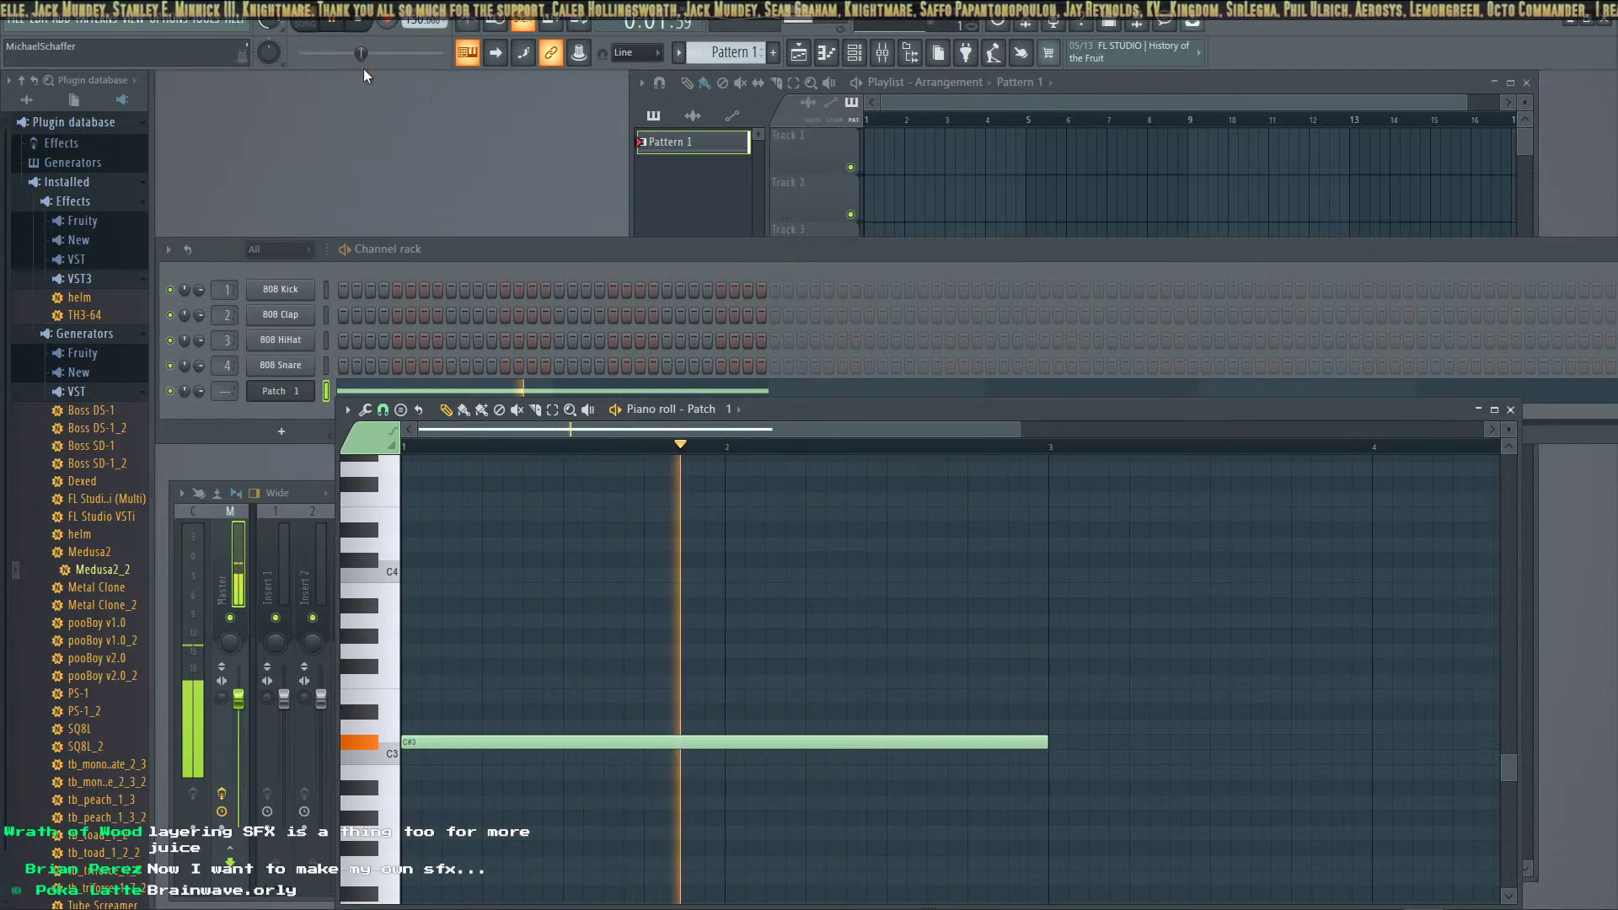
click(358, 20)
Start another Ogg export in the SFX folder and name the file Brainwave_by_DG.ogg
click(21, 19)
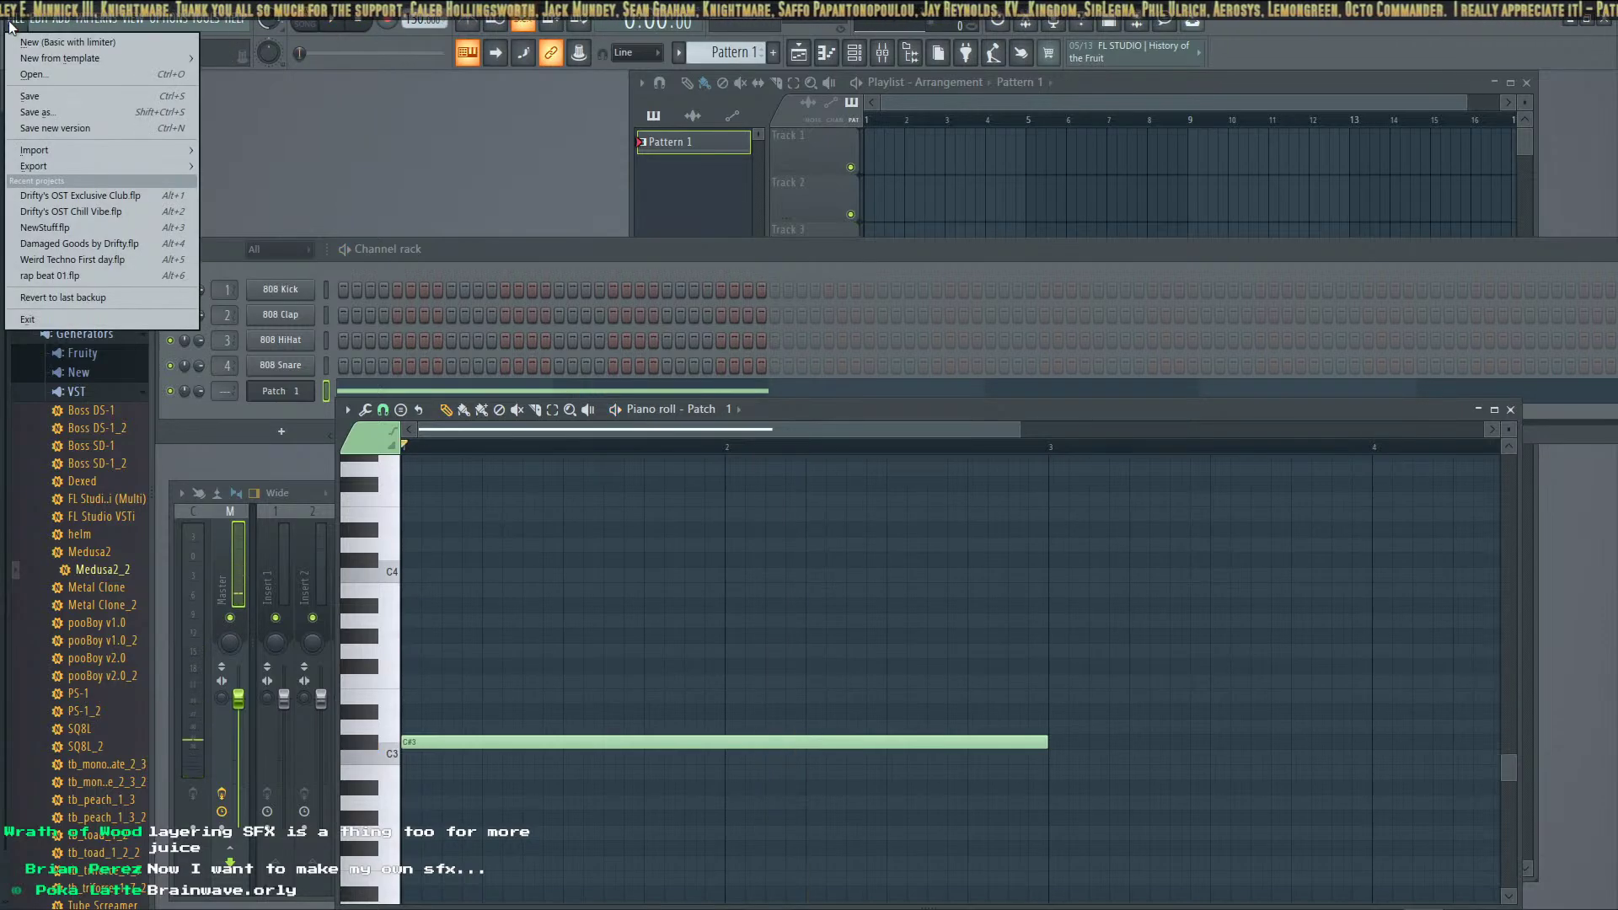
mouse_move(88, 165)
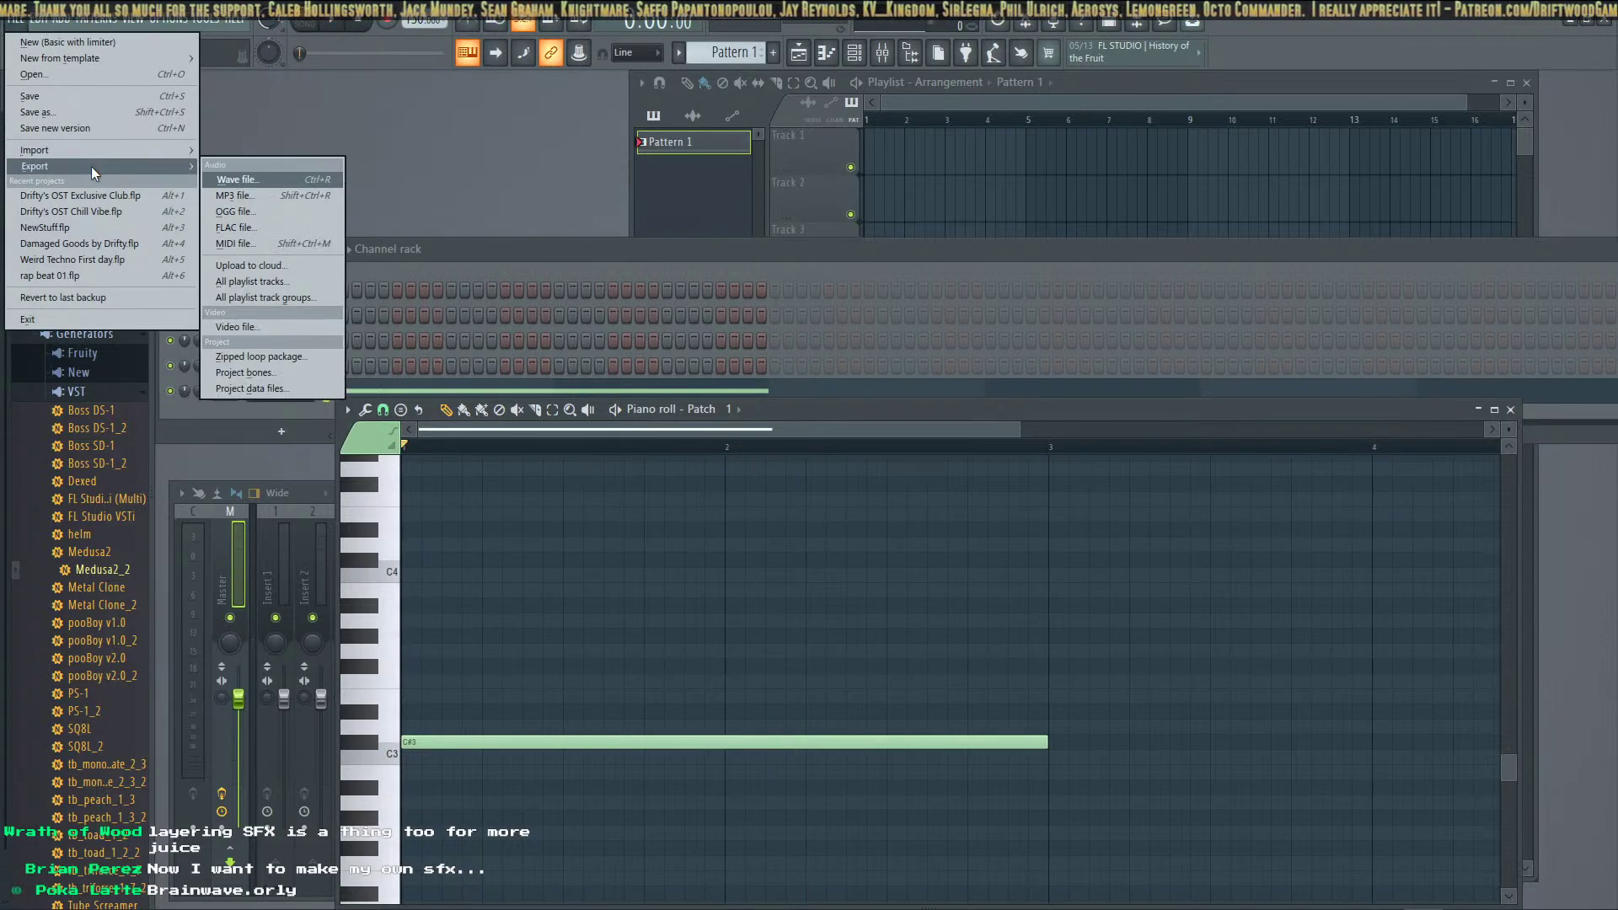
click(245, 212)
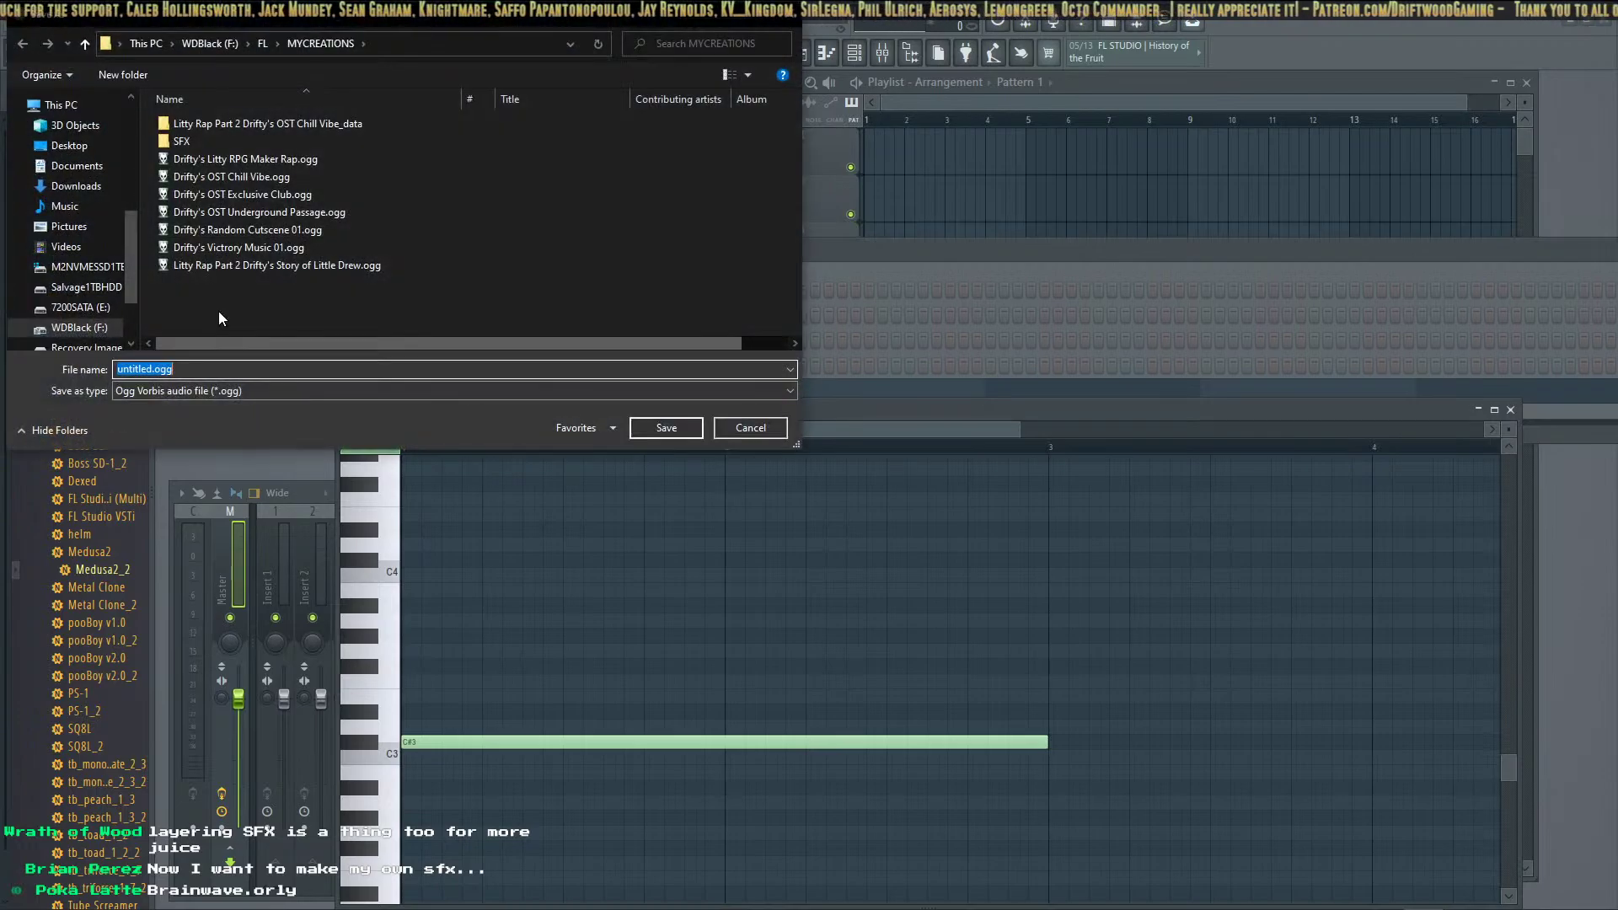
click(156, 369)
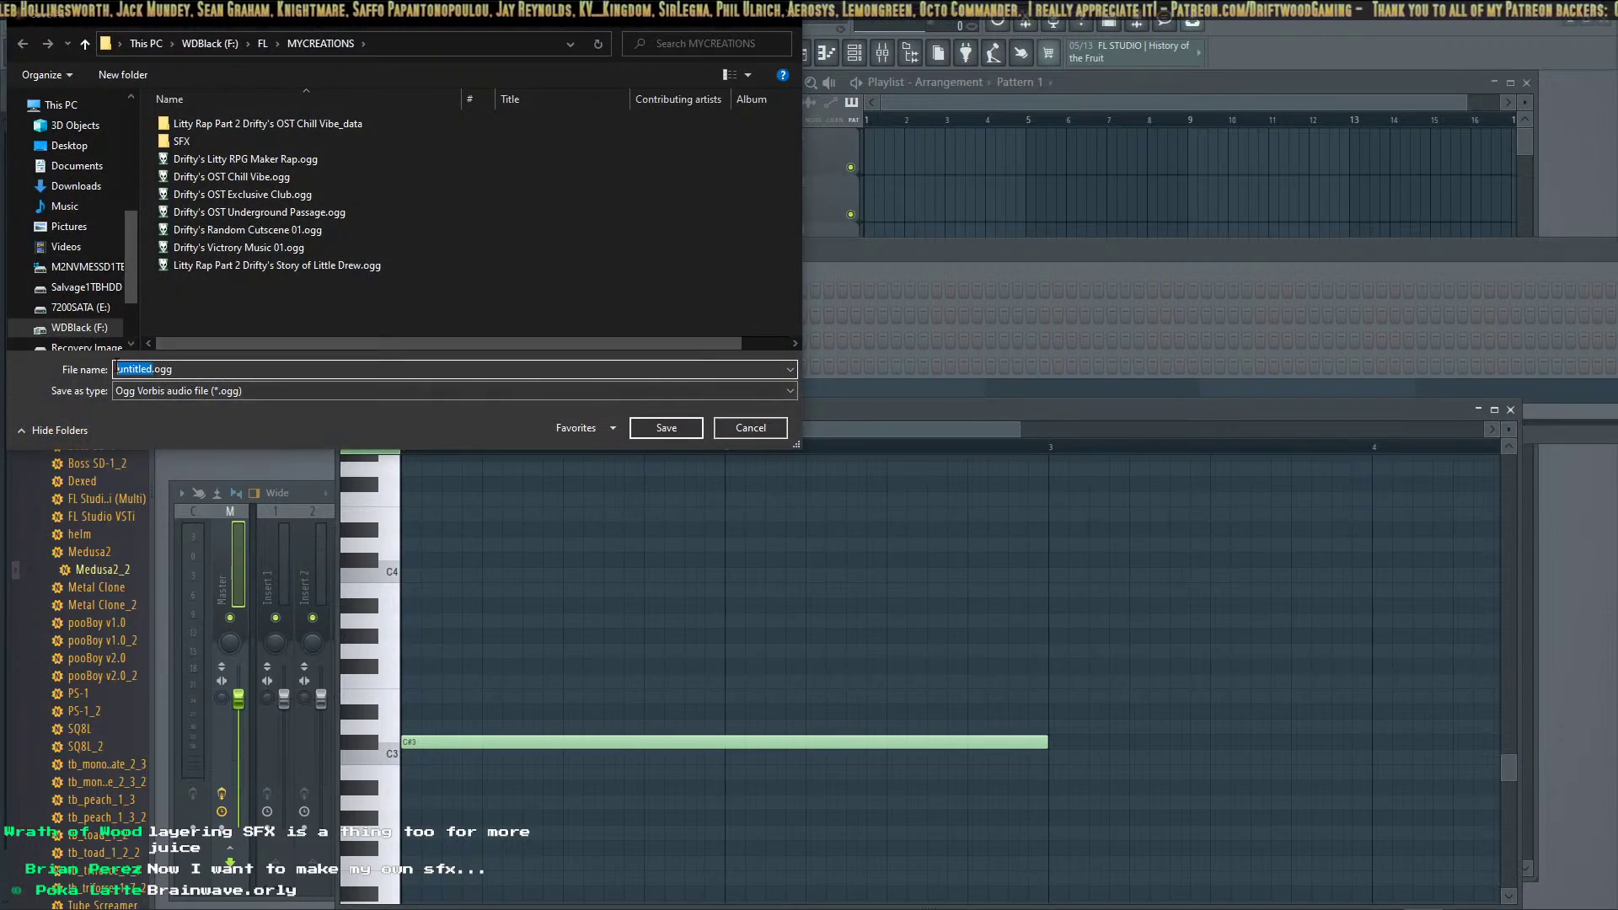
double_click(221, 140)
double_click(135, 368)
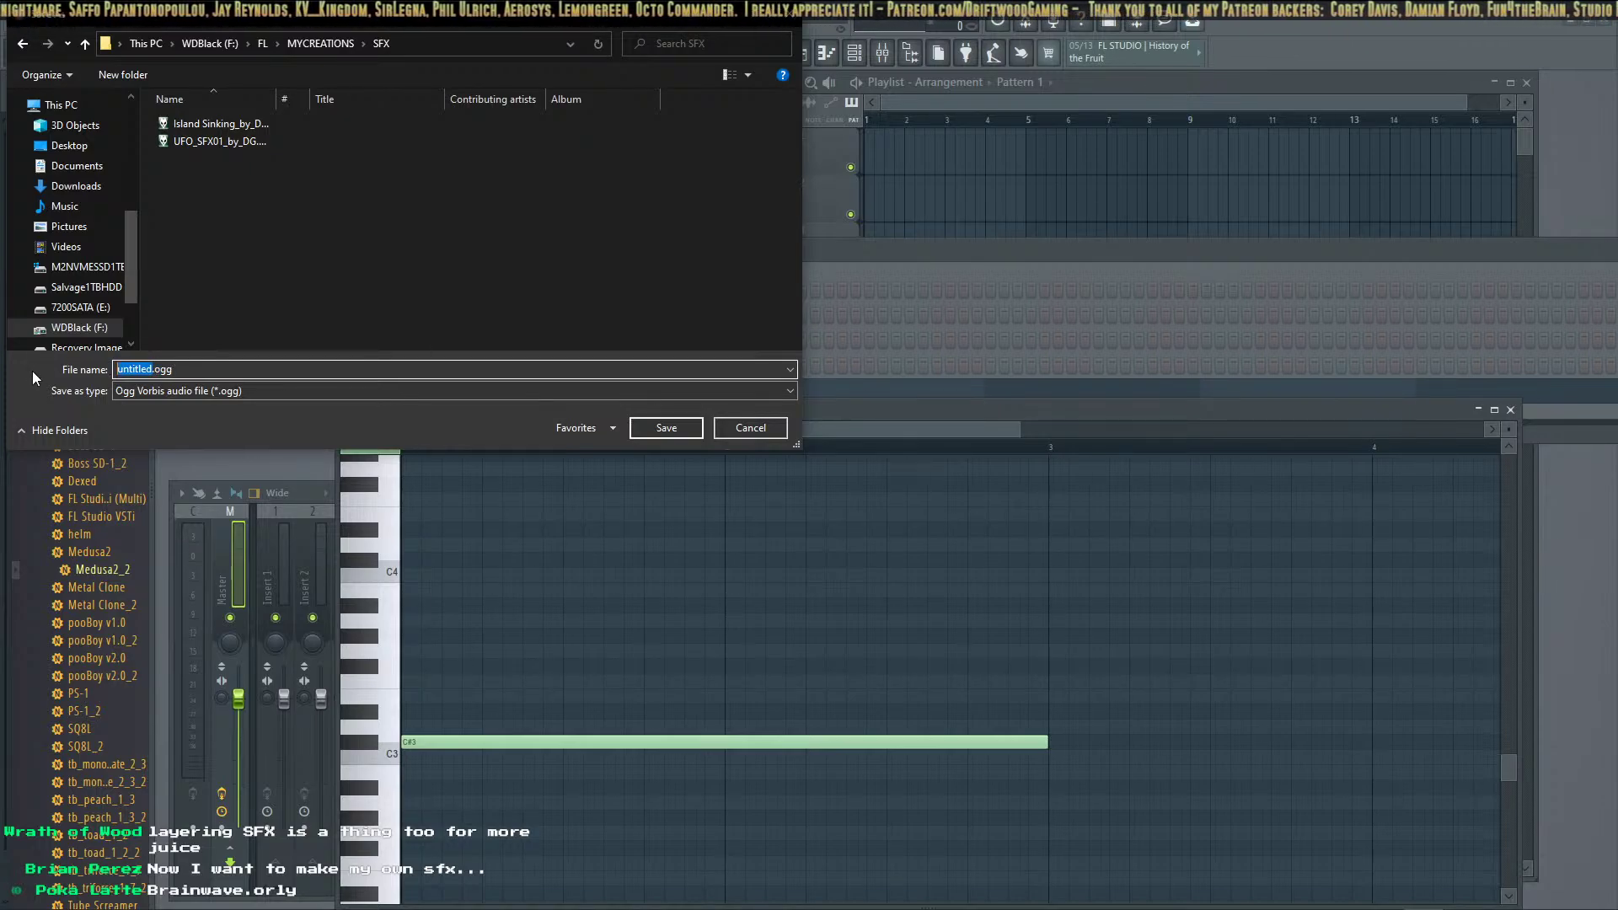
text(Brainwave)
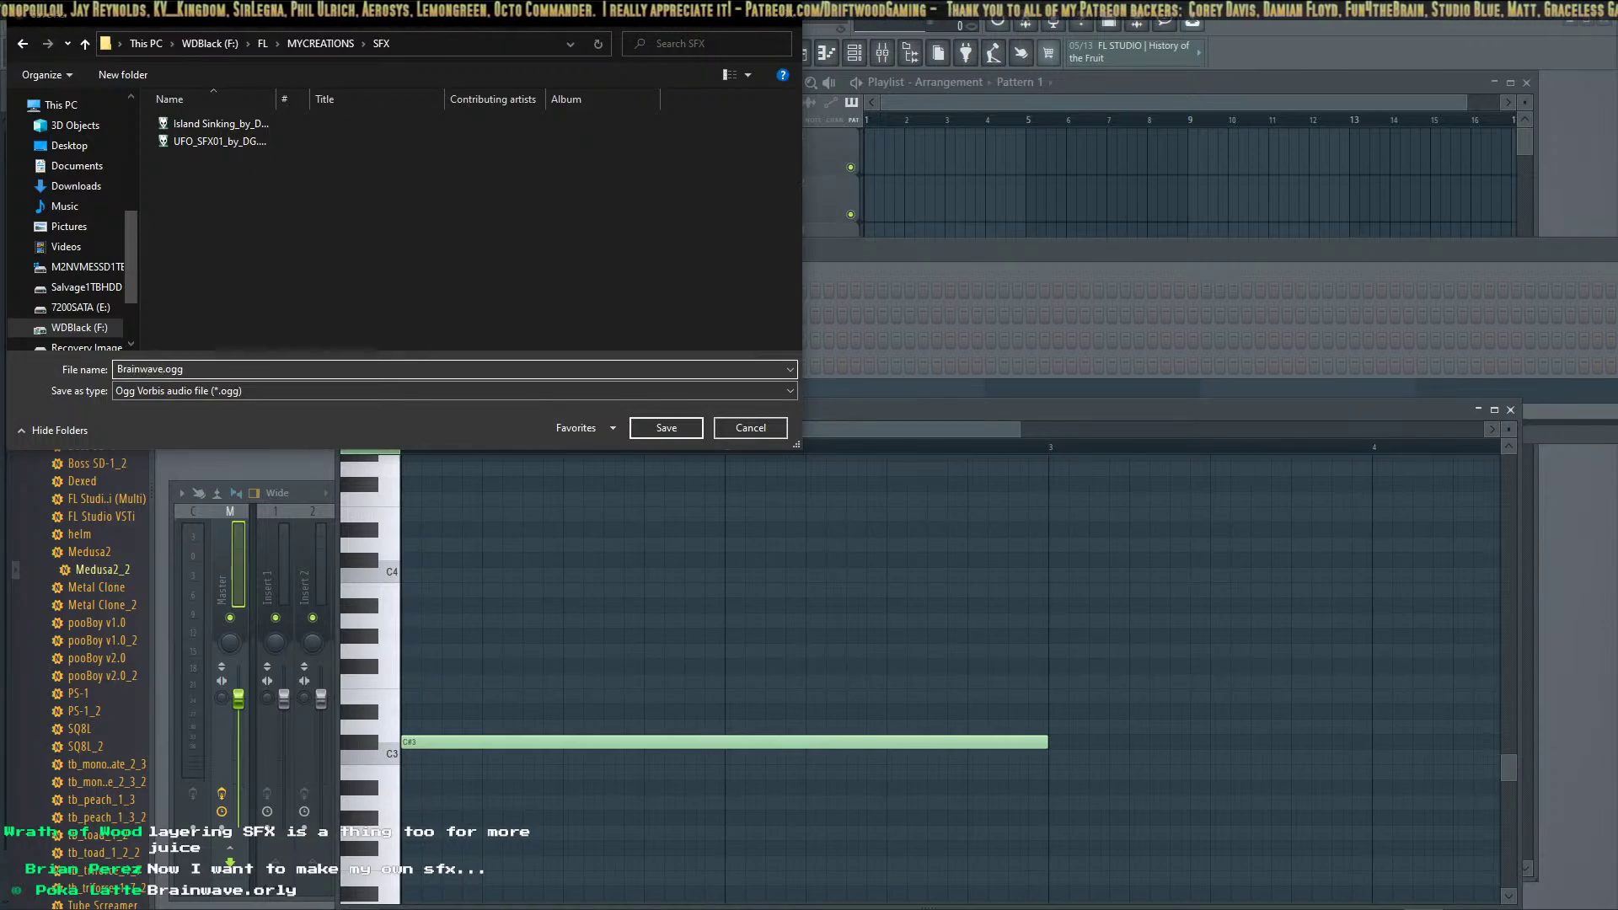
text())
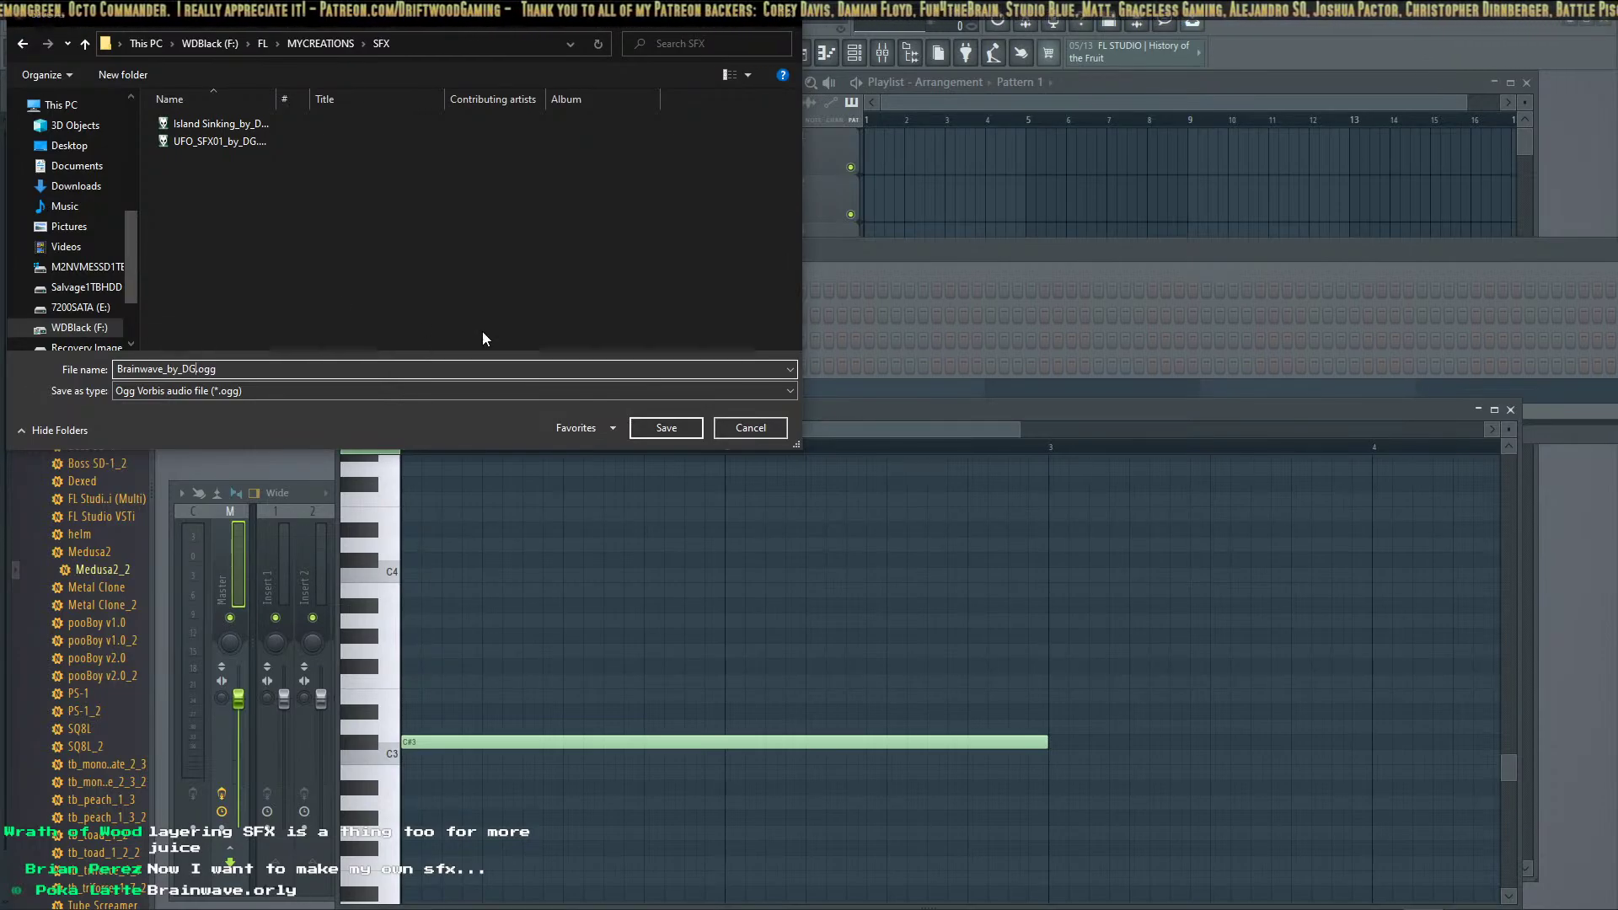
Save and render the Brainwave Ogg file, and close the SFX folder window
click(667, 428)
click(934, 697)
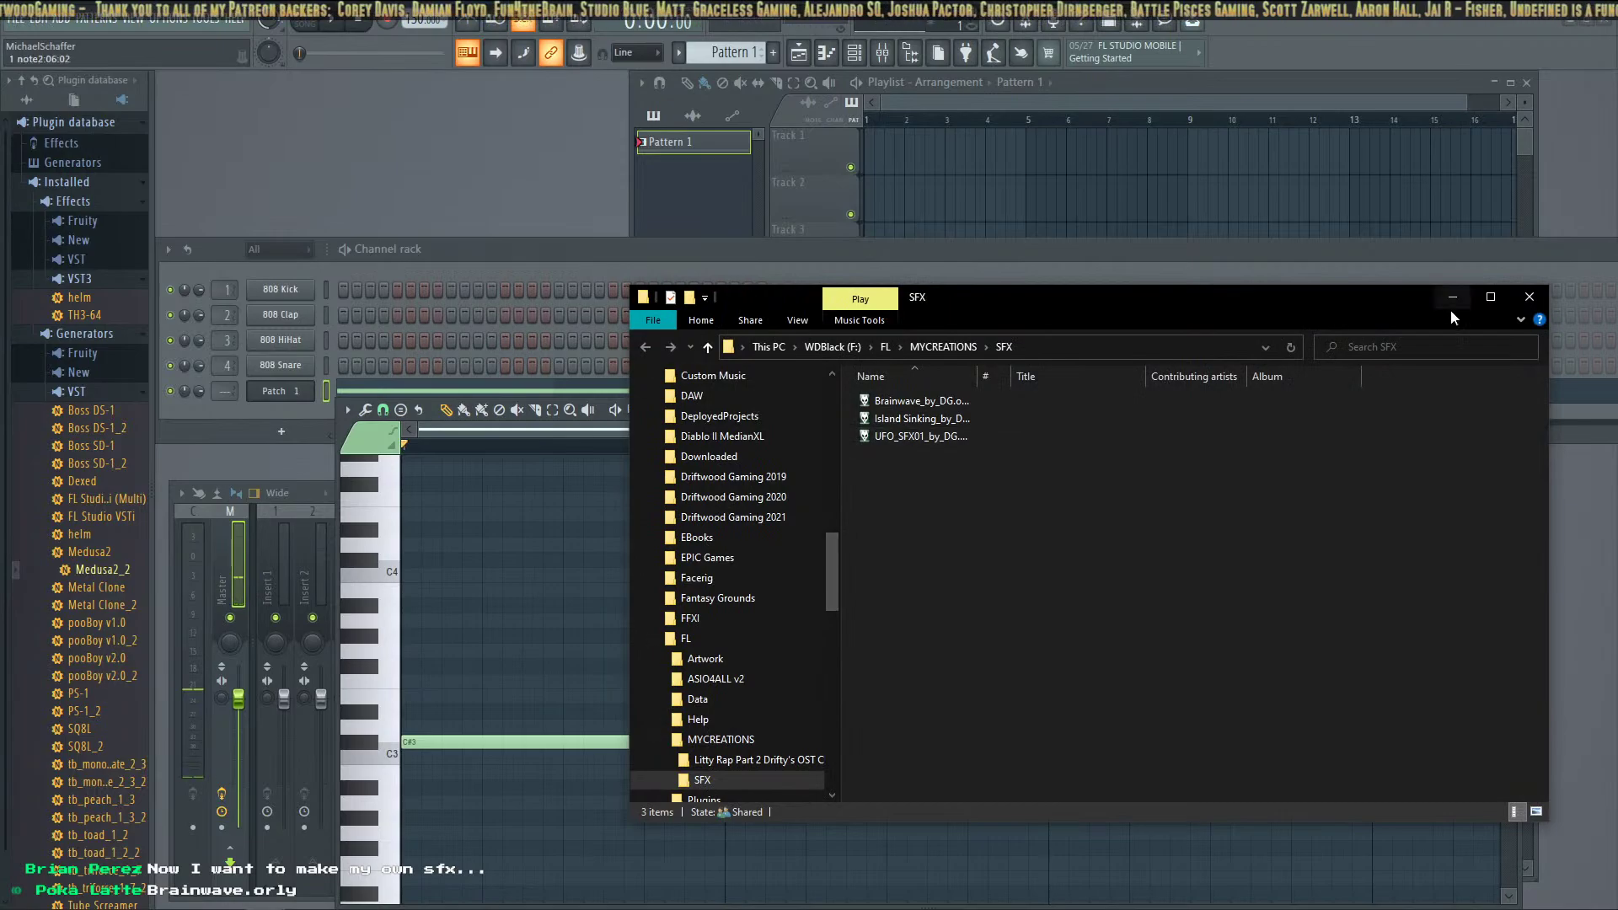
click(1529, 297)
Randomize the Medusa 2 Patch 1 parameters six times, auditioning the generated sounds with keyboard notes in between
click(902, 580)
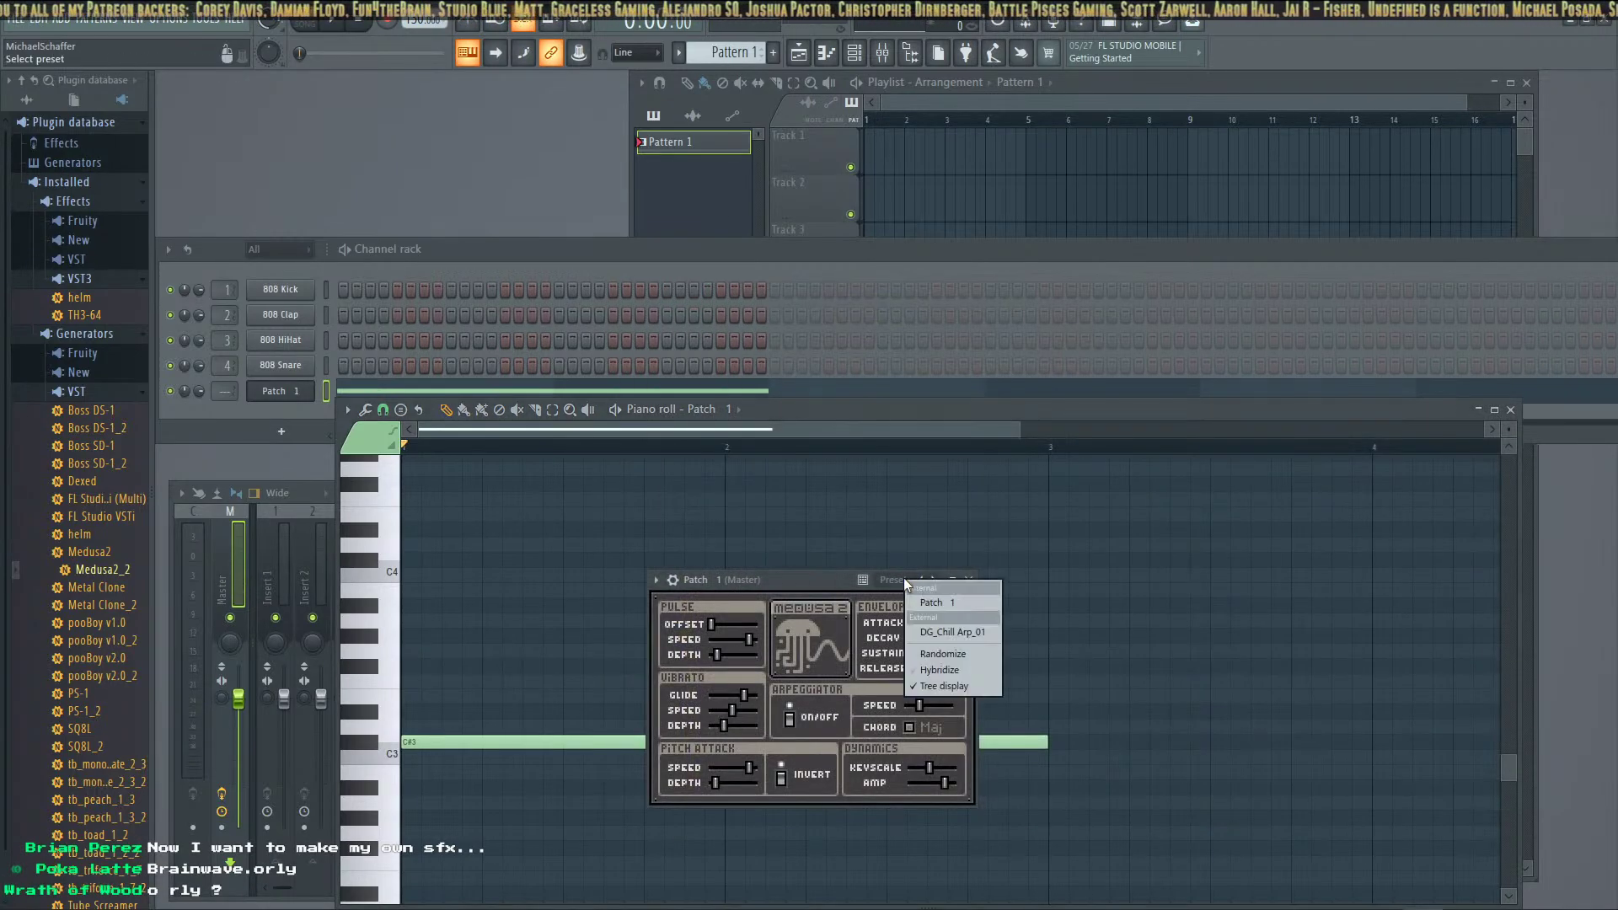
click(924, 655)
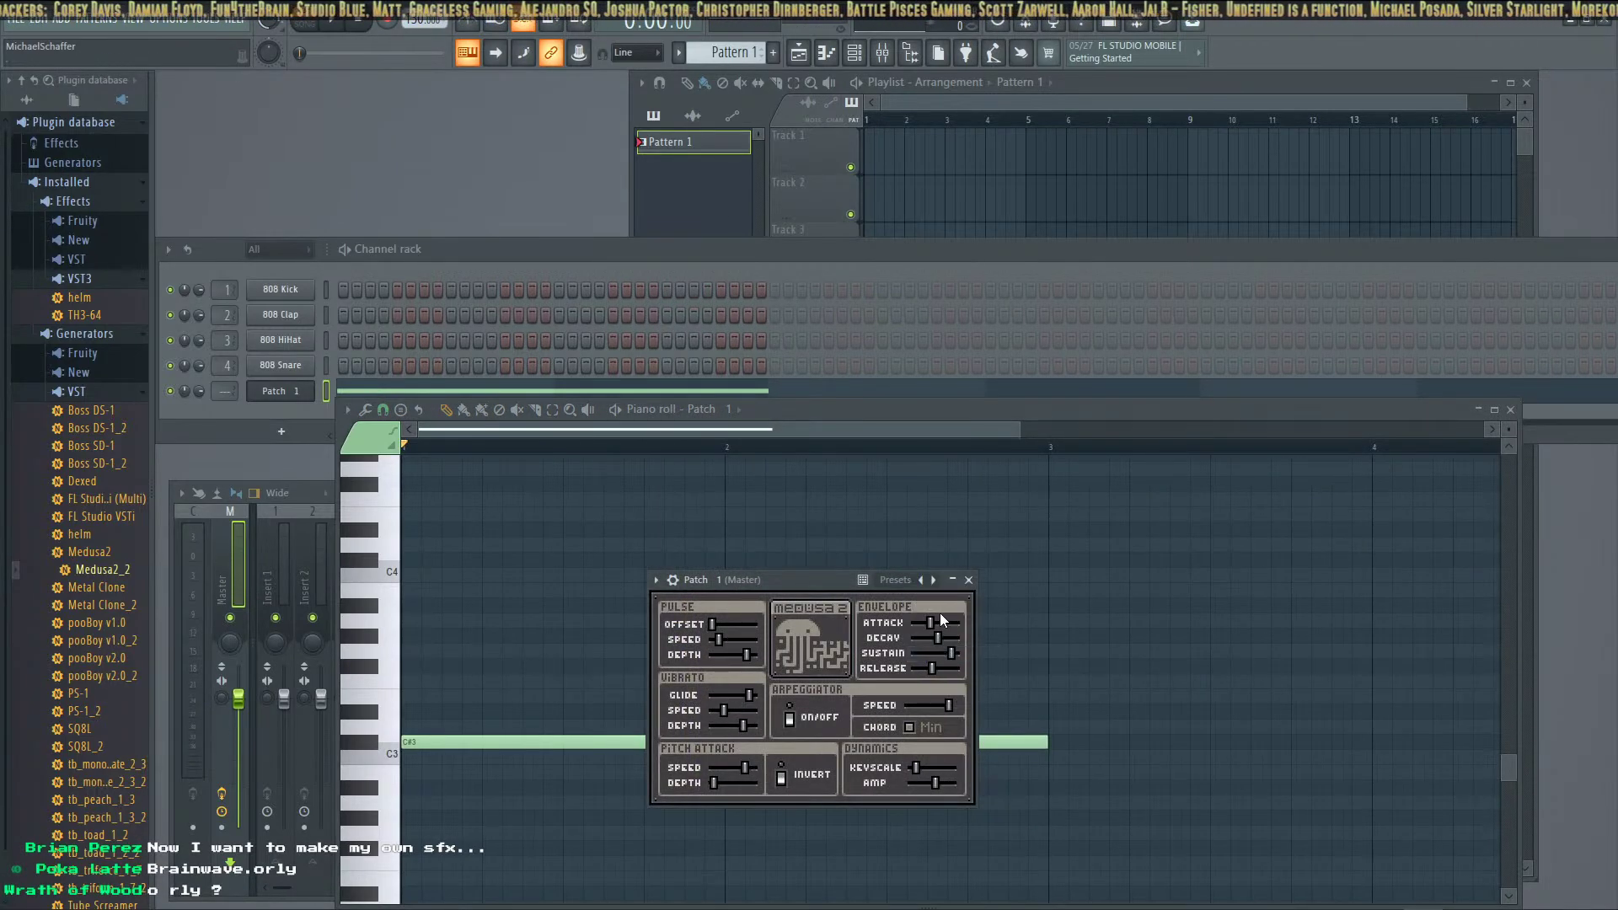
click(899, 580)
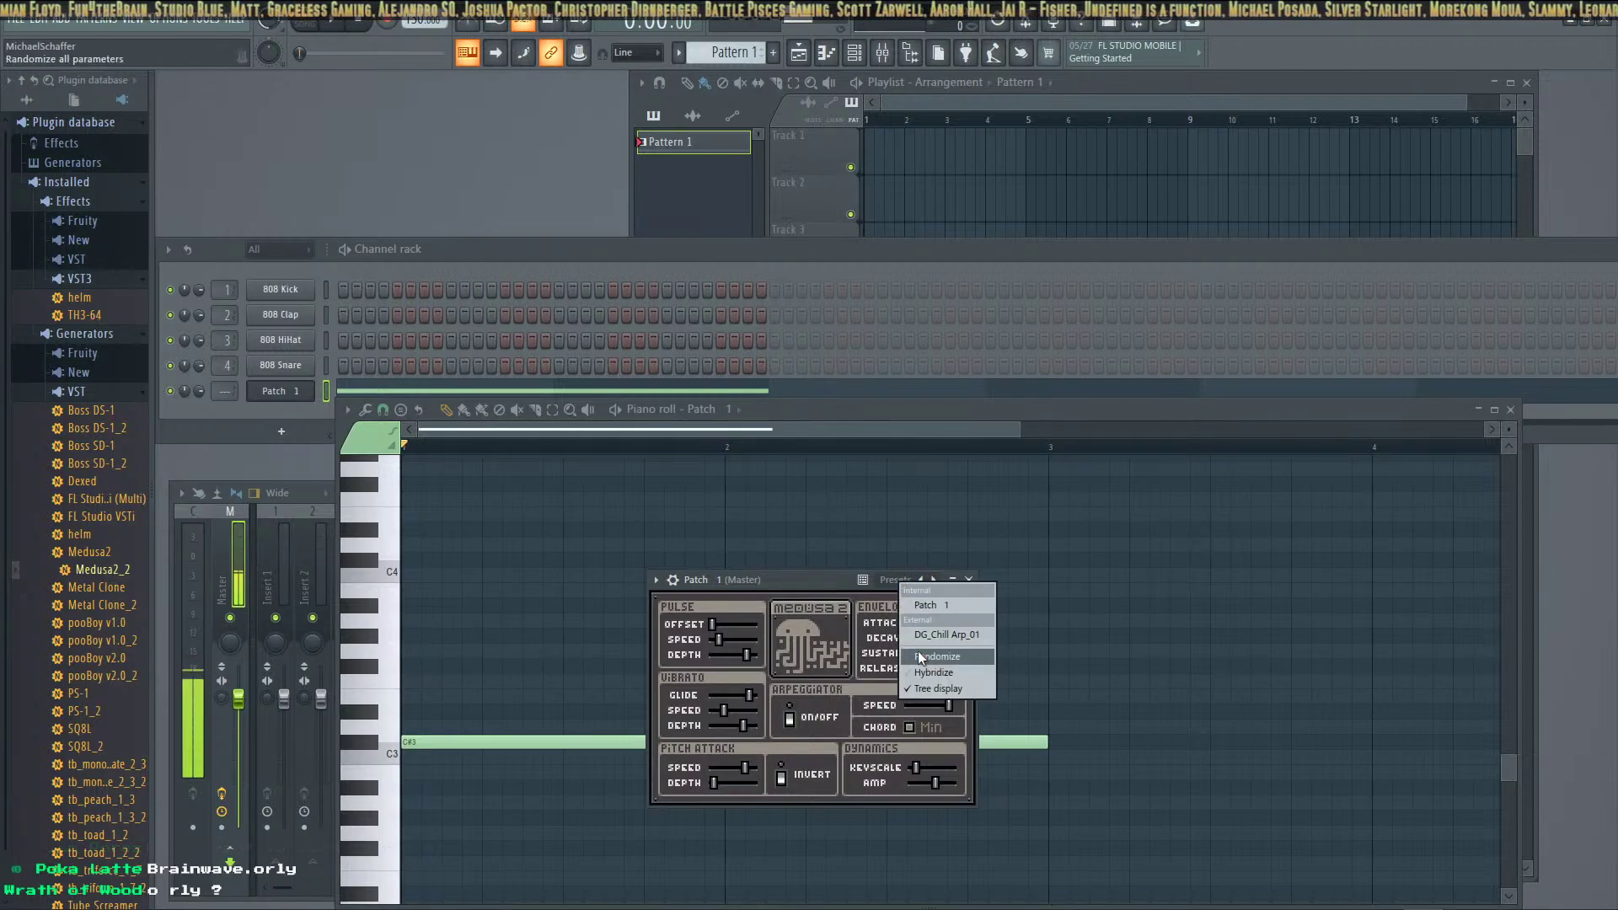
click(919, 656)
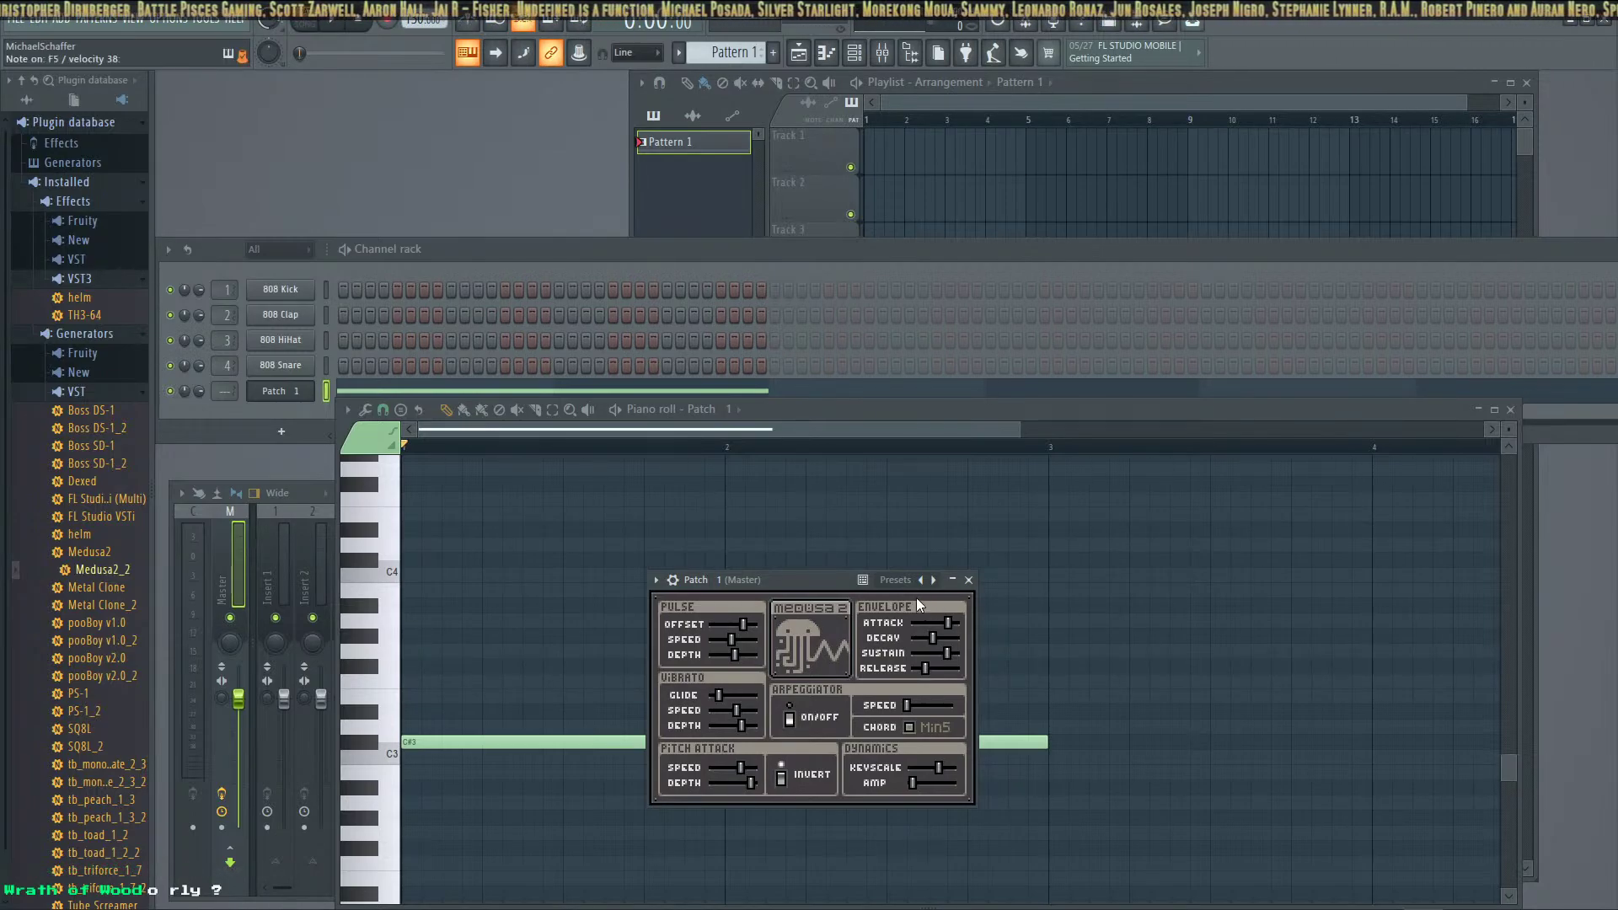
click(897, 580)
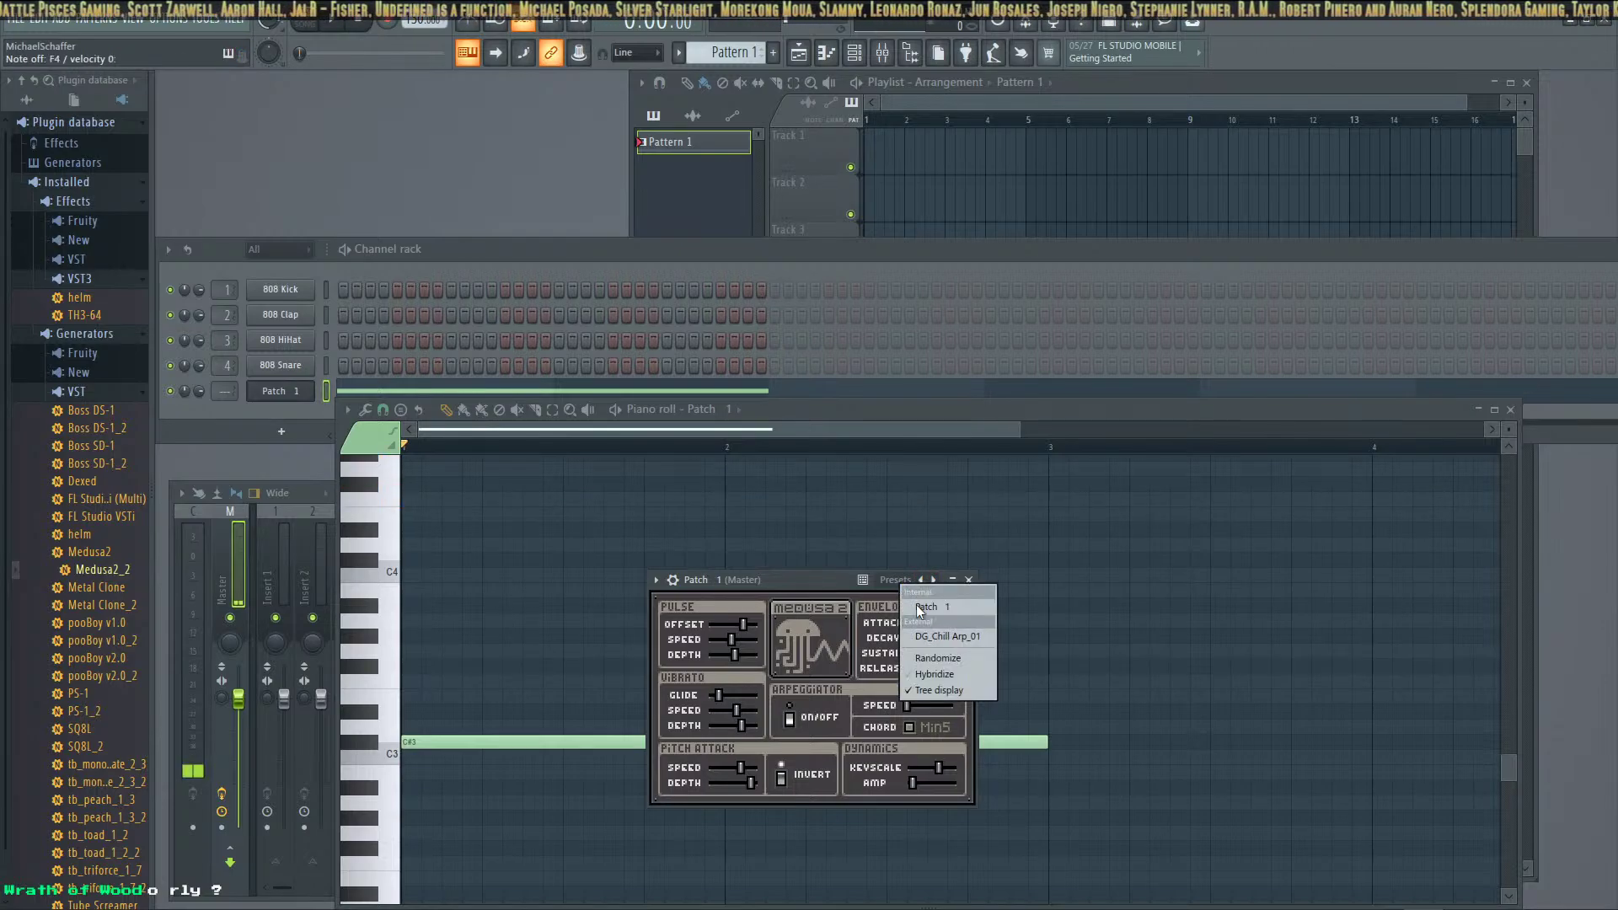
click(919, 657)
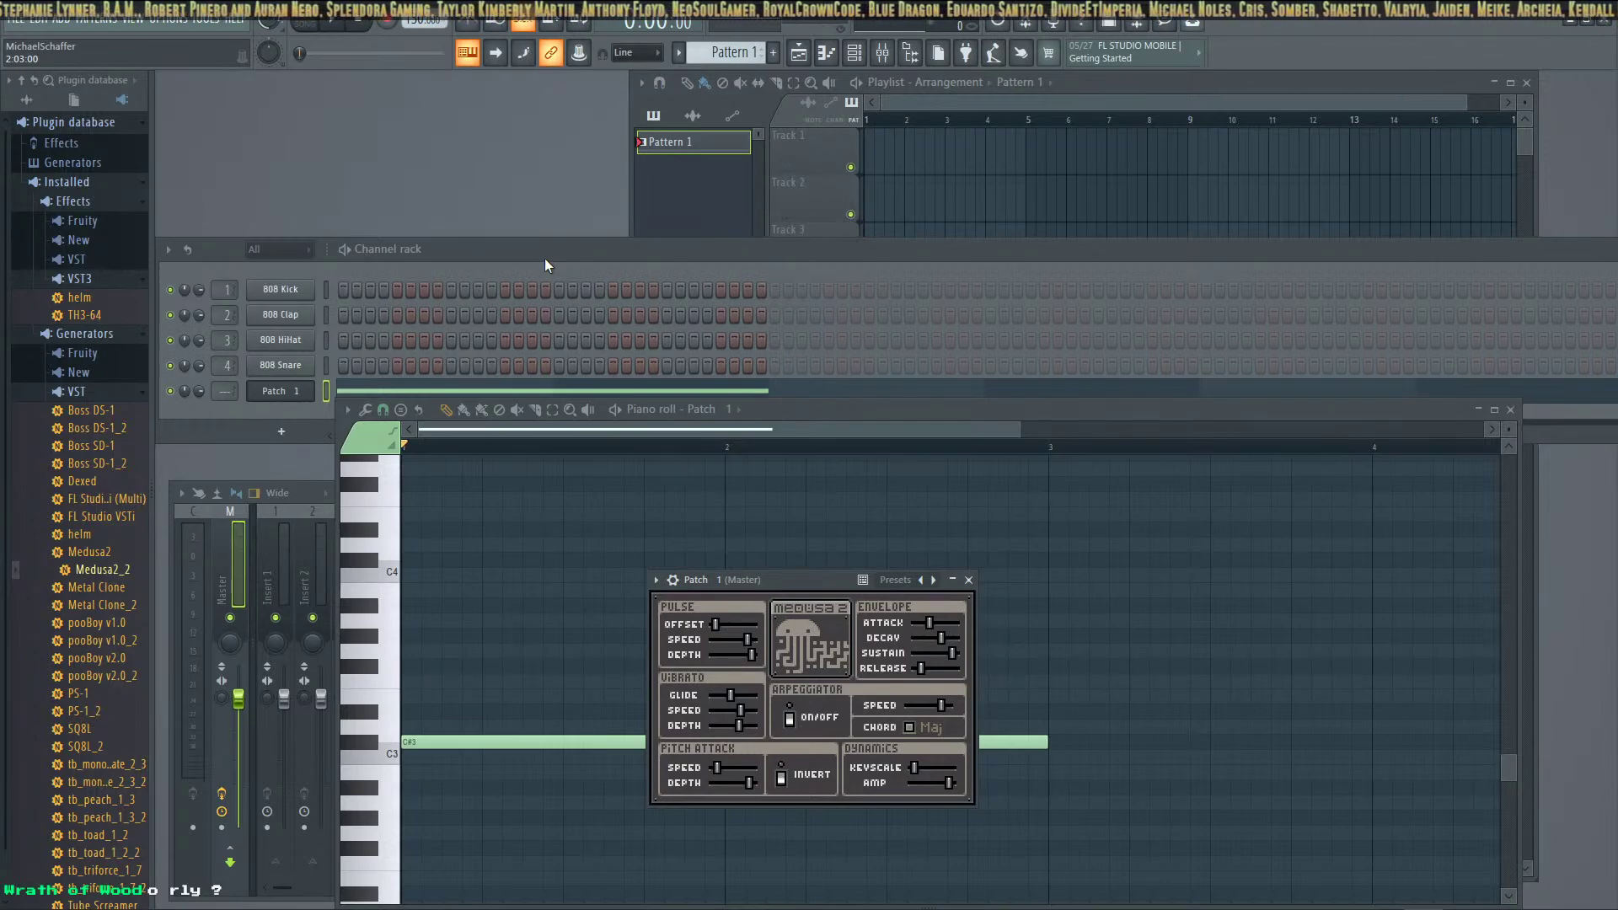
click(894, 580)
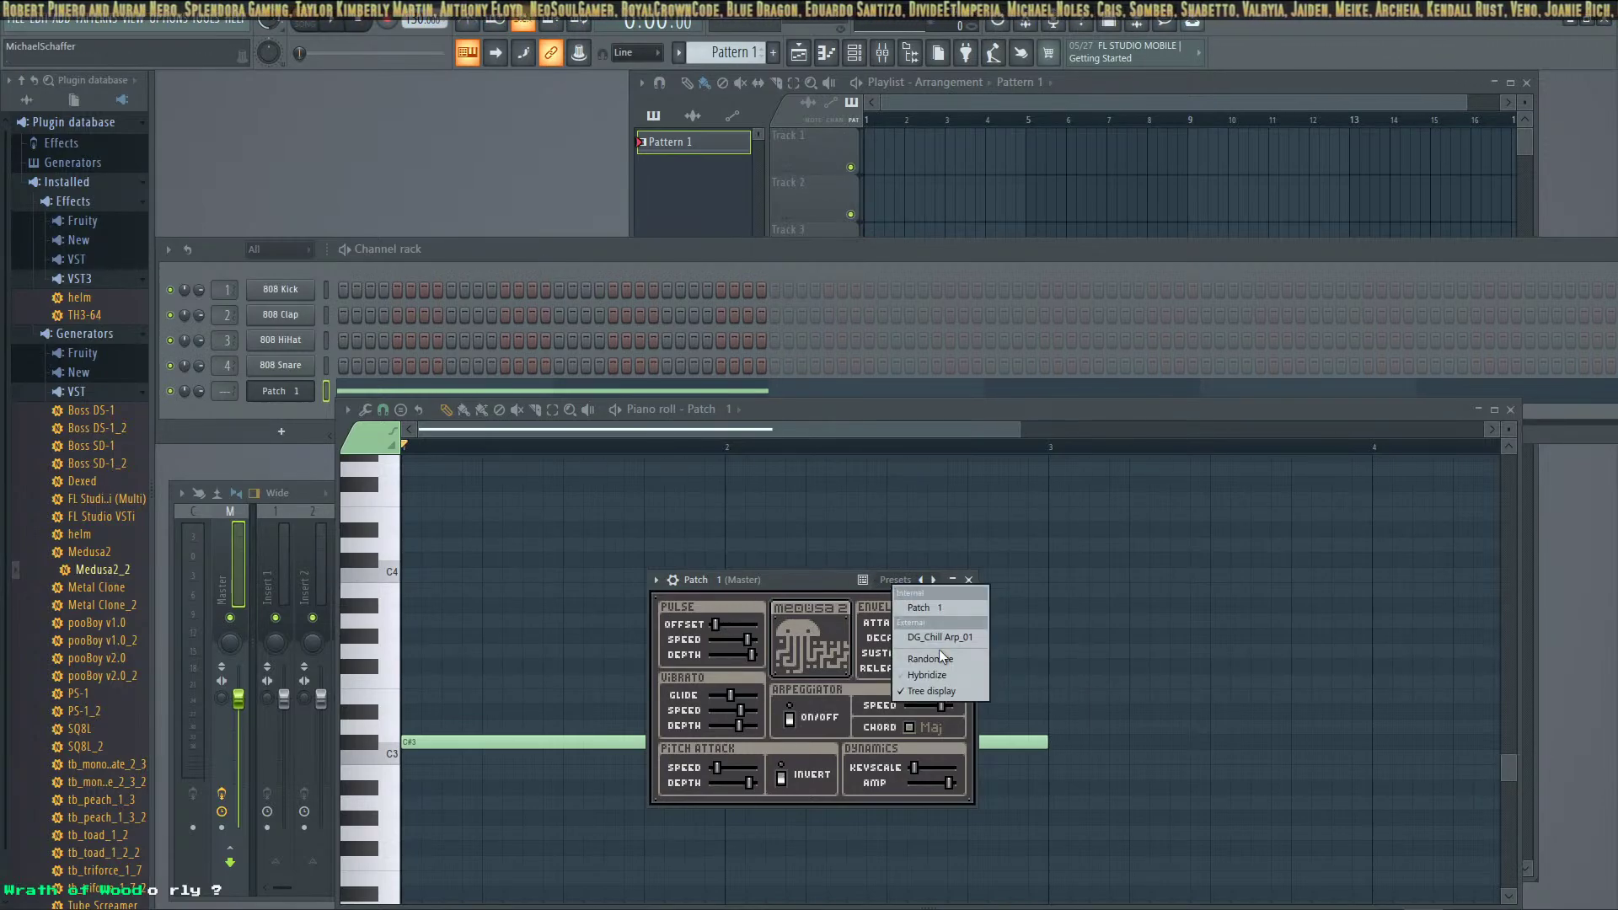
click(939, 658)
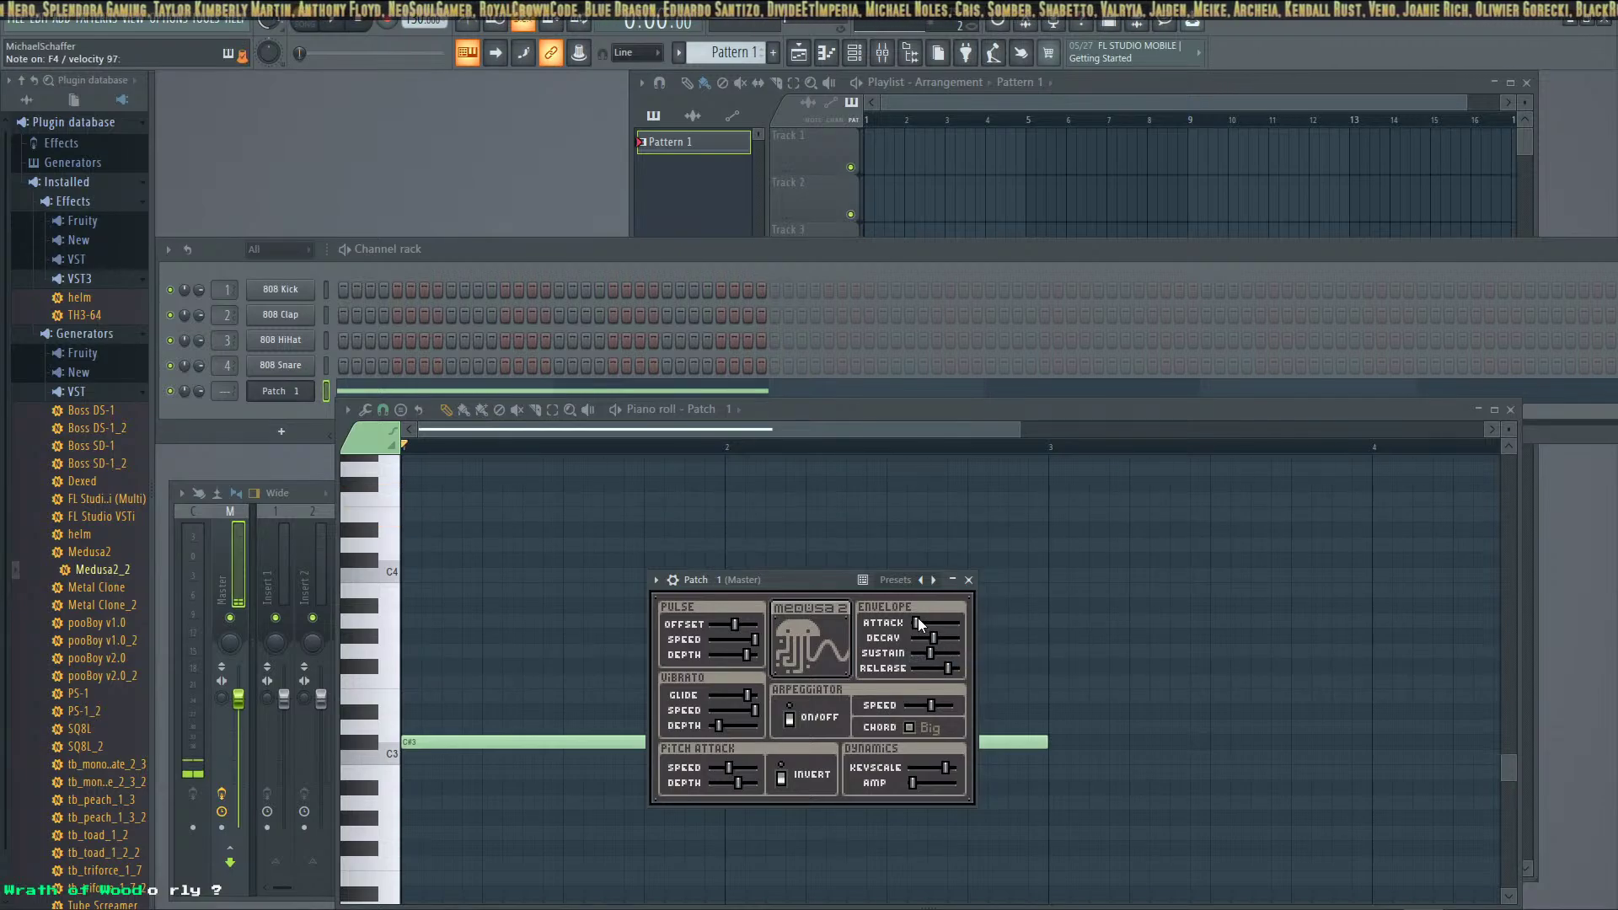
click(895, 580)
click(923, 656)
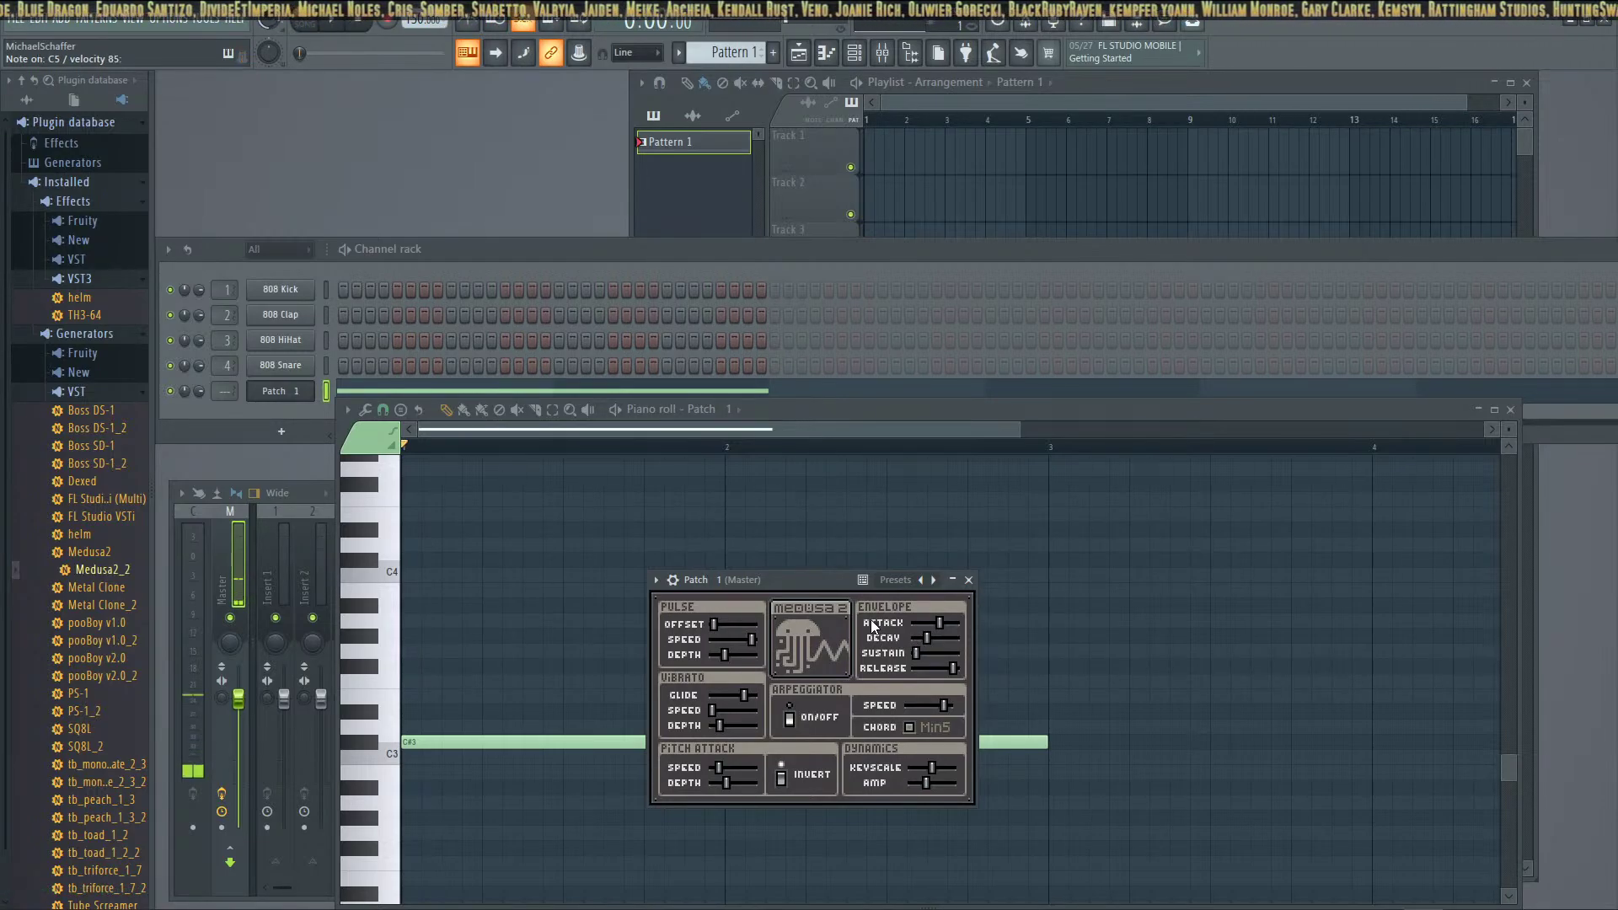
click(897, 581)
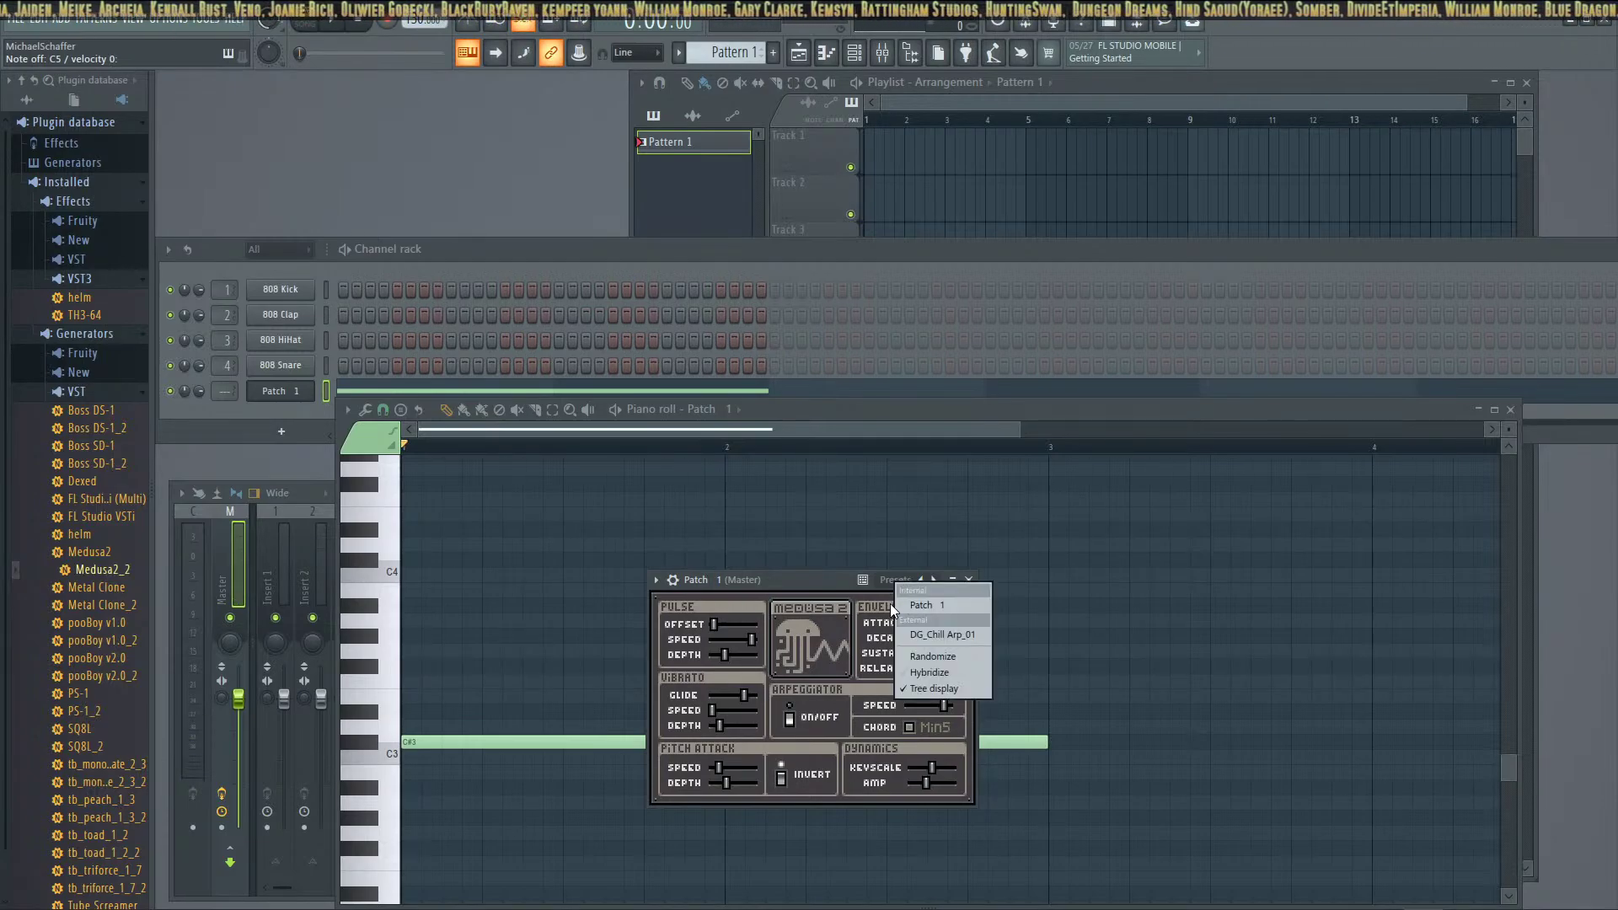
click(908, 651)
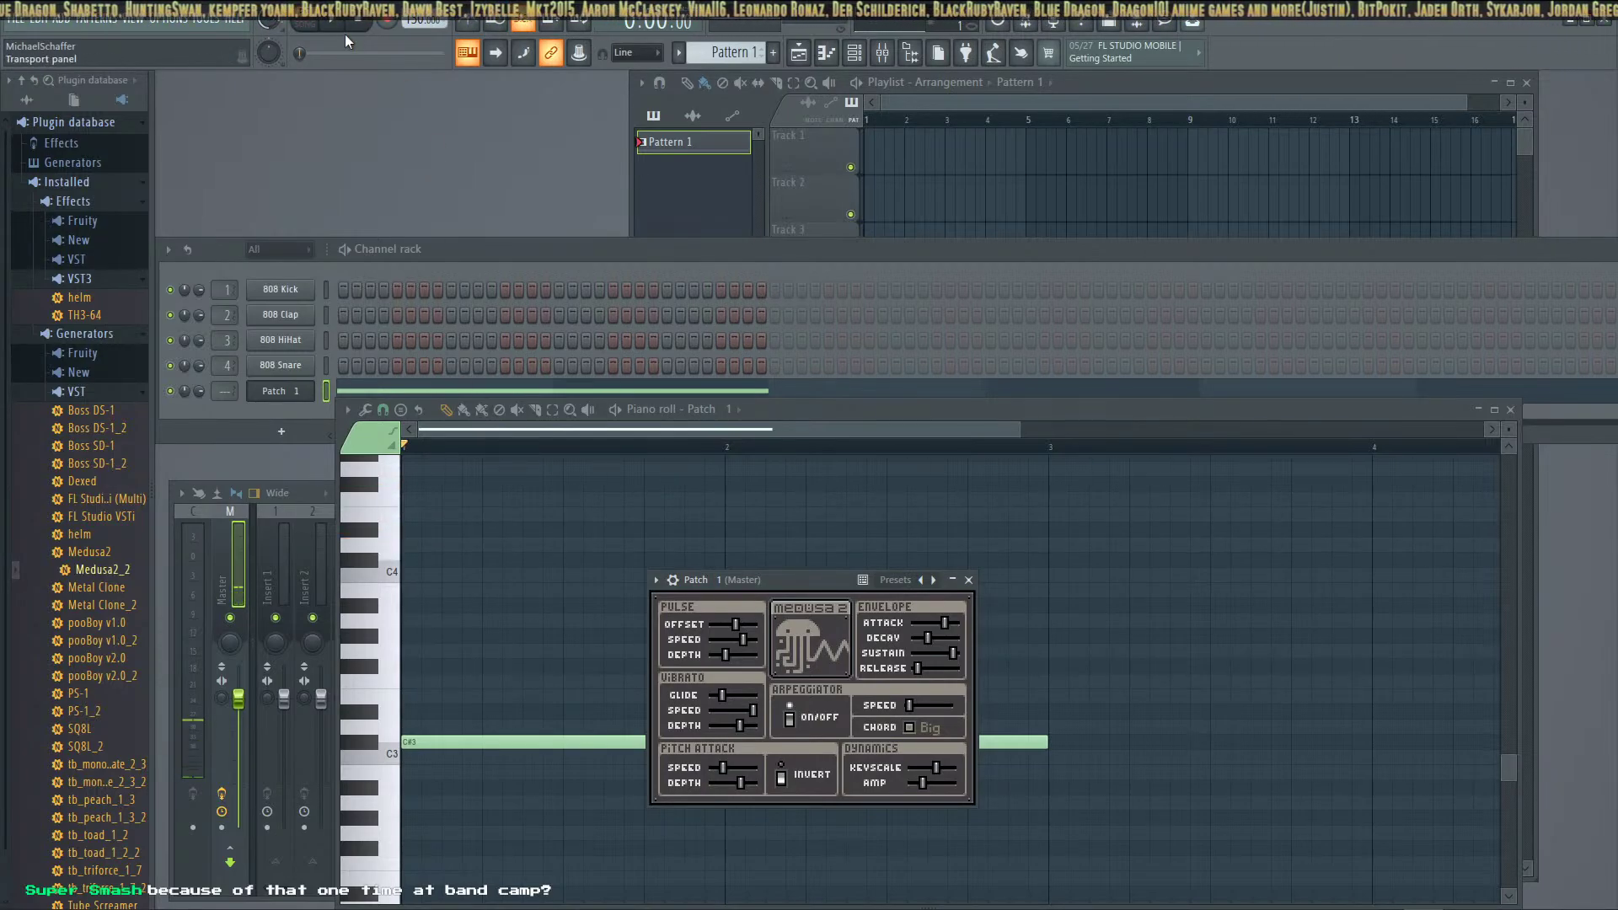
Play the pattern while raising the long C#3 note to B3 and settling it on A#3, and stop playback
key(space)
drag(481, 742, 483, 588)
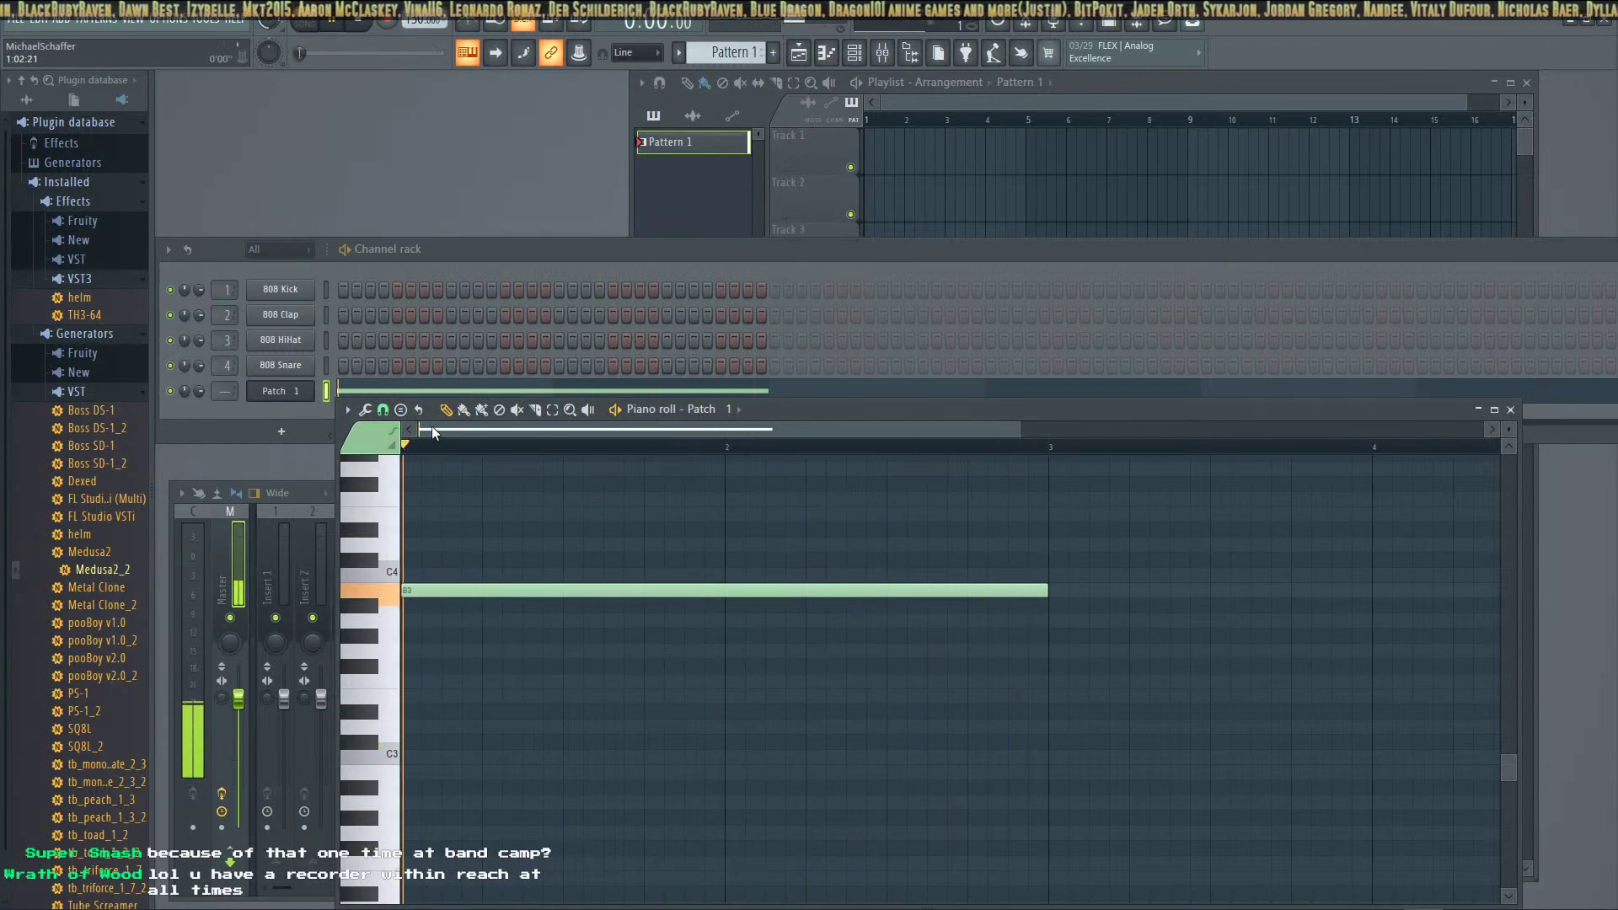
scroll(658, 679, up, 3)
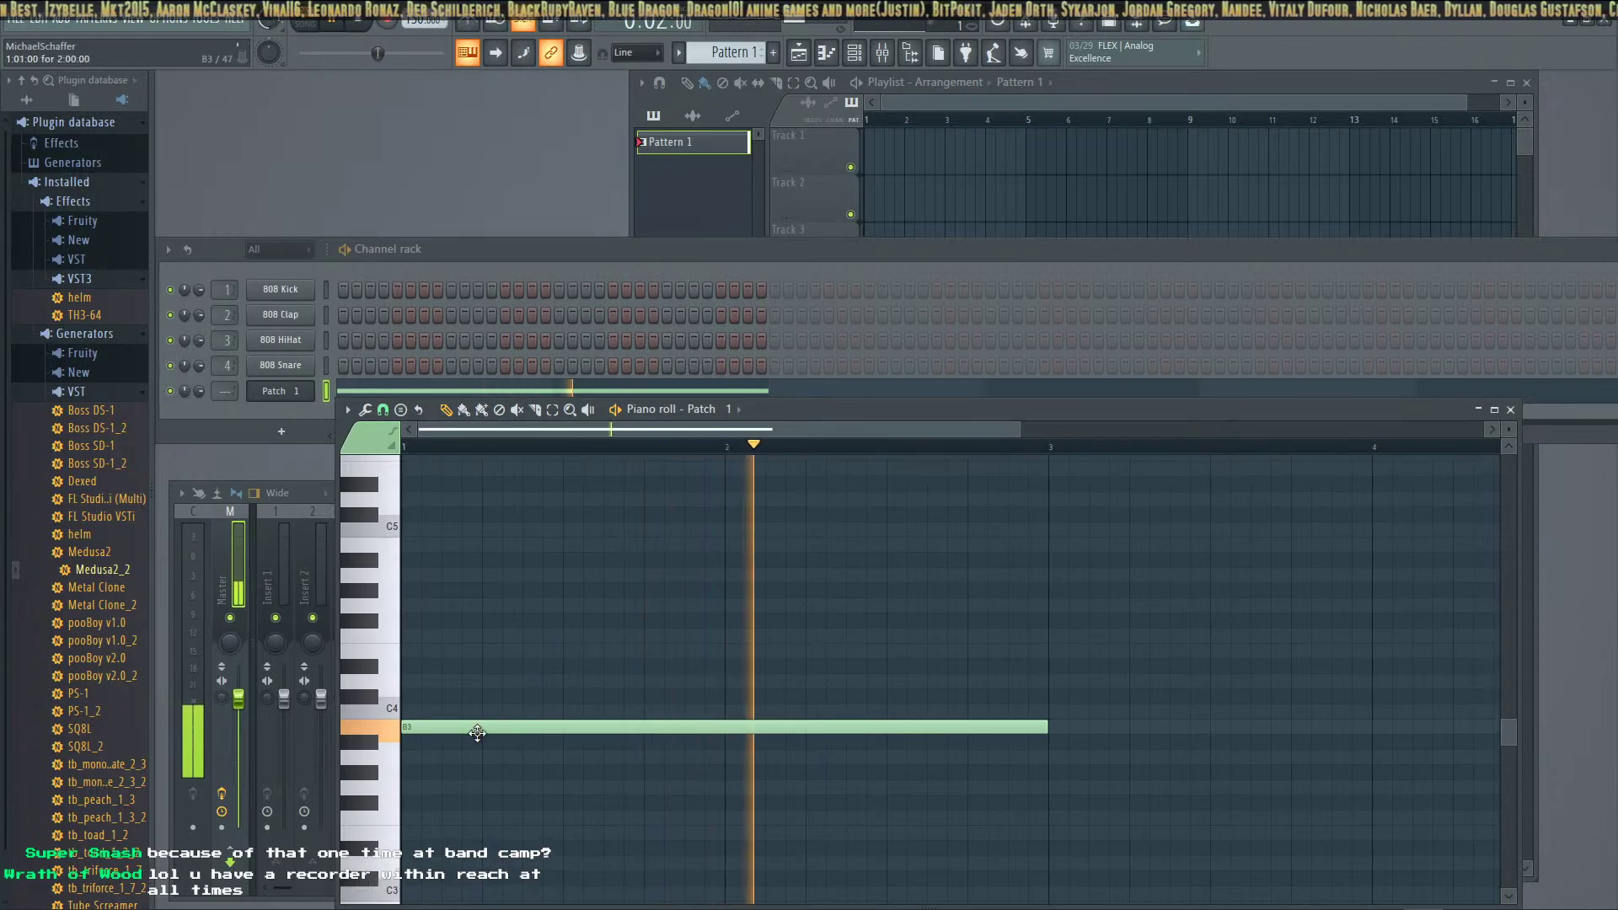
drag(477, 739, 473, 748)
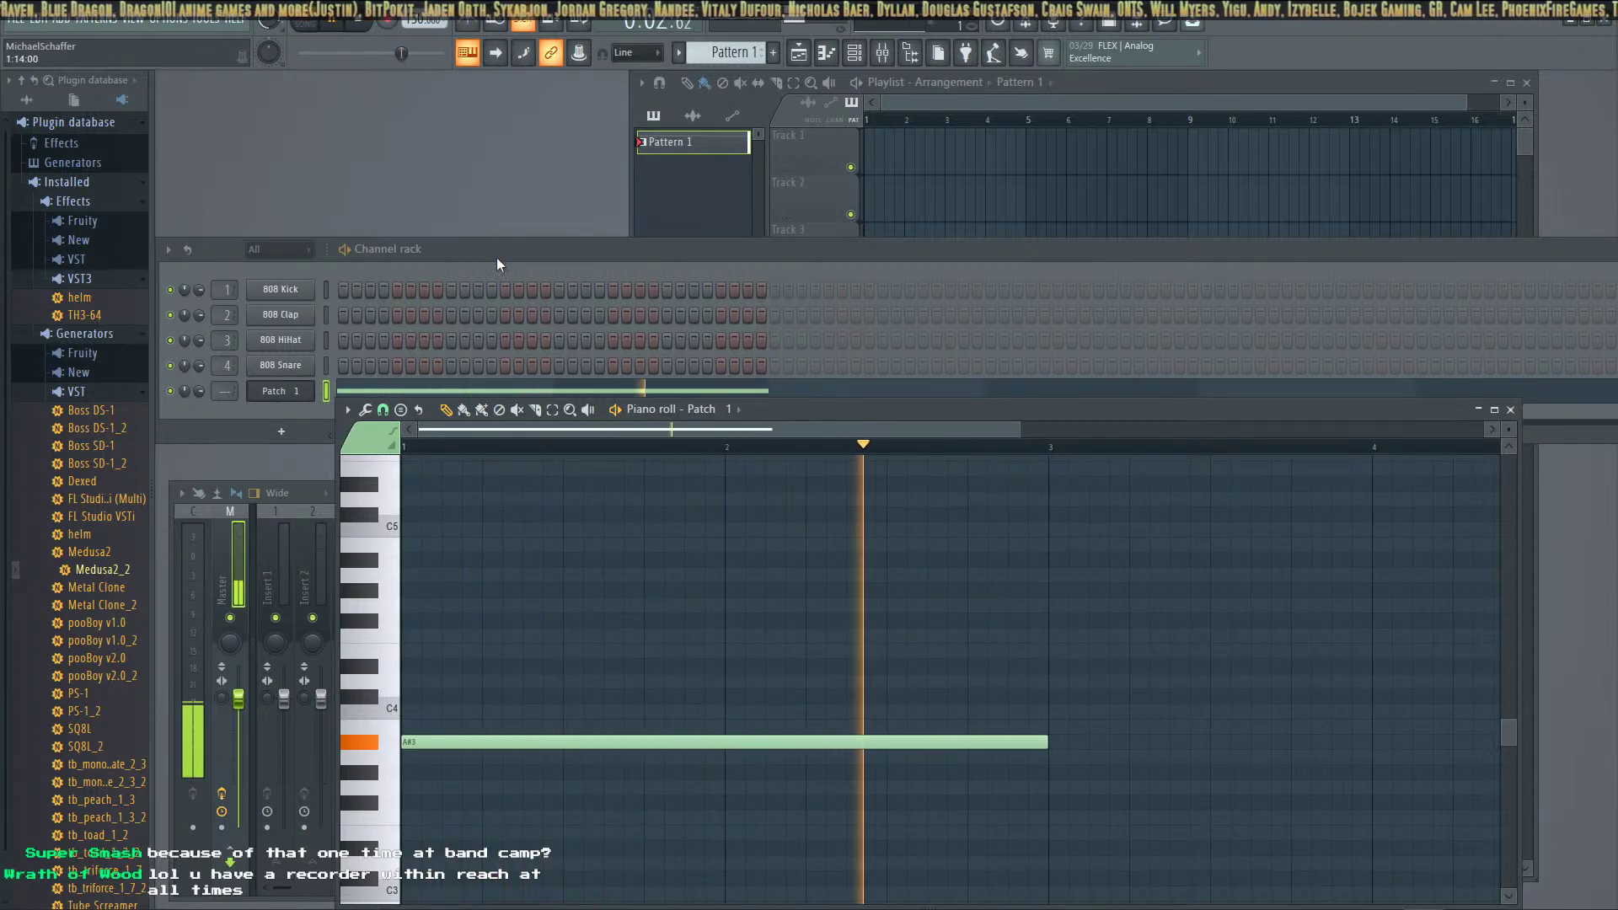
key(space)
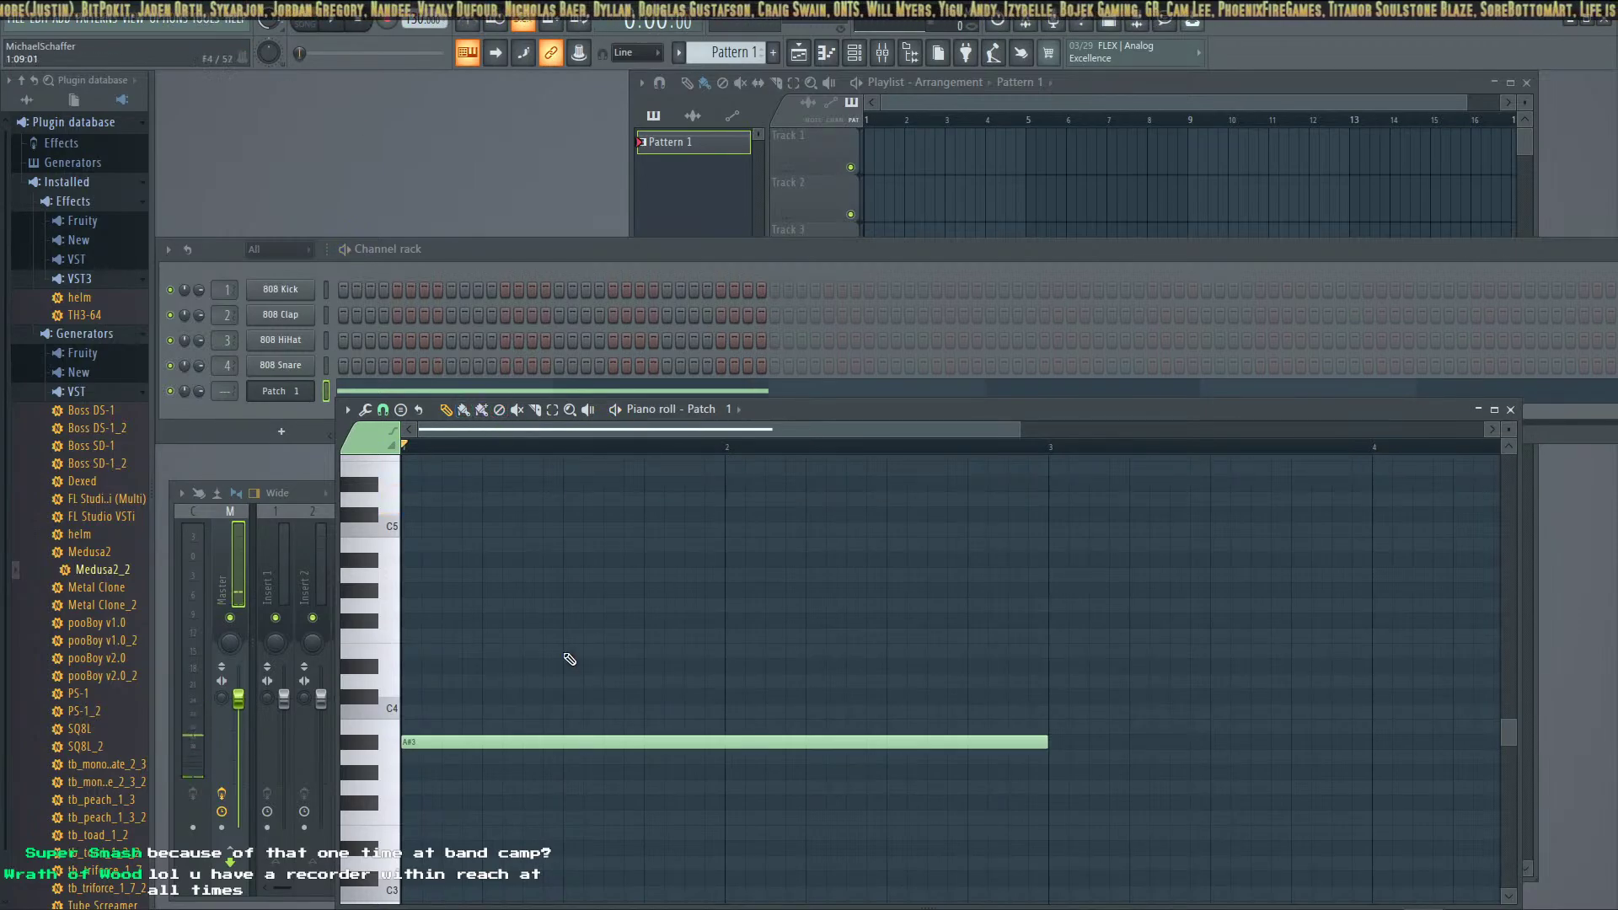
Reopen the Patch 1 instrument and randomize its parameters four more times, auditioning the resulting sounds
click(278, 391)
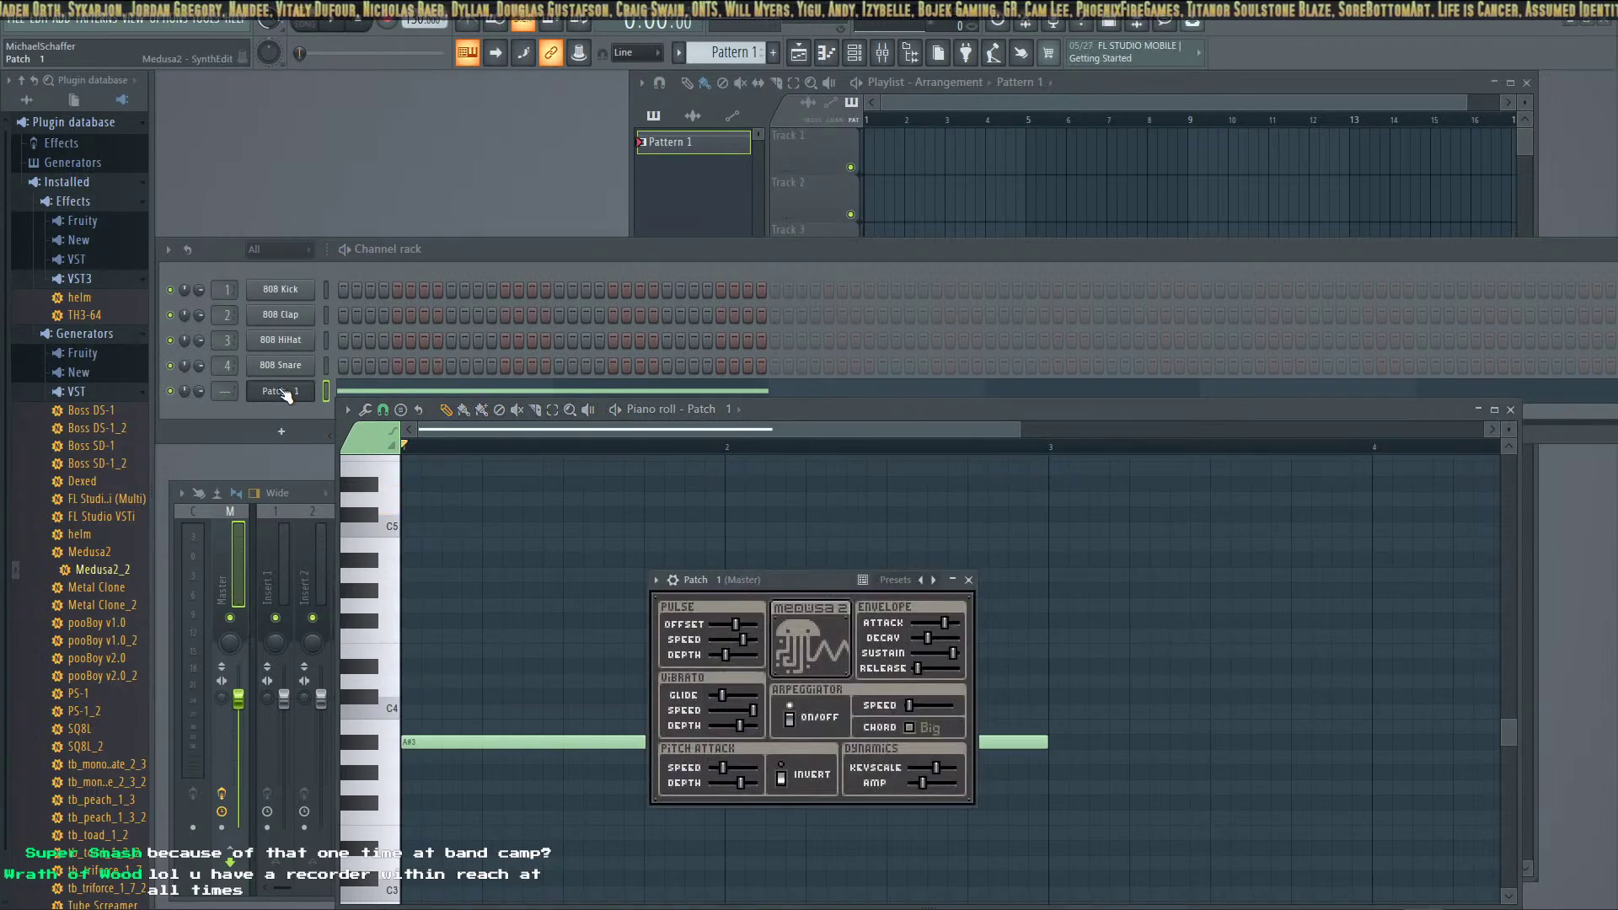
right_click(898, 576)
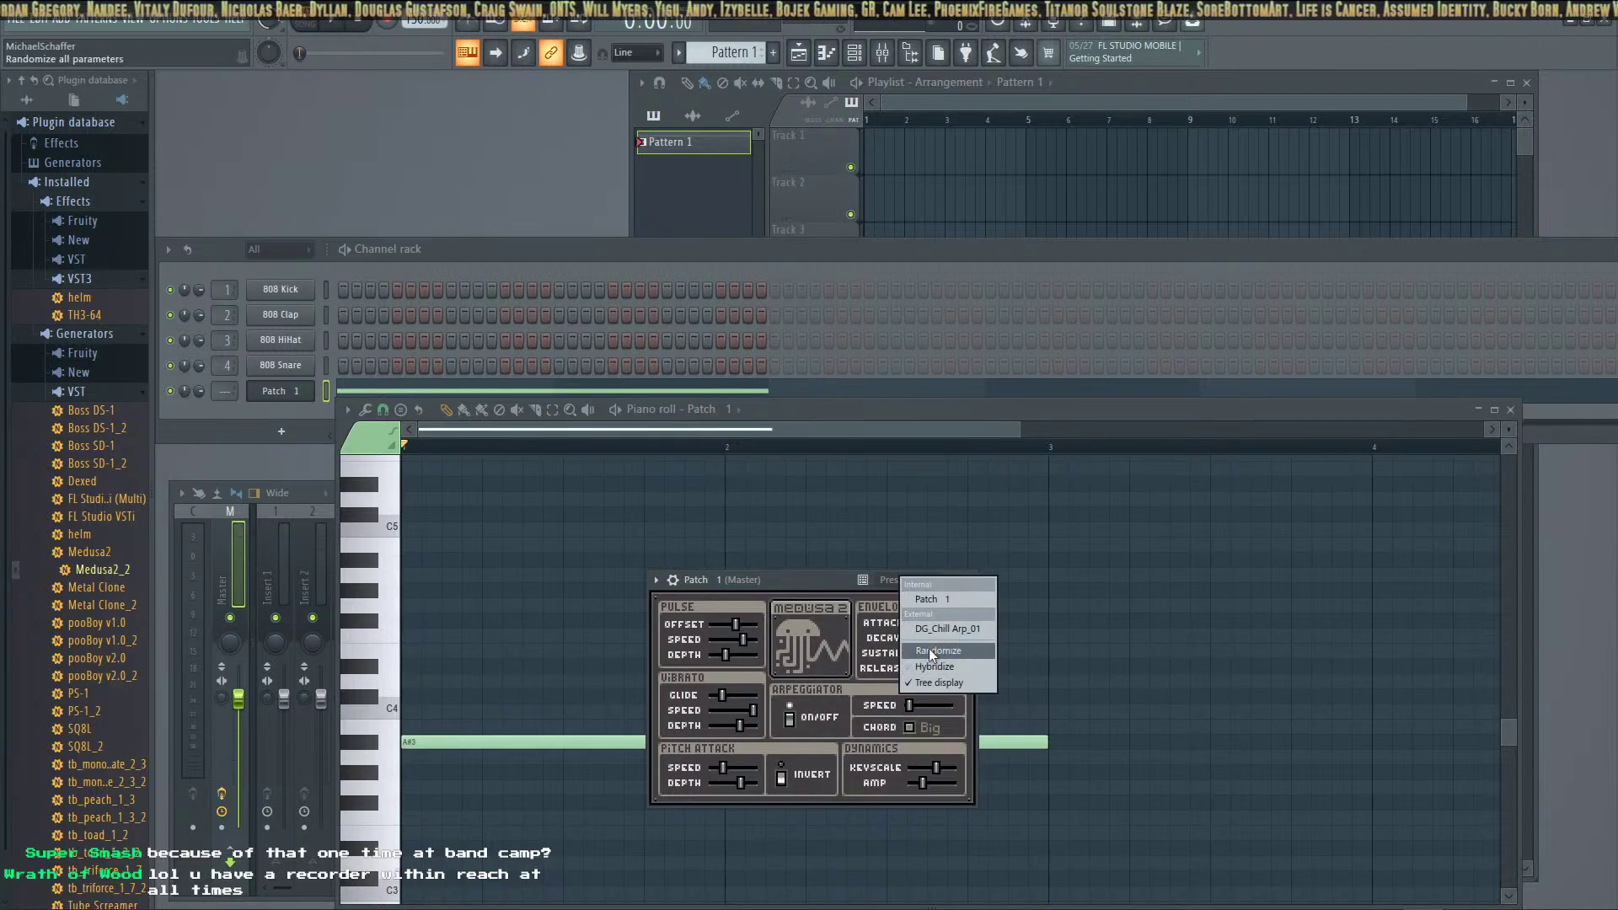
click(929, 649)
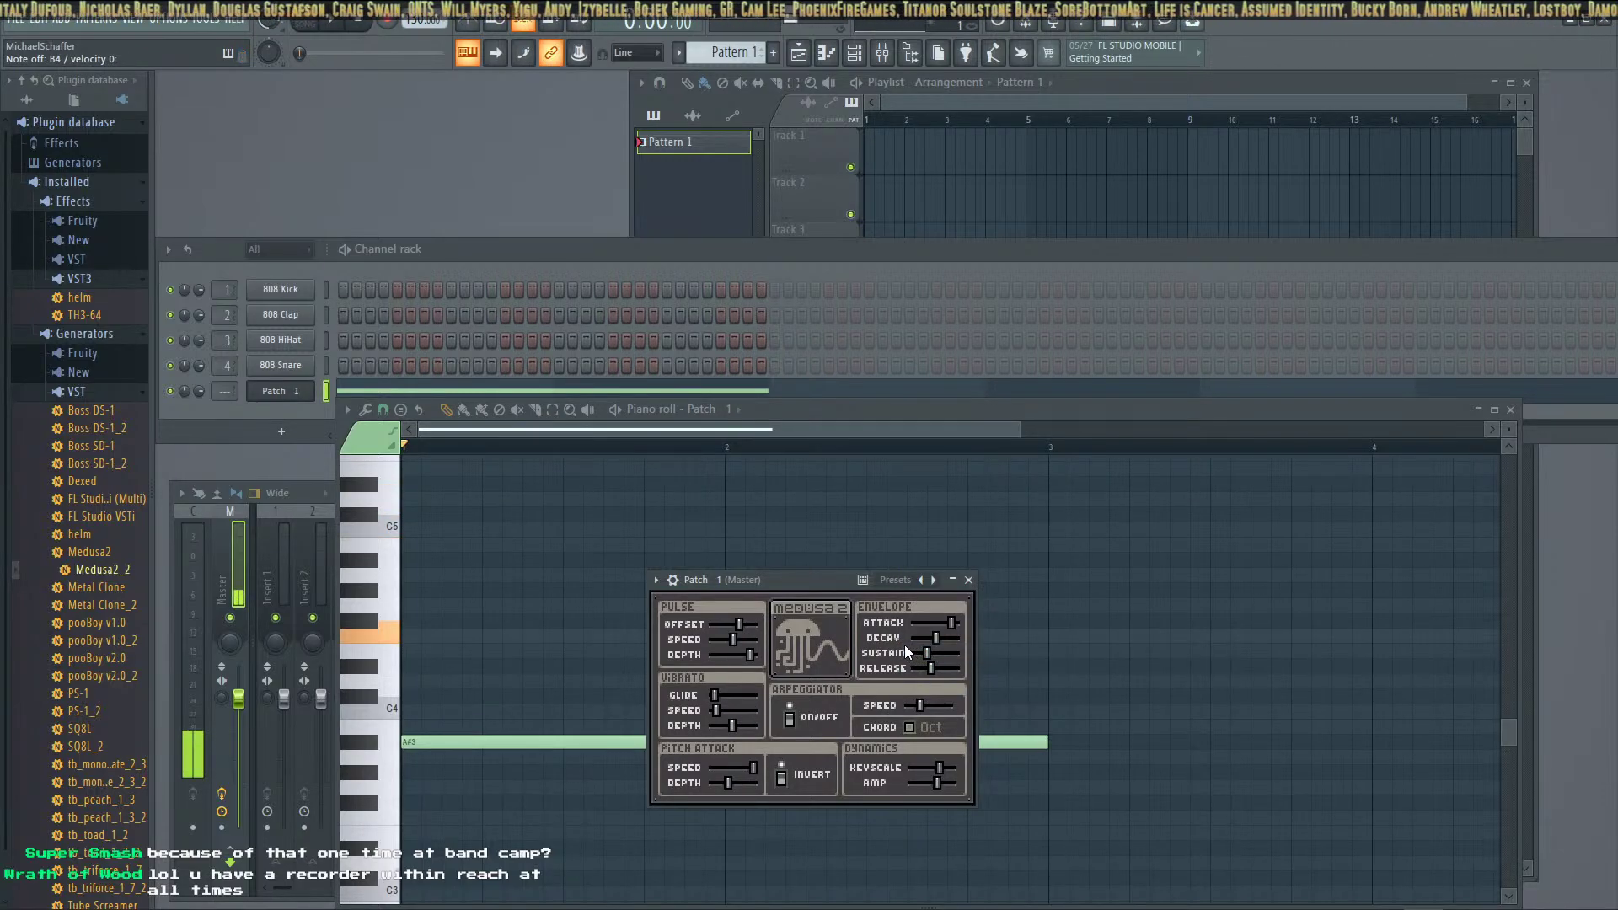
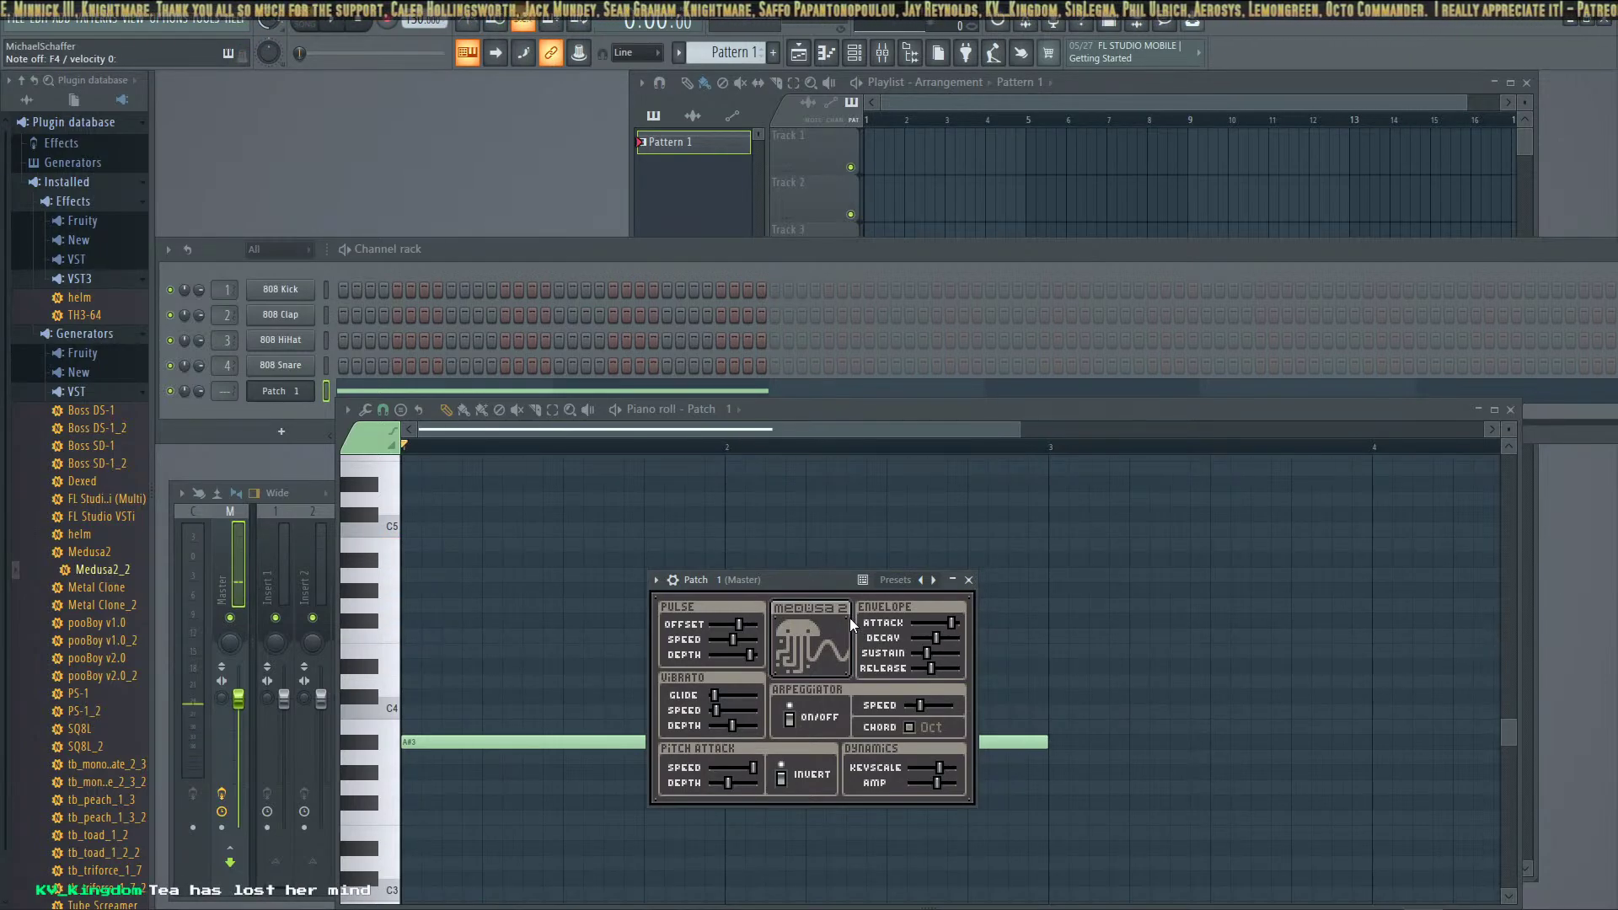
click(902, 580)
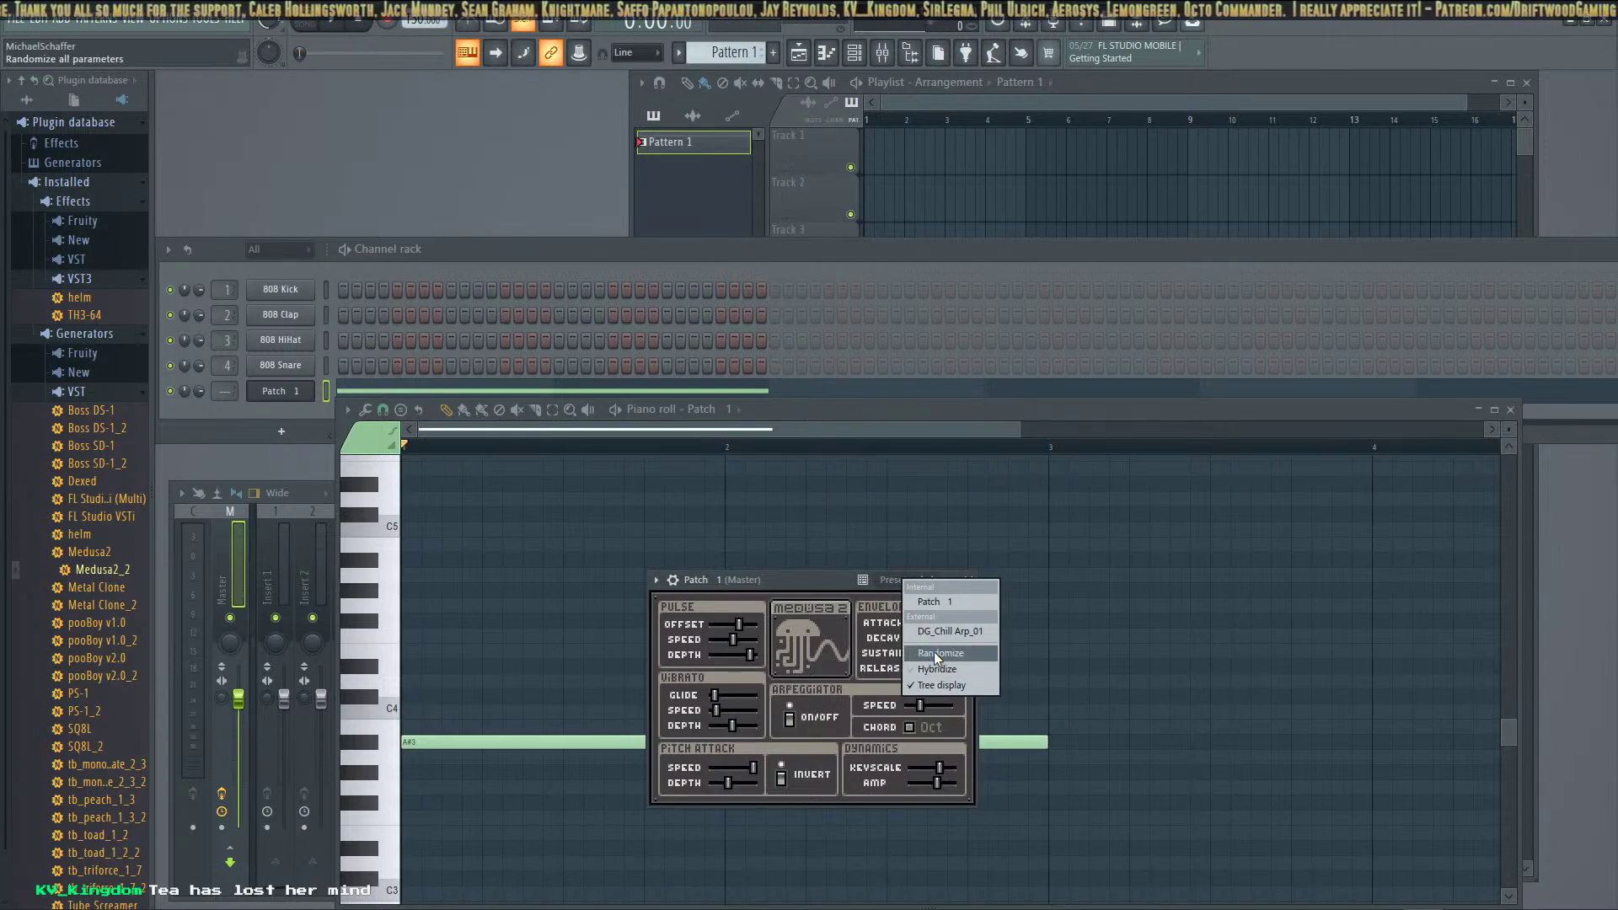
click(934, 650)
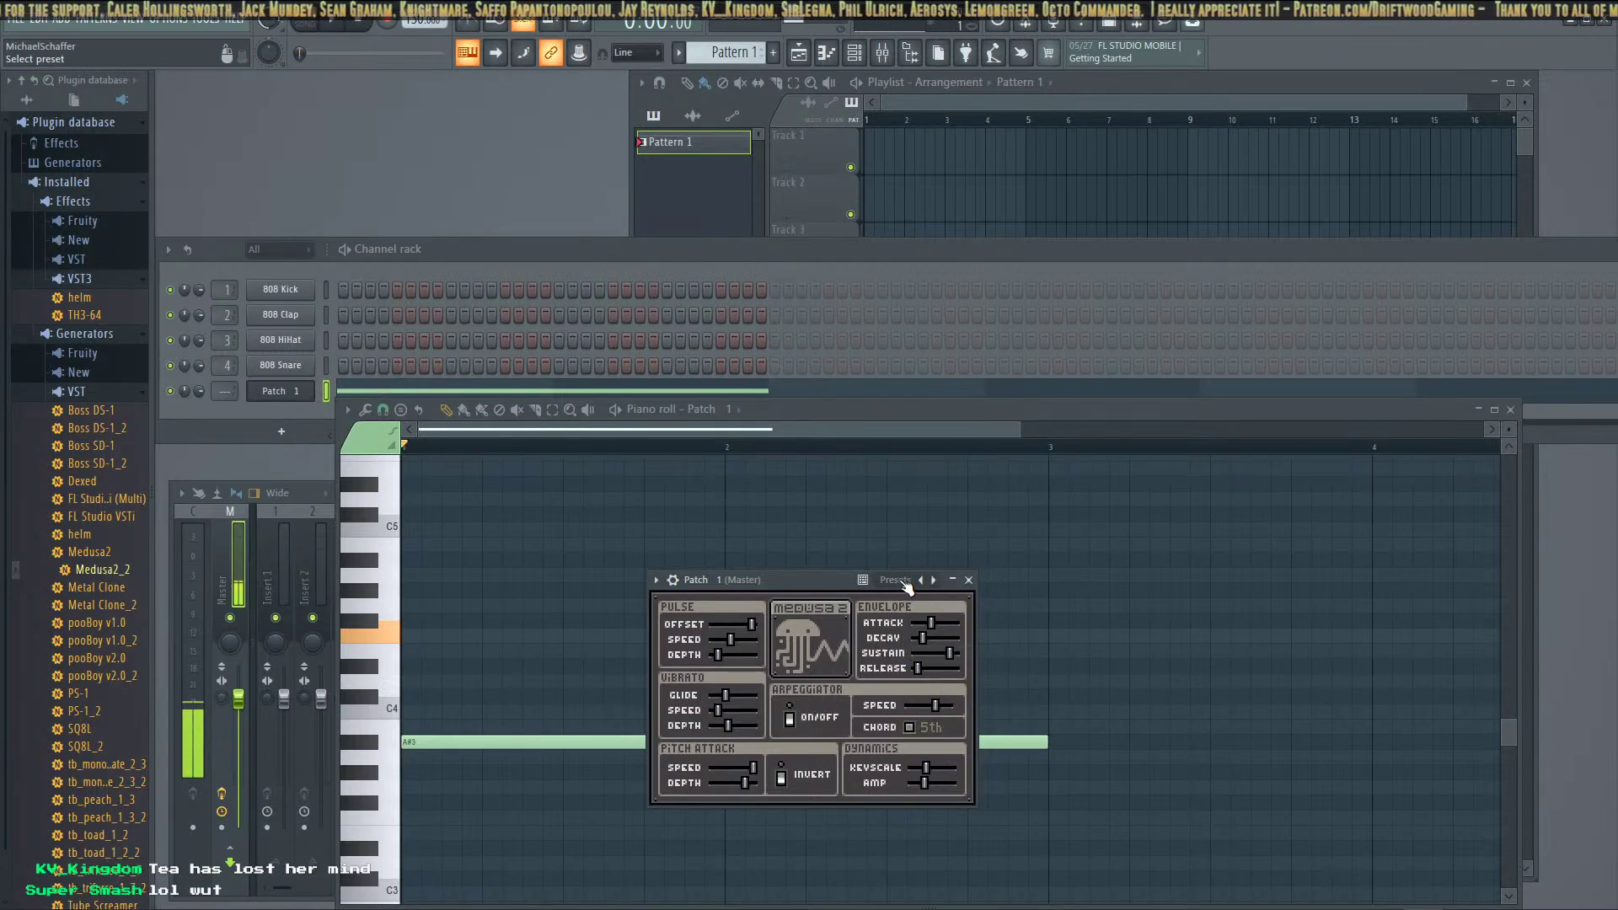
click(900, 580)
click(927, 654)
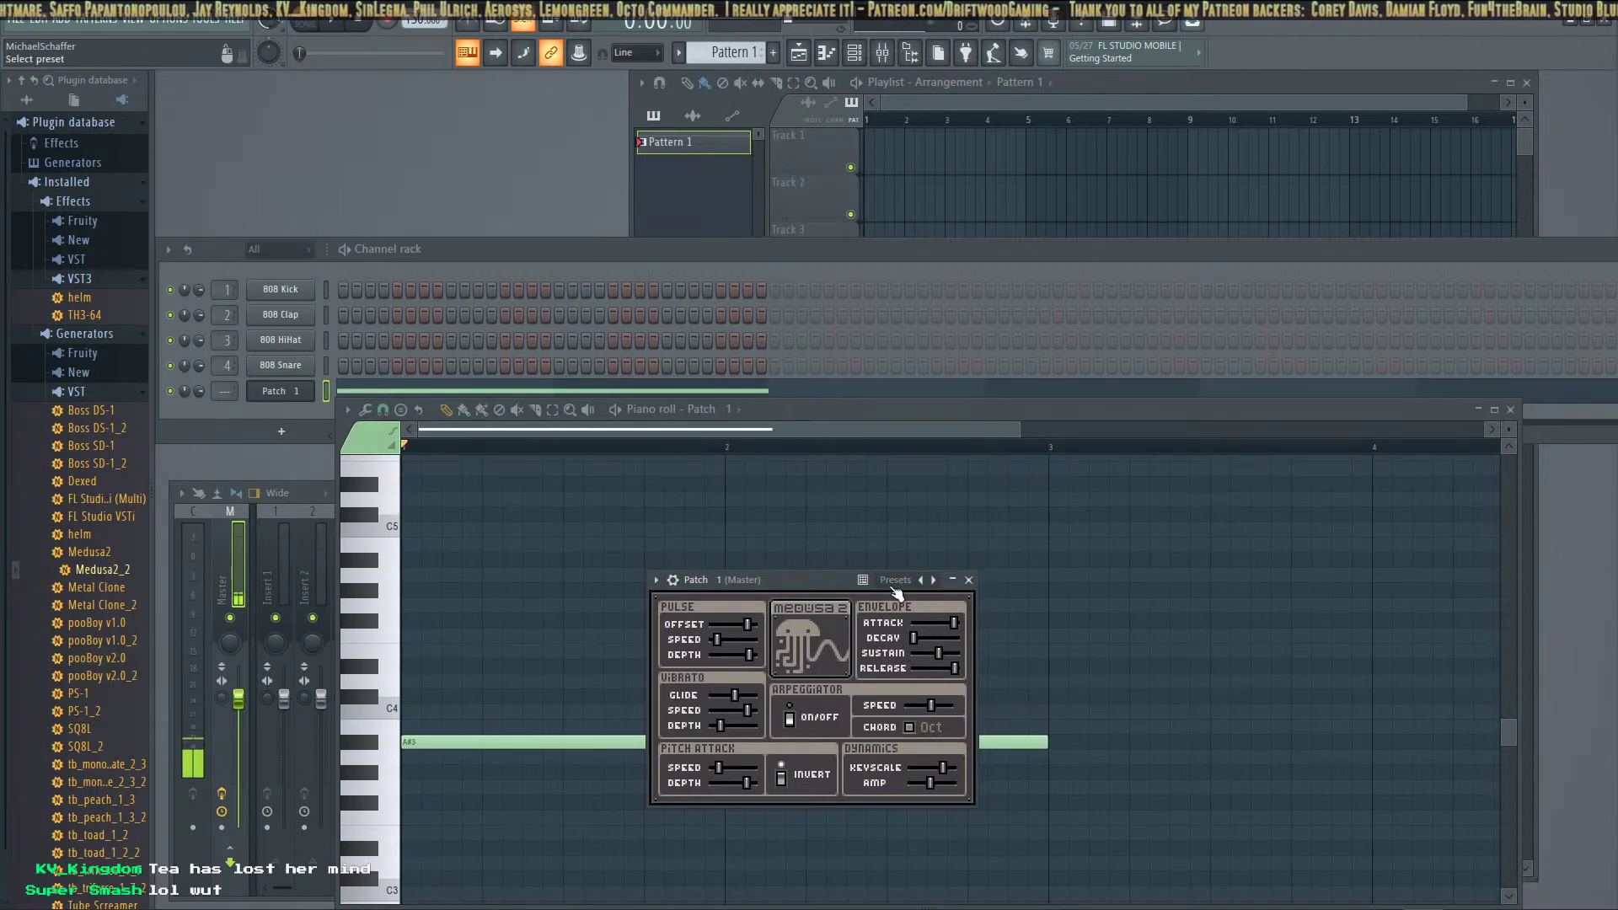
click(895, 580)
click(915, 661)
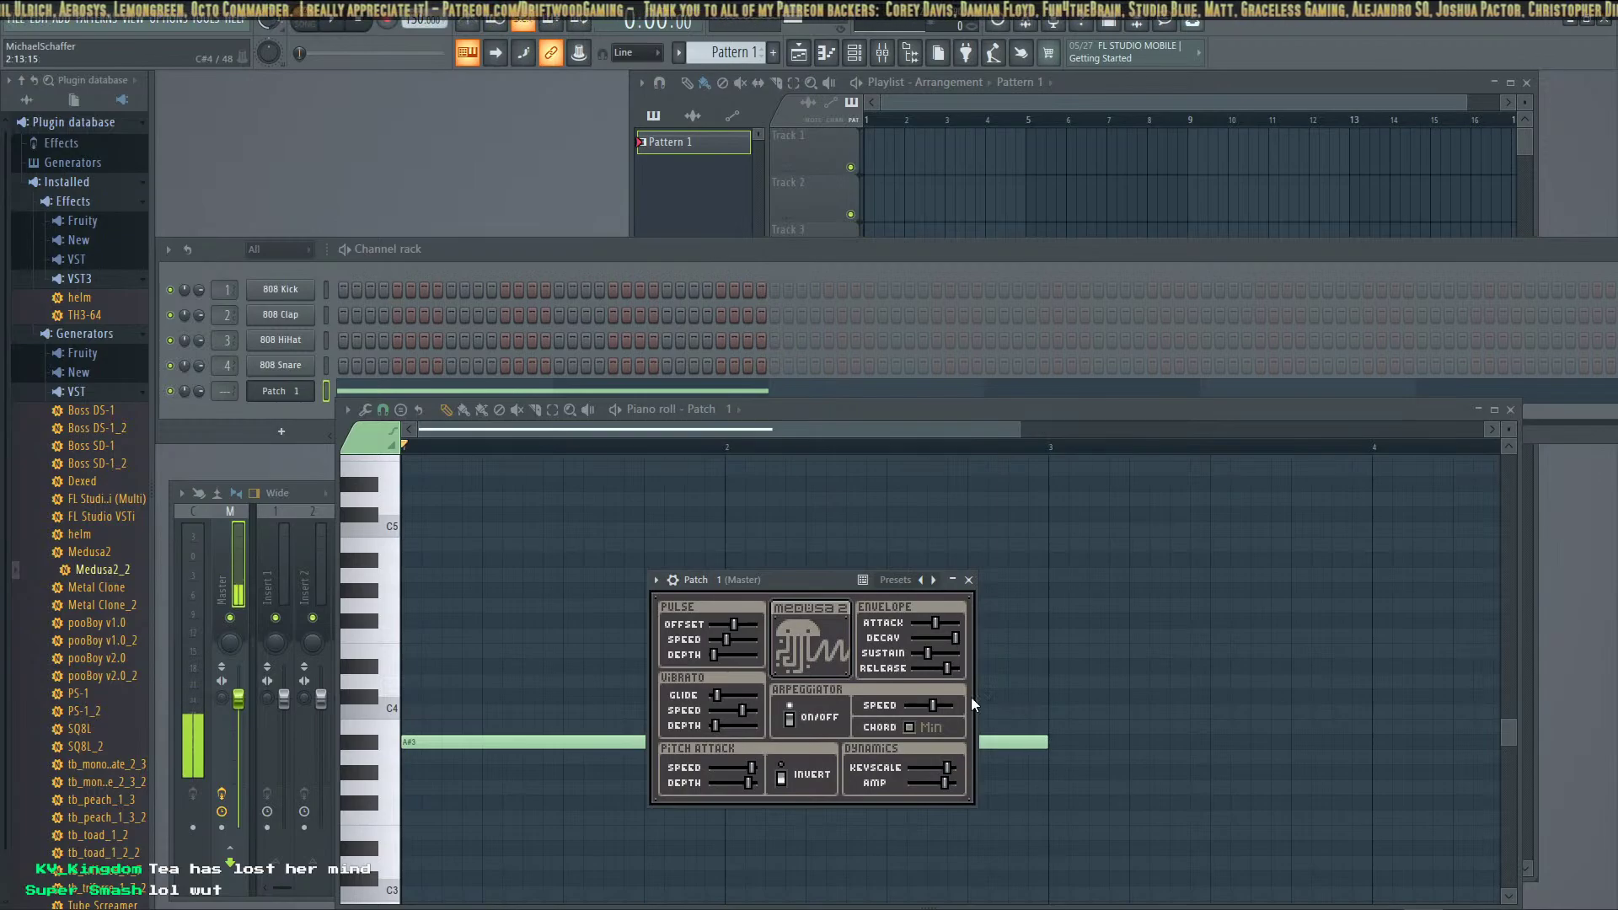
Shorten the A#3 note in the piano roll to a single step (0:01:00) and play the pattern twice
drag(1047, 742, 418, 753)
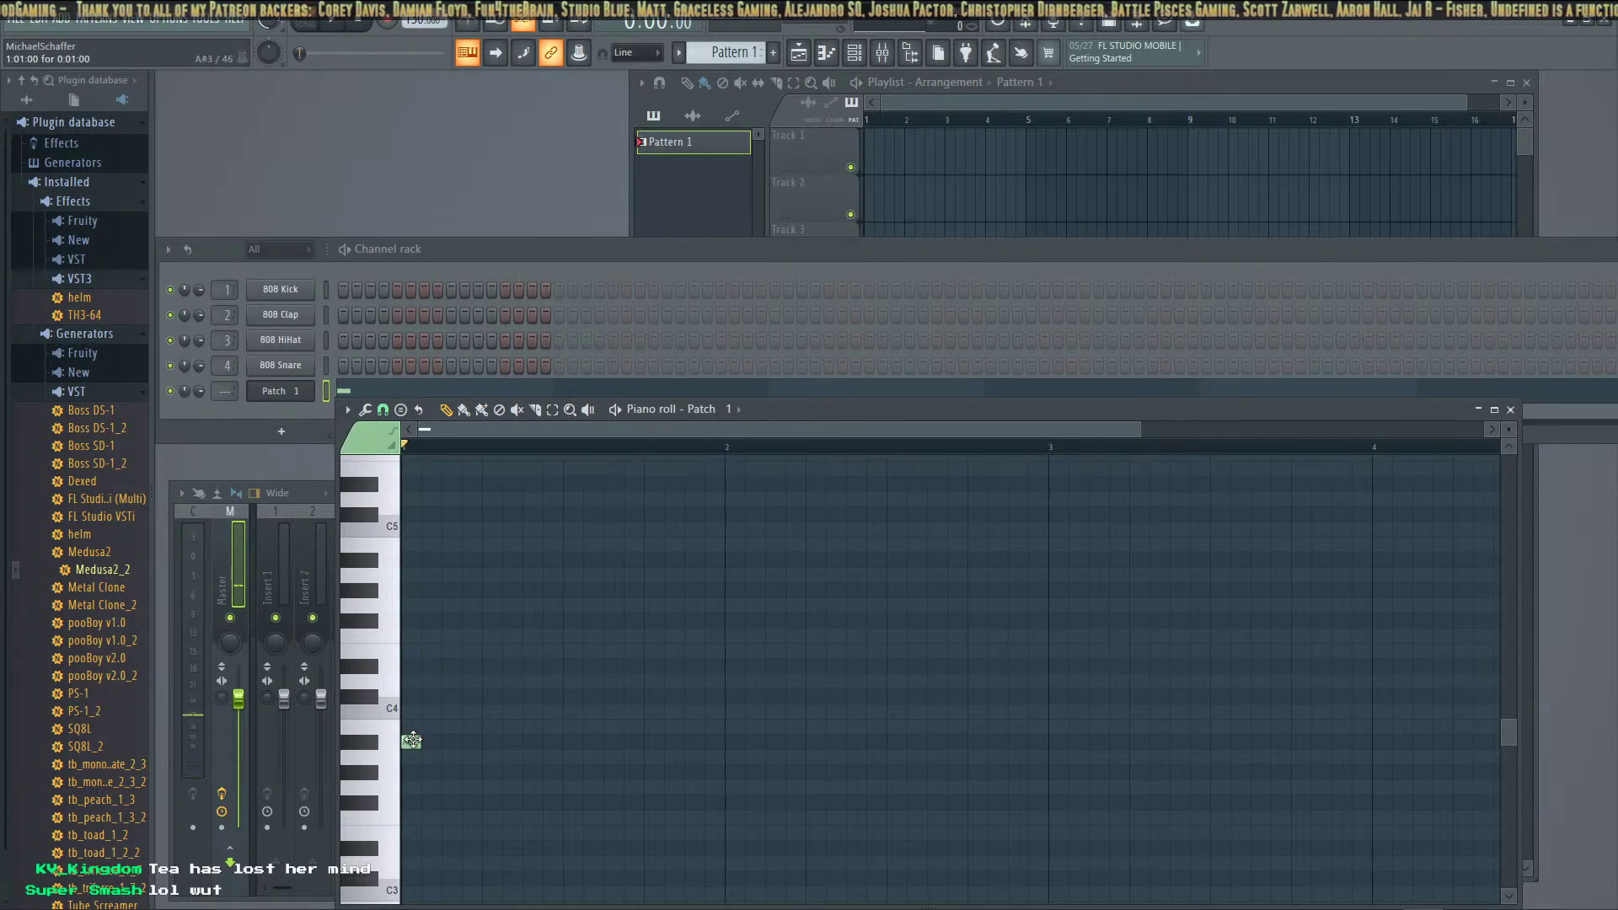
click(336, 26)
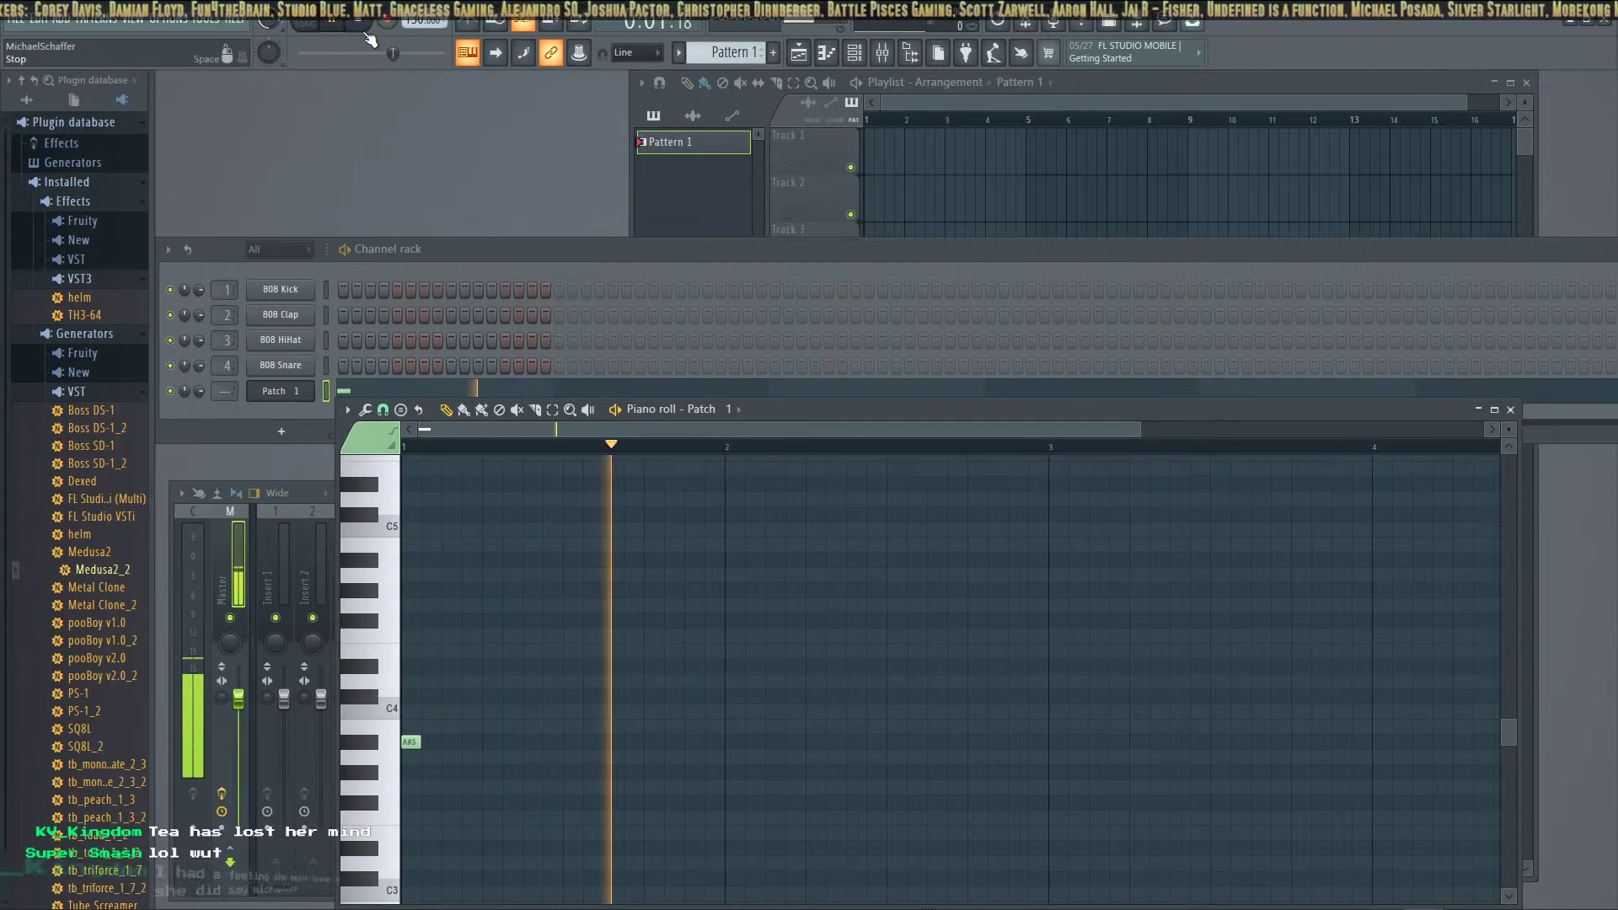
key(space)
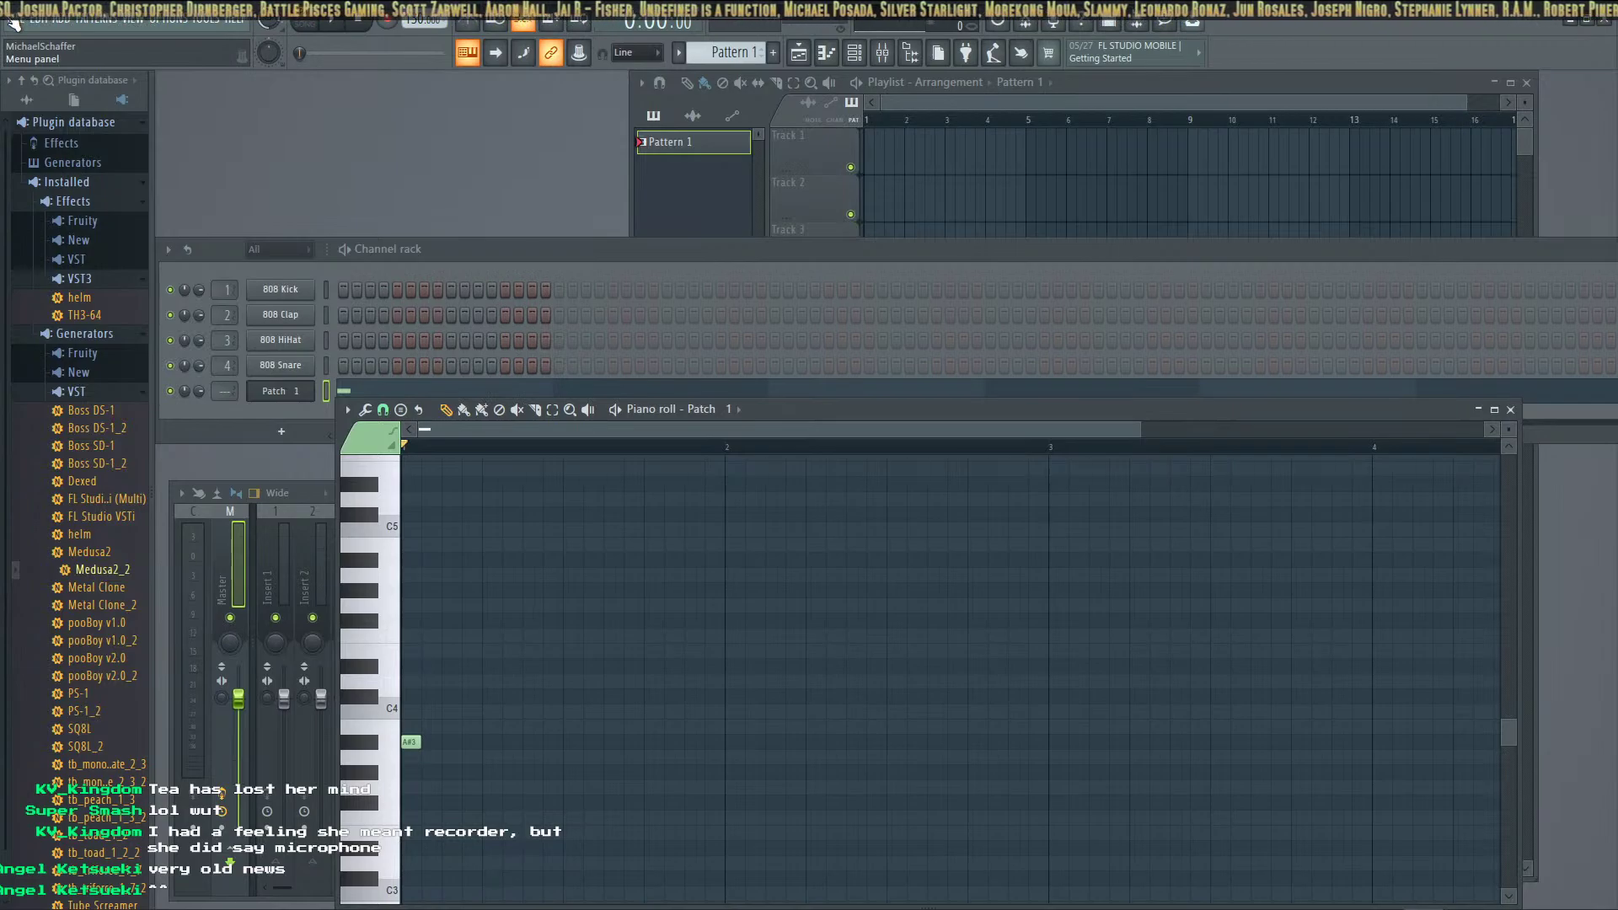
click(332, 32)
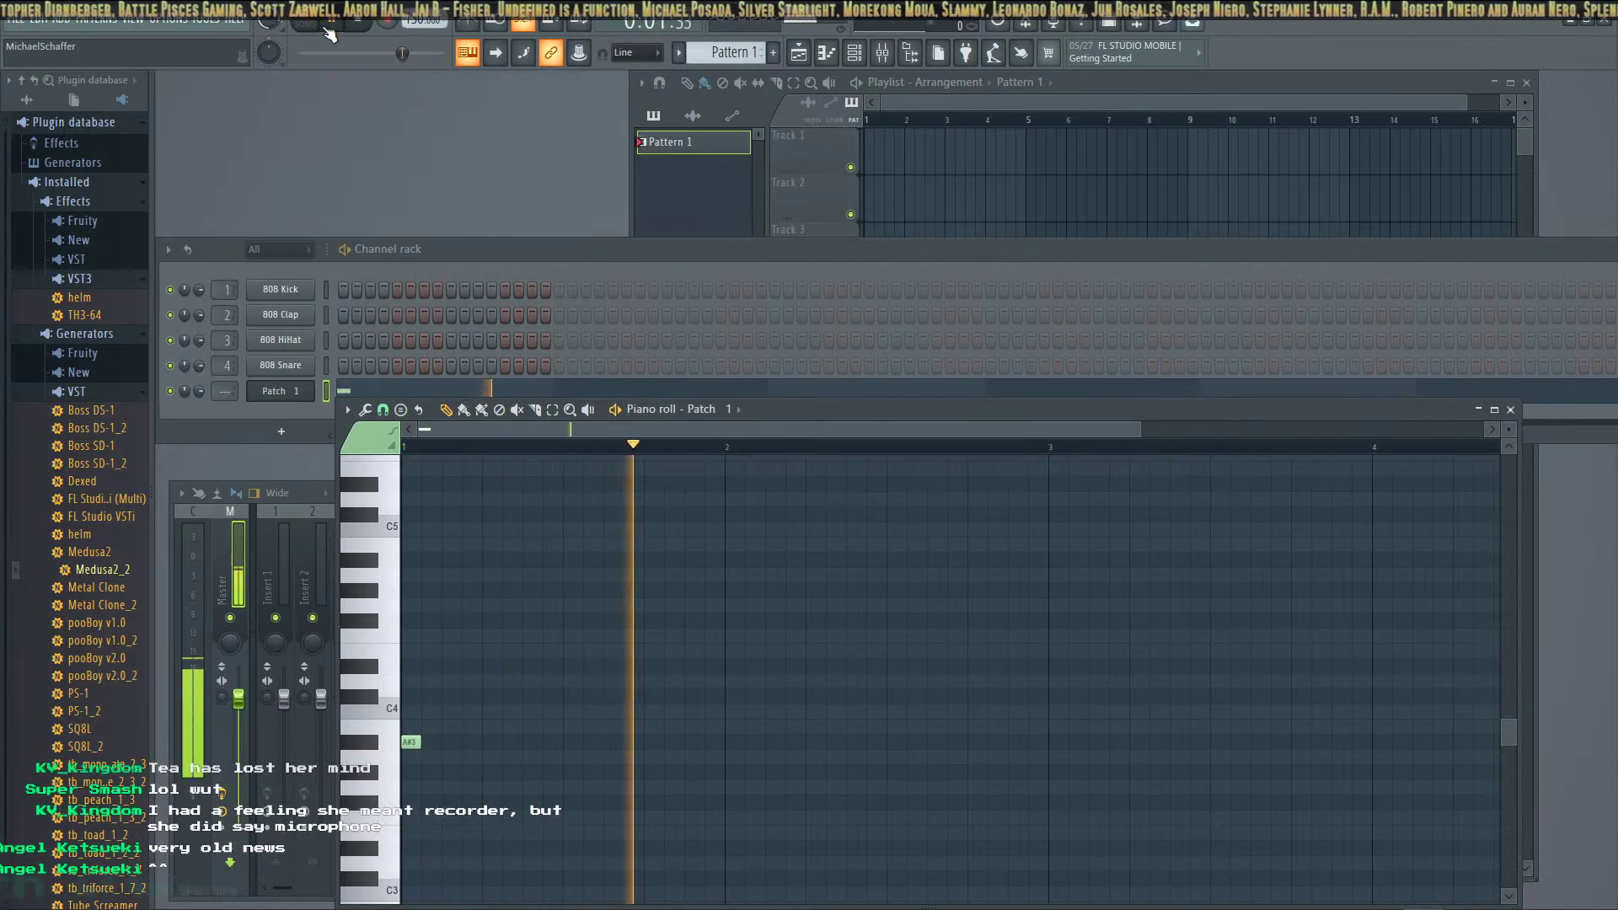
click(330, 32)
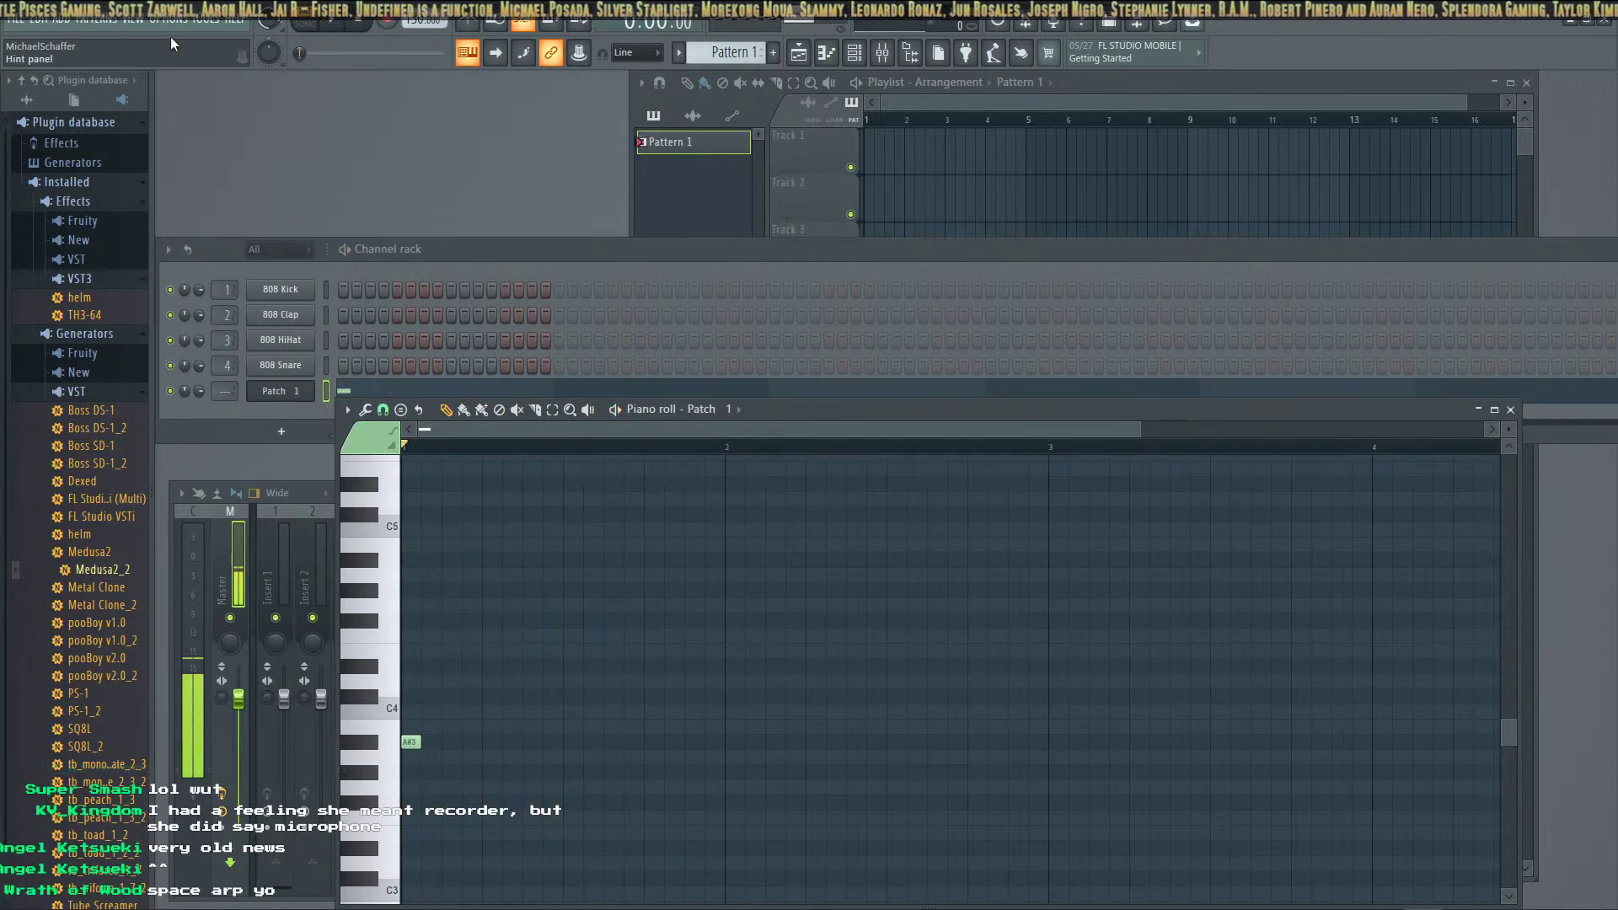
Start an Ogg export into the MYCREATIONS folder and save the file name as Wobloblobloblobloblob_by_DG.ogg
click(15, 19)
mouse_move(83, 169)
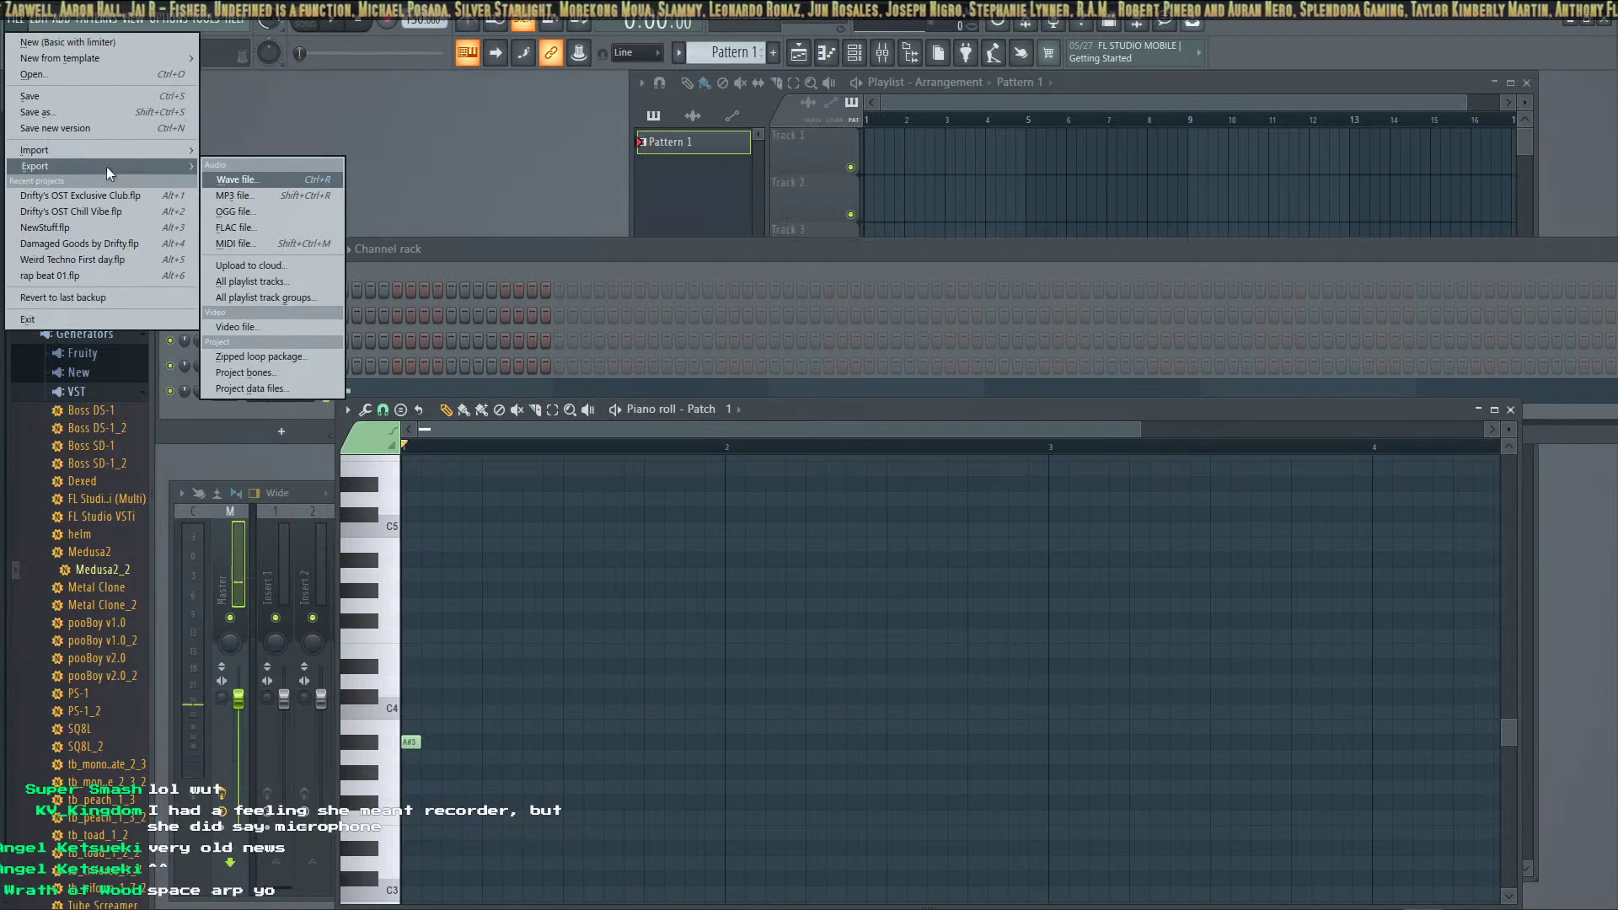
click(288, 212)
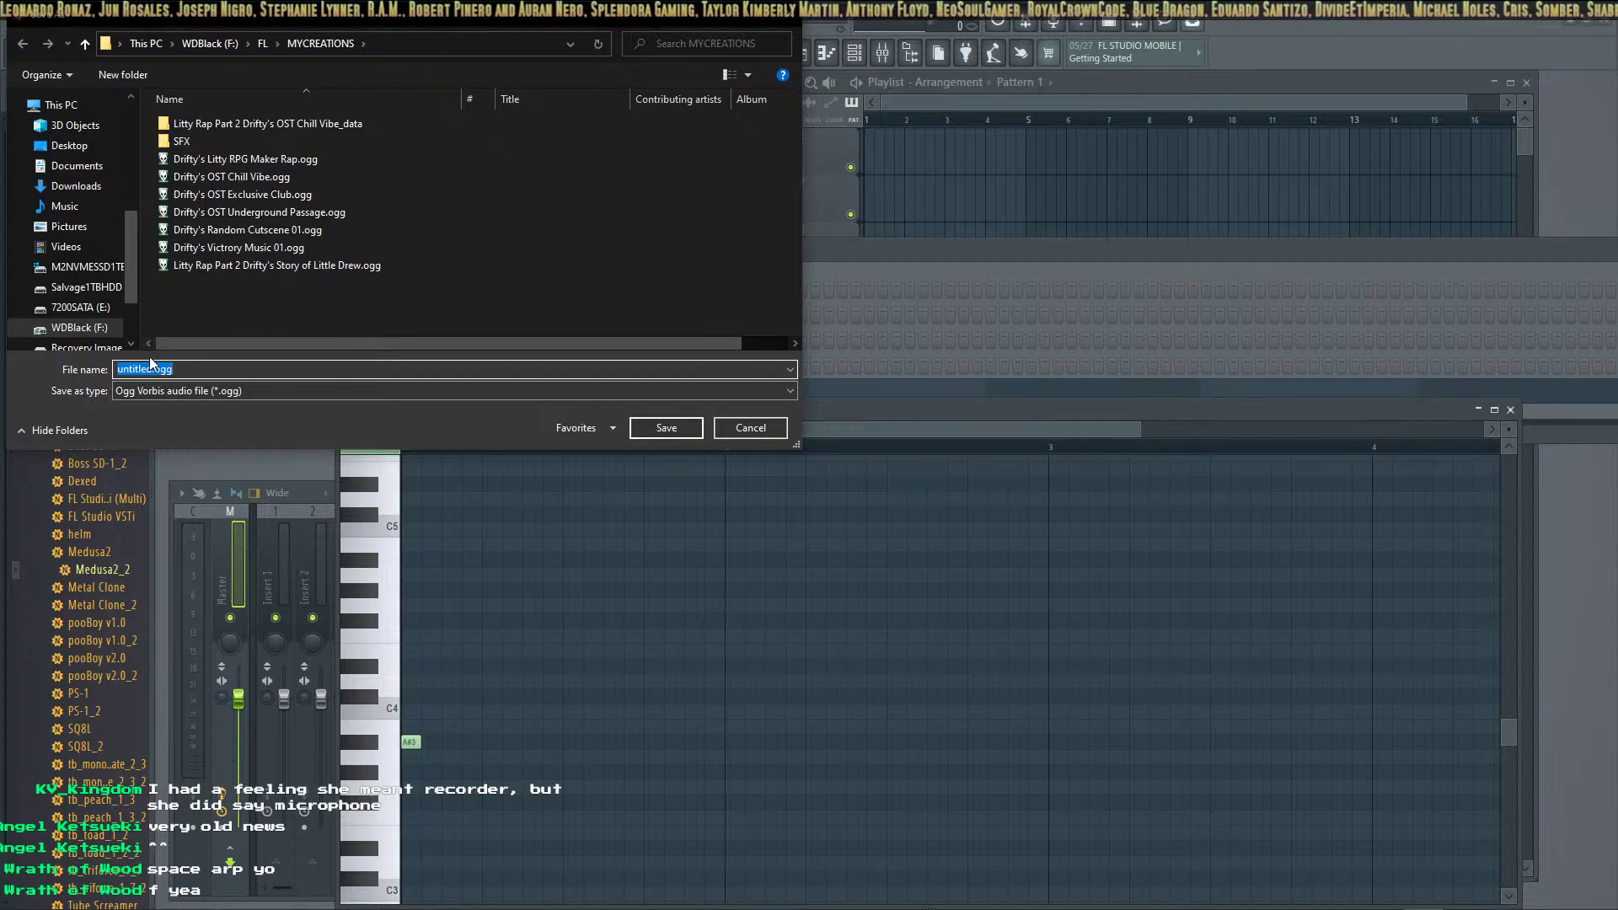
click(97, 373)
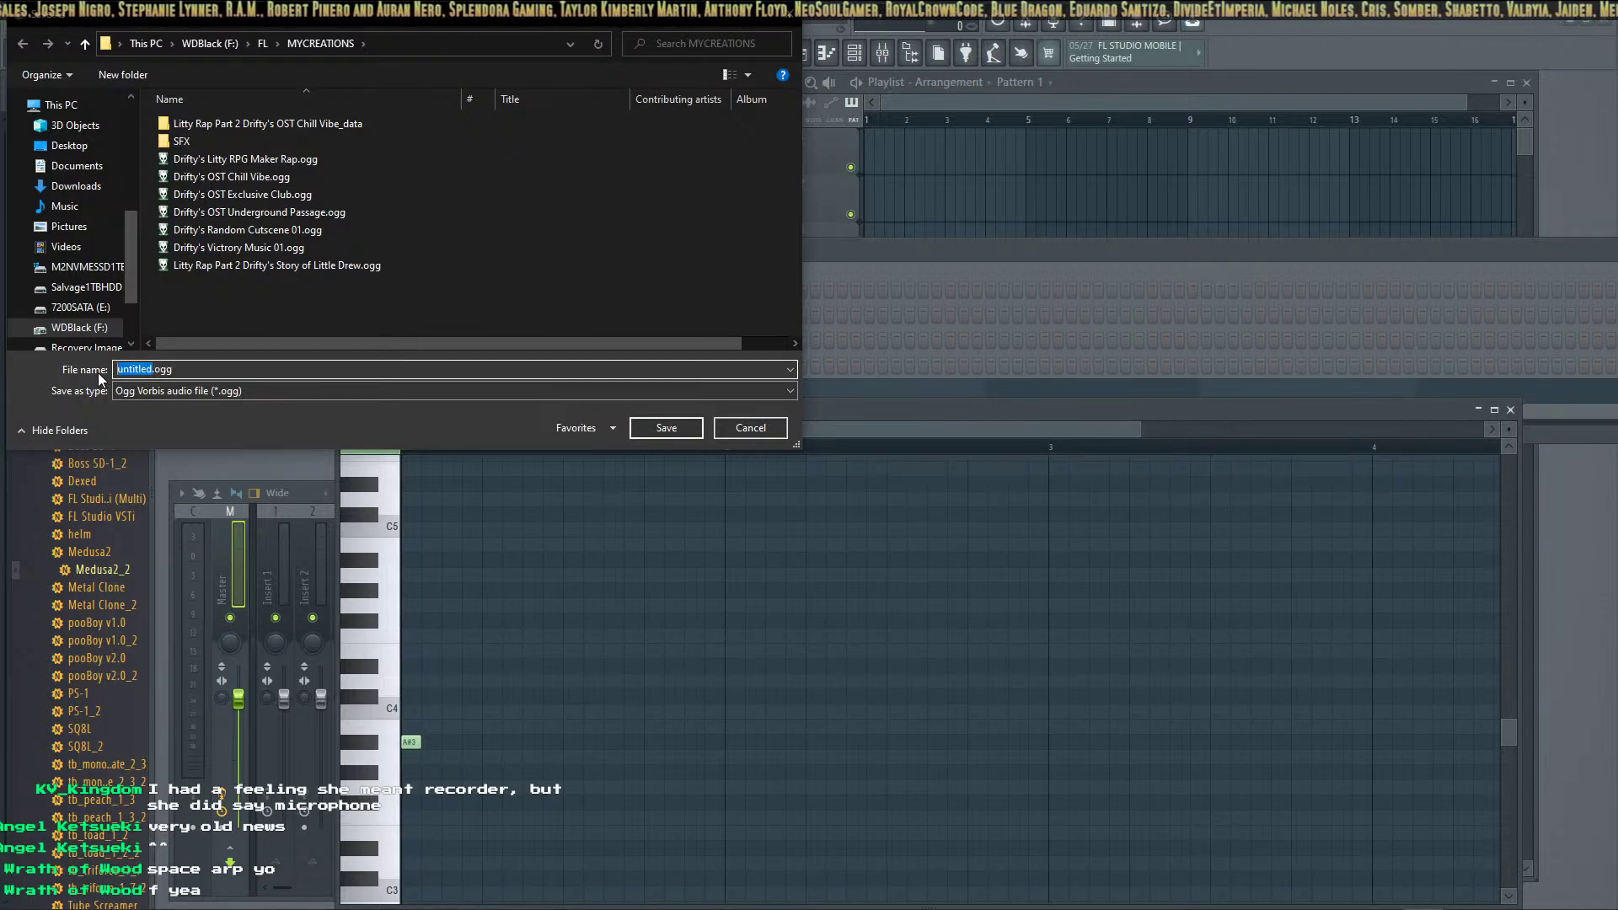
key(BackSpace)
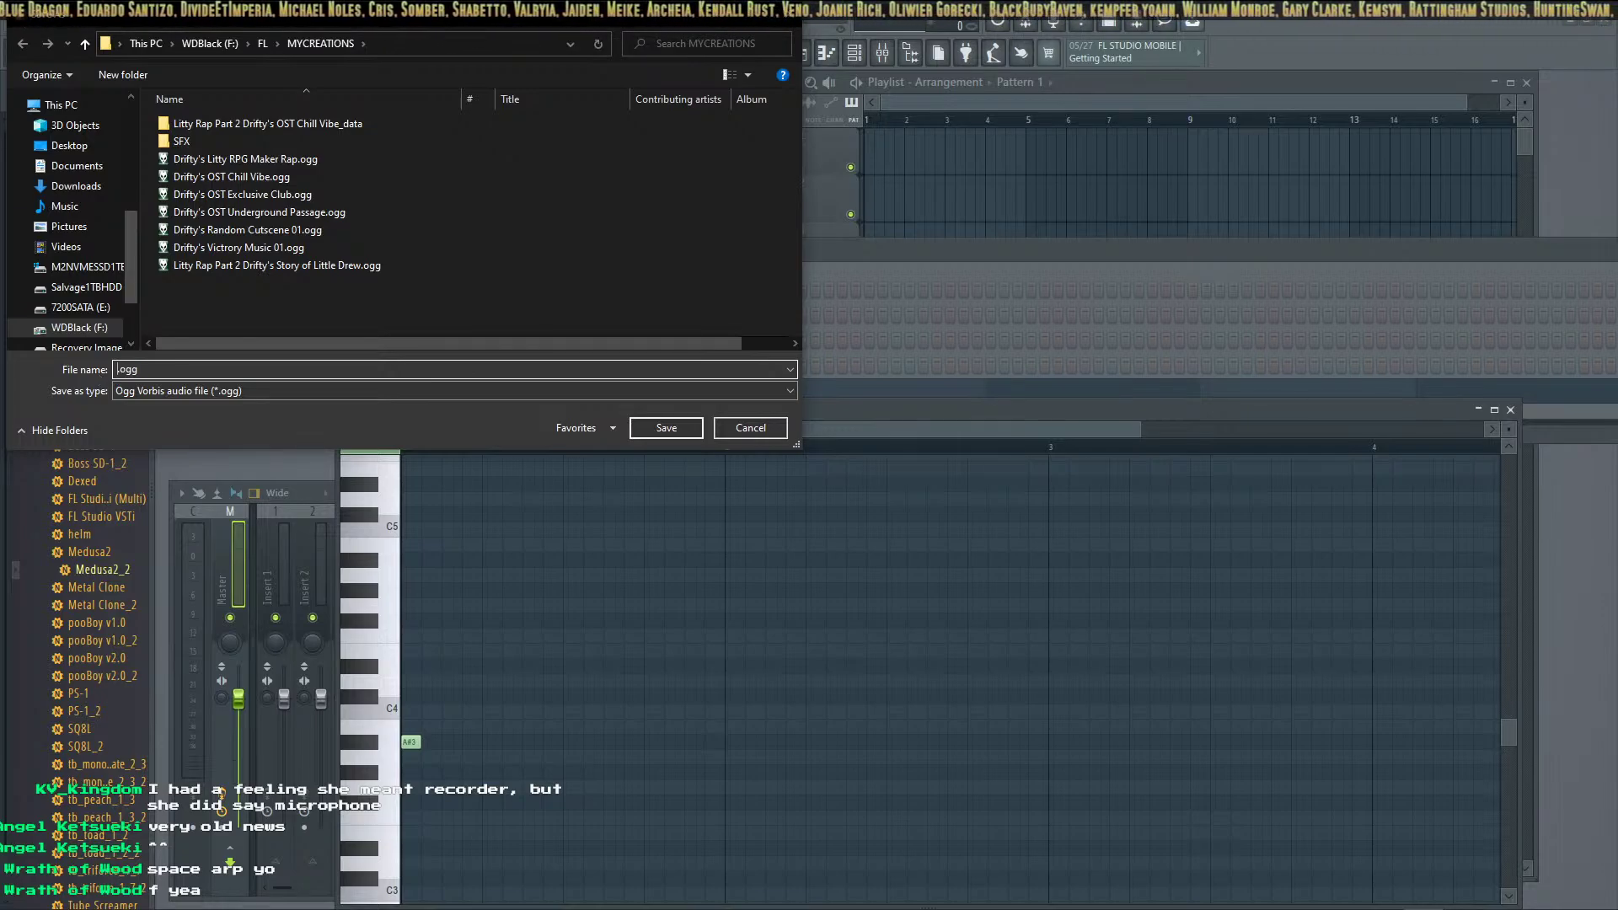
text(Wobloblobloblobloblob)
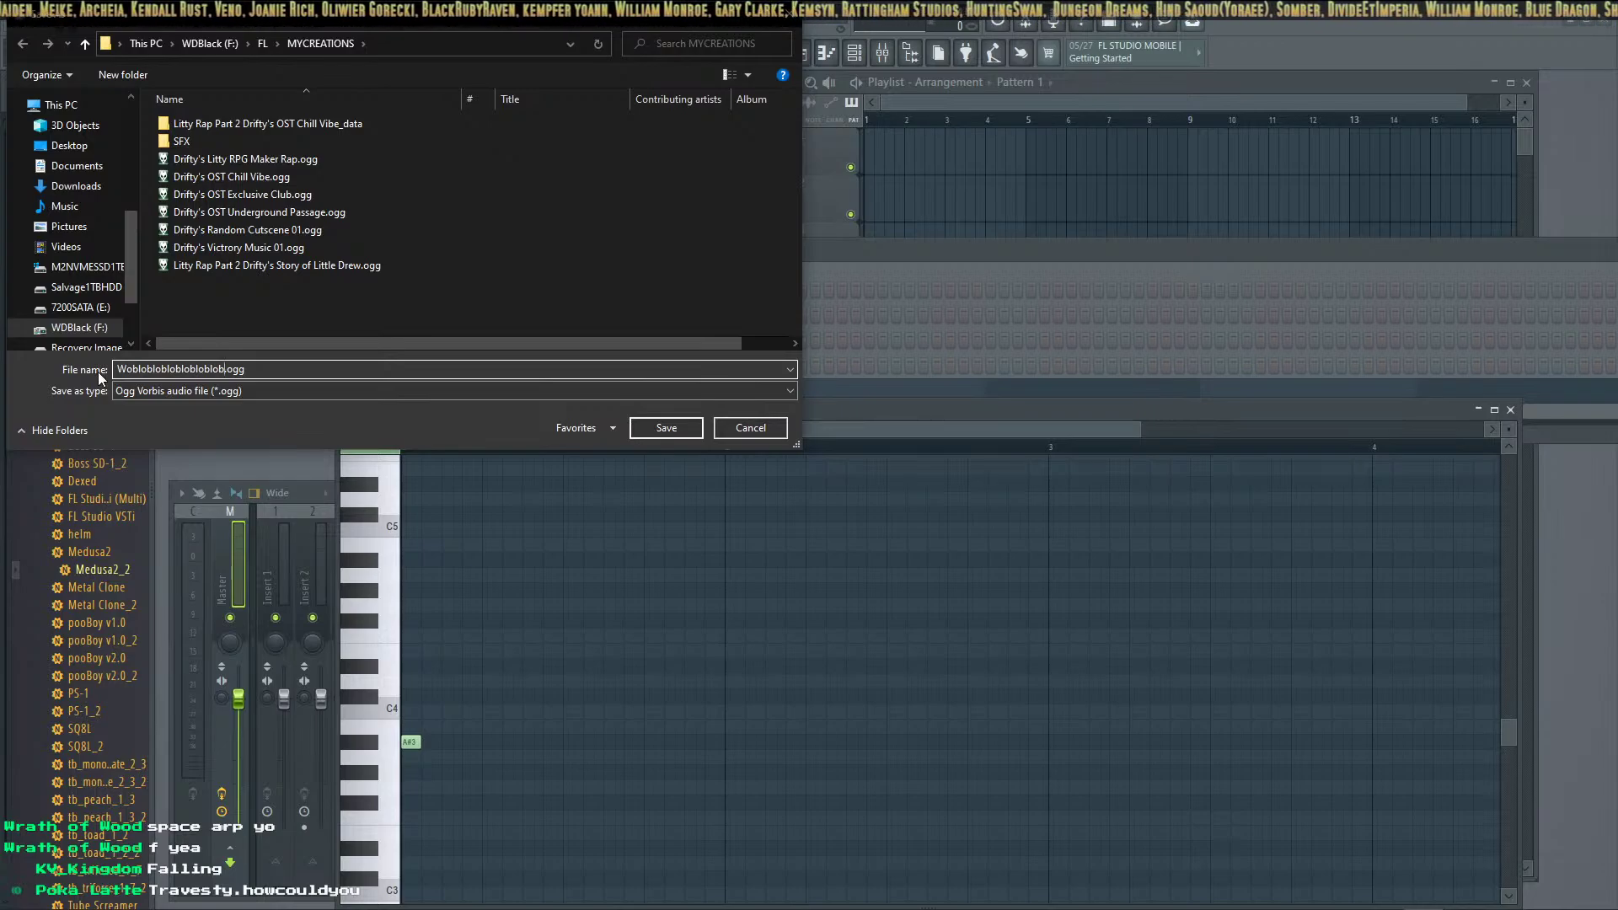
text(_by_DG)
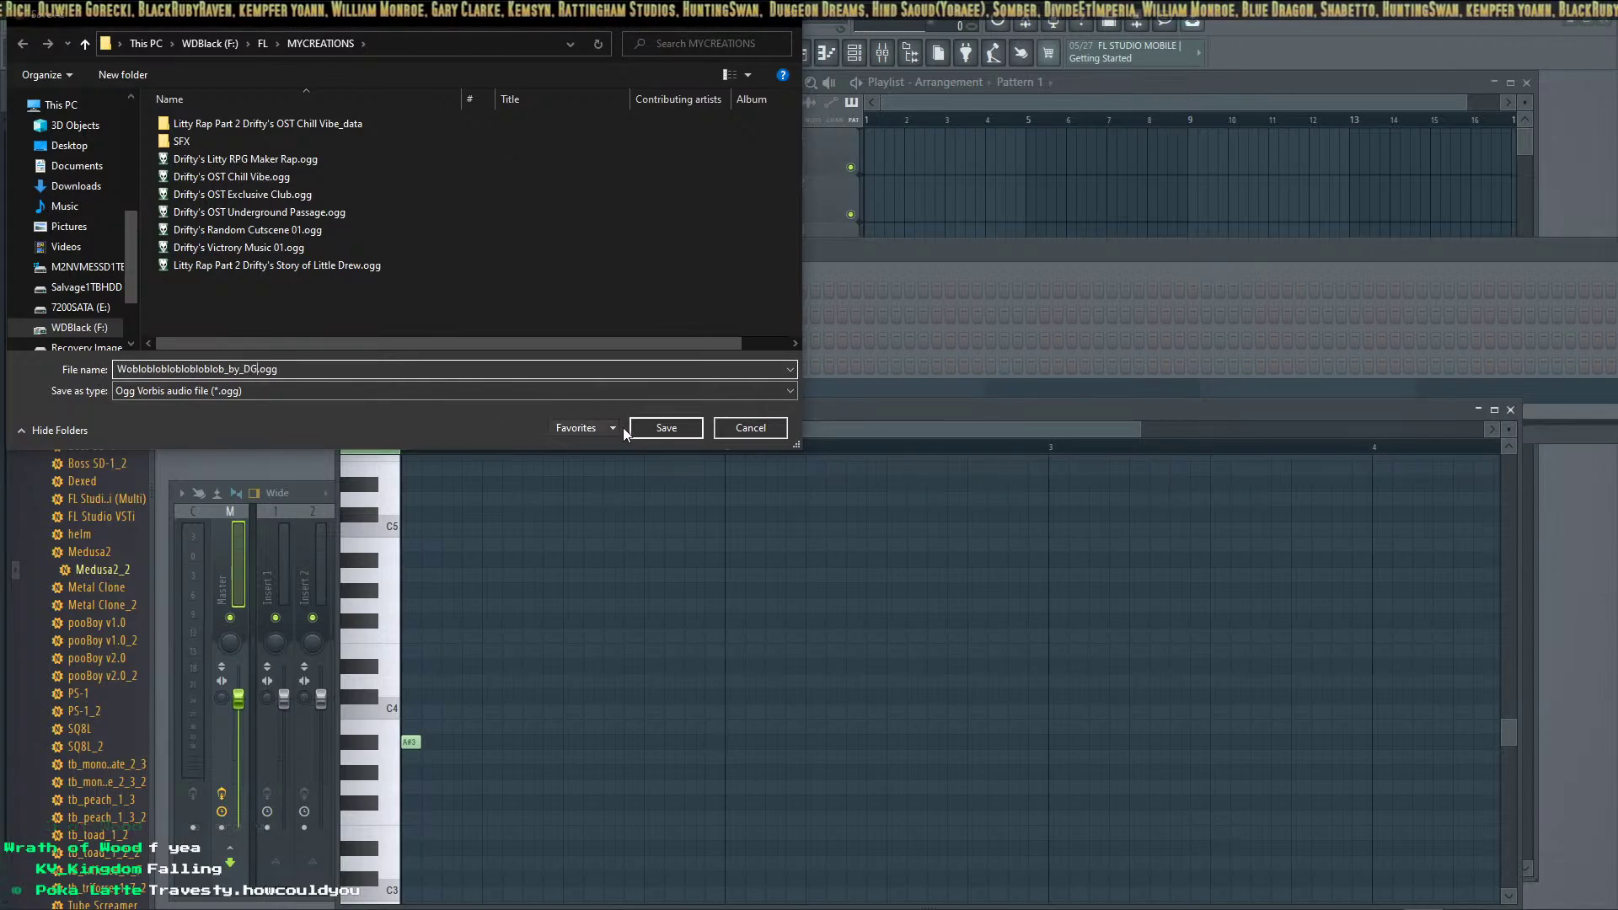
click(665, 429)
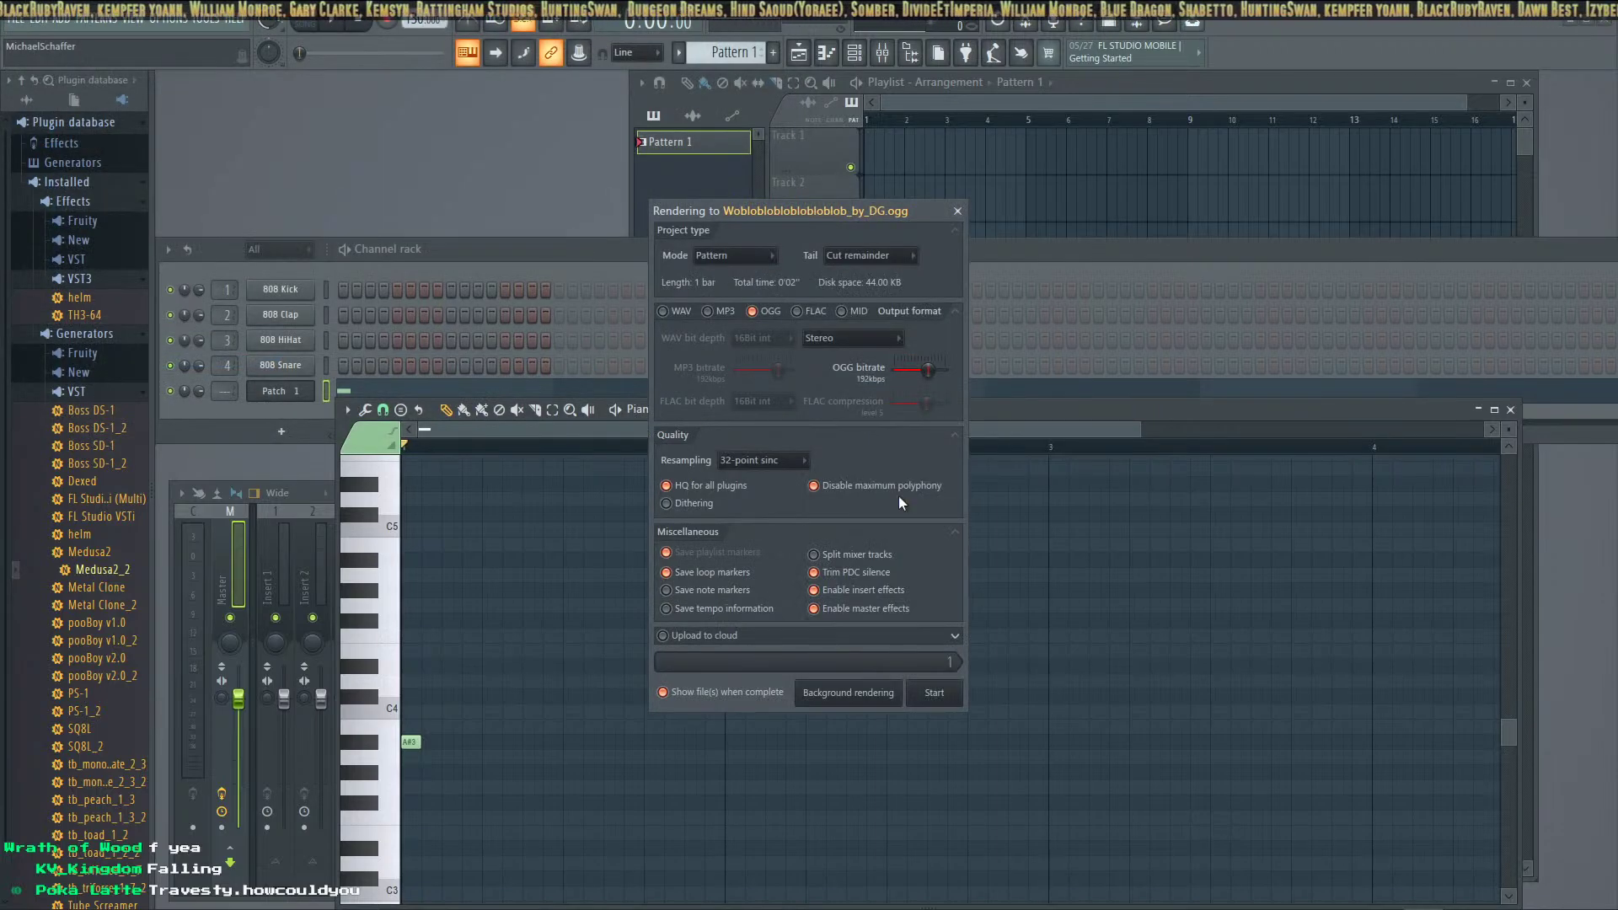
Render the pattern to the Ogg file with the current settings, then reopen the Patch 1 instrument and move its window clear of the piano roll
click(937, 697)
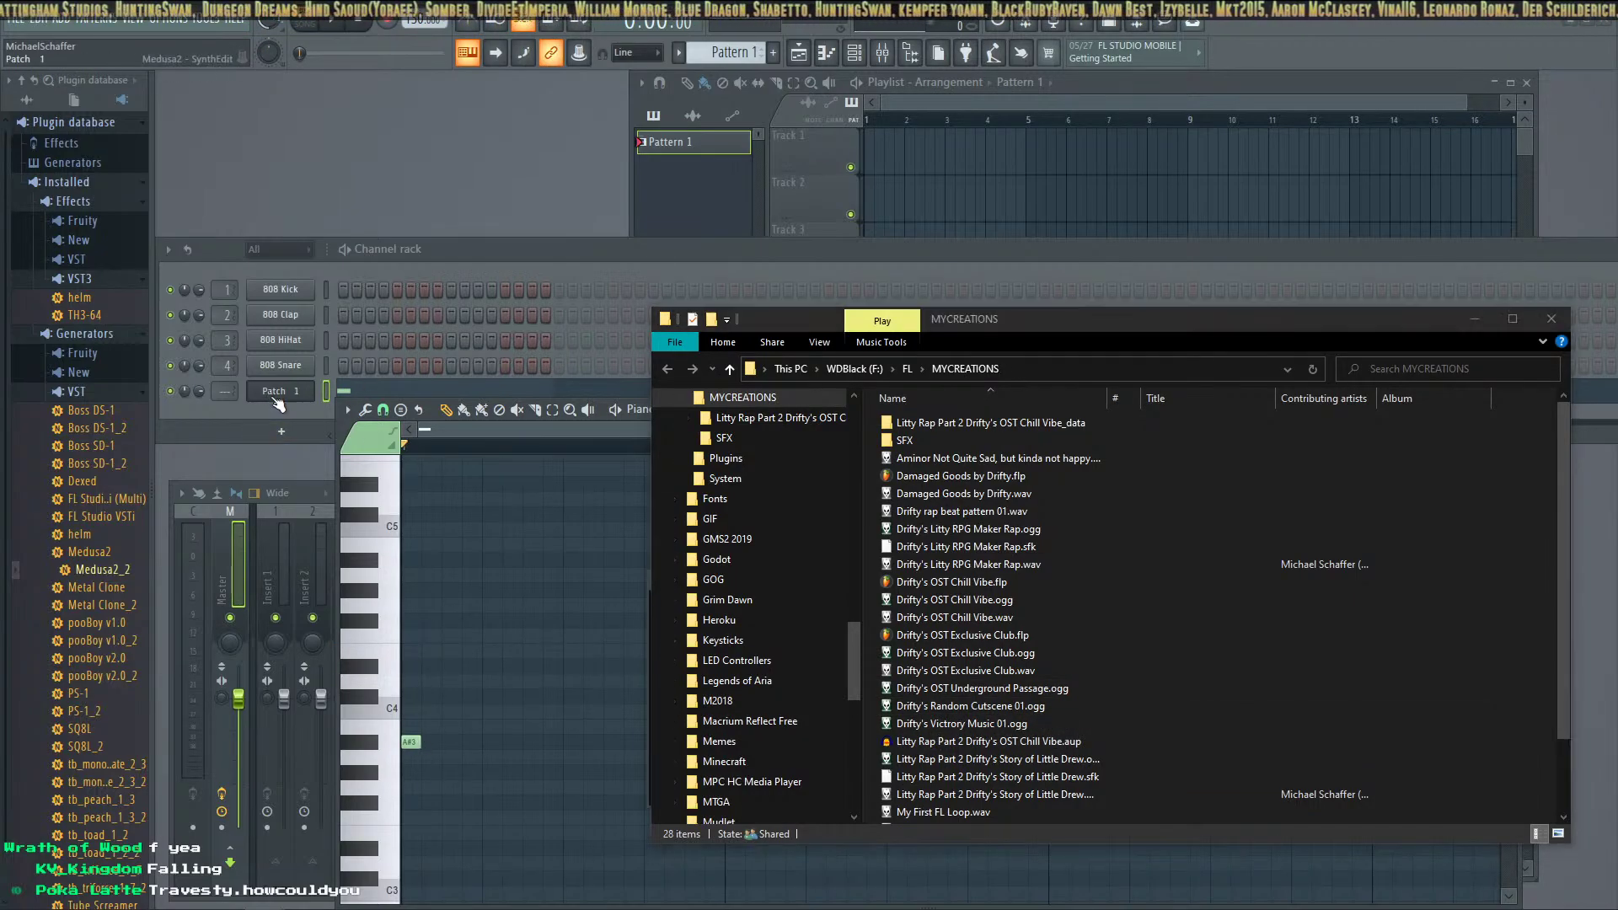
click(280, 433)
click(228, 433)
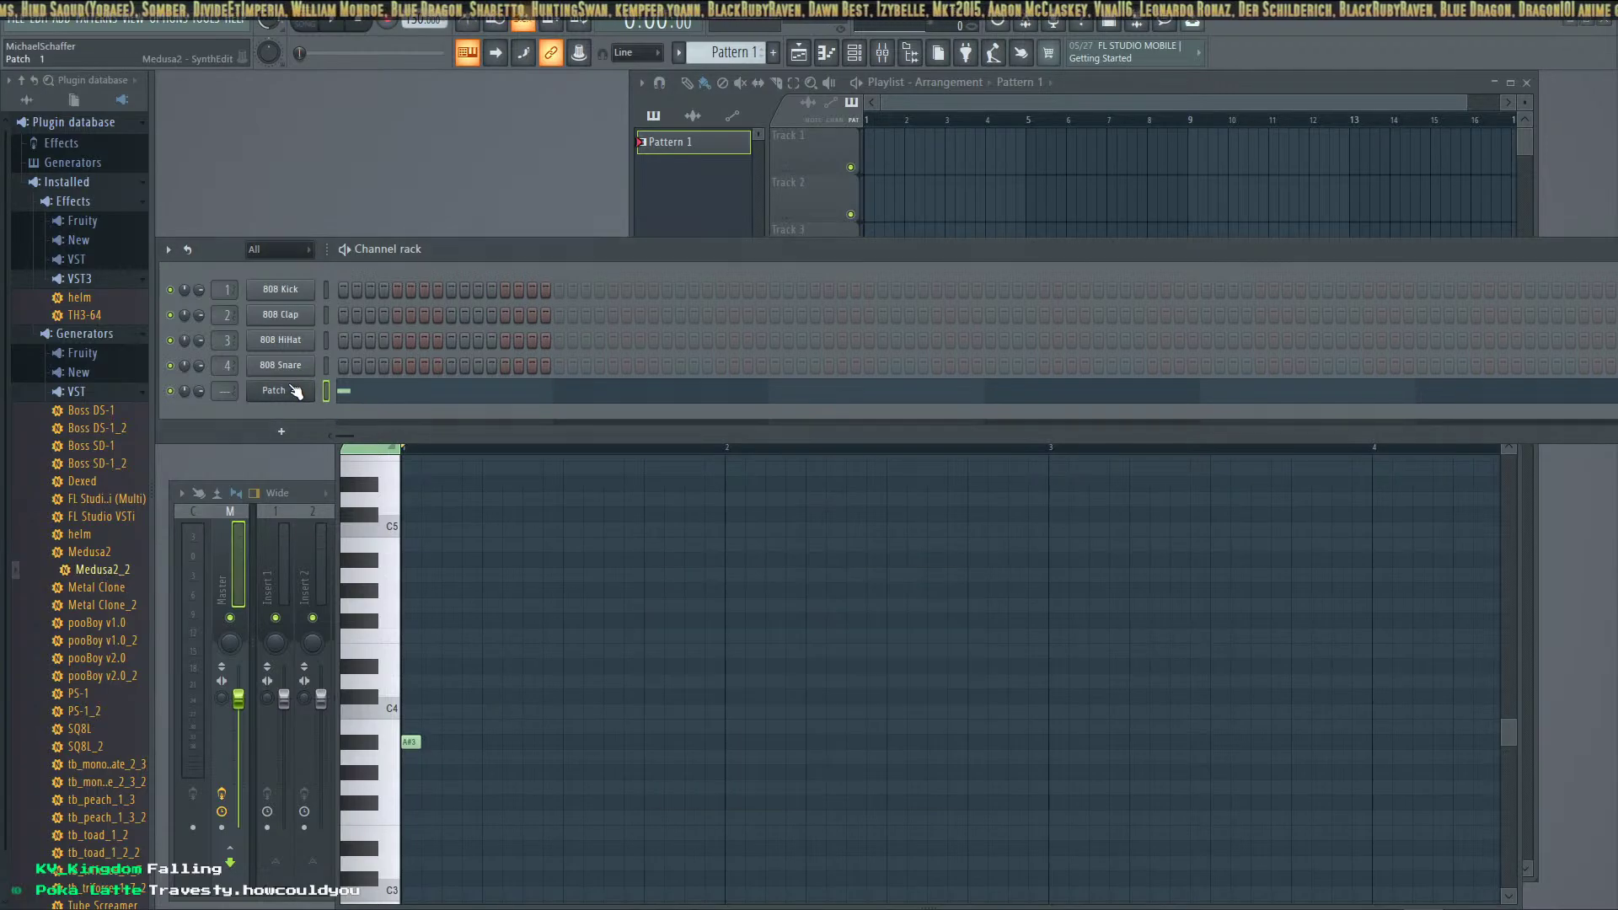
drag(776, 588, 425, 115)
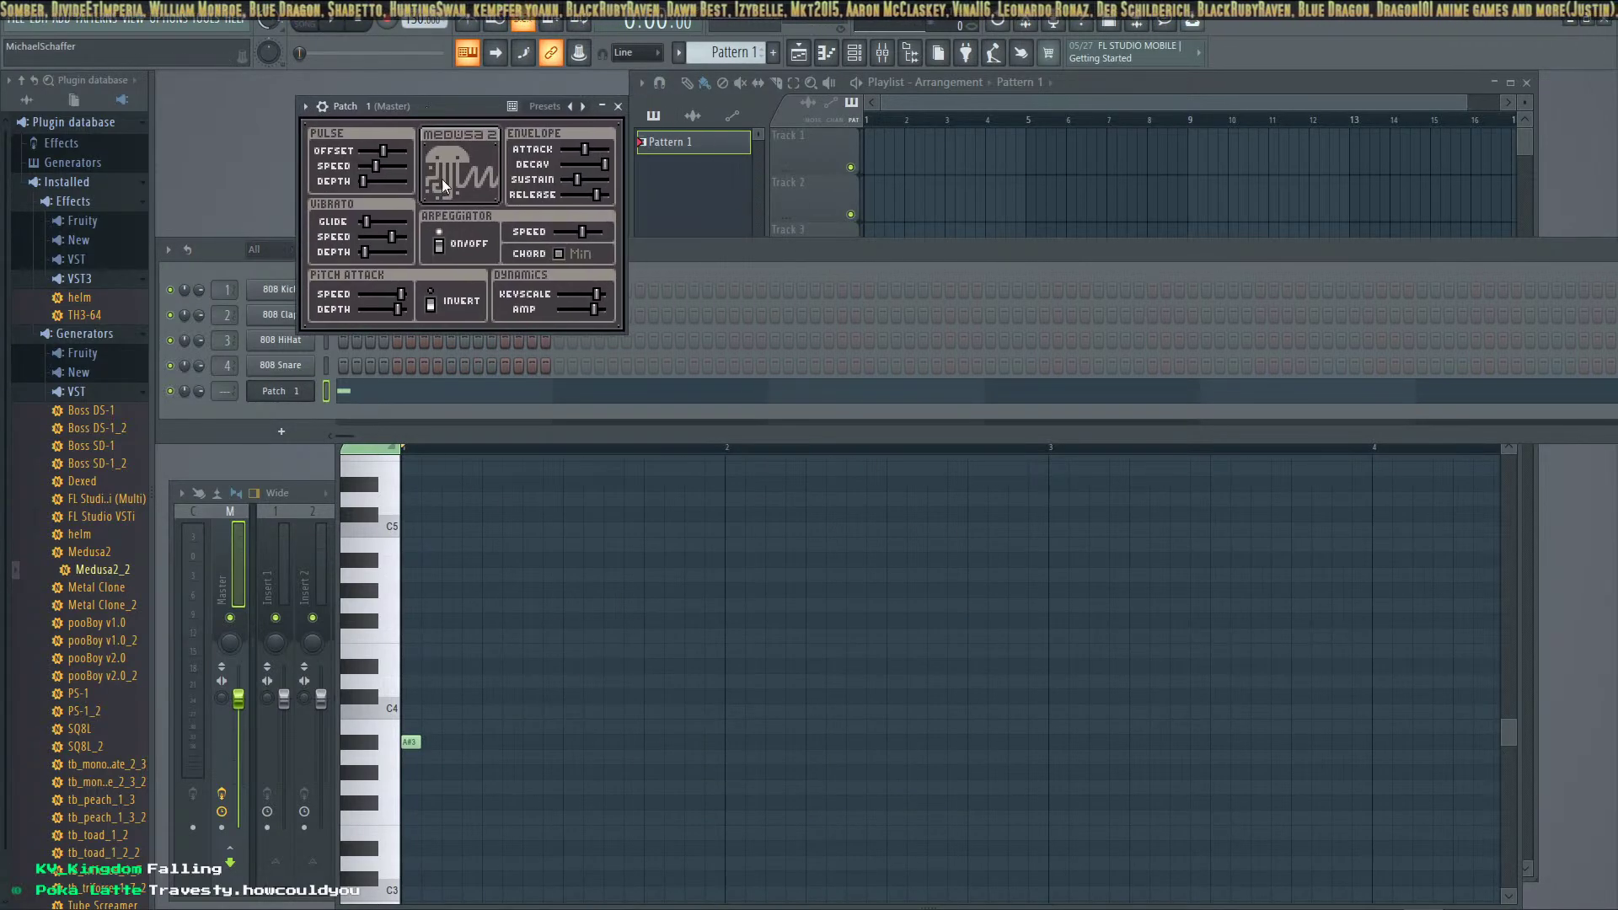
Randomize the Patch 1 instrument's parameters six times, auditioning the resulting sounds
click(548, 109)
click(574, 187)
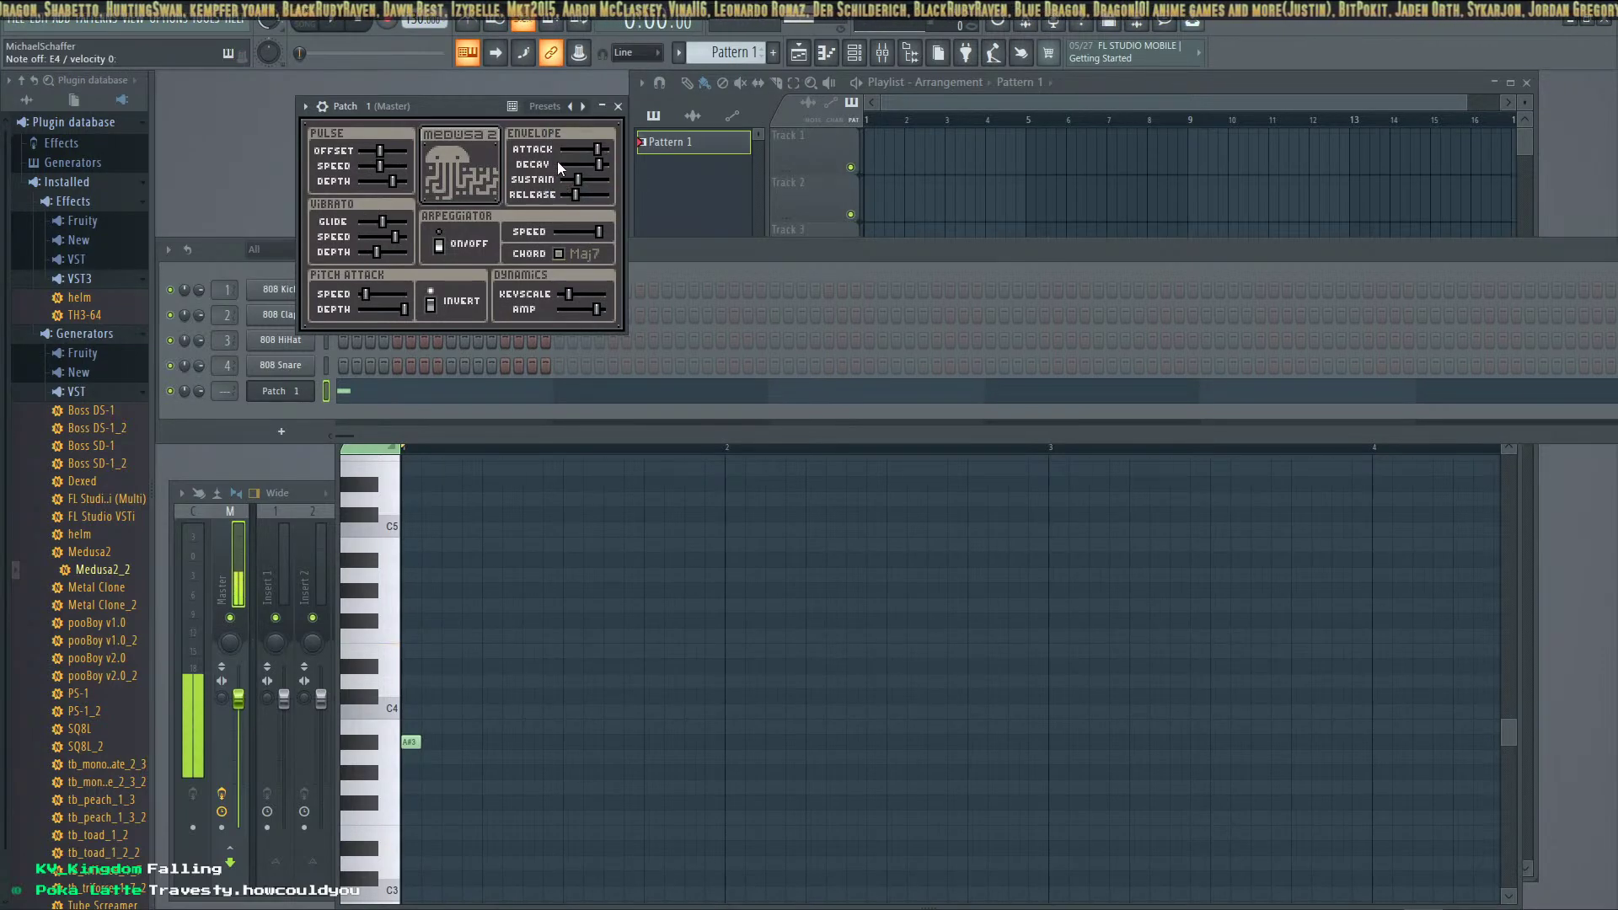
click(536, 108)
click(565, 182)
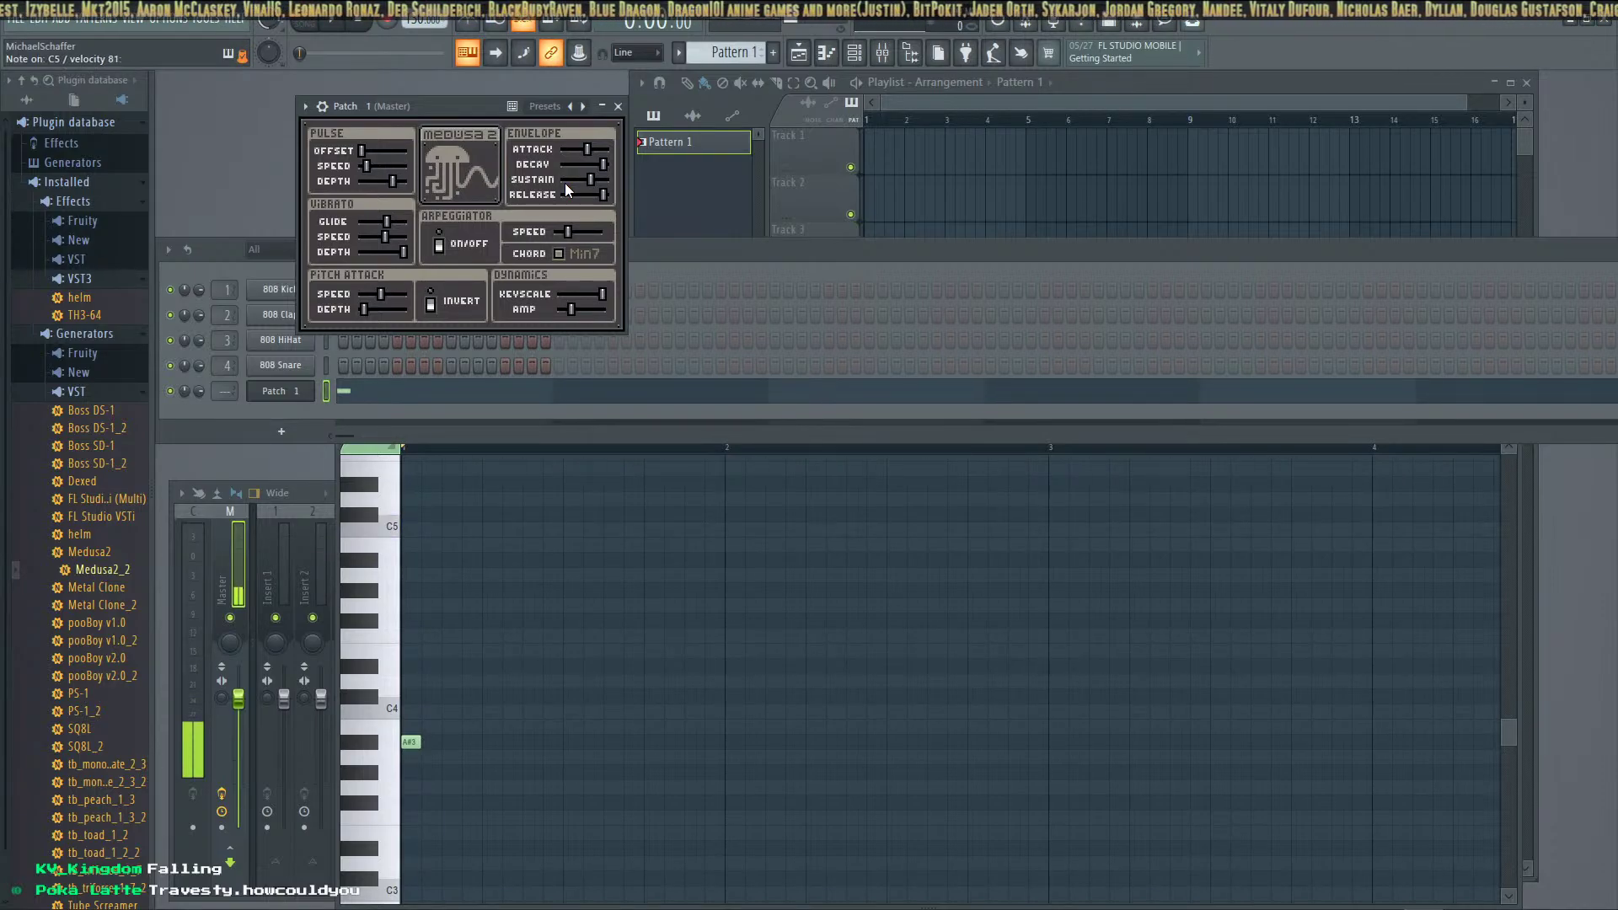
click(536, 108)
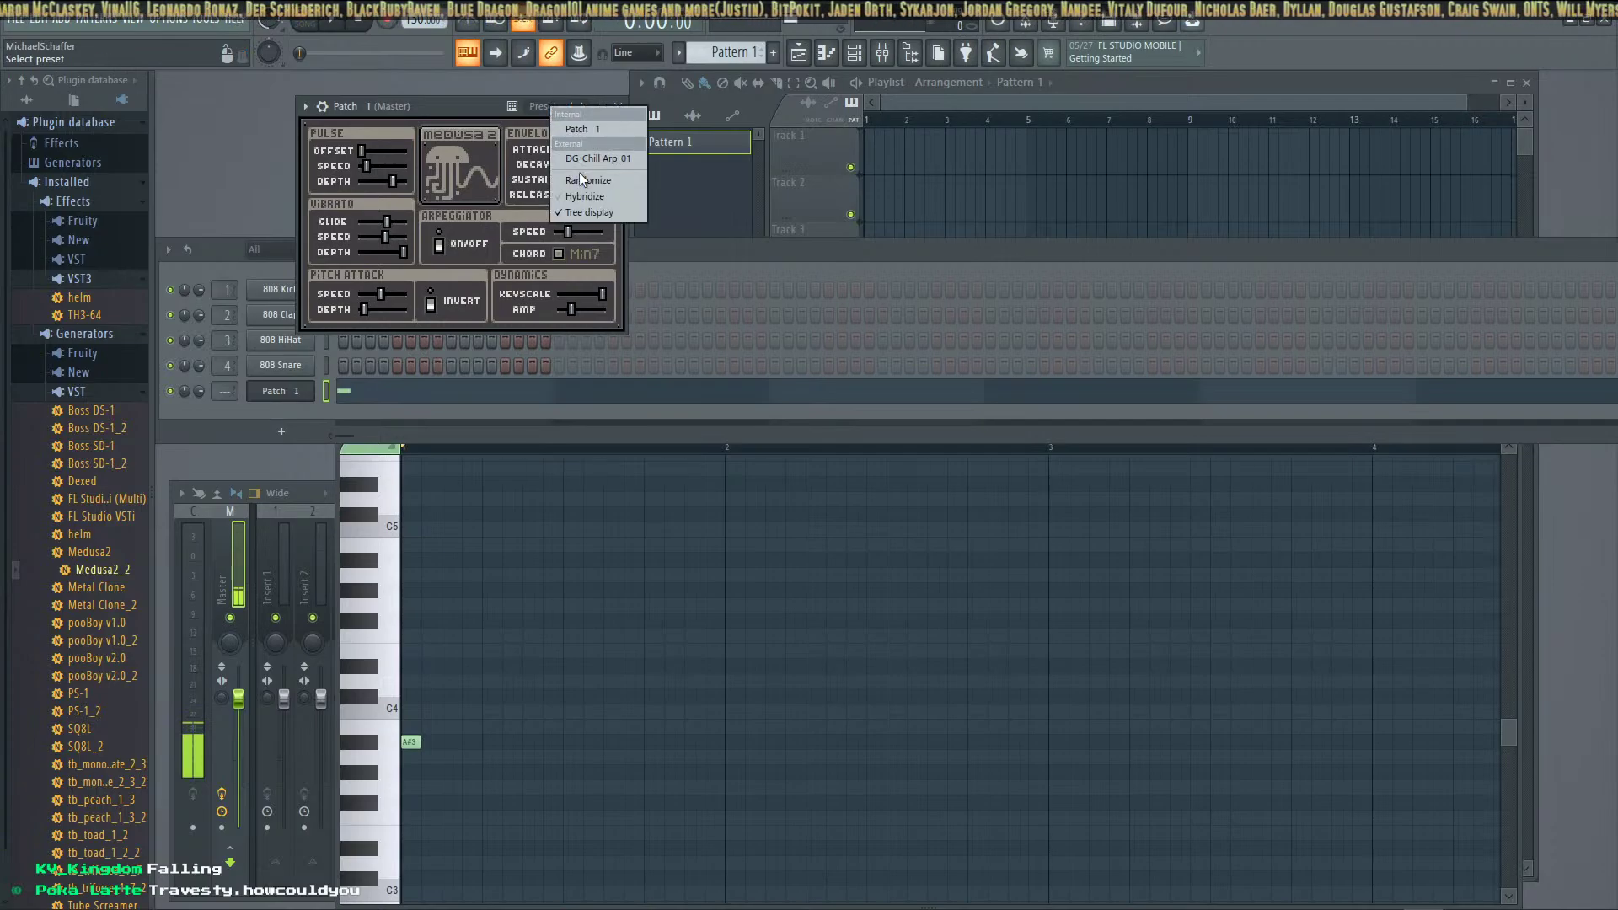
click(584, 182)
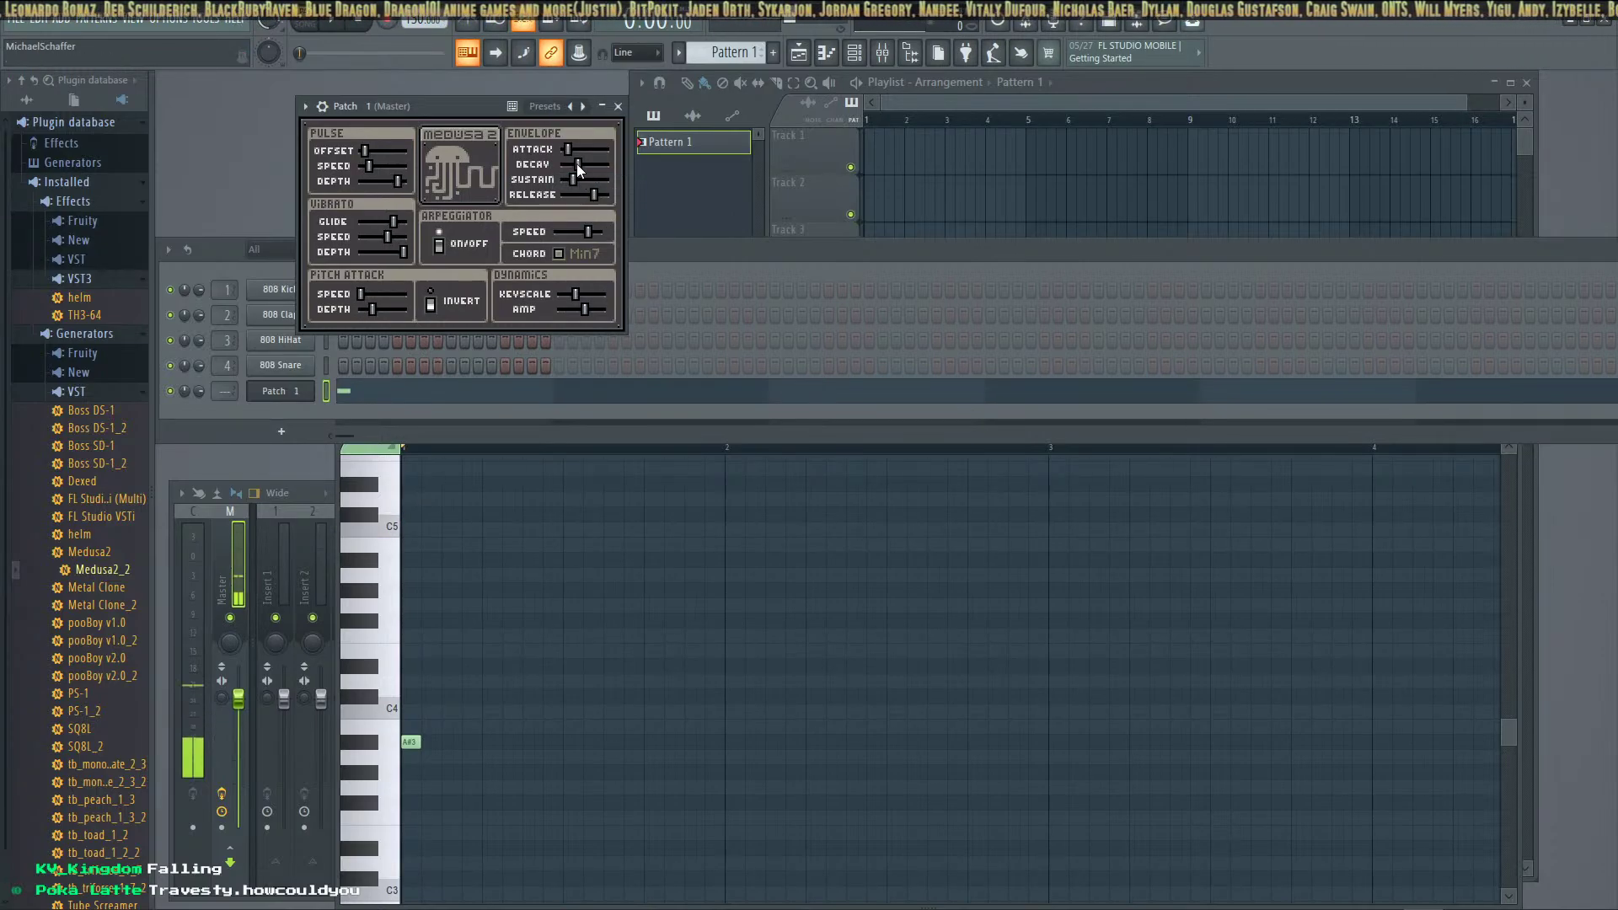
click(555, 106)
click(580, 180)
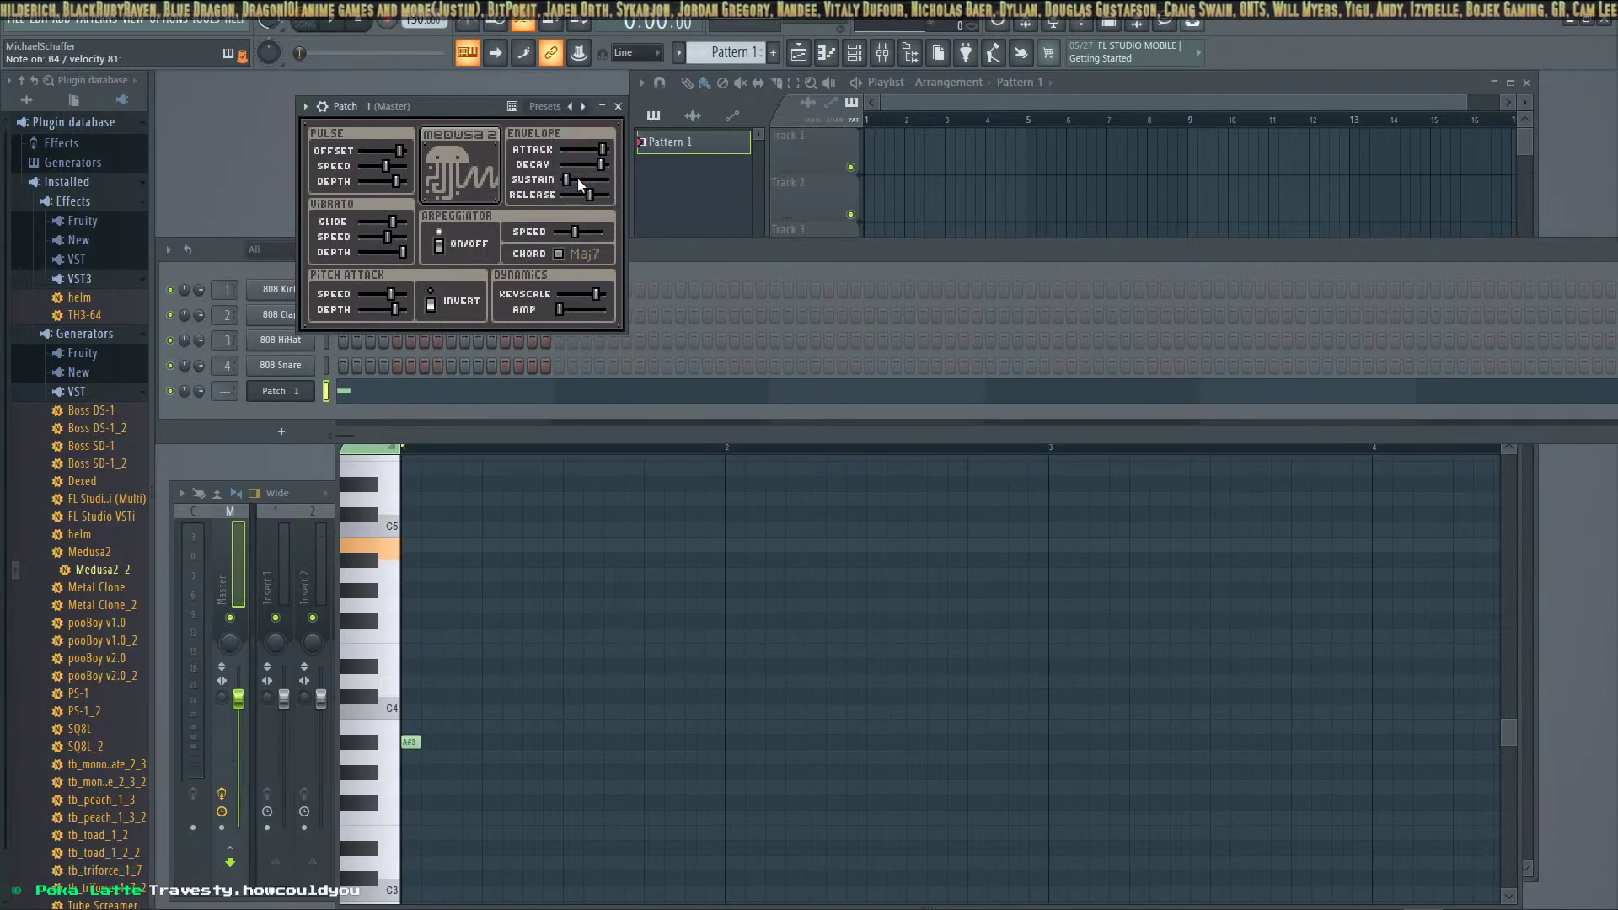
click(548, 103)
click(574, 174)
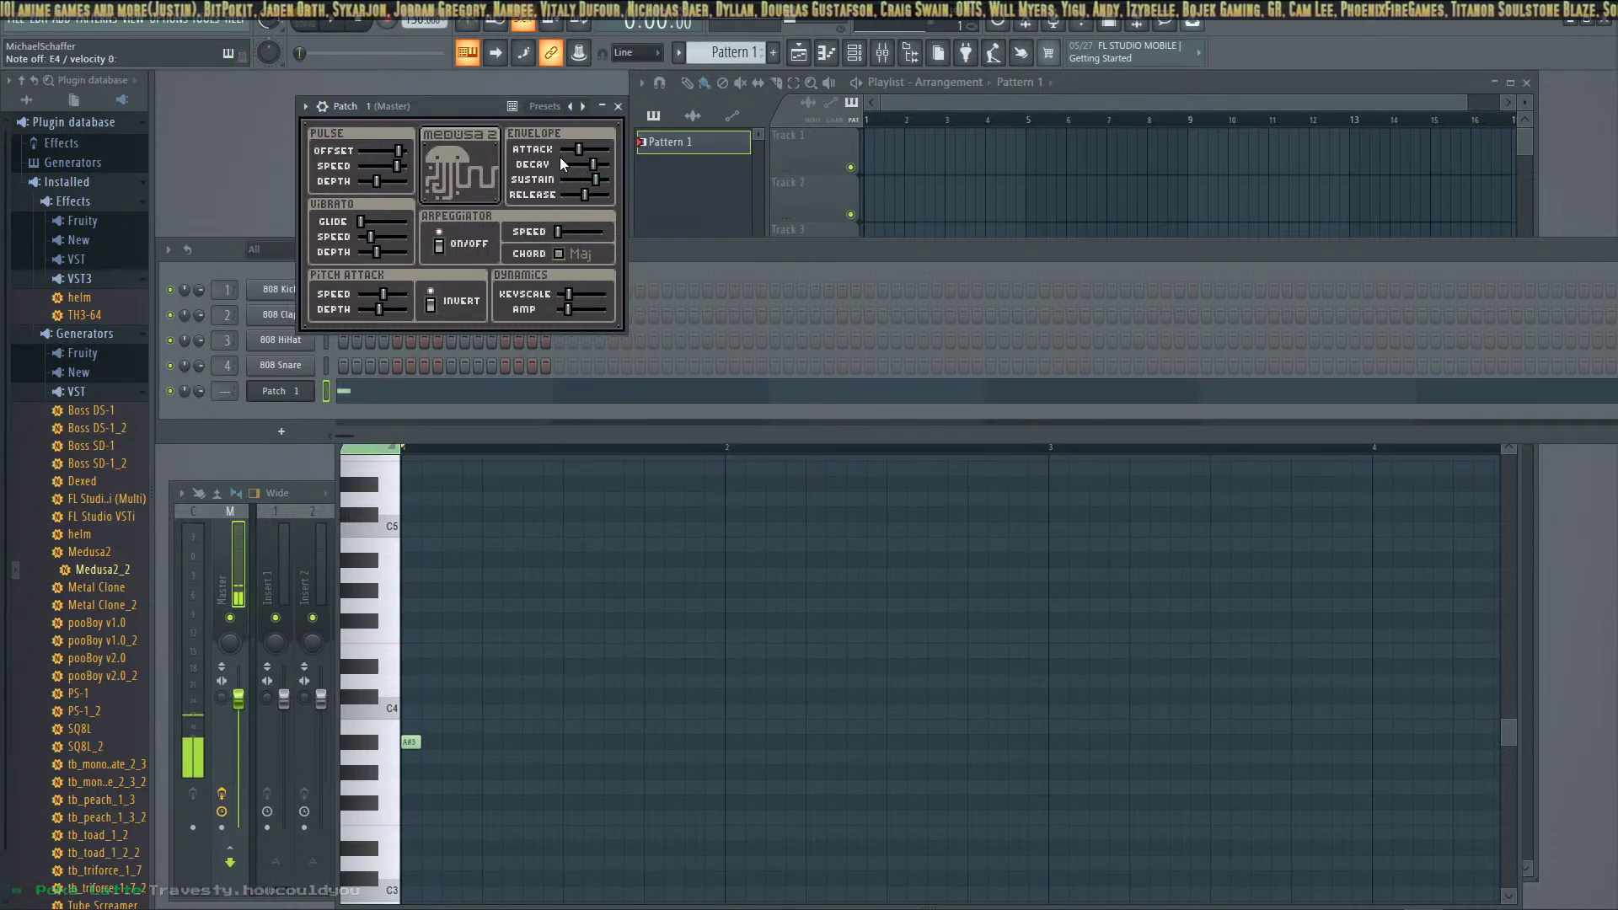
click(556, 106)
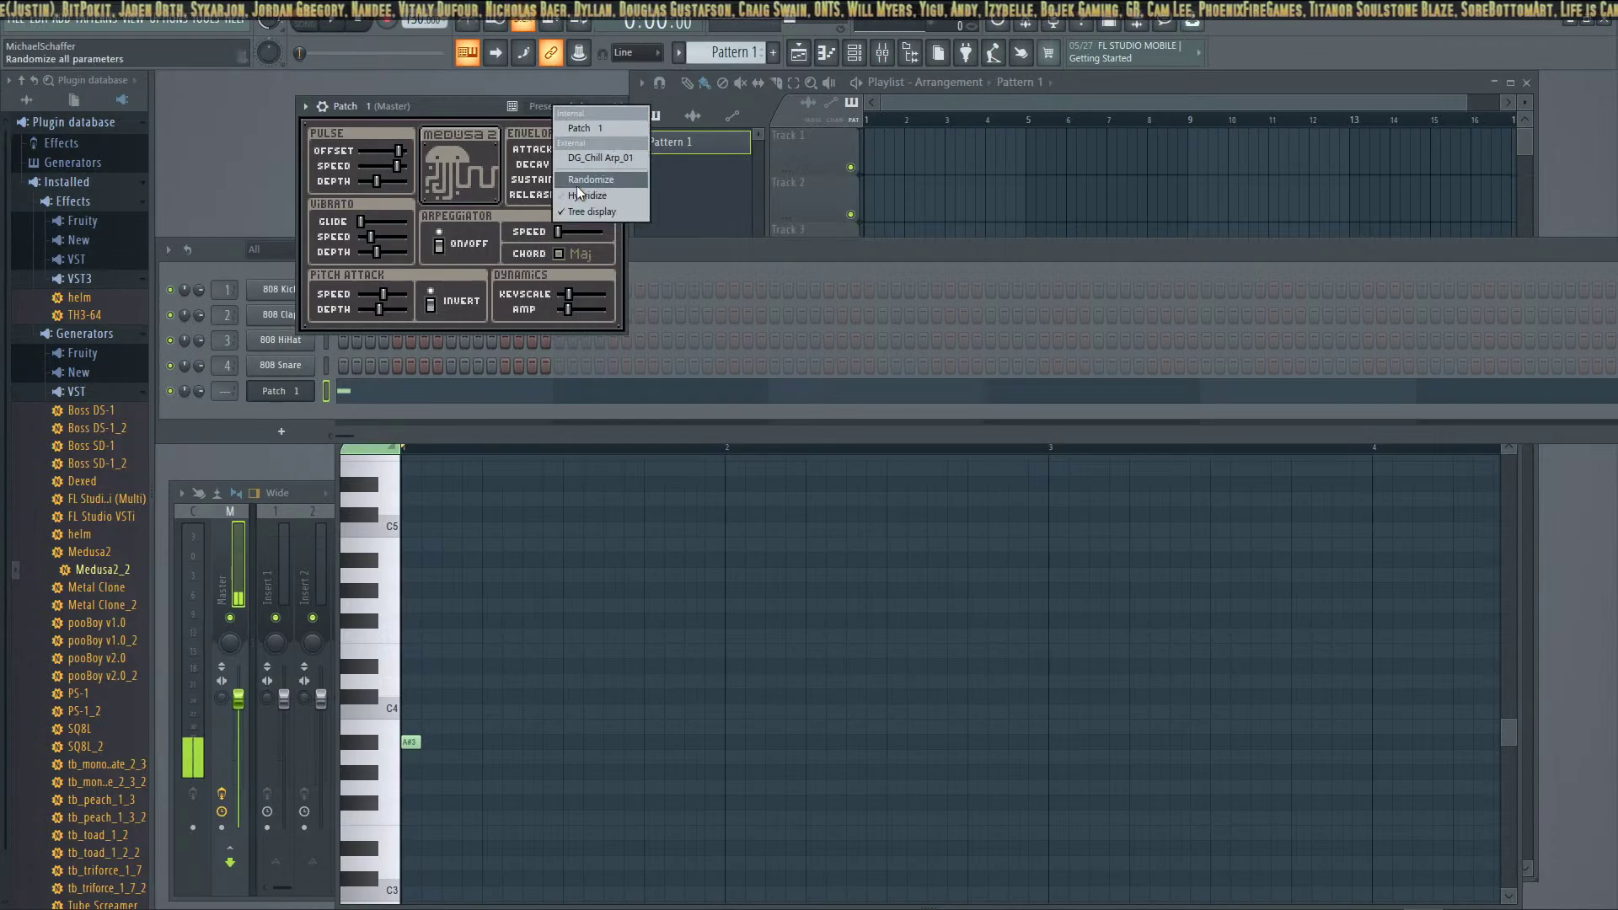
click(577, 185)
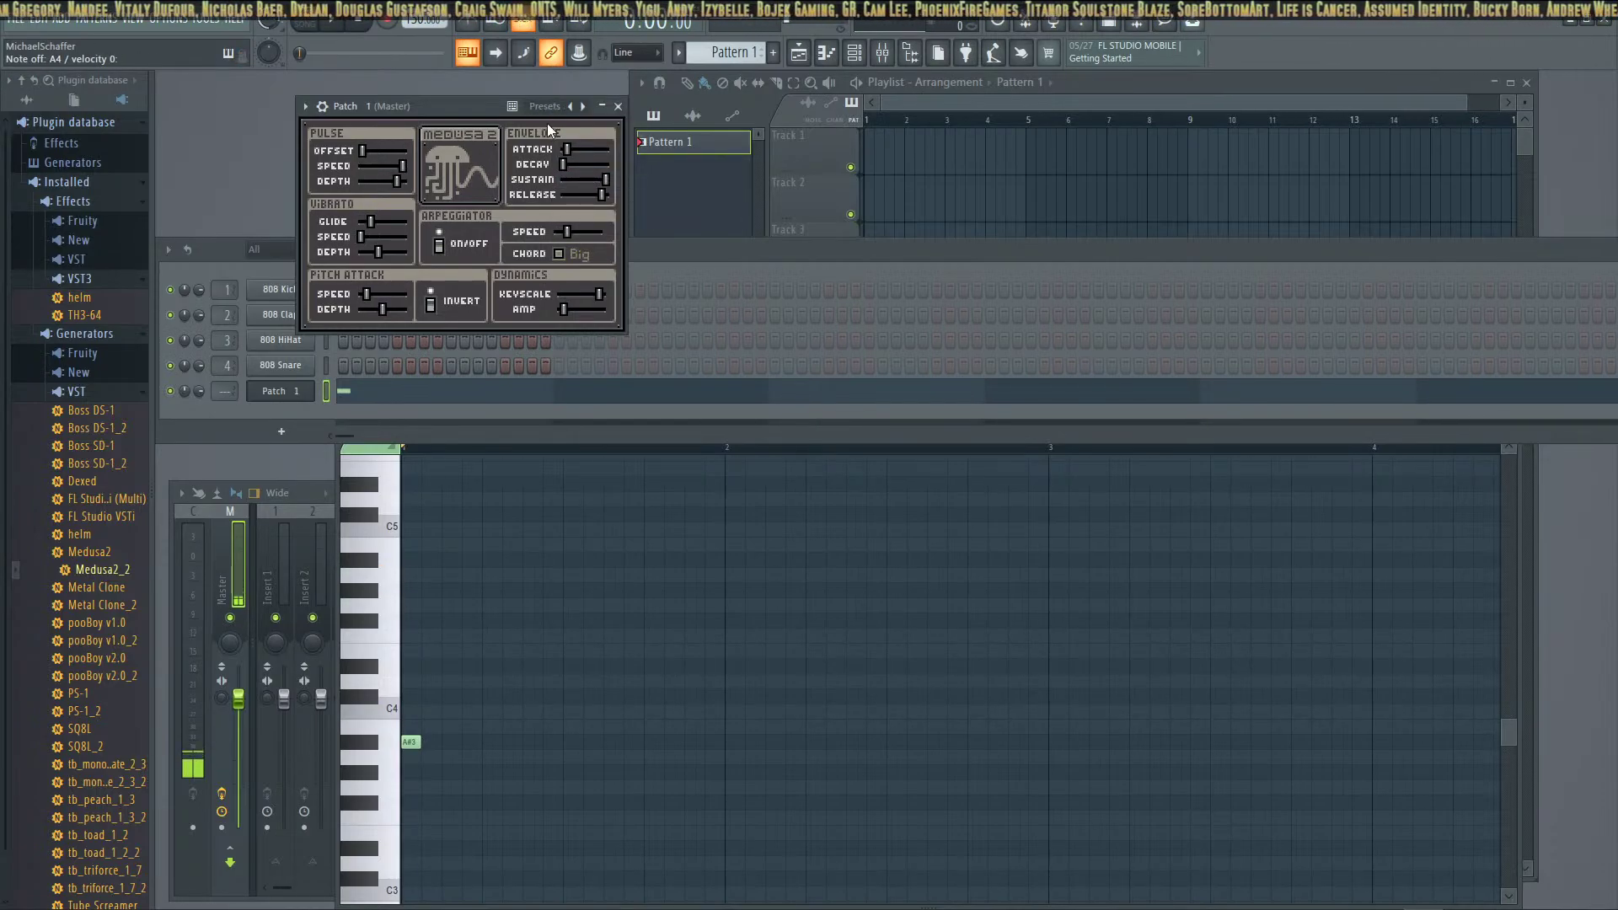
Lengthen the A#3 note in the piano roll to half a bar and play the pattern
drag(418, 742, 568, 734)
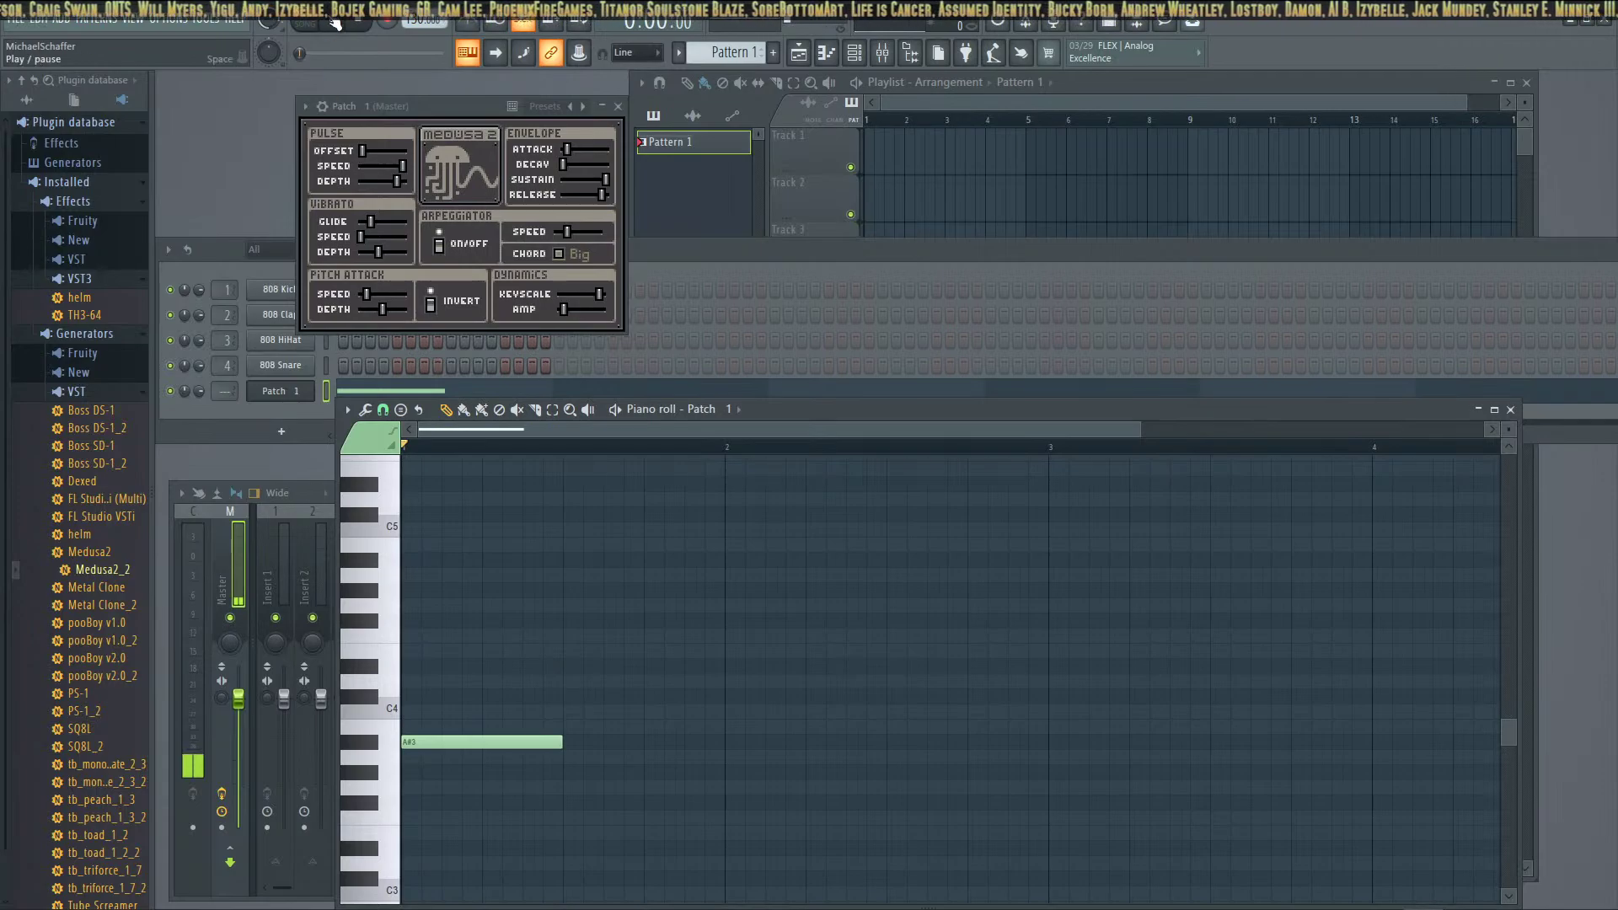
drag(428, 104, 410, 102)
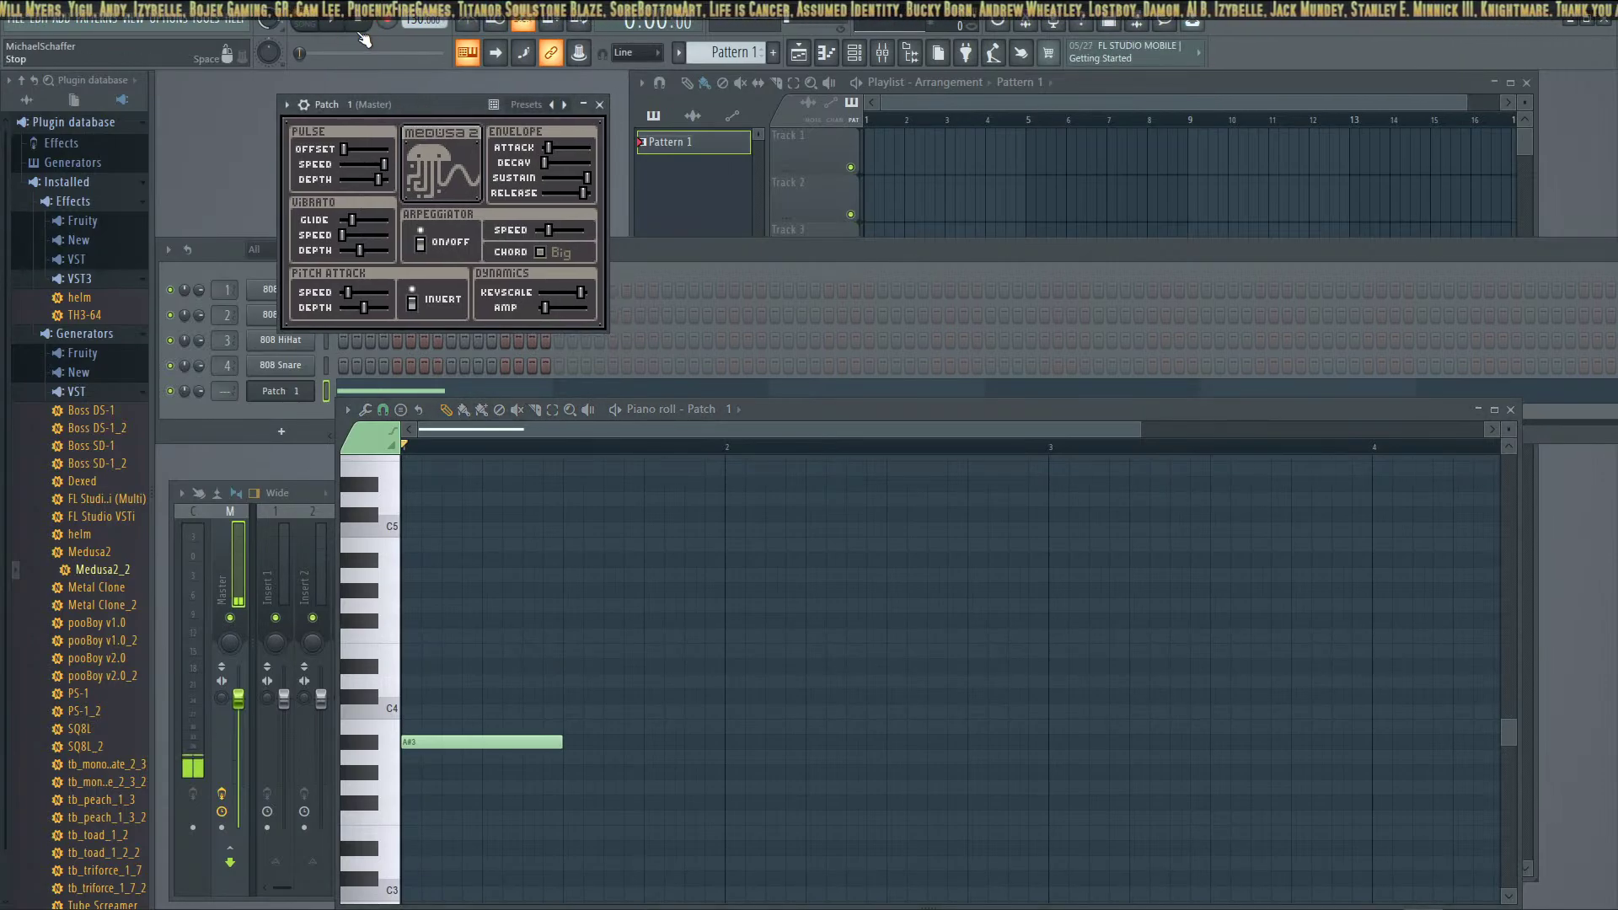
click(339, 22)
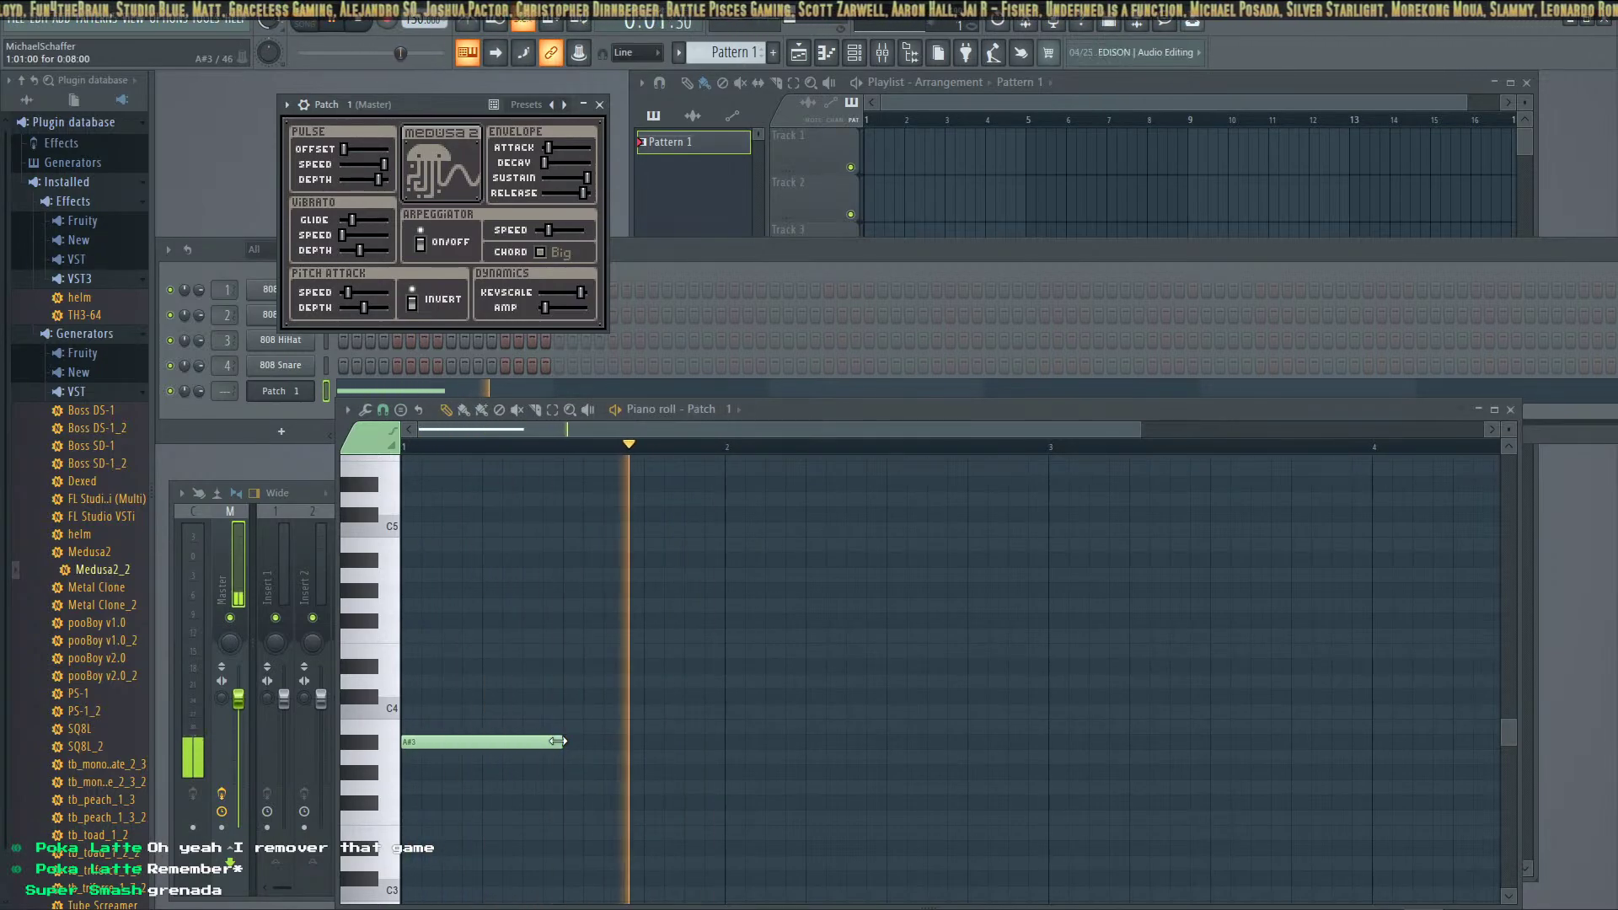
Extend the A#3 note to one bar during playback, try it at two bars, return it to one bar, and stop playback
drag(561, 742, 708, 743)
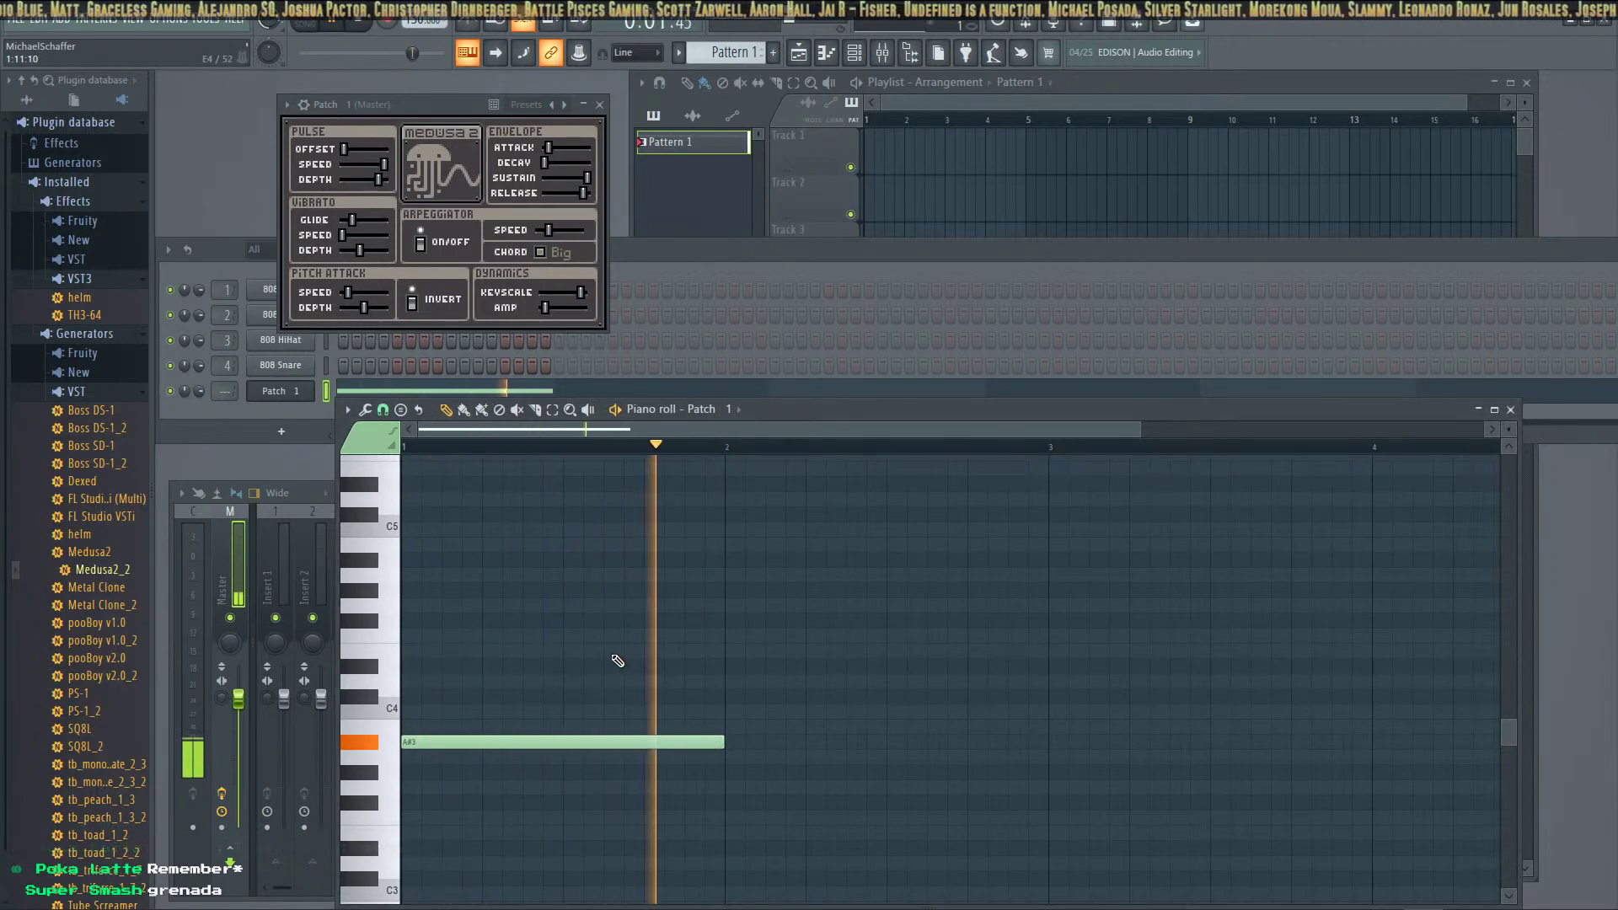
drag(731, 749, 1048, 746)
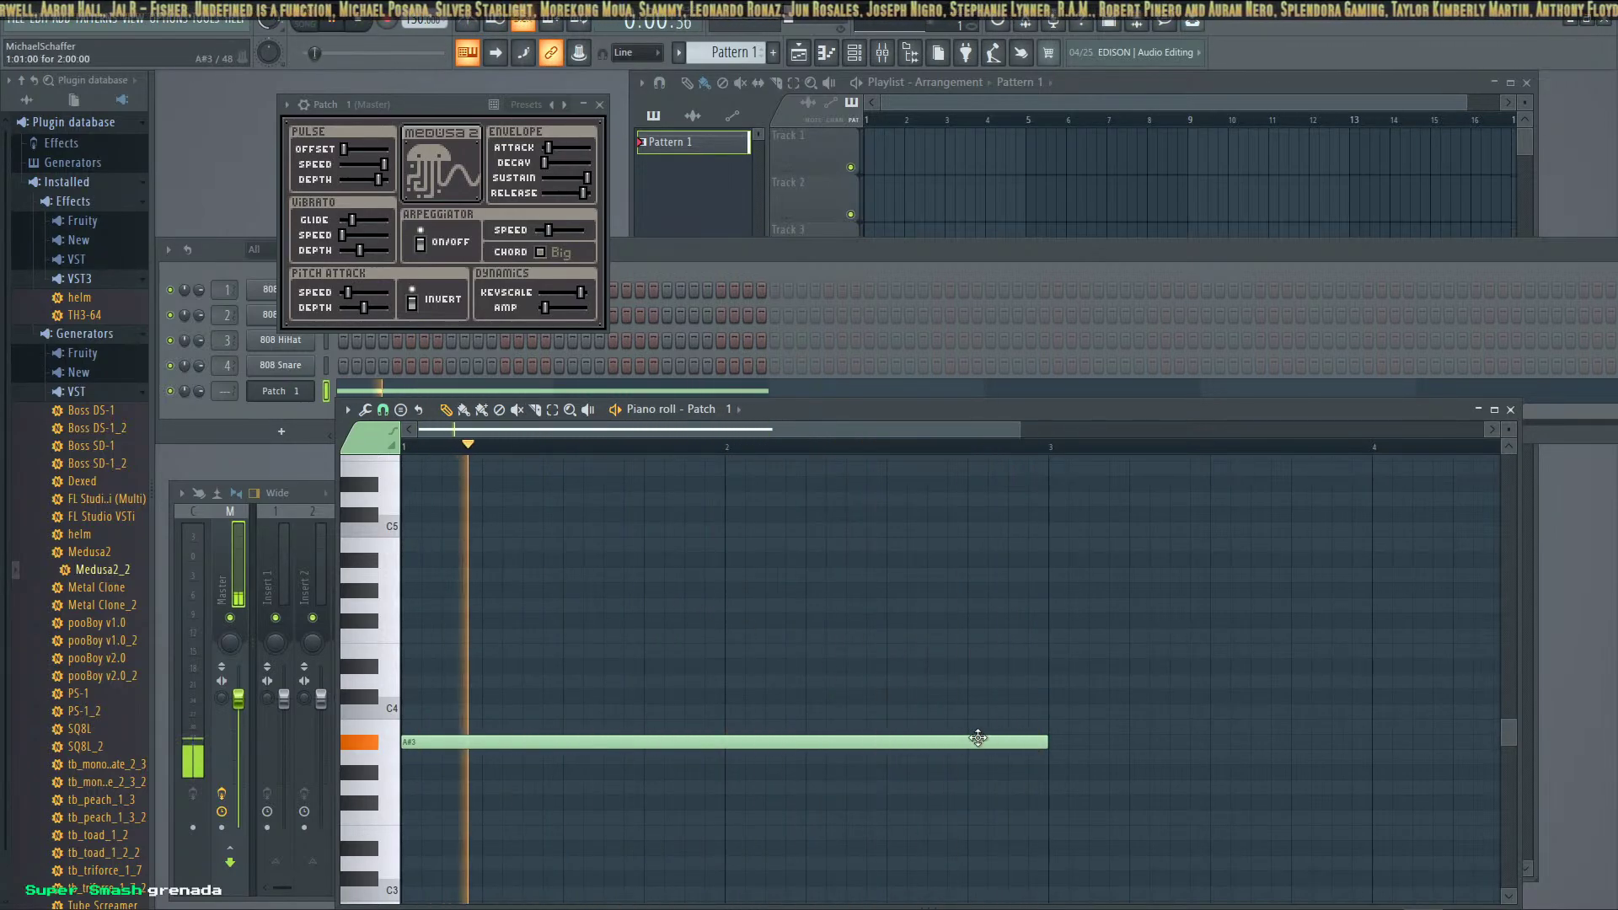
drag(1046, 742, 725, 742)
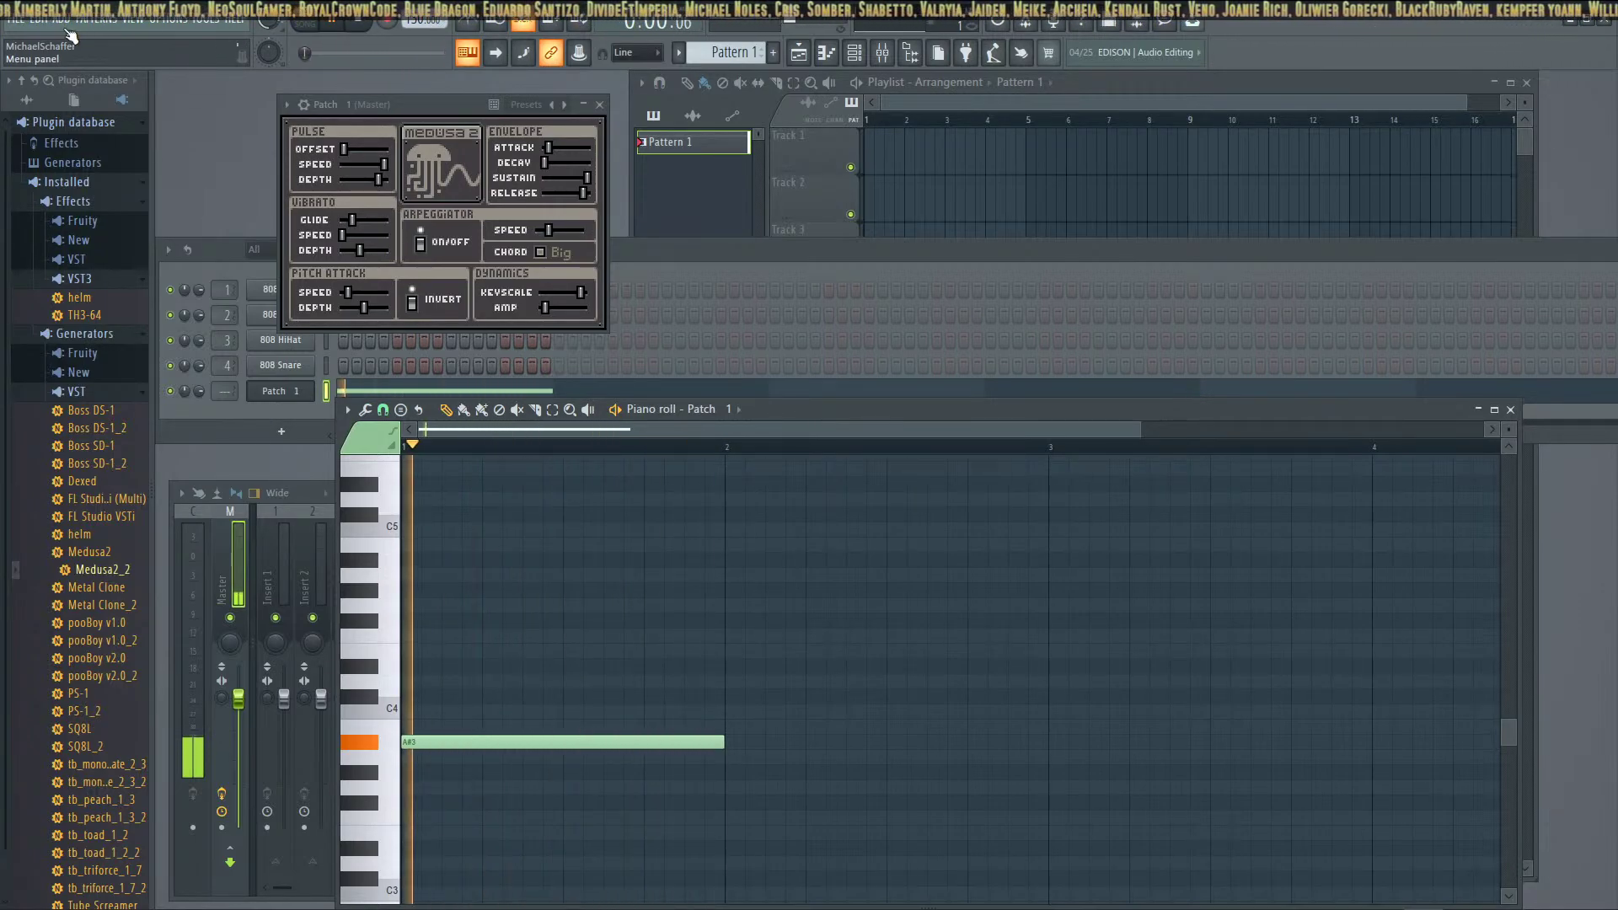
key(space)
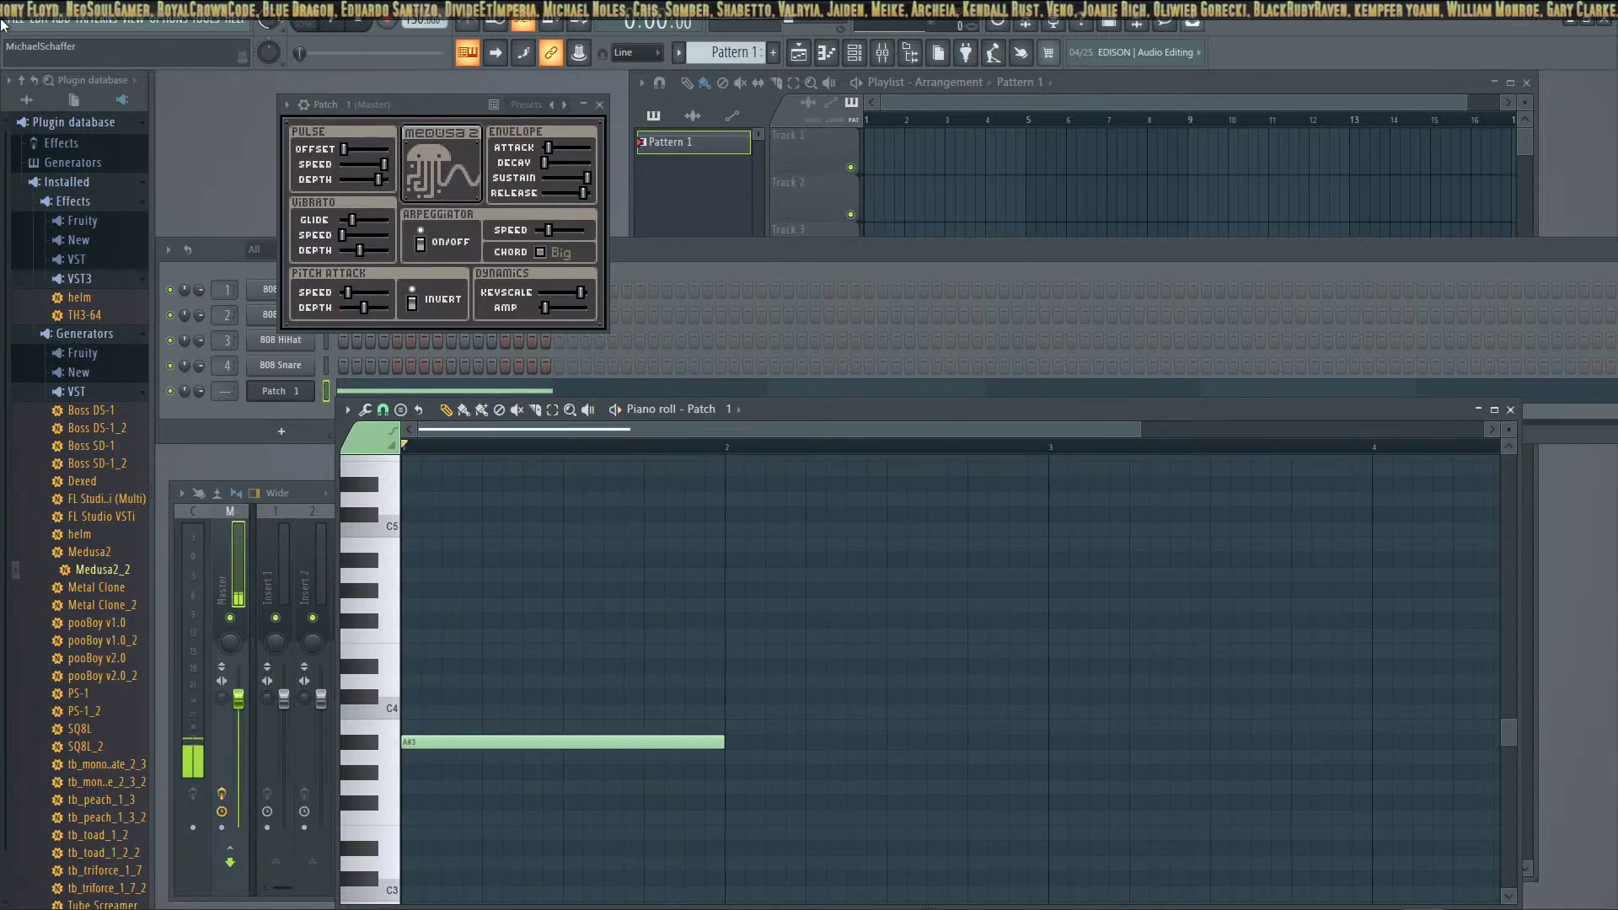
Export the pattern as an Ogg file named Oscilator01_by_DG.ogg in the SFX subfolder of MYCREATIONS
click(17, 19)
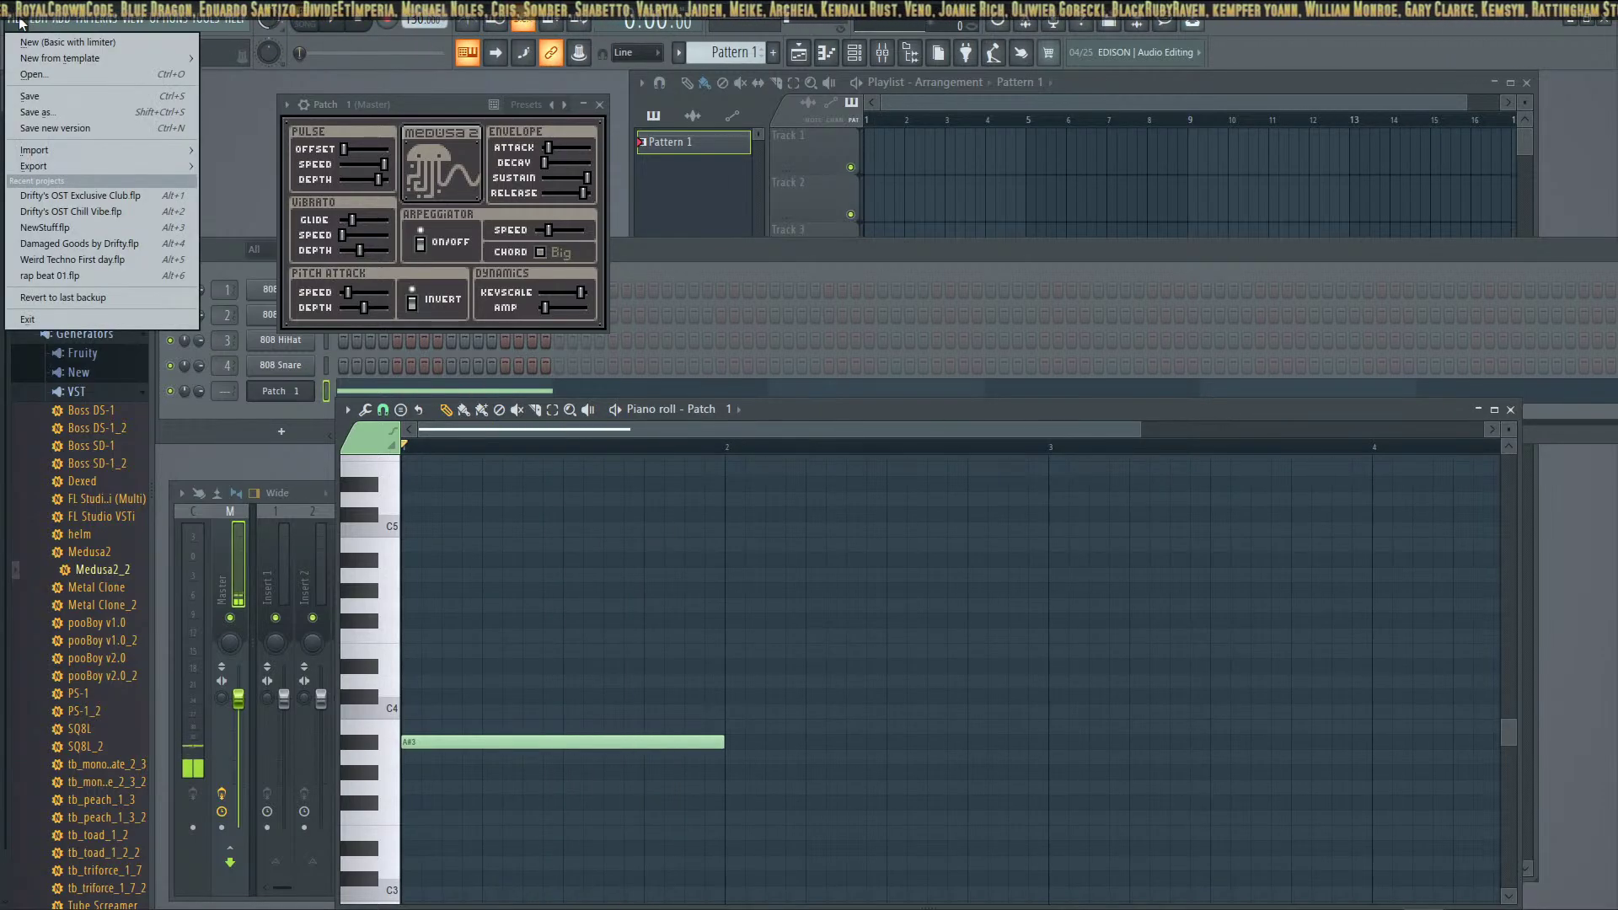
mouse_move(57, 168)
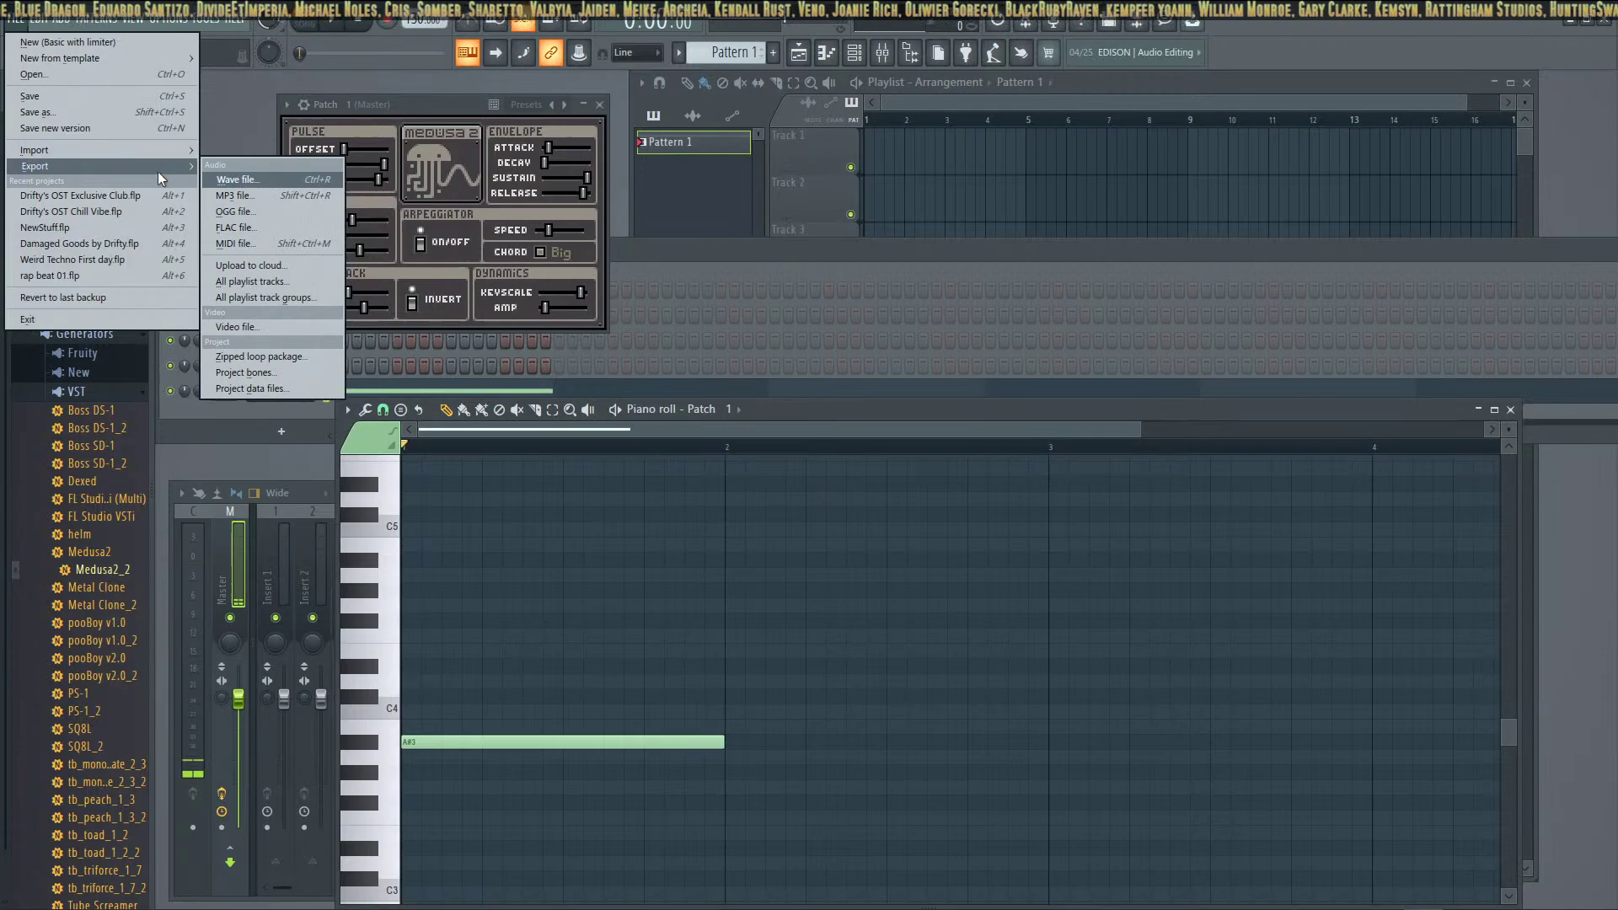
click(256, 206)
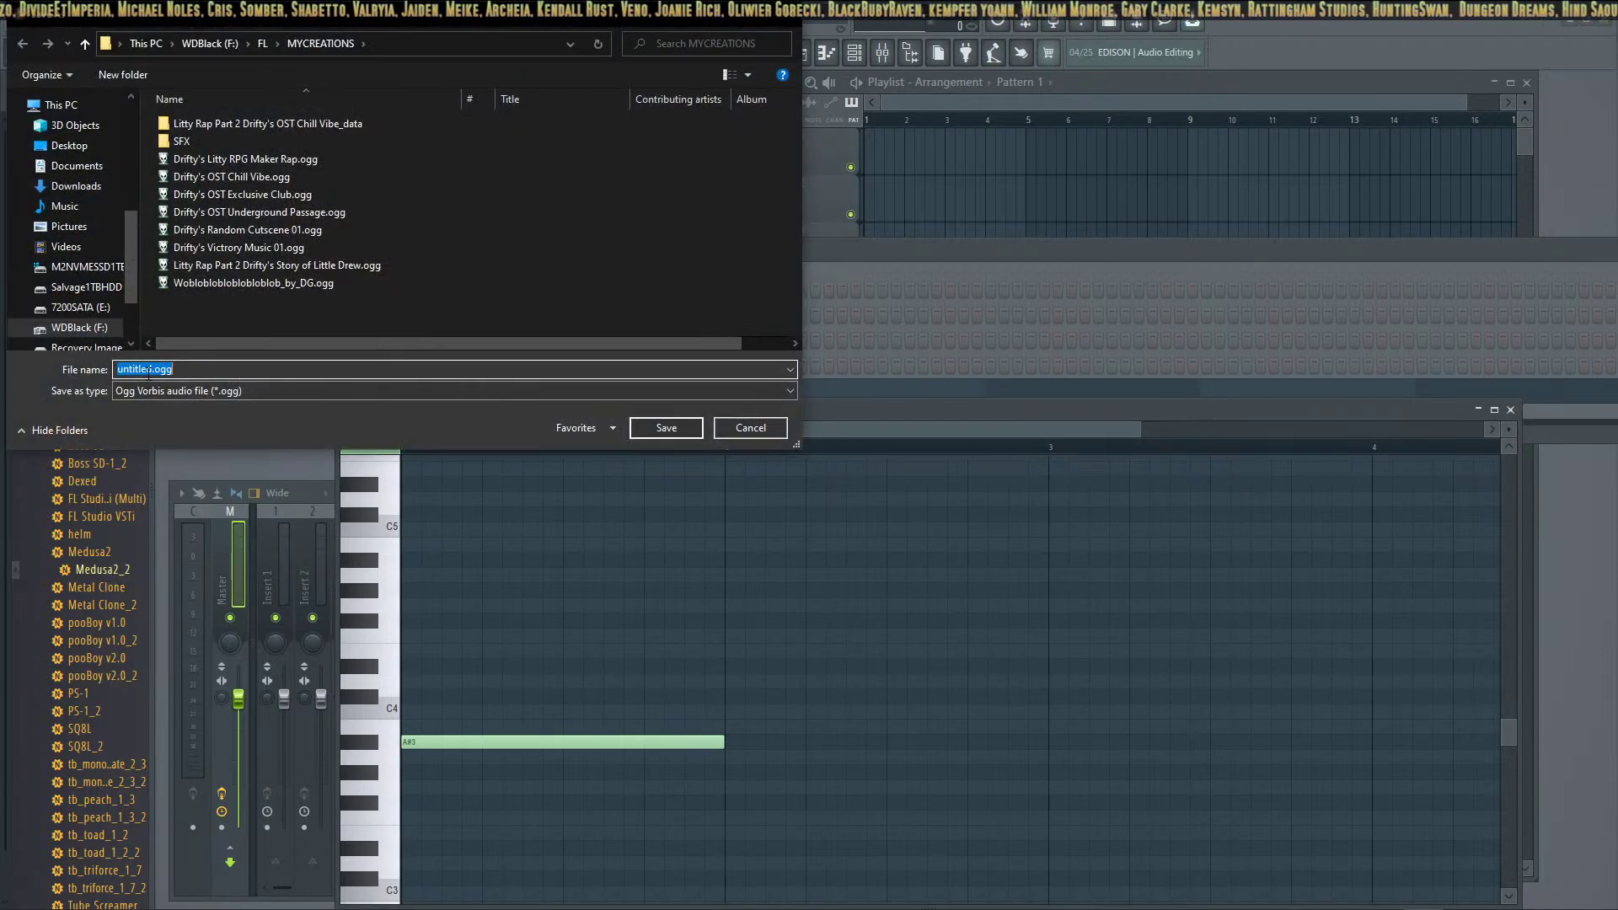
click(152, 368)
drag(152, 368, 101, 367)
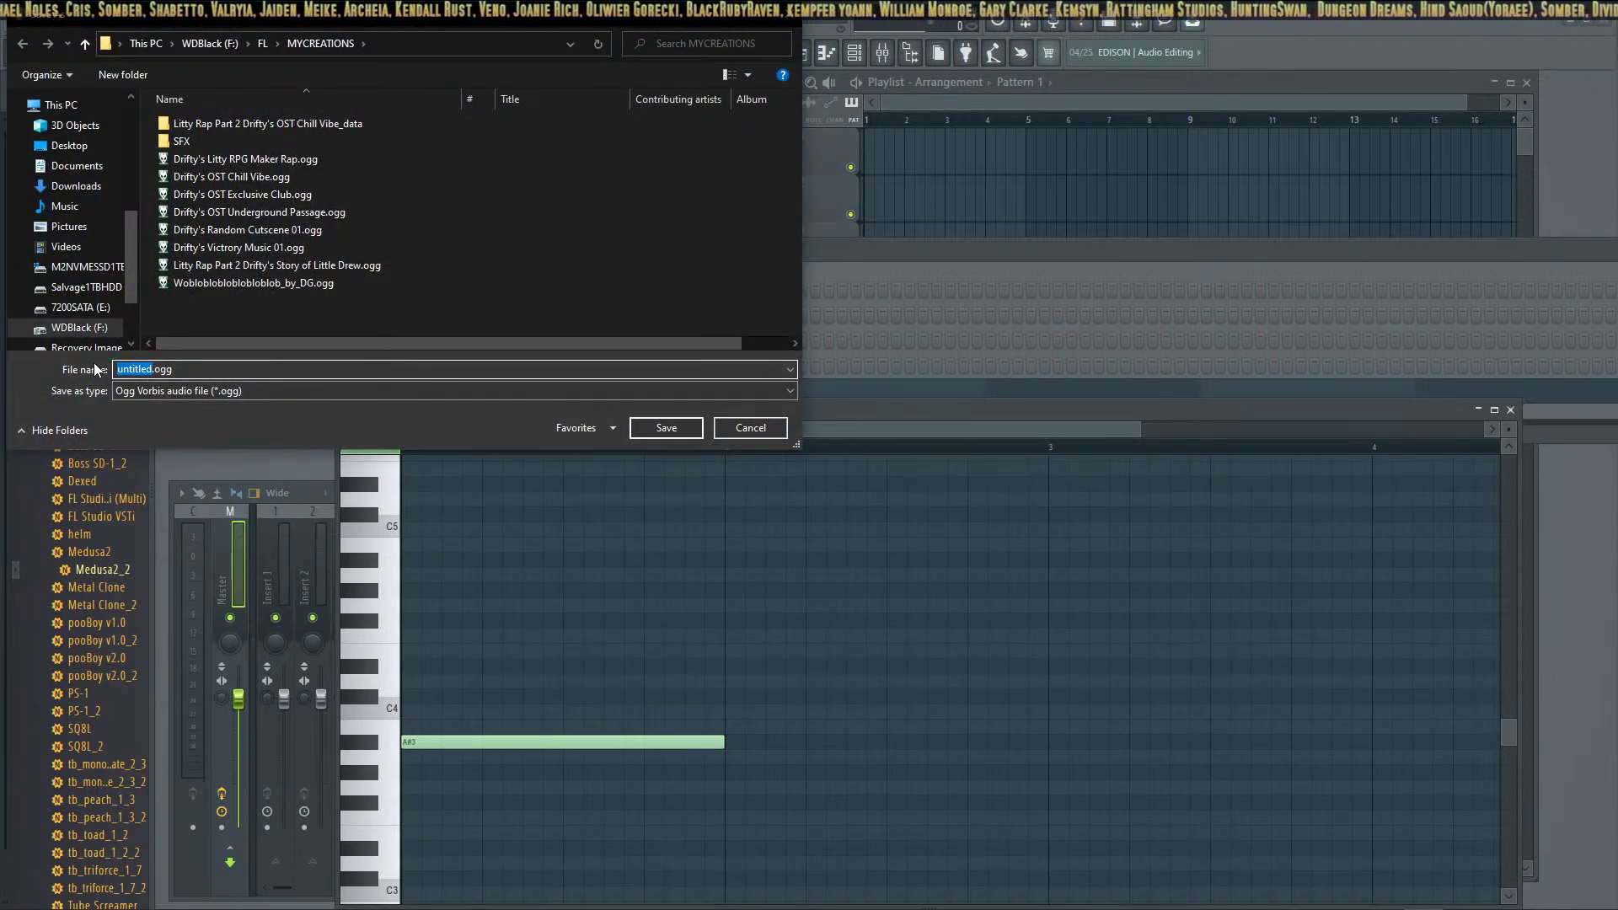
key(BackSpace)
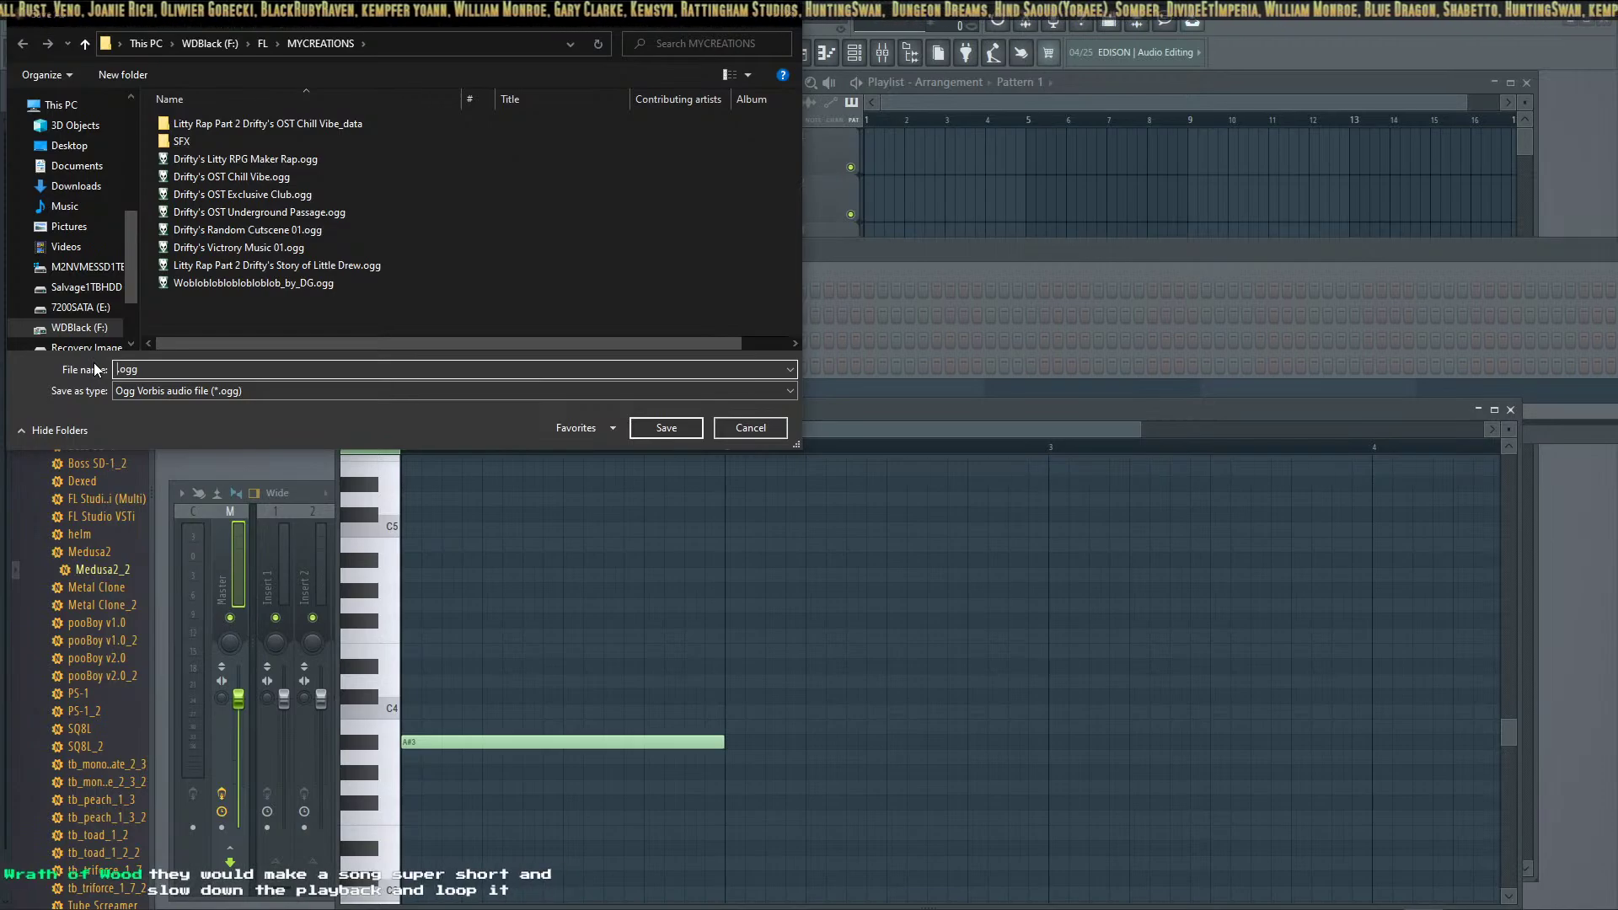
text(Wa)
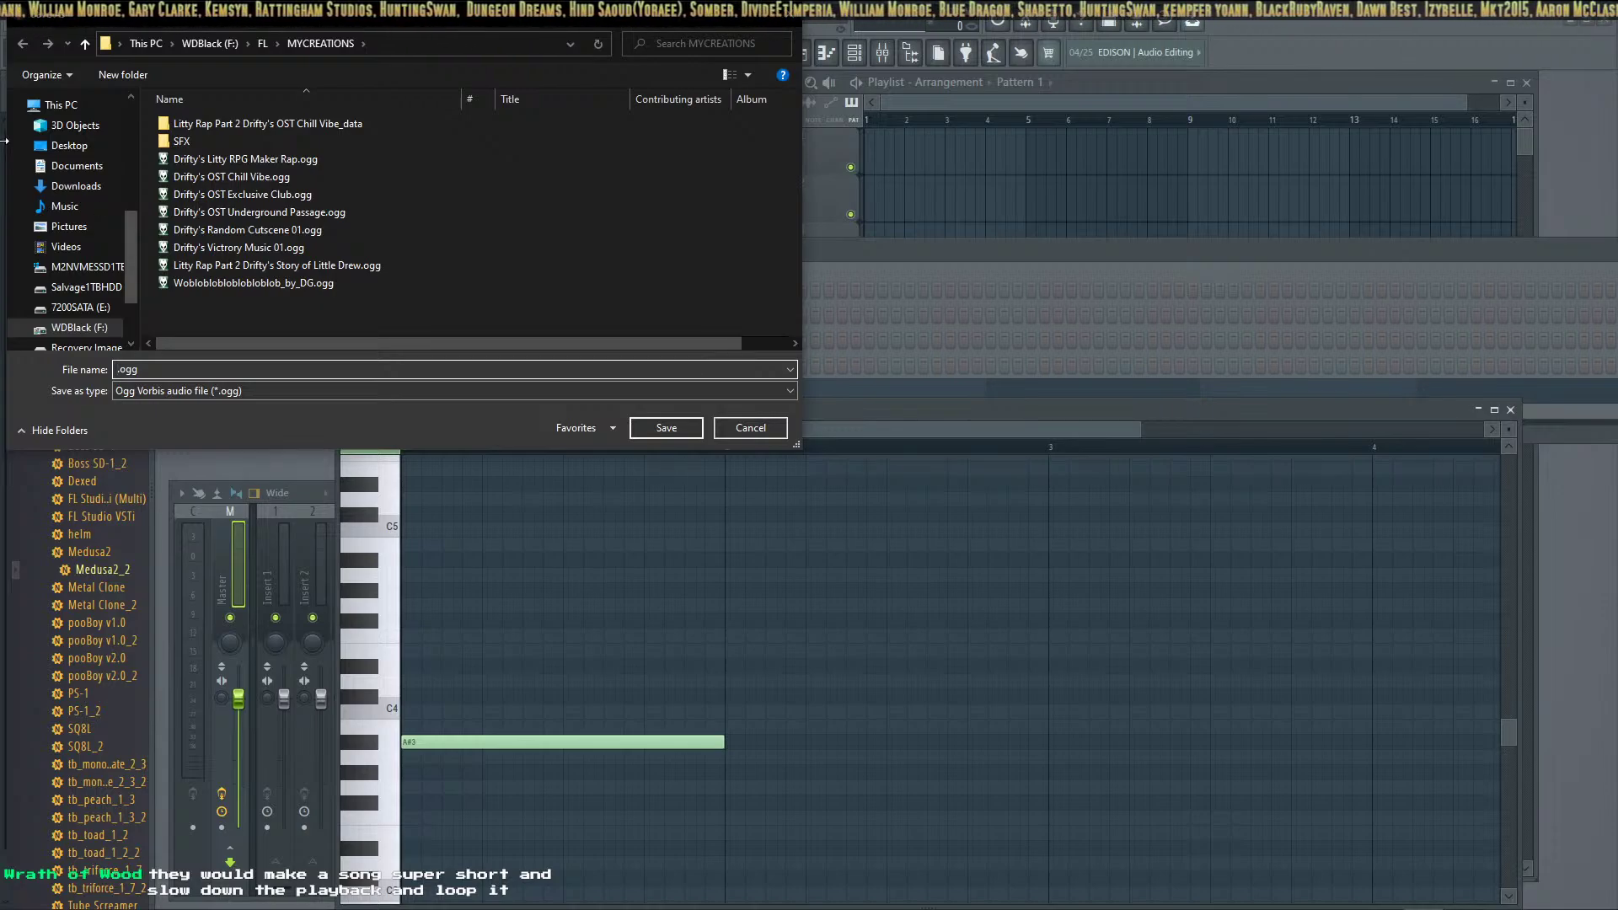
double_click(182, 141)
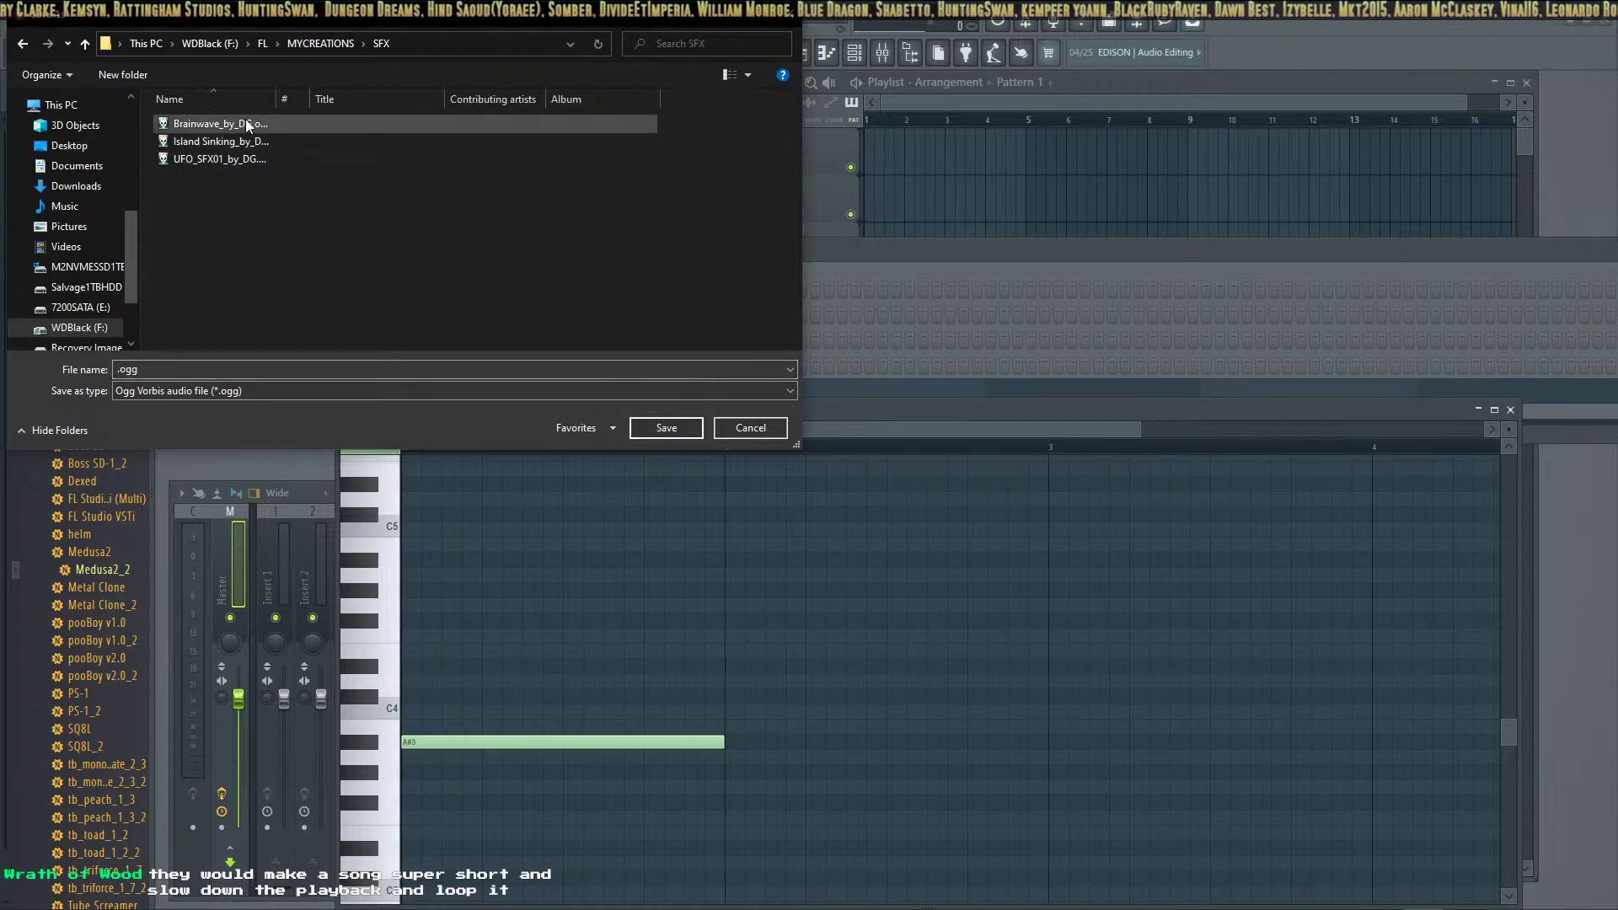
drag(364, 98, 368, 97)
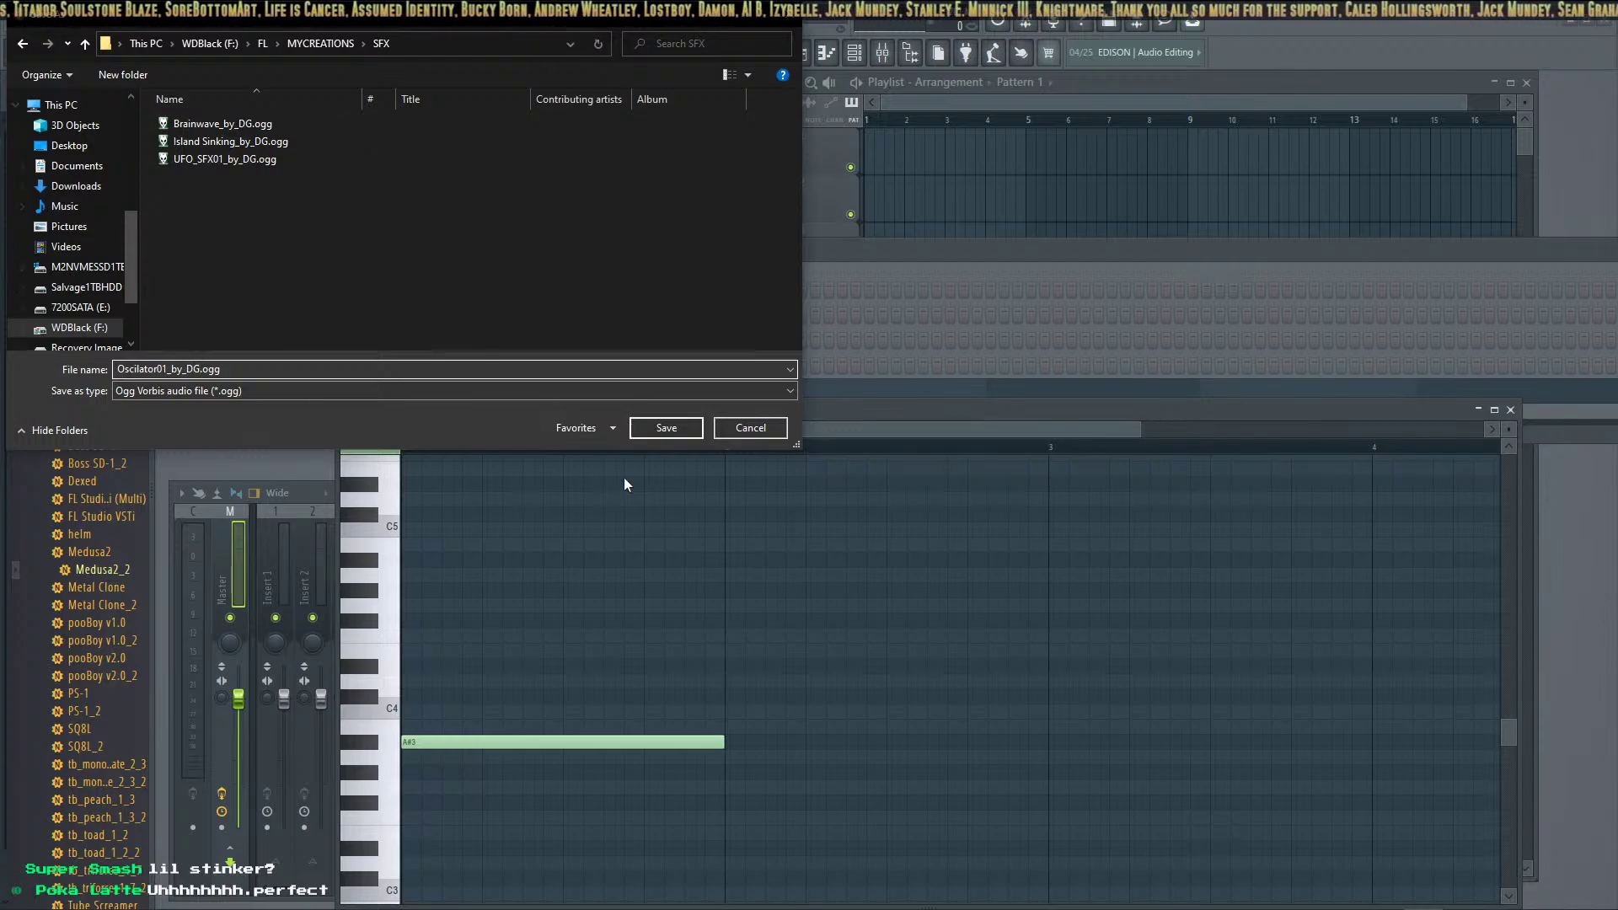
click(653, 432)
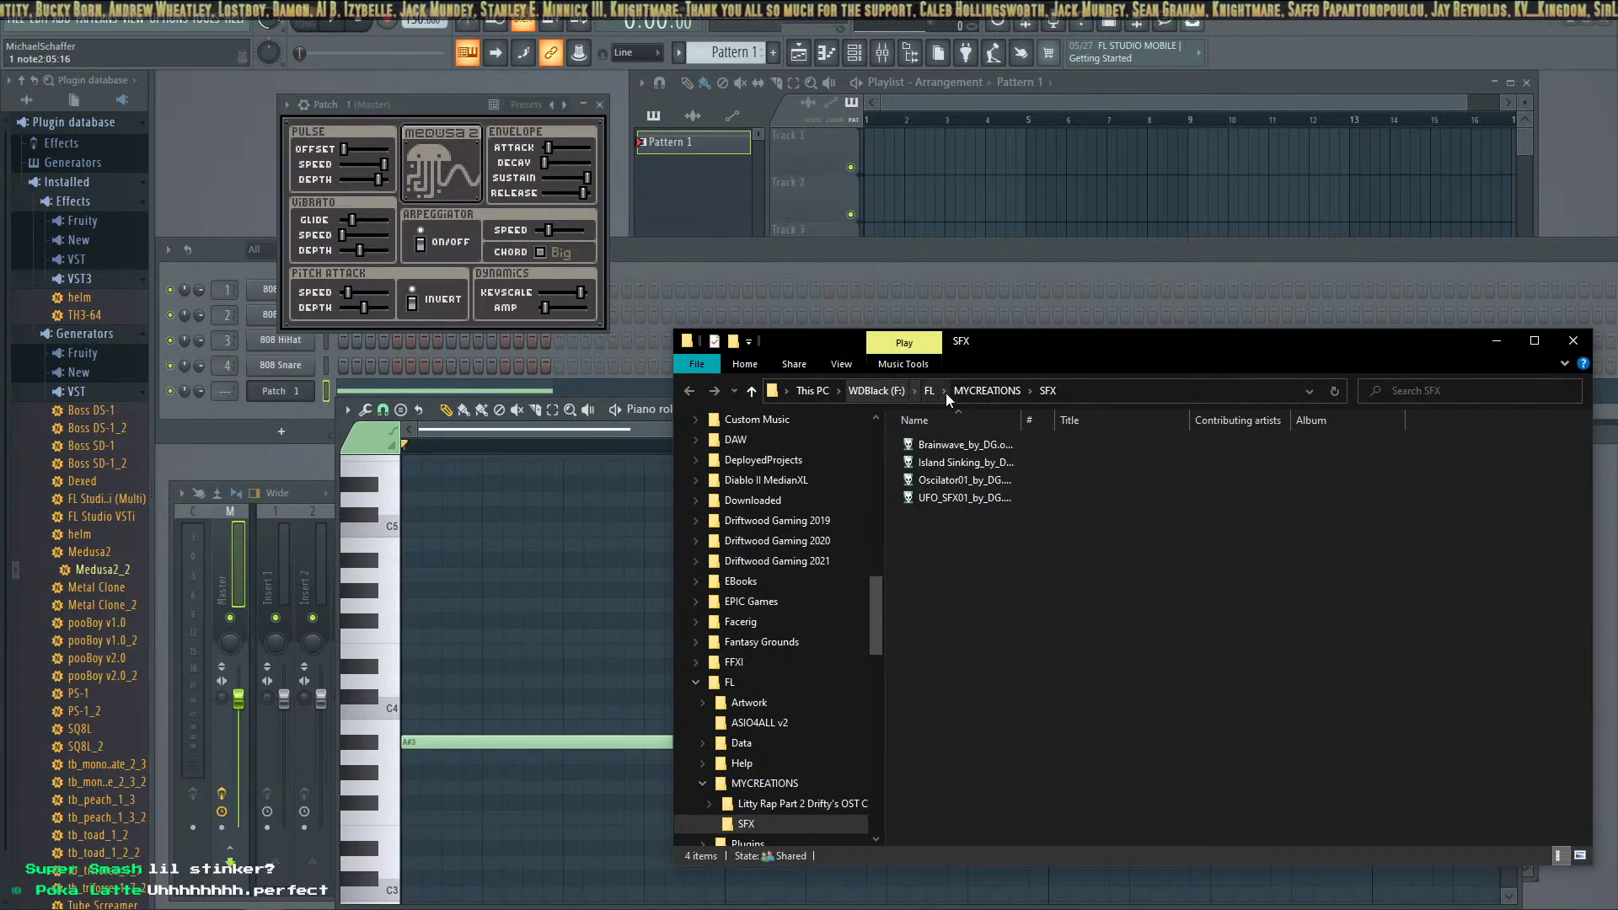
Move Wobloblobloblobloblob_by_DG.ogg from MYCREATIONS into the SFX folder and widen the name column to show the full file names
click(982, 390)
scroll(1007, 641, down, 3)
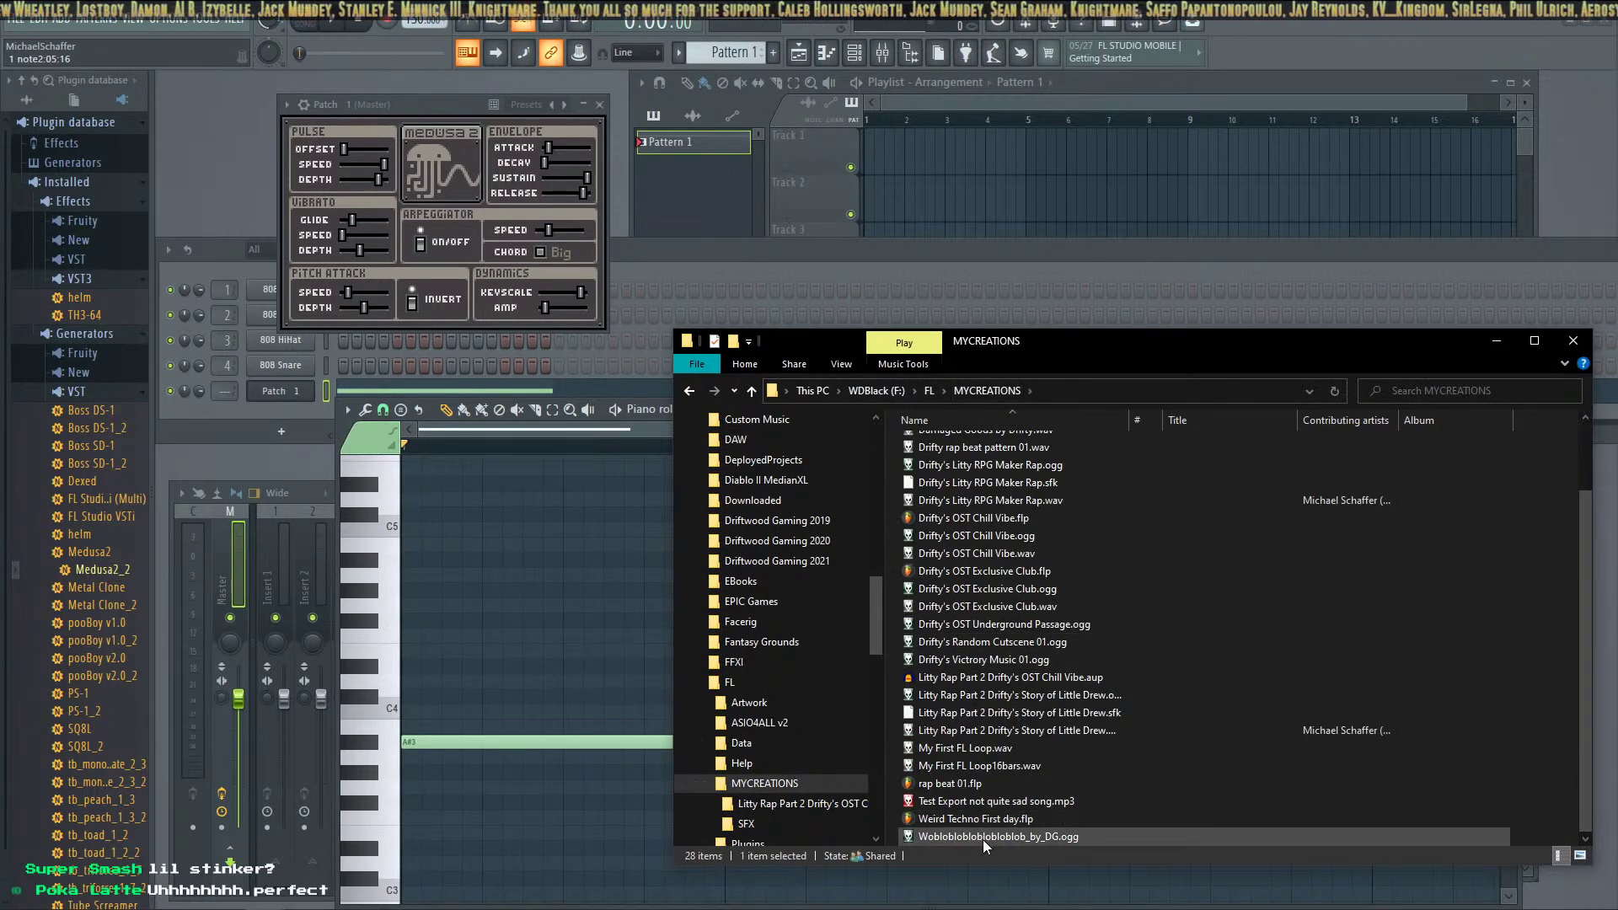
scroll(989, 660, up, 1)
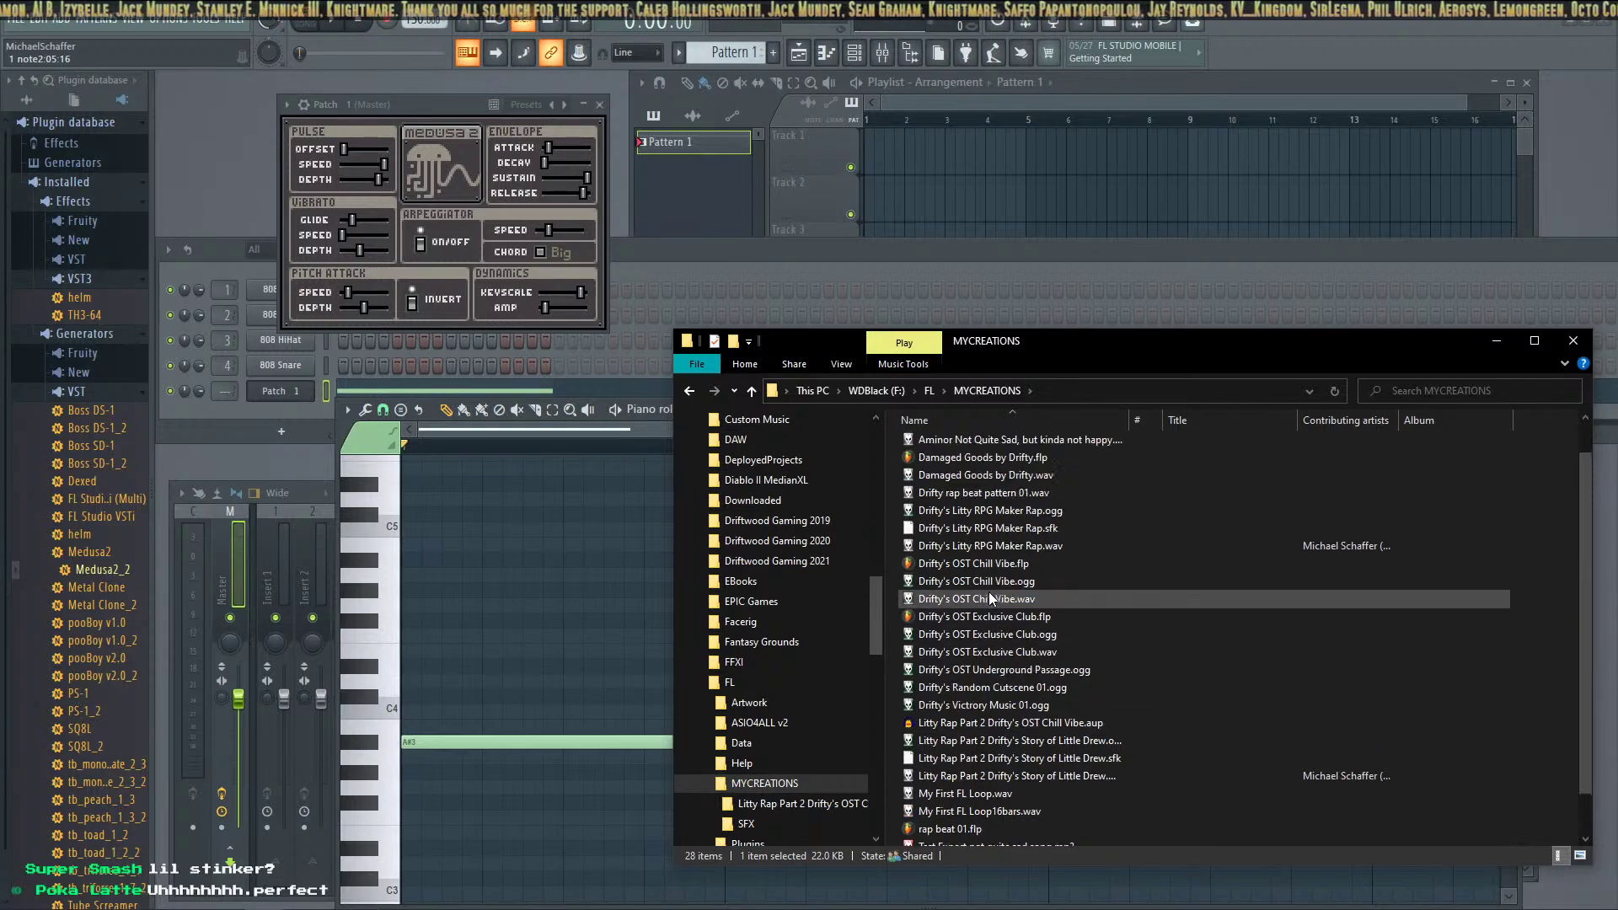
scroll(989, 592, up, 2)
double_click(947, 463)
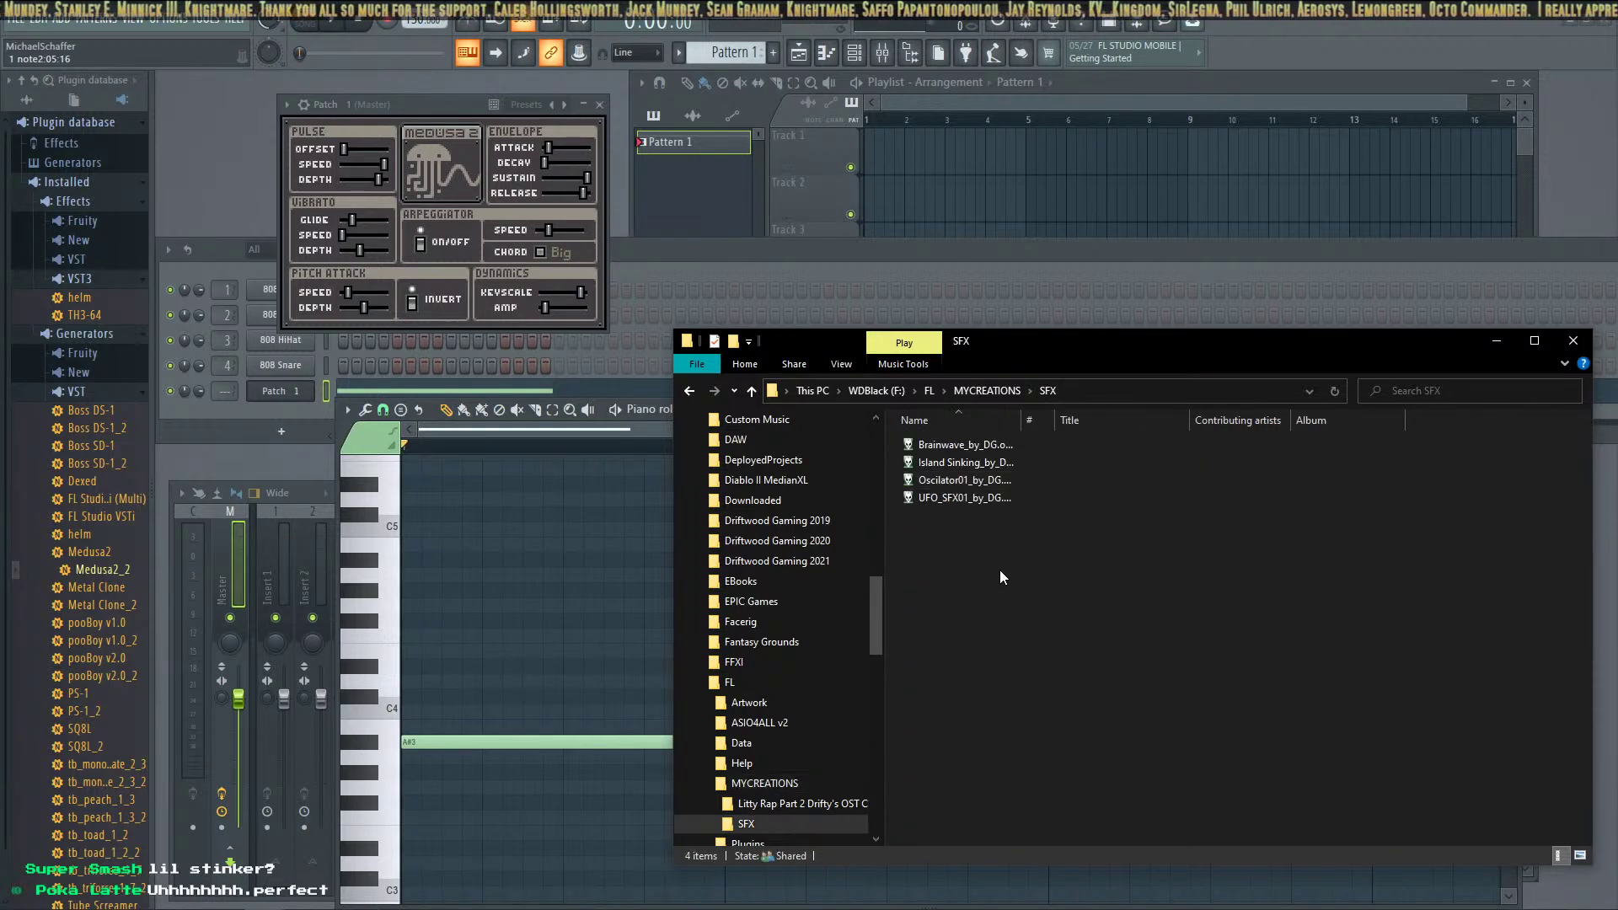
key(ctrl+v)
click(1007, 596)
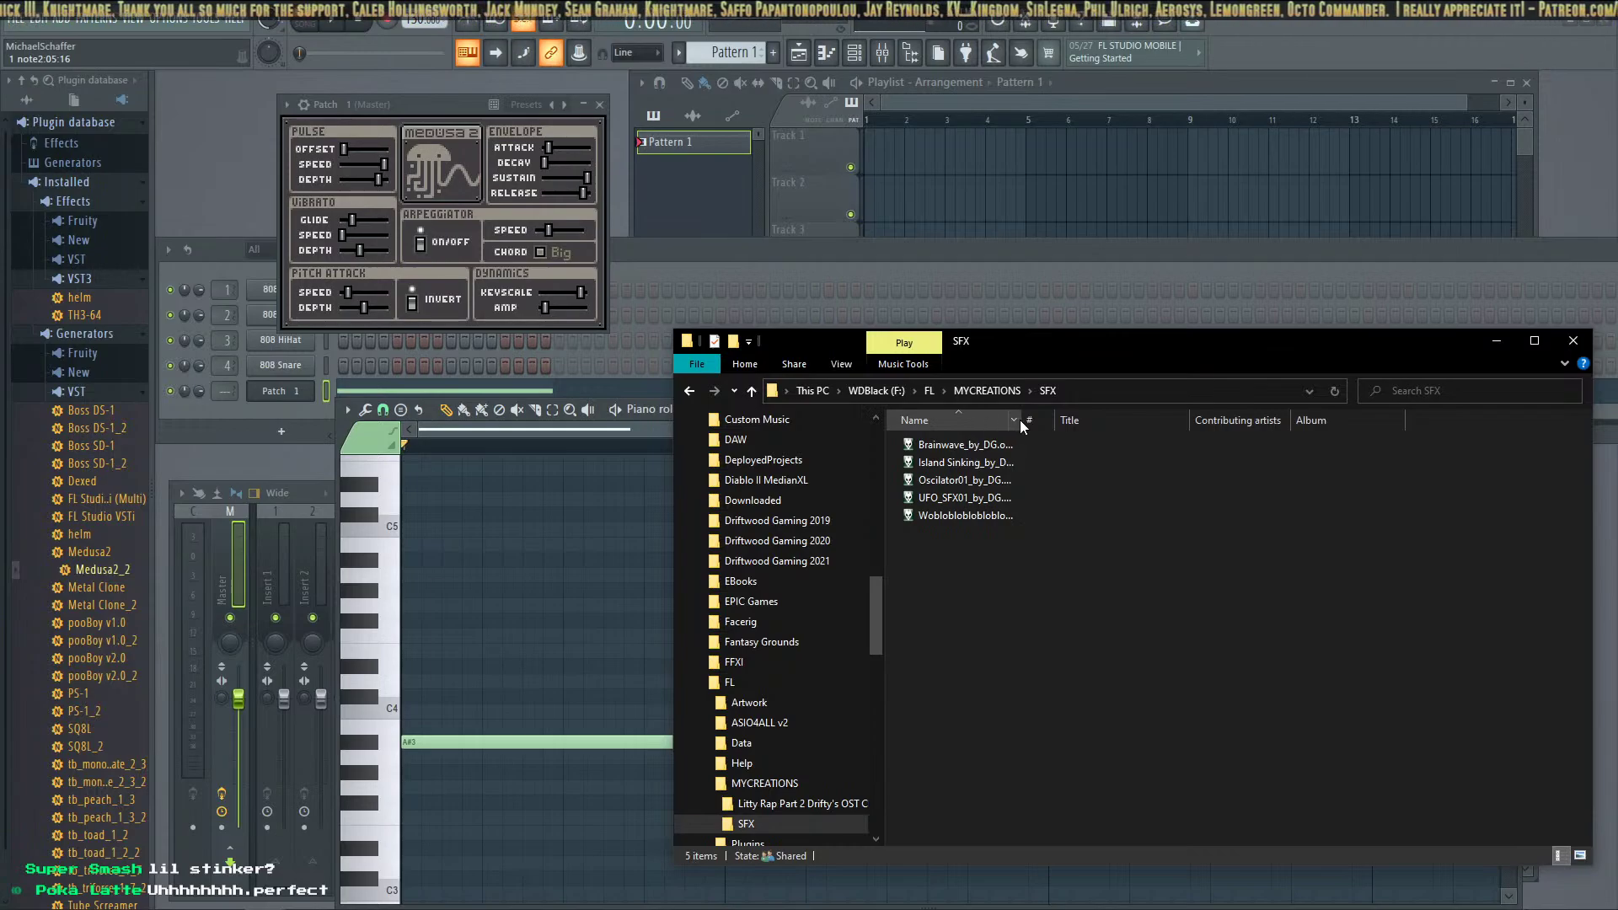
drag(1028, 419, 1245, 420)
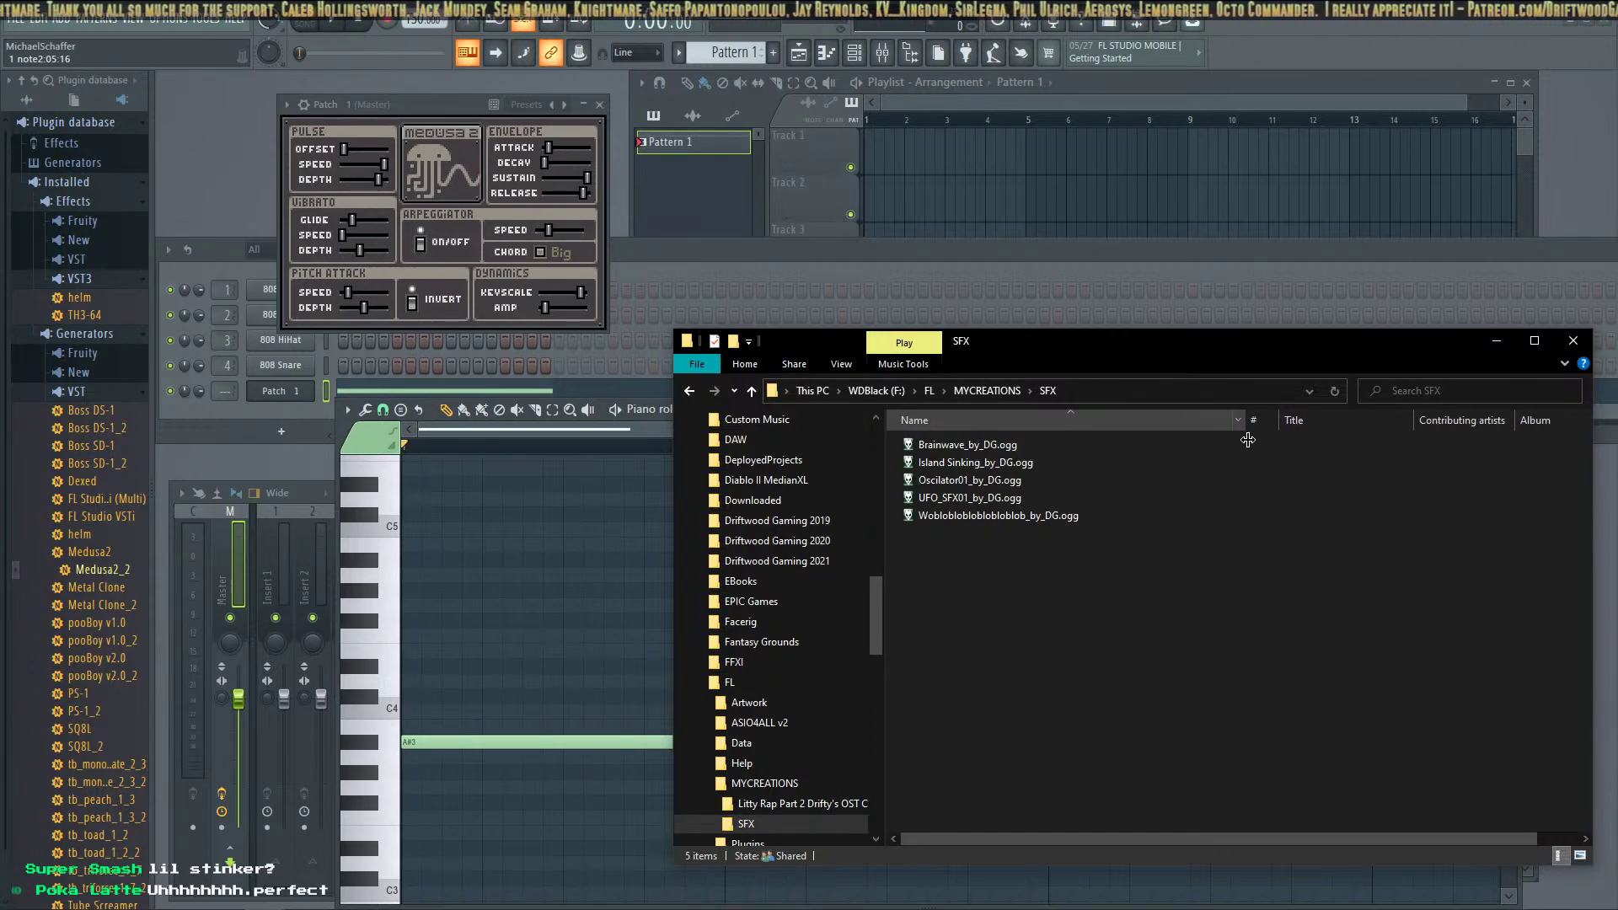
Close the Patch 1 instrument window and delete the A#3 note from the piano roll
click(492, 107)
click(600, 105)
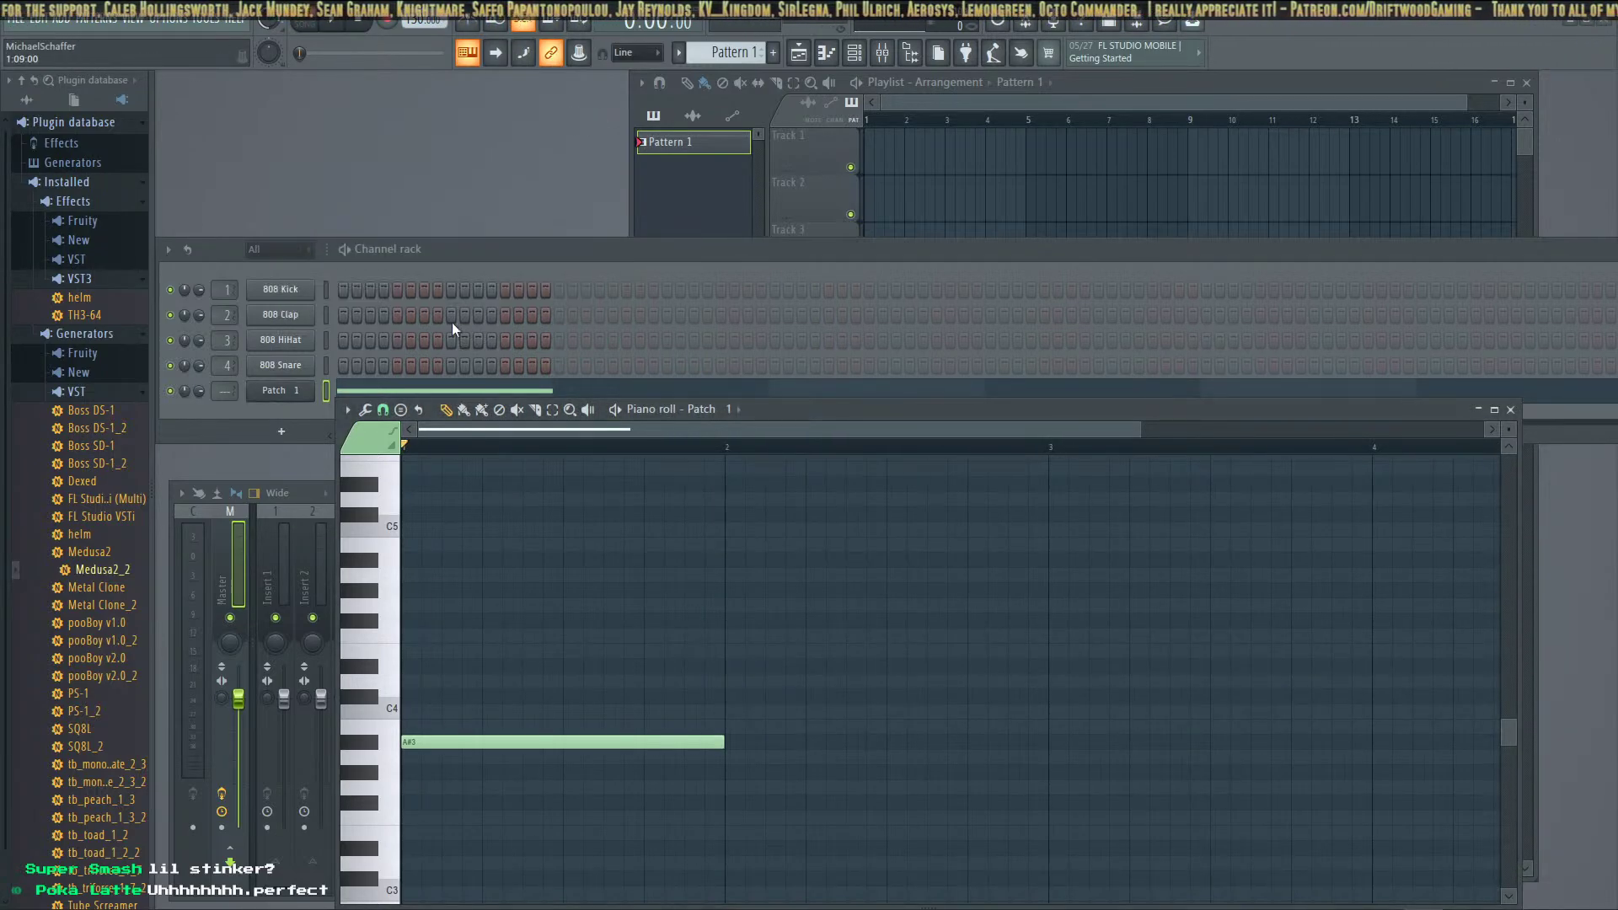
right_click(515, 739)
Add the helm synth as a new channel below Patch 1 and load its CM Kleer Arp preset
click(285, 433)
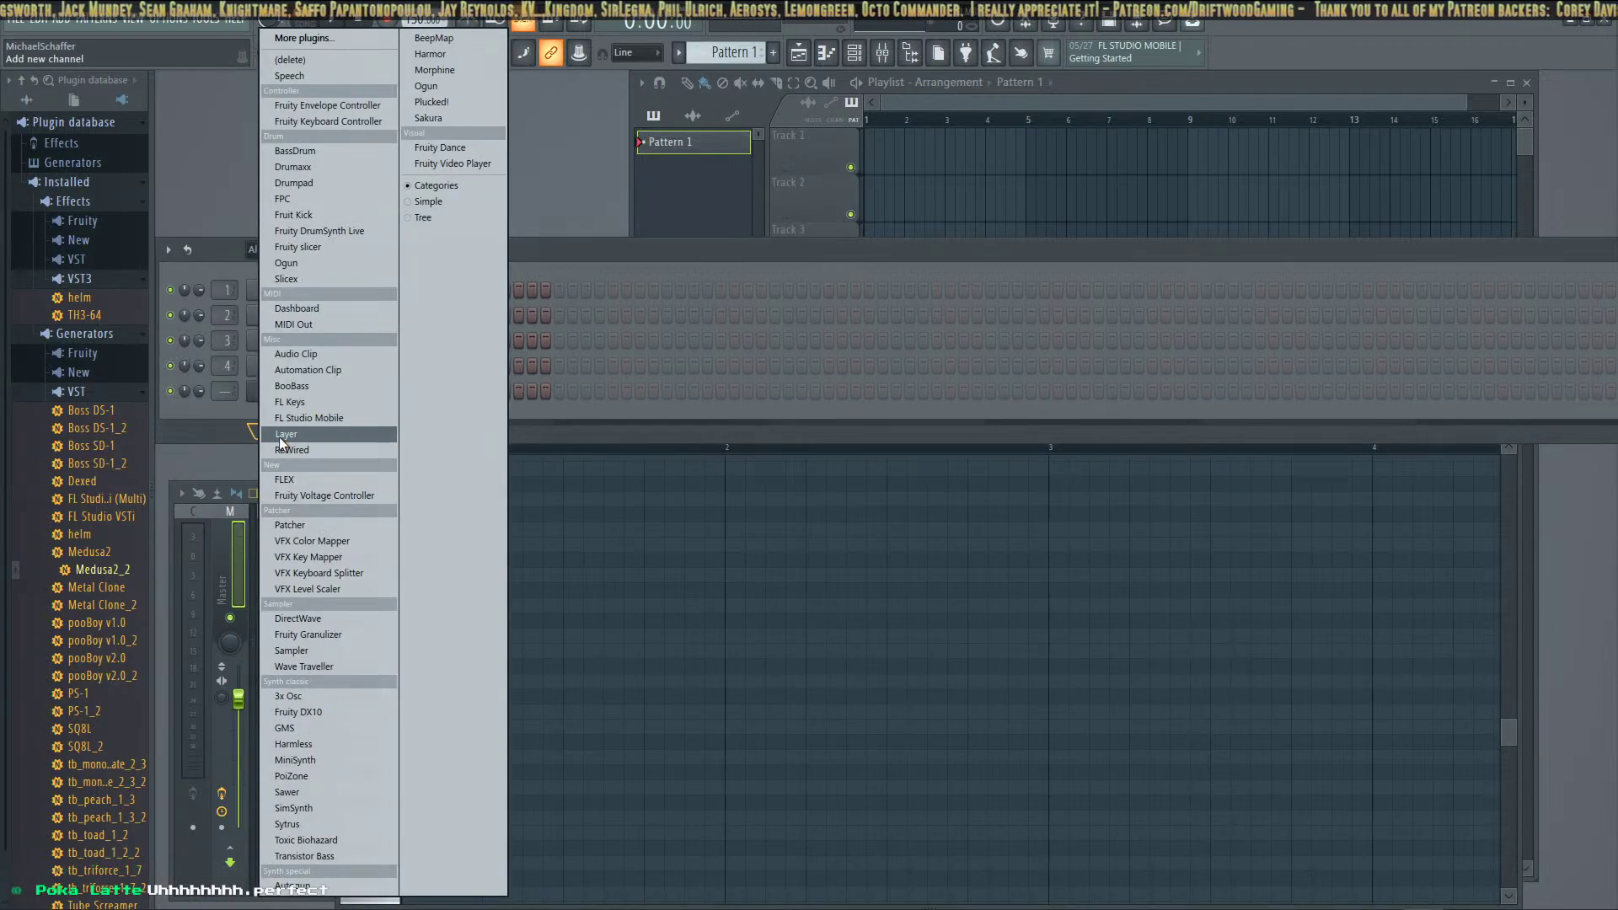
click(95, 533)
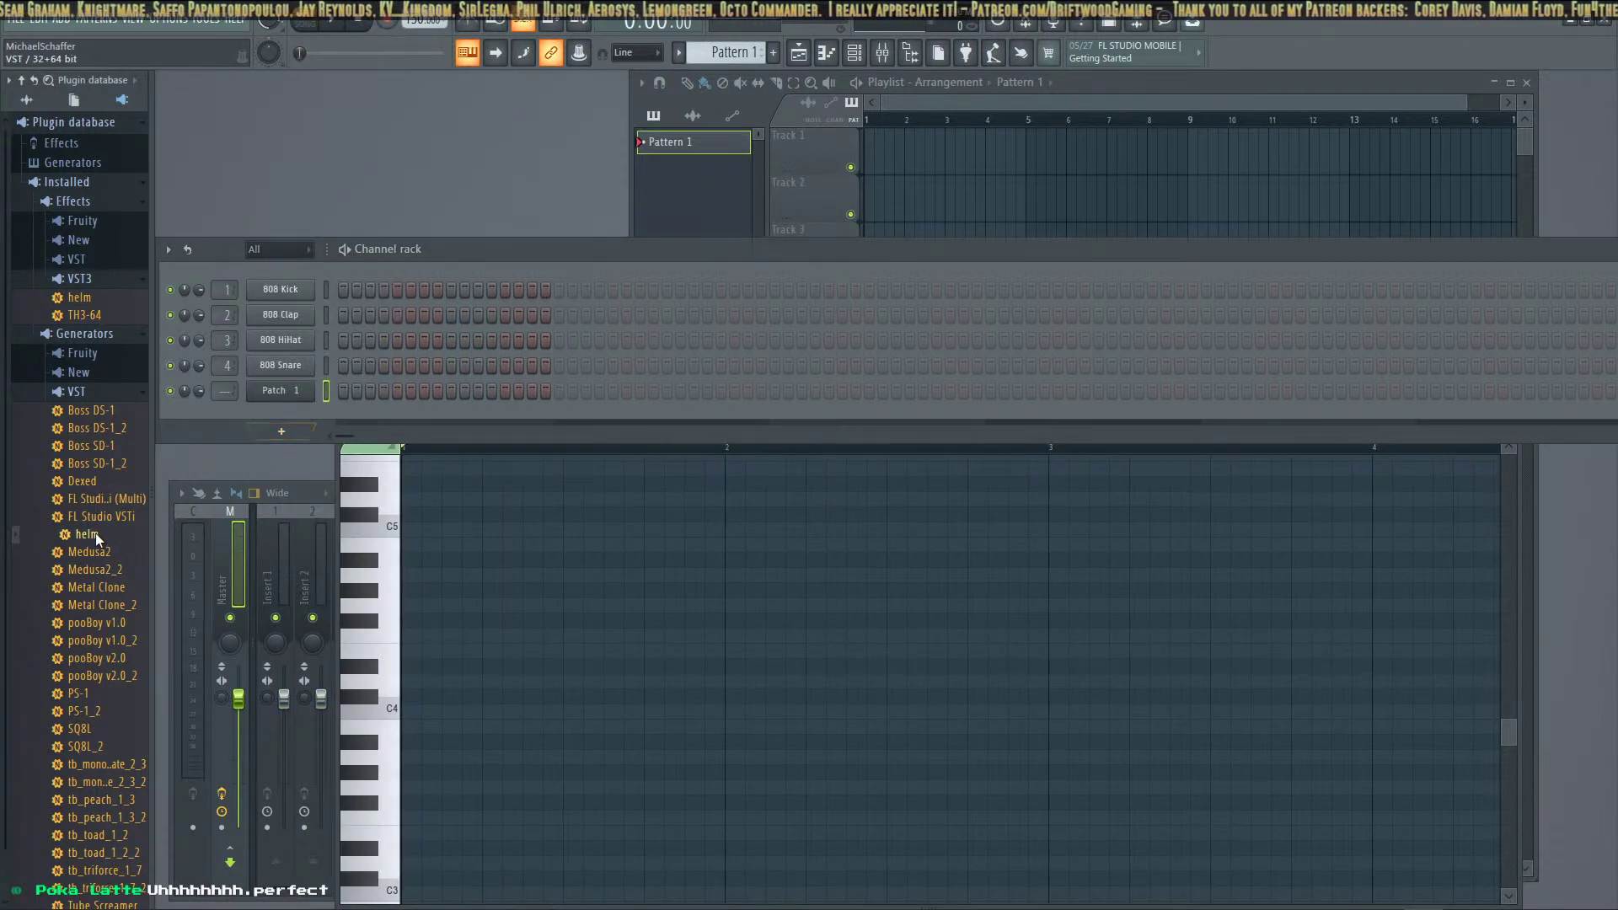
drag(291, 396, 305, 417)
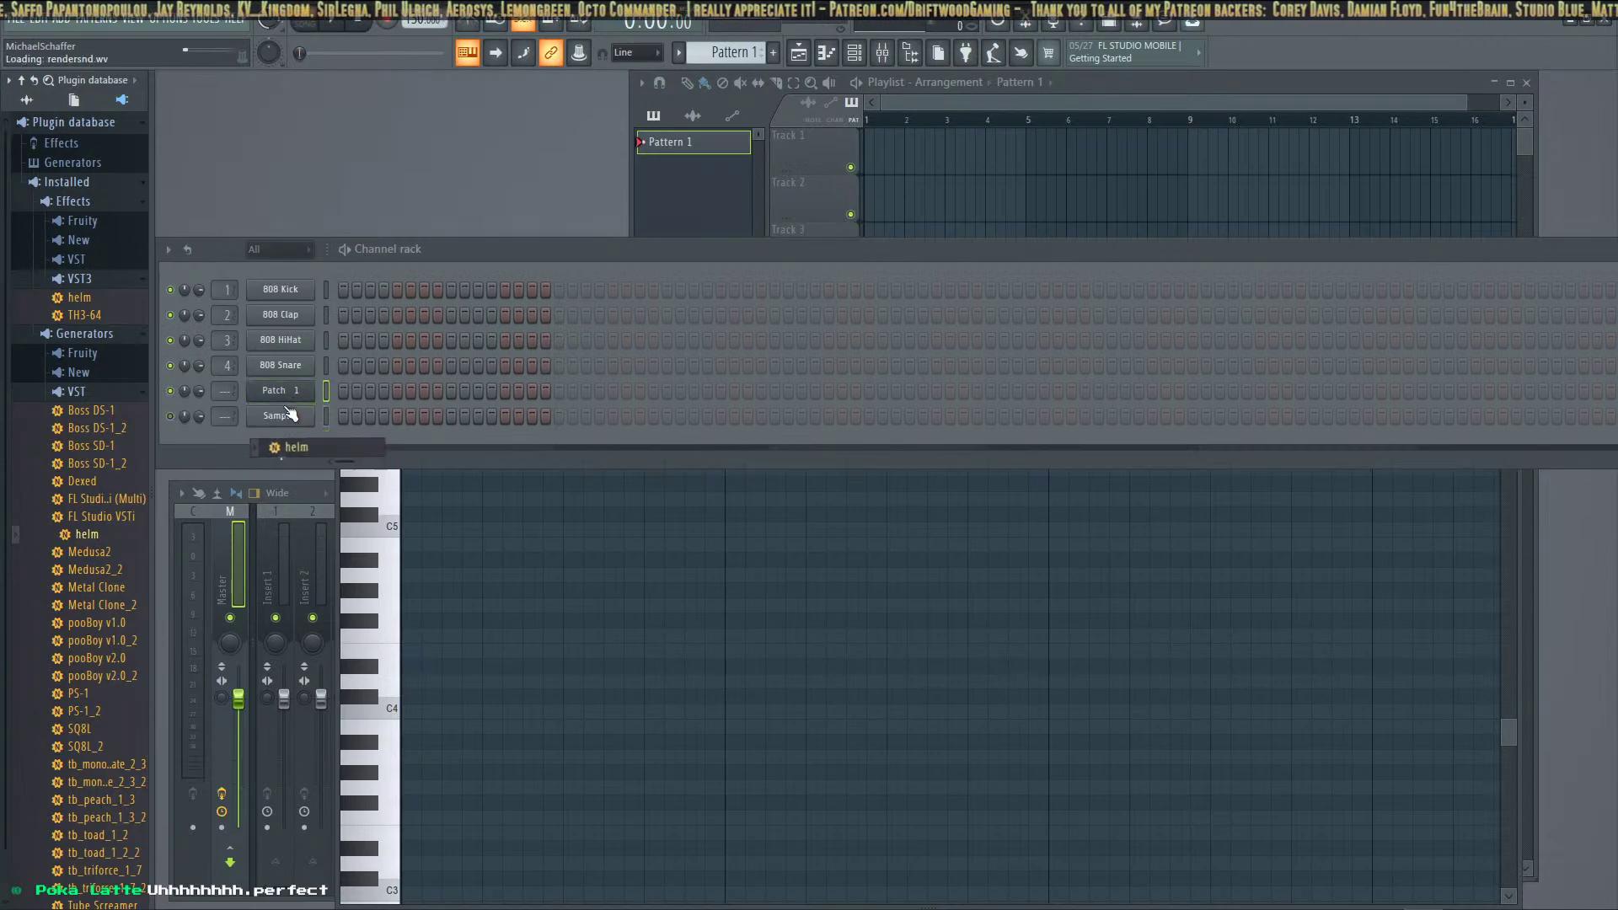
drag(370, 253, 472, 179)
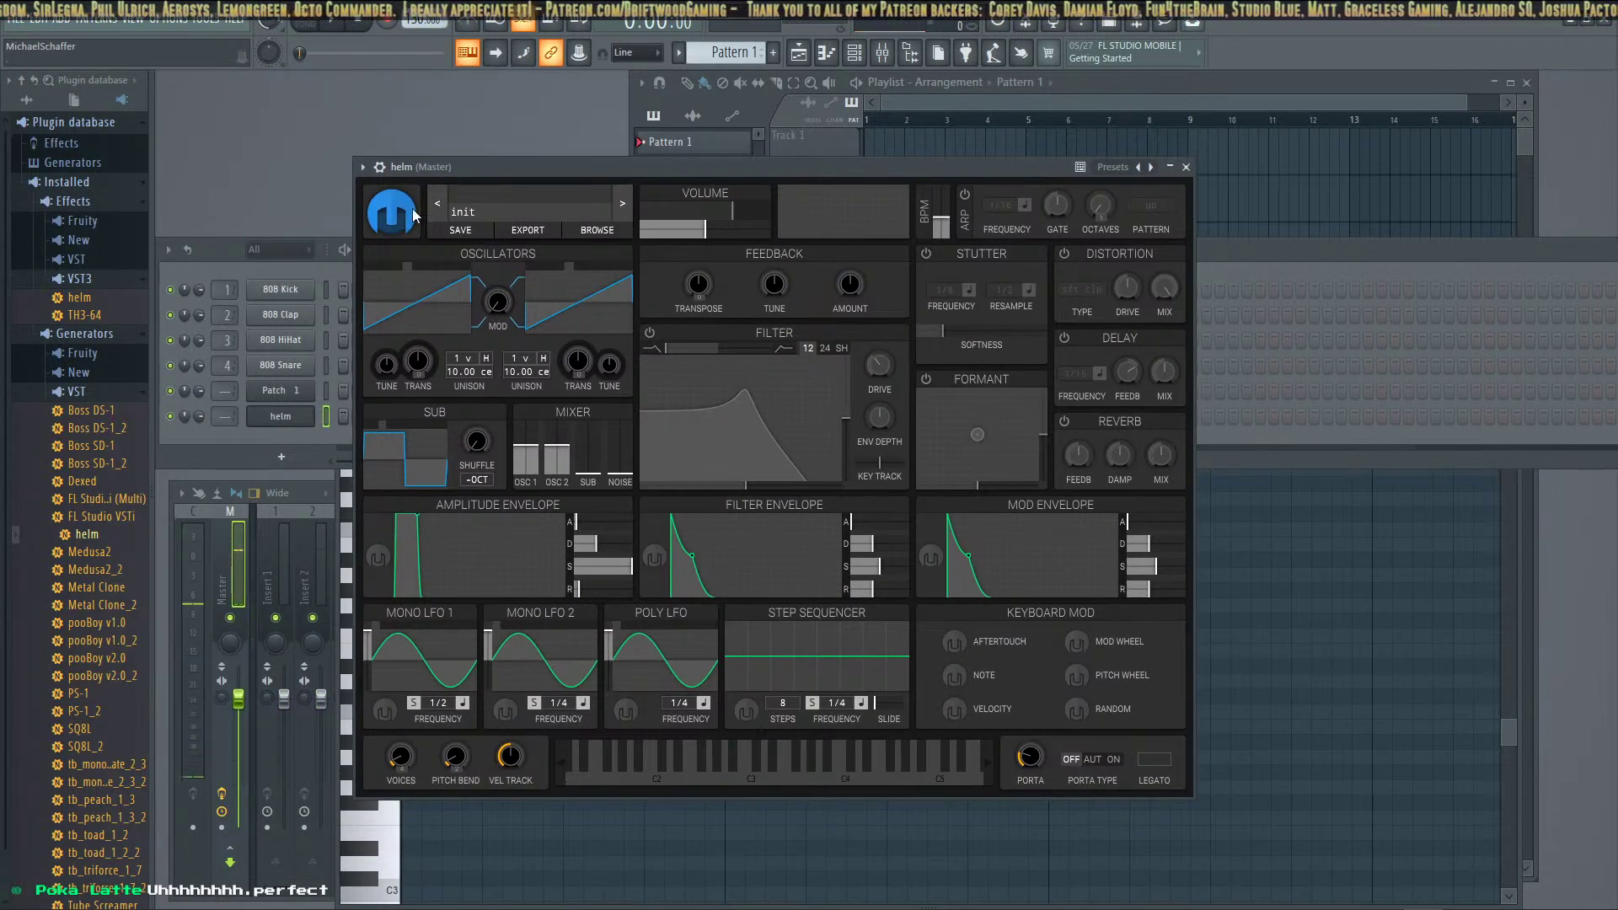
click(624, 205)
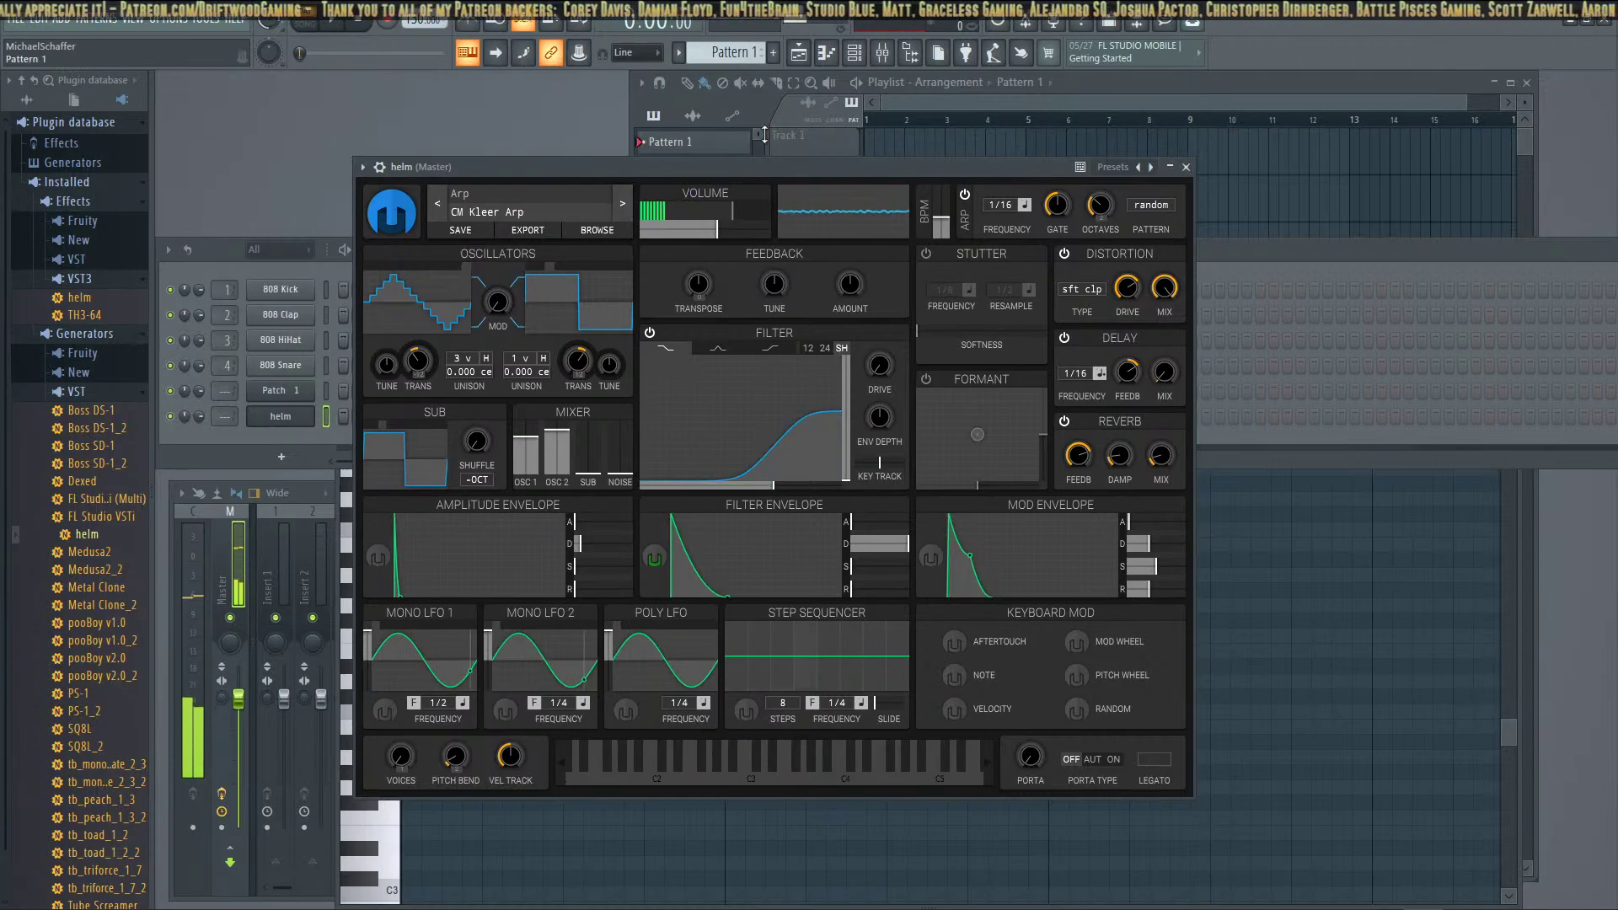
drag(765, 171, 950, 158)
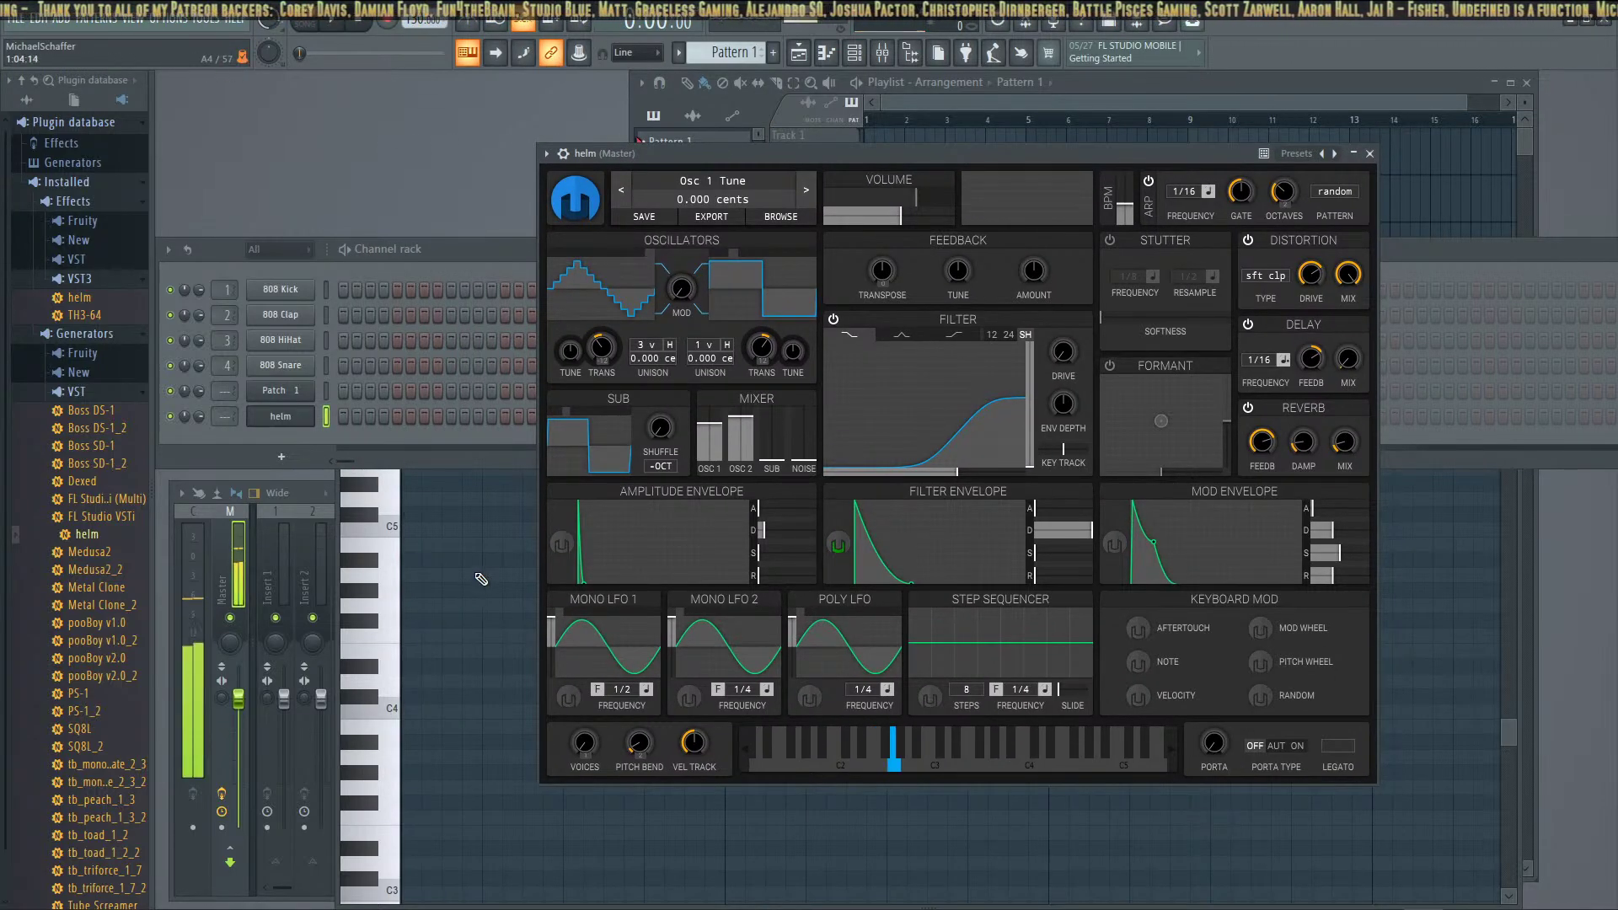
Record two takes of notes with helm's CM Kleer Arp preset, undoing each take after stopping
click(361, 26)
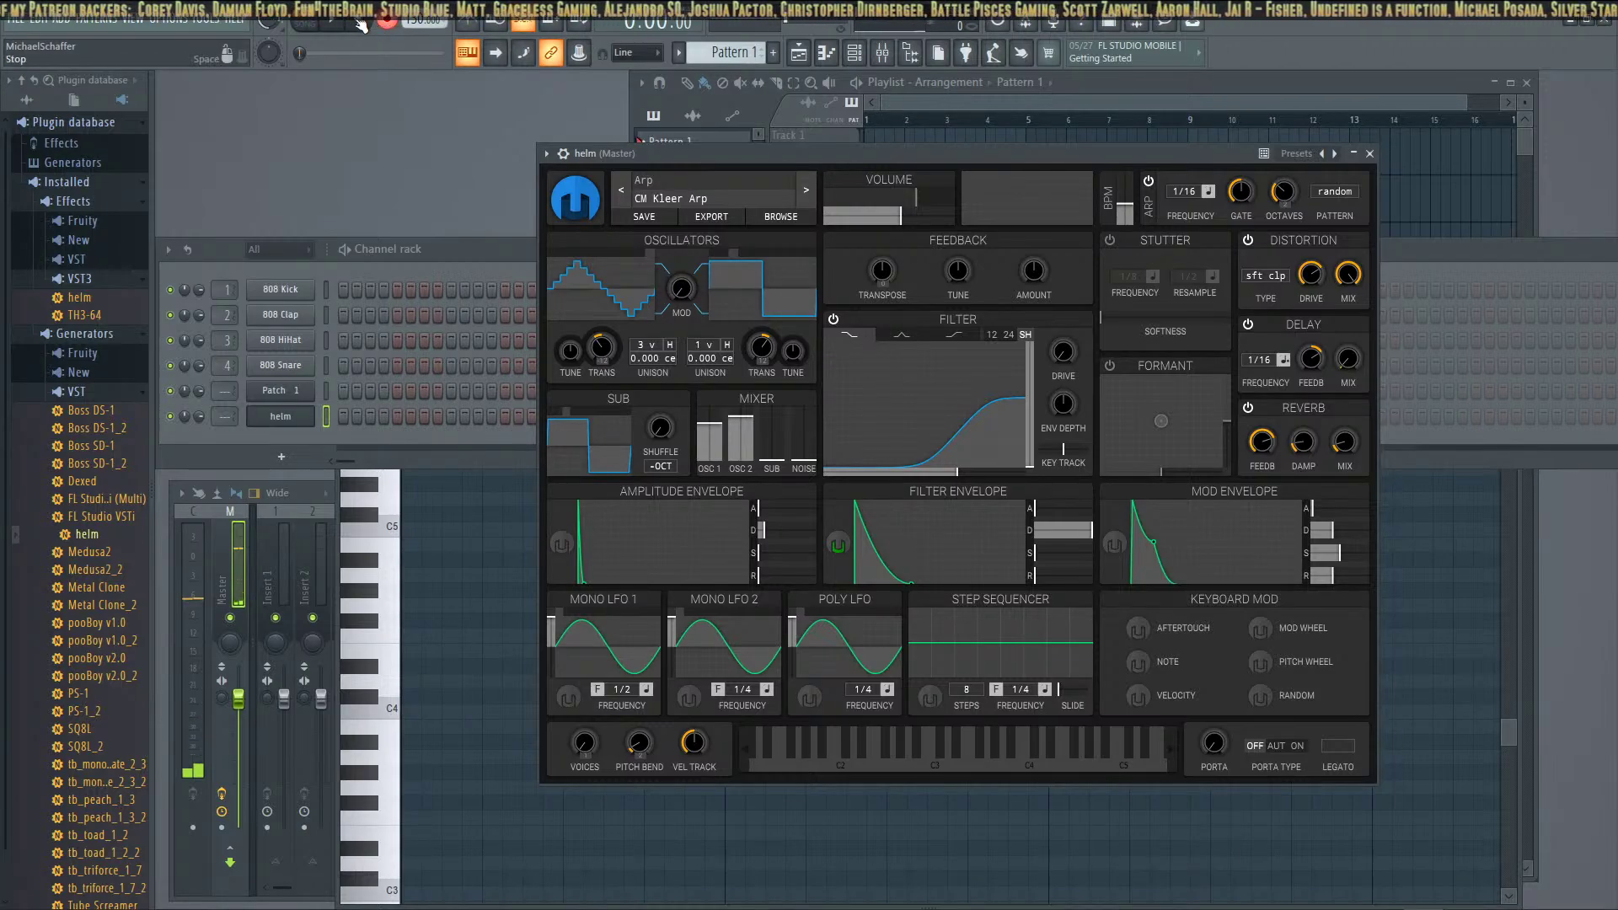
click(337, 25)
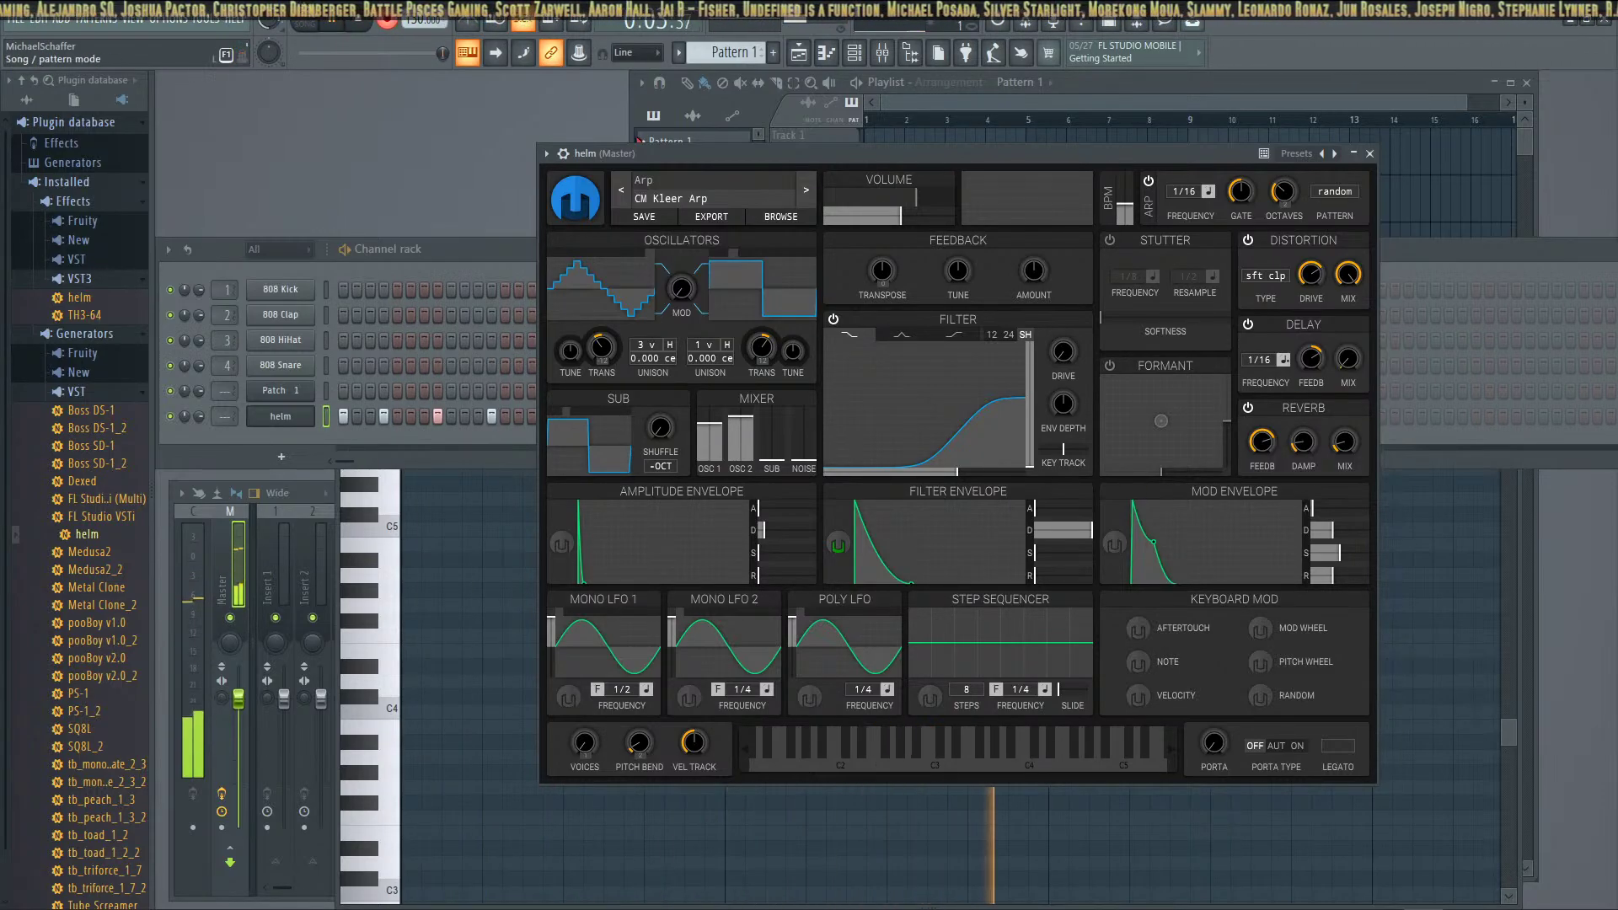
key(space)
key(ctrl+z)
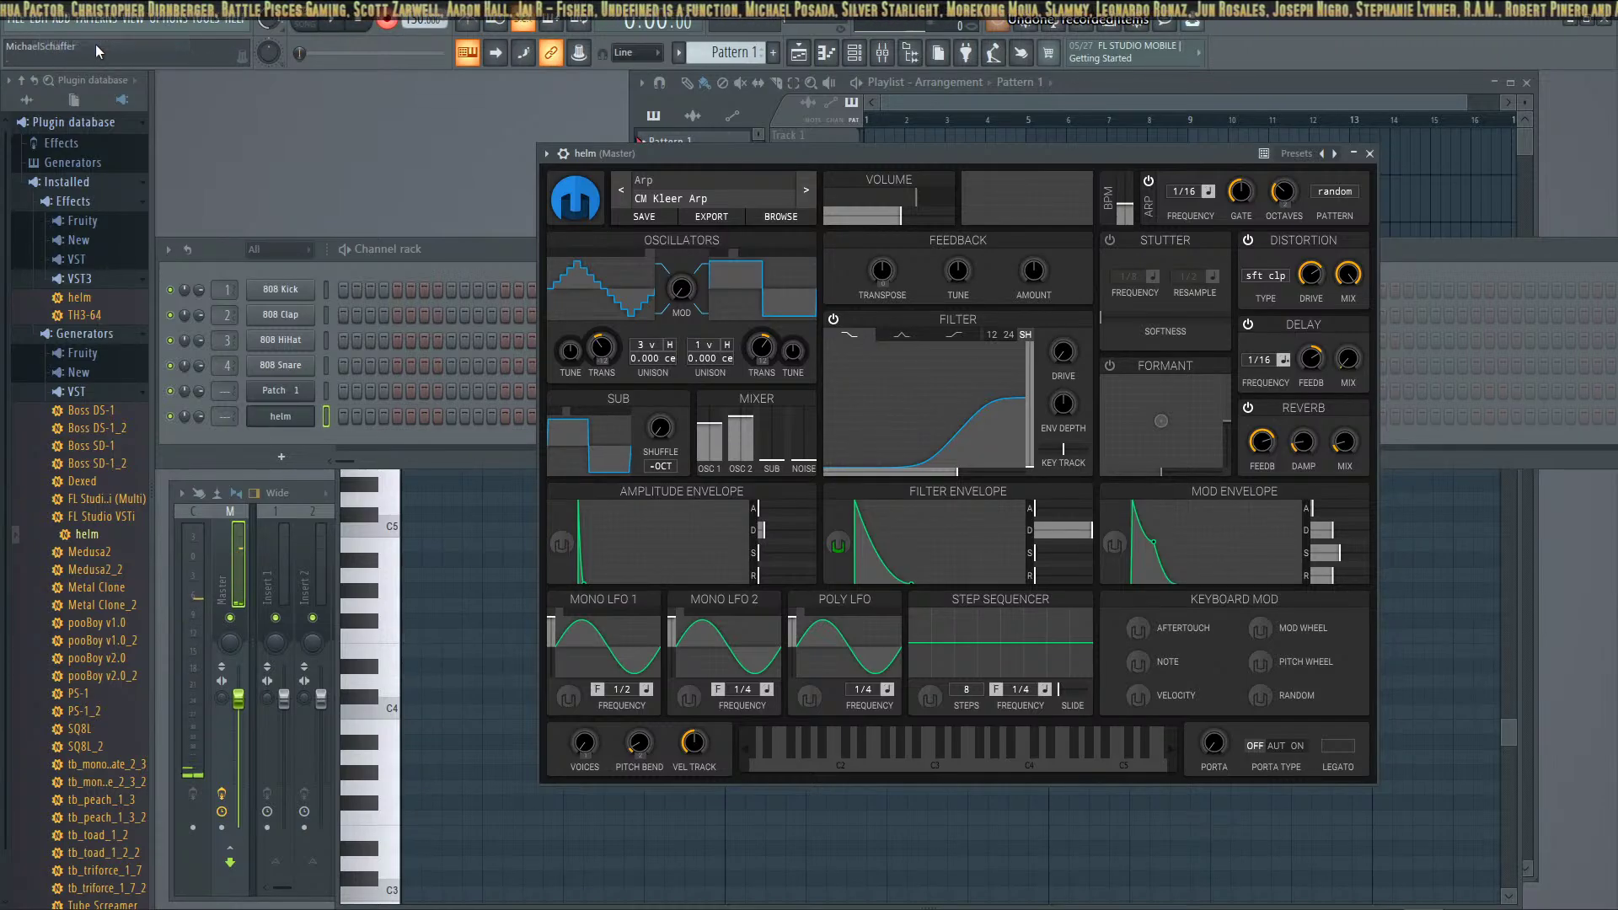
click(341, 23)
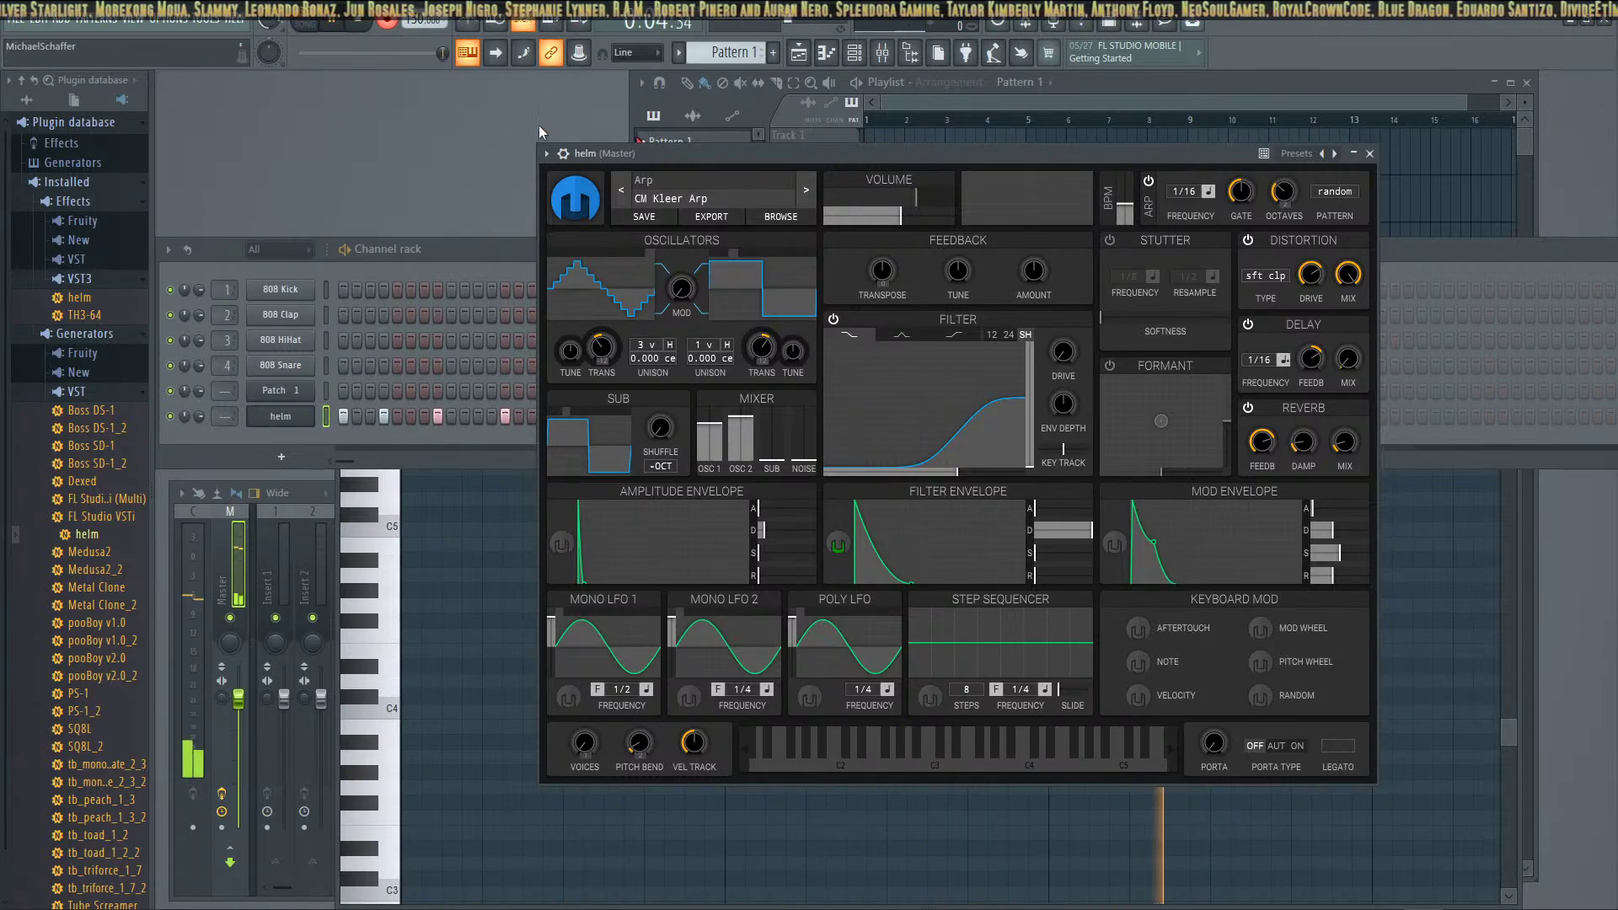
click(363, 23)
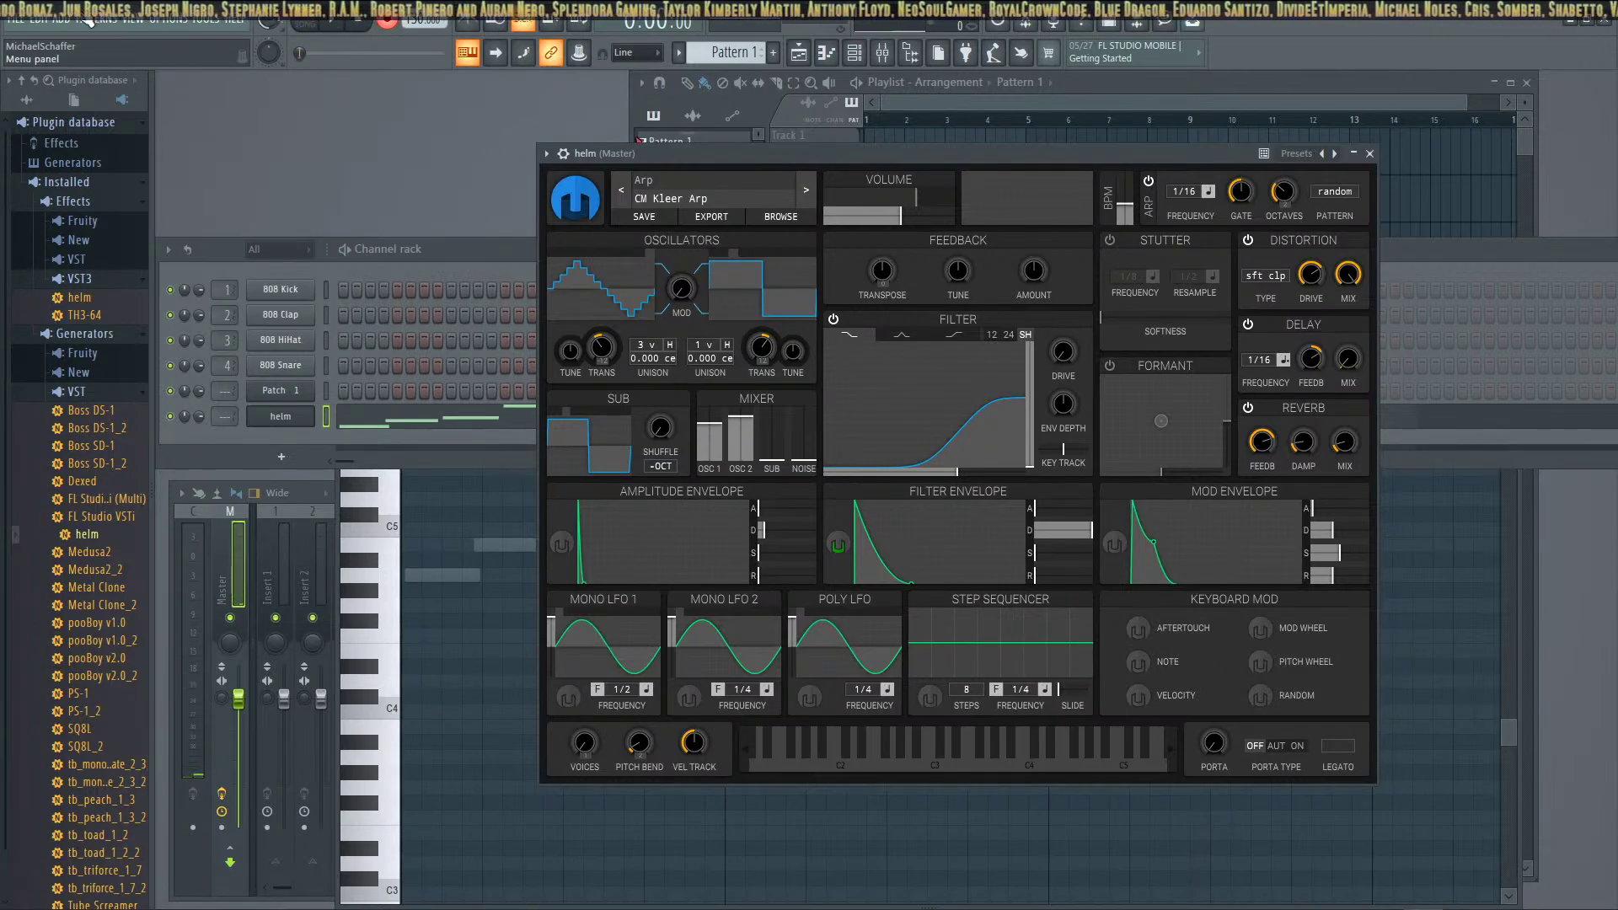
key(ctrl+z)
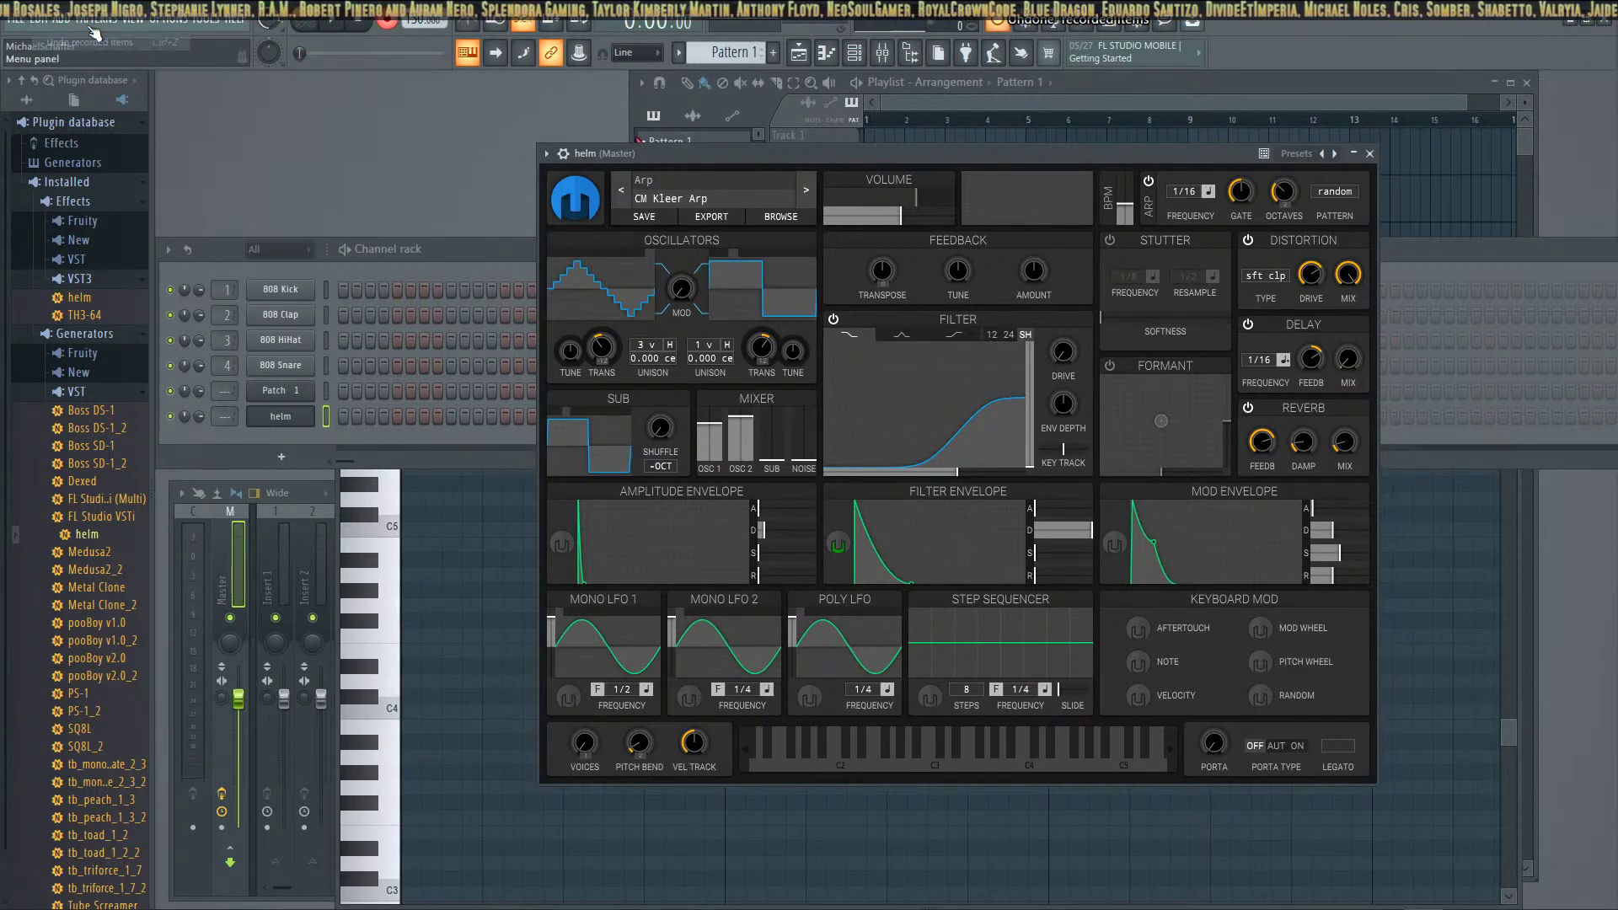
Record a take with a single sustained A4 note on the helm channel and stop recording
click(337, 26)
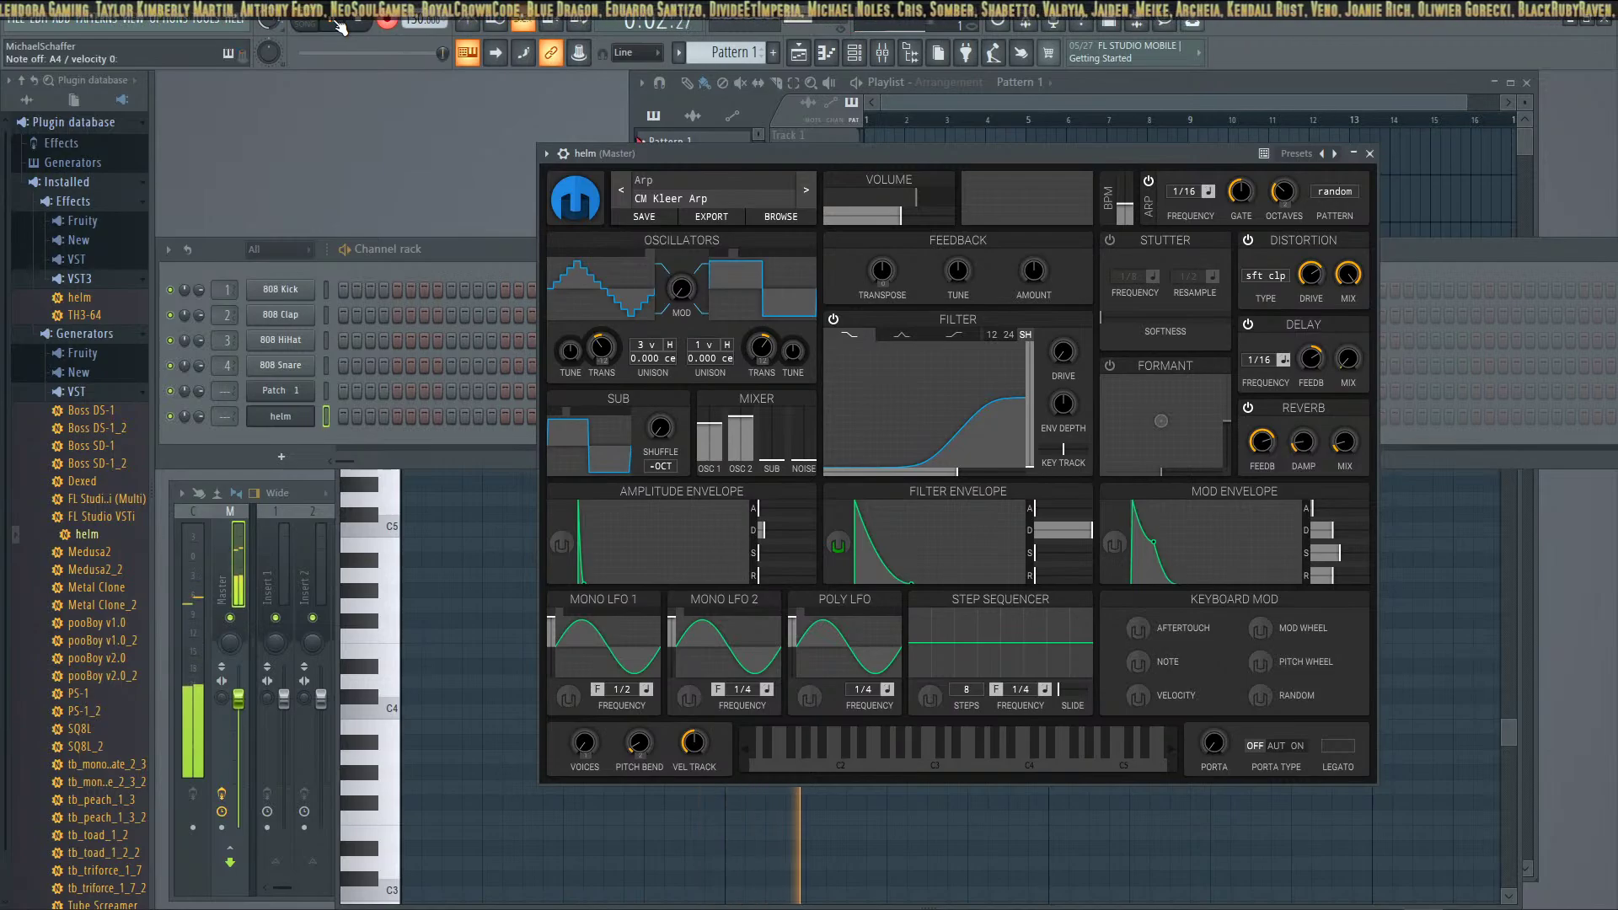
click(339, 23)
mouse_move(884, 203)
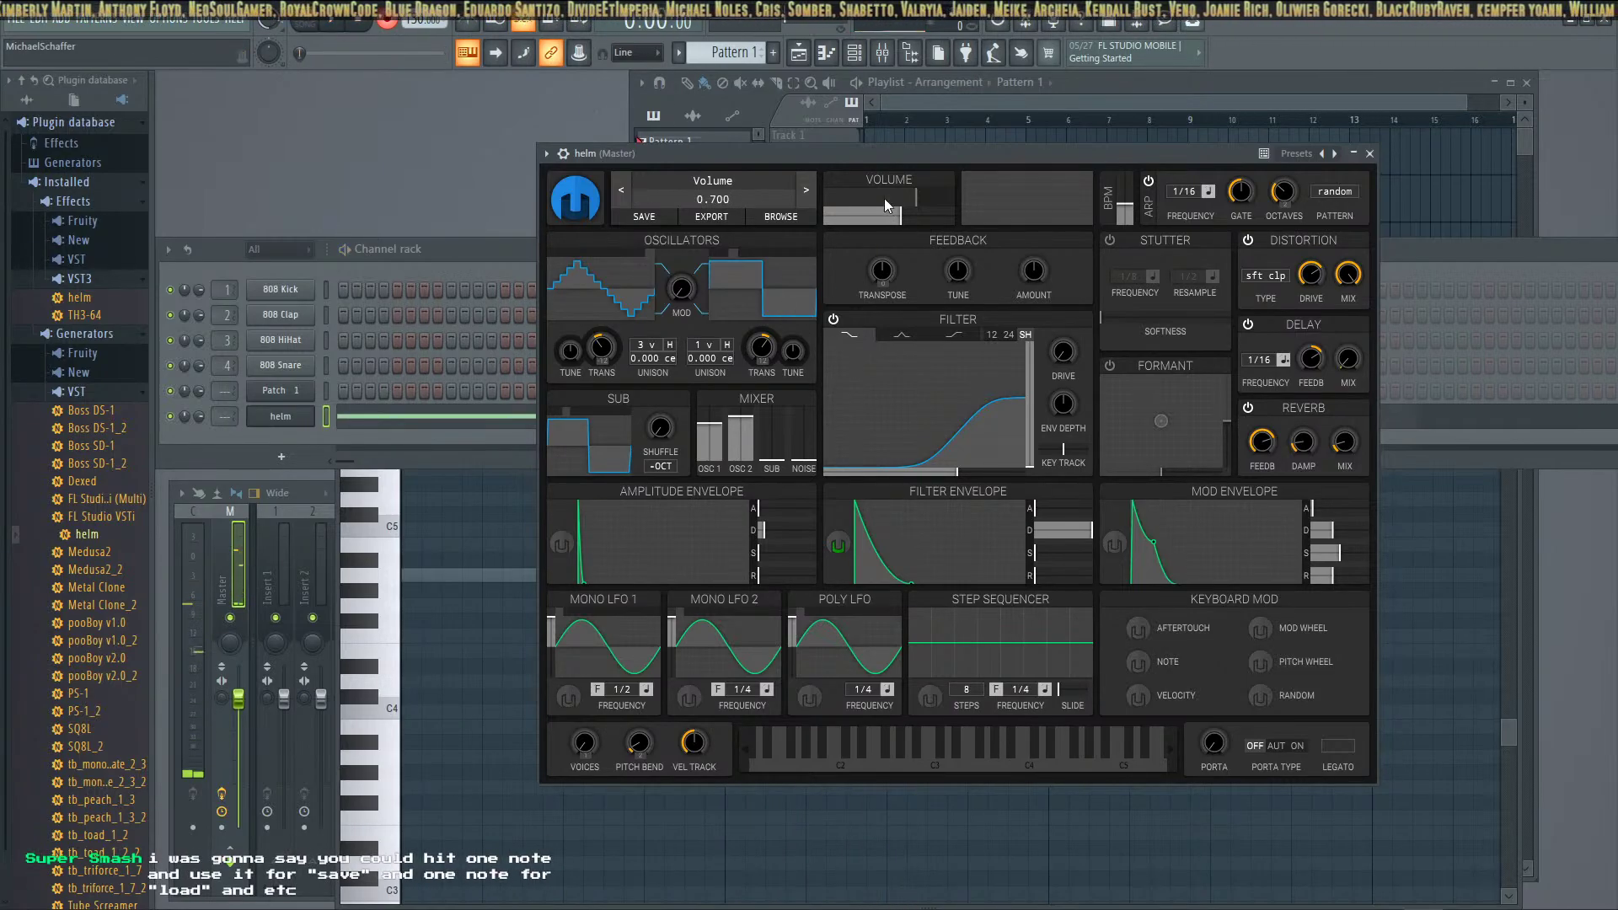
Move the helm window clear of the piano roll and advance through its Arp presets to COA Running Toy
drag(912, 159, 1060, 139)
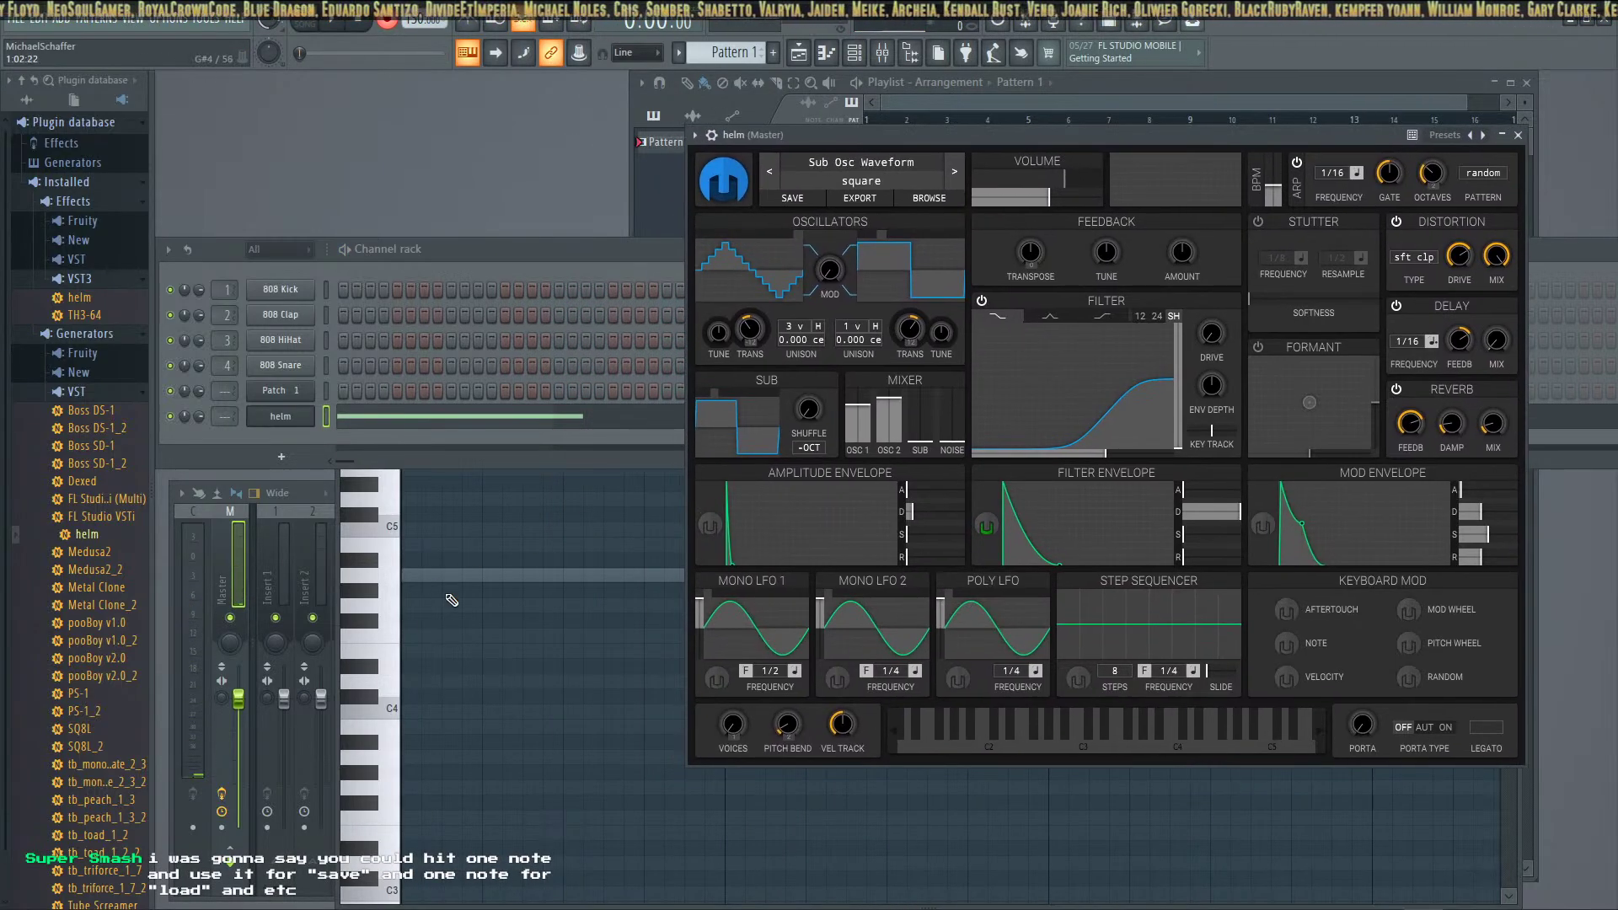
scroll(451, 600, down, 8)
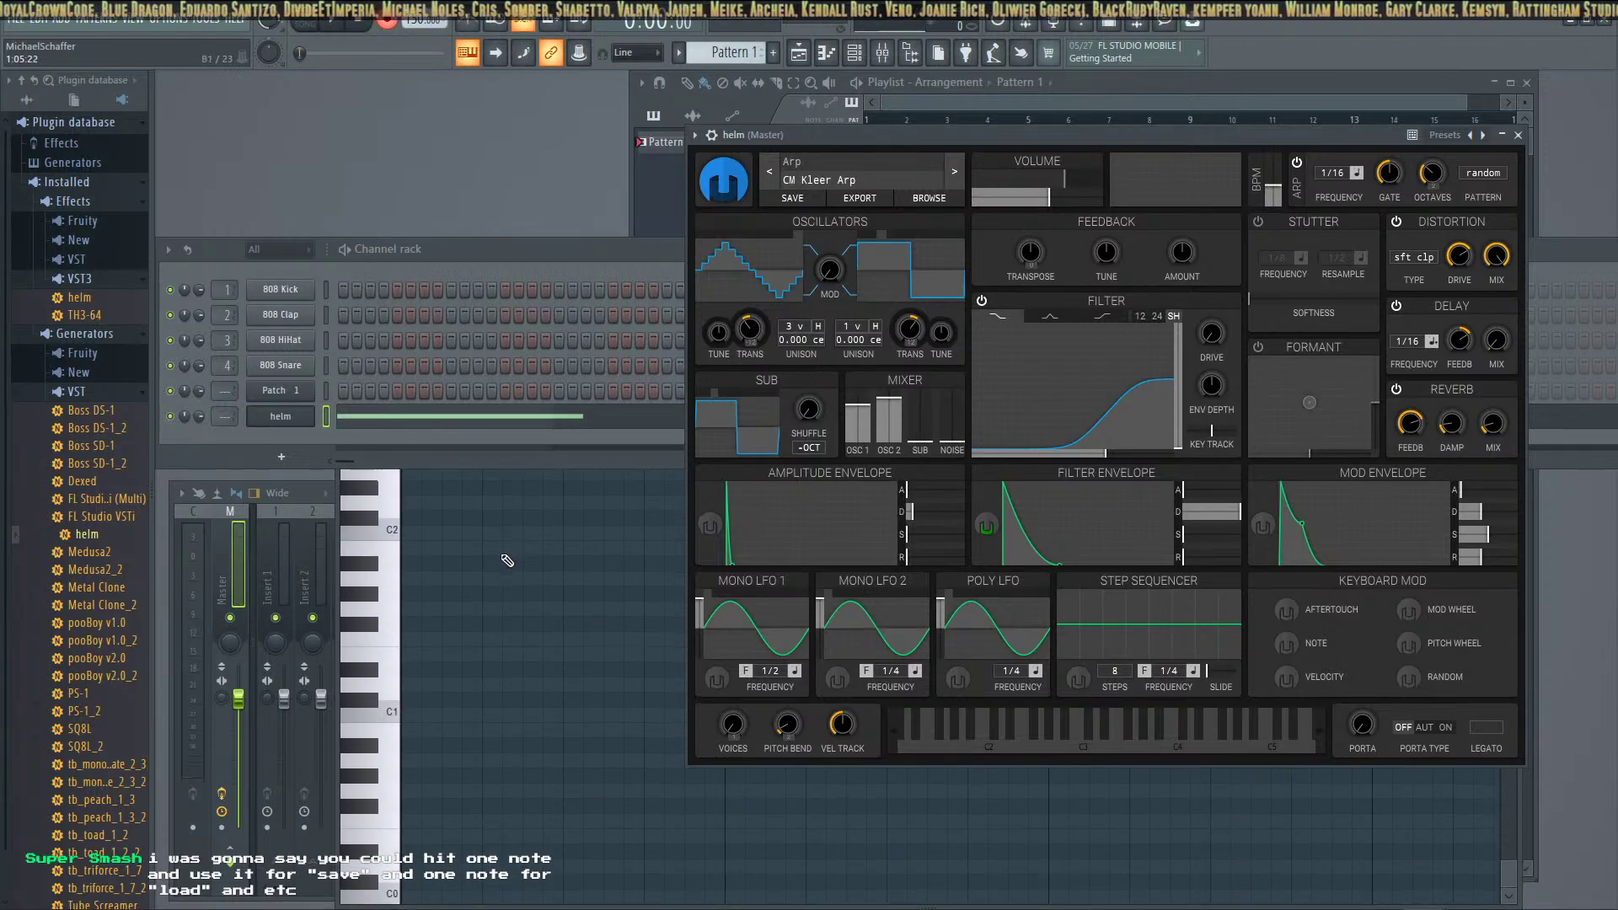
scroll(507, 561, up, 5)
scroll(421, 522, up, 7)
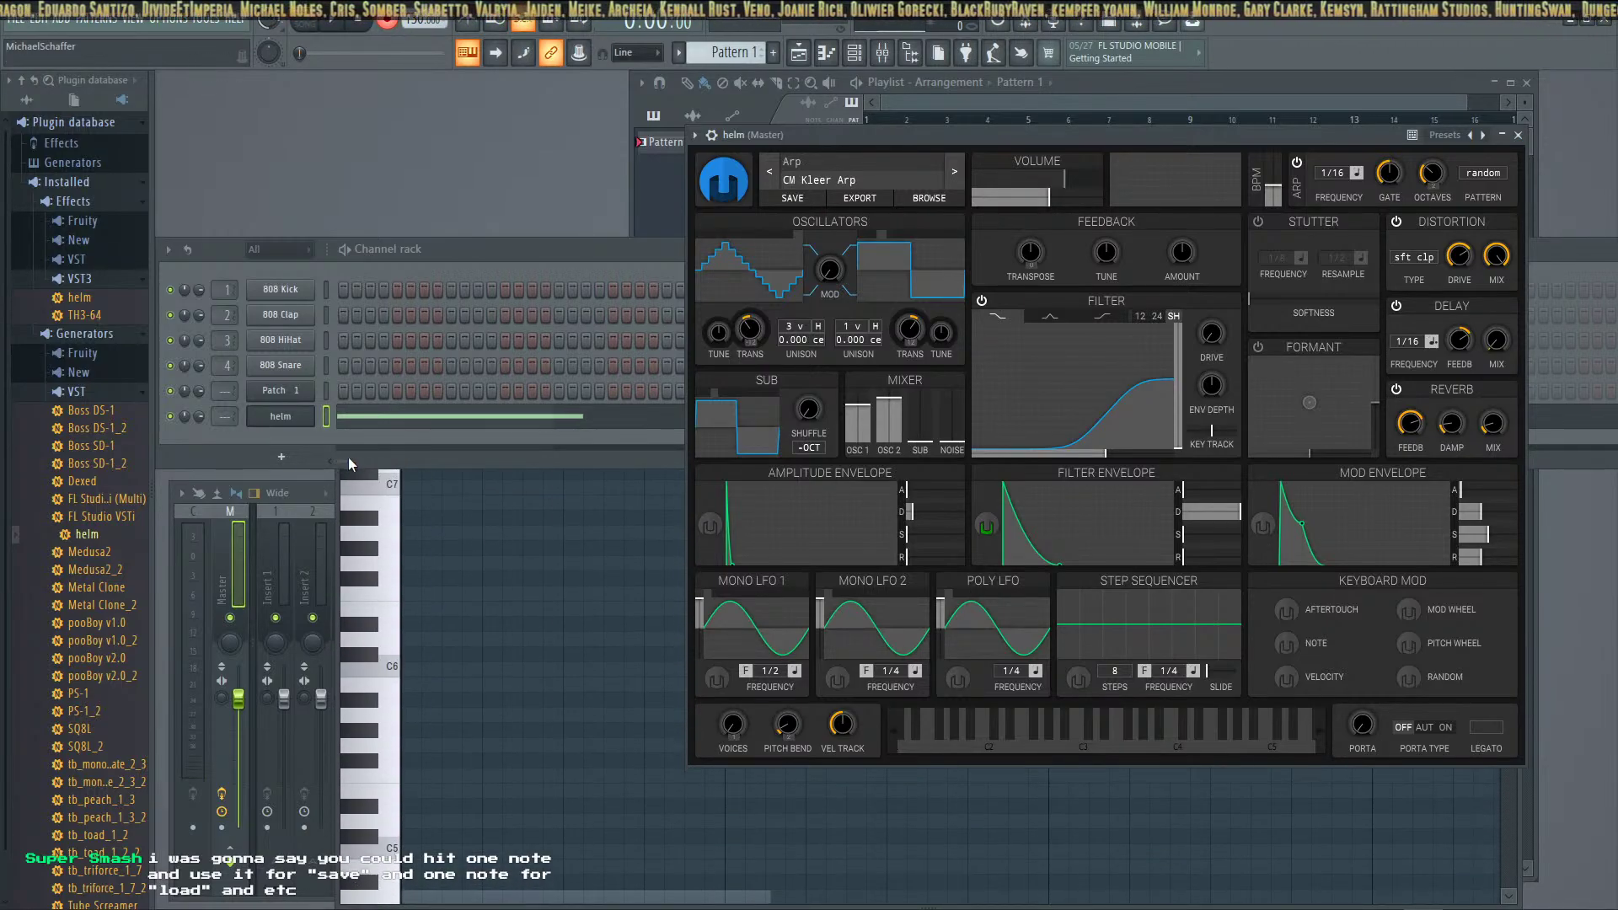
click(954, 173)
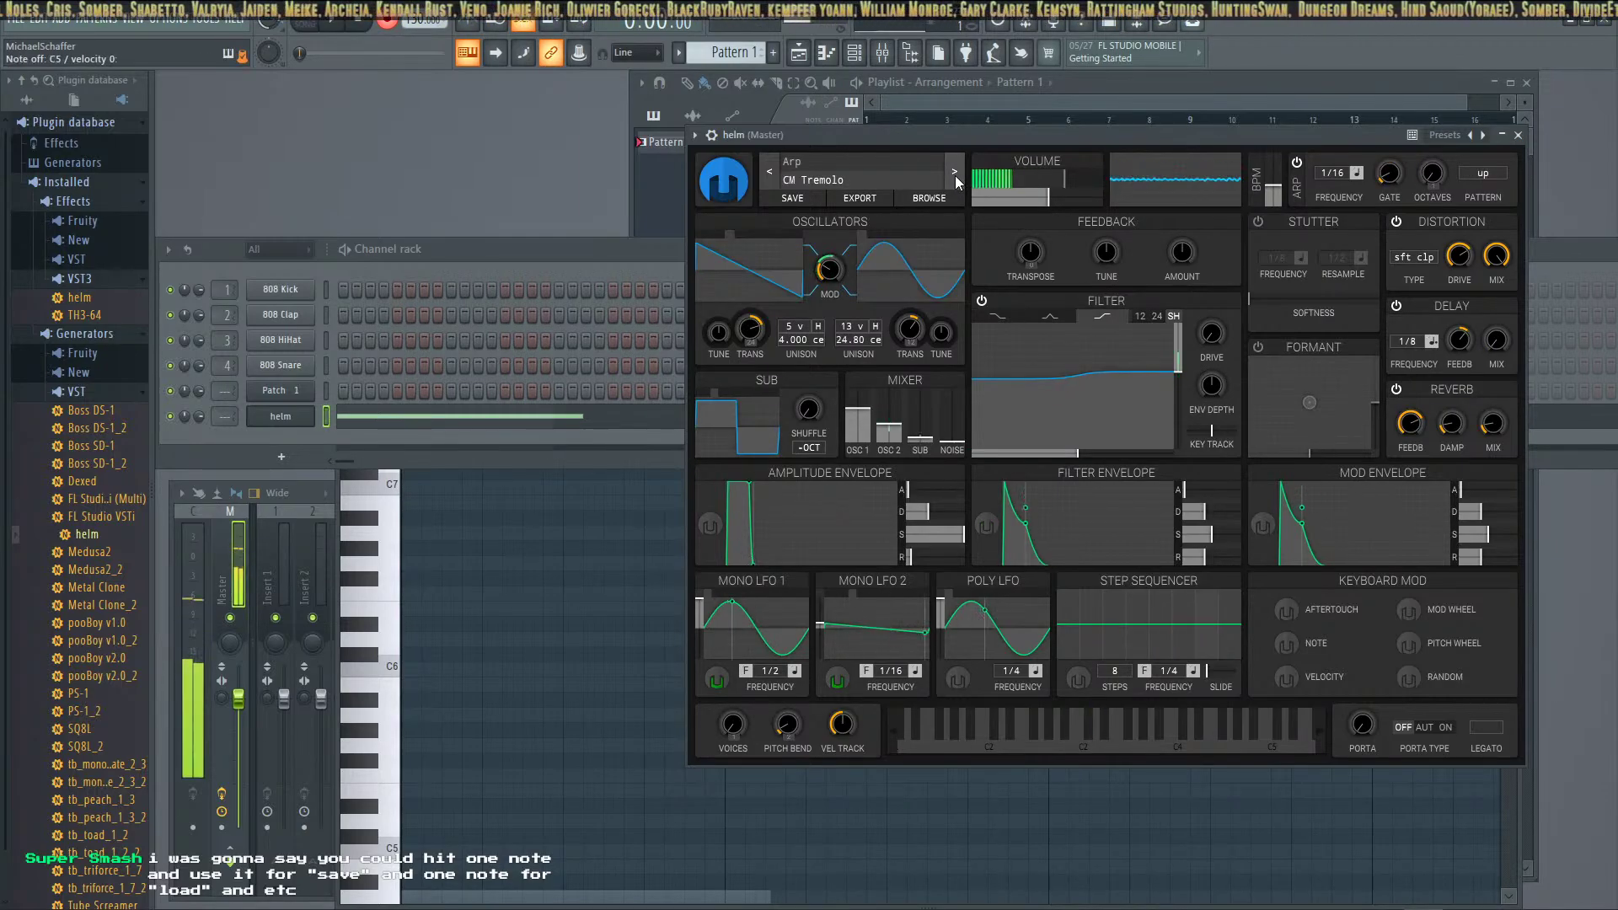
click(954, 175)
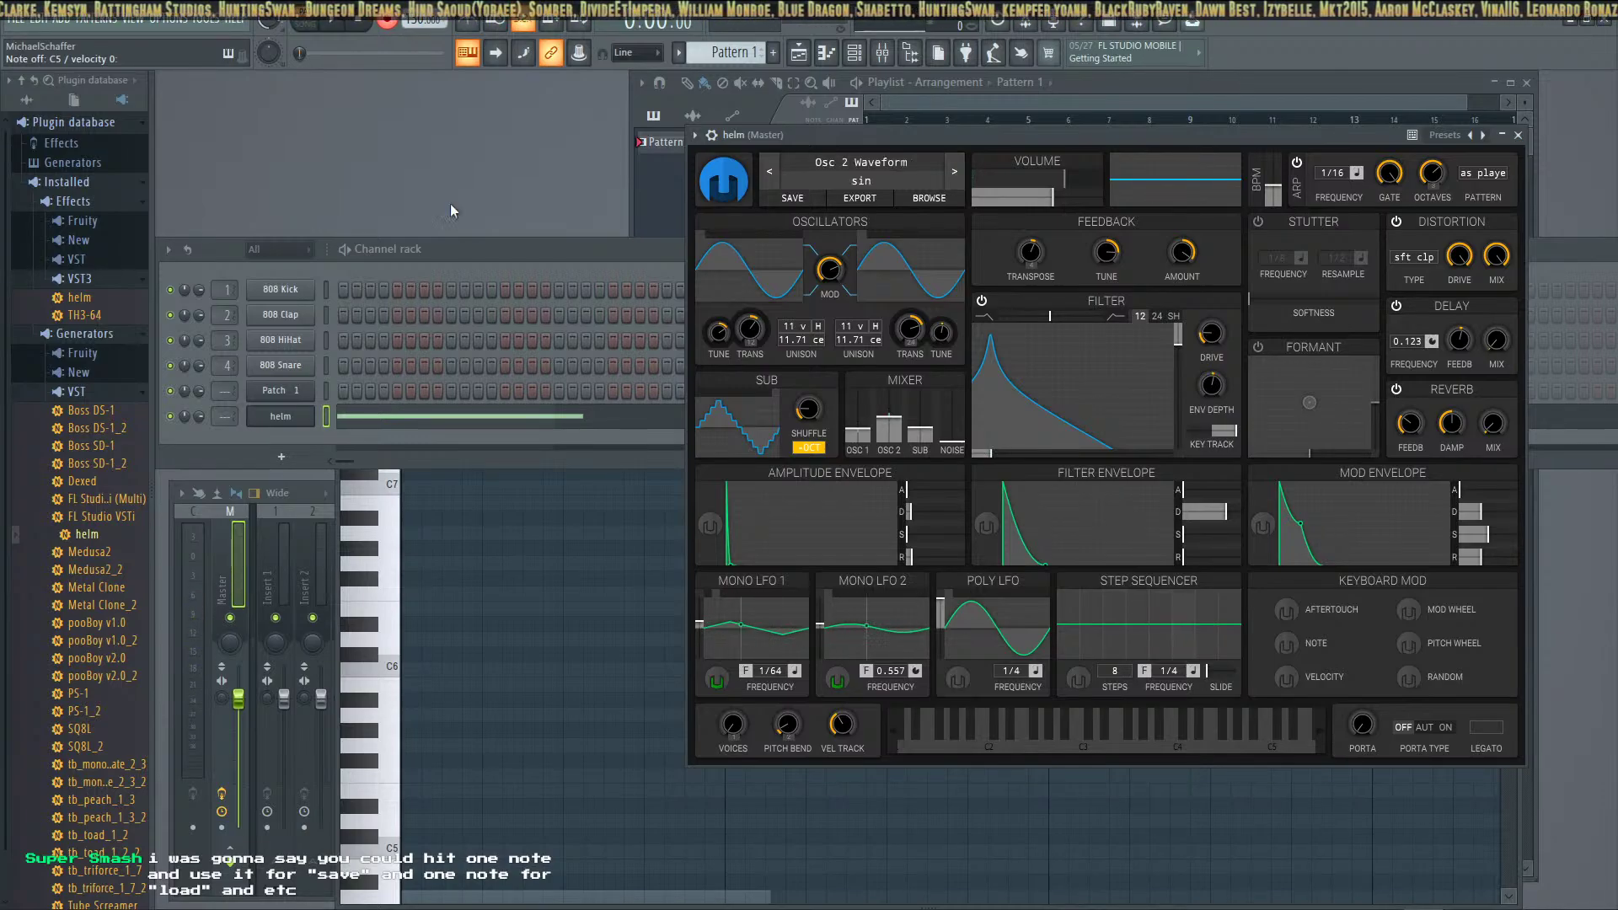
scroll(482, 567, down, 5)
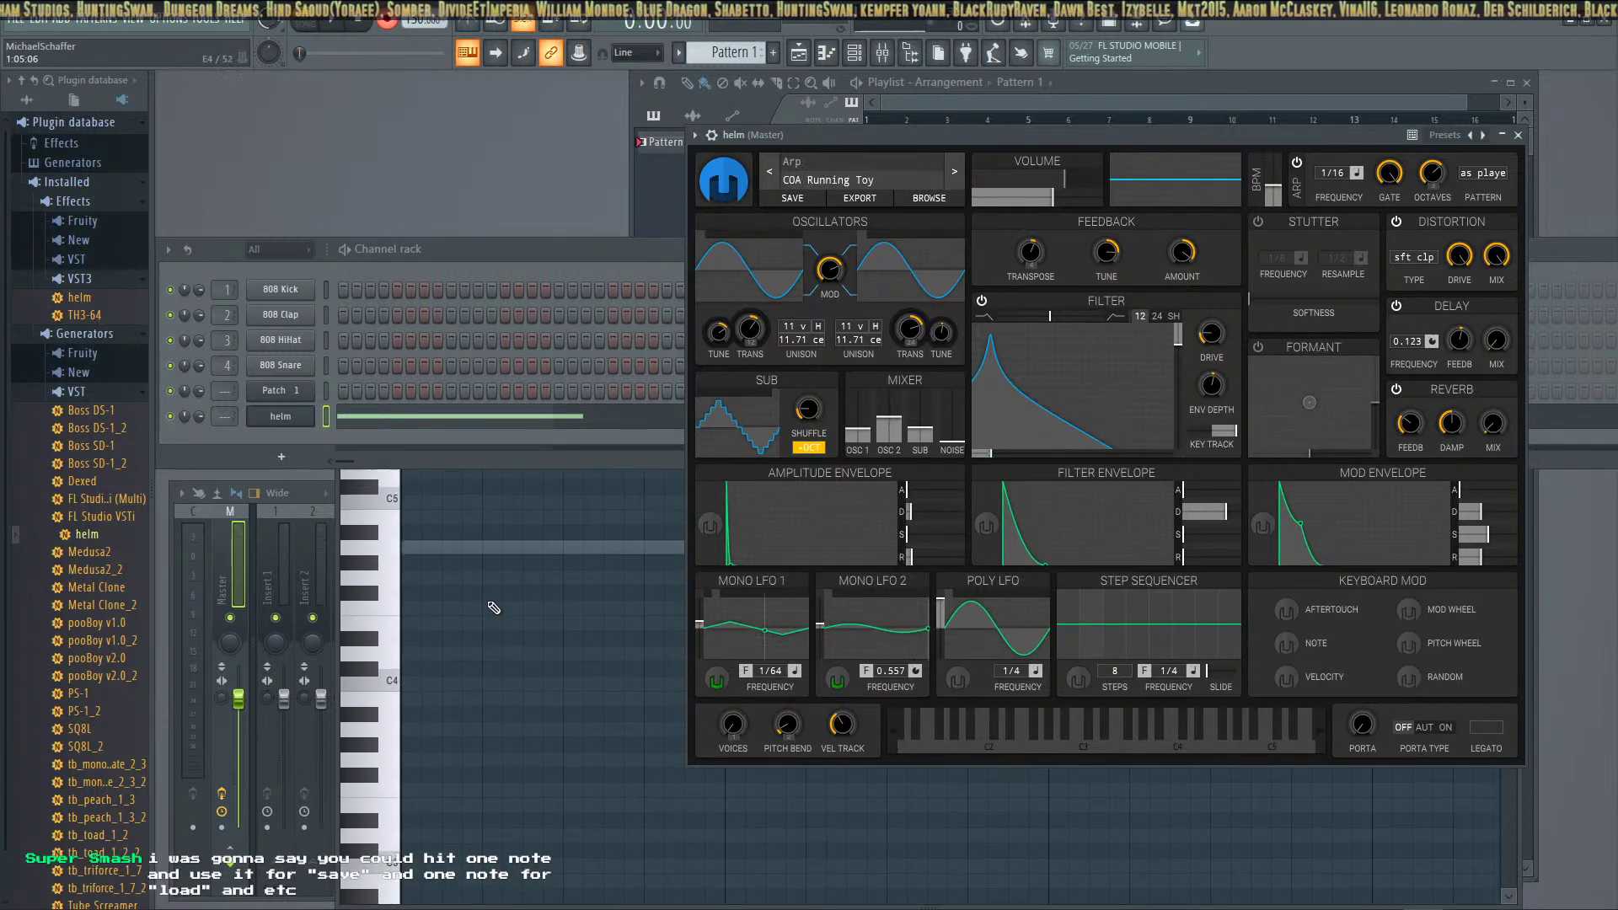
click(490, 540)
scroll(487, 548, up, 5)
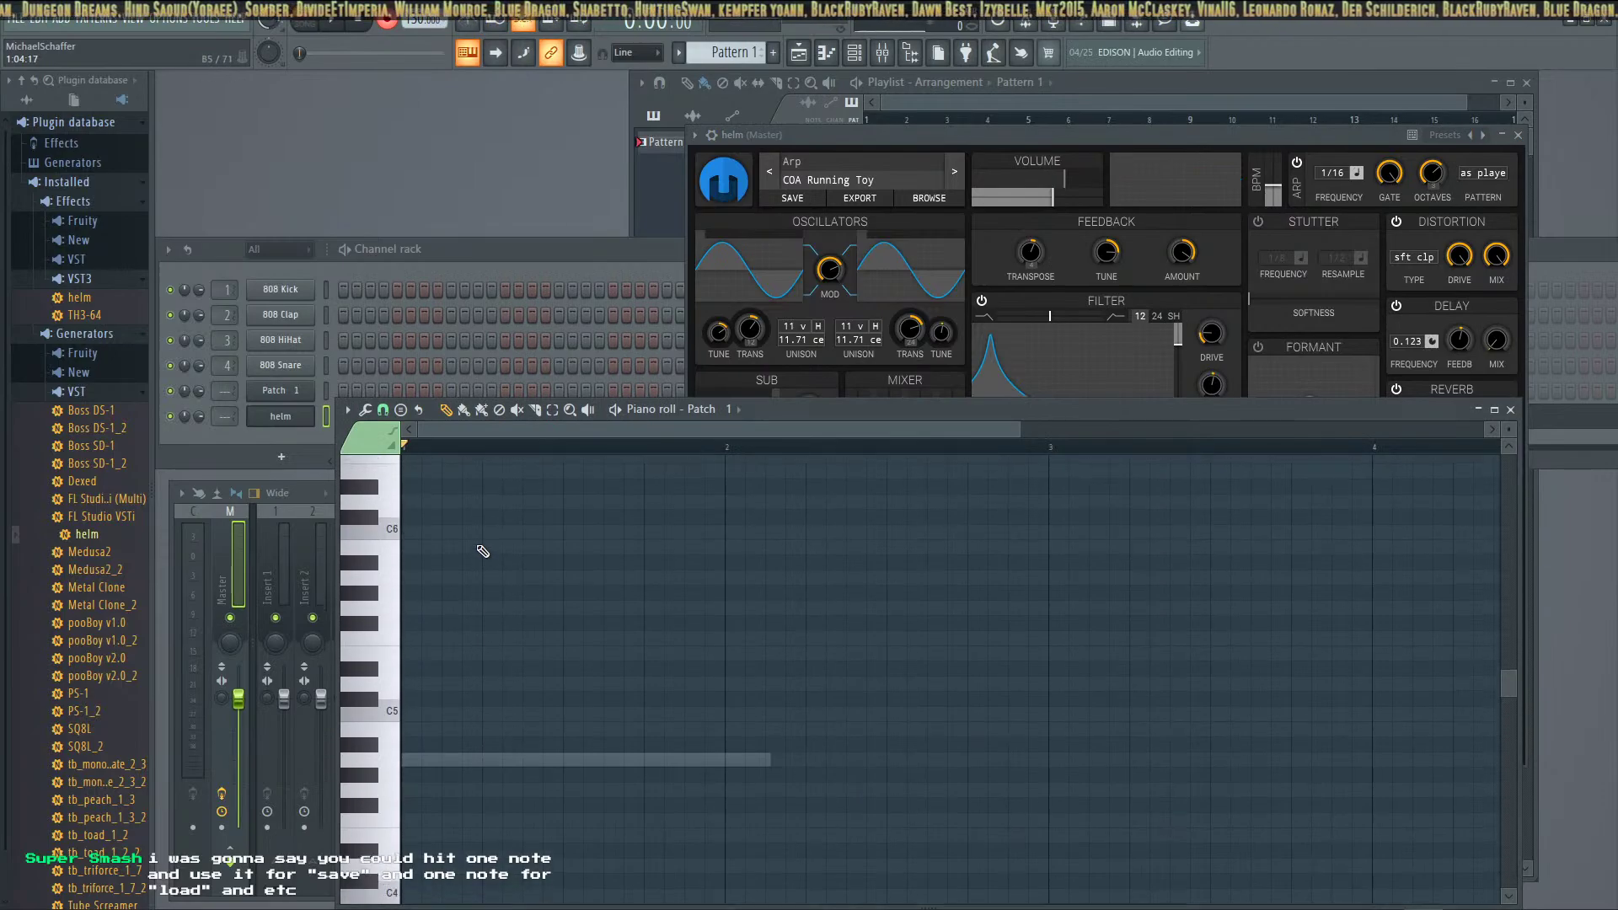
scroll(490, 559, down, 1)
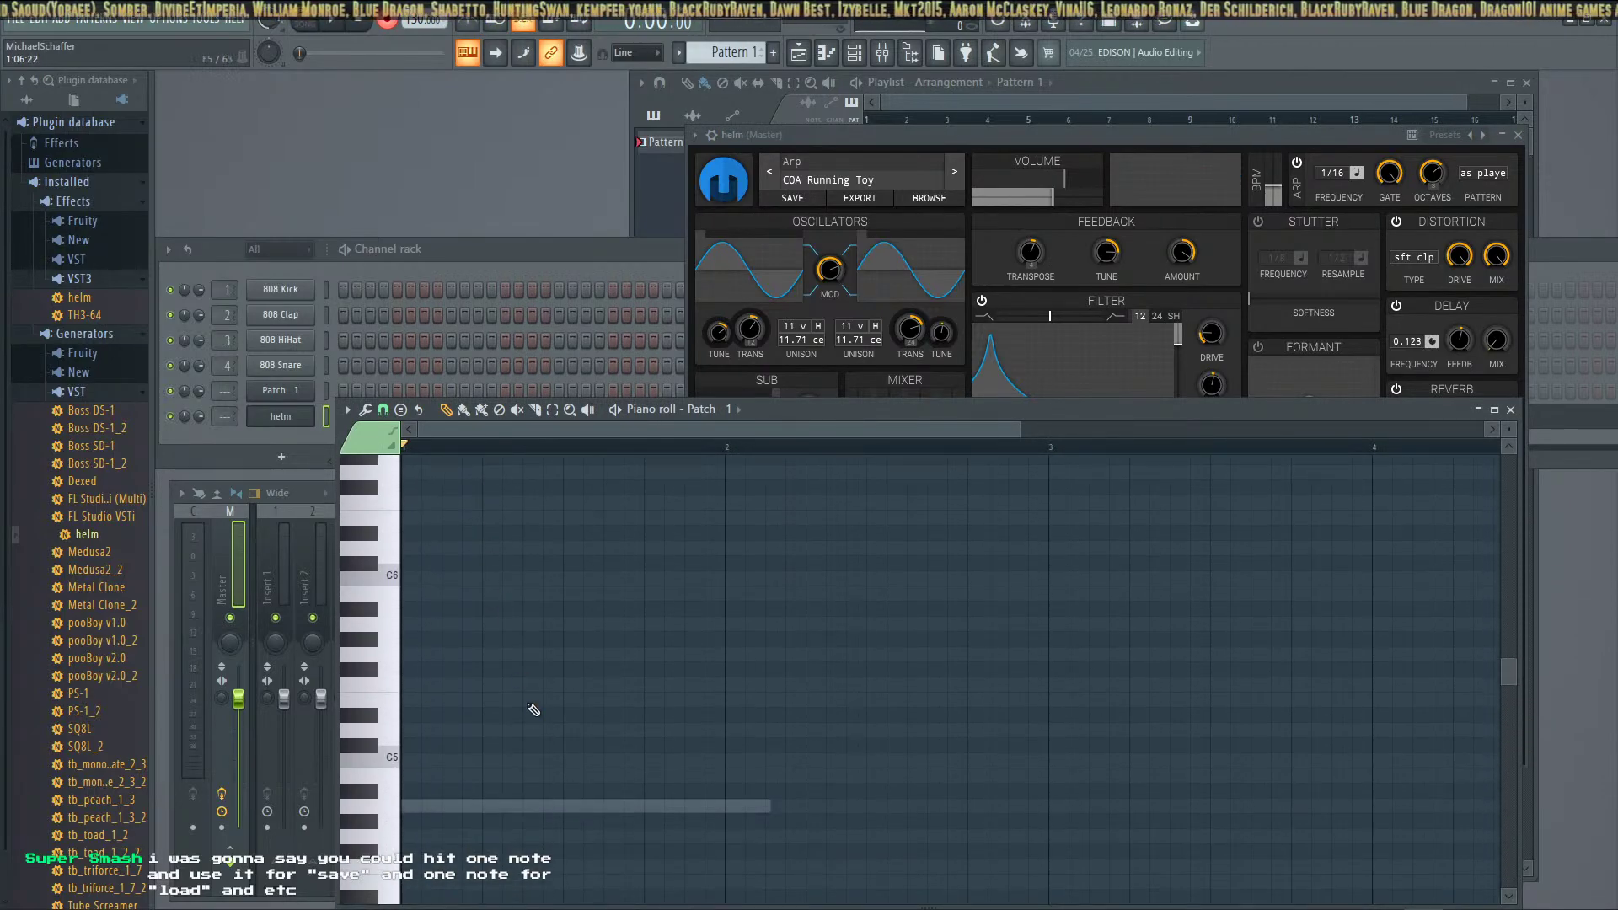
click(538, 811)
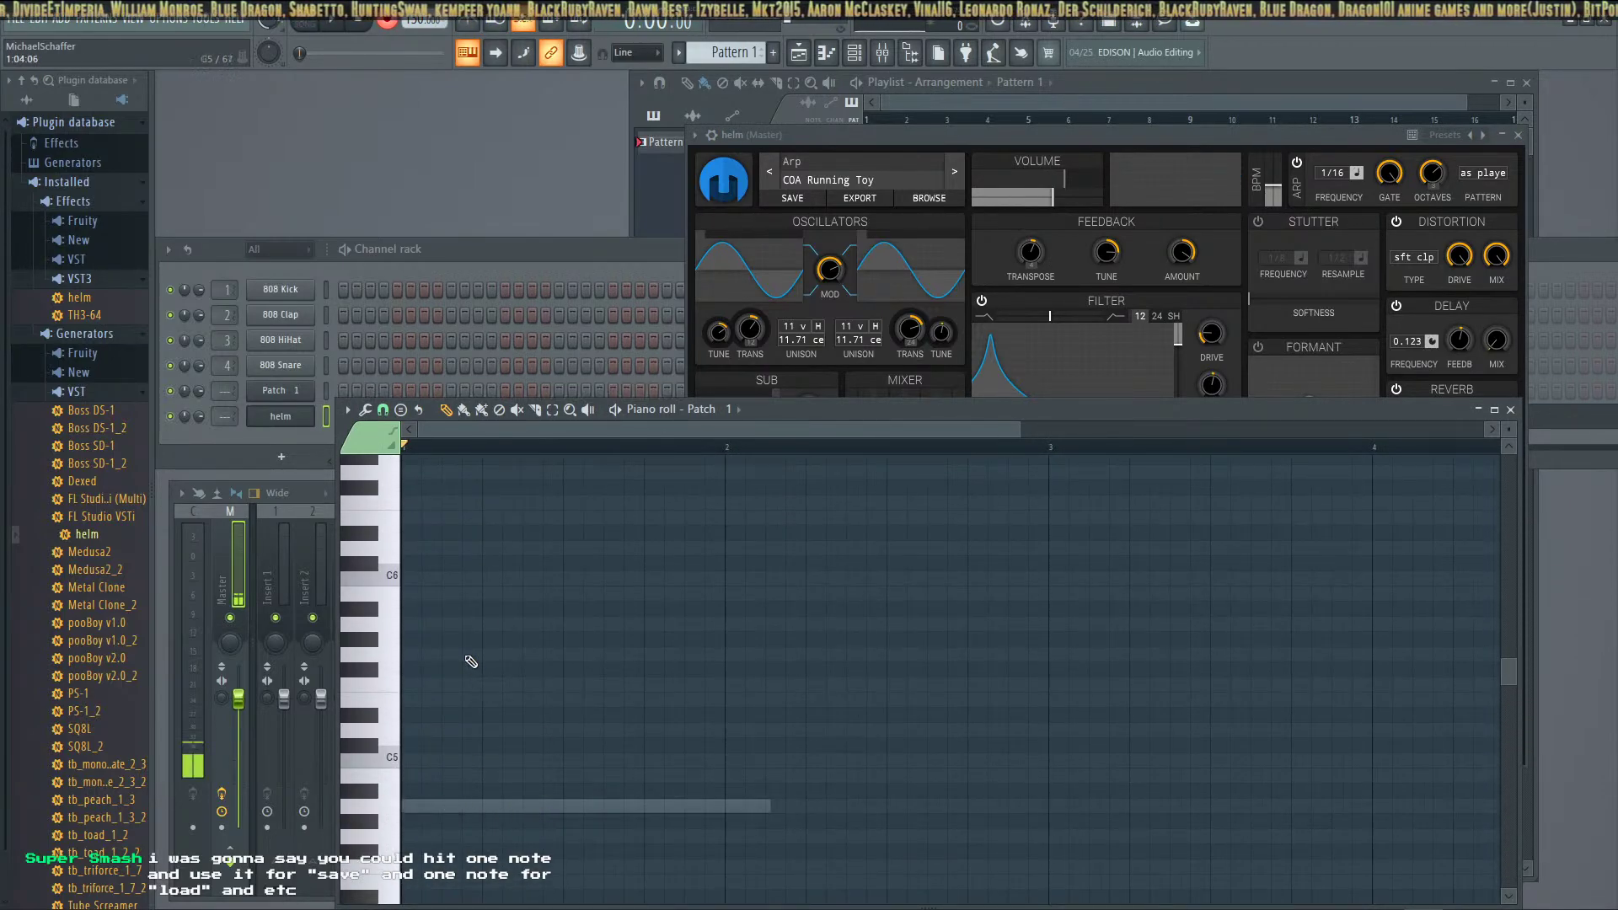
scroll(471, 661, down, 1)
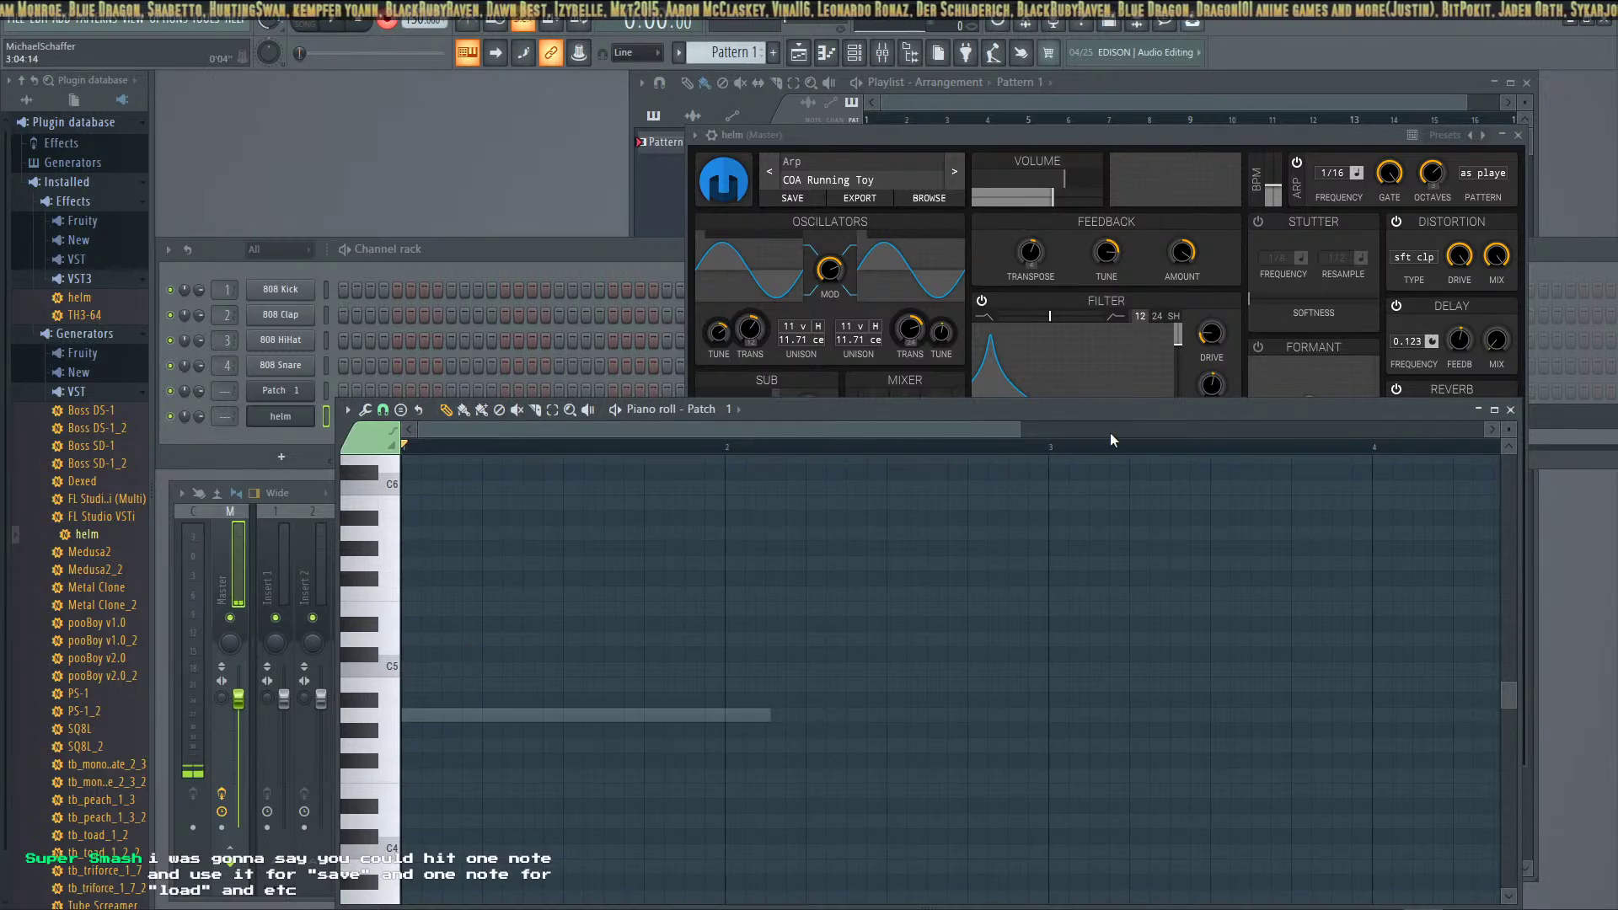
drag(1013, 426, 893, 422)
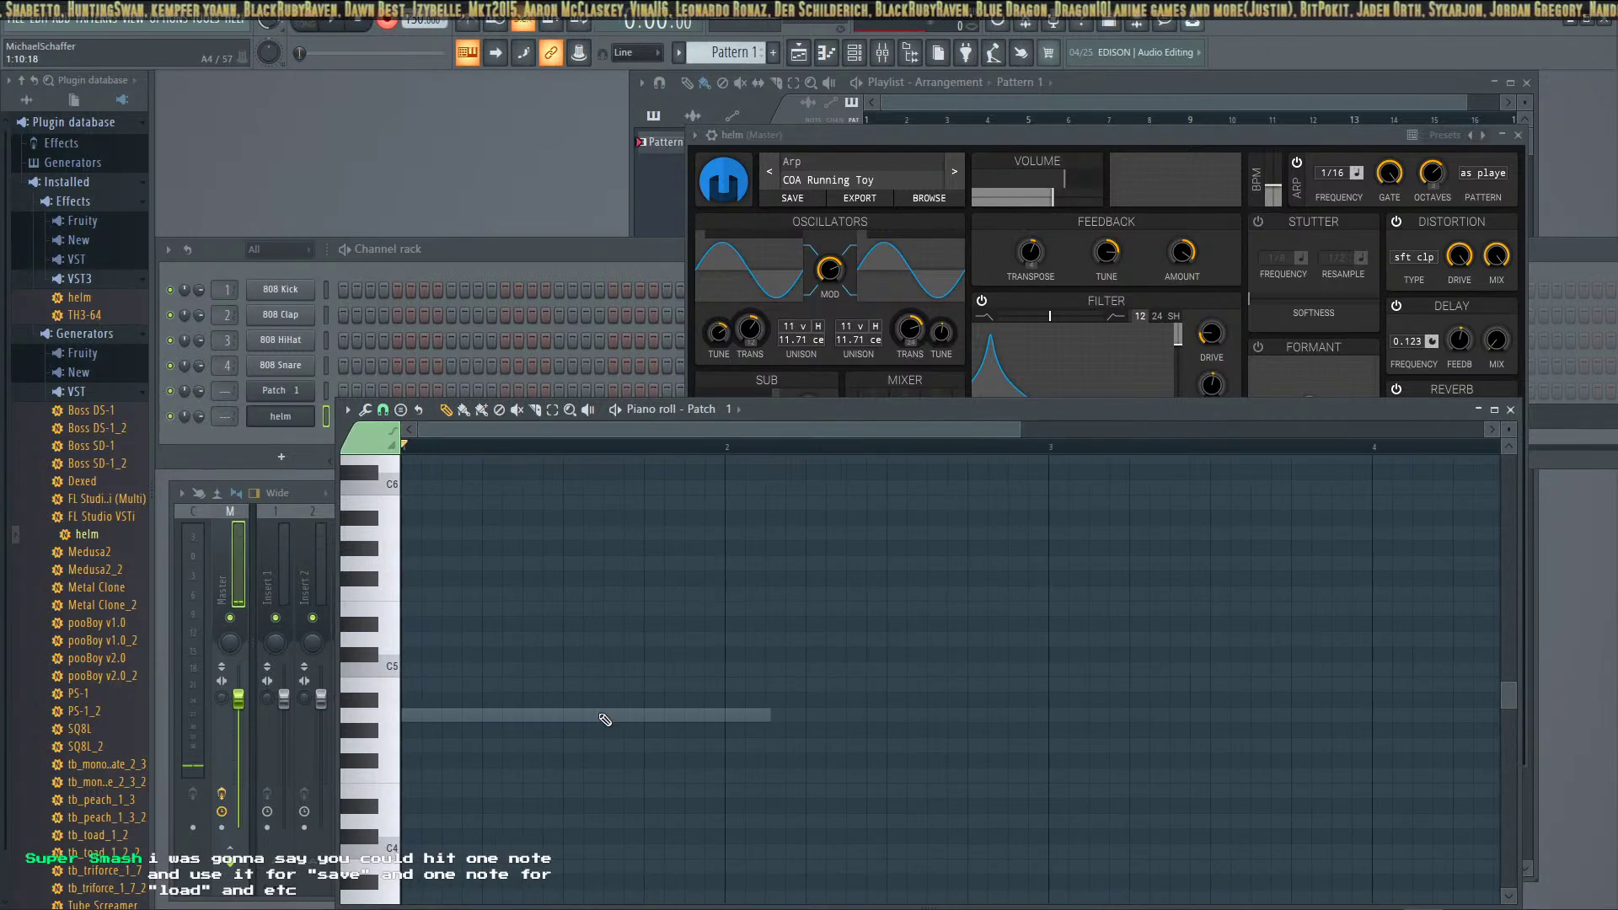
mouse_move(600, 730)
mouse_down()
mouse_move(567, 733)
mouse_move(621, 697)
mouse_move(538, 728)
mouse_up()
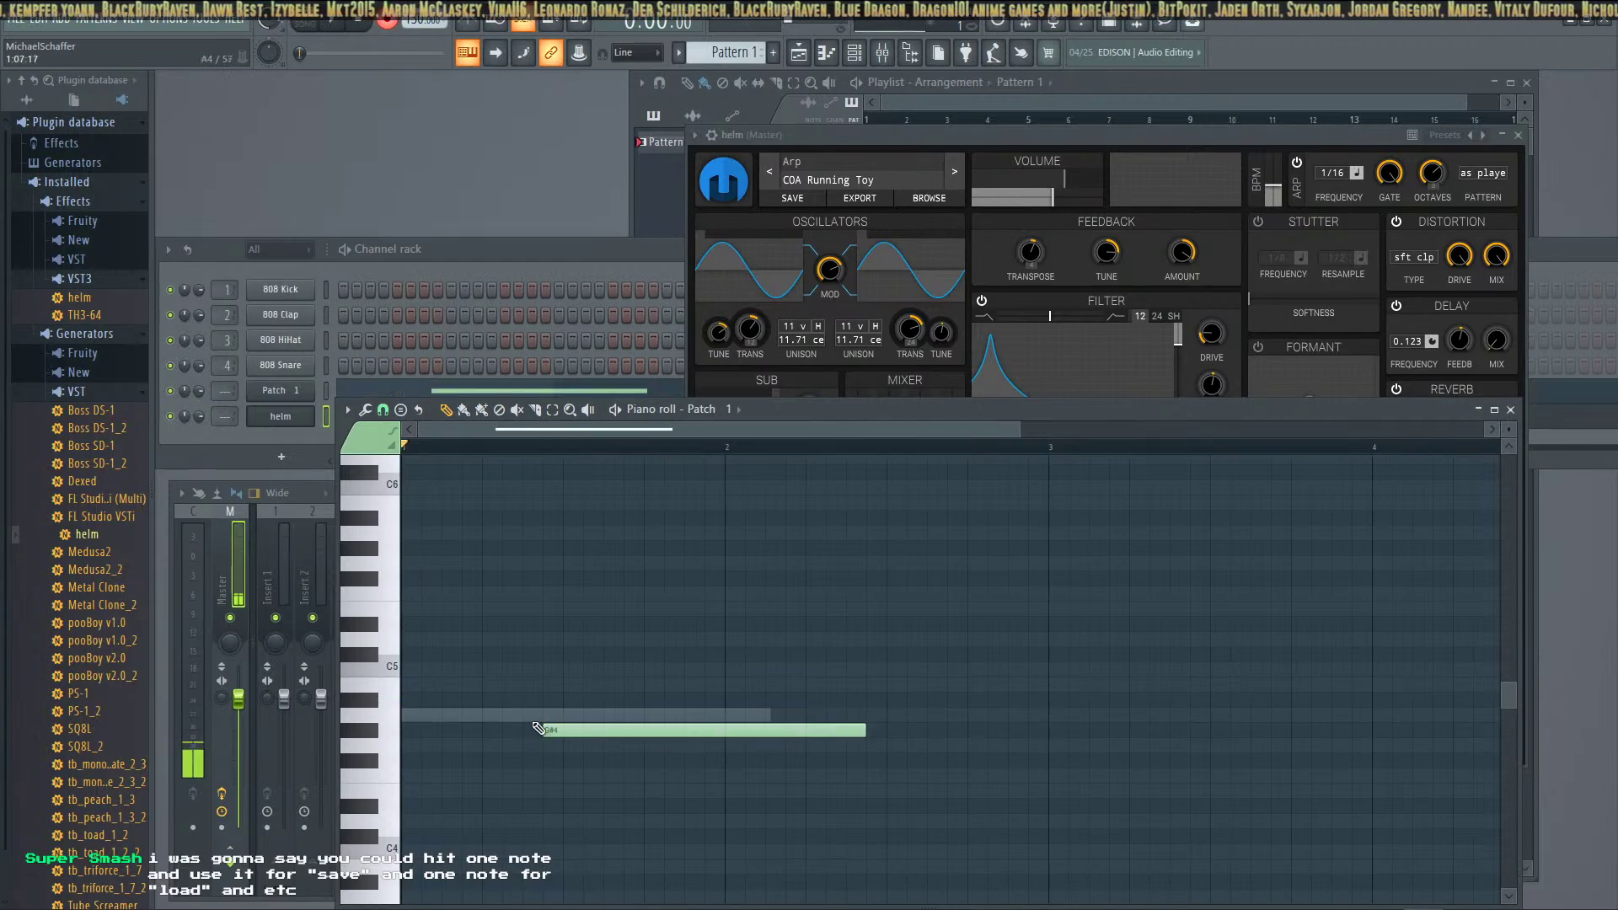
right_click(538, 727)
Open the helm channel's notes in the piano roll and delete the recorded A4 note
click(429, 245)
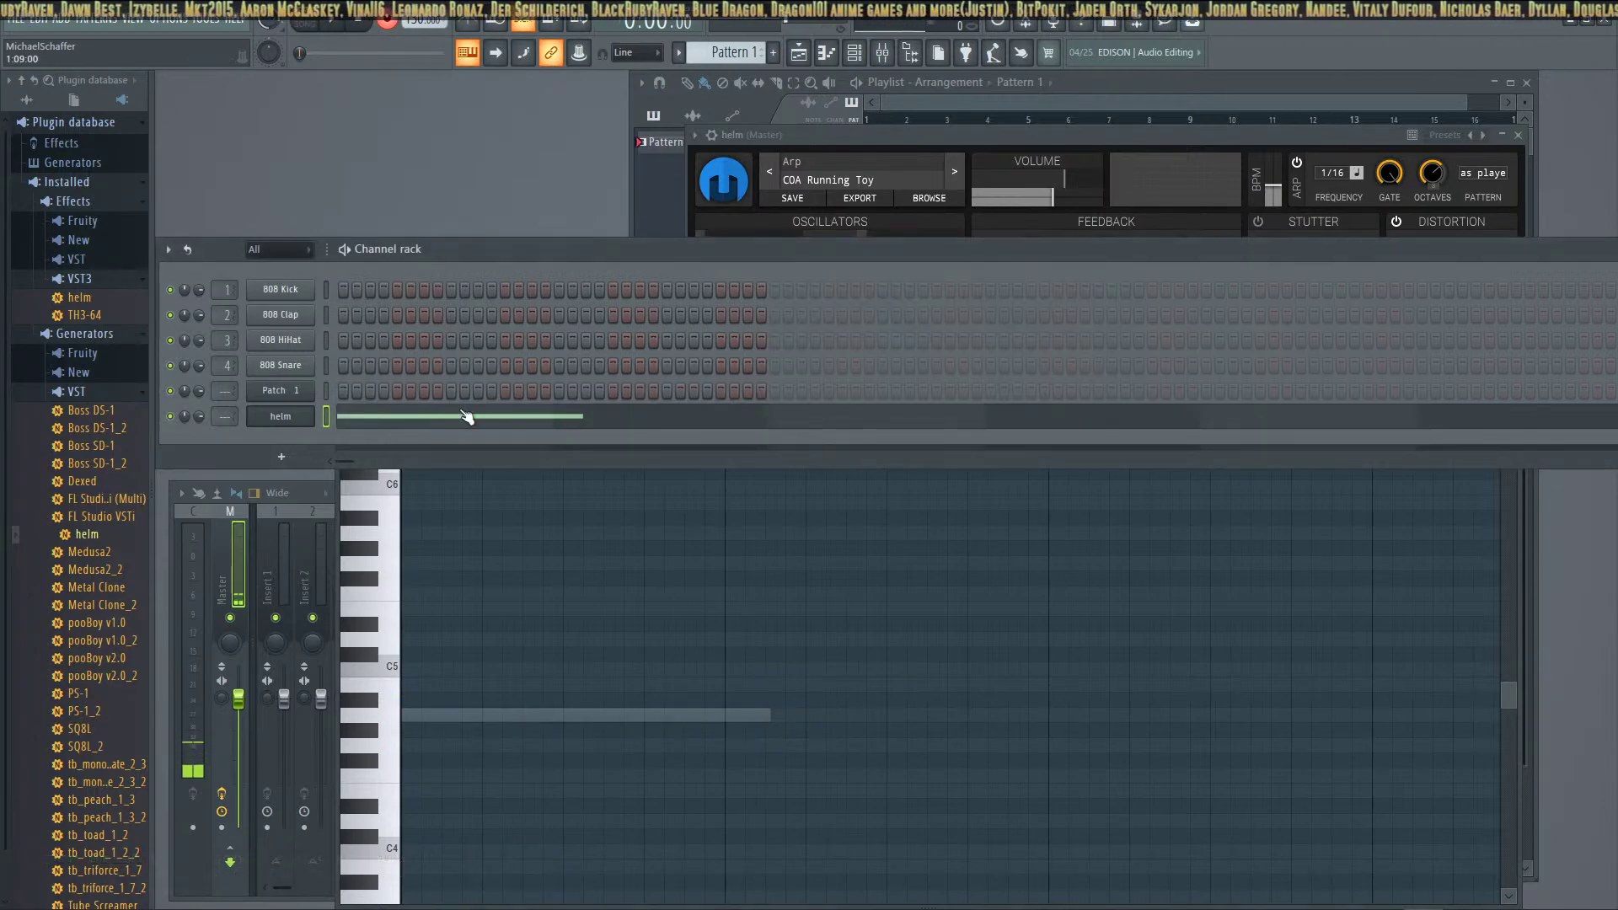
click(468, 417)
right_click(547, 712)
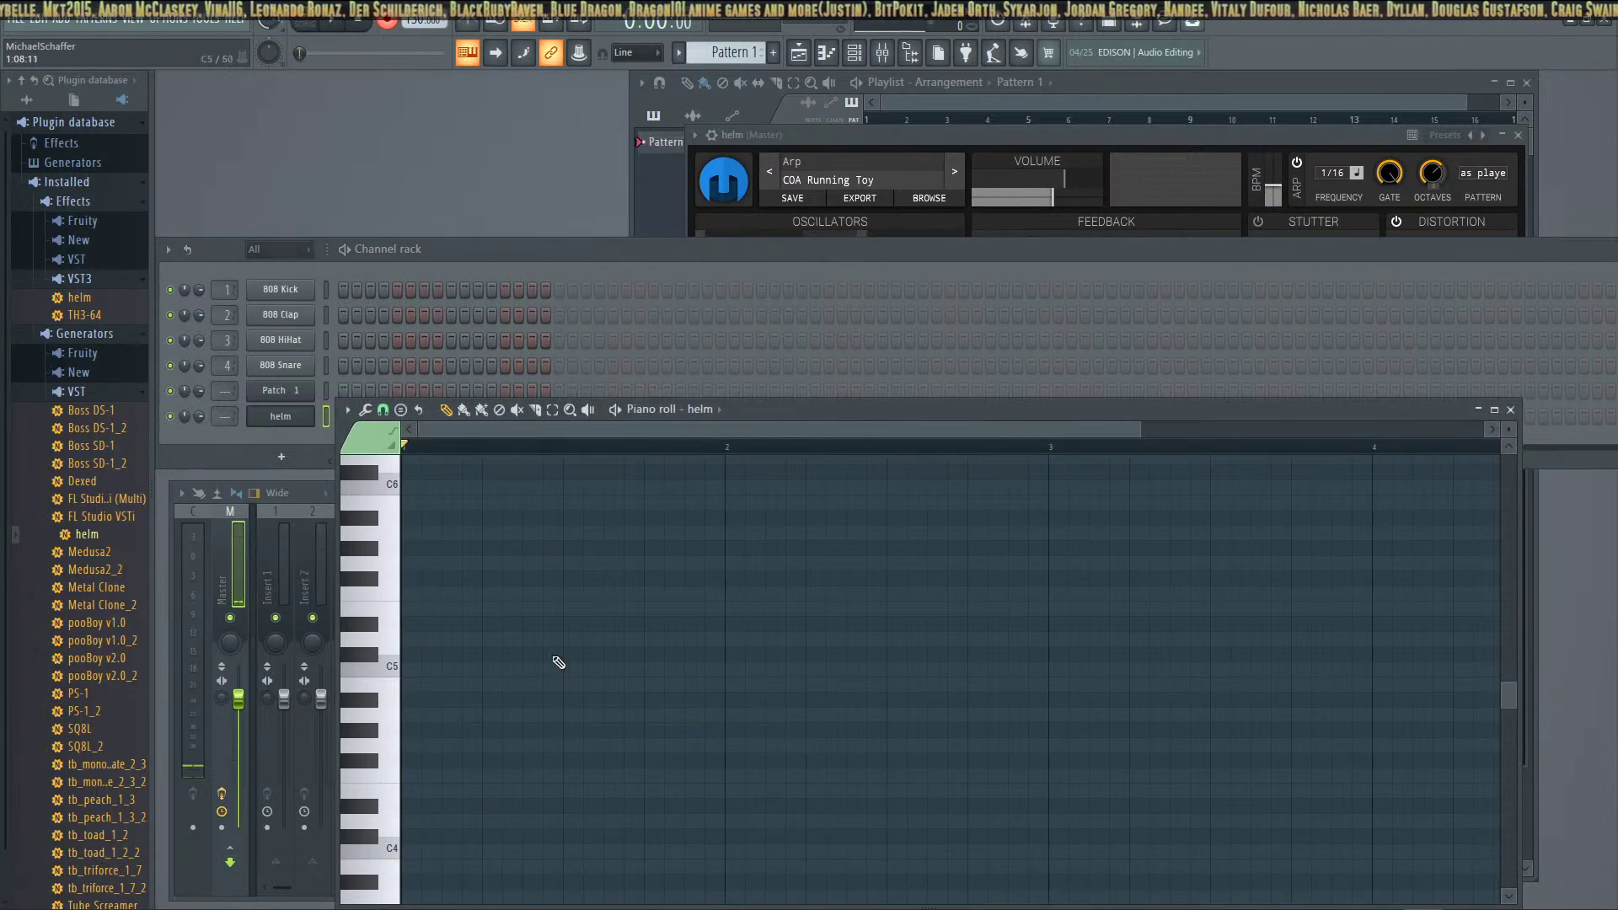
Switch the helm preset to MT On the Run and draw a one-bar B3 note at the start of the pattern
click(870, 139)
click(955, 173)
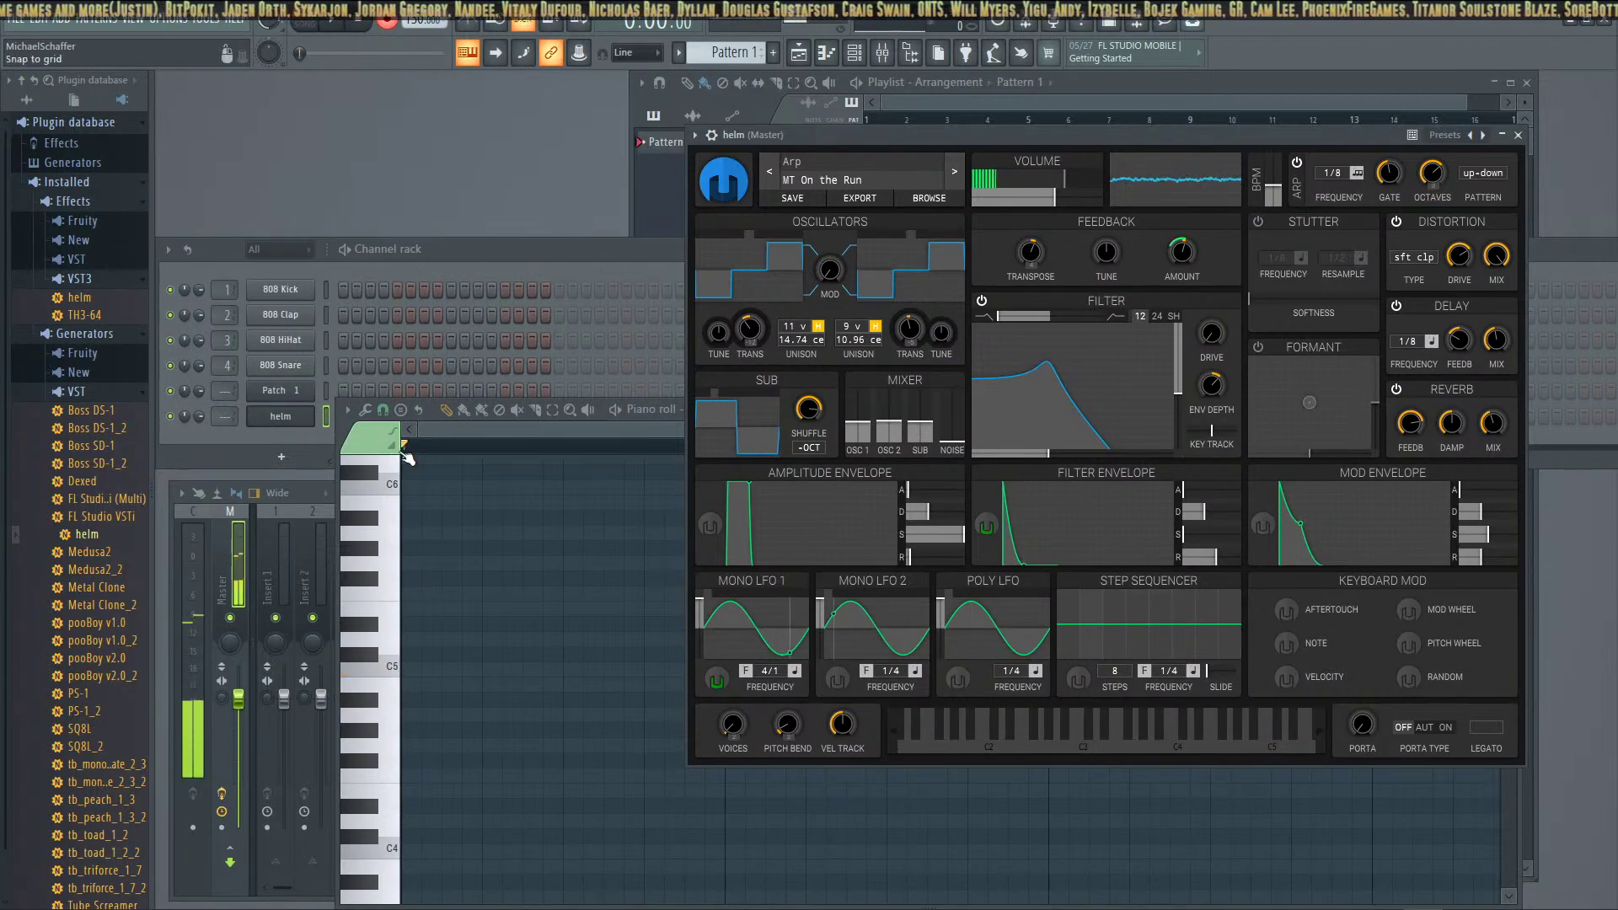
scroll(409, 547, down, 3)
click(417, 688)
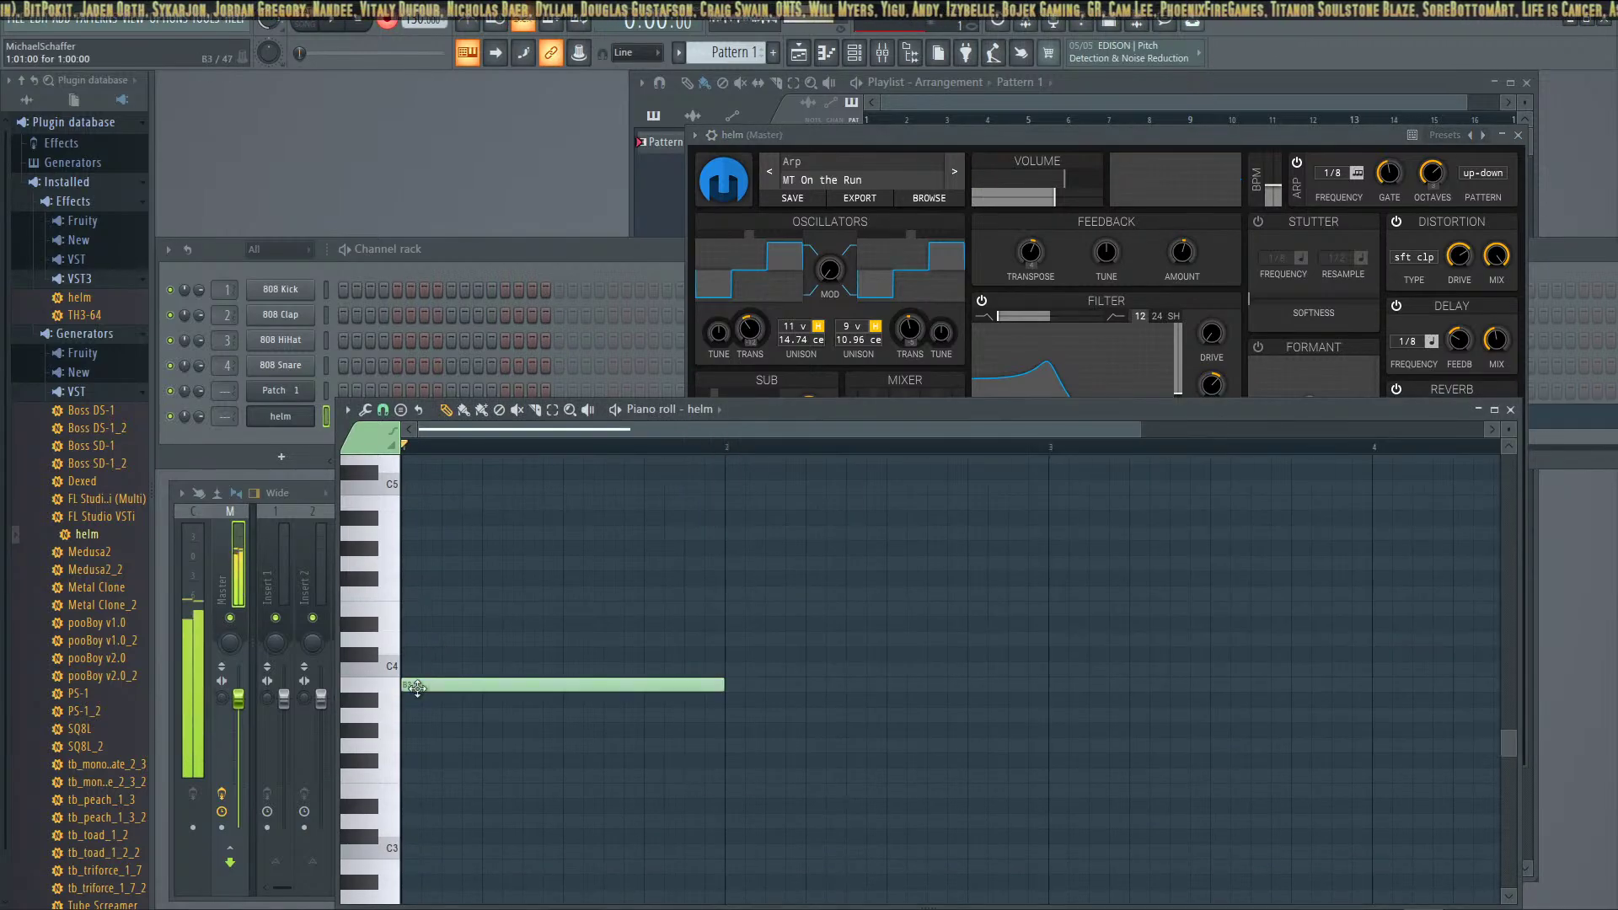
Shorten the B3 note to half a bar and further to one beat, and close its note properties without changes
drag(723, 687, 560, 691)
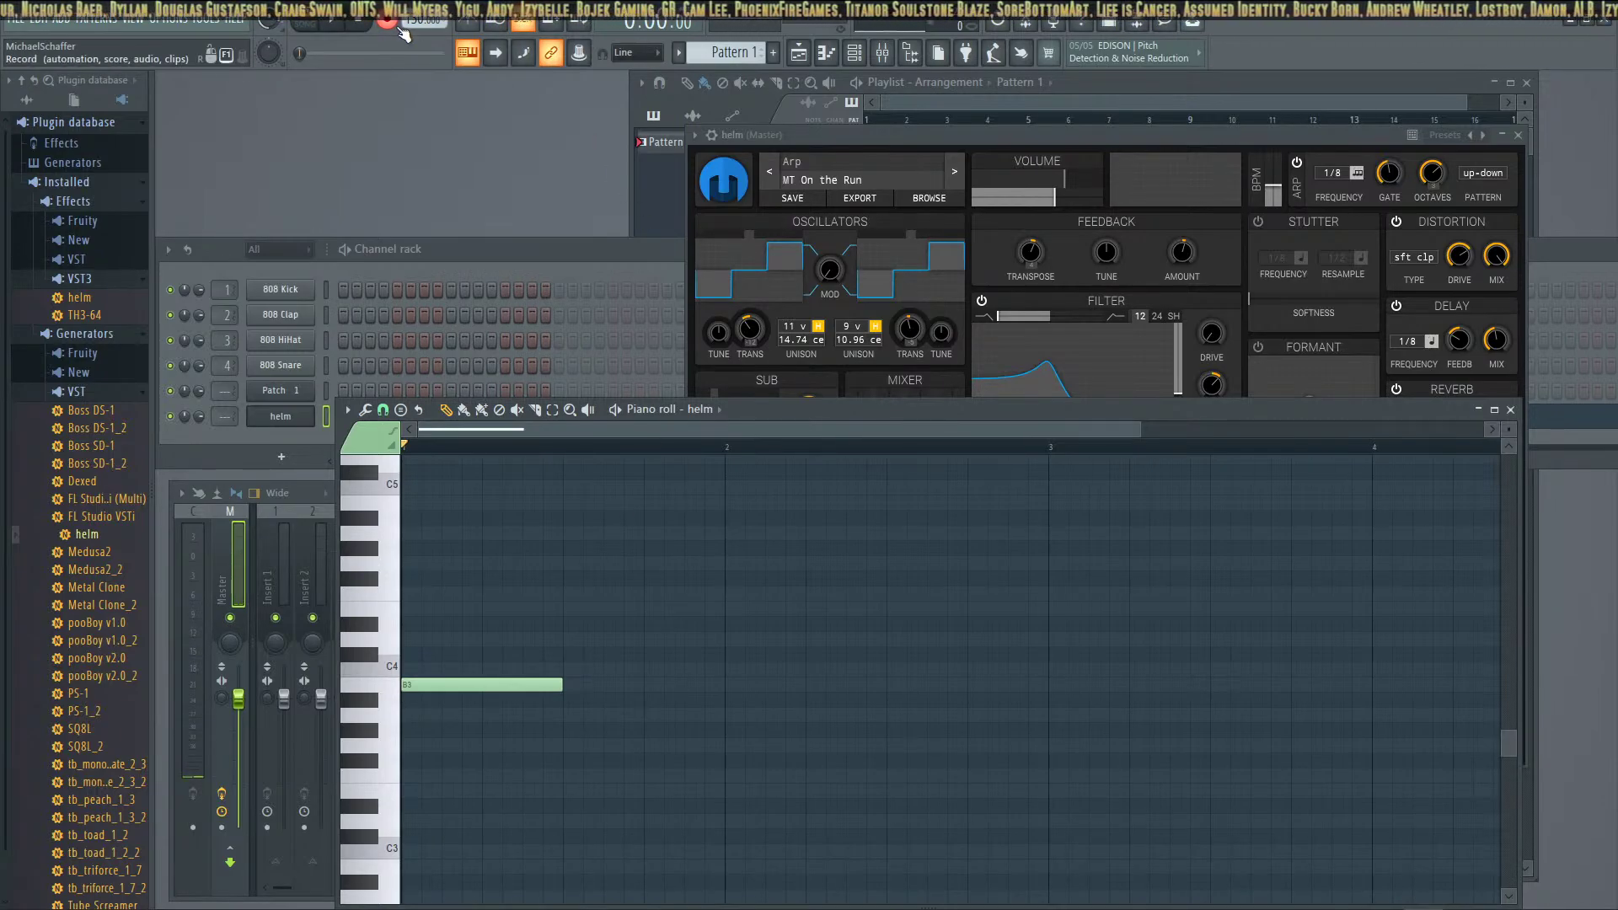
click(524, 685)
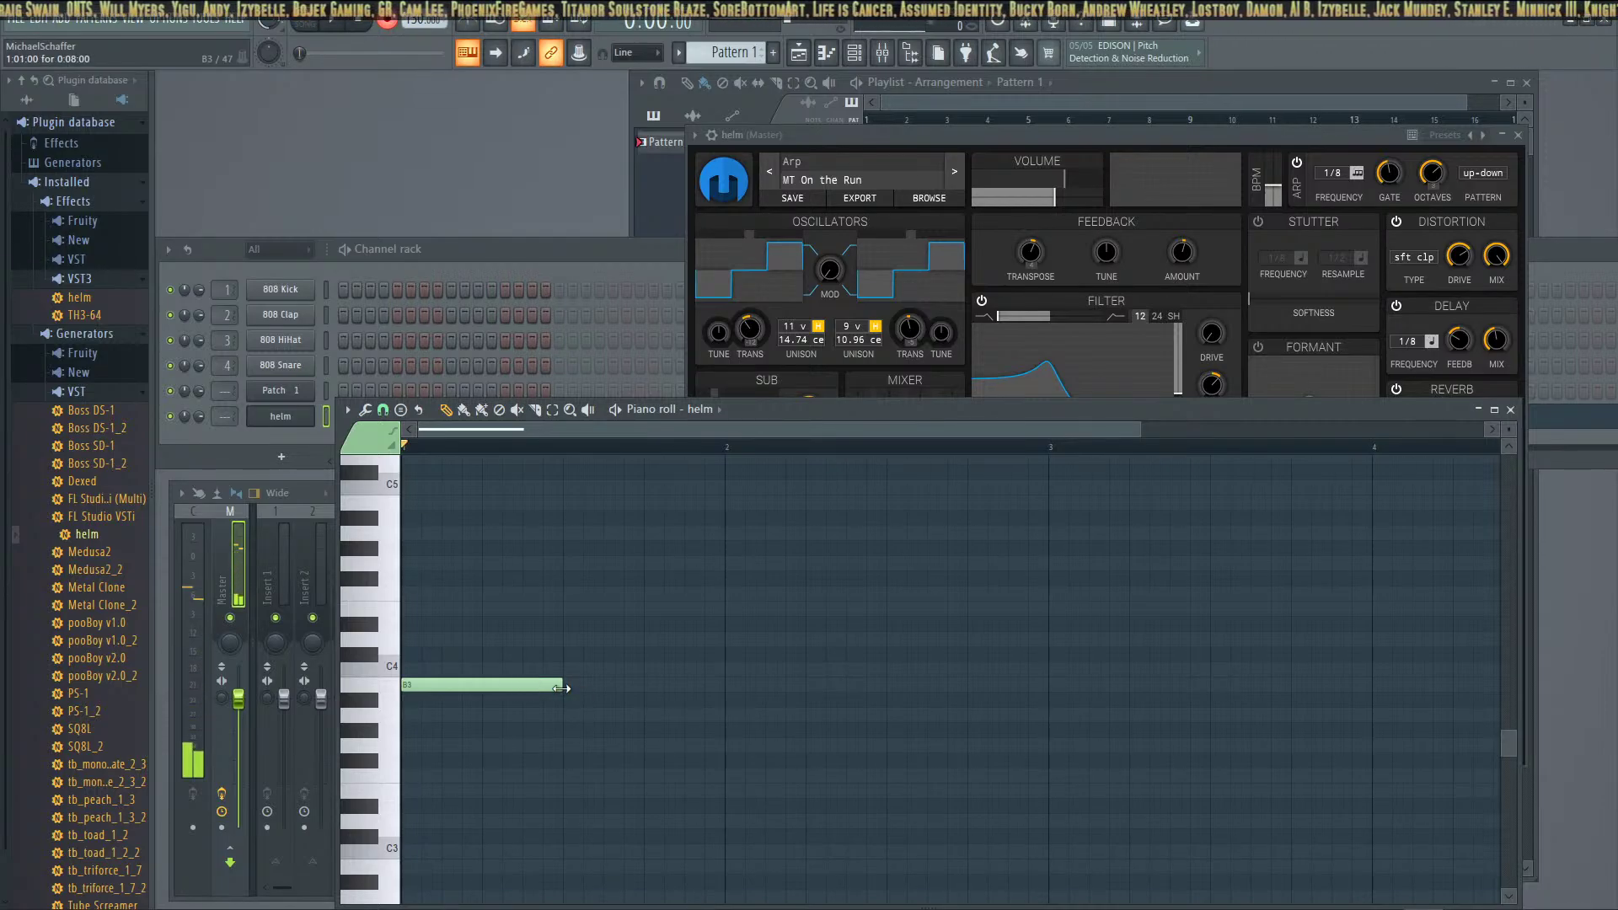
drag(561, 688, 481, 690)
click(470, 689)
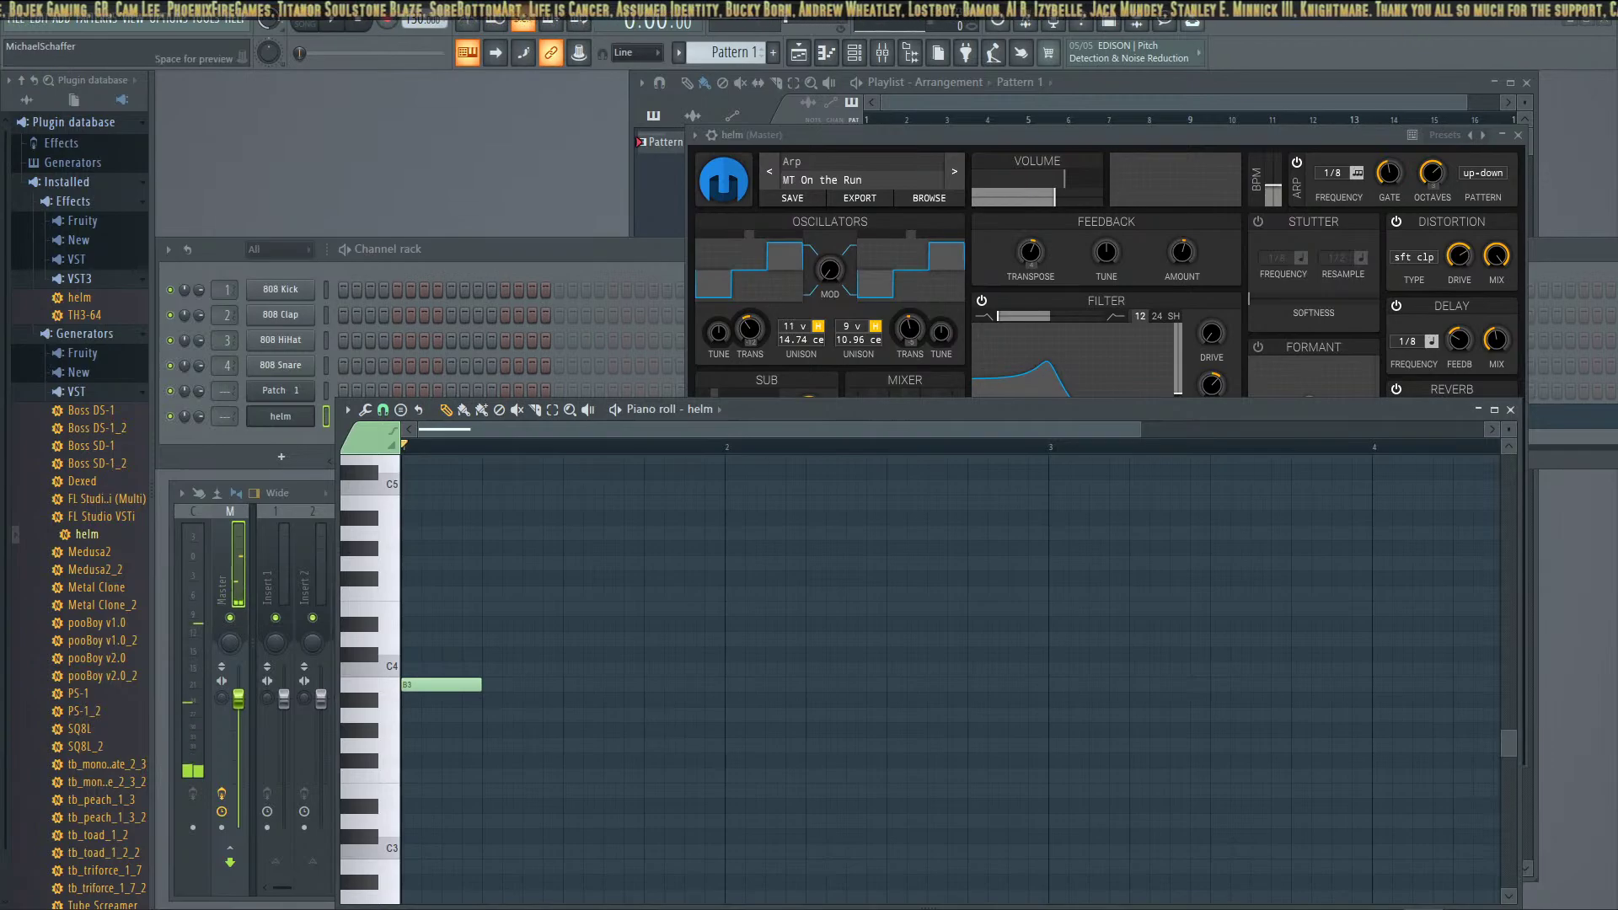
double_click(469, 686)
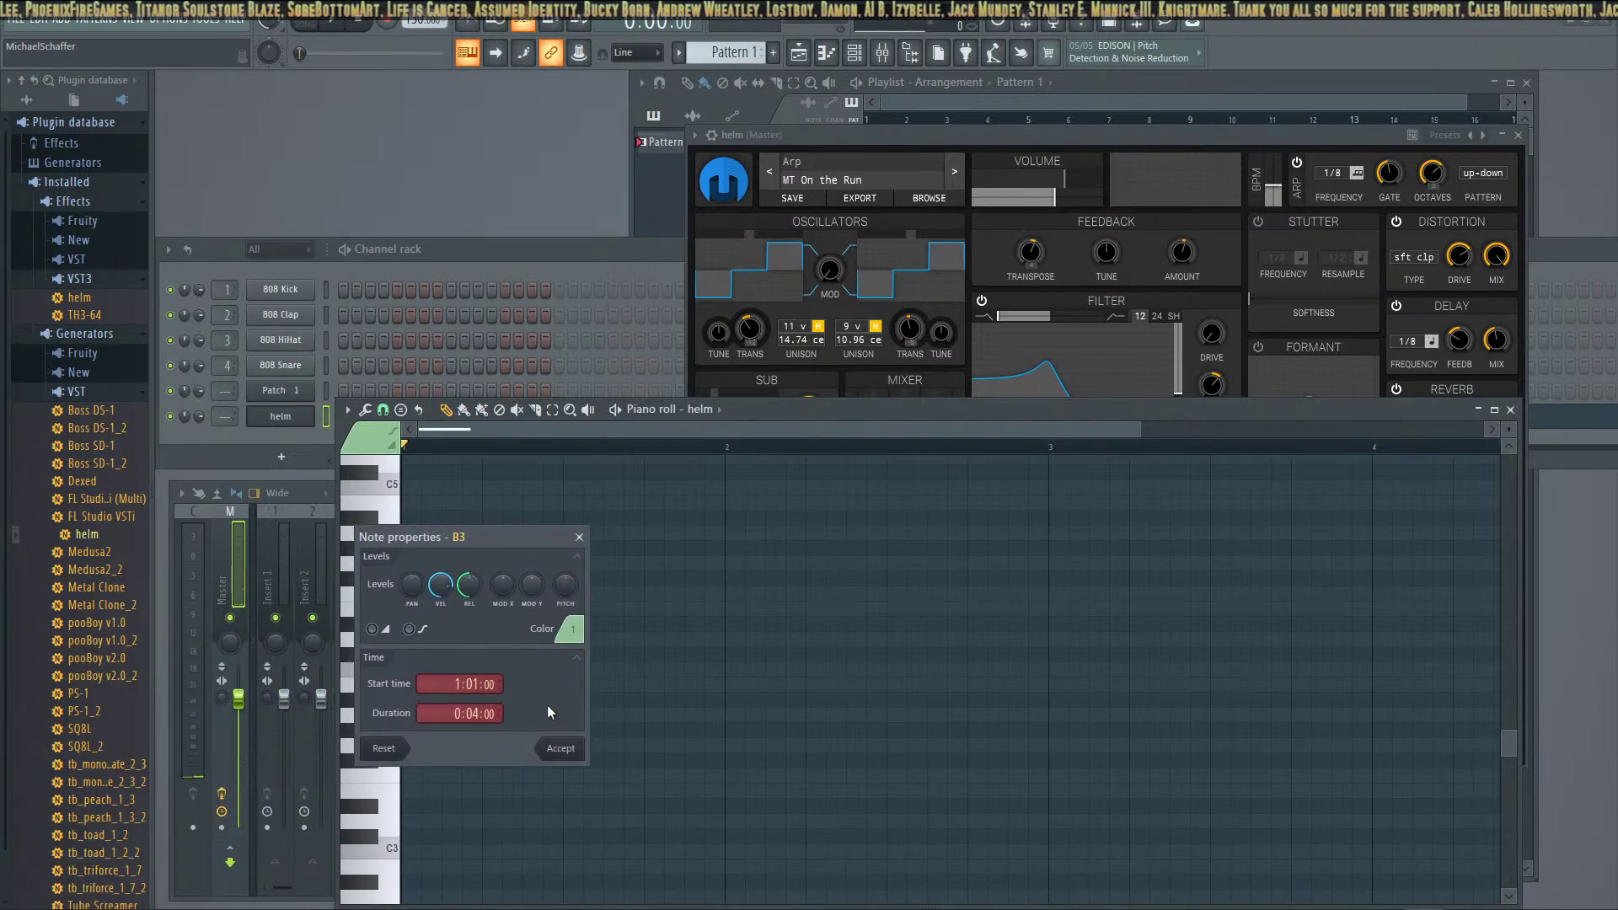
click(579, 537)
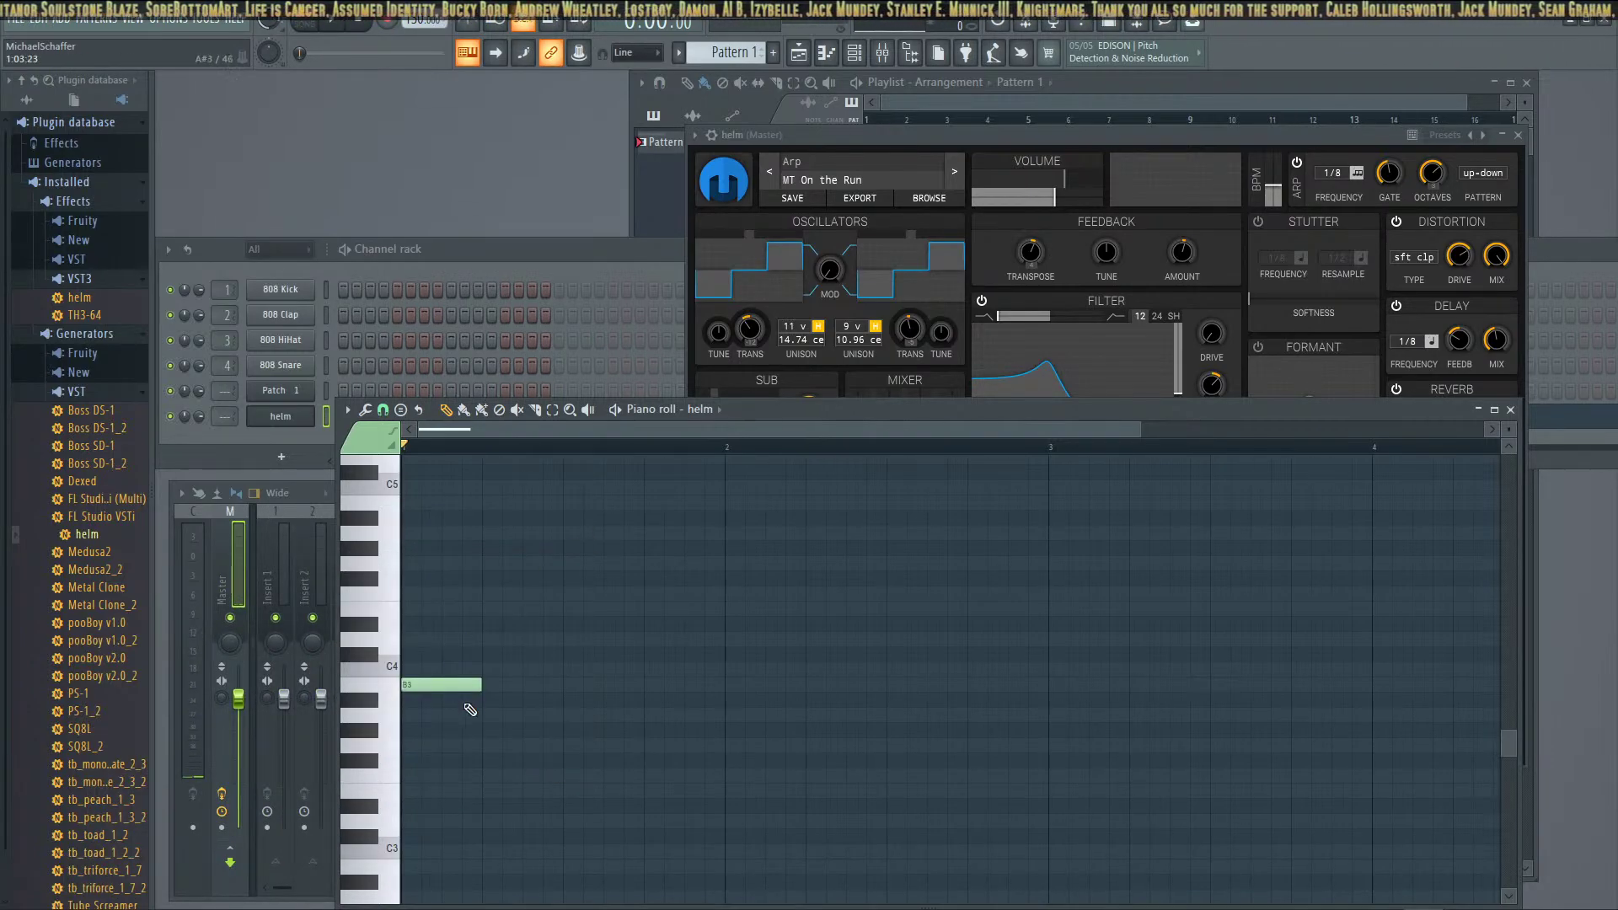
Move the one-beat B3 note up to G#4 in the helm piano roll
click(456, 687)
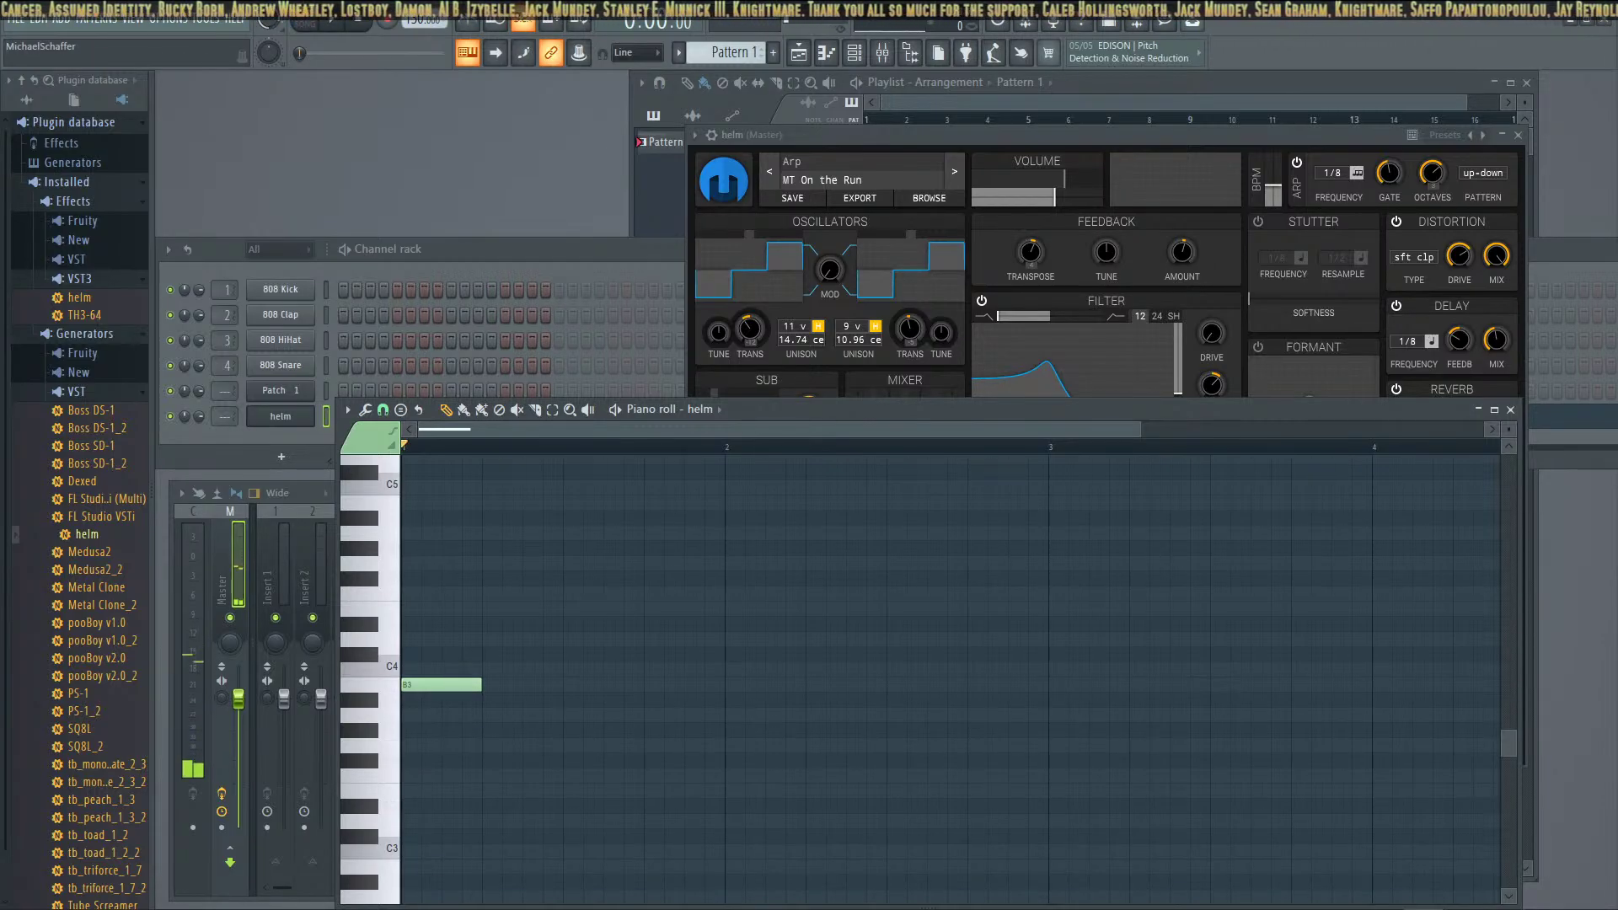
drag(432, 684, 436, 581)
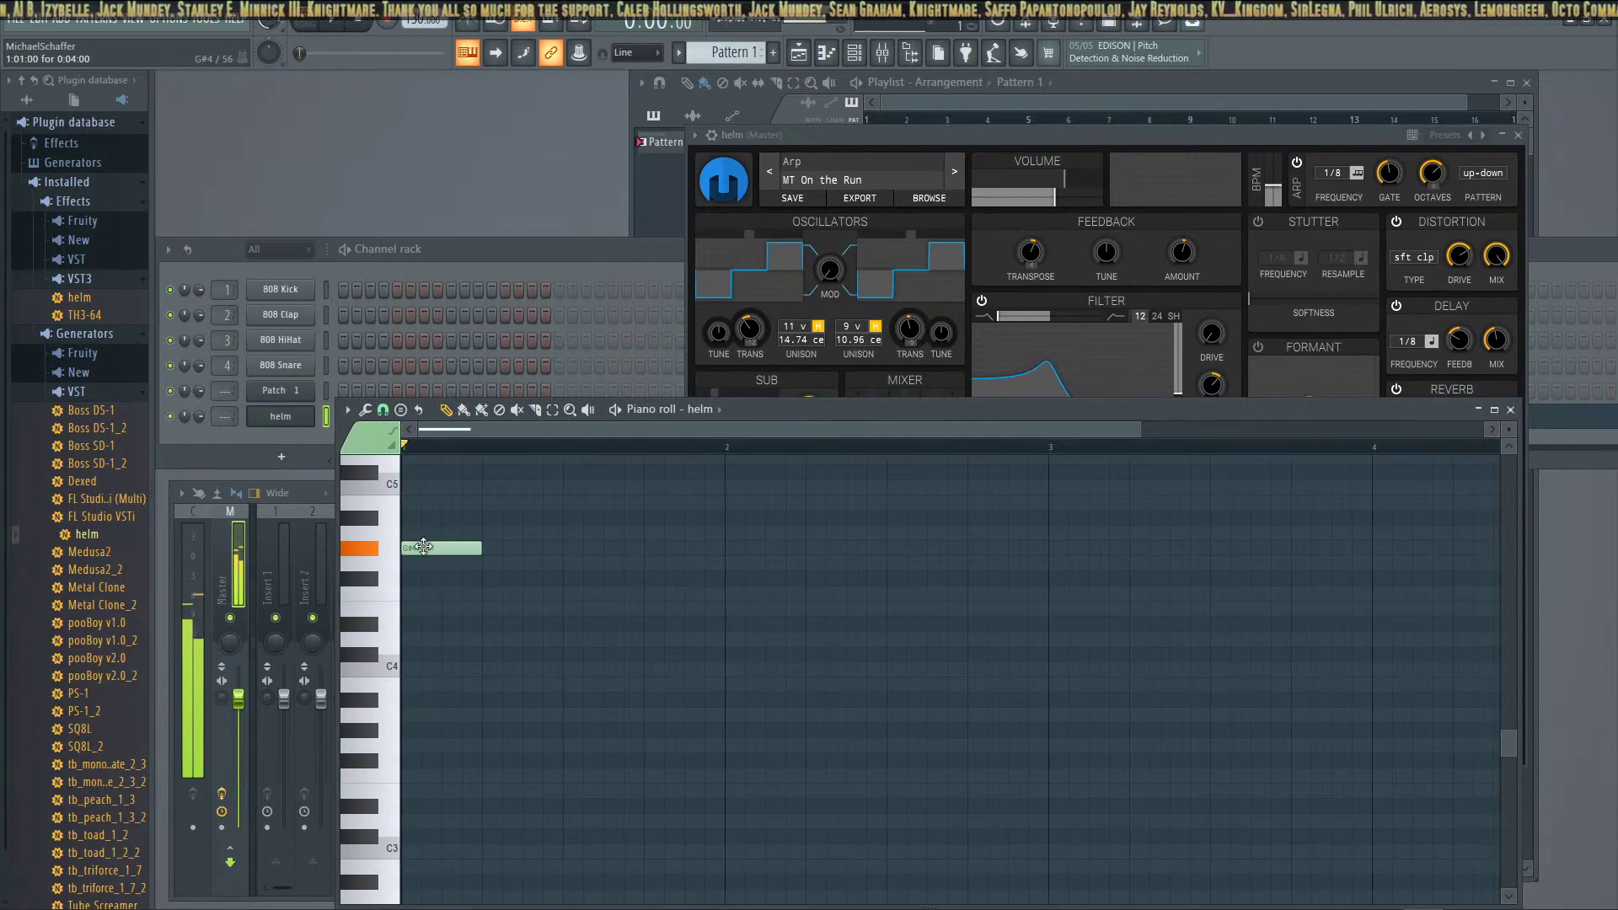
scroll(461, 555, up, 4)
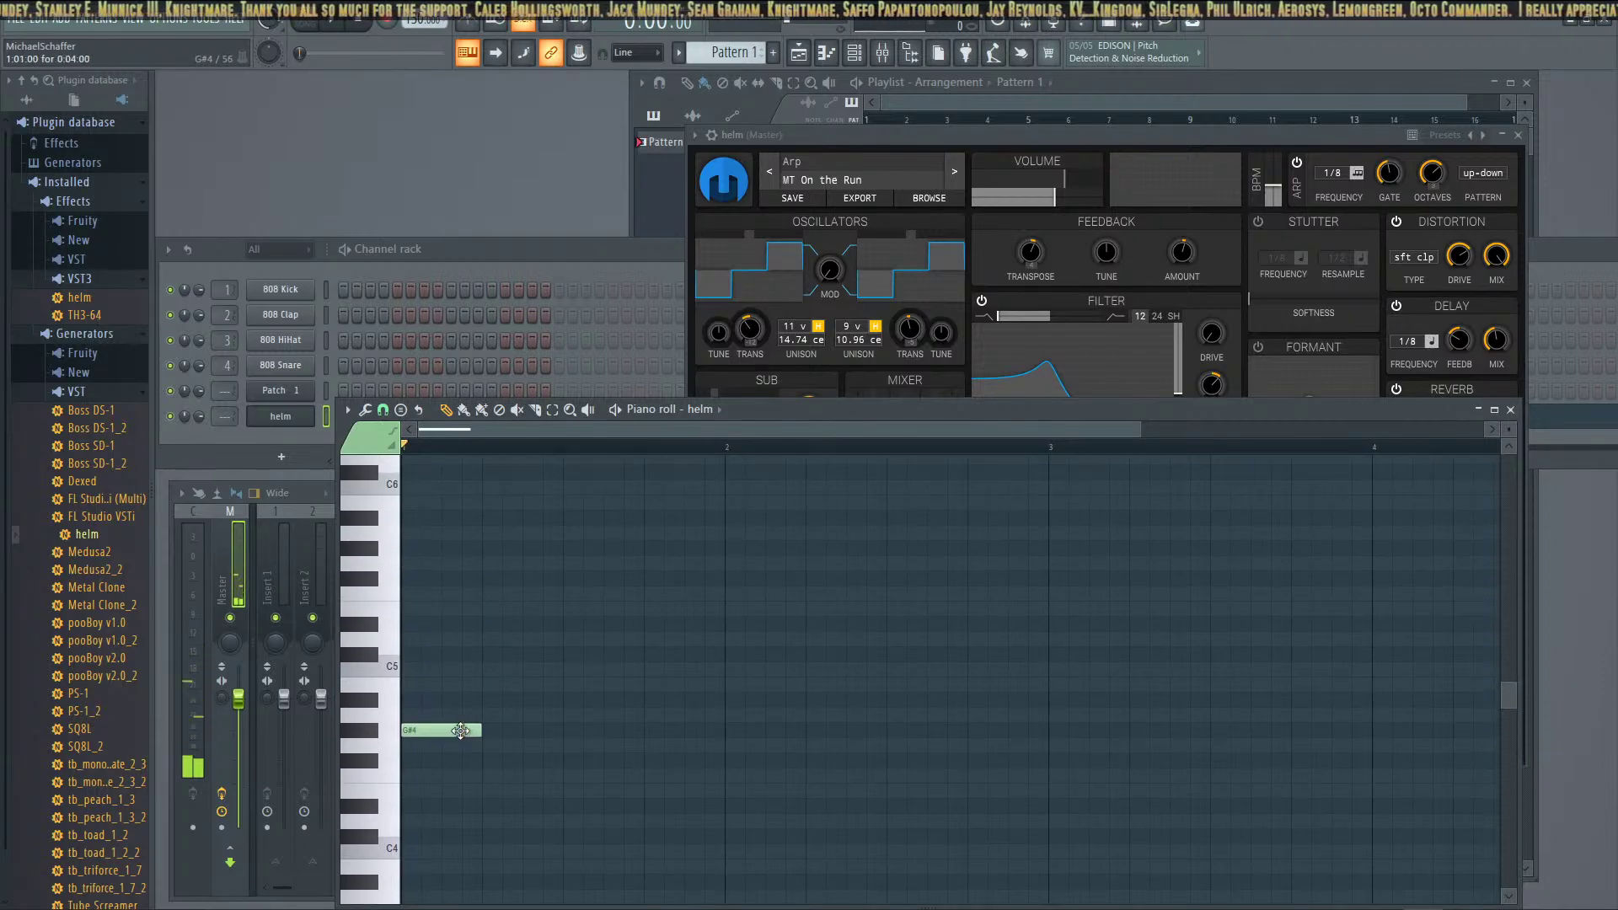
Switch the helm preset to OZ Prarie Arp and play the pattern with the G#4 note
click(958, 179)
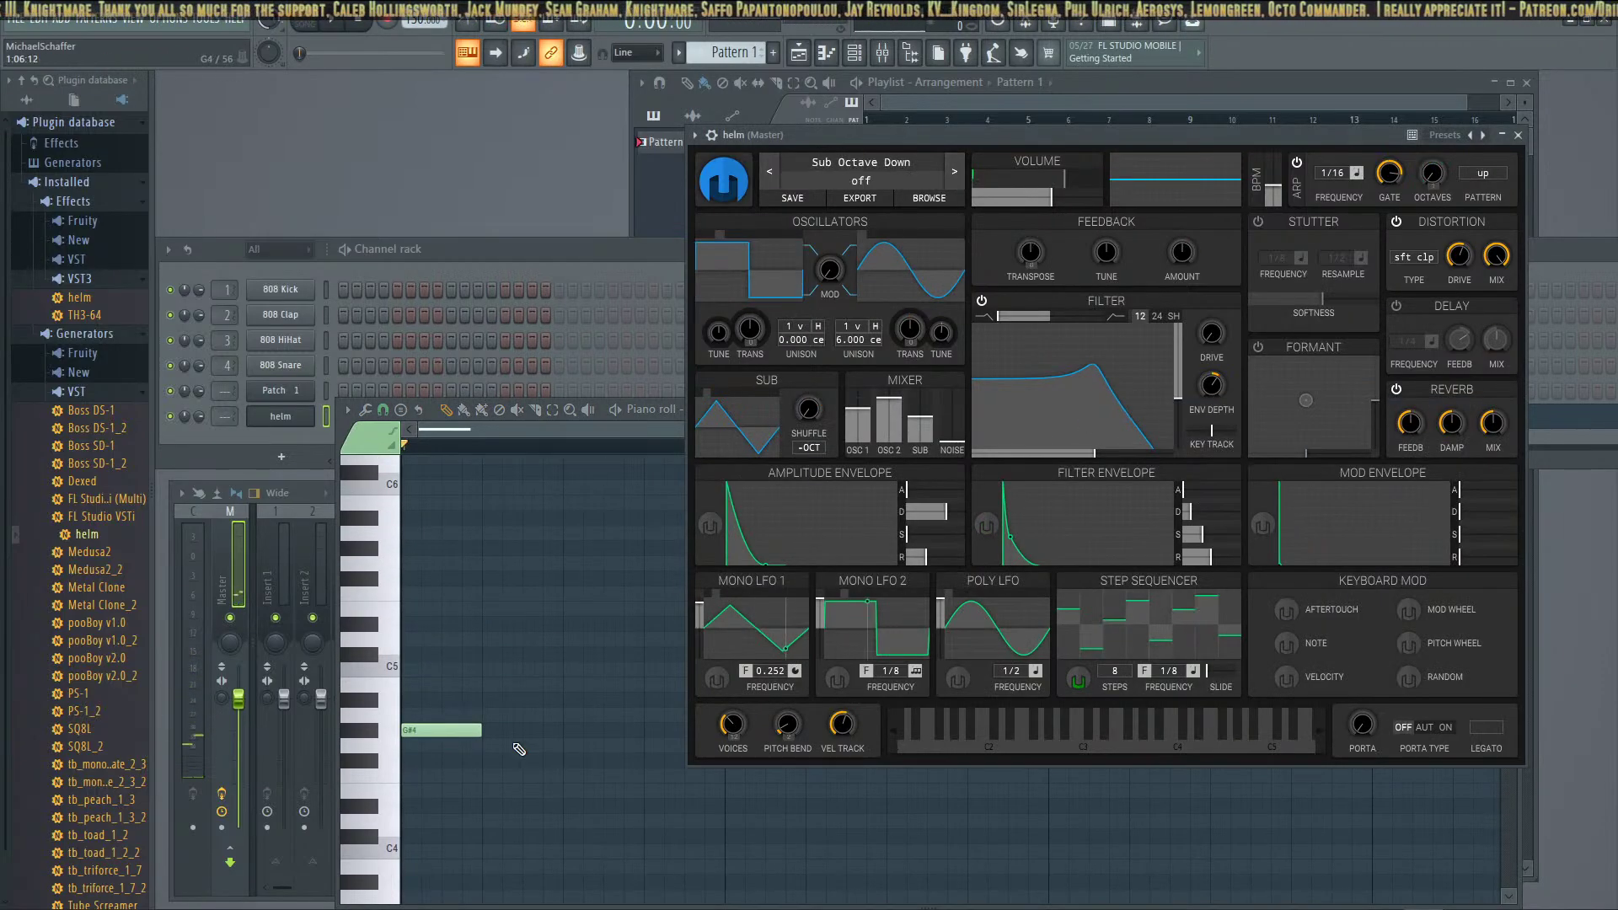
click(461, 730)
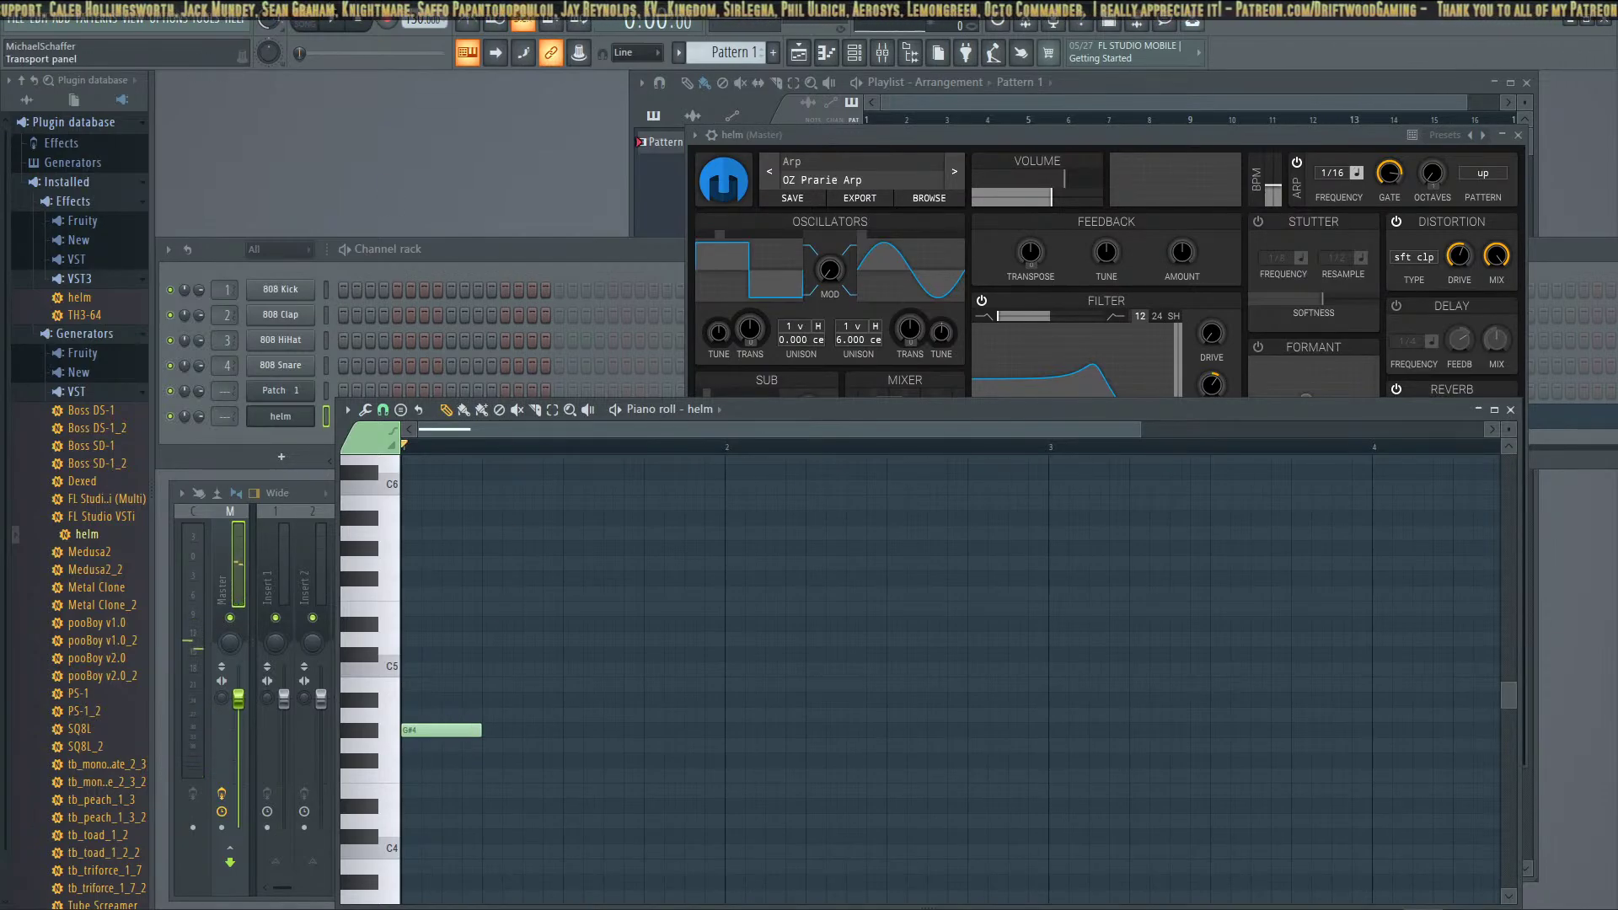
key(space)
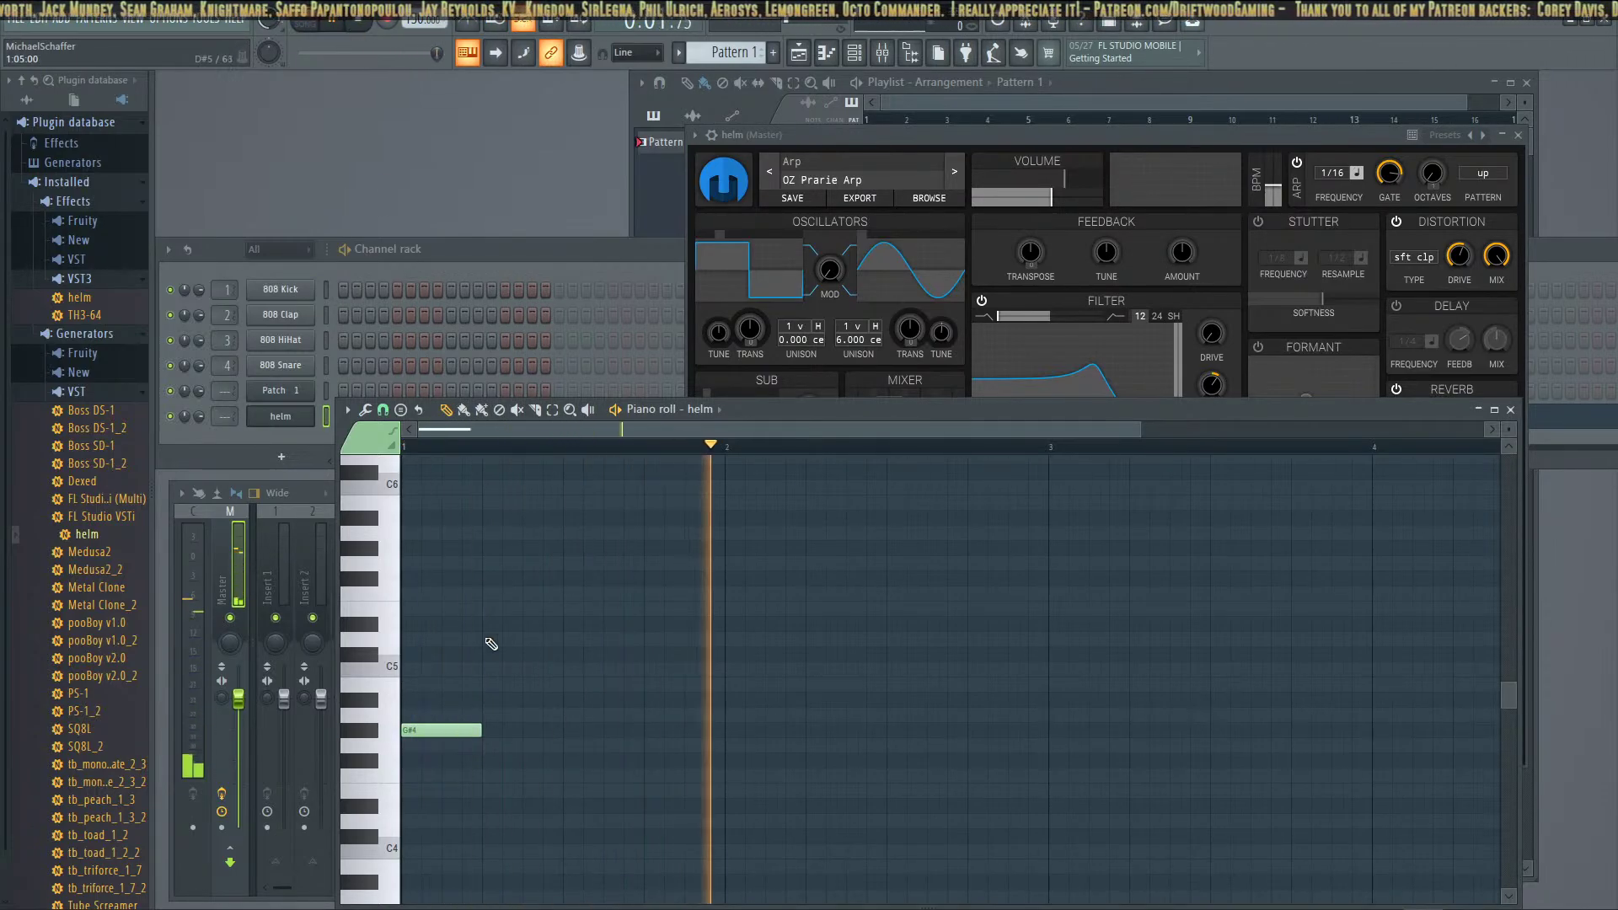
Try the G#4 note at one bar and at shorter lengths during playback, then set it to one beat
drag(480, 731, 715, 735)
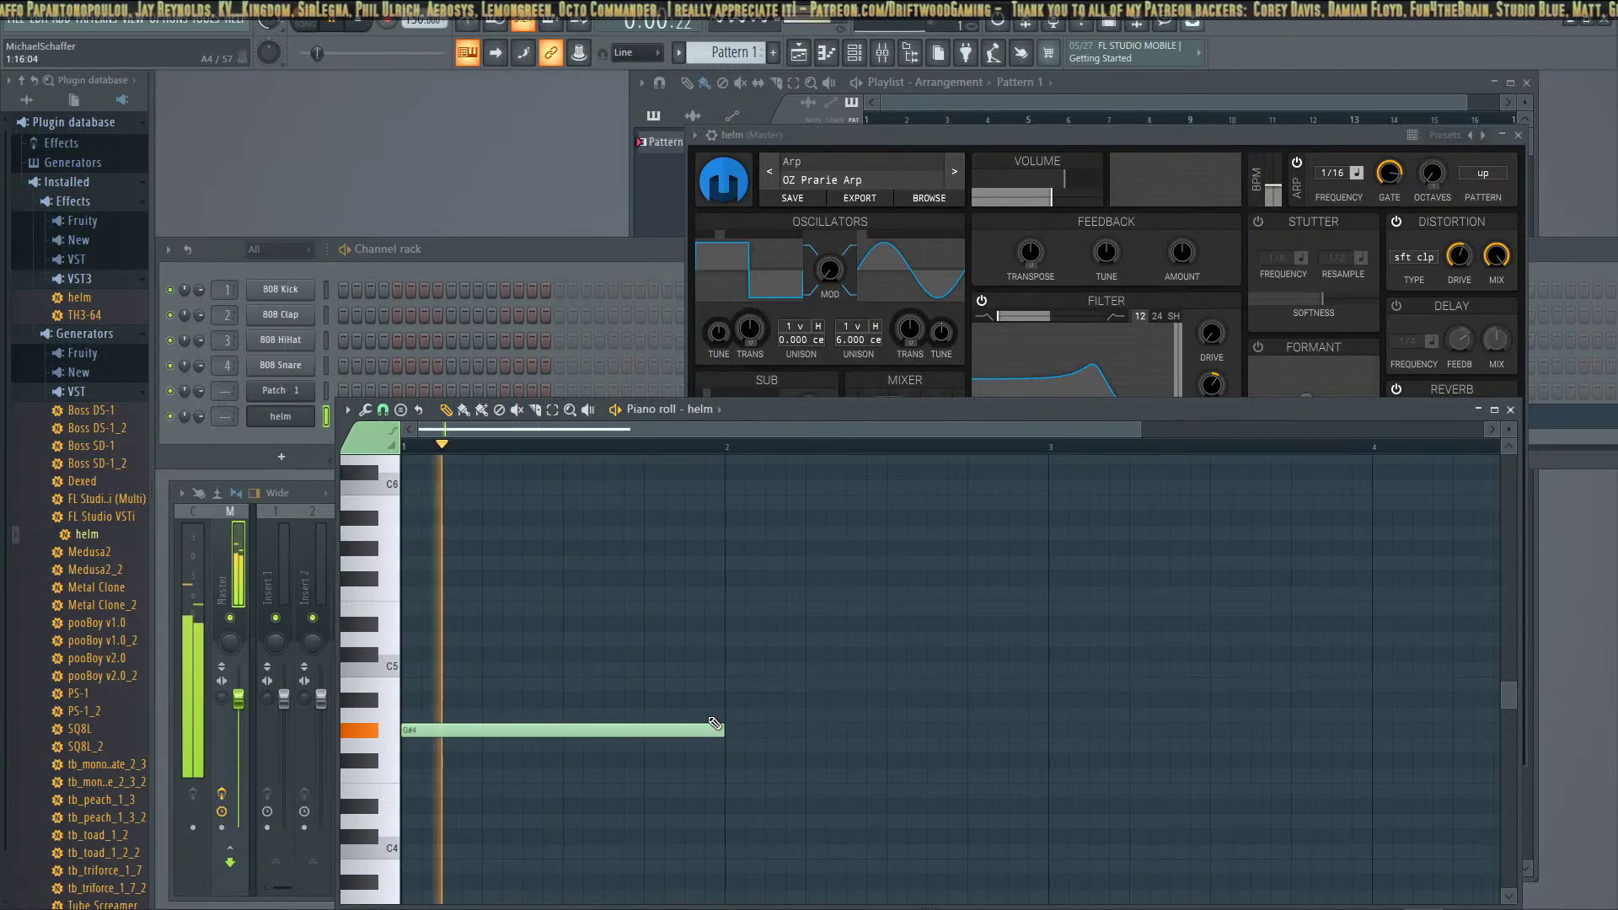
key(space)
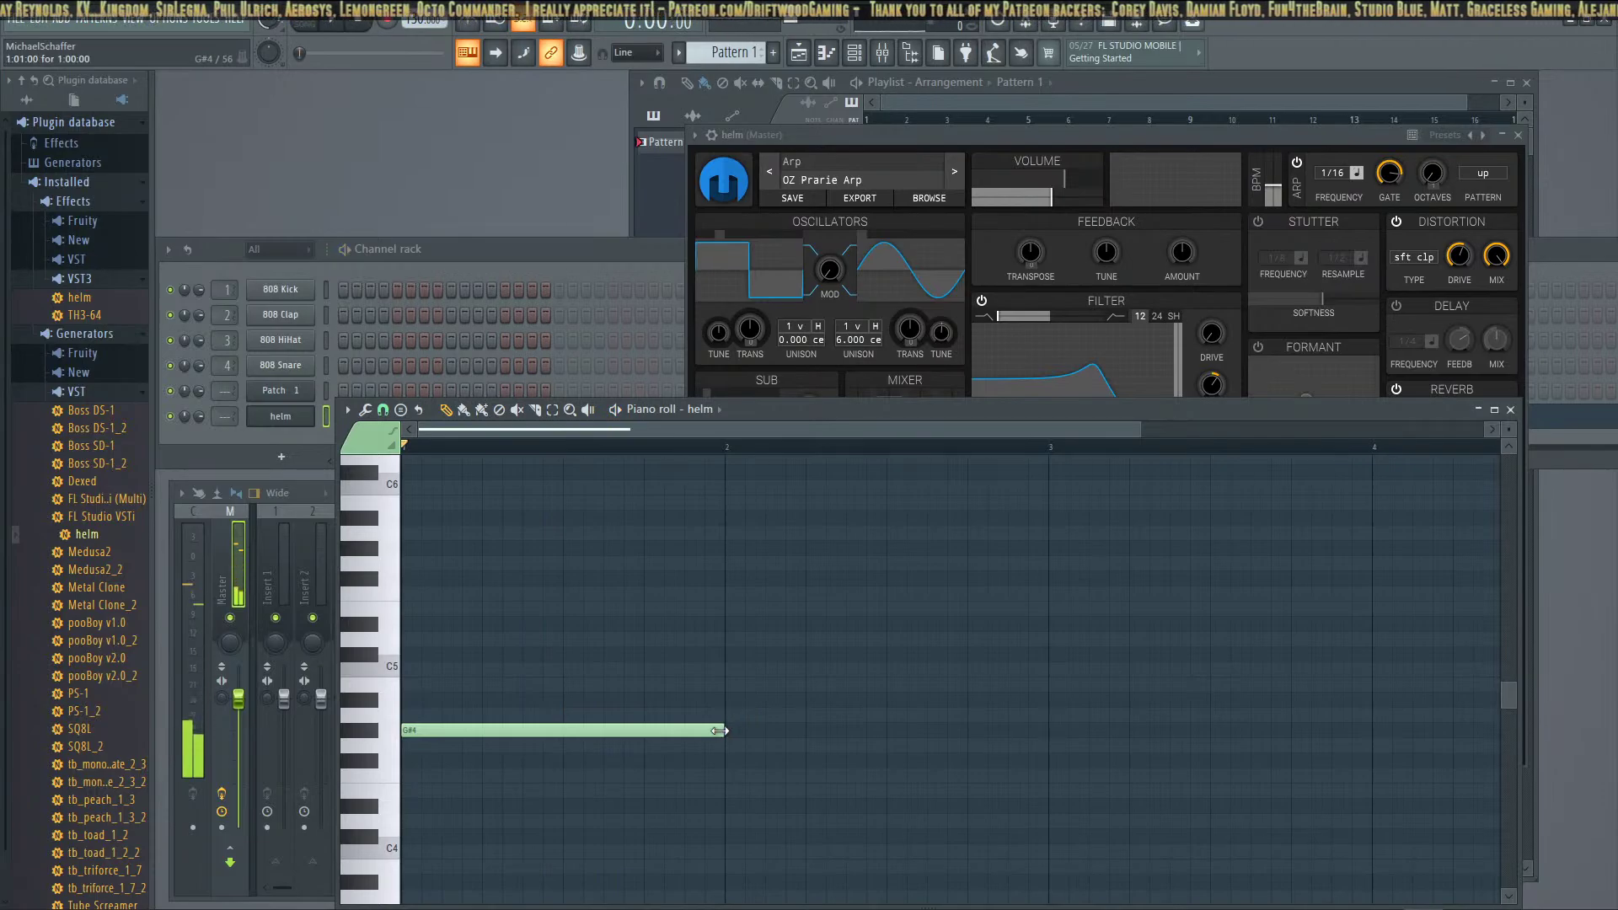
drag(719, 731, 491, 735)
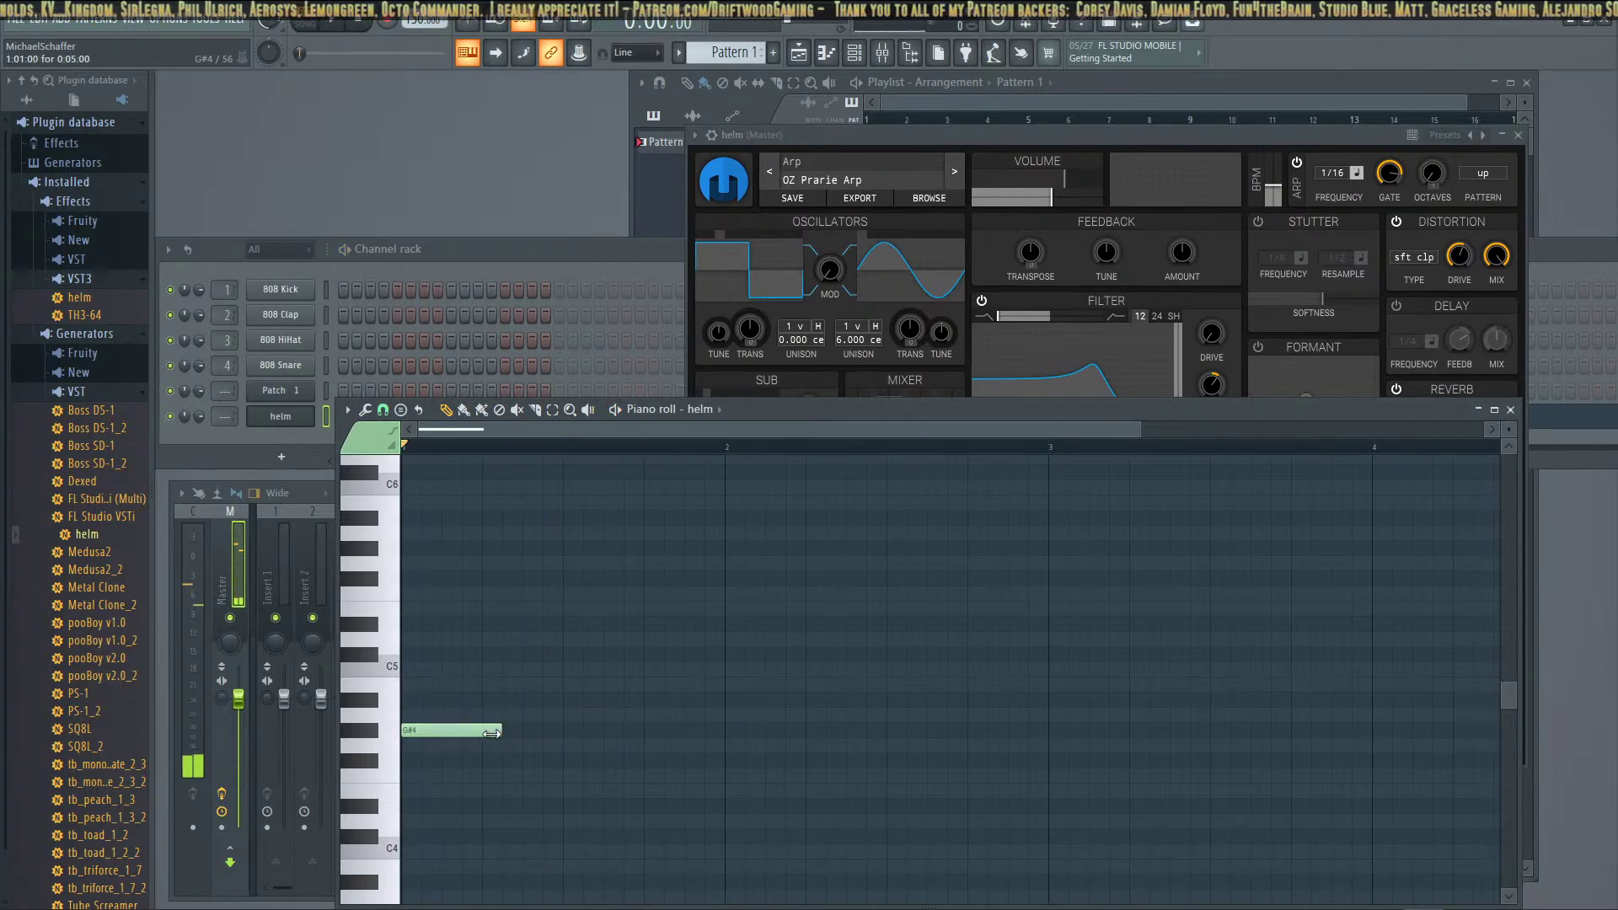
click(344, 34)
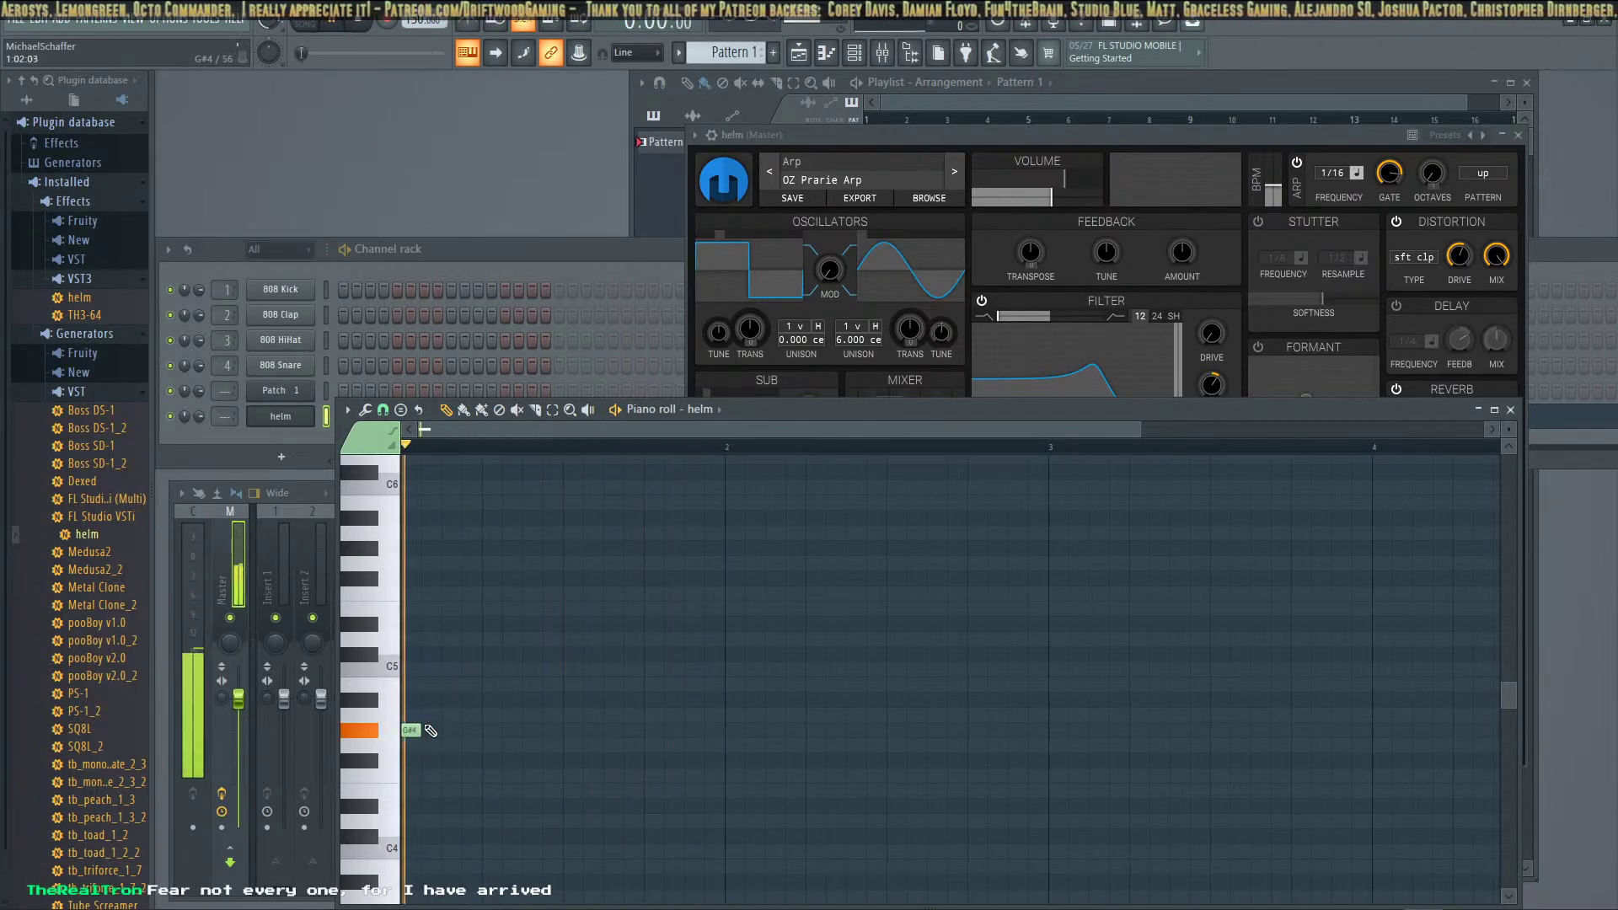
drag(431, 731, 480, 731)
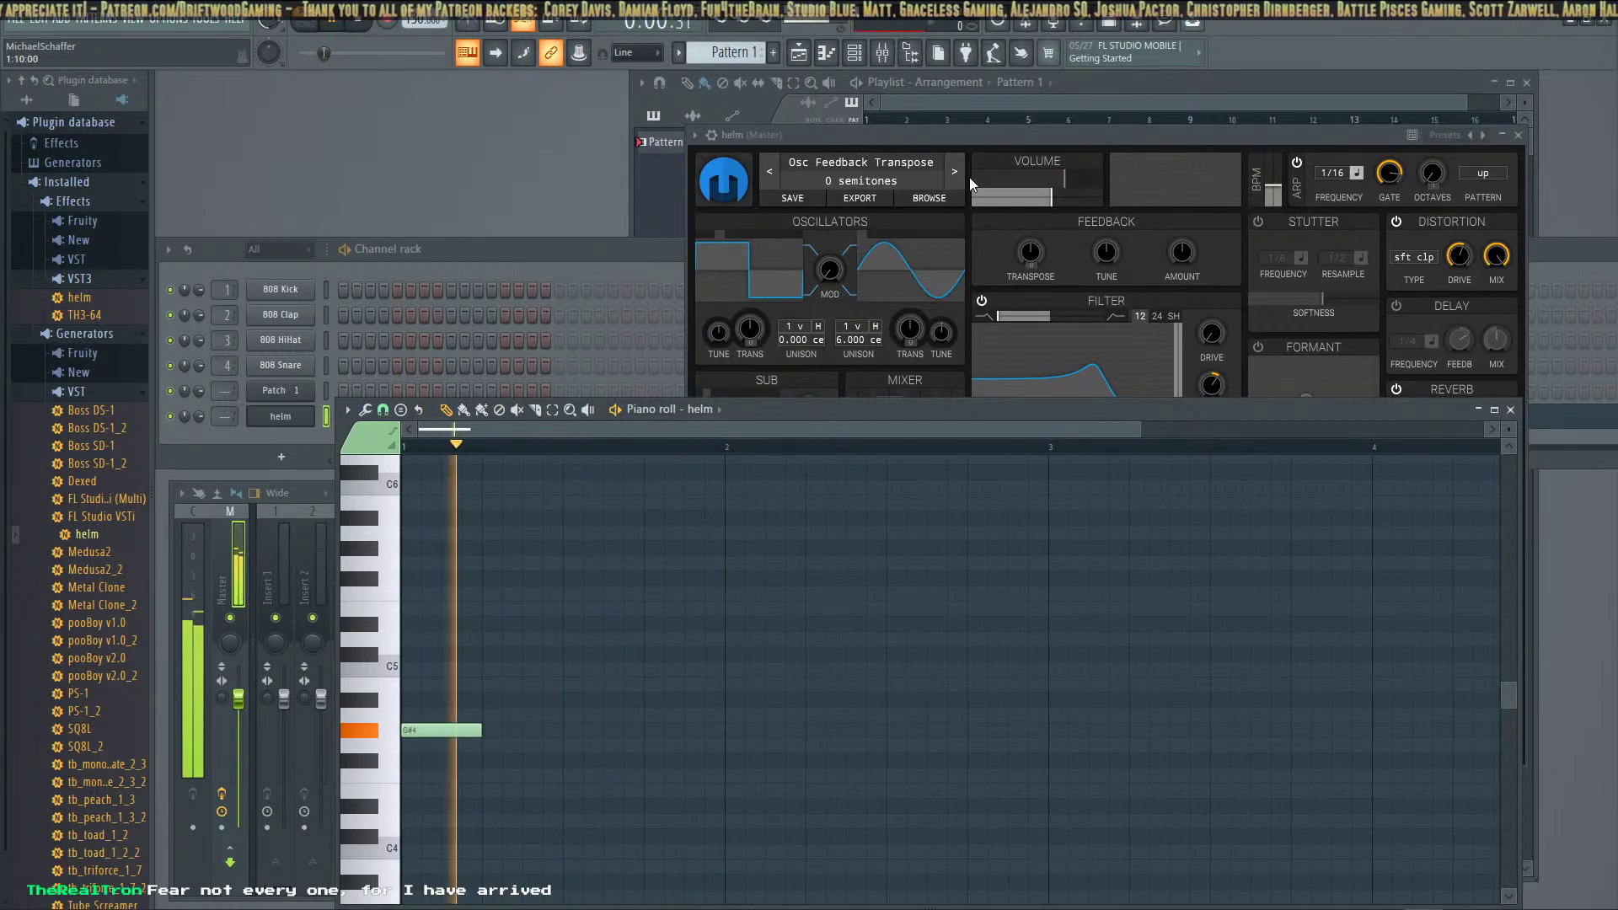
Advance the helm preset through SF Arp 1 to SF Arp 2, shortening the G#4 note to half a beat
click(953, 170)
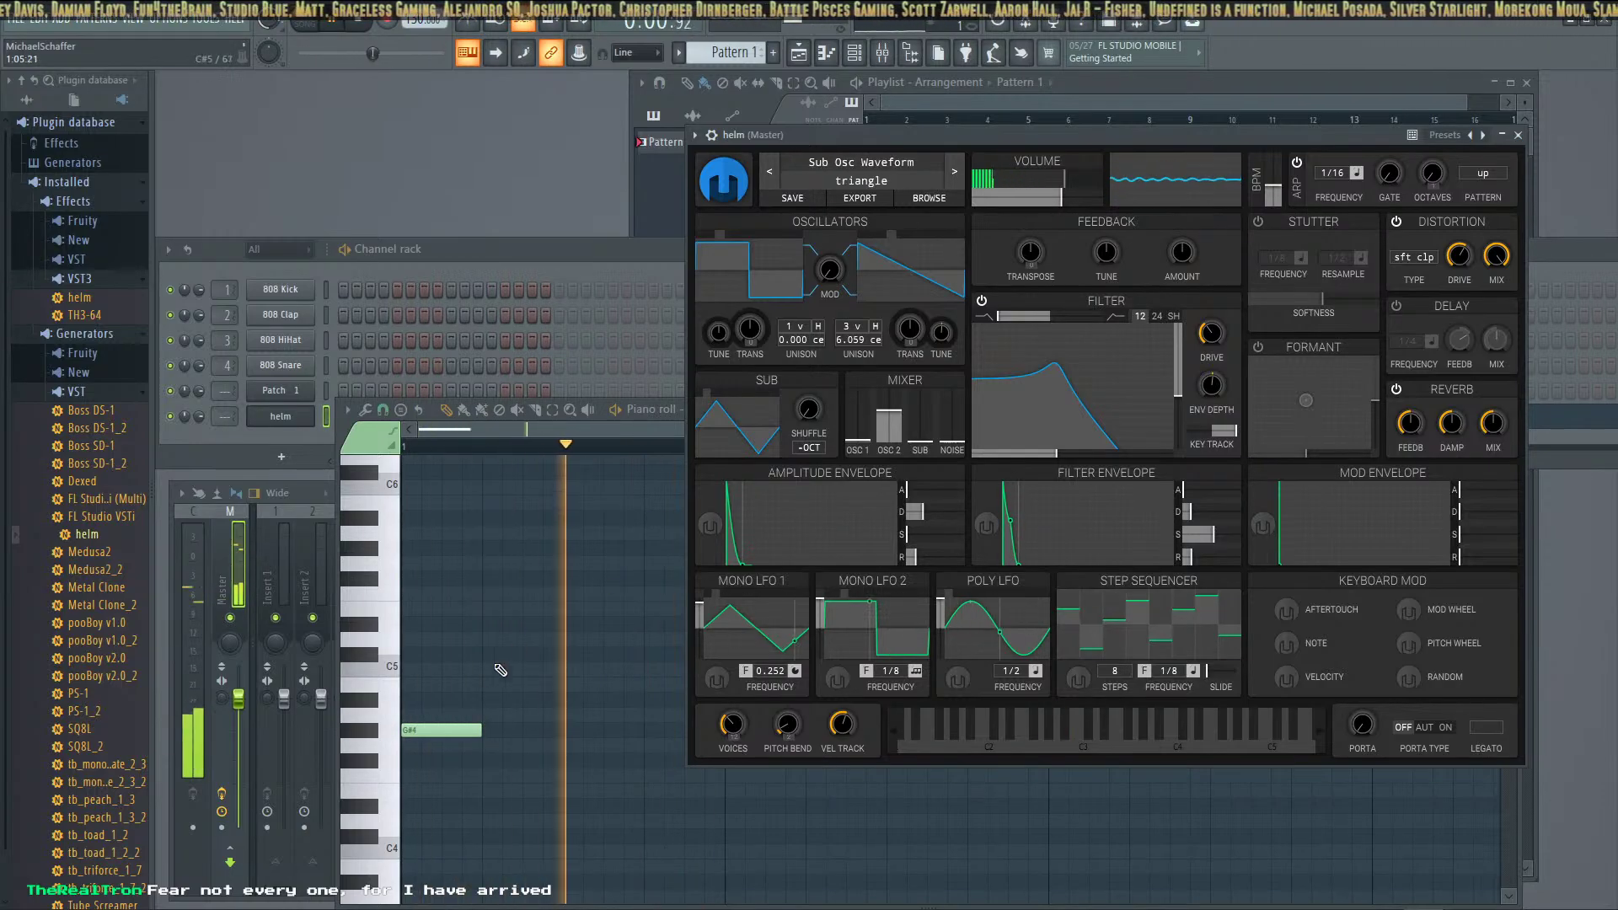
drag(480, 730, 448, 736)
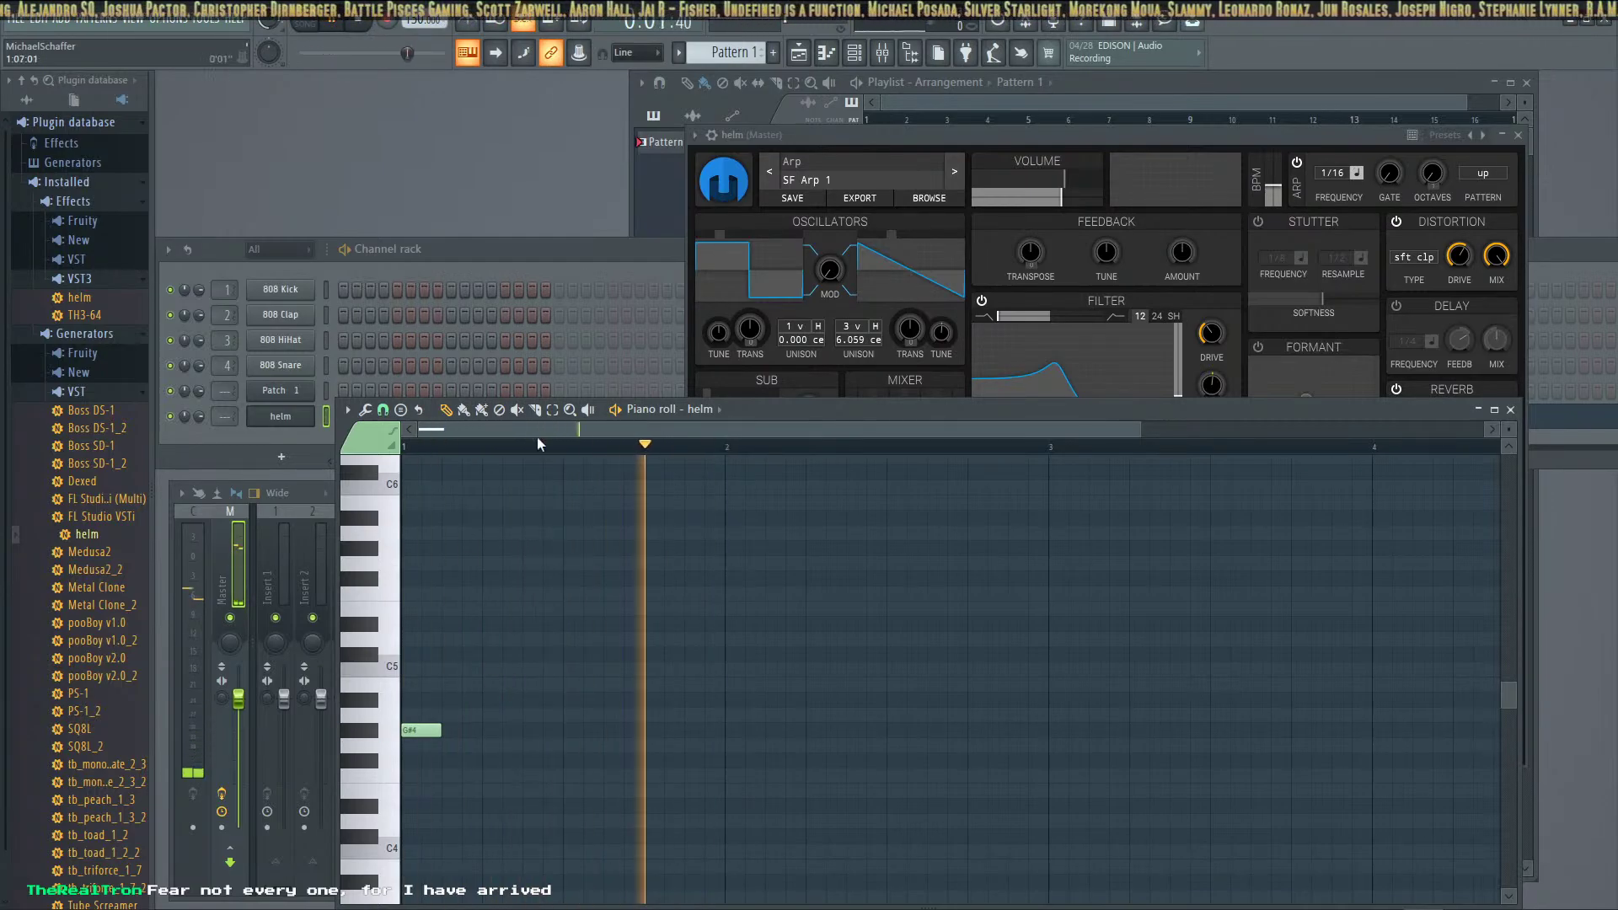
click(957, 173)
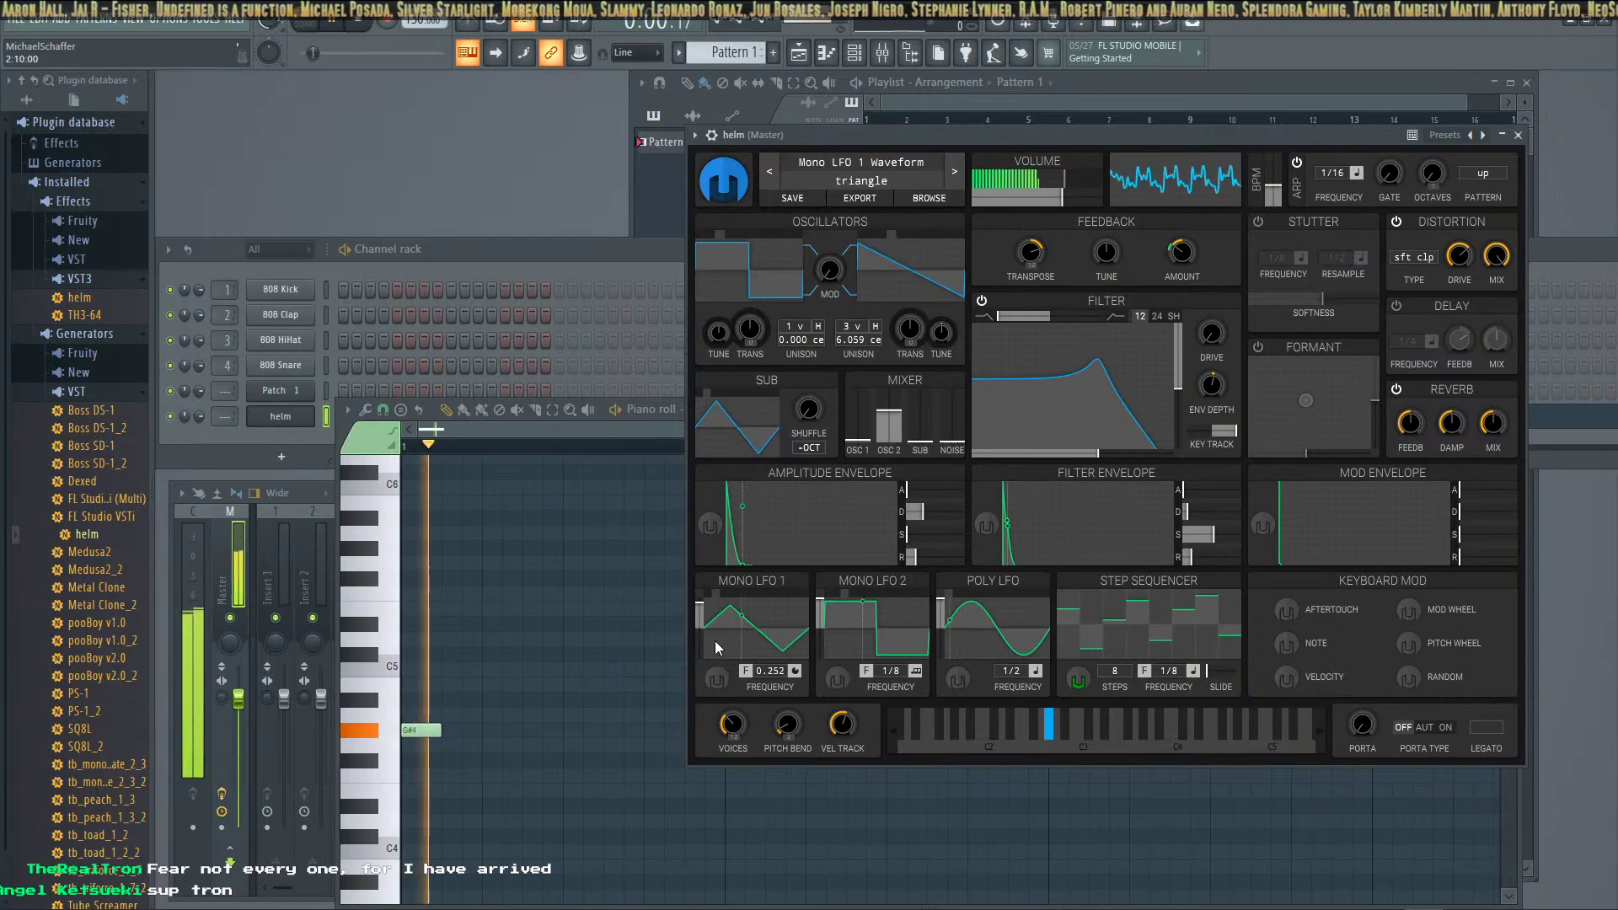
Try the half-beat note at other pitches, including C5 and F4, and settle it on D#4
scroll(412, 564, down, 5)
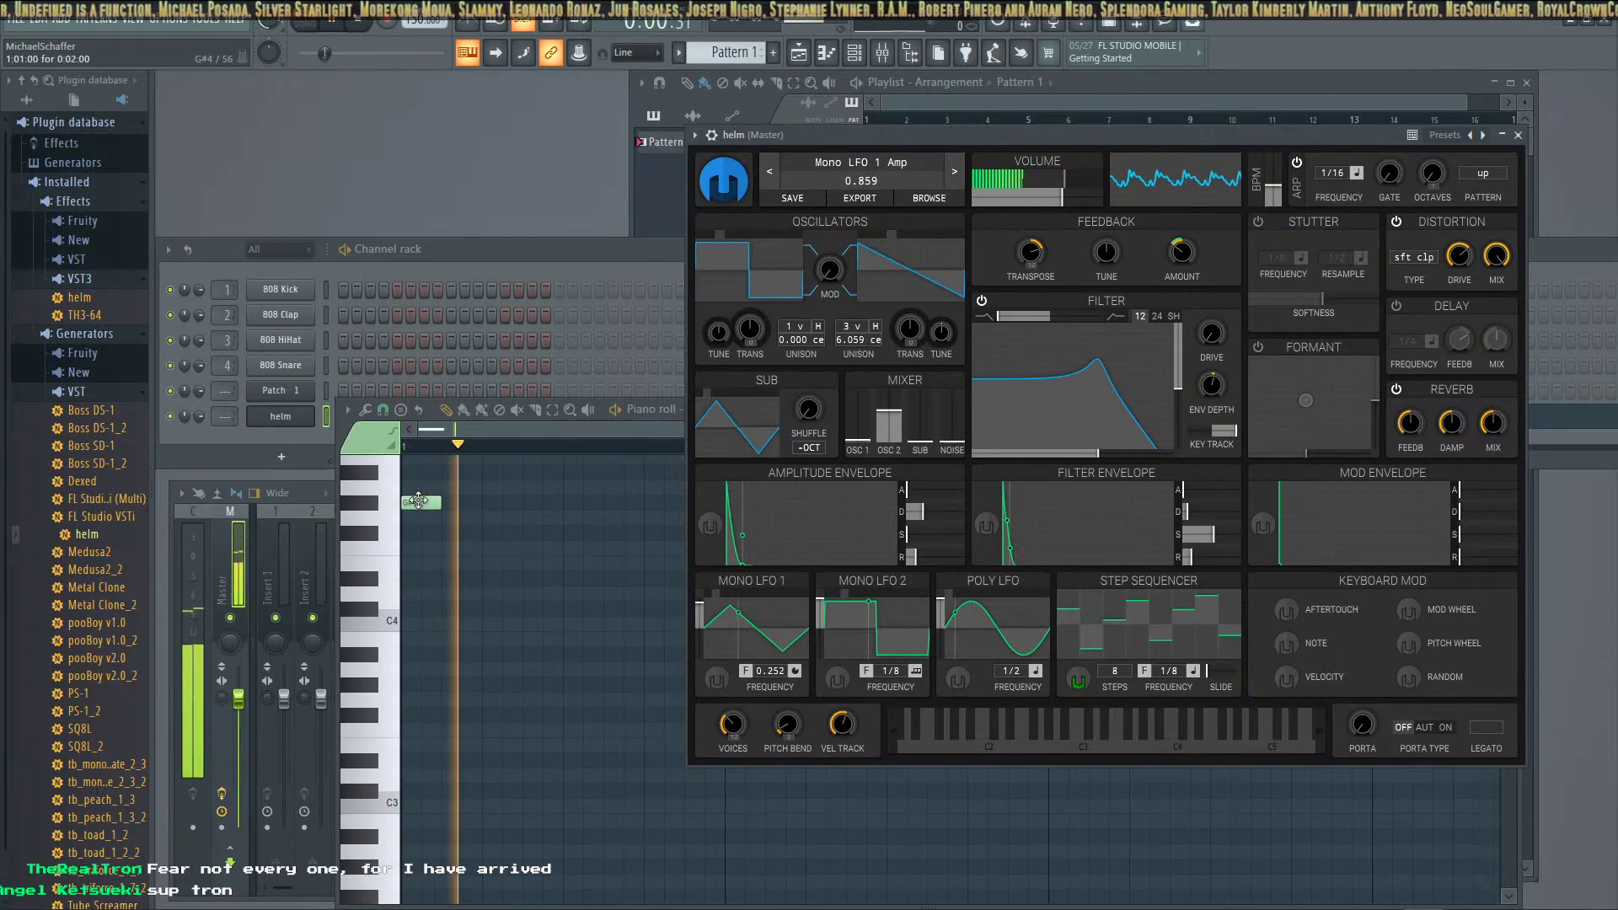
mouse_move(413, 502)
mouse_down()
mouse_move(410, 776)
mouse_move(419, 488)
mouse_up()
scroll(492, 577, up, 3)
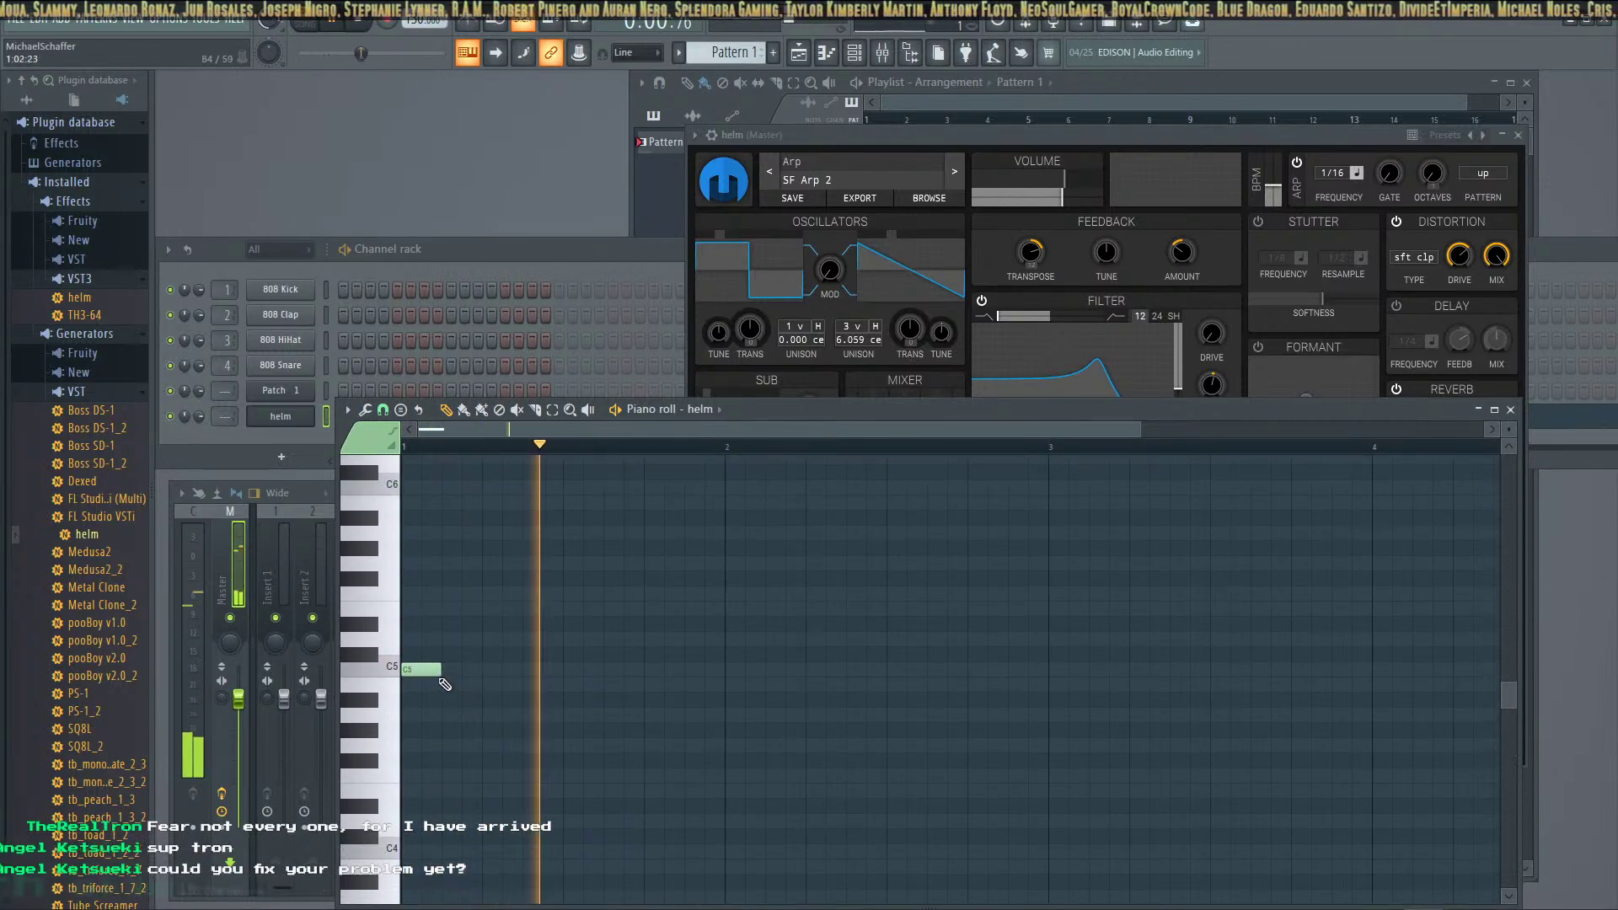
drag(420, 669, 437, 777)
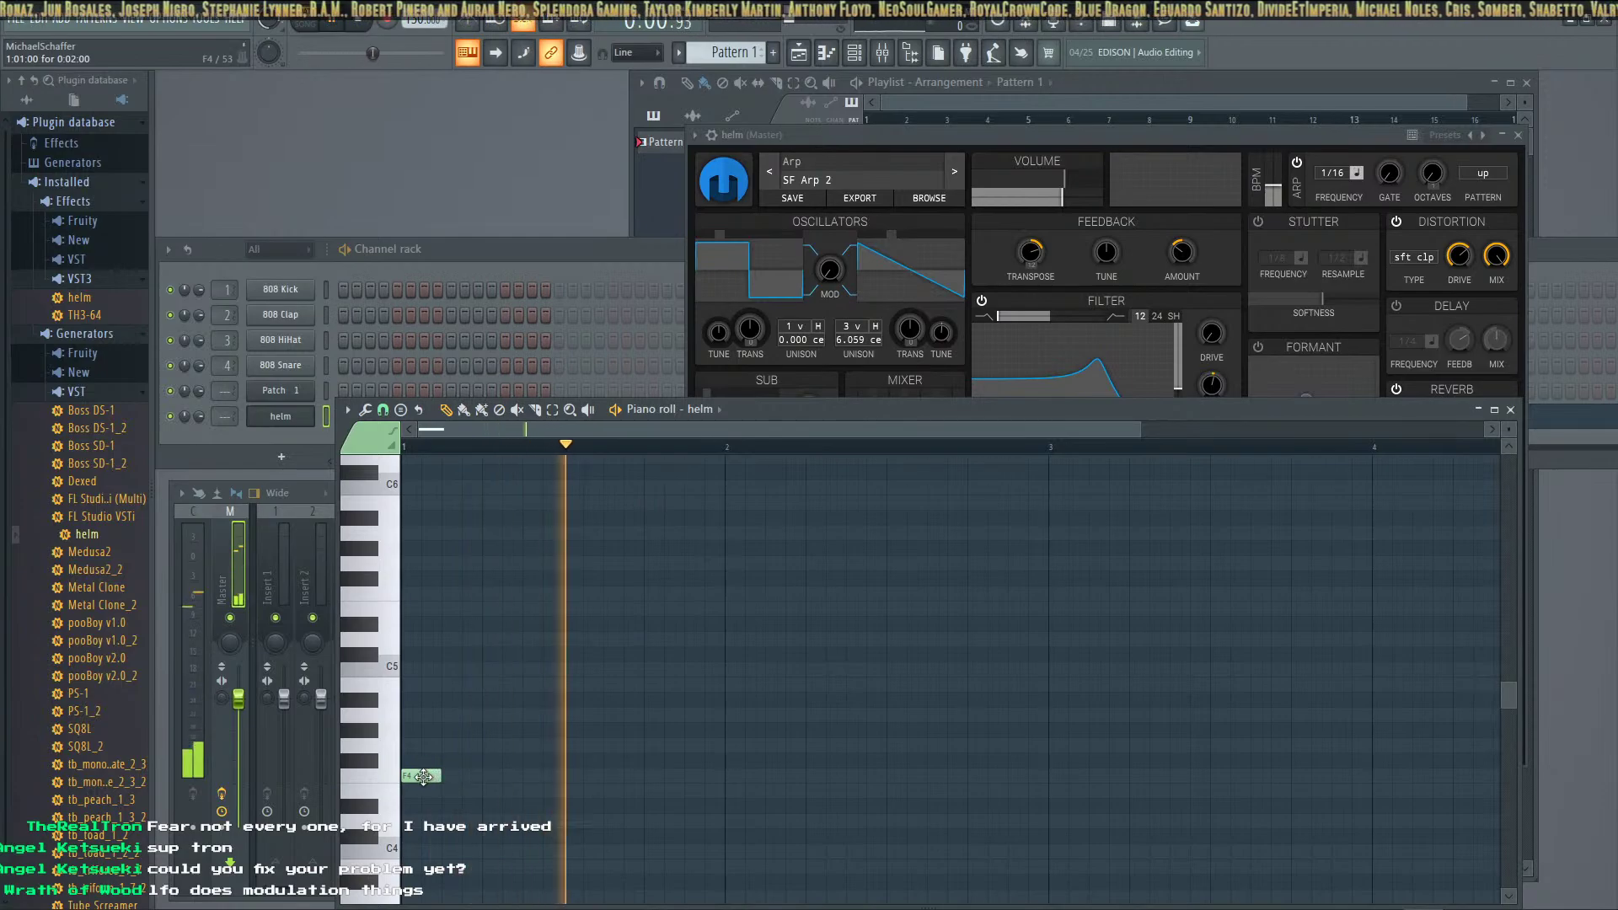
scroll(434, 759, down, 3)
drag(426, 684, 428, 714)
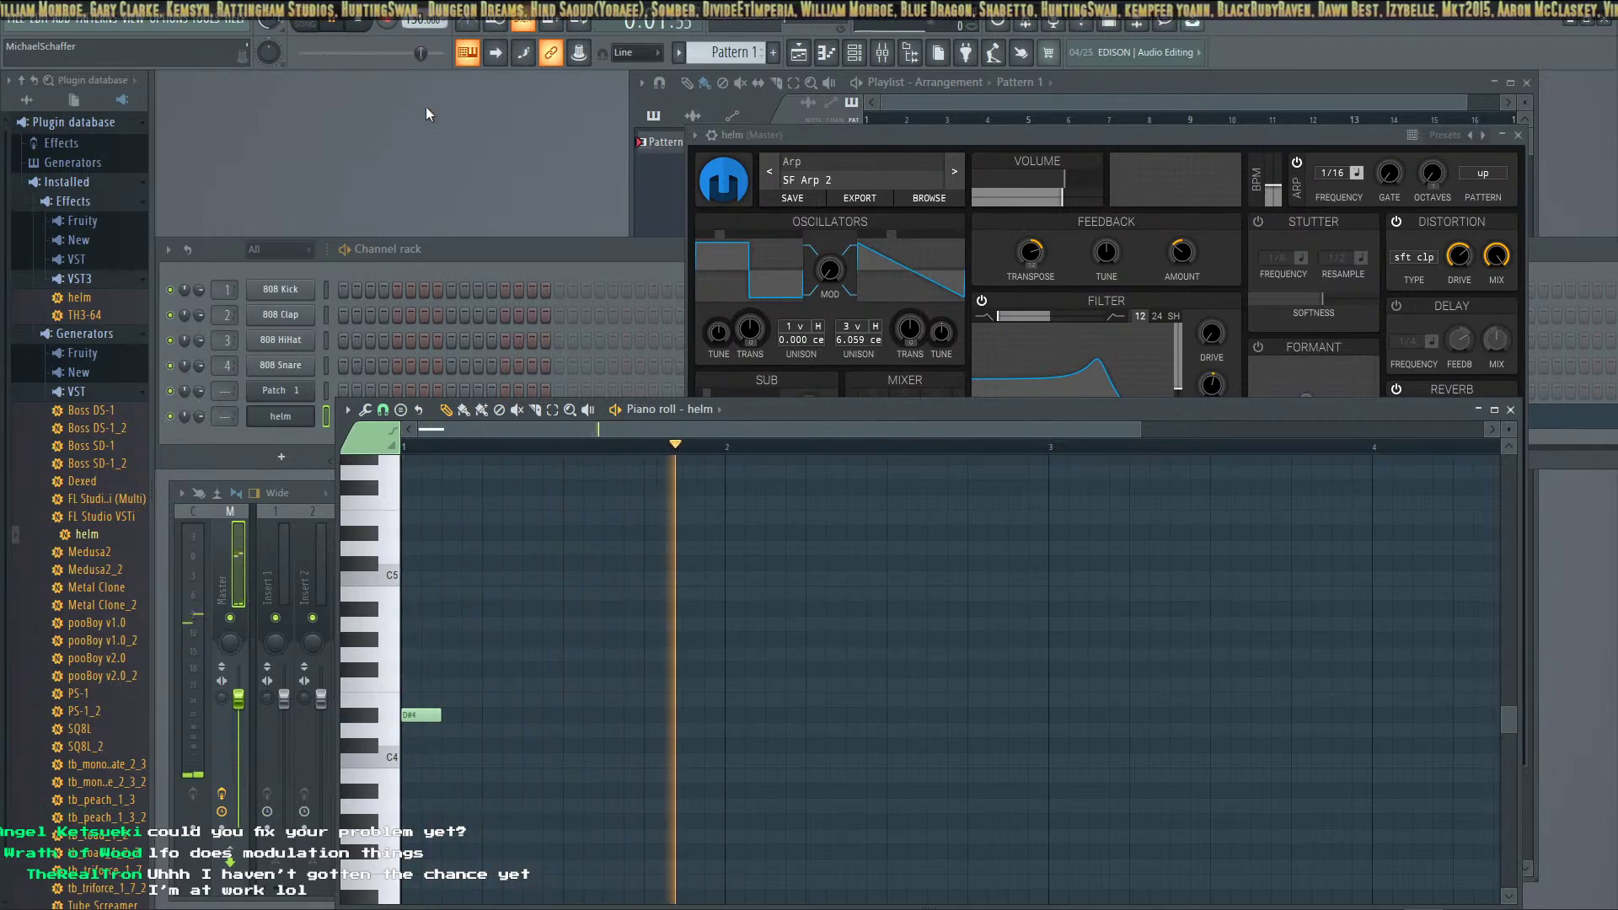
Switch the helm preset to the Bass sound CM Diddly, move the note to F#4 and play the pattern
click(953, 172)
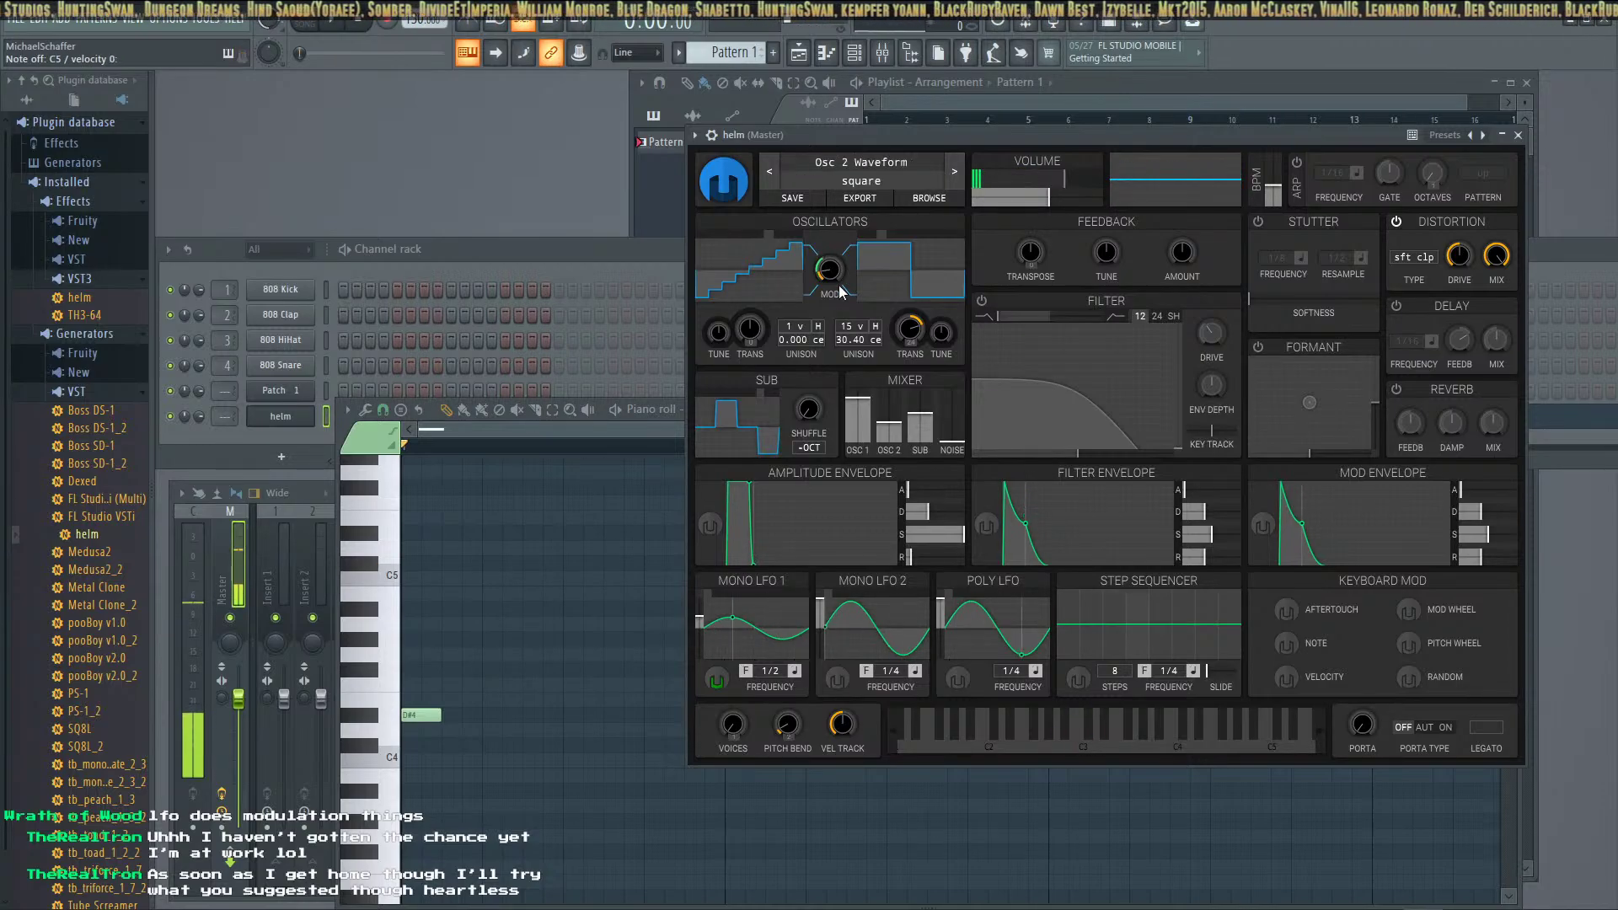
click(422, 673)
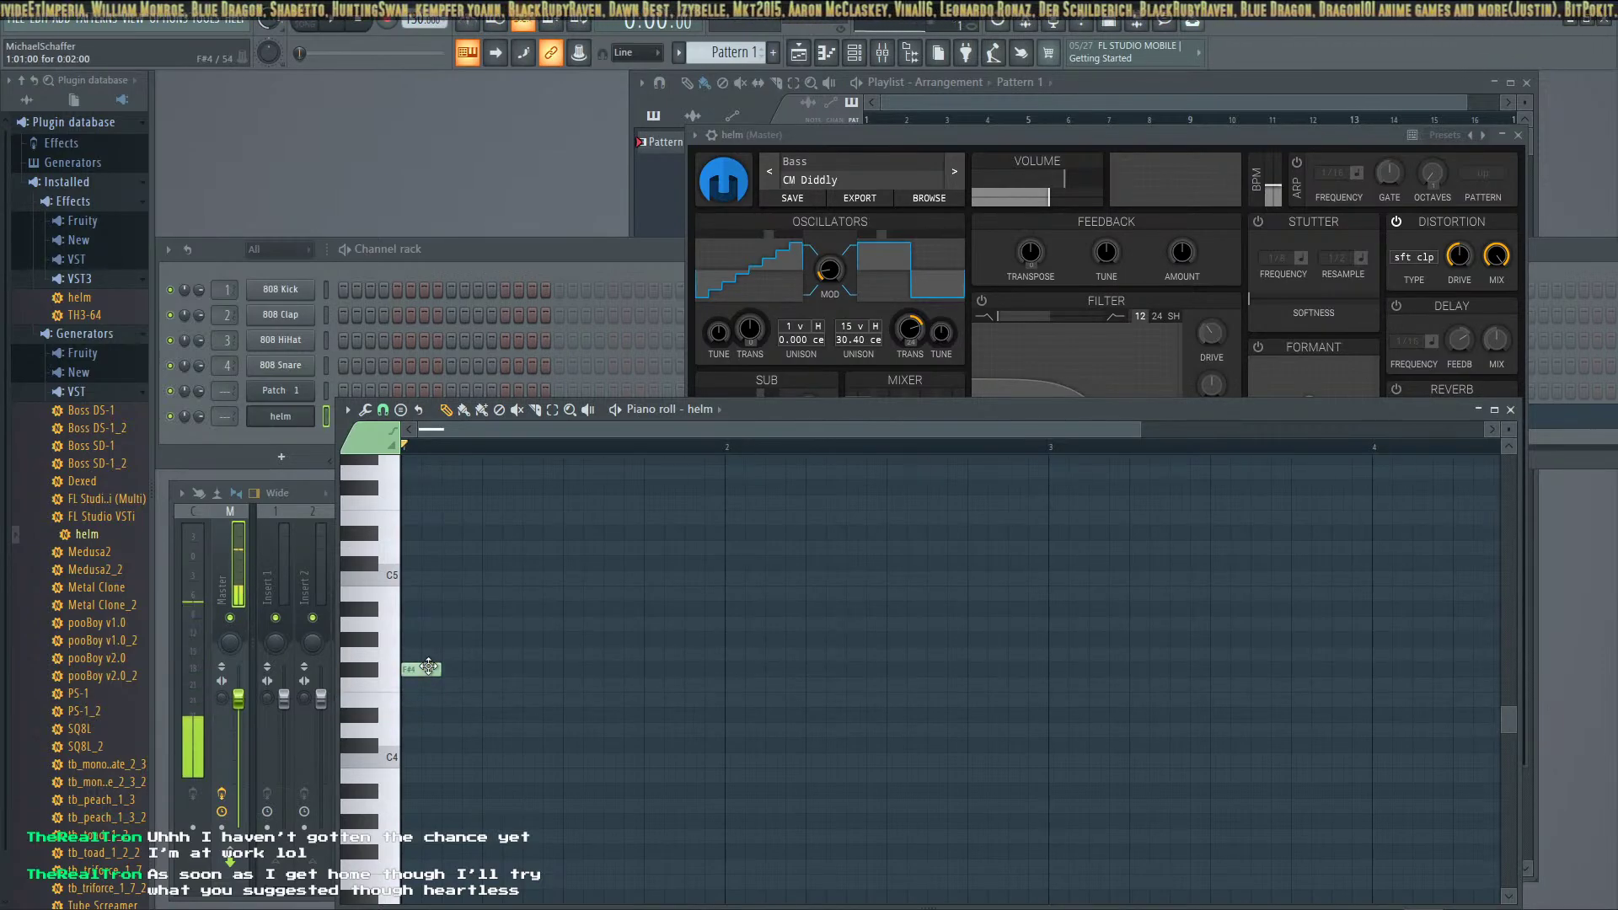
click(334, 34)
click(355, 25)
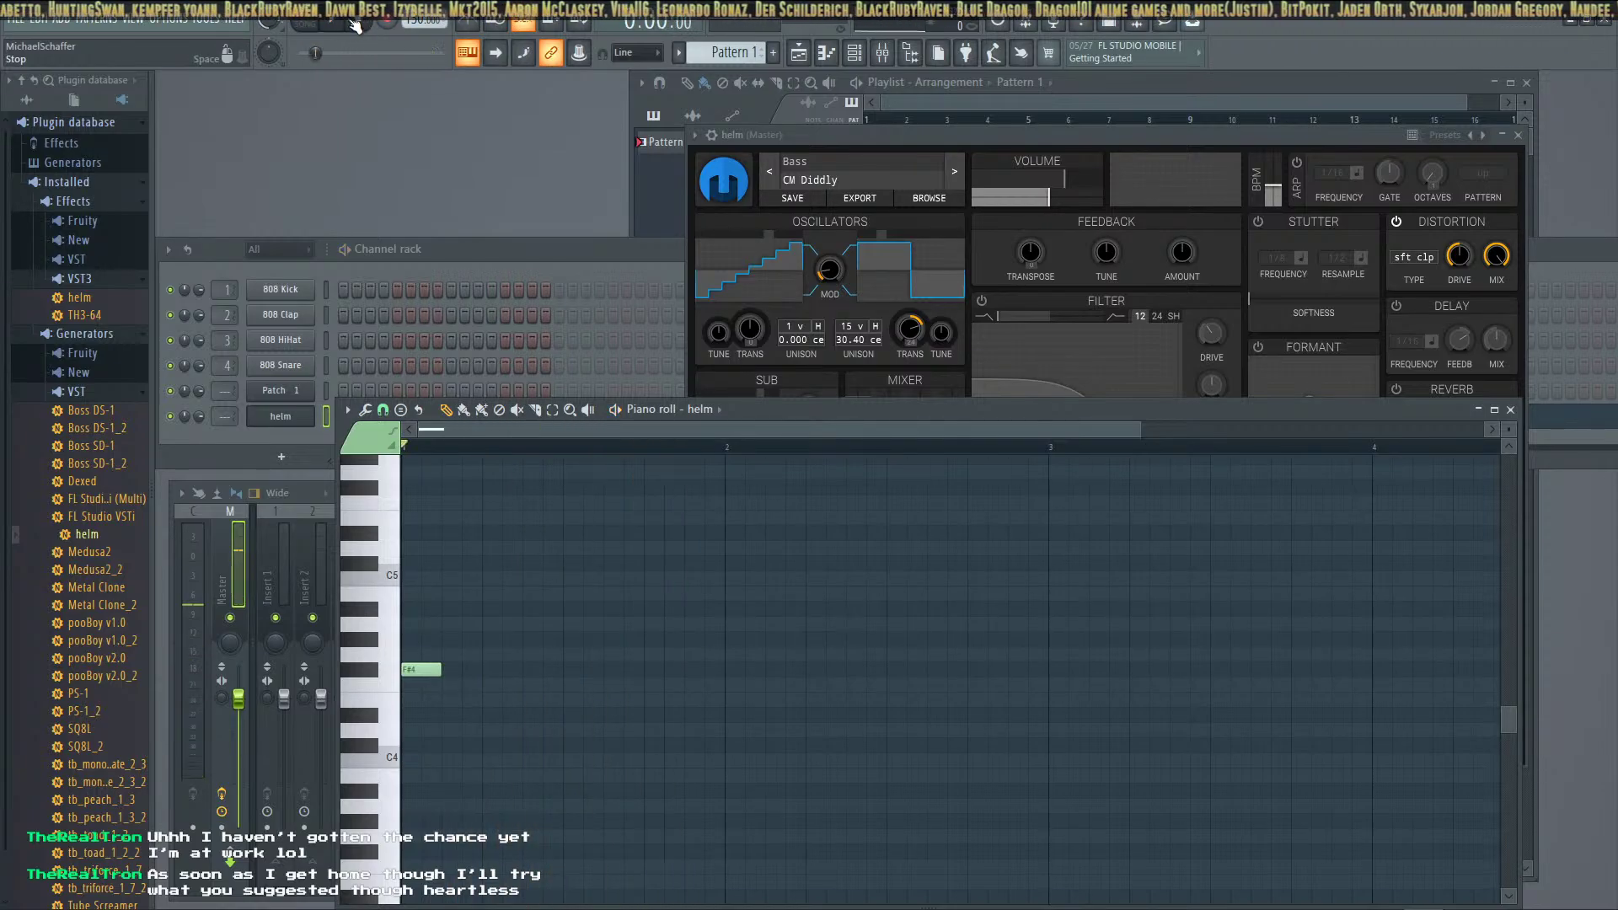
key(space)
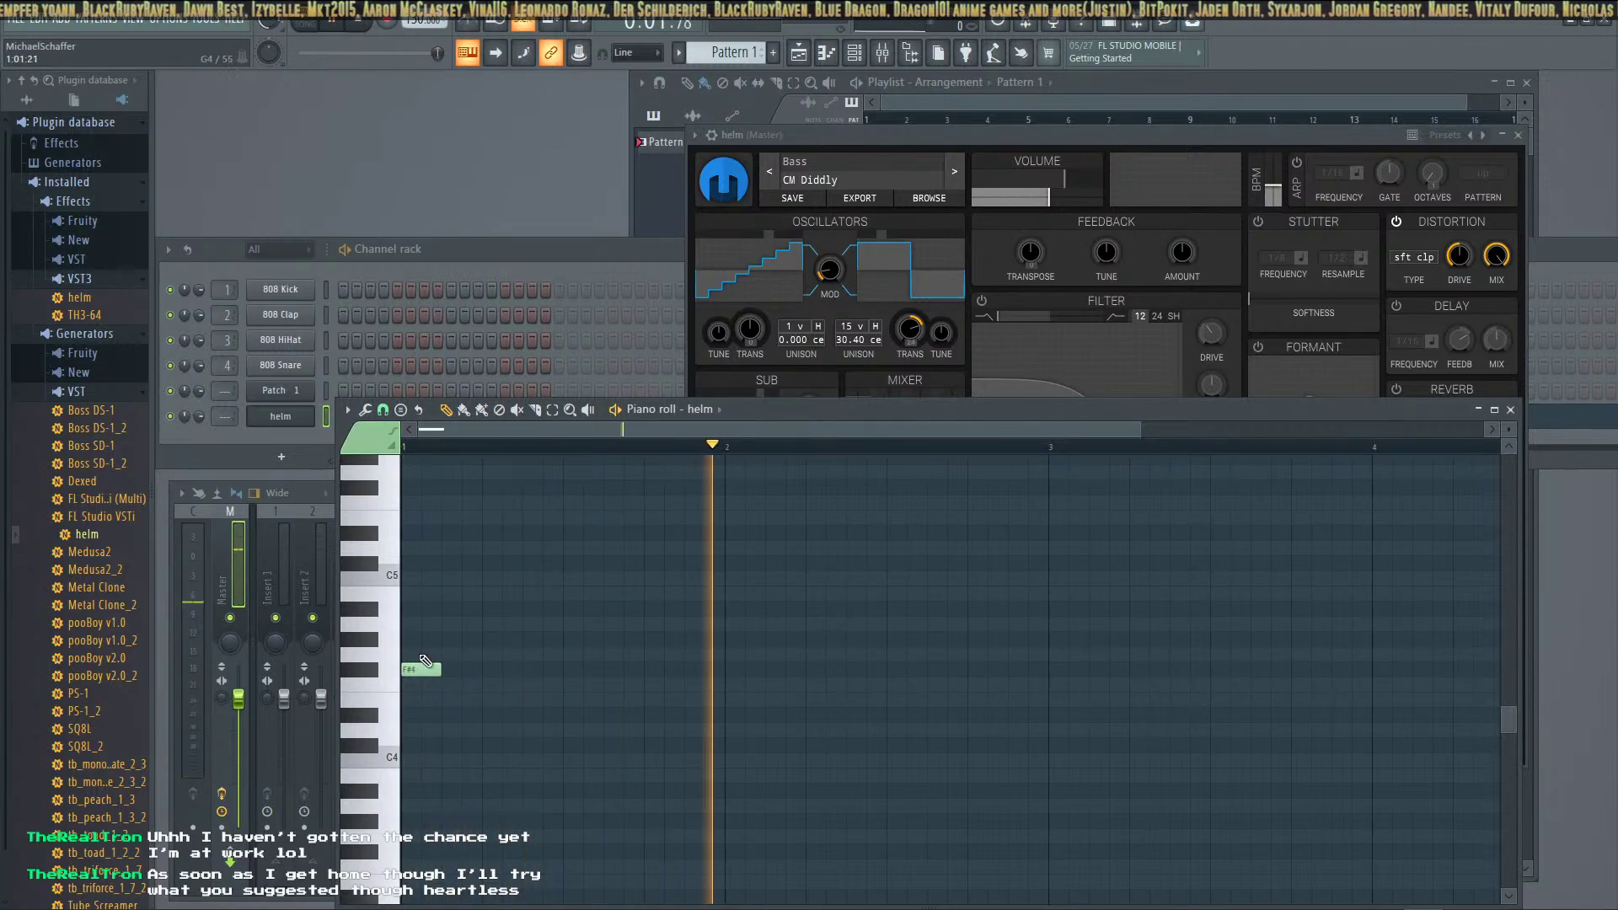
Lengthen the F#4 note to one beat and move it down to A#3
drag(426, 662, 480, 668)
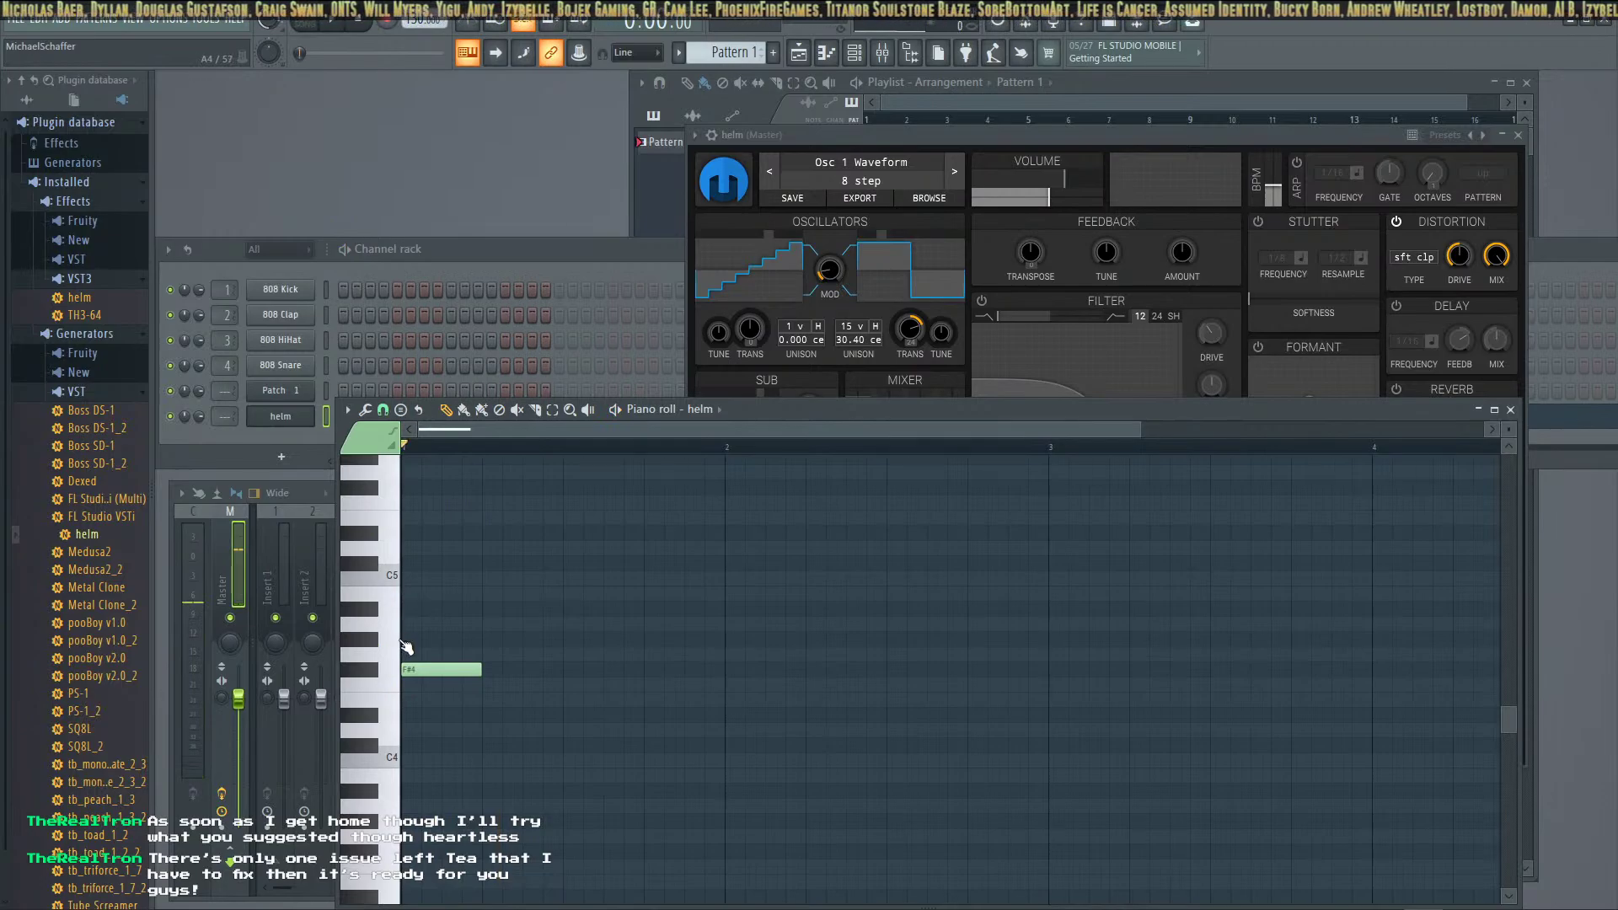
scroll(424, 624, down, 3)
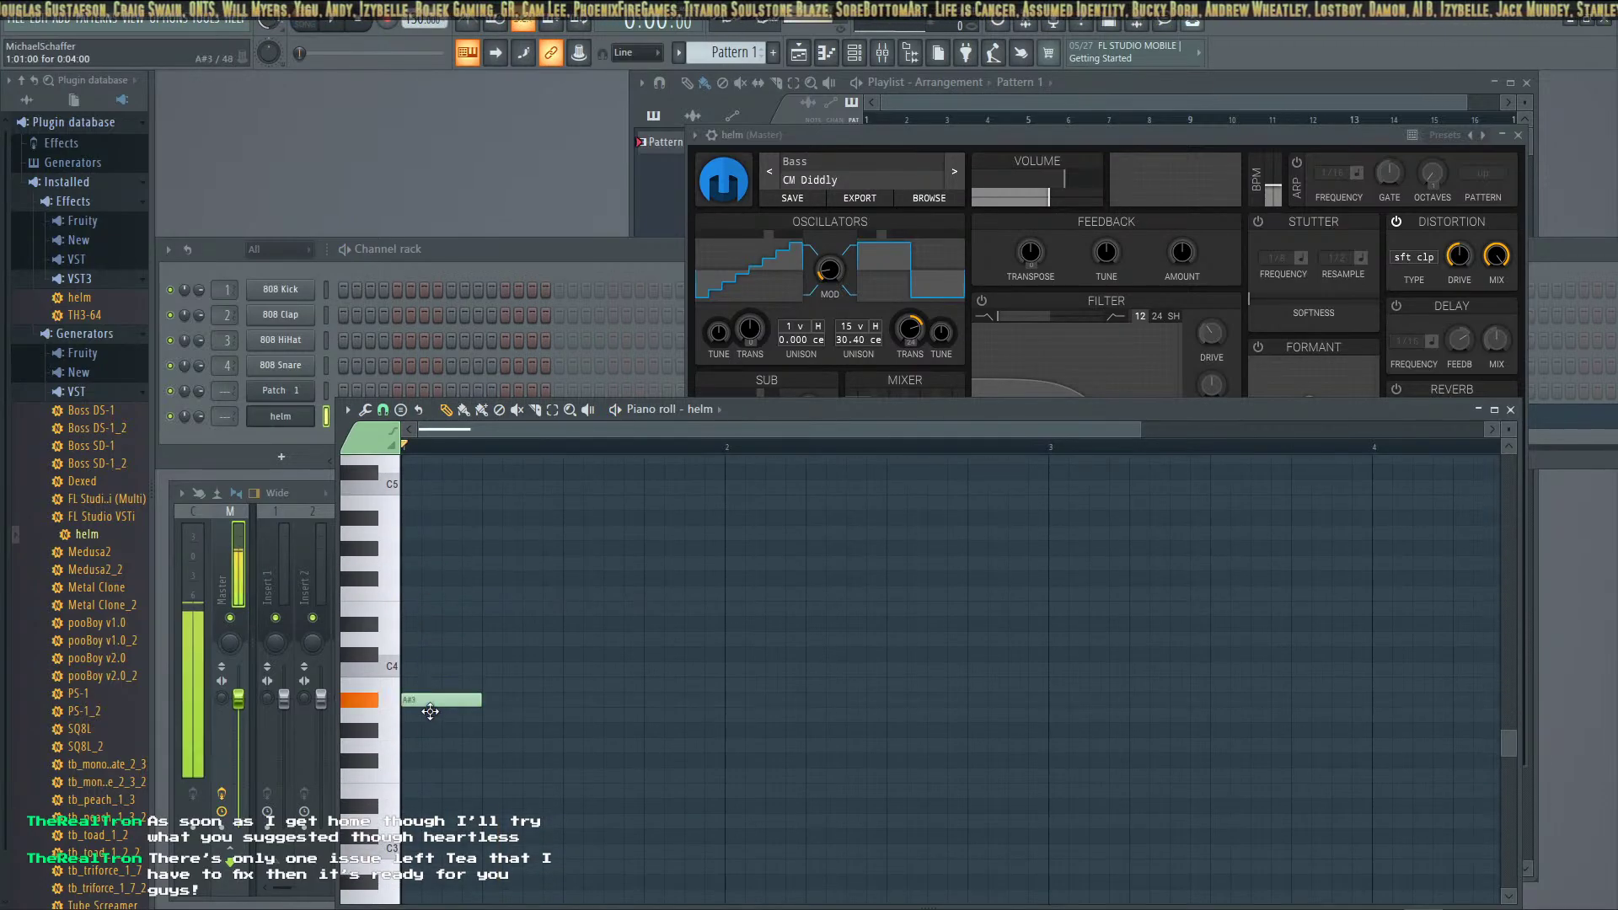
drag(429, 767, 439, 897)
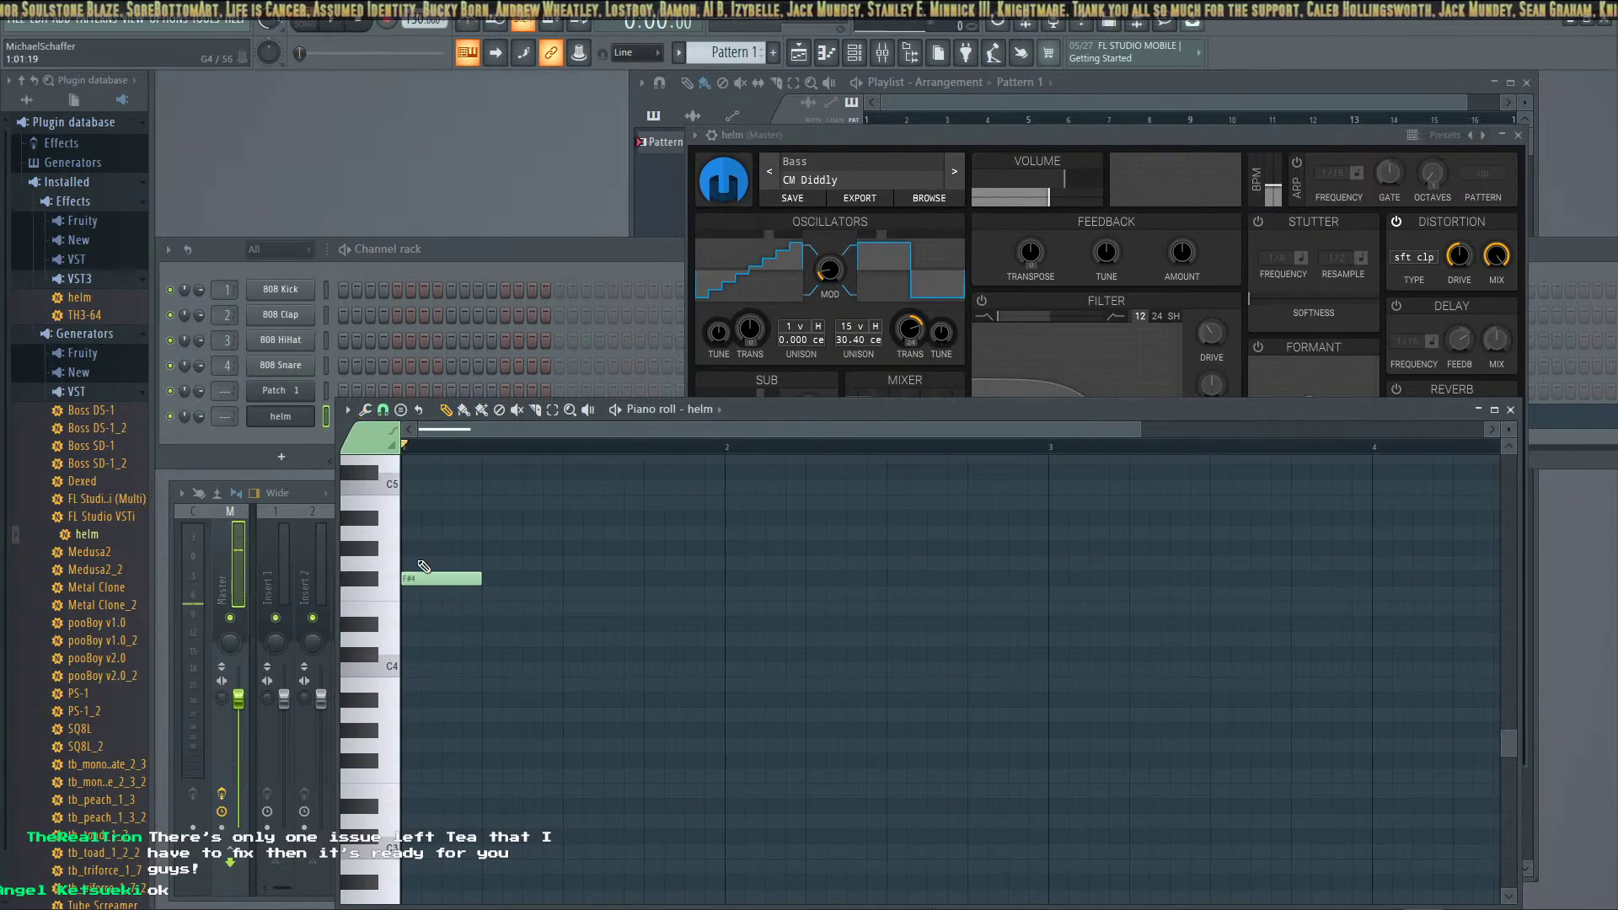
click(419, 699)
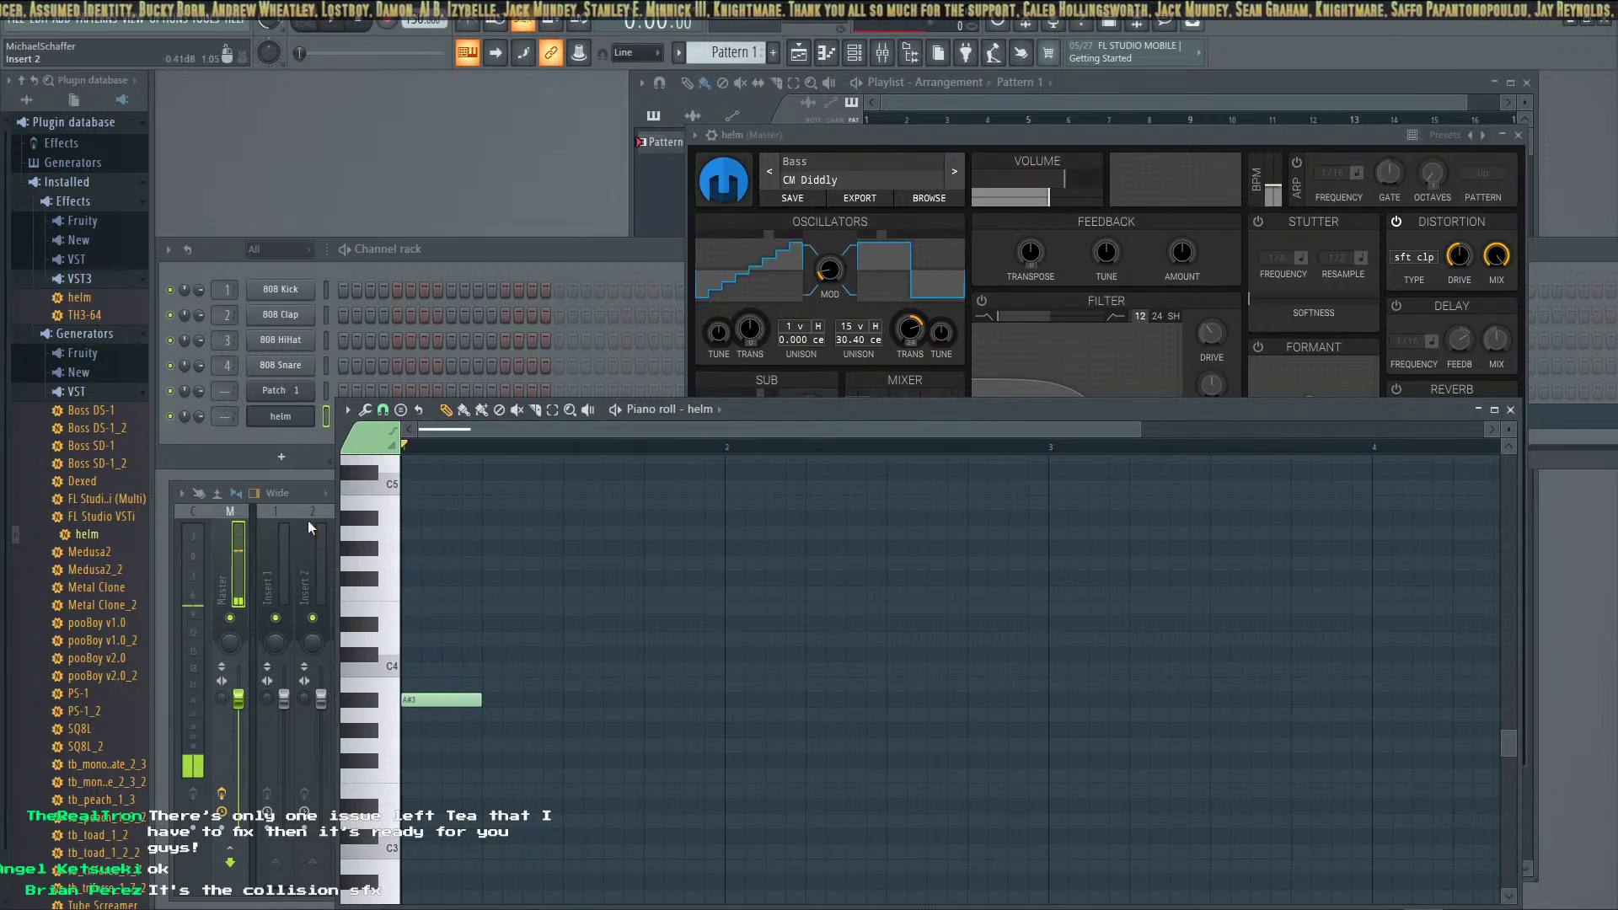
Export the pattern as the Ogg file YouSuck_by_DG.ogg into the SFX folder
click(19, 22)
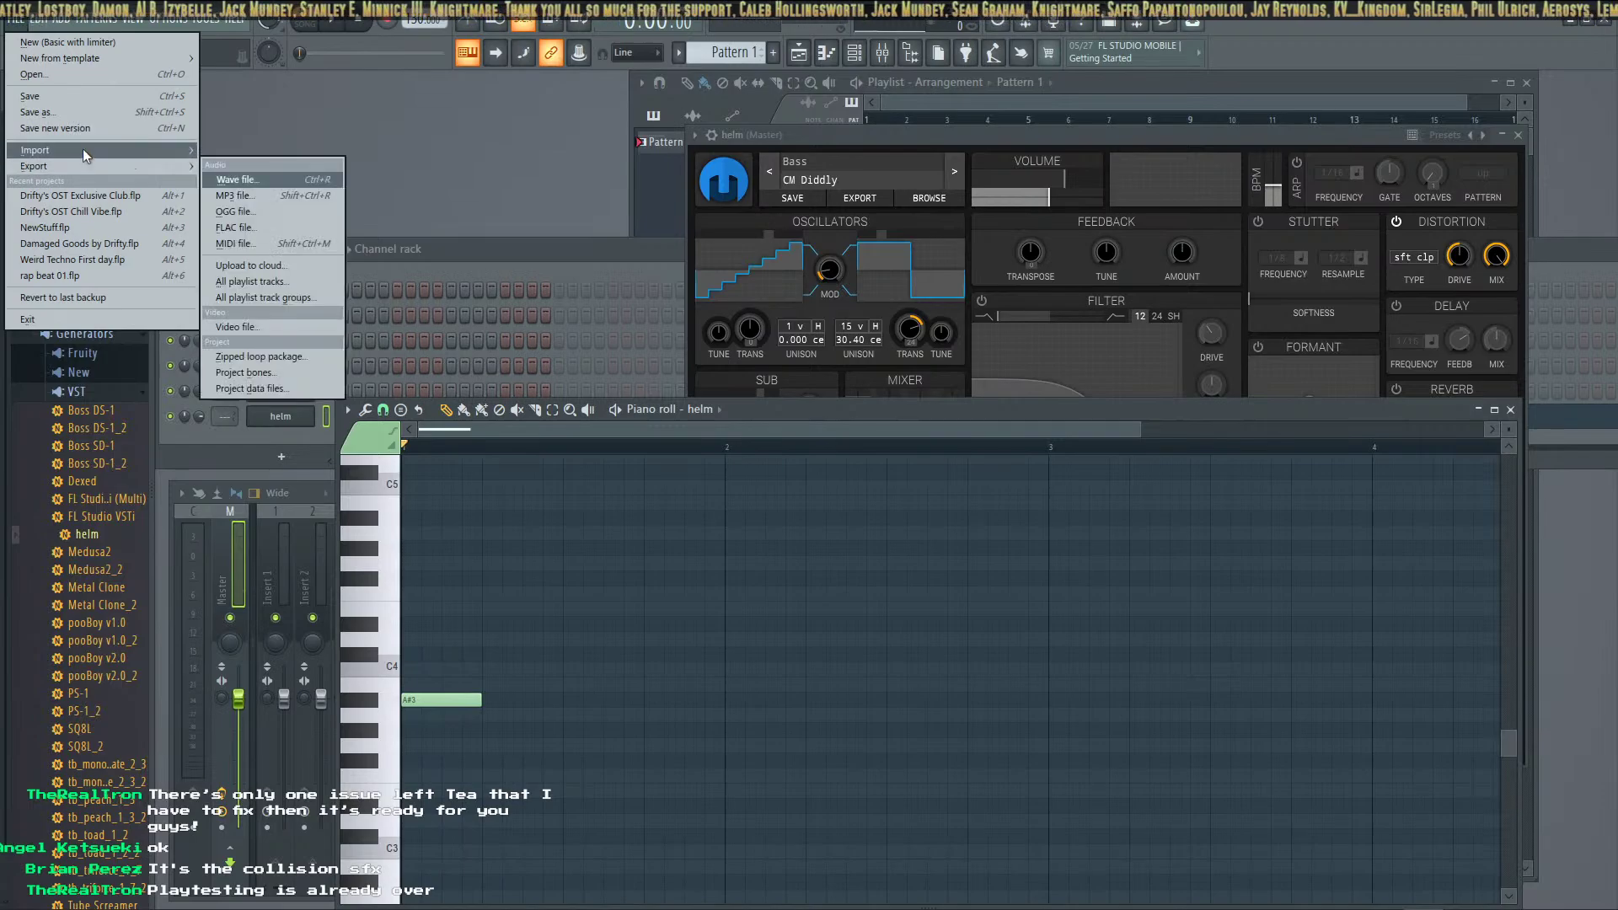
mouse_move(168, 166)
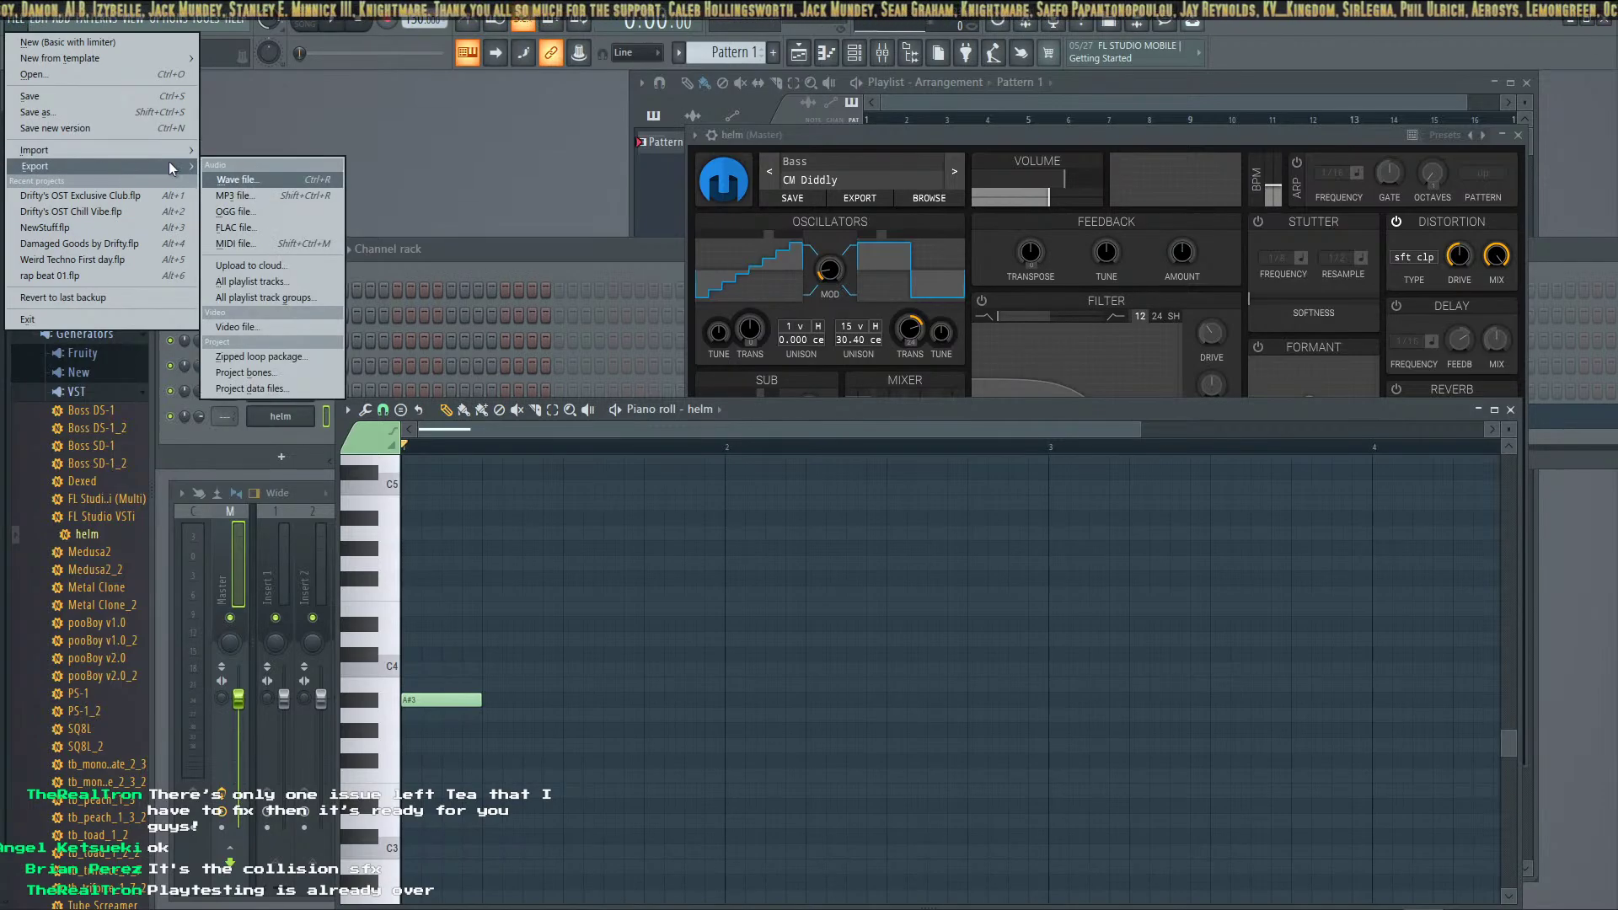
click(268, 211)
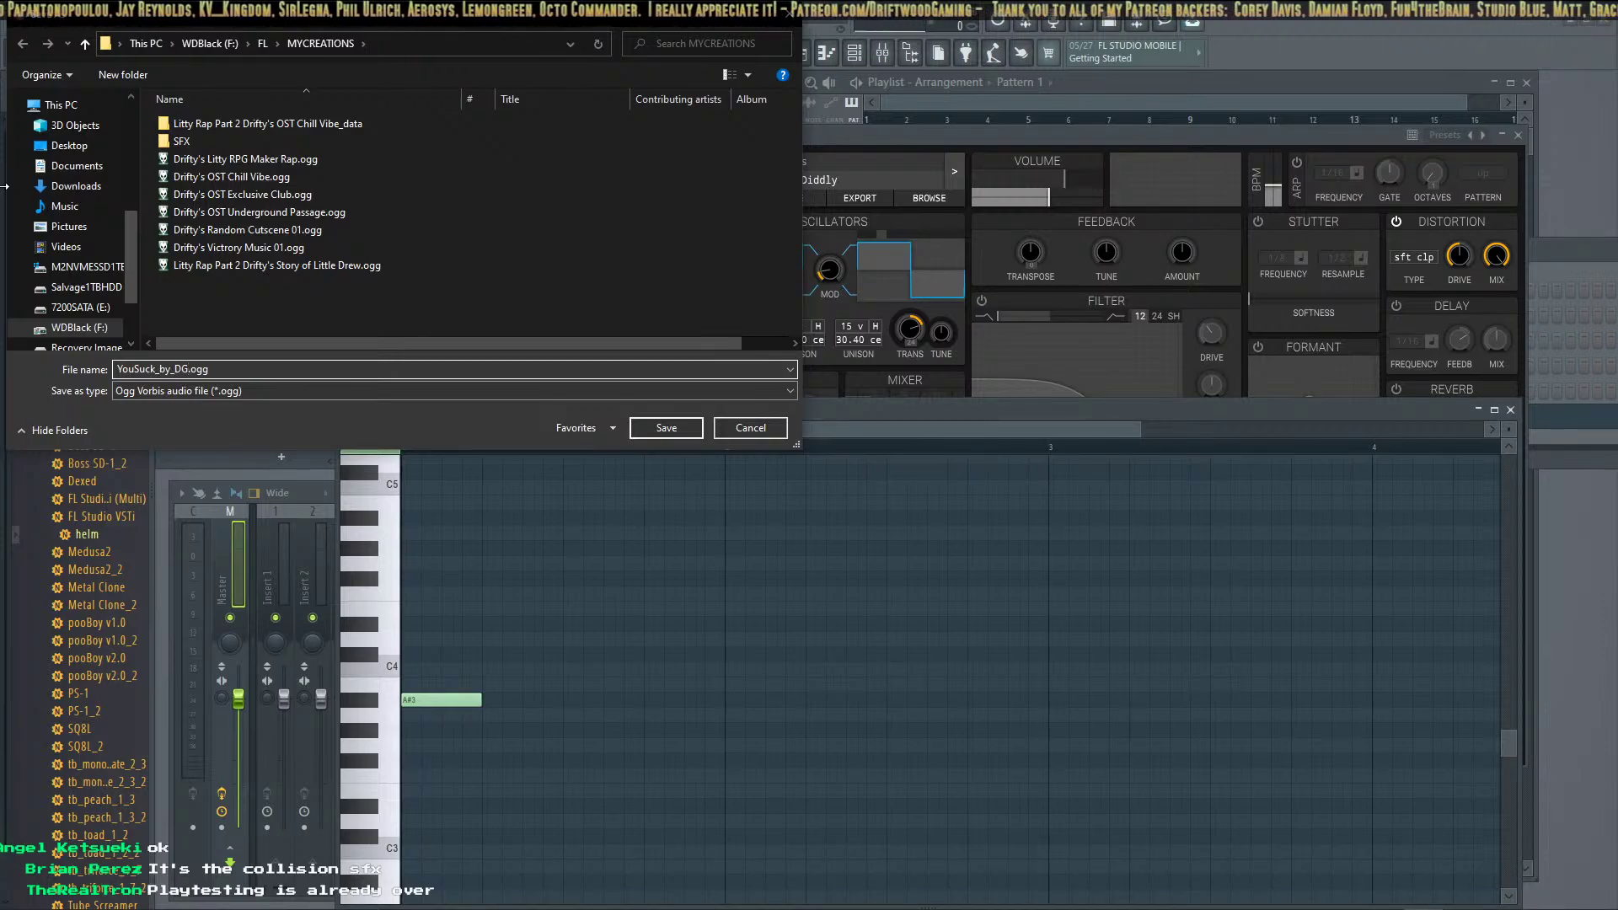
double_click(181, 140)
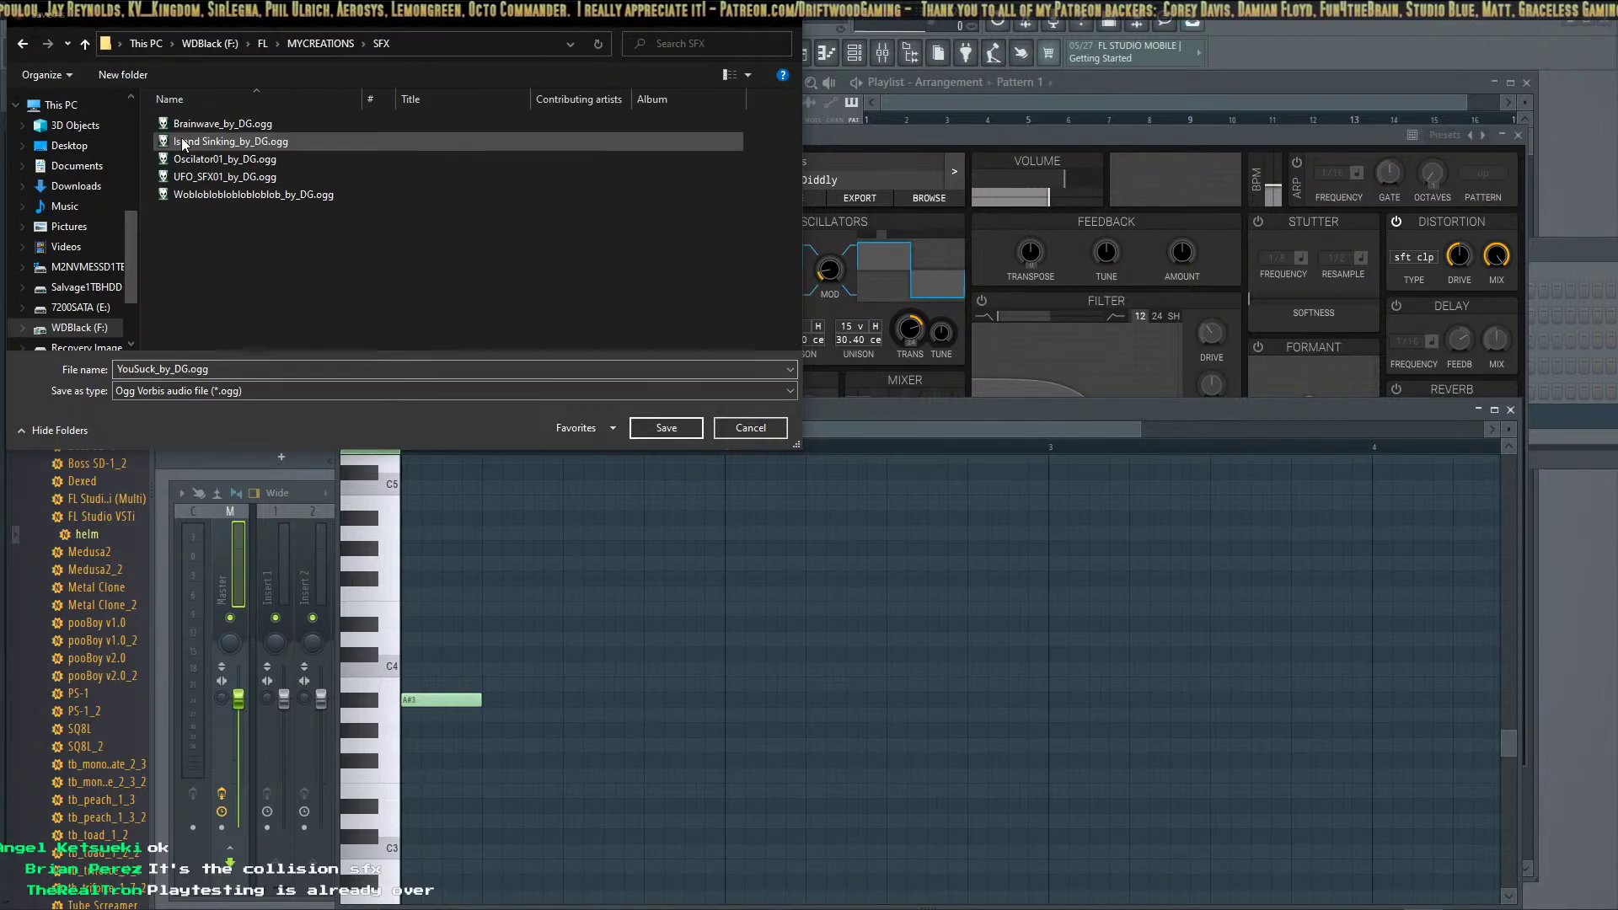
click(666, 428)
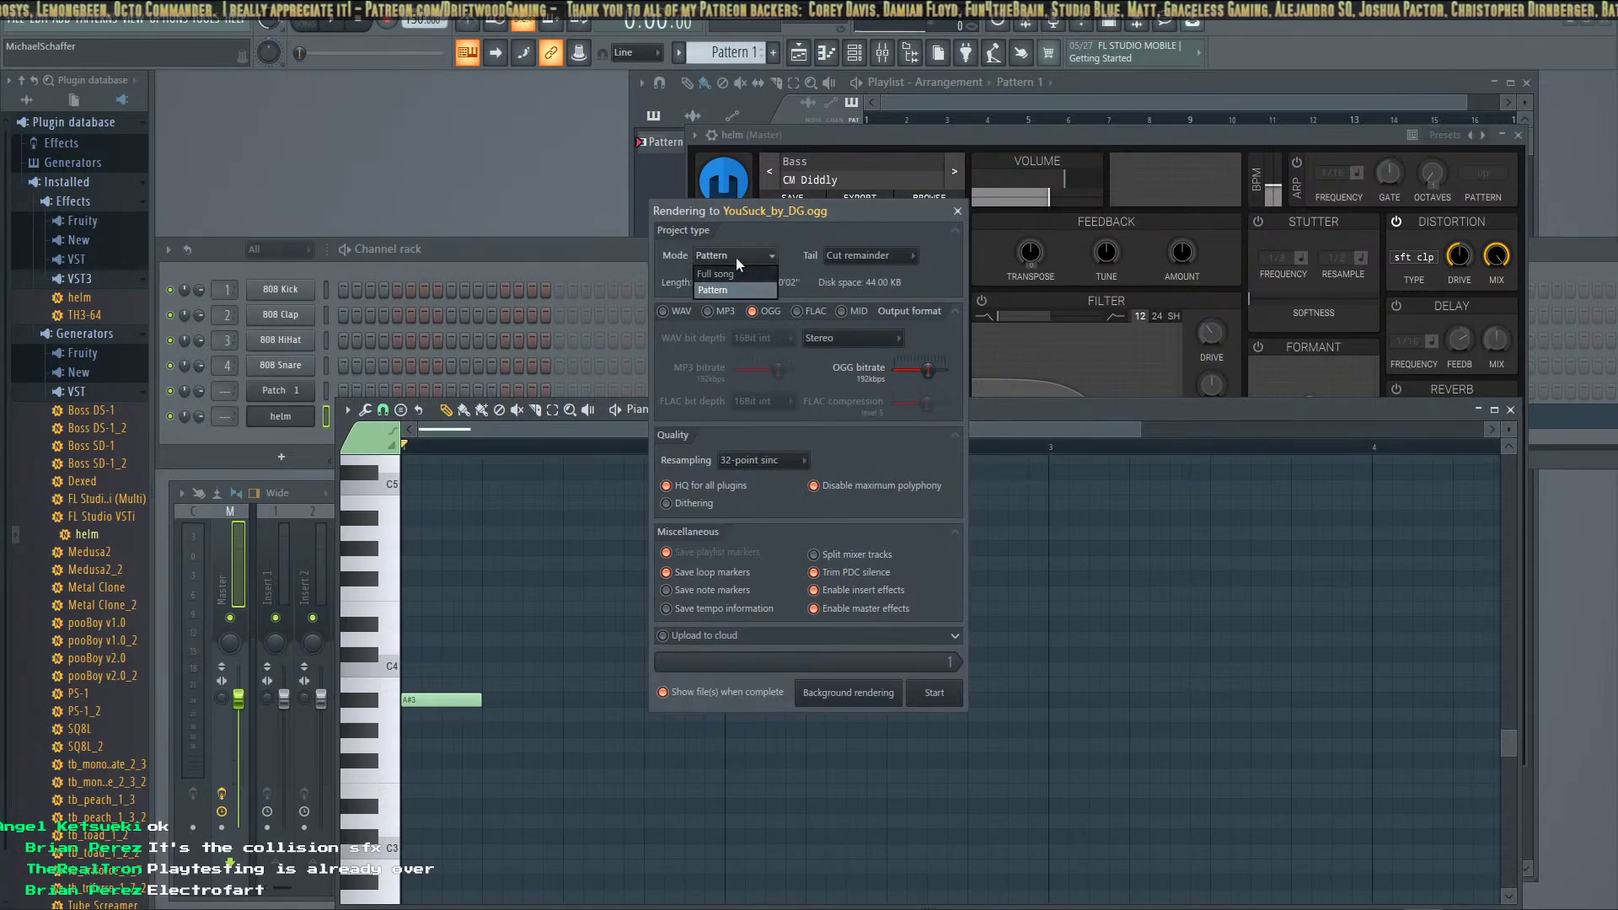
click(912, 263)
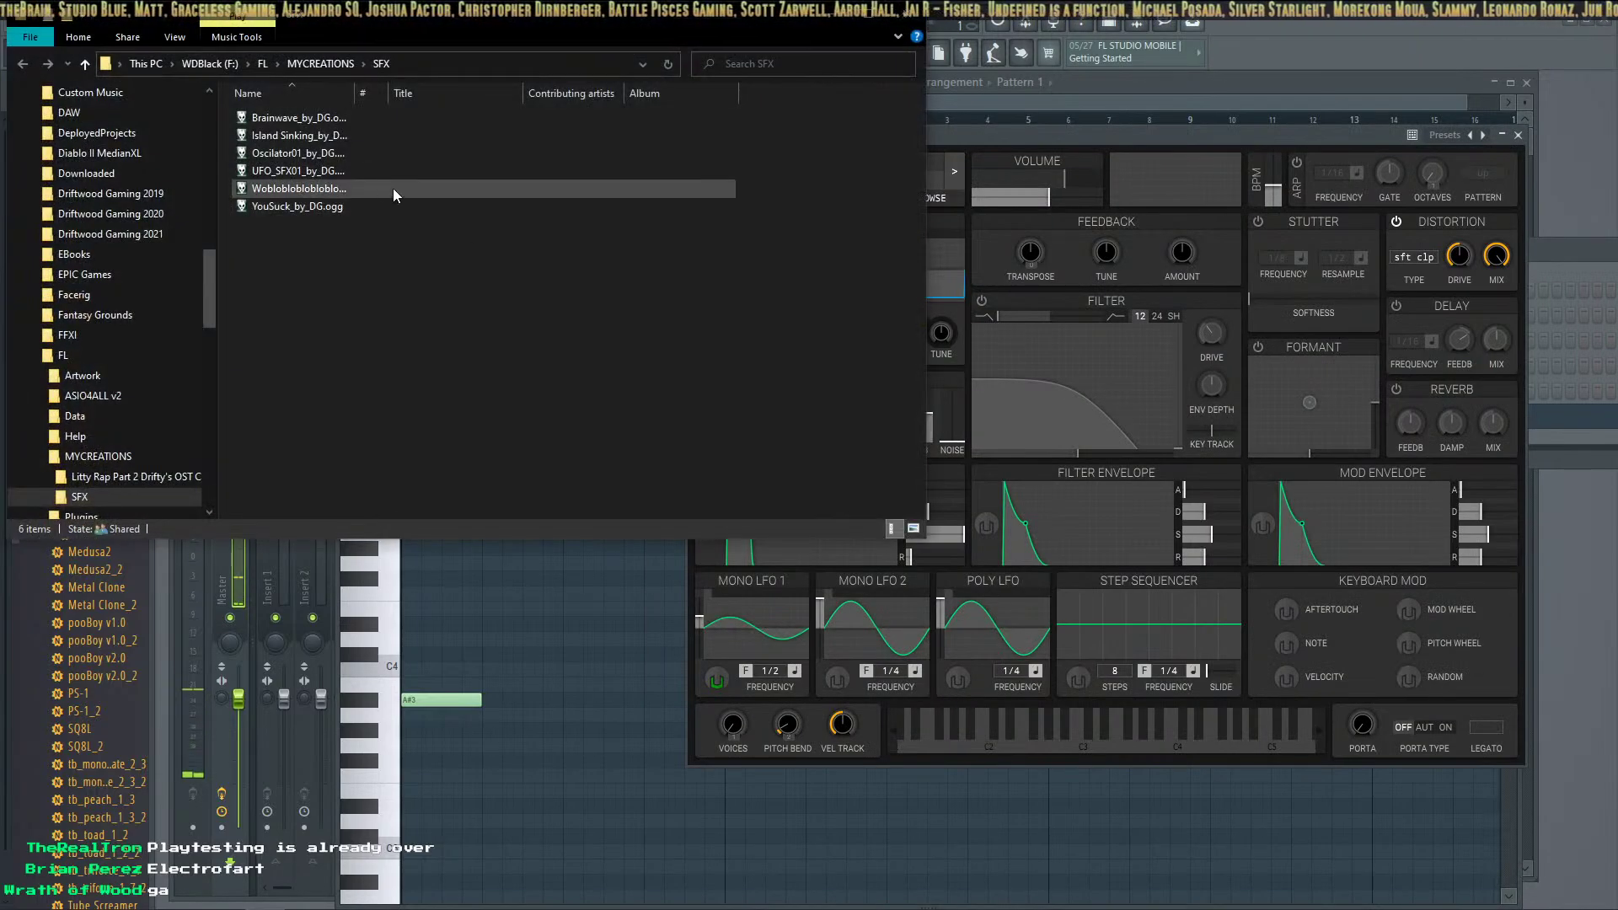
Widen the Name column in the SFX folder to fit the file names, select YouSuck_by_DG.ogg, and close the folder
double_click(355, 93)
click(324, 204)
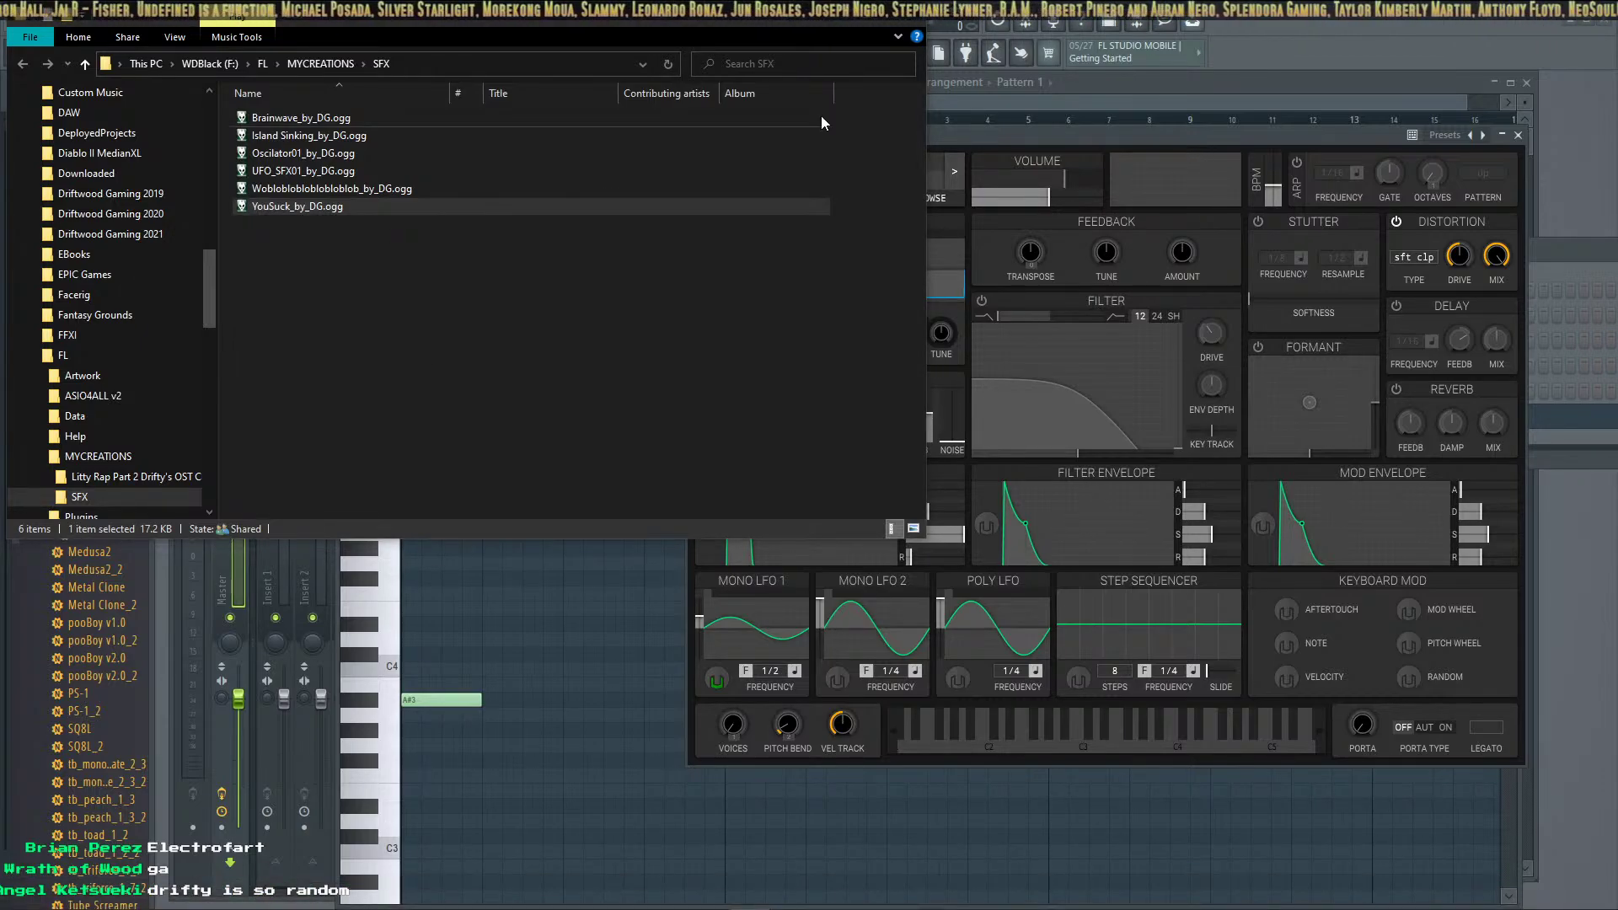
click(831, 10)
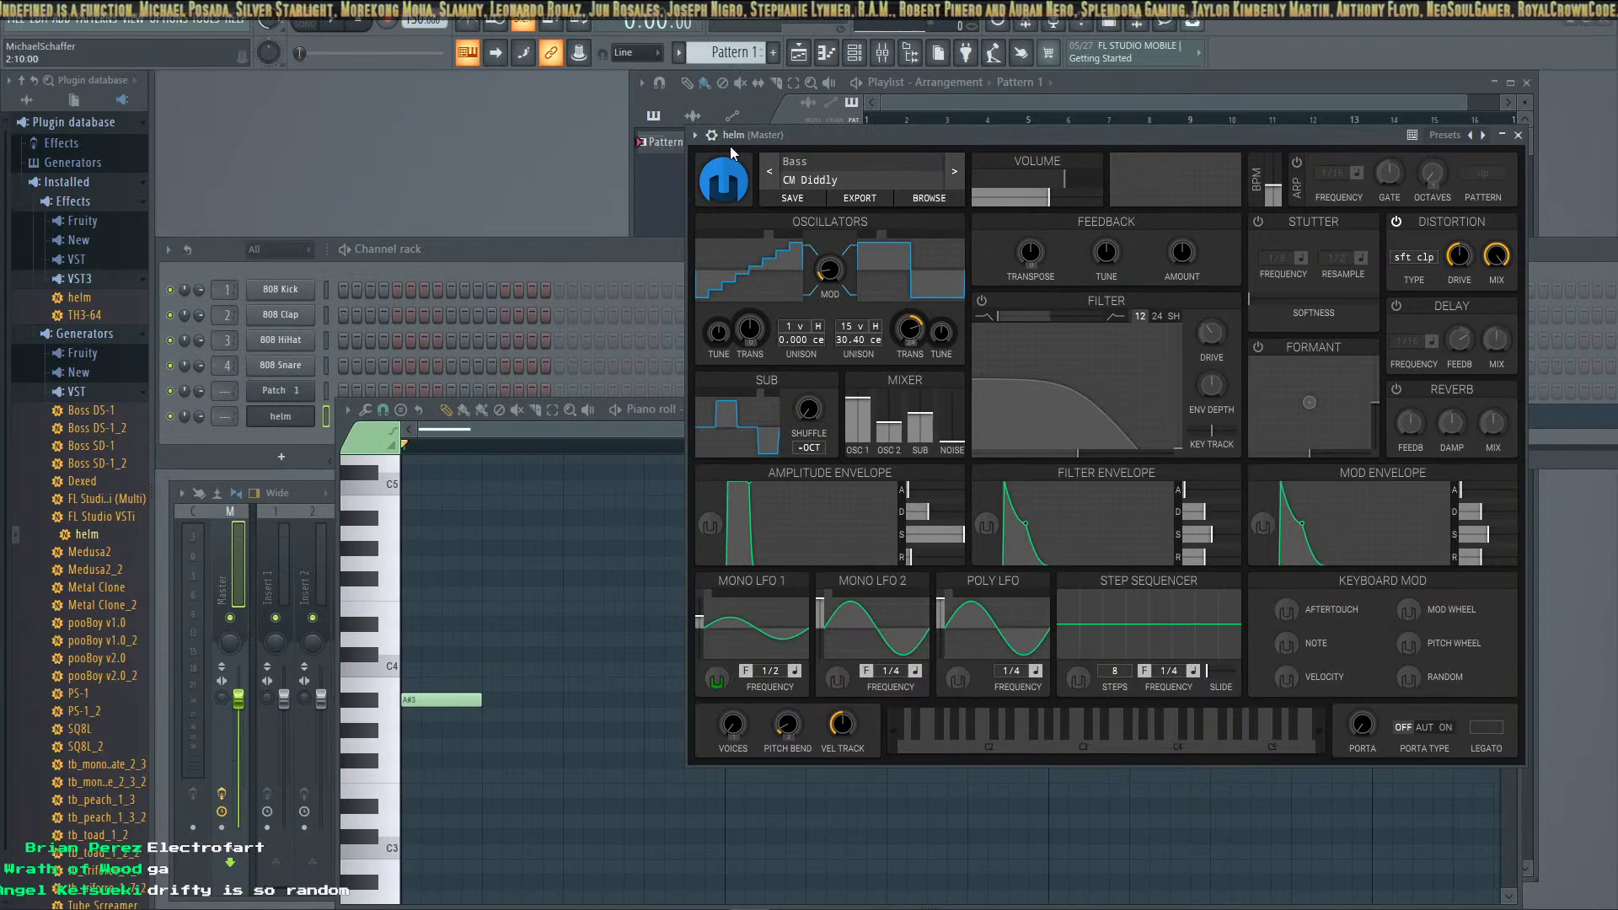
Start an Ogg export into the SFX folder, choosing YouSuck_by_DG.ogg as the file to overwrite
click(14, 19)
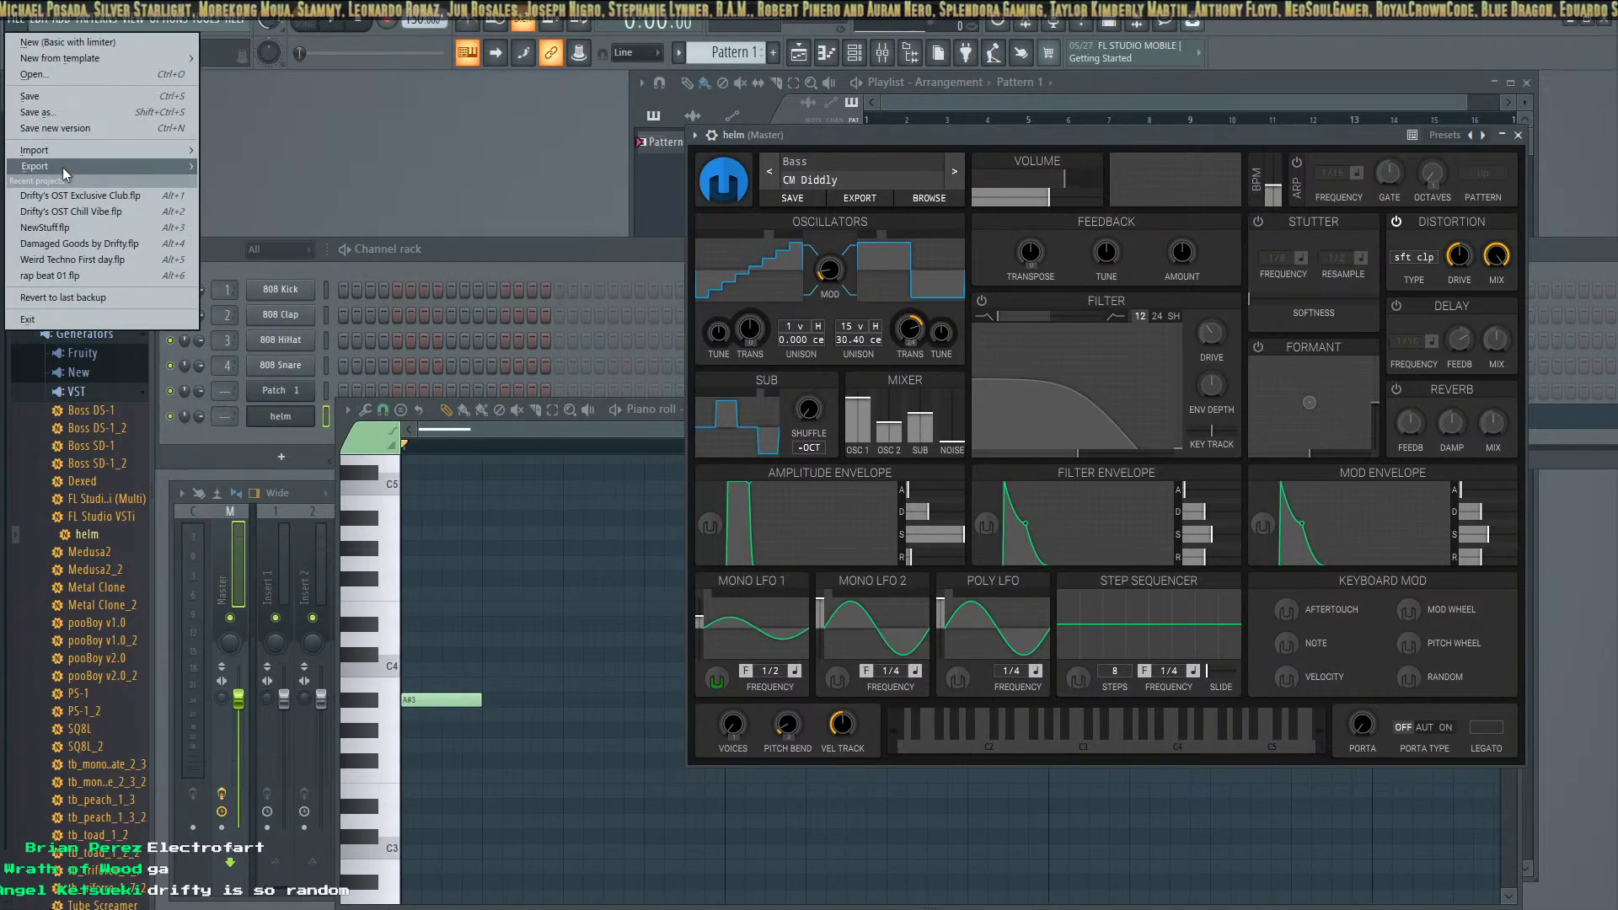
mouse_move(63, 167)
click(250, 212)
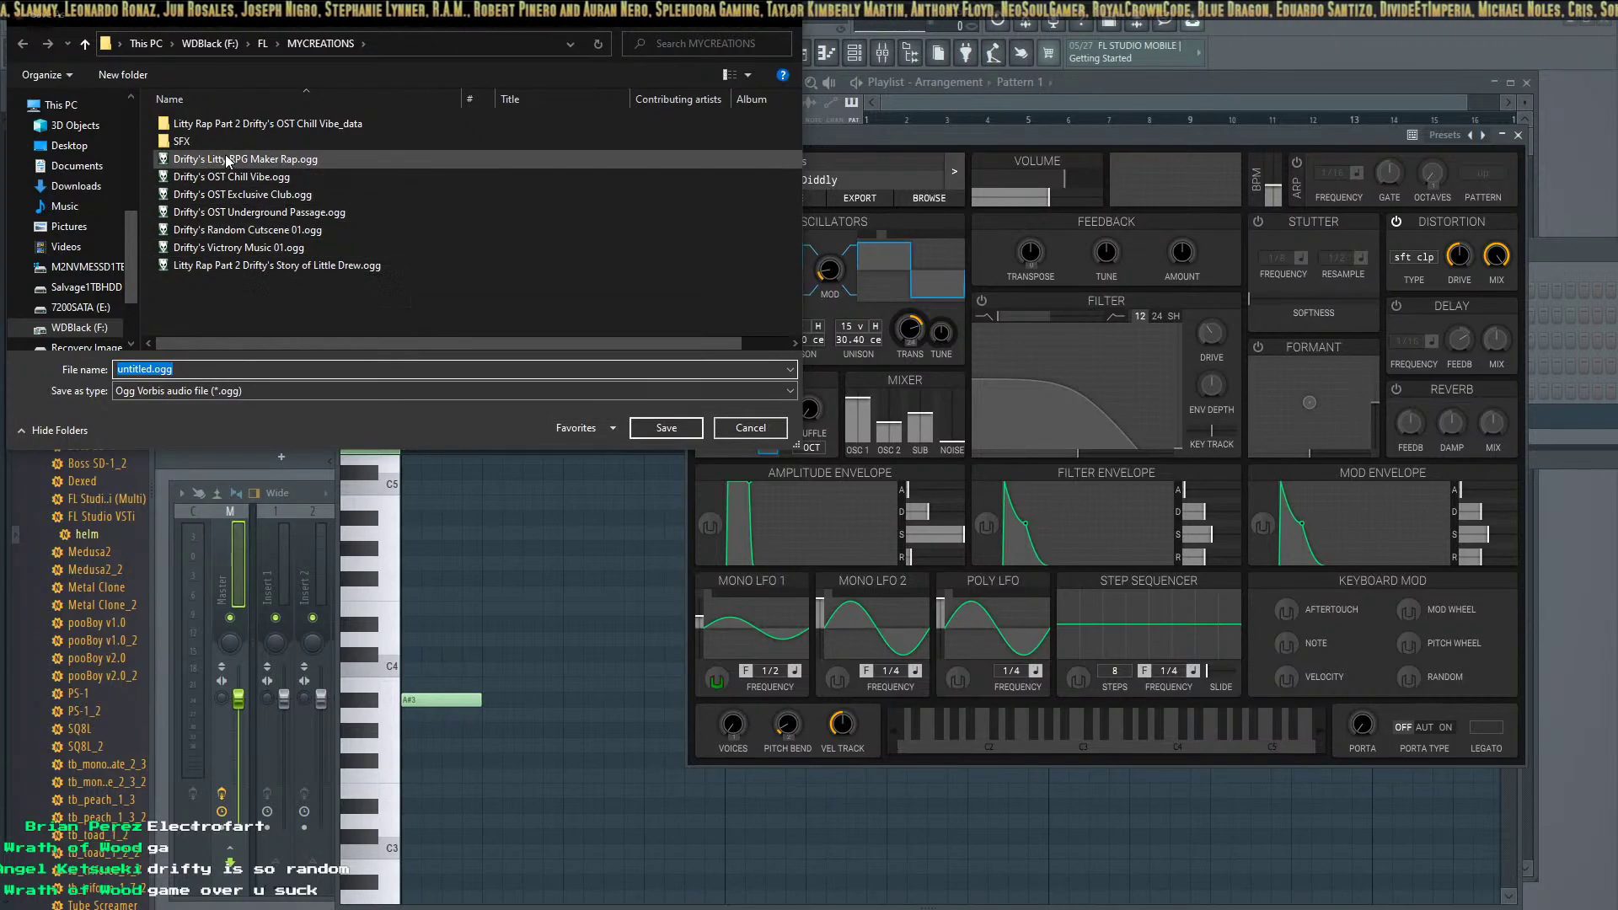
click(224, 145)
double_click(224, 145)
click(265, 211)
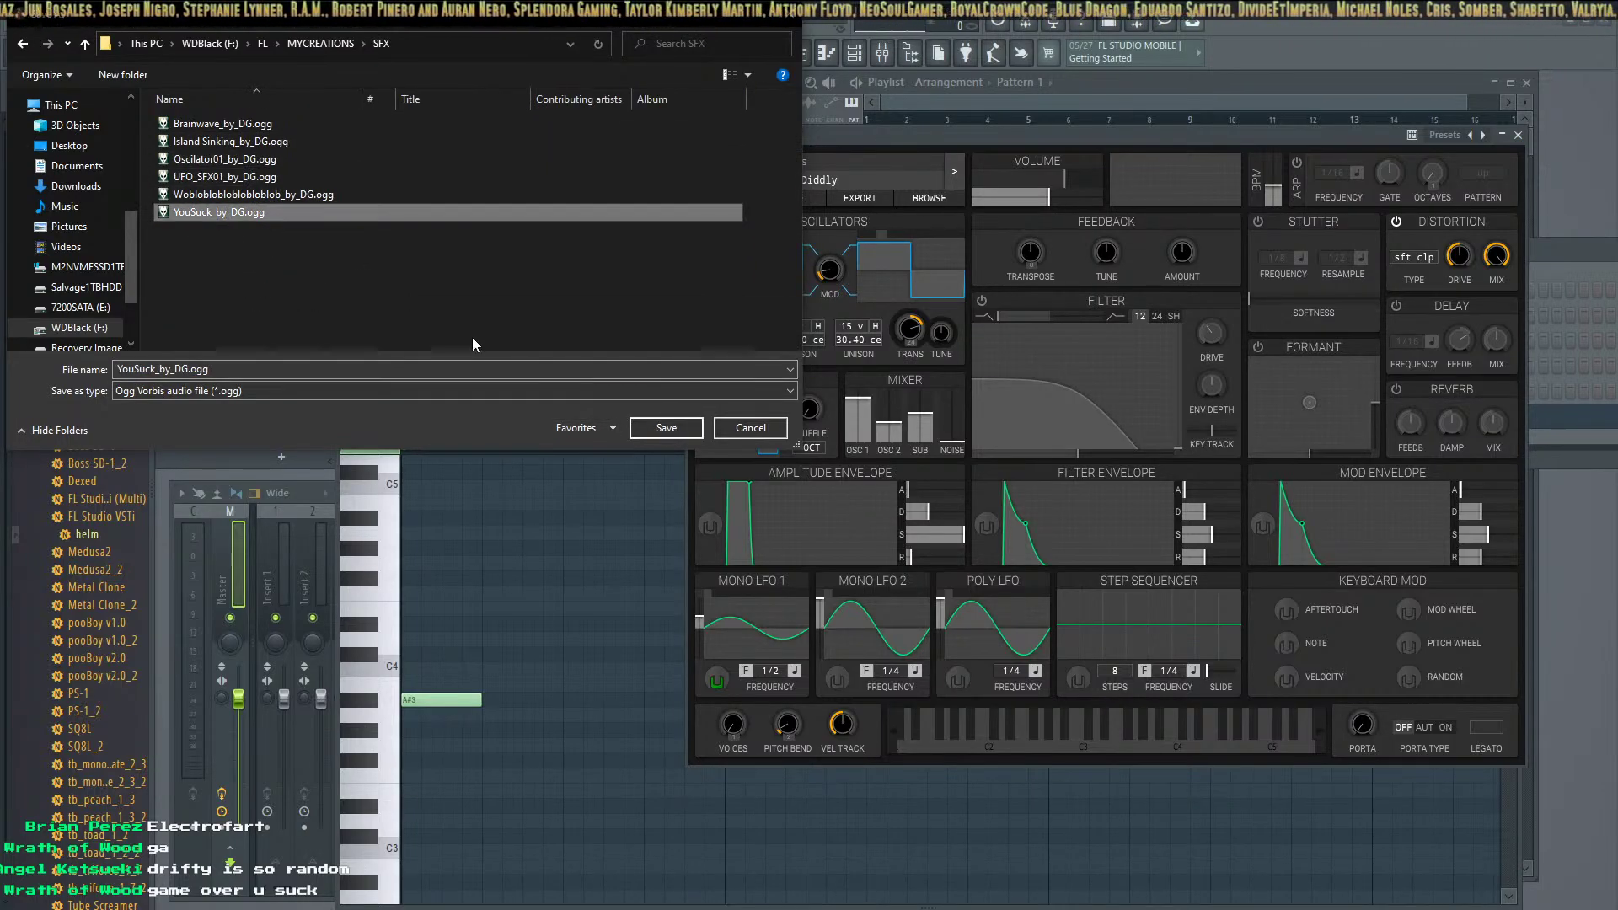
click(678, 430)
click(851, 465)
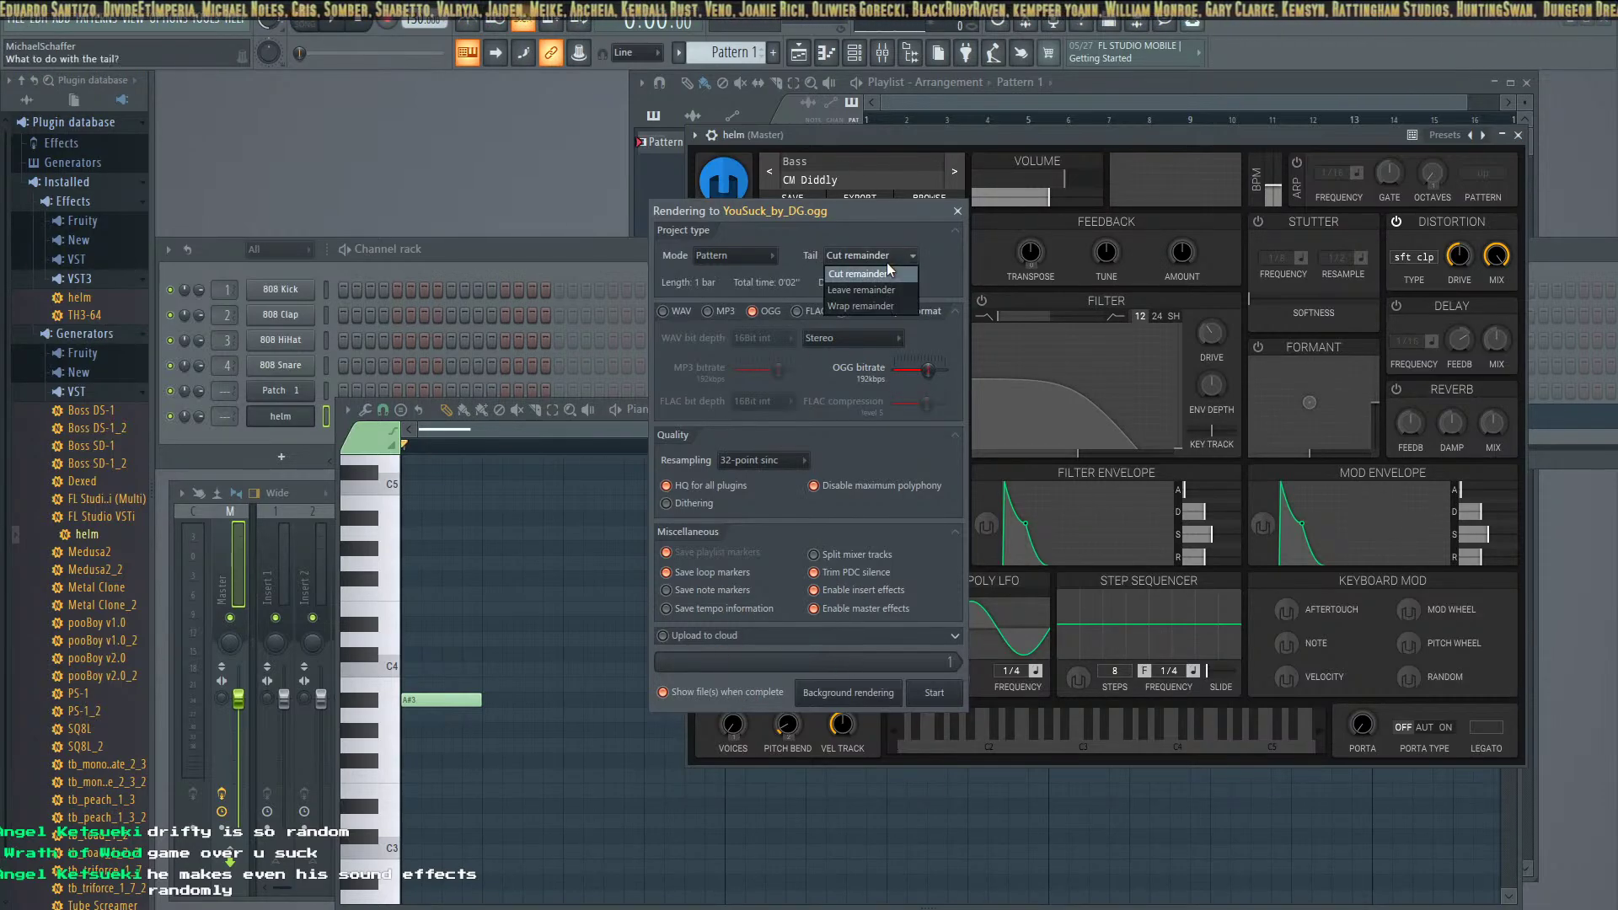
Render YouSuck_by_DG.ogg in Full song mode with Cut remainder, select the file in the SFX folder, and close the folder
click(877, 263)
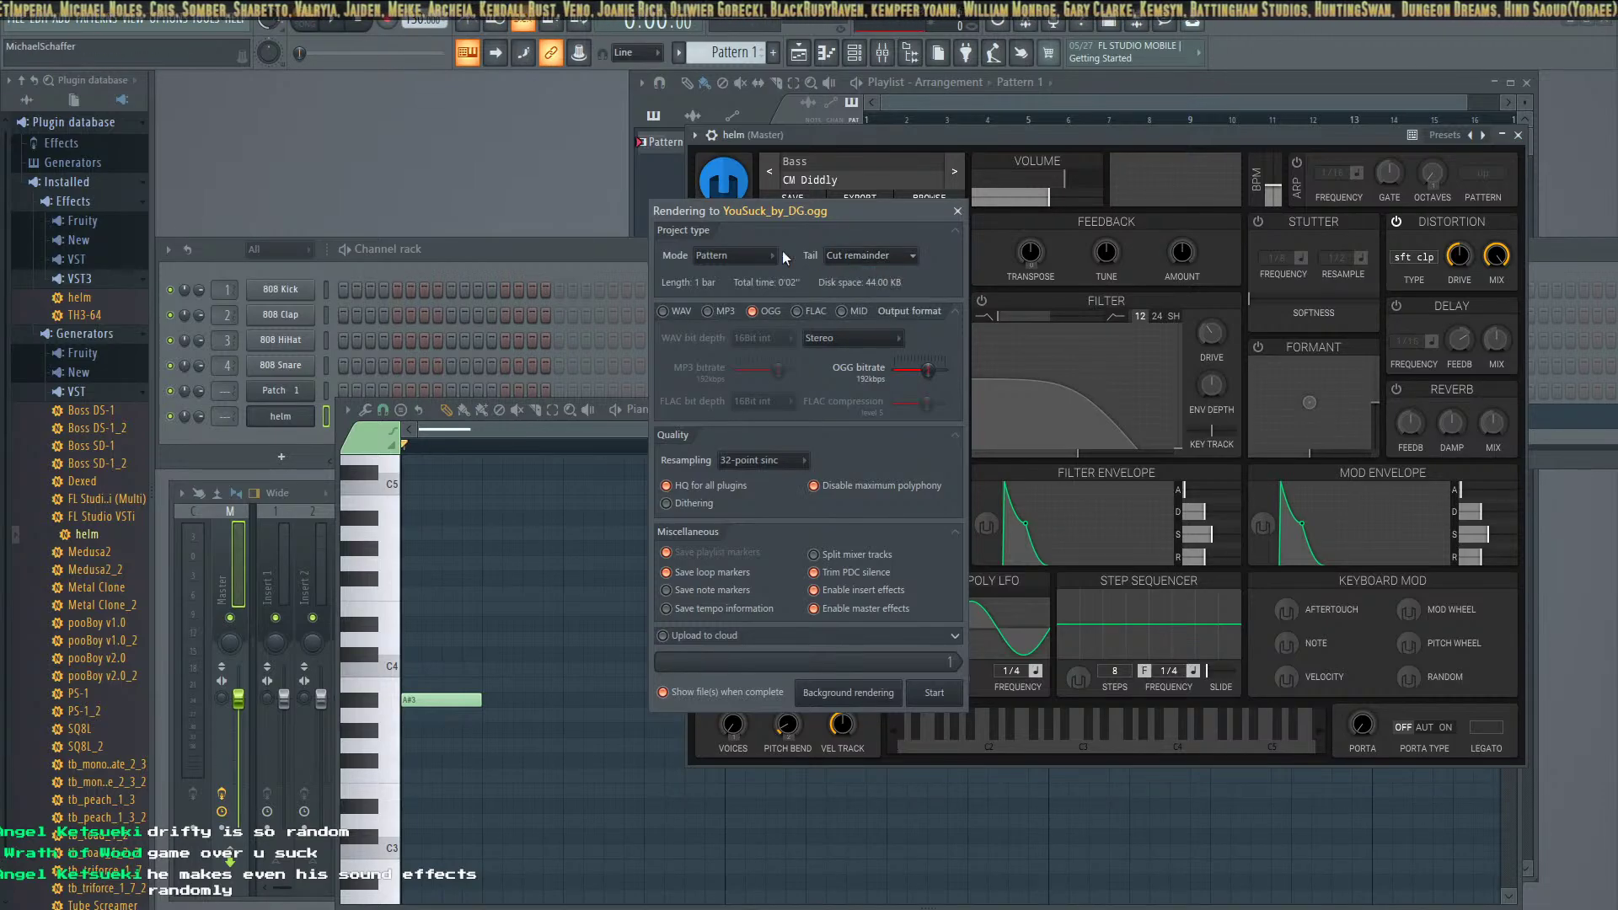
click(763, 249)
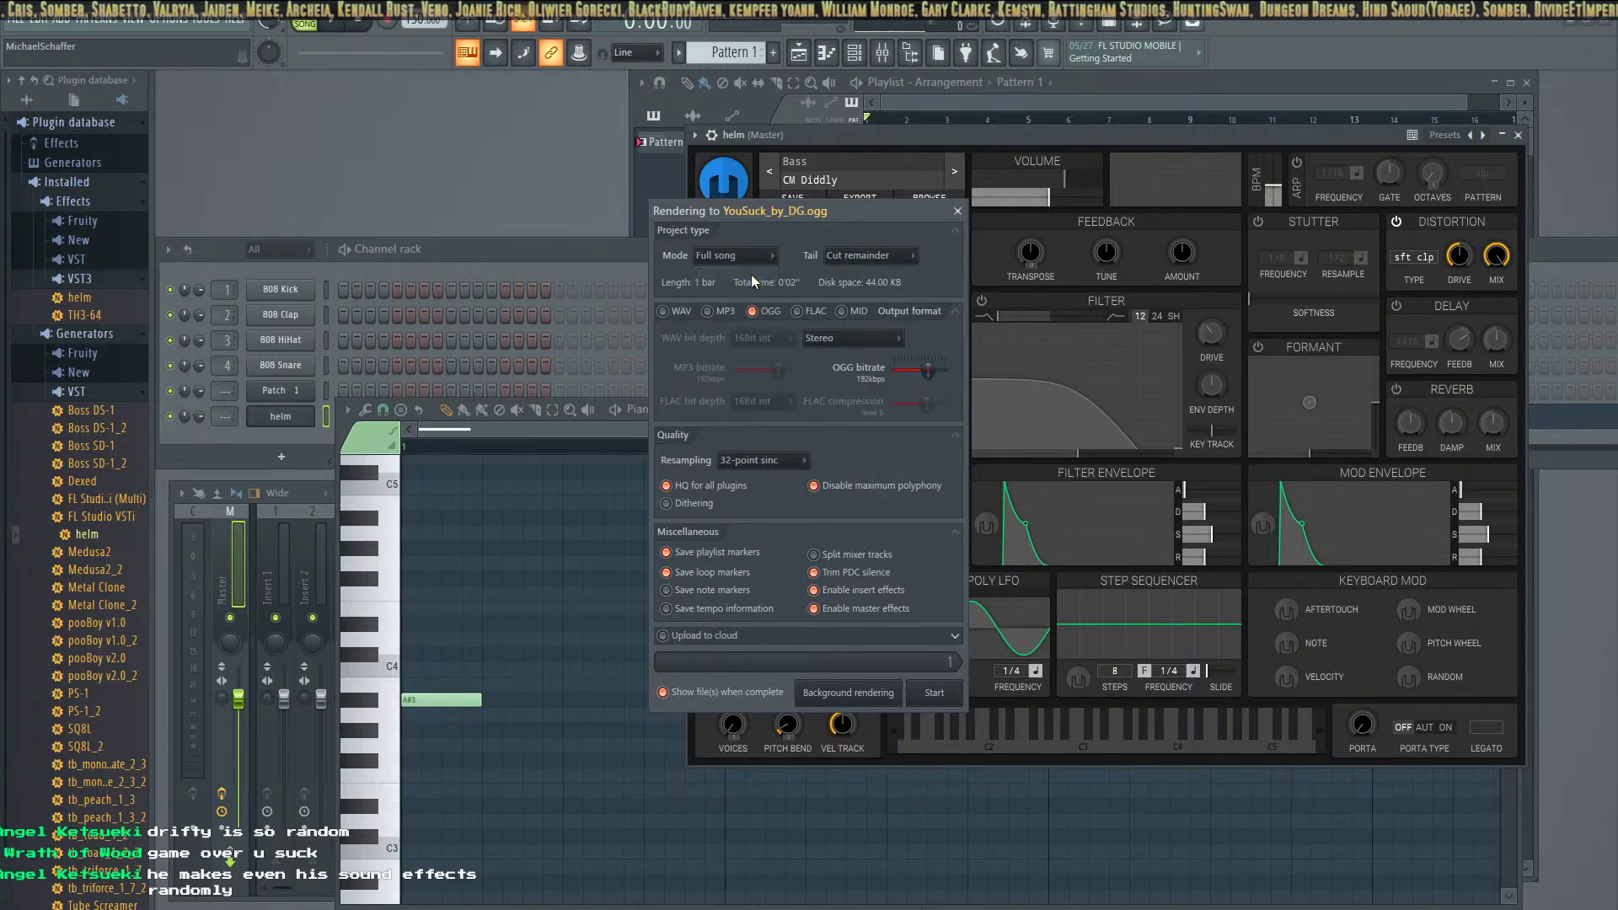
click(751, 275)
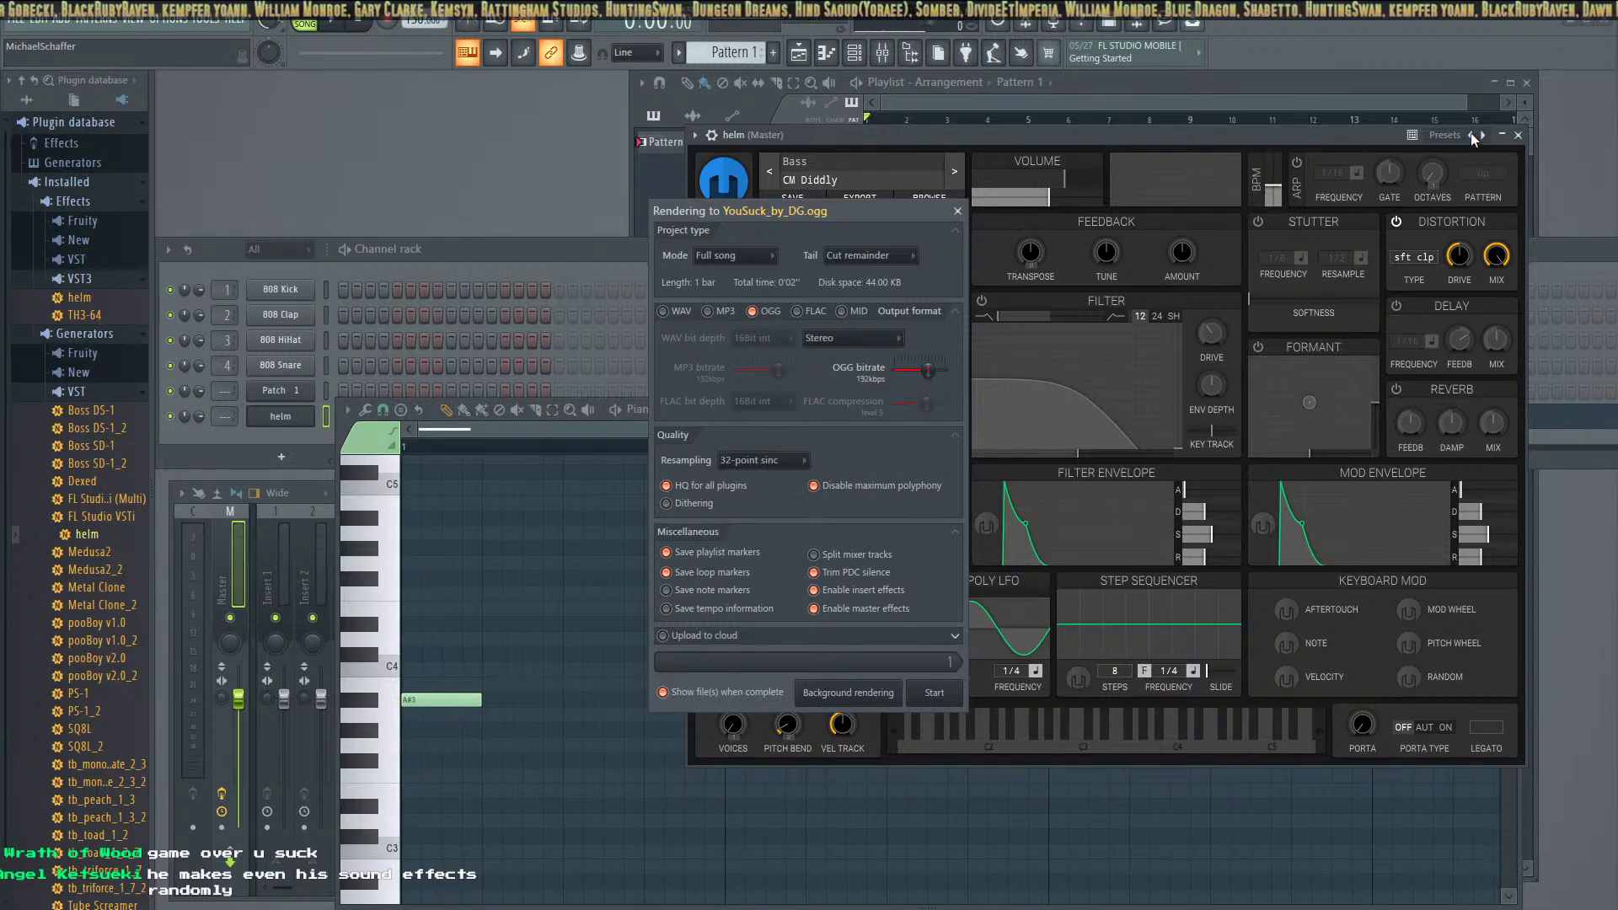
click(916, 698)
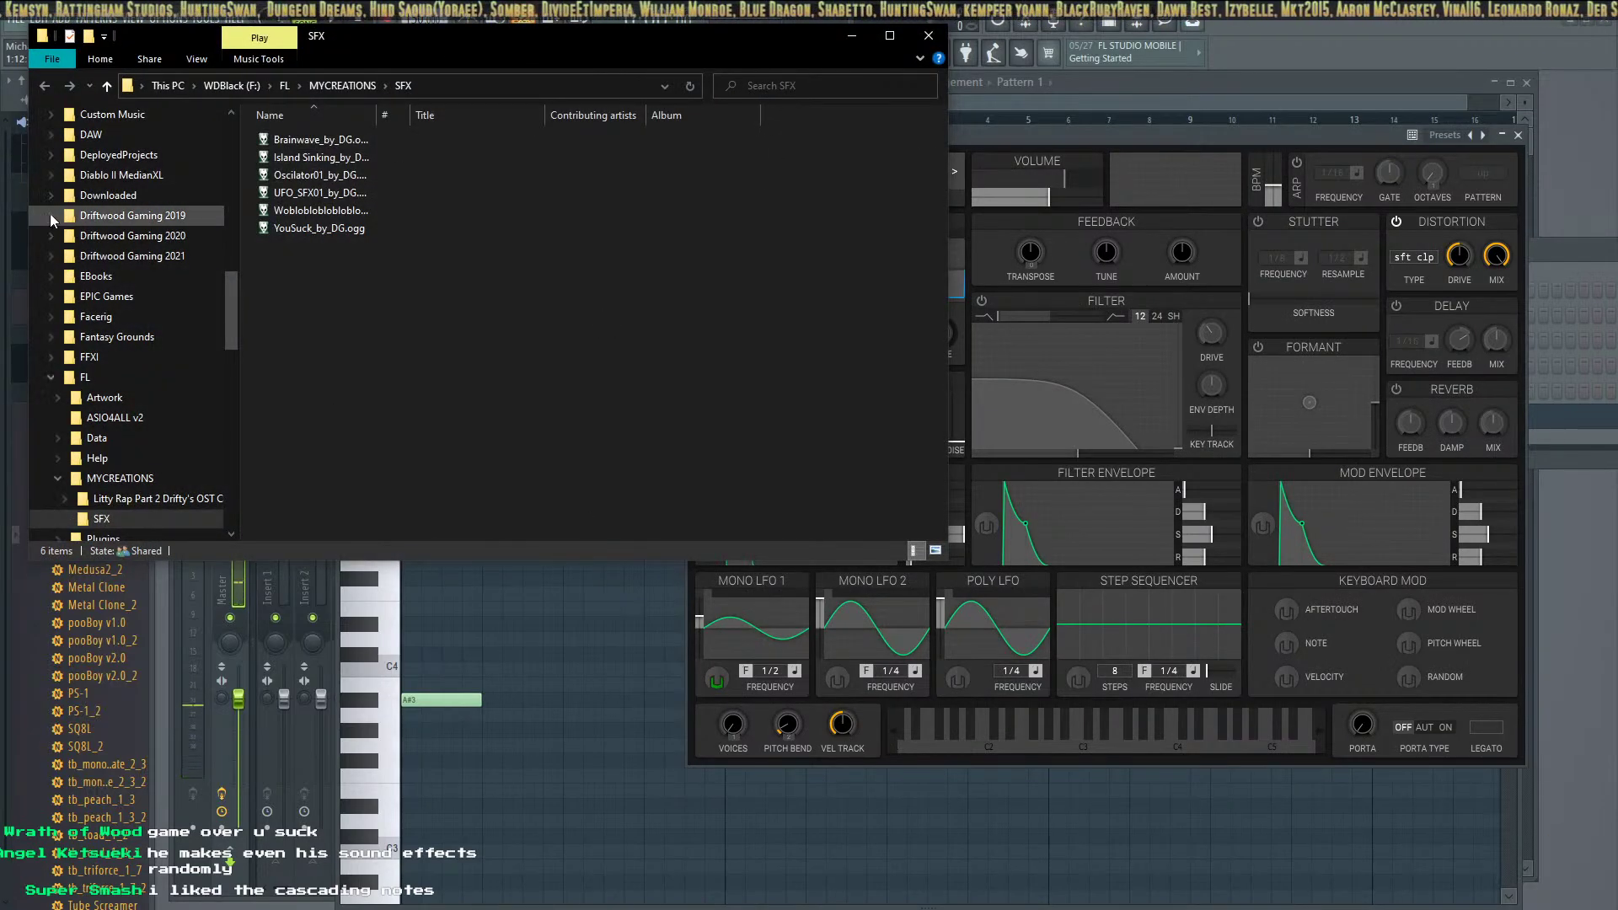
click(324, 230)
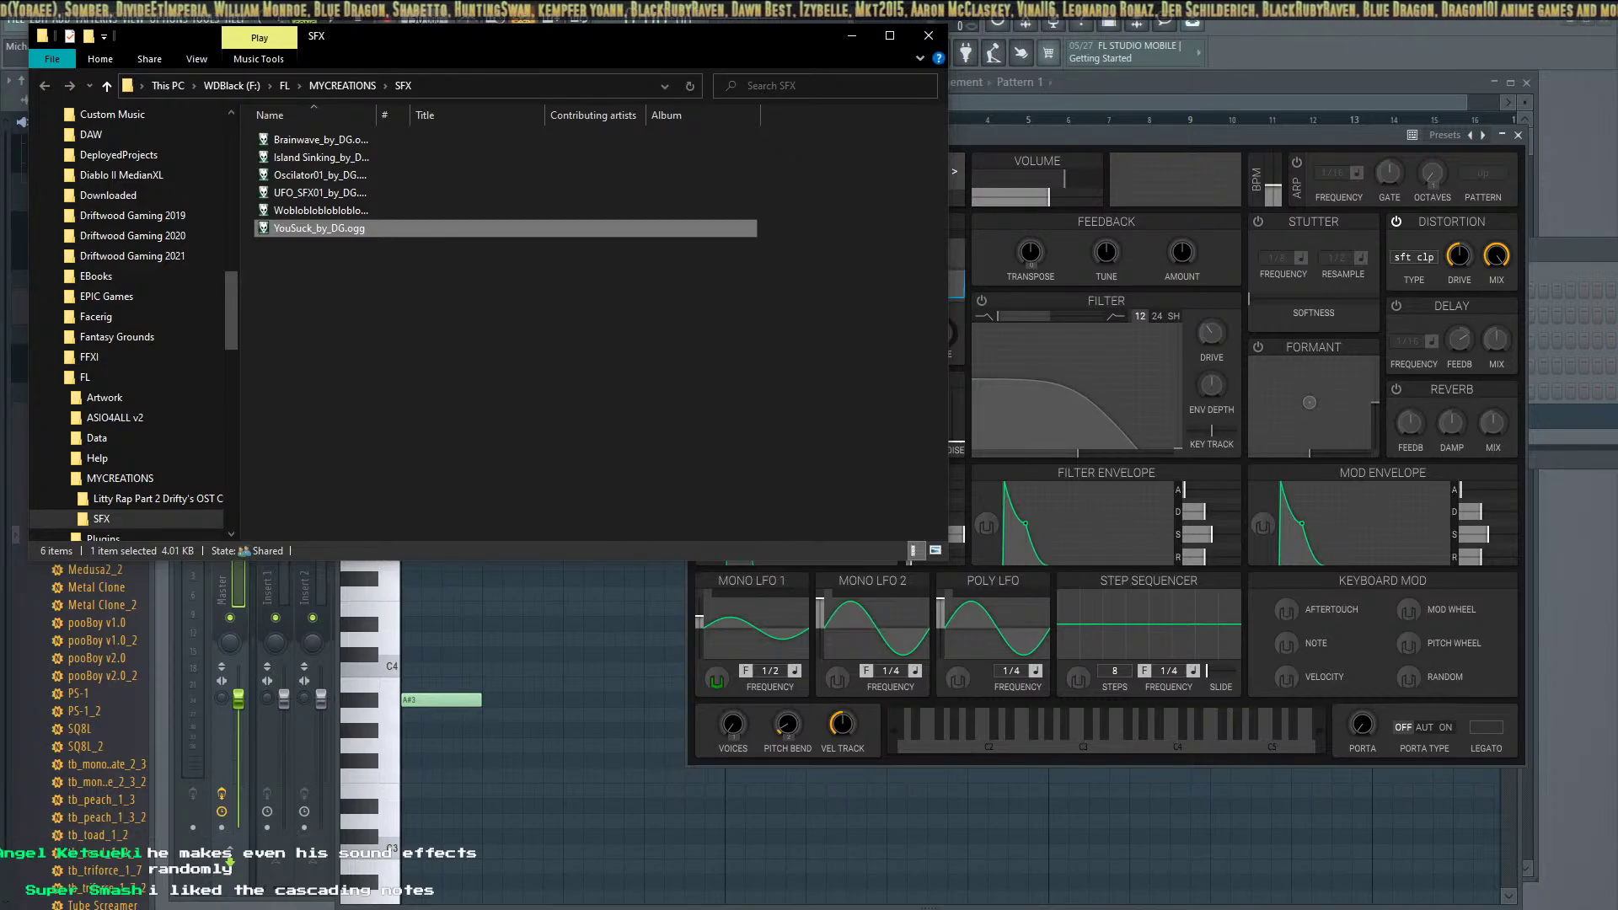
click(928, 39)
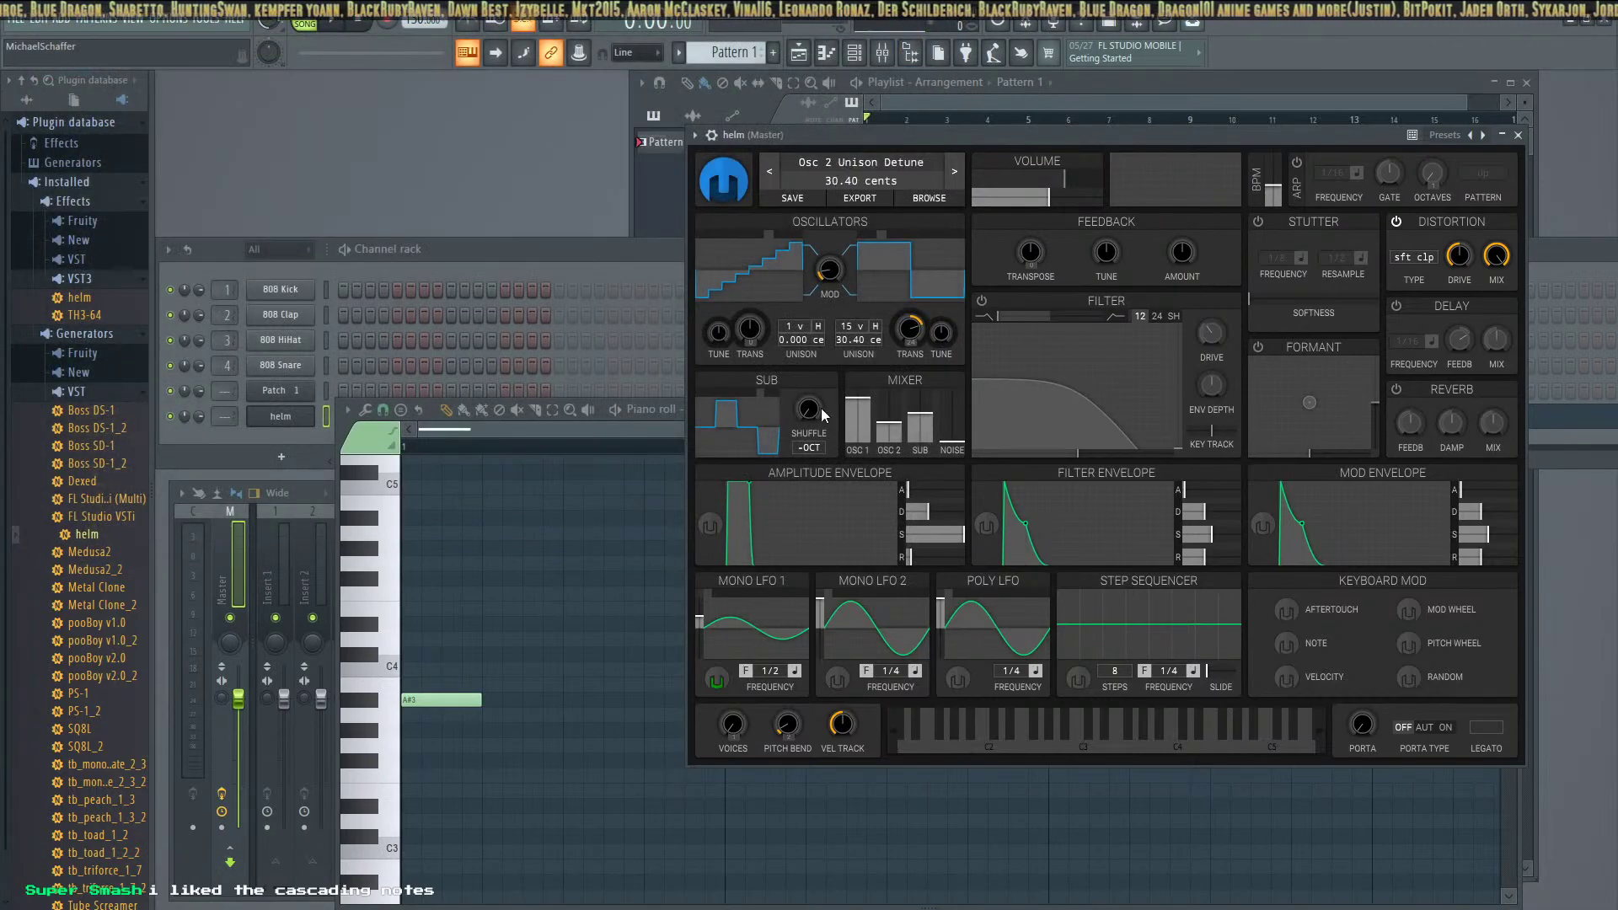
Place a Pattern 1 clip at the start of Track 1 in the playlist and play the song
drag(907, 137, 828, 352)
click(463, 241)
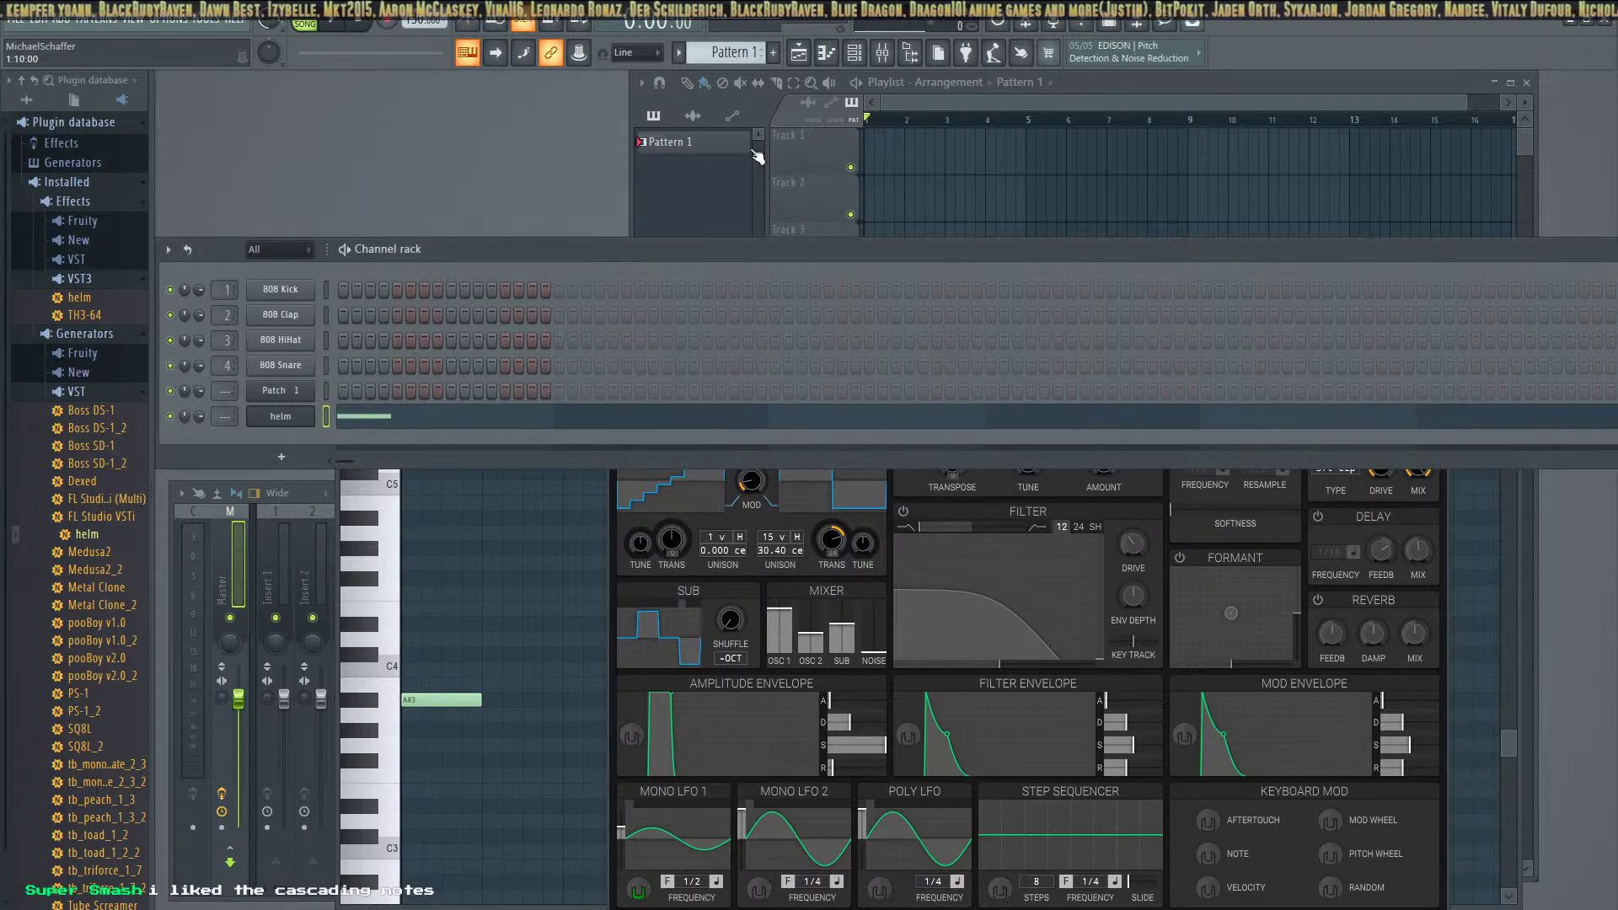
click(904, 91)
drag(666, 141, 870, 155)
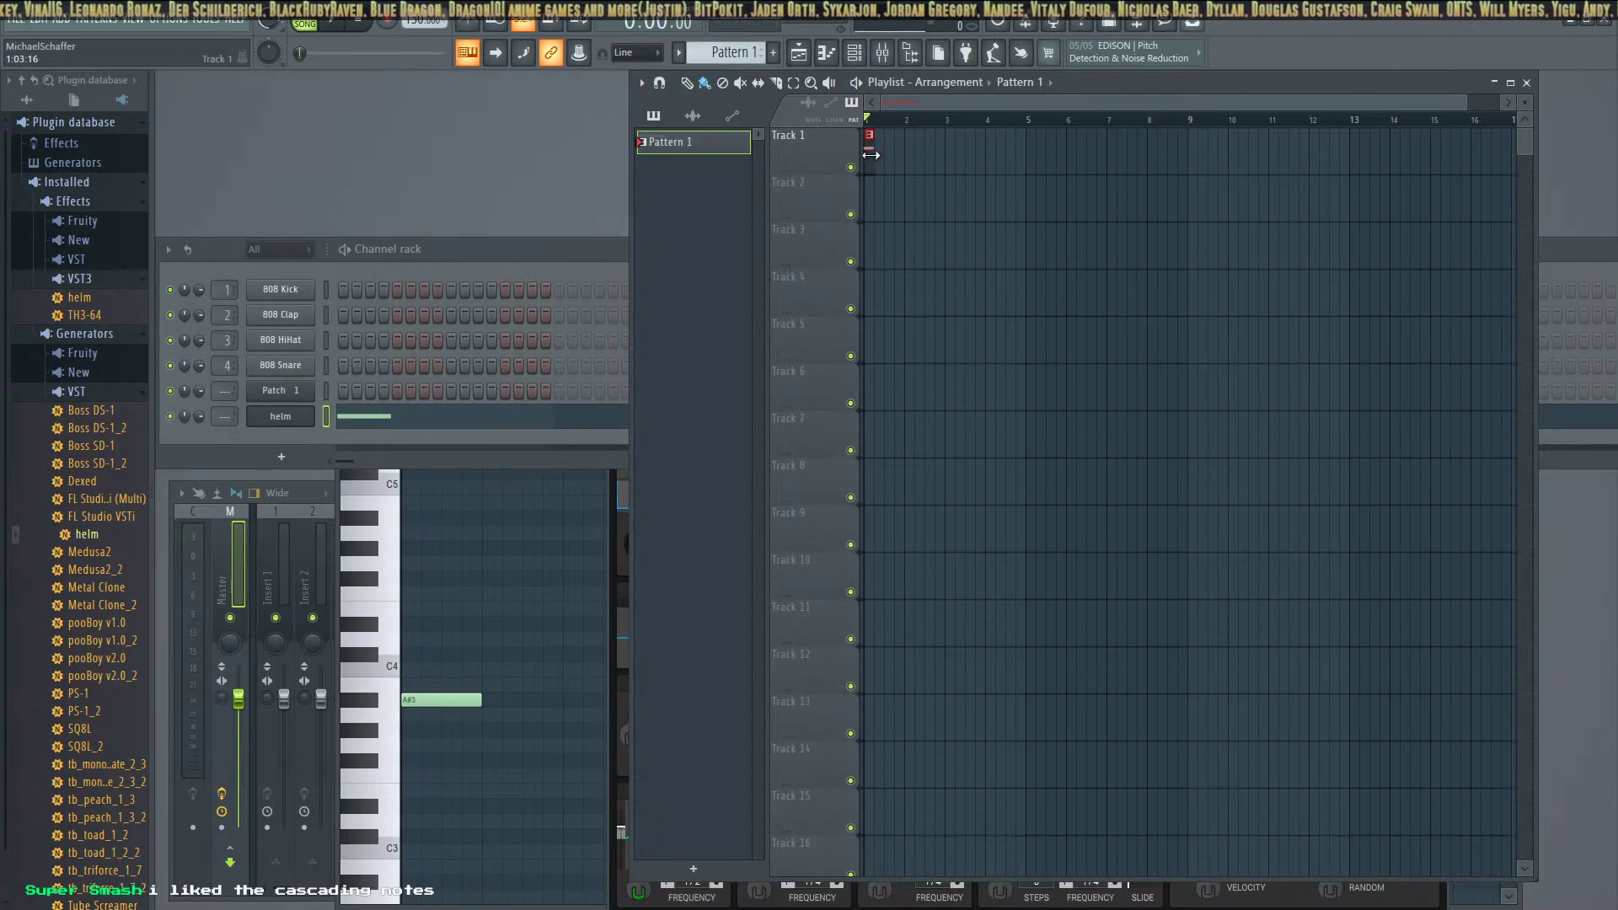
click(341, 21)
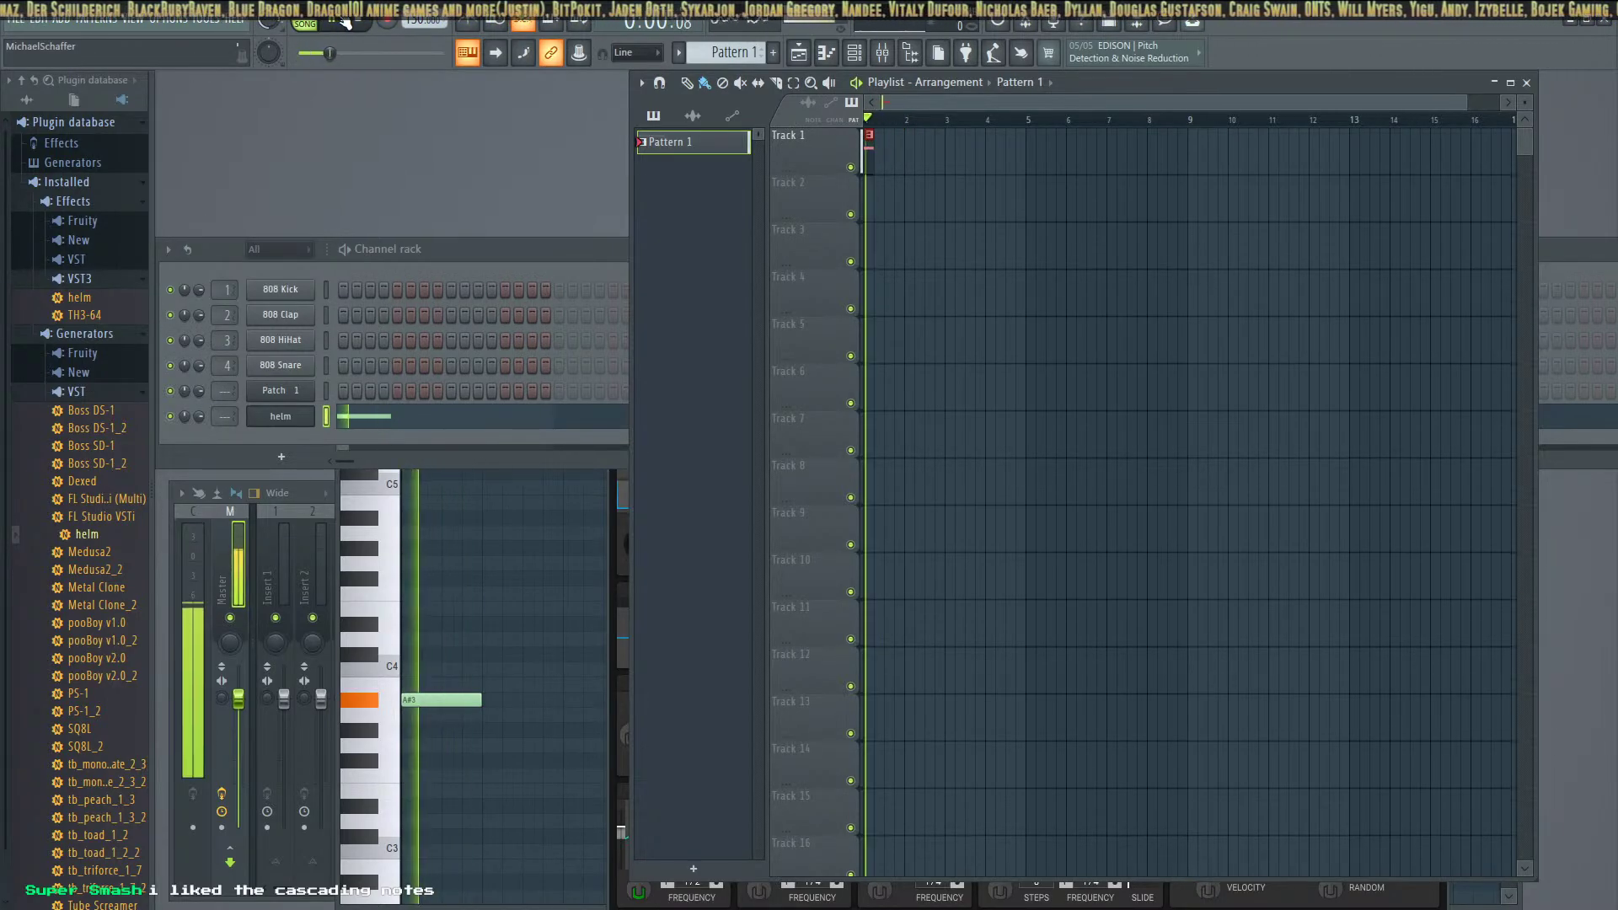
key(space)
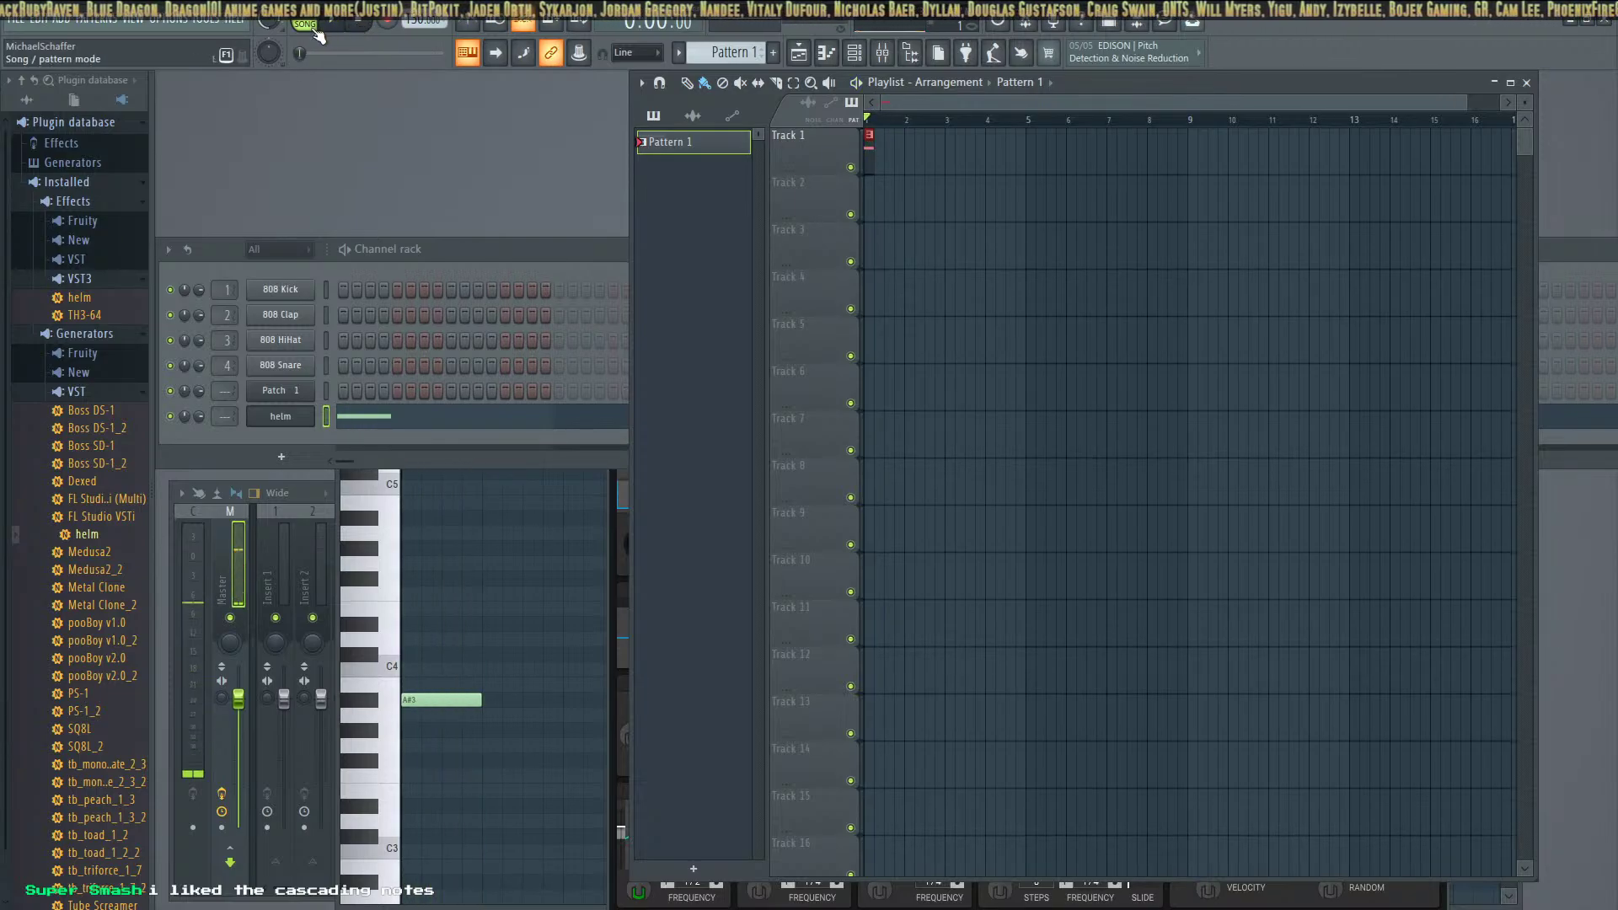
Export the full song as an Ogg file with Cut remainder, replacing YouSuck_by_DG.ogg in the SFX folder
click(15, 18)
mouse_move(59, 165)
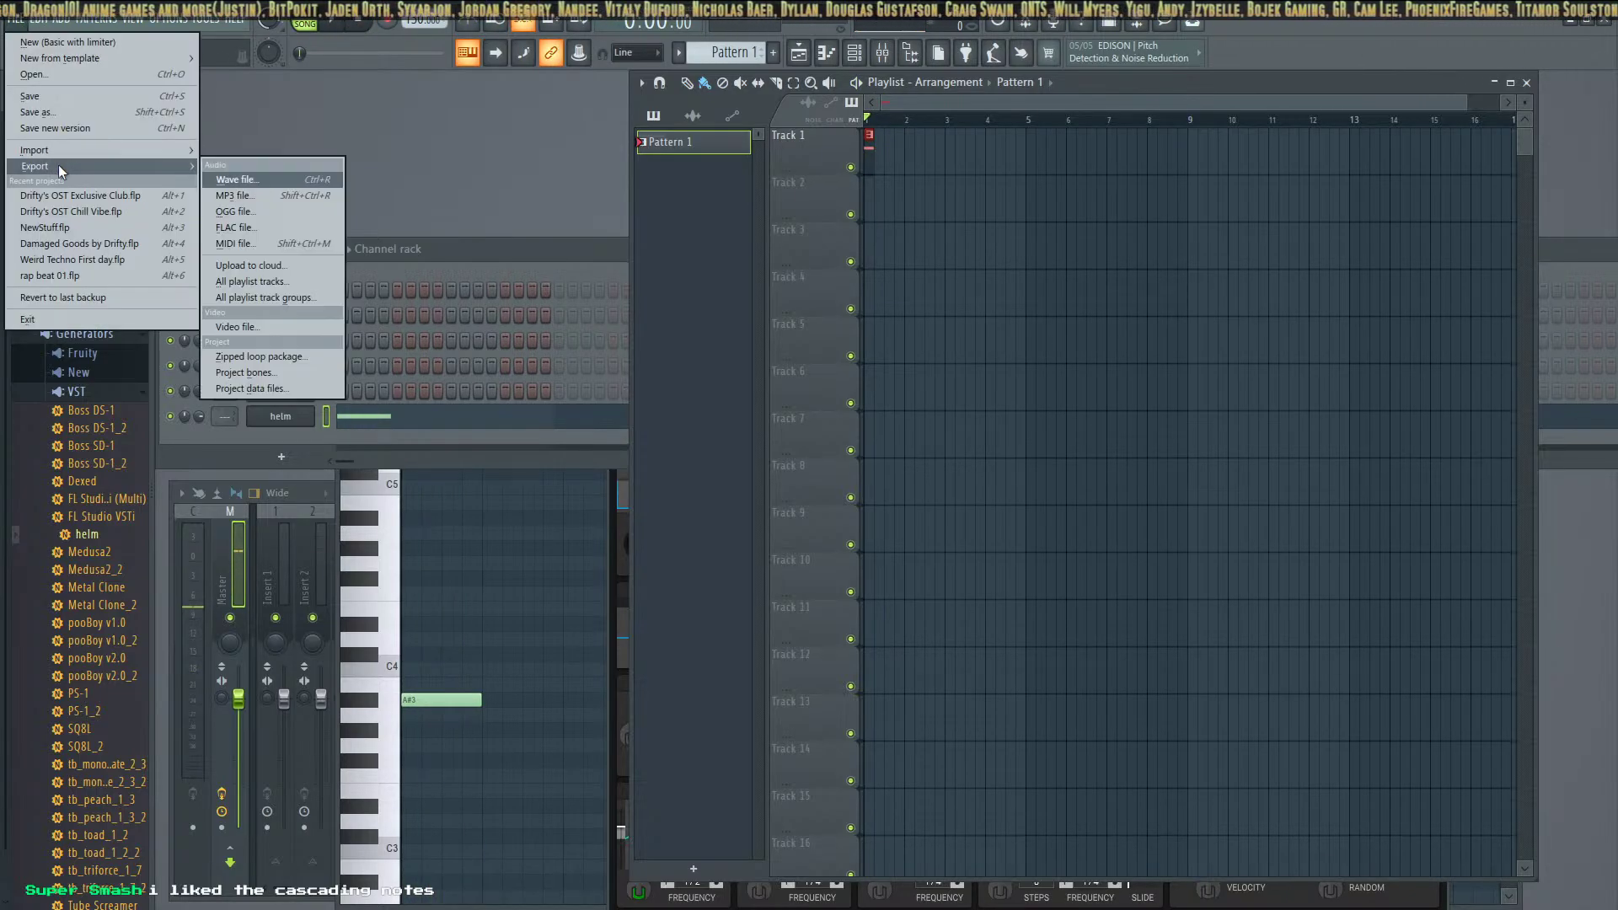
click(253, 211)
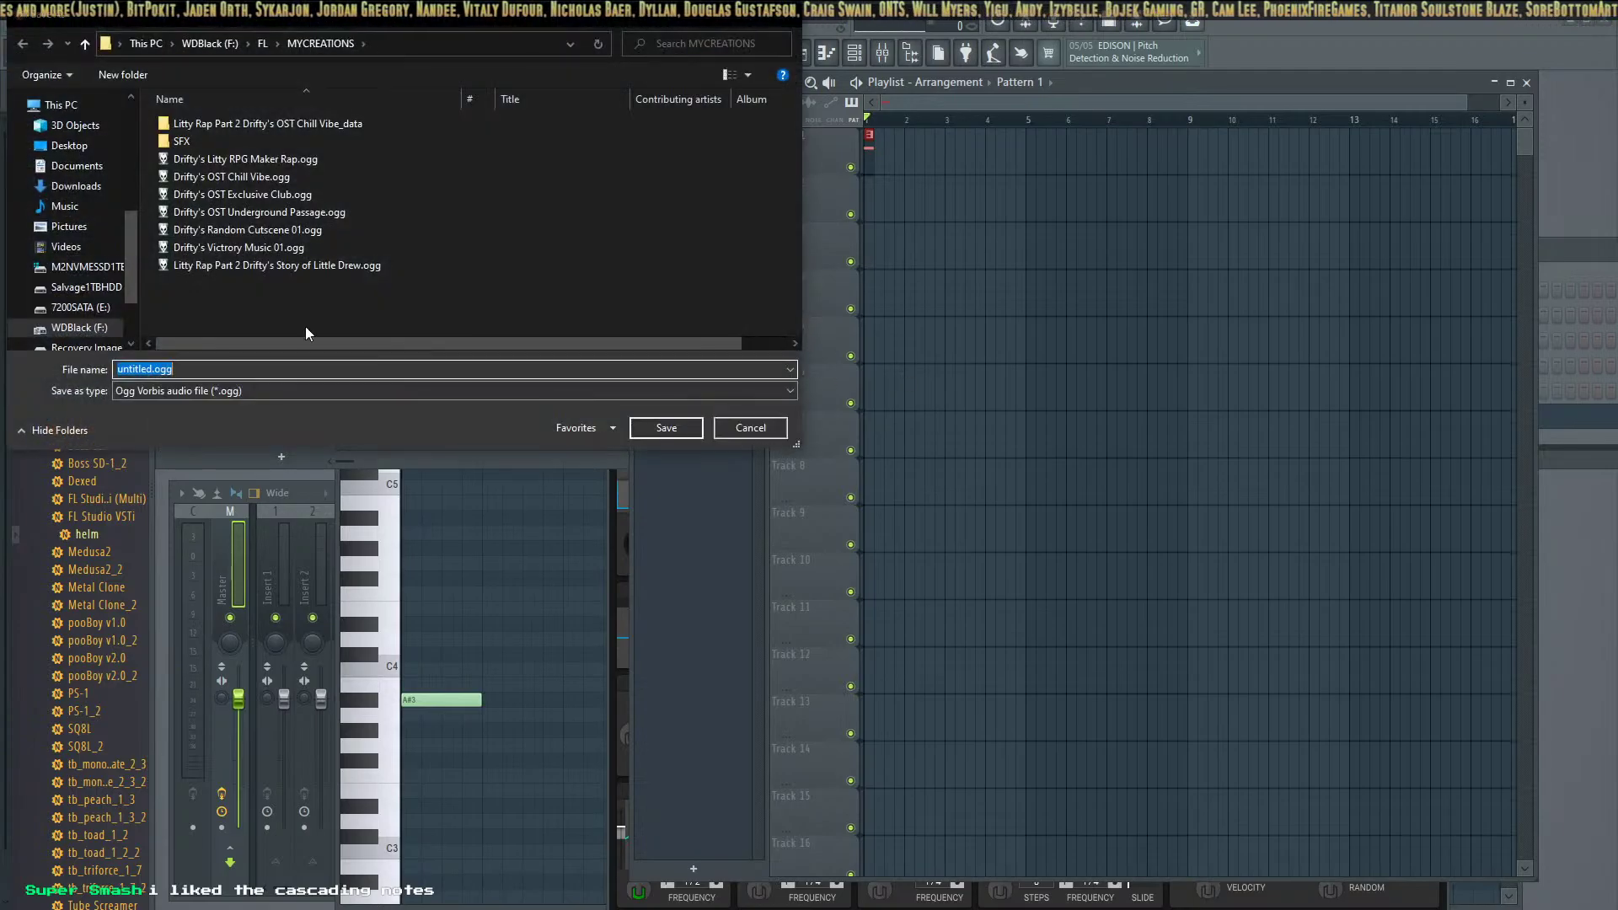
double_click(203, 143)
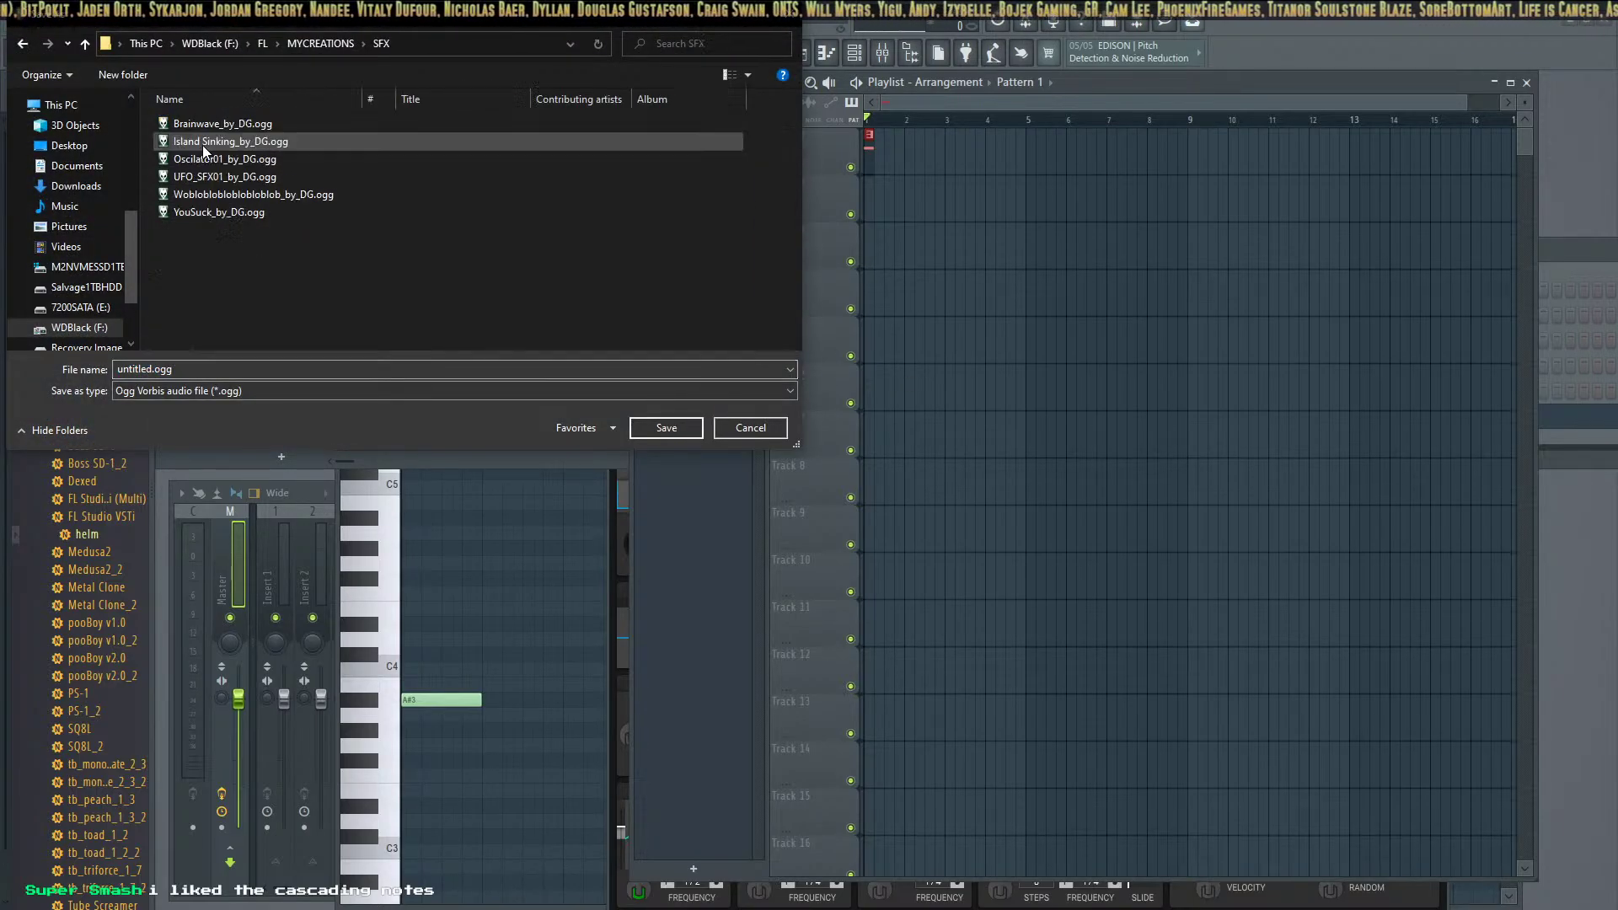
click(238, 212)
click(666, 428)
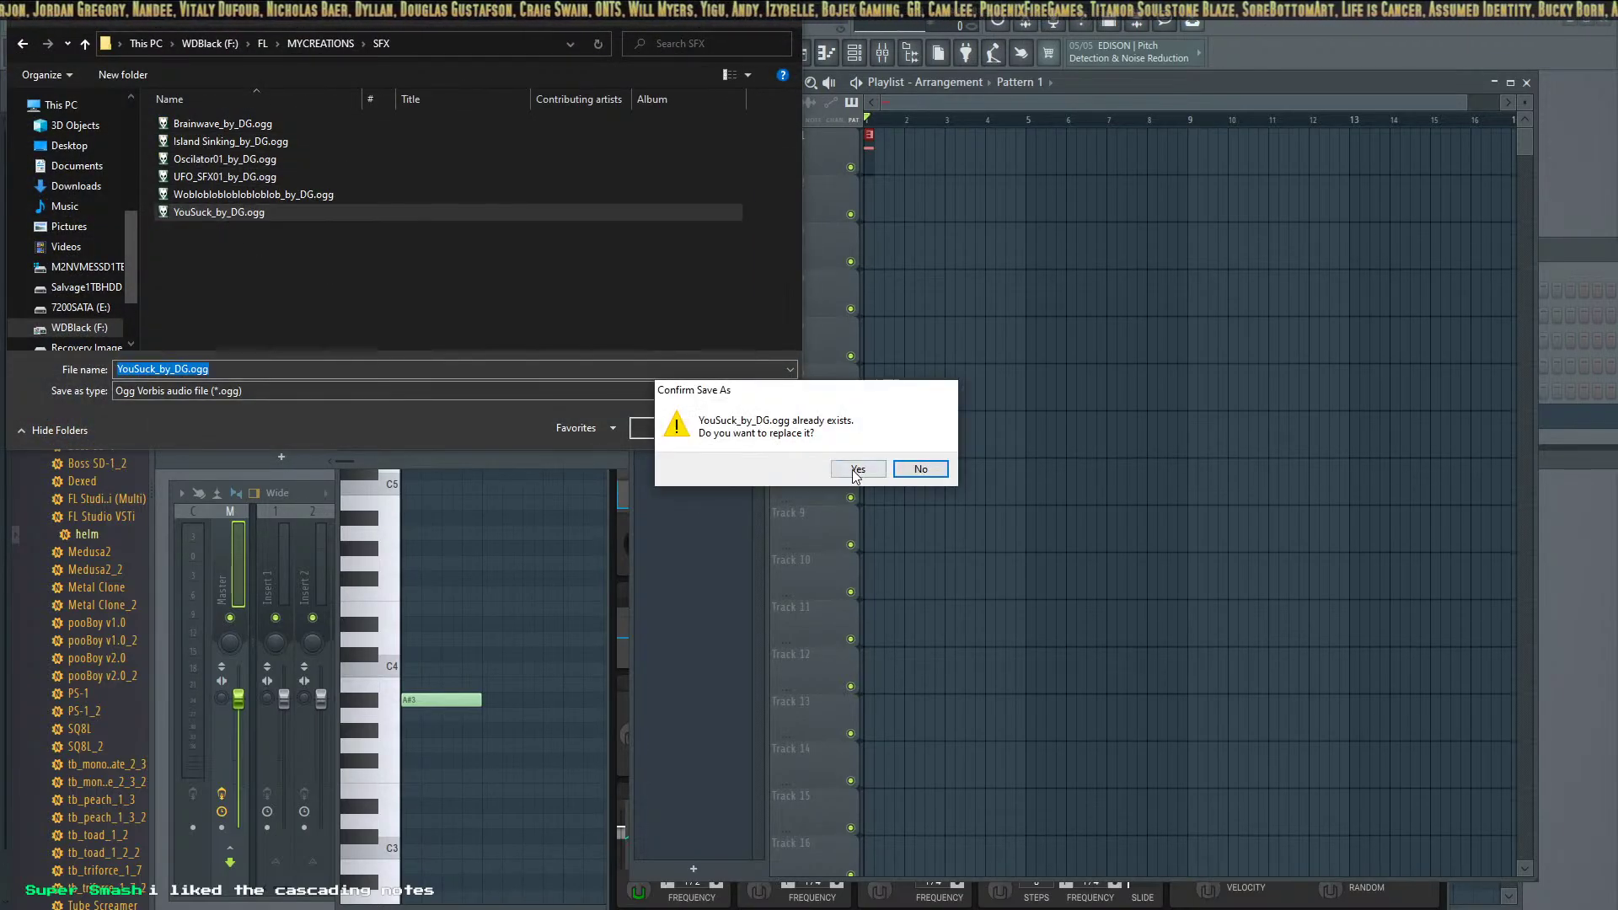
click(856, 470)
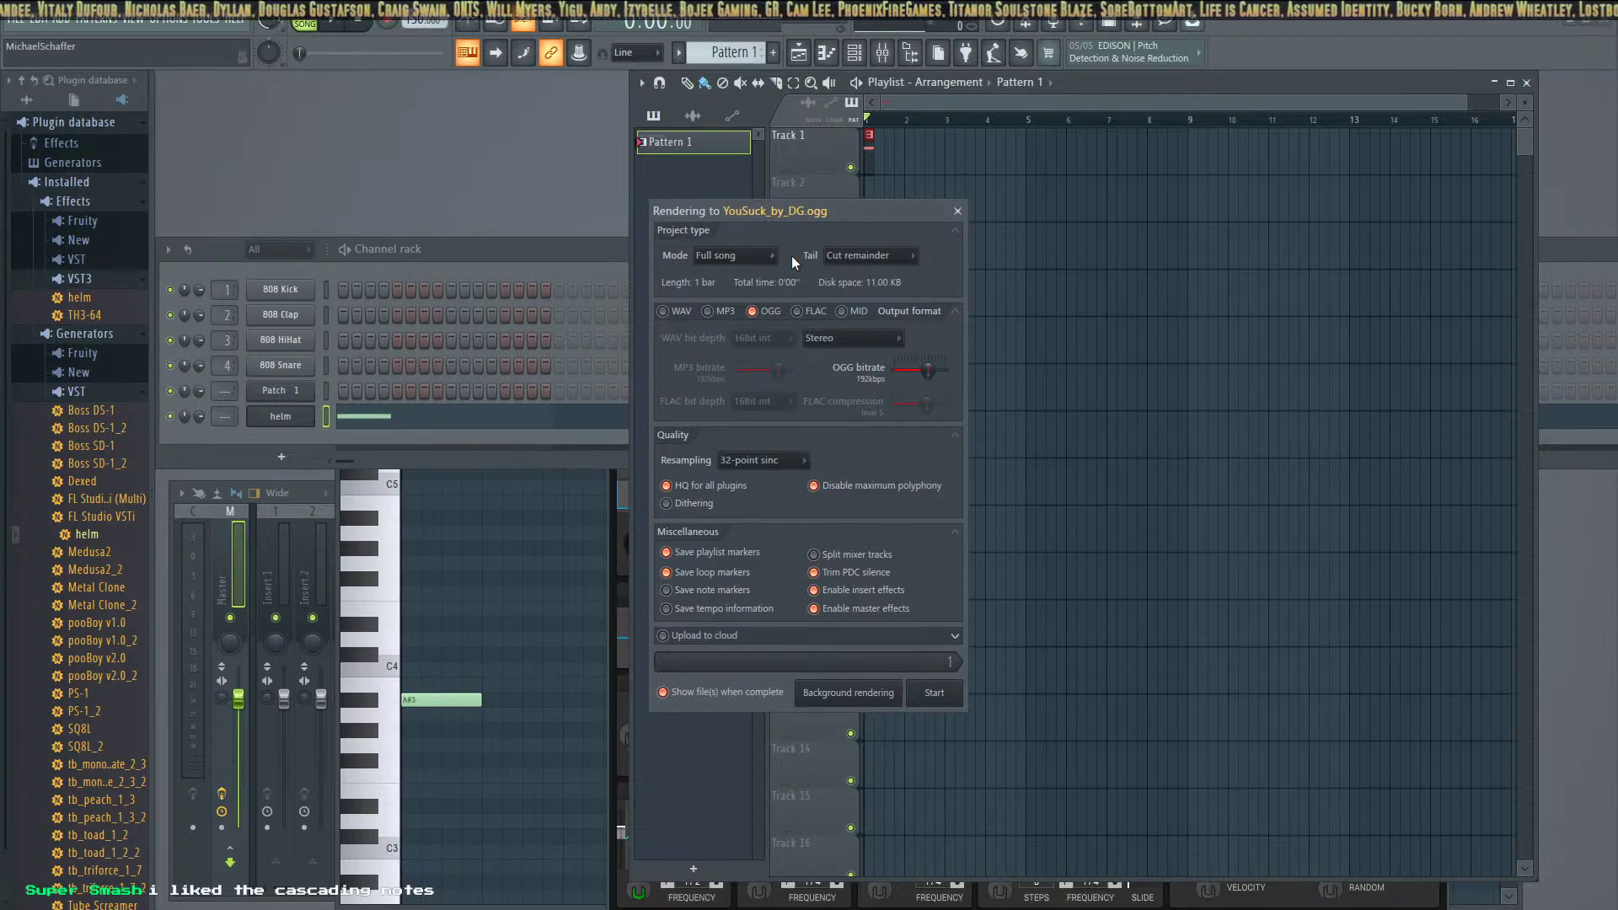
click(935, 694)
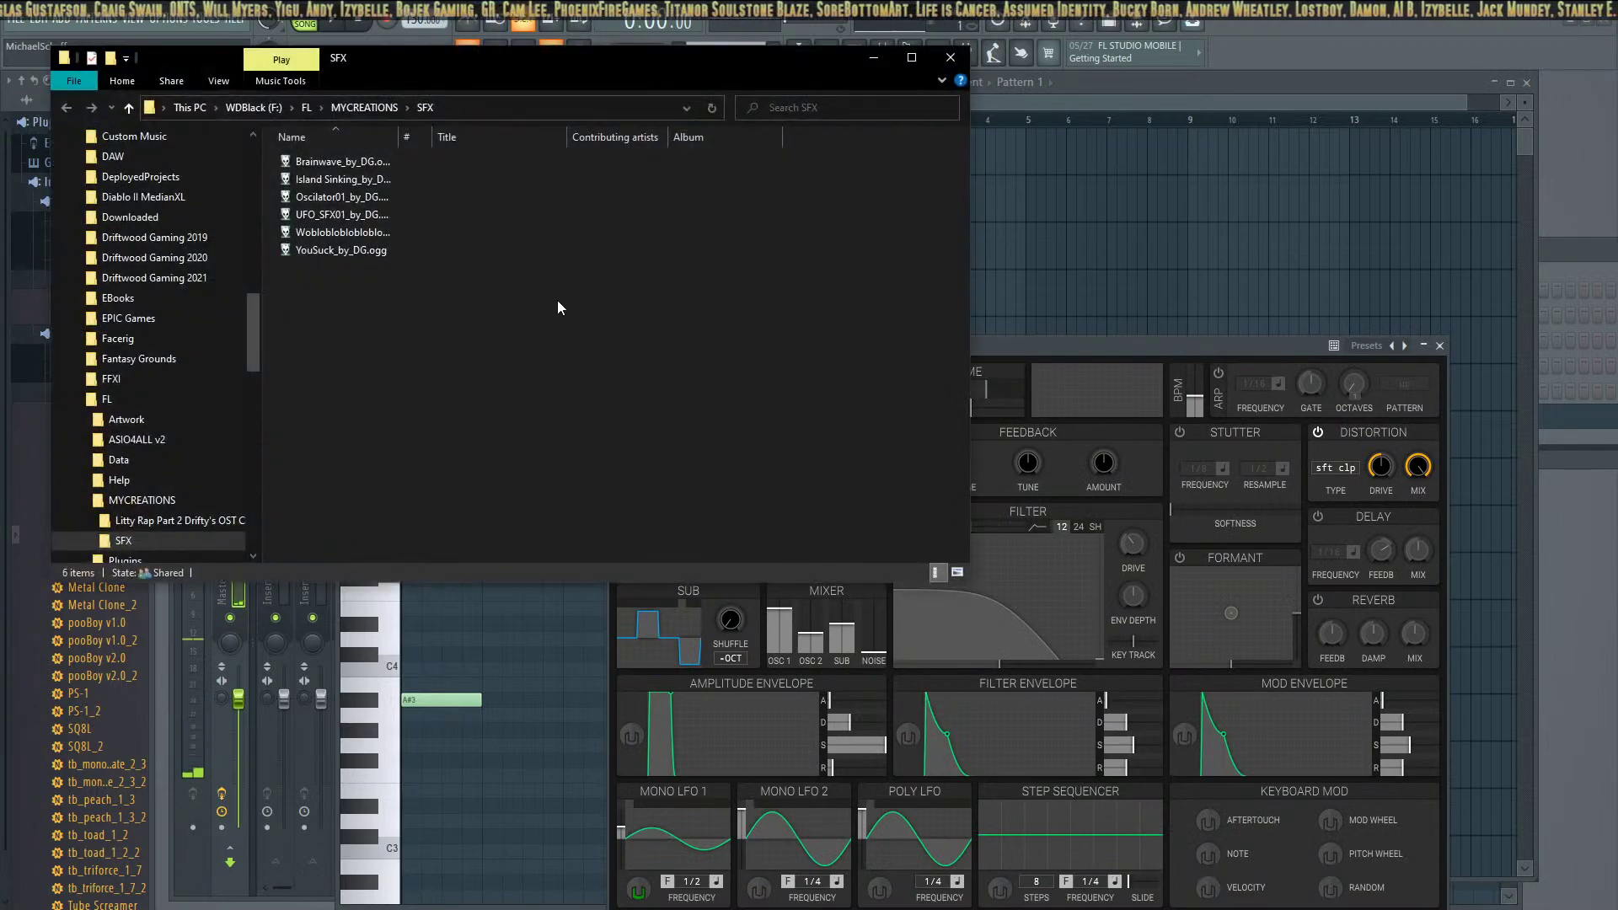
Select YouSuck_by_DG.ogg in the SFX folder, move the folder window aside, and play the song in FL Studio for comparison
click(349, 253)
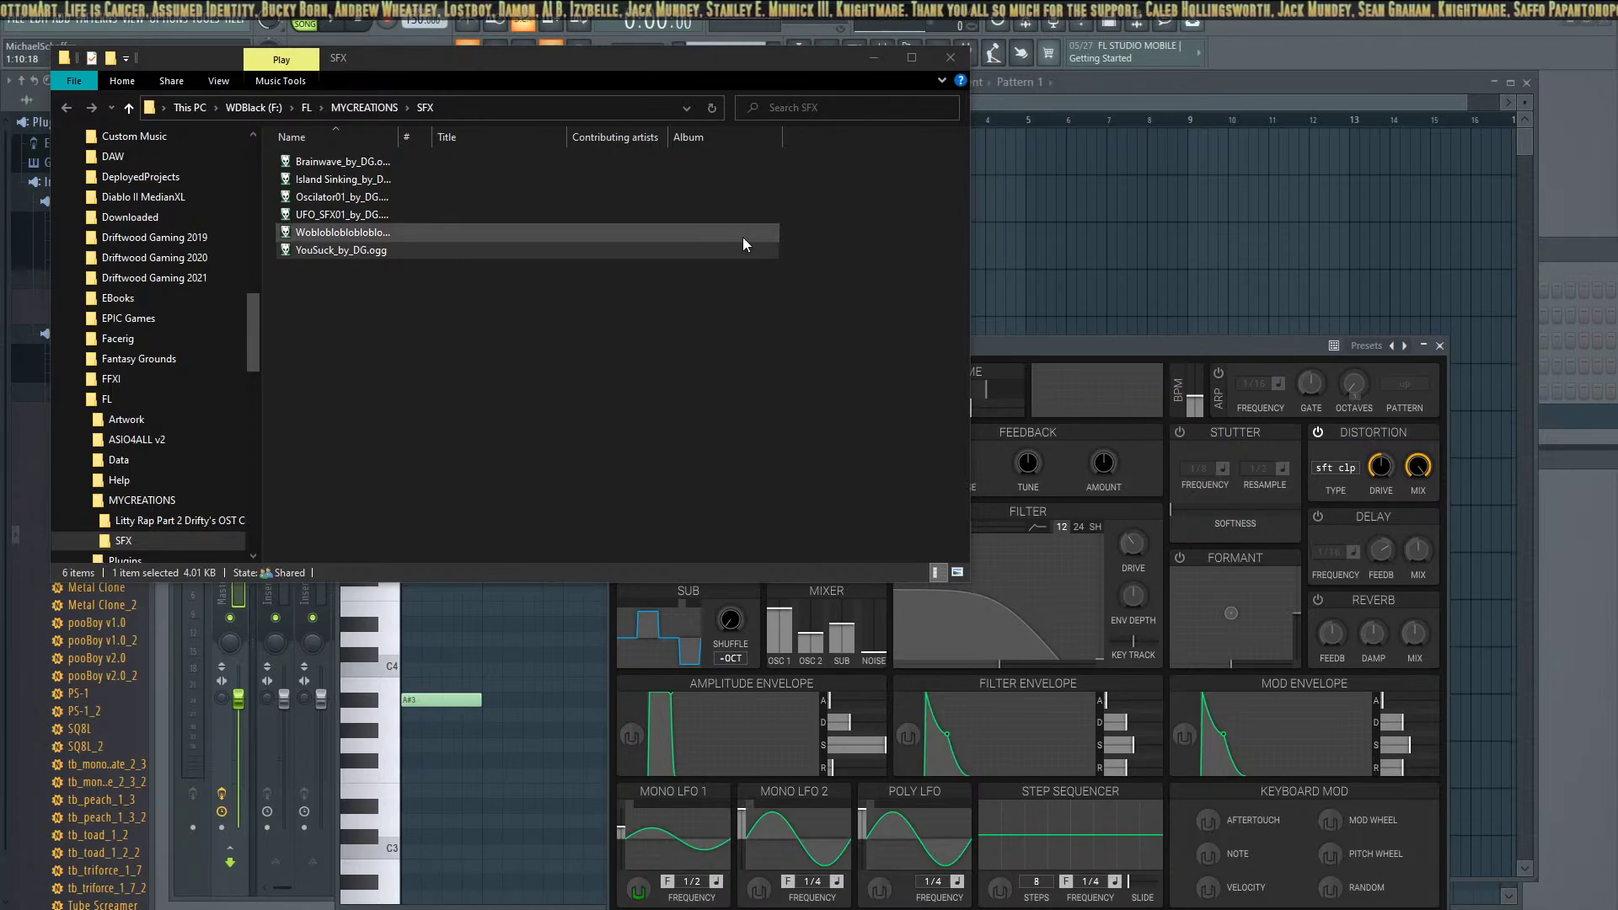
drag(757, 70, 951, 331)
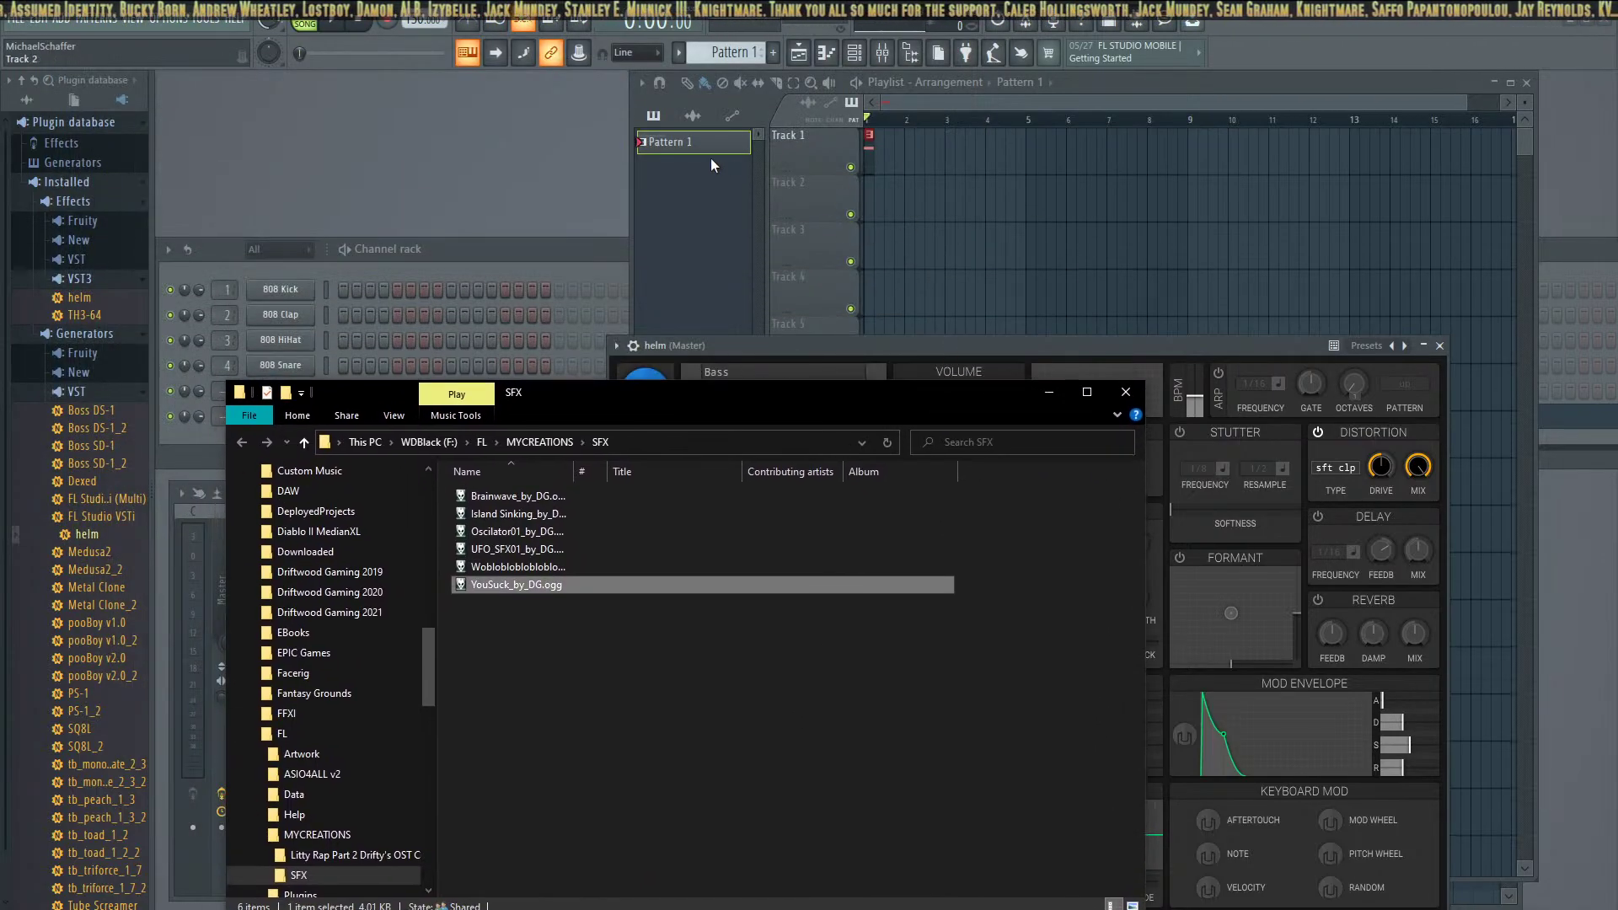
click(425, 253)
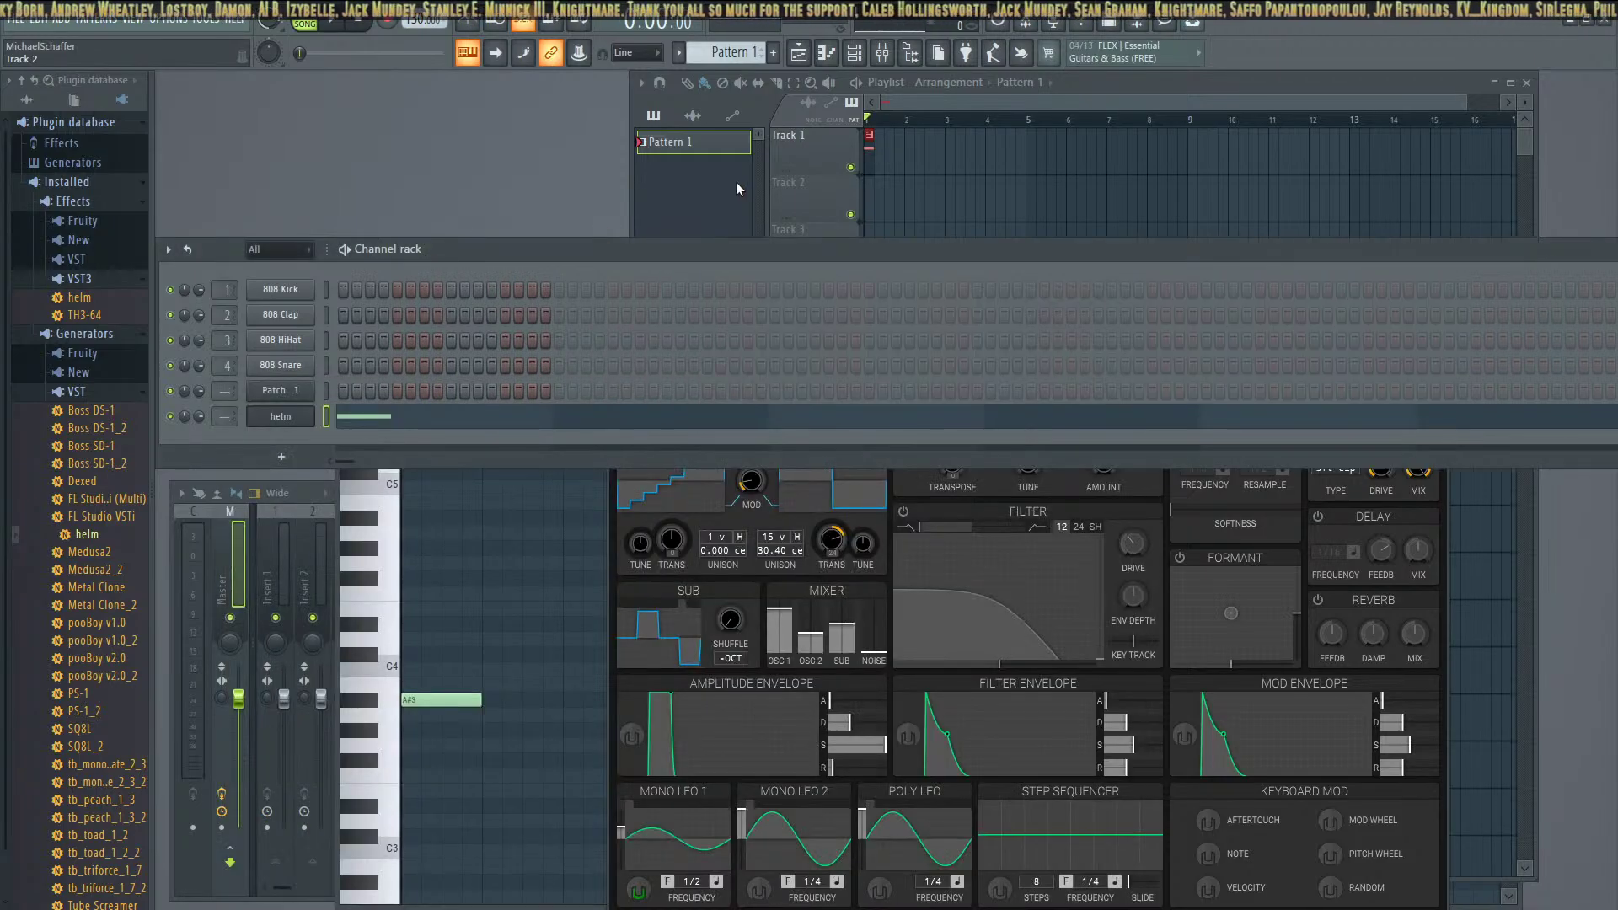
click(336, 30)
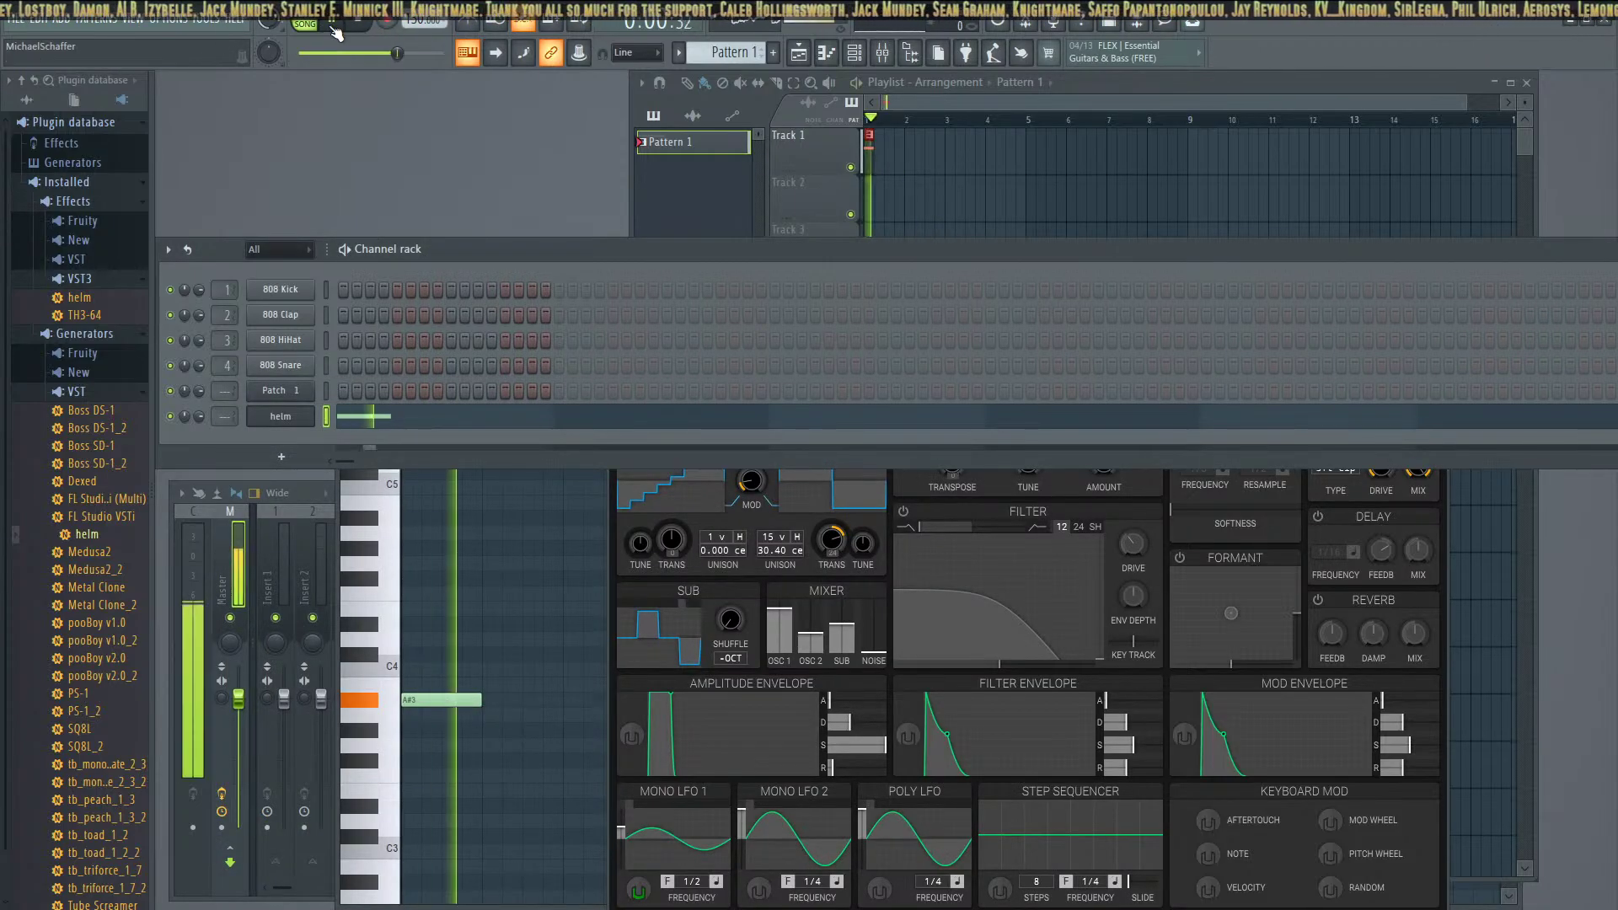
click(366, 29)
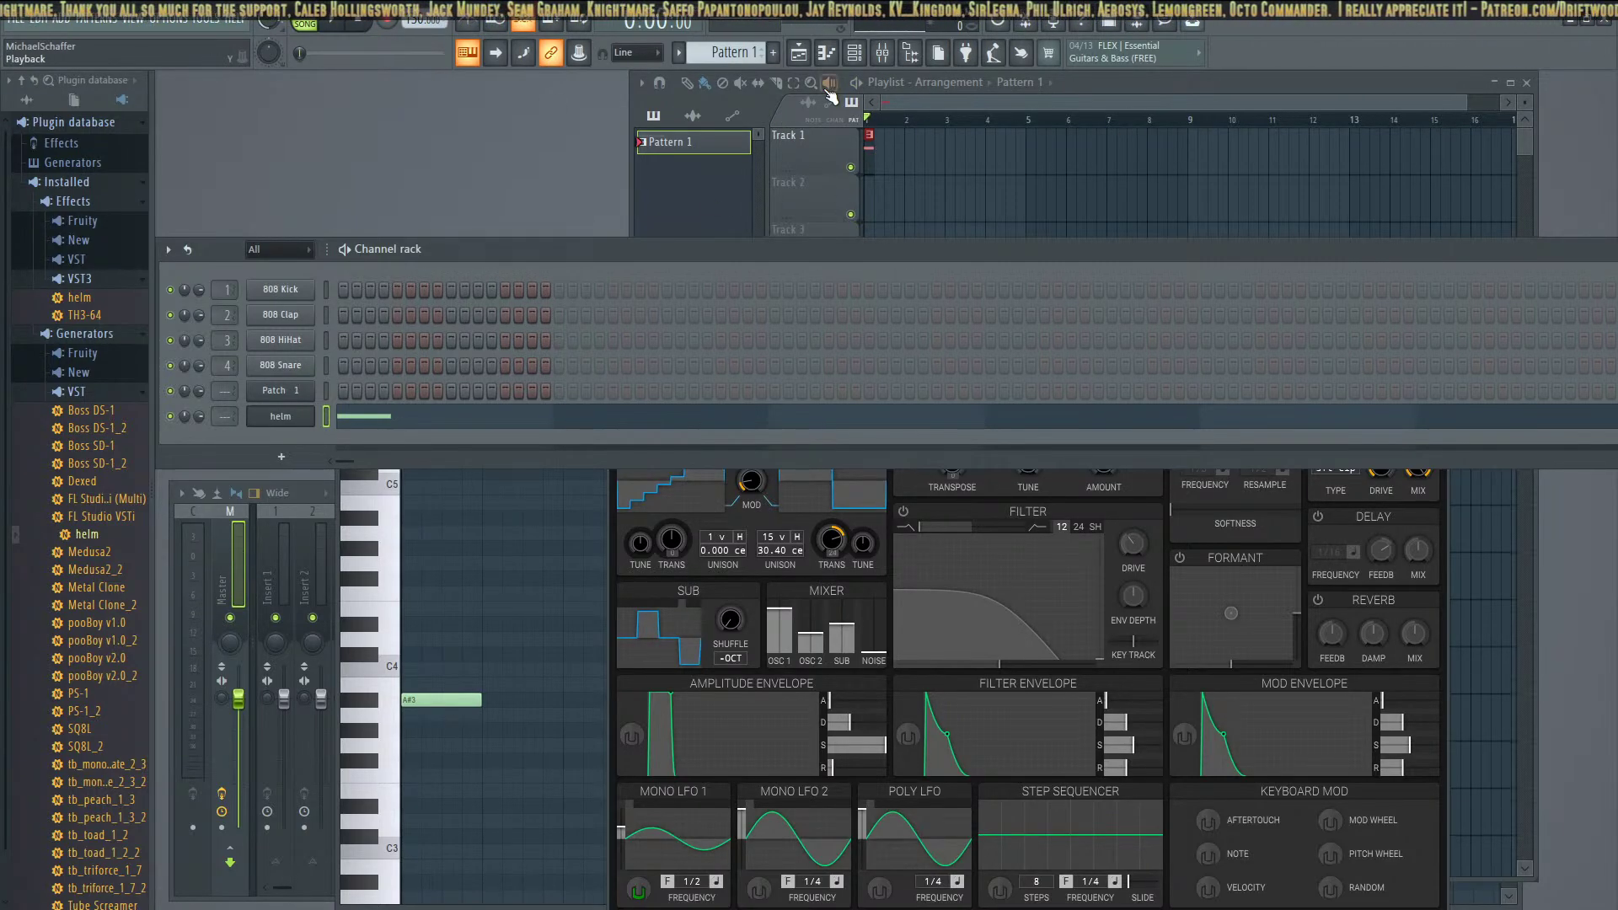
Delete the Pattern 1 clips from the playlist so that it is empty
click(877, 130)
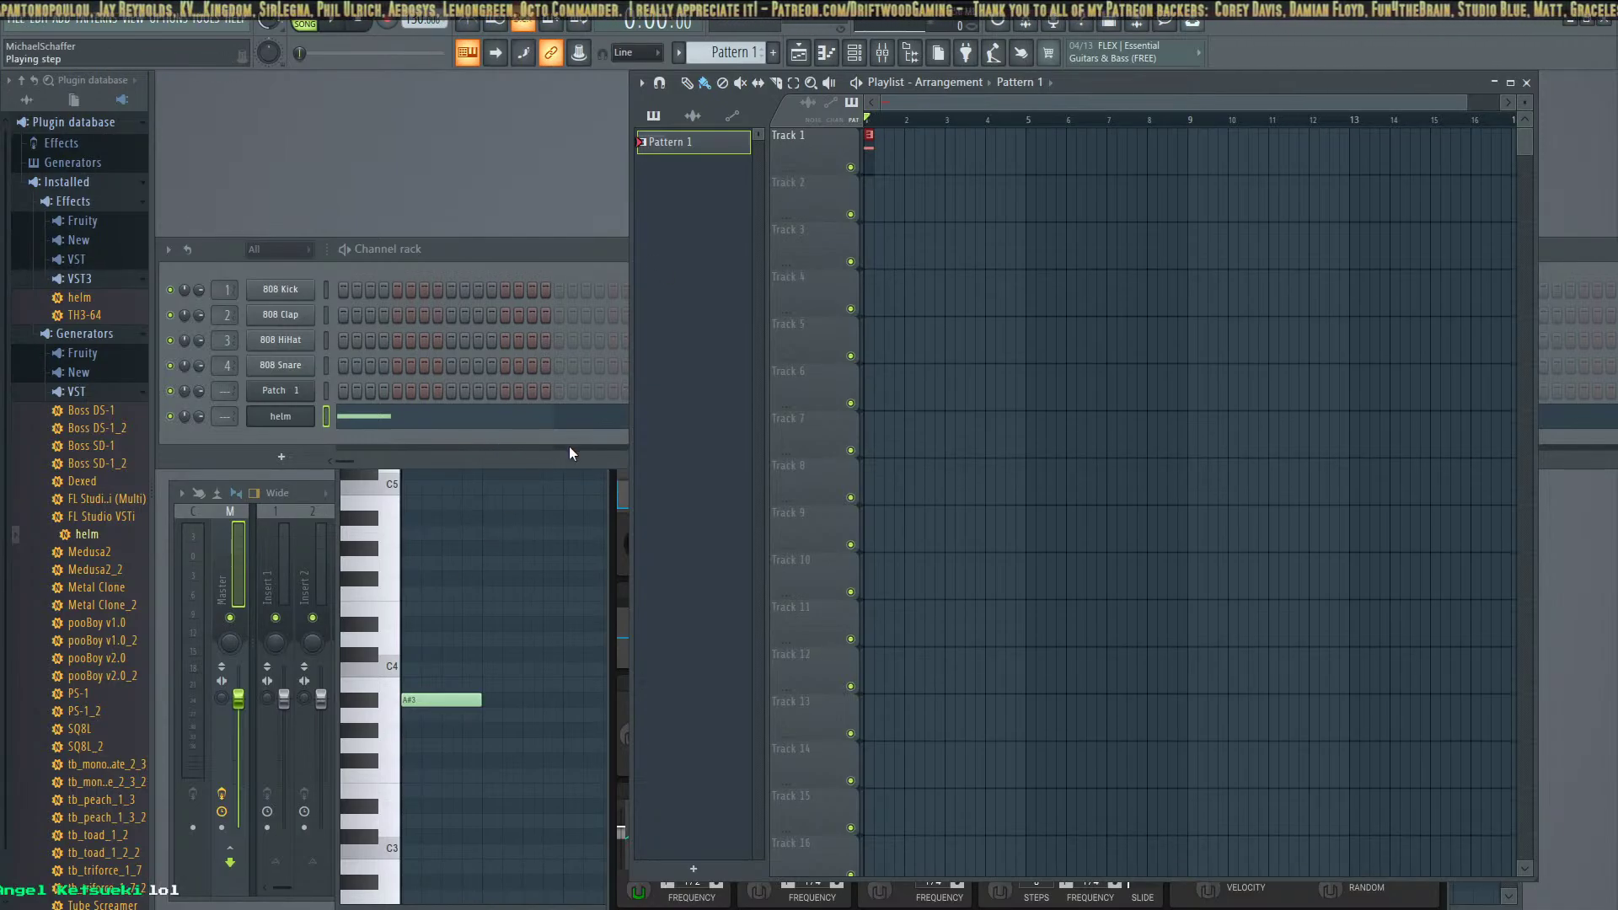
click(873, 141)
click(915, 244)
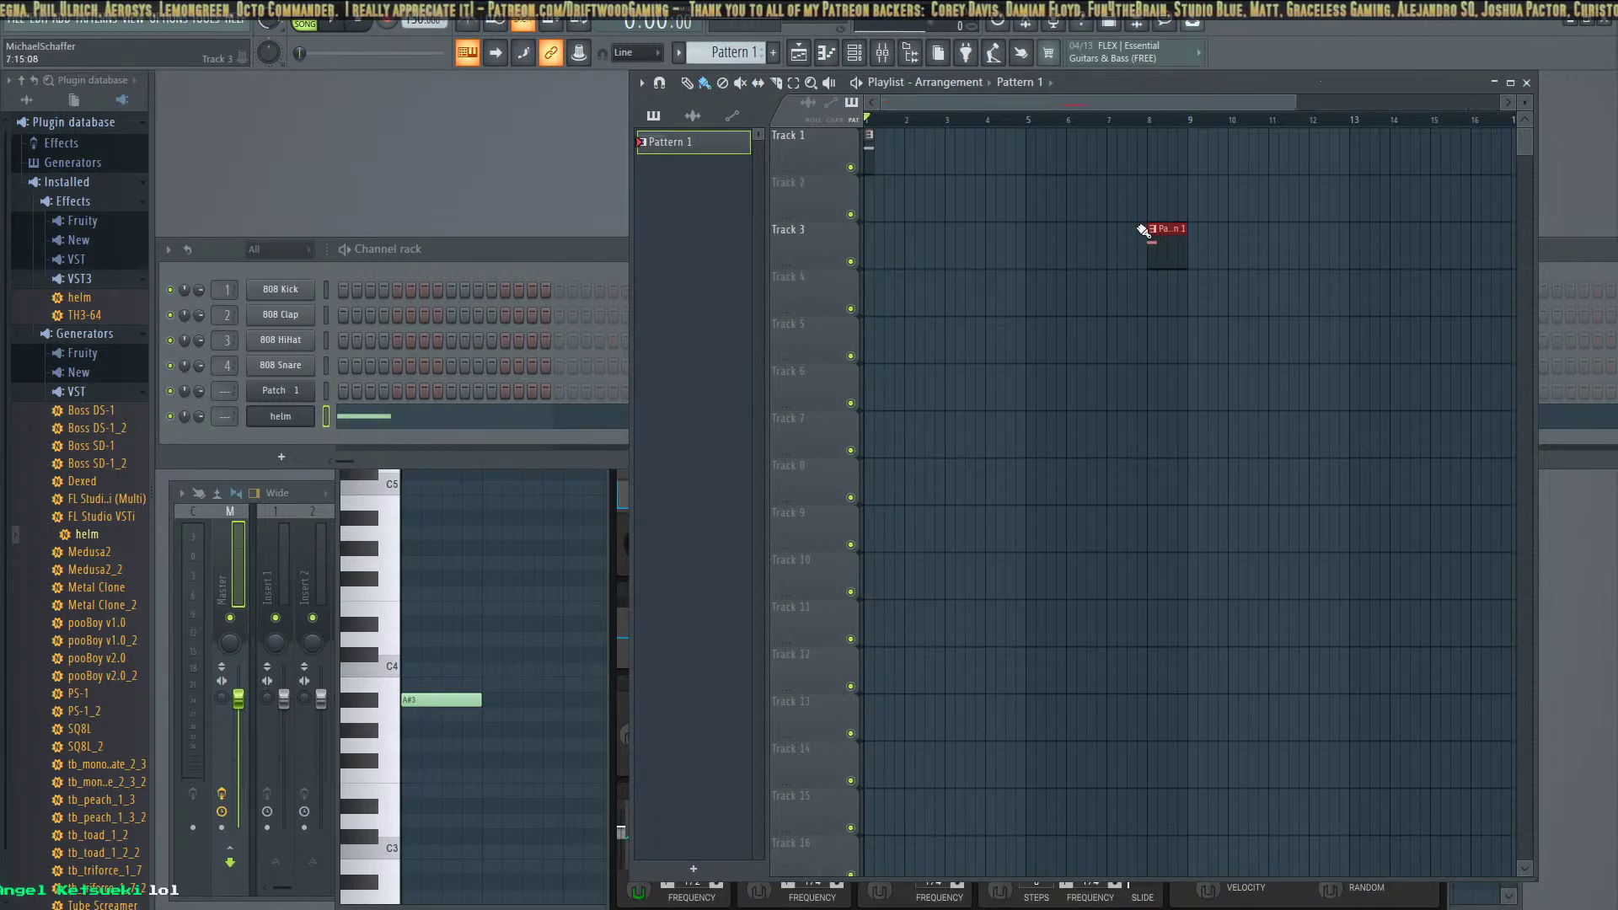
key(Delete)
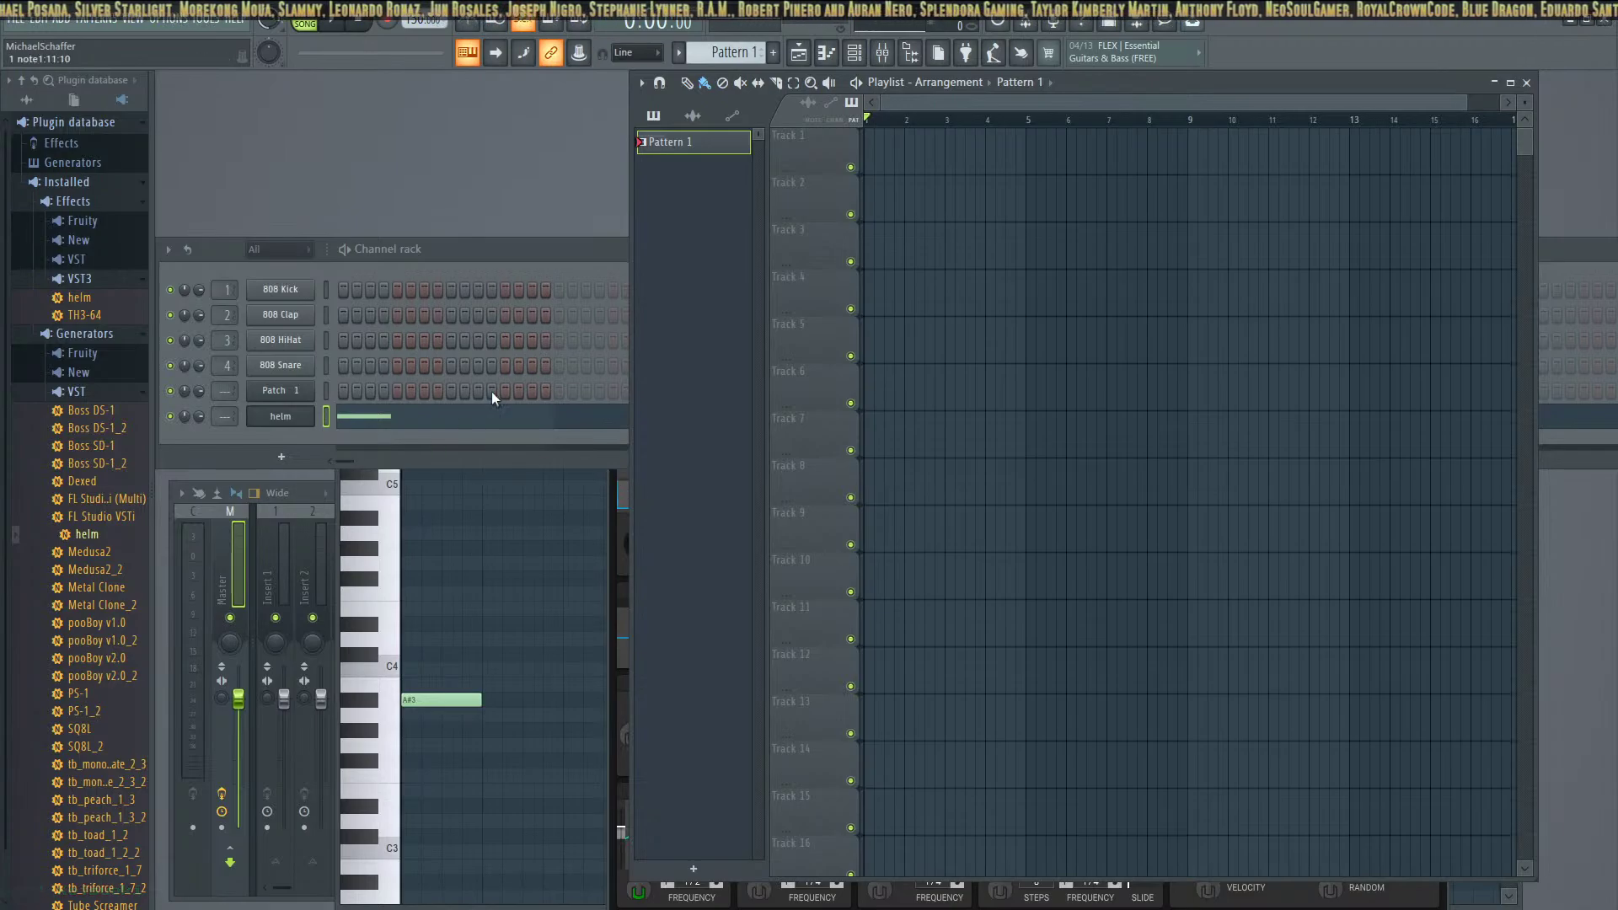
Set up another Ogg export to the SFX folder that replaces YouSuck_by_DG.ogg
click(16, 18)
mouse_move(101, 167)
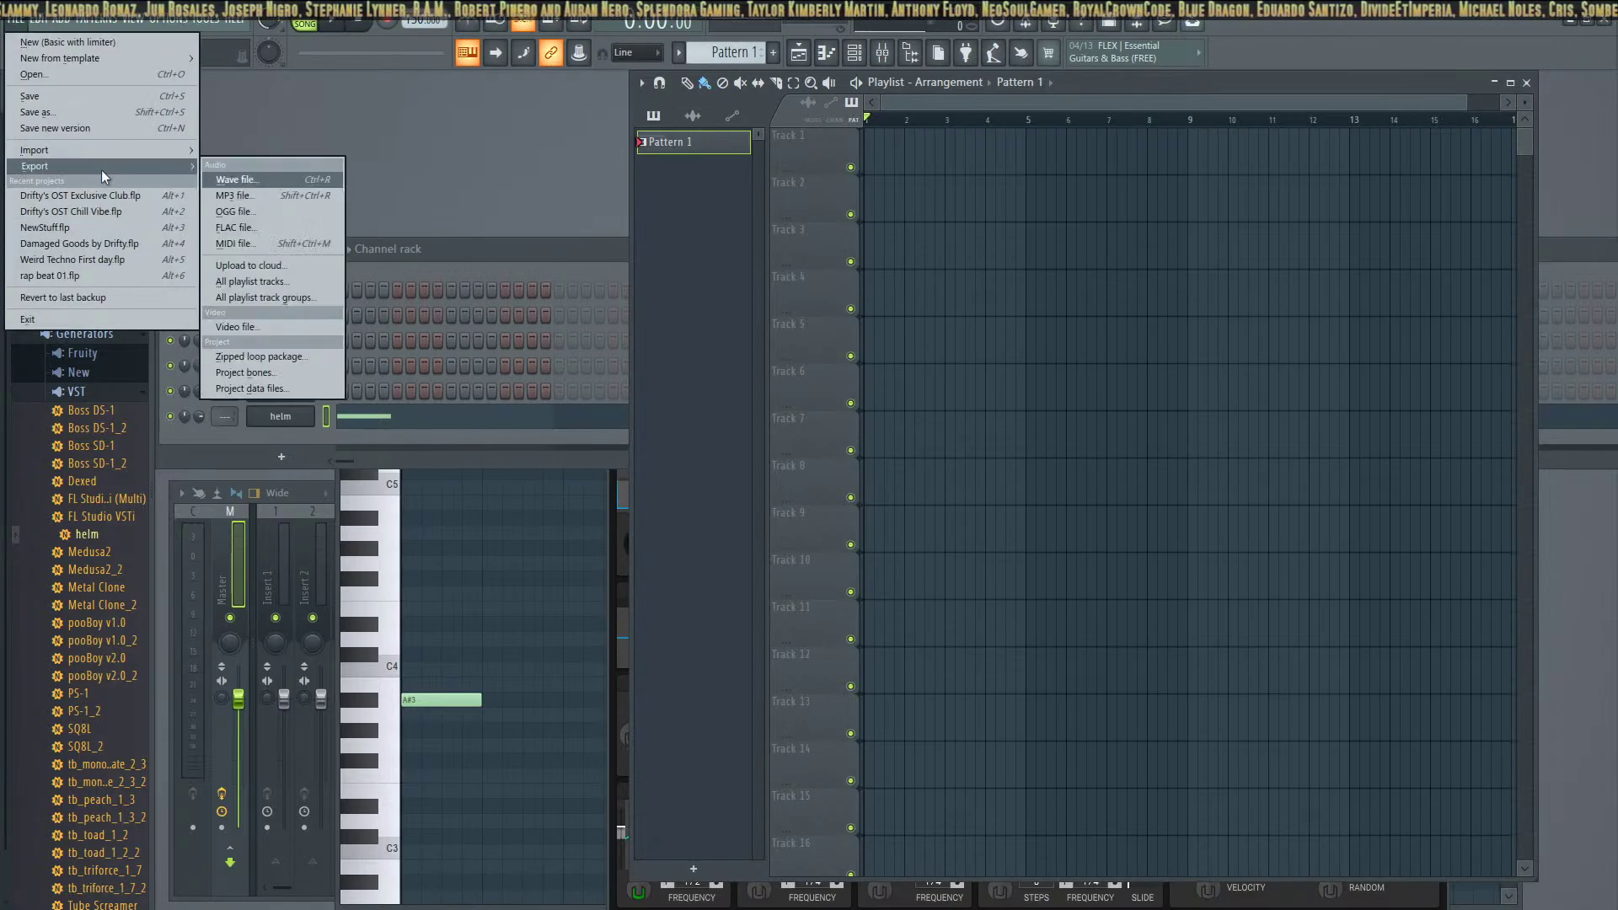
click(261, 211)
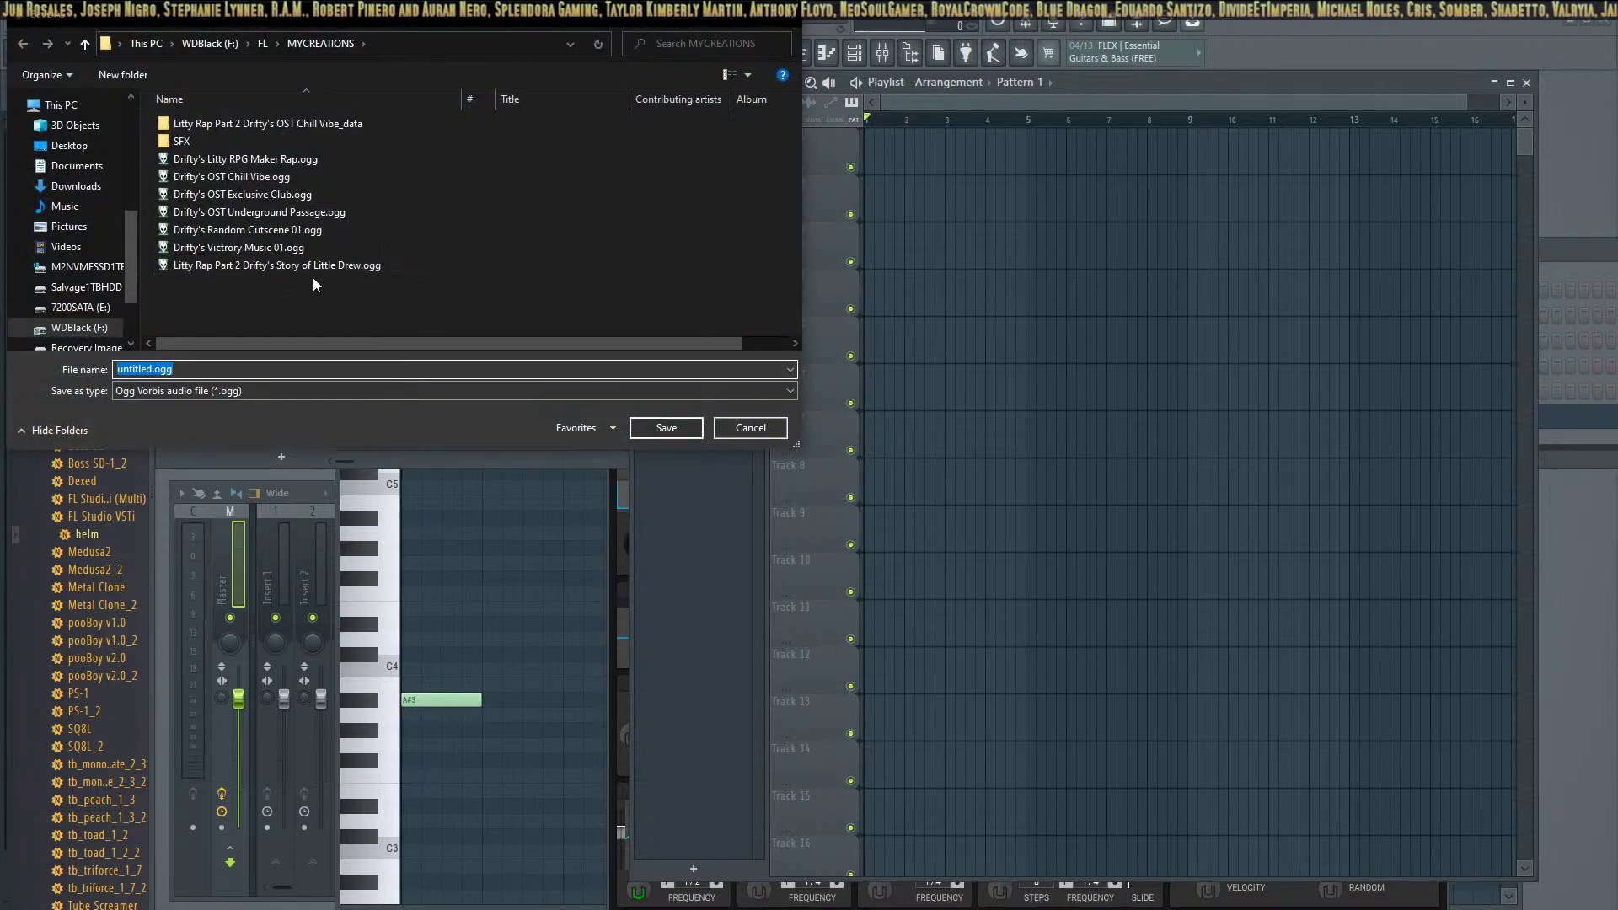
double_click(194, 141)
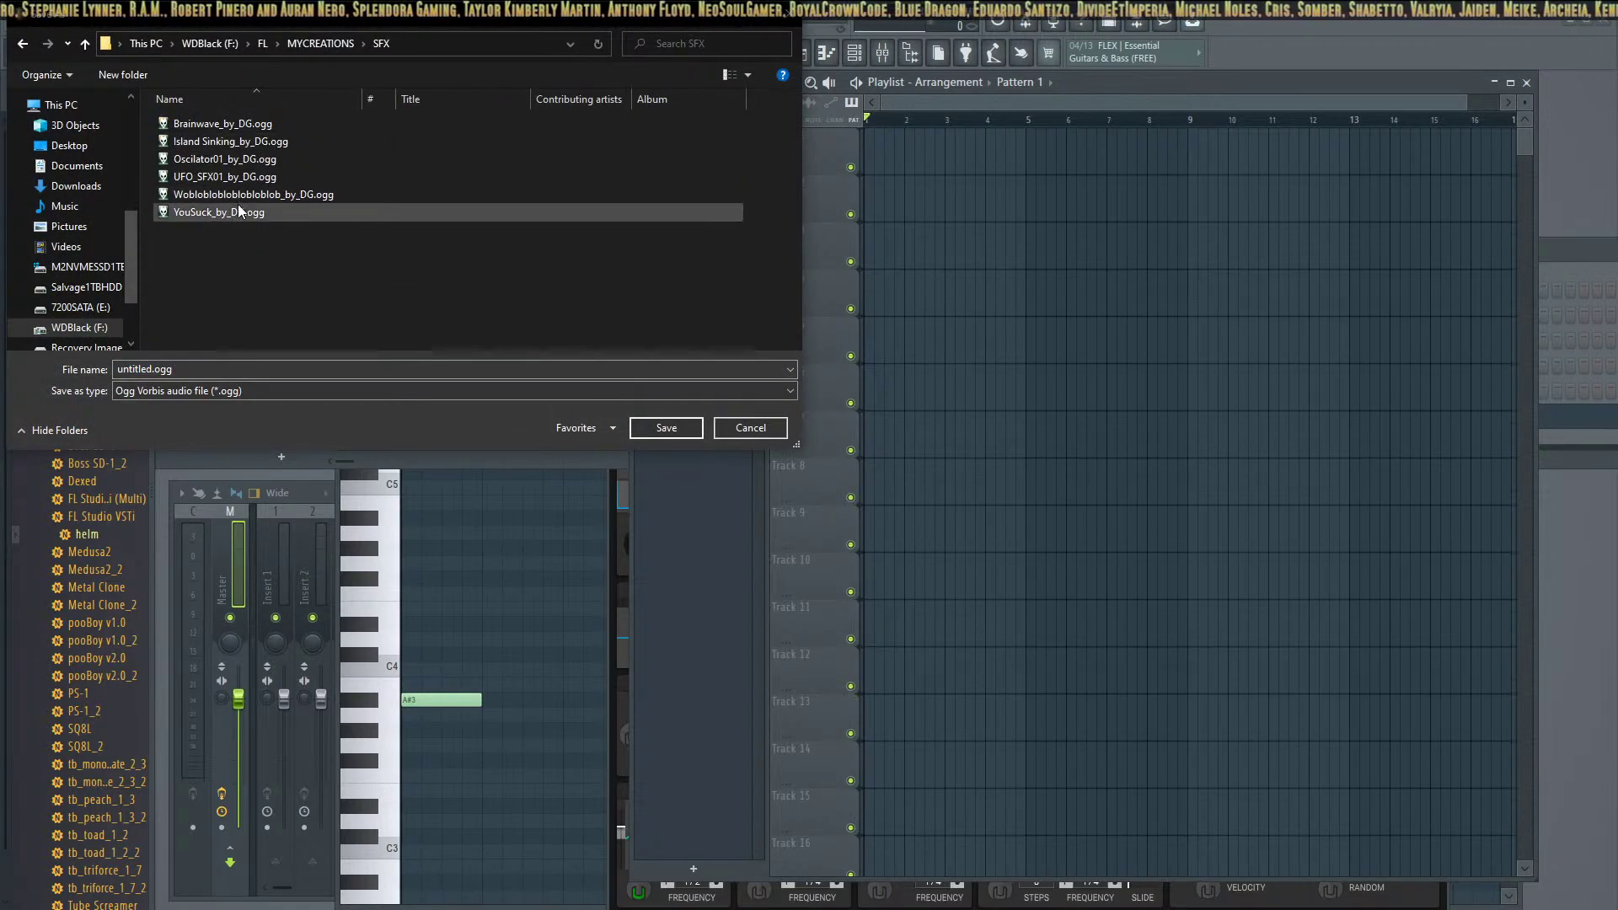
click(226, 212)
click(666, 427)
click(847, 468)
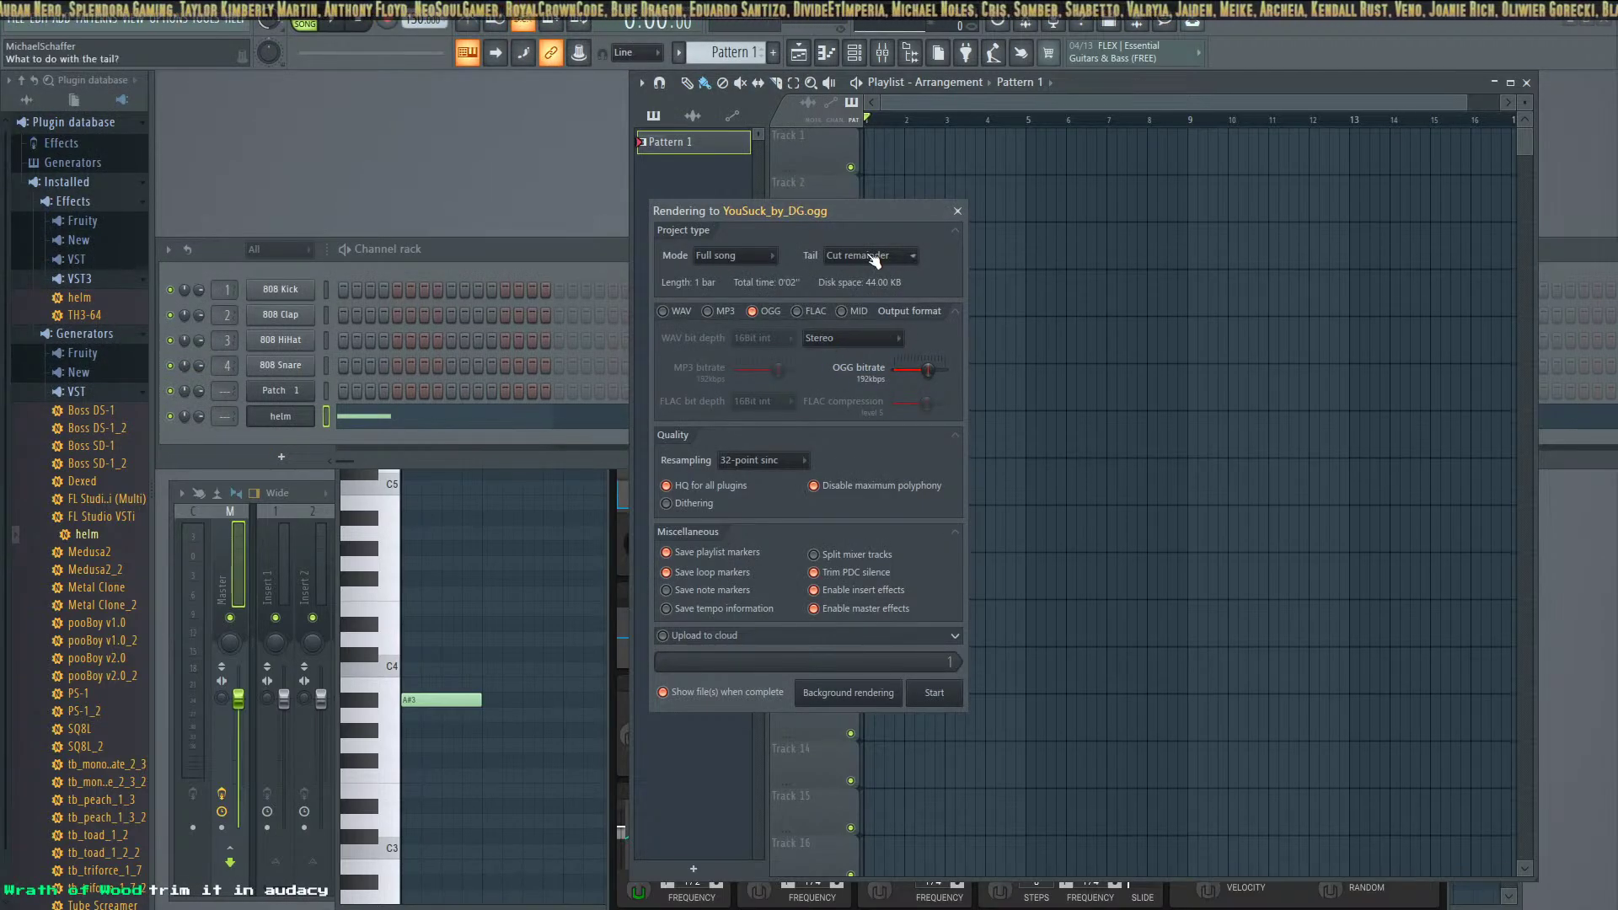
Set the render mode to Pattern and the tail to Wrap remainder
click(772, 261)
click(731, 282)
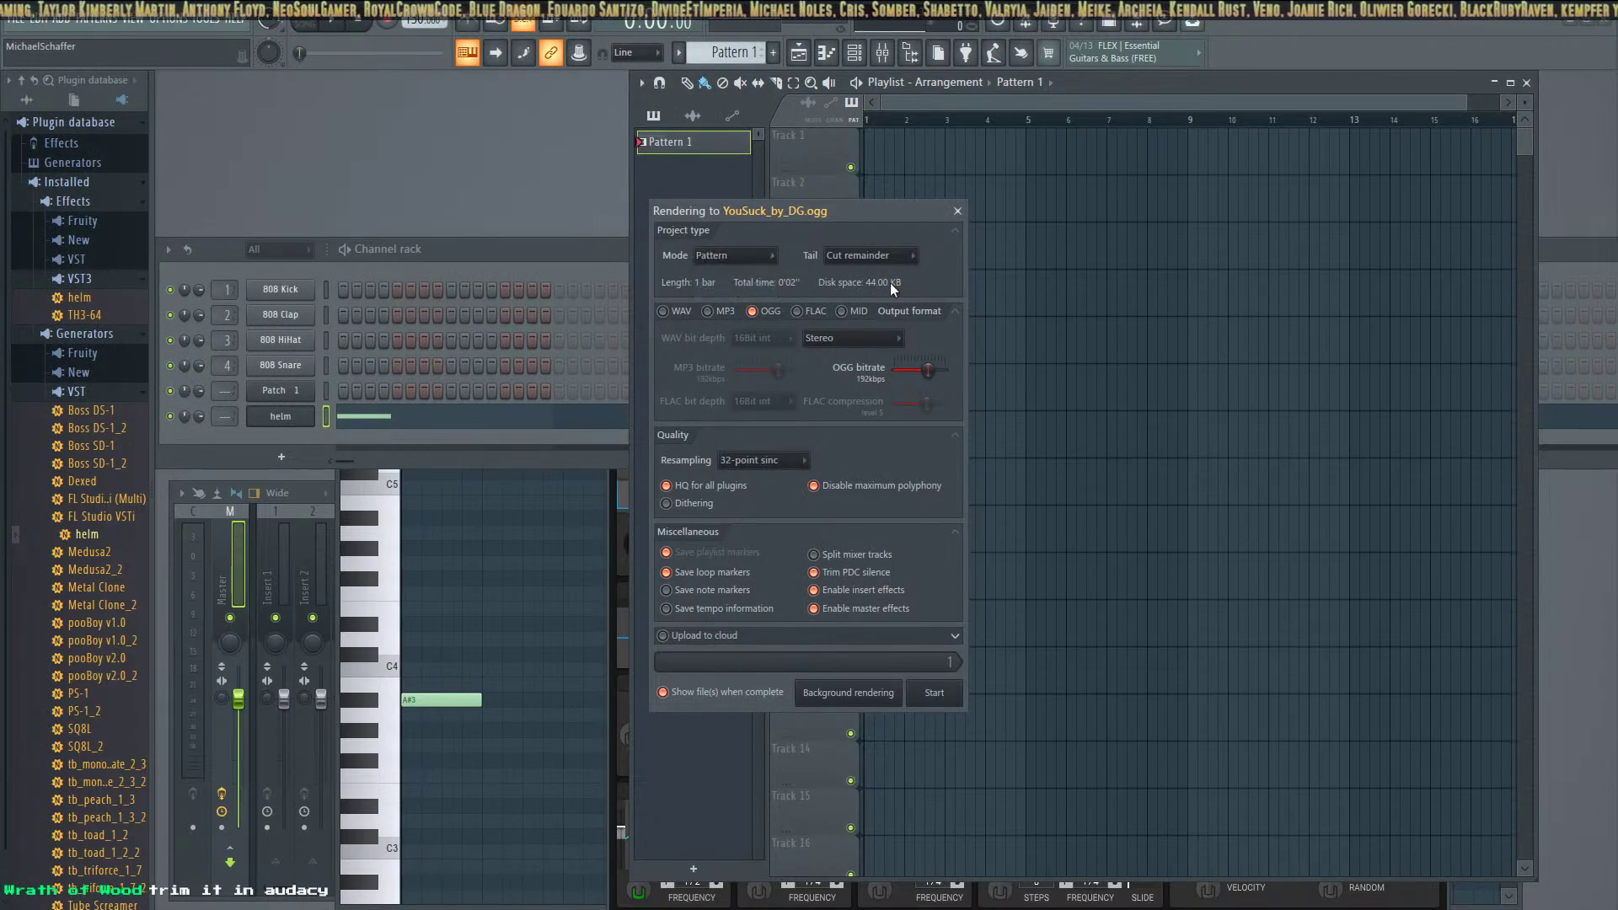
click(912, 258)
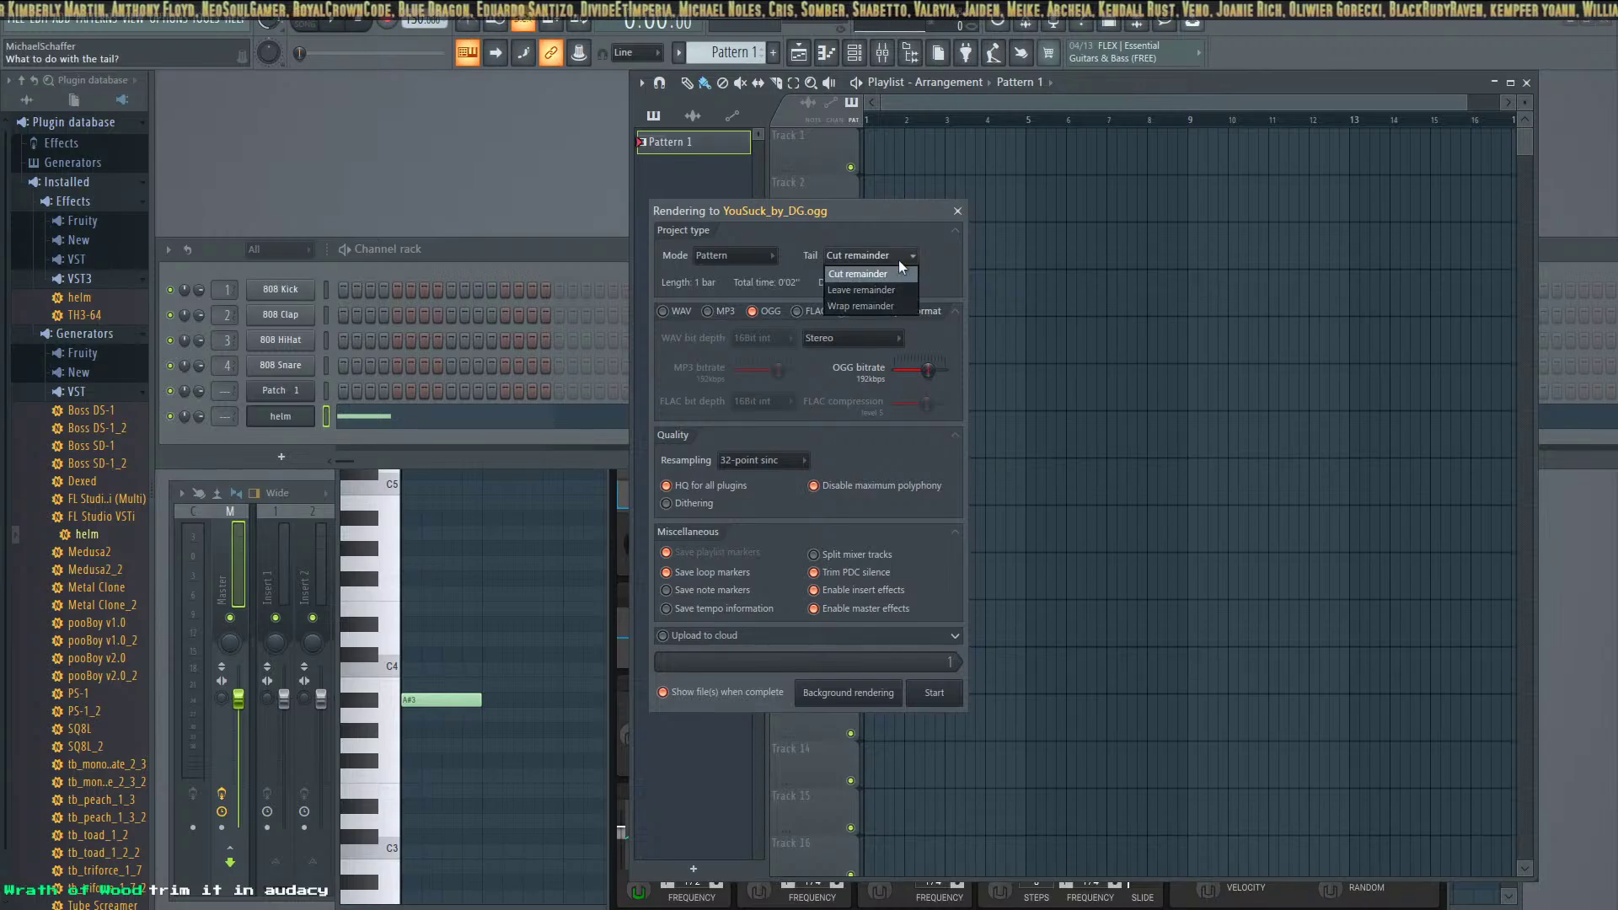
click(882, 305)
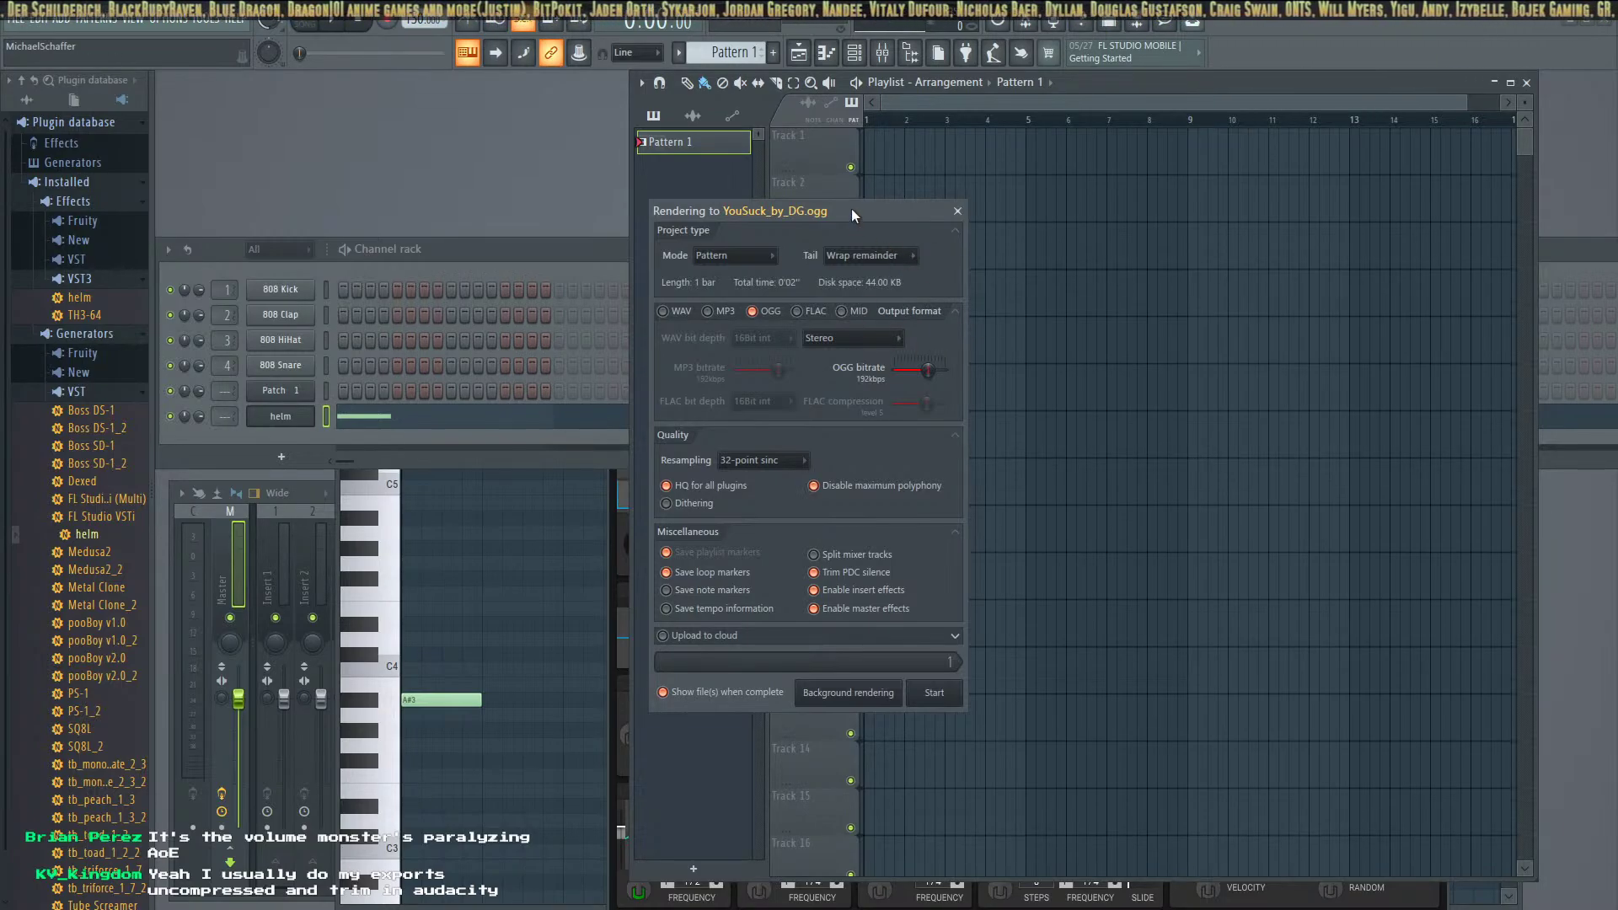
Set the render tail to Cut remainder, keep the mode on Pattern, and render YouSuck_by_DG.ogg
drag(851, 209, 852, 248)
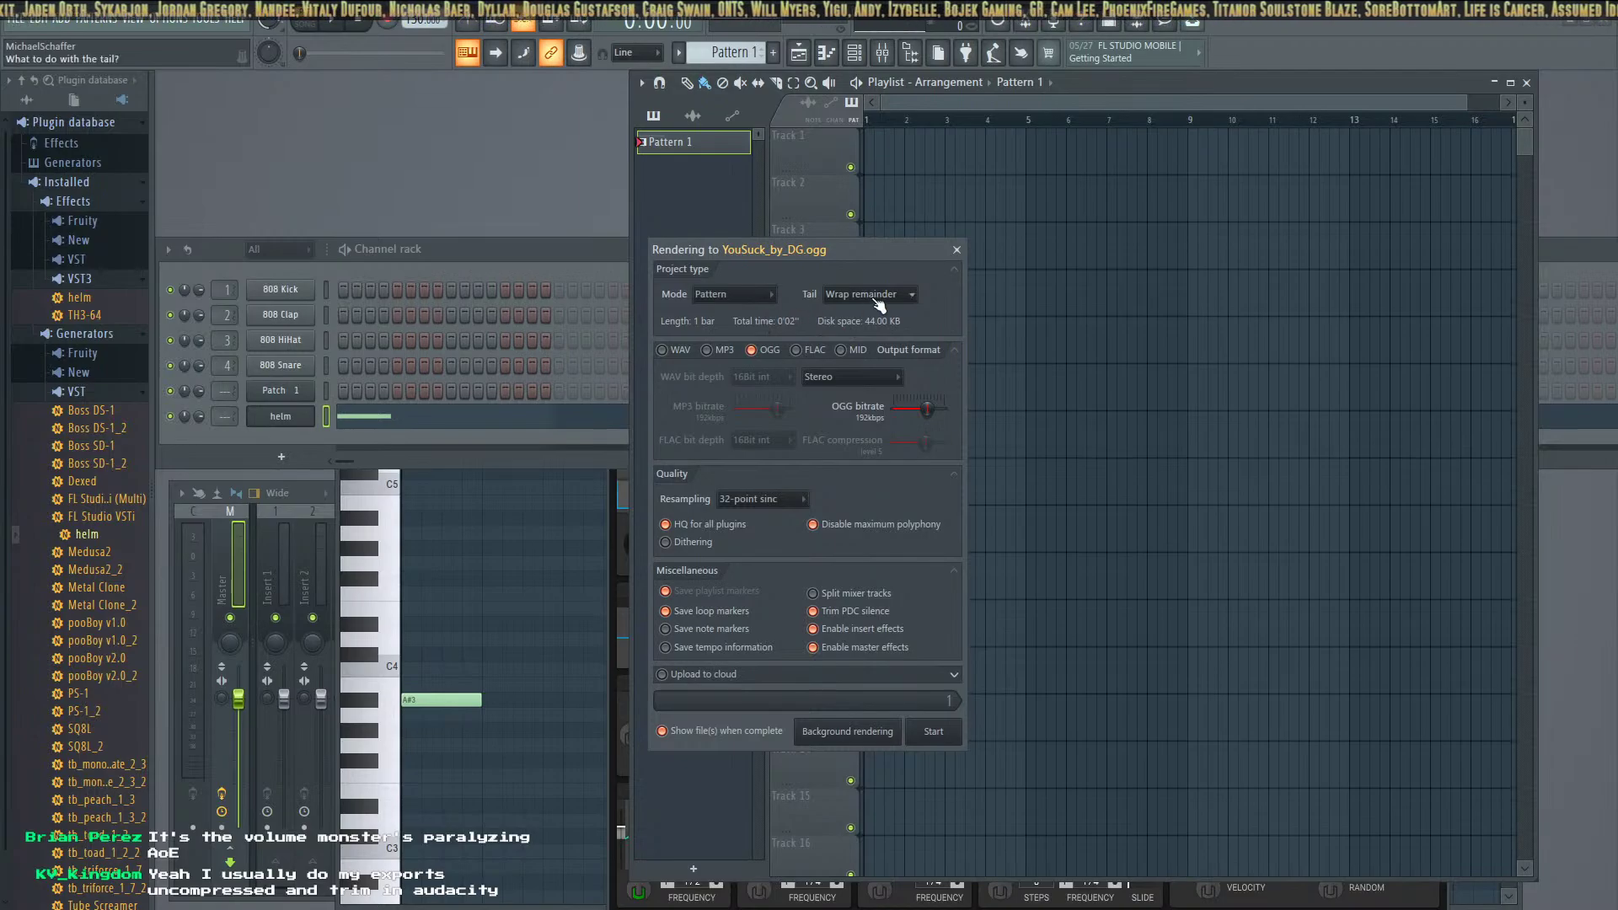
click(852, 313)
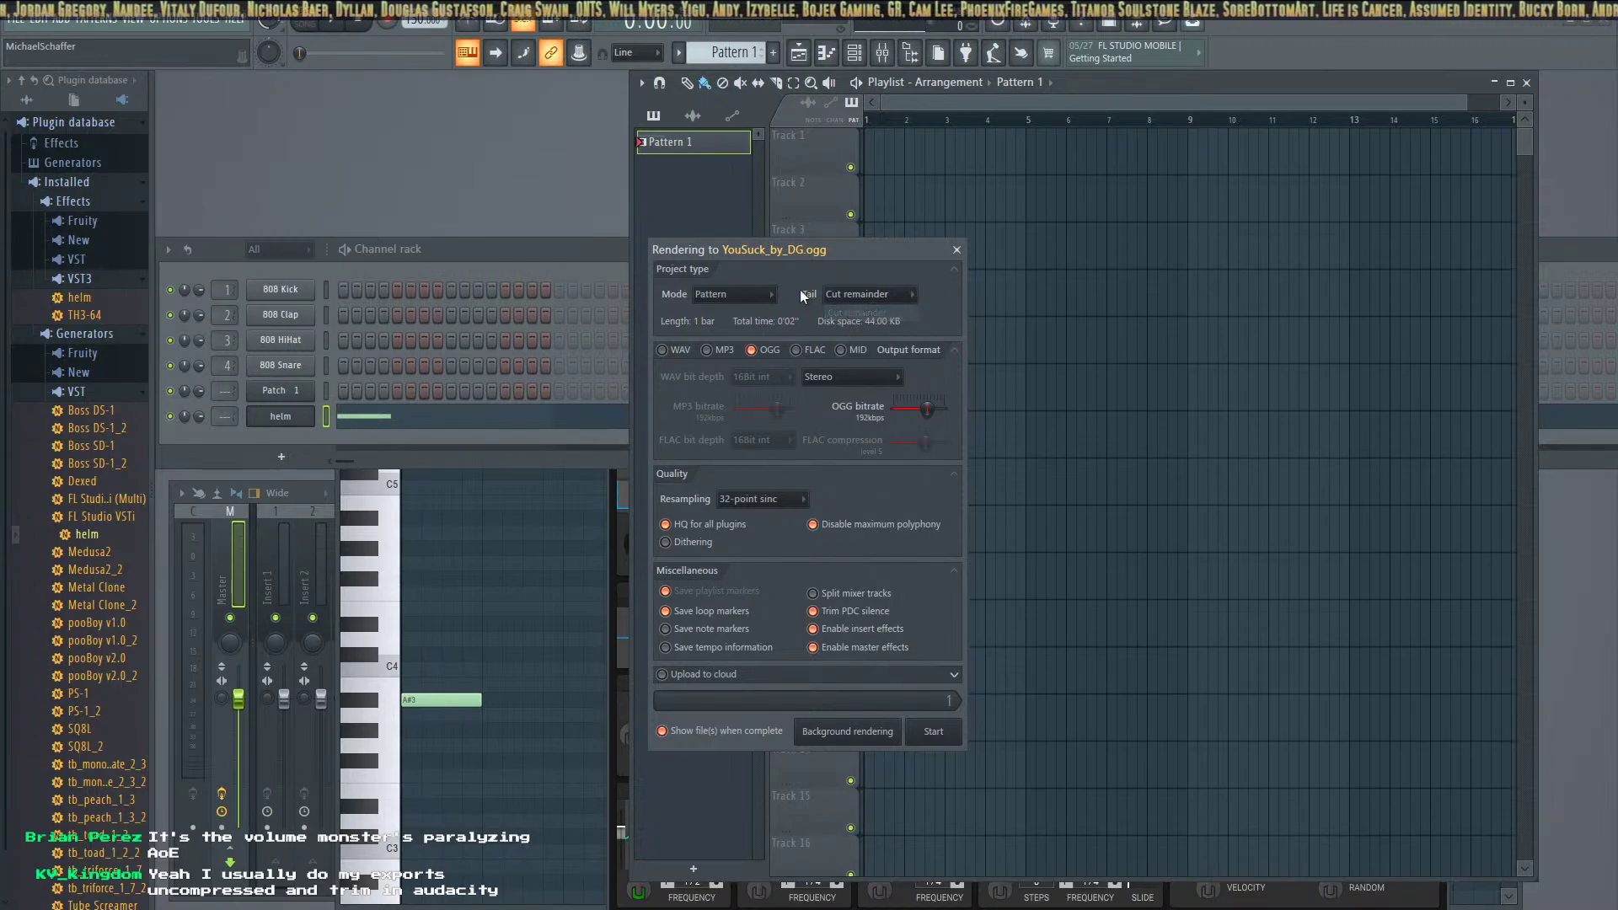
click(743, 295)
click(731, 311)
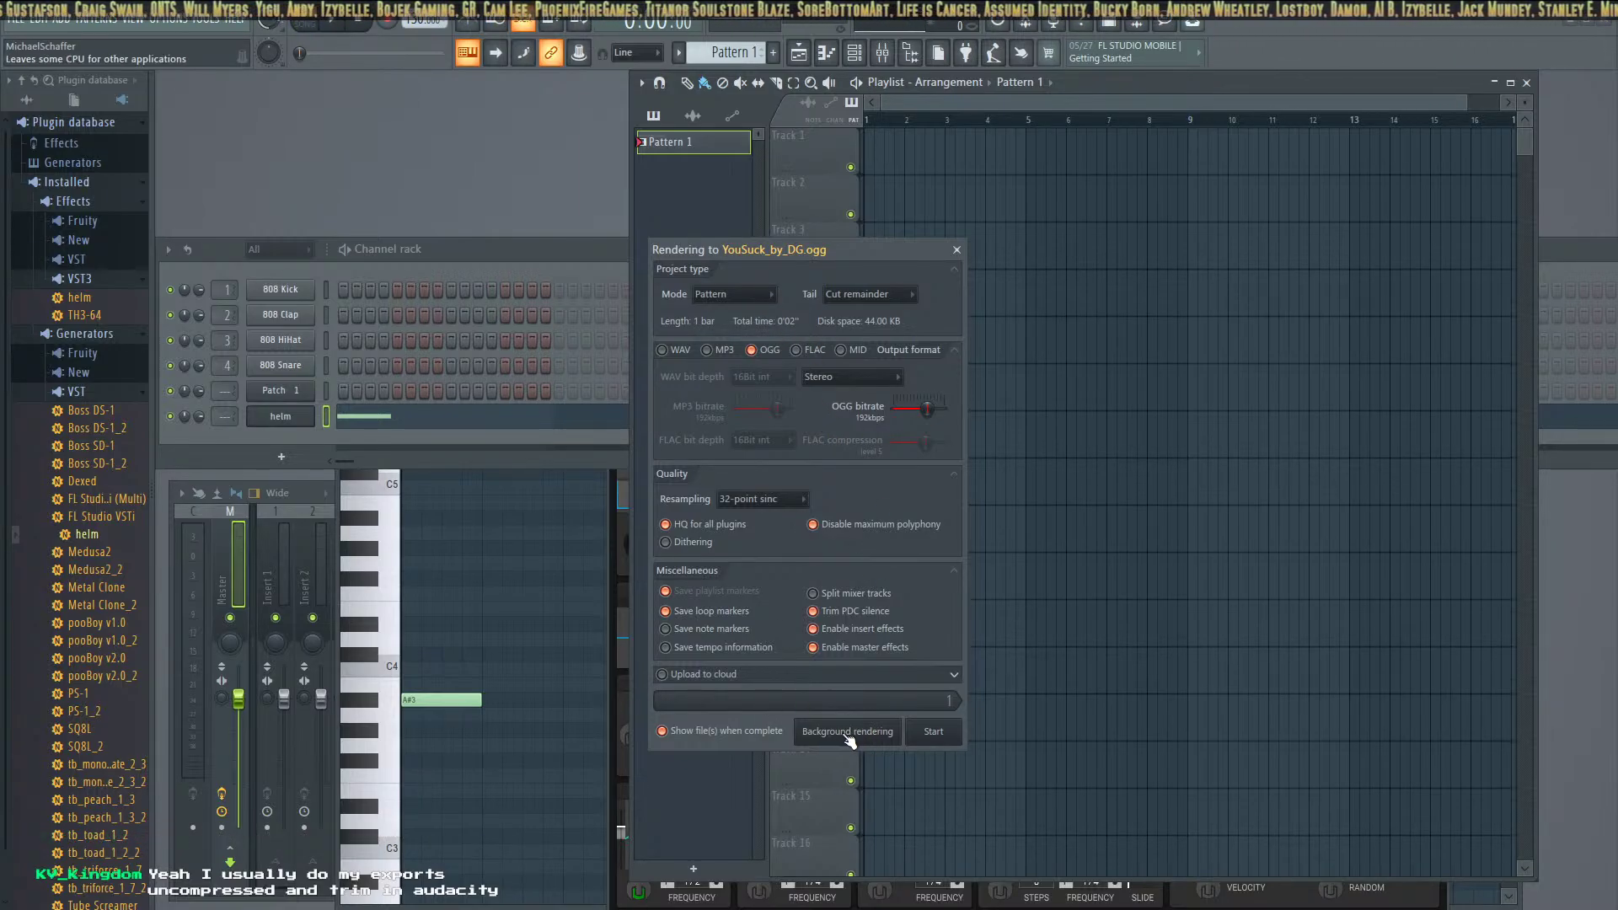
click(927, 733)
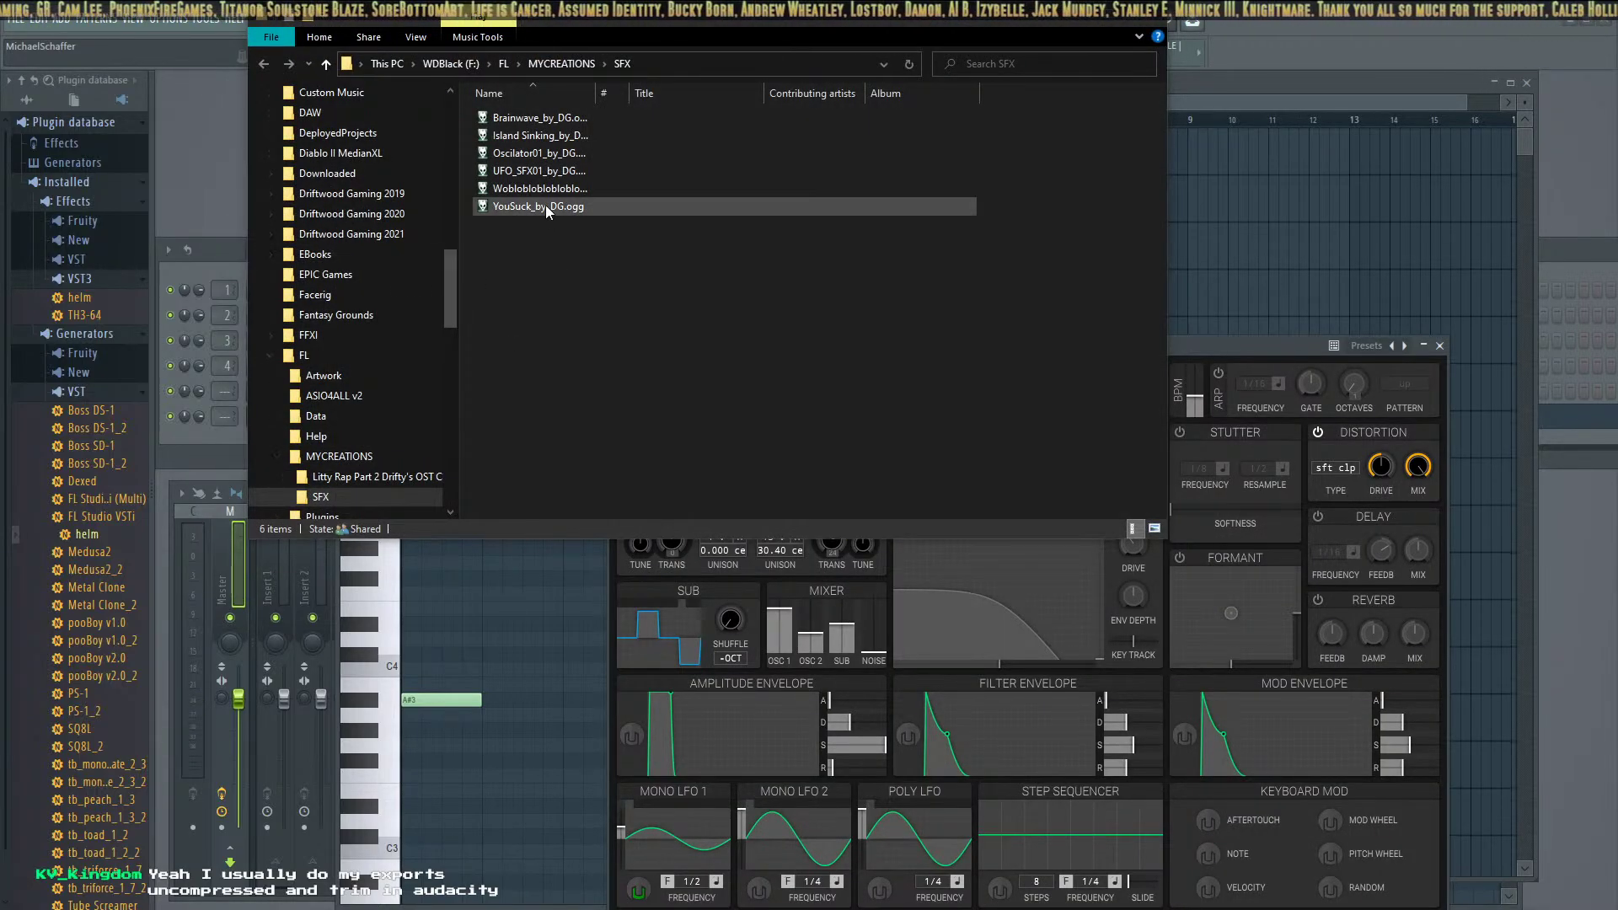
Play YouSuck_by_DG.ogg from the SFX folder in foobar2000 to check its ending, and put away the player and folder windows
click(544, 206)
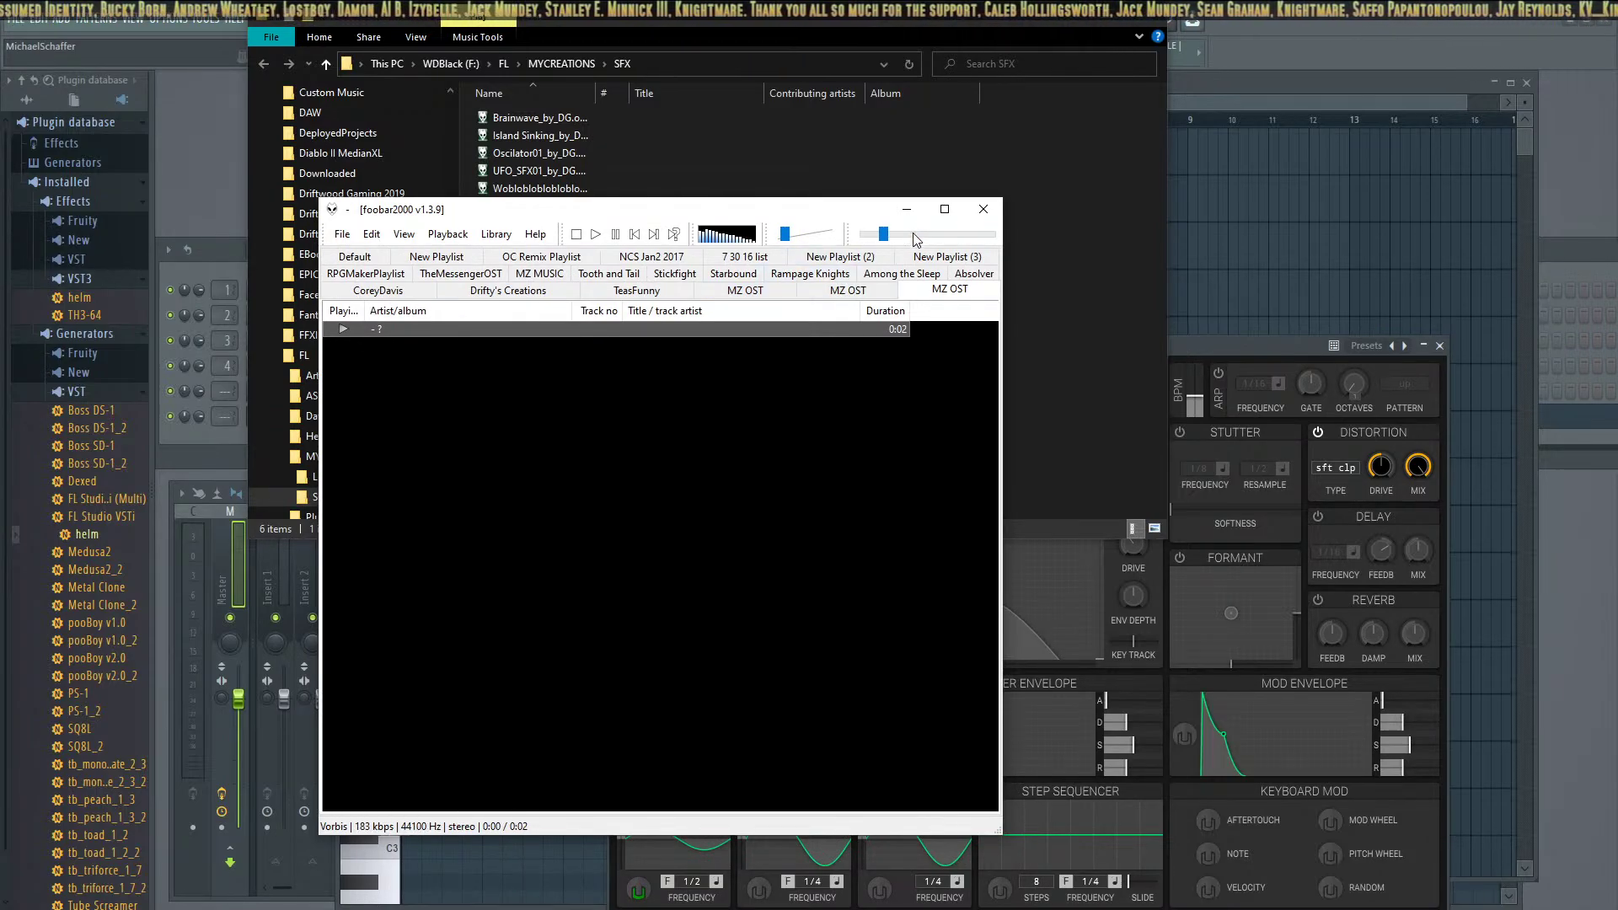
drag(952, 236, 997, 240)
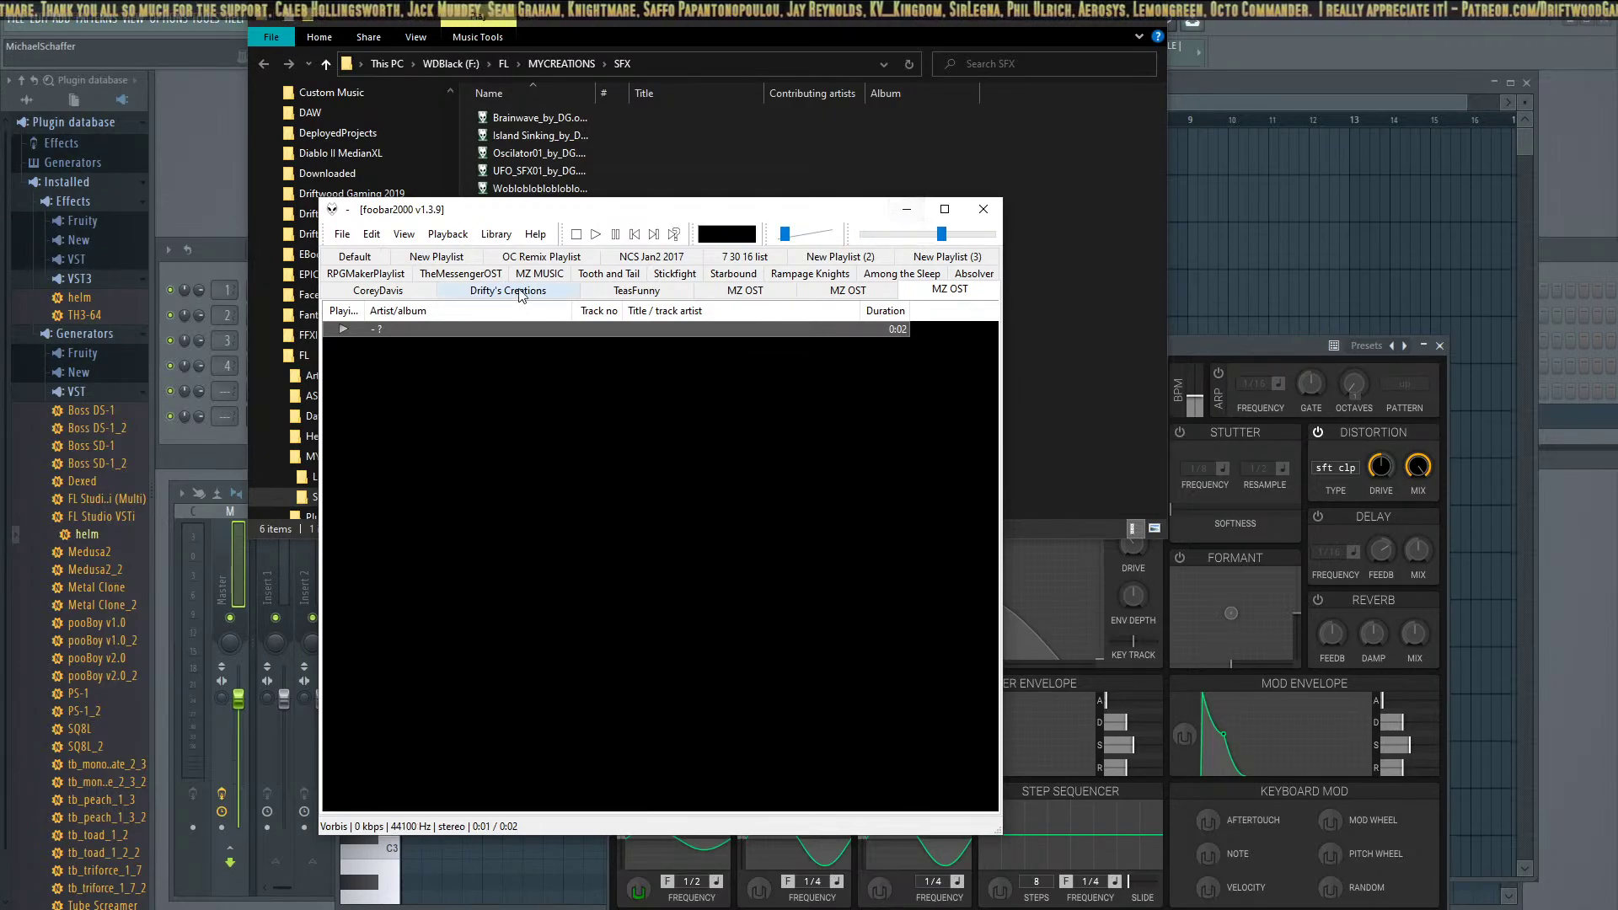
click(906, 209)
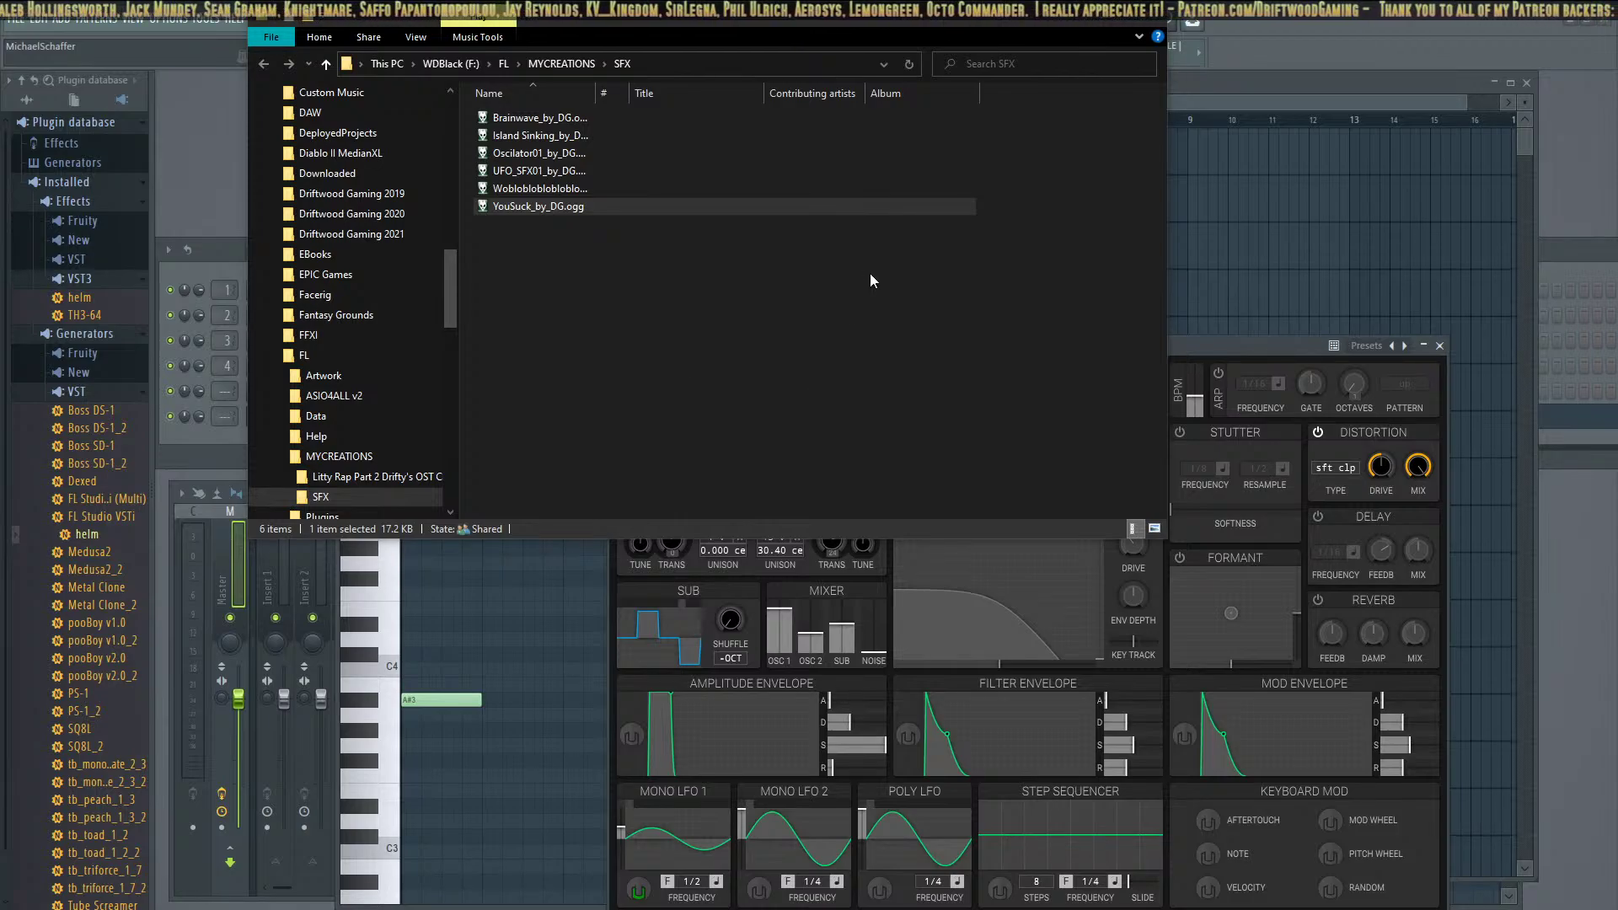
click(1156, 28)
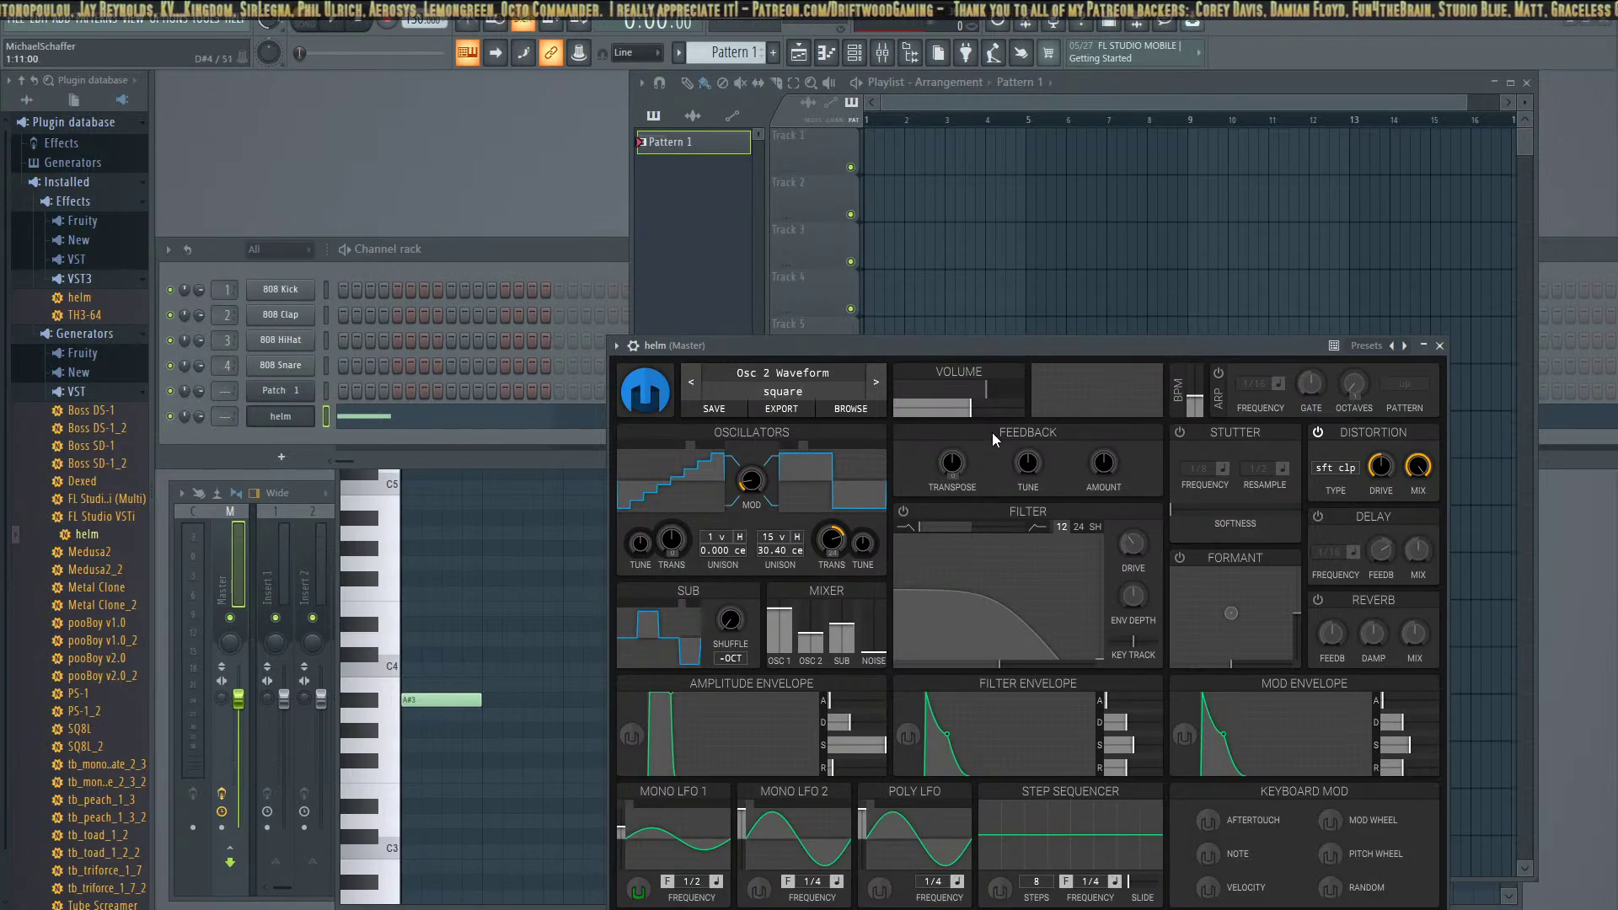
Audition helm's Arp presets one after another and load OZ Prarie Arp
click(877, 381)
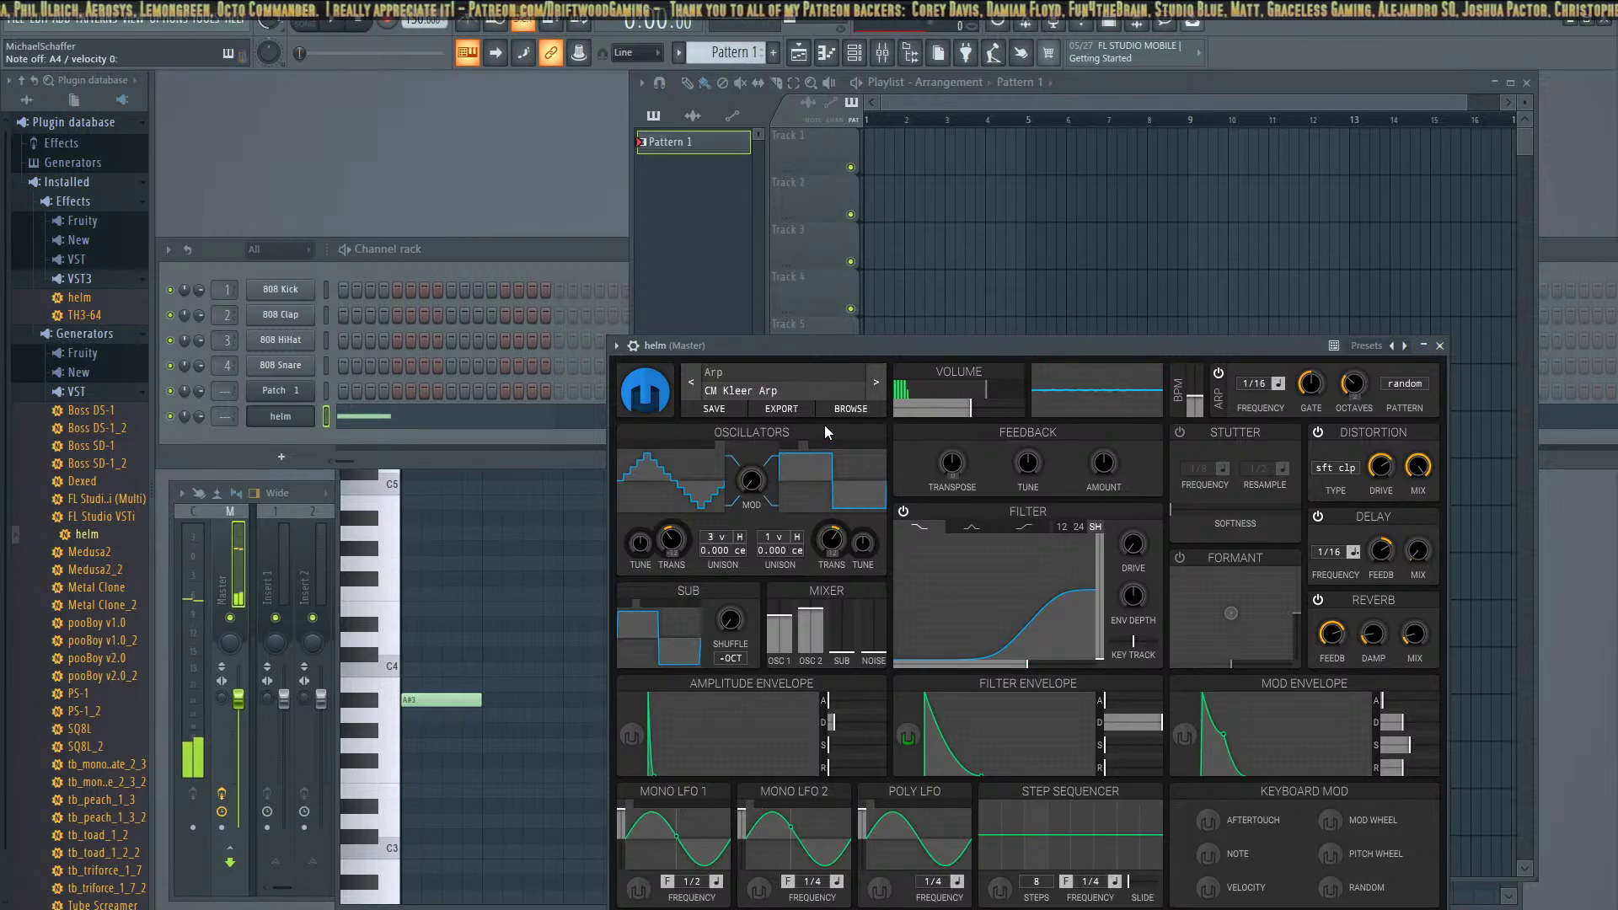
click(876, 381)
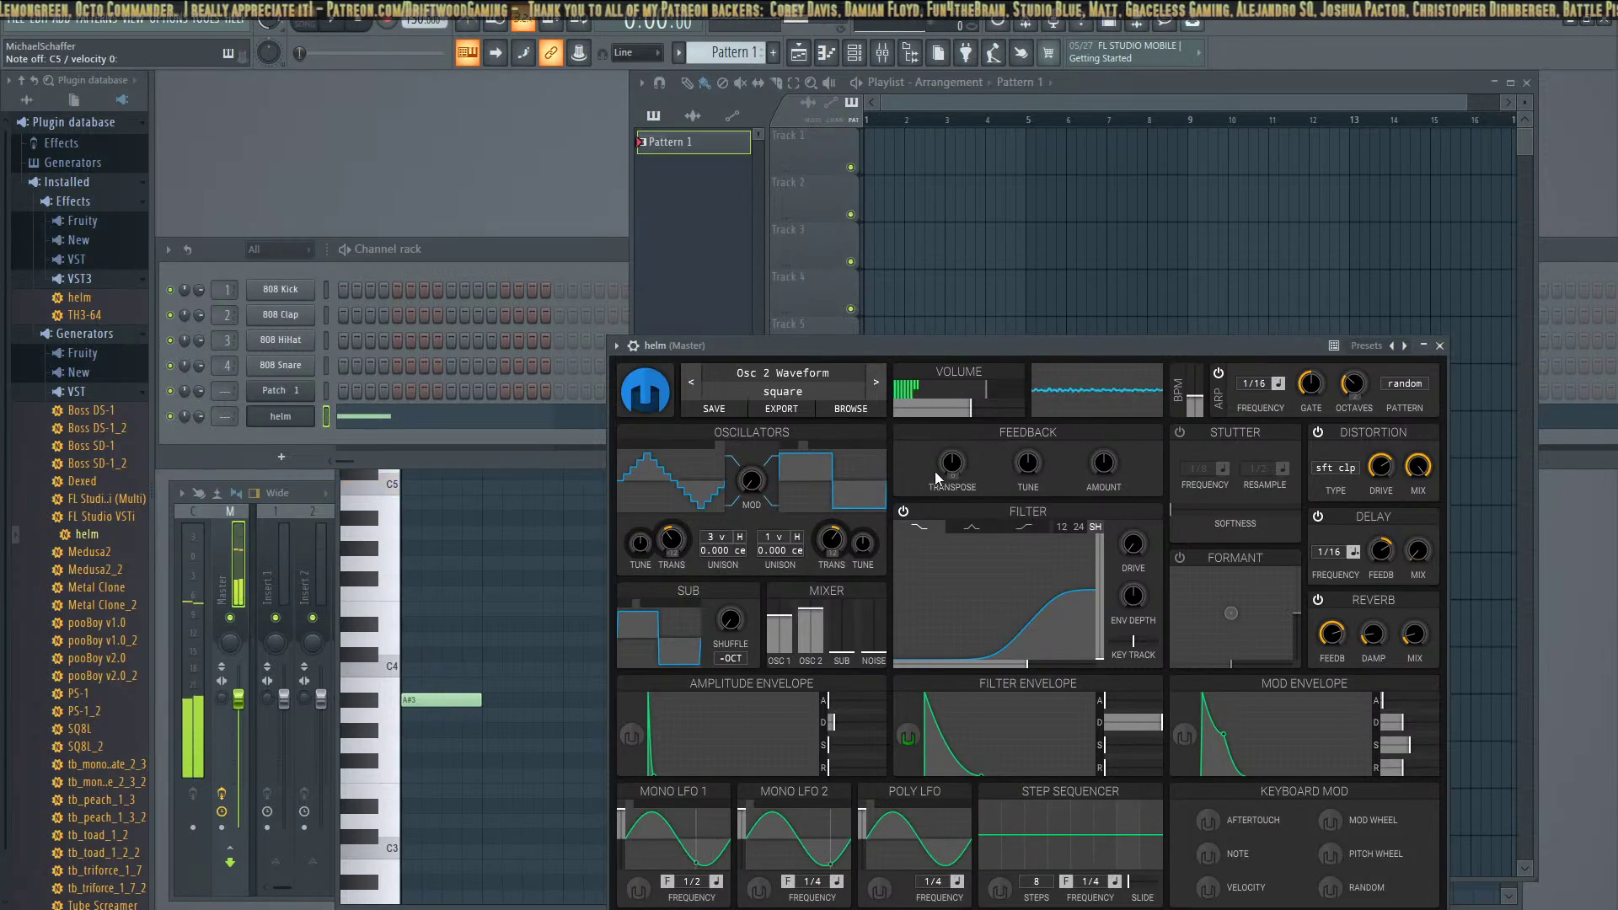
click(876, 381)
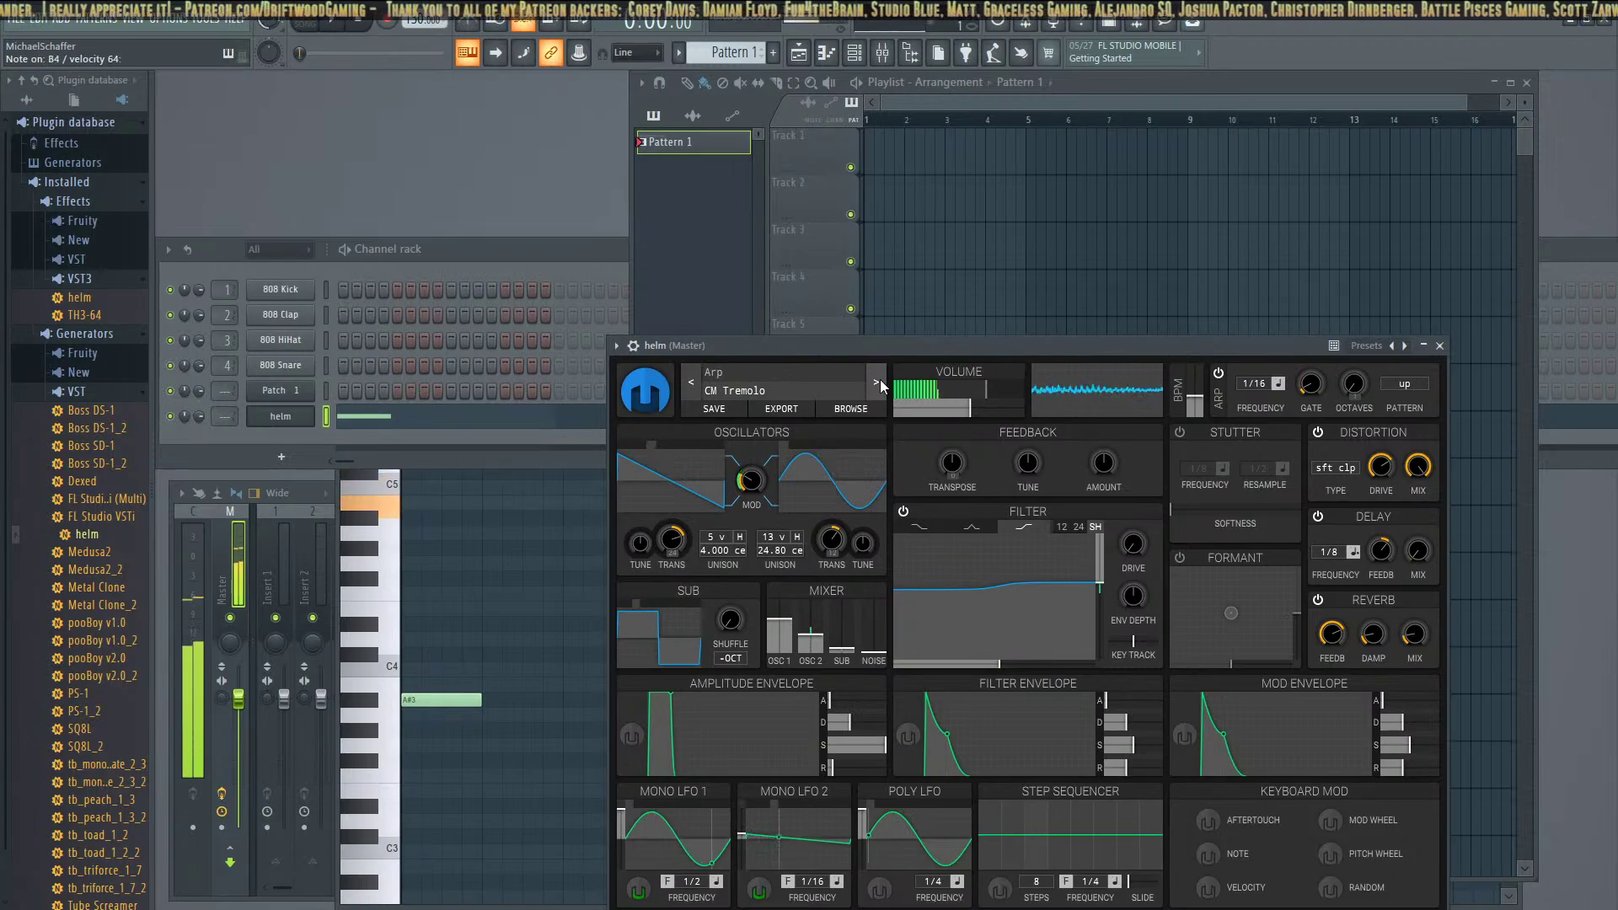
click(877, 381)
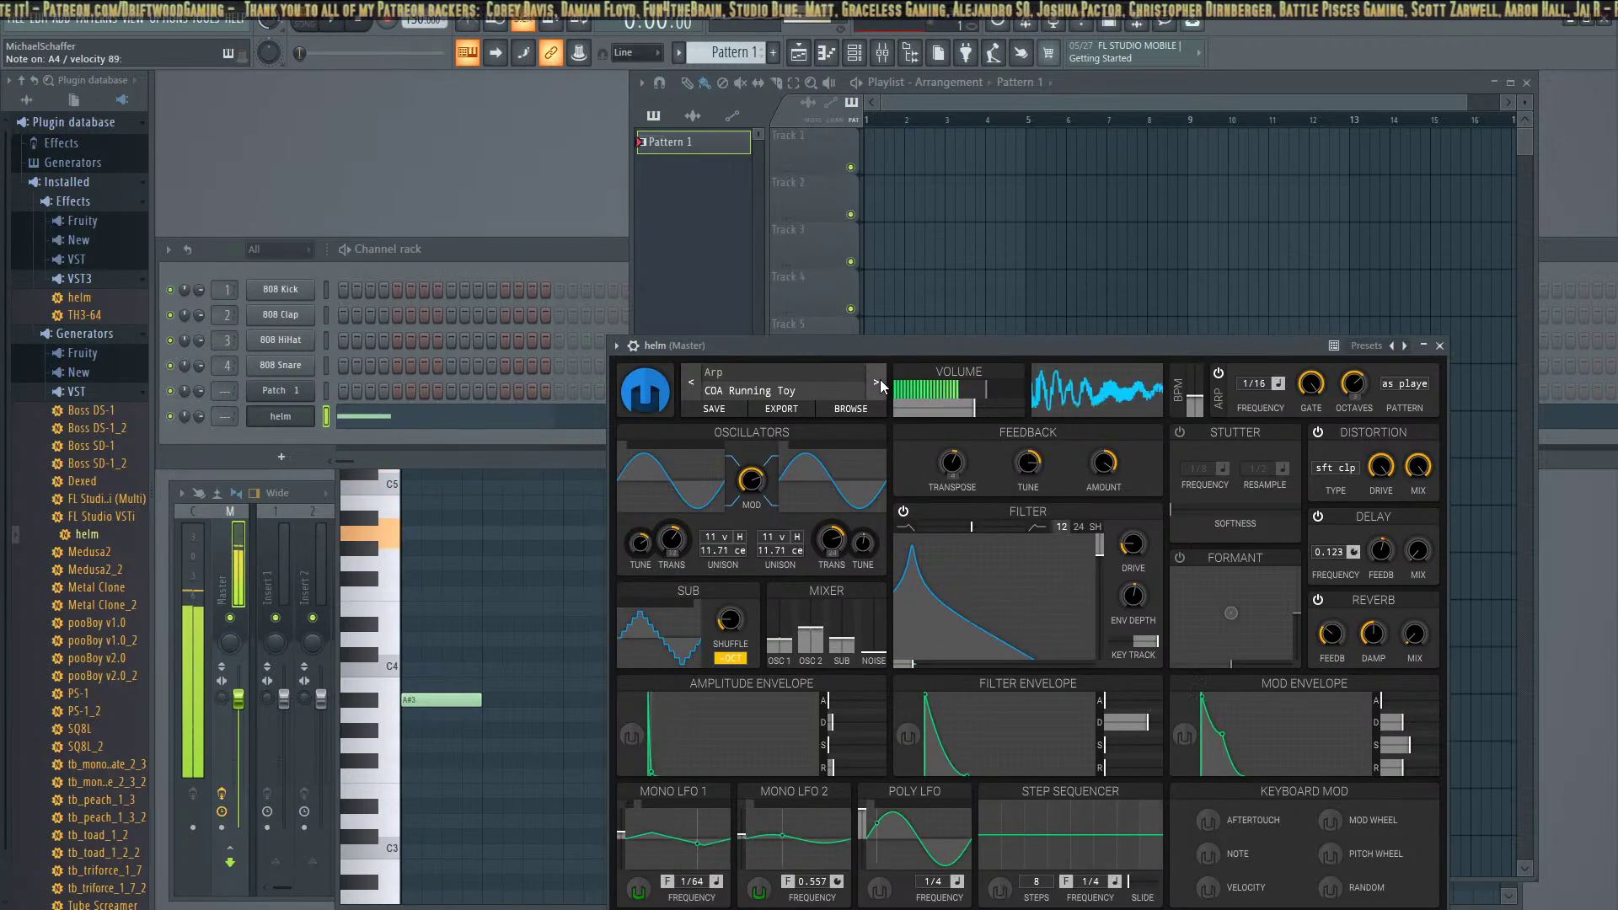
click(878, 381)
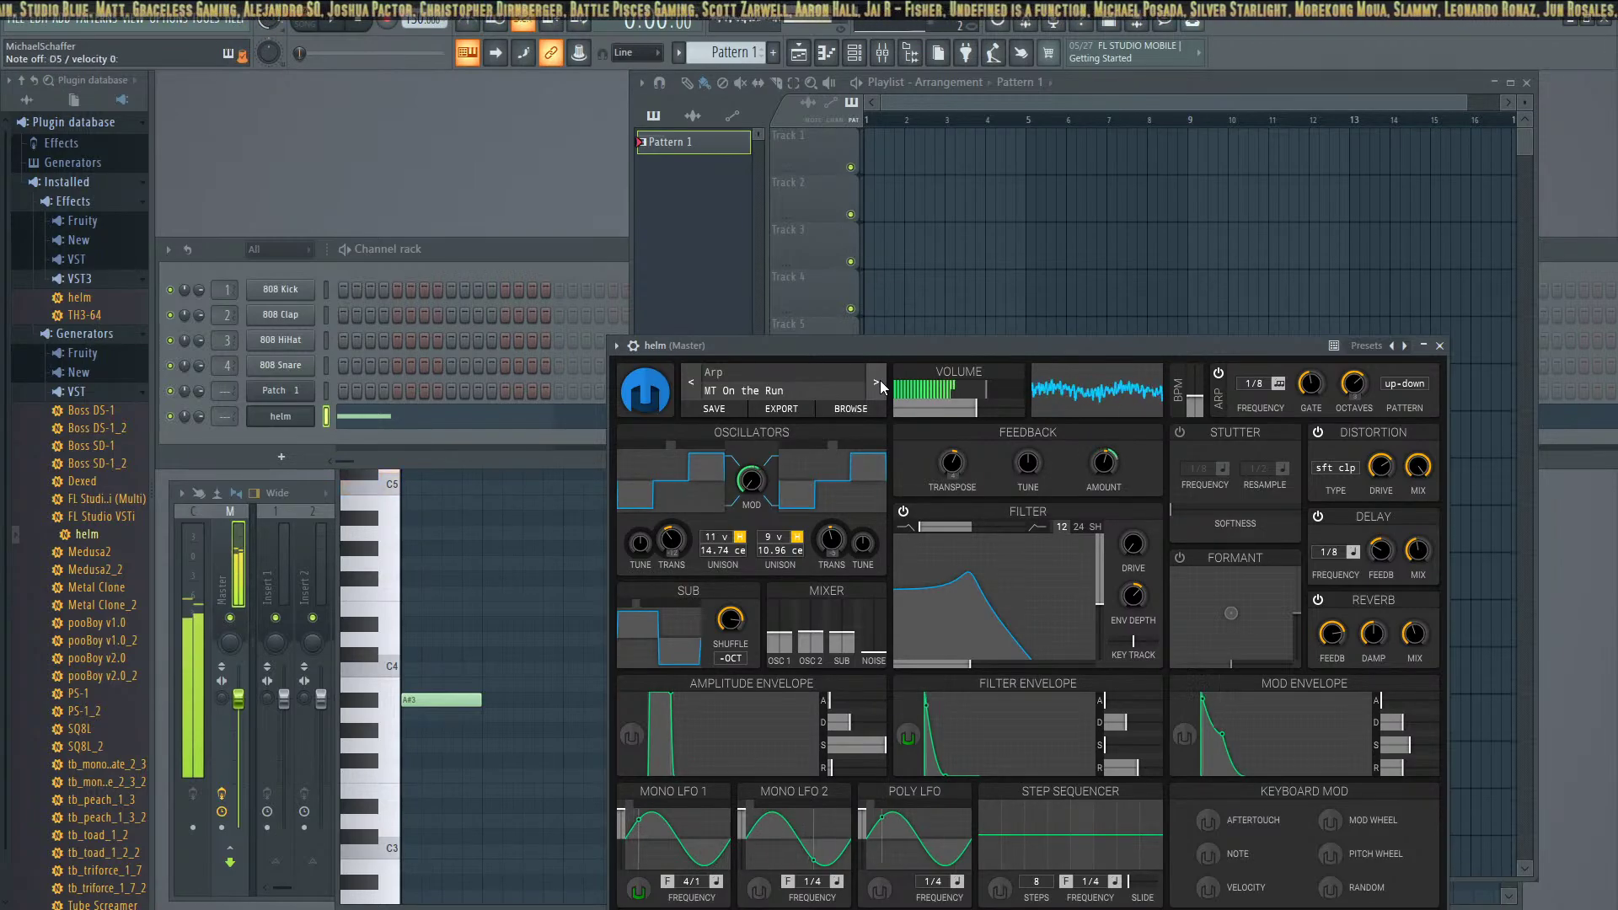
key(F10)
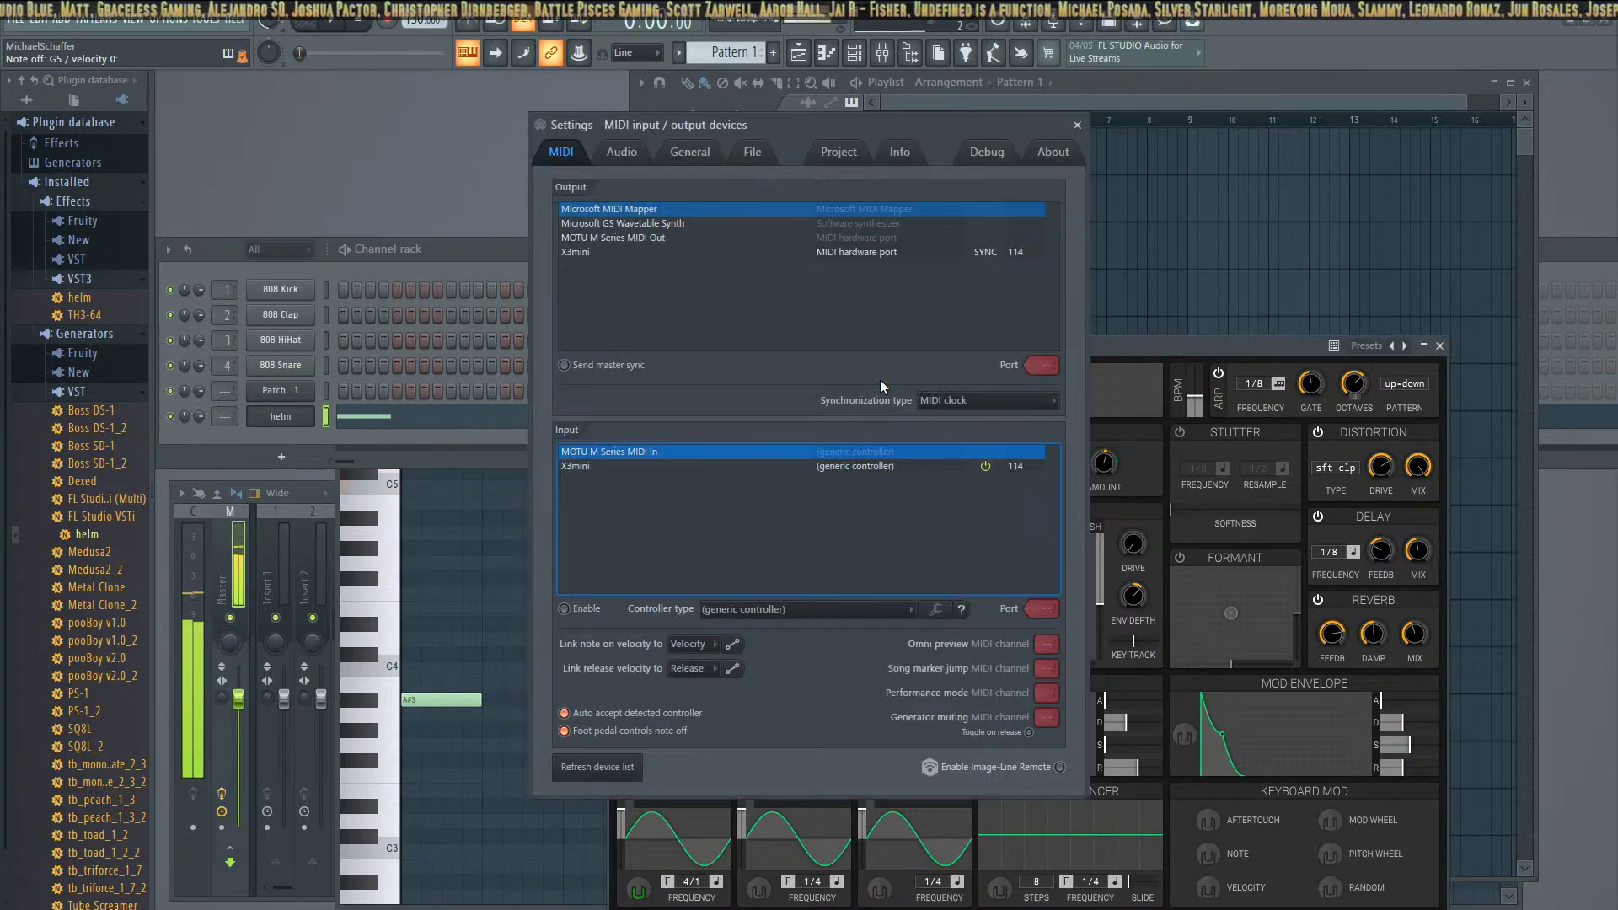
click(1078, 126)
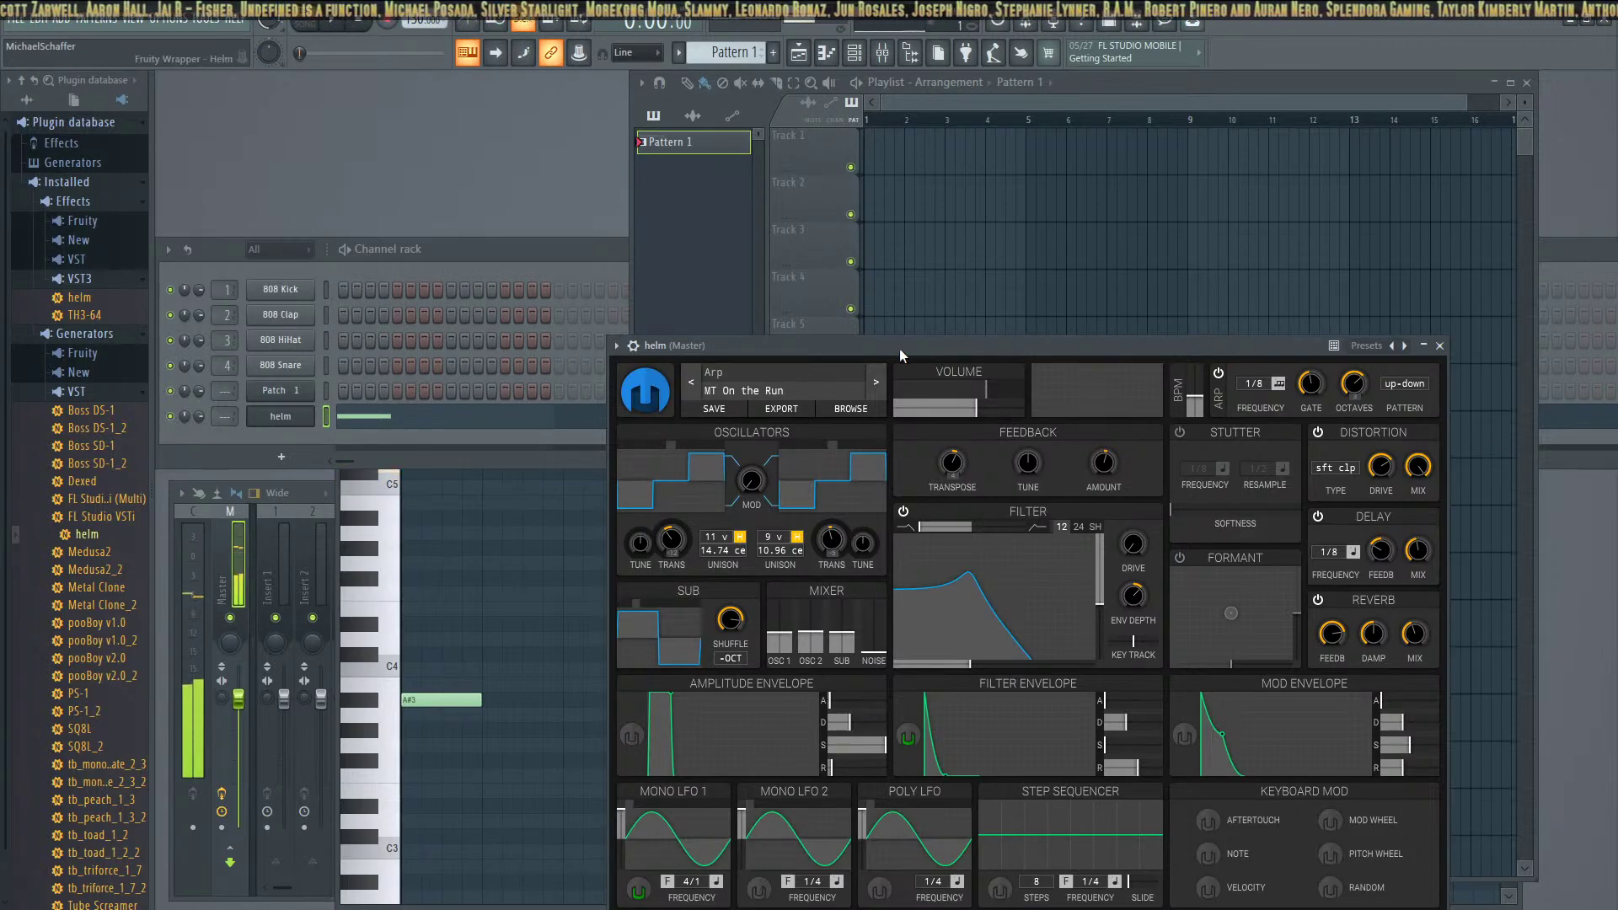
click(877, 384)
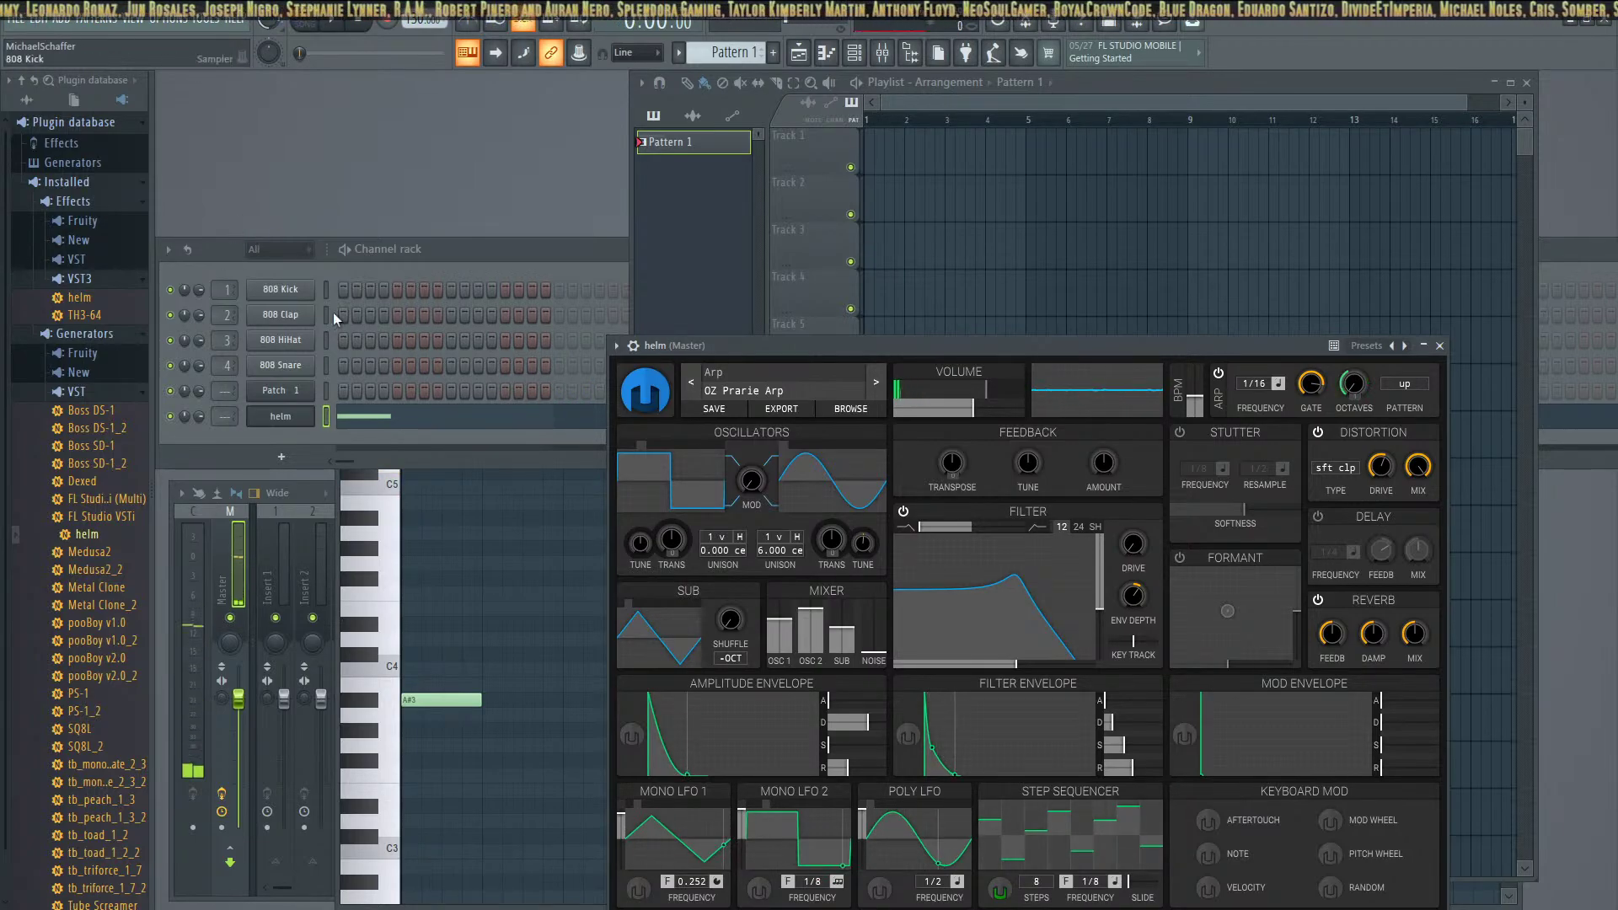
Delete the old note from helm's piano roll and record a rising four-note melody of C5, D5, E5 and G5
click(462, 695)
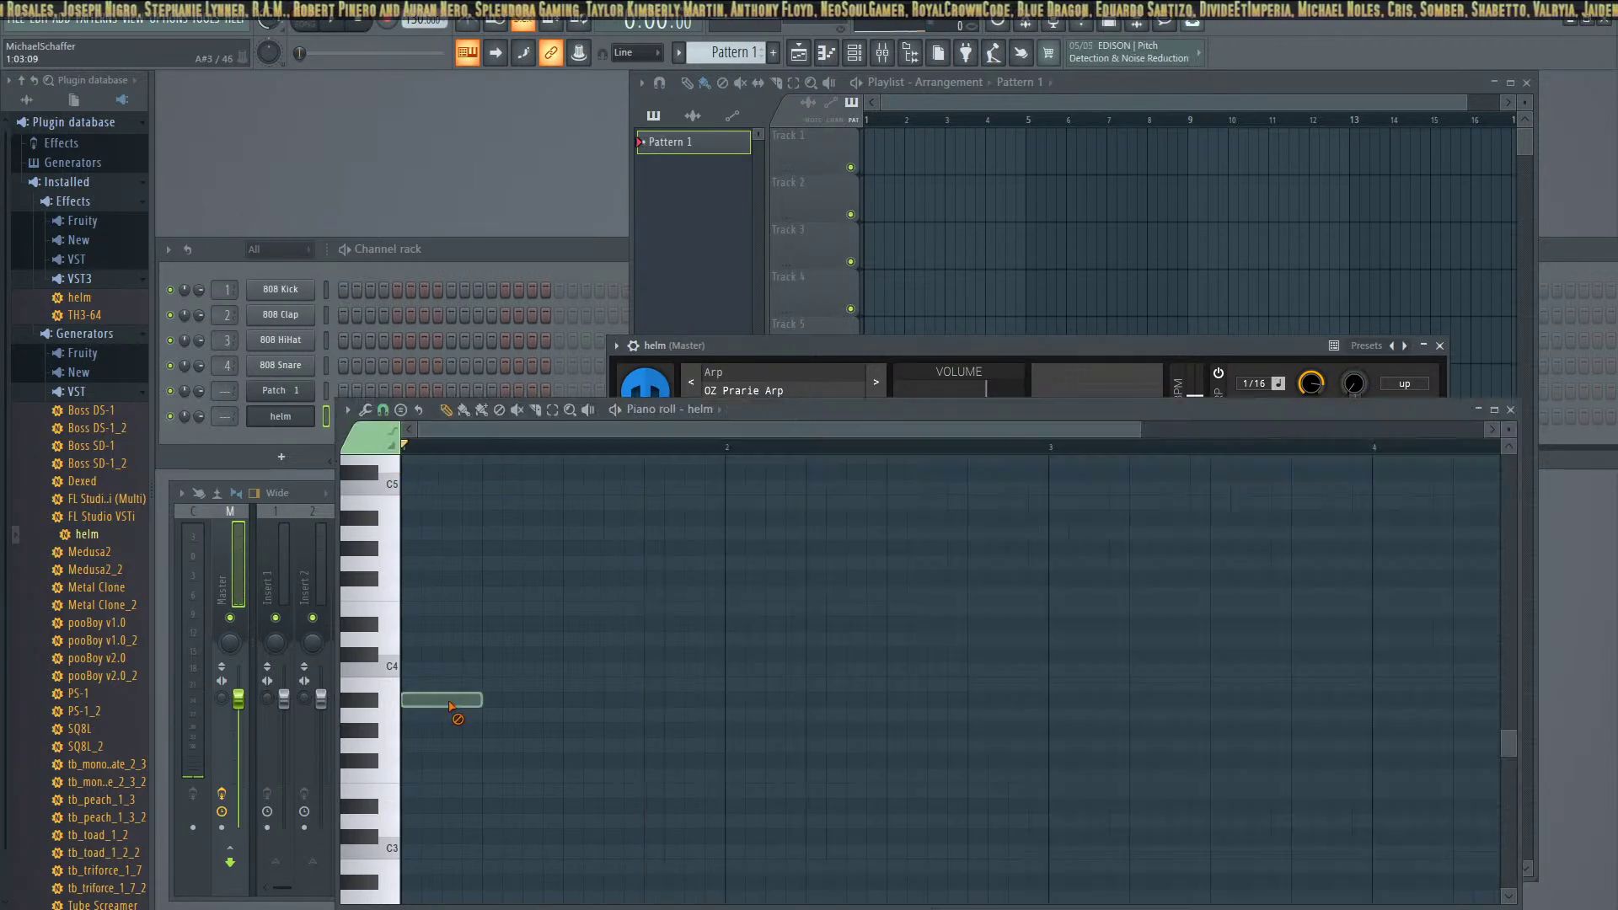
right_click(462, 694)
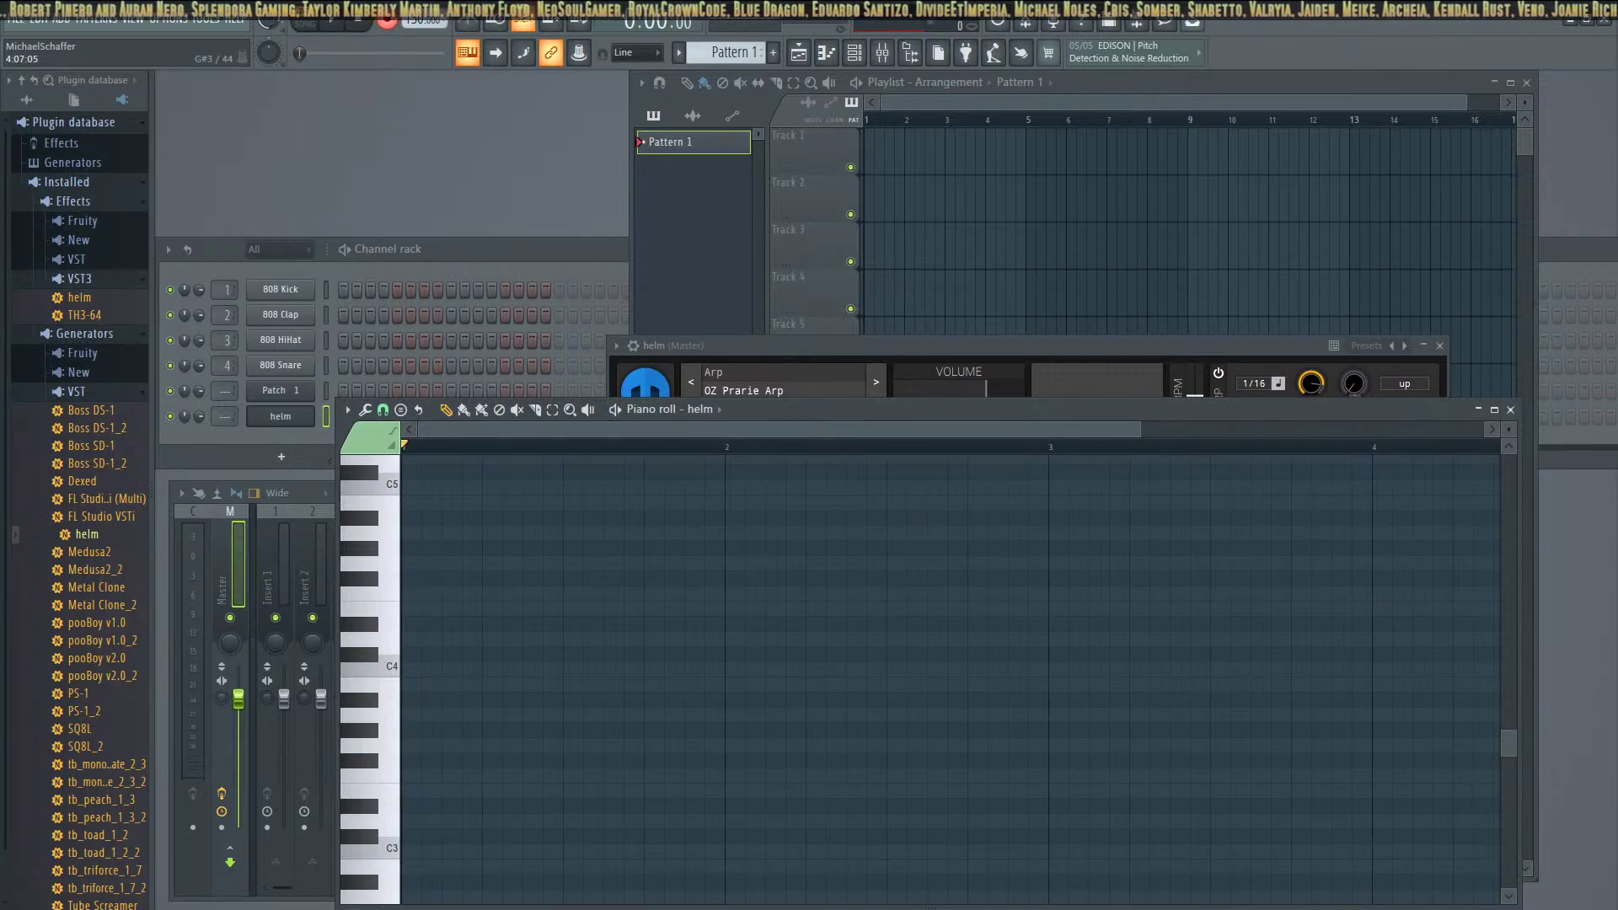
click(336, 21)
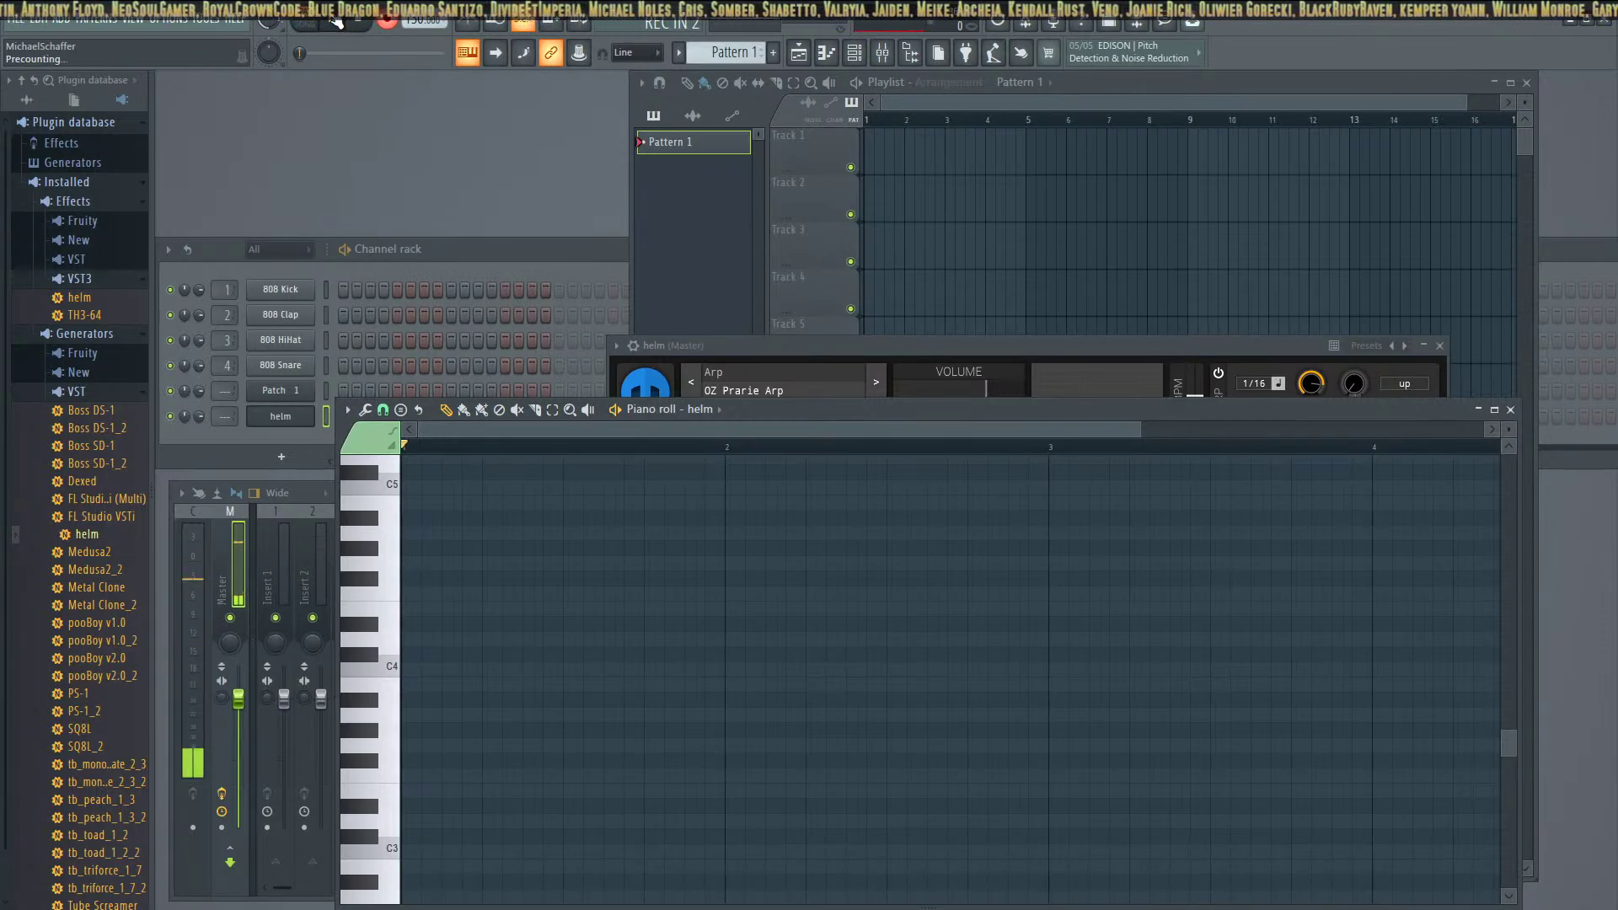
key(z)
key(c)
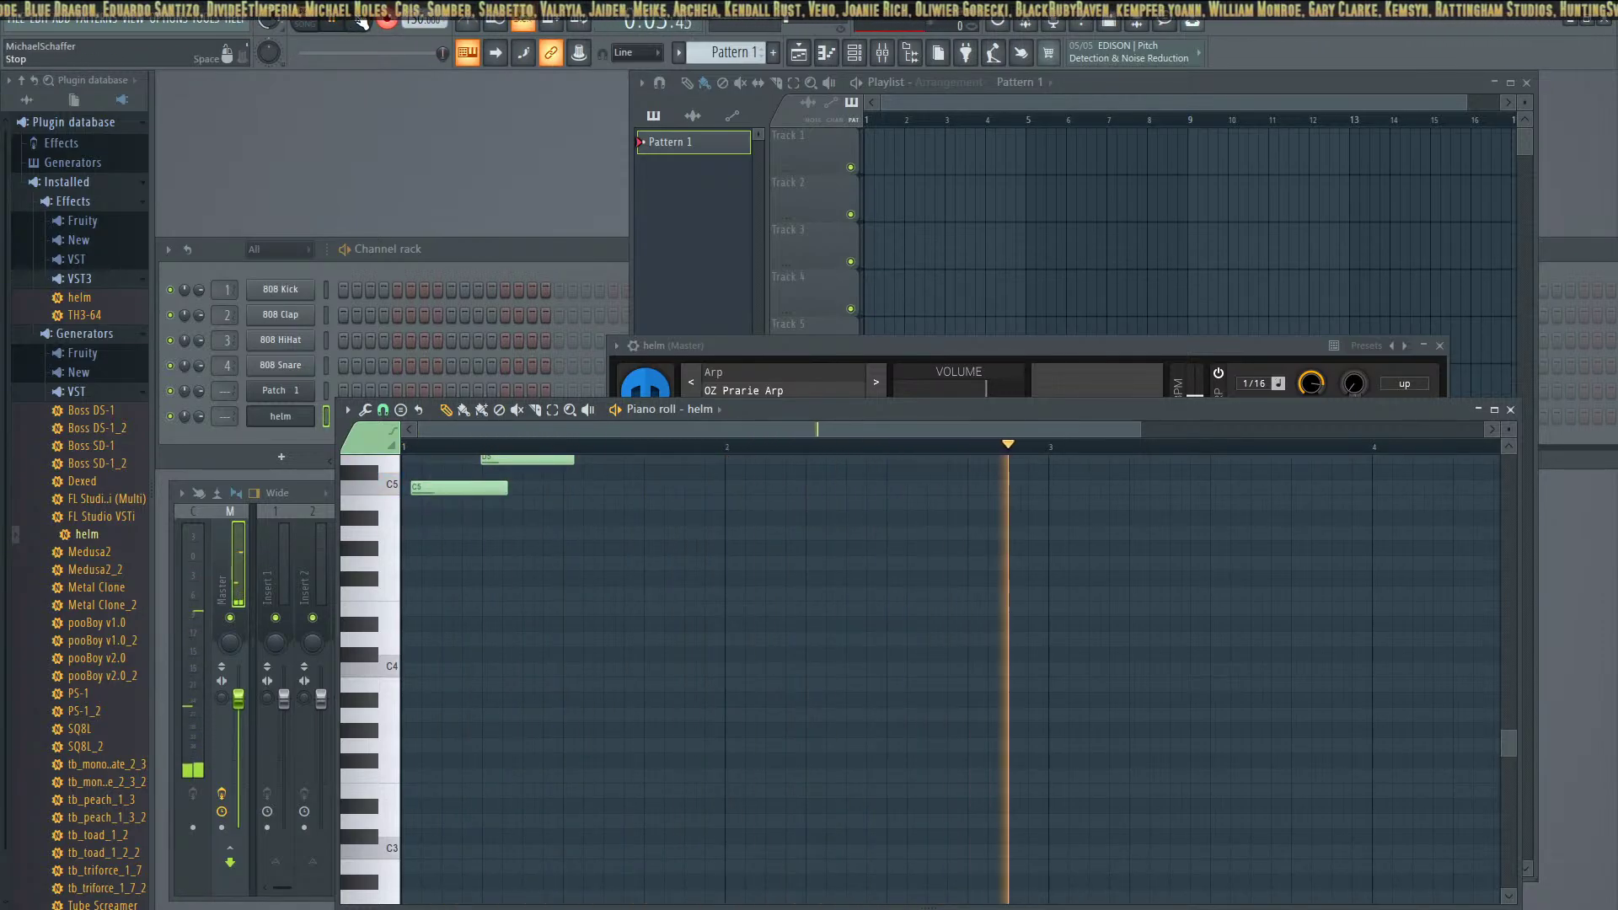
click(336, 22)
Adjust the recorded notes to fill bar 1, with C5 at its start and a longer G5 stopping at its end, and play the pattern
scroll(661, 517, up, 5)
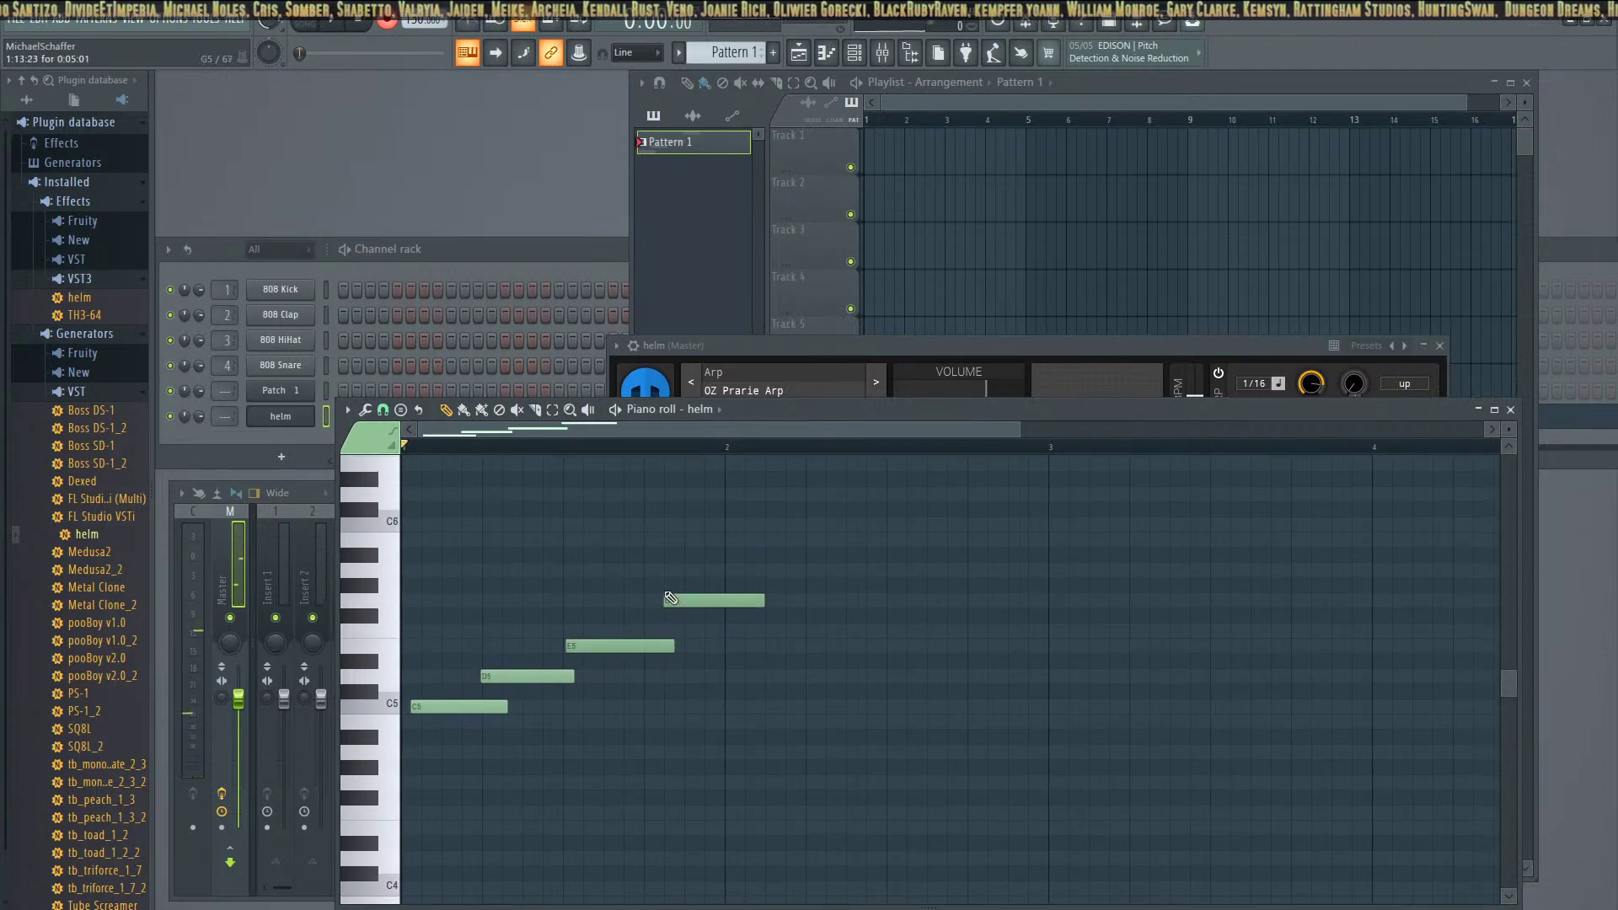
drag(730, 608, 650, 653)
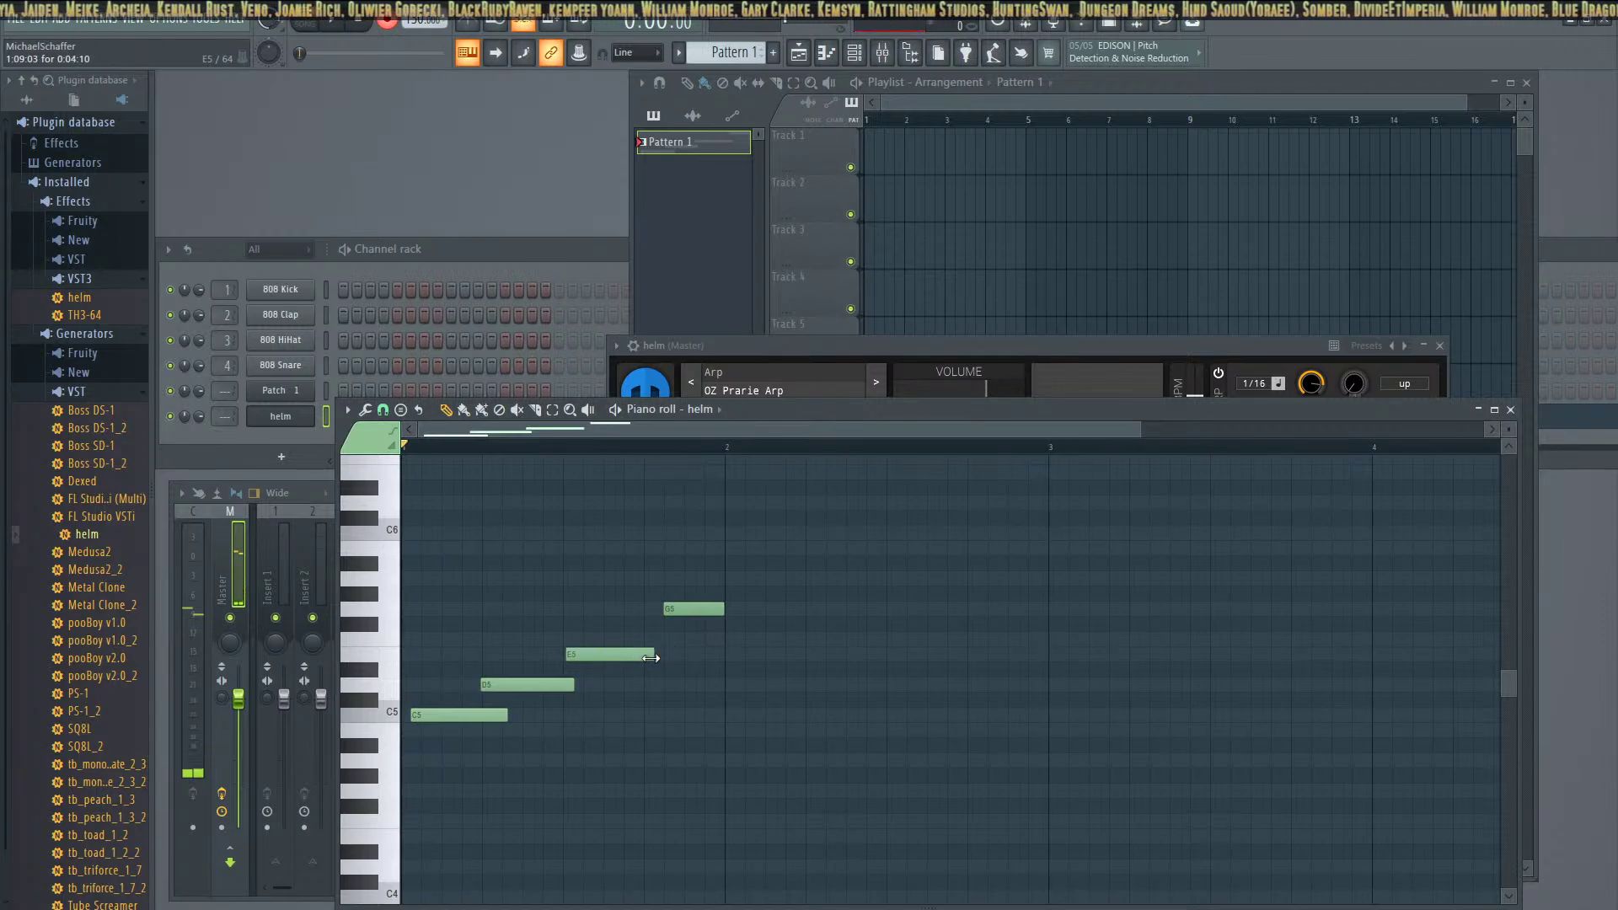
drag(460, 722, 452, 721)
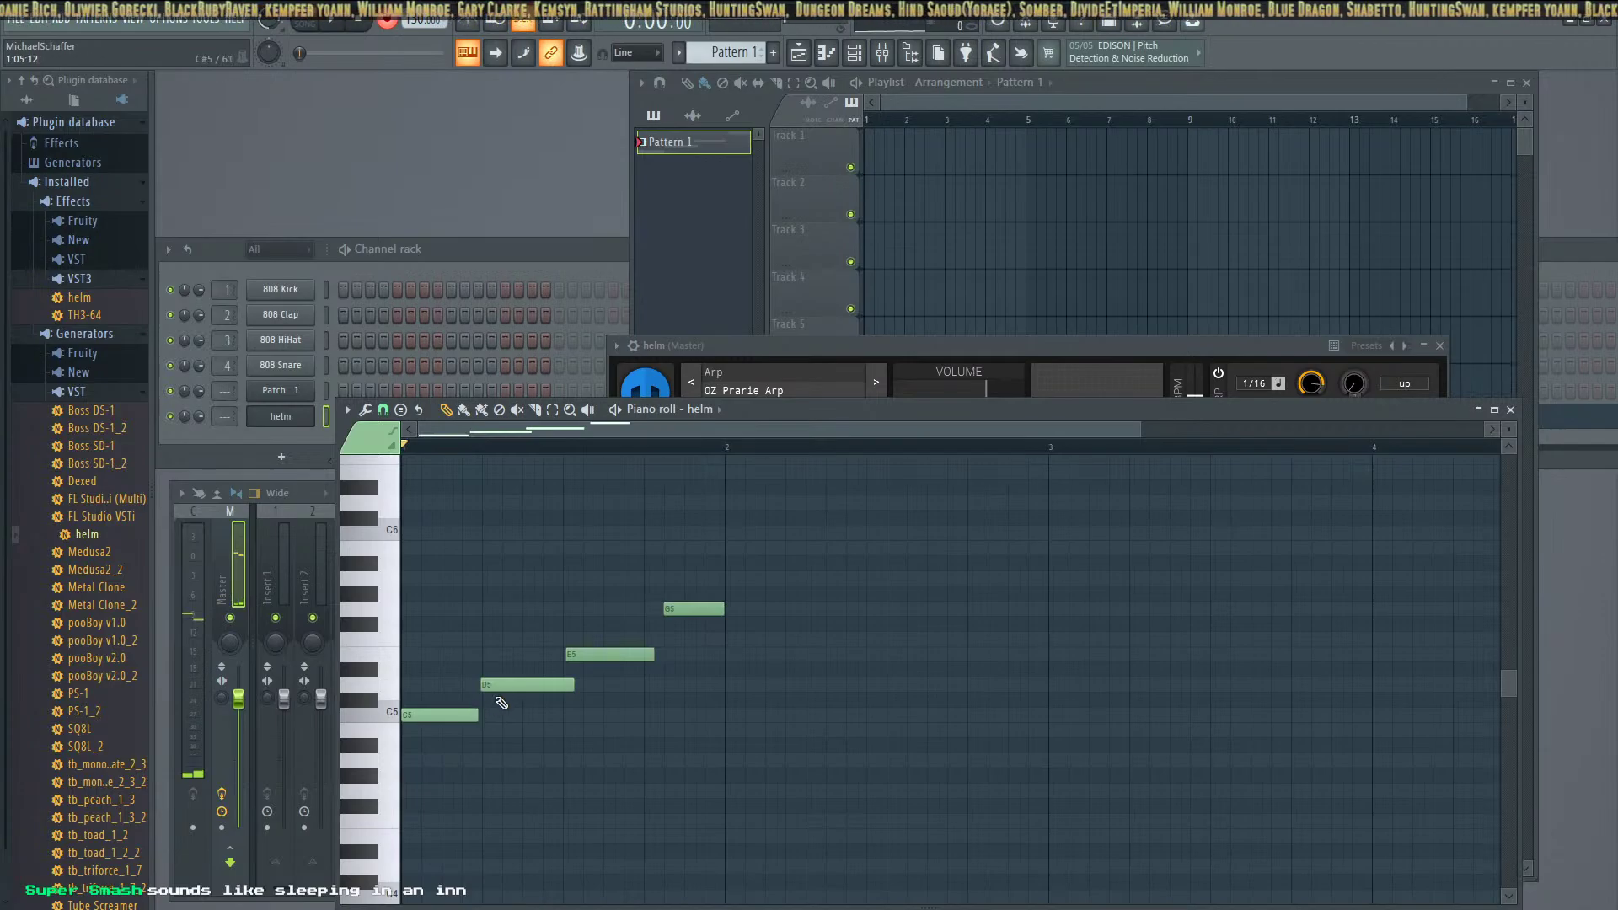
drag(561, 684, 574, 684)
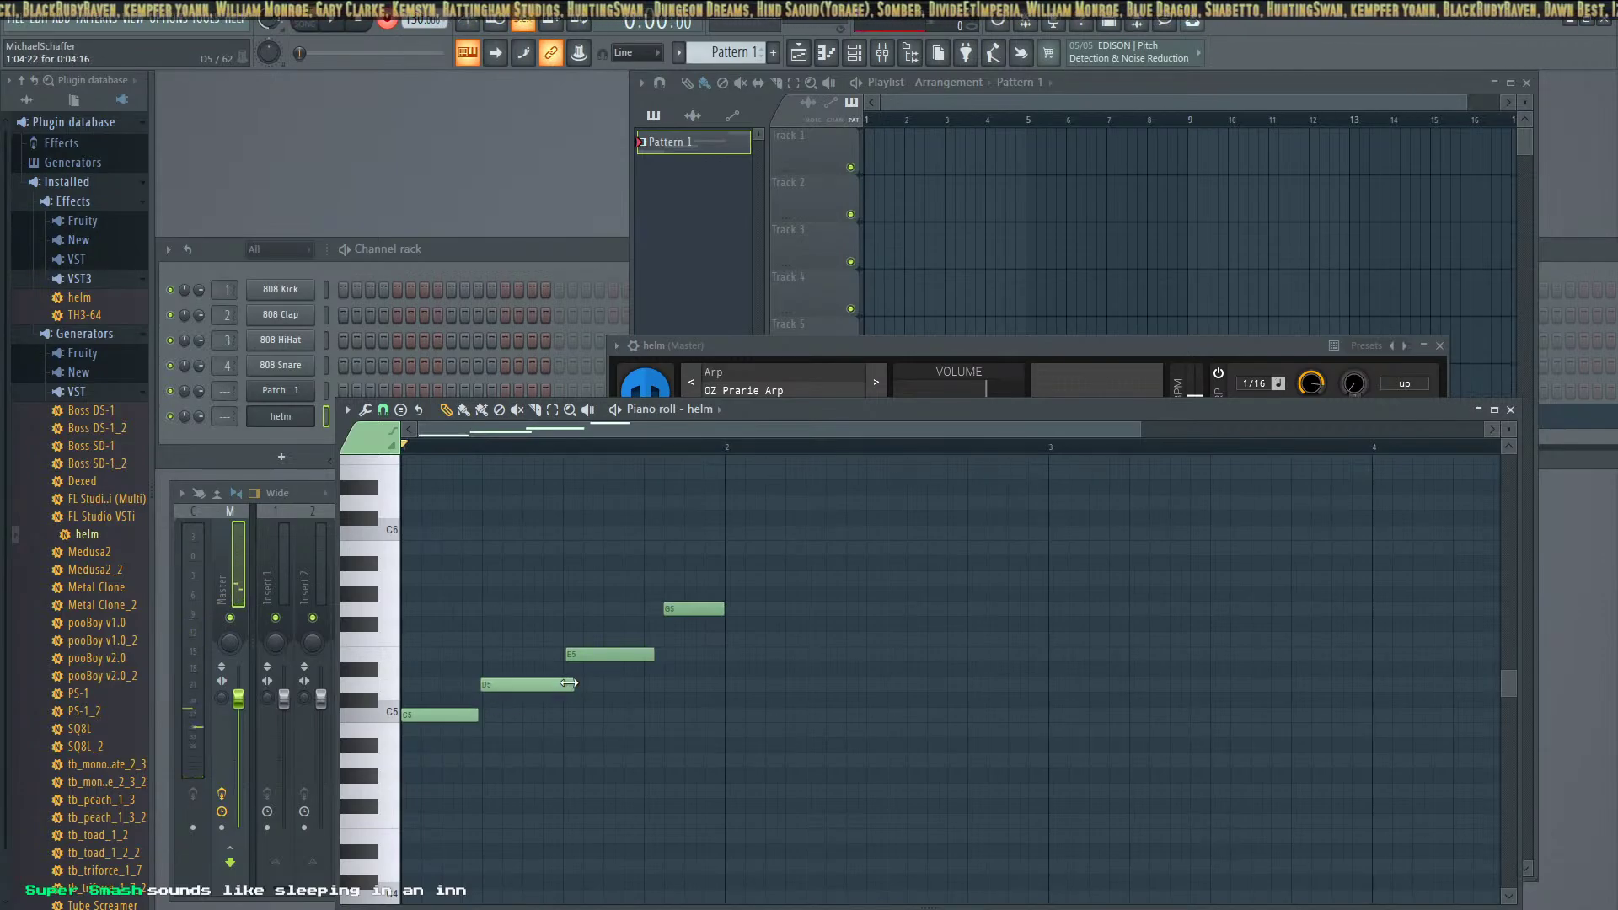
drag(477, 715, 489, 714)
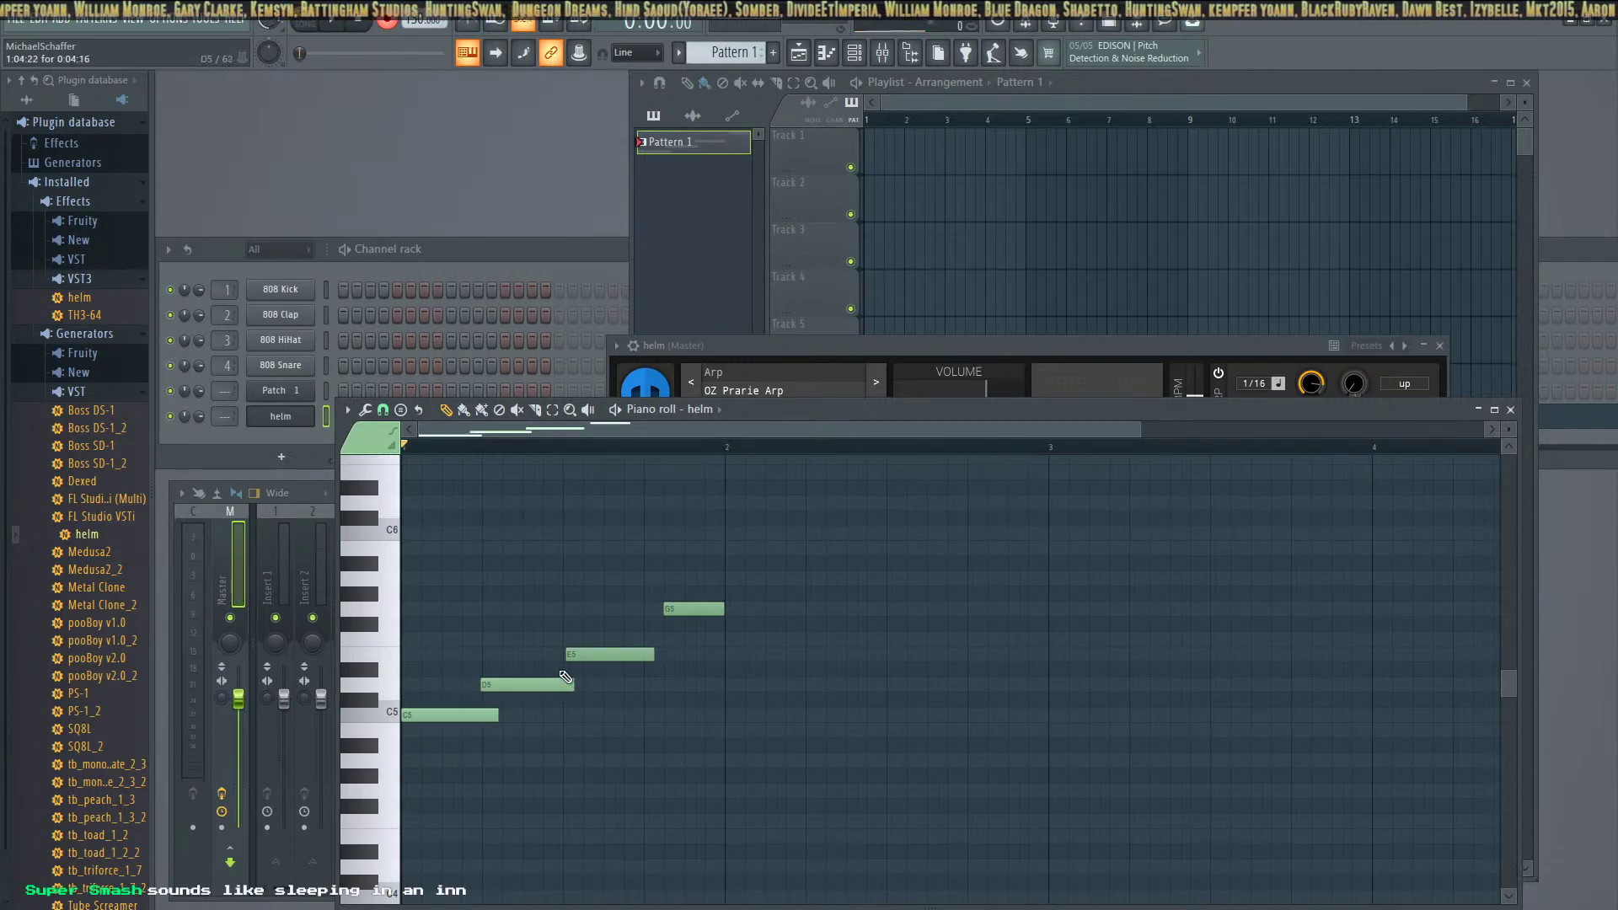
click(634, 655)
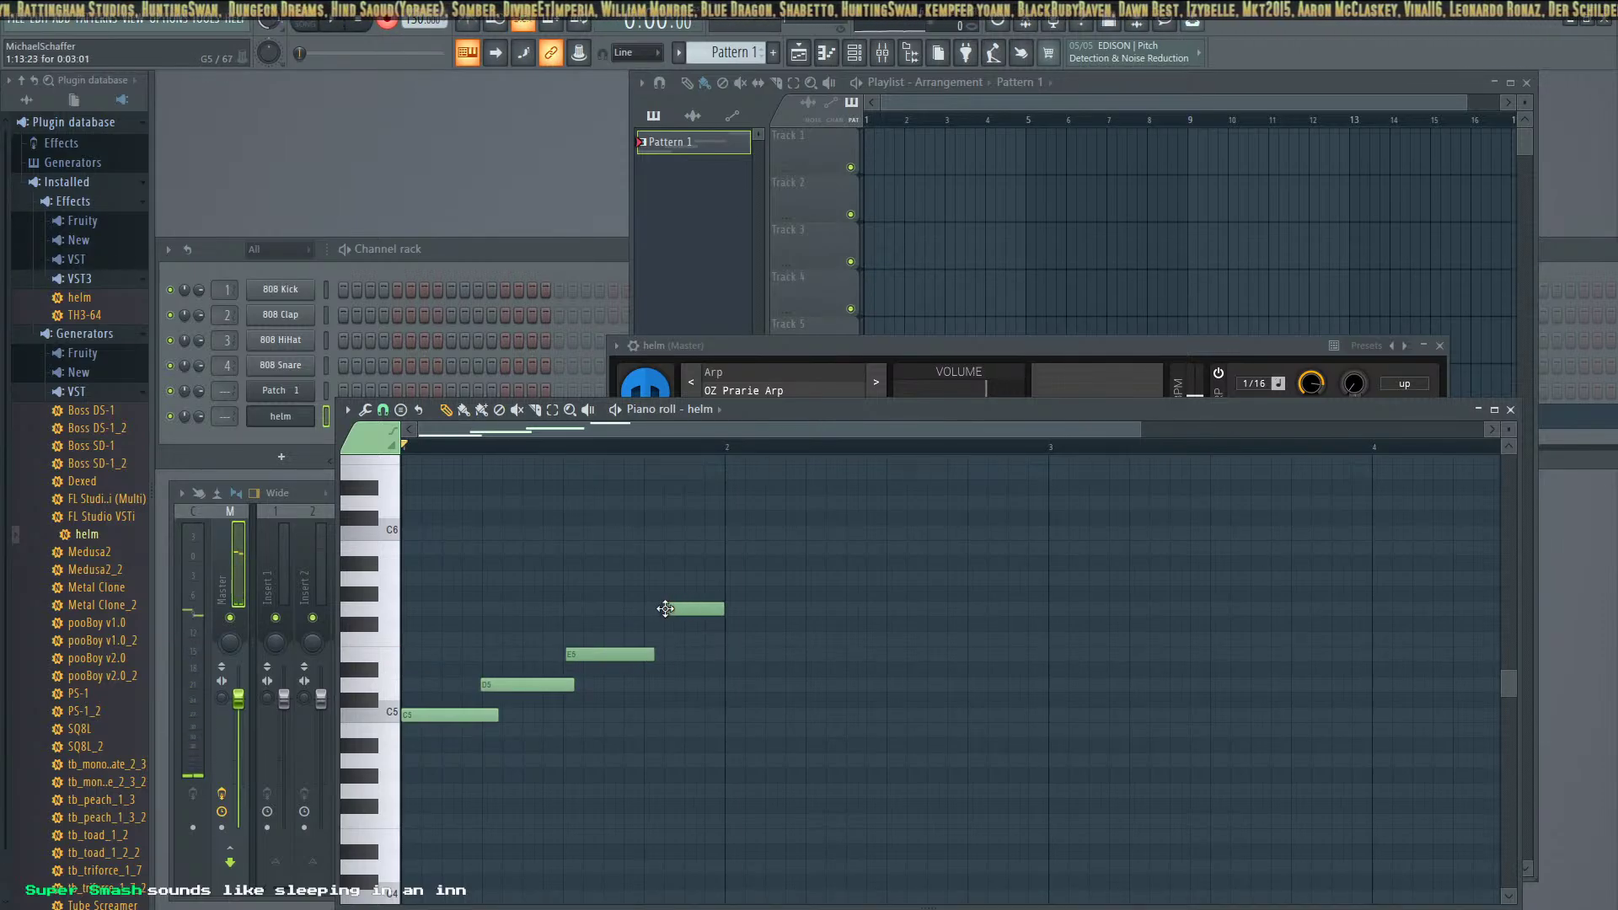
drag(669, 608, 724, 608)
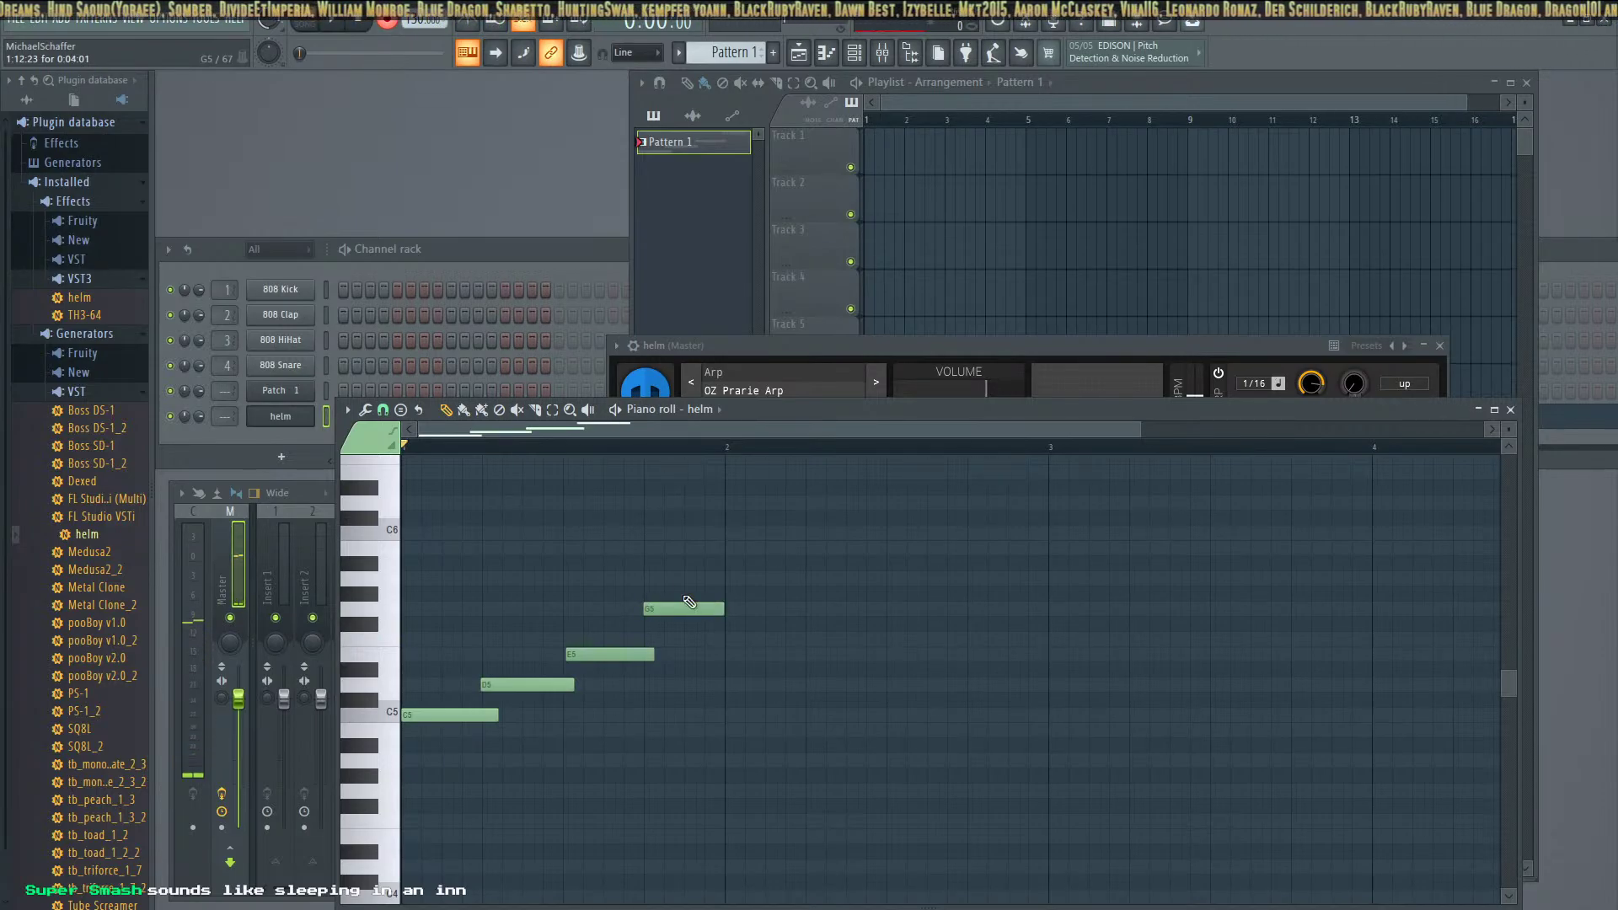
click(337, 26)
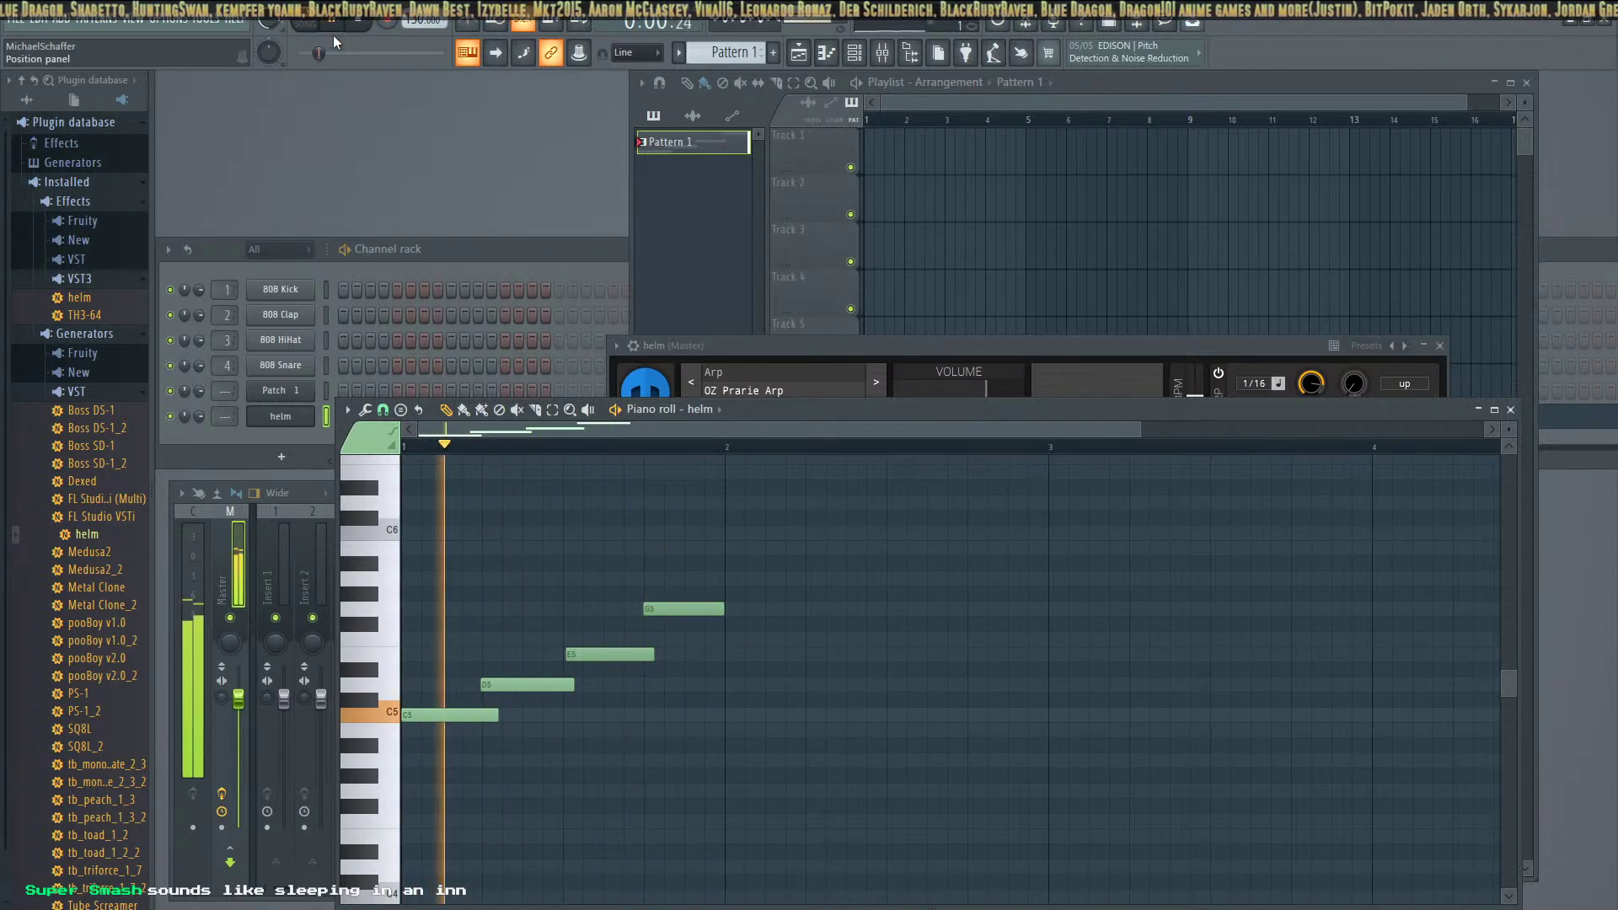
click(364, 21)
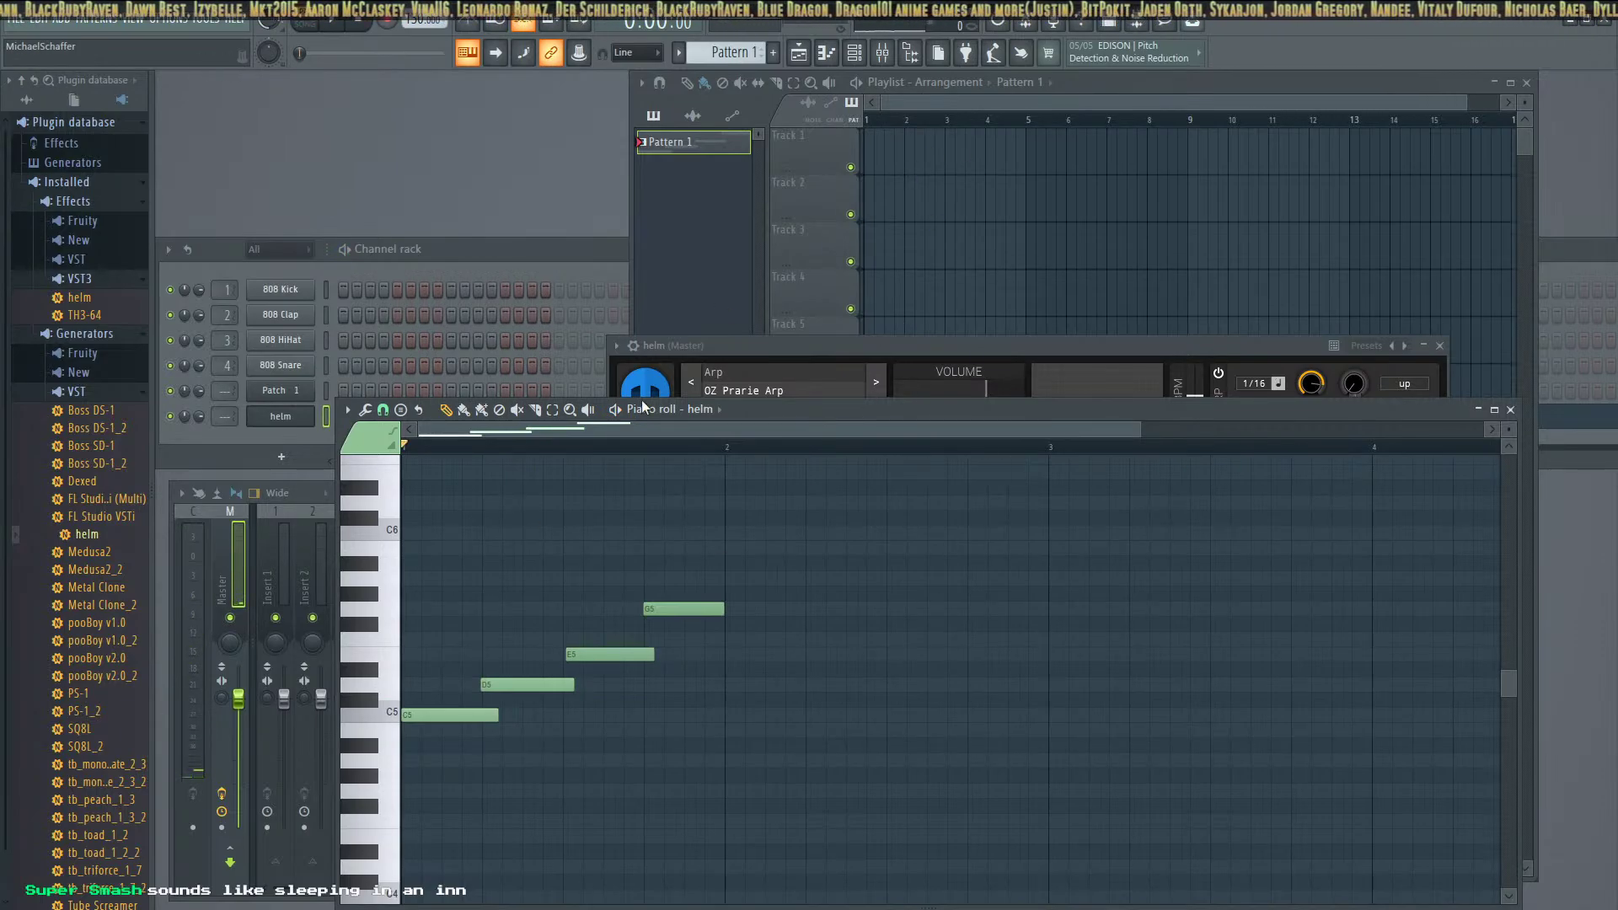
Start an Ogg export of the helm pattern and name the file GameSave_by_DG.ogg
click(16, 19)
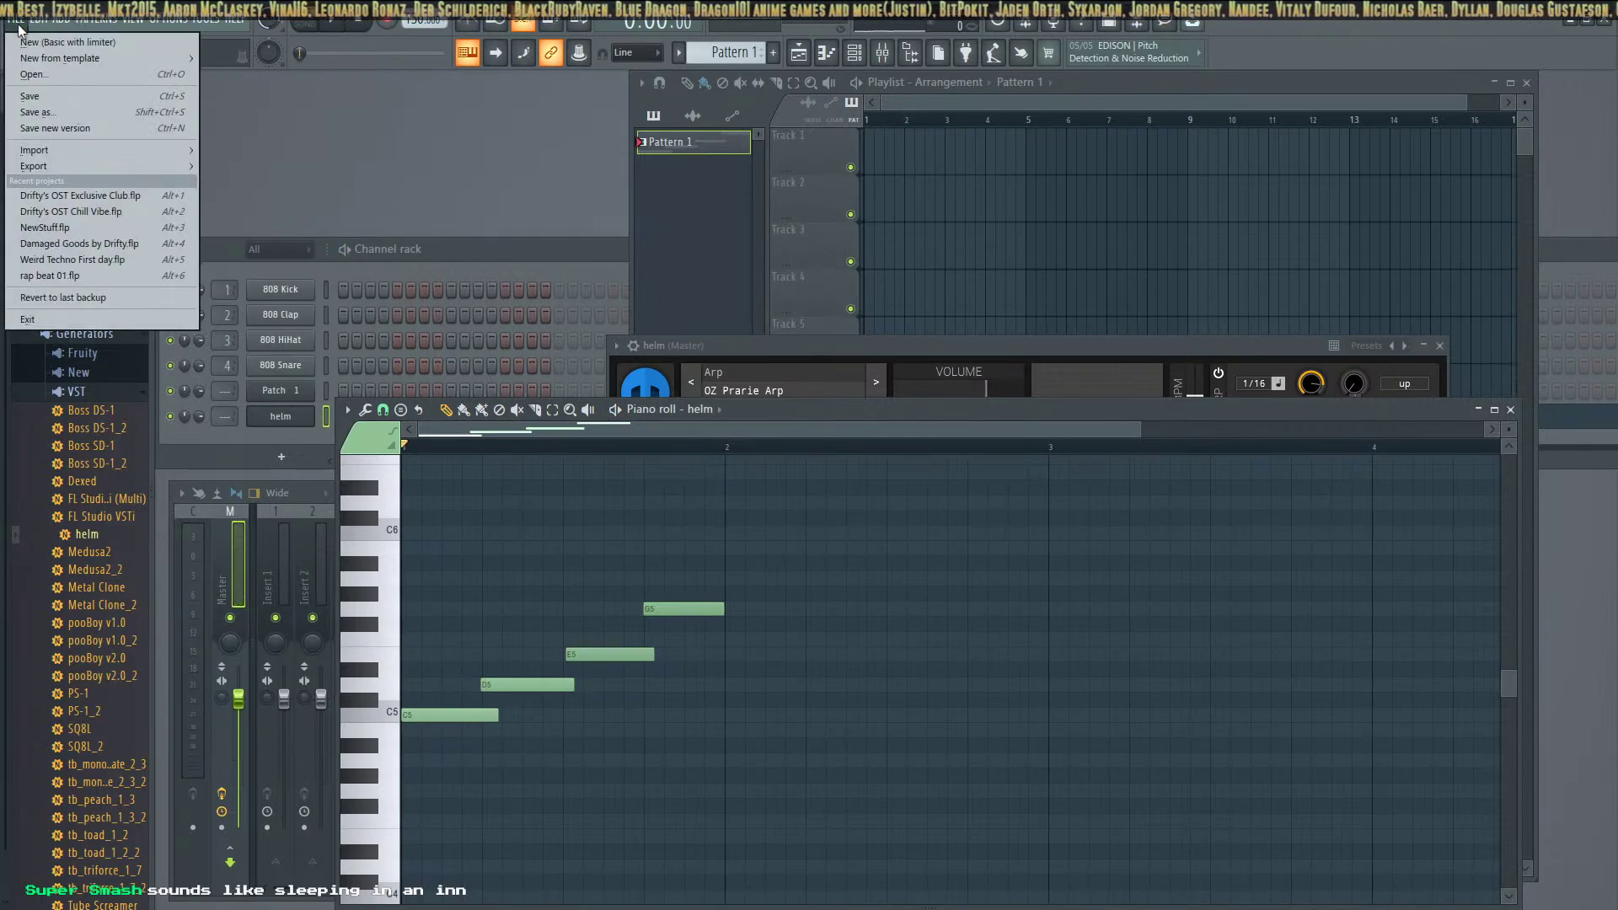
mouse_move(64, 167)
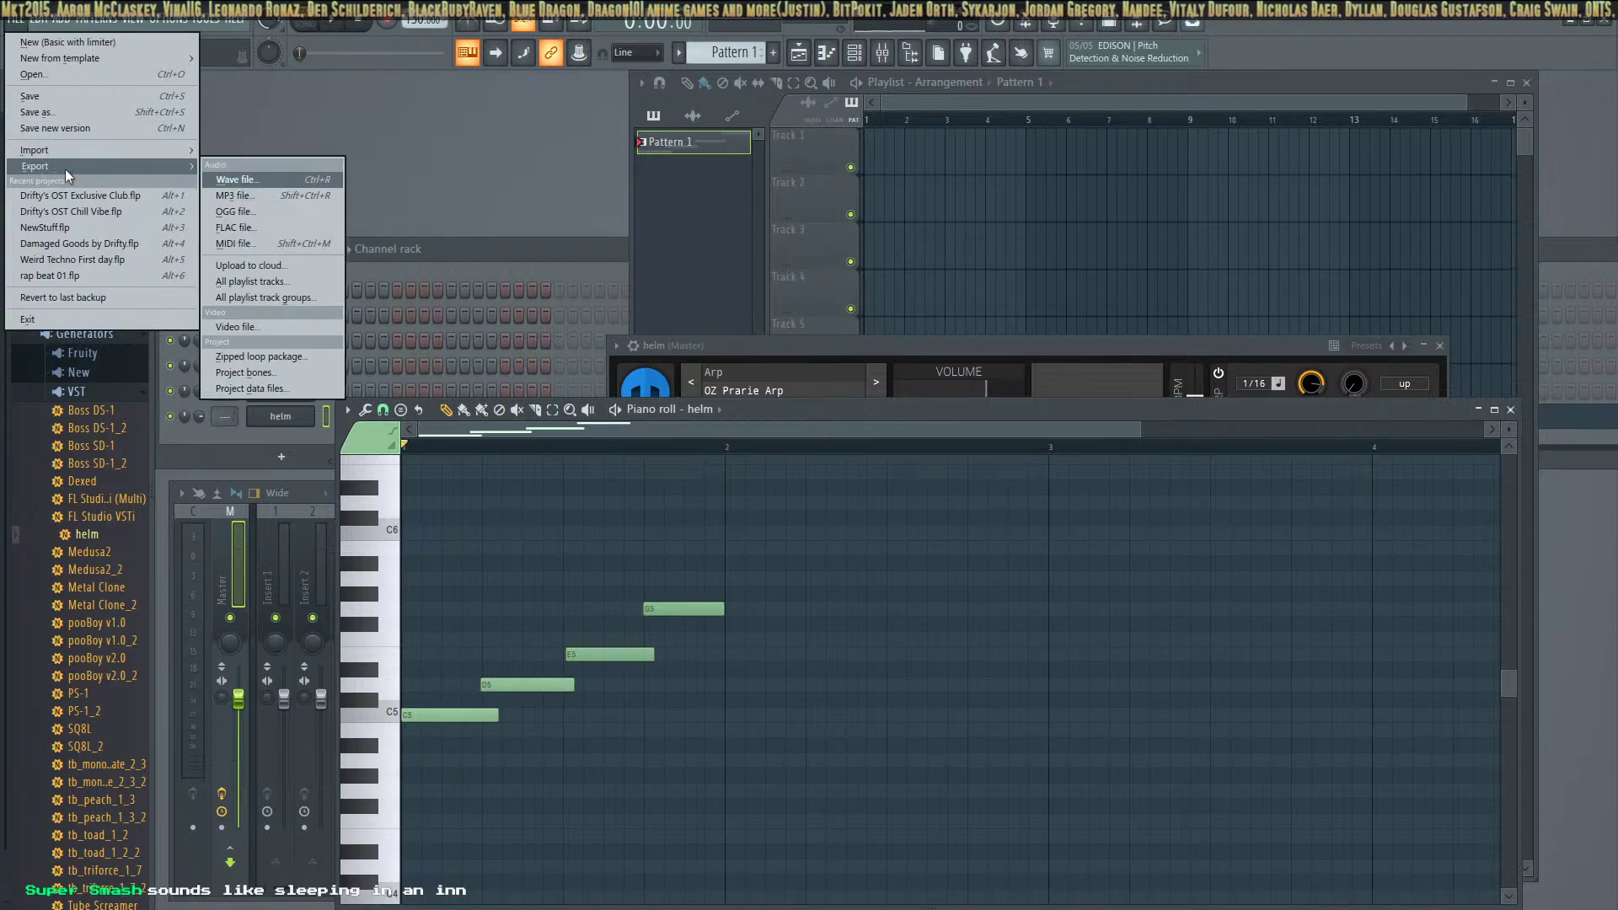
click(256, 211)
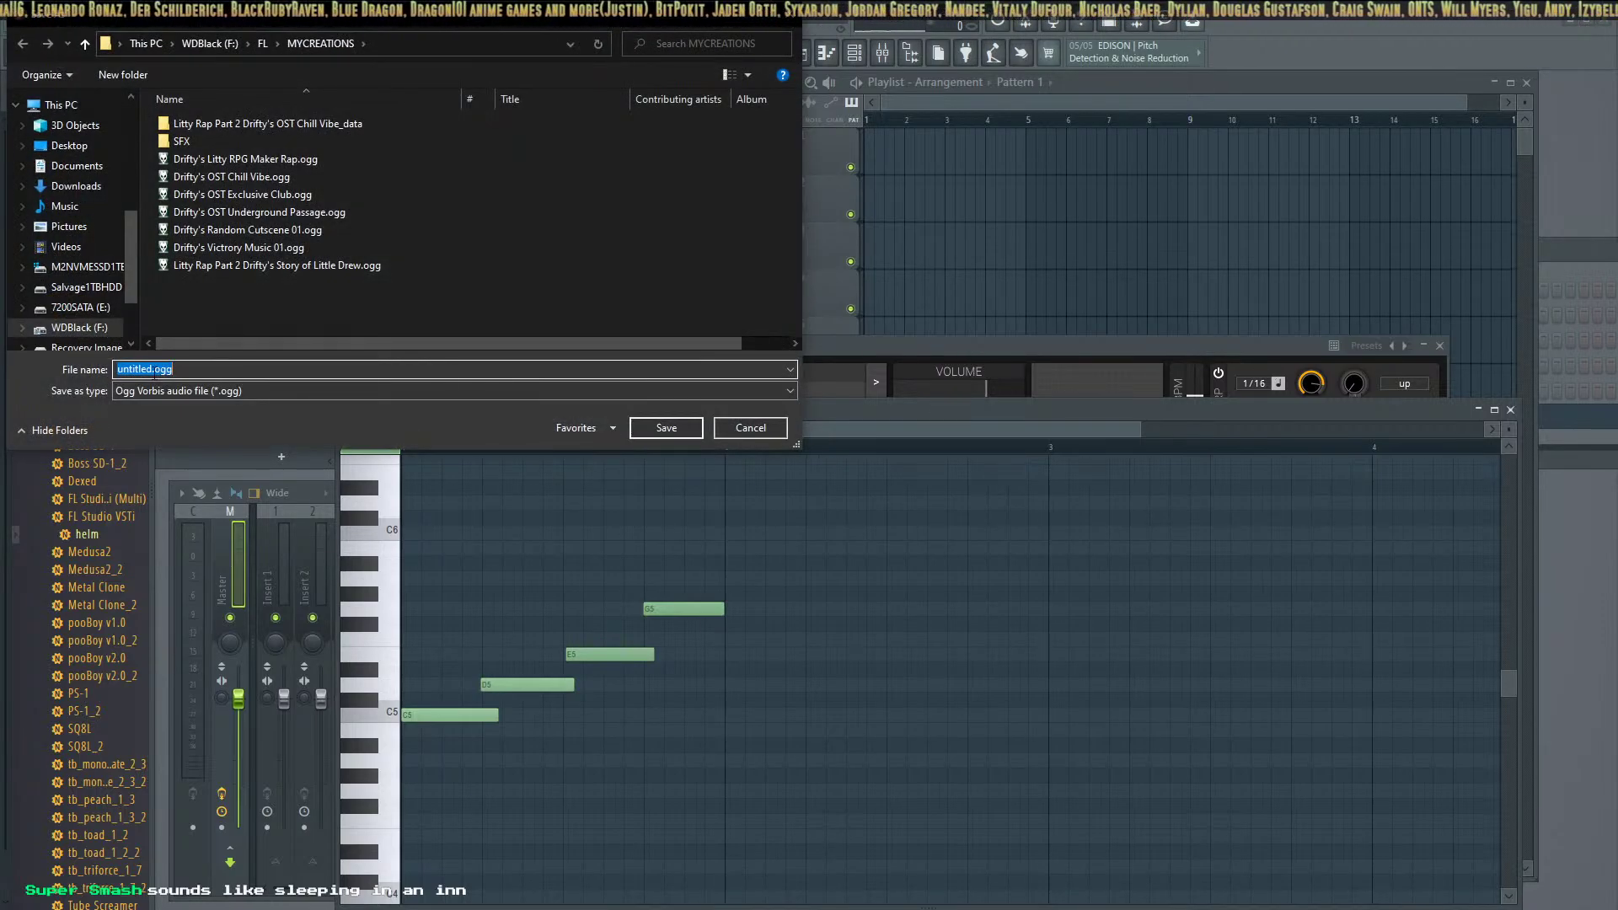
text(Saved)
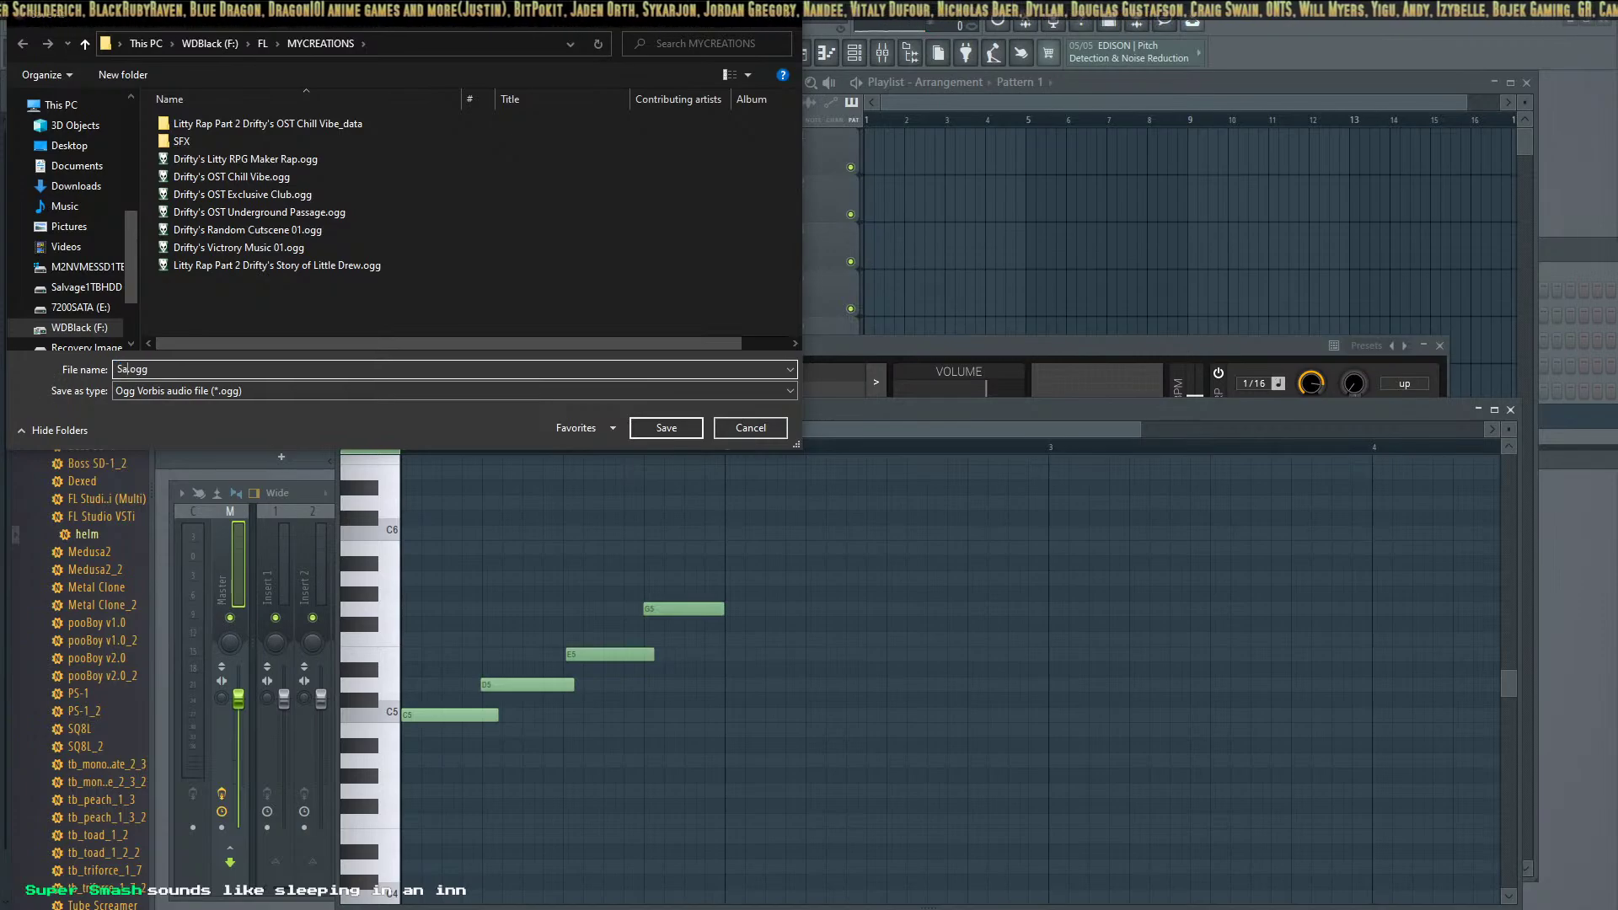
key(BackSpace)
key(BackSpace)
key(BackSpace)
key(BackSpace)
key(BackSpace)
text(Game)
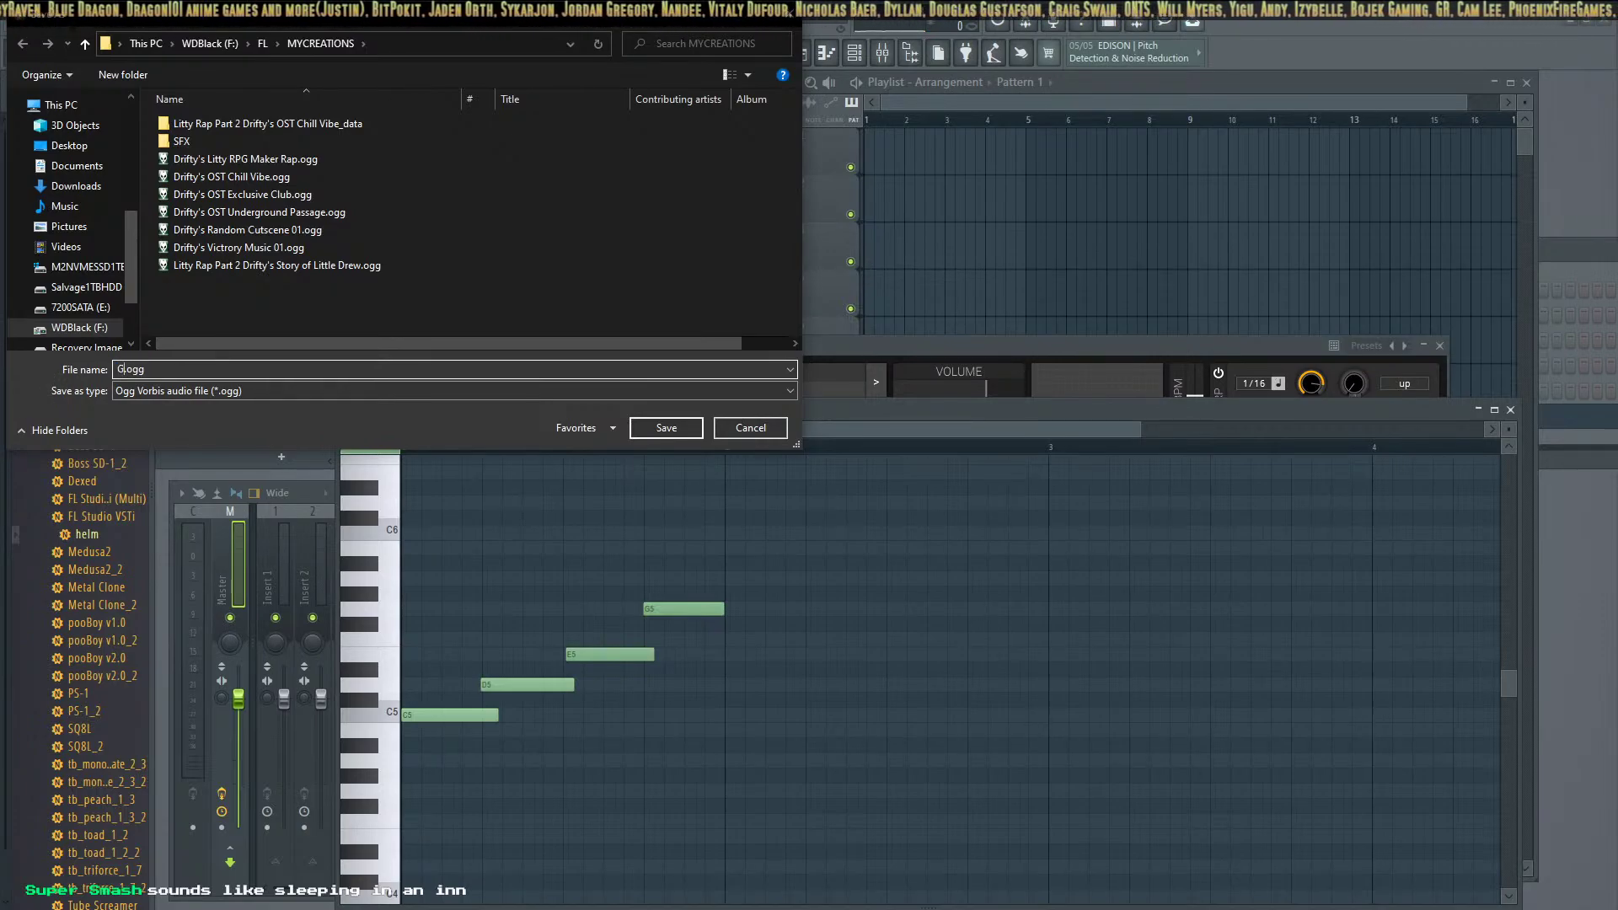
text(Save)
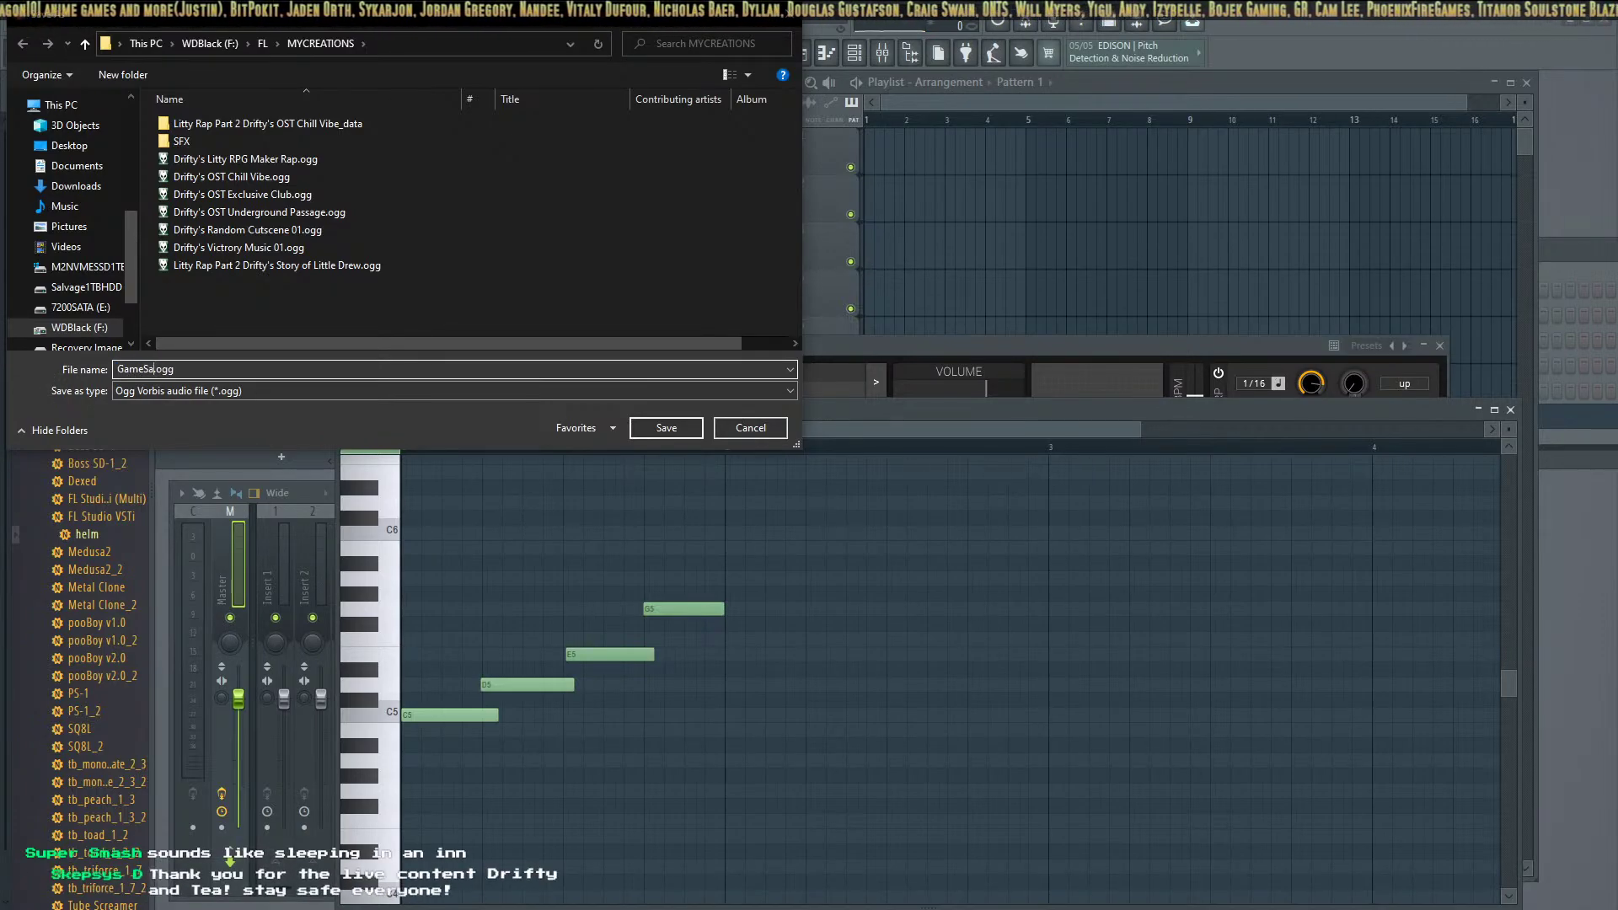
text(_by)
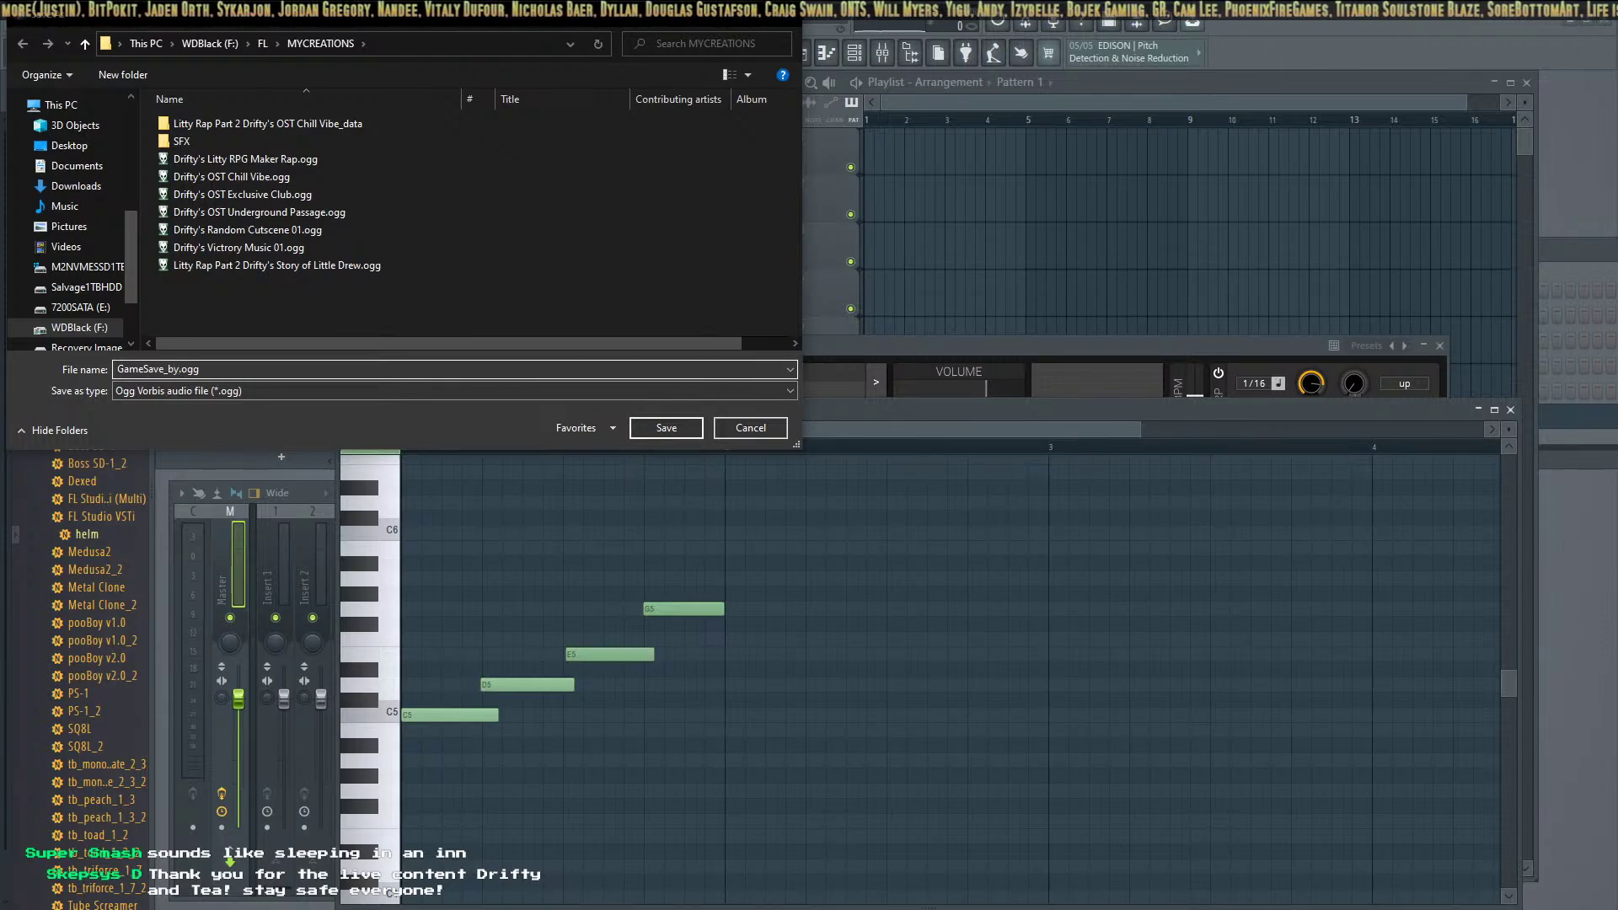
text(_DG)
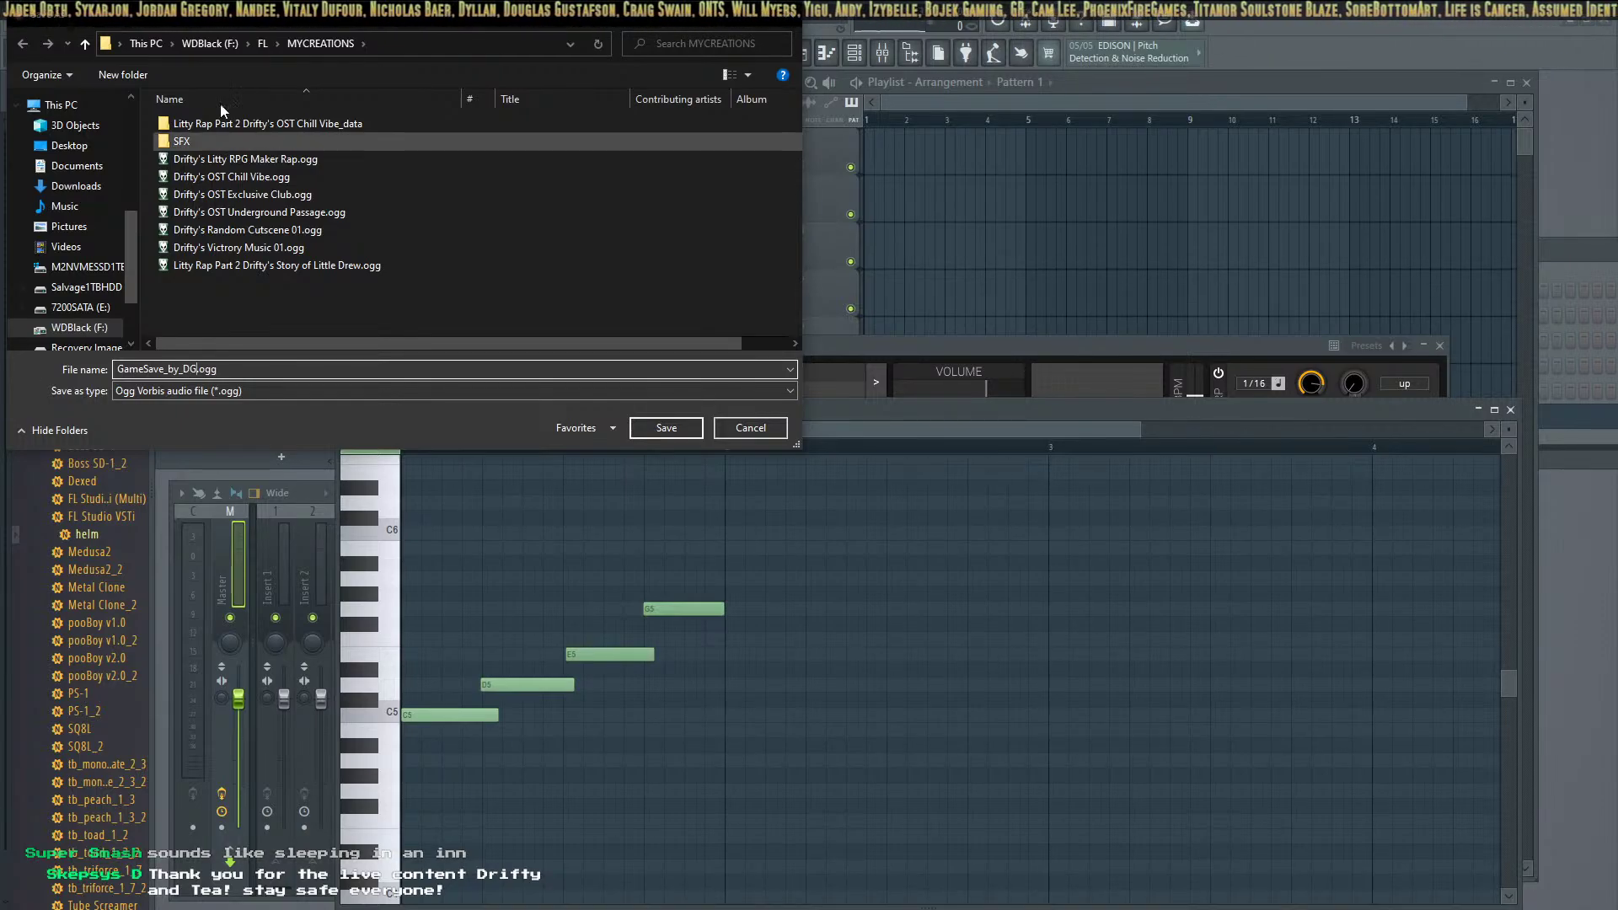
Save the export into the SFX folder and render the pattern with the tail set to Cut remainder
double_click(183, 141)
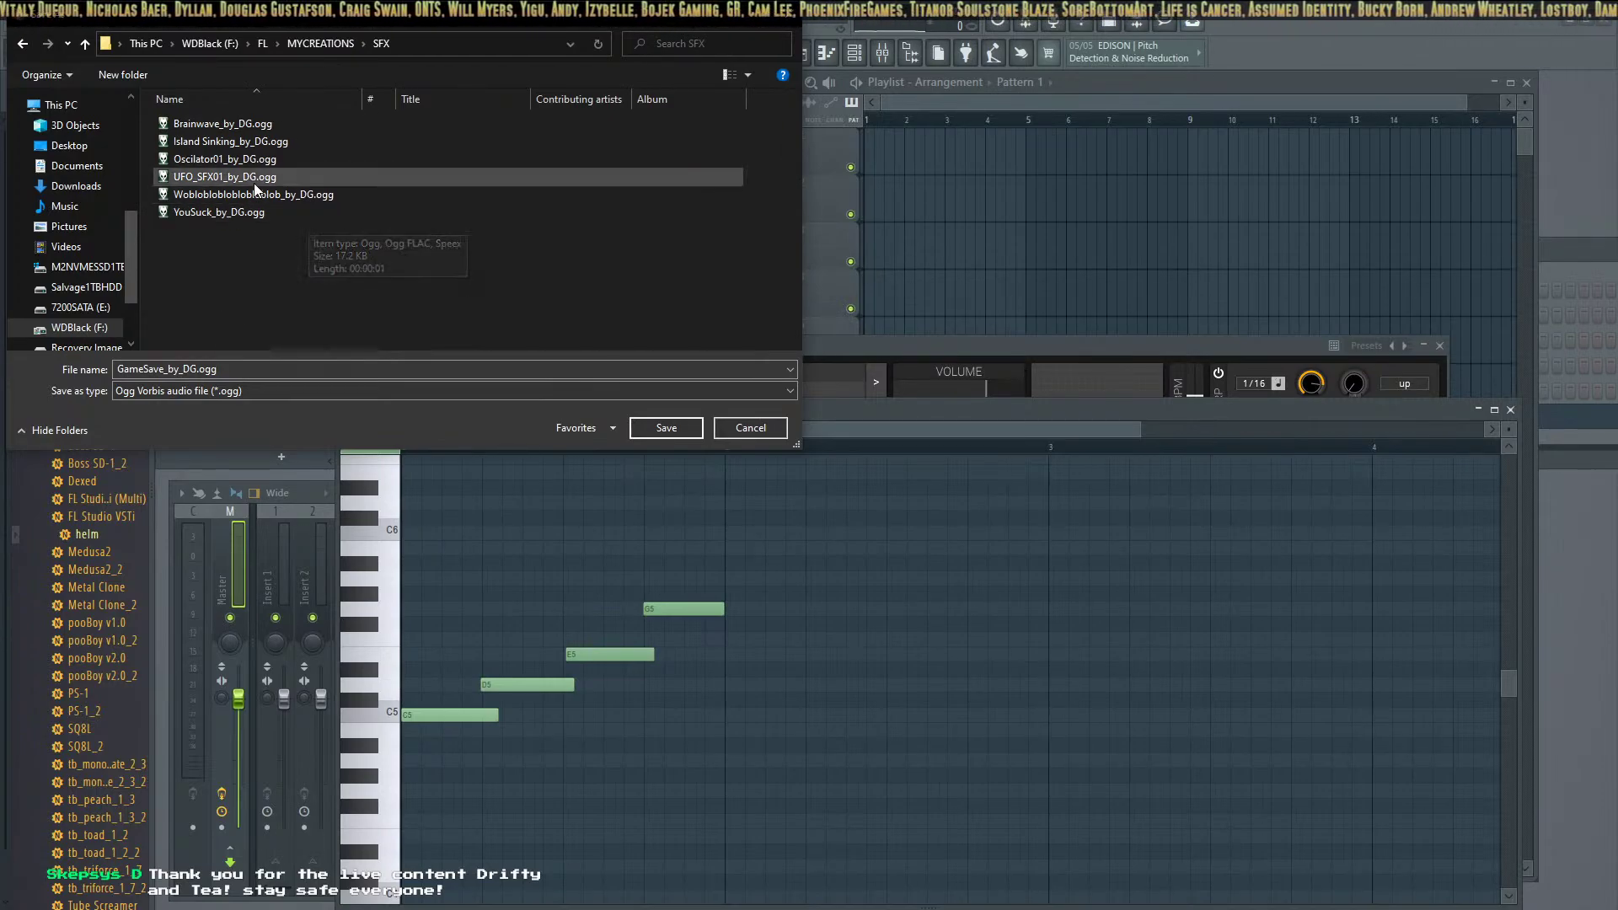
click(651, 426)
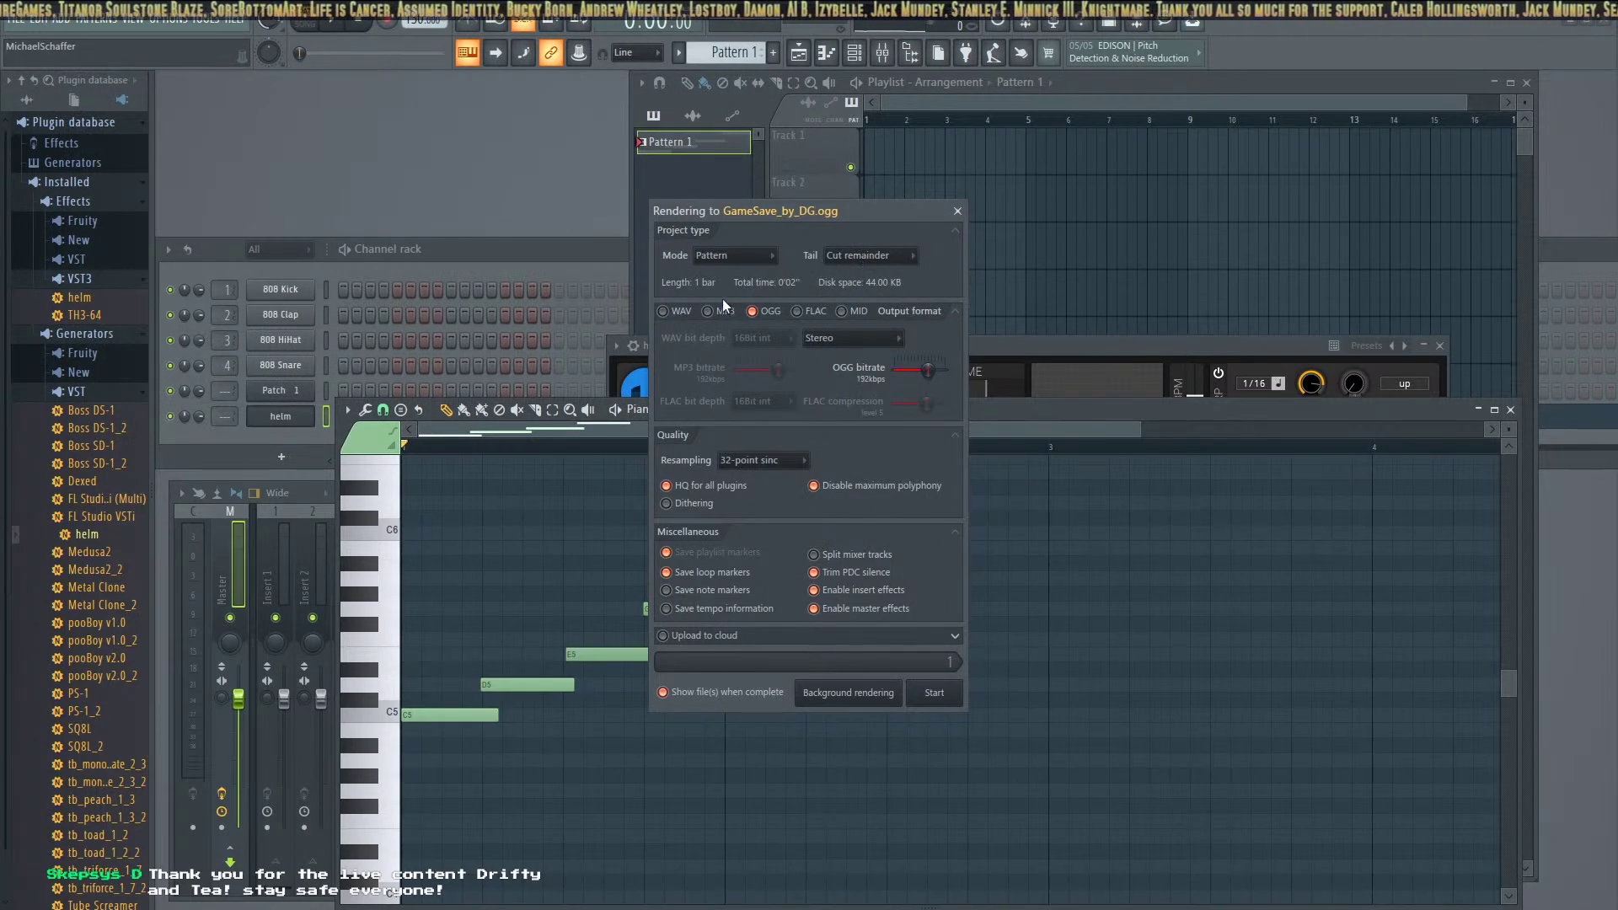
click(943, 694)
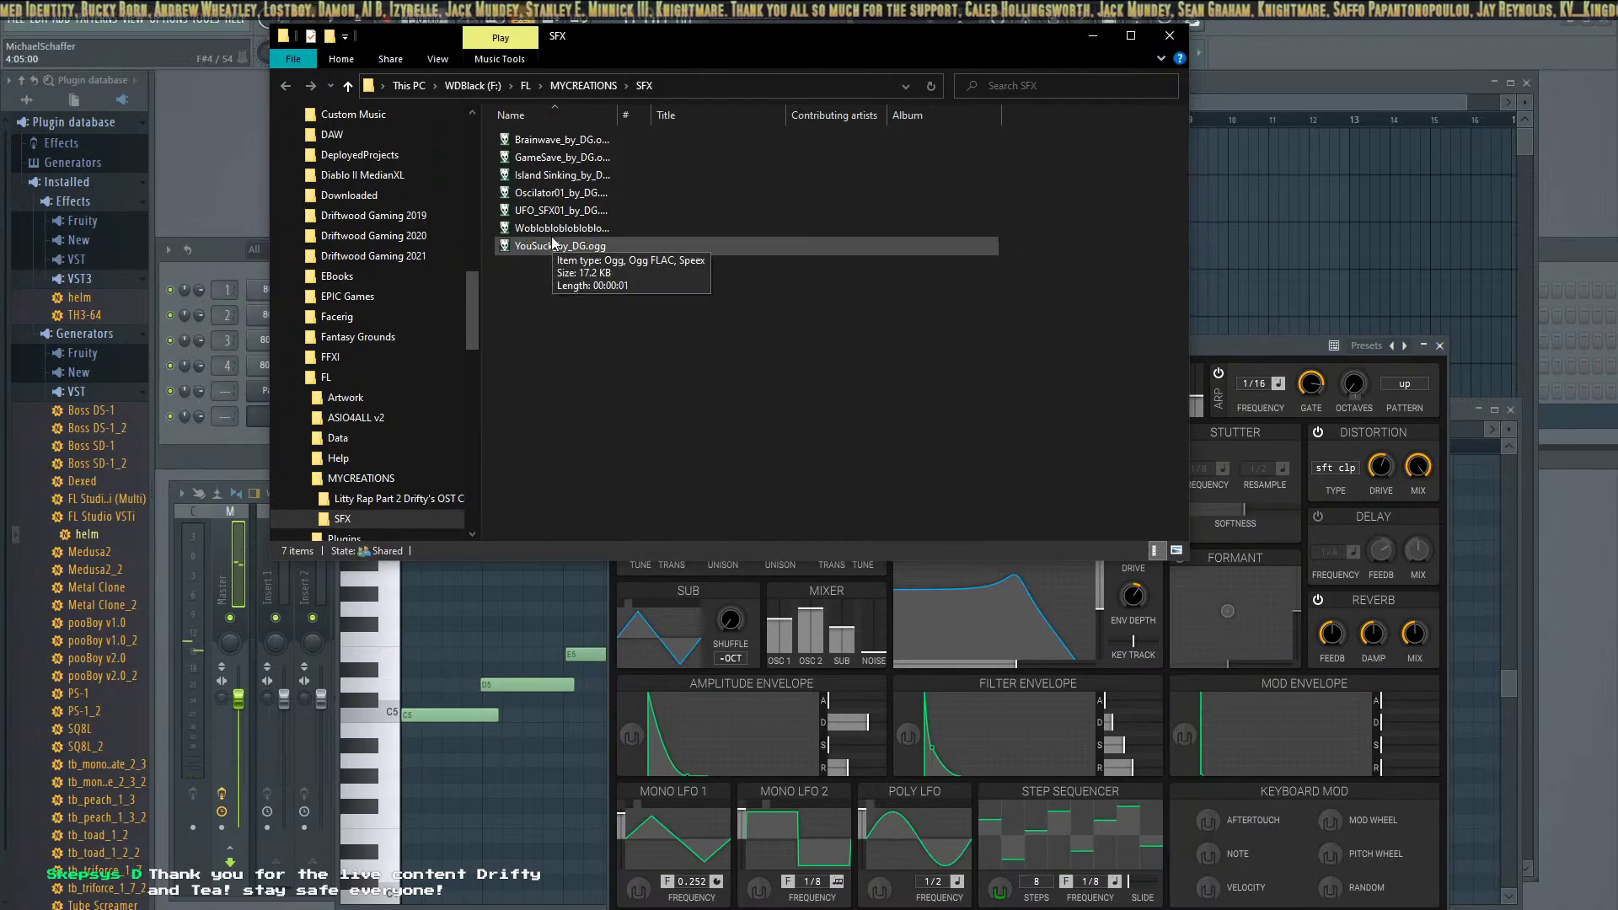
Play GameSave_by_DG.ogg in foobar2000, removing the older playlist entry, and put the player away
click(582, 161)
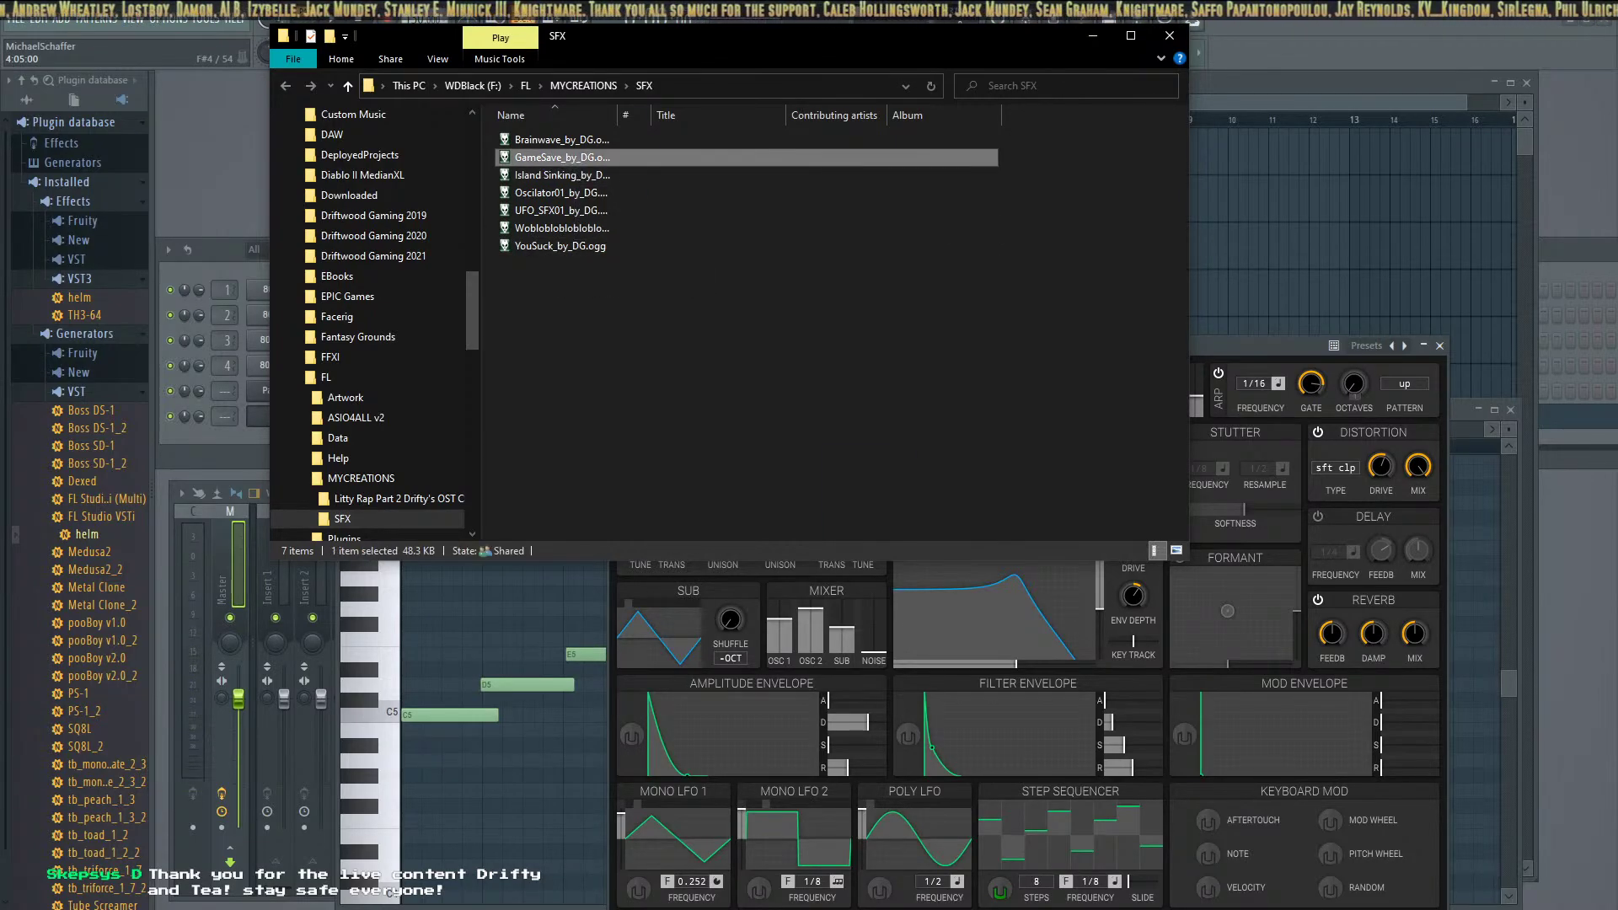
key(Return)
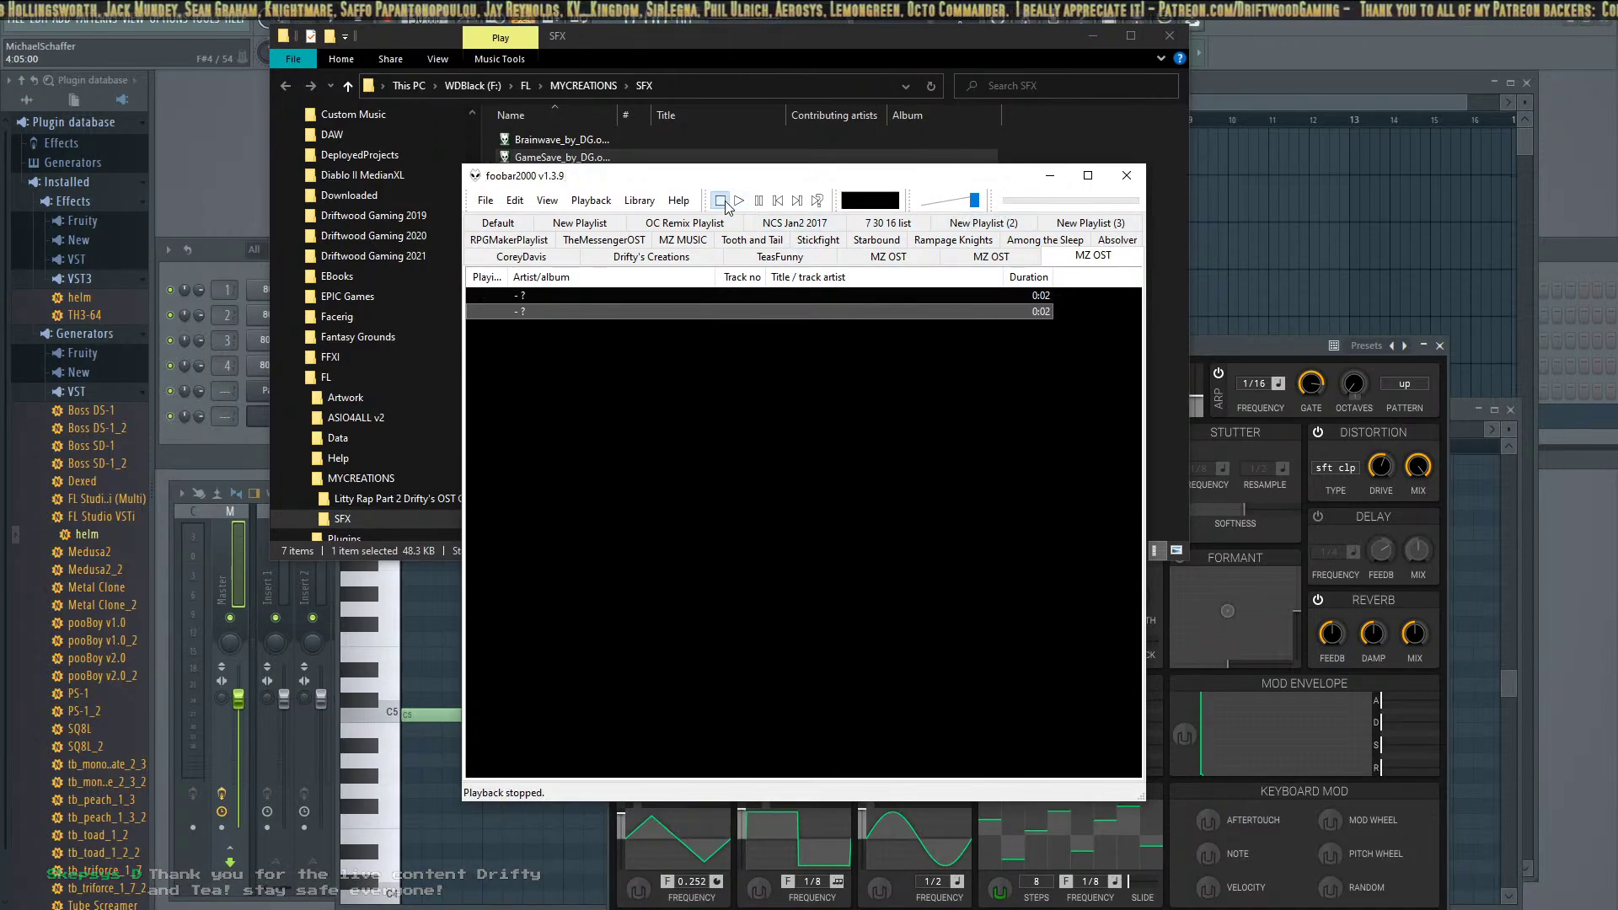
right_click(614, 295)
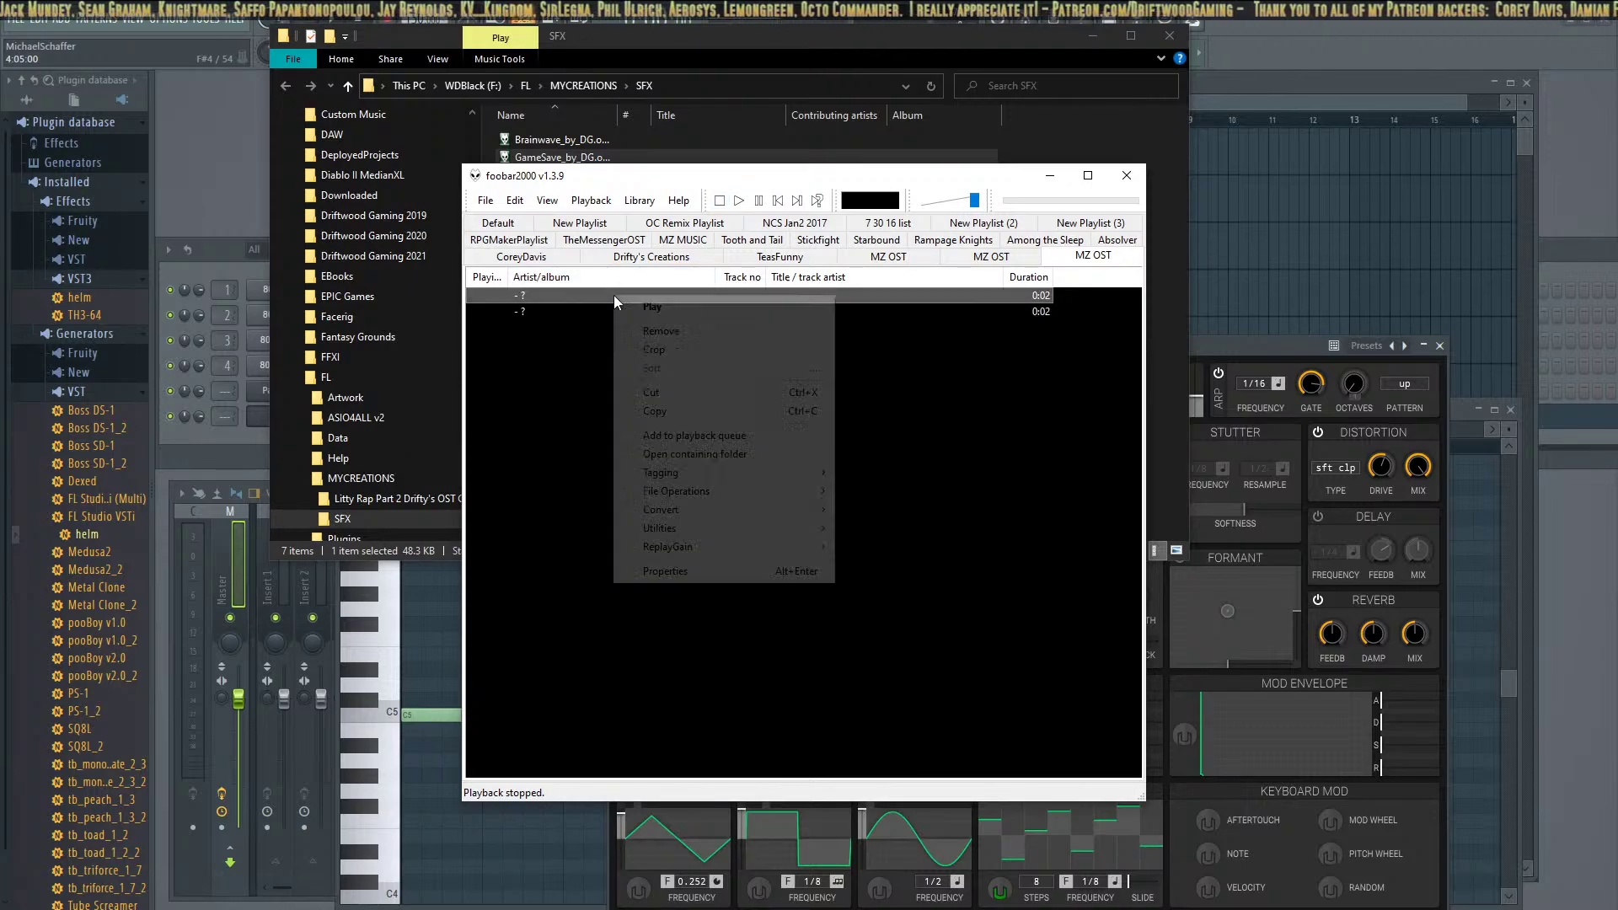
click(654, 329)
click(739, 202)
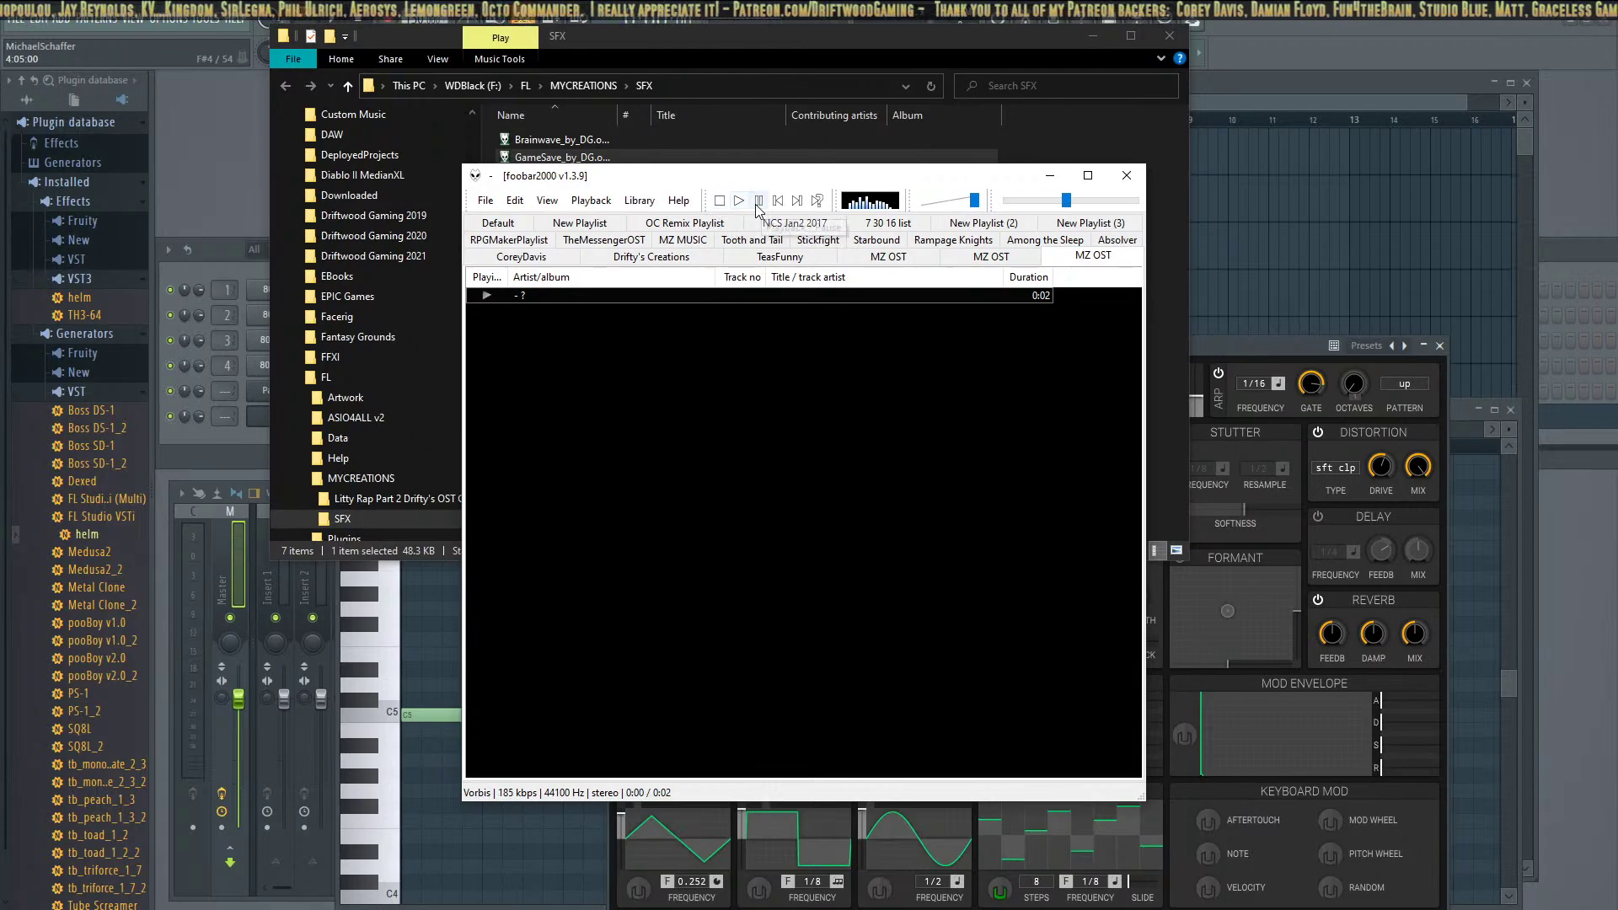
click(721, 202)
drag(837, 184, 1617, 590)
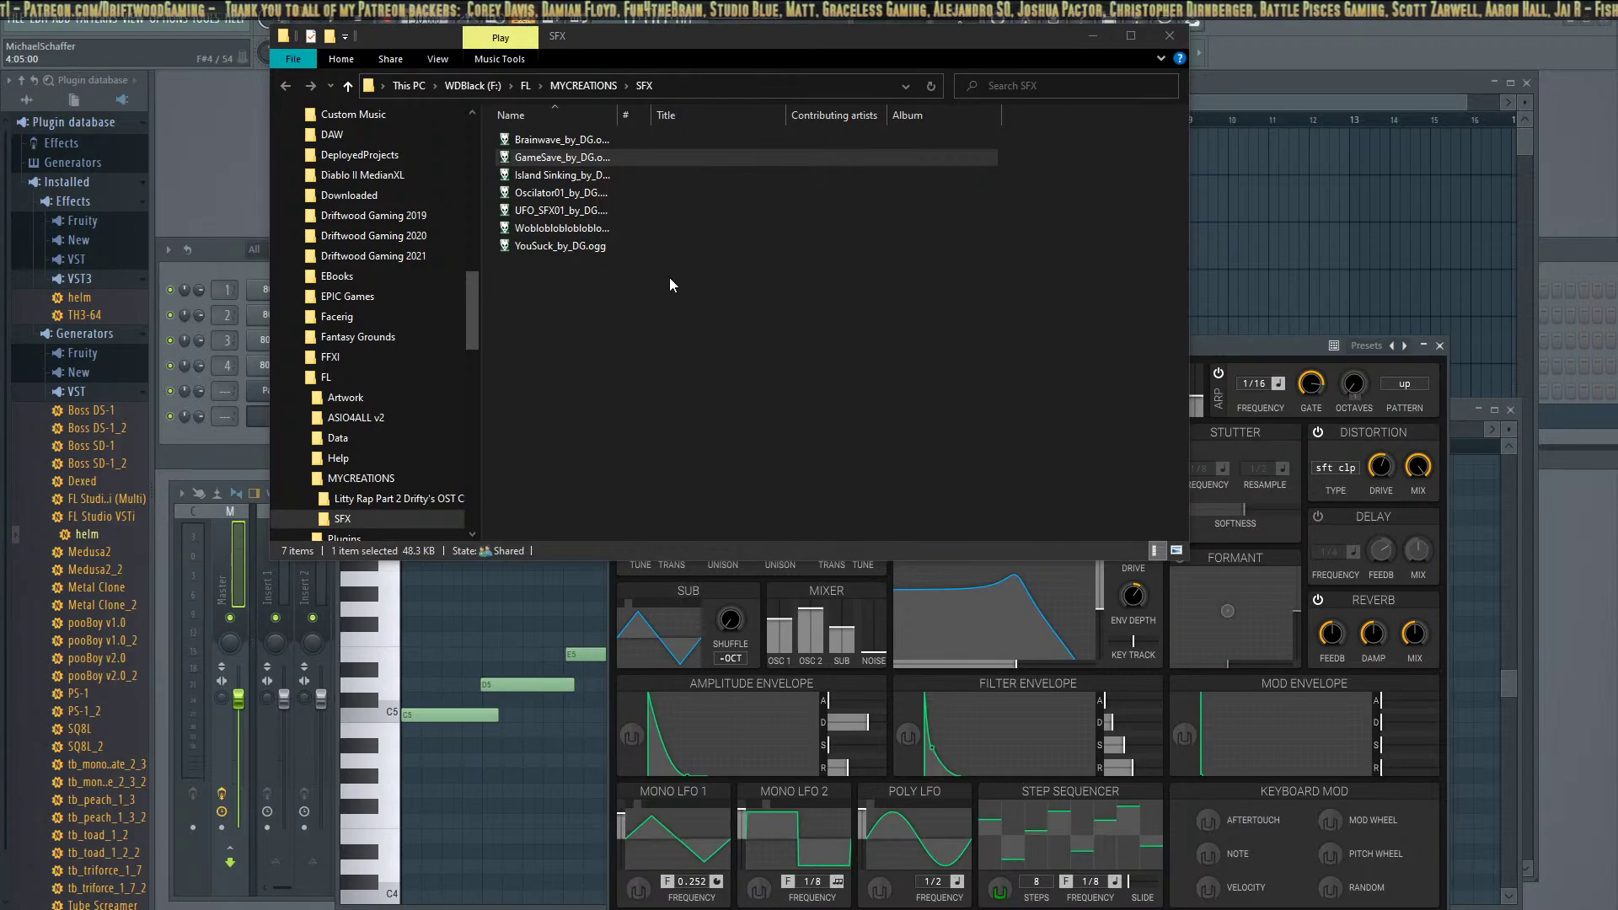
Widen the folder's Name column to fit and rename Island Sinking_by_DG.ogg as IslandSinking_by_DG.ogg
double_click(618, 112)
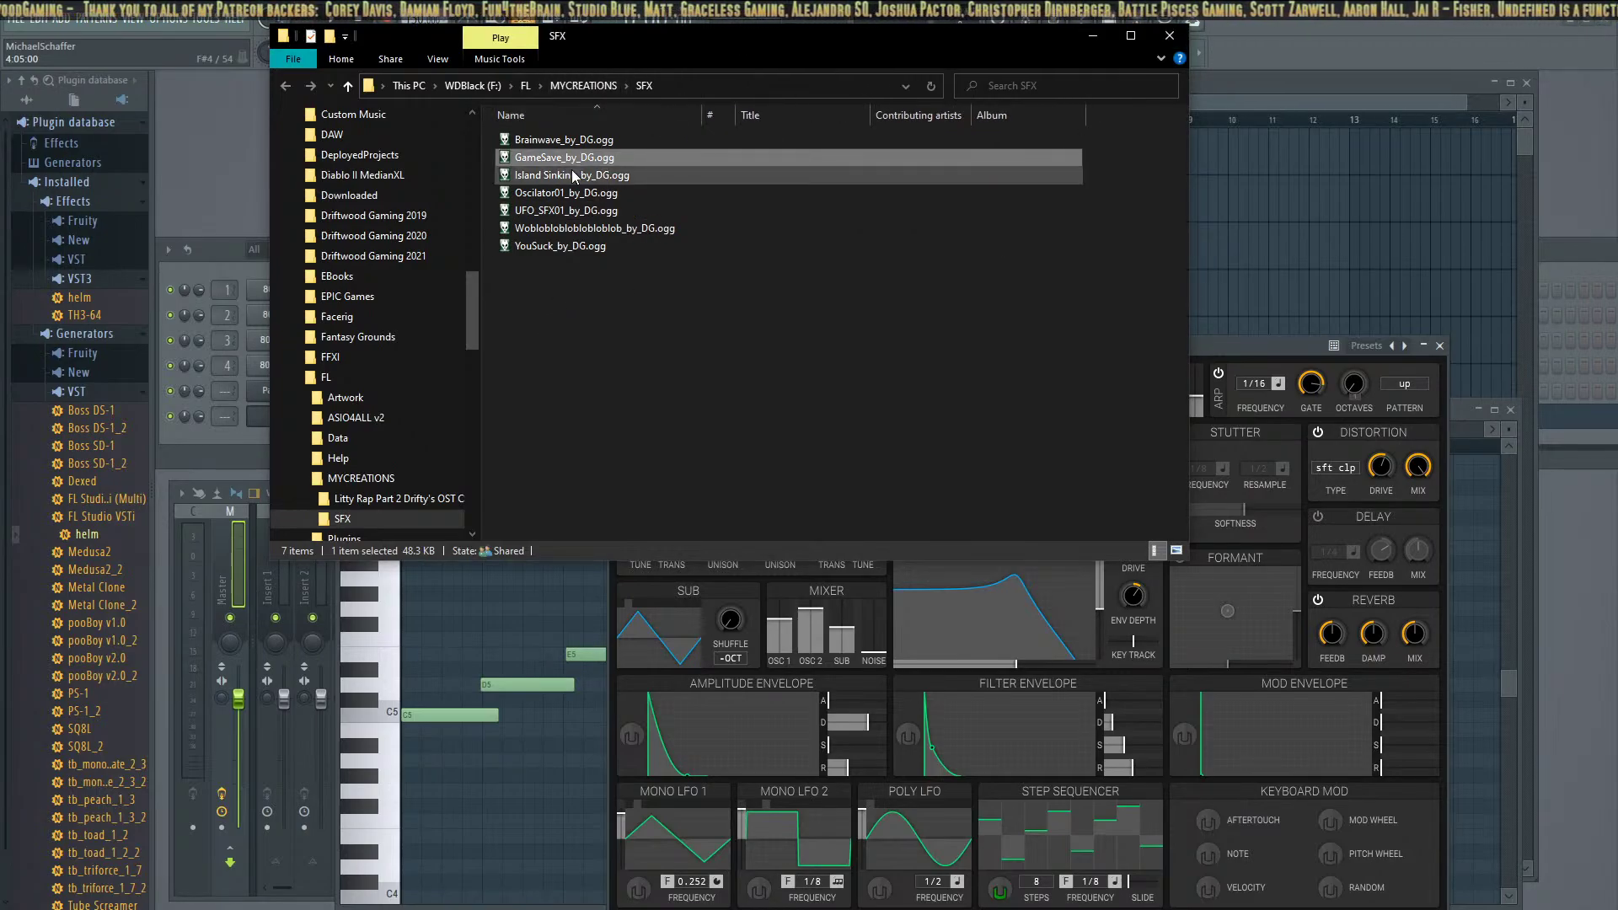
click(578, 174)
click(579, 176)
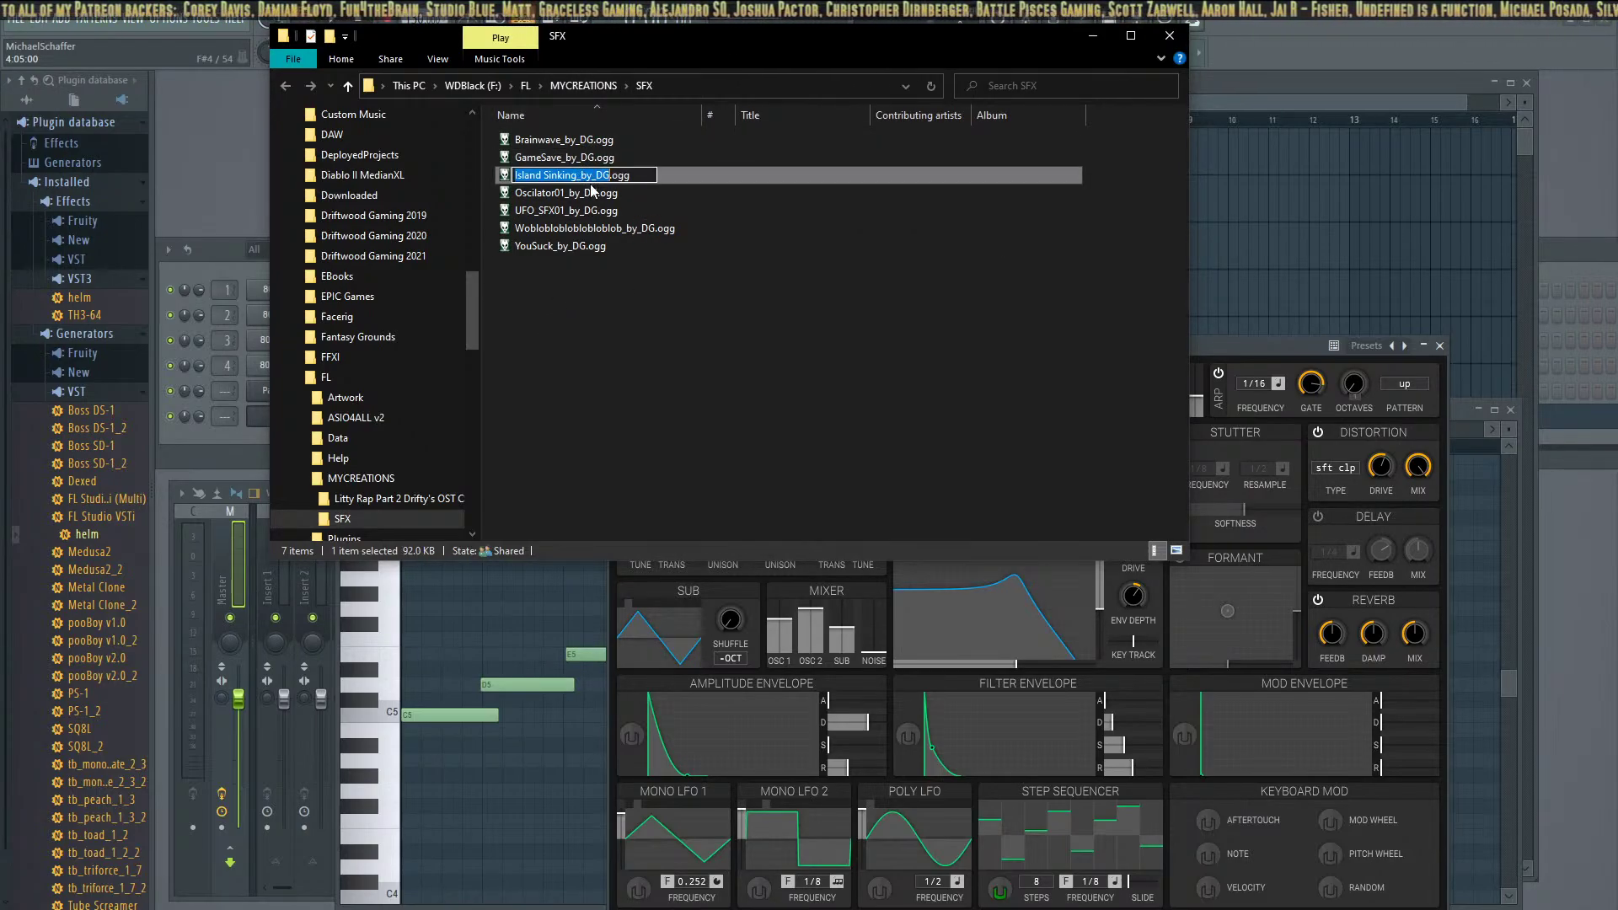
key(Home)
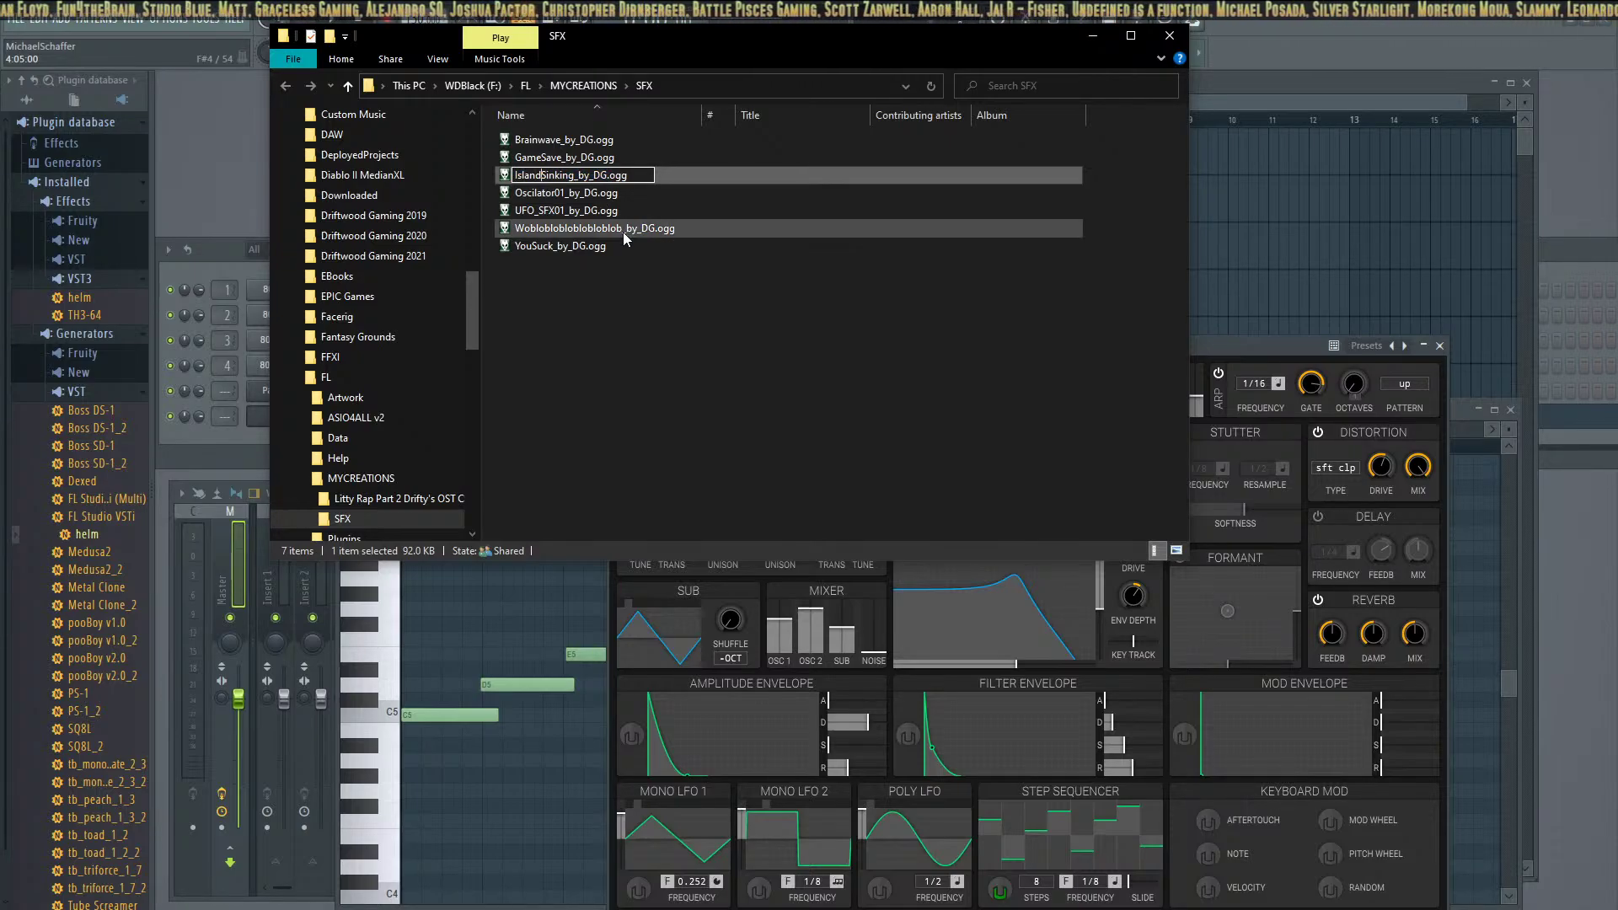
click(675, 214)
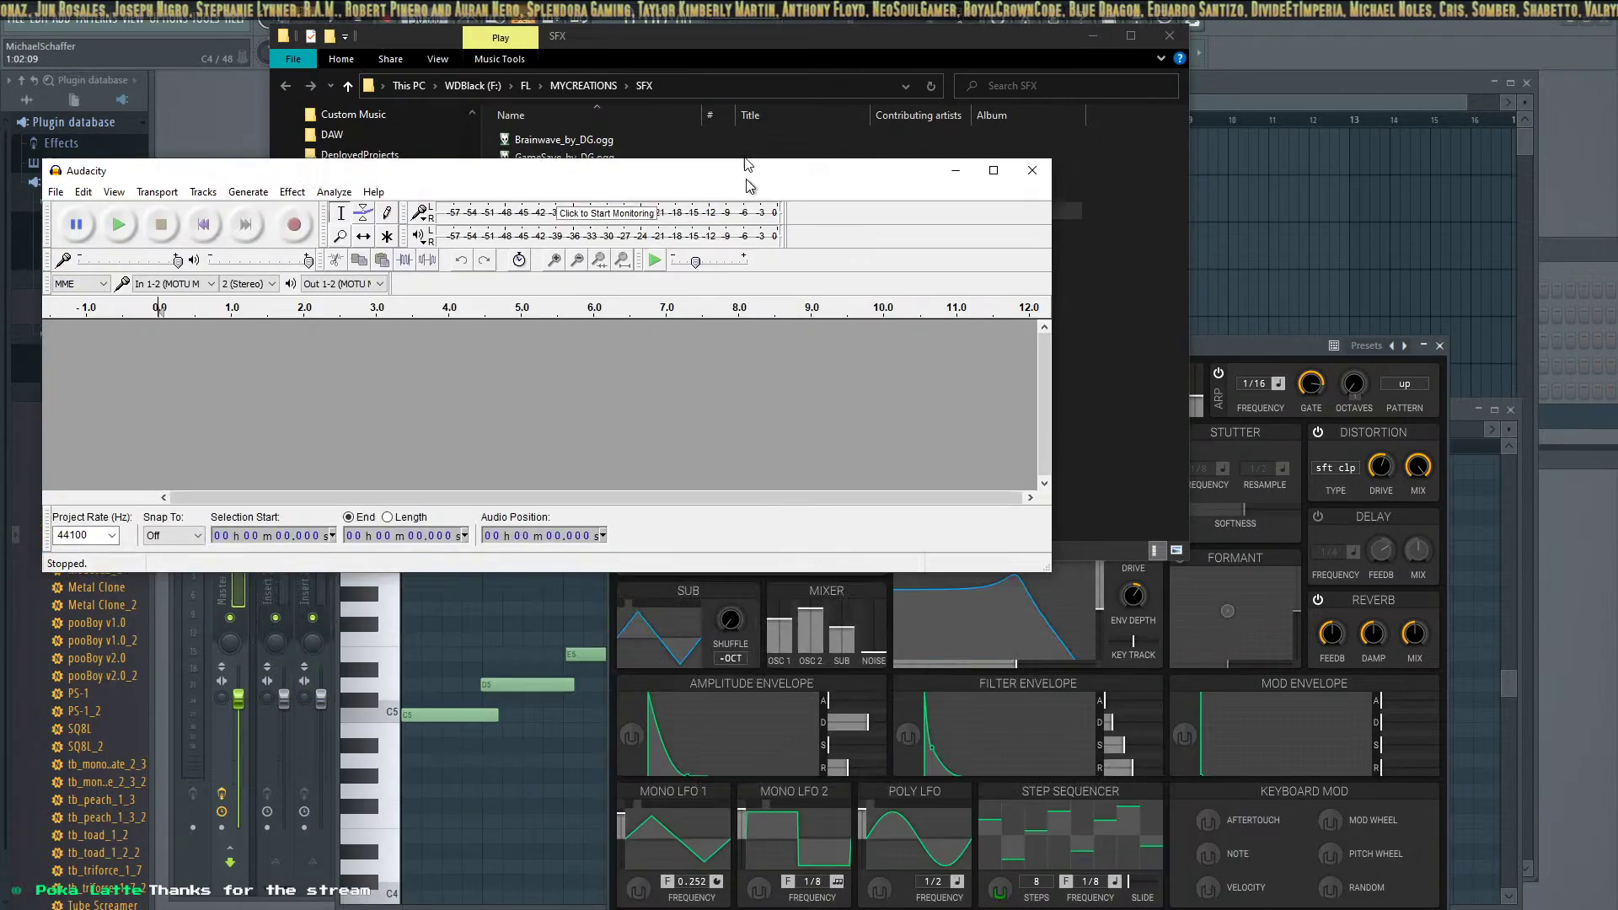
Switch to Audacity, import YouSuck_by_DG.ogg from the SFX folder, and delete the silent tail from about 0.548 s to the end
drag(748, 193, 1136, 438)
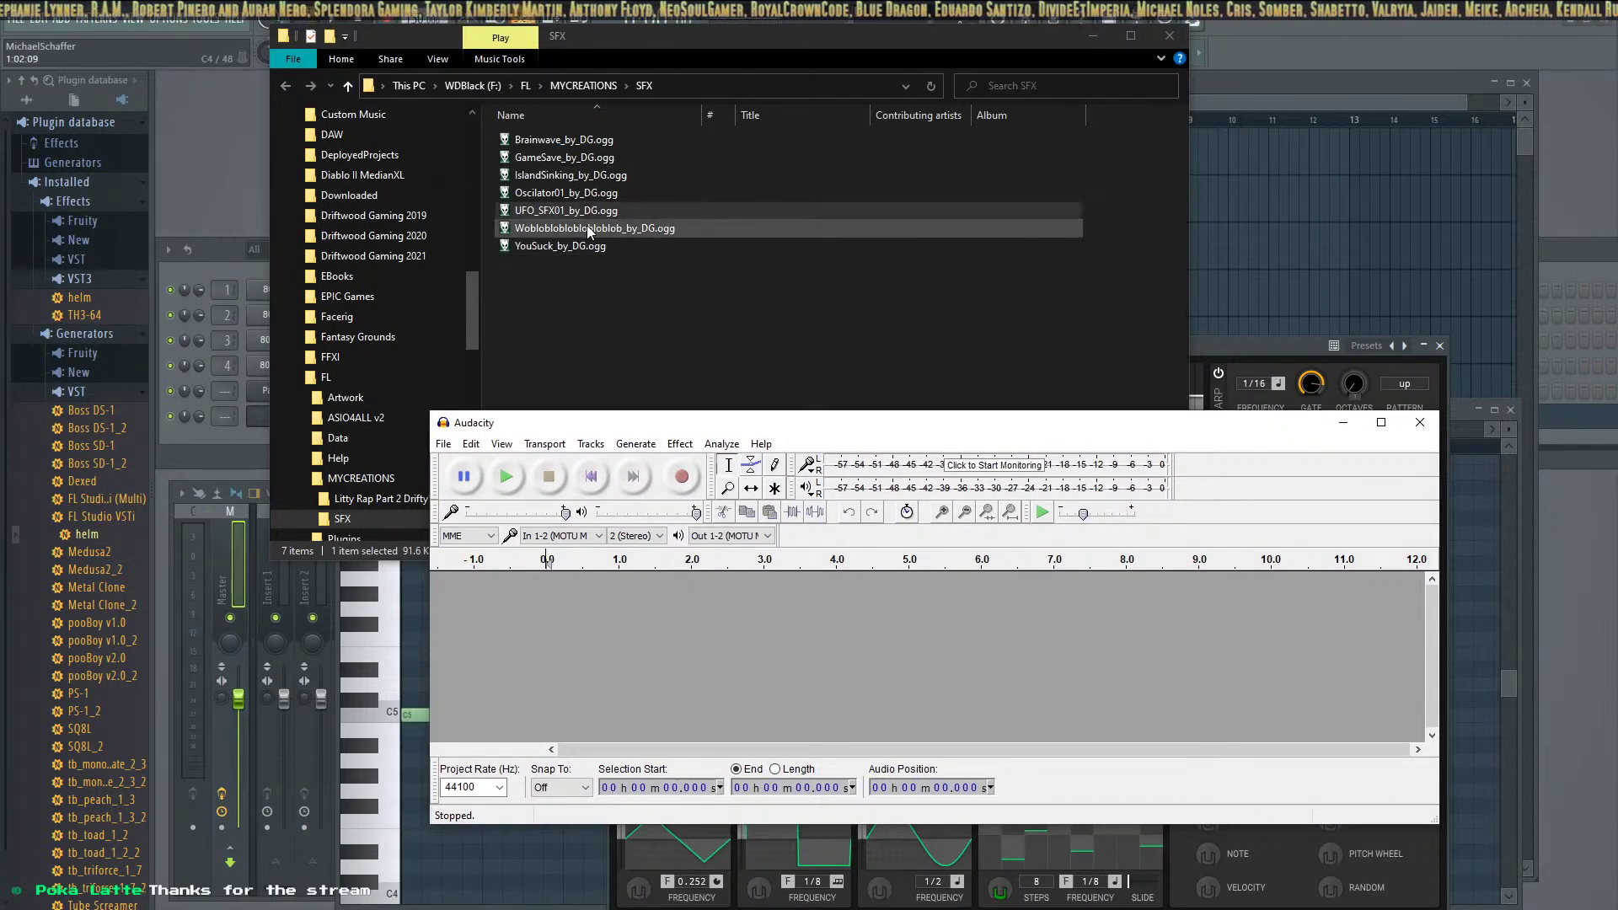
drag(561, 245, 710, 650)
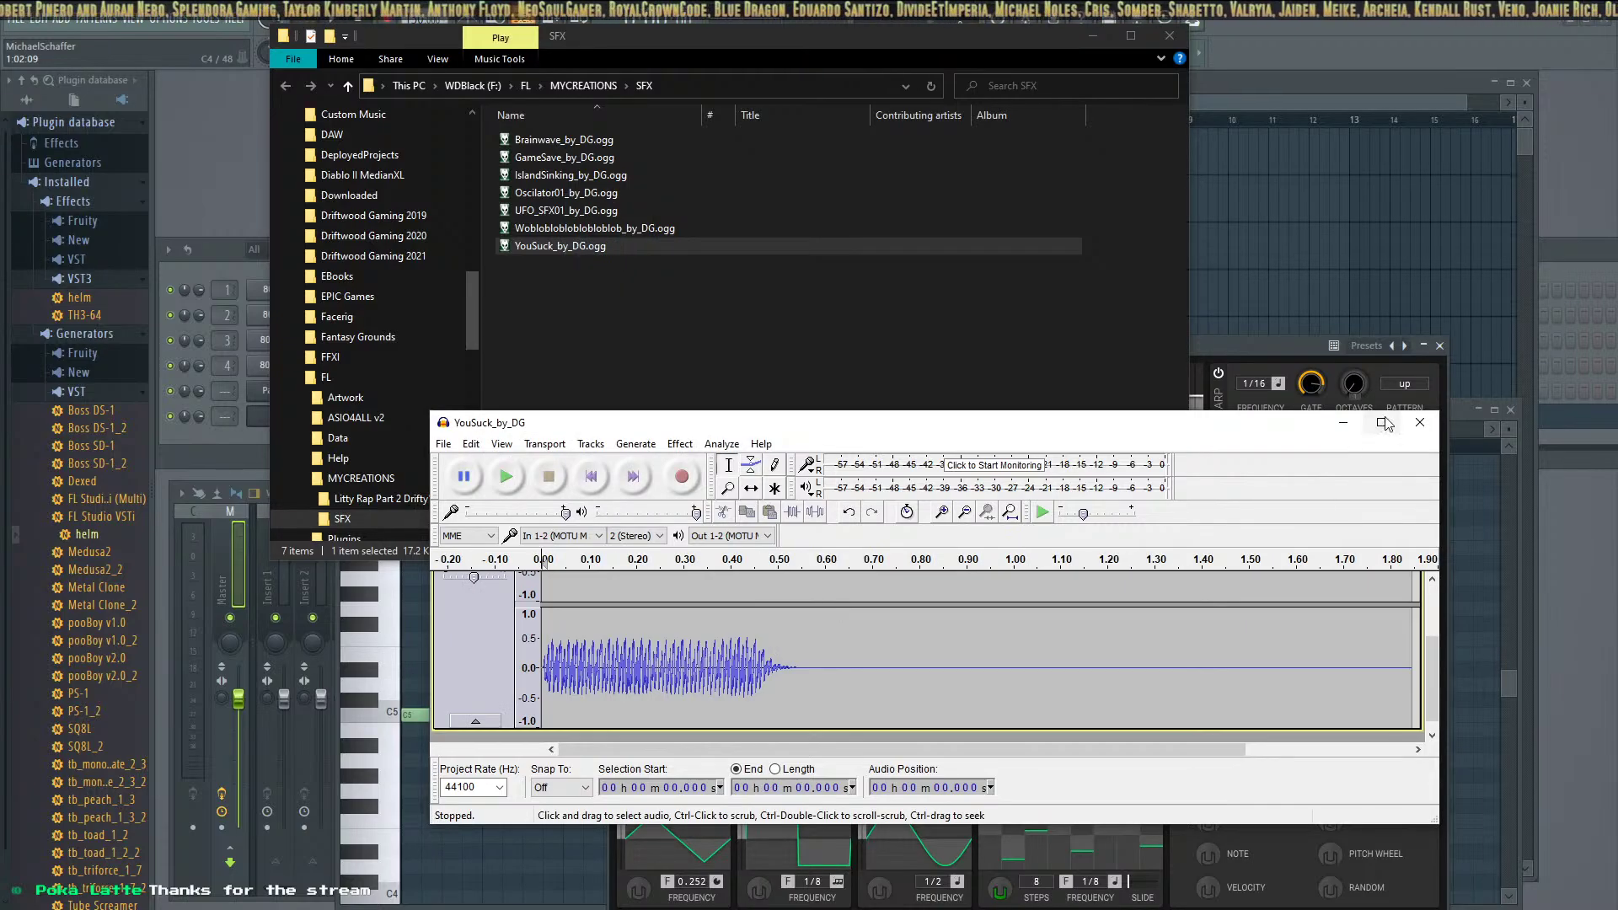
click(1384, 423)
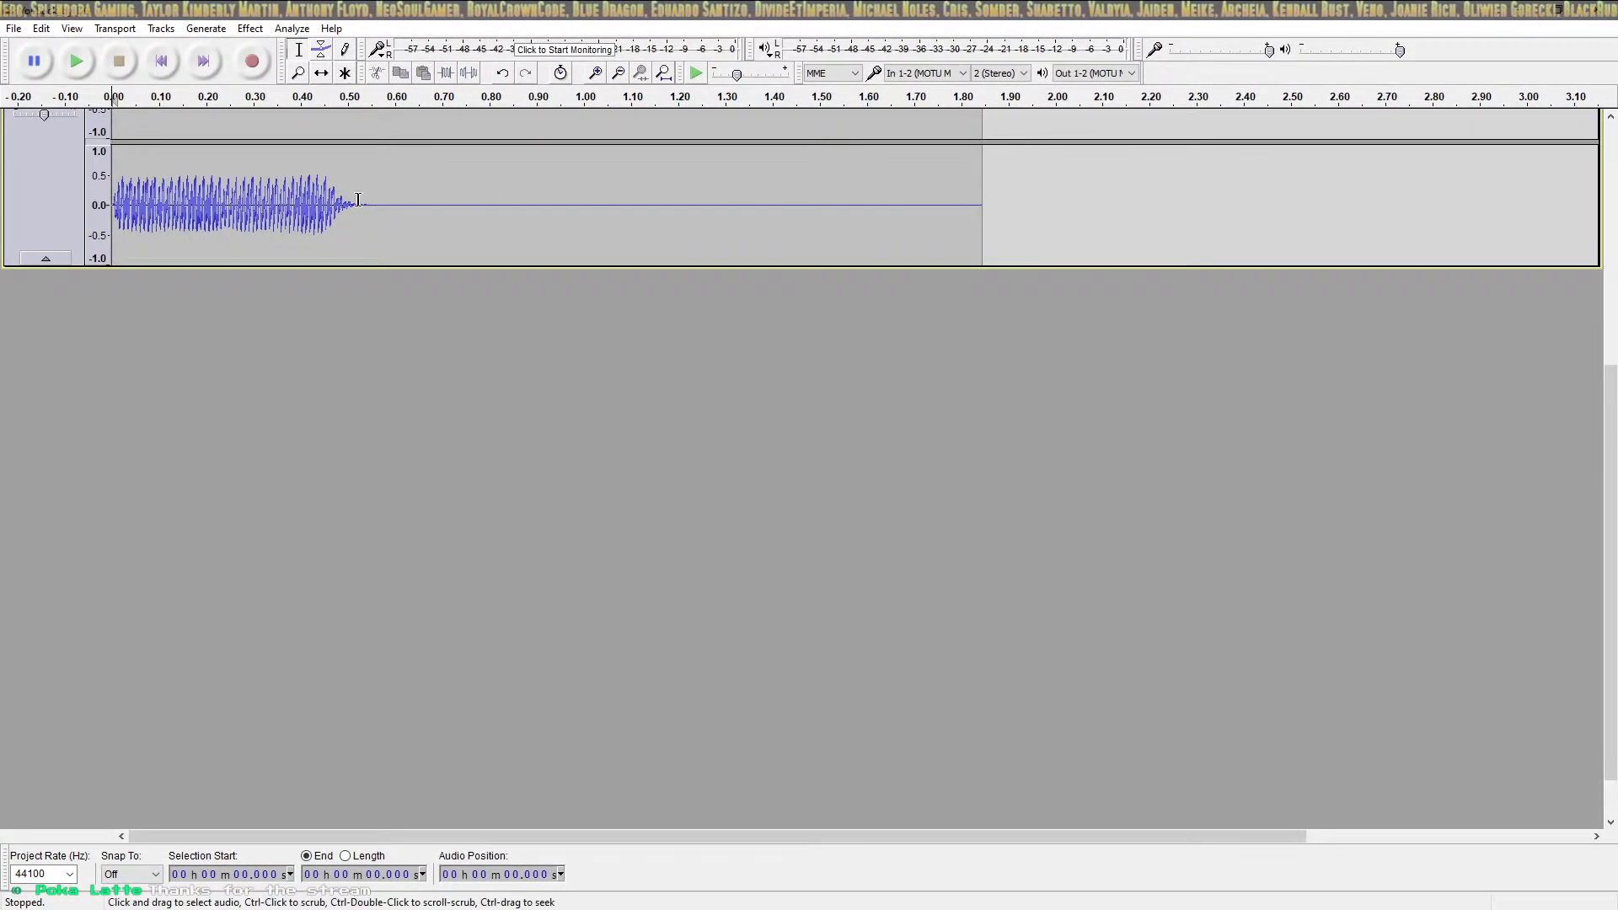
drag(372, 199, 1061, 264)
key(Delete)
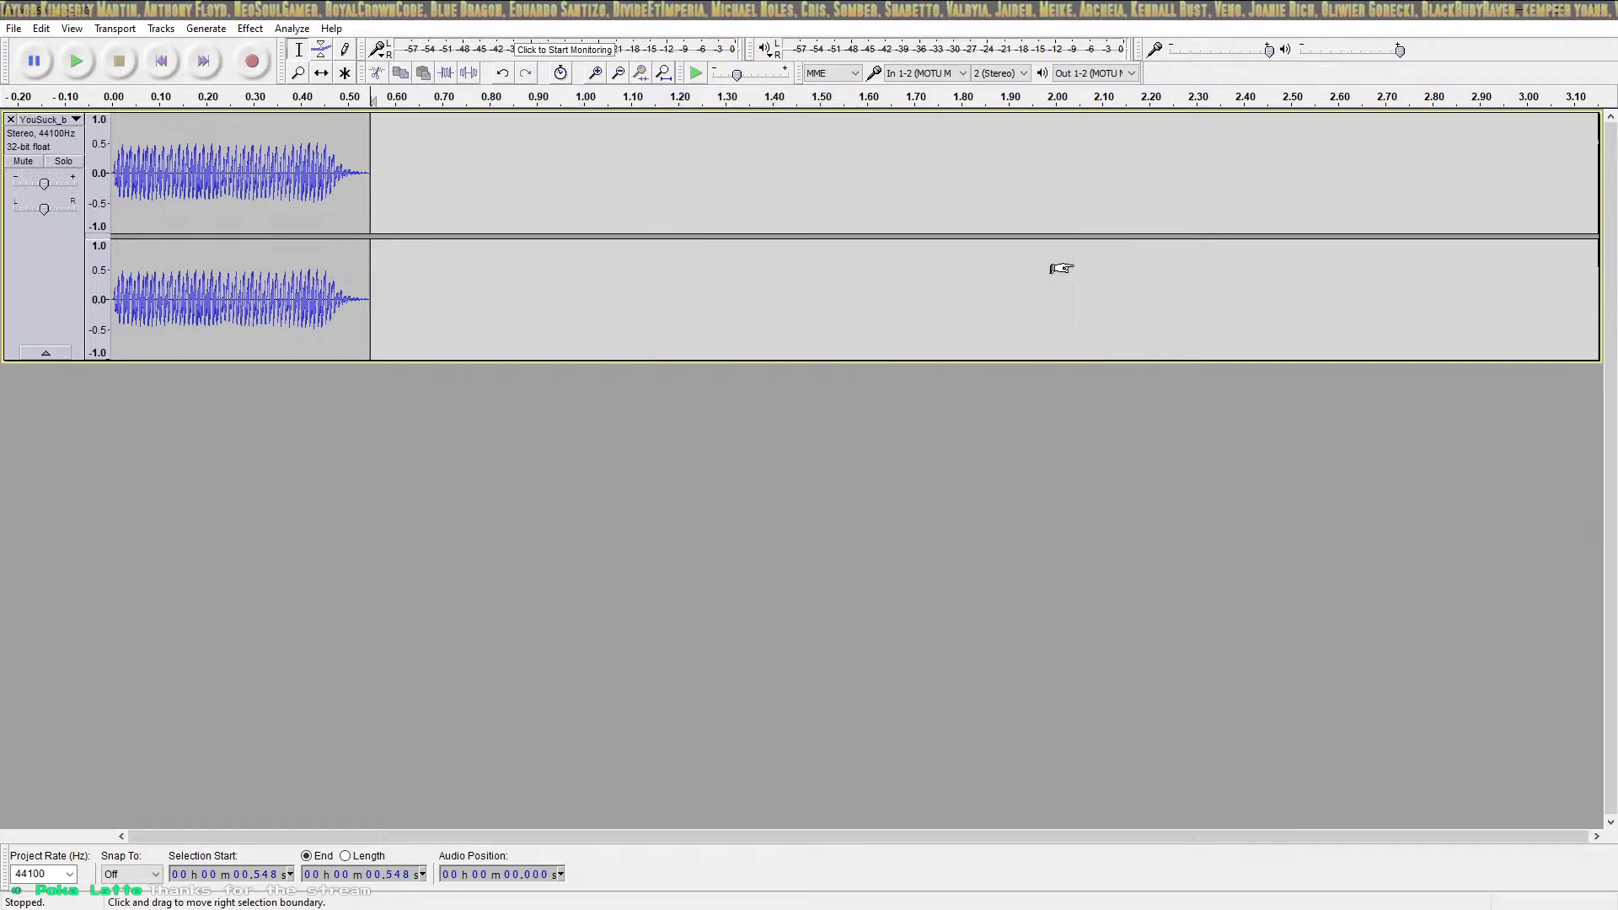
Export the trimmed audio as YouSuck_by_DG to the MYCREATIONS folder in WAV (Microsoft) 32-bit float PCM format, accepting the metadata as is
click(14, 28)
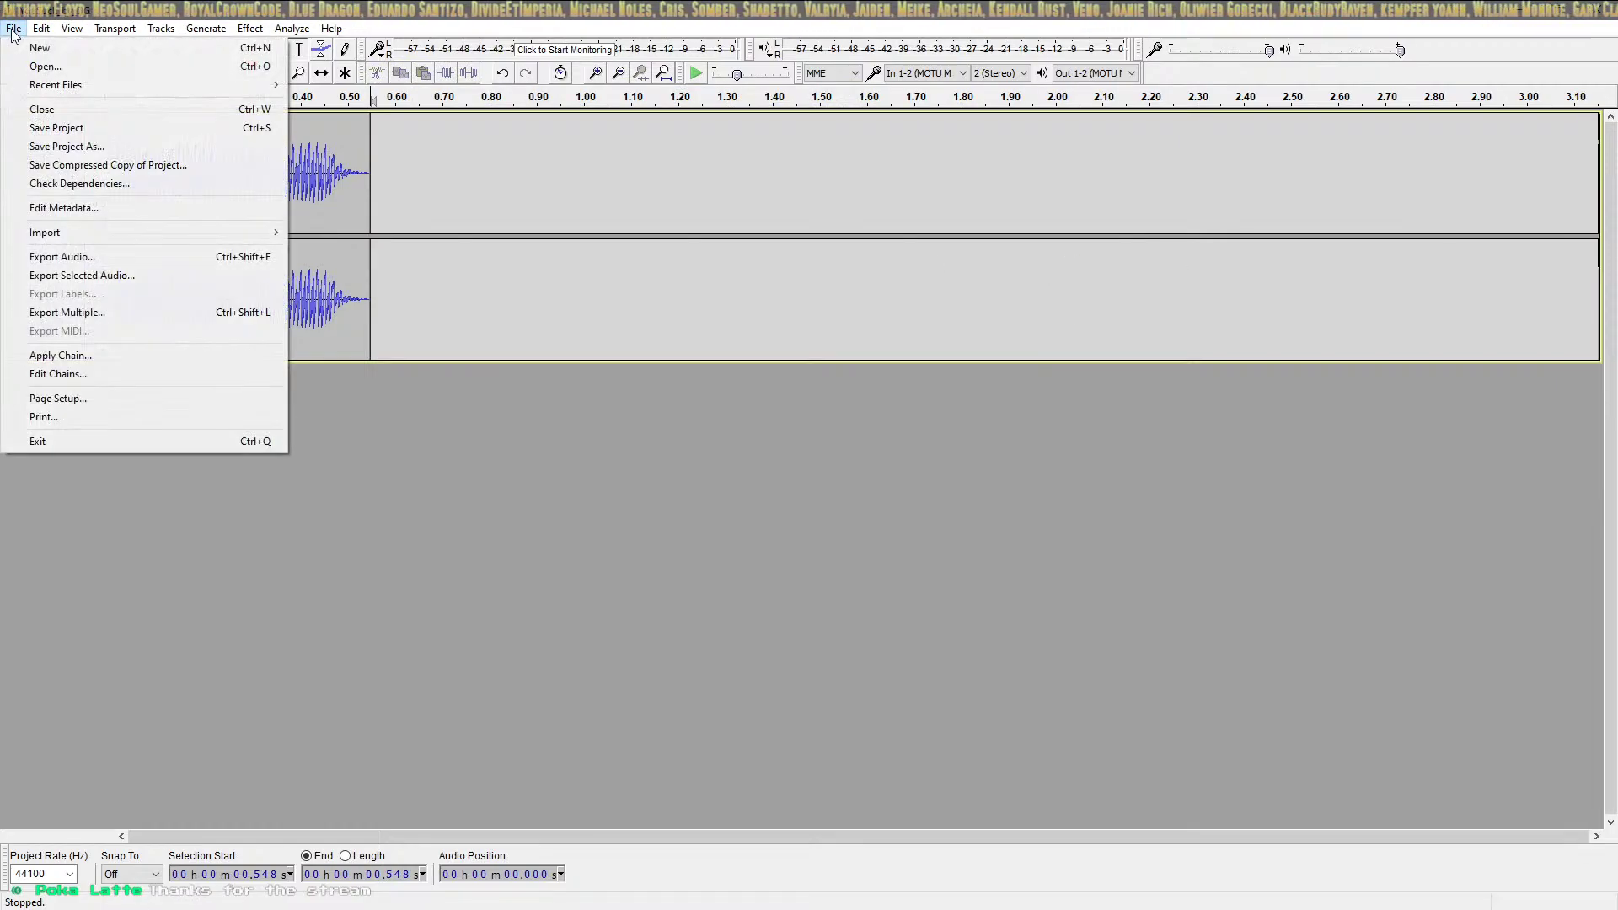
mouse_move(85, 233)
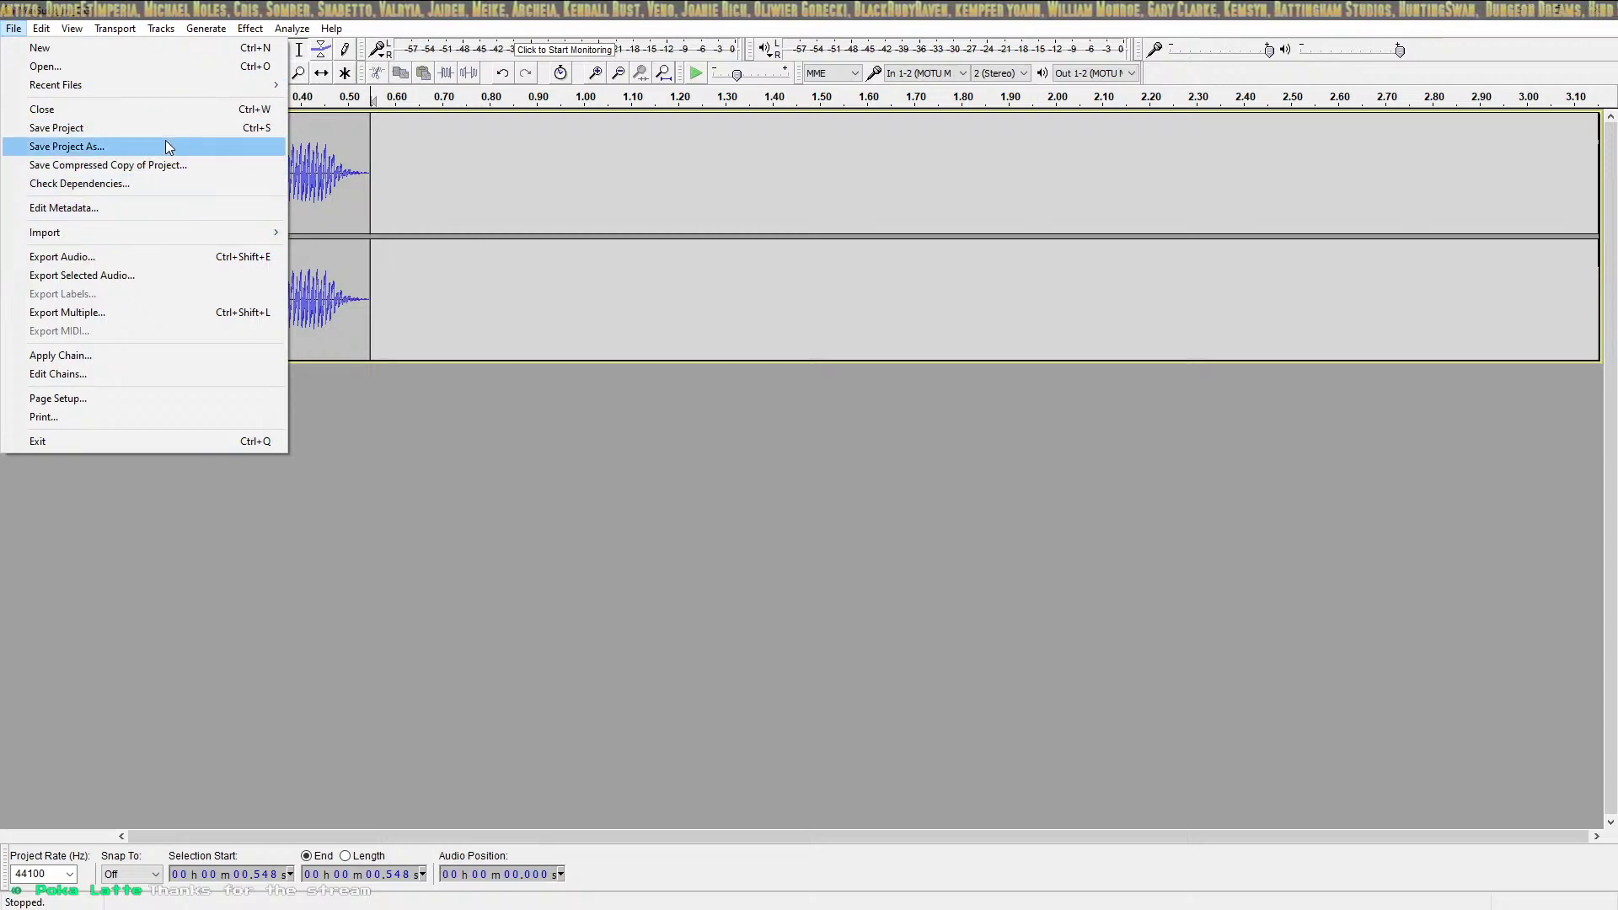
click(180, 254)
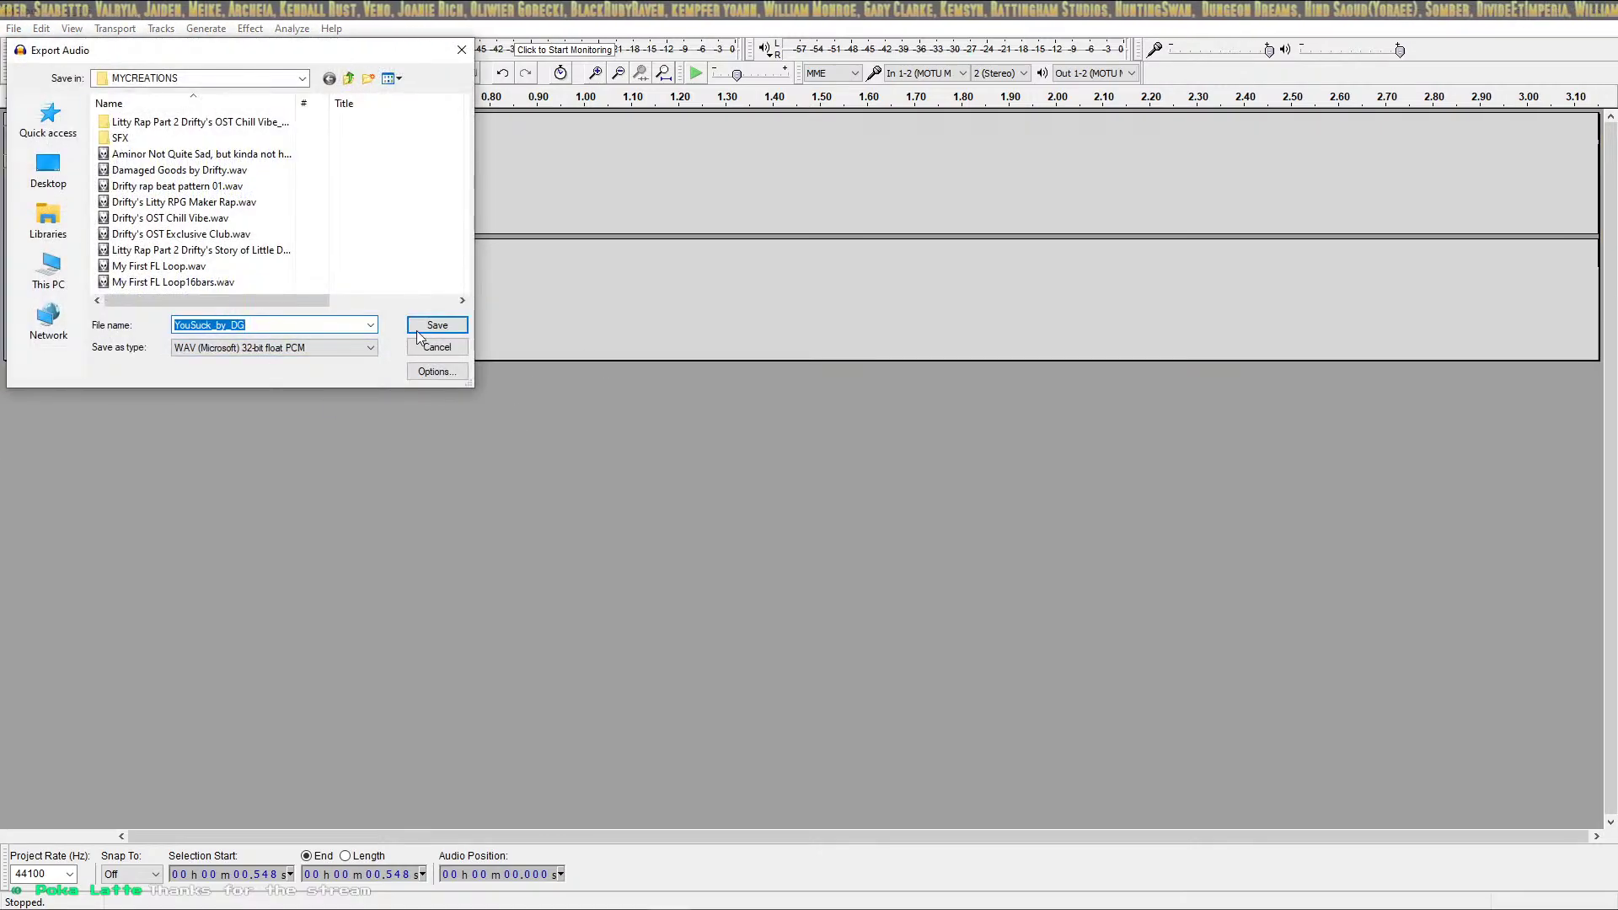
click(437, 328)
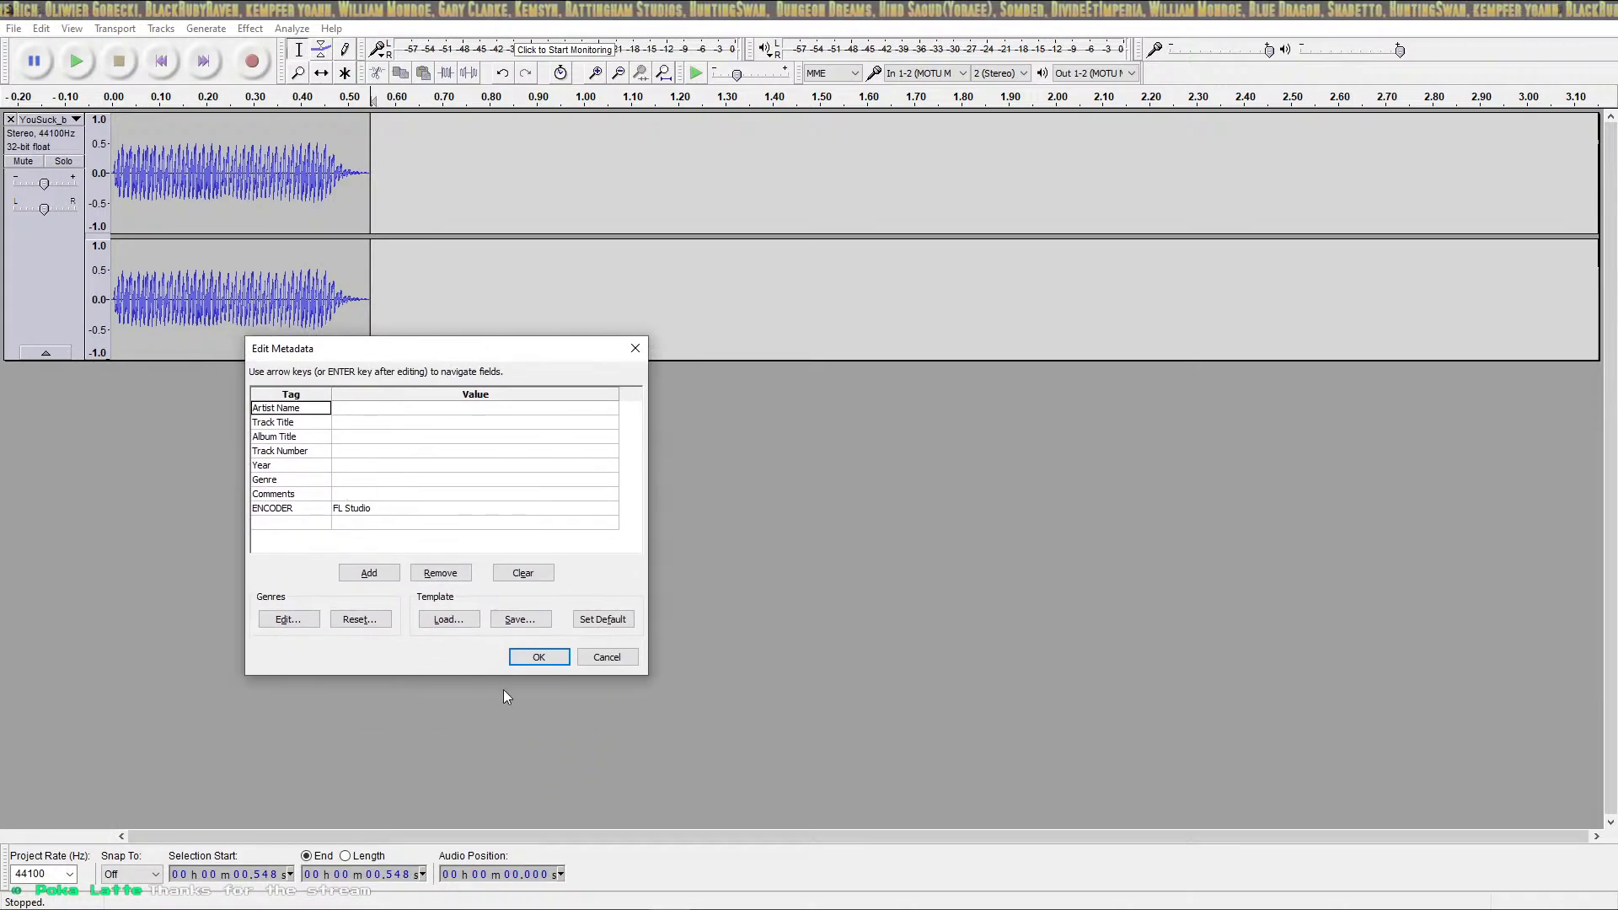
click(540, 661)
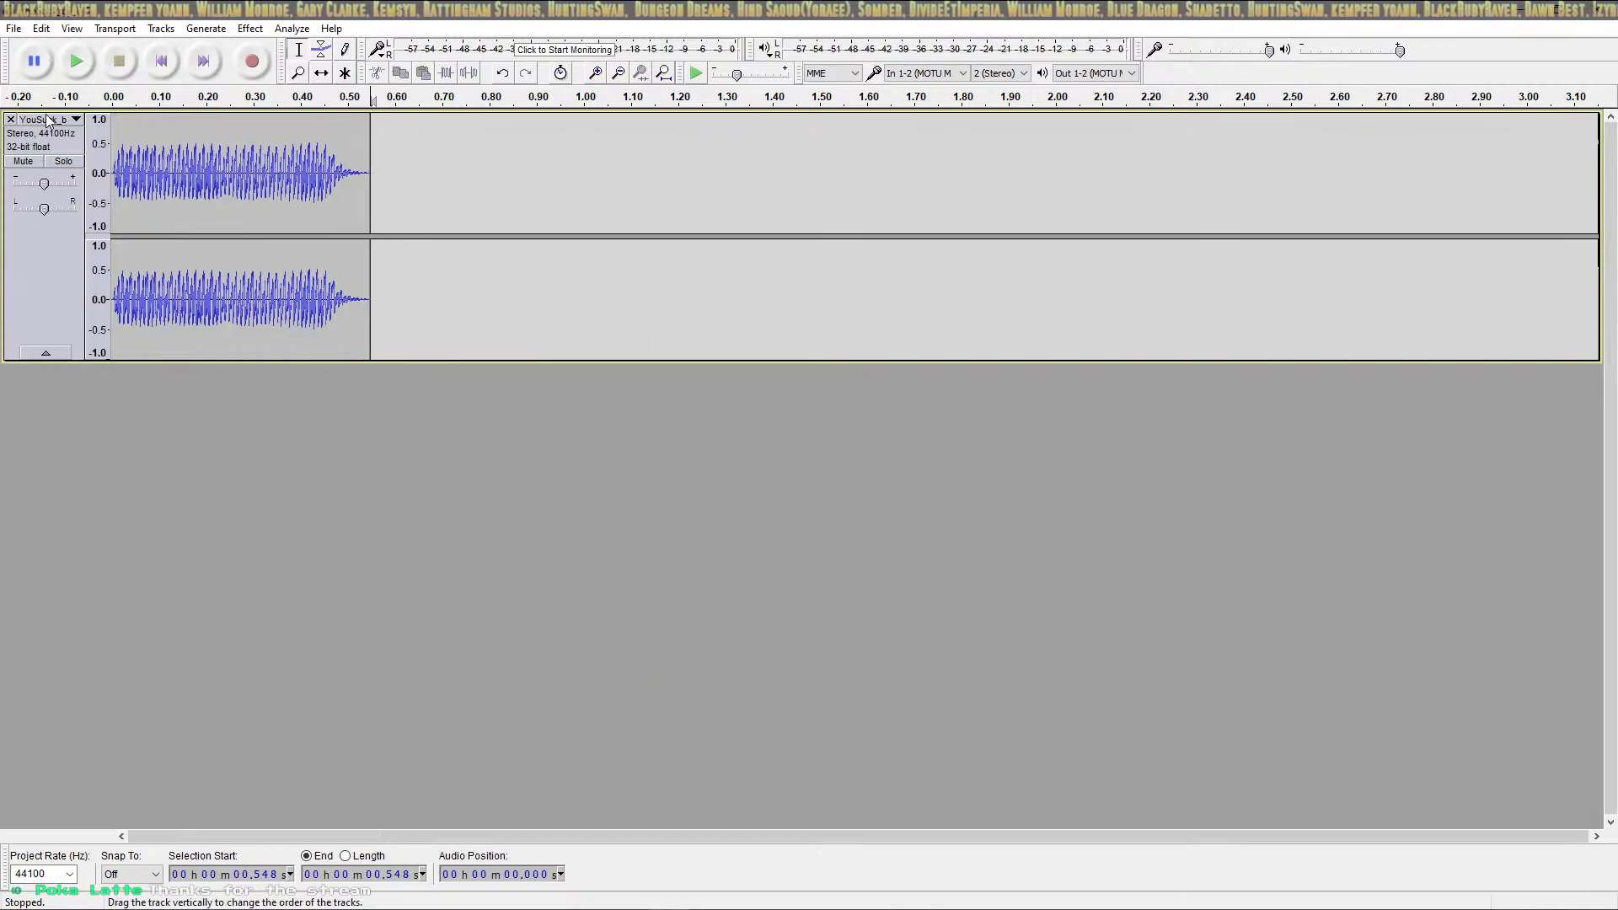
Play the trimmed clip in Audacity, and load and play YouSuck_by_DG.ogg from the SFX folder in foobar2000 to compare
click(77, 64)
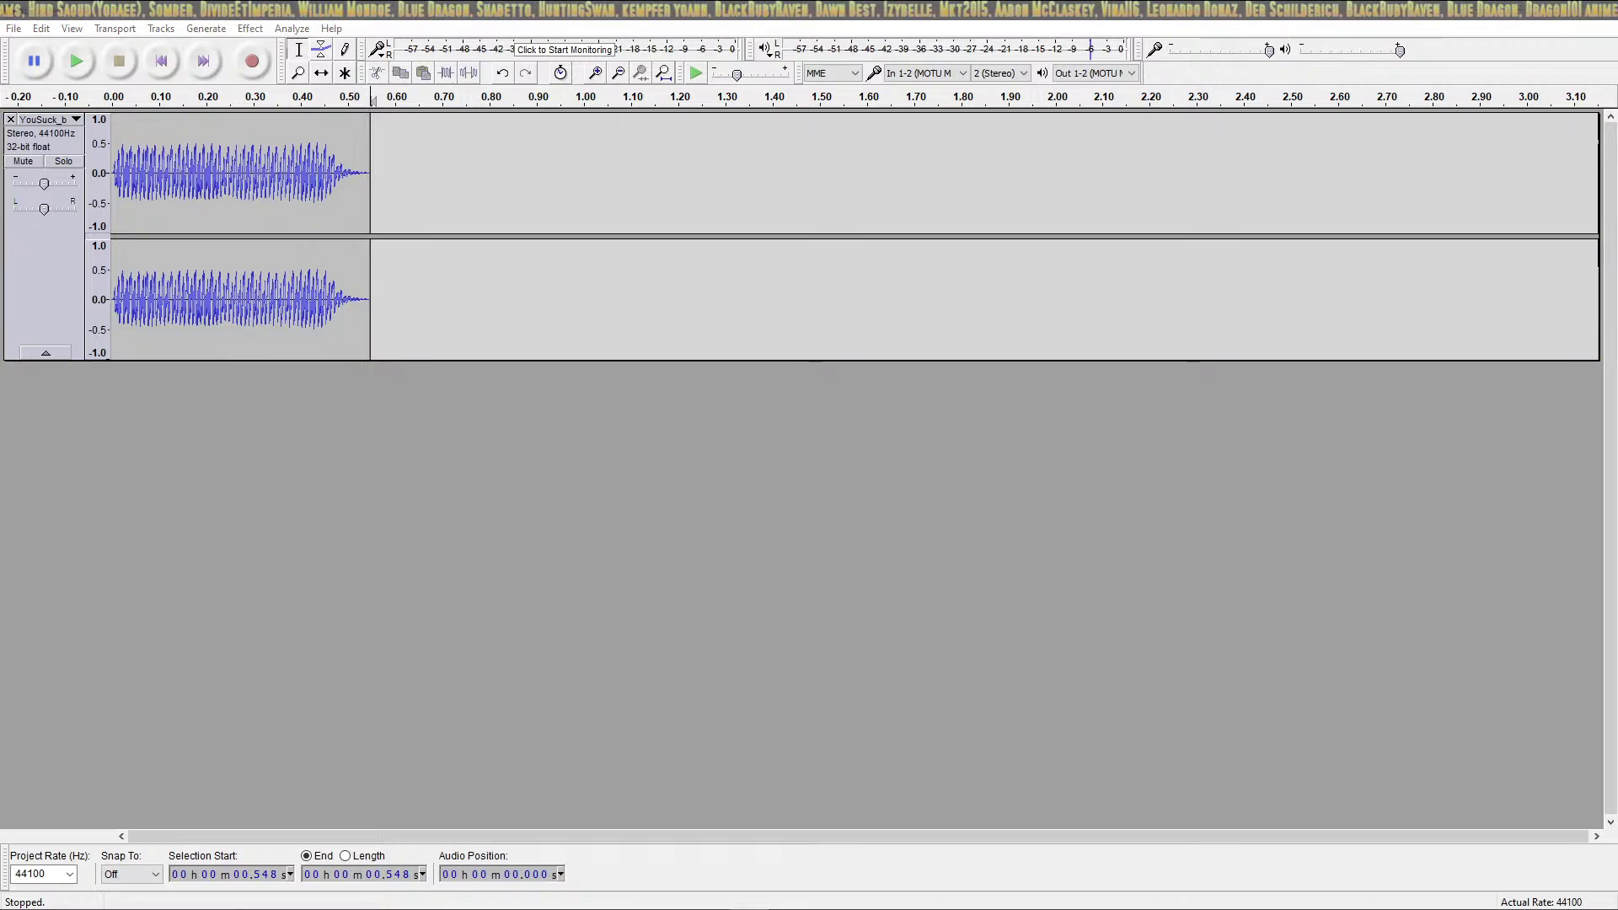
key(alt+Tab)
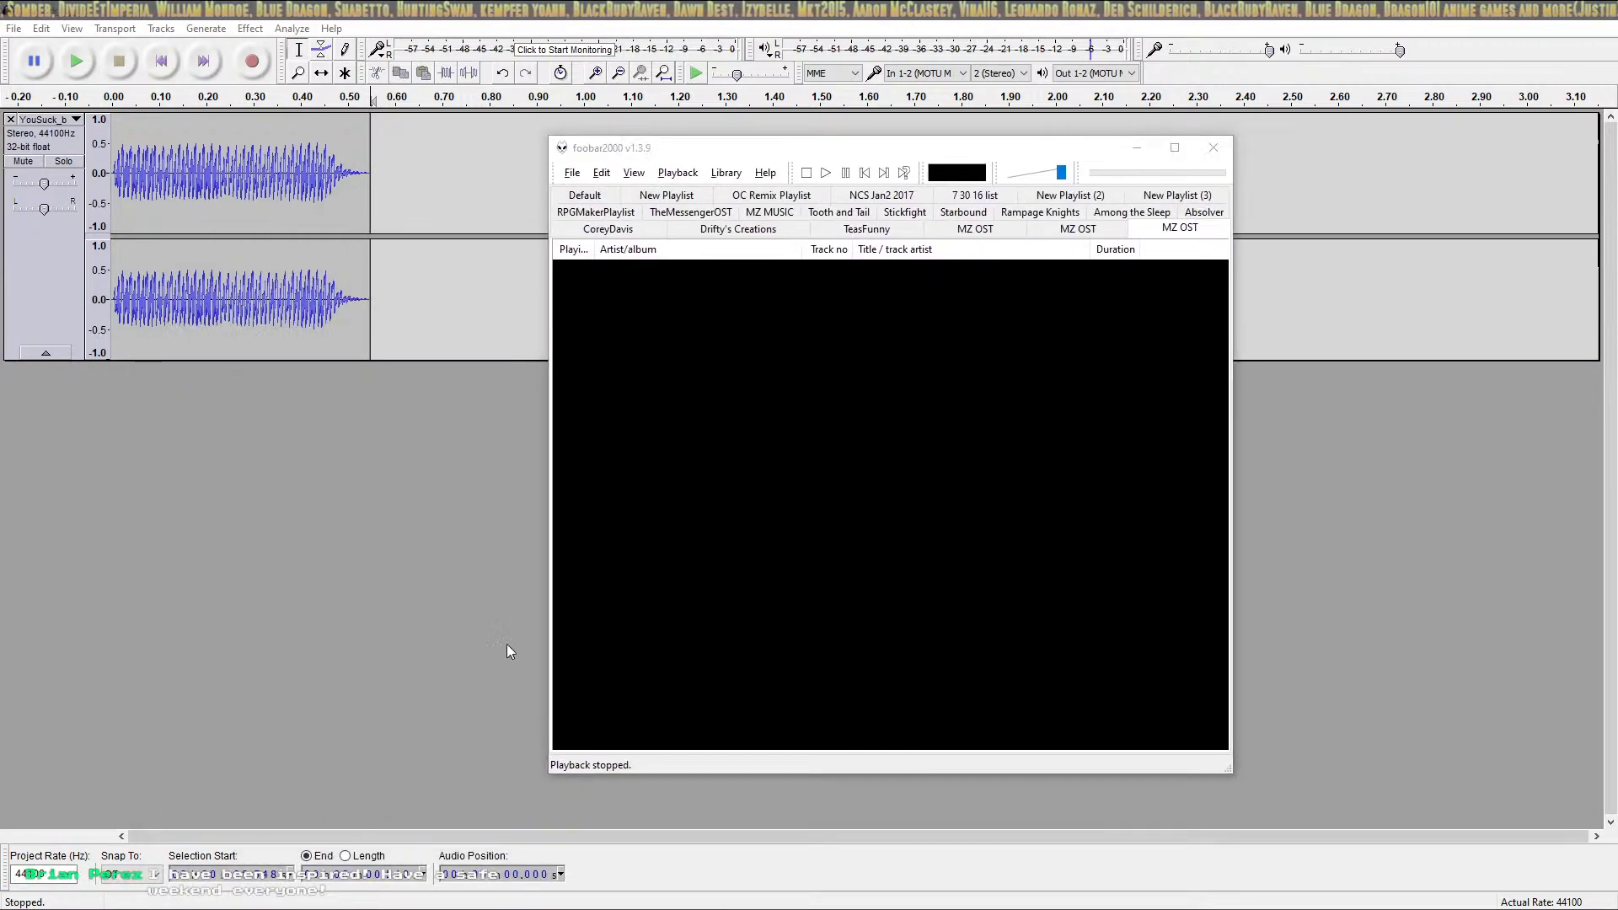
key(alt+Tab)
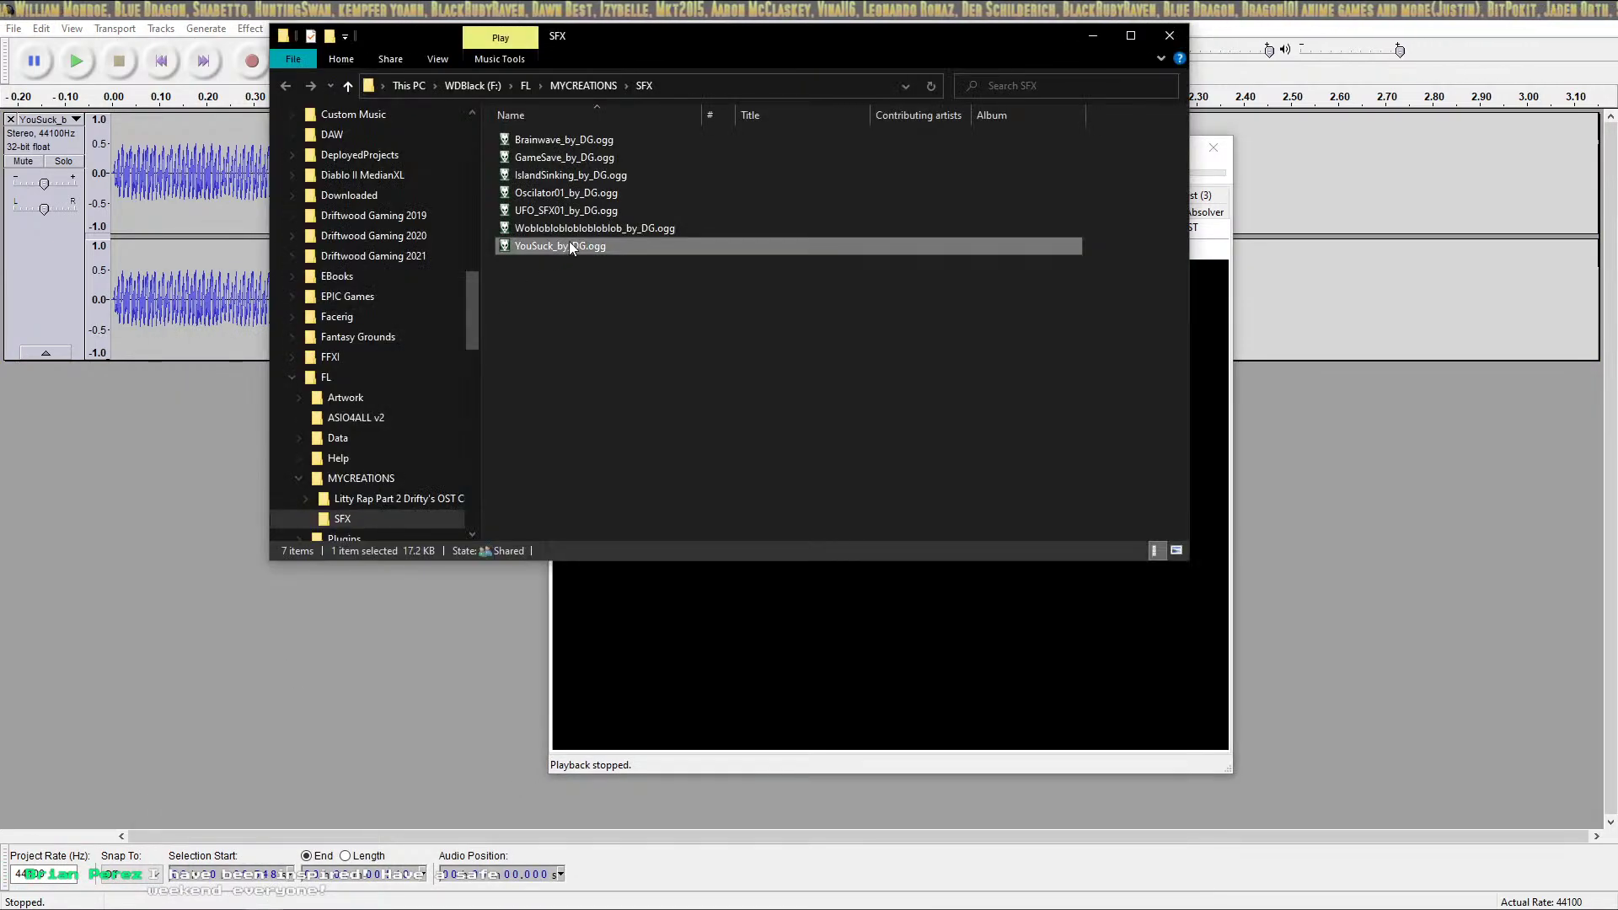
drag(572, 247, 752, 666)
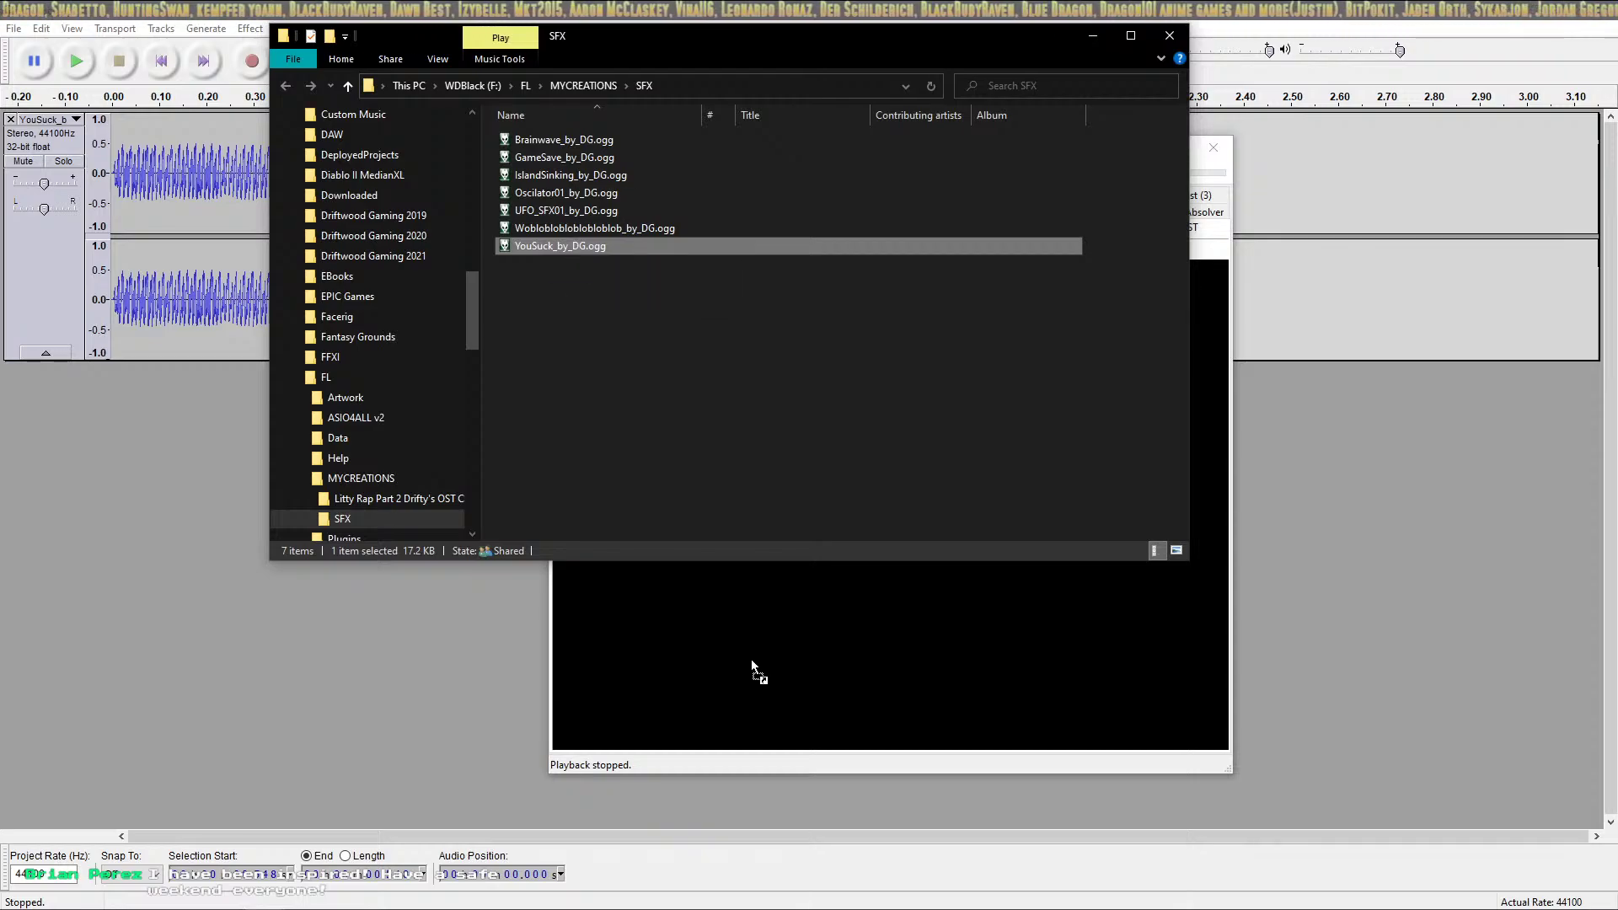
click(797, 658)
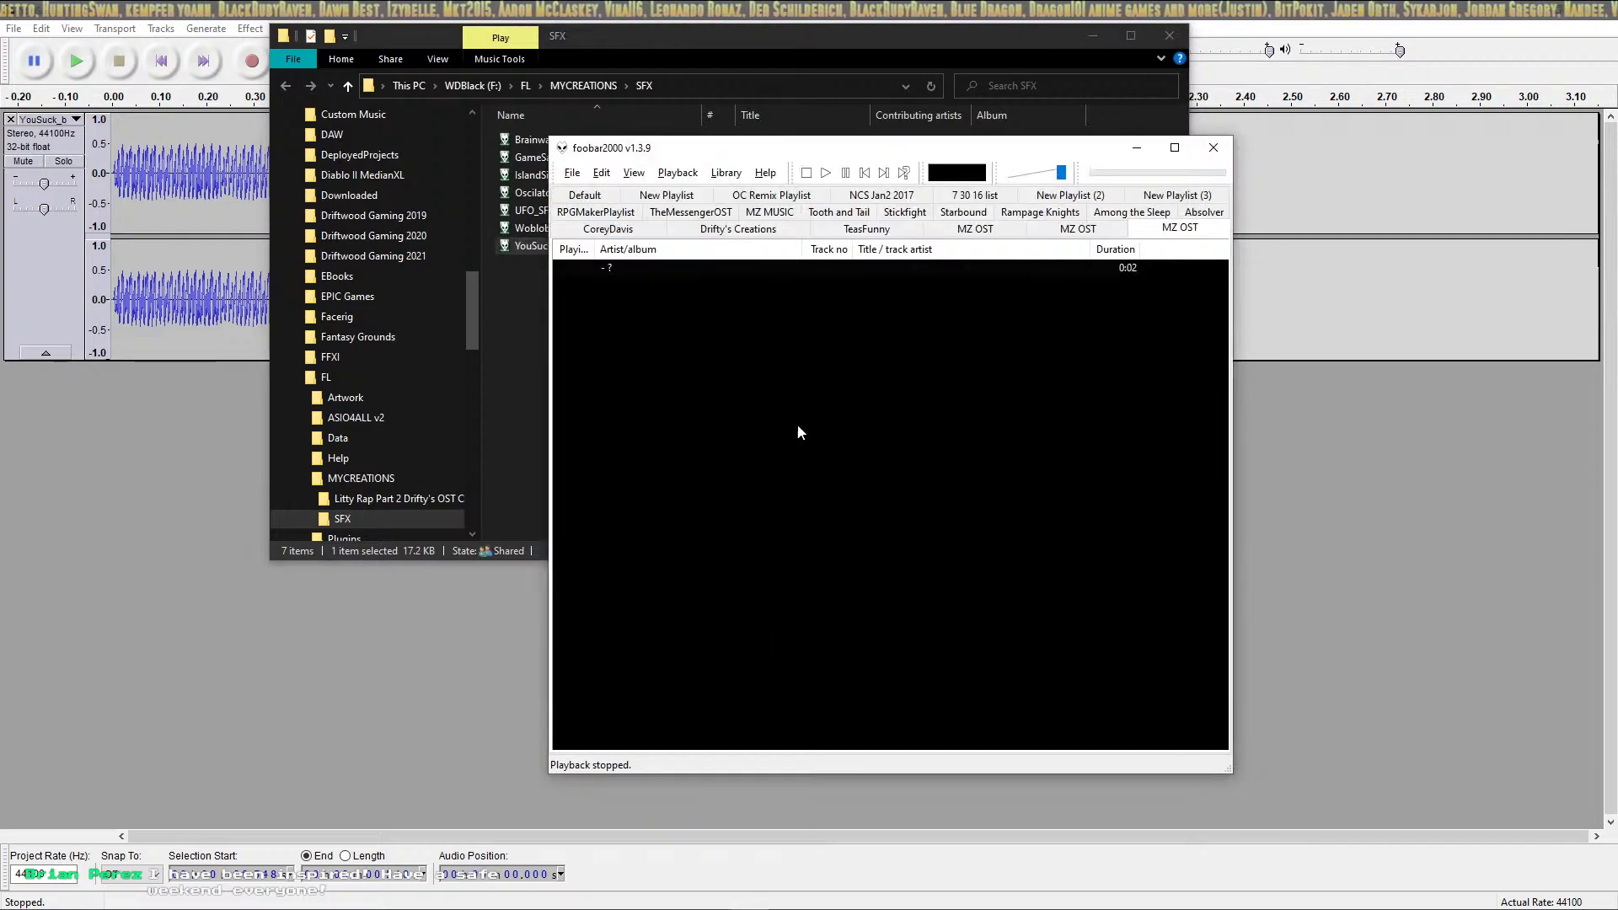
click(824, 174)
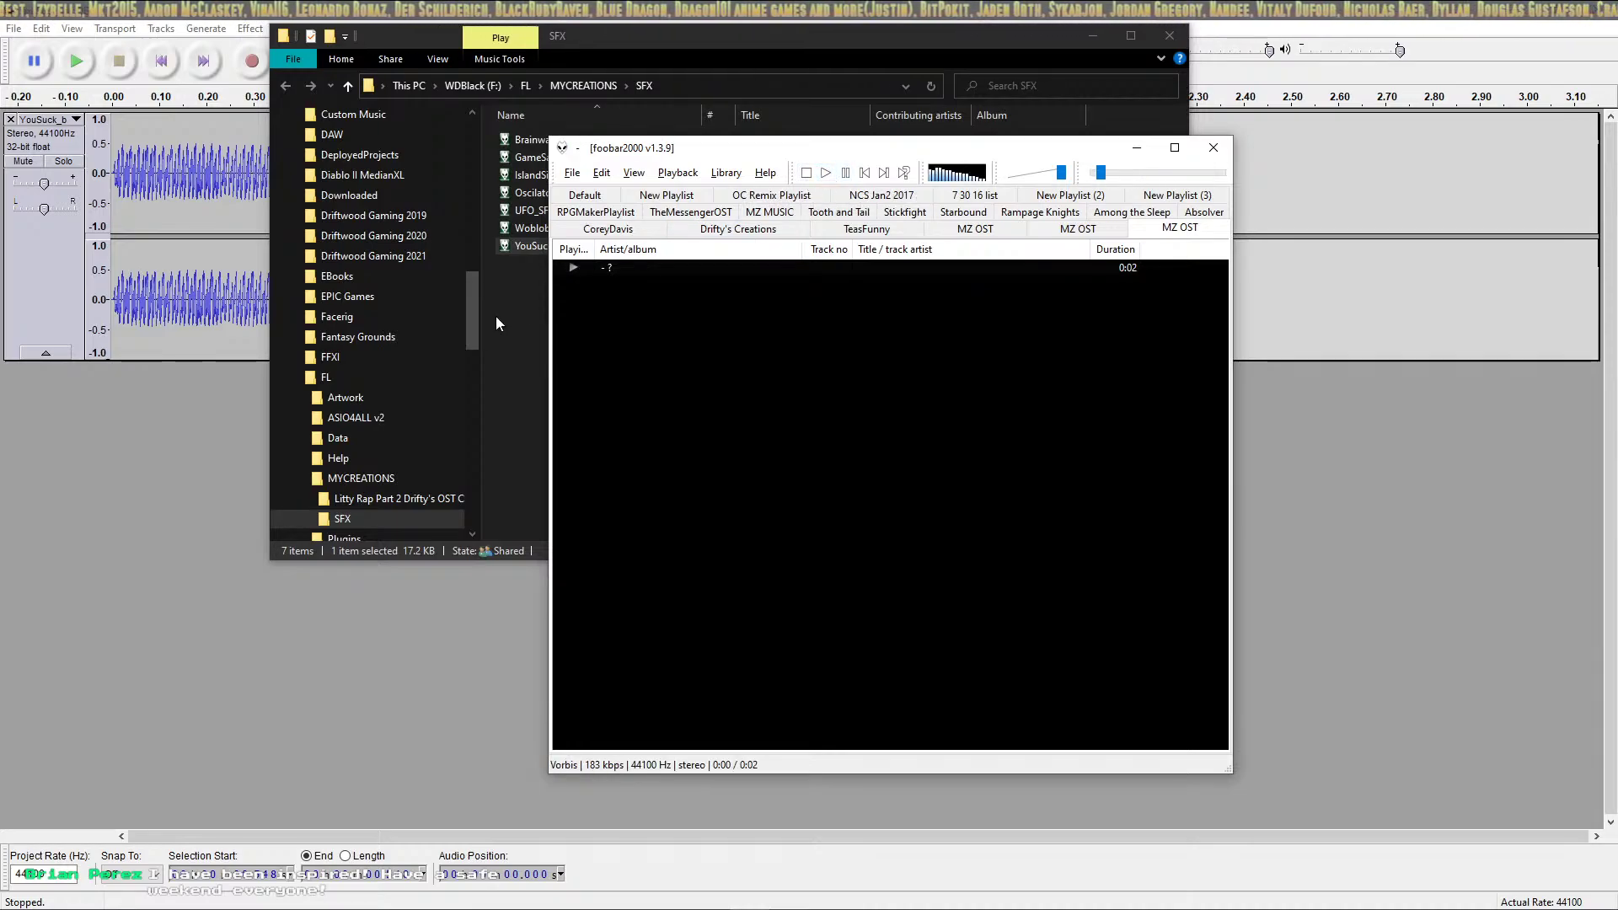
Remove the old YouSuck track from the foobar2000 playlist and return to the SFX folder window
right_click(650, 271)
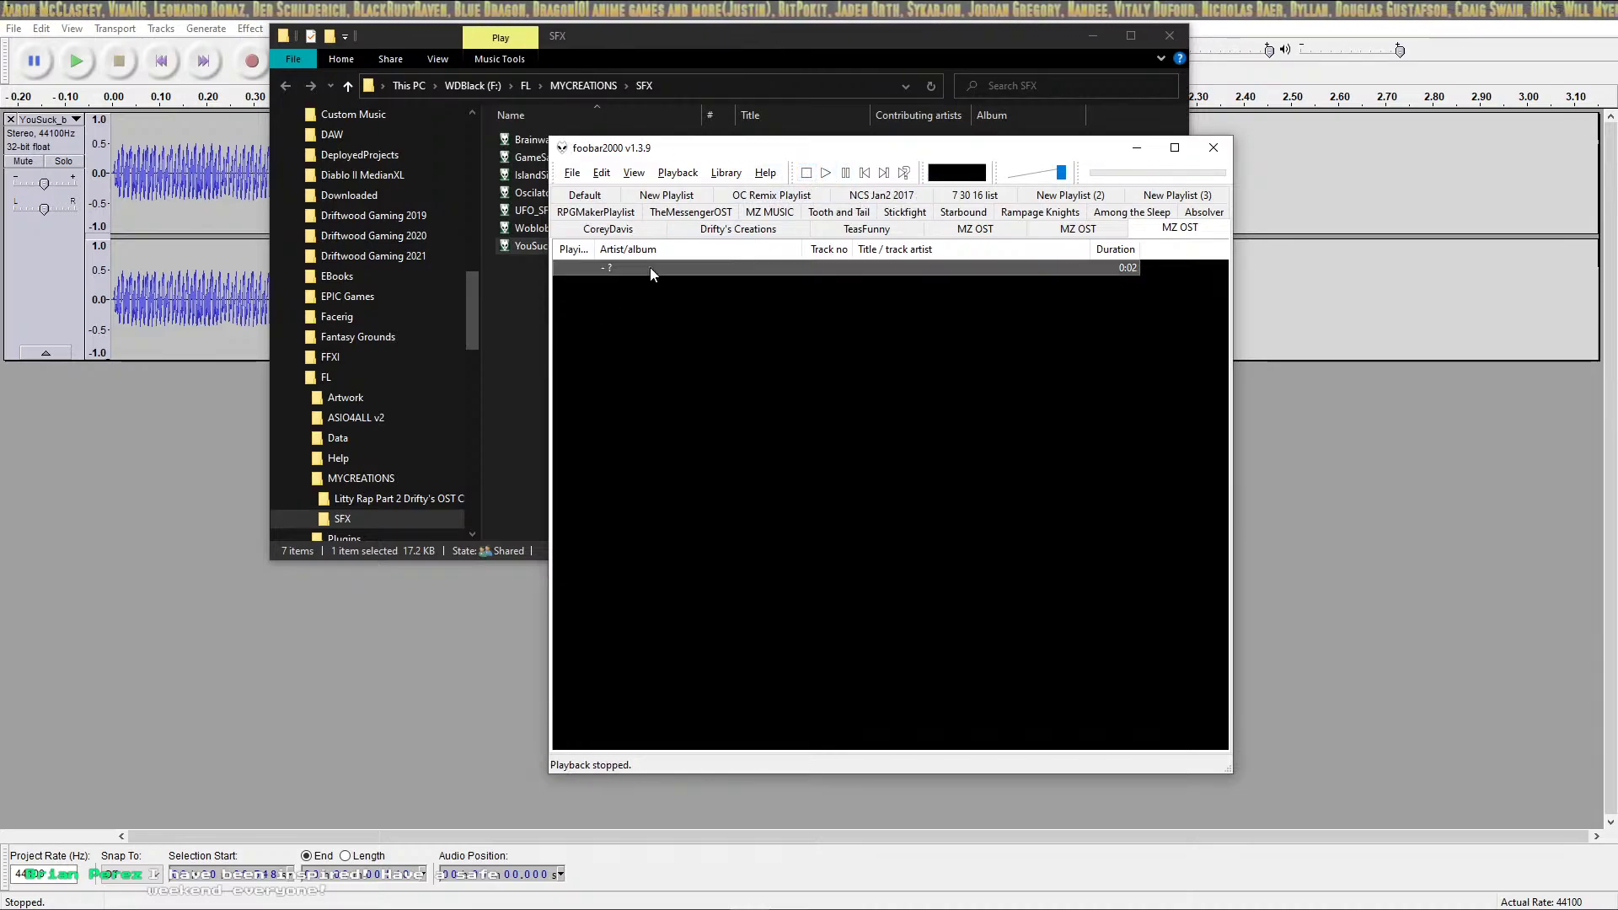
click(691, 305)
click(529, 303)
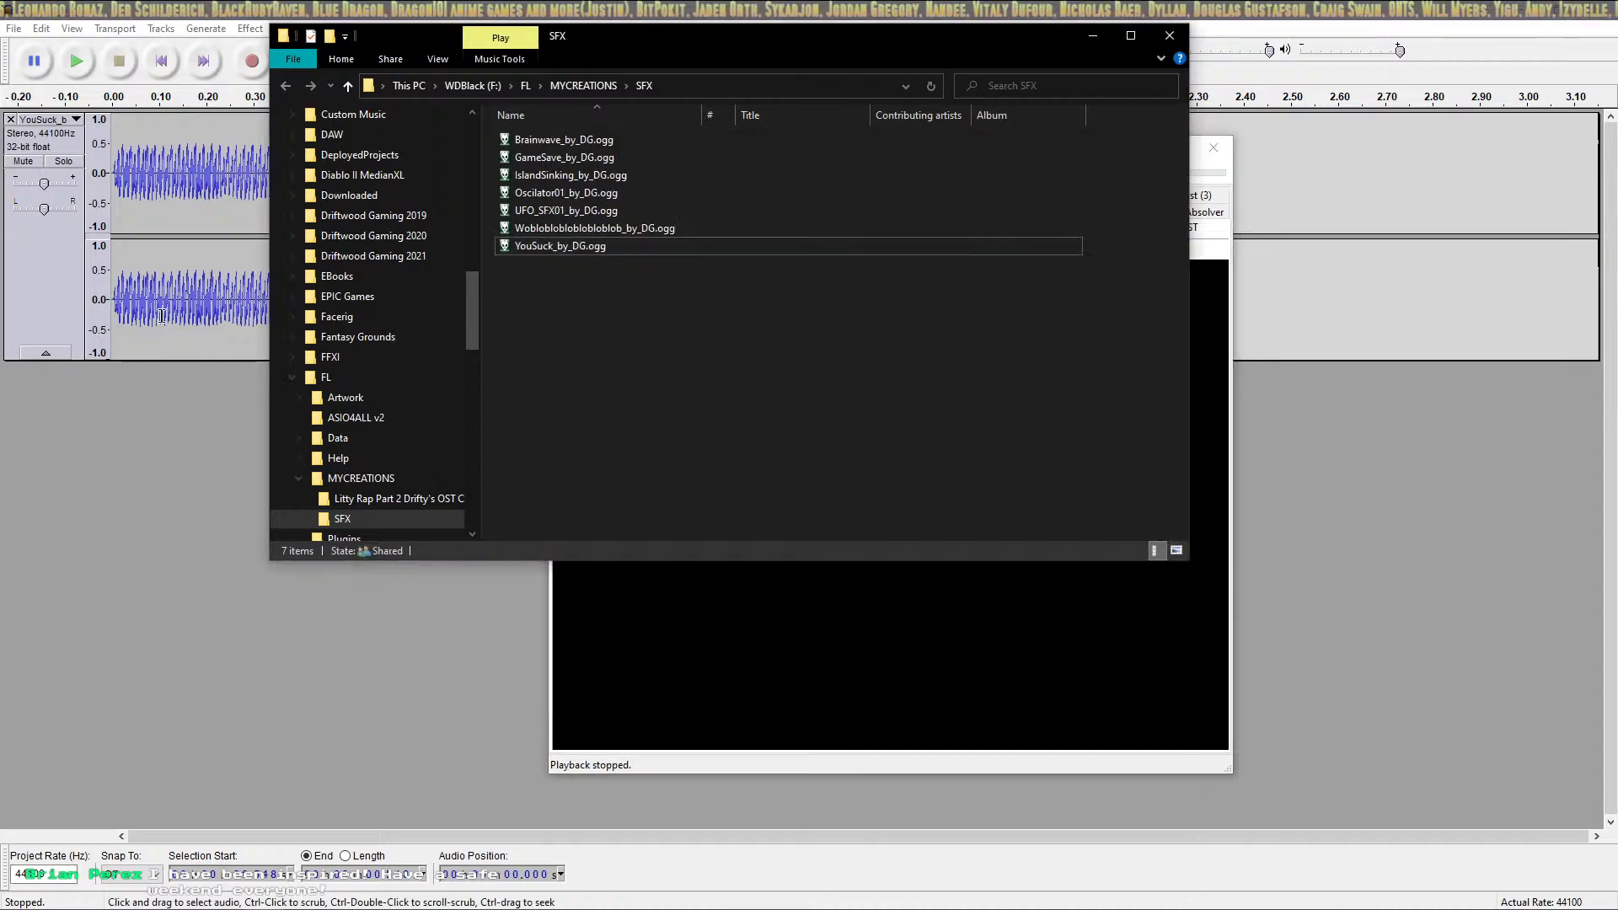
Start an audio export in Audacity, move YouSuck_by_DG.wav from MYCREATIONS into the SFX folder, and browse to SFX as the save location
click(106, 380)
click(14, 28)
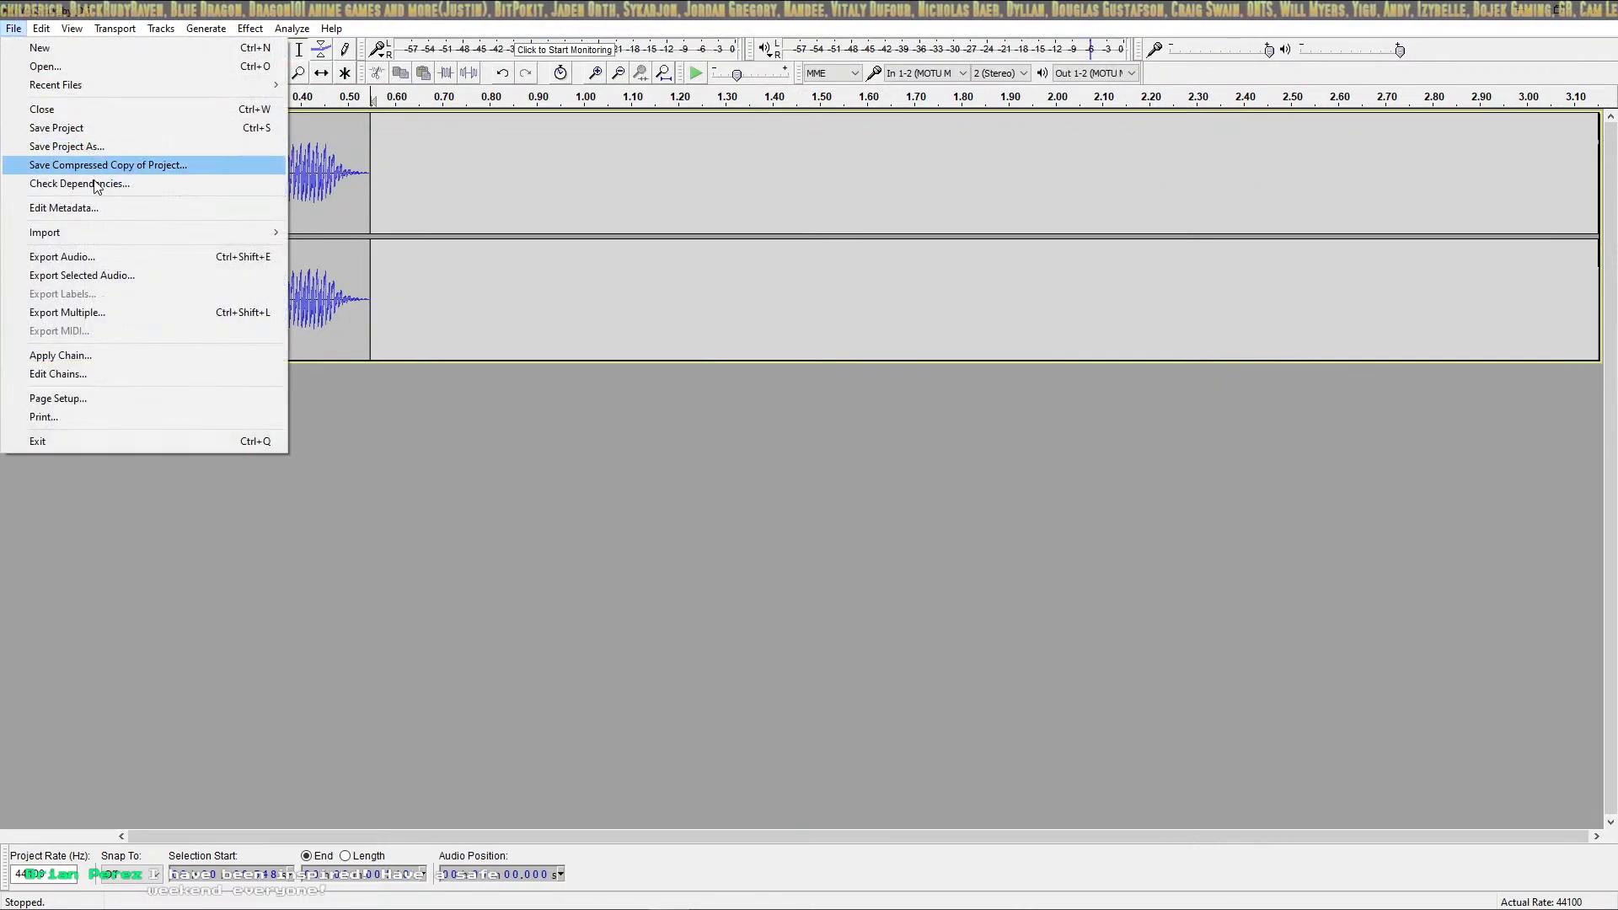
click(127, 258)
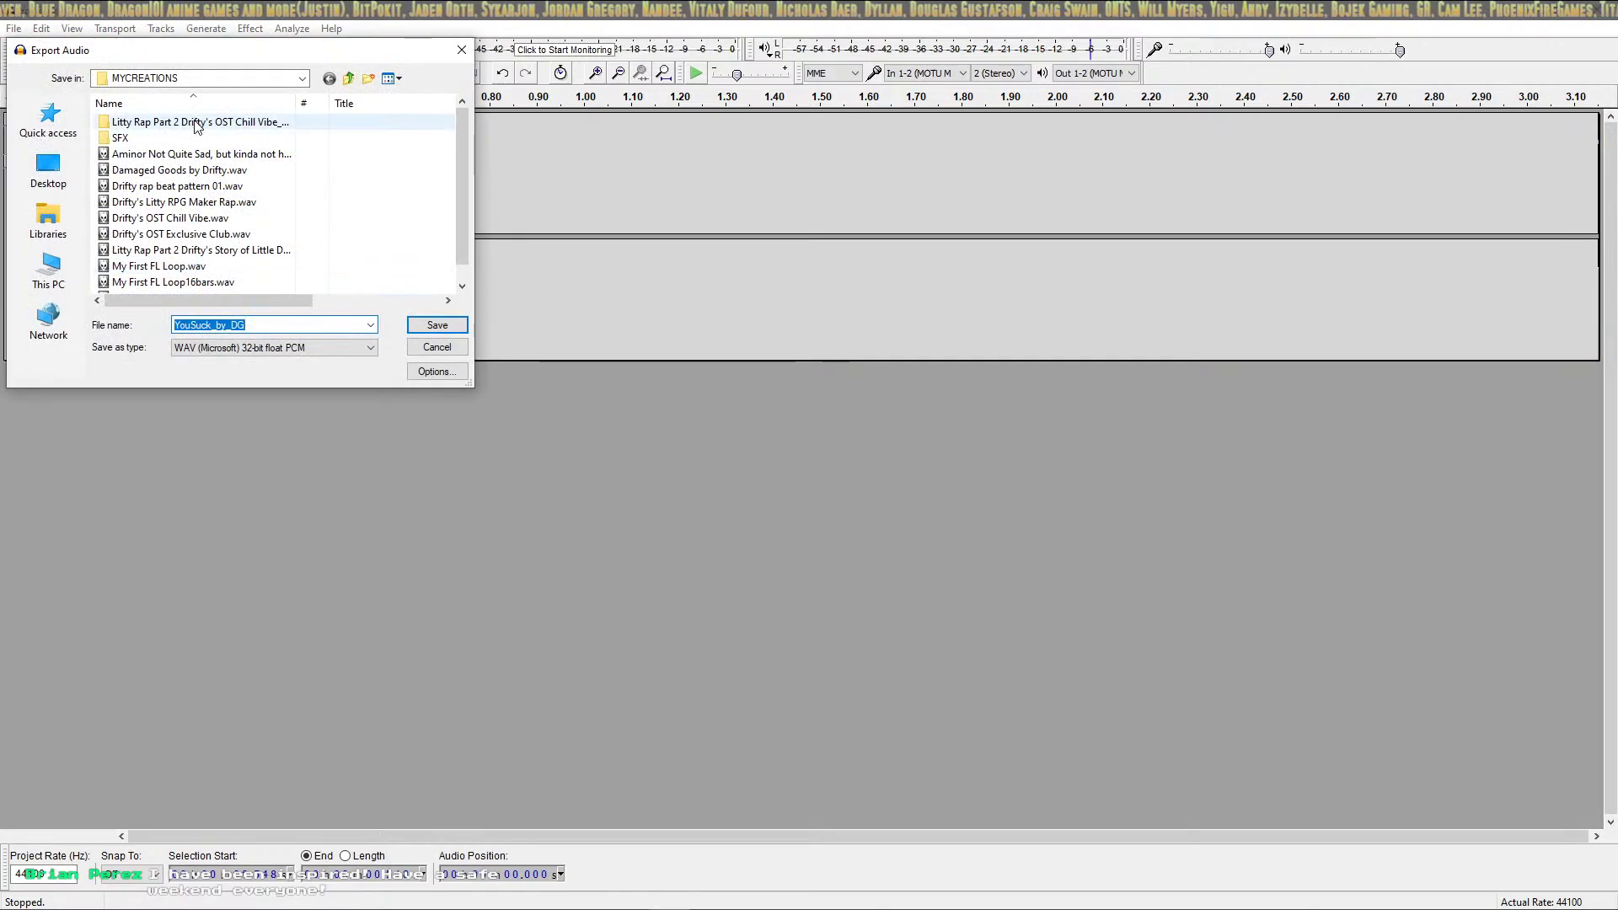
scroll(232, 145, down, 1)
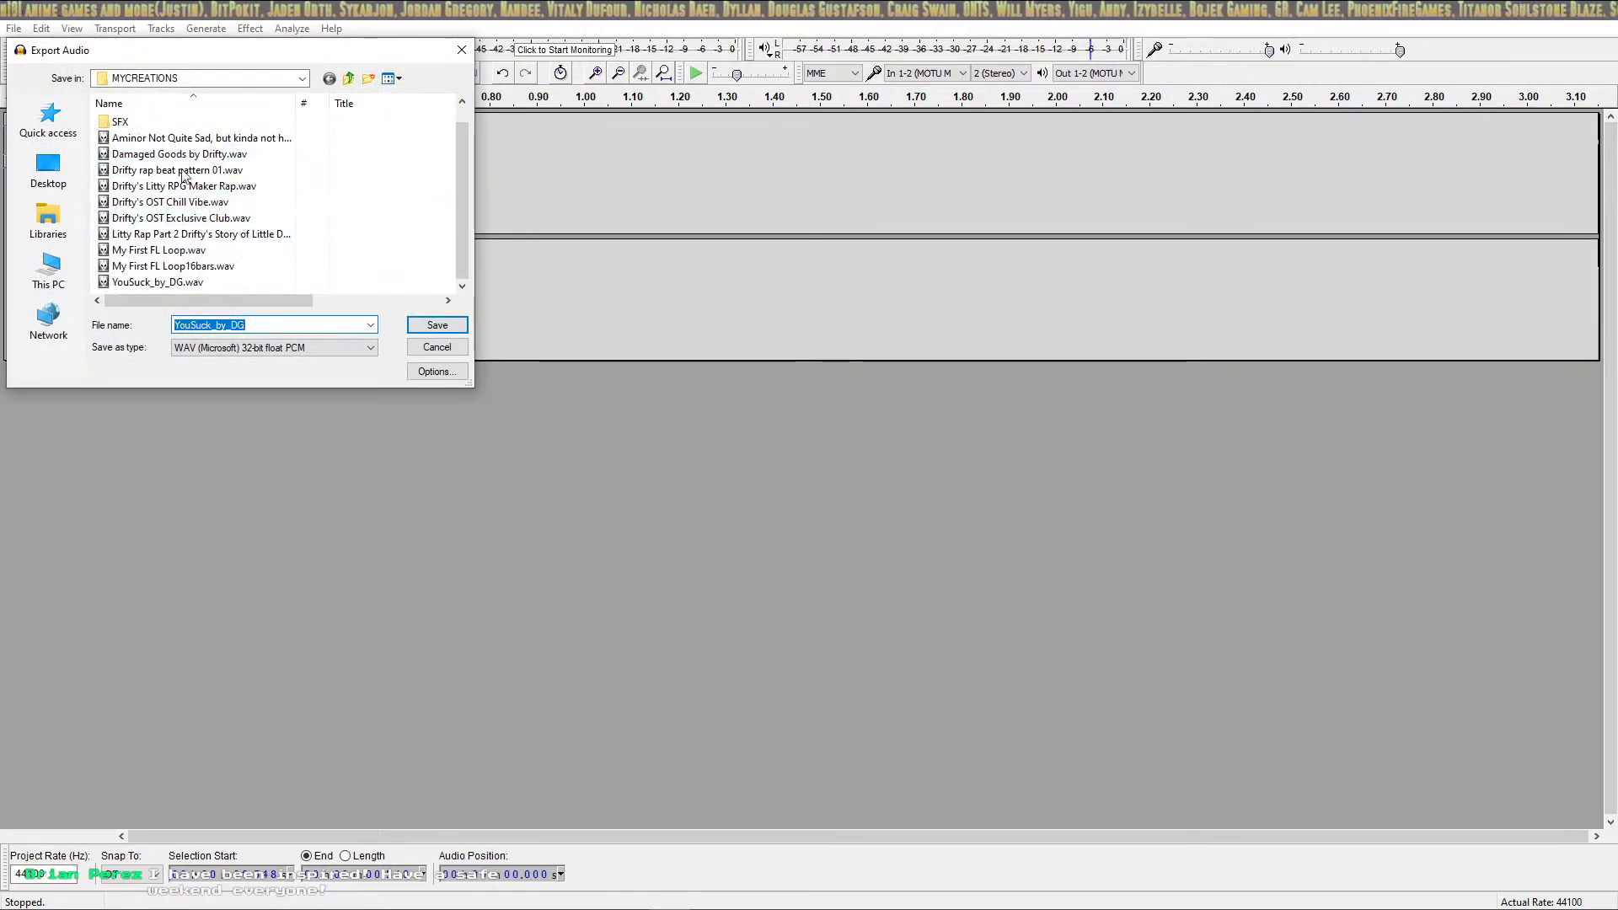
drag(202, 283, 126, 142)
double_click(126, 140)
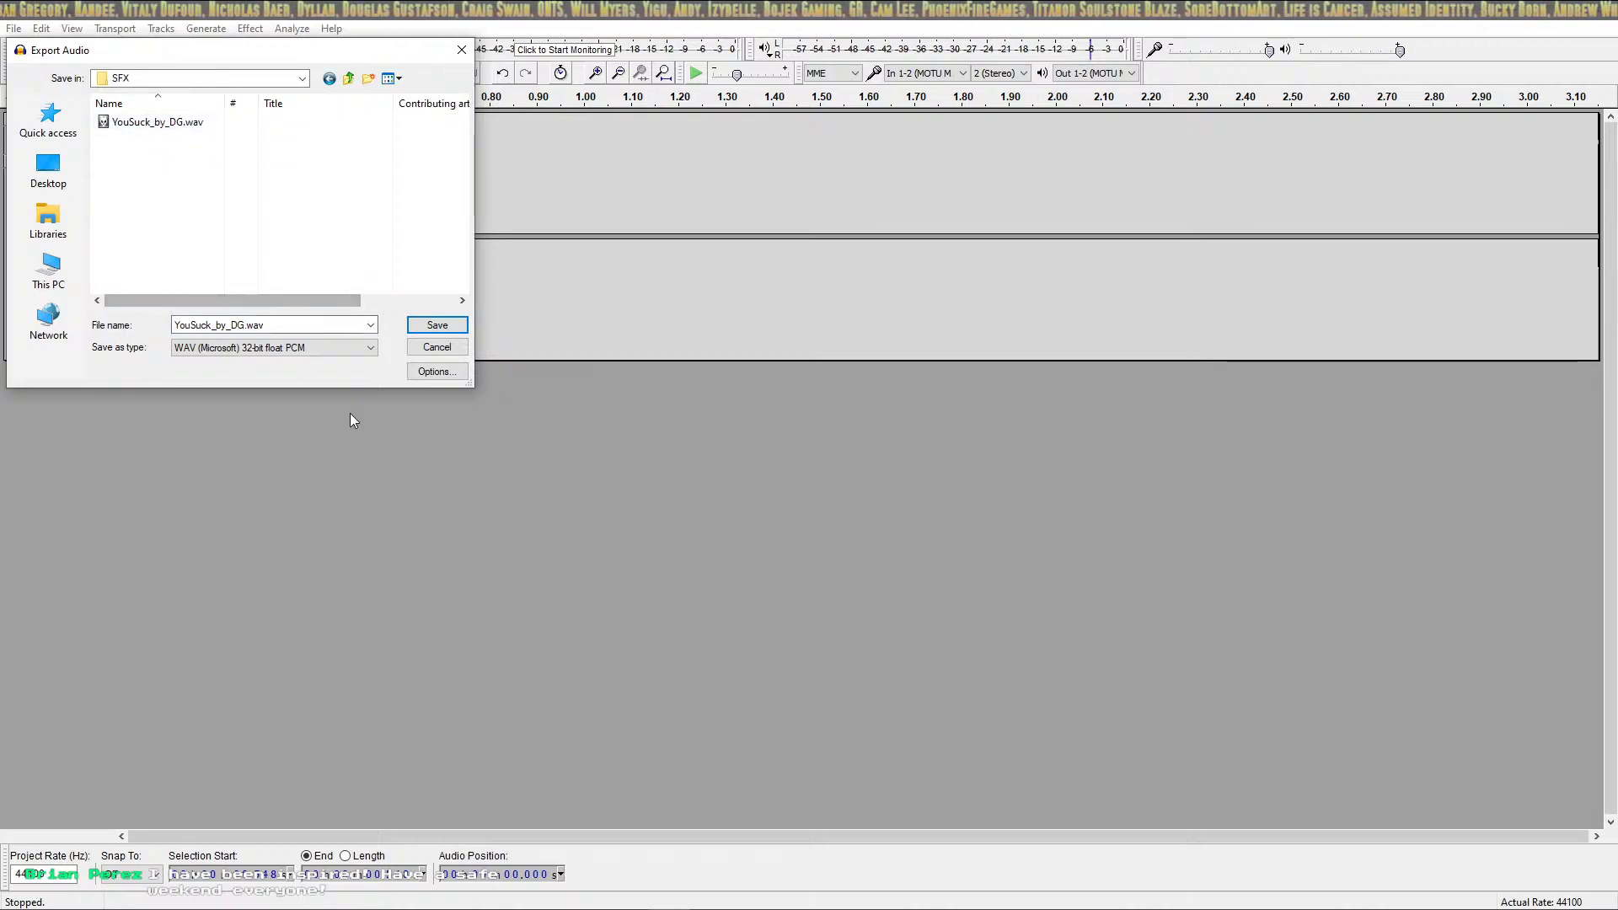
Export the trimmed clip in Ogg Vorbis format over the existing YouSuck_by_DG.ogg in the SFX folder, accepting the metadata as is
click(371, 347)
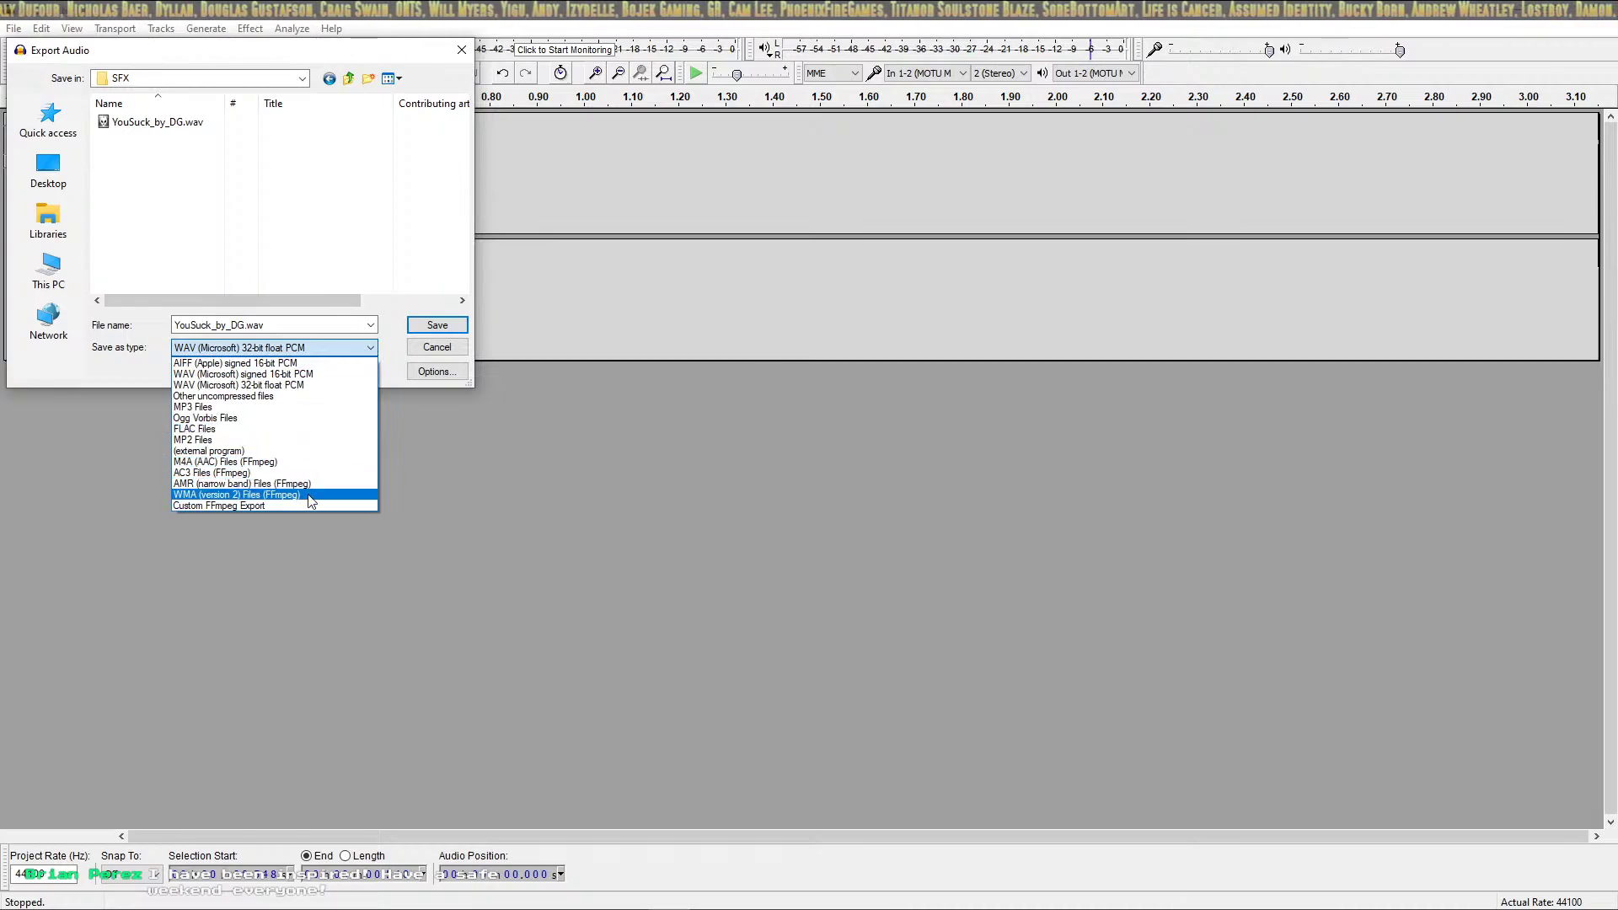
click(304, 421)
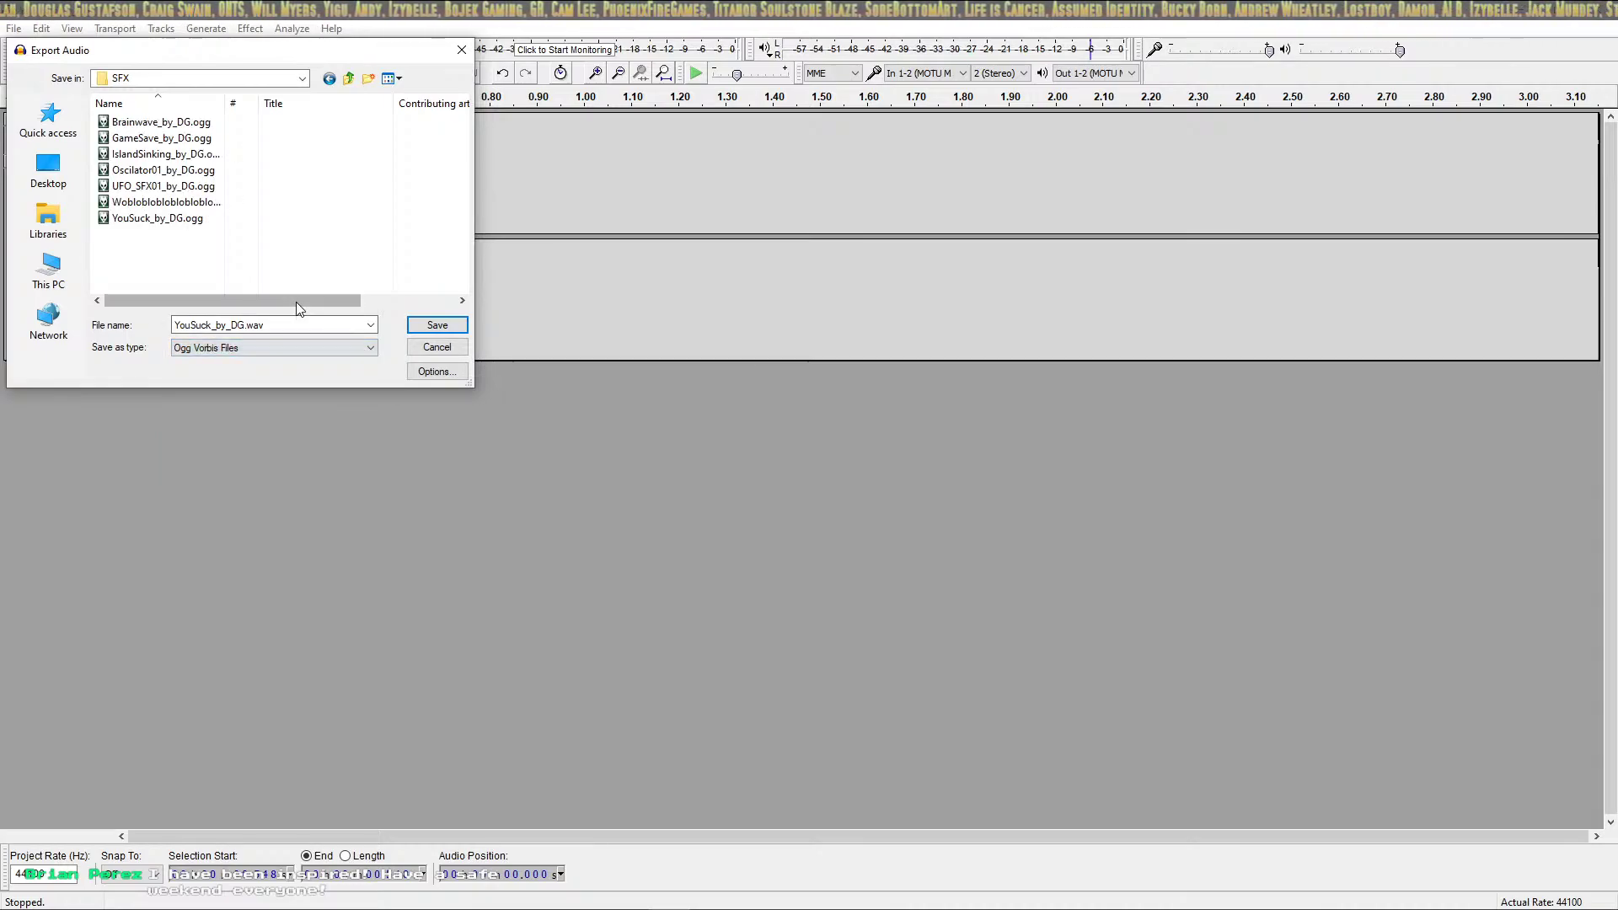
click(173, 219)
click(437, 324)
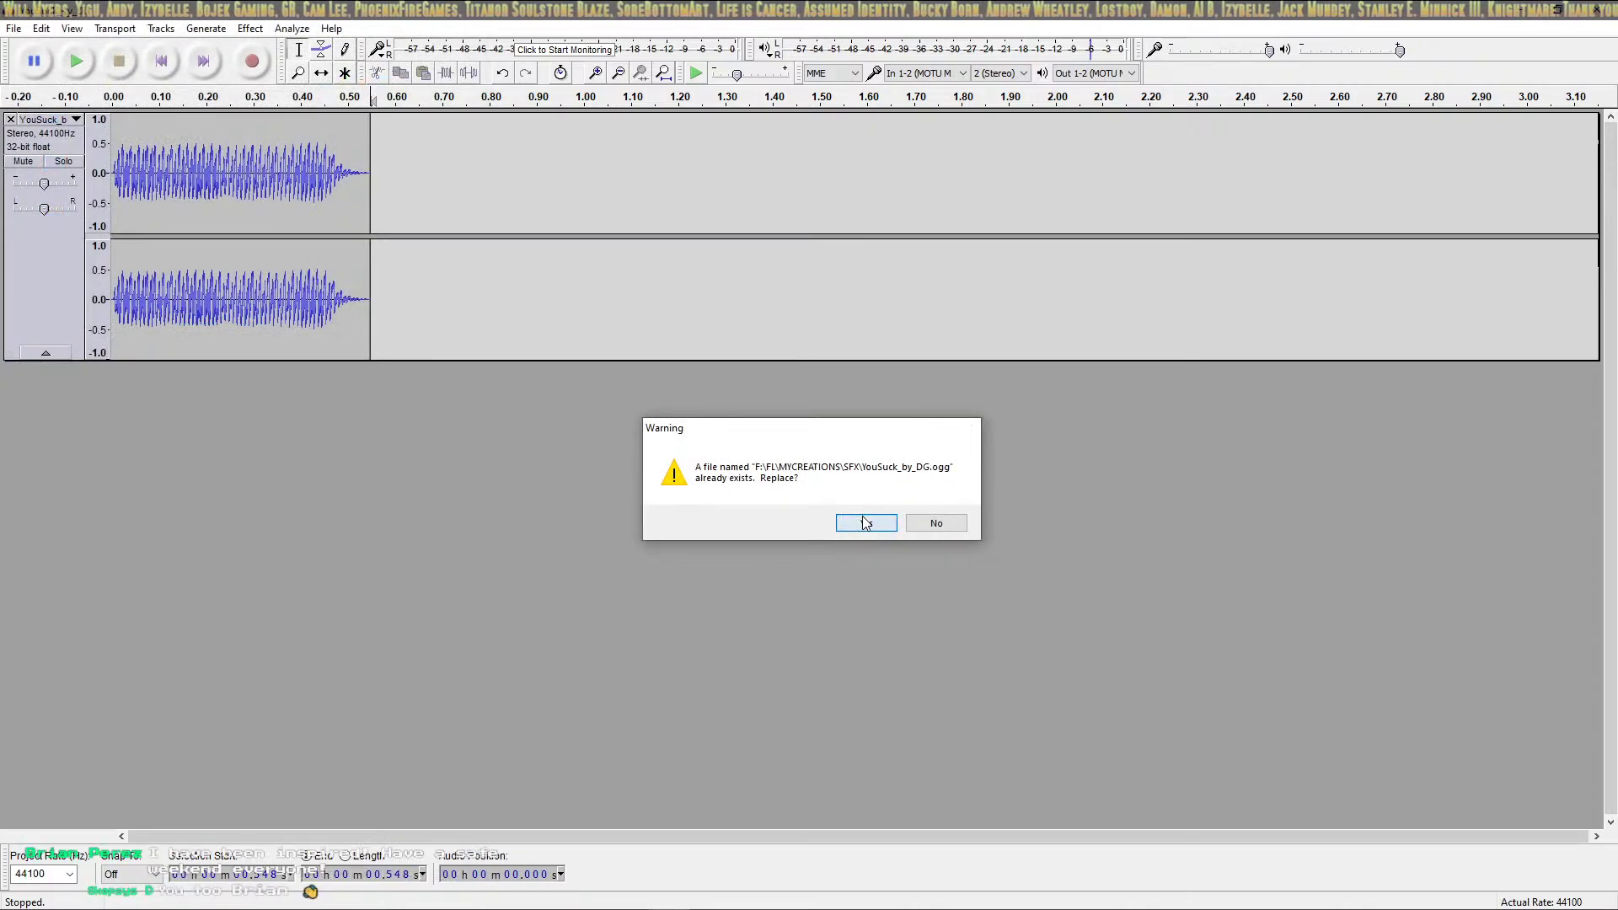
click(866, 523)
click(540, 660)
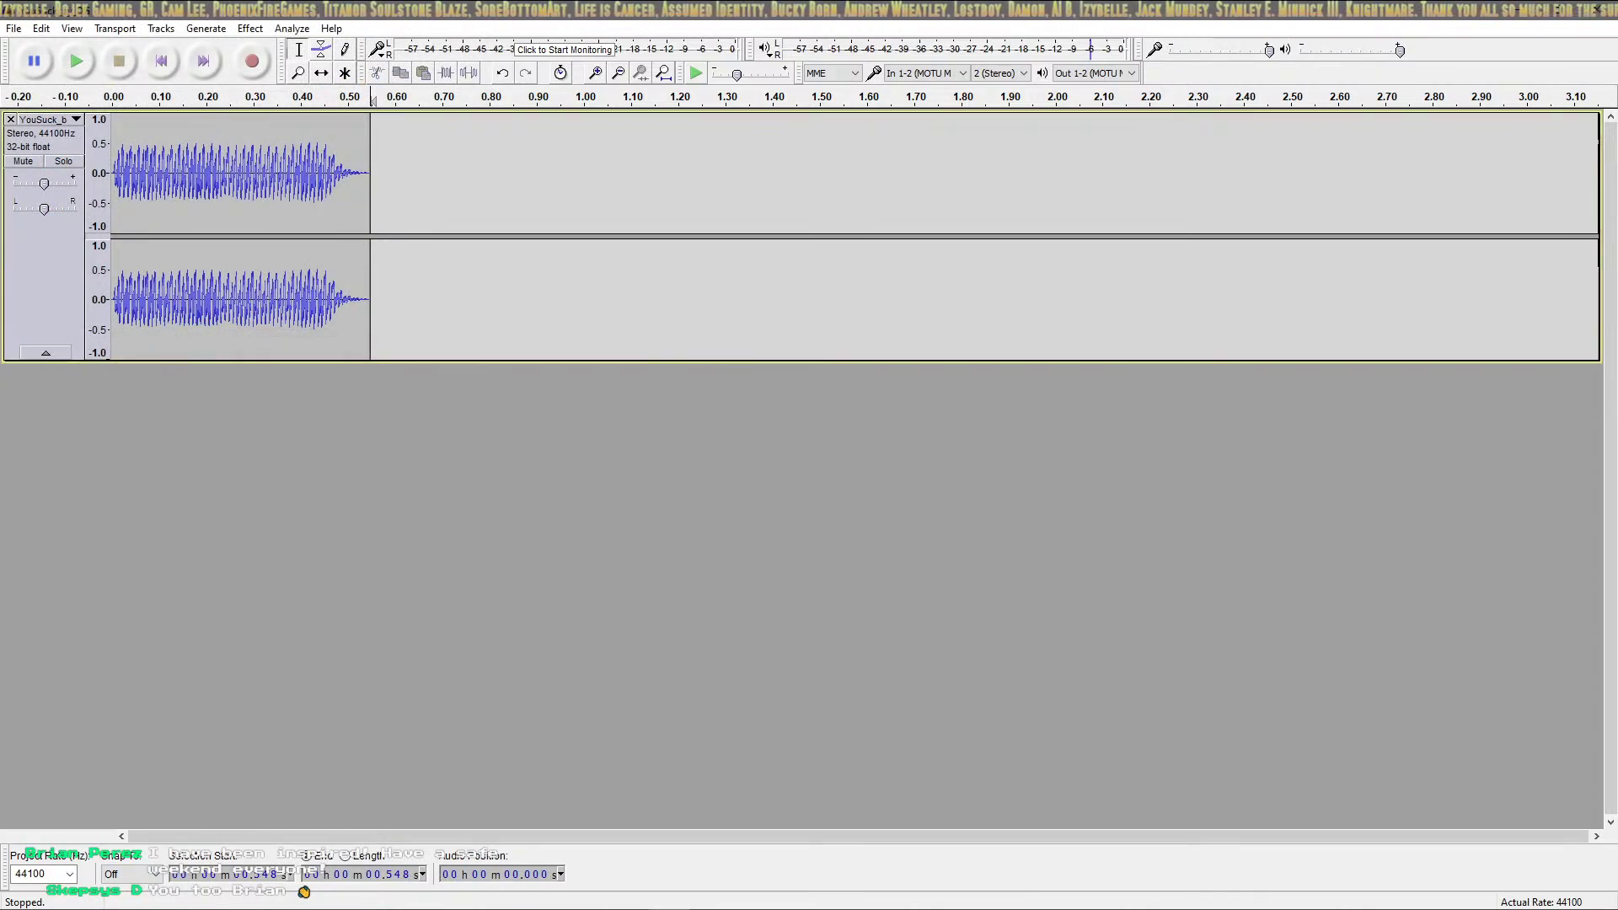
Switch to the SFX folder in File Explorer and delete YouSuck_by_DG.wav
key(alt+Tab)
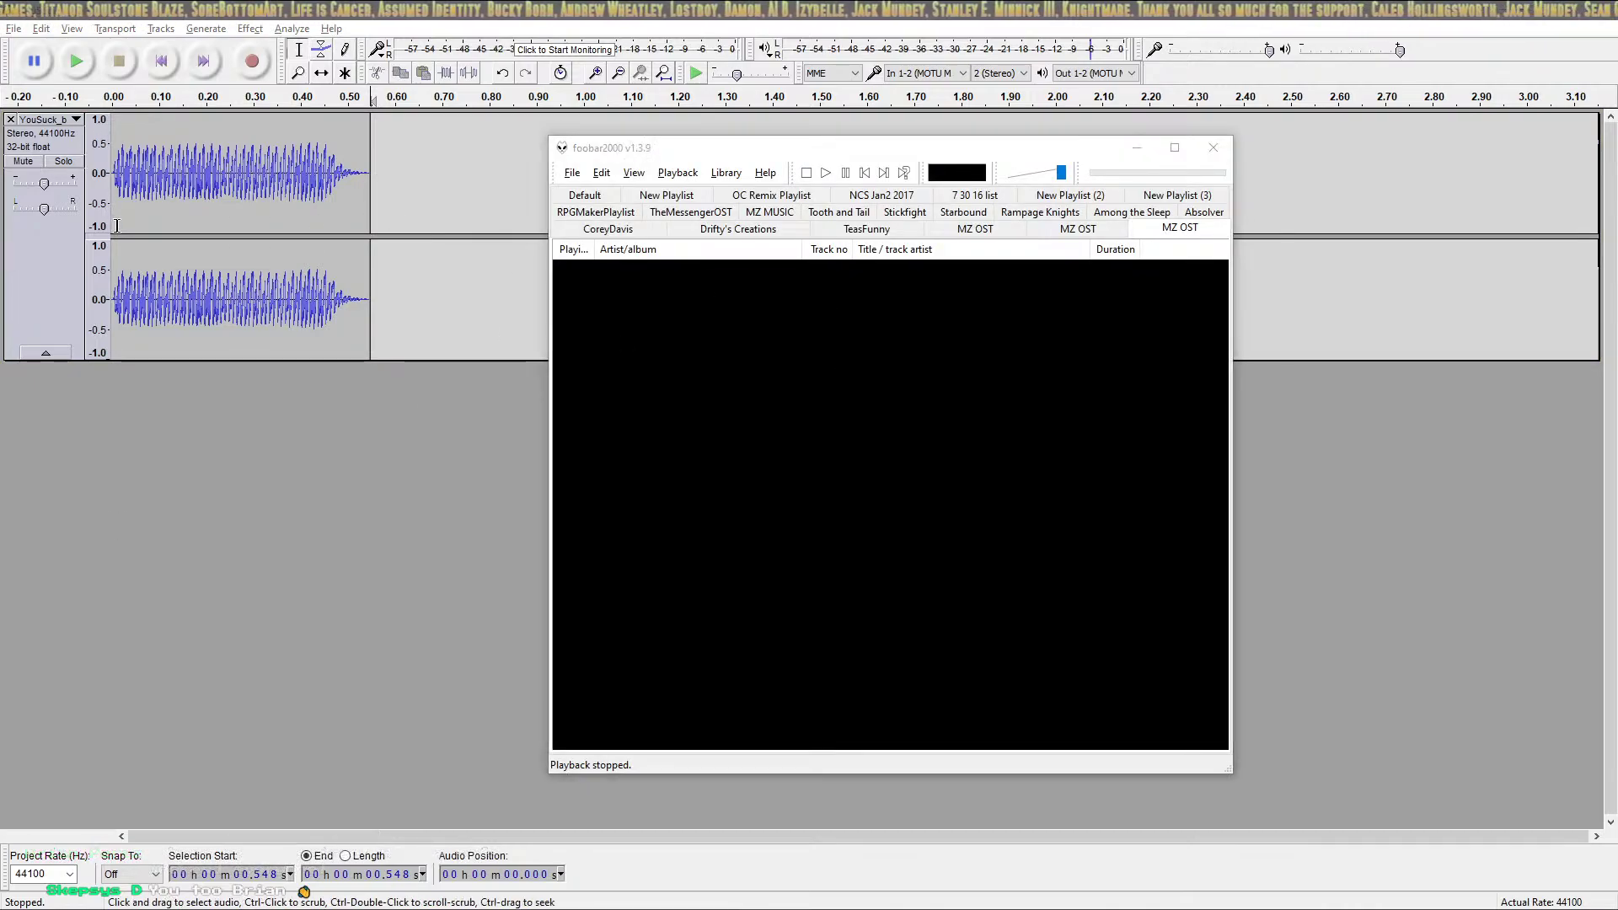
key(alt+Tab)
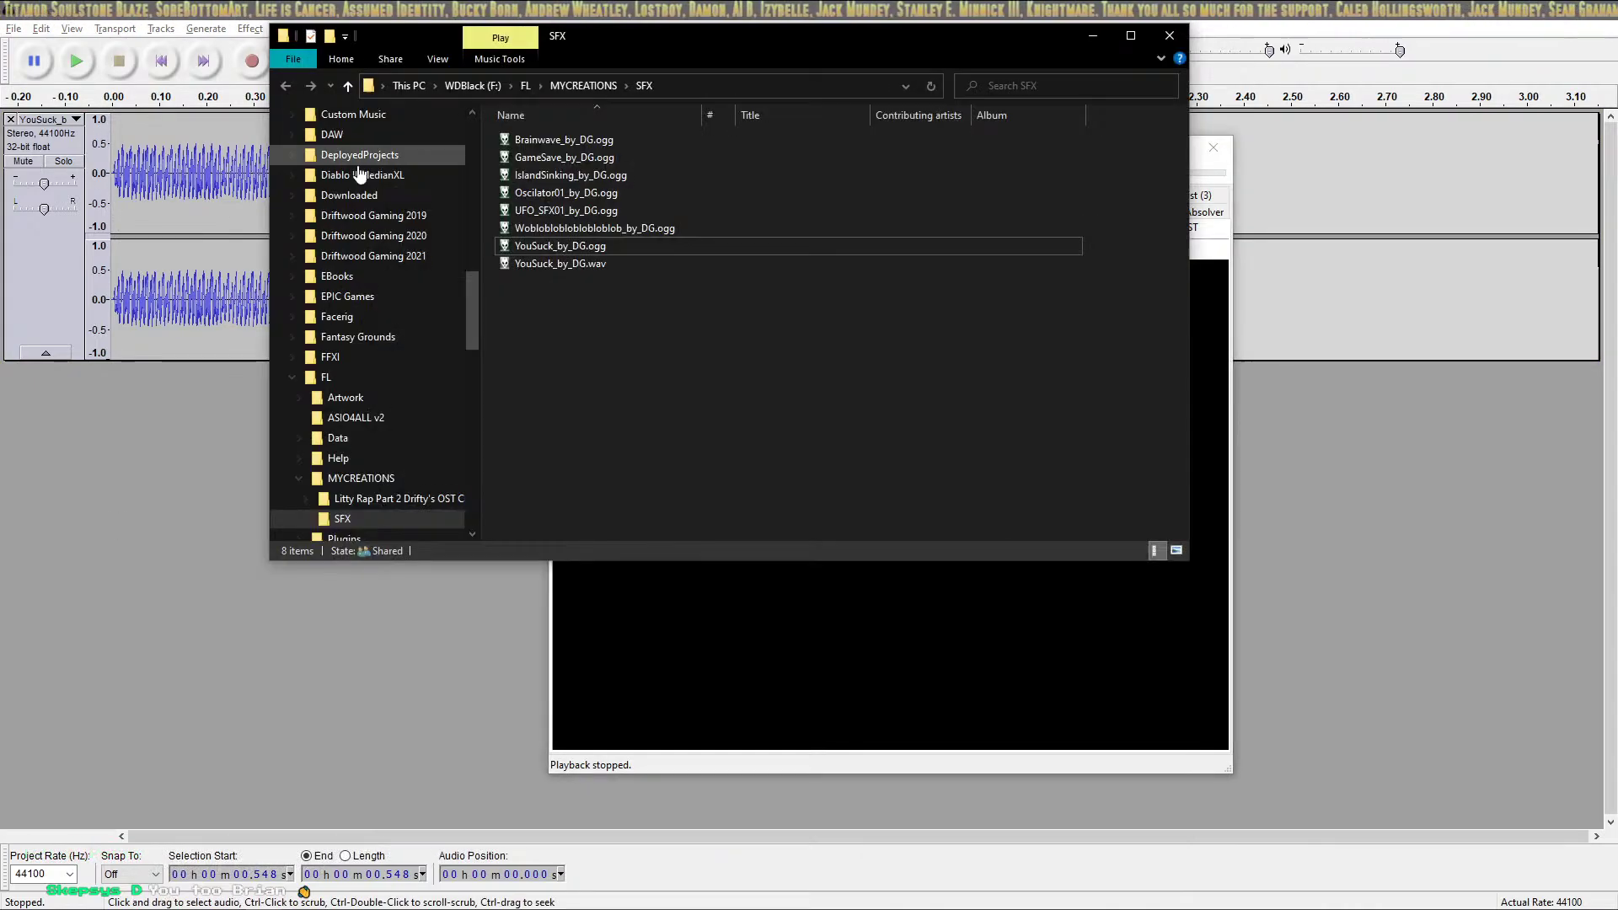
click(558, 263)
key(Delete)
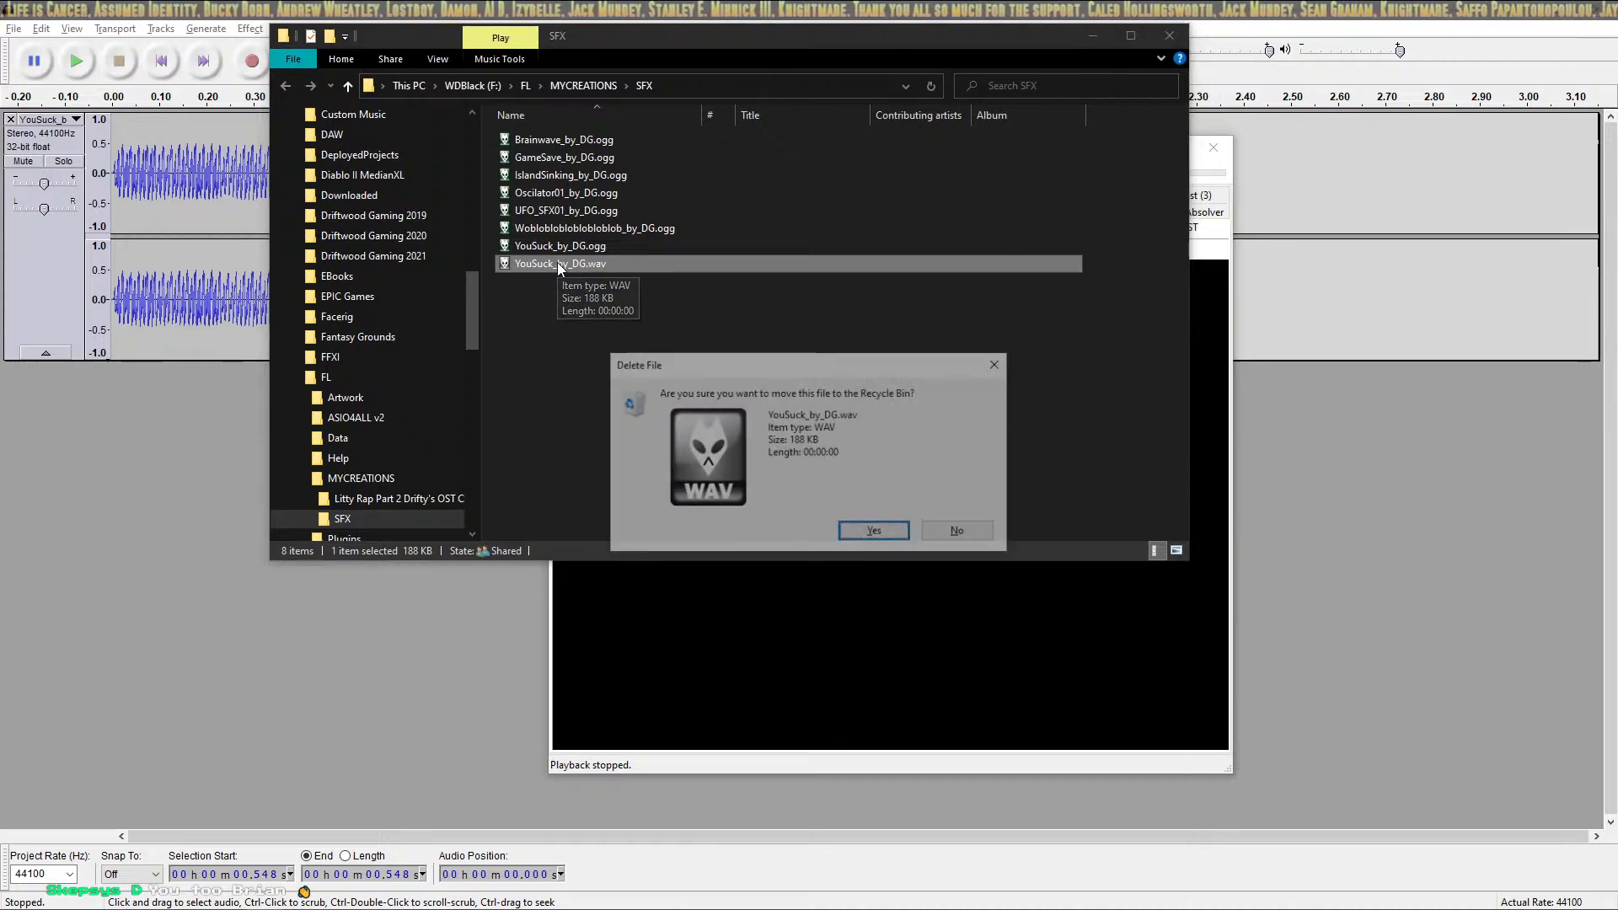
key(Return)
Load YouSuck_by_DG.ogg from the SFX folder into the foobar2000 playlist and play it
click(624, 248)
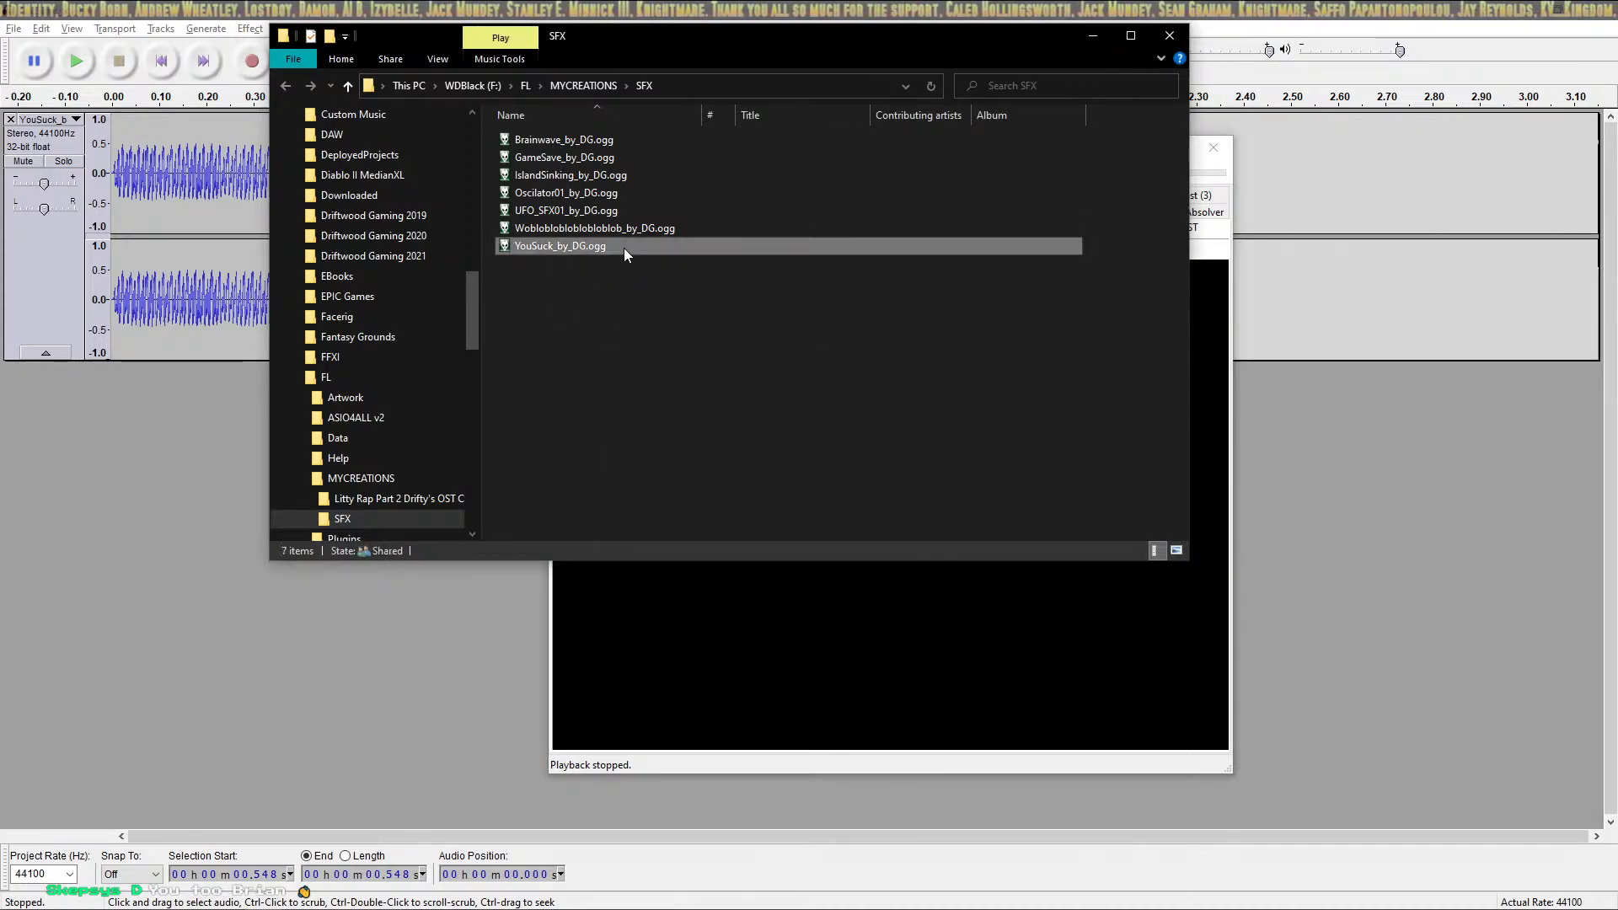
drag(578, 241, 758, 596)
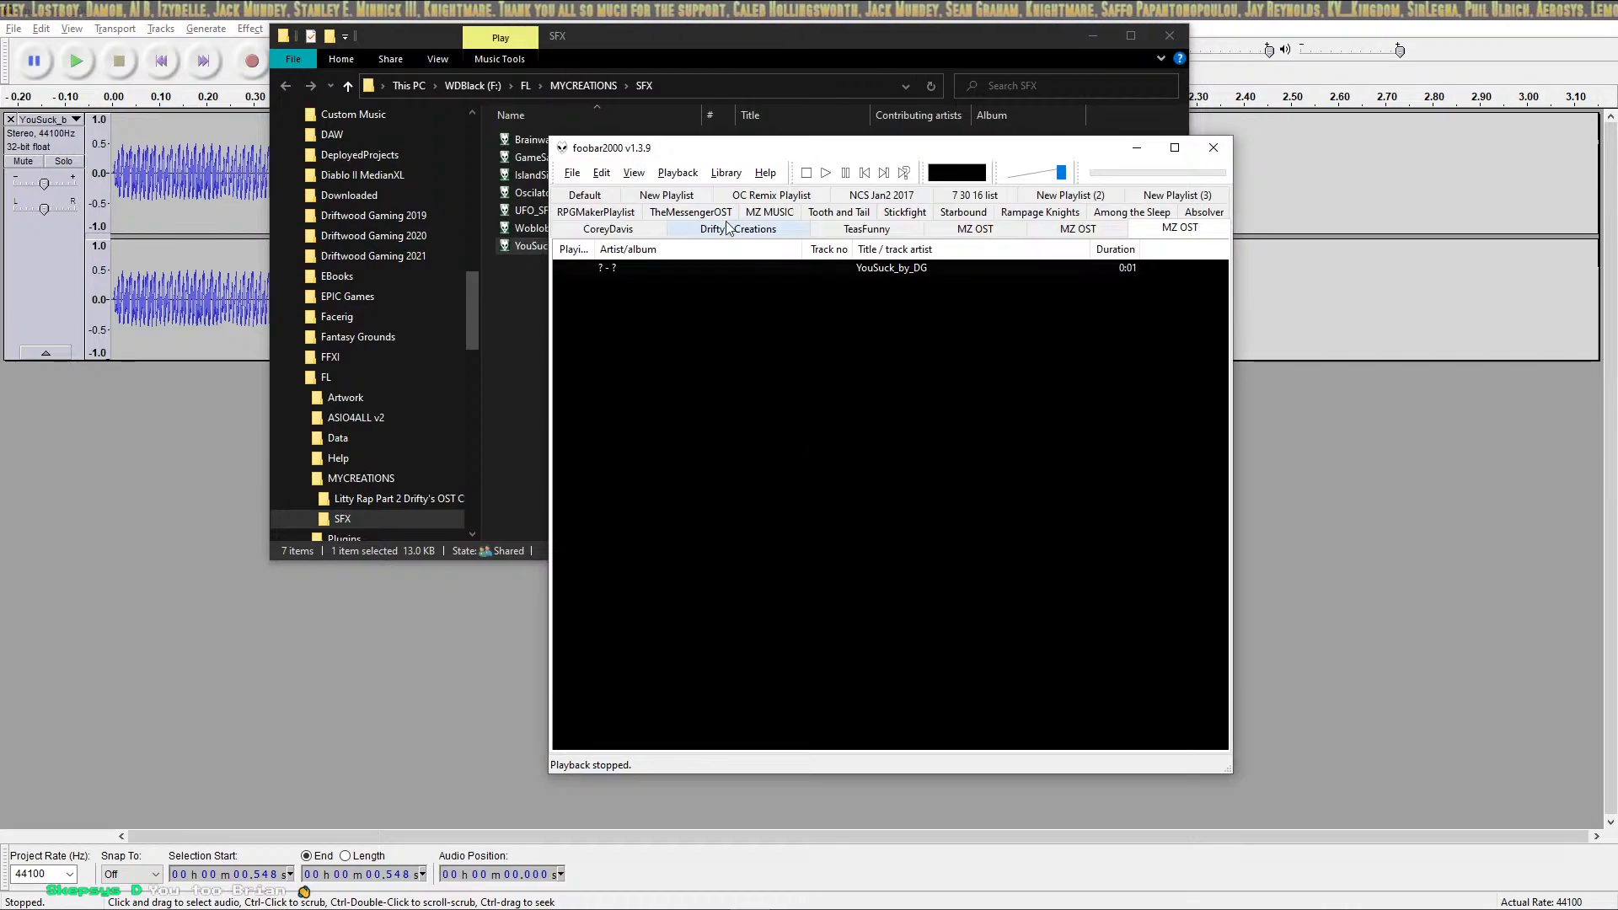
click(825, 173)
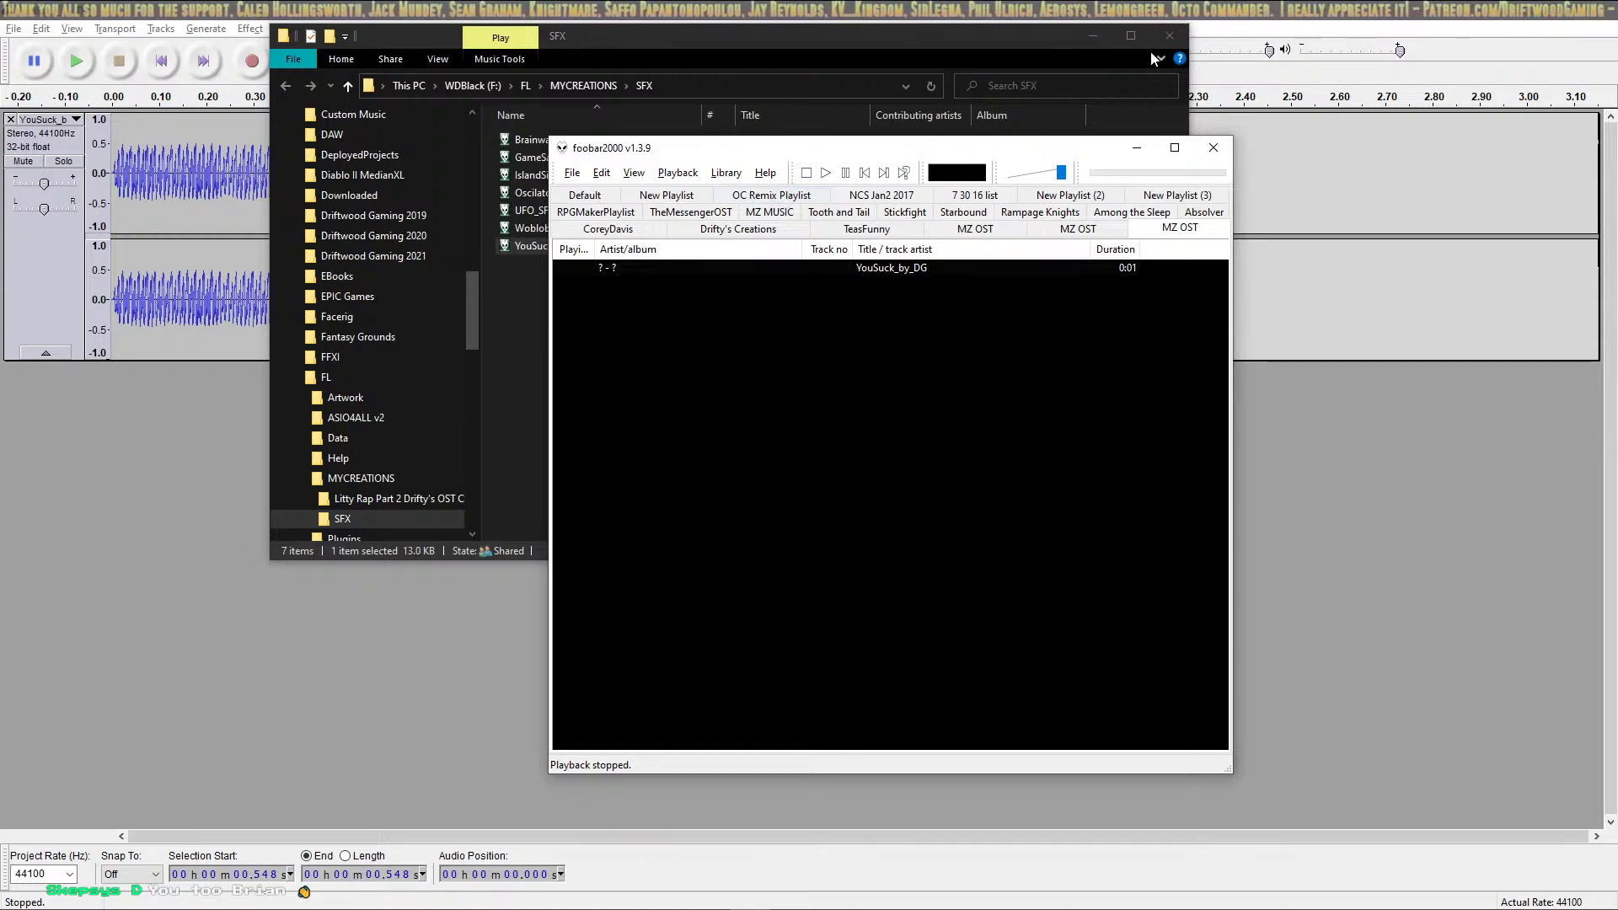
Minimize the SFX folder window and load the saved MZ OST playlist in foobar2000
click(1094, 37)
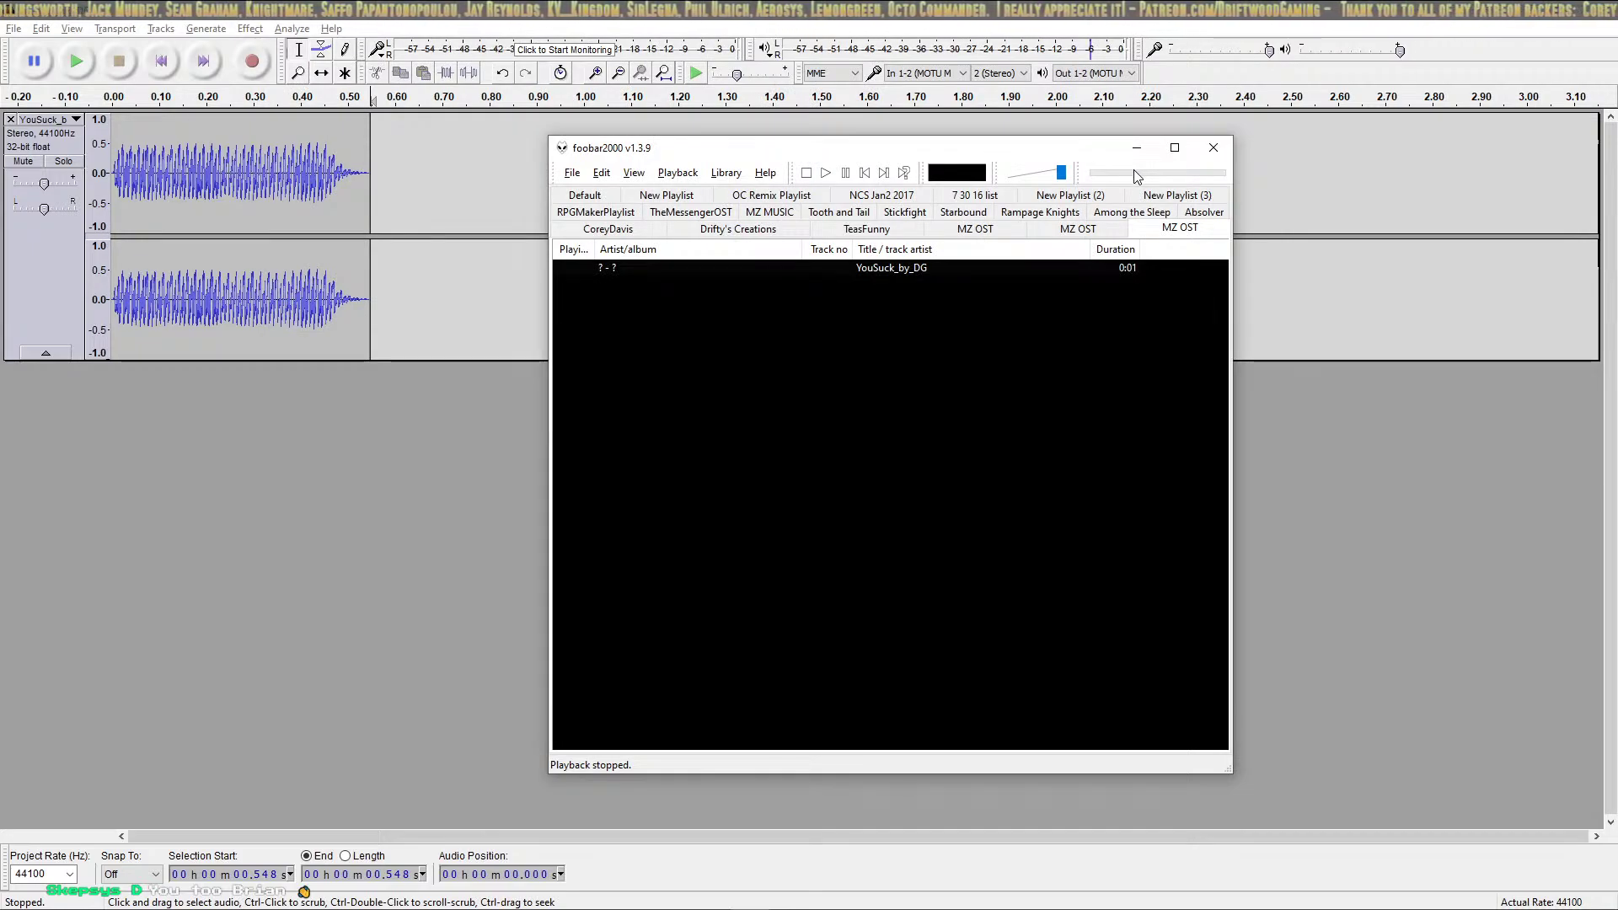
click(572, 172)
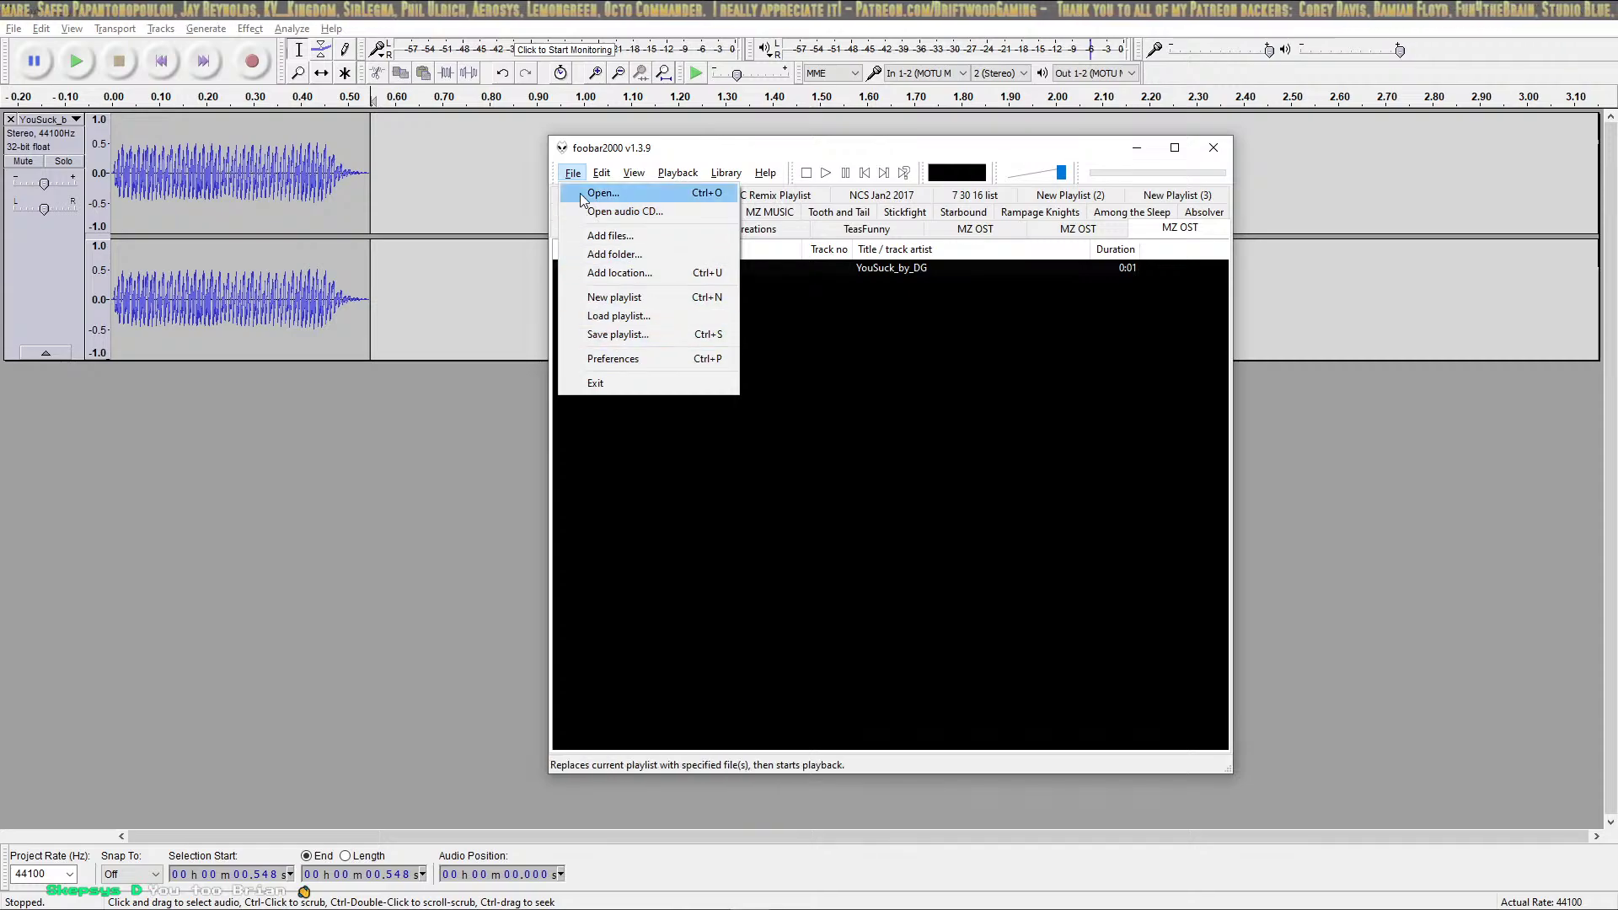
click(660, 326)
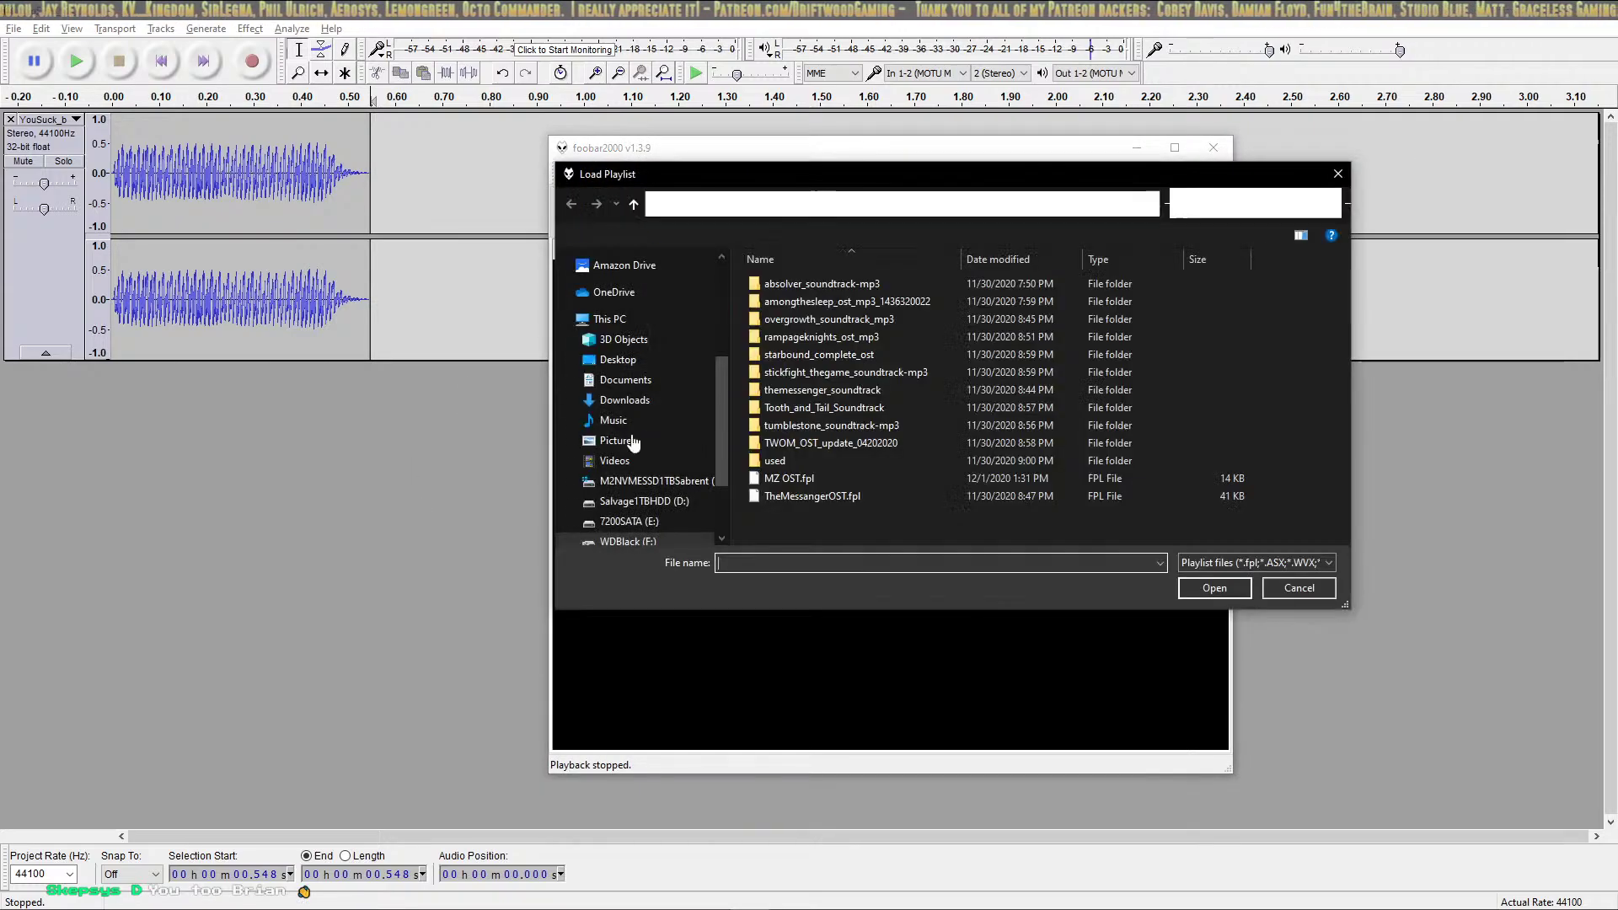
click(1215, 588)
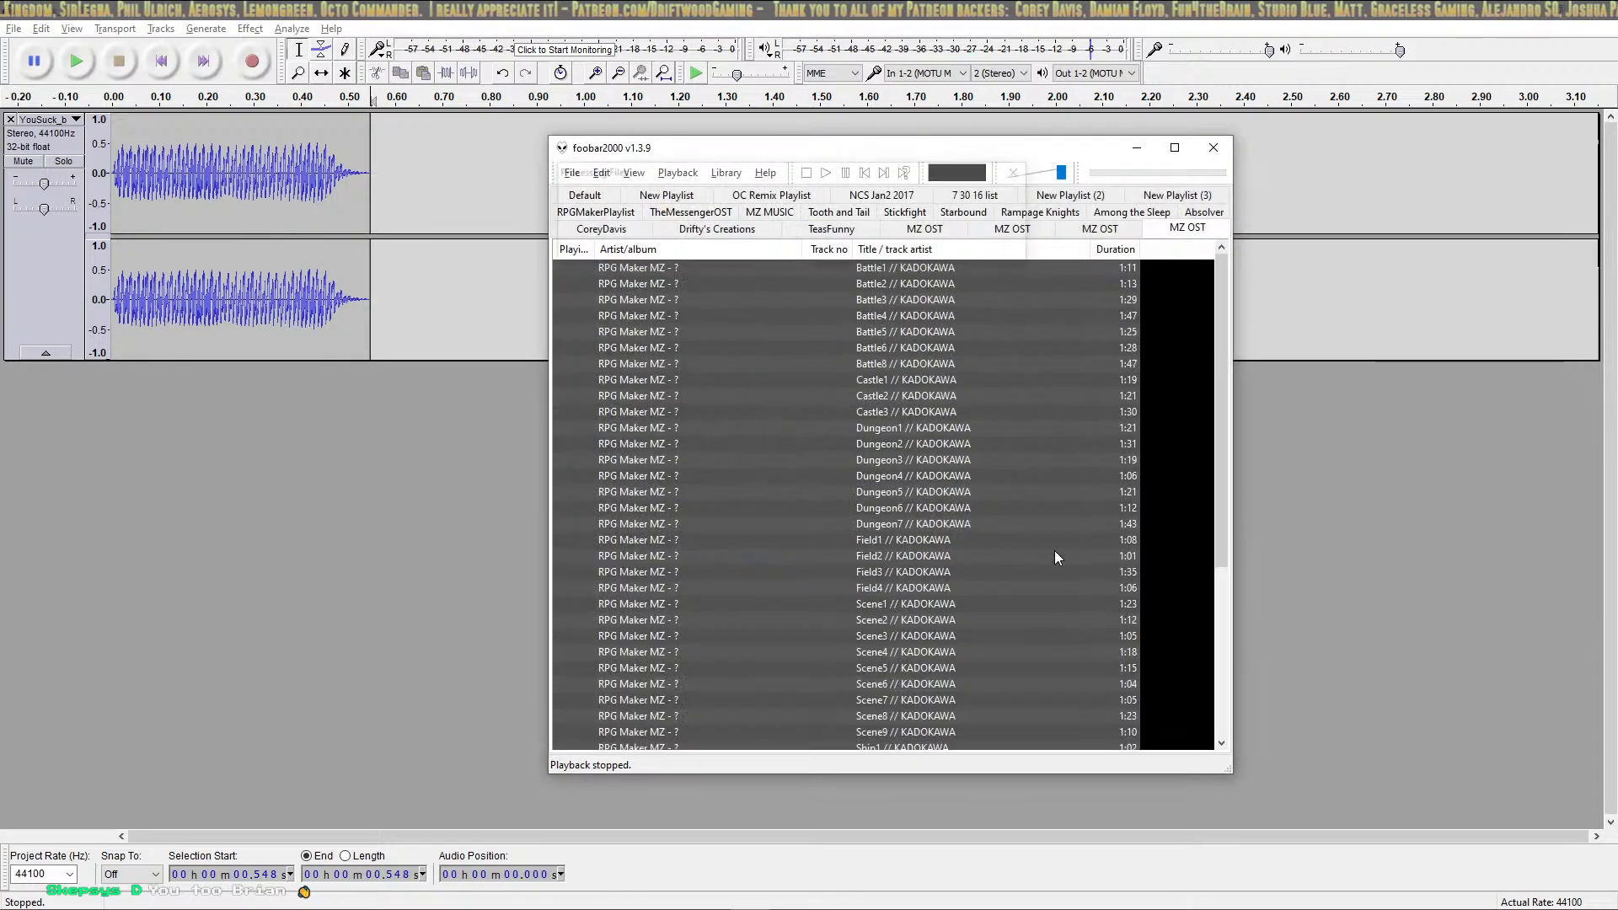
Play the Battle1 track from the MZ OST playlist and lower the playback volume to about -26.78 dB
click(786, 317)
scroll(809, 388, down, 1)
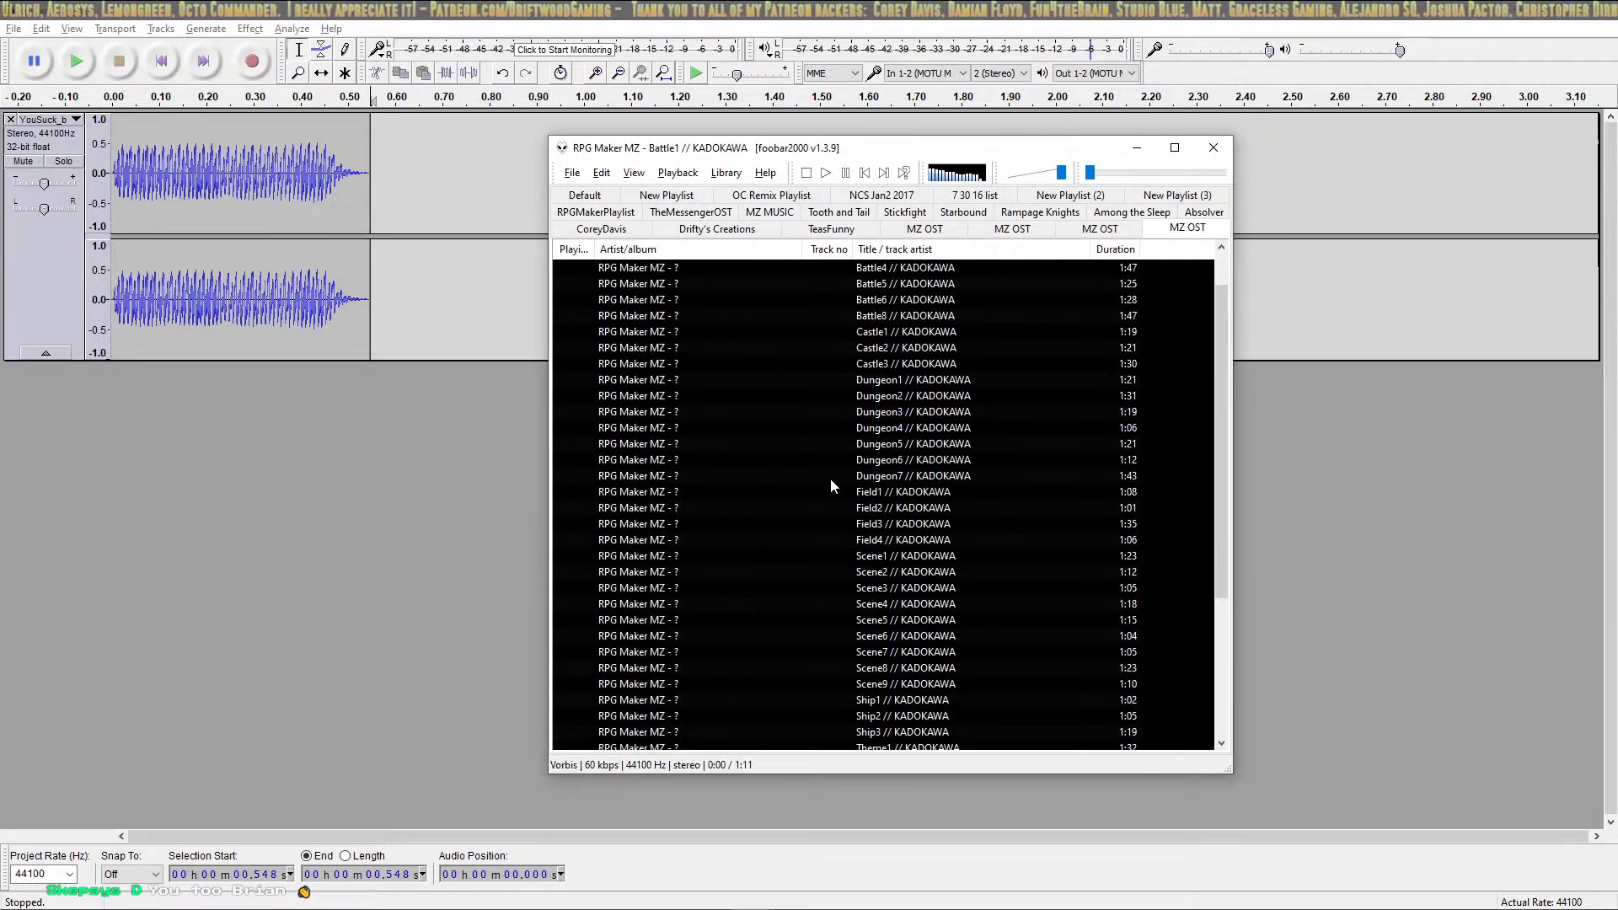
drag(1061, 173, 1021, 177)
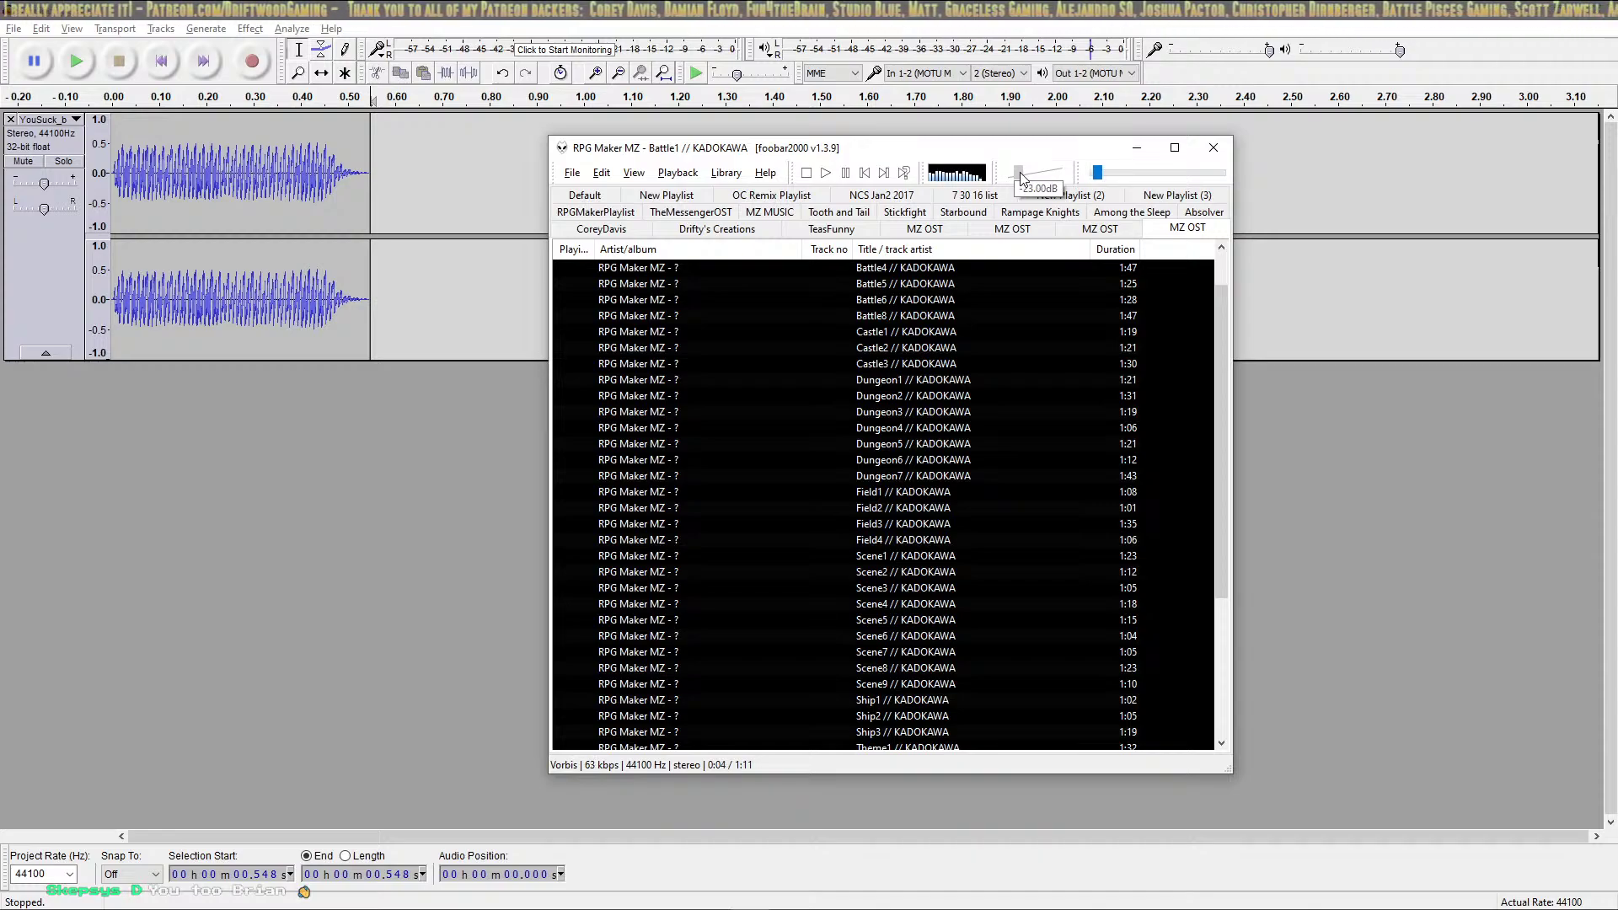
drag(1018, 178, 1018, 178)
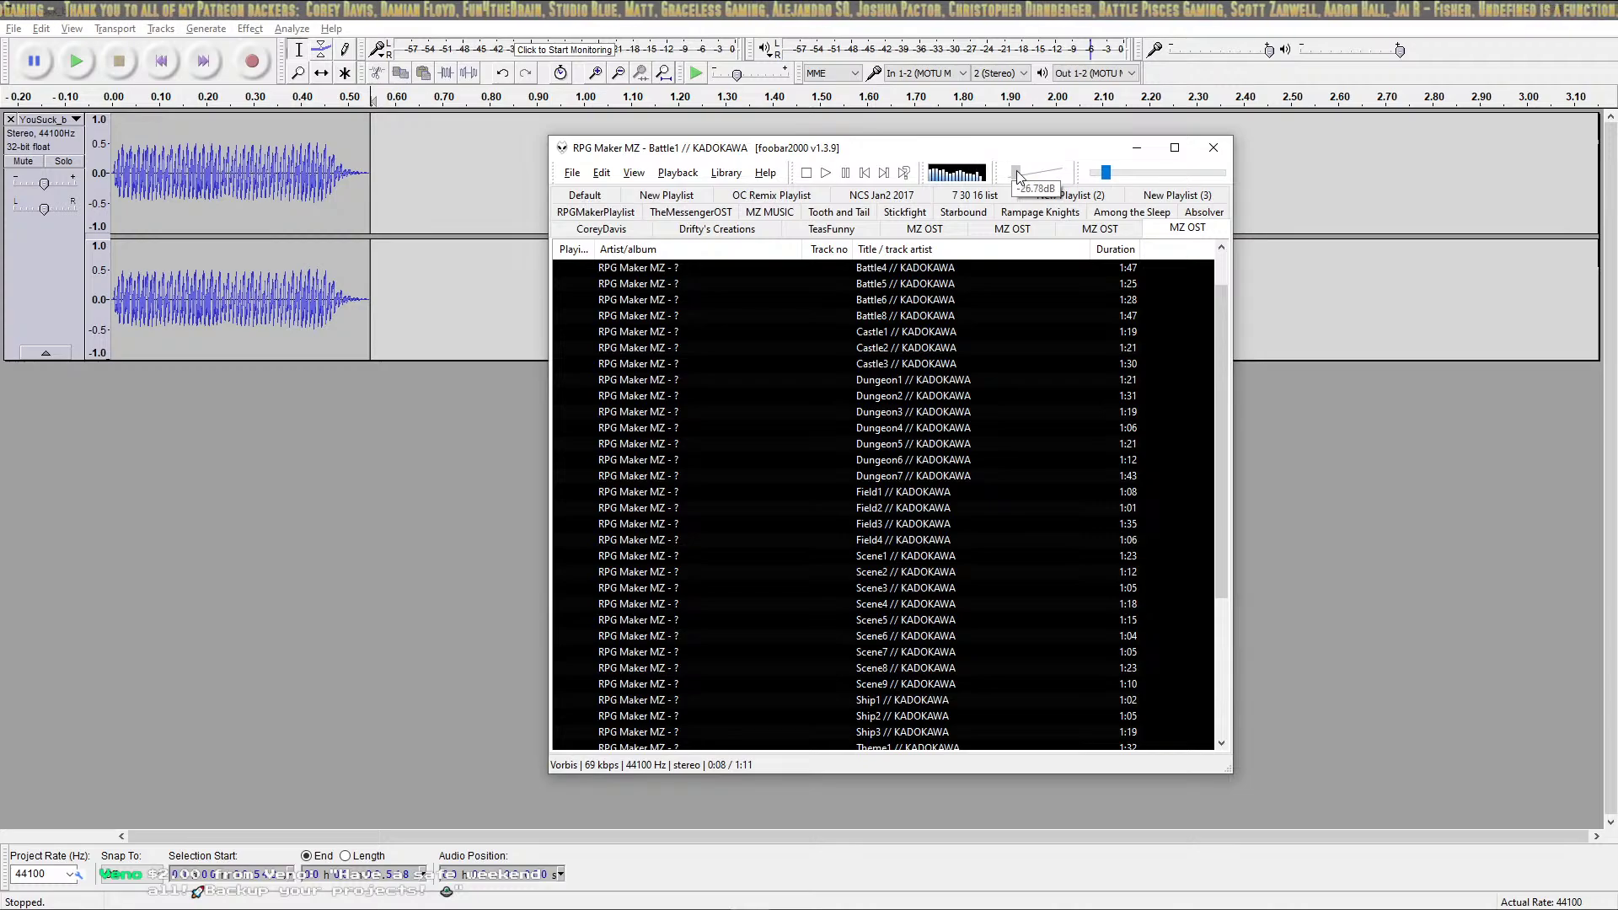
Switch to RPG Maker MZ, open the AmalgamationMZ project's folder in File Explorer, and go up to the RPG Maker MZ folder
key(alt+Tab)
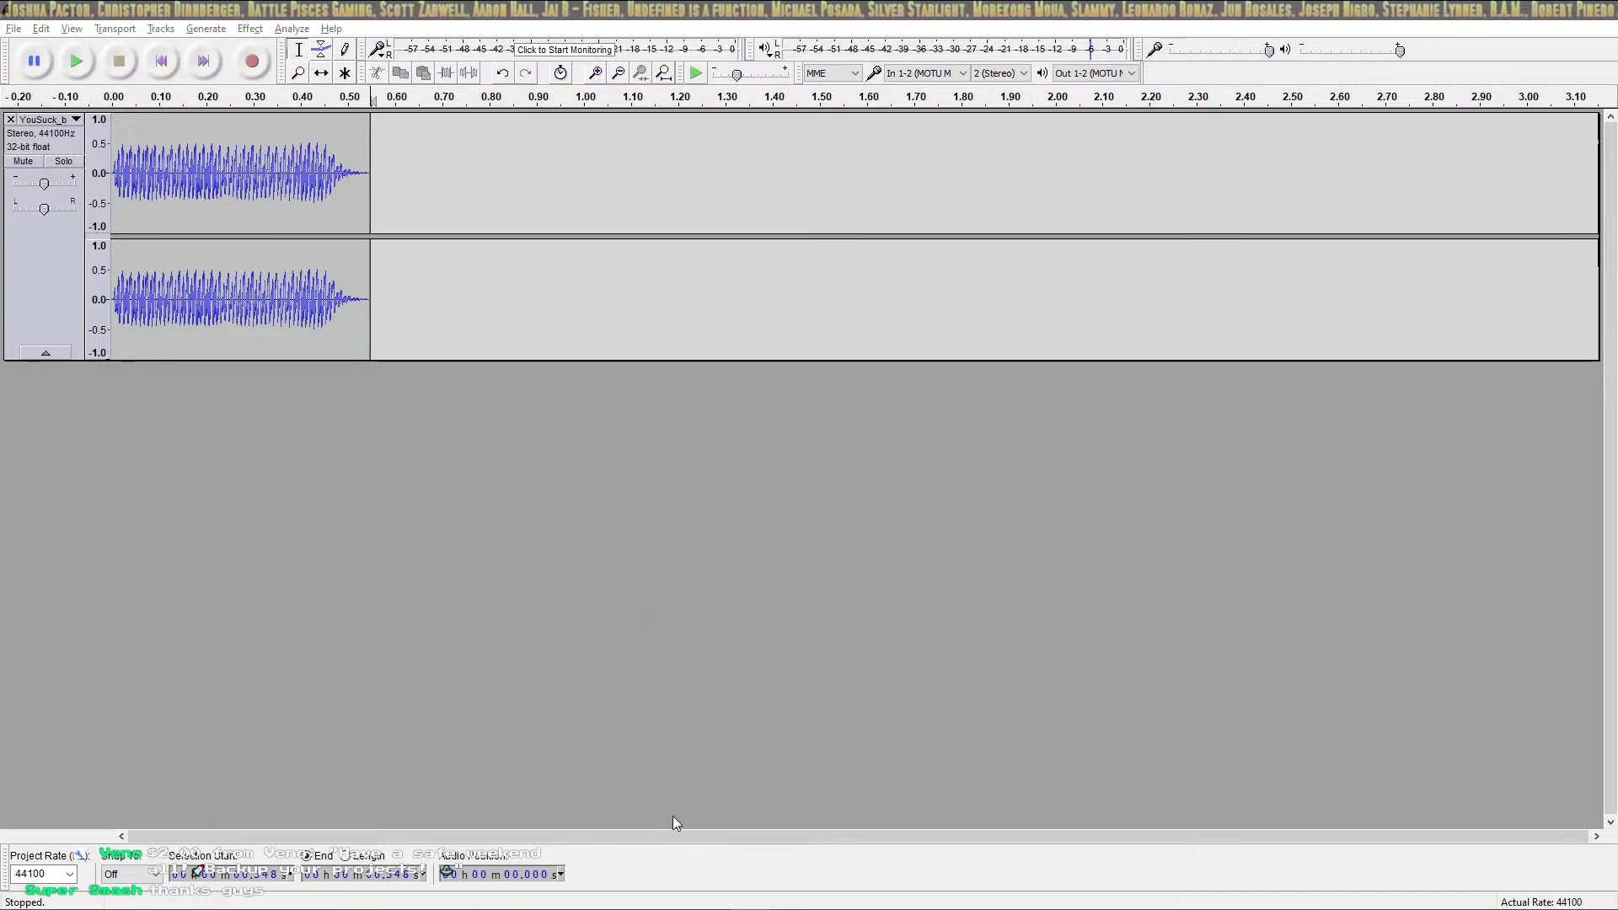
click(1590, 17)
click(816, 531)
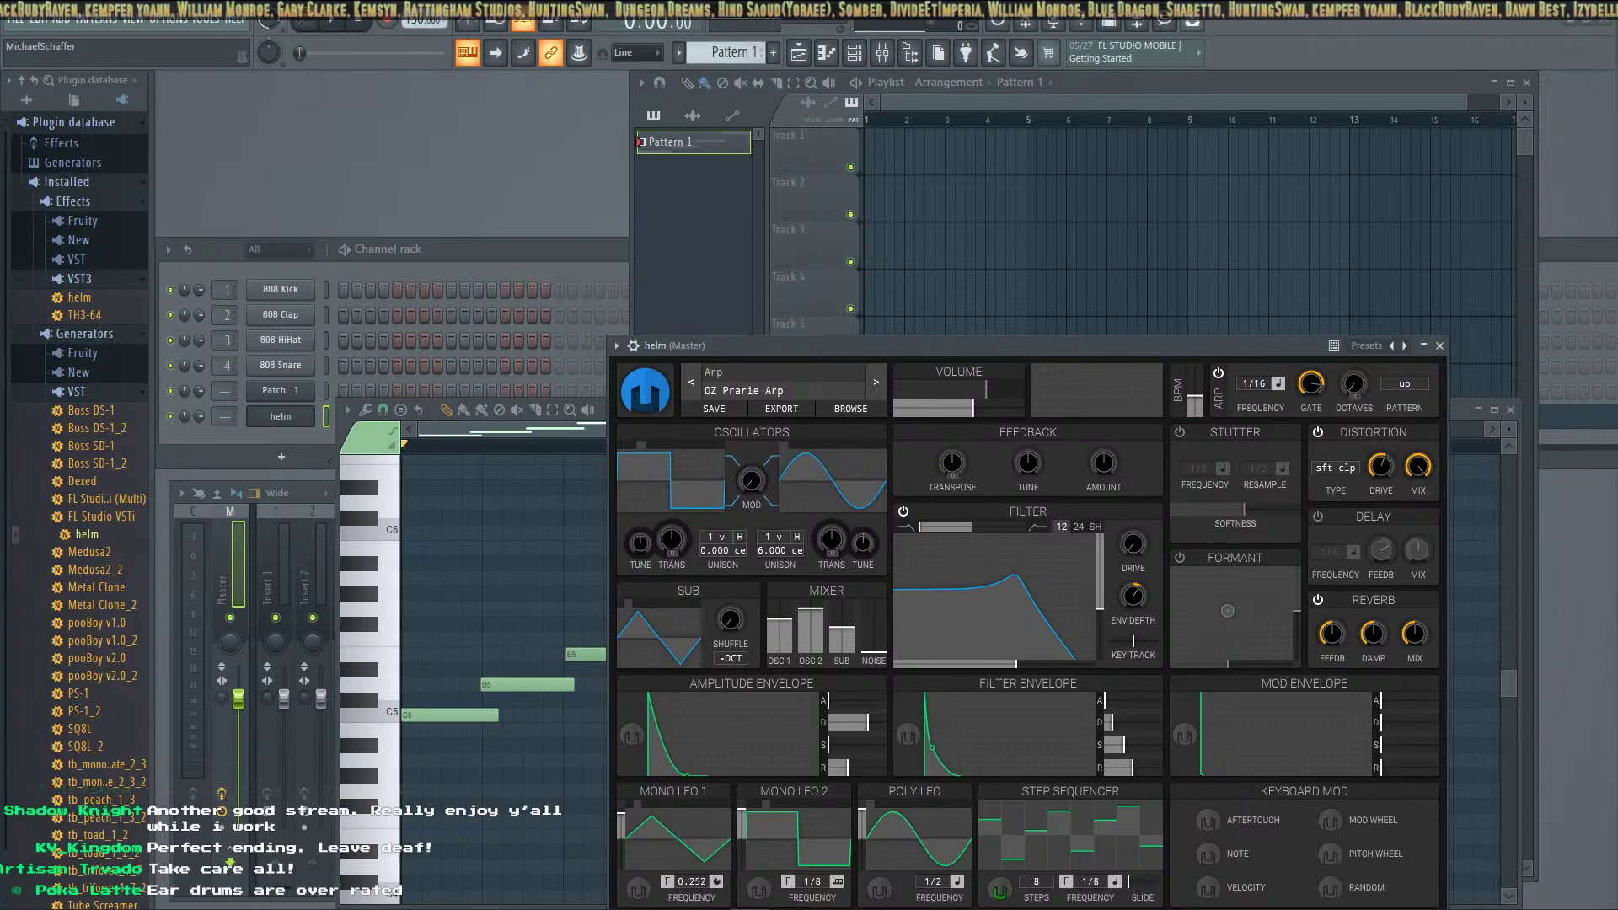
key(alt+Tab)
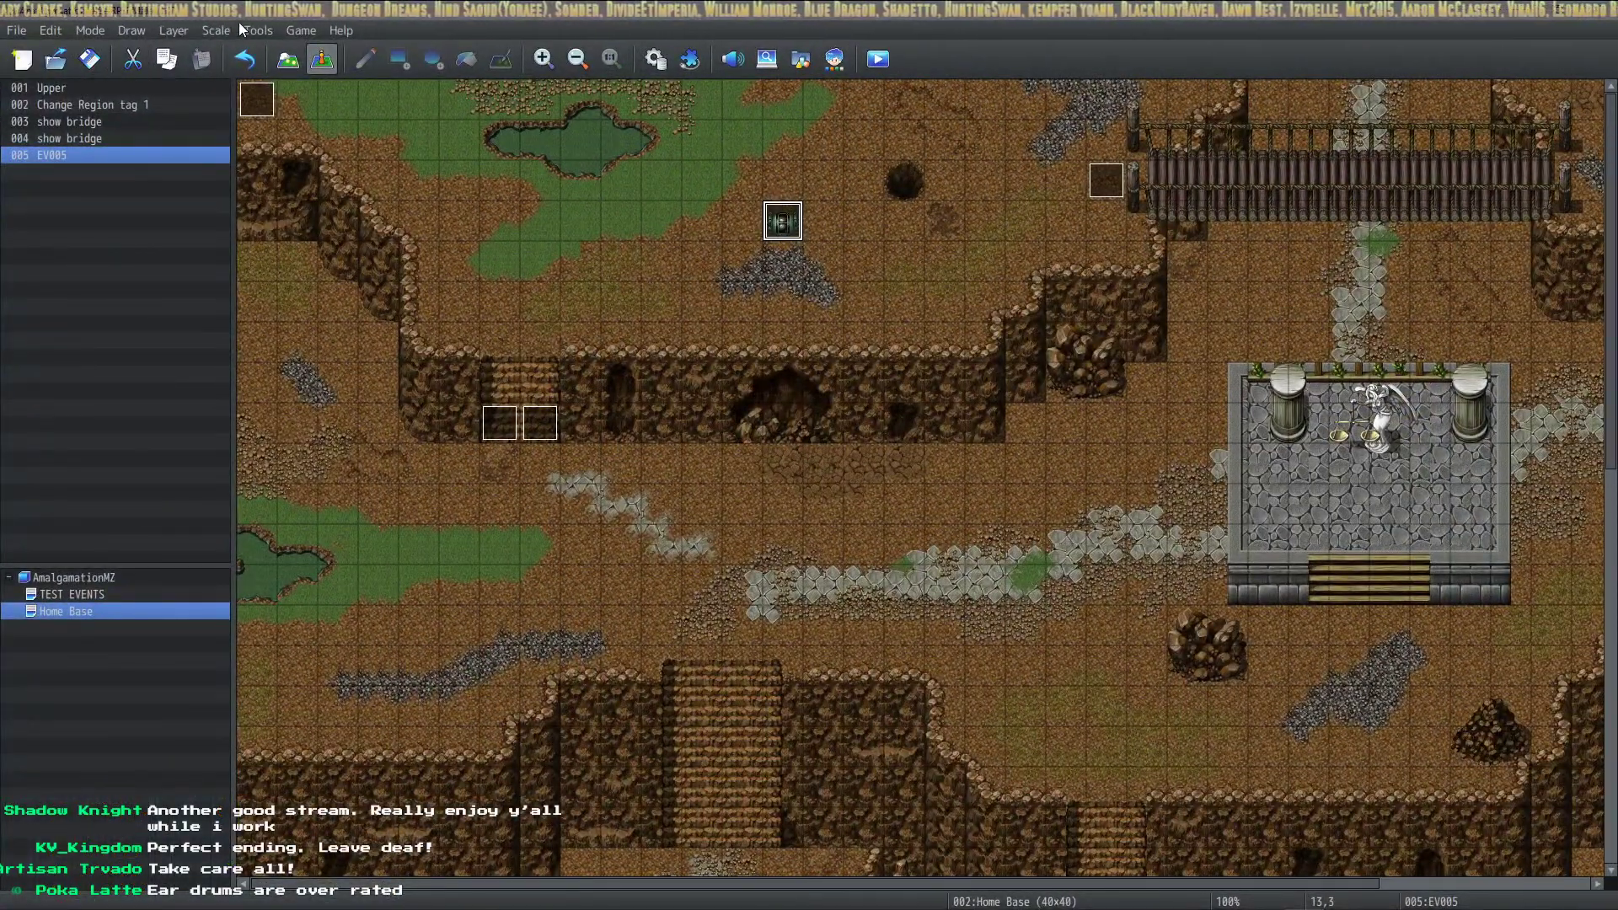
click(301, 31)
click(312, 72)
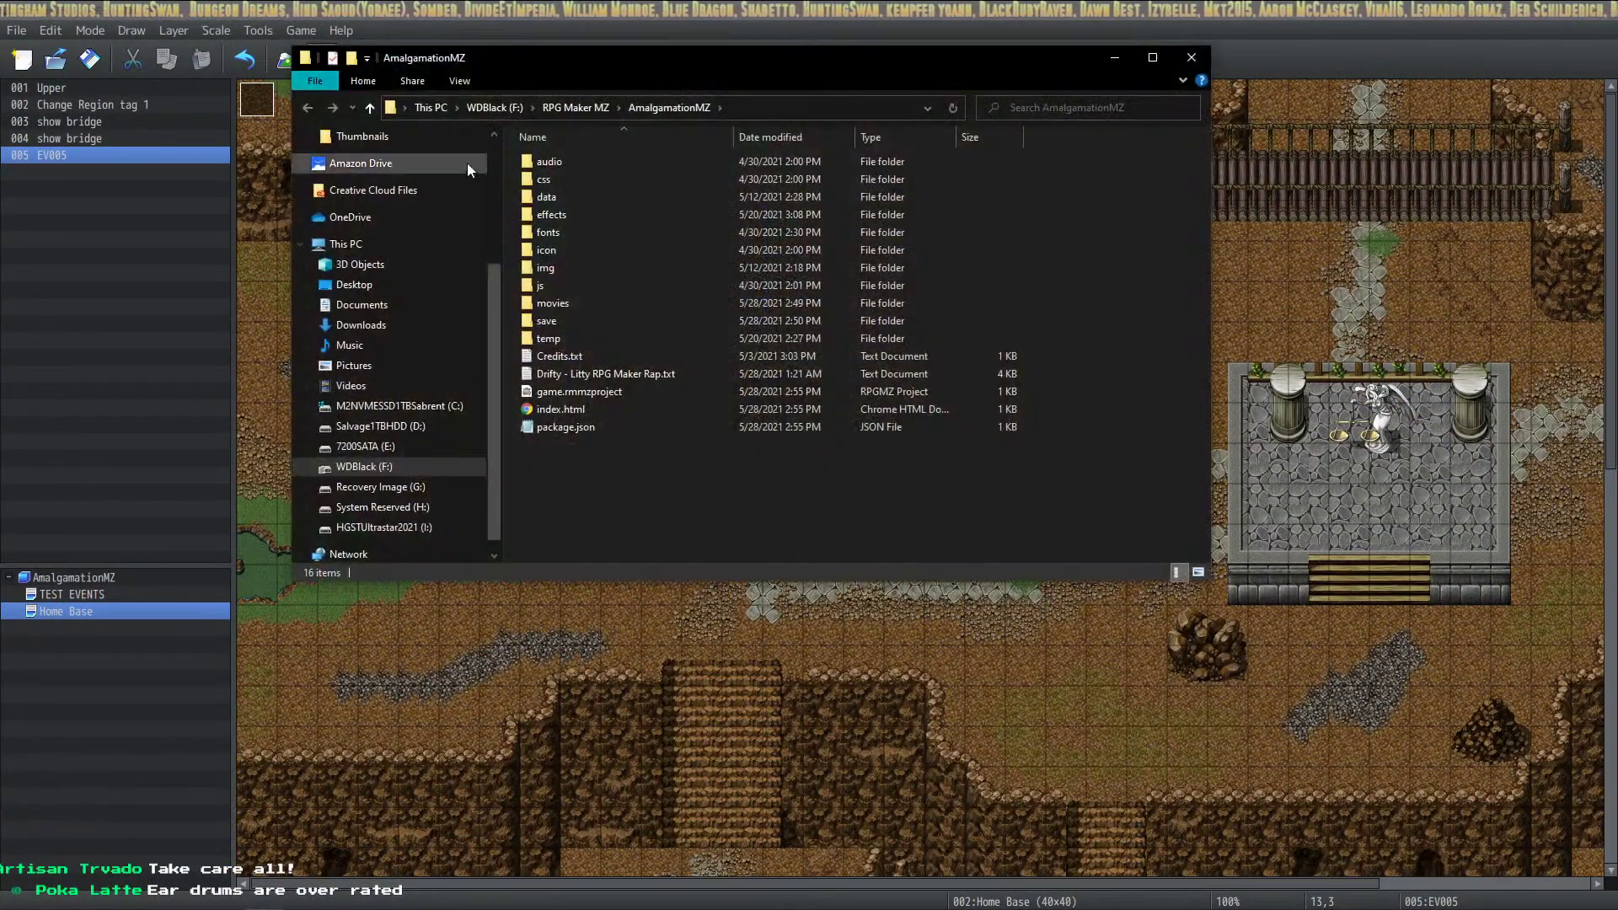
click(584, 107)
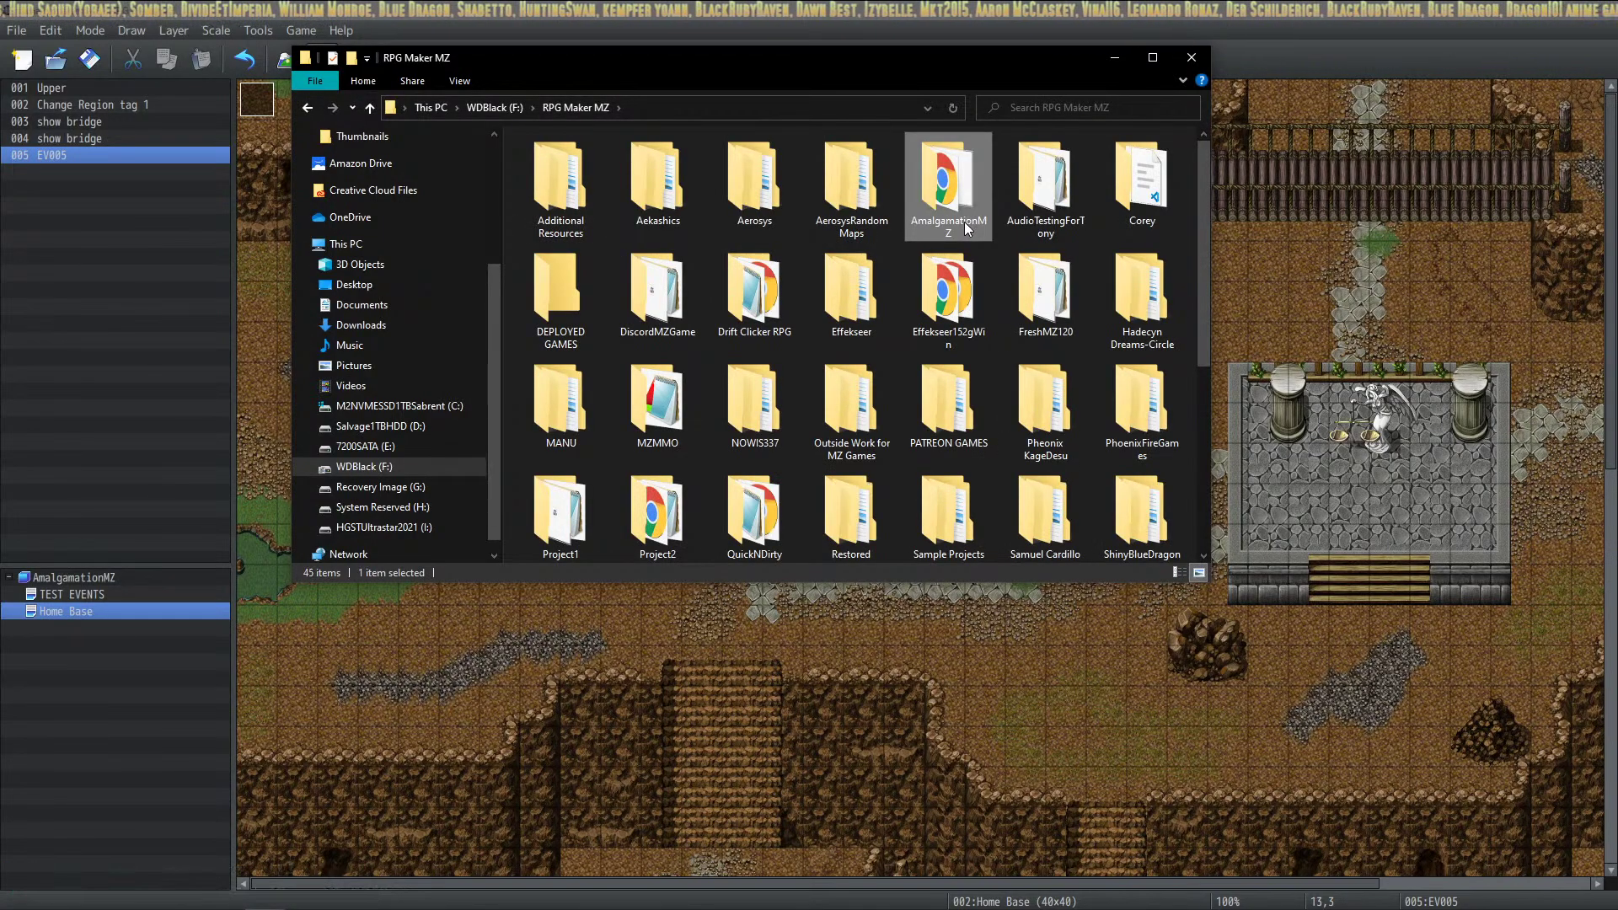
scroll(412, 506, down, 1)
Create a folder named Backups on the HGSTUltrastar2021 (I:) drive
click(413, 508)
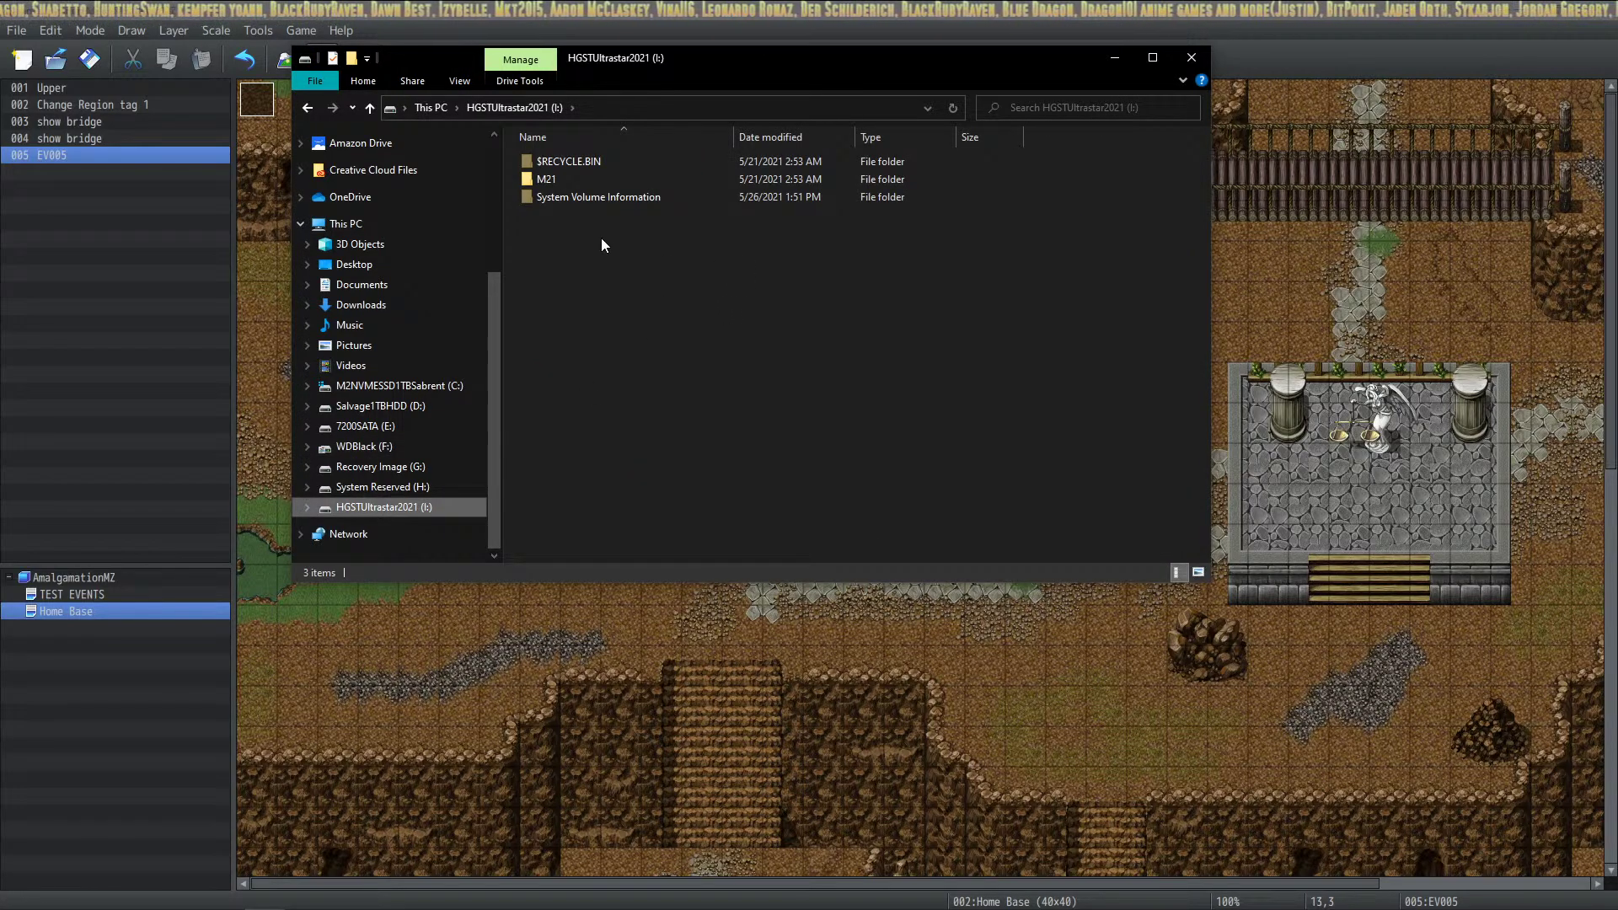
right_click(572, 255)
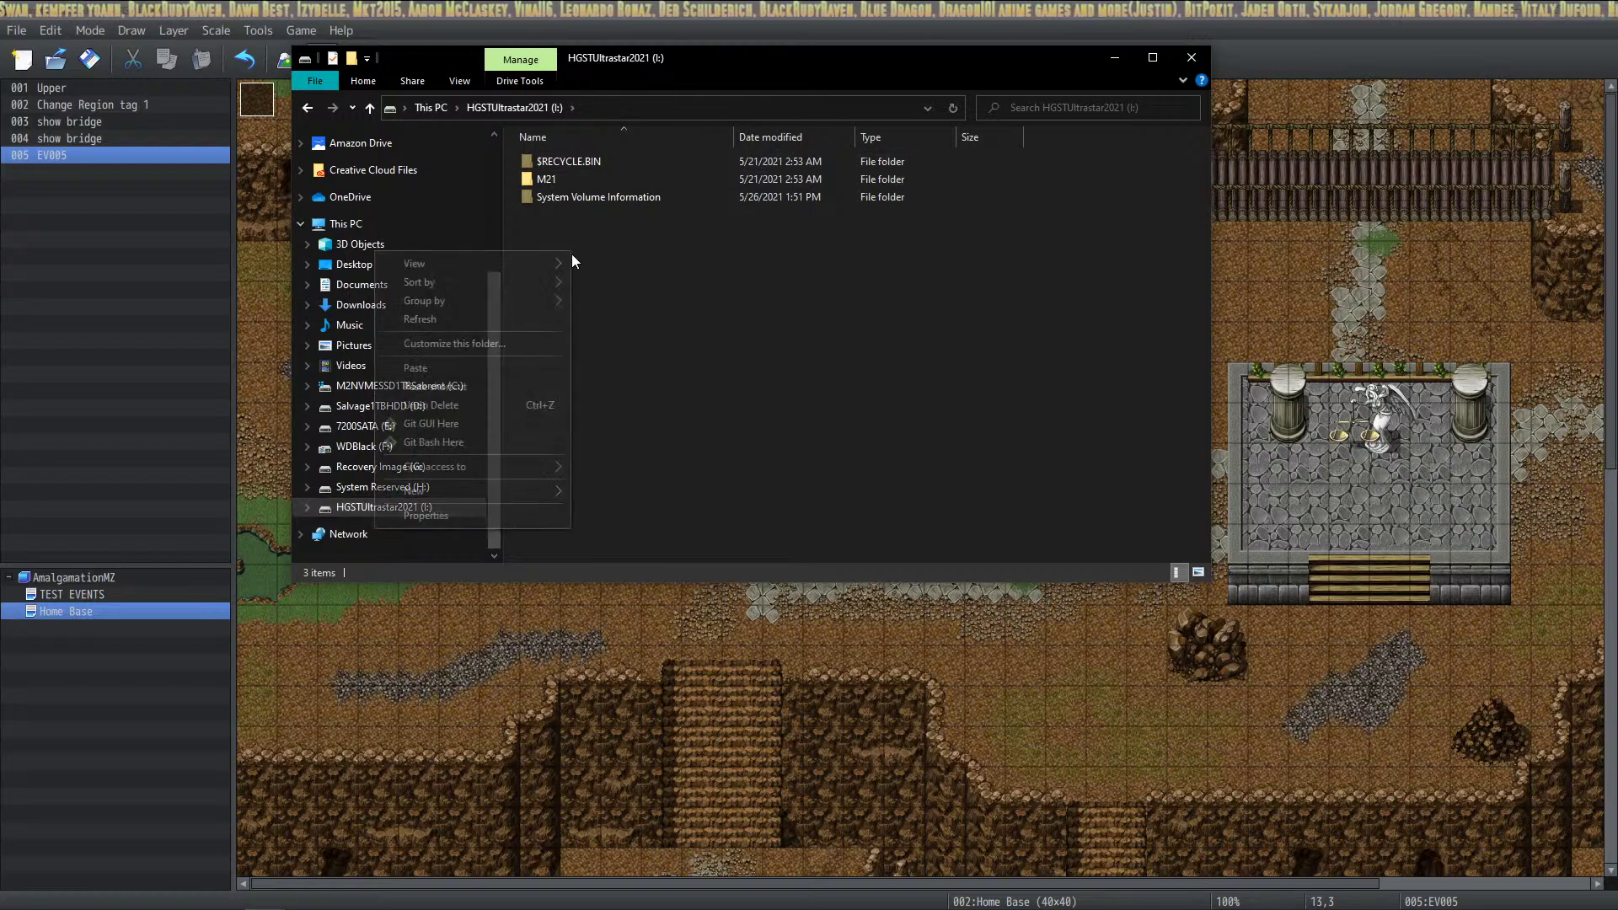
mouse_move(487, 493)
click(622, 480)
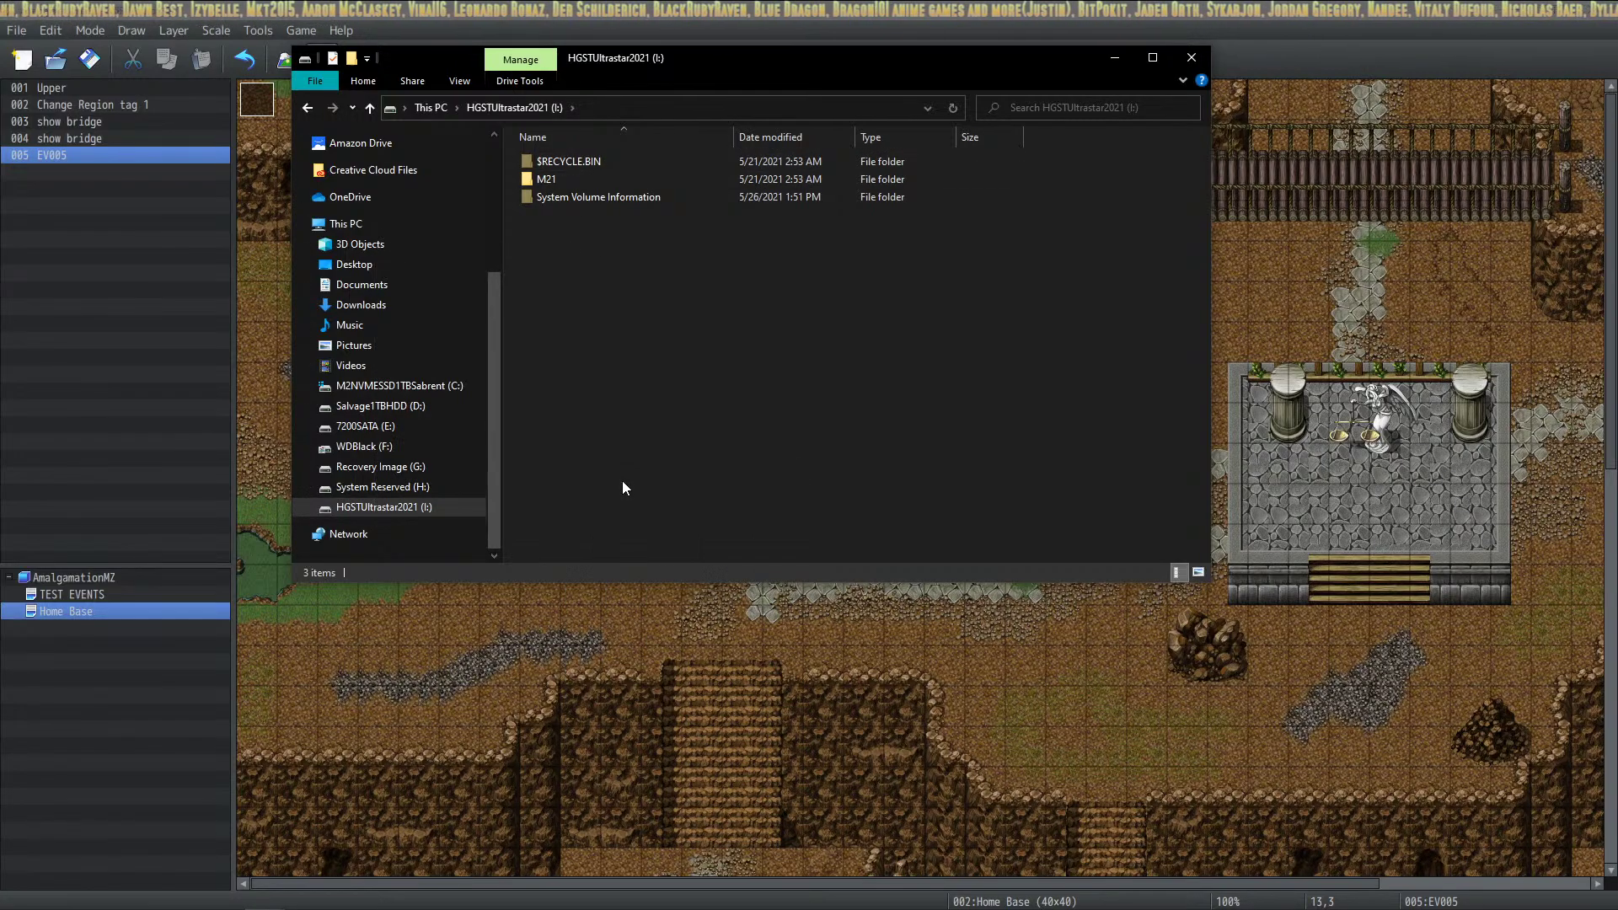
right_click(585, 393)
mouse_move(523, 609)
click(625, 635)
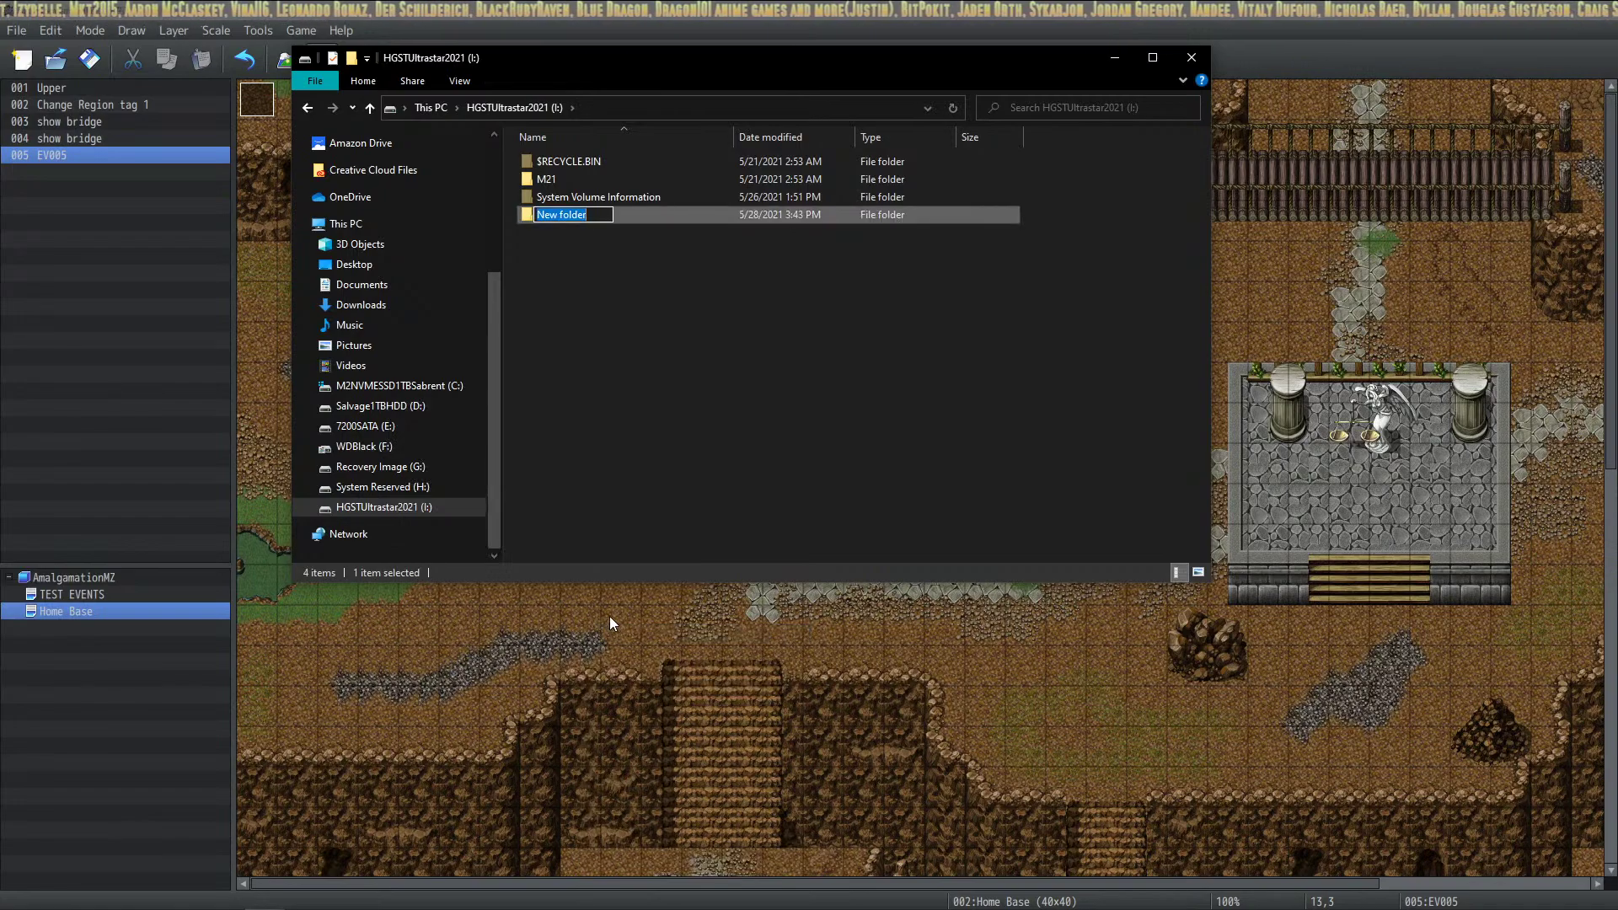
text(Backups)
key(Return)
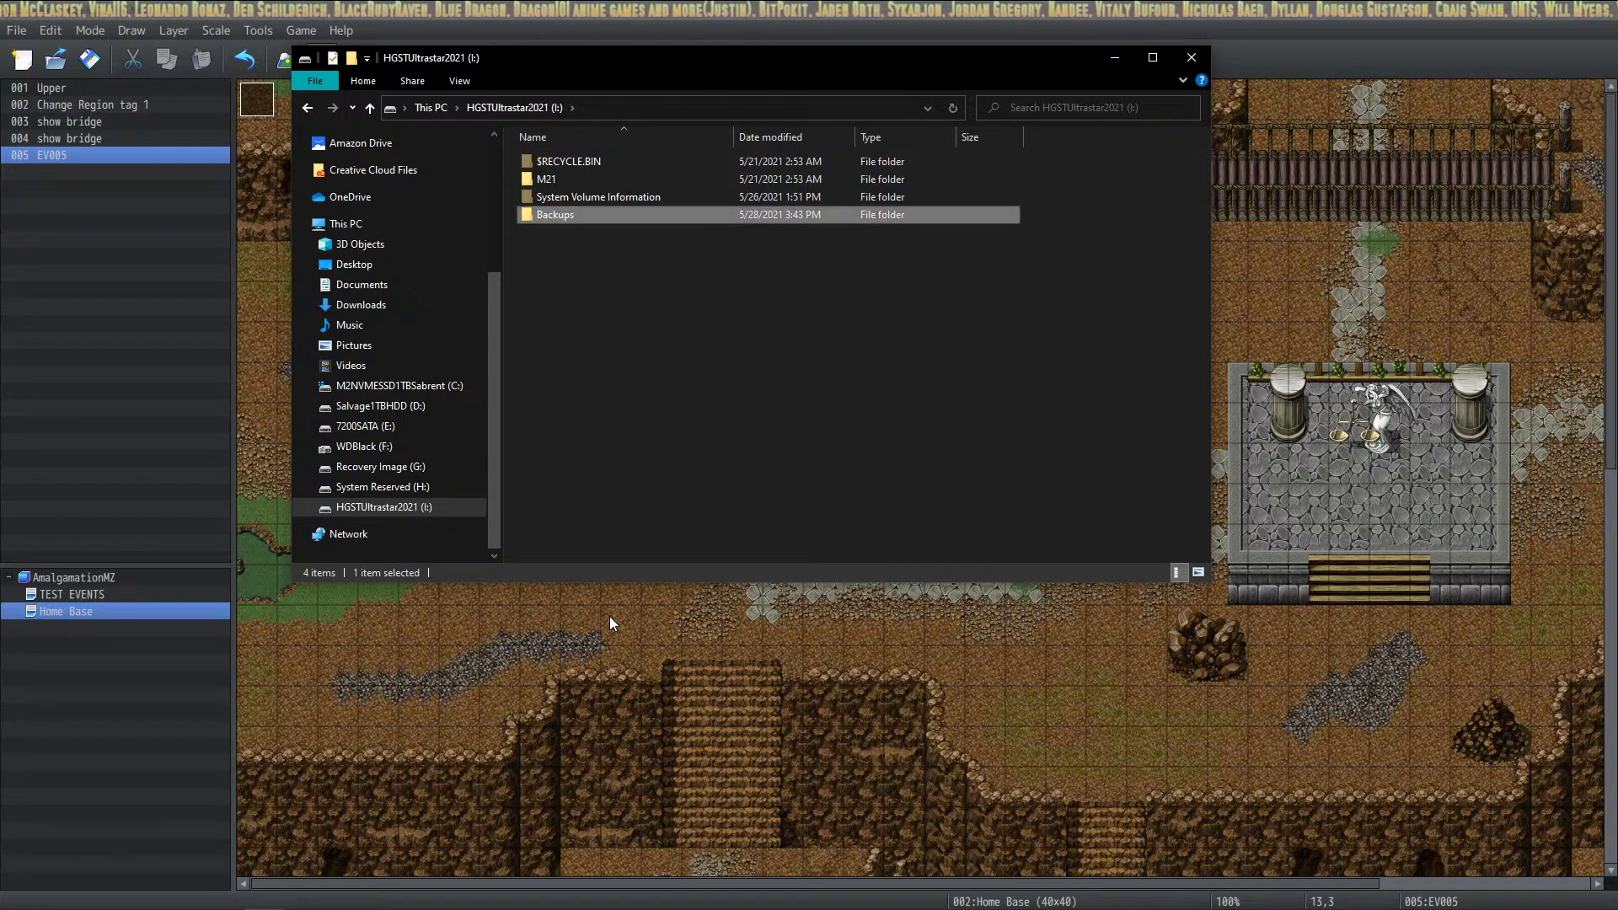
Inside the Backups folder, create a folder named RPG Maker and open it
key(Return)
right_click(663, 263)
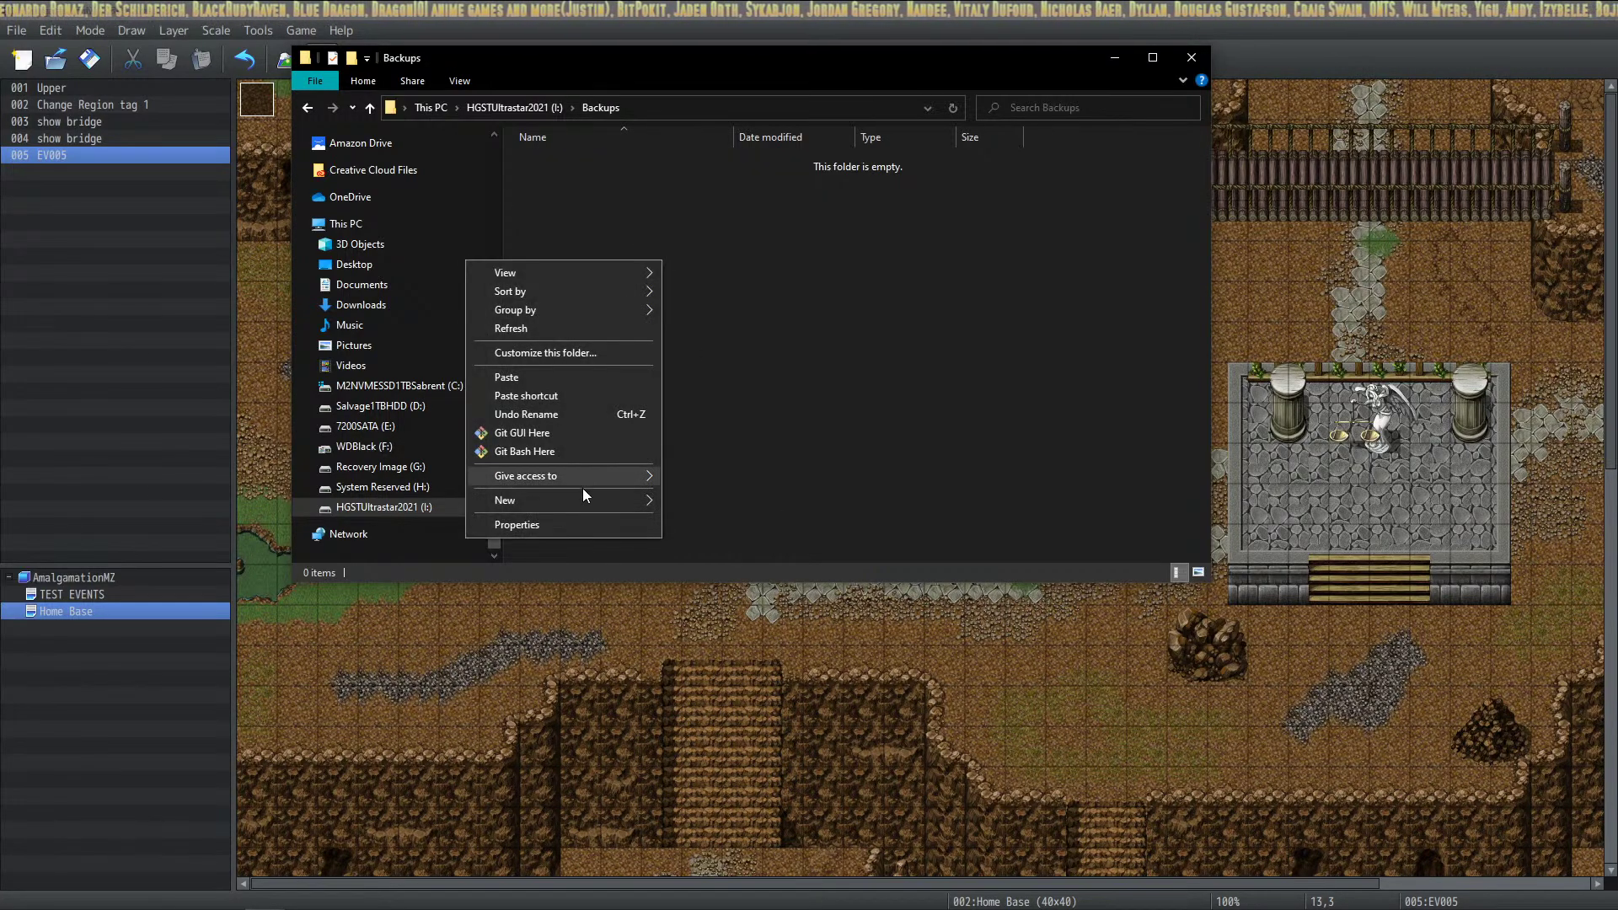
mouse_move(582, 500)
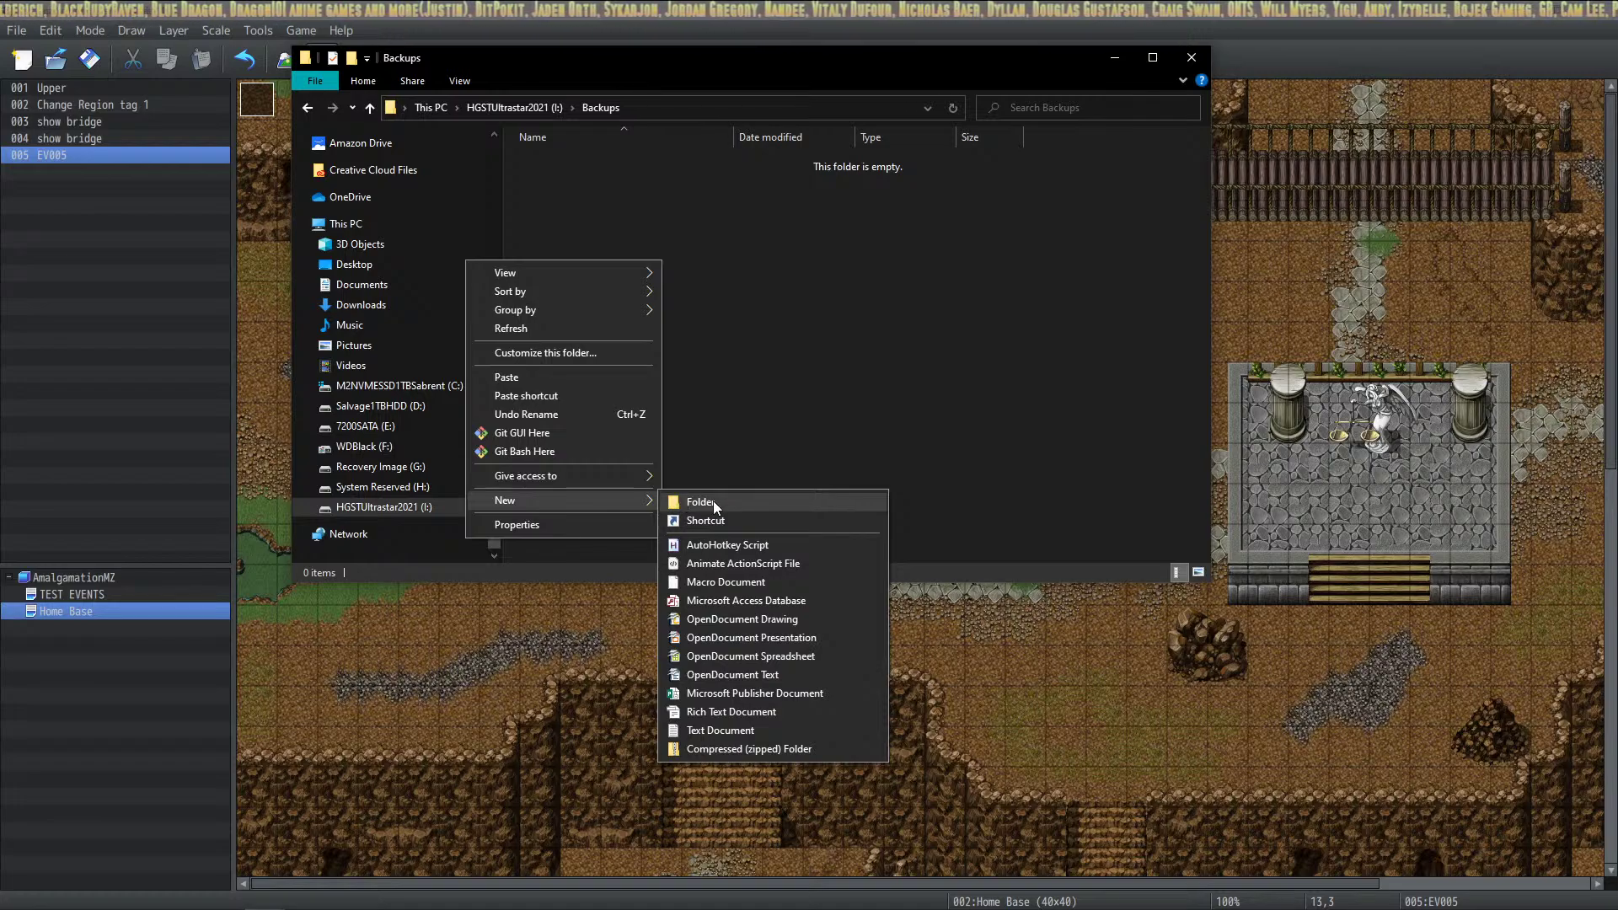
click(713, 502)
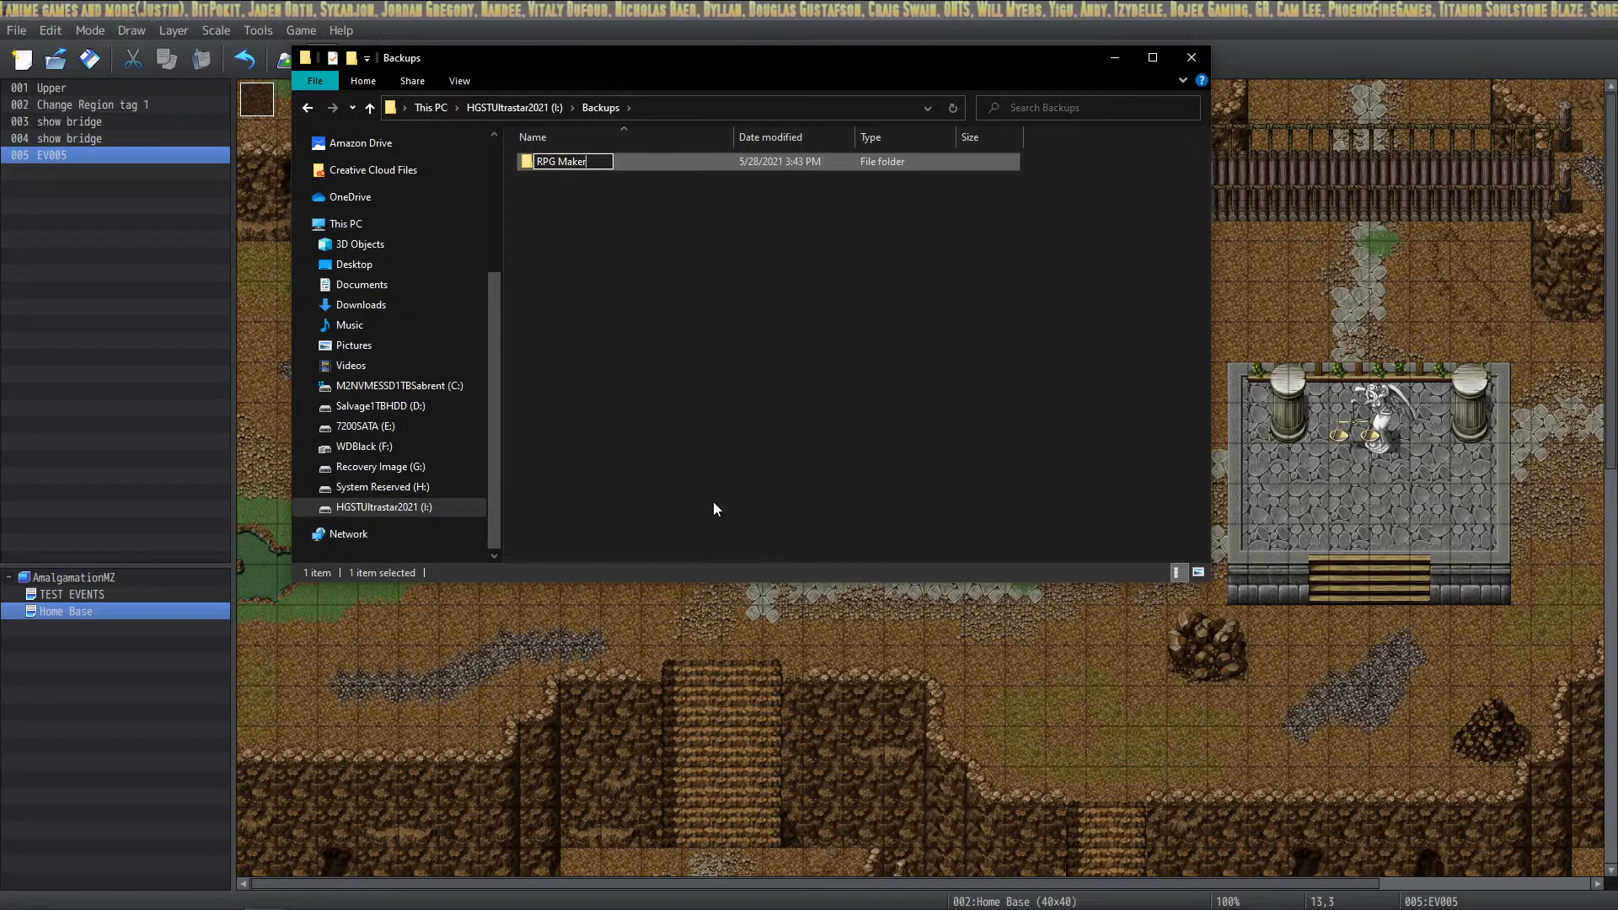
key(Return)
key(Return)
Create a folder named MZ inside the RPG Maker backup folder and open it
right_click(711, 364)
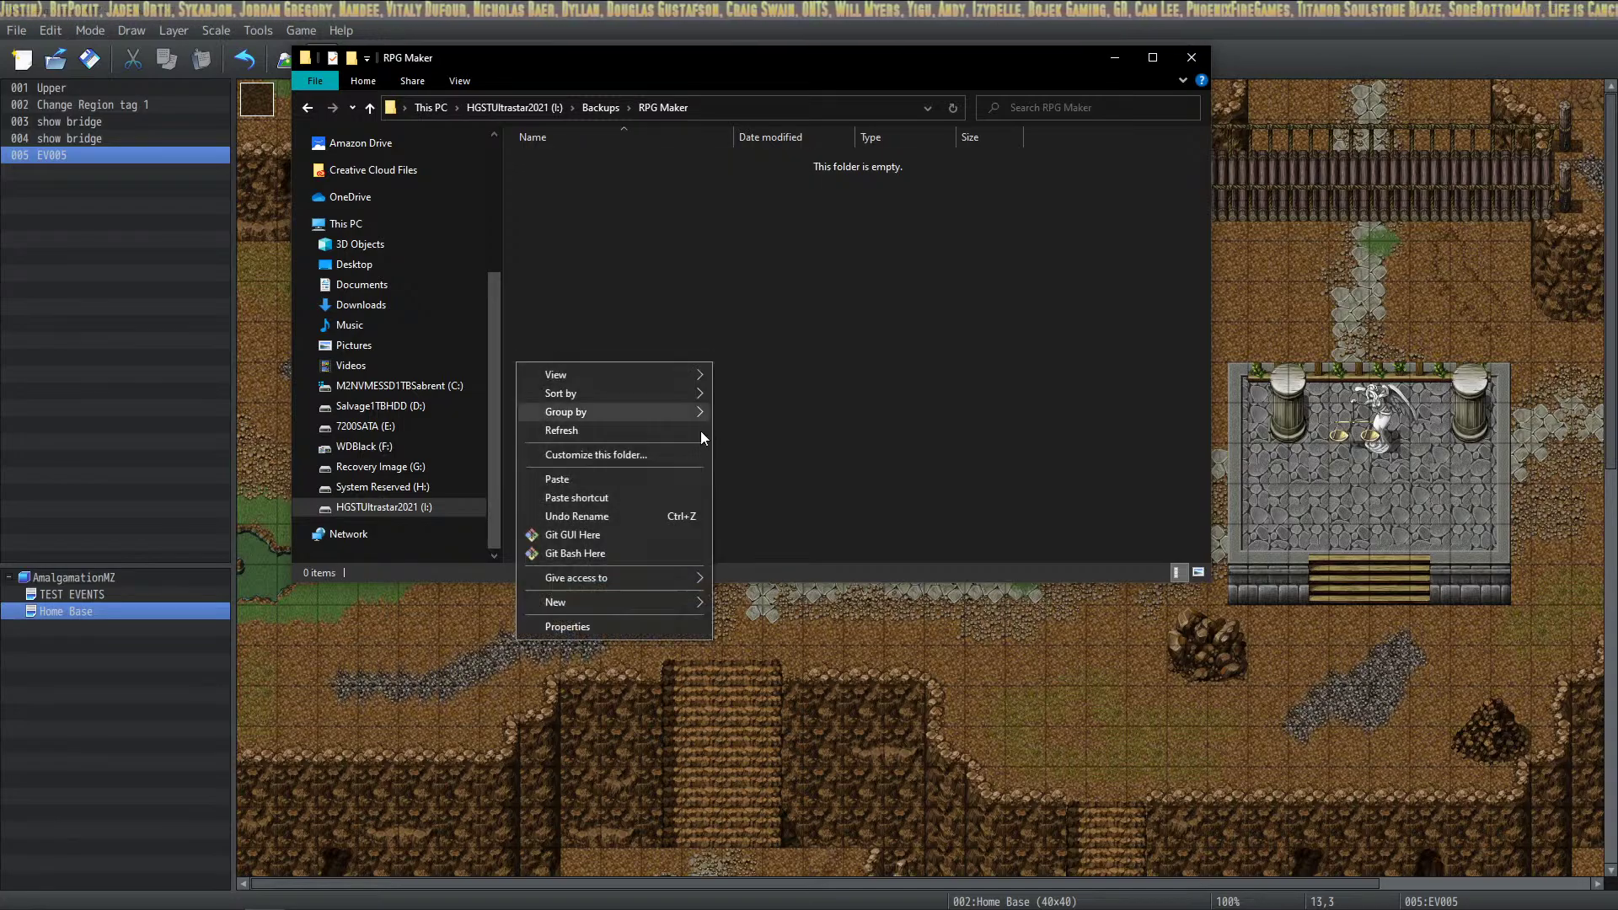
mouse_move(652, 604)
click(762, 602)
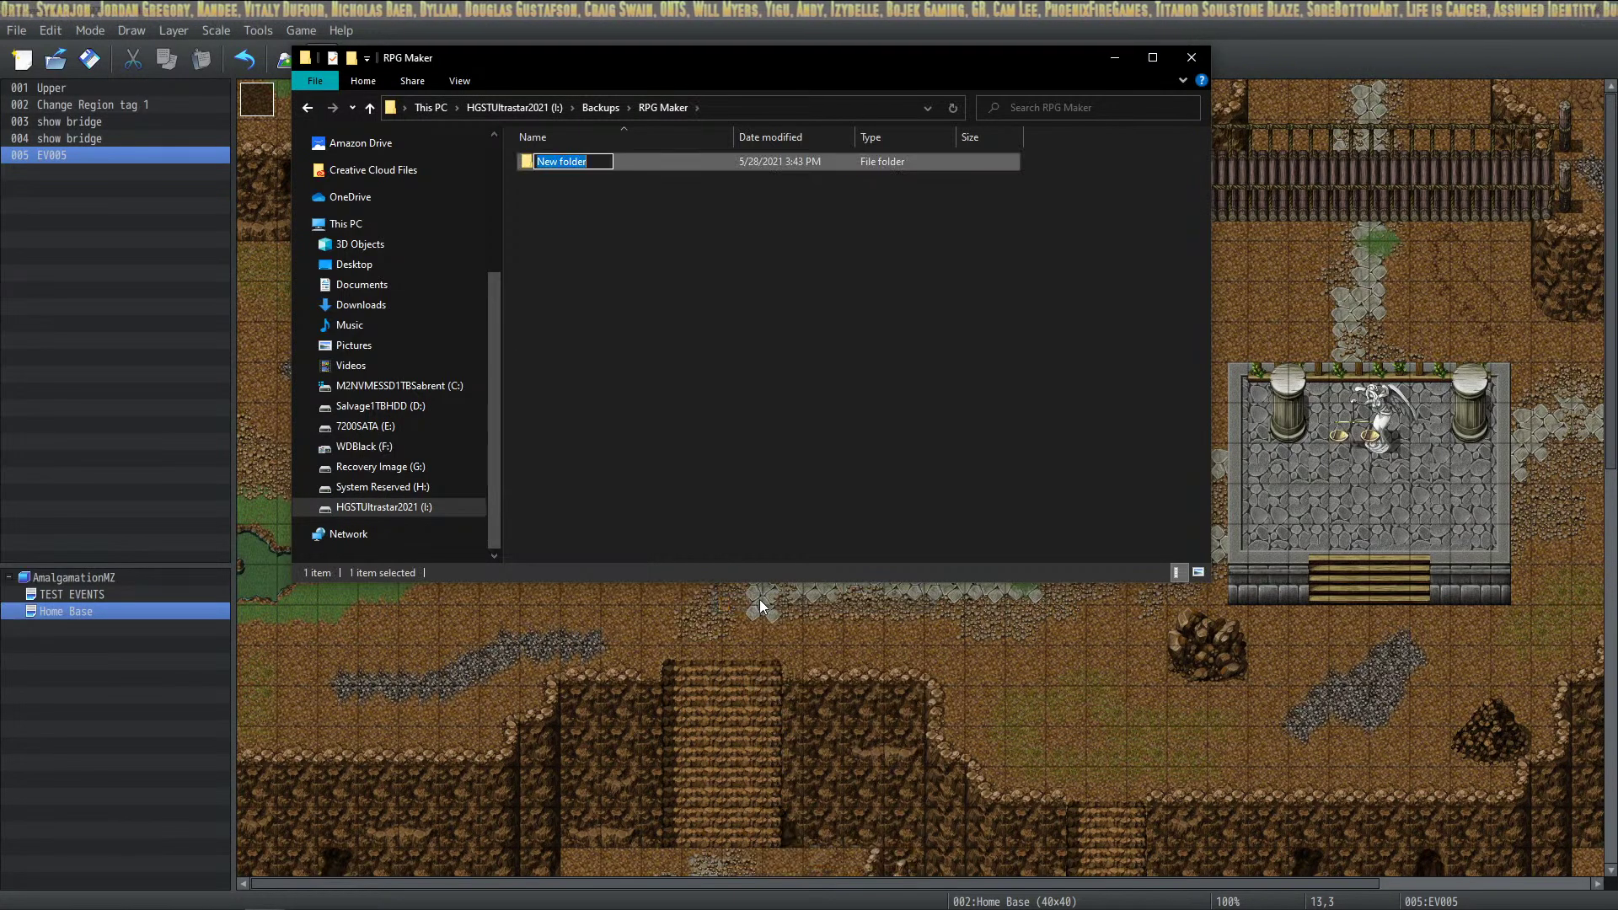
key(Return)
key(Return)
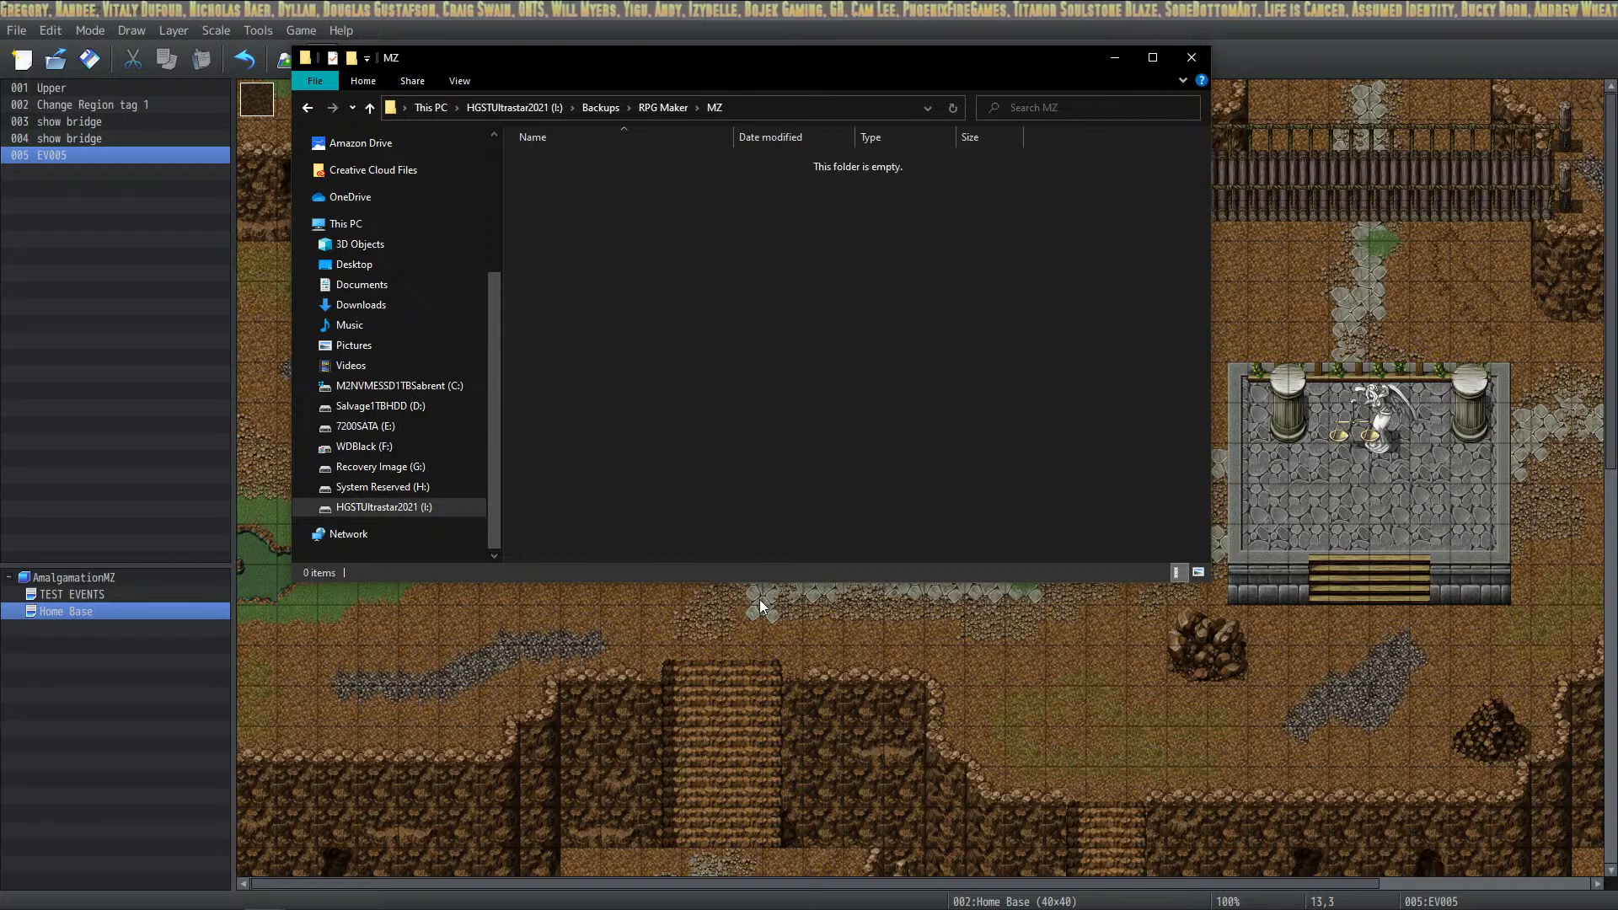
Create a folder named May 28th 2021 inside the MZ folder and open it
right_click(627, 325)
mouse_move(585, 565)
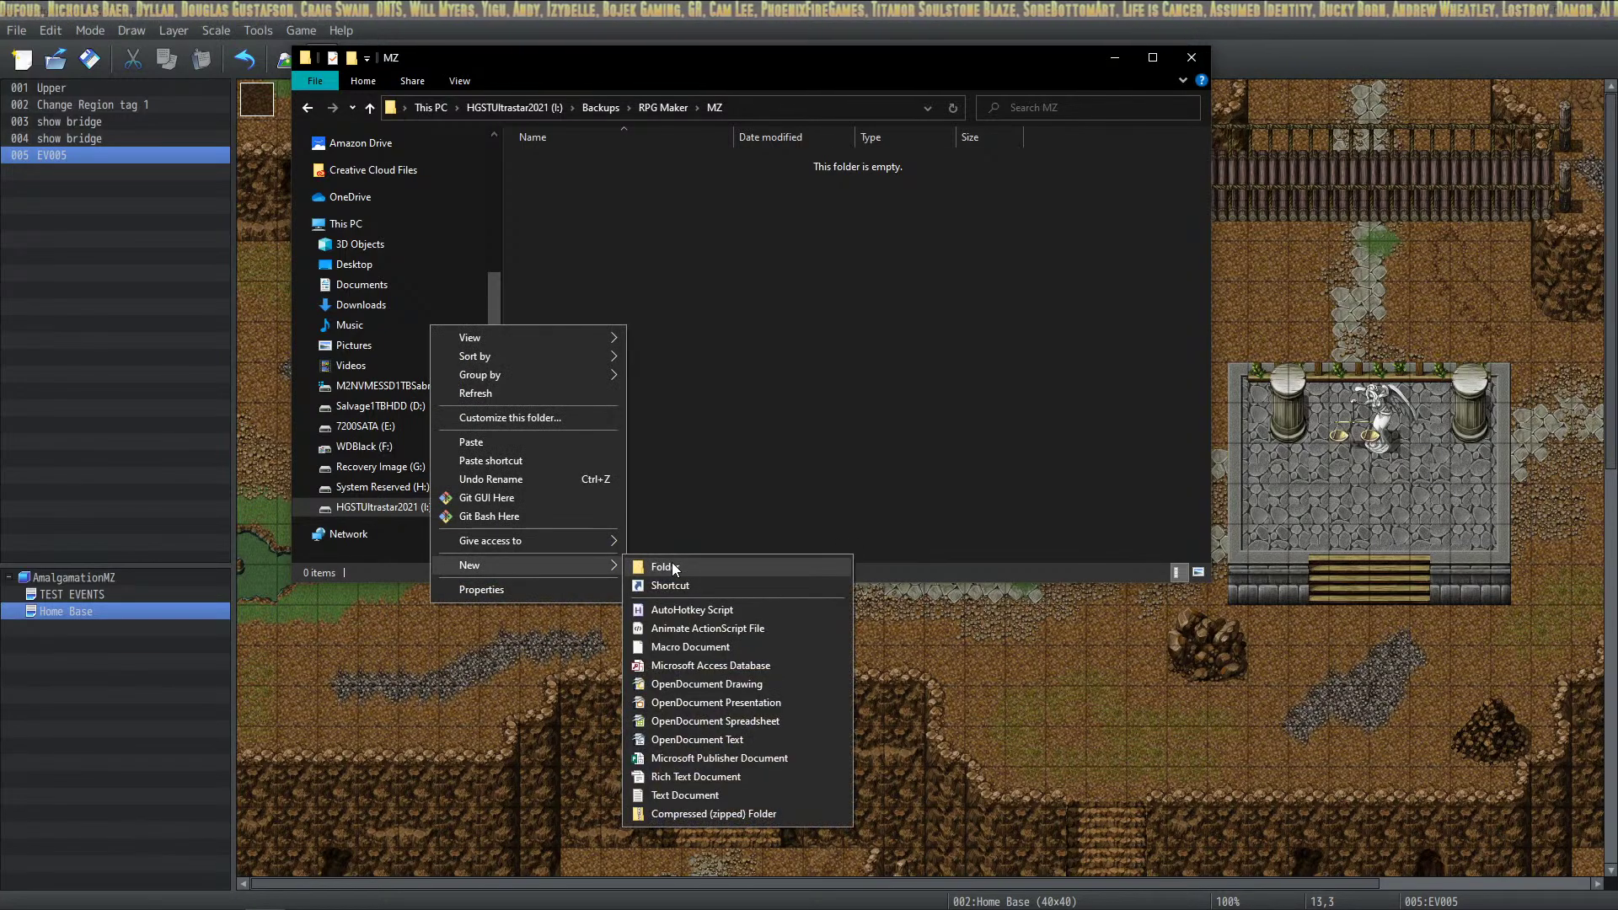
click(654, 565)
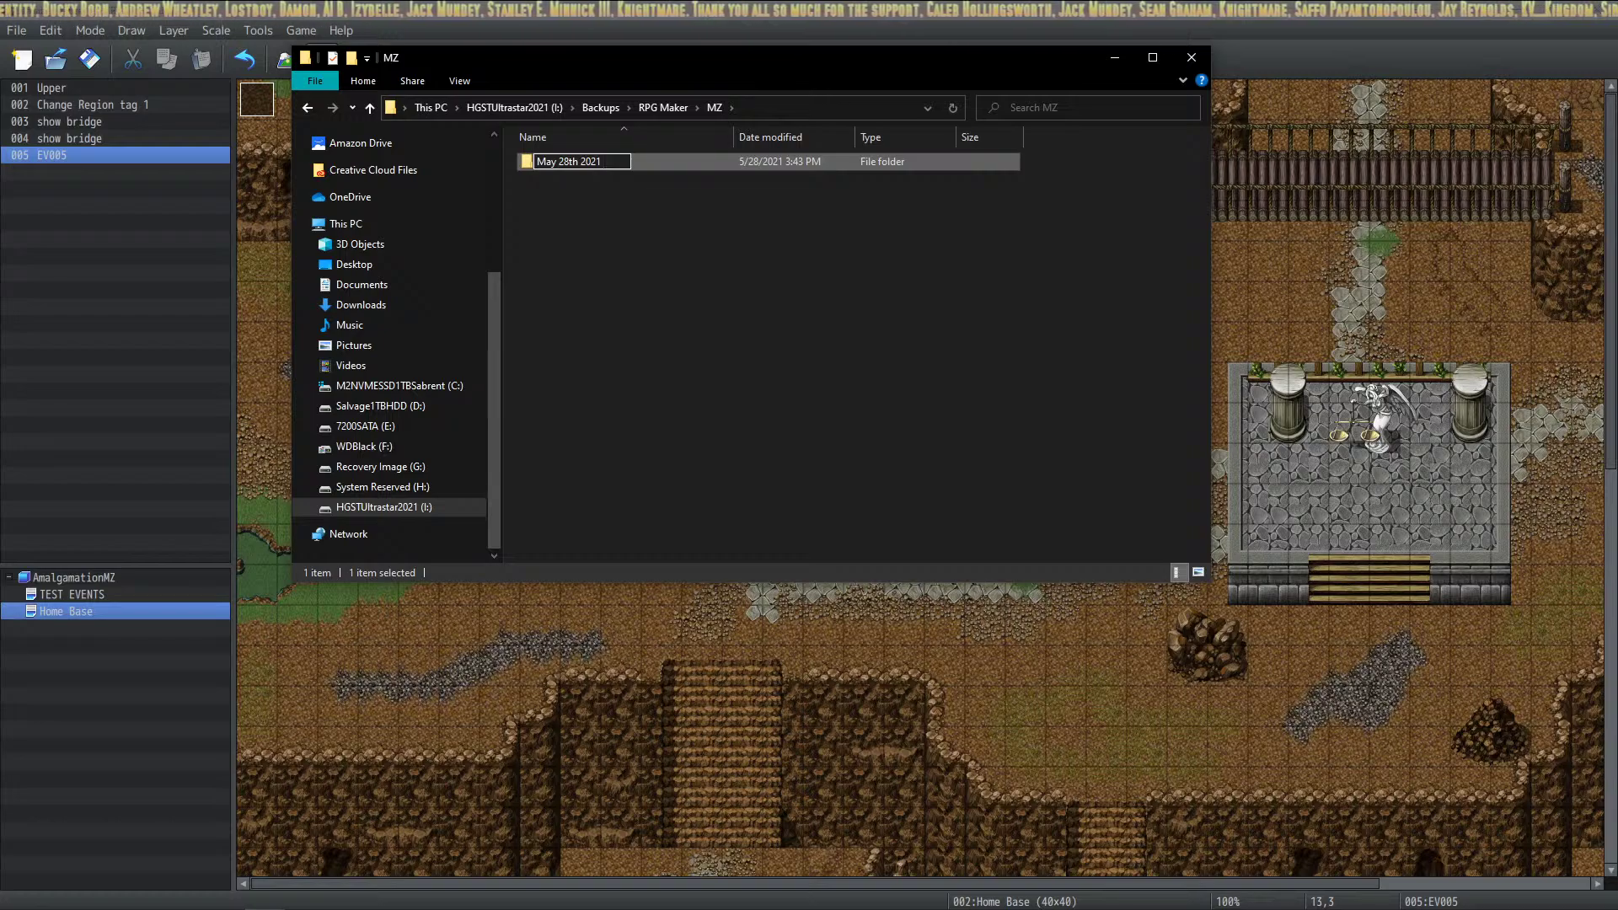
key(Return)
key(Return)
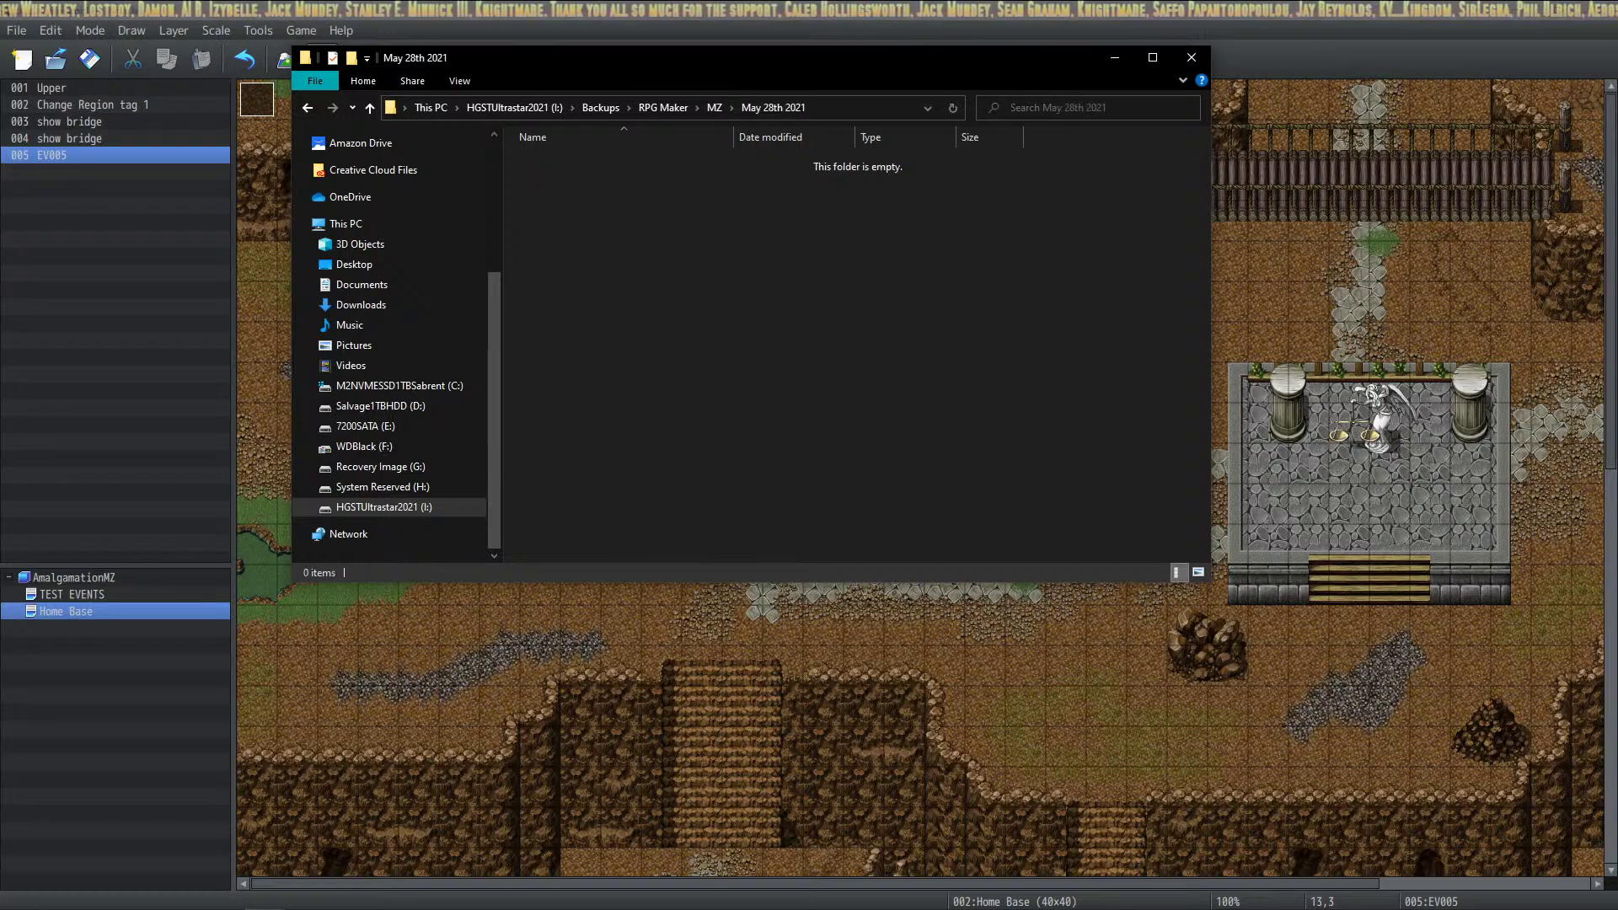
Paste the copied AmalgamationMZ project folder into the May 28th 2021 backup folder
right_click(755, 336)
click(667, 366)
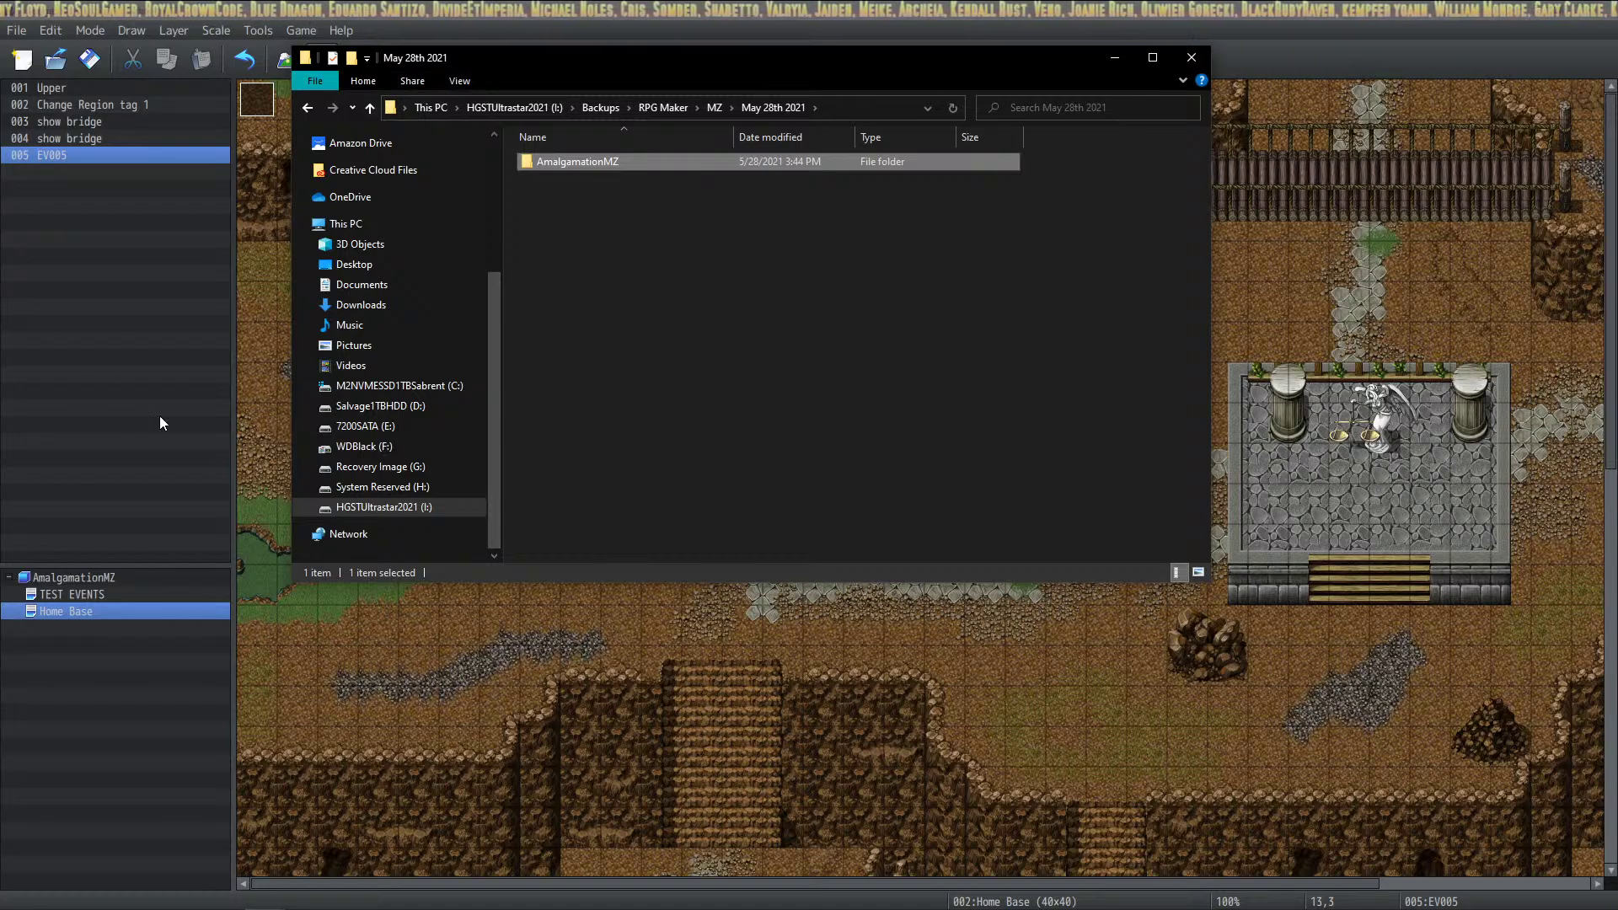
mouse_move(300, 906)
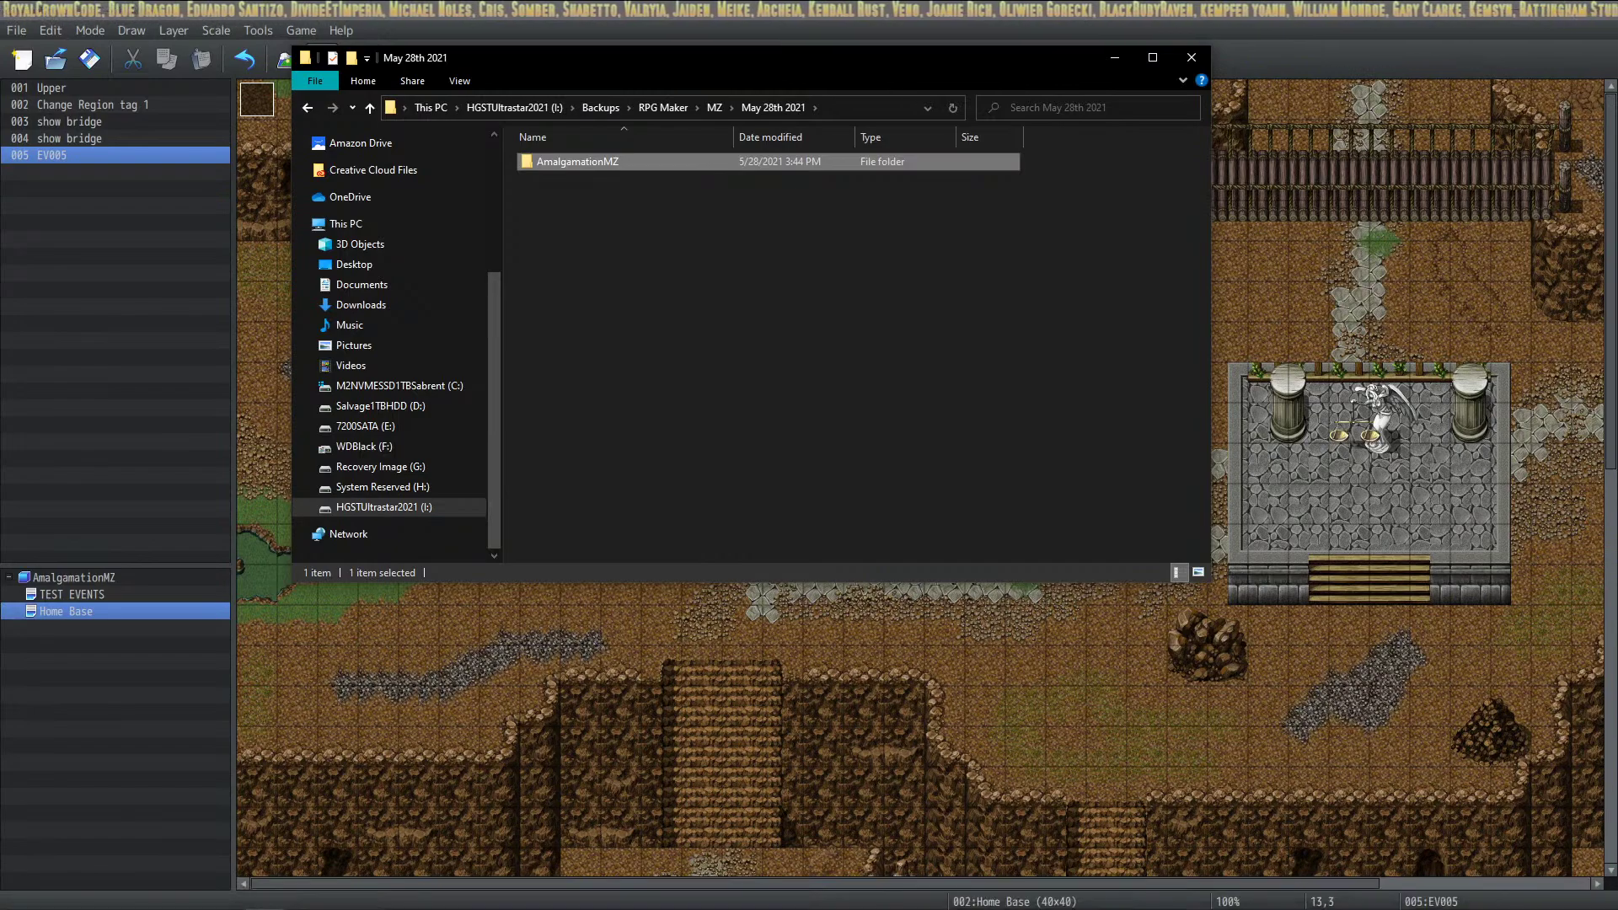